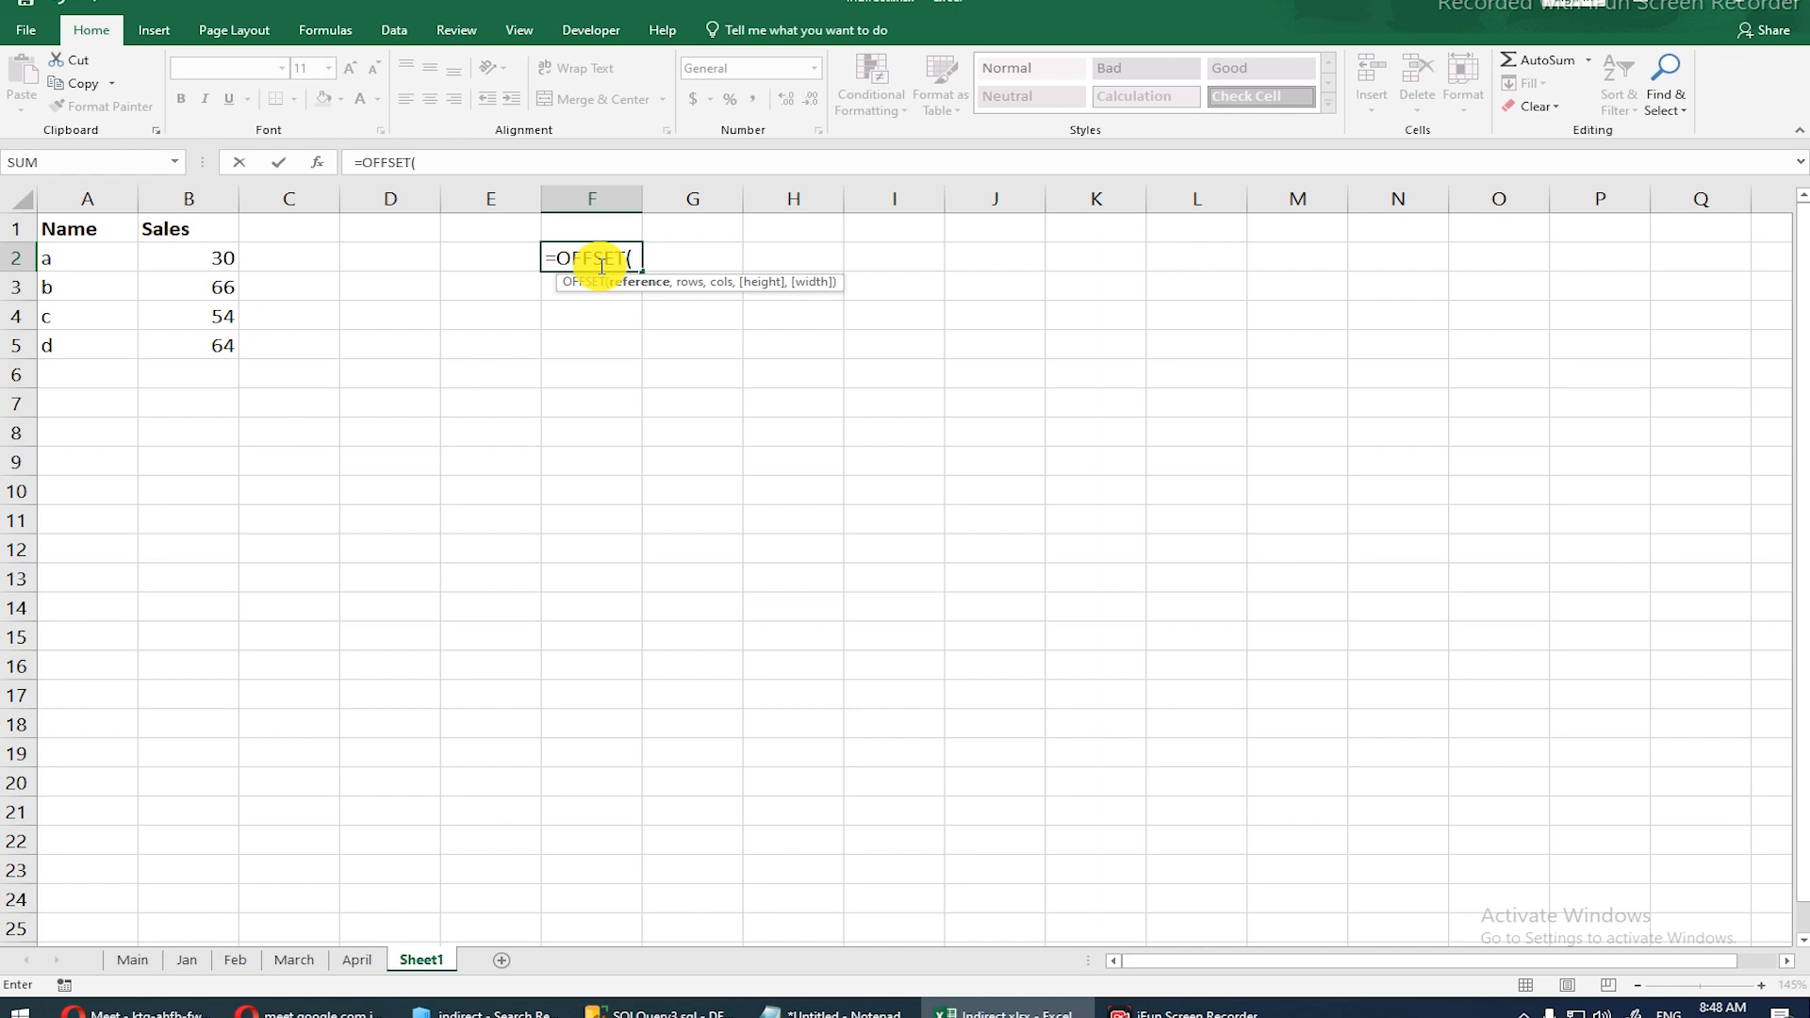
# Step: Complete the OFFSET formula in F2 with reference A1, 2 rows and 1 column, and review it
pyautogui.click(82, 229)
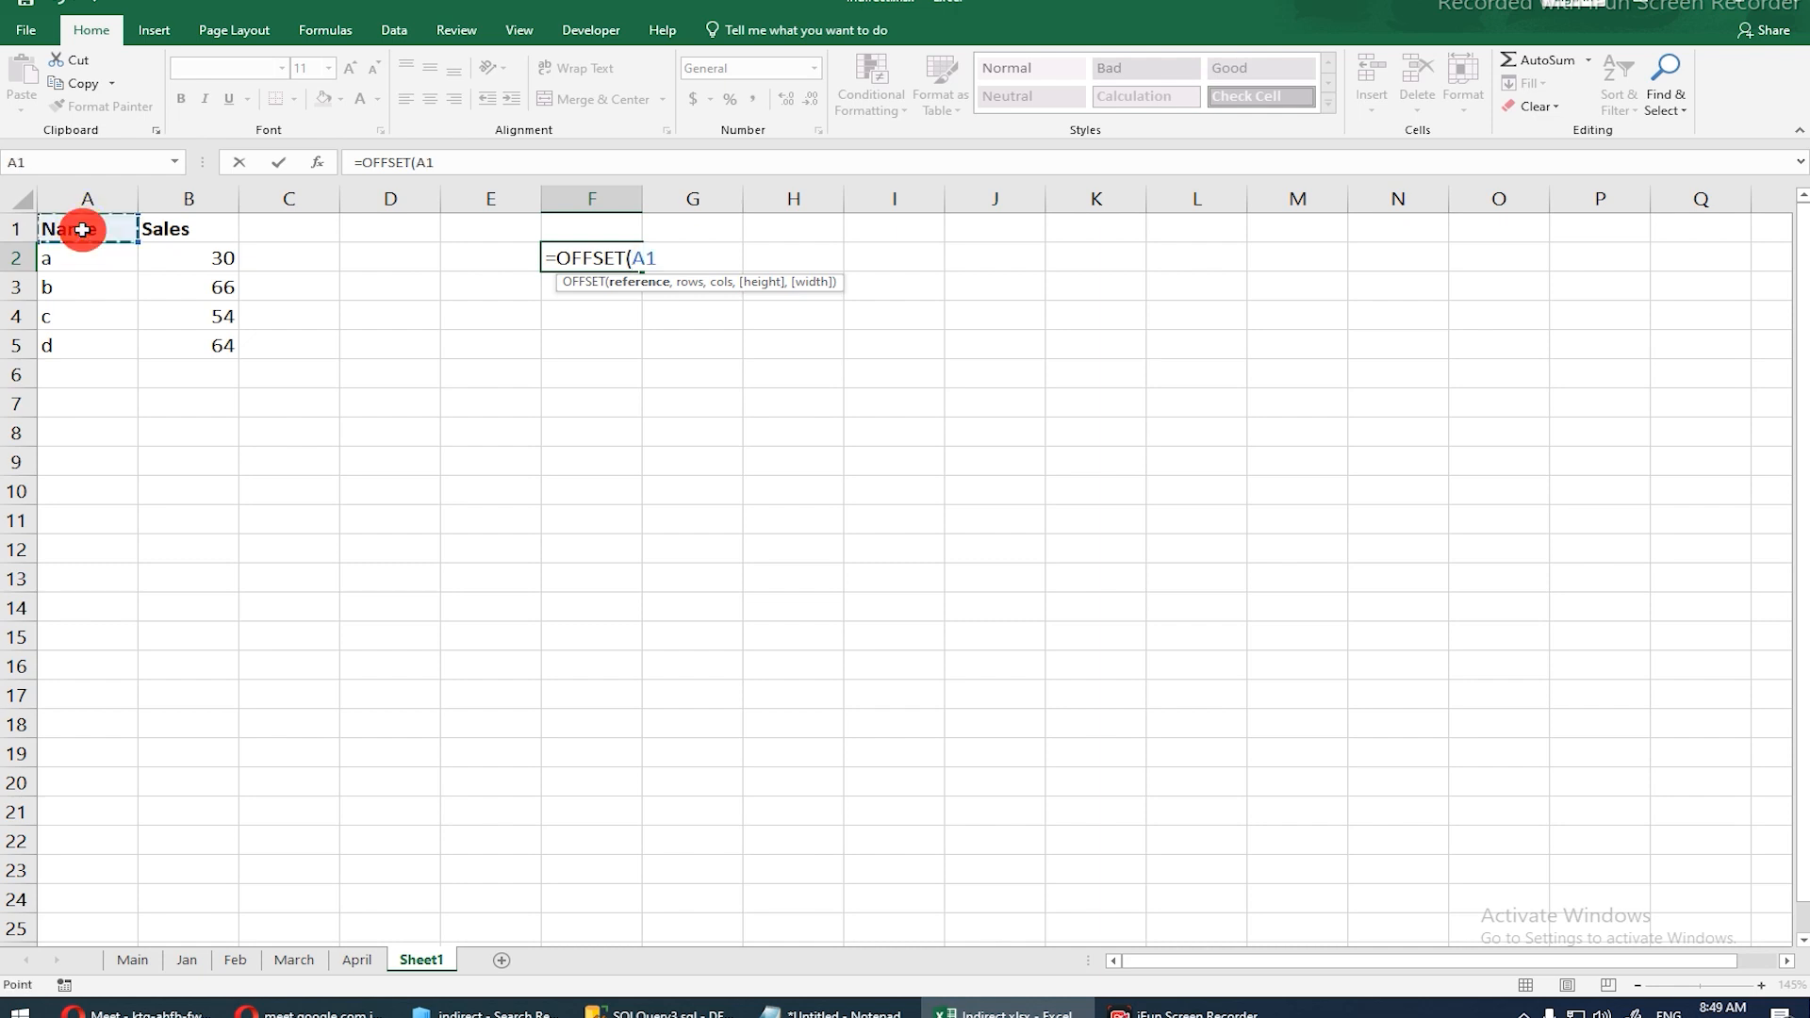
pyautogui.write(',')
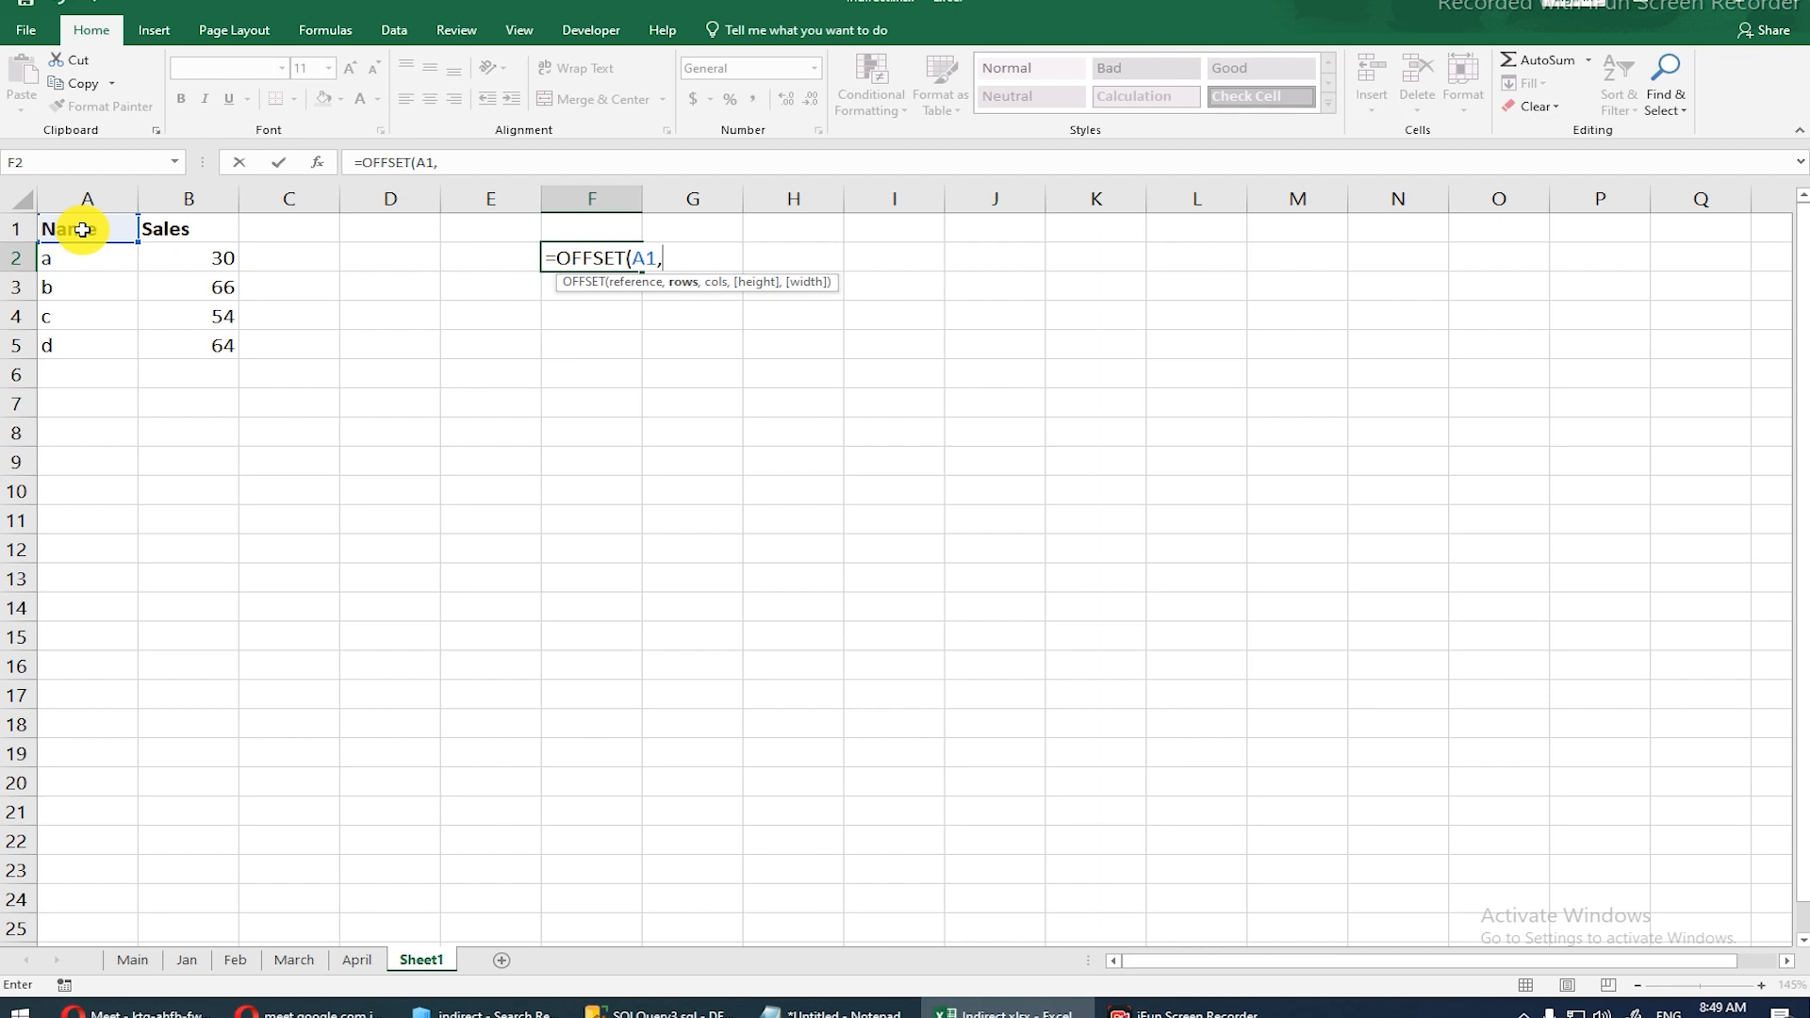
pyautogui.write('2,1')
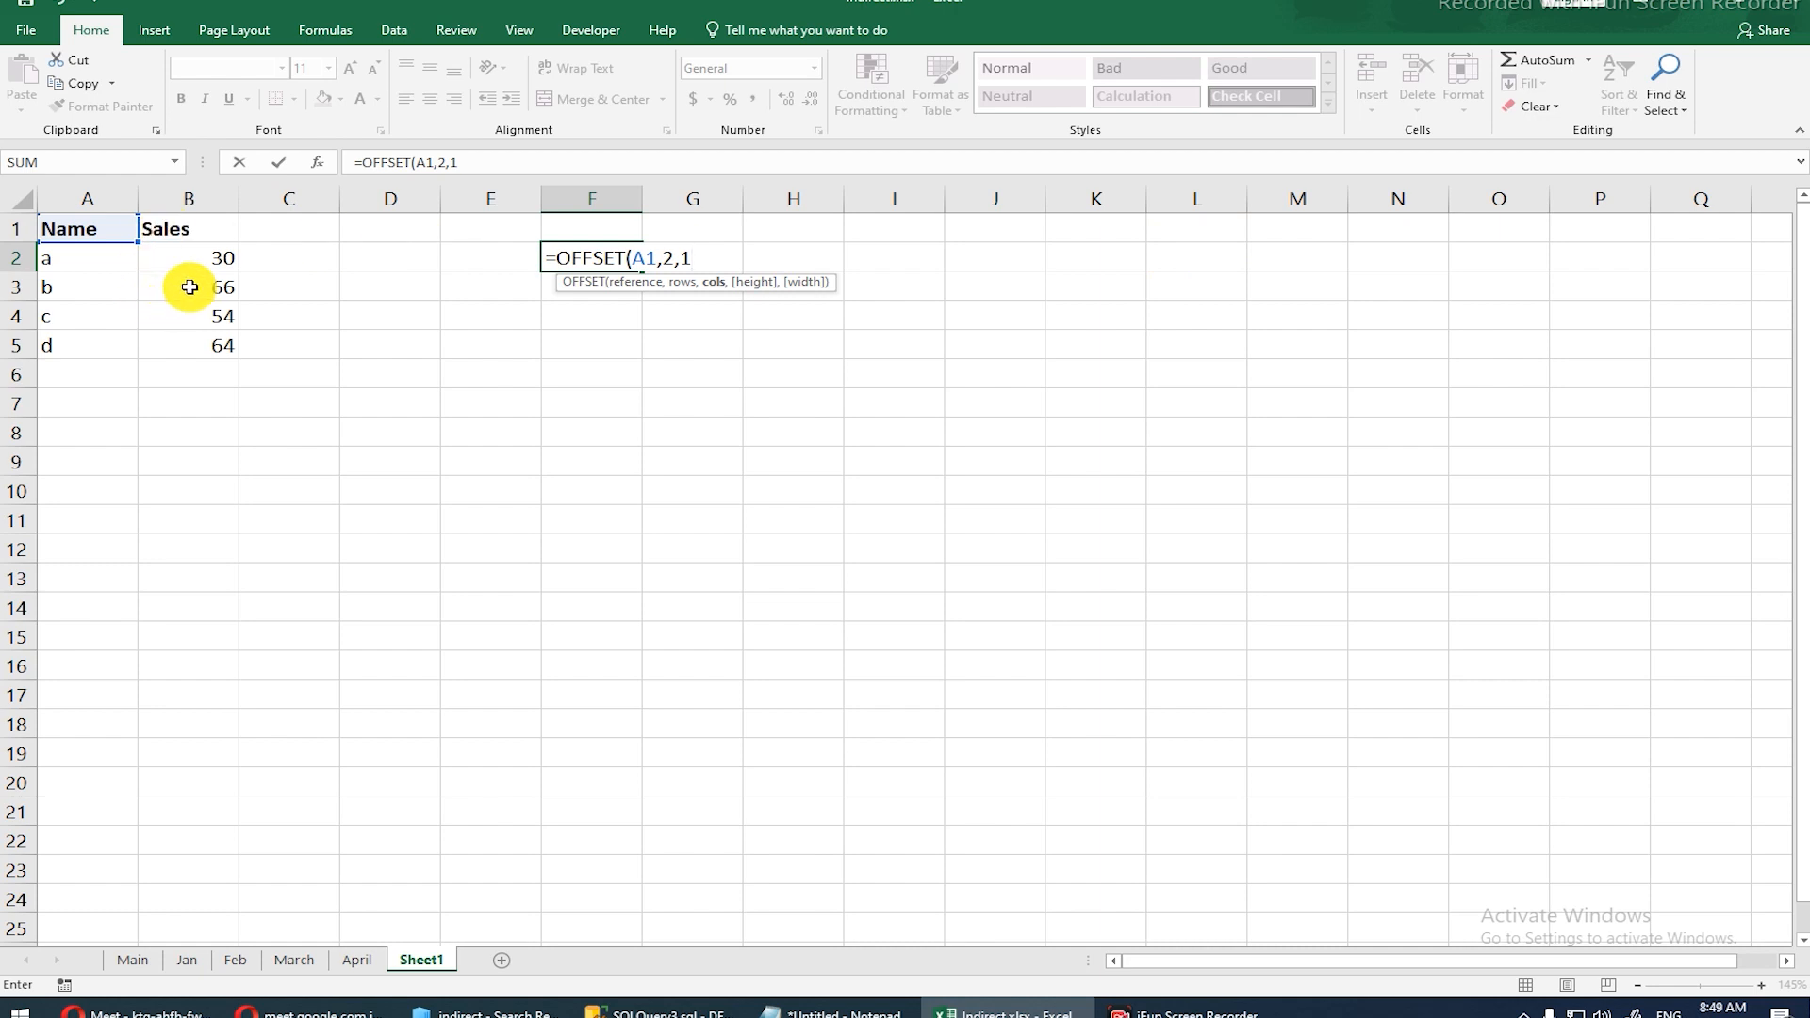
pyautogui.press('Return')
pyautogui.press('Up')
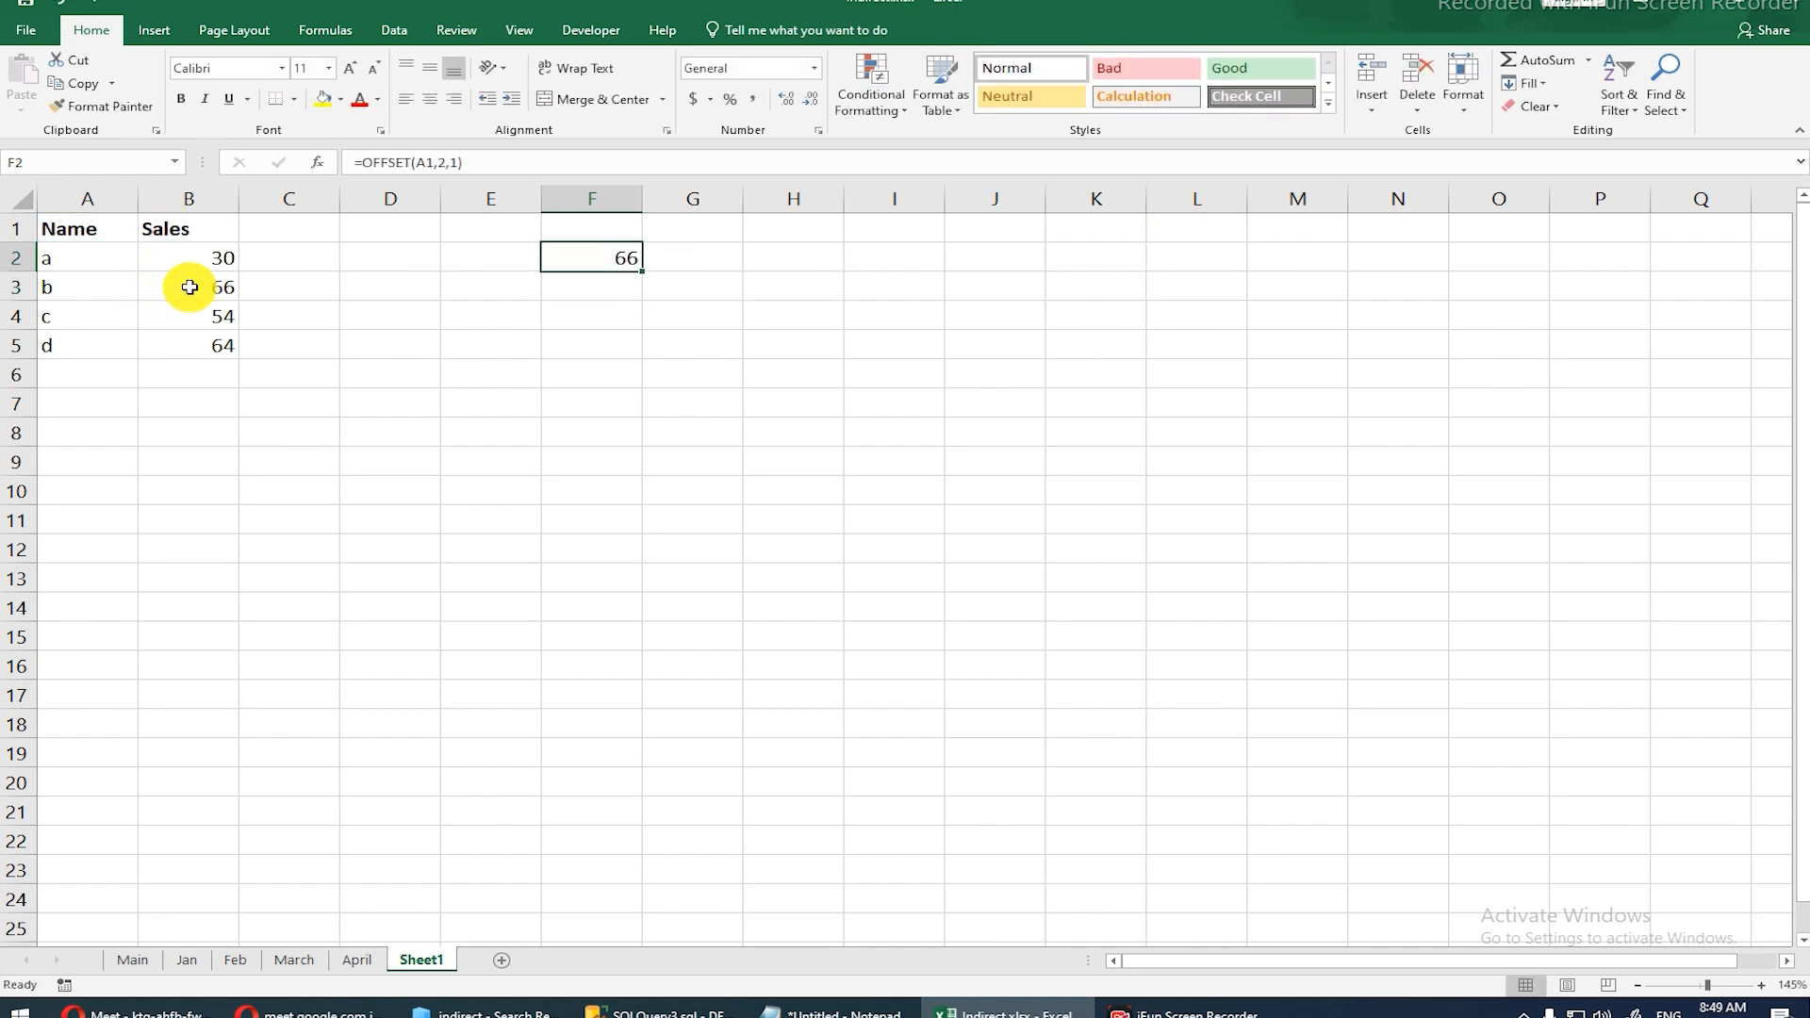
pyautogui.press('F2')
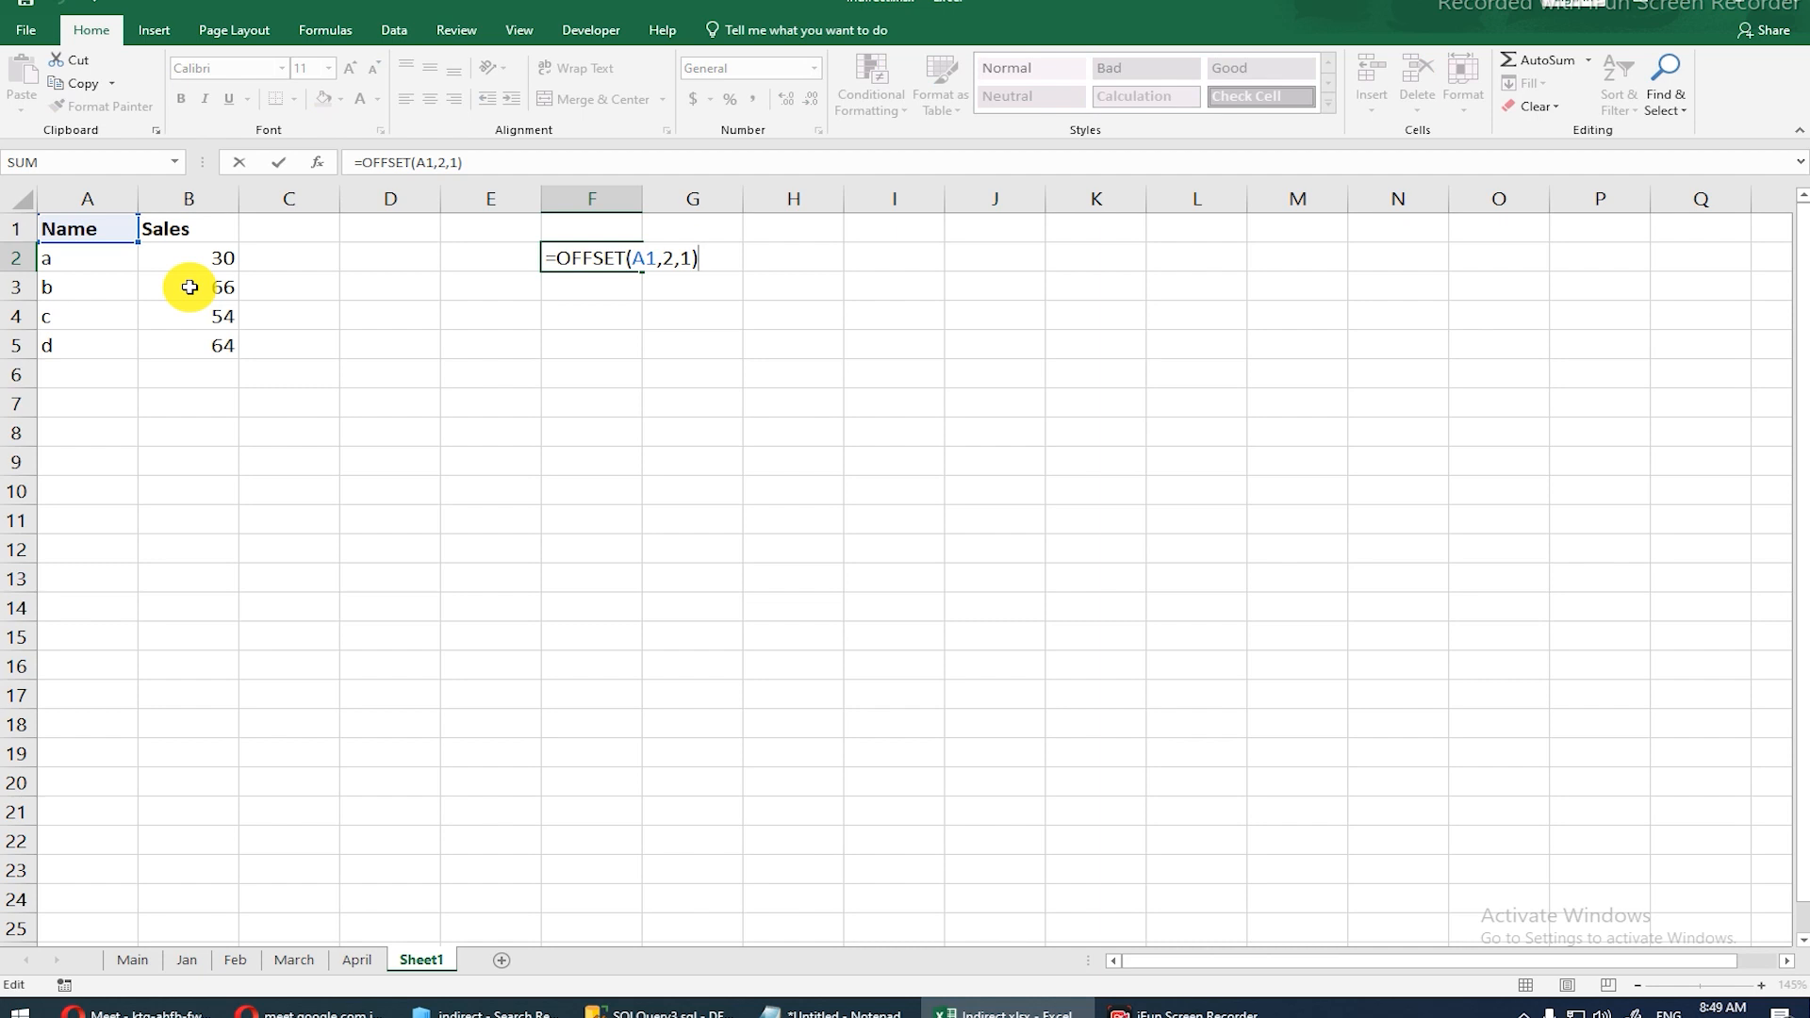
pyautogui.press('Escape')
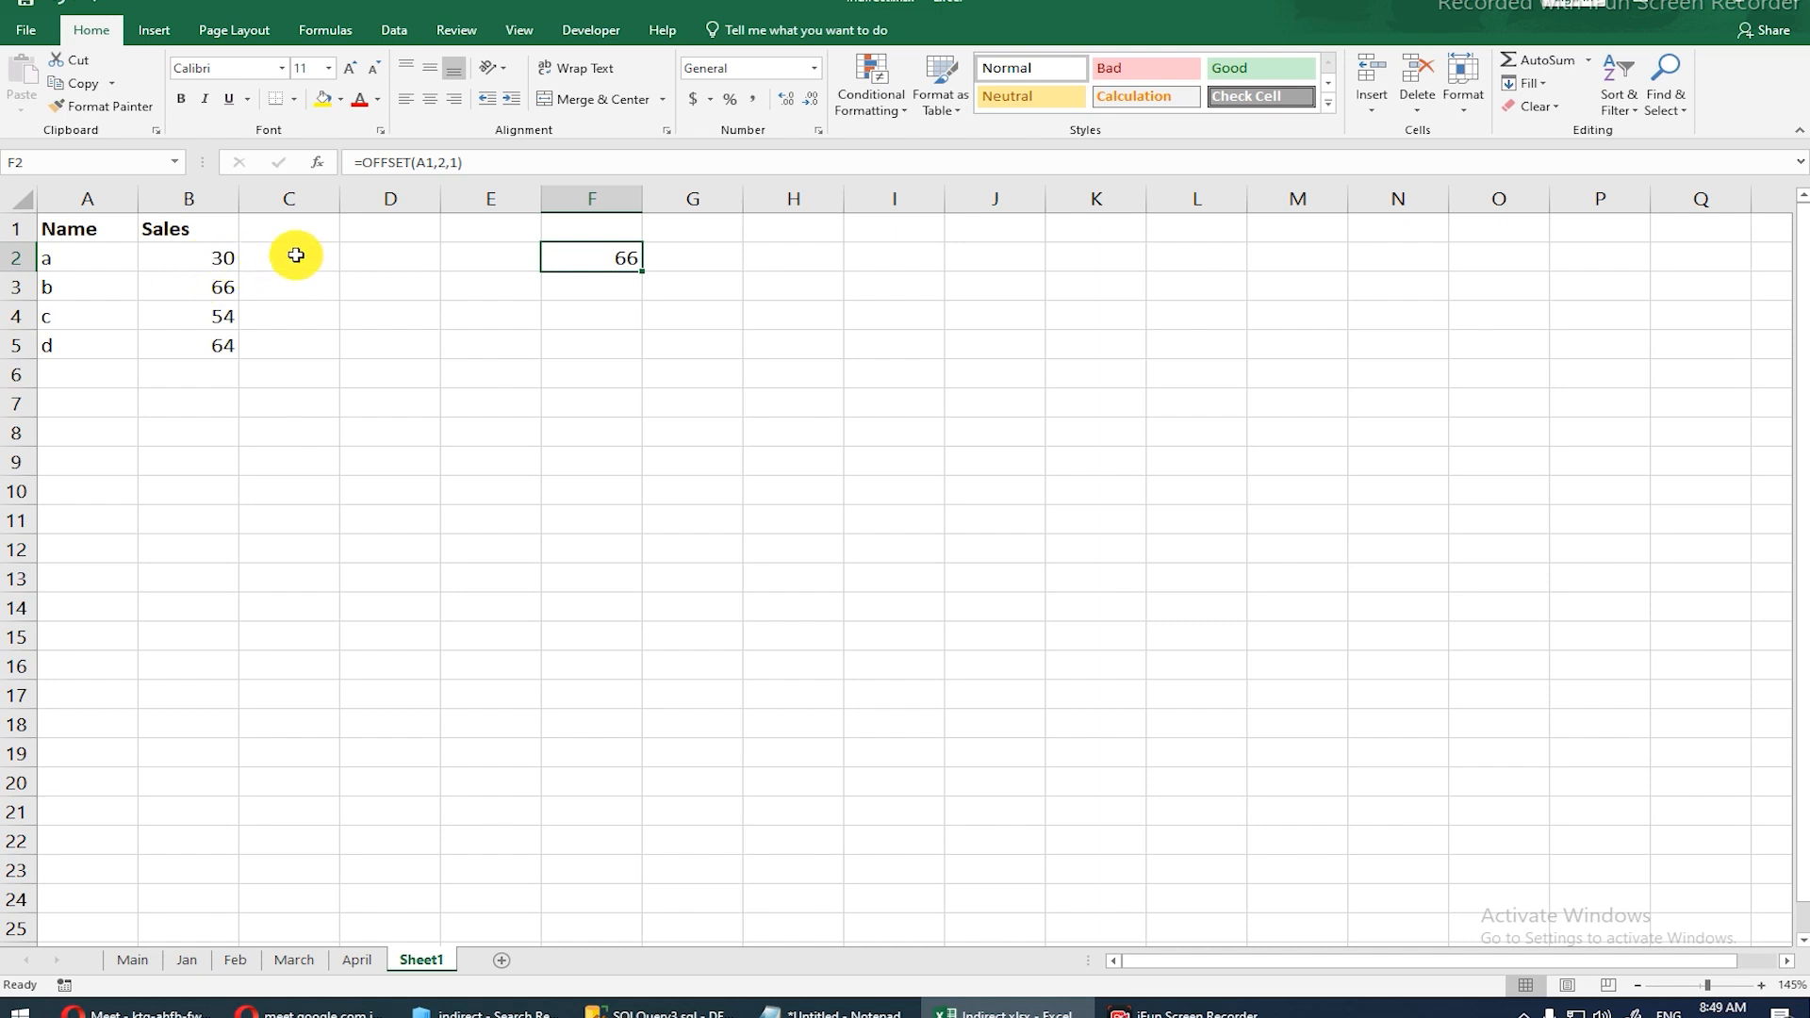
# Step: Enter the header Year2022 in cell C1, beside the Sales column
pyautogui.moveTo(125, 226); pyautogui.dragTo(210, 351)
pyautogui.click(210, 351)
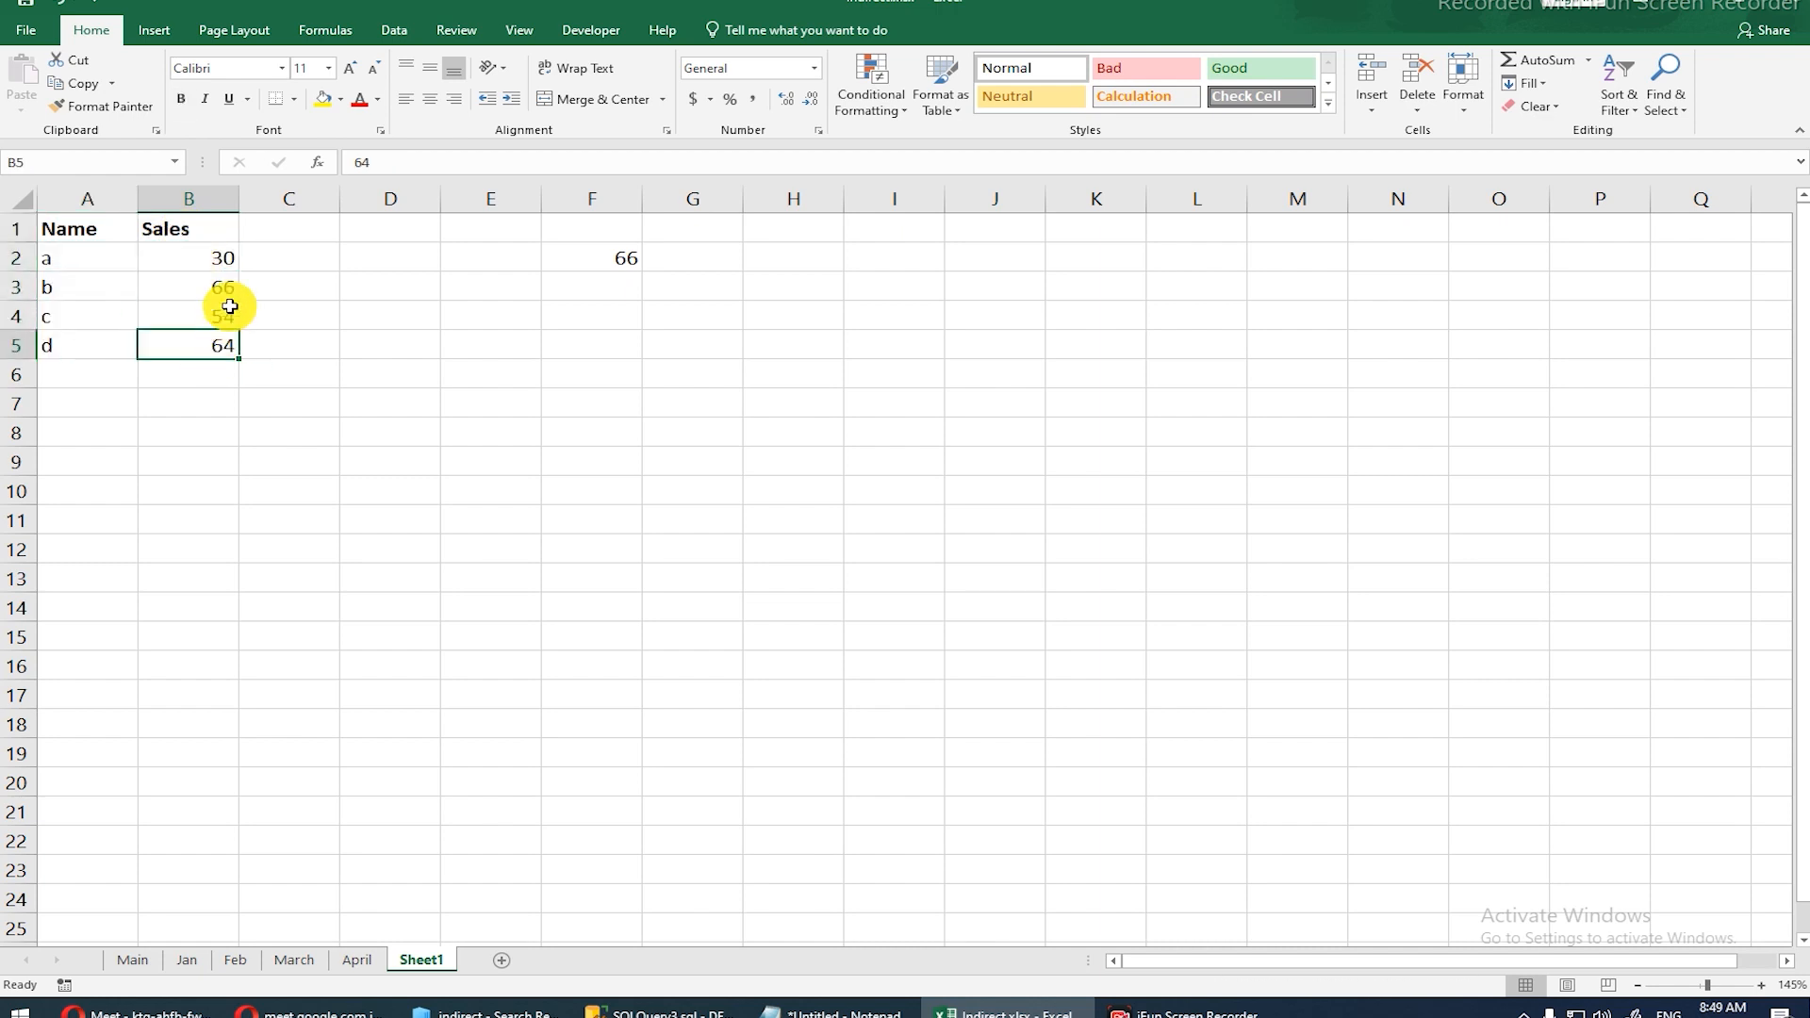
pyautogui.click(266, 231)
pyautogui.doubleClick(276, 283)
pyautogui.doubleClick(284, 226)
pyautogui.write('Year2022')
pyautogui.press('Return')
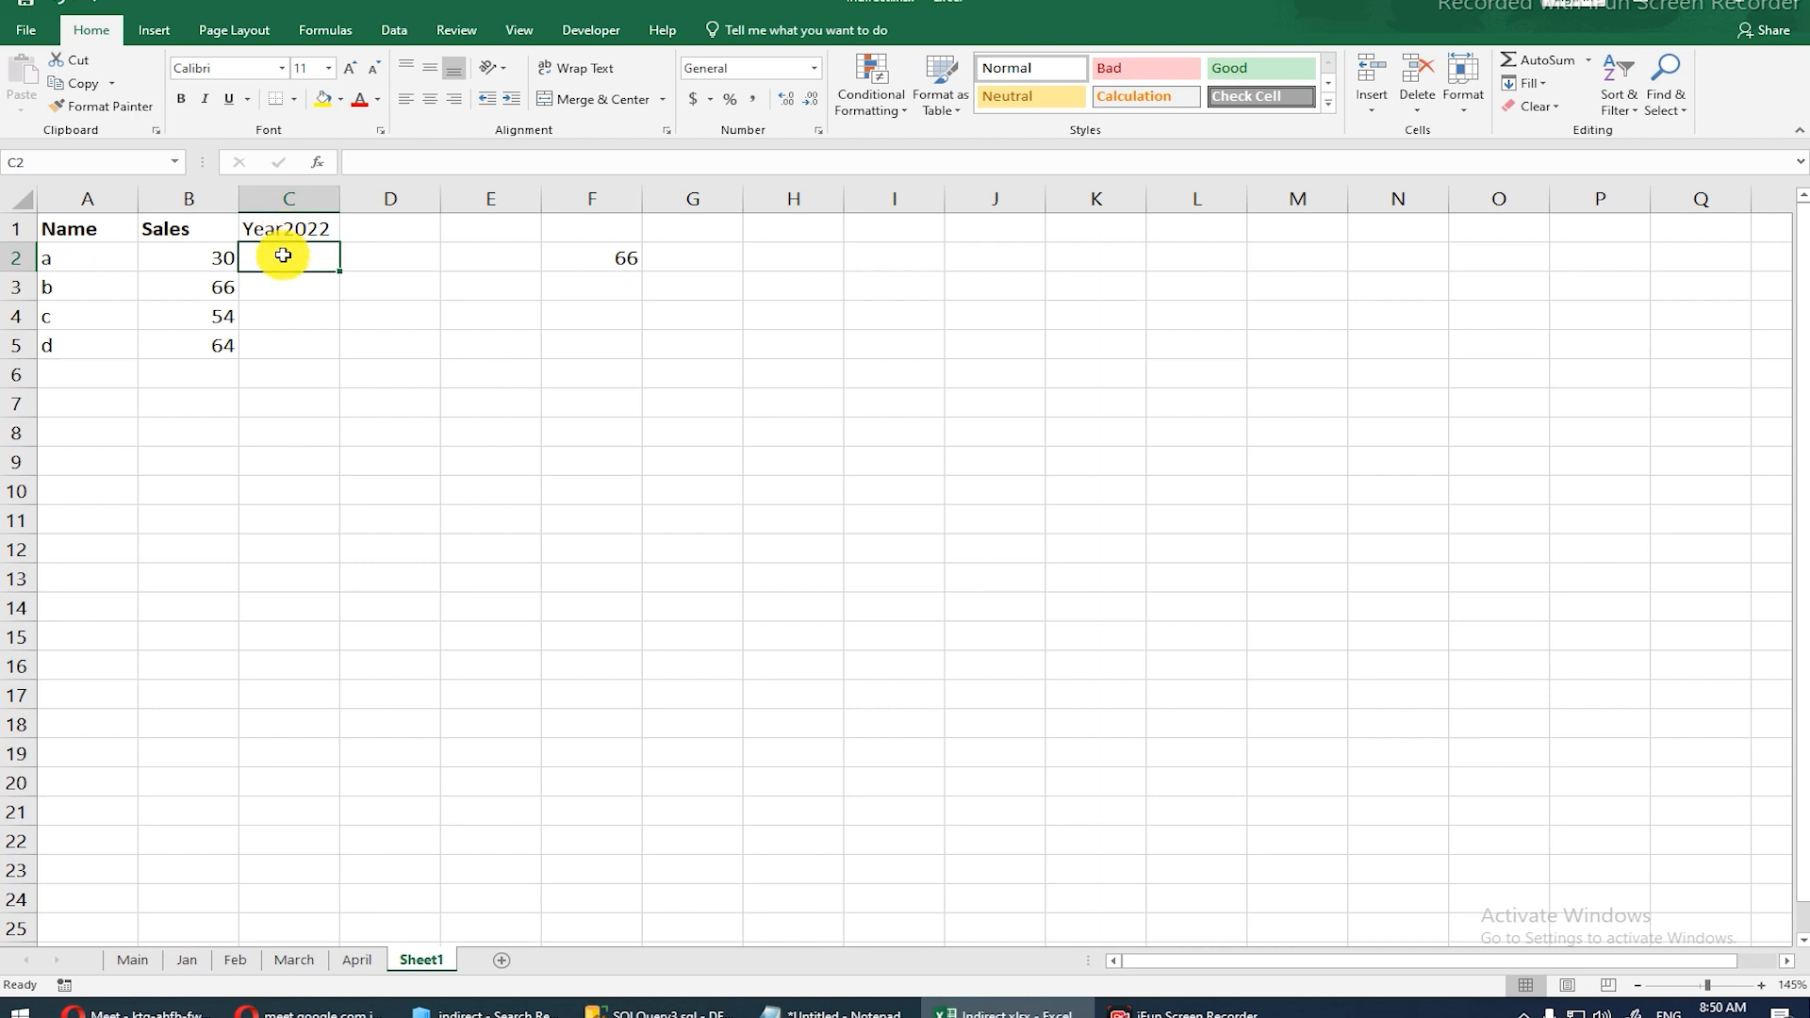
pyautogui.moveTo(65, 258); pyautogui.dragTo(73, 345)
pyautogui.click(326, 254)
pyautogui.doubleClick(326, 254)
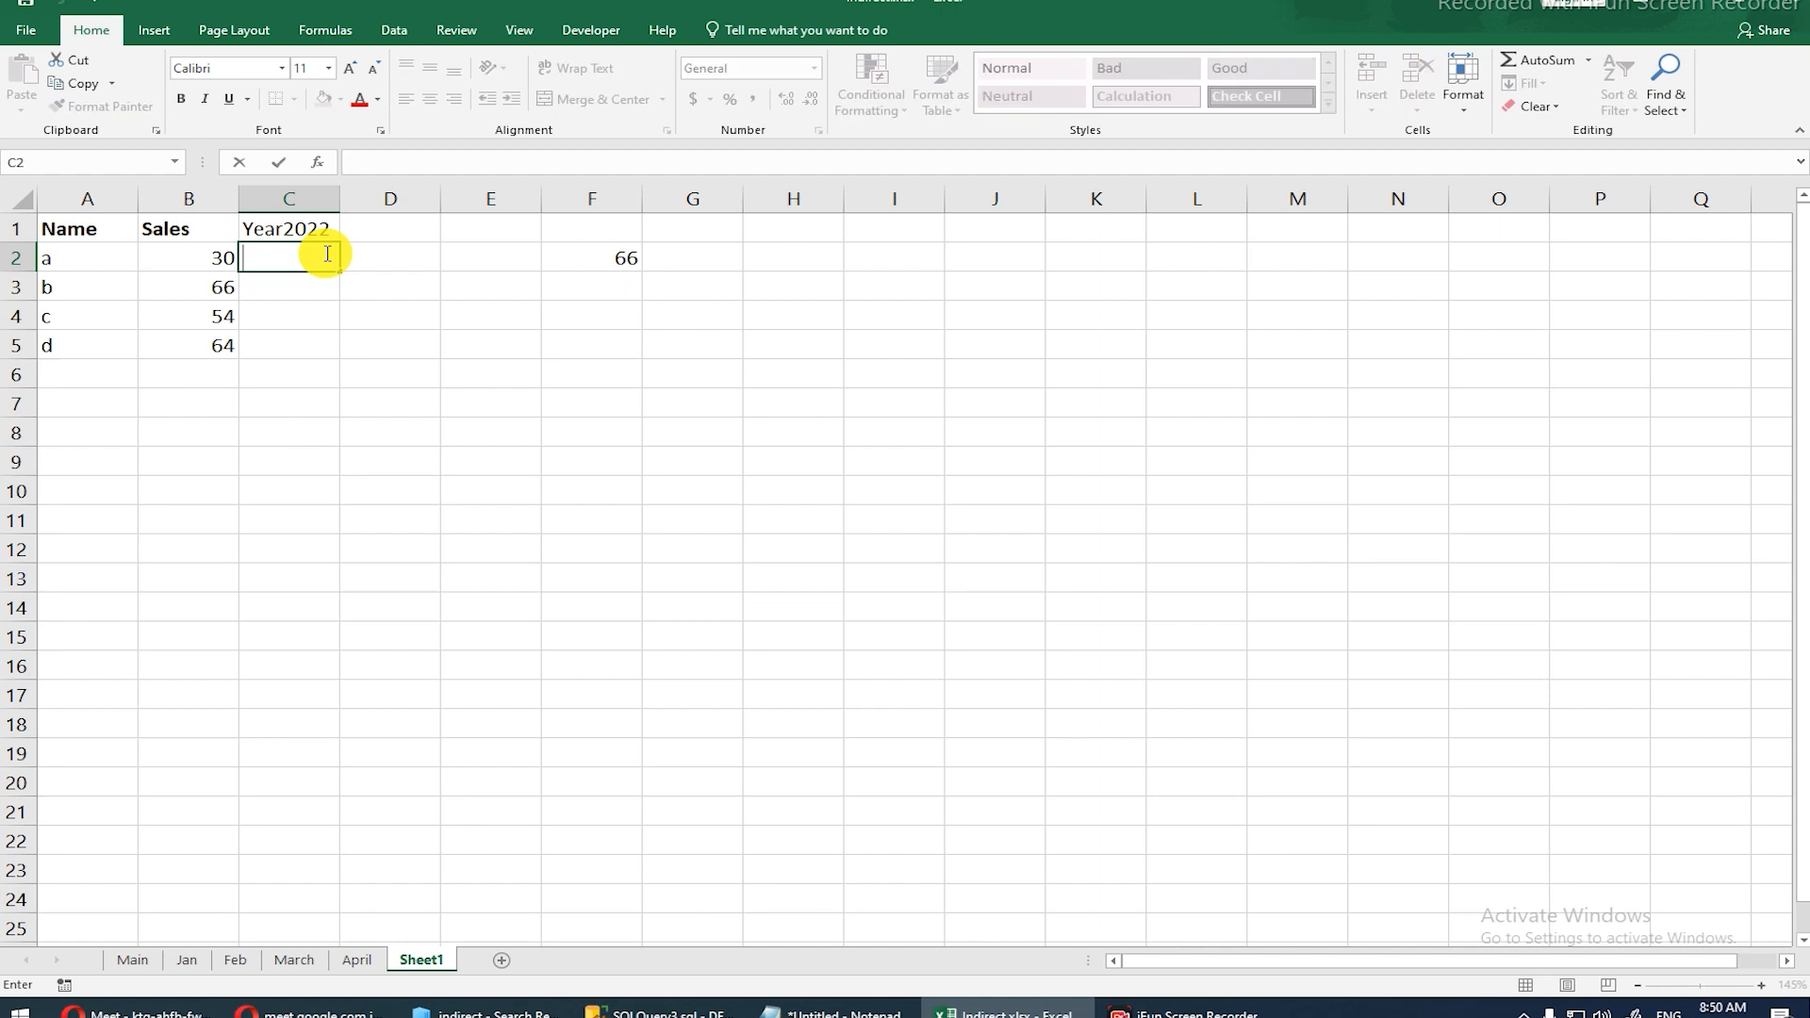
pyautogui.press('Escape')
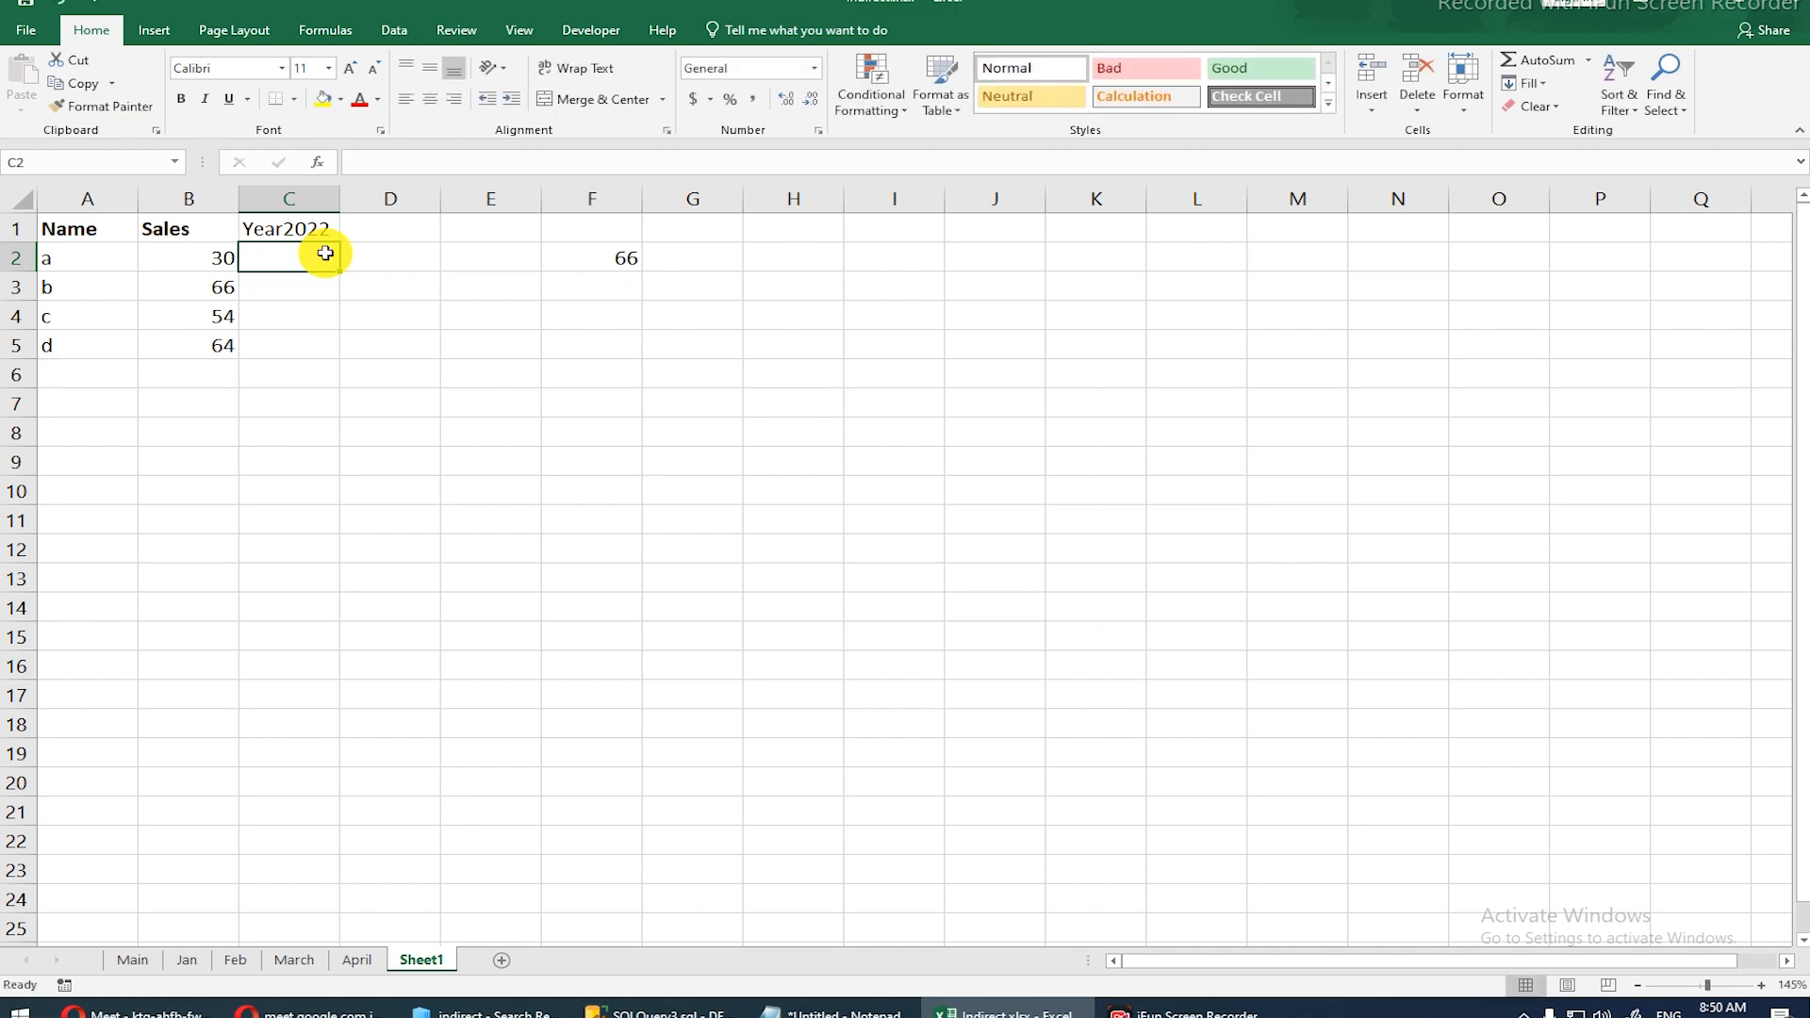
pyautogui.click(71, 231)
pyautogui.moveTo(105, 249); pyautogui.dragTo(295, 339)
pyautogui.click(295, 340)
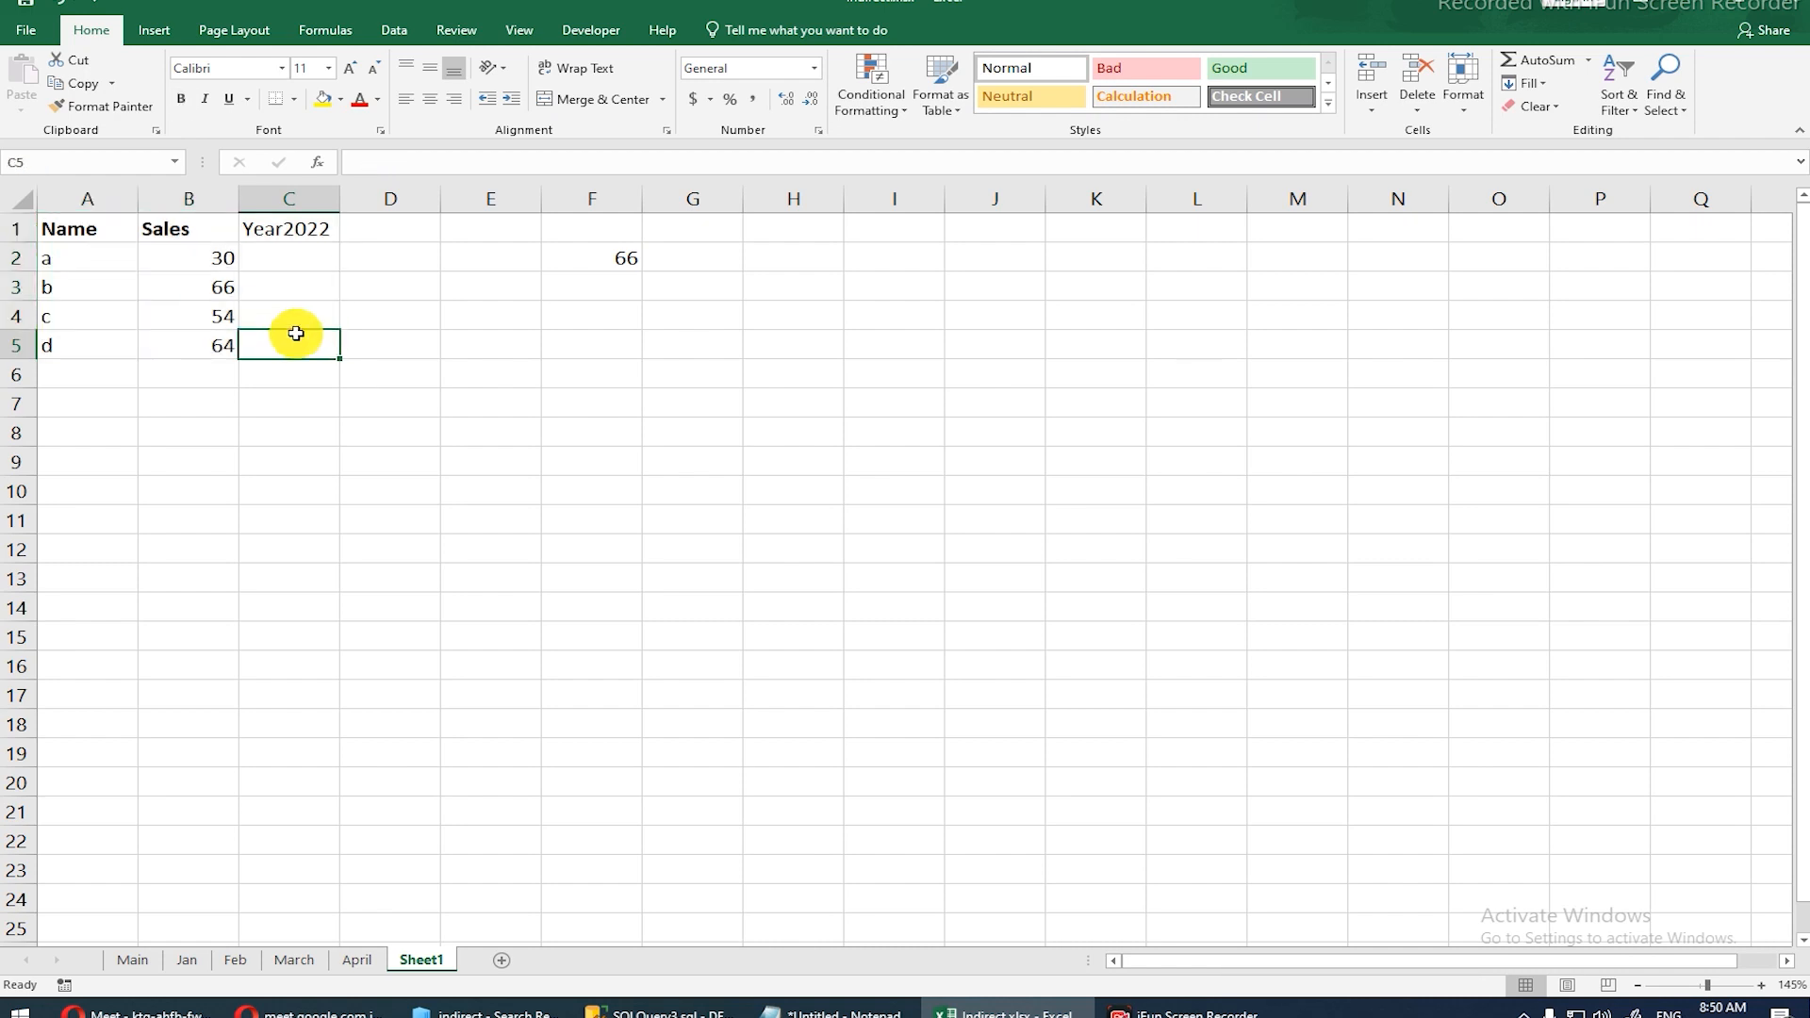
# Step: Fill C2:C5 with 10, 15, 23 and 50, and make the Year2022 header bold
pyautogui.doubleClick(297, 254)
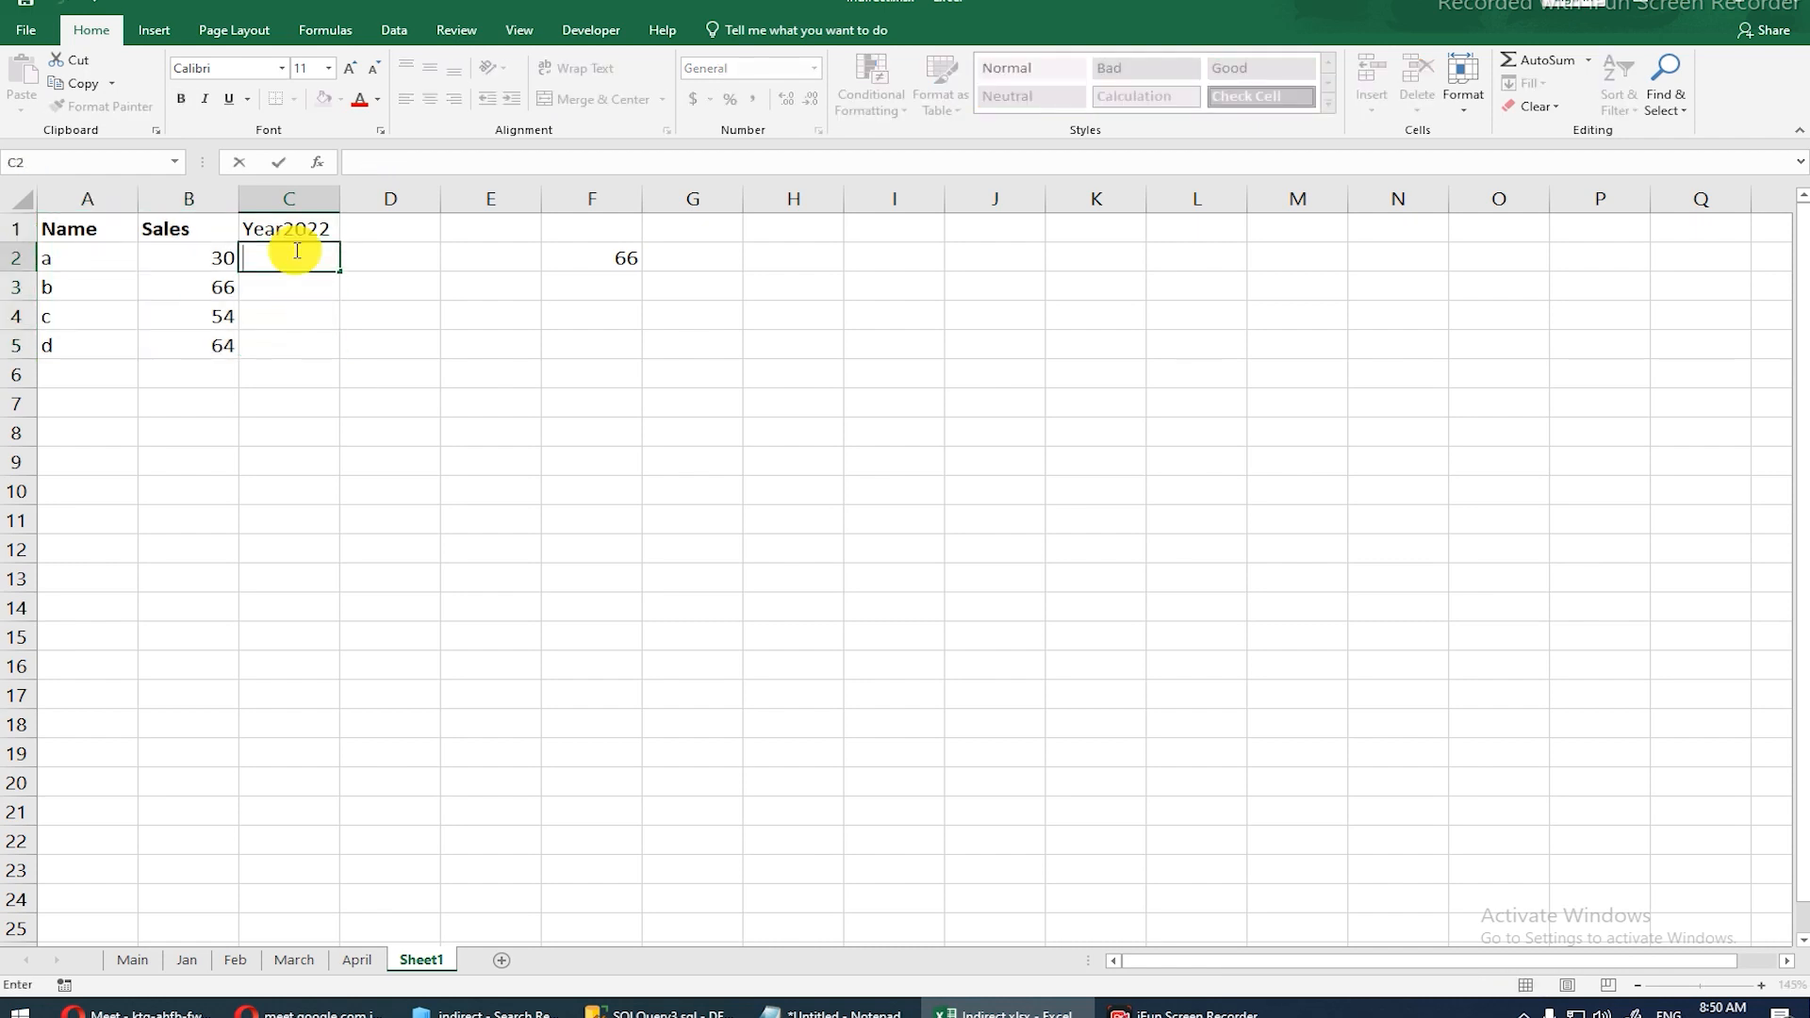
pyautogui.write('10')
pyautogui.press('Return')
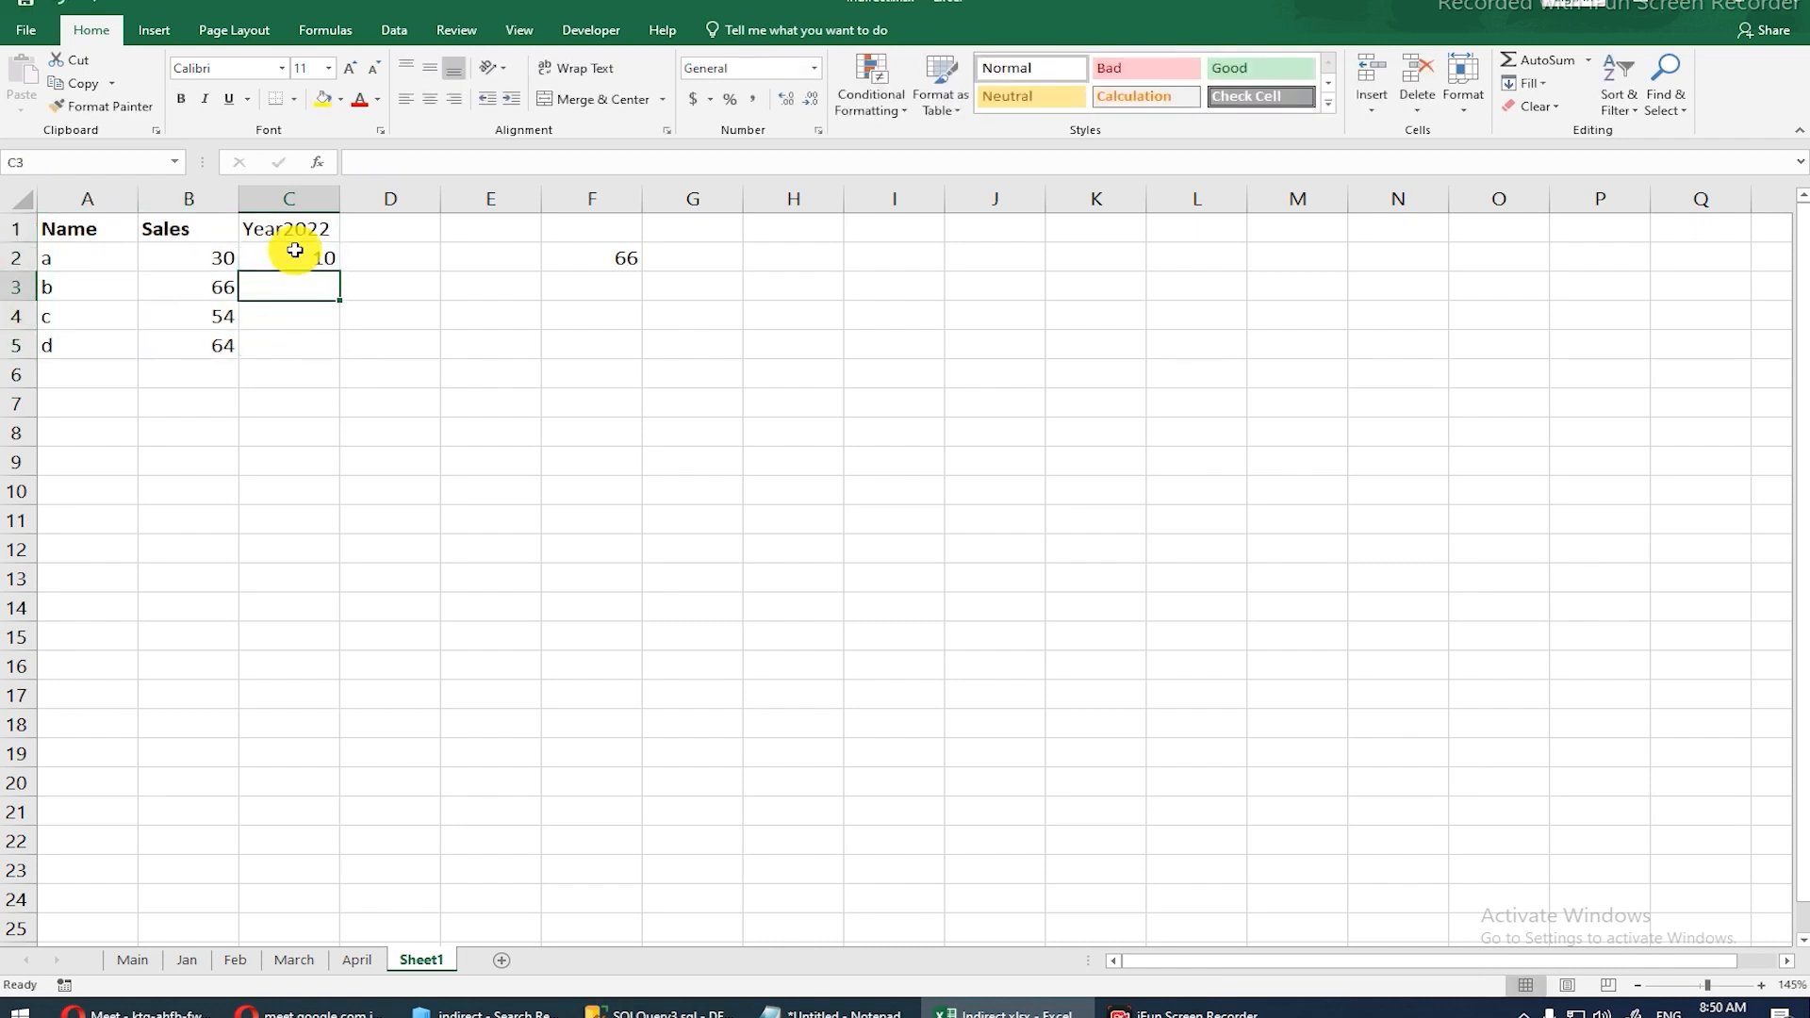
pyautogui.write('15')
pyautogui.press('Return')
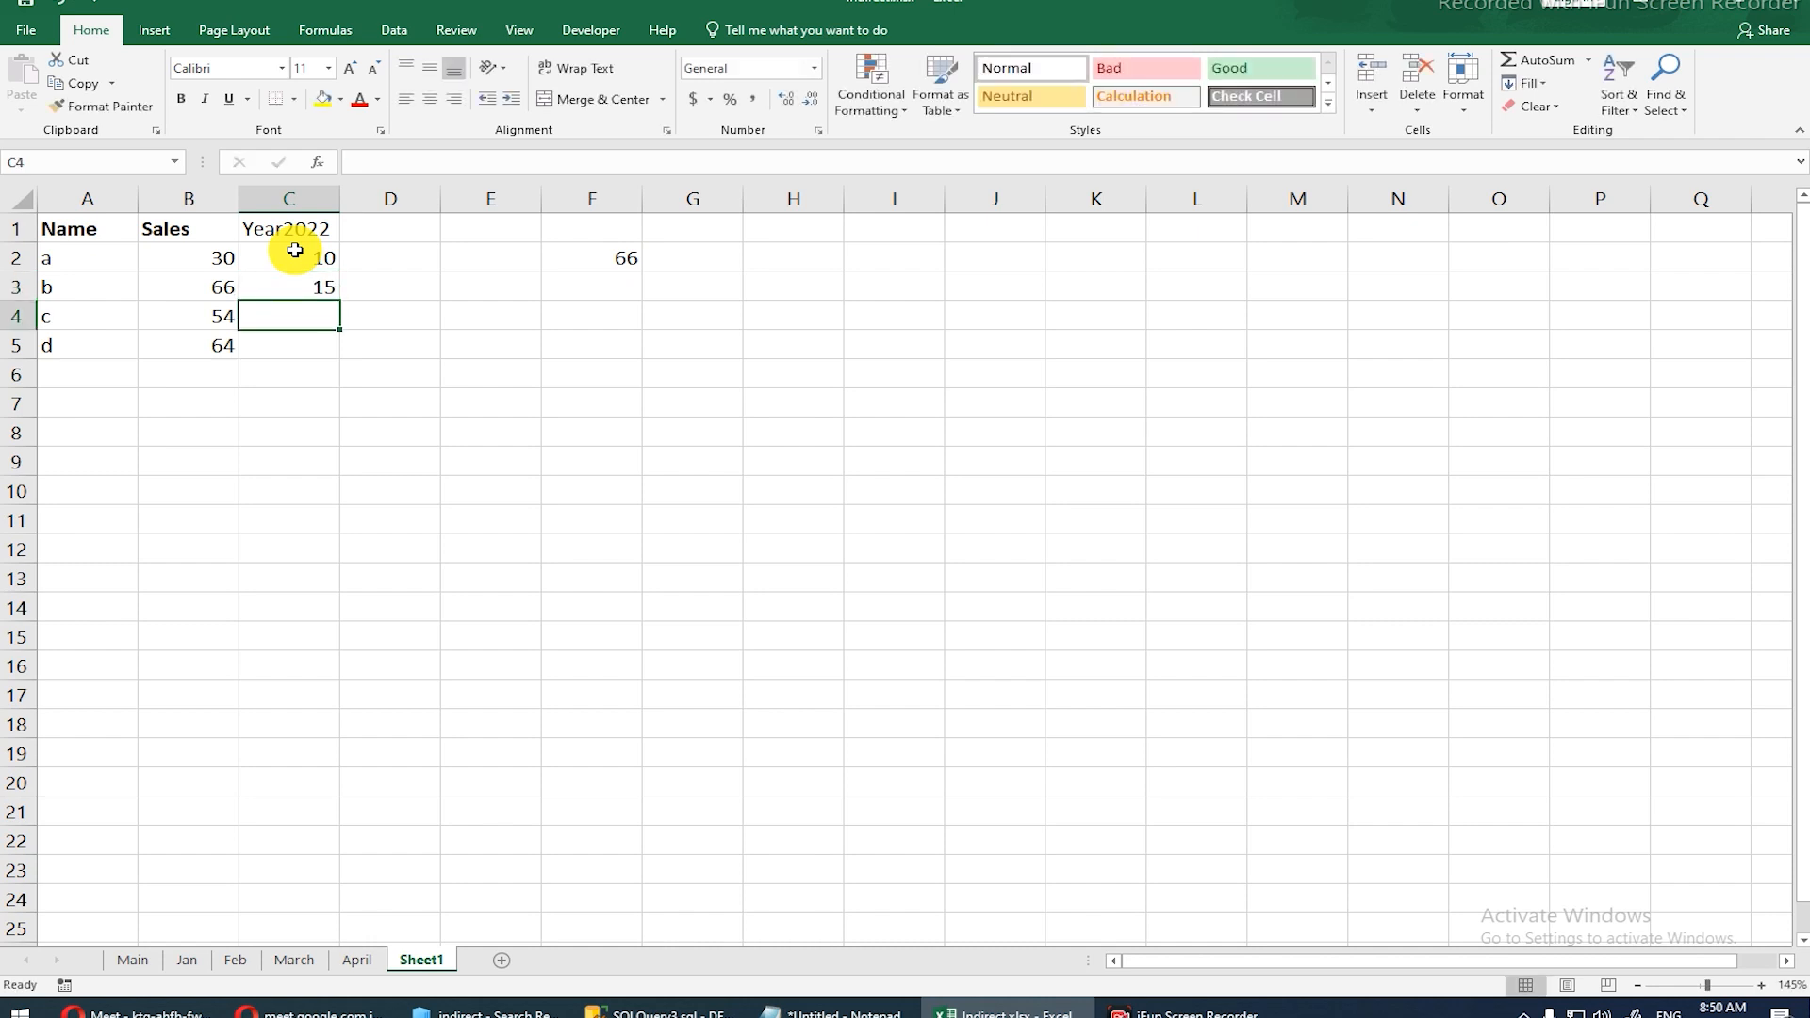
pyautogui.write('23')
pyautogui.press('Return')
pyautogui.write('50')
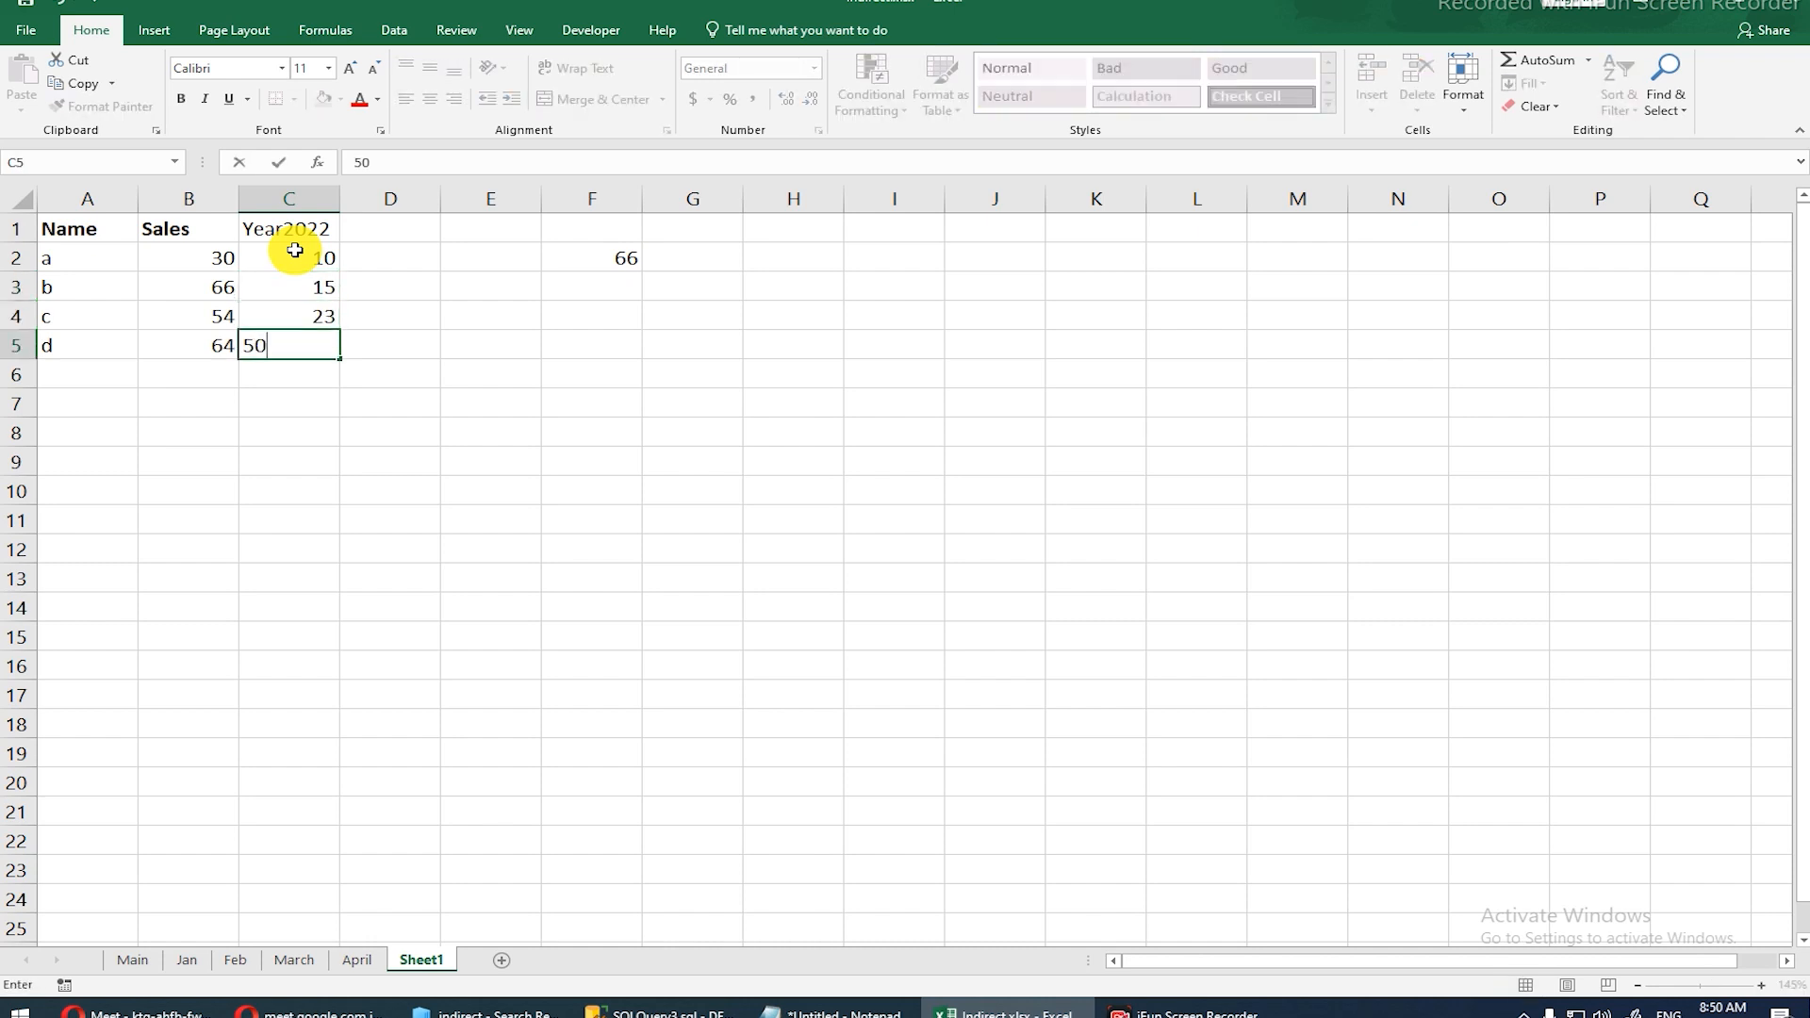
pyautogui.press('Return')
pyautogui.click(289, 230)
pyautogui.hotkey('ctrl', 'b')
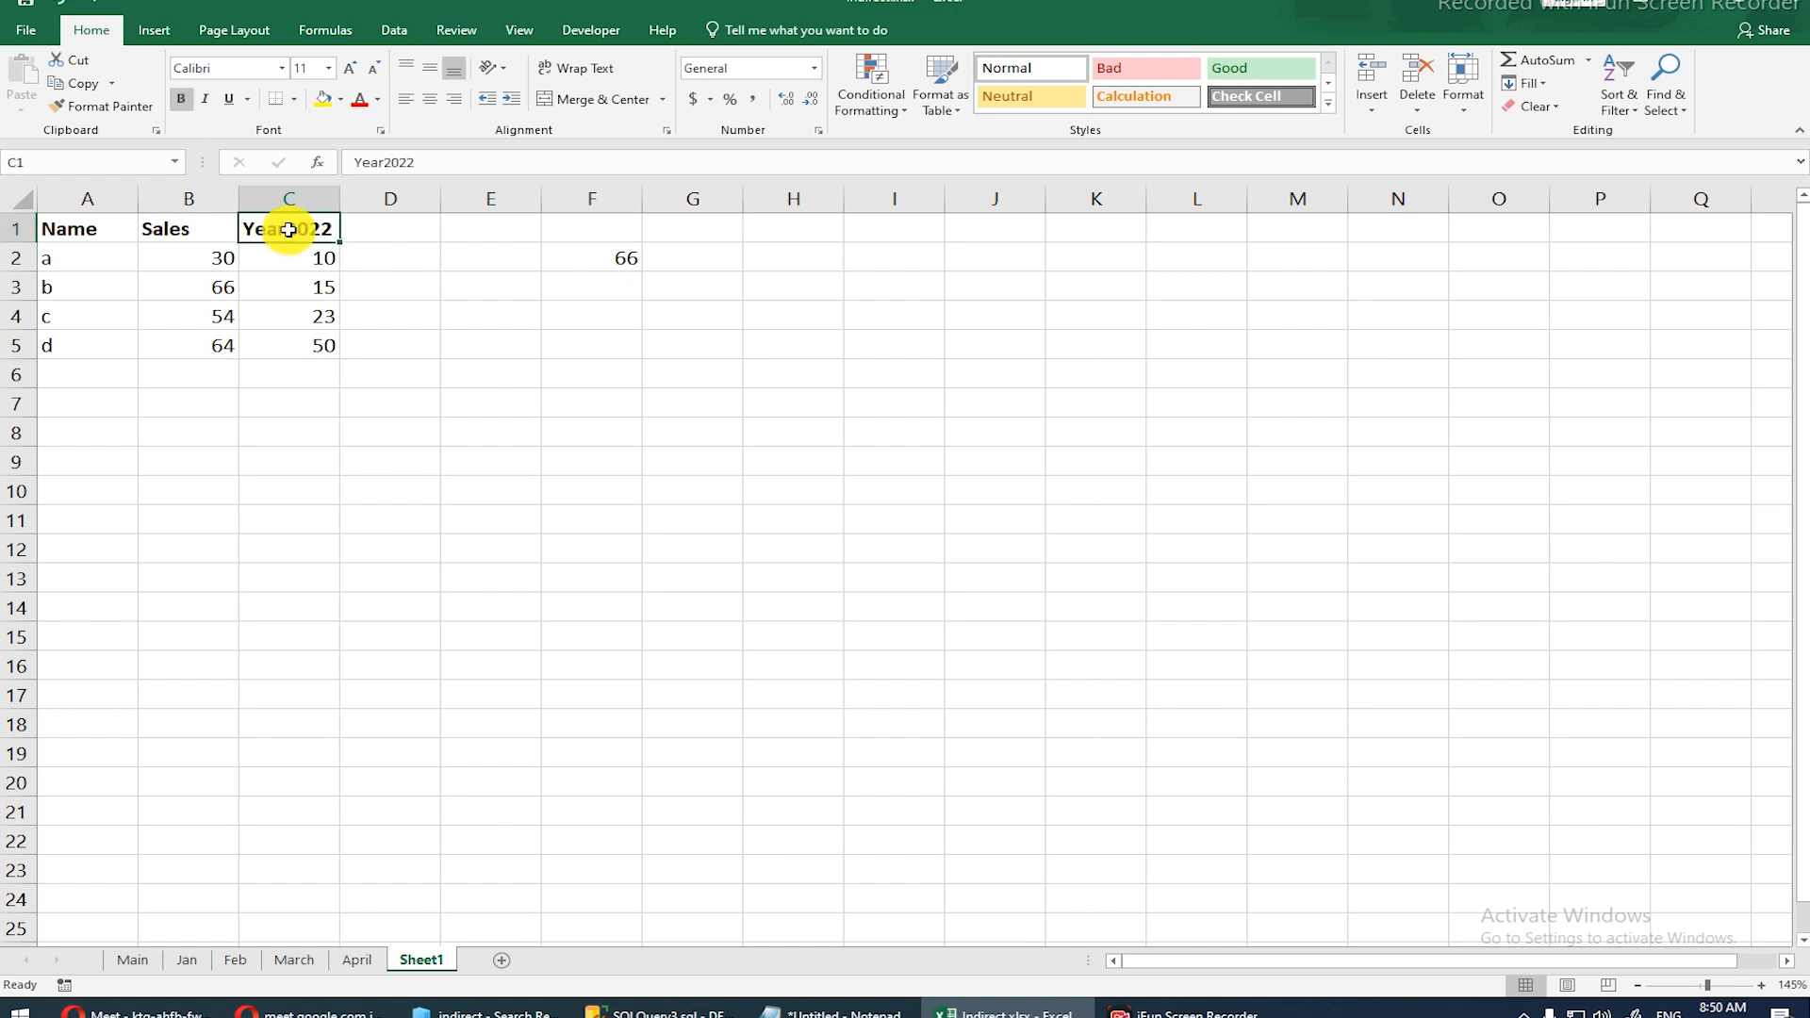
pyautogui.moveTo(289, 231); pyautogui.dragTo(283, 340)
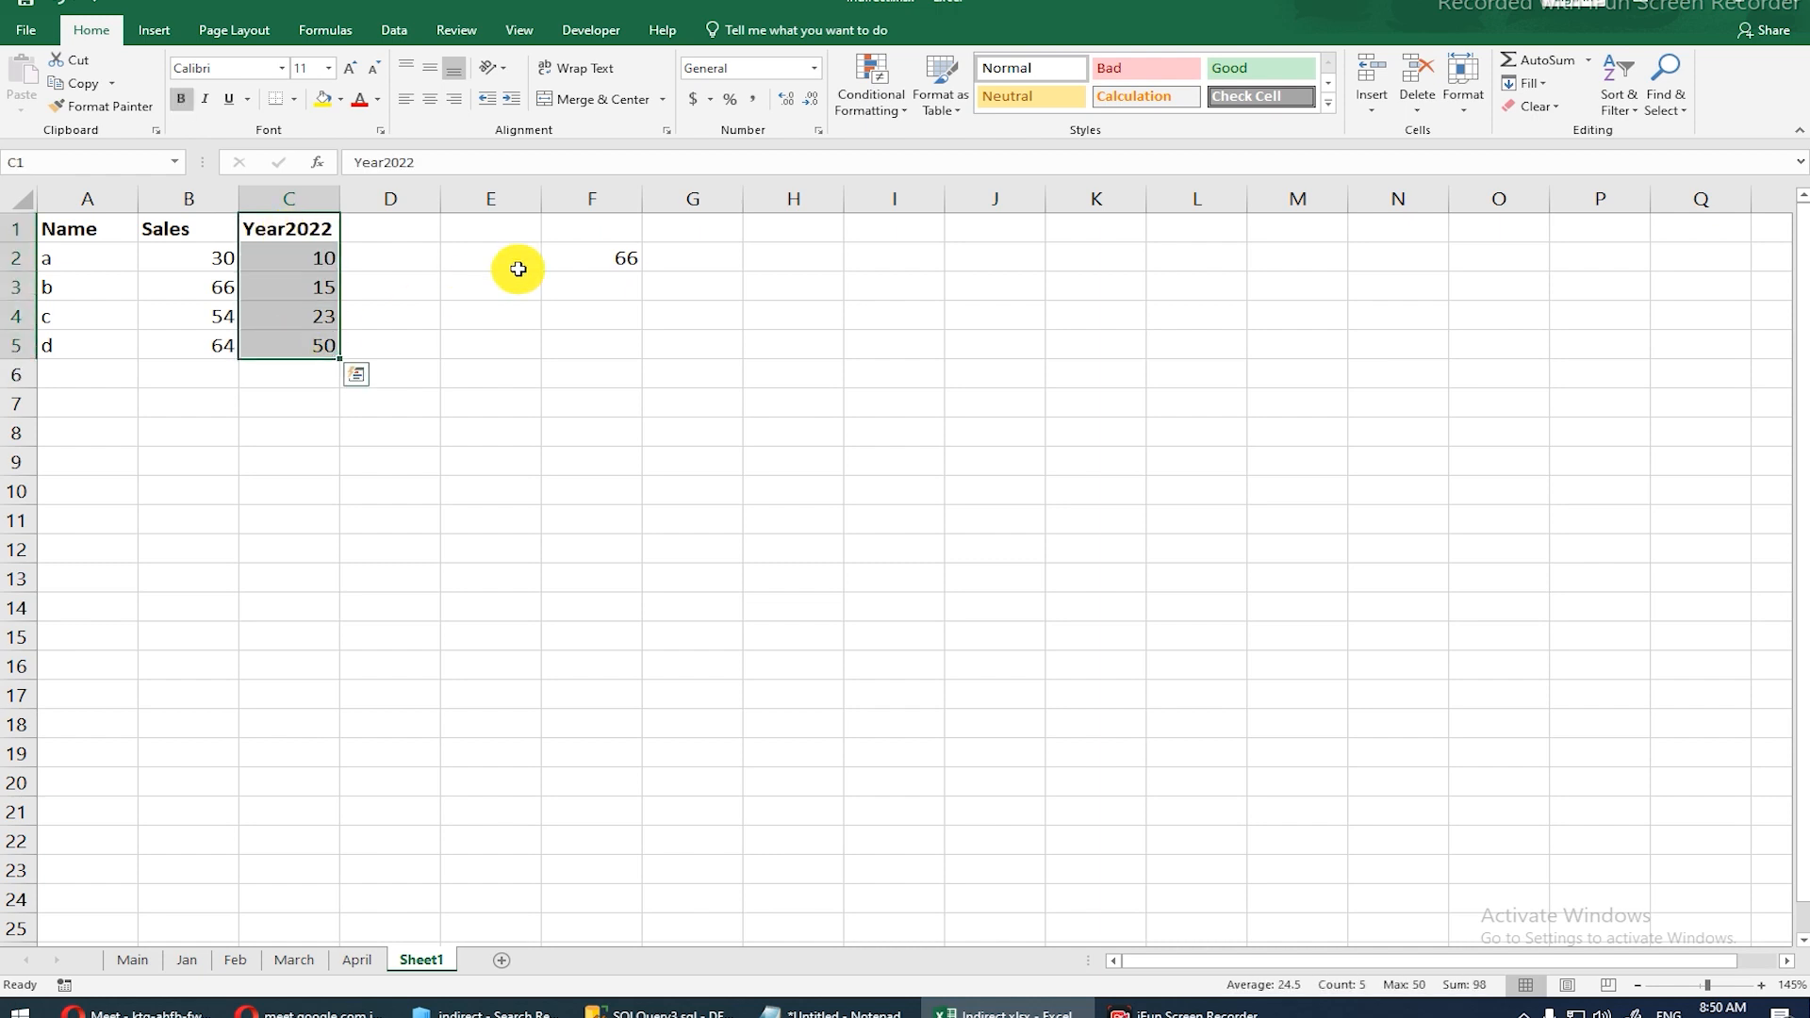
pyautogui.moveTo(578, 230); pyautogui.dragTo(578, 351)
pyautogui.moveTo(443, 234); pyautogui.dragTo(449, 333)
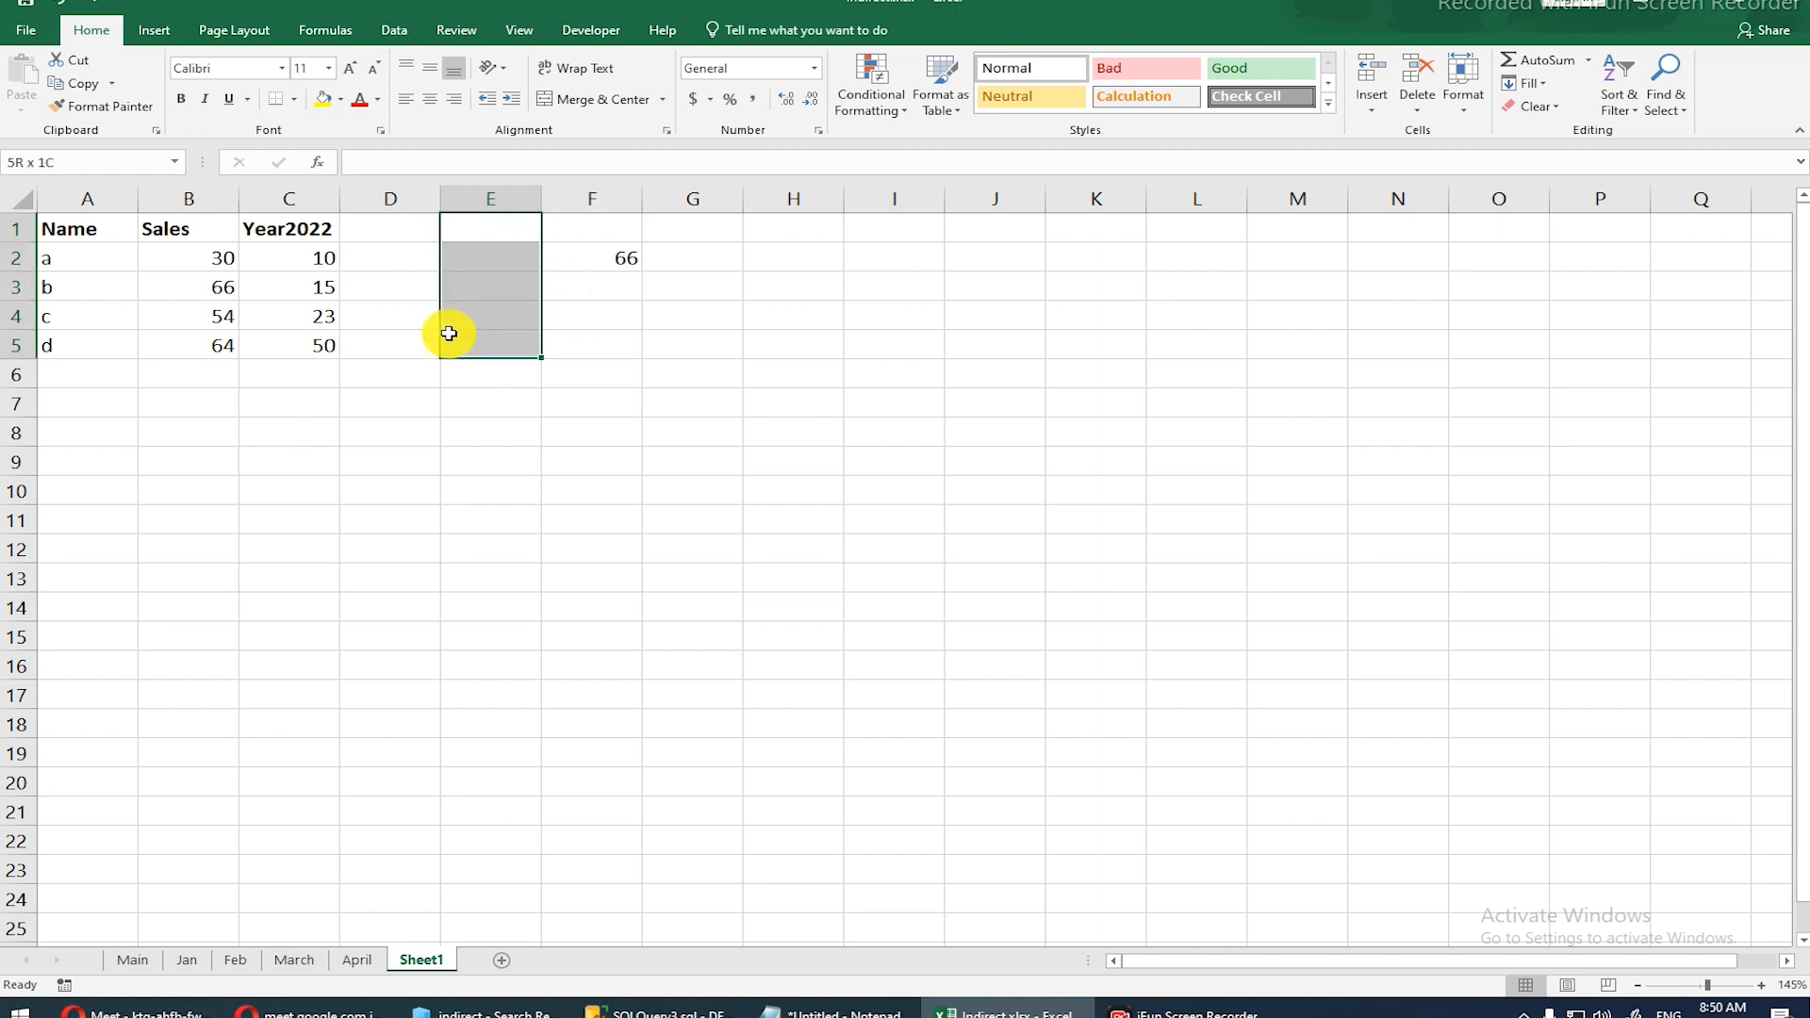
pyautogui.moveTo(121, 226); pyautogui.dragTo(97, 336)
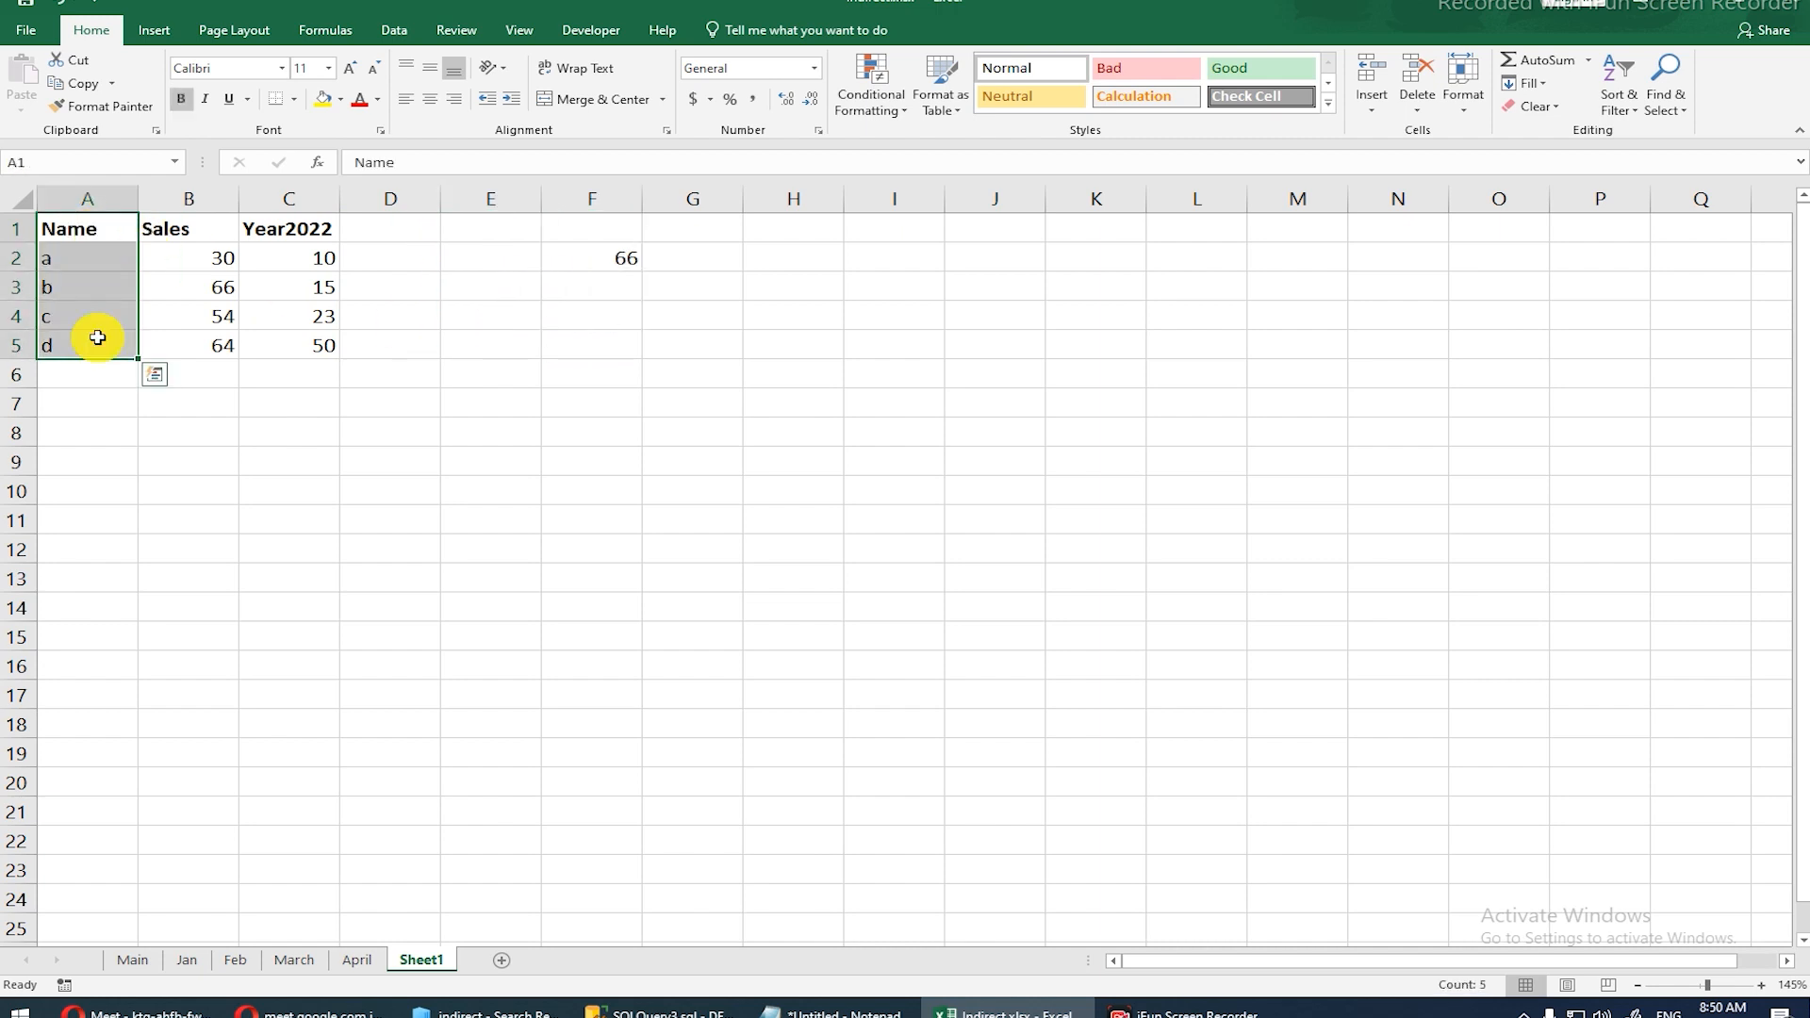
pyautogui.click(575, 256)
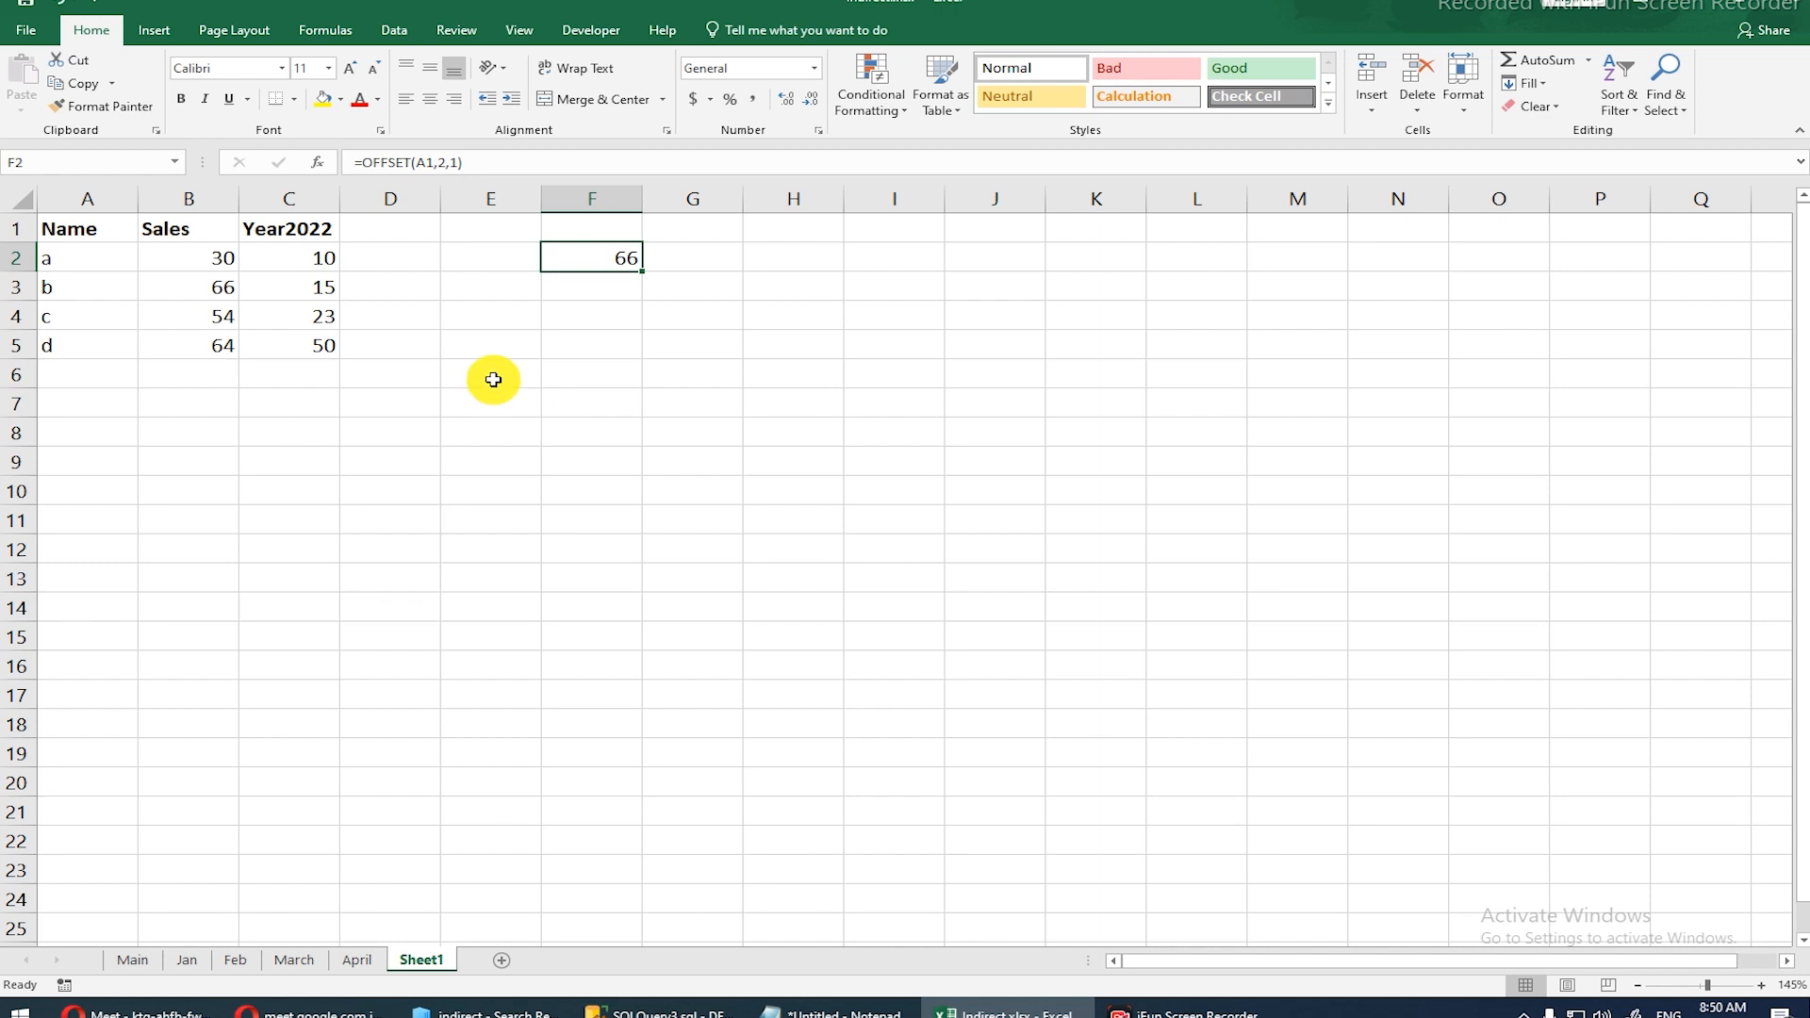
pyautogui.moveTo(282, 231); pyautogui.dragTo(282, 331)
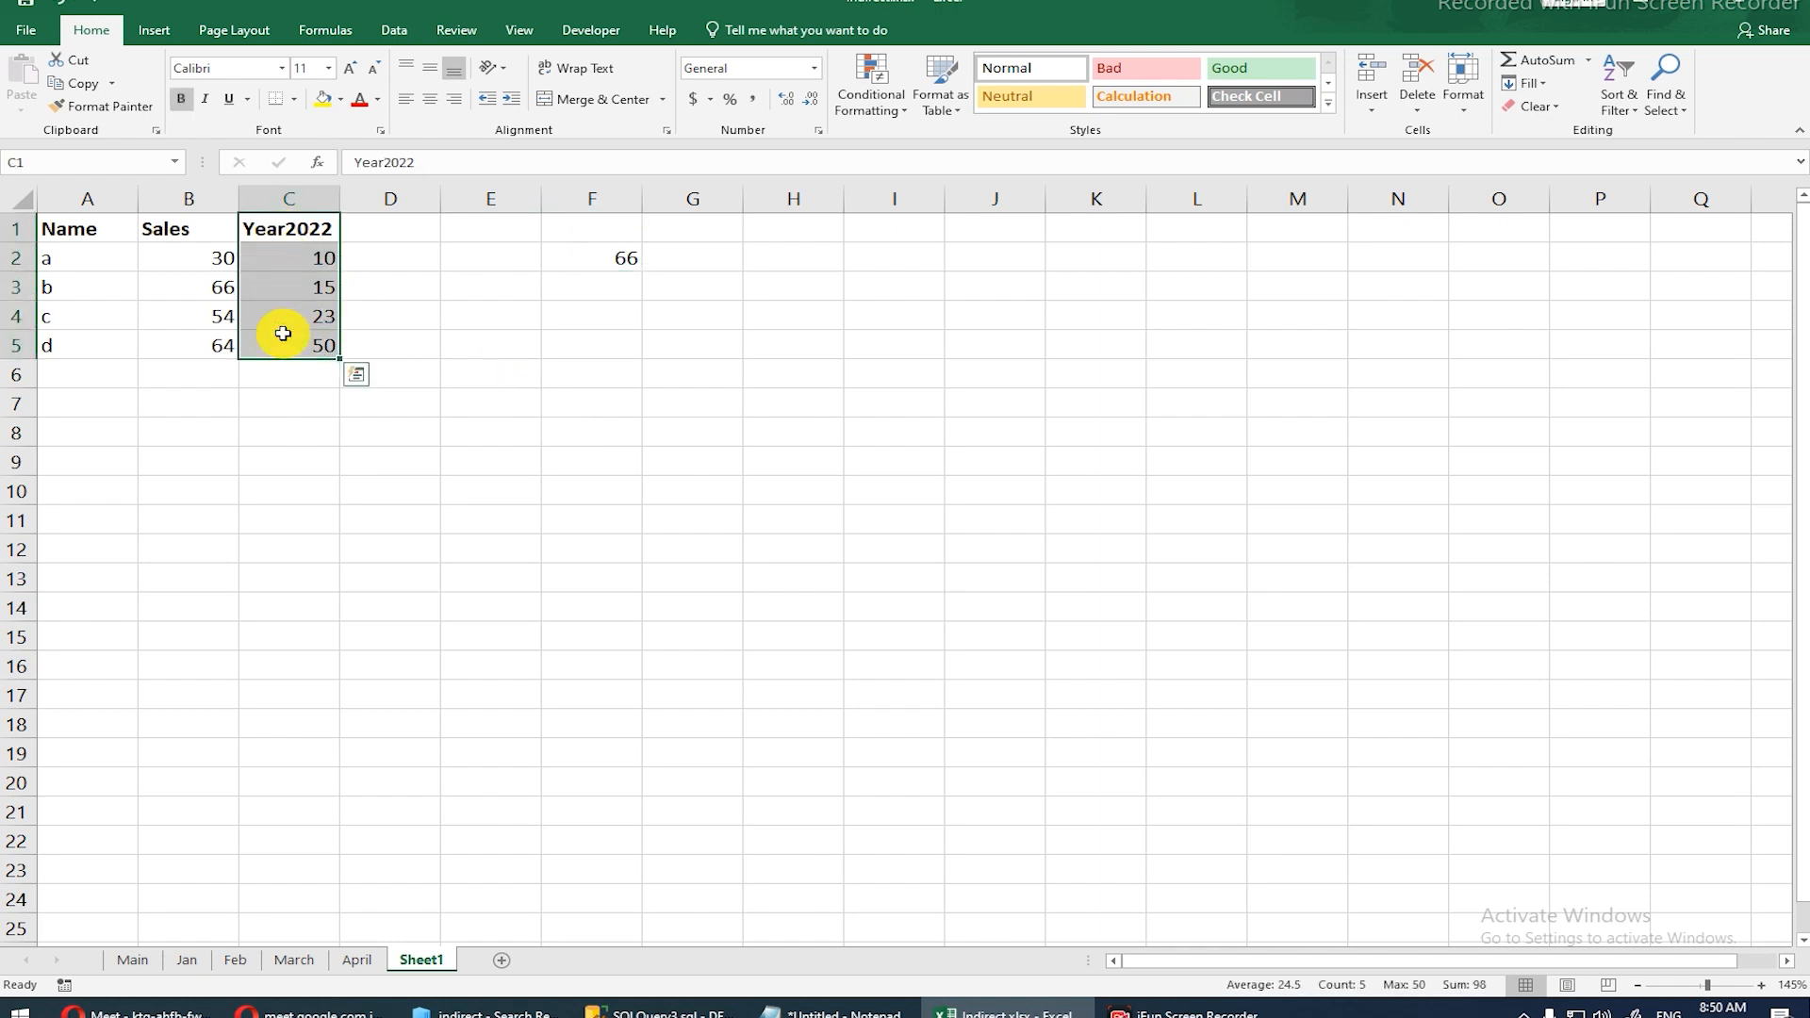
pyautogui.click(303, 230)
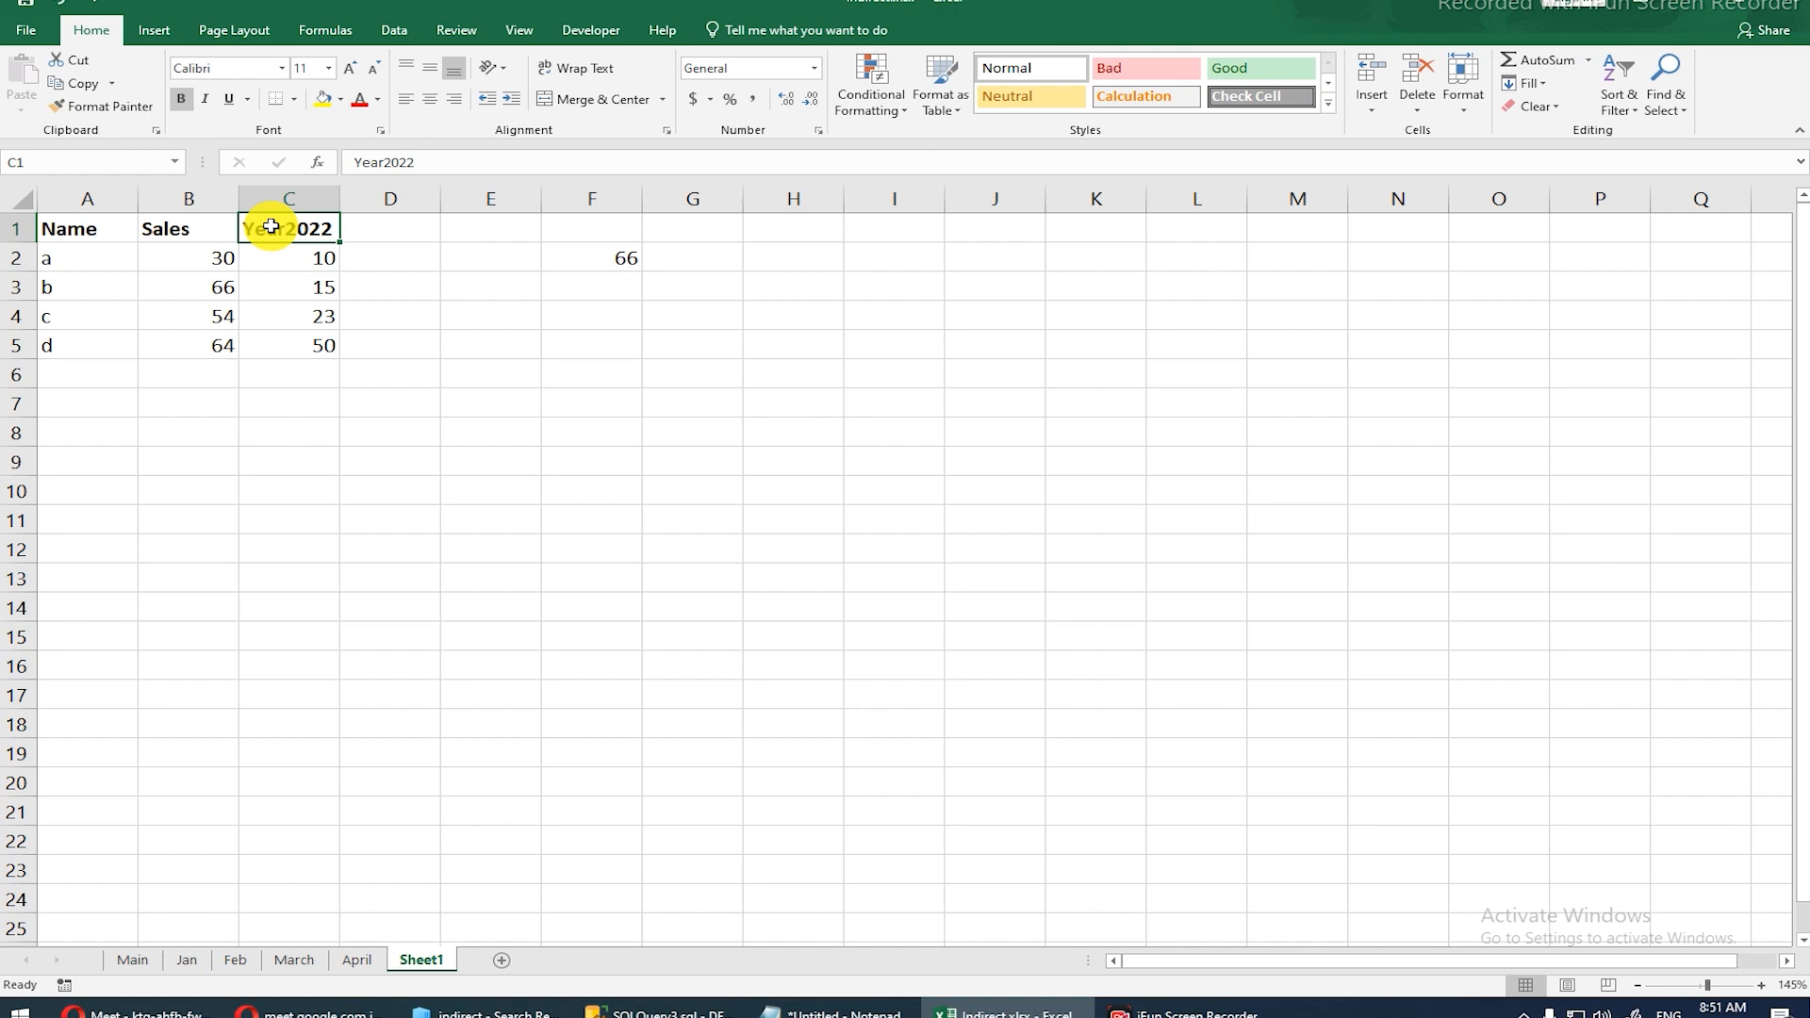
pyautogui.doubleClick(288, 291)
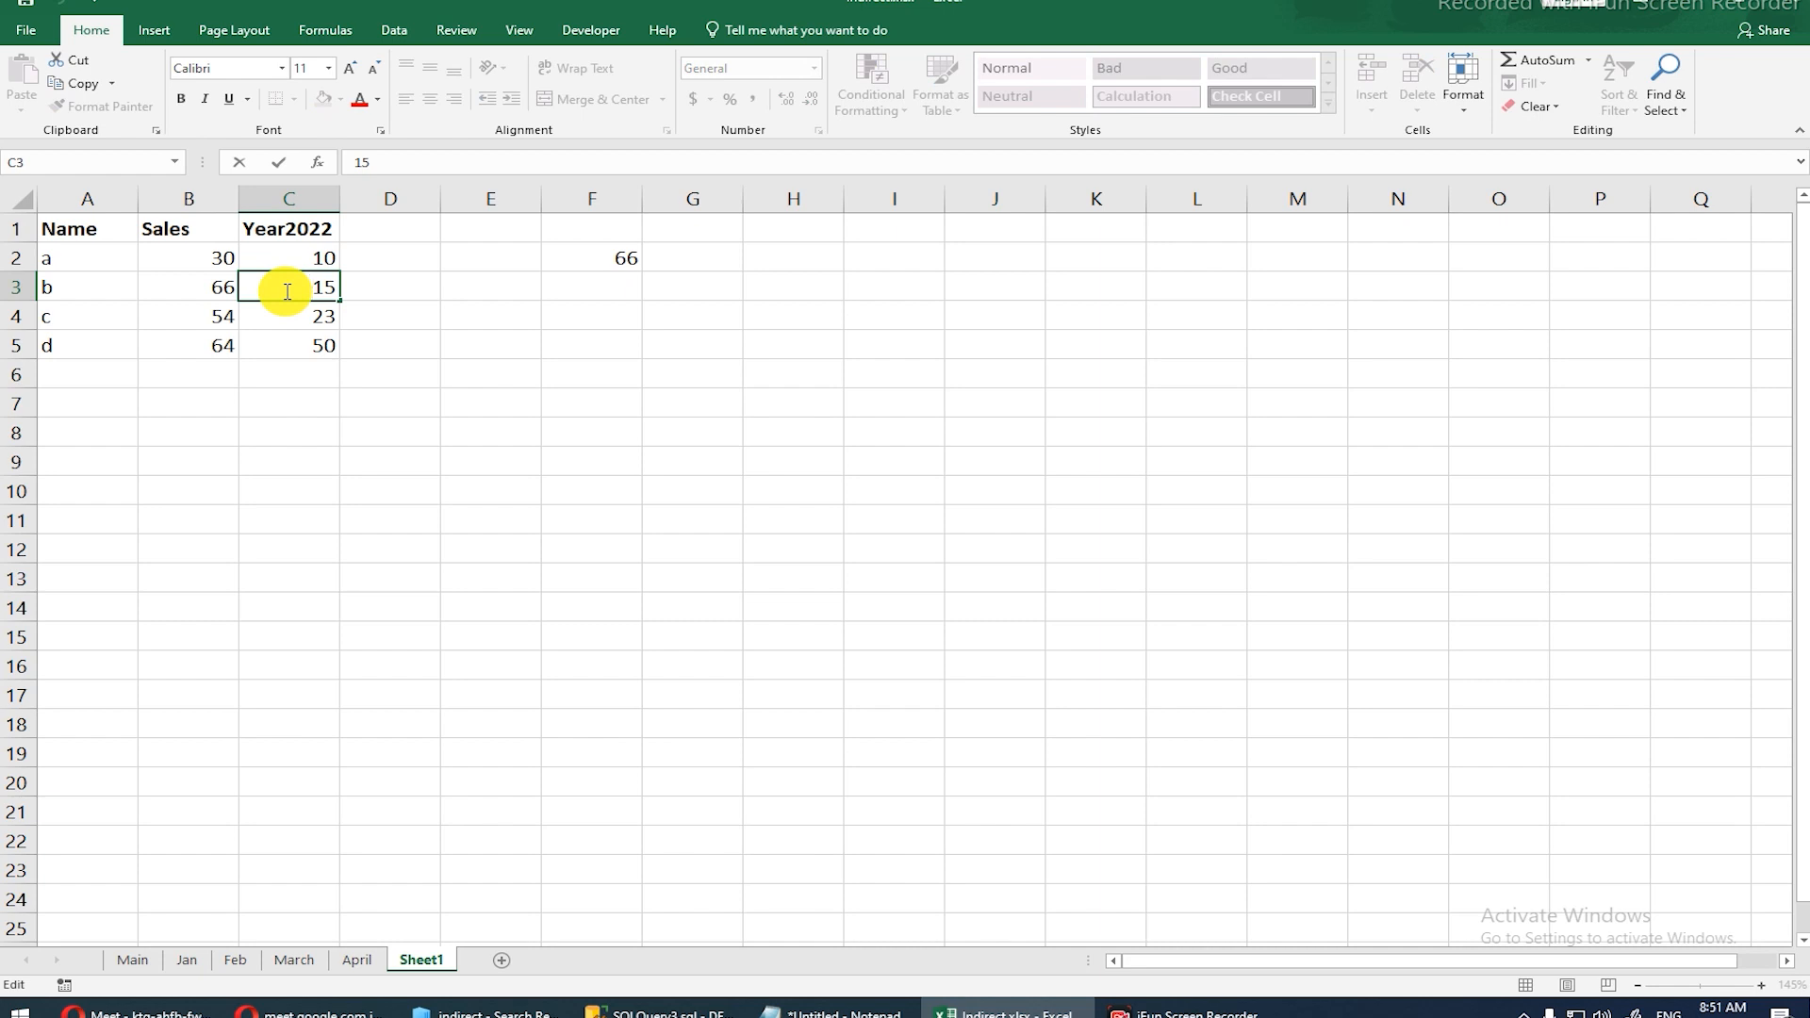
pyautogui.press('Escape')
# Step: Examine the row and column arguments of the OFFSET formula in F2
pyautogui.doubleClick(578, 260)
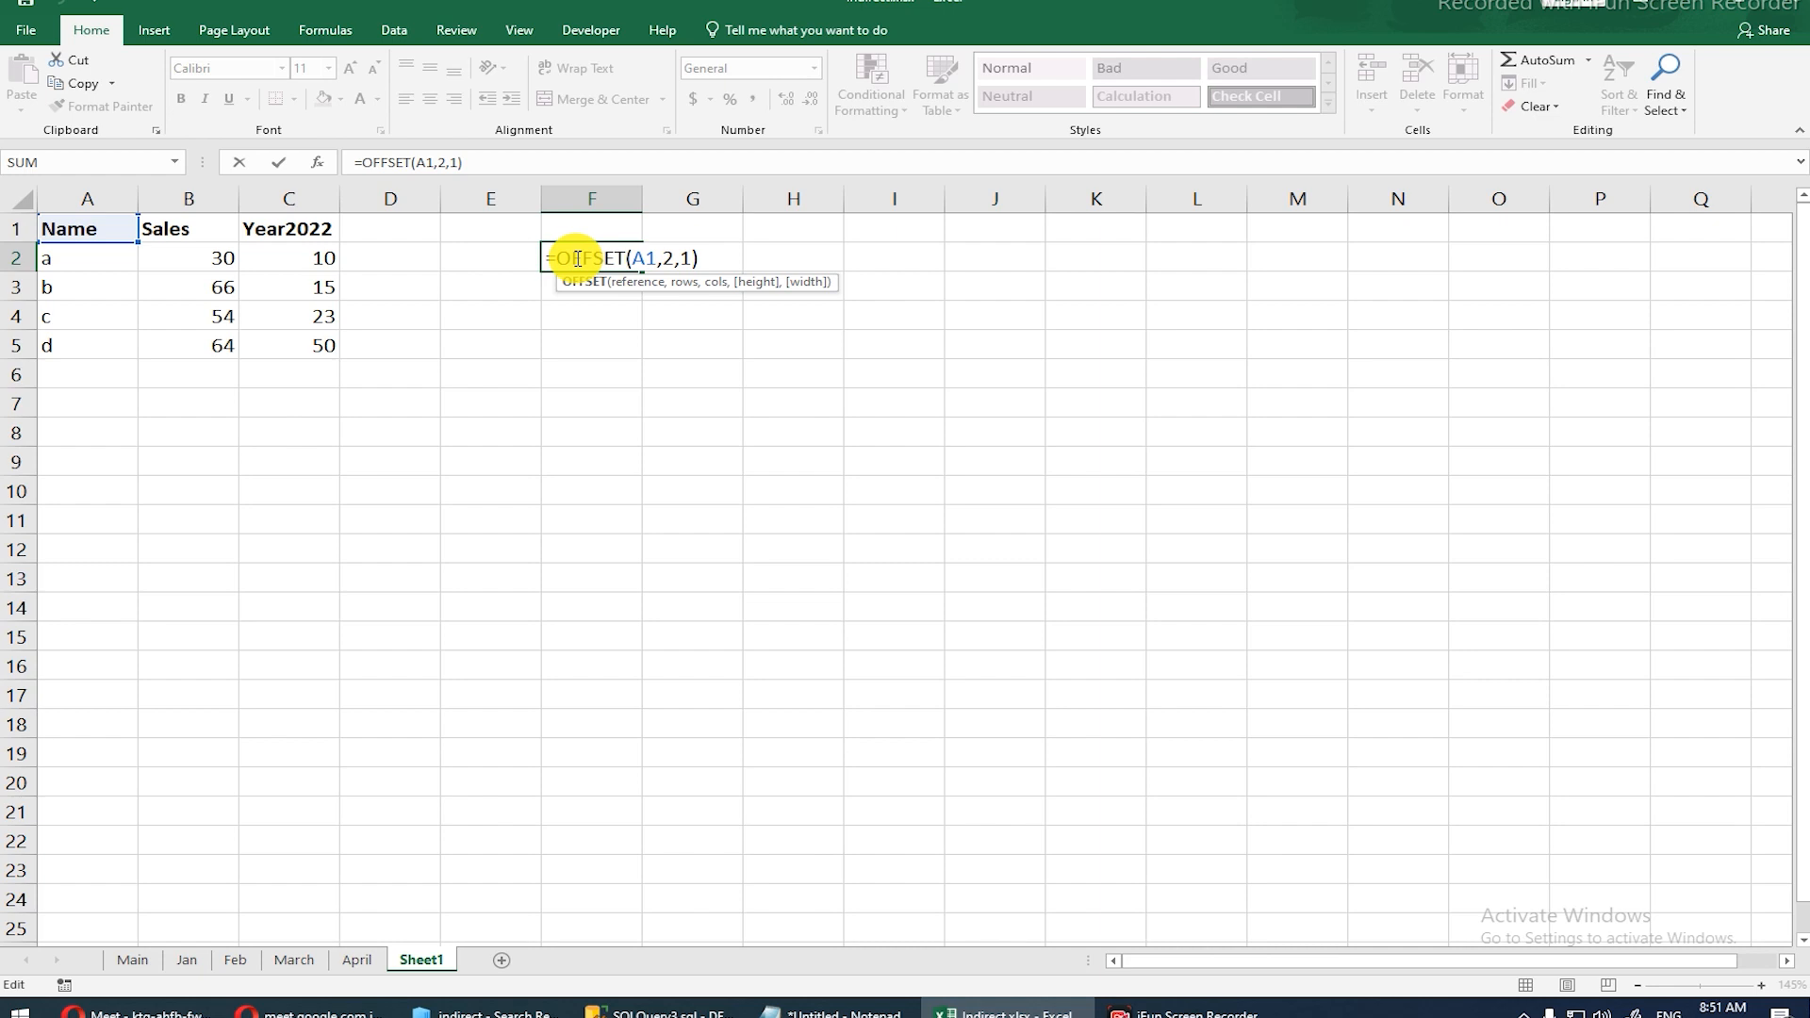
pyautogui.press('Escape')
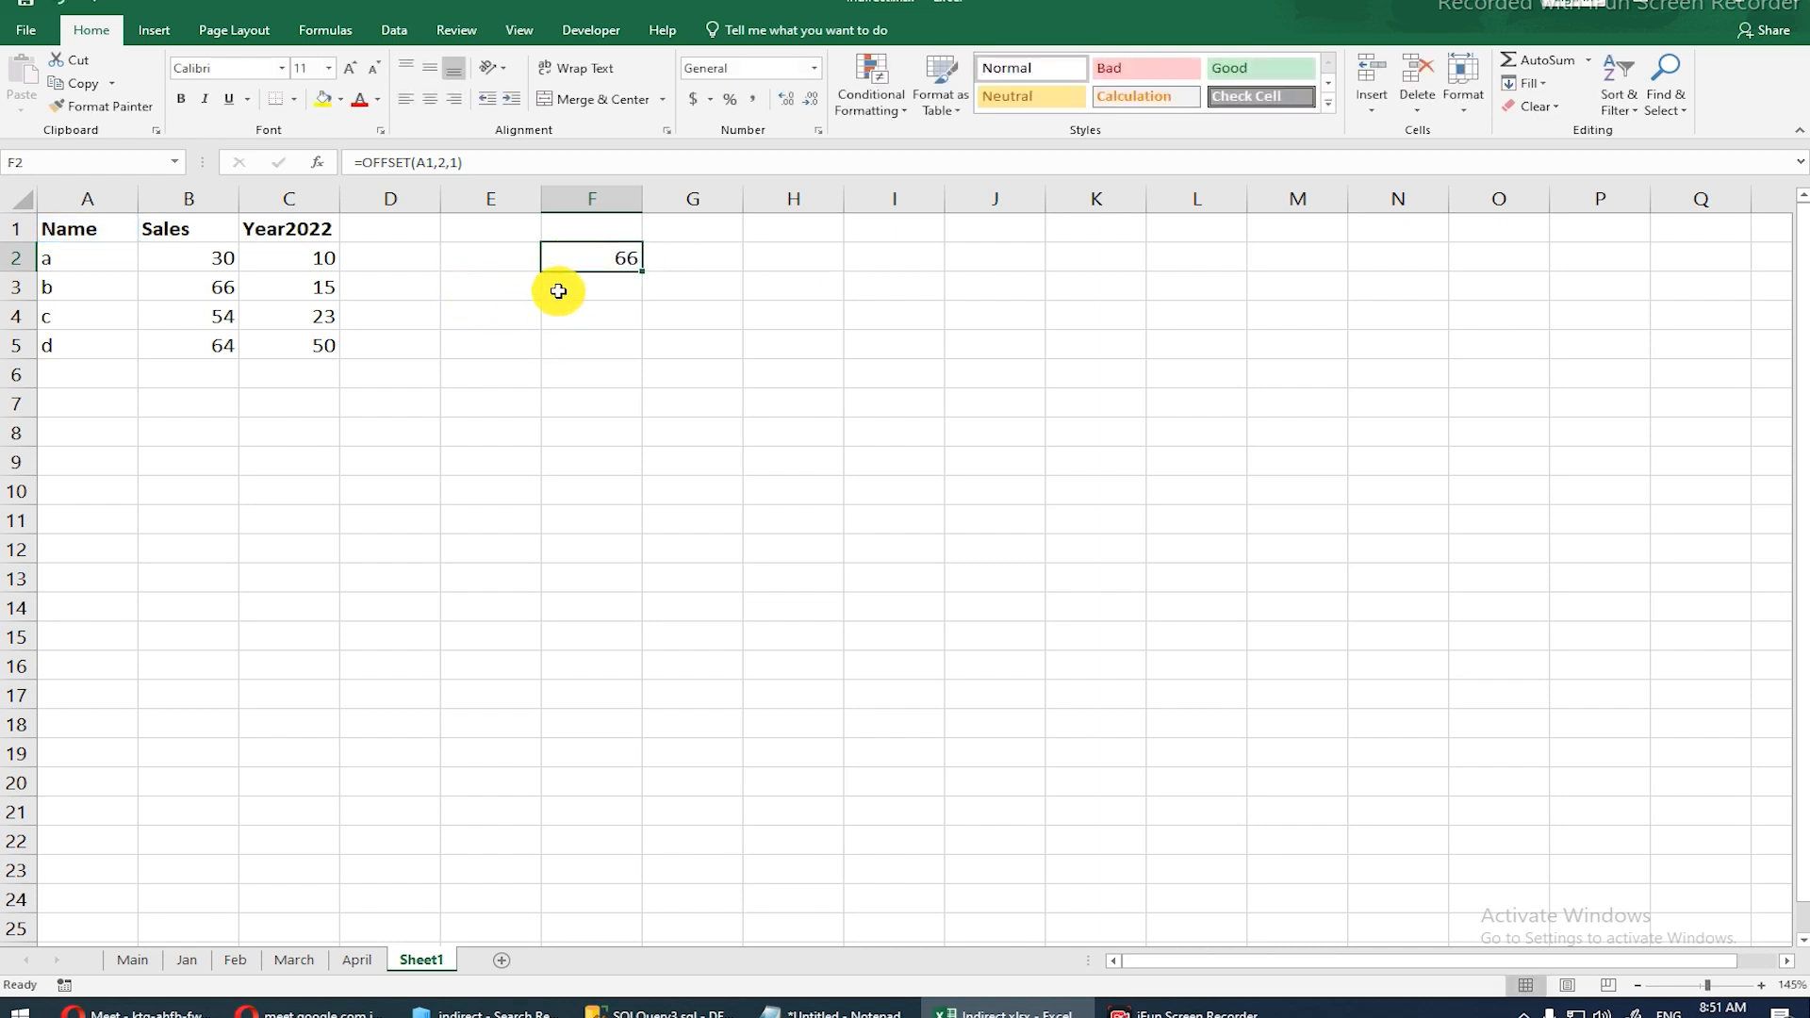
pyautogui.press('F2')
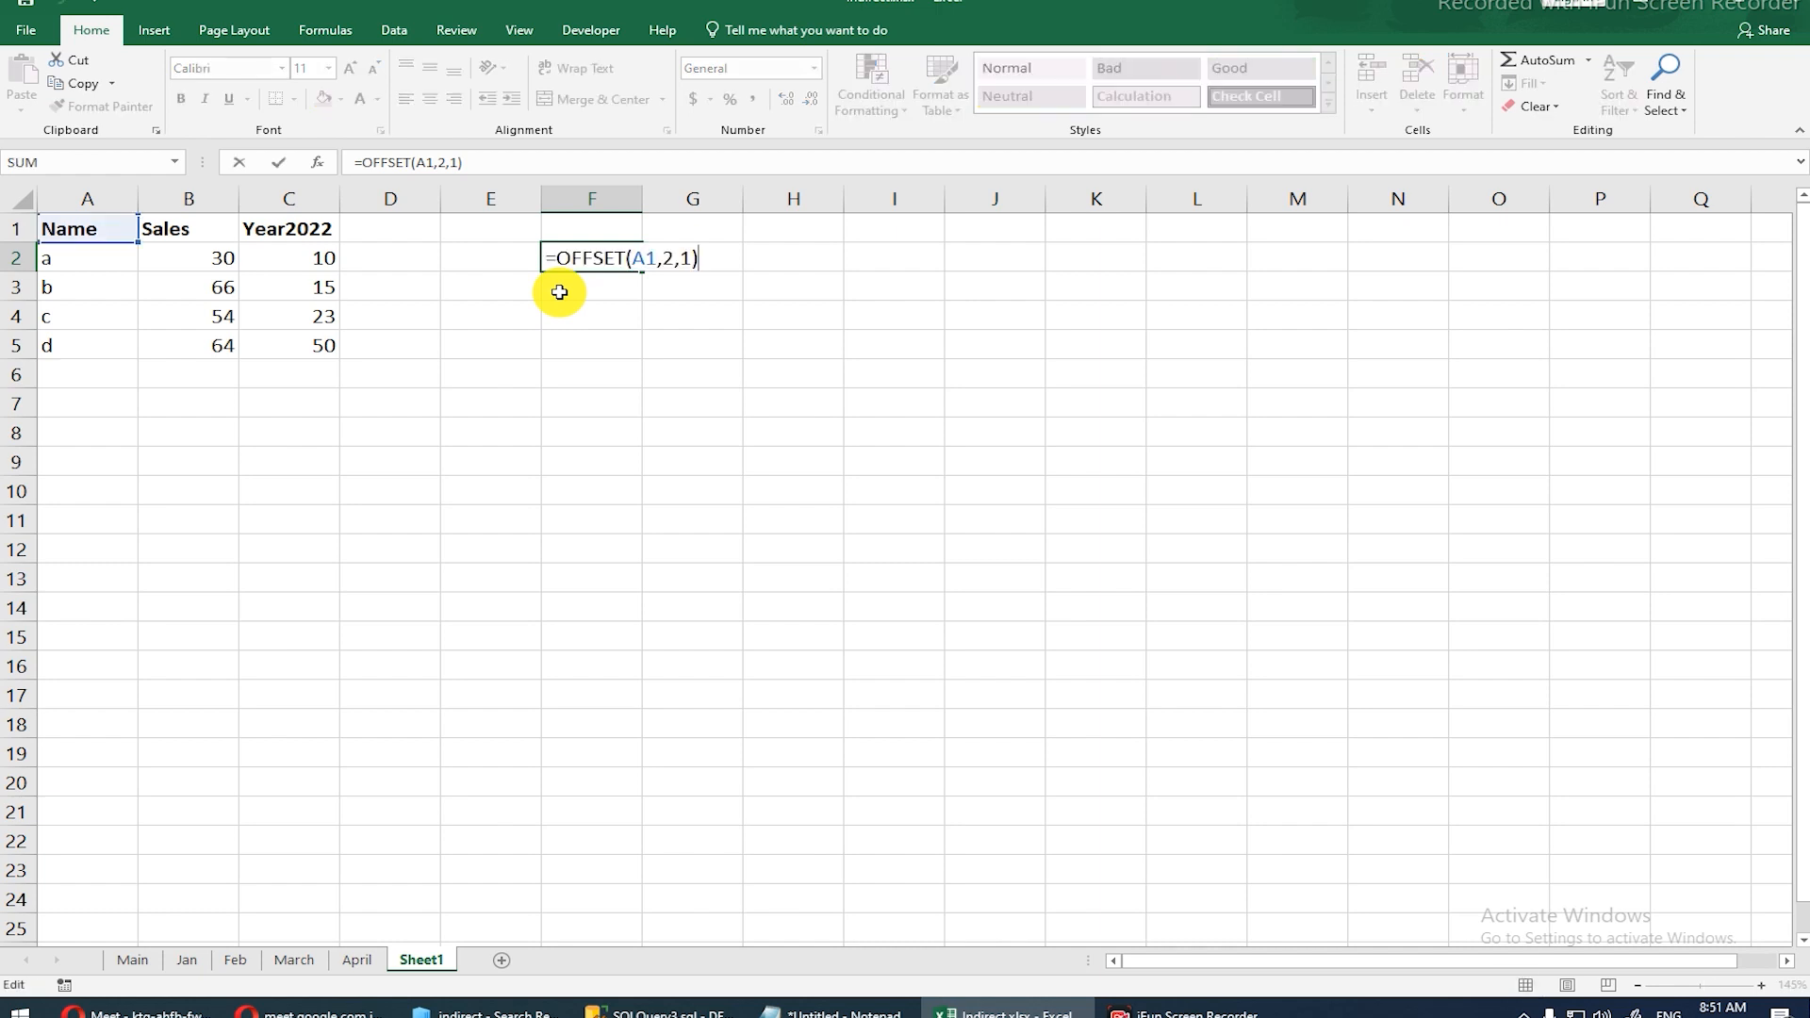
pyautogui.click(673, 261)
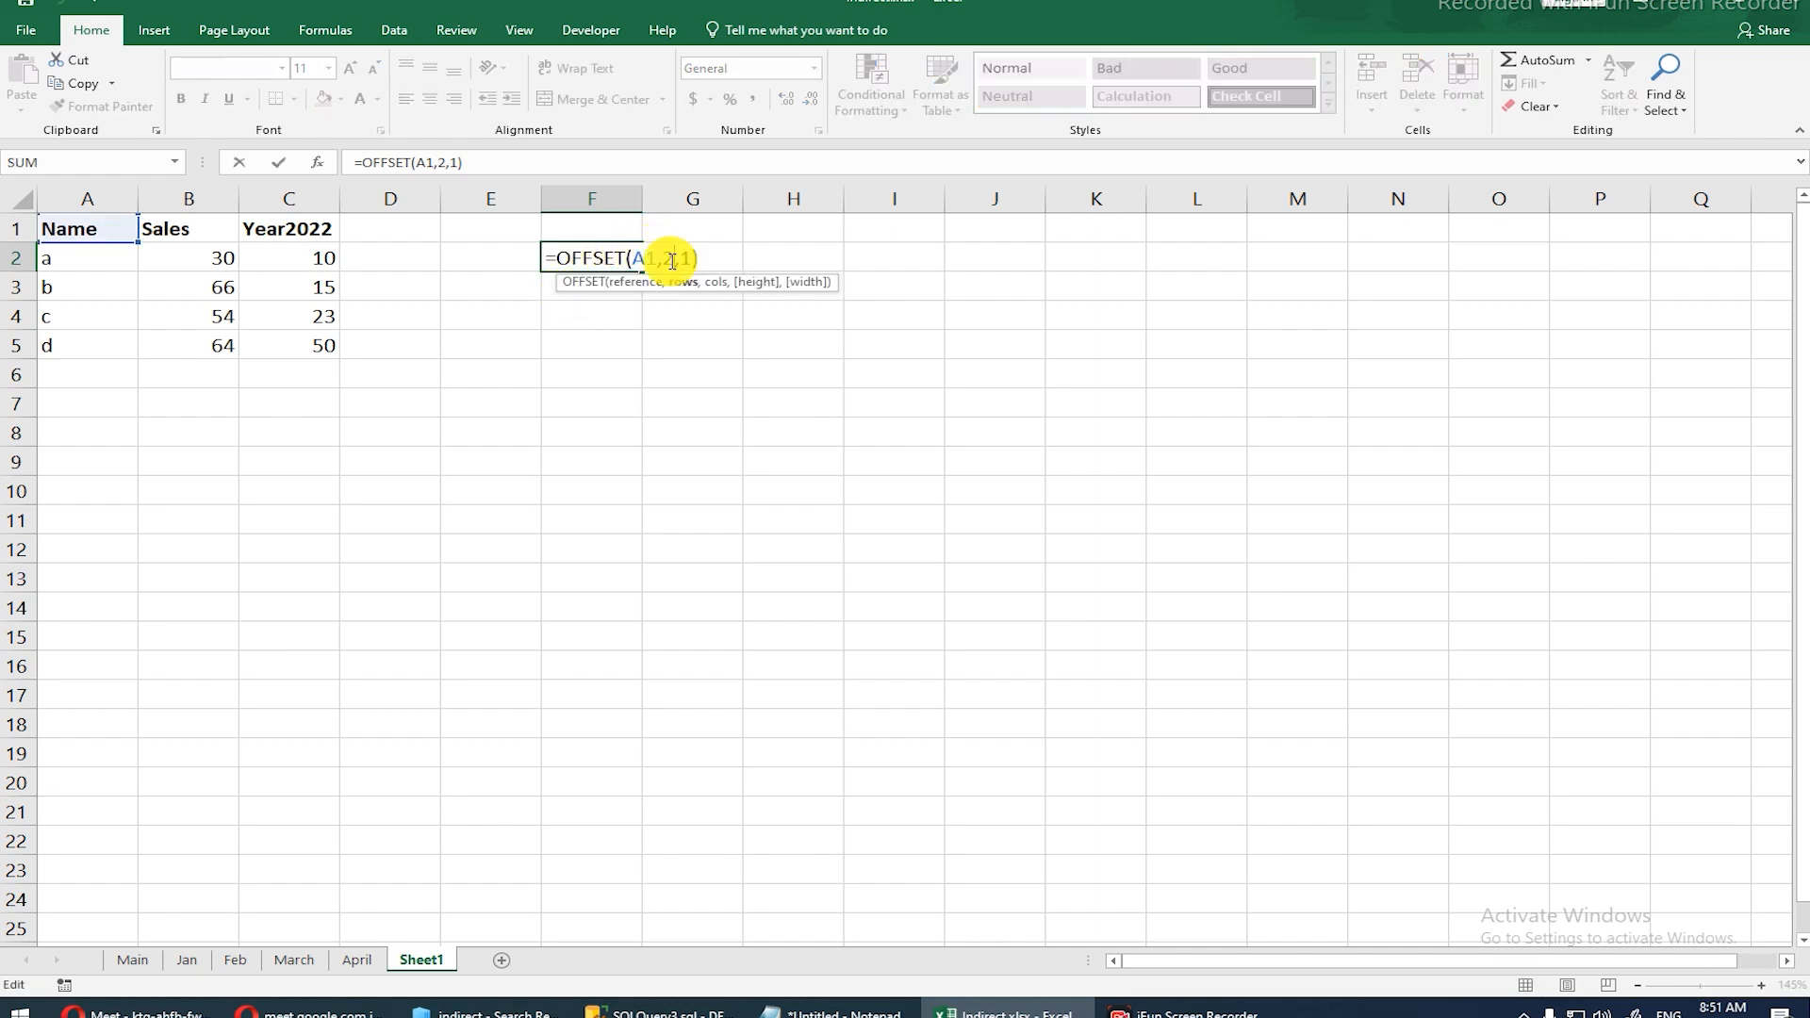
pyautogui.click(691, 263)
pyautogui.click(683, 265)
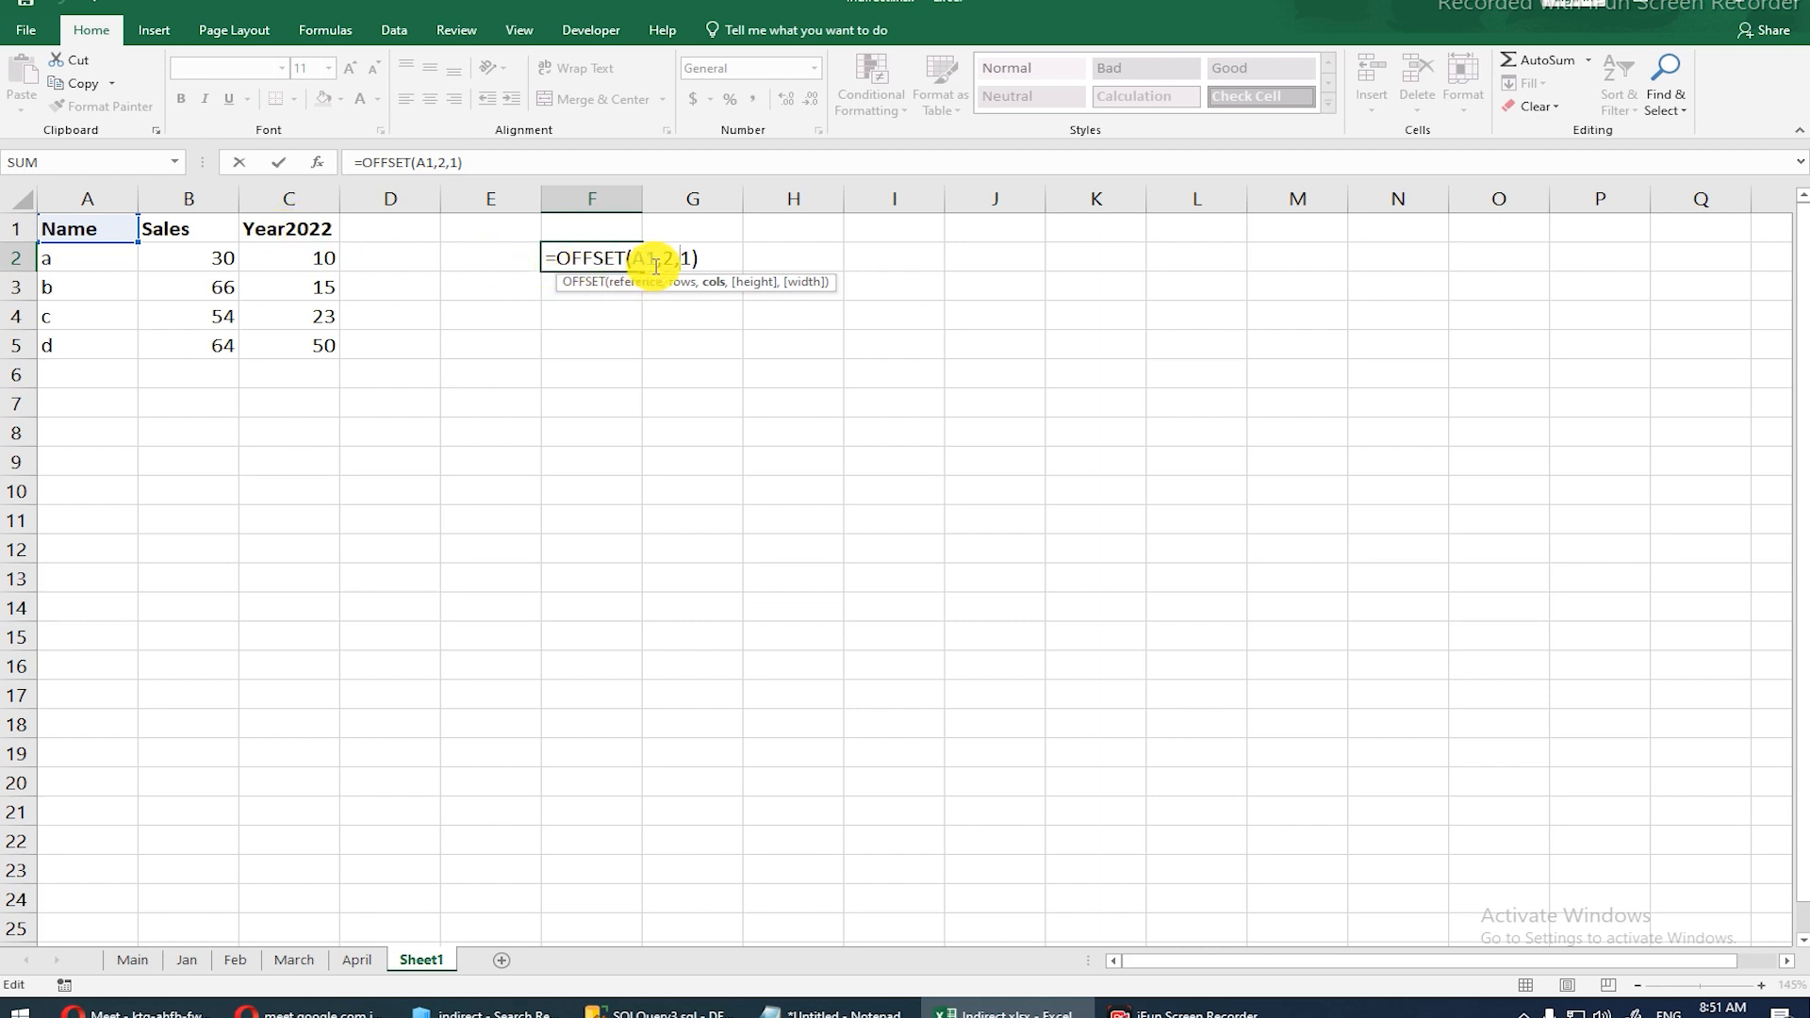
pyautogui.click(691, 256)
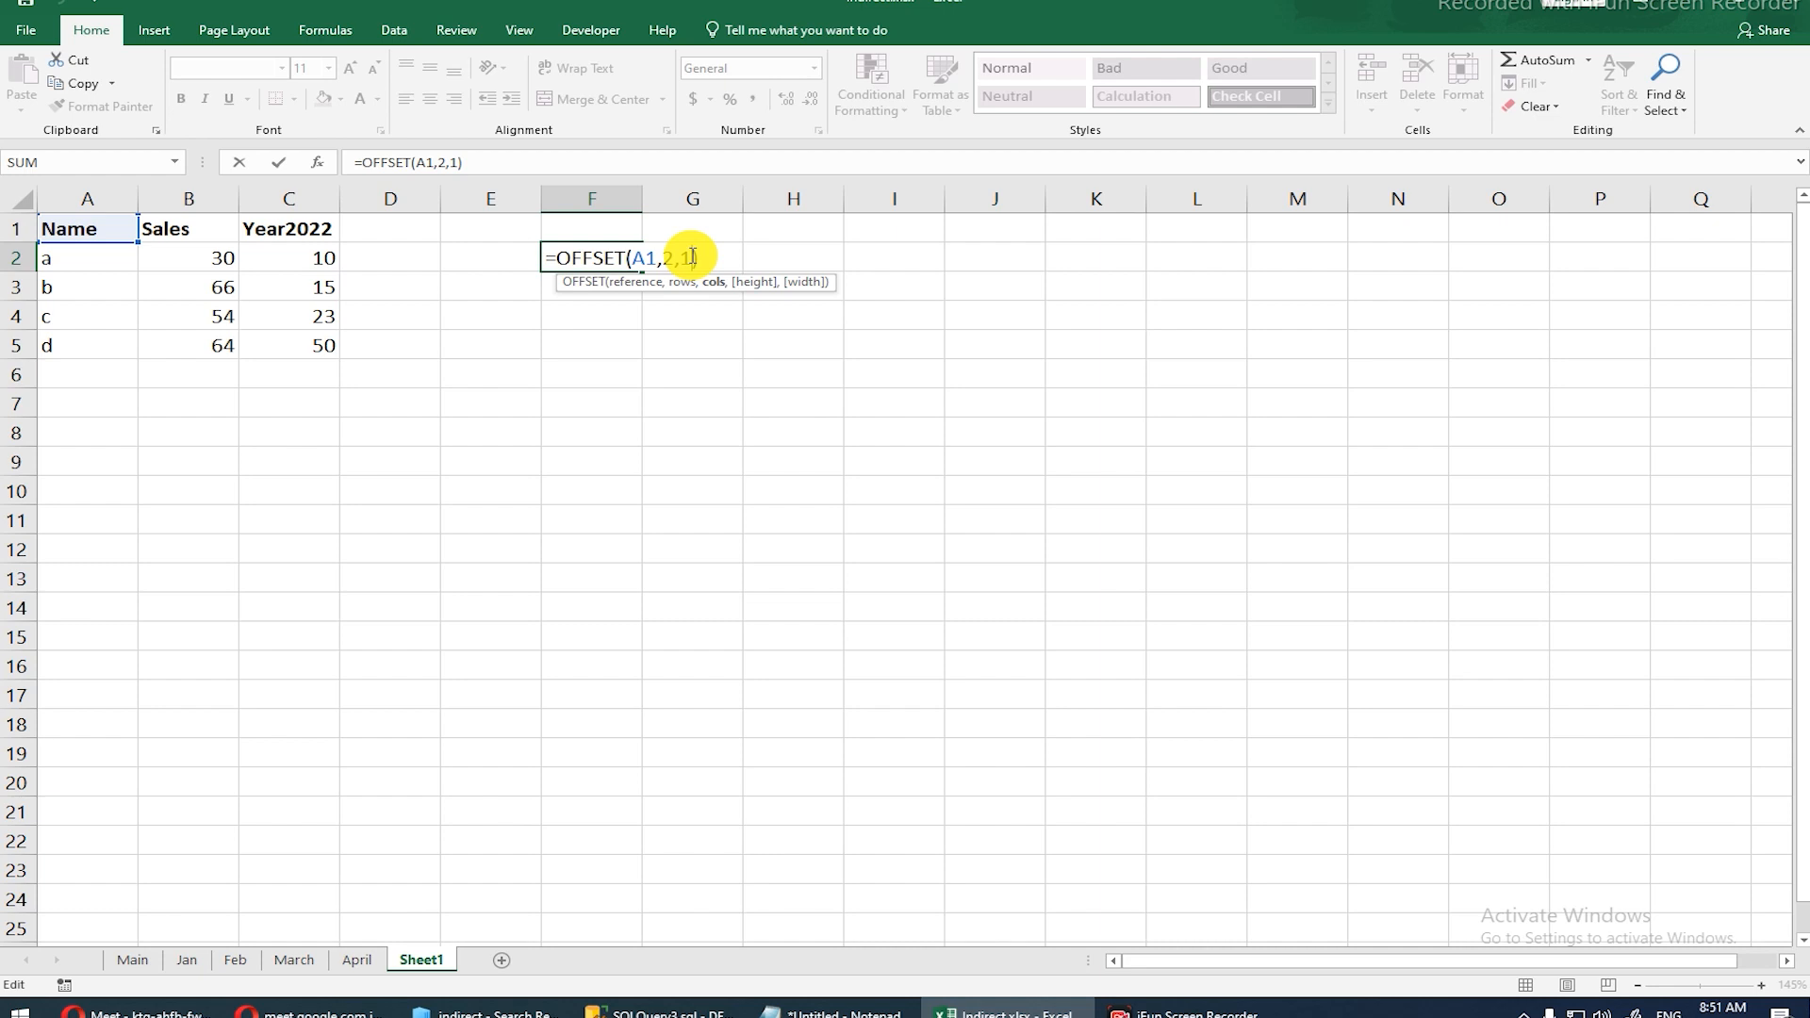
# Step: Enter the task note "pick the second sale of year2022" in cell F8
pyautogui.click(581, 436)
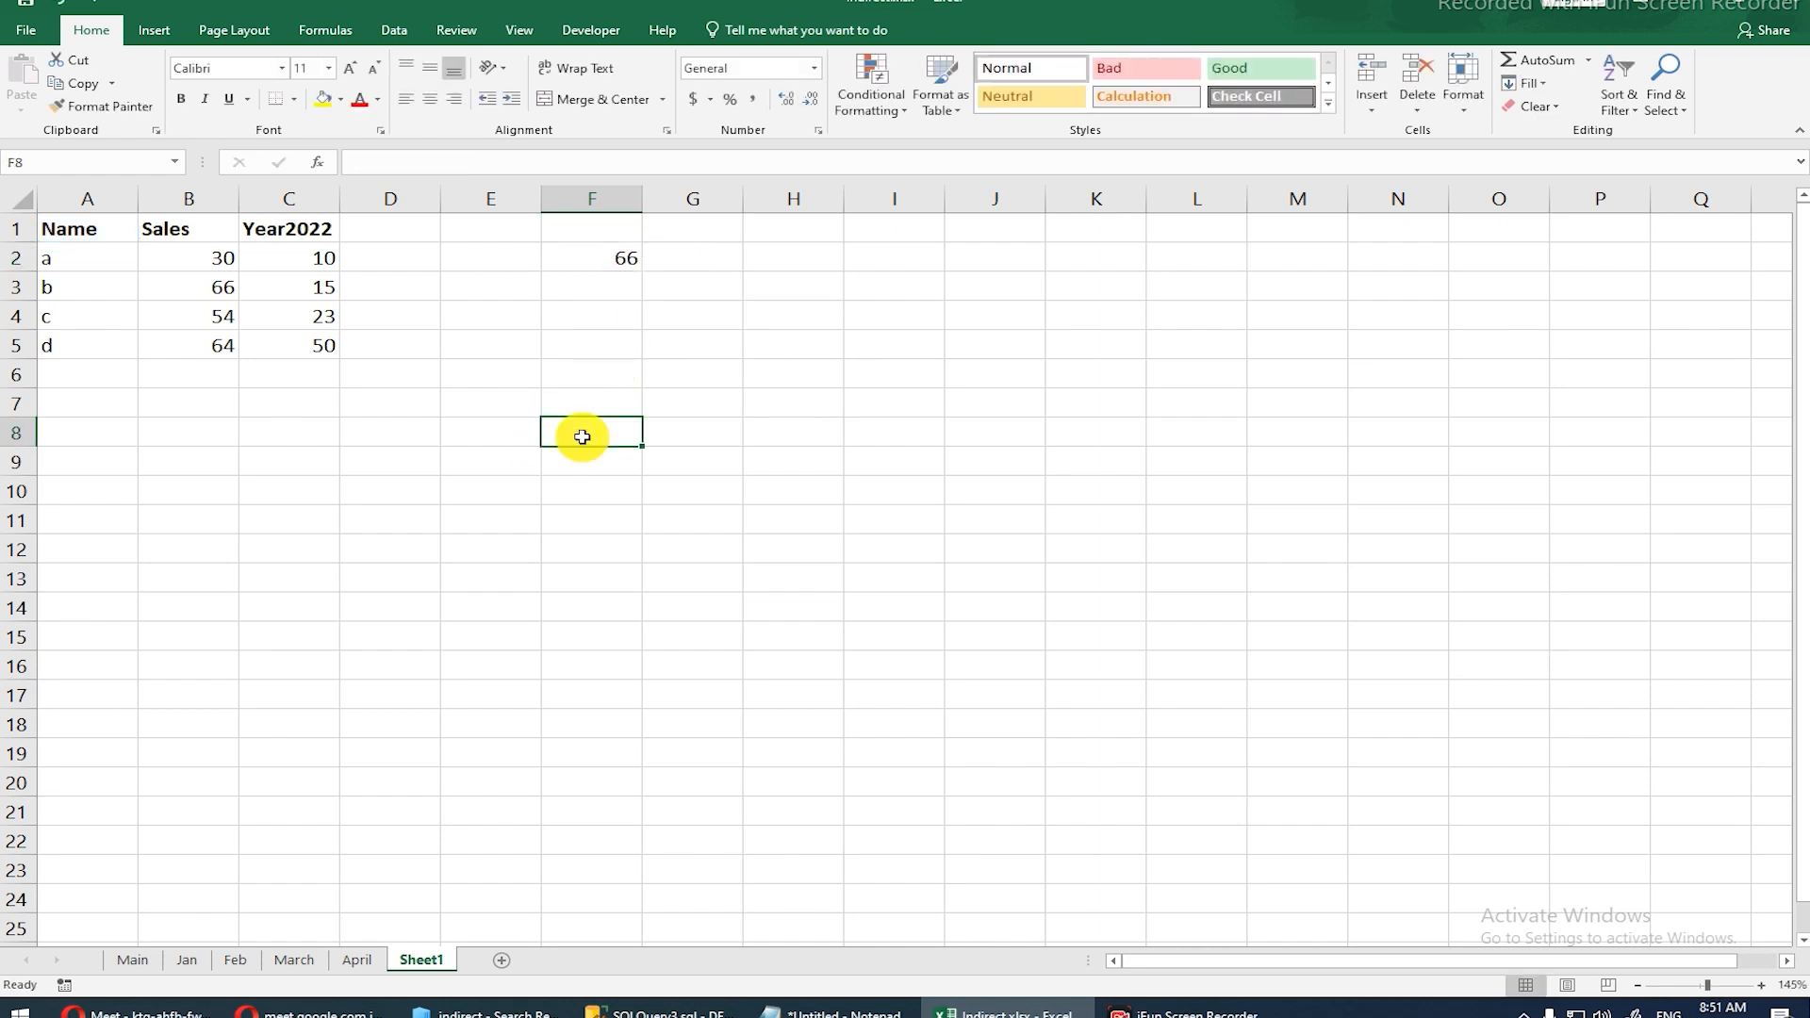
pyautogui.write('pic')
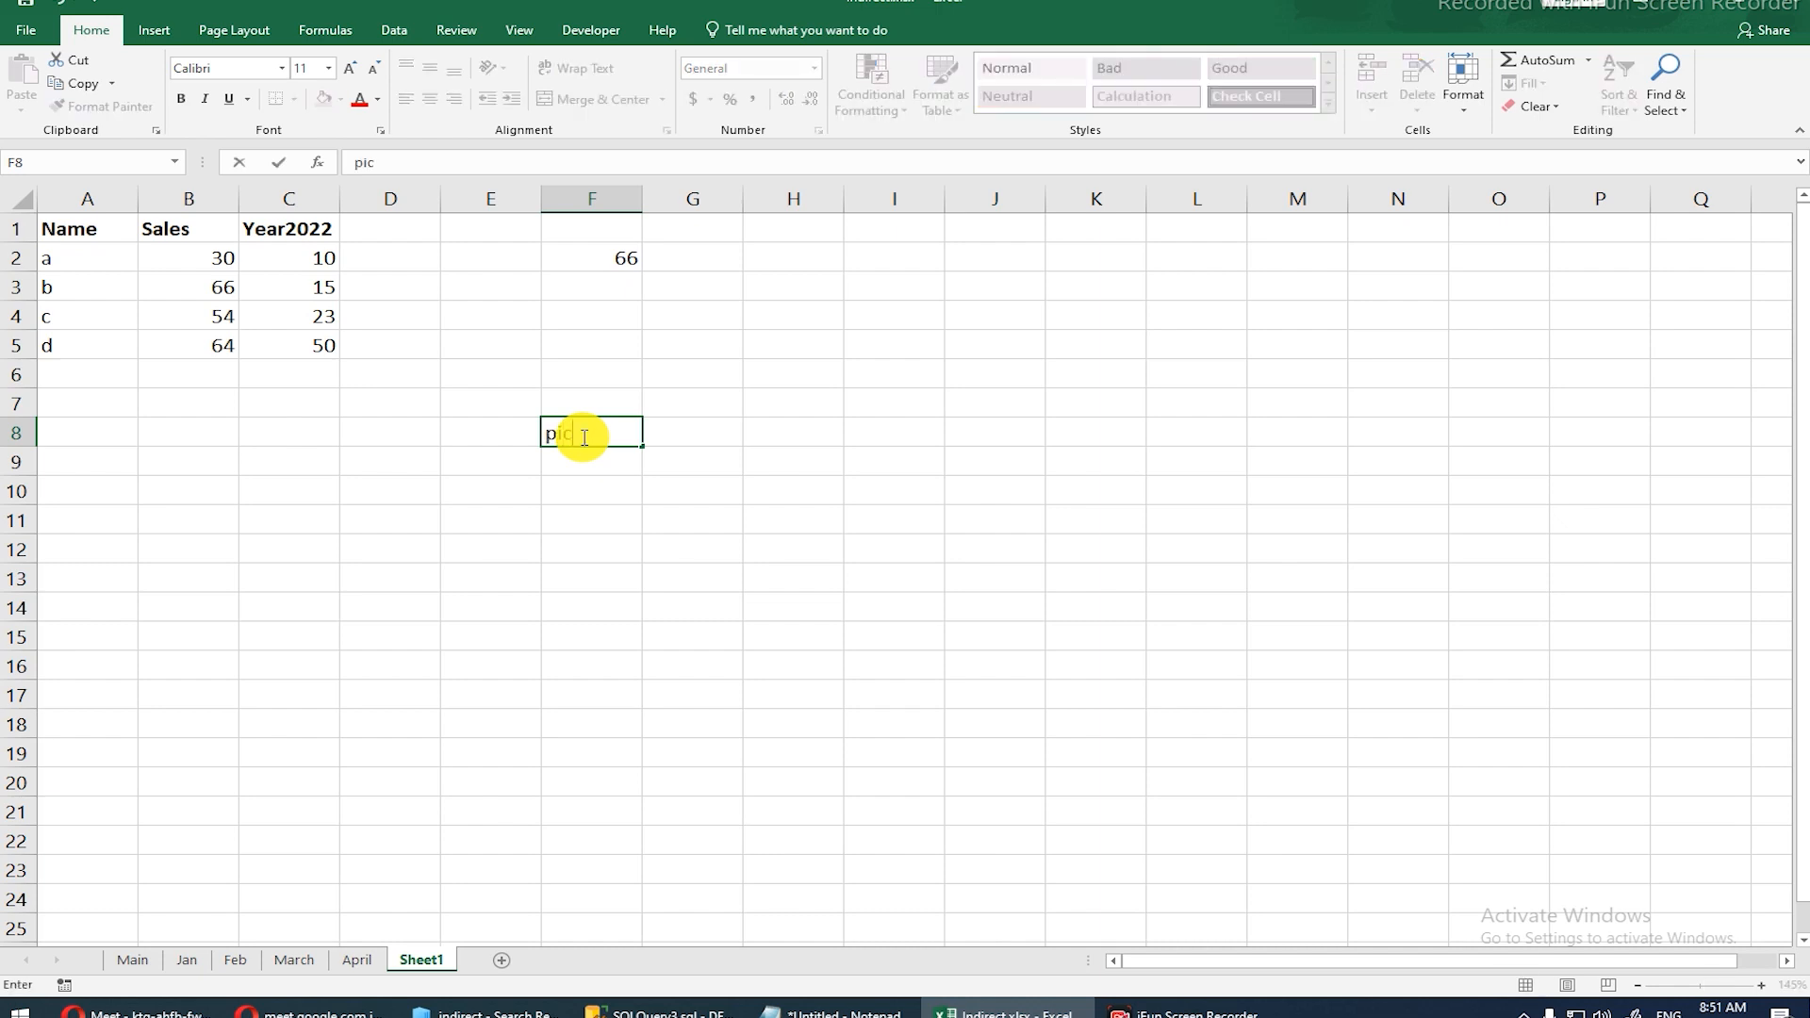
pyautogui.write('k the second sal')
pyautogui.write('e ')
pyautogui.write('of ')
pyautogui.write('year')
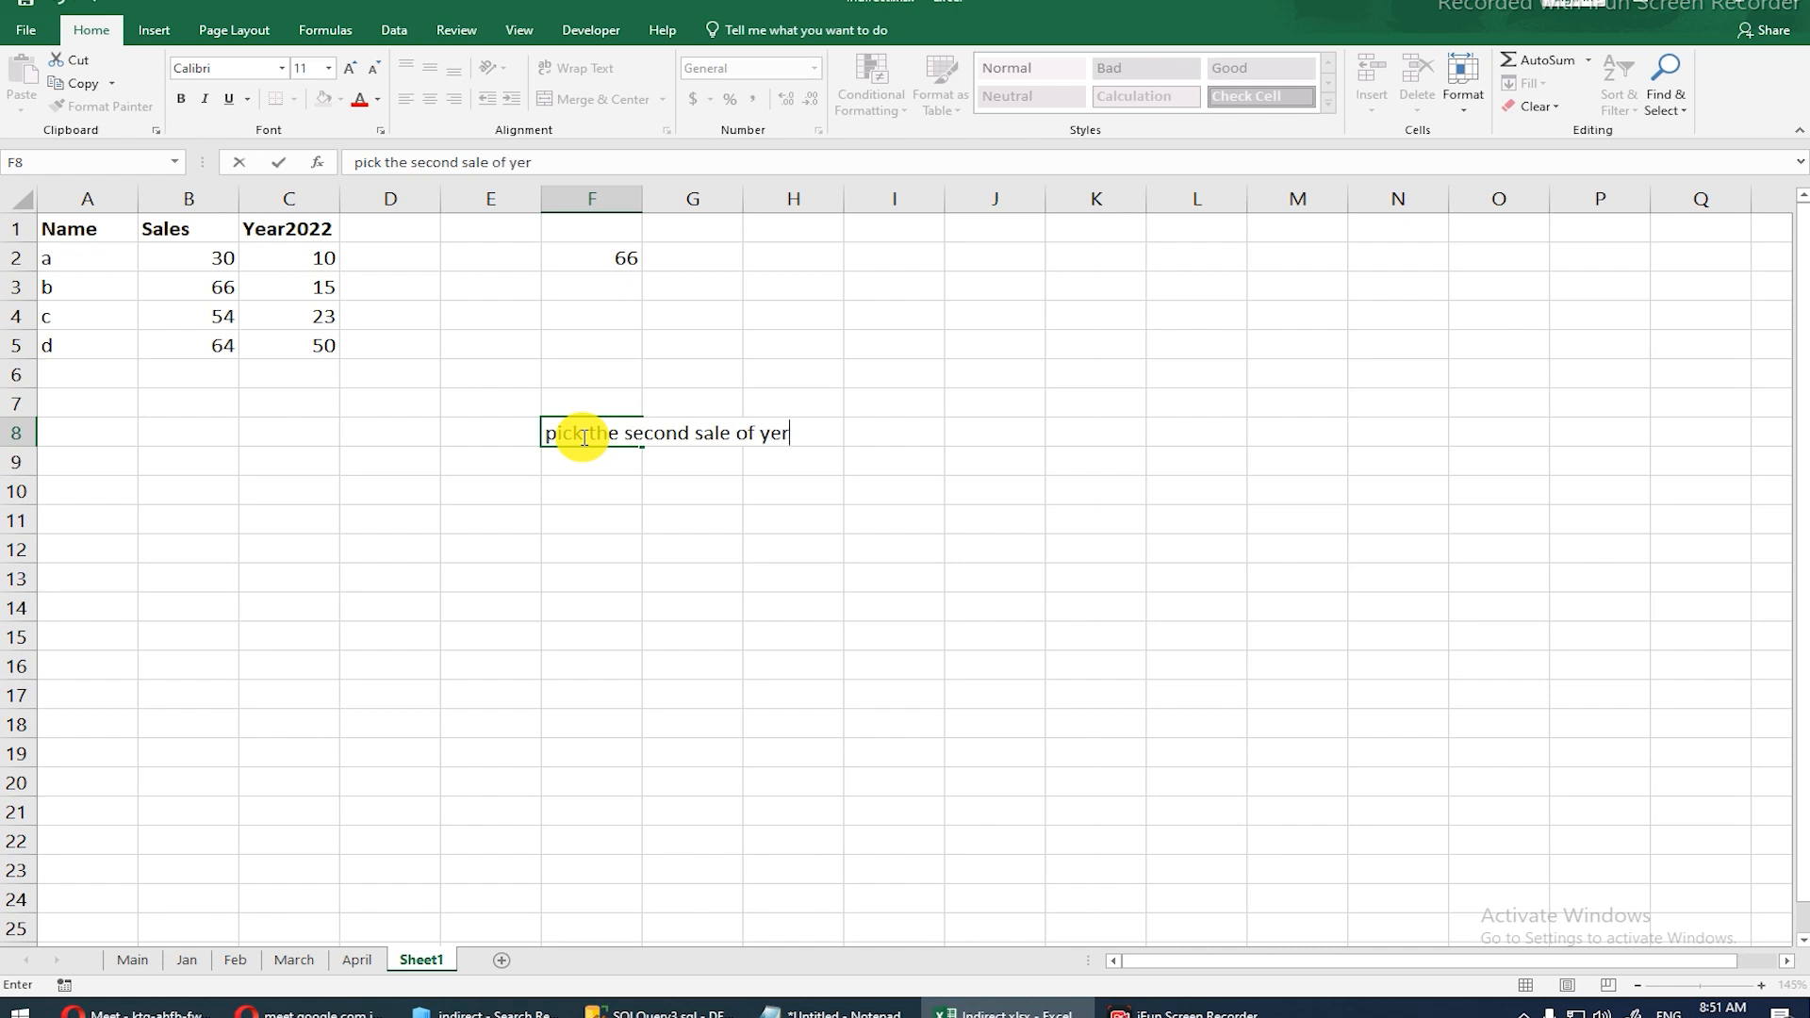
pyautogui.write('2022')
pyautogui.press('Return')
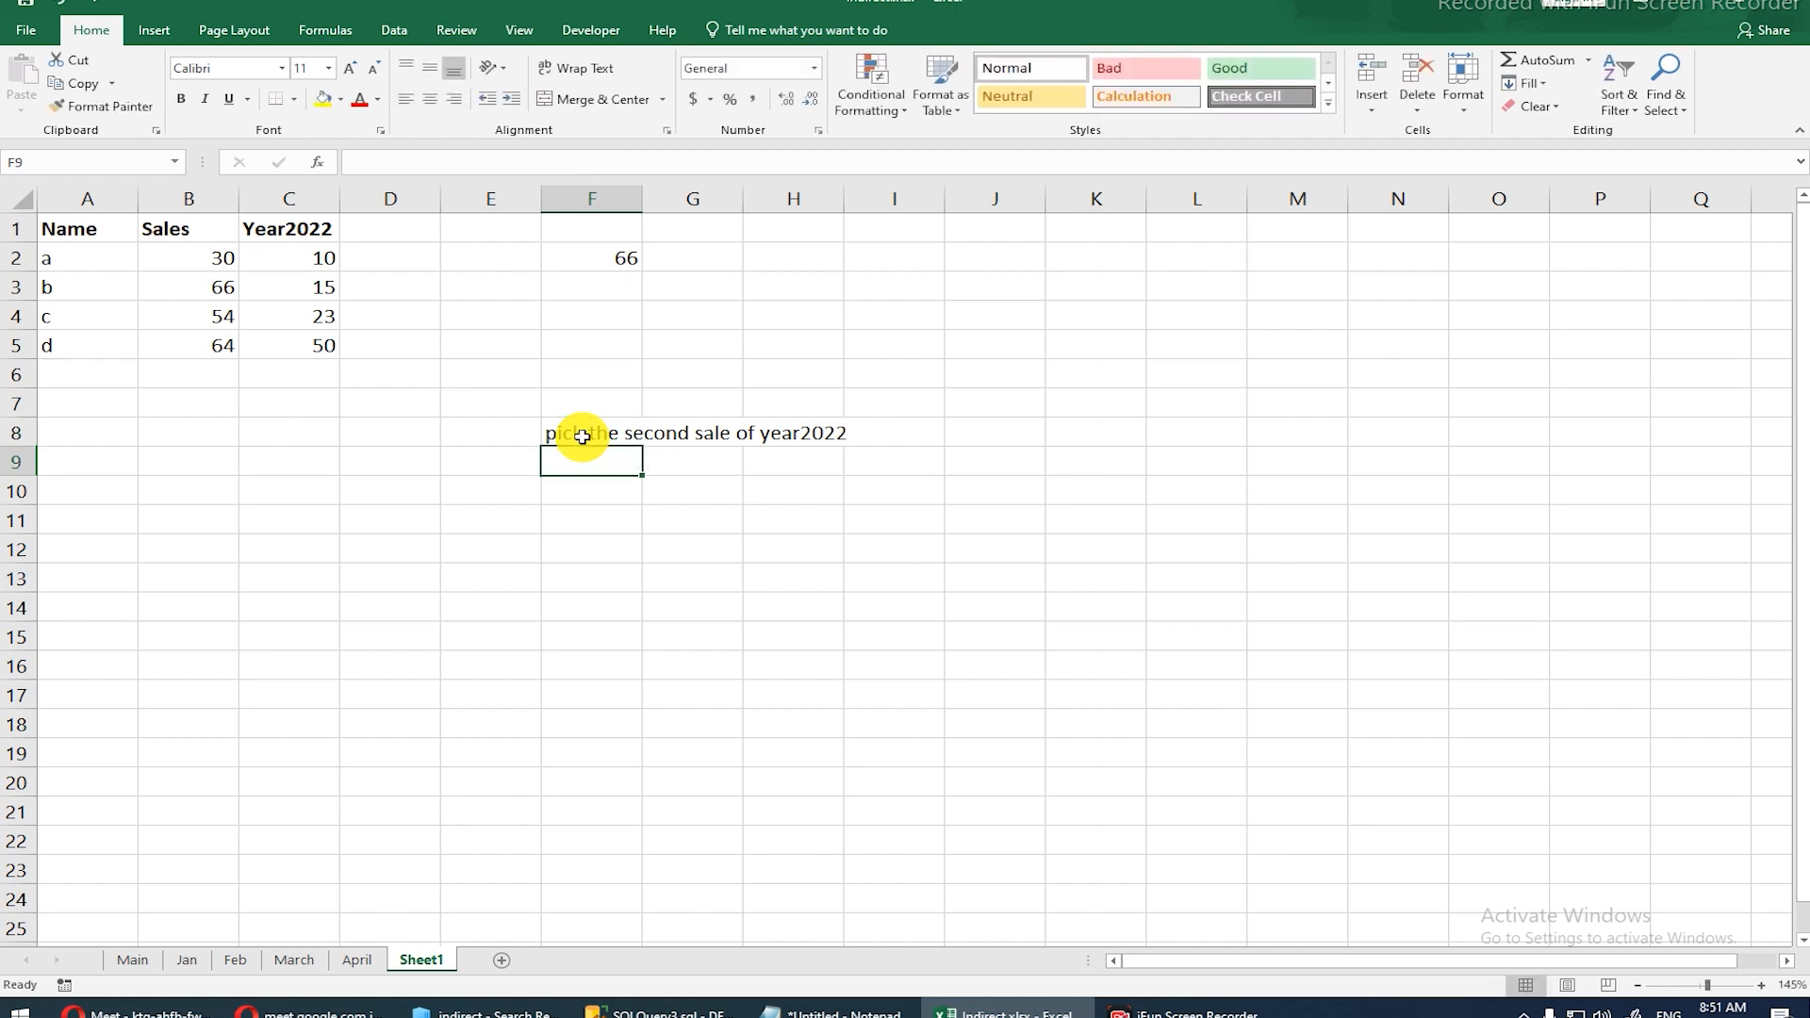
# Step: Start an OFFSET formula in F10 with A1 as the reference and 2 as the rows argument
pyautogui.doubleClick(608, 491)
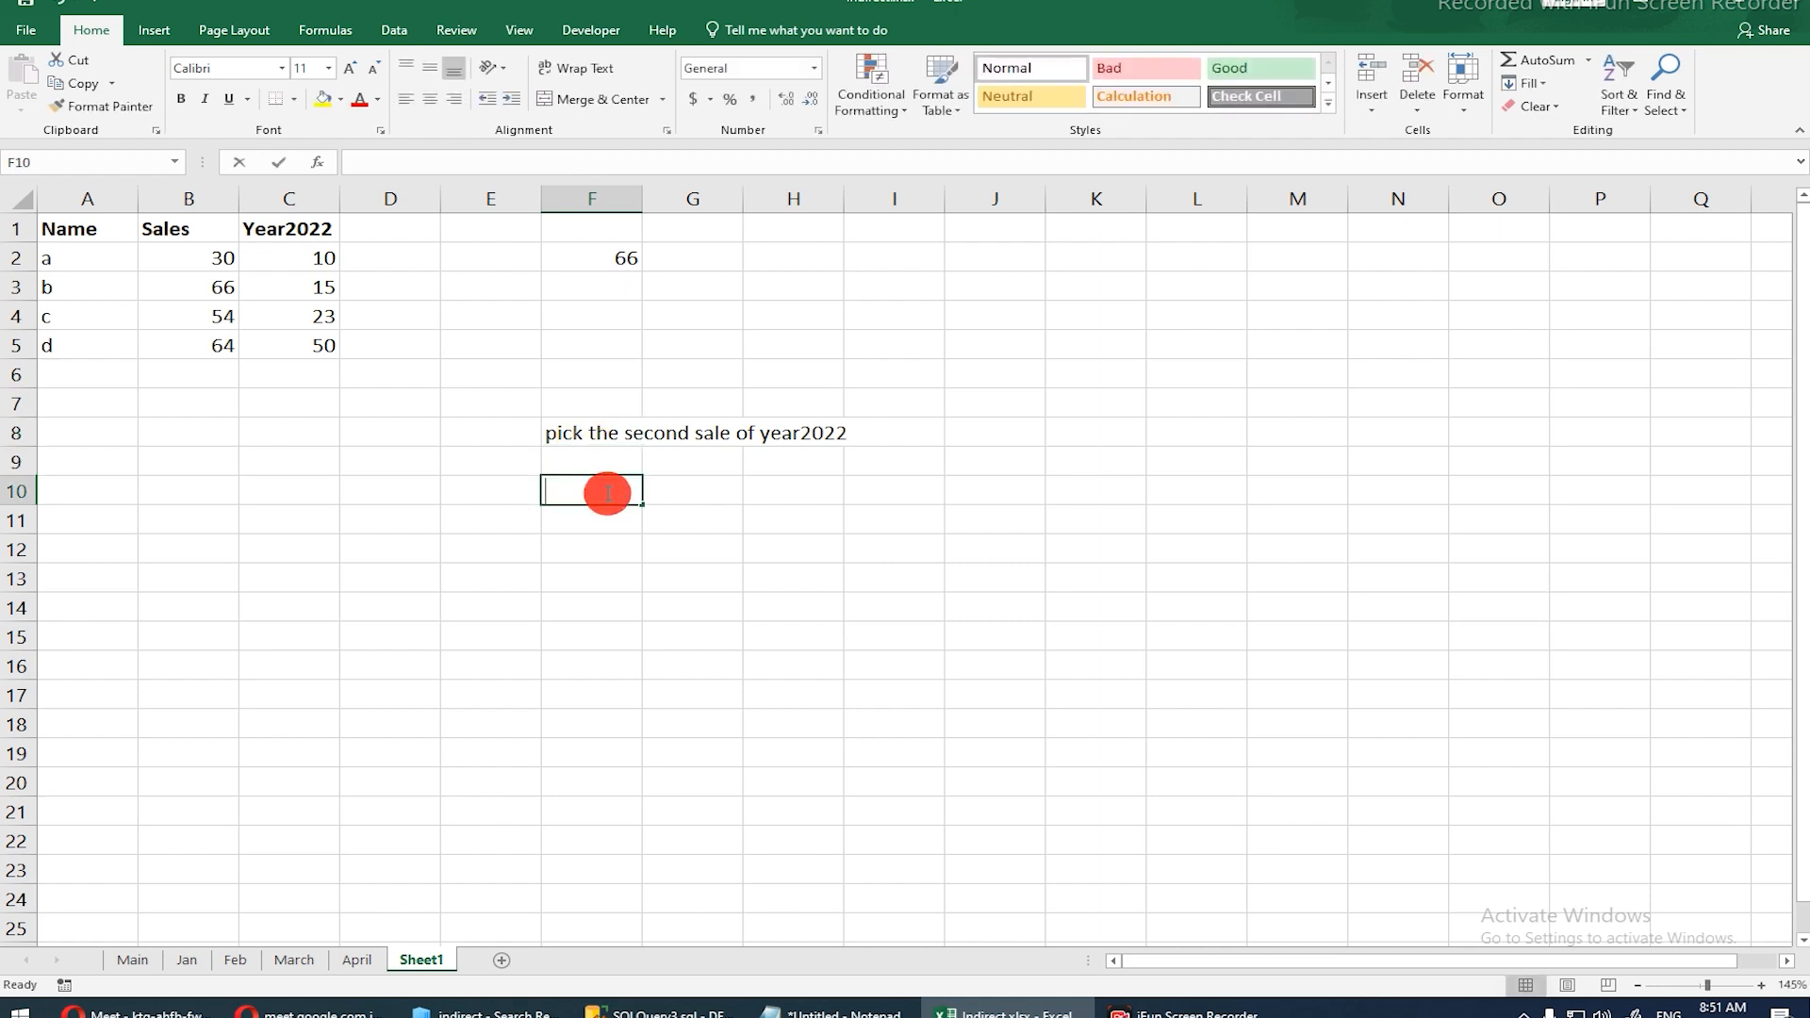
pyautogui.write('=off')
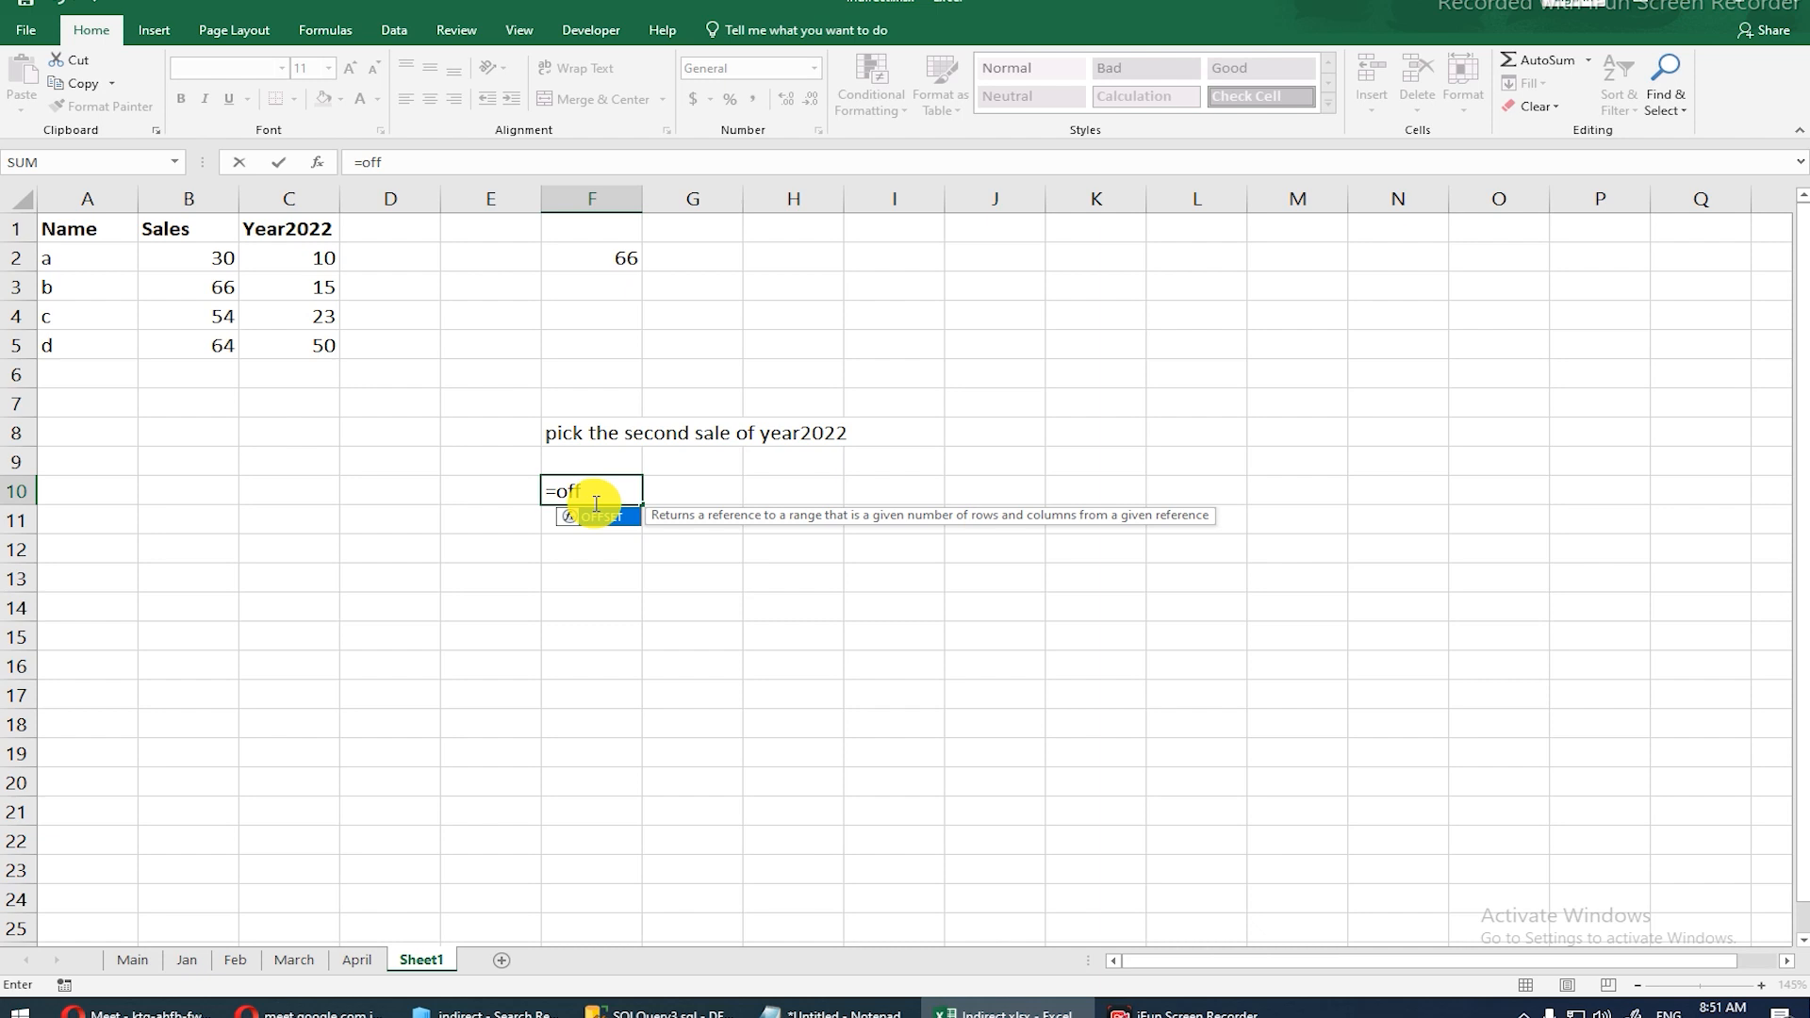
pyautogui.press('Tab')
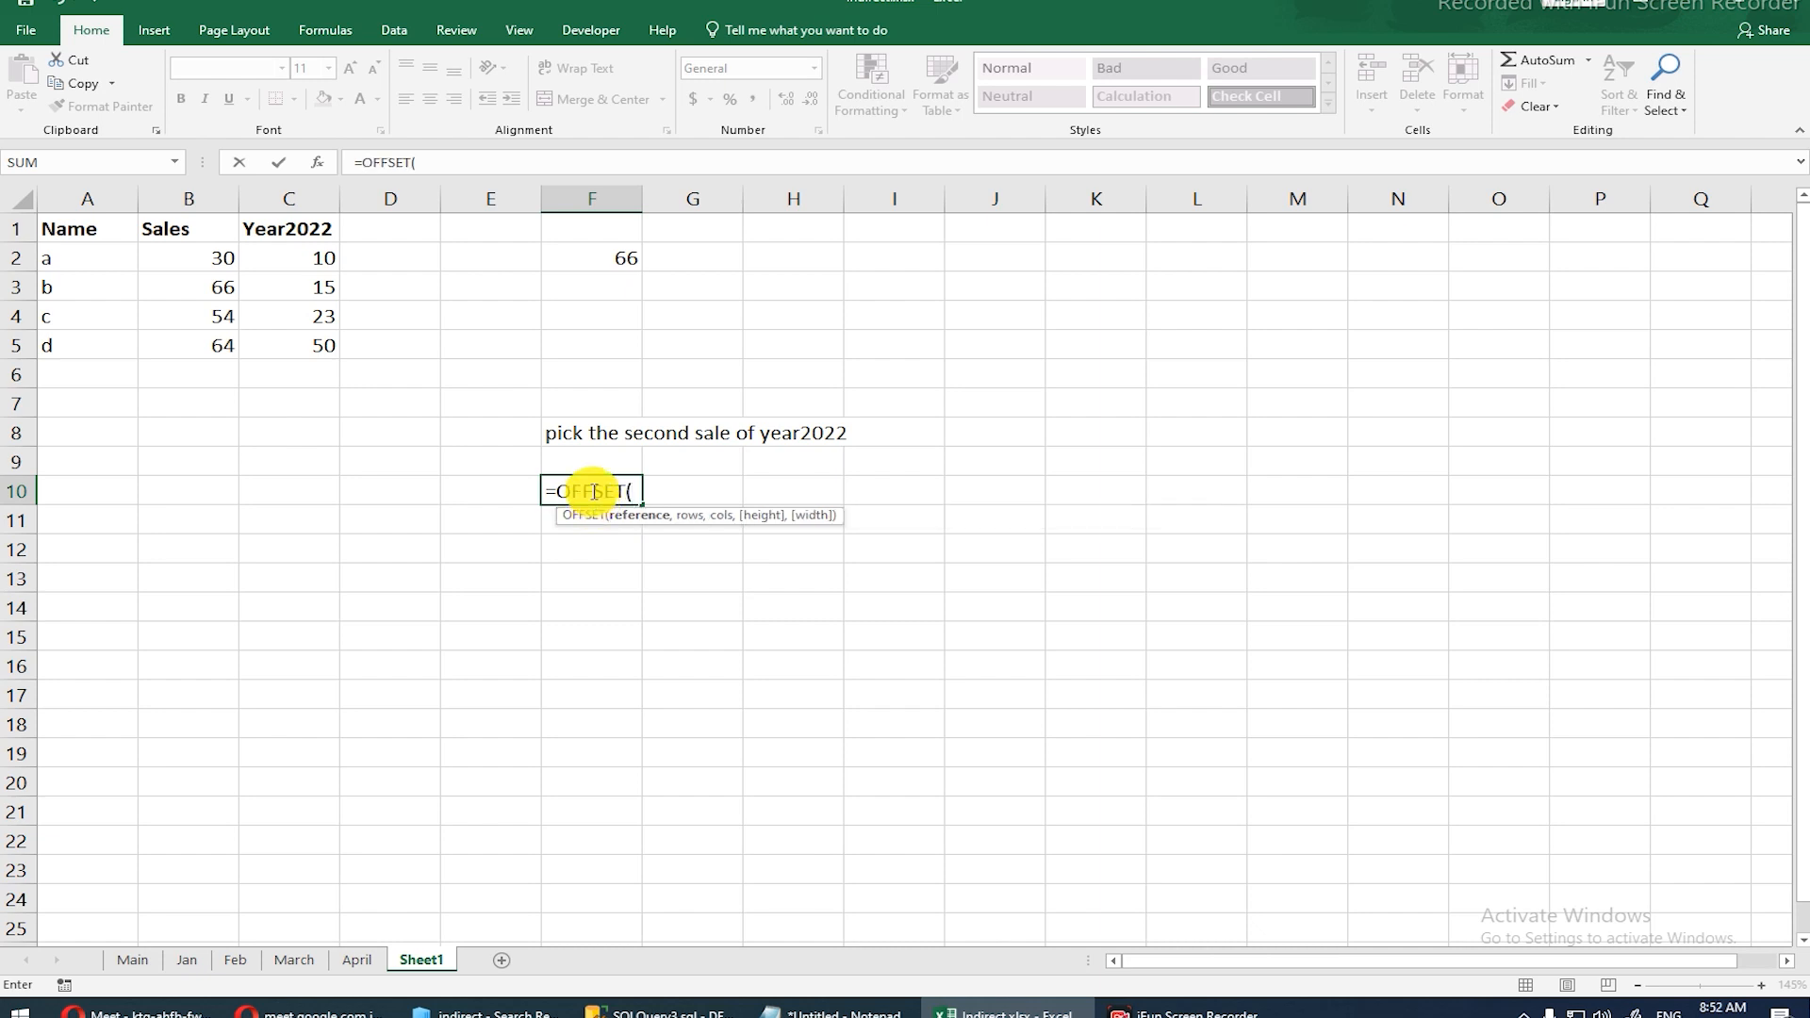
pyautogui.click(68, 235)
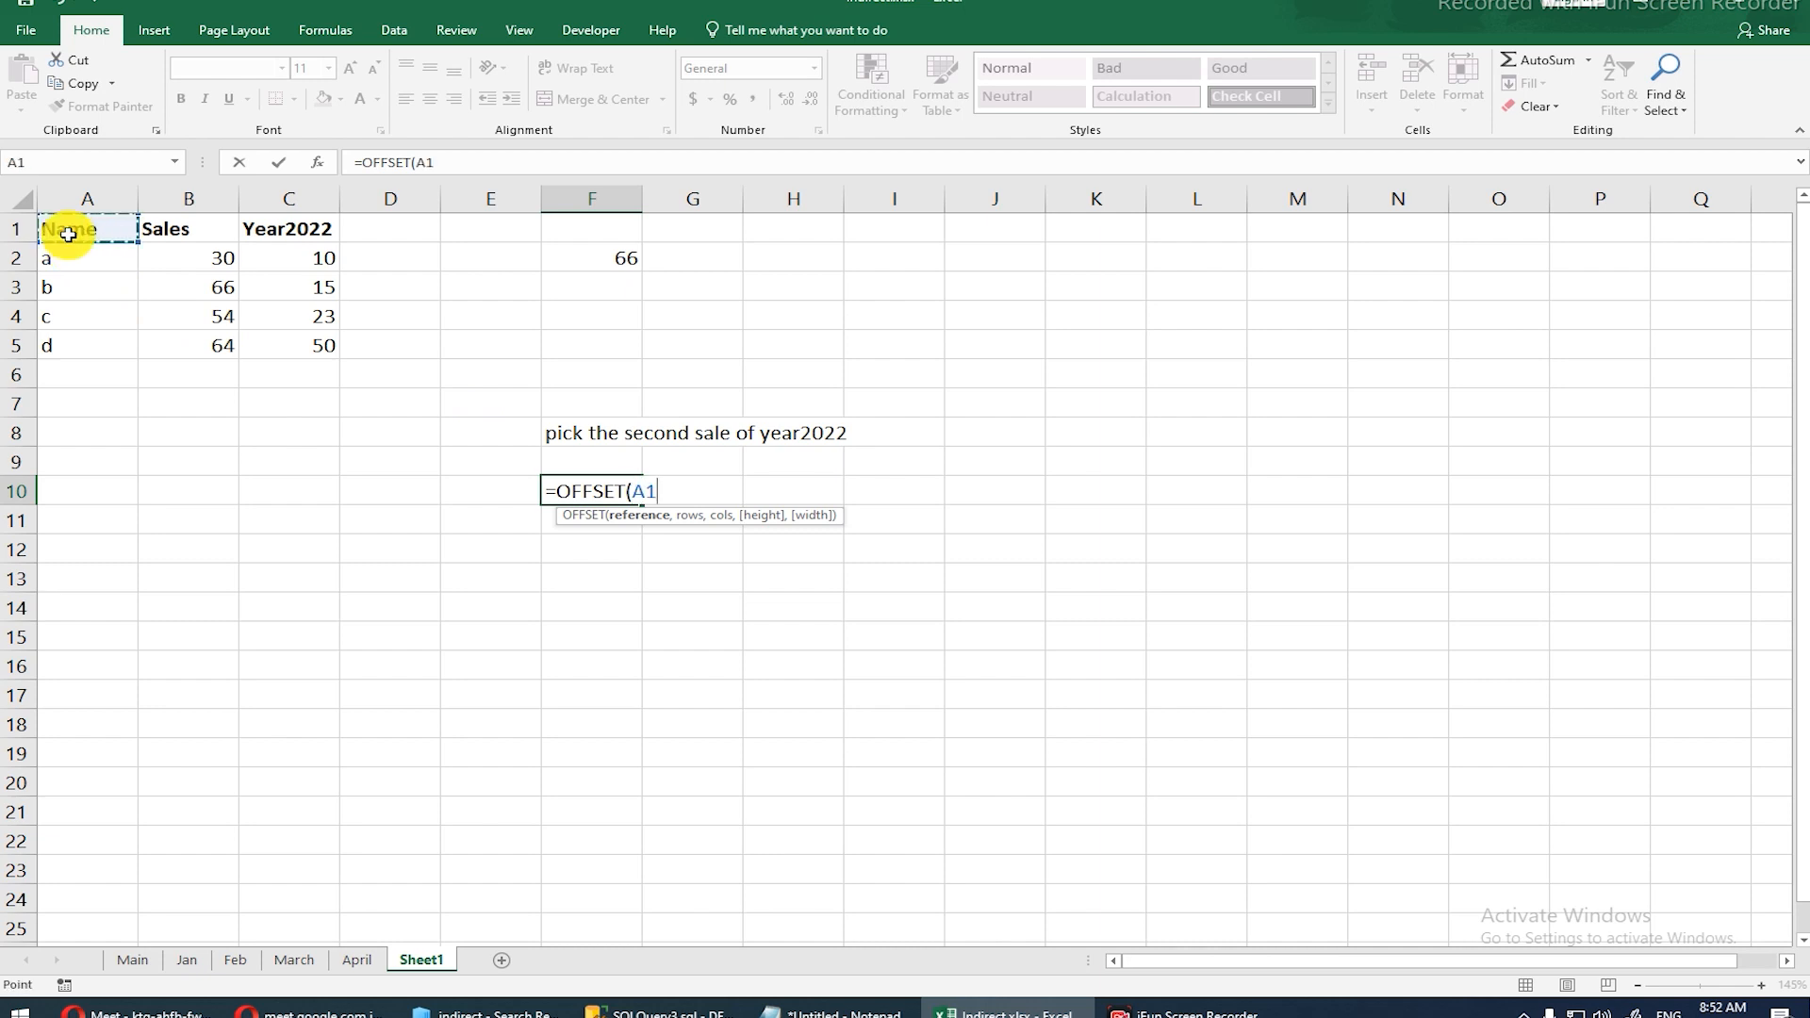
pyautogui.write(',')
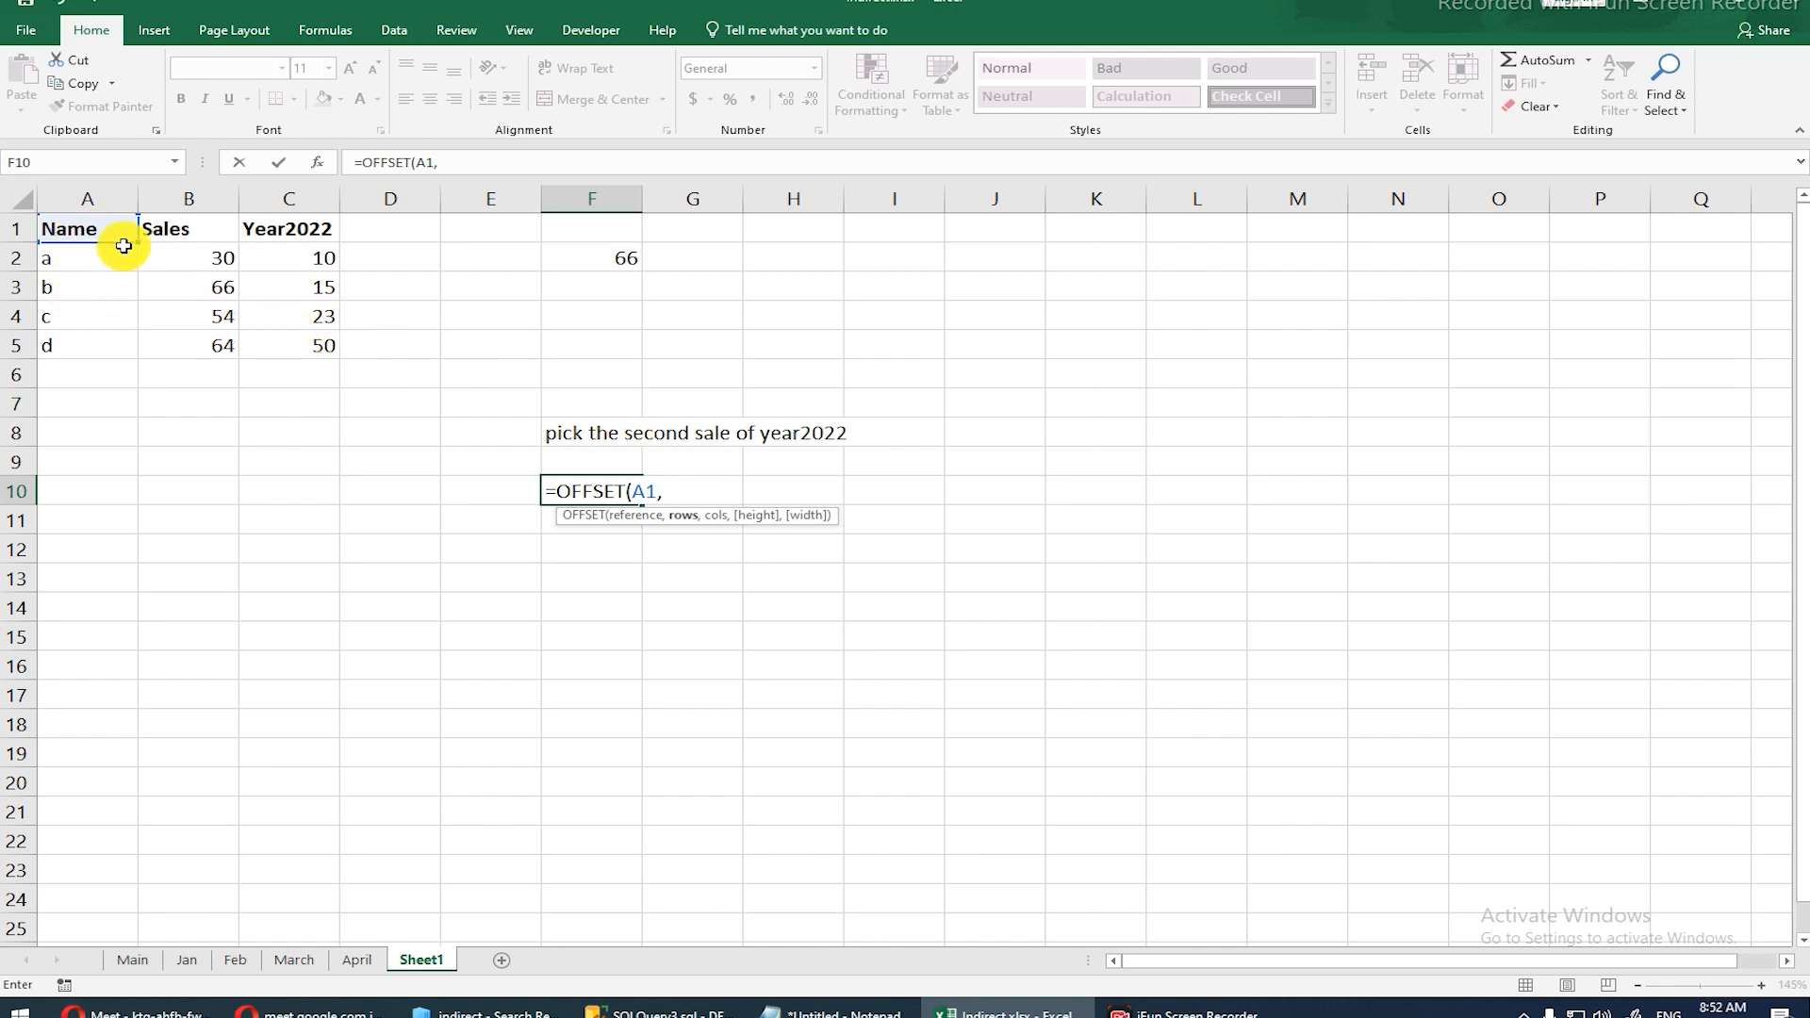
pyautogui.write('2,')
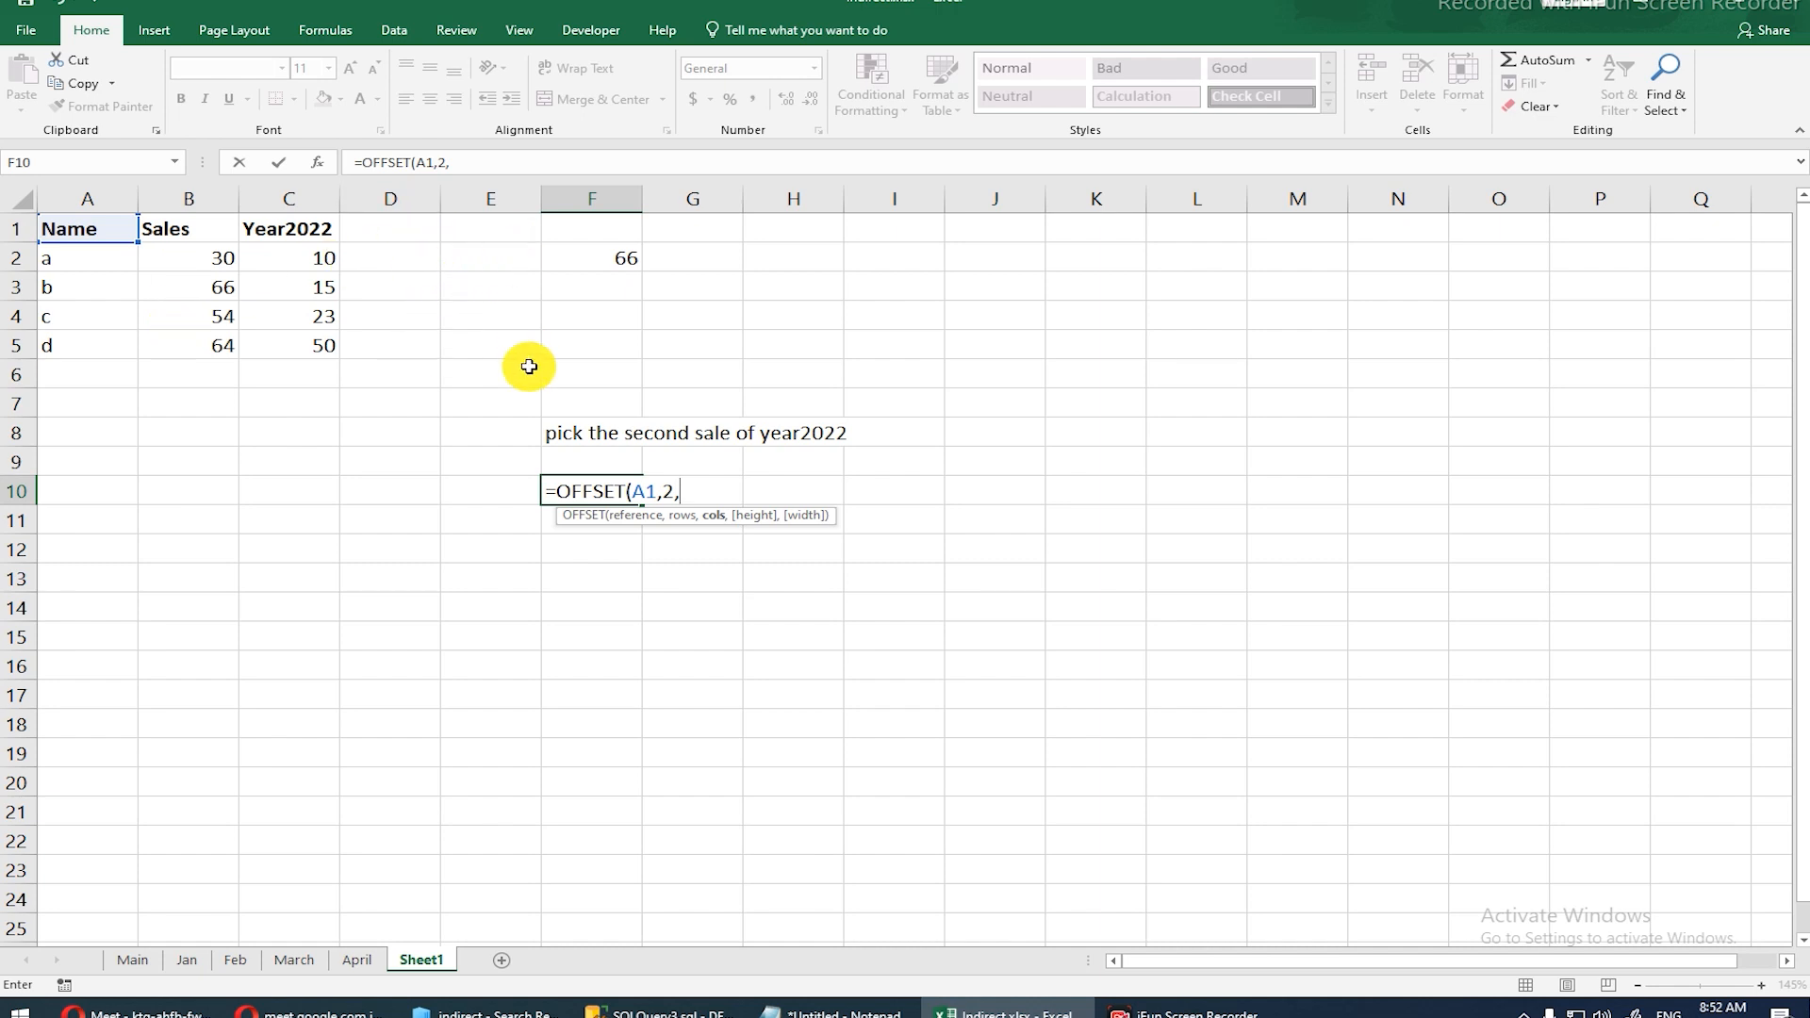
# Step: Add MATCH("year2022",1:1,0) as the columns argument of the OFFSET formula in F10
pyautogui.write('m')
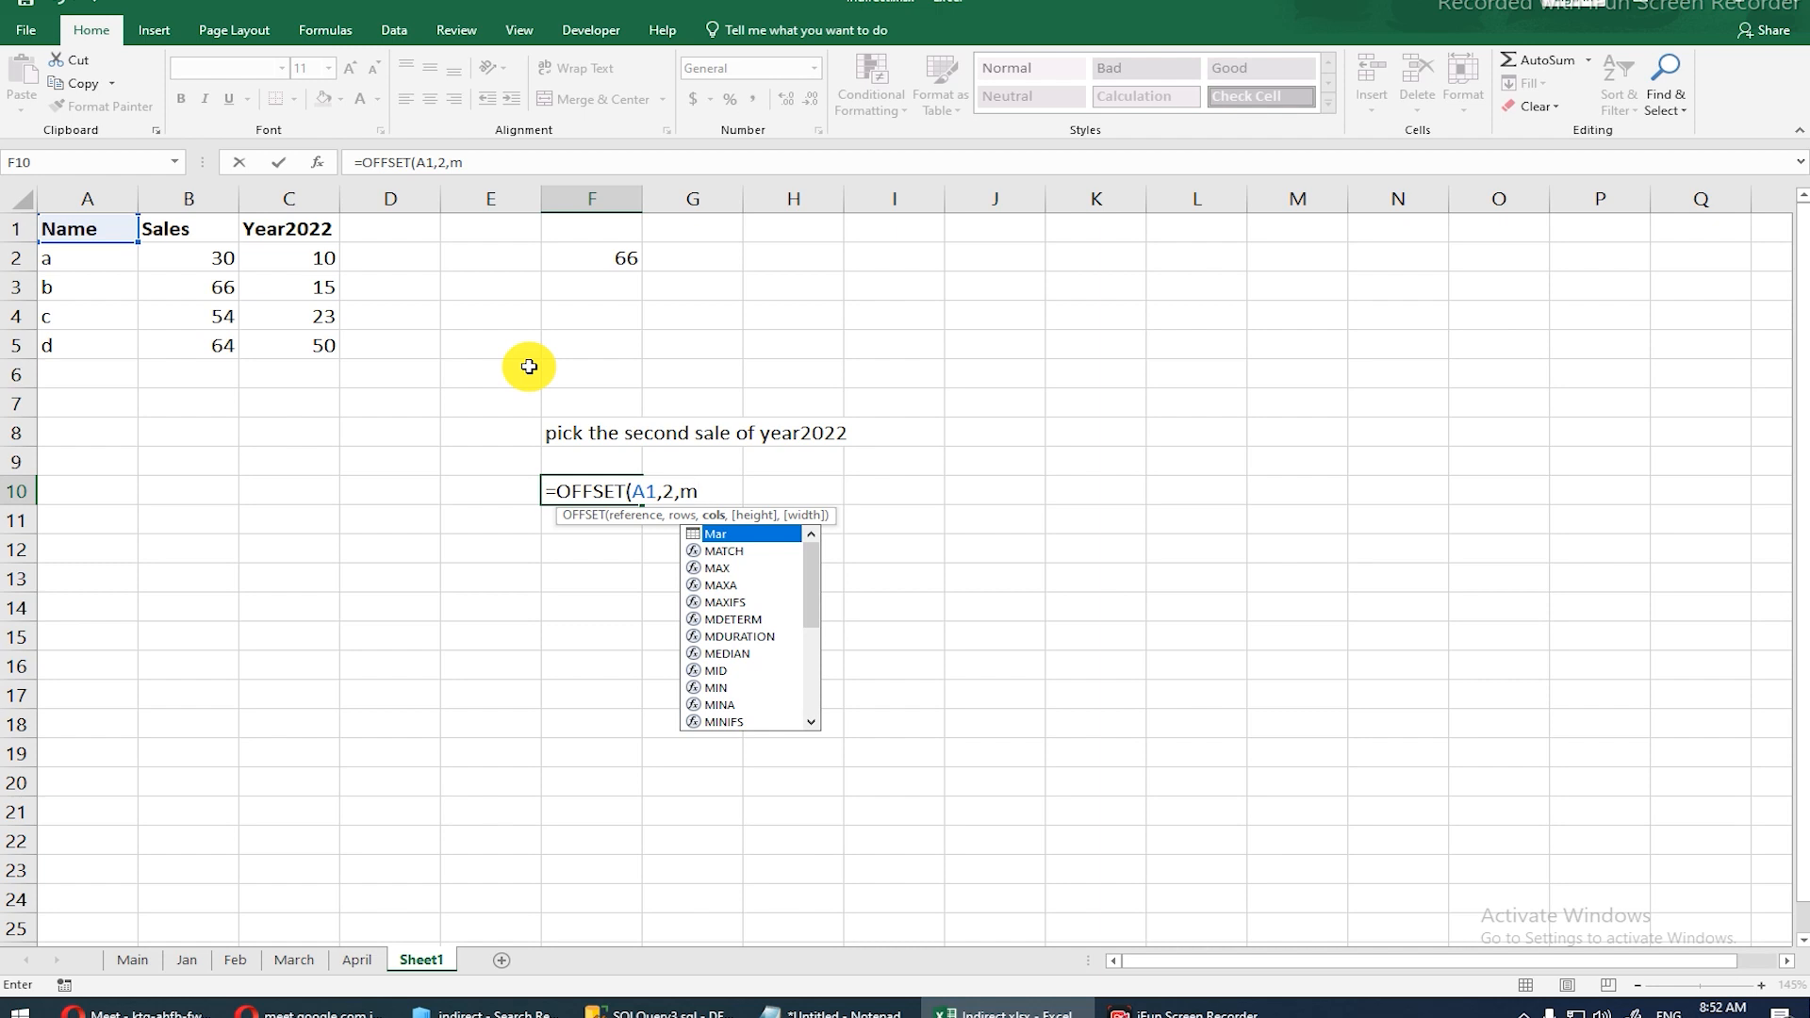
pyautogui.press('Down')
pyautogui.press('Tab')
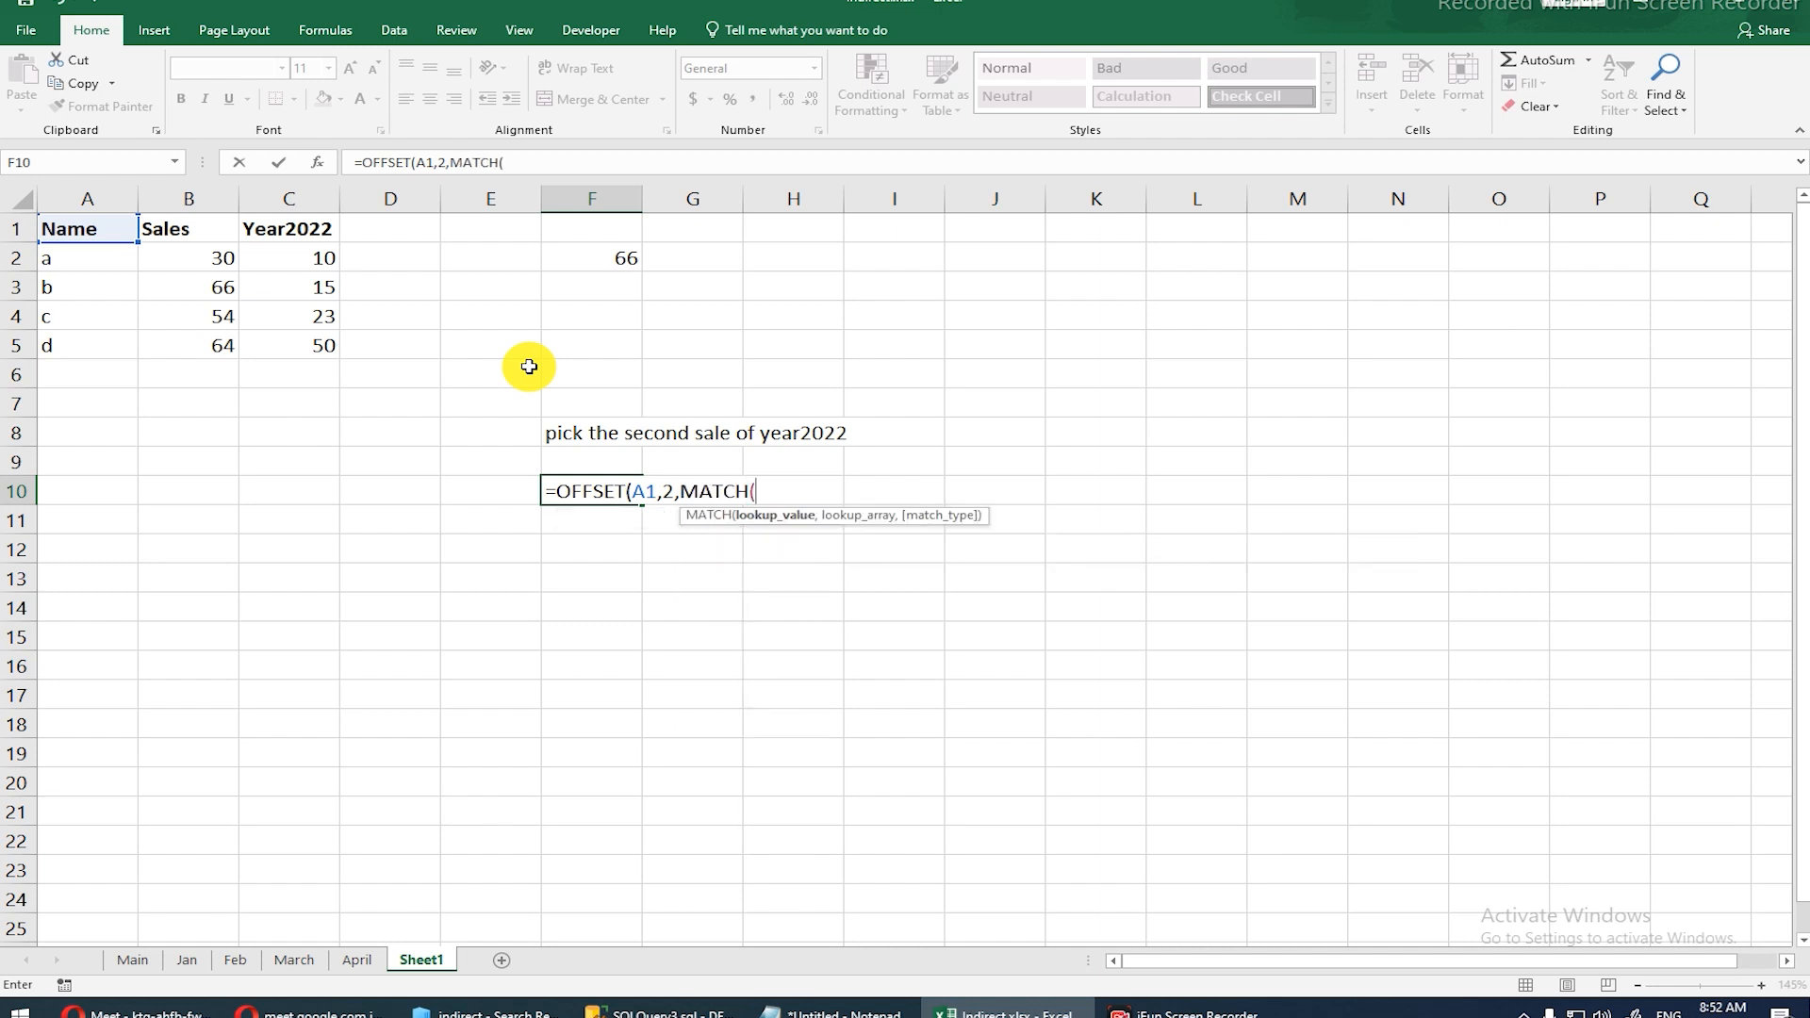
pyautogui.write('"year2022",')
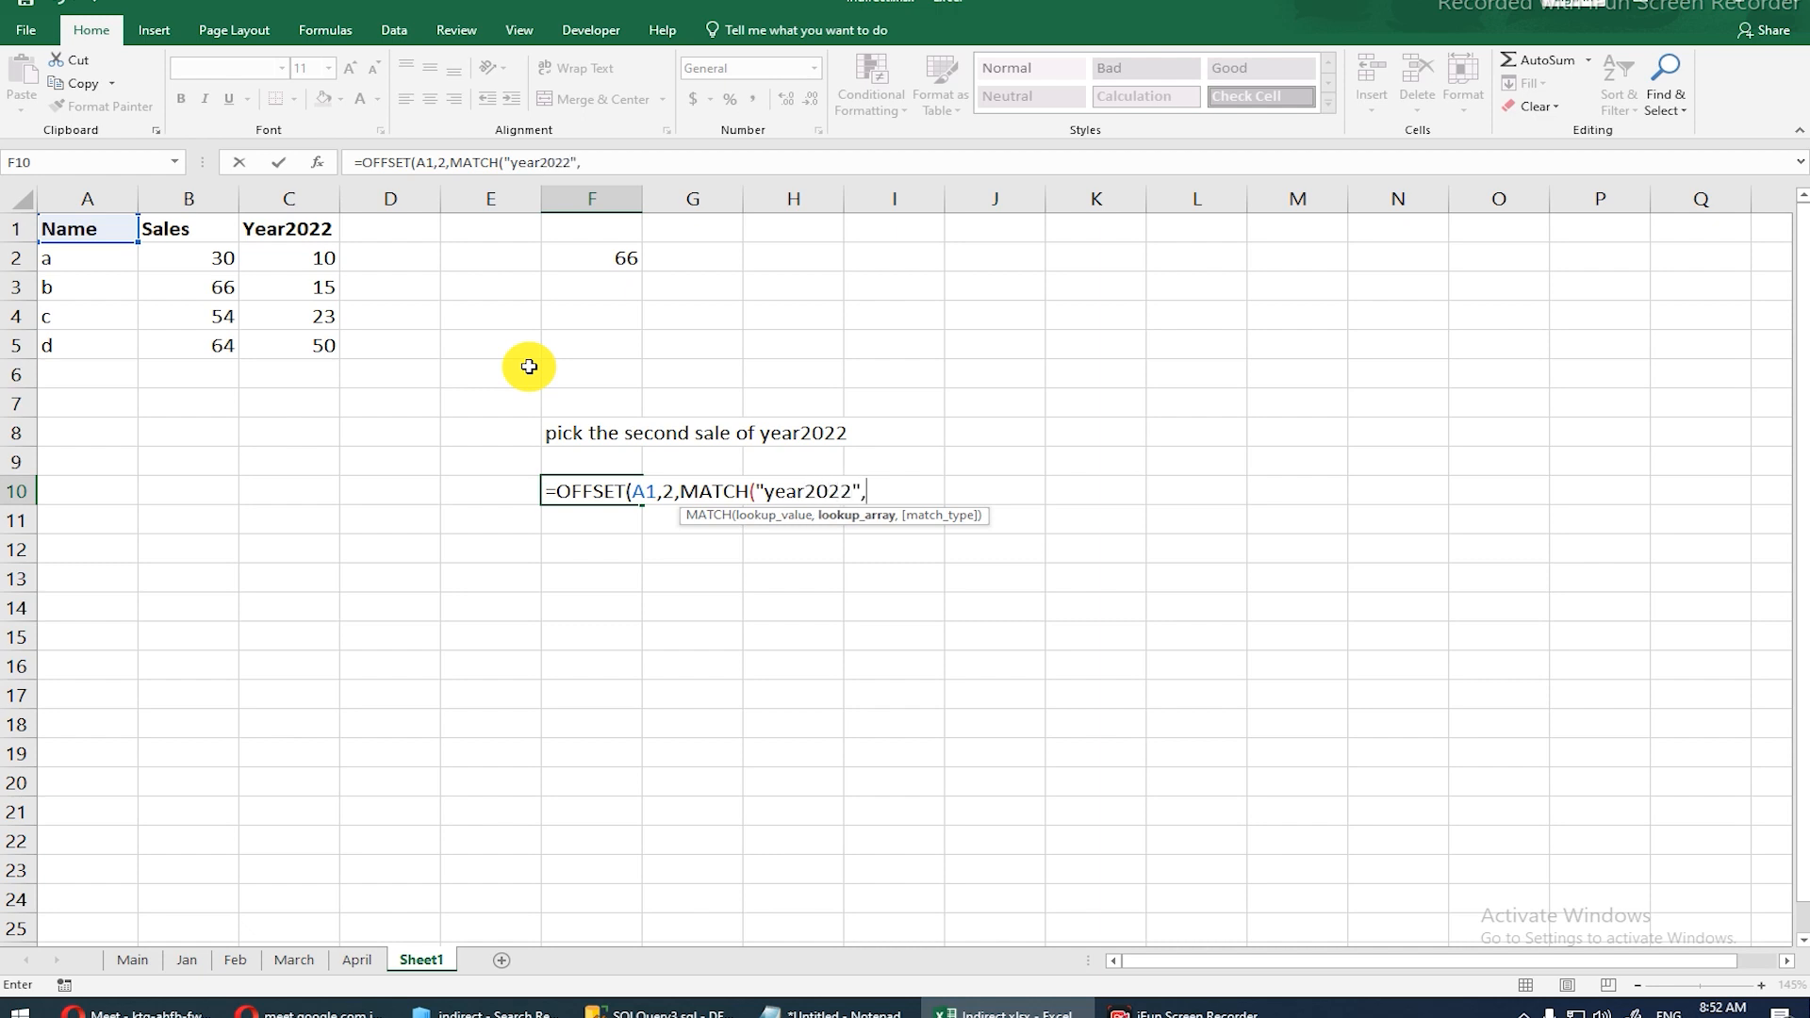
pyautogui.click(4, 229)
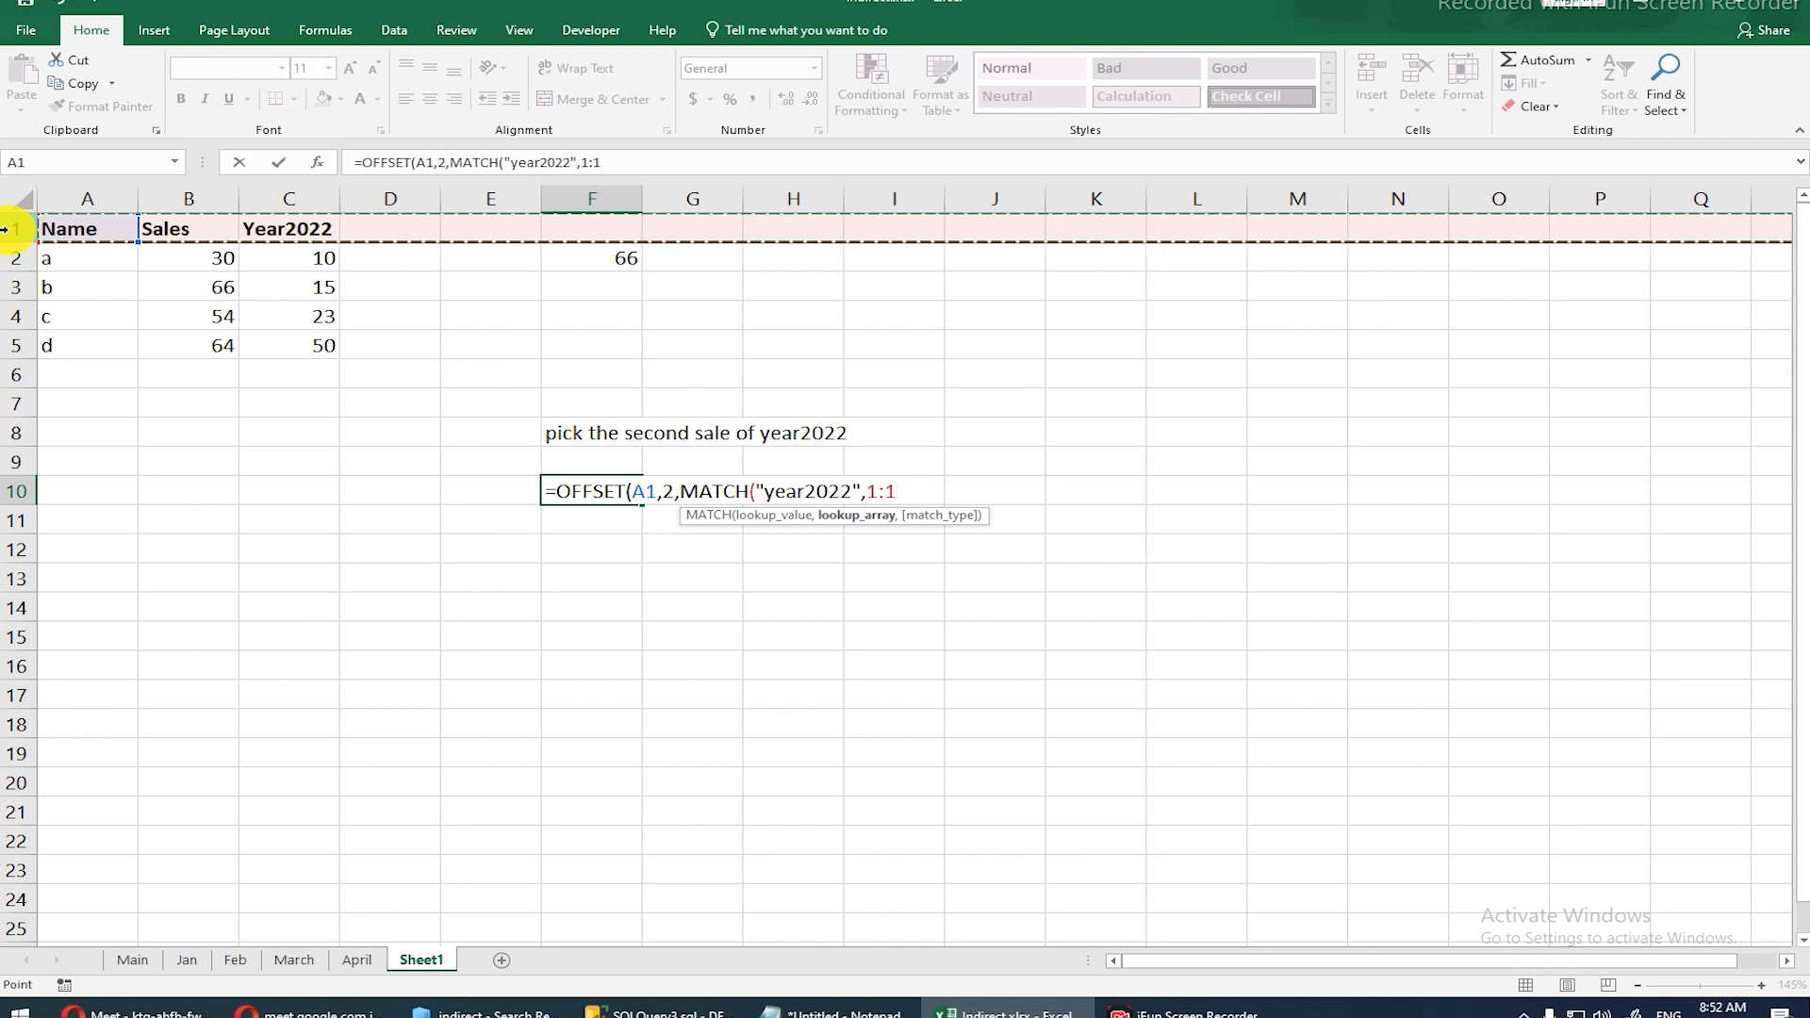
pyautogui.write(',')
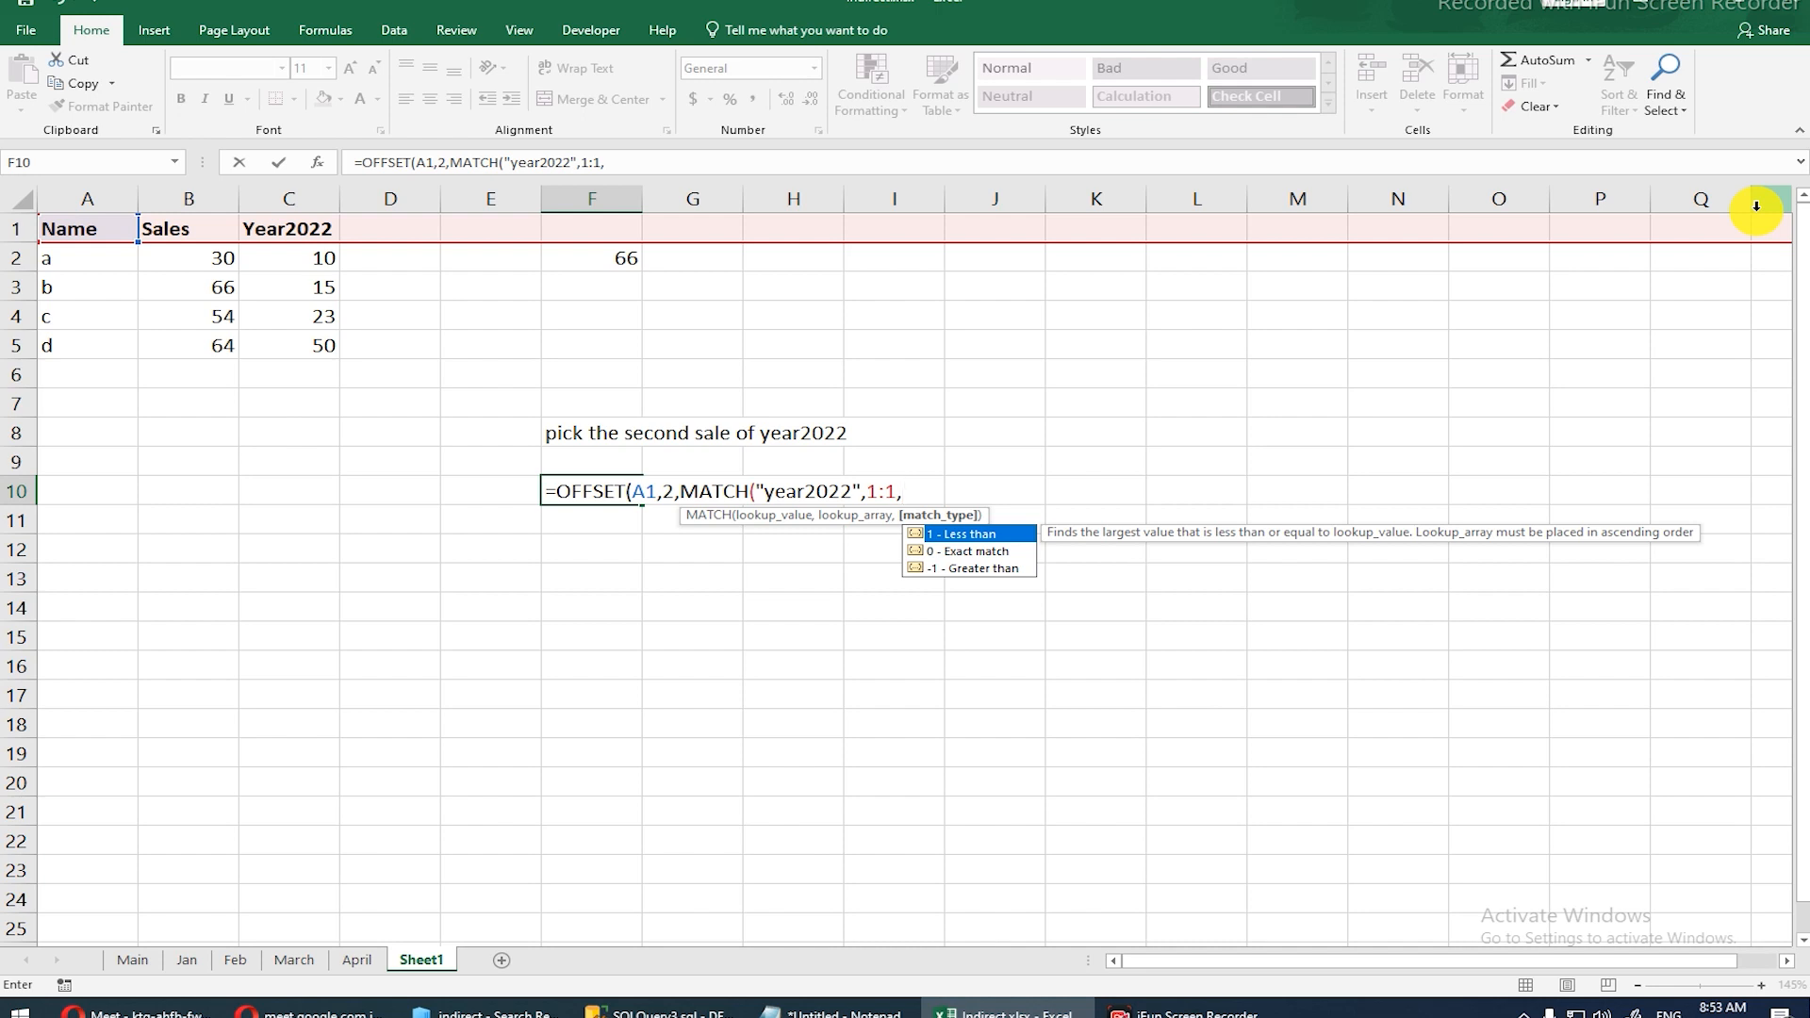
pyautogui.write('0)')
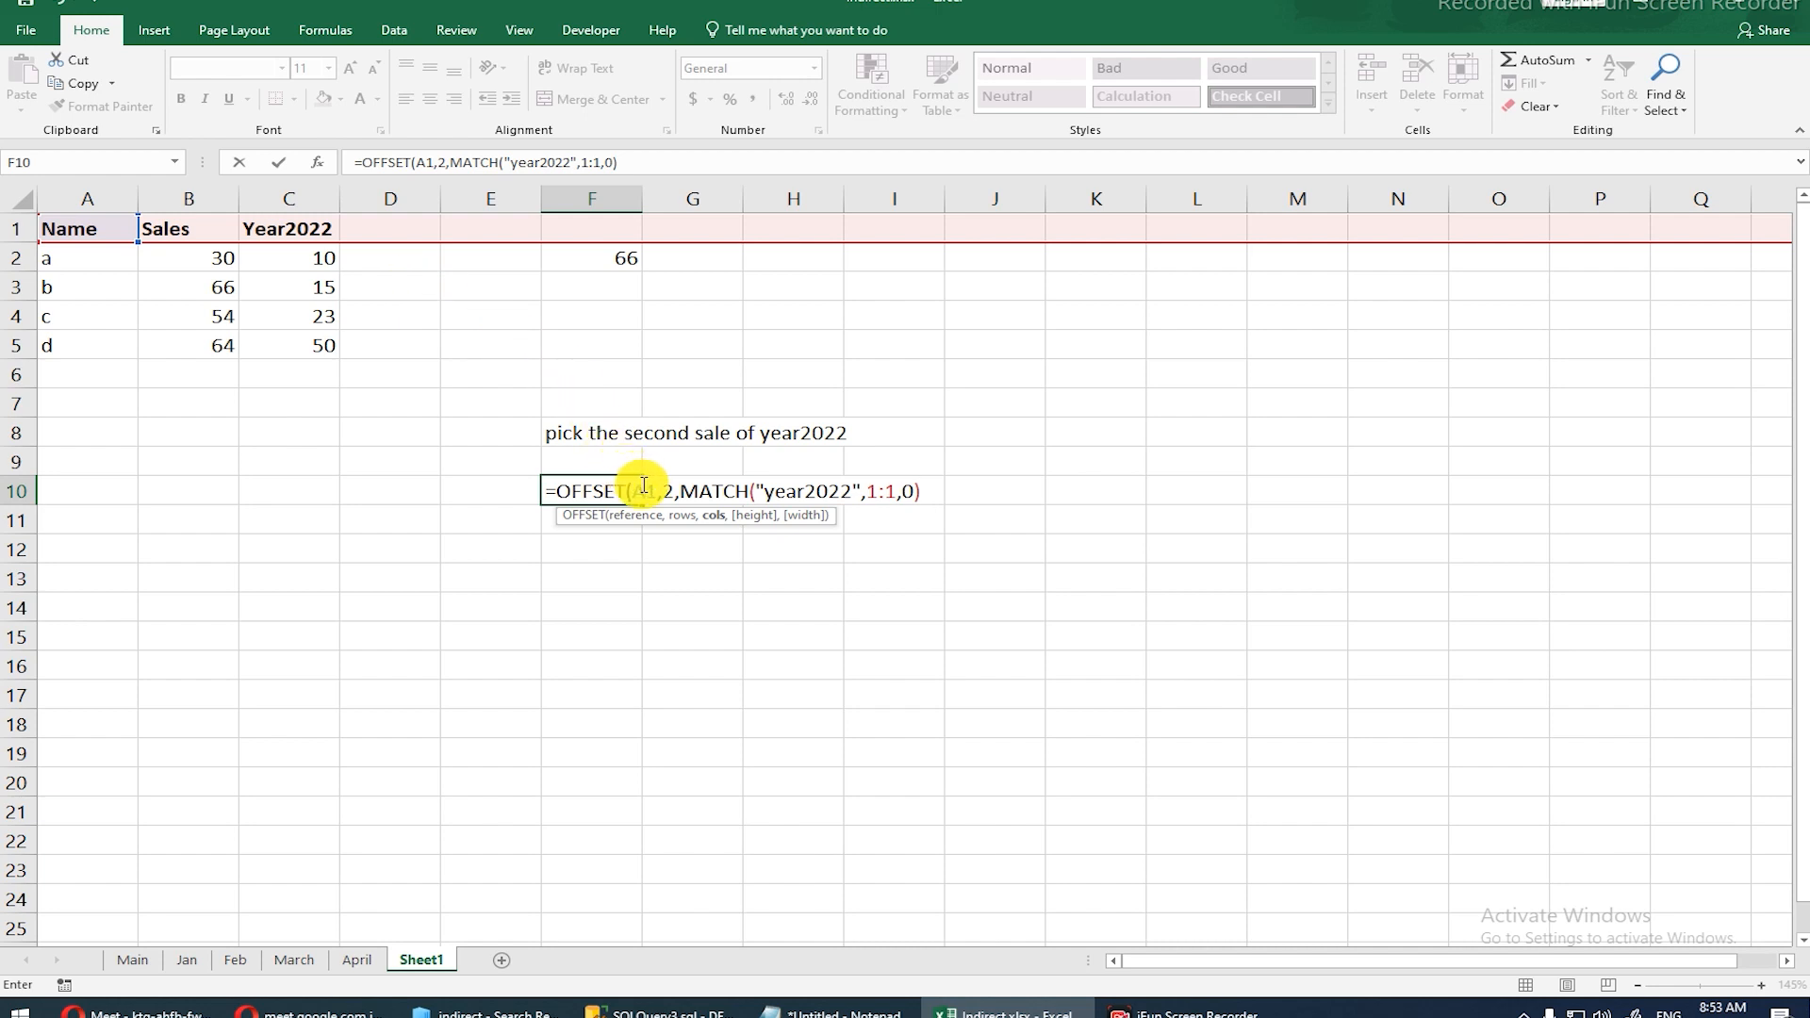
# Step: Try replacing the MATCH expression in the F10 formula with the fixed column value 3
pyautogui.moveTo(680, 491); pyautogui.dragTo(919, 496)
pyautogui.click(919, 496)
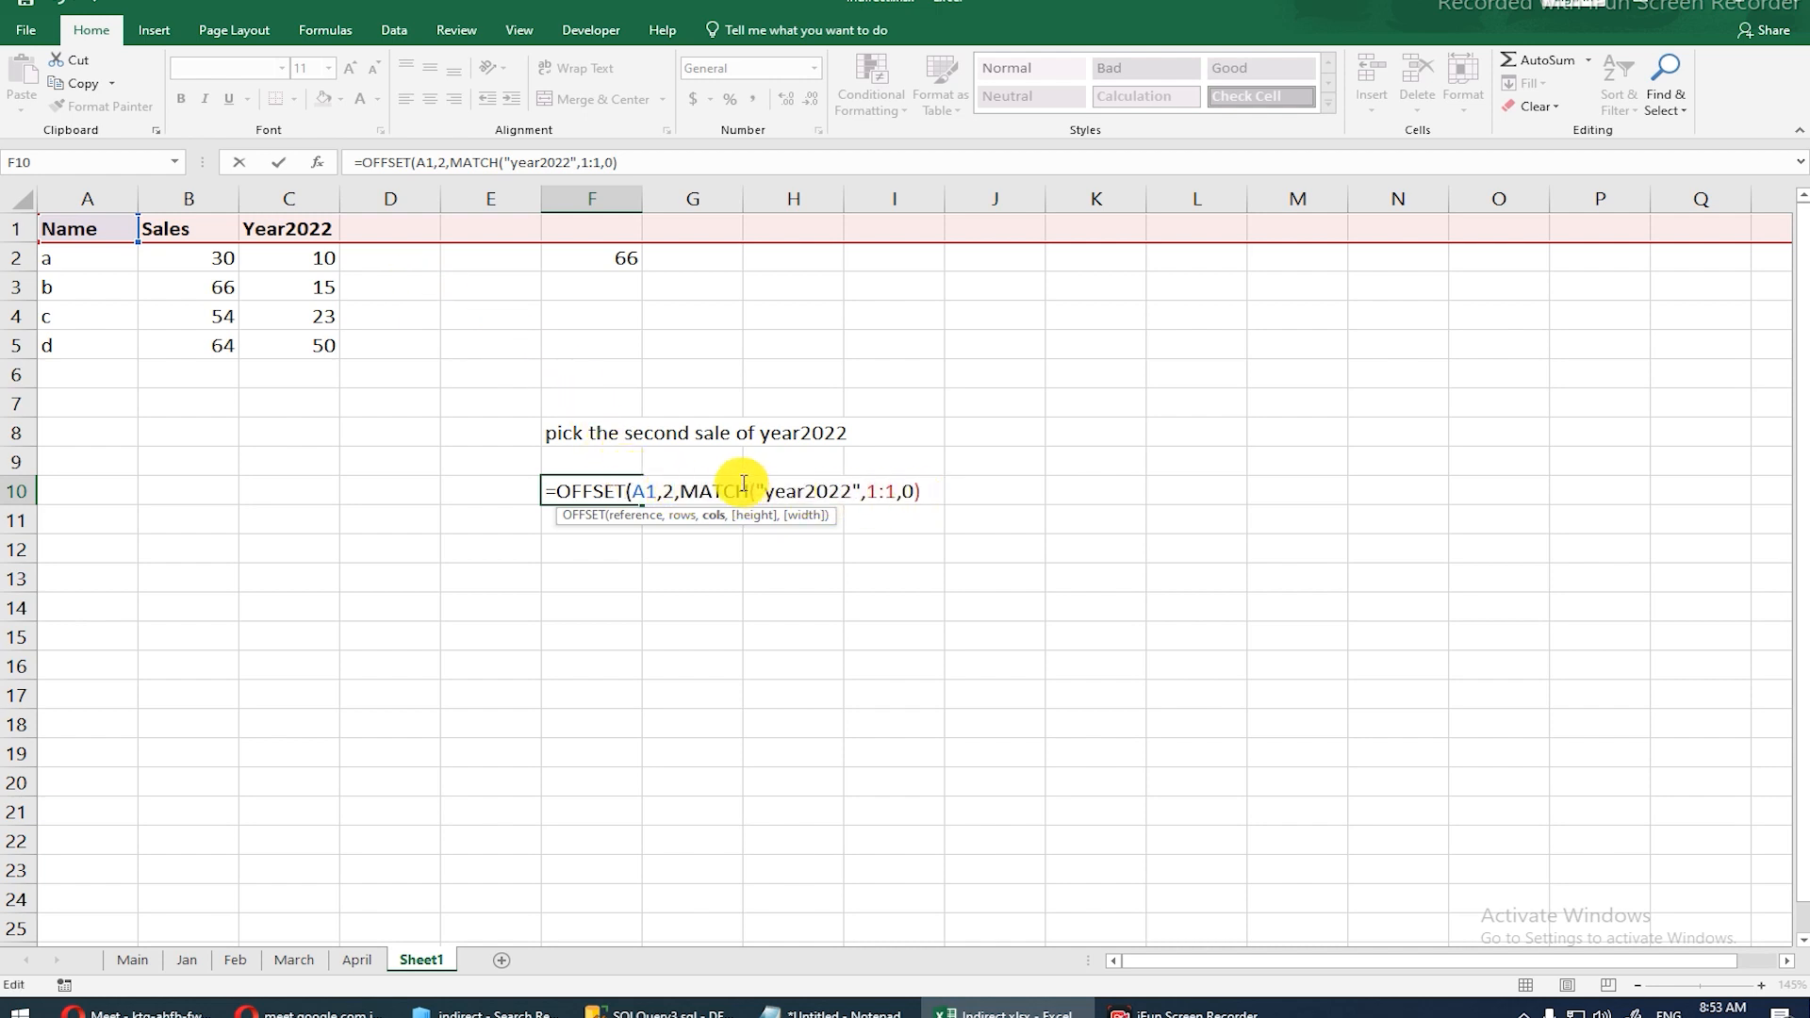
pyautogui.moveTo(679, 491); pyautogui.dragTo(938, 496)
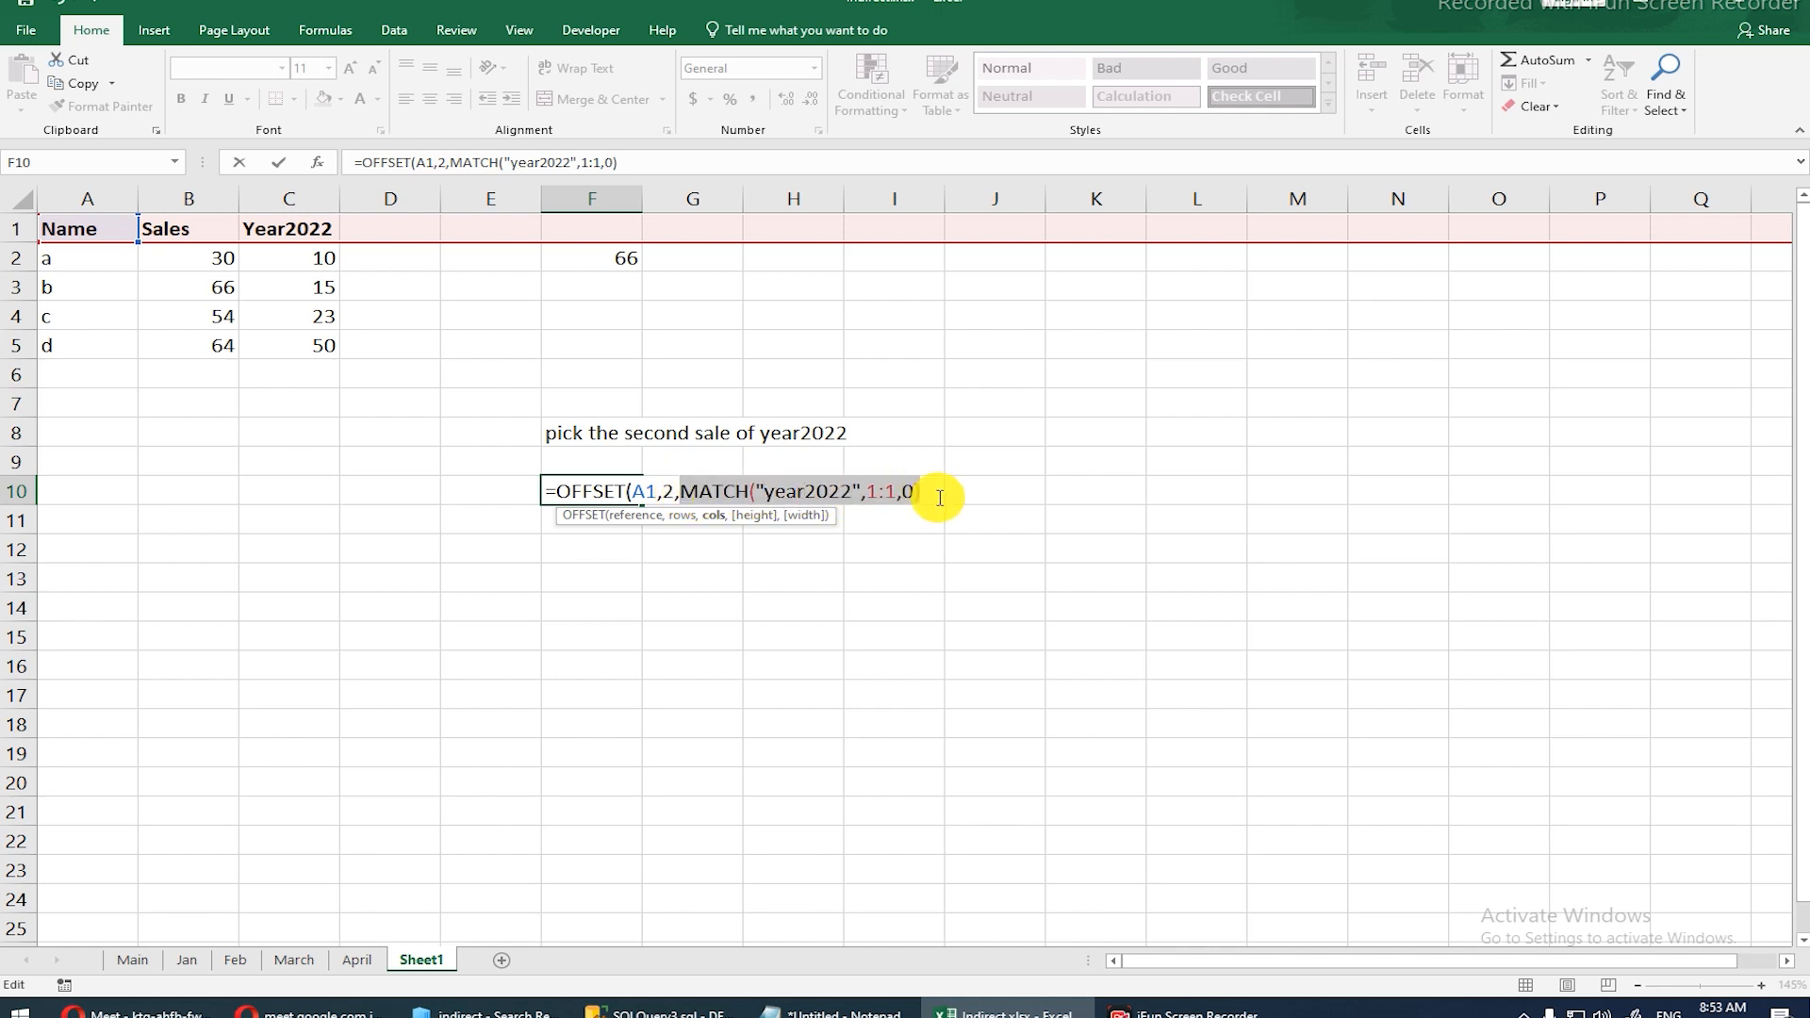
pyautogui.write('3')
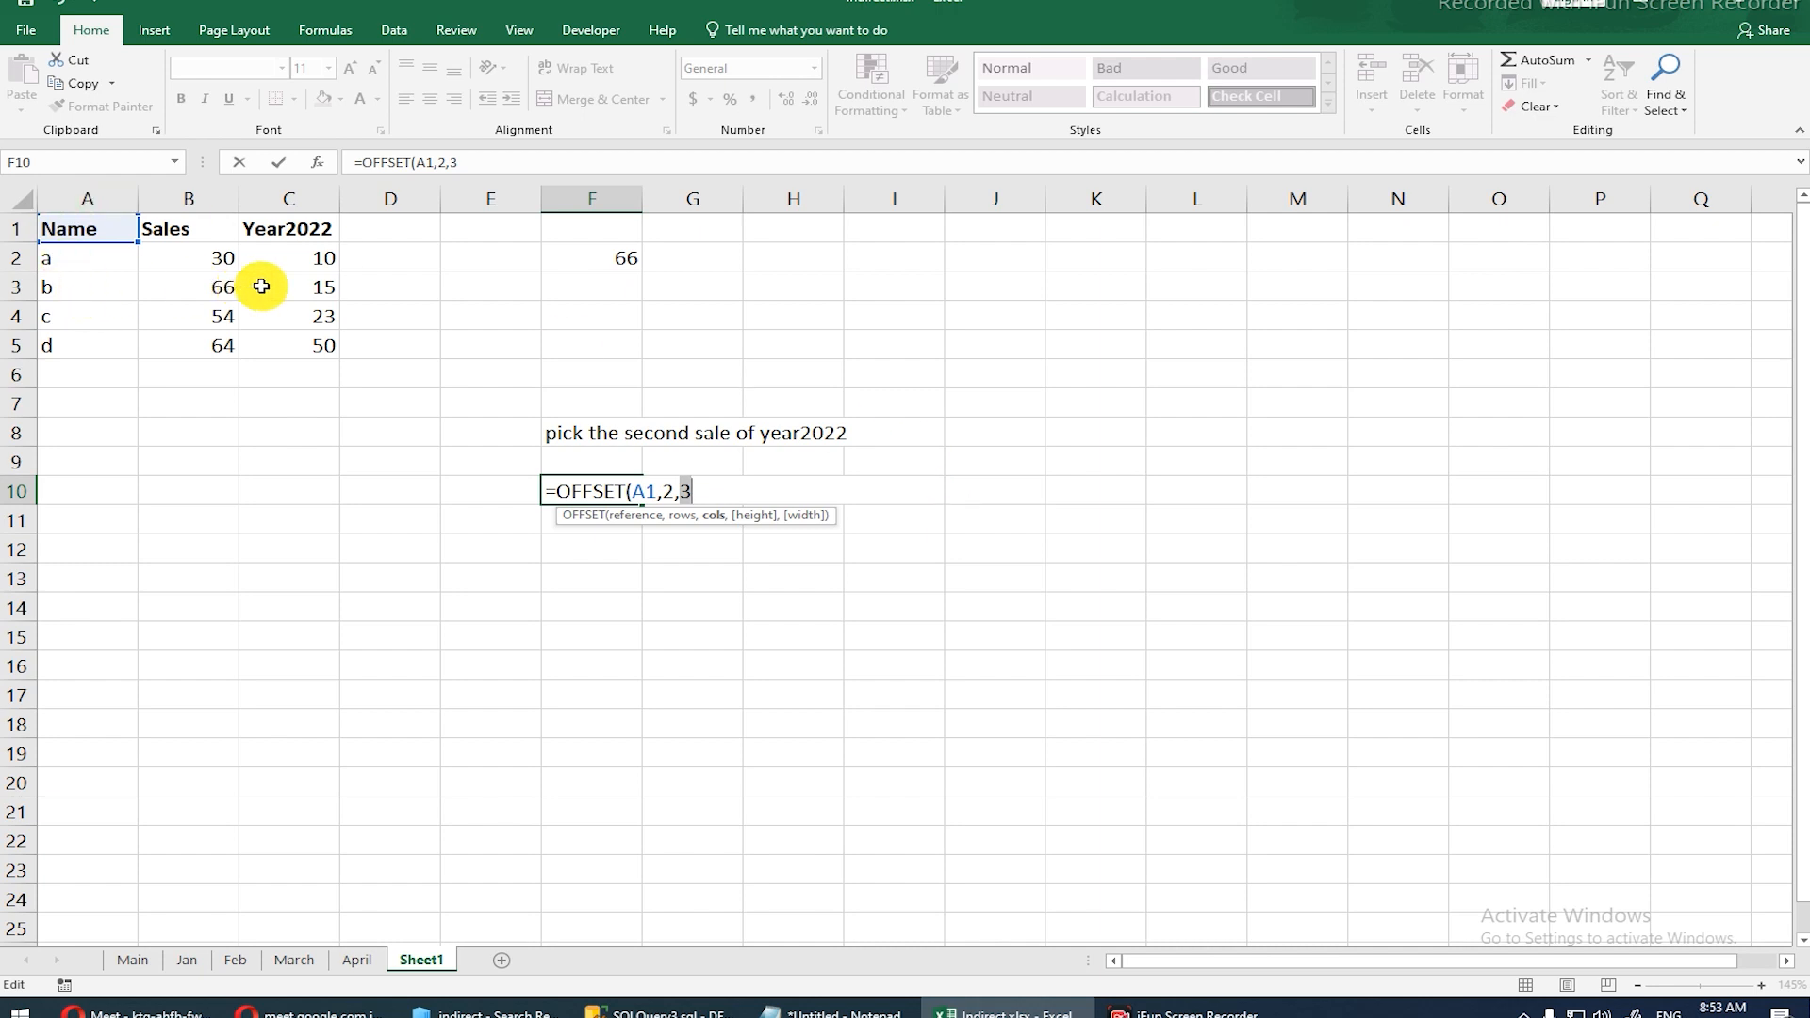
pyautogui.hotkey('ctrl', 'z')
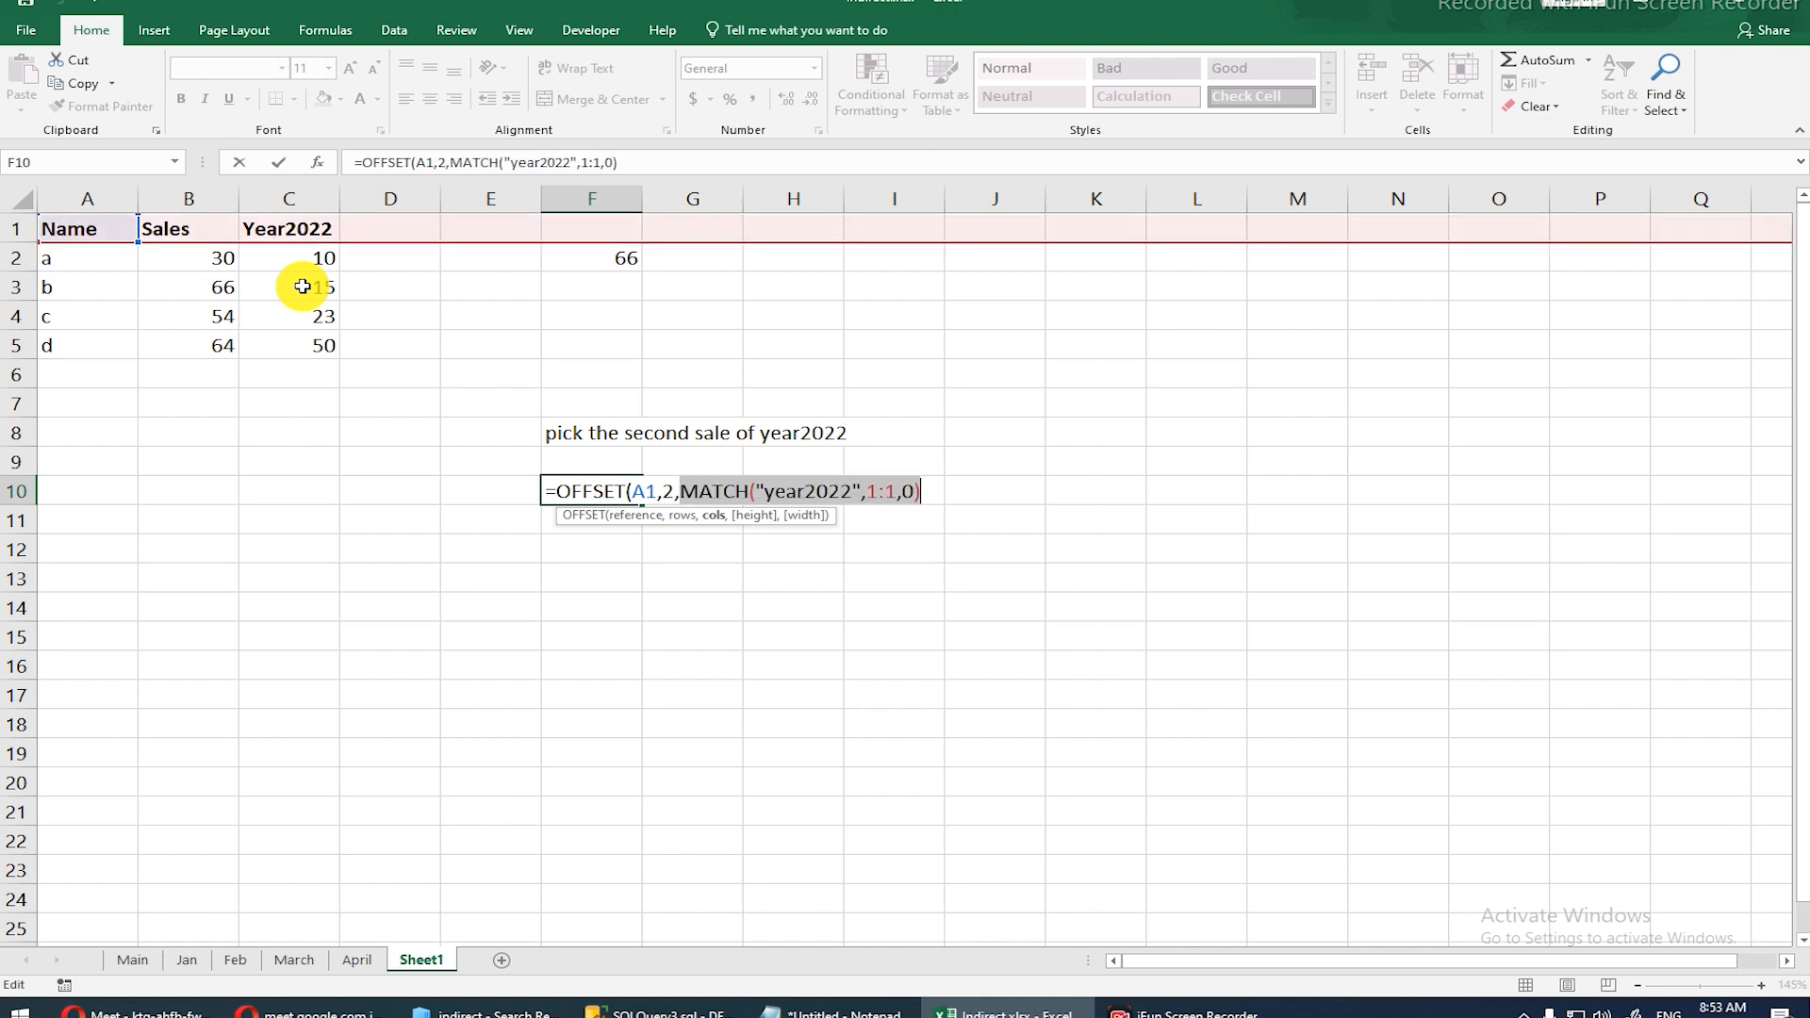
# Step: Enter the OFFSET formula in F10 and subtract 1 from its MATCH result to correct the column offset
pyautogui.press('Return')
pyautogui.click(863, 573)
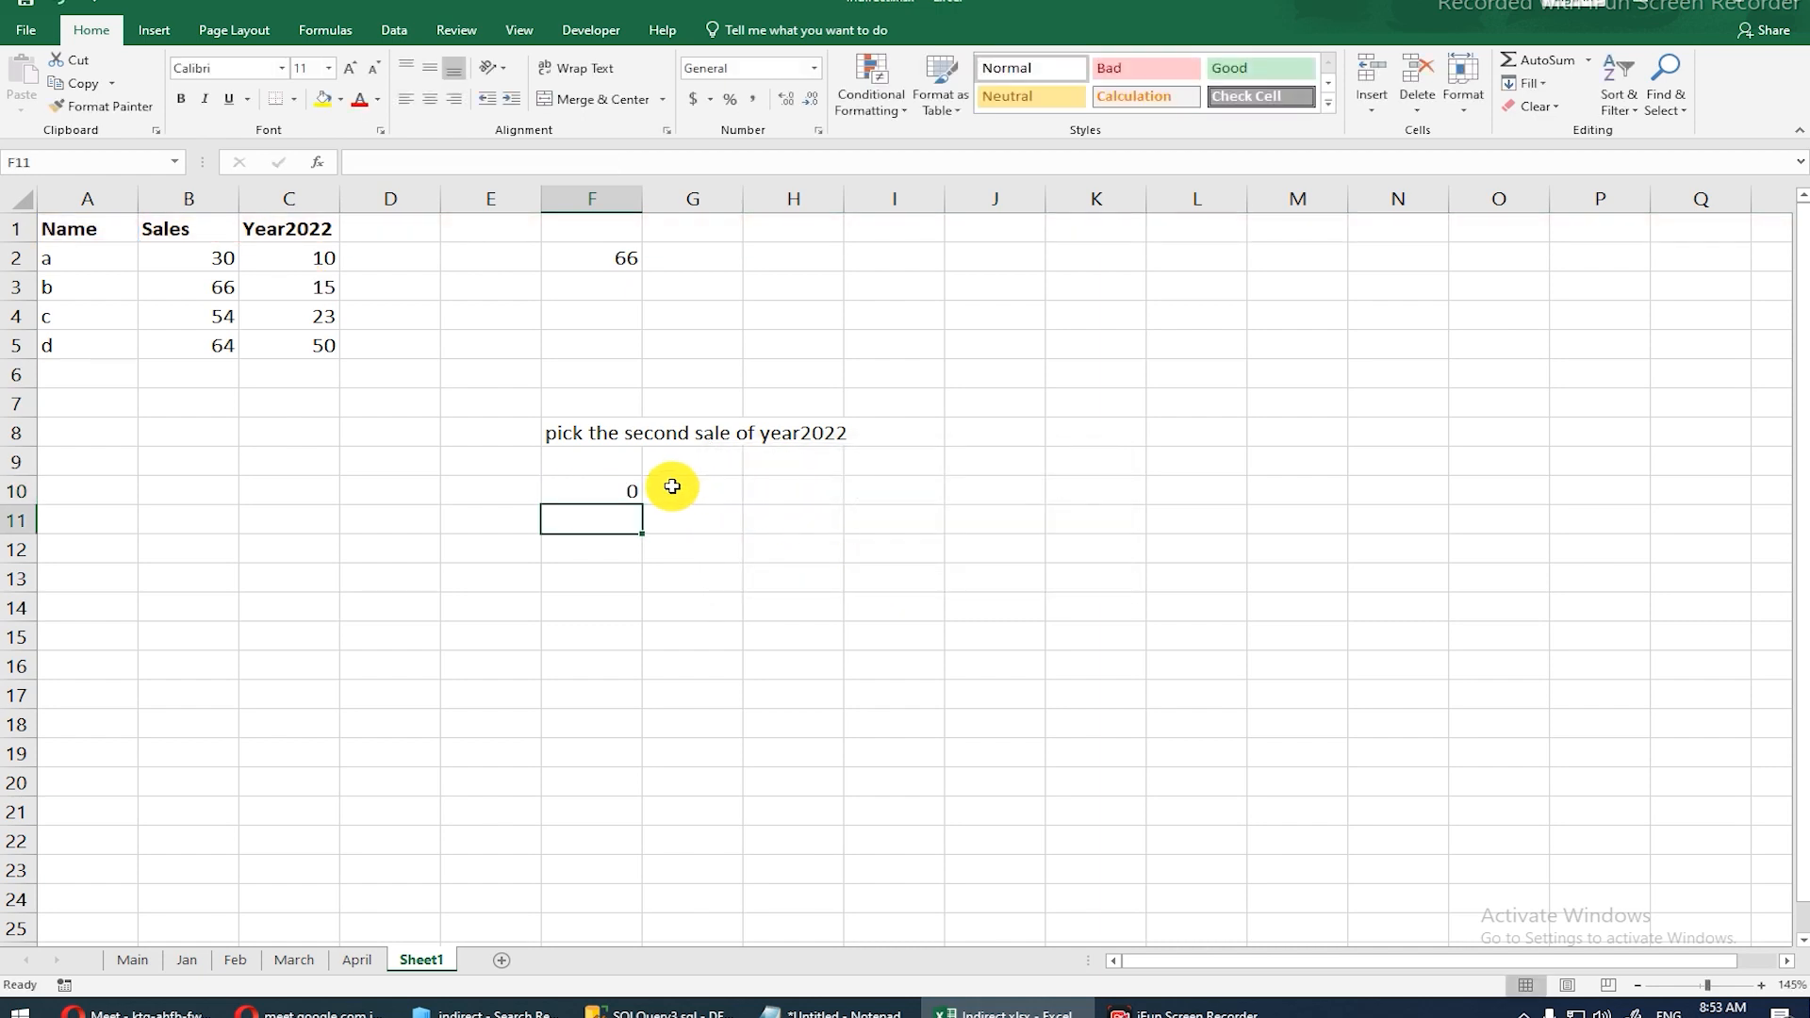
pyautogui.click(622, 495)
pyautogui.press('F2')
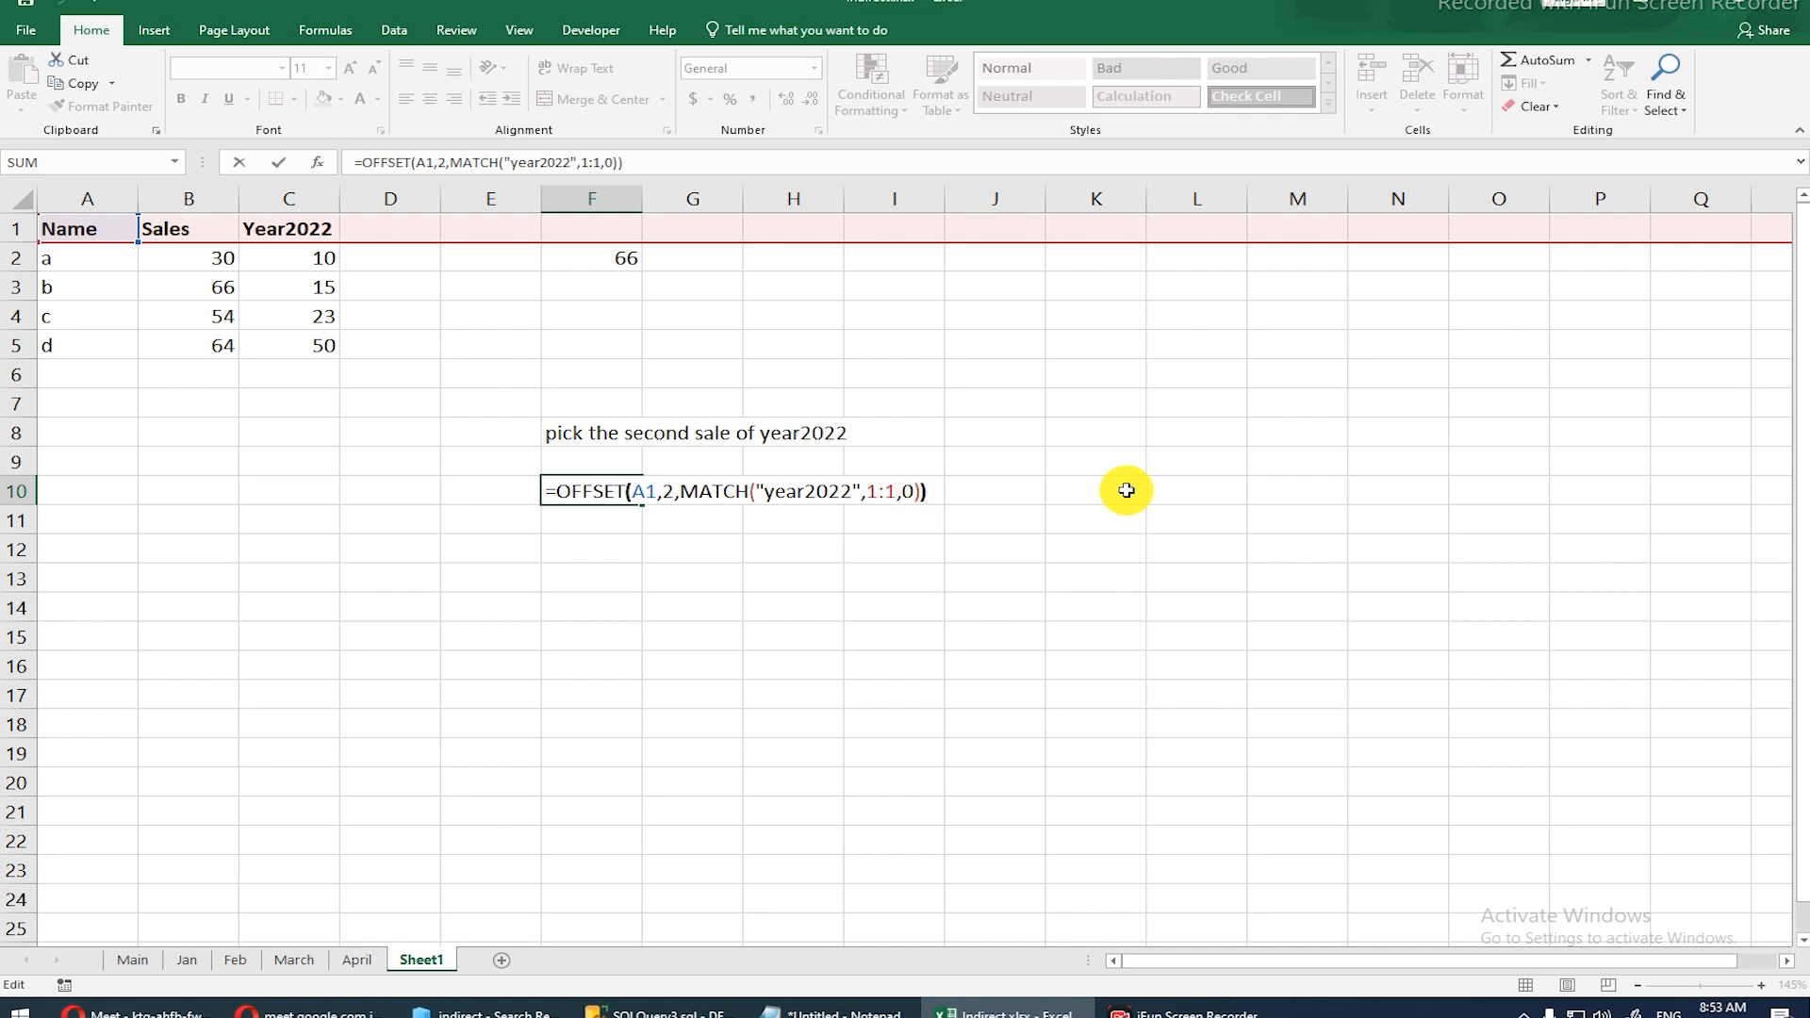
pyautogui.press('Left')
pyautogui.write('-')
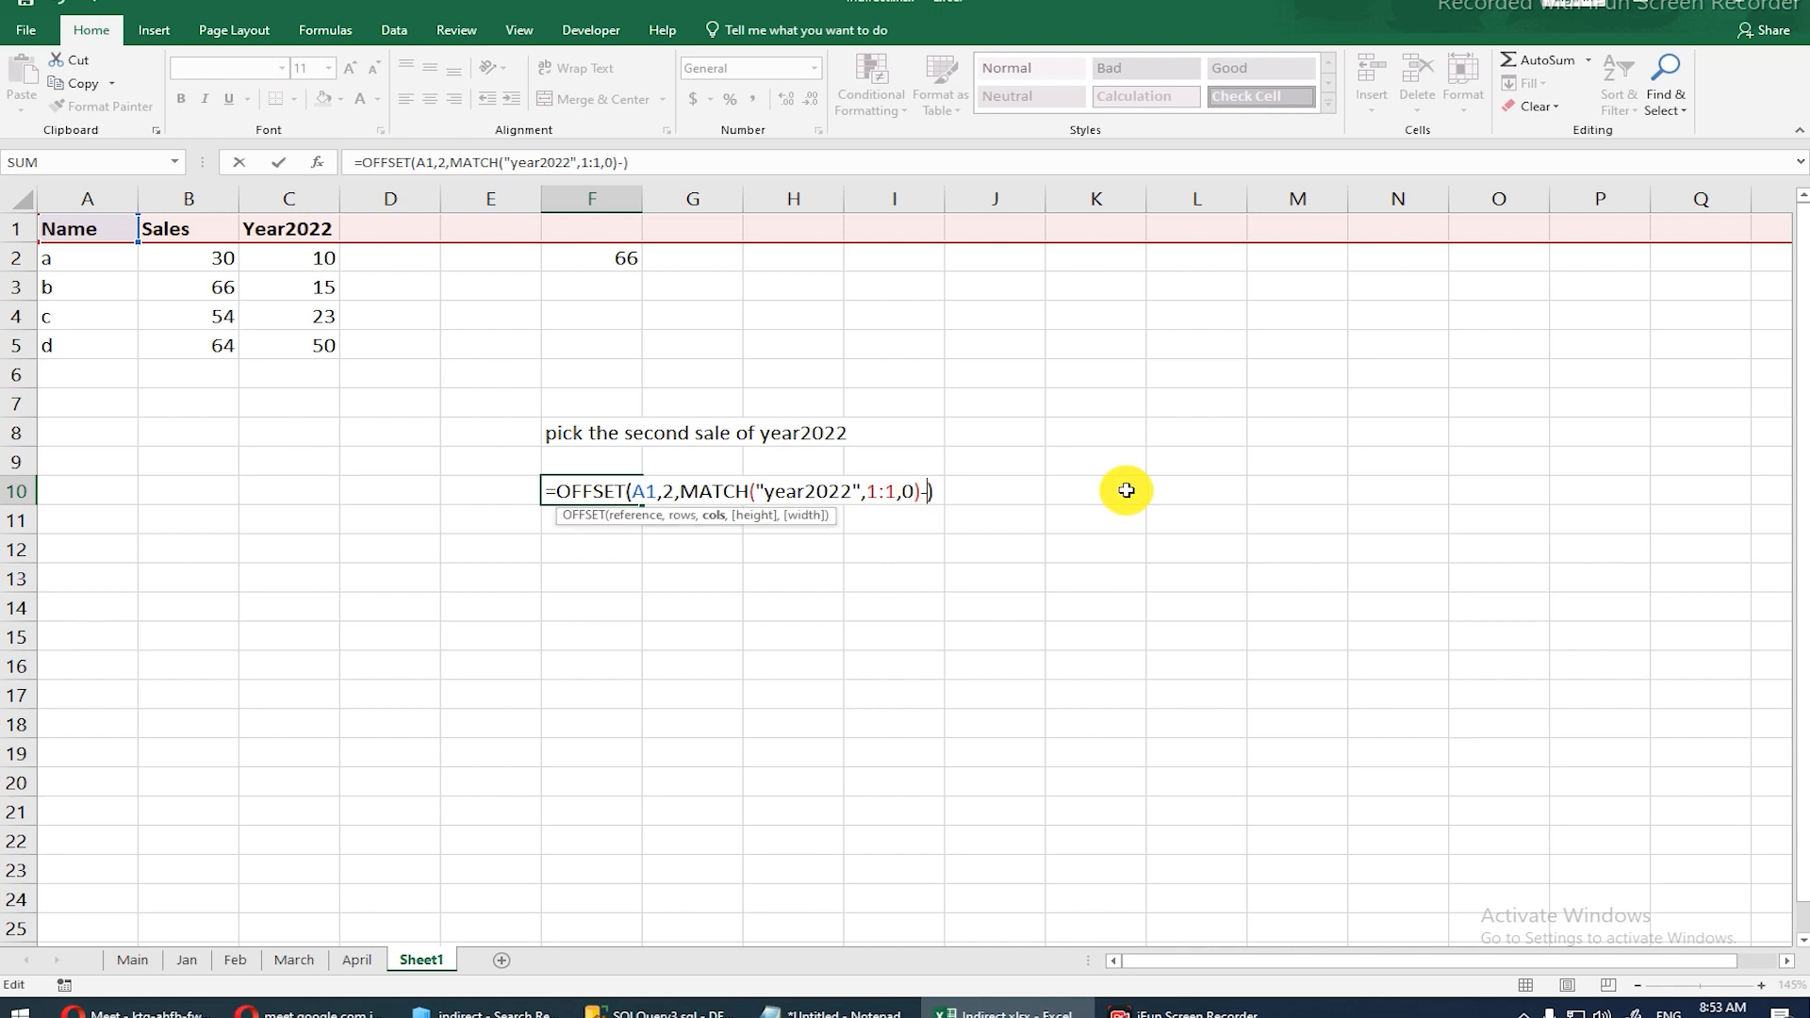
pyautogui.write('1')
pyautogui.press('Return')
pyautogui.click(613, 496)
# Step: Copy the Year2022 column C1:C5 into the adjacent column starting at D1
pyautogui.moveTo(274, 230); pyautogui.dragTo(273, 342)
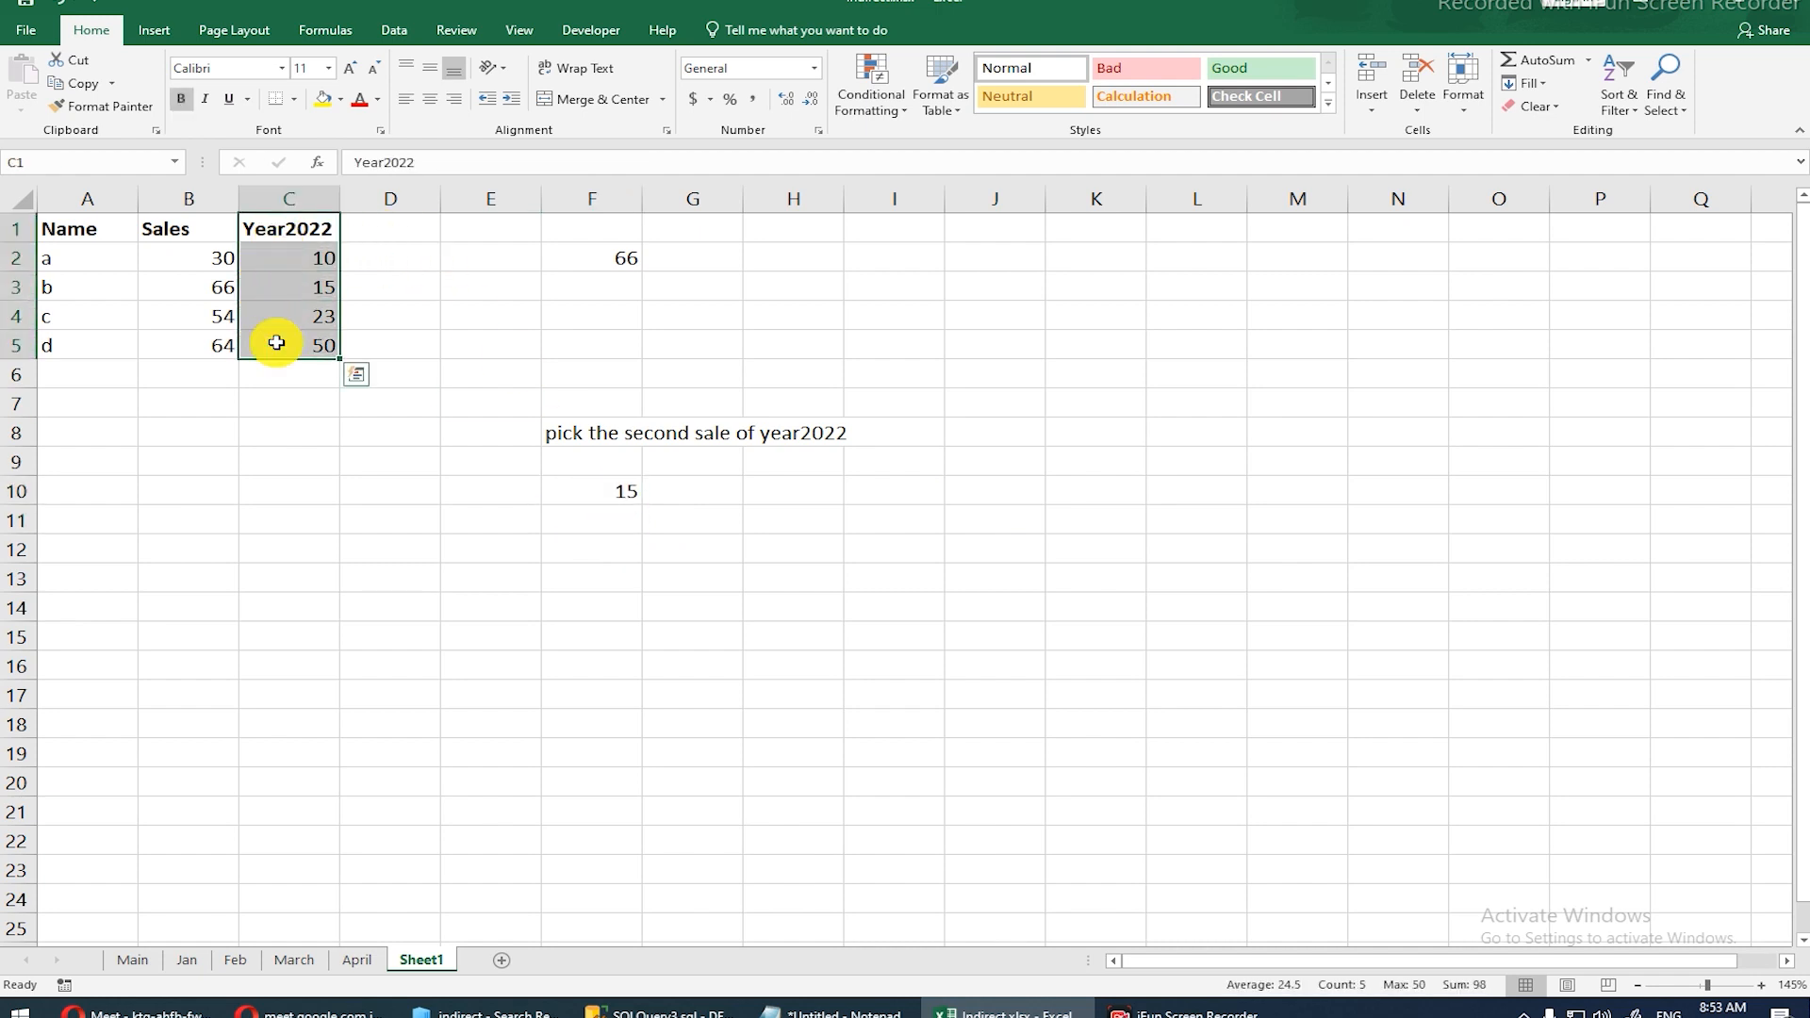
pyautogui.hotkey('ctrl', 'c')
pyautogui.click(408, 231)
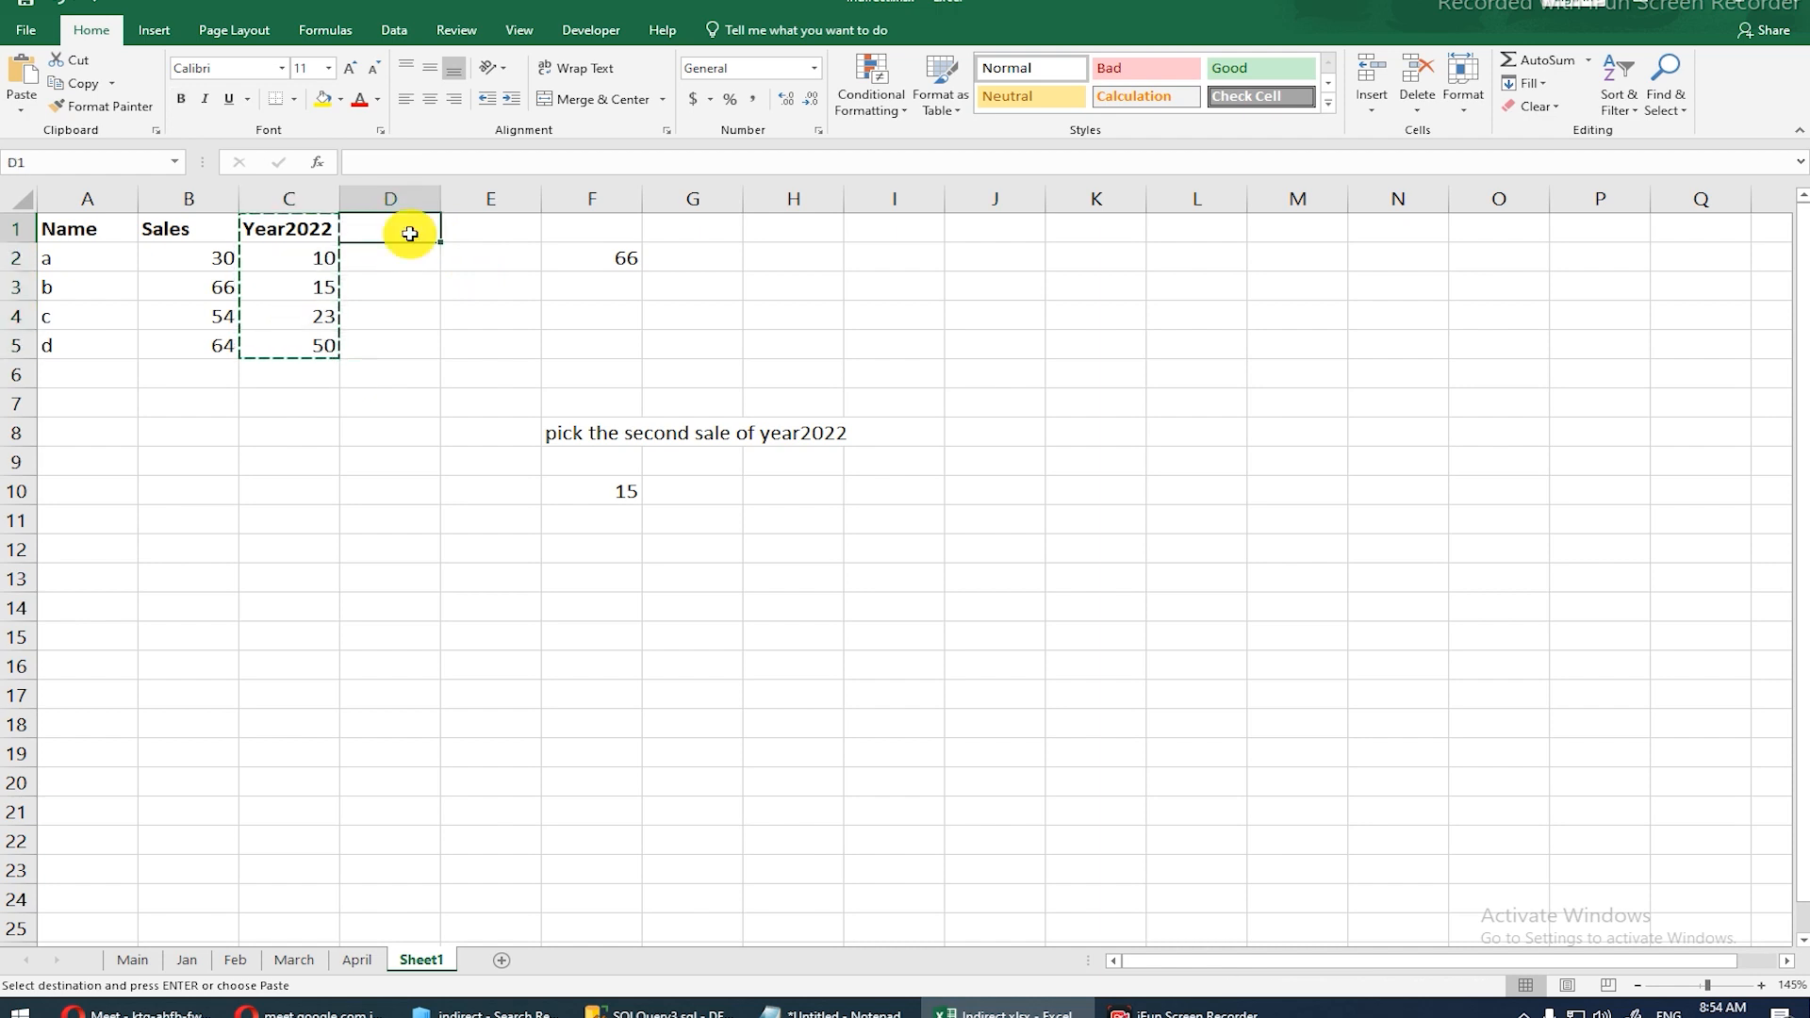
pyautogui.hotkey('ctrl', 'v')
# Step: Rename the header in C1 as Year2021
pyautogui.doubleClick(260, 229)
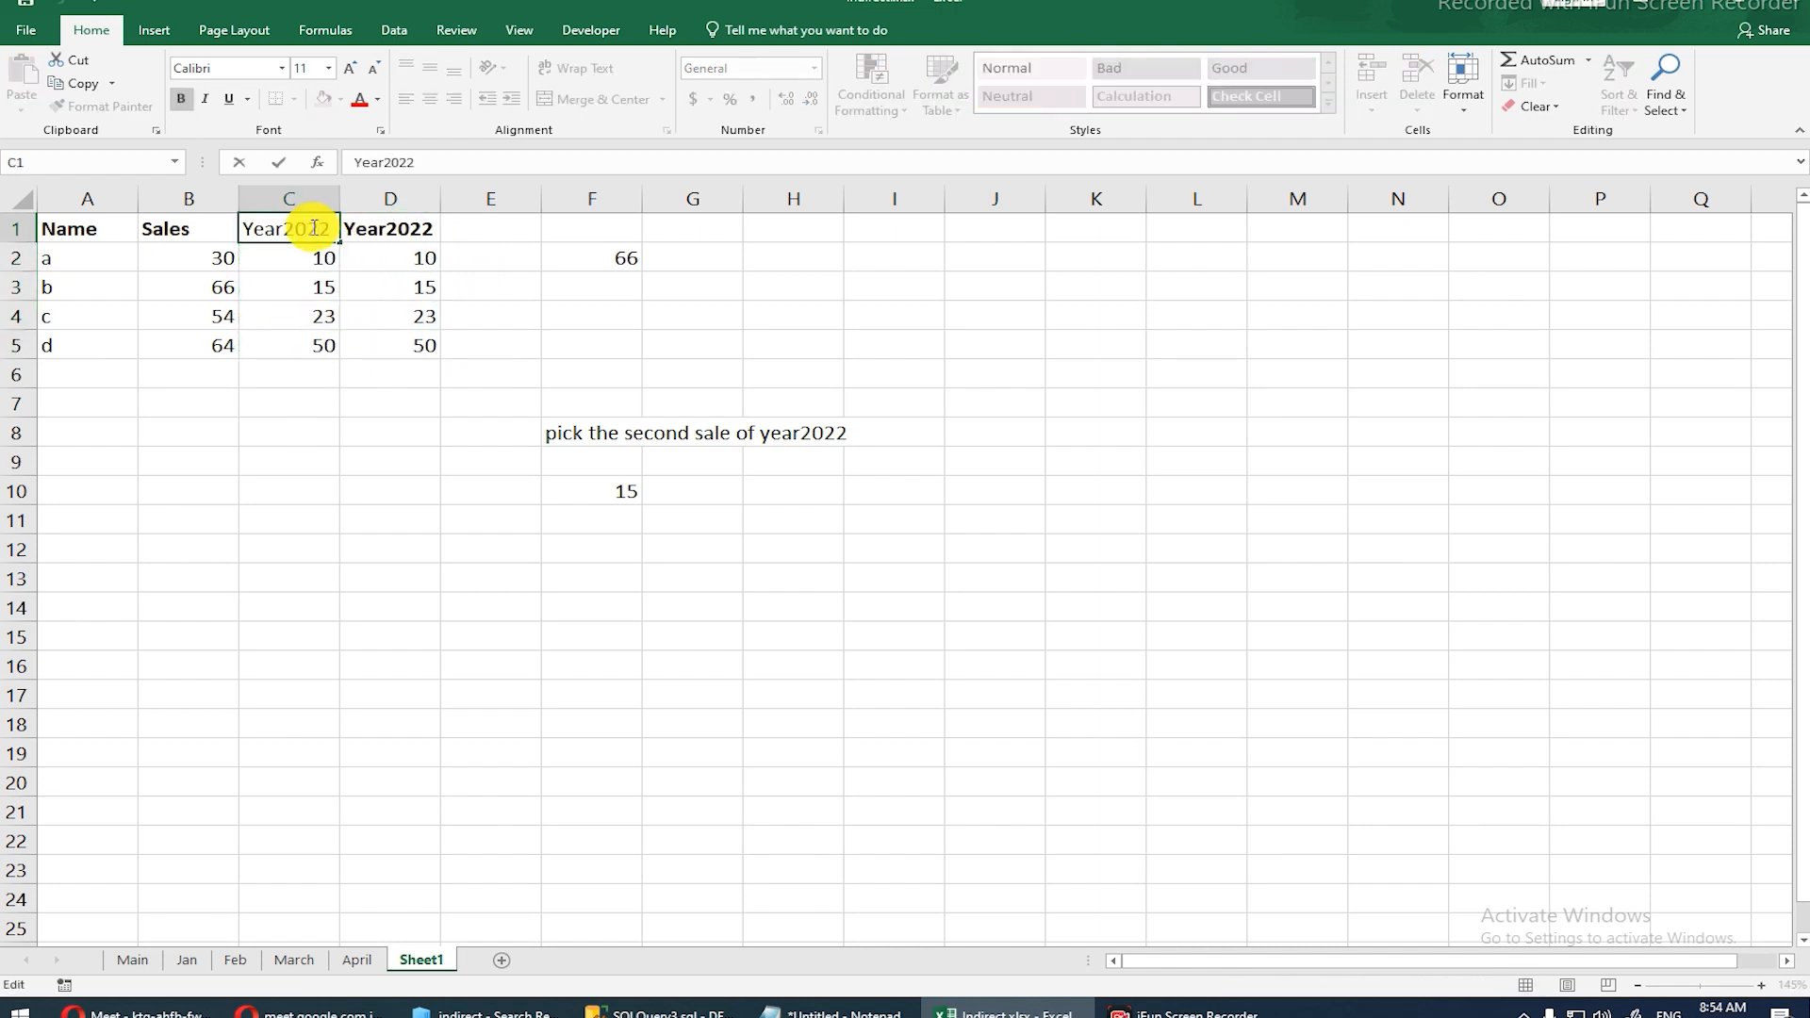
pyautogui.press('Delete')
pyautogui.write('1')
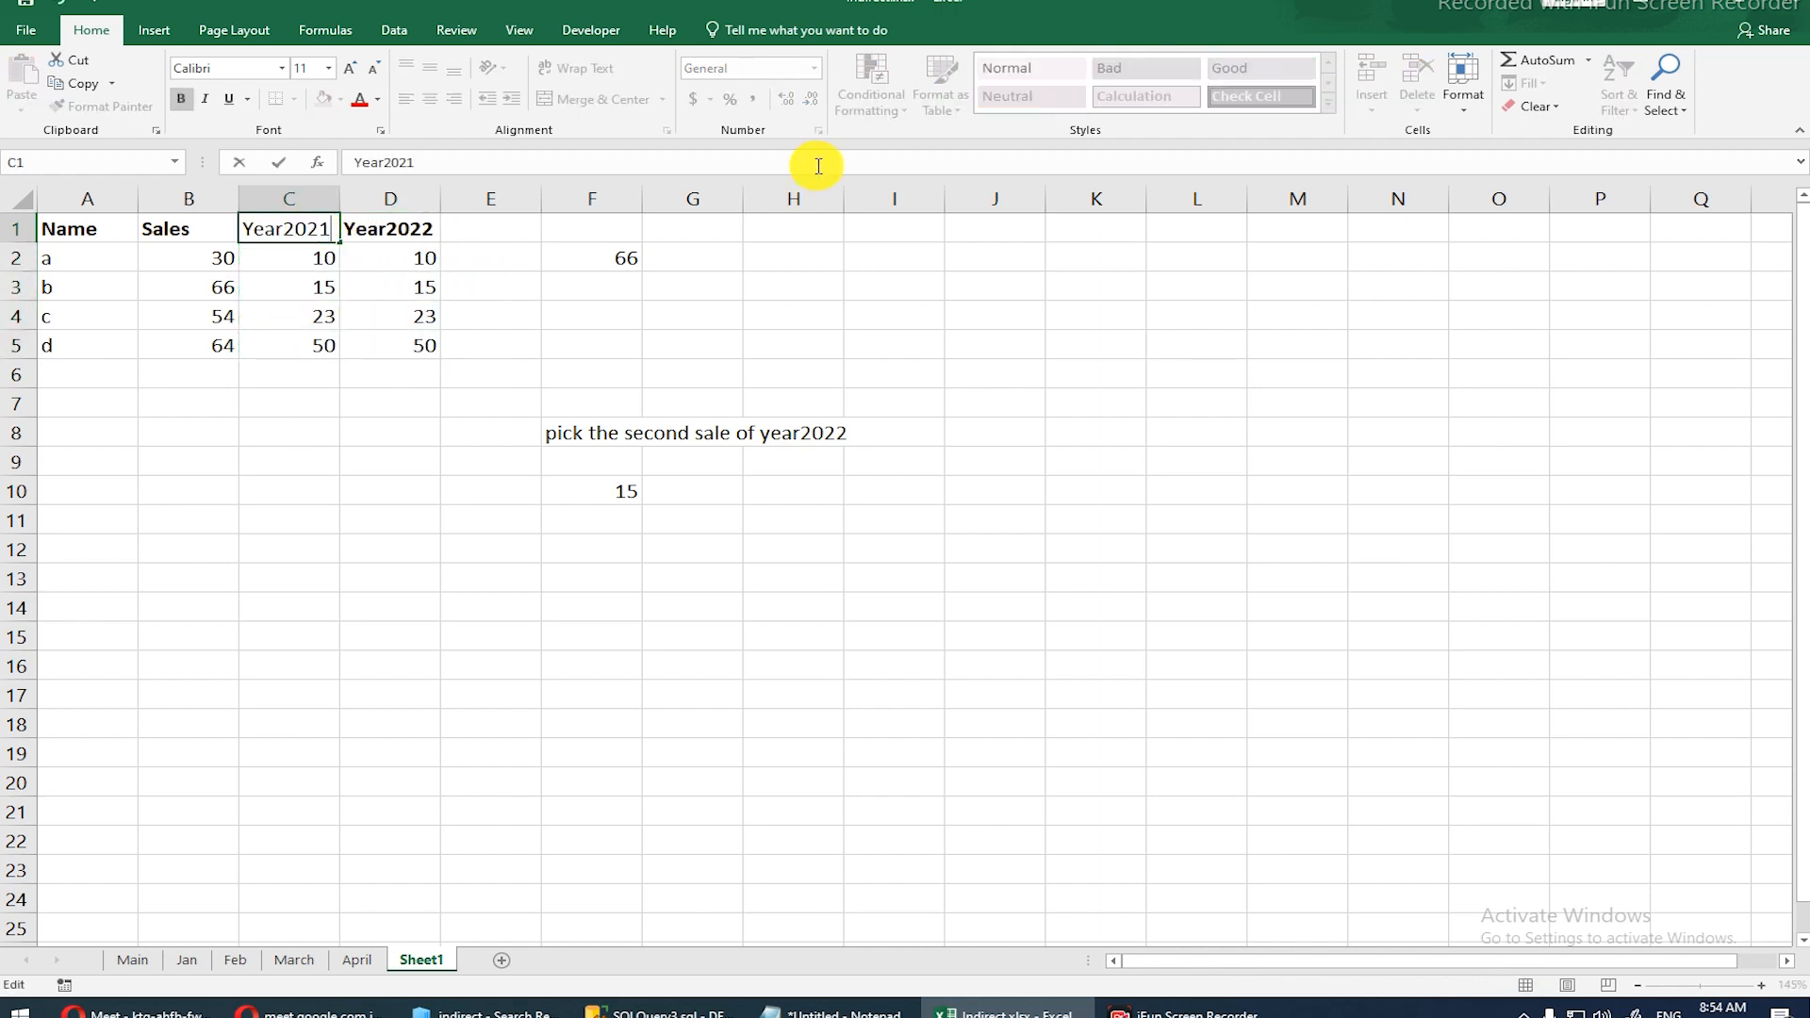
pyautogui.press('Return')
# Step: Set the second Year2022 value, in cell D3, to 26
pyautogui.click(412, 285)
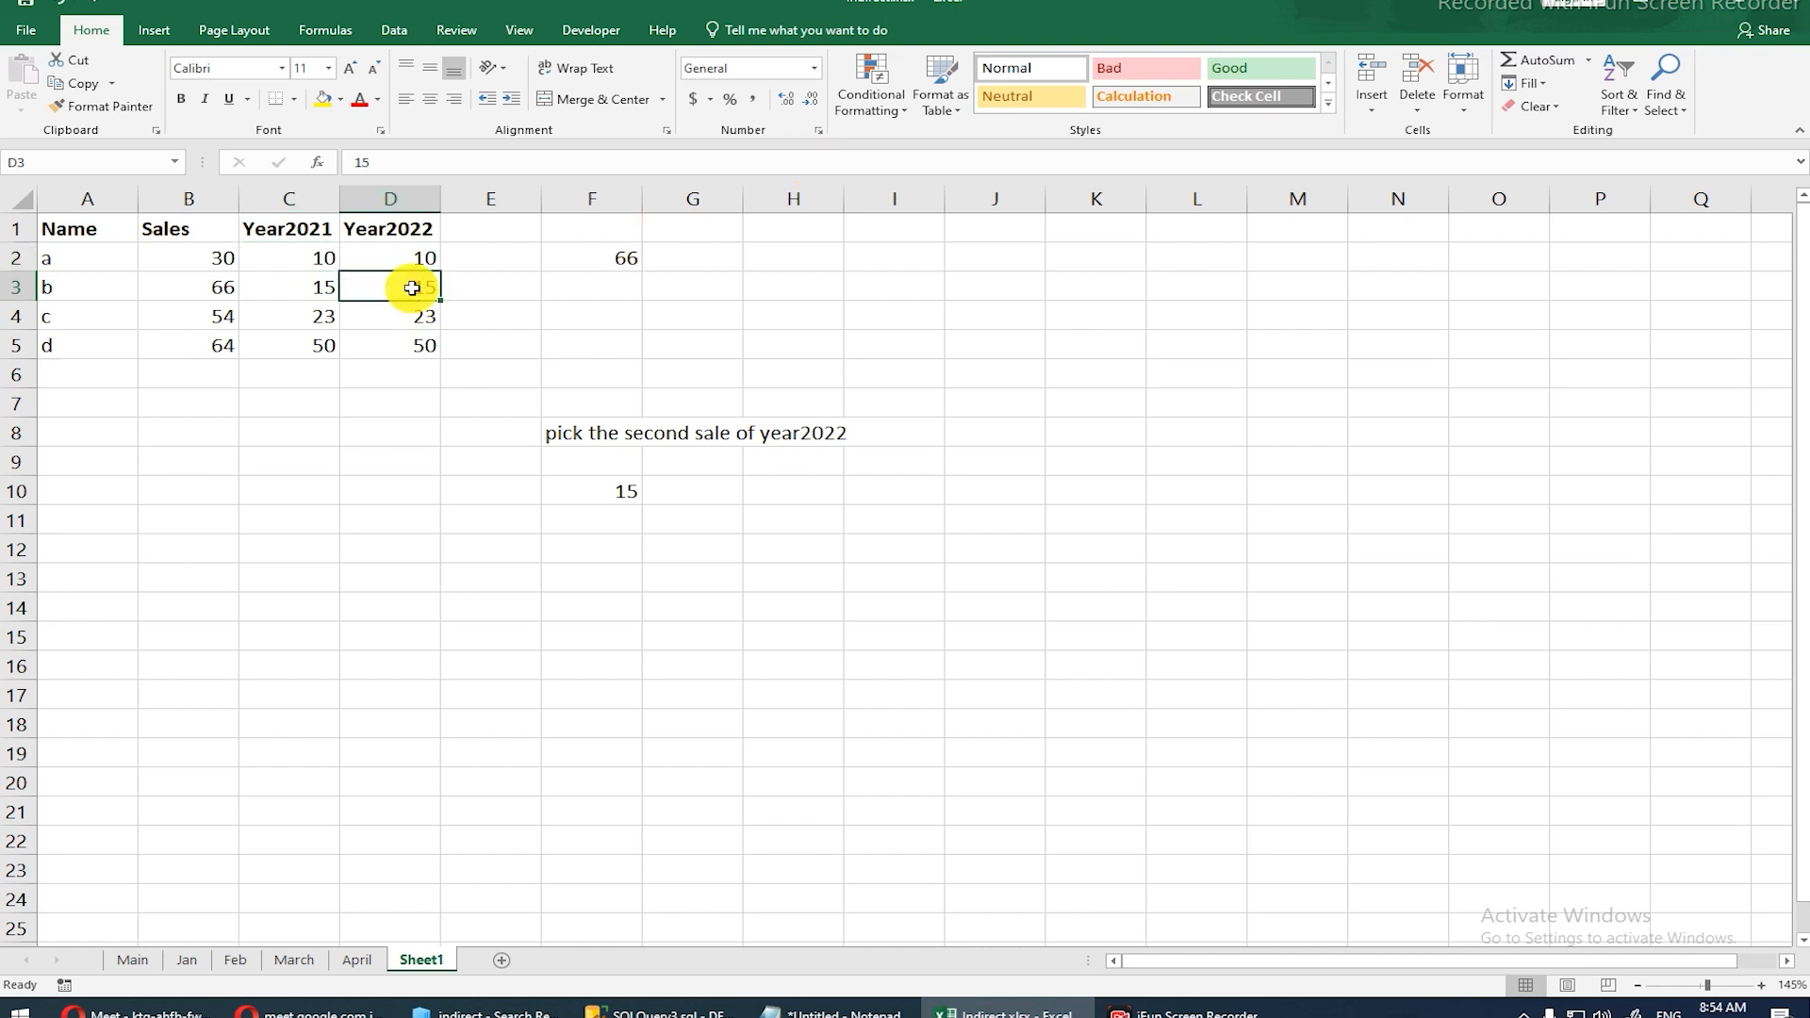
pyautogui.write('26')
pyautogui.press('Return')
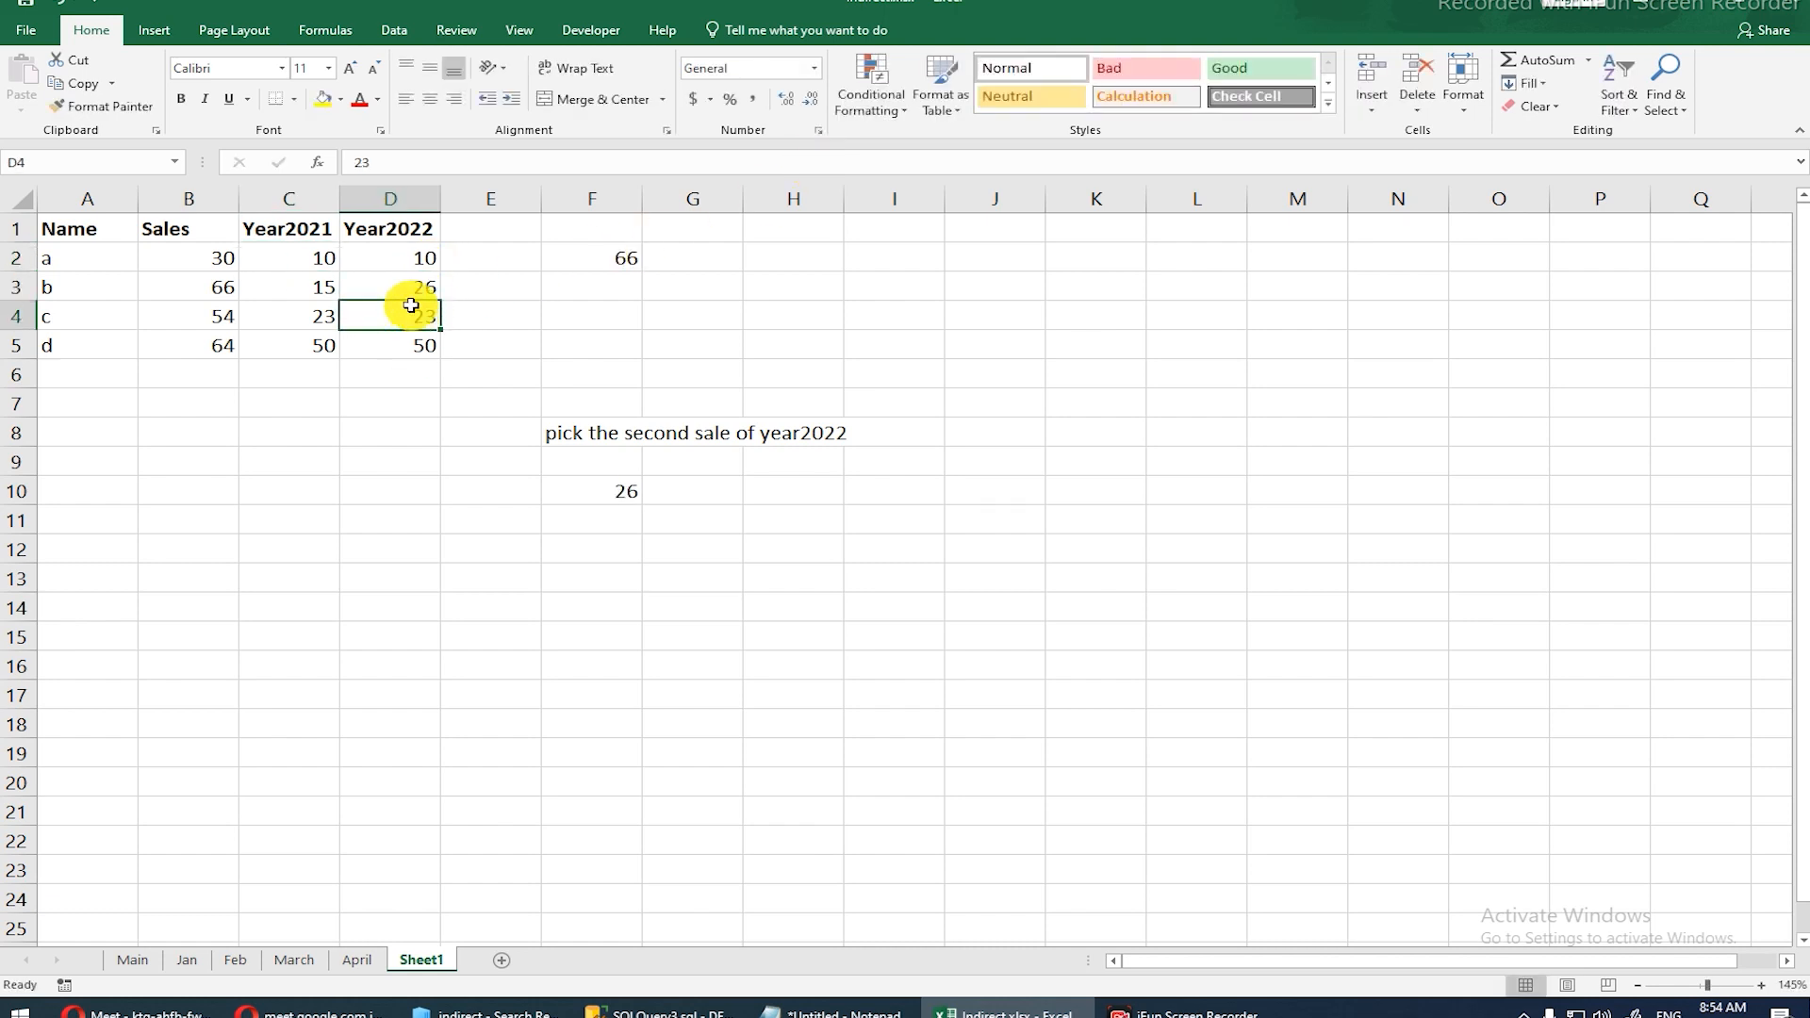
pyautogui.click(408, 287)
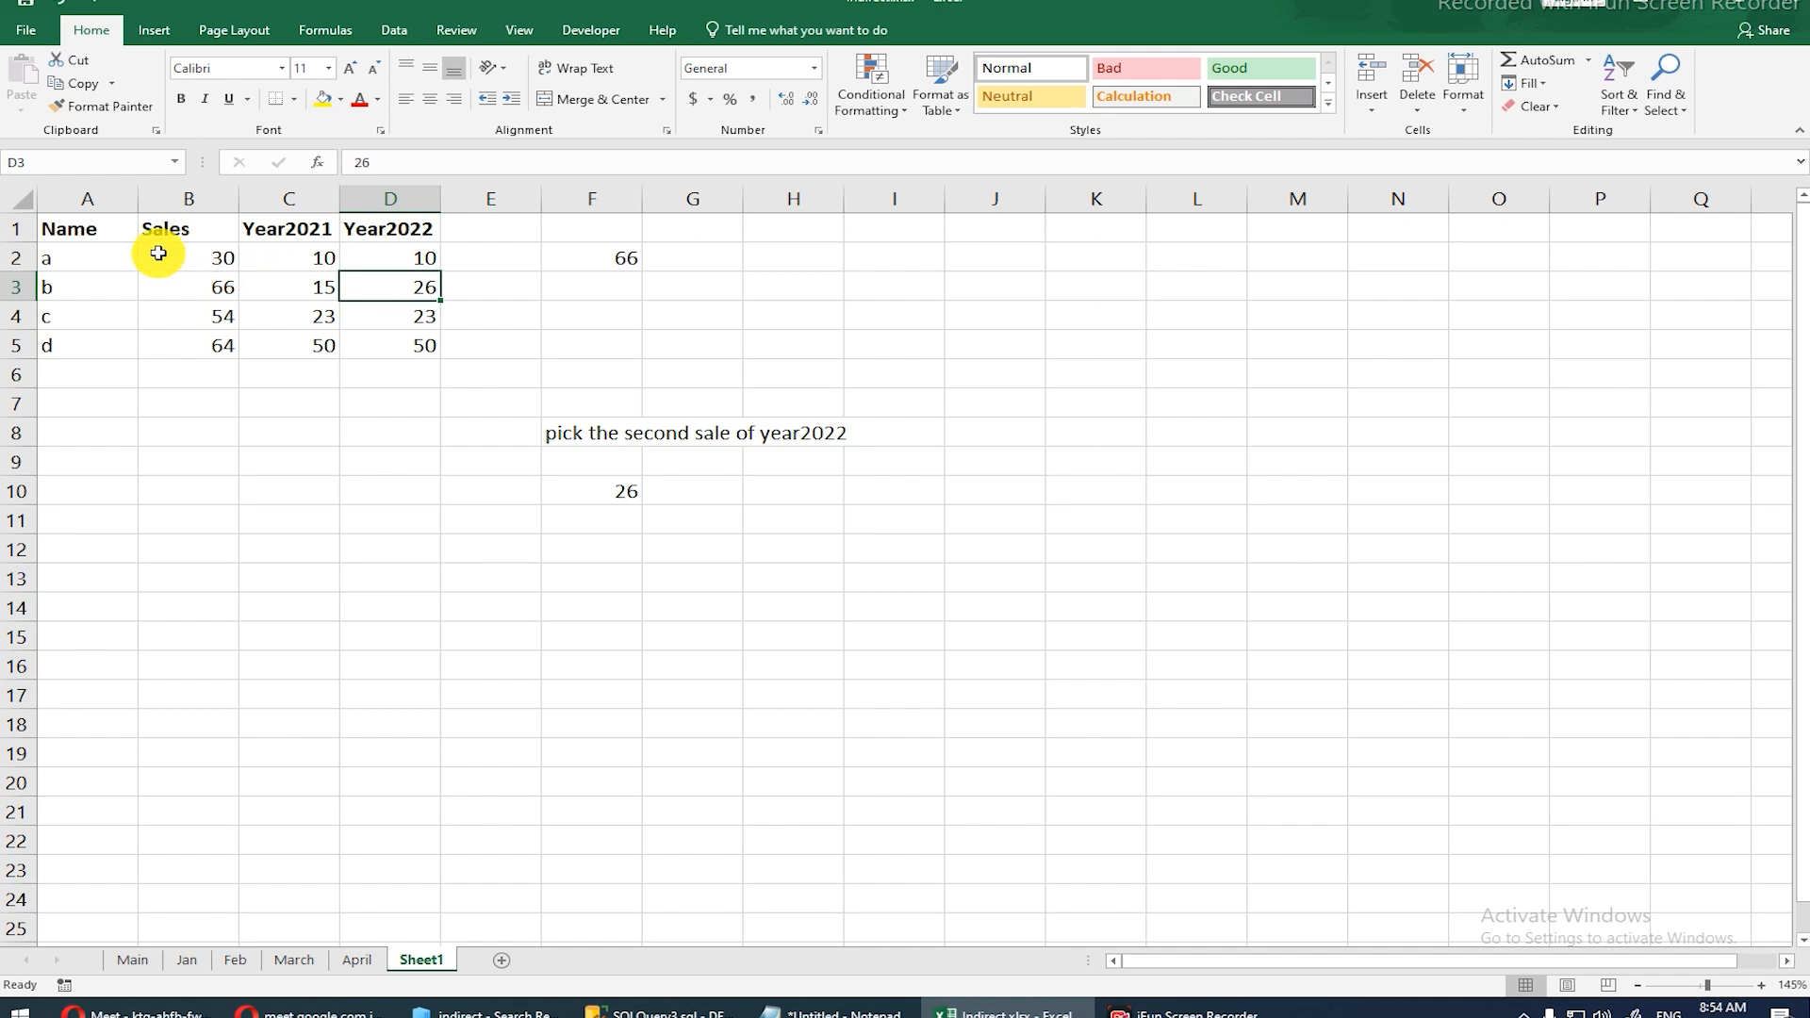
# Step: Examine the reference and rows arguments of the OFFSET formula in F10 against the Name column
pyautogui.moveTo(67, 231); pyautogui.dragTo(56, 326)
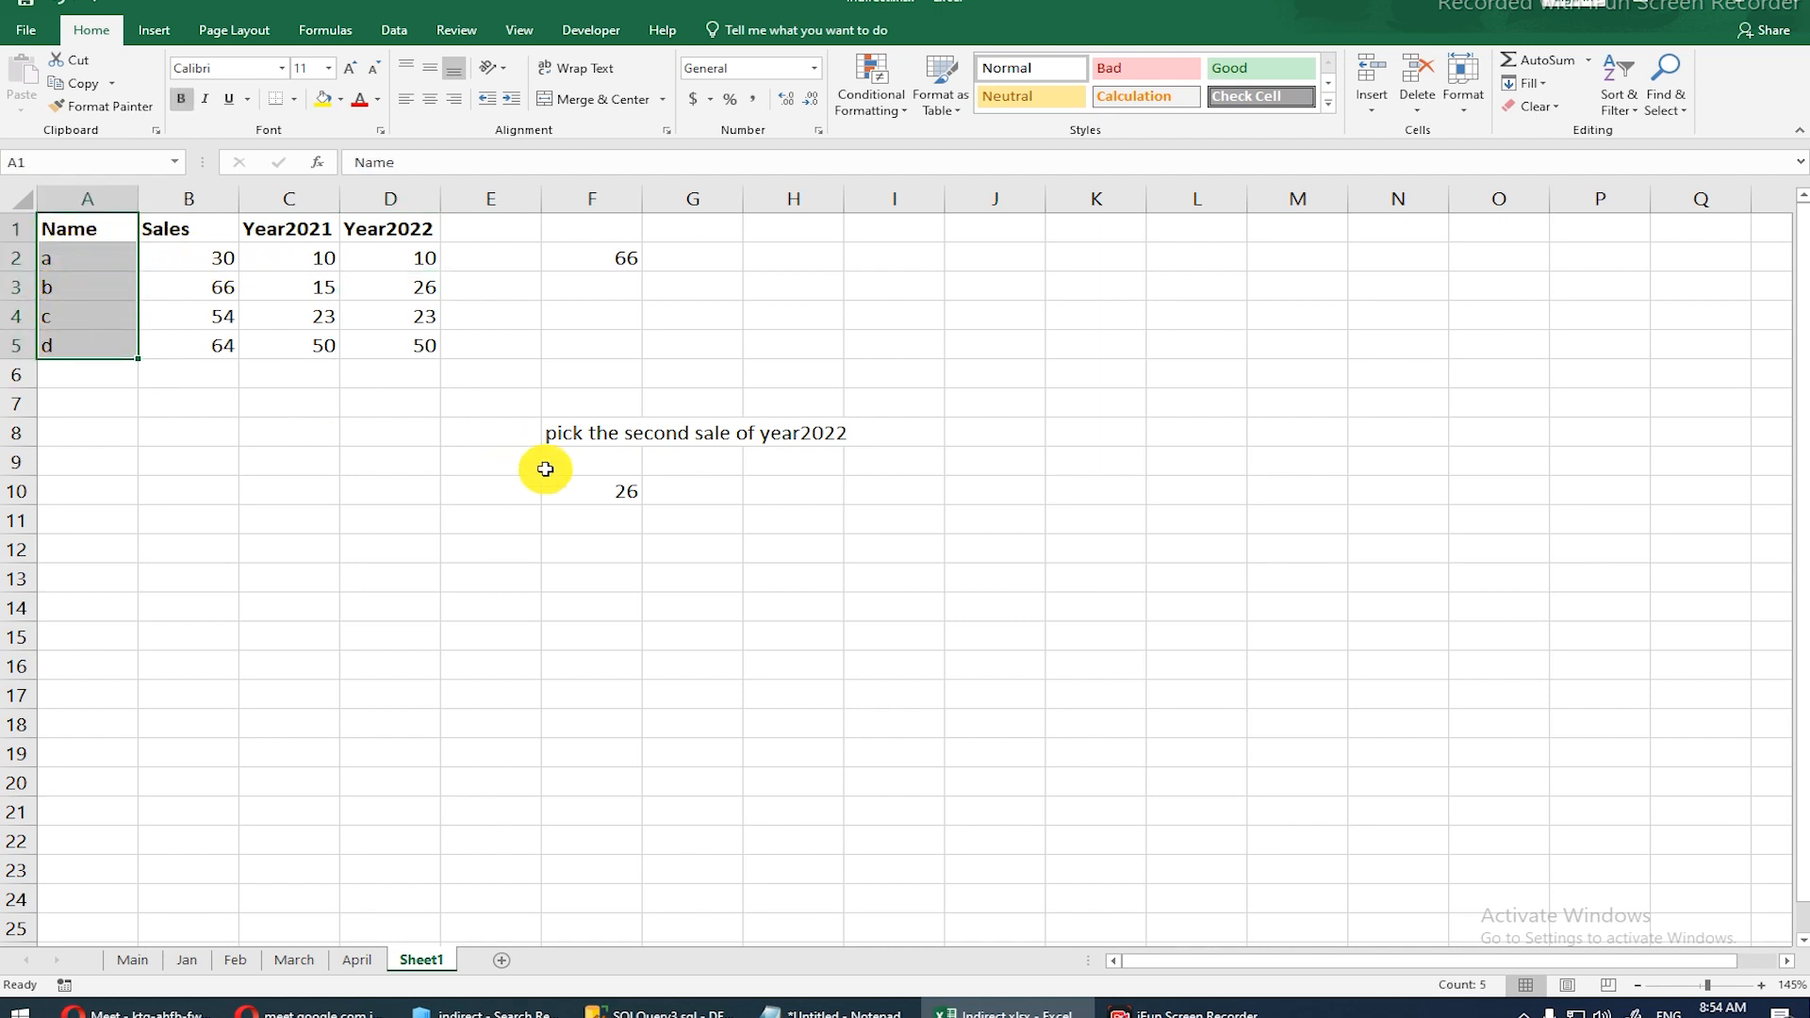
pyautogui.click(587, 486)
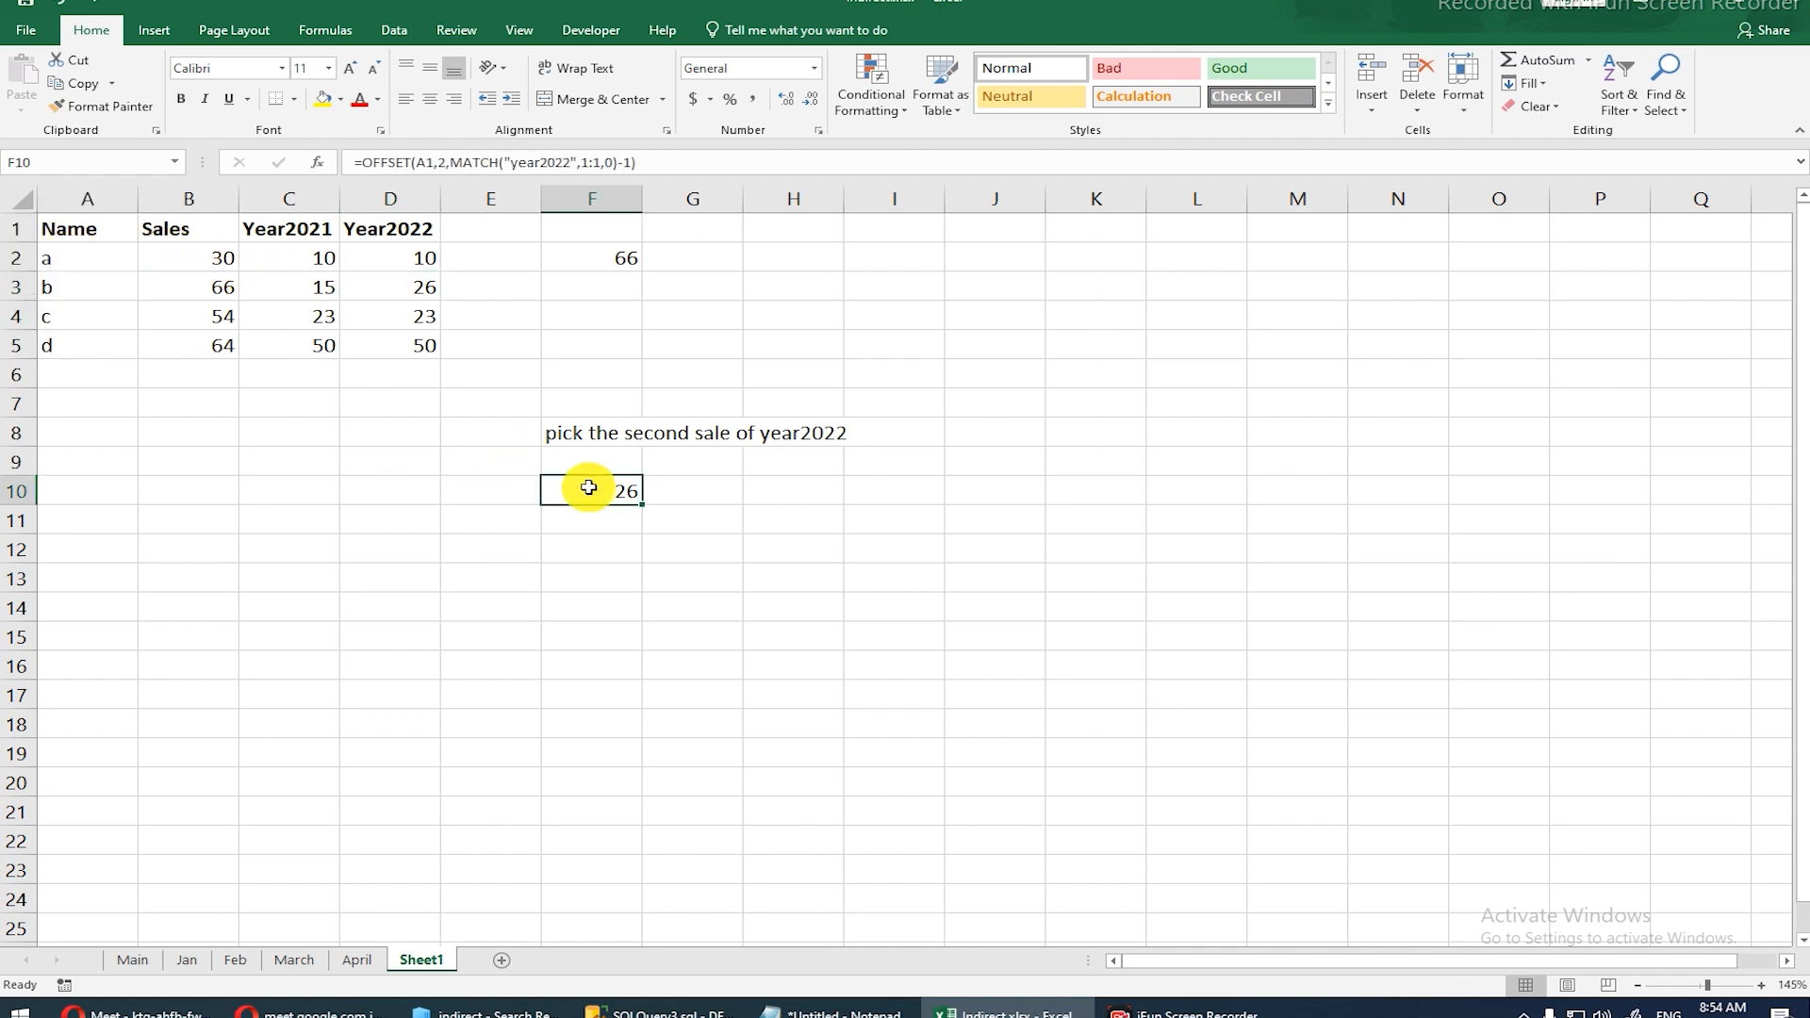
pyautogui.doubleClick(587, 486)
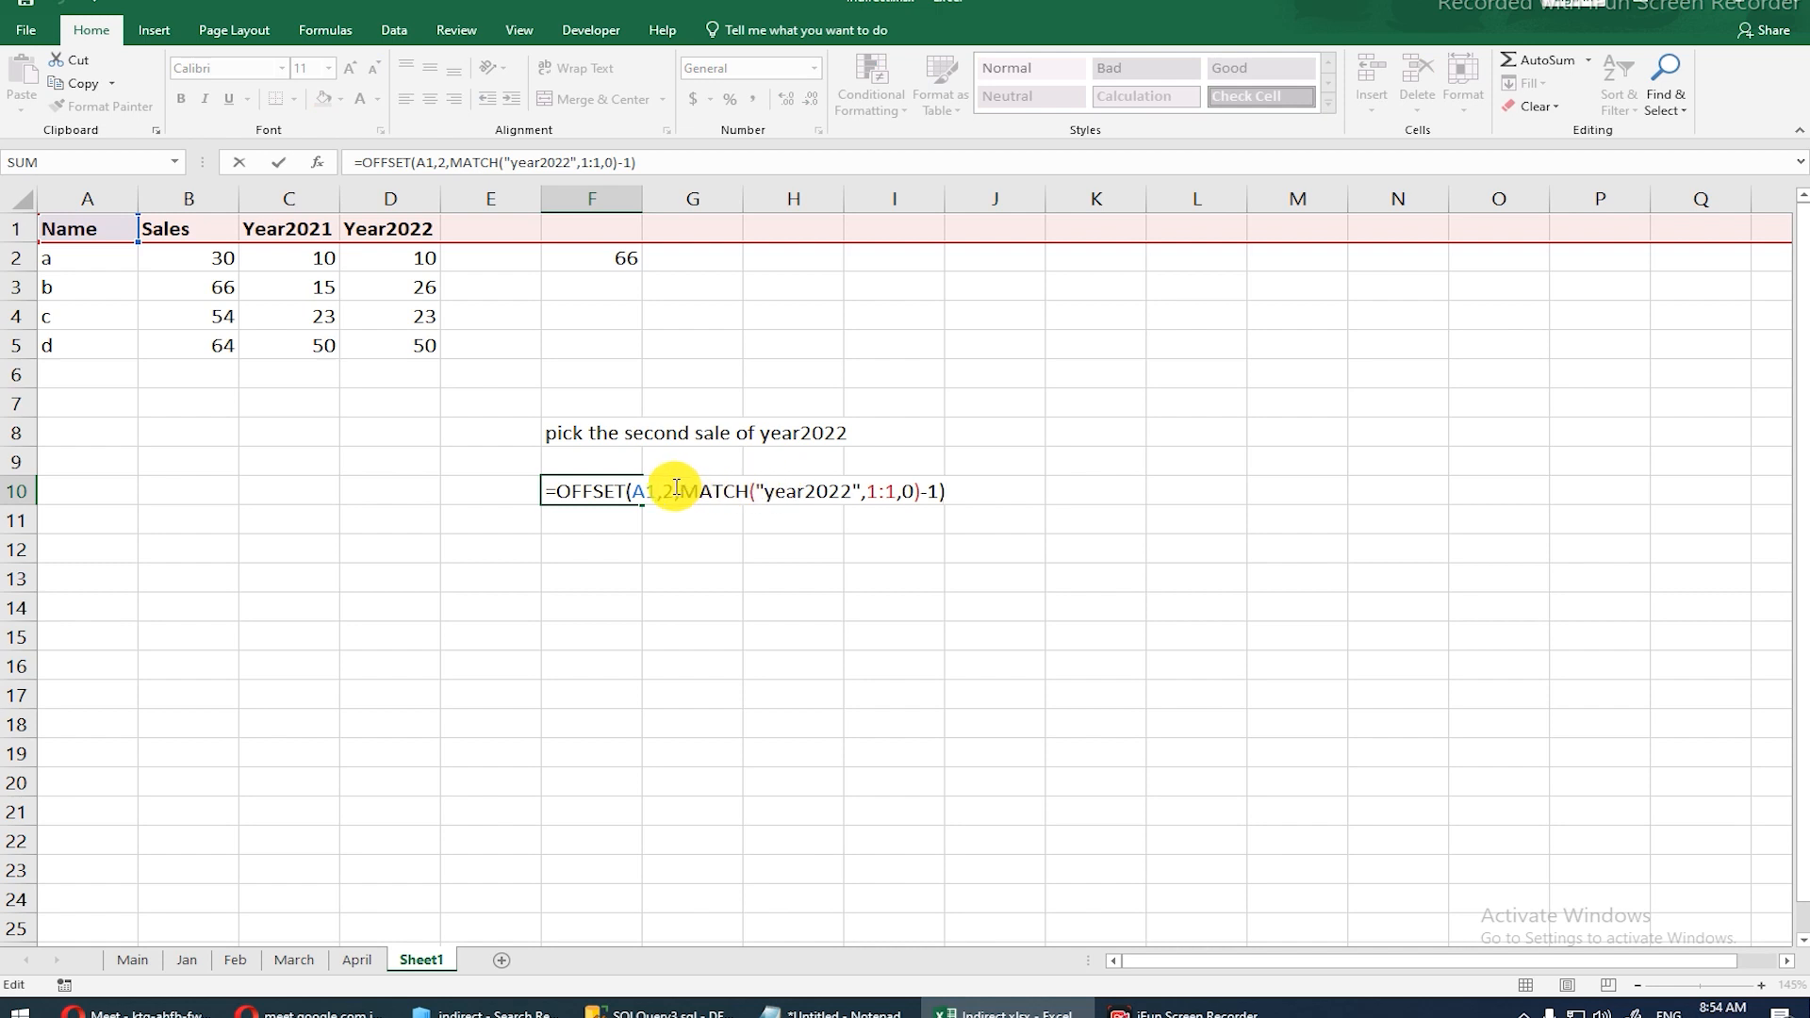
pyautogui.click(639, 490)
pyautogui.click(661, 492)
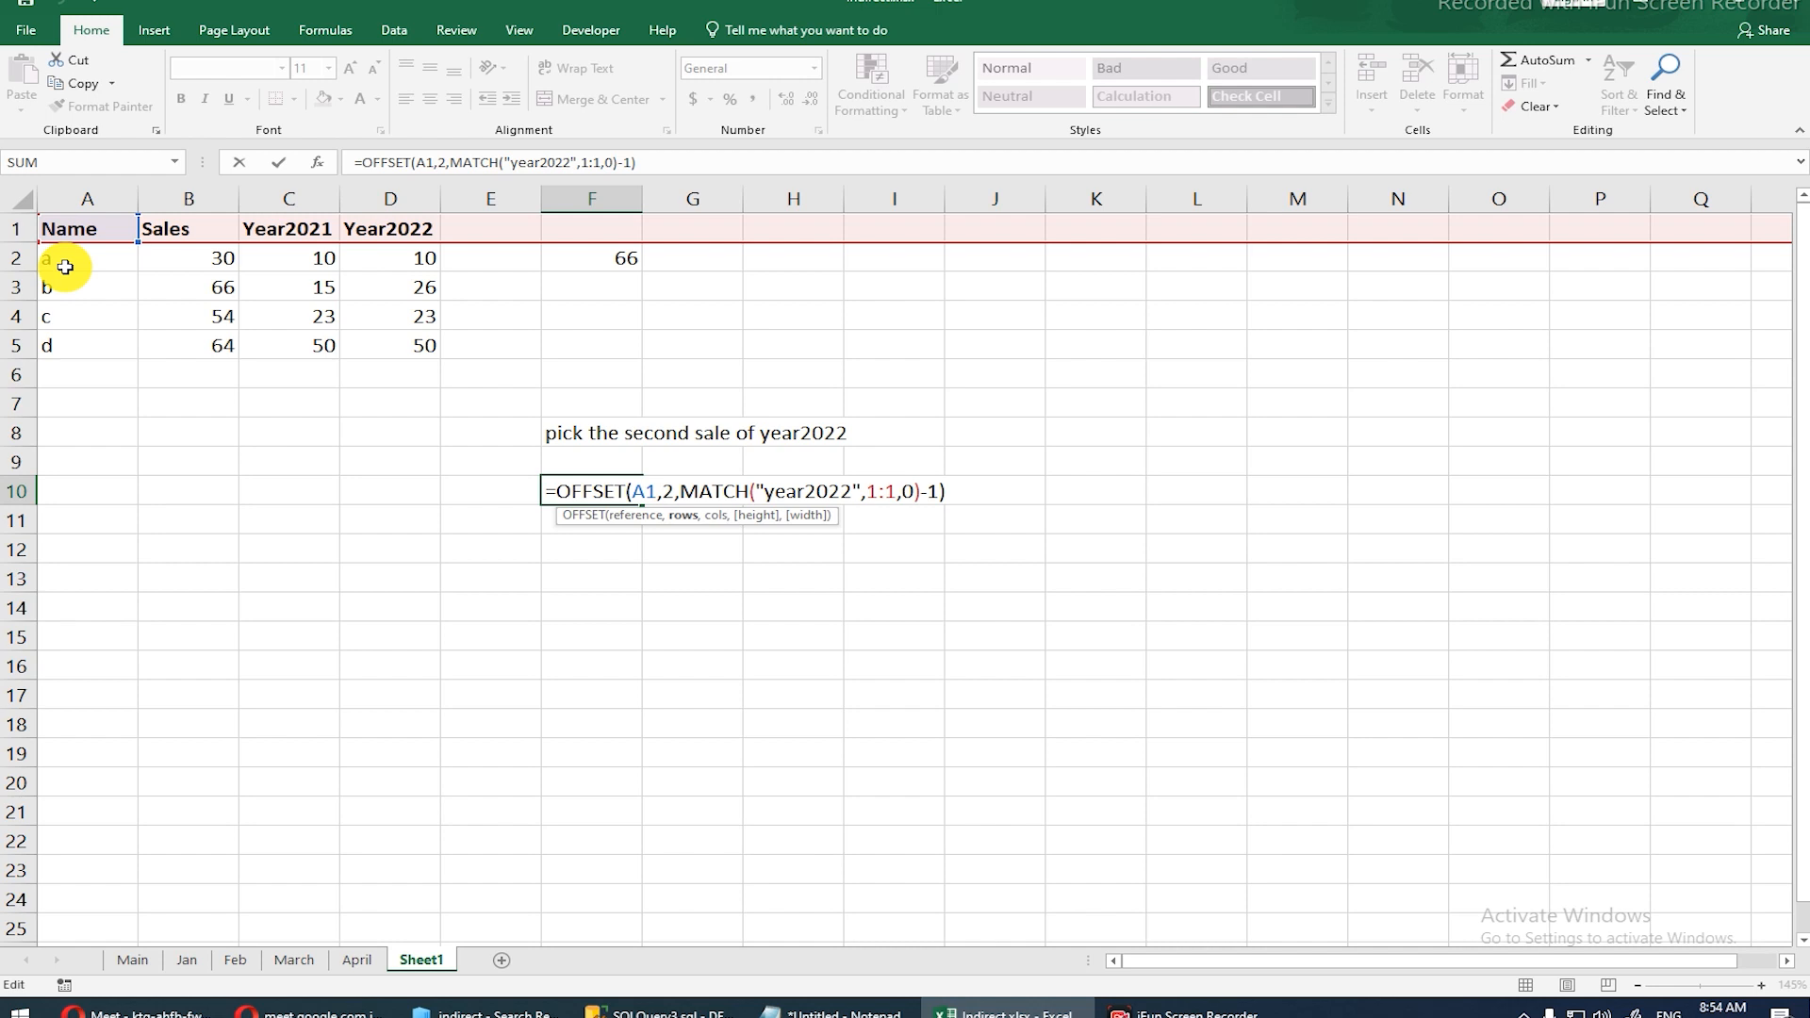
pyautogui.hotkey('ctrl', 'Return')
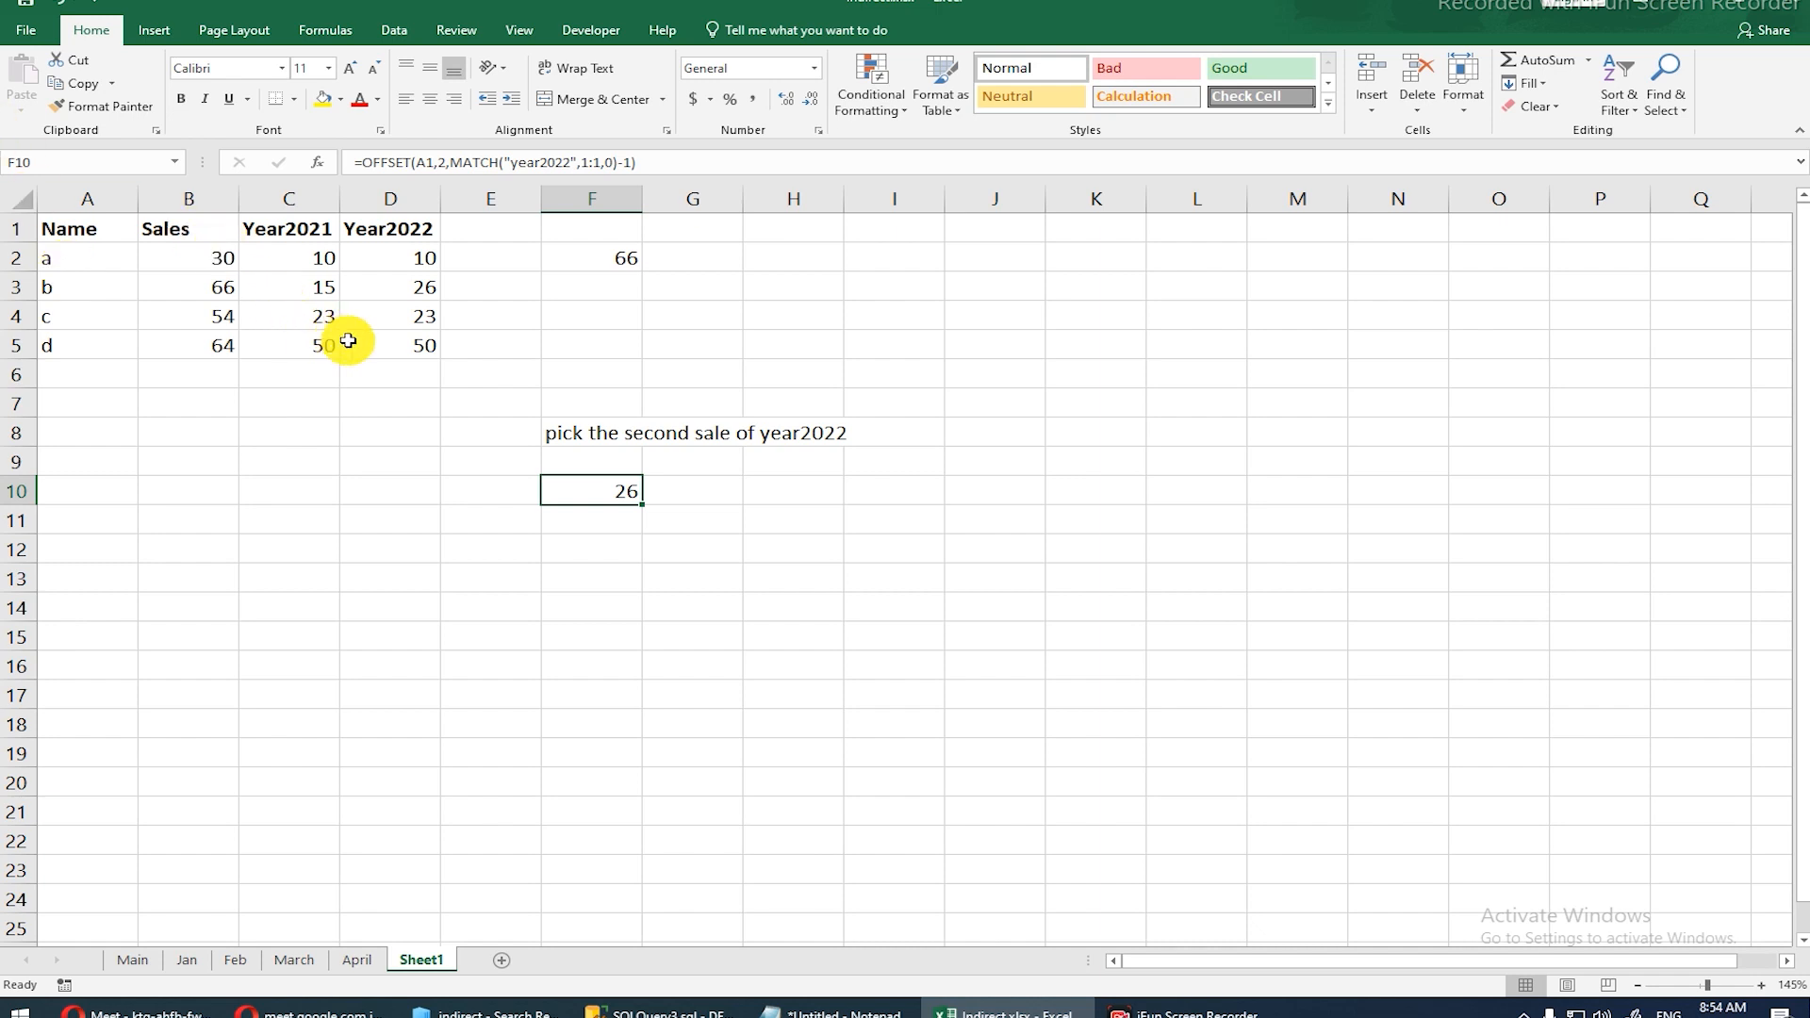
pyautogui.moveTo(373, 351); pyautogui.dragTo(63, 222)
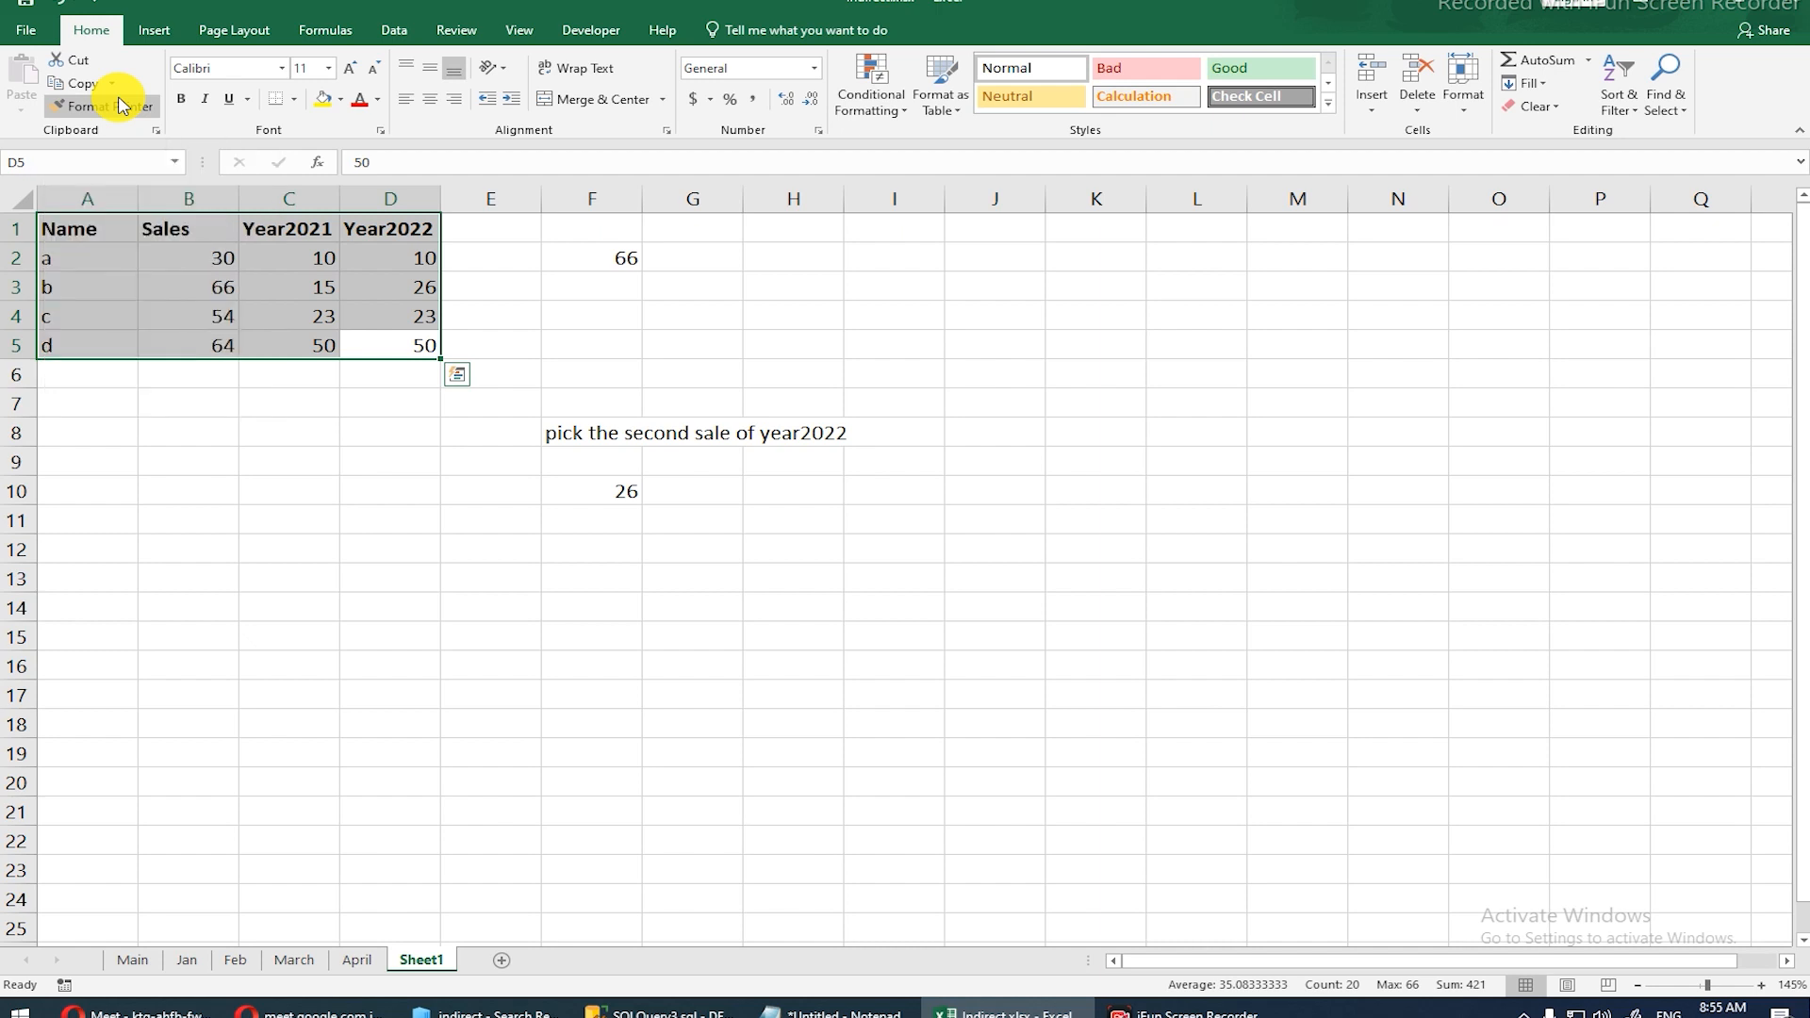
pyautogui.click(58, 226)
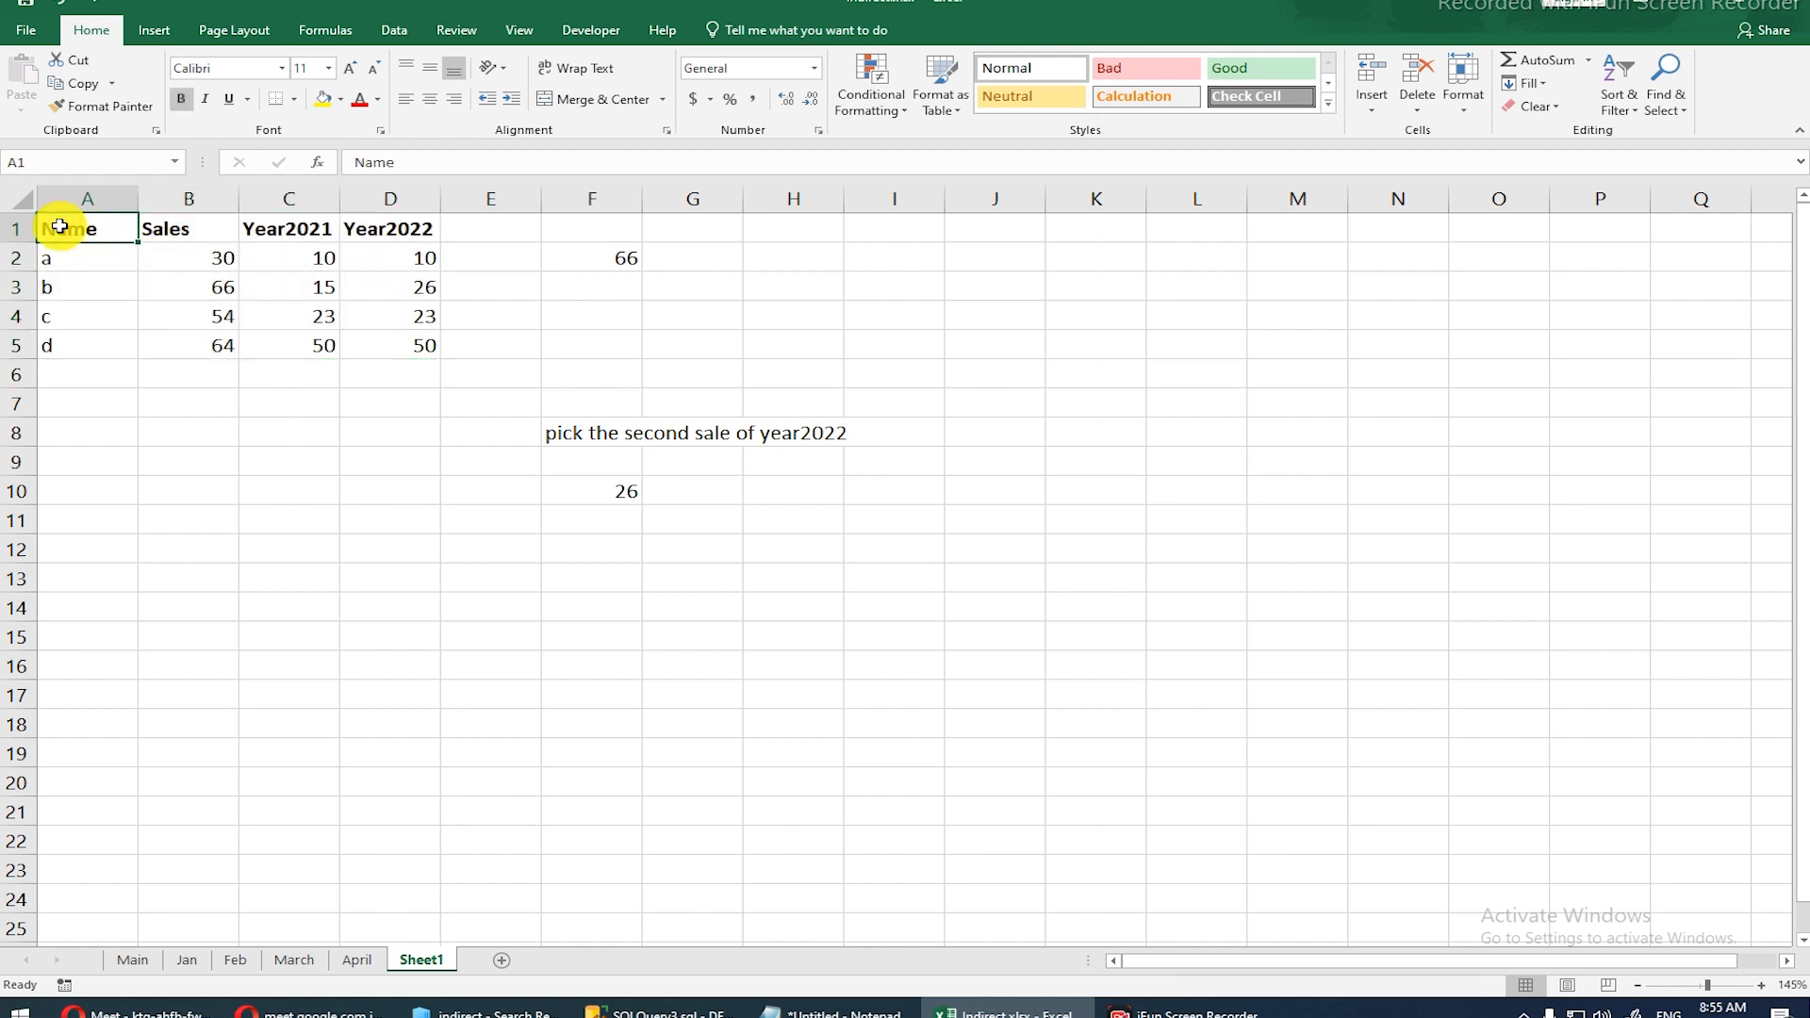
pyautogui.doubleClick(73, 341)
pyautogui.doubleClick(62, 258)
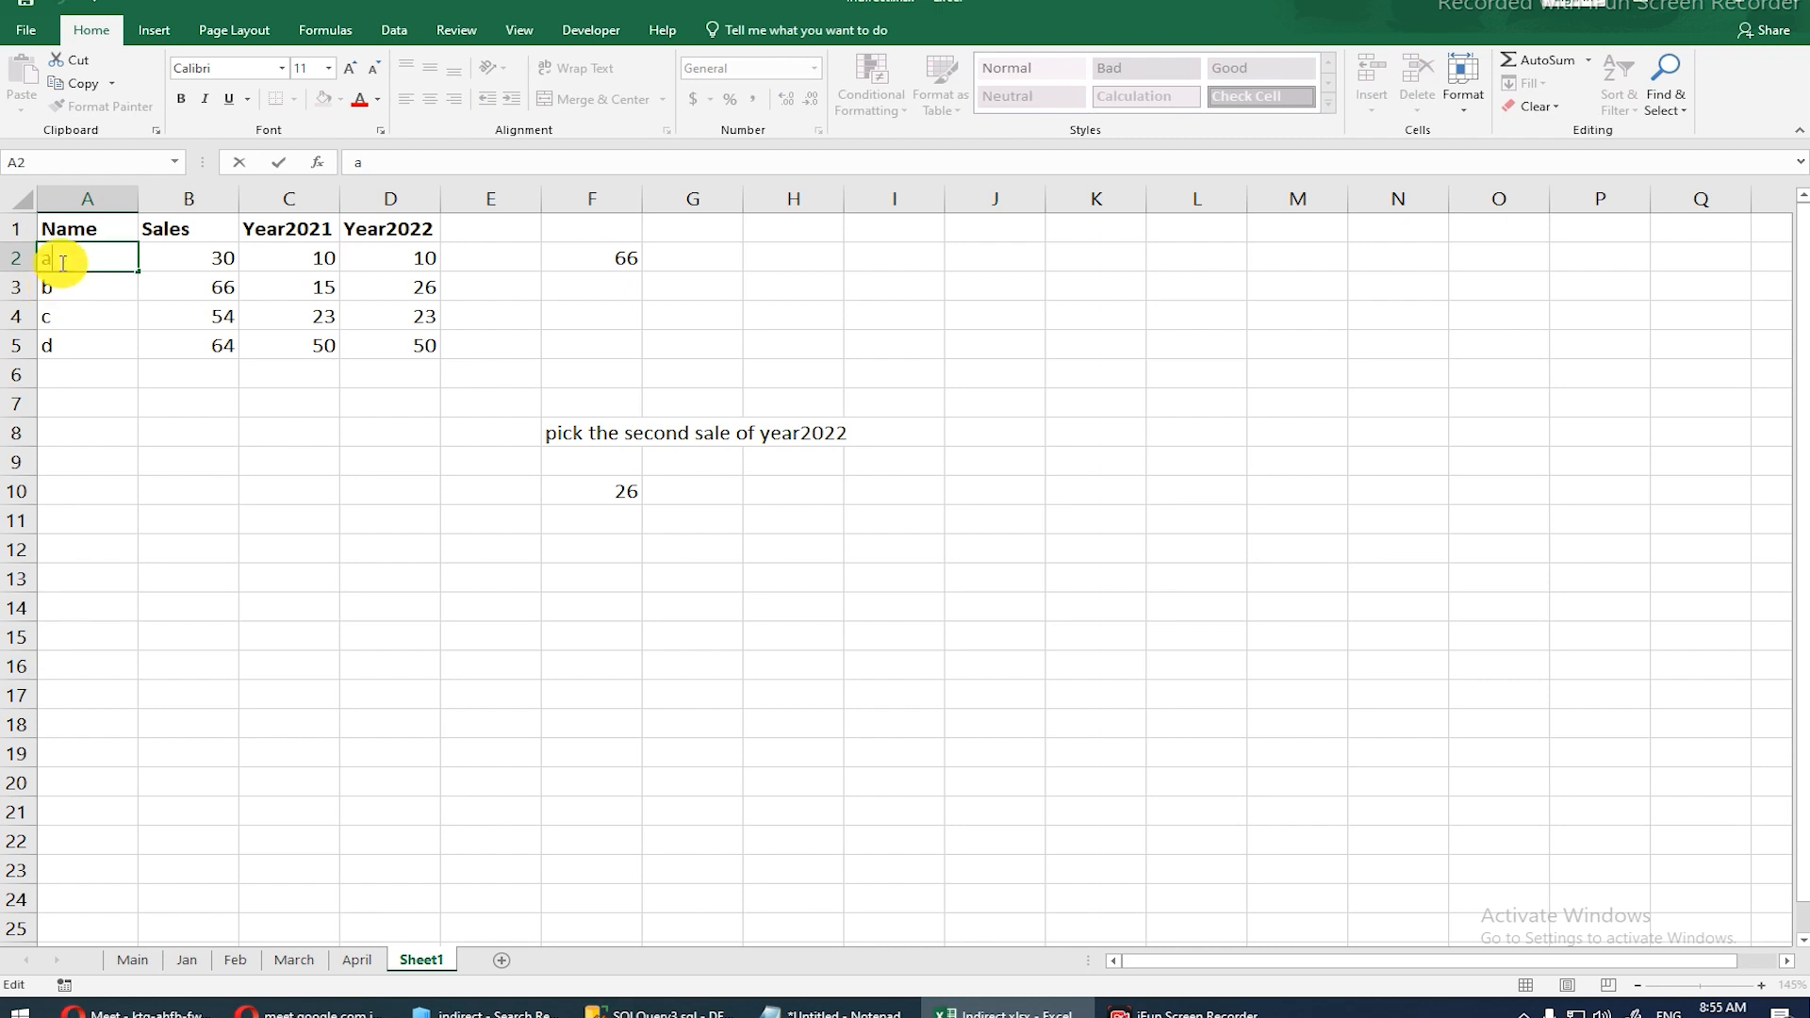
pyautogui.click(60, 259)
pyautogui.press('Escape')
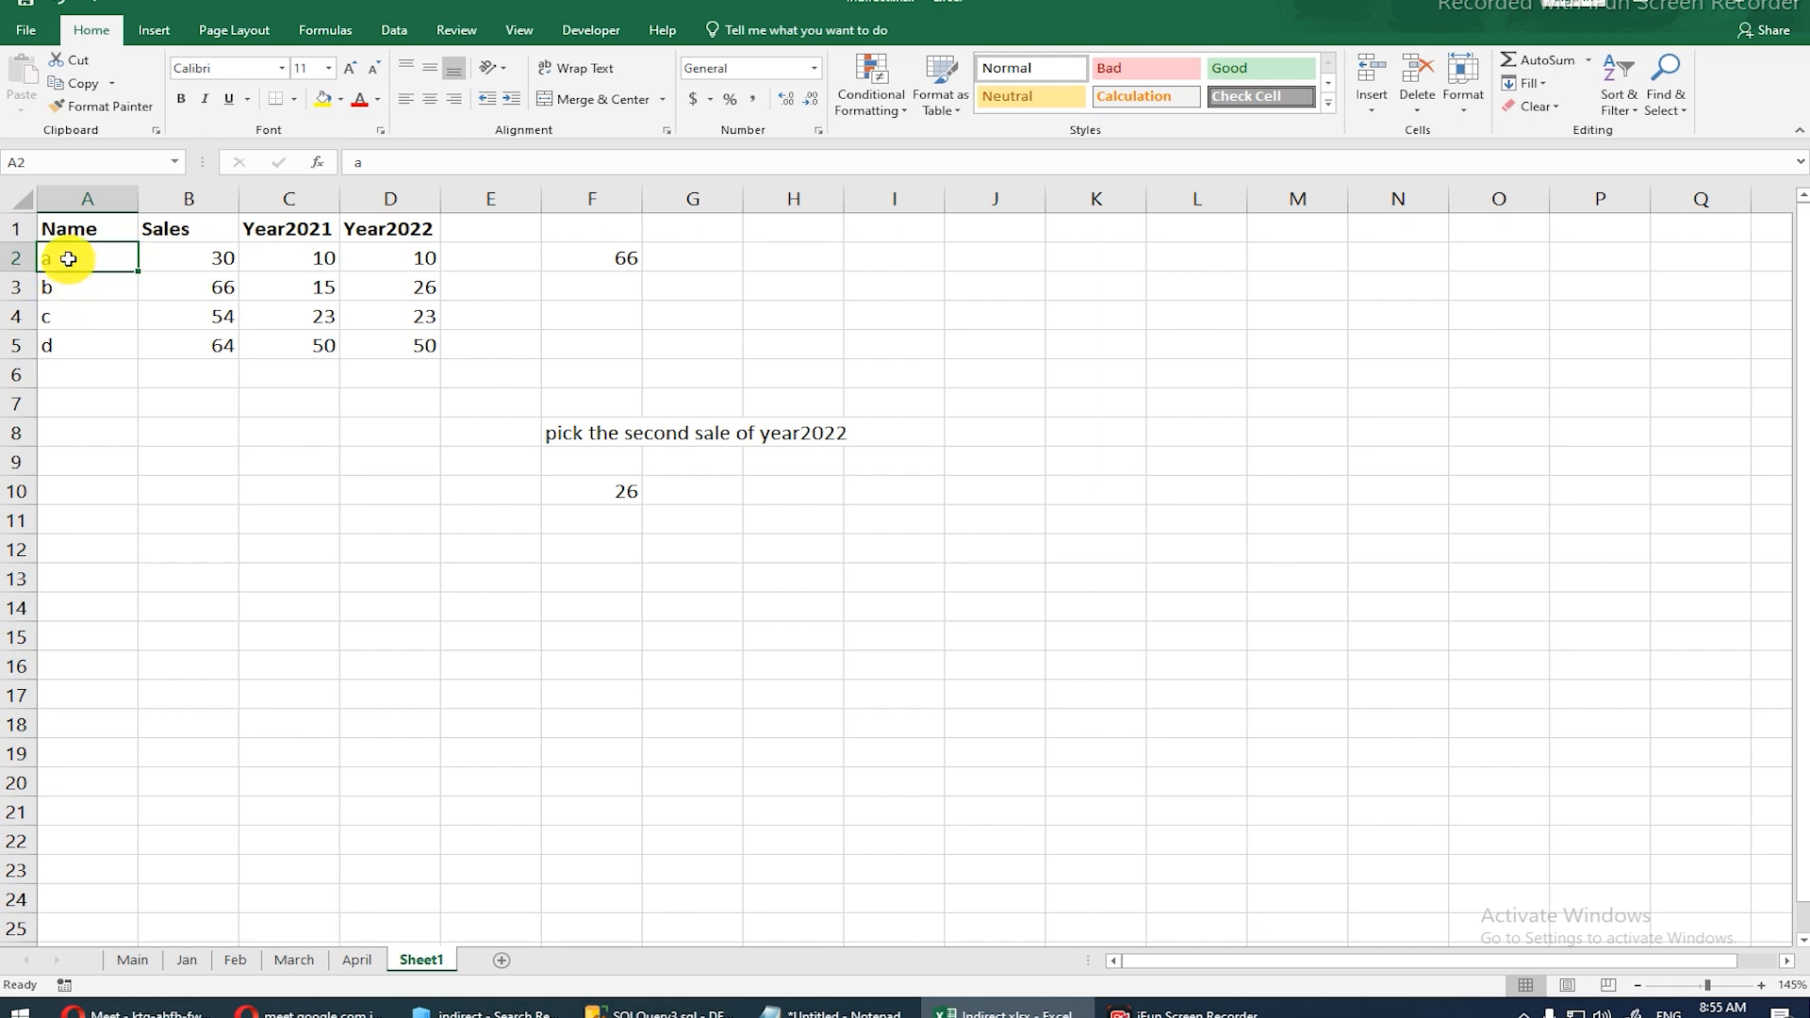
# Step: Examine the Name column entries and the empty cells beneath them, covering the range A2:A13
pyautogui.click(68, 287)
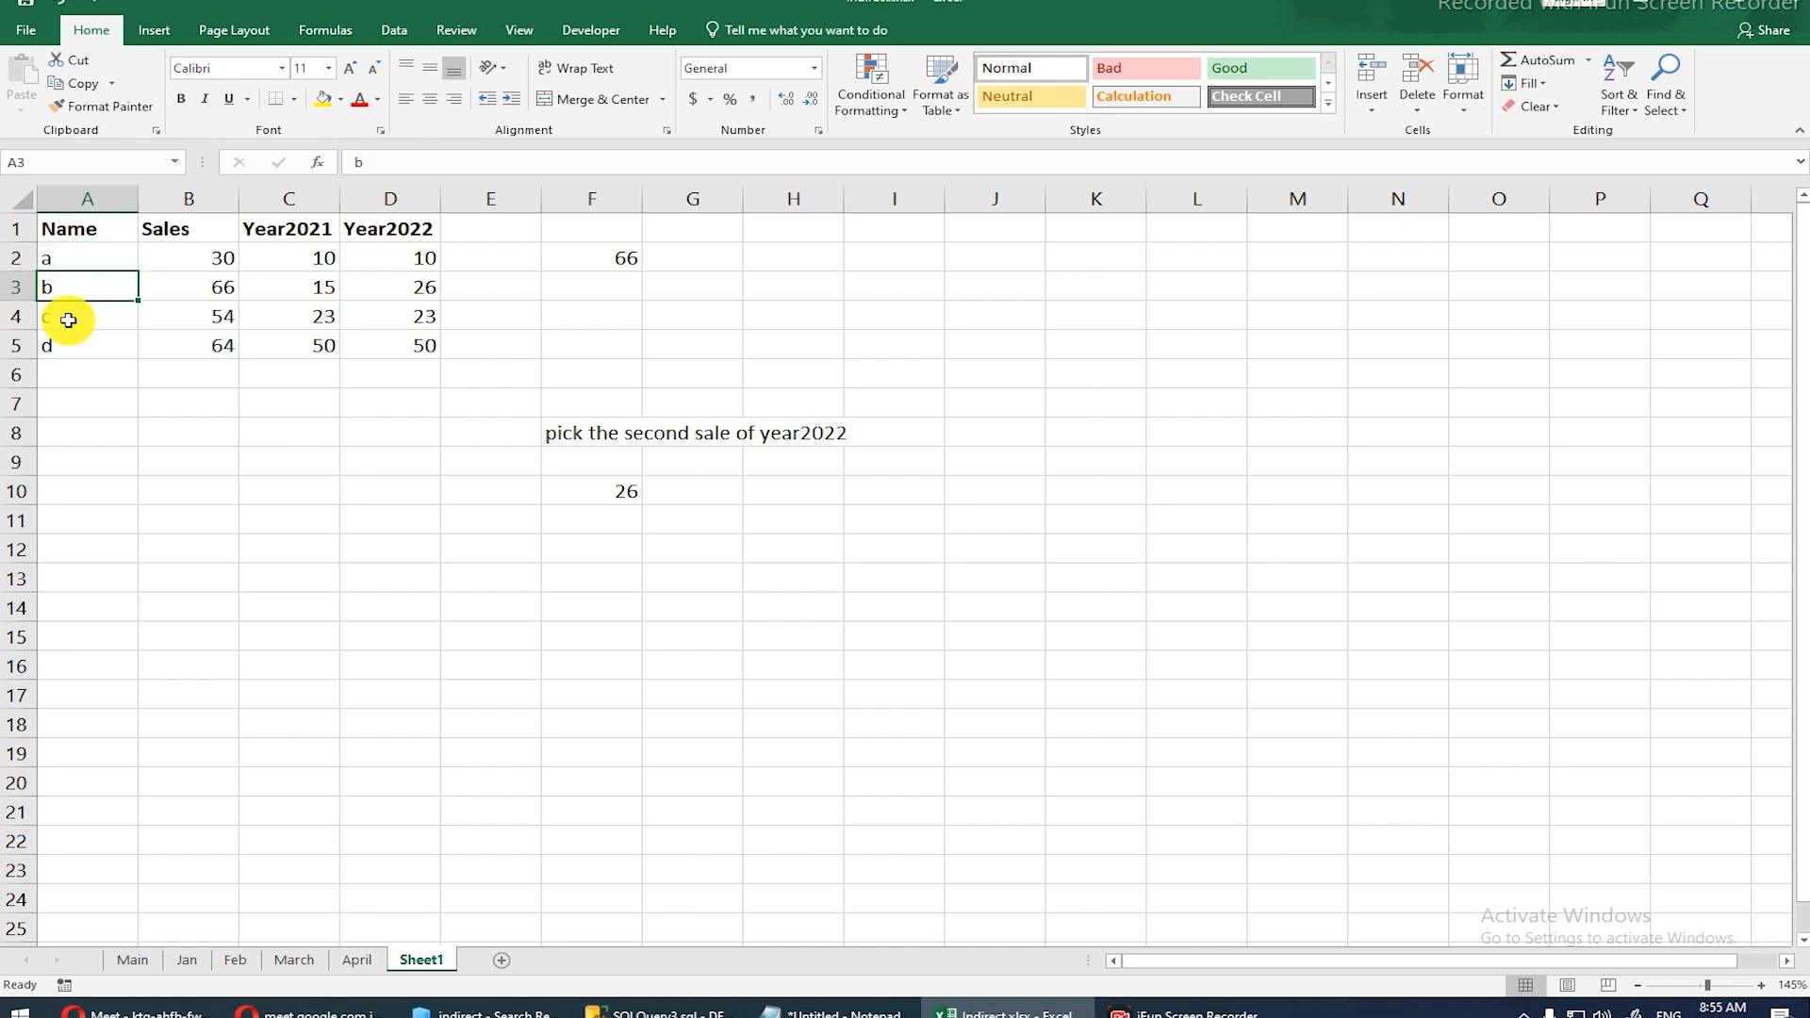
pyautogui.click(68, 316)
pyautogui.click(68, 349)
pyautogui.click(68, 375)
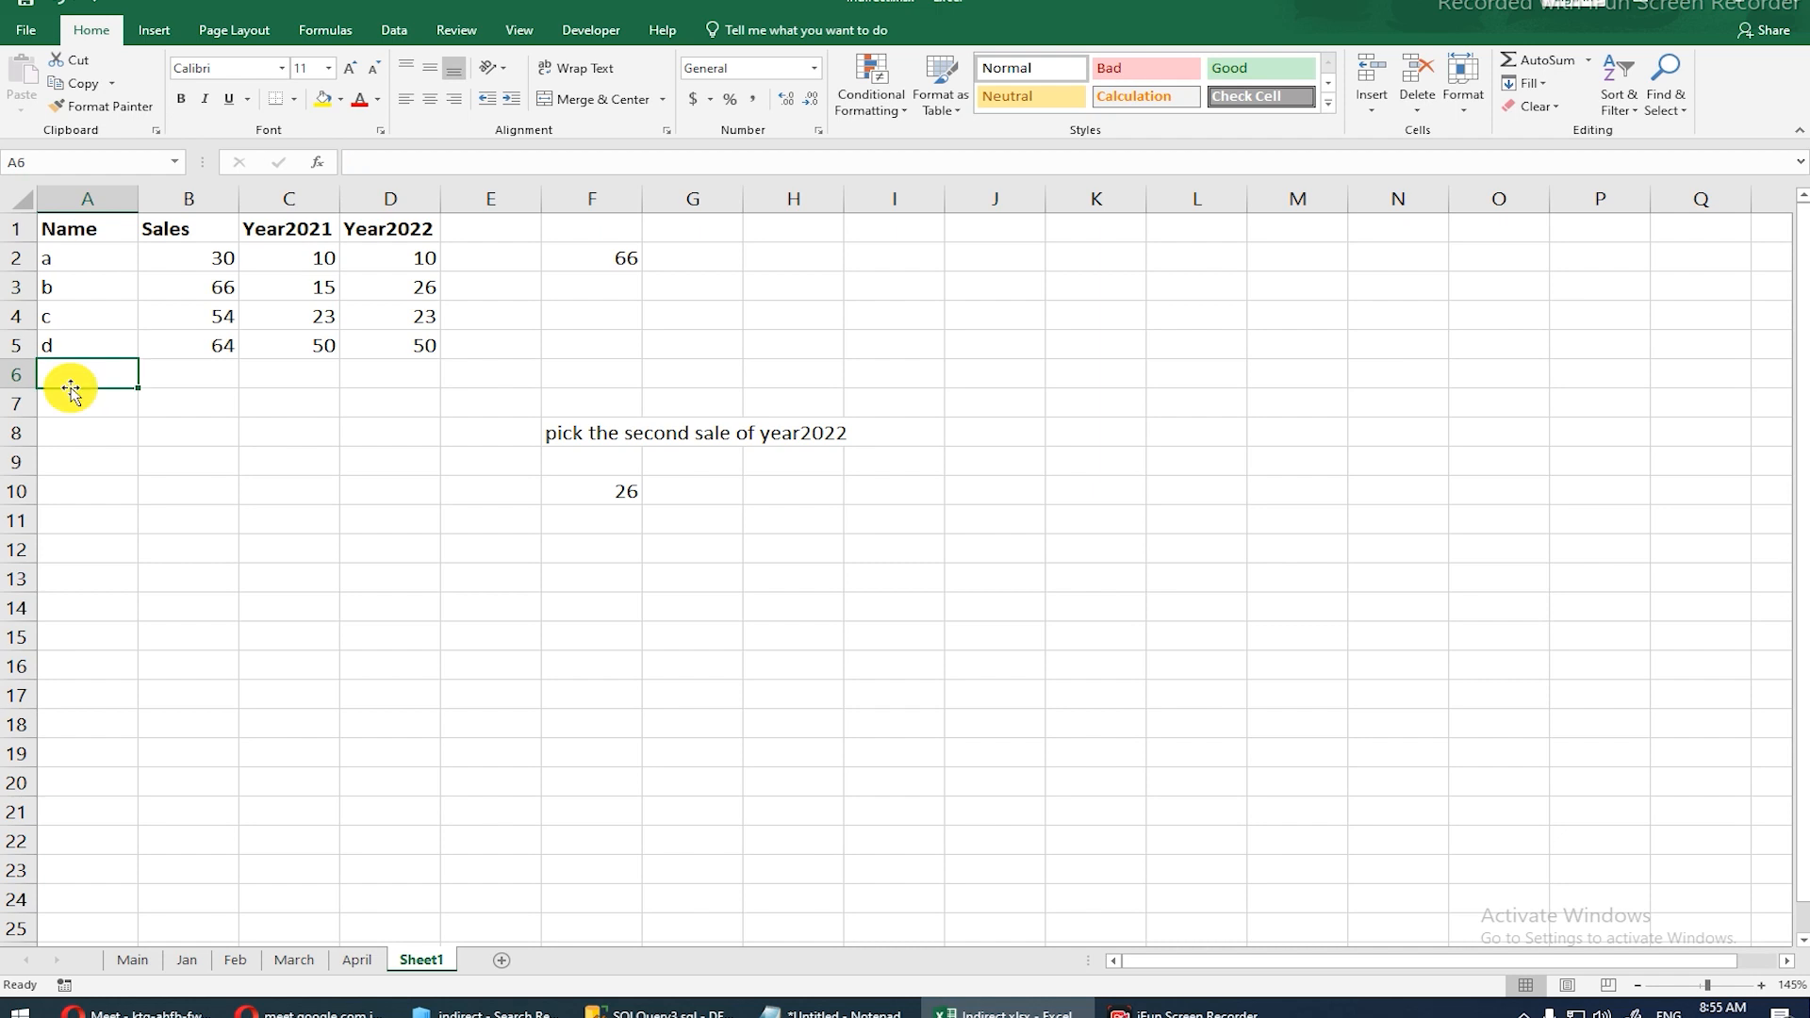
pyautogui.click(72, 406)
pyautogui.click(72, 433)
pyautogui.click(71, 462)
pyautogui.click(73, 491)
pyautogui.click(72, 520)
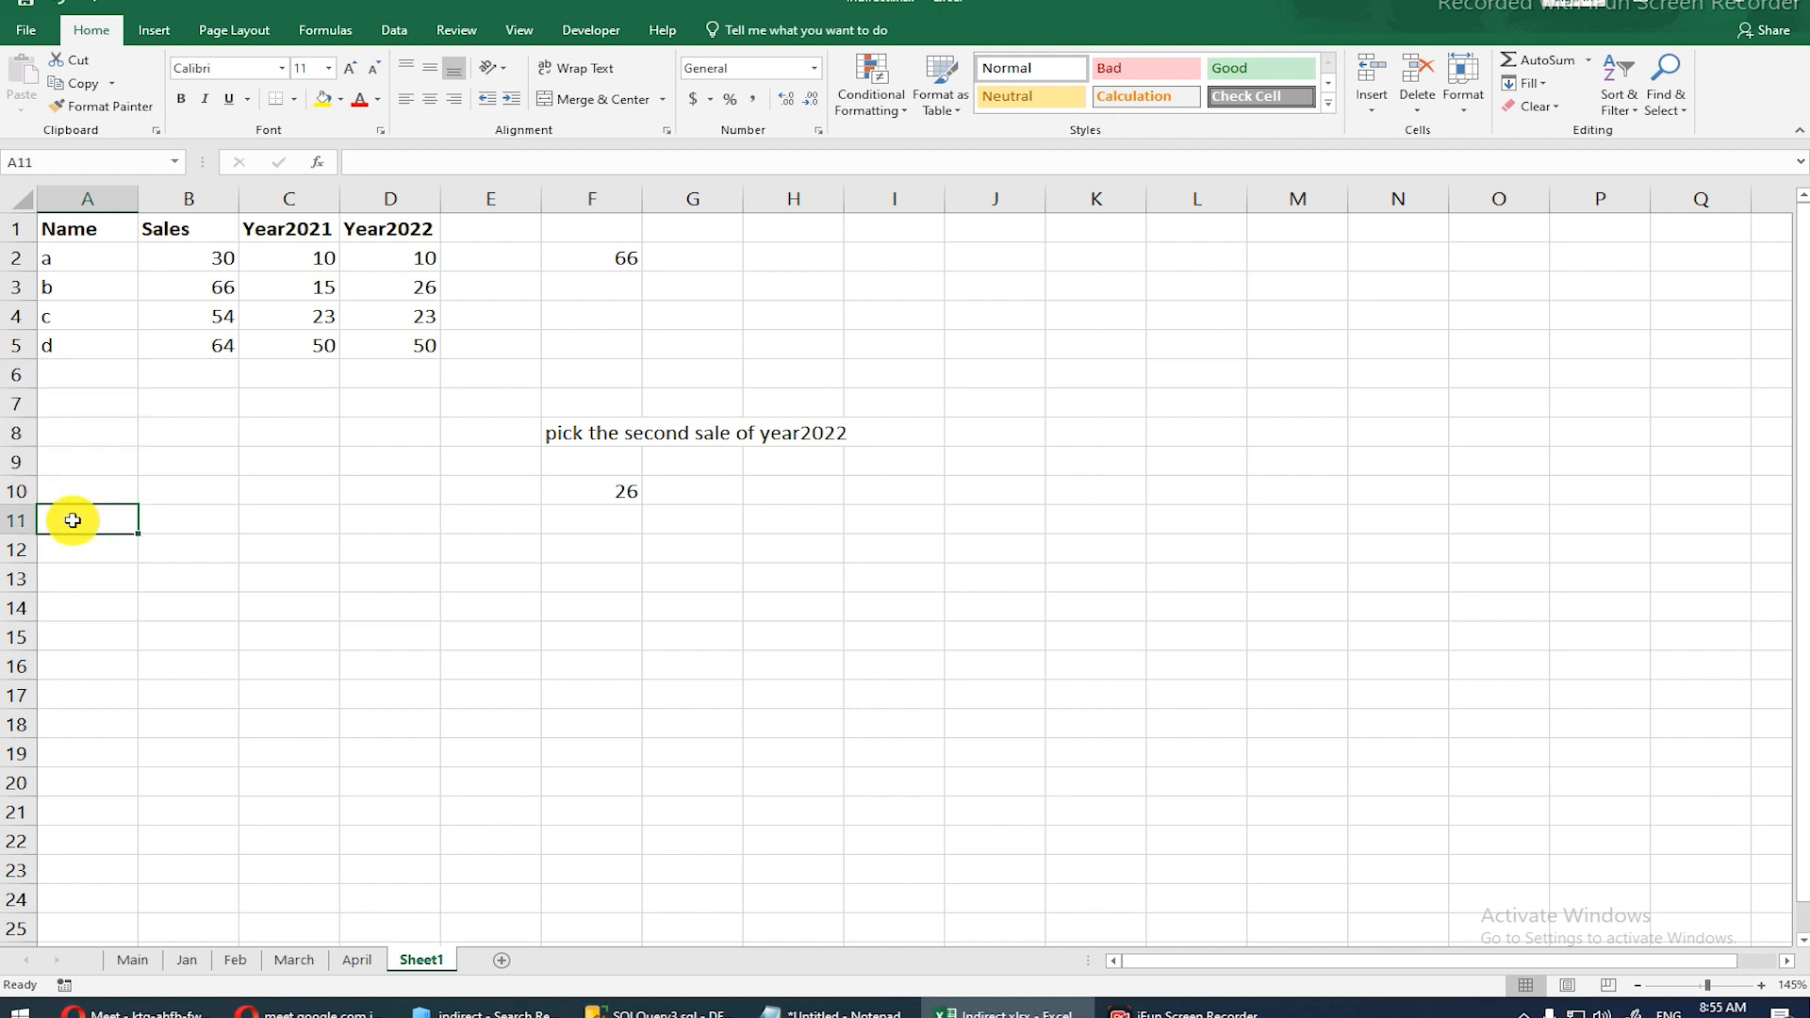
pyautogui.moveTo(70, 264); pyautogui.dragTo(63, 591)
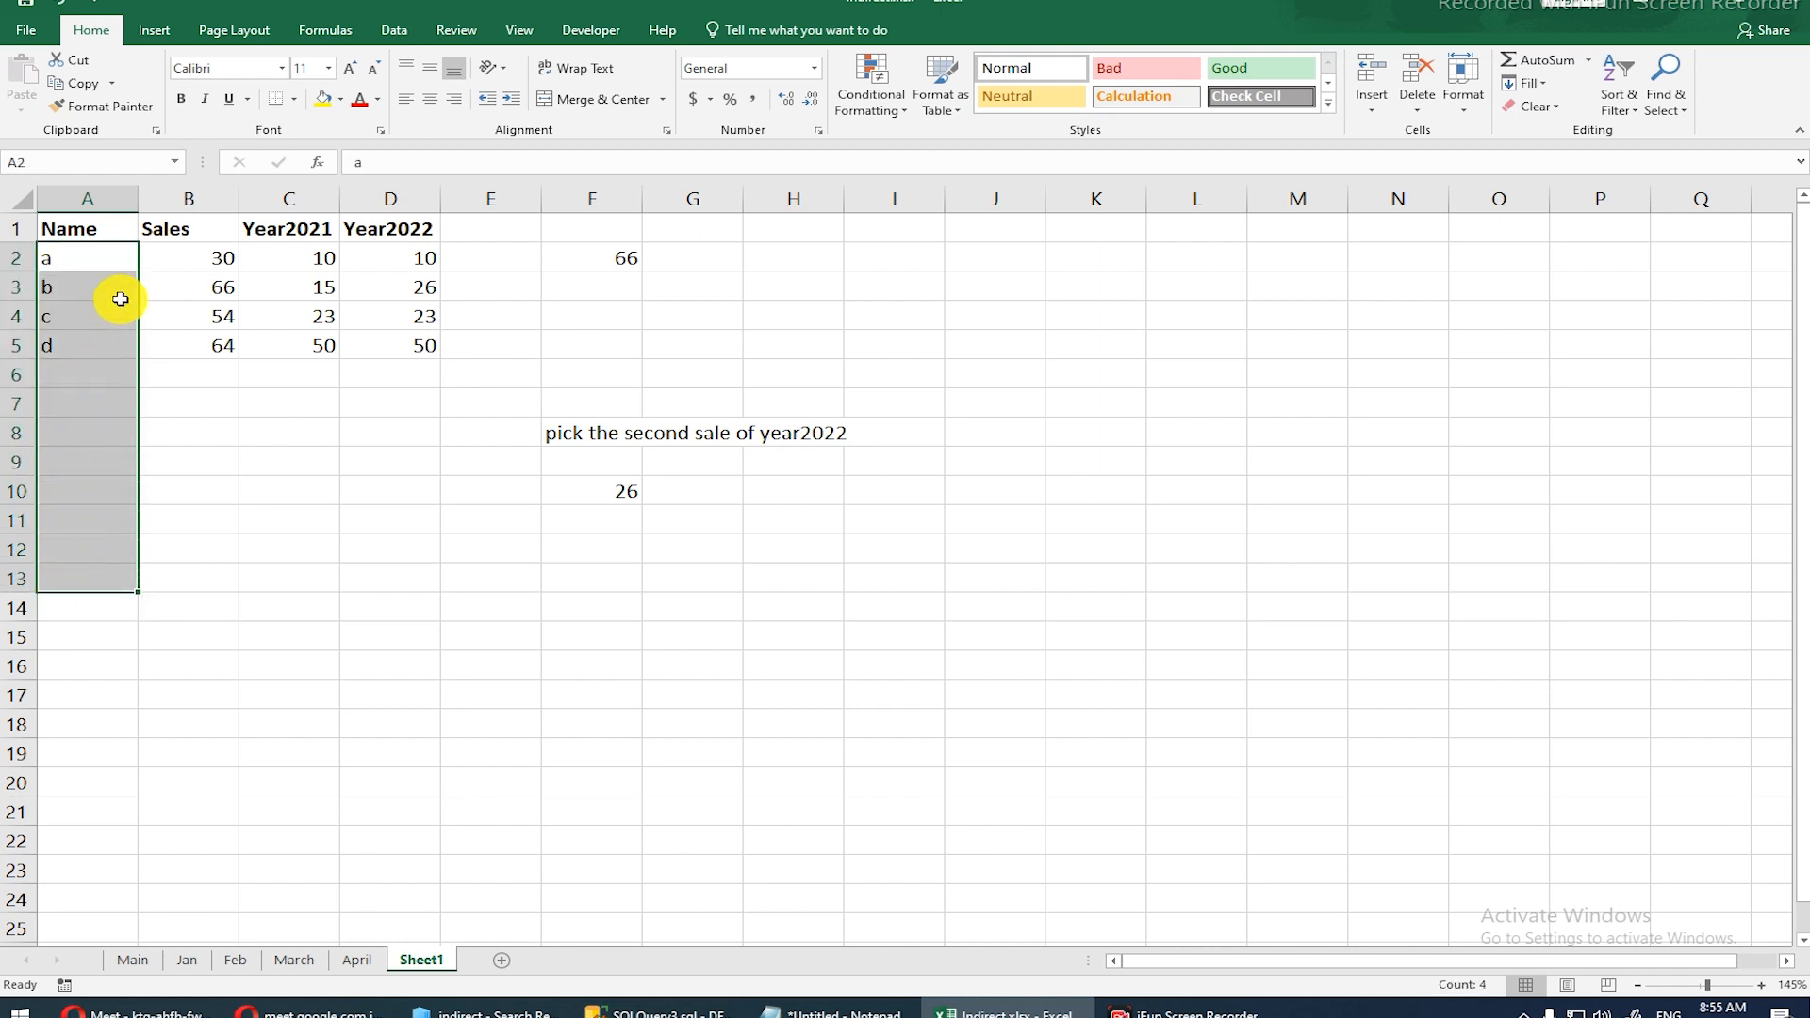
# Step: Copy the whole table A1:D5 into cell A1 of a new worksheet
pyautogui.moveTo(109, 226); pyautogui.dragTo(444, 339)
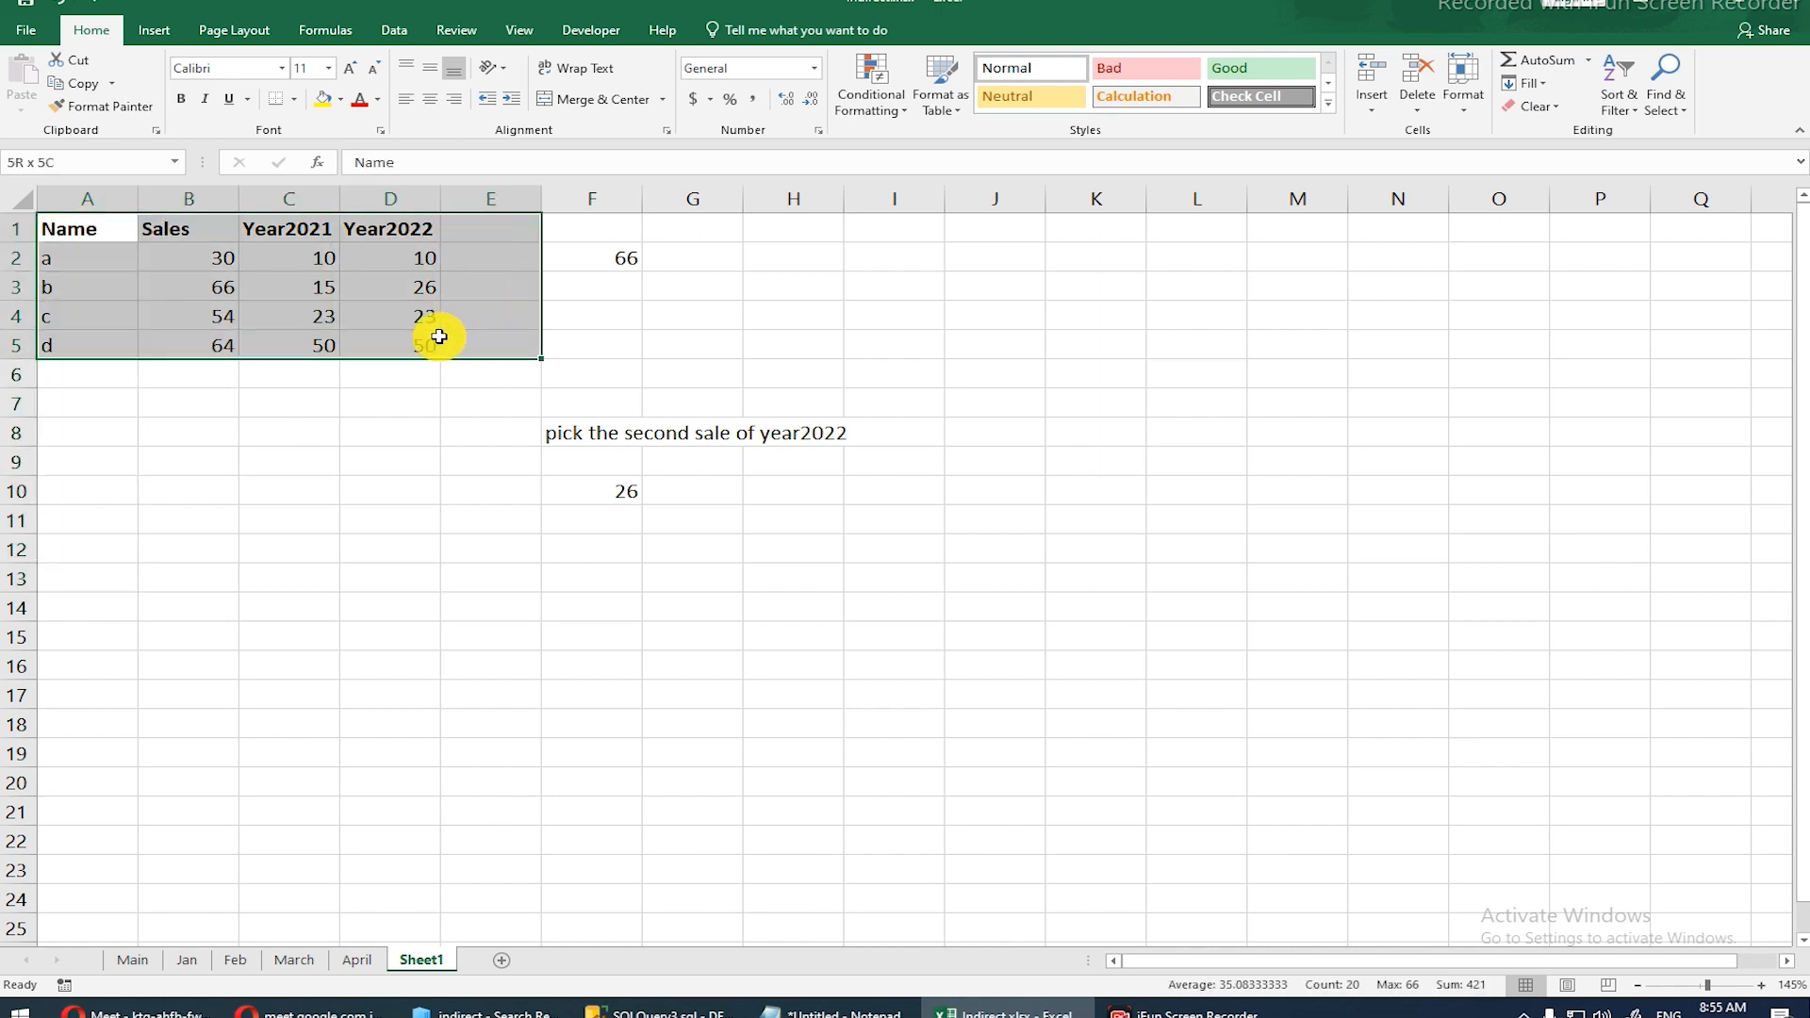
pyautogui.click(427, 336)
pyautogui.hotkey('ctrl', 'a')
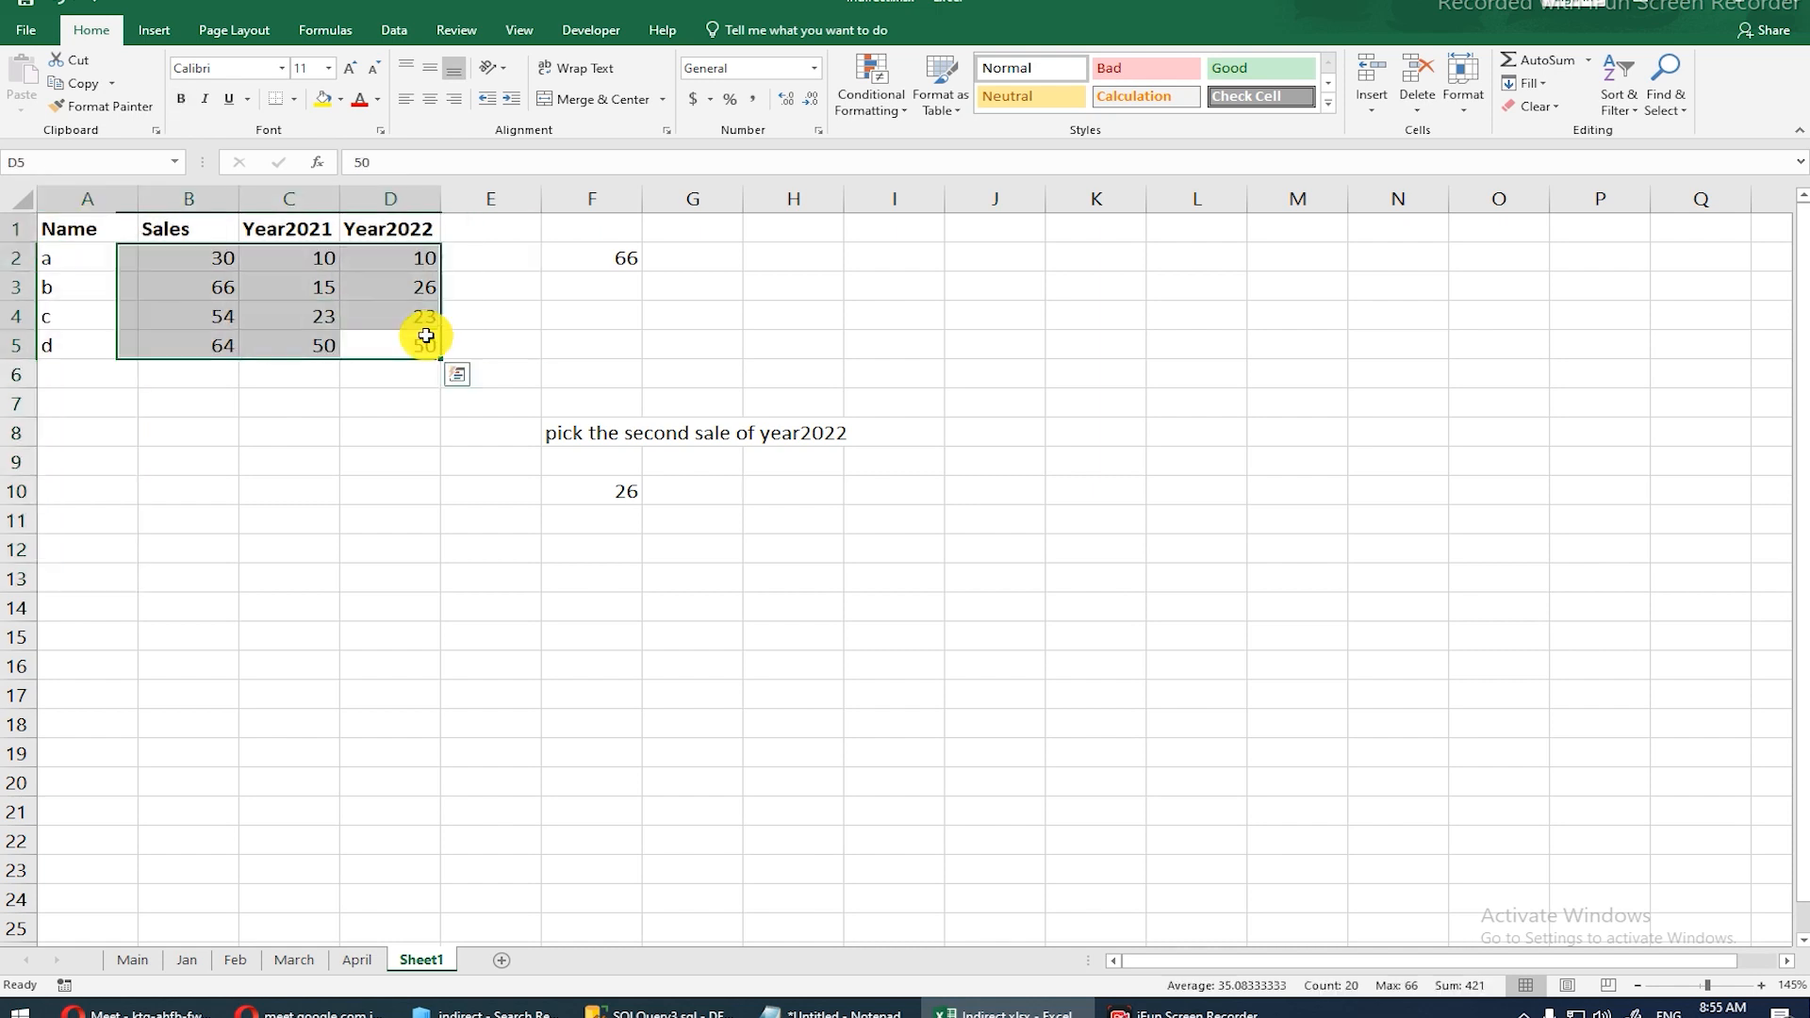
pyautogui.hotkey('ctrl', 'c')
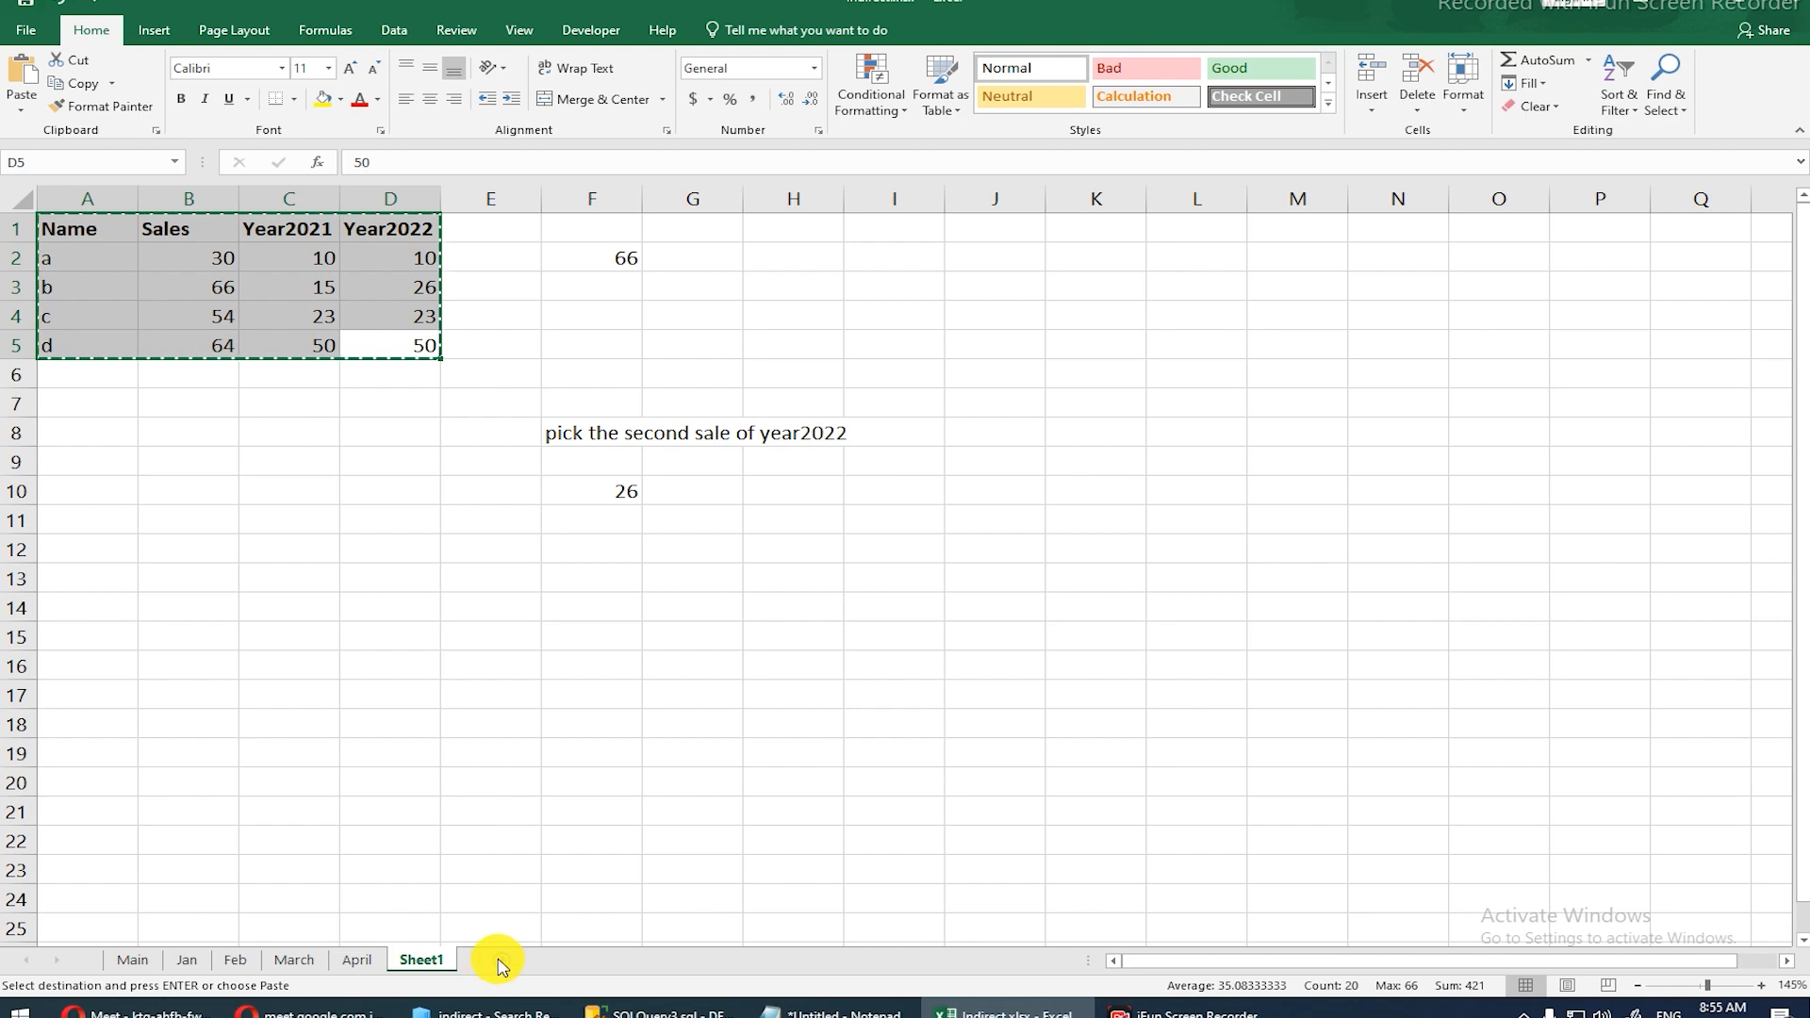
pyautogui.click(498, 961)
pyautogui.hotkey('ctrl', 'v')
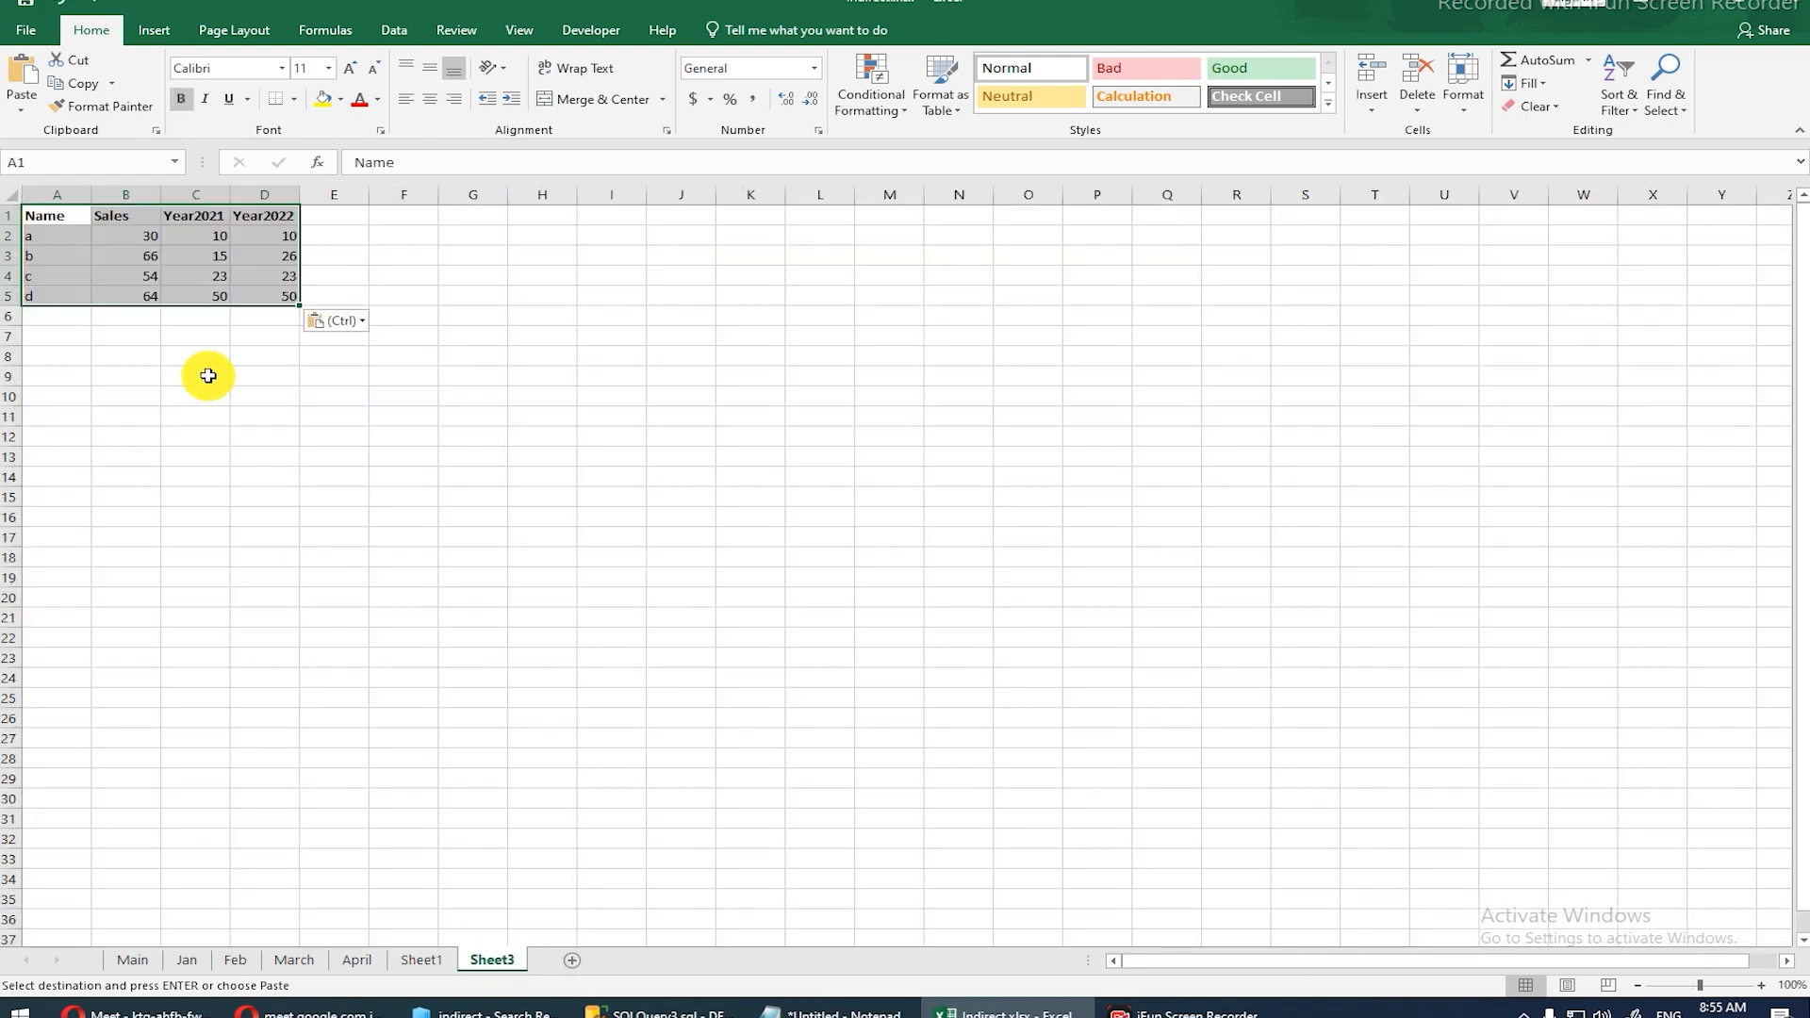
pyautogui.scroll(3, 208, 377)
# Step: Replace the Name entries with month abbreviations, entering Jan, Feb and Mar and filling the series through Dec in A13
pyautogui.click(111, 247)
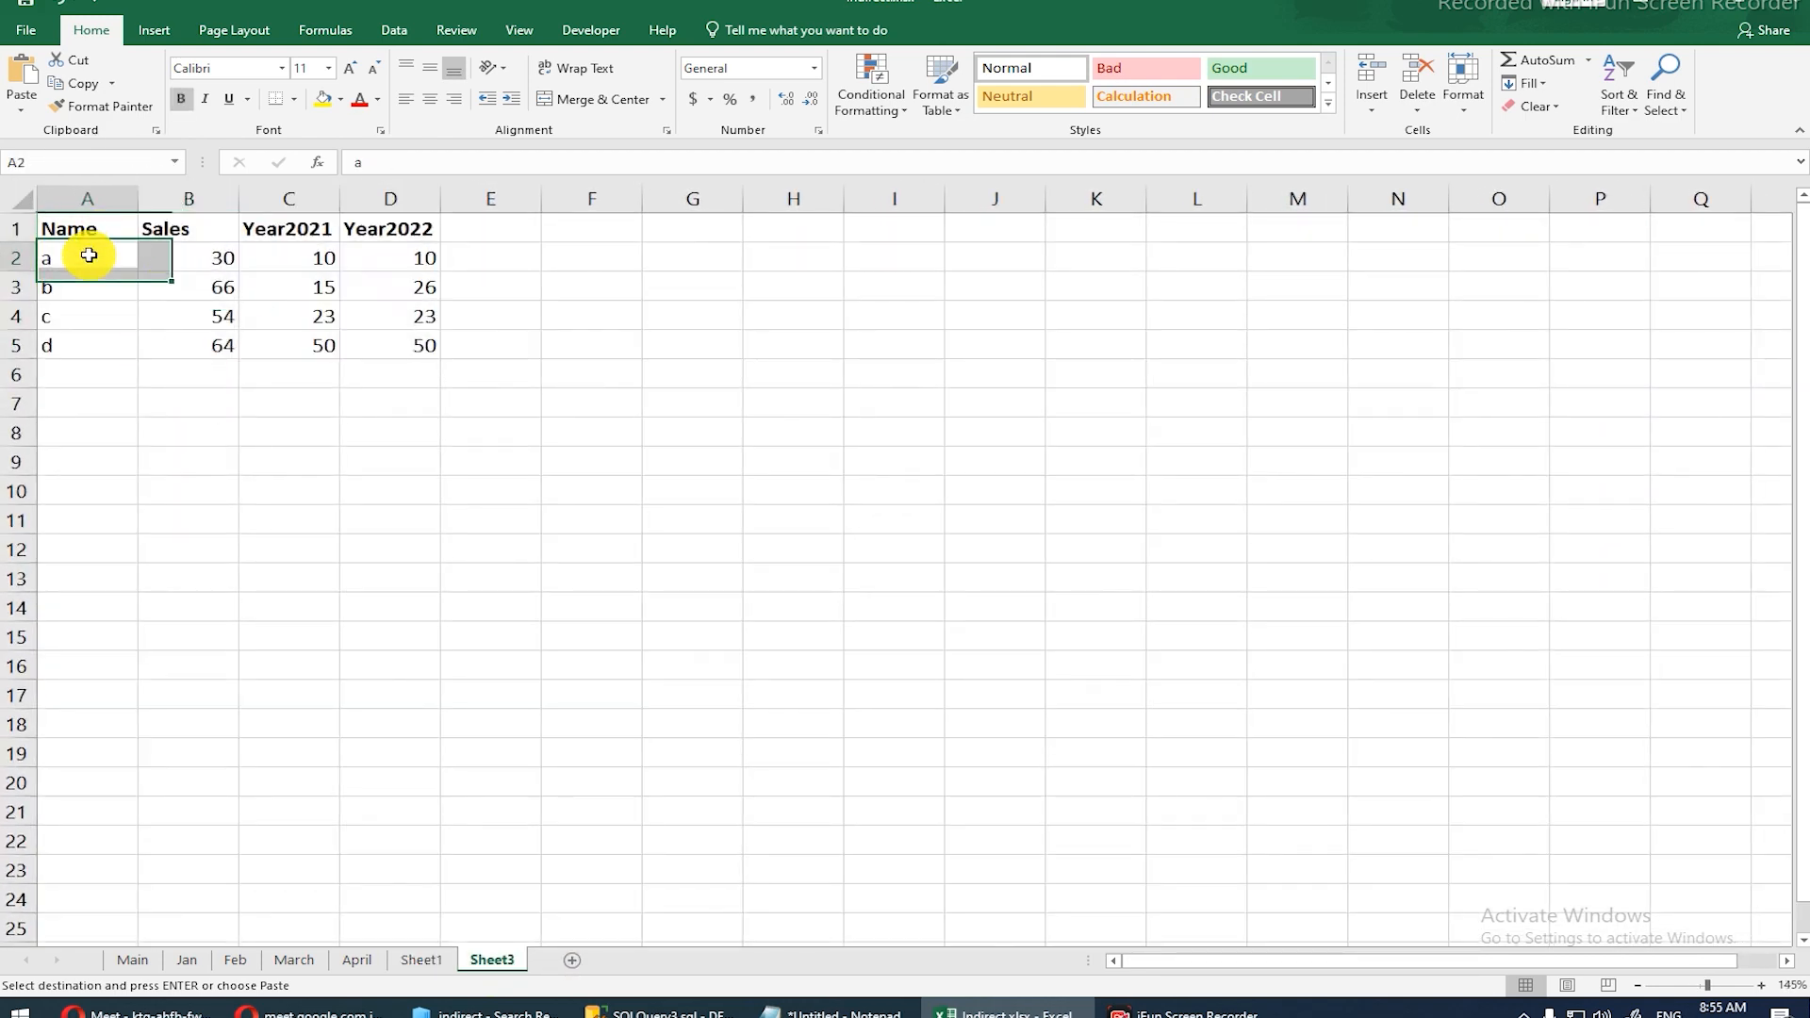
pyautogui.write('Jan')
pyautogui.press('Return')
pyautogui.write('Fe')
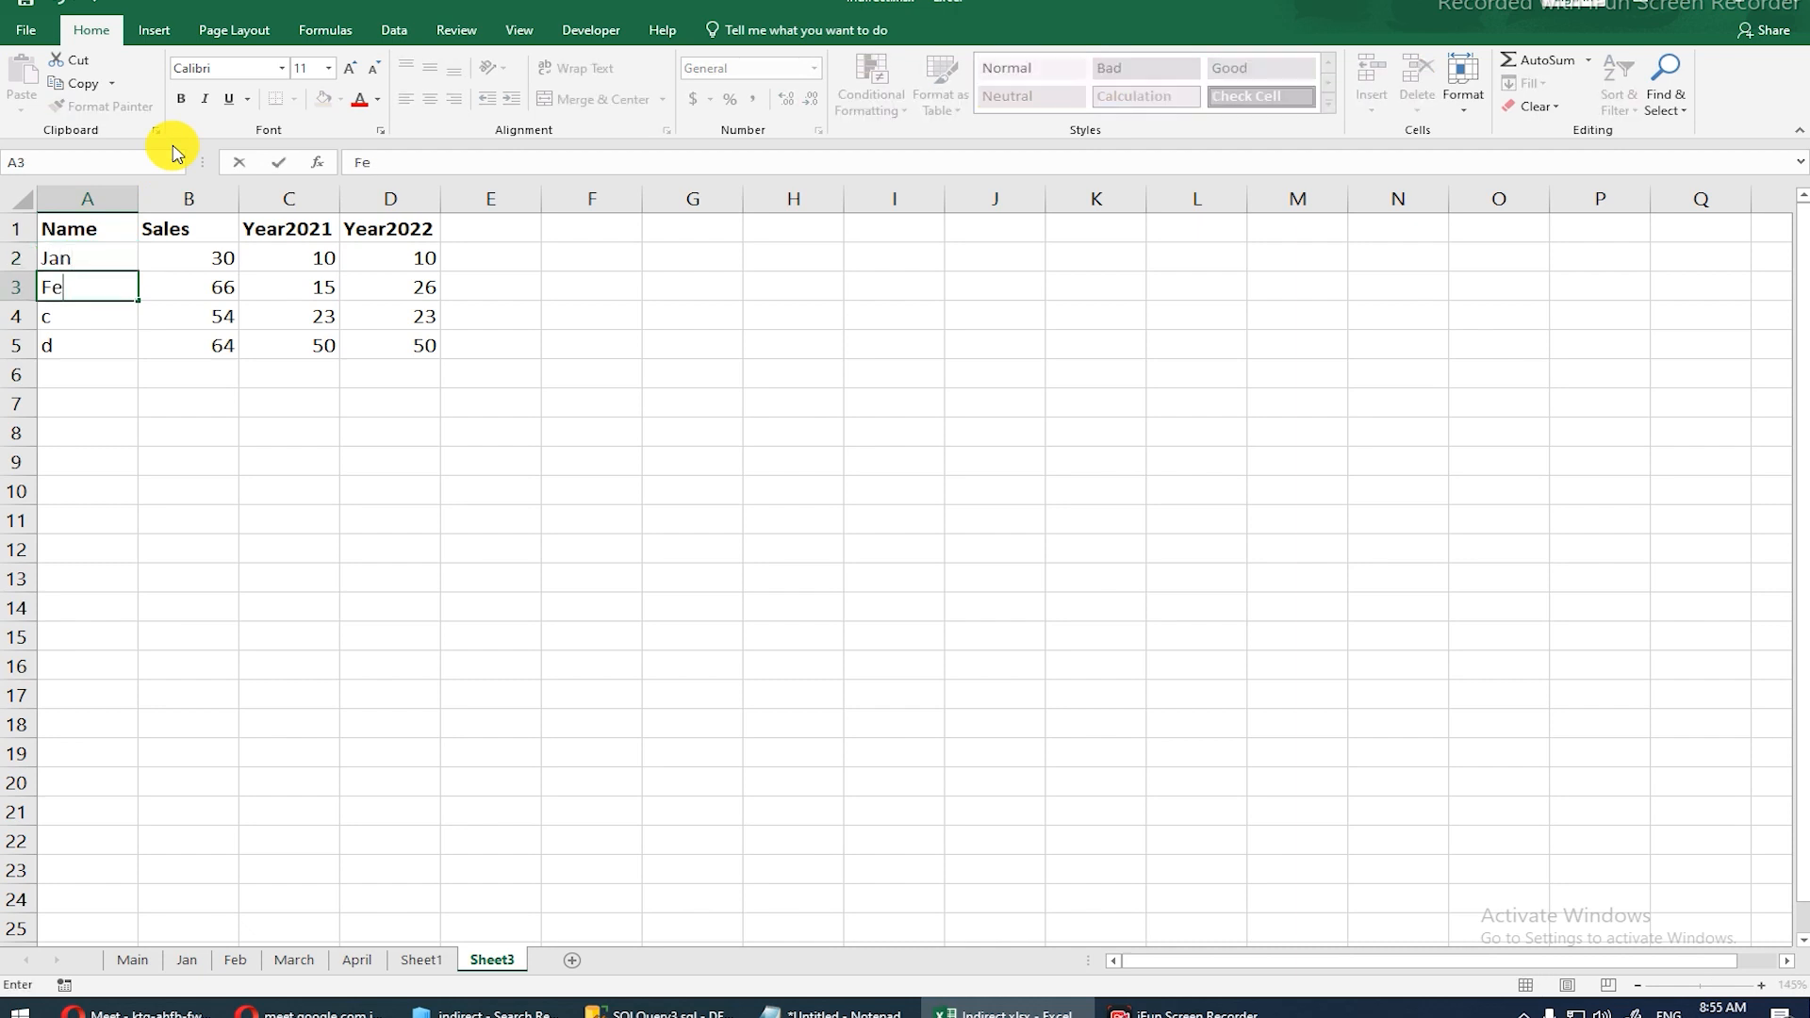
pyautogui.press('Return')
pyautogui.write('Mar')
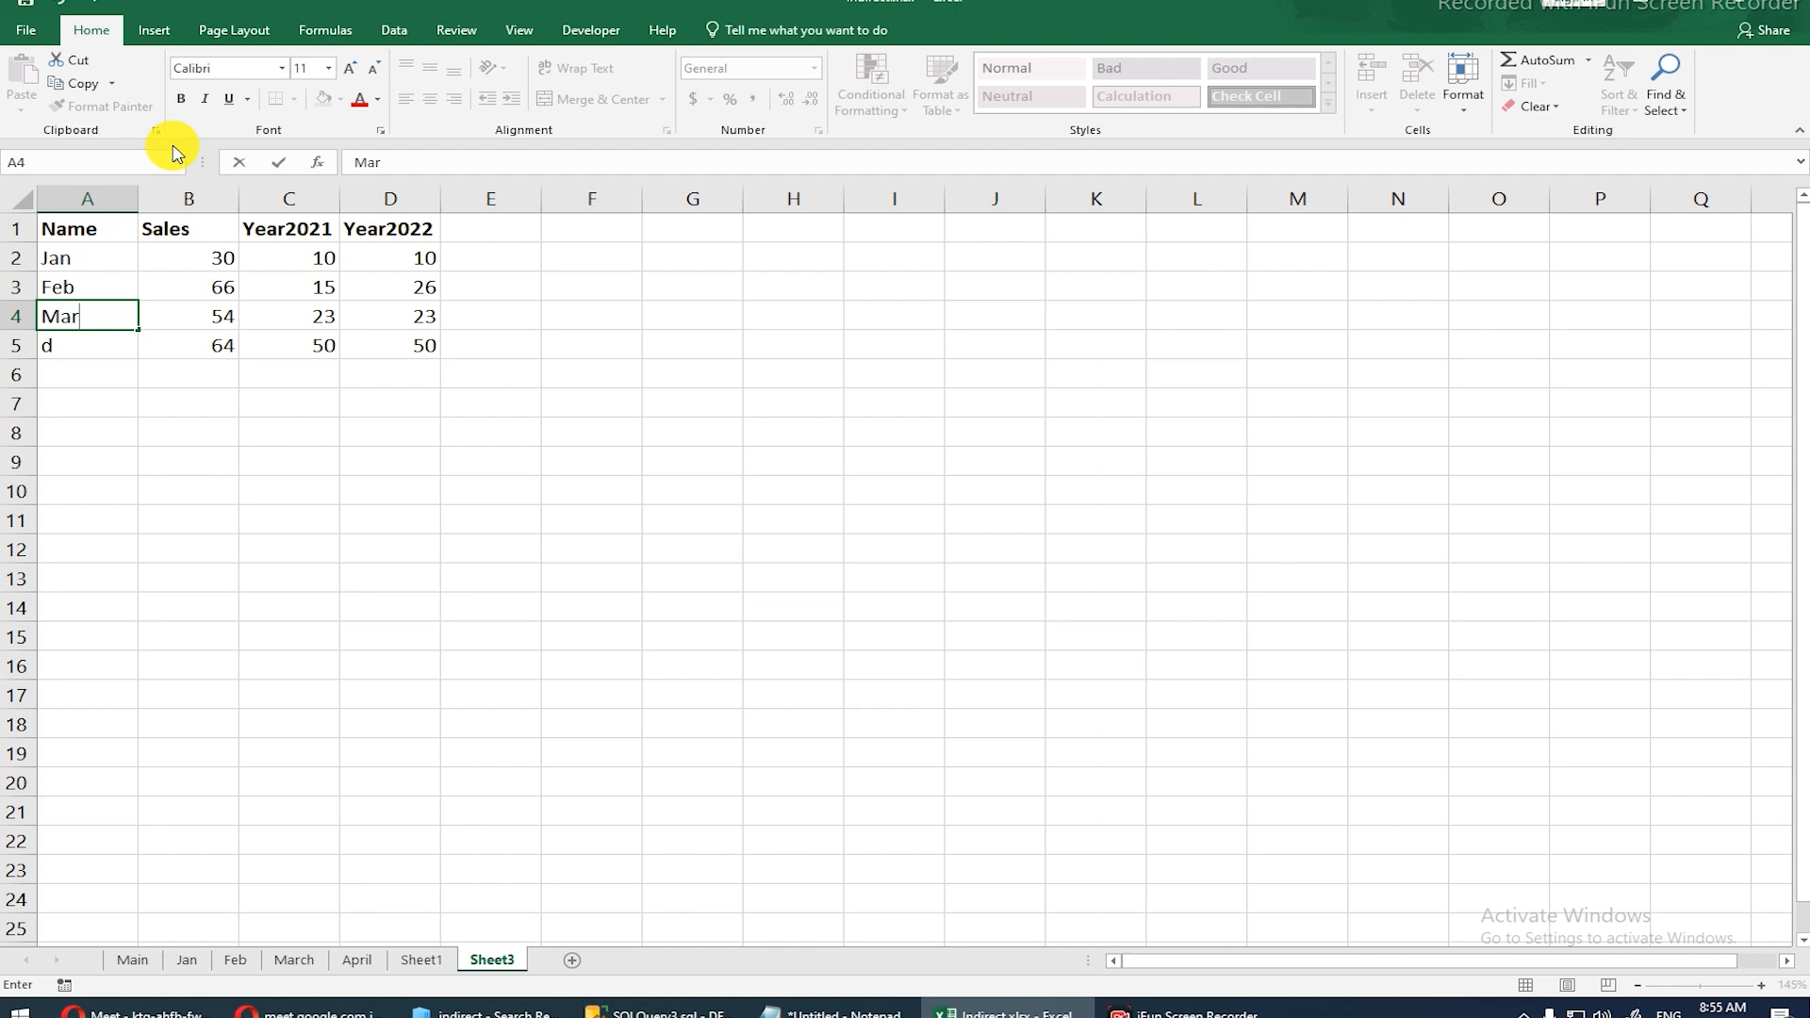
pyautogui.press('Return')
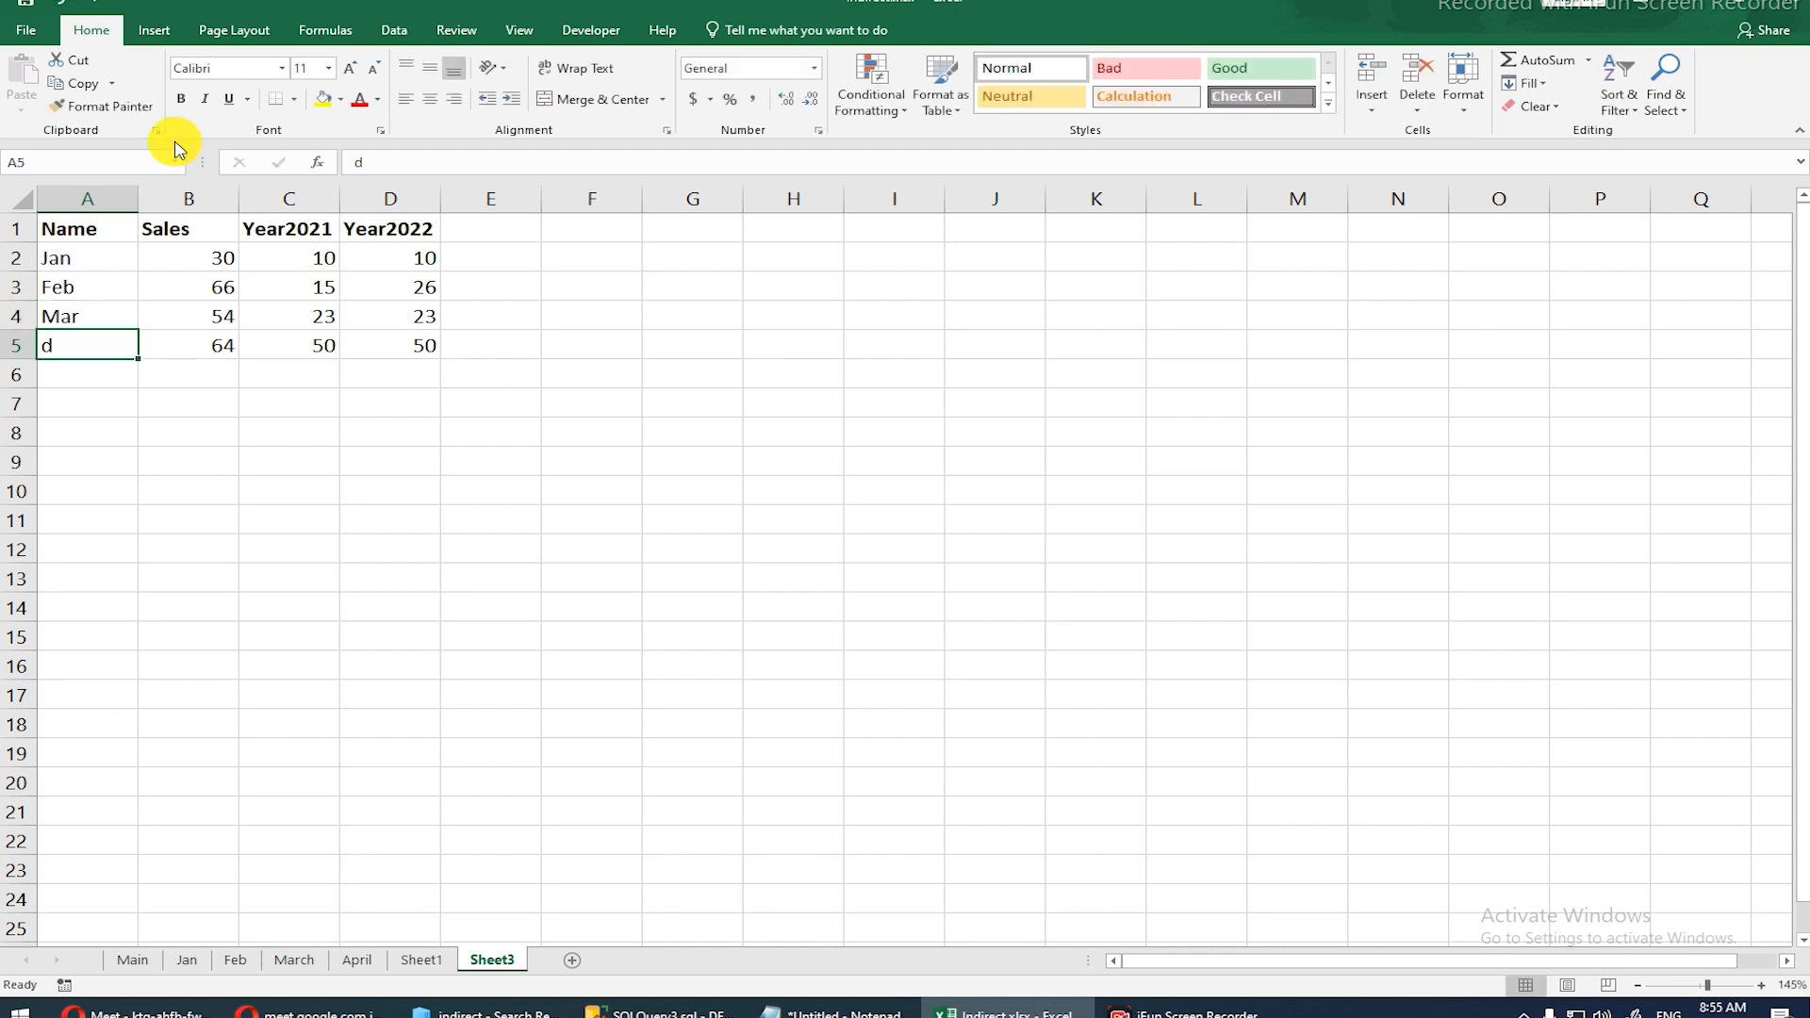
pyautogui.moveTo(117, 258); pyautogui.dragTo(143, 599)
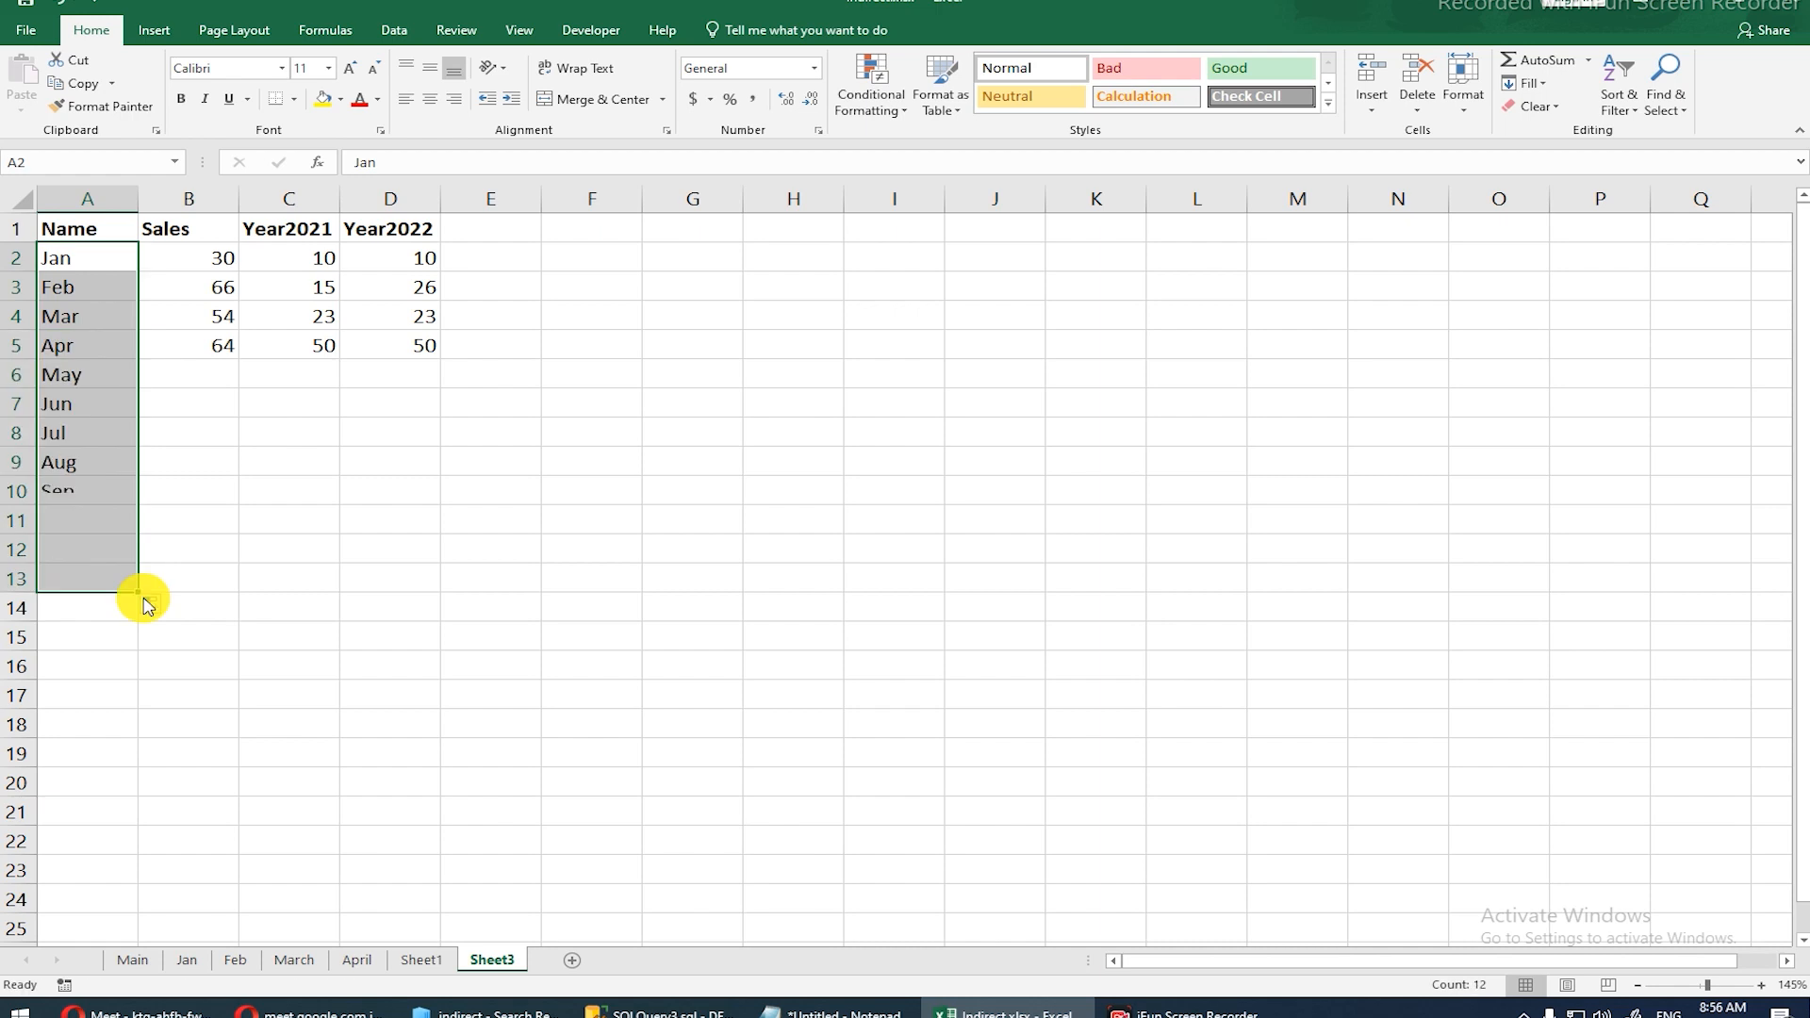
# Step: Review the month entries in the Name column from Jan to Dec, covering A2:A13
pyautogui.click(76, 255)
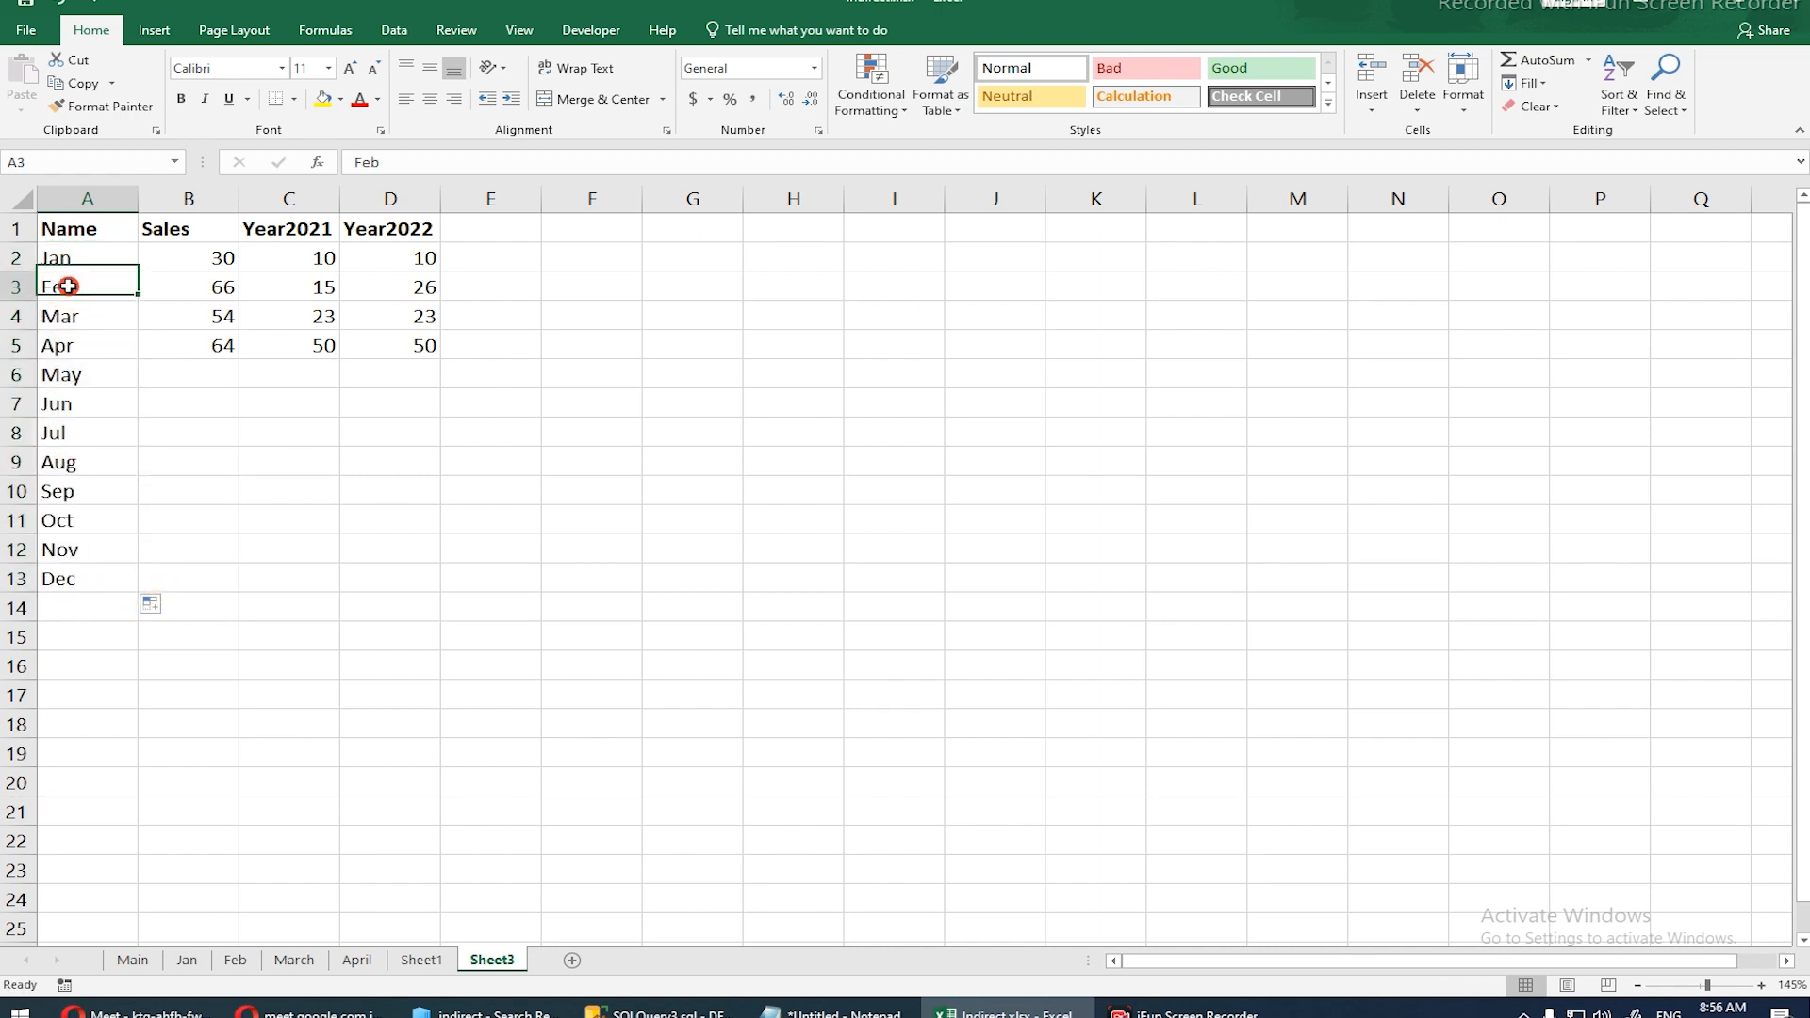
pyautogui.doubleClick(79, 290)
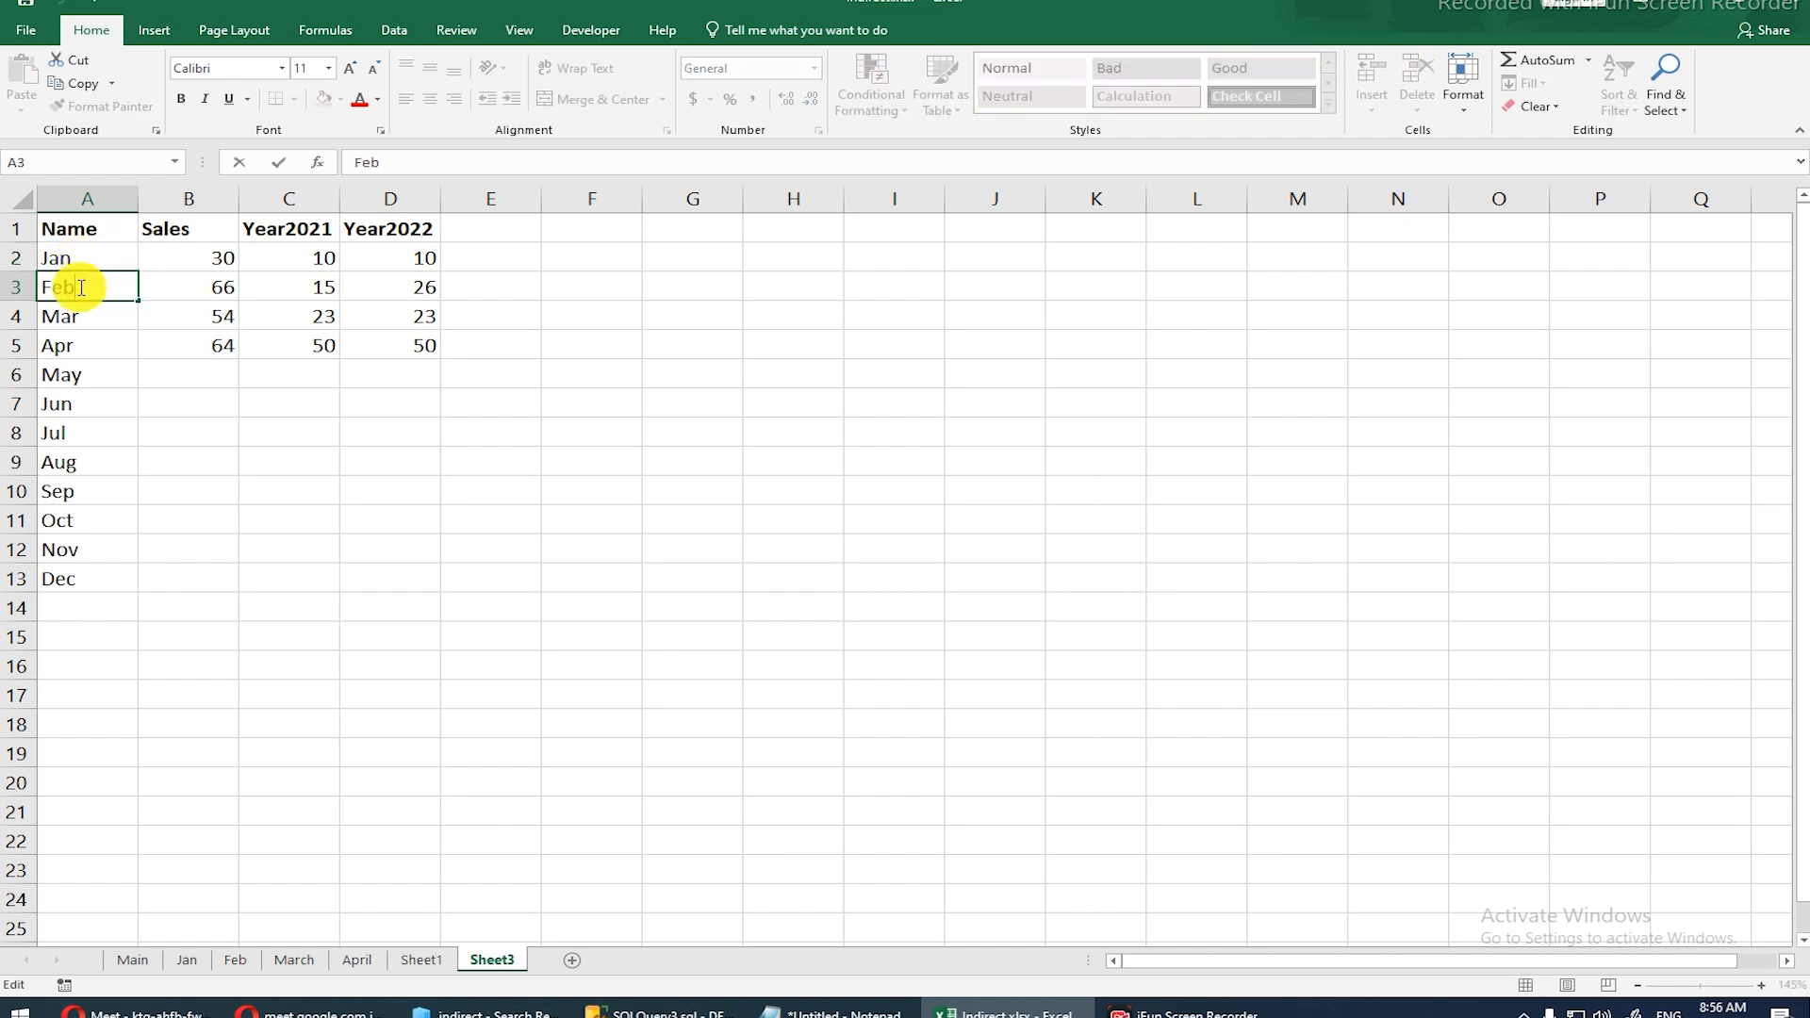
pyautogui.press('Escape')
pyautogui.click(83, 257)
pyautogui.click(81, 287)
pyautogui.click(85, 320)
pyautogui.click(91, 377)
pyautogui.click(81, 462)
pyautogui.click(76, 521)
pyautogui.doubleClick(72, 578)
pyautogui.moveTo(69, 270); pyautogui.dragTo(71, 564)
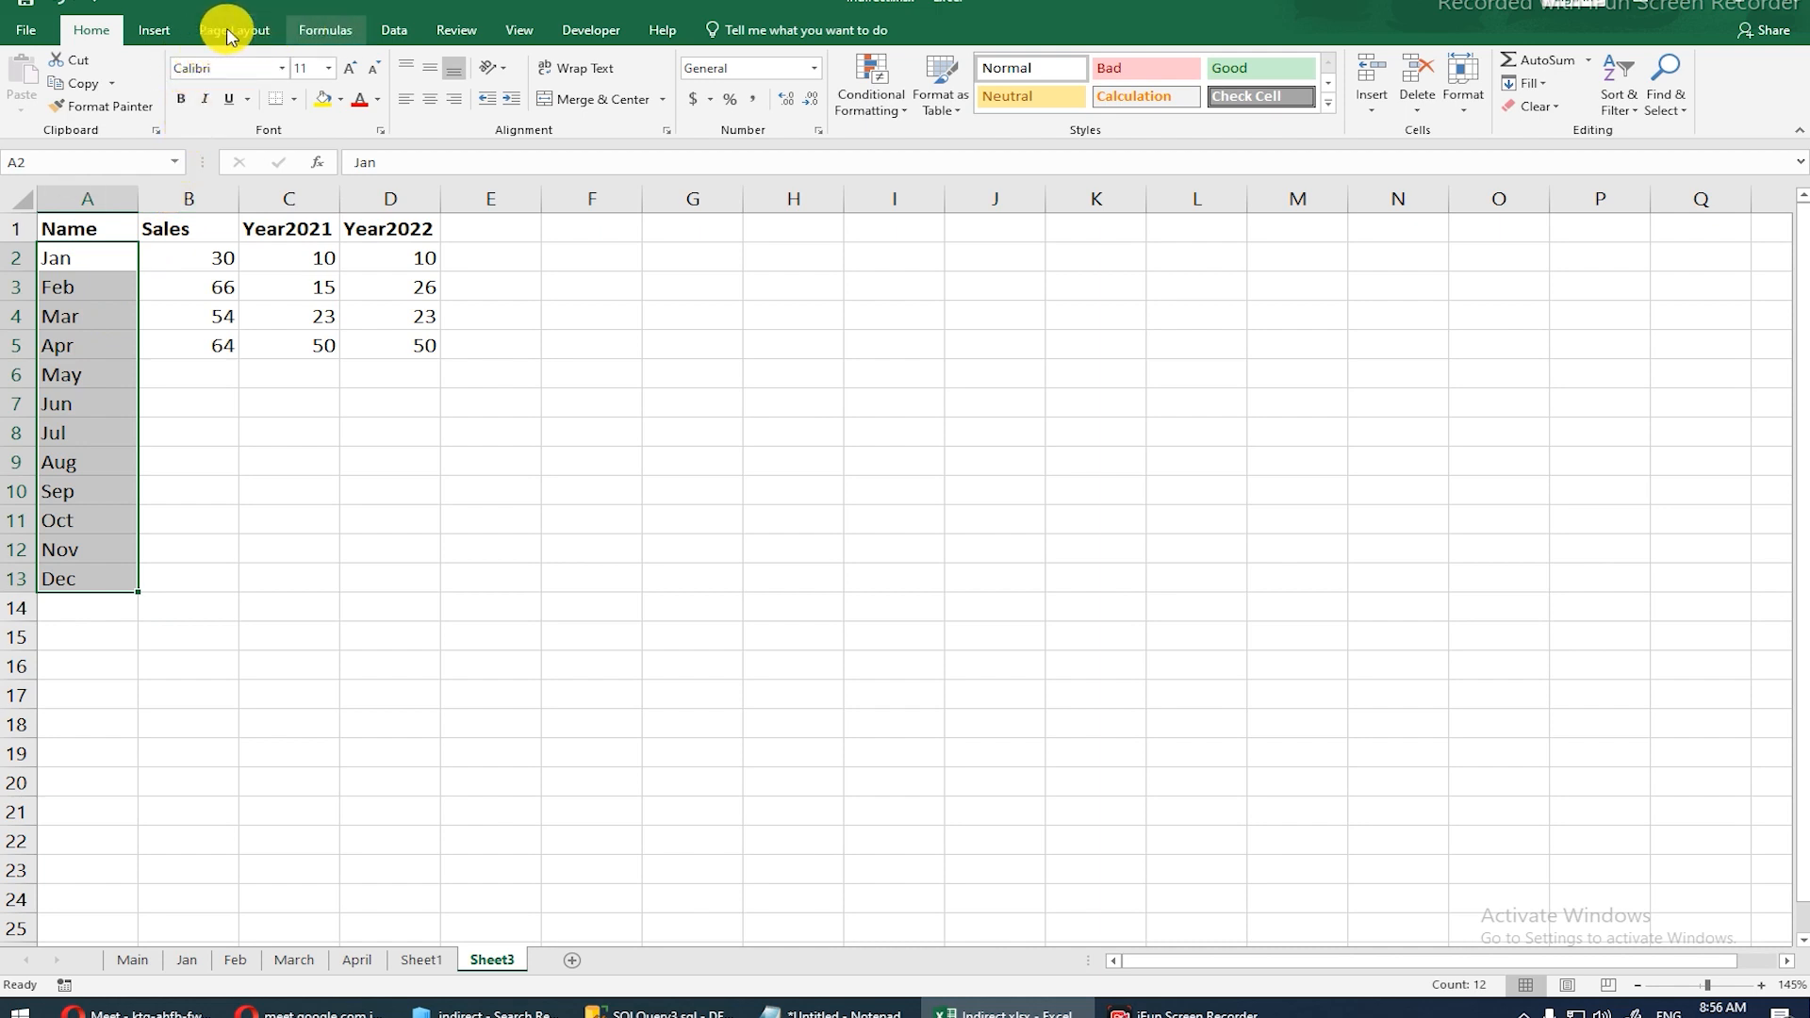
pyautogui.click(147, 31)
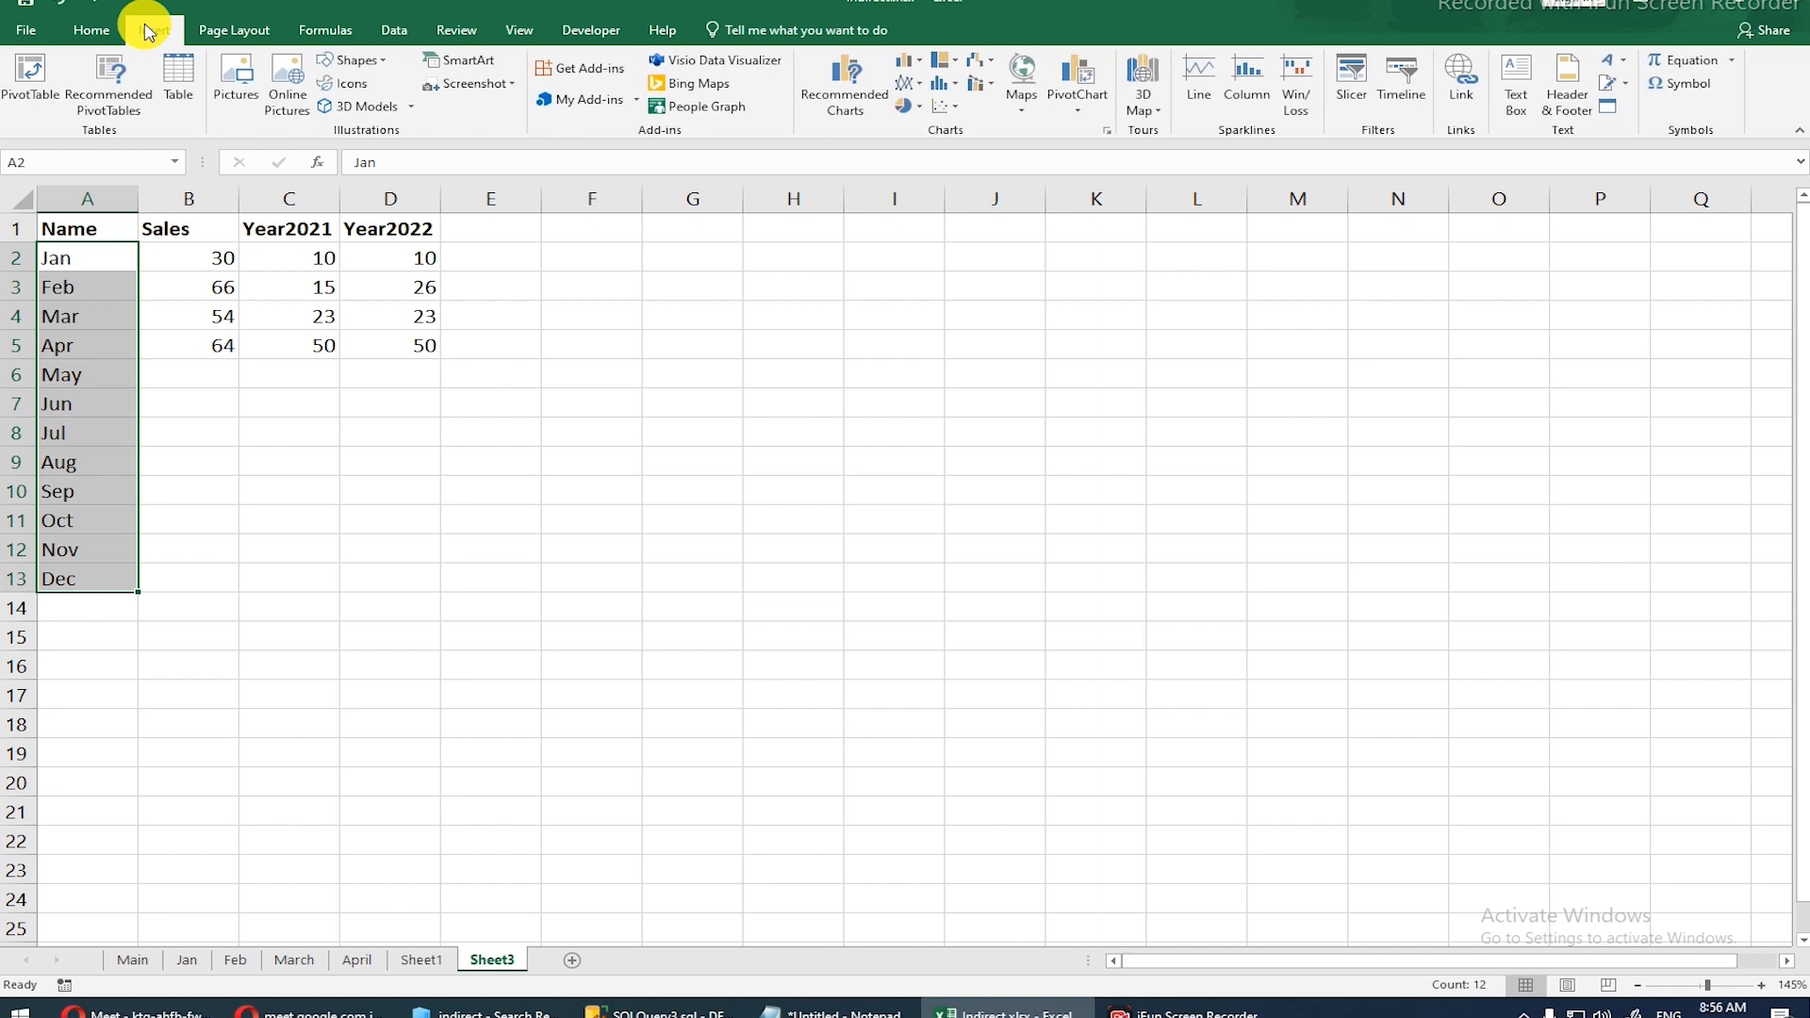
pyautogui.doubleClick(206, 30)
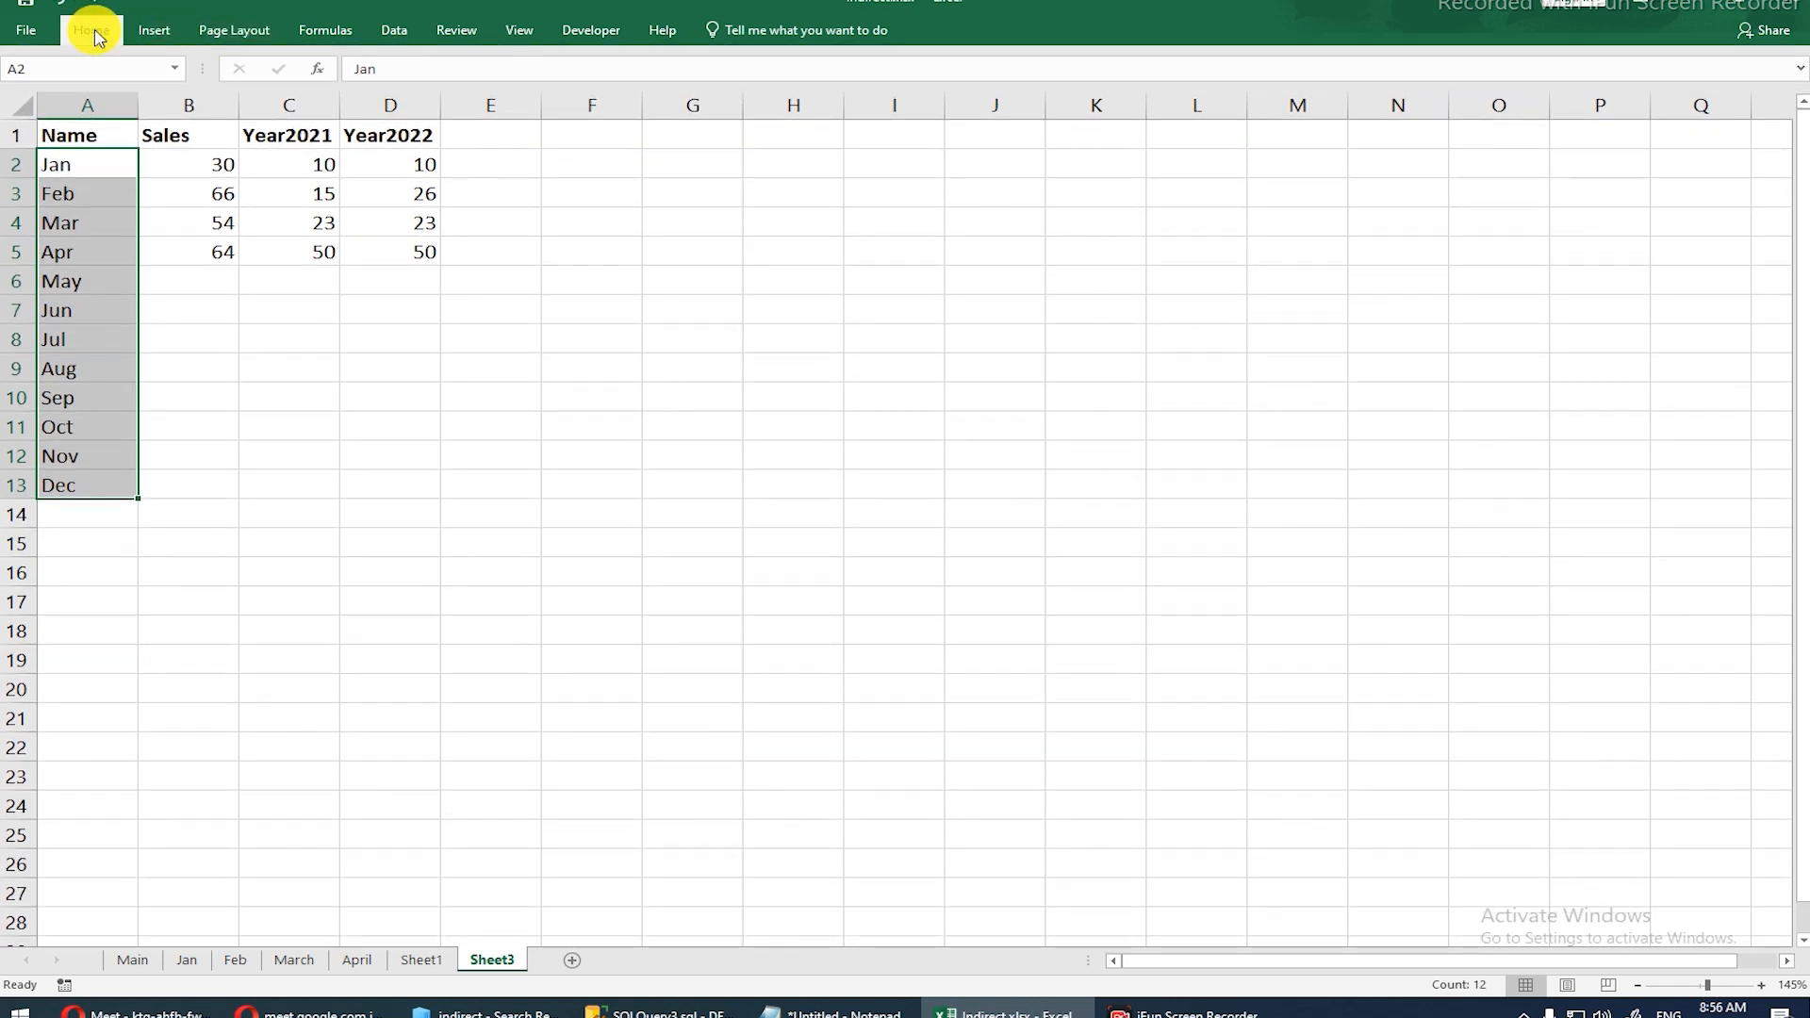
pyautogui.doubleClick(94, 34)
pyautogui.click(345, 36)
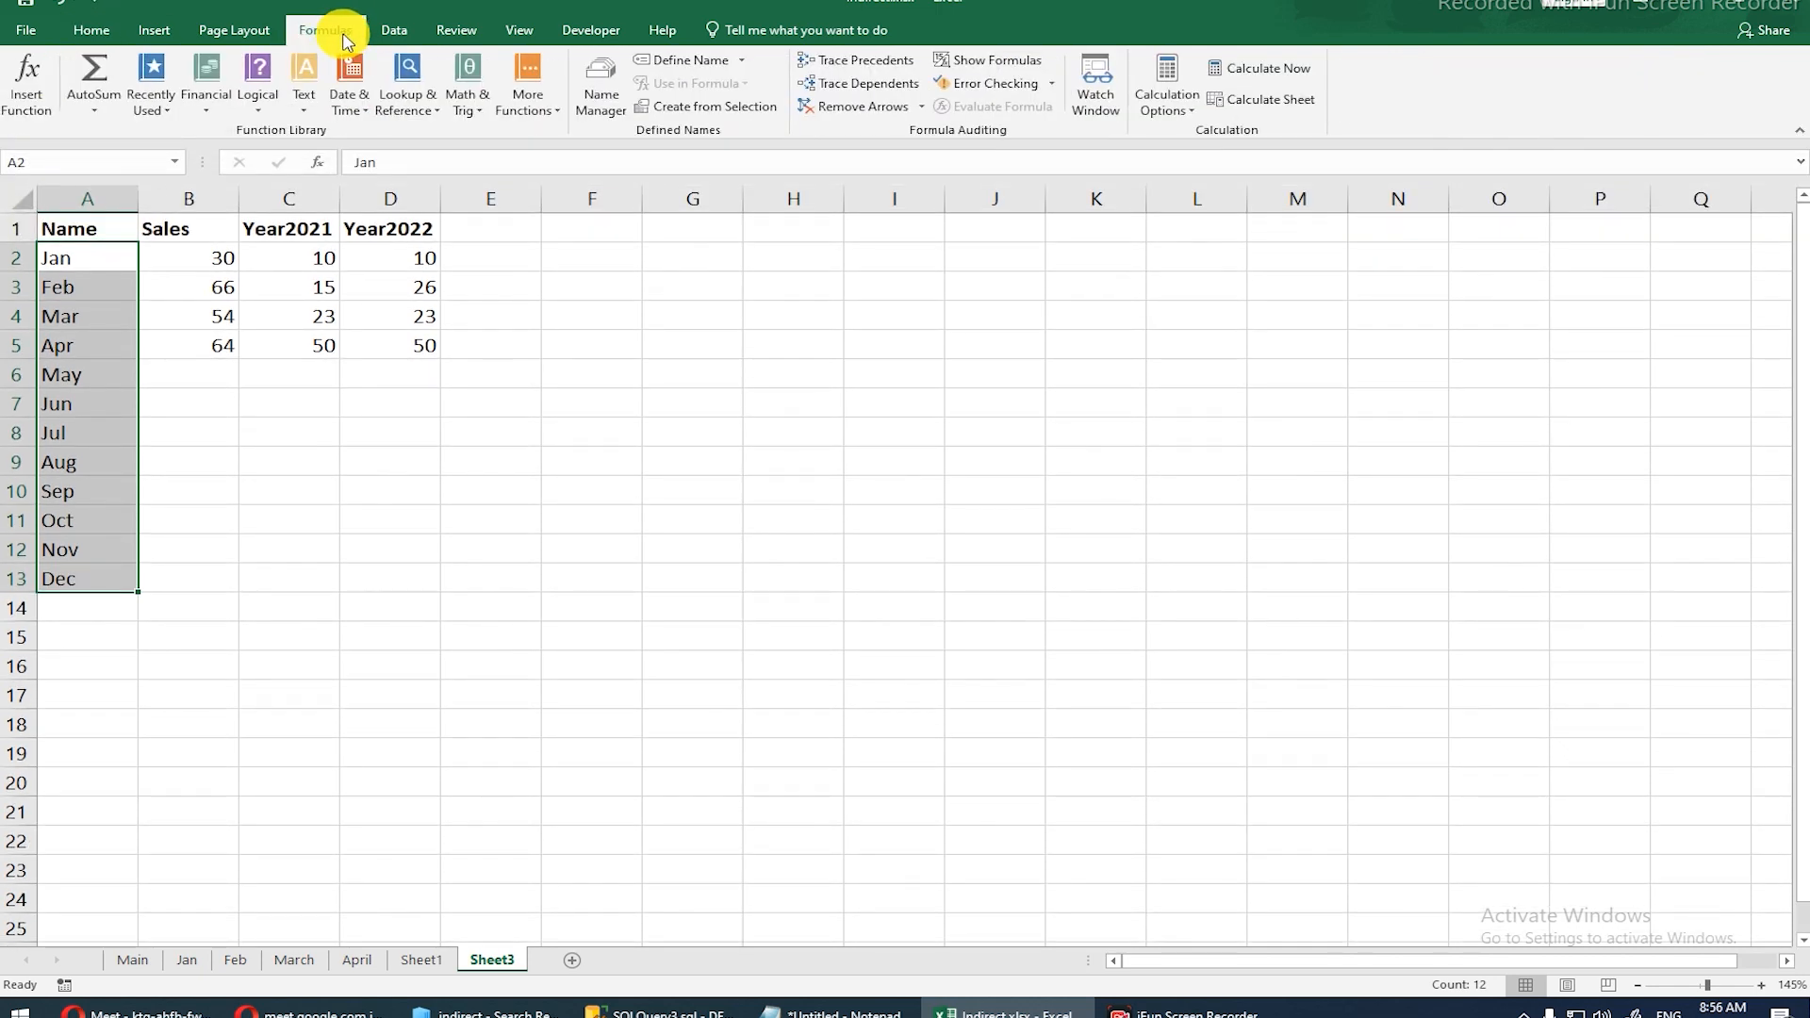
pyautogui.click(396, 34)
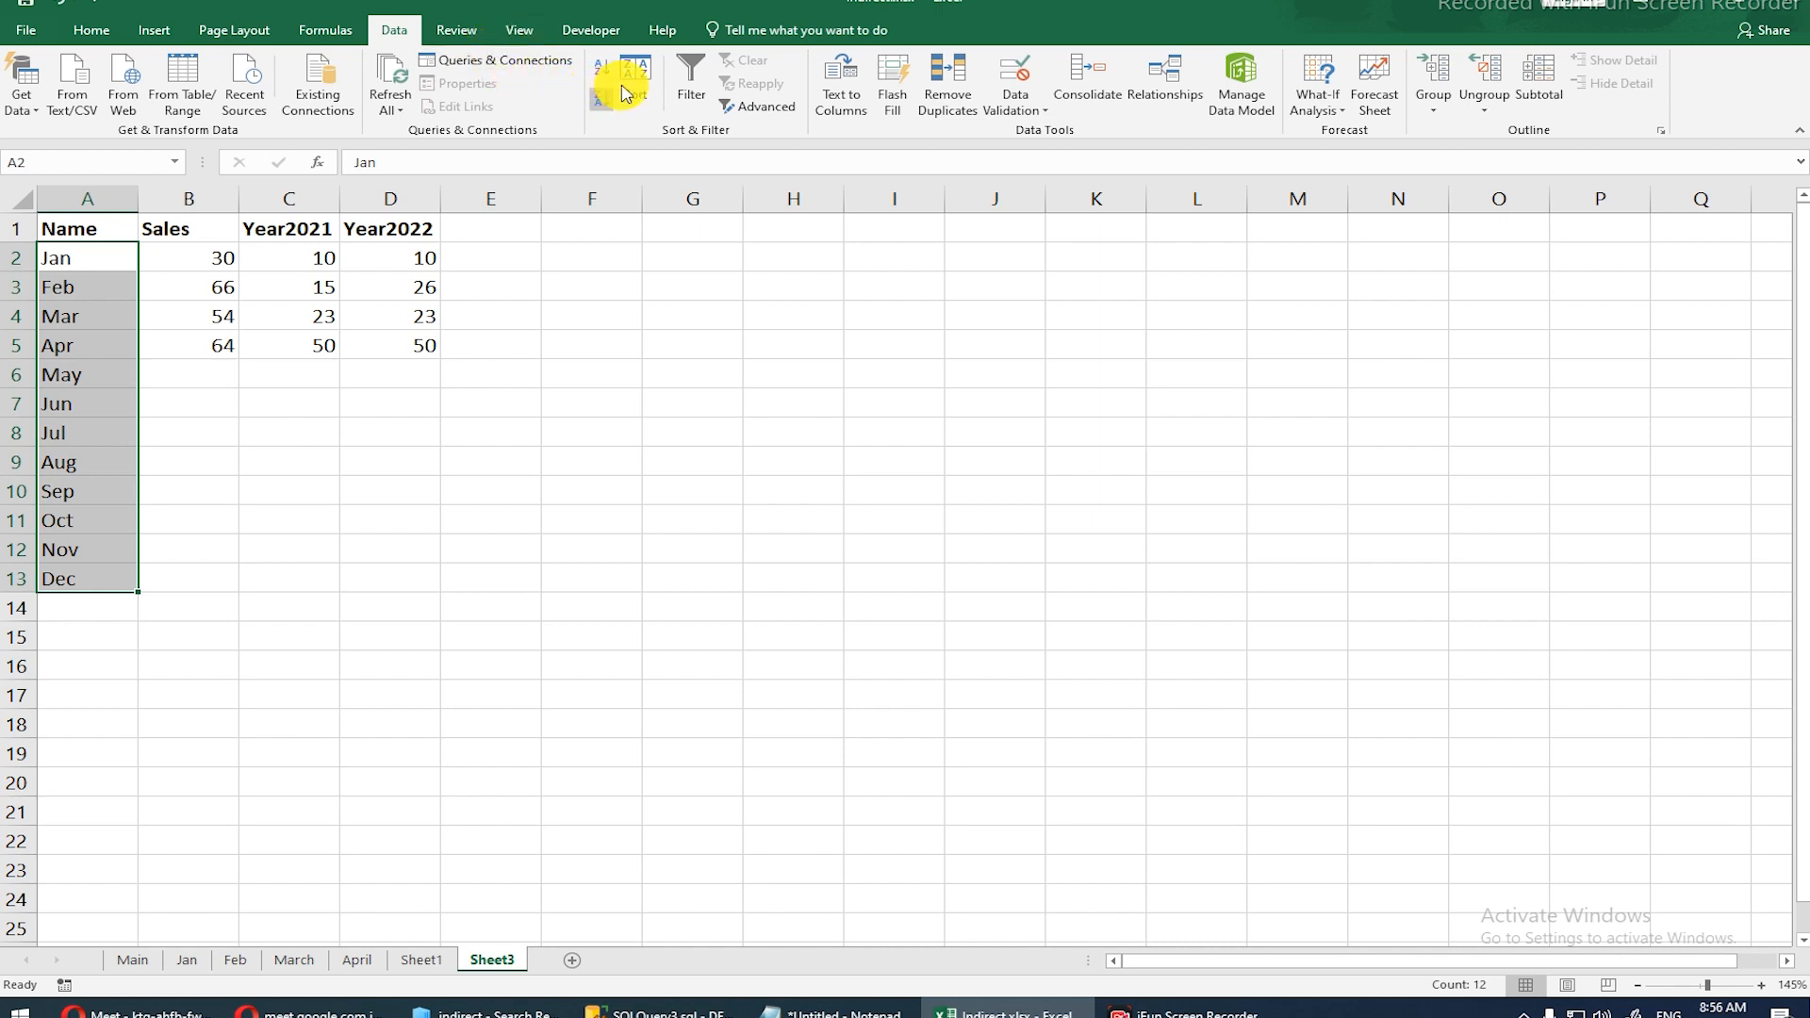
pyautogui.click(691, 69)
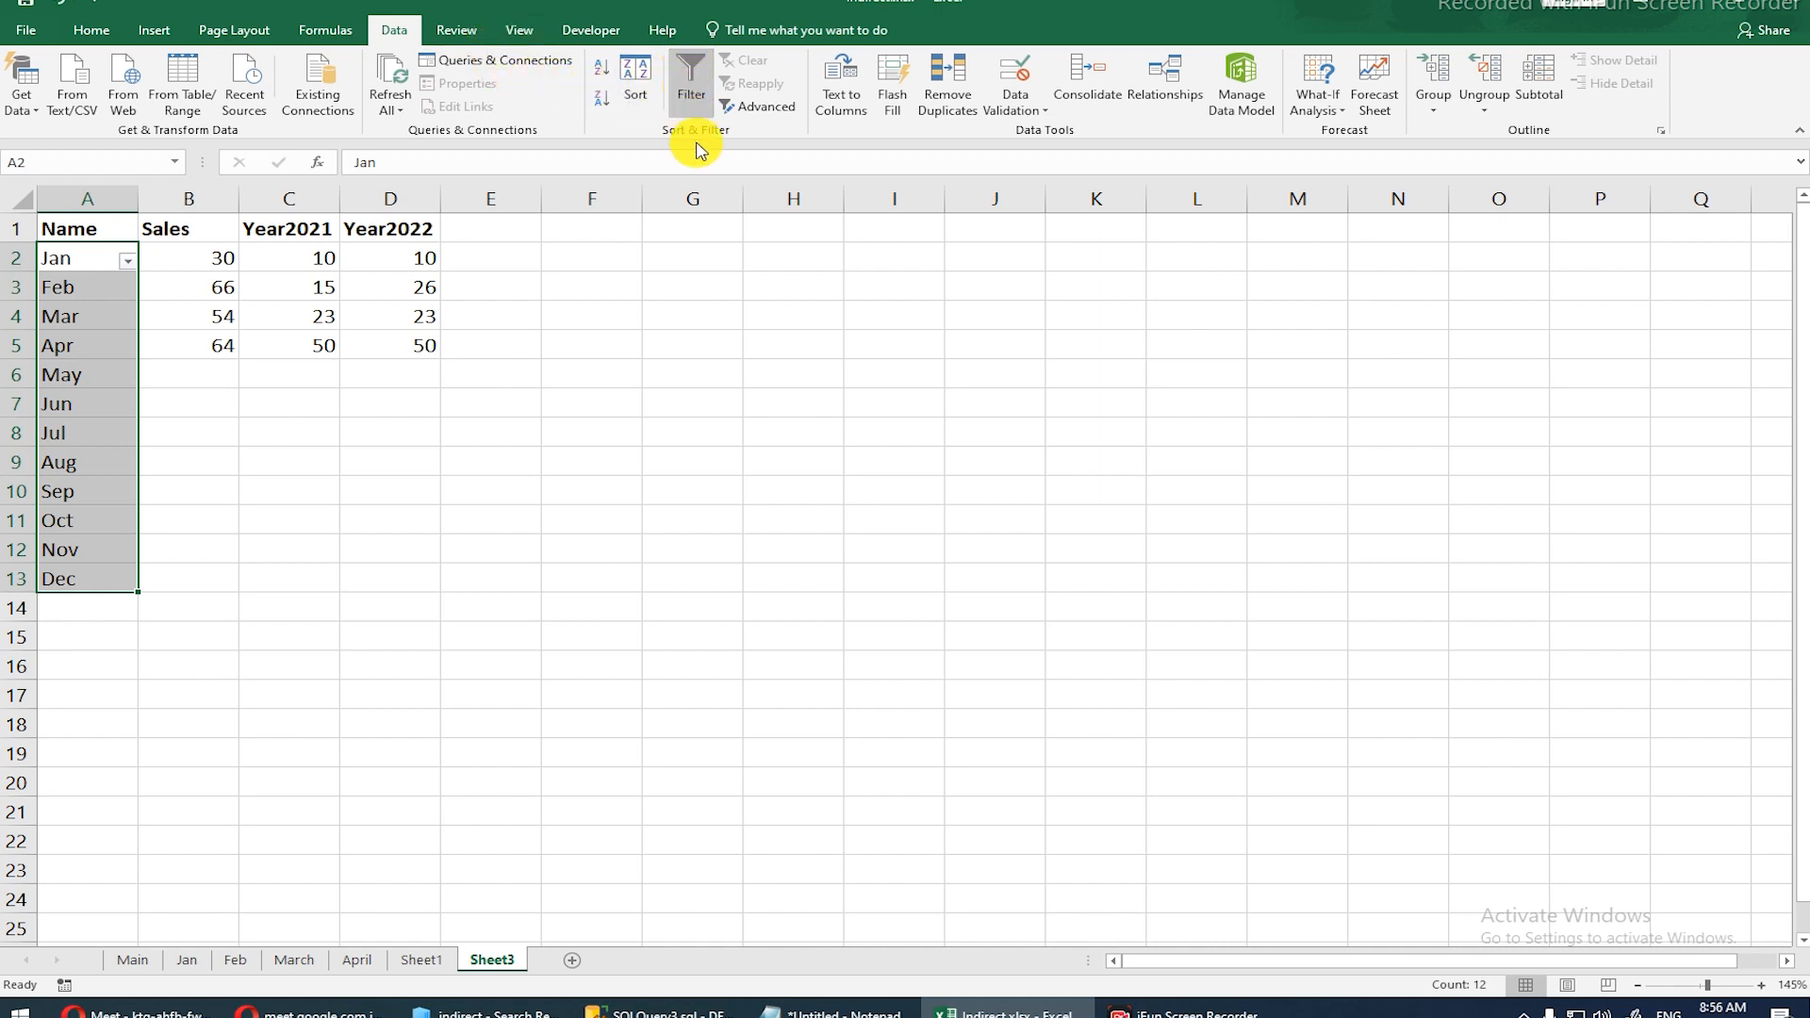
pyautogui.click(693, 72)
pyautogui.click(744, 121)
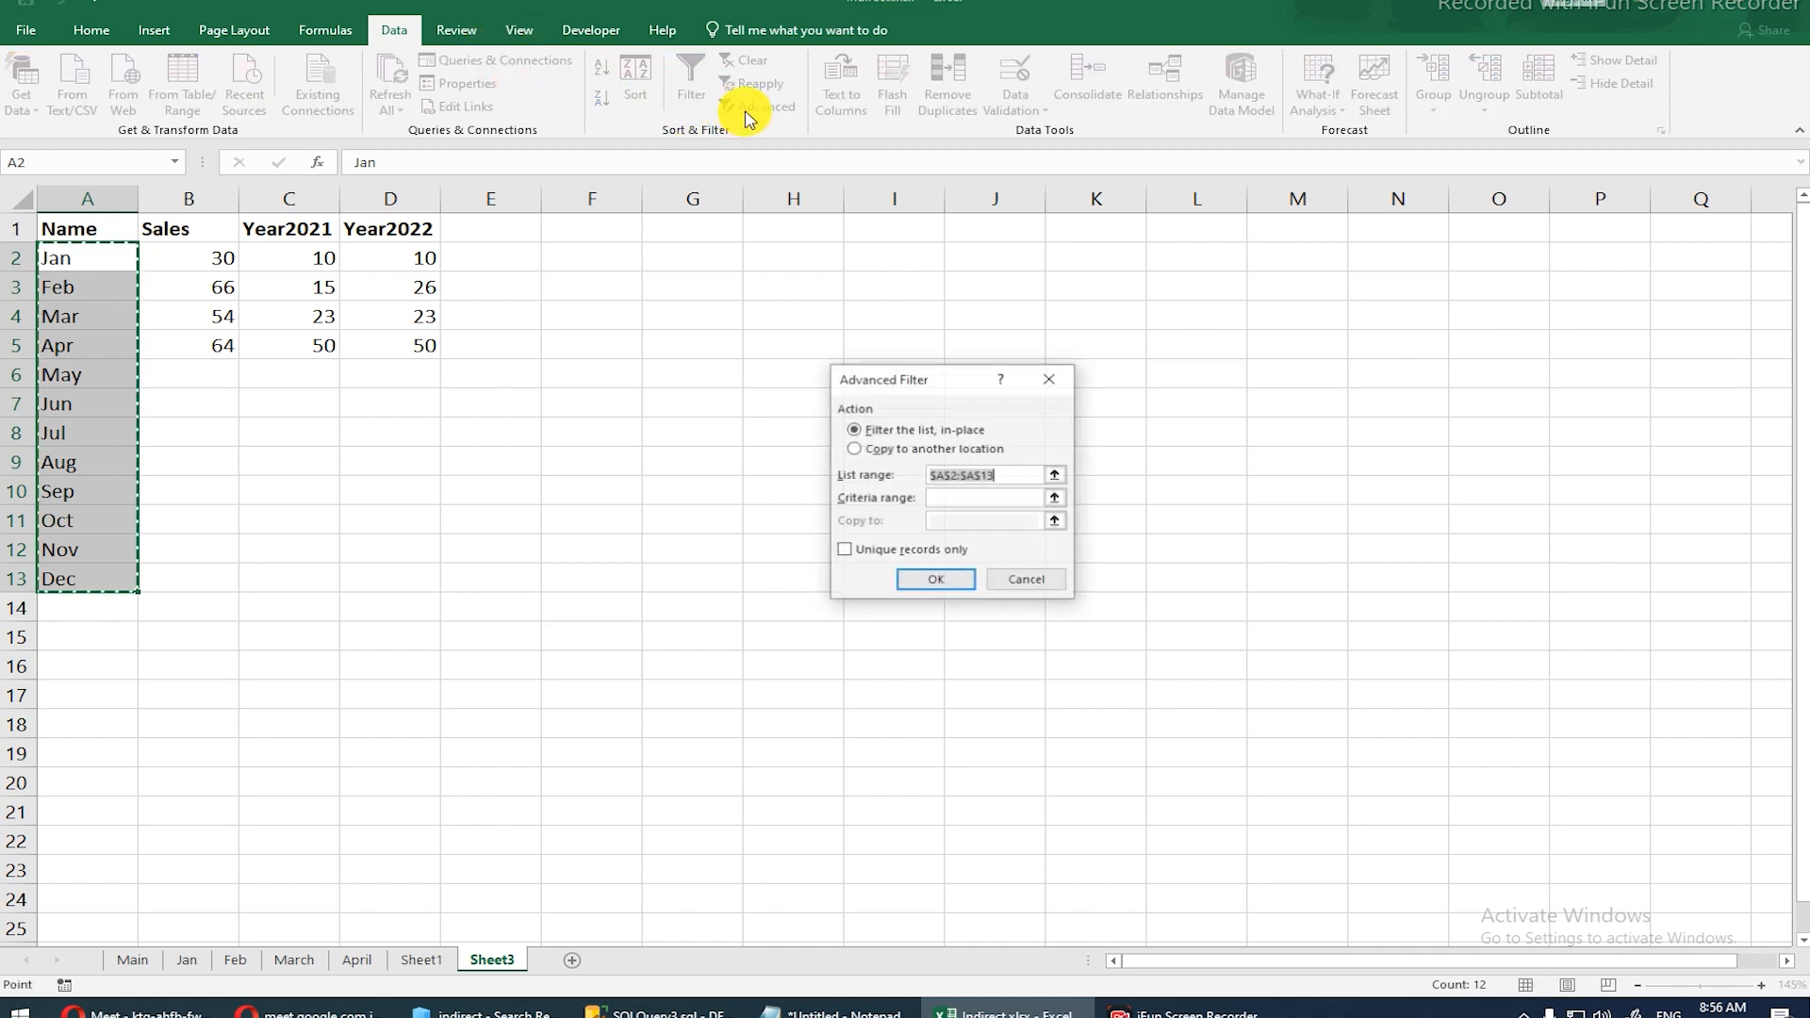
pyautogui.click(1032, 579)
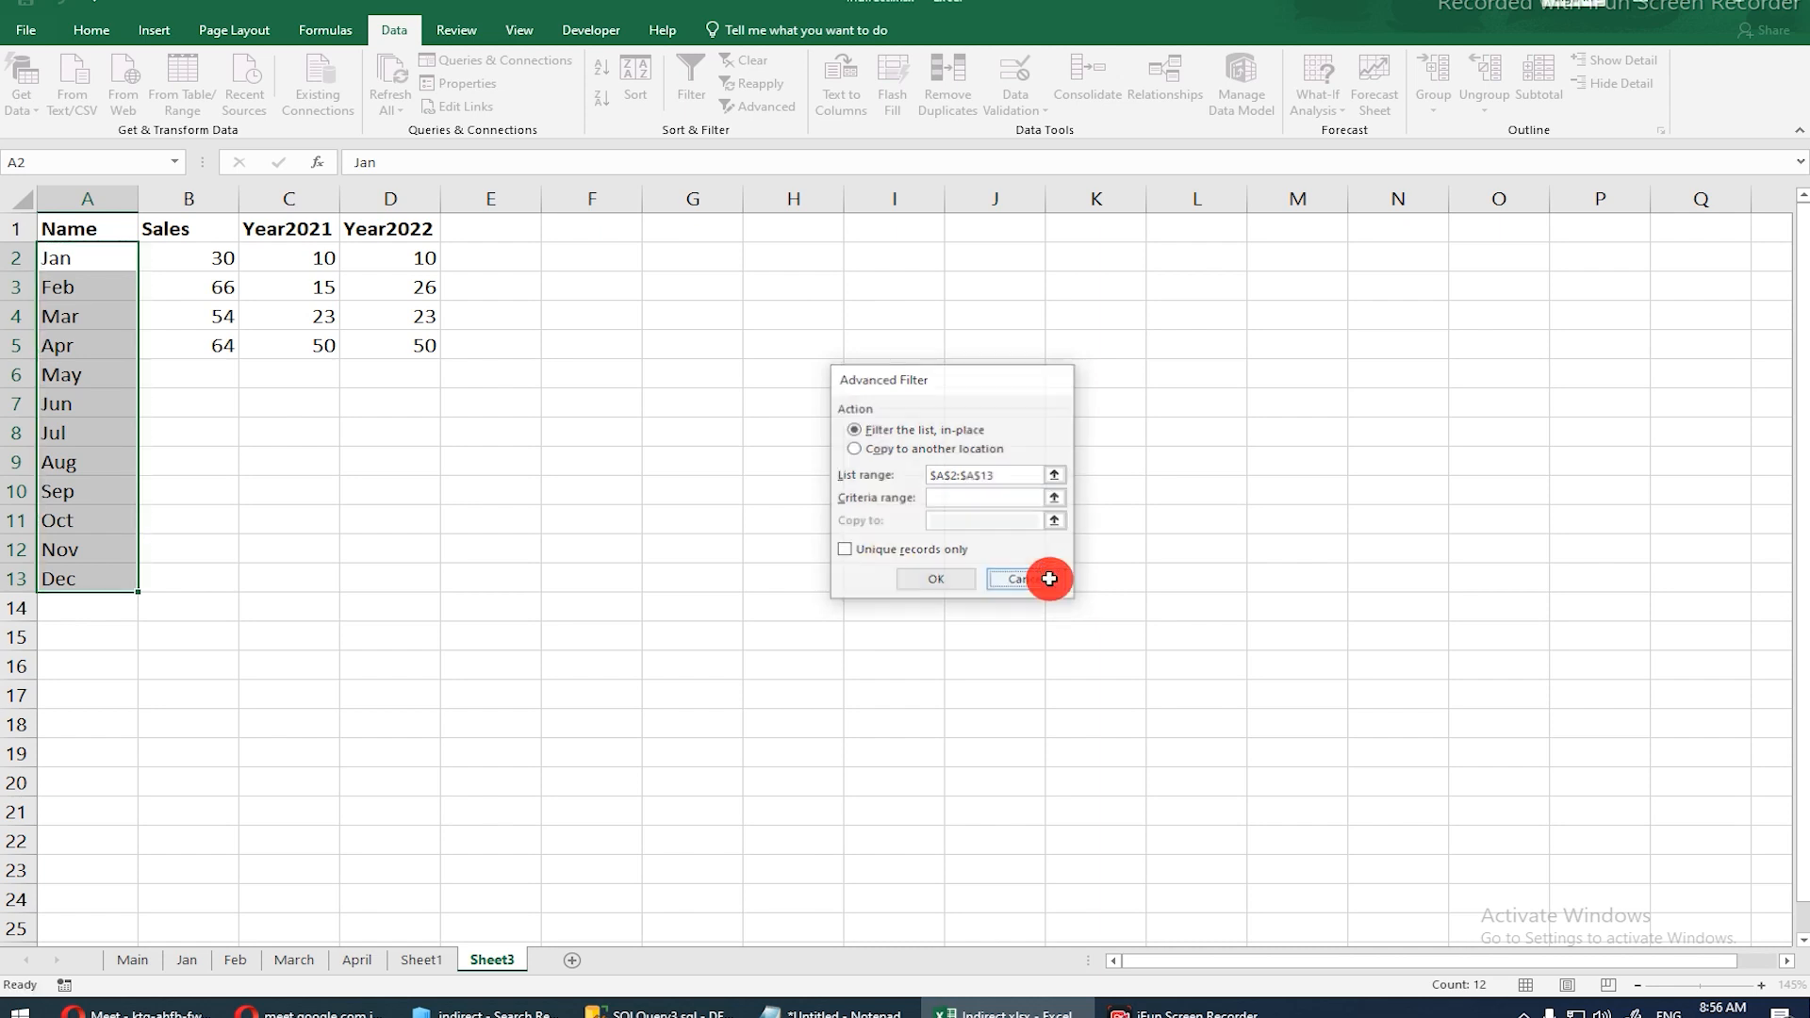
# Step: Open the Sort settings with the selection expanded to the adjacent columns and view the sort orientation options
pyautogui.click(636, 75)
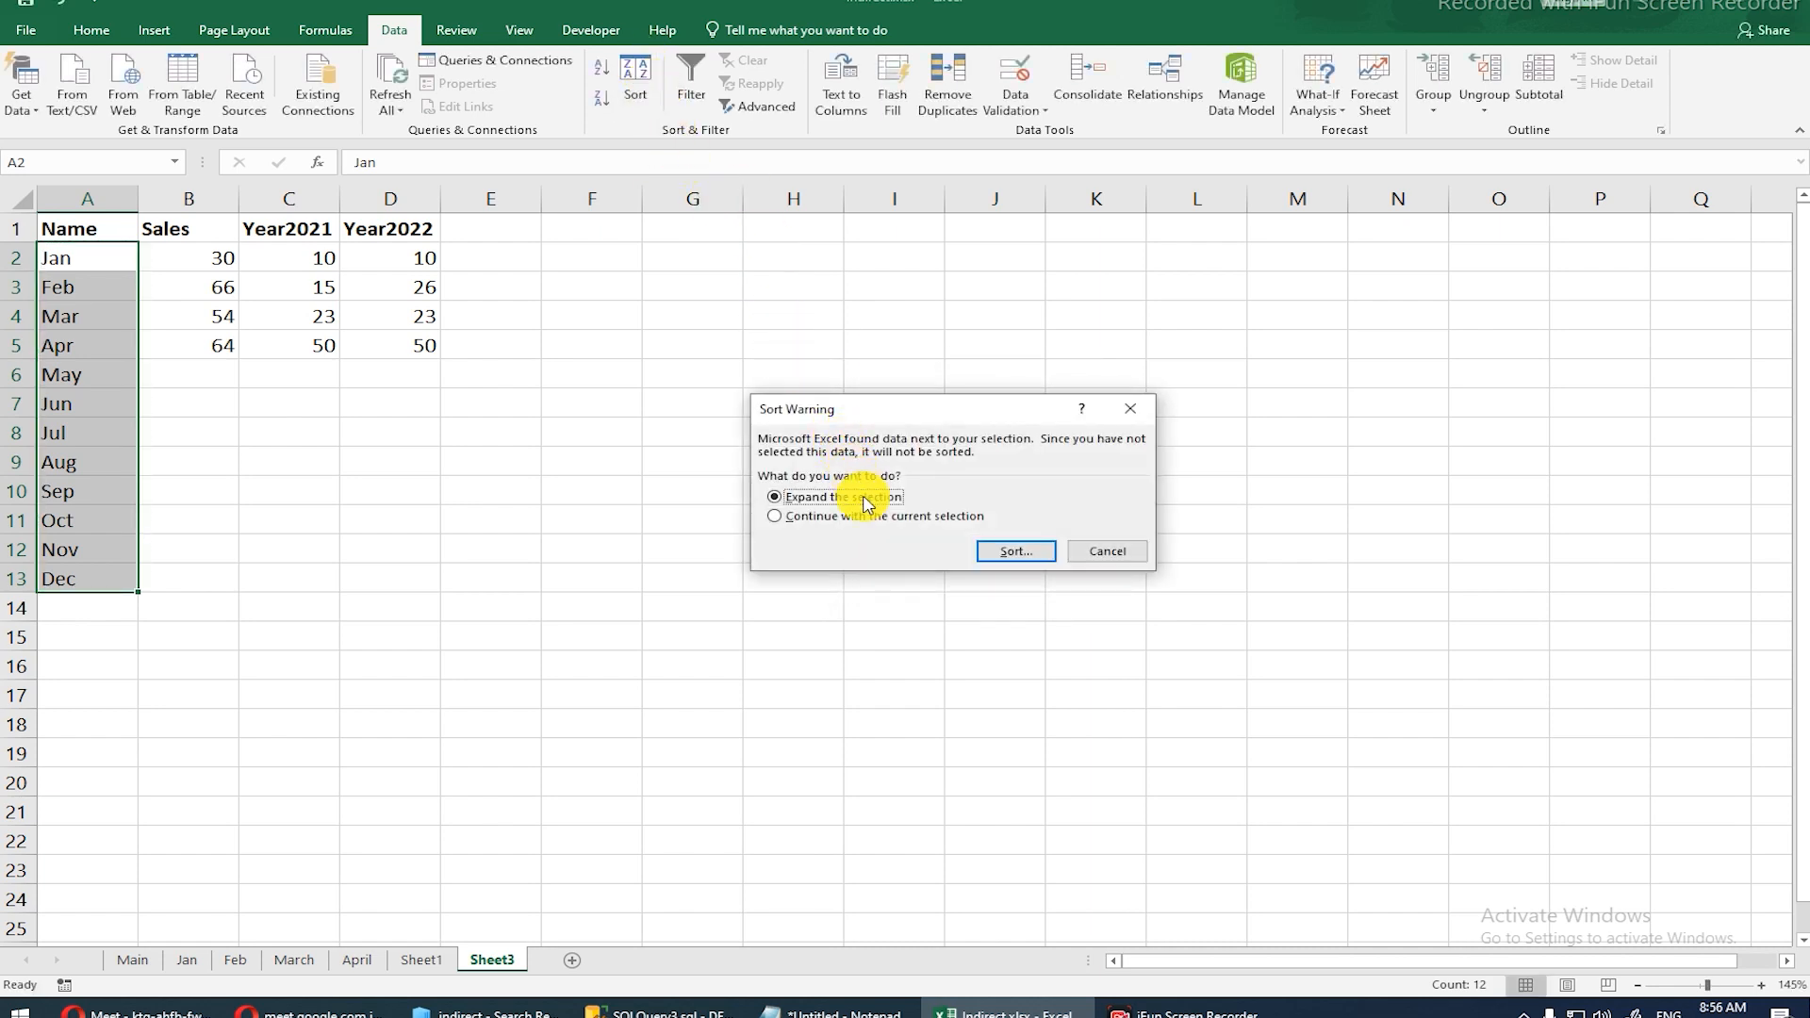
pyautogui.click(995, 547)
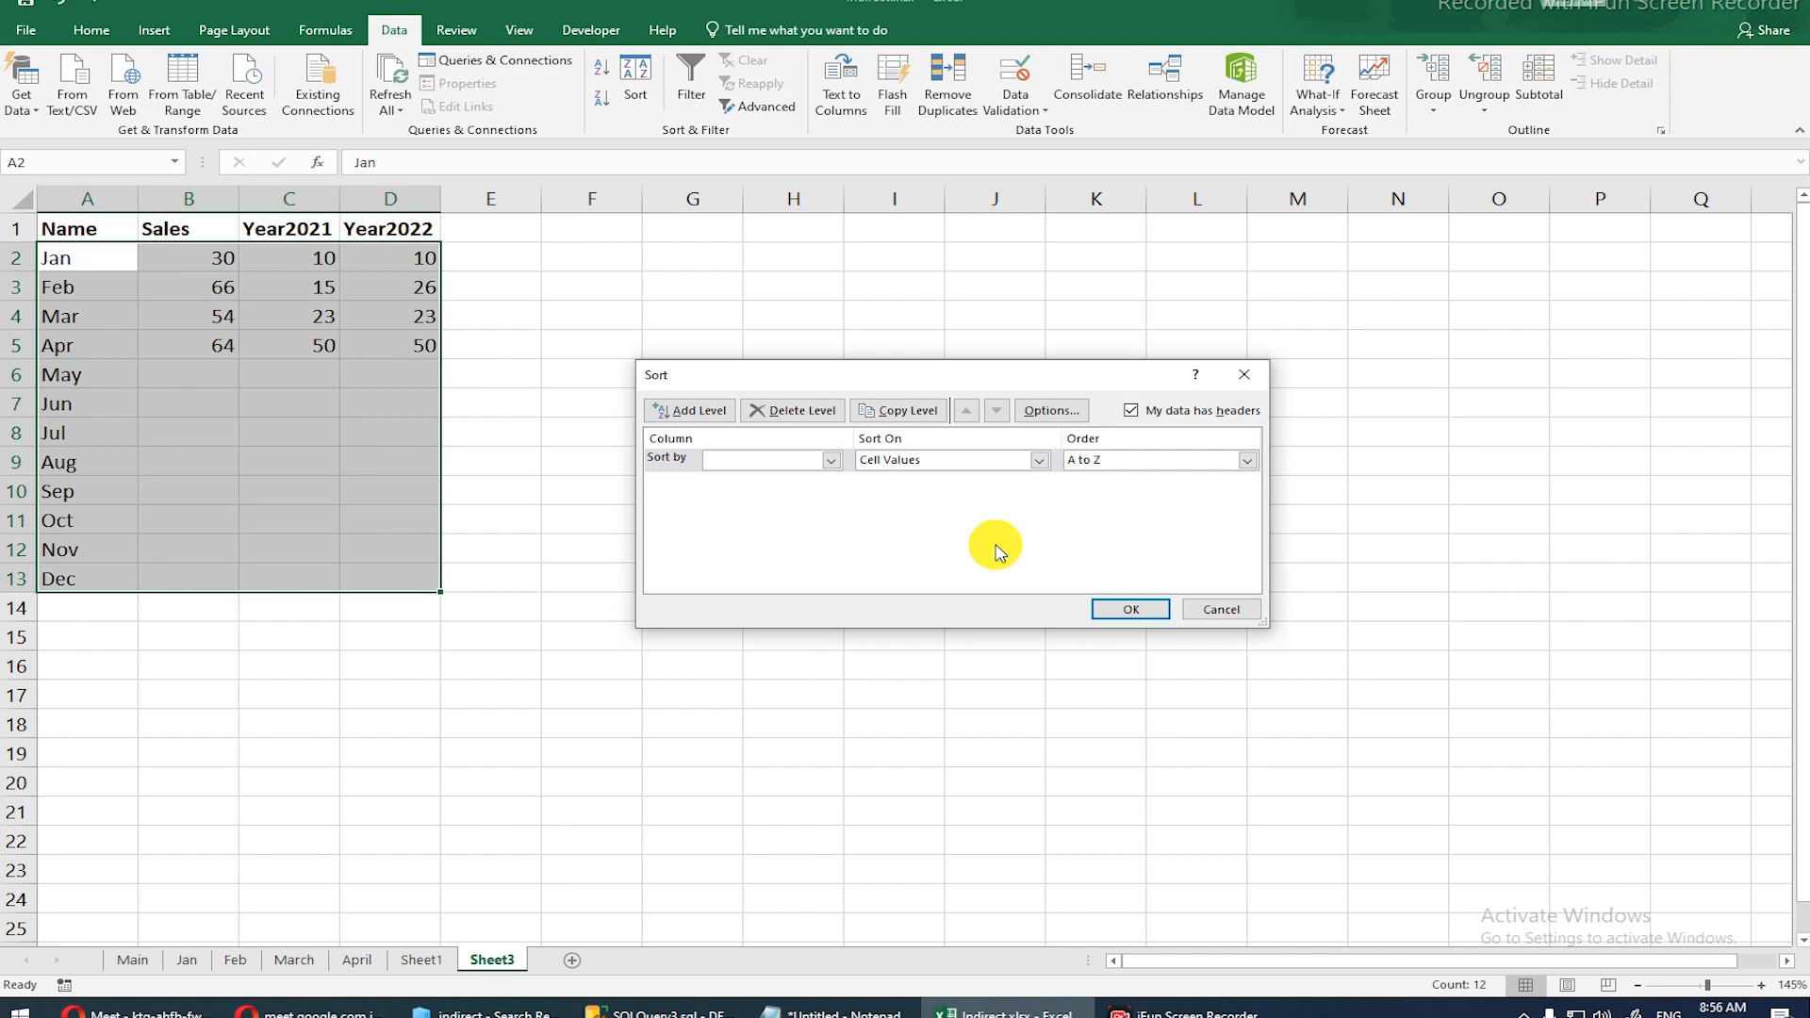
pyautogui.click(1037, 413)
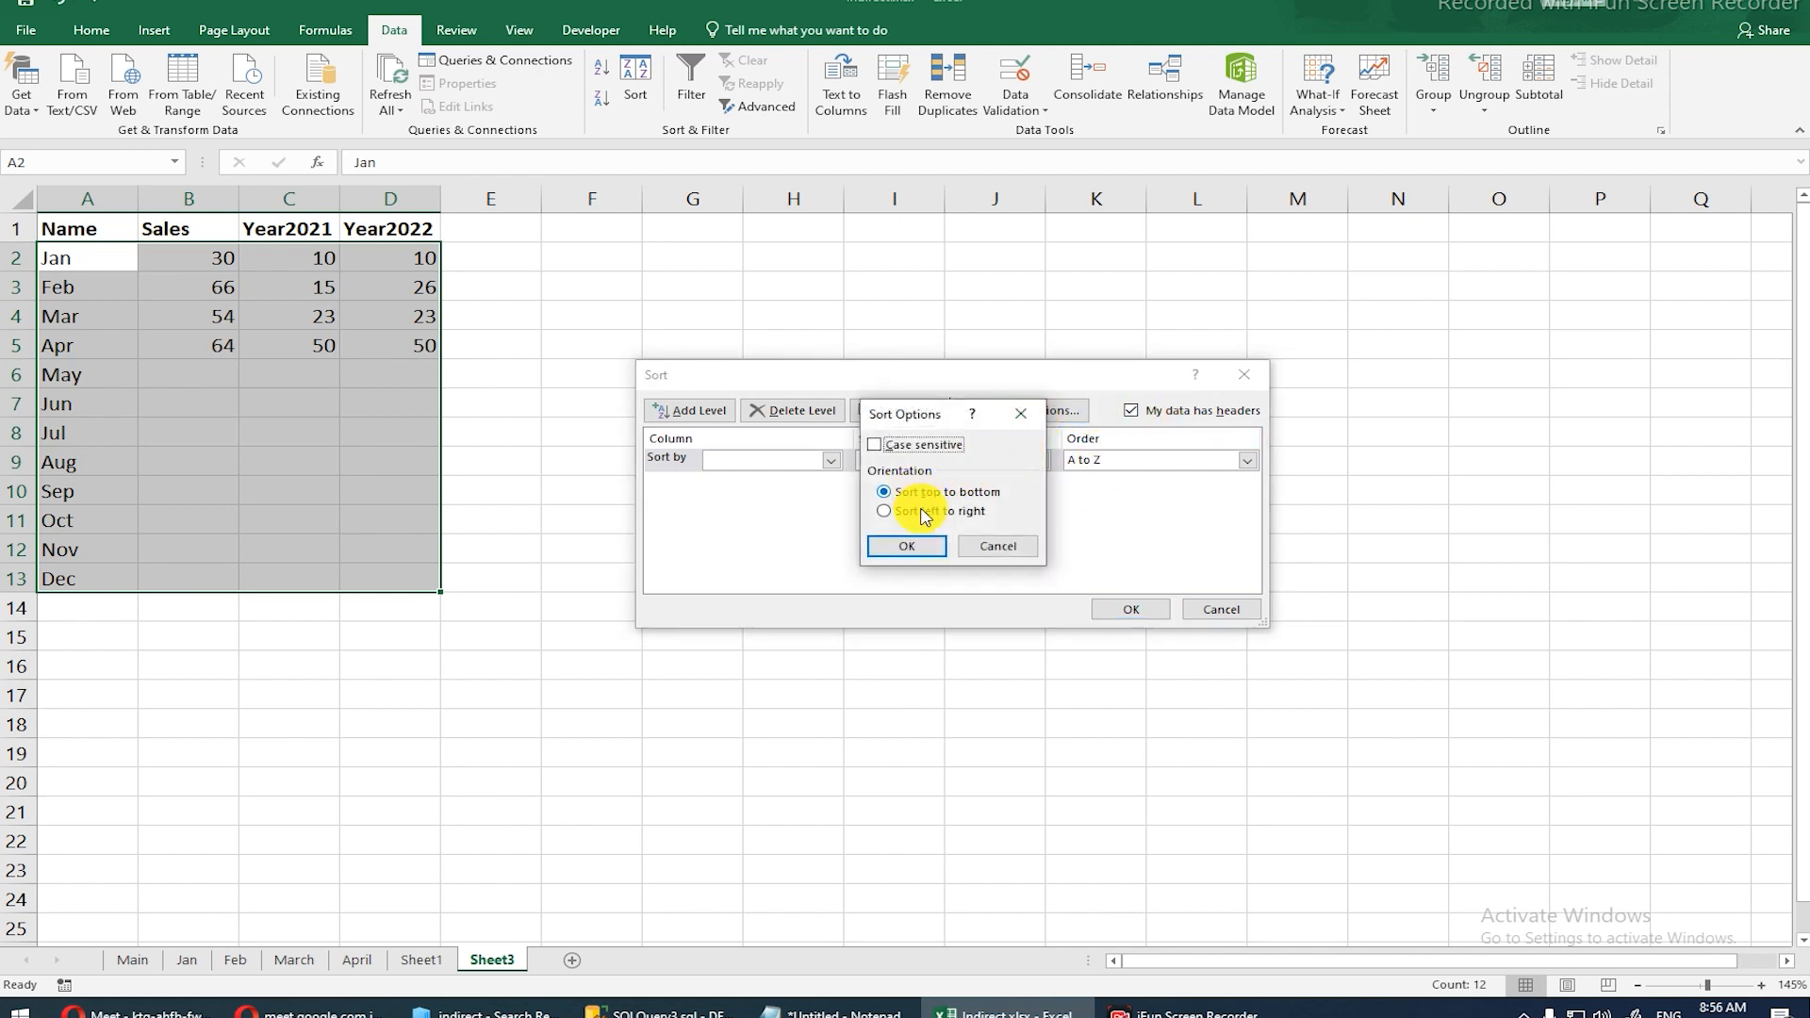
pyautogui.click(986, 549)
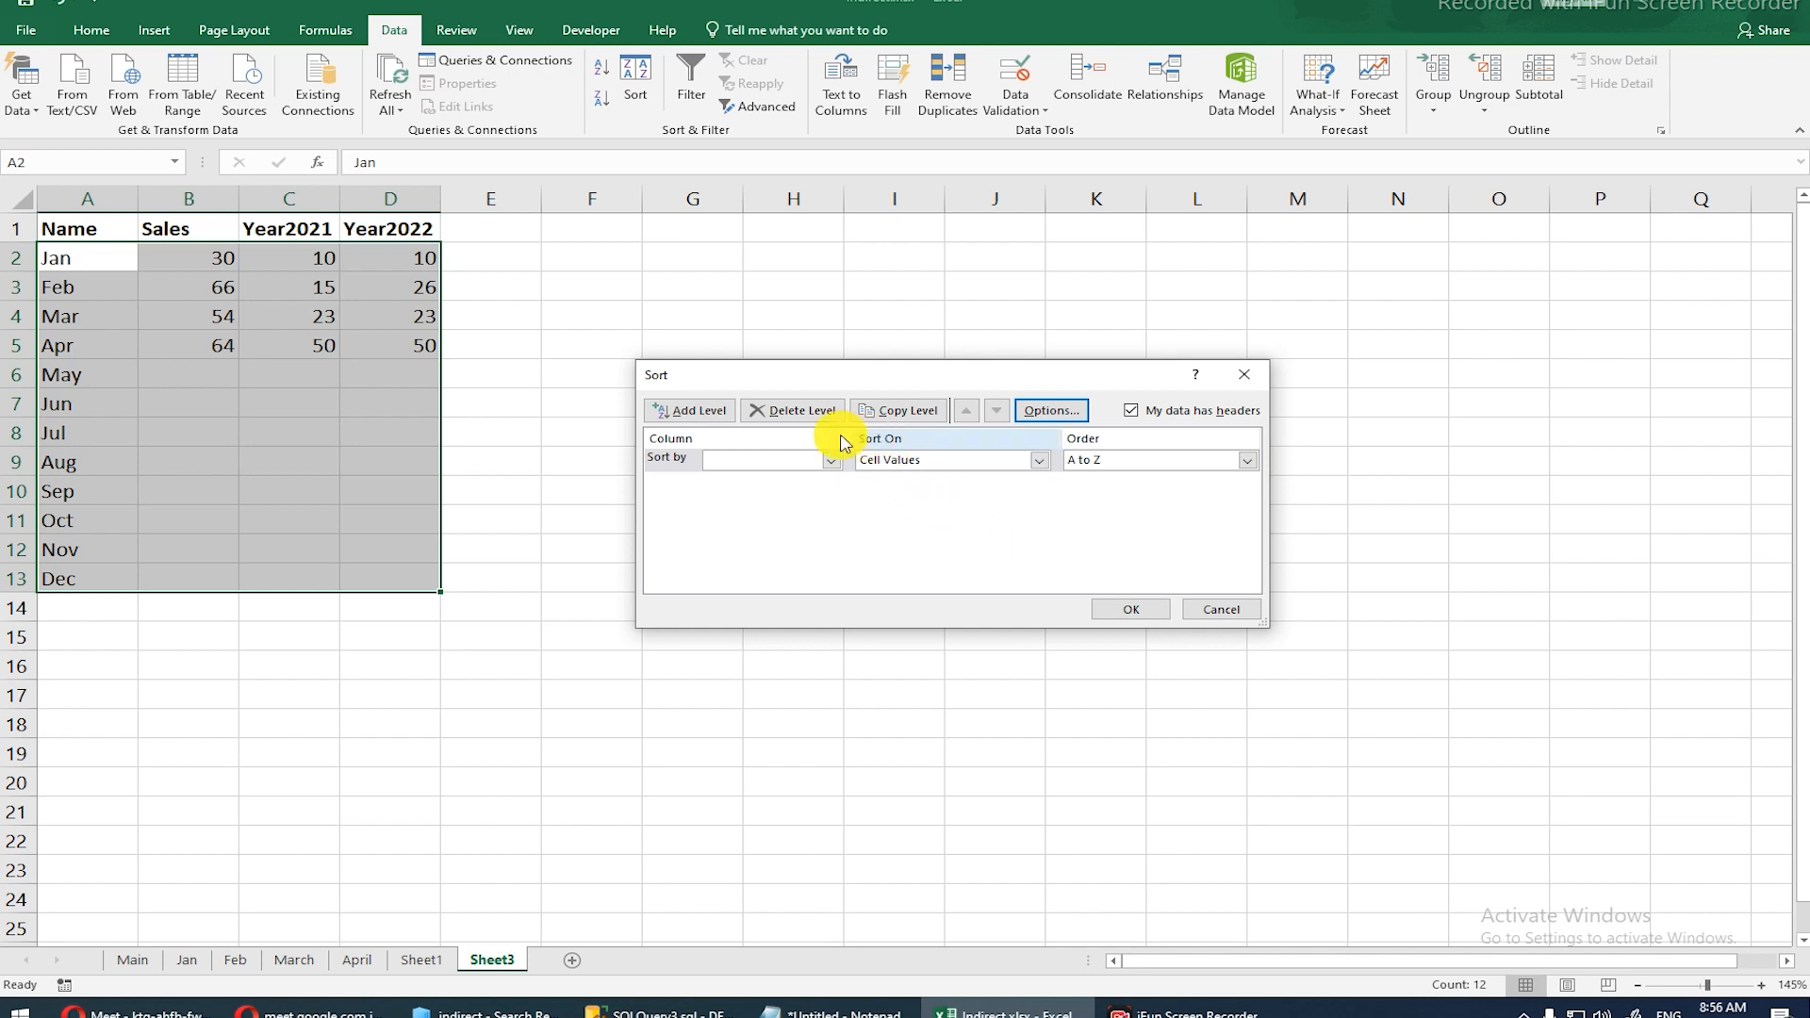
# Step: Add a second sort level and examine the built-in abbreviated and full month-name custom lists for the sort order
pyautogui.click(693, 411)
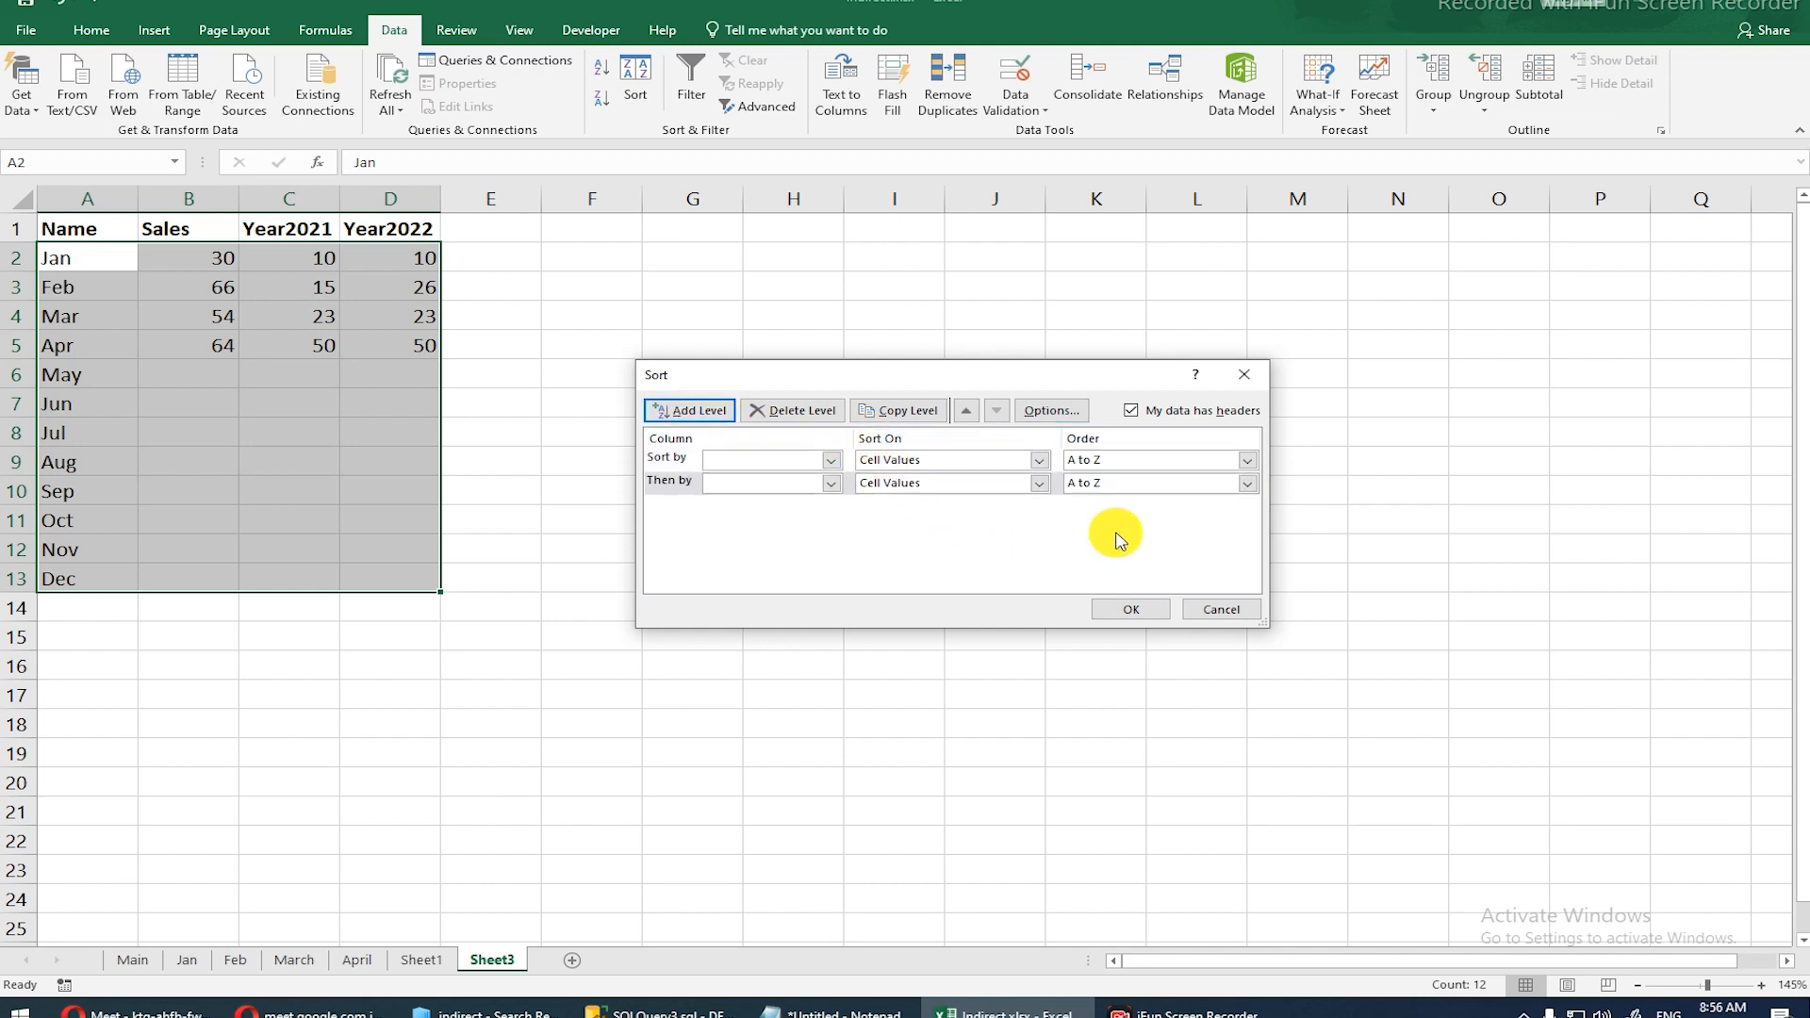
pyautogui.click(1205, 460)
pyautogui.click(1161, 501)
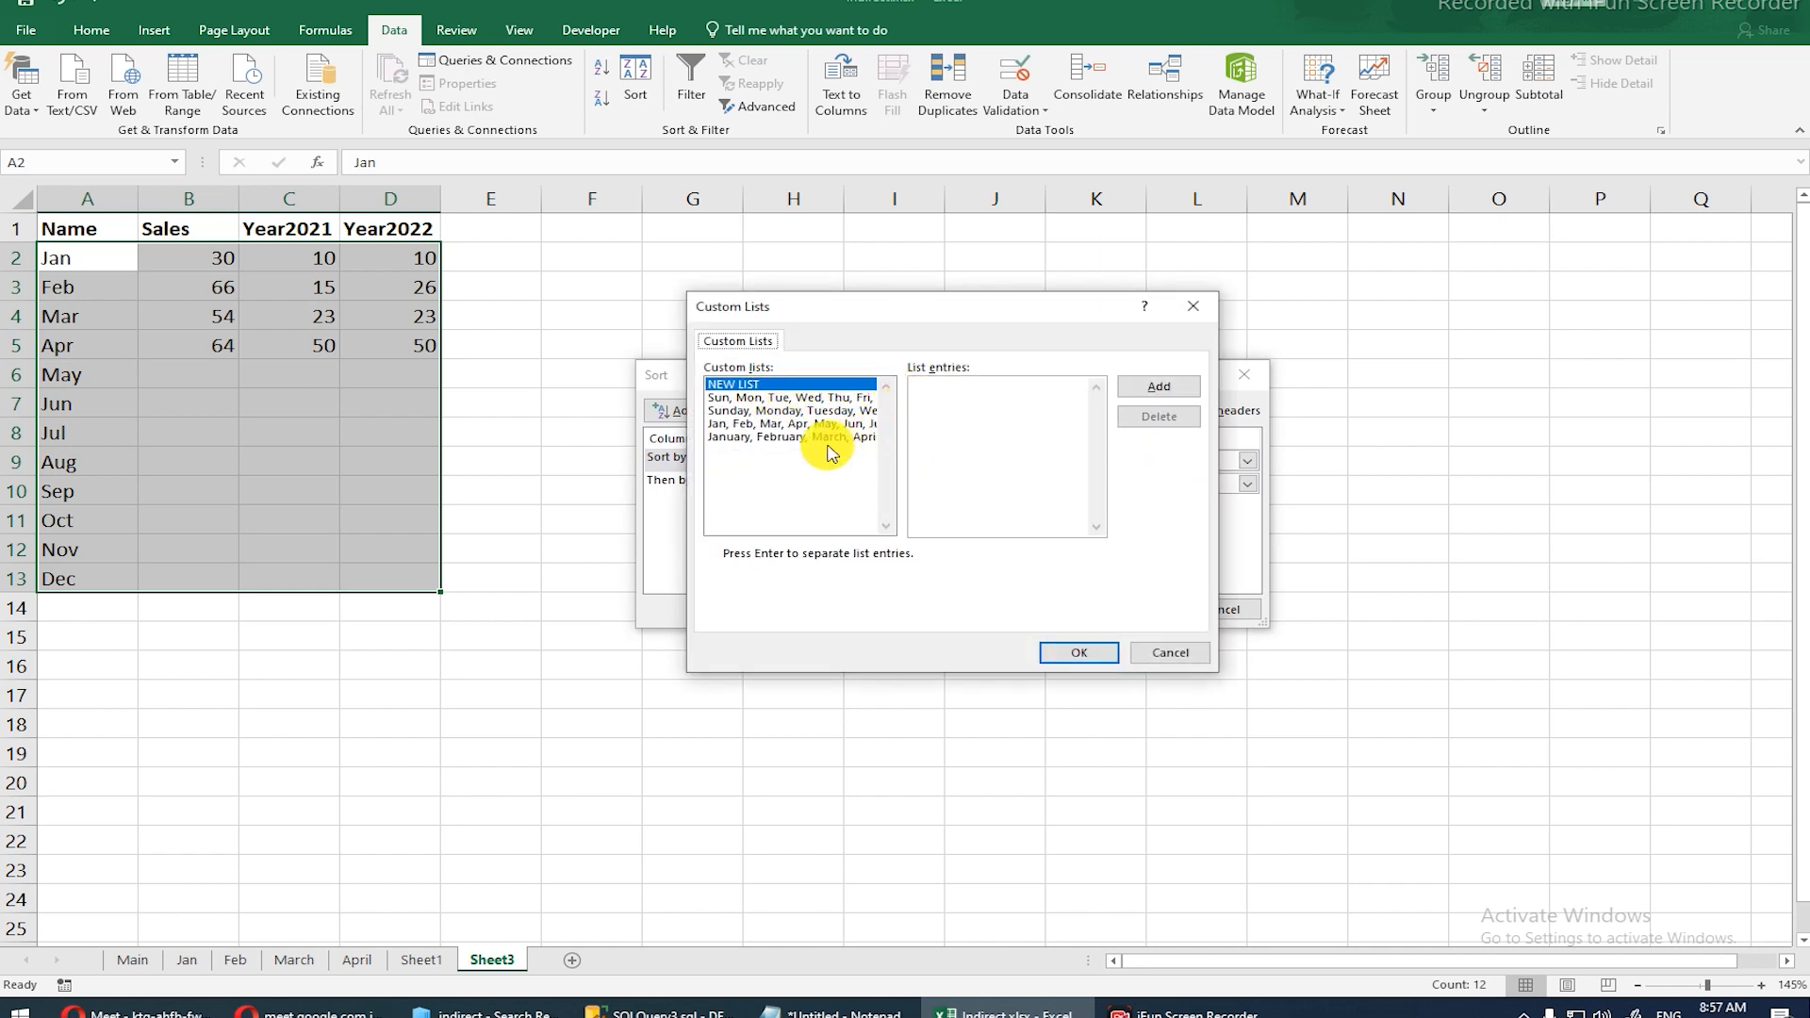
pyautogui.click(748, 424)
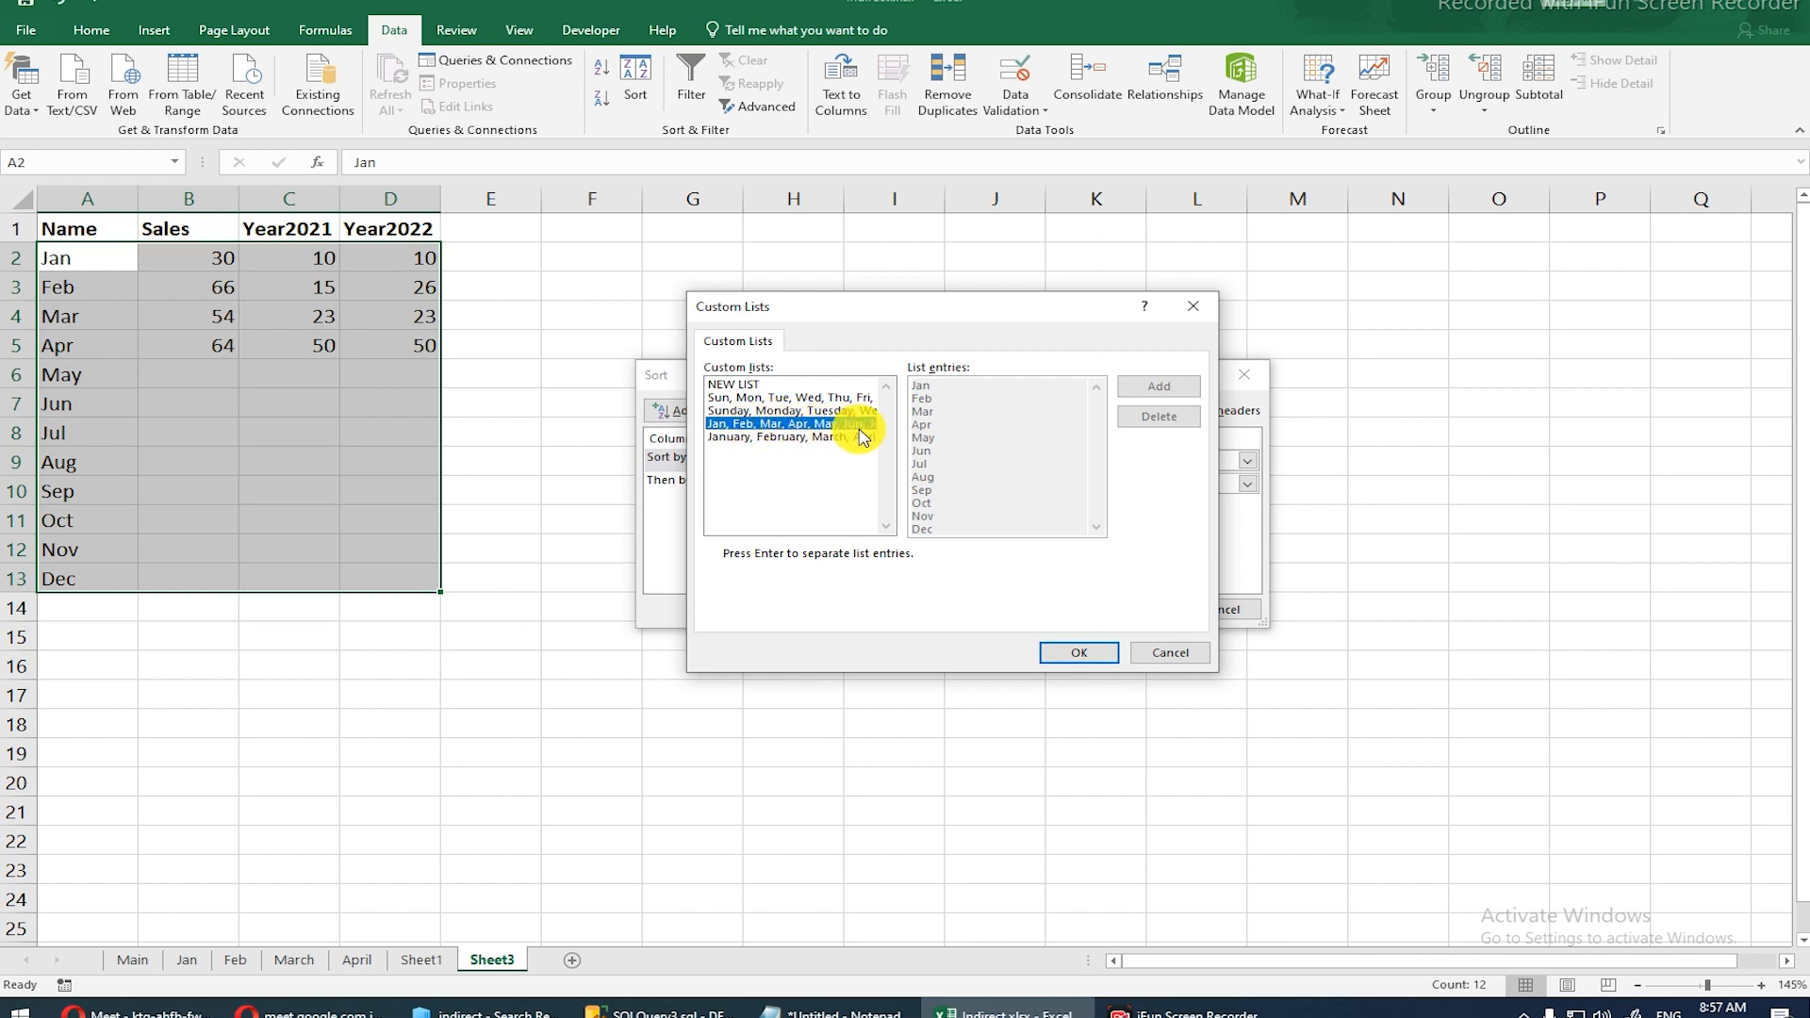
pyautogui.click(727, 439)
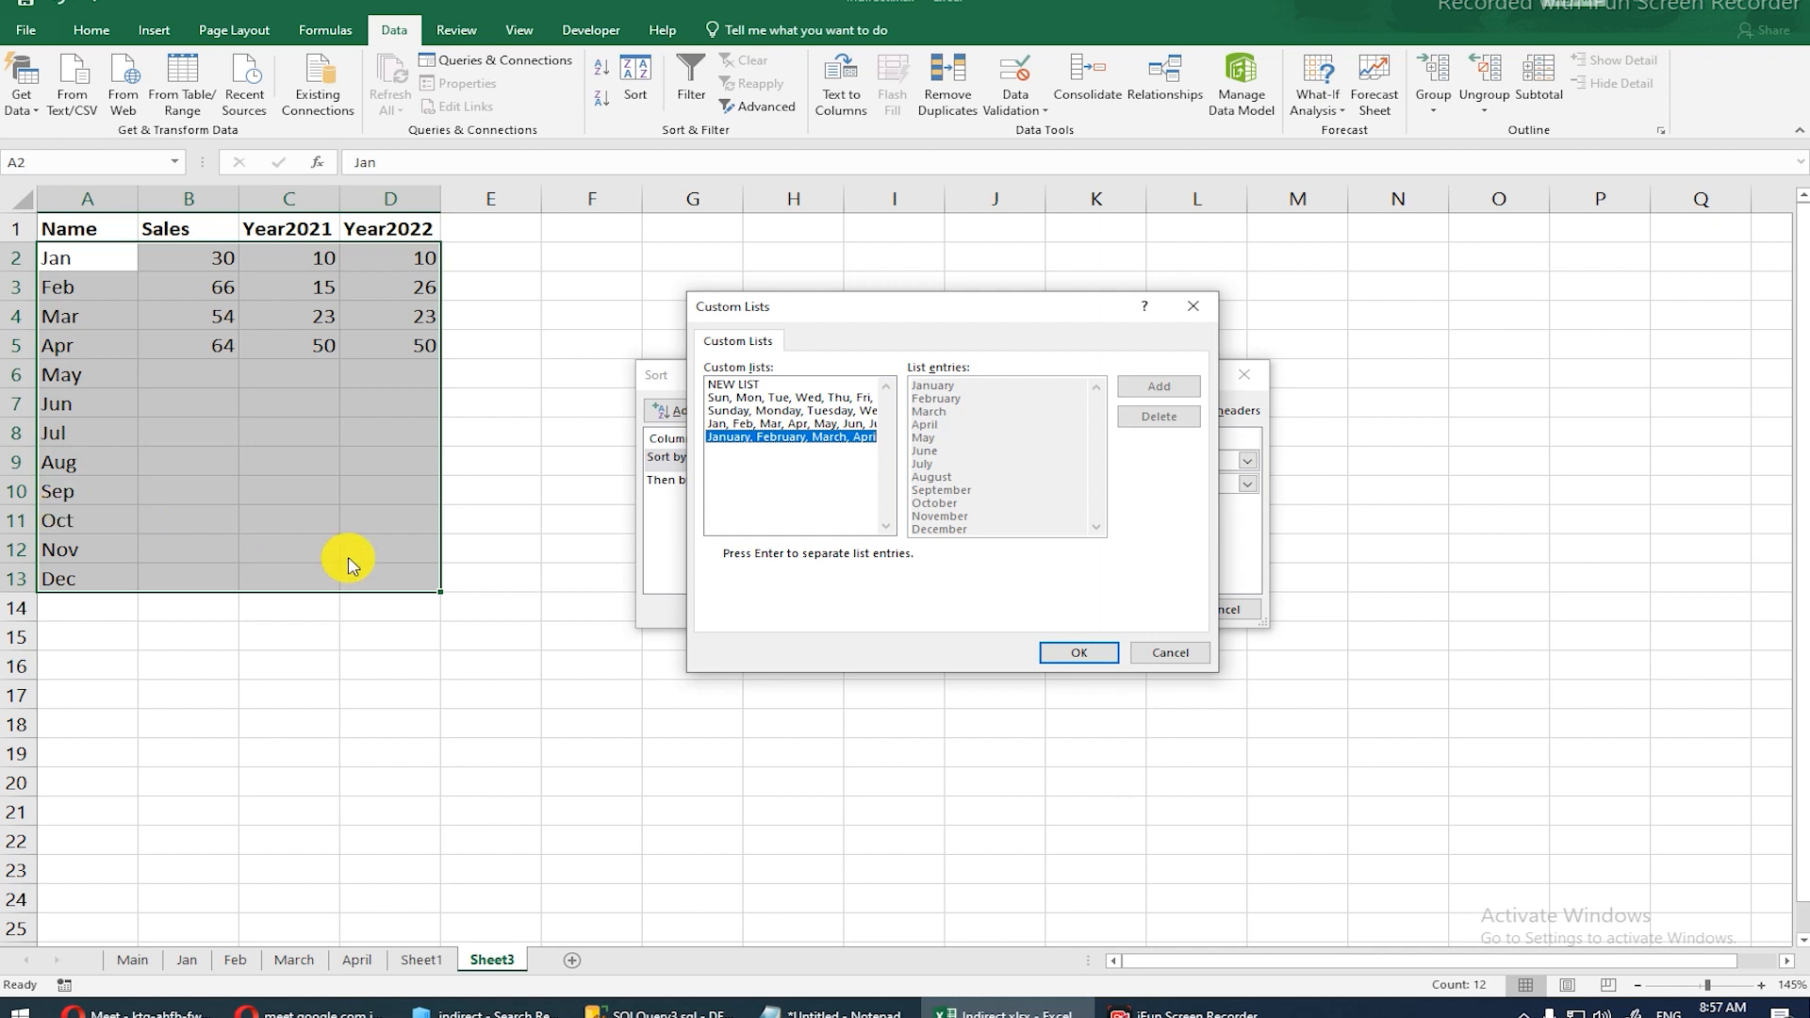
pyautogui.click(1170, 652)
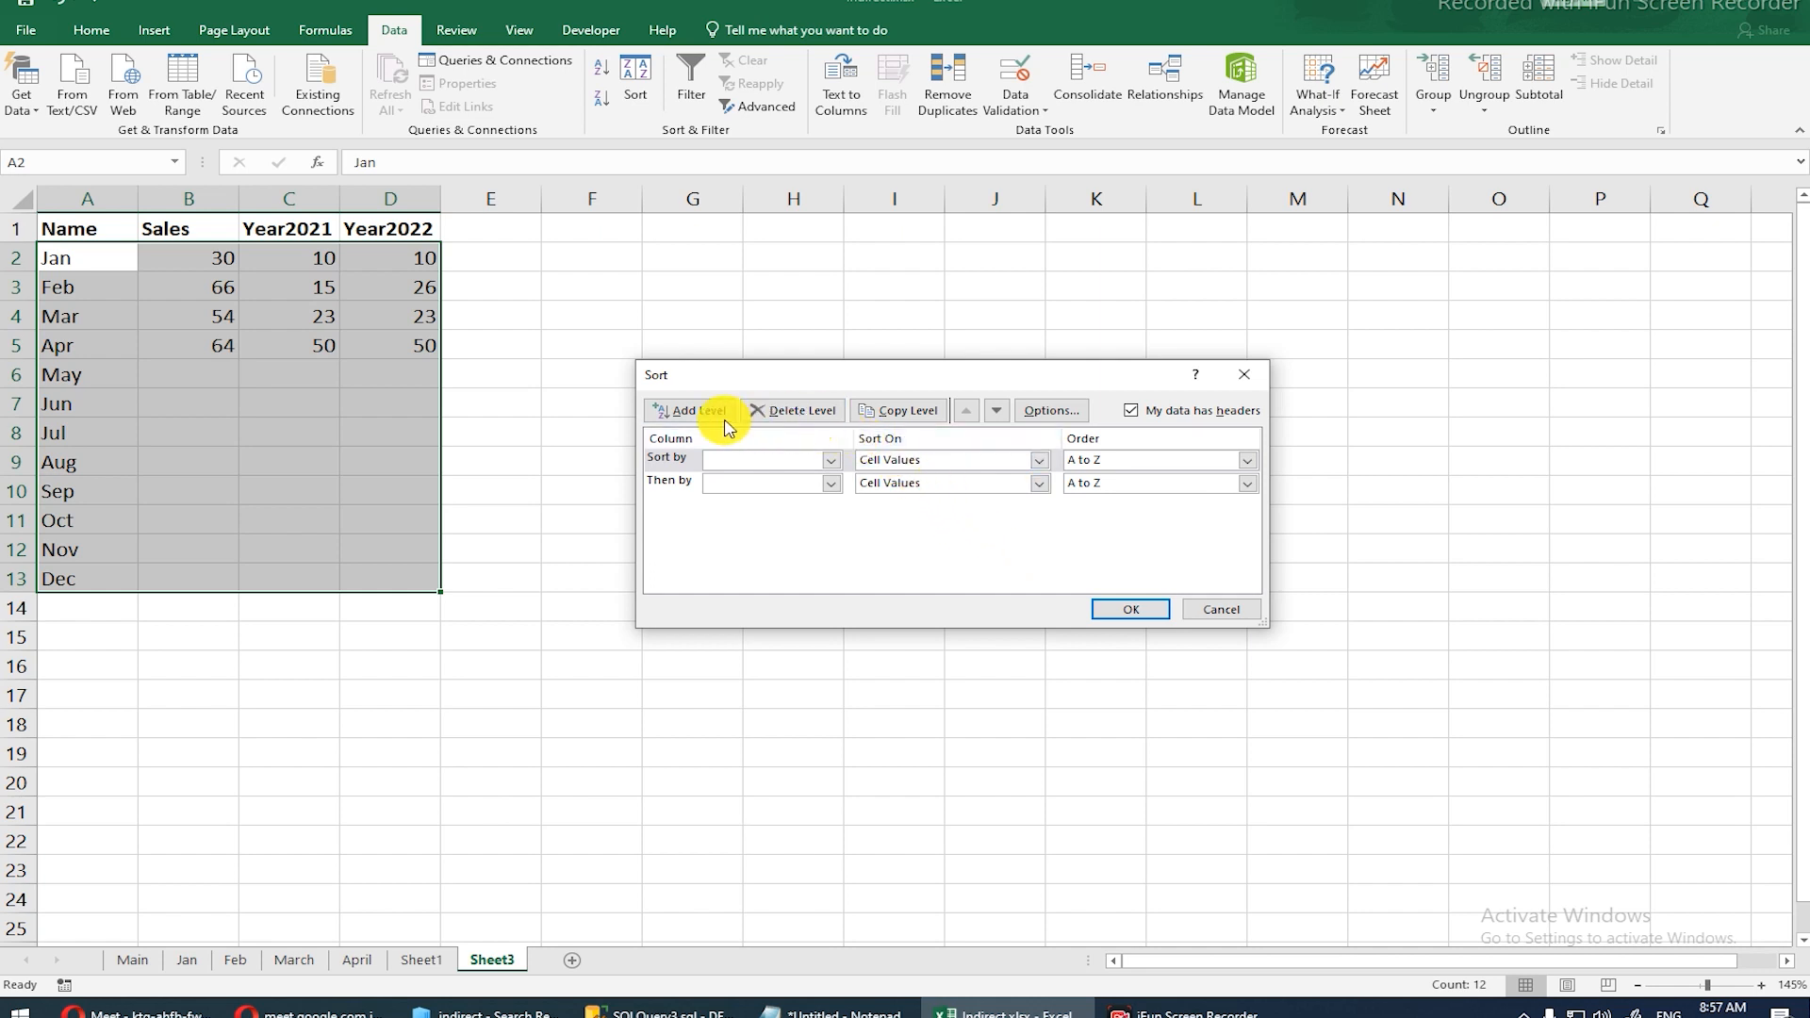
# Step: View the new-list entry area of the sort order's custom lists and cancel the sort
pyautogui.click(1254, 460)
pyautogui.click(1162, 507)
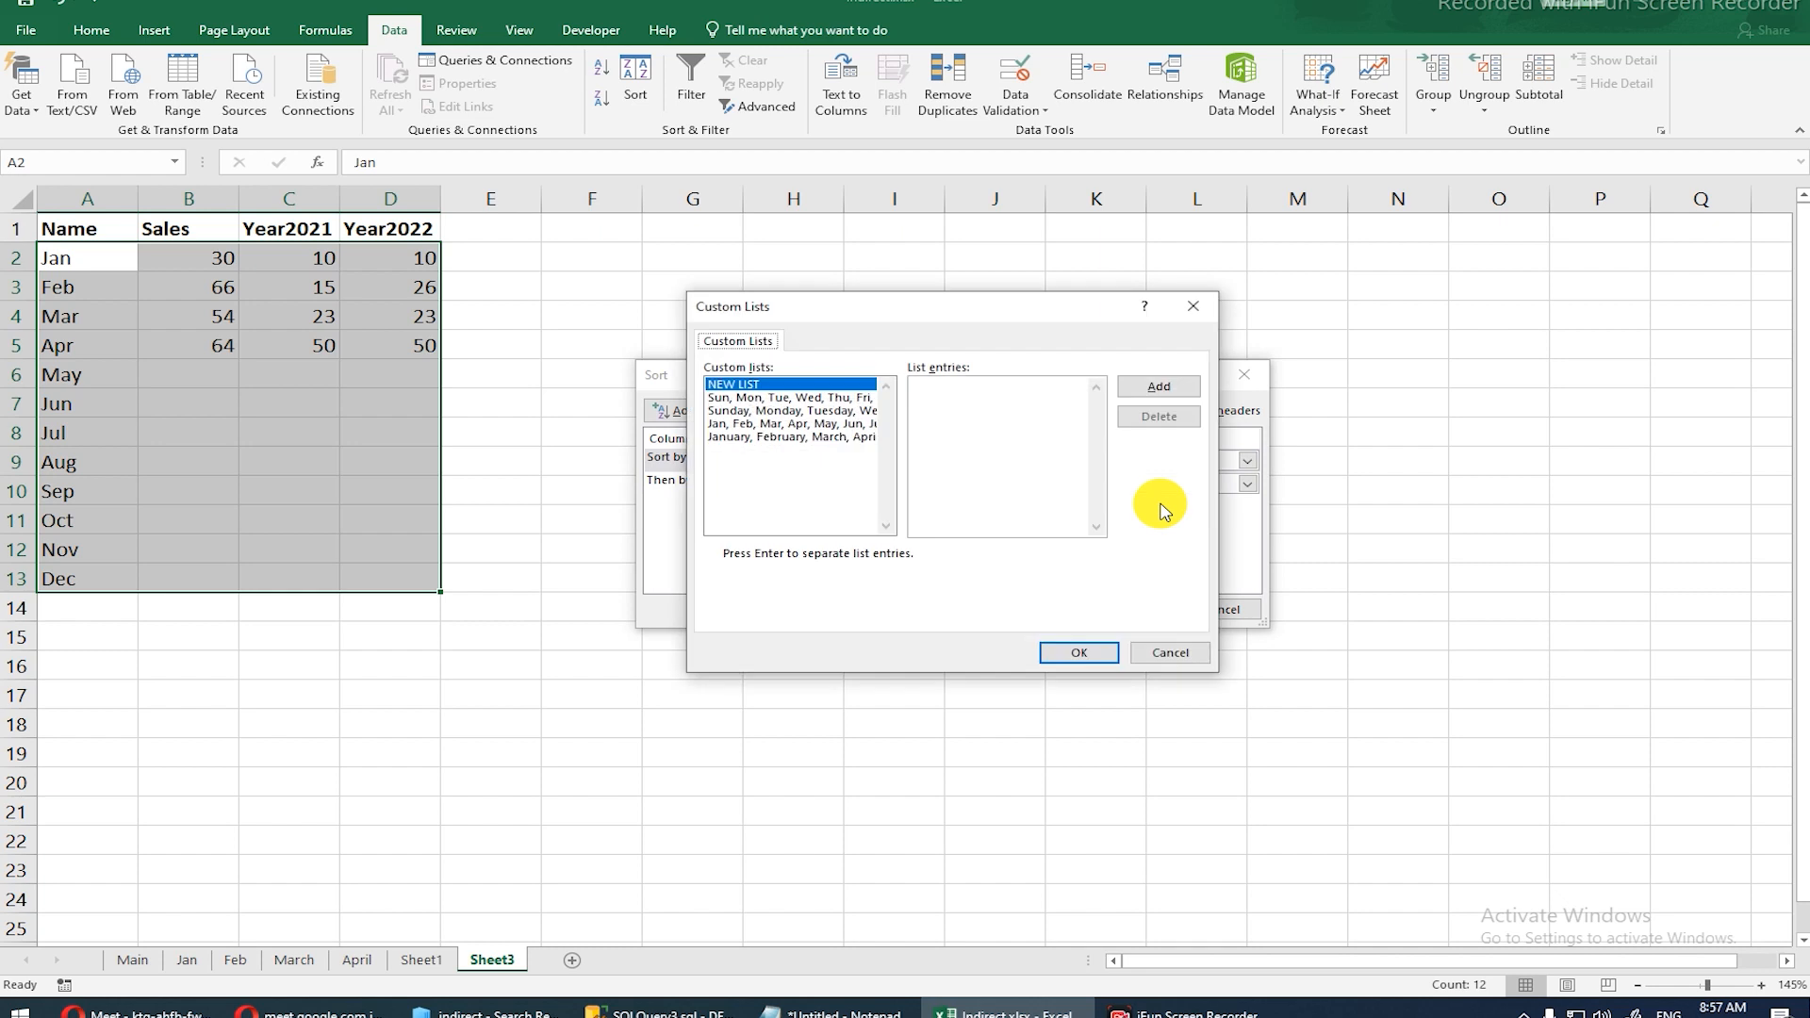
pyautogui.click(1136, 394)
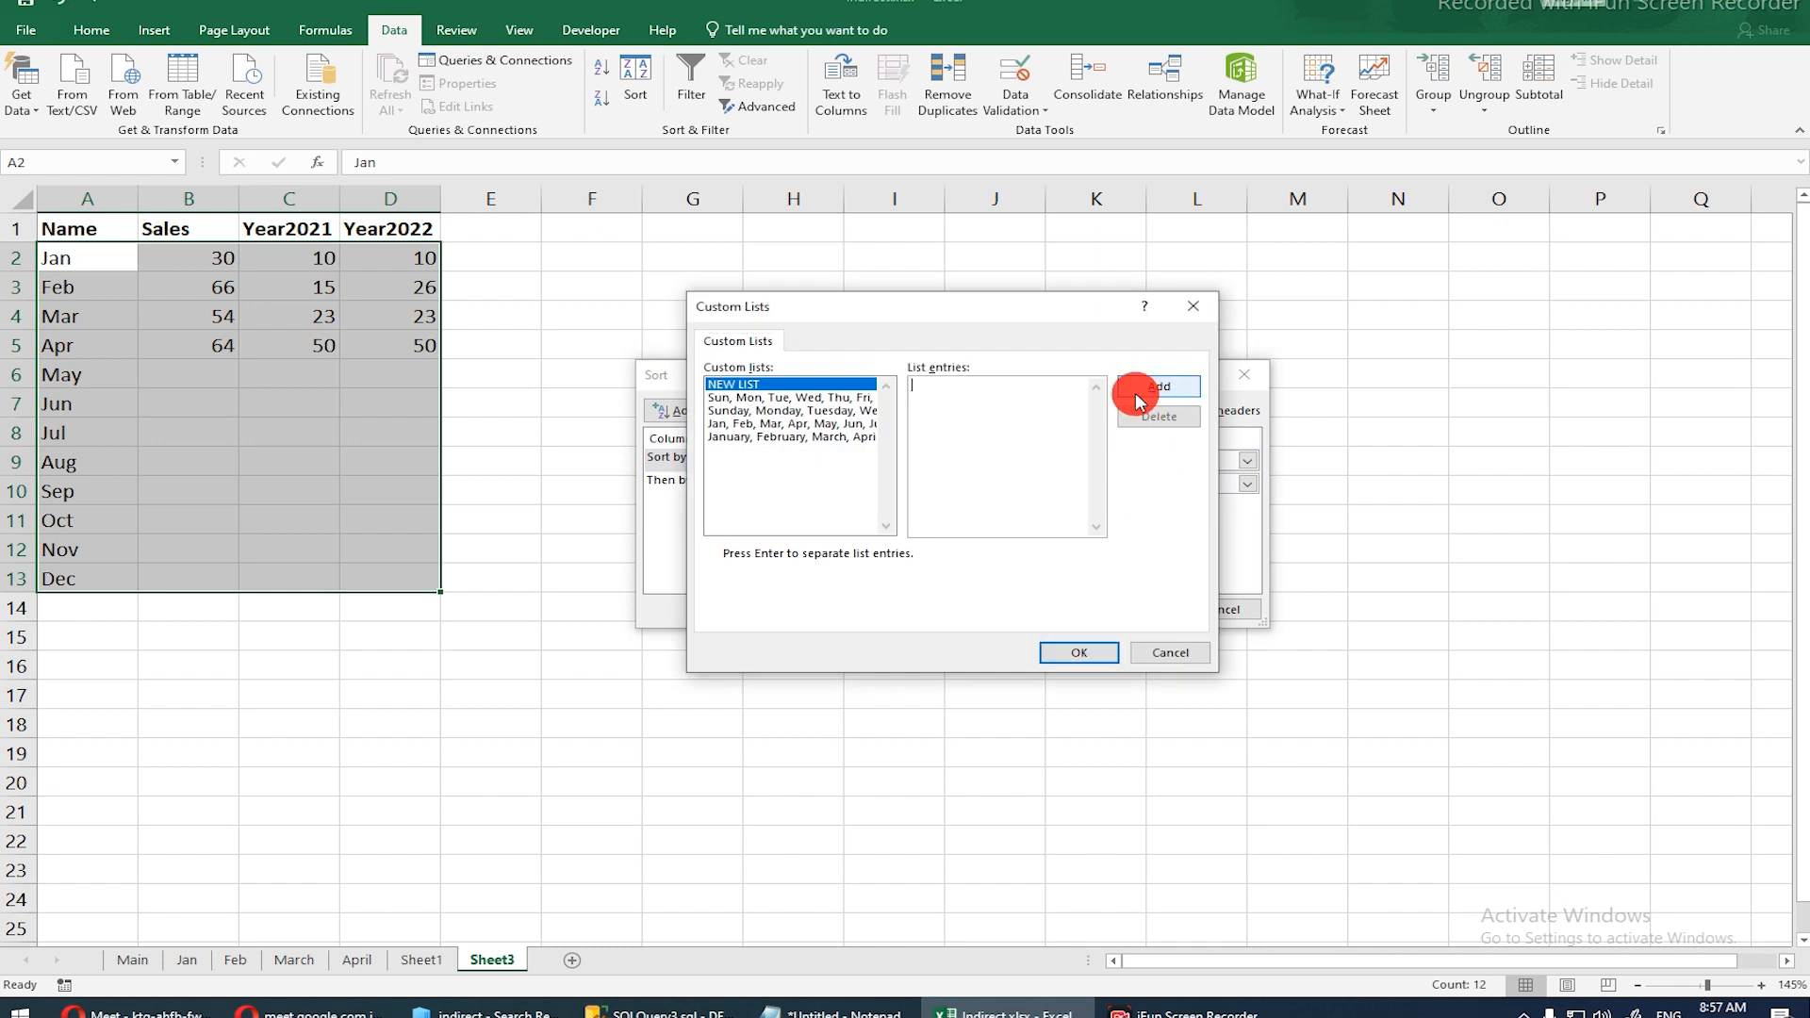
pyautogui.click(957, 396)
pyautogui.click(1154, 654)
pyautogui.click(1207, 609)
pyautogui.click(1204, 607)
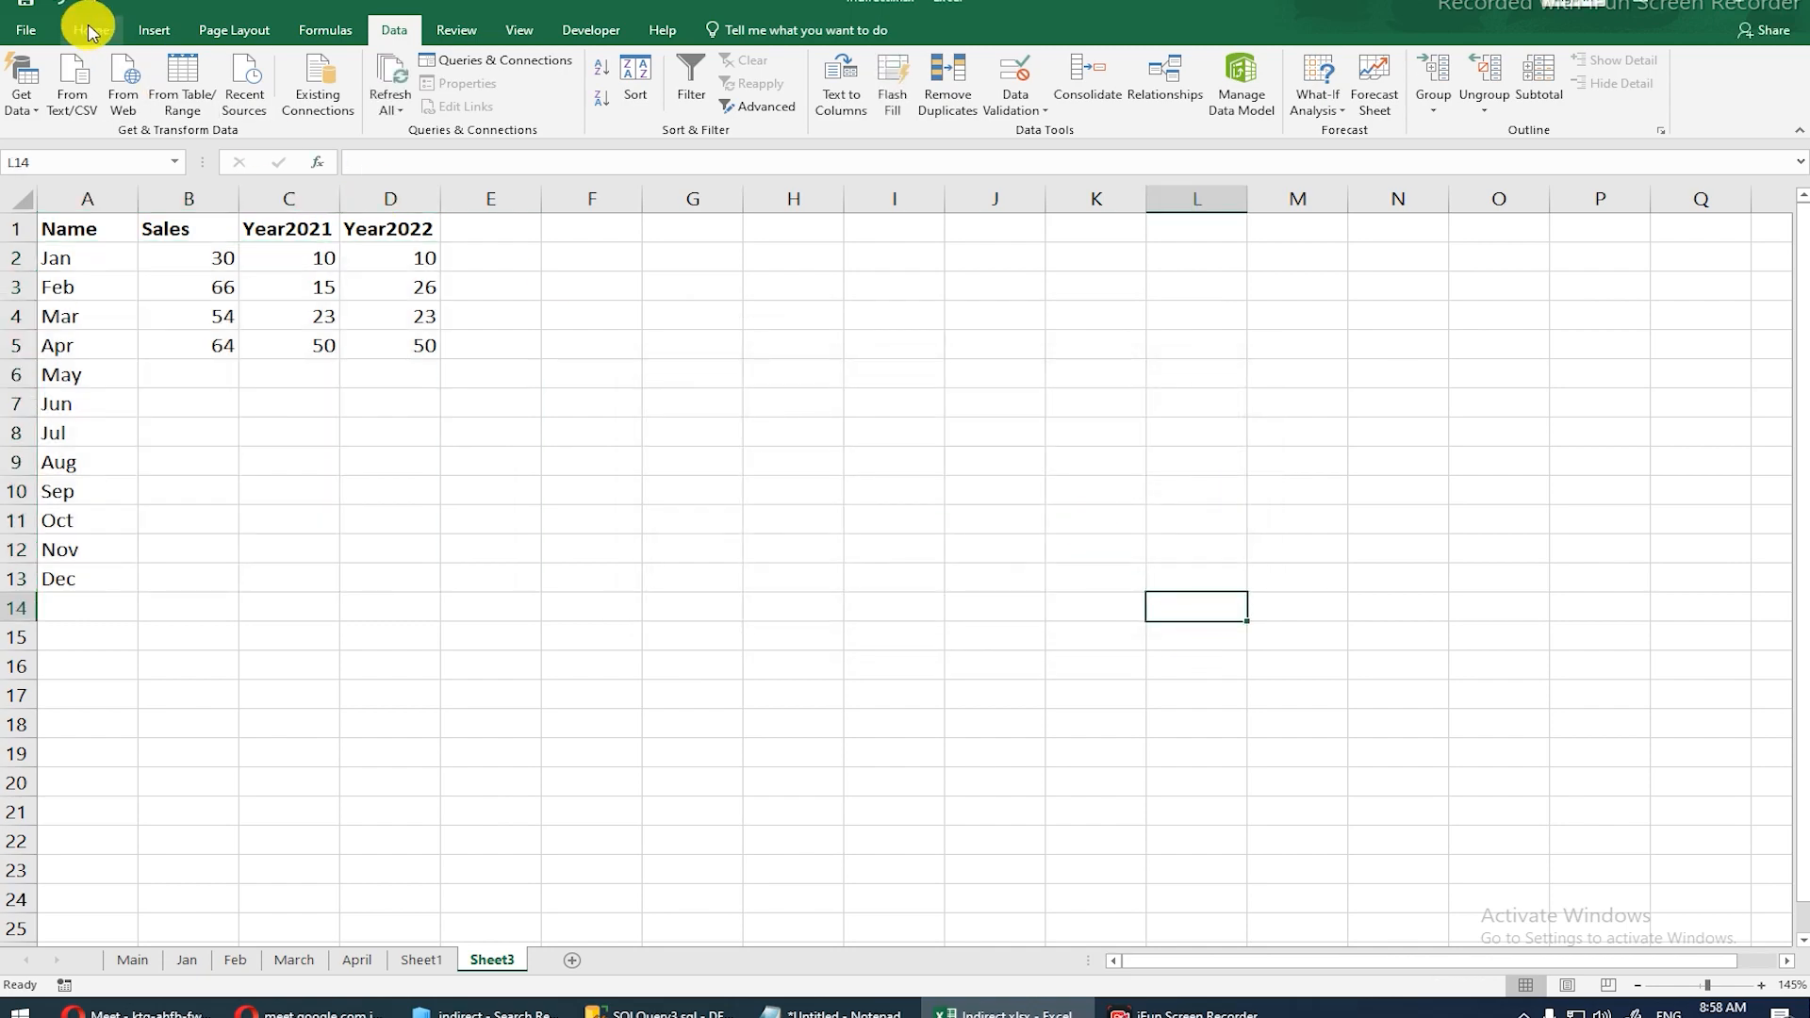
# Step: Open the program options and view the custom dictionaries under the proofing settings, then close the dictionary list
pyautogui.click(36, 34)
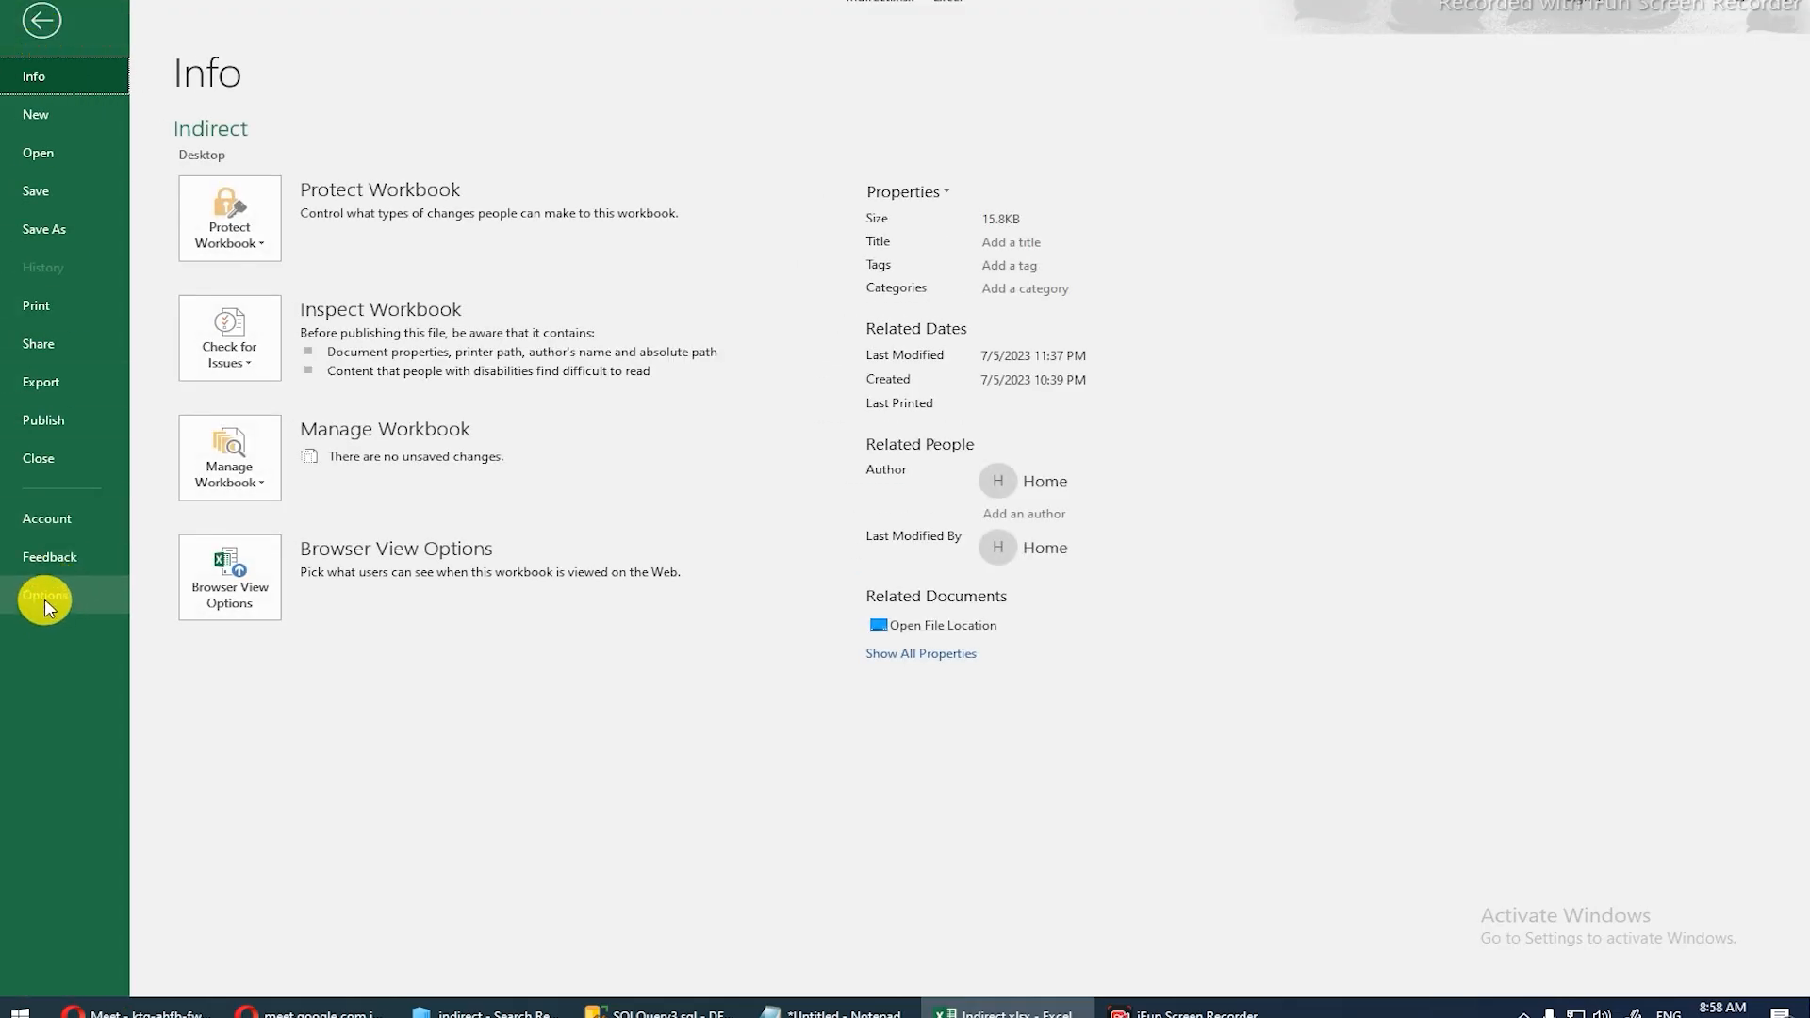
pyautogui.click(43, 598)
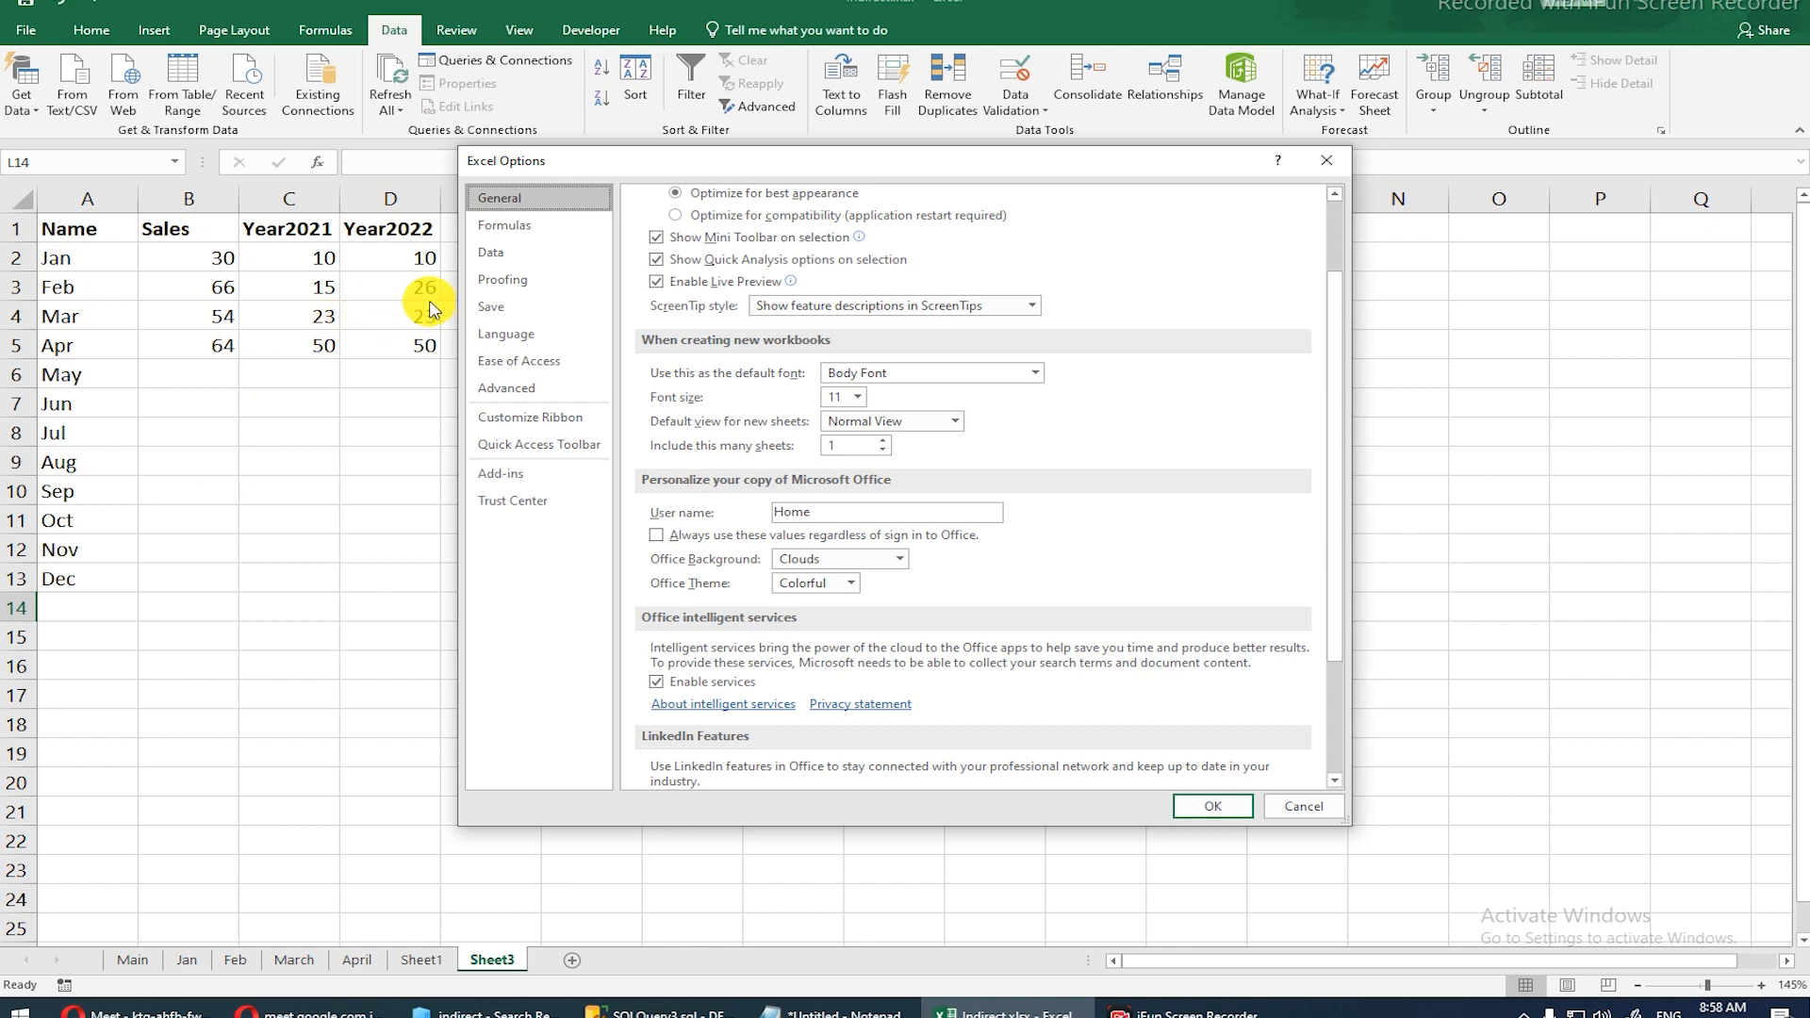
pyautogui.click(491, 288)
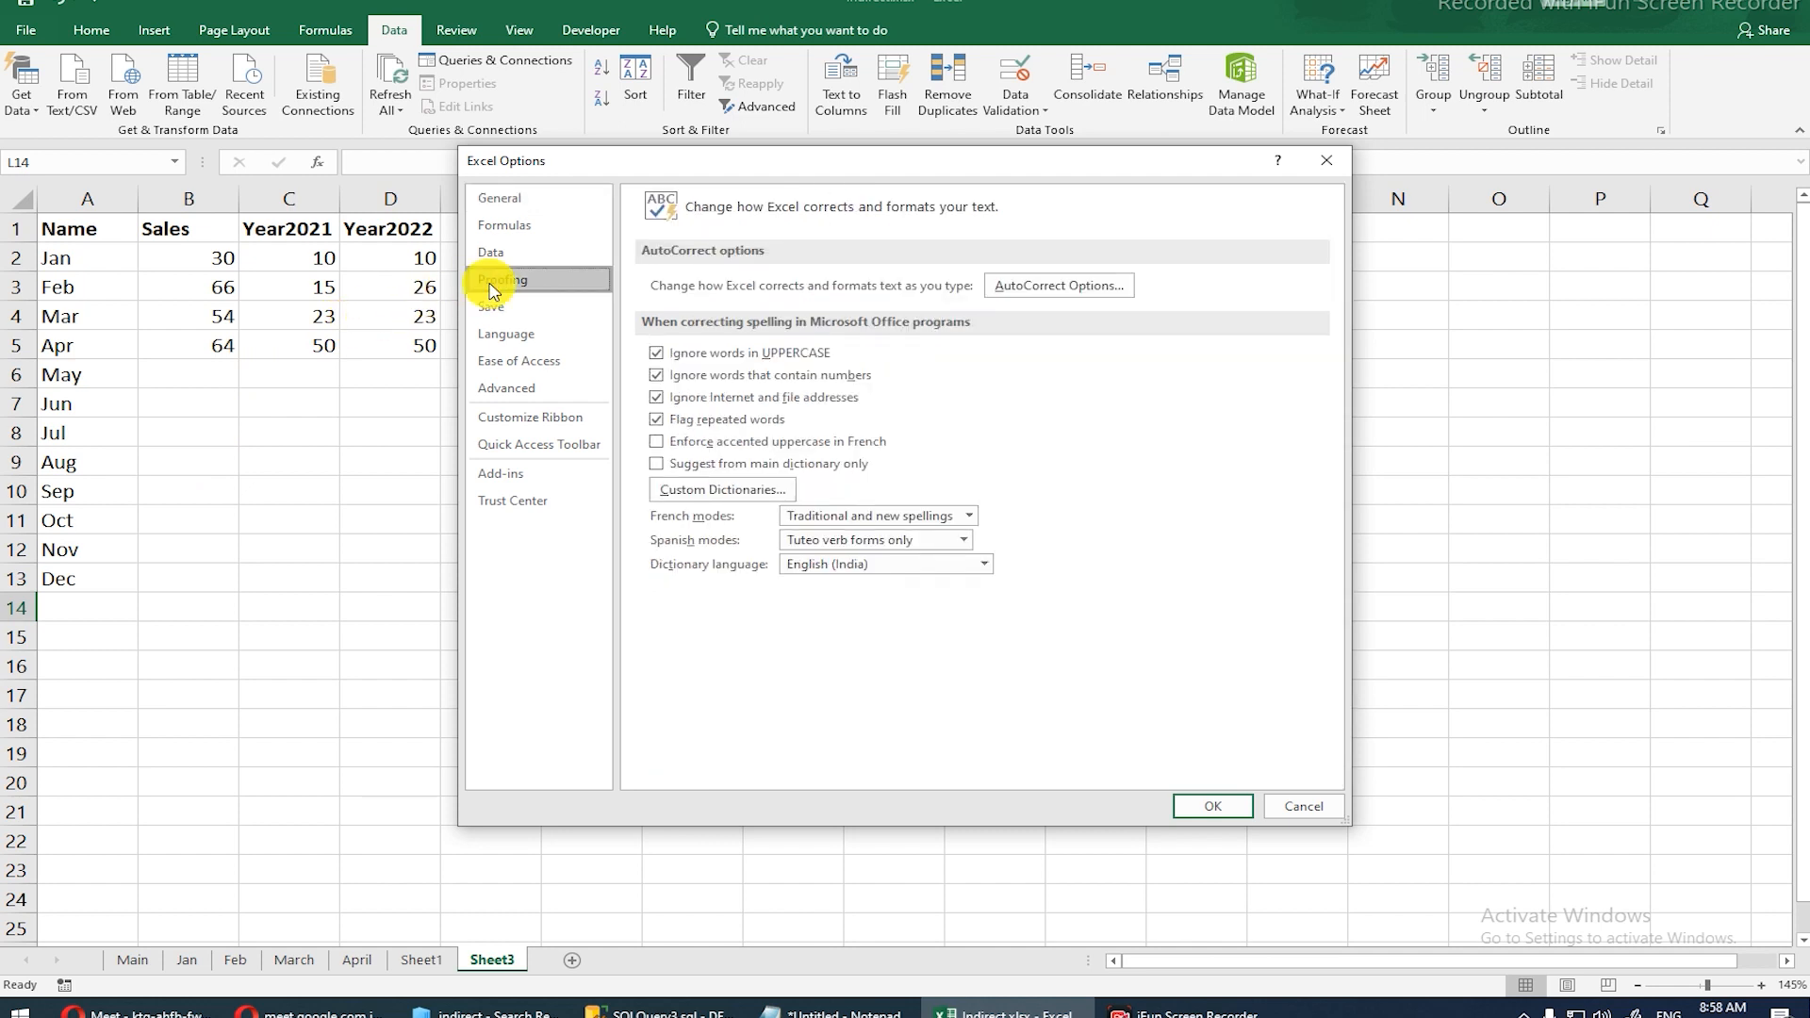
pyautogui.click(697, 492)
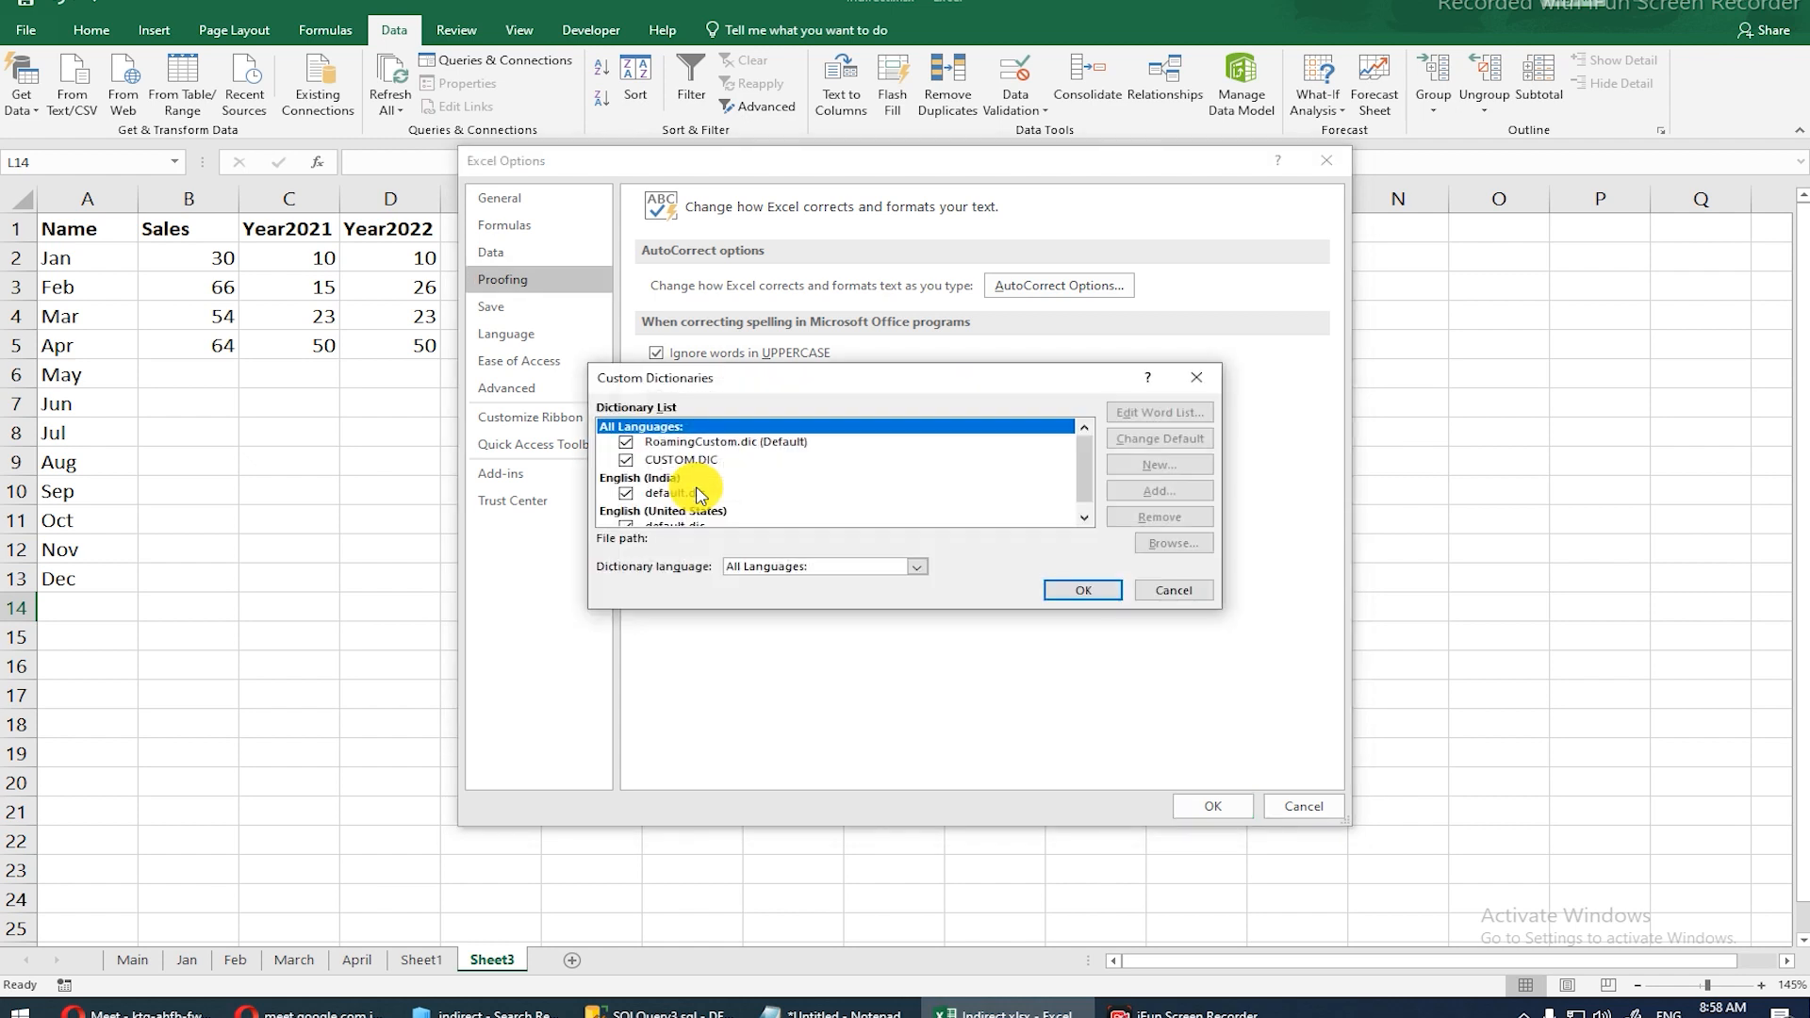
pyautogui.press('Escape')
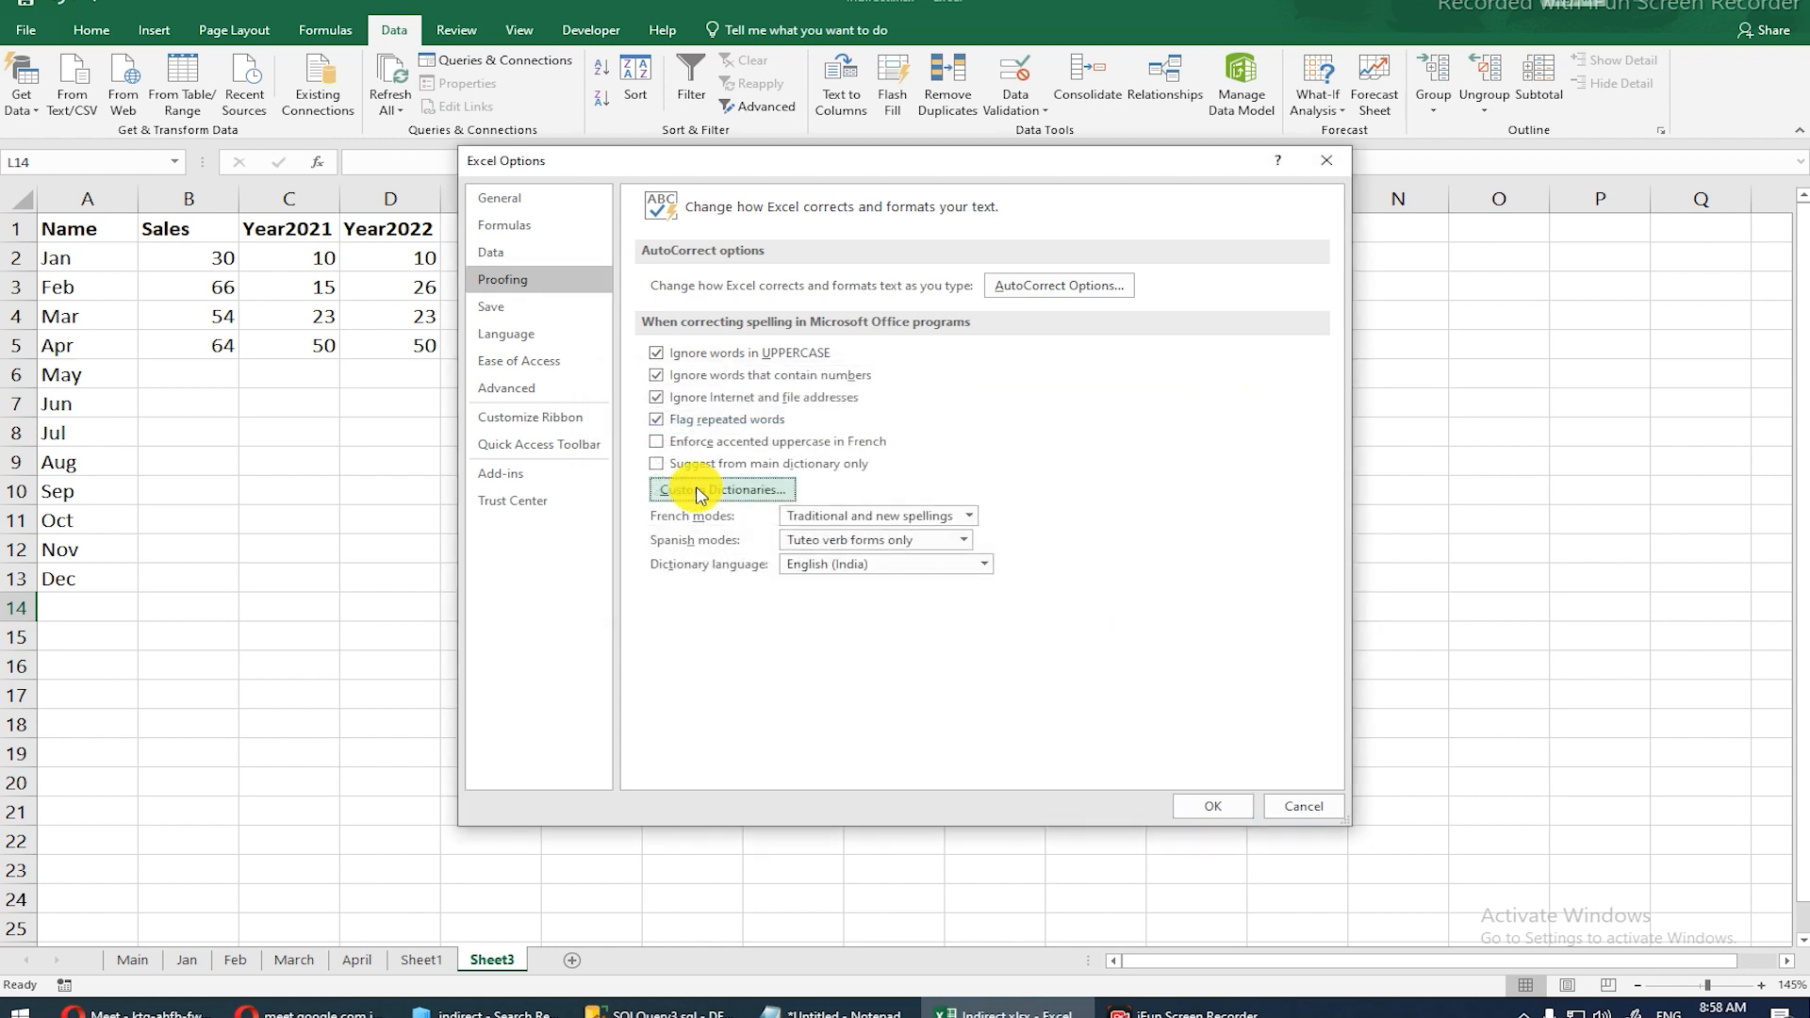
# Step: Examine the AutoCorrect settings, including AutoFormat As You Type, Actions and the Math AutoCorrect replacement list down to the \dddot entry
pyautogui.click(1092, 291)
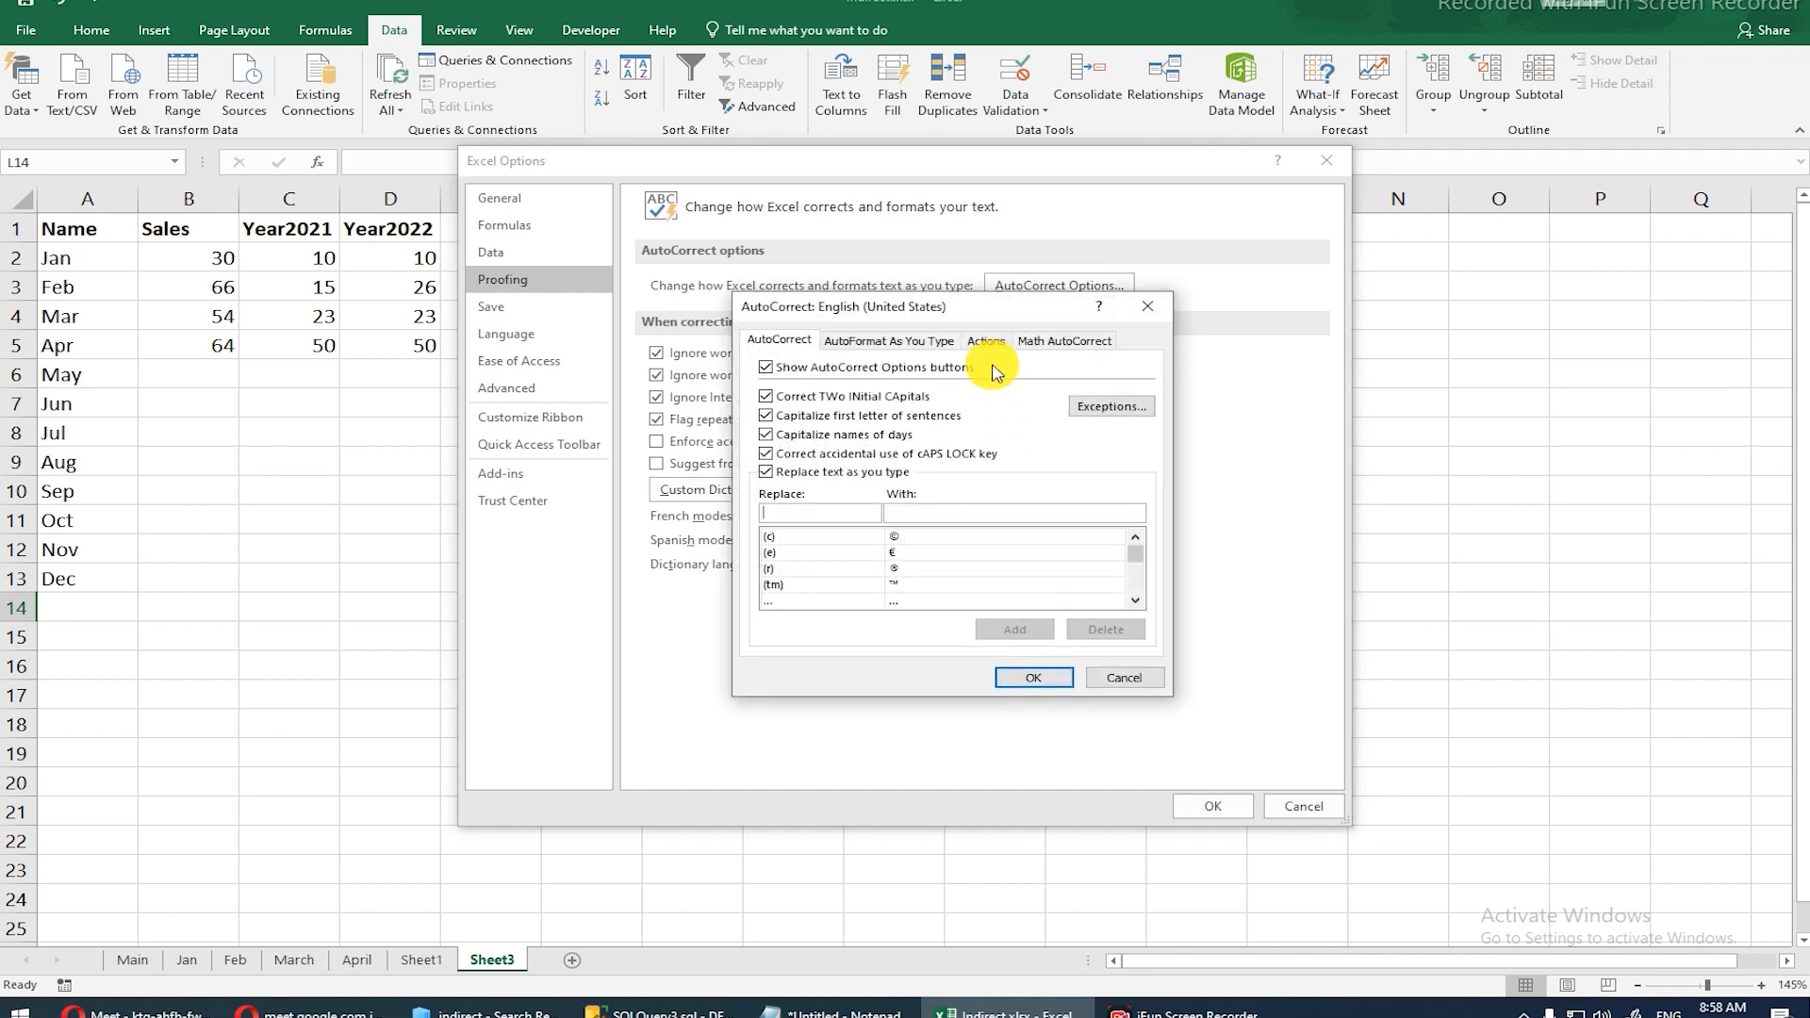
pyautogui.click(837, 341)
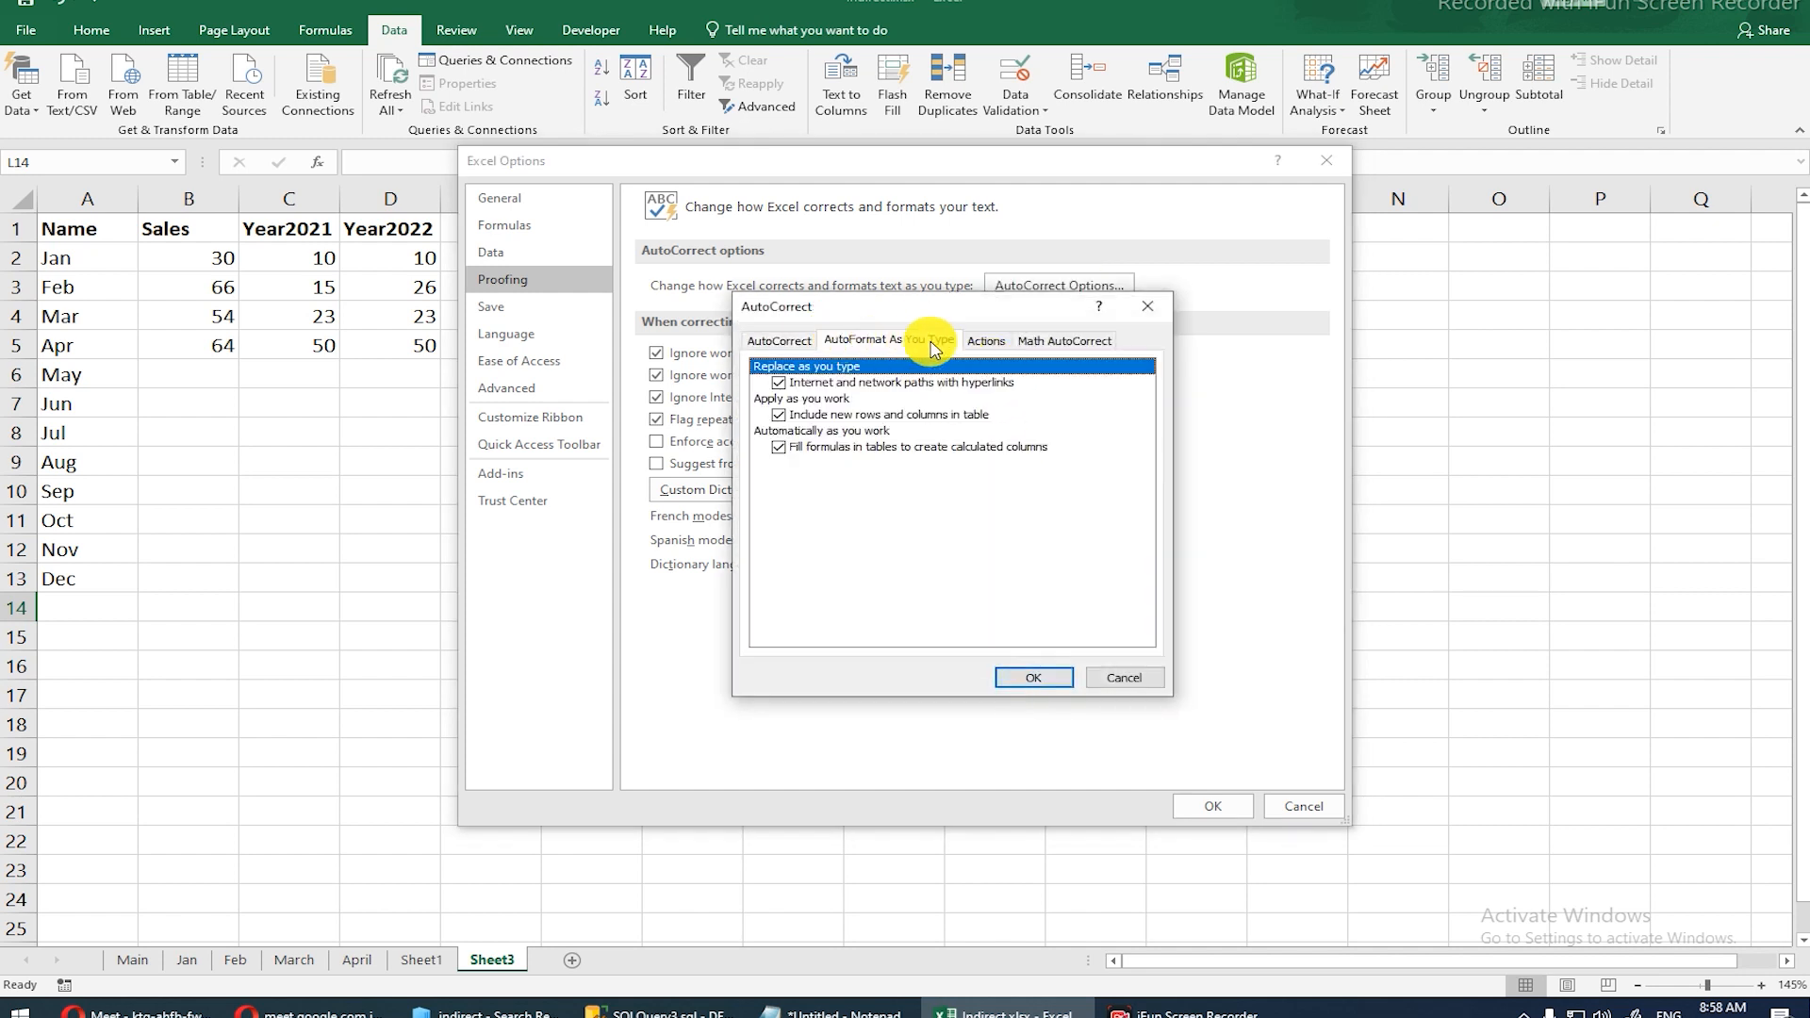
pyautogui.click(980, 343)
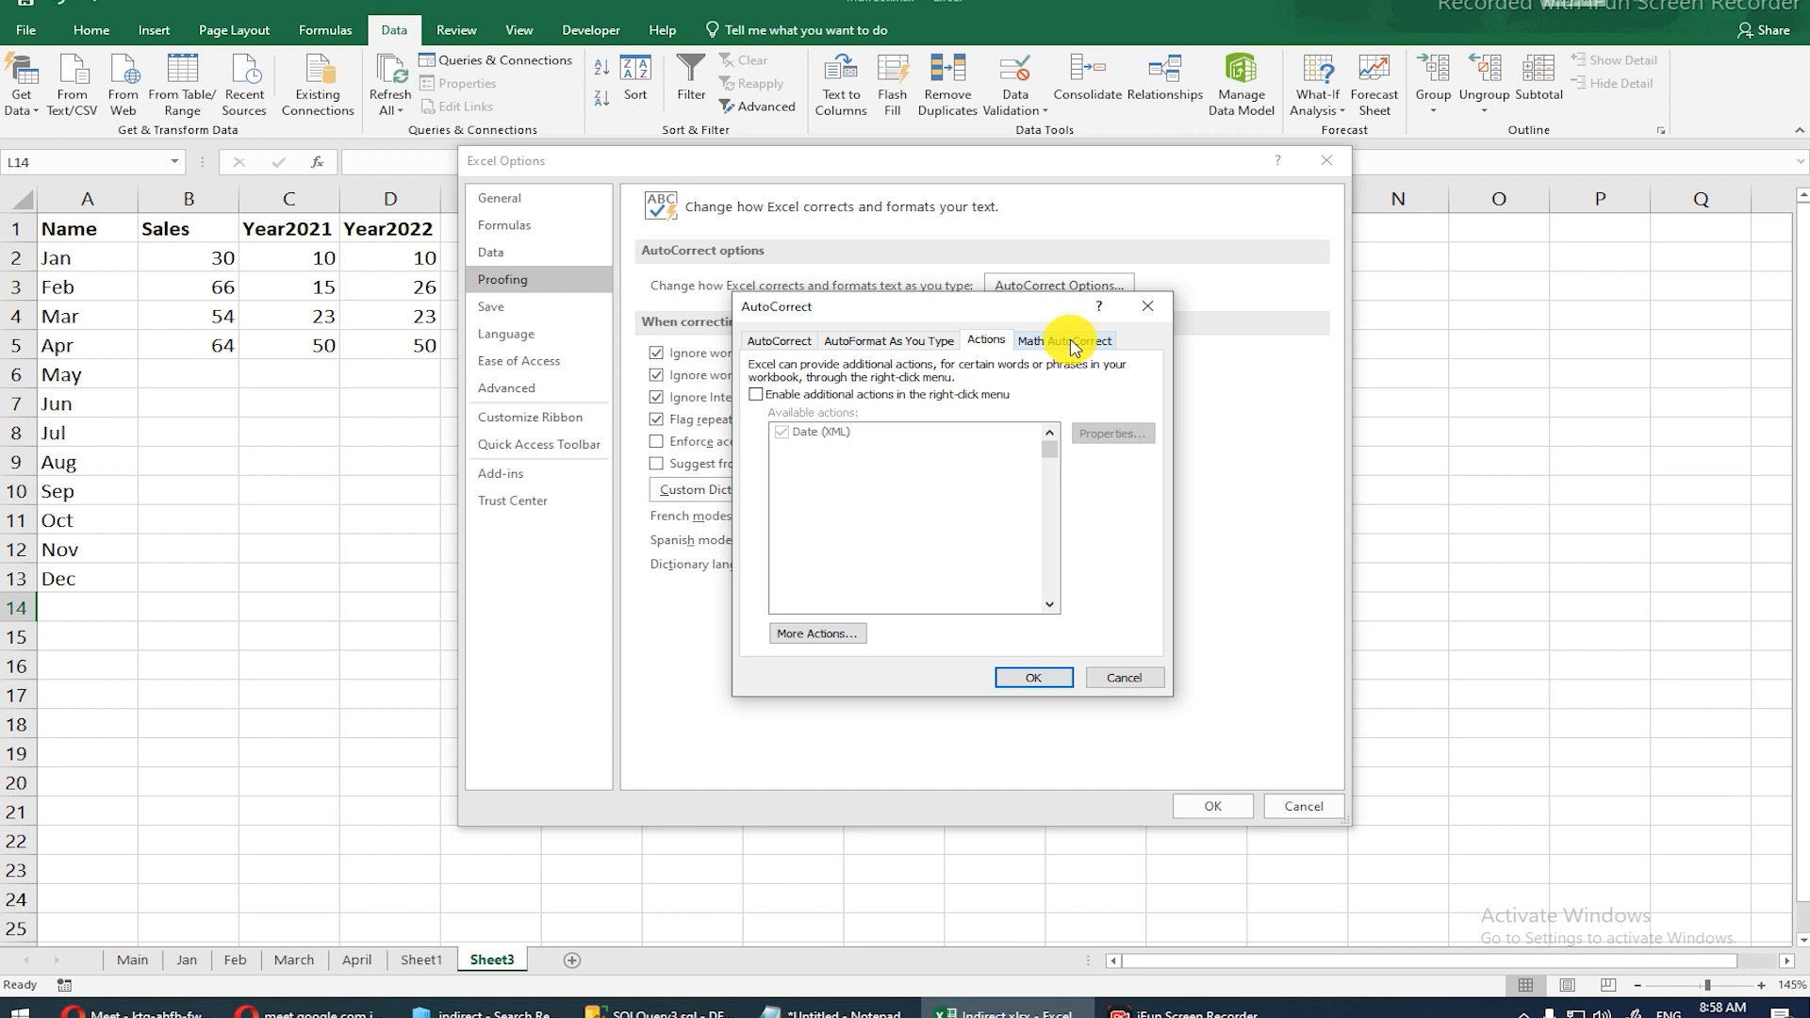
pyautogui.click(1071, 343)
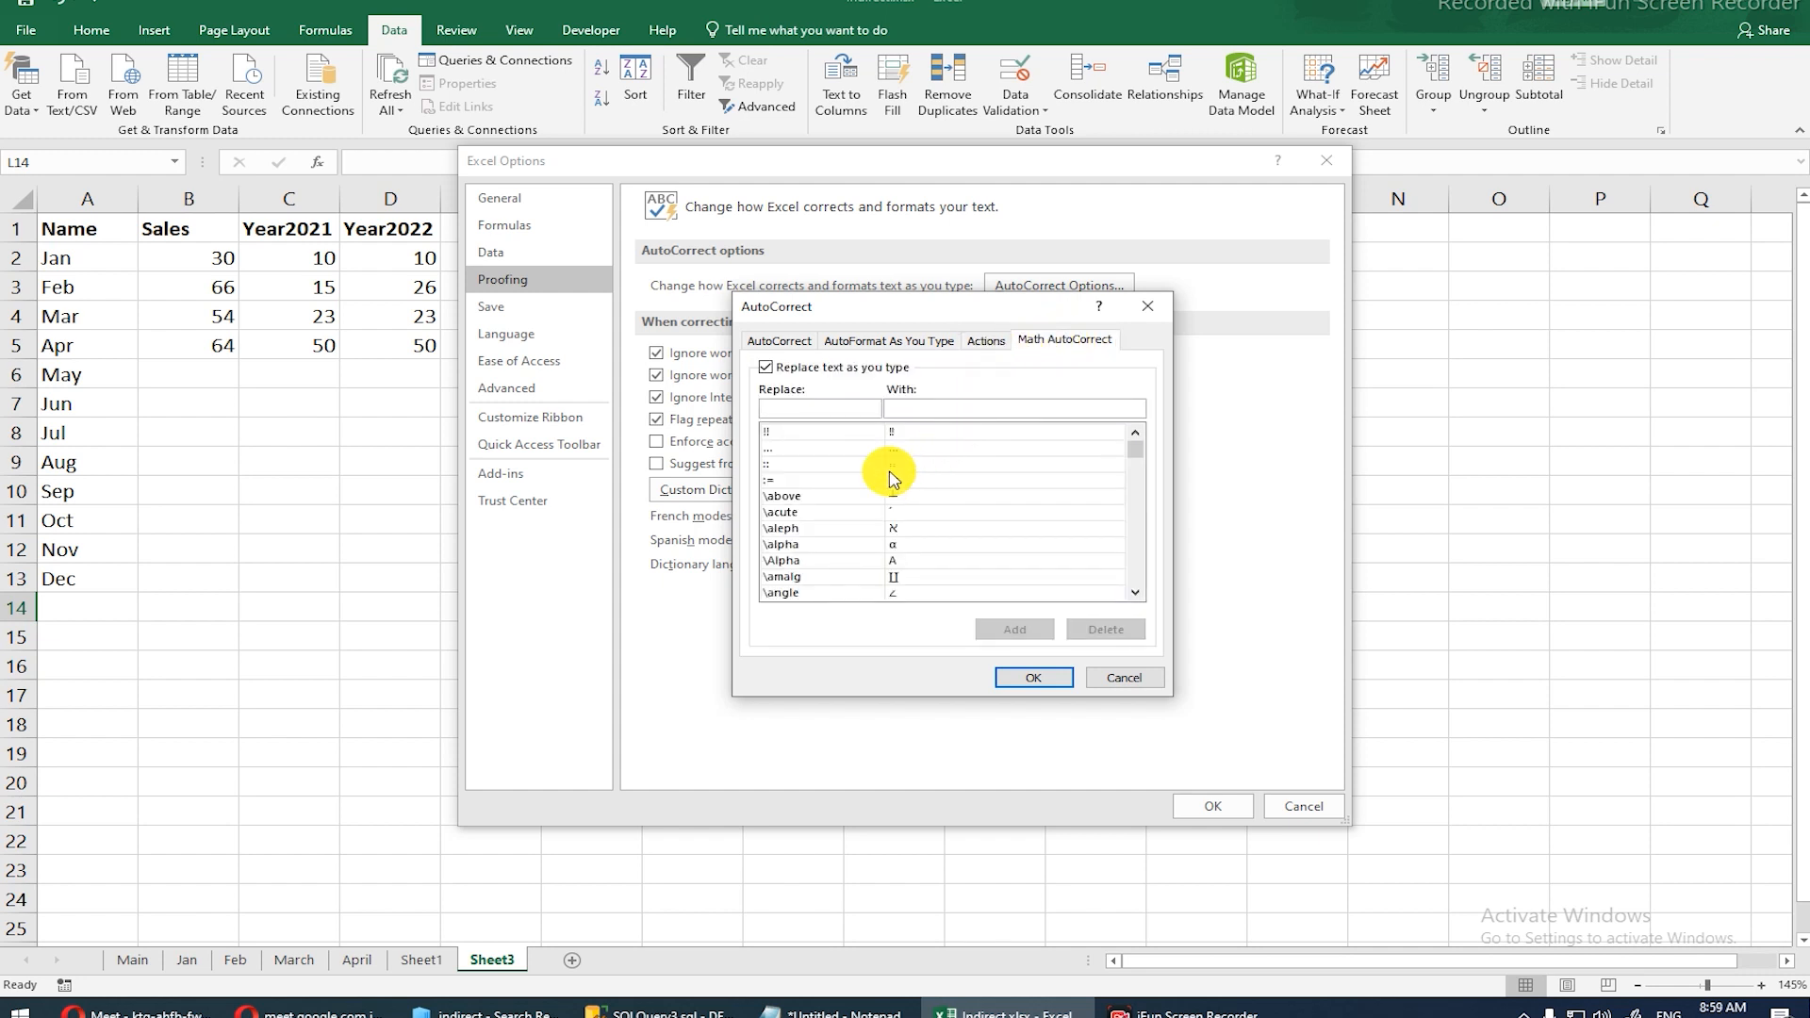
pyautogui.scroll(-1, 826, 490)
pyautogui.scroll(-2, 826, 500)
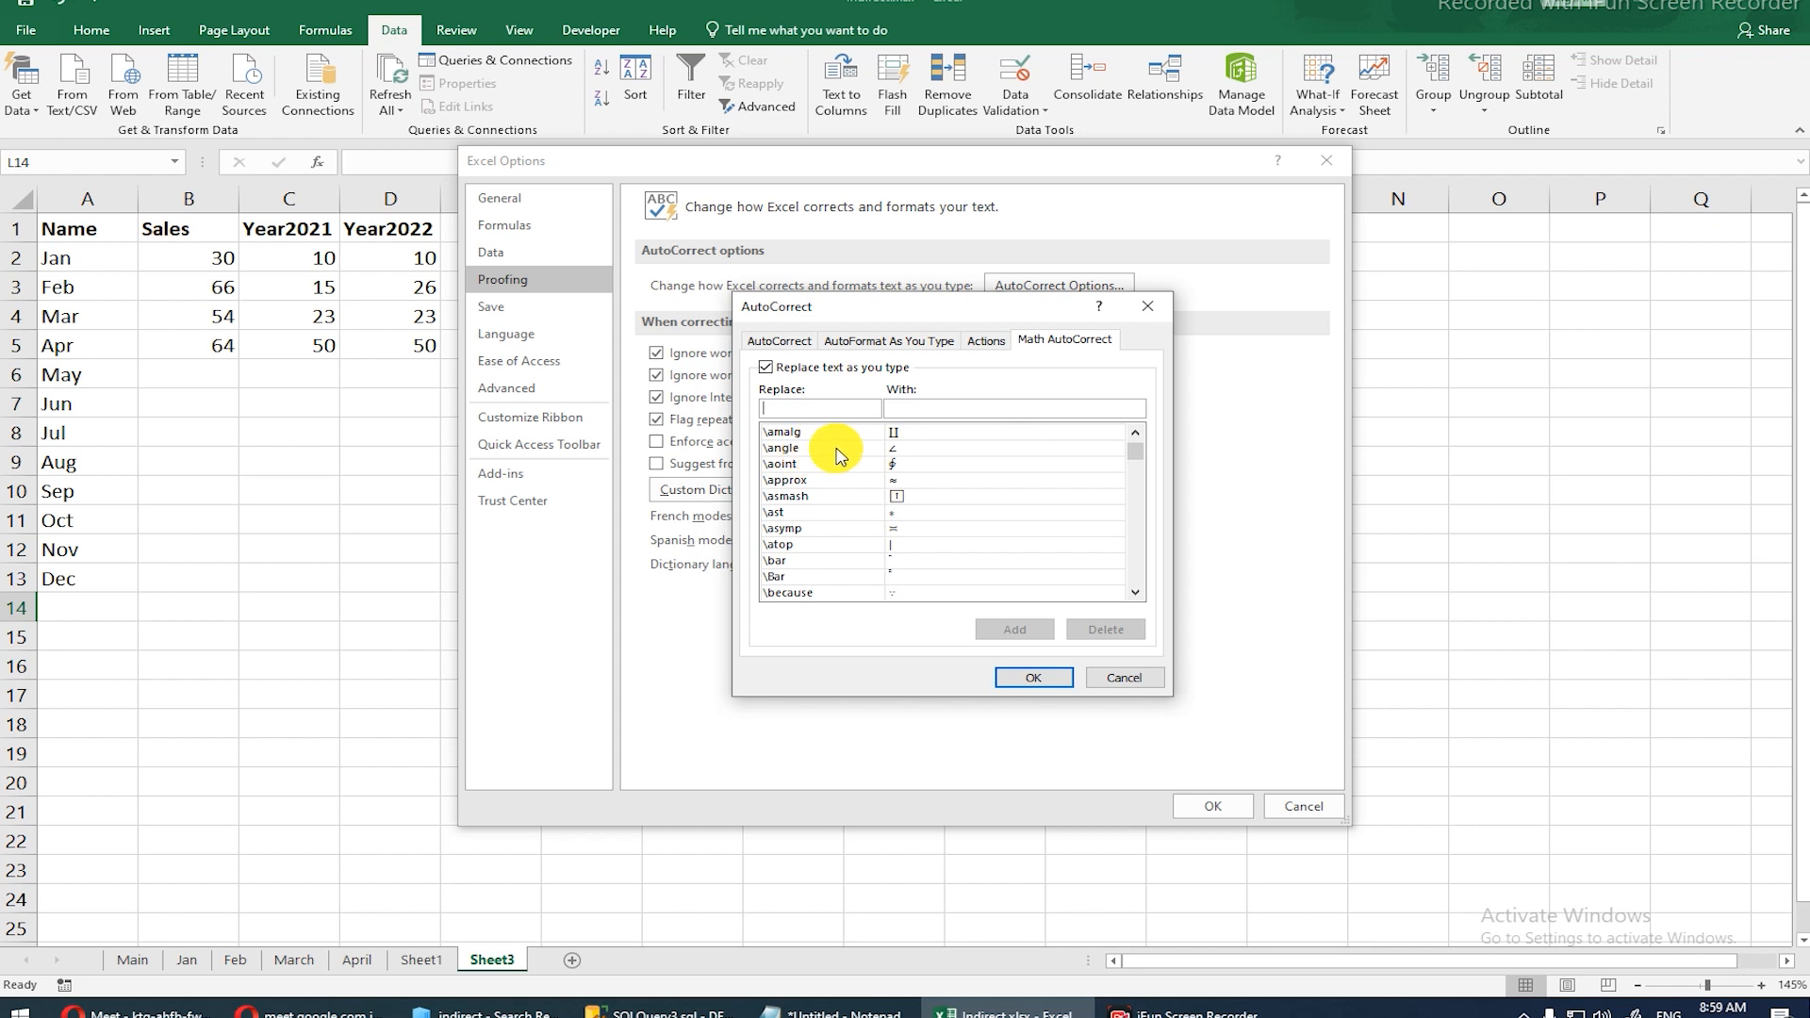
pyautogui.scroll(-8, 811, 588)
pyautogui.scroll(-8, 812, 584)
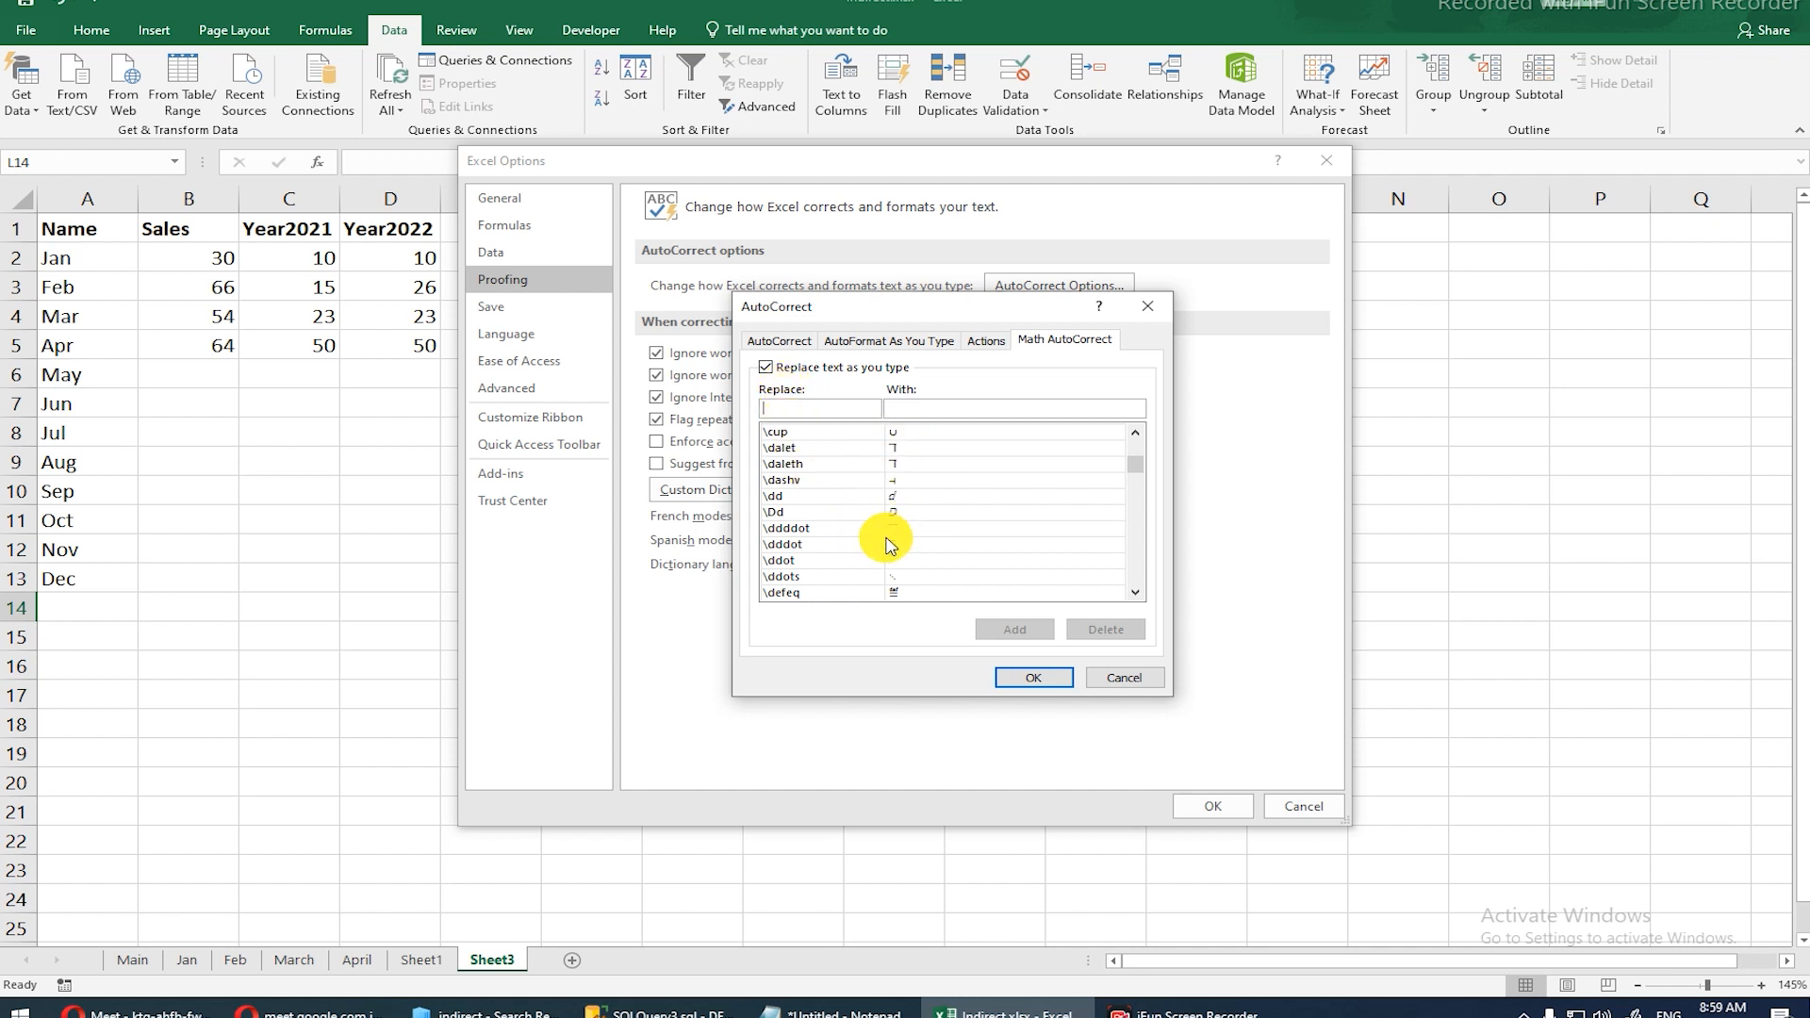
pyautogui.click(837, 544)
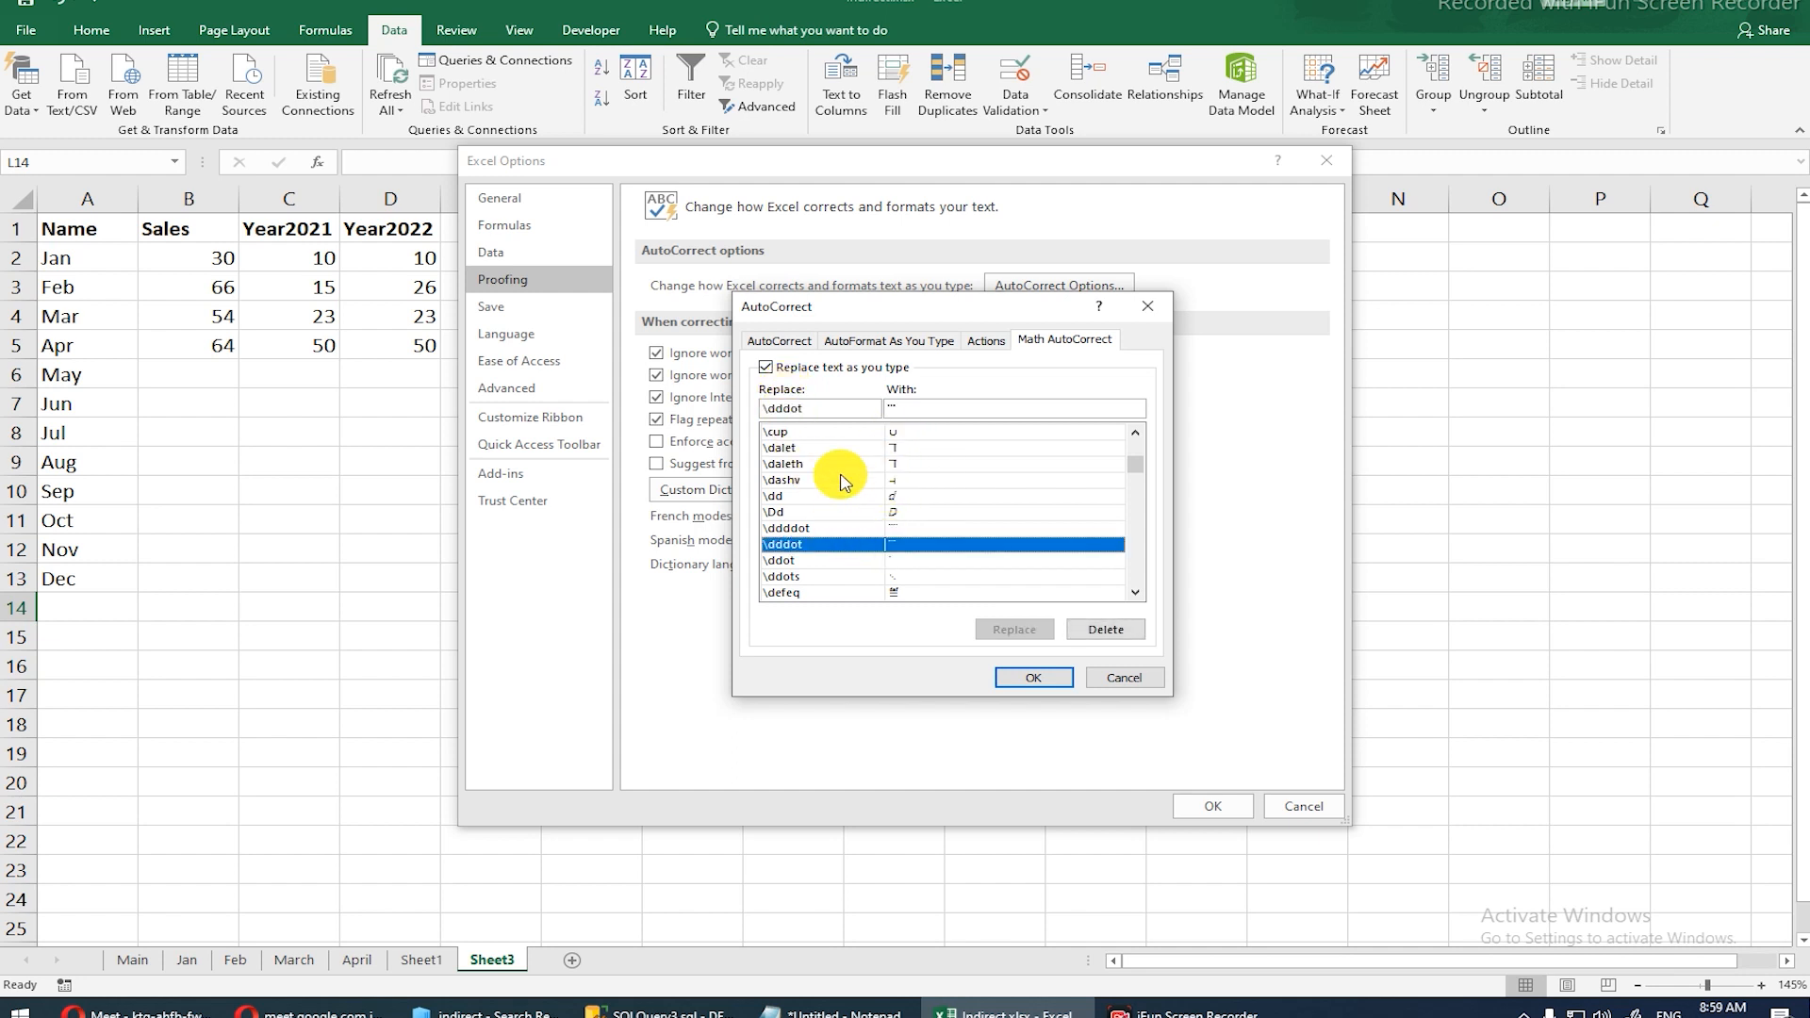
# Step: Review the Actions, AutoFormat As You Type and standard AutoCorrect replacement settings once more and cancel AutoCorrect
pyautogui.click(985, 340)
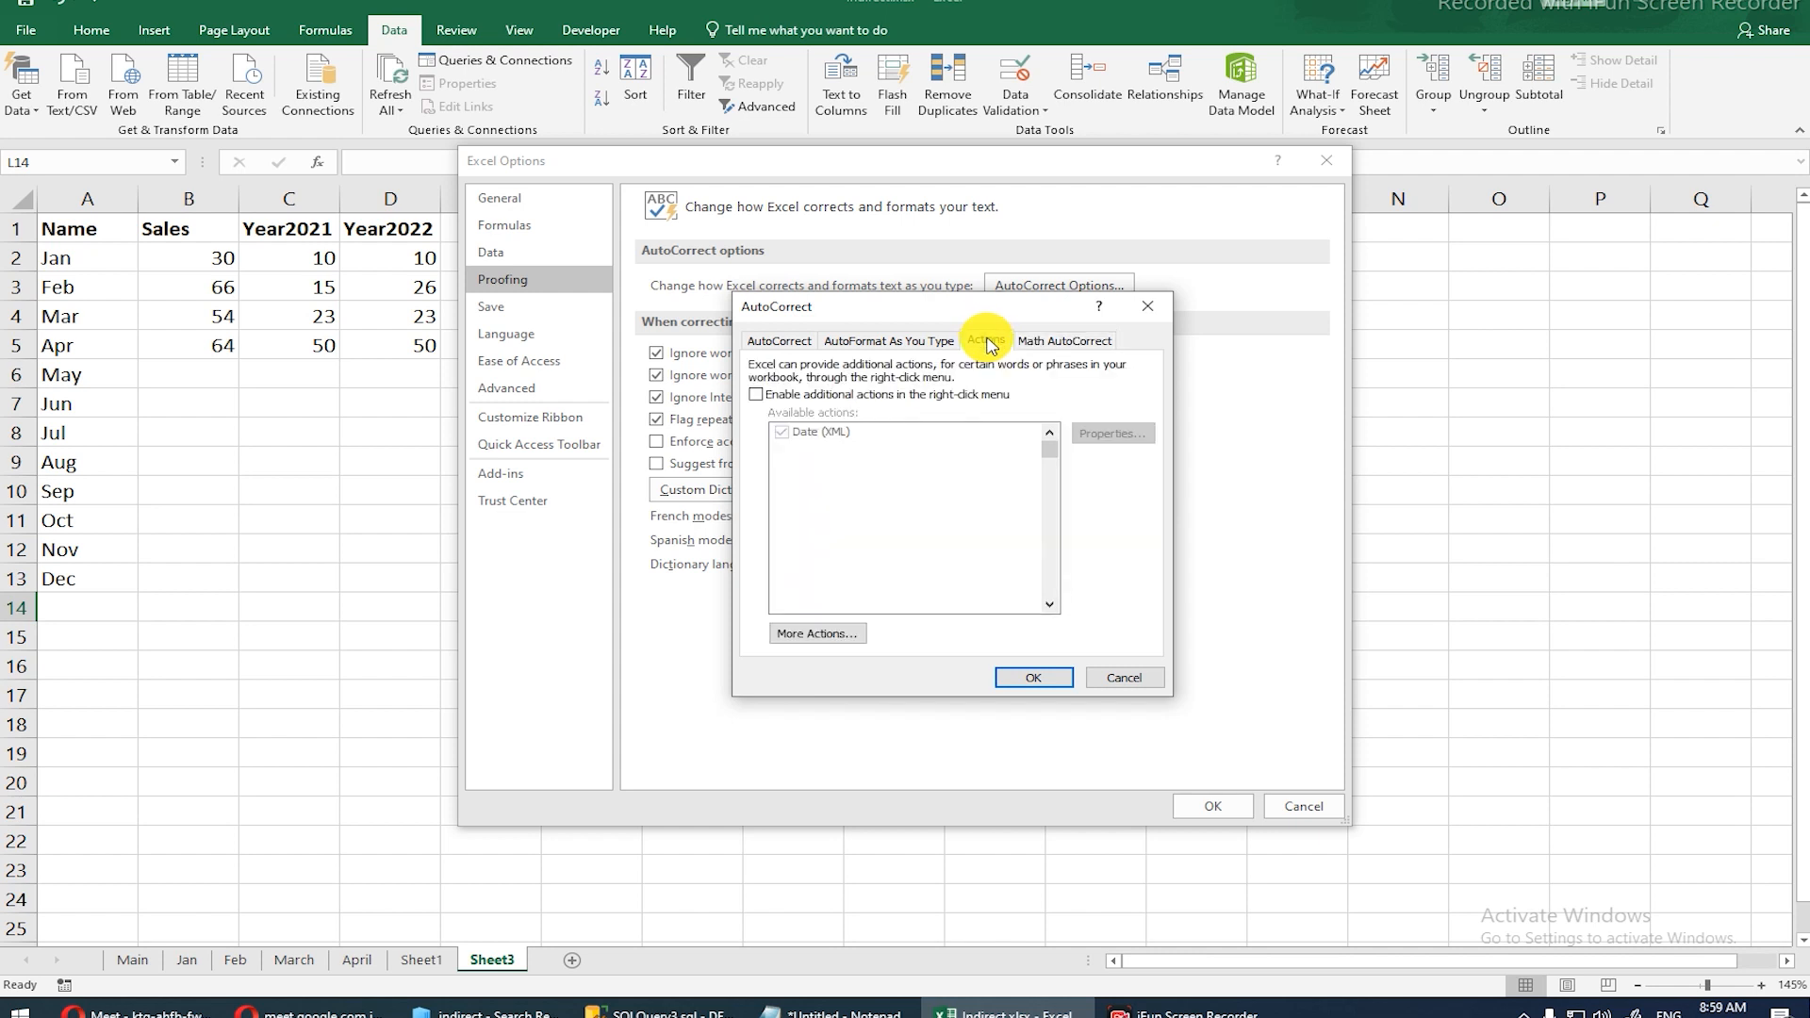
pyautogui.click(938, 341)
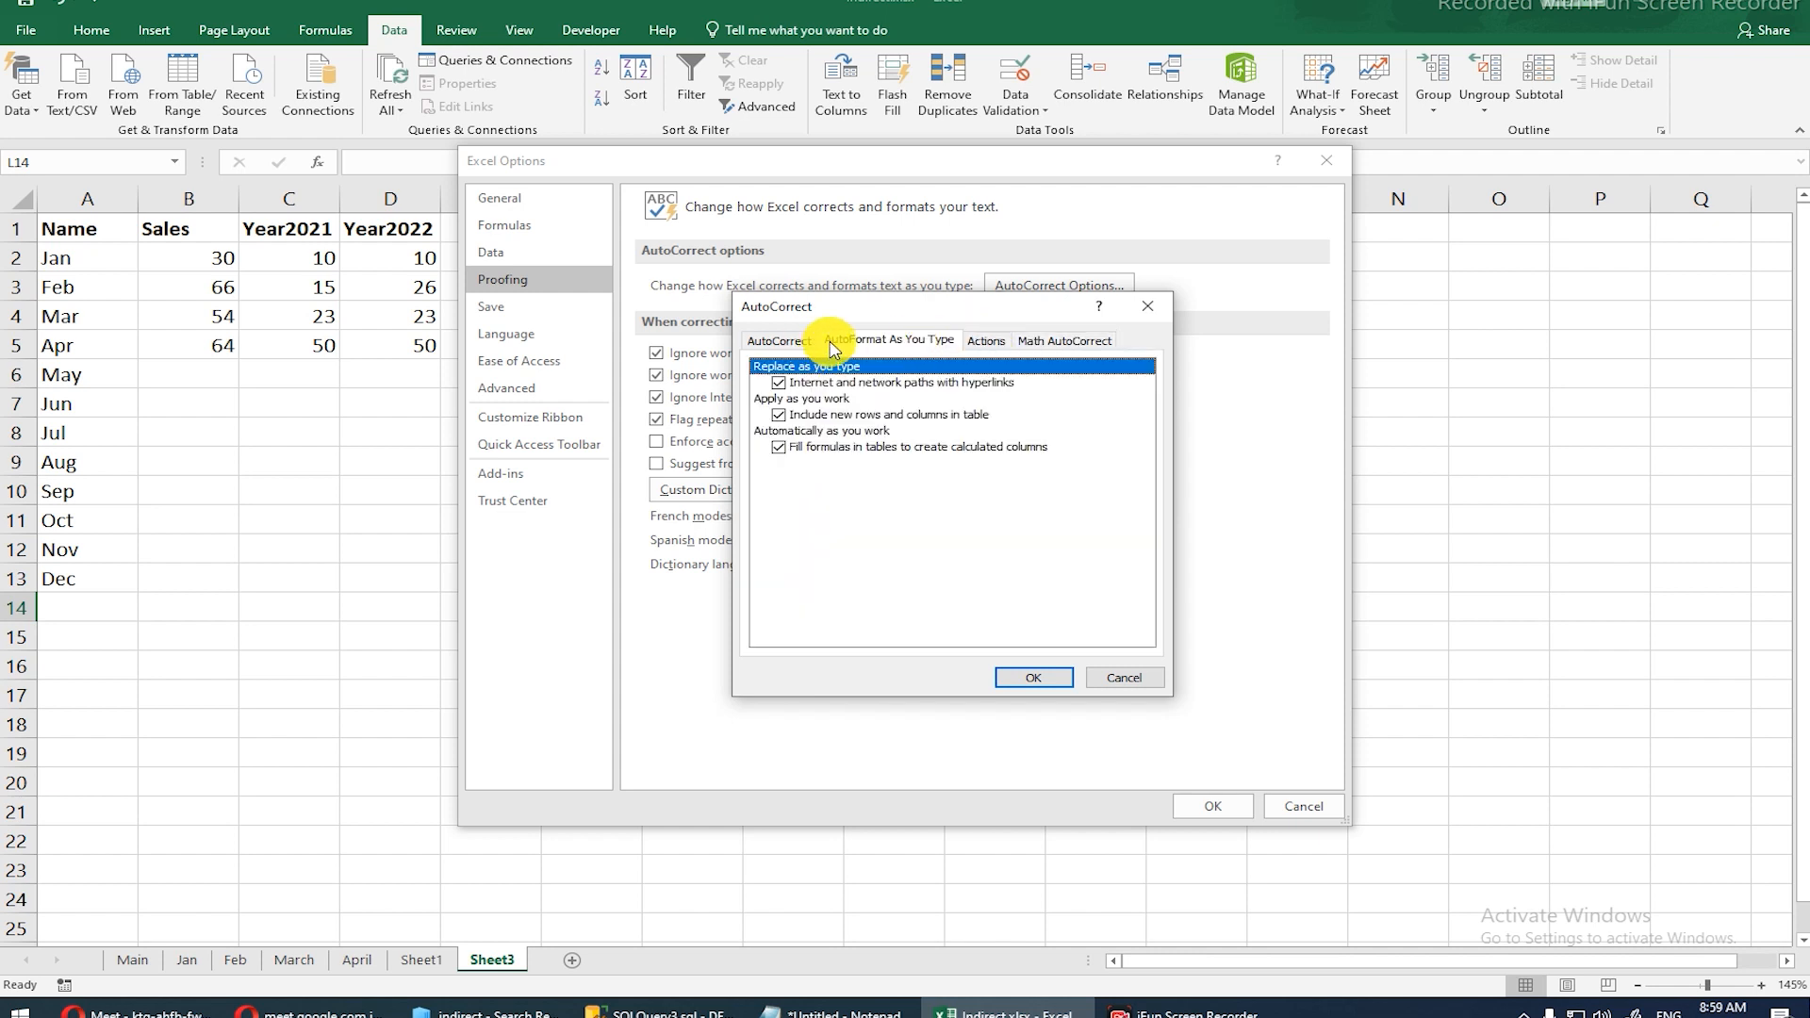
pyautogui.click(786, 341)
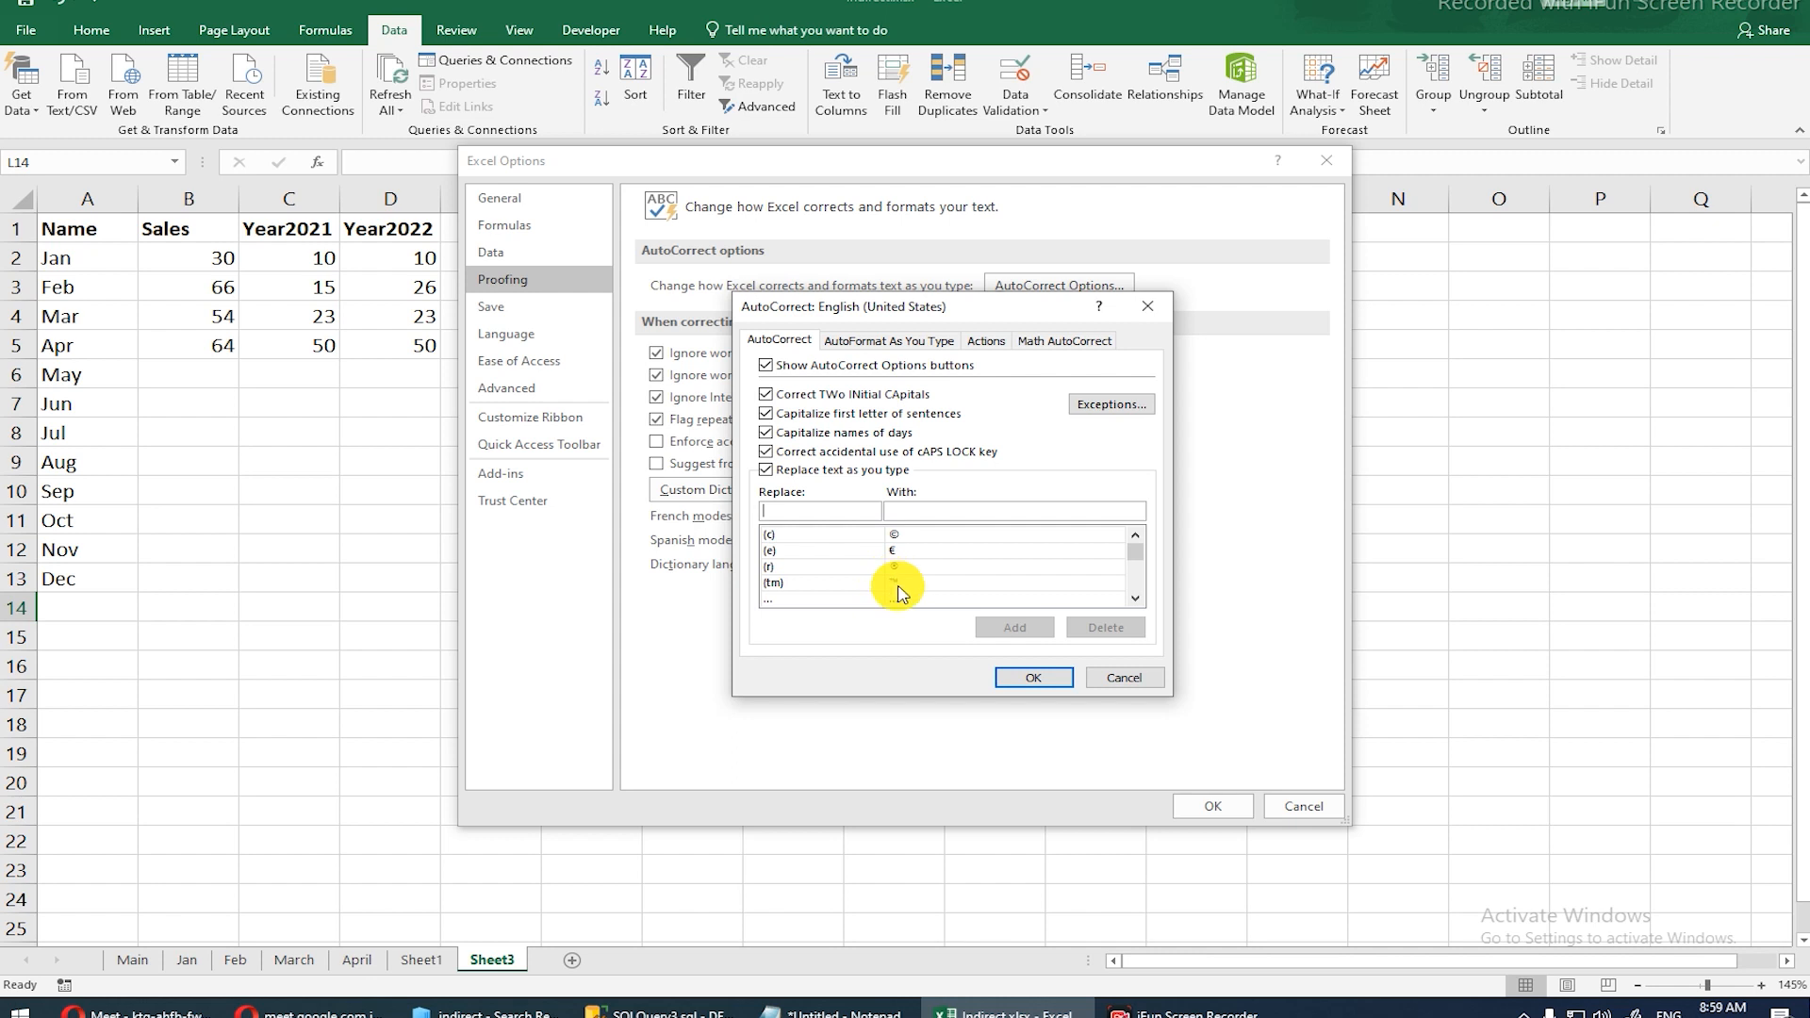
pyautogui.scroll(-5, 890, 591)
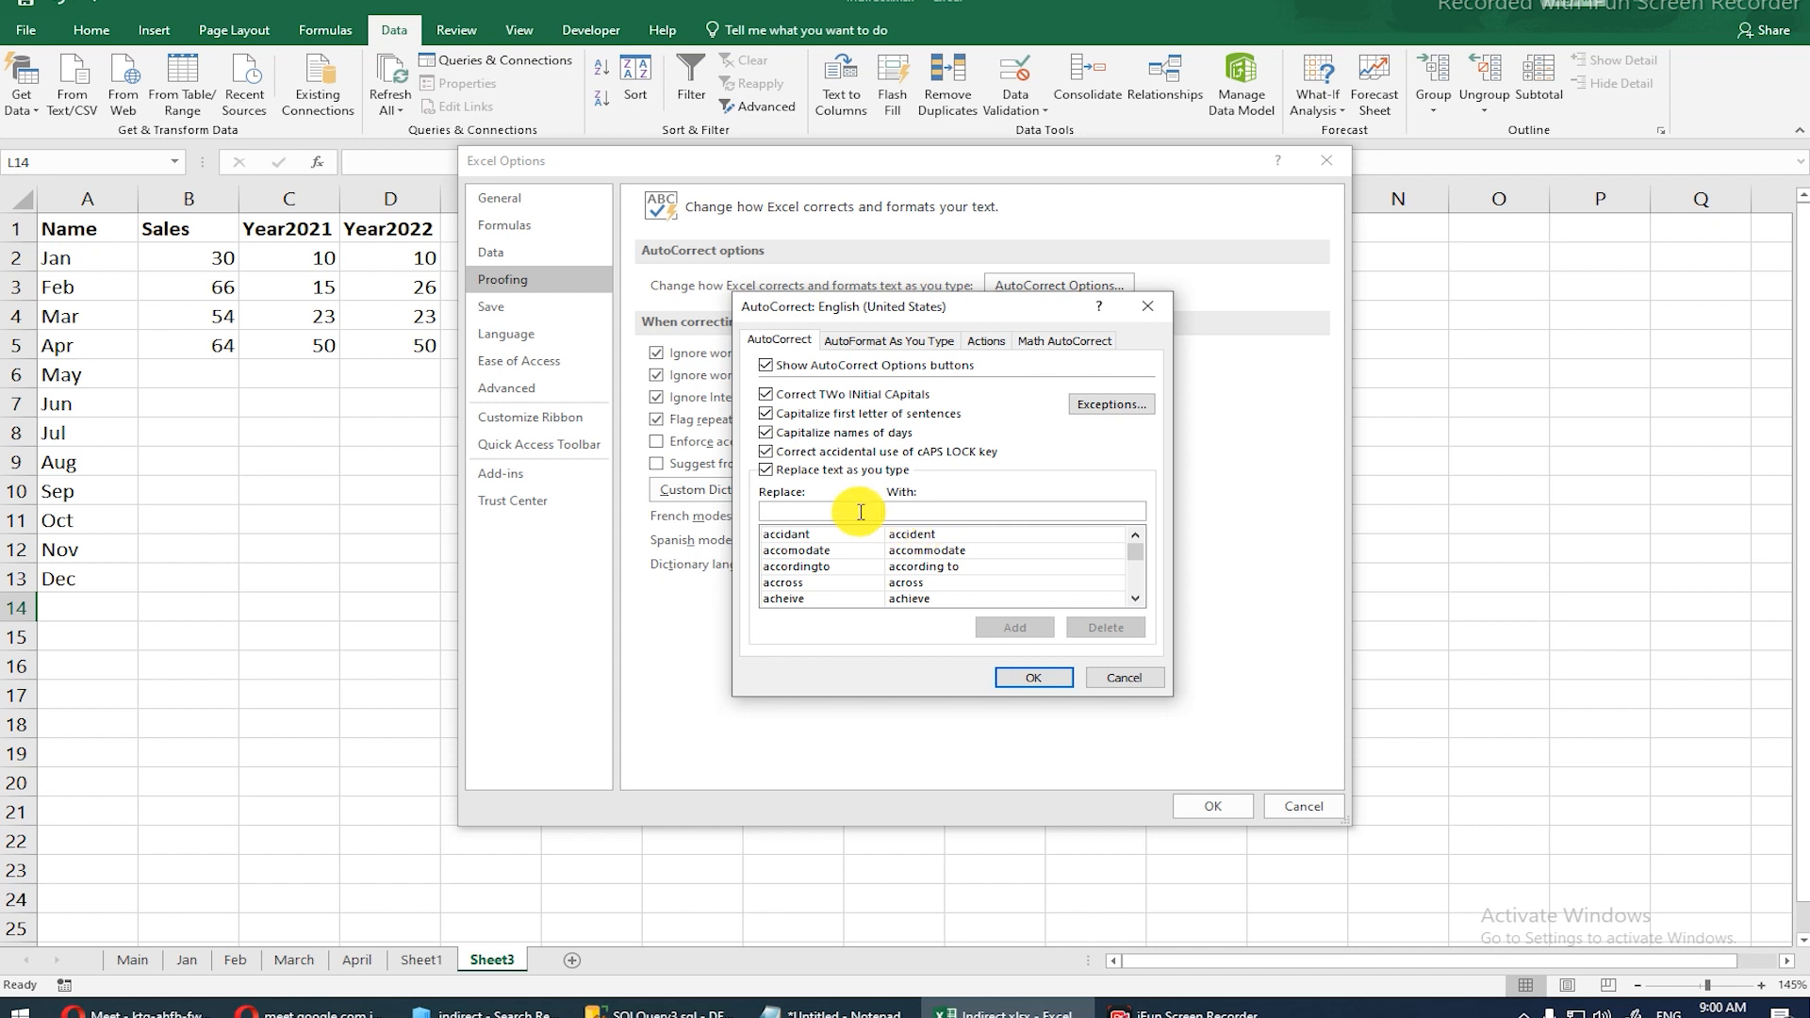
pyautogui.click(907, 513)
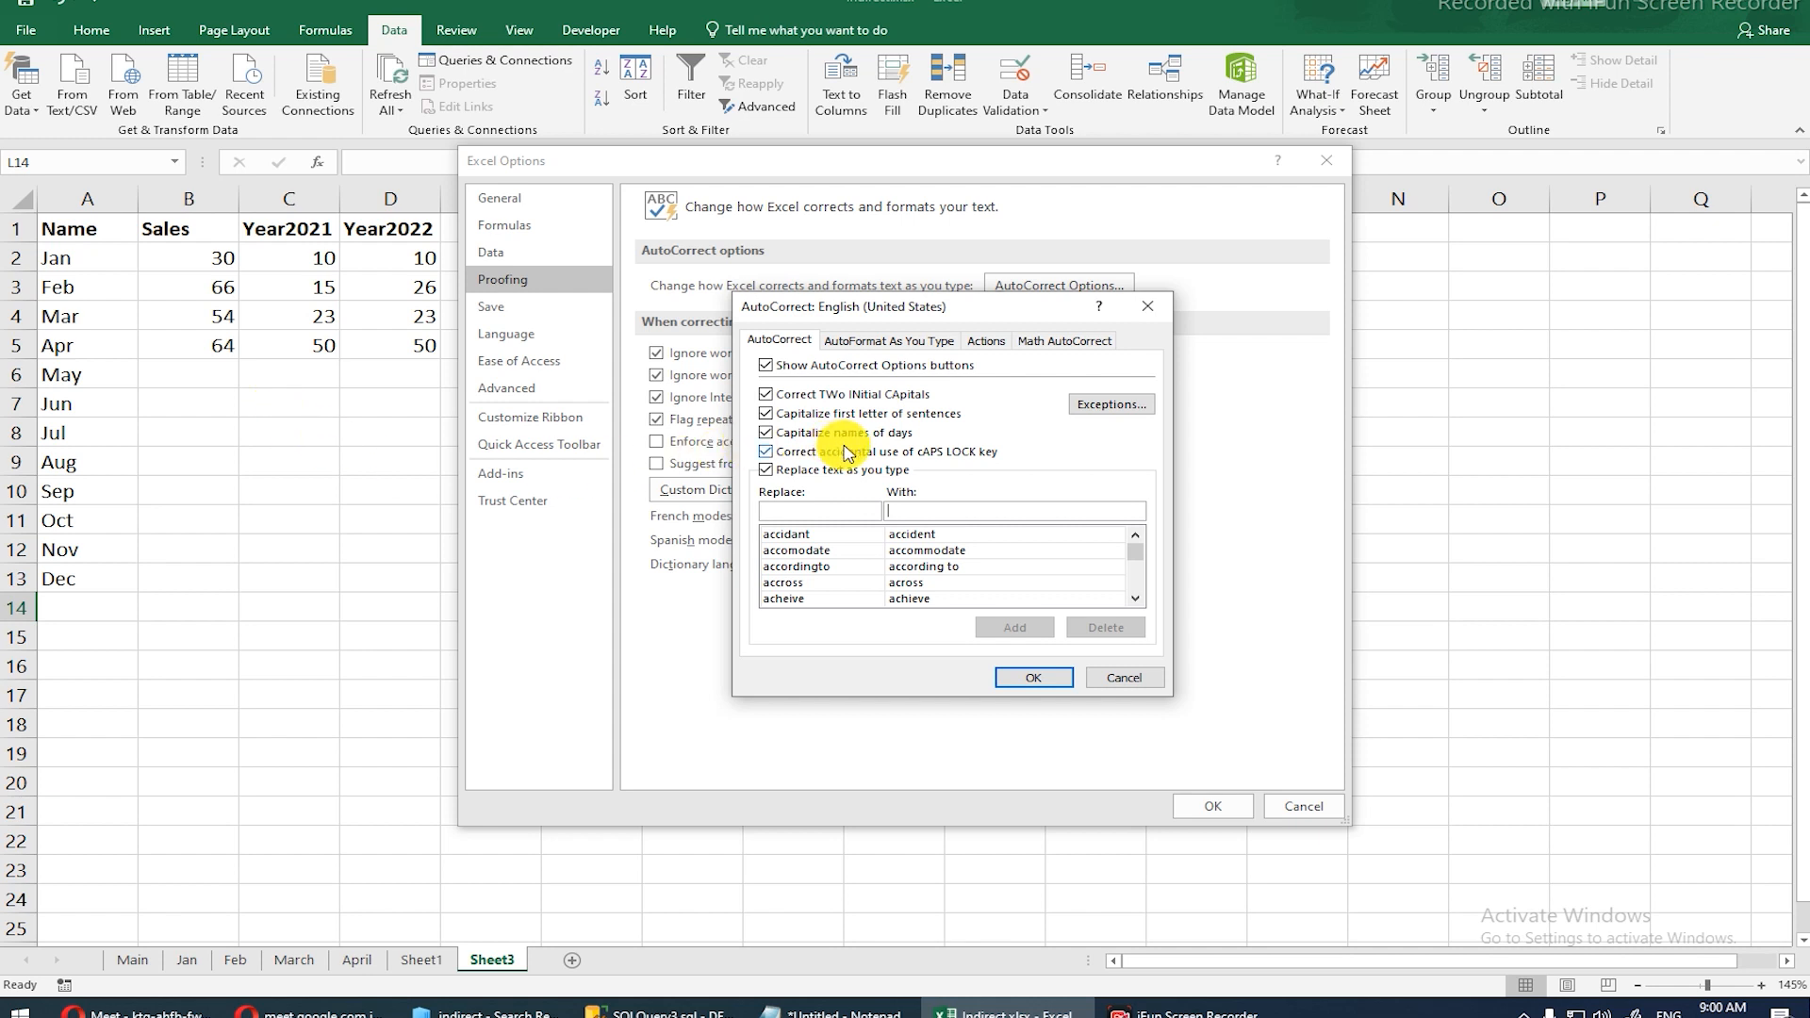
pyautogui.click(1124, 677)
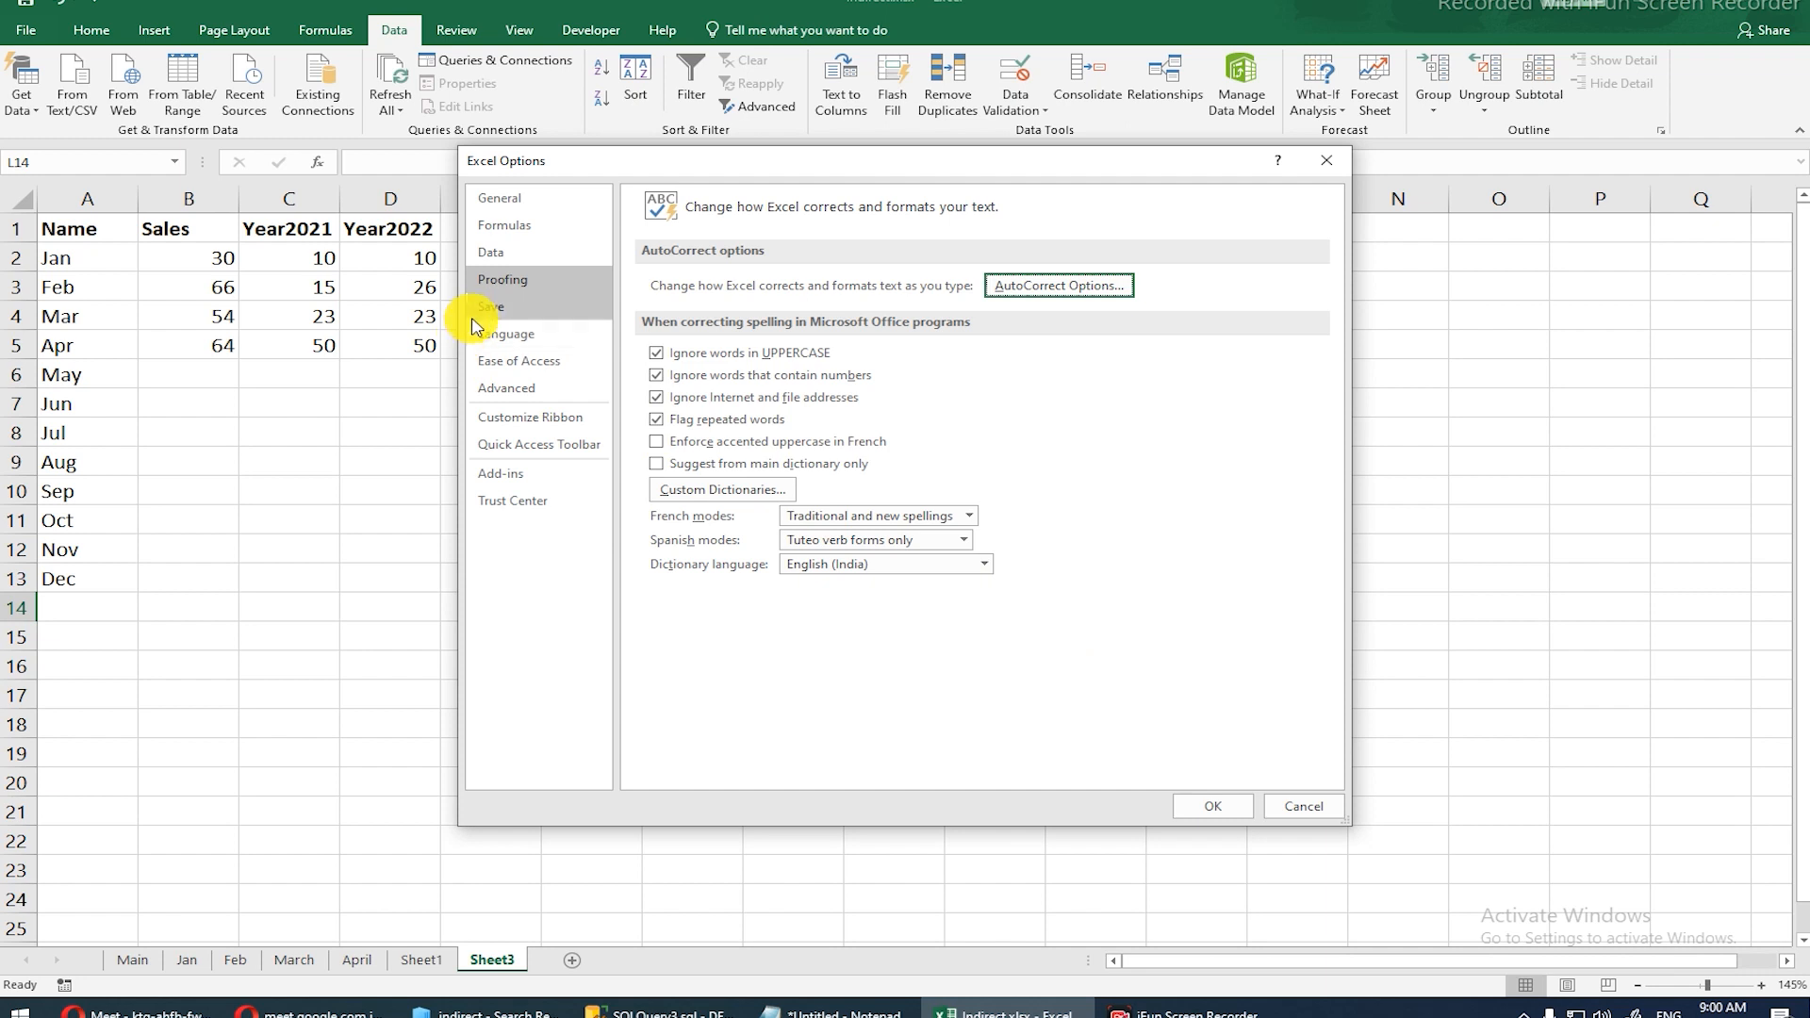
# Step: Look through the Data, Formulas, Language and Ease of Access option categories
pyautogui.click(492, 253)
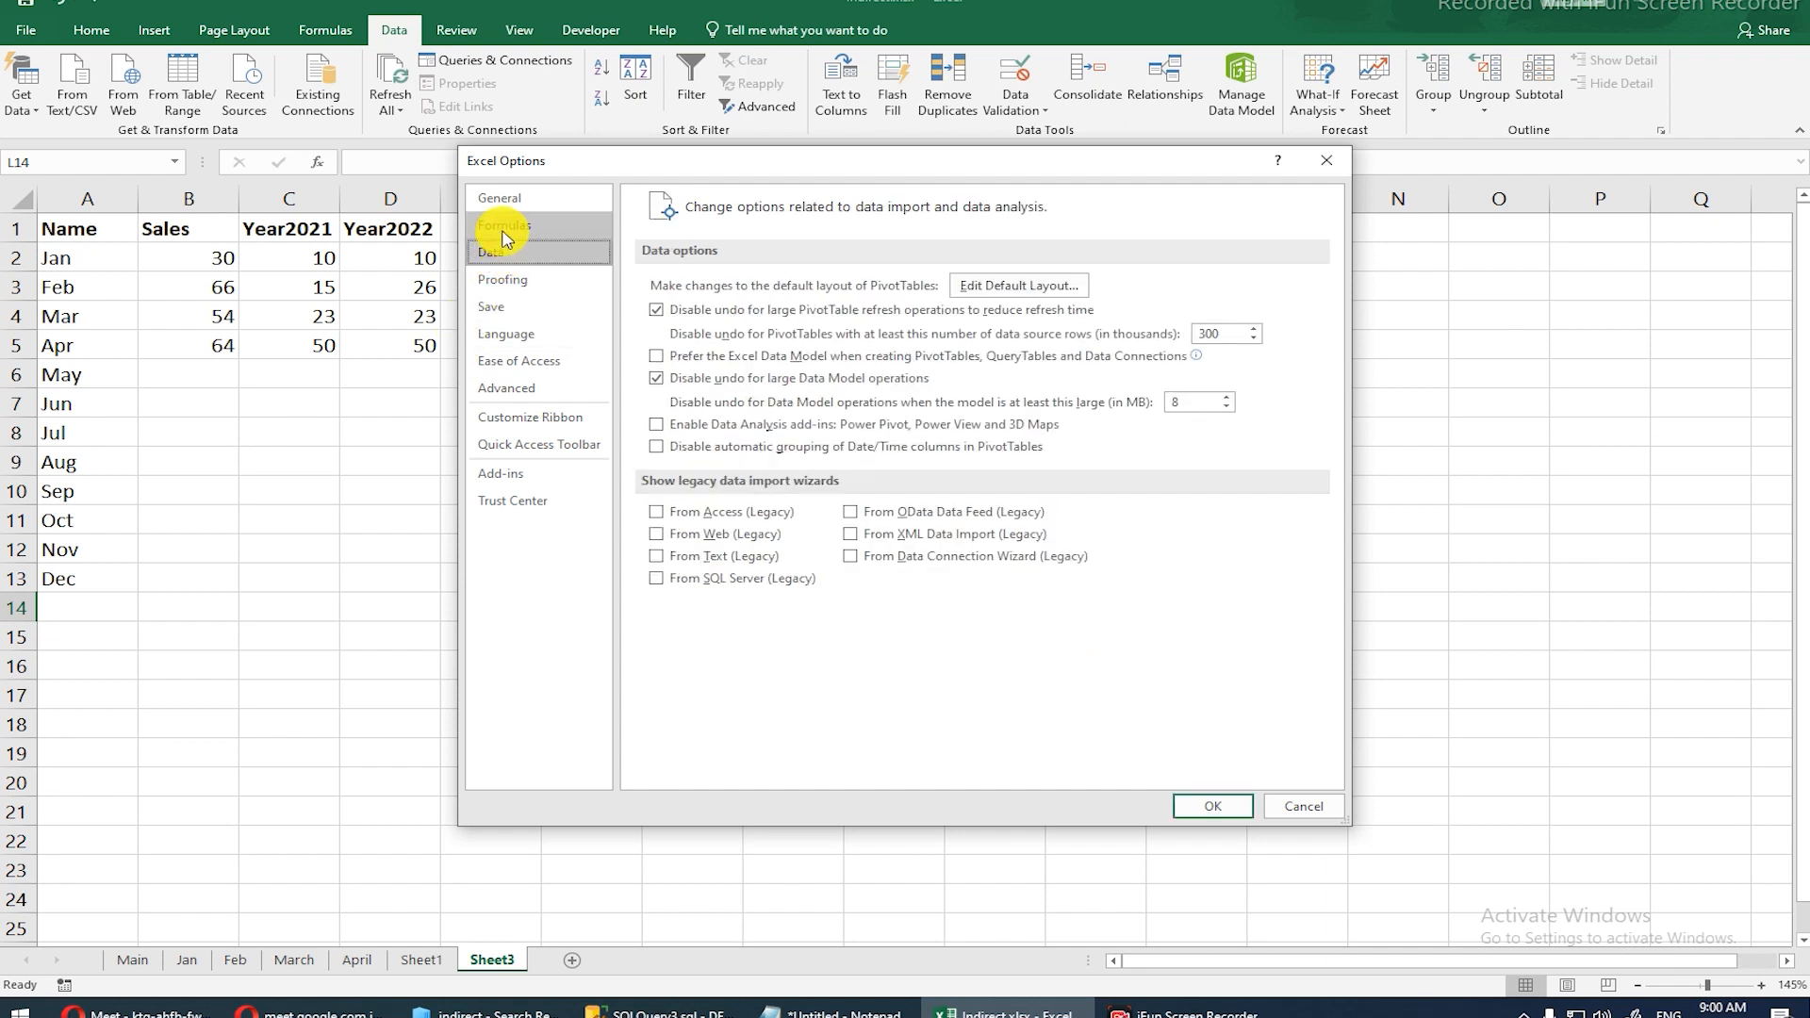
pyautogui.click(503, 230)
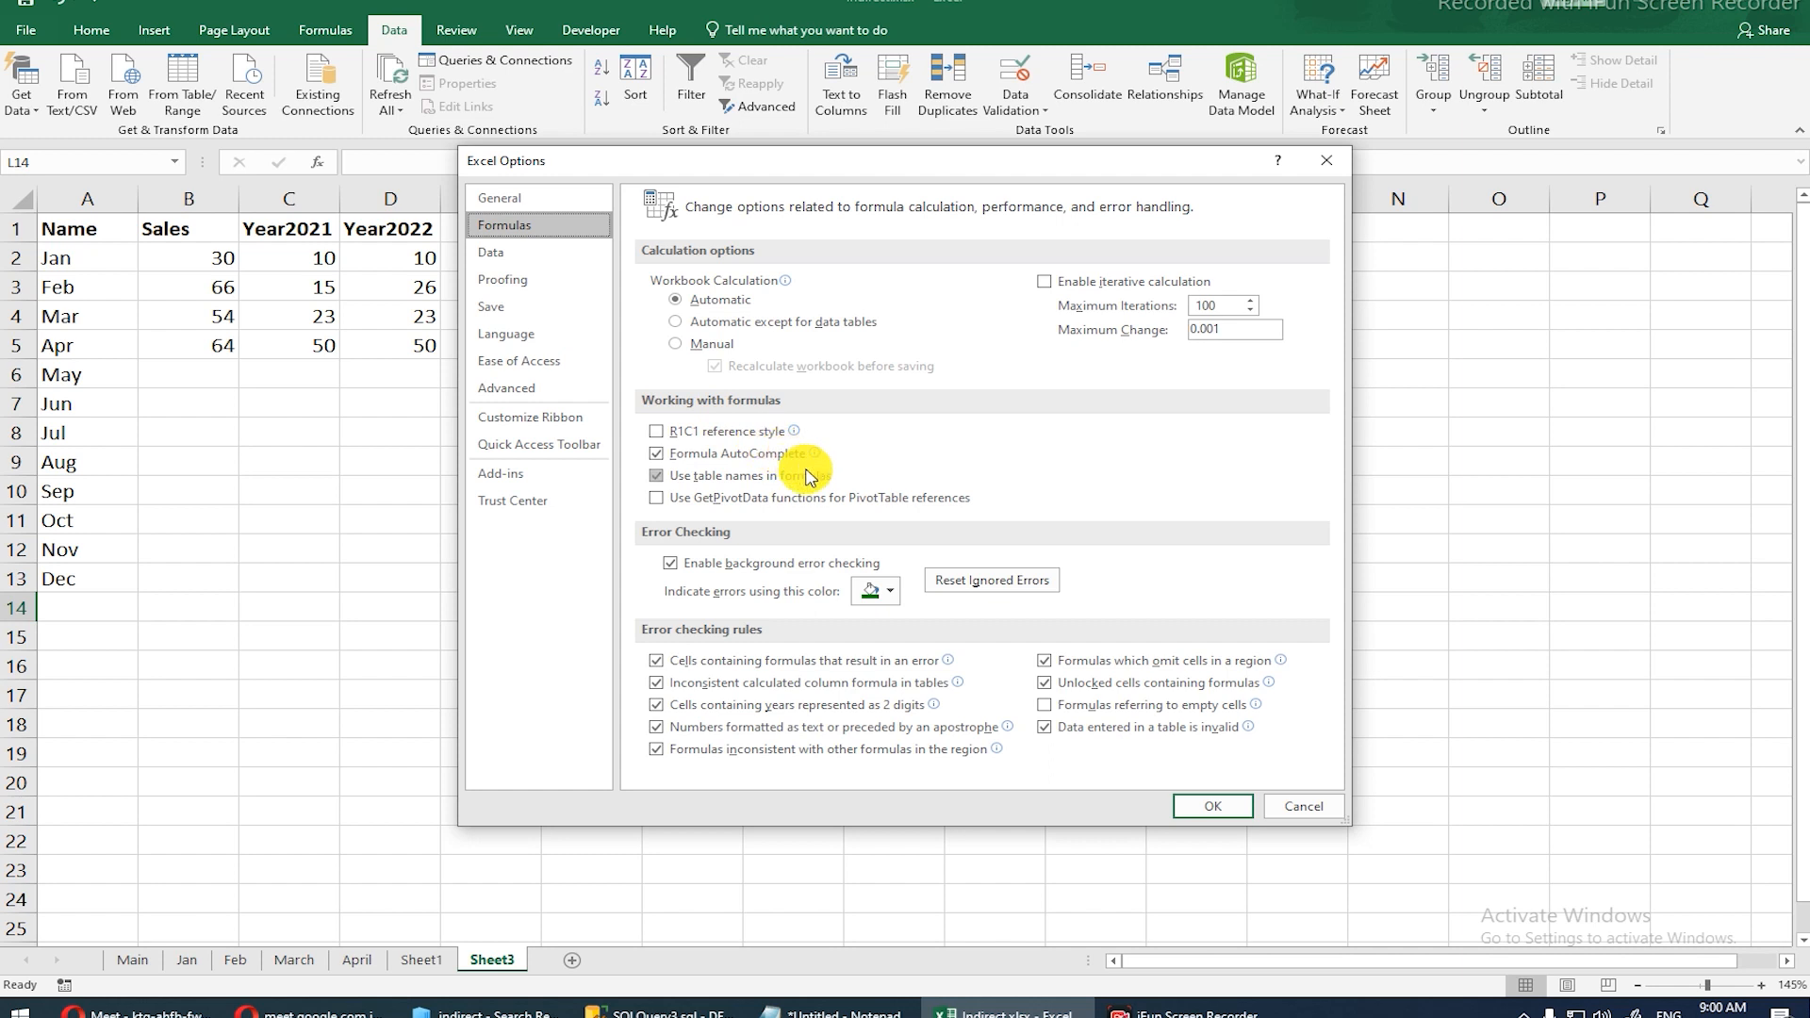
pyautogui.click(552, 337)
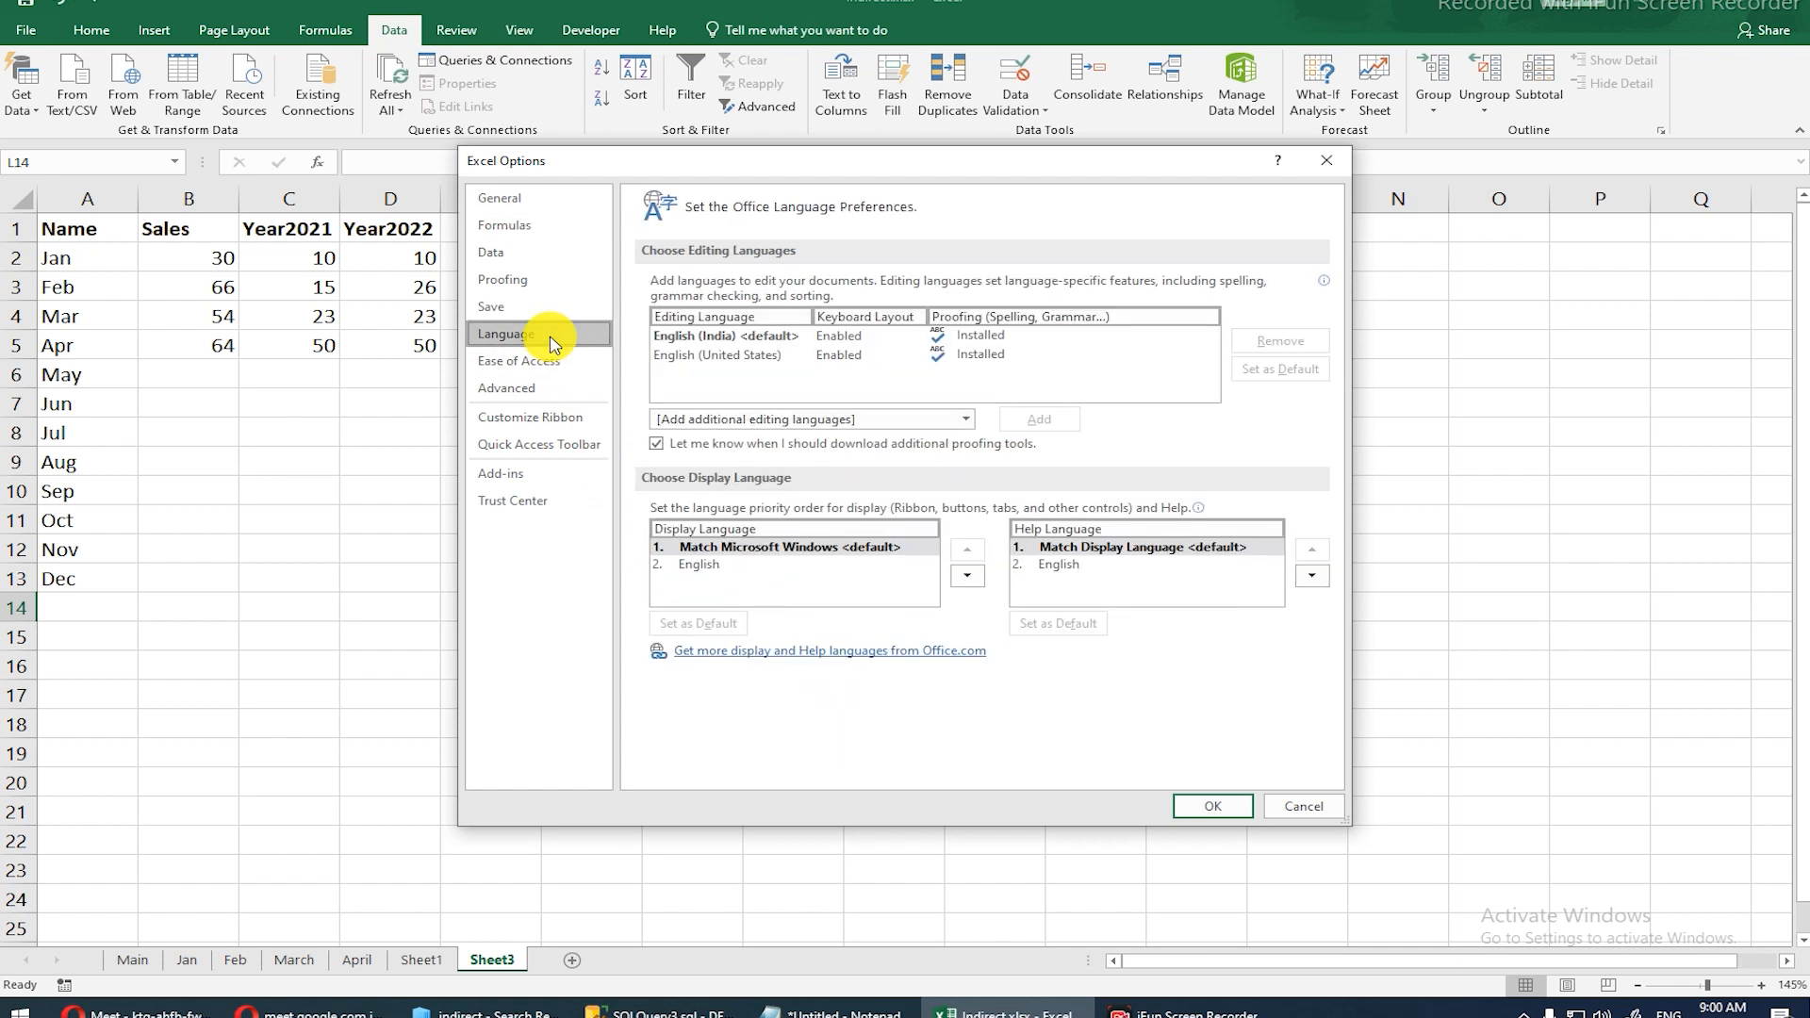
pyautogui.click(537, 359)
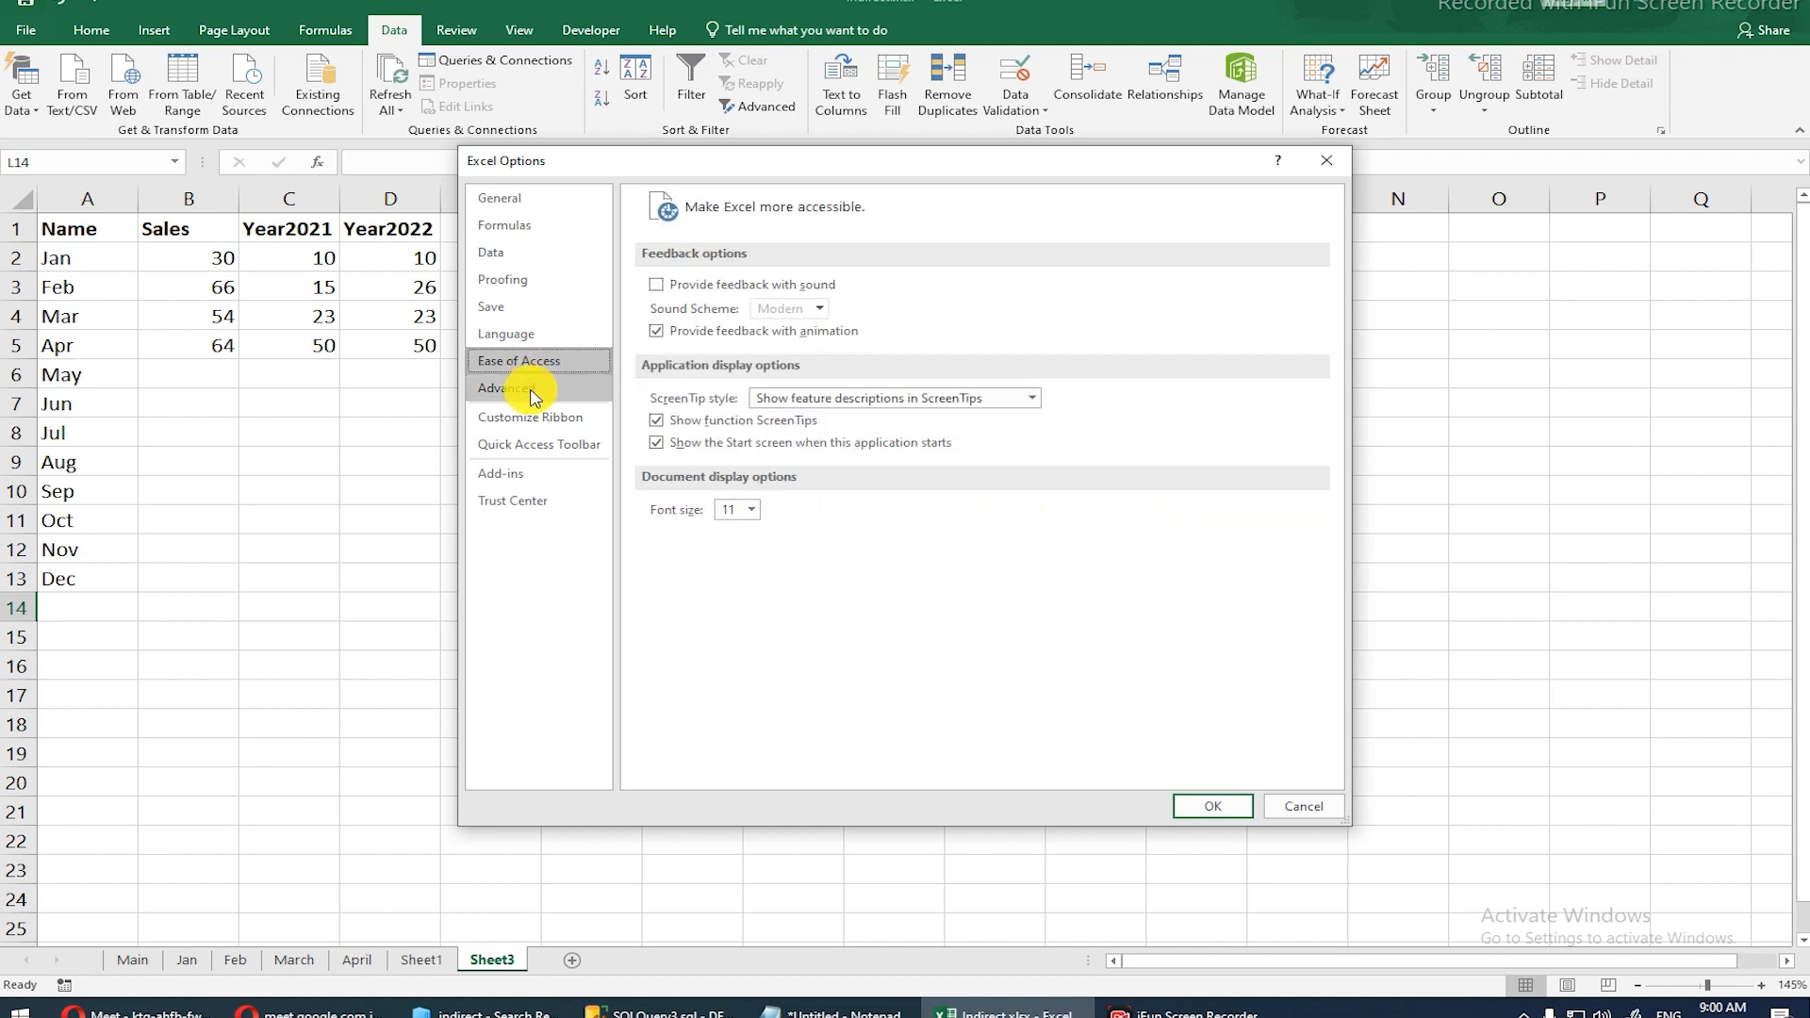
# Step: Open the custom lists editor from the advanced options and view the entries of the built-in month and weekday lists
pyautogui.click(522, 404)
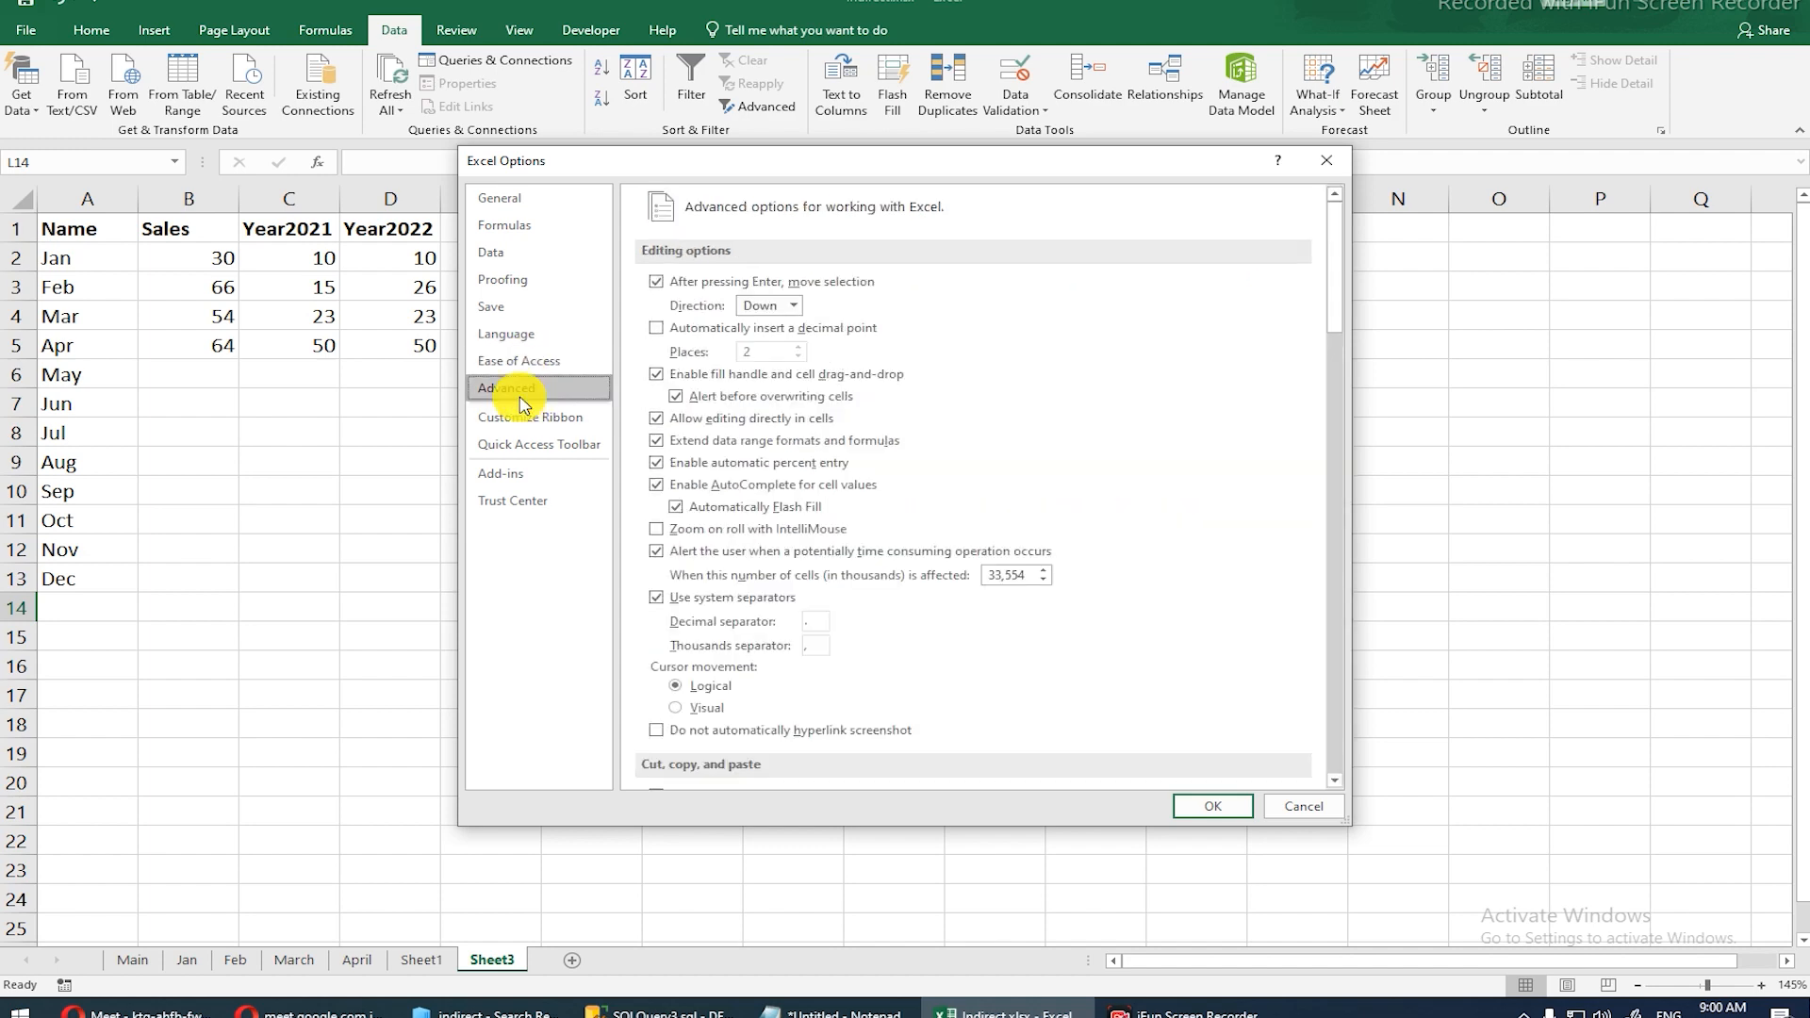
pyautogui.scroll(-6, 842, 476)
pyautogui.scroll(-15, 842, 476)
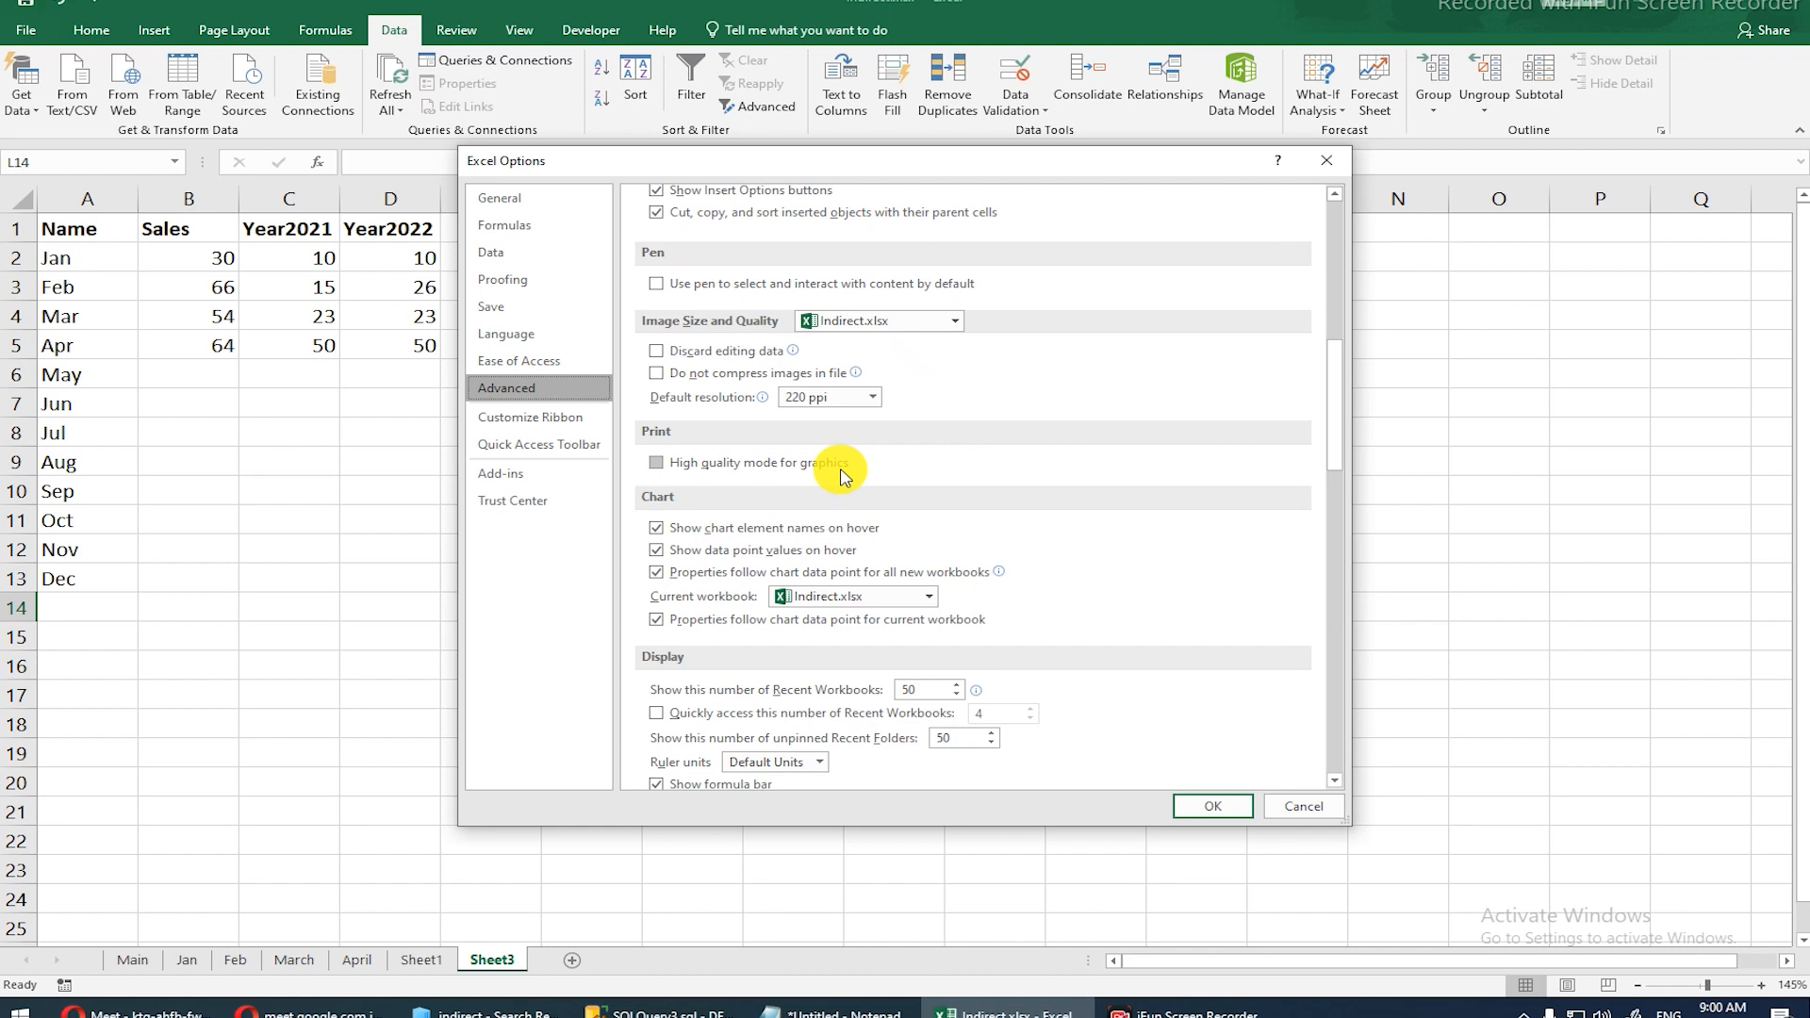
pyautogui.scroll(-10, 842, 476)
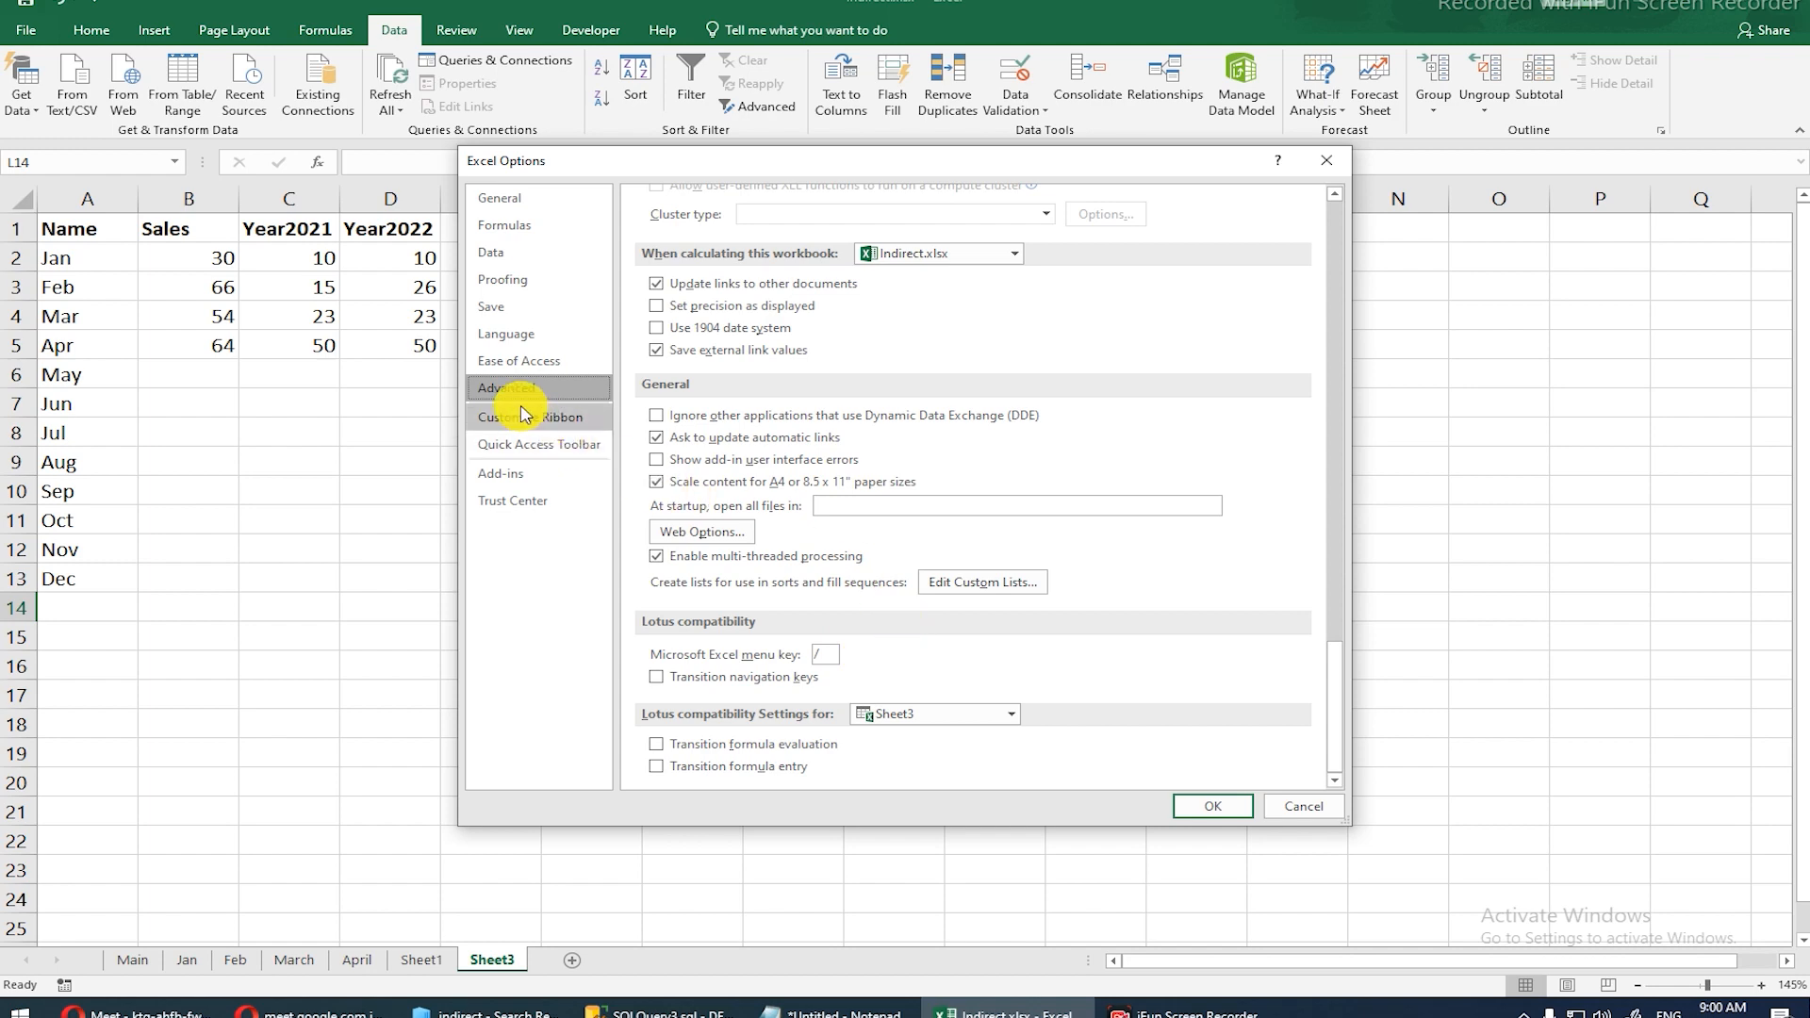
pyautogui.click(957, 588)
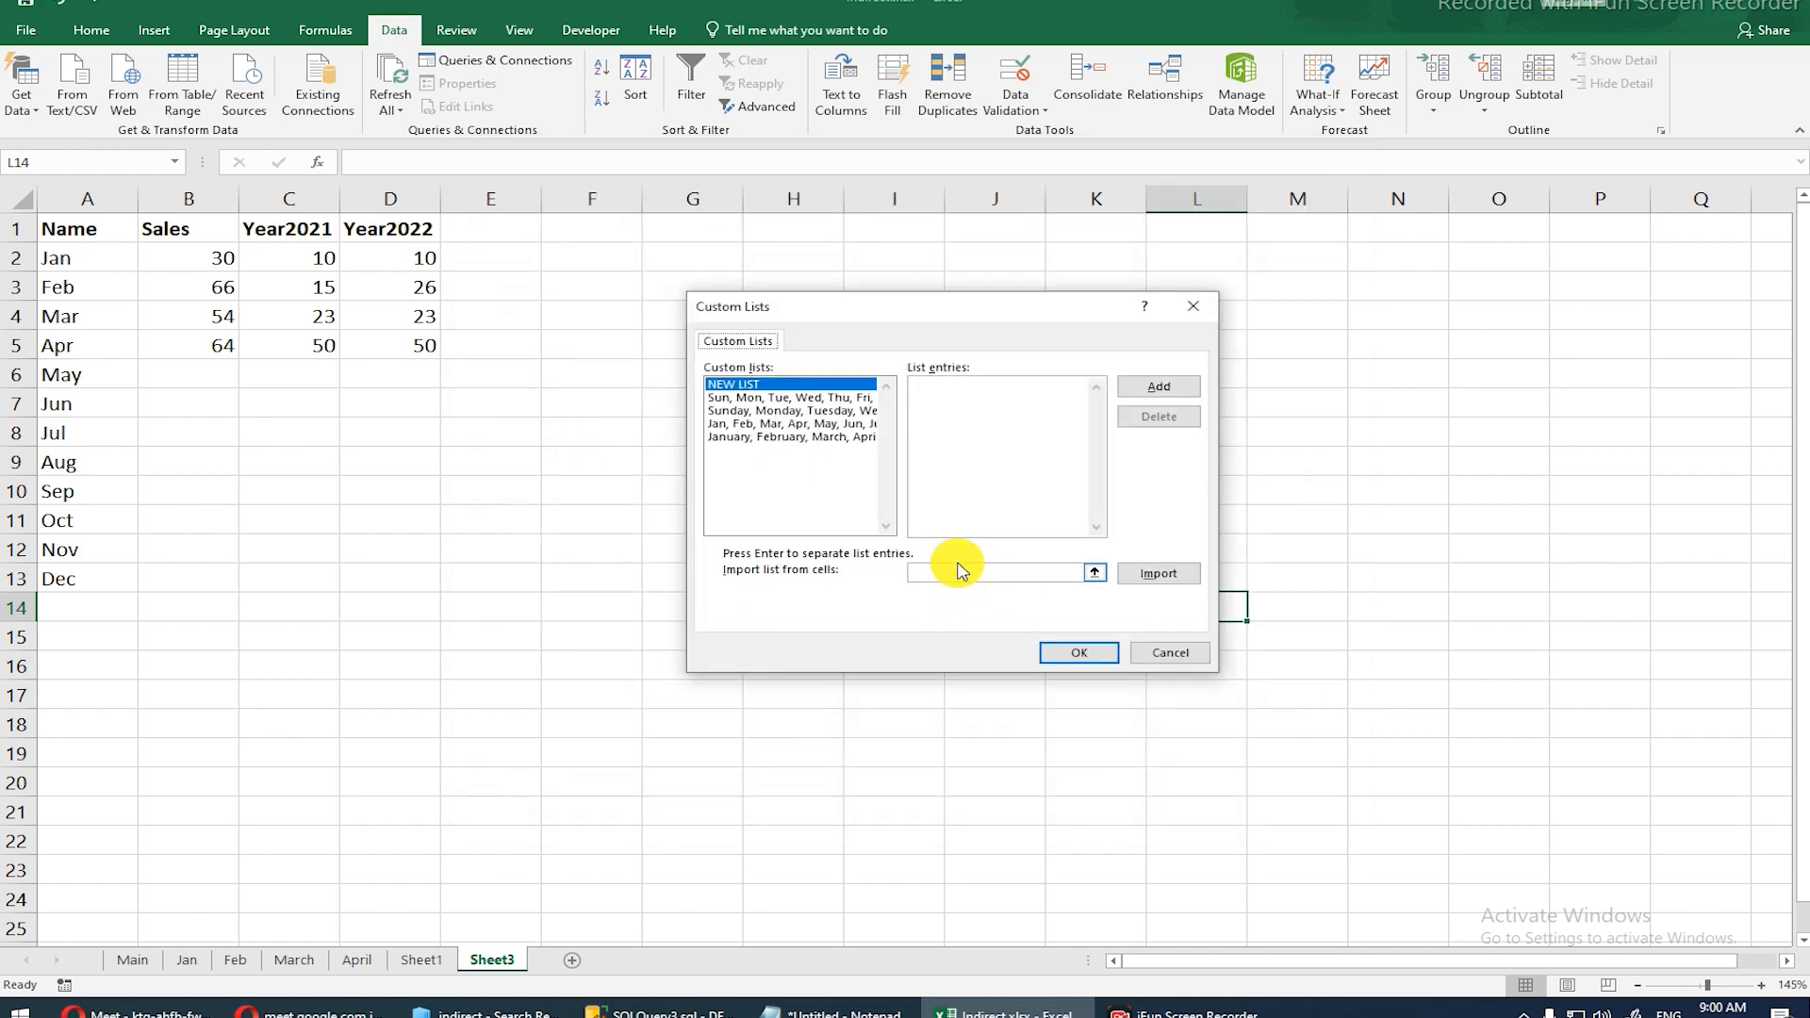
pyautogui.click(792, 423)
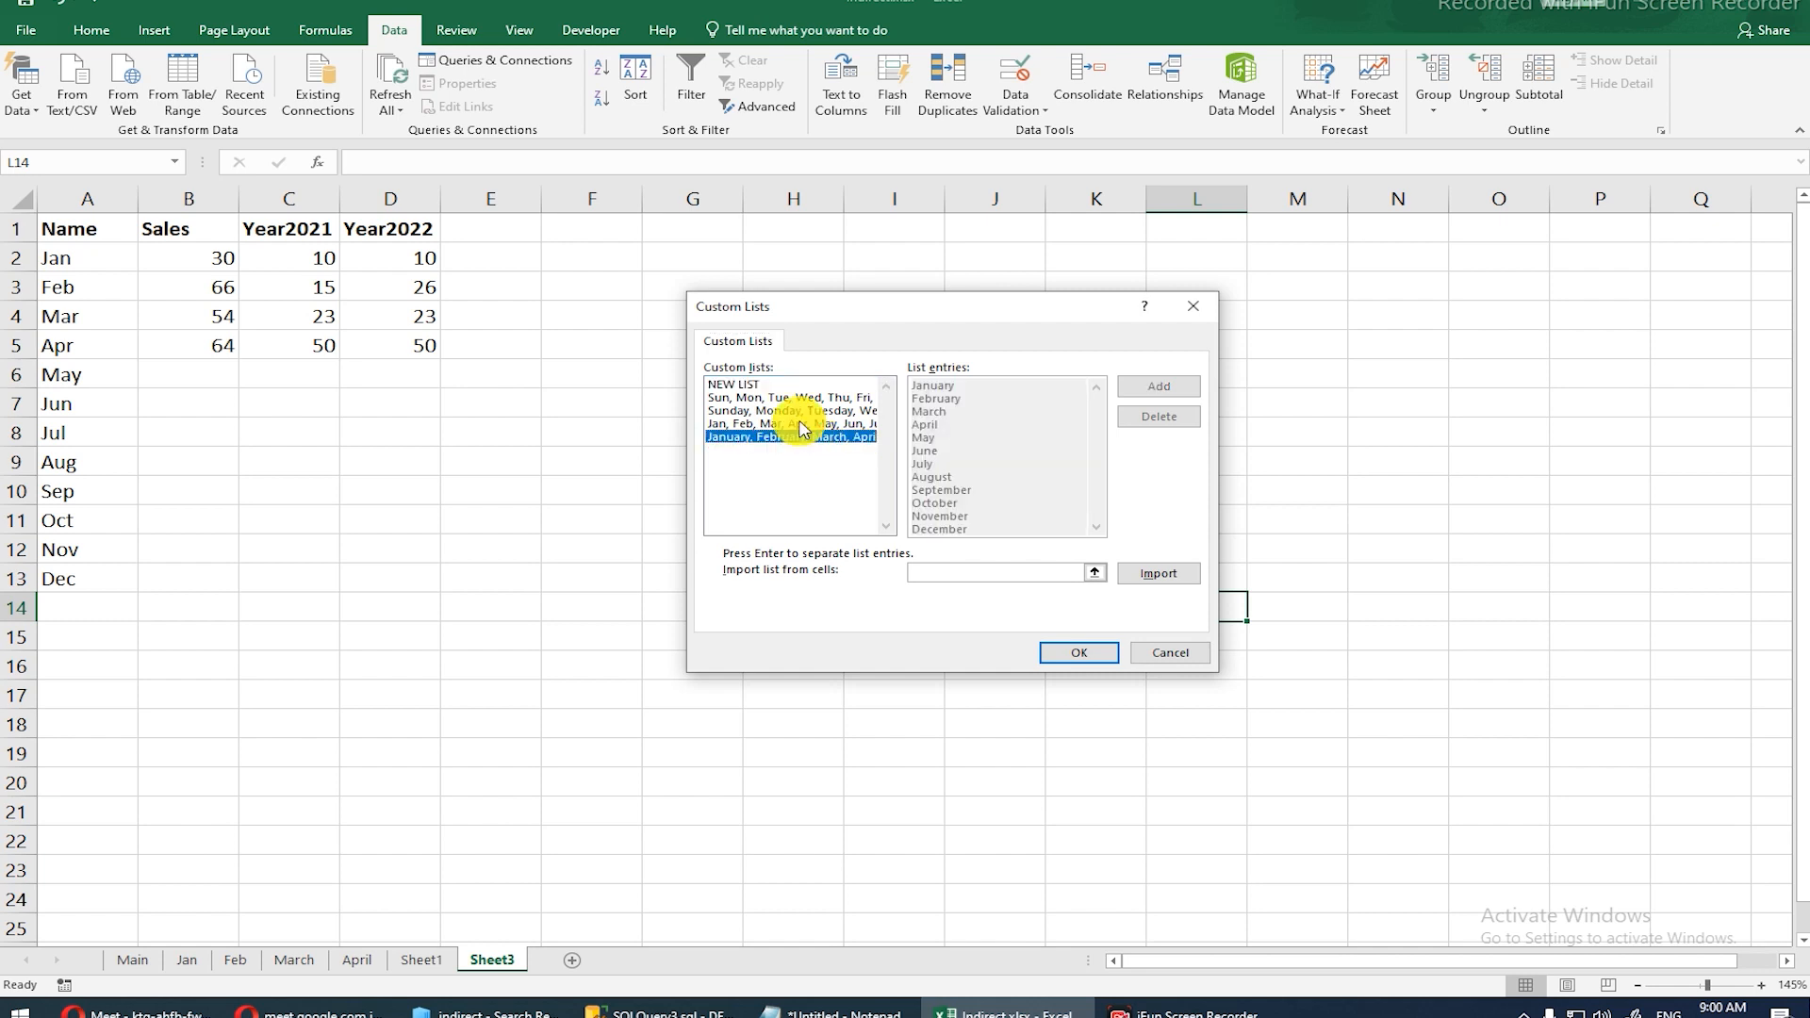
pyautogui.click(796, 410)
pyautogui.click(796, 397)
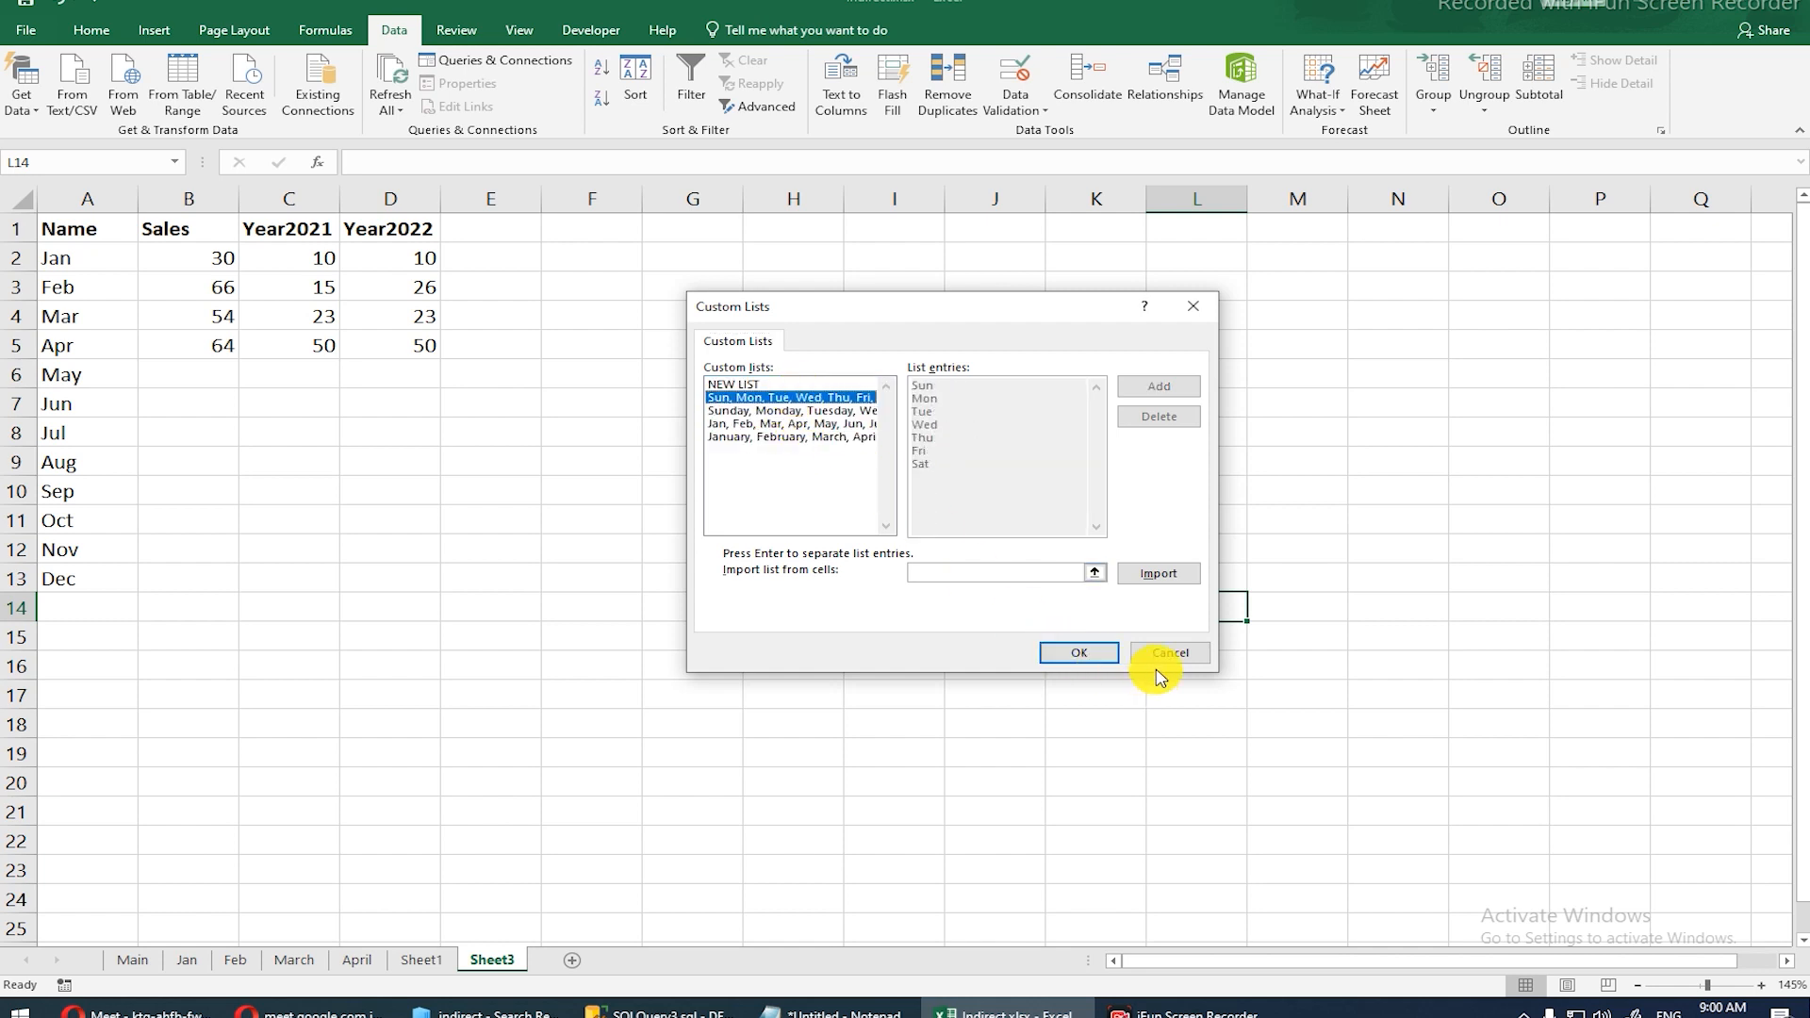
# Step: Set the cell range for importing a custom list to $D$2:$D$11
pyautogui.click(1049, 576)
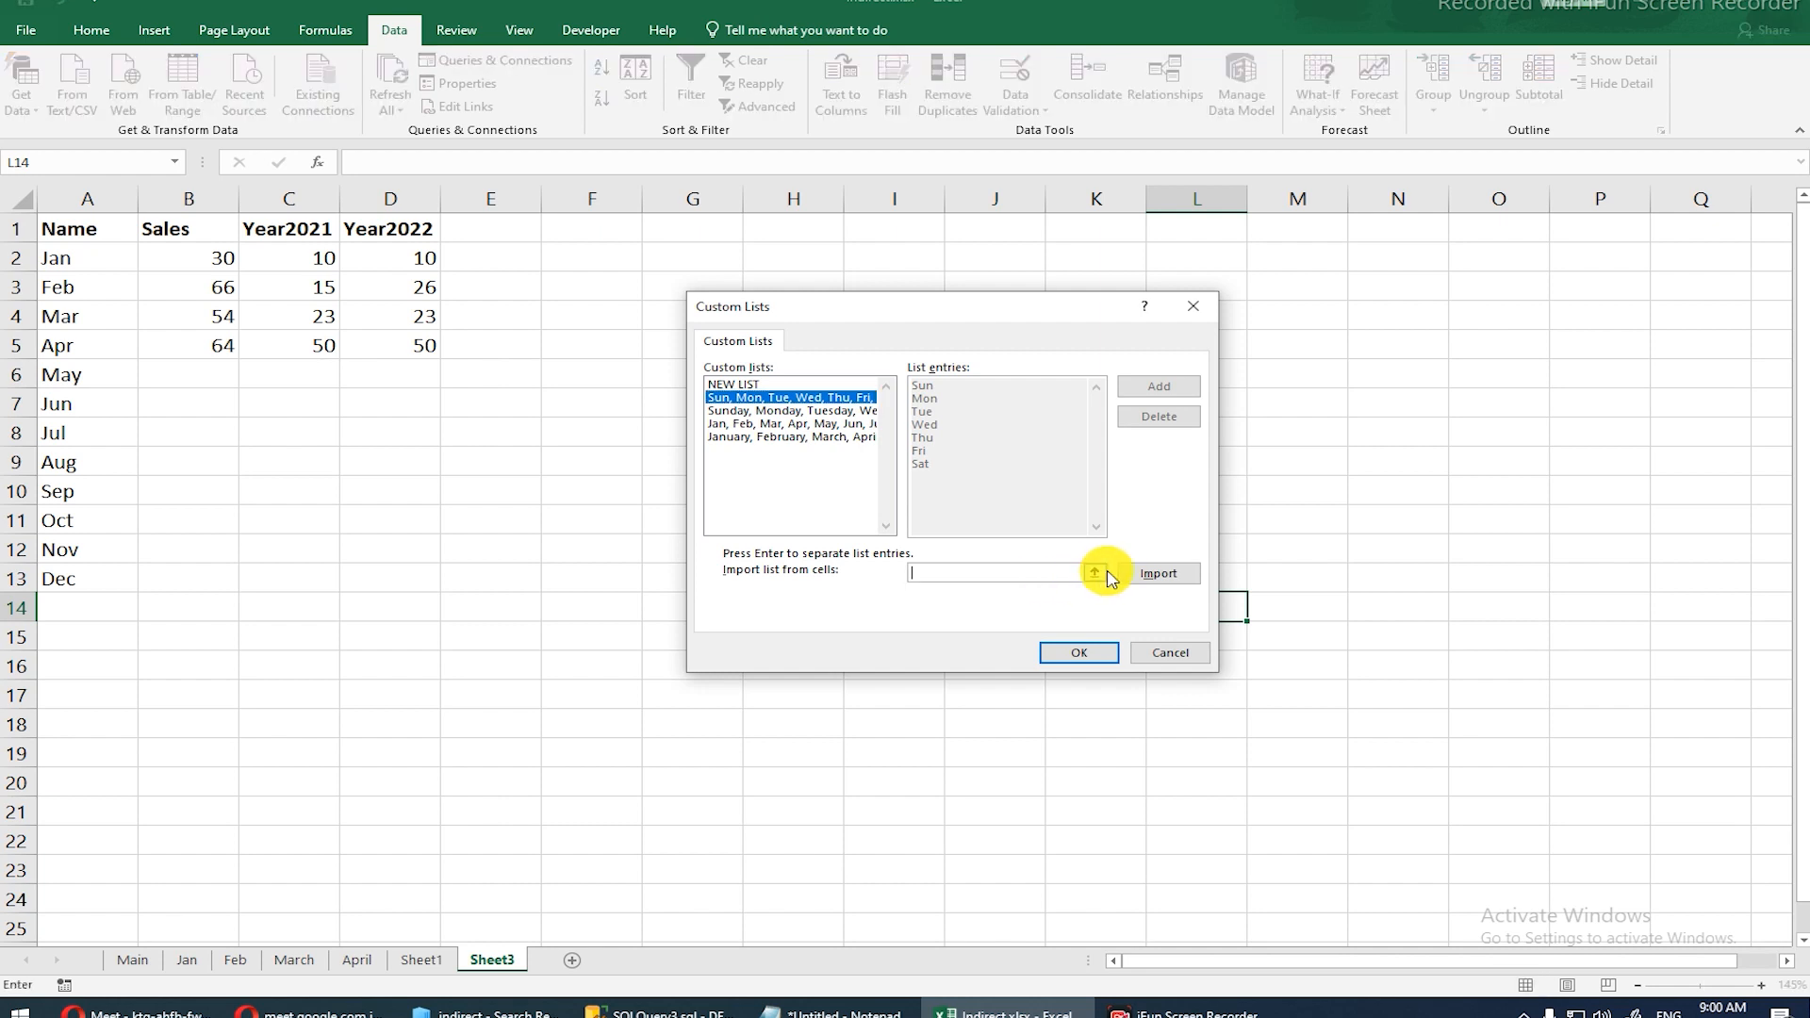
pyautogui.click(1092, 574)
pyautogui.click(1086, 576)
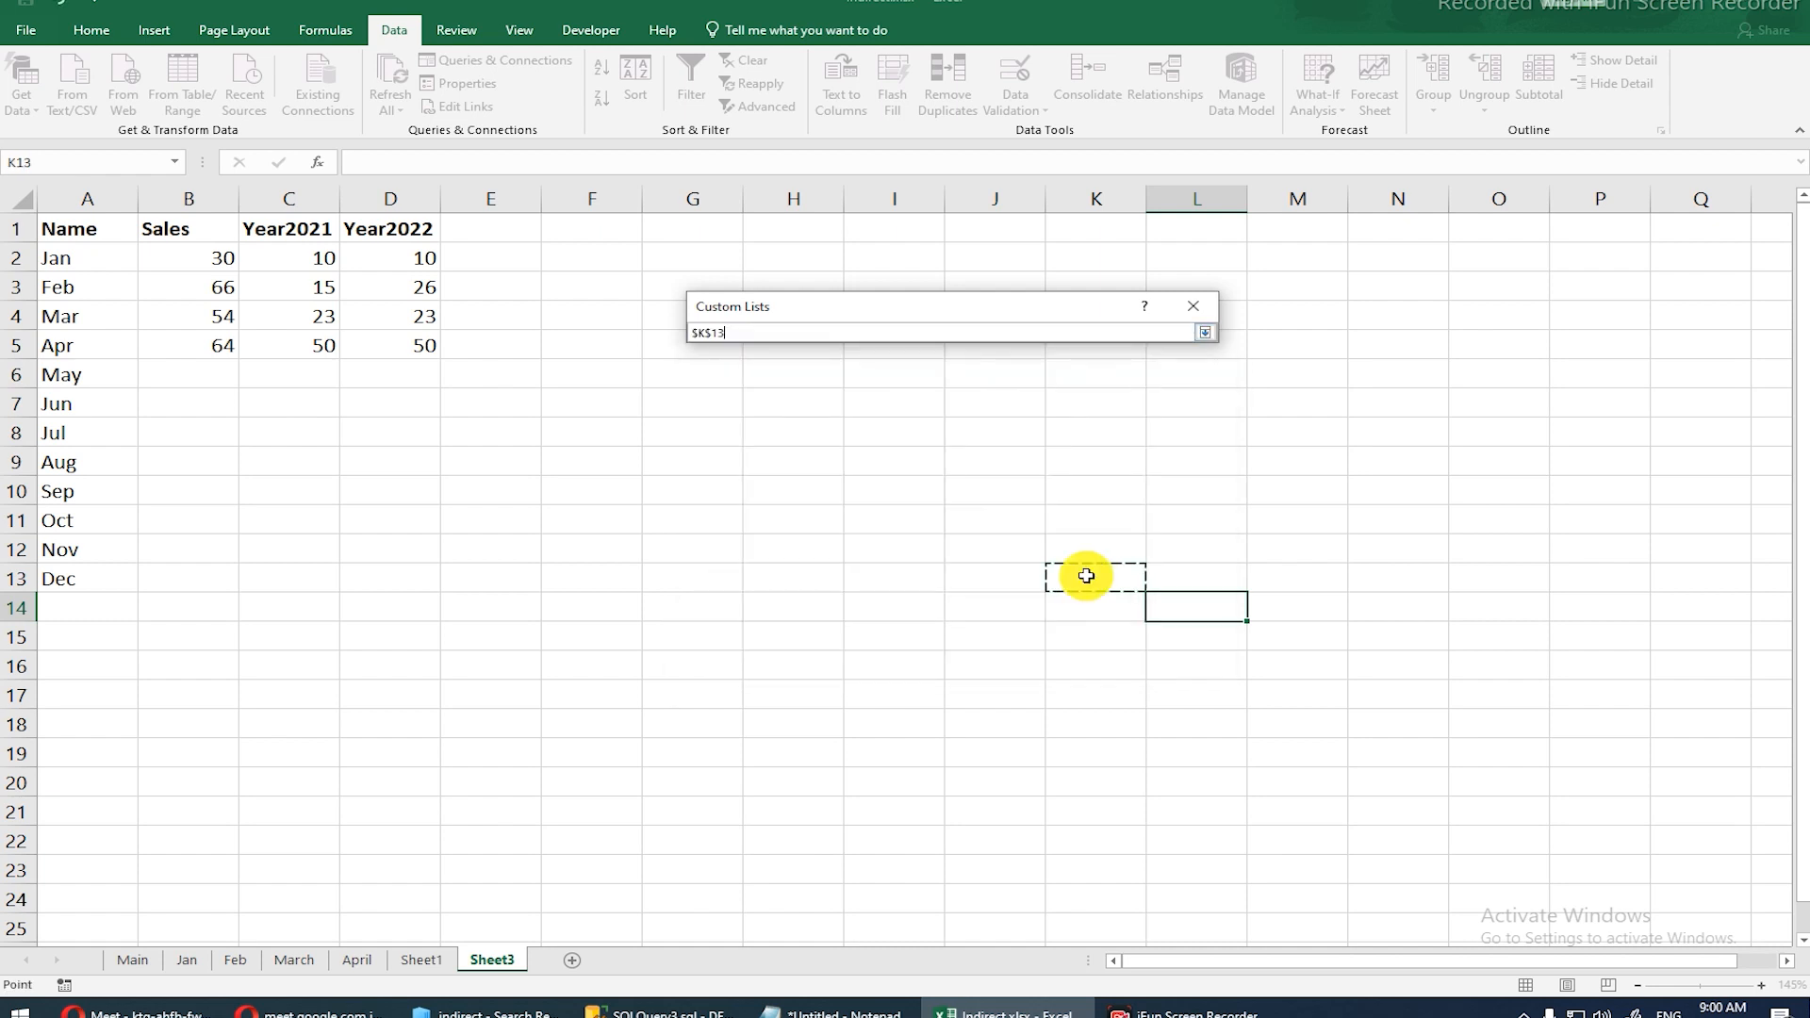
pyautogui.moveTo(389, 253); pyautogui.dragTo(419, 526)
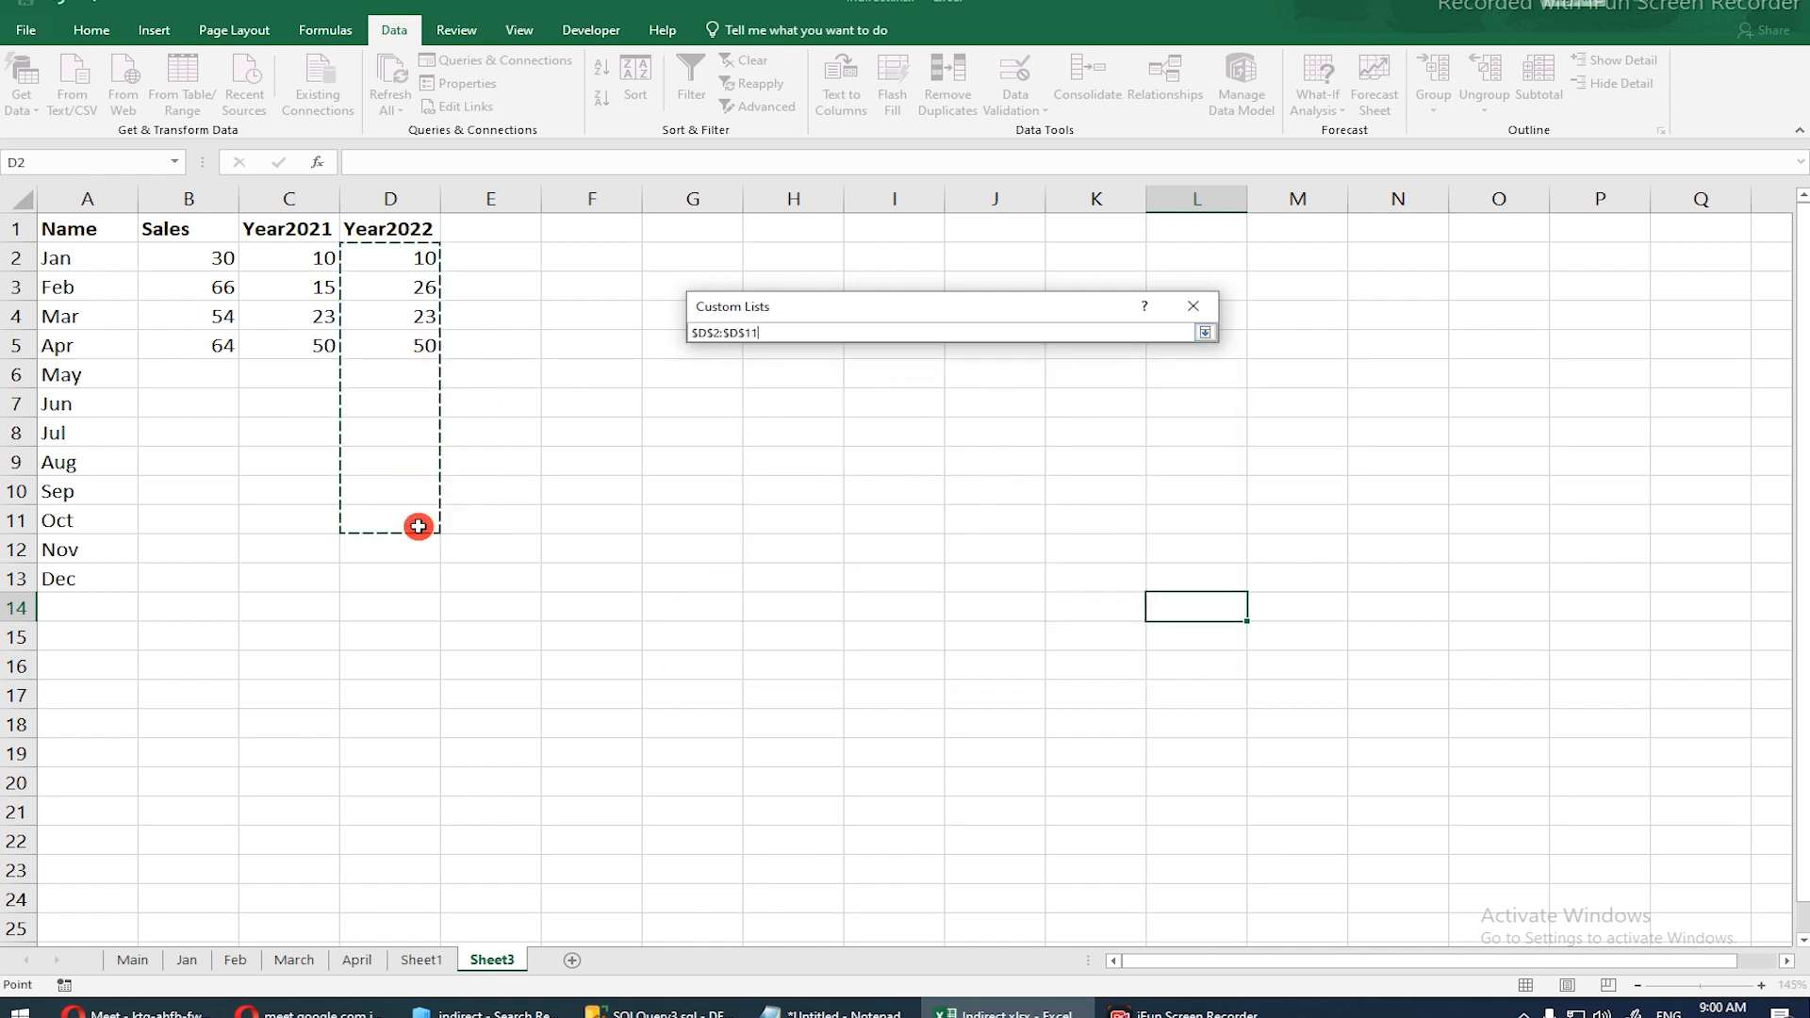
pyautogui.click(1205, 332)
pyautogui.click(844, 587)
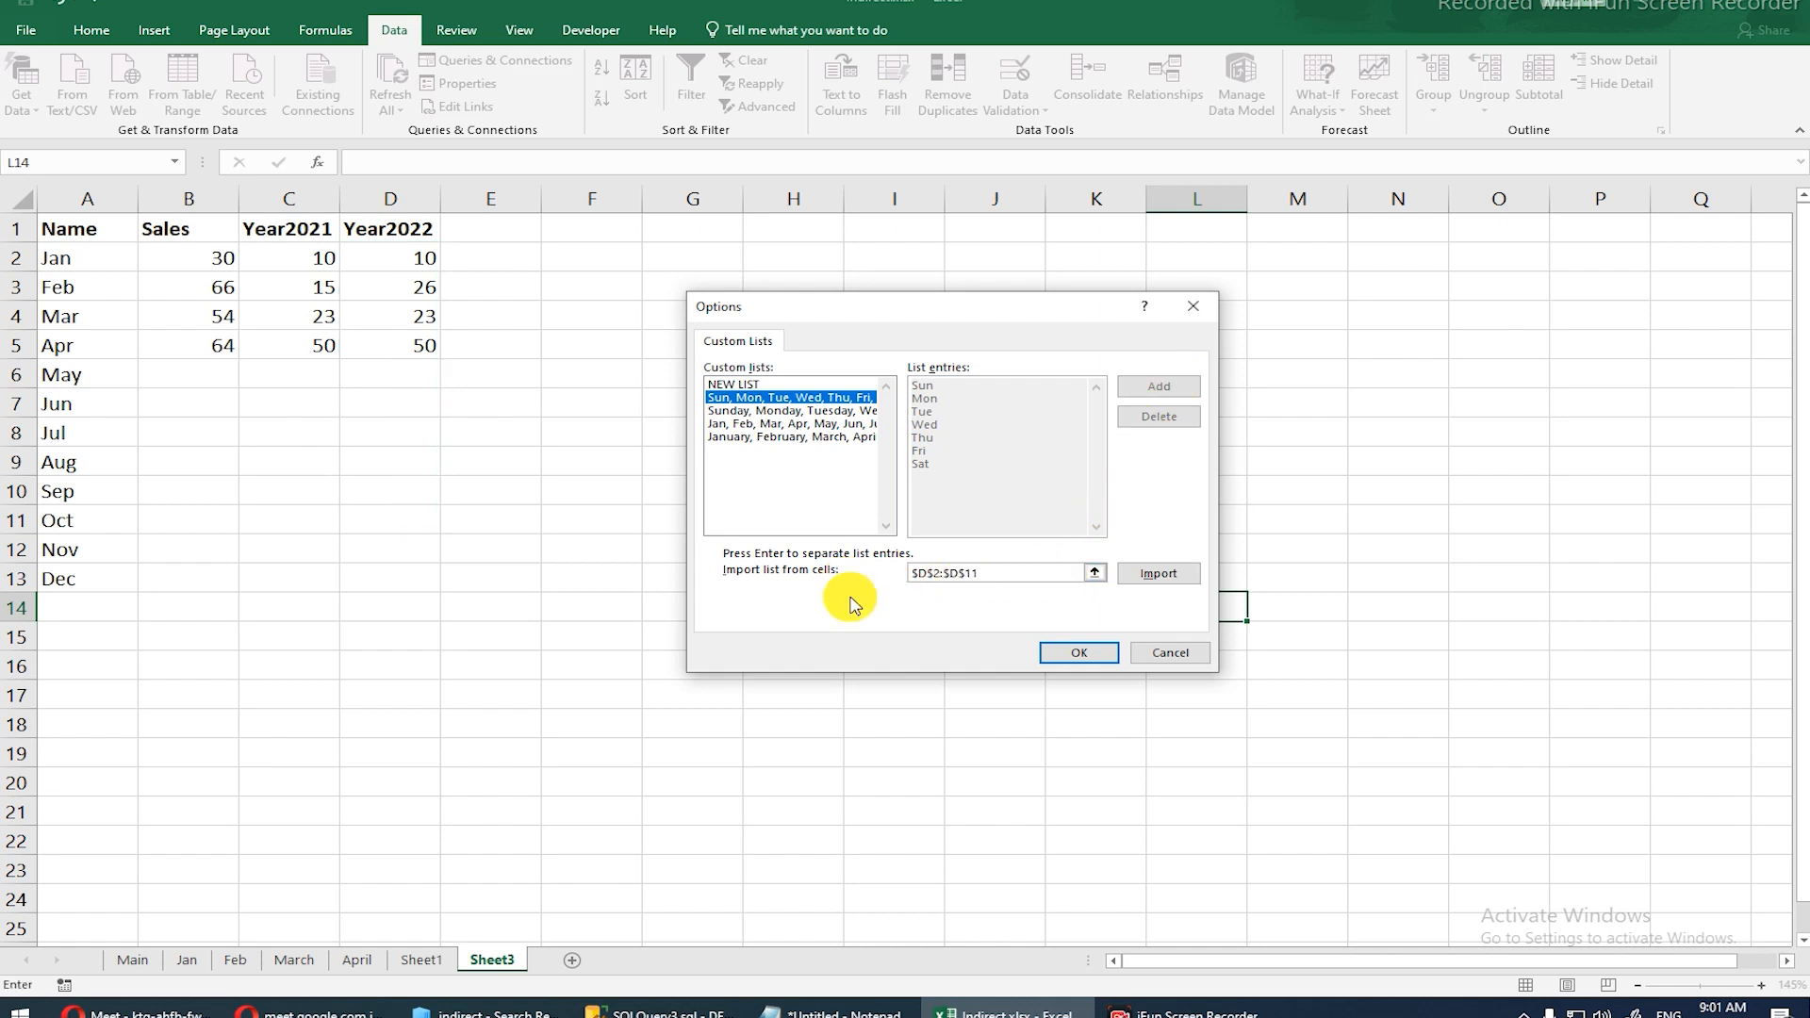
# Step: Clear the custom list's import range, try importing with it empty, and cancel the custom lists editor
pyautogui.doubleClick(990, 571)
pyautogui.press('BackSpace')
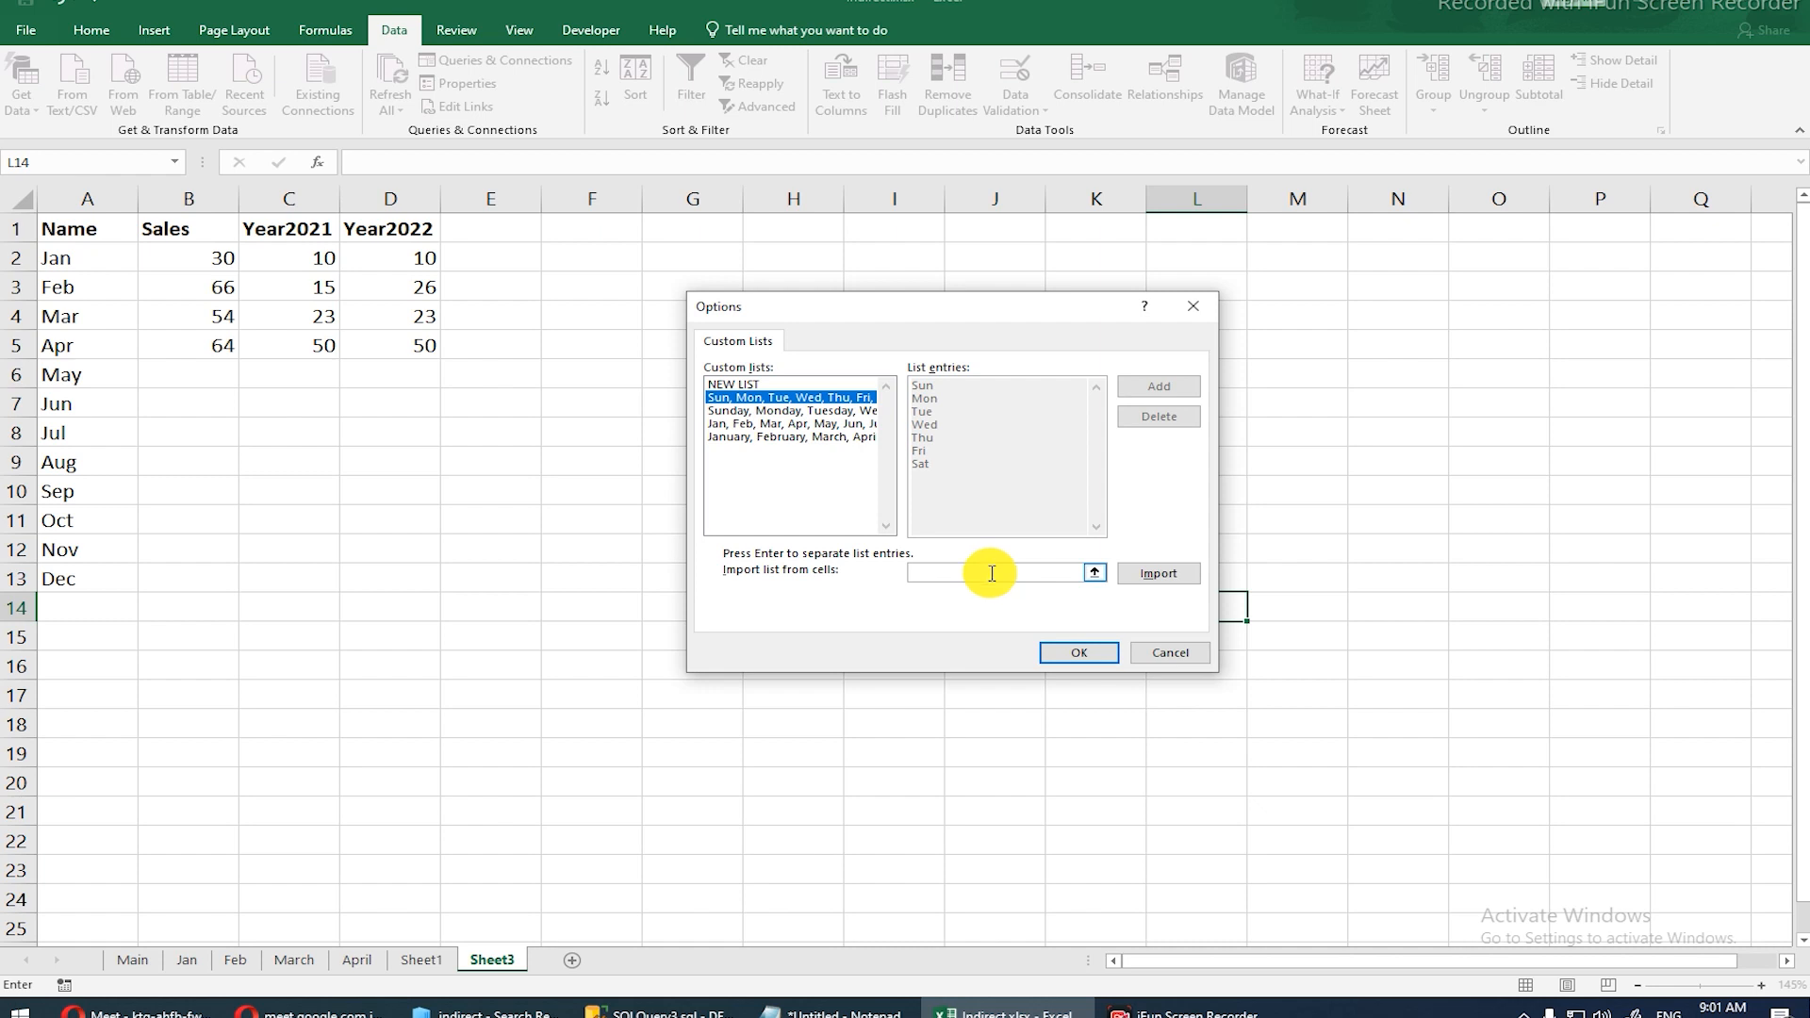
pyautogui.click(1150, 575)
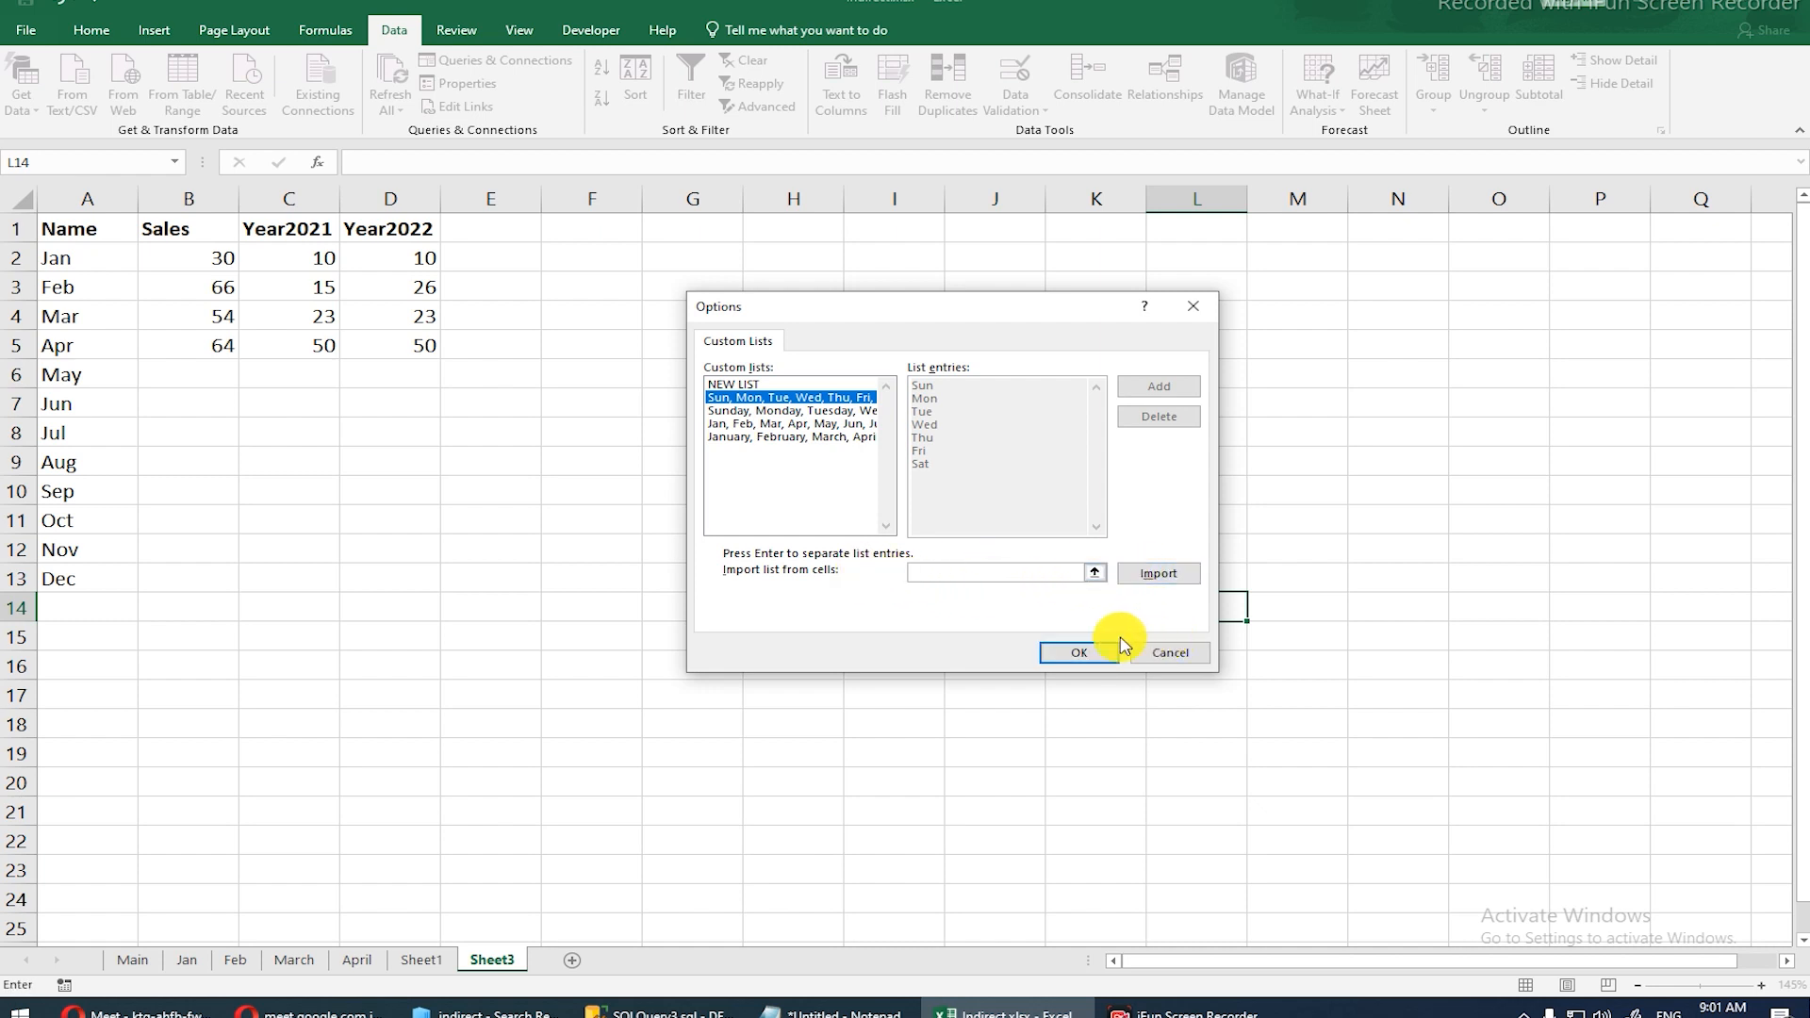
pyautogui.click(1171, 655)
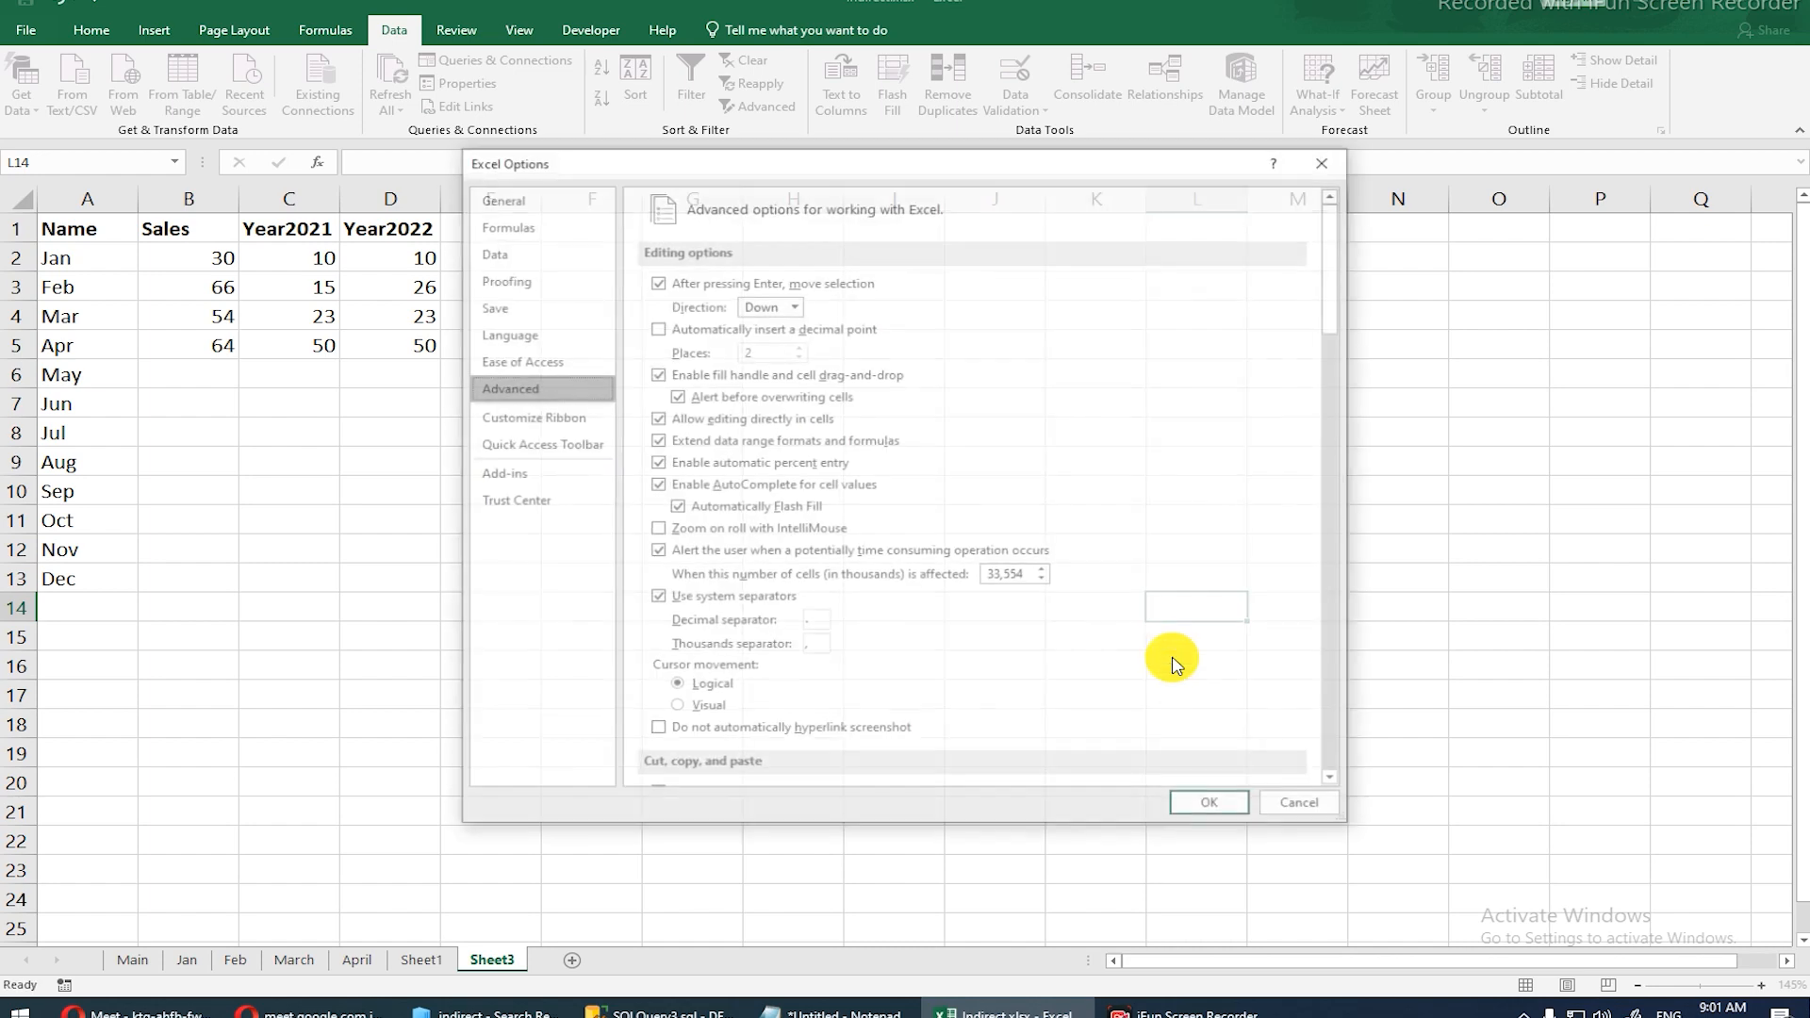
# Step: Cancel the options dialog and enter =RANDBETWEEN(1,15) in B6 as the May sales value
pyautogui.click(1298, 808)
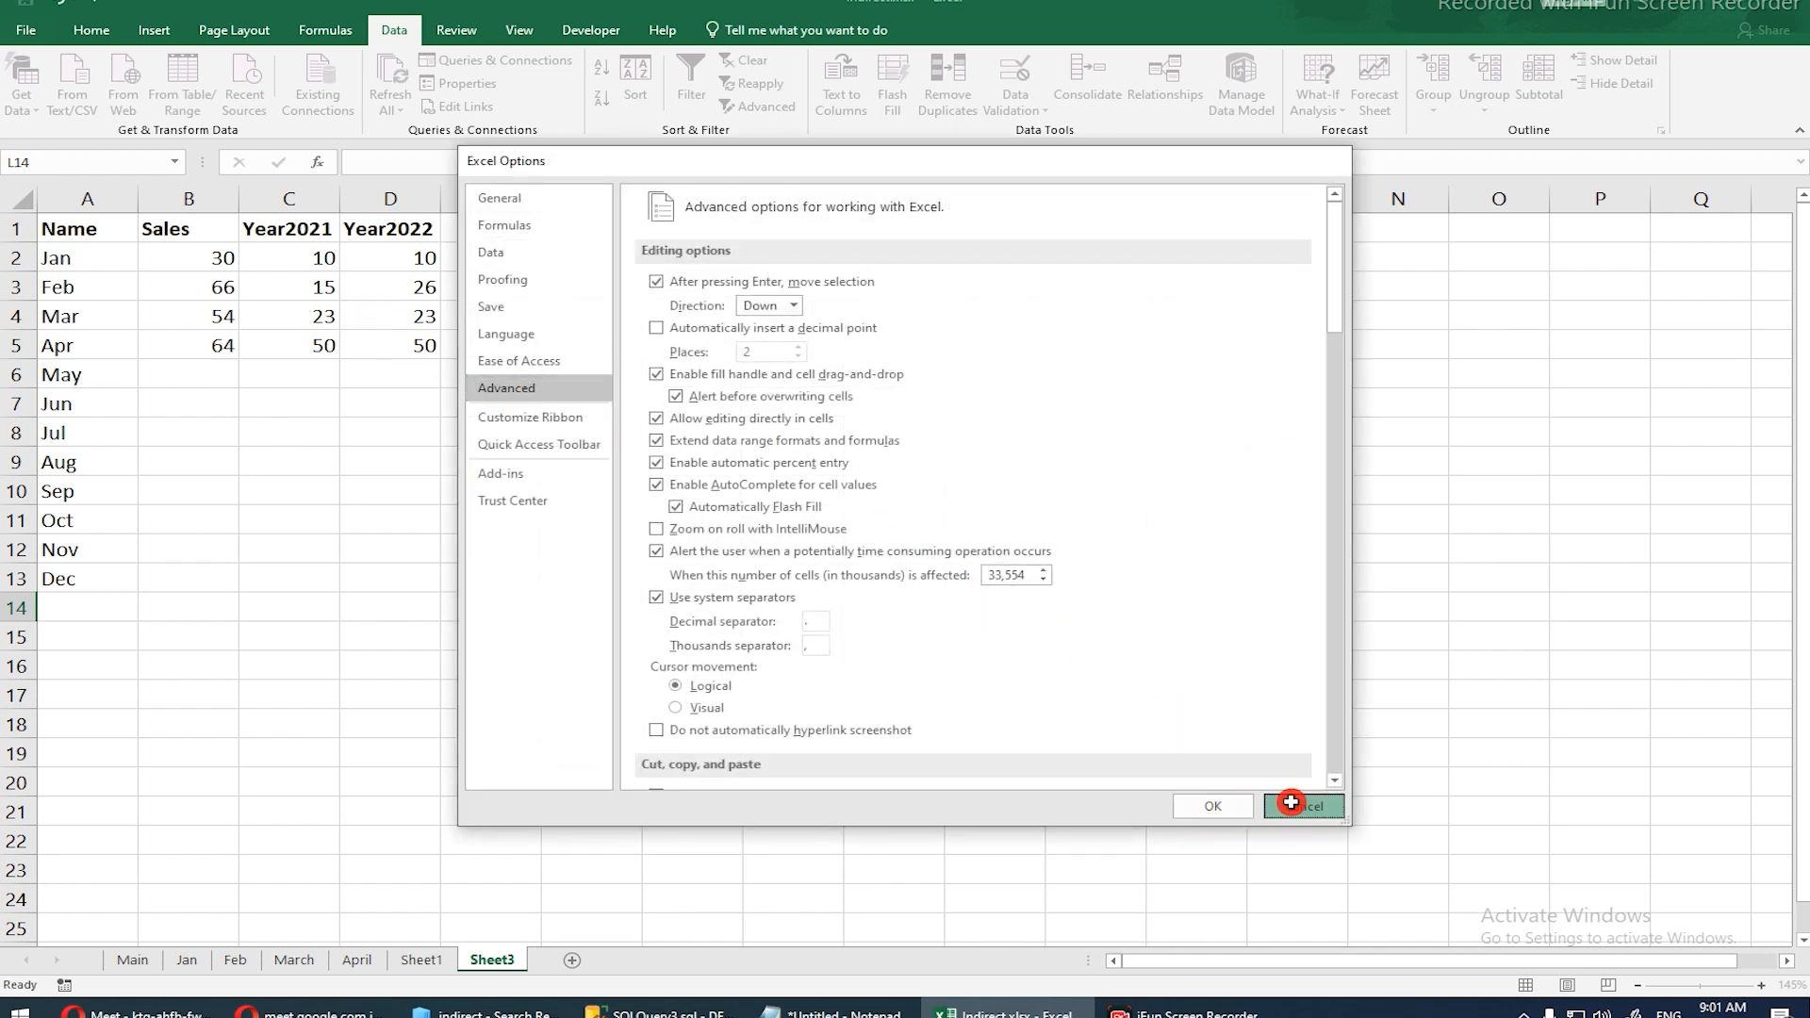
pyautogui.click(214, 367)
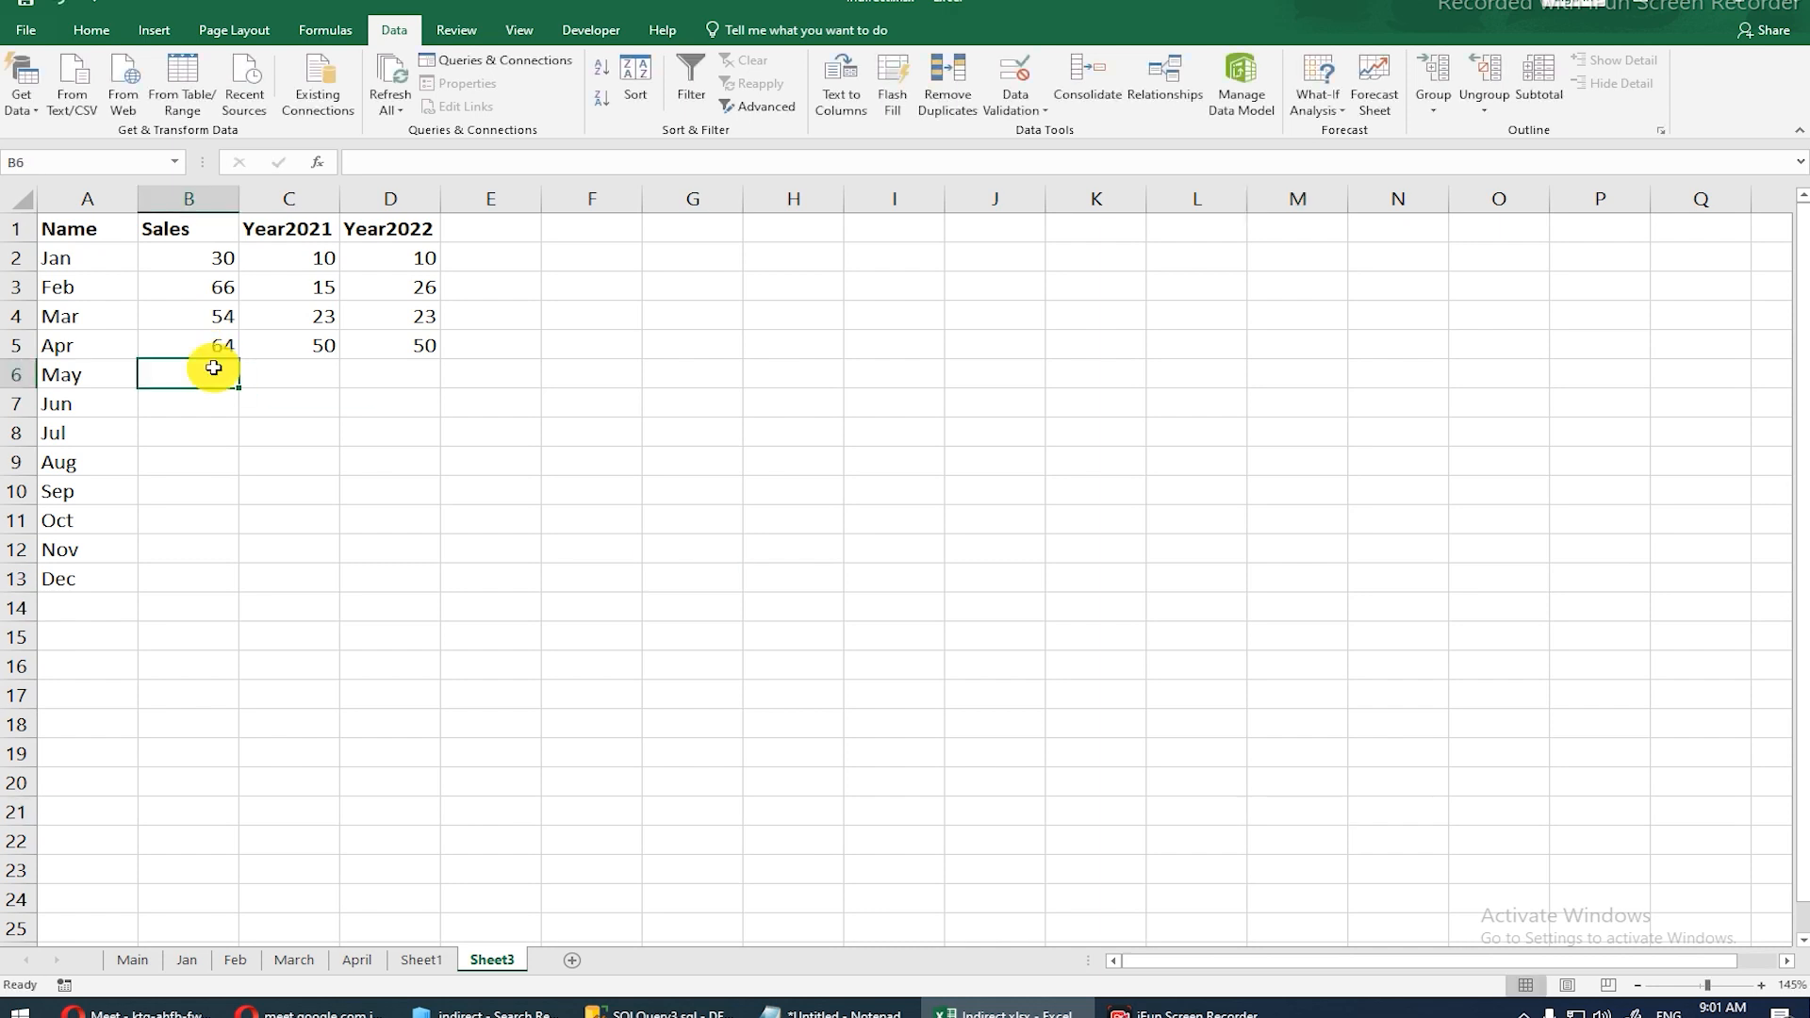
pyautogui.write('=rand')
pyautogui.press('Down')
pyautogui.press('Tab')
pyautogui.write('1,10')
pyautogui.press('Return')
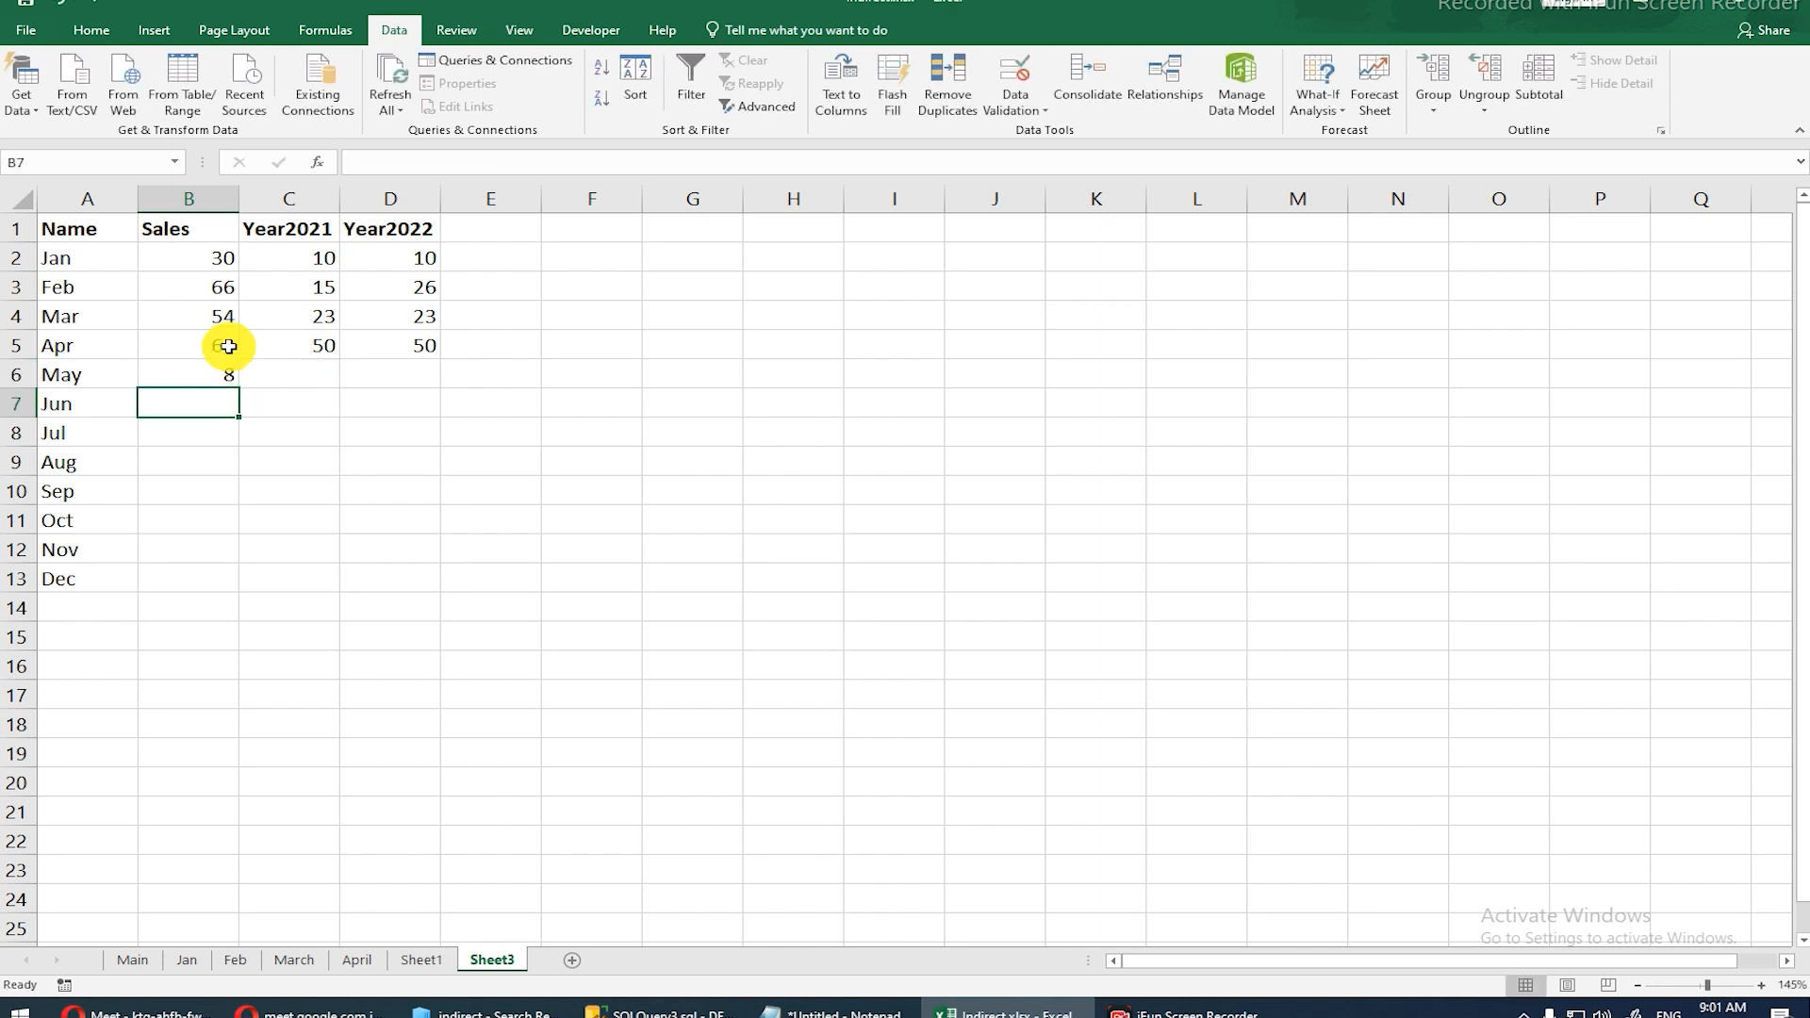
# Step: Fill the random-number formula from B6 across and down the range B6:D13
pyautogui.moveTo(215, 365); pyautogui.dragTo(424, 590)
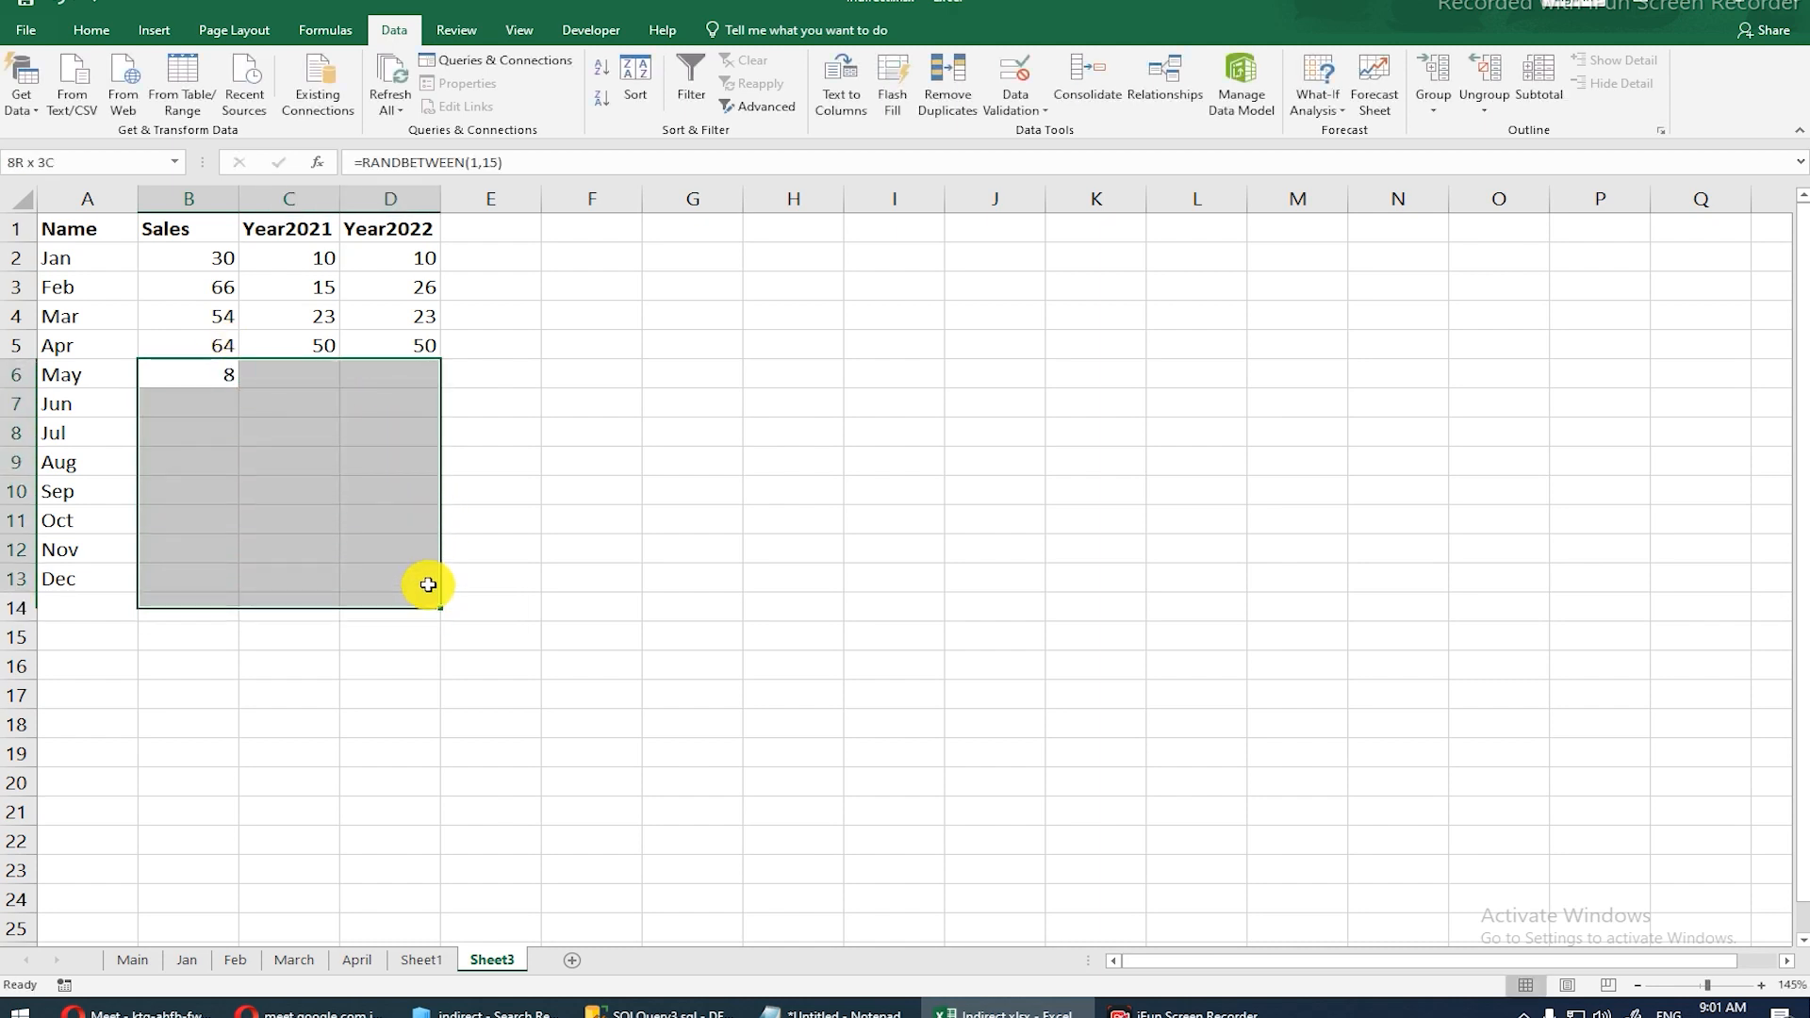
pyautogui.click(432, 580)
pyautogui.moveTo(193, 372); pyautogui.dragTo(384, 542)
pyautogui.hotkey('shift', 'Down')
pyautogui.hotkey('ctrl', 'r')
pyautogui.hotkey('ctrl', 'd')
# Step: Replace the random-number formulas in B6:D13 with their static values
pyautogui.hotkey('ctrl', 'c')
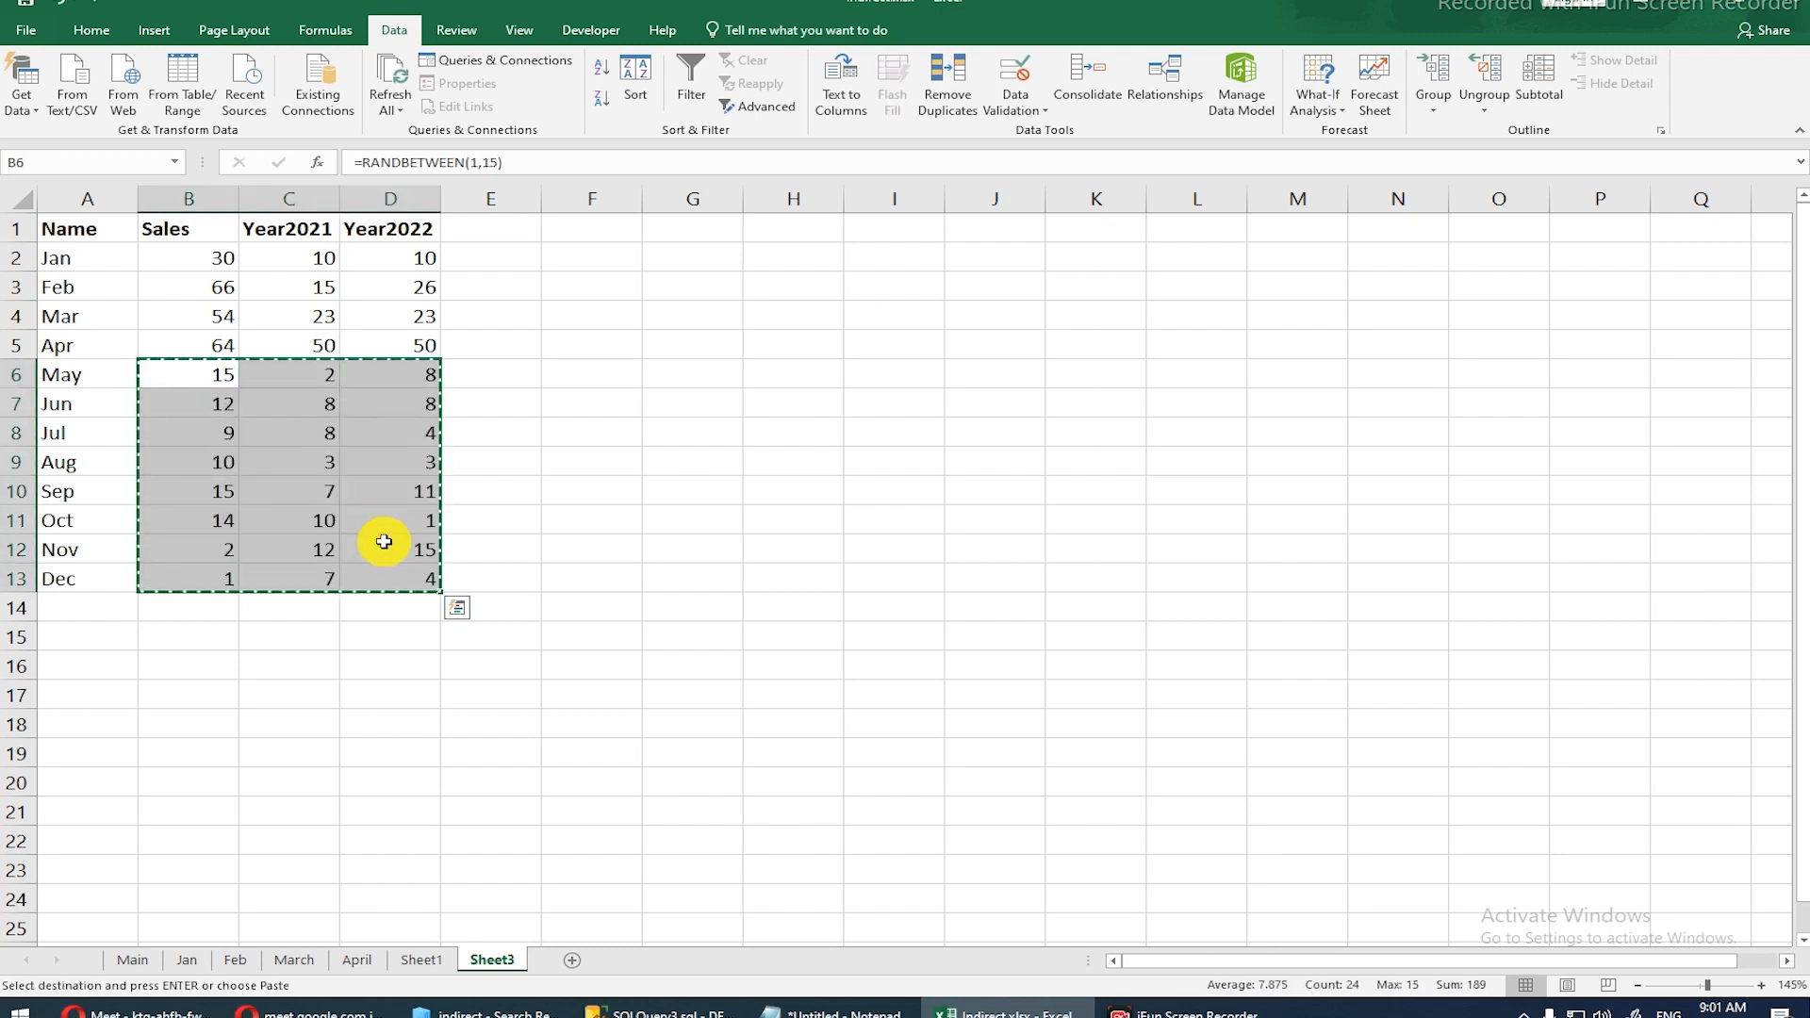
pyautogui.hotkey('ctrl', 'alt', 'v')
pyautogui.press('v')
pyautogui.press('Return')
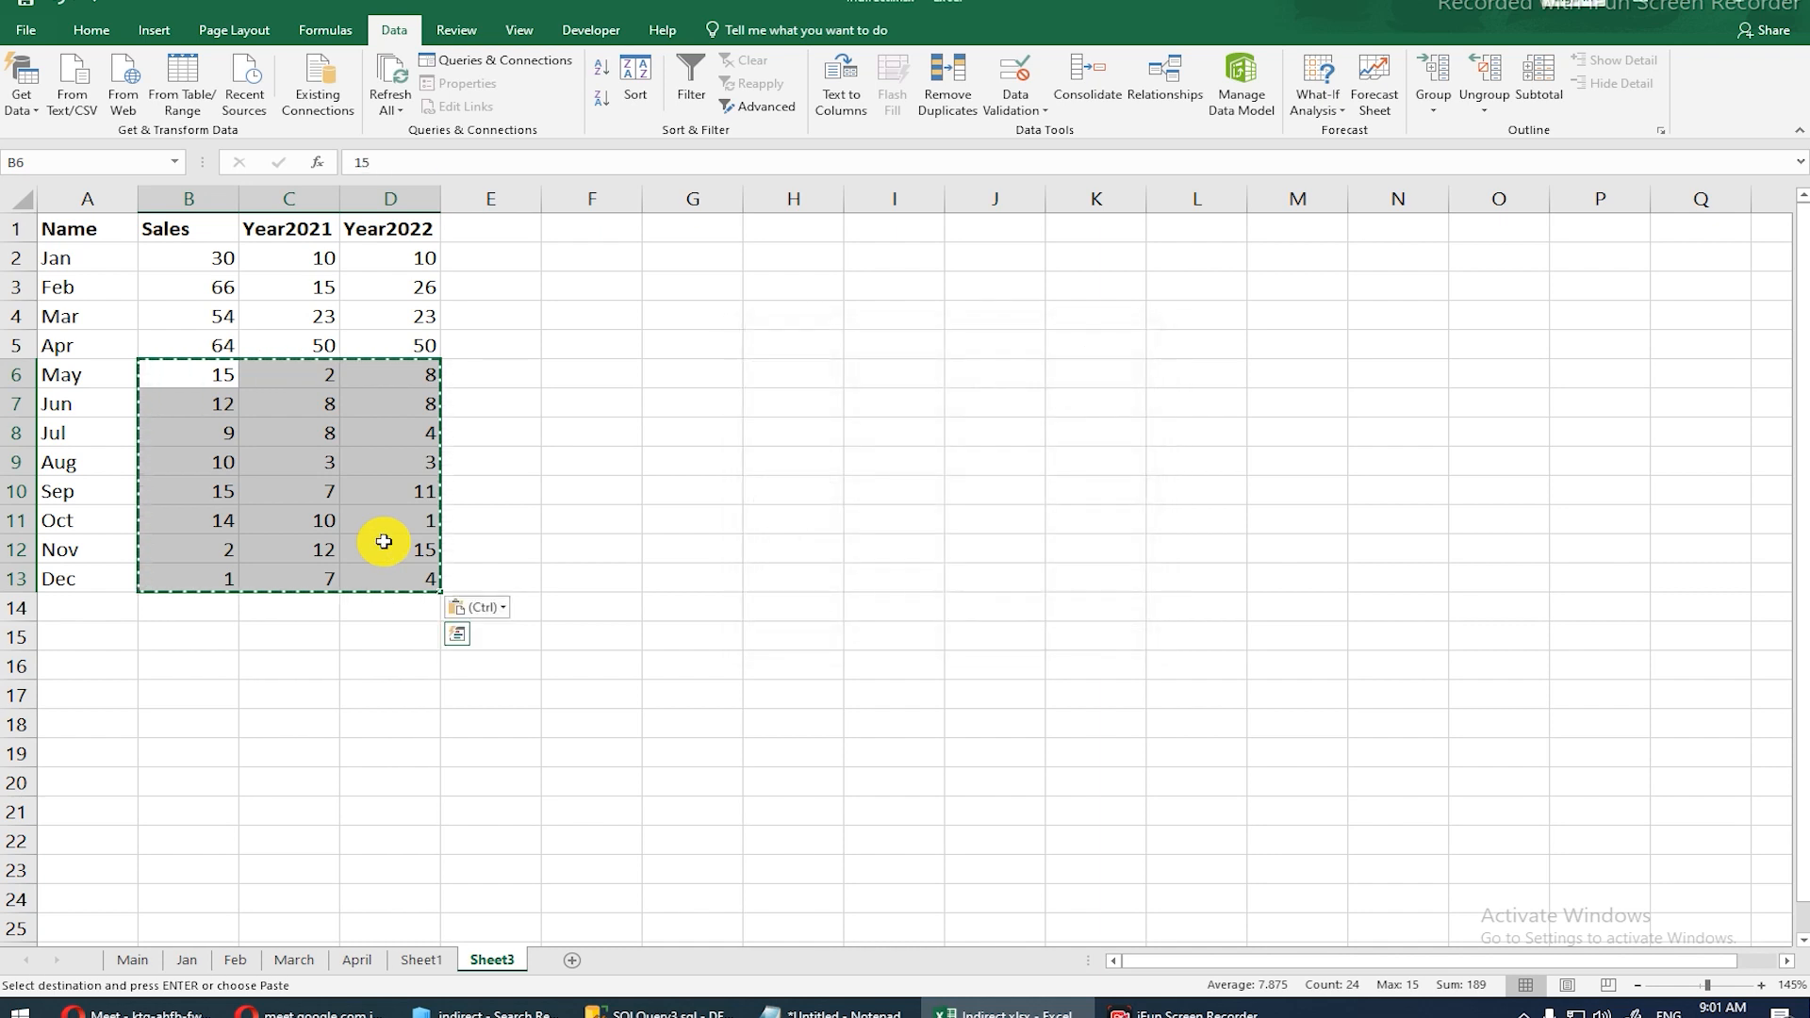
pyautogui.click(634, 325)
pyautogui.press('Escape')
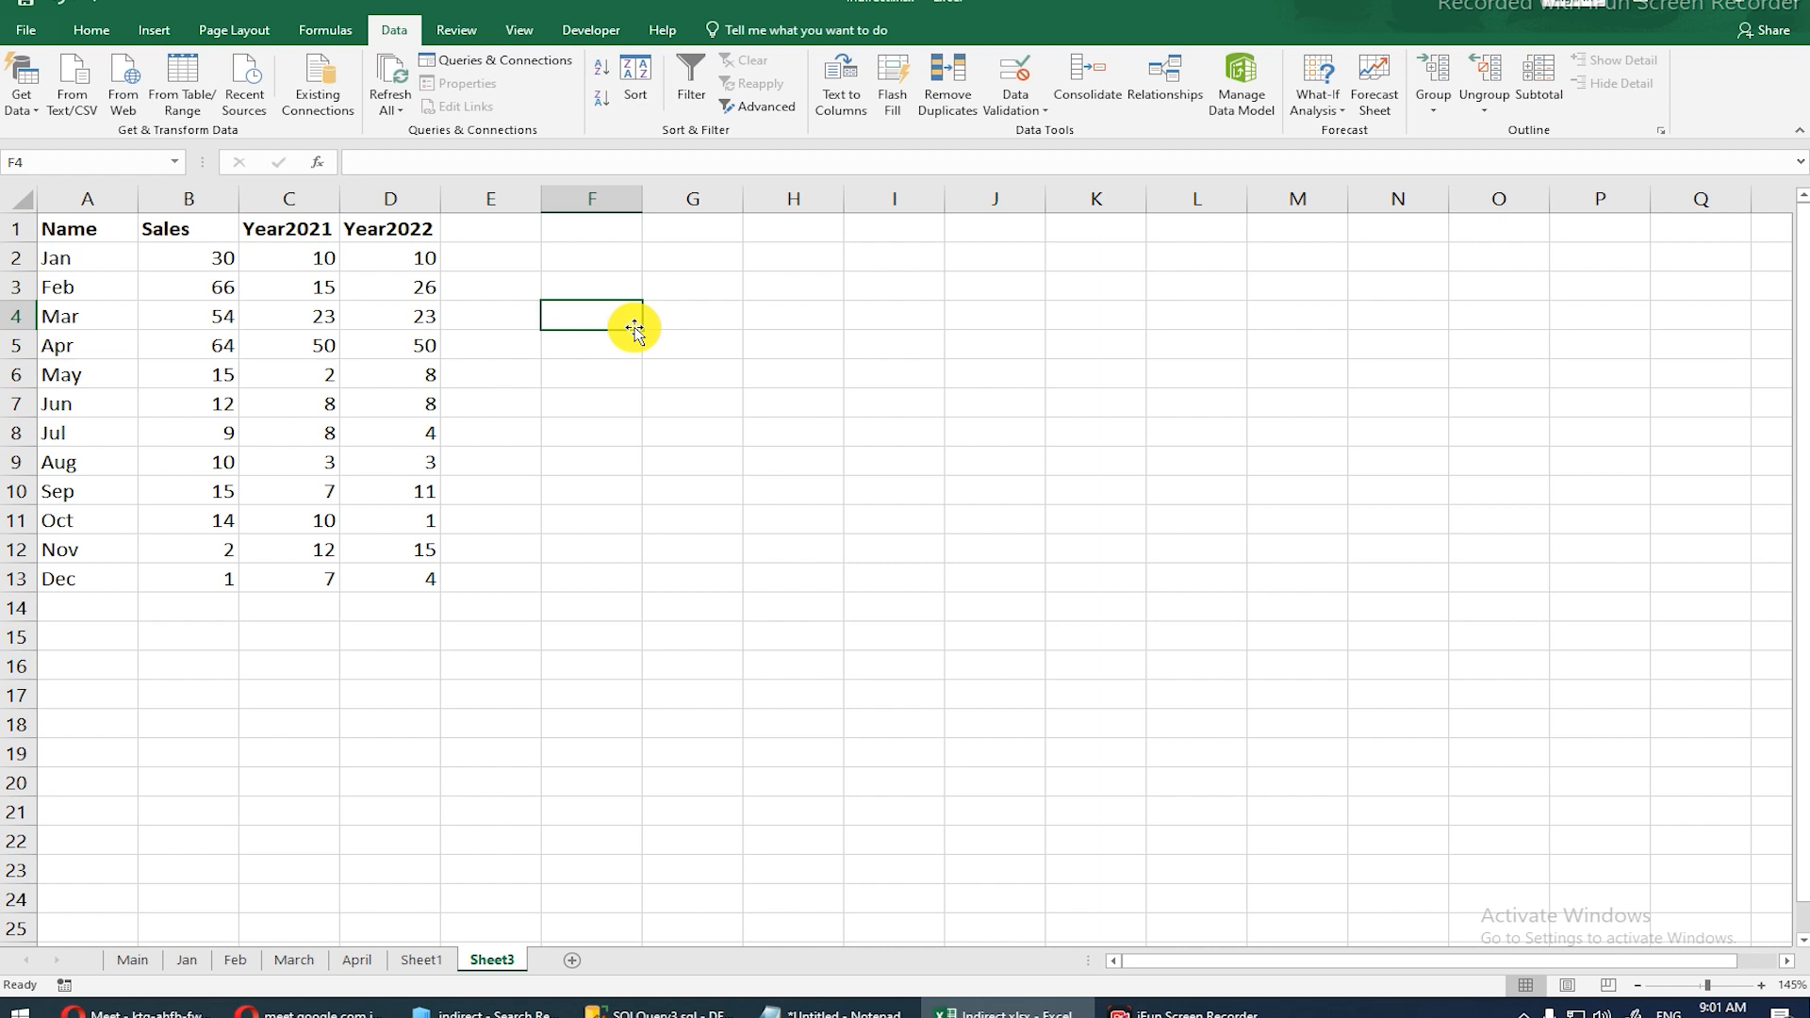
pyautogui.click(102, 229)
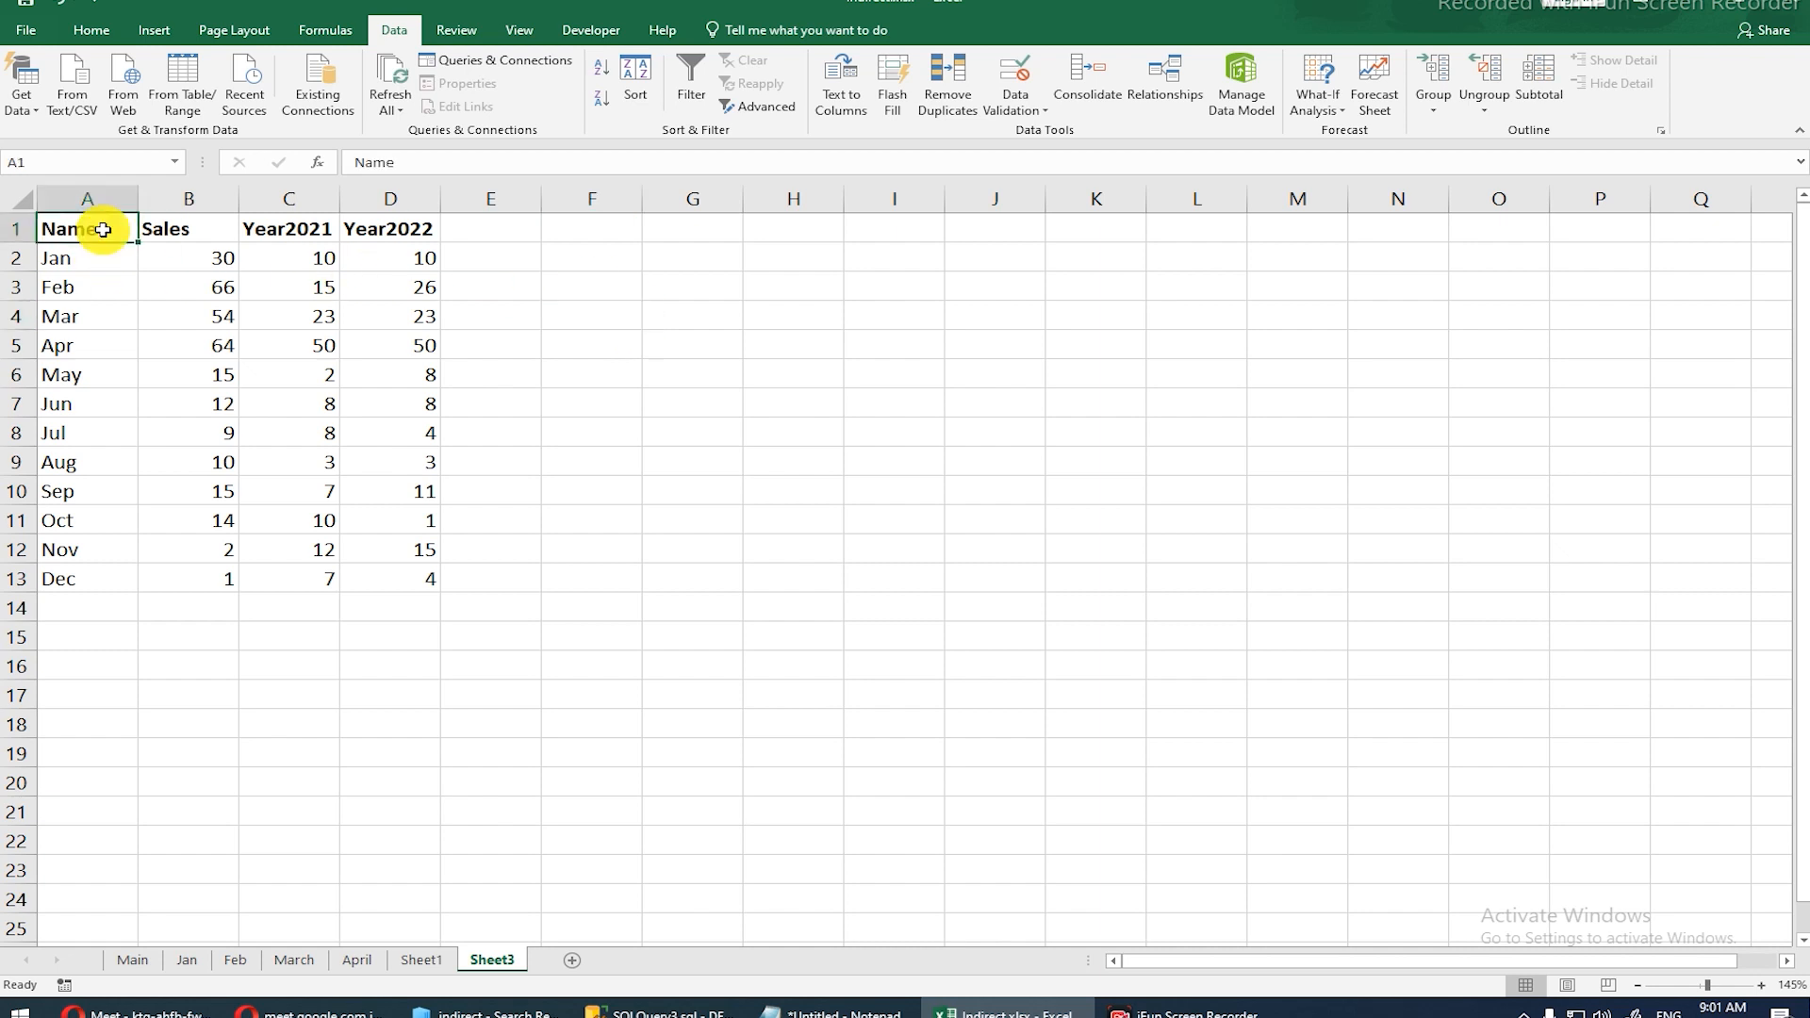
pyautogui.click(485, 224)
pyautogui.moveTo(339, 229); pyautogui.dragTo(425, 577)
pyautogui.moveTo(614, 241); pyautogui.dragTo(821, 586)
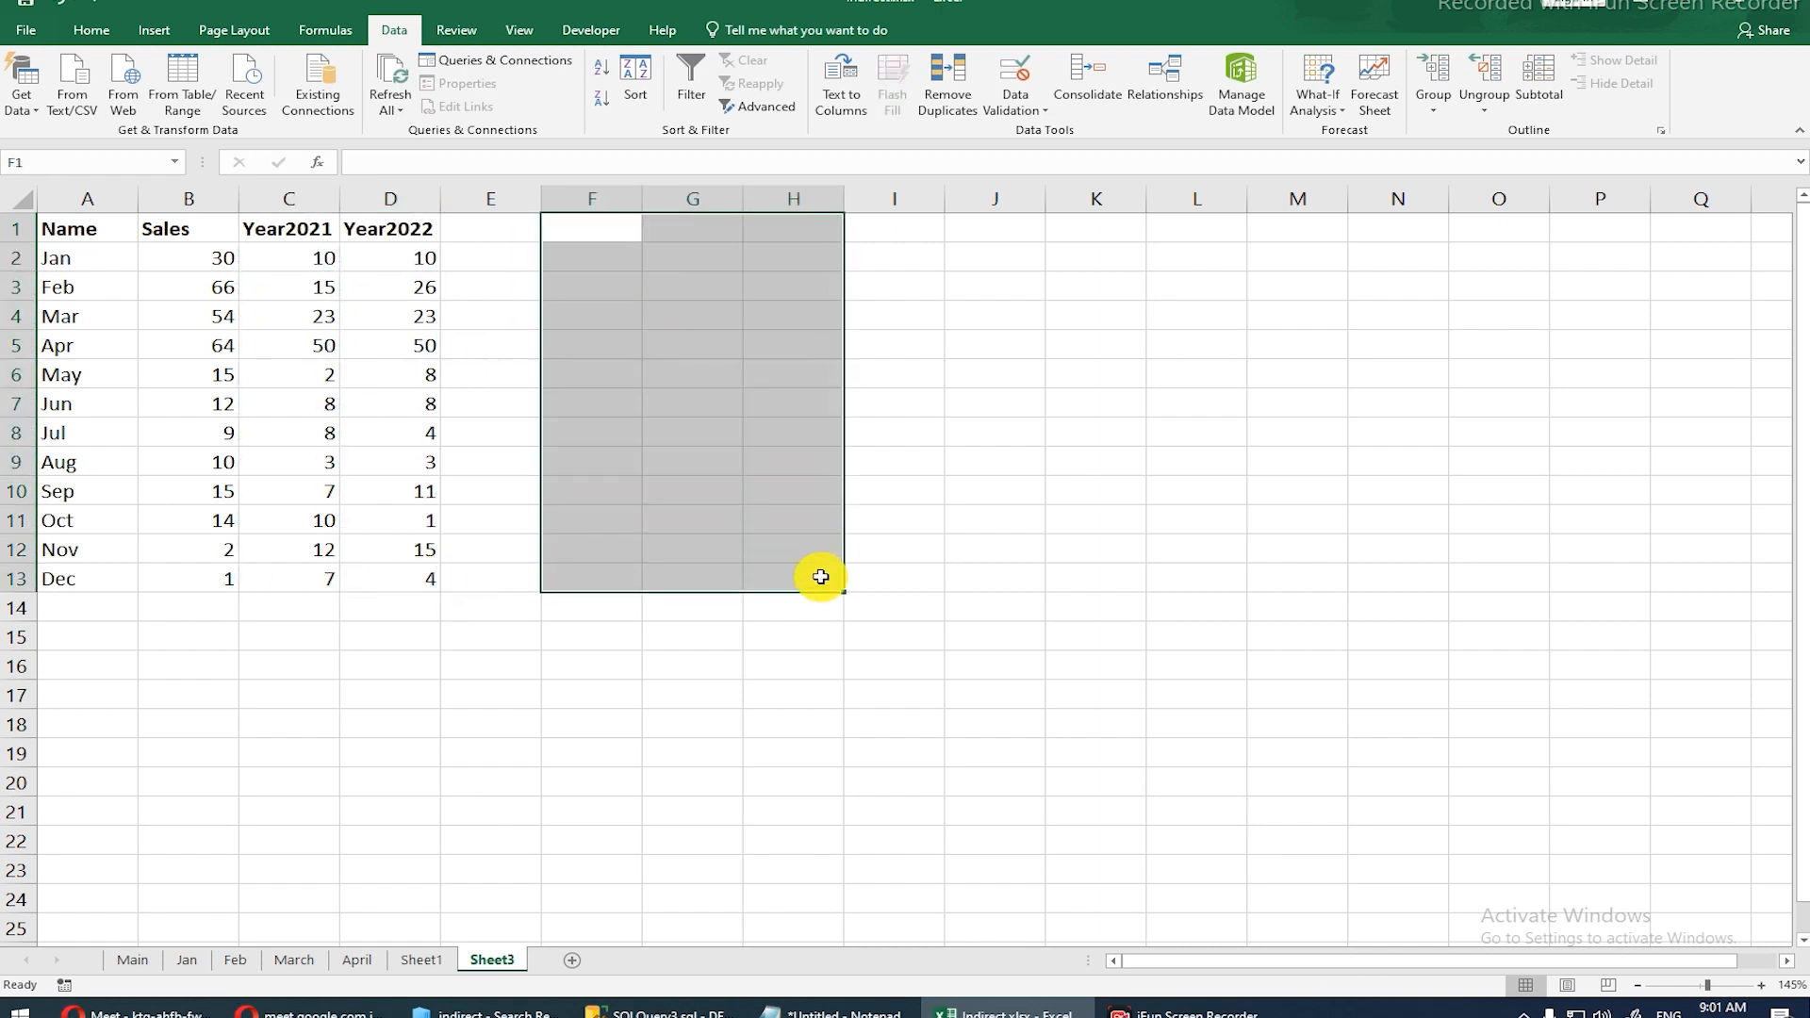
pyautogui.moveTo(883, 235); pyautogui.dragTo(1046, 557)
pyautogui.click(1047, 557)
# Step: Add the header Year2023 in E1 and fill E2:E13 with the values from the Year2022 column
pyautogui.doubleClick(478, 221)
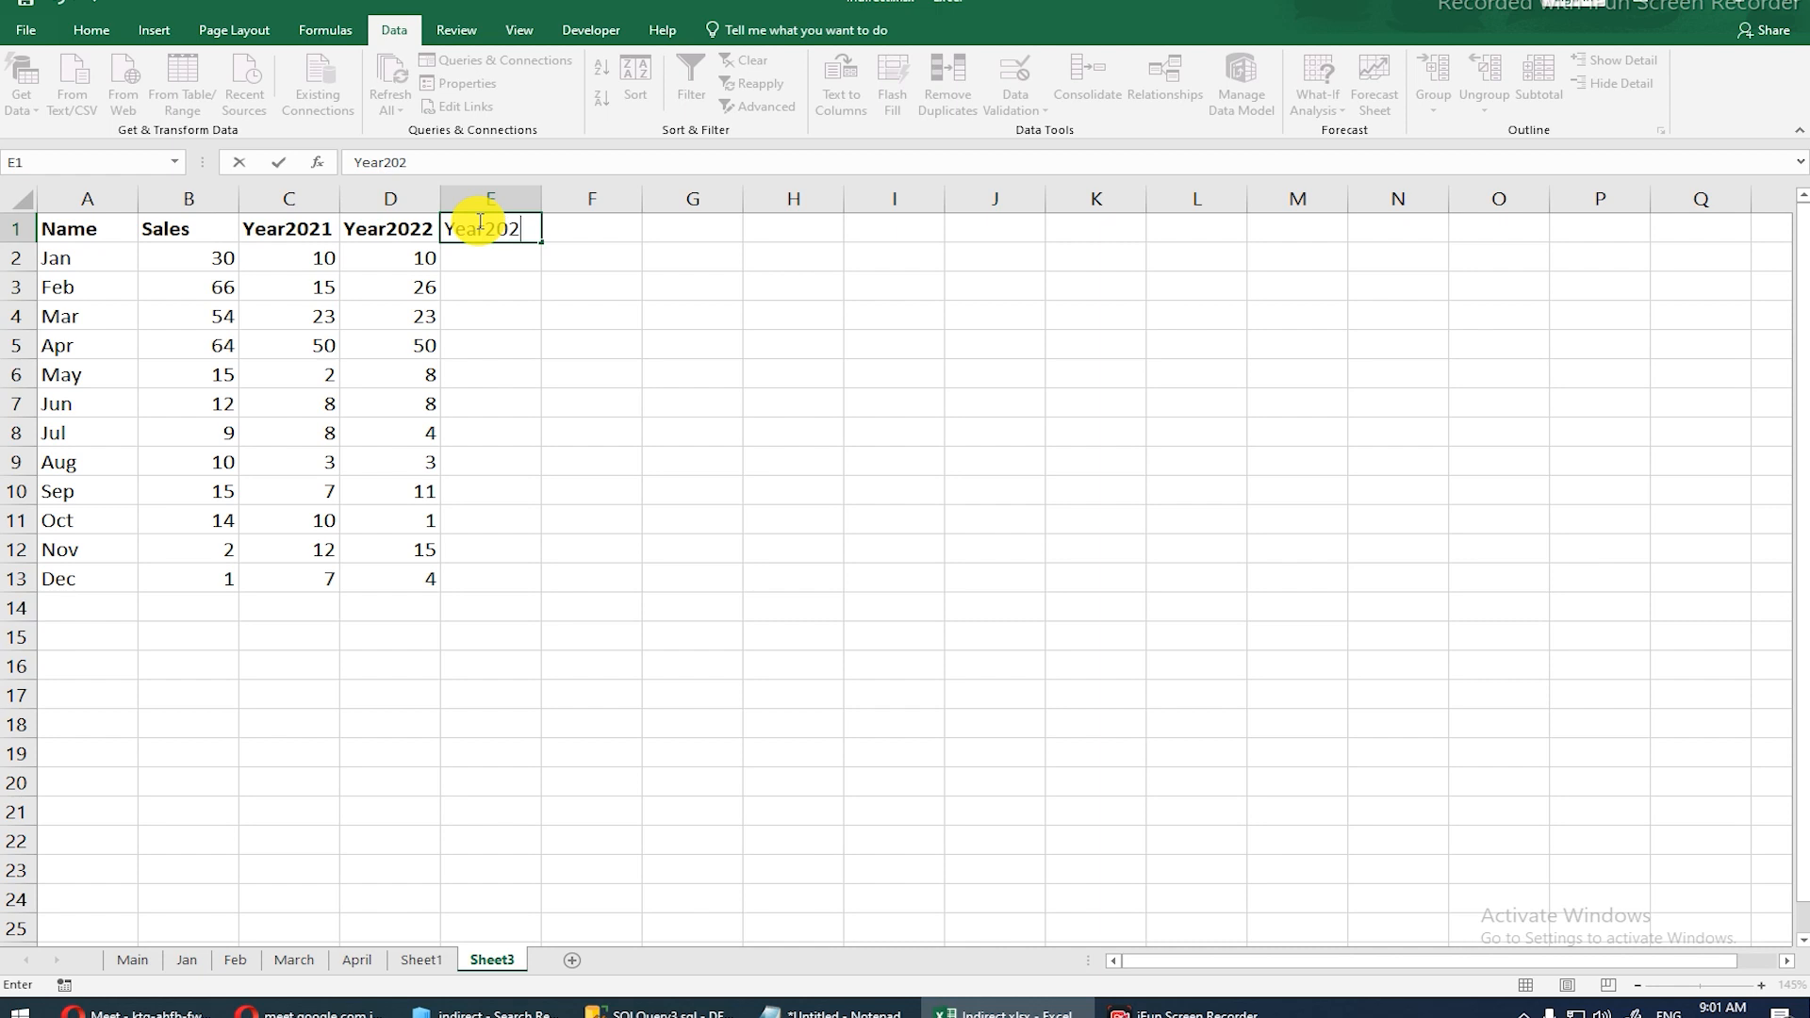
pyautogui.press('Return')
pyautogui.click(477, 221)
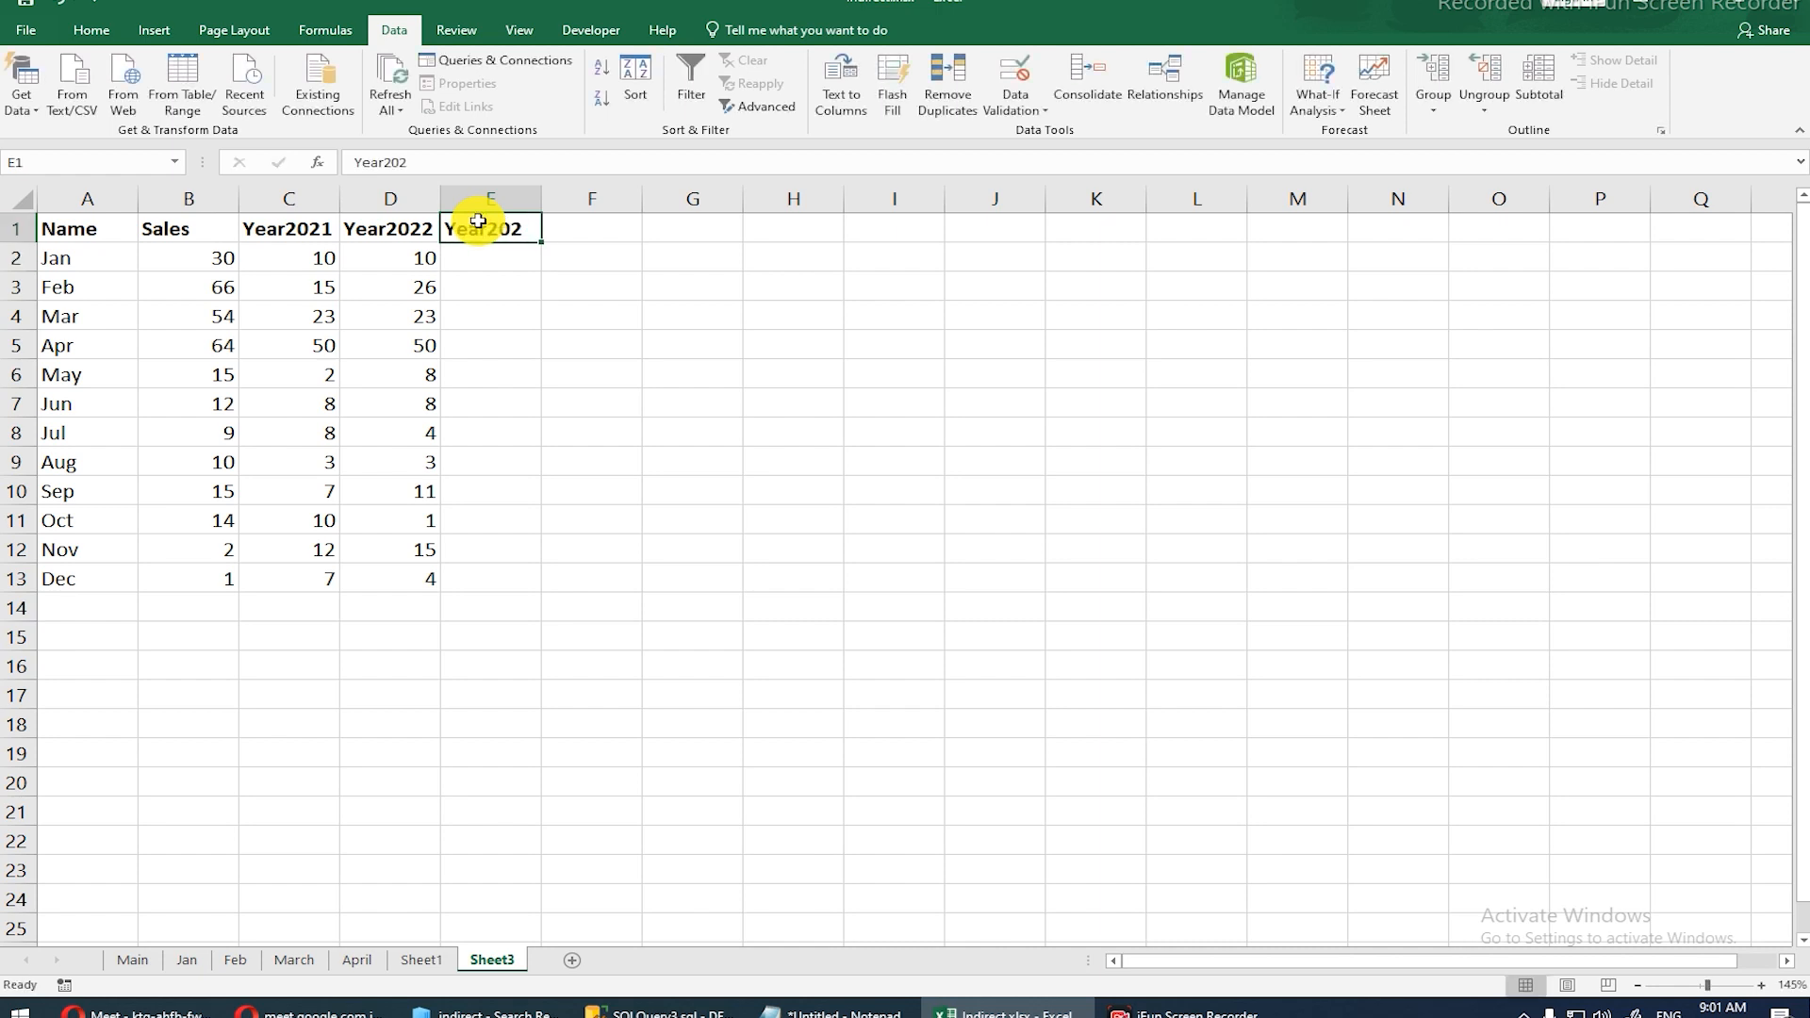
pyautogui.press('F2')
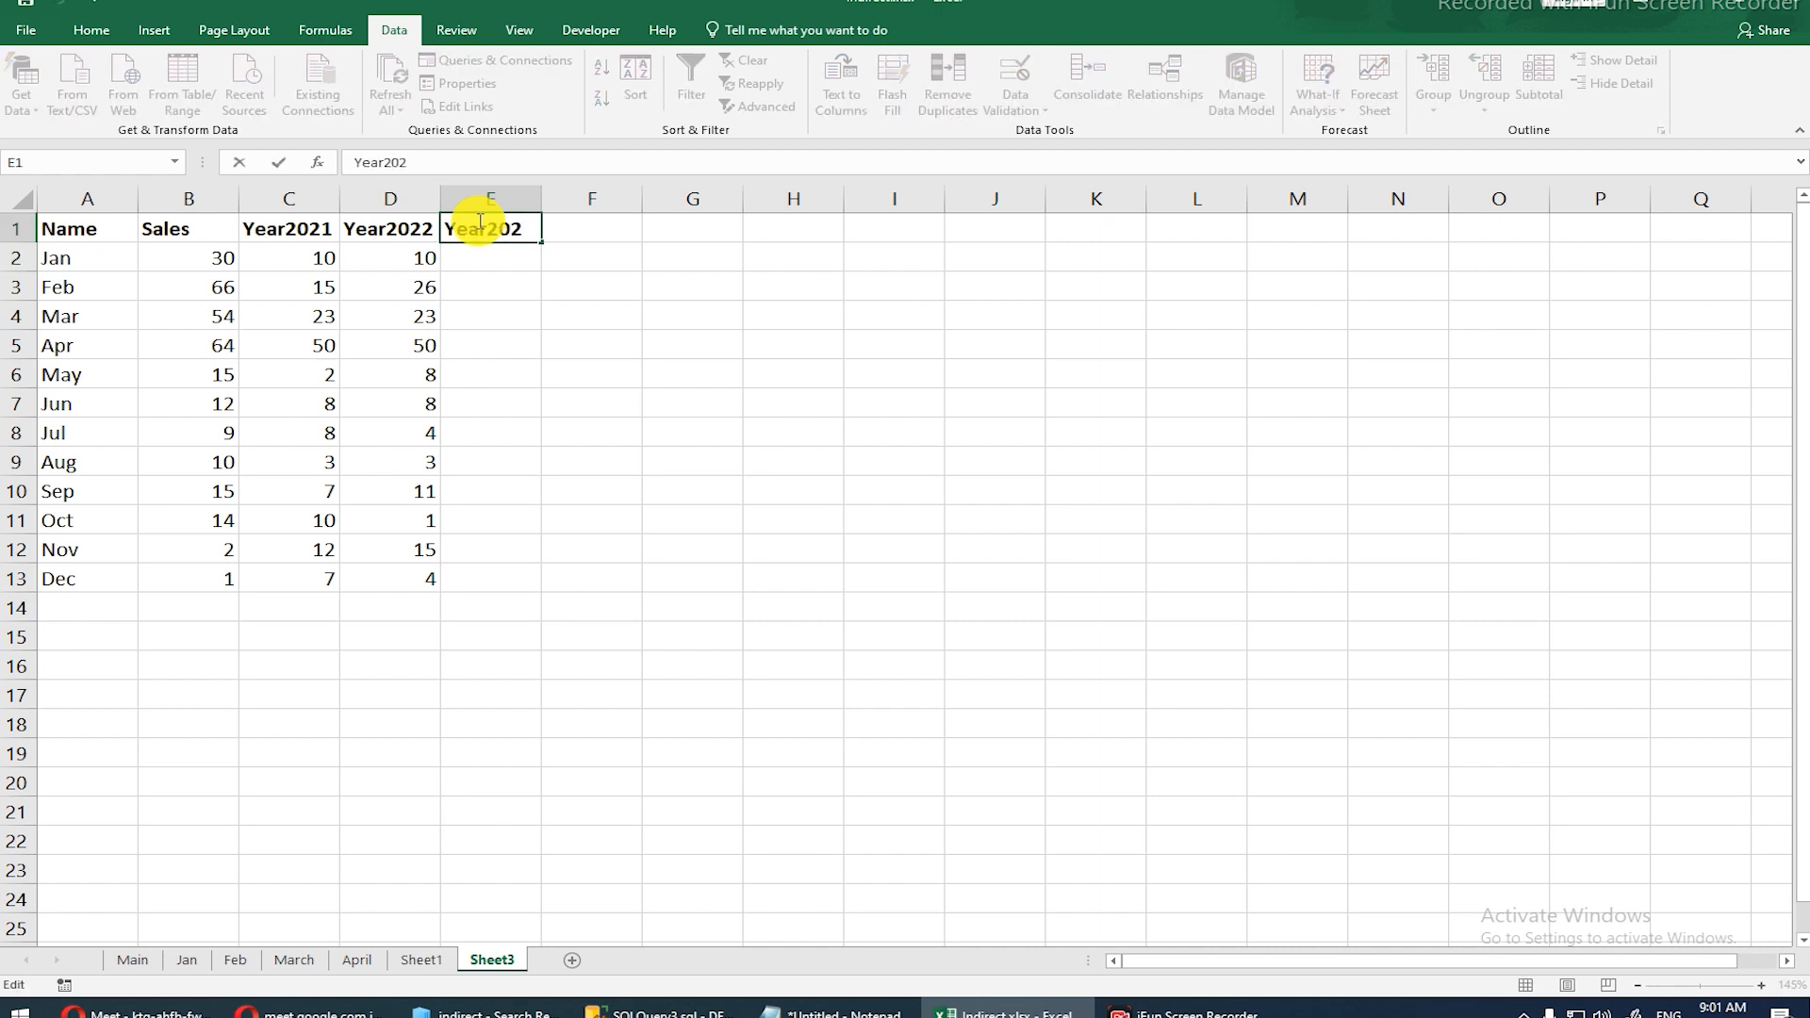
pyautogui.write('3')
pyautogui.press('Return')
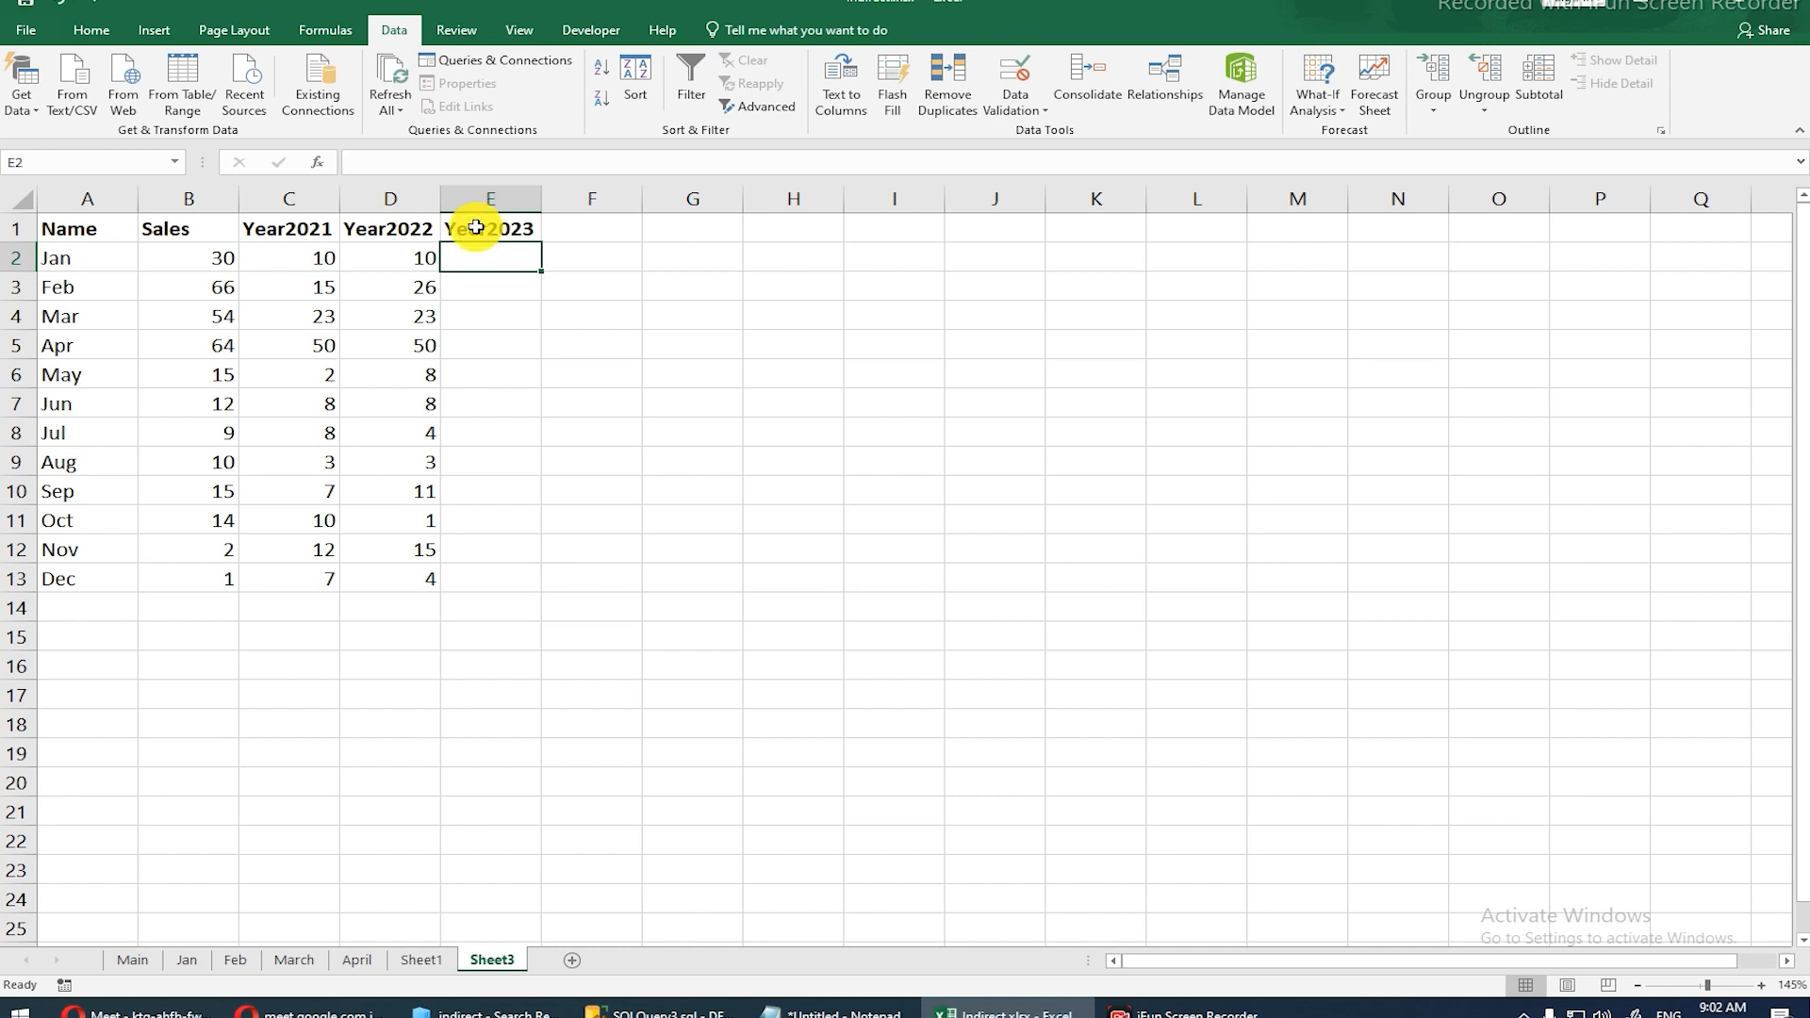
pyautogui.moveTo(477, 251); pyautogui.dragTo(514, 585)
pyautogui.hotkey('ctrl', 'r')
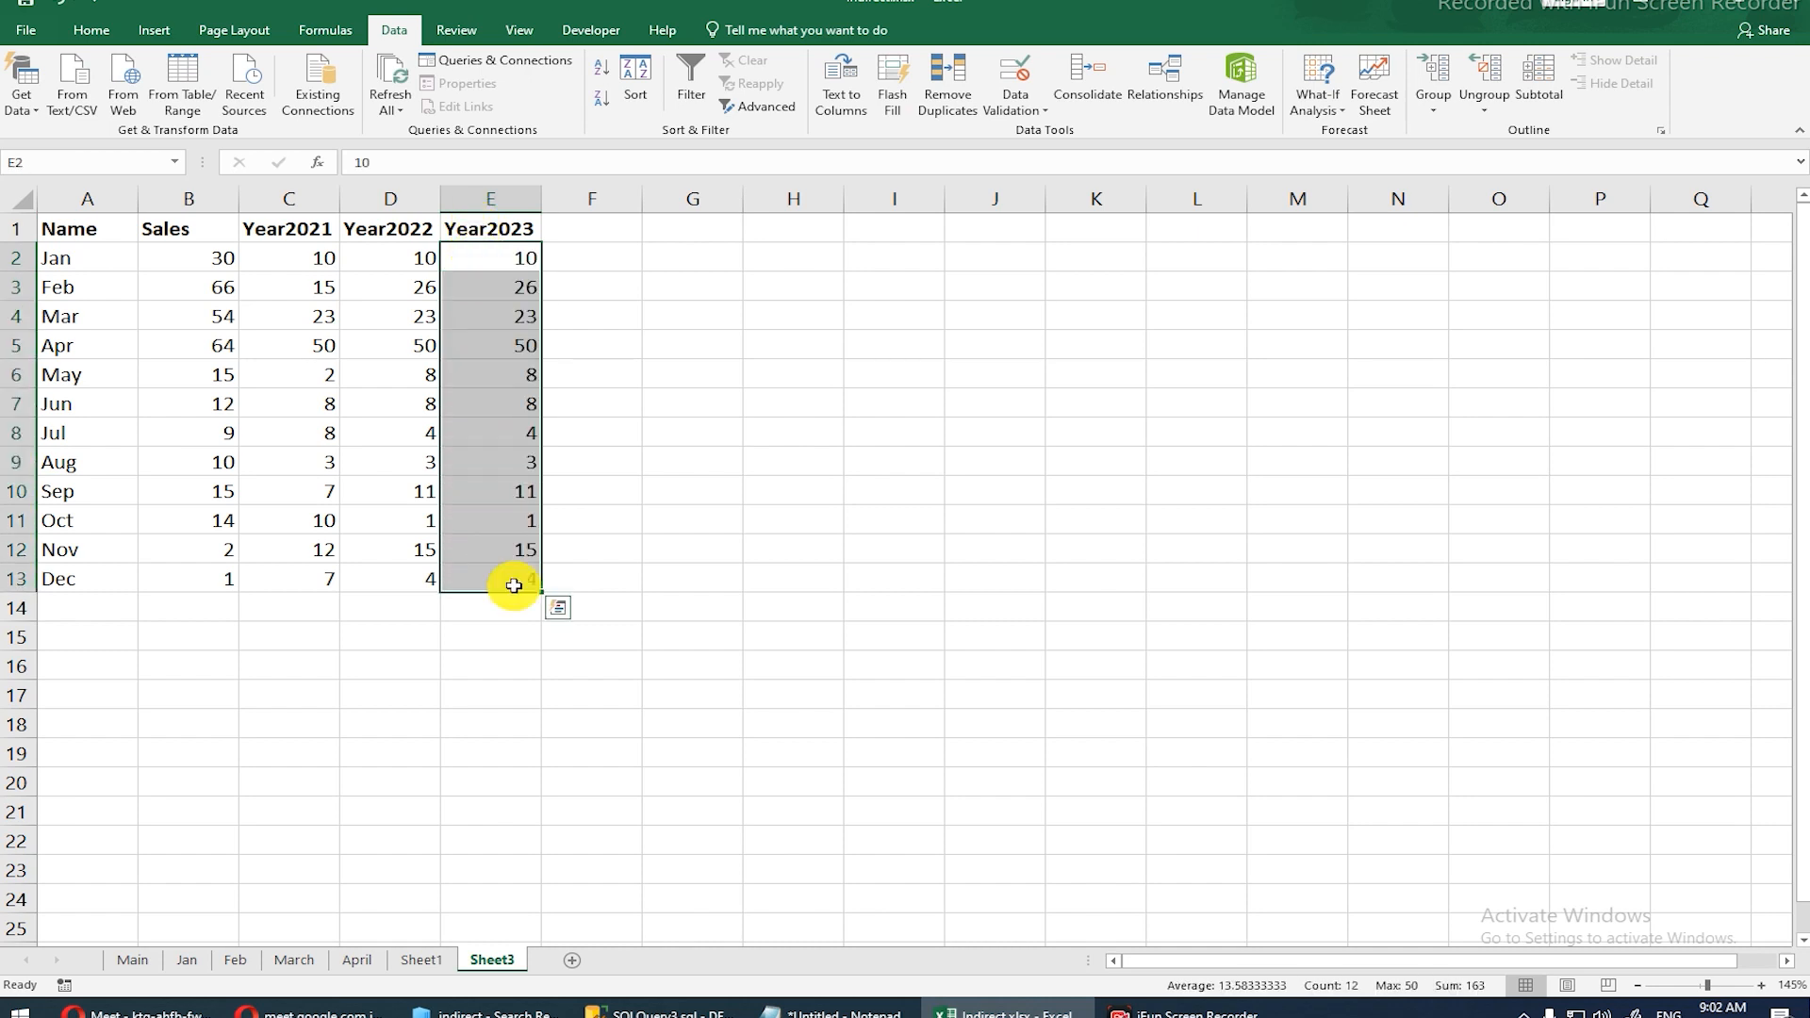
# Step: Set the Year2023 values to 15 for Apr, 2 for Feb and 1 for Jan
pyautogui.click(513, 345)
pyautogui.write('15')
pyautogui.press('Return')
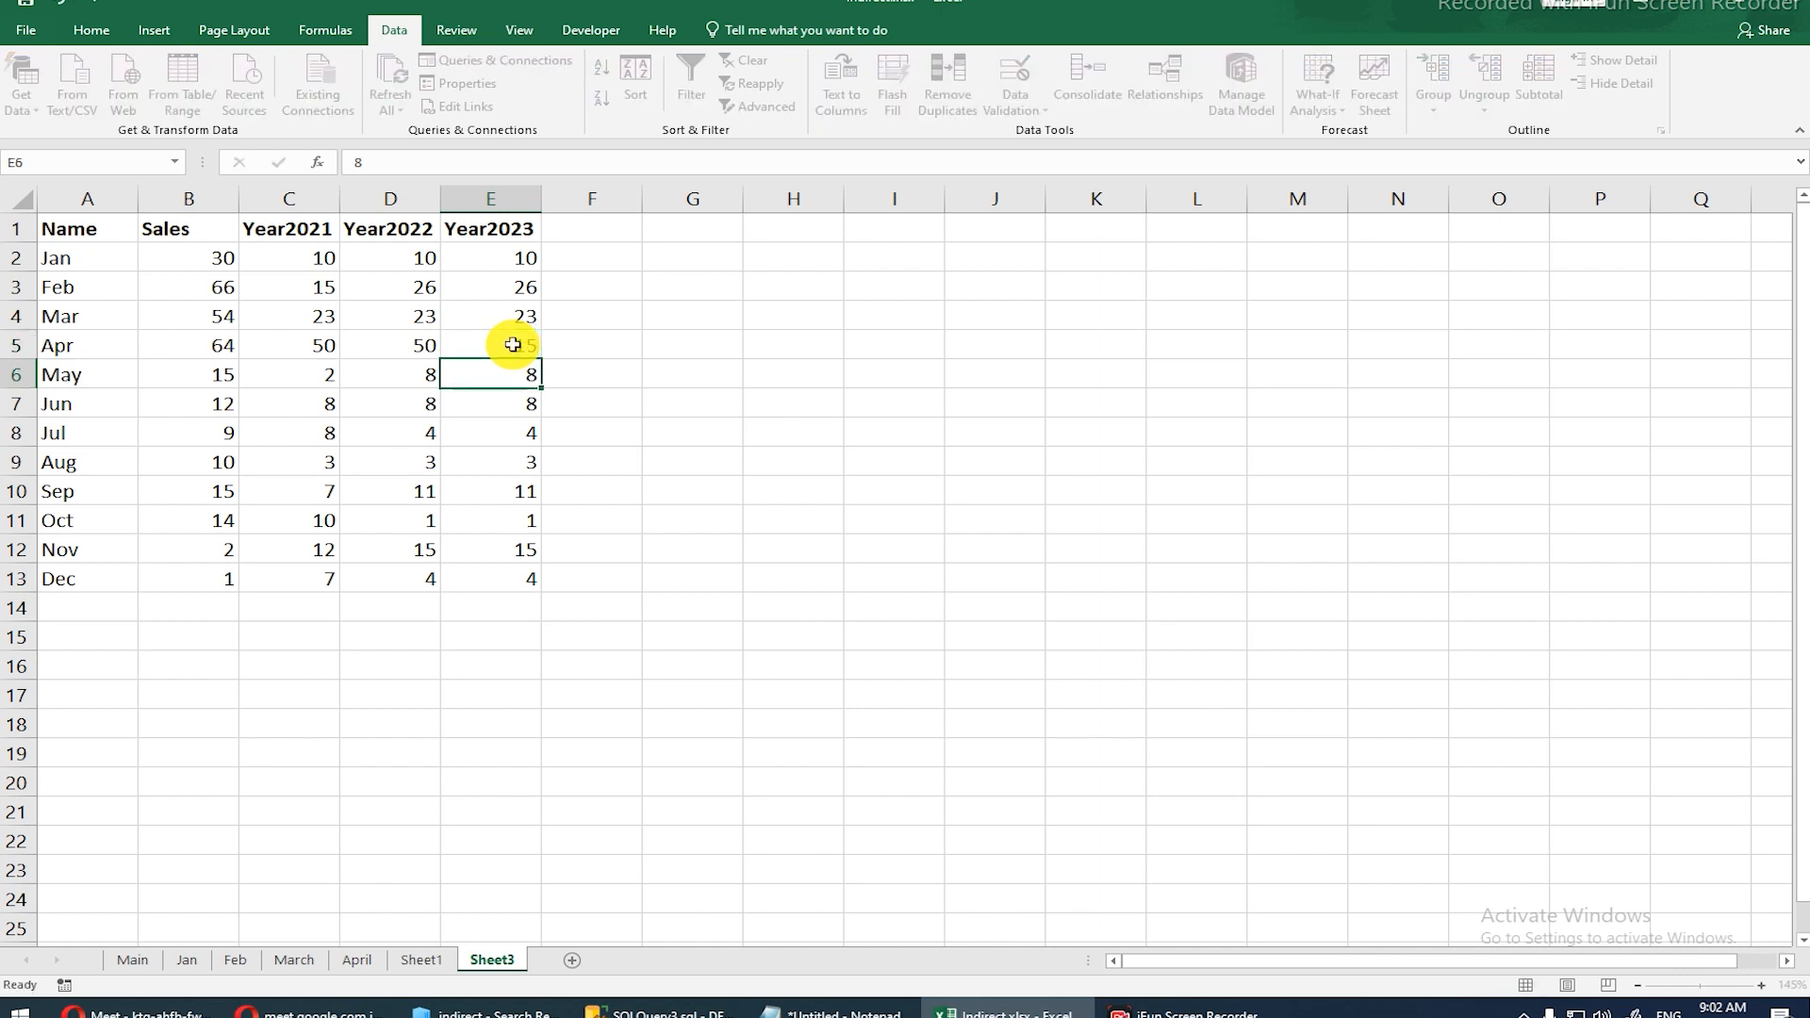
pyautogui.click(518, 283)
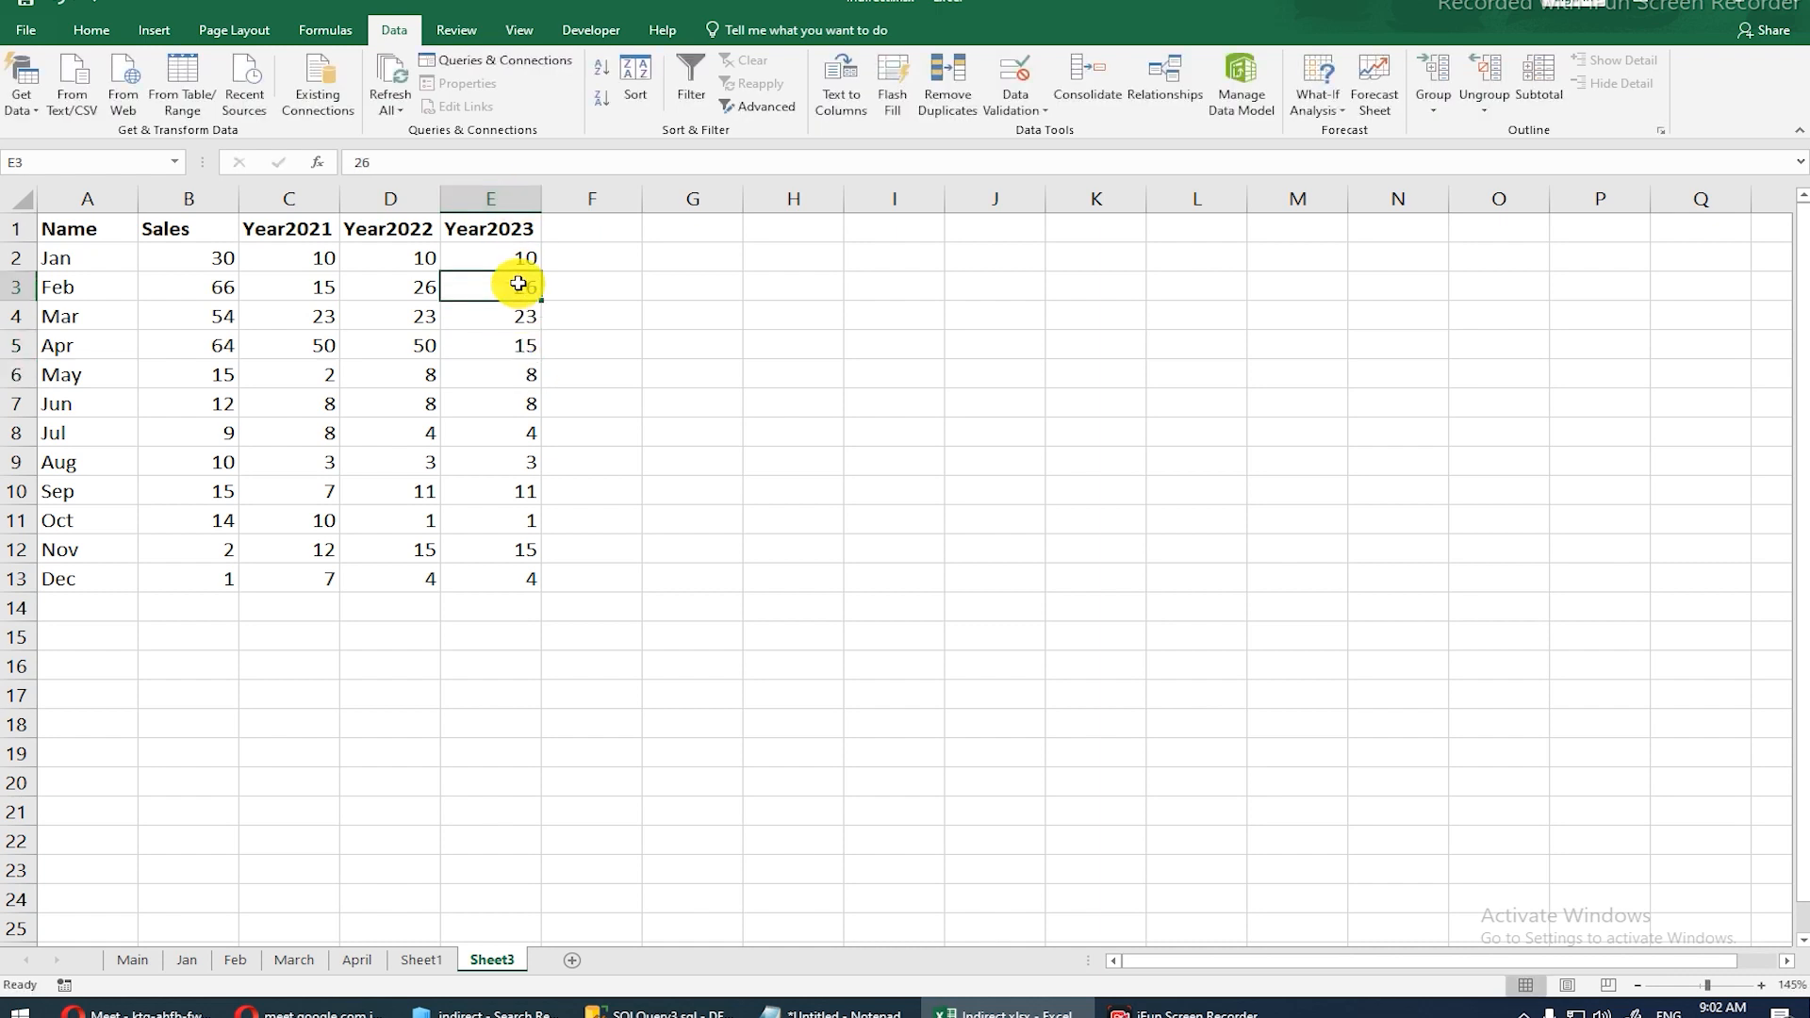
pyautogui.write('2')
pyautogui.press('Return')
pyautogui.click(505, 261)
pyautogui.write('1')
pyautogui.press('Return')
# Step: Set the Year2023 values to 3 for Sep and 2 for Dec
pyautogui.click(508, 490)
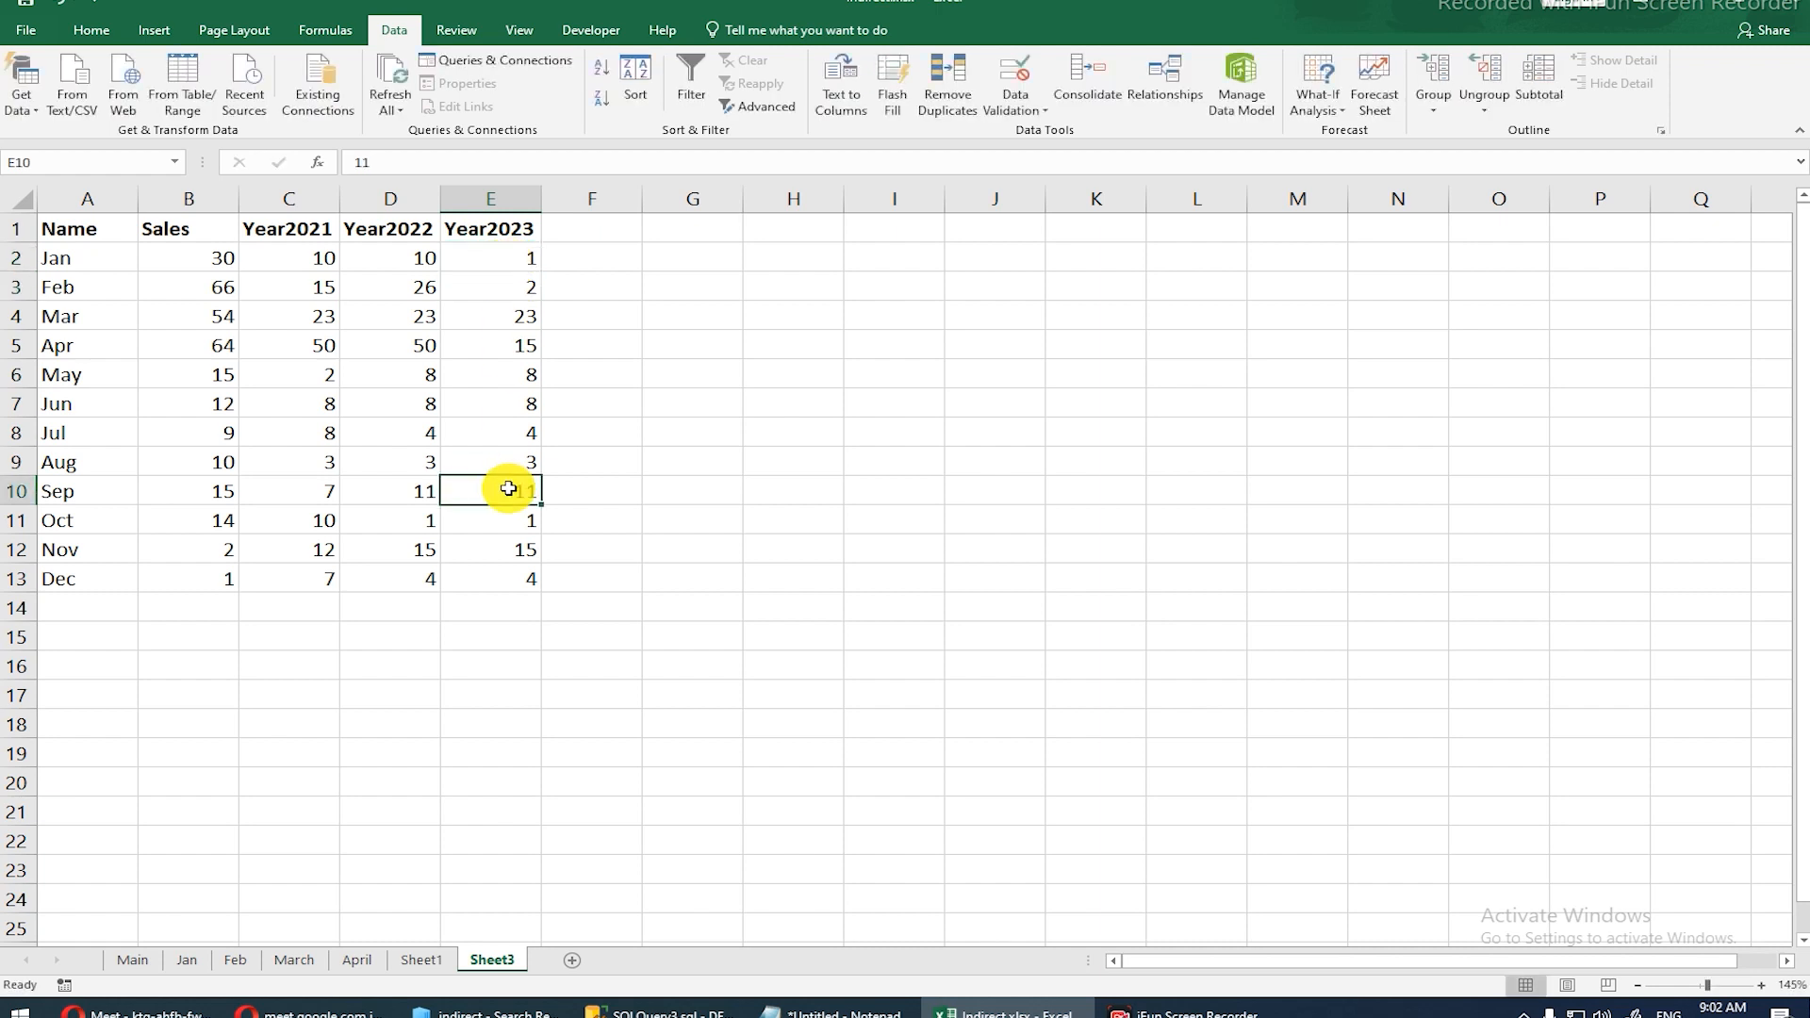
pyautogui.write('3')
pyautogui.press('Return')
pyautogui.click(492, 575)
pyautogui.write('2')
pyautogui.press('Return')
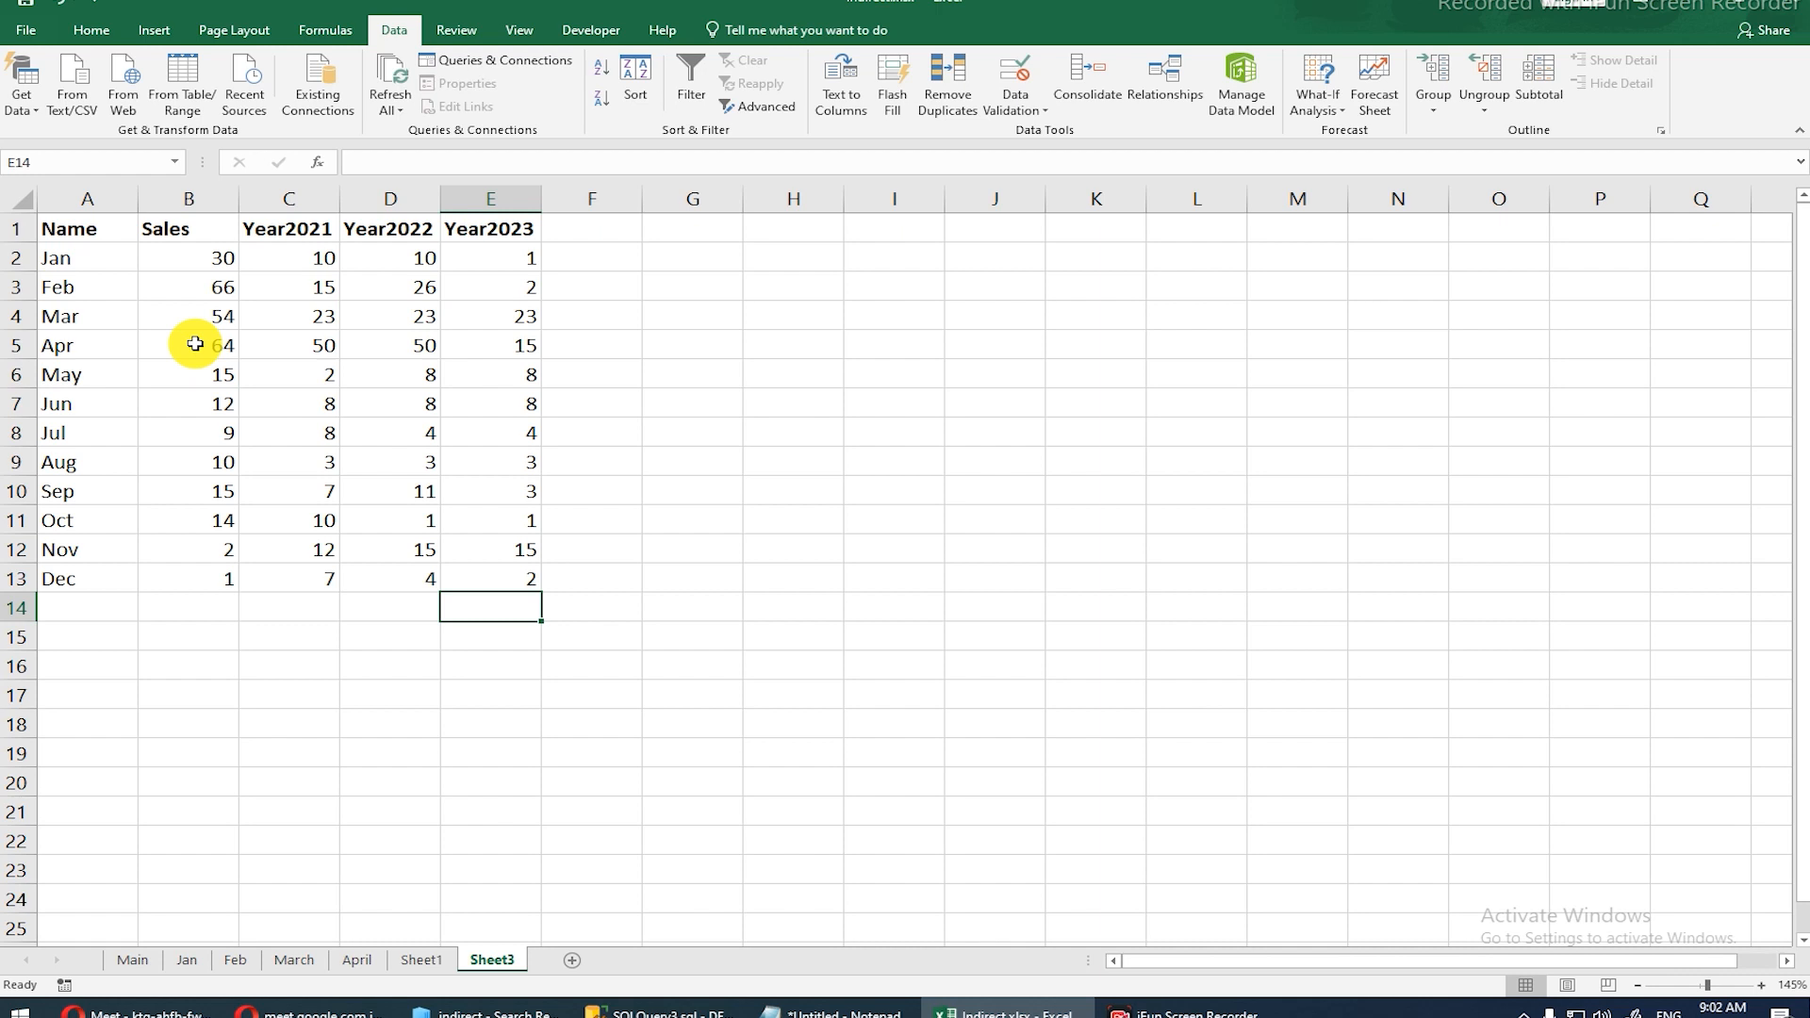
# Step: Examine the Apr to Jun block of Year2021 to Year2023 values in C5:E7, from its starting cell through its width and height
pyautogui.moveTo(89, 345); pyautogui.dragTo(88, 401)
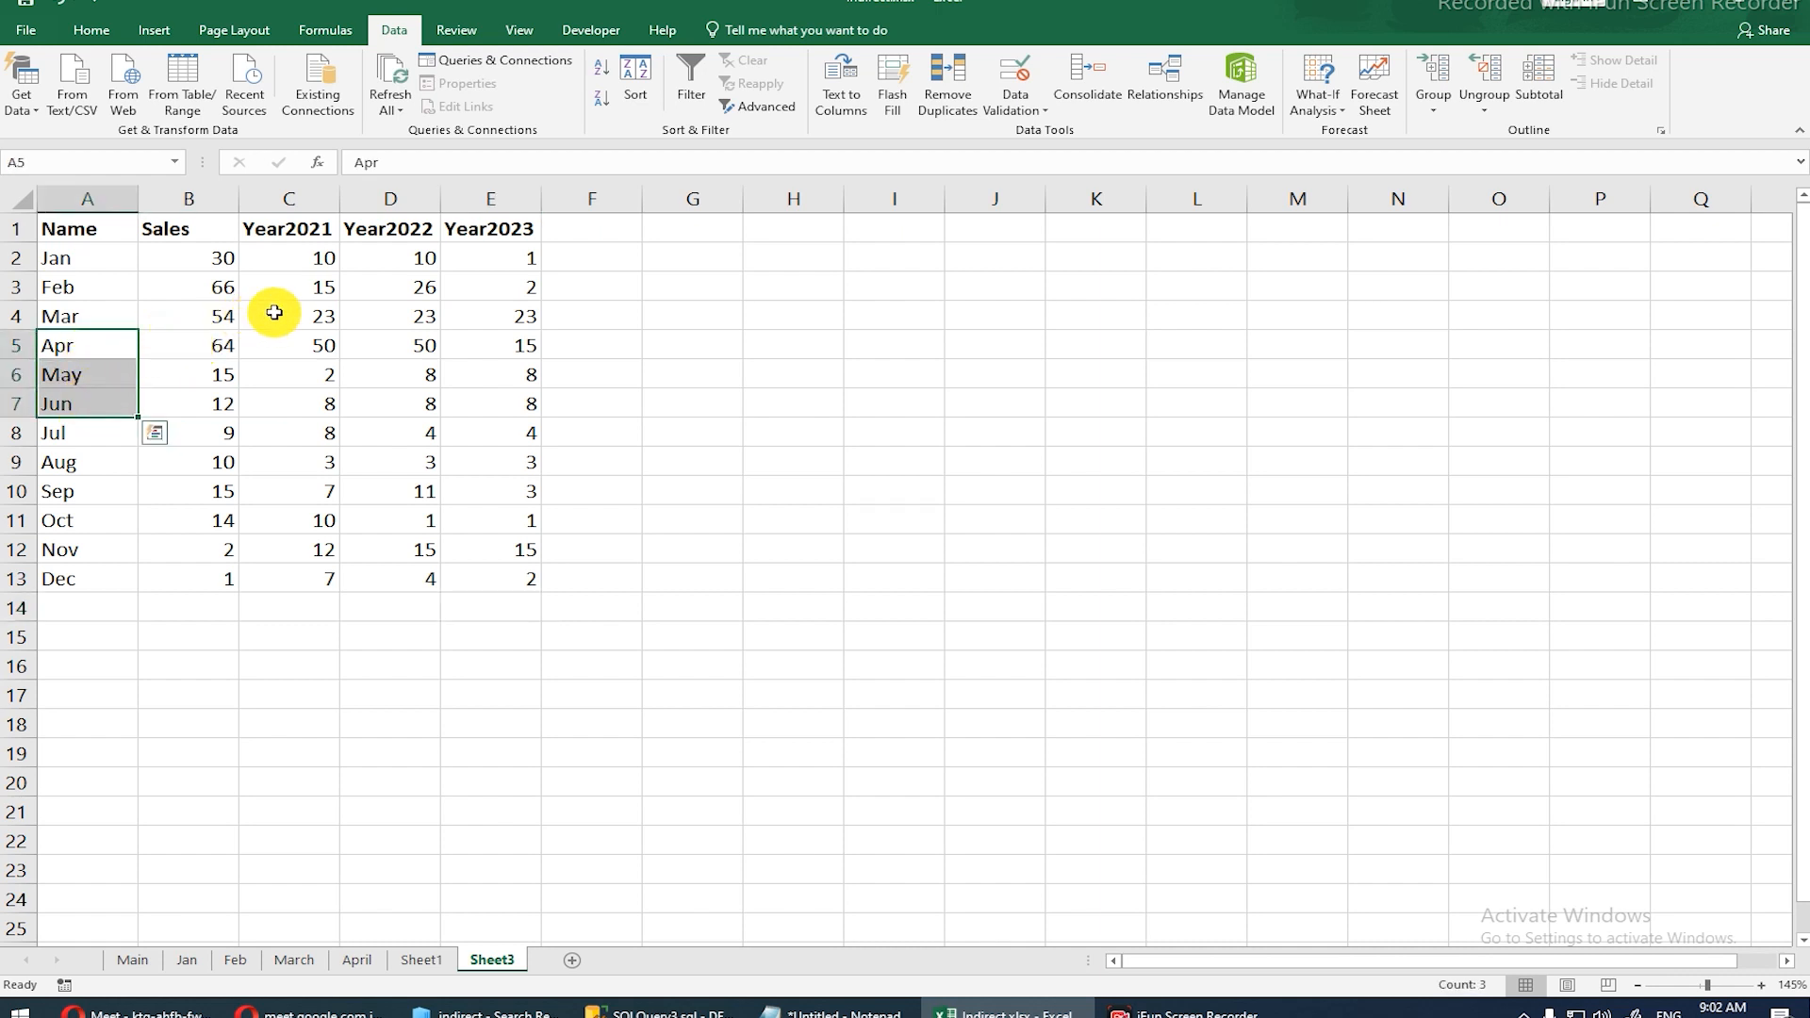
pyautogui.click(887, 226)
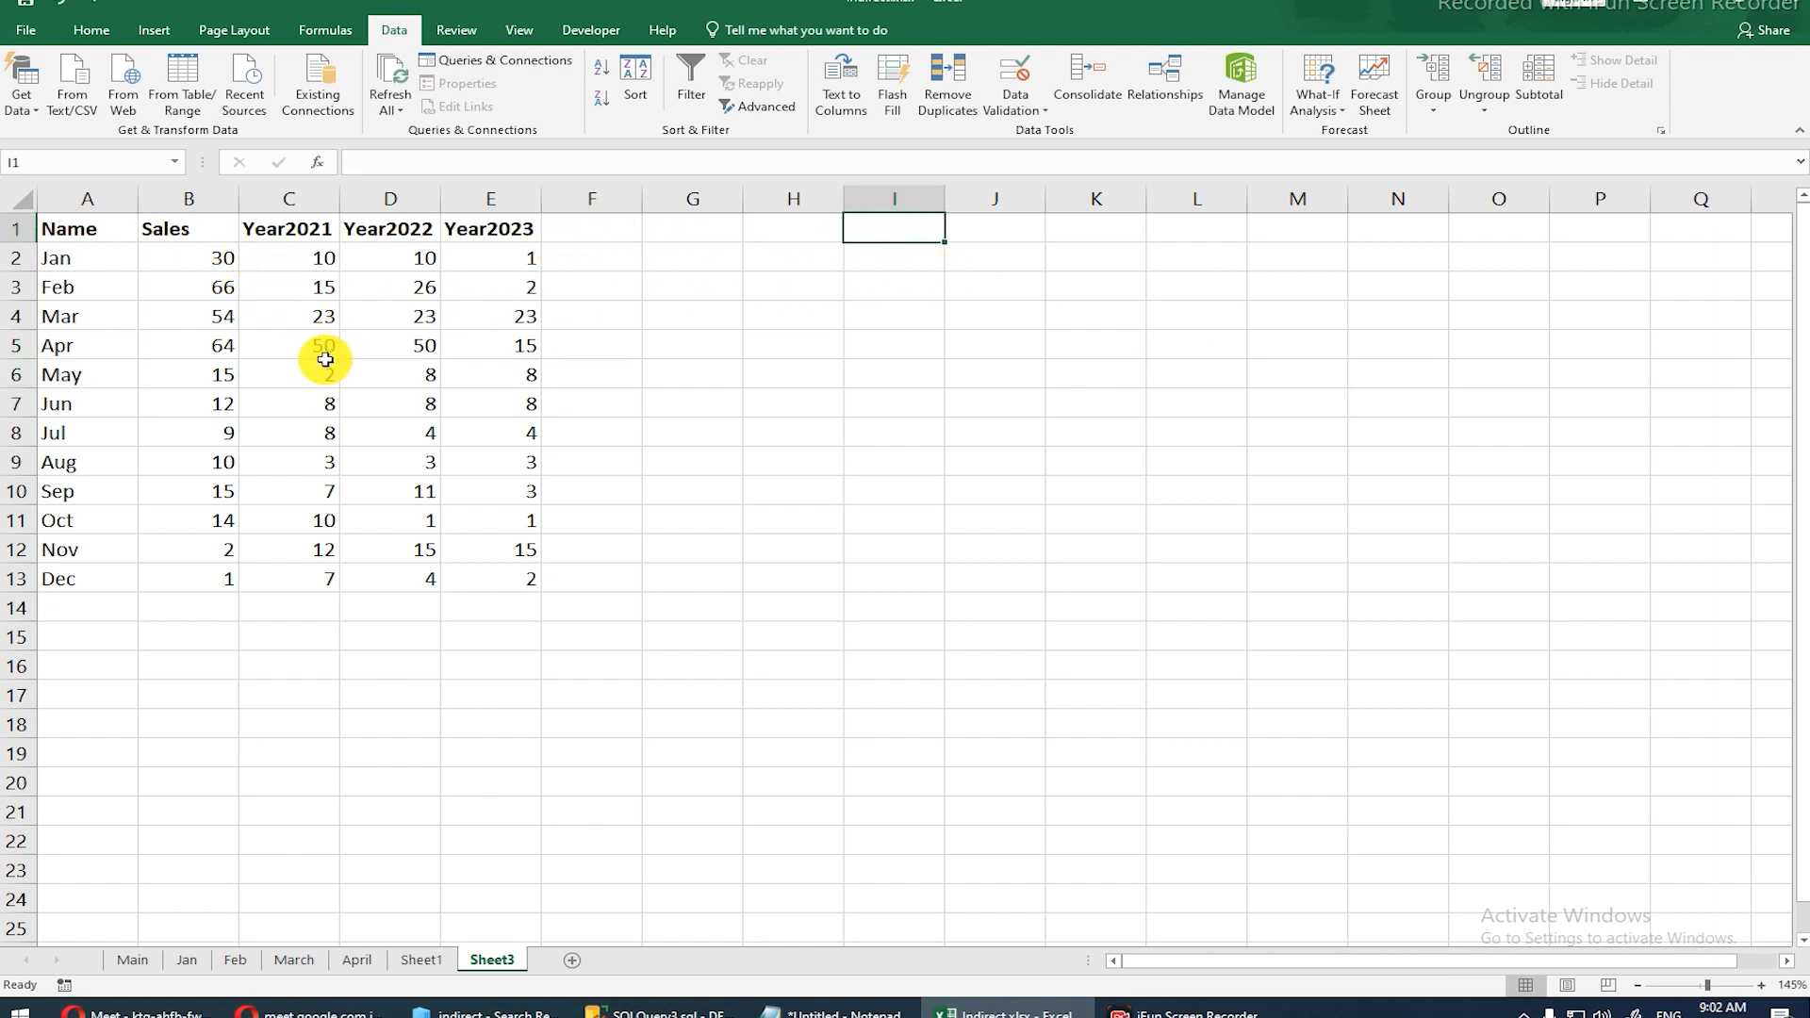
pyautogui.click(306, 351)
pyautogui.moveTo(305, 350); pyautogui.dragTo(481, 404)
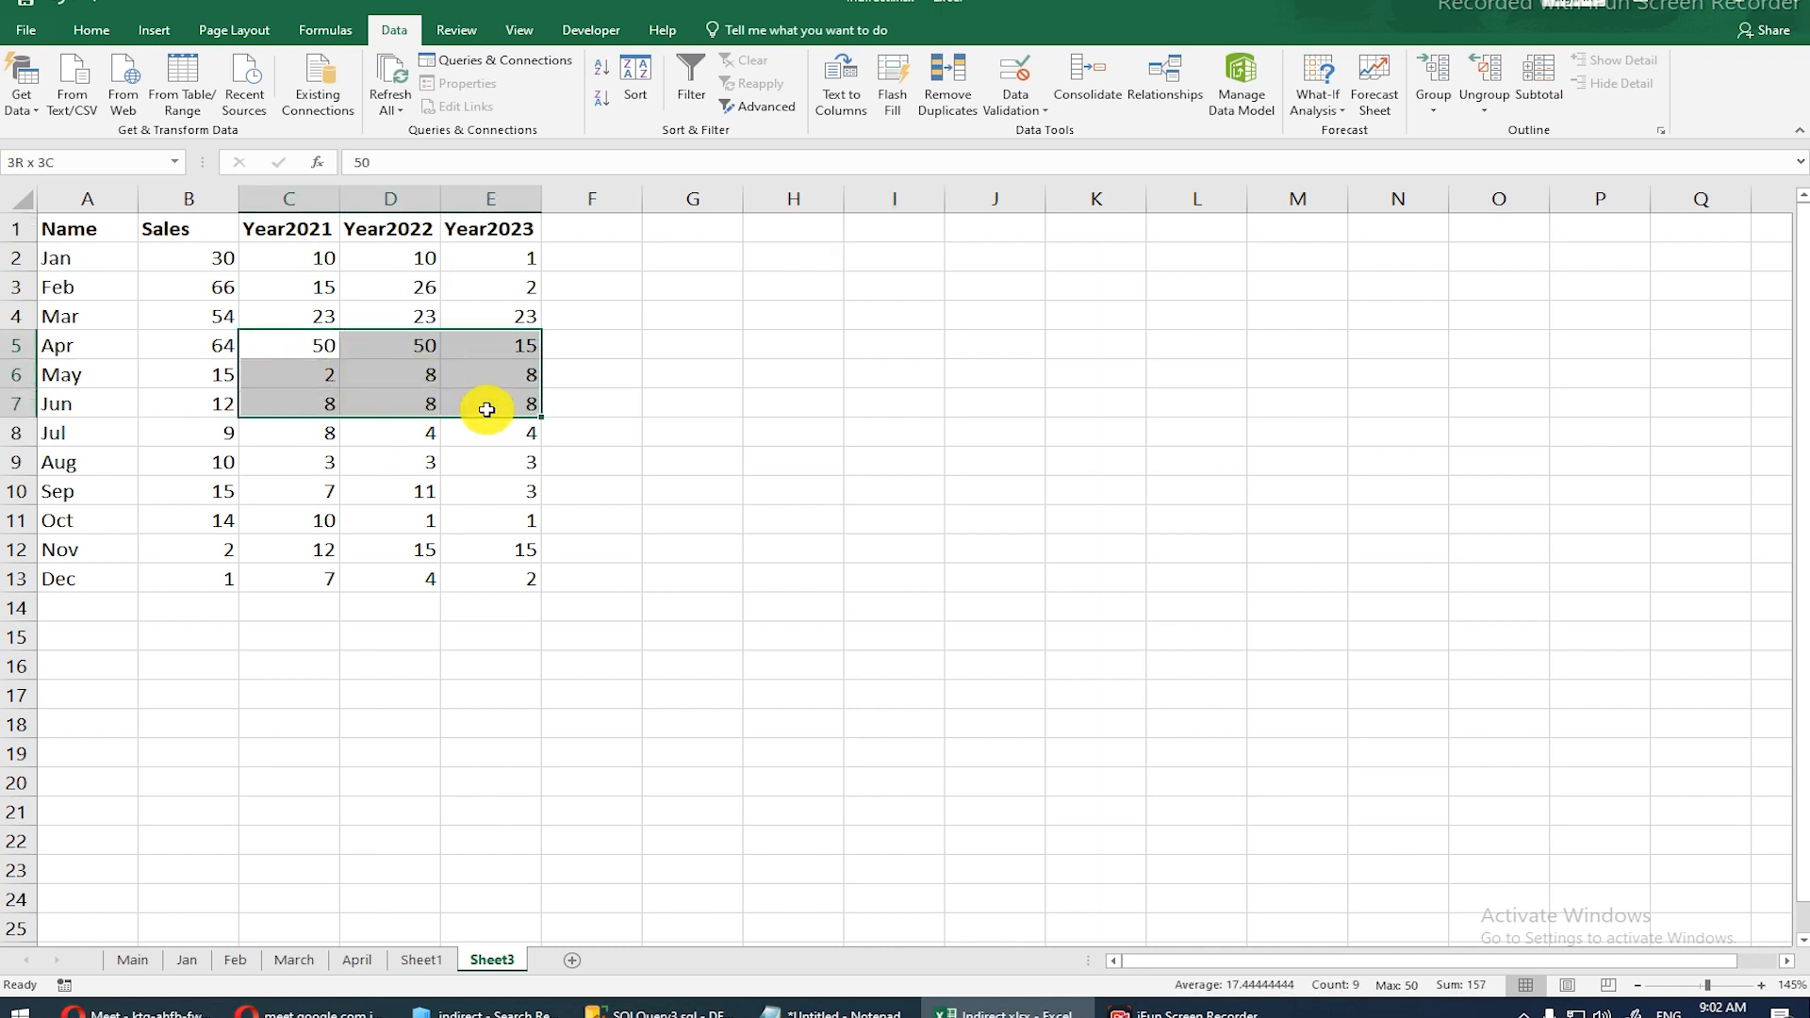
pyautogui.click(491, 412)
pyautogui.moveTo(311, 347); pyautogui.dragTo(513, 409)
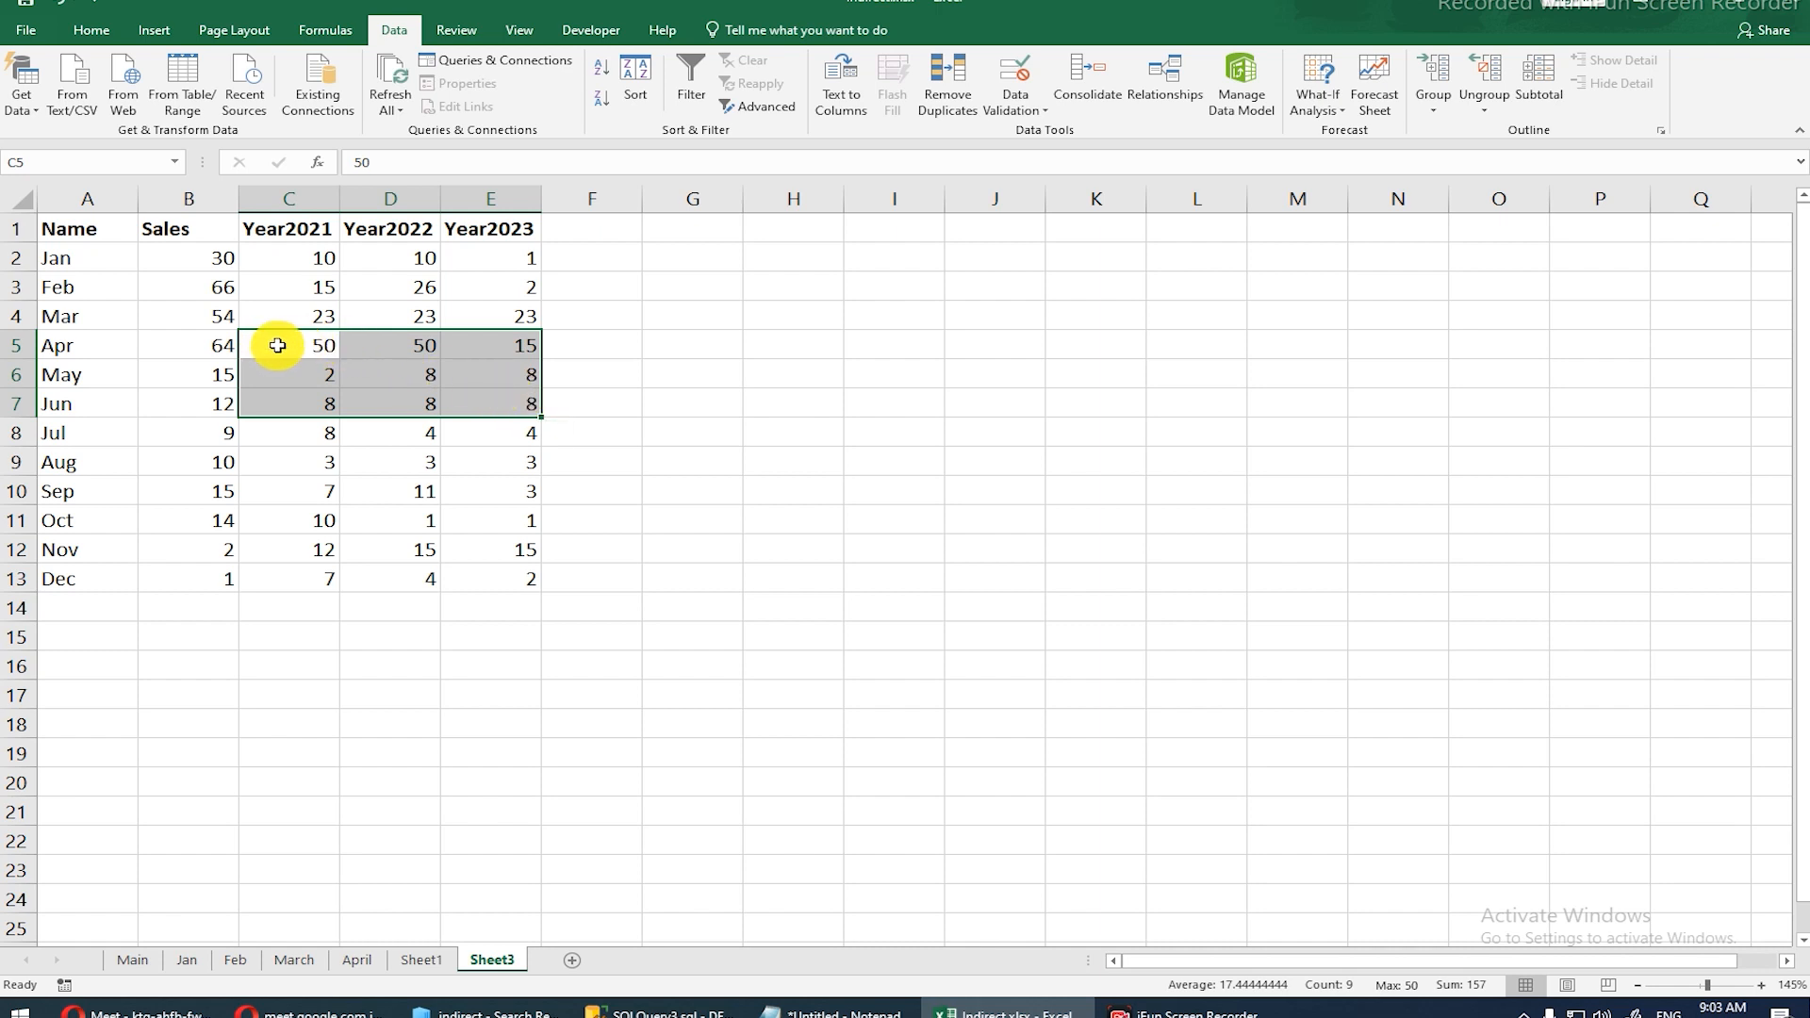
pyautogui.moveTo(297, 342); pyautogui.dragTo(482, 400)
pyautogui.click(484, 401)
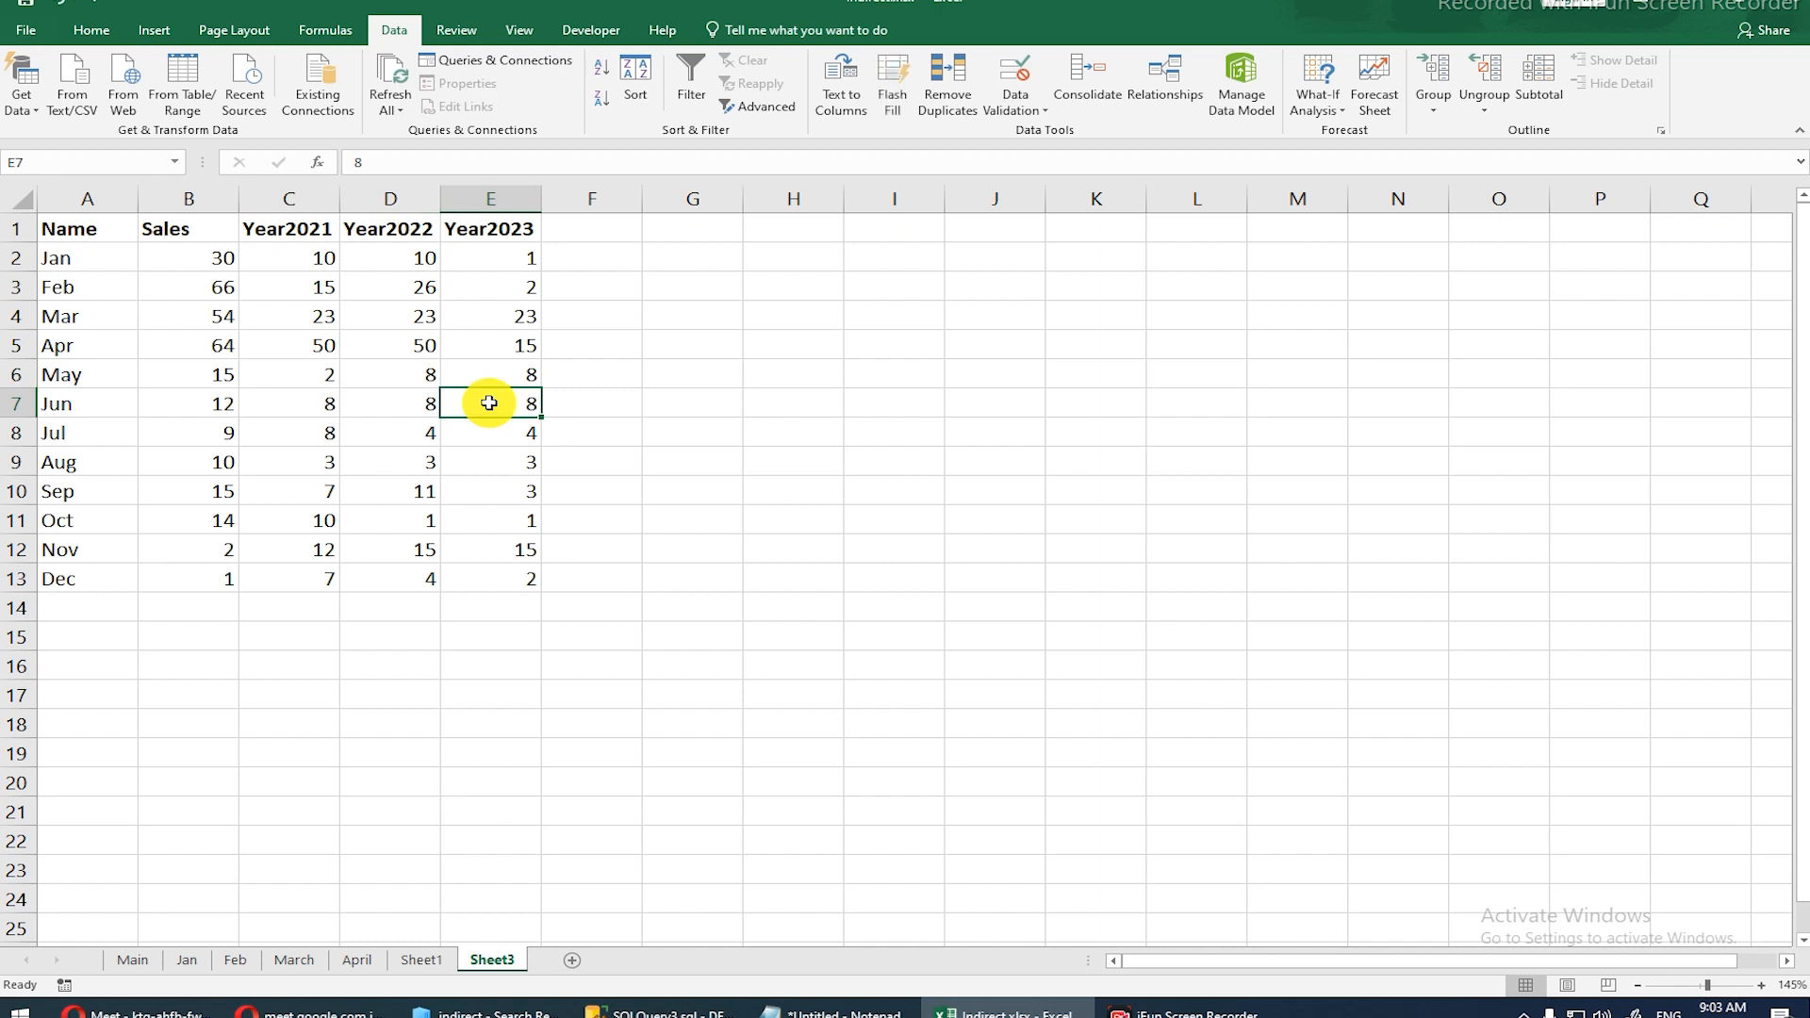
pyautogui.click(305, 348)
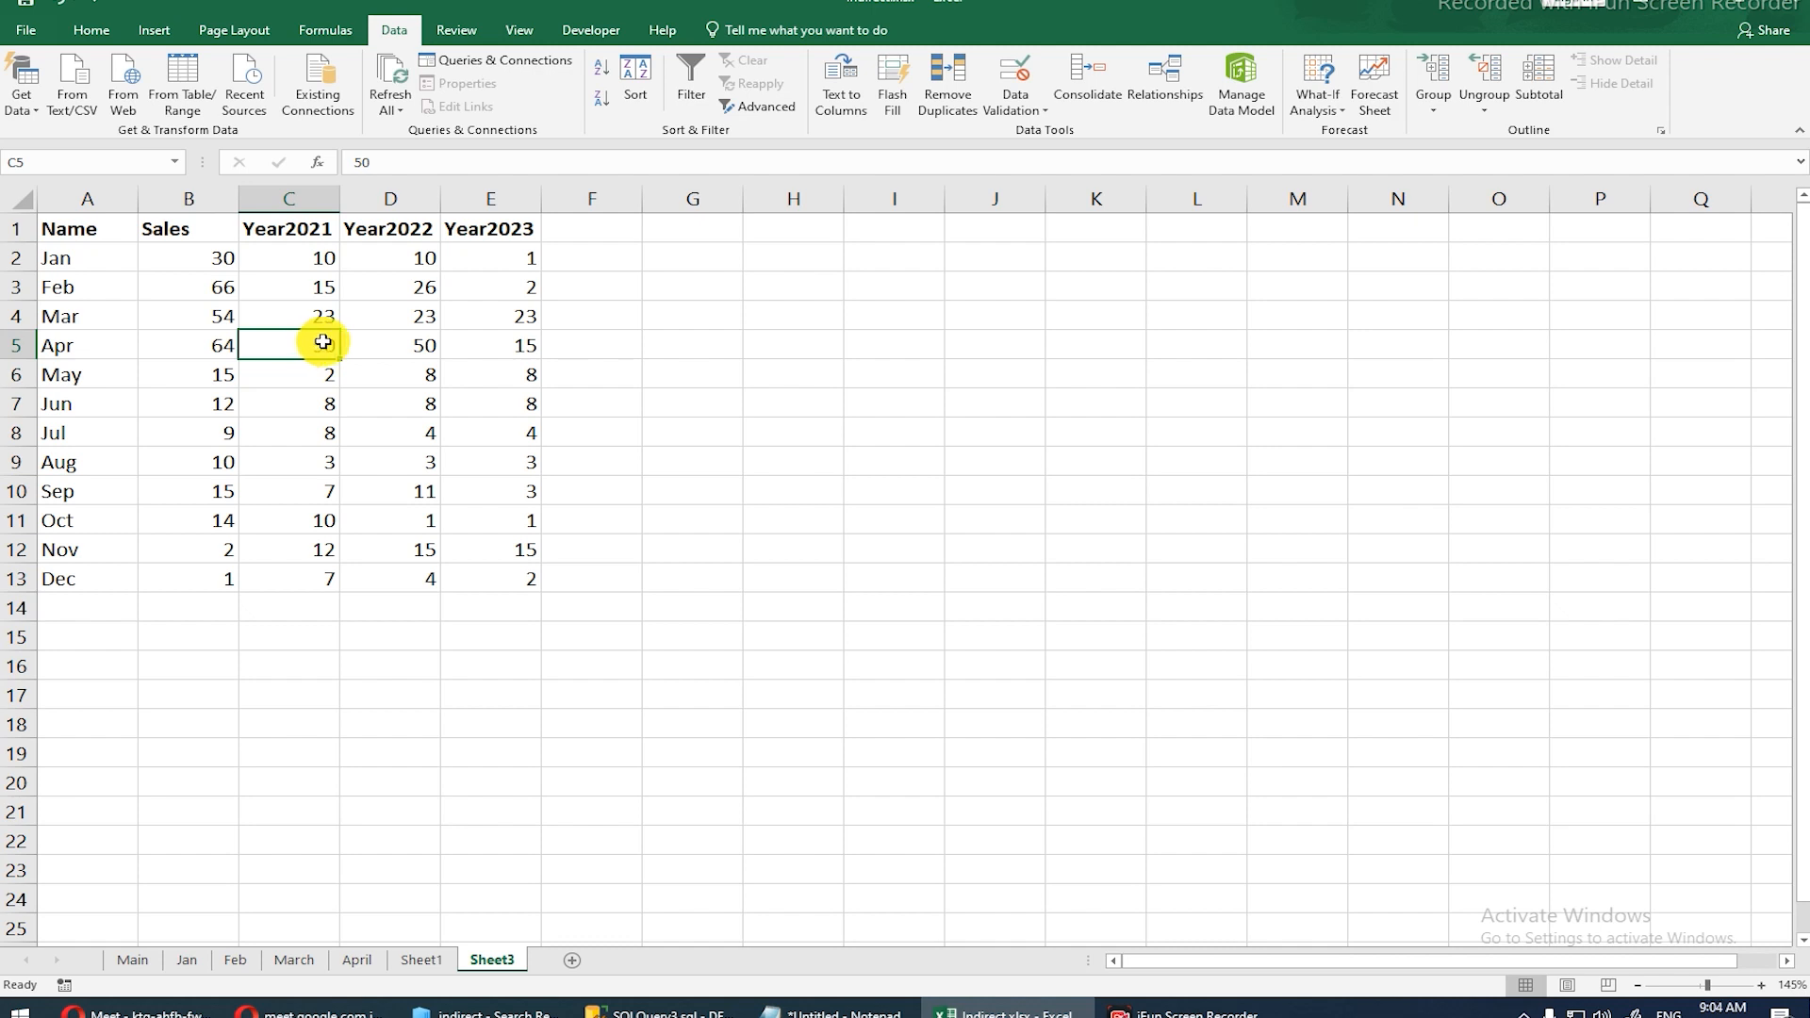
pyautogui.click(503, 346)
pyautogui.click(500, 369)
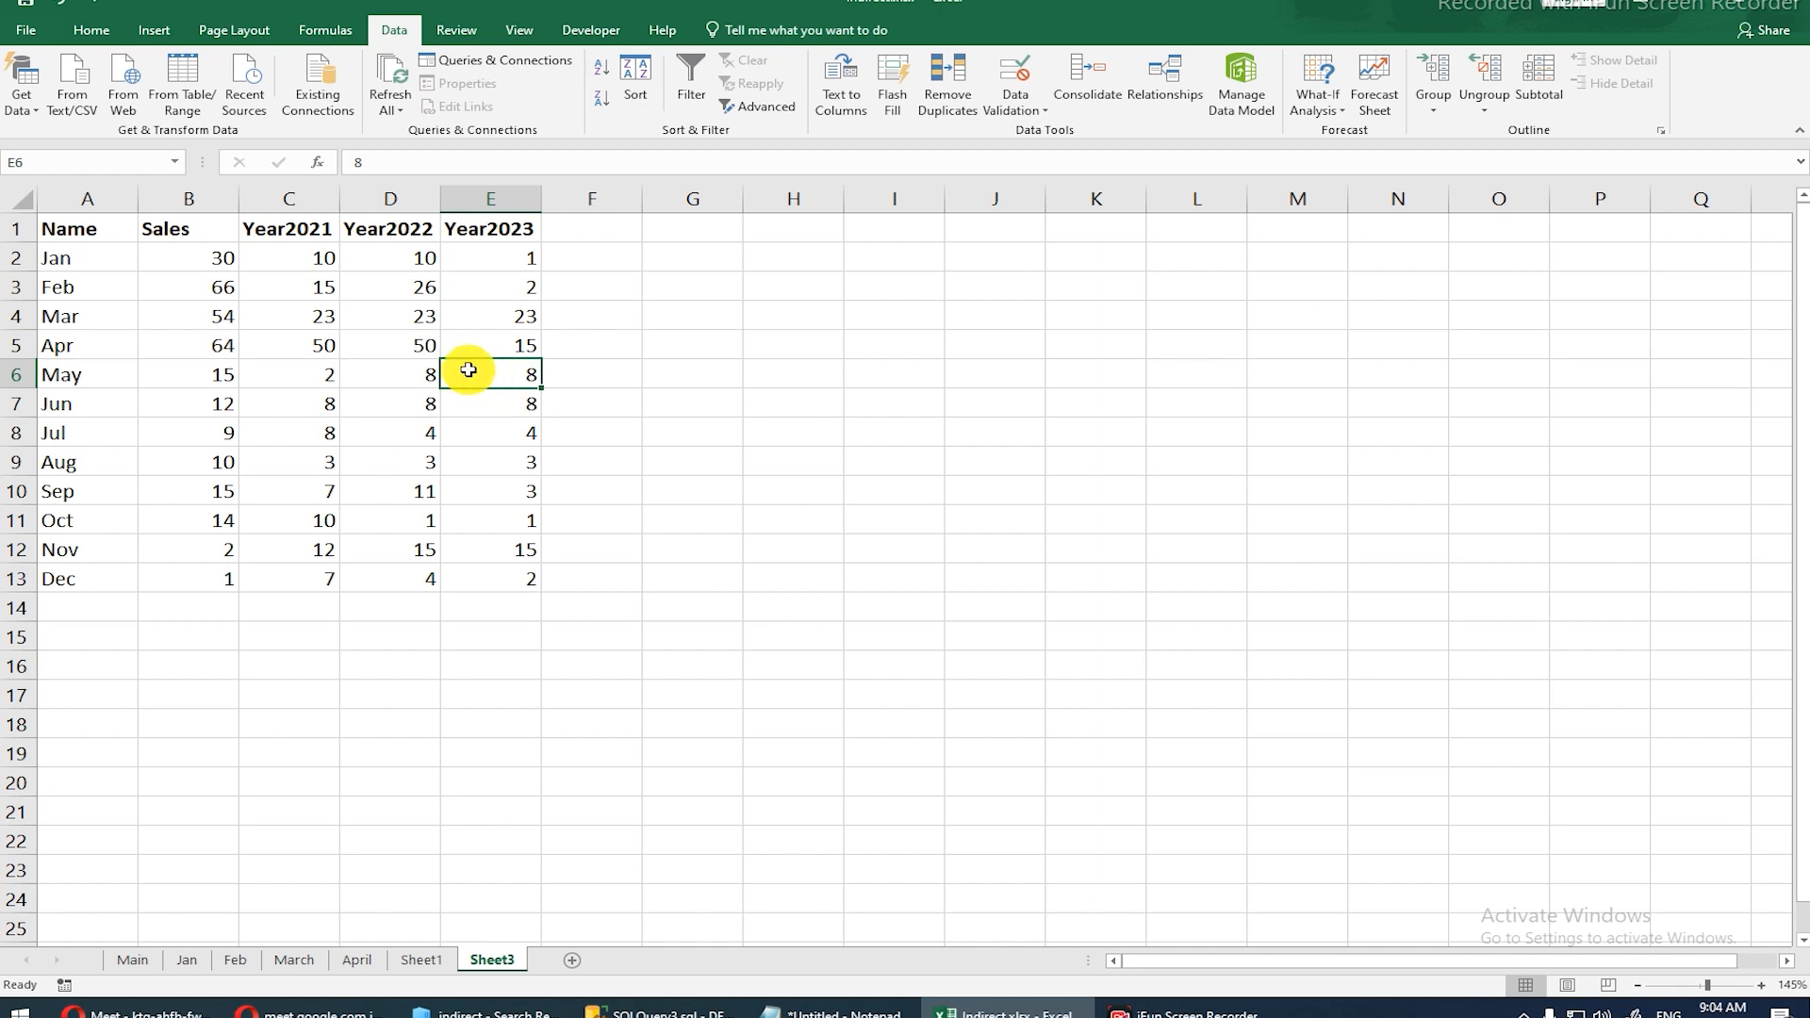
pyautogui.click(310, 344)
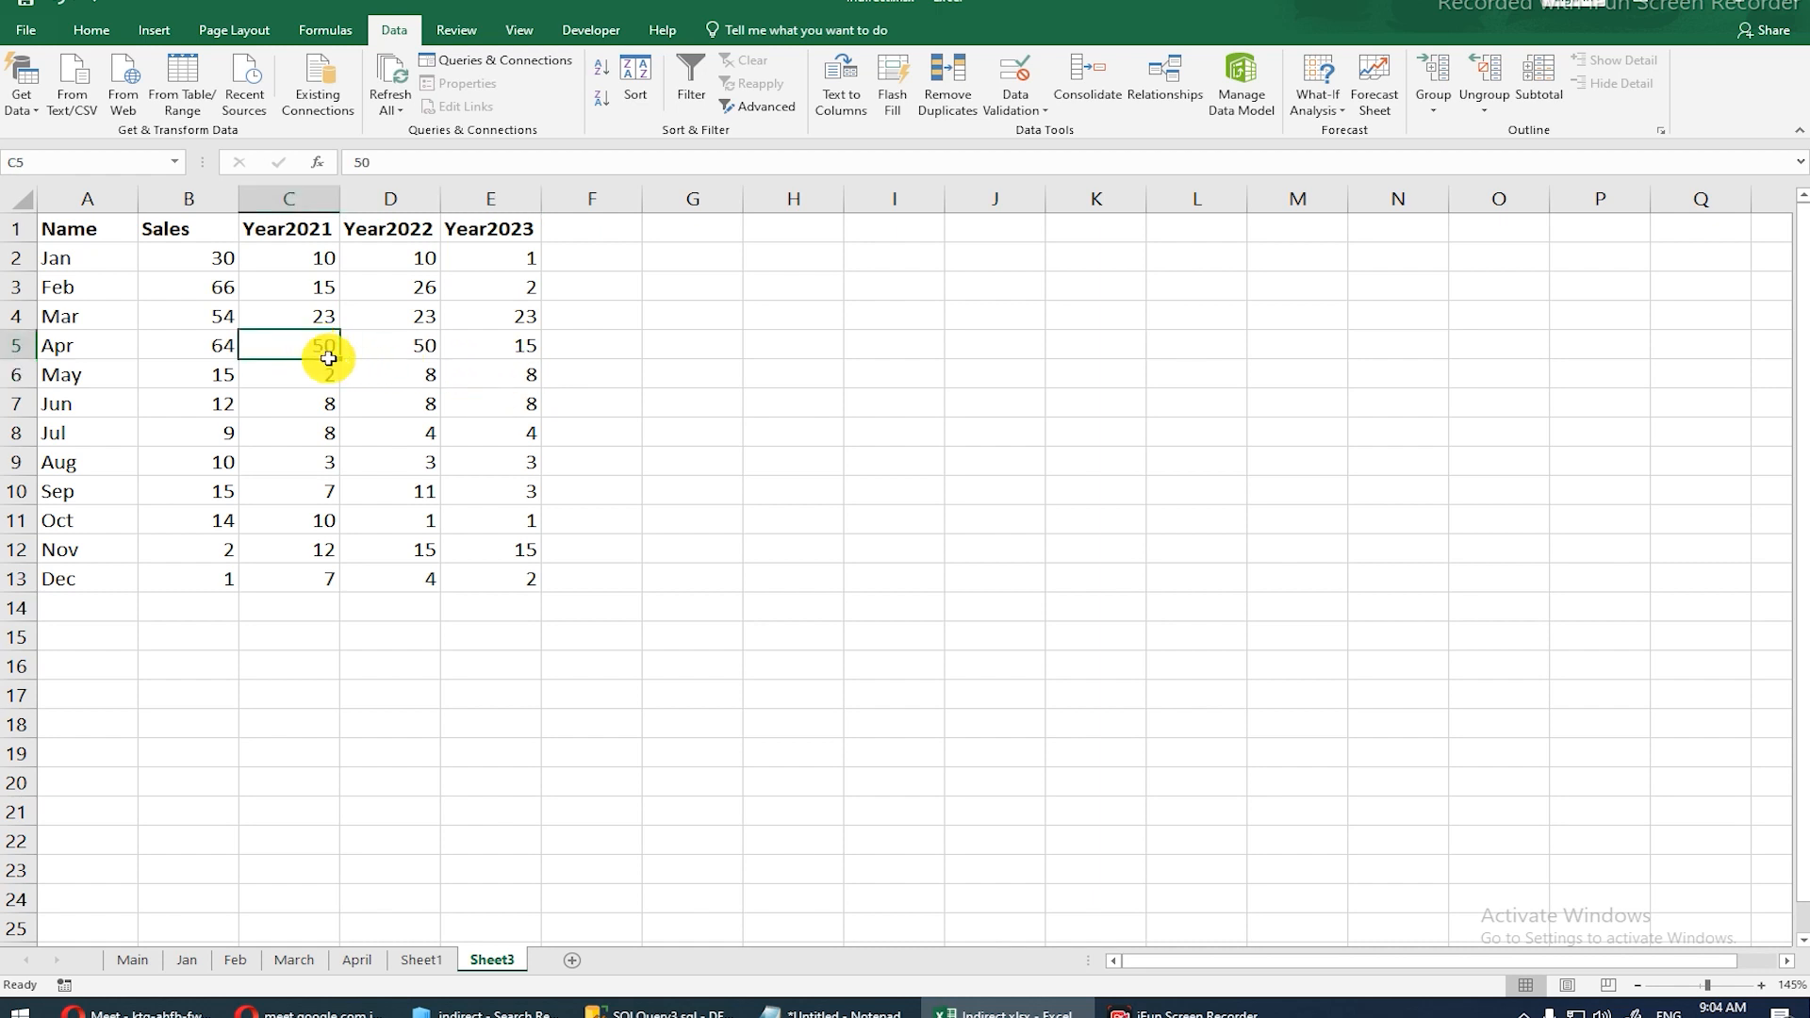
pyautogui.moveTo(326, 347); pyautogui.dragTo(468, 347)
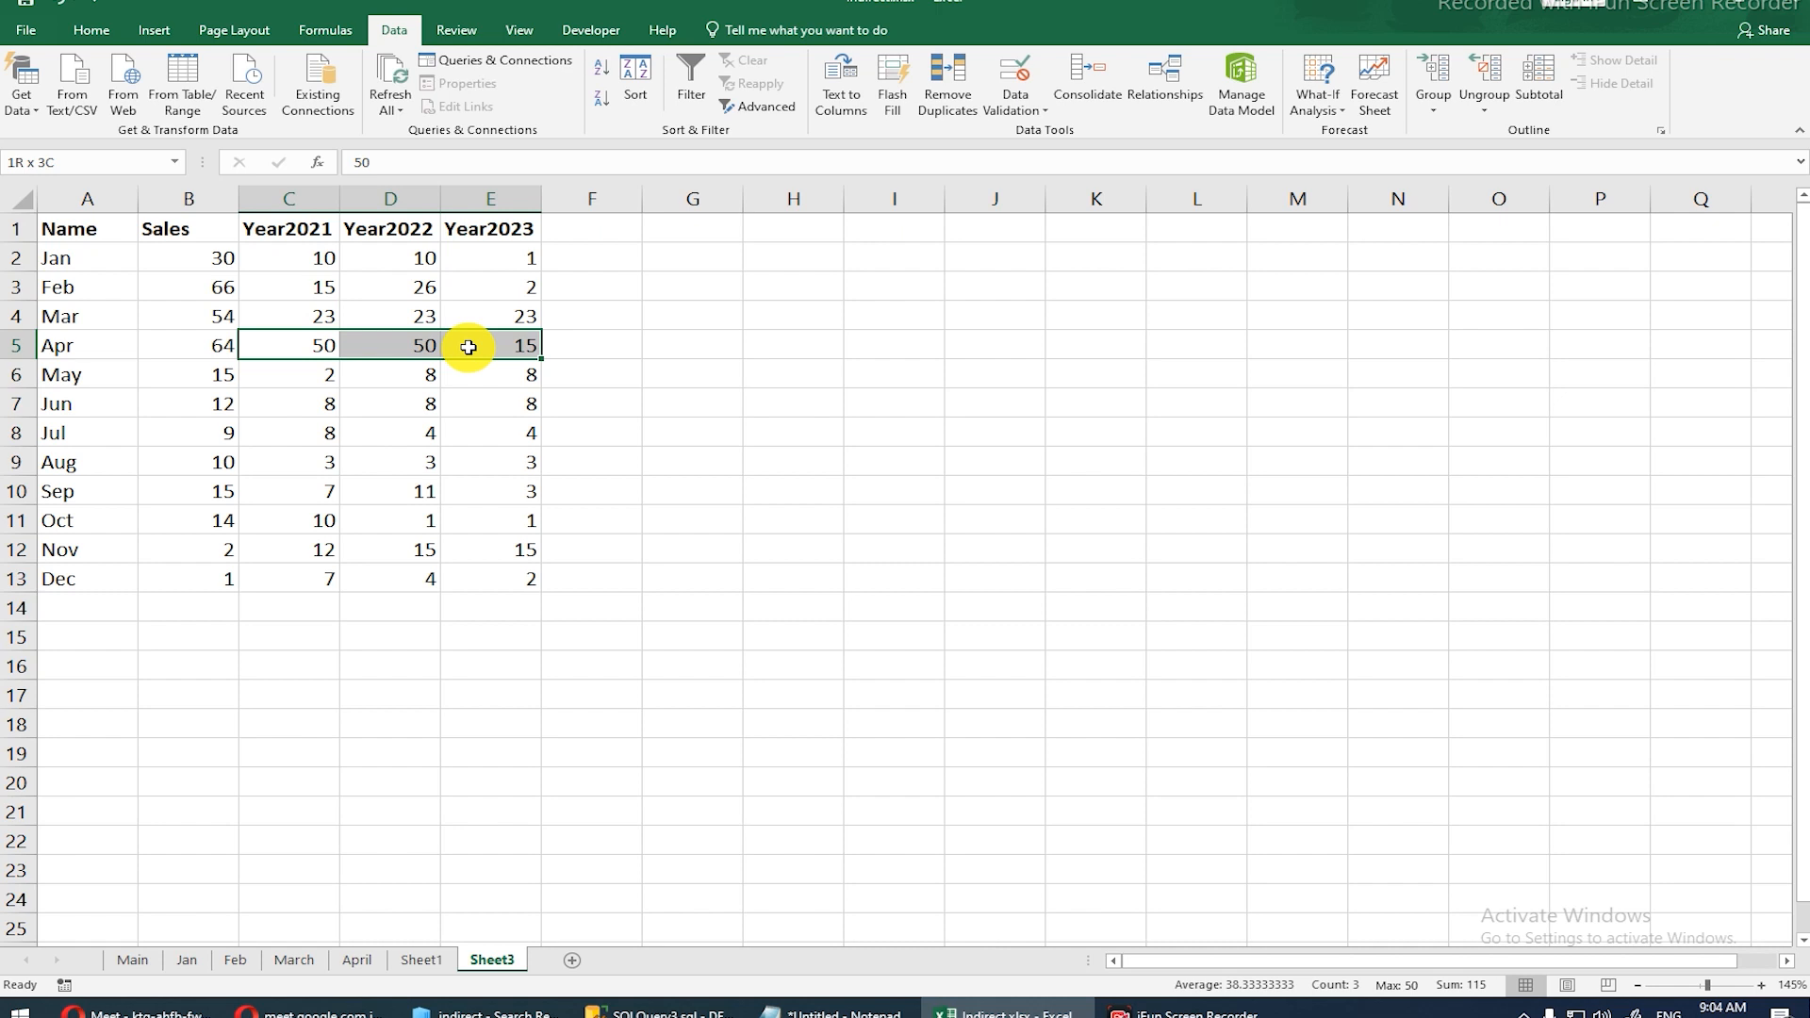
pyautogui.moveTo(469, 347)
pyautogui.mouseDown()
pyautogui.moveTo(363, 343)
pyautogui.moveTo(462, 350)
pyautogui.mouseUp()
pyautogui.moveTo(462, 350); pyautogui.dragTo(493, 415)
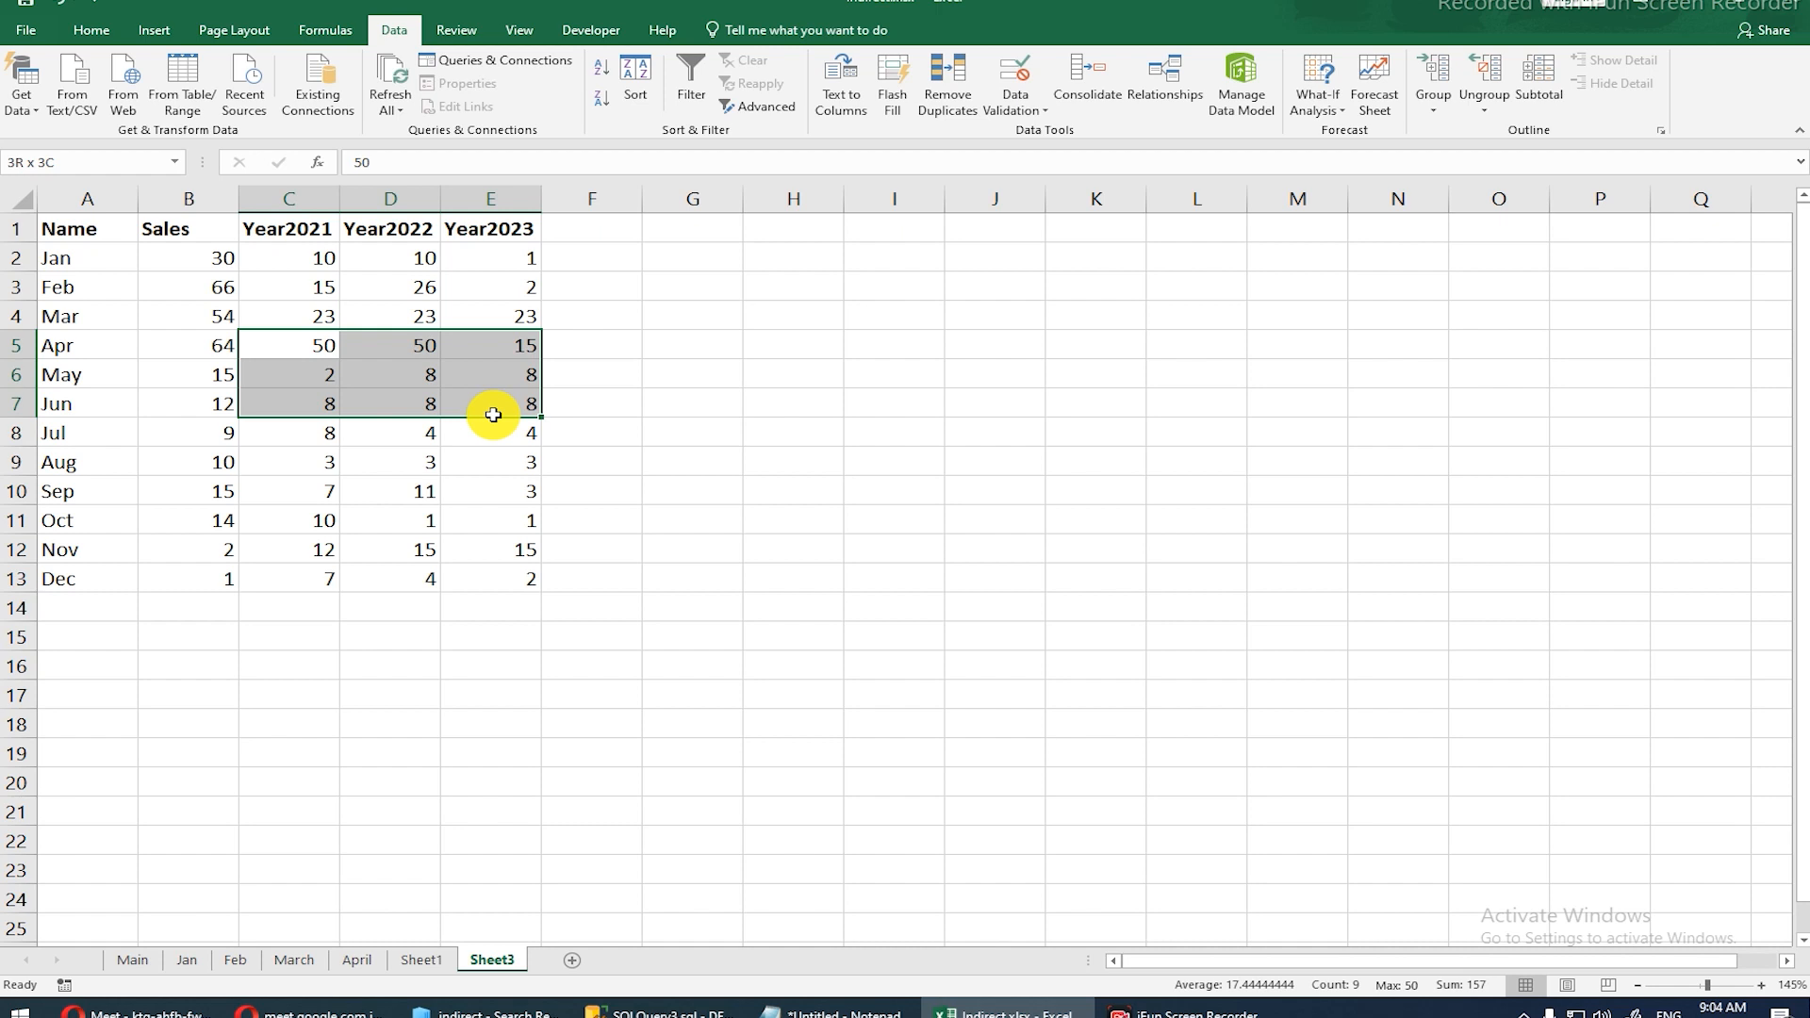
pyautogui.moveTo(493, 414); pyautogui.dragTo(491, 416)
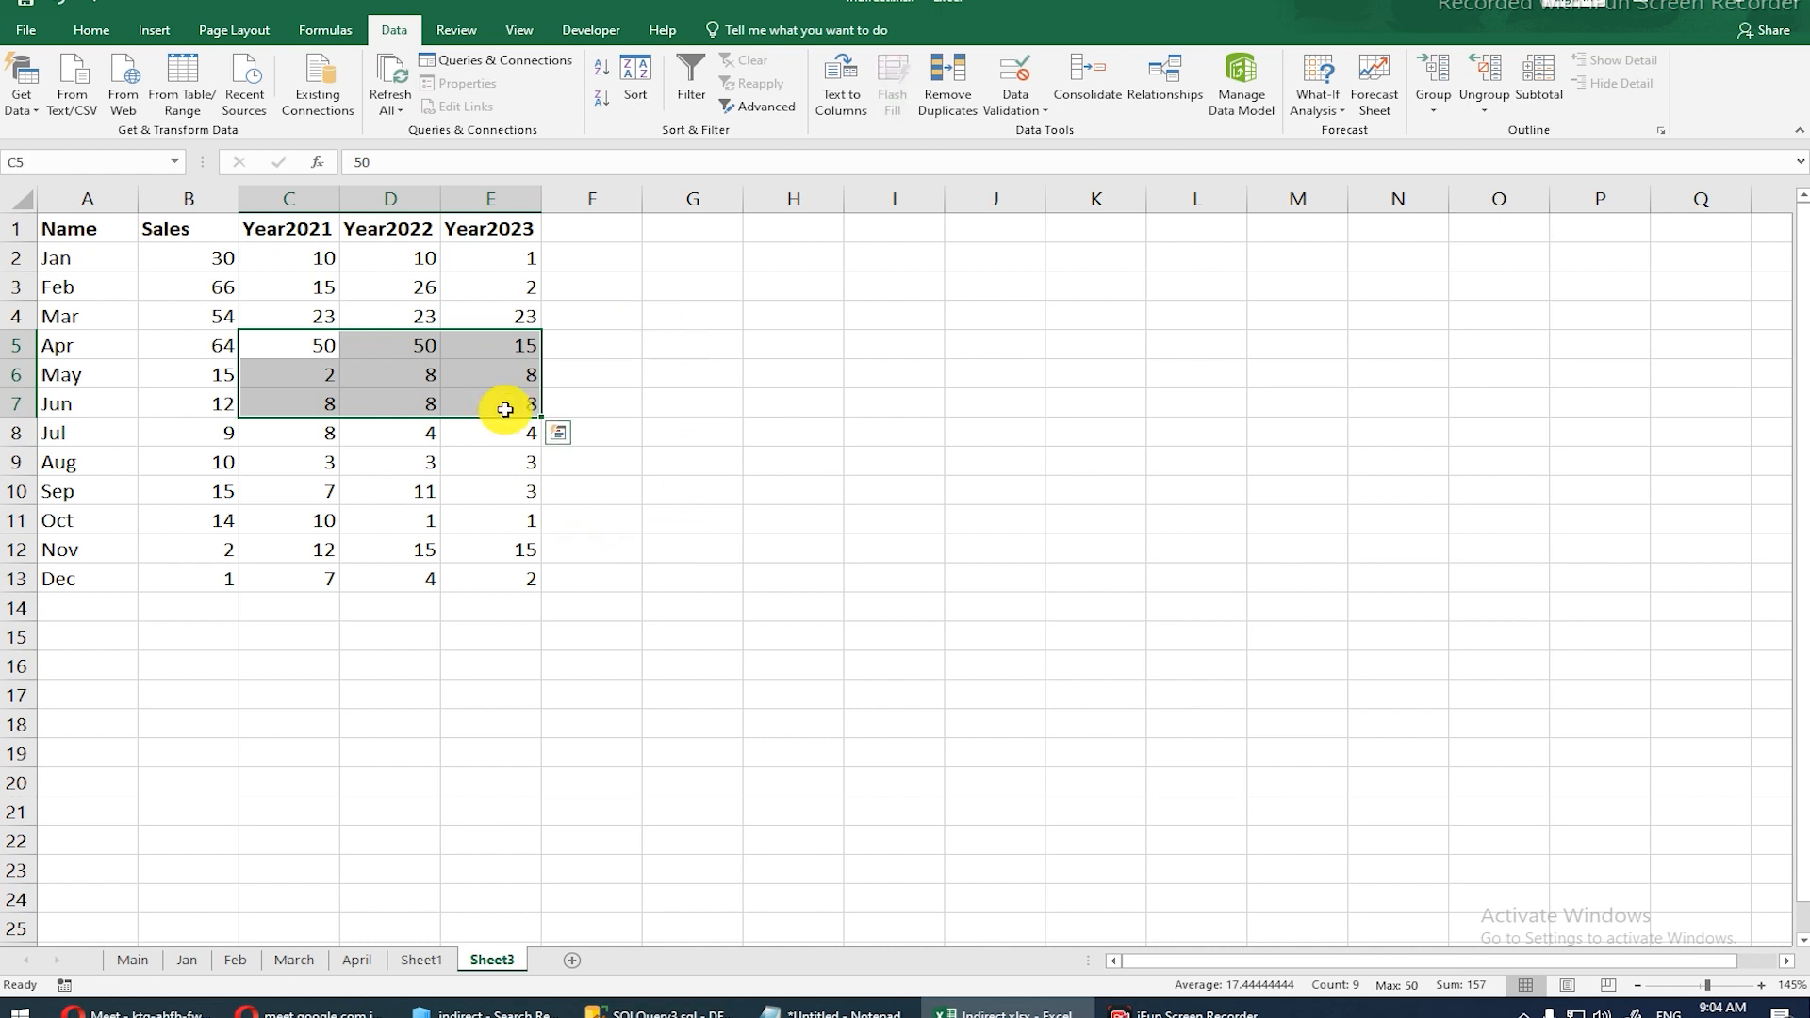
pyautogui.click(792, 337)
pyautogui.write('=OFFSET(')
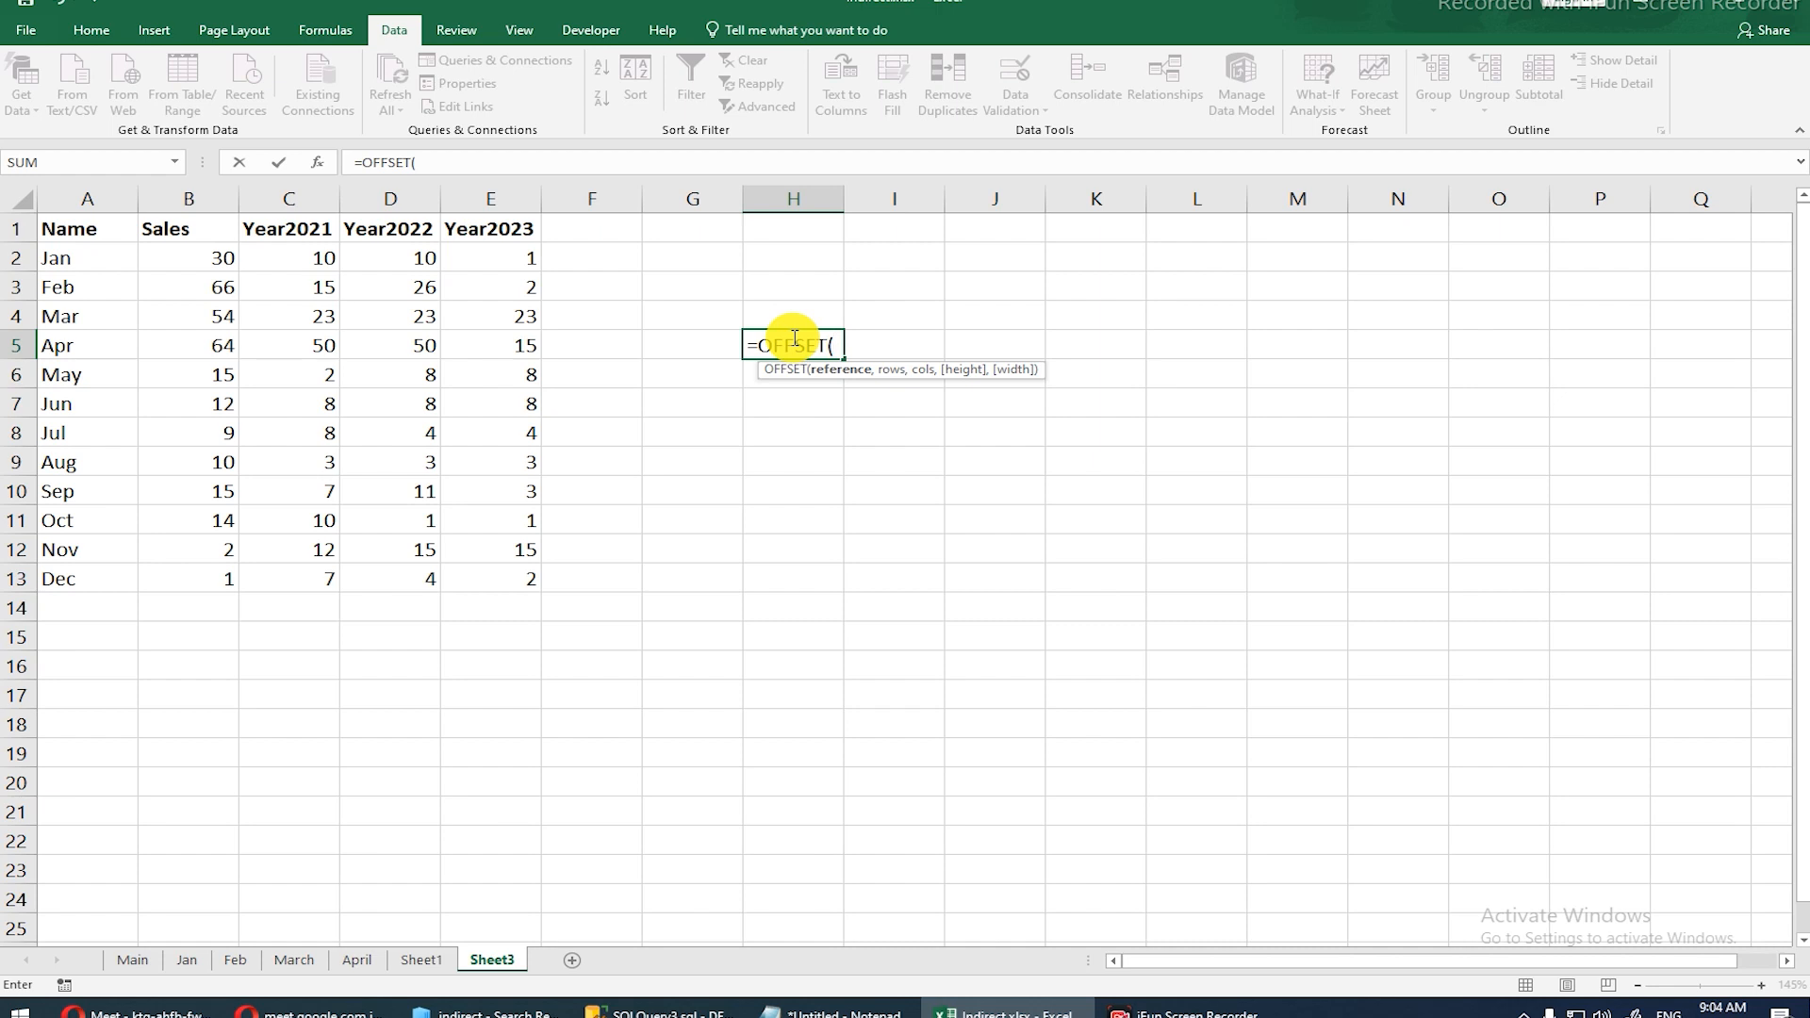
pyautogui.click(77, 232)
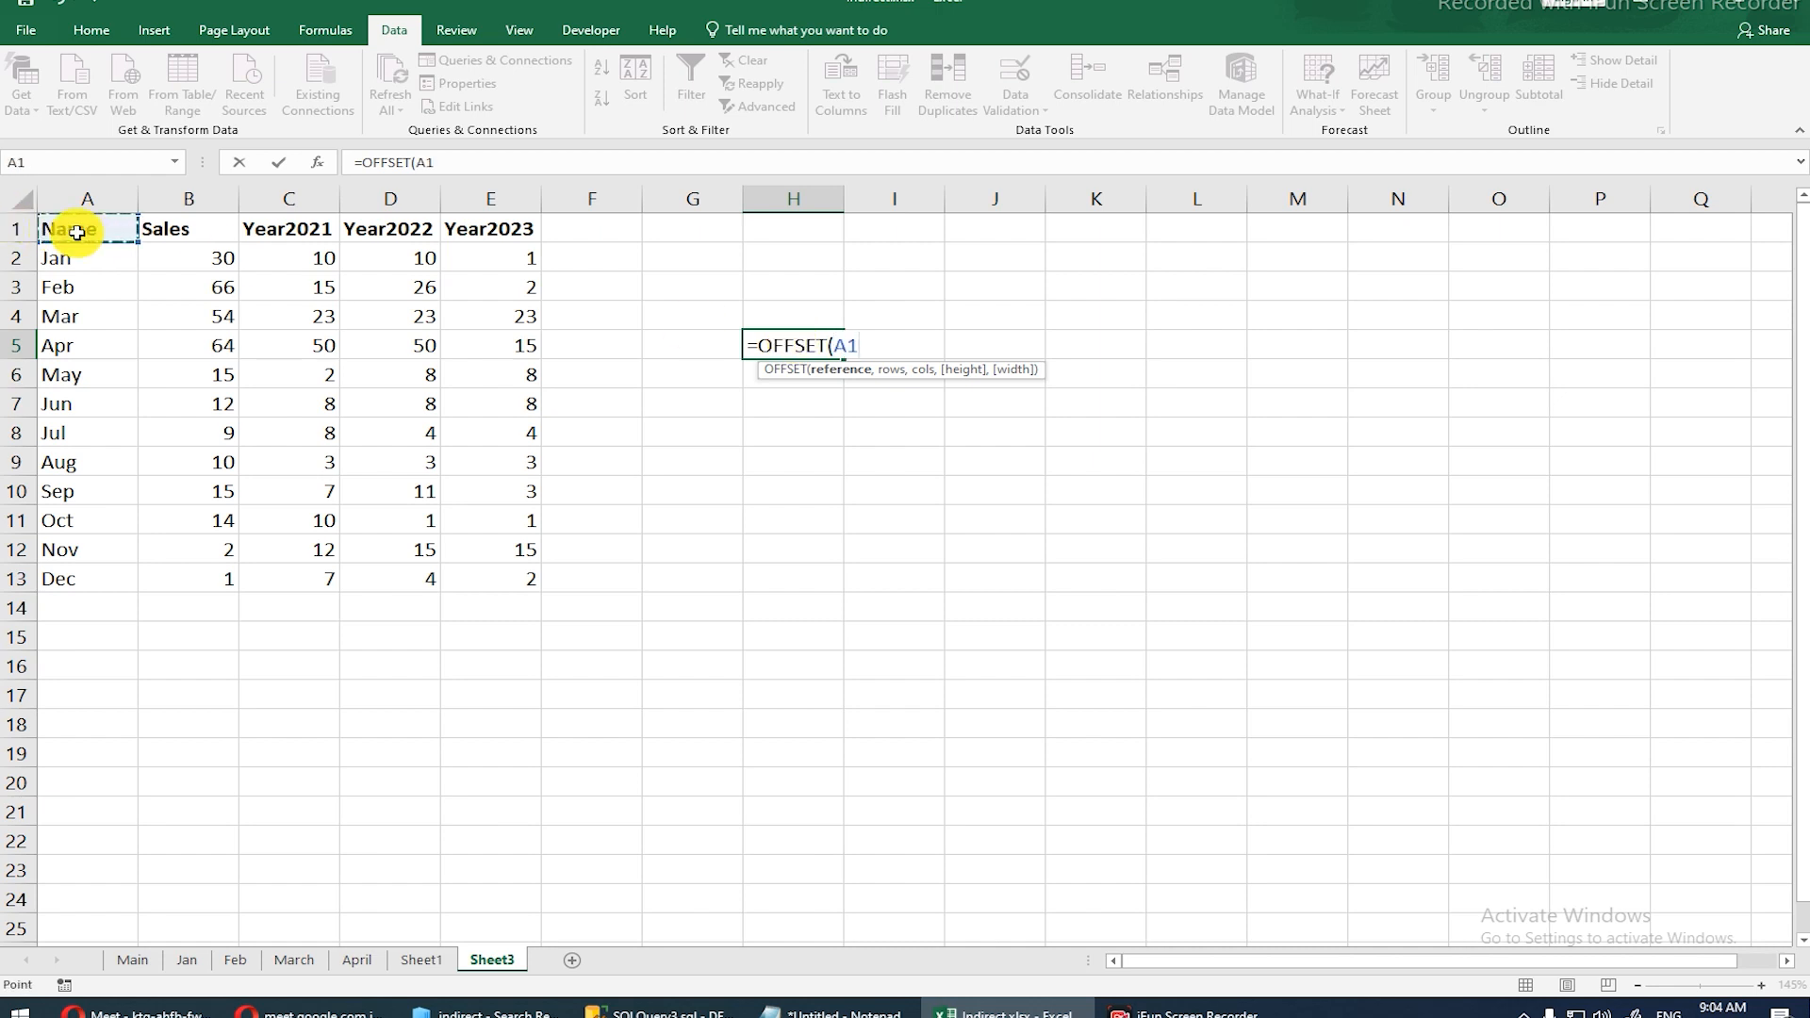
pyautogui.write(',')
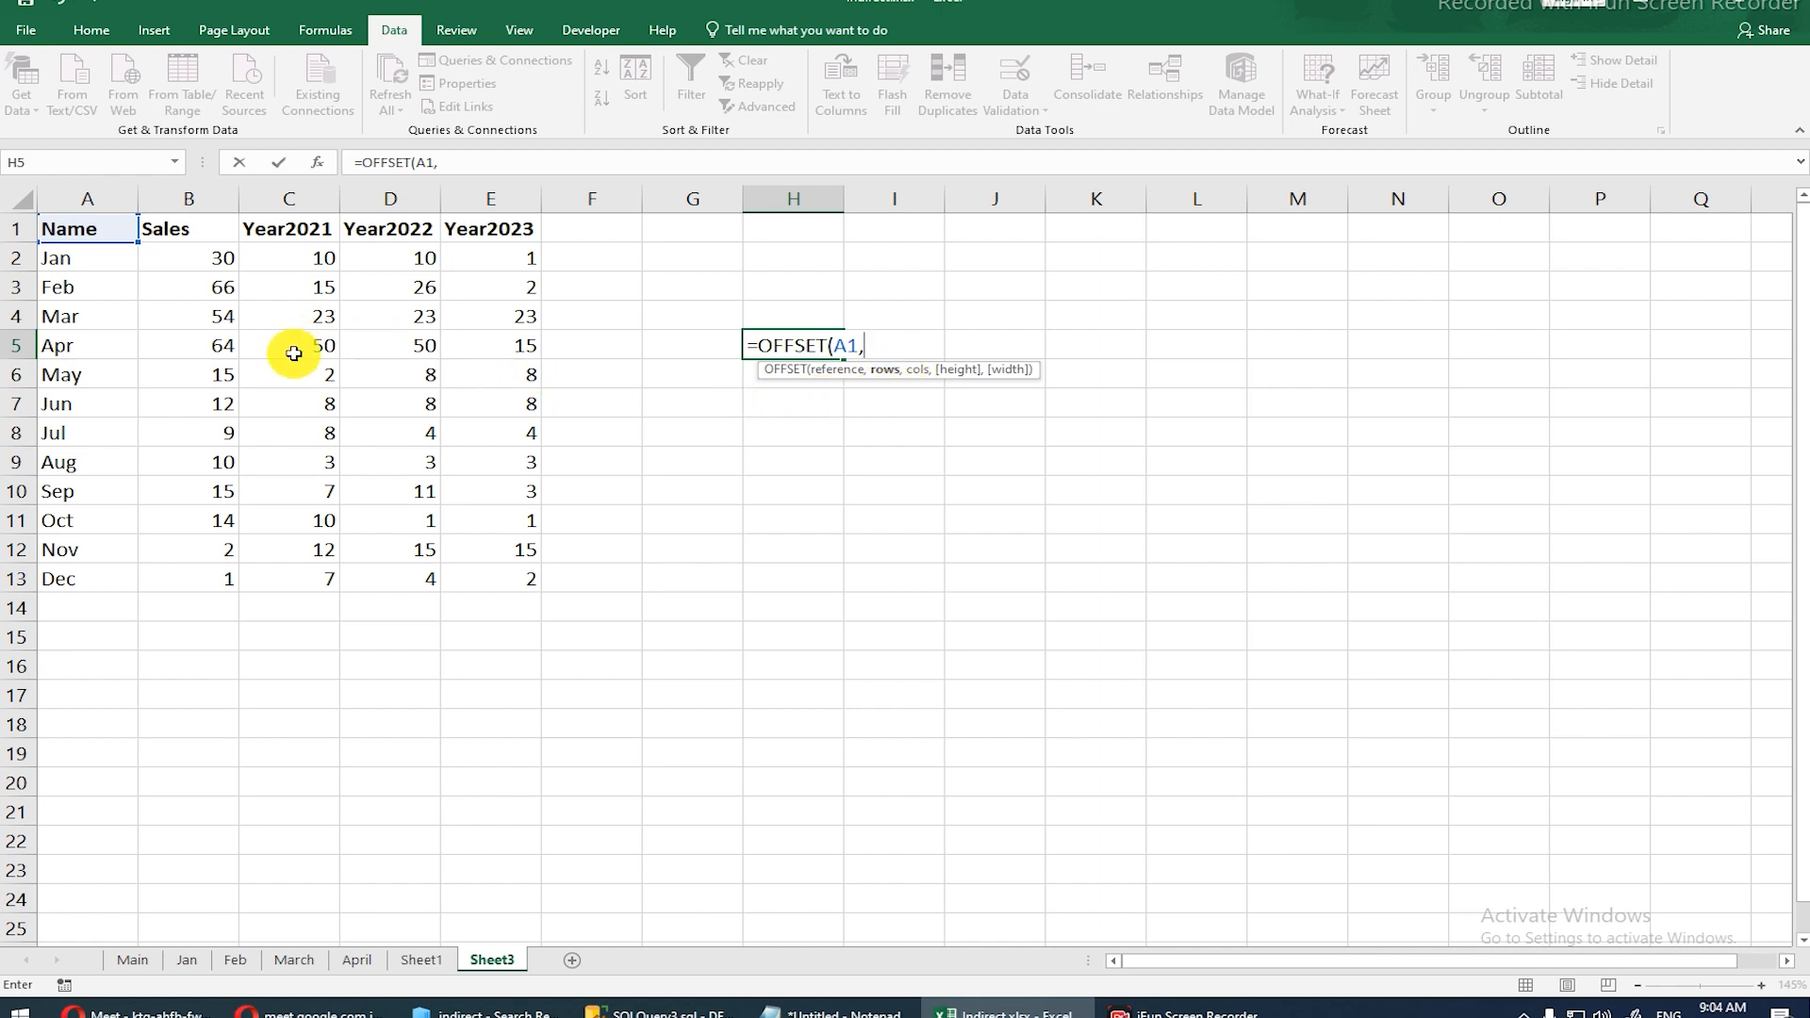
pyautogui.press('Escape')
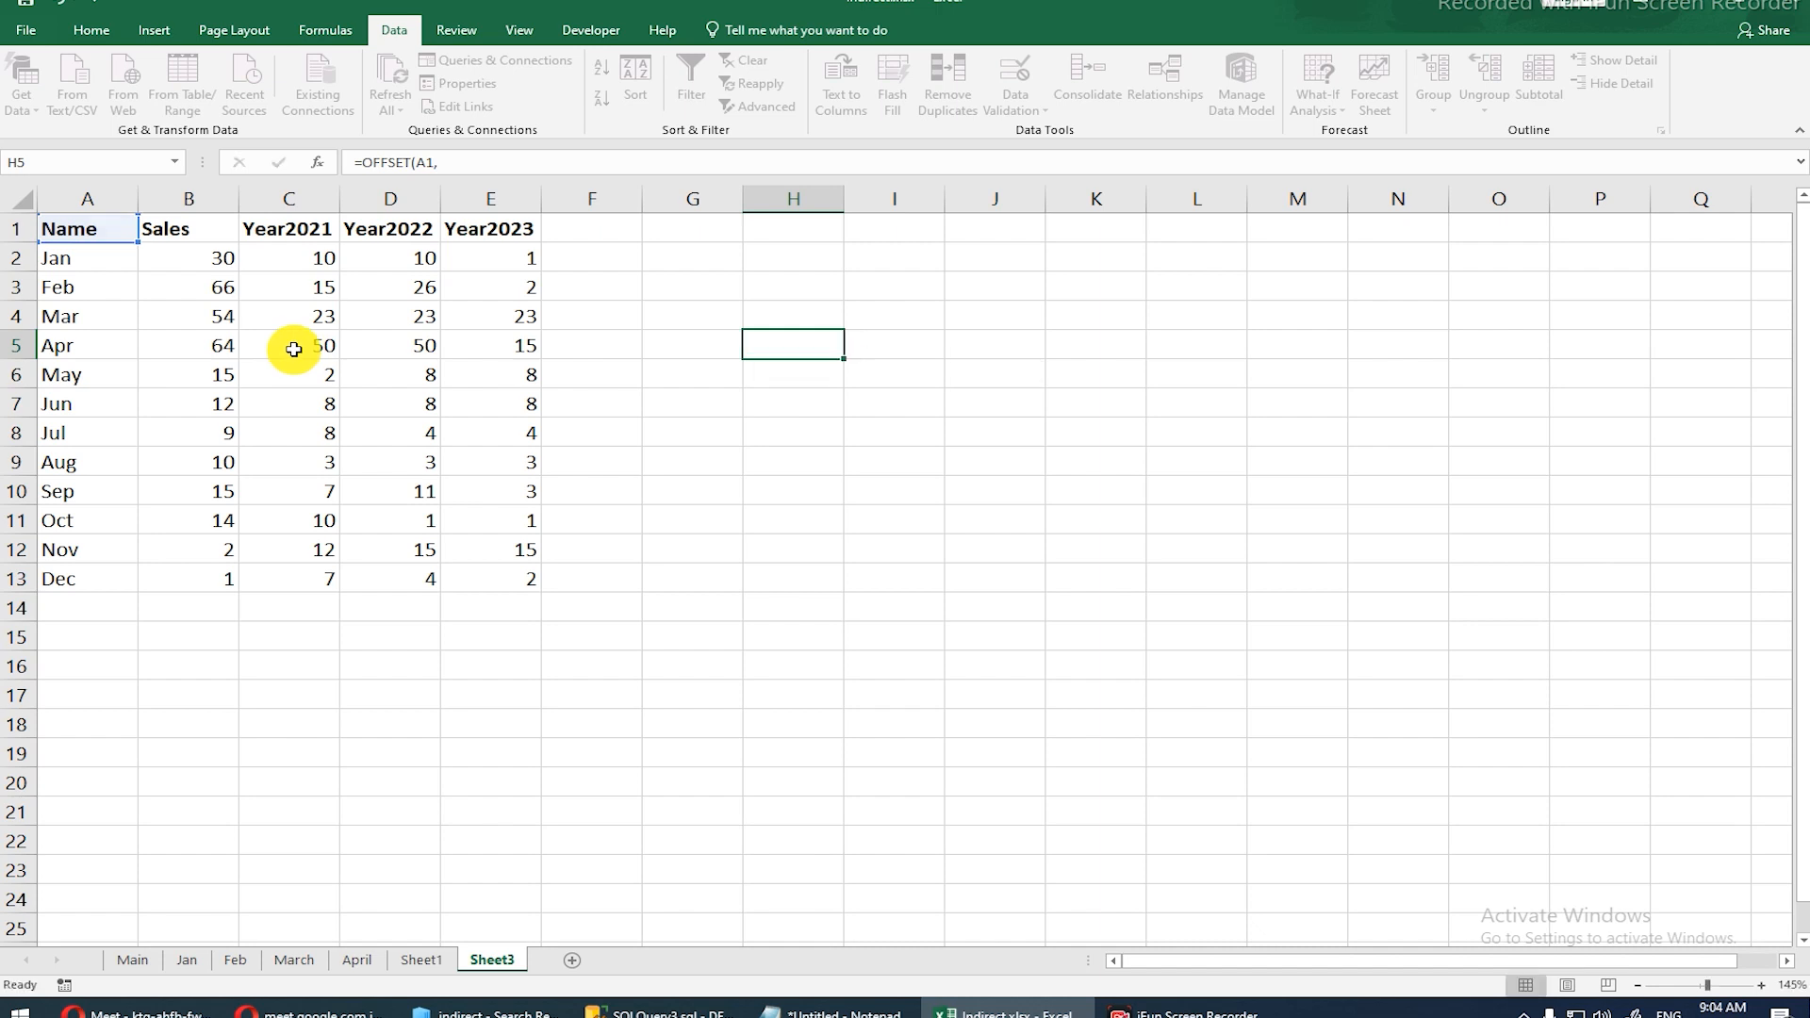
# Step: Format cell C5 with a yellow fill and dark blue, bold, underlined text
pyautogui.click(294, 349)
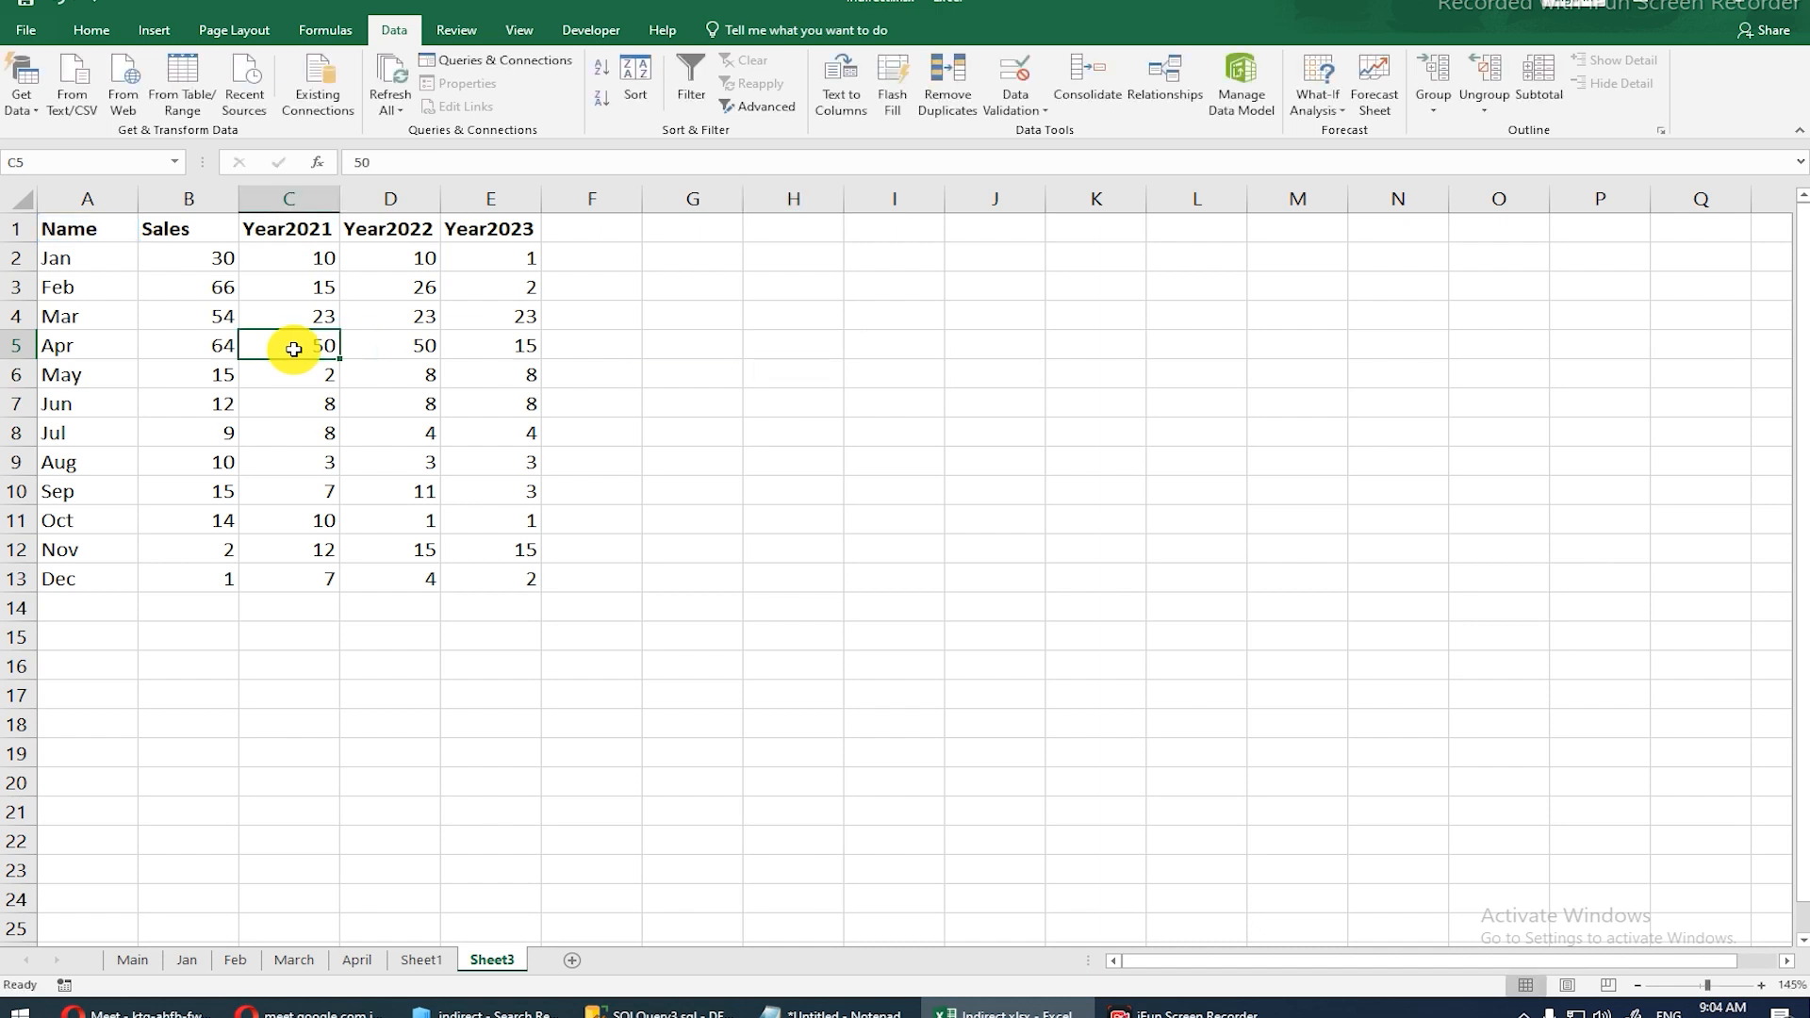
pyautogui.click(85, 29)
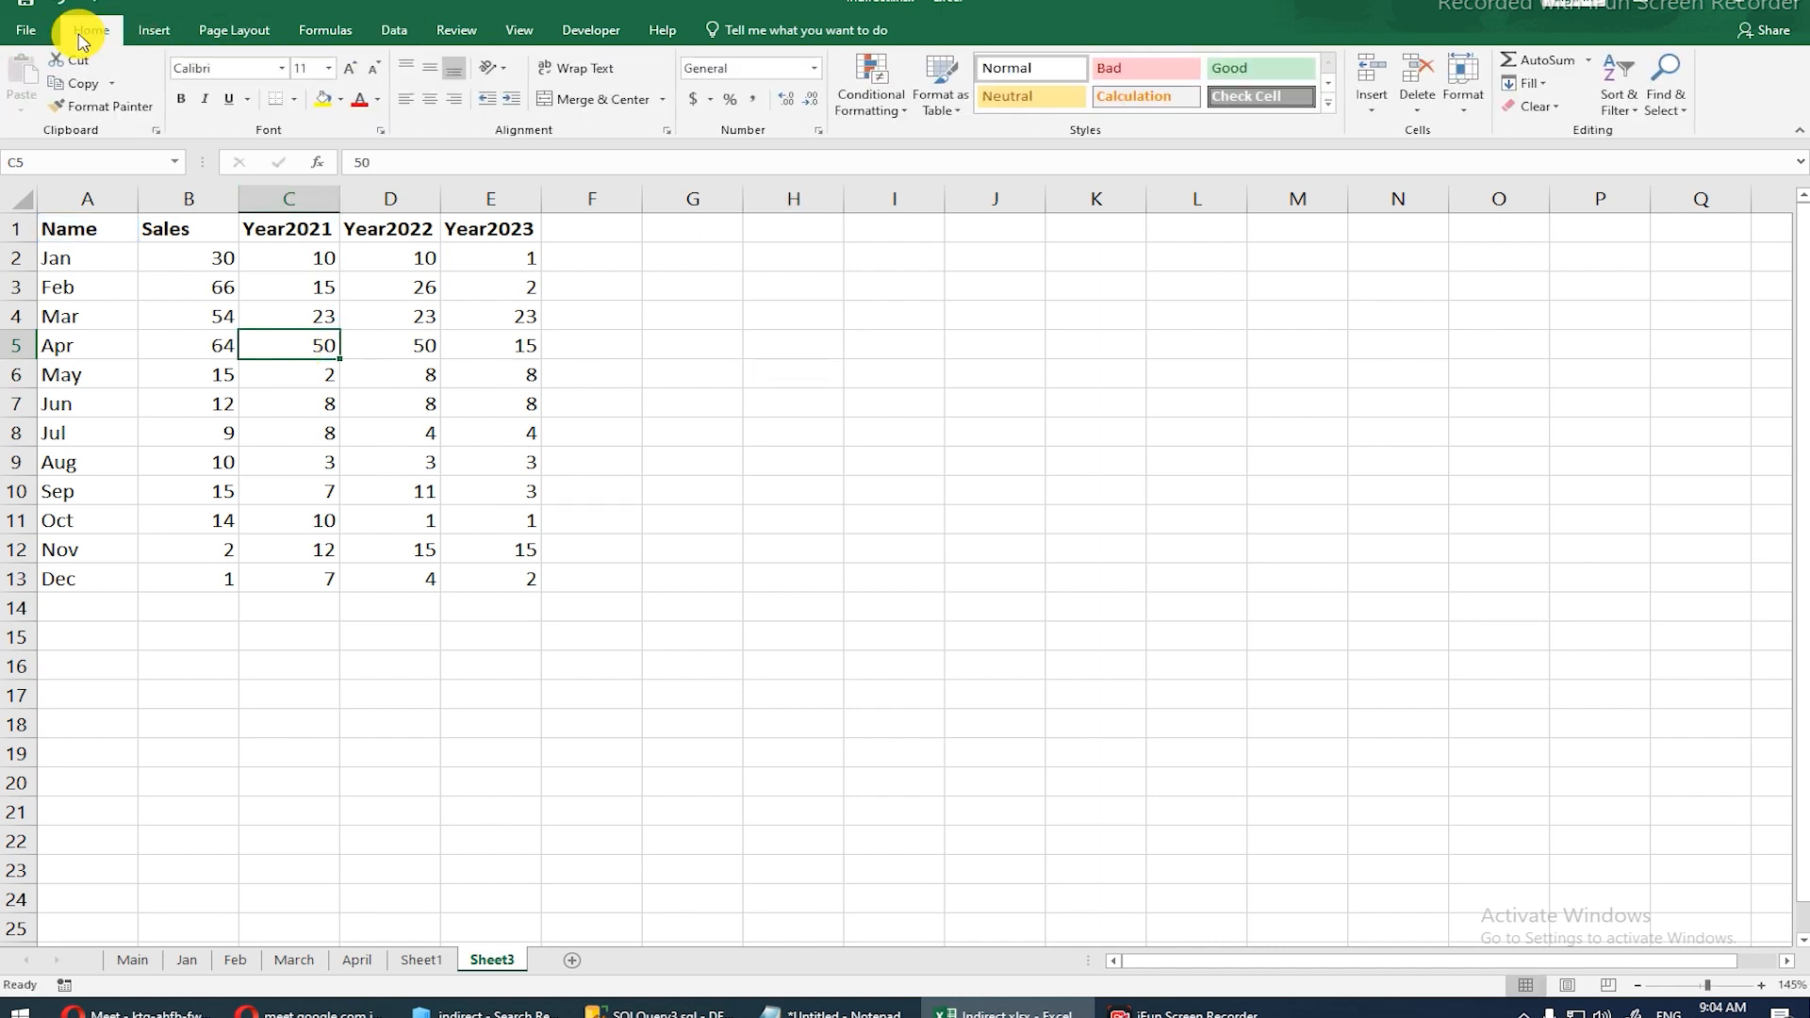
pyautogui.click(326, 101)
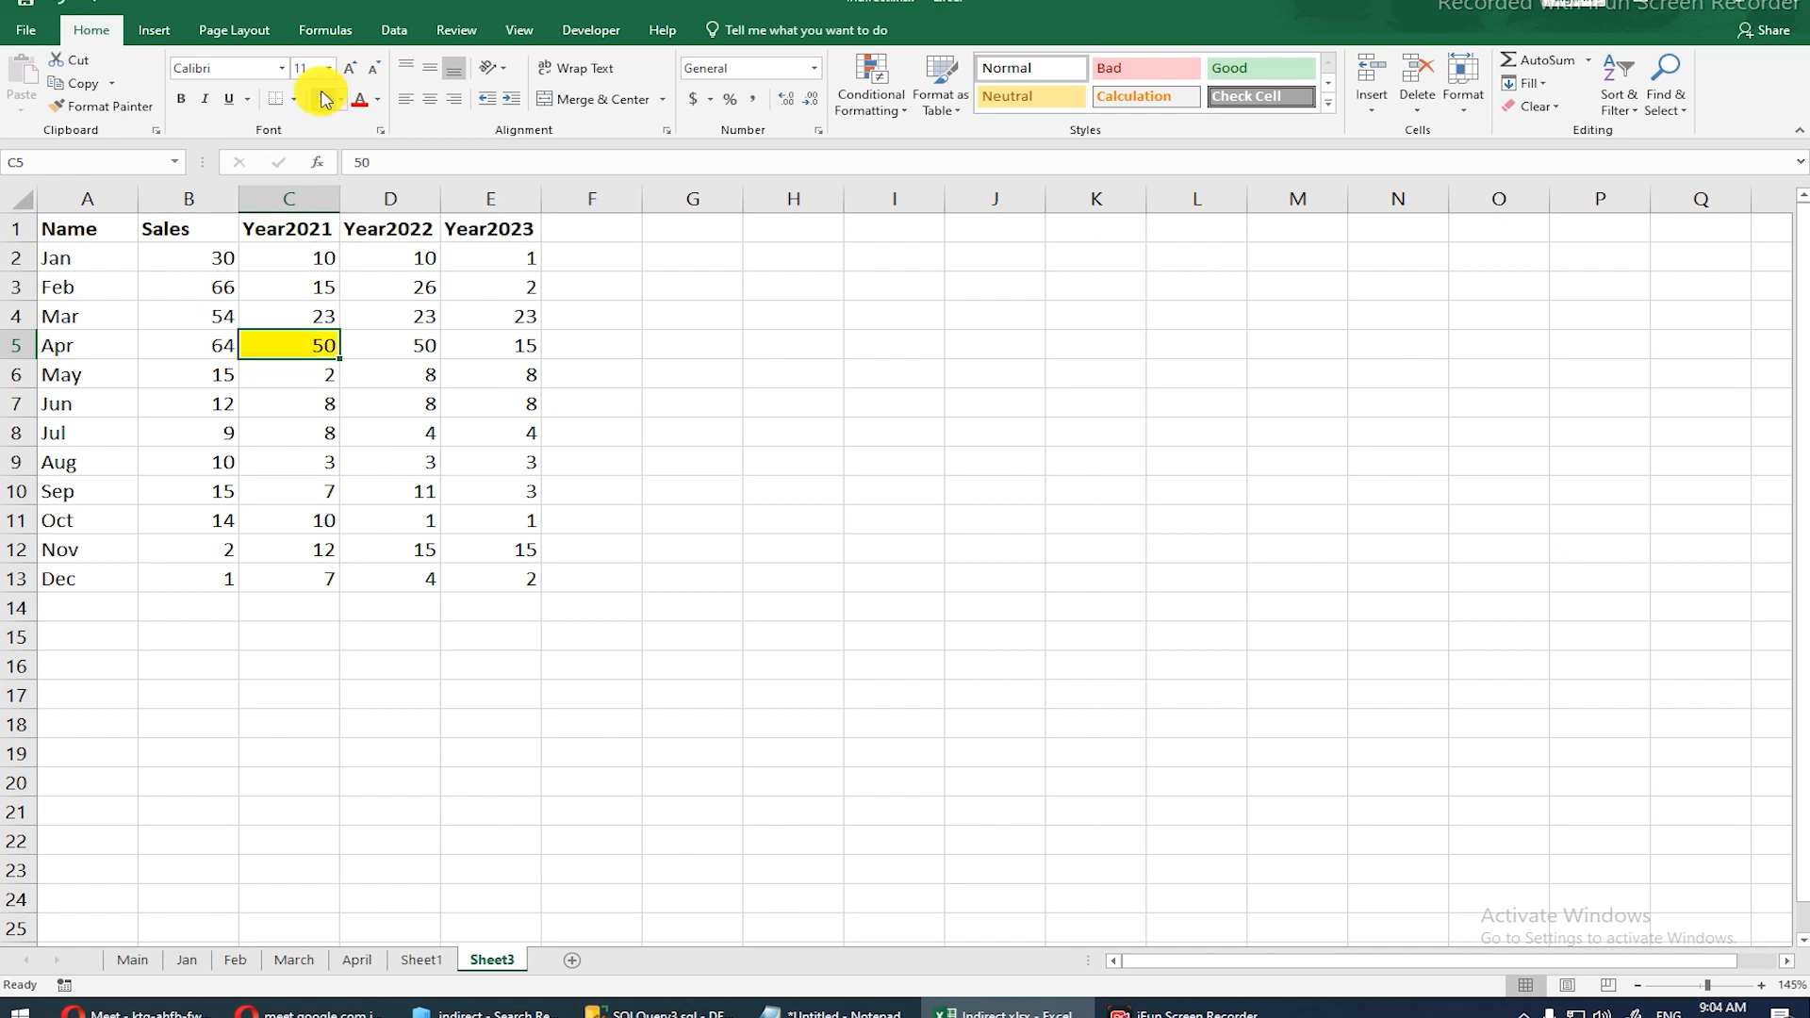
pyautogui.click(298, 345)
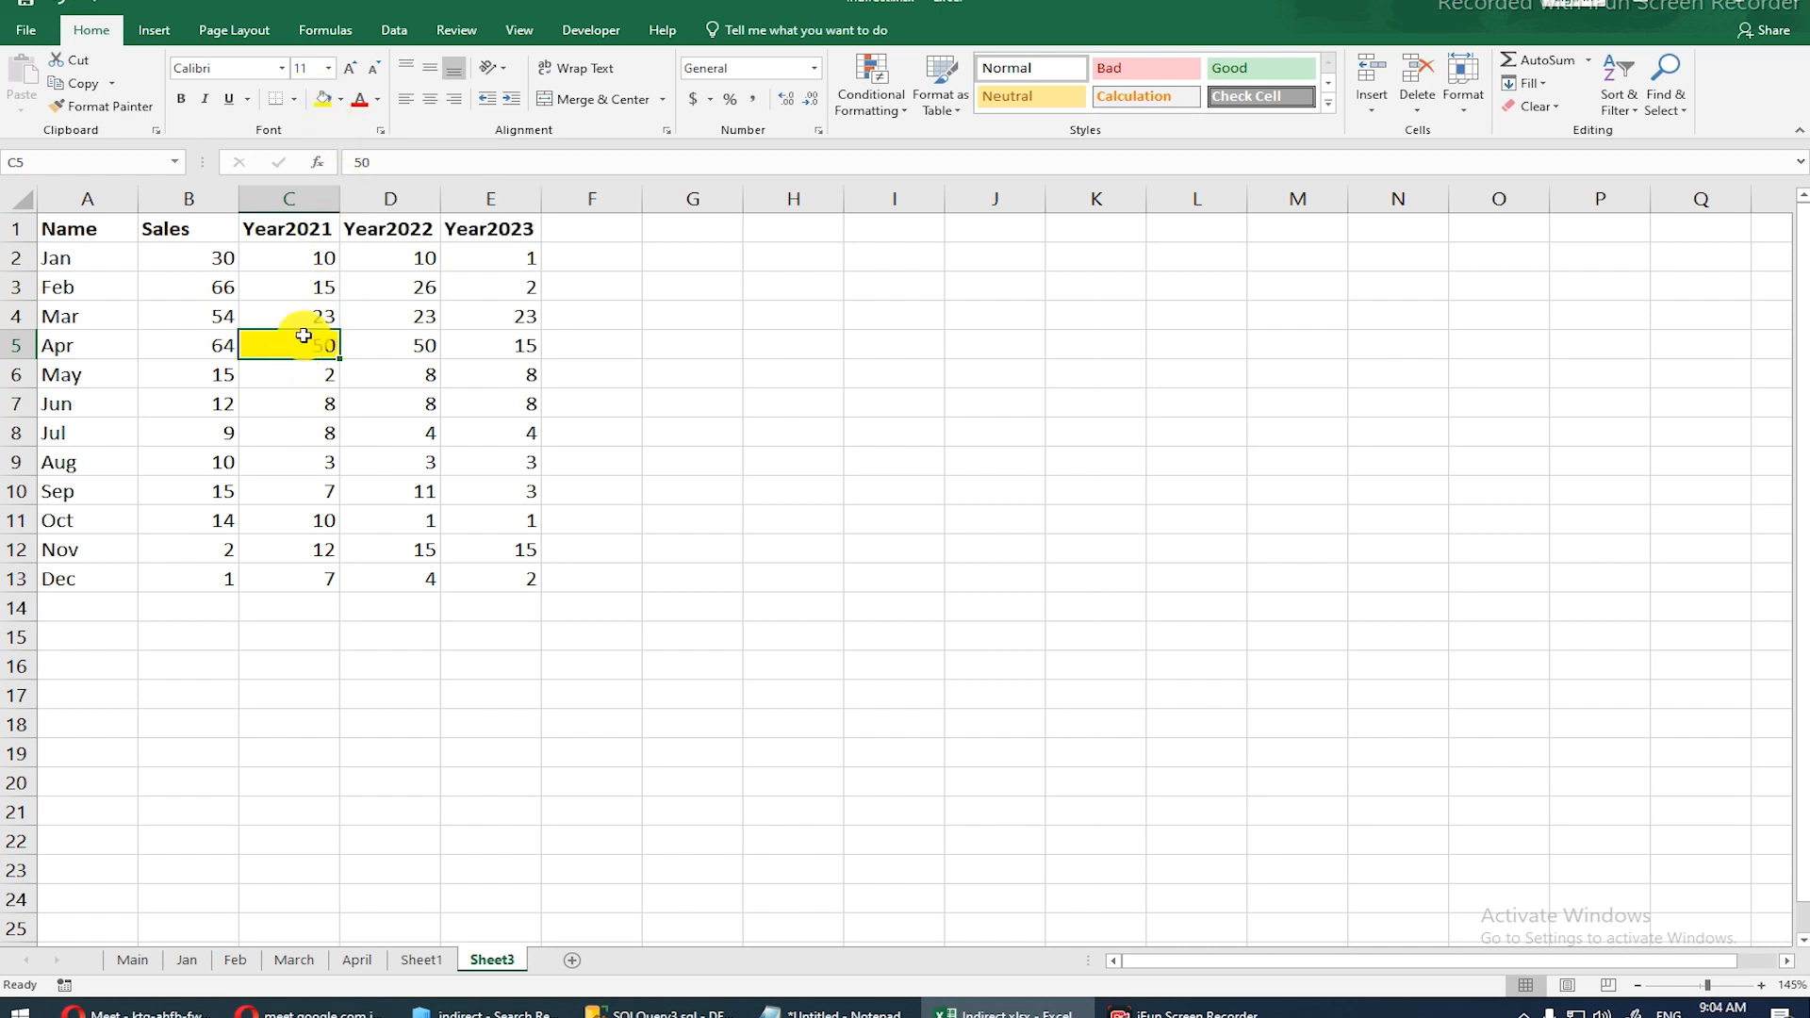
pyautogui.click(362, 101)
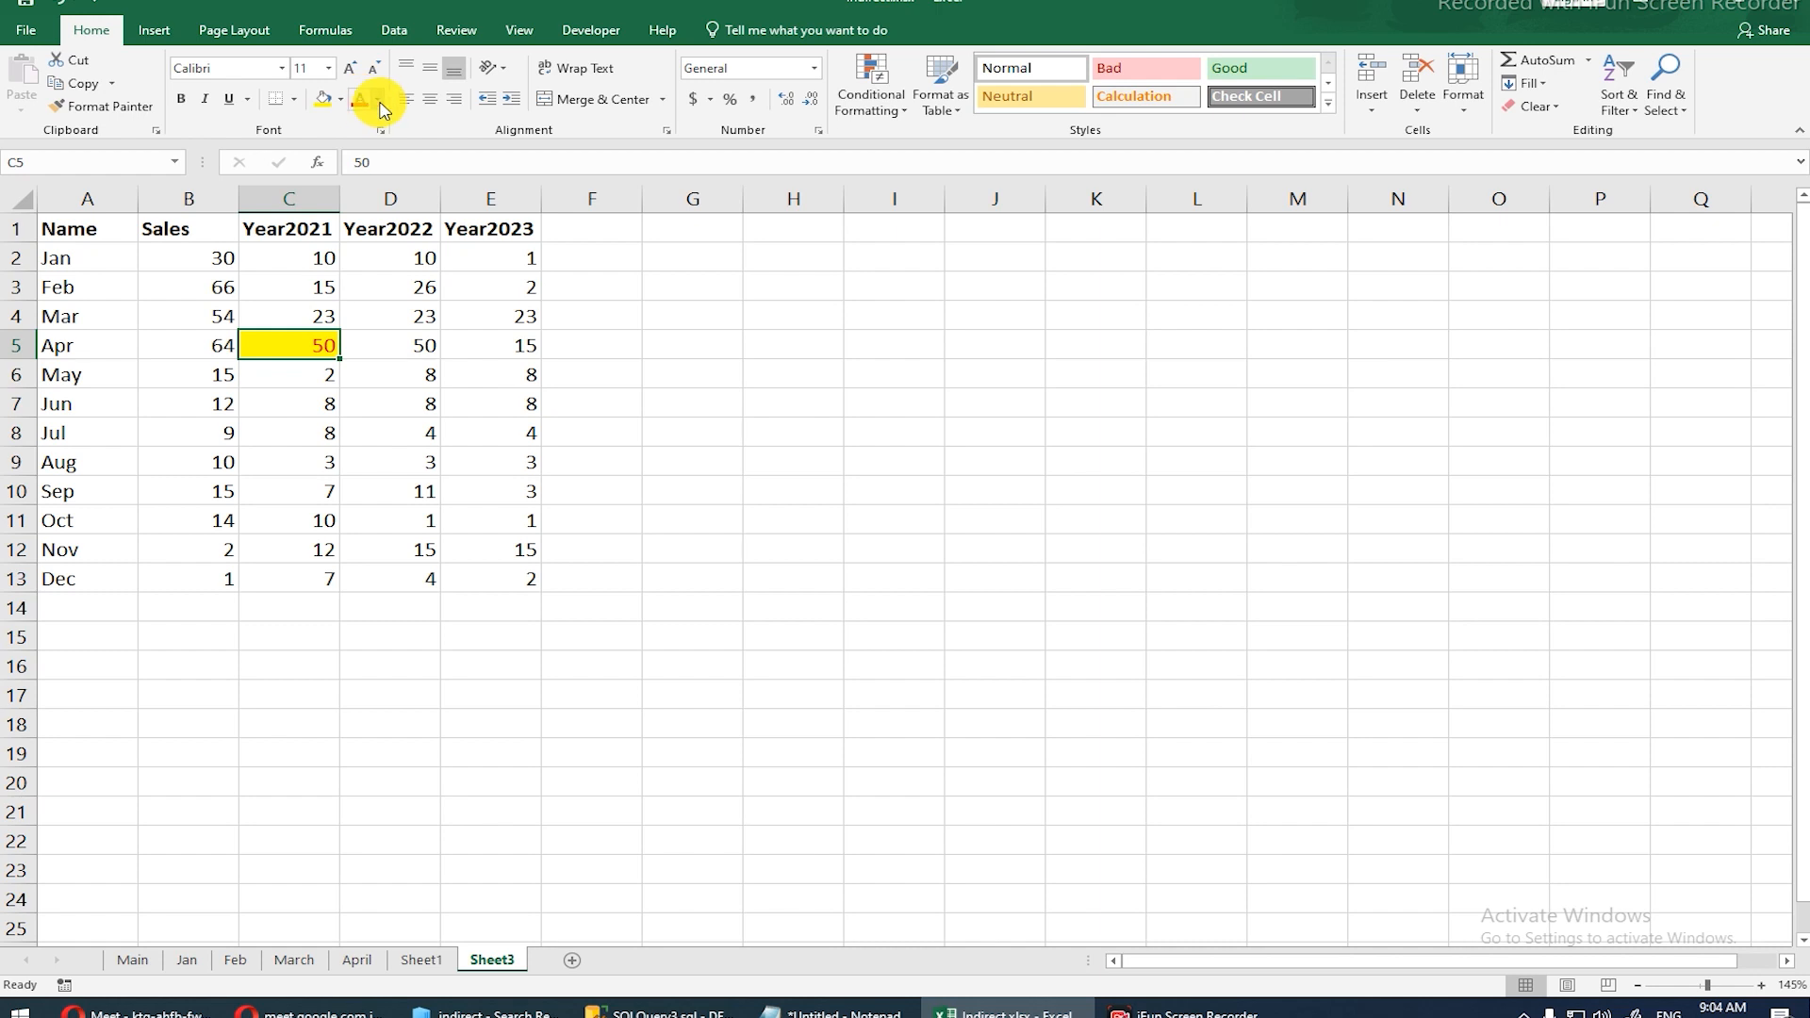
pyautogui.click(377, 100)
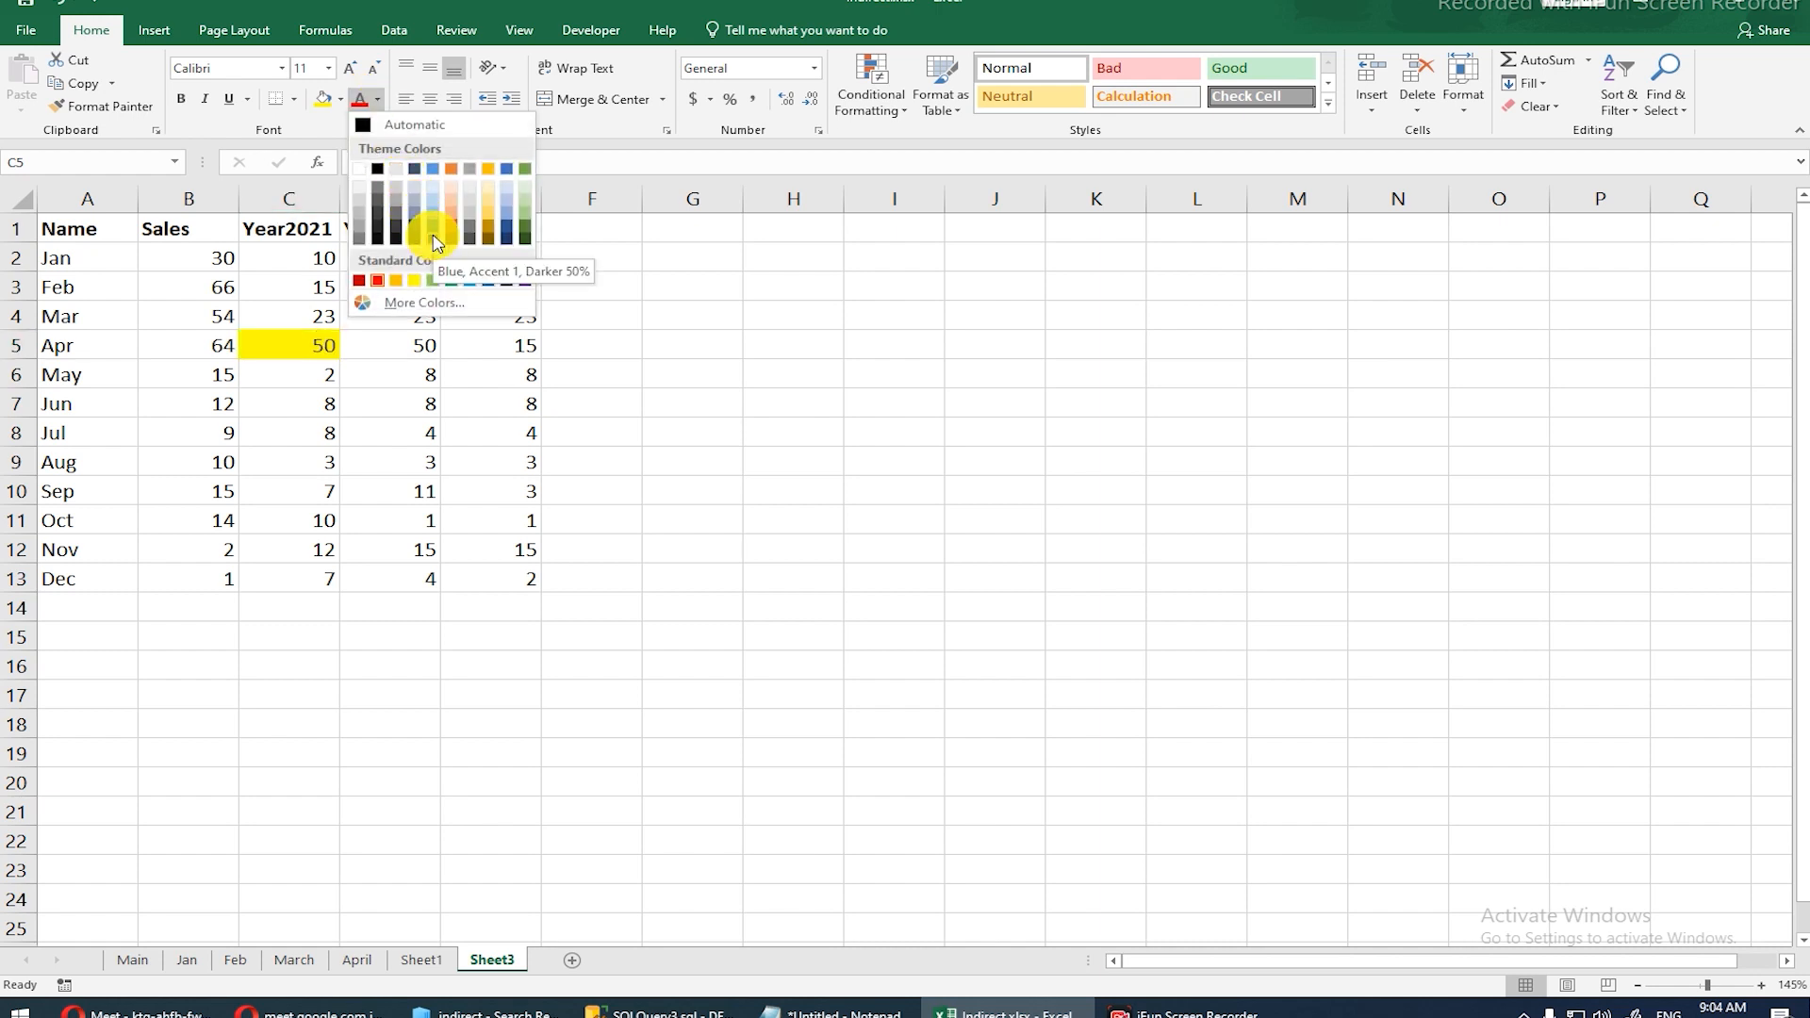
pyautogui.click(509, 282)
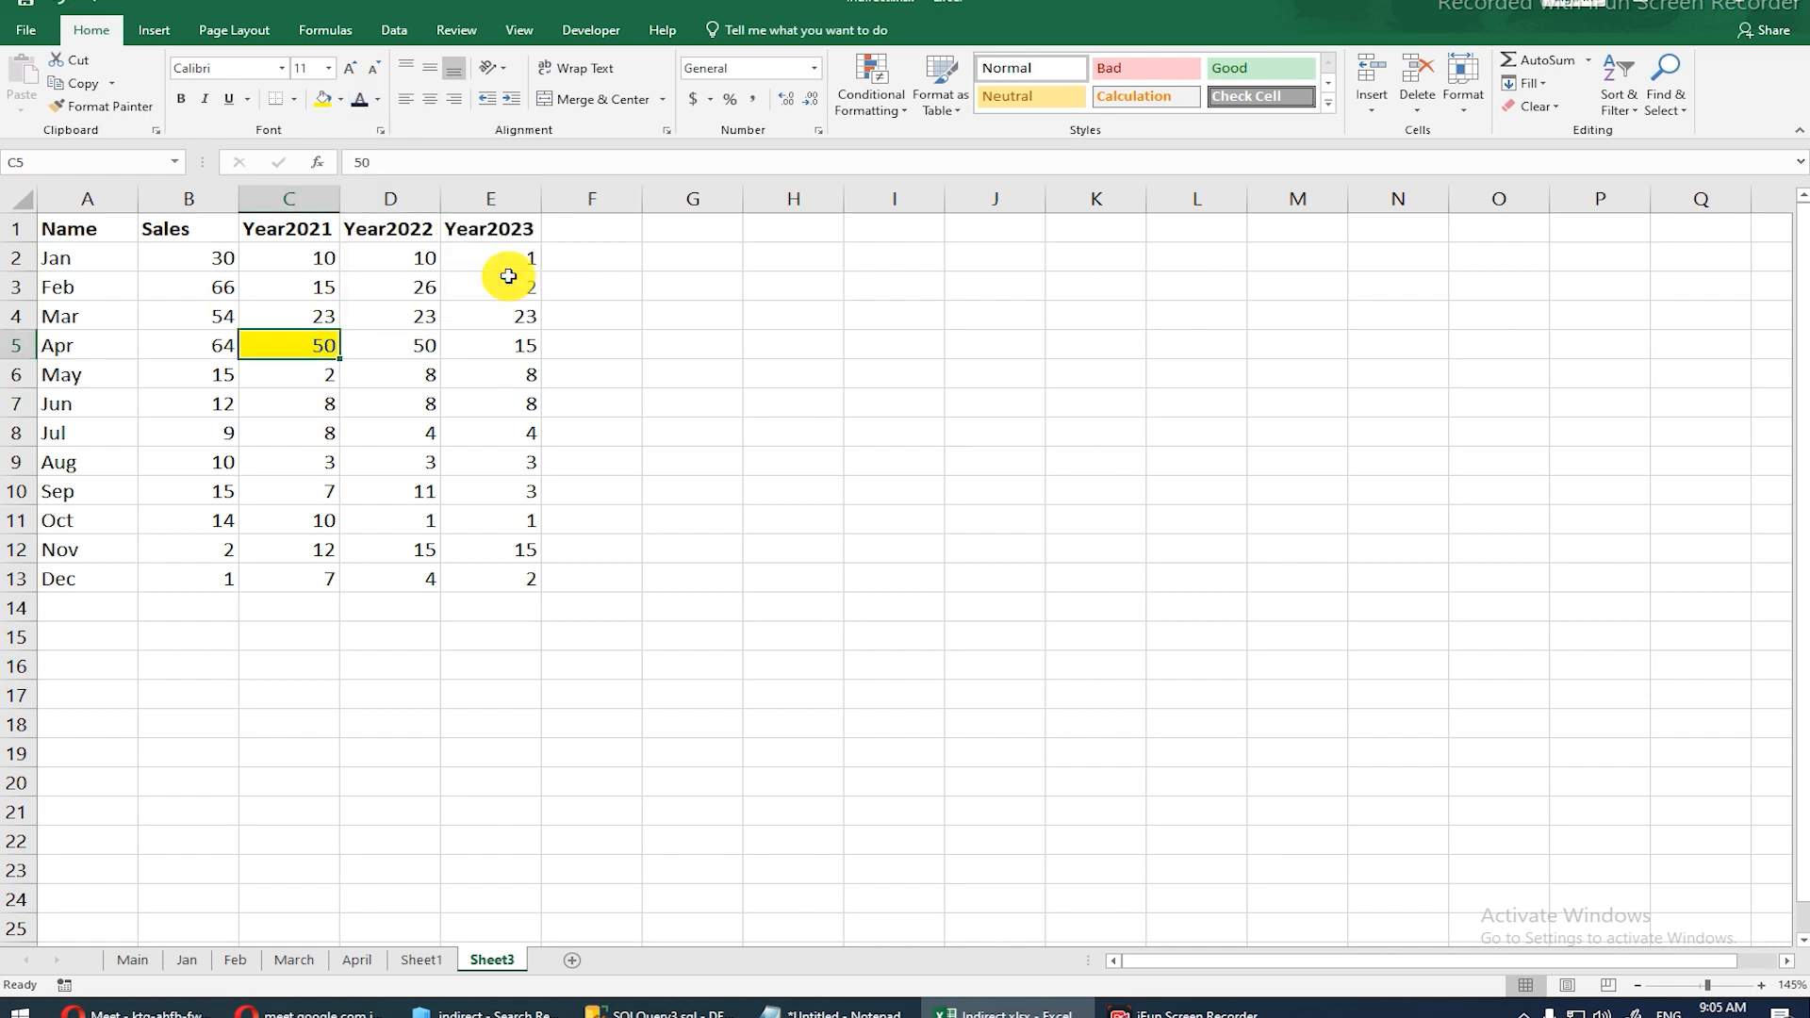
pyautogui.hotkey('ctrl', 'b')
pyautogui.hotkey('ctrl', 'u')
# Step: Apply all borders to the Apr to Jun block of Year2021 to Year2023 values in C5:E7
pyautogui.moveTo(269, 341); pyautogui.dragTo(473, 407)
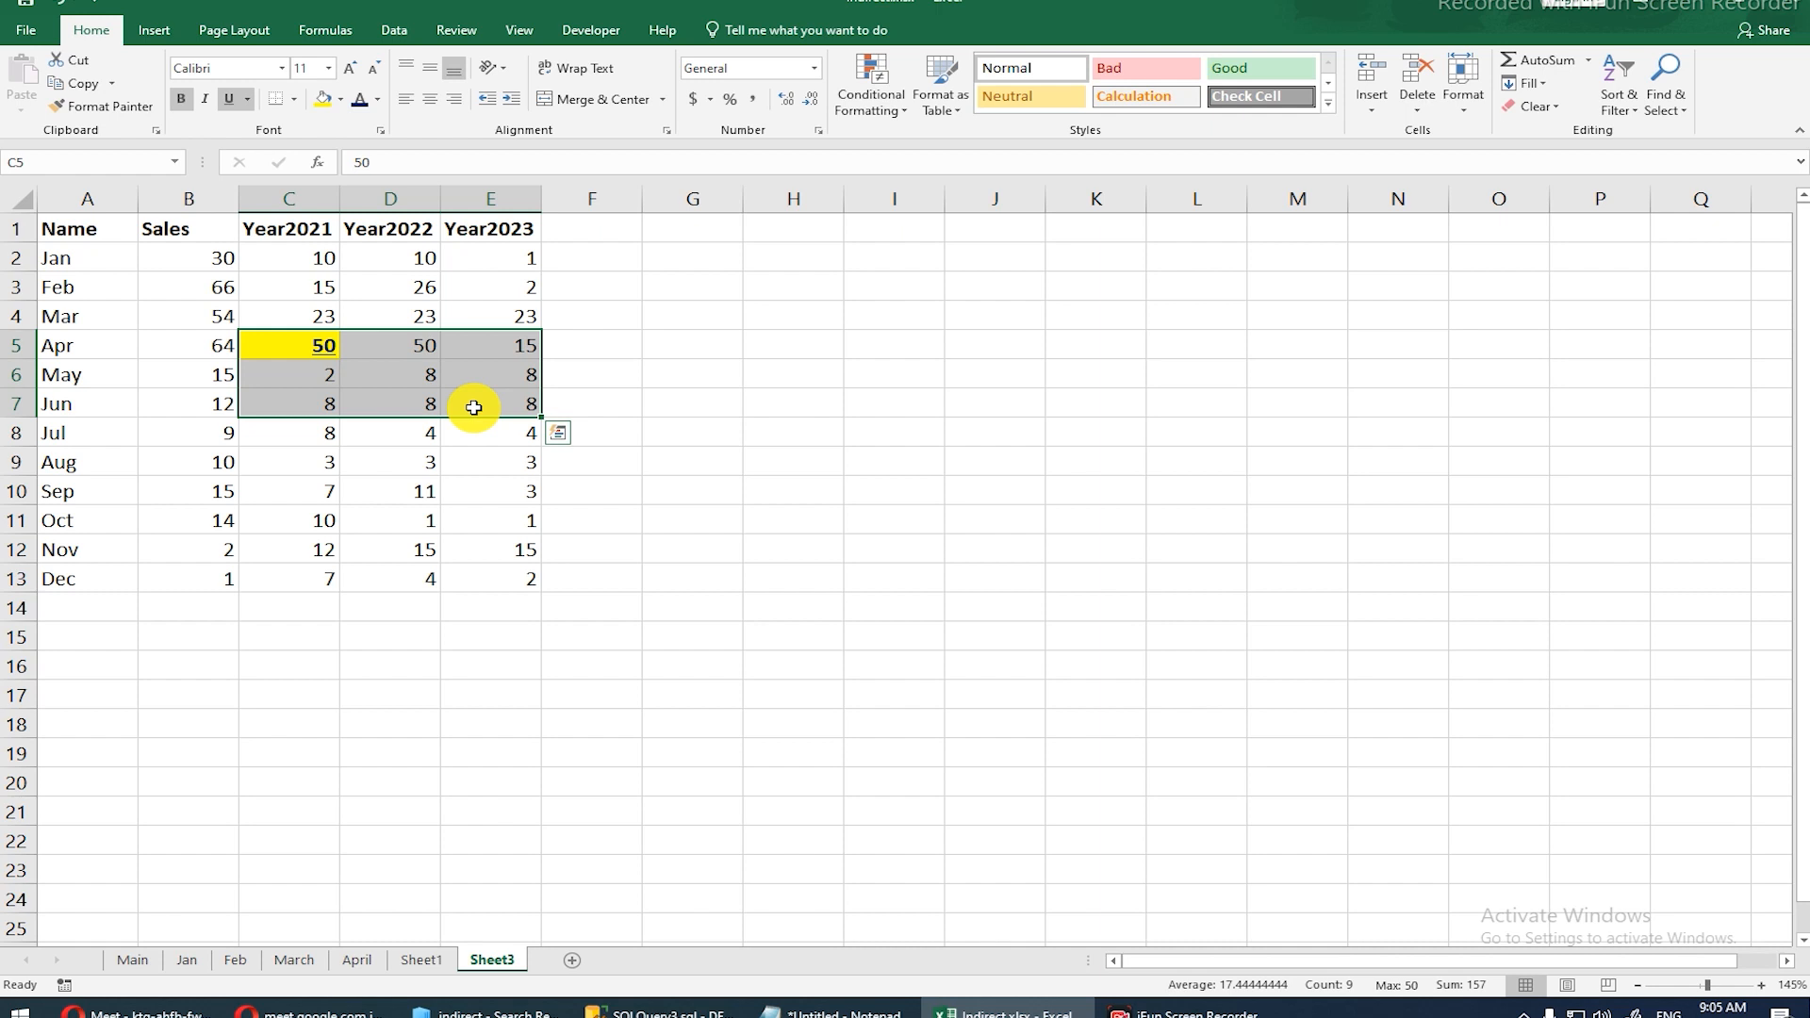
pyautogui.click(340, 99)
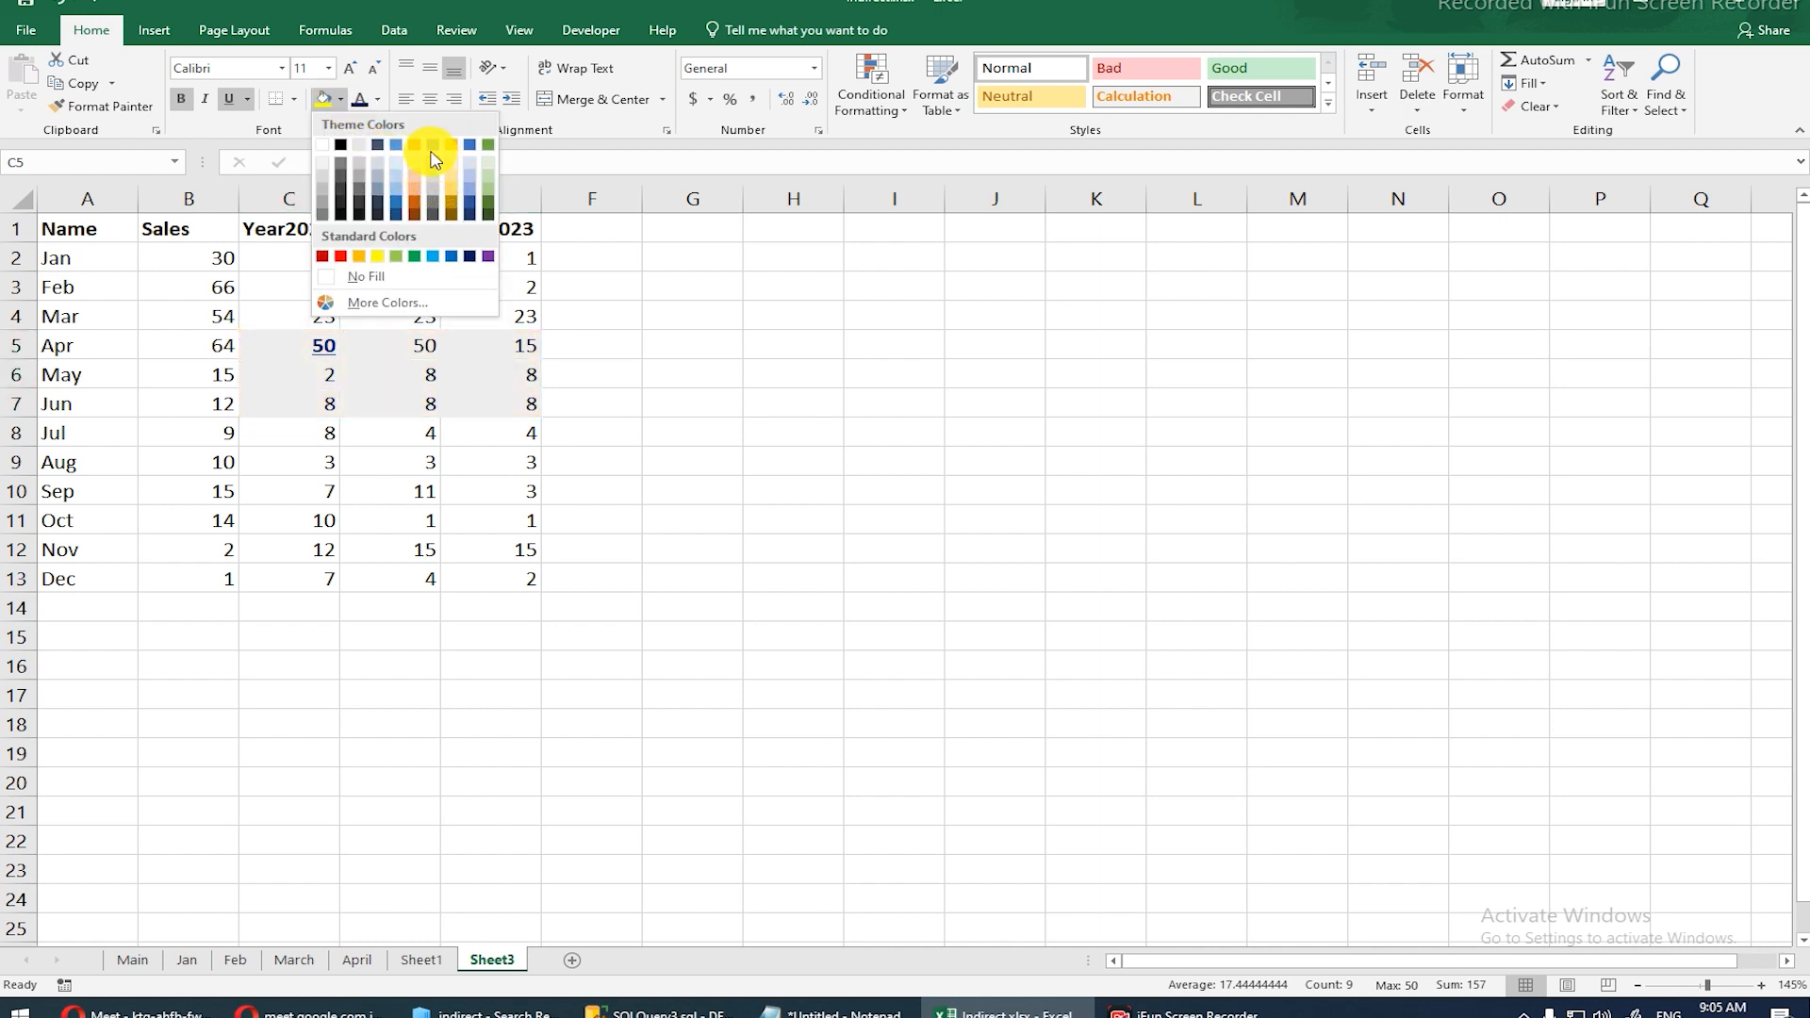
pyautogui.click(294, 99)
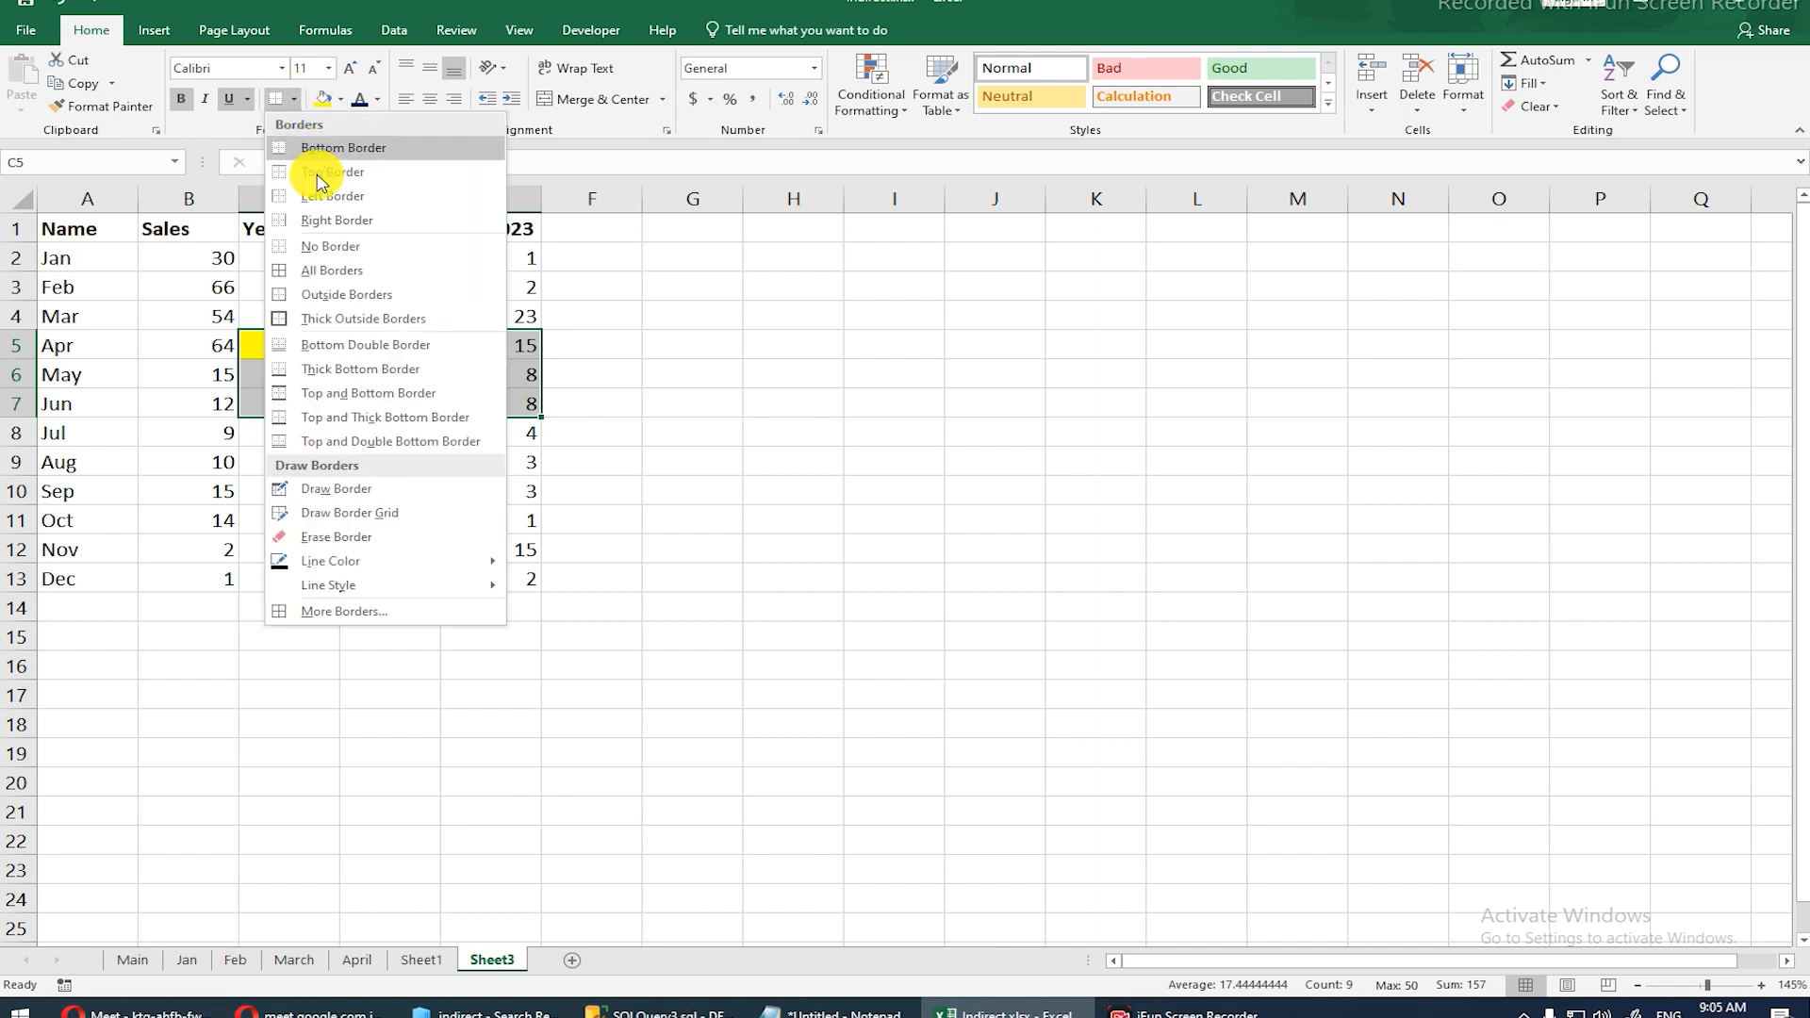
pyautogui.click(324, 270)
pyautogui.click(654, 407)
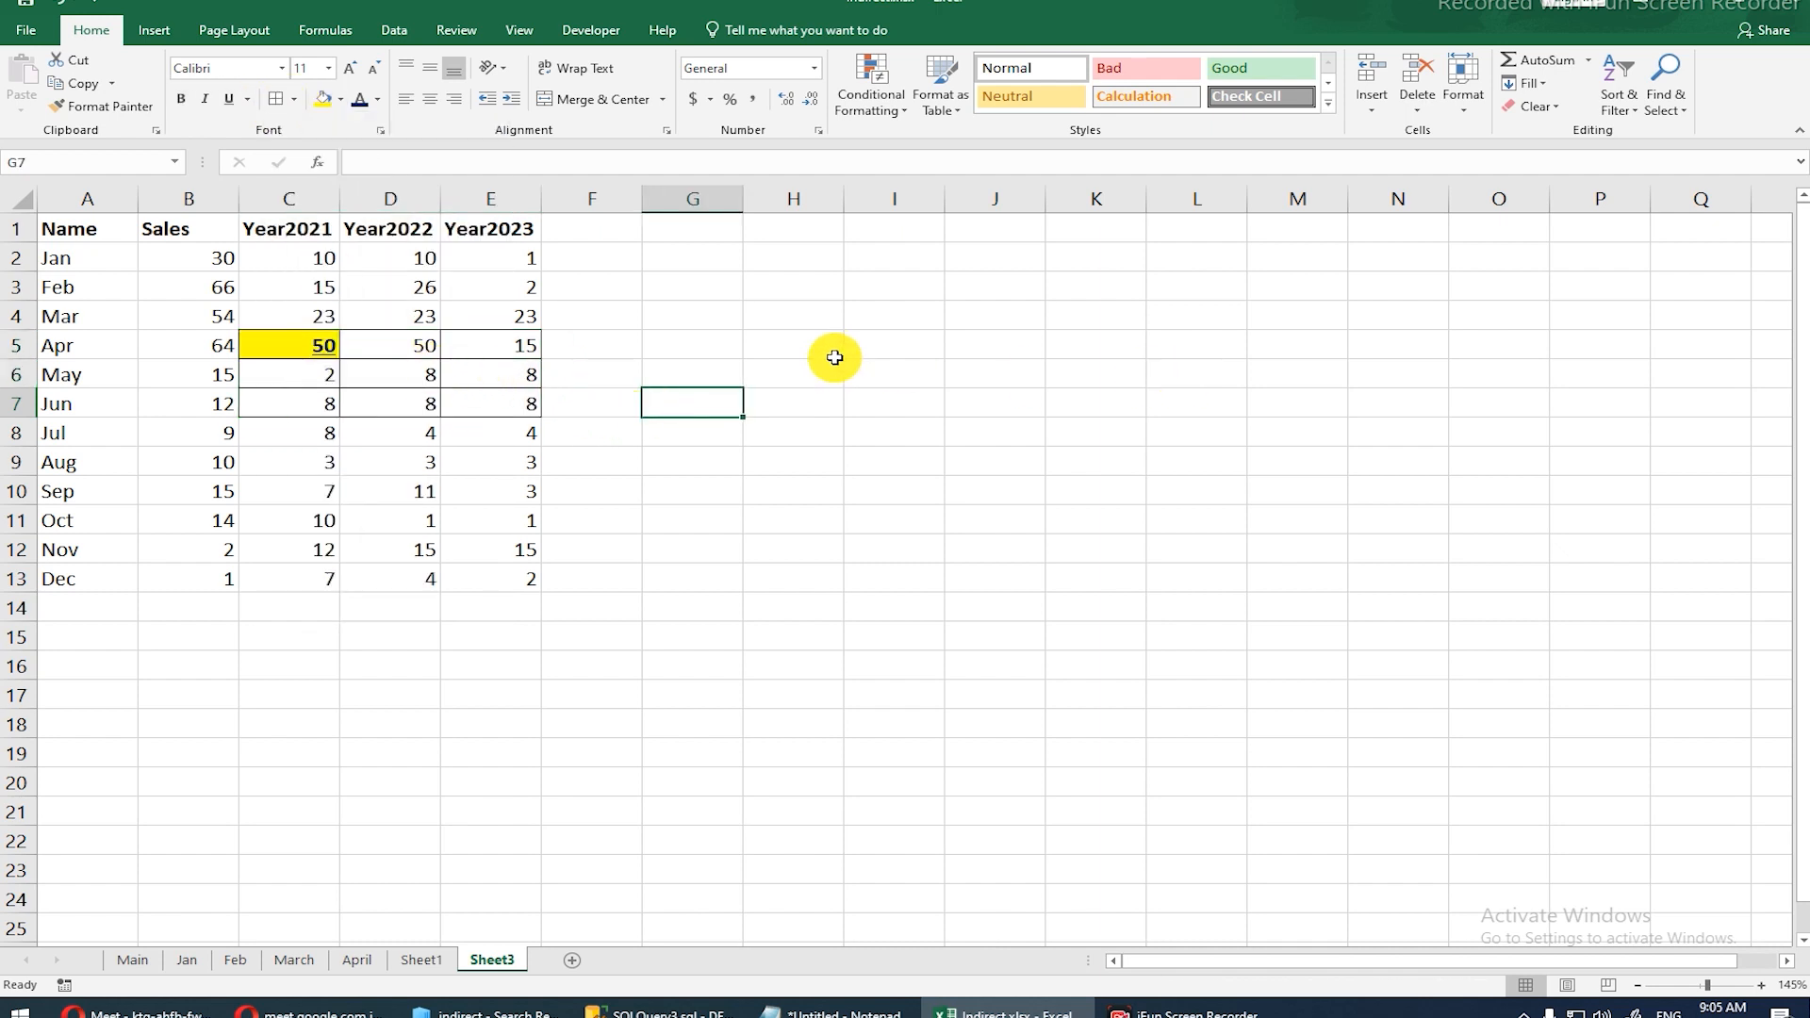
# Step: Enter the formula =OFFSET(A1,4,2) in H5 to return the Apr value of Year2021
pyautogui.click(806, 353)
pyautogui.write('=off')
pyautogui.press('Tab')
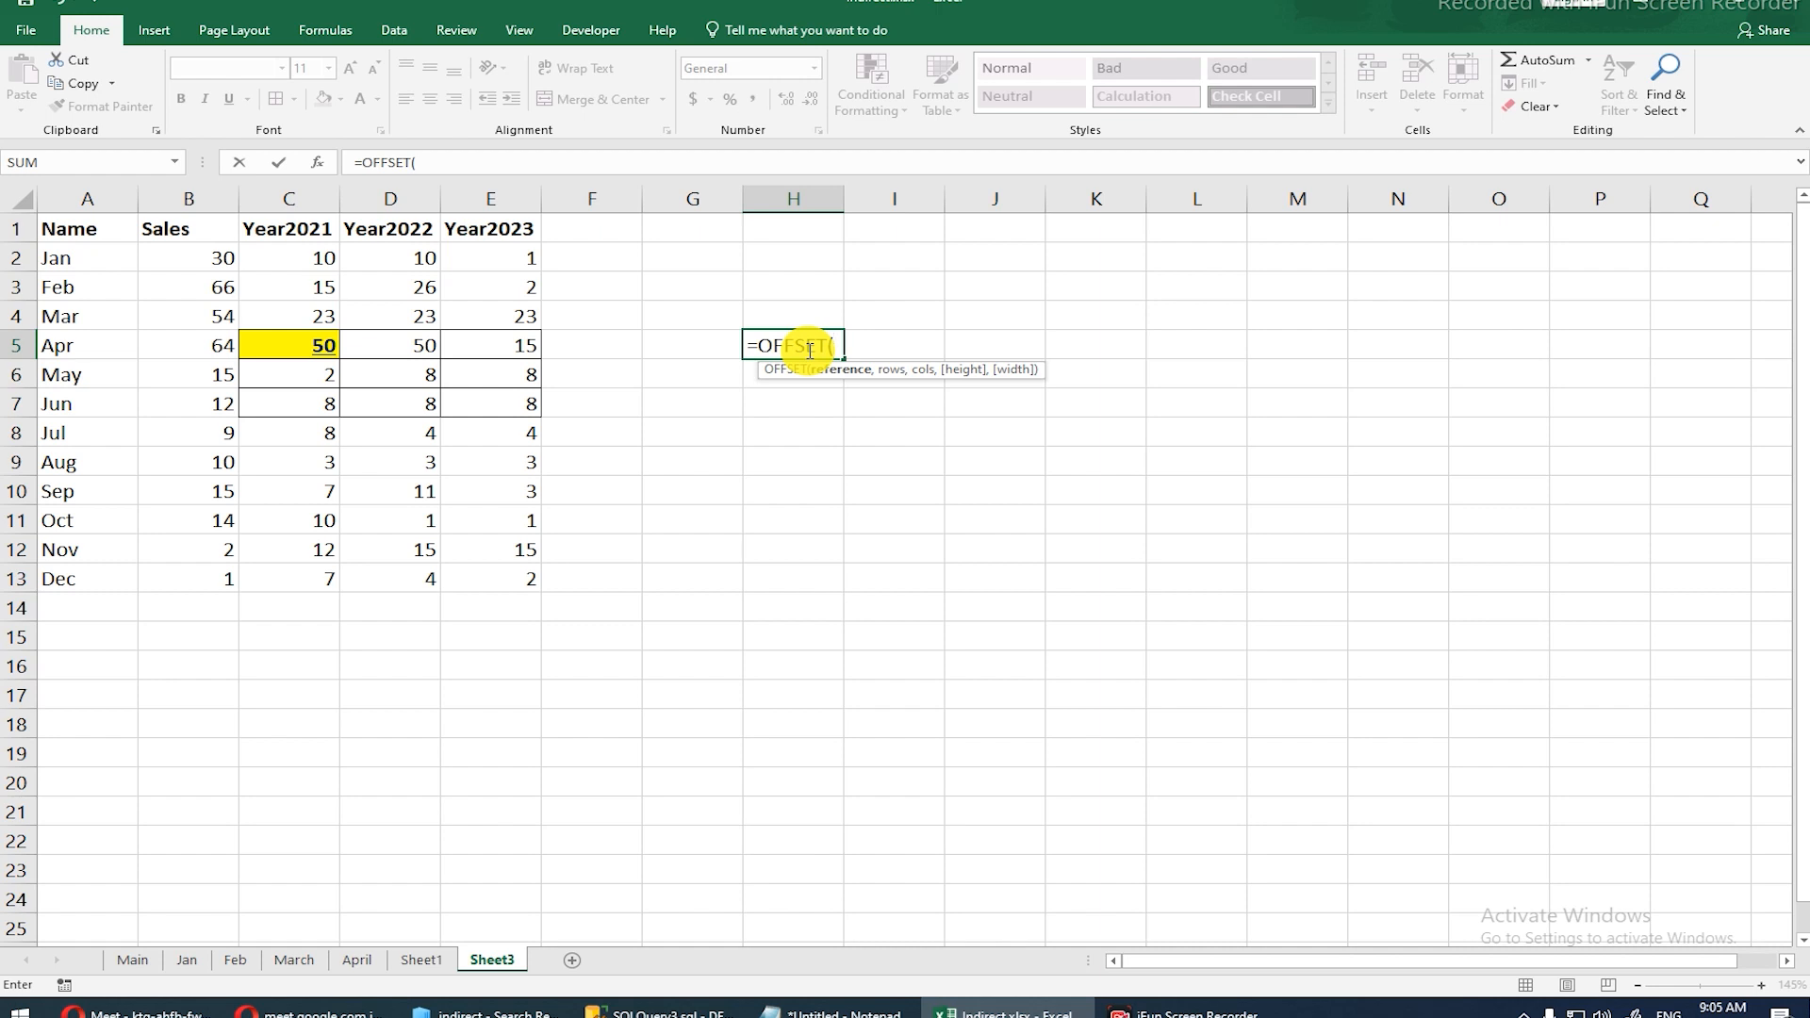
pyautogui.write('a1,')
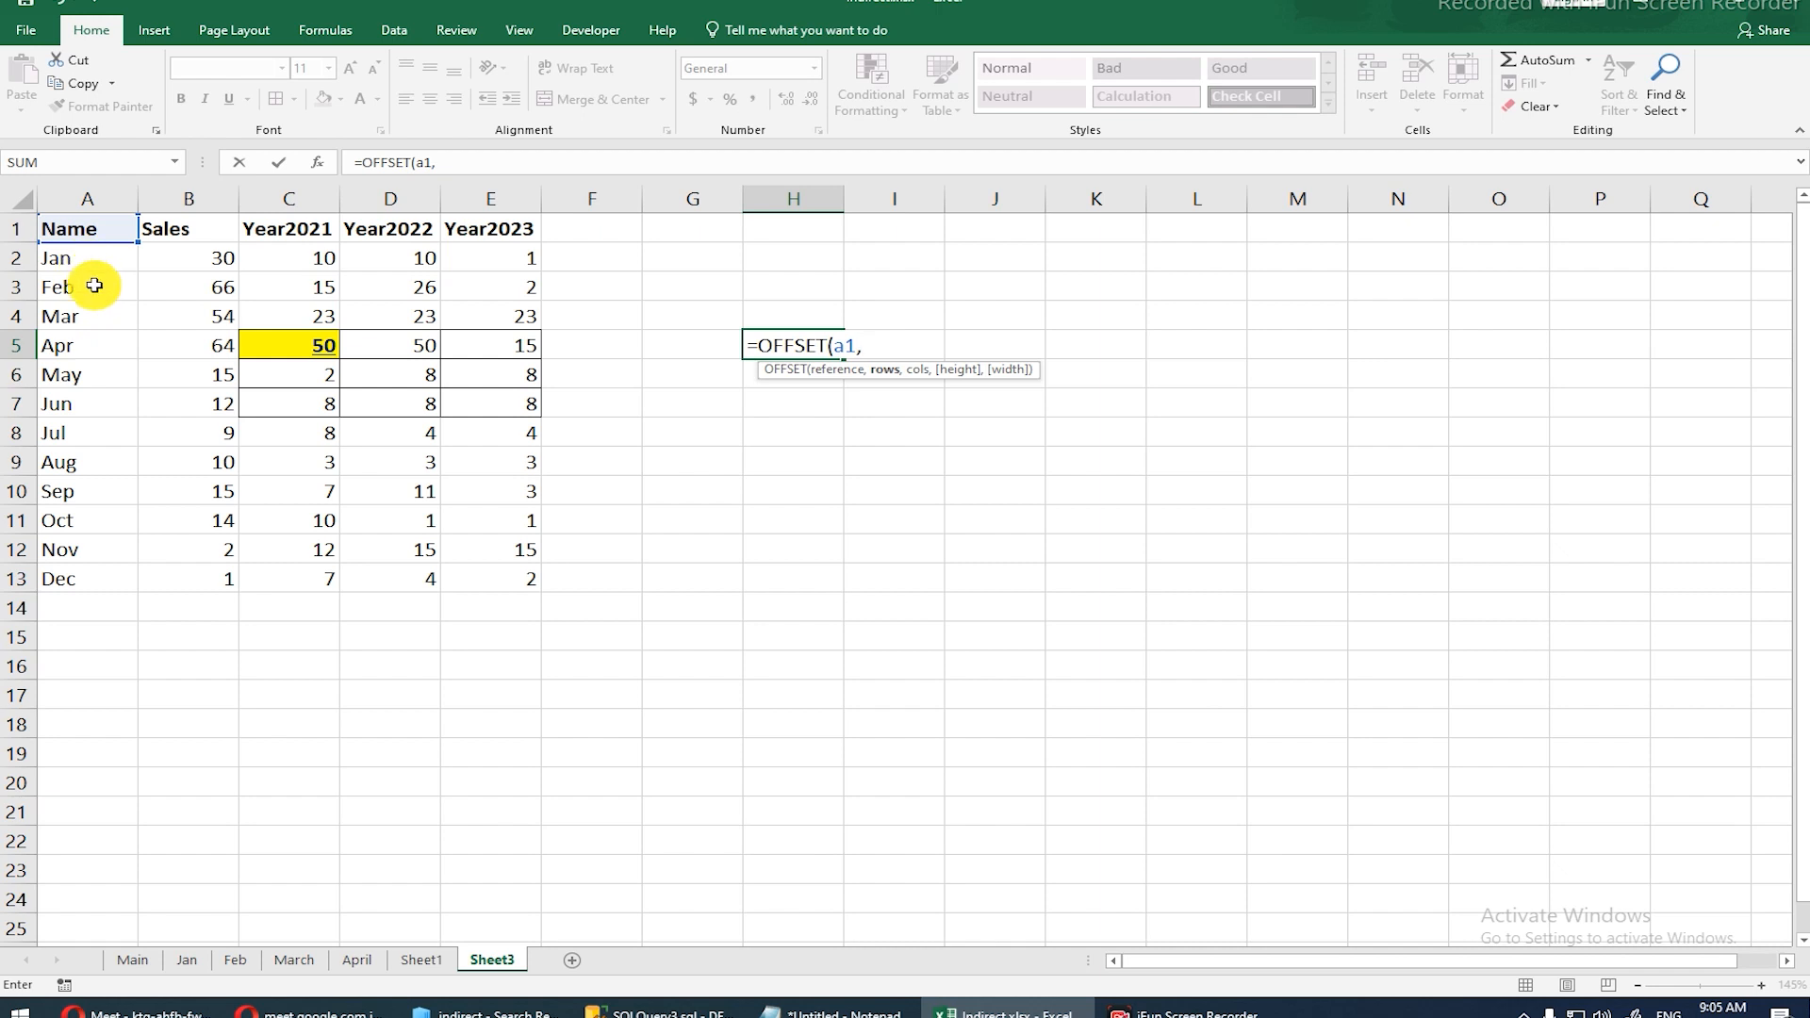
pyautogui.write('4')
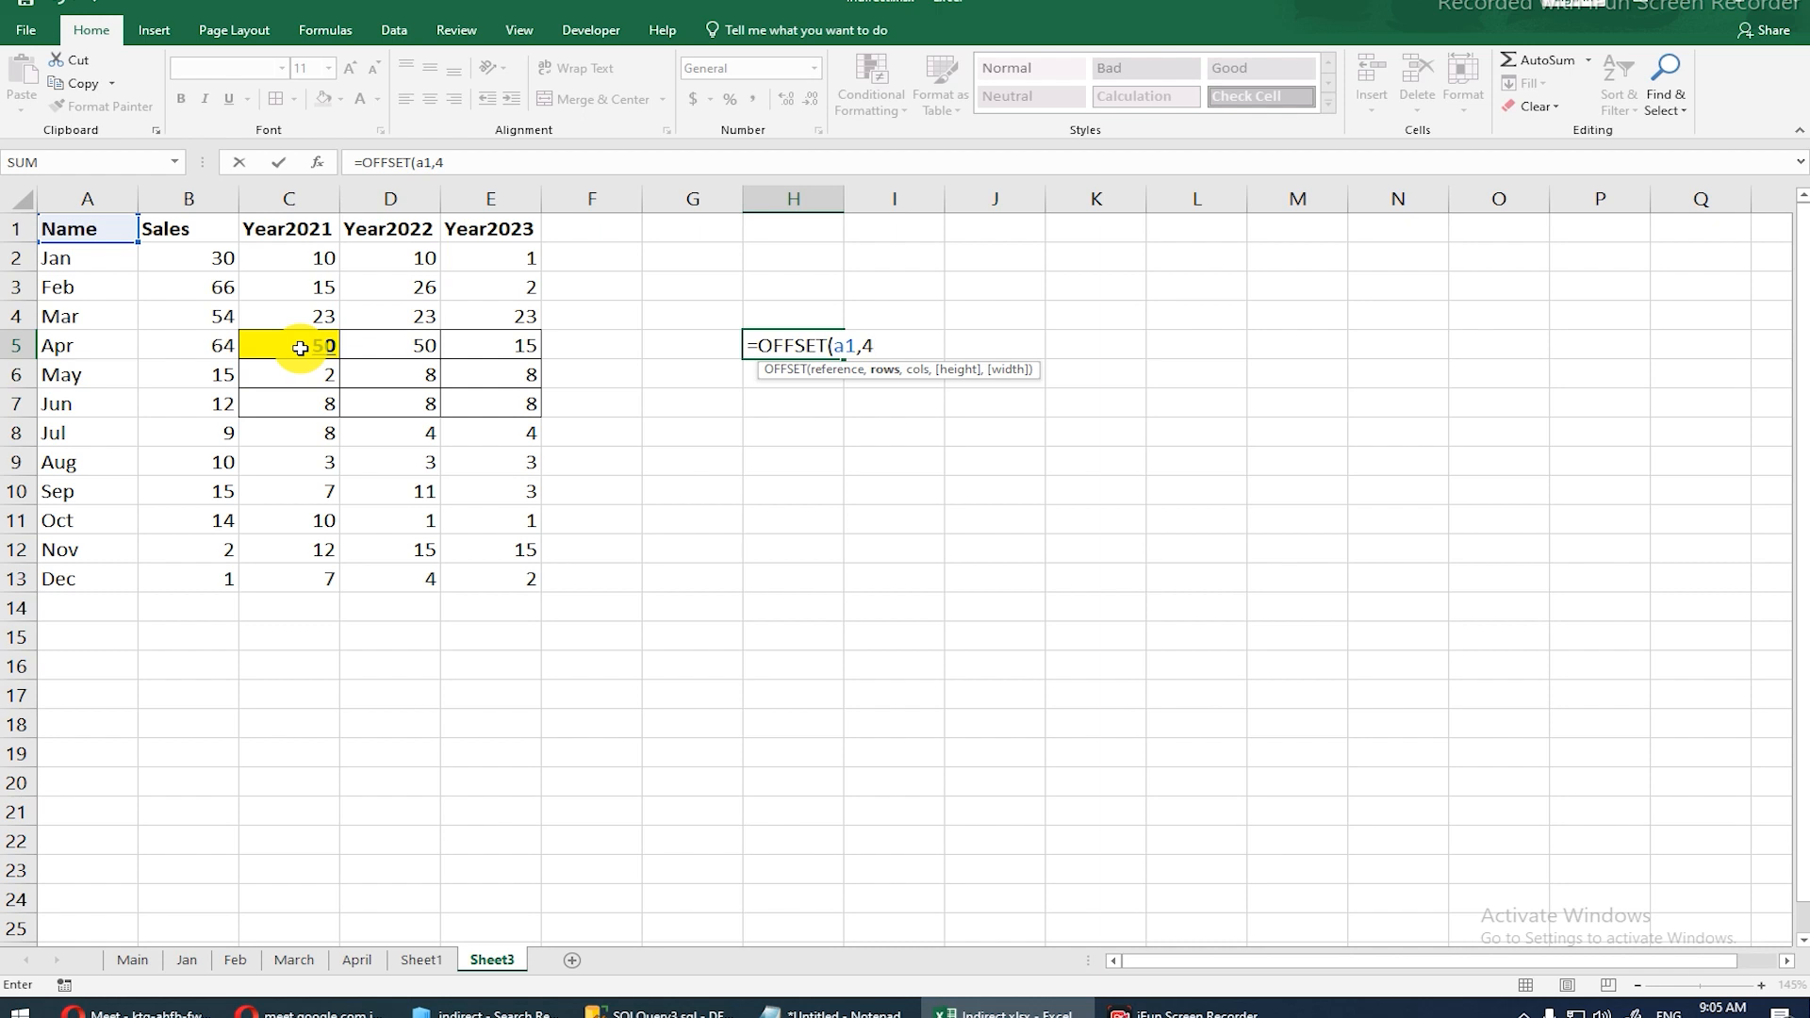
pyautogui.write(',2')
pyautogui.press('Return')
pyautogui.press('Up')
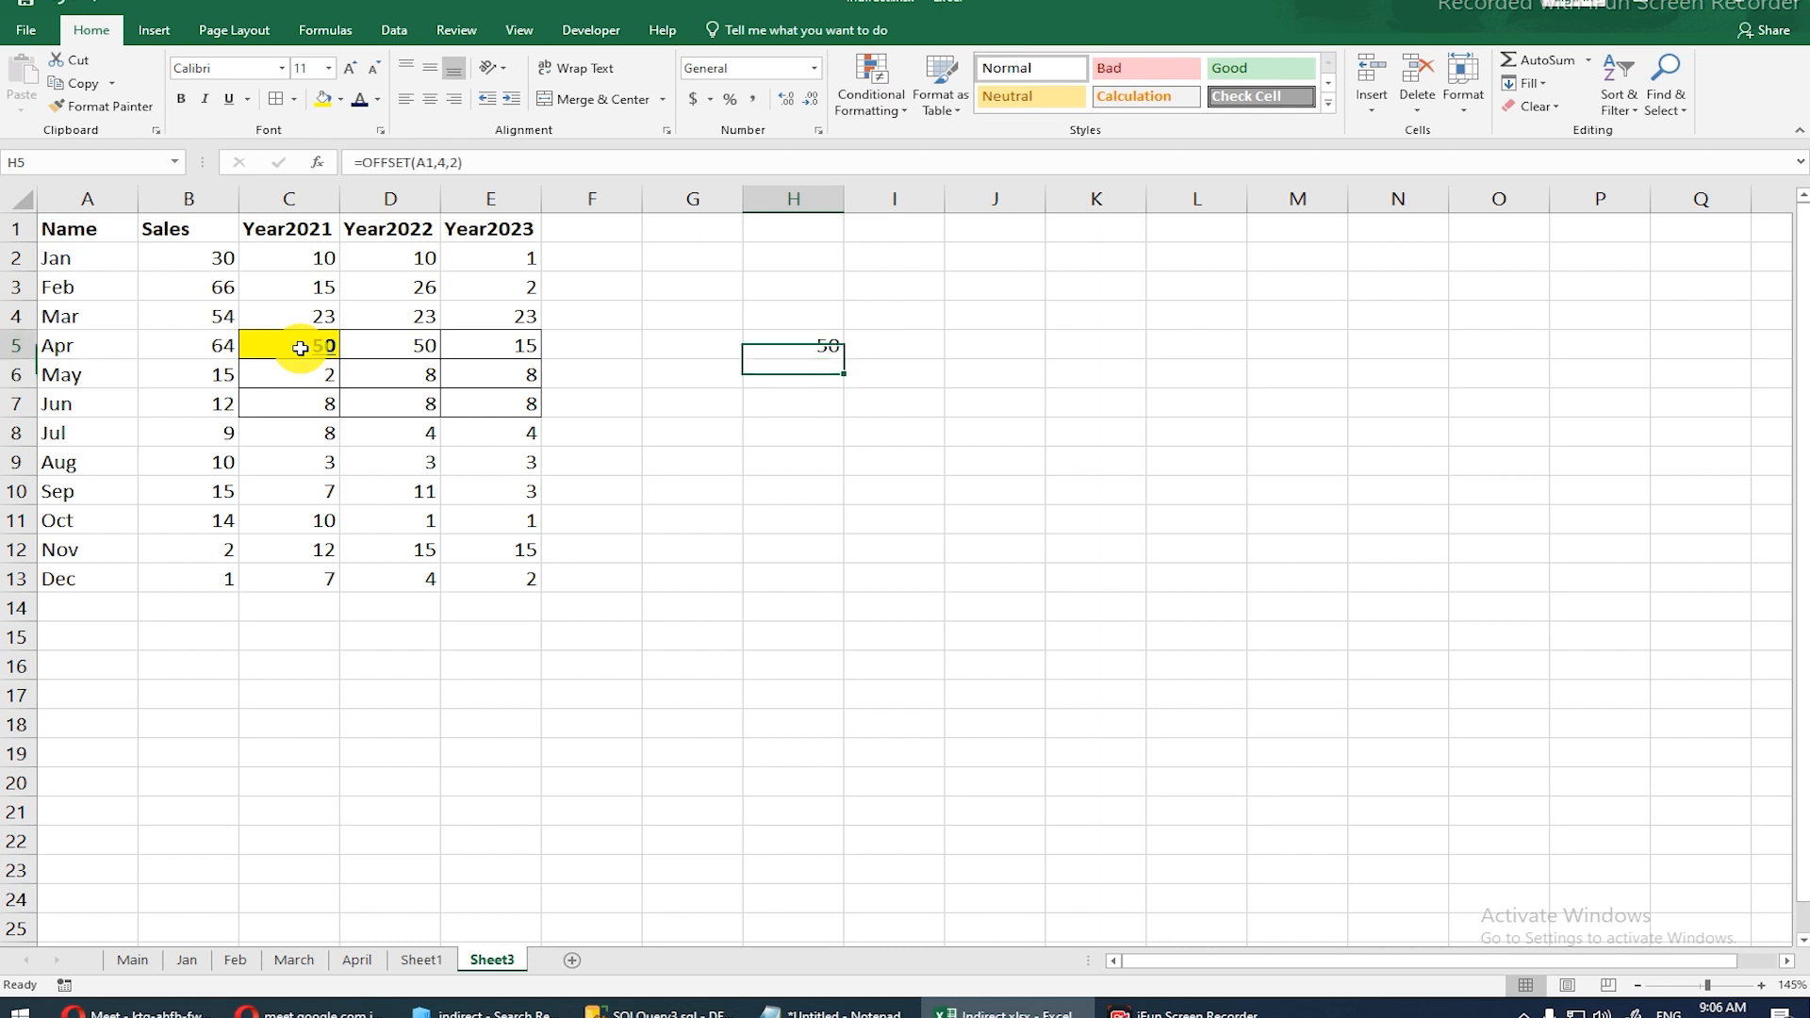
# Step: Extend the H5 formula with a height of 2 and a width of 2, giving =OFFSET(A1,4,2,2,2)
pyautogui.press('F2')
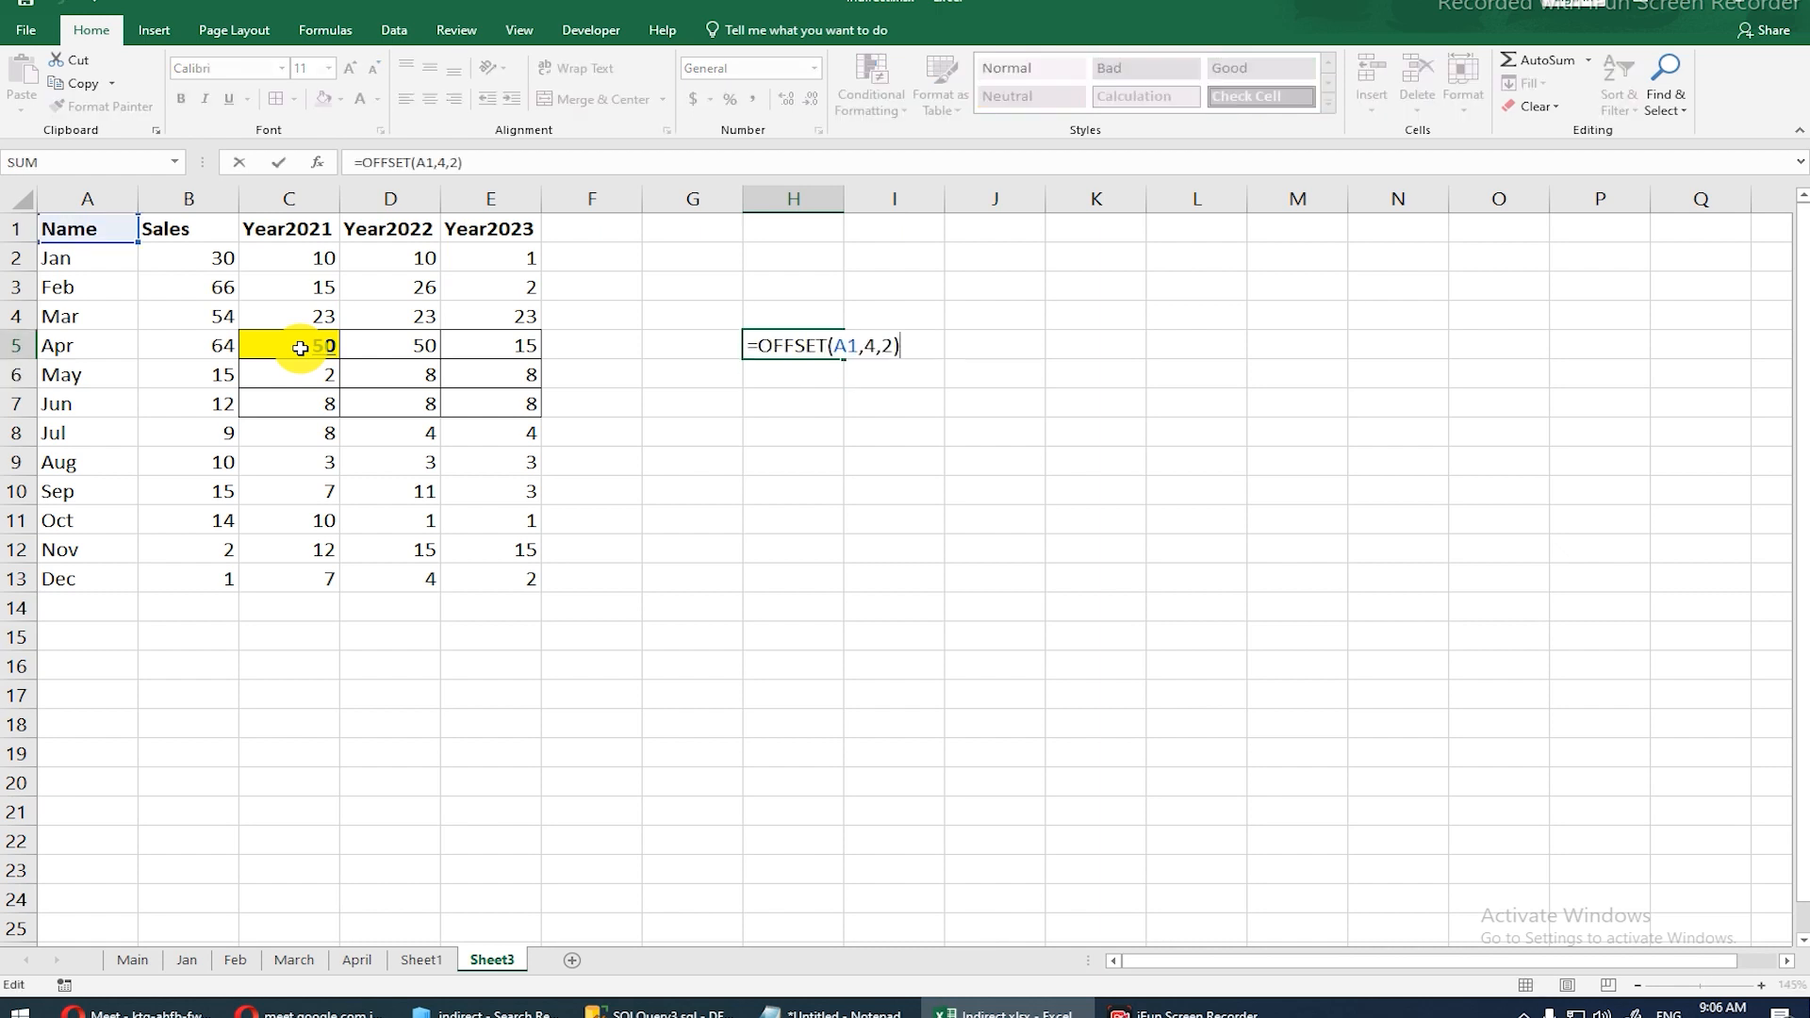
pyautogui.press('BackSpace')
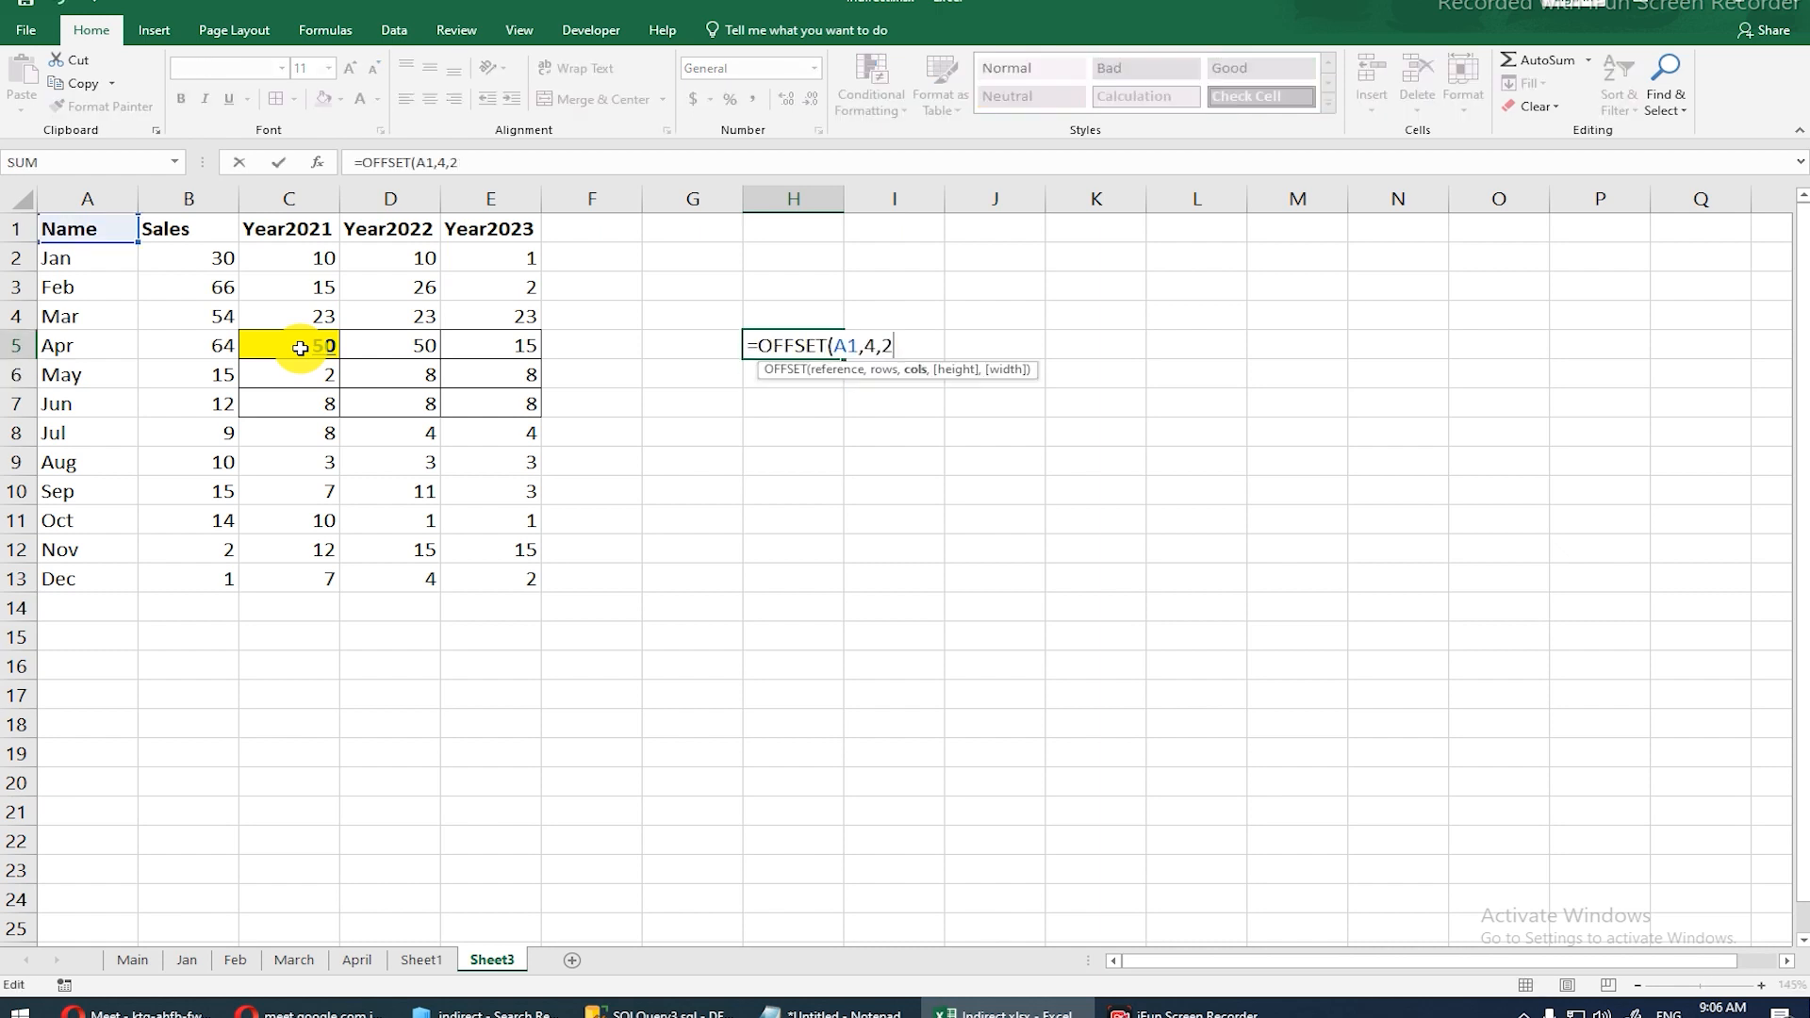
pyautogui.write(',')
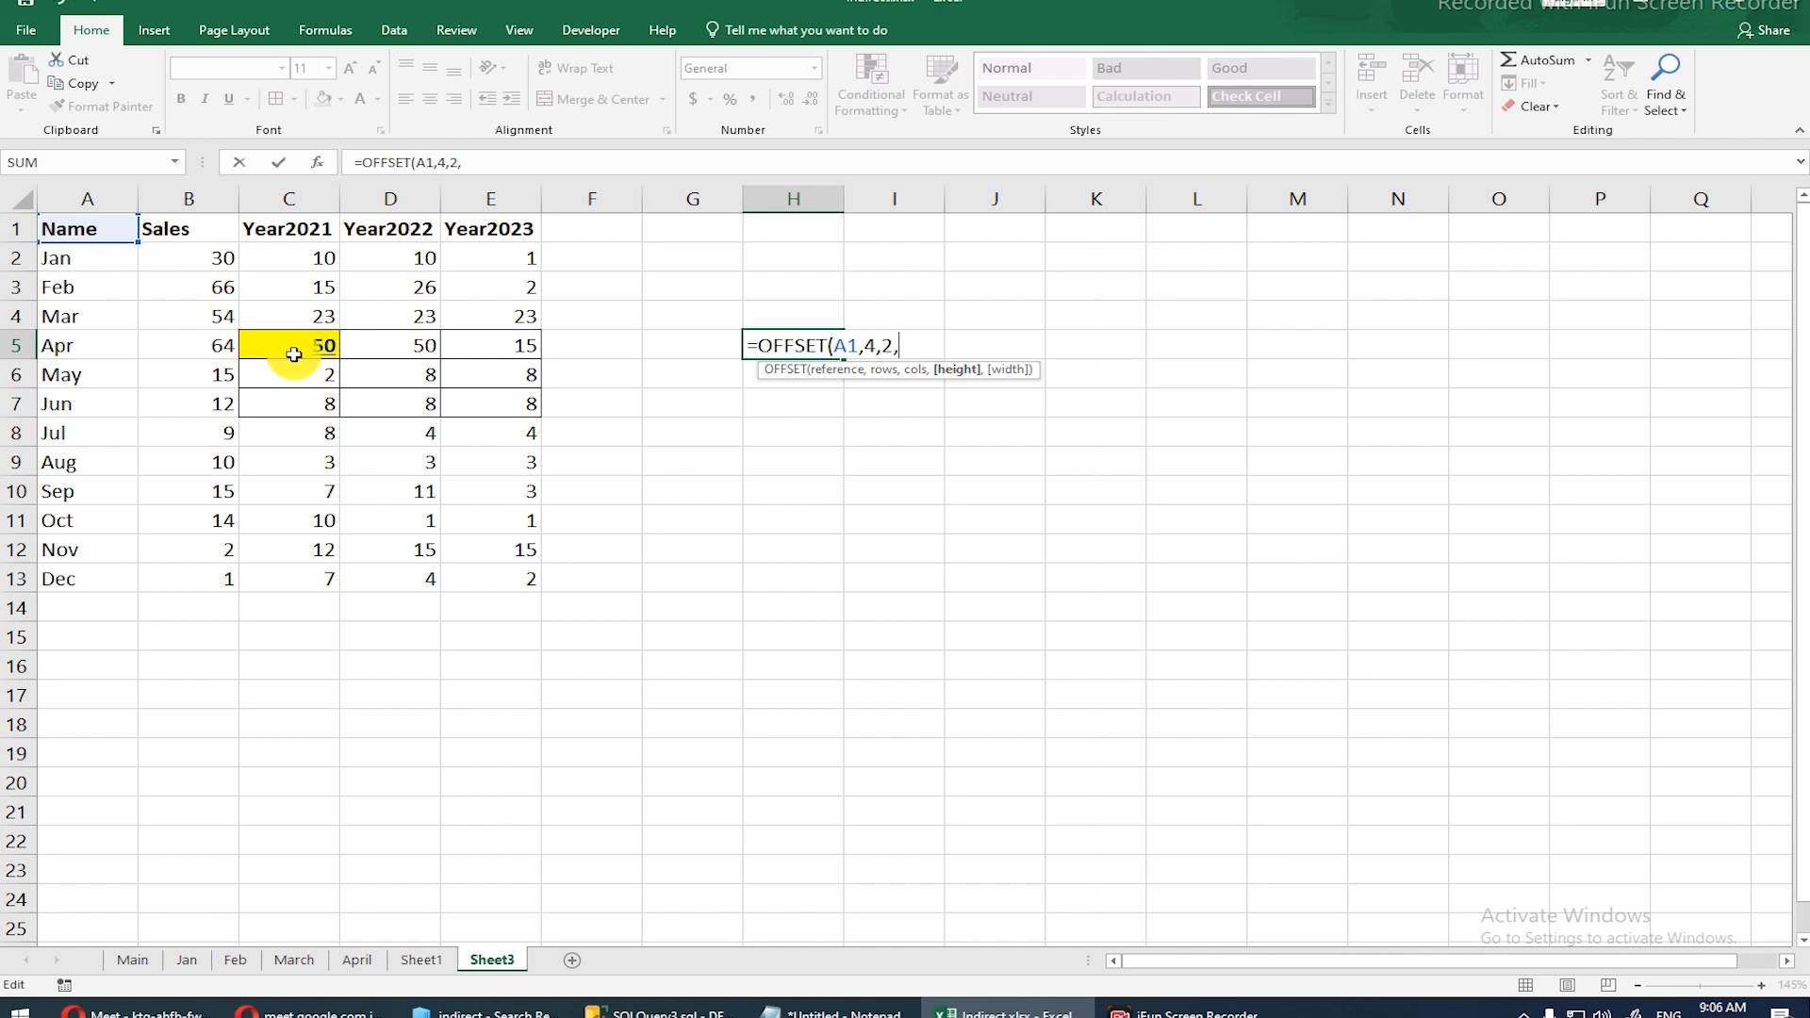
pyautogui.write('2,')
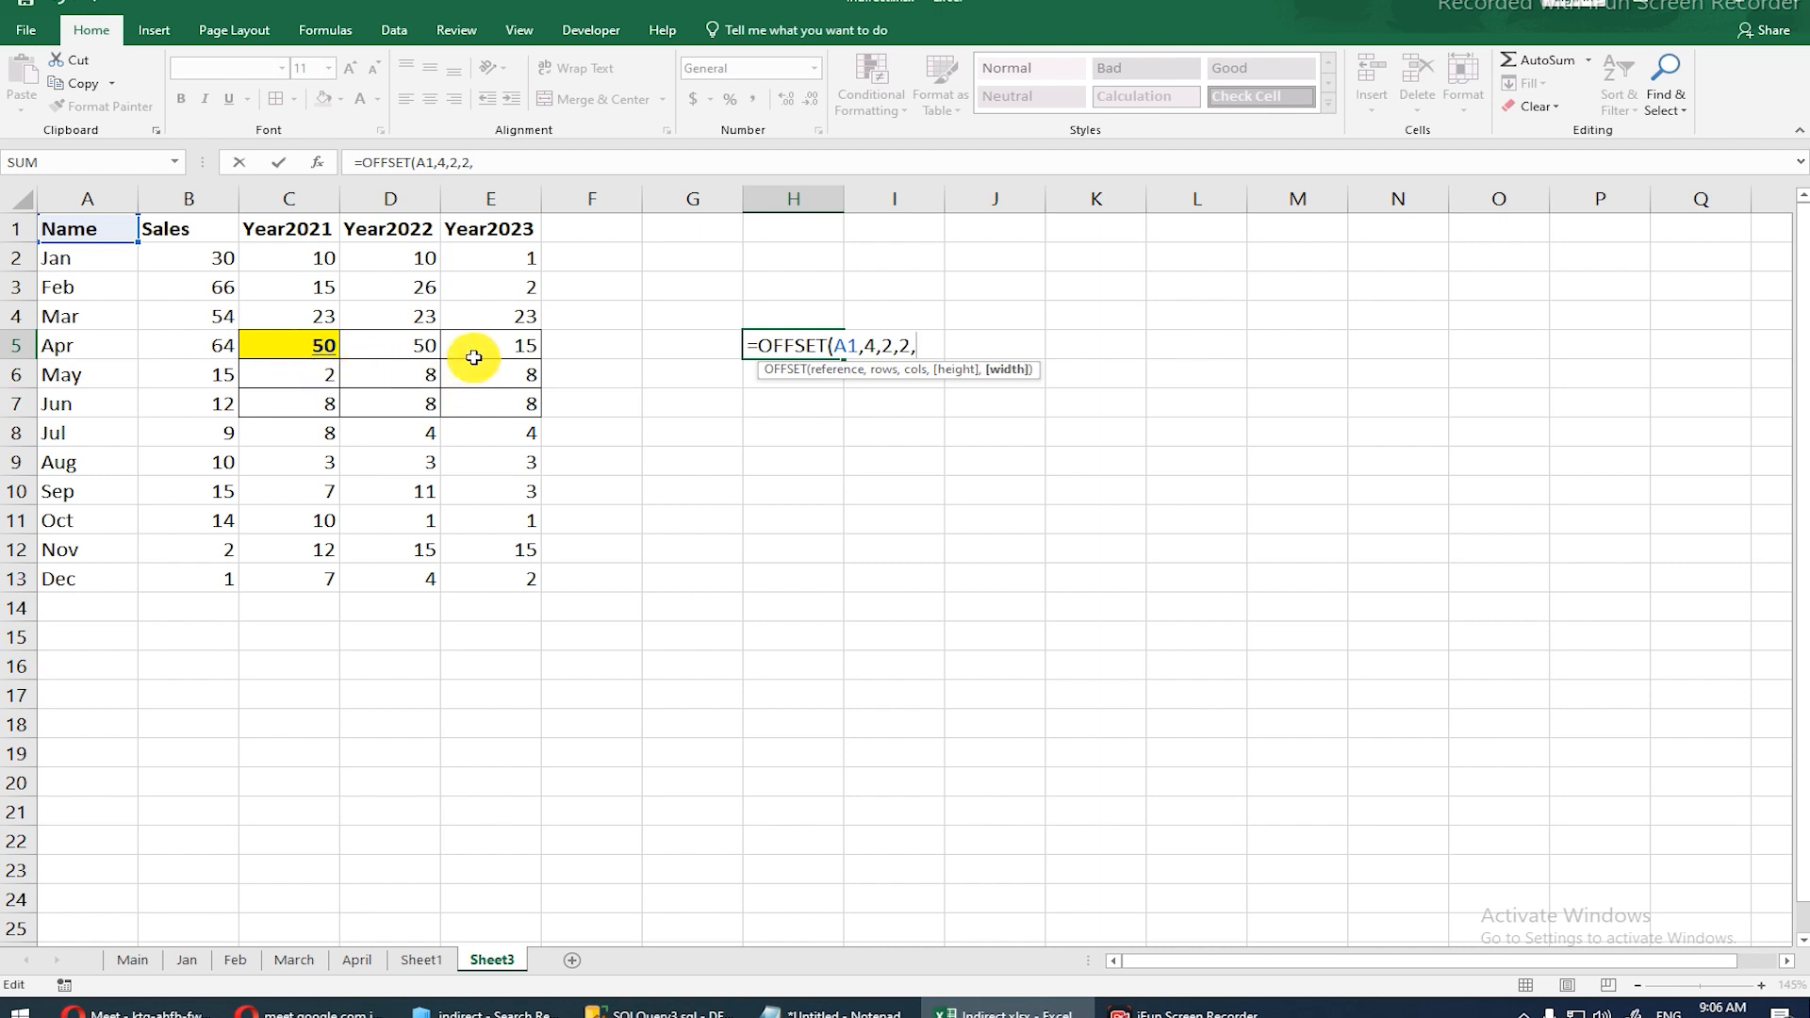
pyautogui.write('2')
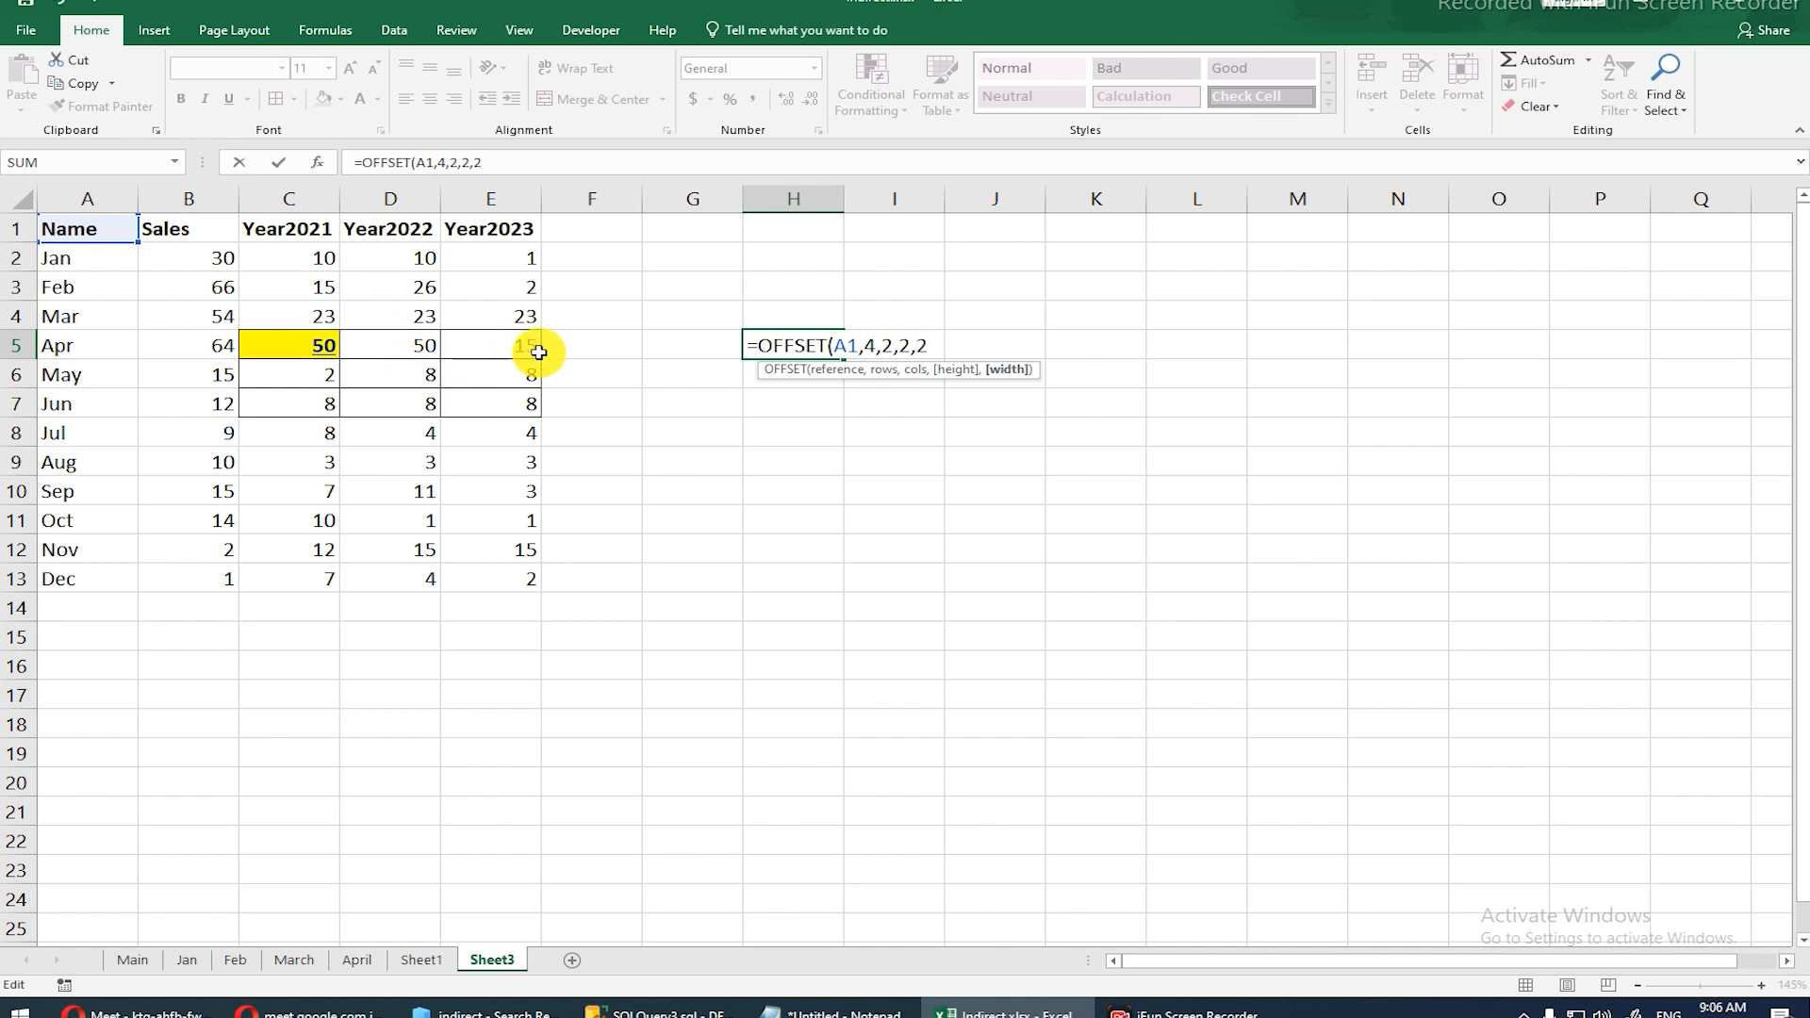
pyautogui.write(')')
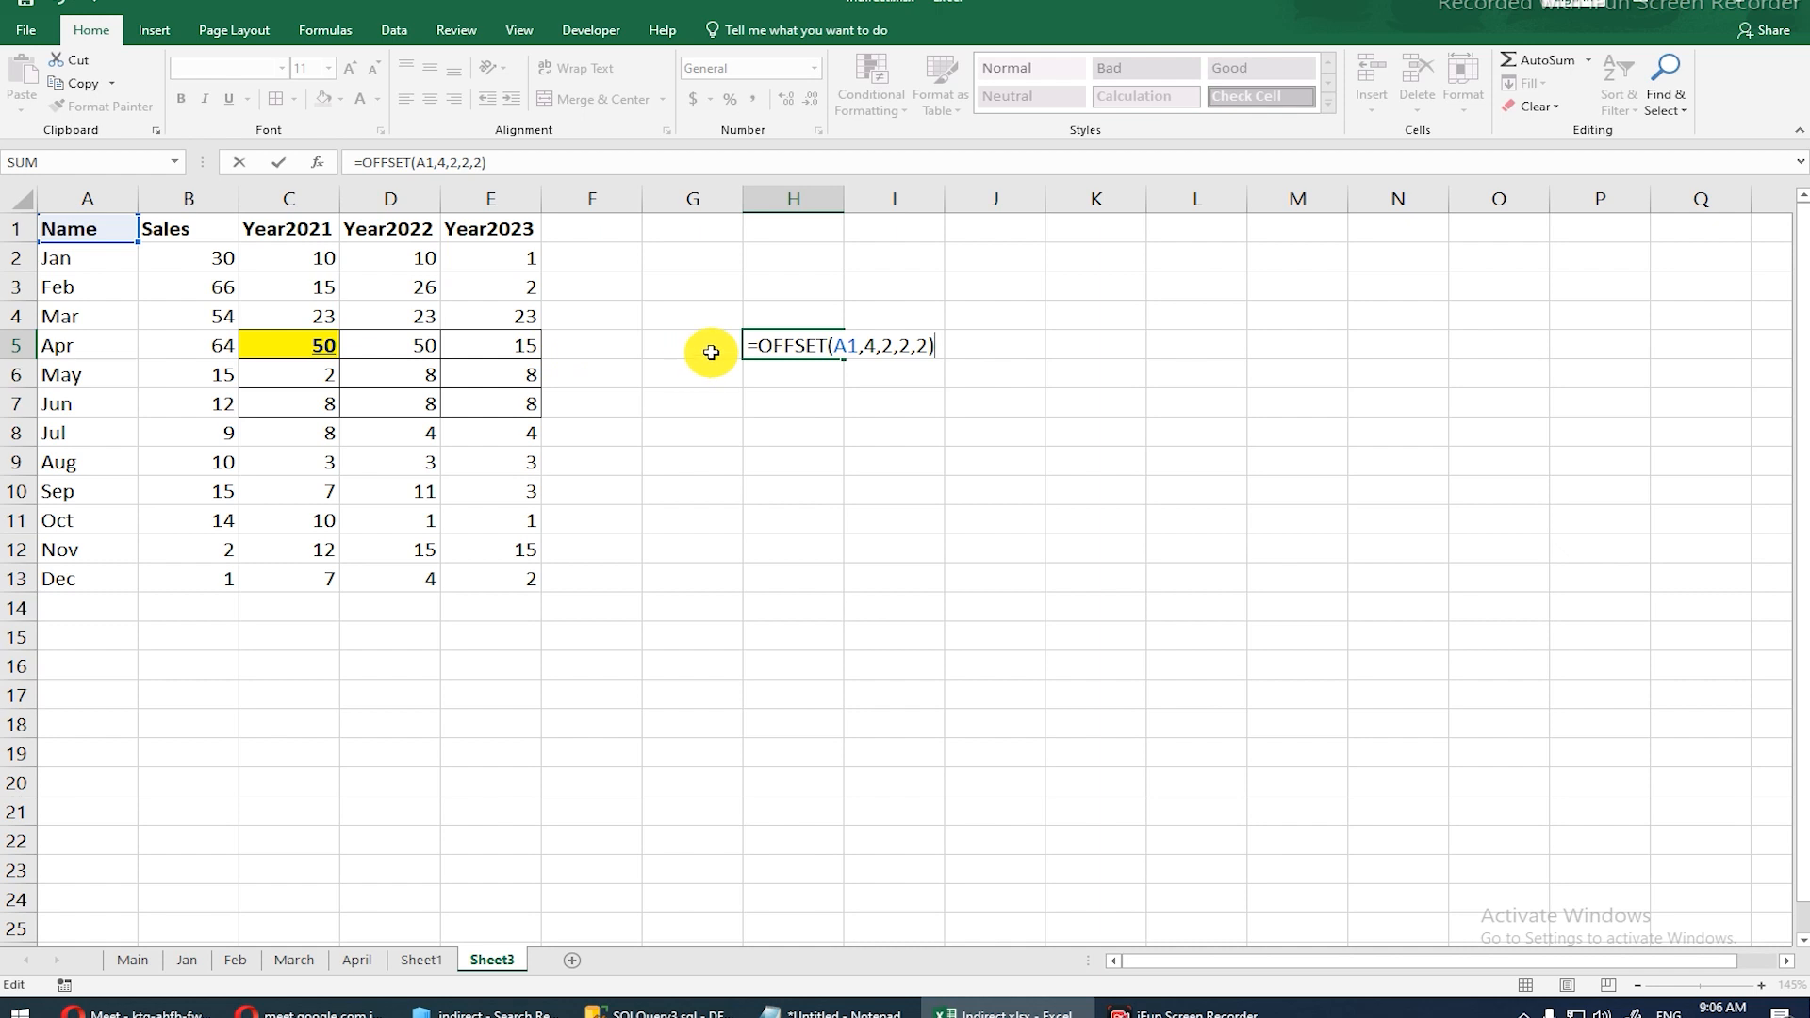
# Step: Evaluate the OFFSET expression inside H5 to inspect the array for the two-by-two block, and restore the formula
pyautogui.moveTo(757, 345); pyautogui.dragTo(946, 332)
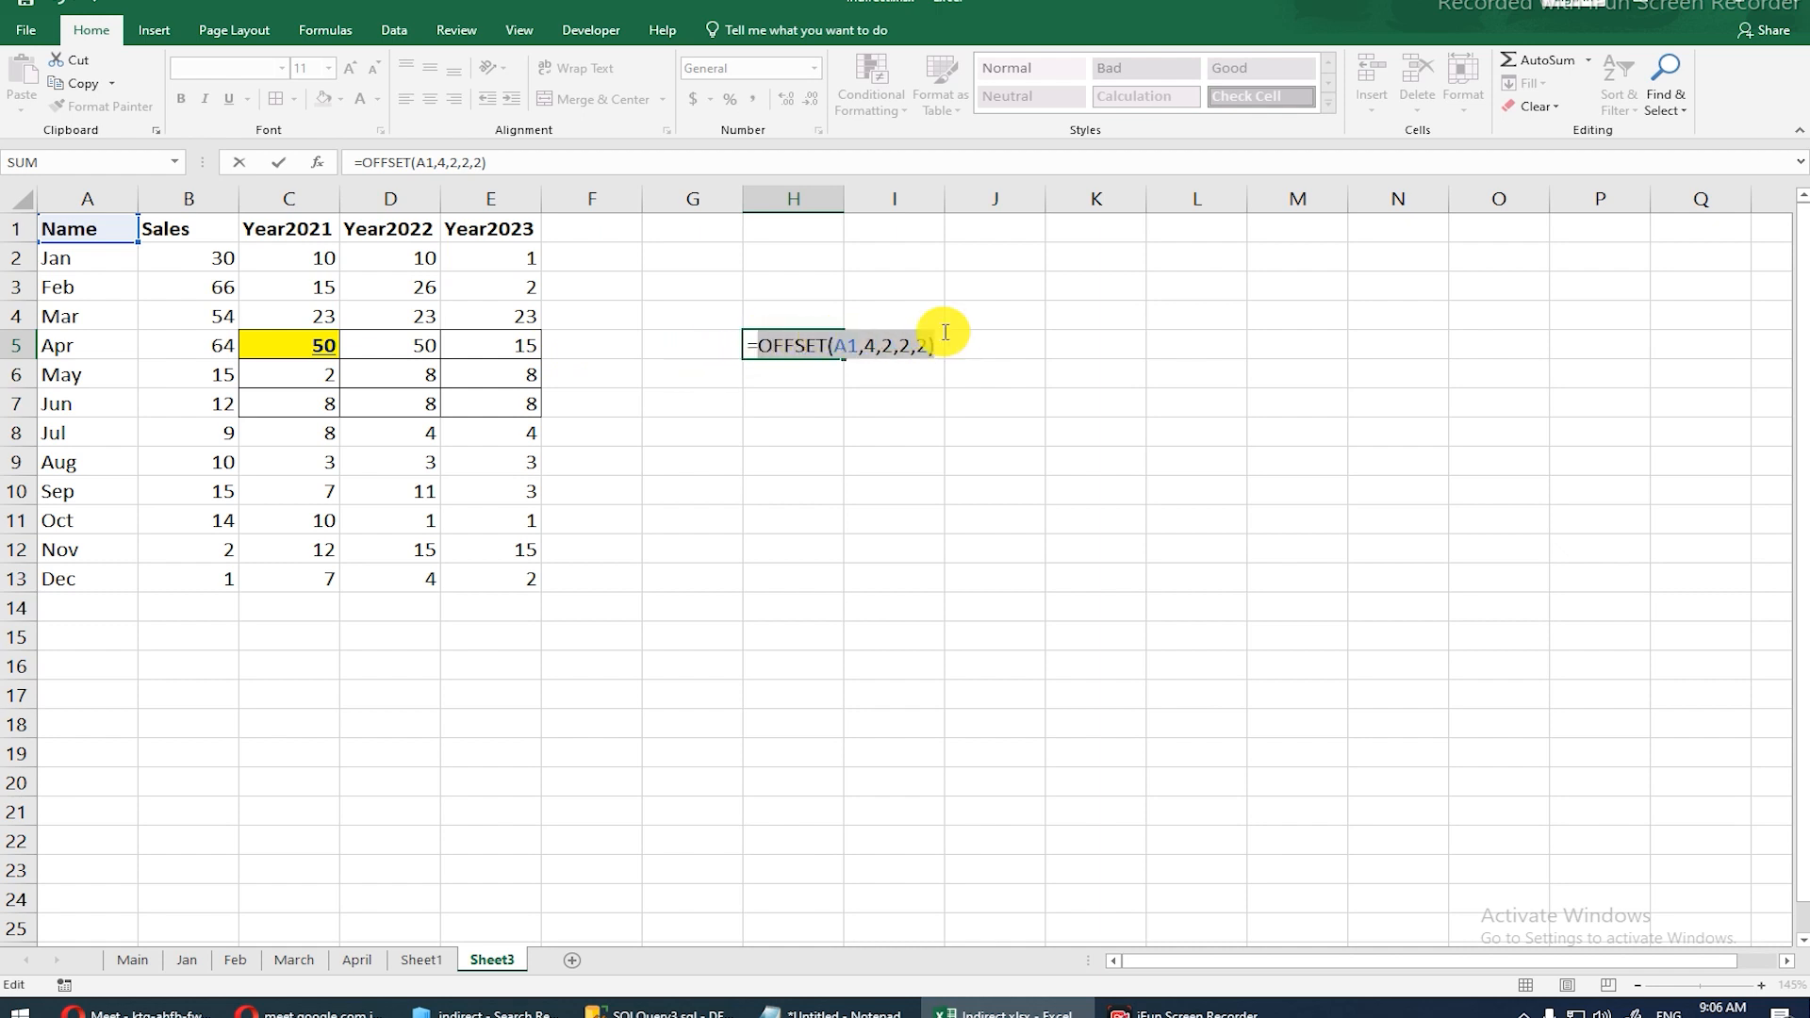
pyautogui.press('F9')
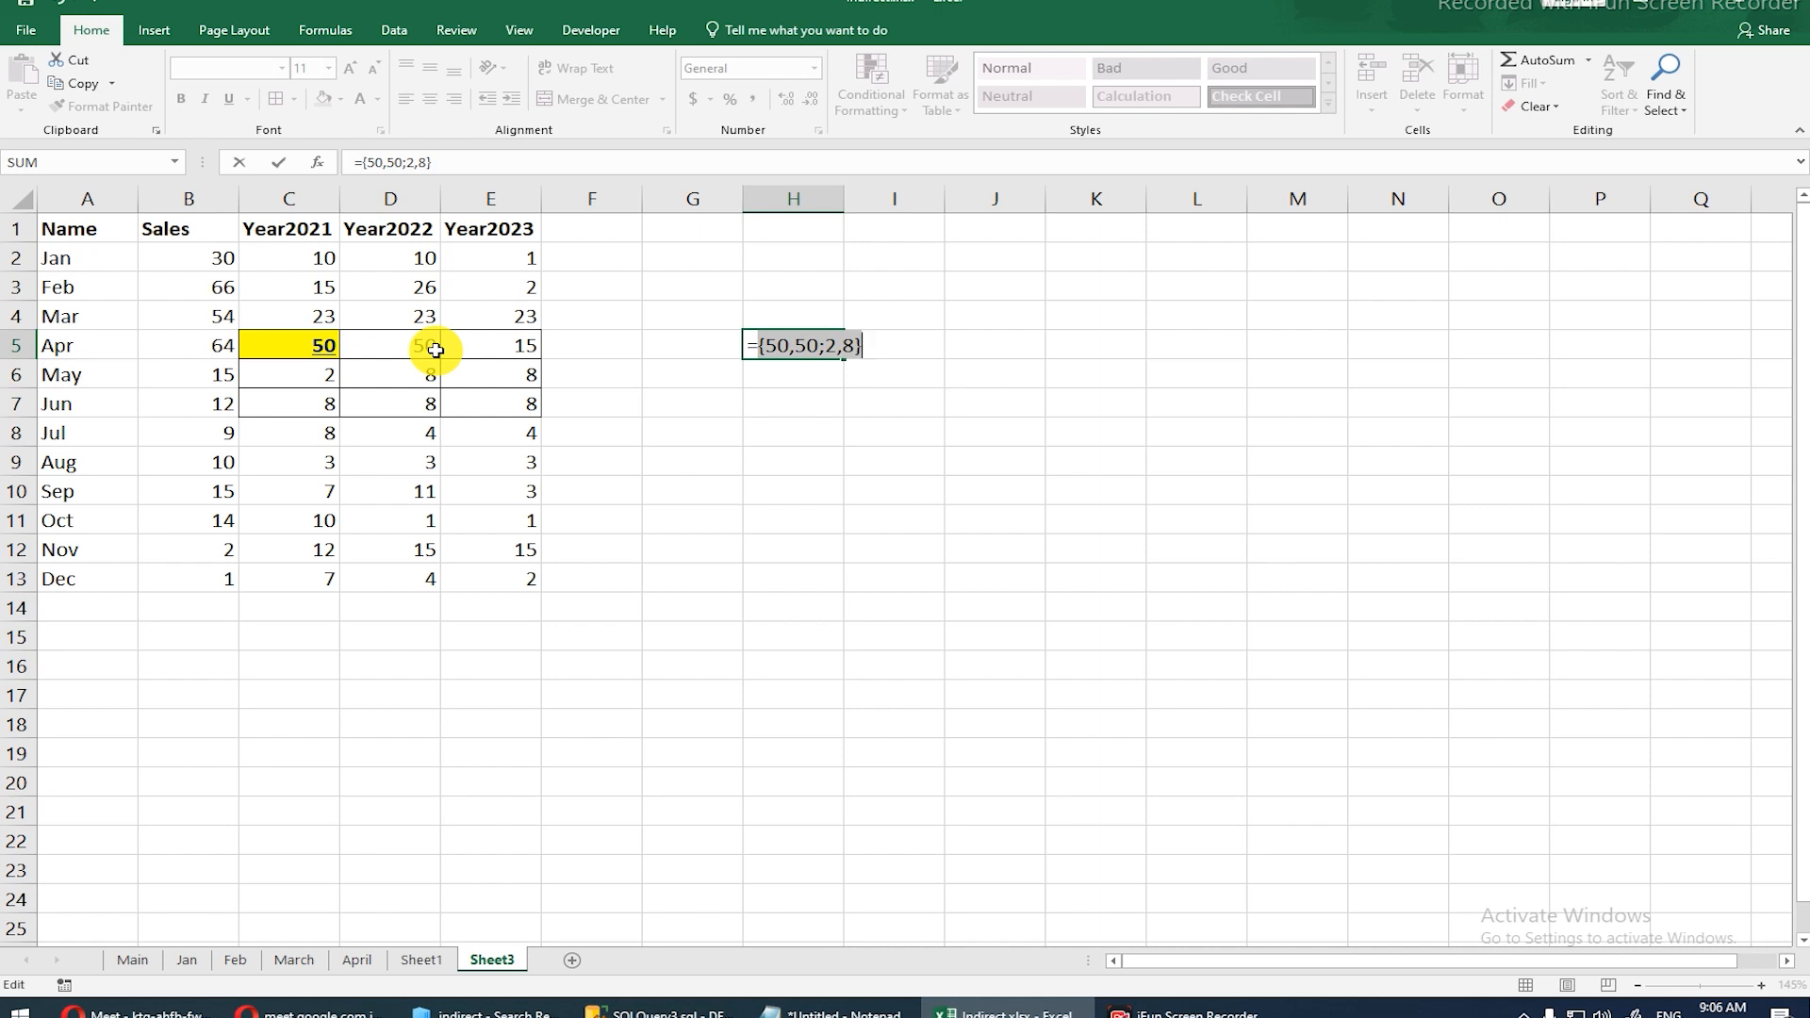
pyautogui.hotkey('ctrl', 'z')
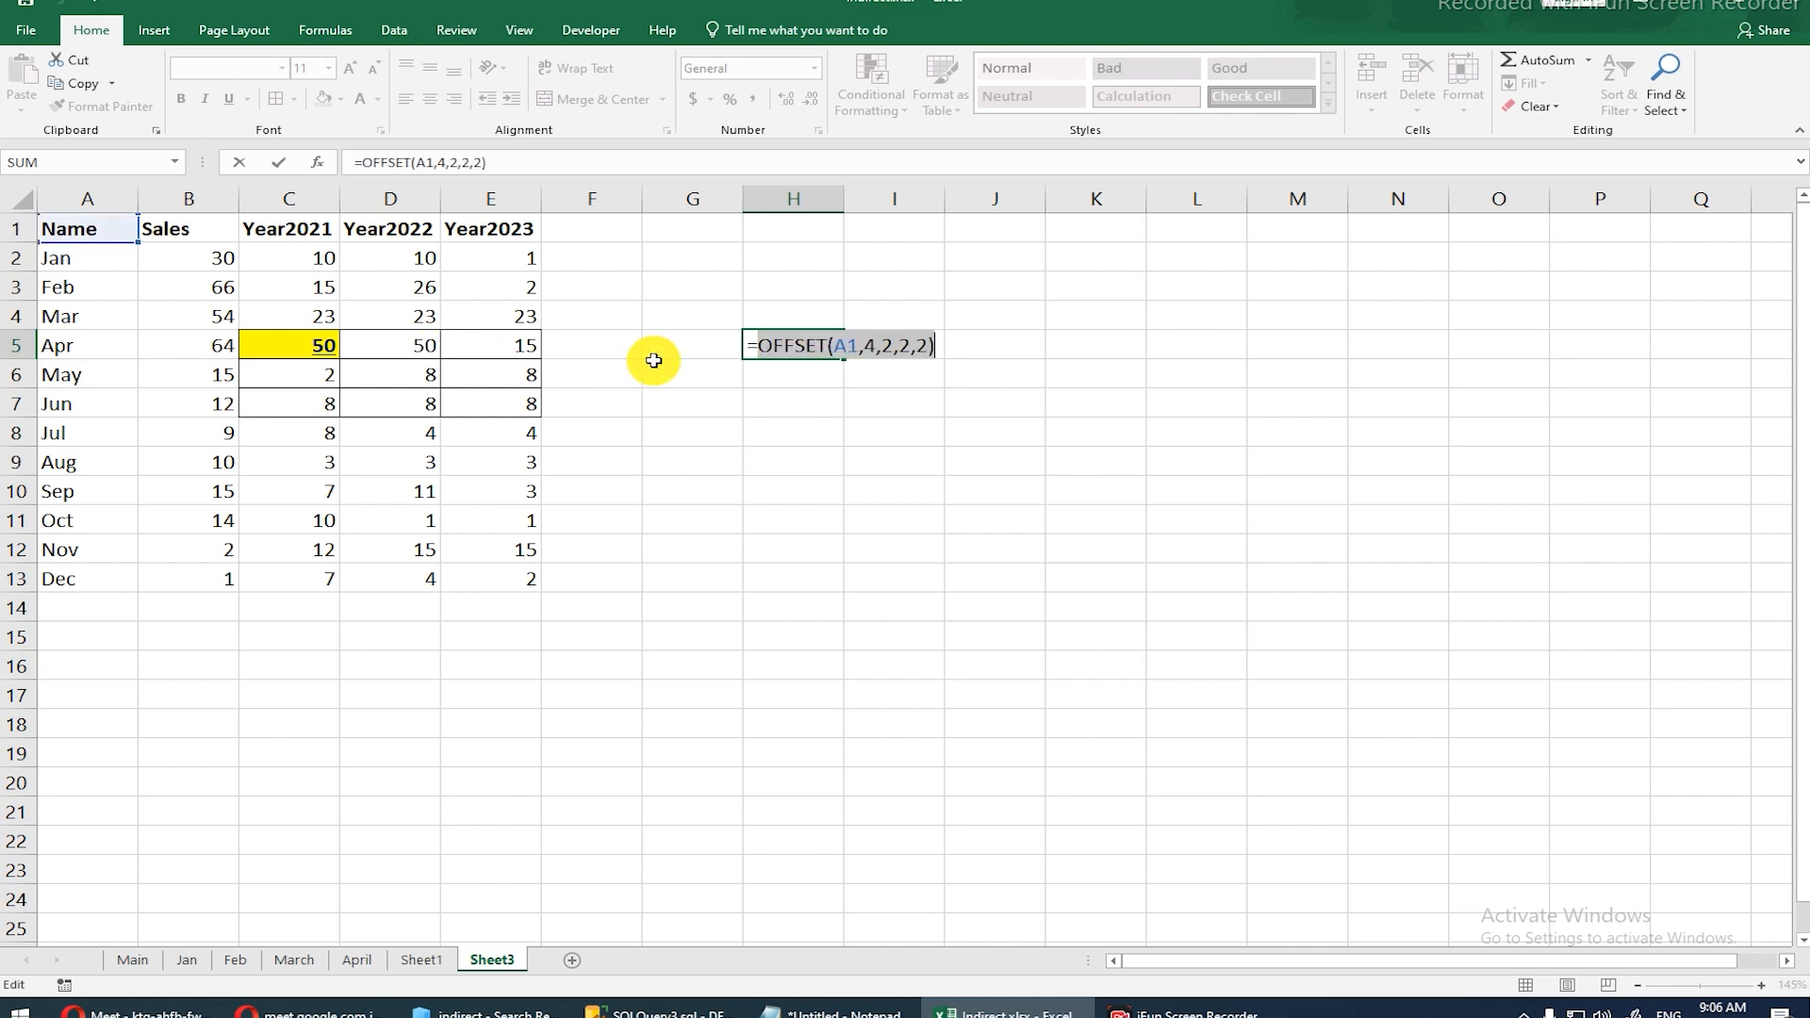
# Step: Change the OFFSET height and width in H5 to 3 each, giving =OFFSET(A1,4,2,3,3)
pyautogui.click(921, 339)
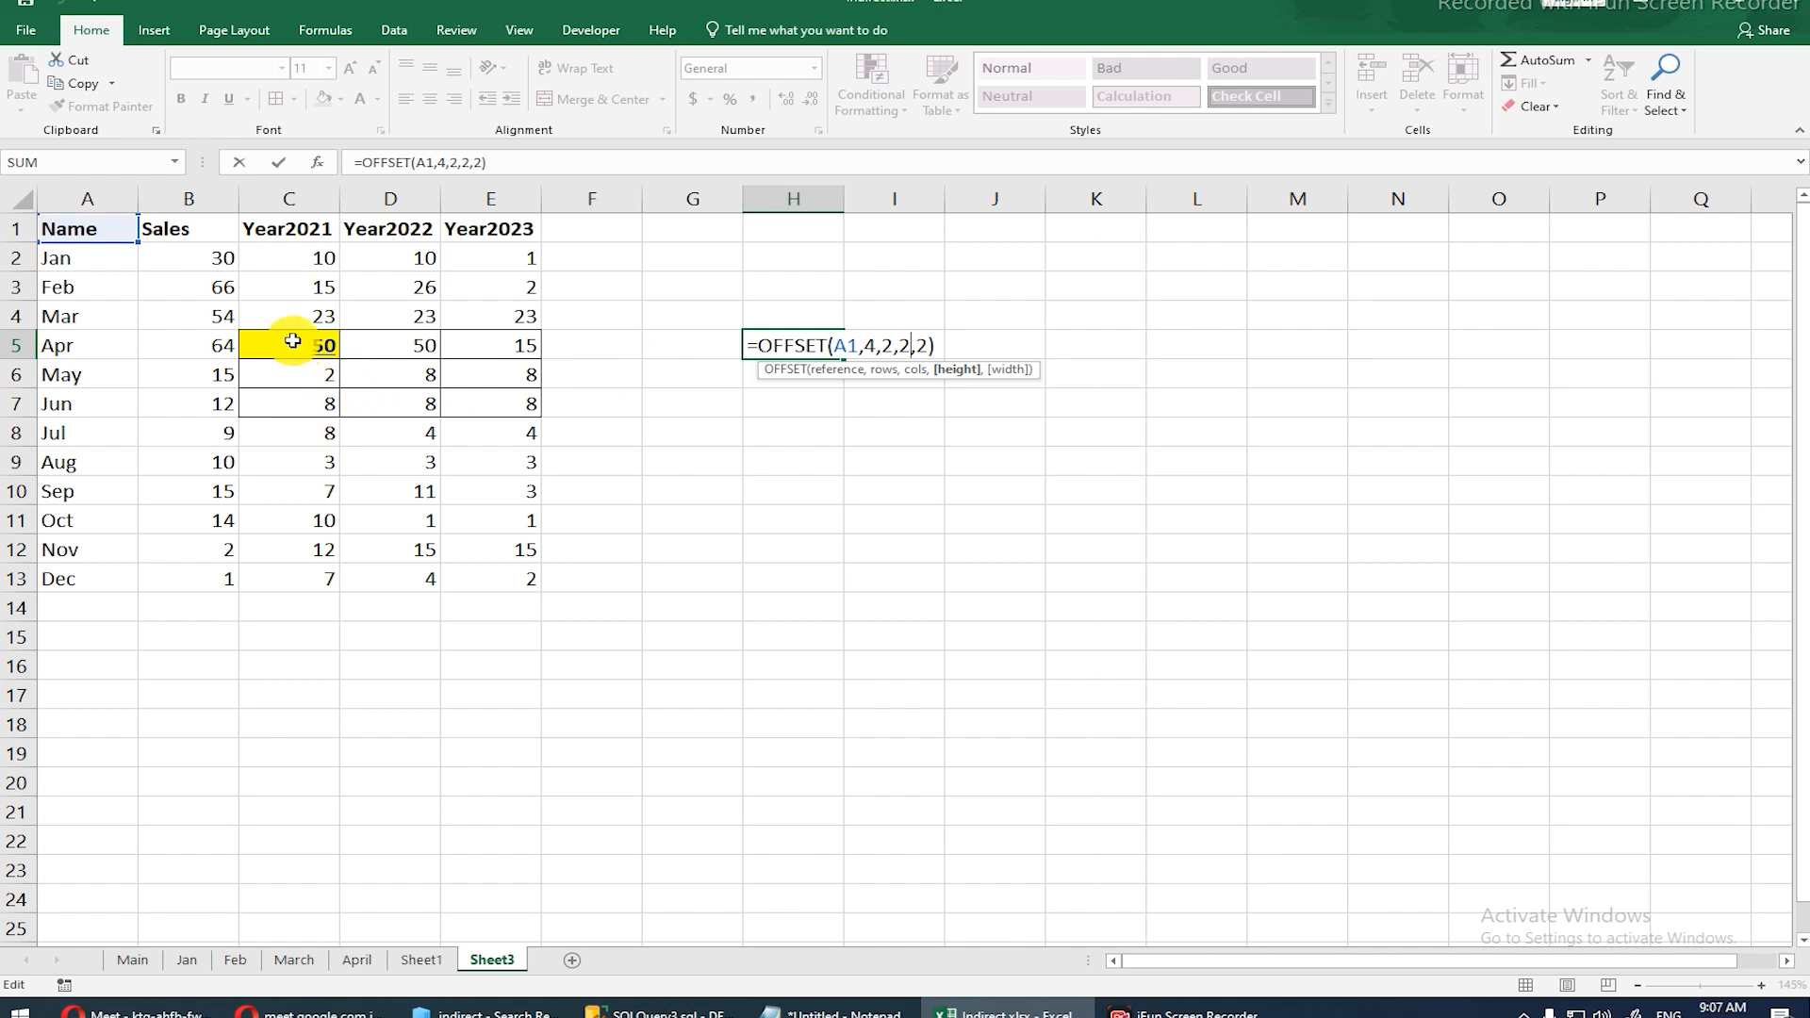
pyautogui.press('BackSpace')
pyautogui.write('3')
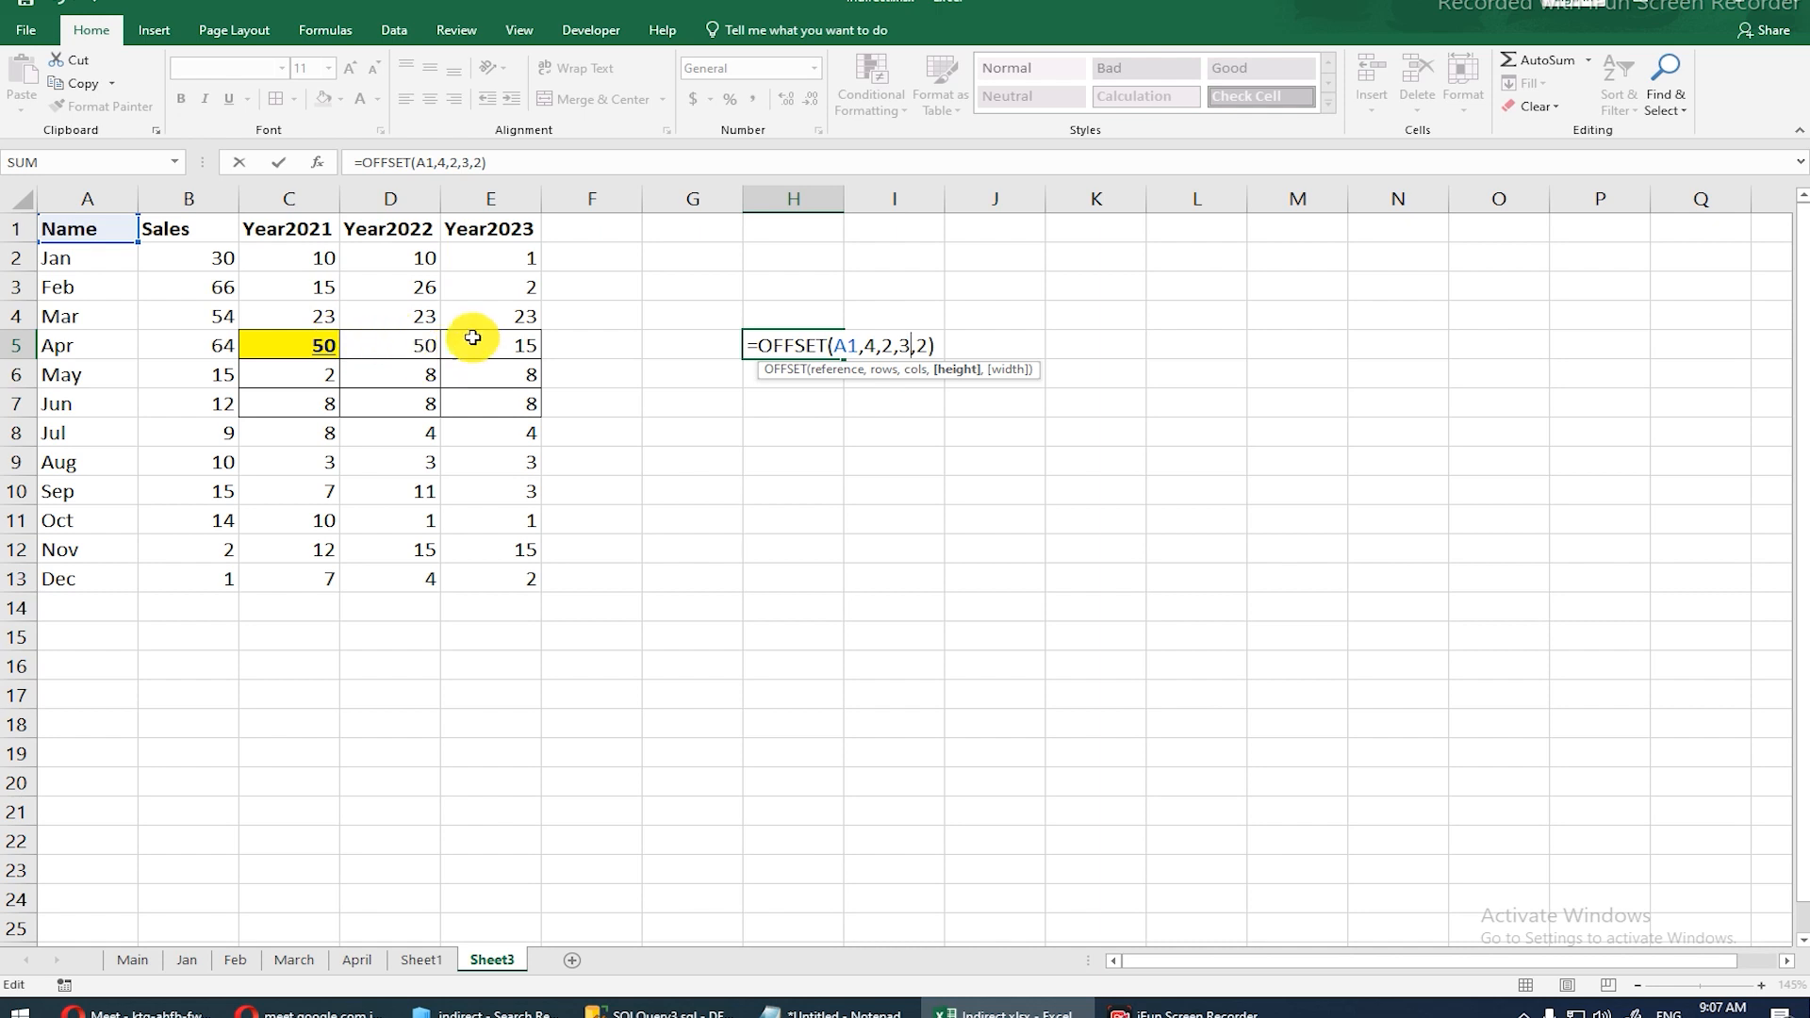
pyautogui.click(927, 346)
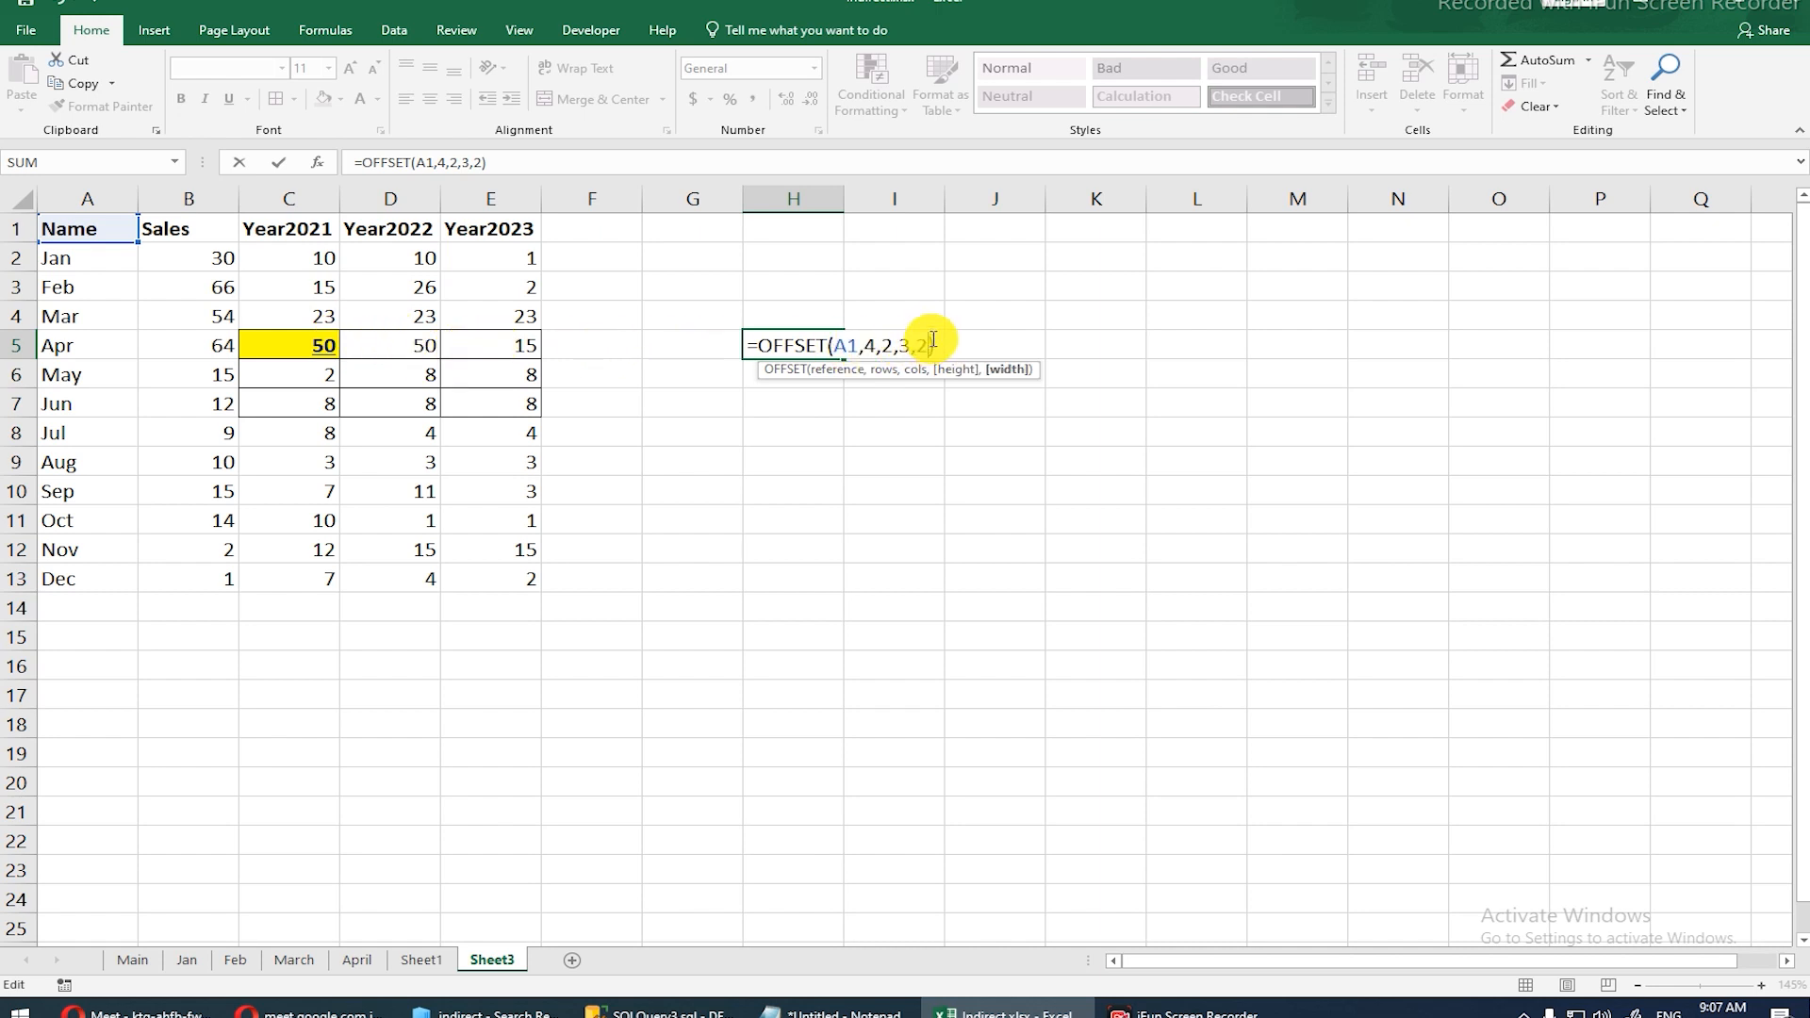
pyautogui.press('BackSpace')
pyautogui.press('Return')
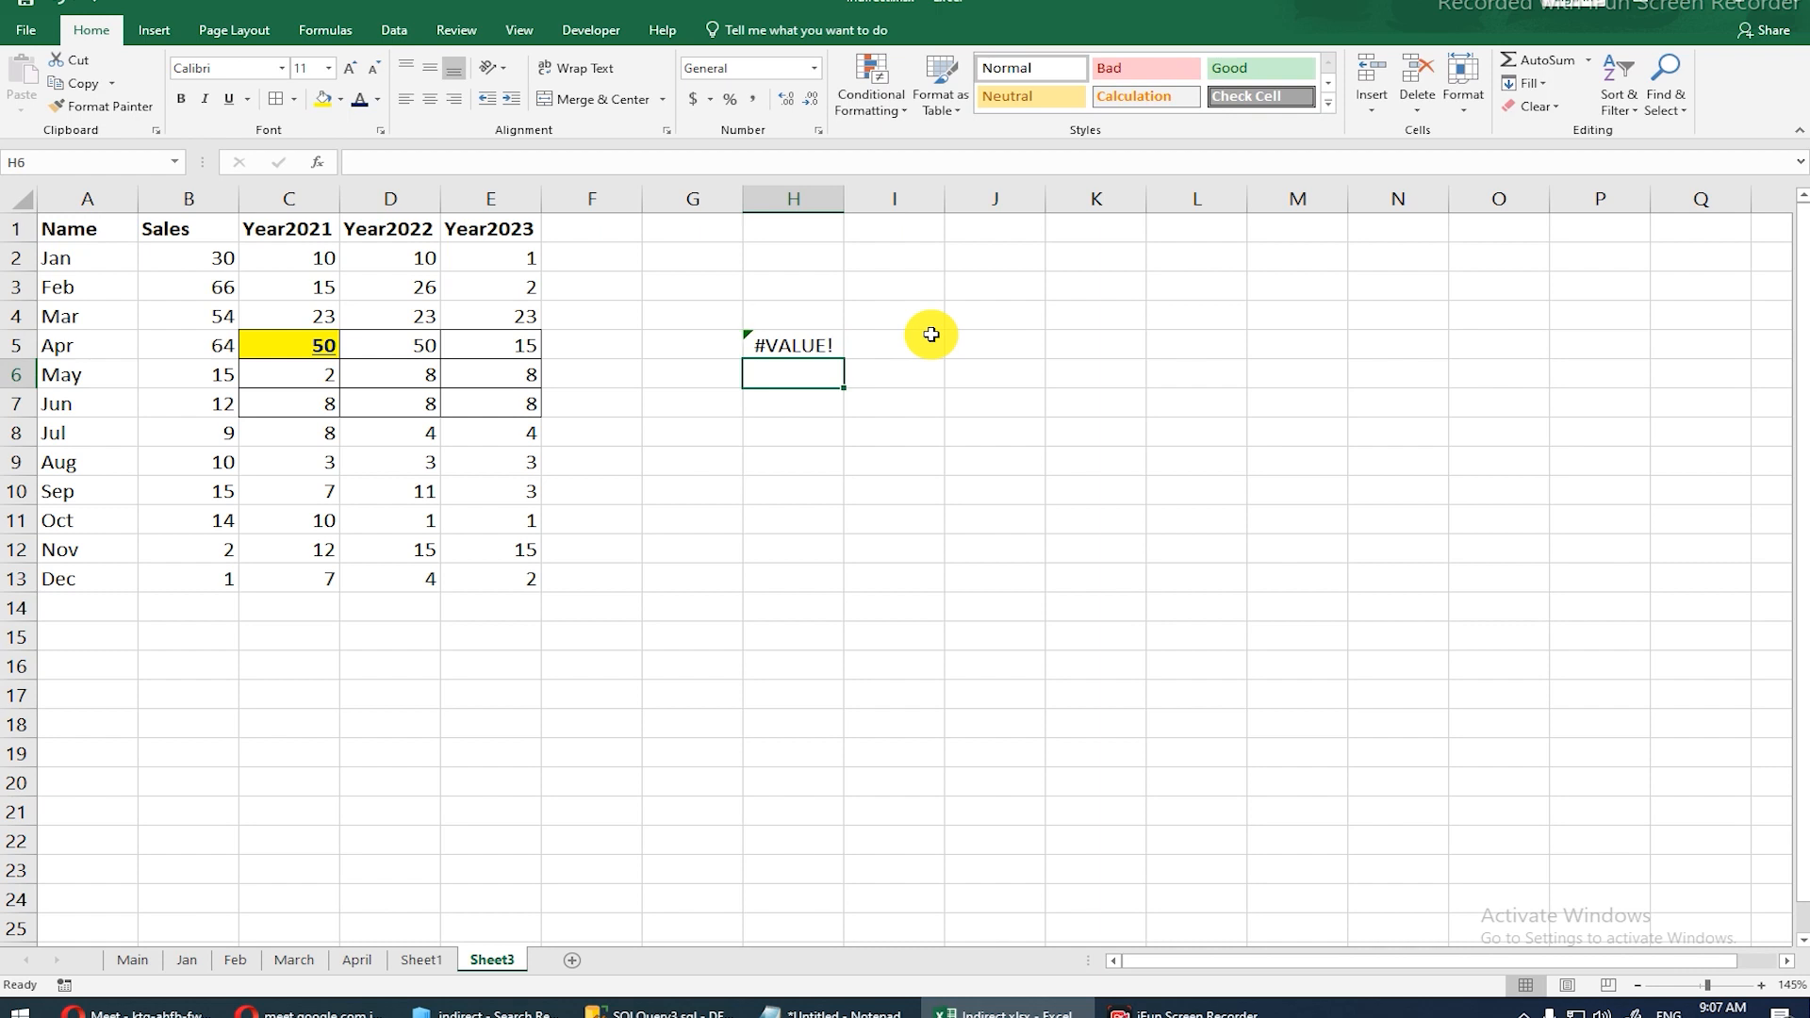
# Step: Evaluate the OFFSET expression in H5 to compare its array with the bordered block C5:E7, and restore the formula
pyautogui.press('Up')
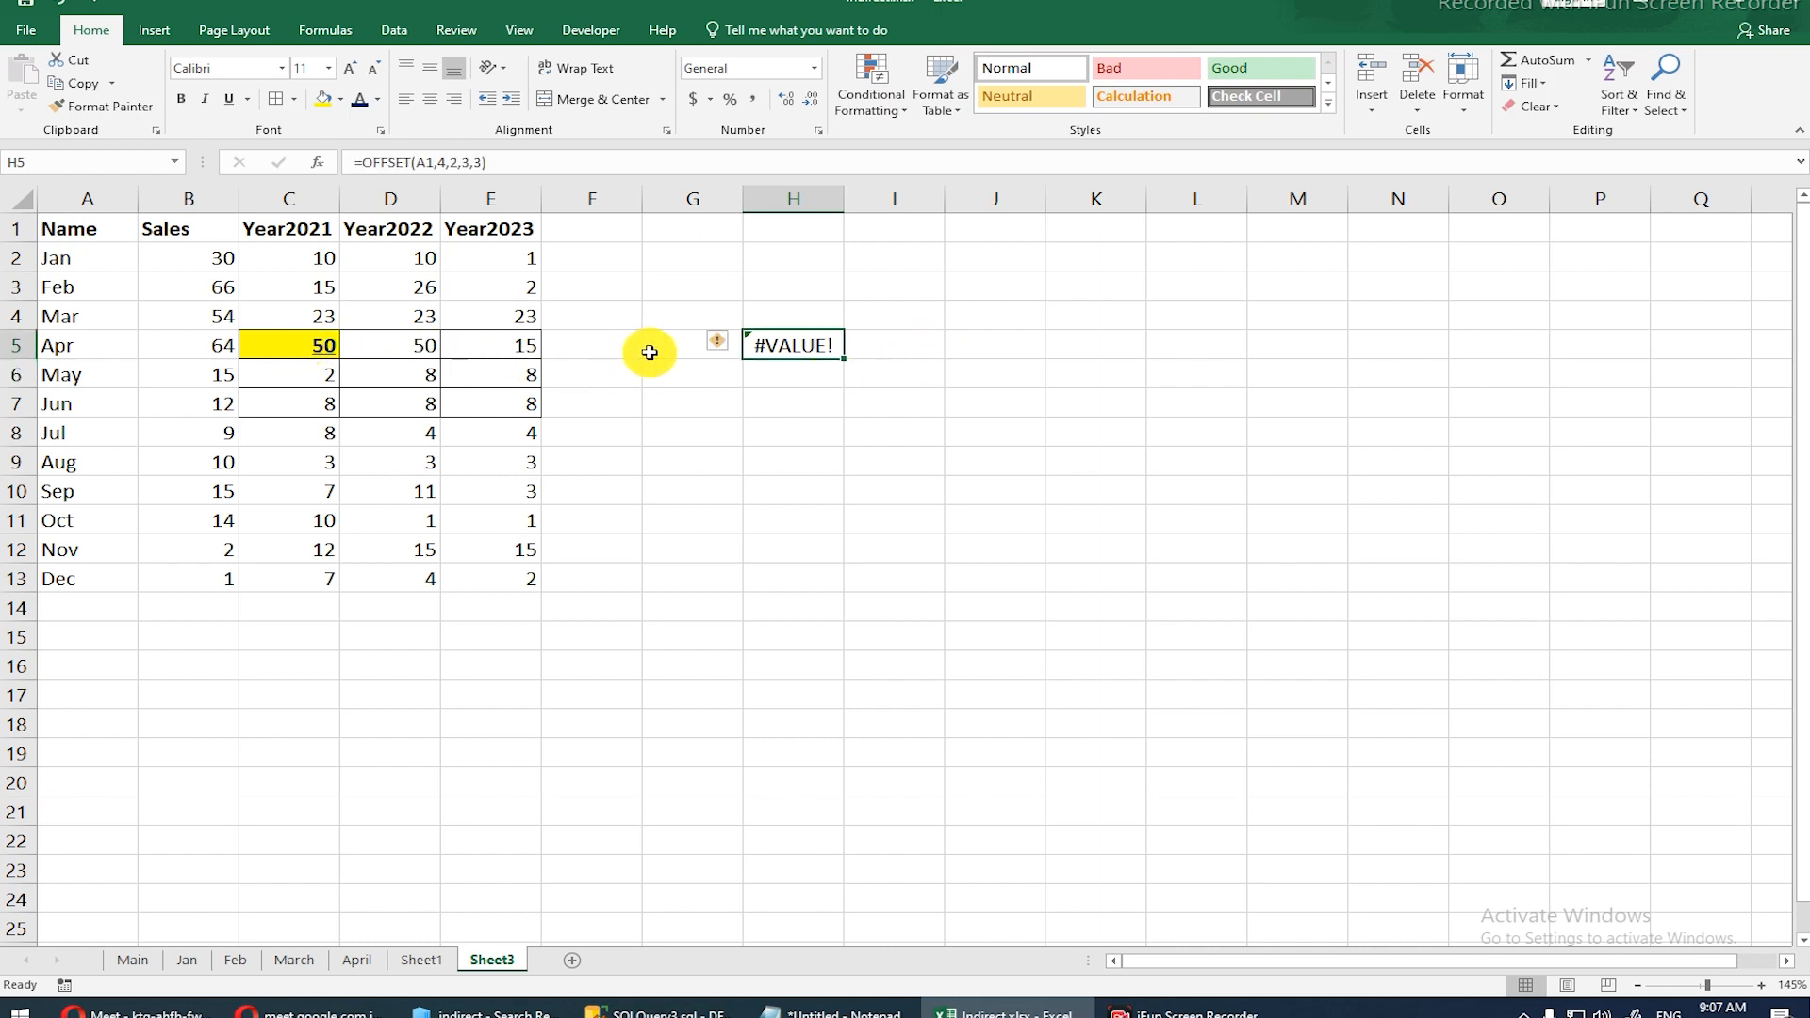
pyautogui.doubleClick(745, 356)
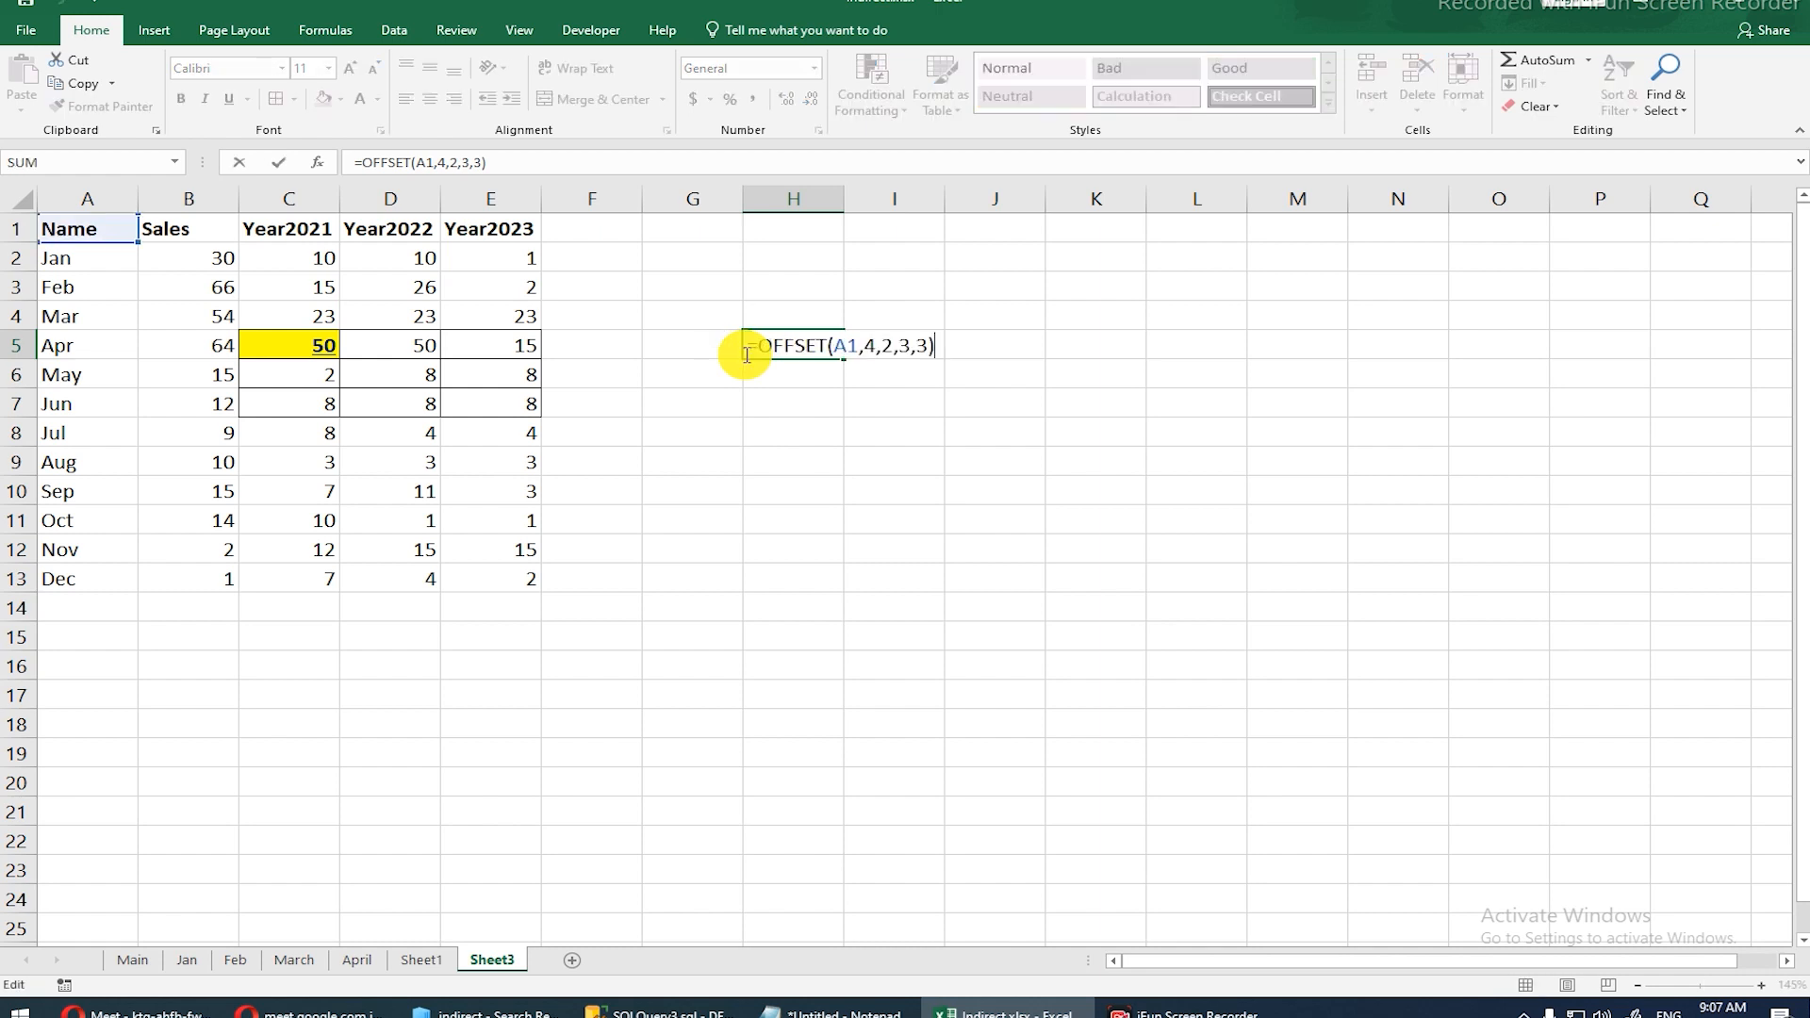
pyautogui.moveTo(757, 345); pyautogui.dragTo(968, 335)
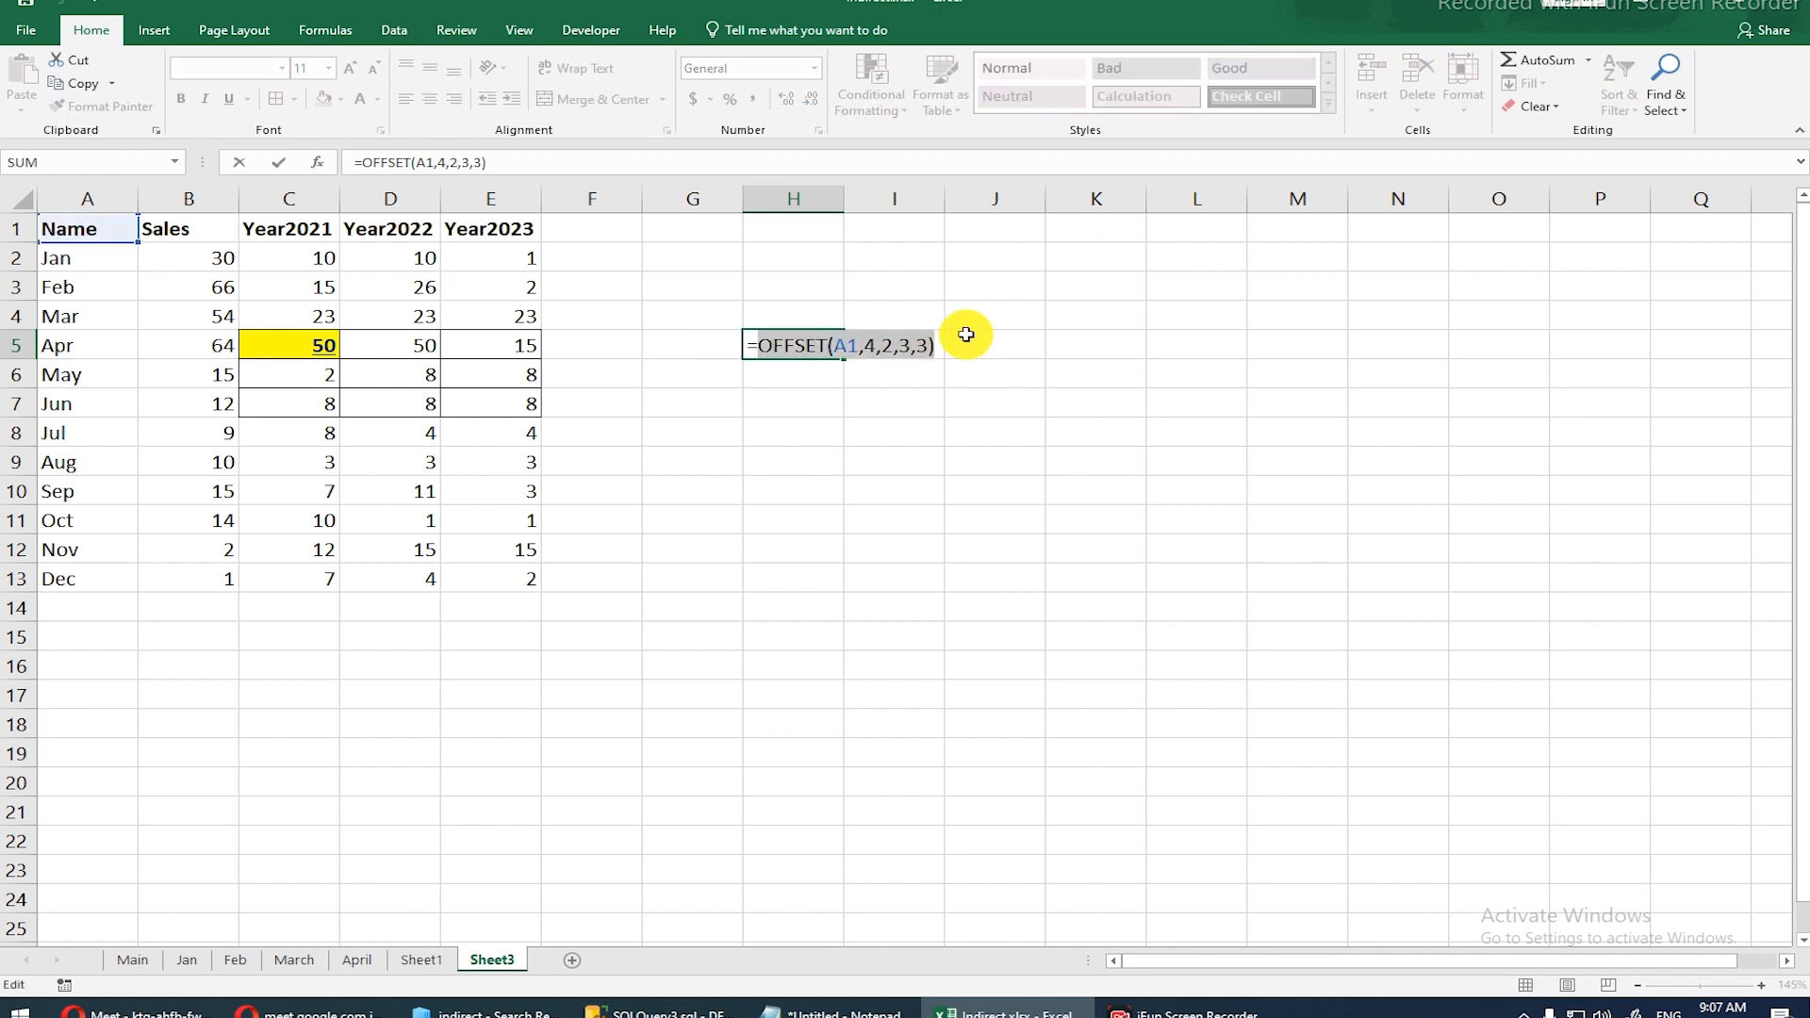
pyautogui.press('F9')
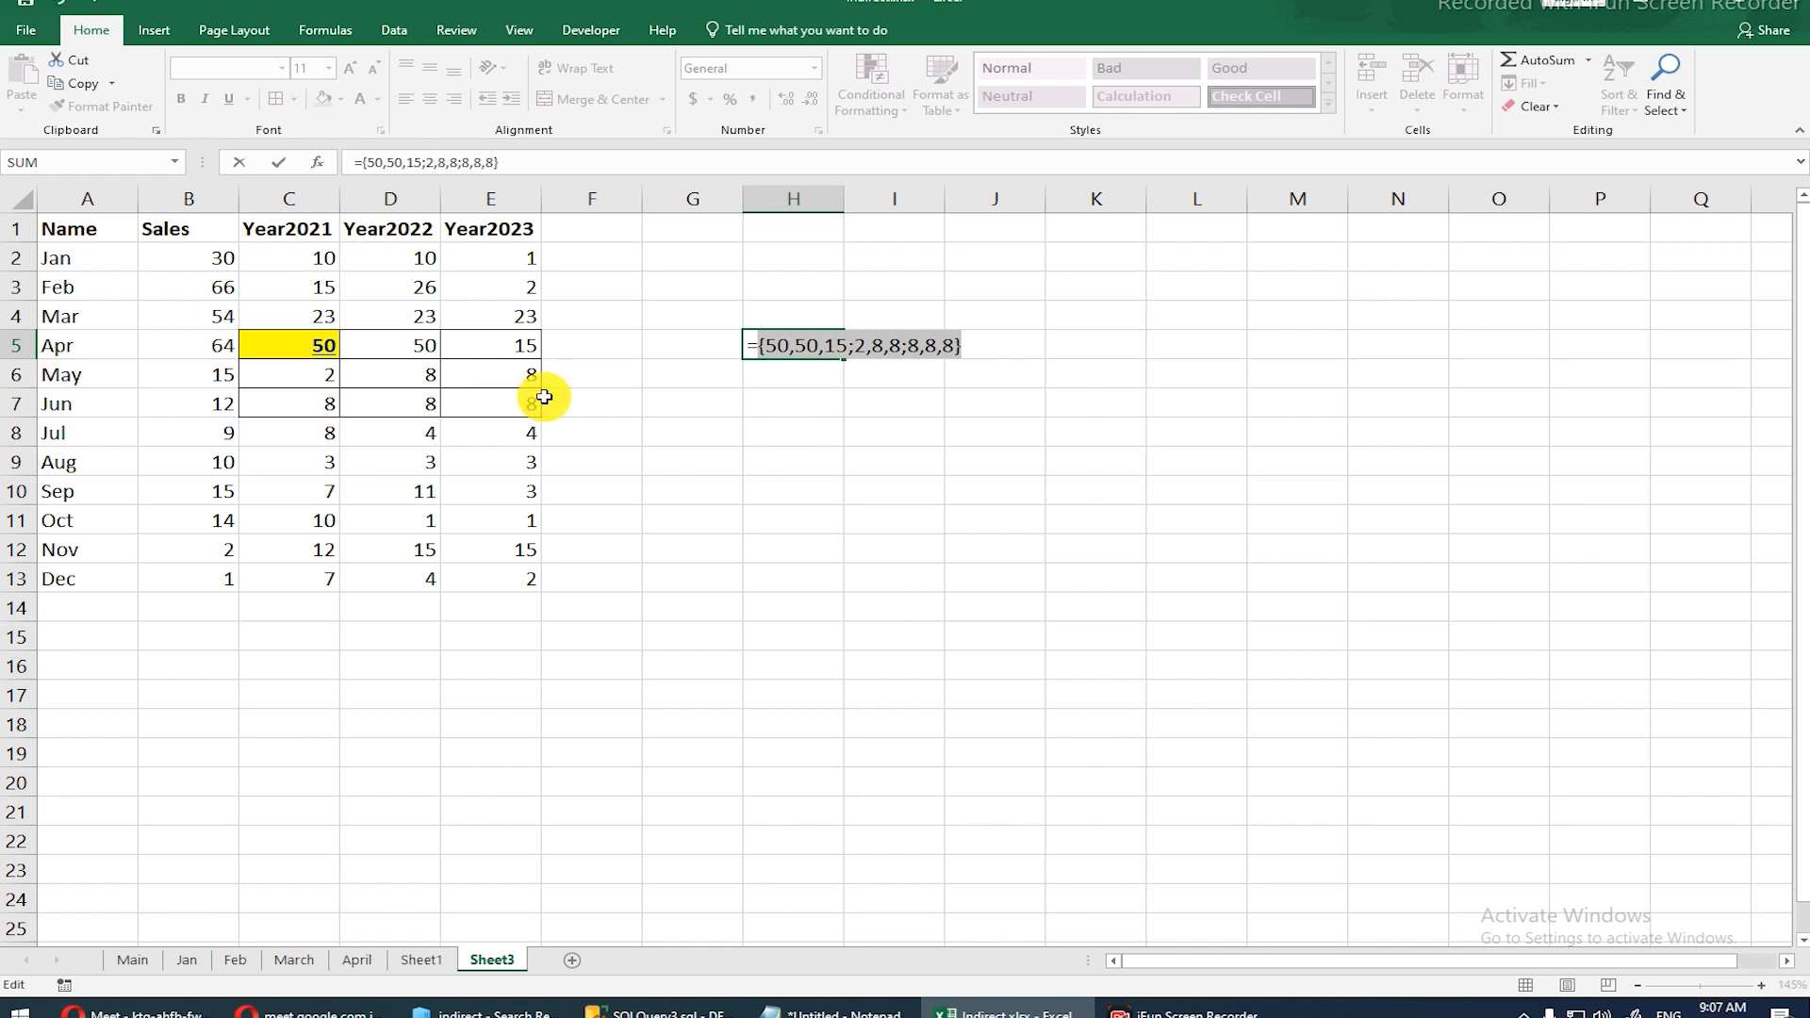
pyautogui.hotkey('ctrl', 'z')
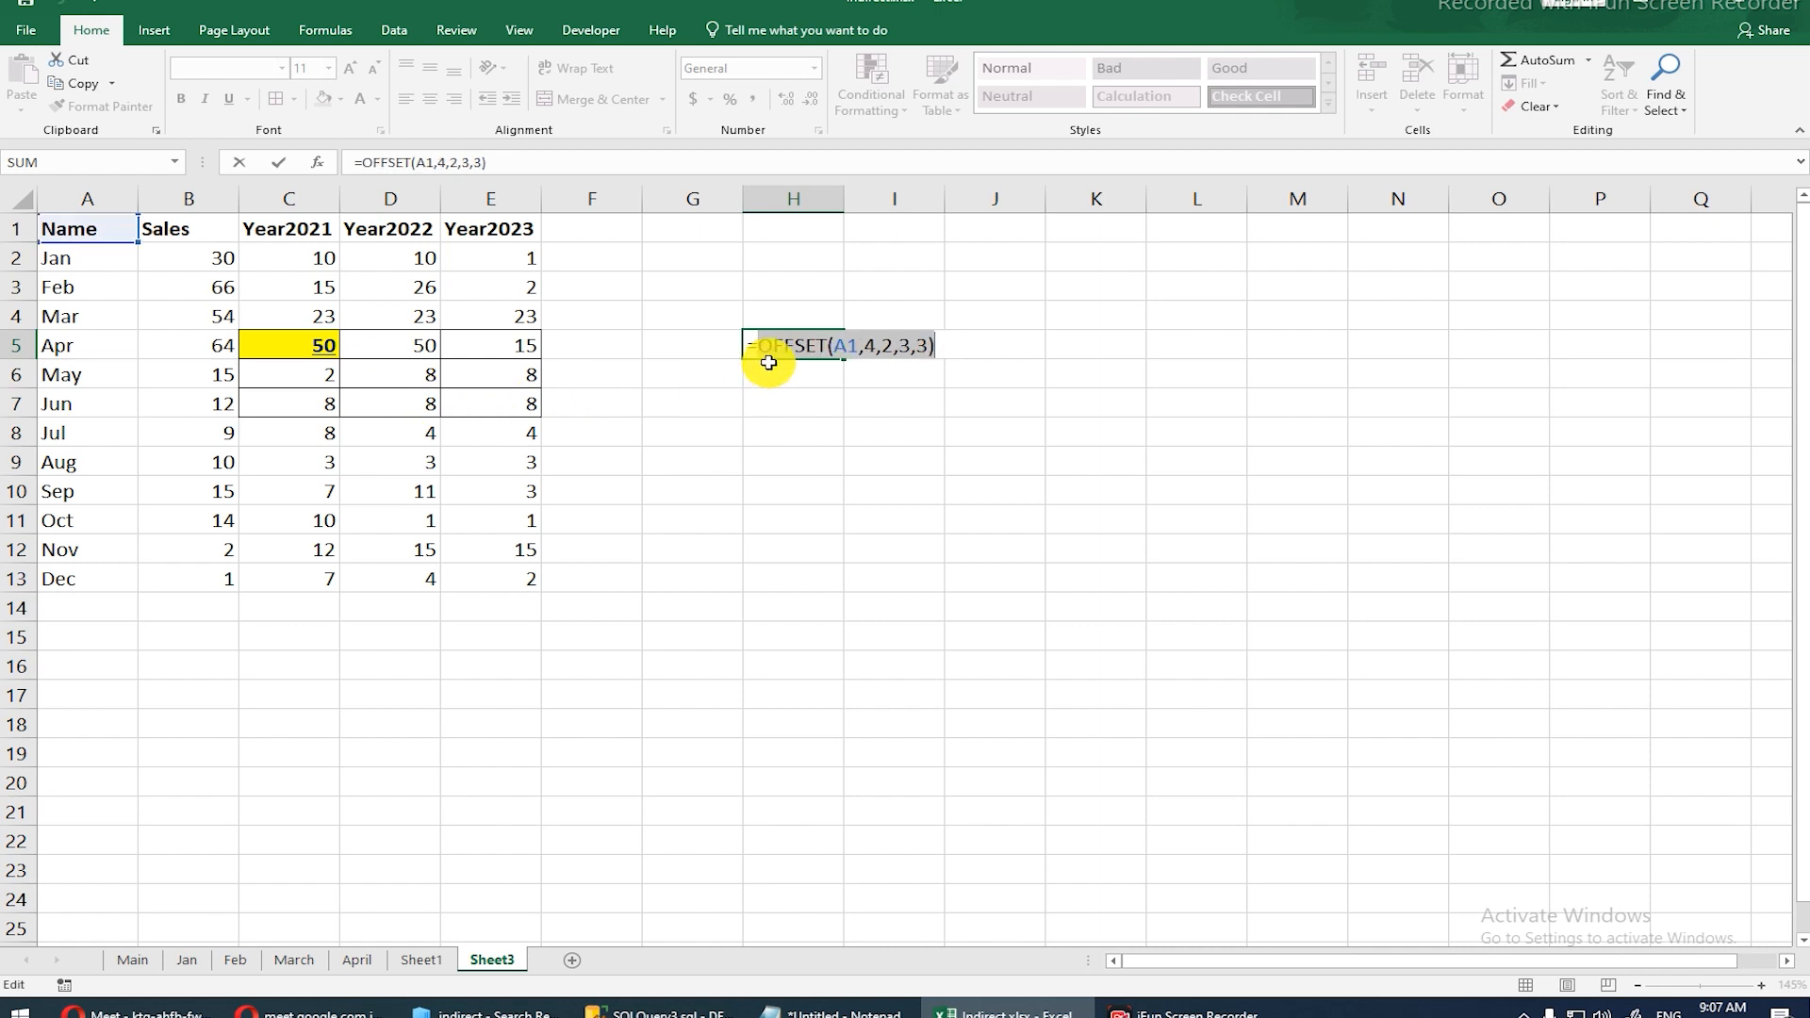
pyautogui.press('Return')
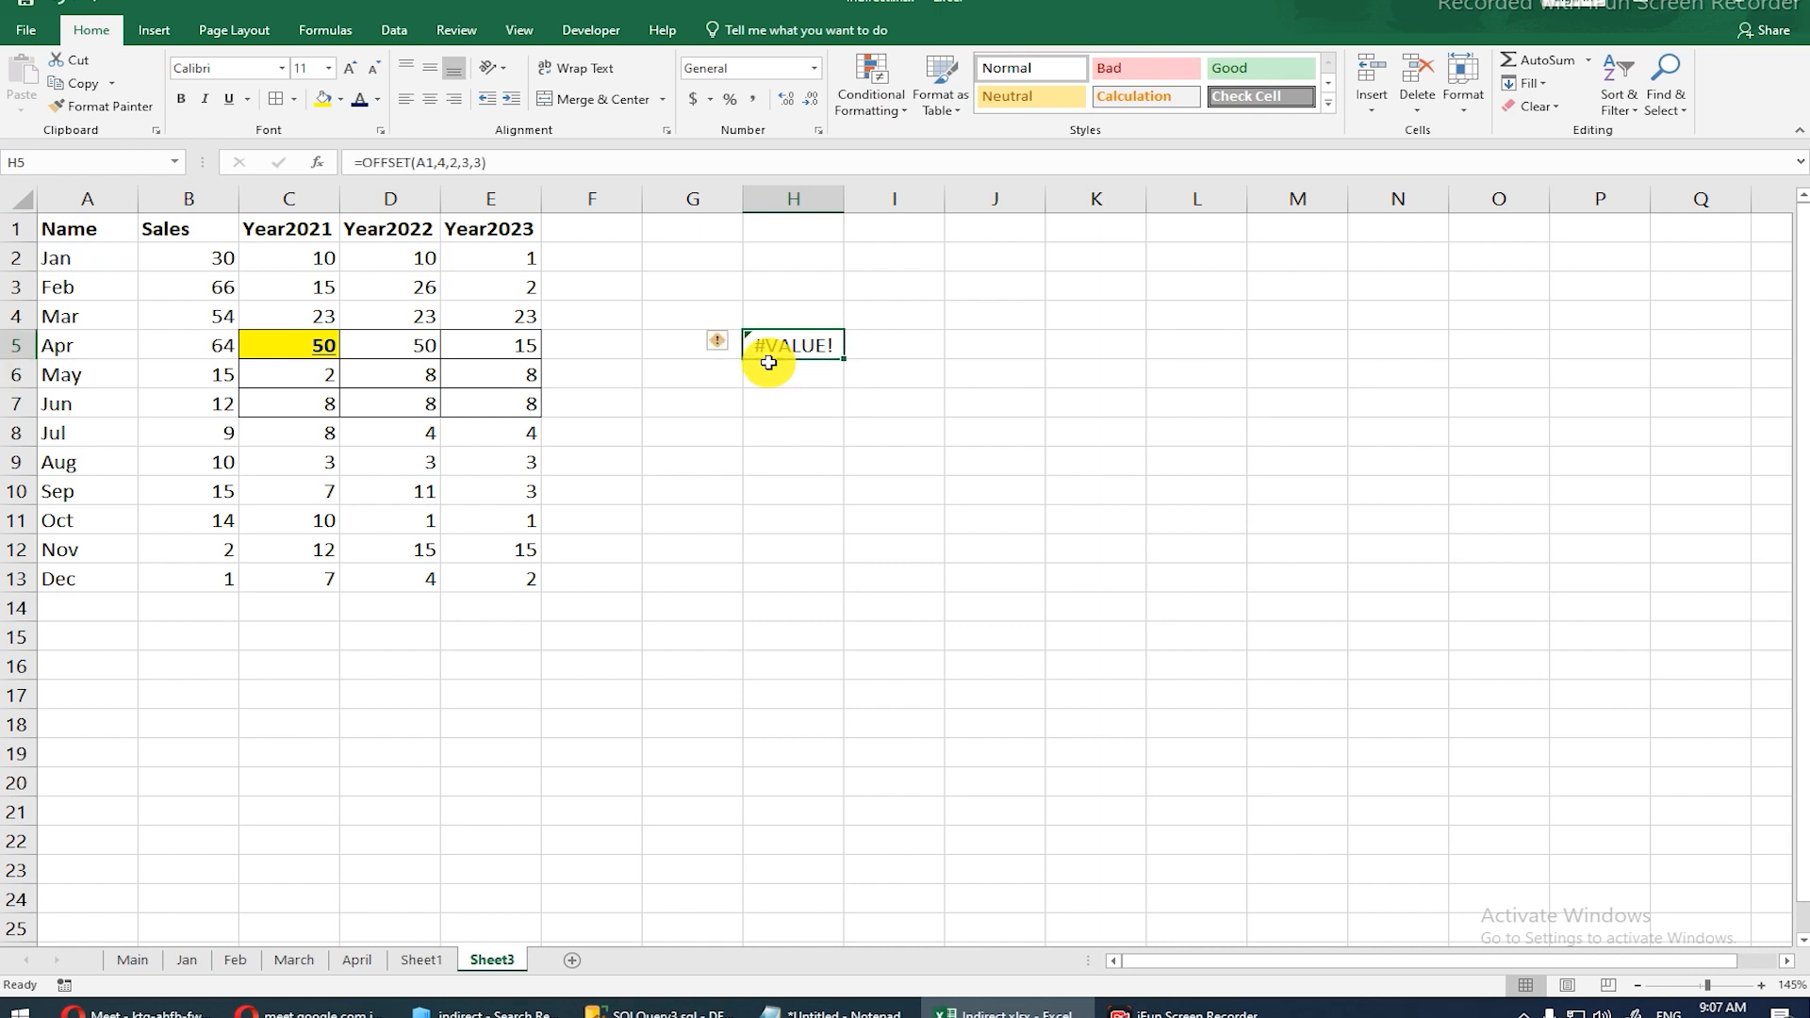
# Step: Wrap the H5 formula in SUM, giving =SUM(OFFSET(A1,4,2,3,3))
pyautogui.doubleClick(766, 356)
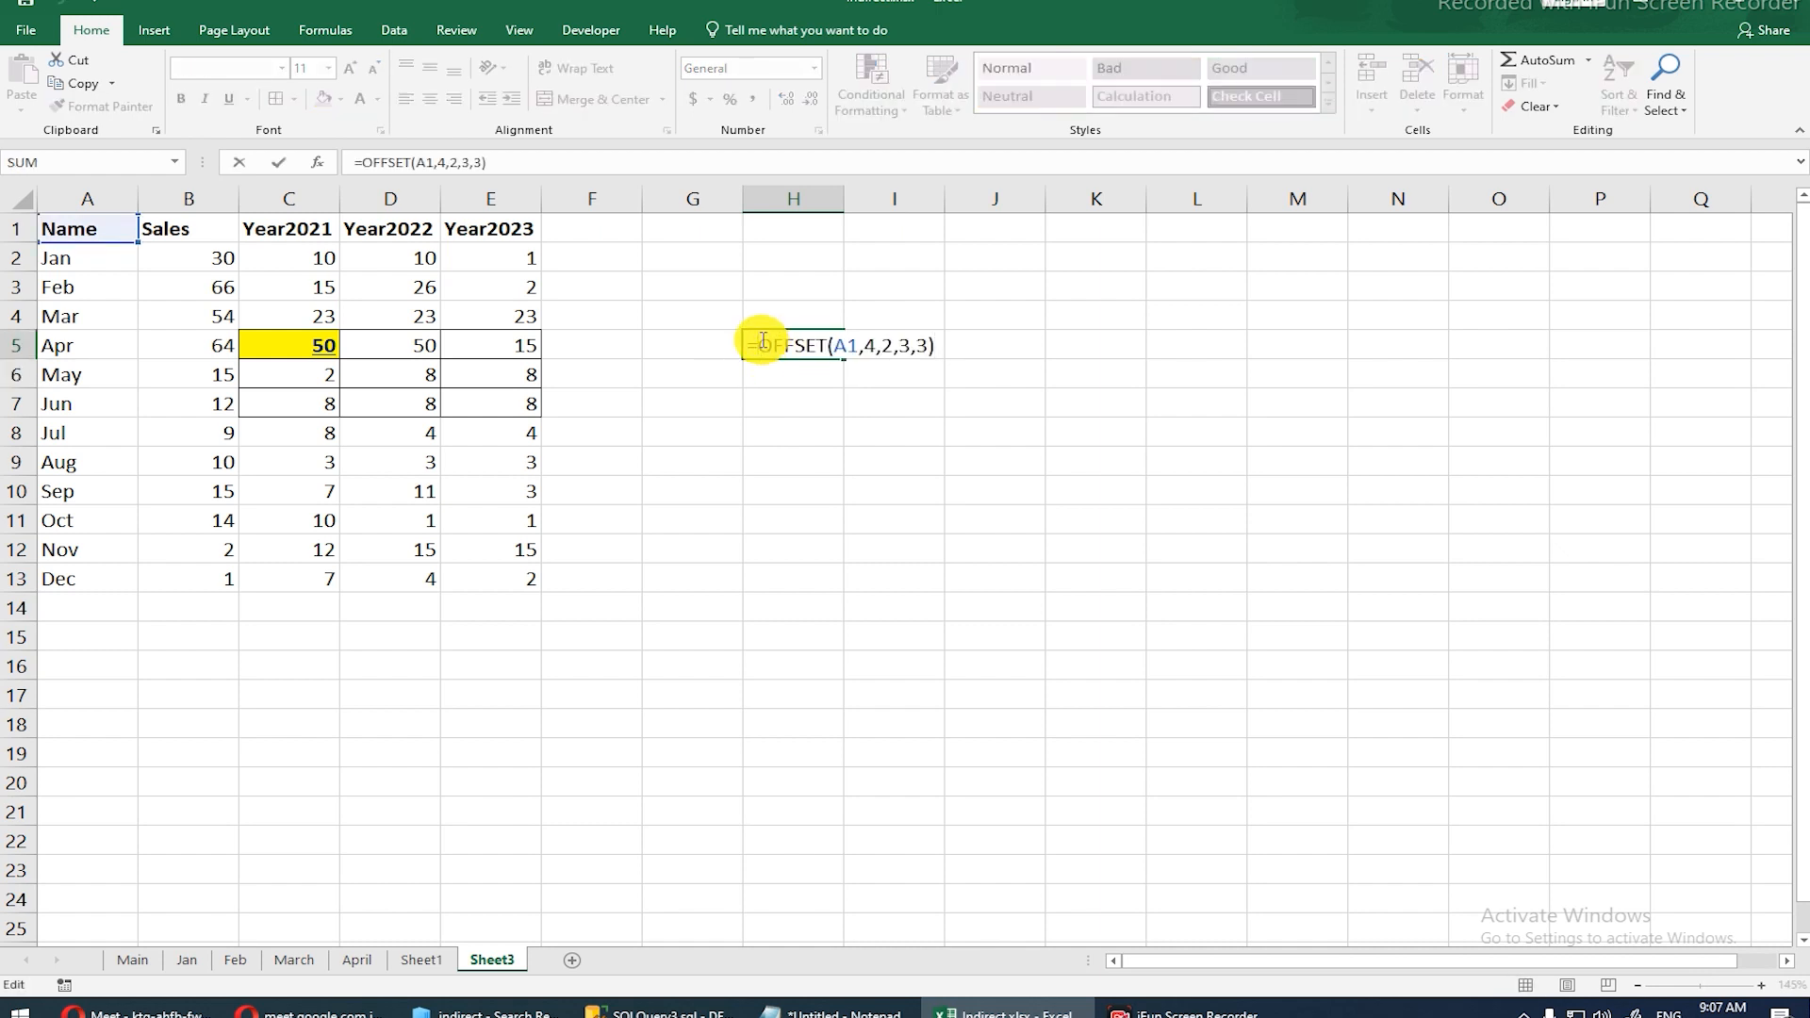
pyautogui.write('SUM(')
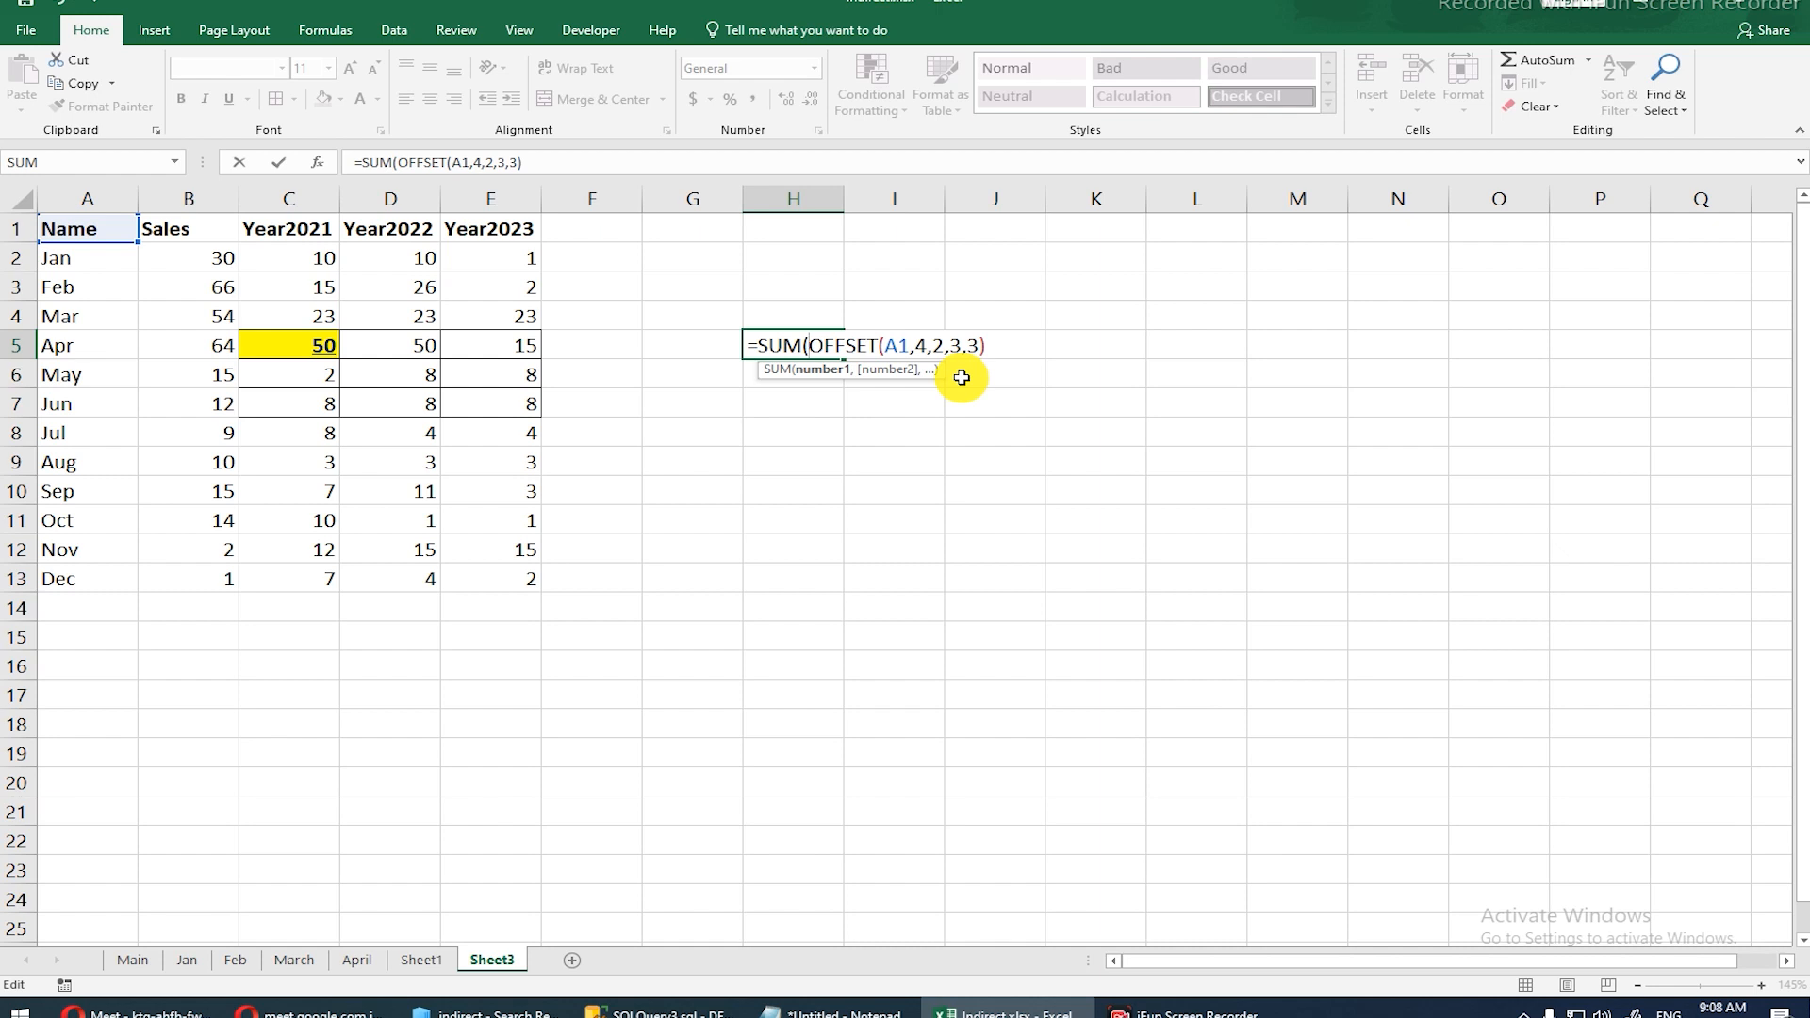
pyautogui.press('Return')
pyautogui.click(870, 572)
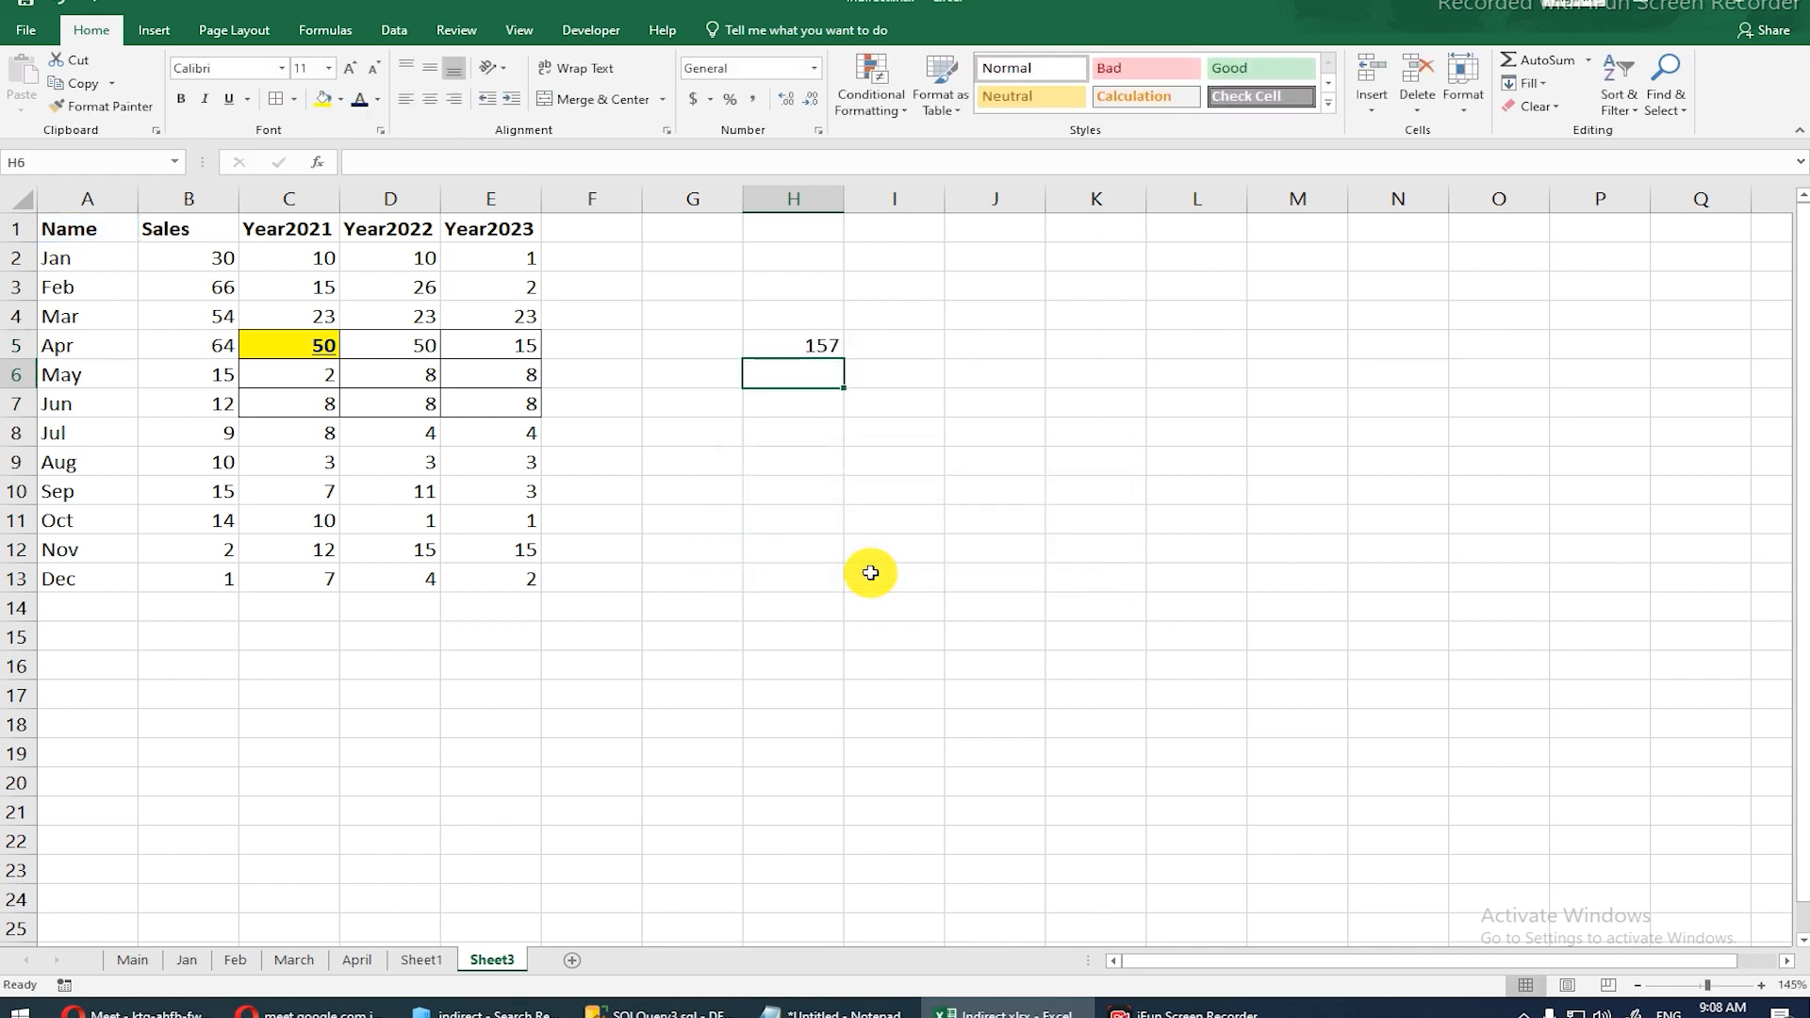
pyautogui.press('Up')
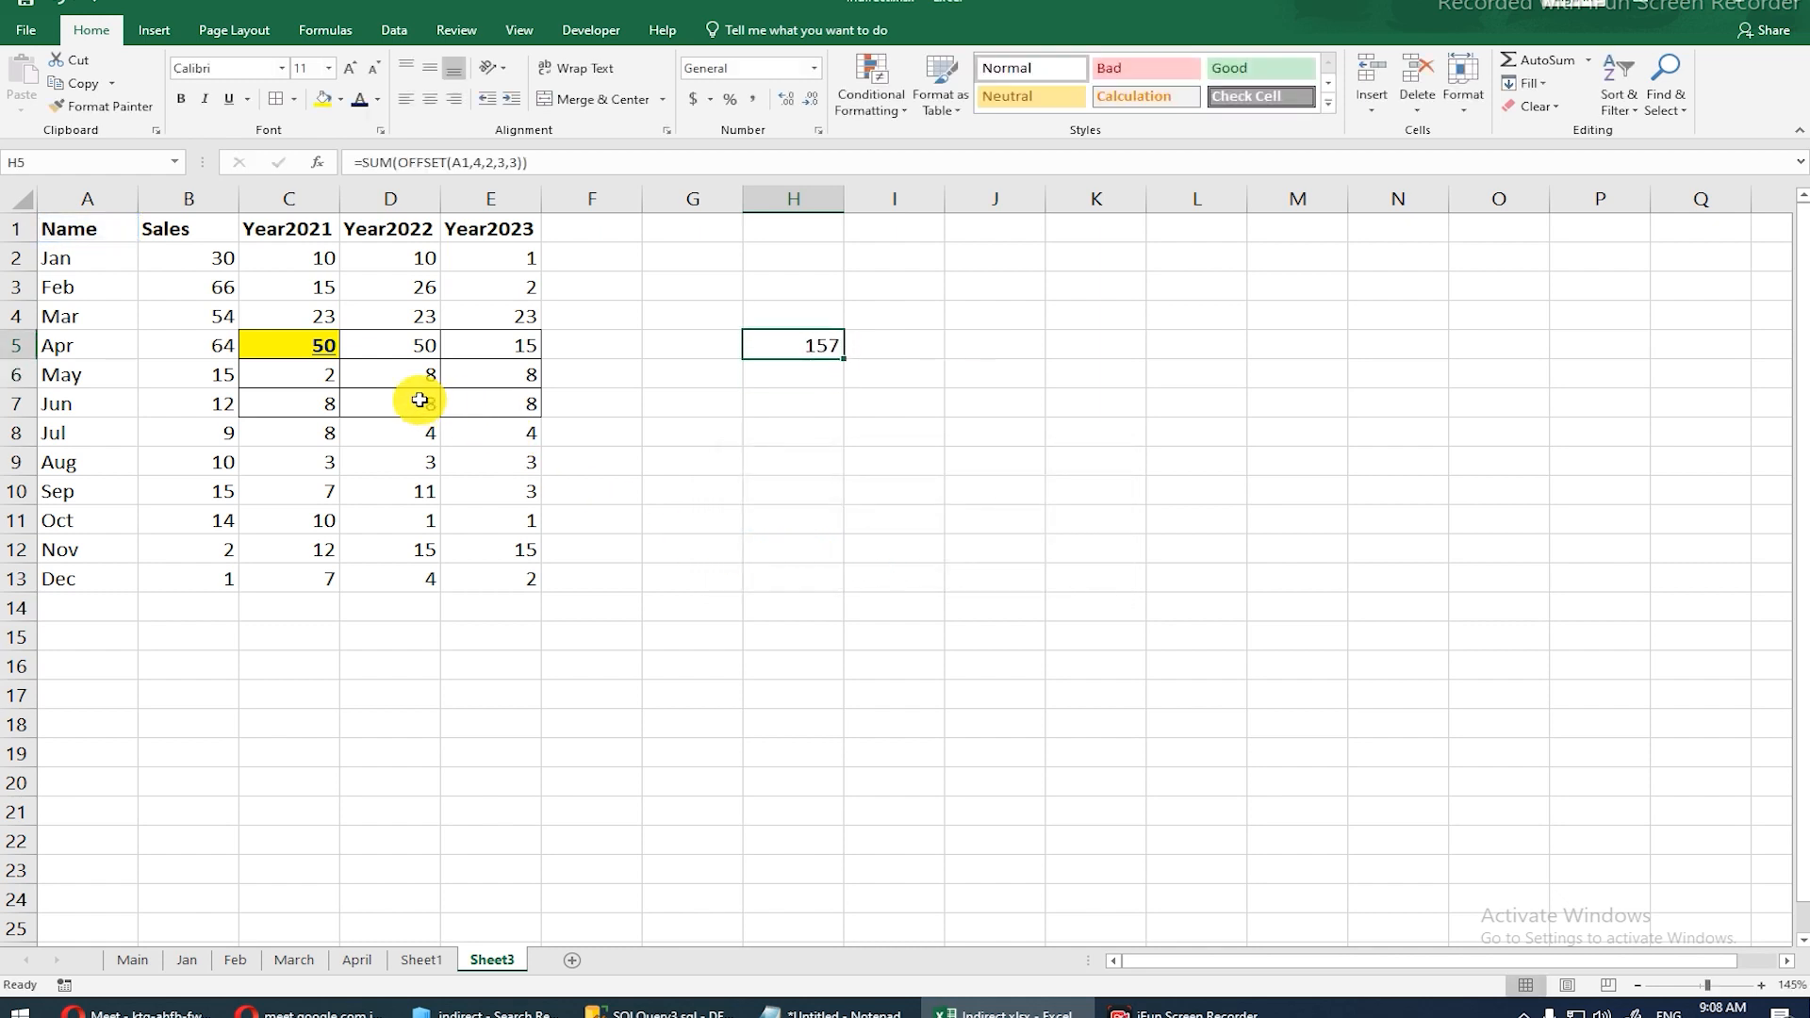
# Step: Check the sum of the bordered block C5:E7 against the formula result in H5
pyautogui.moveTo(262, 345); pyautogui.dragTo(481, 392)
pyautogui.click(480, 392)
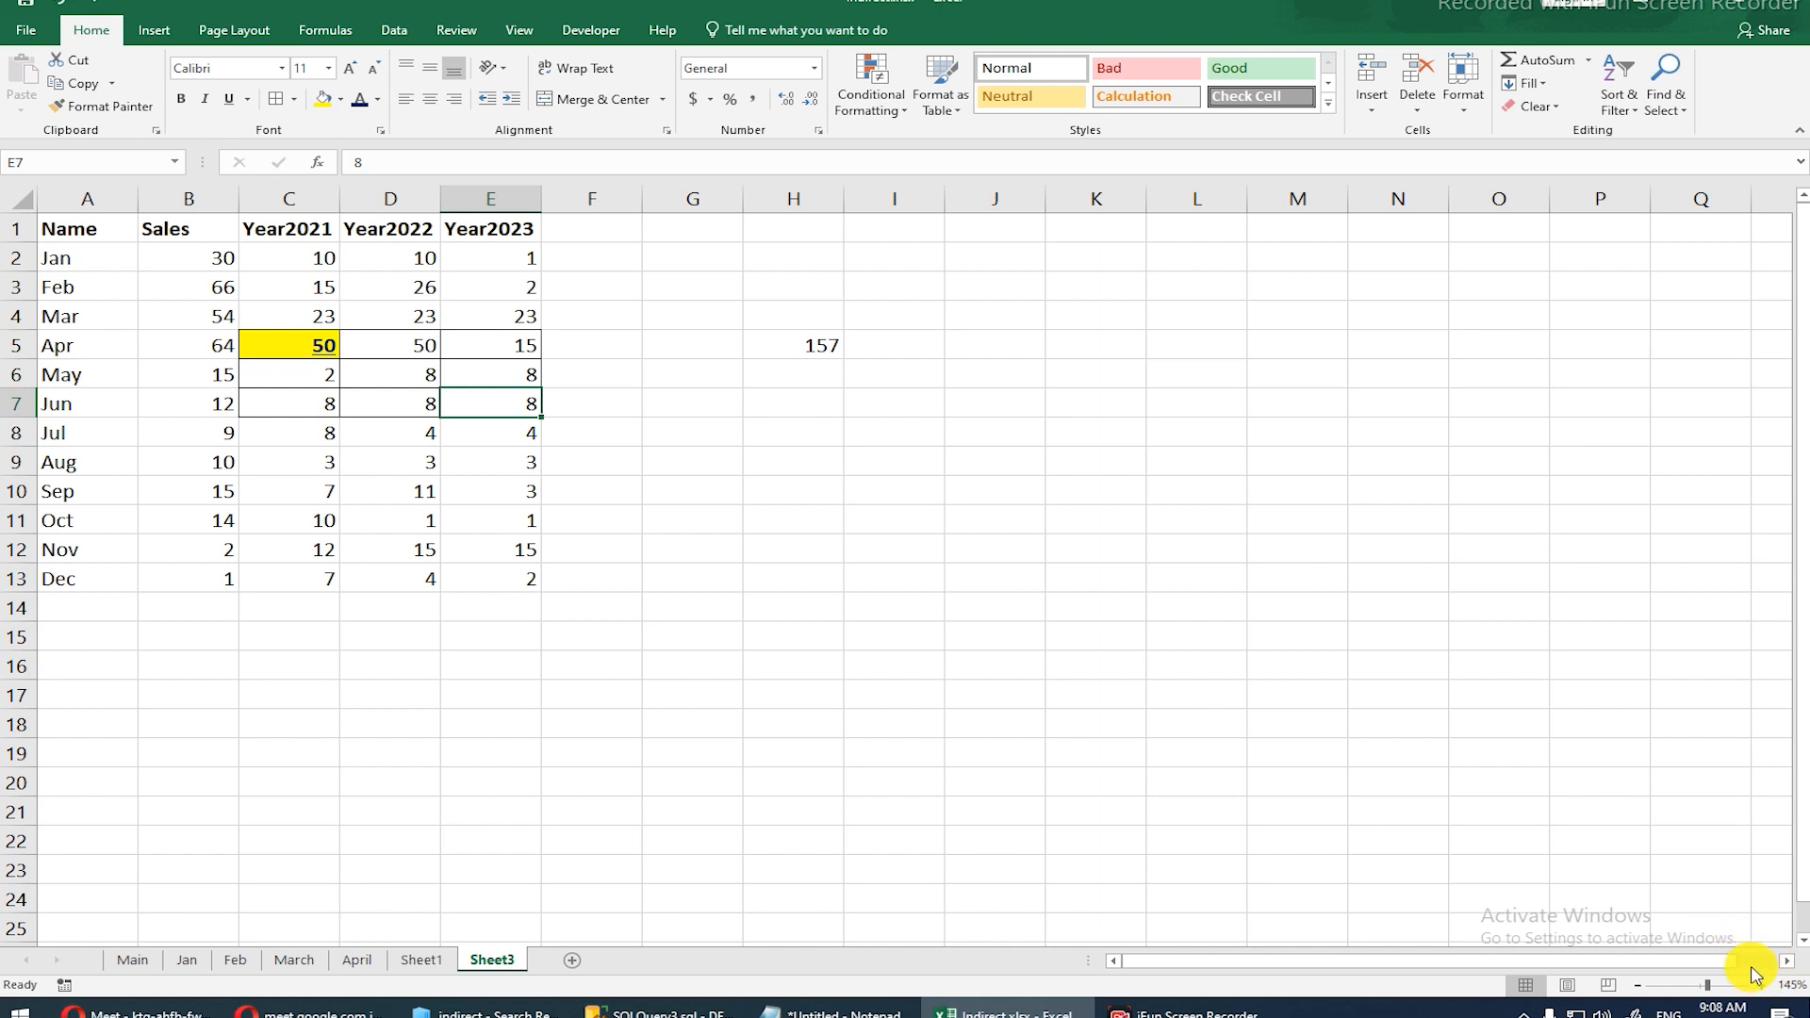
pyautogui.moveTo(267, 345); pyautogui.dragTo(494, 418)
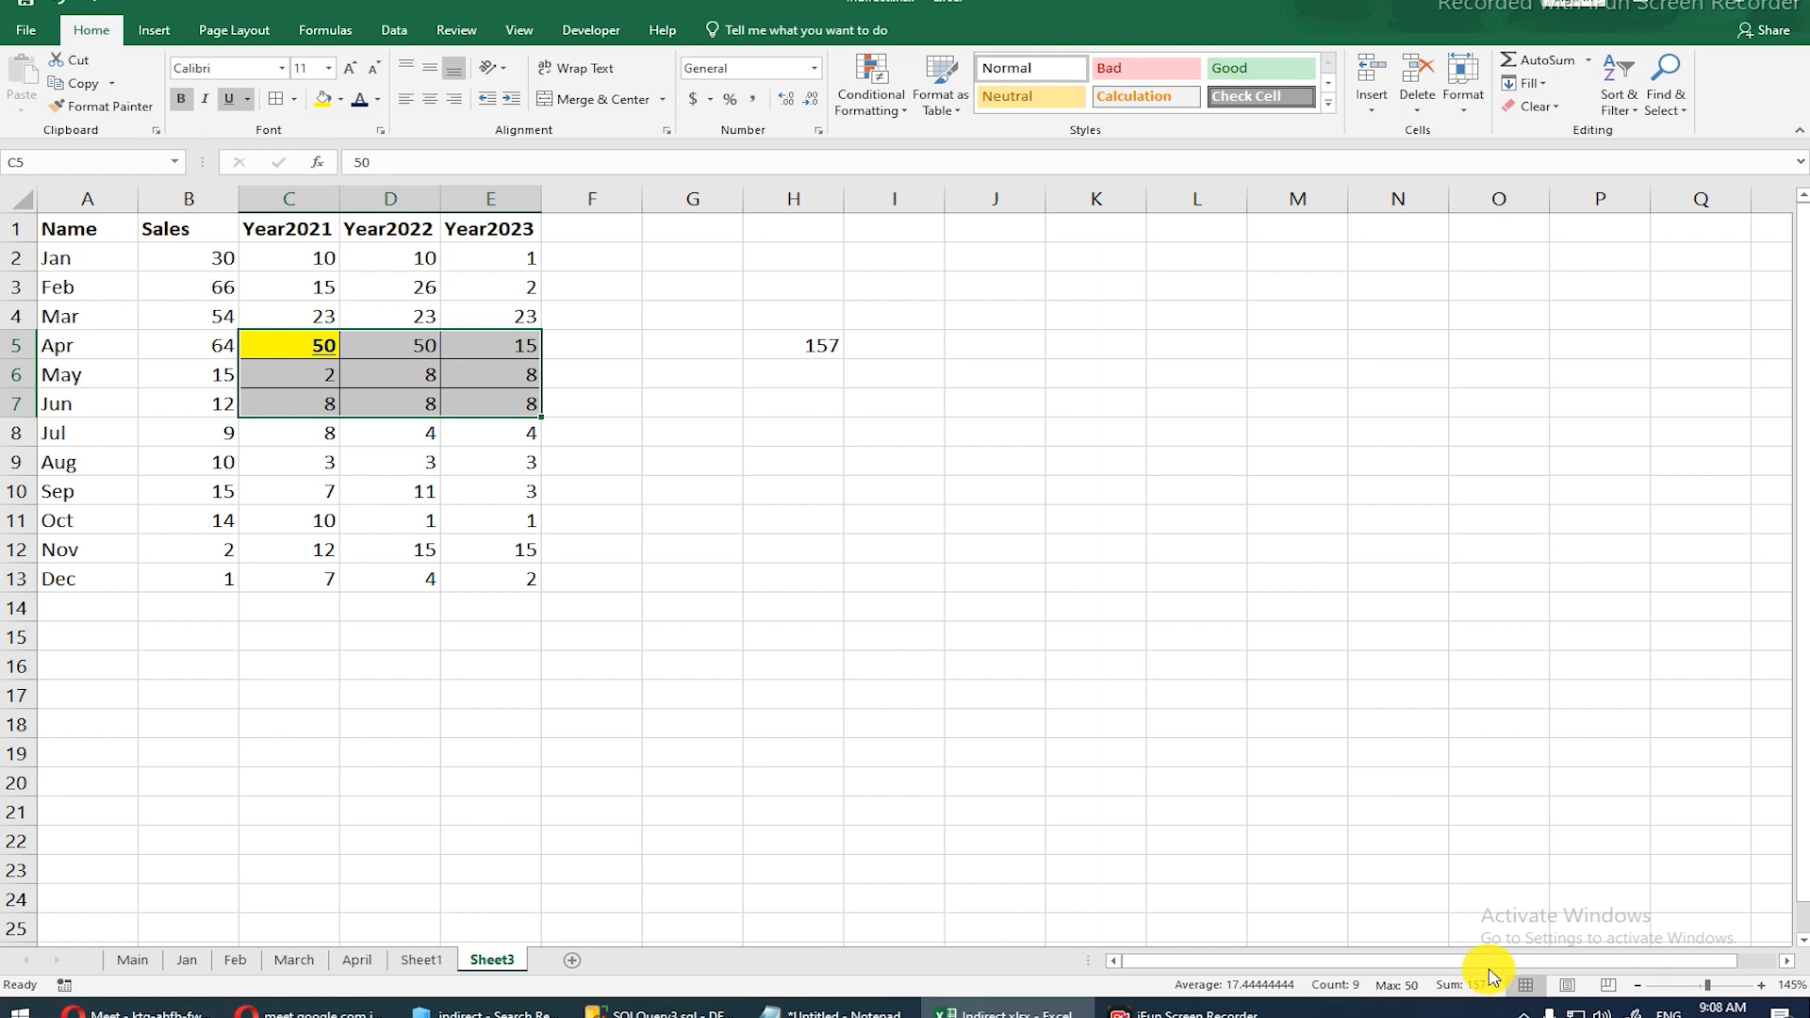
pyautogui.click(825, 350)
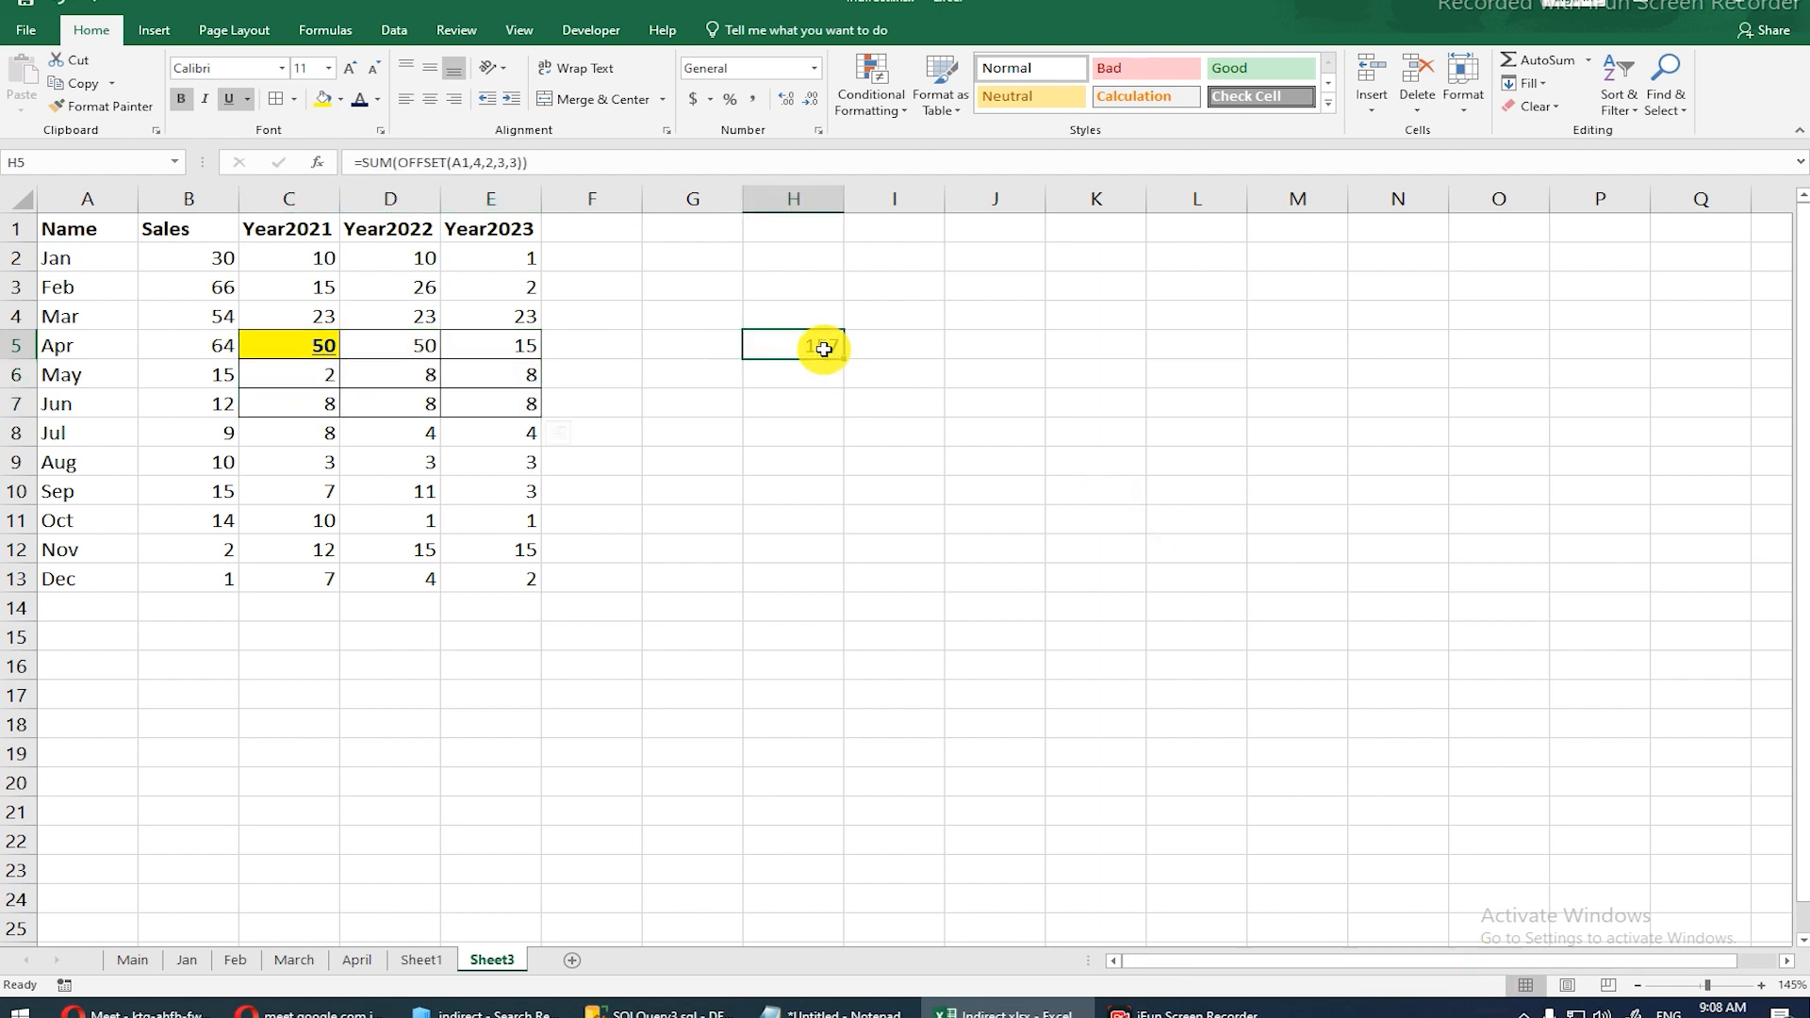
# Step: Review the rows, columns, height and width arguments of the OFFSET inside H5, and keep the formula as it is
pyautogui.press('F2')
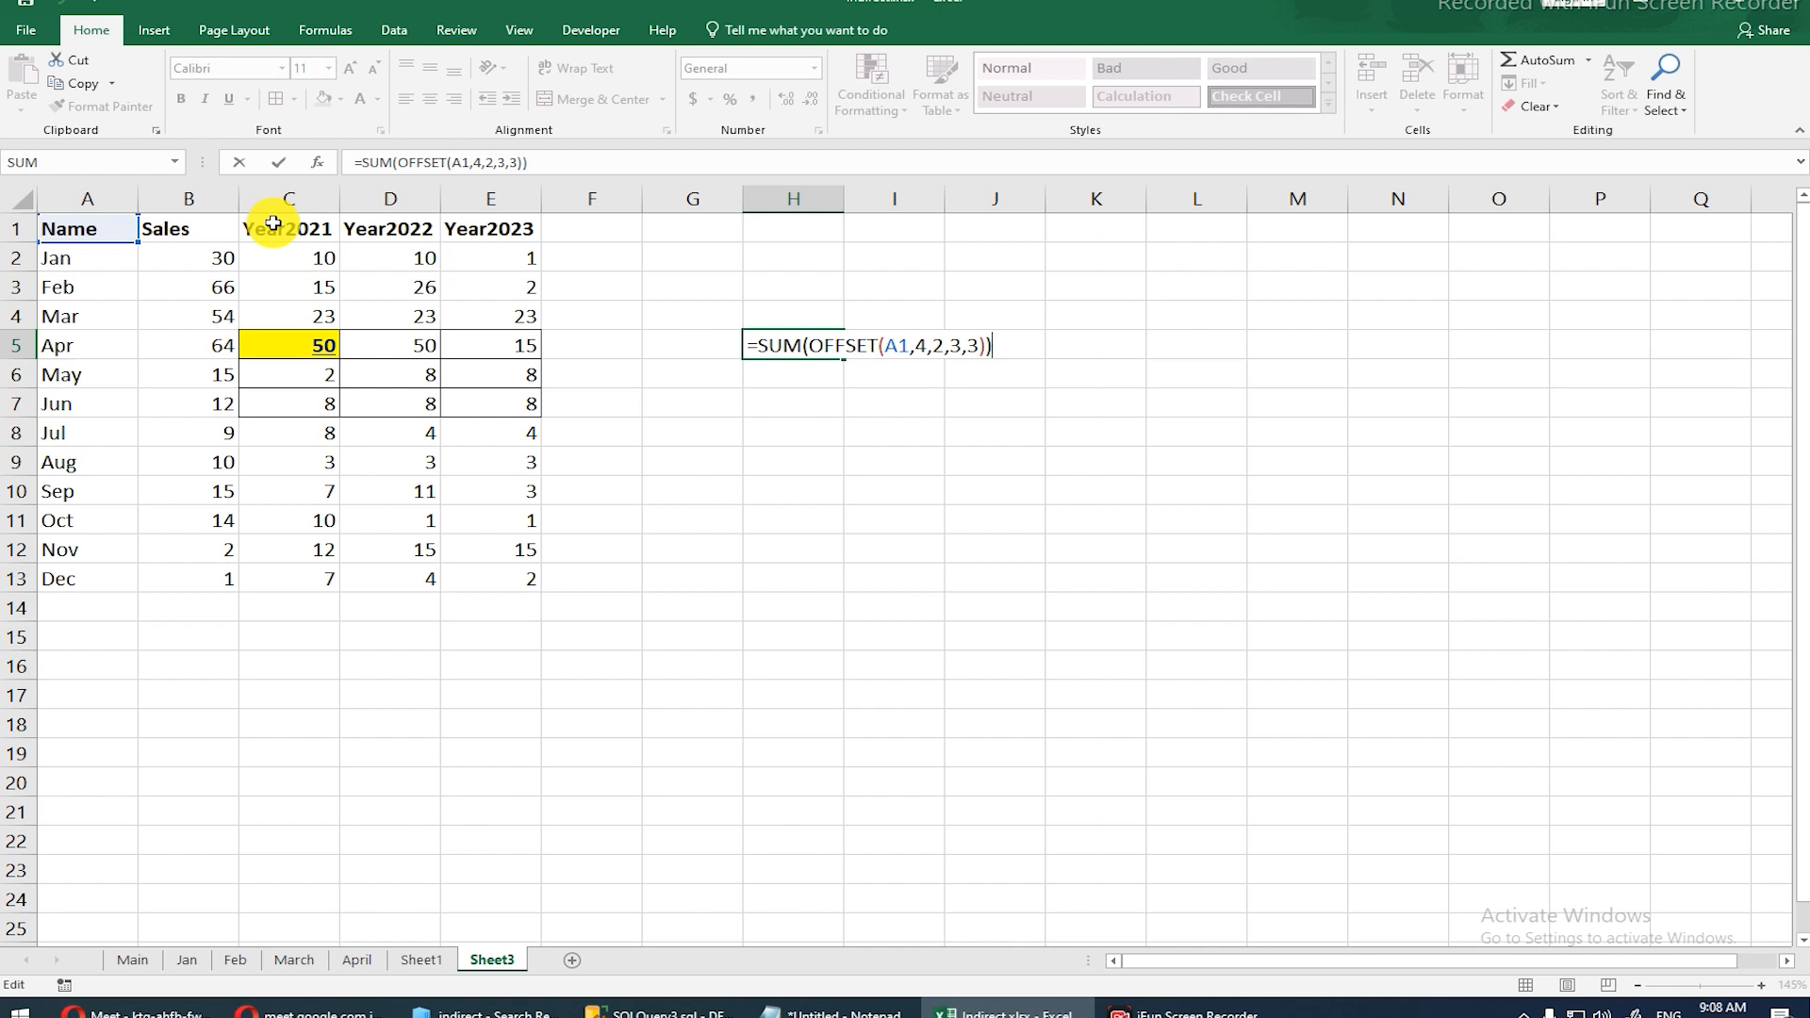
pyautogui.doubleClick(920, 345)
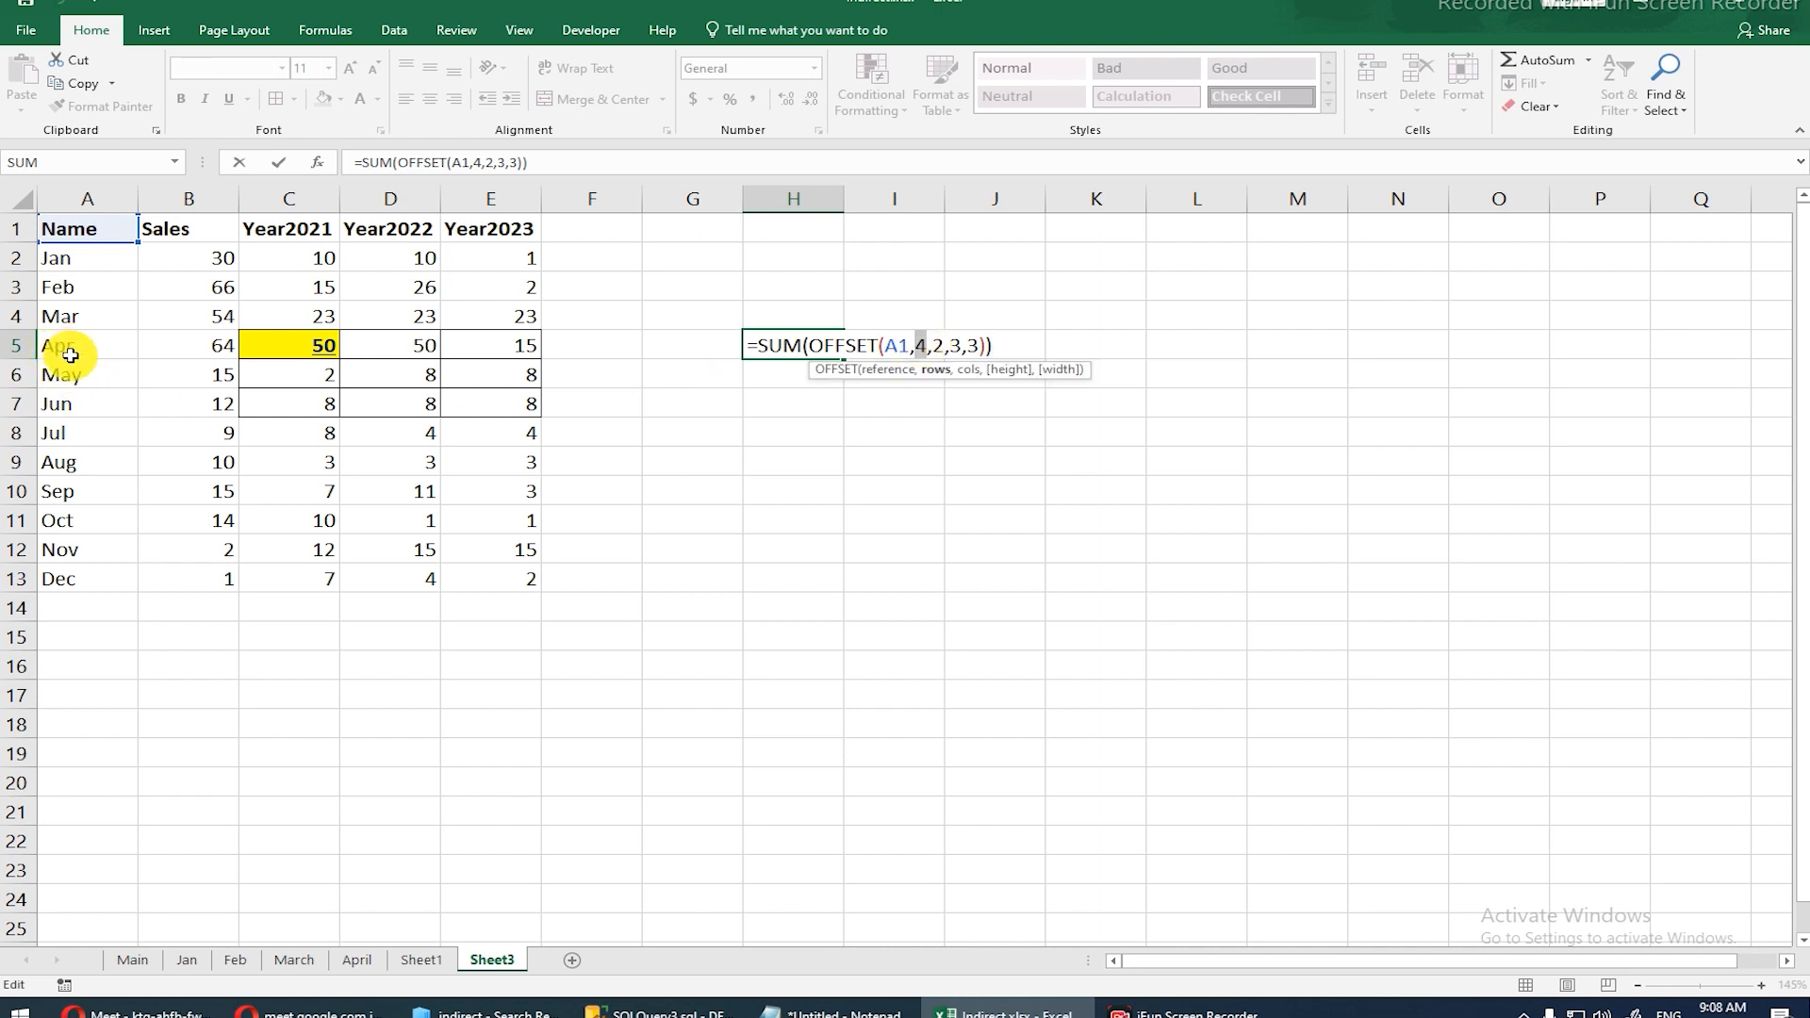
pyautogui.doubleClick(938, 347)
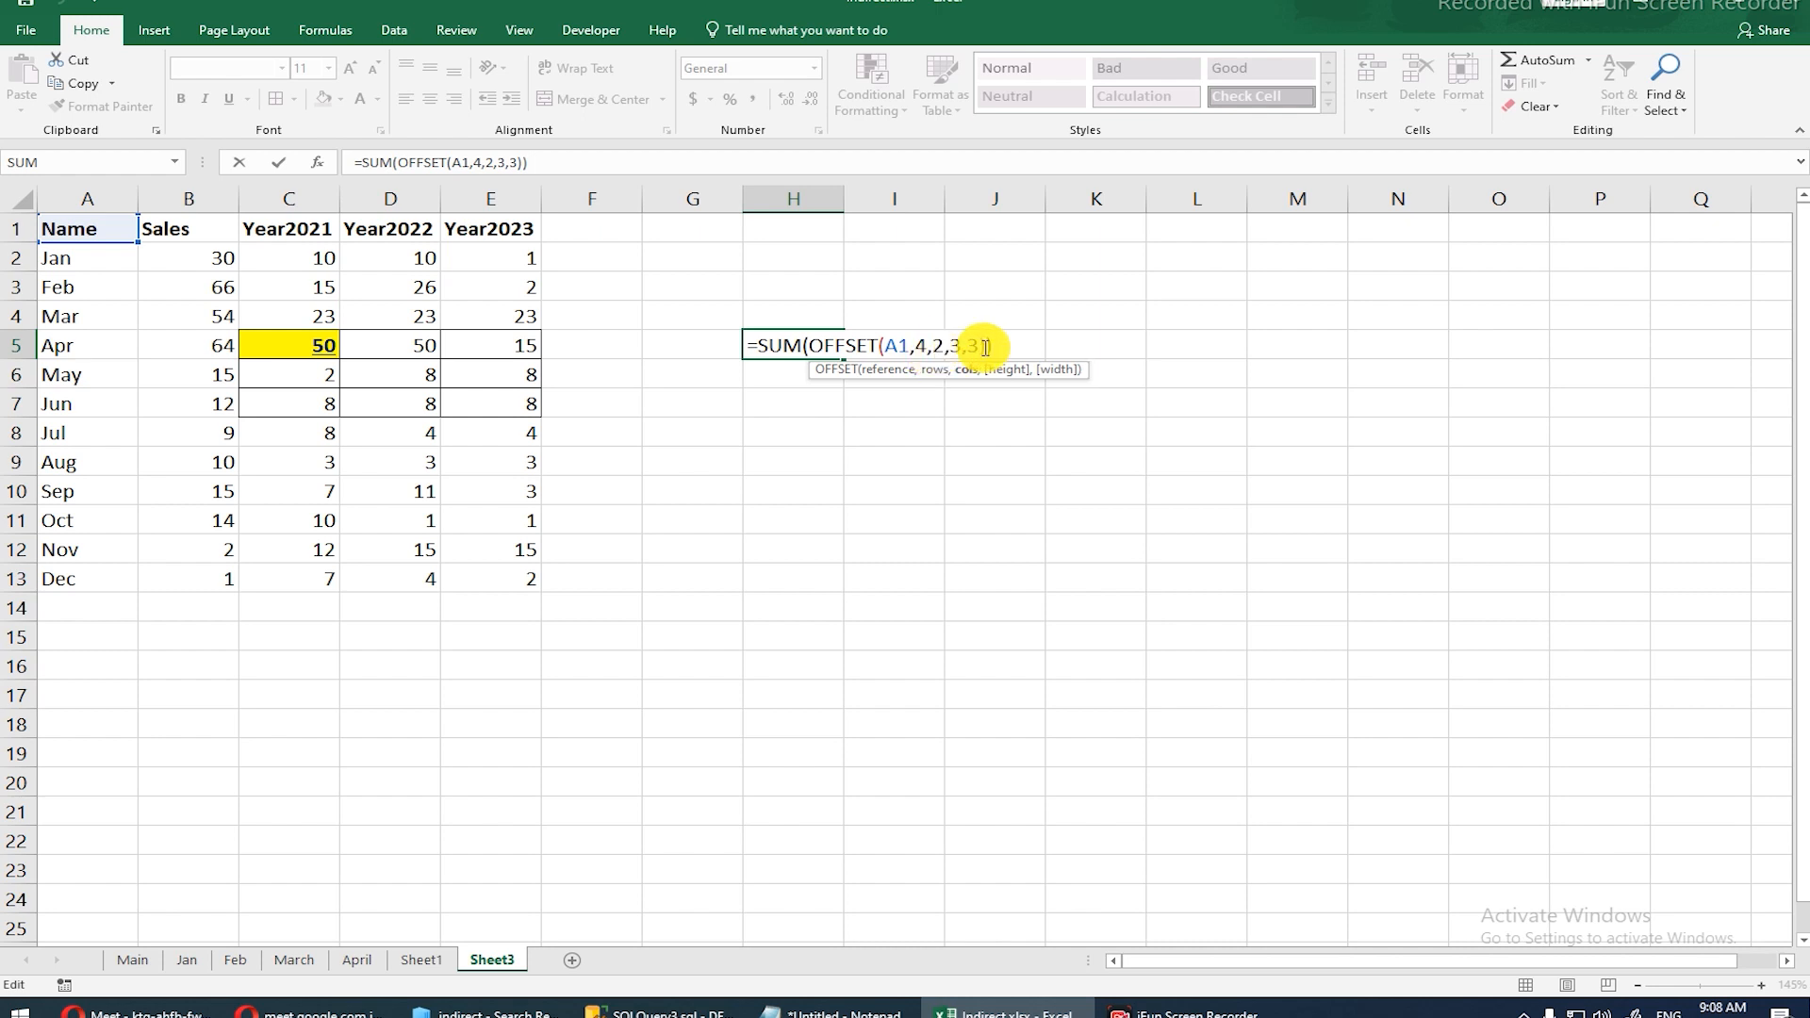
pyautogui.moveTo(951, 346); pyautogui.dragTo(985, 350)
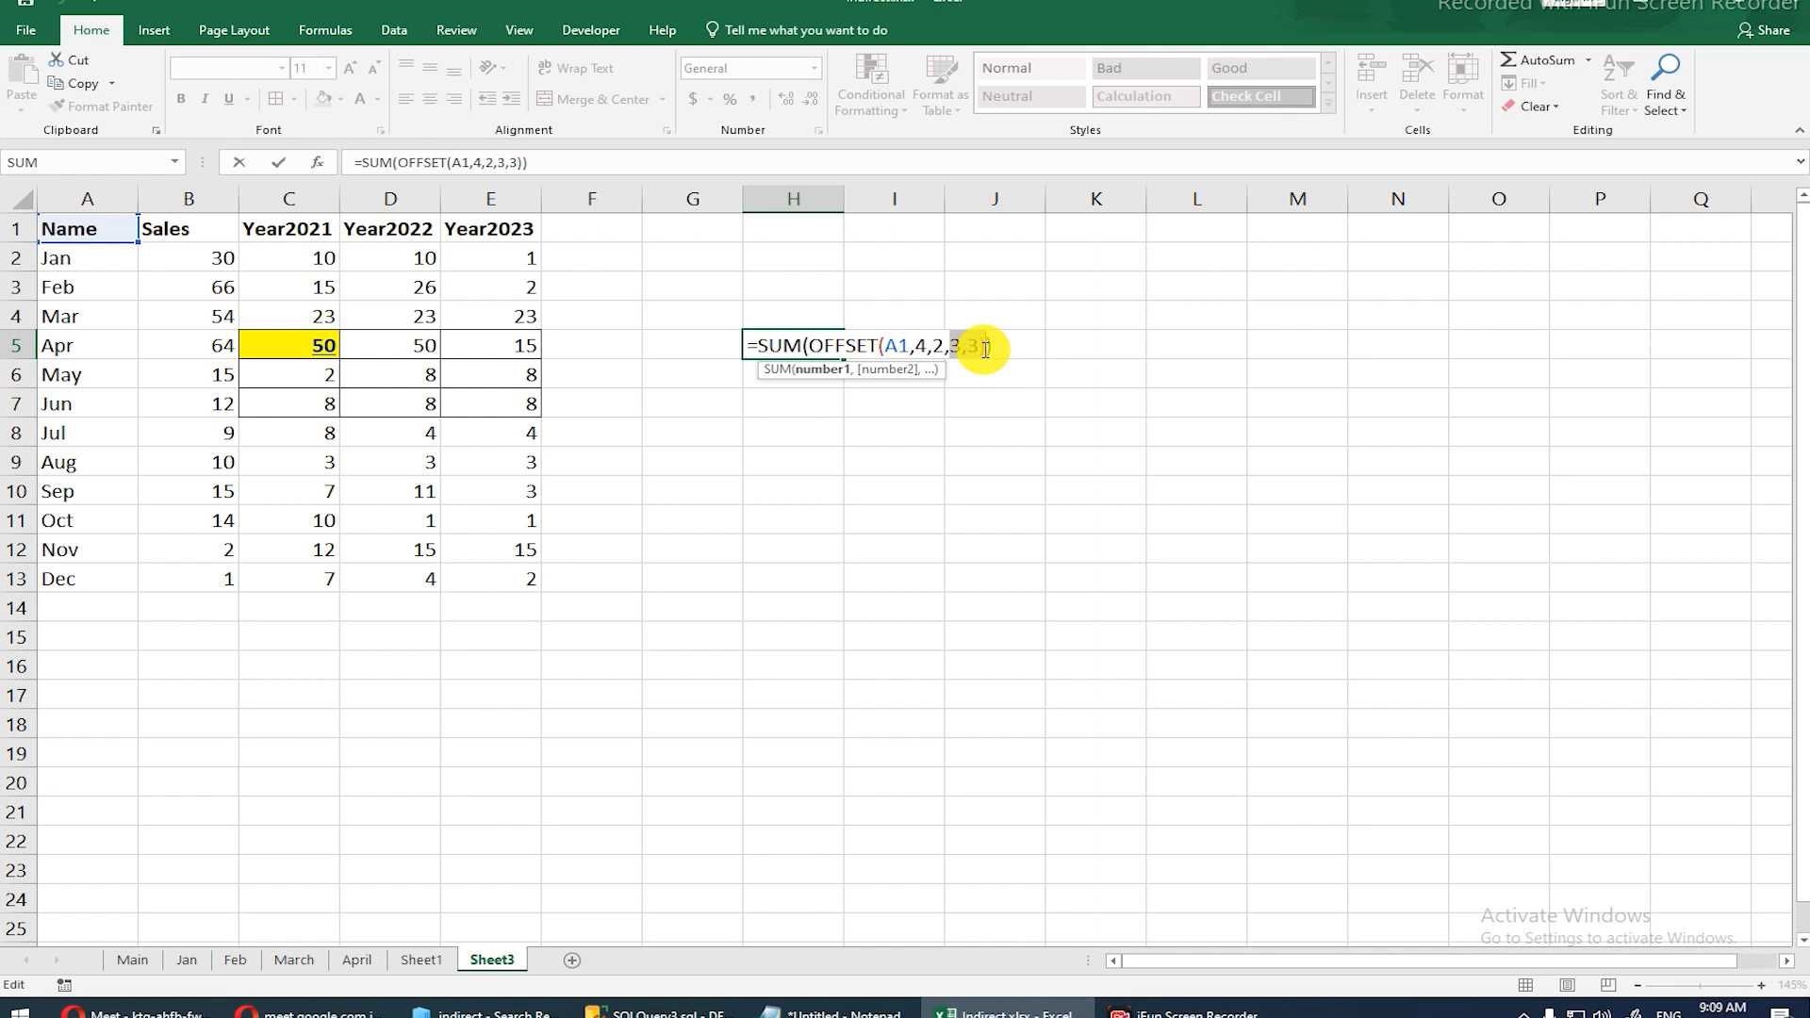
pyautogui.press('Return')
pyautogui.press('Up')
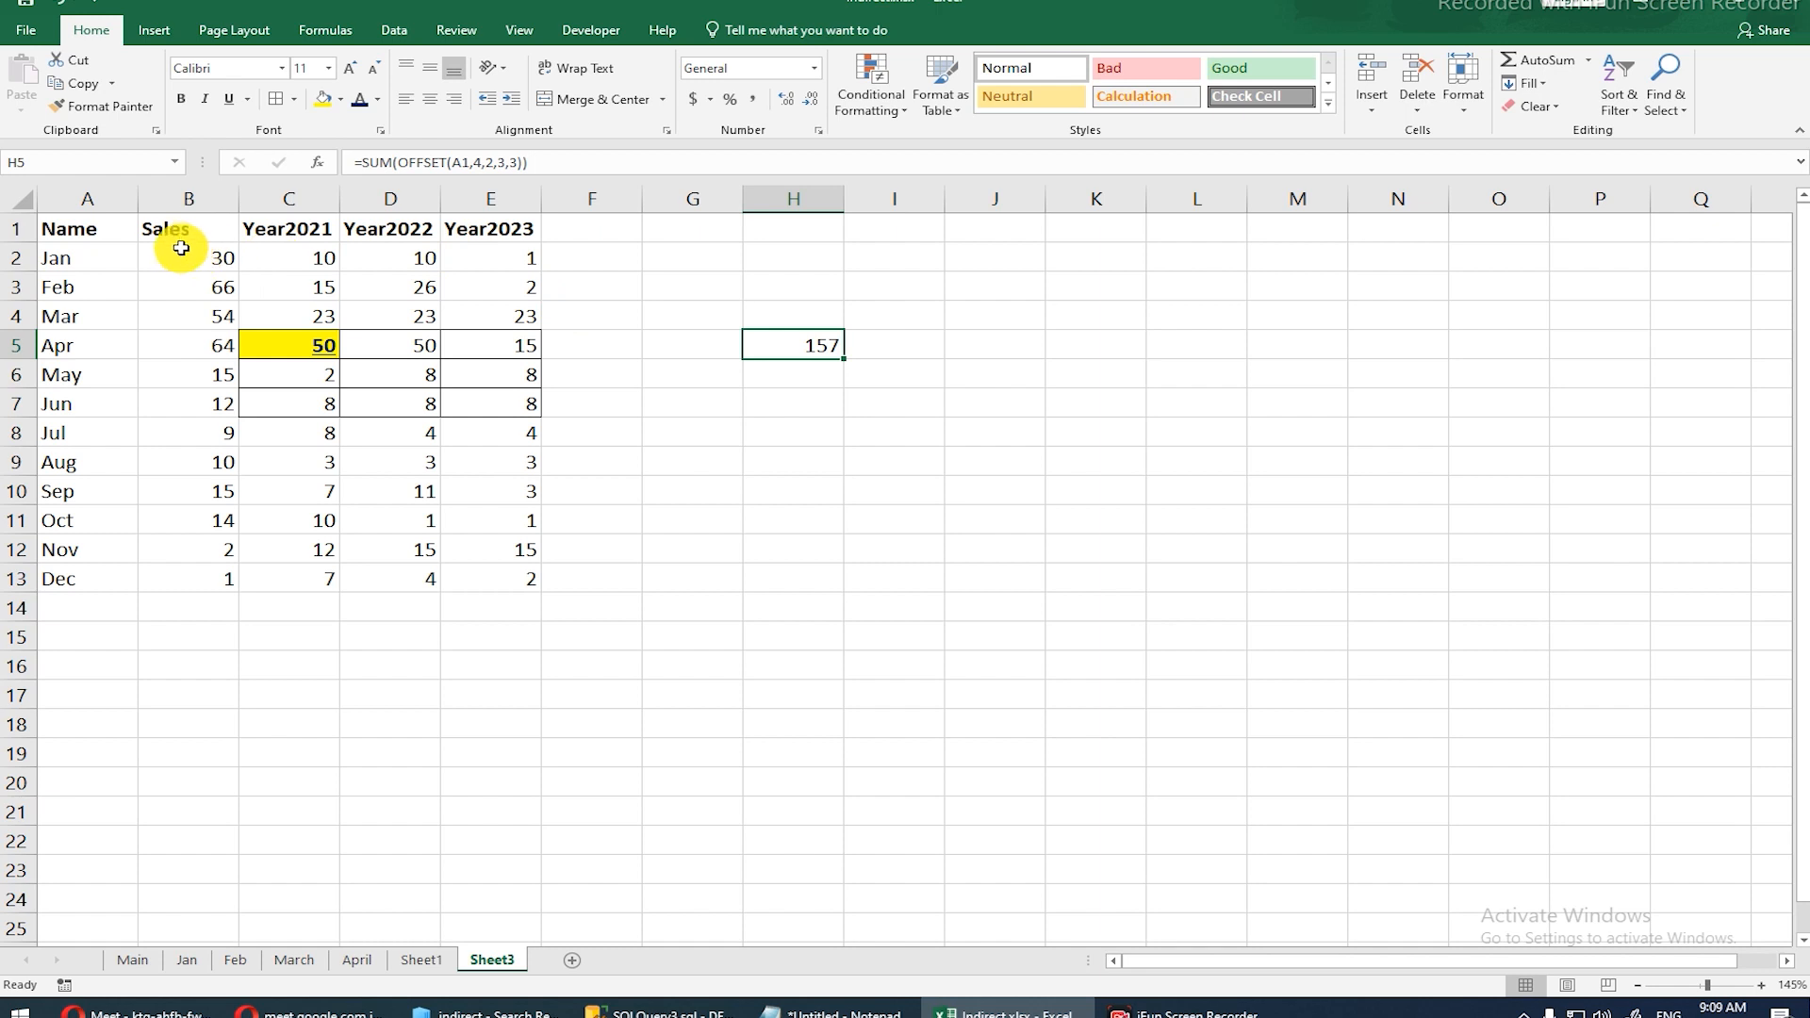
# Step: Copy the whole sales table A1:E13 into cell A1 of a new worksheet
pyautogui.moveTo(83, 222); pyautogui.dragTo(530, 570)
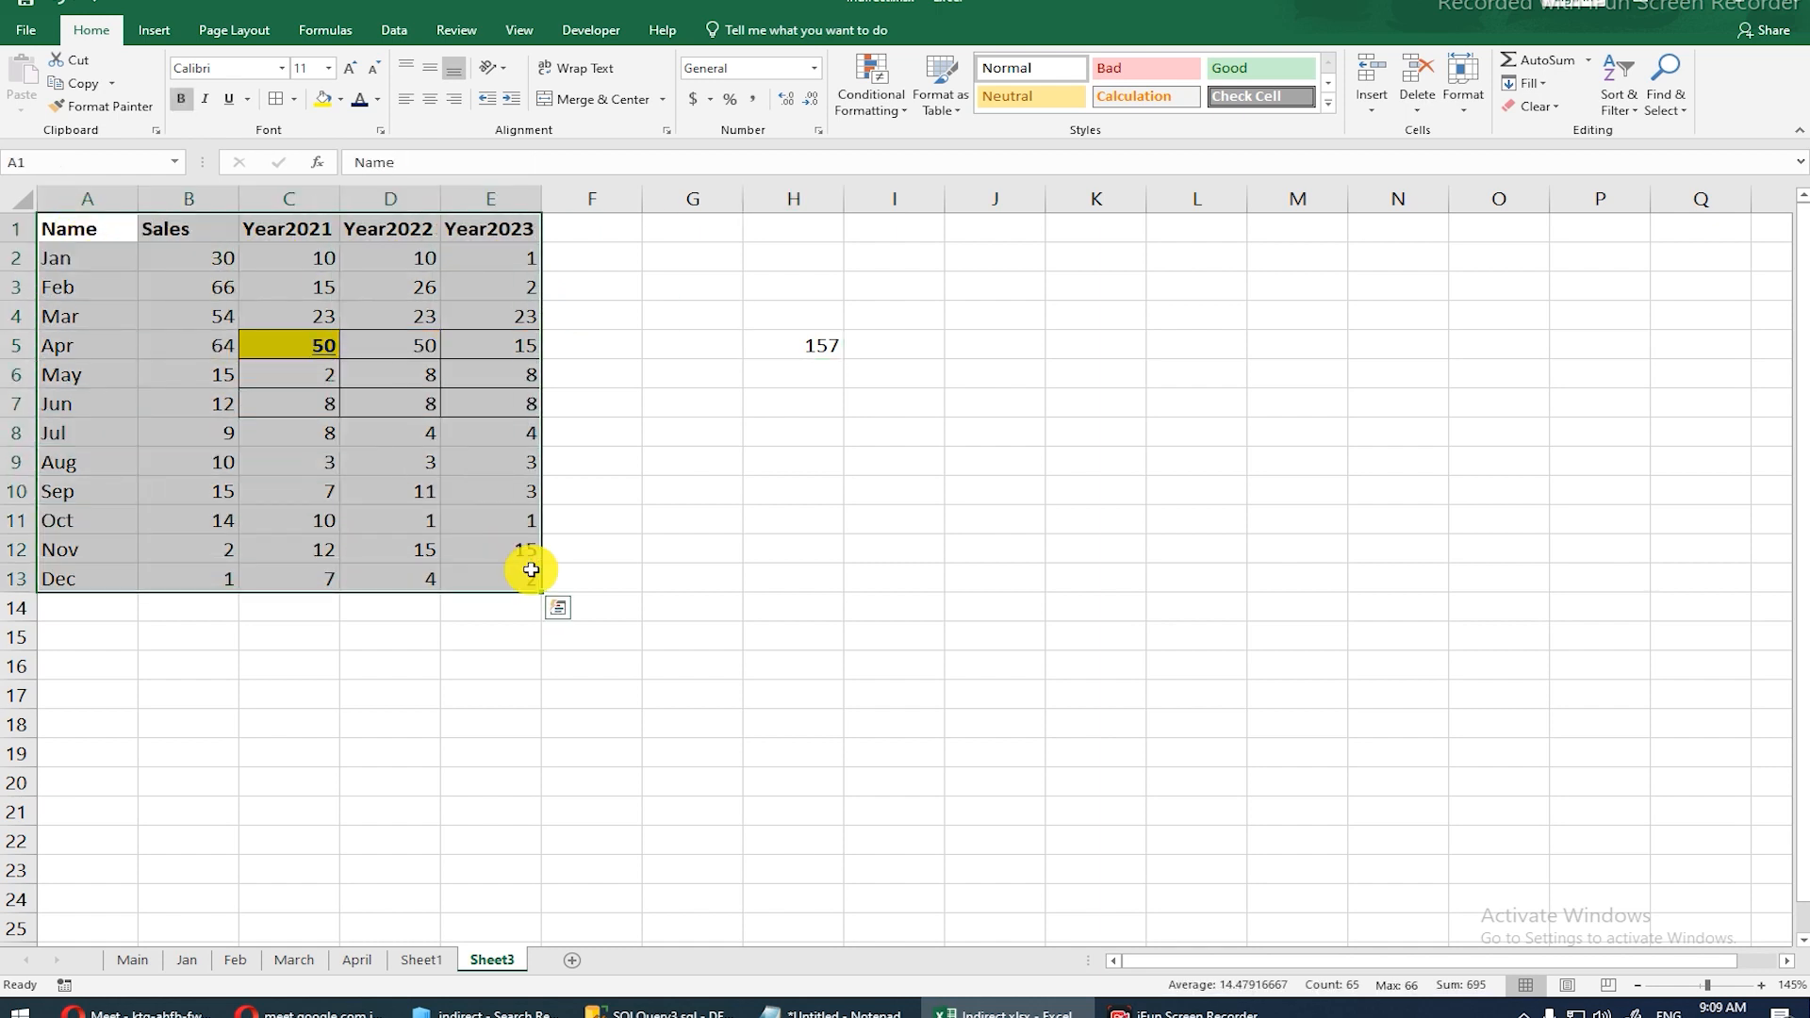
pyautogui.hotkey('ctrl', 'c')
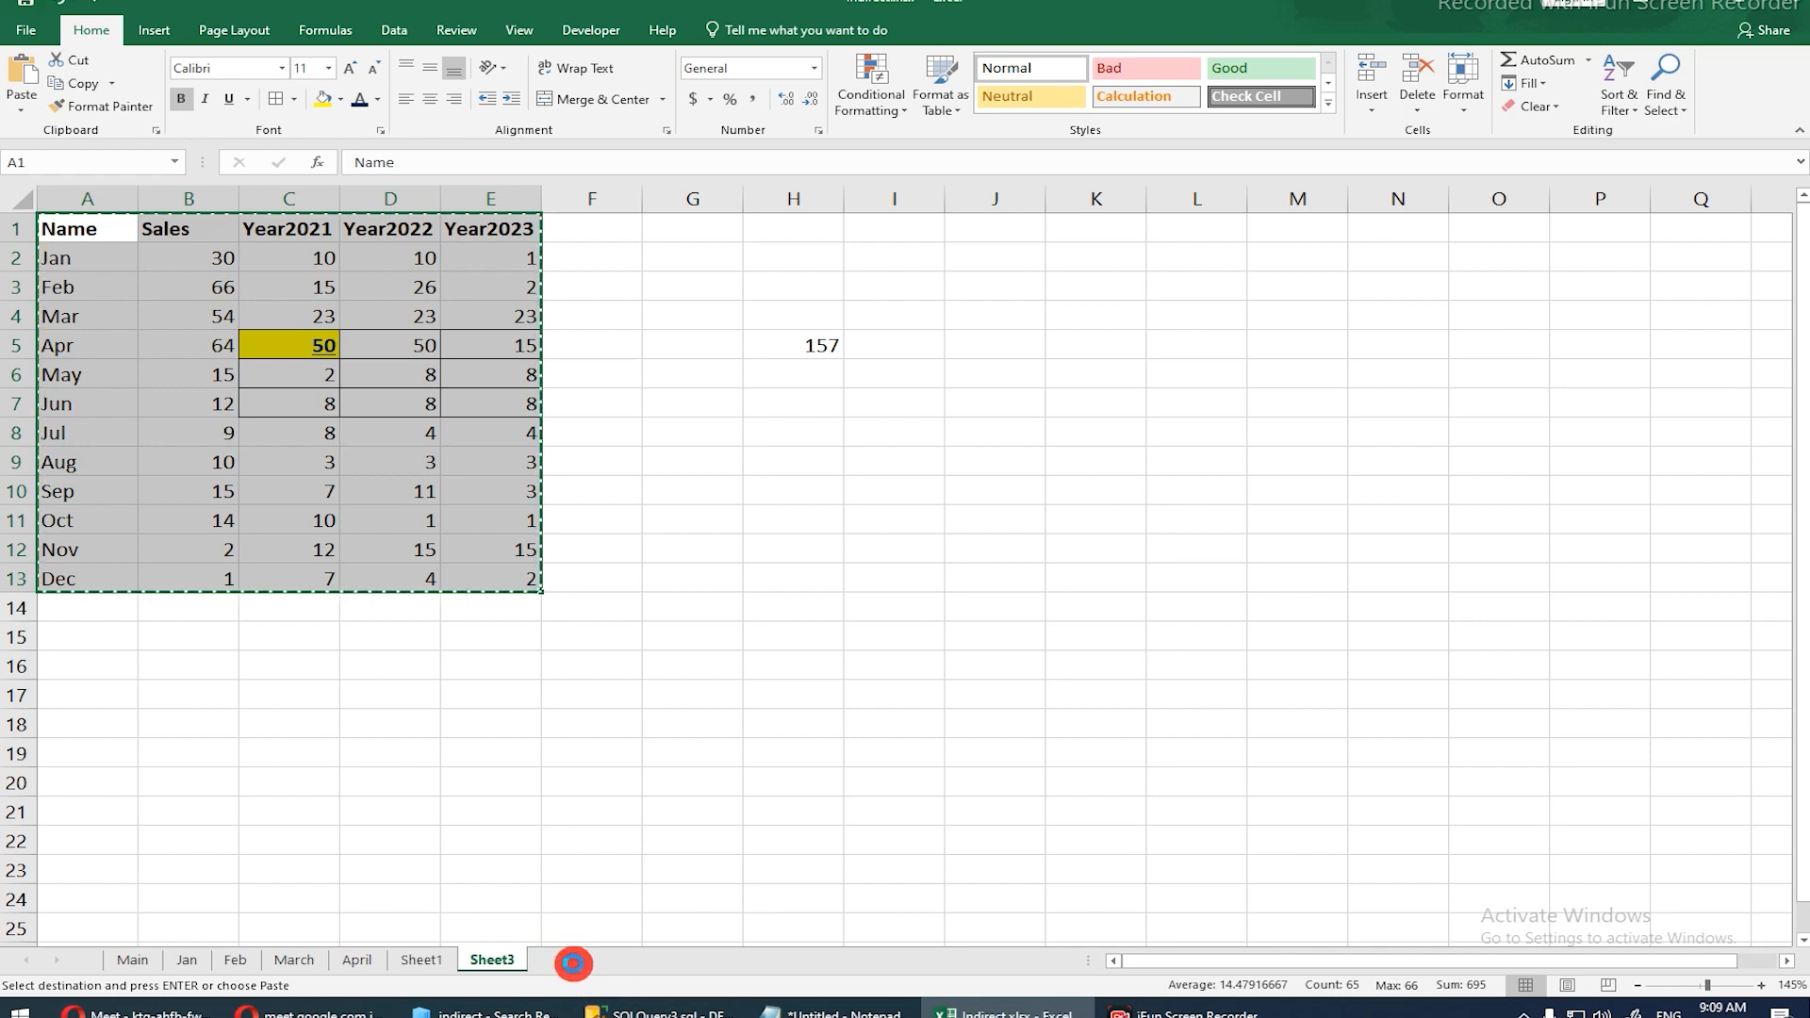
pyautogui.click(573, 963)
pyautogui.hotkey('ctrl', 'v')
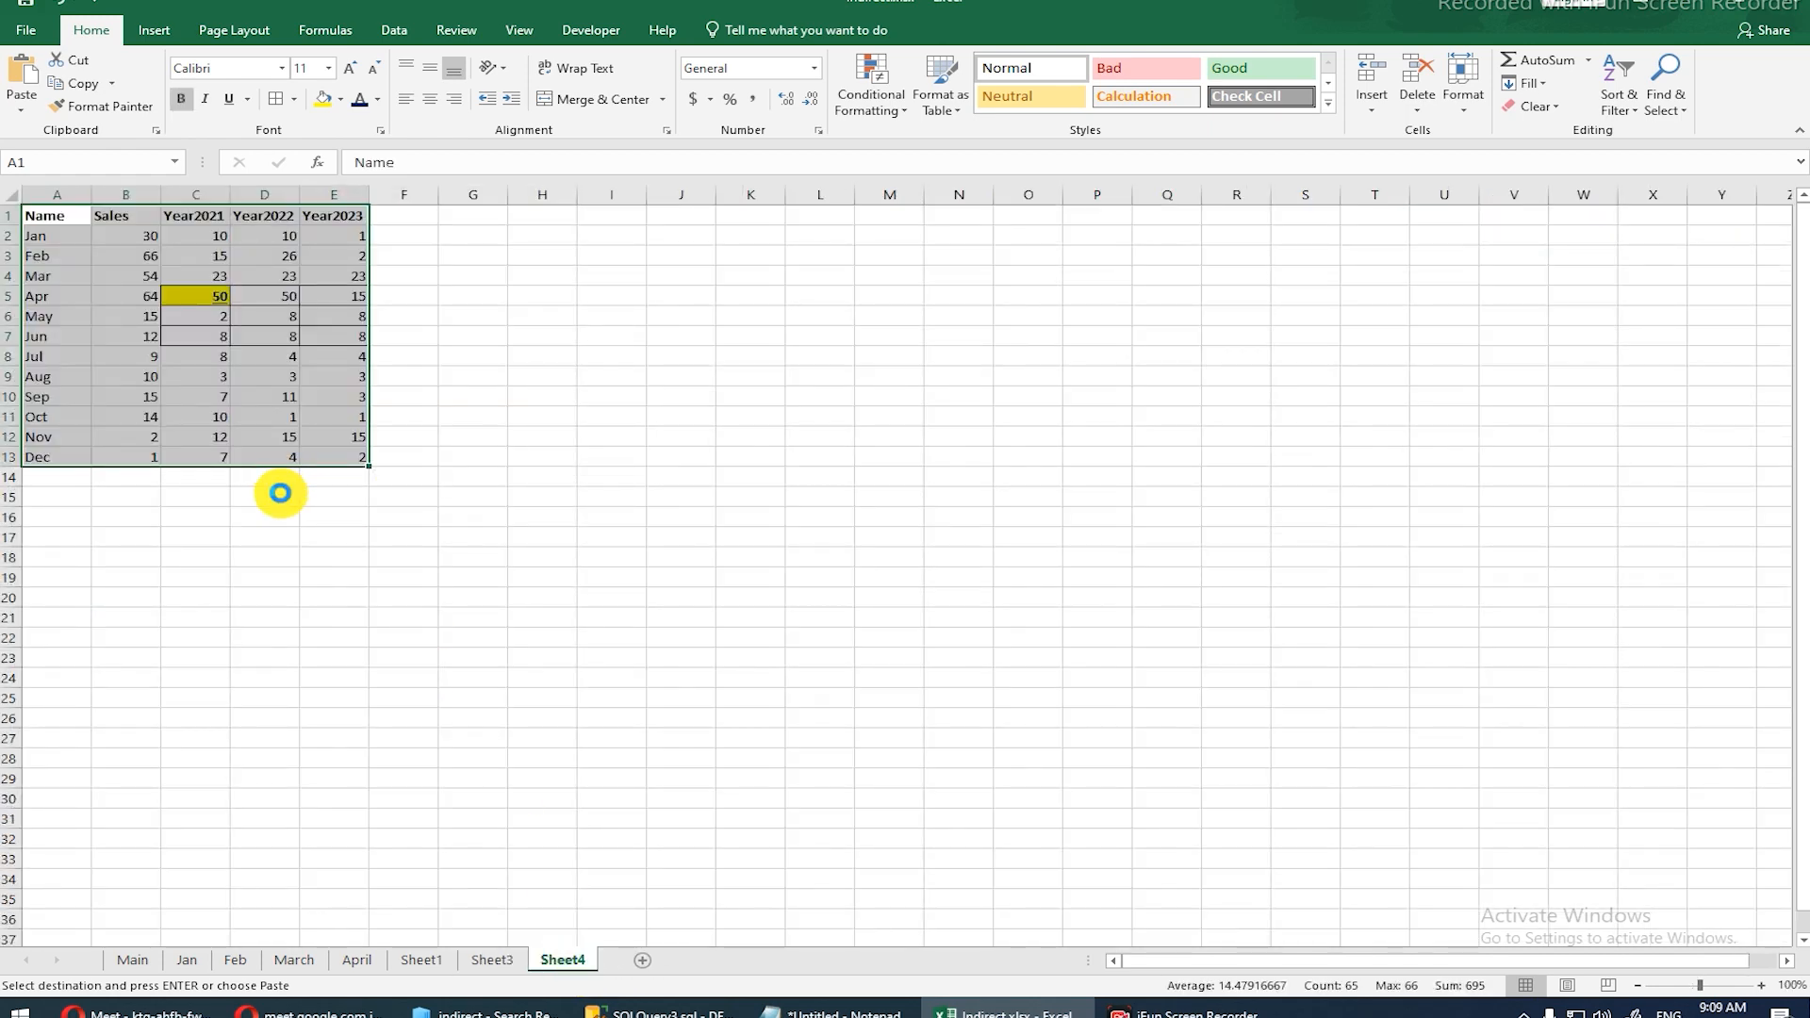
pyautogui.scroll(6, 280, 493)
# Step: Delete the Sales column from the copied table on the new sheet
pyautogui.click(199, 198)
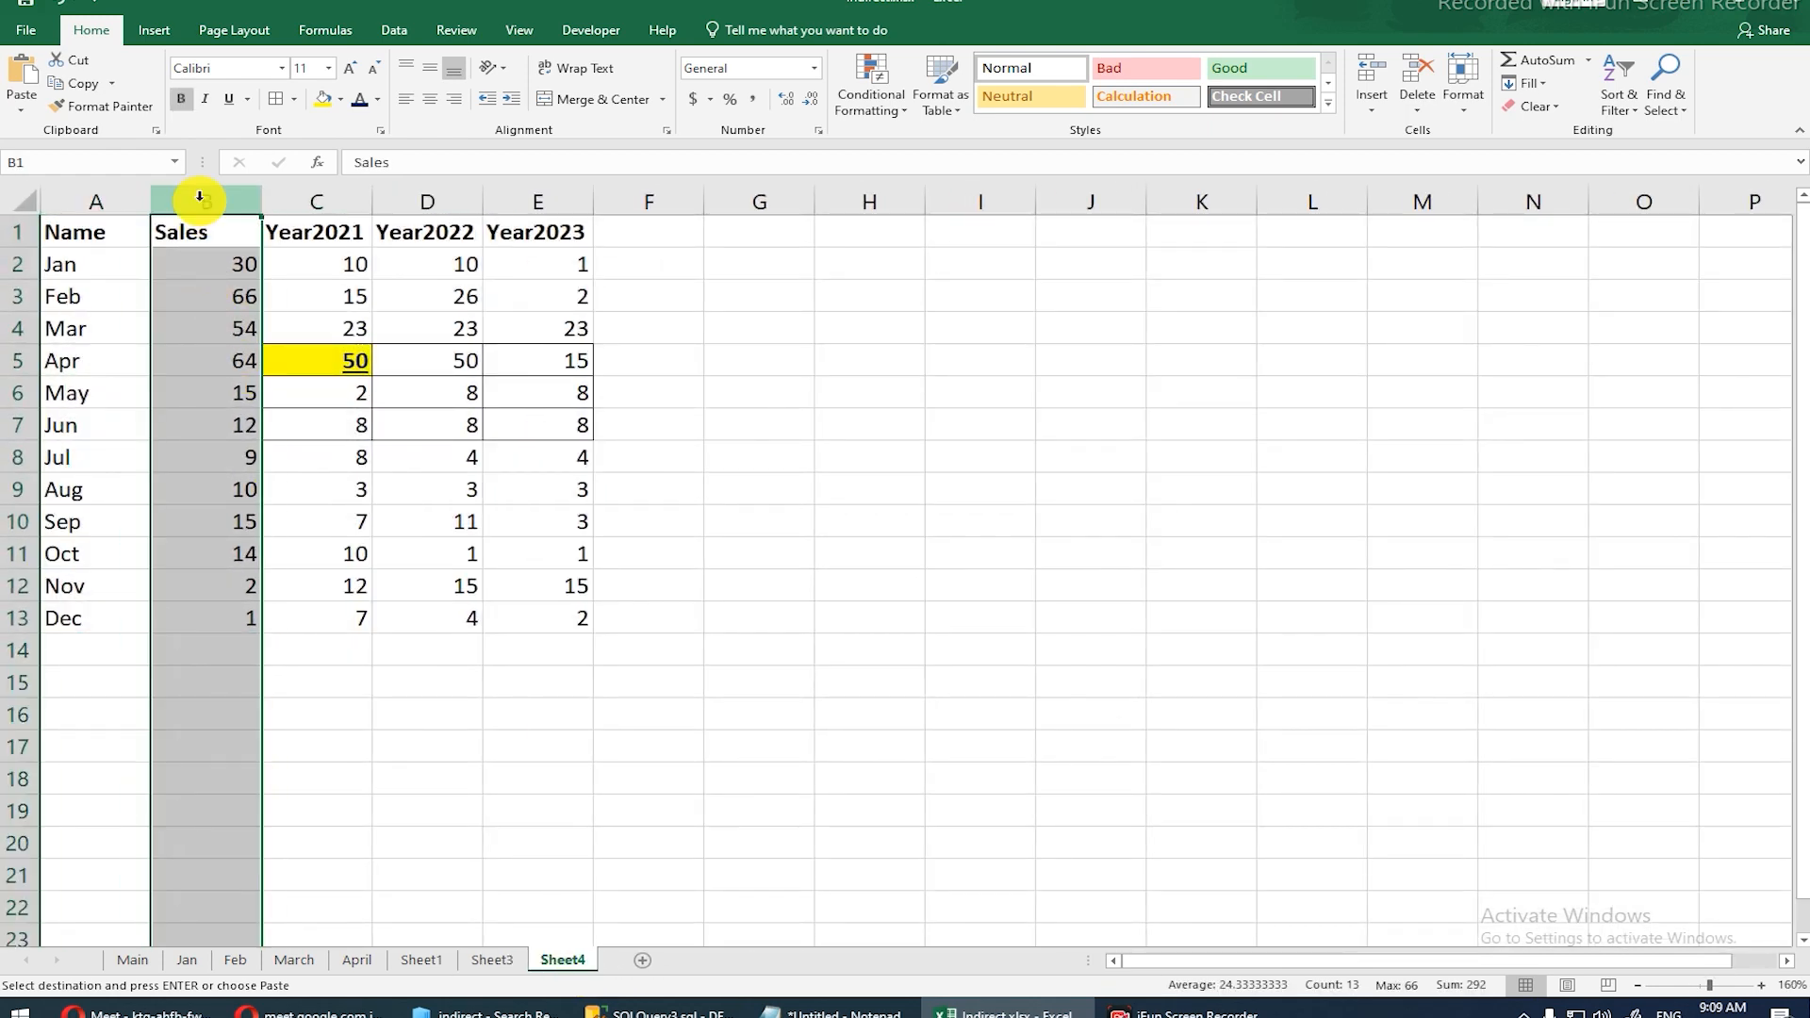
pyautogui.hotkey('ctrl', '-')
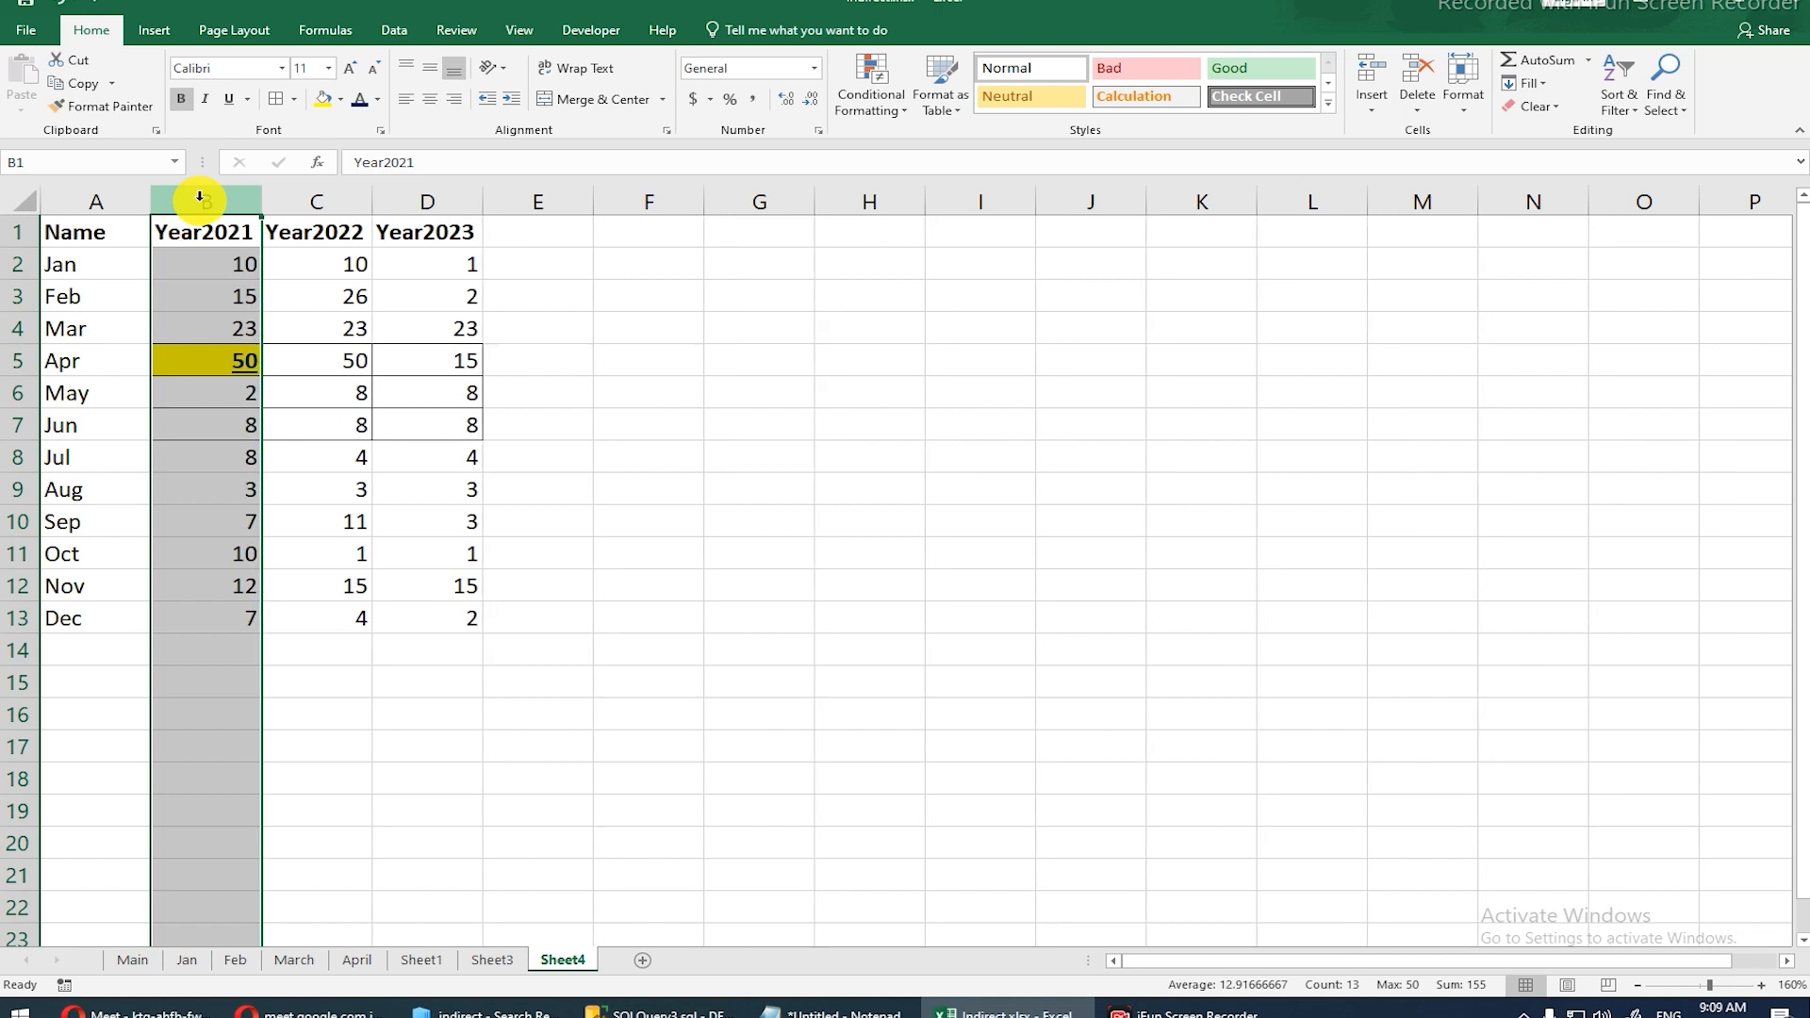
pyautogui.click(270, 451)
# Step: Insert the recommended line chart for the monthly year data and place it beside the table, around columns F to M
pyautogui.click(216, 283)
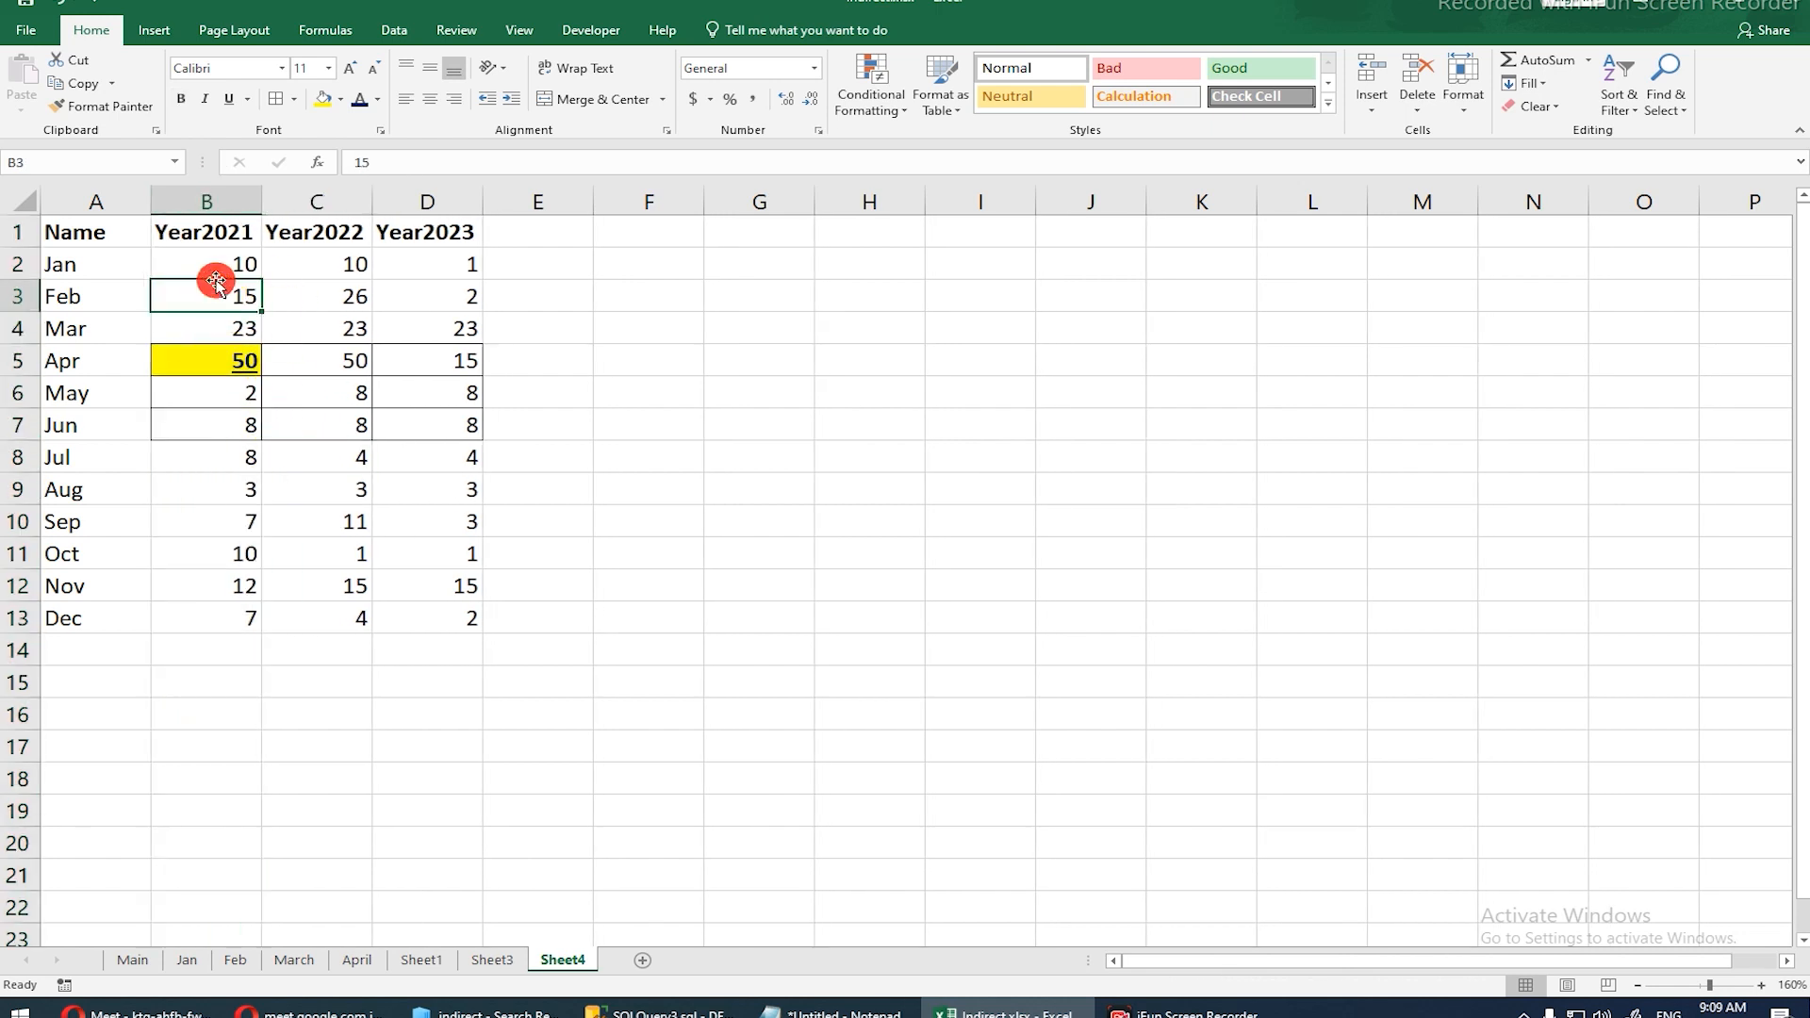
pyautogui.click(144, 31)
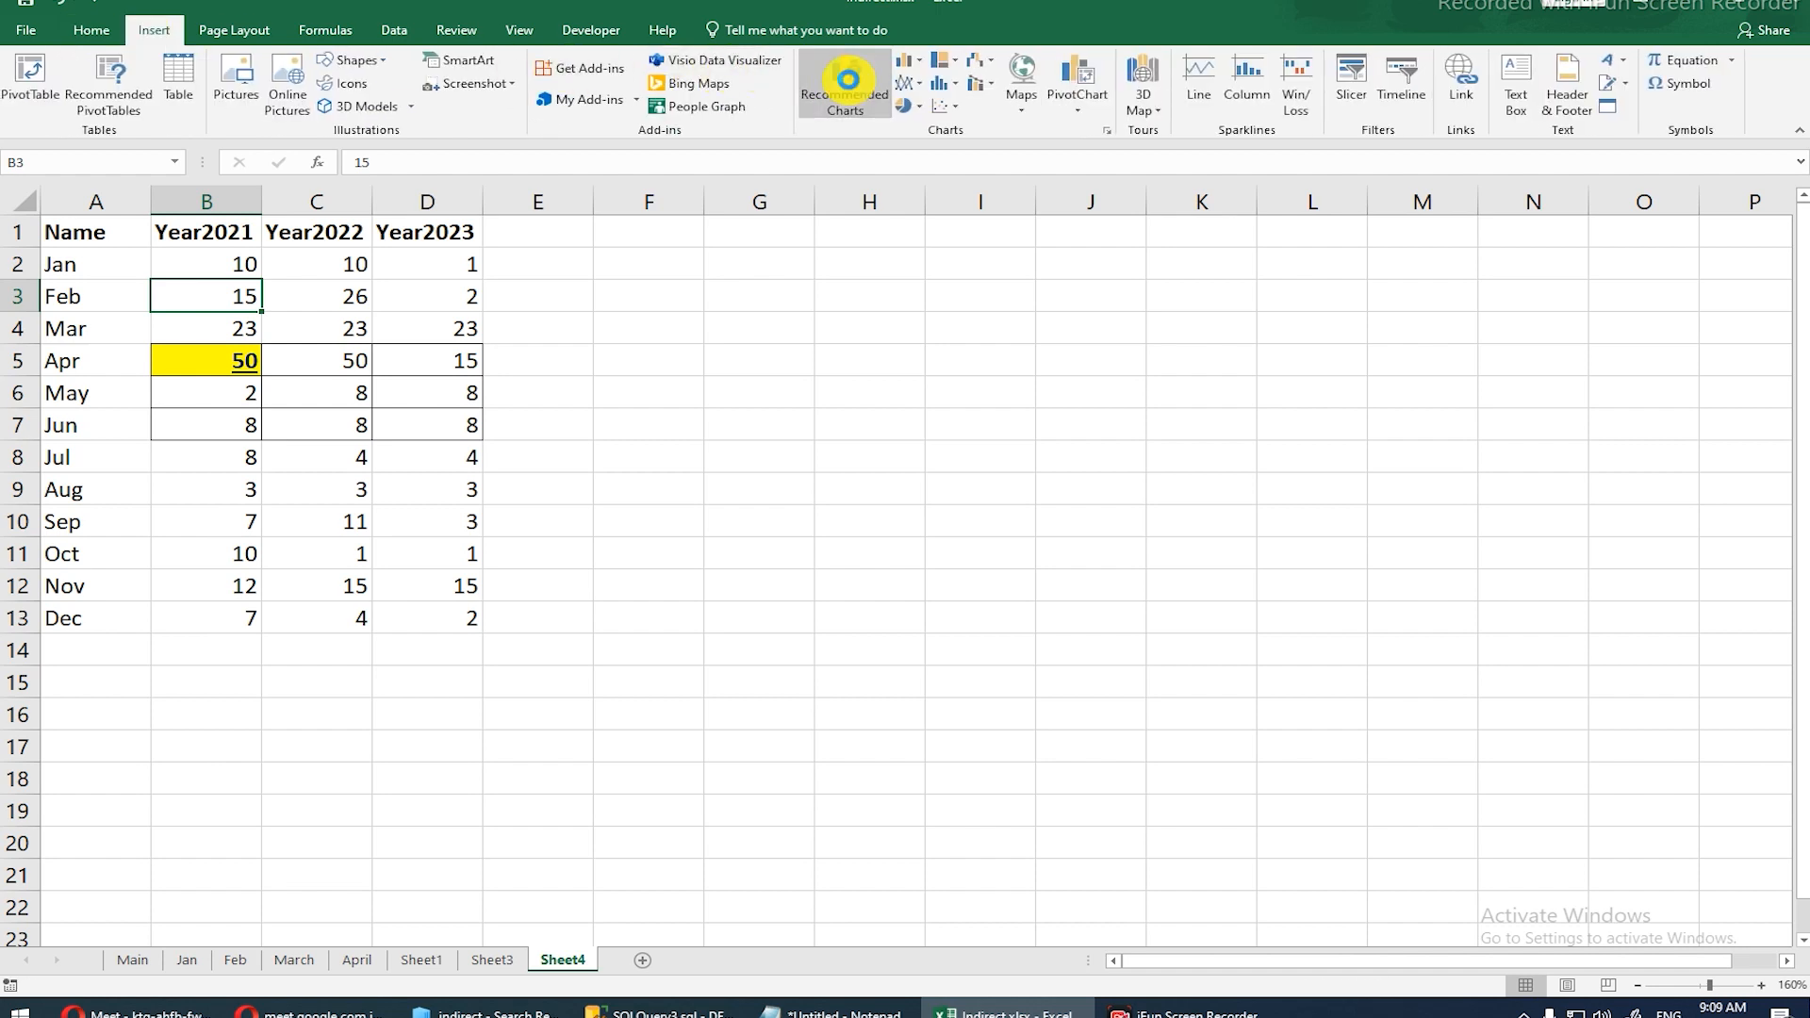
pyautogui.click(847, 79)
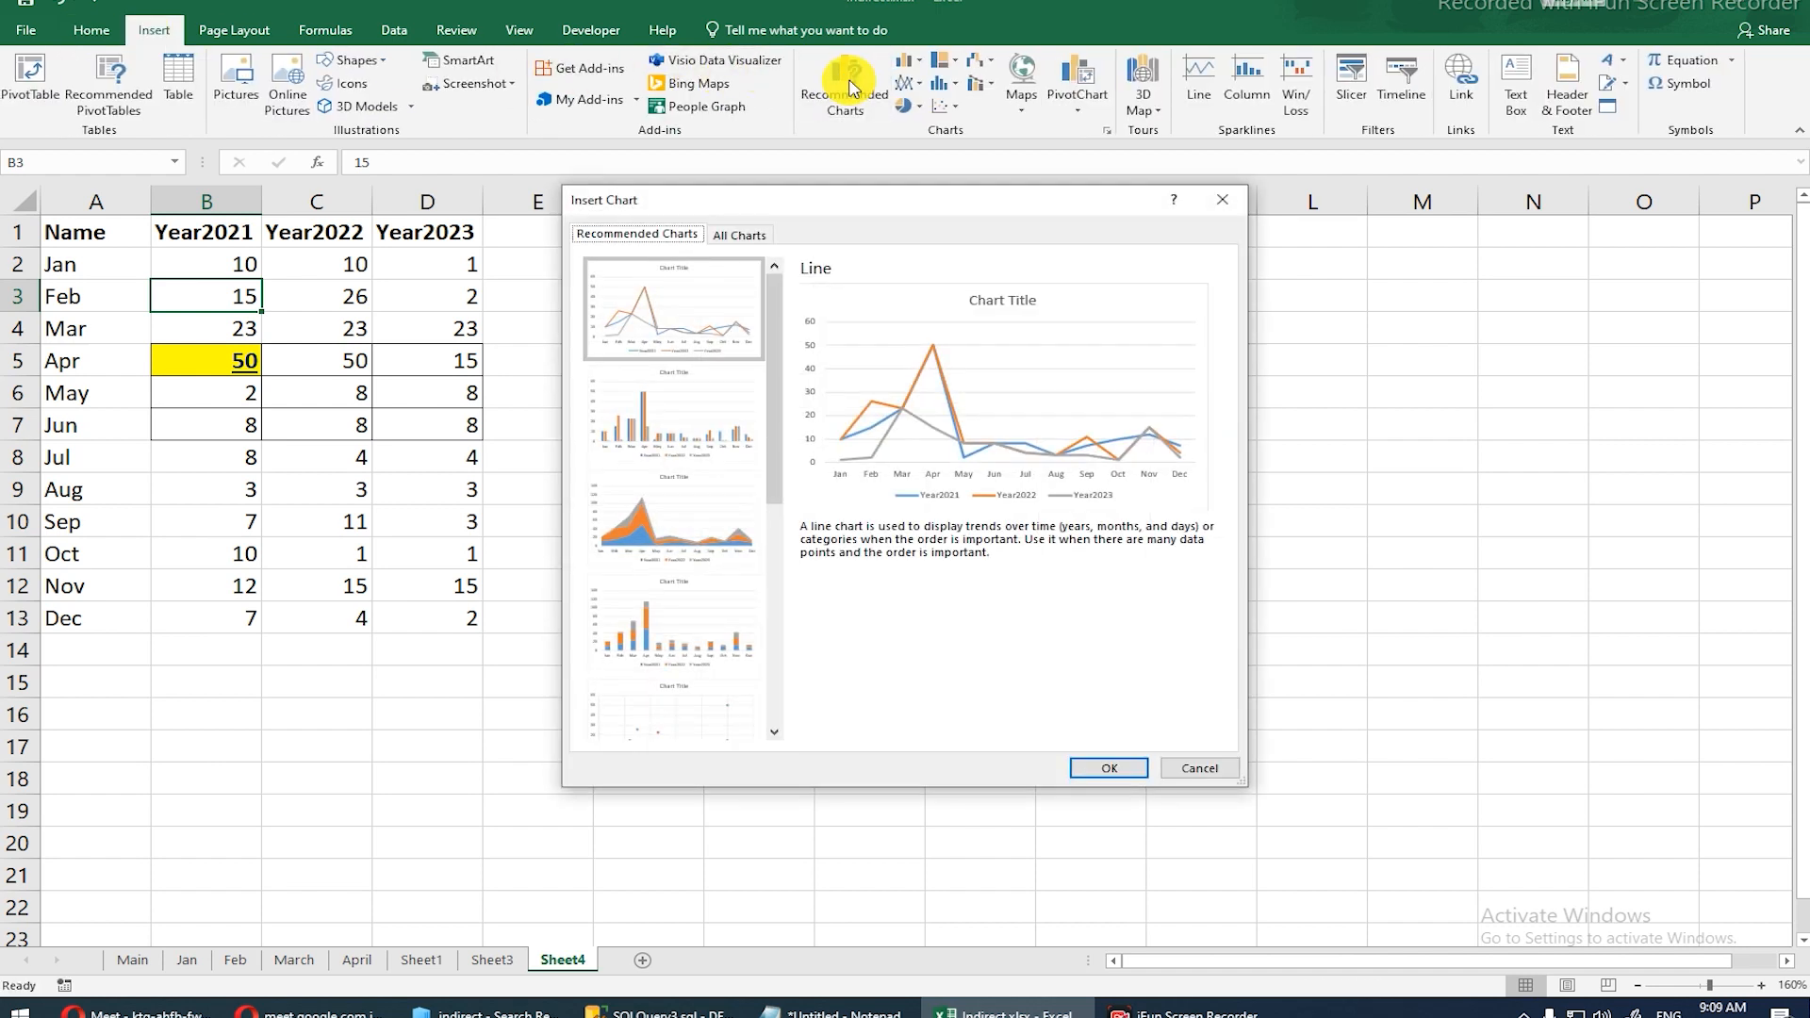
pyautogui.doubleClick(695, 323)
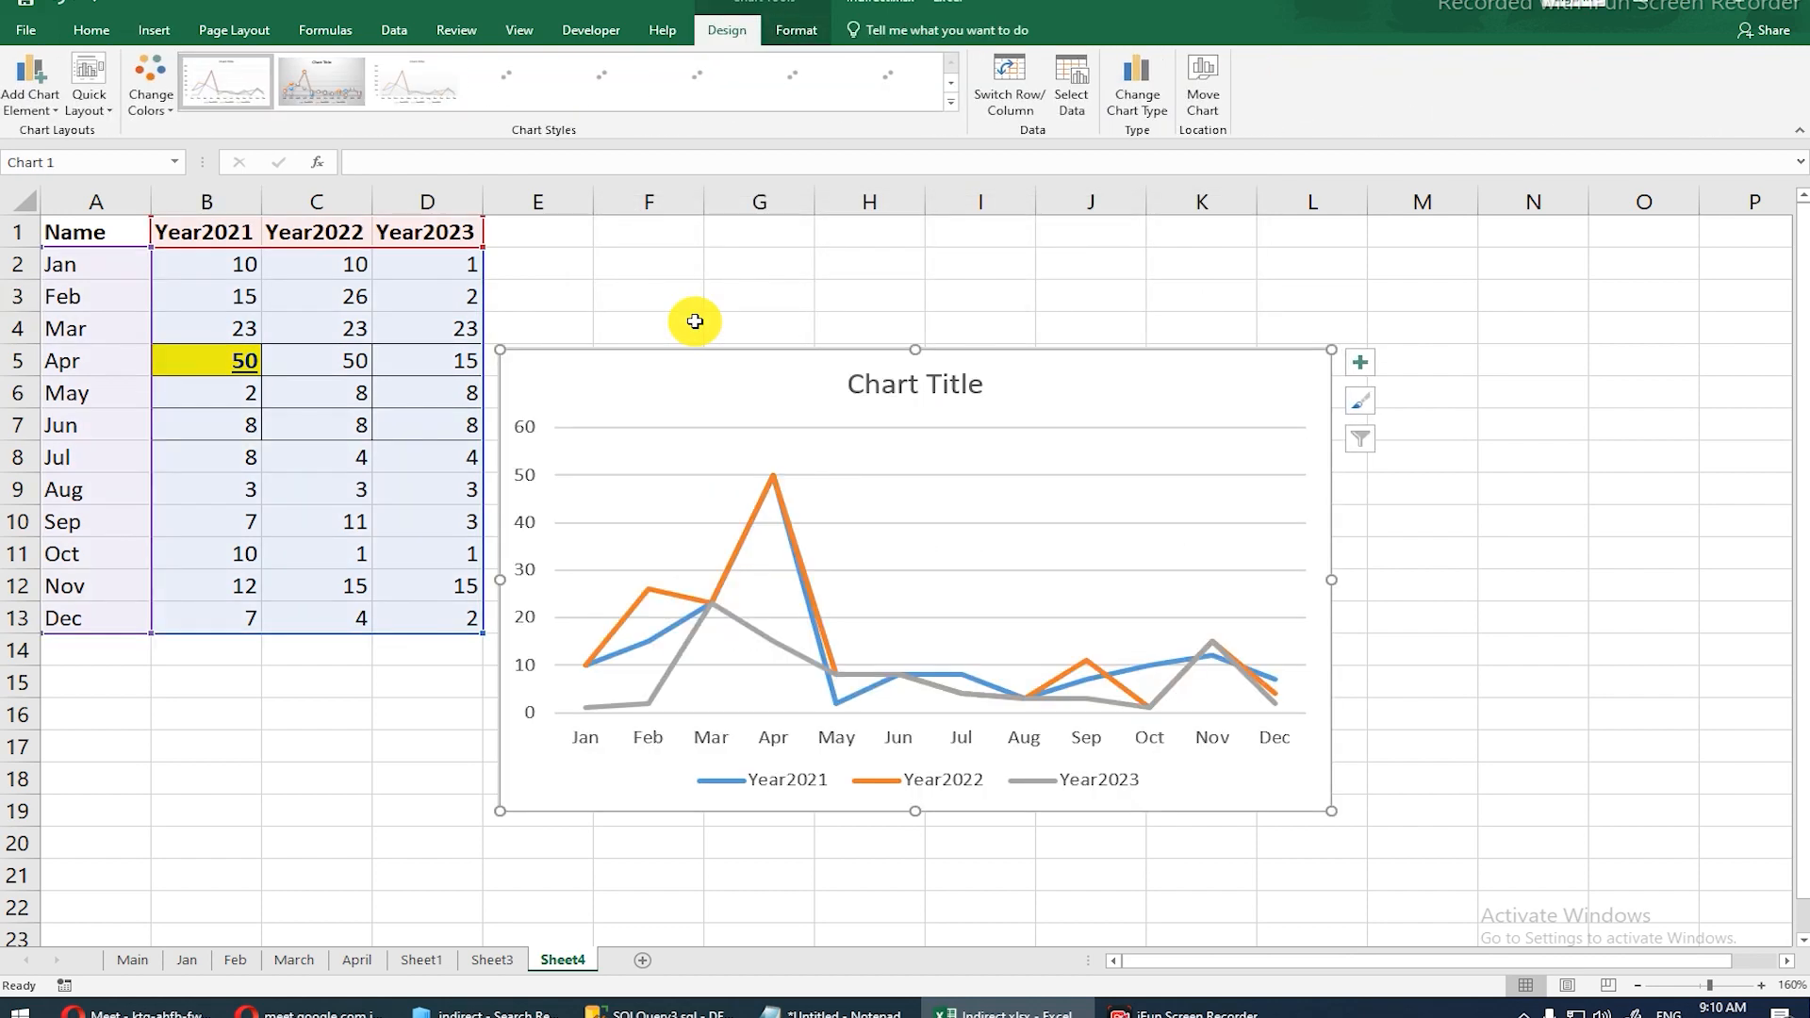
pyautogui.moveTo(1089, 370); pyautogui.dragTo(1235, 282)
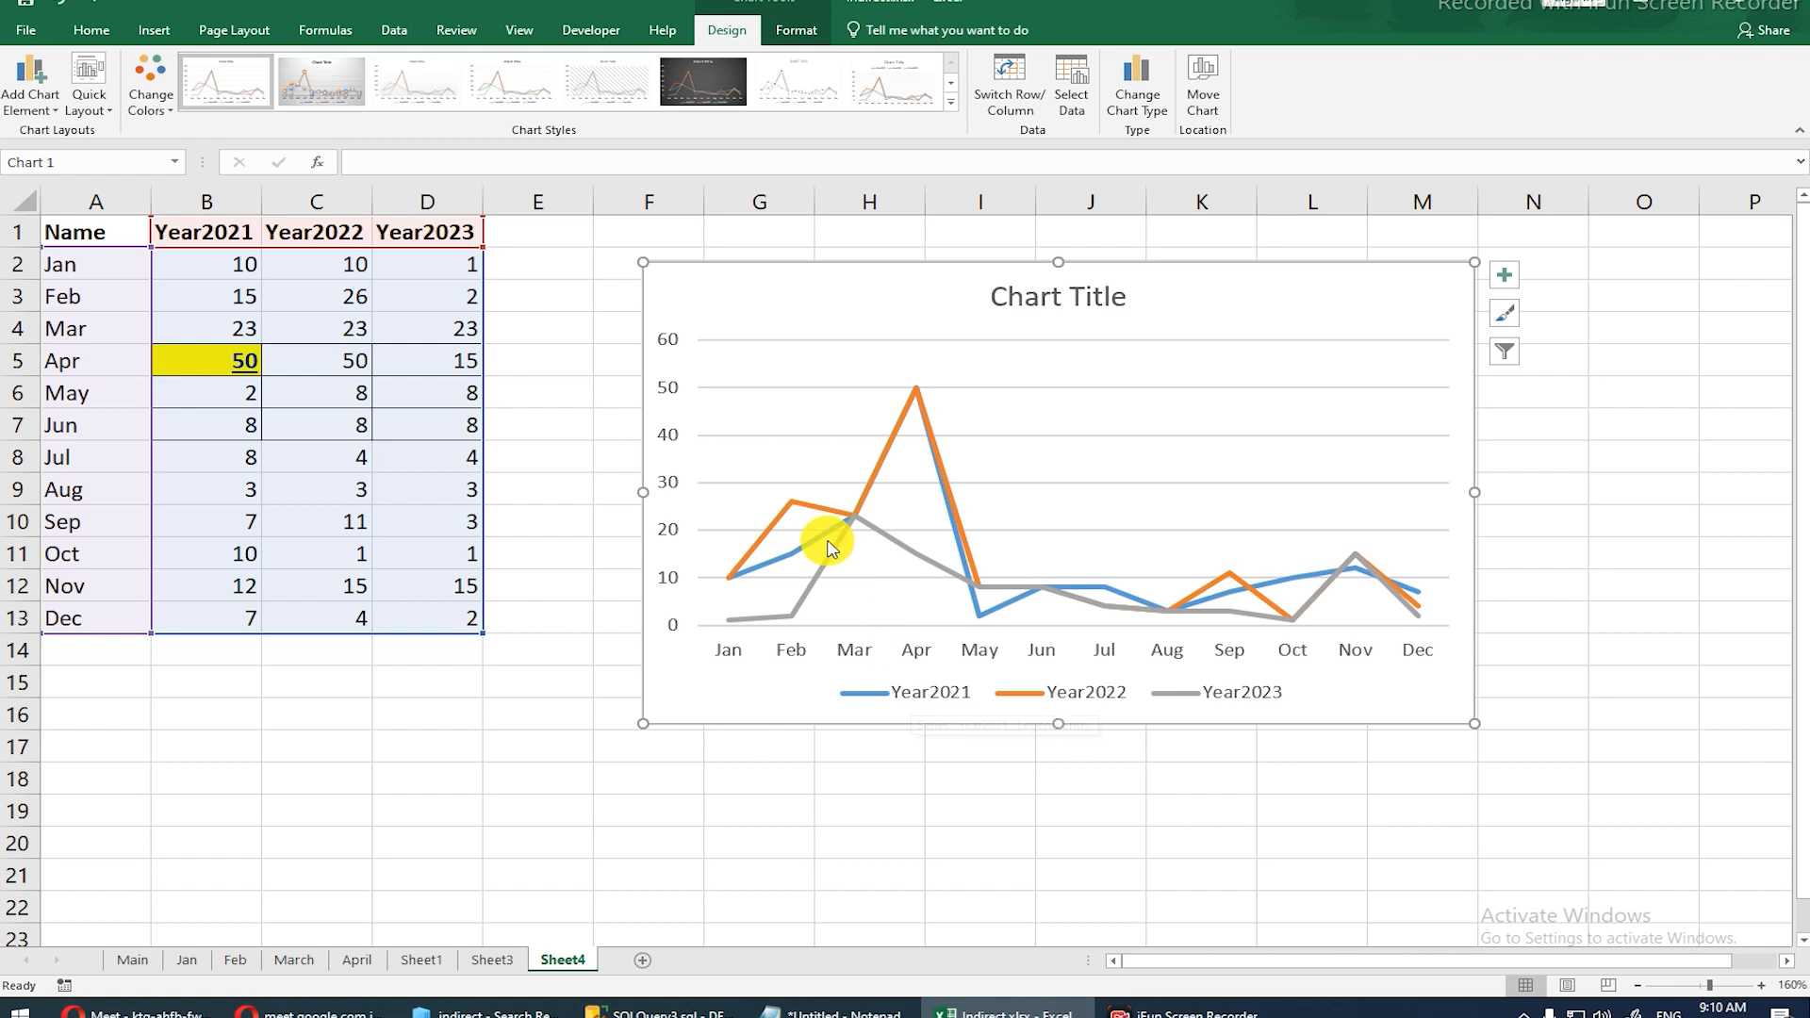
# Step: Examine the January and February points of the yearly series in the line chart
pyautogui.moveTo(808, 554)
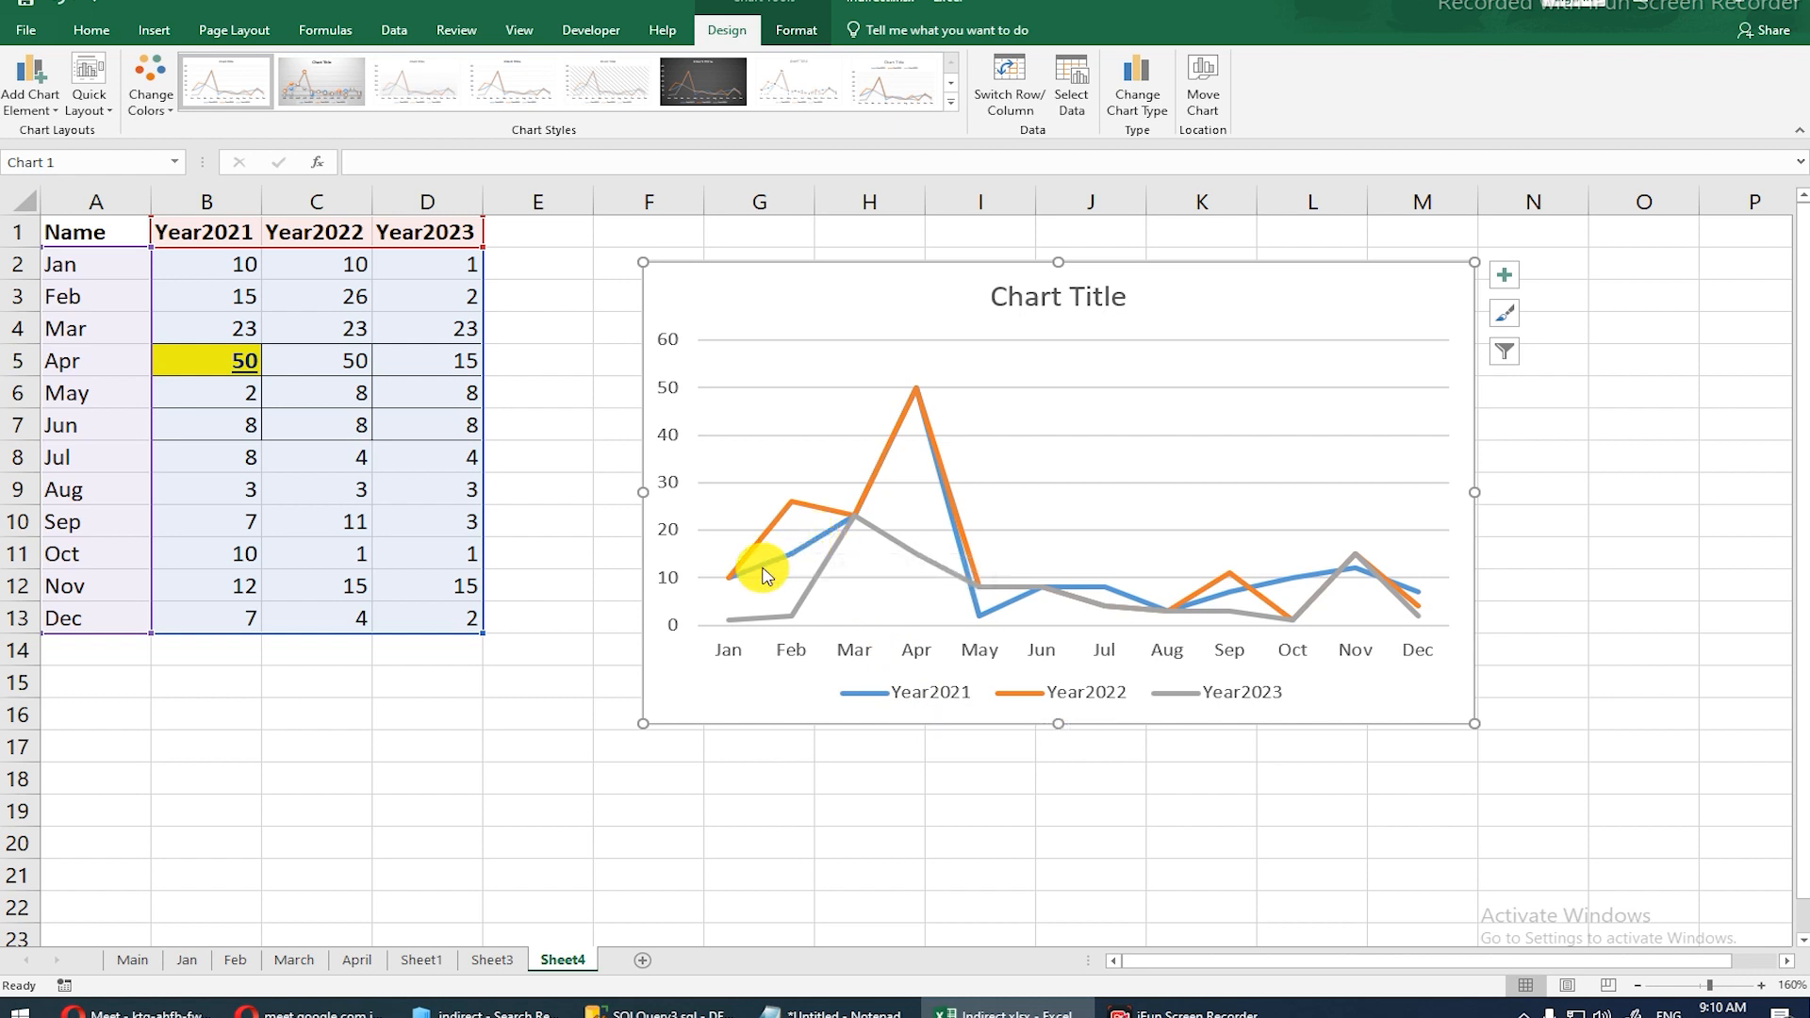
pyautogui.moveTo(733, 587)
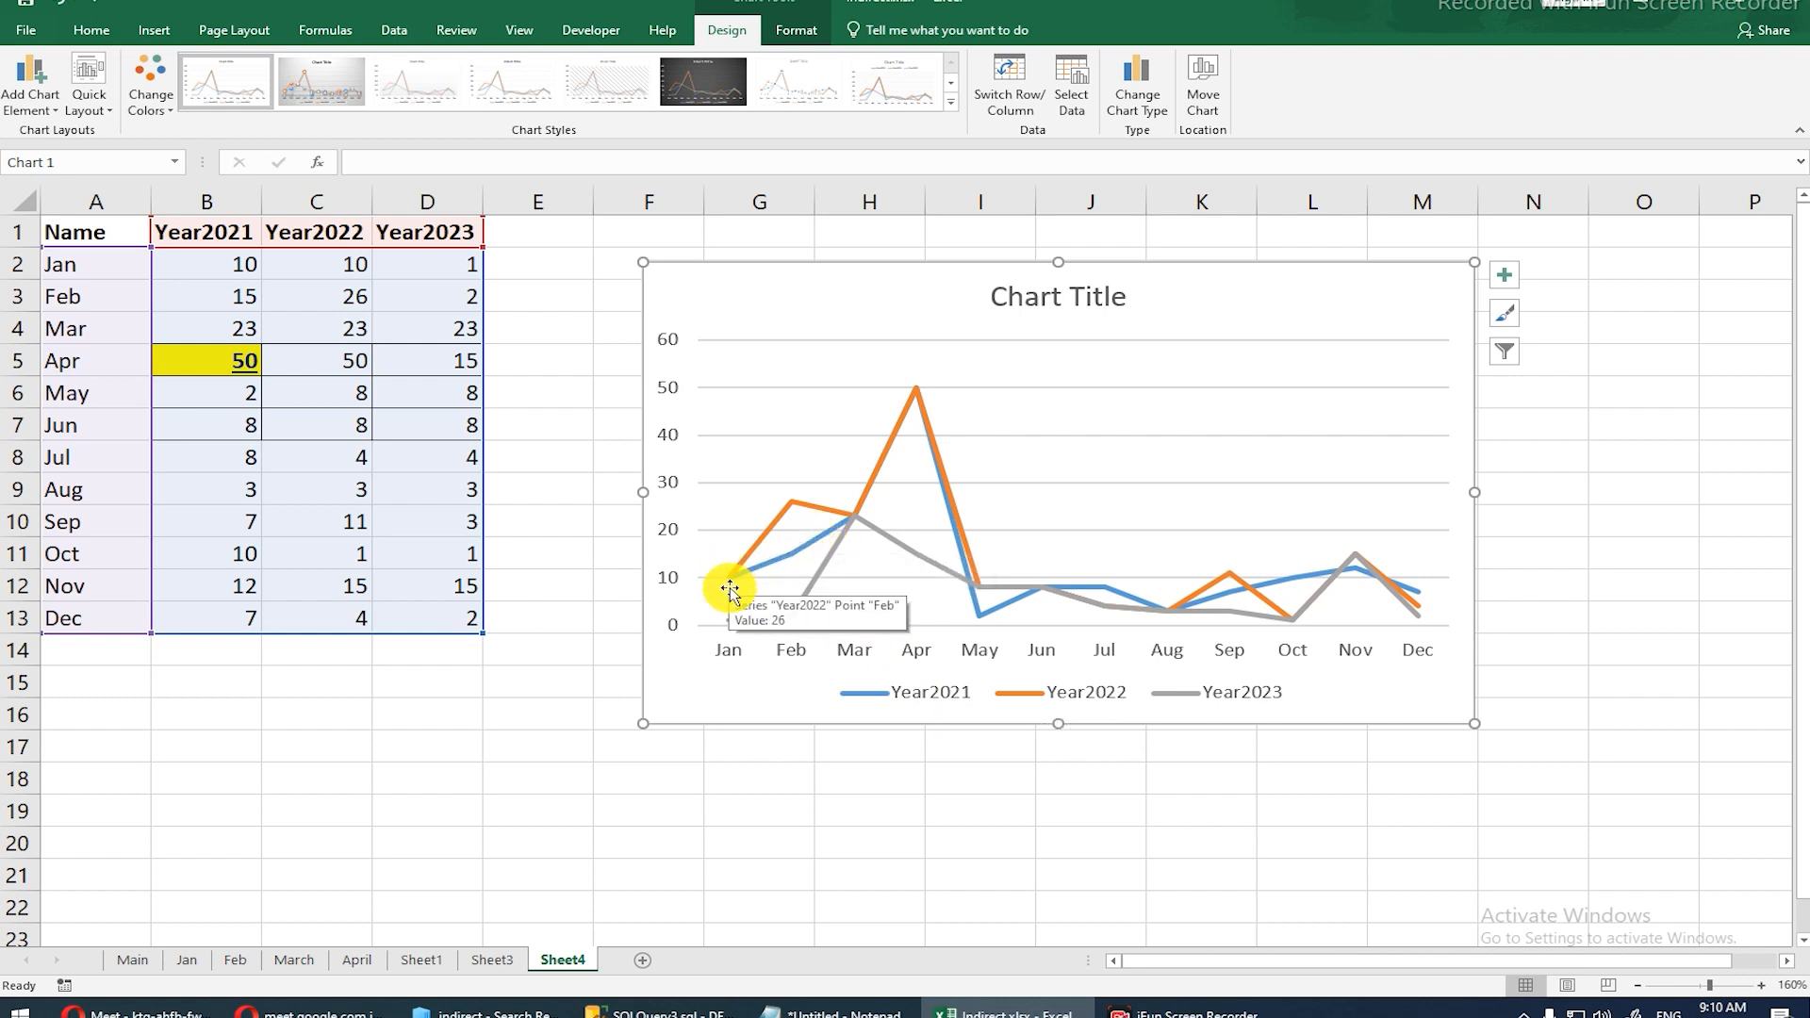
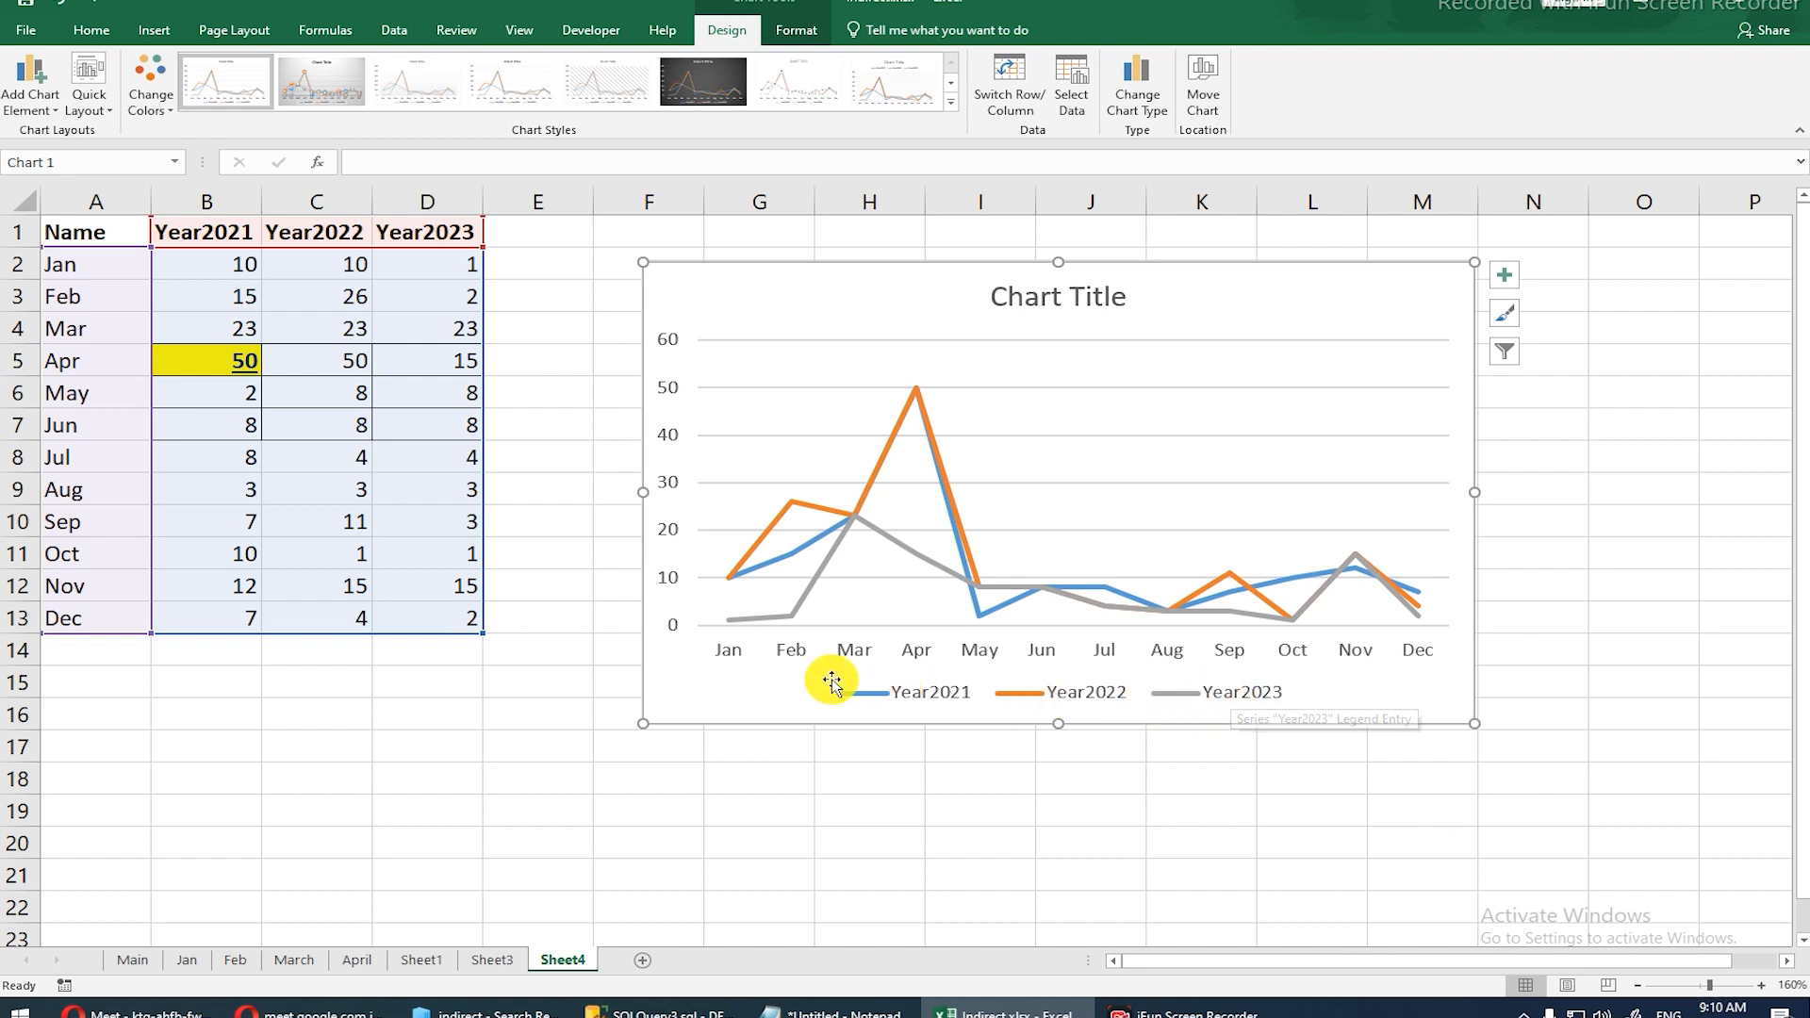
pyautogui.moveTo(729, 631)
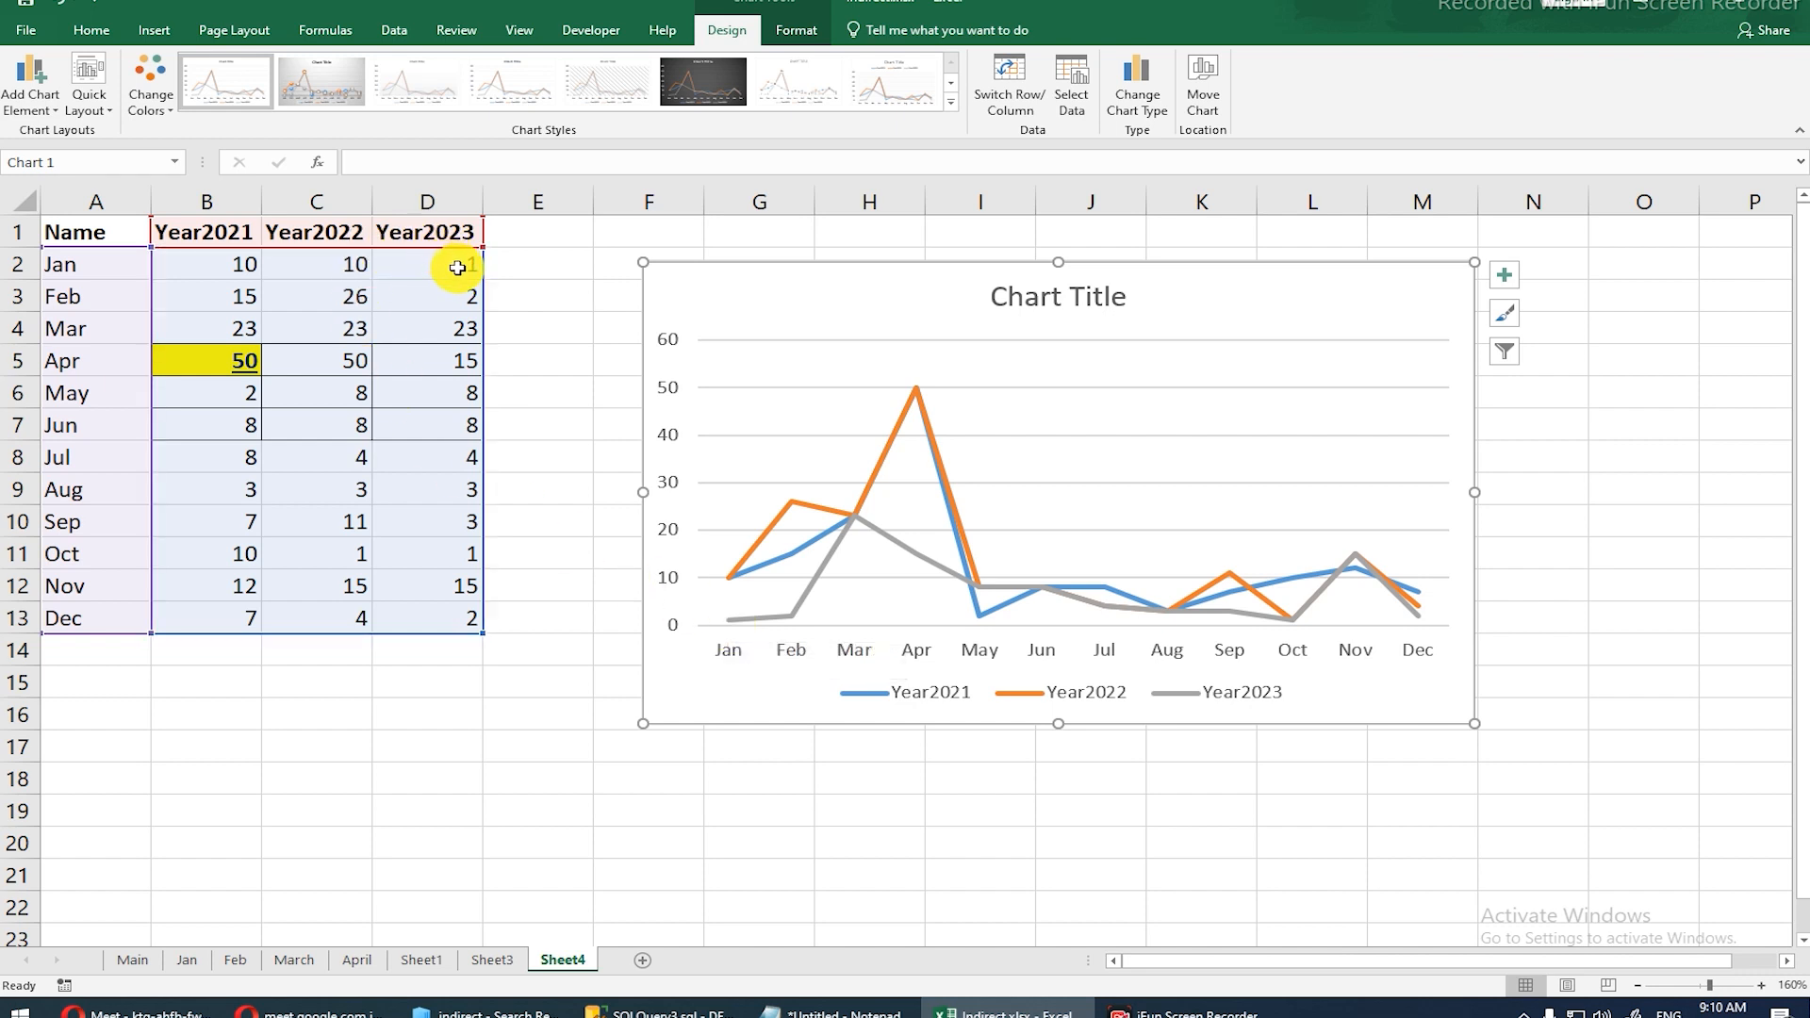
# Step: Clear the Year2023 data in column D to test how the chart reacts, and undo the deletion
pyautogui.moveTo(450, 271); pyautogui.dragTo(465, 620)
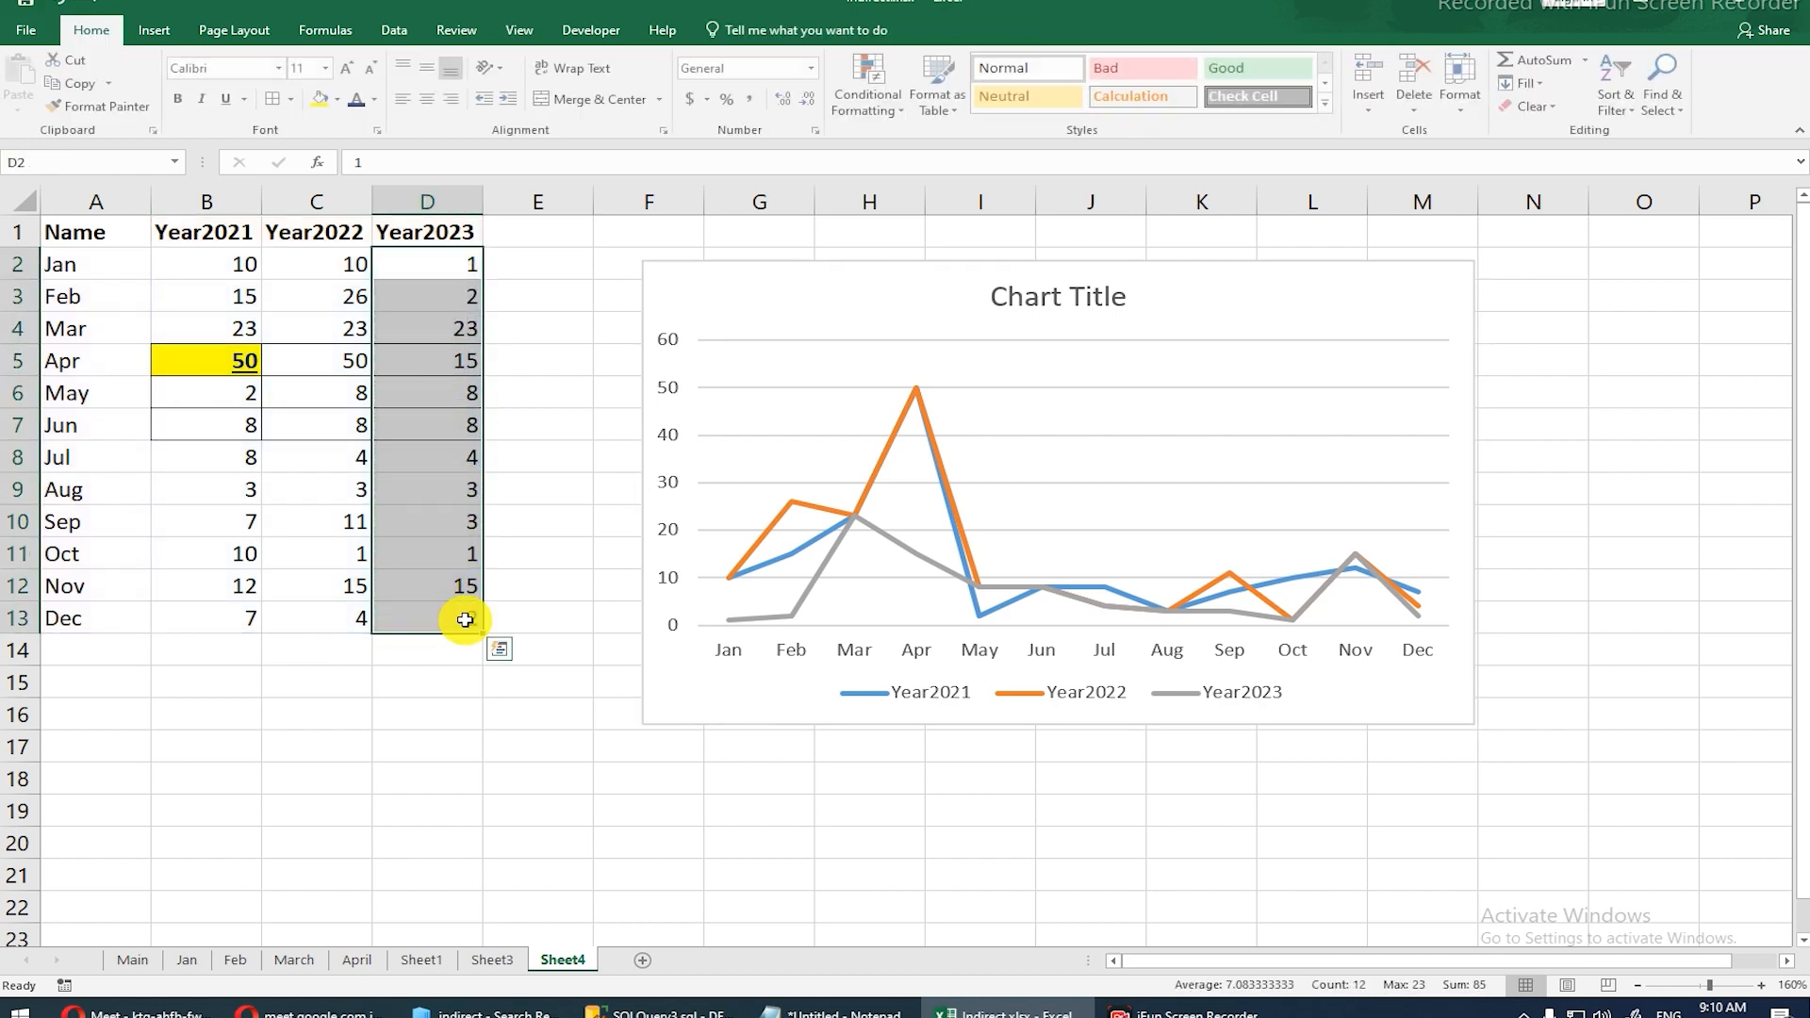
pyautogui.click(424, 195)
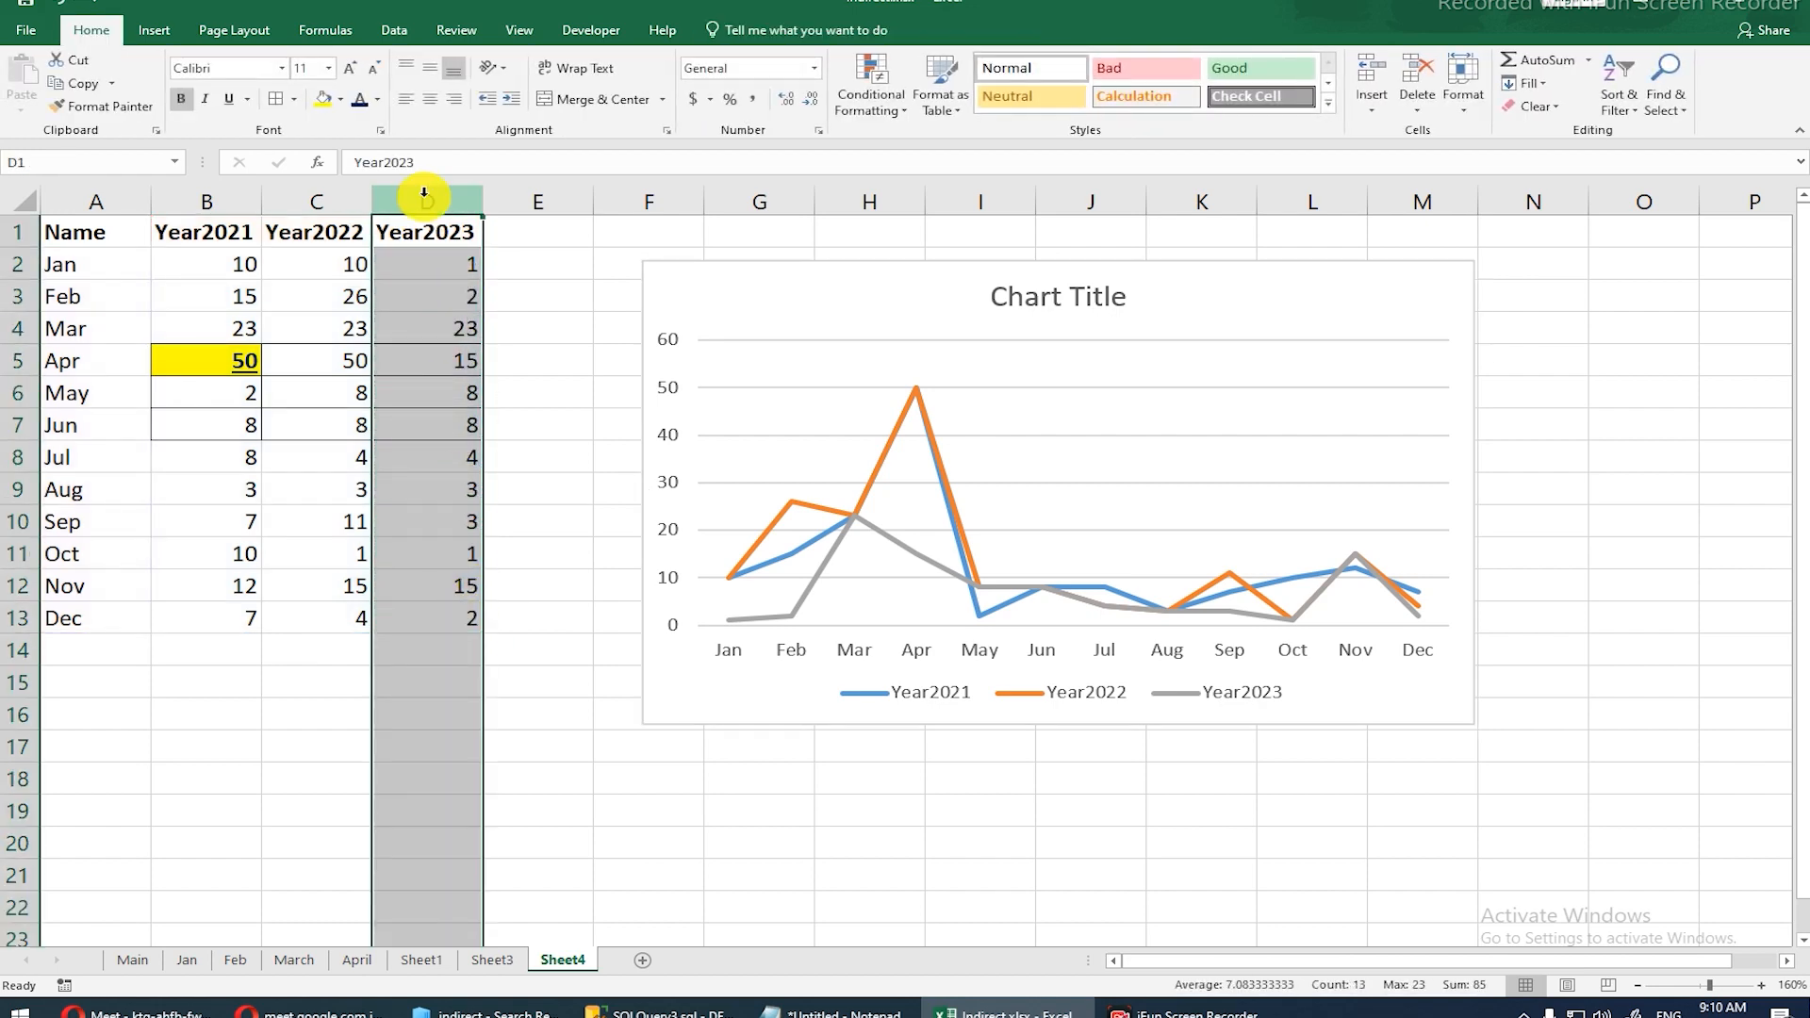
pyautogui.press('Delete')
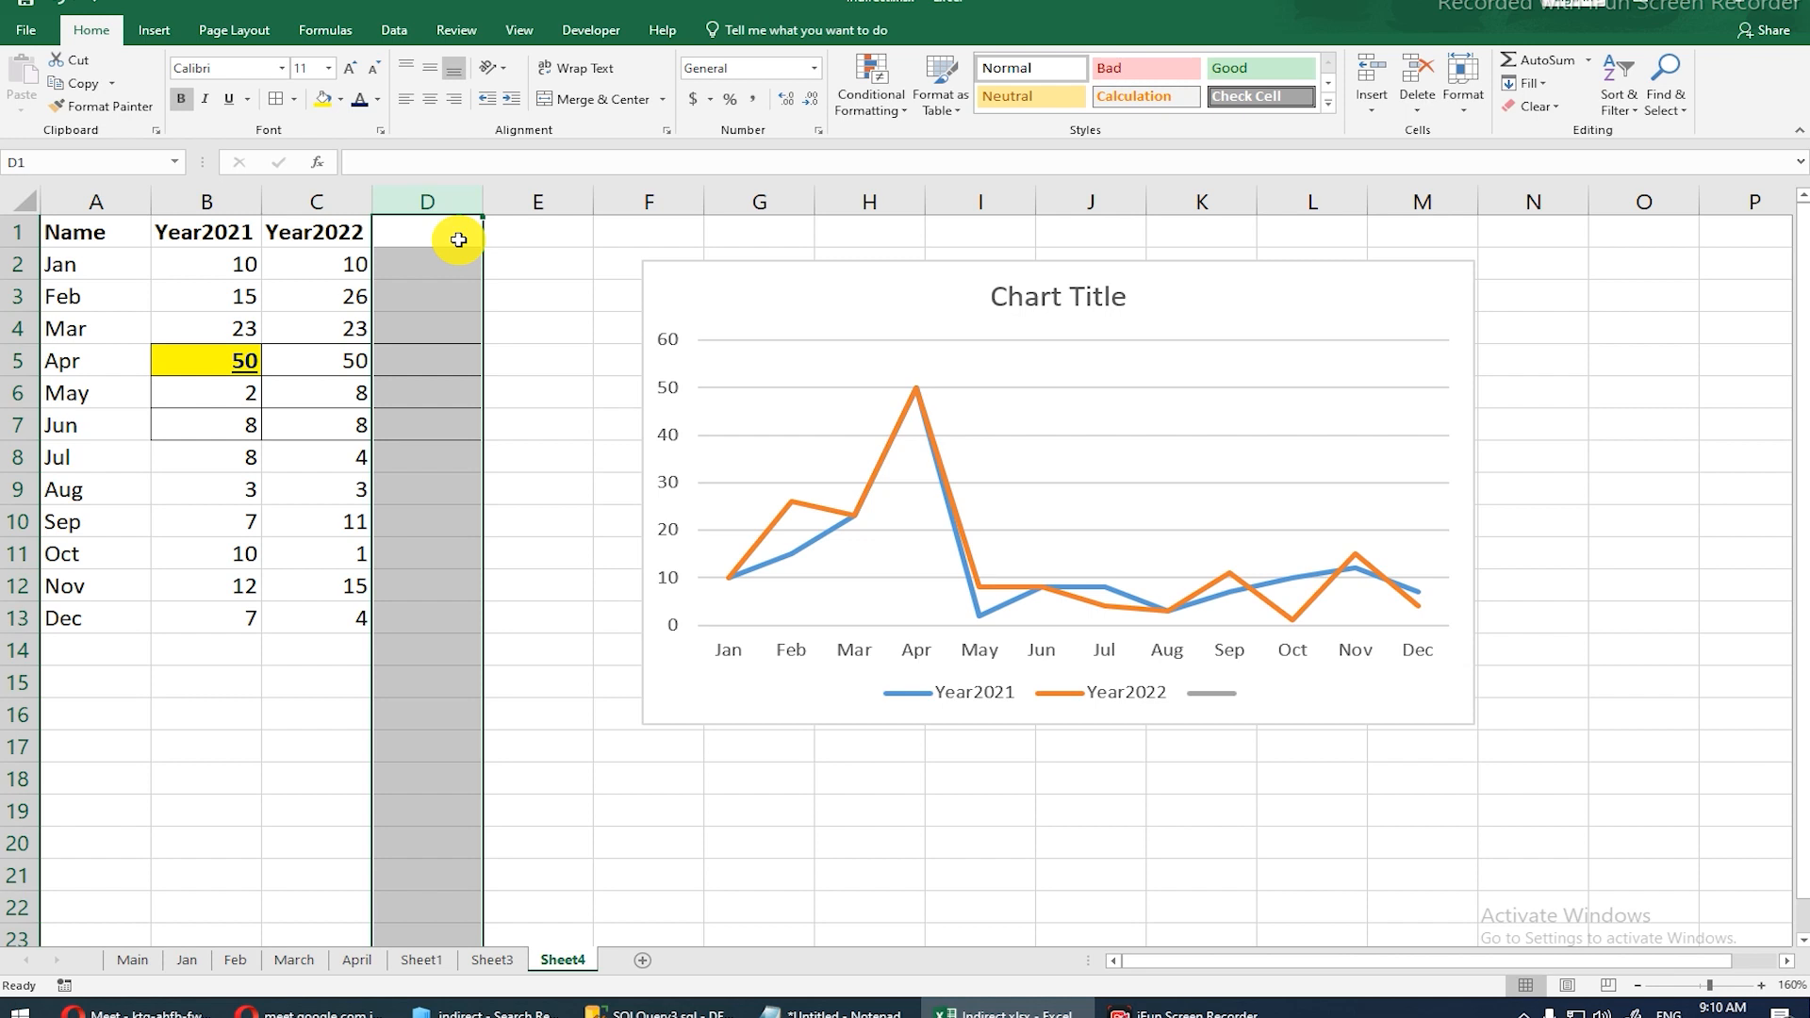
pyautogui.hotkey('ctrl', 'z')
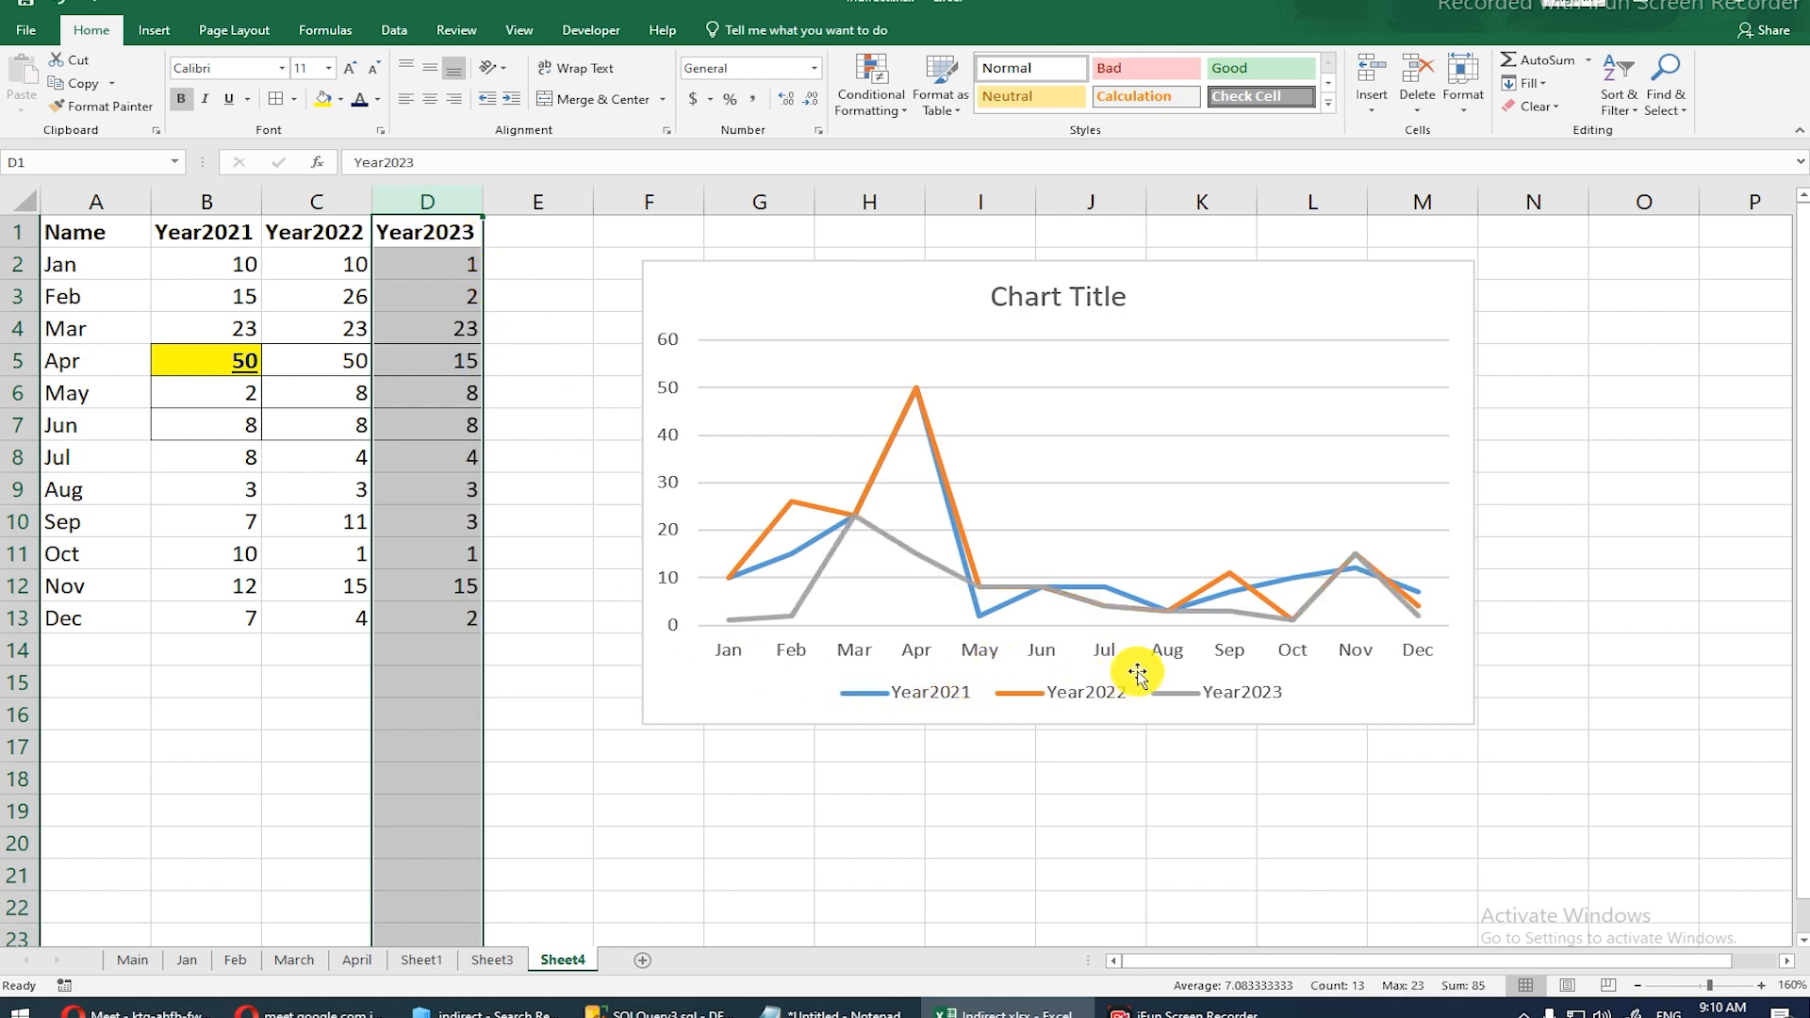
pyautogui.moveTo(95, 646); pyautogui.dragTo(421, 651)
pyautogui.click(423, 651)
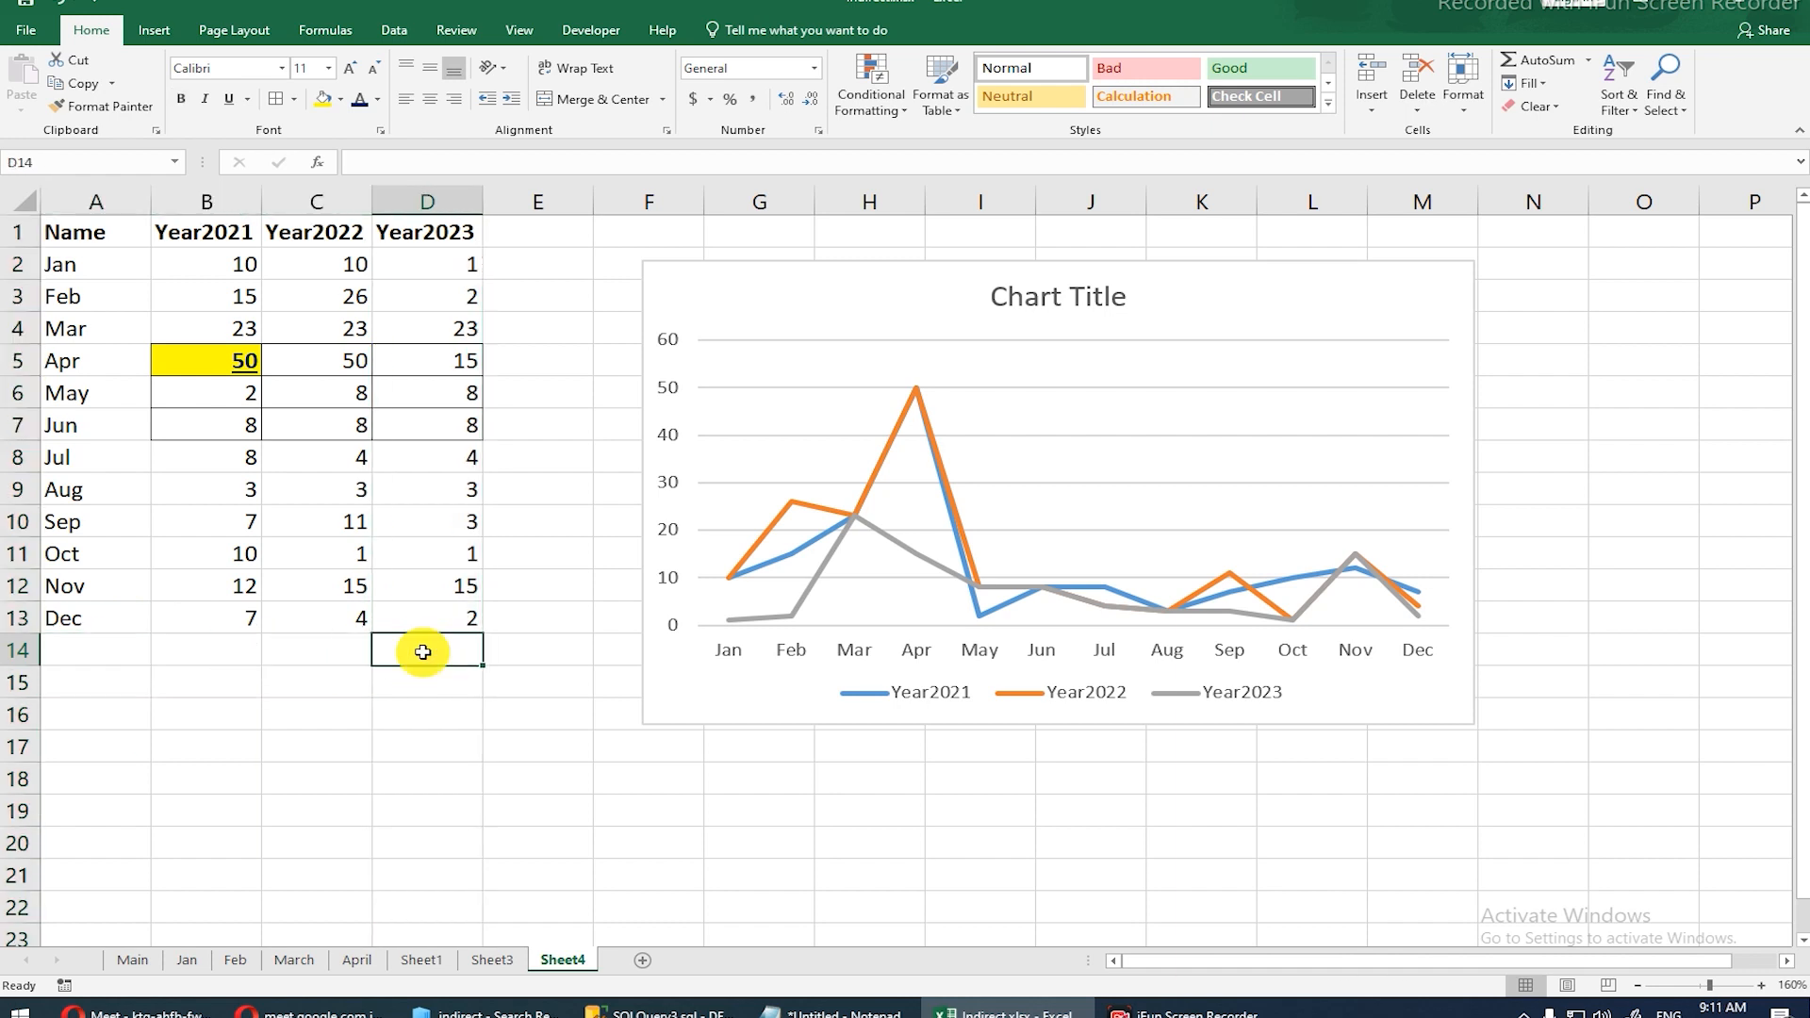
# Step: Add a Year2024 column in column E and fill E2:E13 with the Year2023 values
pyautogui.click(523, 247)
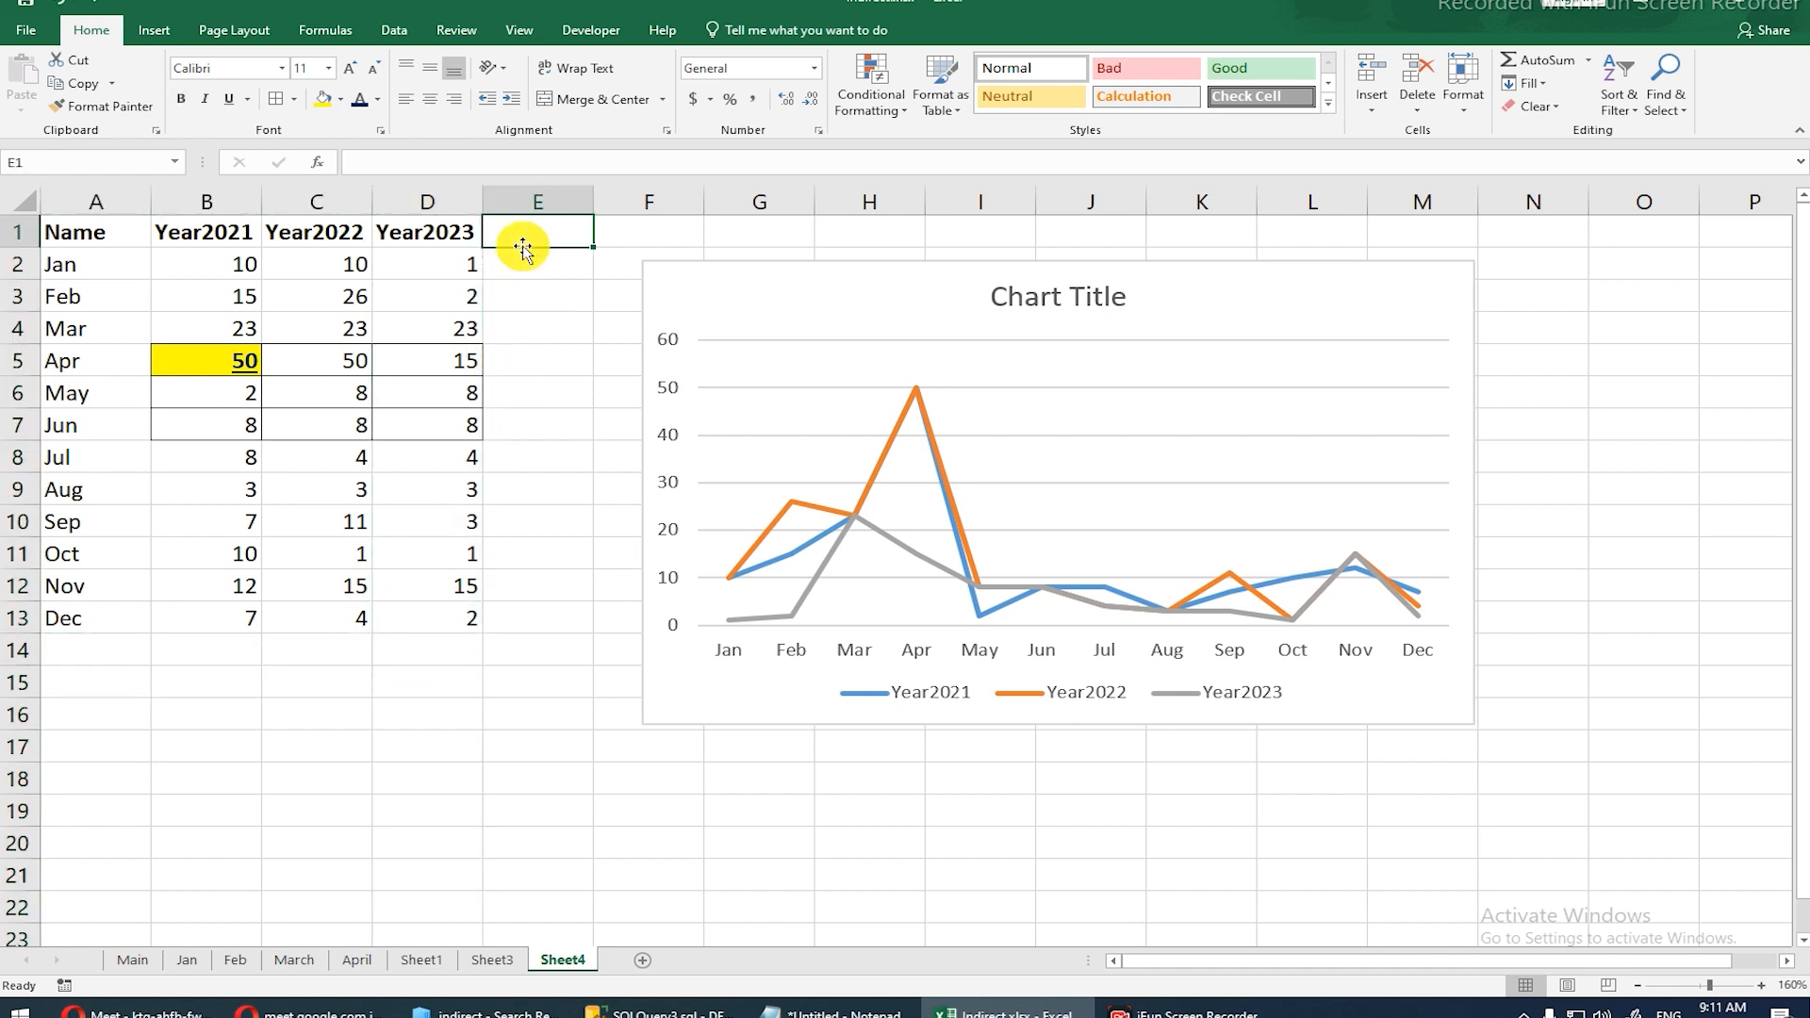
pyautogui.write('Year')
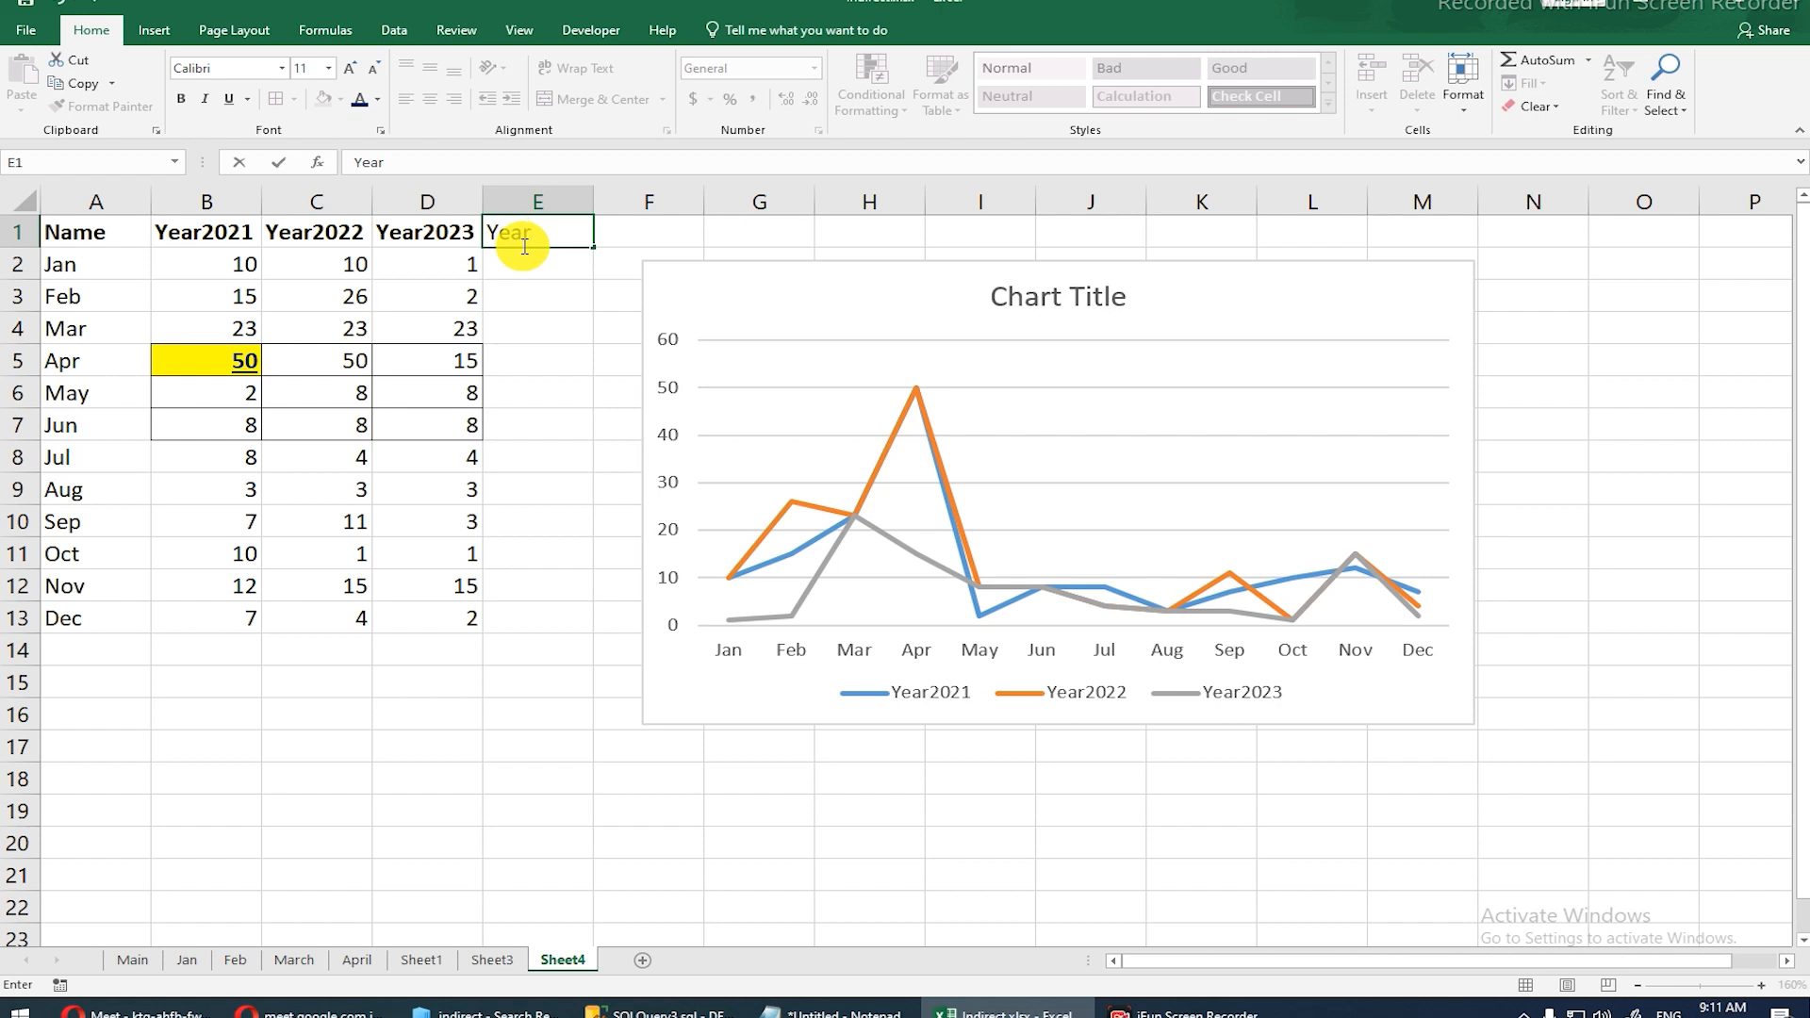
pyautogui.press('Return')
pyautogui.write('20')
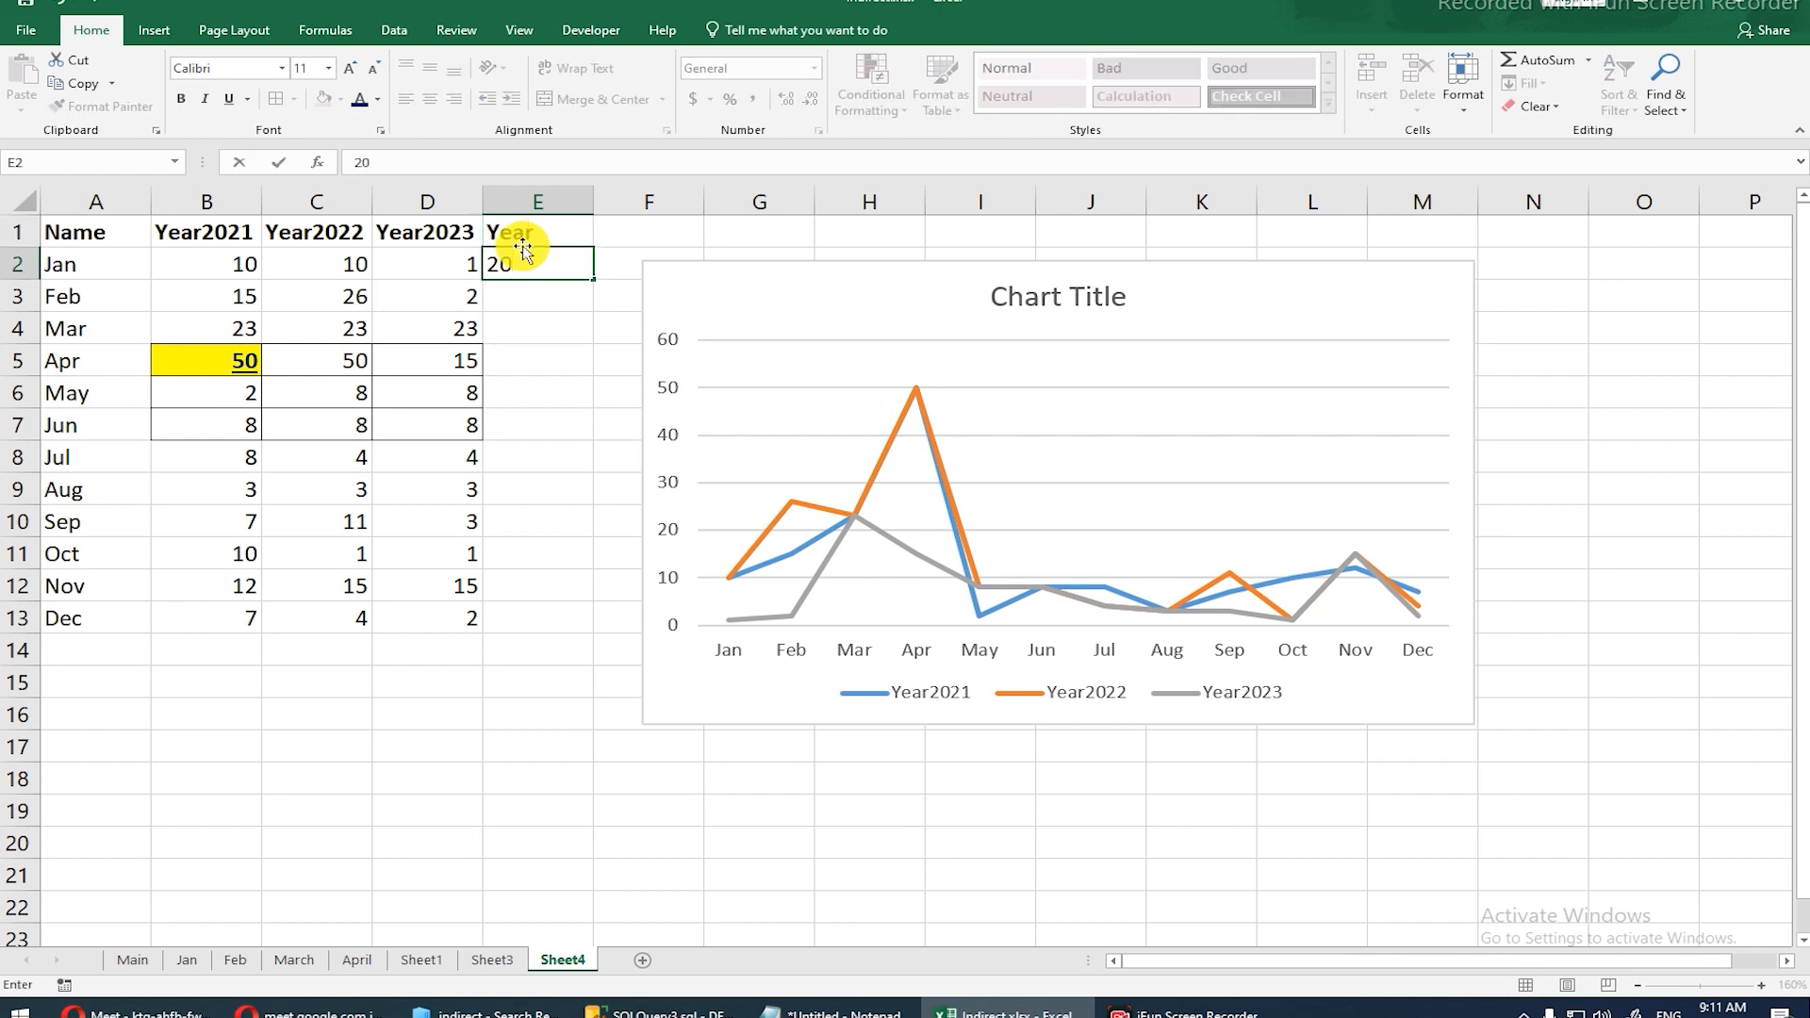
pyautogui.press('Escape')
pyautogui.doubleClick(523, 245)
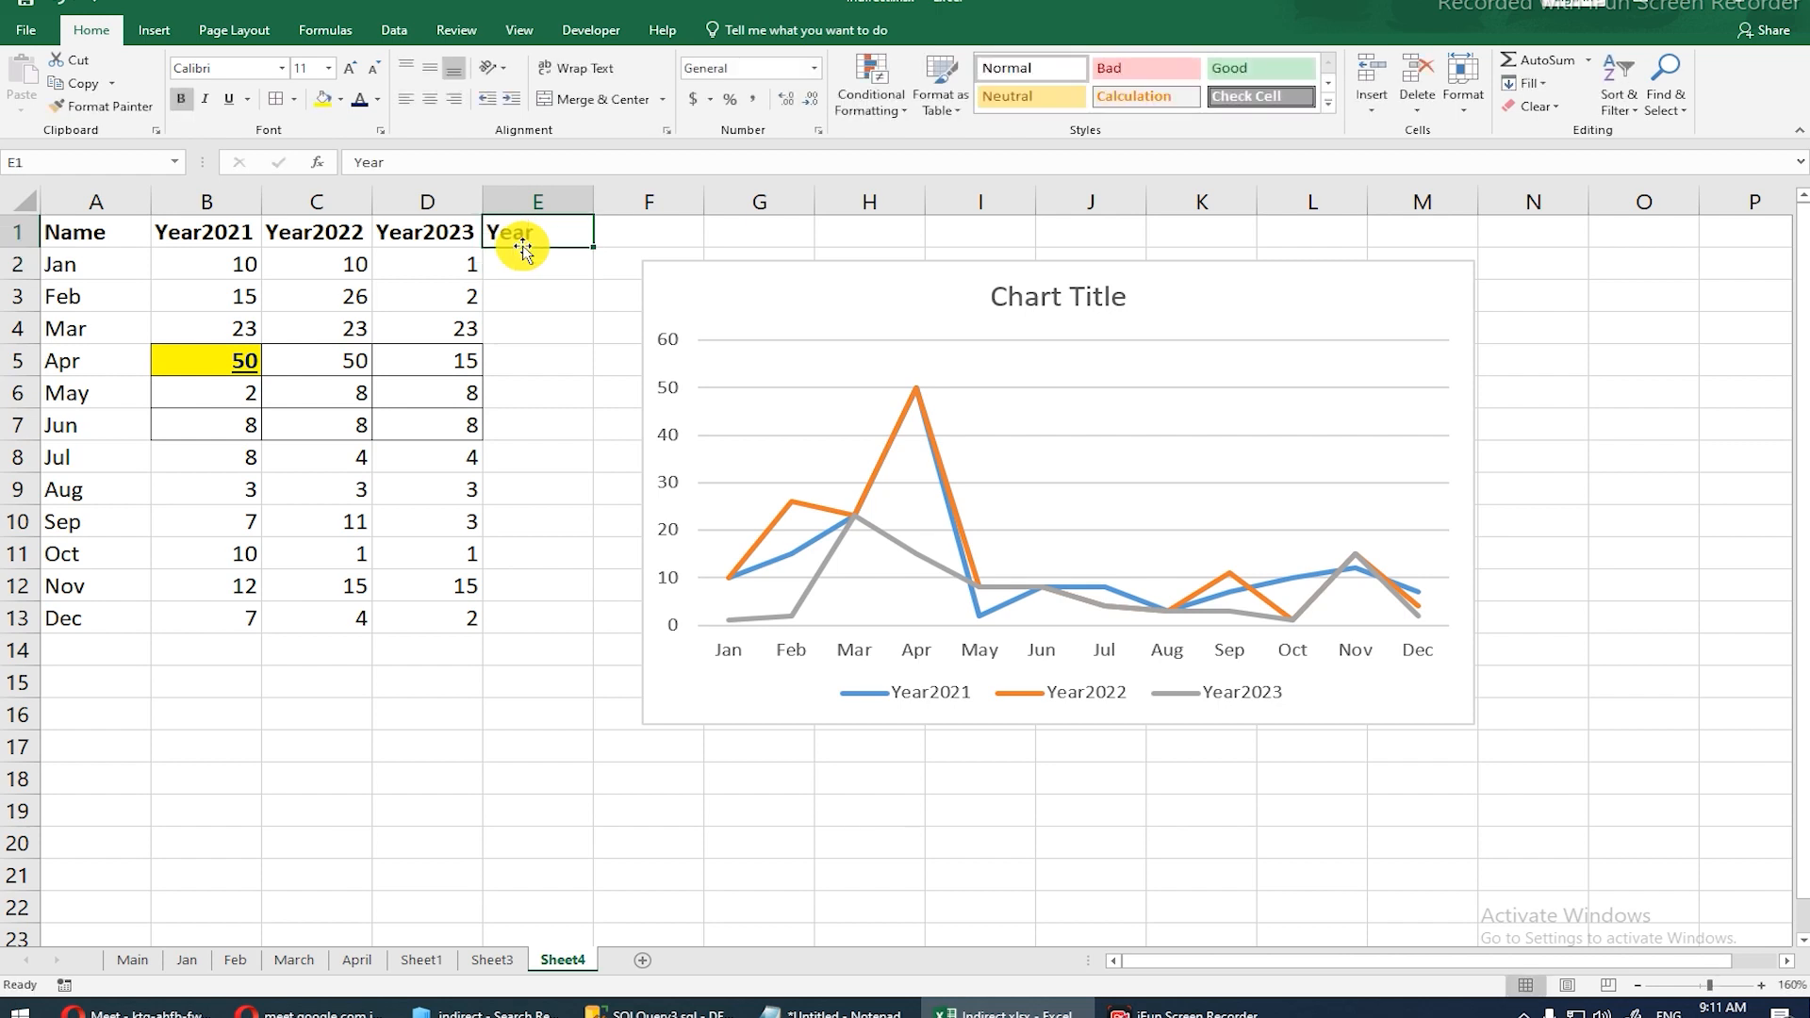
pyautogui.write('202')
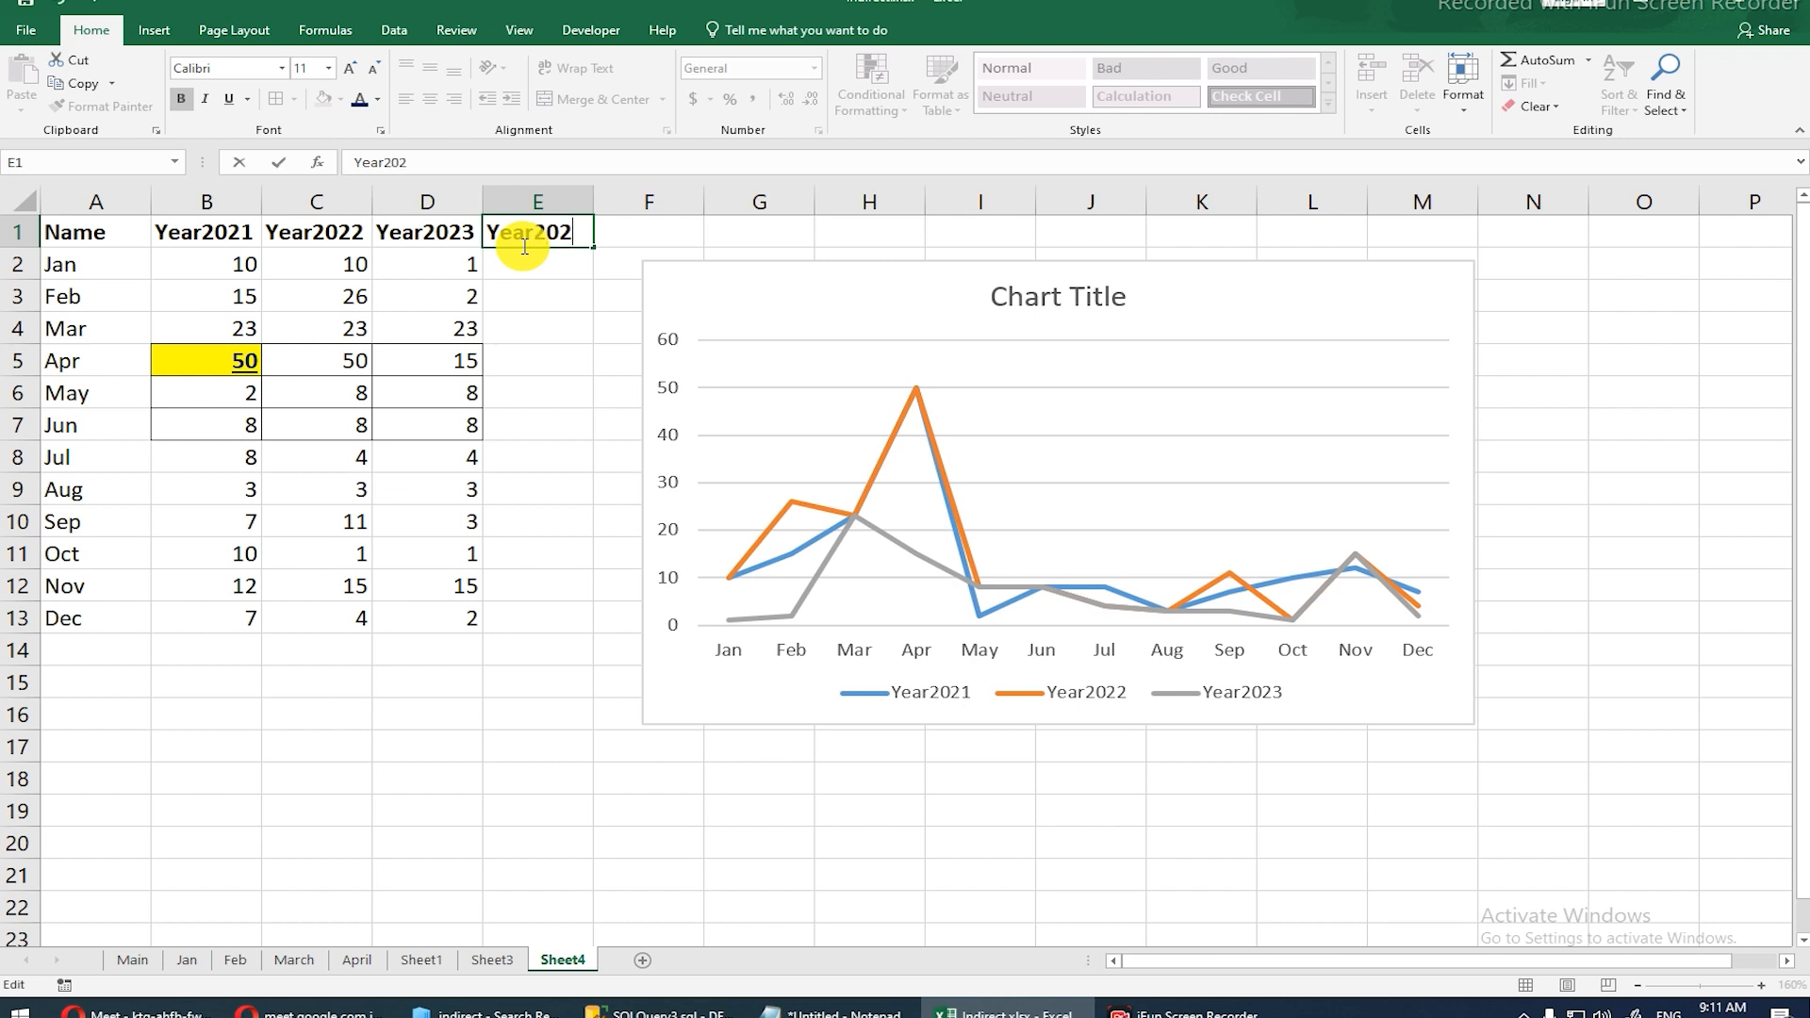
pyautogui.write('4')
pyautogui.press('Return')
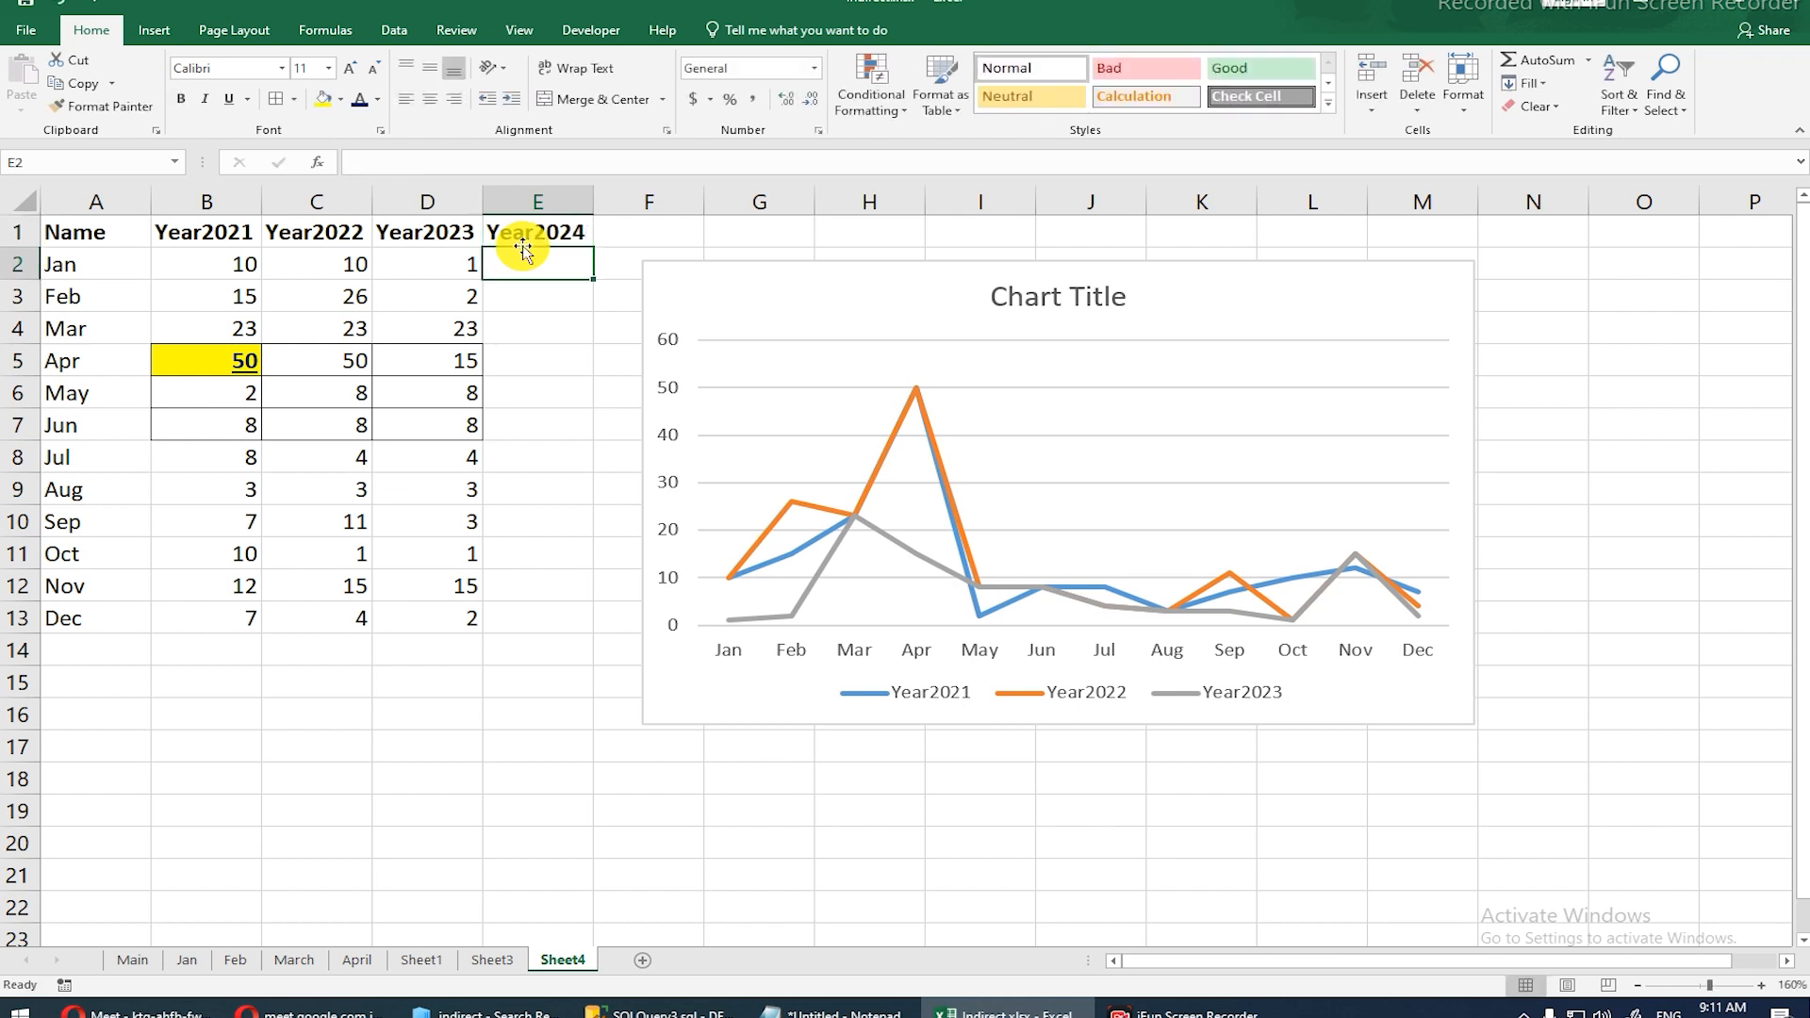
pyautogui.moveTo(524, 260); pyautogui.dragTo(539, 613)
pyautogui.hotkey('ctrl', 'r')
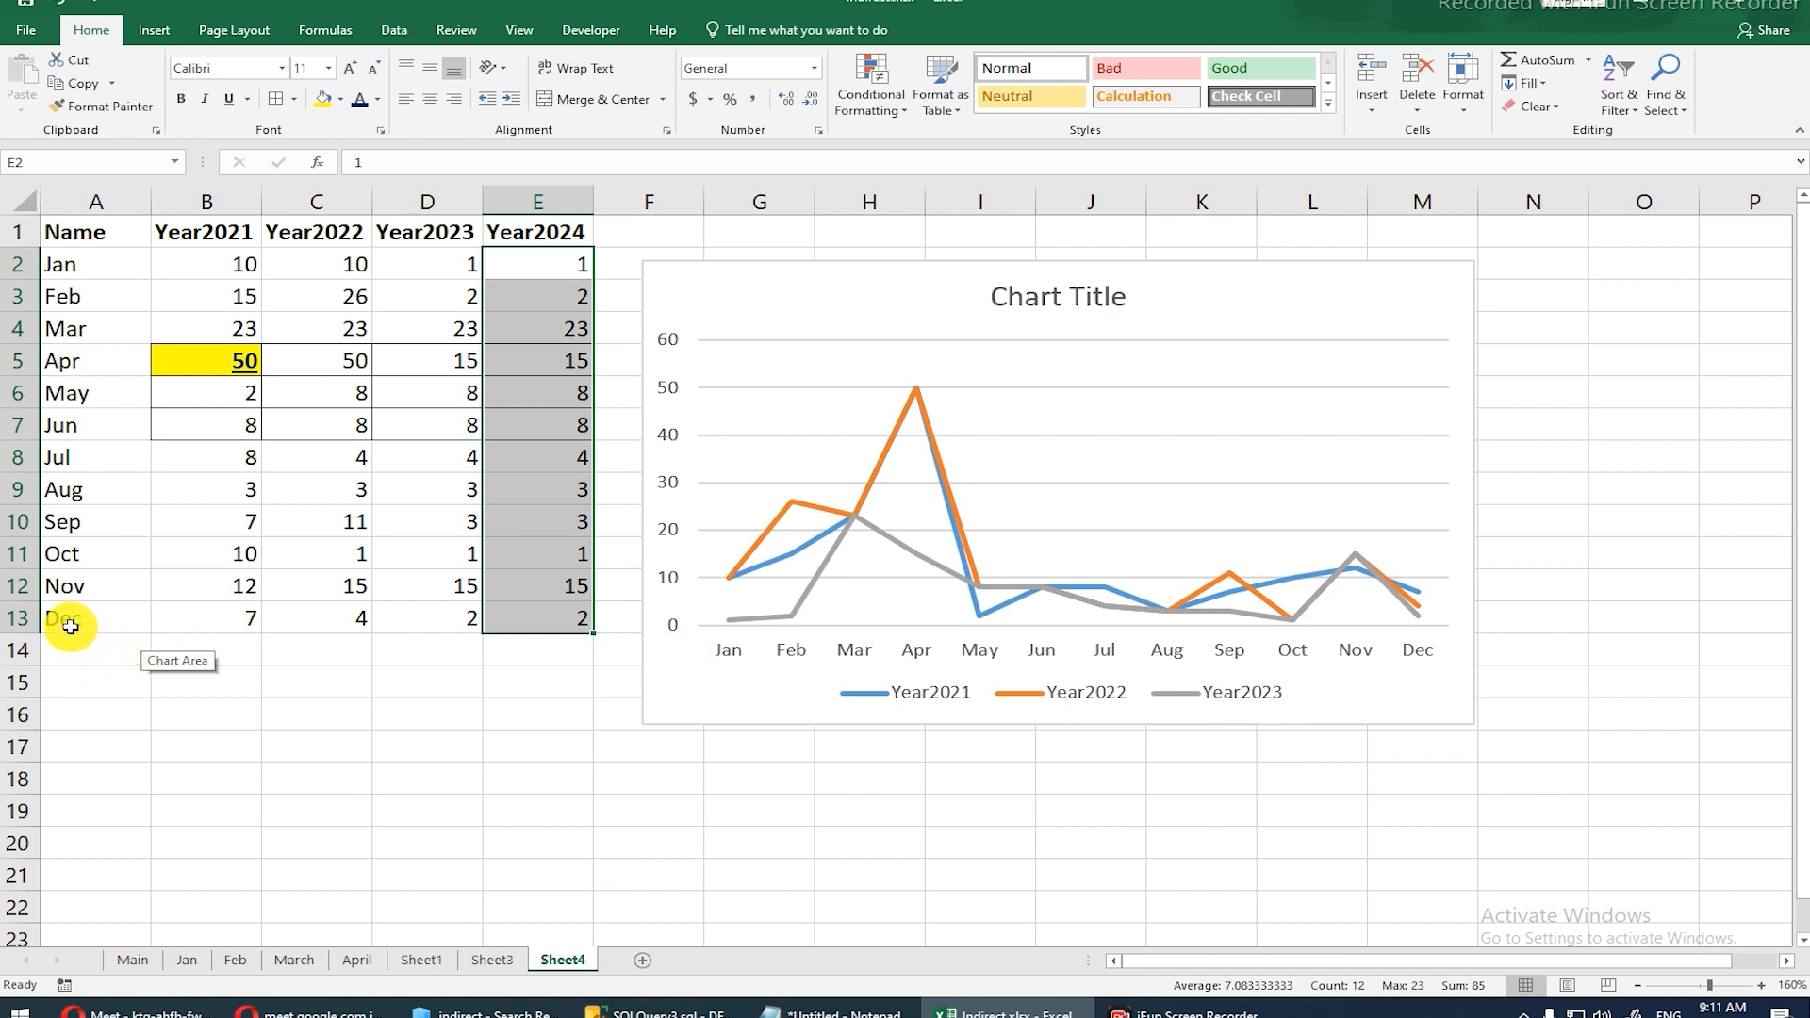
# Step: Copy the Dec row down into row 14 and name the new row Others
pyautogui.moveTo(542, 680); pyautogui.dragTo(69, 645)
pyautogui.press('super')
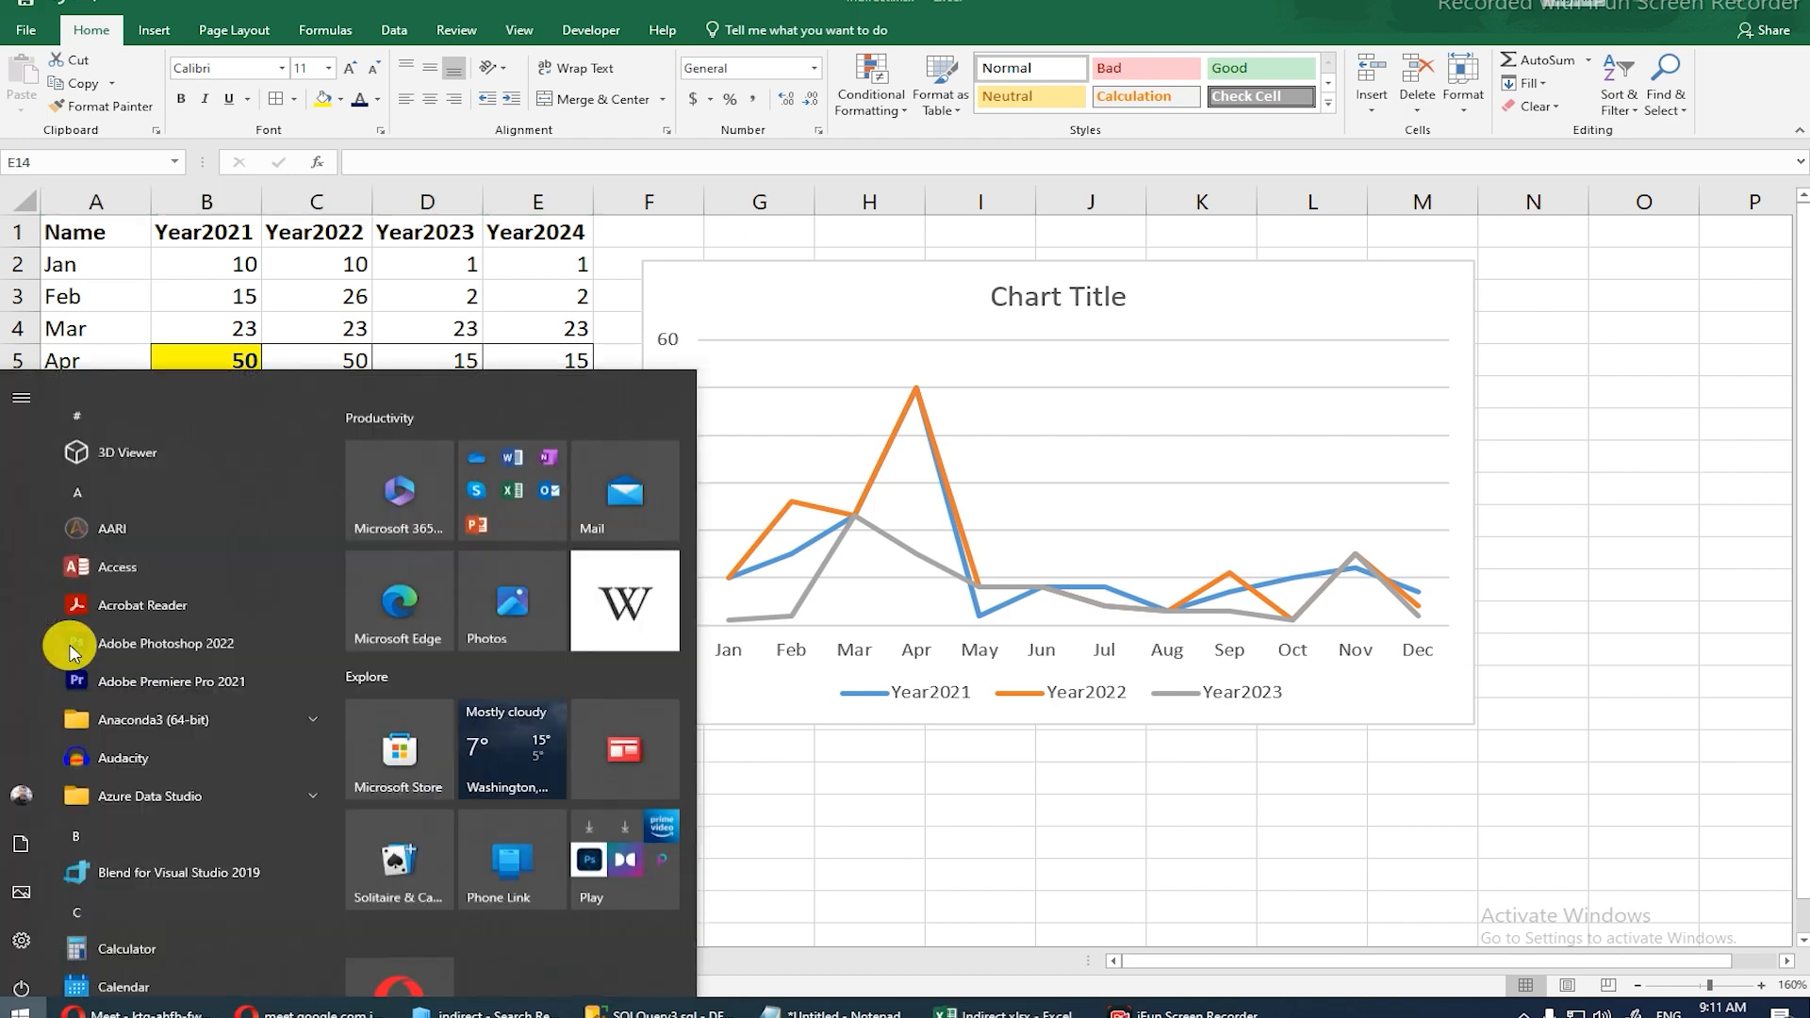
pyautogui.press('super')
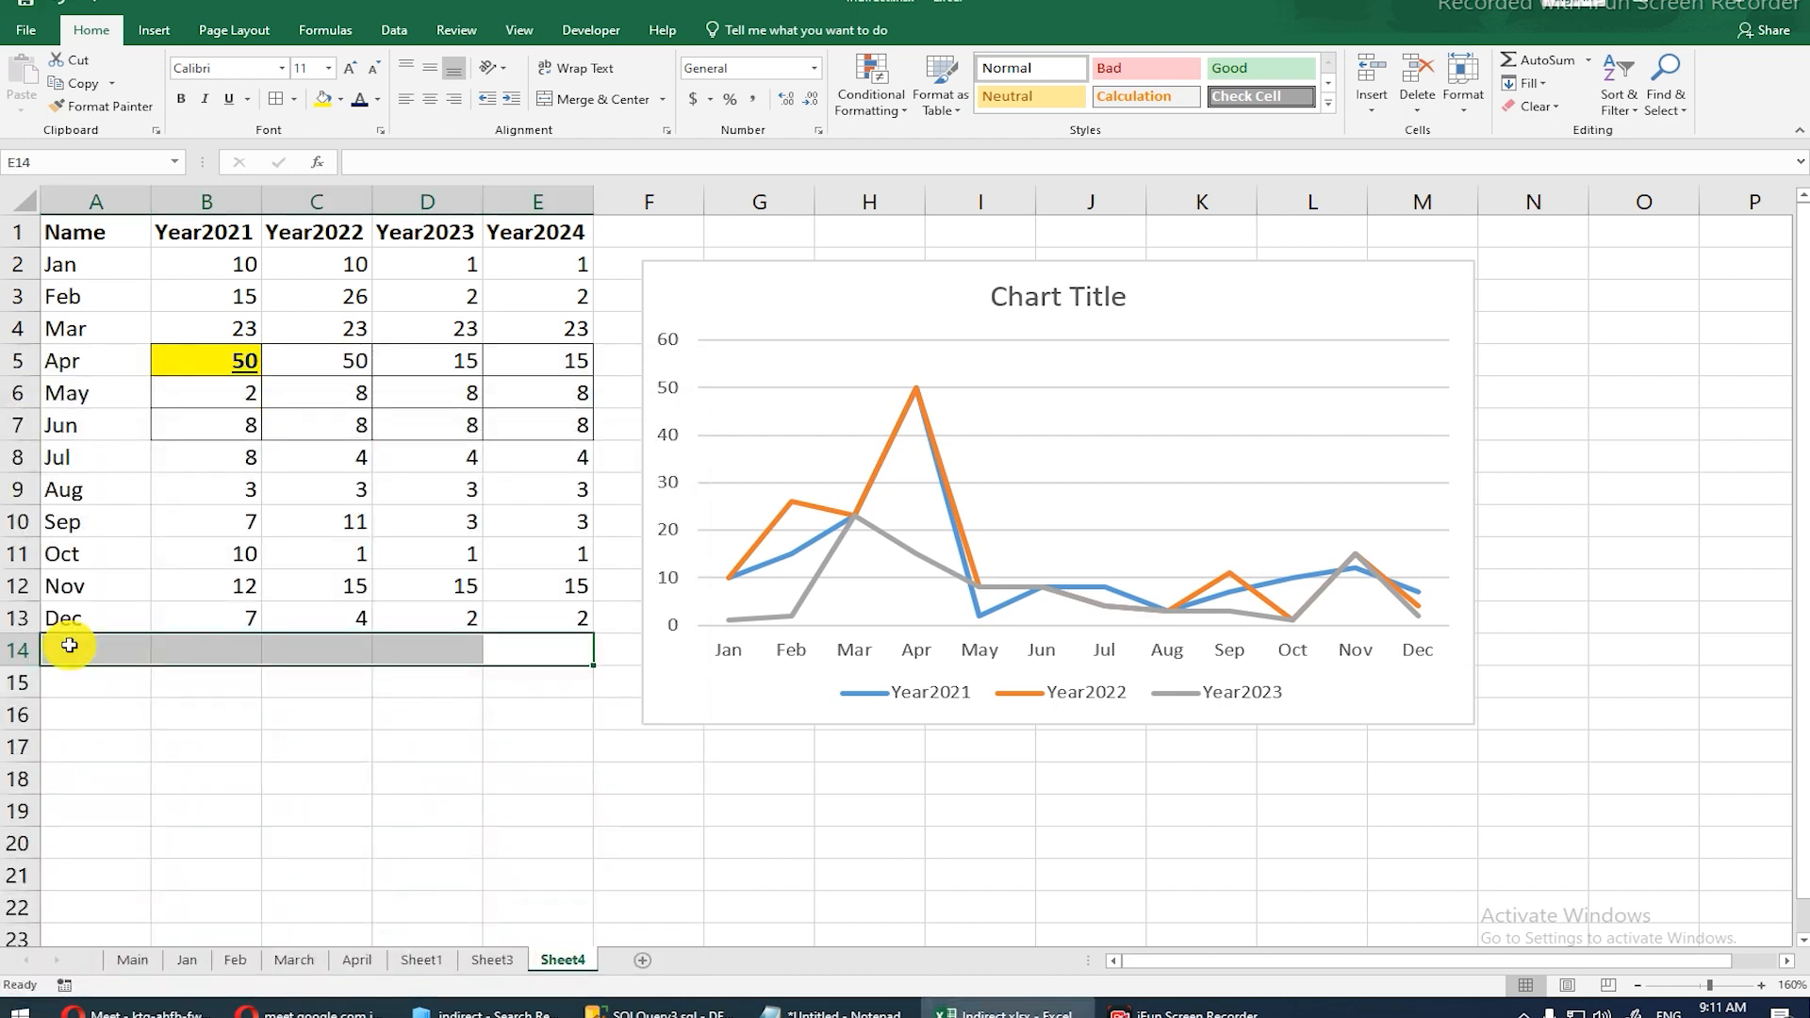
pyautogui.hotkey('ctrl', 'd')
pyautogui.click(61, 651)
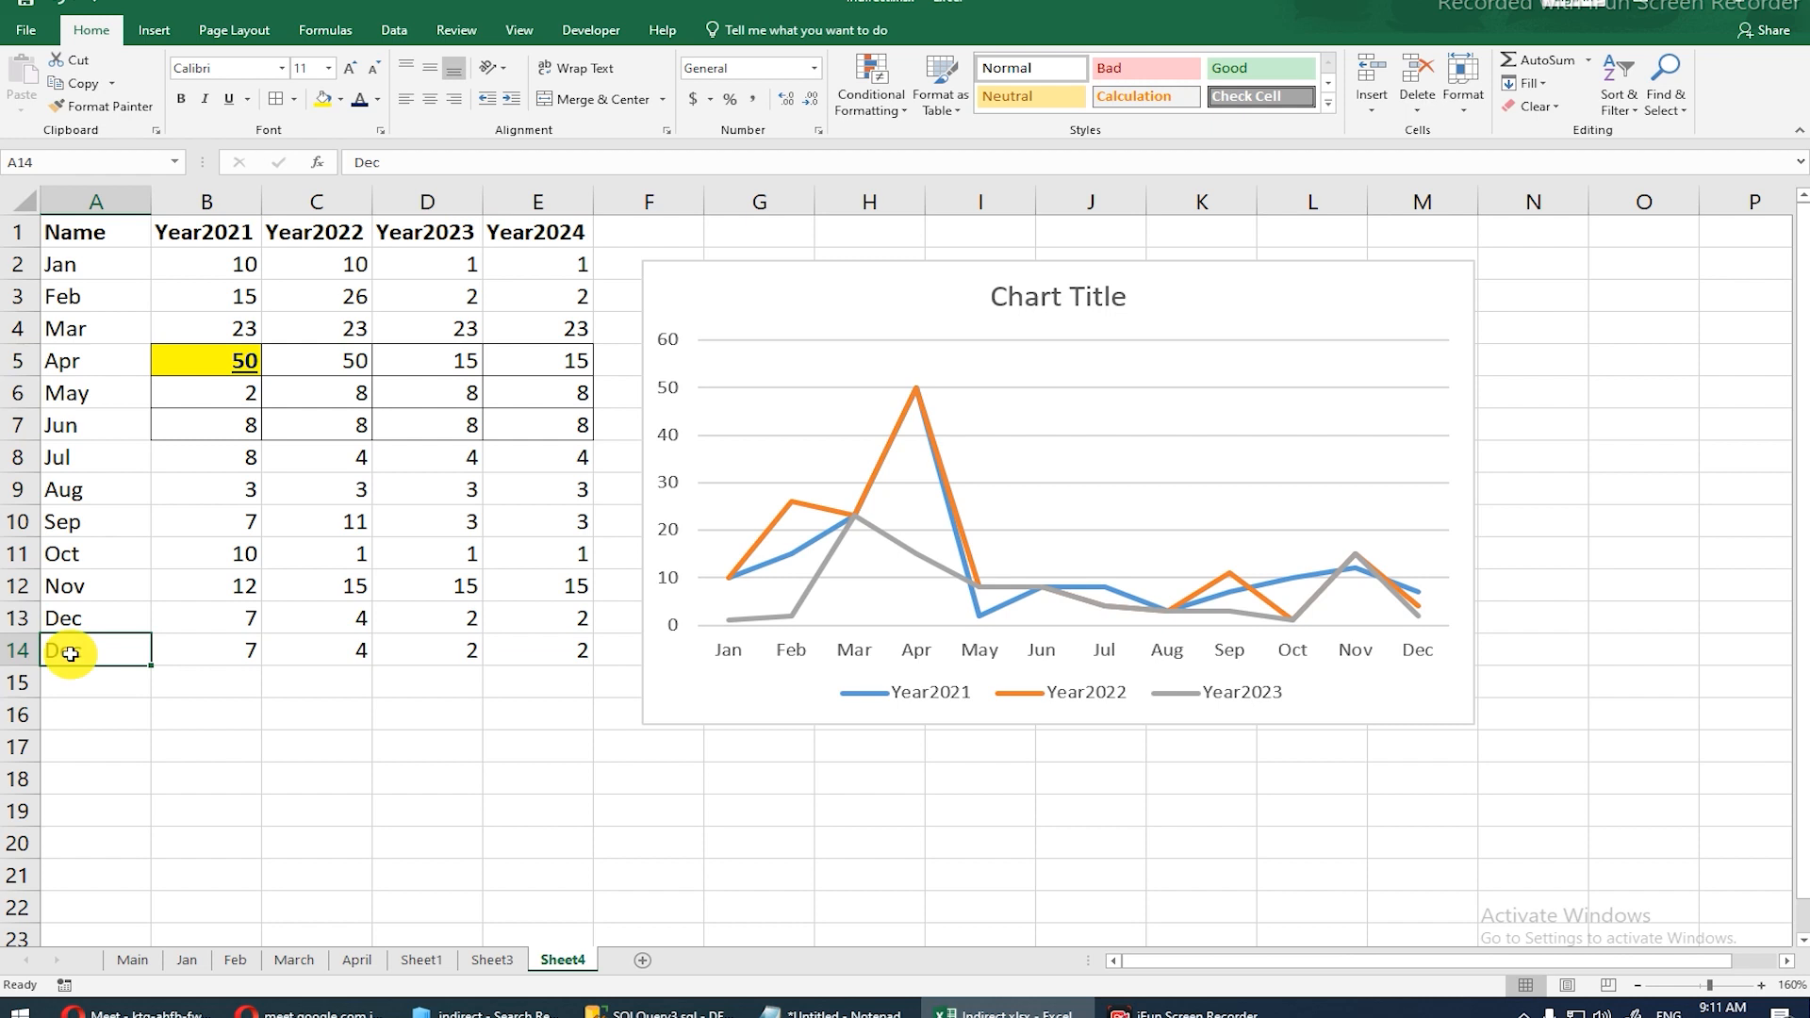
pyautogui.write('Others')
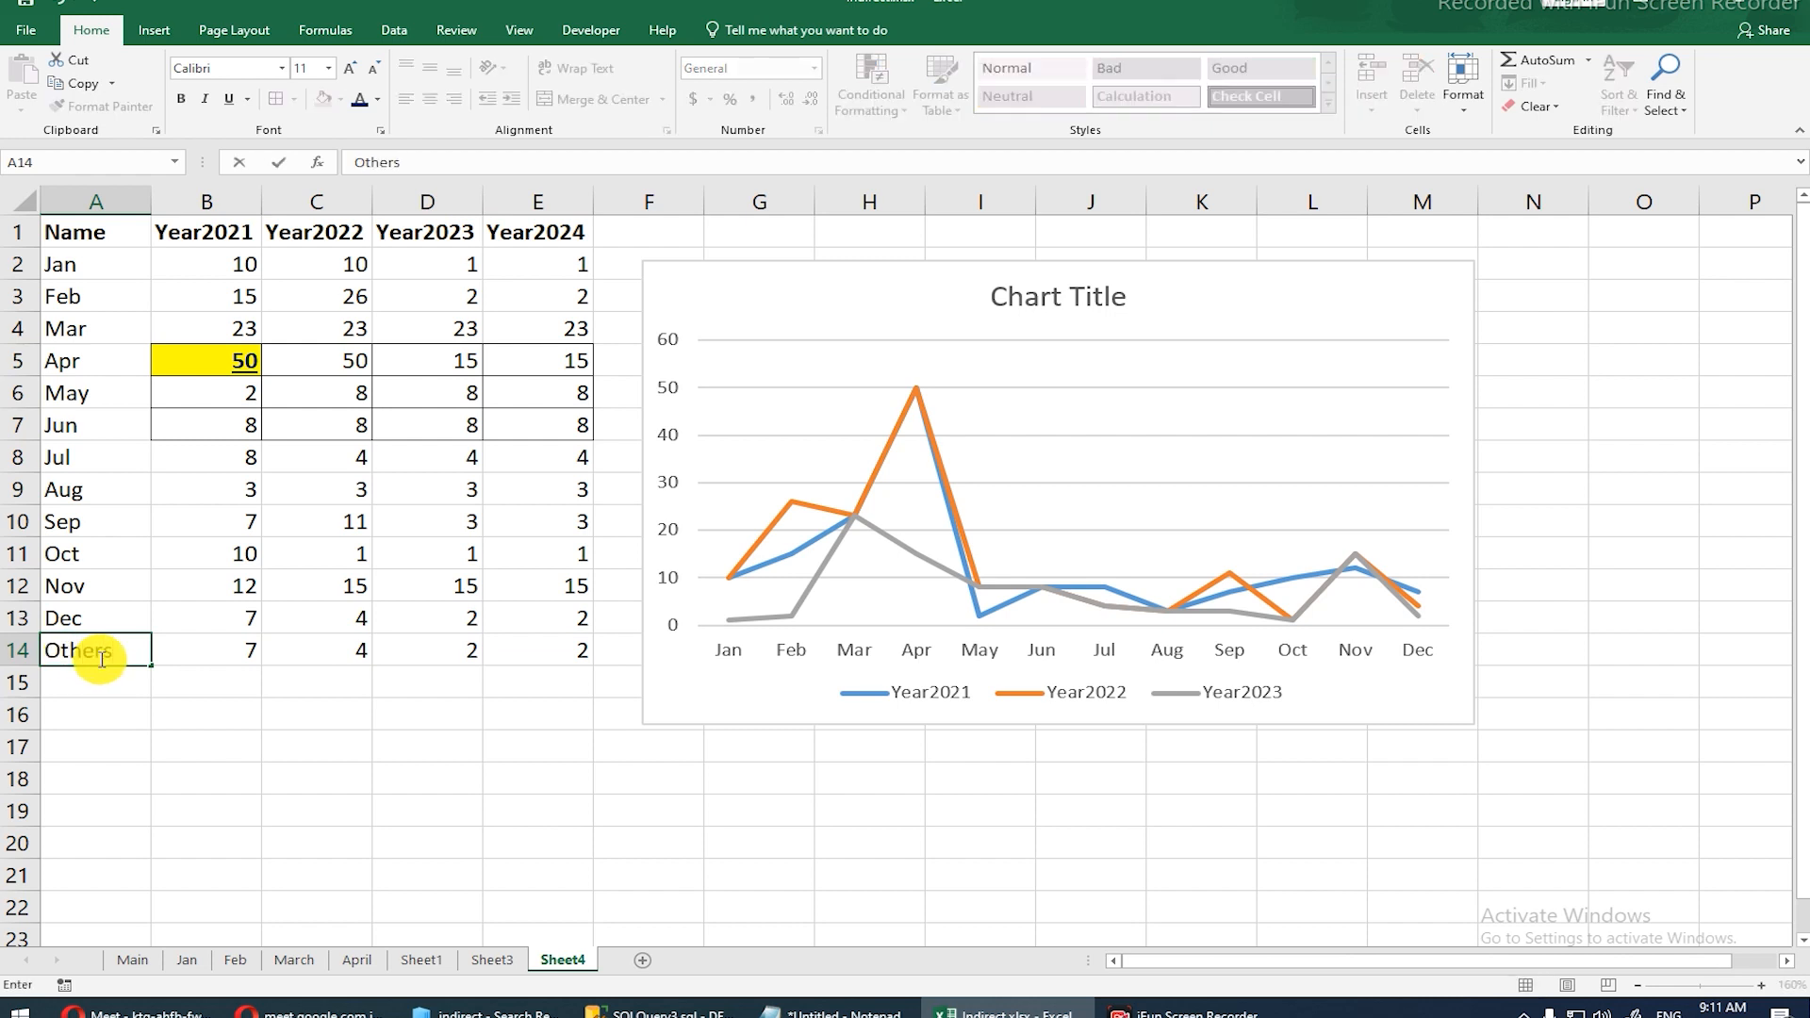
pyautogui.press('Return')
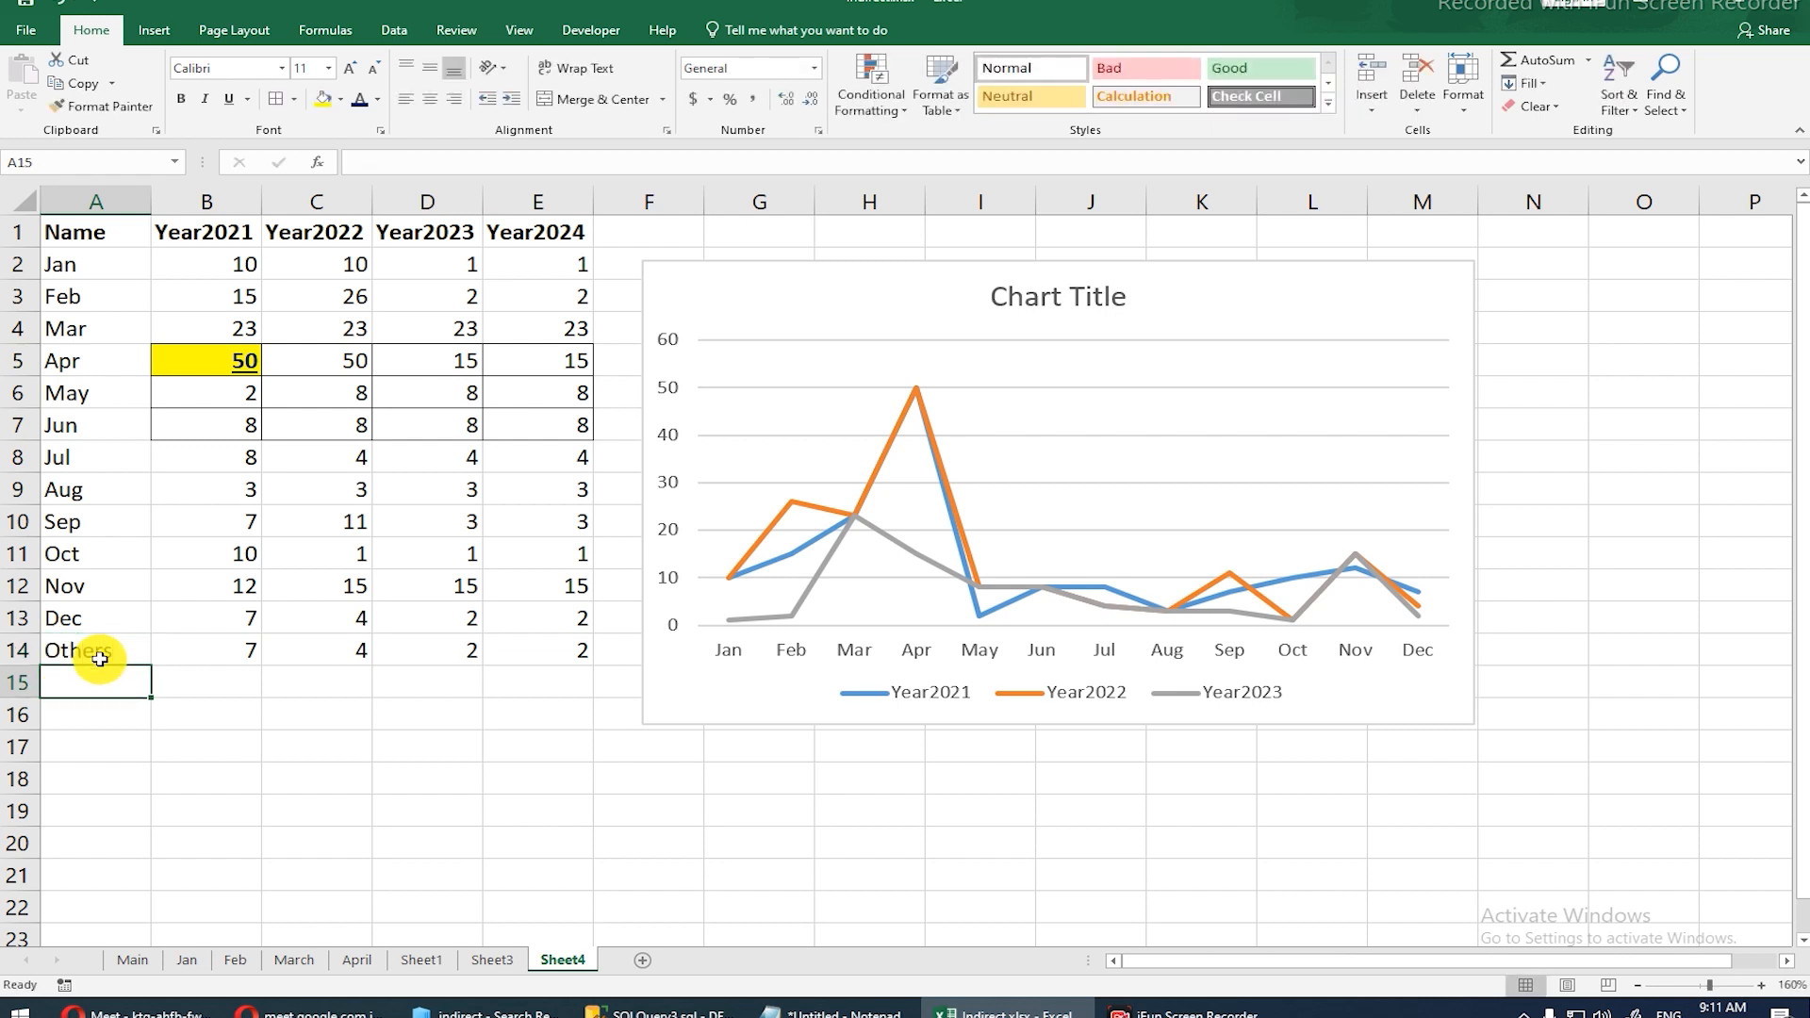
# Step: Set the Year2021 value of the Others row to 18
pyautogui.click(243, 651)
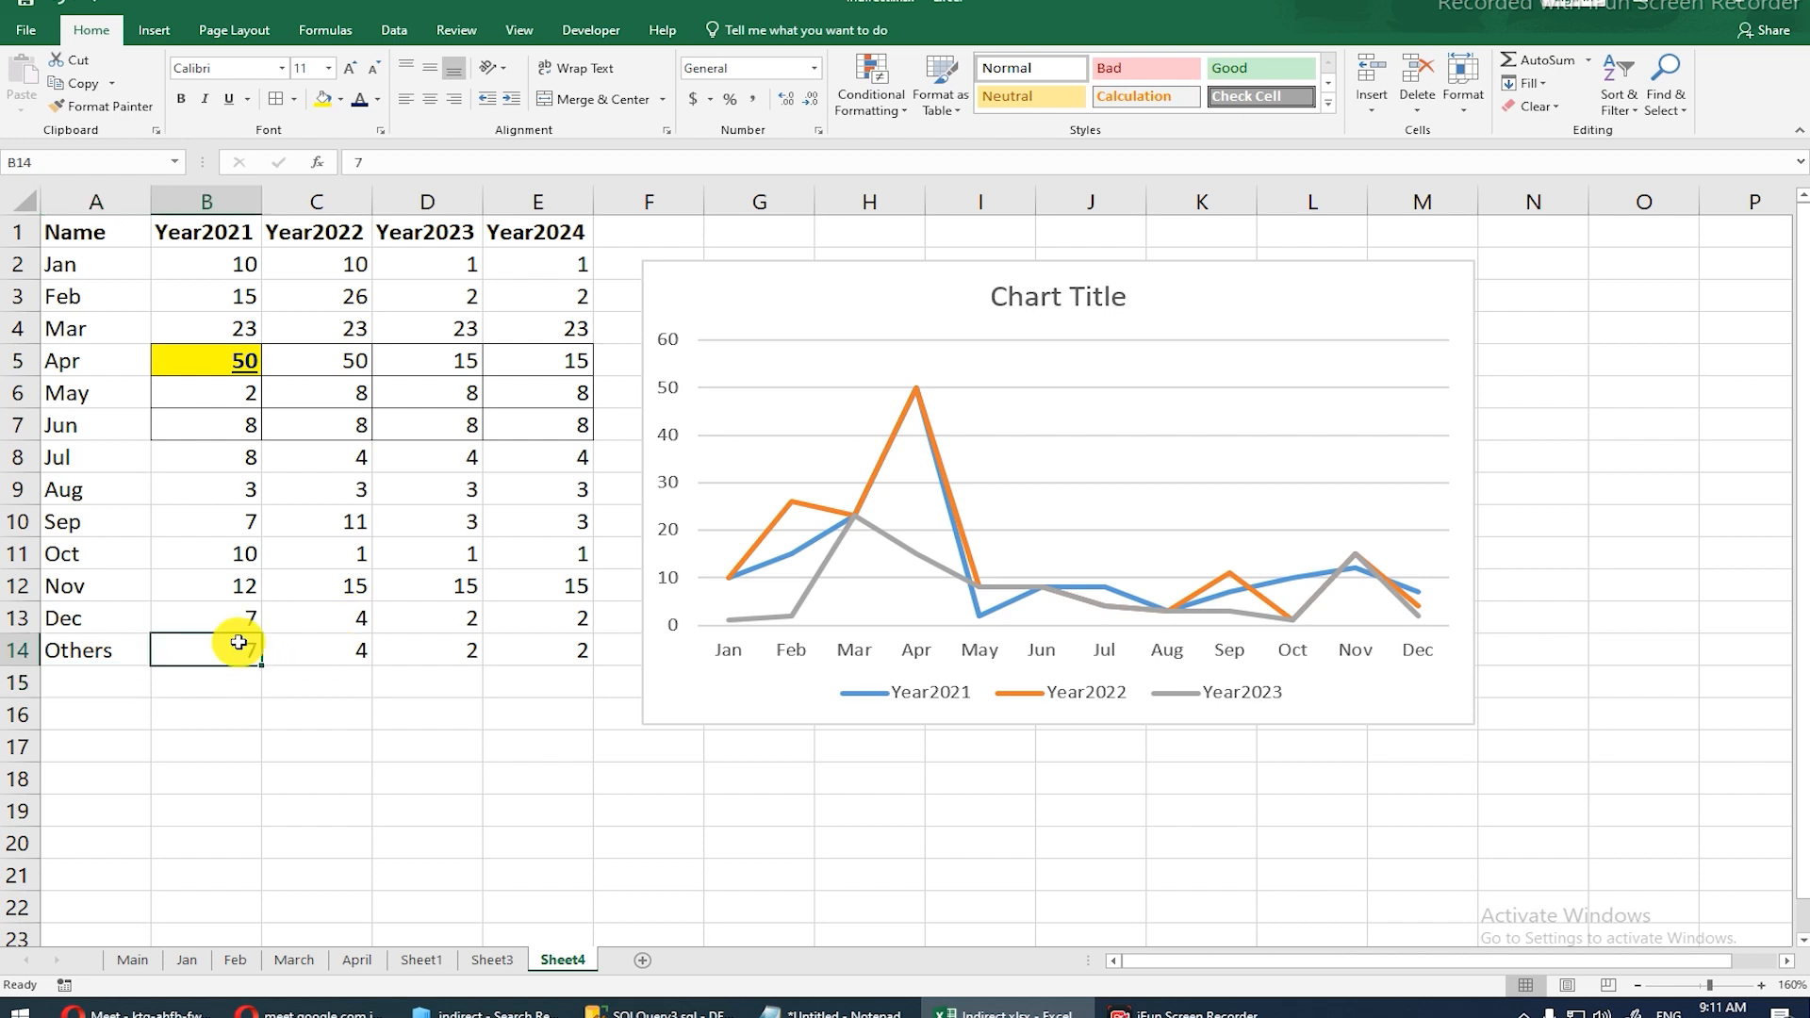
pyautogui.write('1')
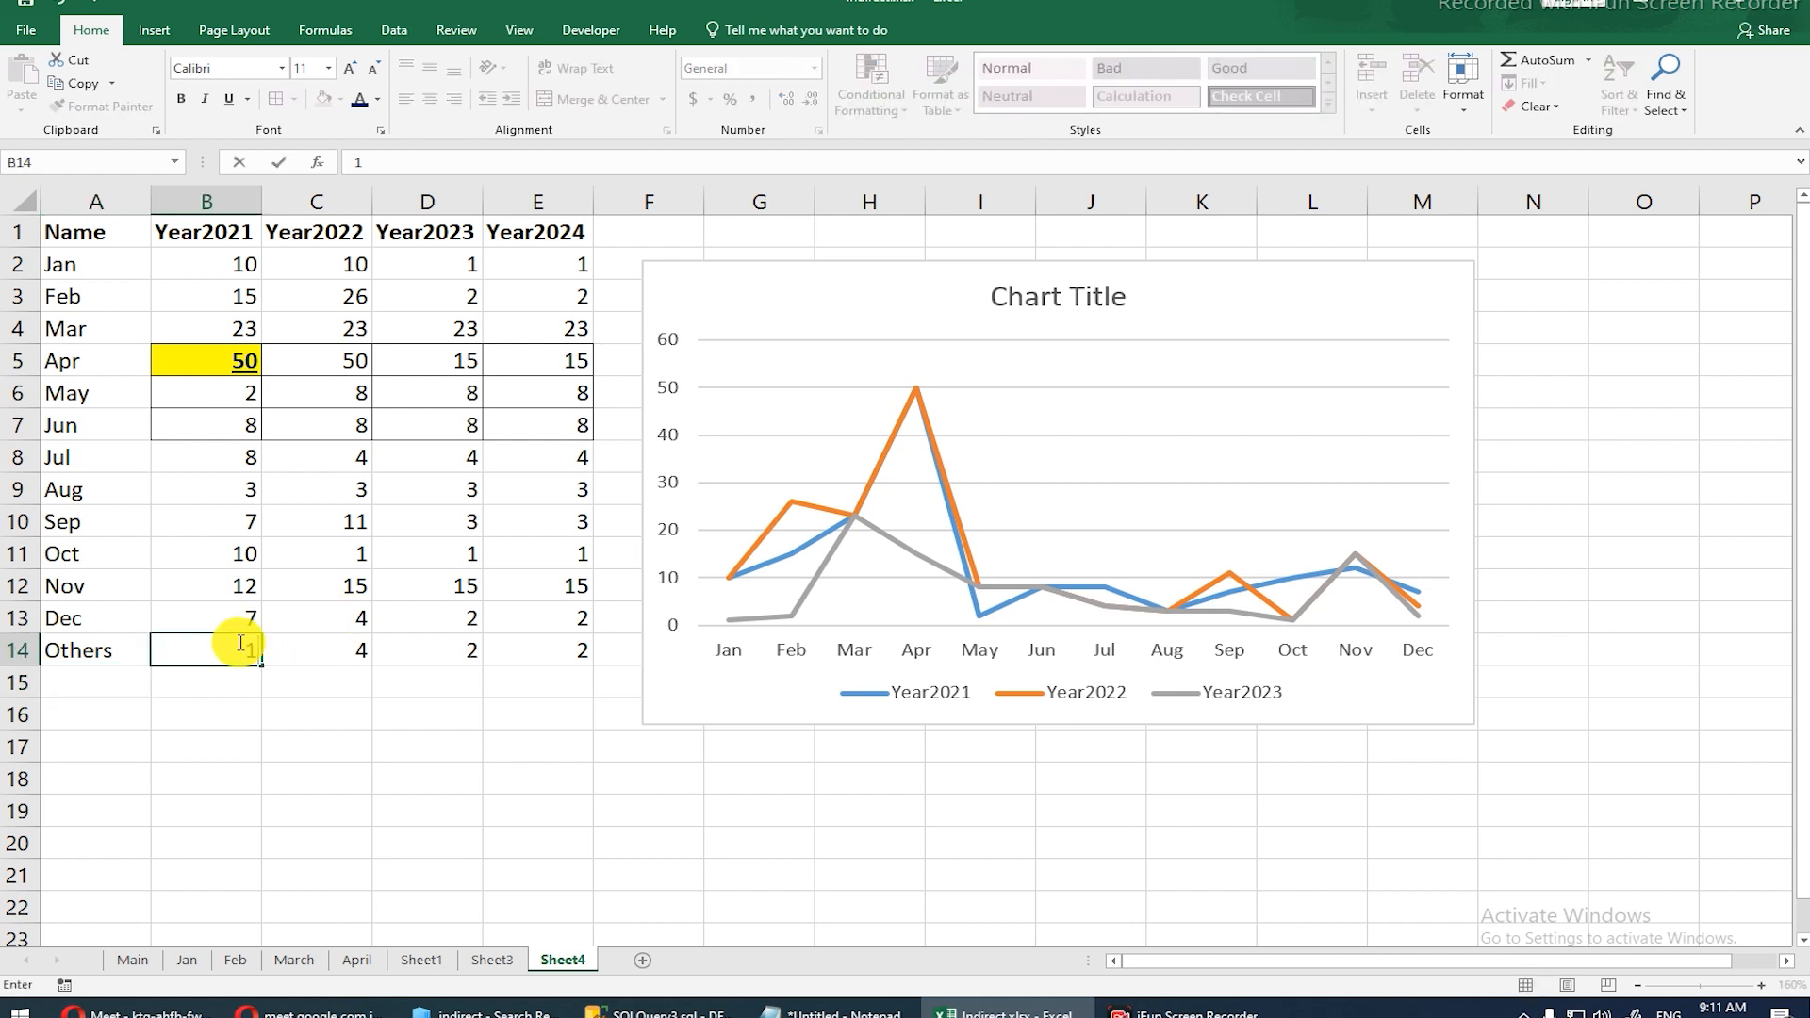
pyautogui.write('8')
pyautogui.press('Return')
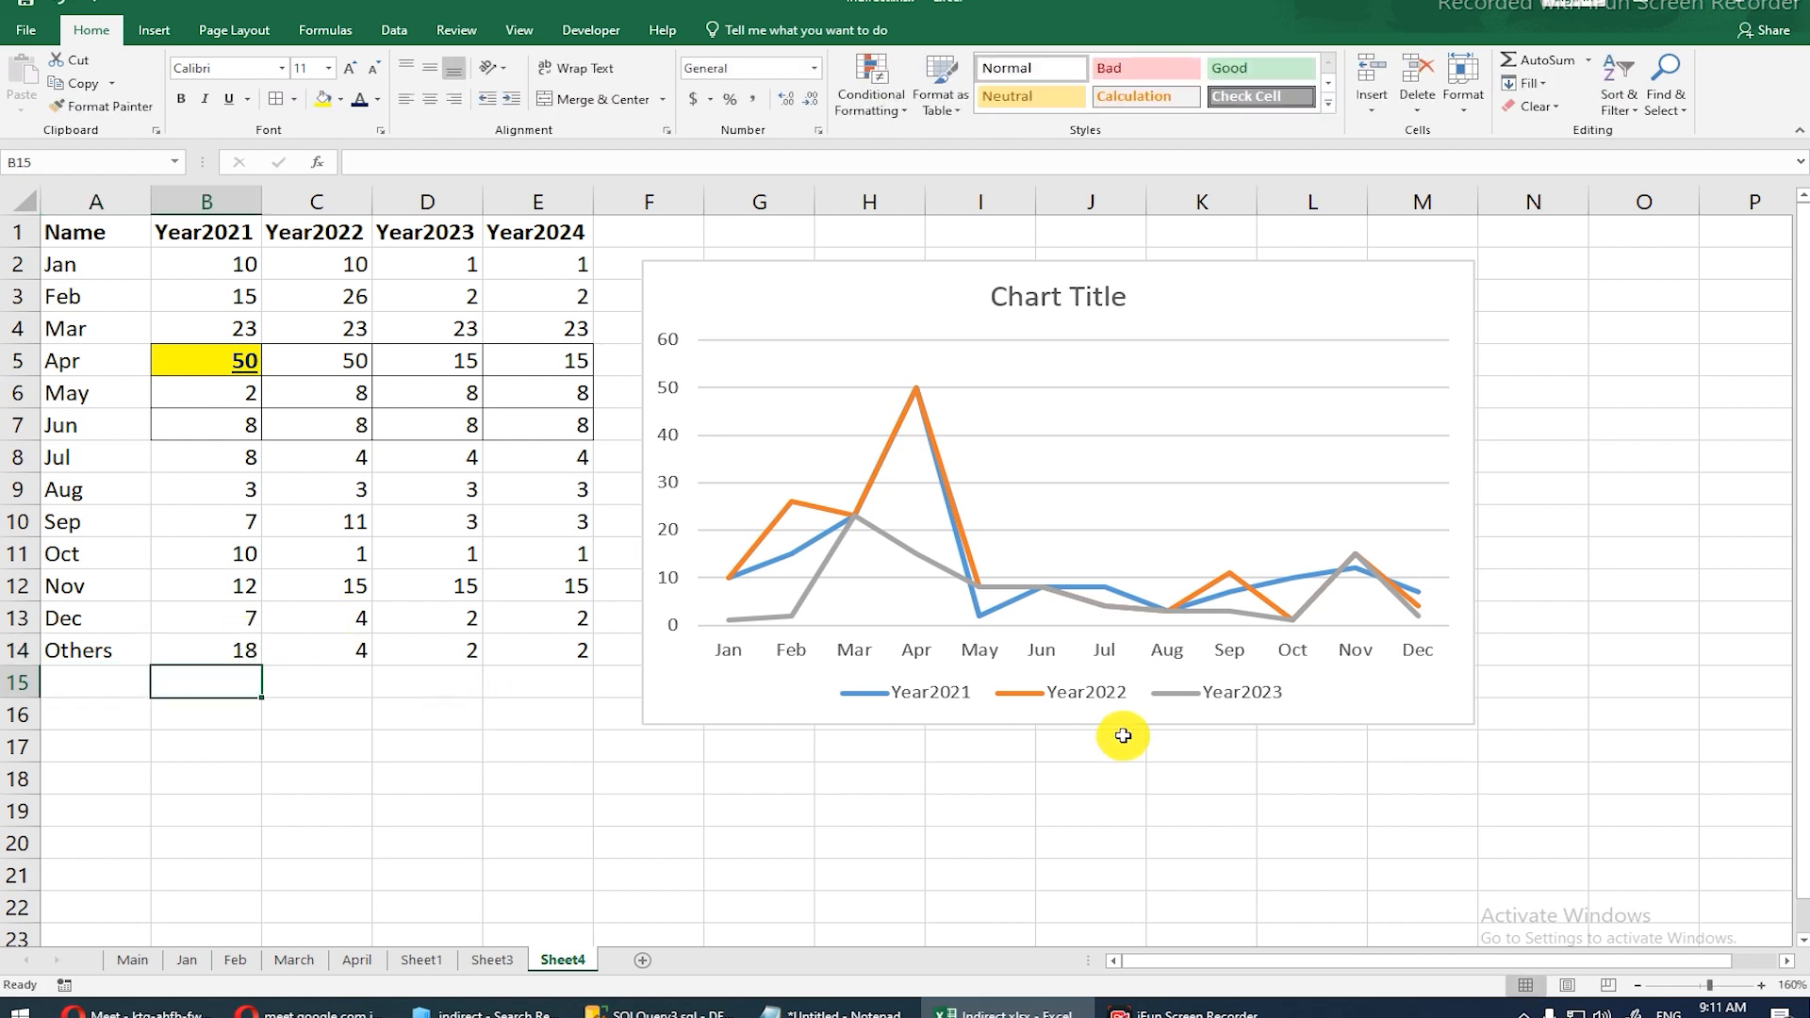
# Step: Highlight the charted range A1:D13, and move the line chart to about columns G to N, rows 7 to 21
pyautogui.moveTo(451, 231)
pyautogui.mouseDown()
pyautogui.moveTo(424, 675)
pyautogui.moveTo(251, 597)
pyautogui.moveTo(94, 619)
pyautogui.moveTo(387, 632)
pyautogui.moveTo(477, 569)
pyautogui.moveTo(430, 243)
pyautogui.mouseUp()
pyautogui.click(97, 623)
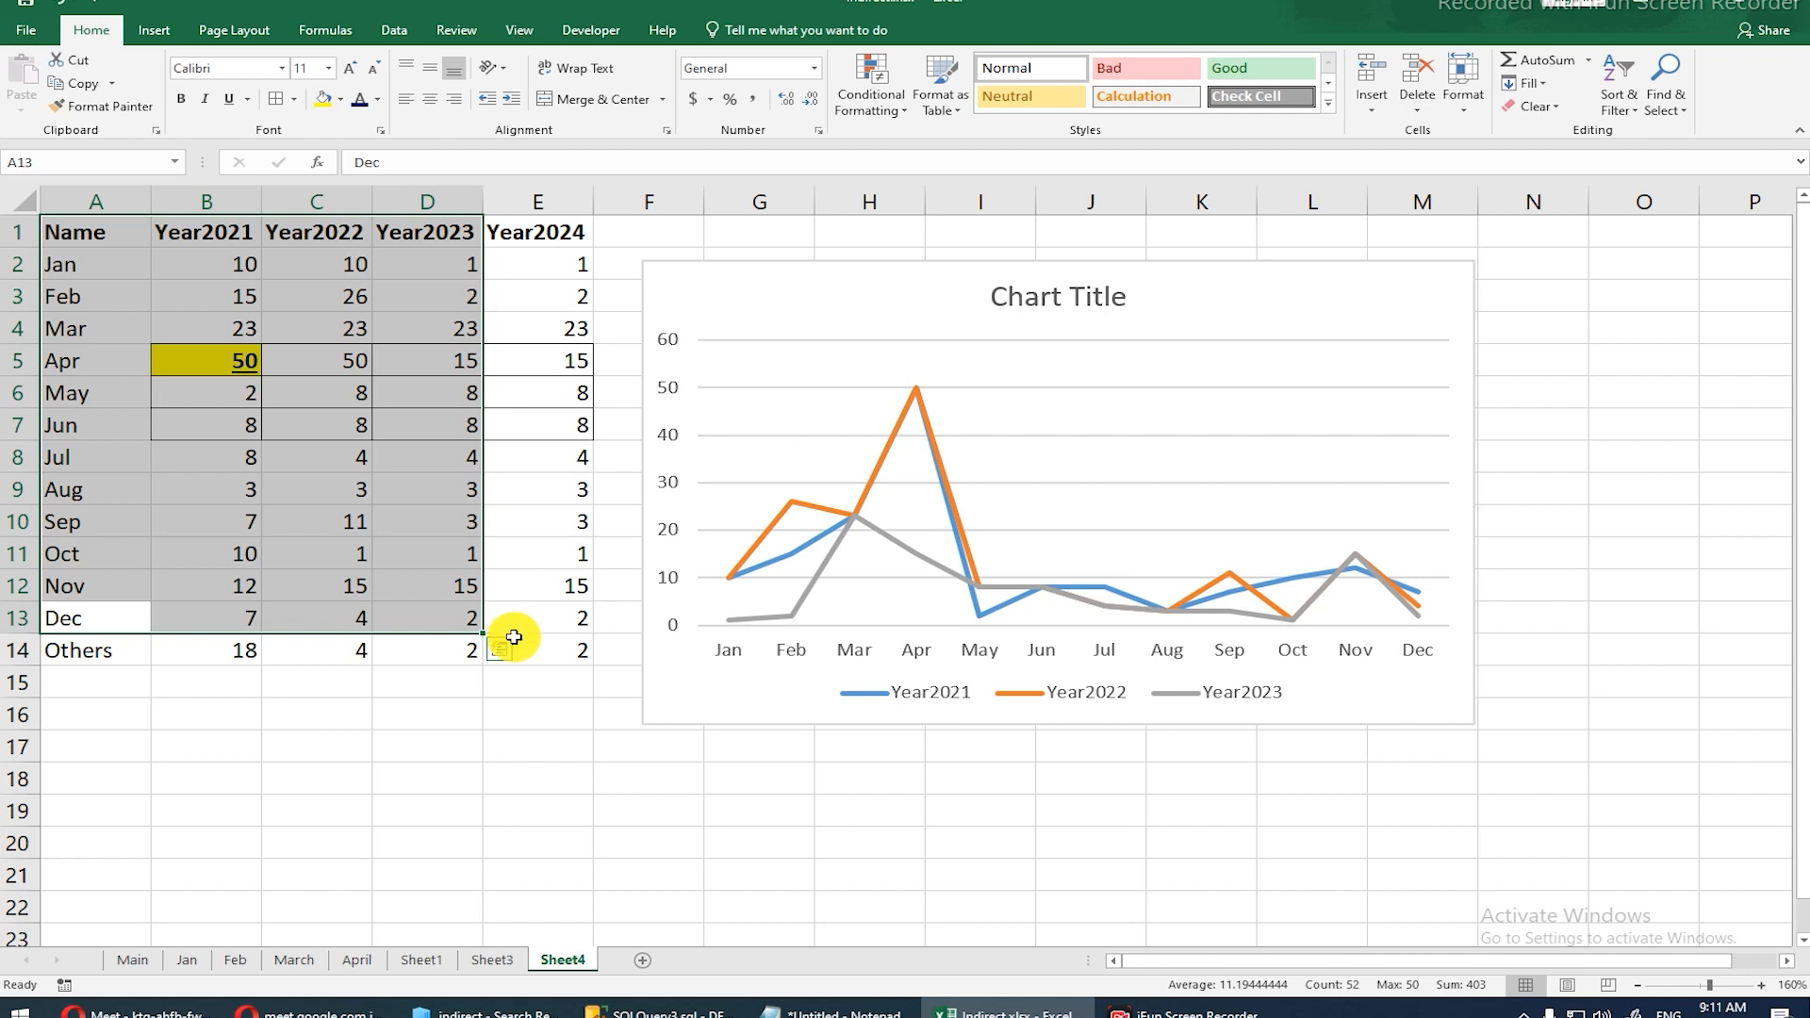
pyautogui.moveTo(770, 285); pyautogui.dragTo(921, 437)
pyautogui.click(790, 302)
# Step: Write the formula =OFFSET(A1,,,14,5) in cell G4 to reference the whole table
pyautogui.click(792, 323)
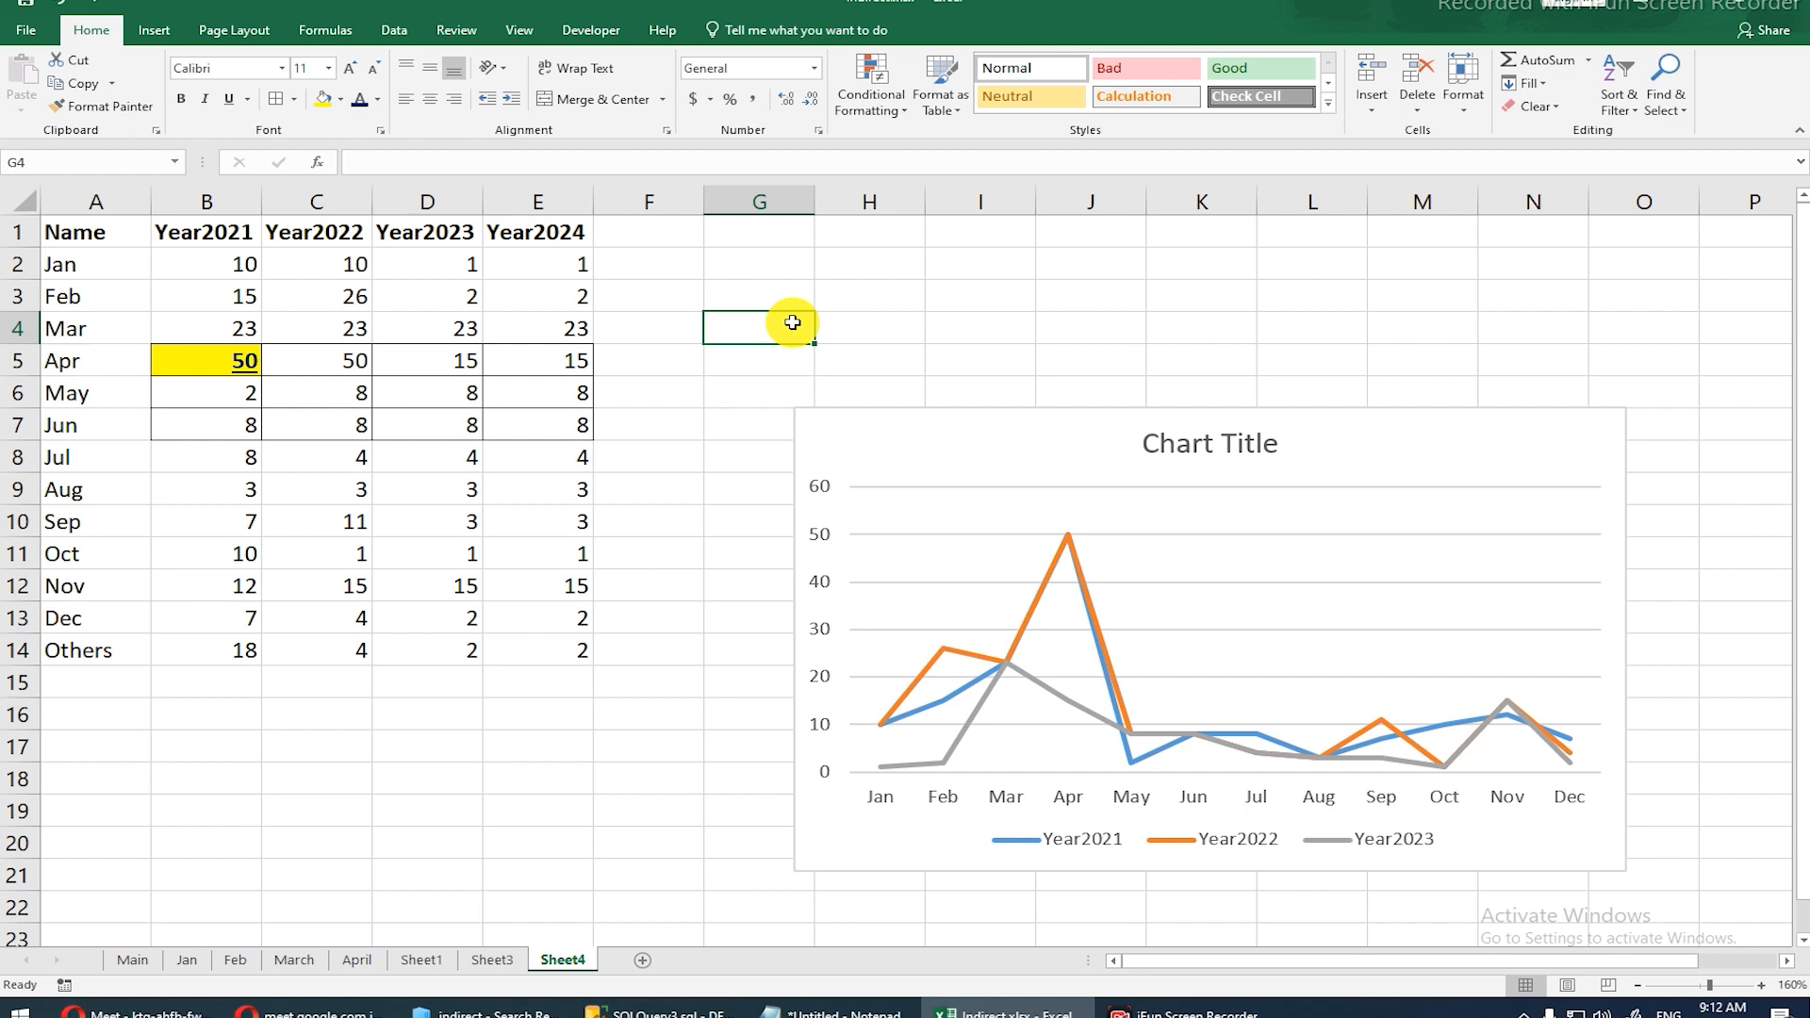
pyautogui.write('=')
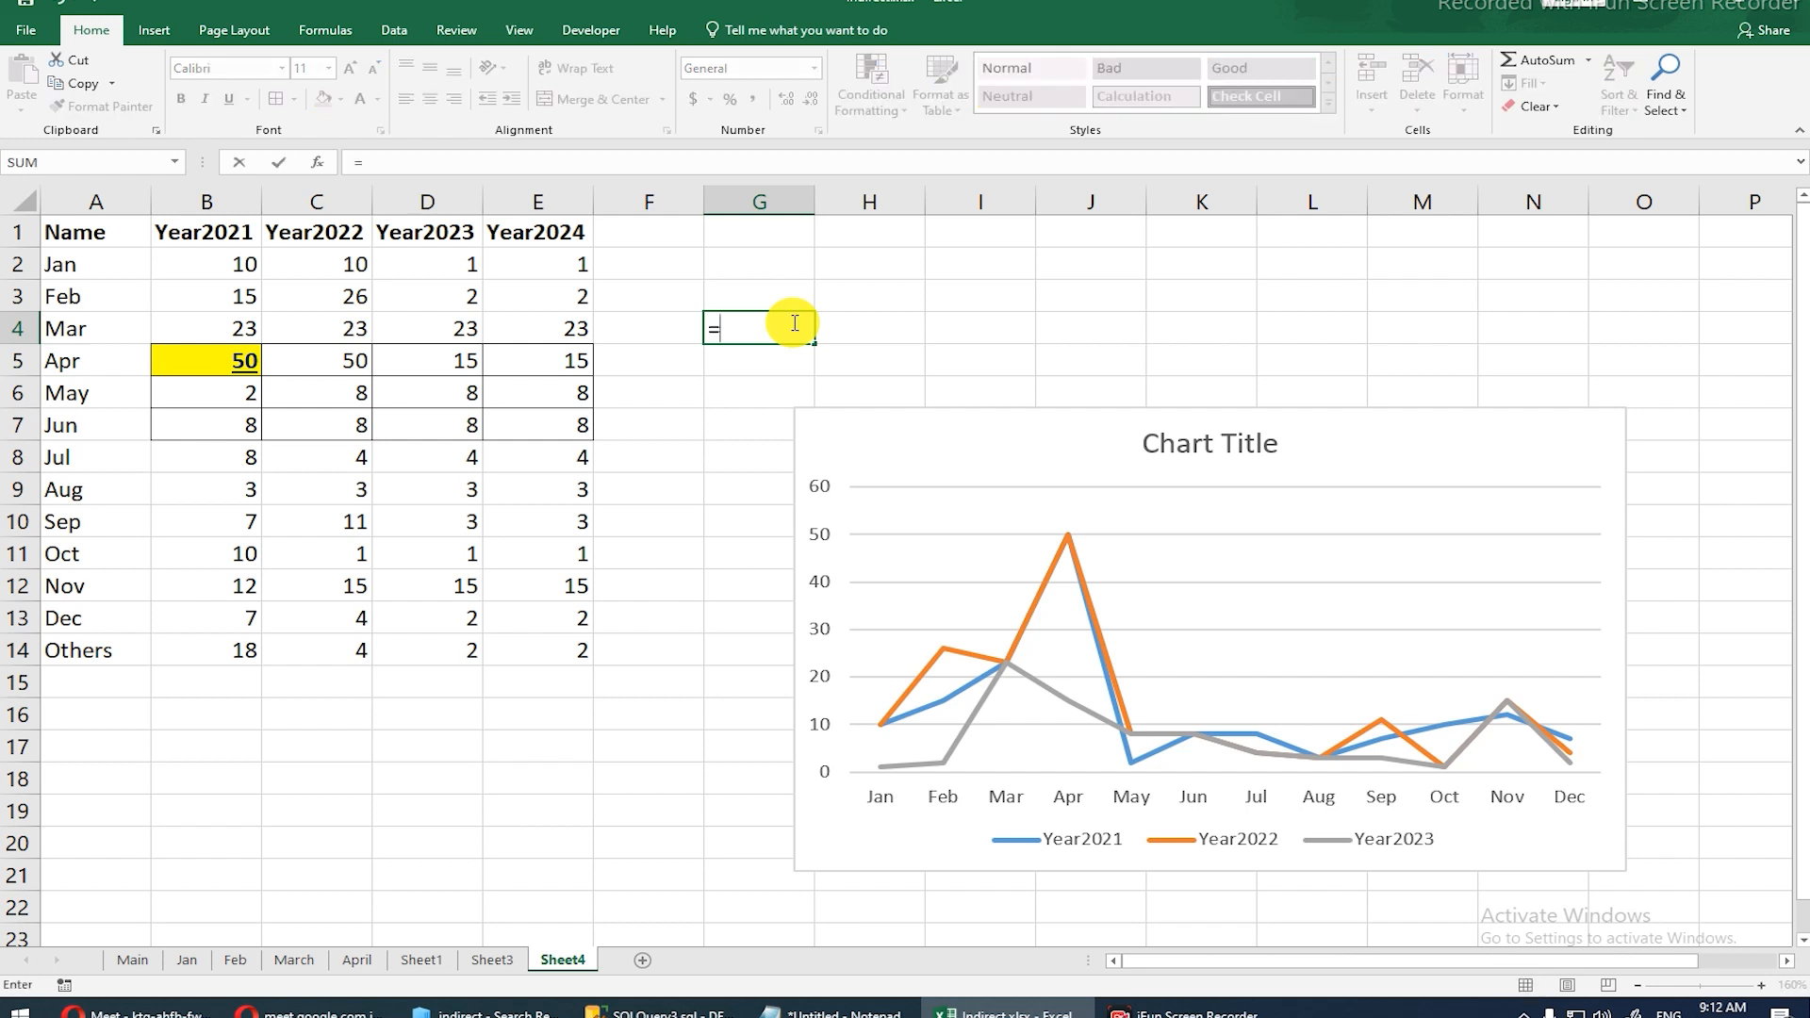
pyautogui.write('of')
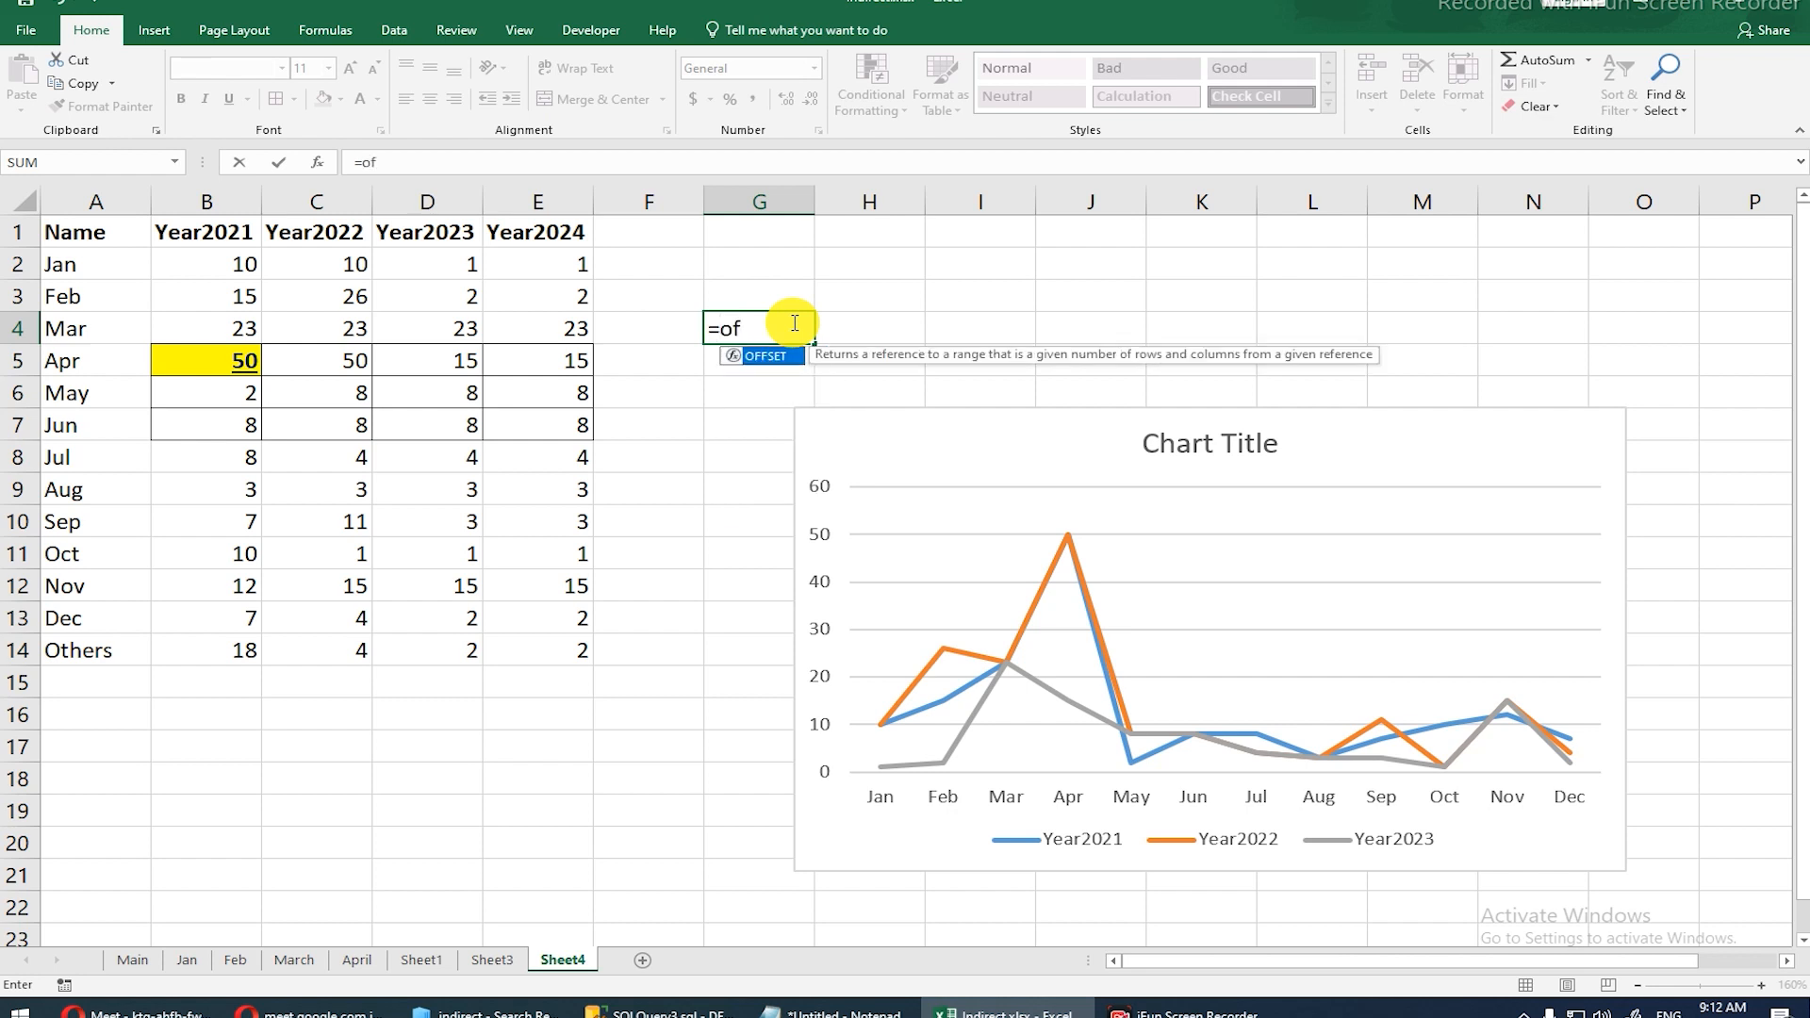
pyautogui.press('Tab')
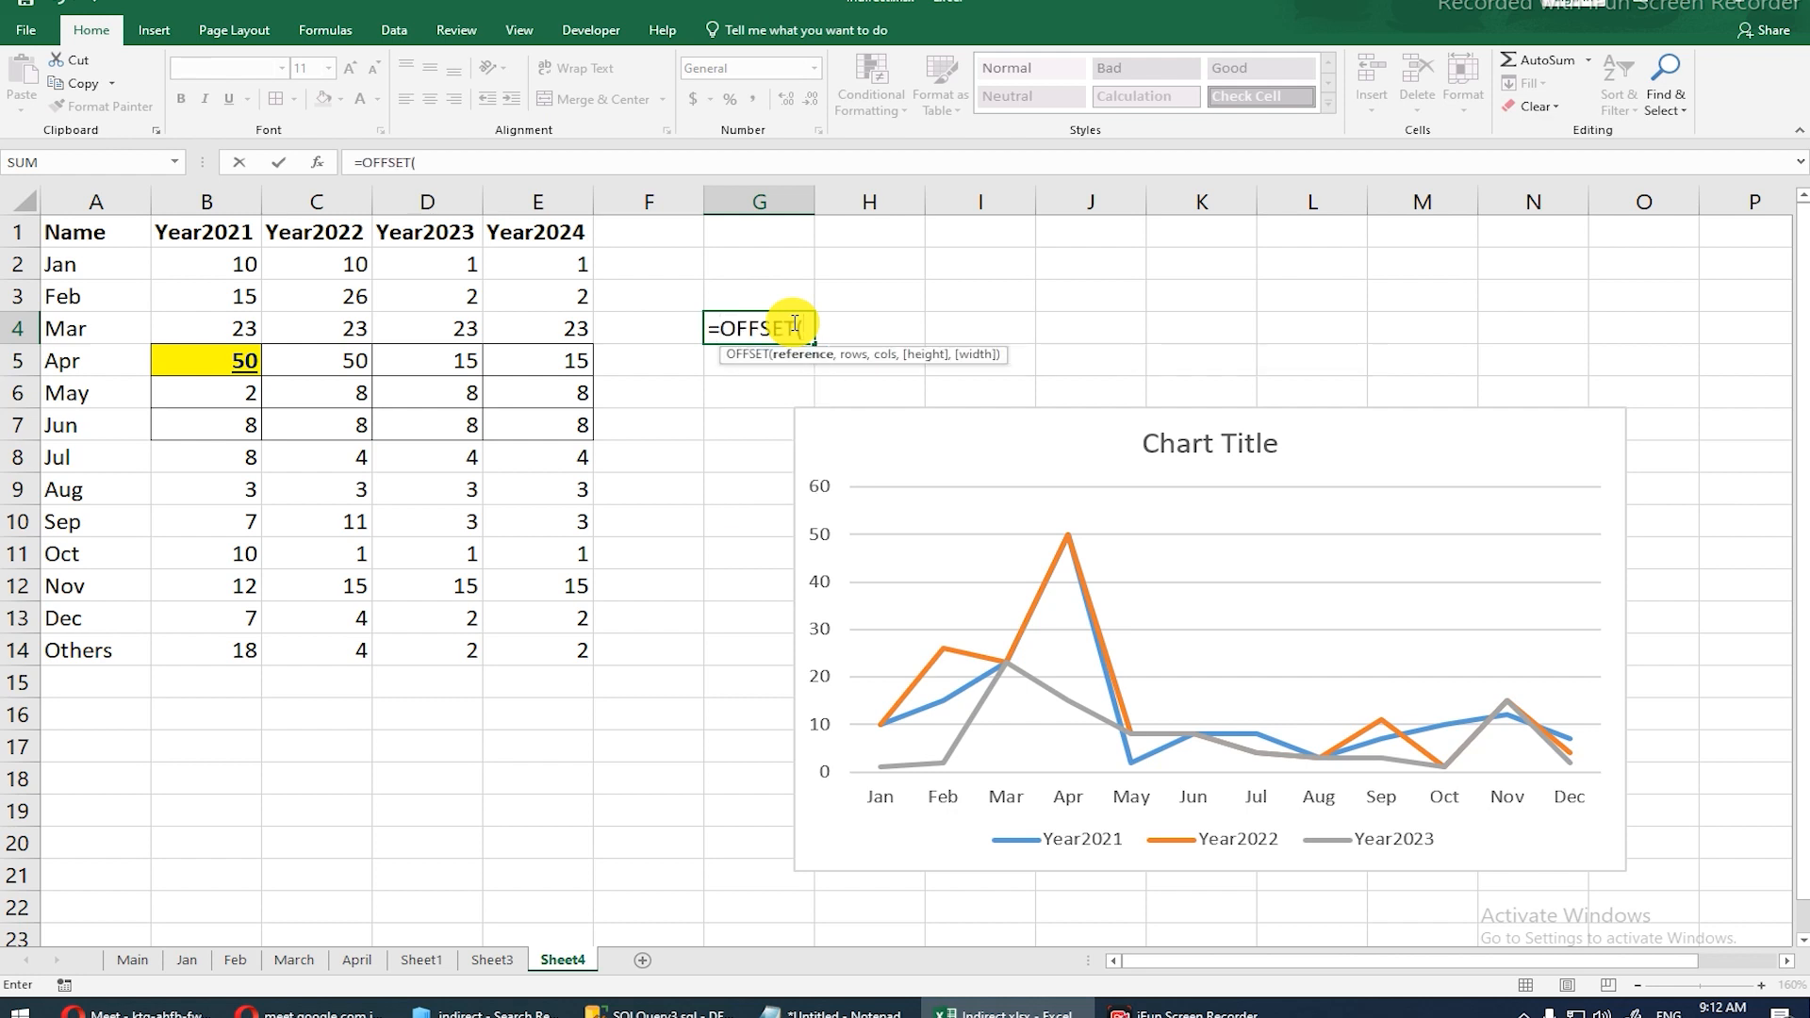
pyautogui.click(78, 237)
pyautogui.write(',')
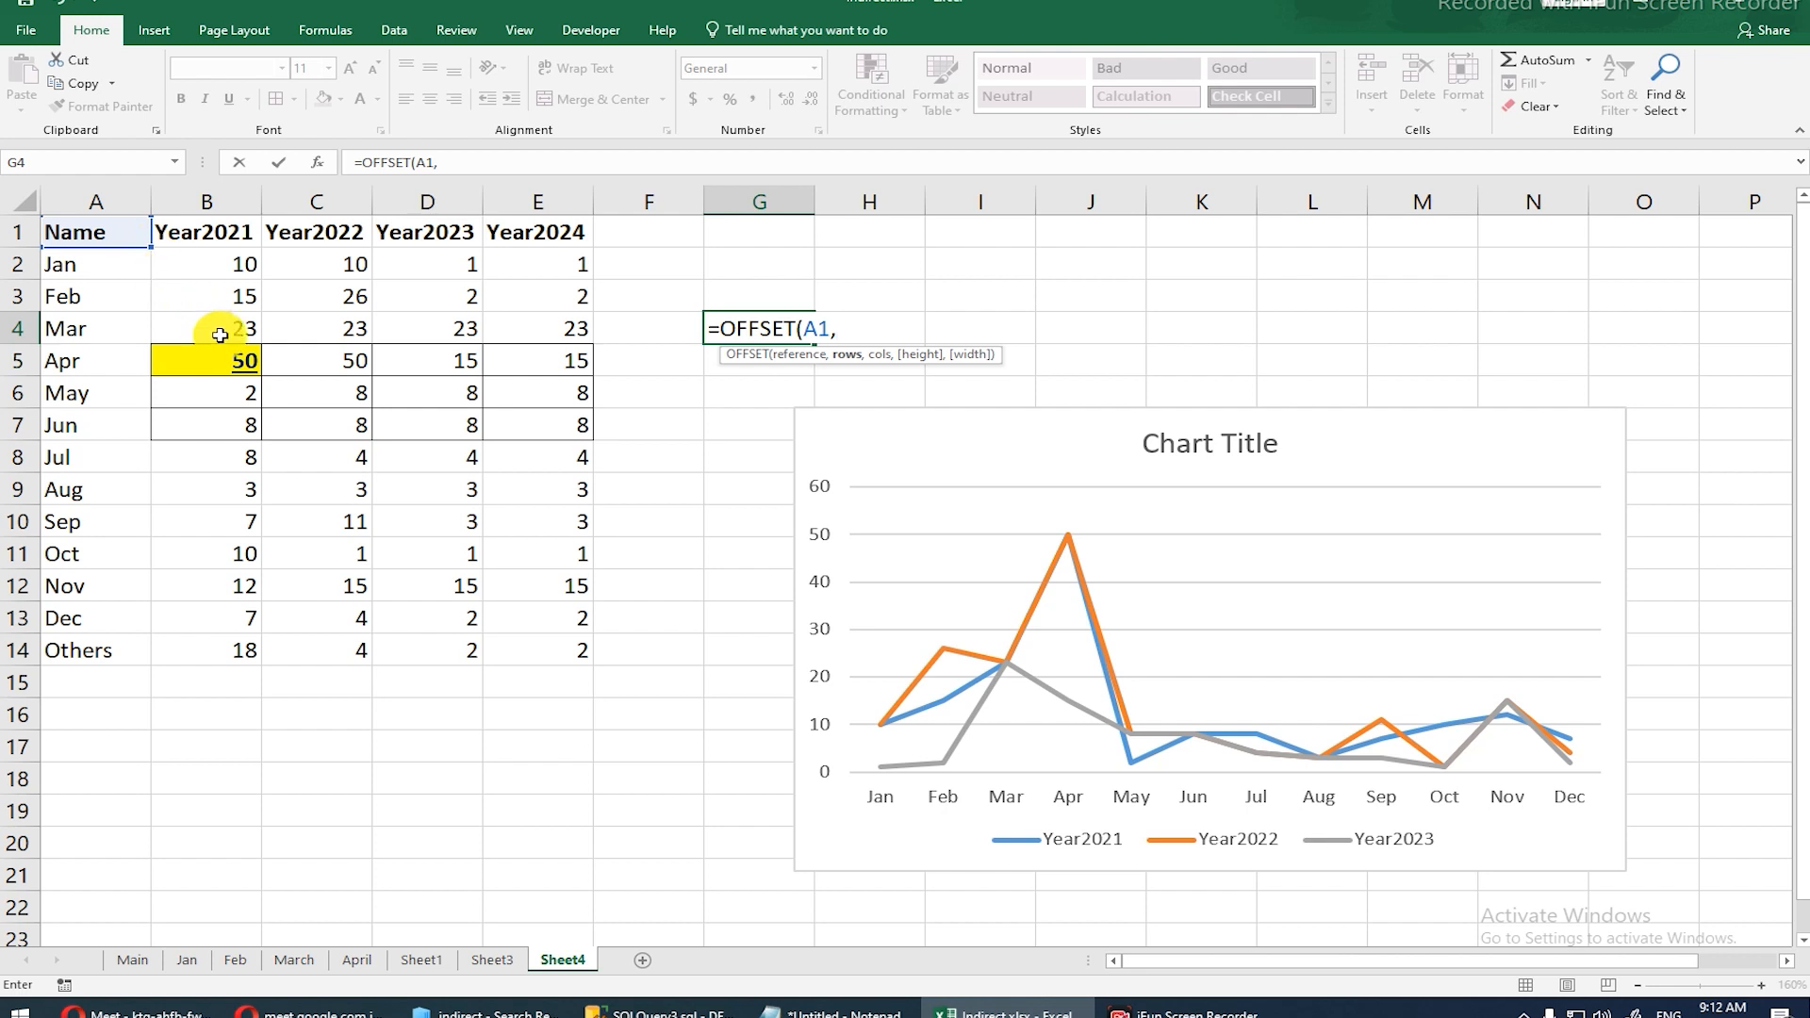
pyautogui.write(',,')
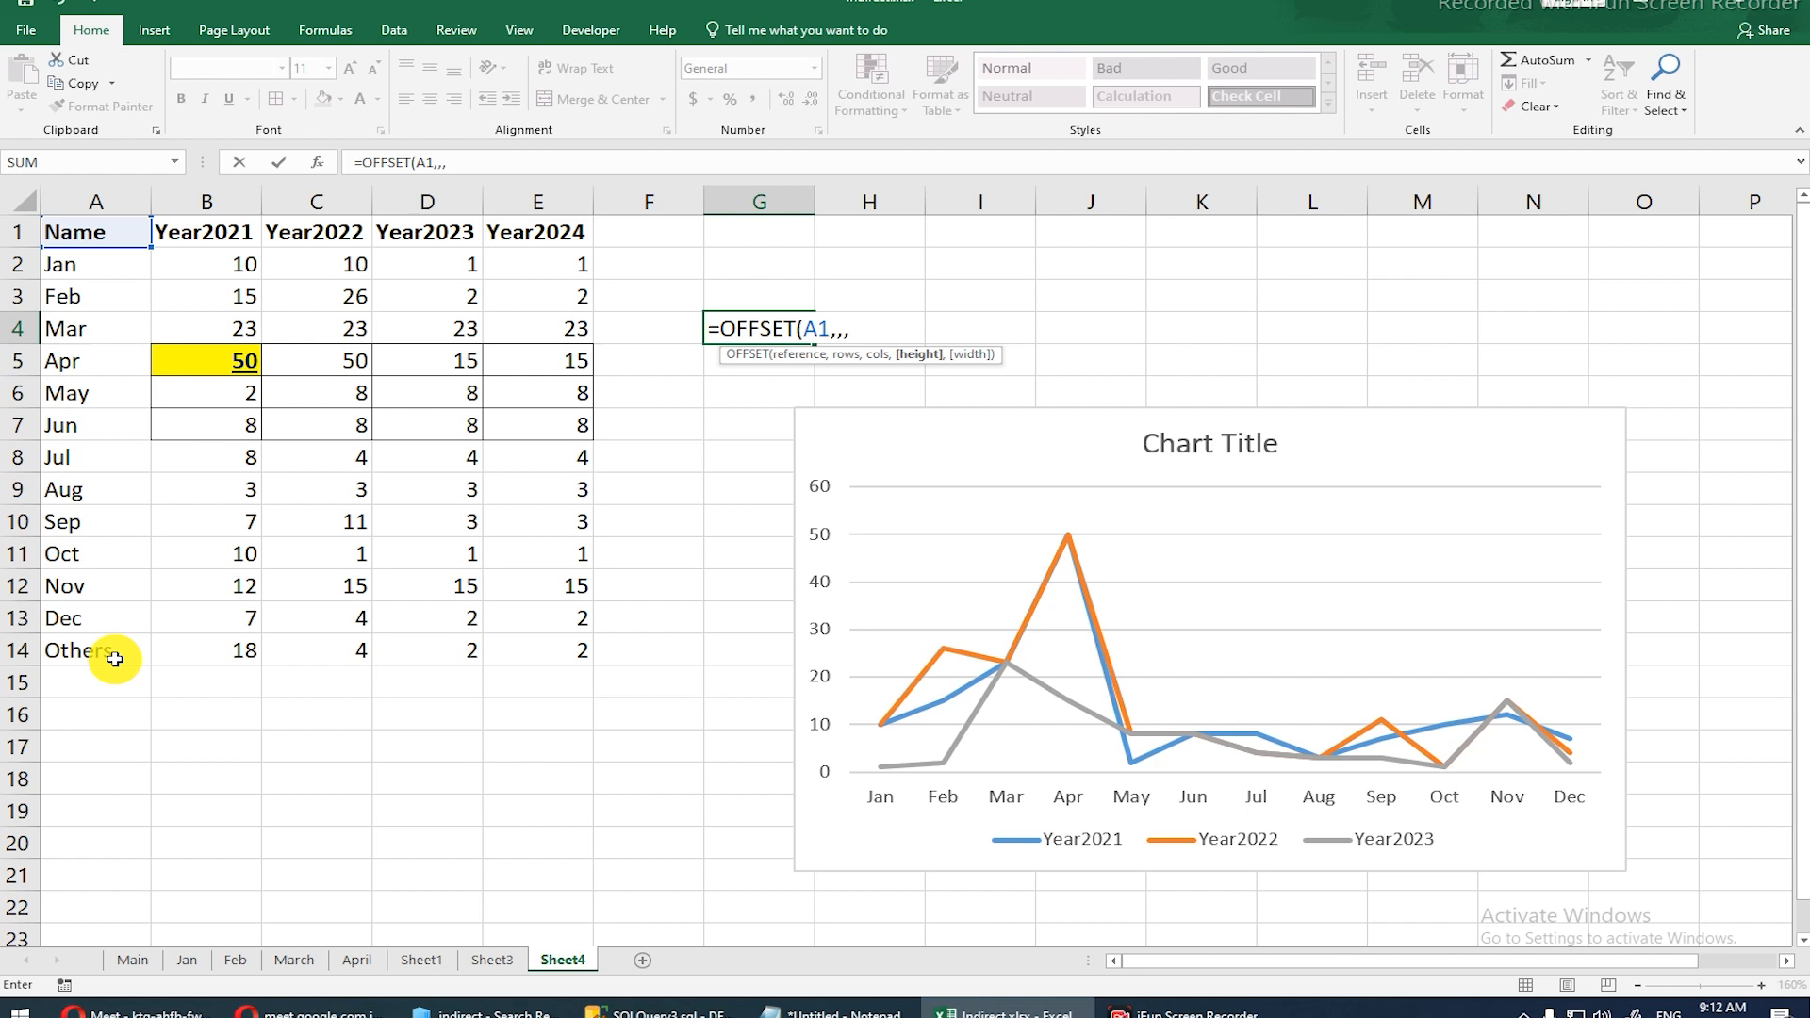
pyautogui.write('14,')
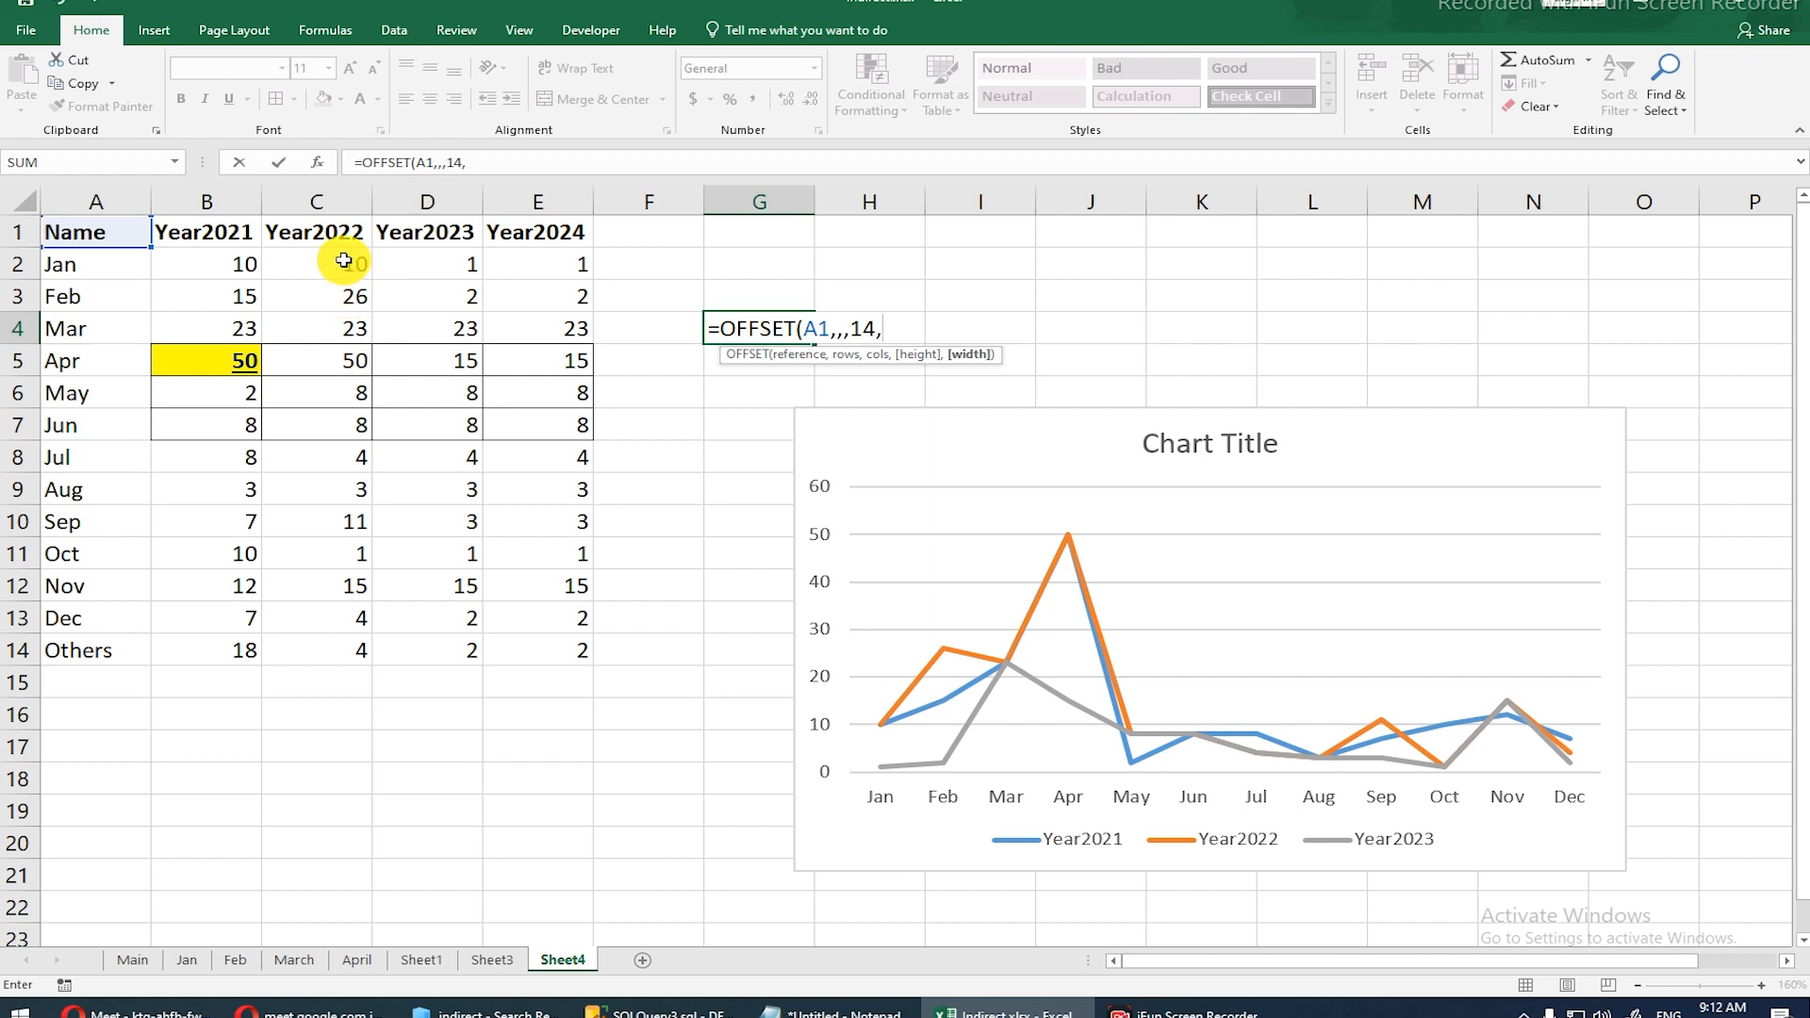
pyautogui.write('5)')
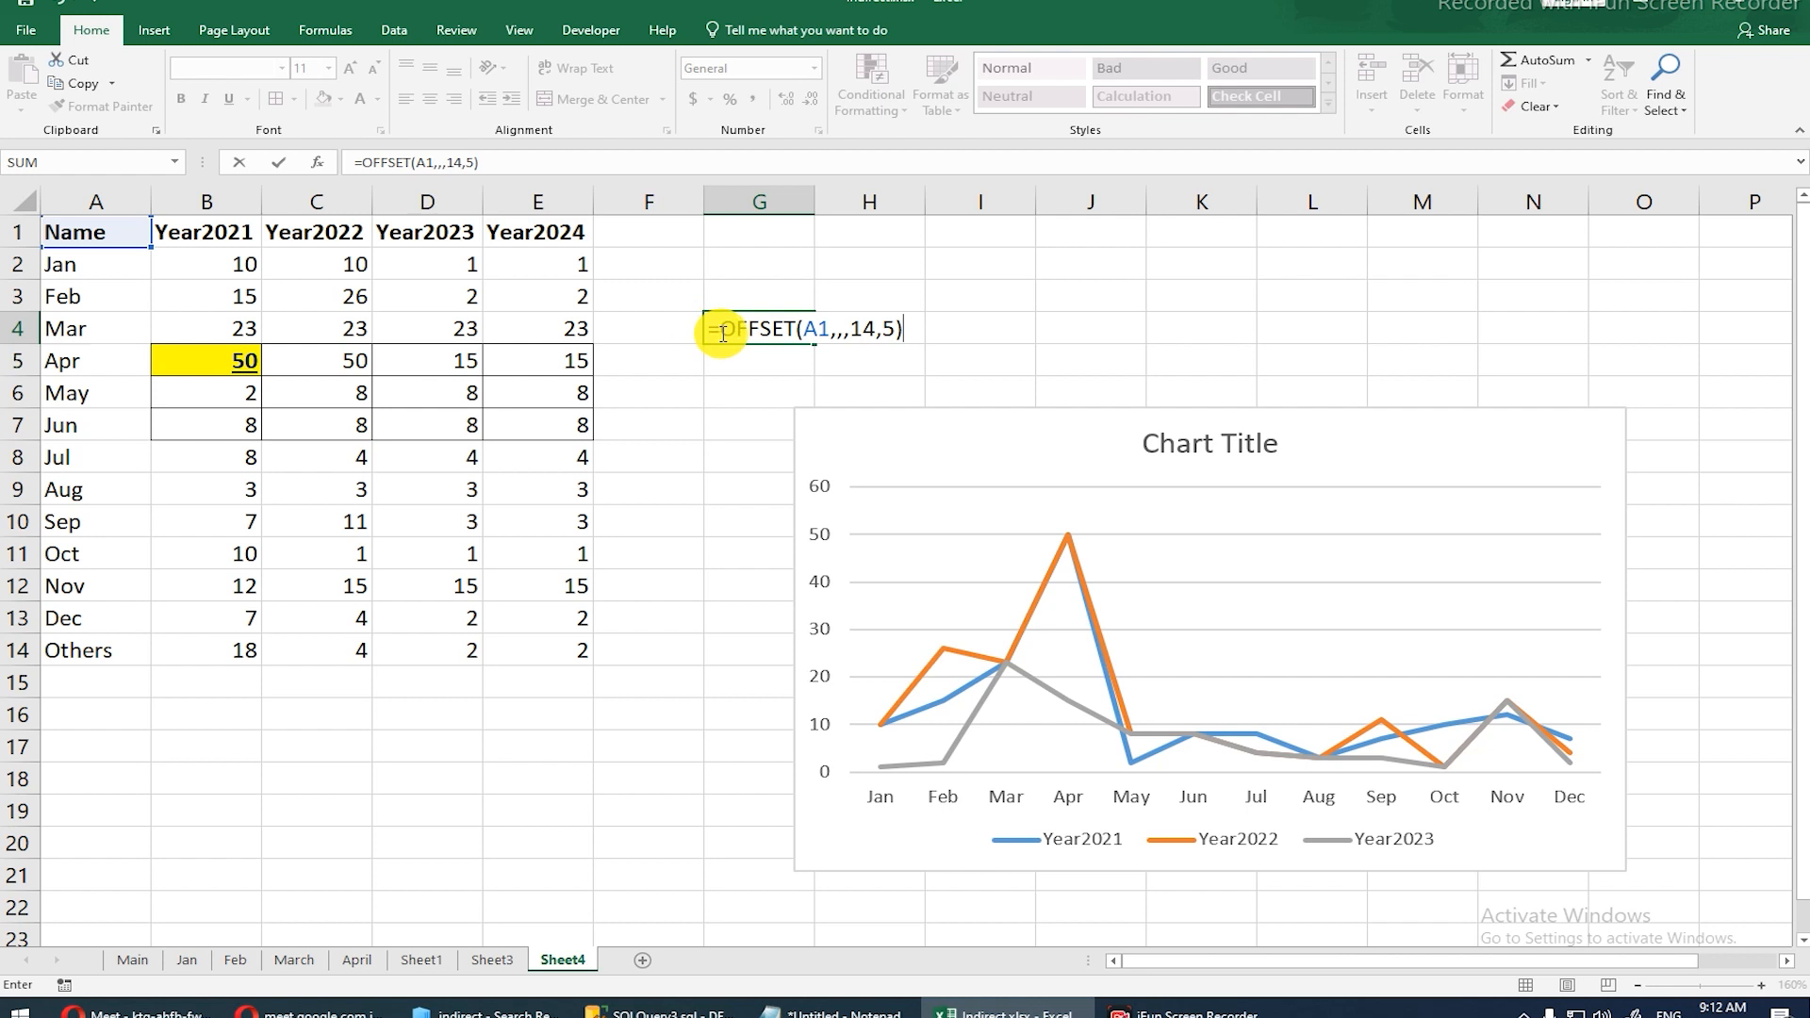
# Step: Evaluate the OFFSET expression in G4 in place to inspect its array, and undo the evaluation
pyautogui.moveTo(723, 333); pyautogui.dragTo(905, 334)
pyautogui.click(907, 334)
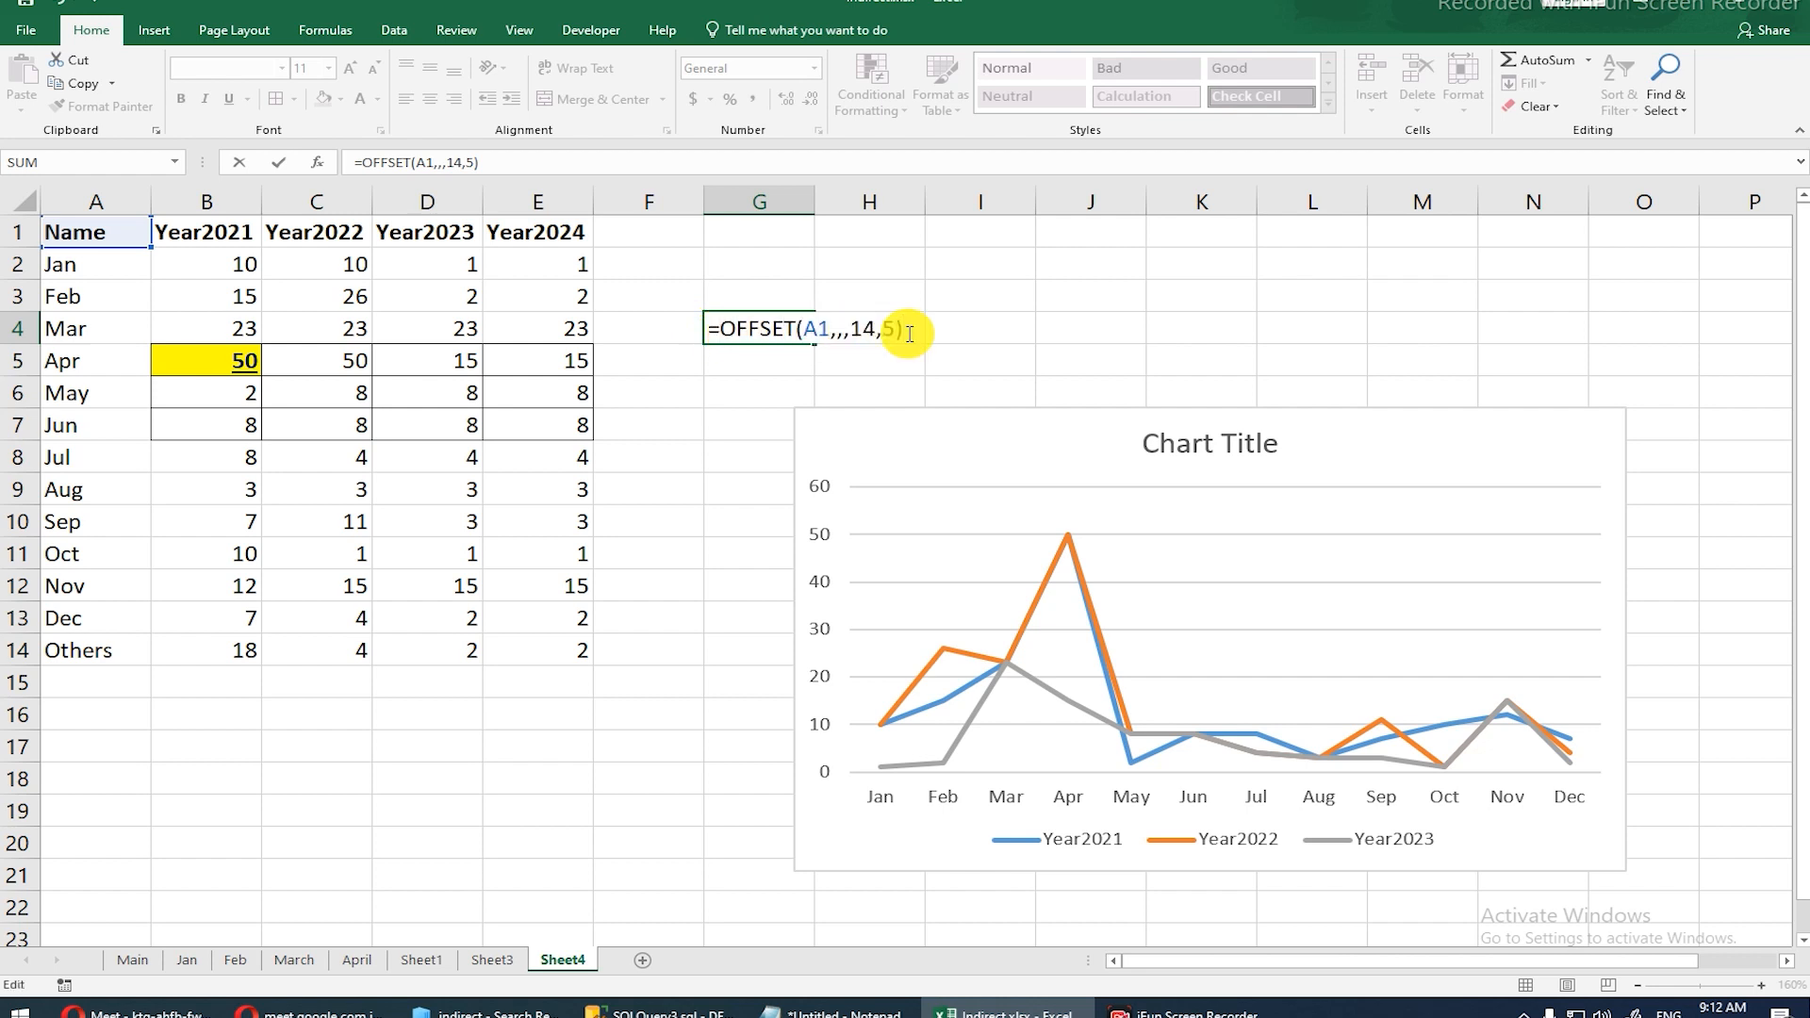
pyautogui.click(719, 335)
pyautogui.hotkey('shift', 'End')
pyautogui.press('F9')
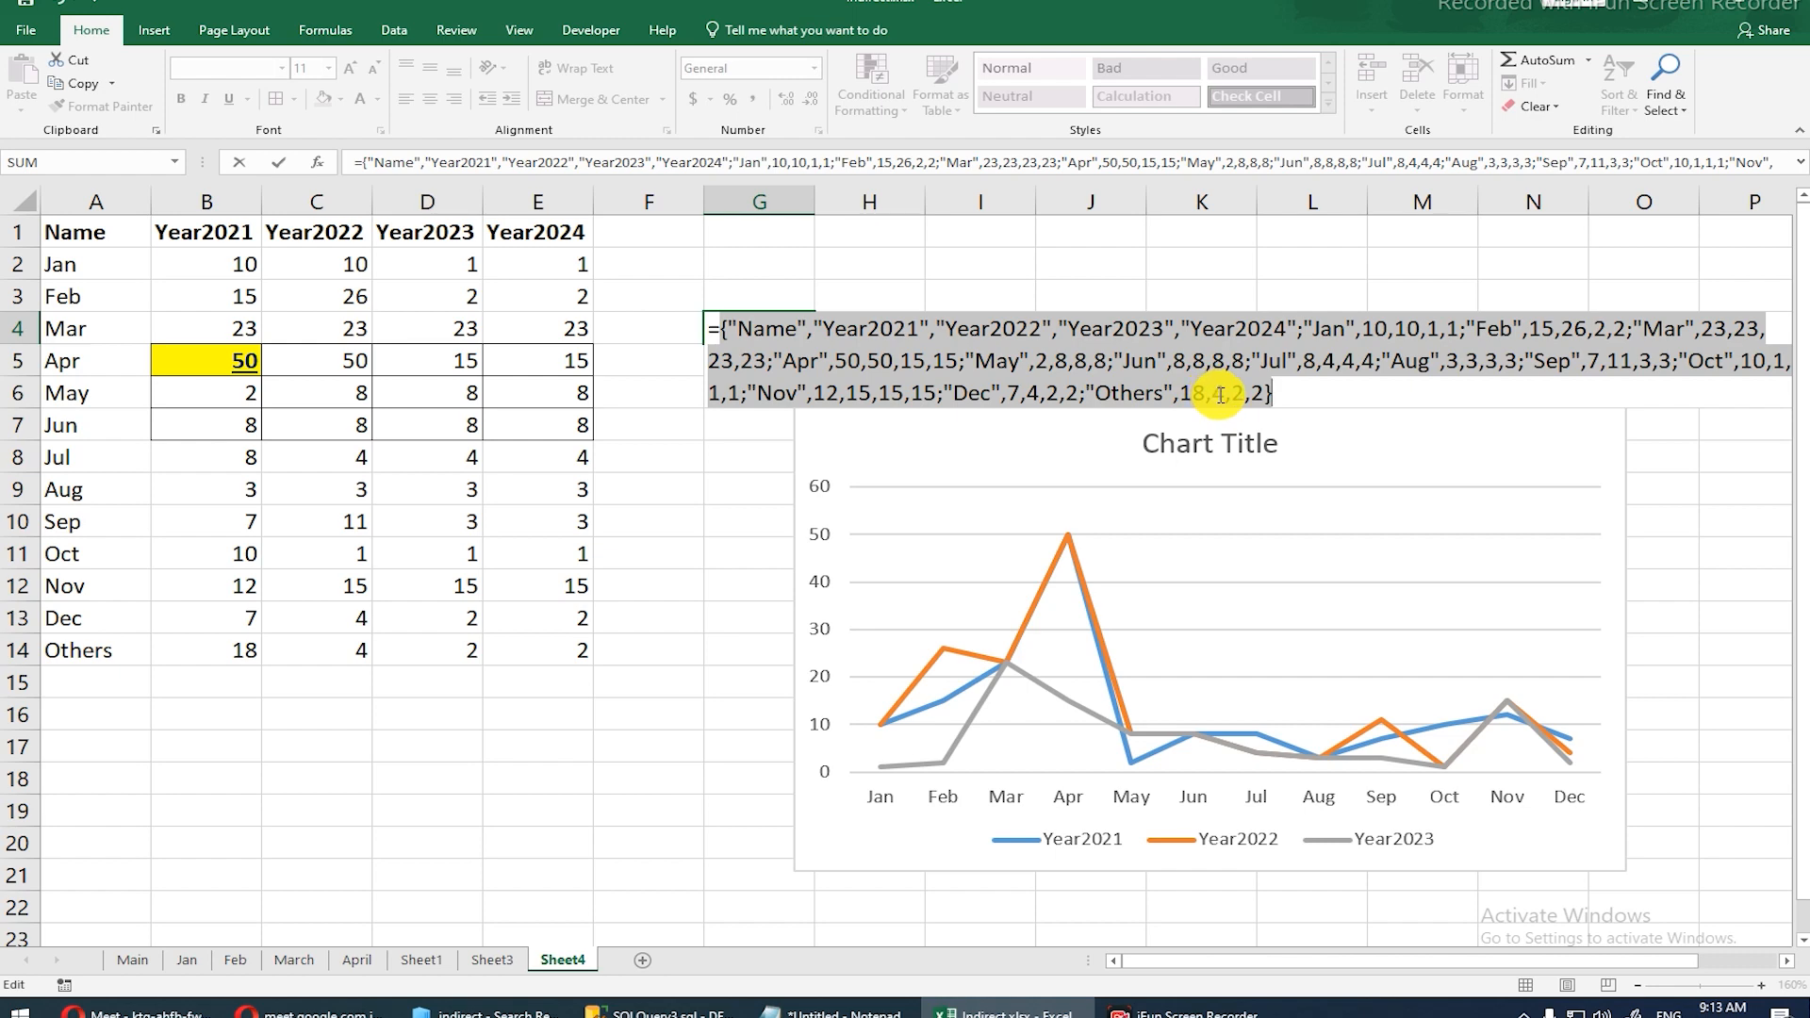
pyautogui.hotkey('ctrl', 'c')
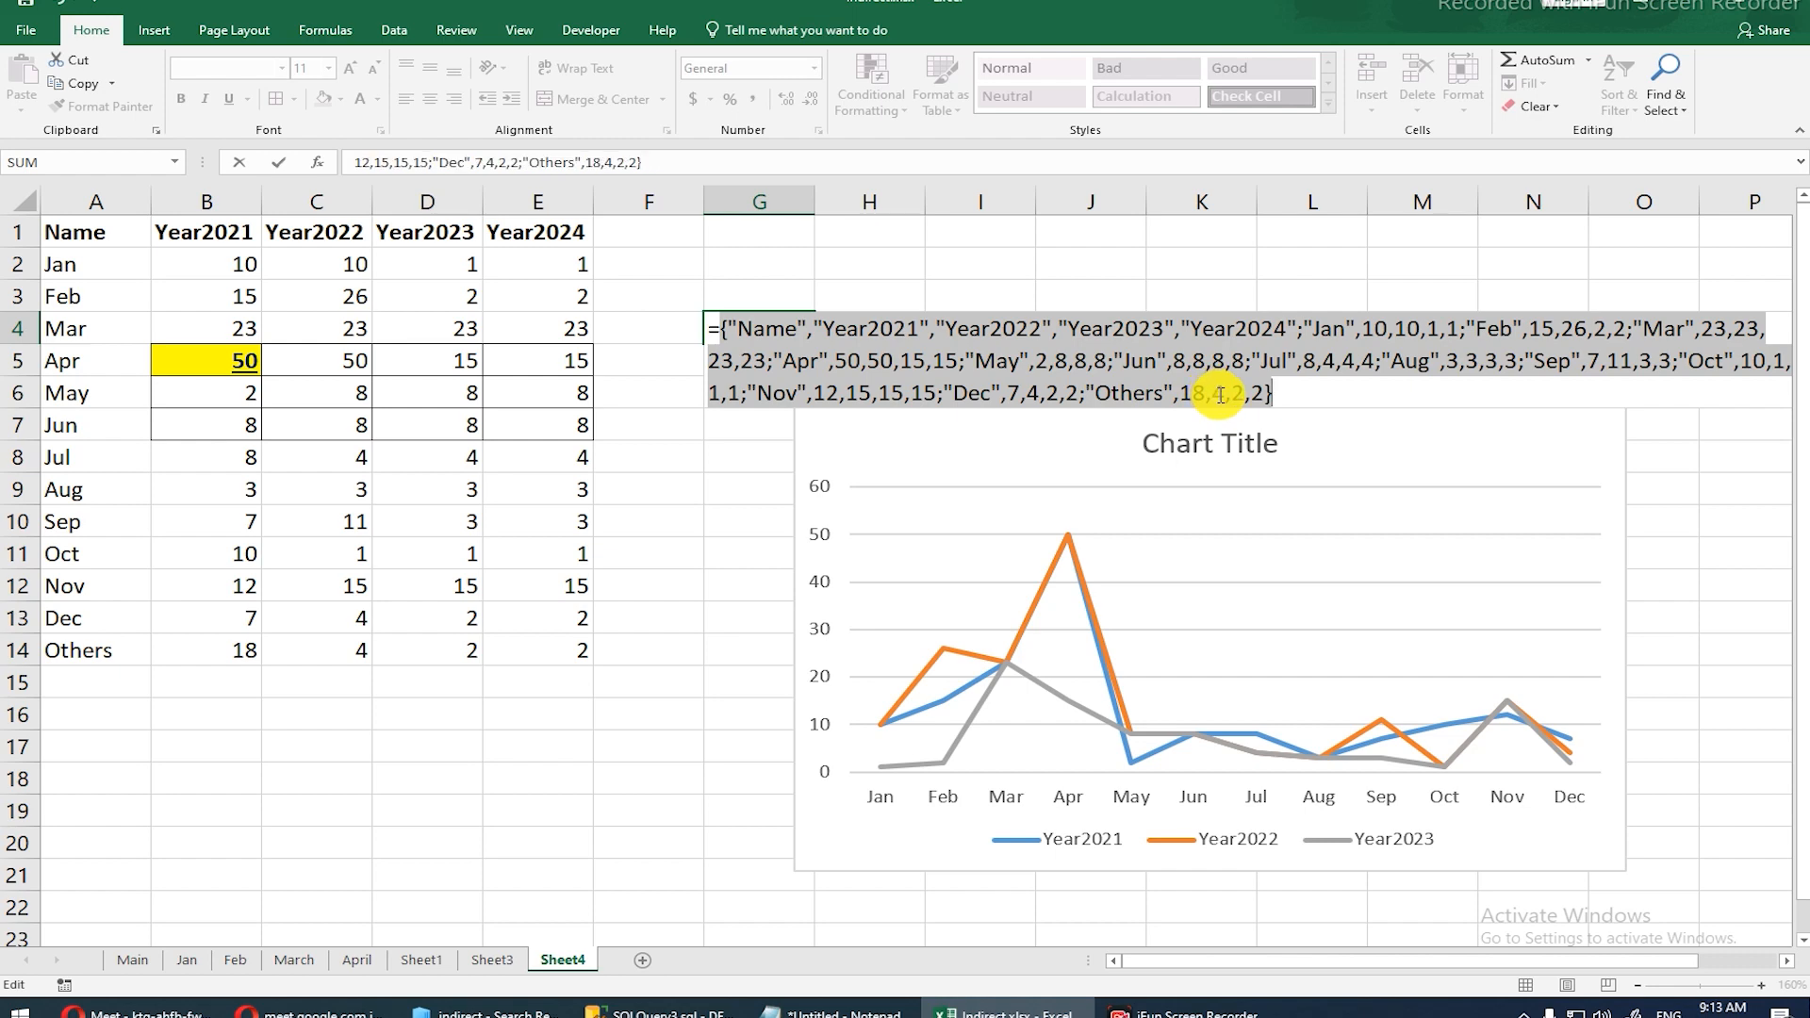
pyautogui.hotkey('ctrl', 'z')
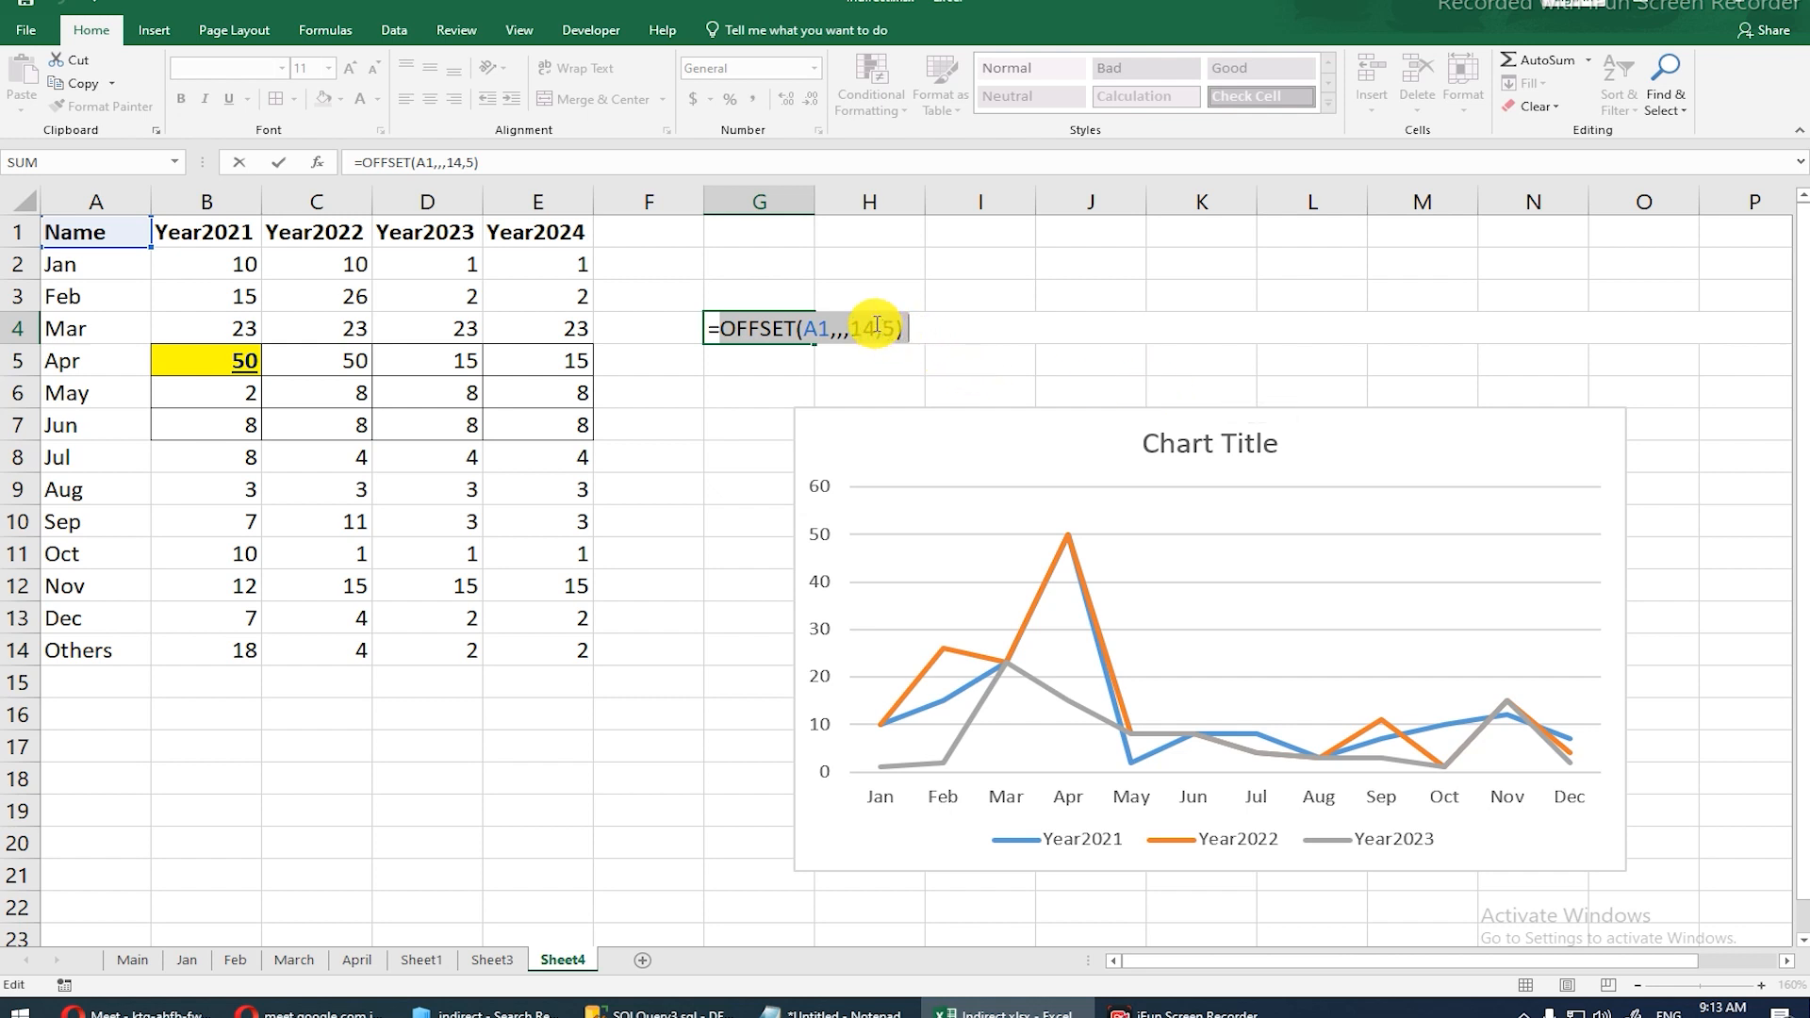
# Step: Replace the fixed height 14 in the G4 OFFSET formula with COUNTA(A:A)
pyautogui.click(877, 324)
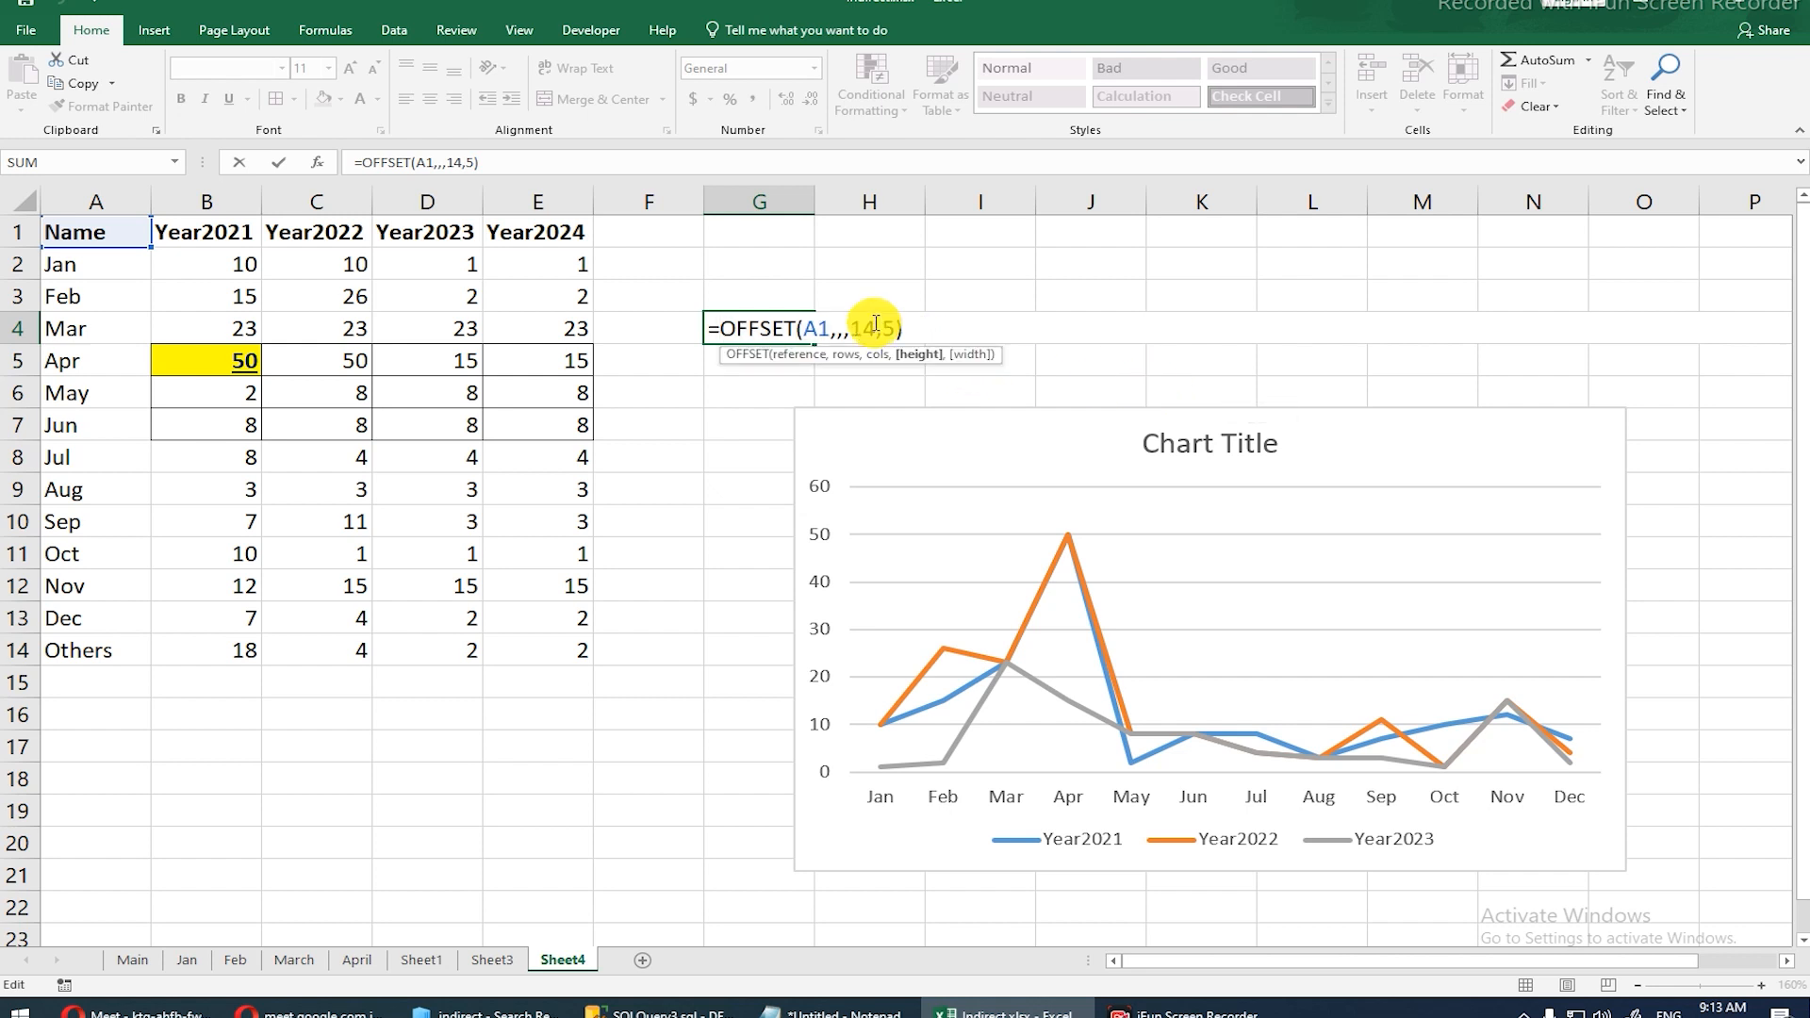
pyautogui.doubleClick(859, 324)
pyautogui.write('coou')
pyautogui.press('BackSpace')
pyautogui.press('BackSpace')
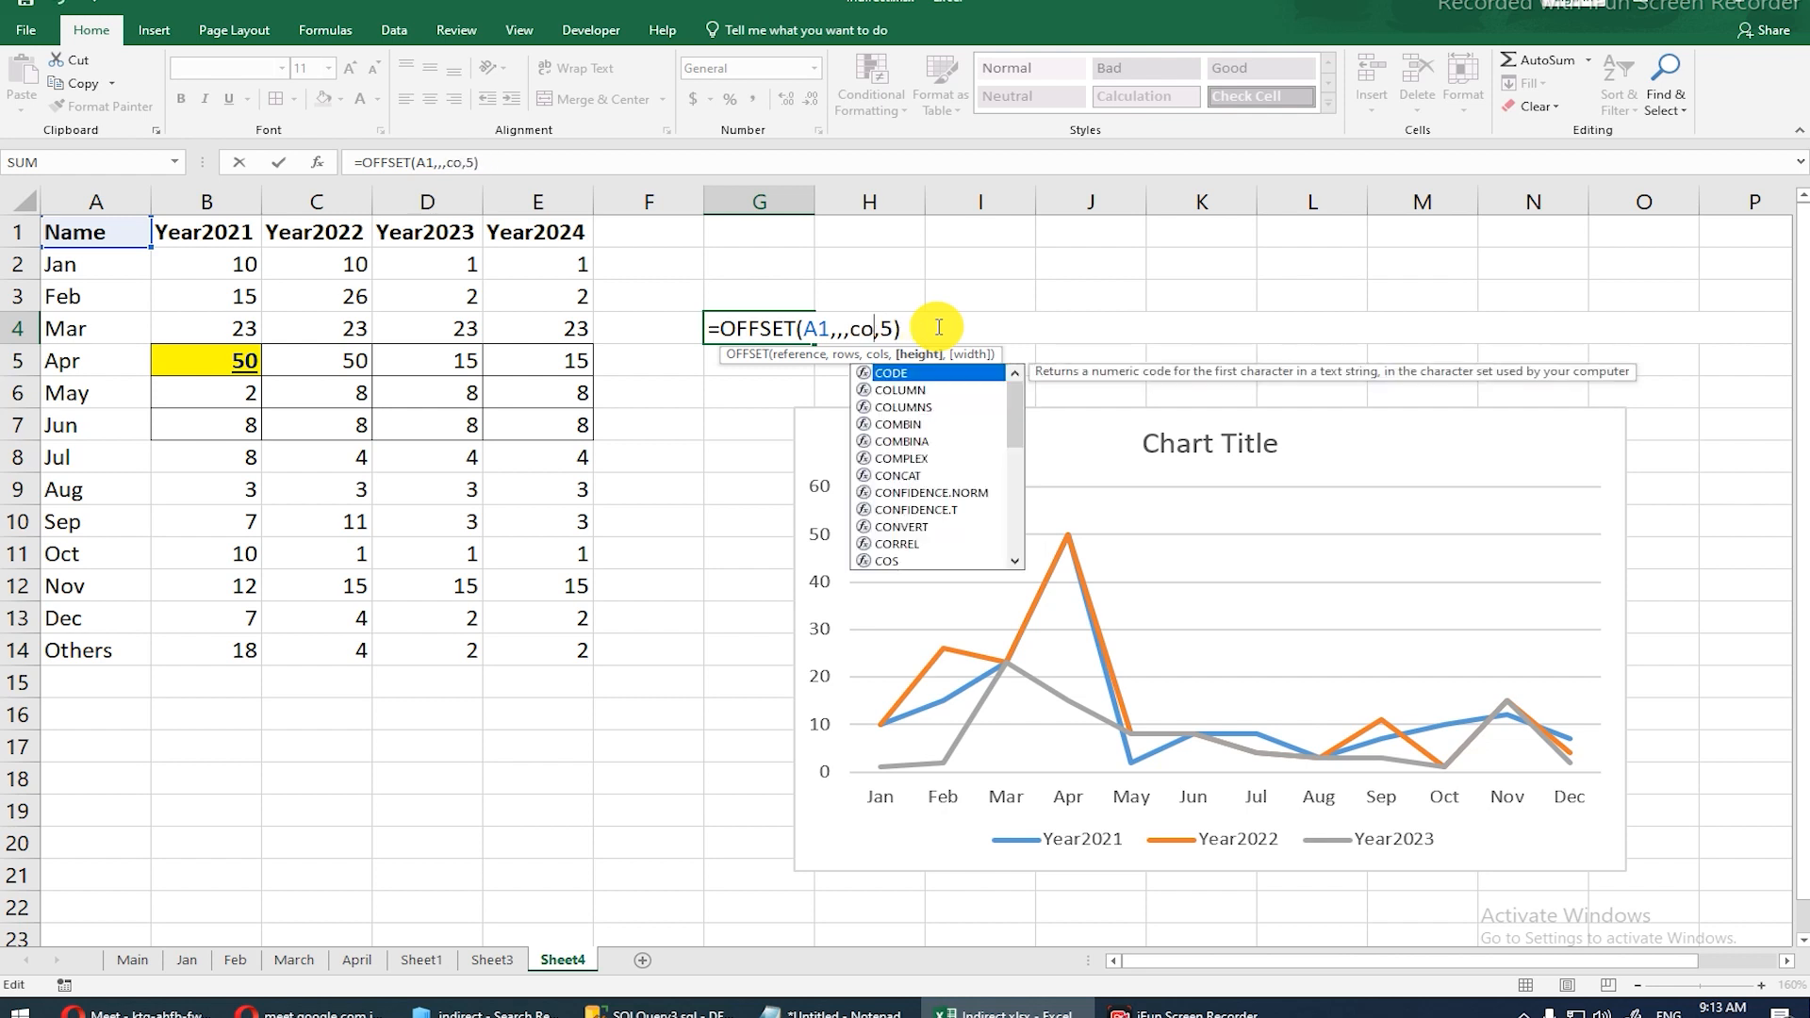
pyautogui.write('unt')
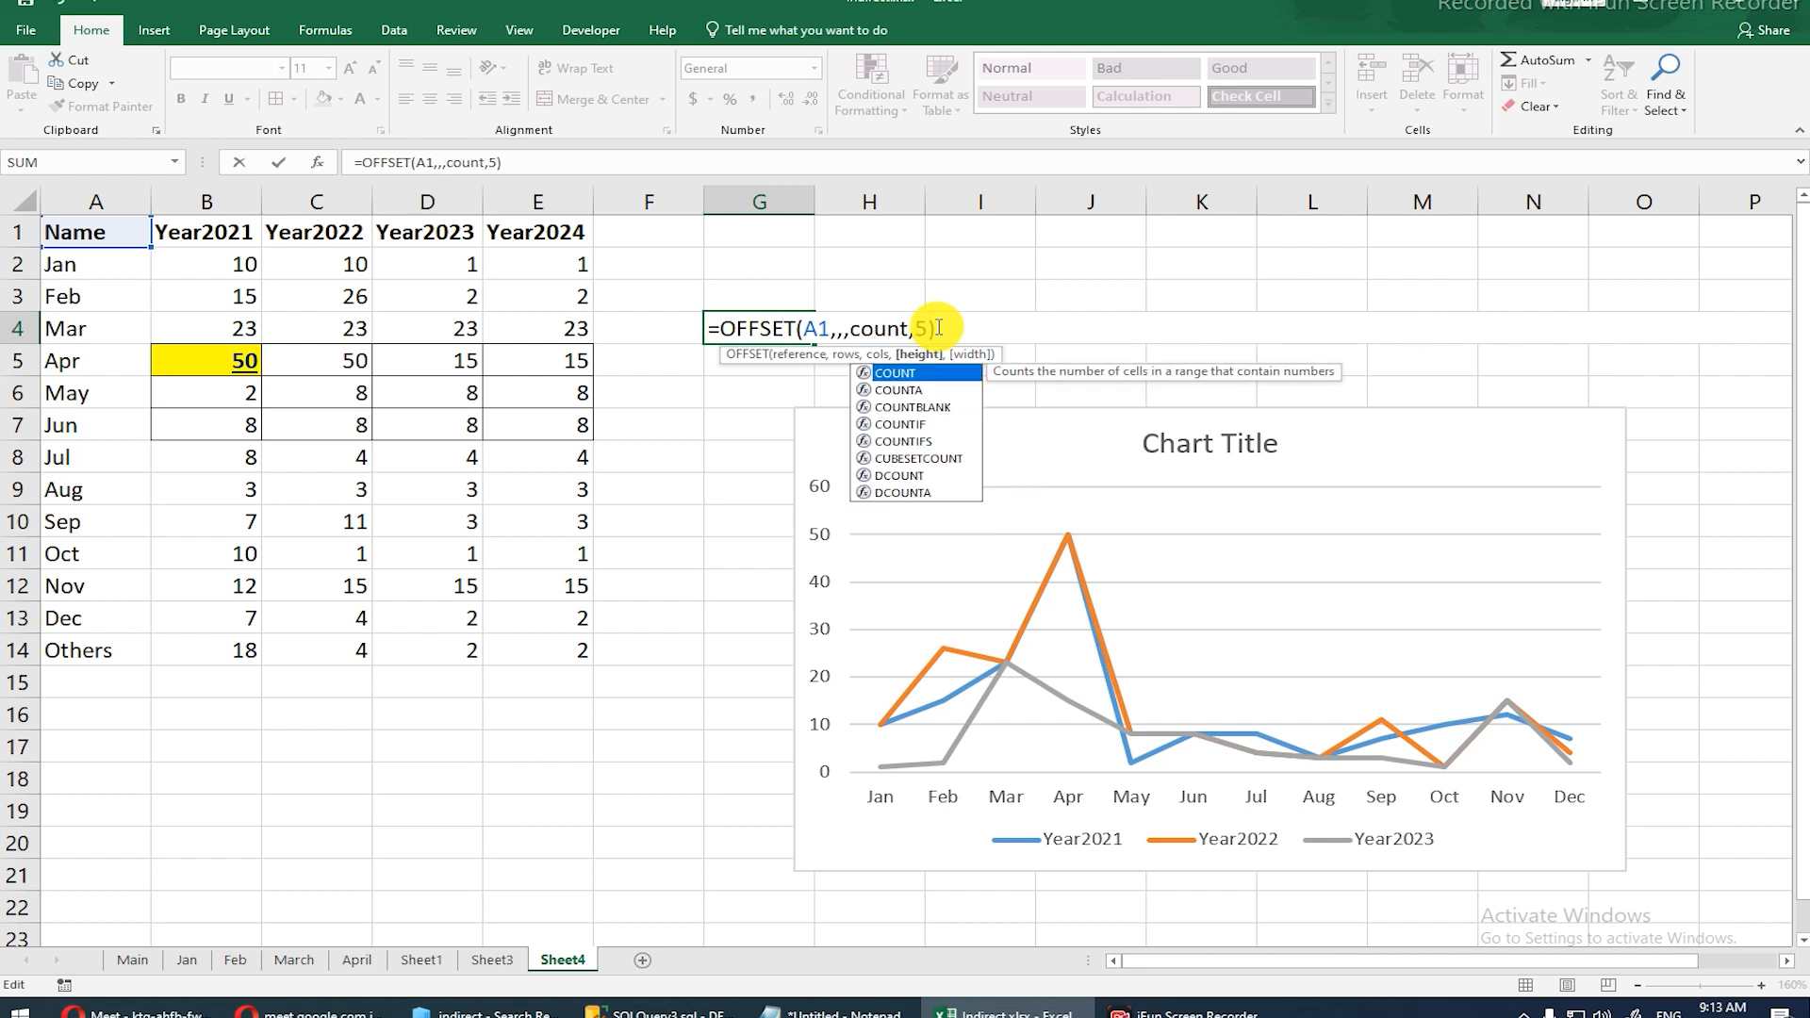
pyautogui.press('Down')
pyautogui.press('Tab')
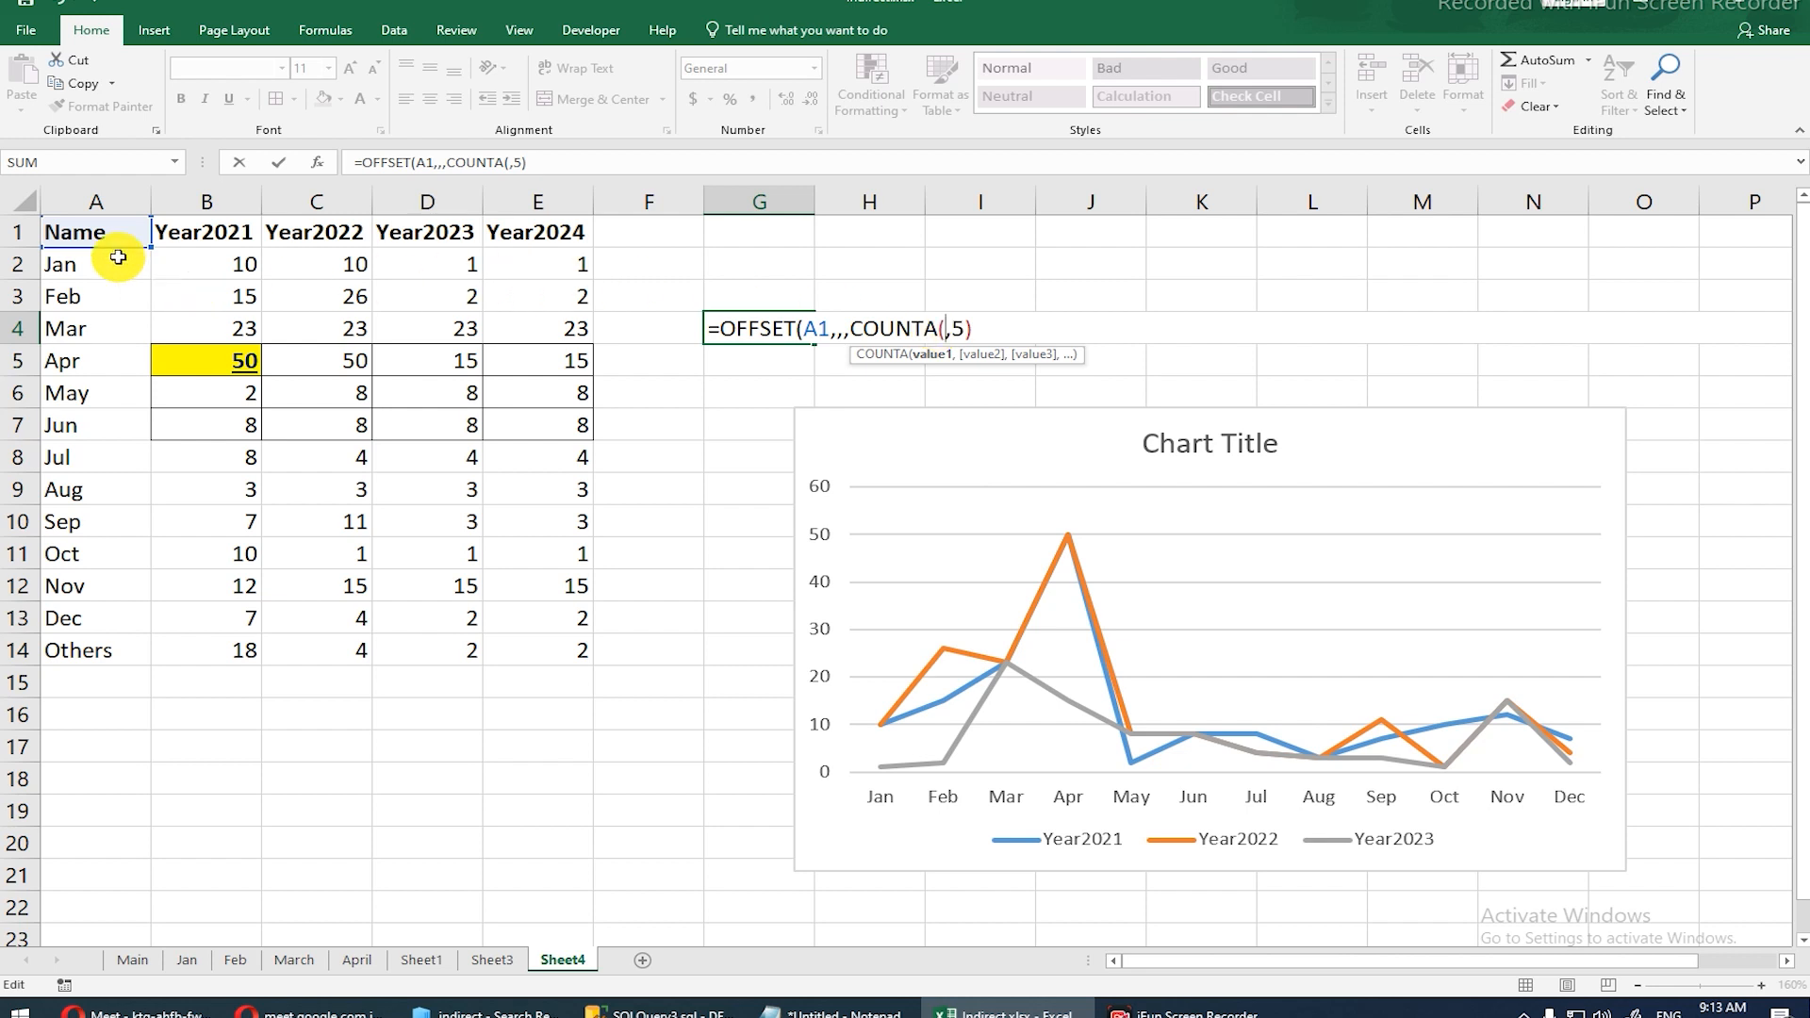
pyautogui.click(94, 202)
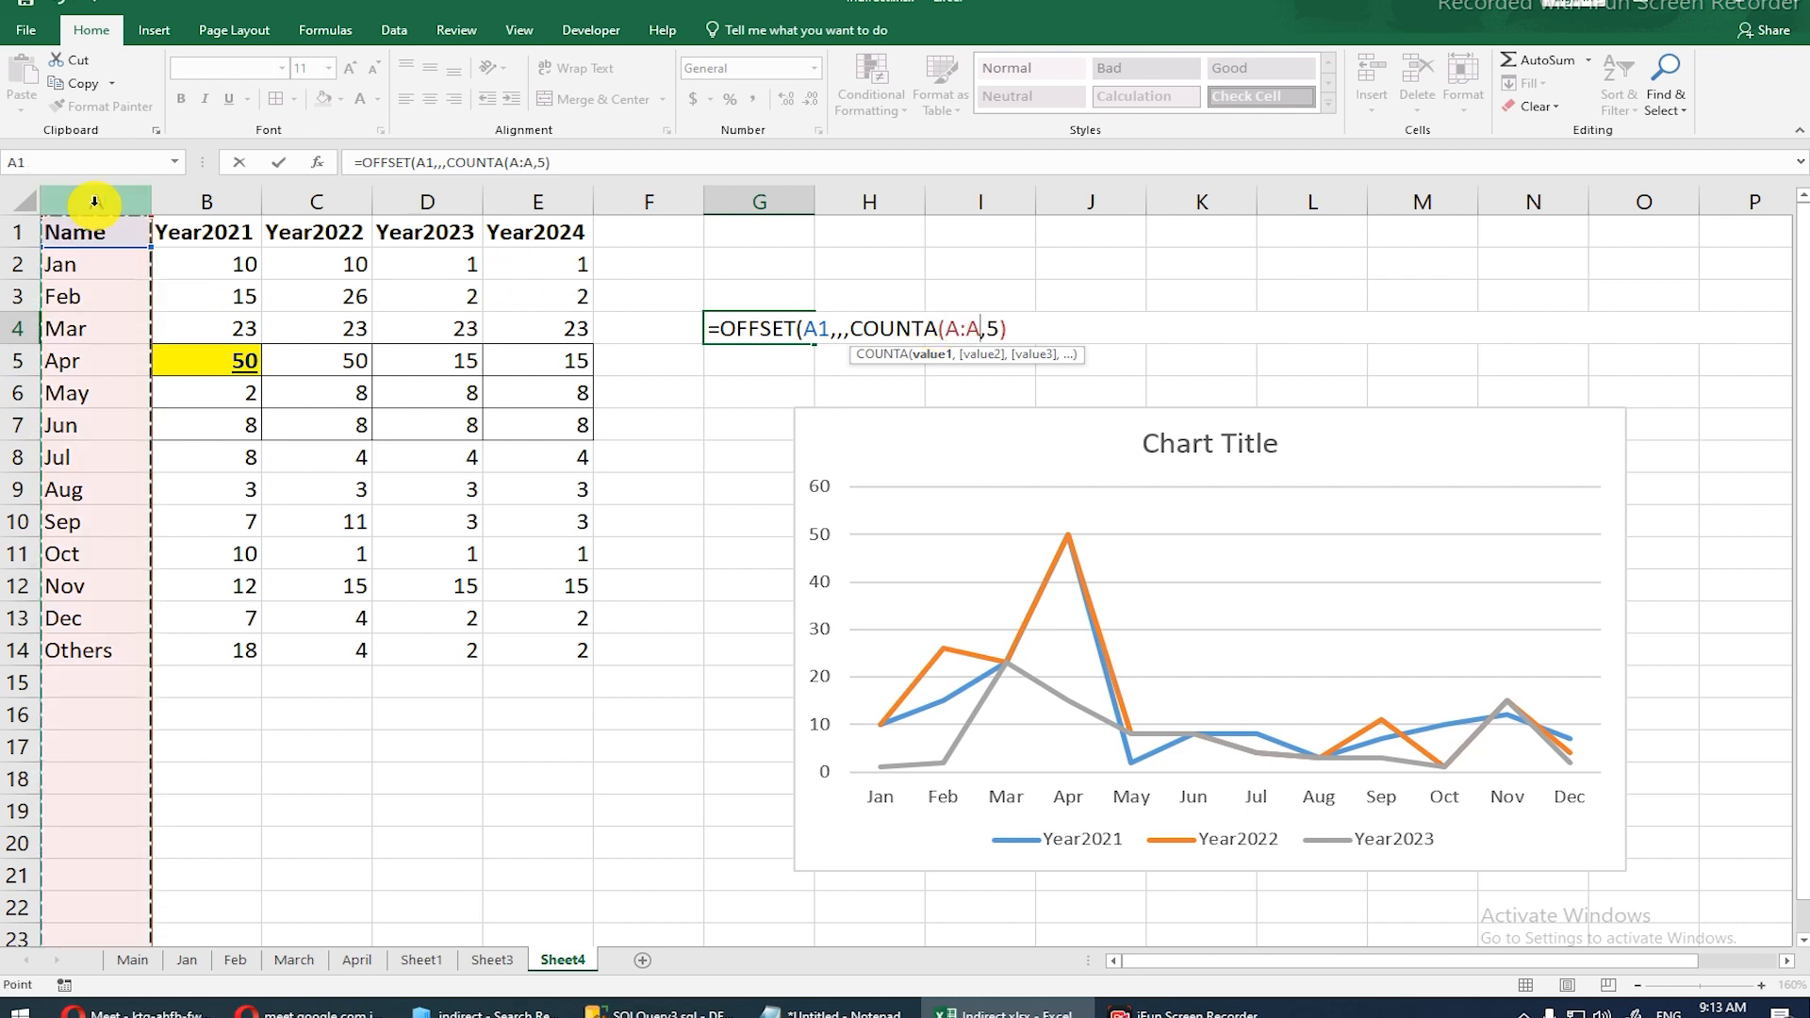
pyautogui.write(')')
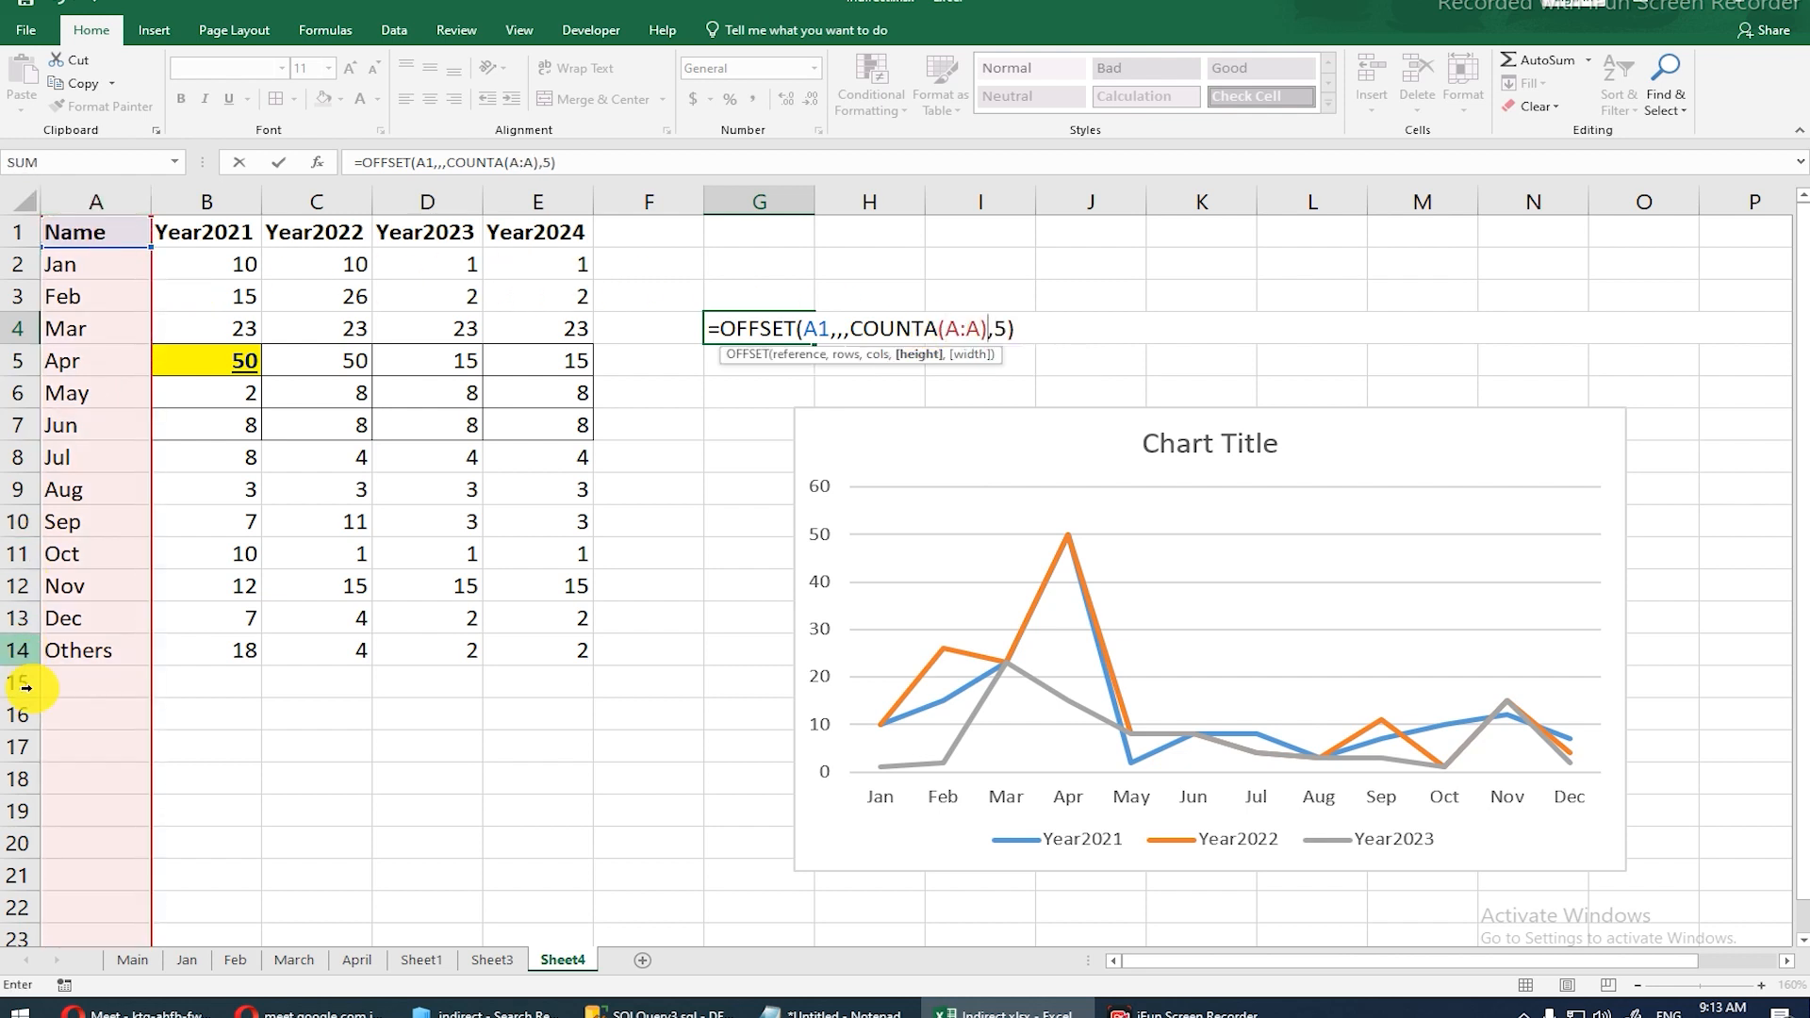
# Step: Replace the OFFSET formula's width argument with COUNTA(1:1) so it counts the entries in row 1
pyautogui.click(1002, 328)
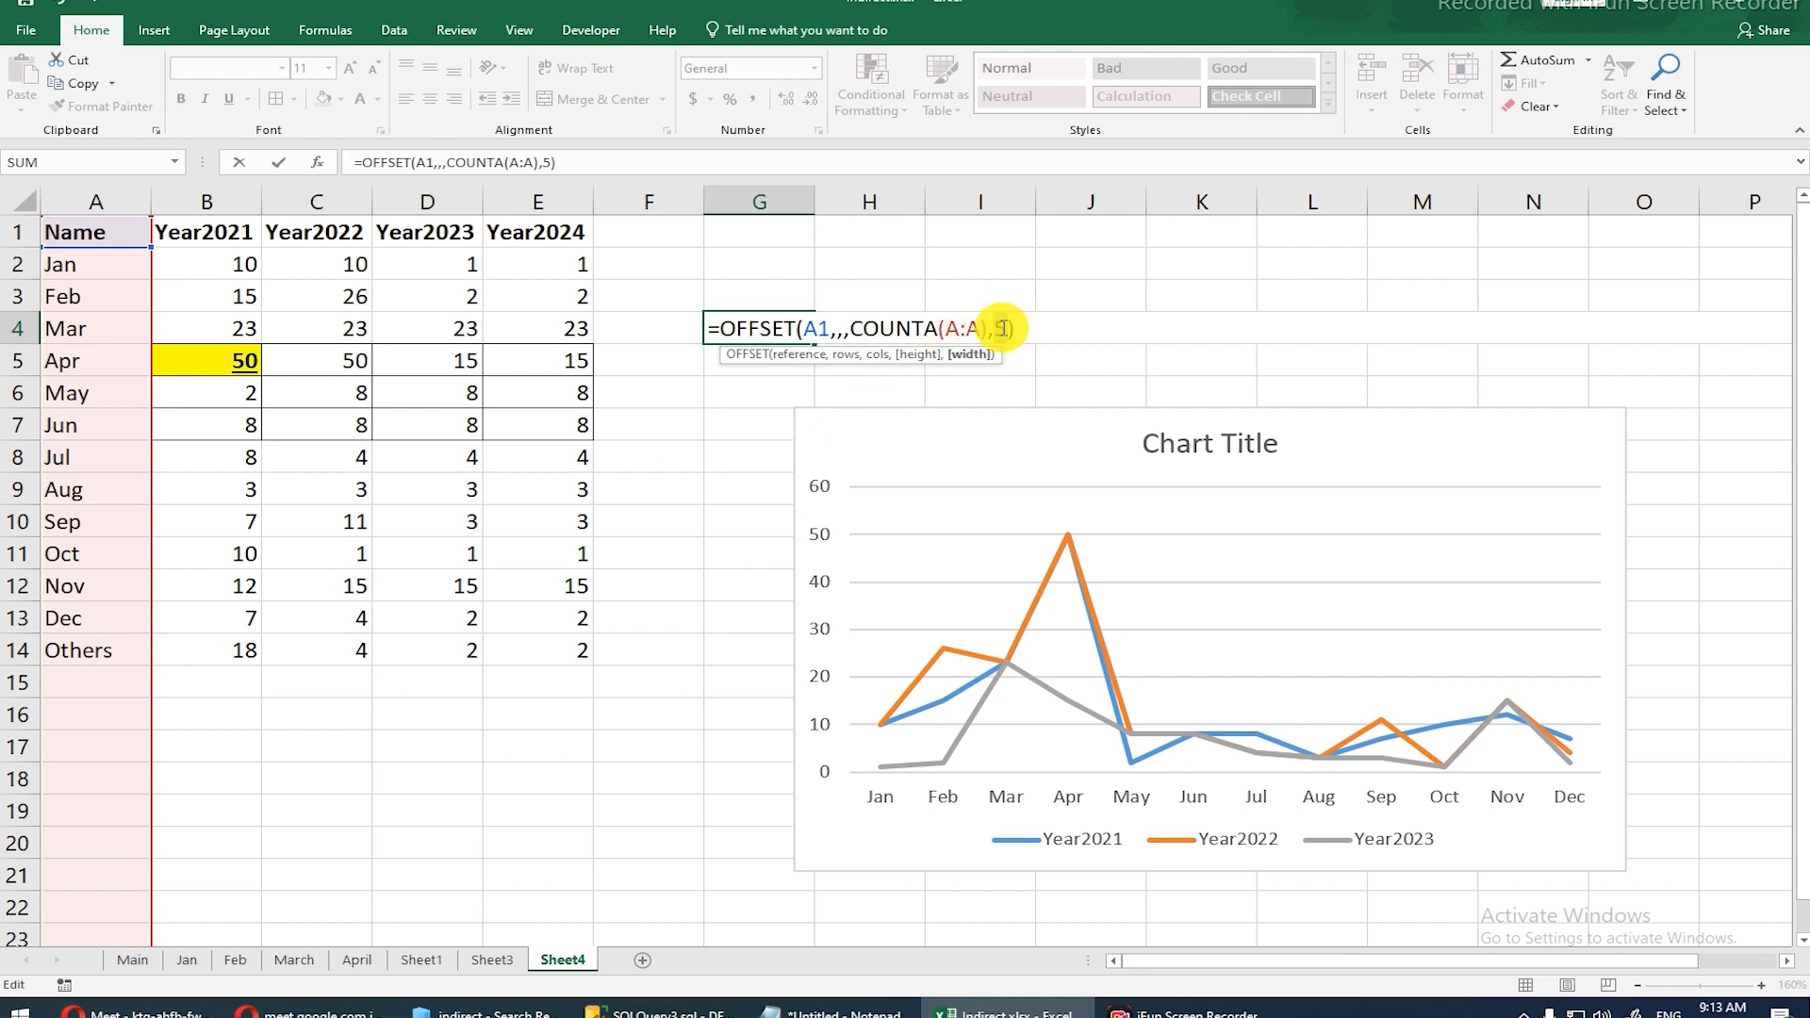
pyautogui.write('count')
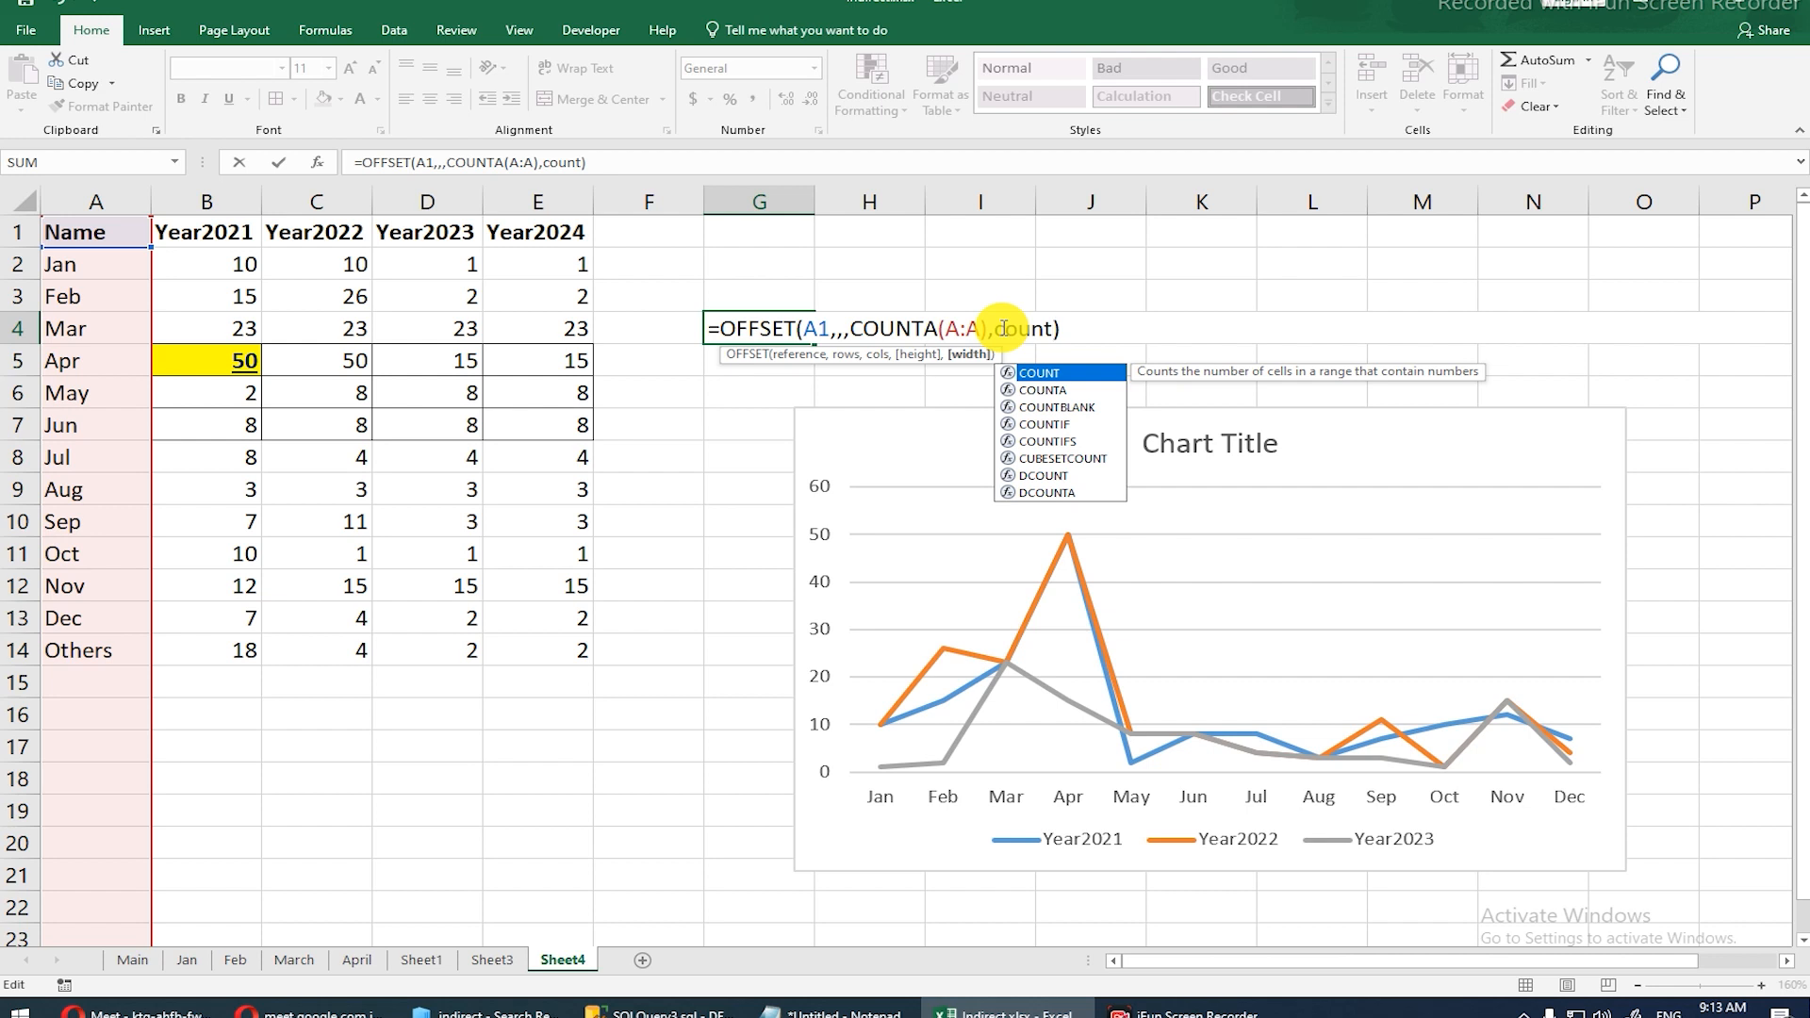
pyautogui.press('Down')
pyautogui.press('Tab')
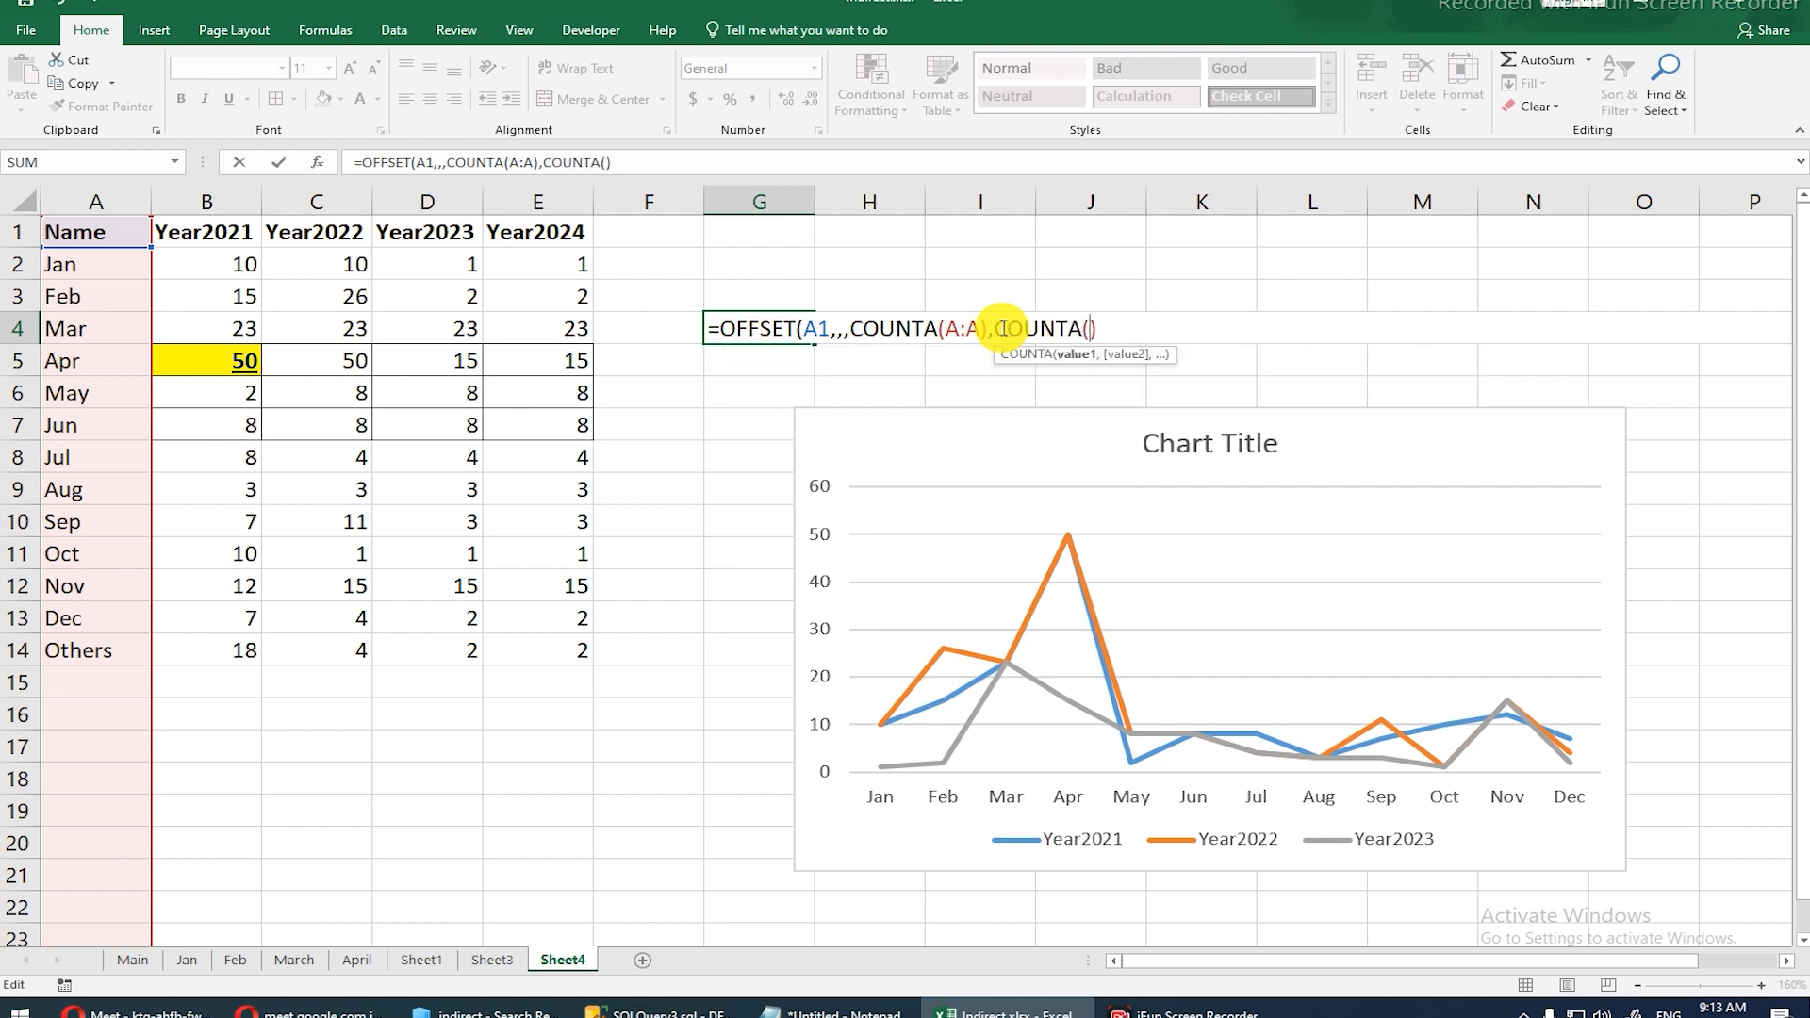
pyautogui.click(6, 233)
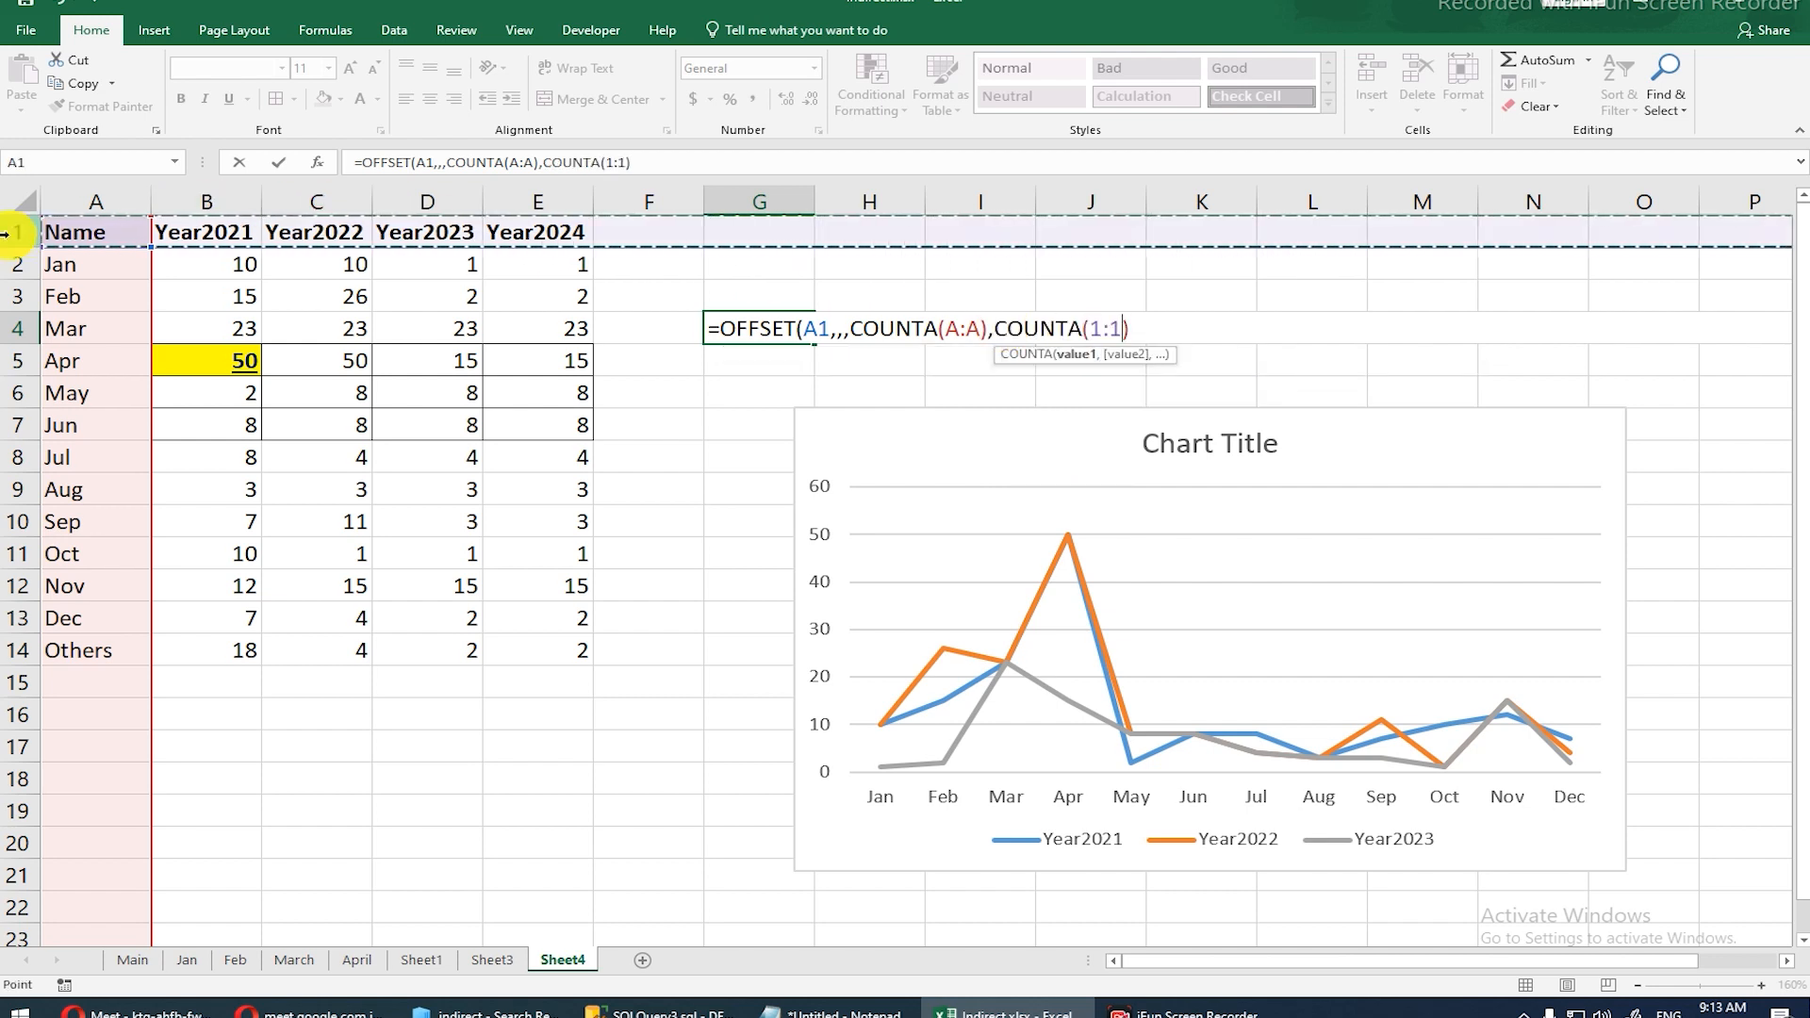
pyautogui.write(')')
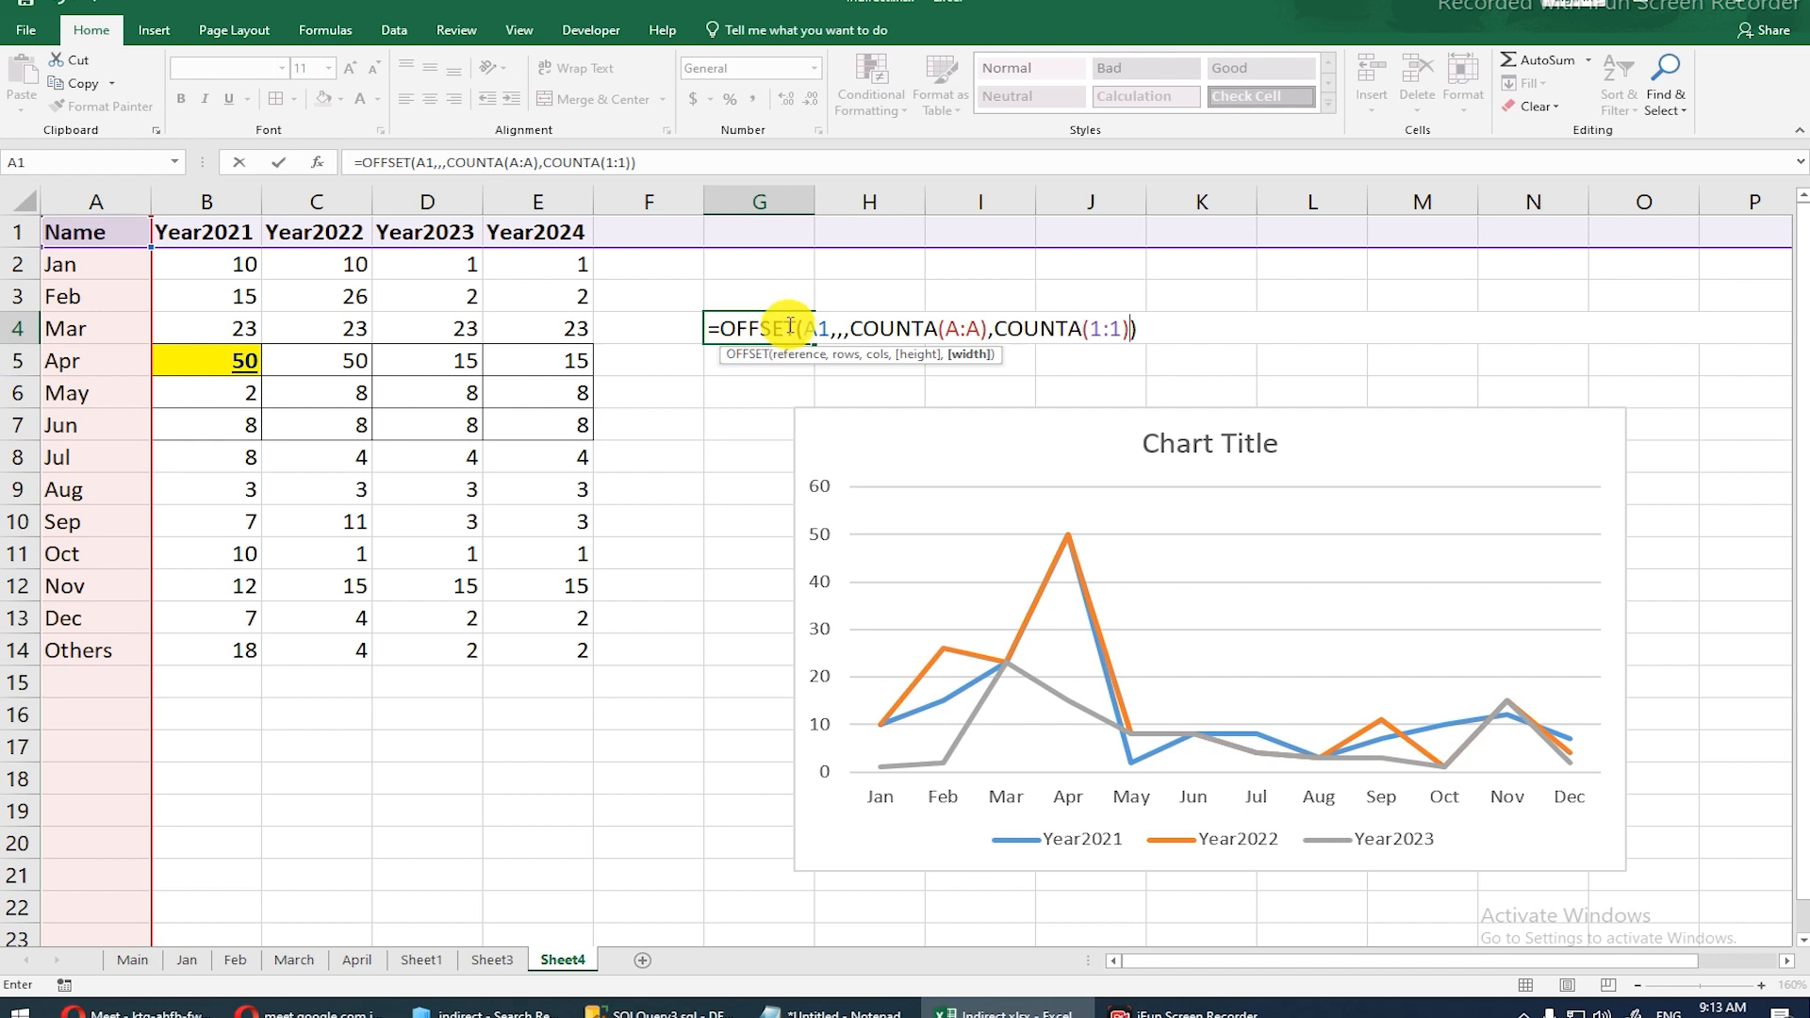
# Step: Make the formula's references absolute as $A$1, $A:$A and $1:$1
pyautogui.click(815, 327)
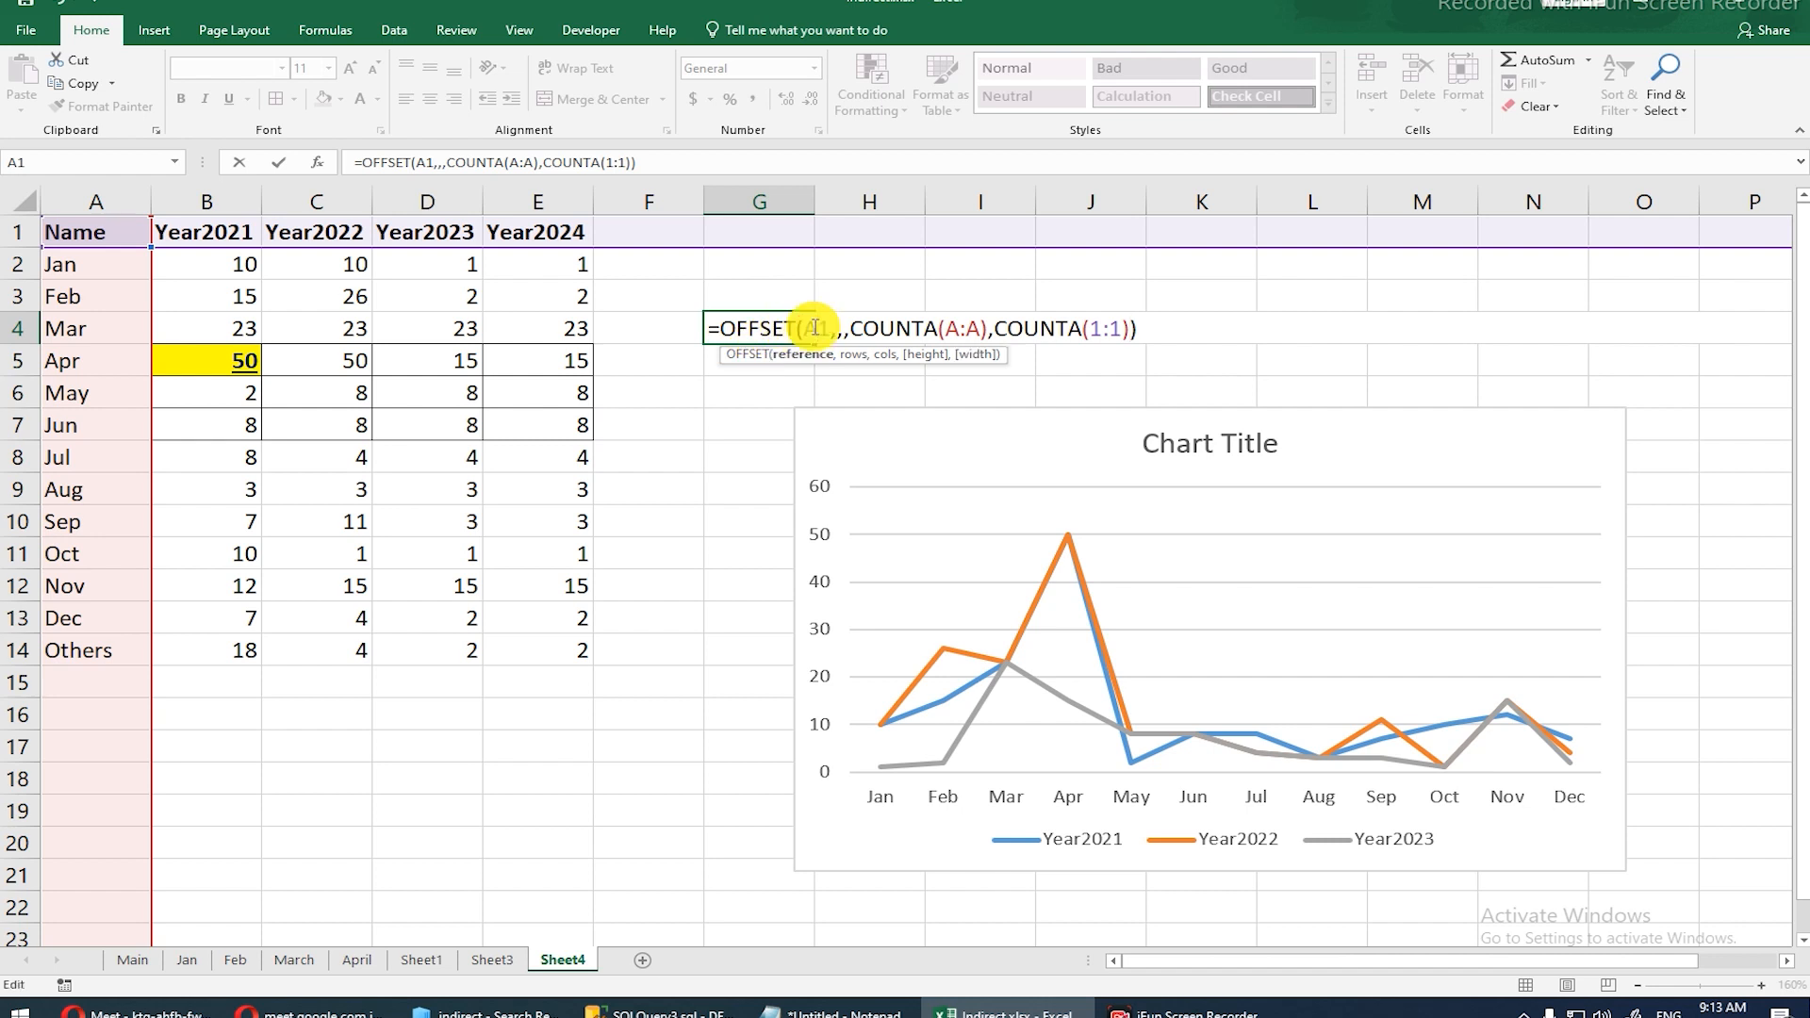
pyautogui.press('F4')
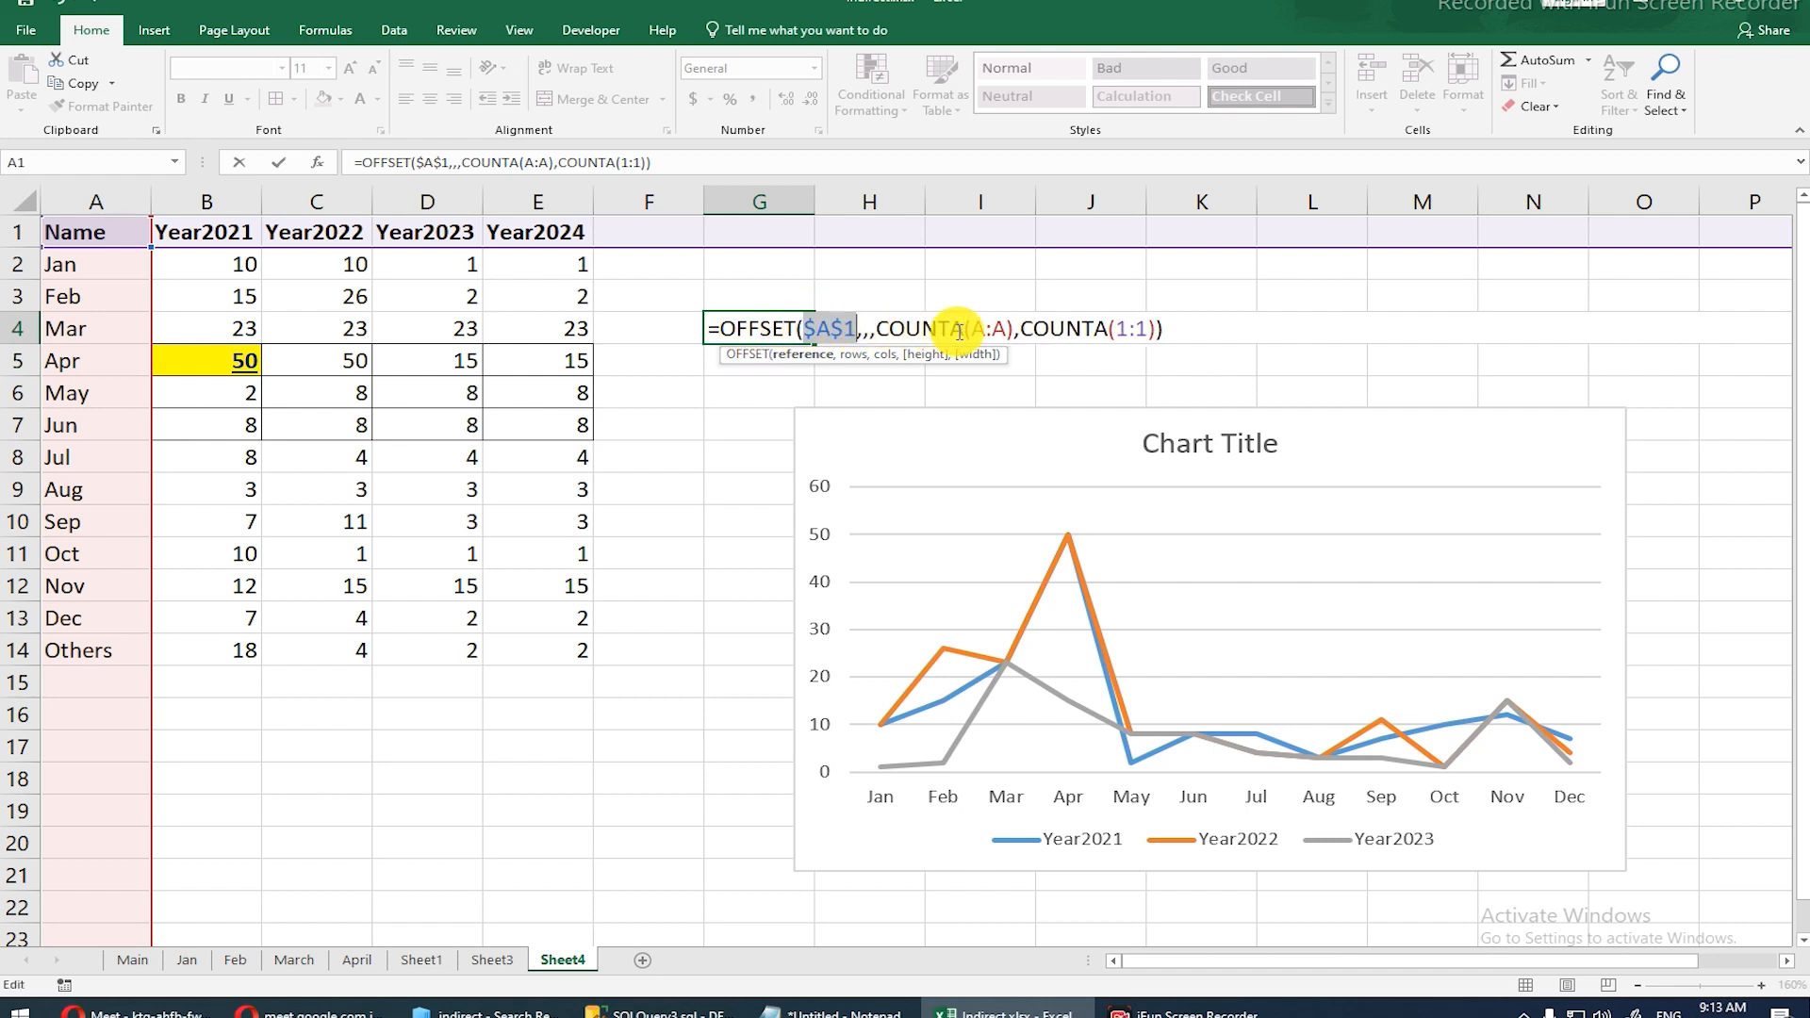
pyautogui.moveTo(974, 328)
pyautogui.mouseDown()
pyautogui.moveTo(1005, 329)
pyautogui.moveTo(975, 331)
pyautogui.mouseUp()
pyautogui.click(1006, 329)
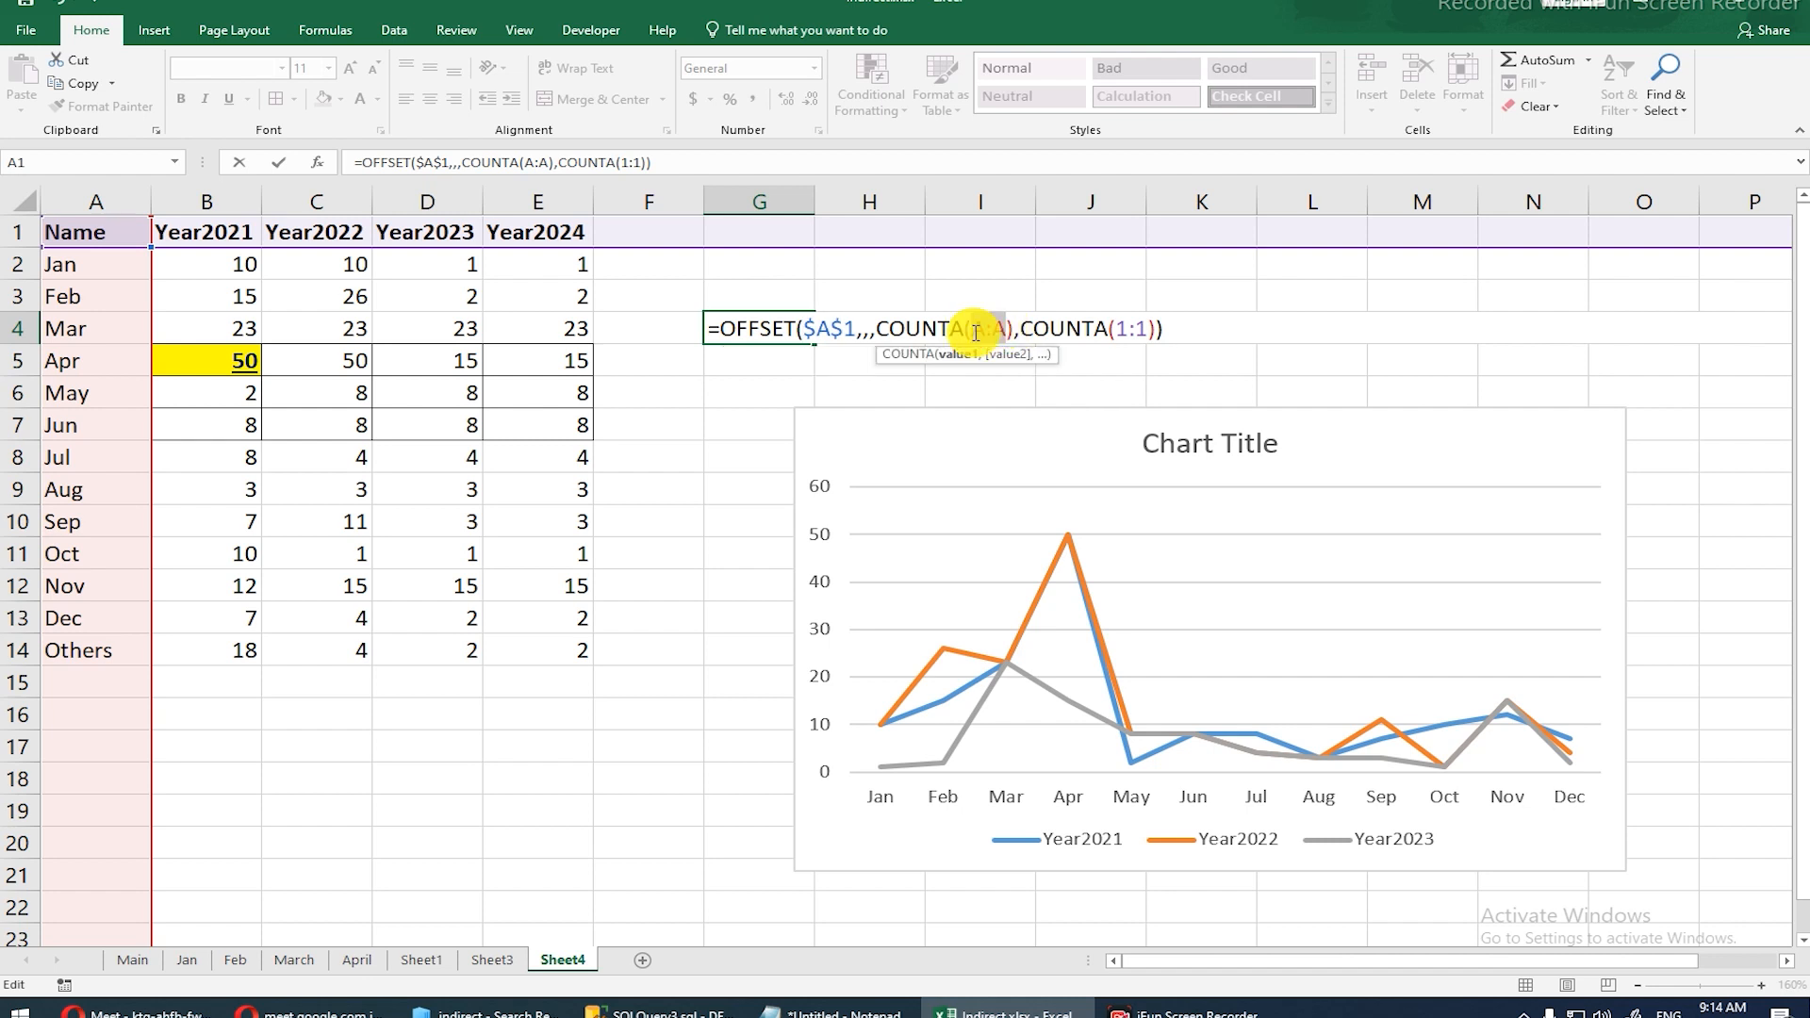
pyautogui.press('F4')
pyautogui.moveTo(1140, 330); pyautogui.dragTo(1177, 330)
pyautogui.press('F4')
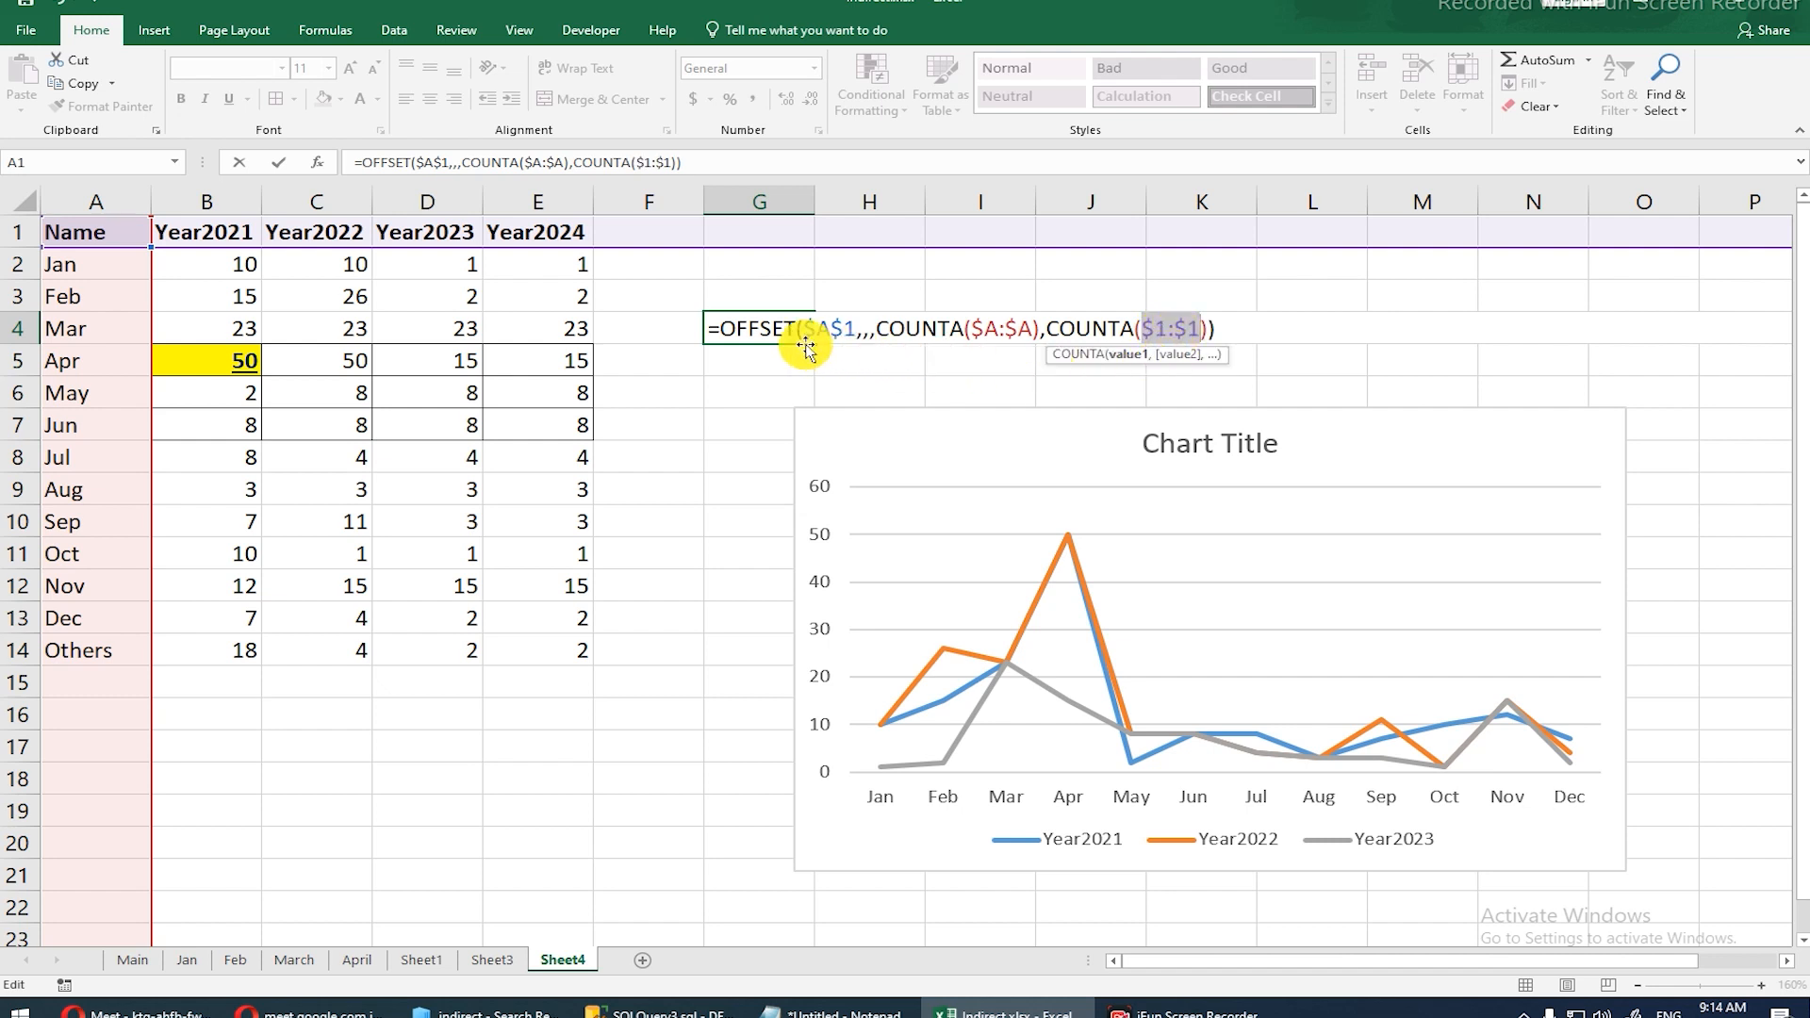
# Step: Copy the OFFSET formula text without its equals sign, and discard the entry in cell G4
pyautogui.click(743, 328)
pyautogui.moveTo(743, 328); pyautogui.dragTo(1376, 327)
pyautogui.hotkey('ctrl', 'c')
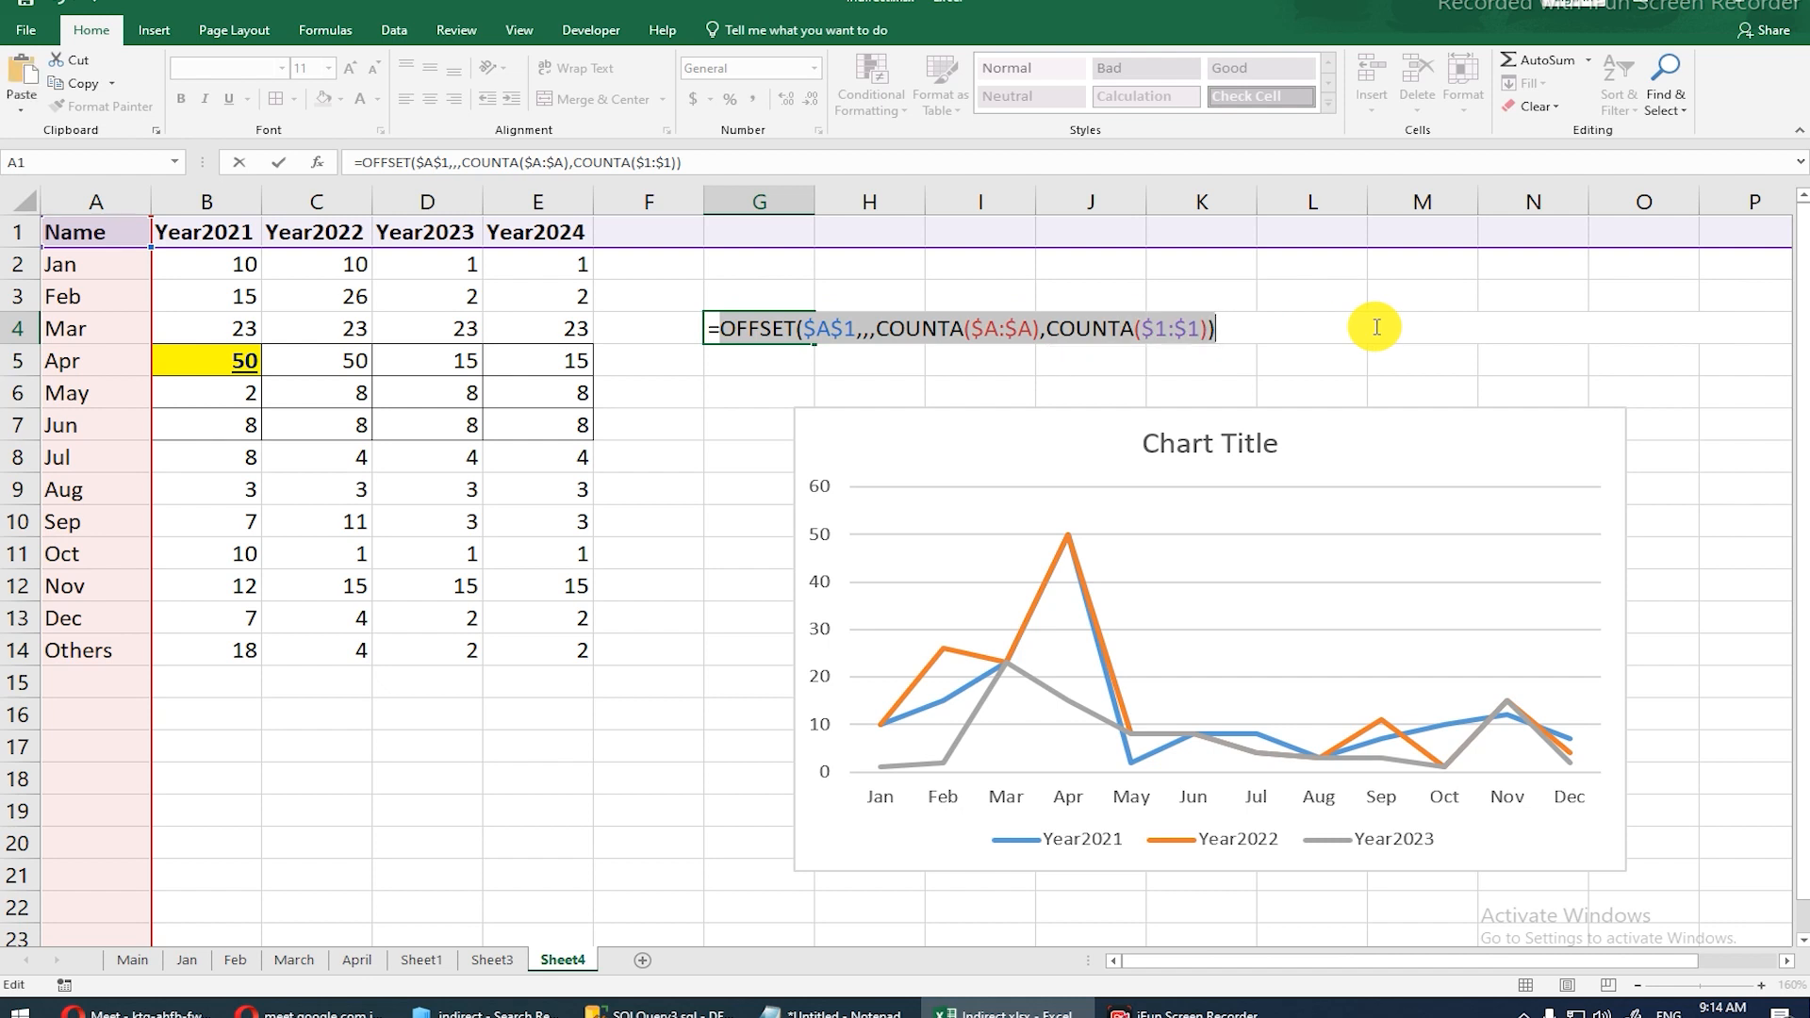
pyautogui.press('Escape')
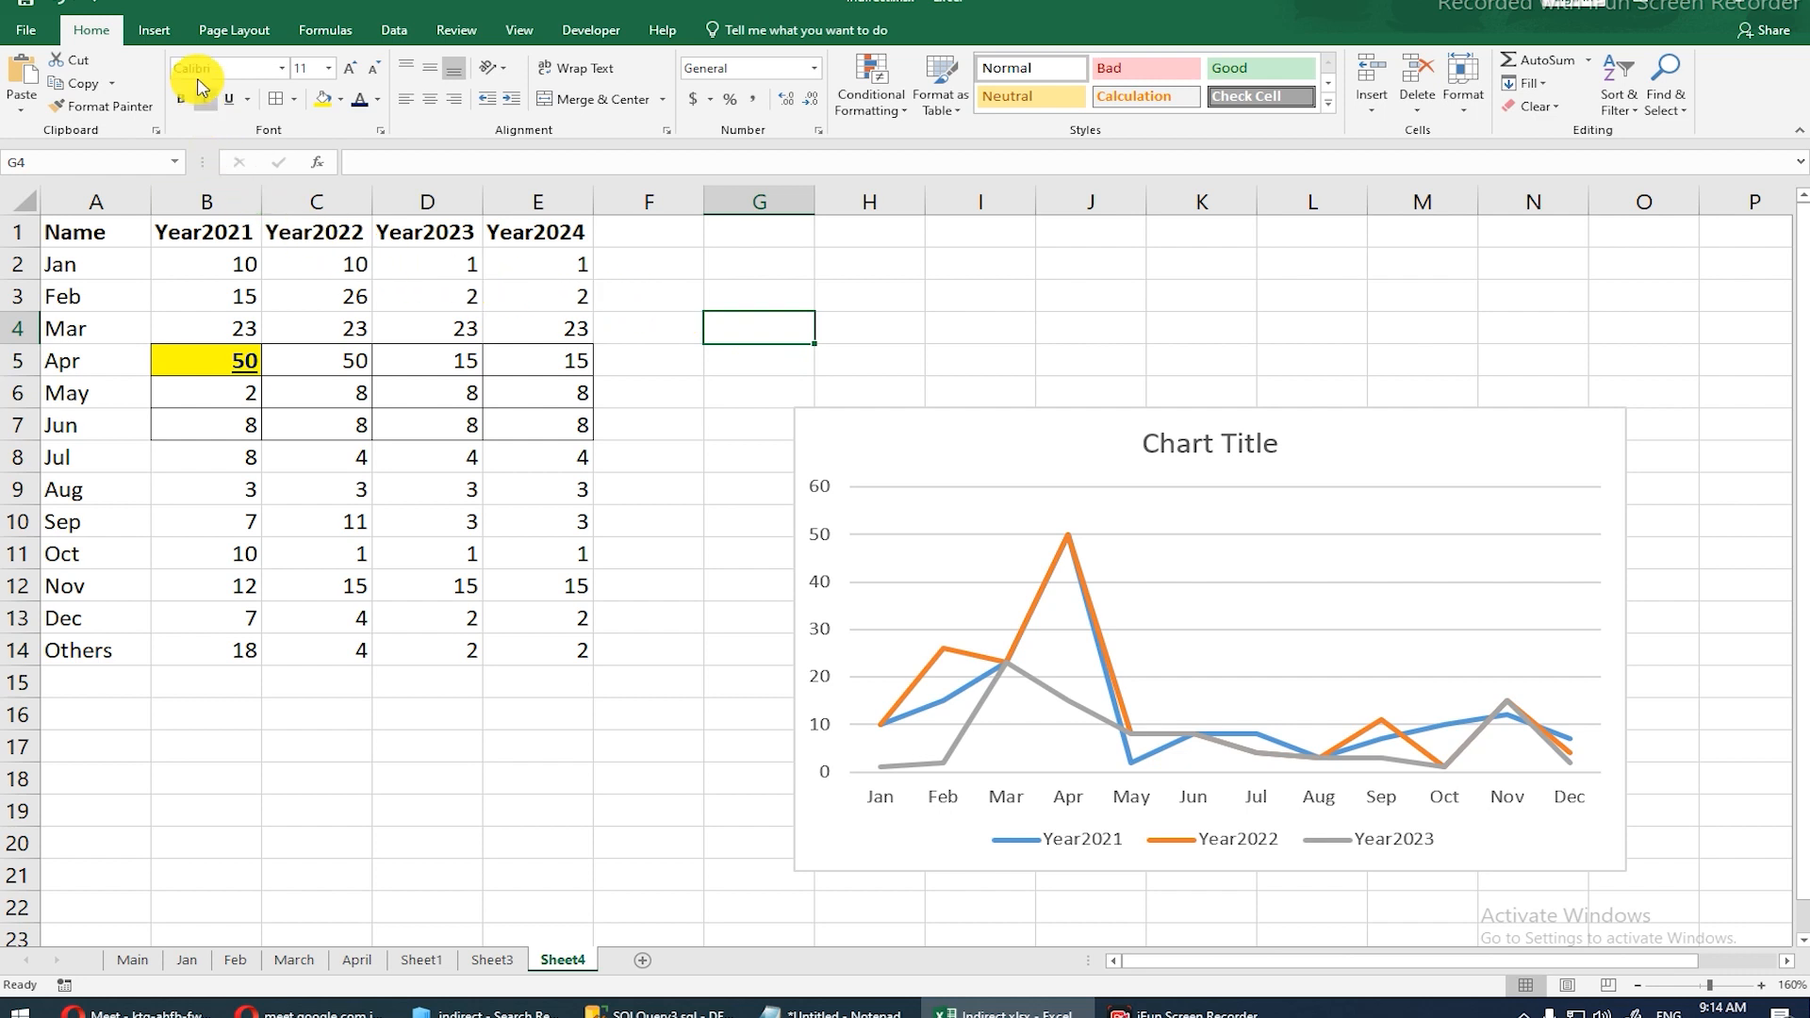
# Step: Start a new defined name called Rng_Sales with its scope set to Sheet4
pyautogui.click(340, 33)
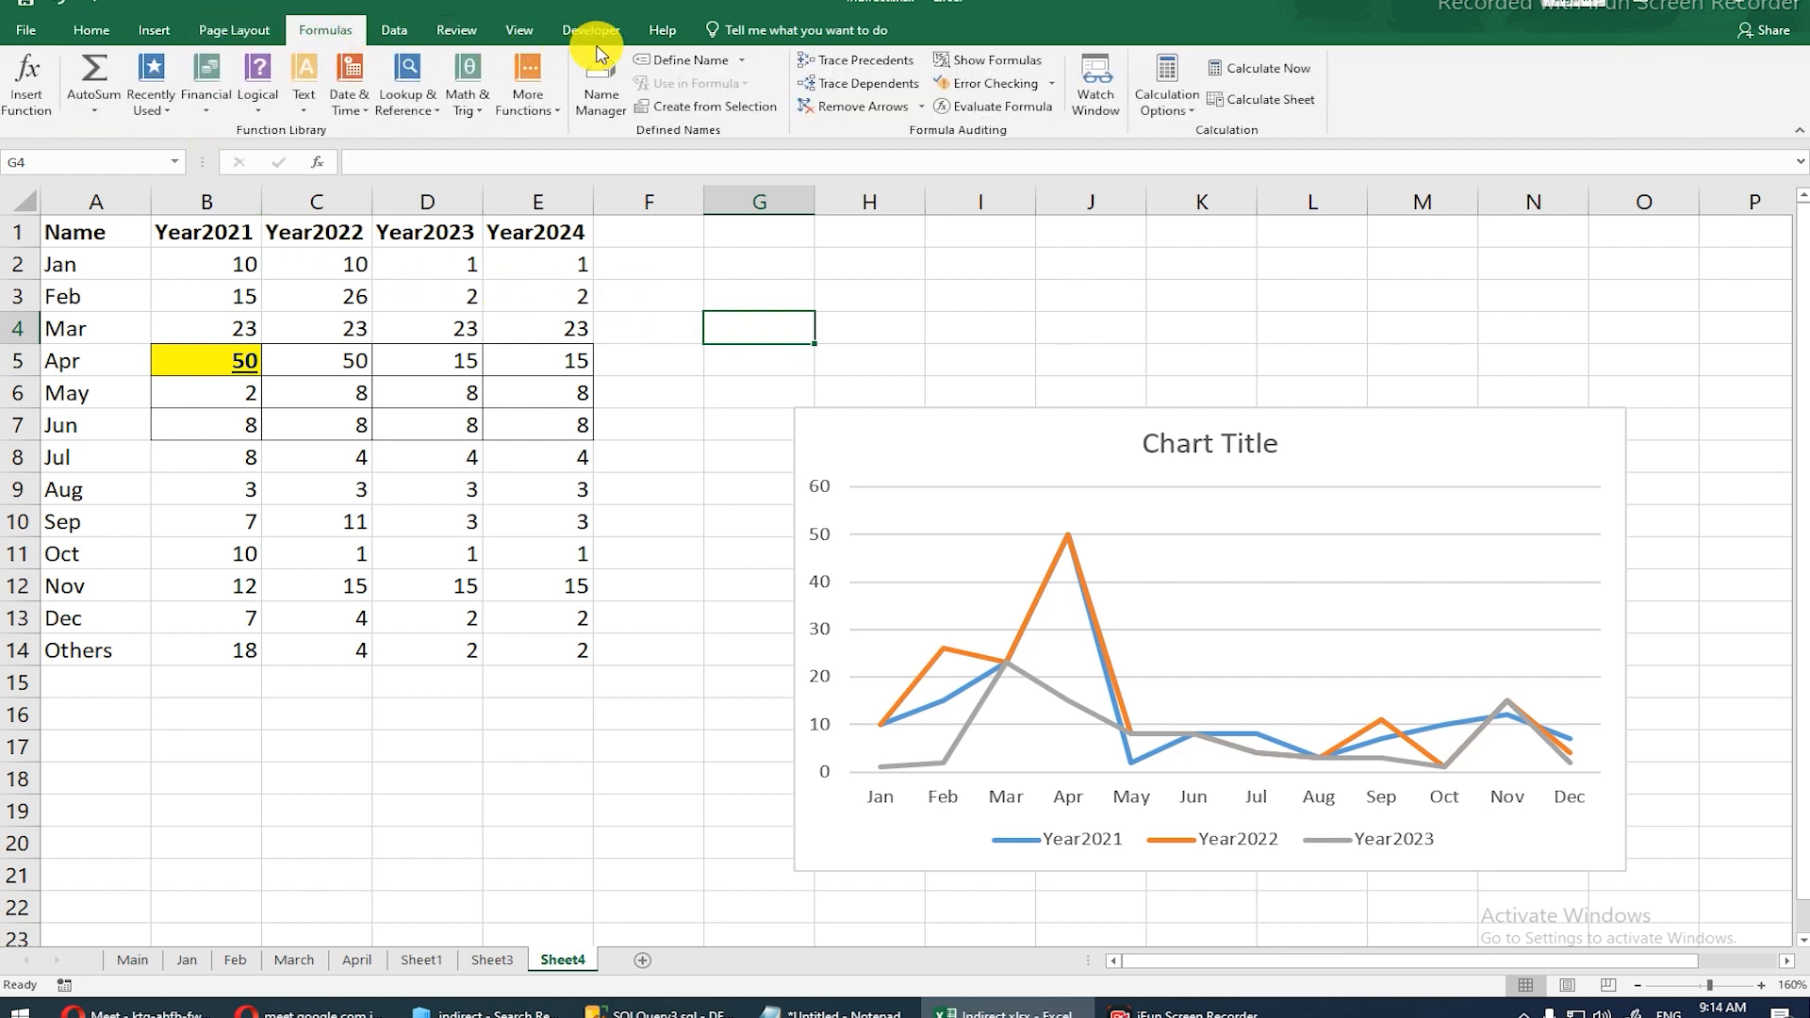
pyautogui.click(610, 80)
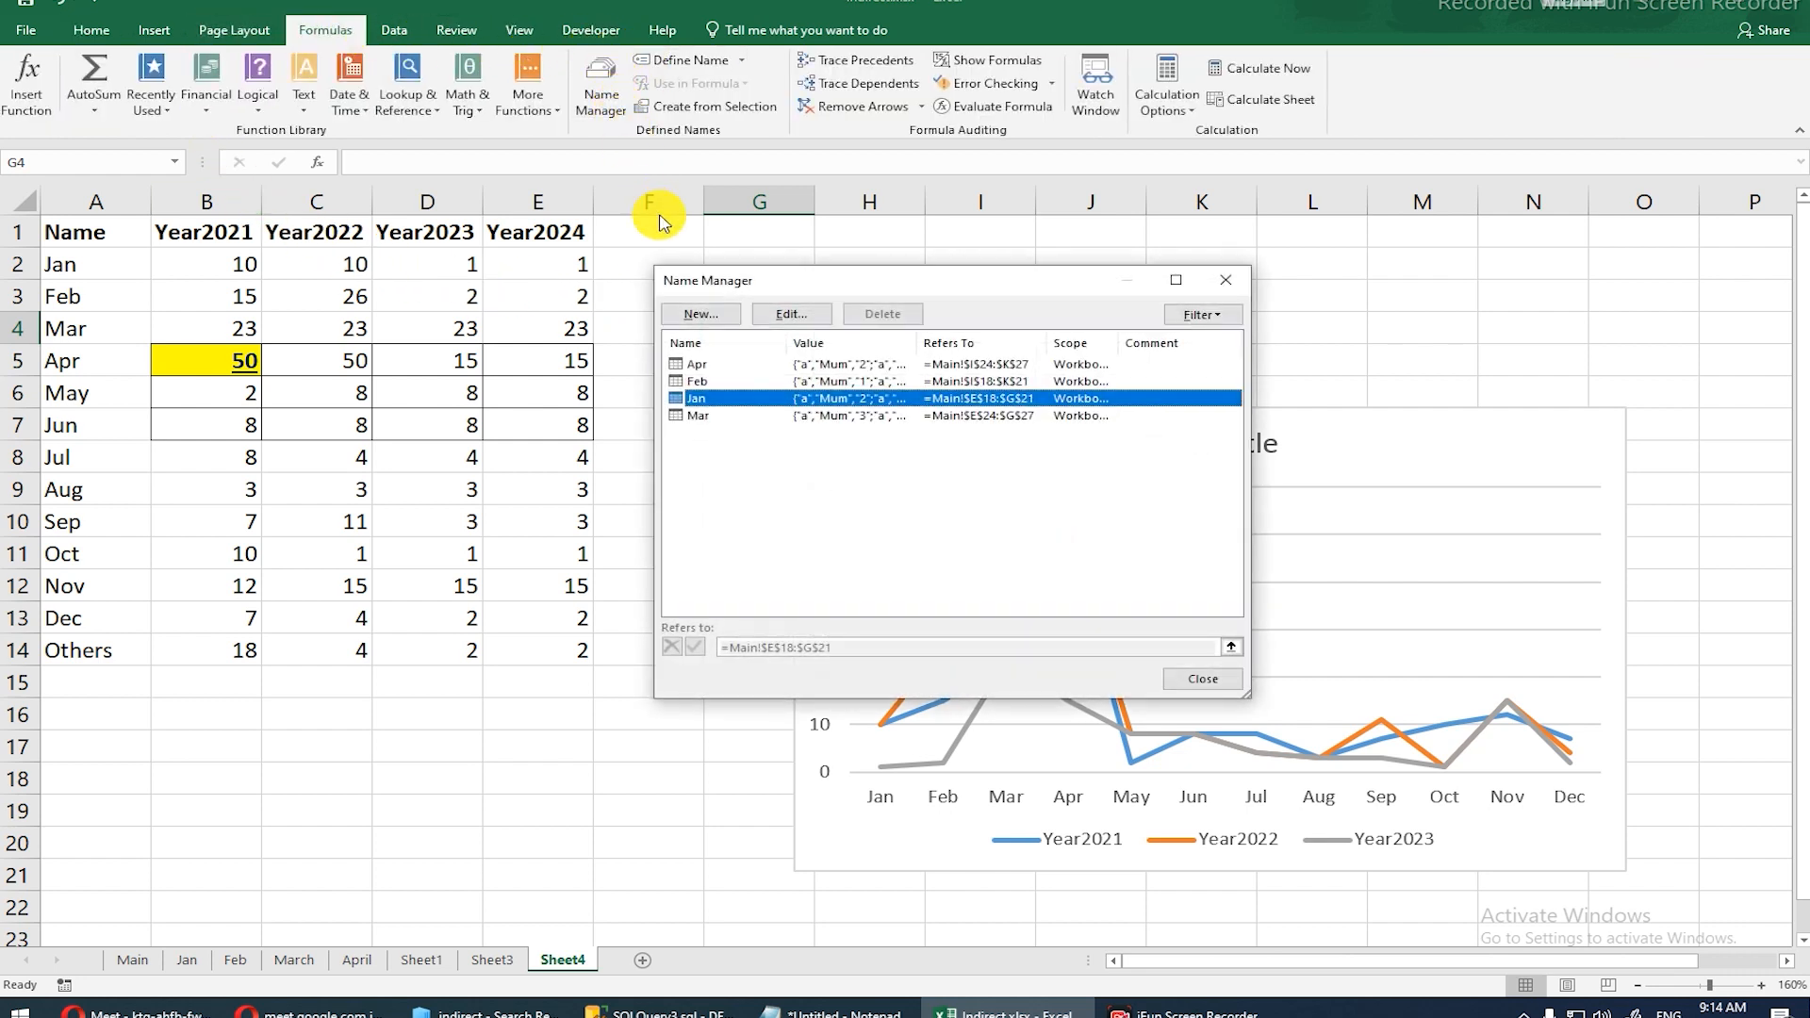
pyautogui.click(701, 314)
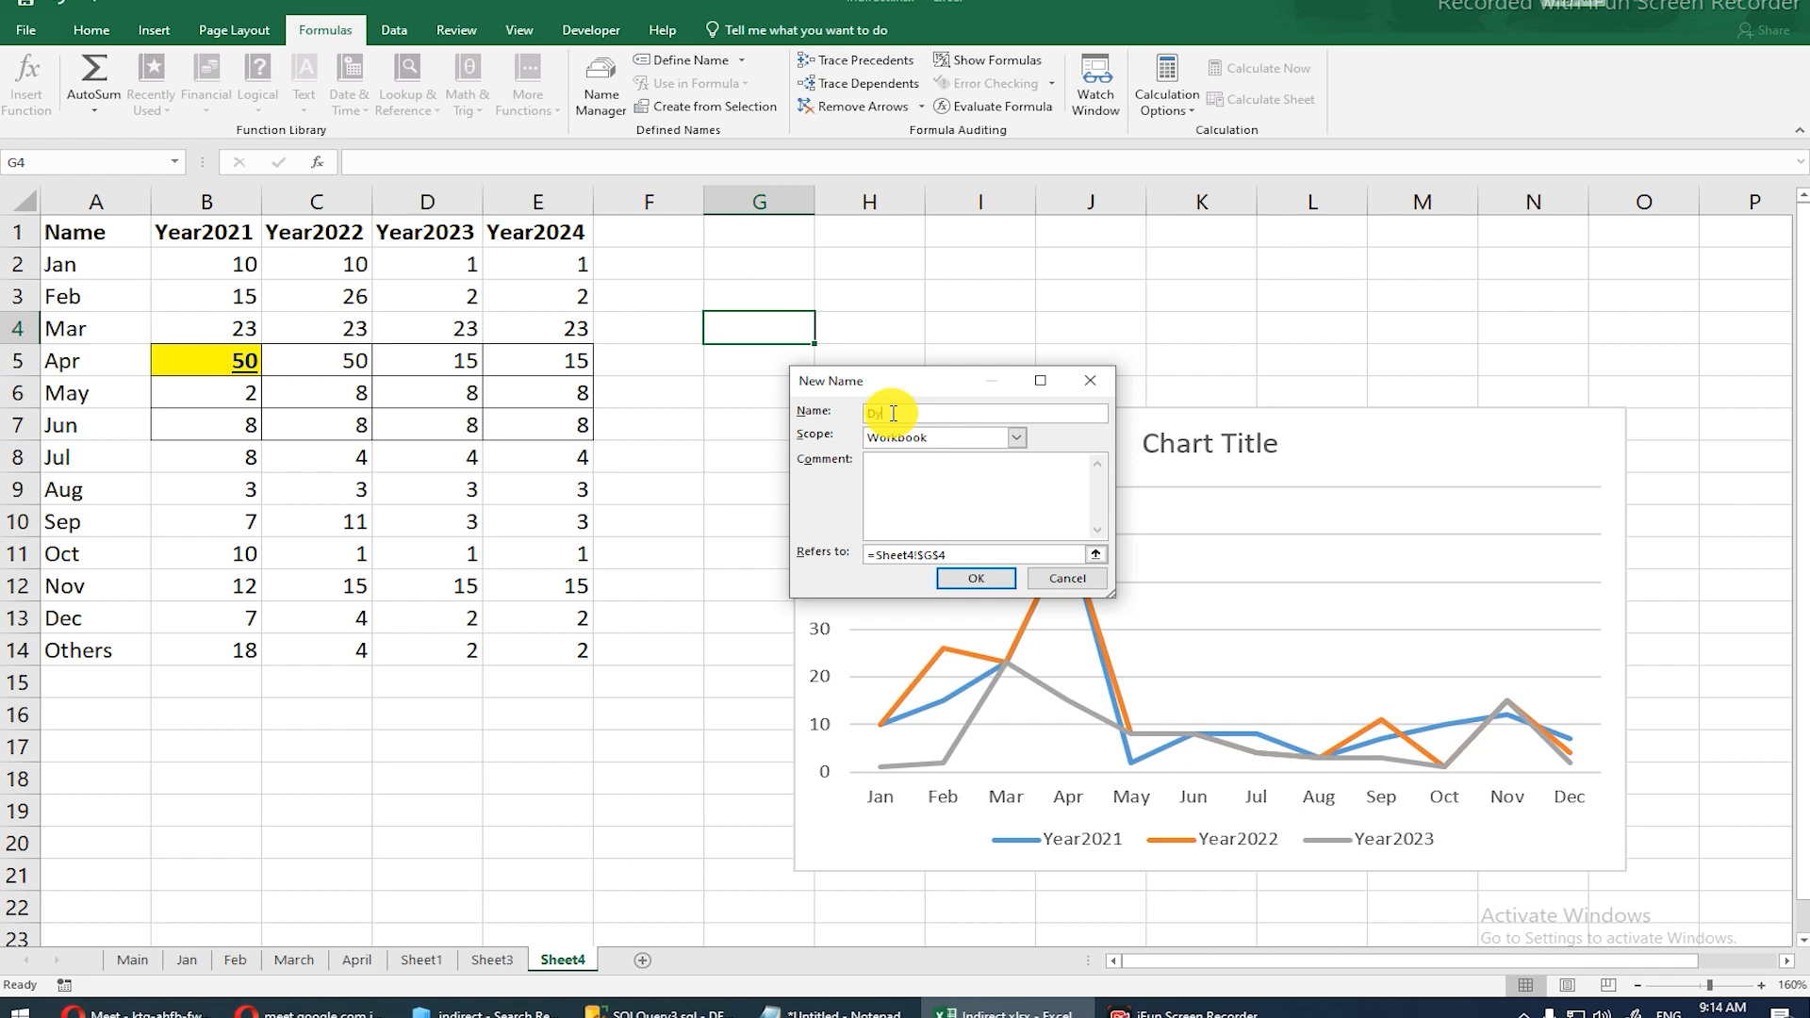
pyautogui.write('Dyn')
pyautogui.press('BackSpace')
pyautogui.press('BackSpace')
pyautogui.press('BackSpace')
pyautogui.write('RngSa')
pyautogui.click(1016, 437)
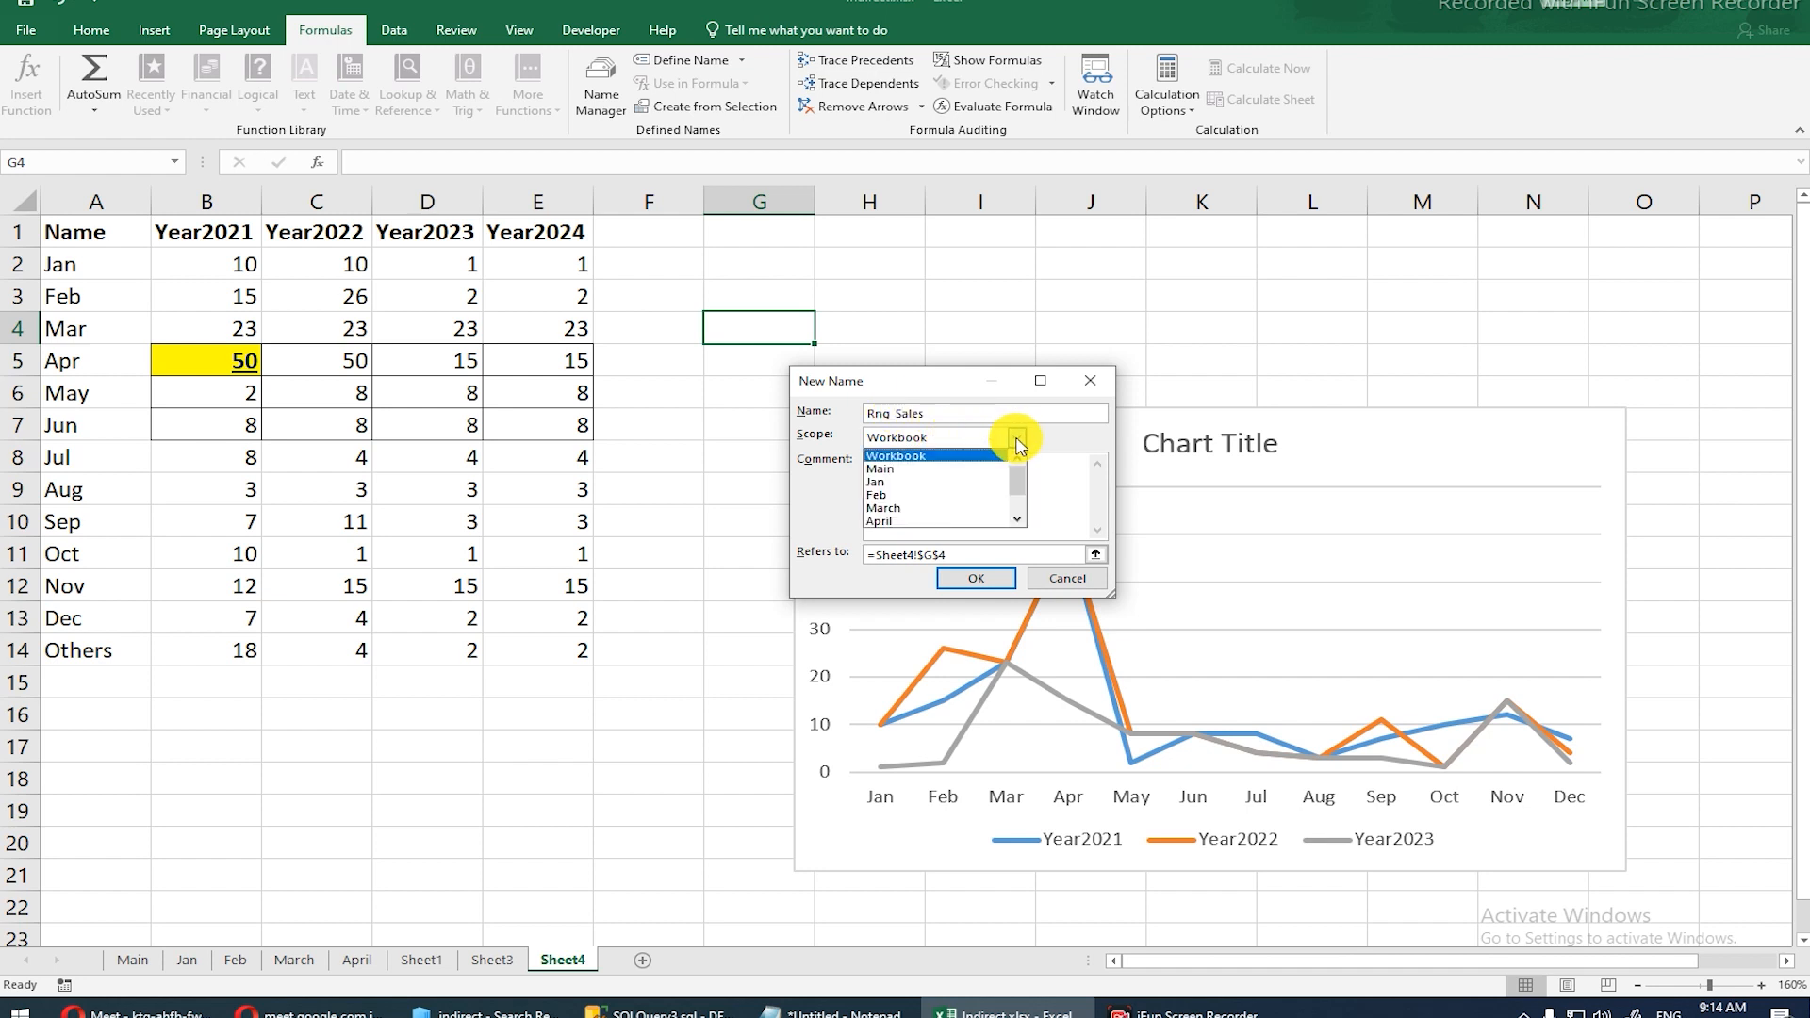
pyautogui.moveTo(1015, 471); pyautogui.dragTo(1025, 497)
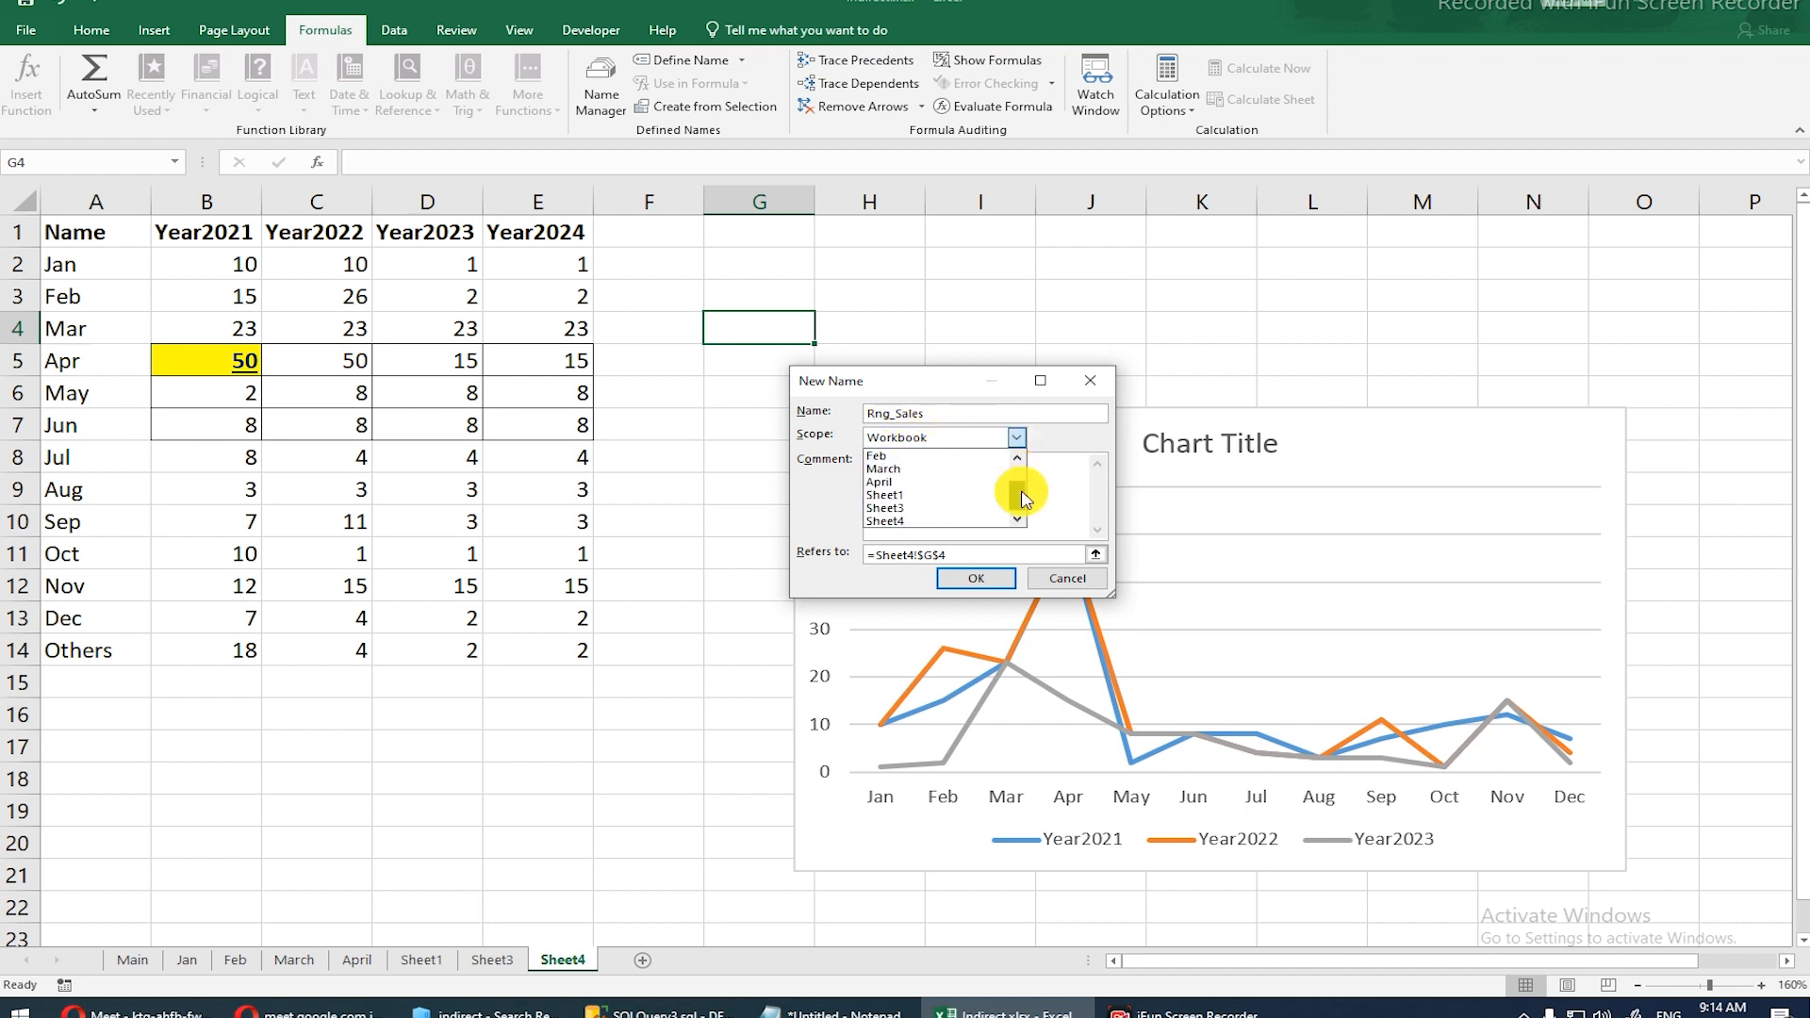
pyautogui.click(944, 516)
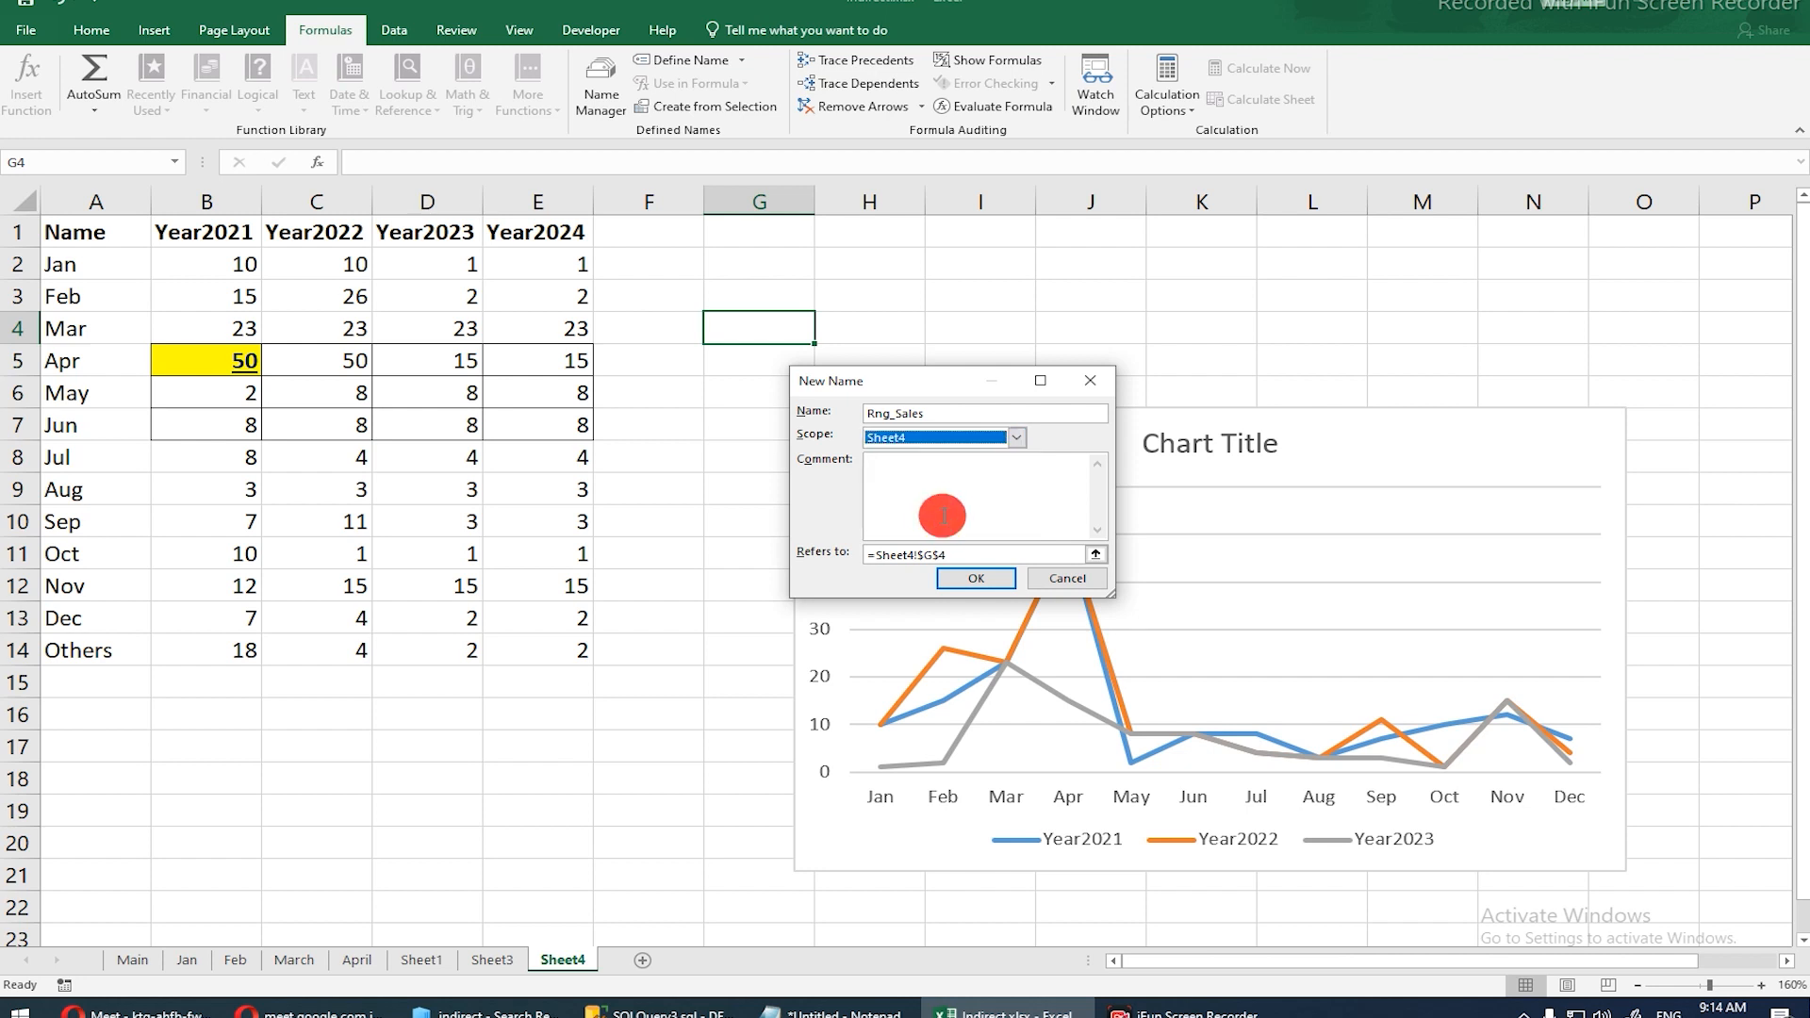
# Step: Replace the cell reference of Rng_Sales with the copied OFFSET formula
pyautogui.moveTo(876, 554); pyautogui.dragTo(1011, 552)
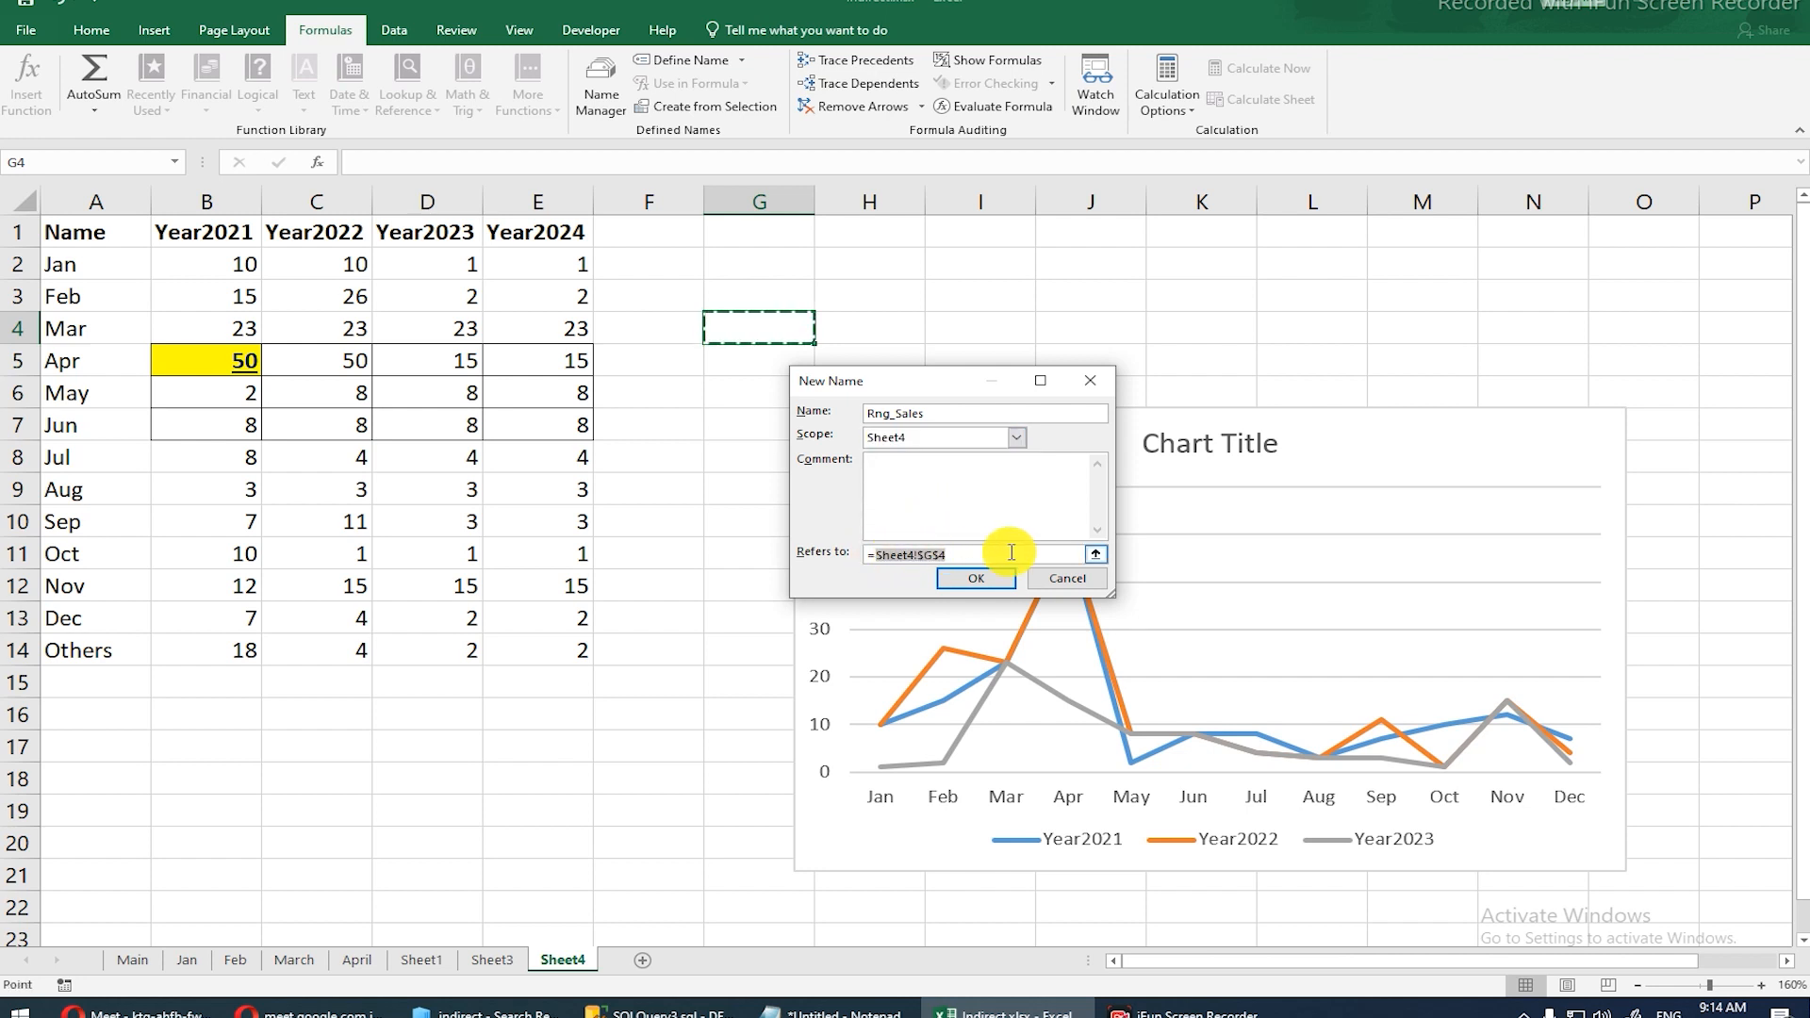
pyautogui.hotkey('ctrl', 'v')
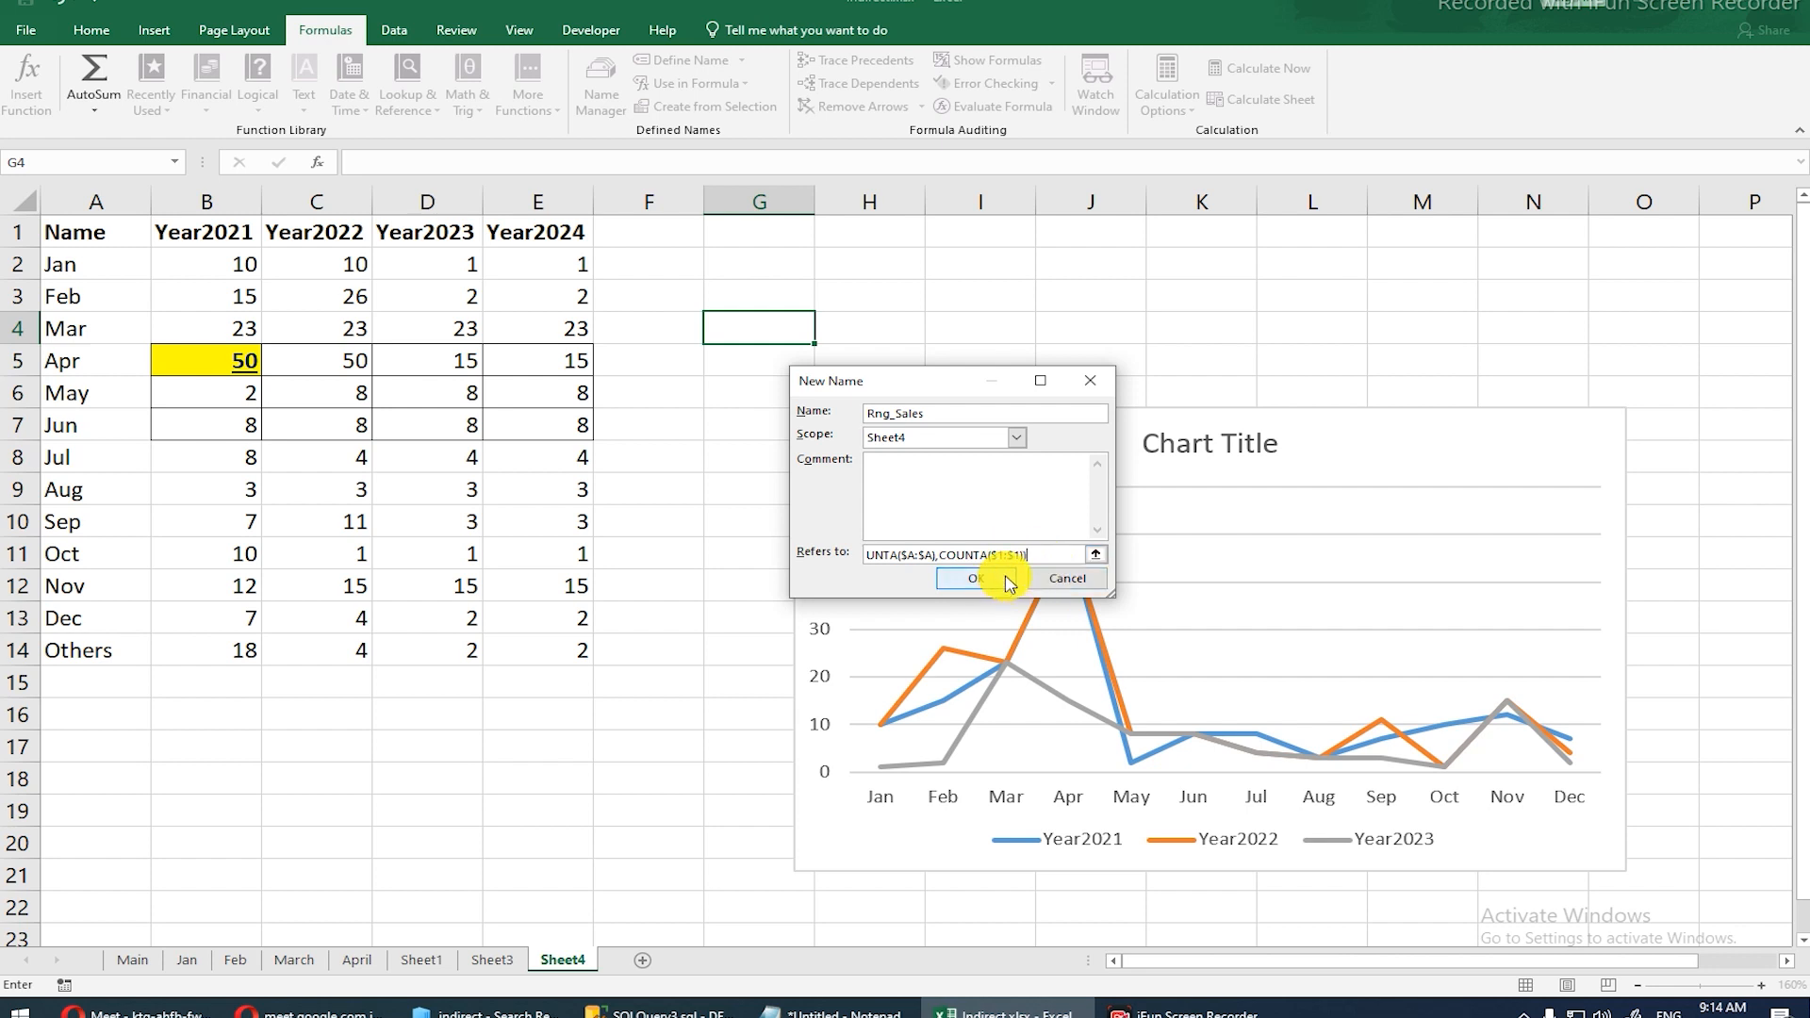
pyautogui.press('Home')
pyautogui.moveTo(1034, 554); pyautogui.dragTo(825, 543)
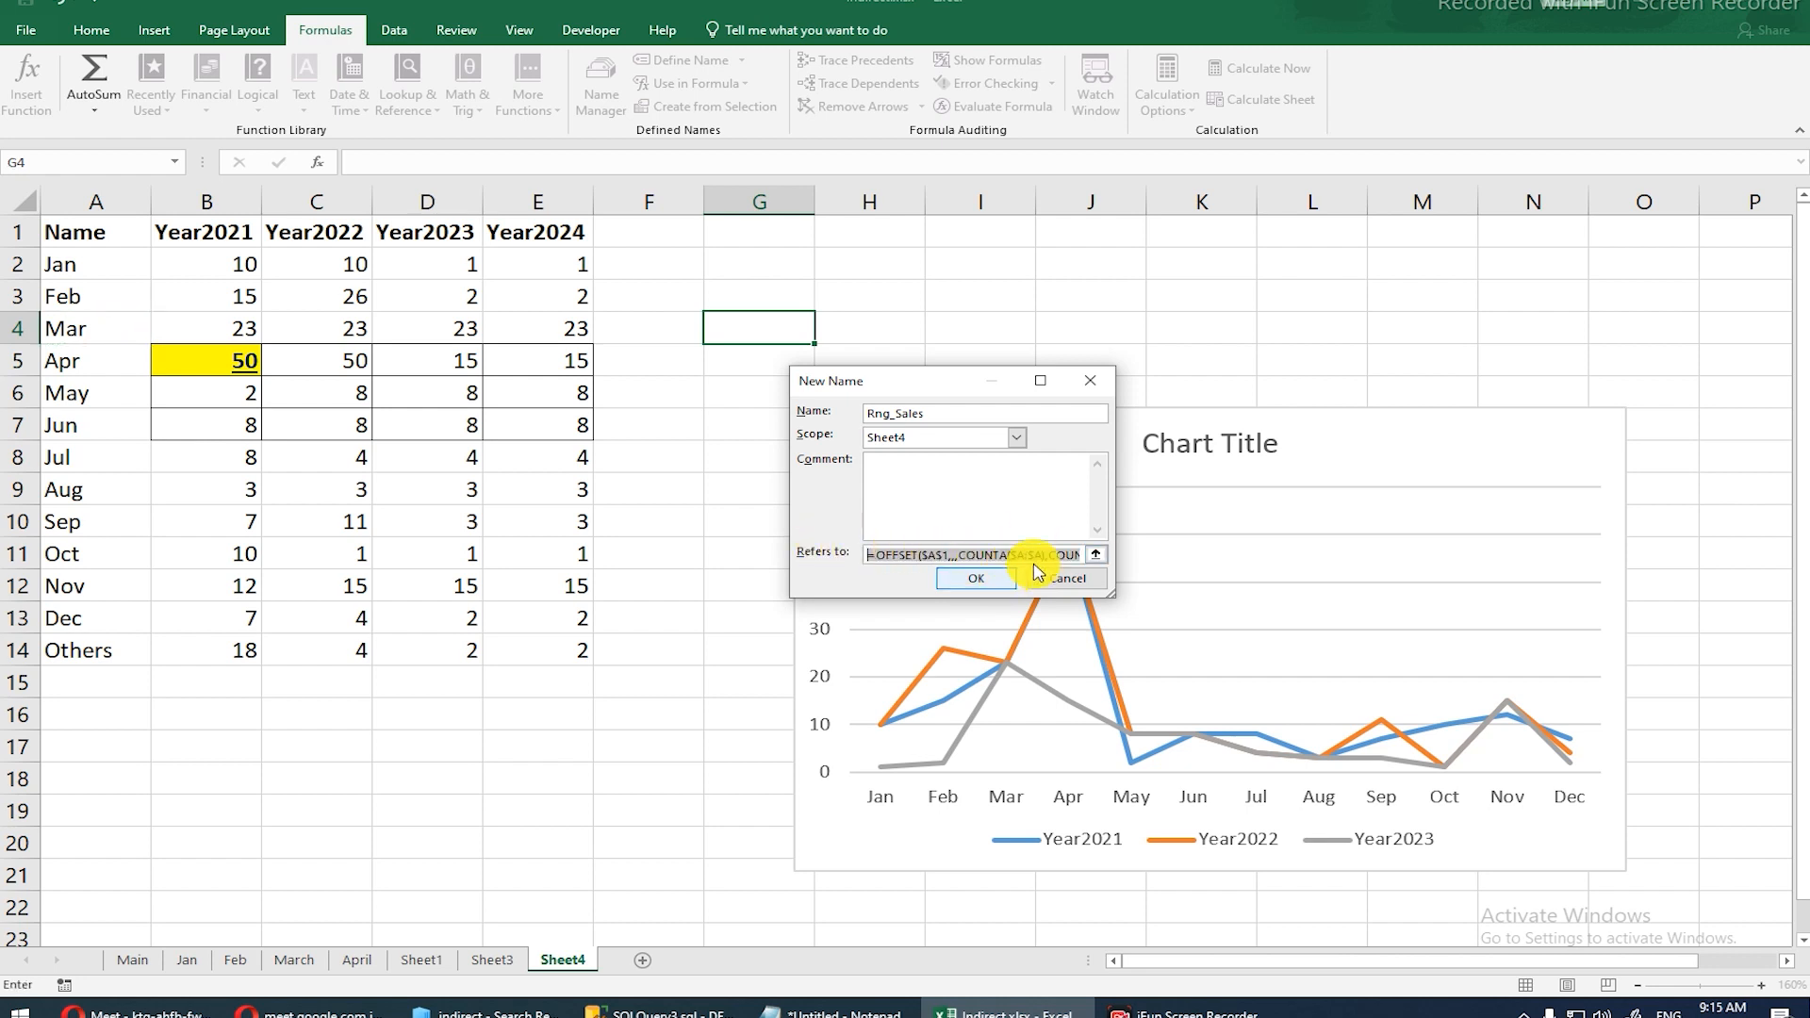
# Step: Widen the New Name dialog and delete the stray Sheet4 reference after the formula, leaving =OFFSET($A$1,,,COUNTA($A:$A),COUNTA($1:$1))
pyautogui.moveTo(1112, 597); pyautogui.dragTo(1437, 636)
pyautogui.click(1226, 601)
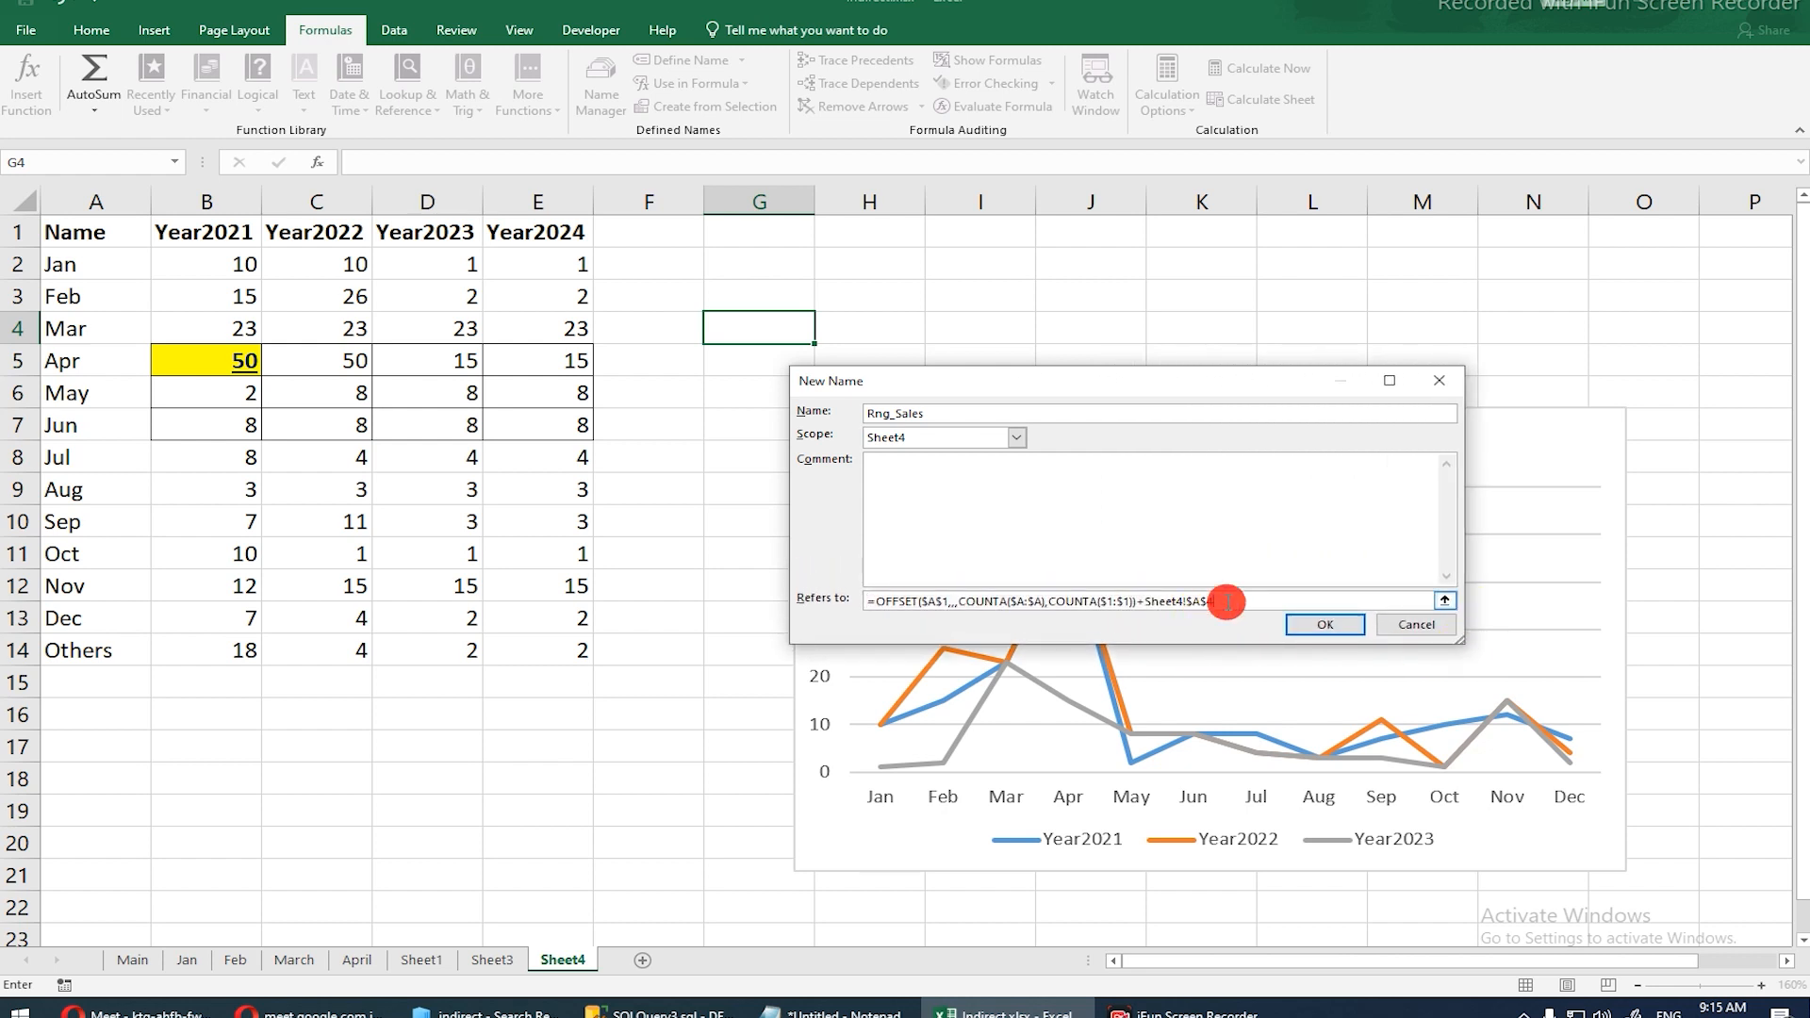
pyautogui.press('BackSpace')
pyautogui.press('BackSpace')
pyautogui.press('BackSpace')
pyautogui.press('BackSpace')
pyautogui.press('BackSpace')
pyautogui.press('BackSpace')
pyautogui.press('BackSpace')
pyautogui.press('BackSpace')
pyautogui.press('BackSpace')
pyautogui.press('BackSpace')
pyautogui.press('BackSpace')
pyautogui.press('BackSpace')
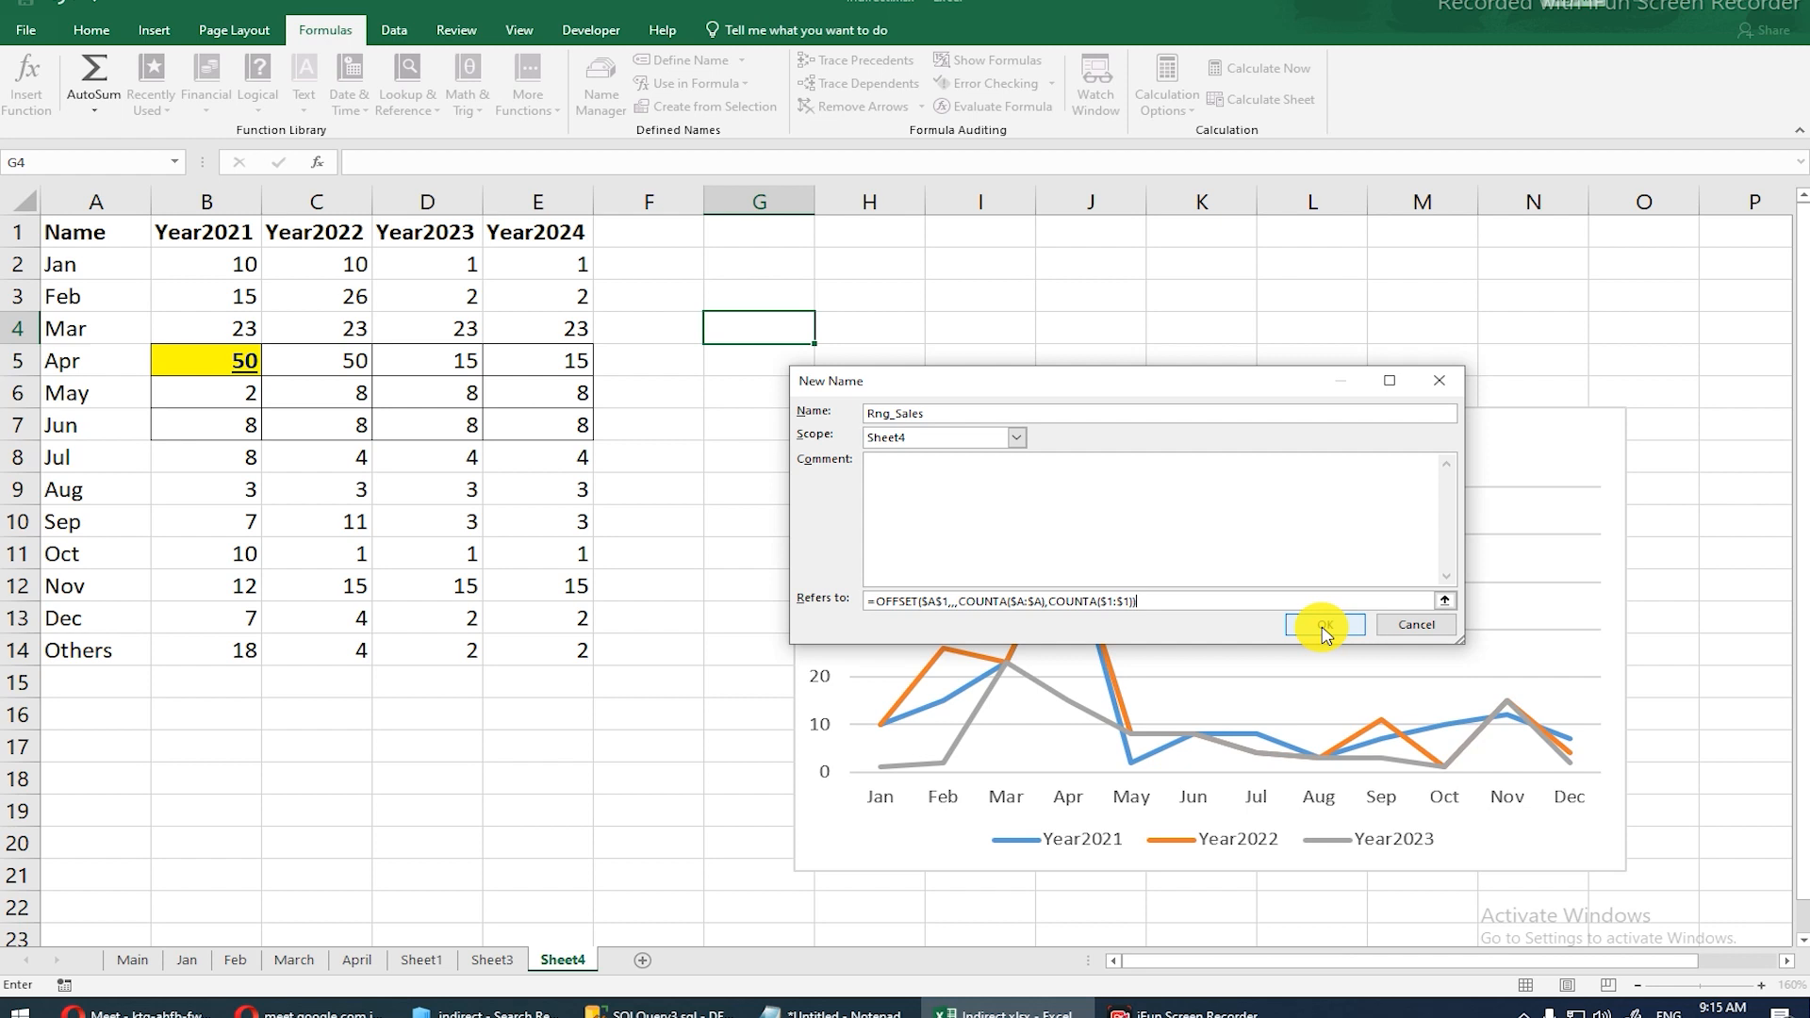
# Step: Copy the name Rng_Sales, save the new defined name and close the Name Manager
pyautogui.moveTo(929, 413); pyautogui.dragTo(855, 416)
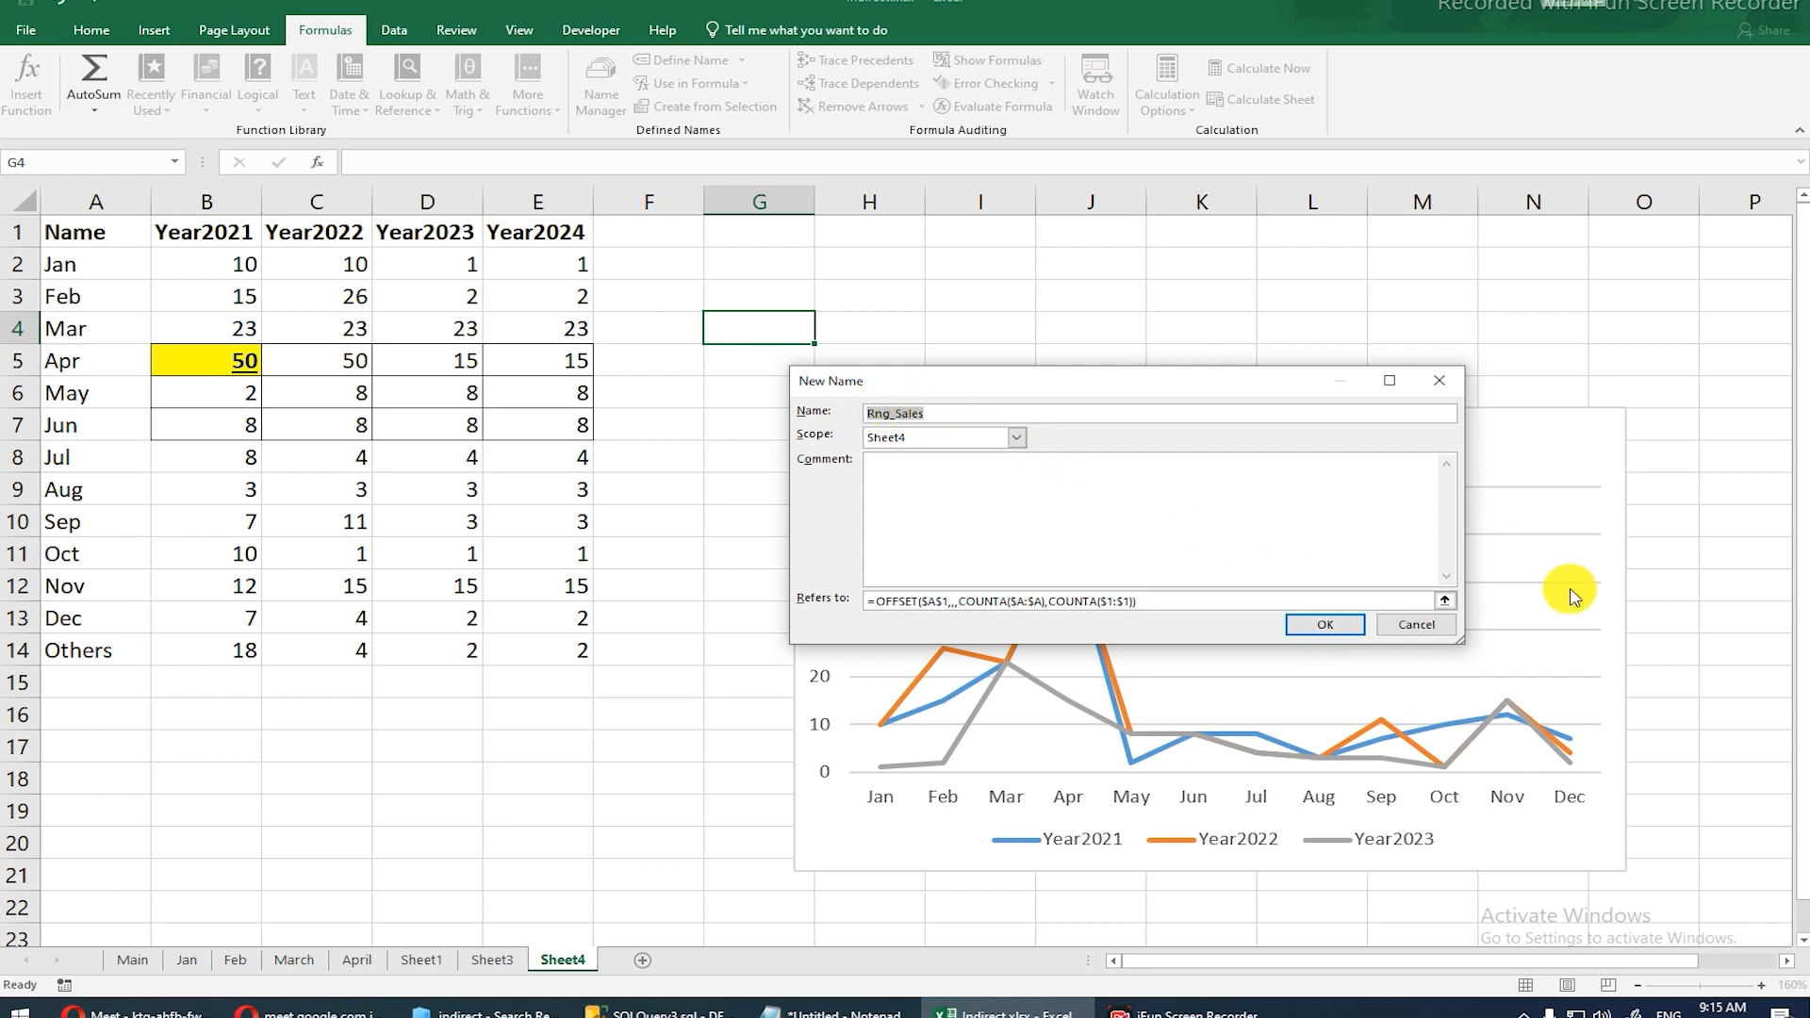
pyautogui.click(1311, 624)
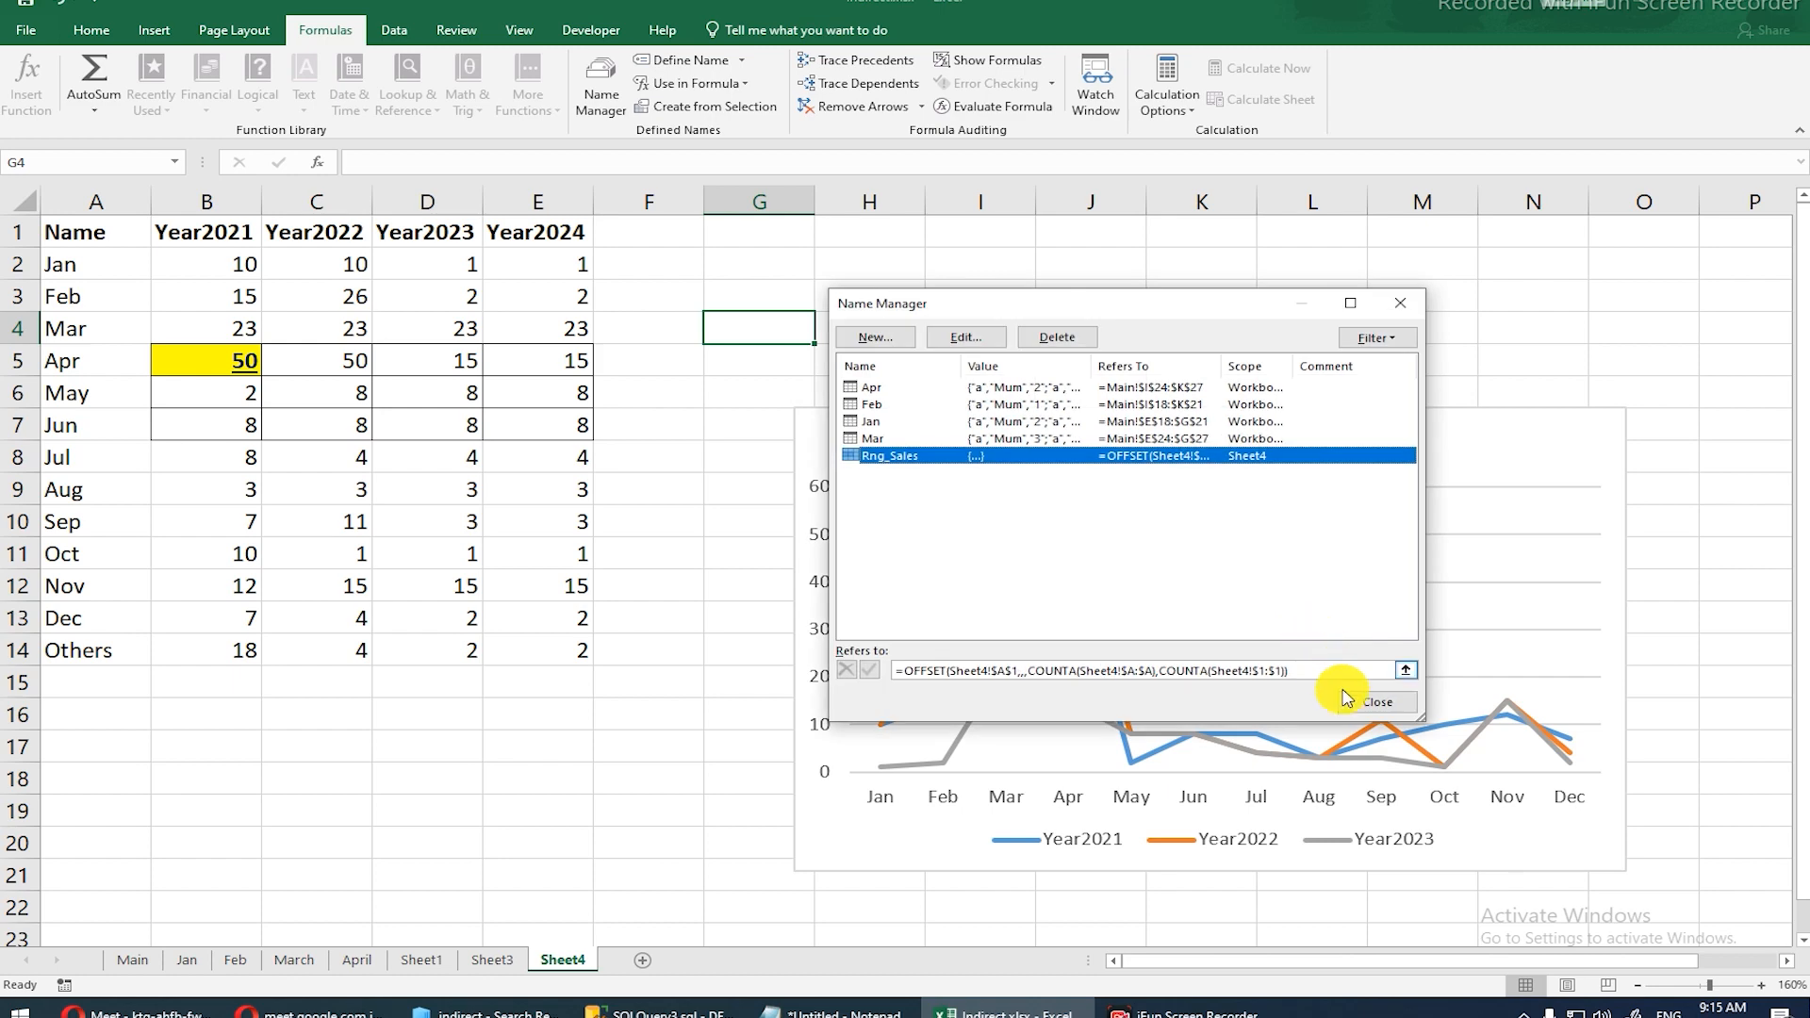
pyautogui.click(1371, 705)
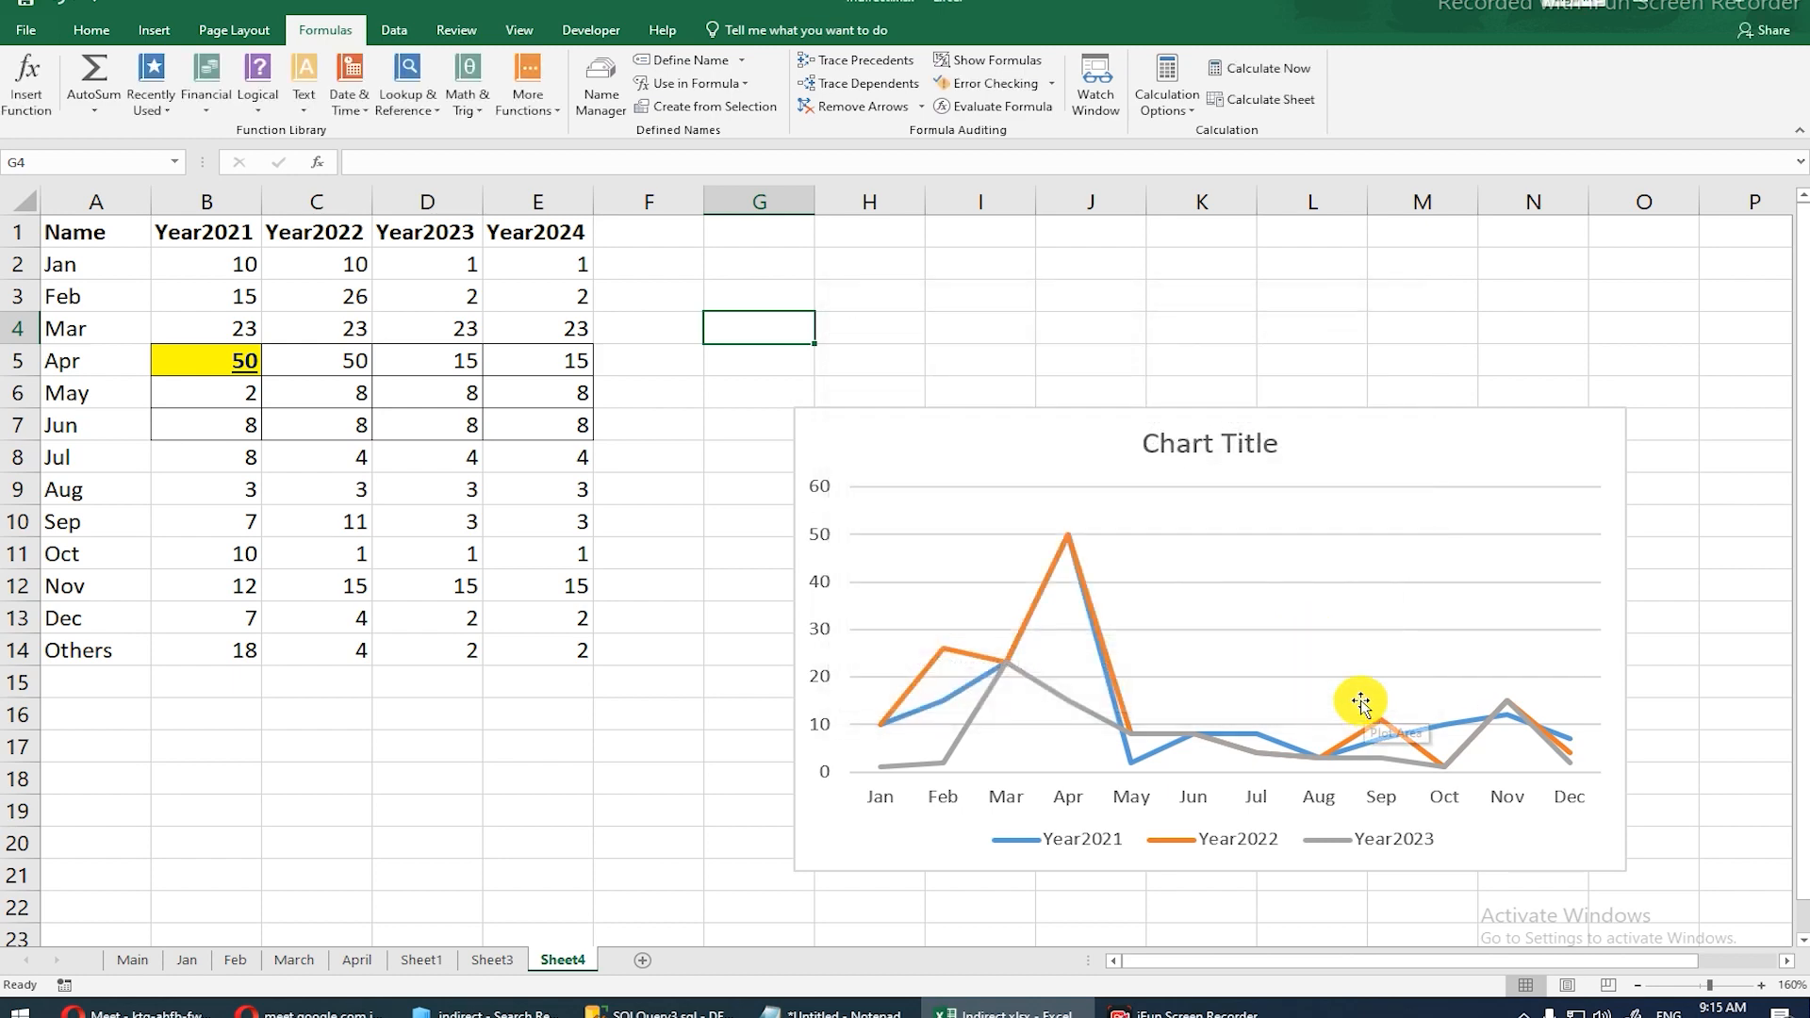
# Step: Resize the line chart to about 2.63" high by 4.69" wide and move it closer to the data table
pyautogui.click(987, 449)
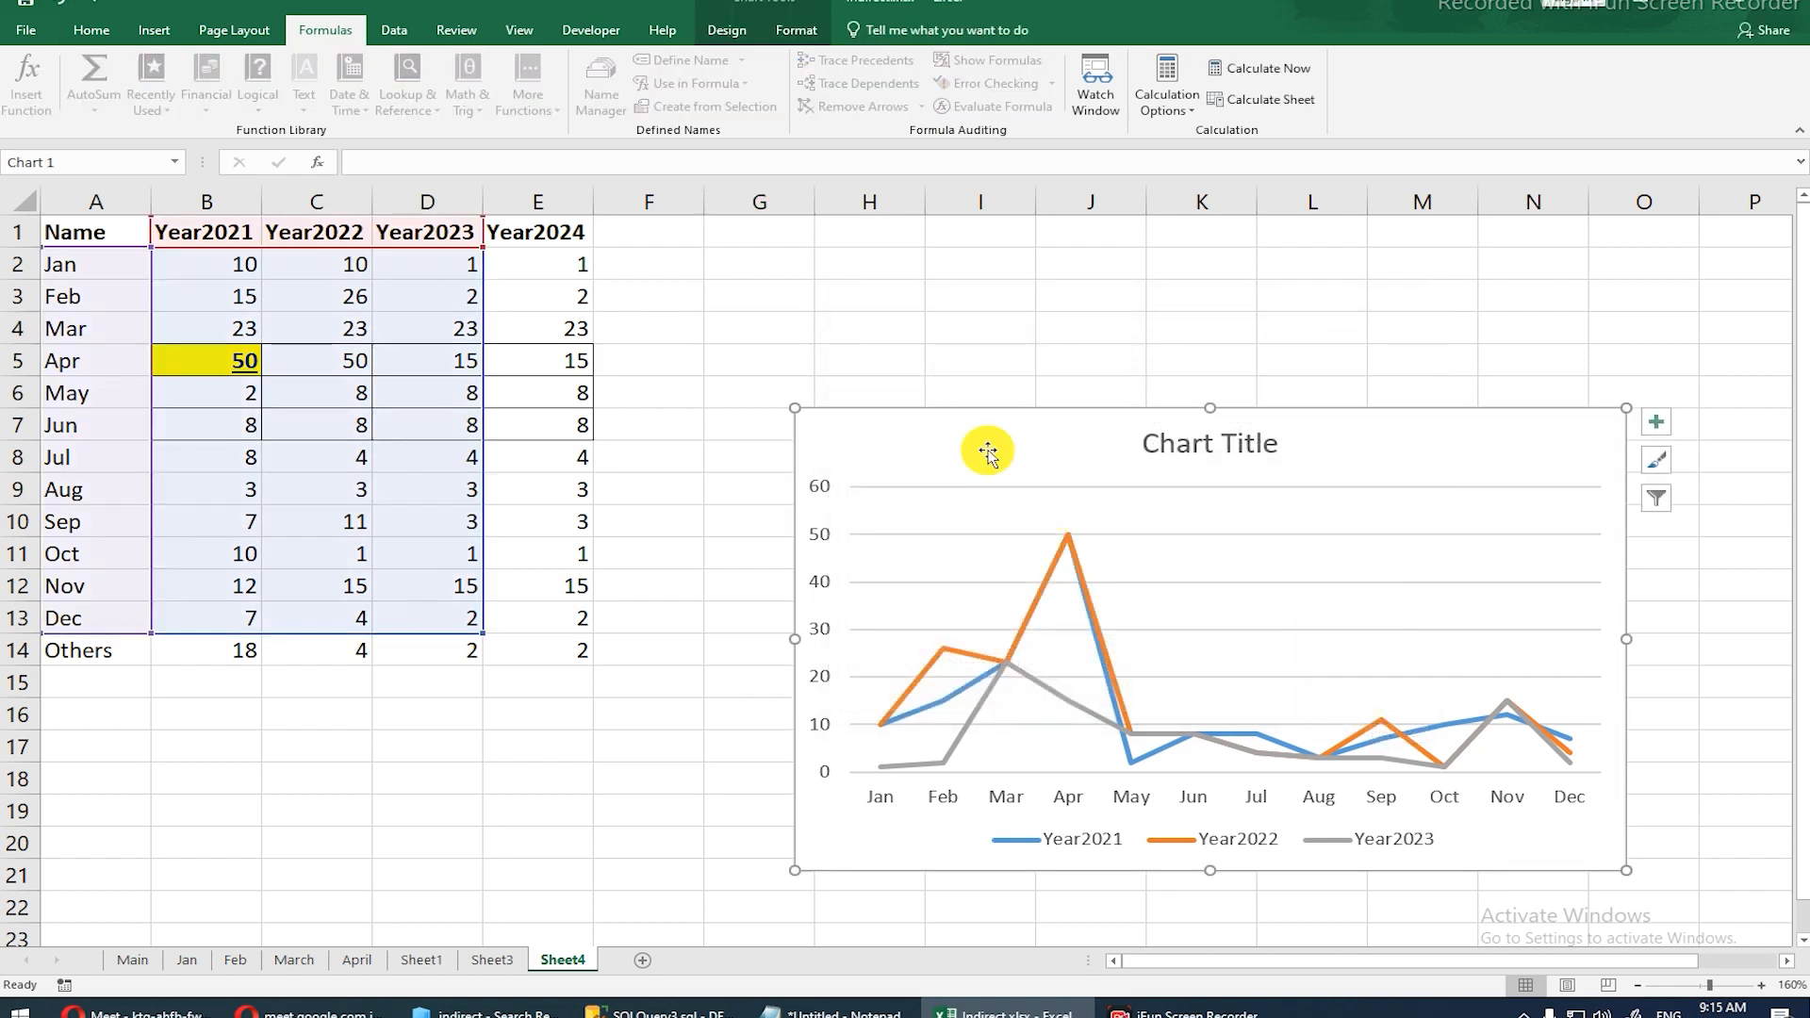
pyautogui.moveTo(863, 457); pyautogui.dragTo(1009, 477)
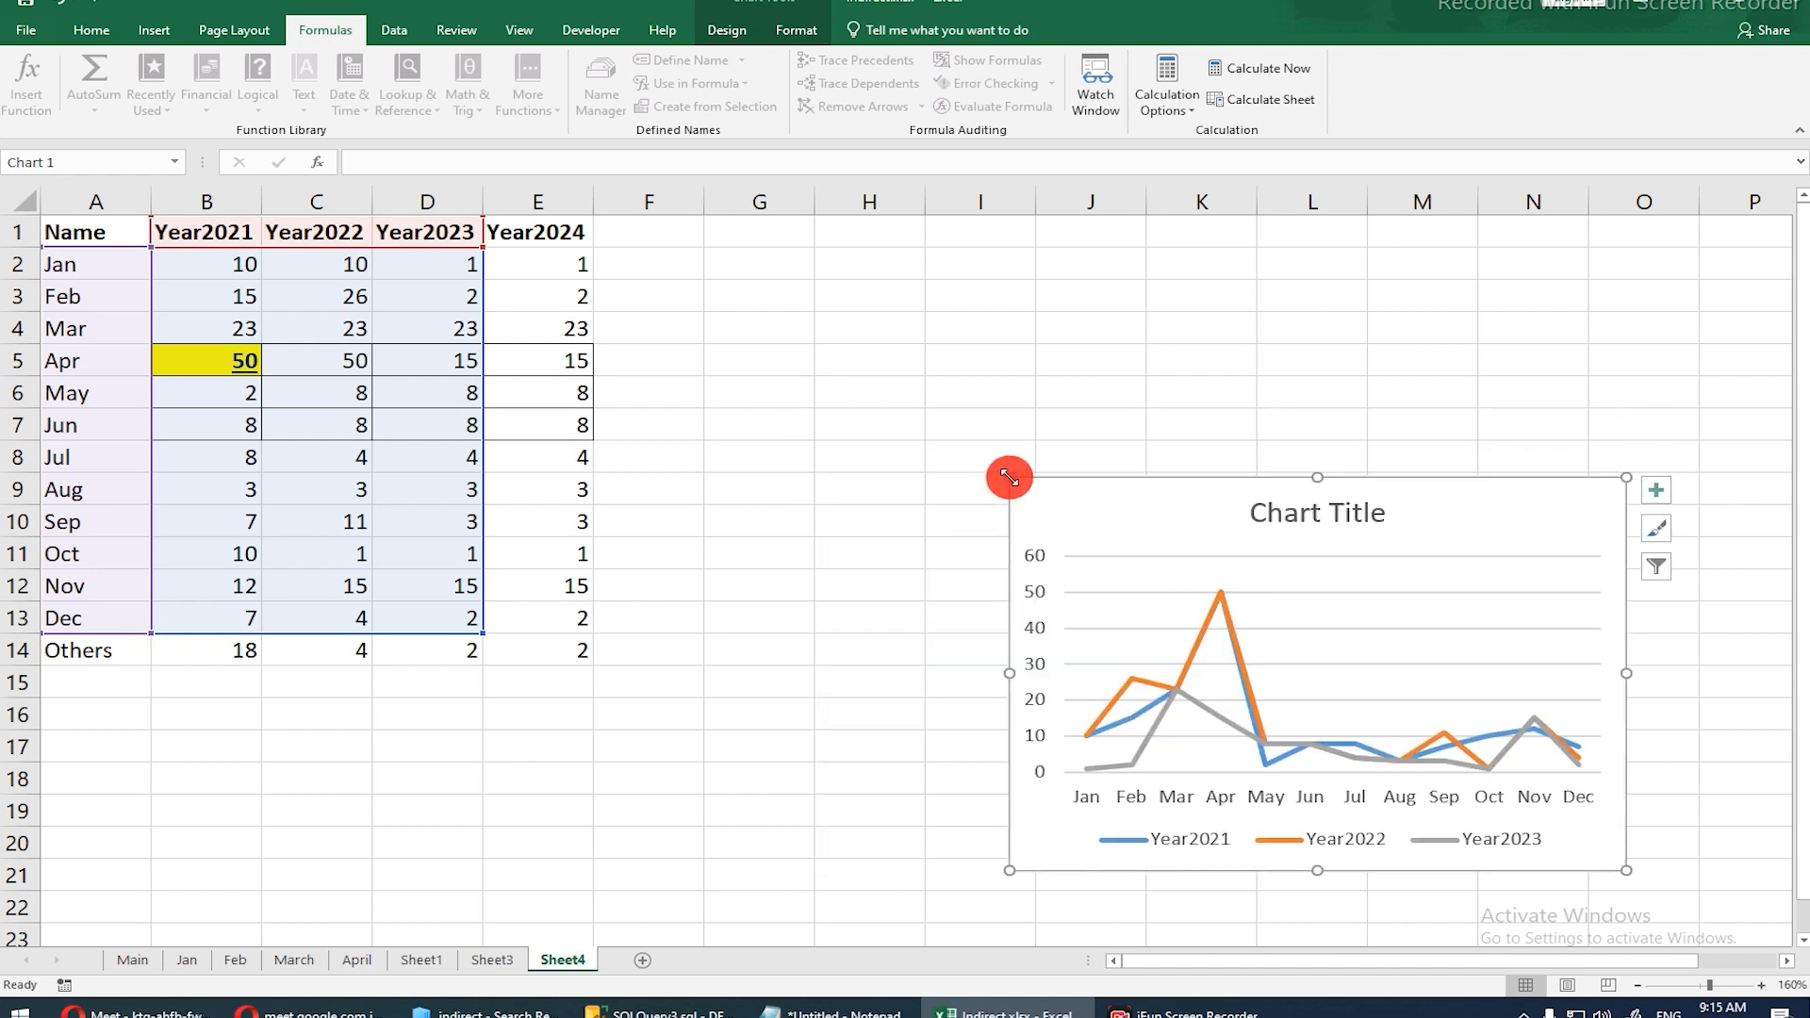
pyautogui.moveTo(1122, 505); pyautogui.dragTo(966, 384)
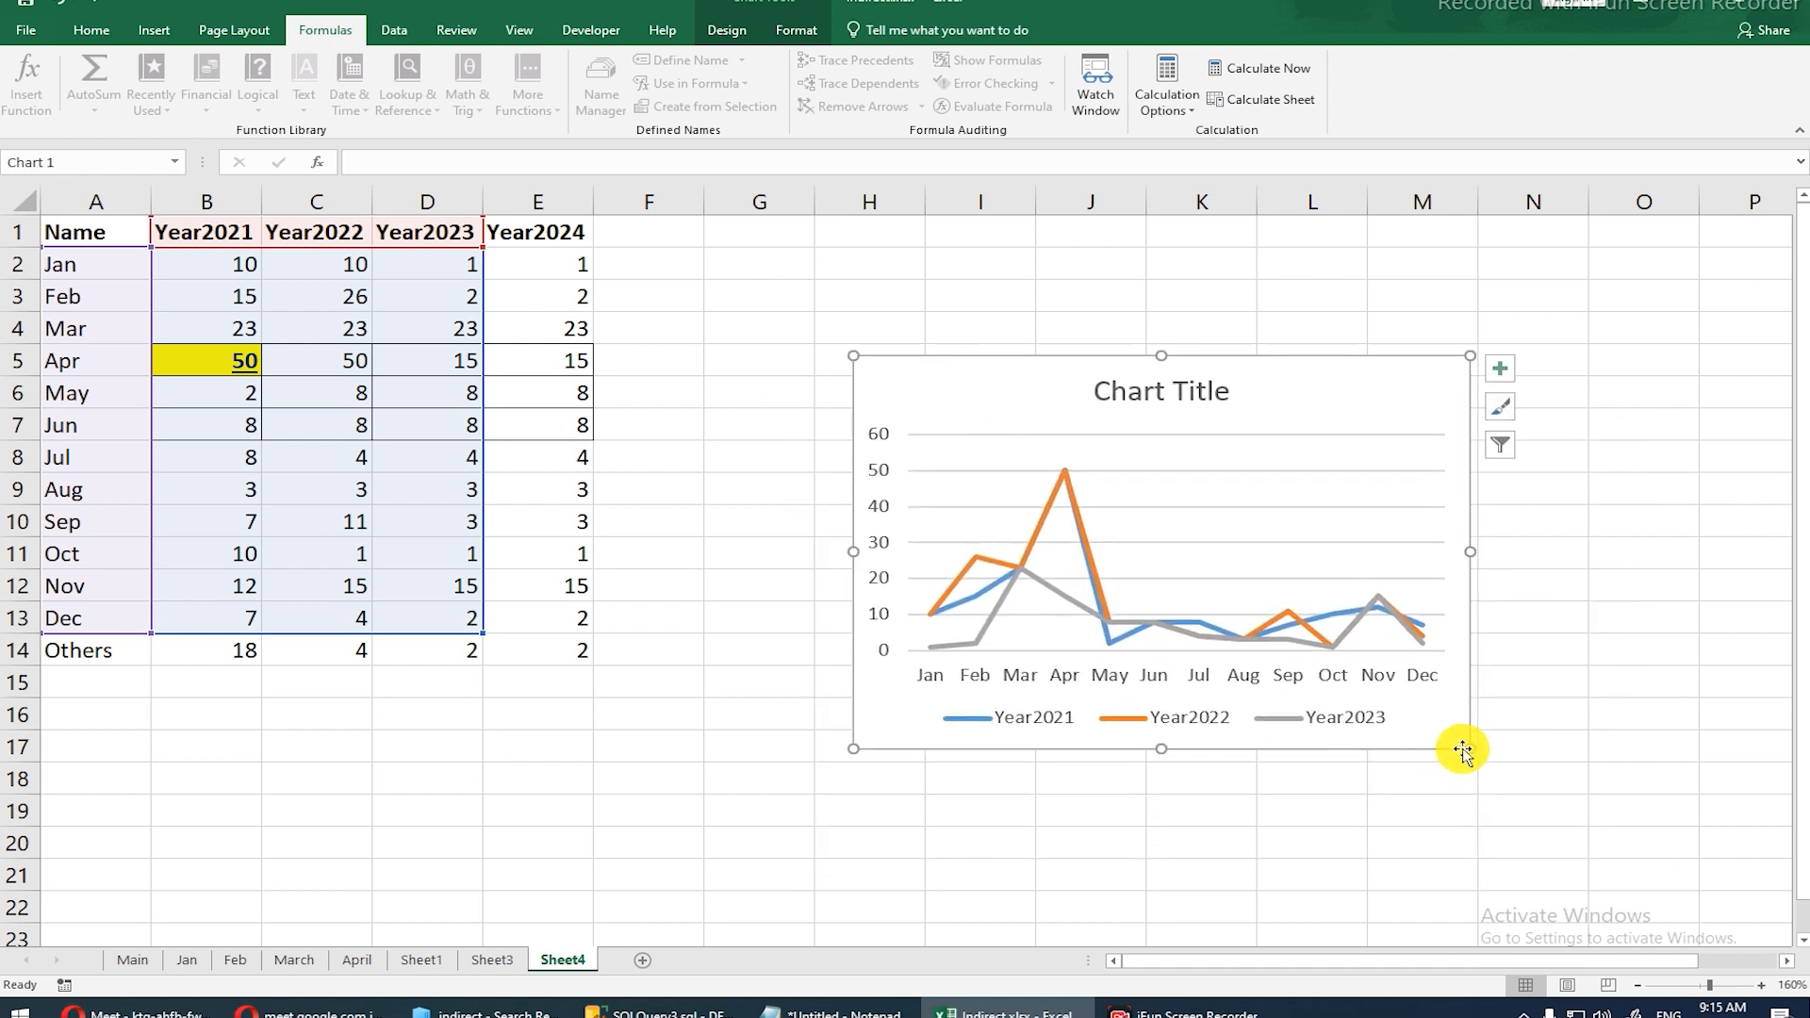
pyautogui.moveTo(1470, 748); pyautogui.dragTo(1634, 762)
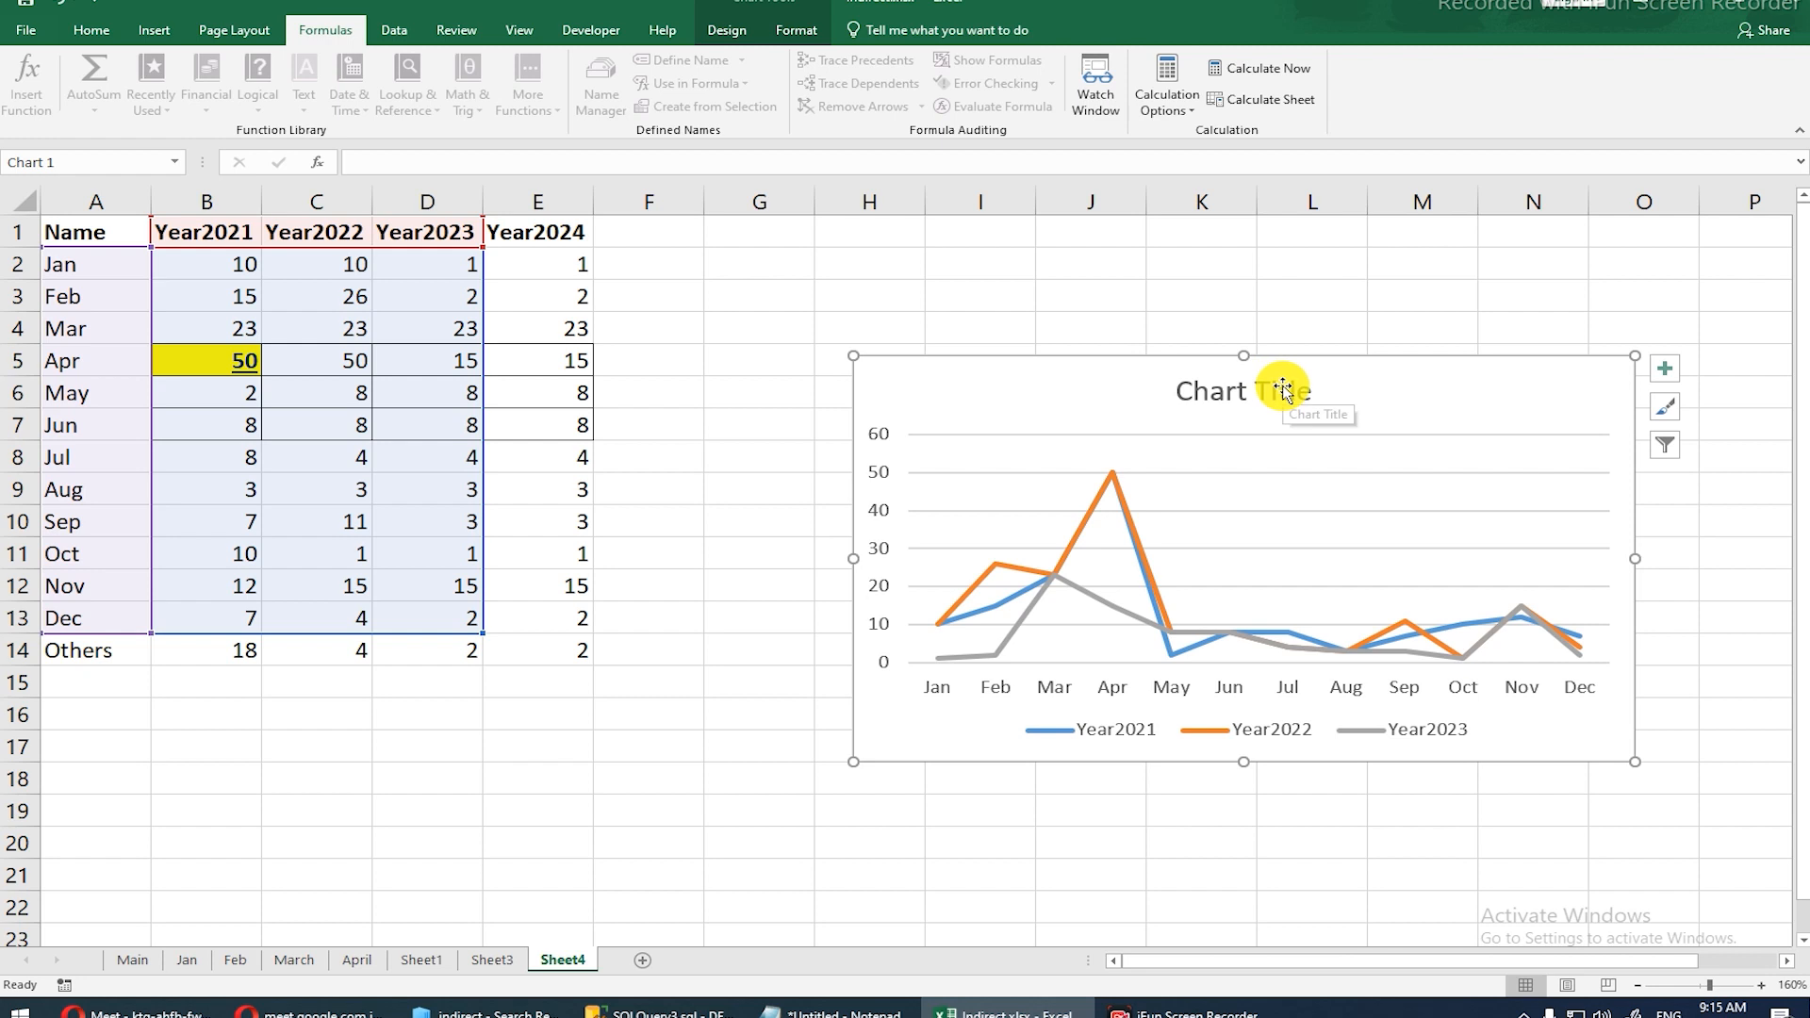
pyautogui.moveTo(1393, 381); pyautogui.dragTo(1269, 344)
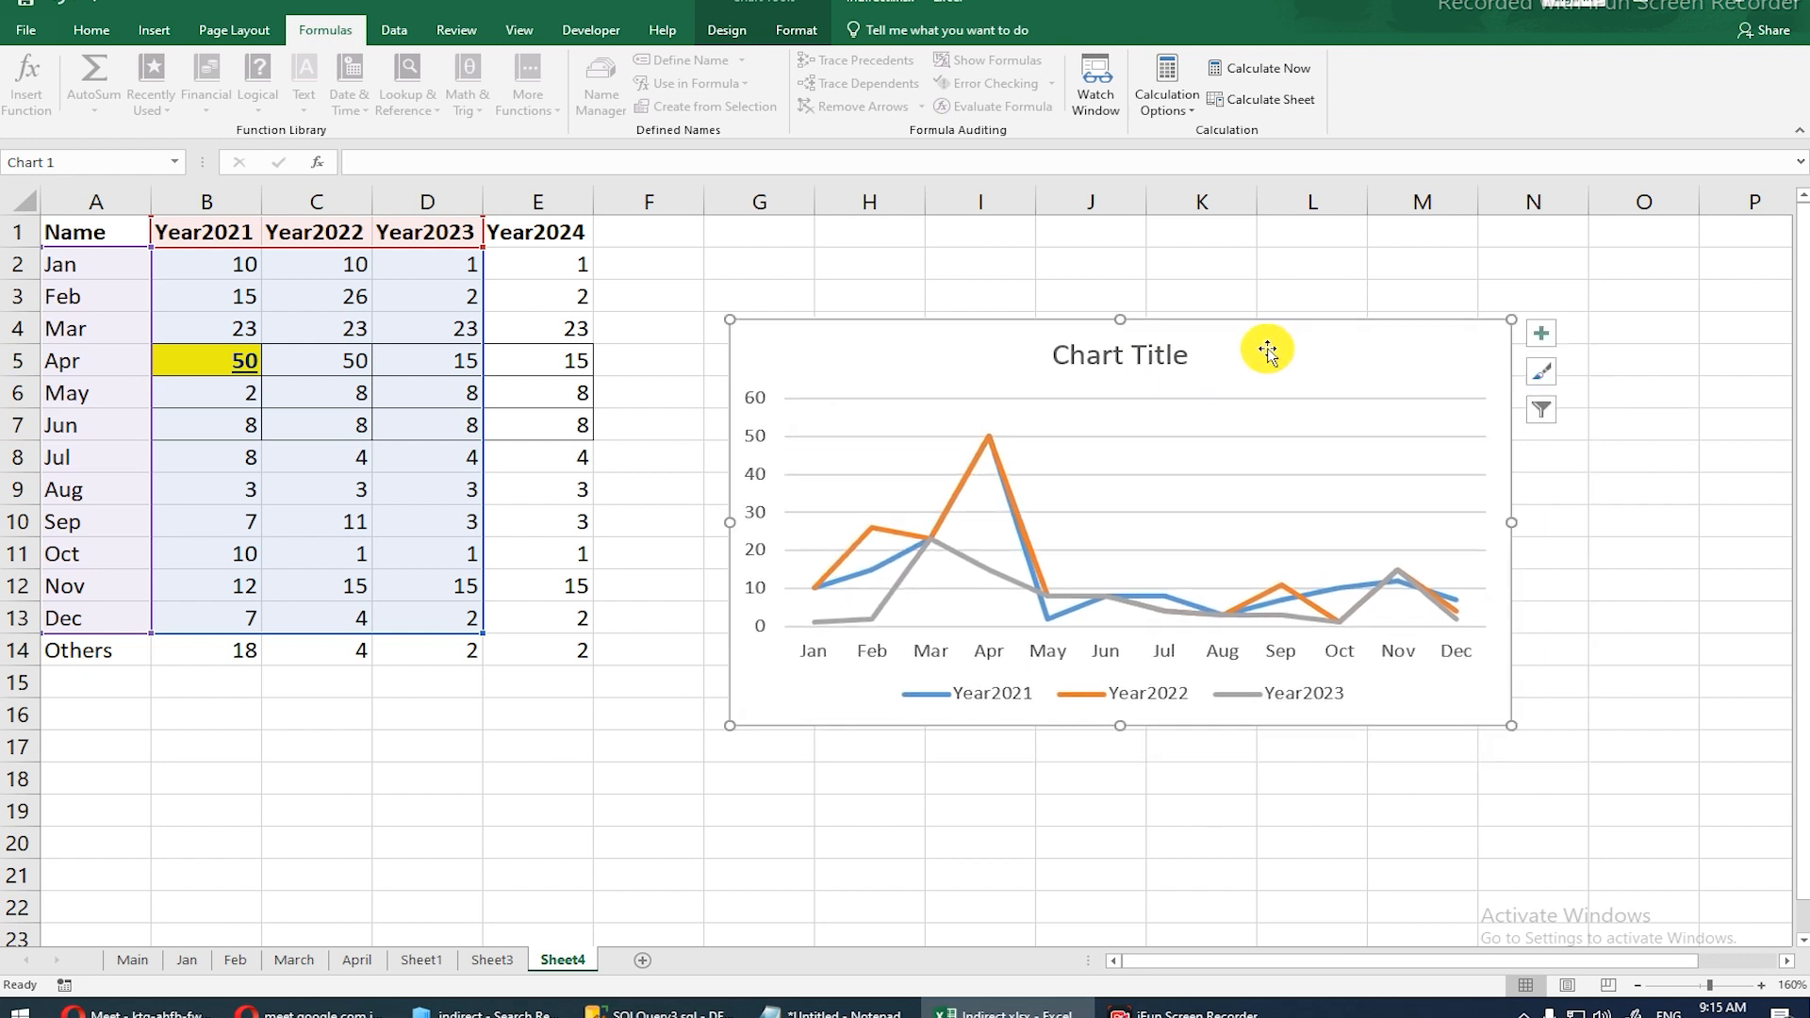
# Step: Try to set the line chart's data range to =Rng_Sales
pyautogui.click(813, 32)
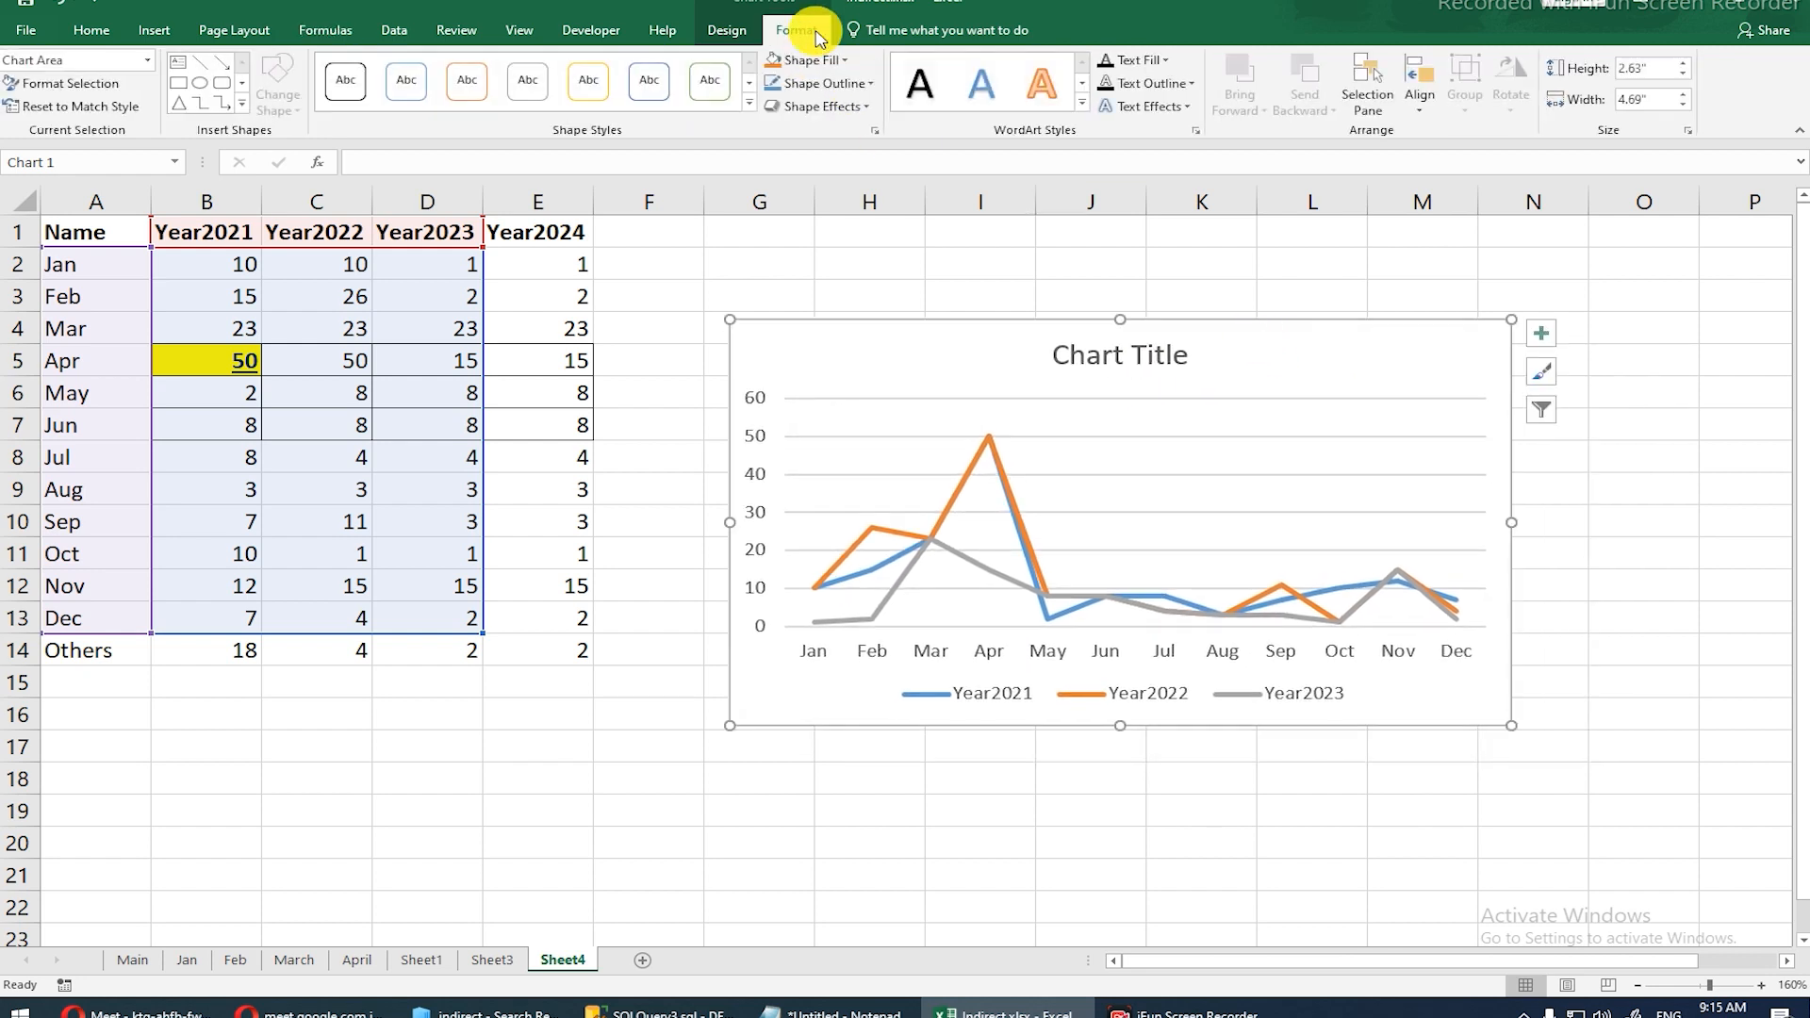
pyautogui.click(726, 32)
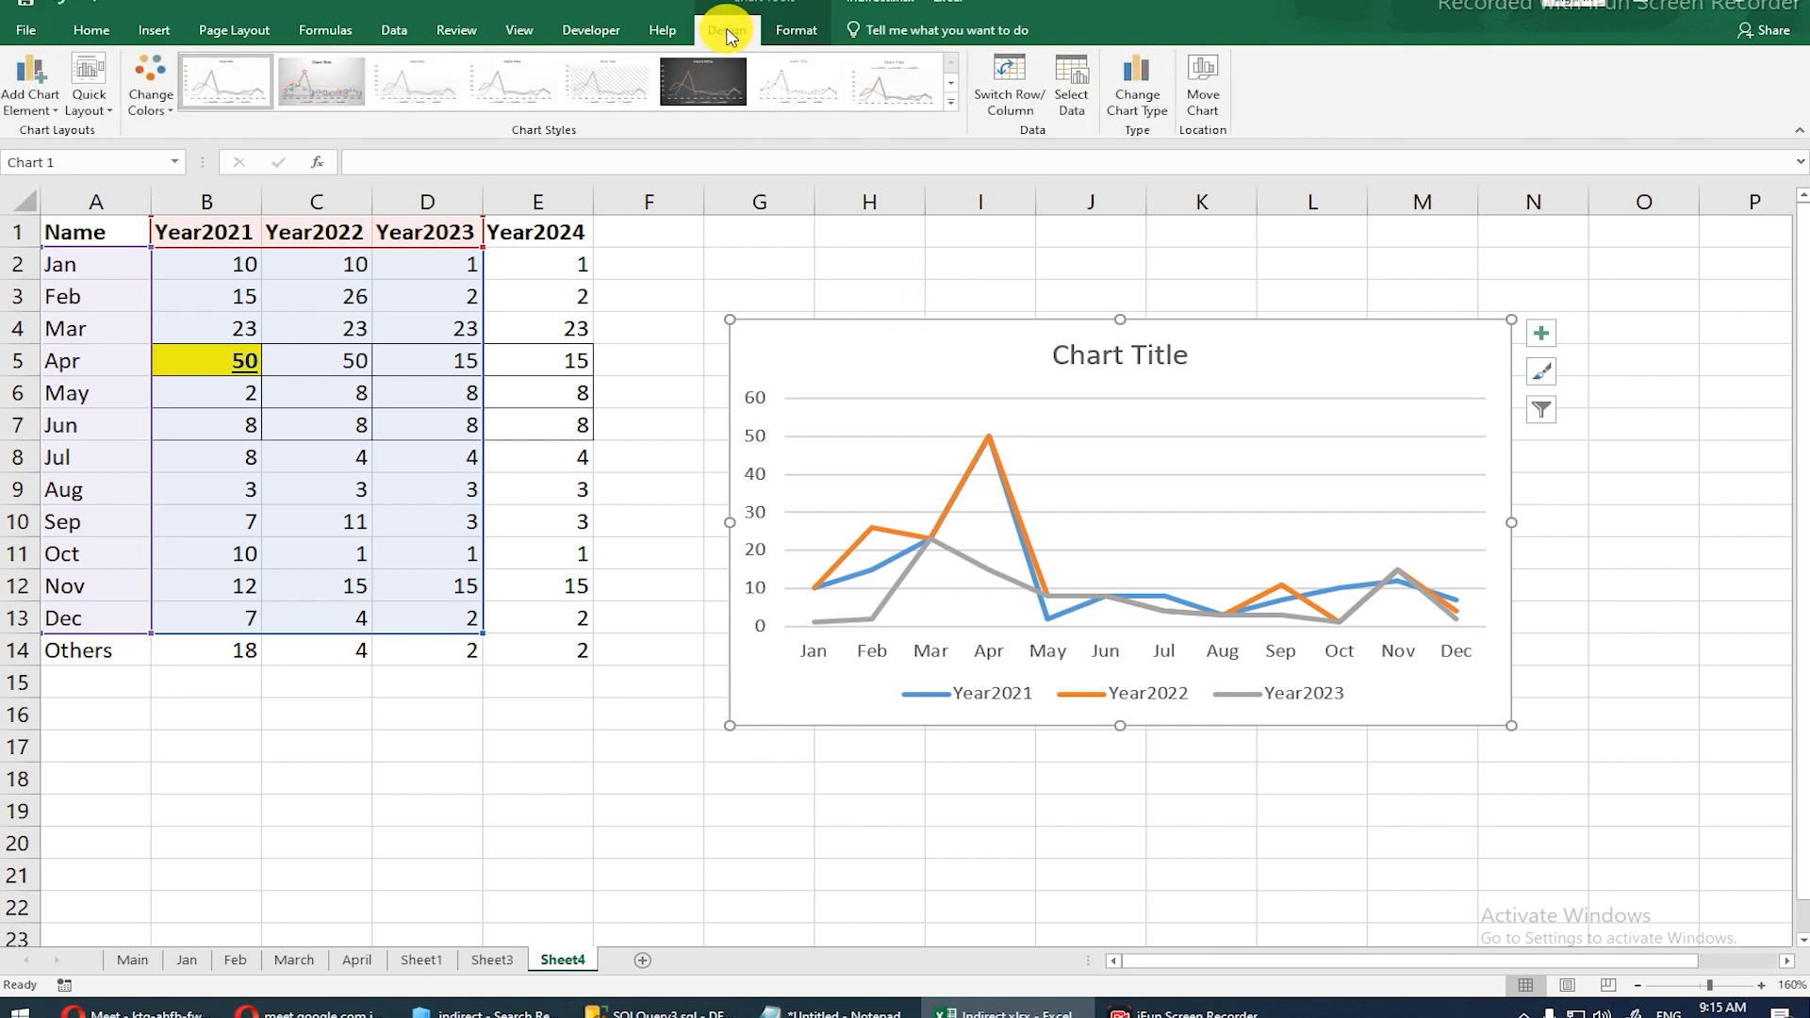
pyautogui.click(1075, 85)
pyautogui.moveTo(1083, 431); pyautogui.dragTo(962, 421)
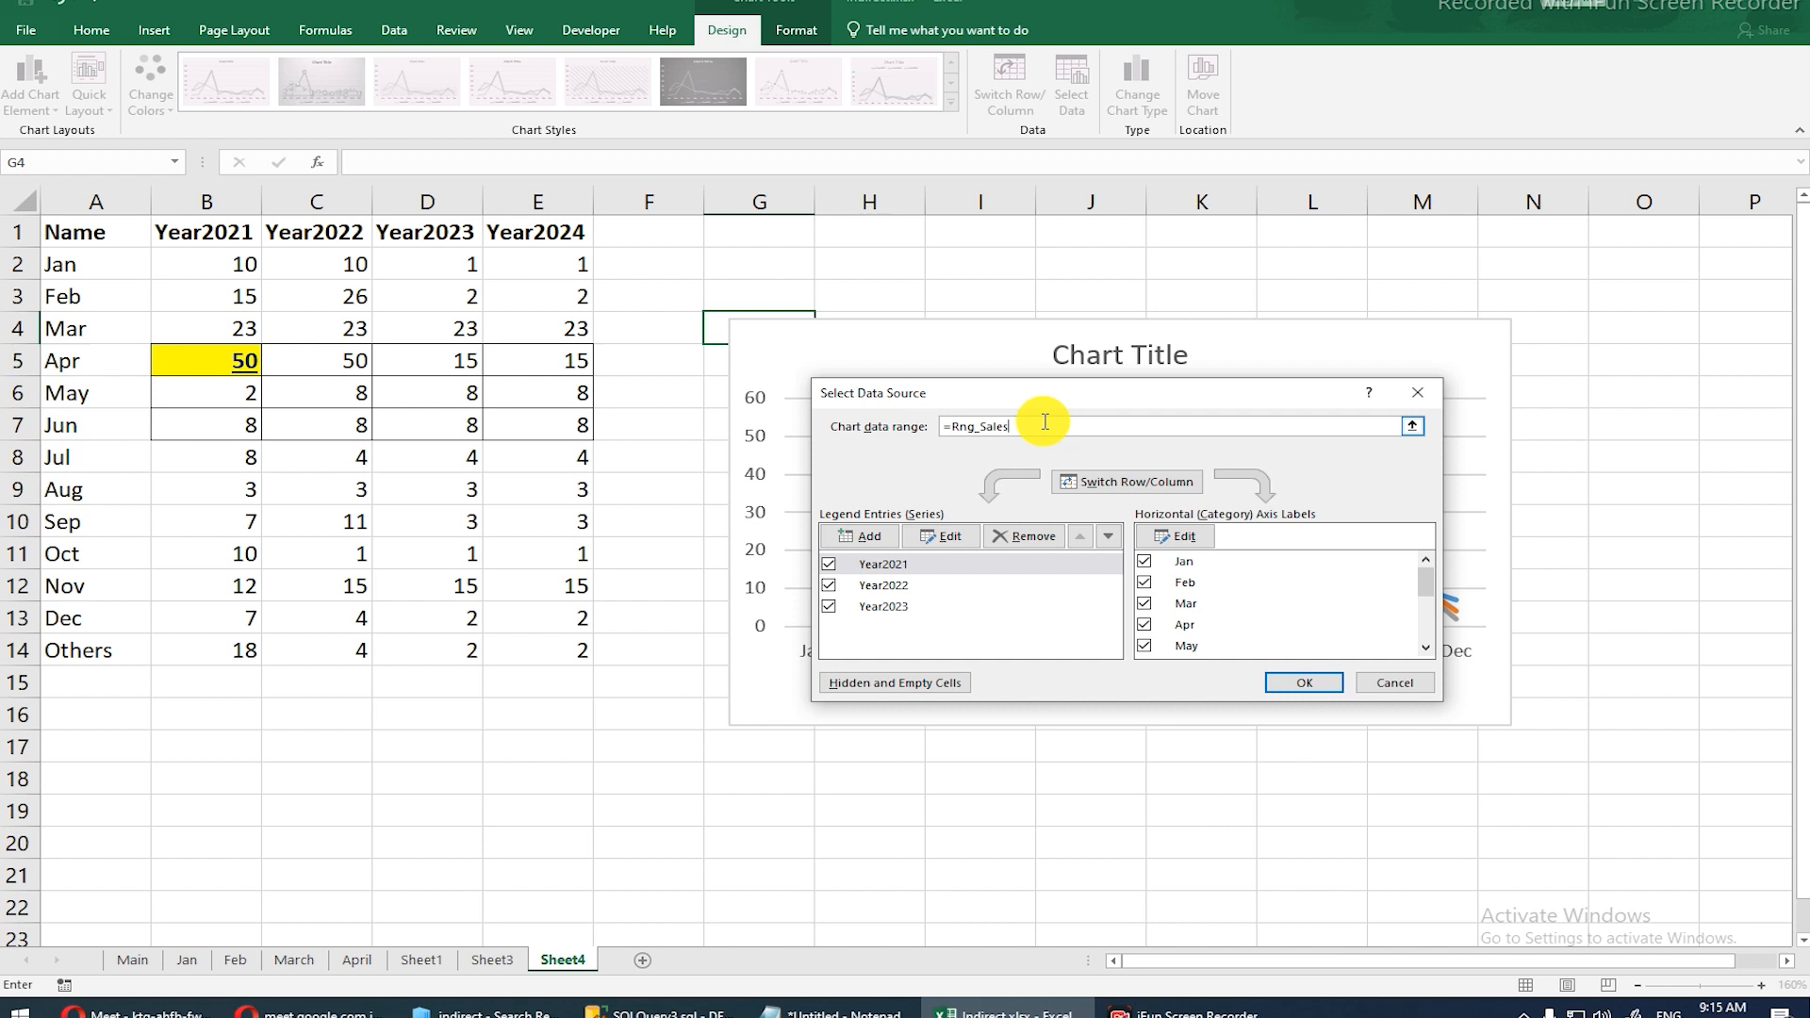
pyautogui.click(1325, 689)
pyautogui.click(889, 571)
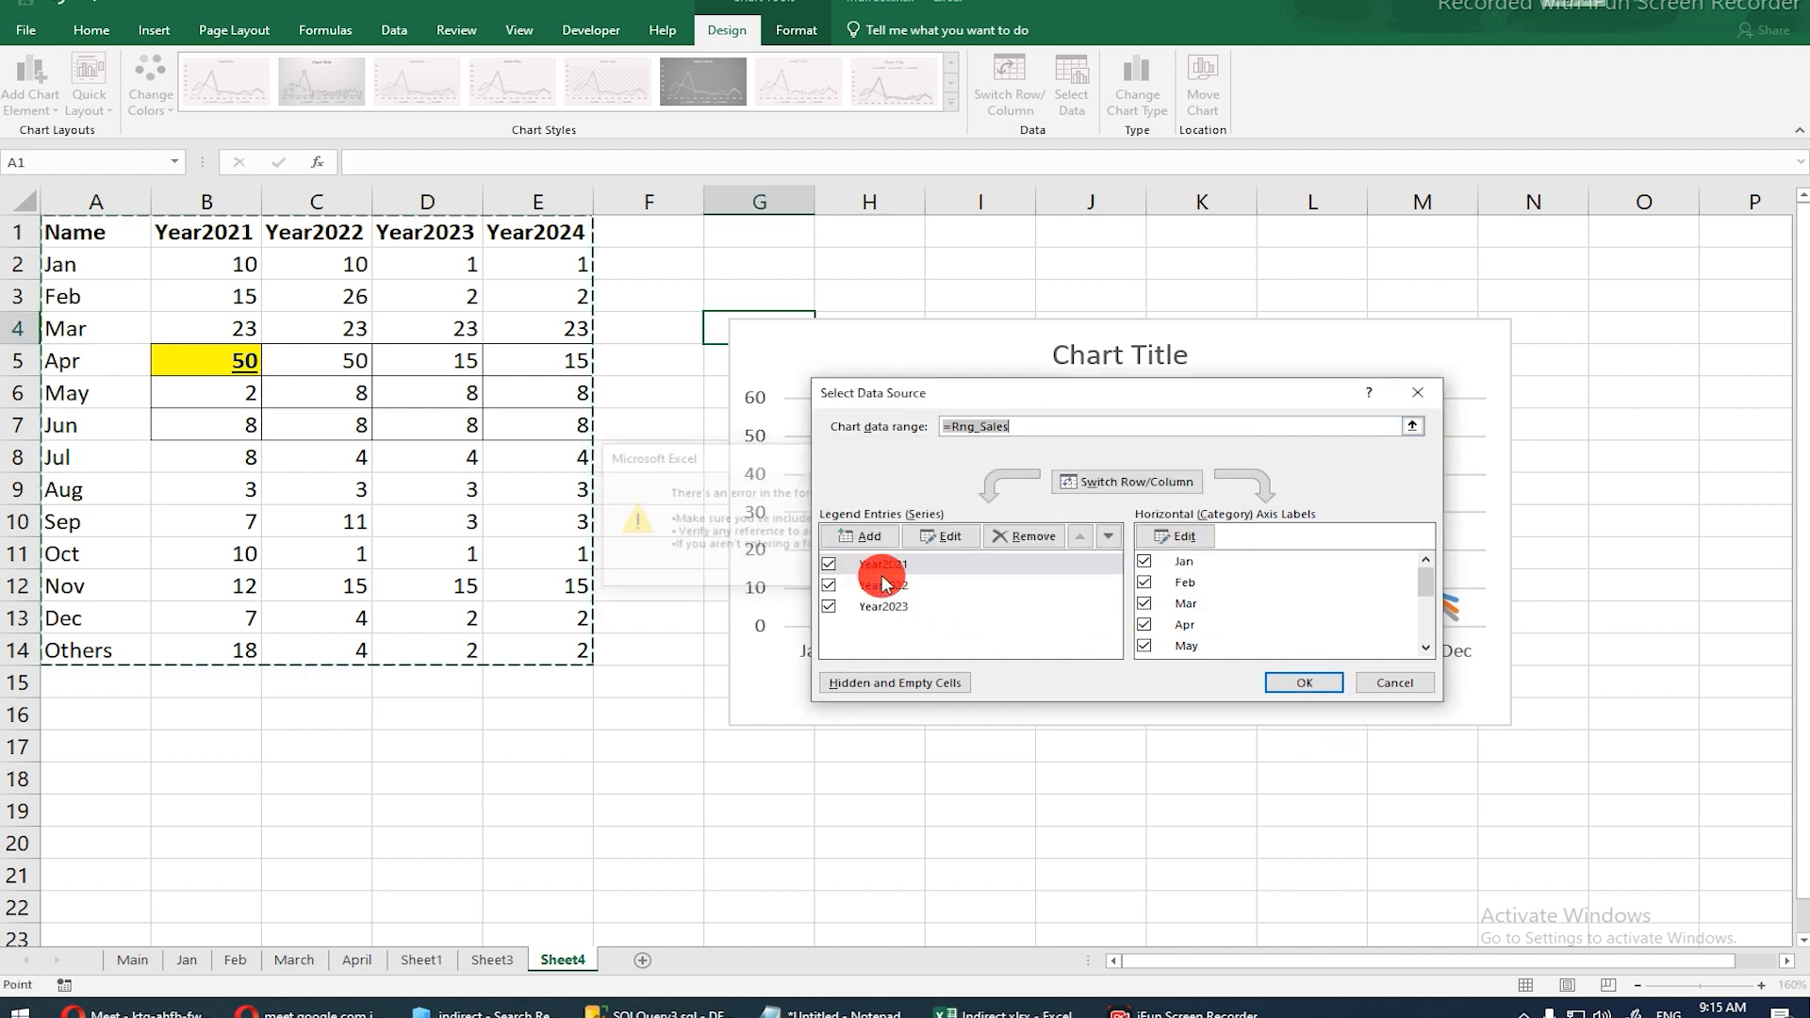
pyautogui.click(1299, 681)
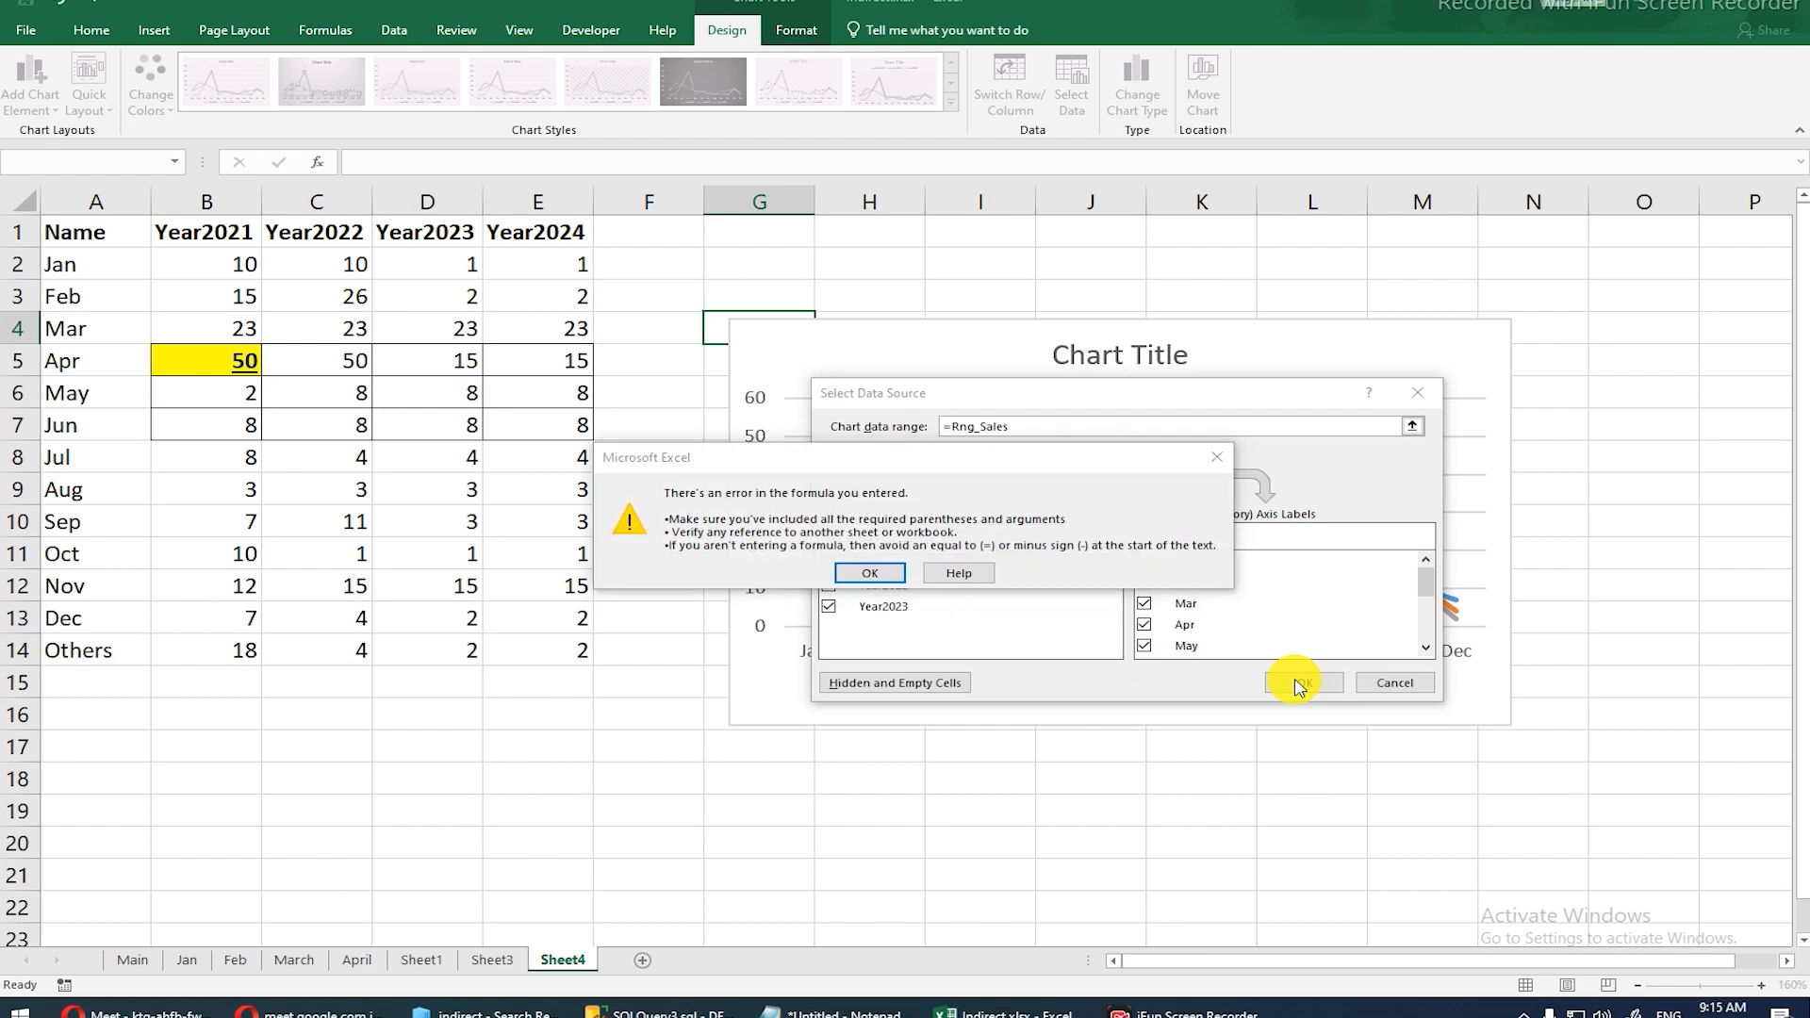
pyautogui.press('Return')
pyautogui.click(1388, 684)
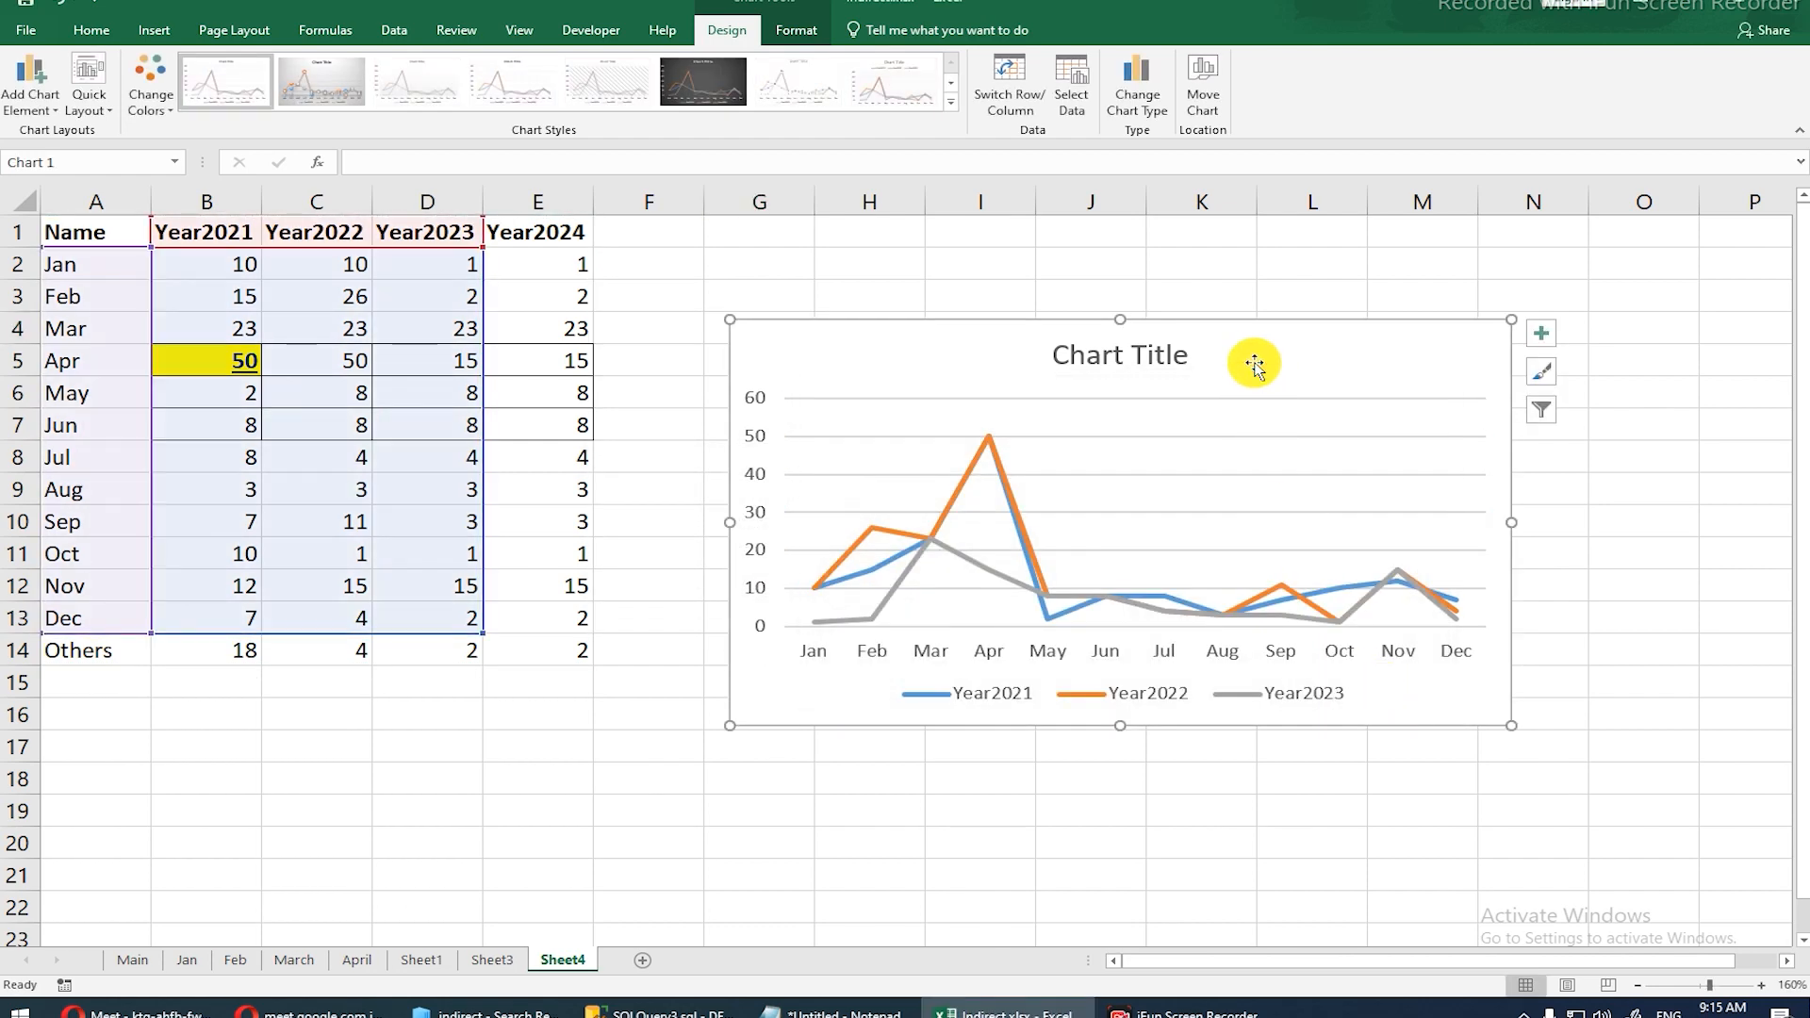
# Step: Delete the existing line chart and insert a blank 2-D Line with Markers chart with empty cell I5 selected
pyautogui.press('Delete')
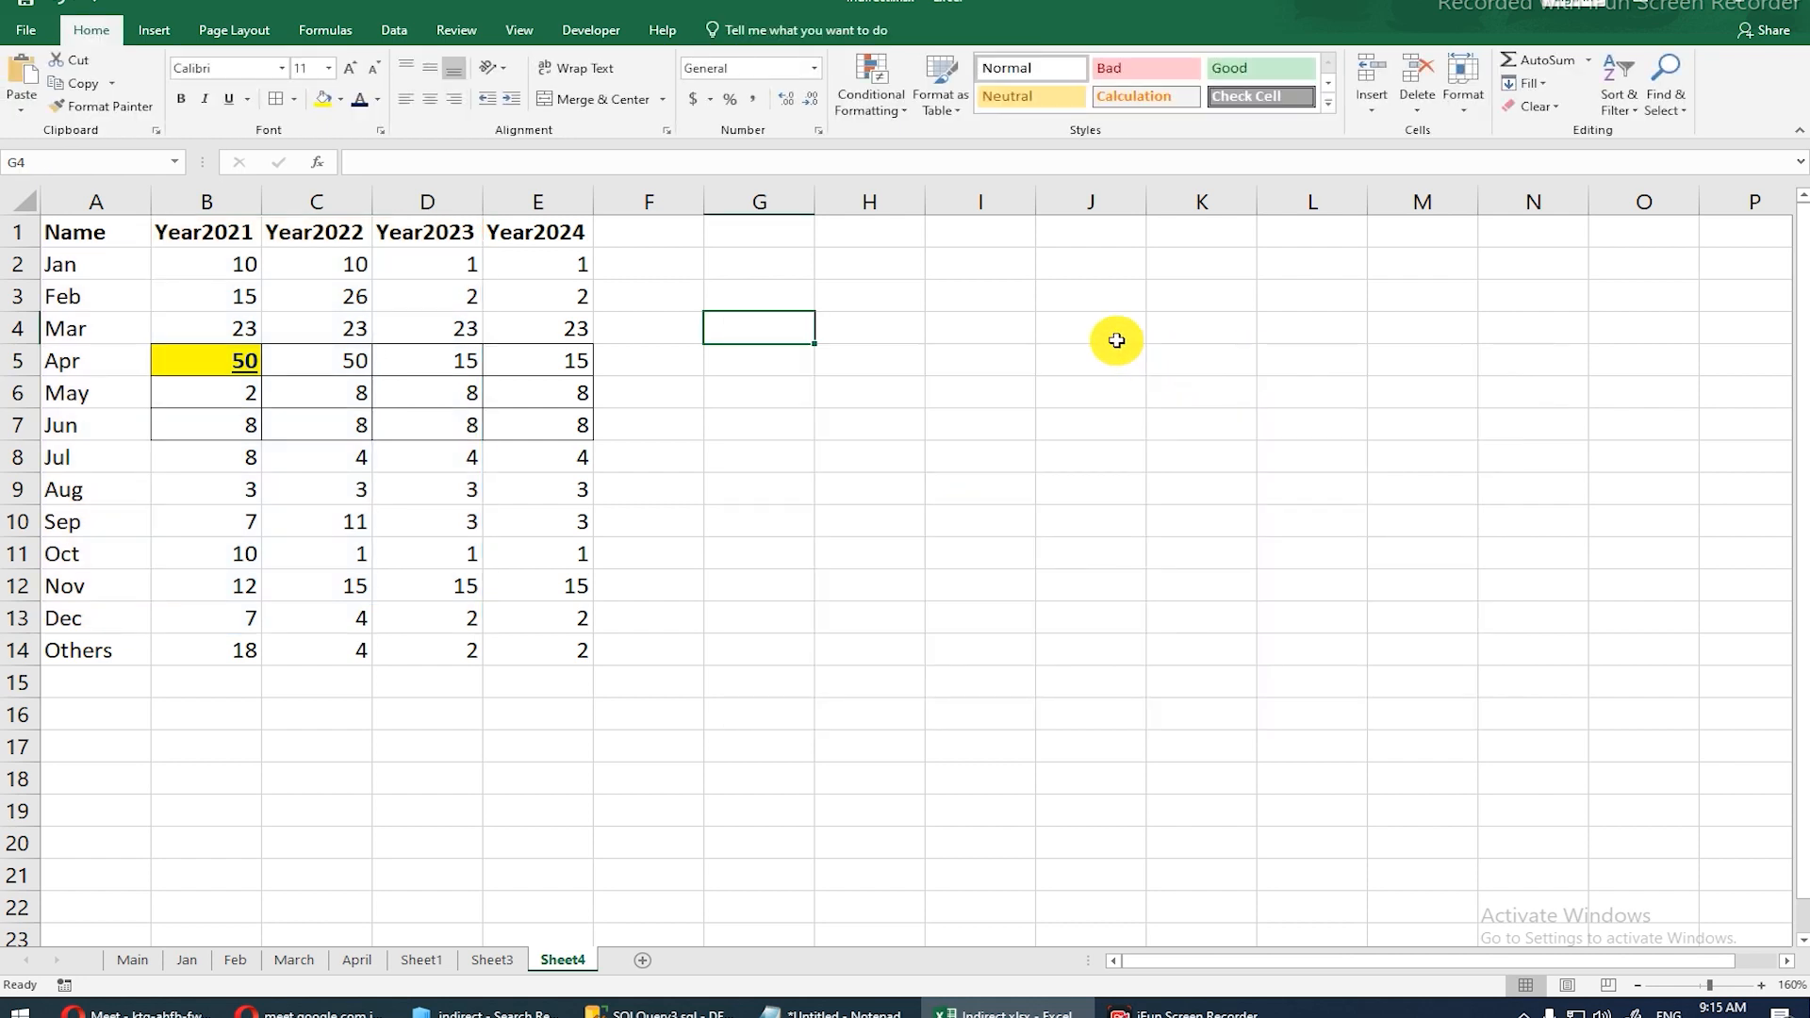
pyautogui.click(967, 350)
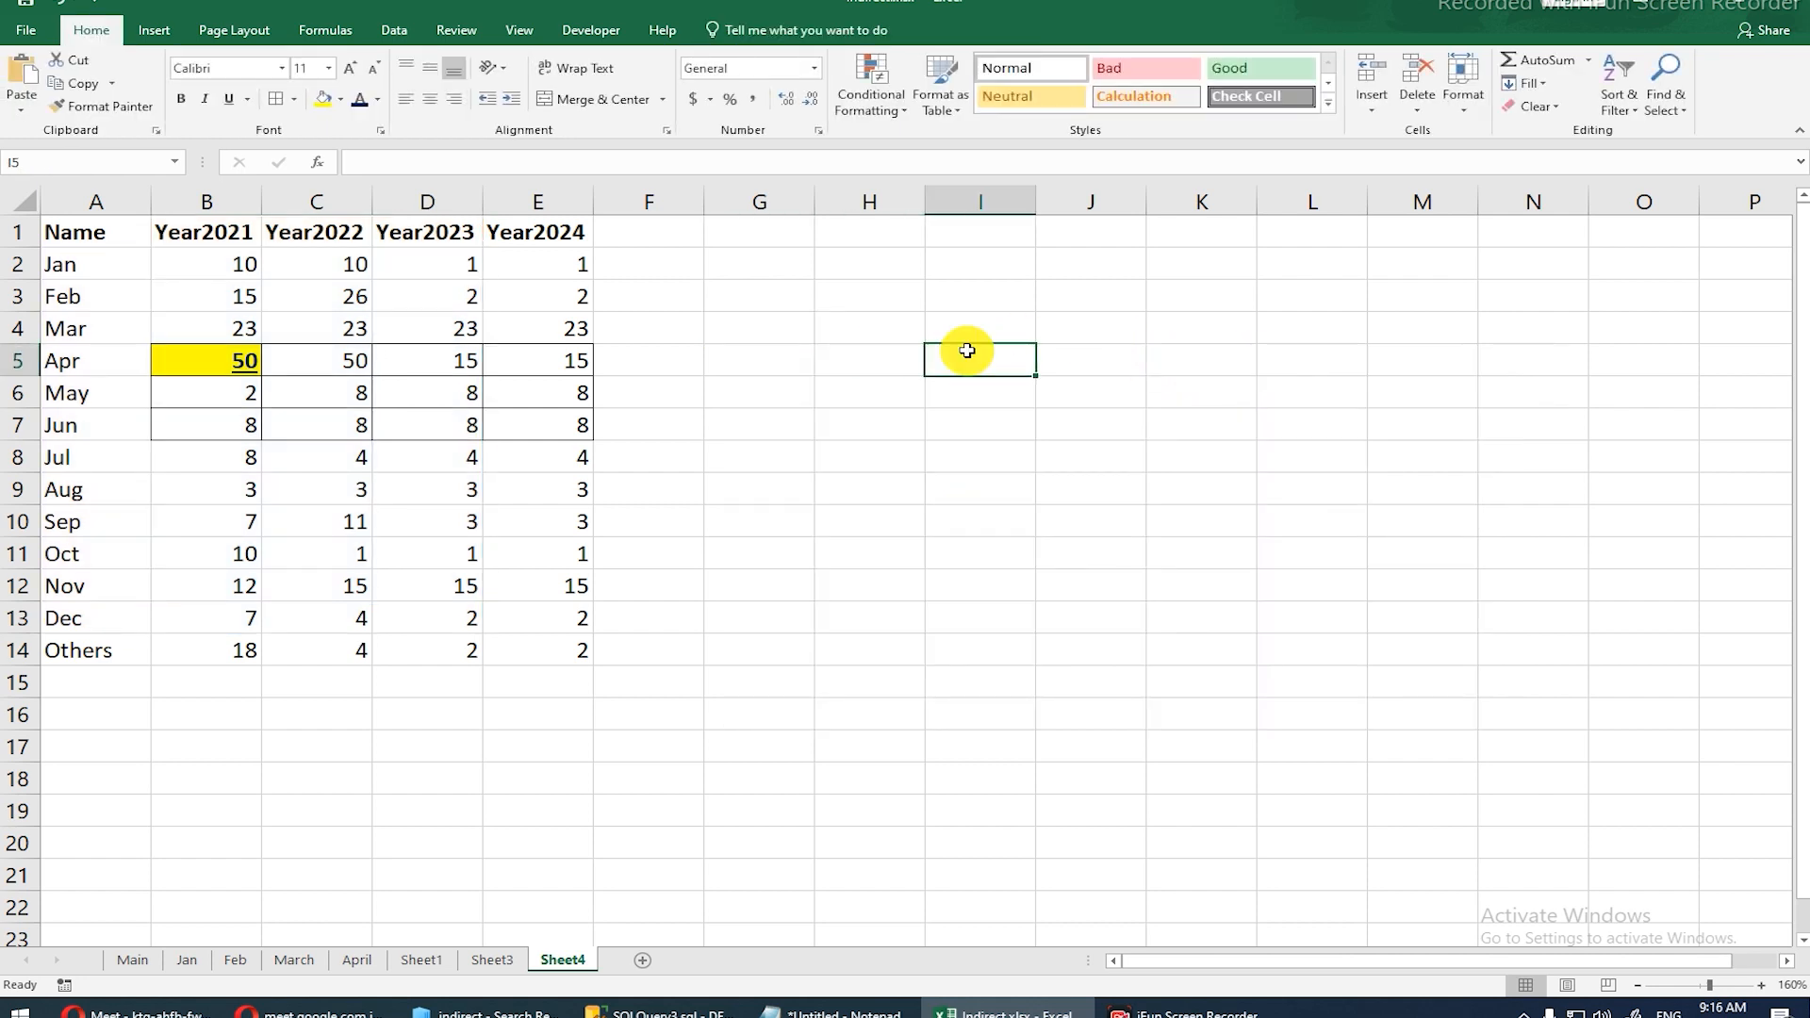
pyautogui.click(146, 38)
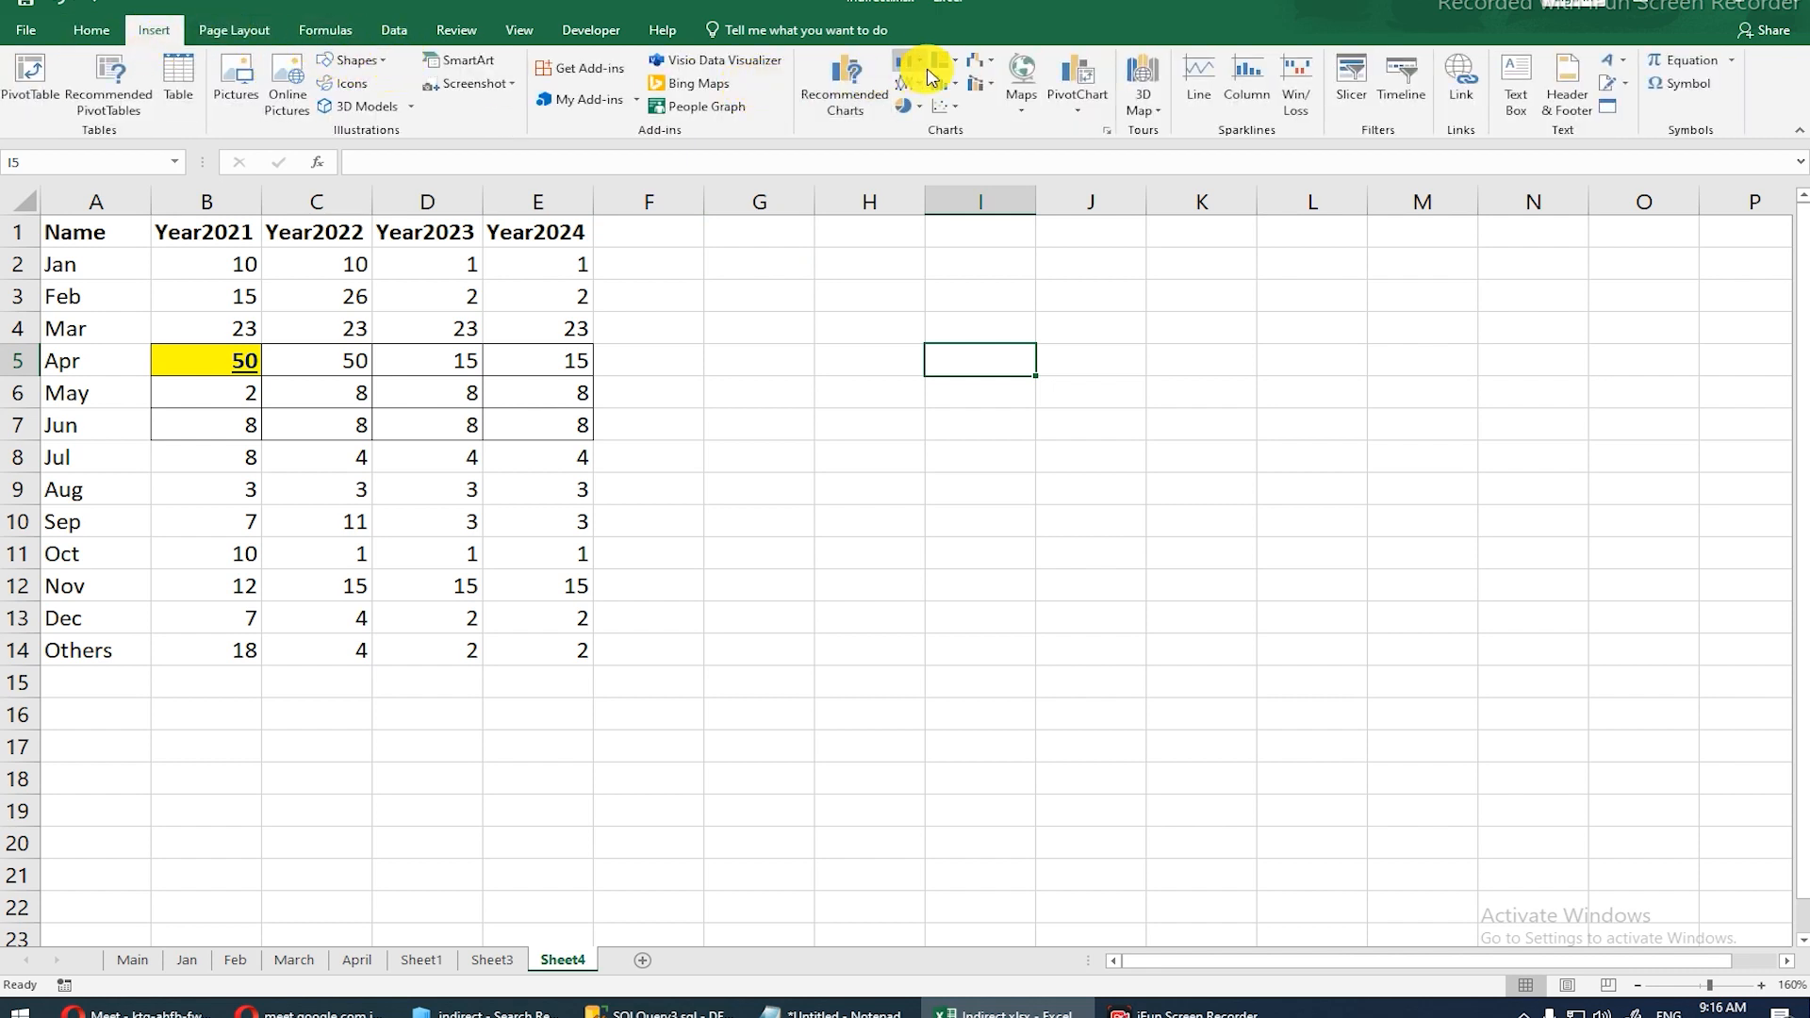
pyautogui.click(861, 92)
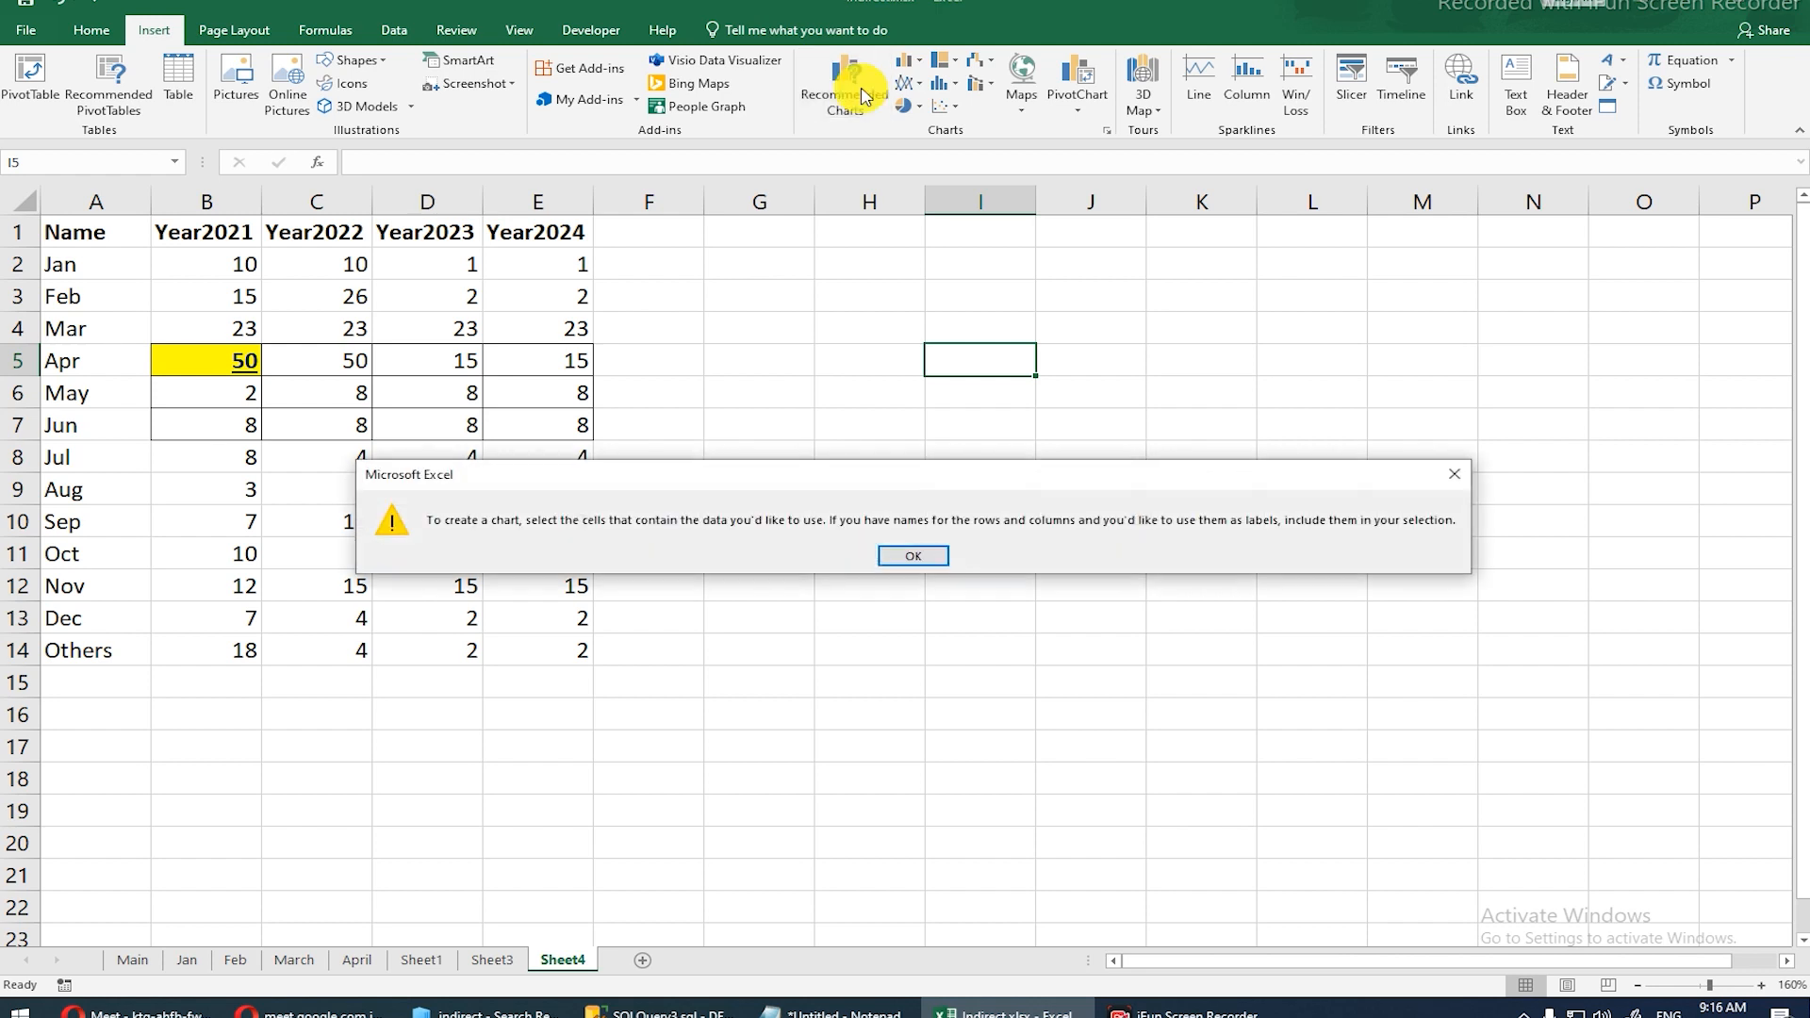
pyautogui.press('Return')
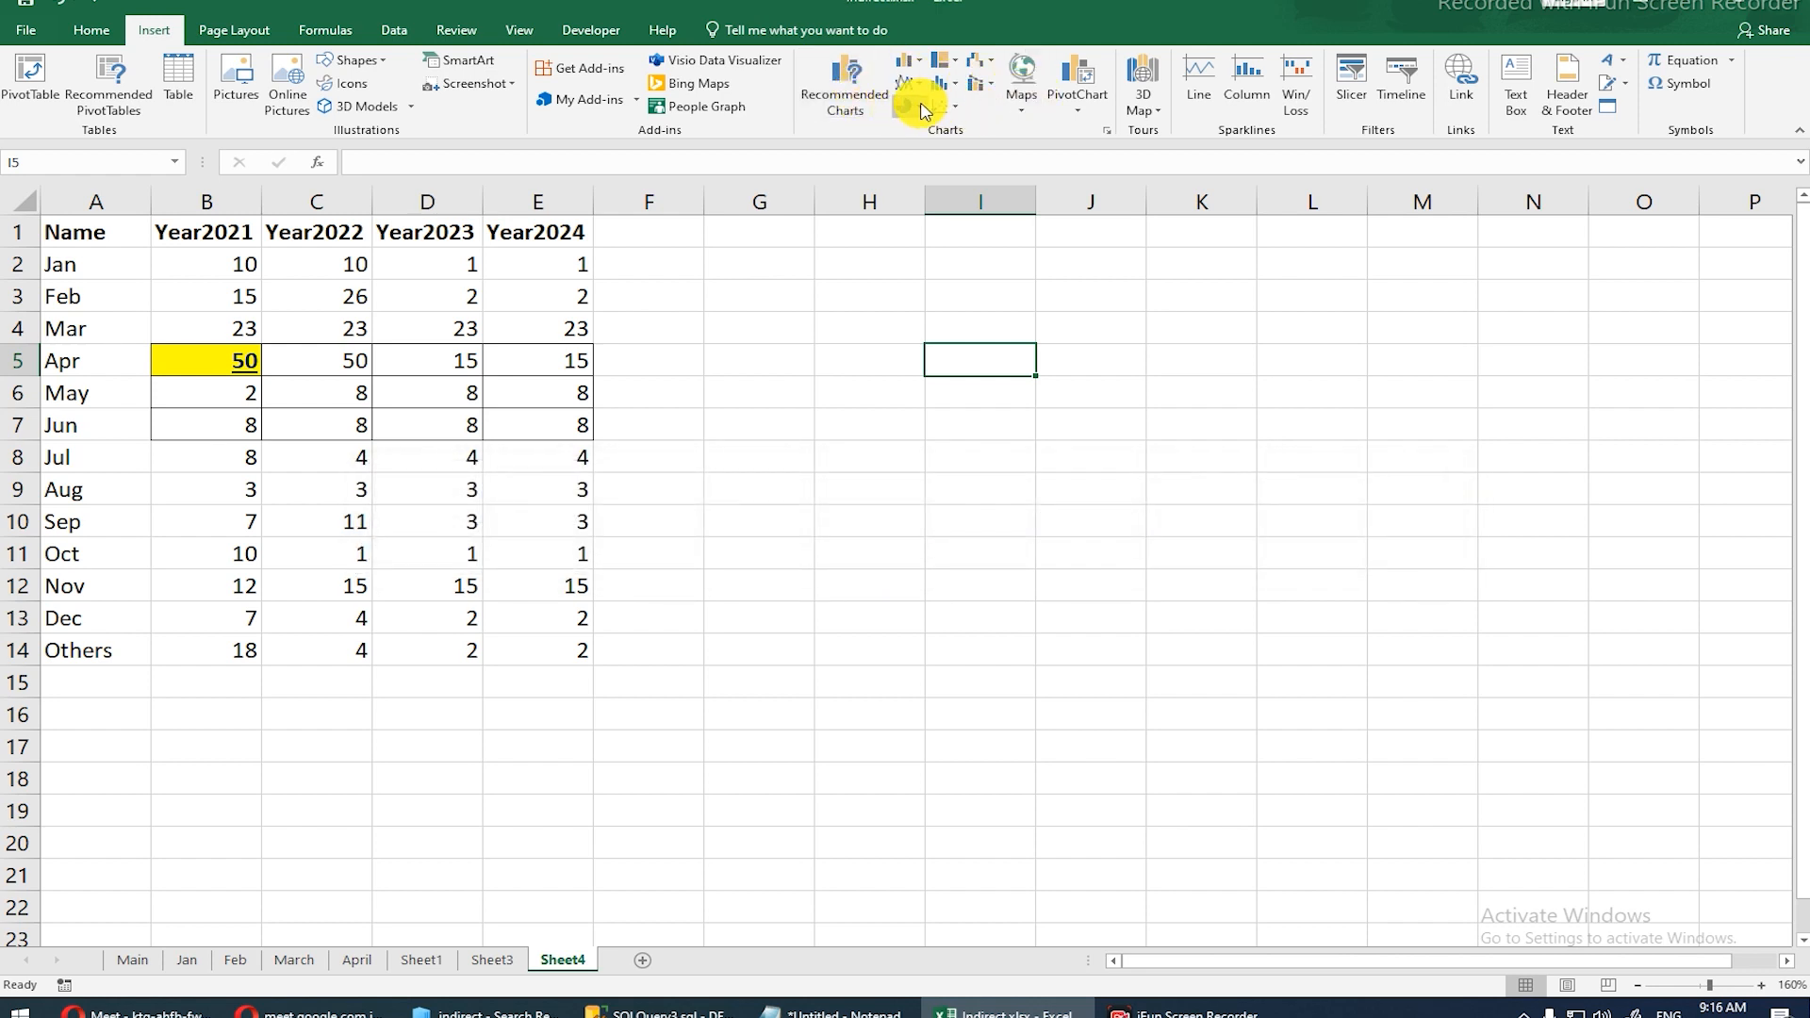
pyautogui.click(917, 86)
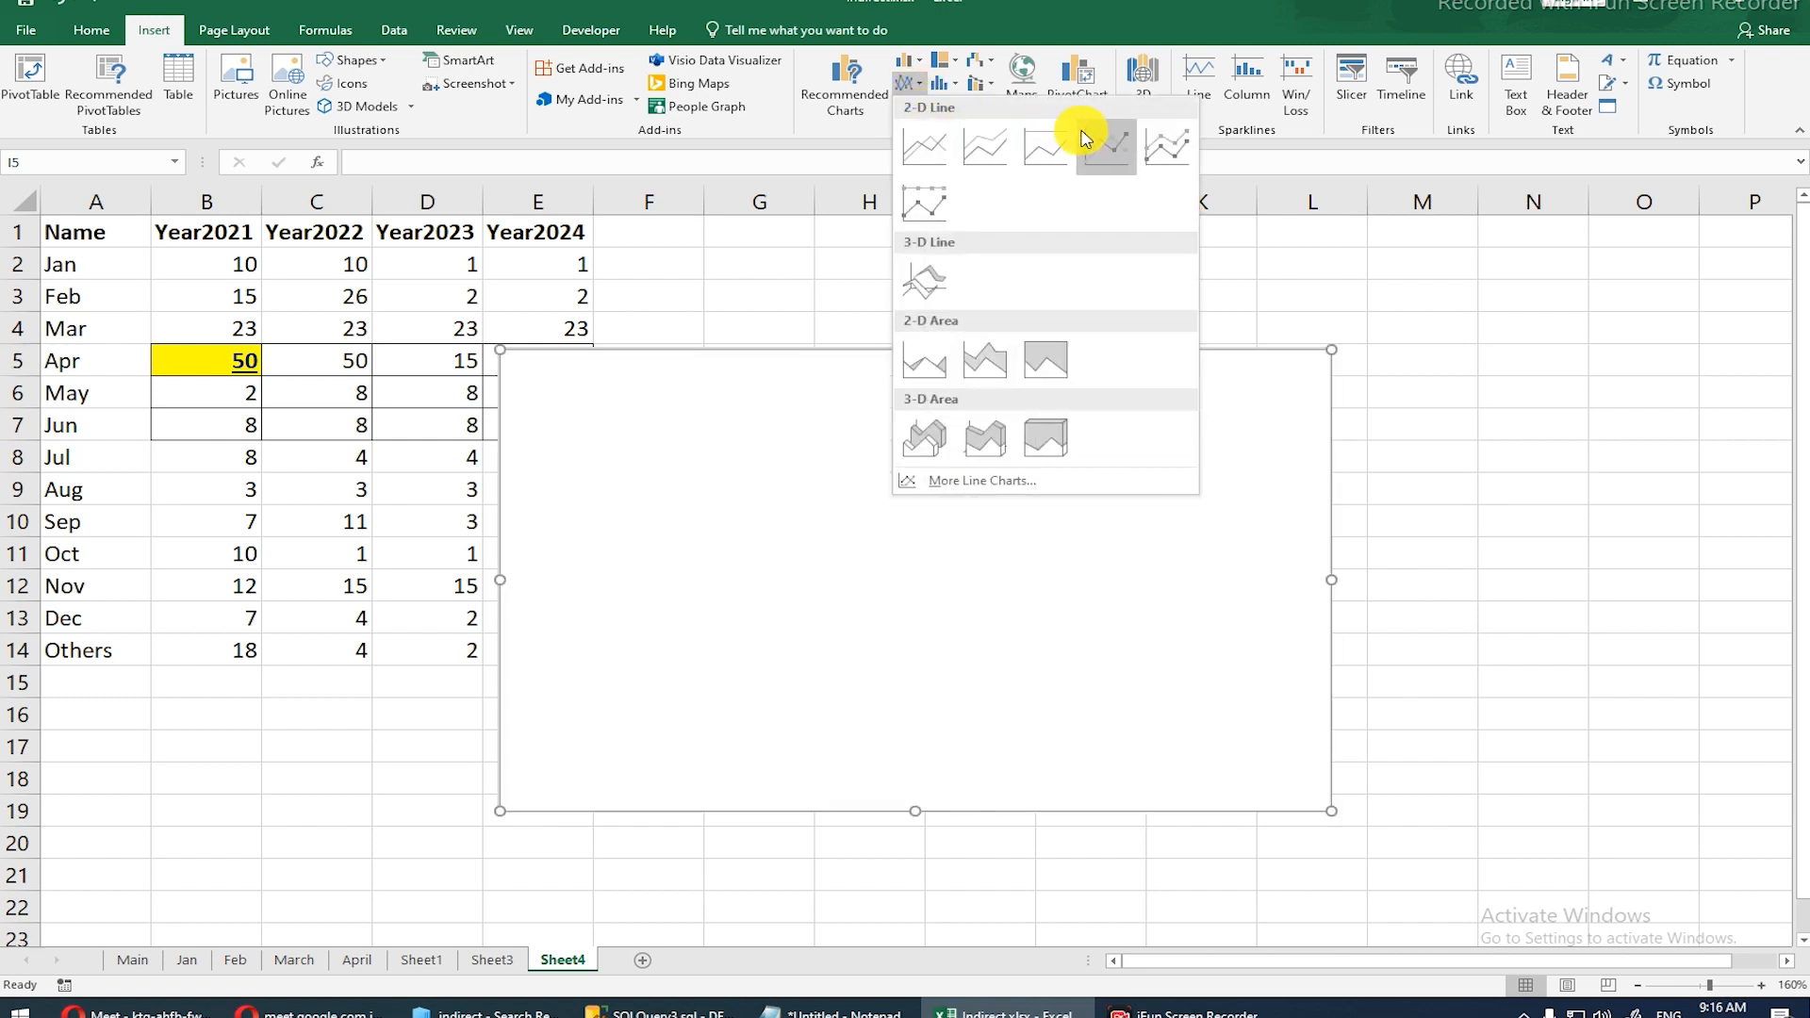
pyautogui.click(1106, 147)
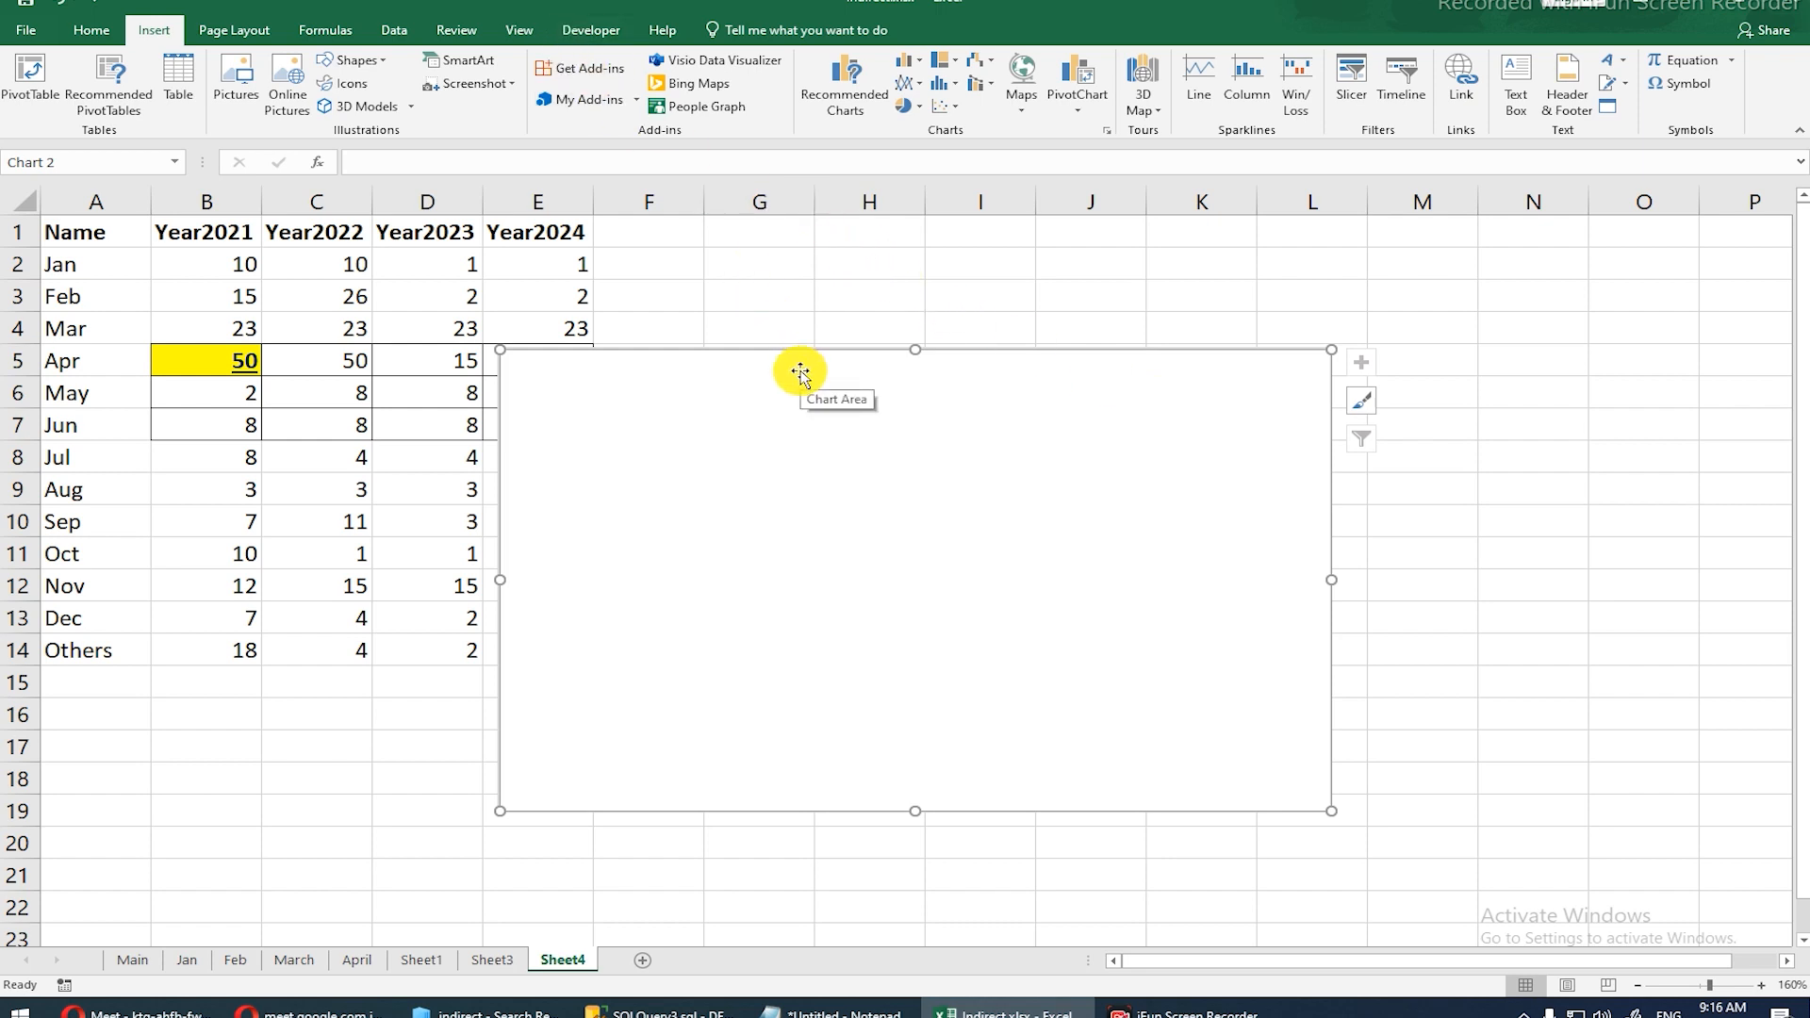
# Step: Set the blank chart's data source to the full table A1:E14 and move the chart beside the table
pyautogui.rightClick(890, 369)
pyautogui.click(815, 412)
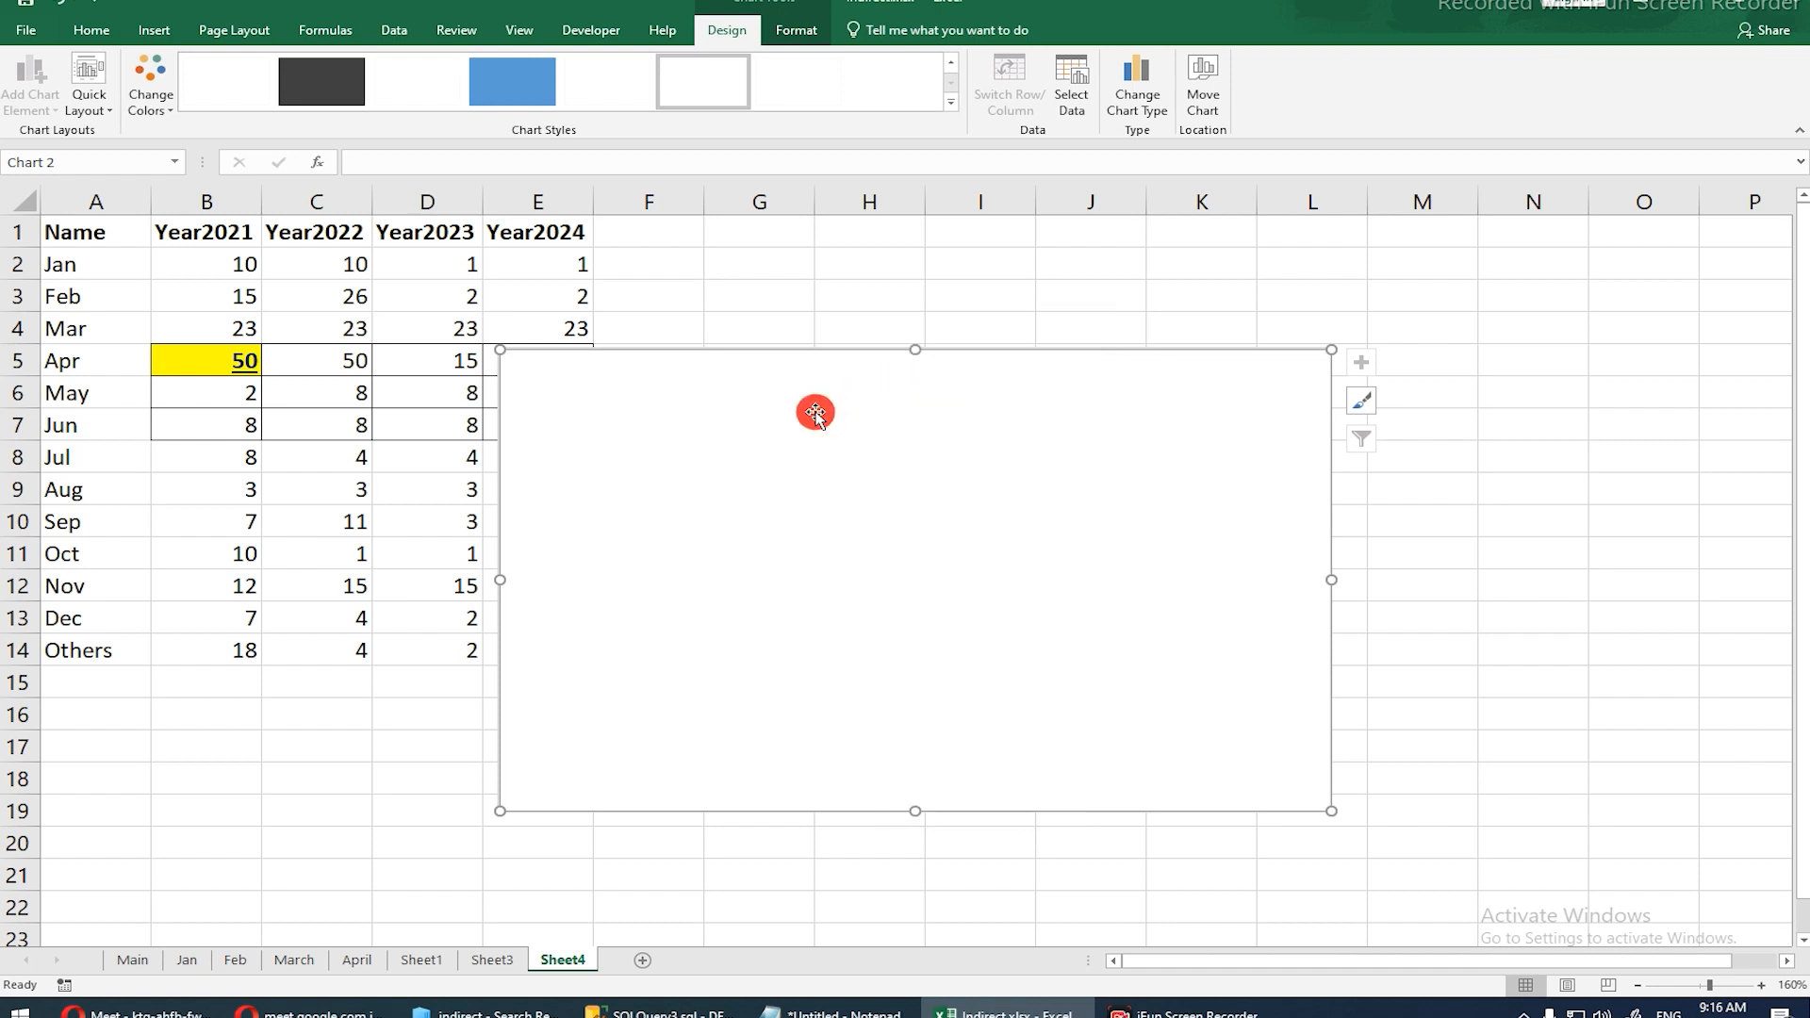
pyautogui.click(1072, 89)
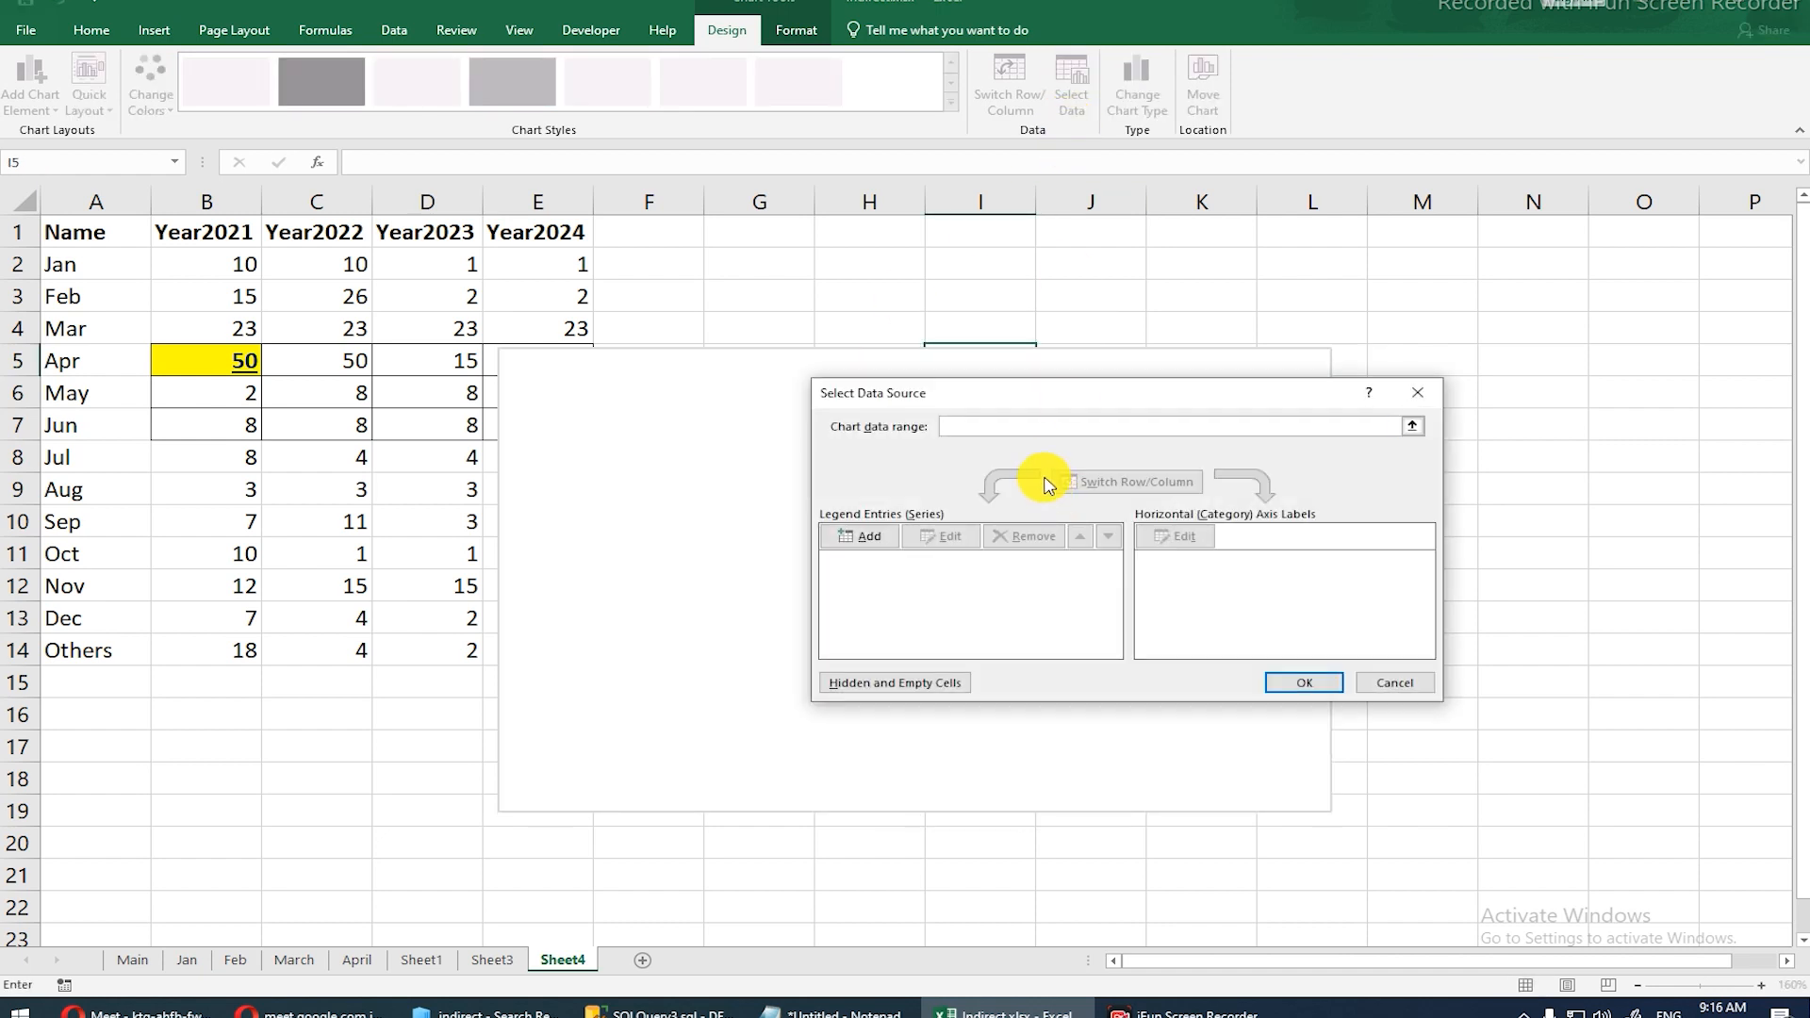
pyautogui.click(1303, 683)
pyautogui.moveTo(1037, 377); pyautogui.dragTo(1269, 332)
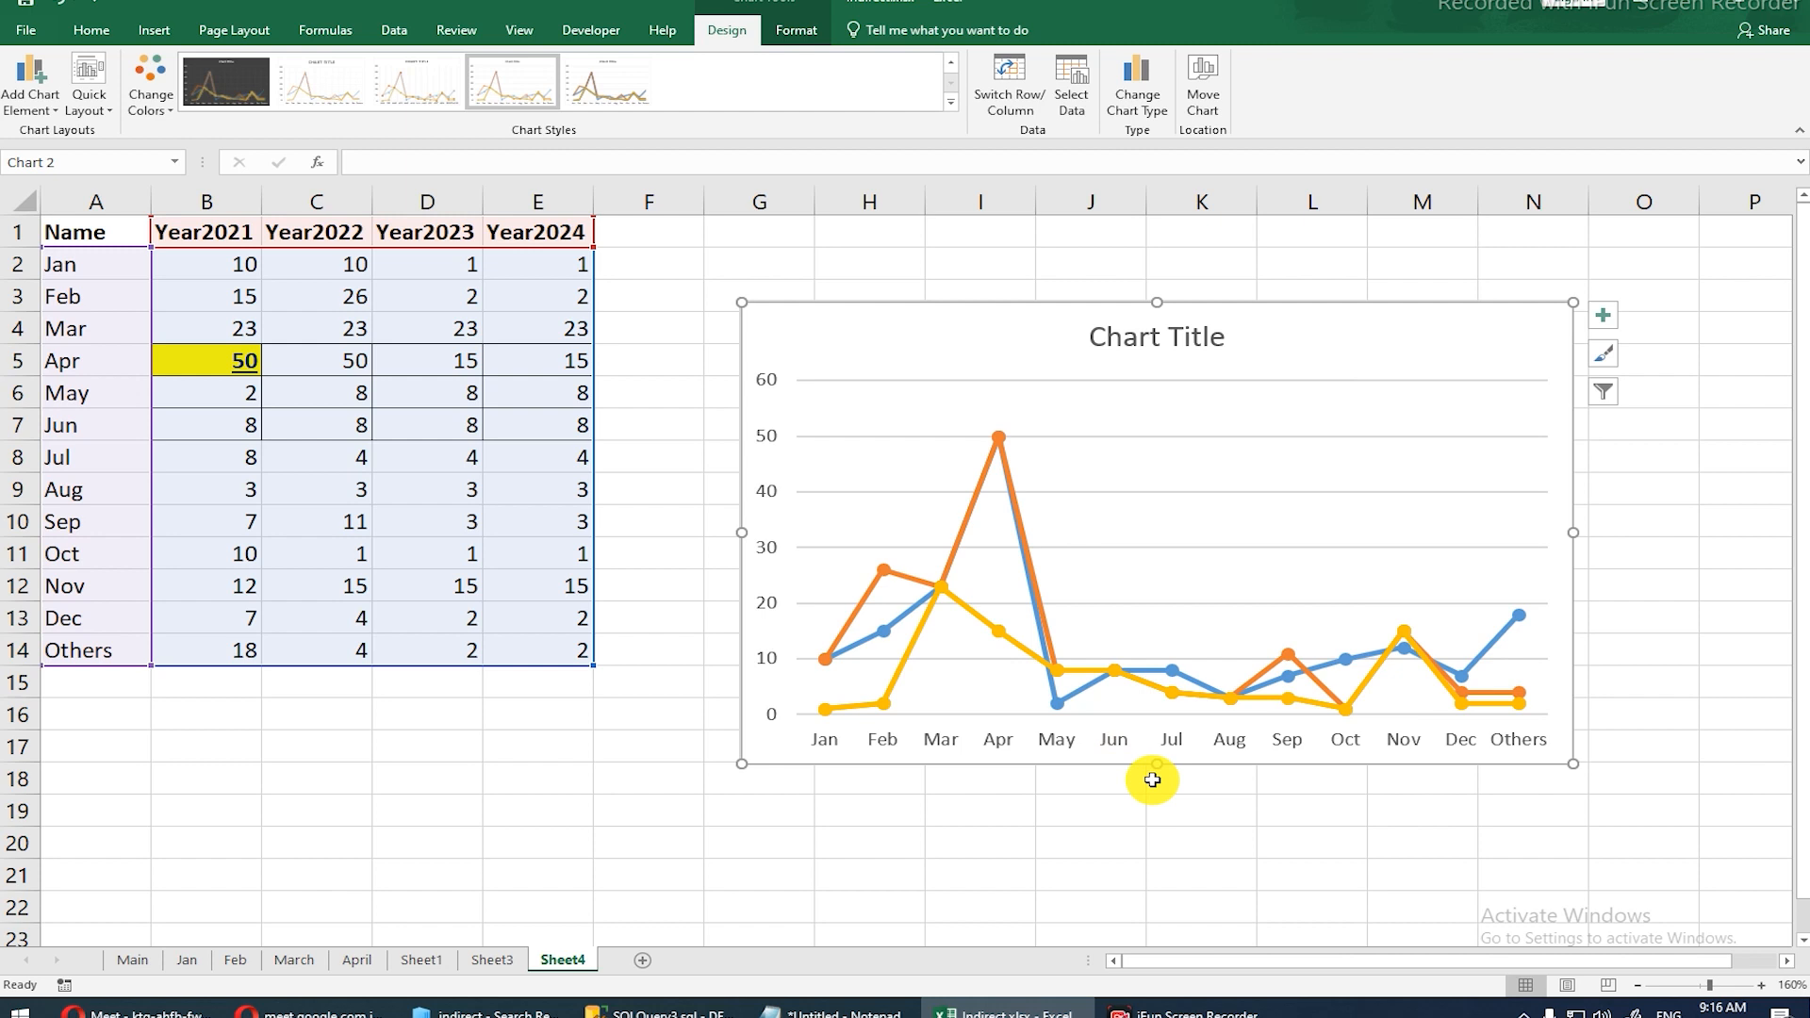
# Step: Show the legend and data labels on the chart and enlarge it to fill the space beside the table
pyautogui.click(1602, 315)
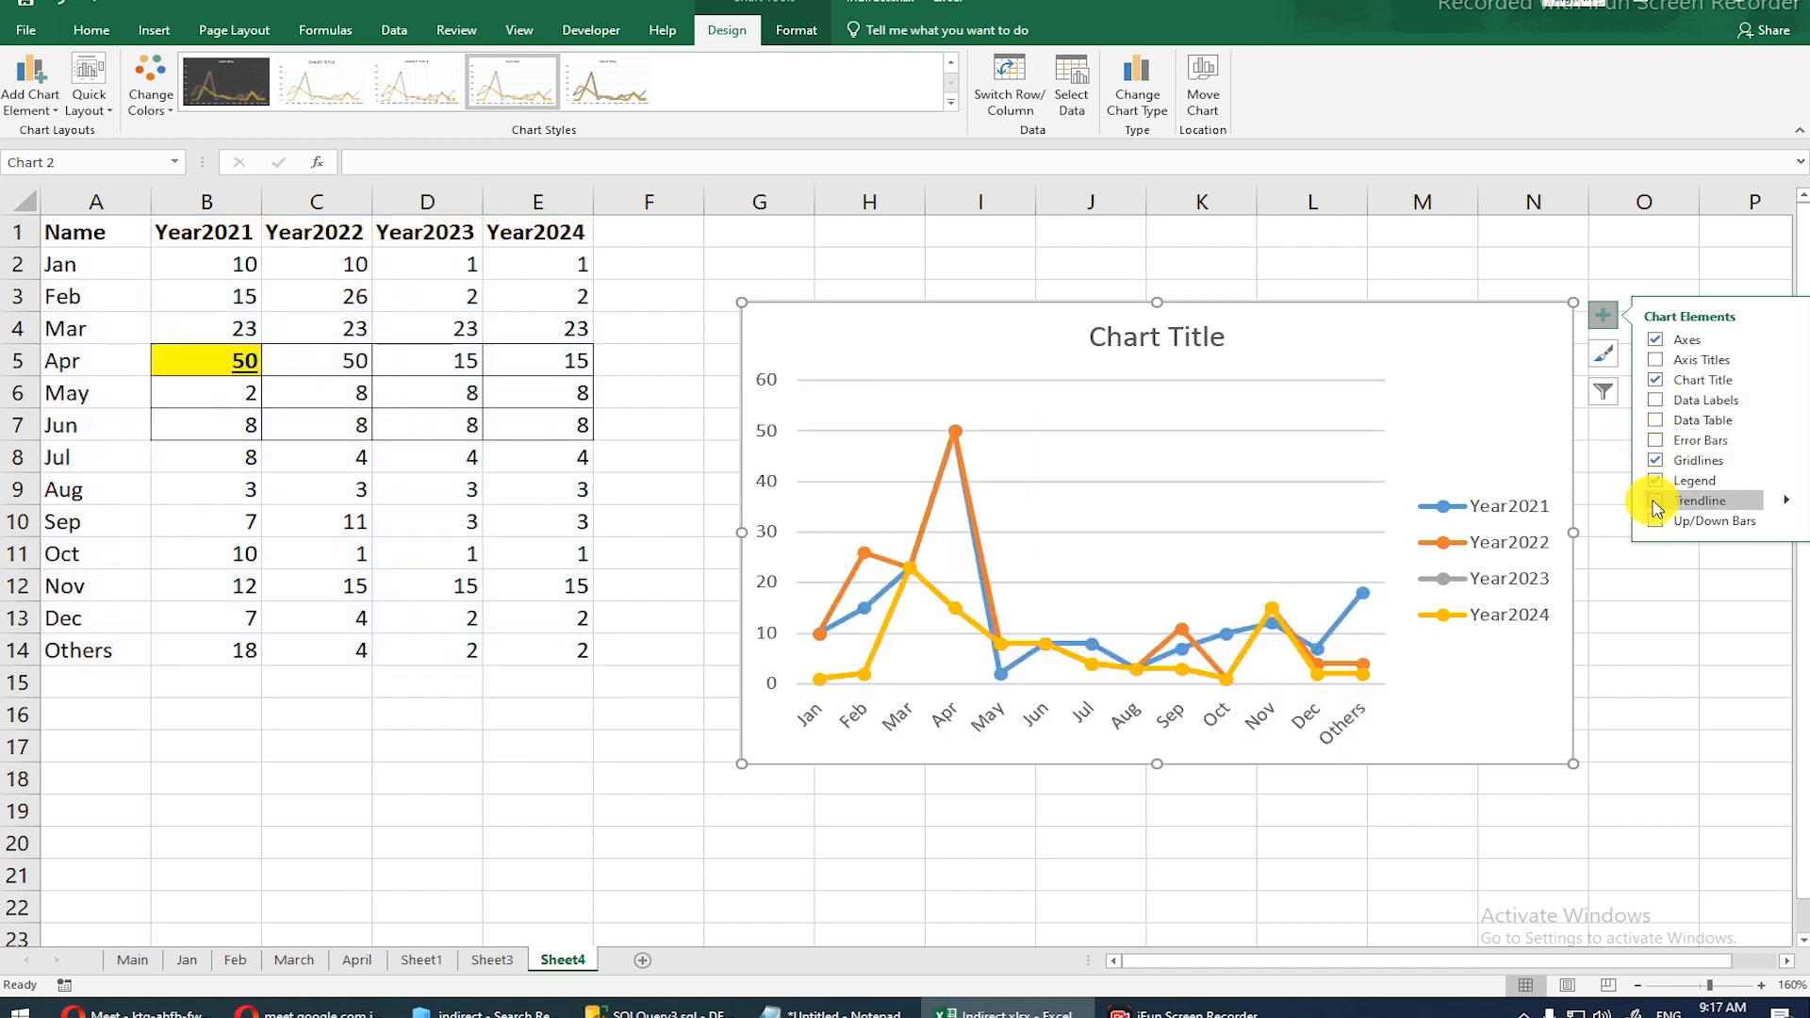
pyautogui.click(1662, 407)
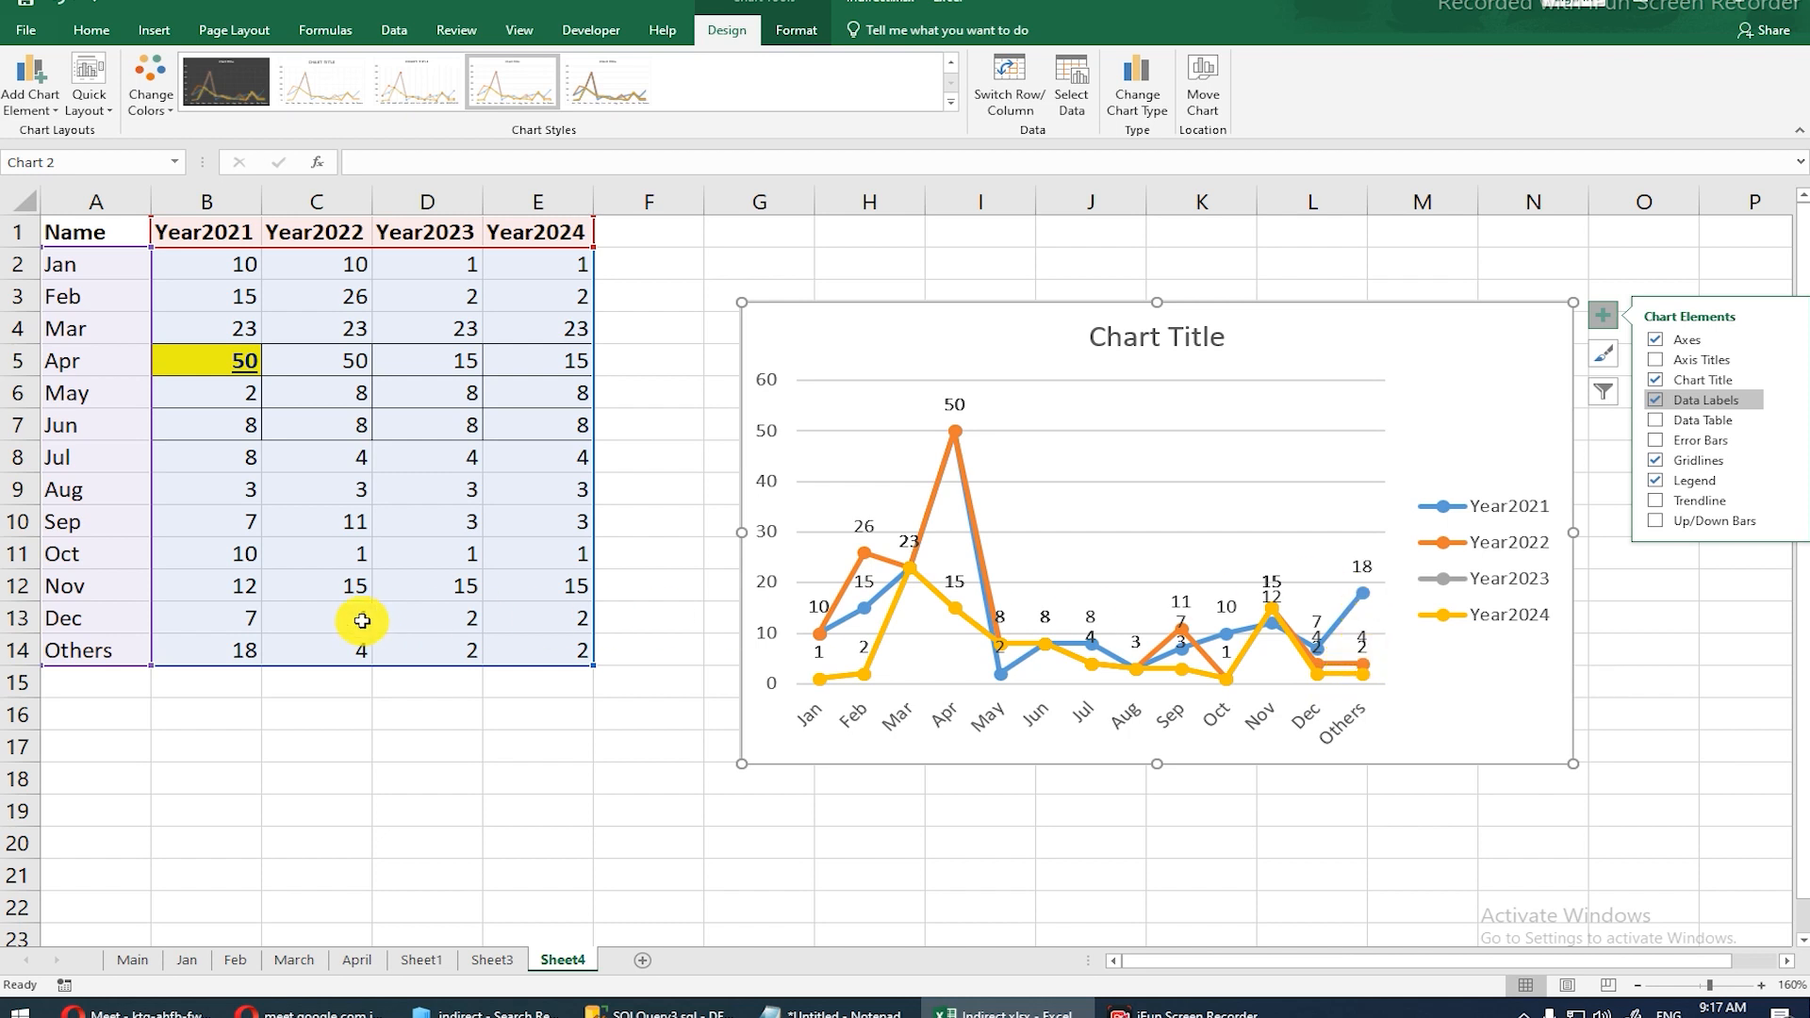
pyautogui.moveTo(1364, 679)
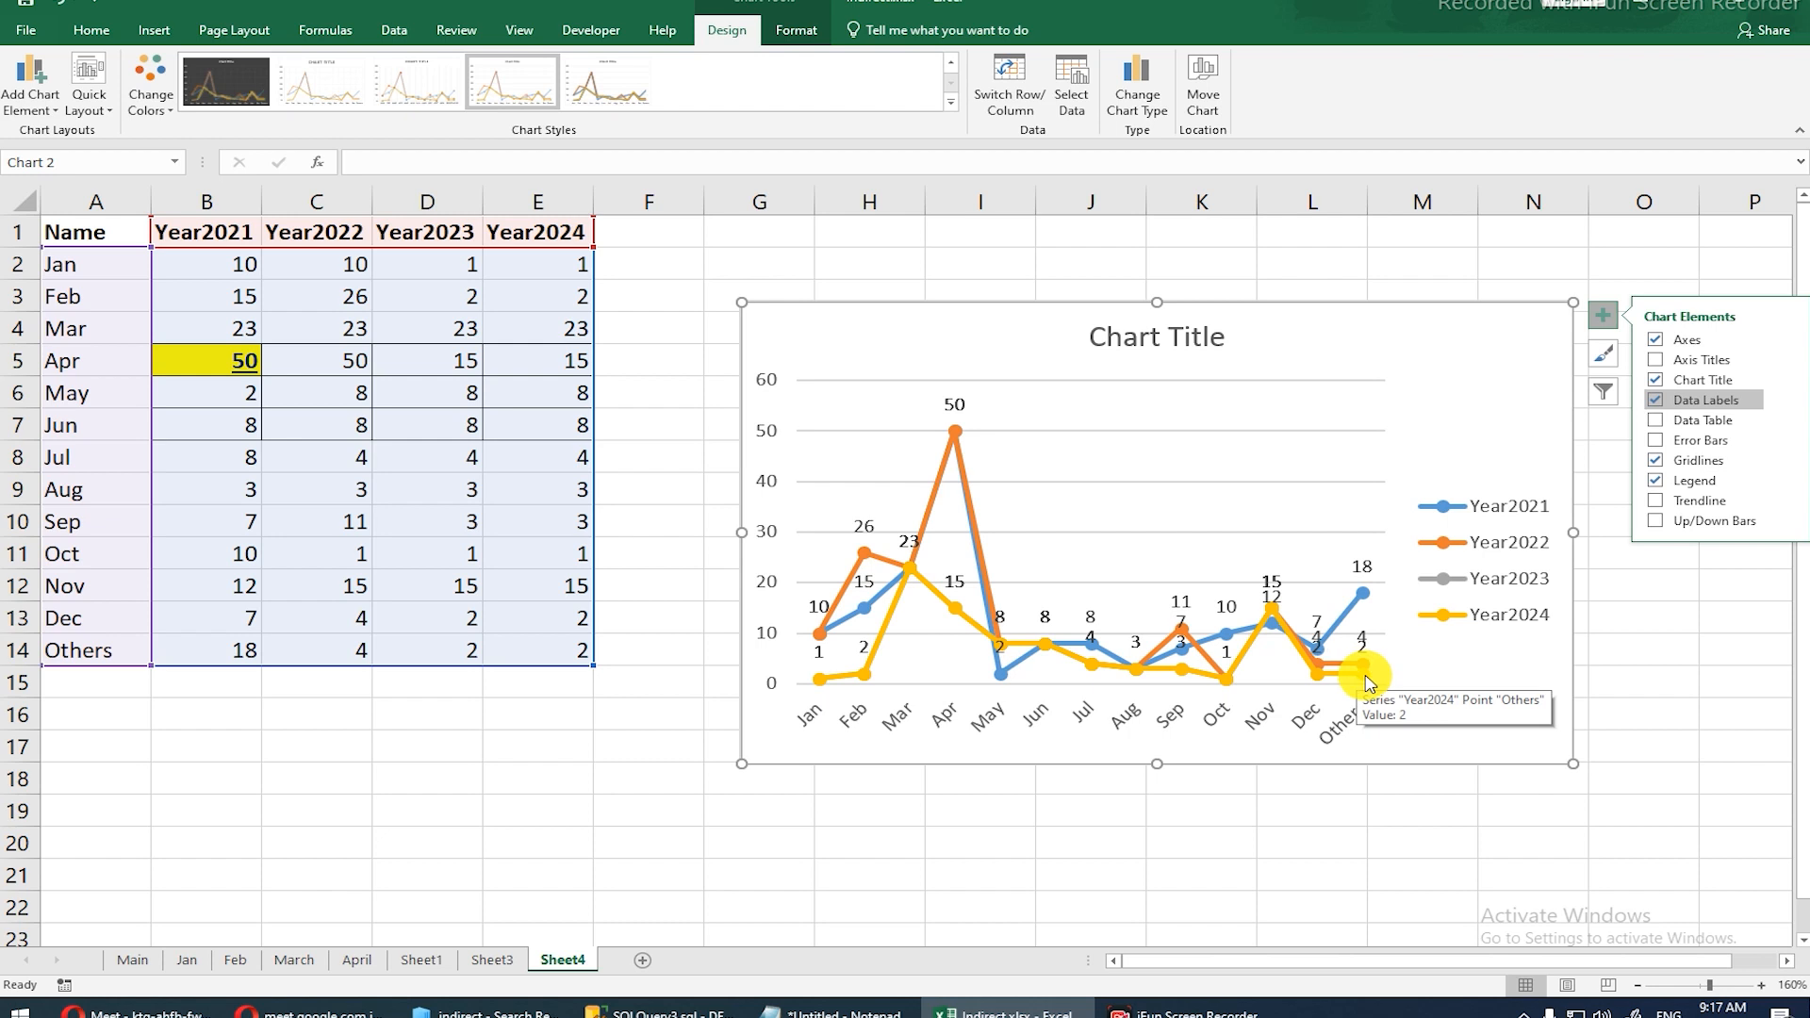
pyautogui.moveTo(1573, 764); pyautogui.dragTo(1552, 831)
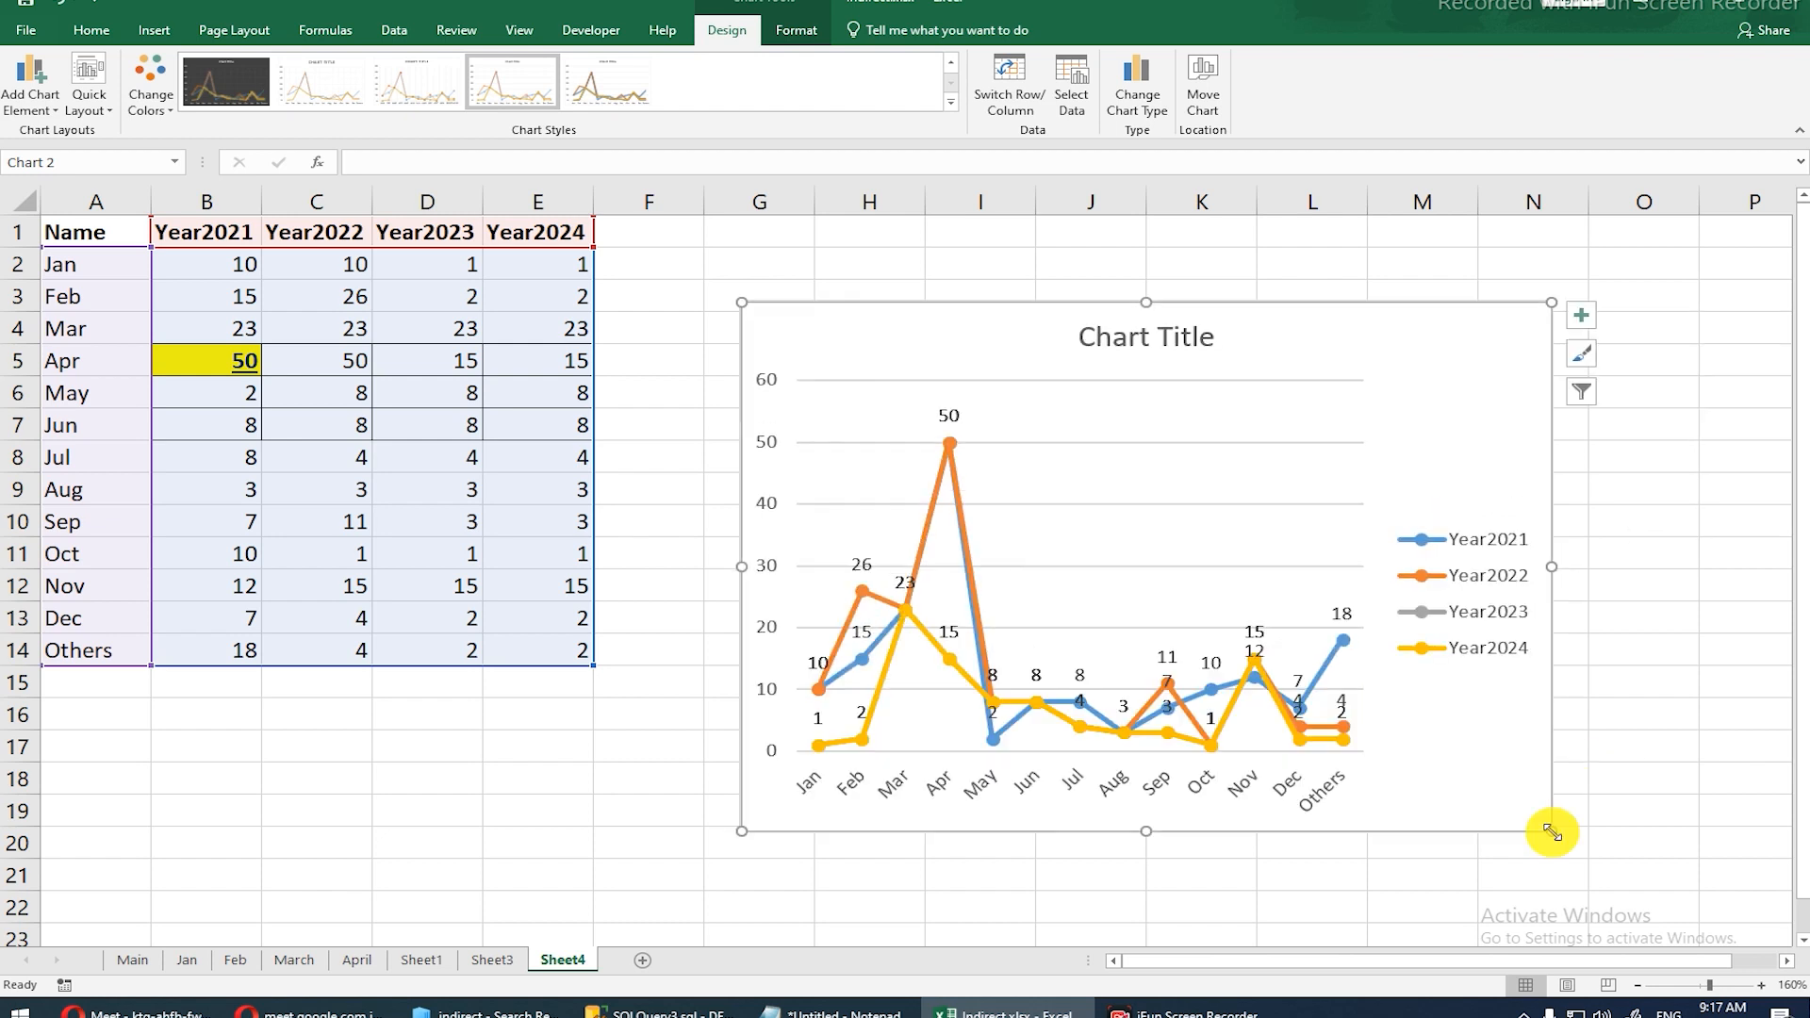
pyautogui.moveTo(736, 298); pyautogui.dragTo(685, 175)
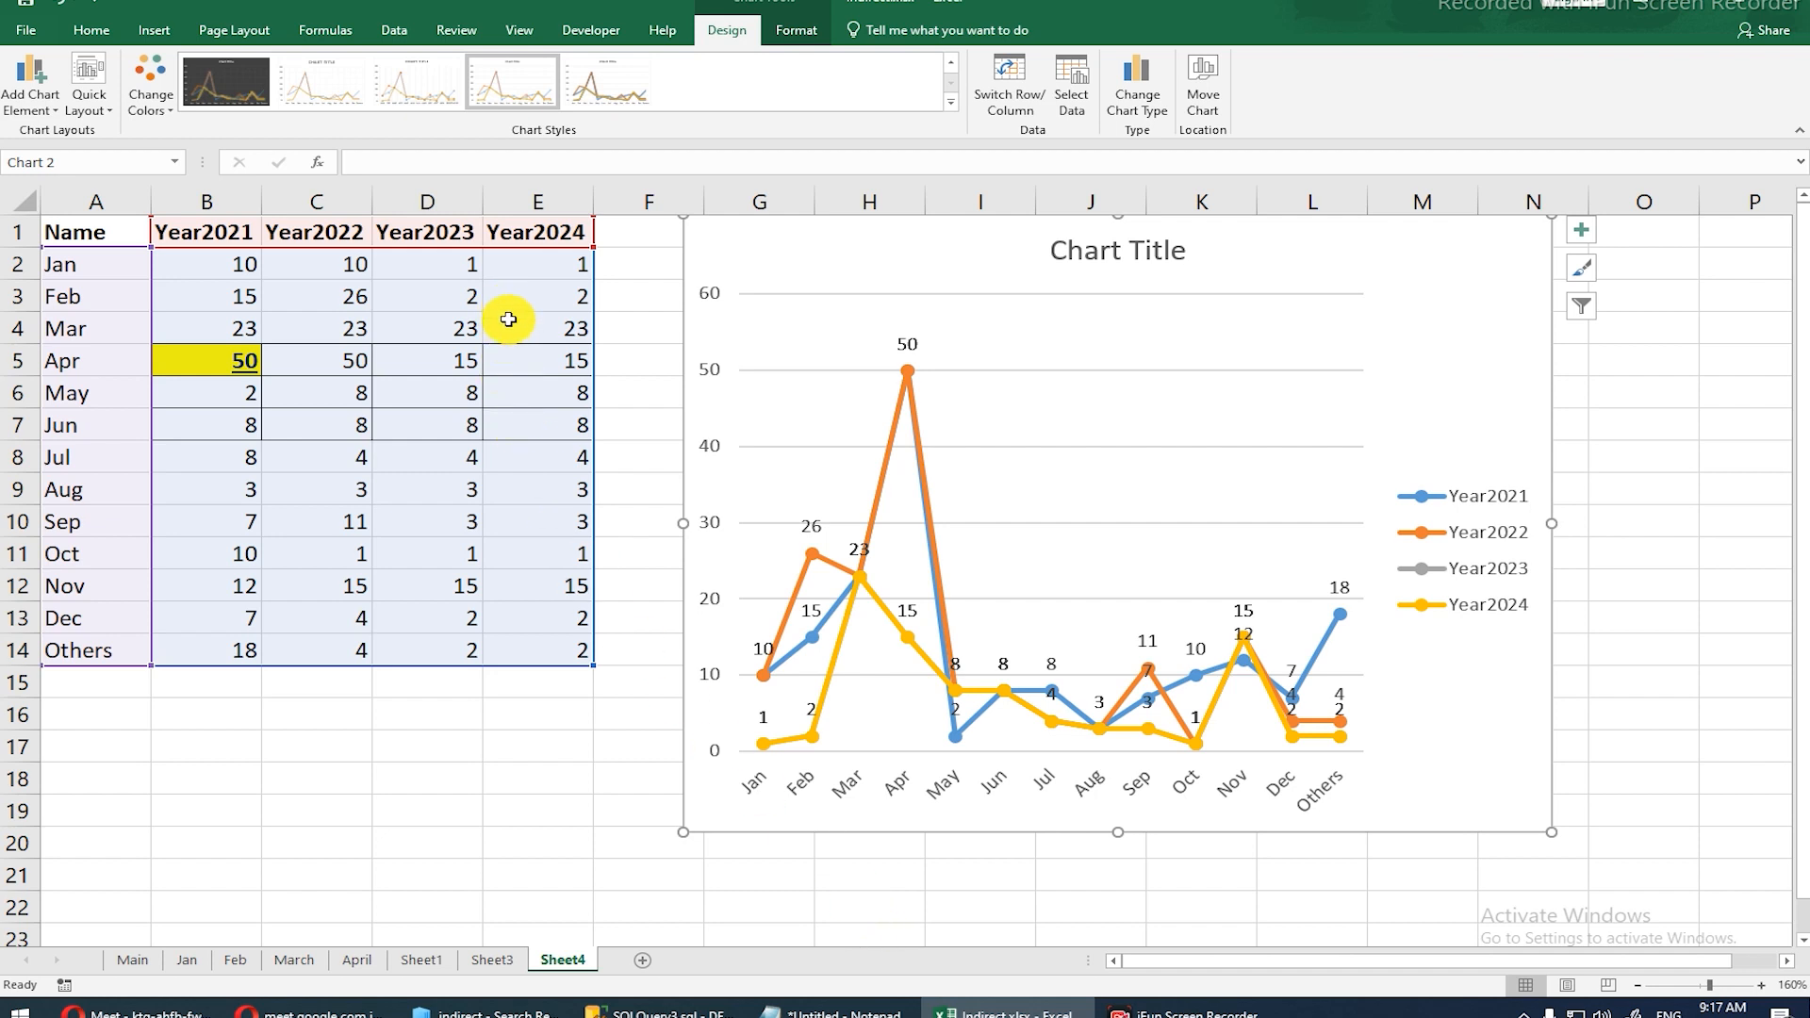
# Step: Change the Sep value for Year2024 in E10 to 12 and then to 18 to test the chart's response
pyautogui.click(520, 531)
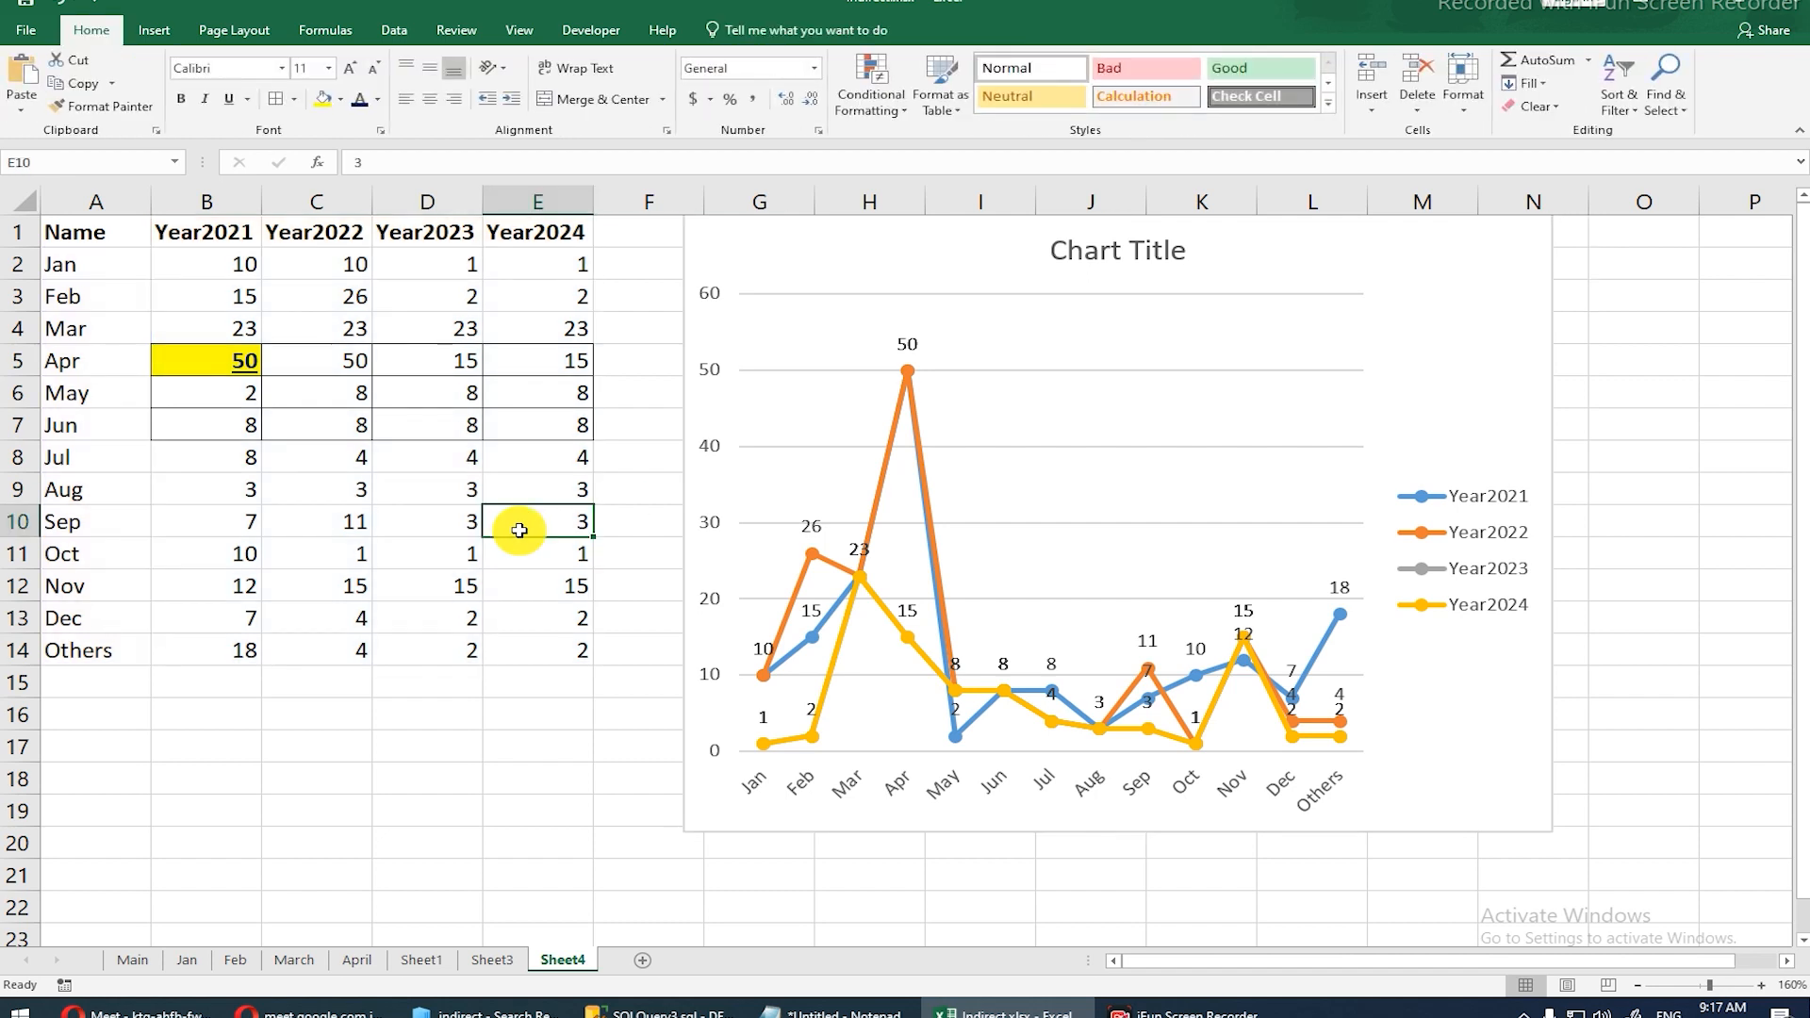
pyautogui.write('12')
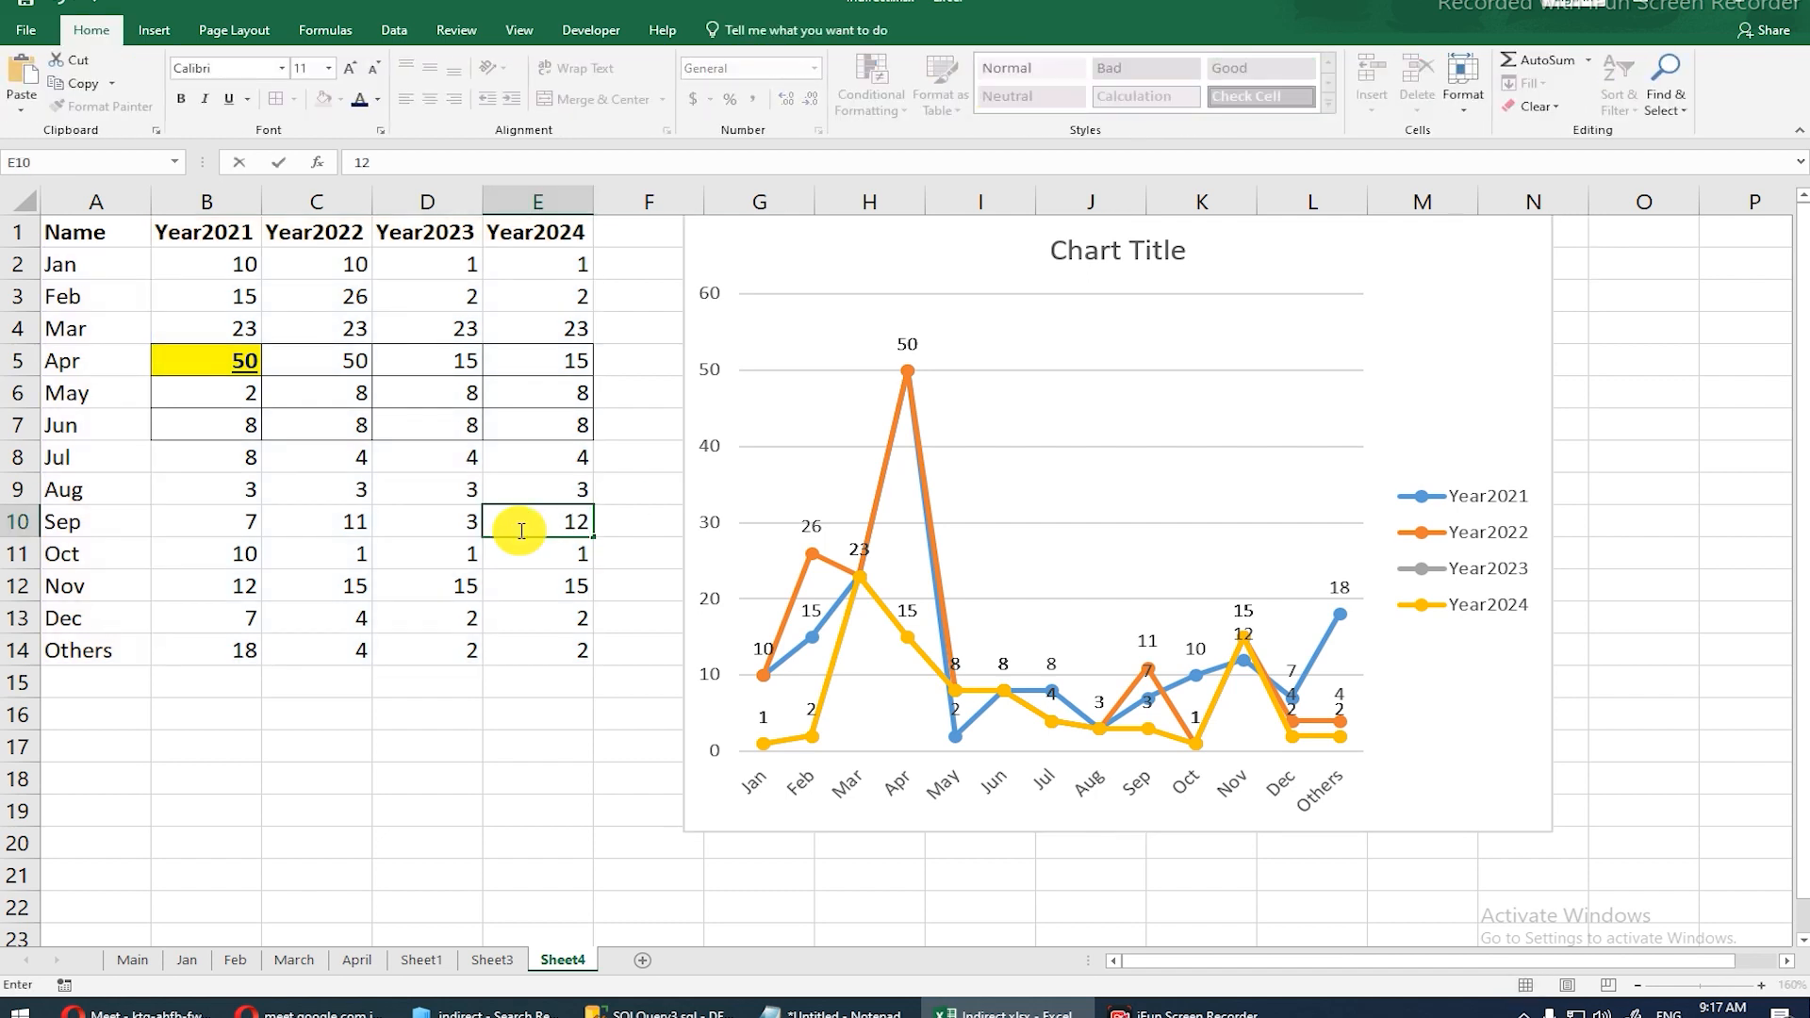
pyautogui.press('Return')
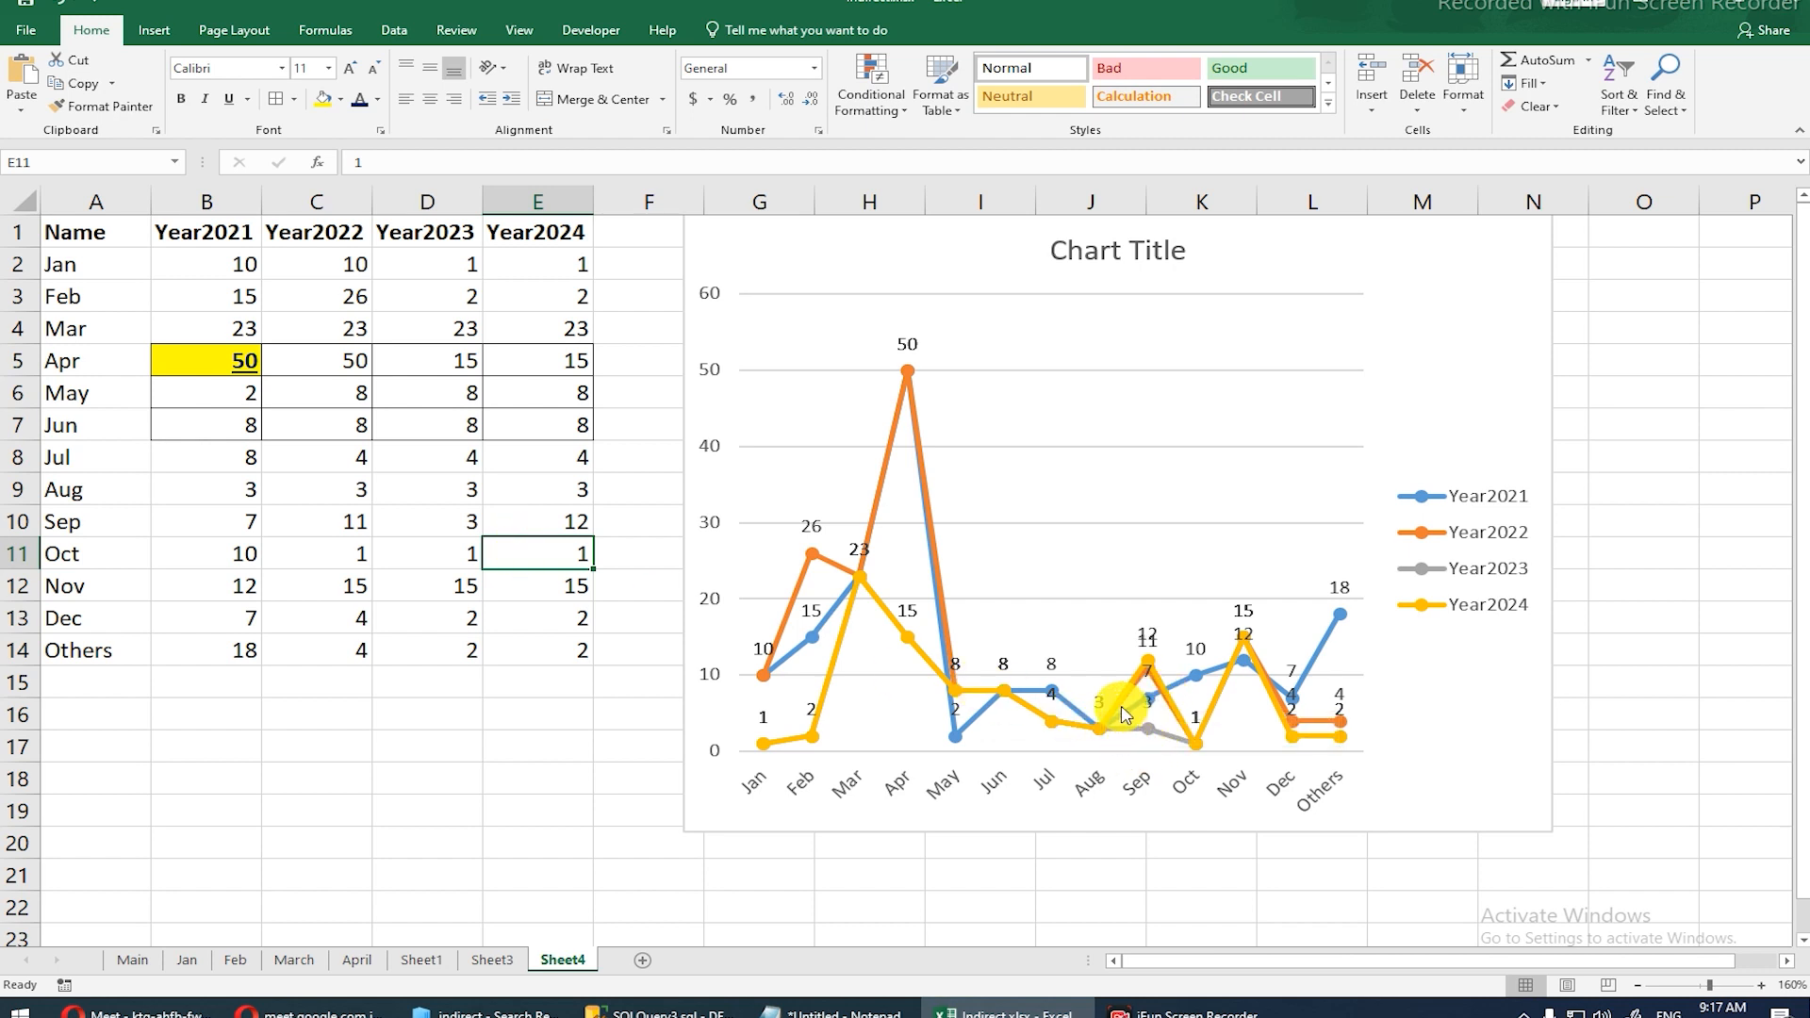
pyautogui.moveTo(1124, 711)
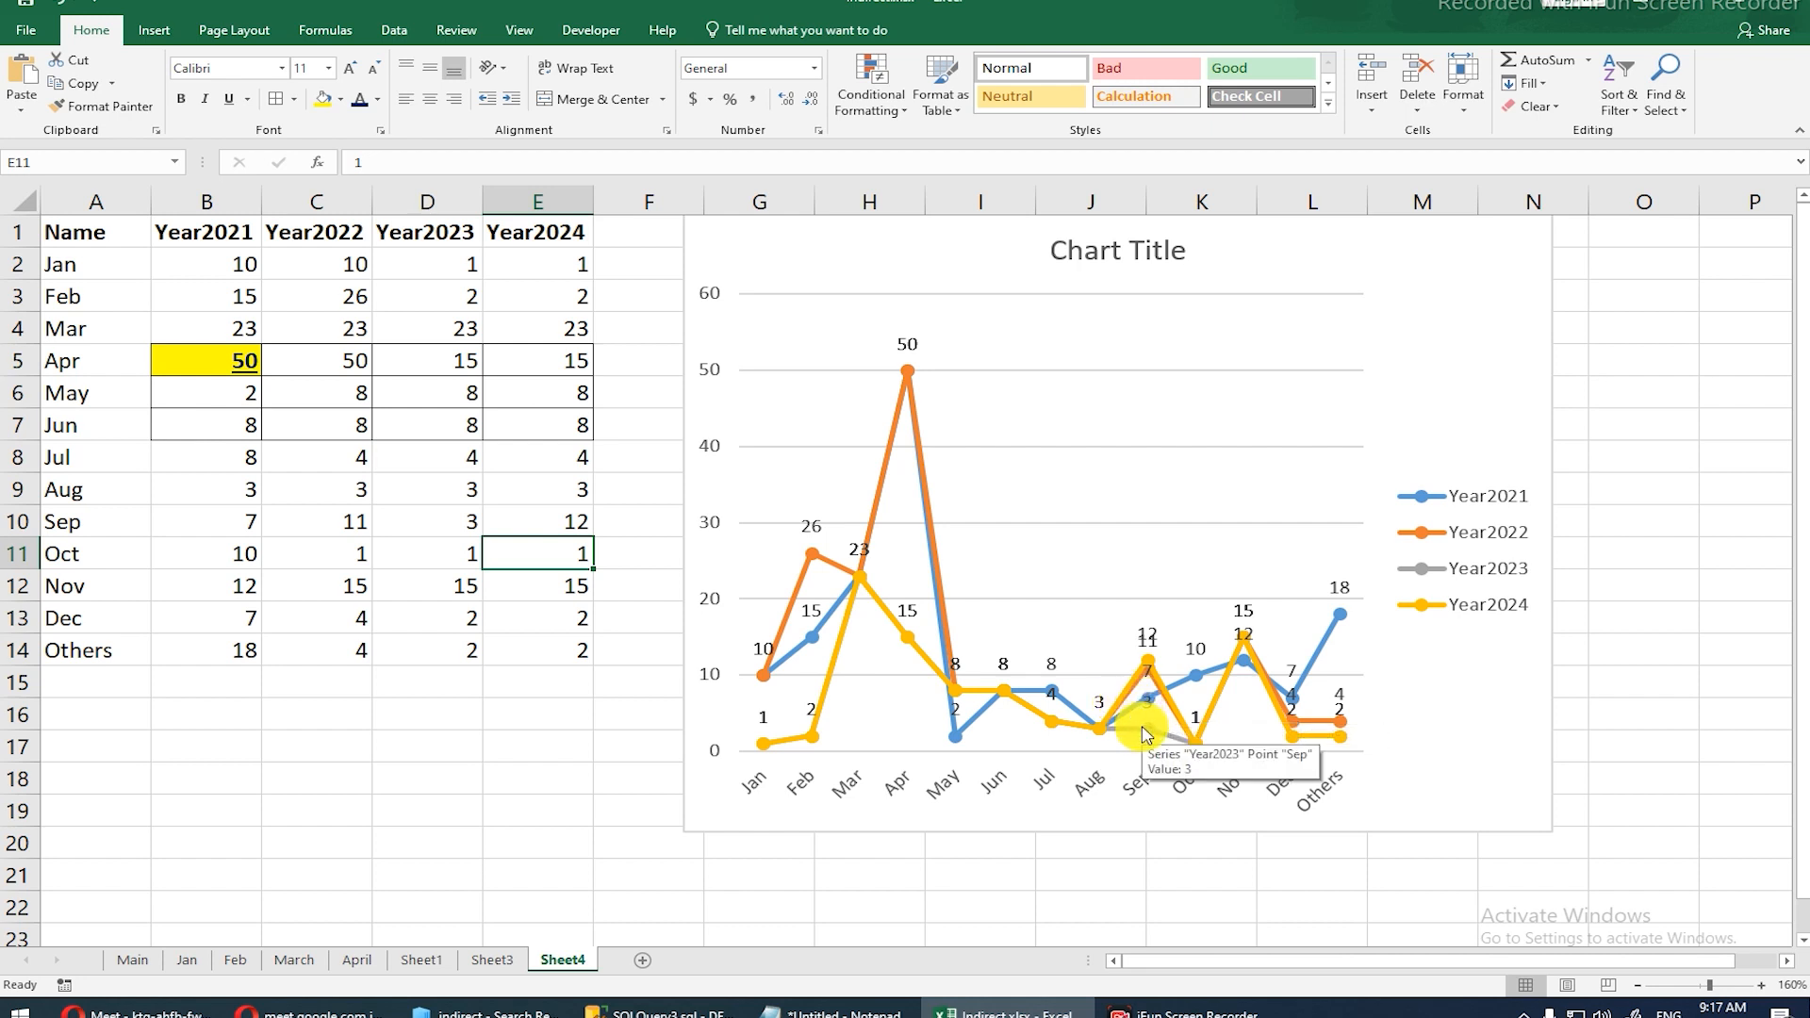
pyautogui.doubleClick(553, 521)
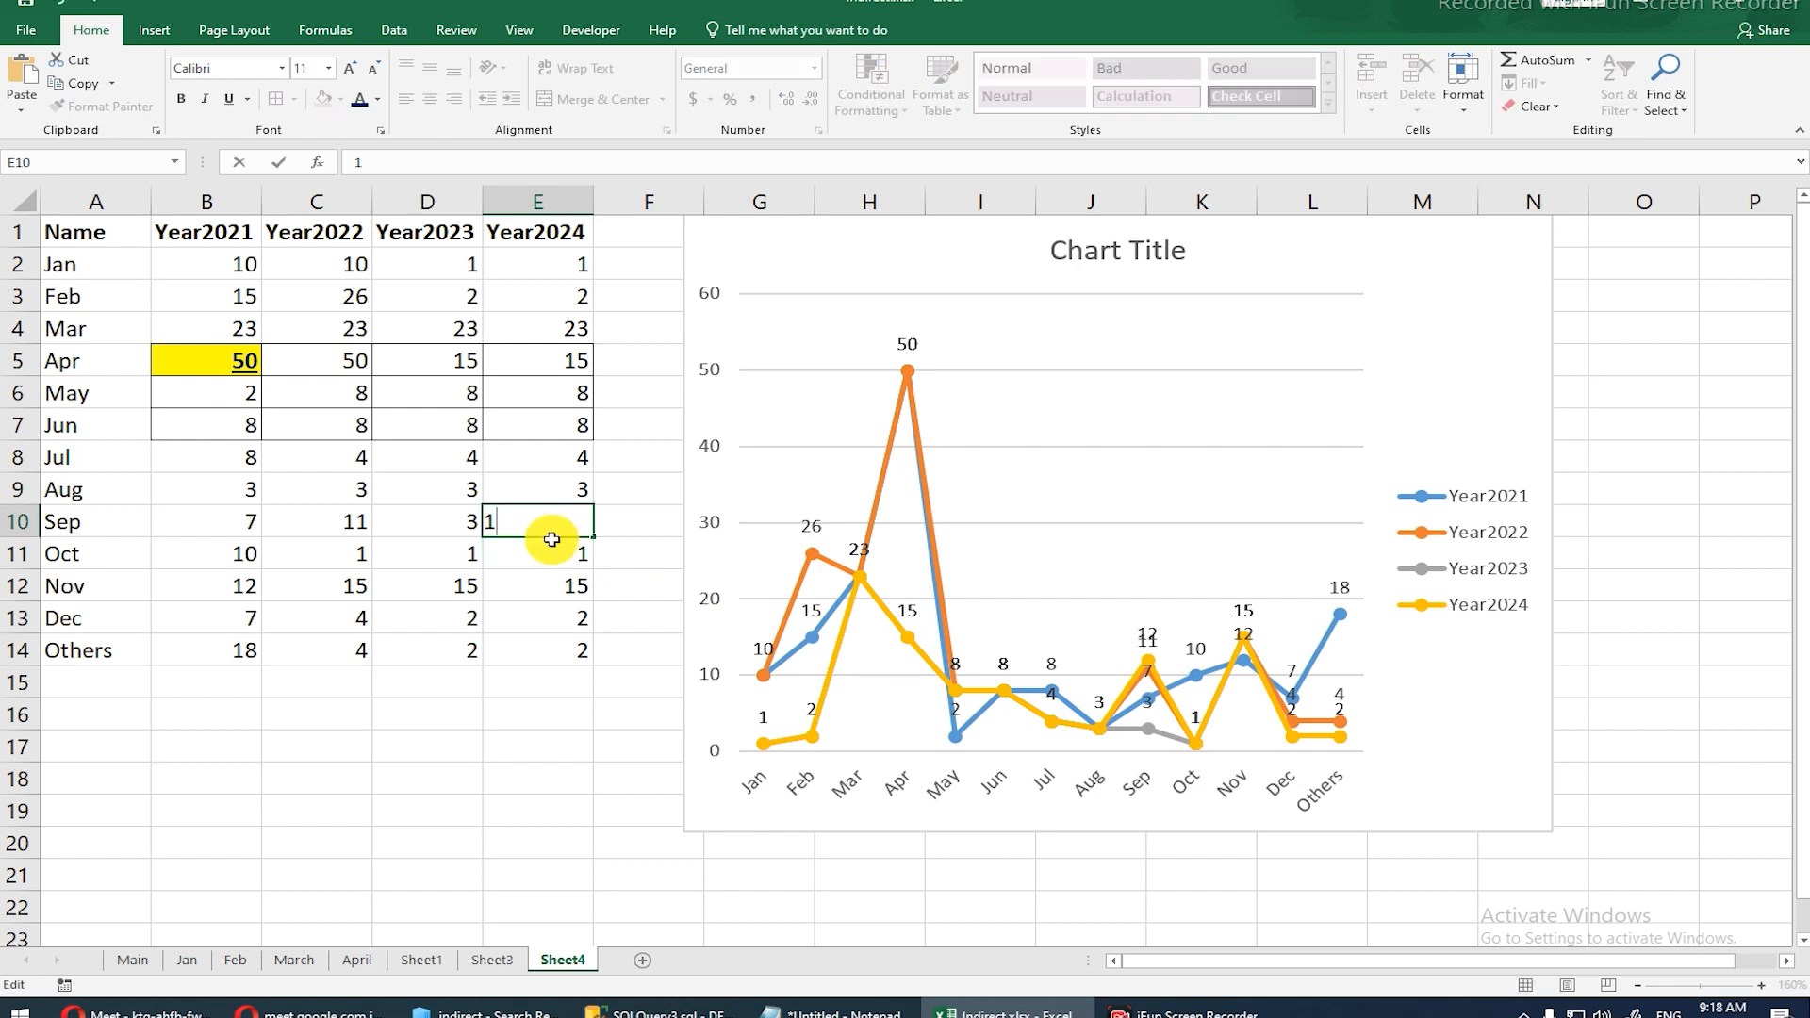
pyautogui.press('Return')
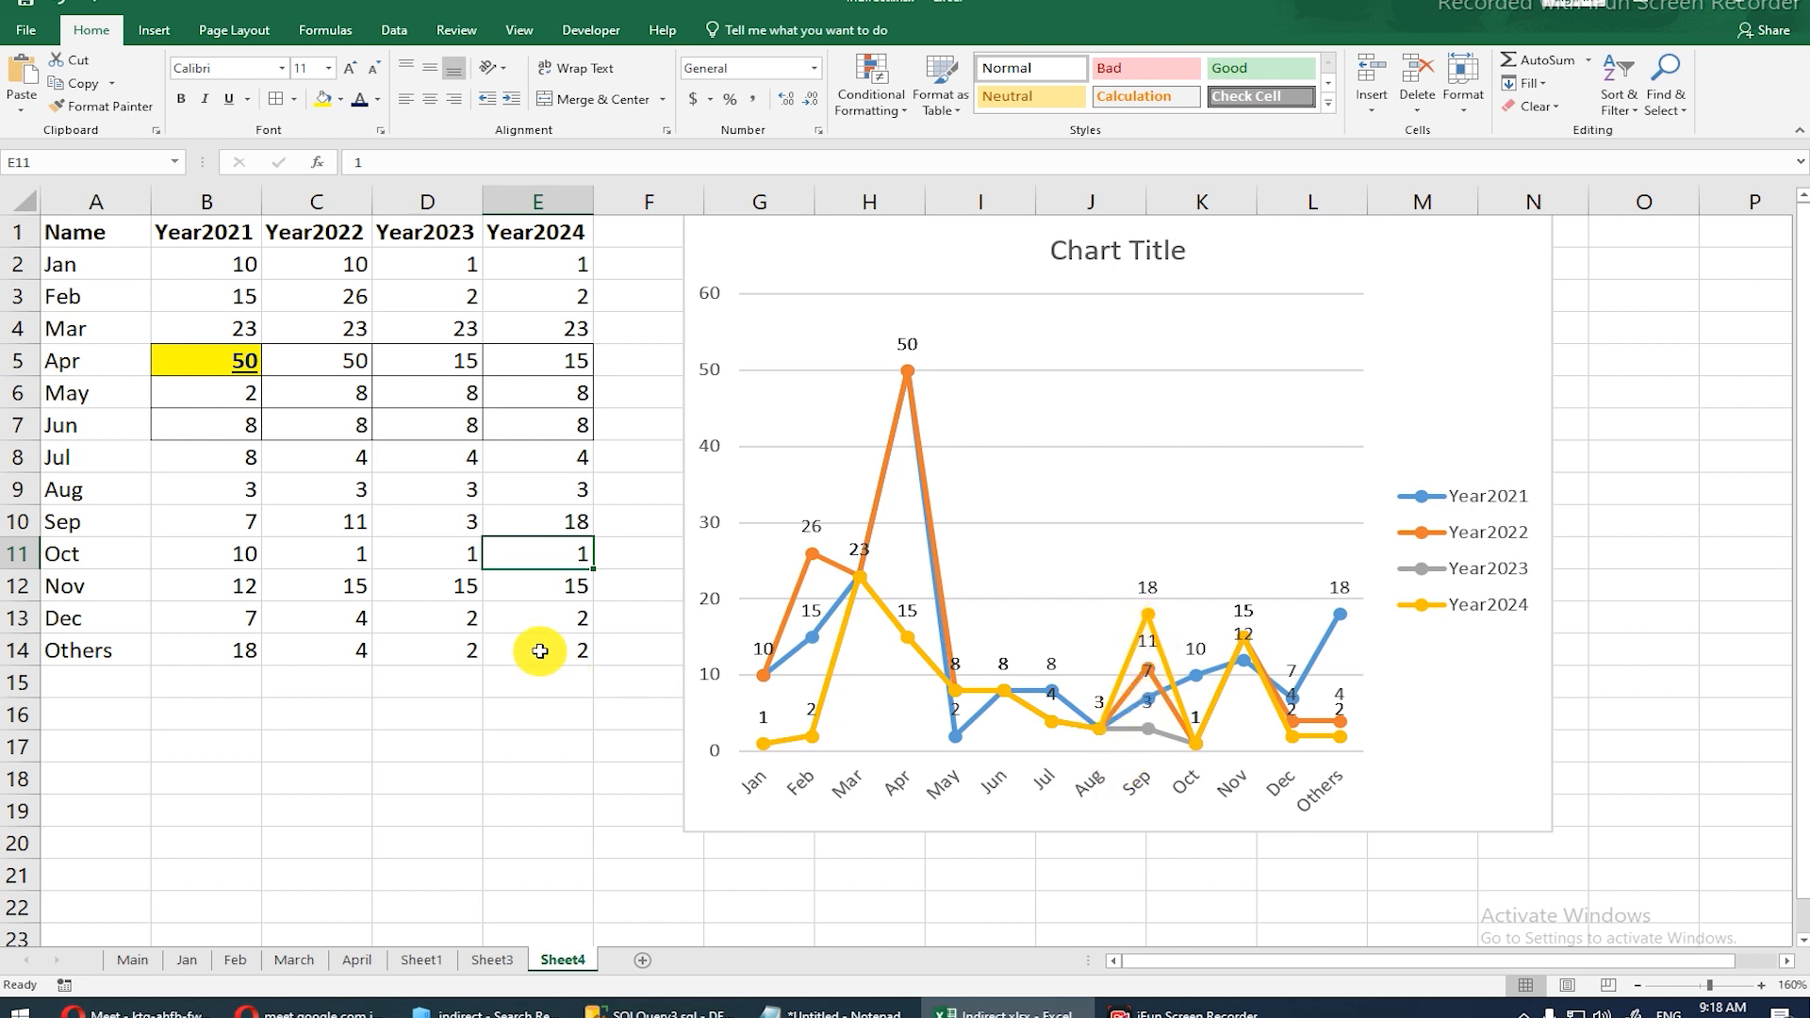
# Step: Add a new row 15 below Others named Pre with the values 5, 9, 2 and 16 for Year2021 to Year2024
pyautogui.doubleClick(61, 678)
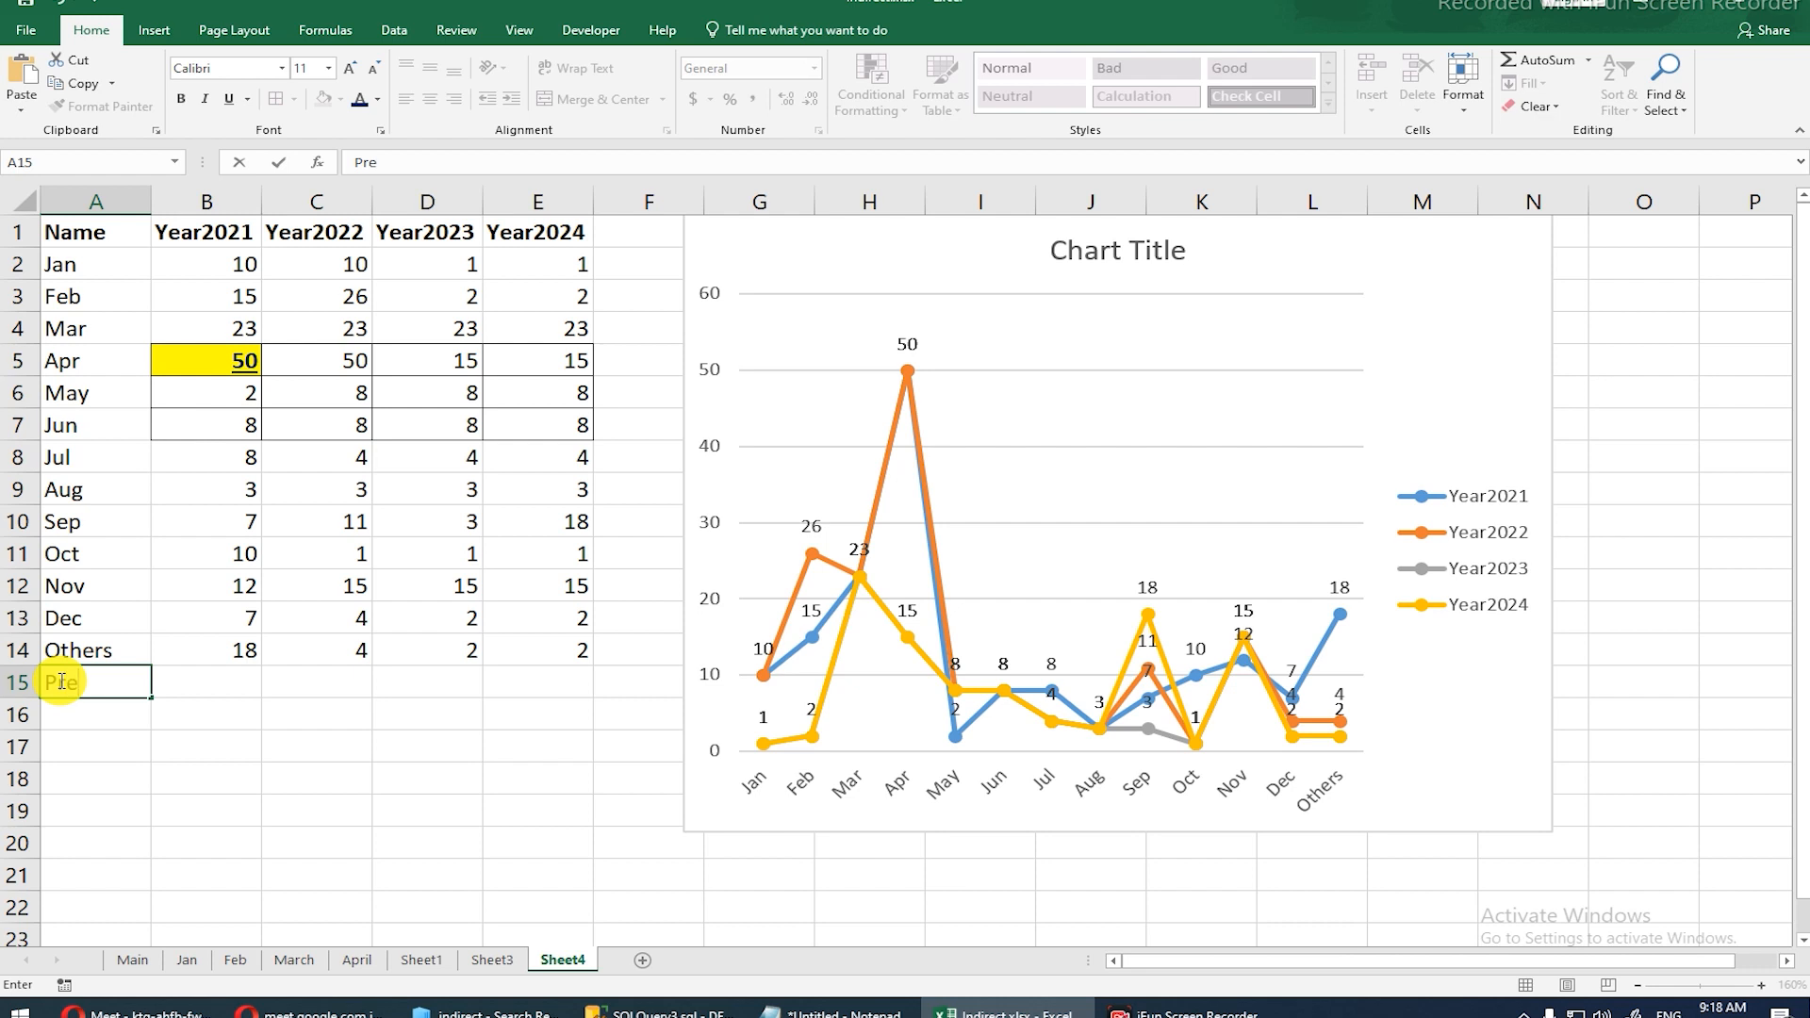
pyautogui.write('Pre')
pyautogui.press('Tab')
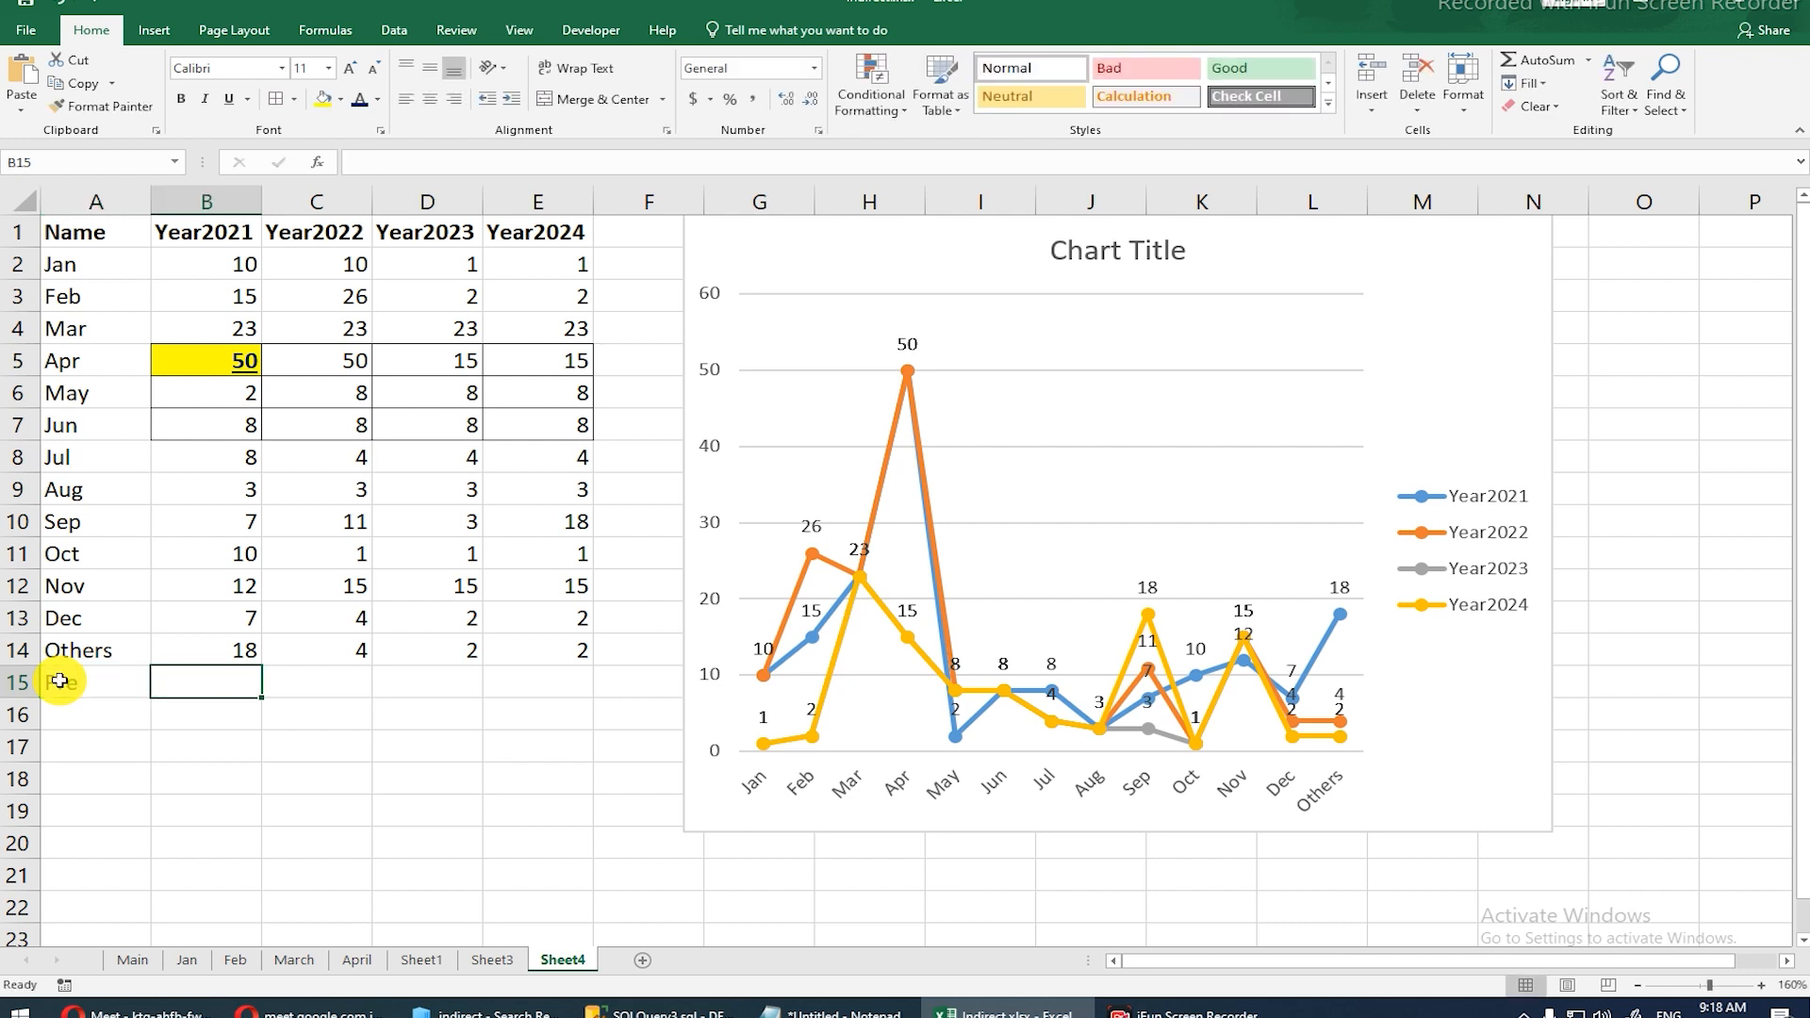
pyautogui.write('5')
pyautogui.press('BackSpace')
pyautogui.press('Tab')
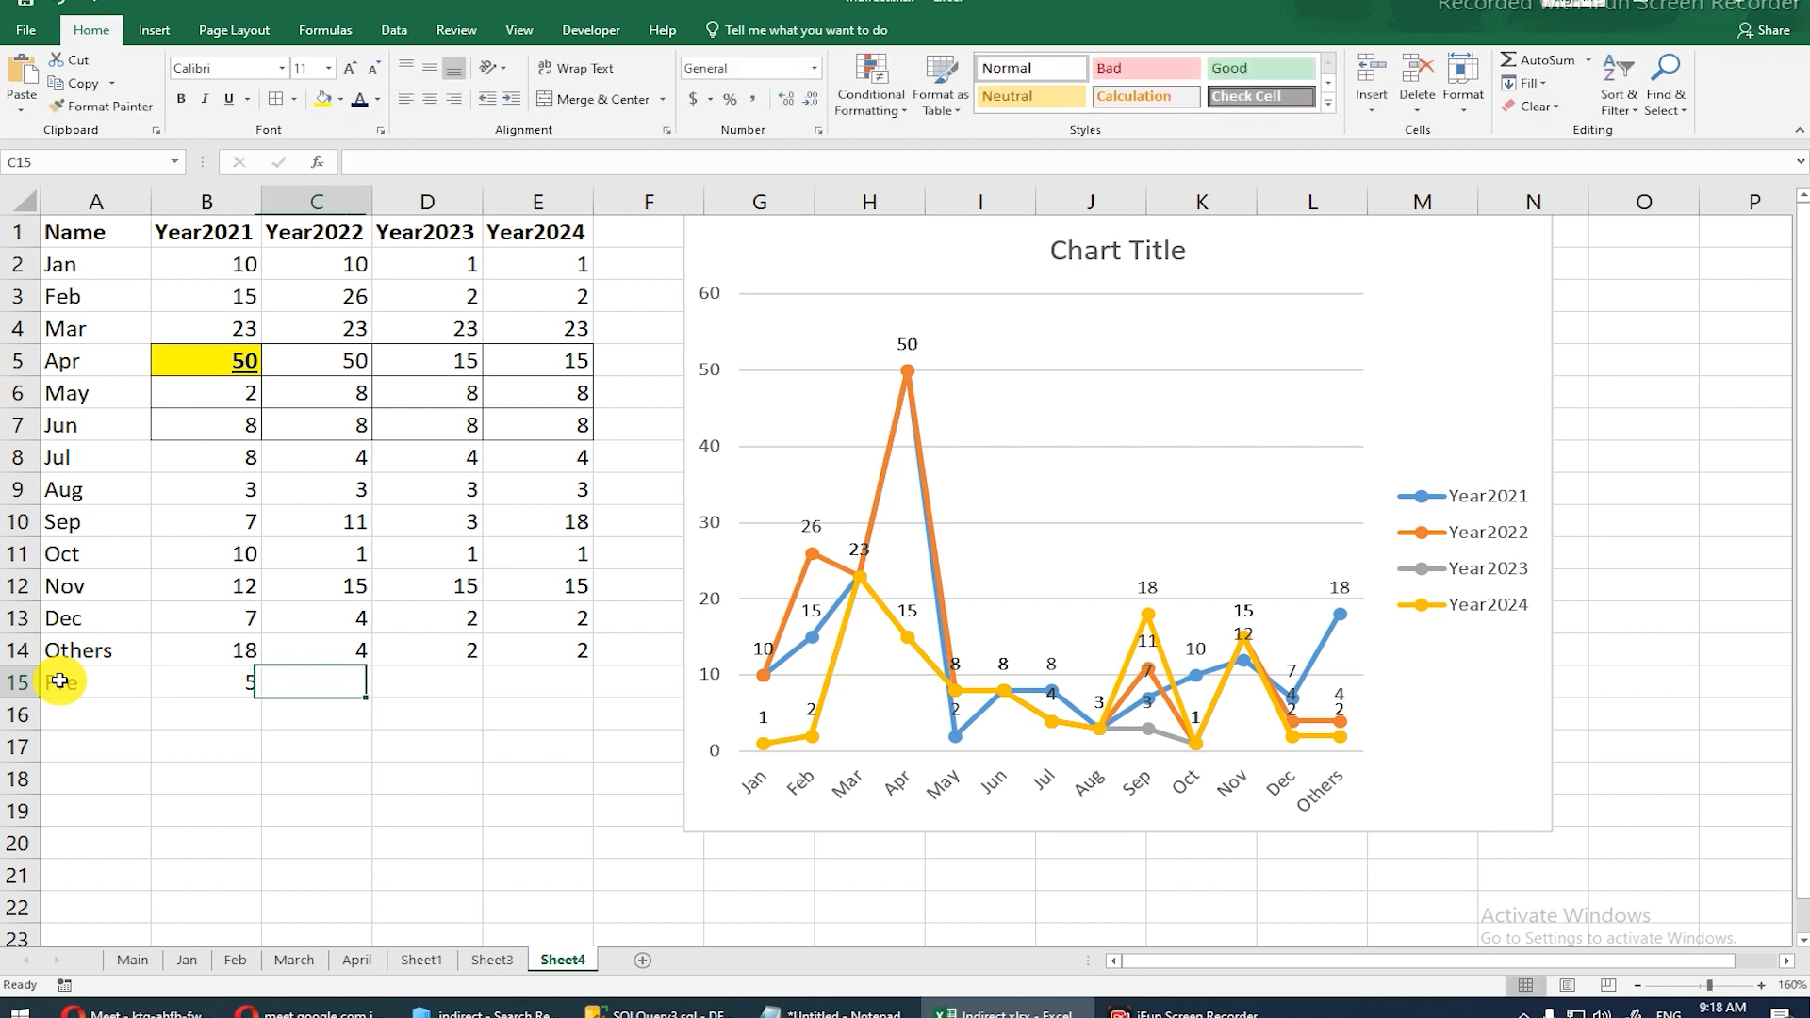
pyautogui.write('9')
pyautogui.press('Tab')
pyautogui.write('2')
pyautogui.press('Tab')
pyautogui.write('16')
pyautogui.press('Return')
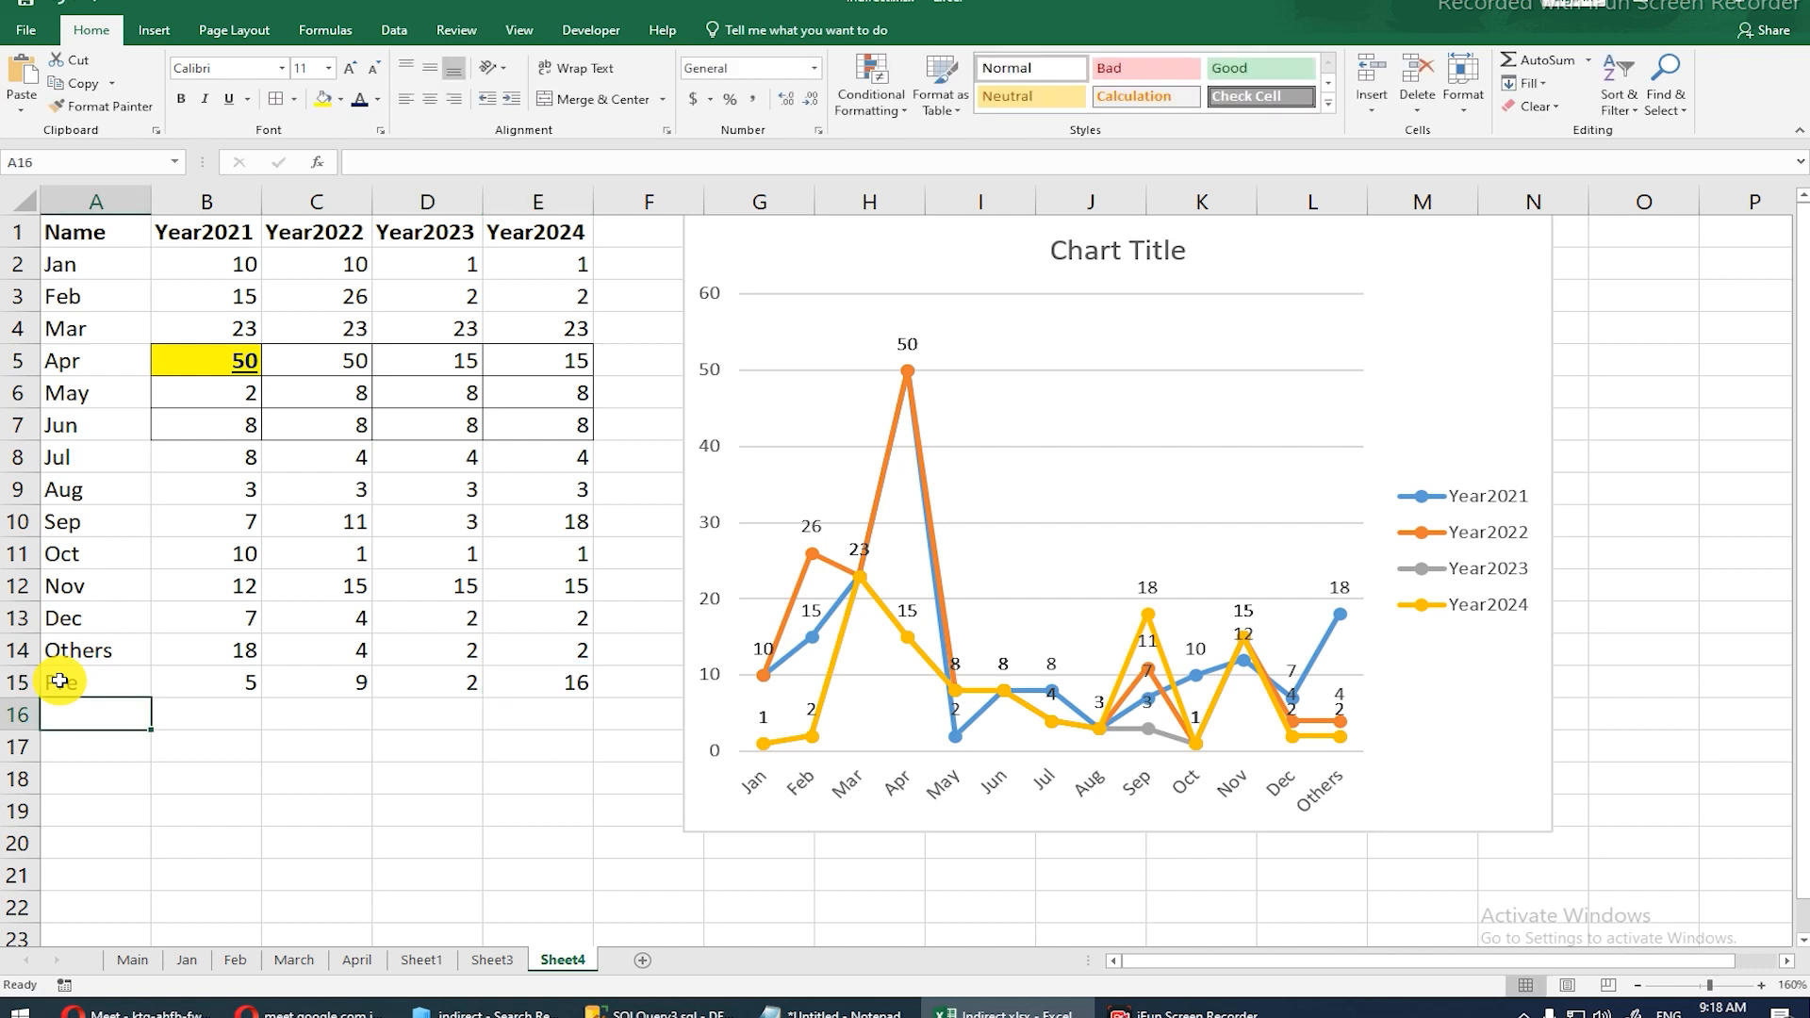
# Step: Set the line chart's data range to the named range Rng_Sales
pyautogui.click(1373, 278)
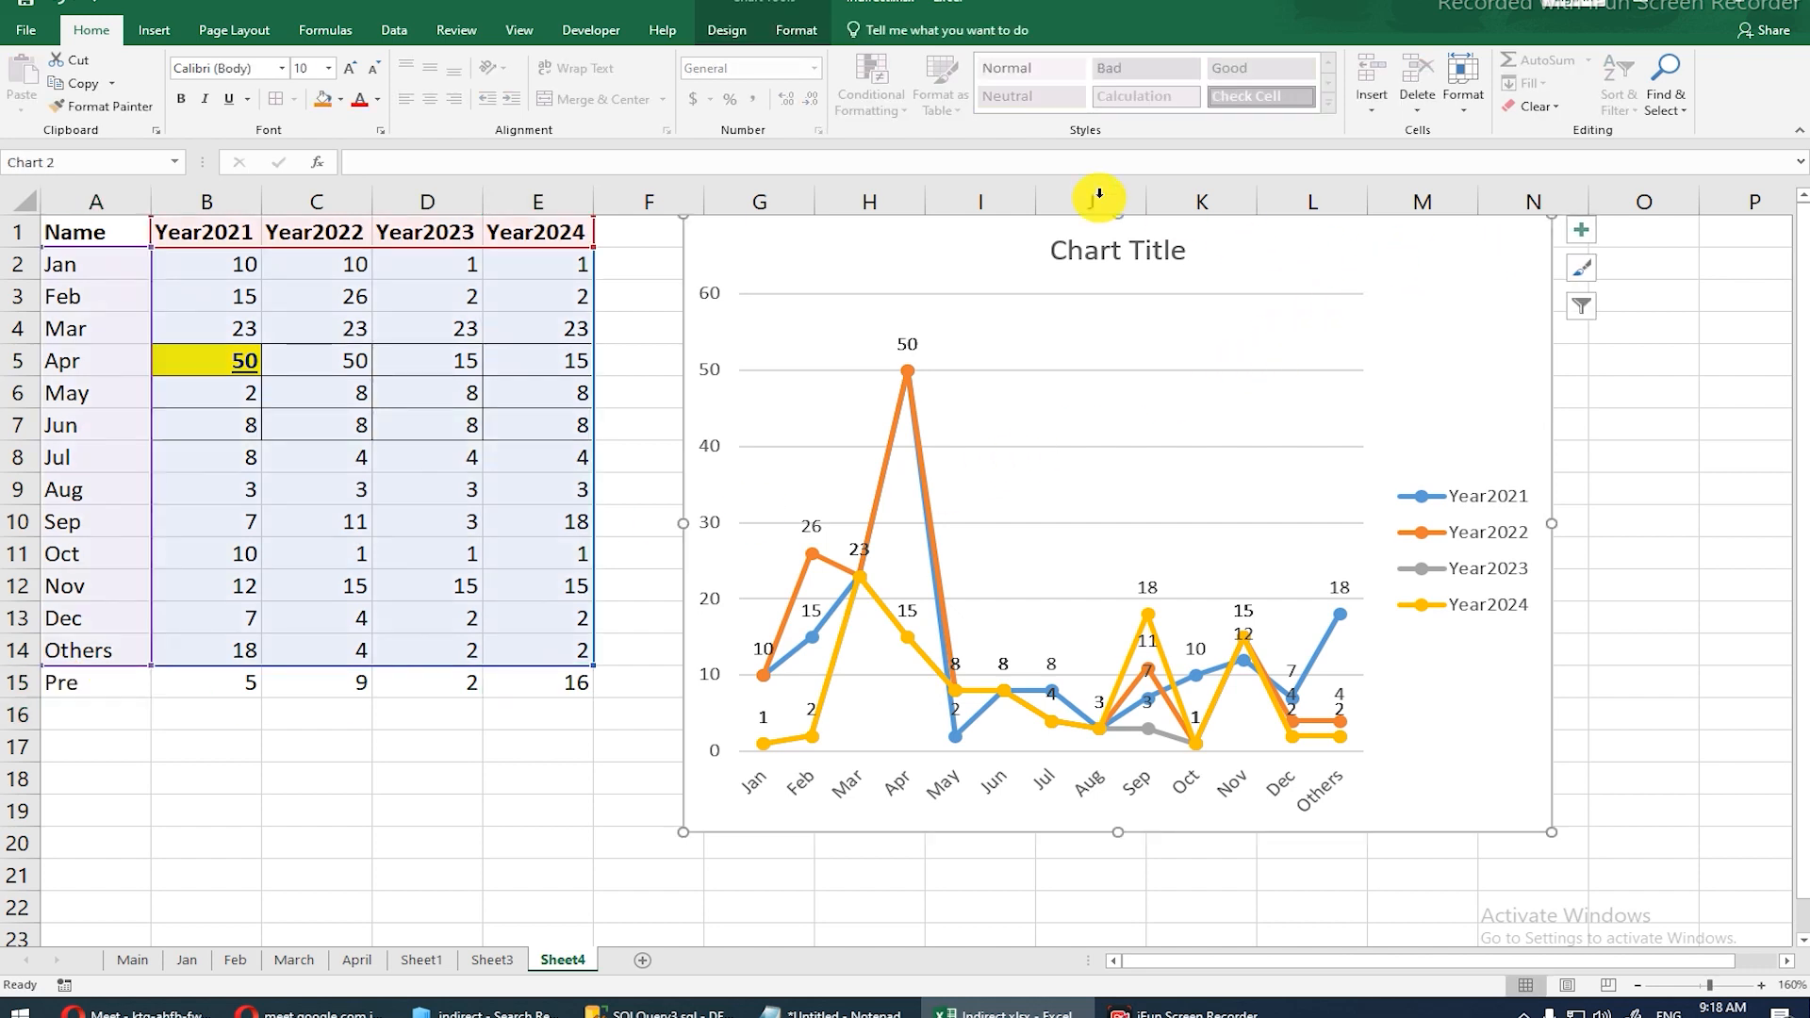
pyautogui.click(394, 28)
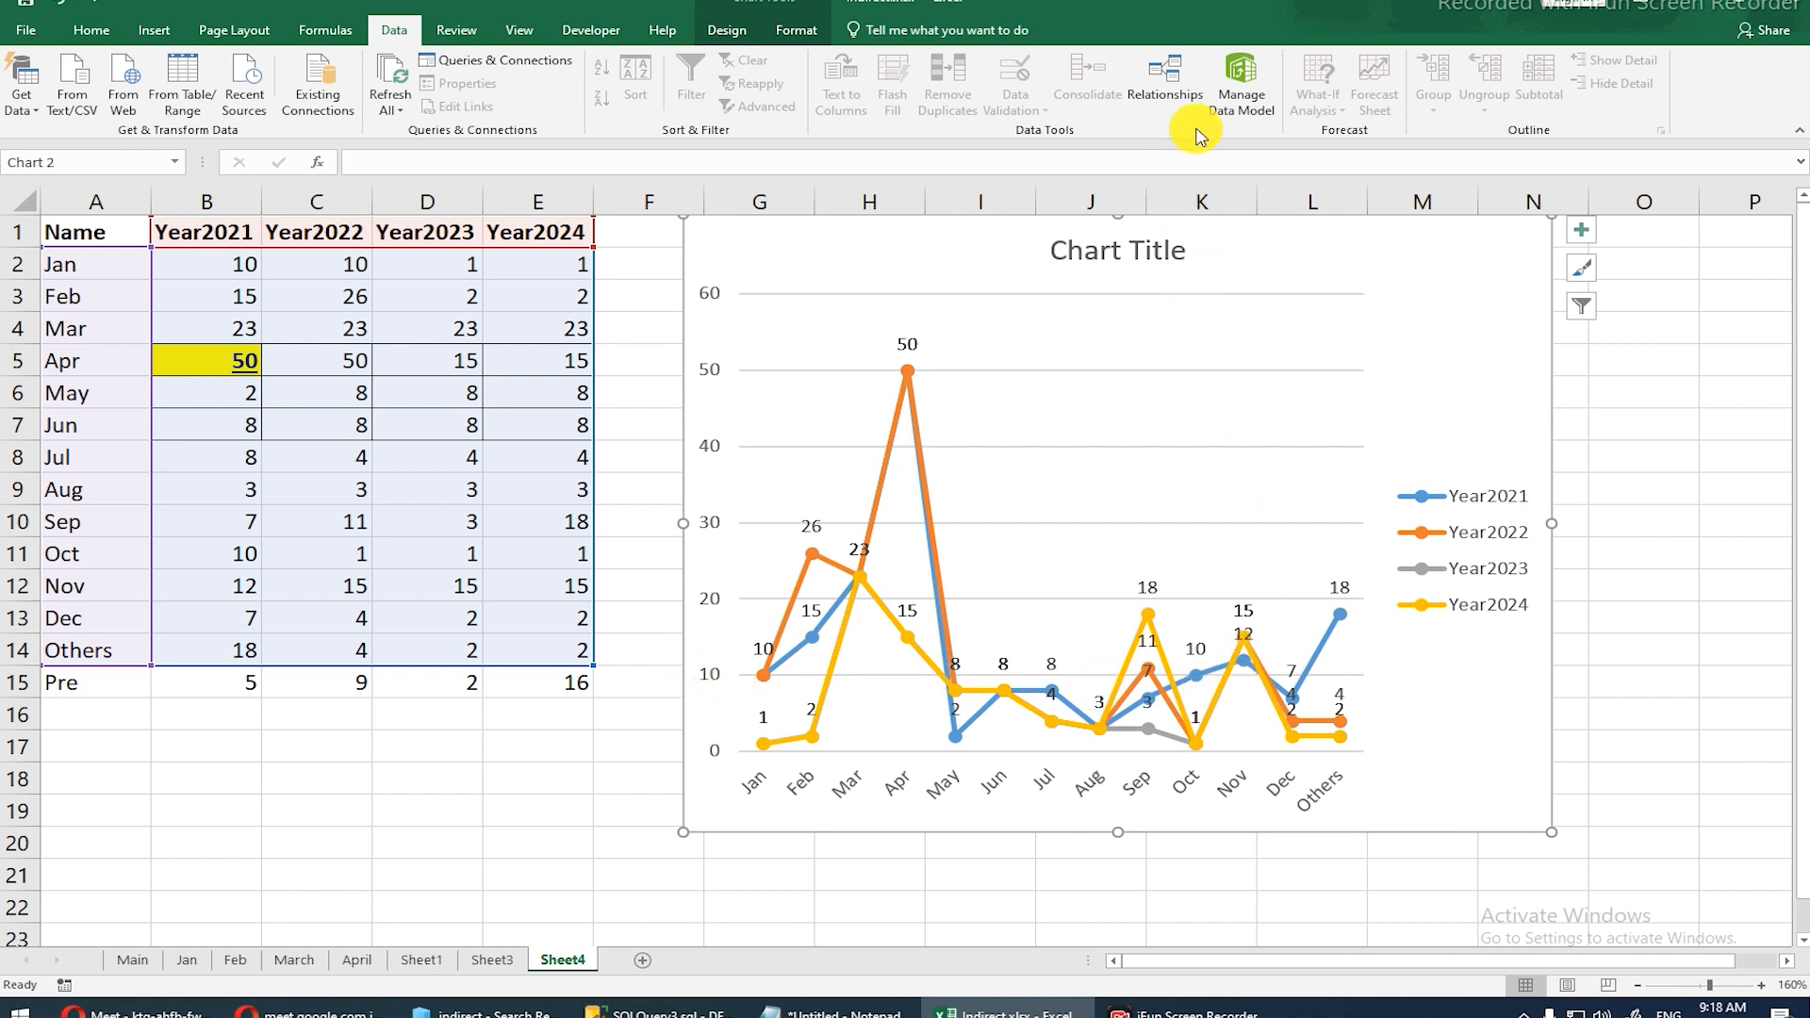
pyautogui.click(797, 29)
pyautogui.click(727, 29)
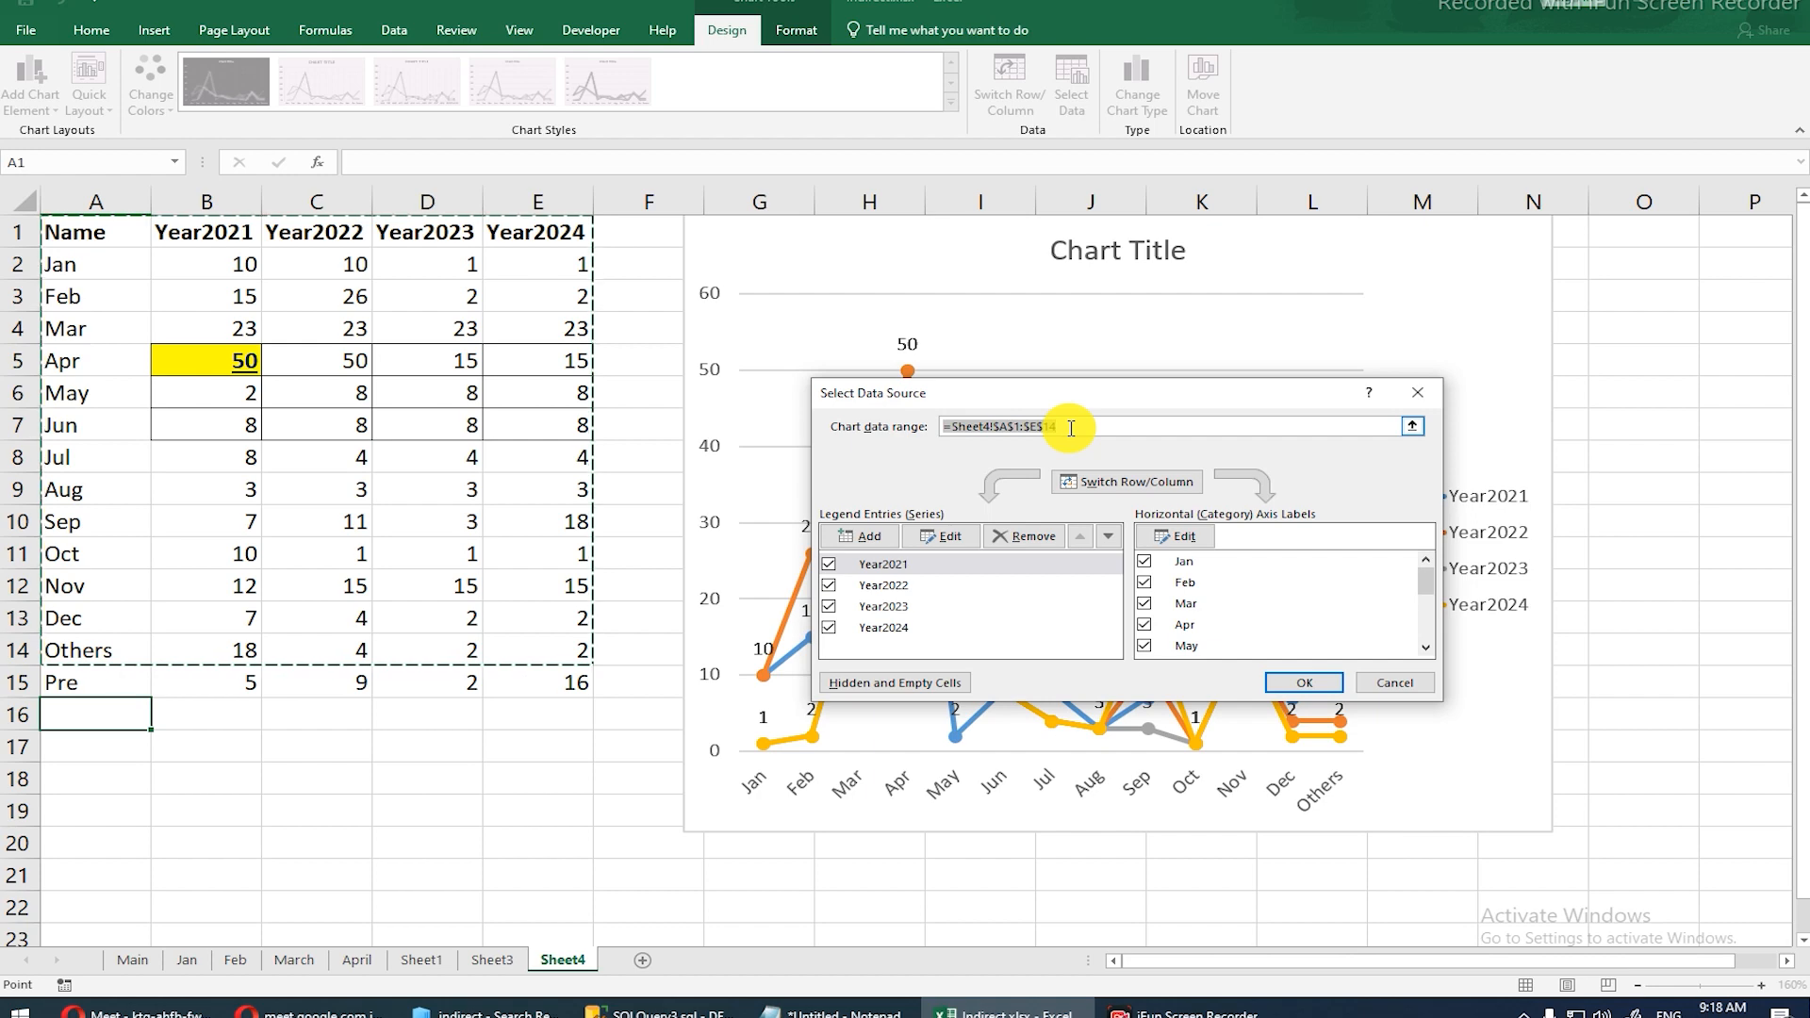
pyautogui.moveTo(1071, 429); pyautogui.dragTo(918, 424)
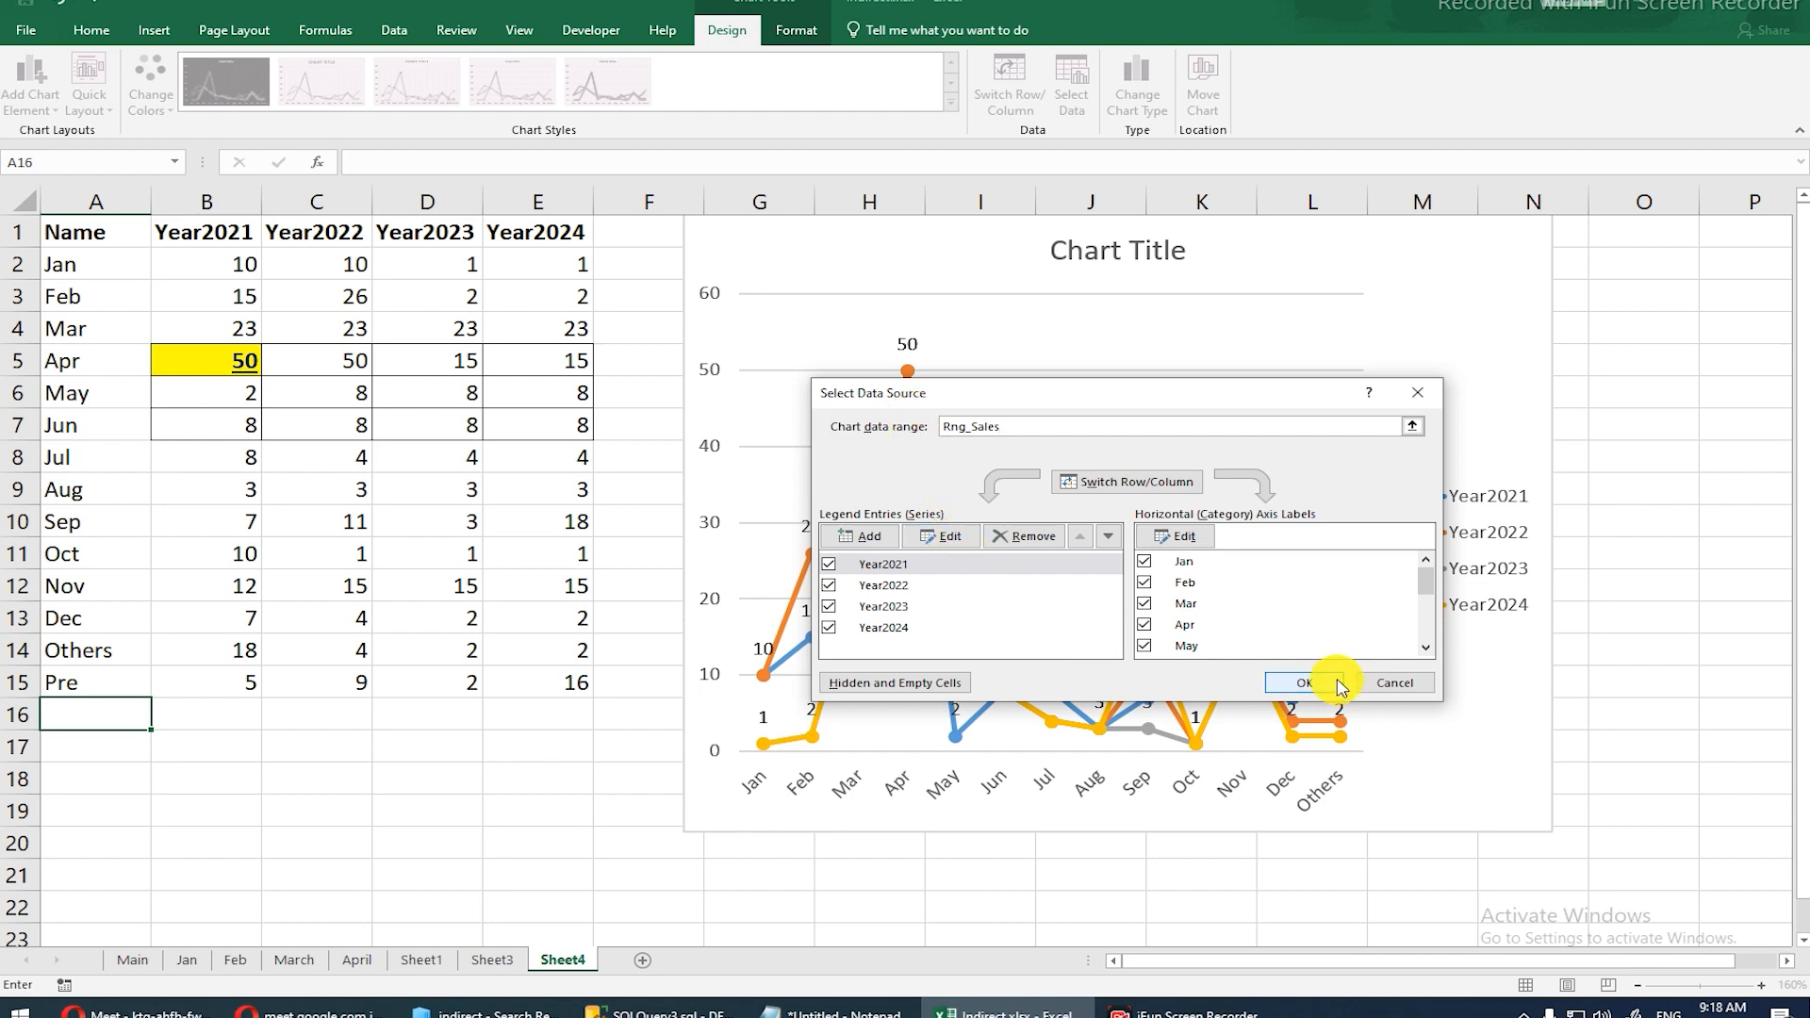
pyautogui.click(1305, 683)
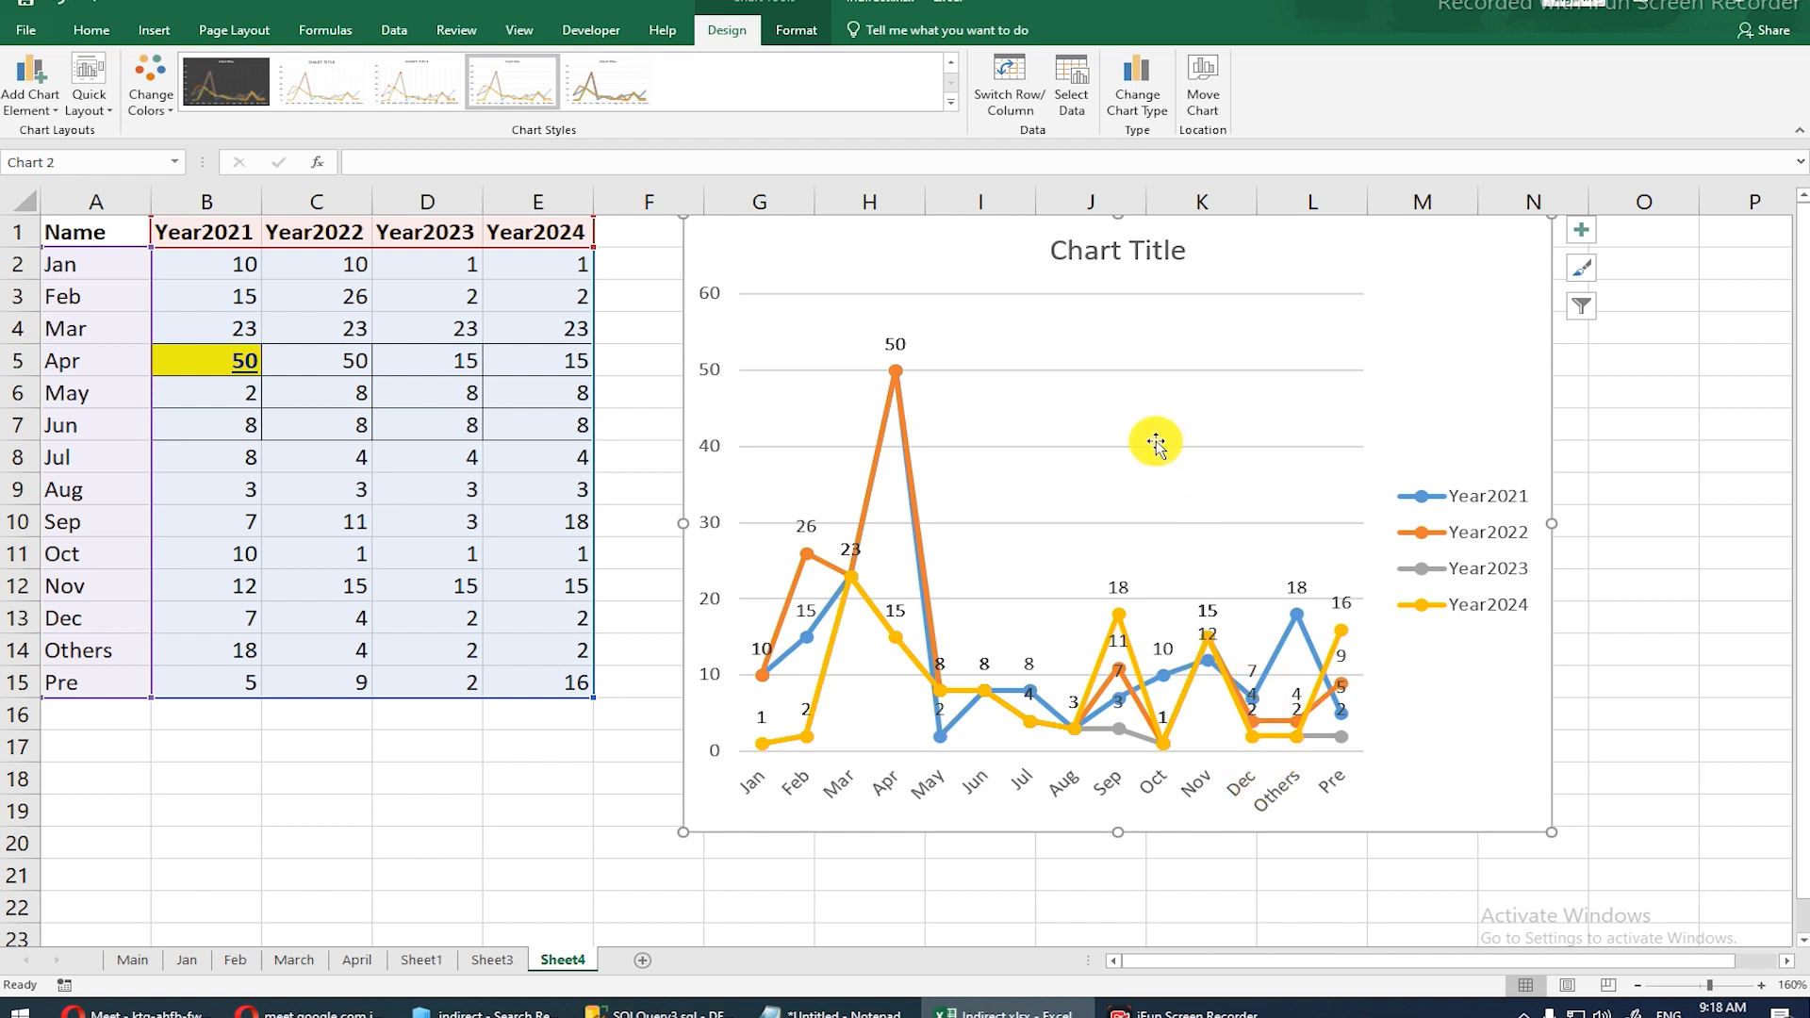
# Step: Shrink the line chart and delete it from the sheet
pyautogui.rightClick(1547, 828)
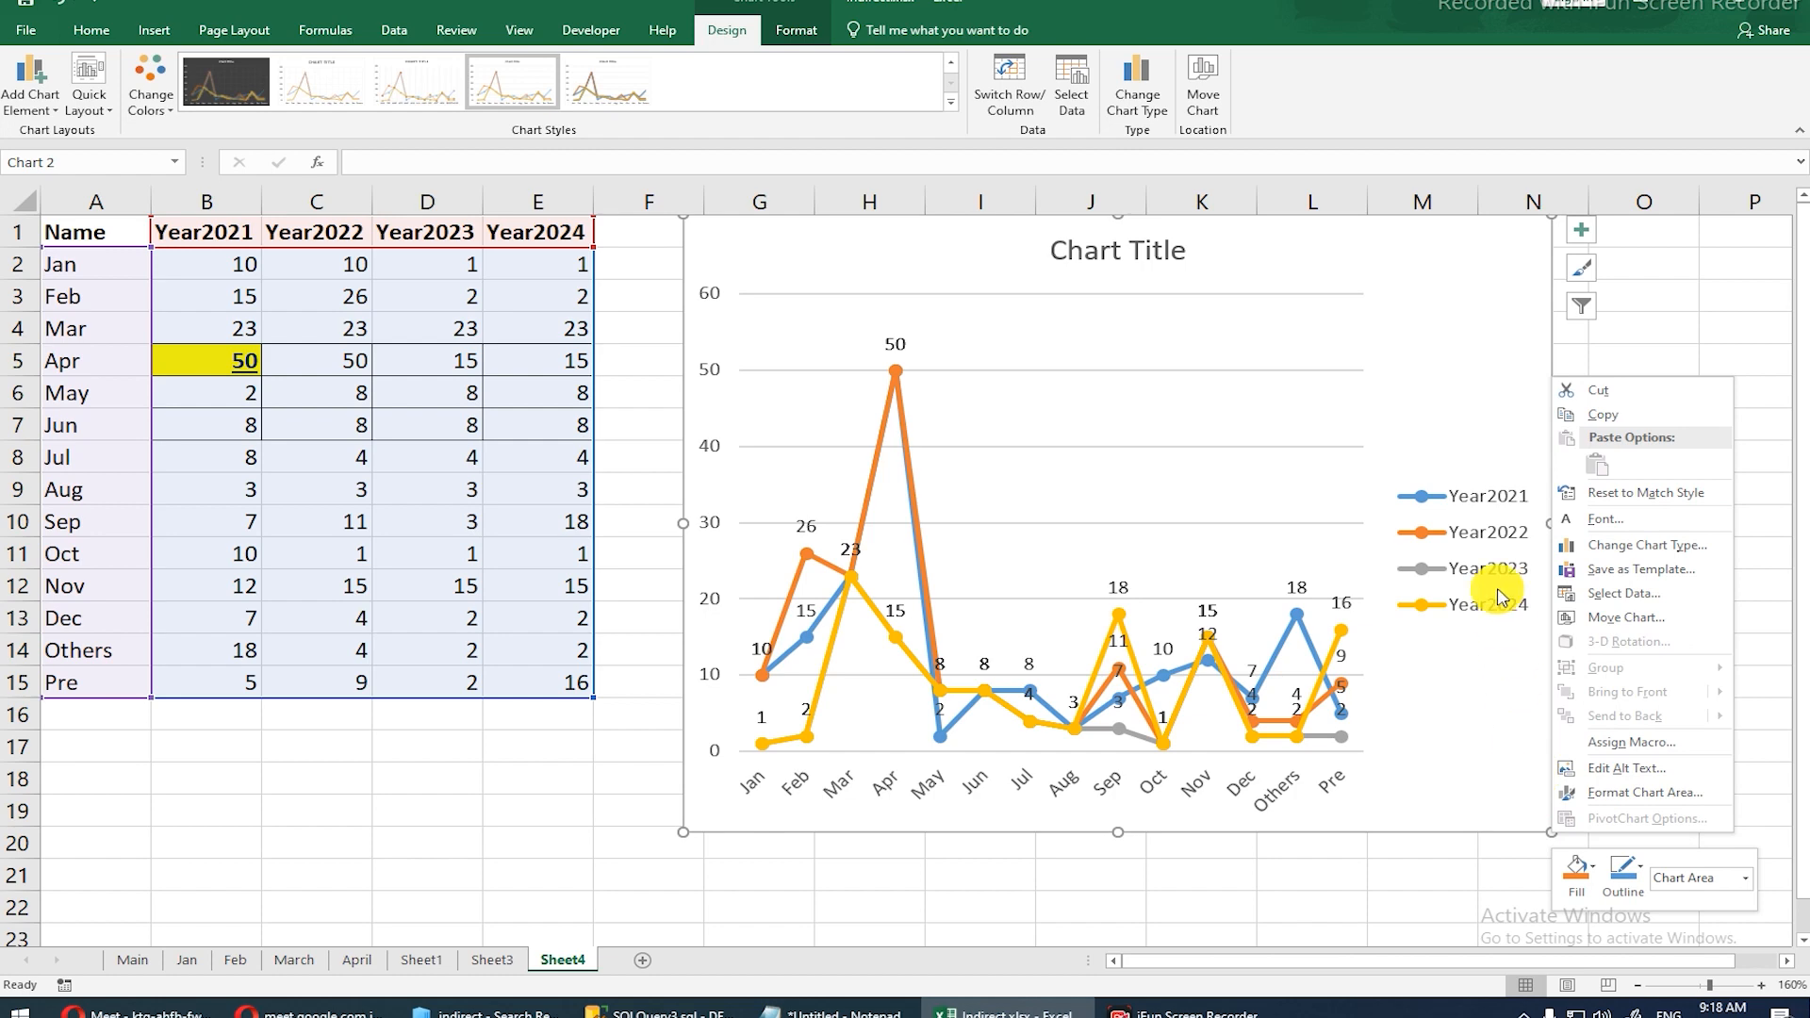
pyautogui.click(1458, 820)
pyautogui.moveTo(1552, 832); pyautogui.dragTo(1497, 467)
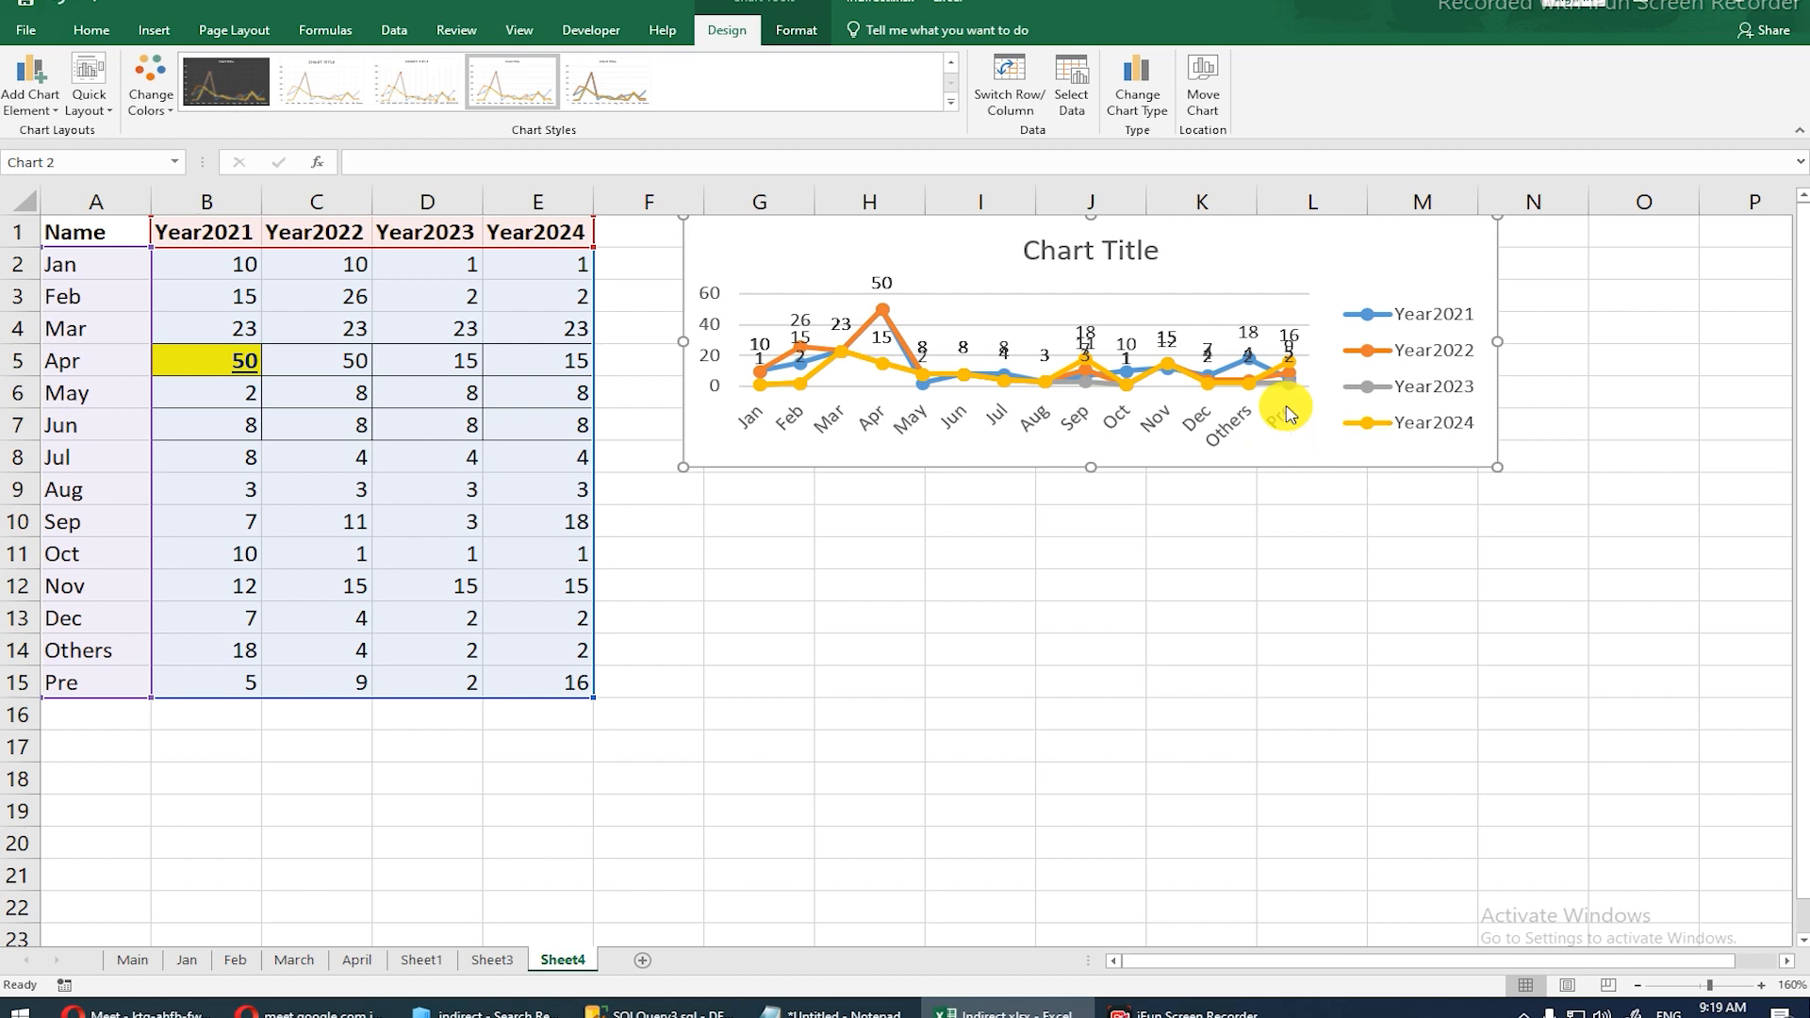
pyautogui.press('Delete')
pyautogui.click(202, 282)
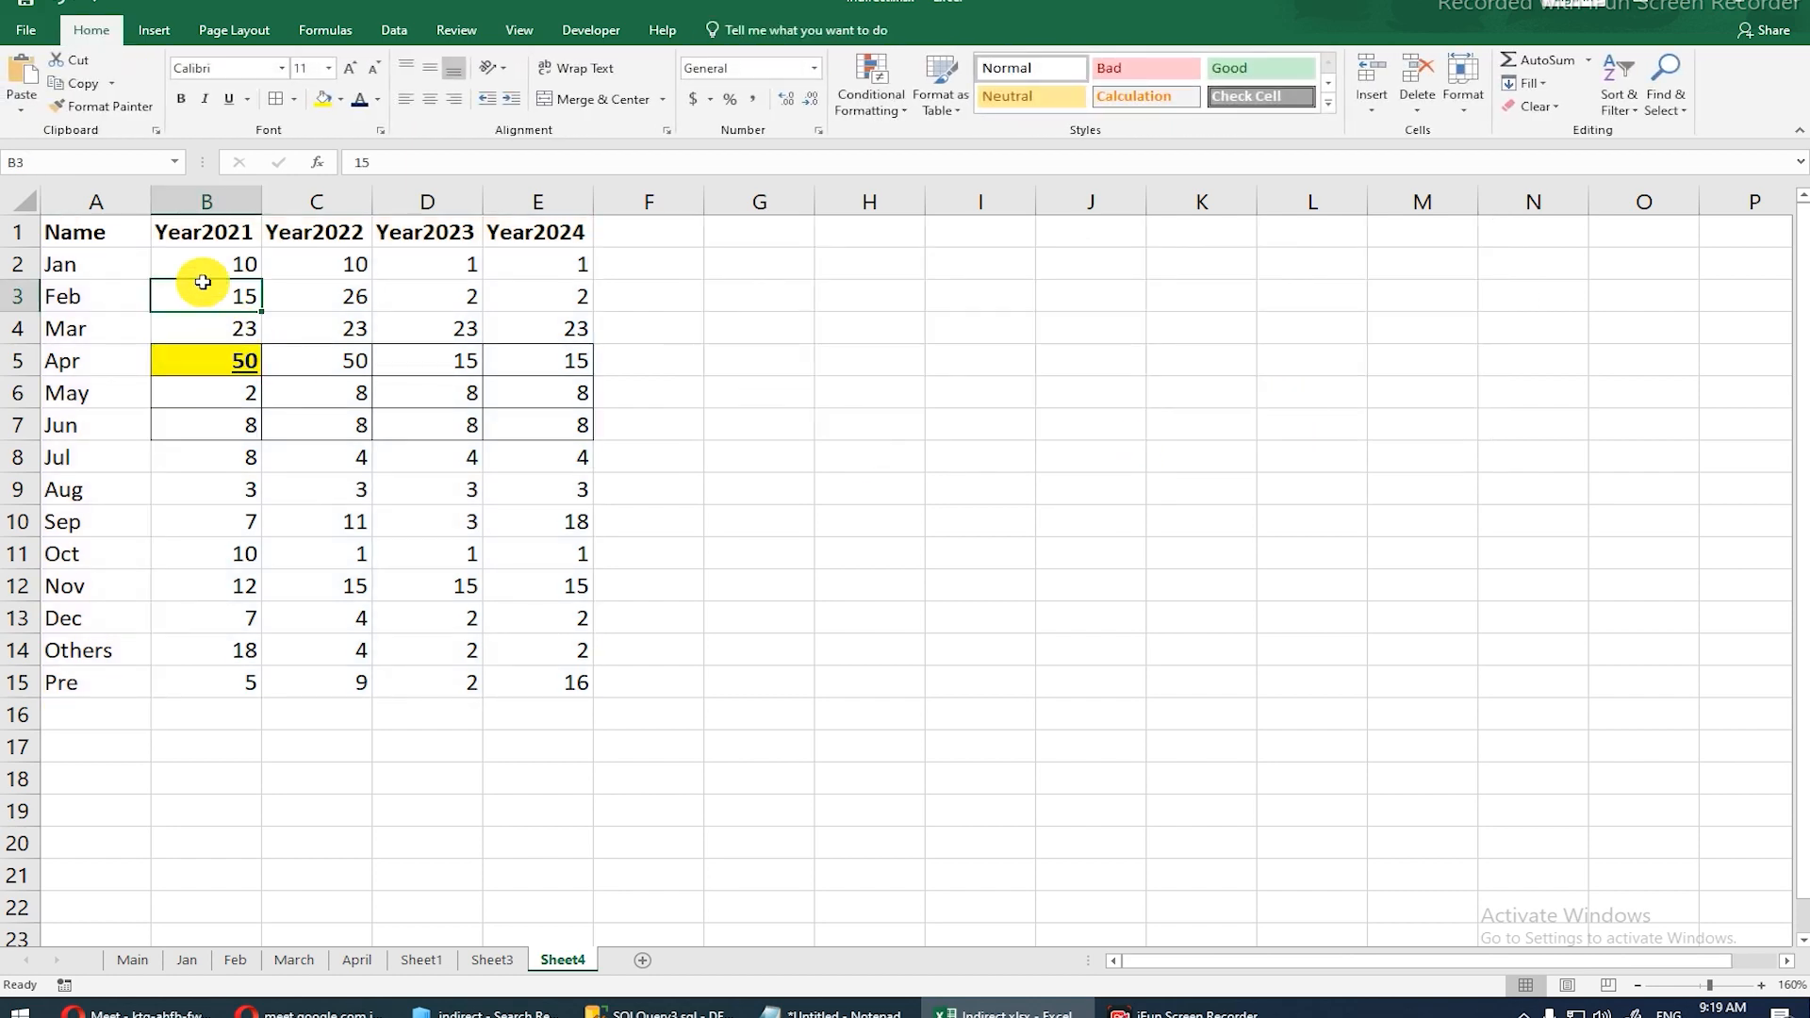
pyautogui.click(151, 37)
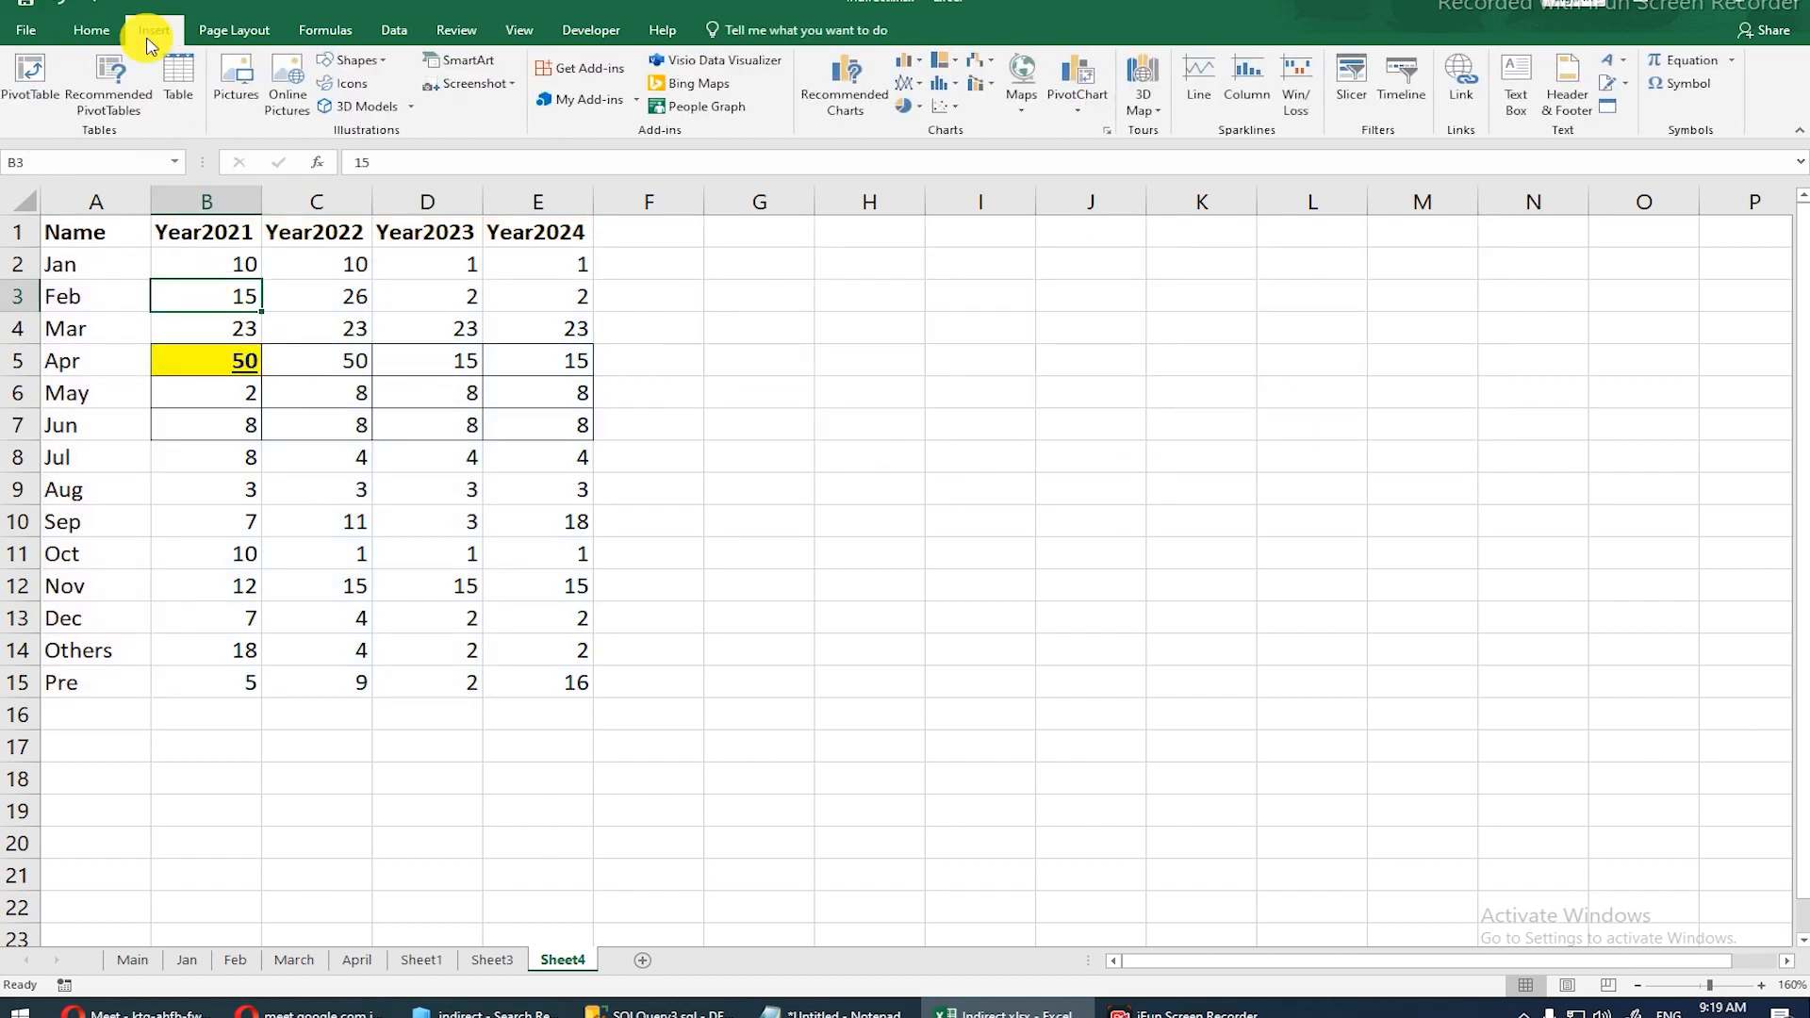
pyautogui.click(28, 80)
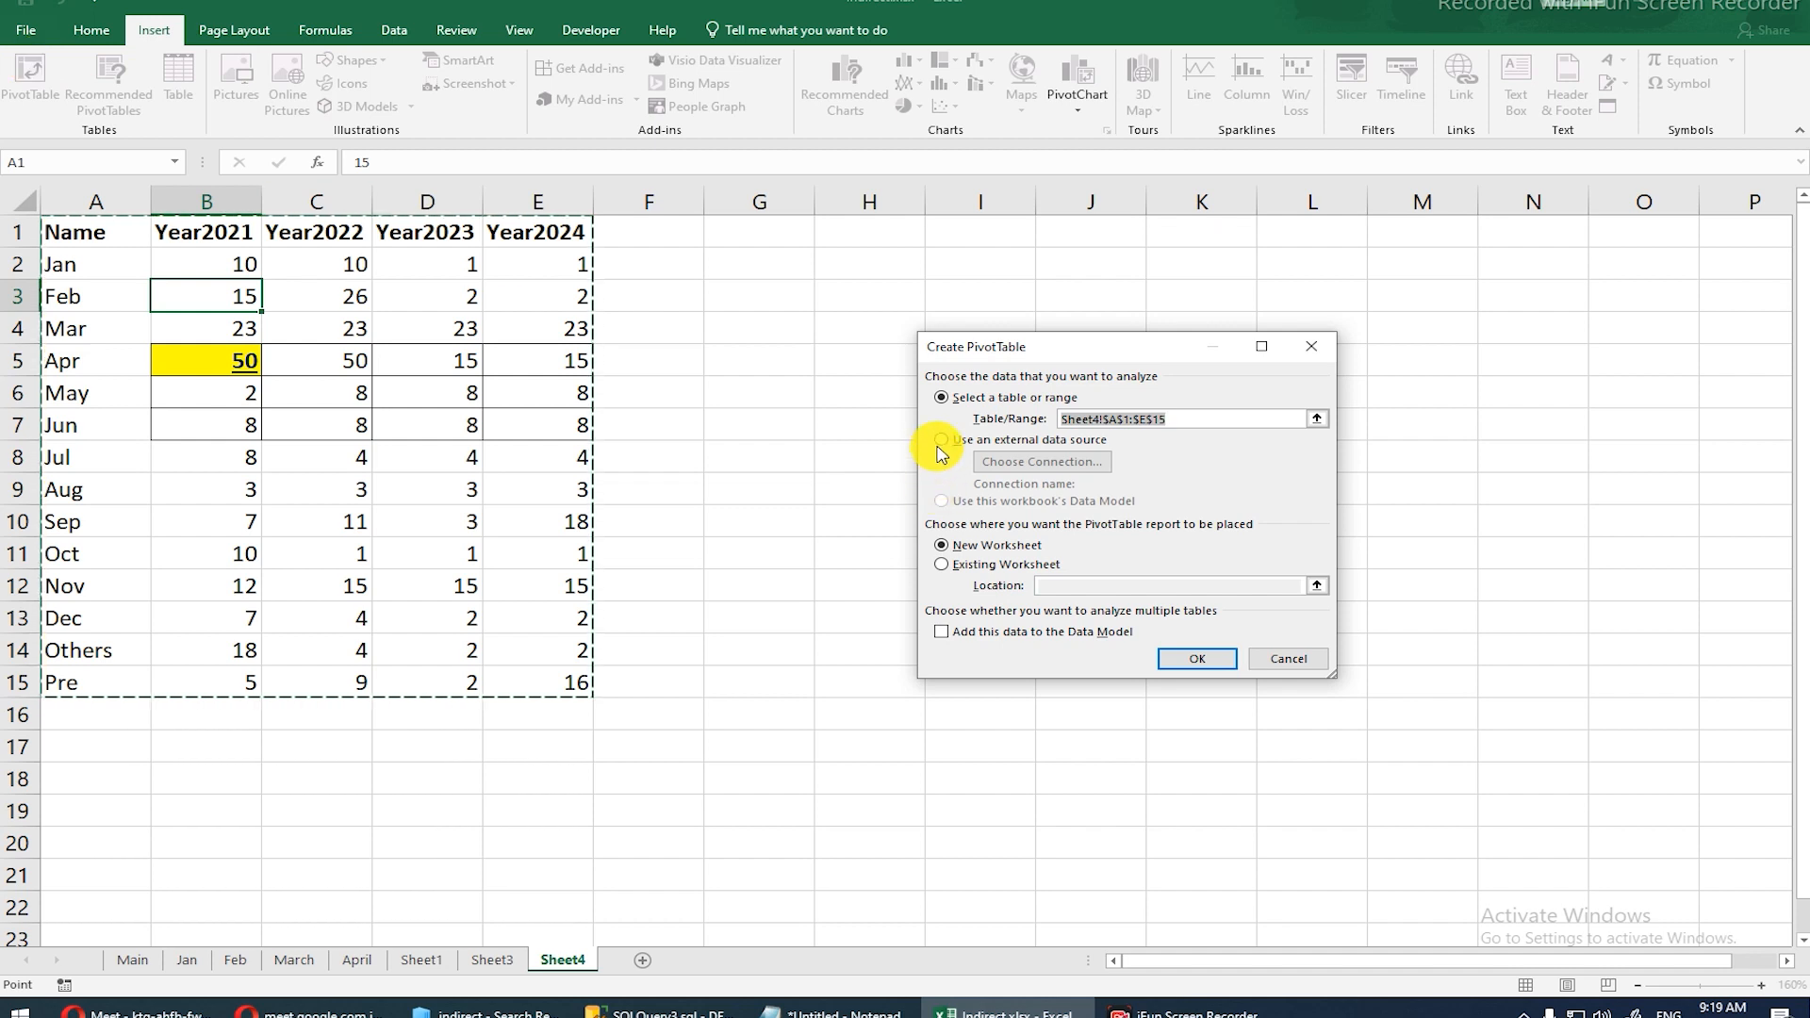
pyautogui.click(1195, 661)
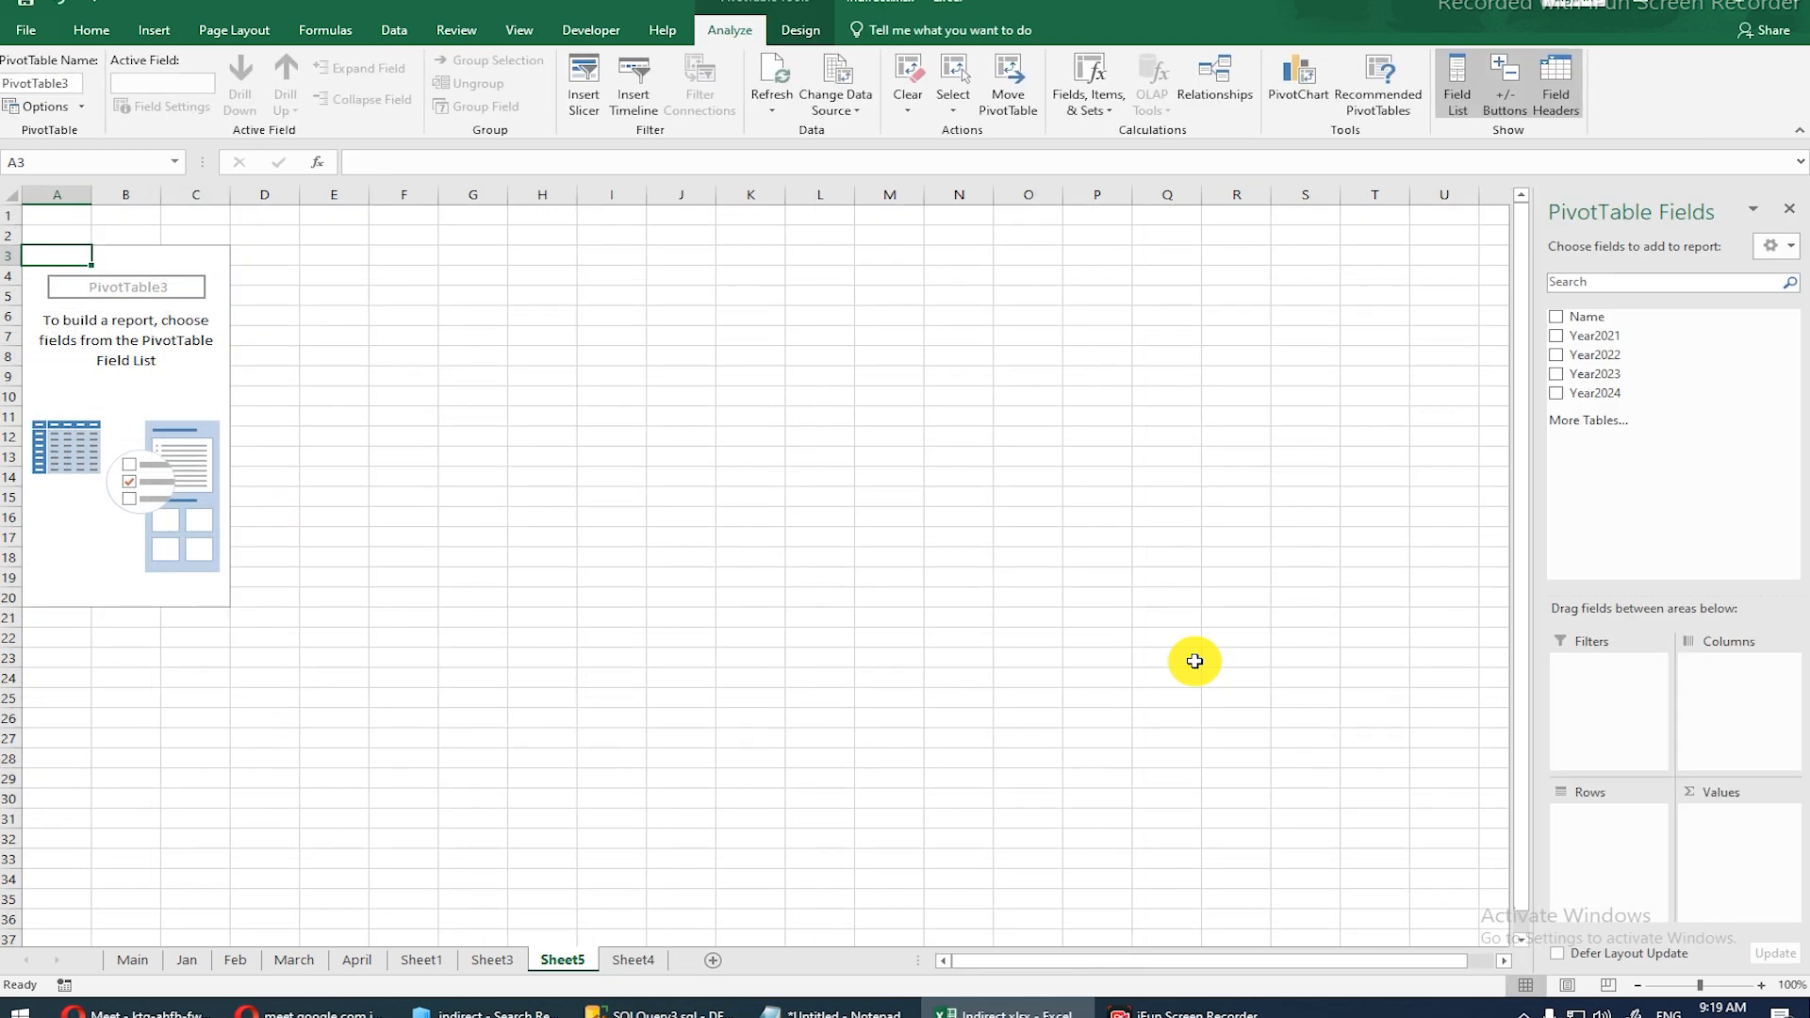
pyautogui.rightClick(560, 958)
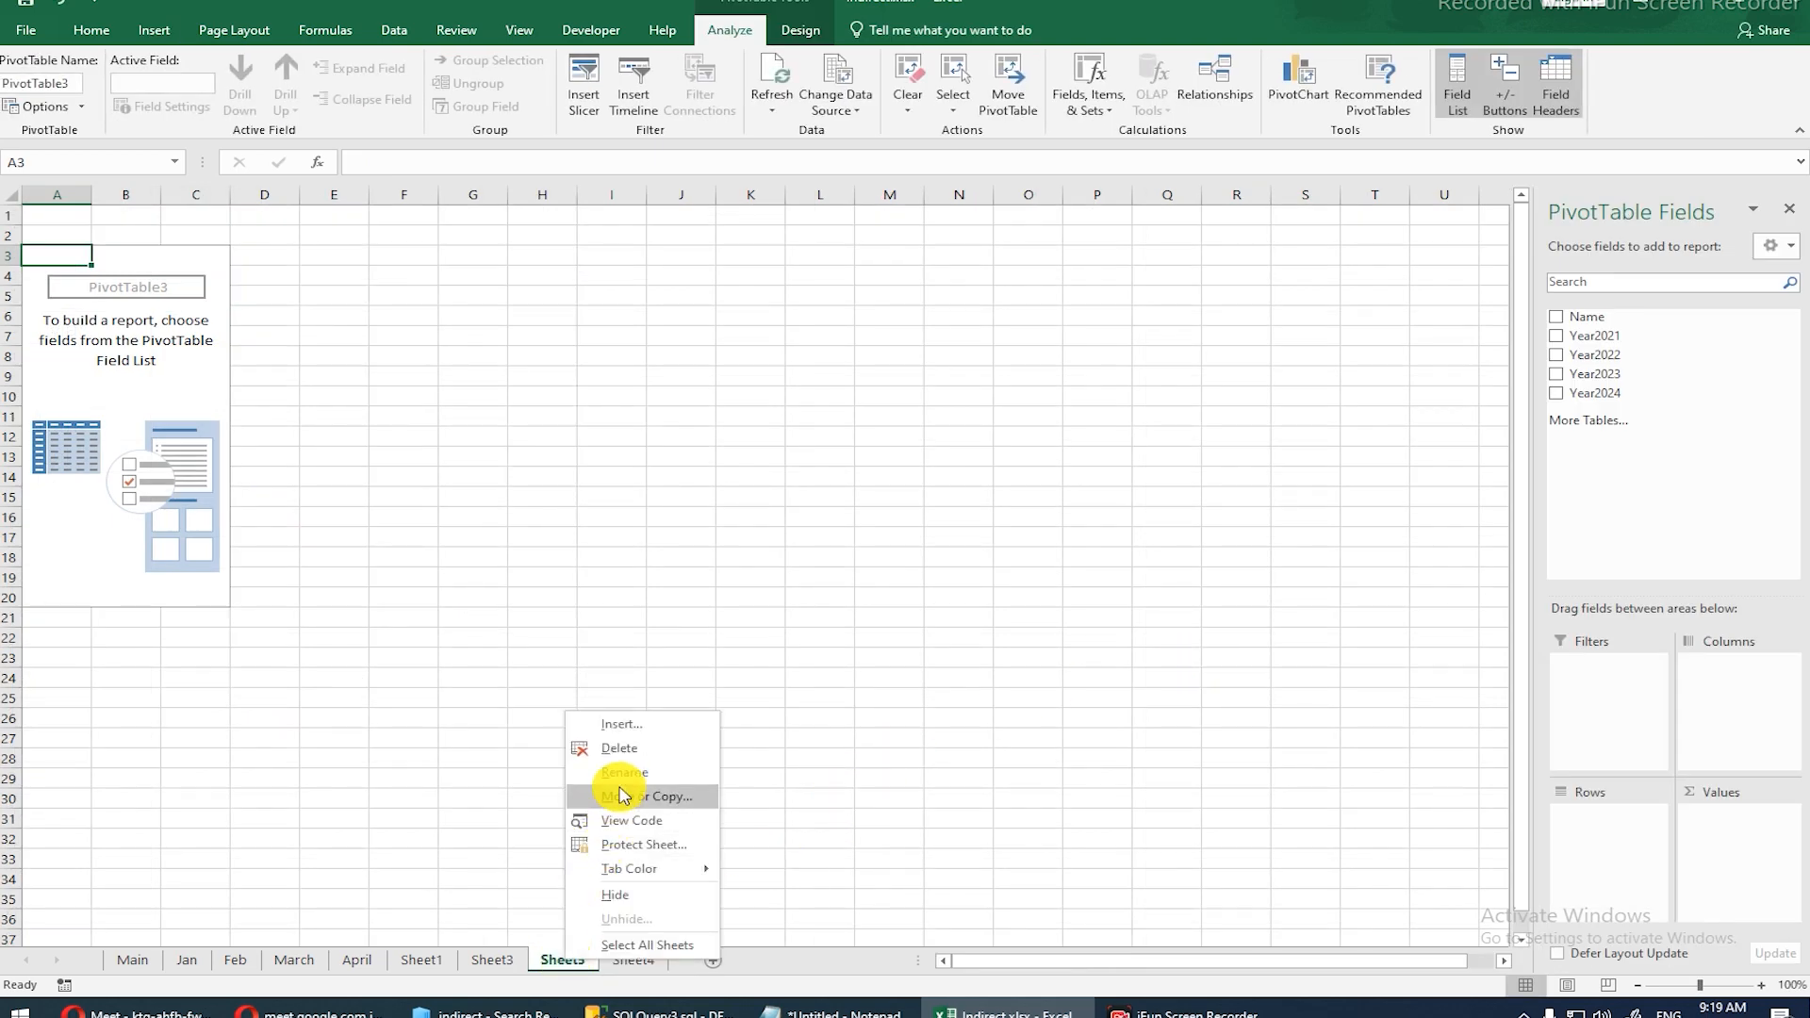
pyautogui.click(620, 748)
pyautogui.click(883, 555)
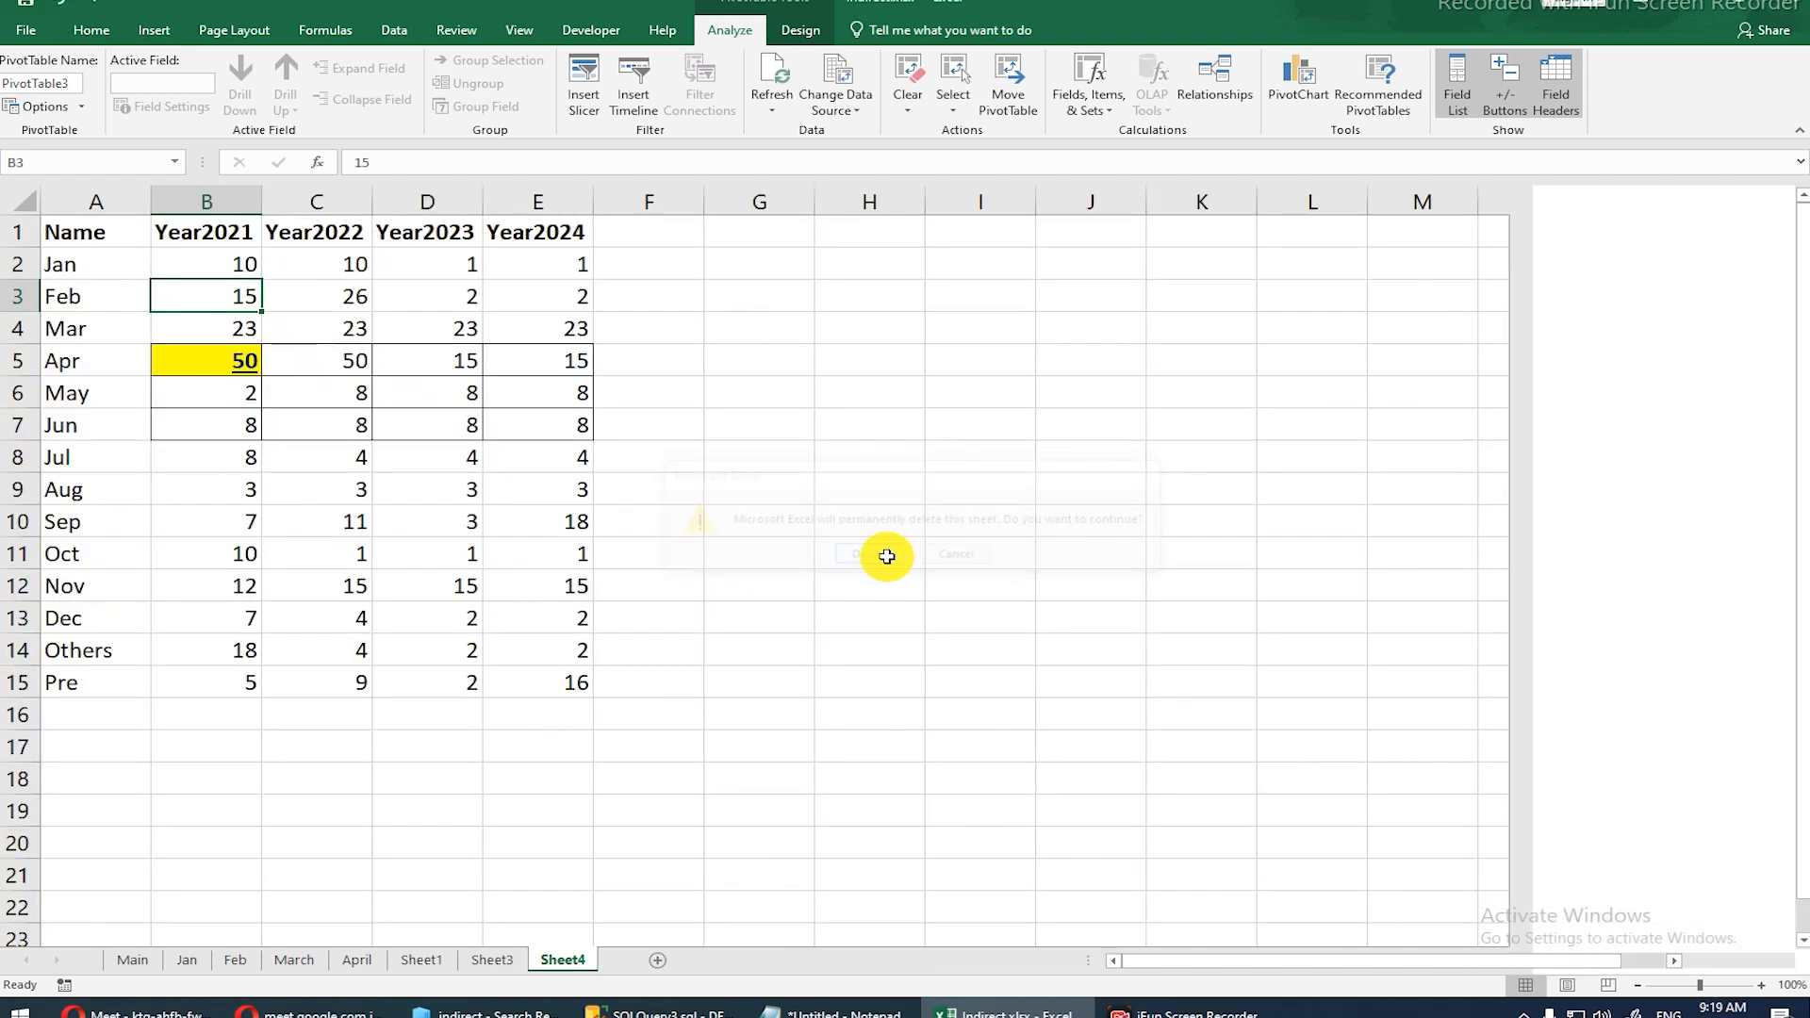
# Step: Insert a PivotTable based on Sheet4 A1:E15 on the existing worksheet at H5
pyautogui.click(339, 519)
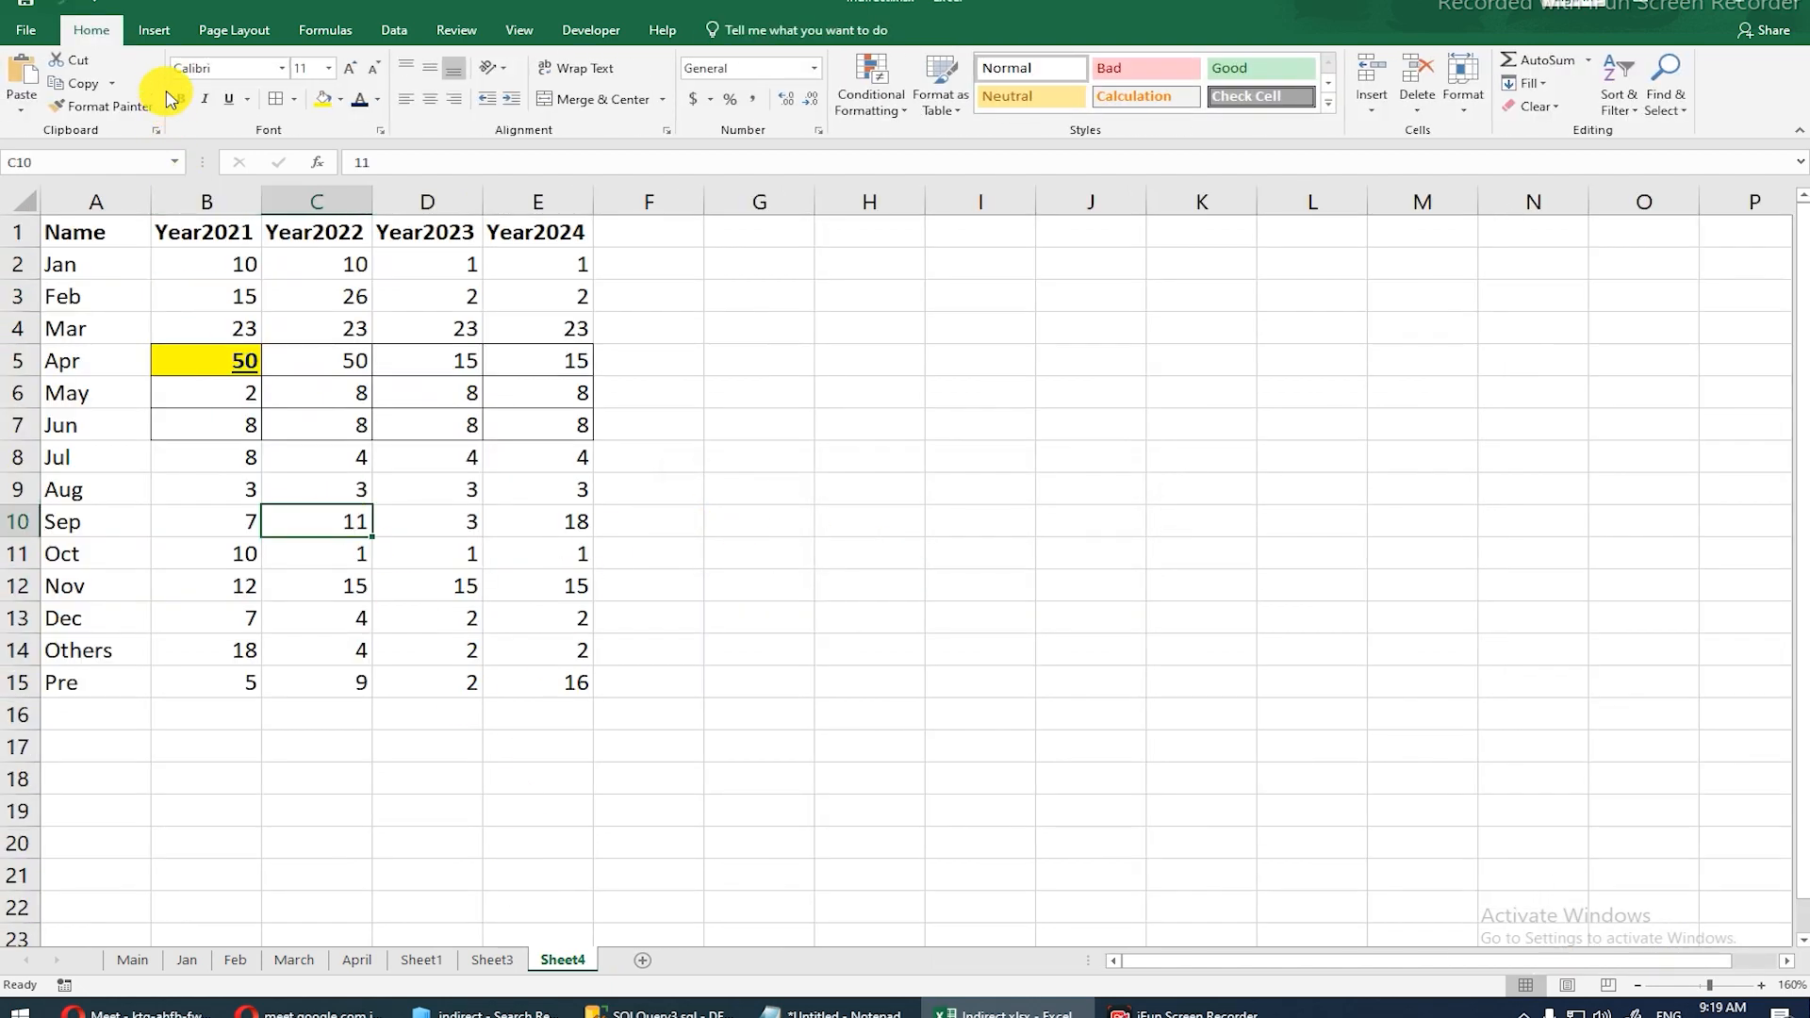
pyautogui.click(153, 33)
pyautogui.click(28, 71)
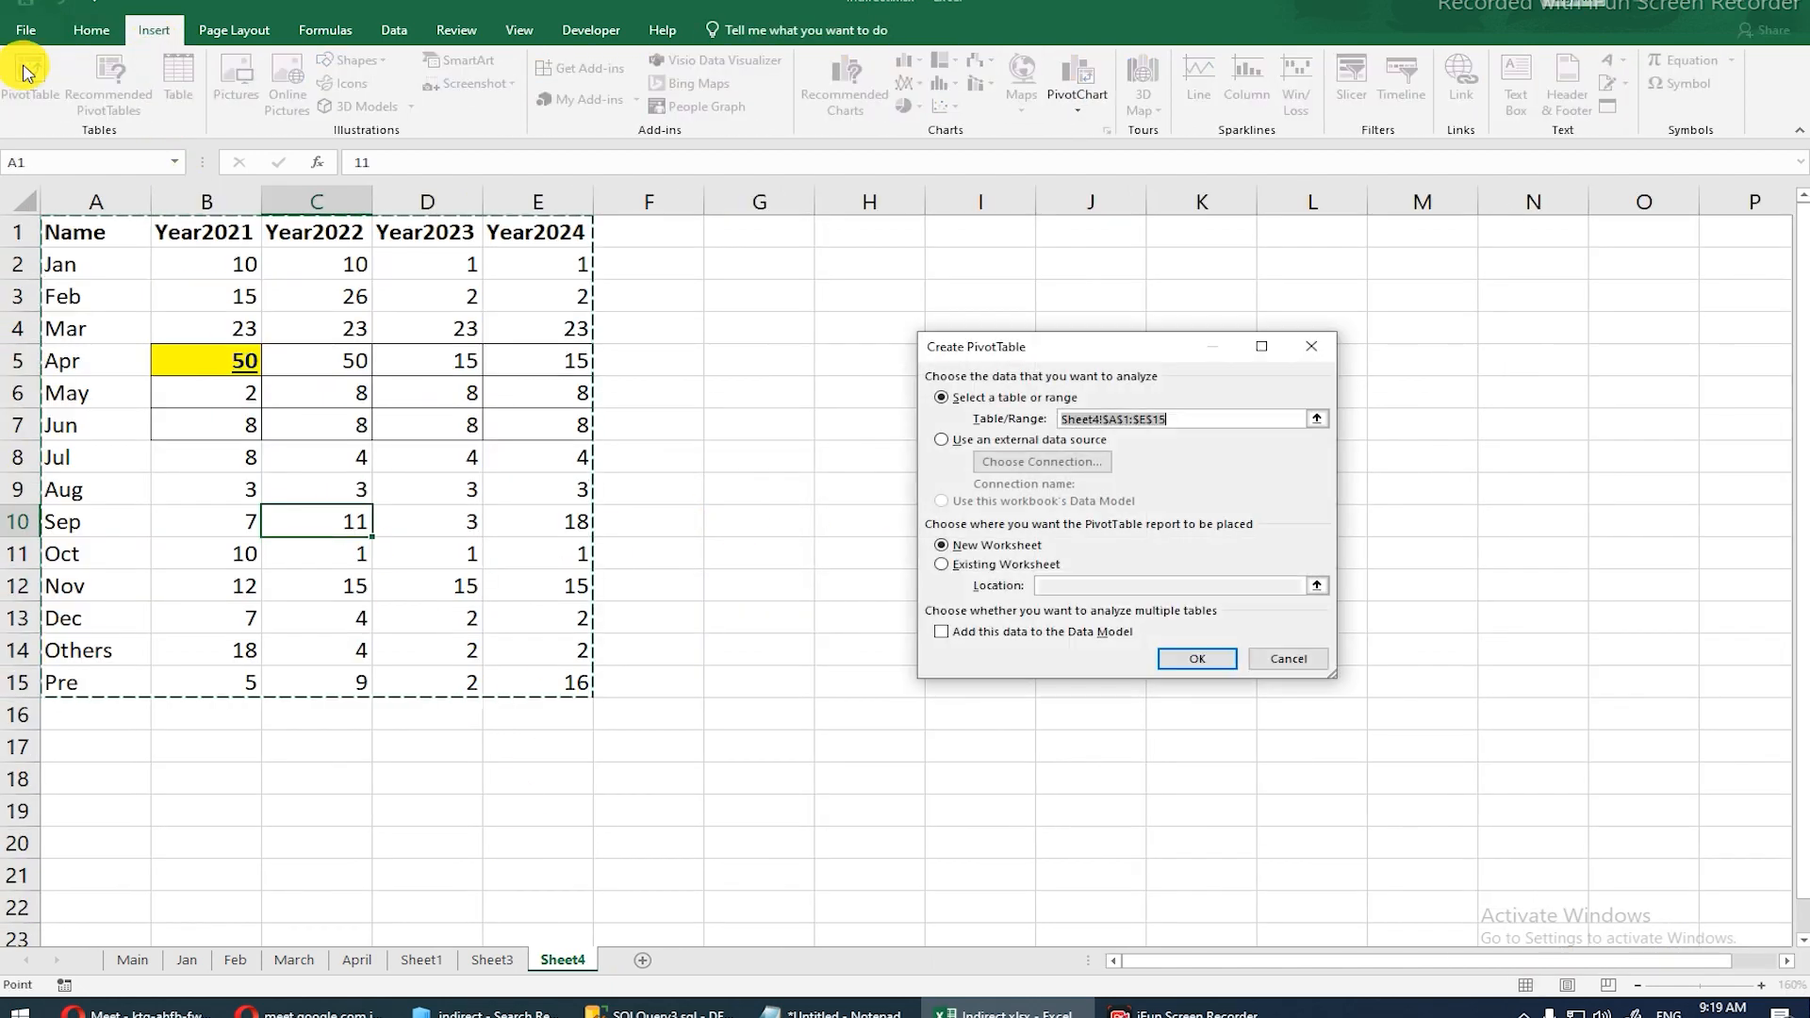
pyautogui.click(946, 565)
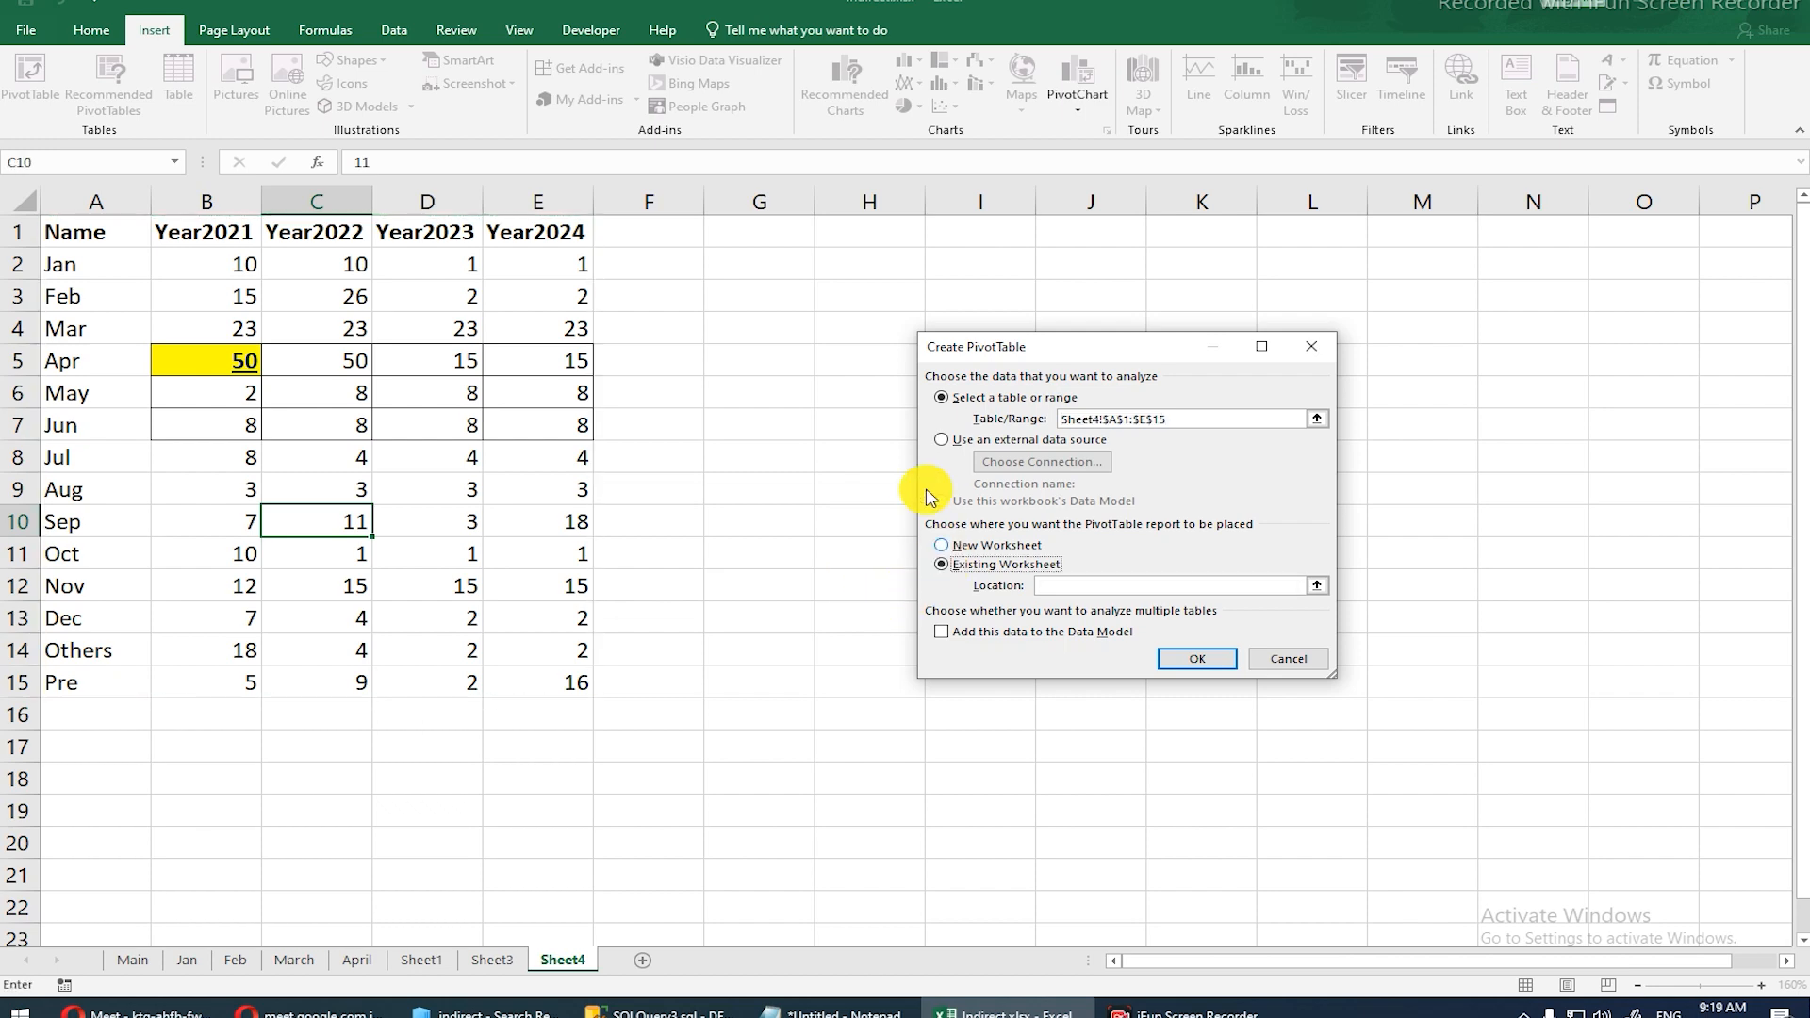
pyautogui.click(886, 360)
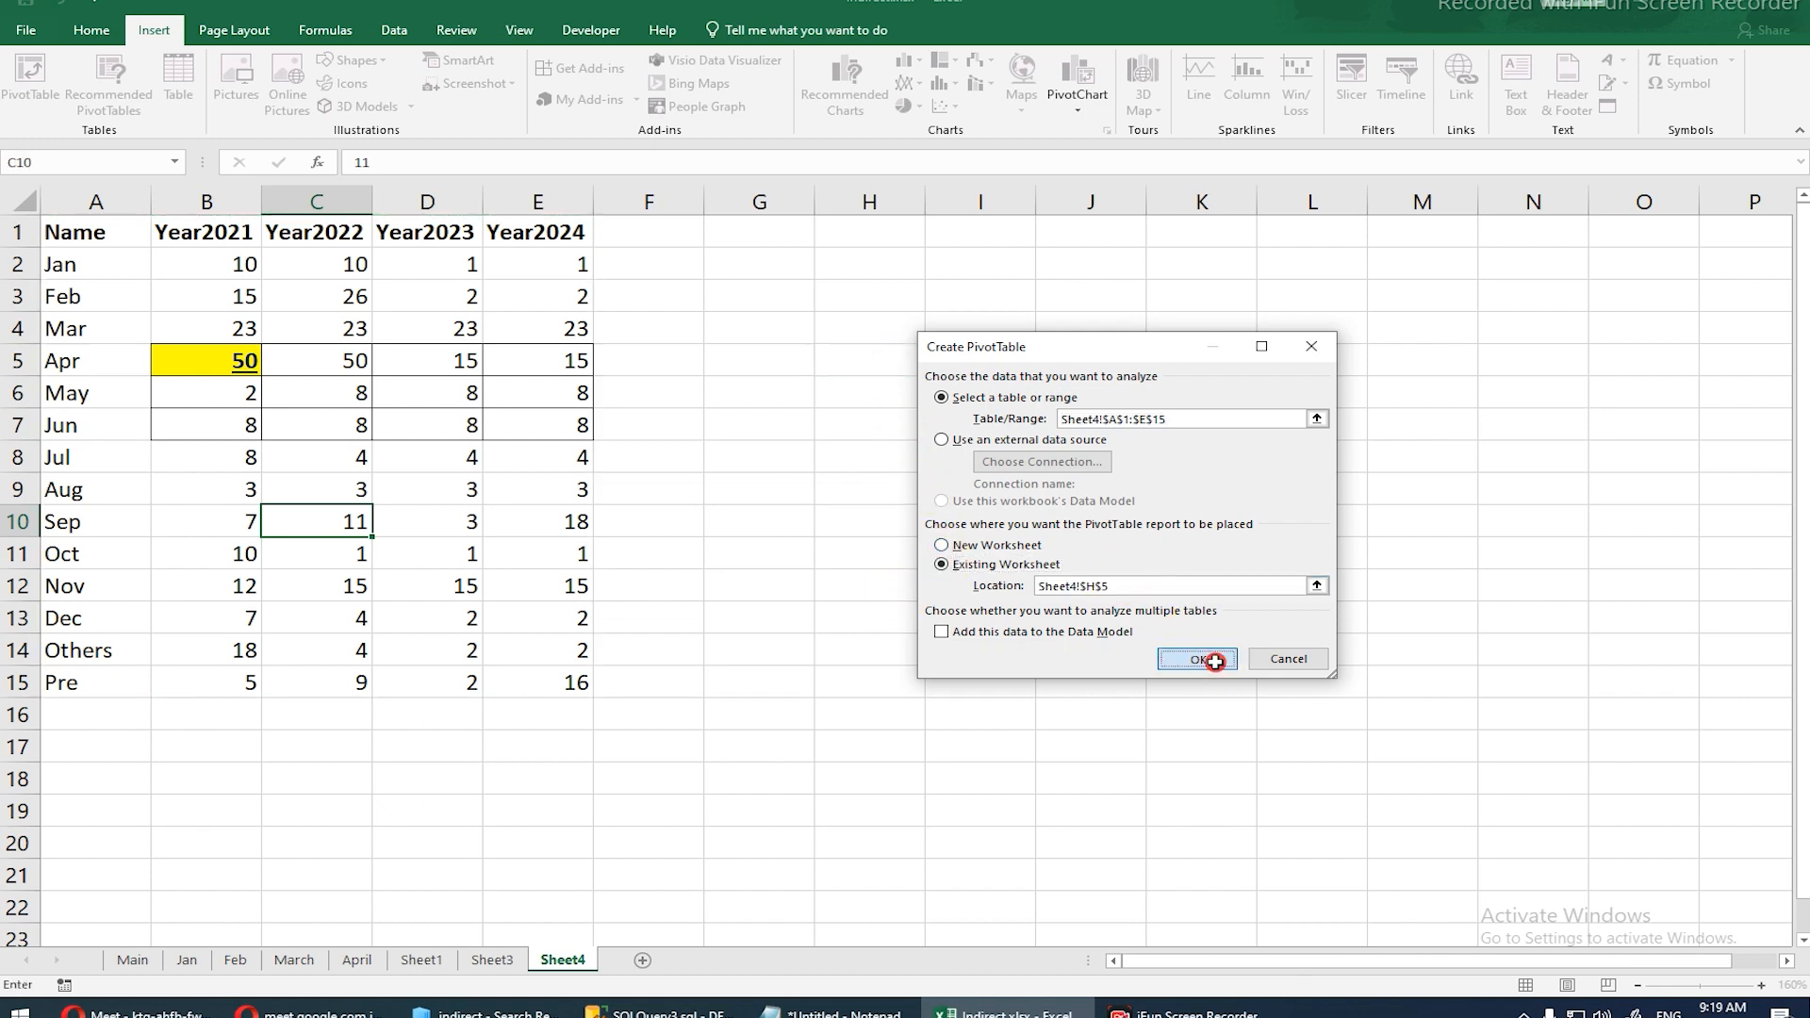
pyautogui.click(1216, 665)
pyautogui.click(941, 363)
# Step: Place Name in the PivotTable's rows and Year2021, Year2022, Year2023 and Year2024 in its values
pyautogui.moveTo(1691, 366); pyautogui.dragTo(1579, 862)
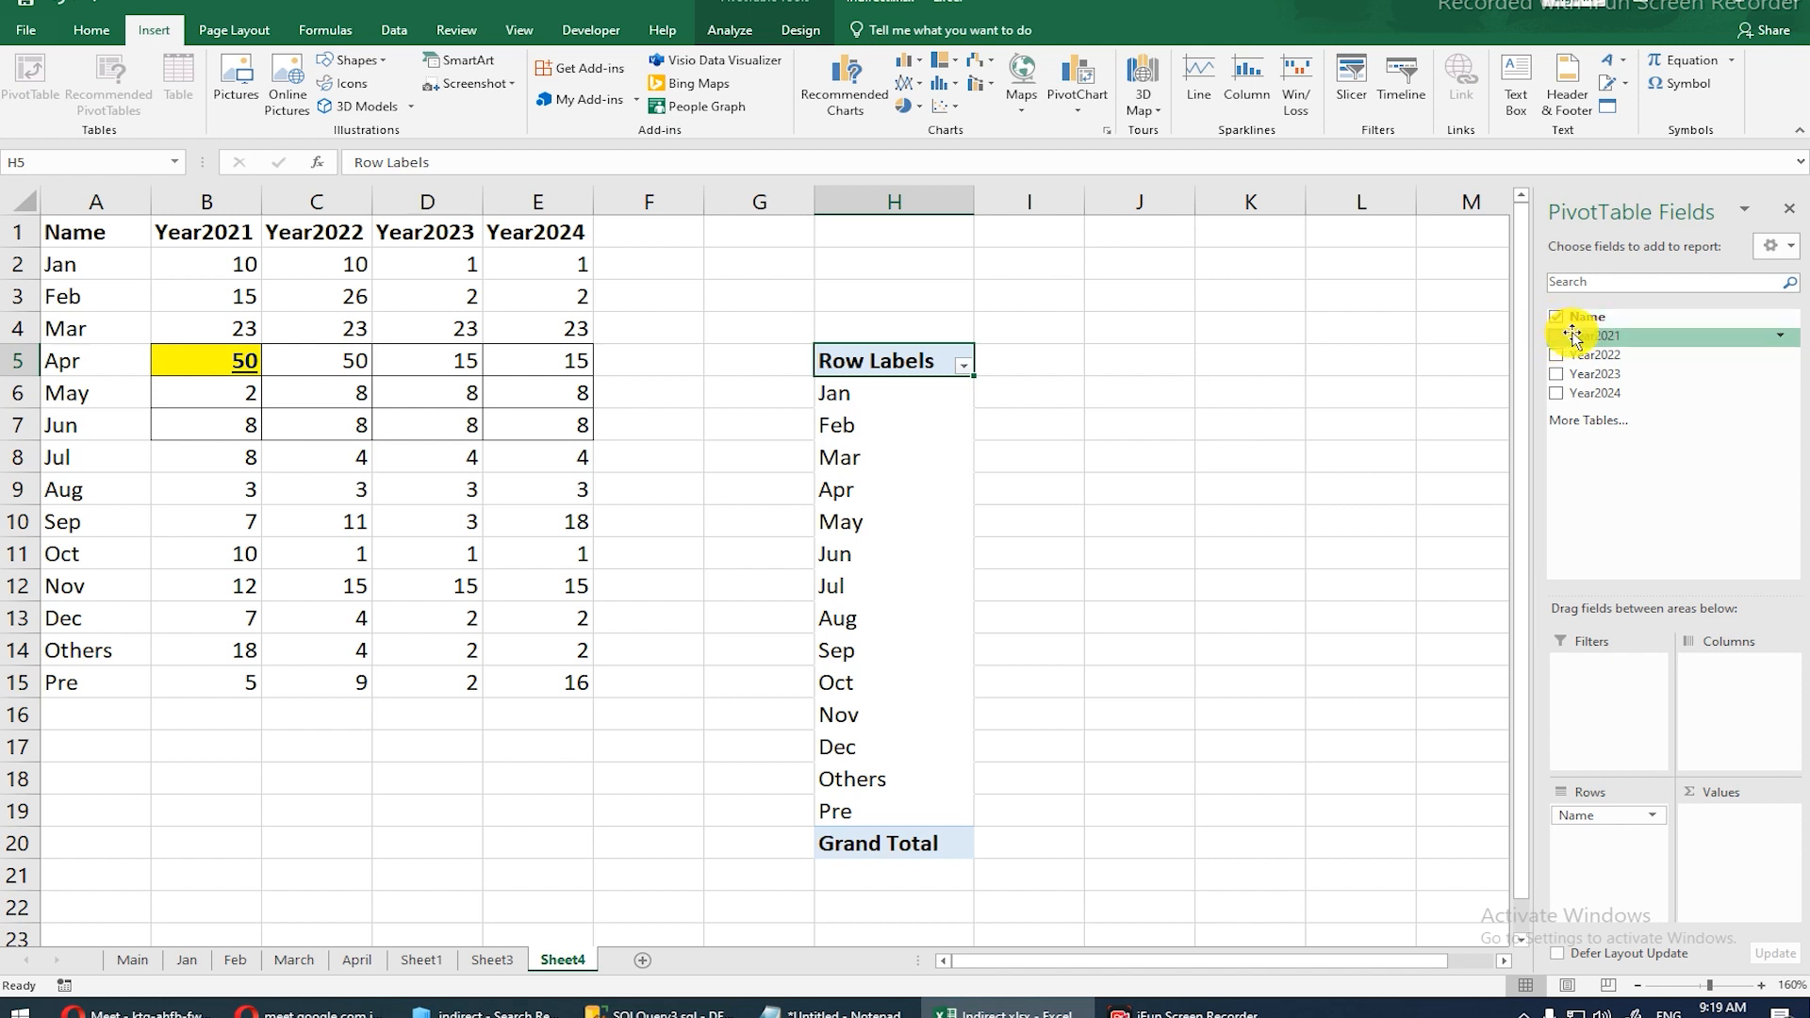
pyautogui.moveTo(1573, 336); pyautogui.dragTo(1701, 820)
pyautogui.moveTo(1608, 356); pyautogui.dragTo(1711, 830)
pyautogui.moveTo(1558, 364); pyautogui.dragTo(1692, 853)
pyautogui.moveTo(1593, 393); pyautogui.dragTo(1725, 881)
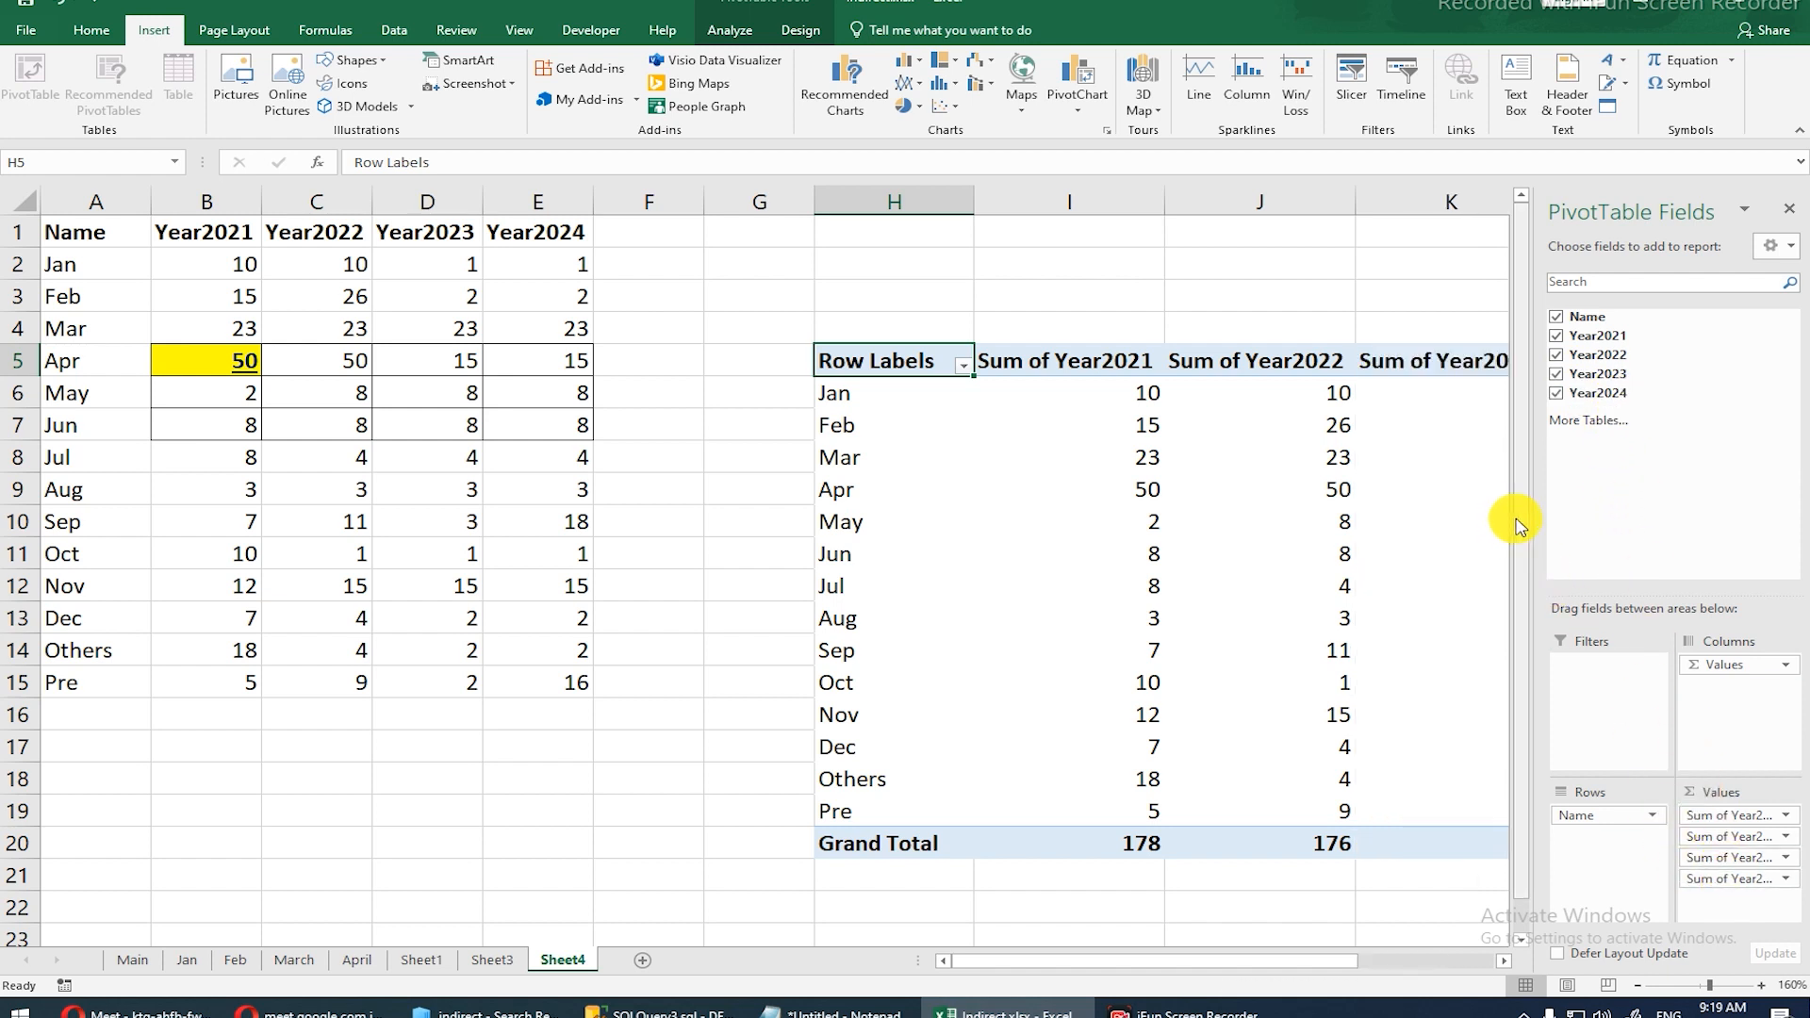
pyautogui.moveTo(1503, 501); pyautogui.dragTo(1527, 493)
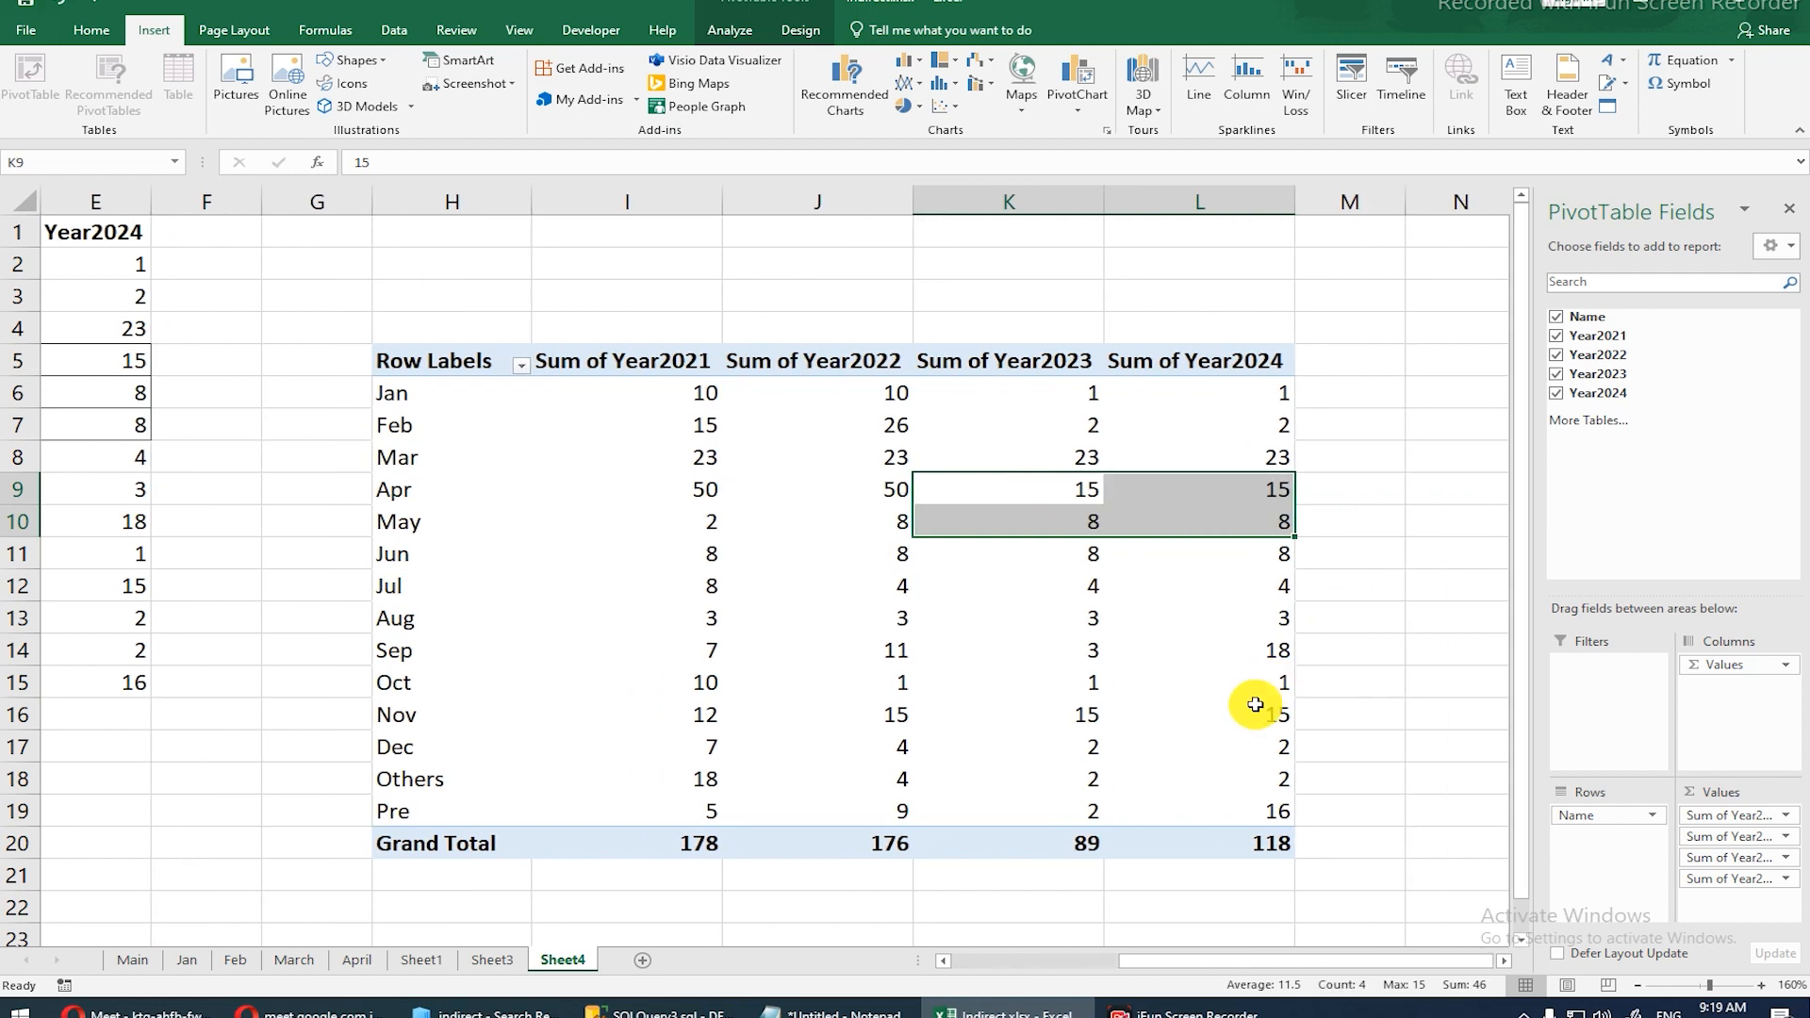
pyautogui.keyDown('ctrl'); pyautogui.scroll(-5, 1103, 604); pyautogui.keyUp('ctrl')
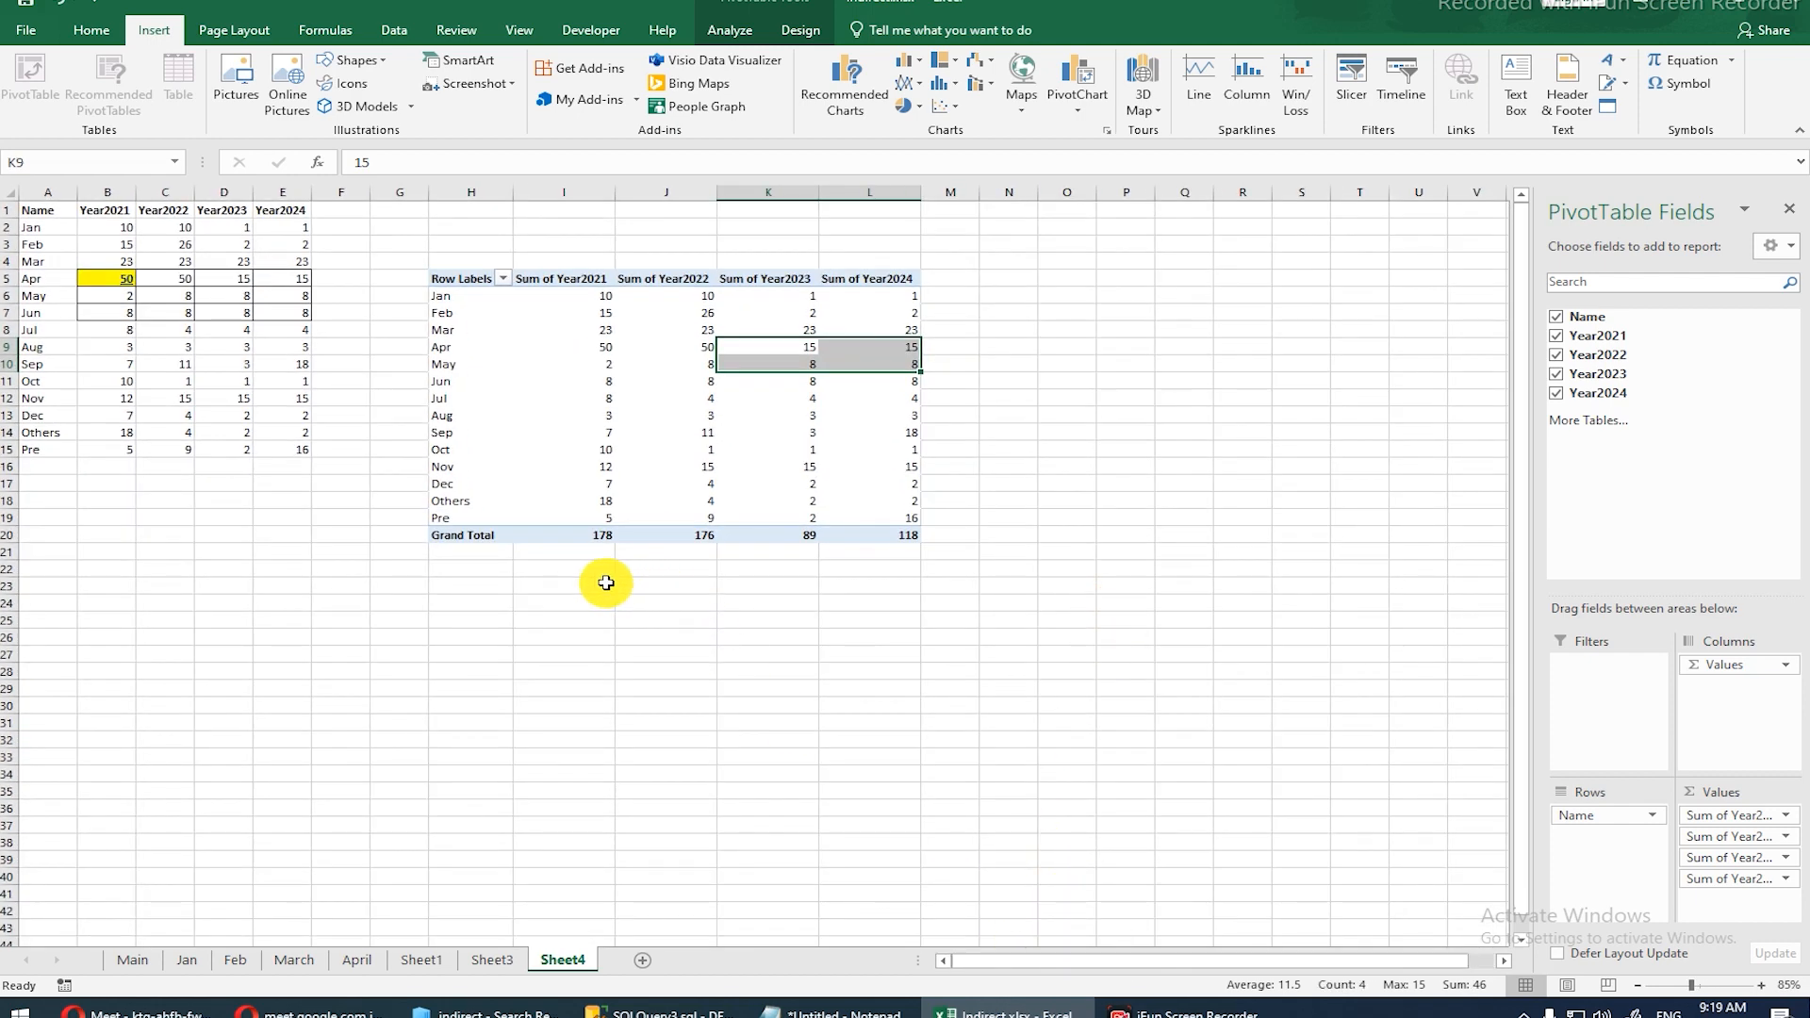
# Step: Copy the Feb row A3:E3 of the source table into row 16 below Pre
pyautogui.click(310, 383)
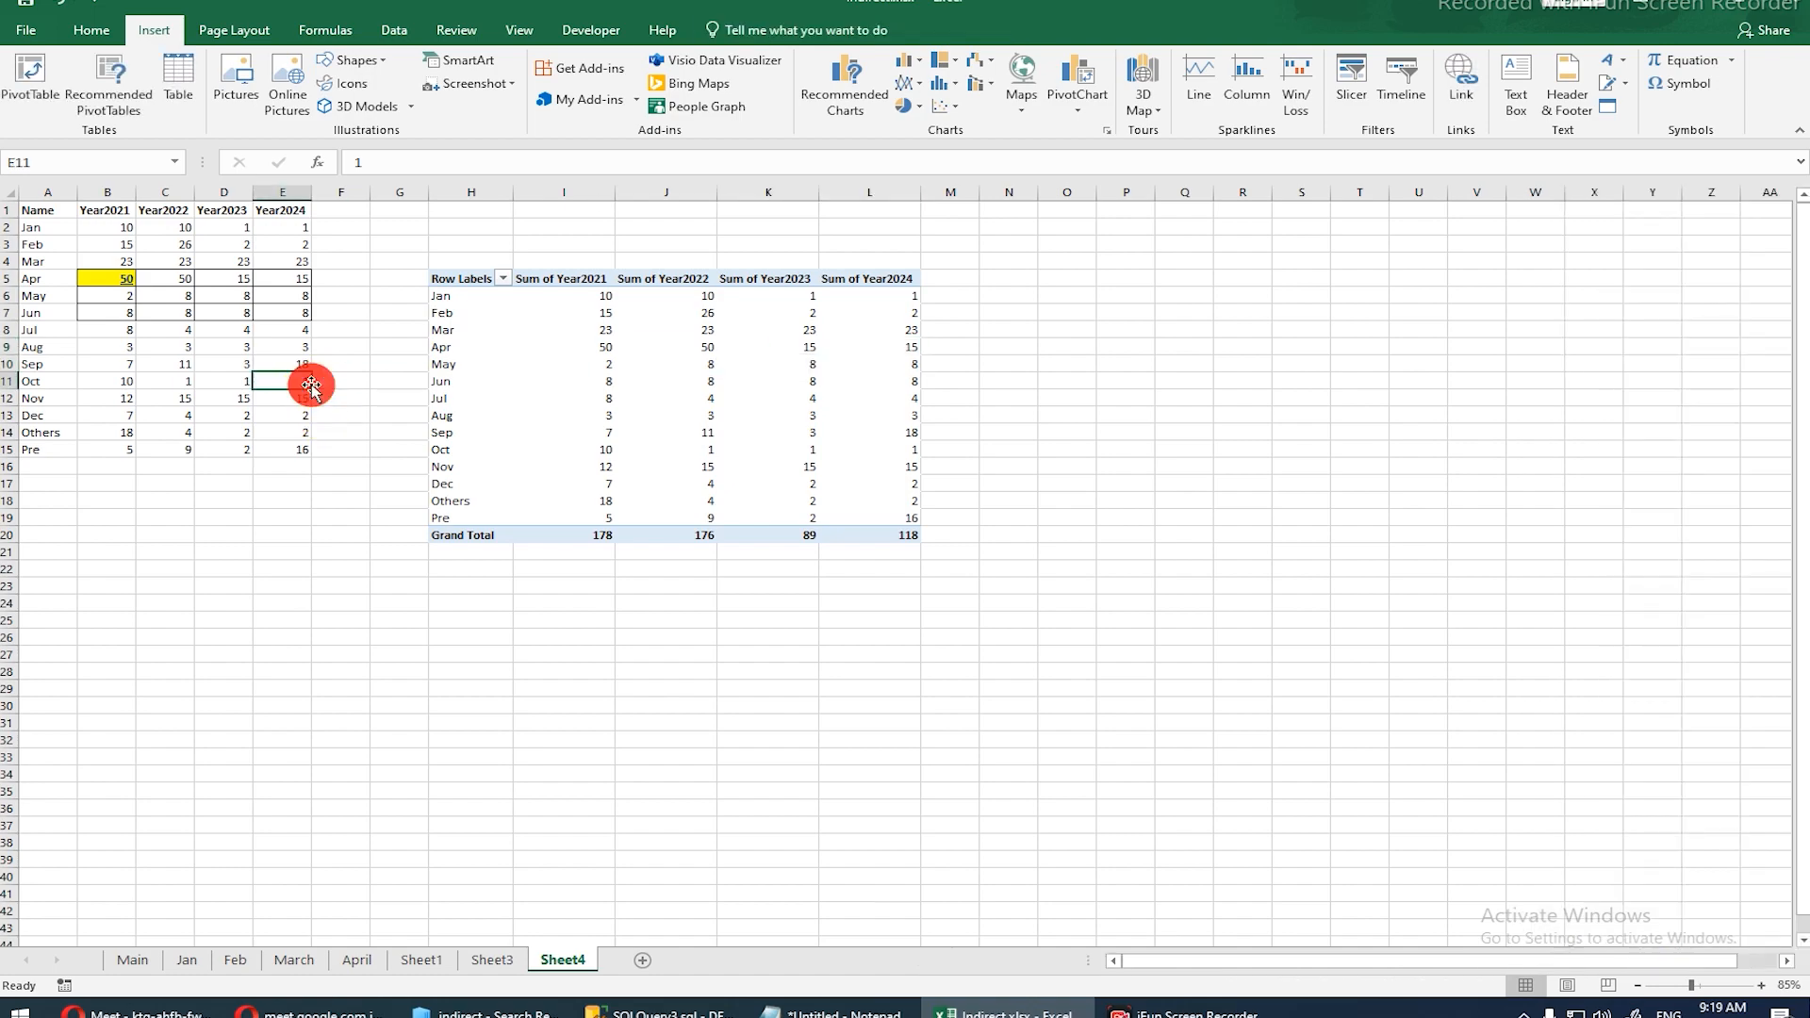
pyautogui.scroll(3, 311, 387)
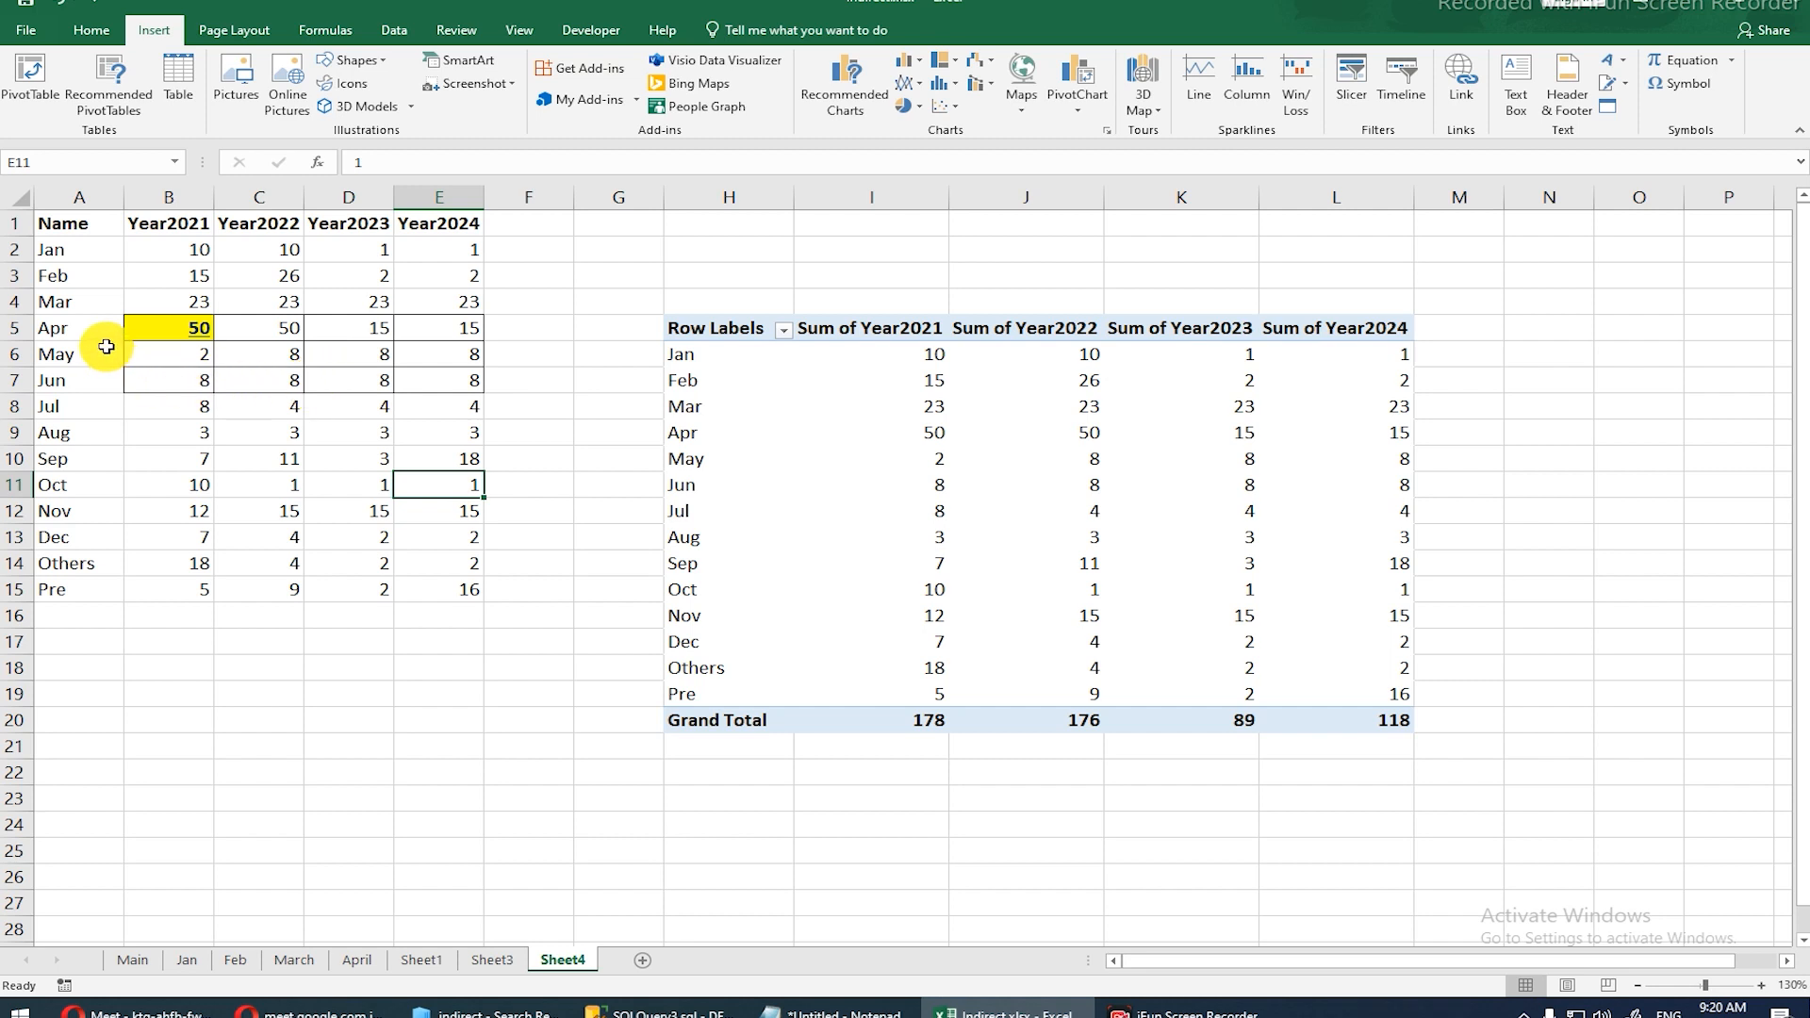
pyautogui.moveTo(95, 276); pyautogui.dragTo(398, 274)
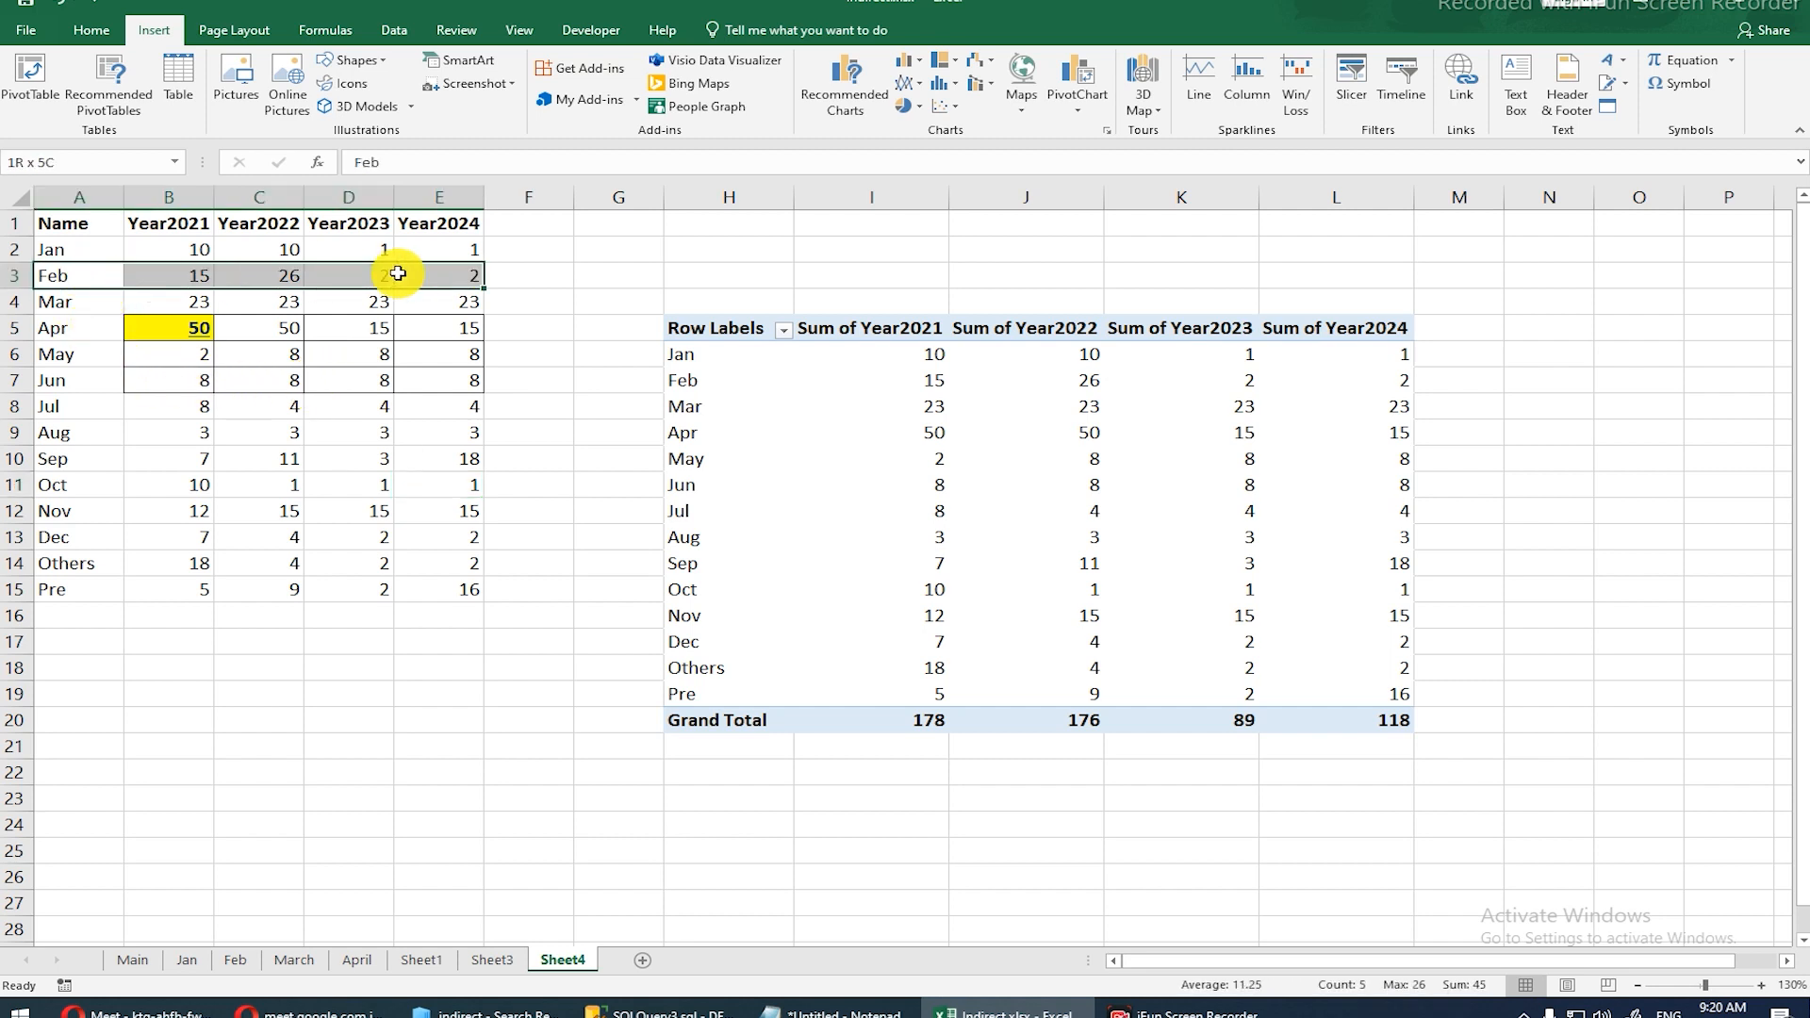
pyautogui.hotkey('ctrl', 'c')
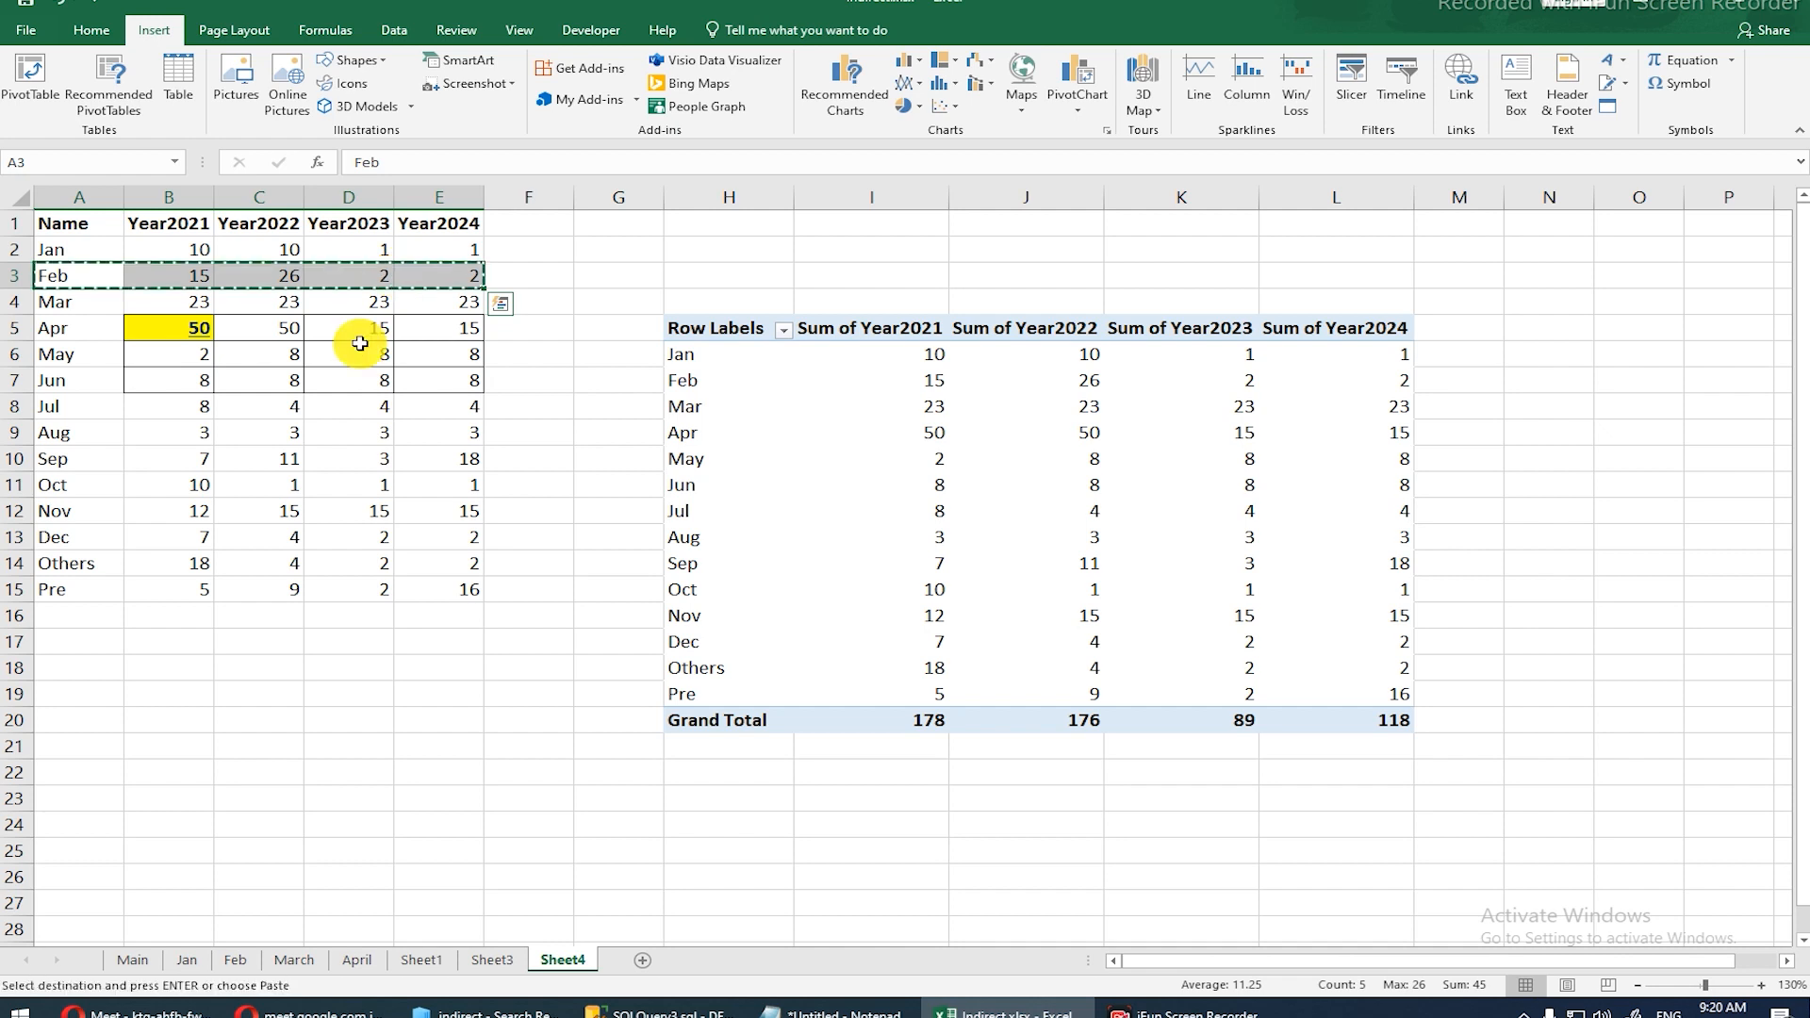
pyautogui.click(60, 615)
pyautogui.hotkey('ctrl', 'v')
# Step: In the copied Feb row 16, set Year2022 to 6, Year2021 to 3 and Year2024 to 4
pyautogui.click(262, 621)
pyautogui.write('6')
pyautogui.press('Return')
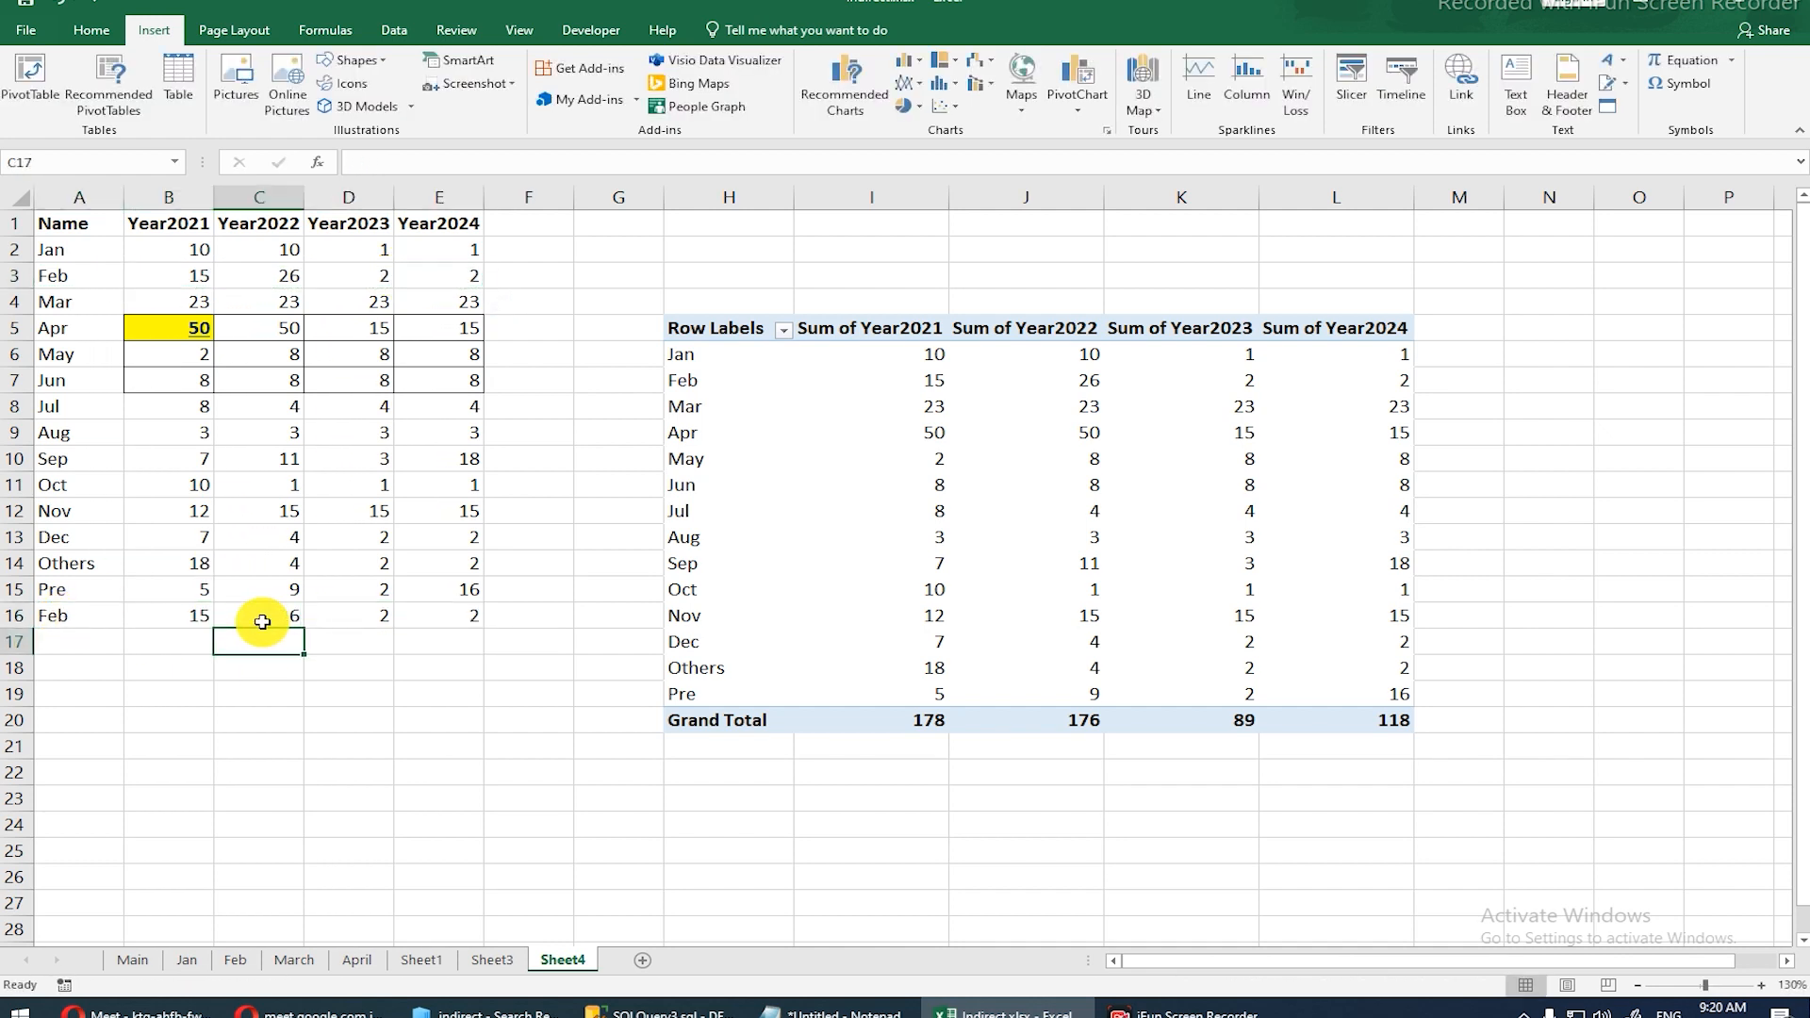
pyautogui.click(195, 613)
pyautogui.write('3')
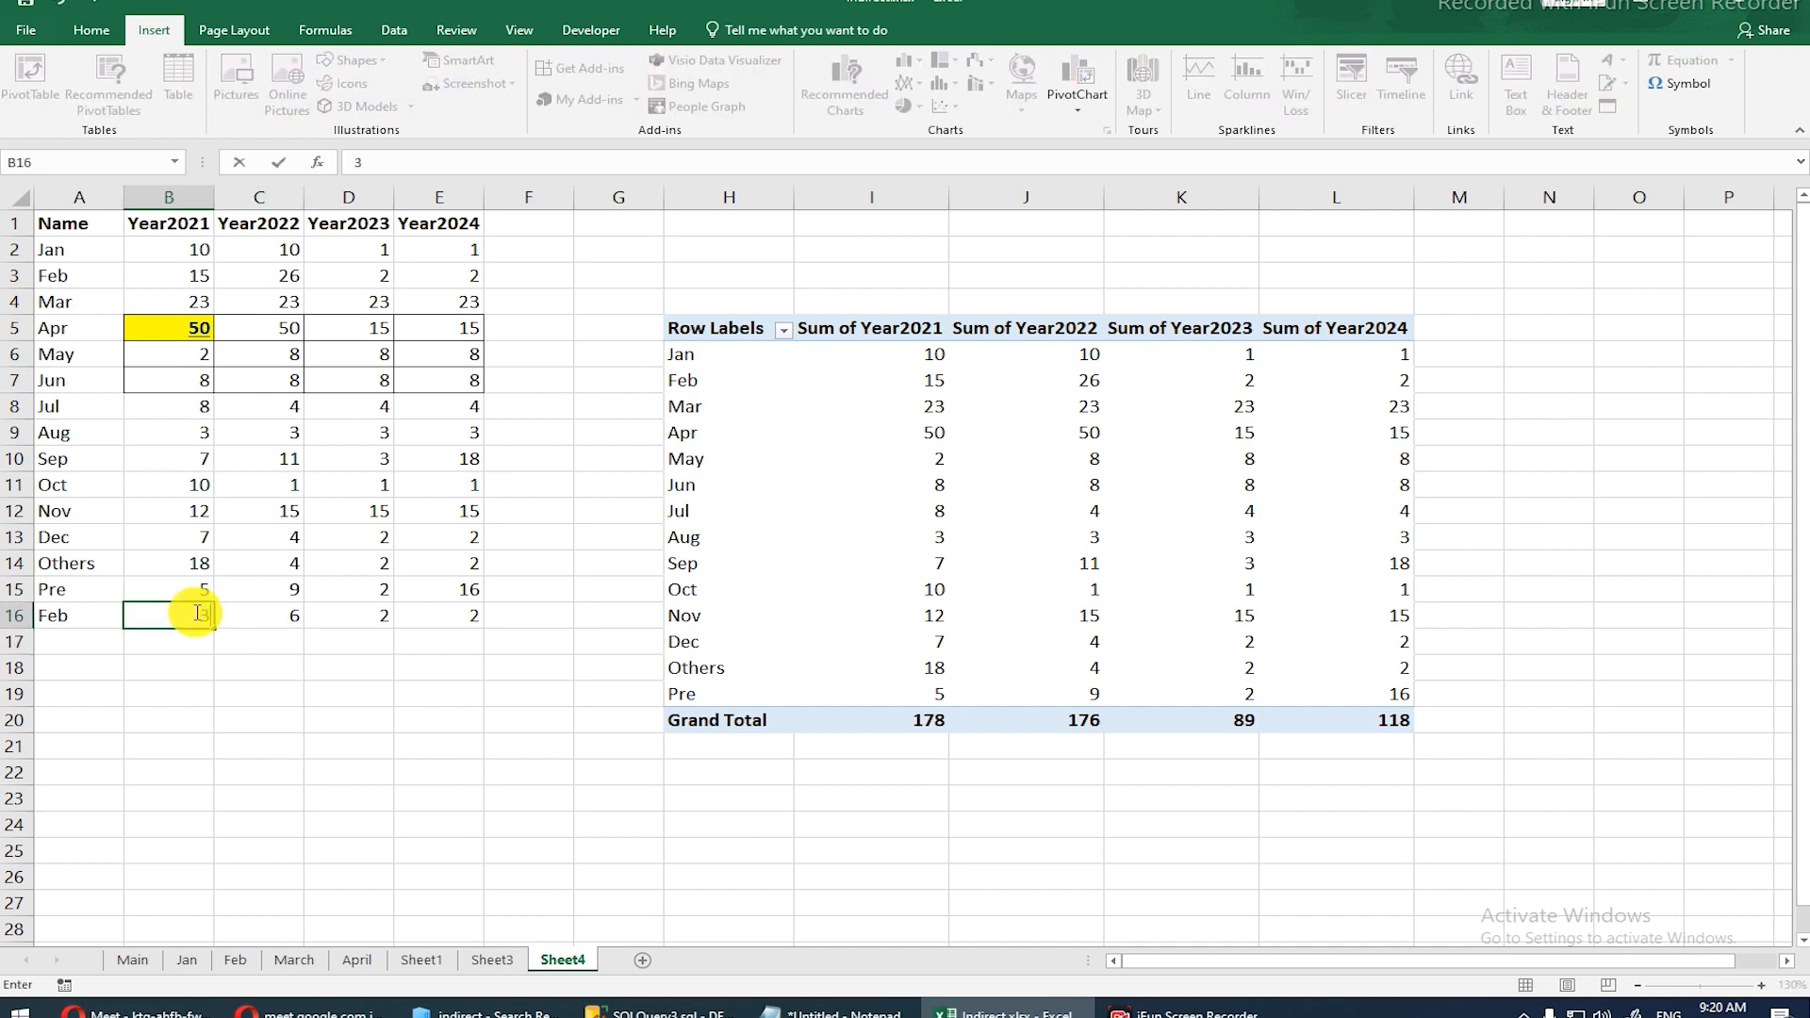
pyautogui.press('Return')
pyautogui.click(455, 616)
pyautogui.write('4')
pyautogui.press('Return')
# Step: Compare the PivotTable's Feb figures with the Feb rows in the source table and refresh the PivotTable
pyautogui.moveTo(60, 608); pyautogui.dragTo(438, 612)
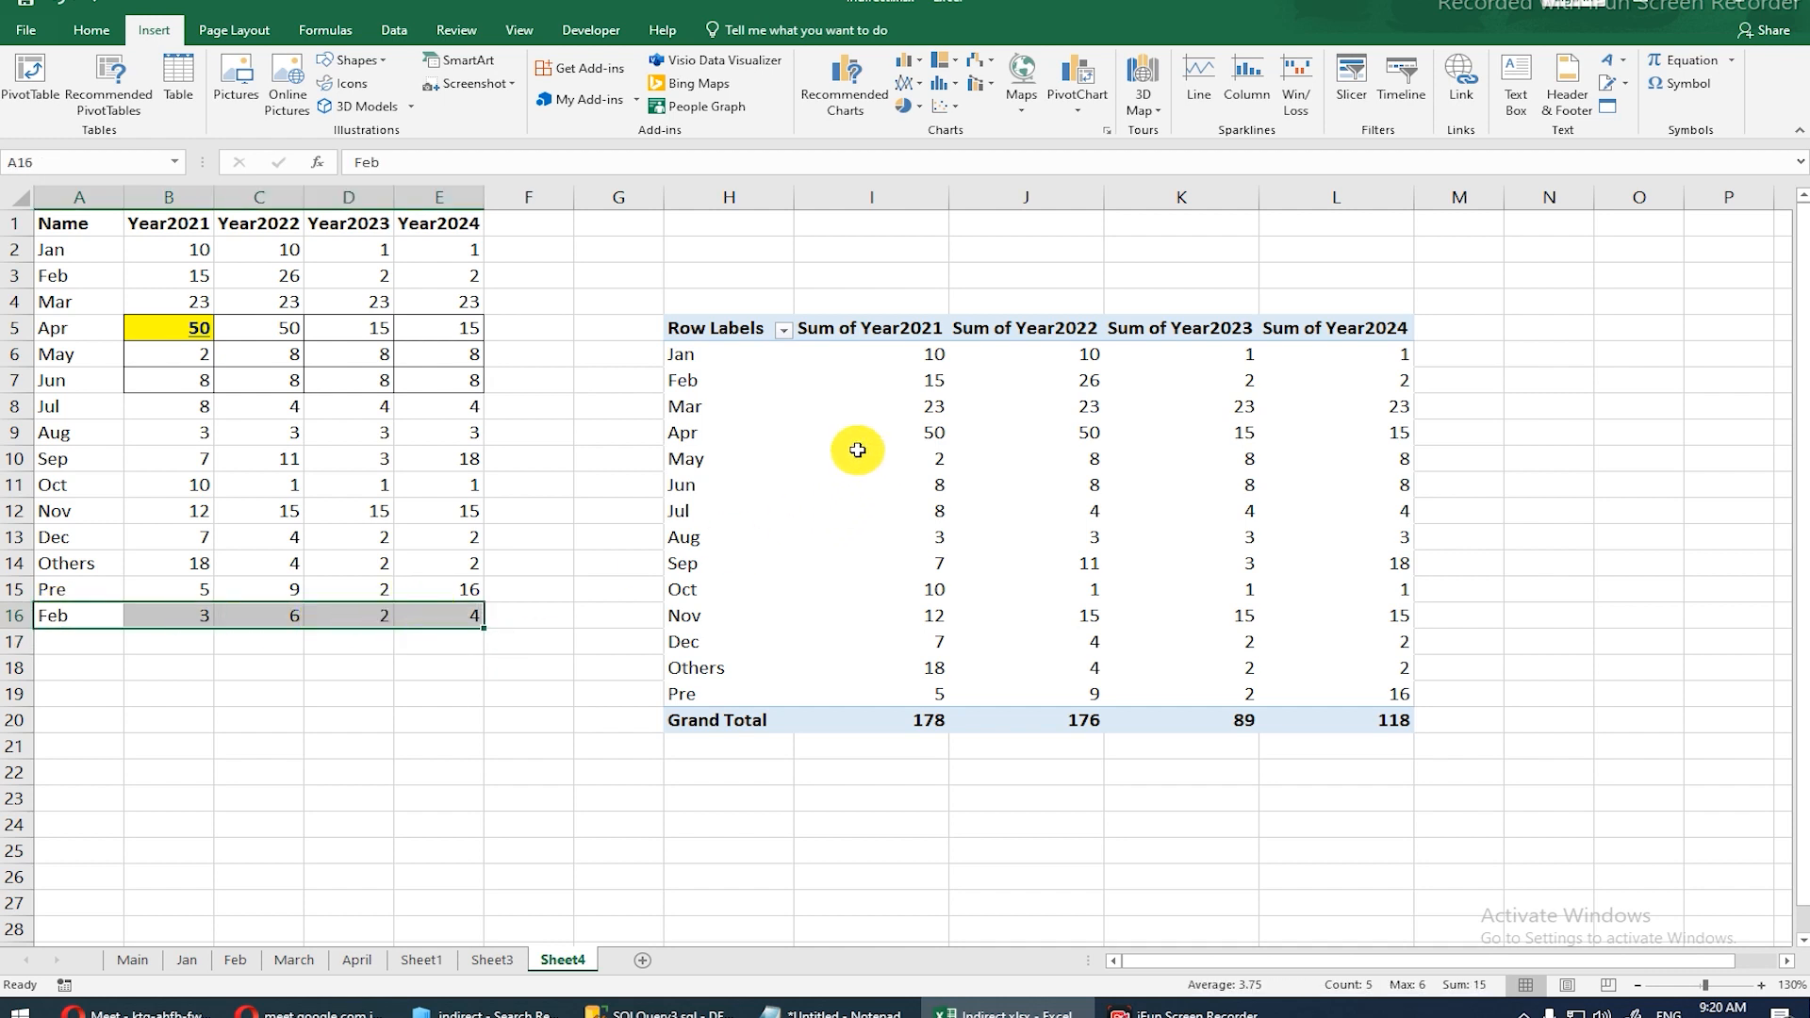
pyautogui.moveTo(743, 378); pyautogui.dragTo(877, 378)
pyautogui.moveTo(1174, 377); pyautogui.dragTo(1350, 374)
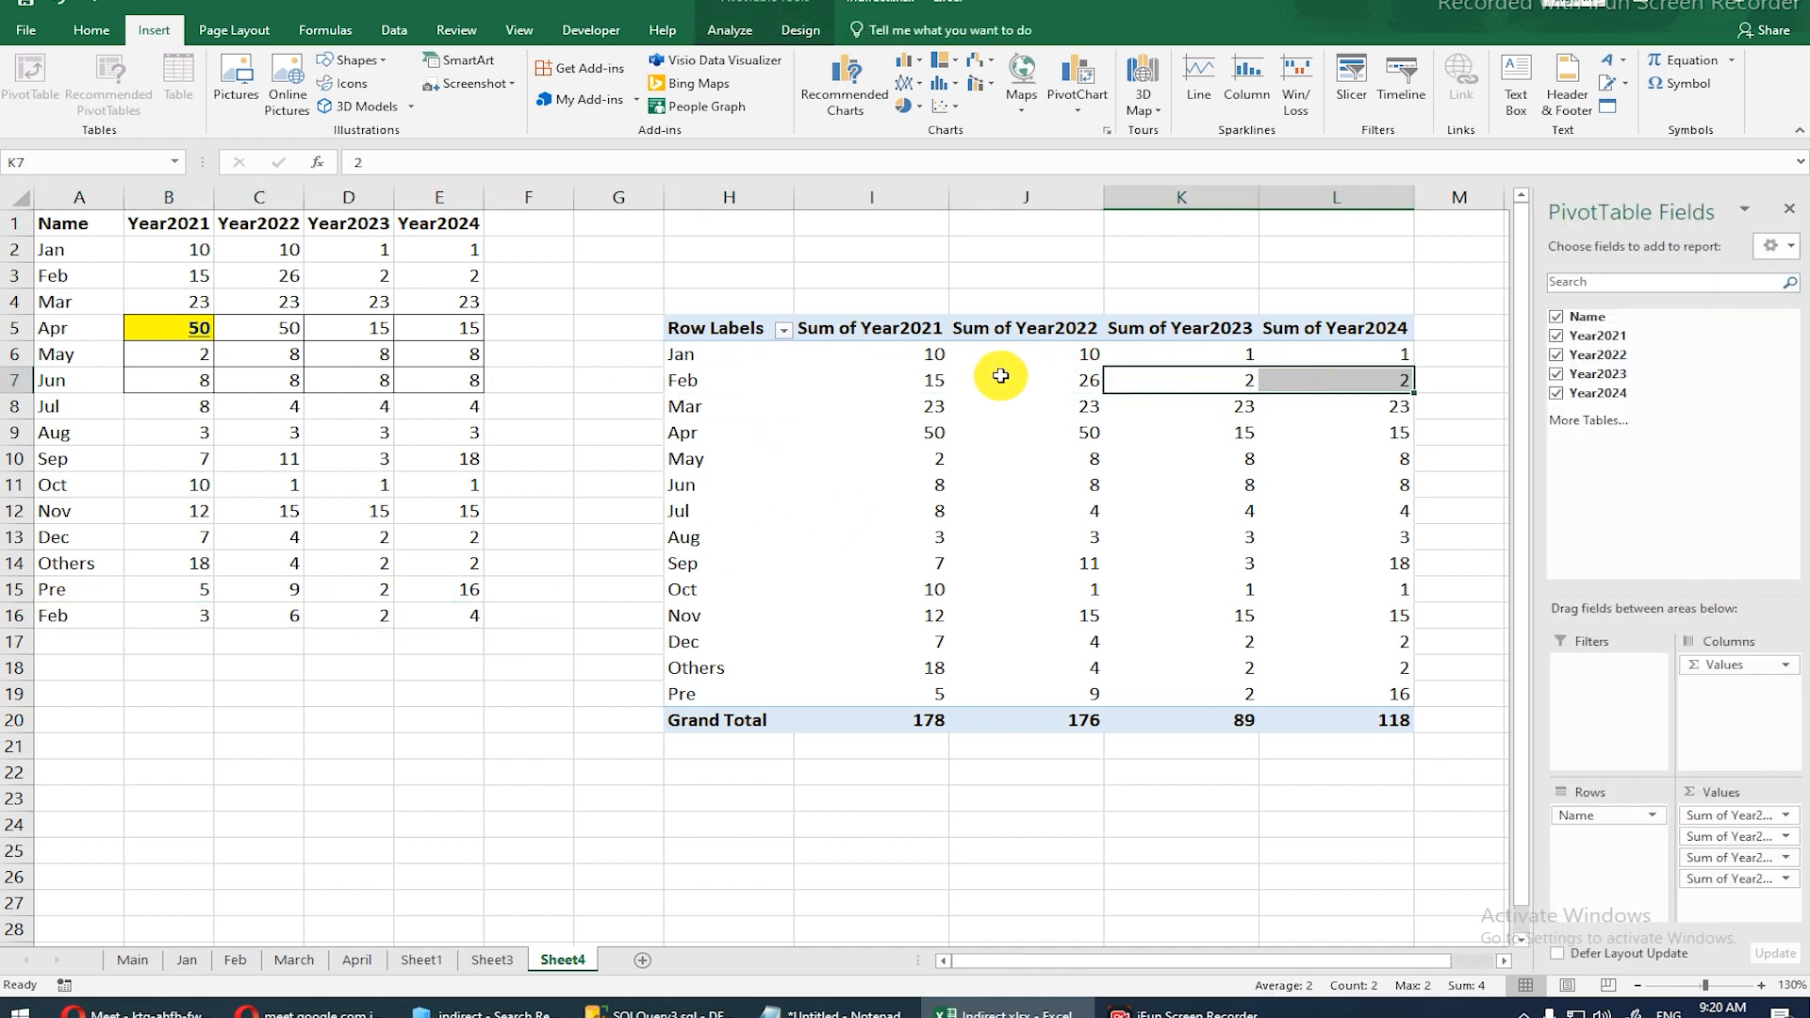
pyautogui.moveTo(176, 275); pyautogui.dragTo(446, 273)
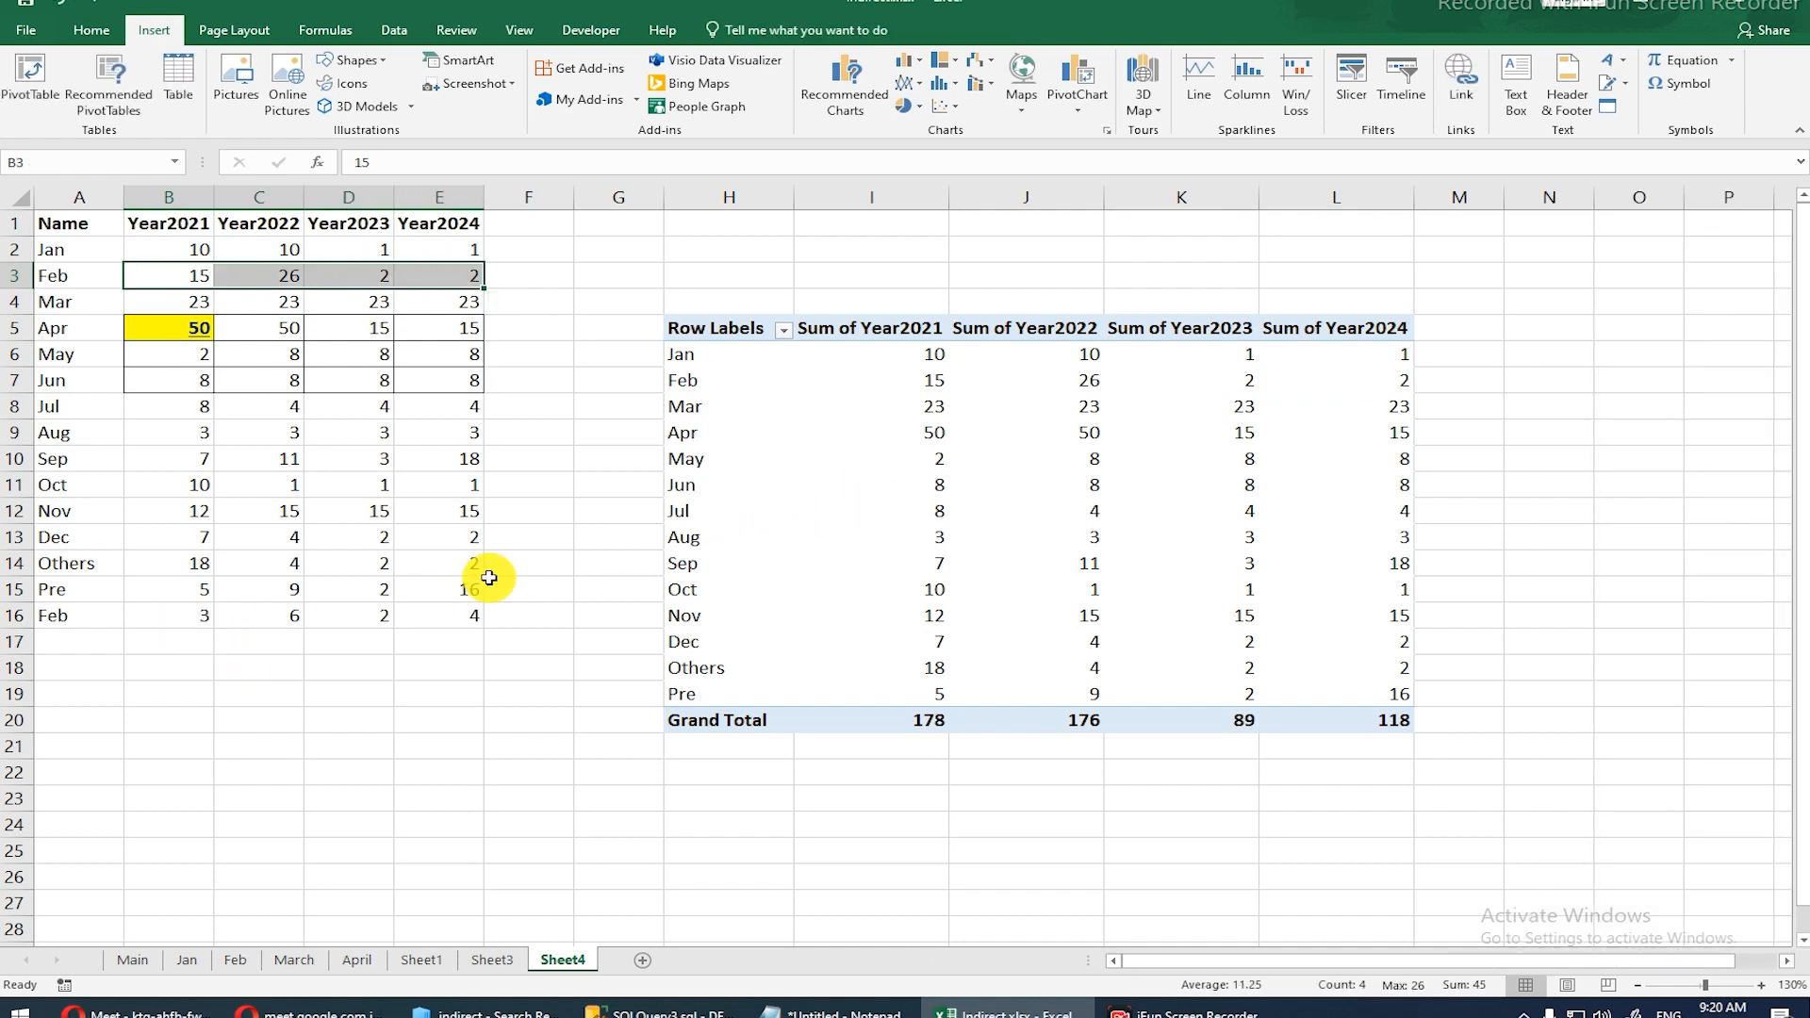
pyautogui.rightClick(974, 484)
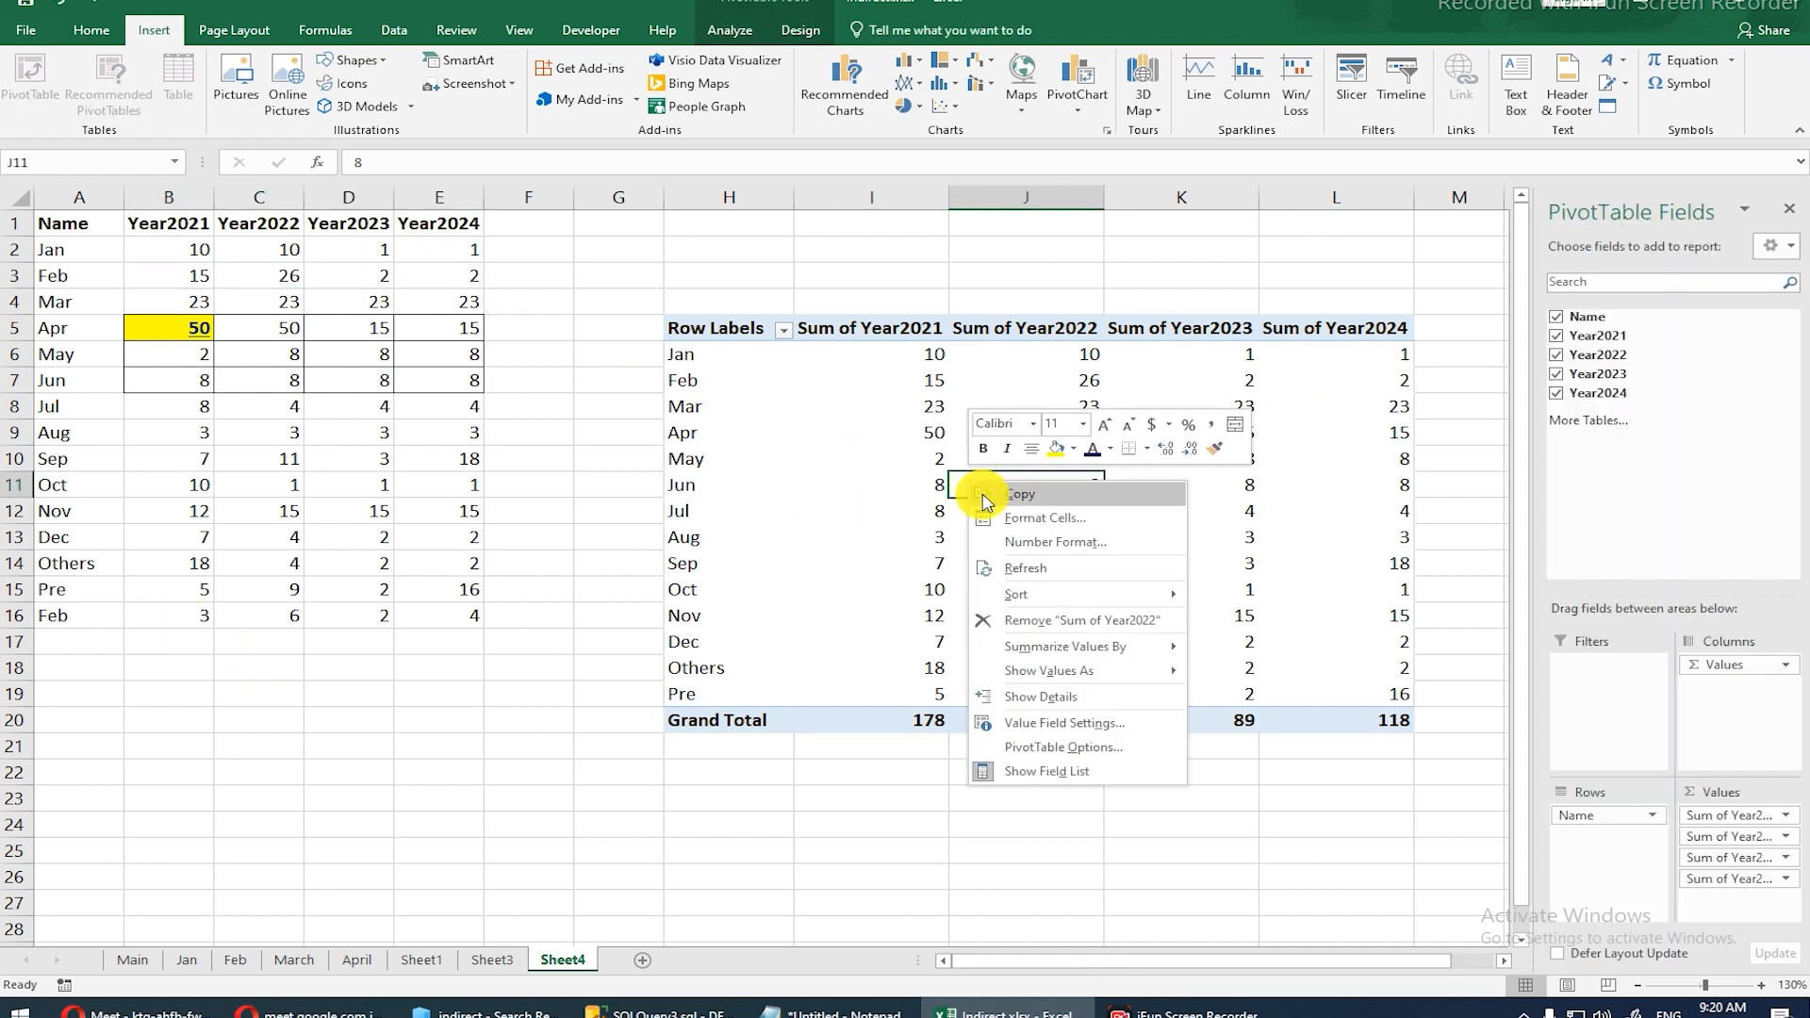
pyautogui.click(1012, 571)
pyautogui.rightClick(897, 534)
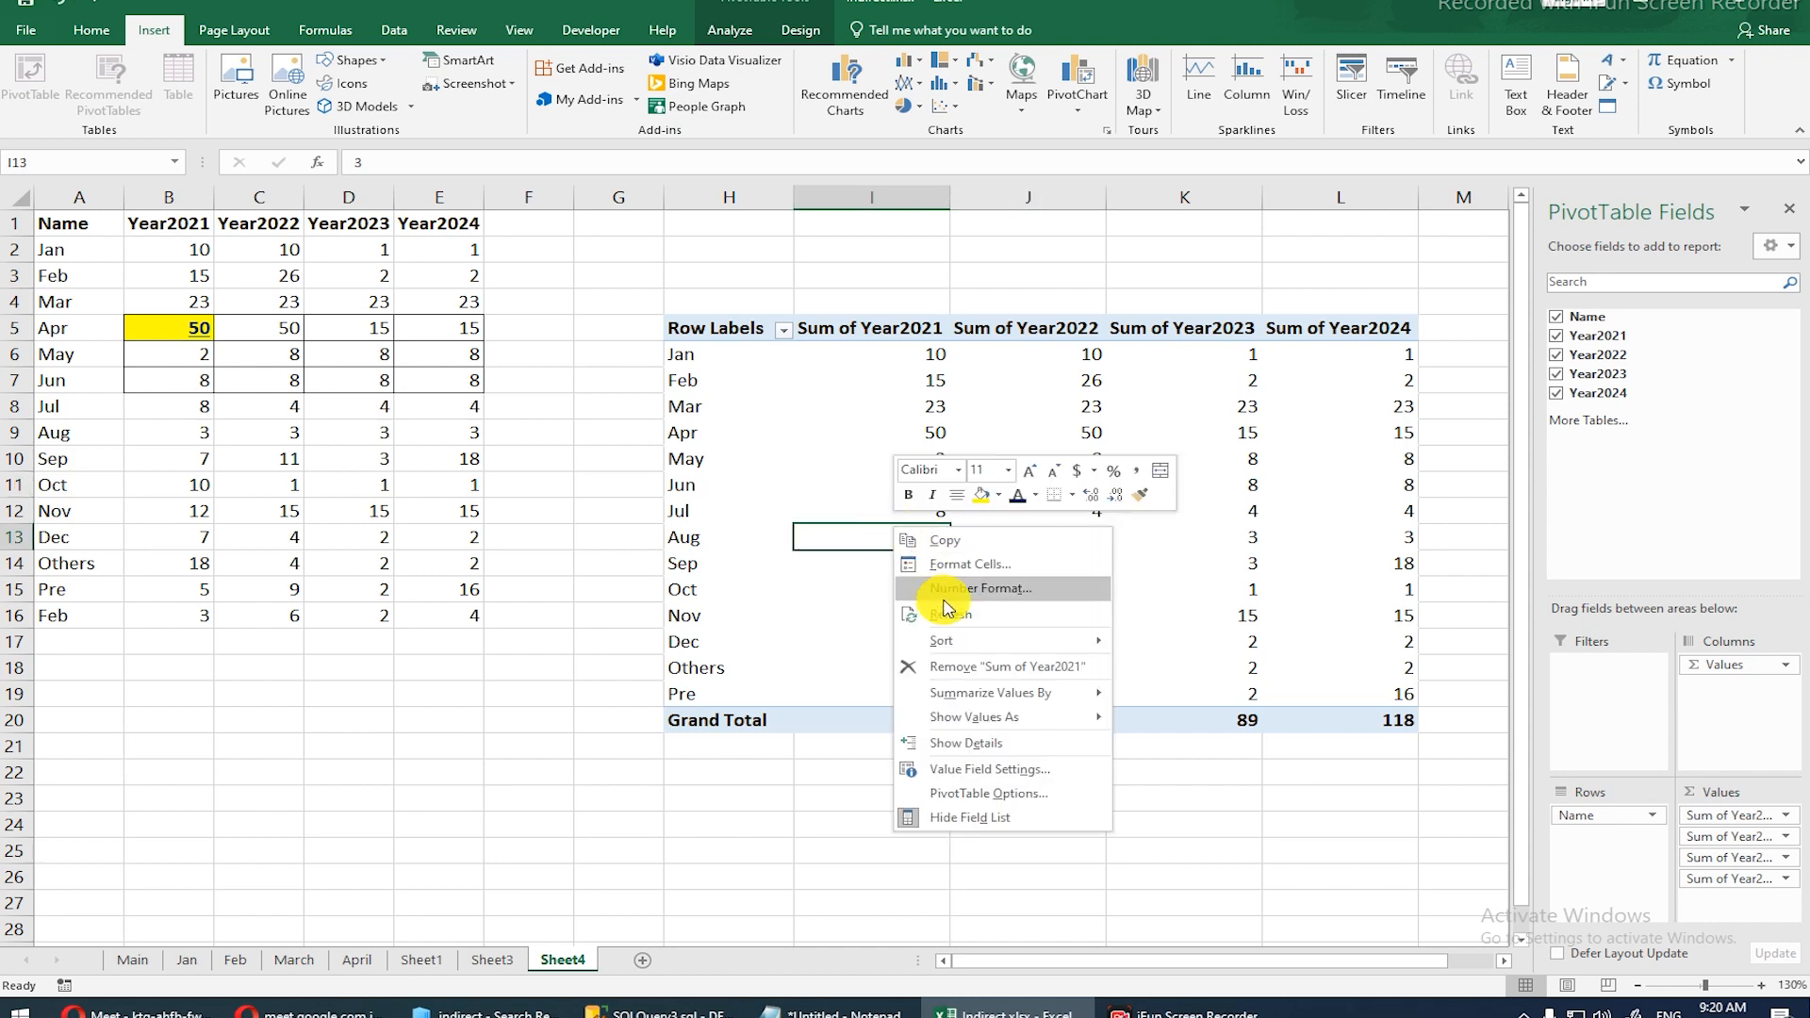
pyautogui.click(943, 611)
pyautogui.doubleClick(795, 433)
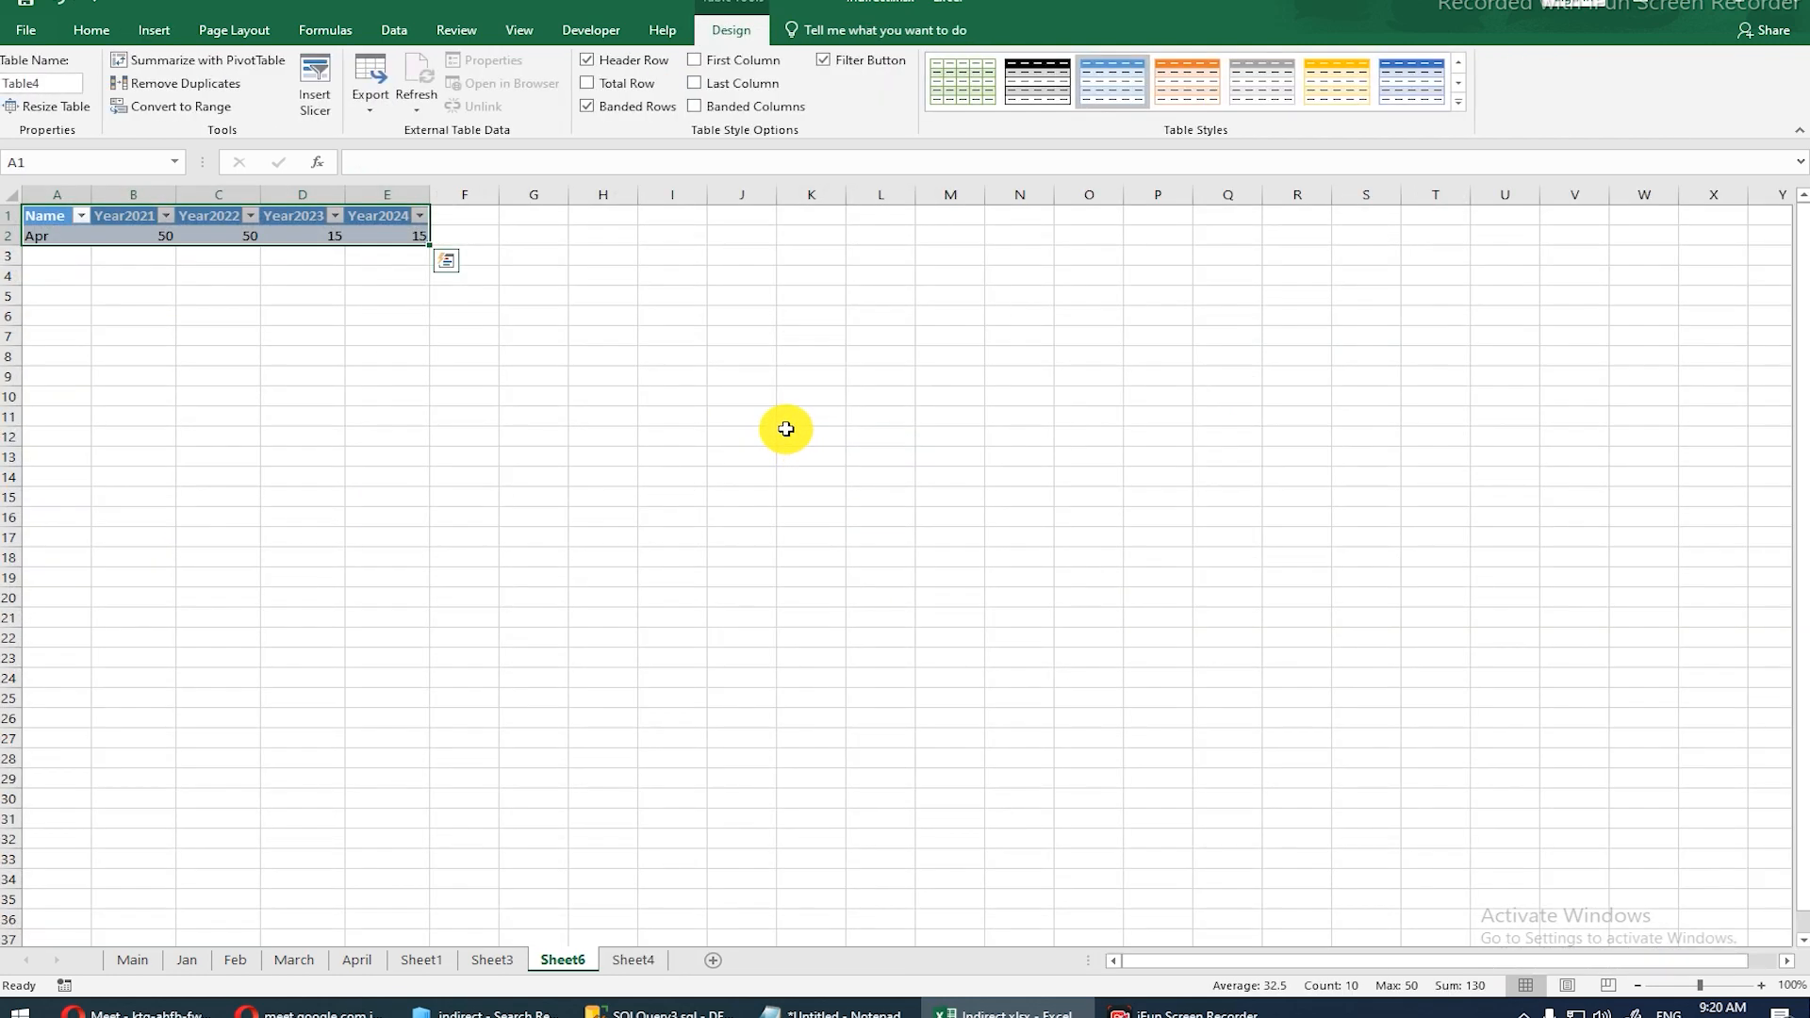
pyautogui.rightClick(545, 960)
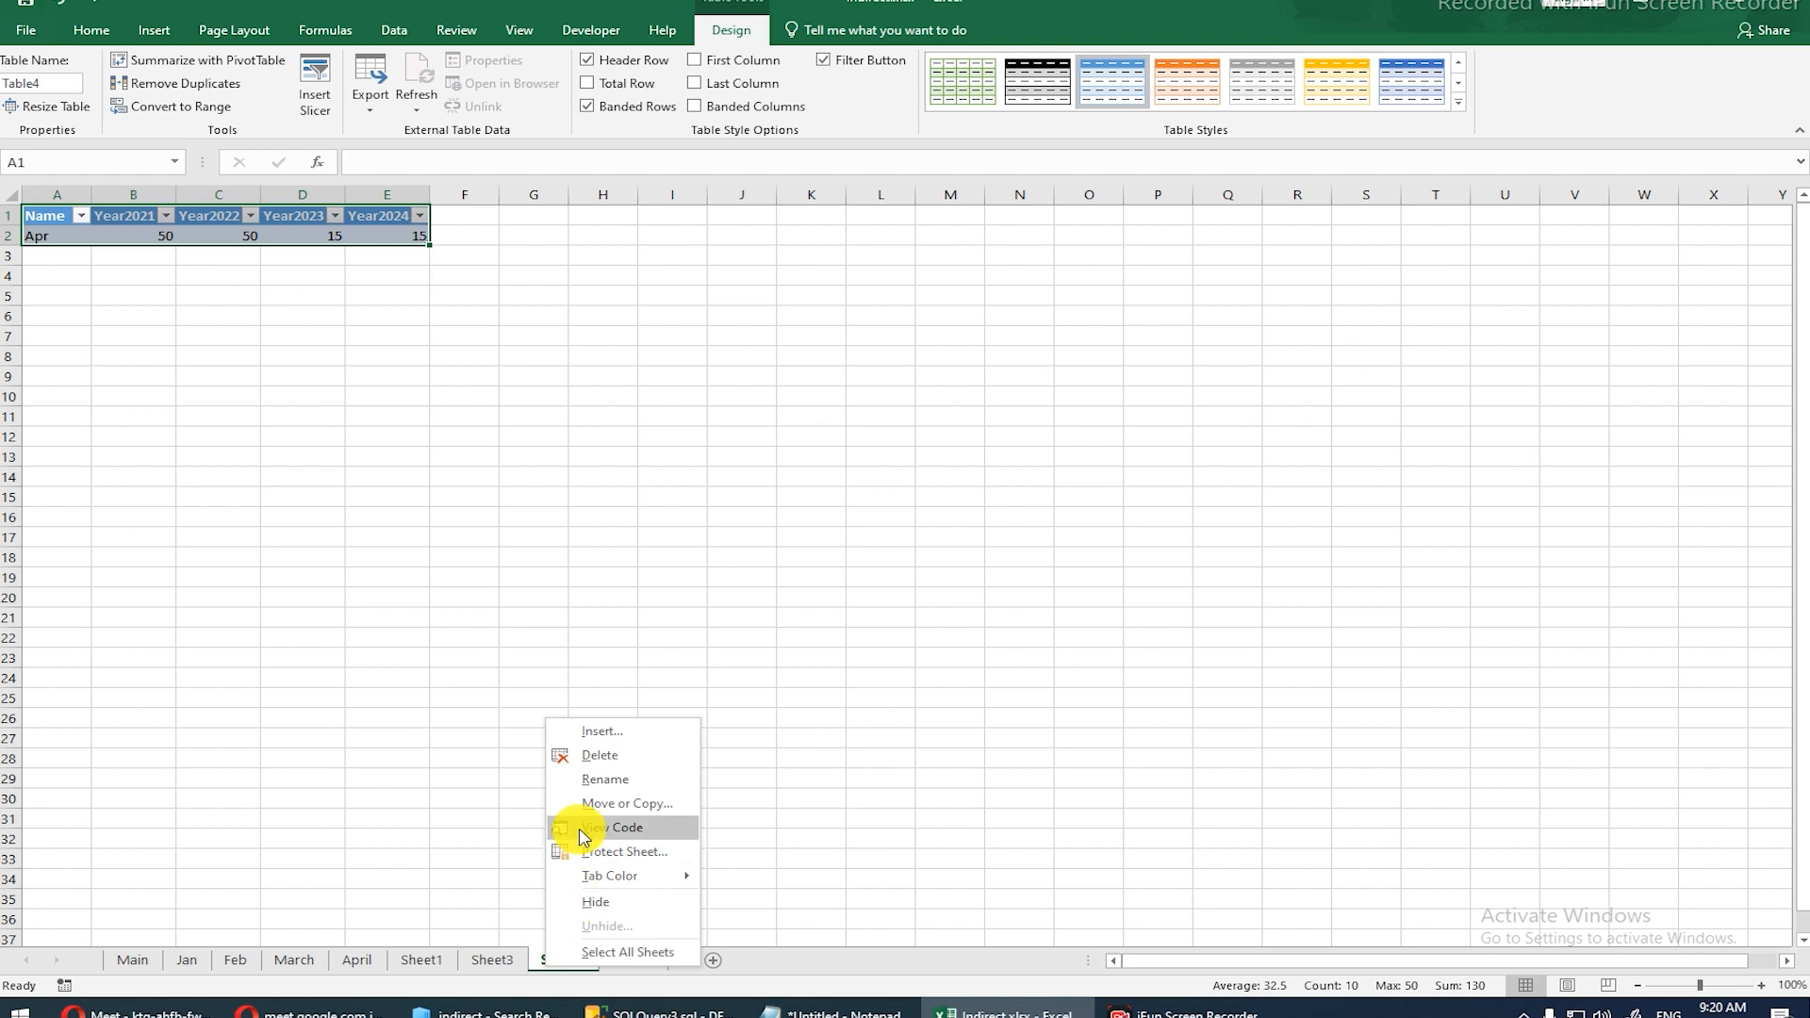
pyautogui.click(589, 755)
pyautogui.click(862, 557)
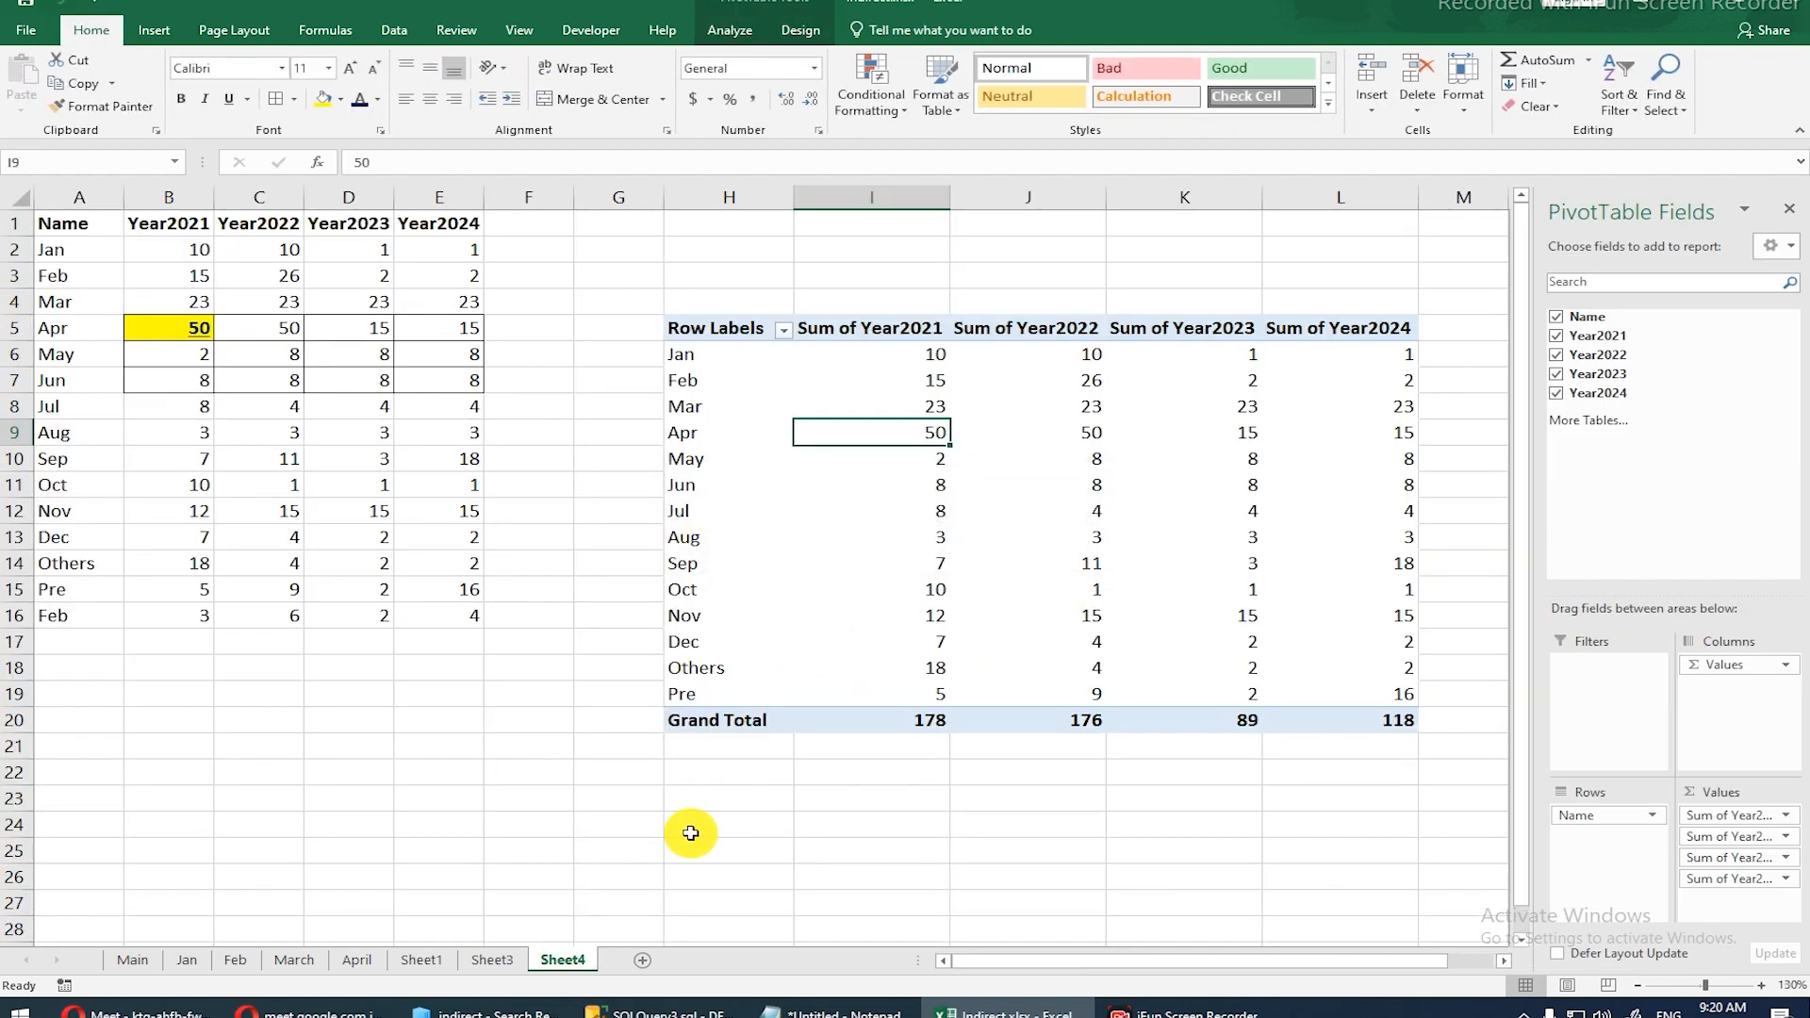
# Step: Change the PivotTable's data source to the named range Rng_Sales and check its Feb row
pyautogui.rightClick(843, 380)
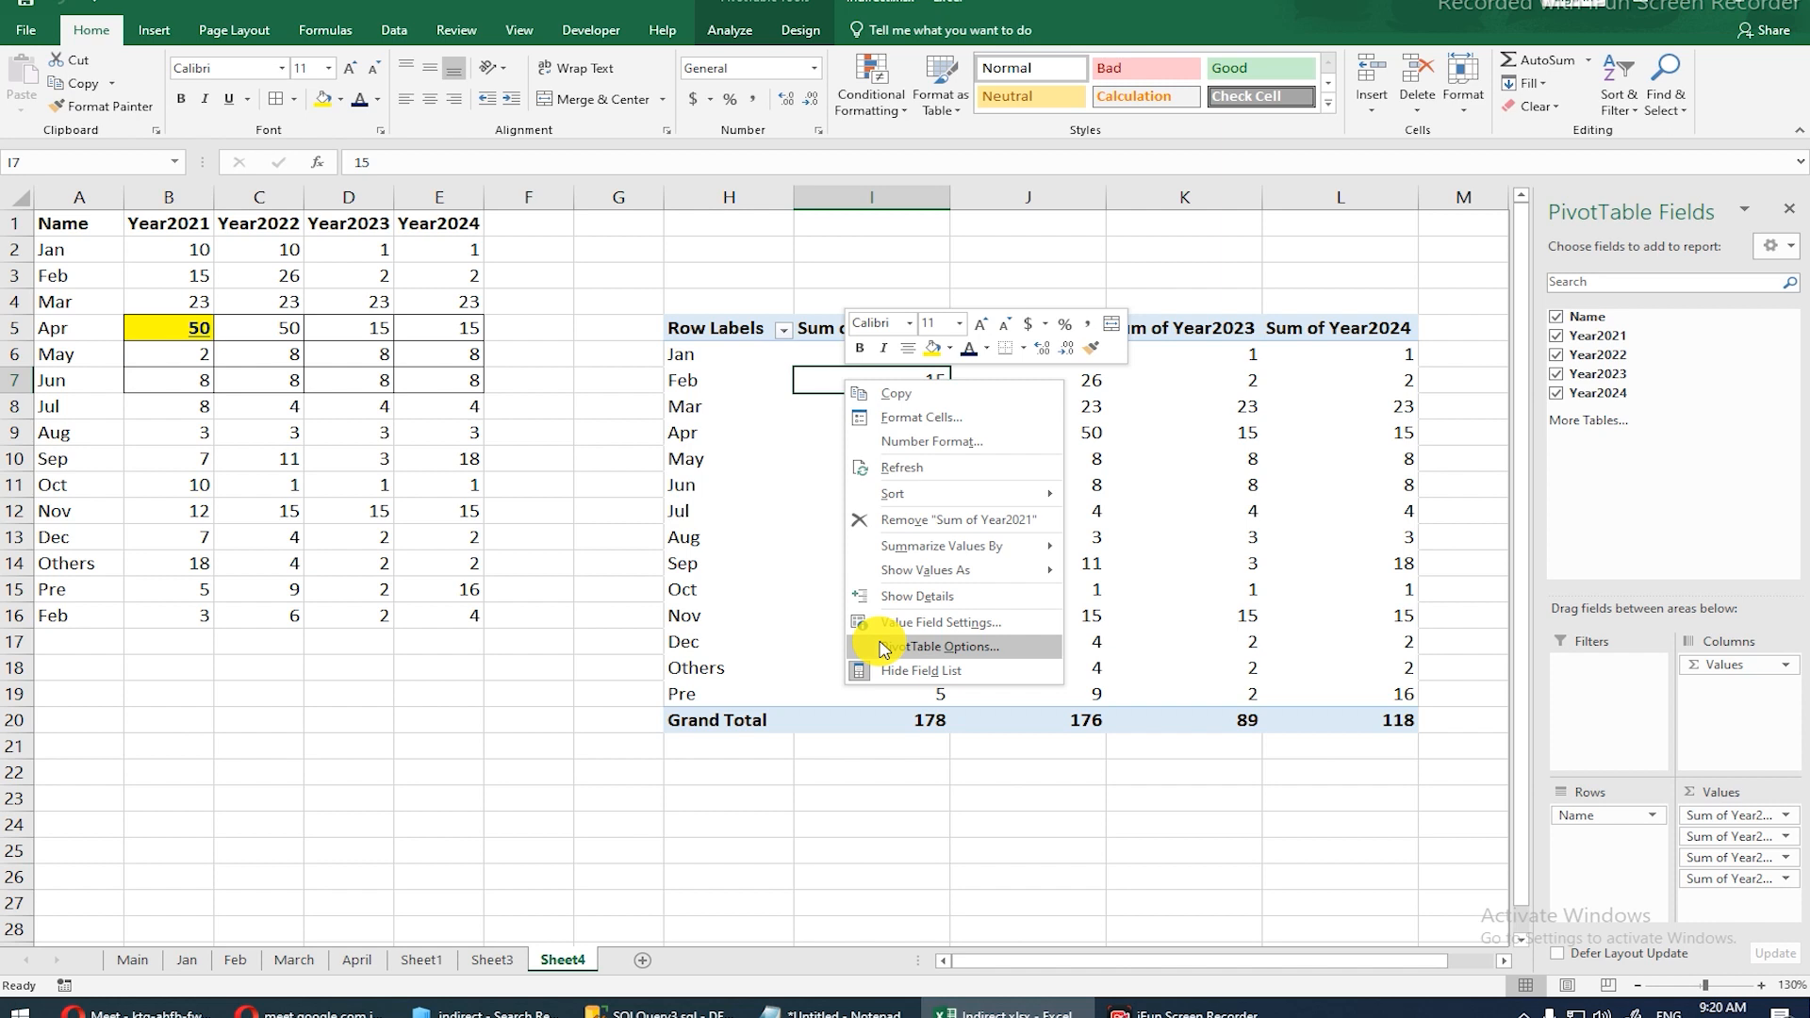
pyautogui.click(800, 30)
pyautogui.click(800, 29)
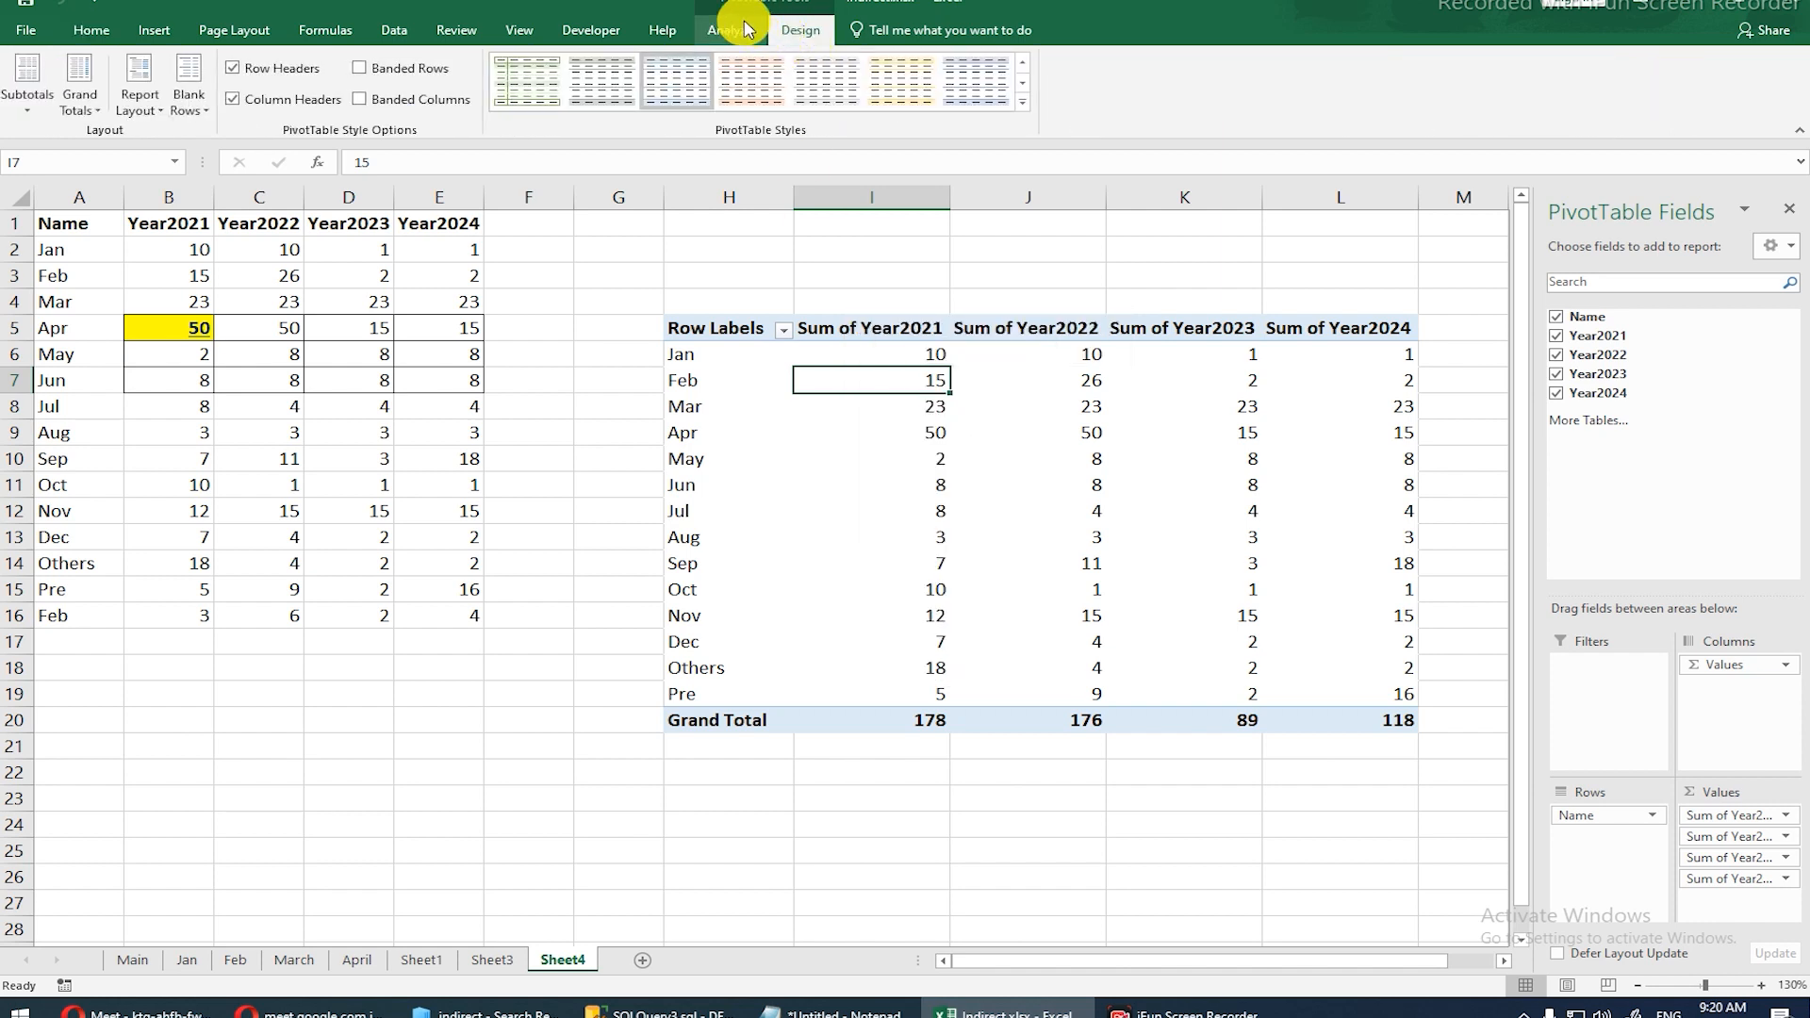
pyautogui.click(735, 29)
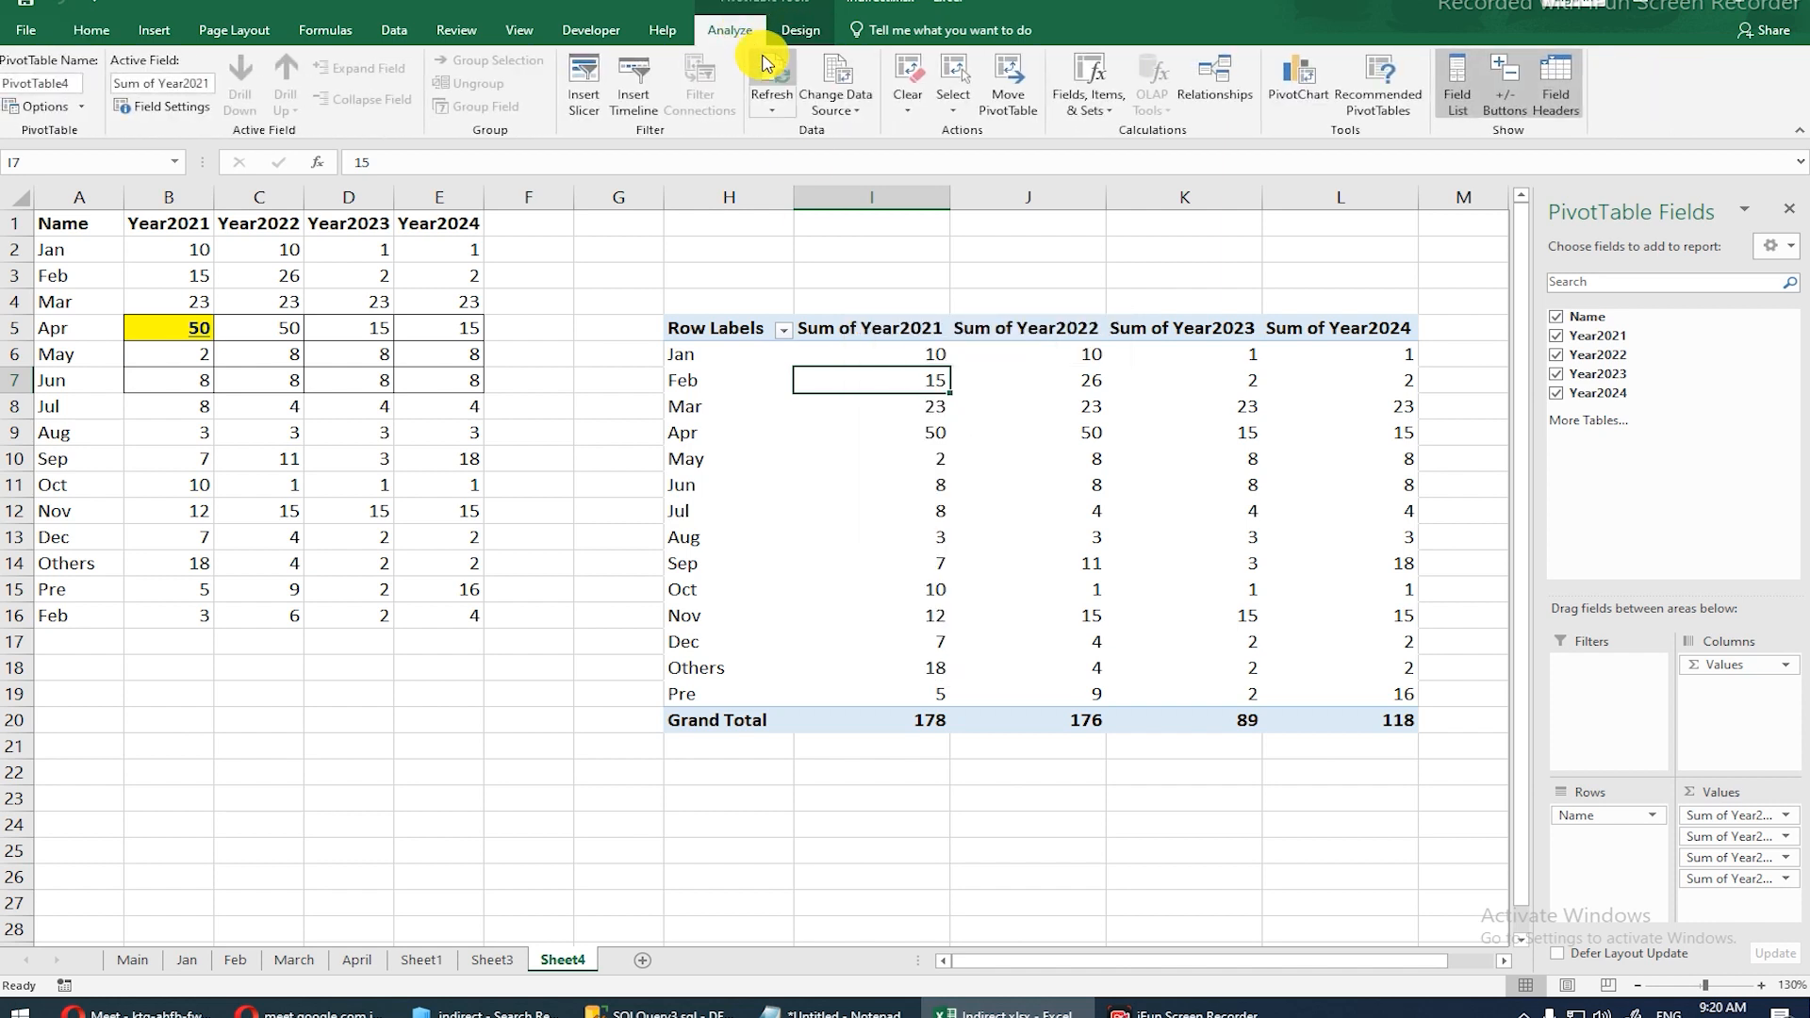
pyautogui.click(834, 76)
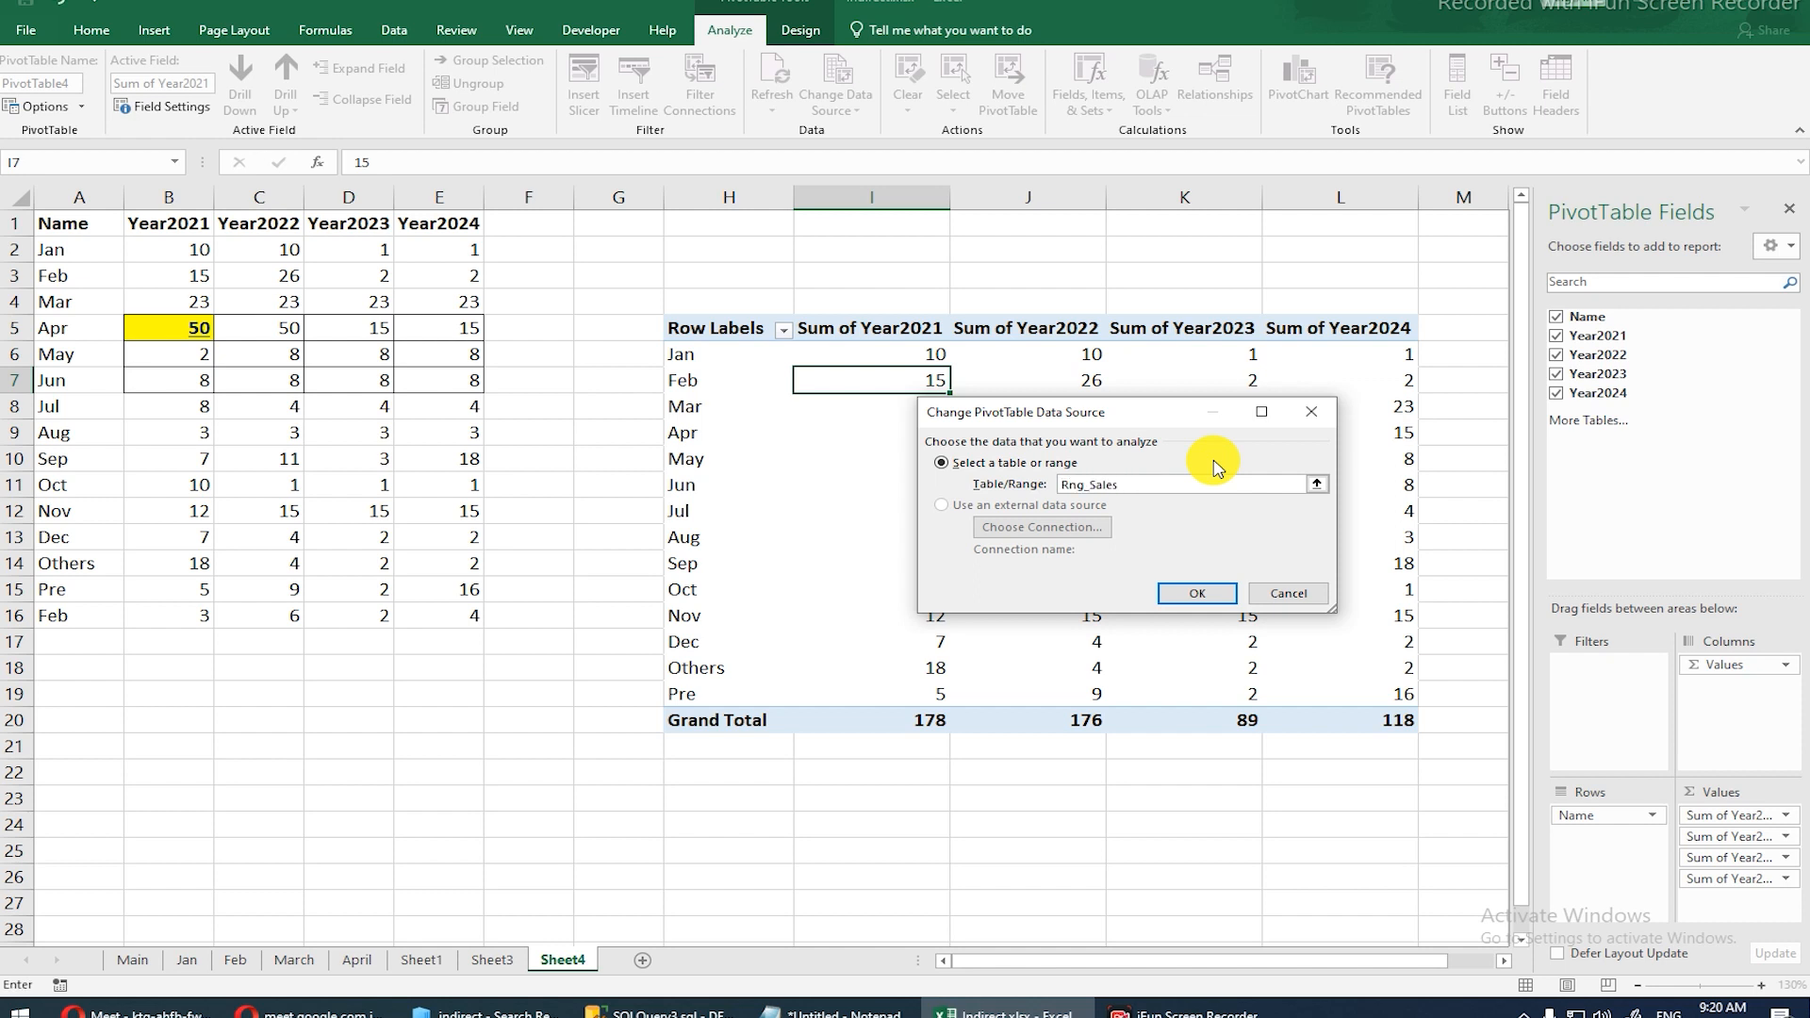
pyautogui.click(1195, 596)
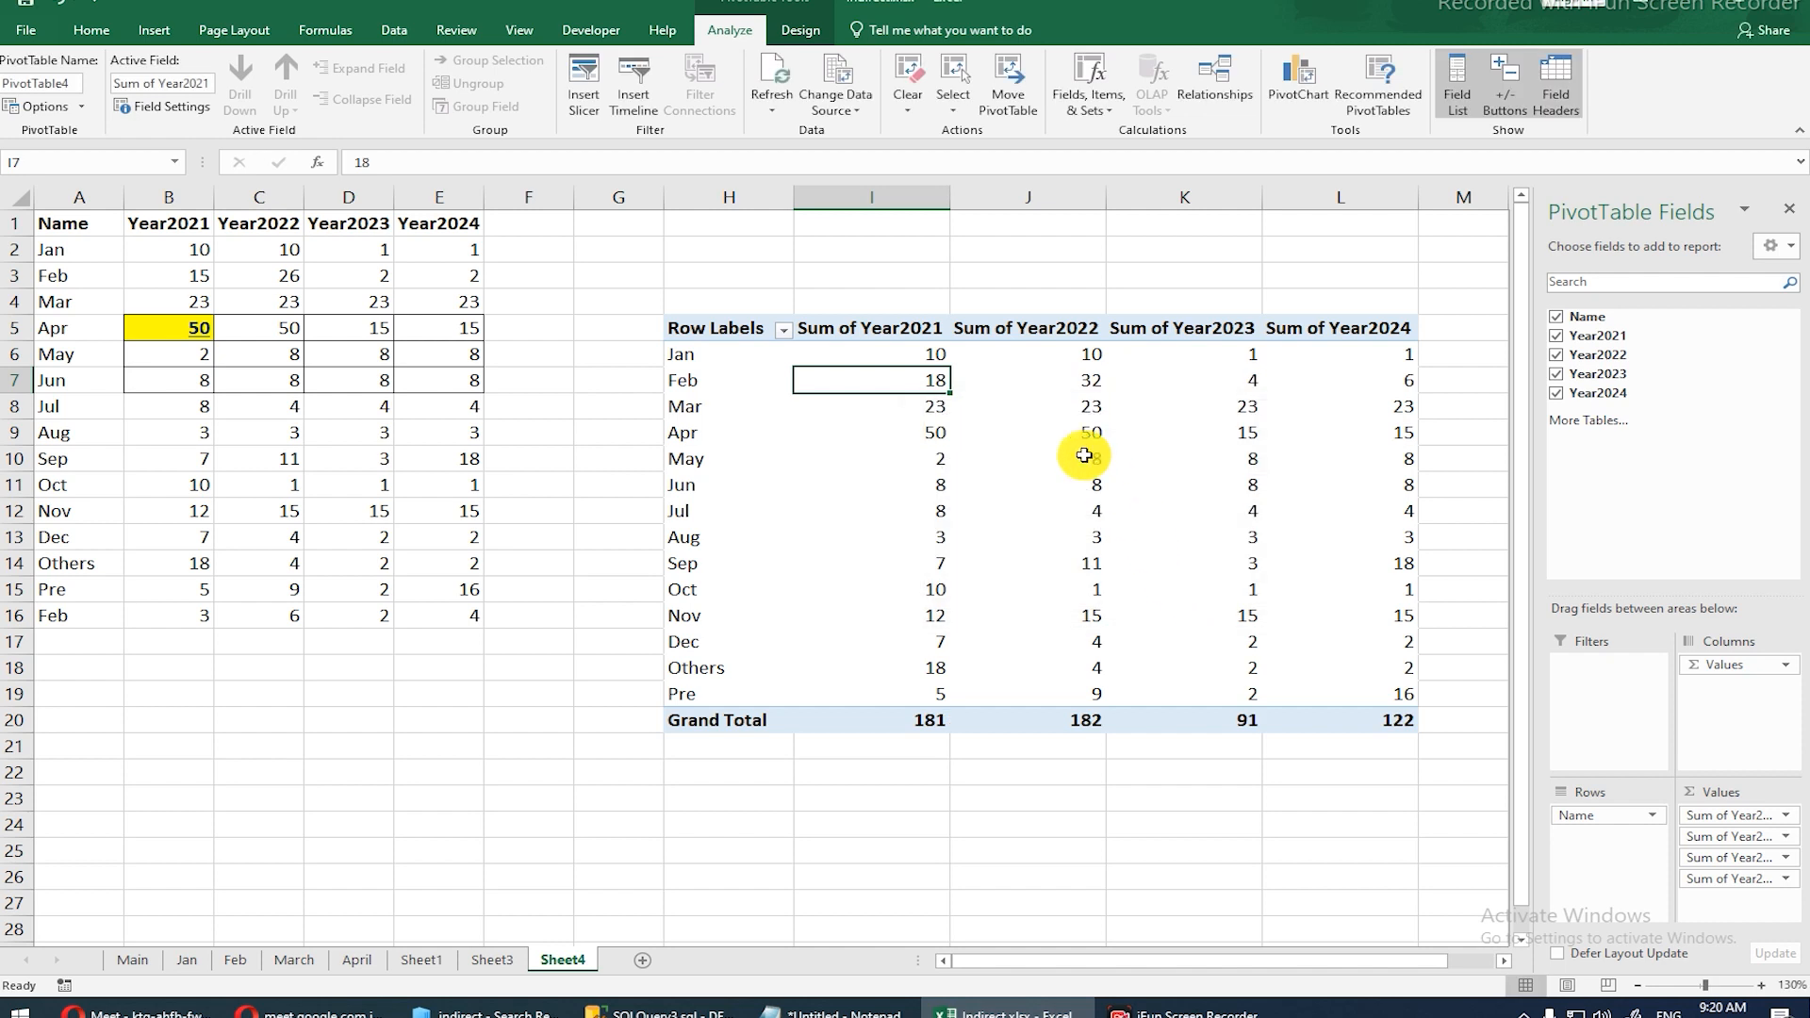
pyautogui.moveTo(905, 380); pyautogui.dragTo(1247, 378)
pyautogui.click(1351, 377)
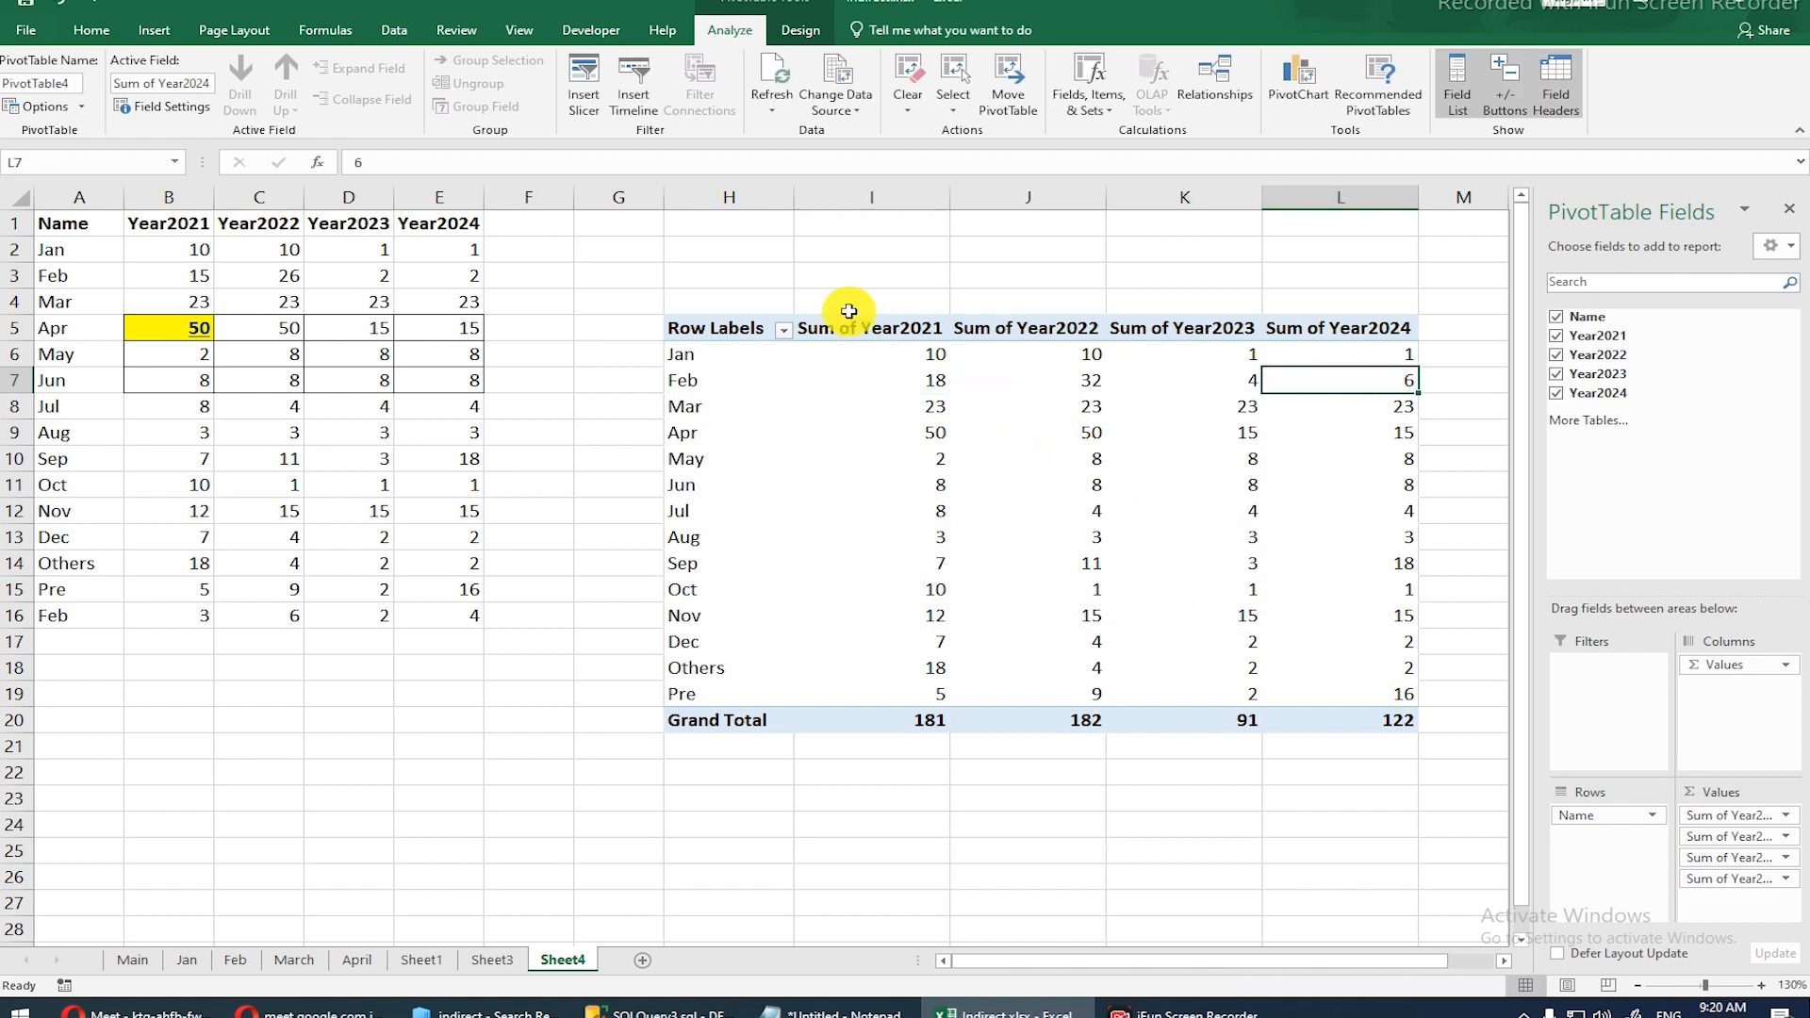
# Step: Add a Year2025 column in F with the Year2024 values copied into F2:F16, and set its row 3 Feb value to 12
pyautogui.click(536, 231)
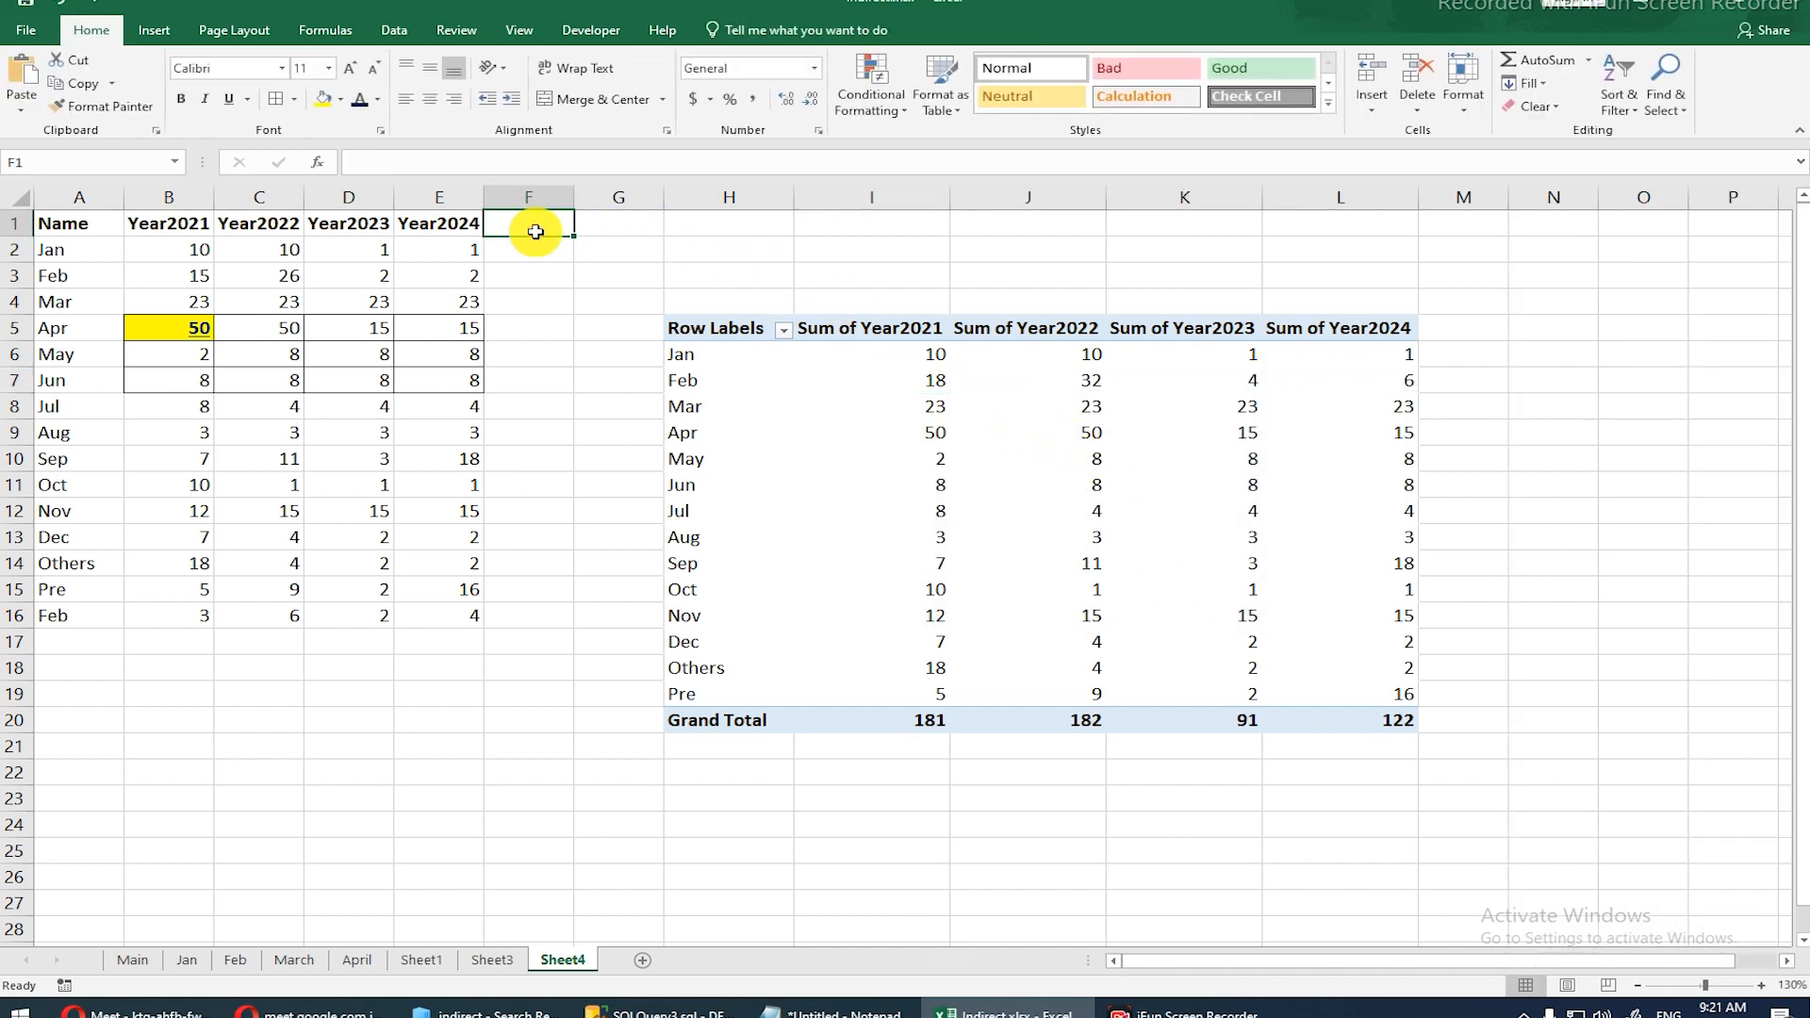
pyautogui.write('Year2025')
pyautogui.press('Return')
pyautogui.moveTo(534, 241); pyautogui.dragTo(558, 603)
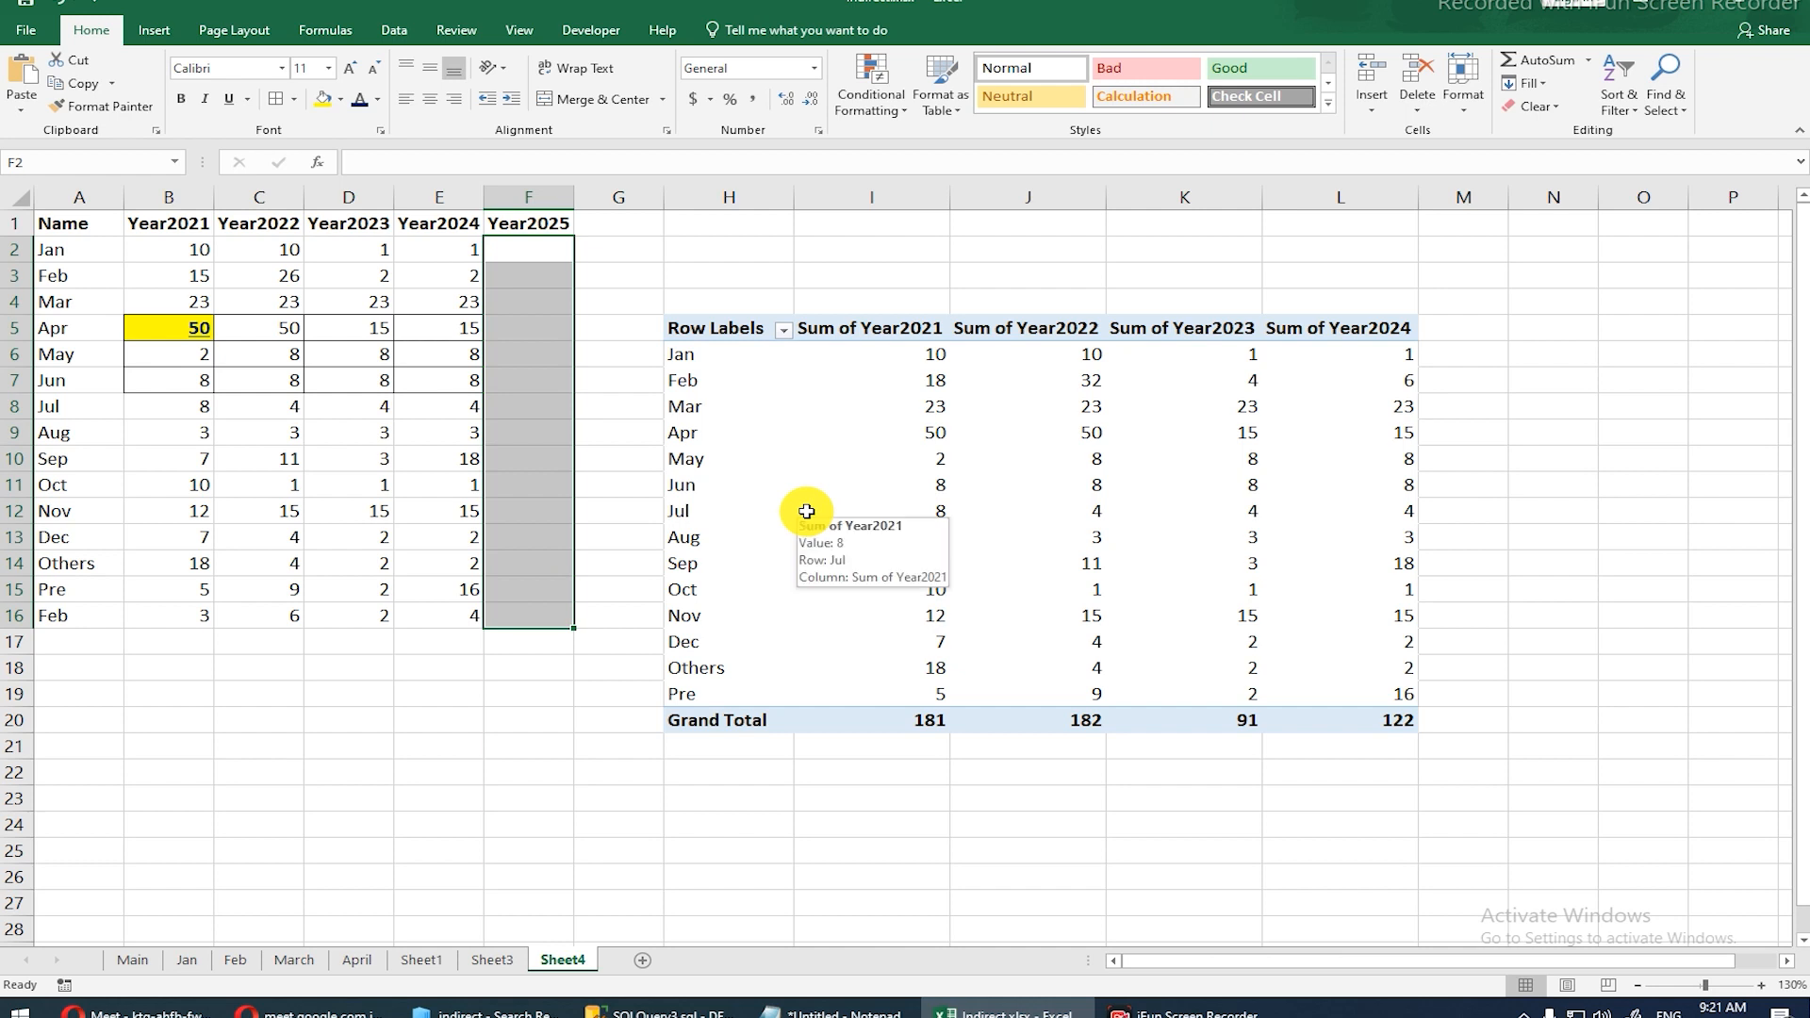
pyautogui.hotkey('ctrl', 'v')
pyautogui.doubleClick(527, 274)
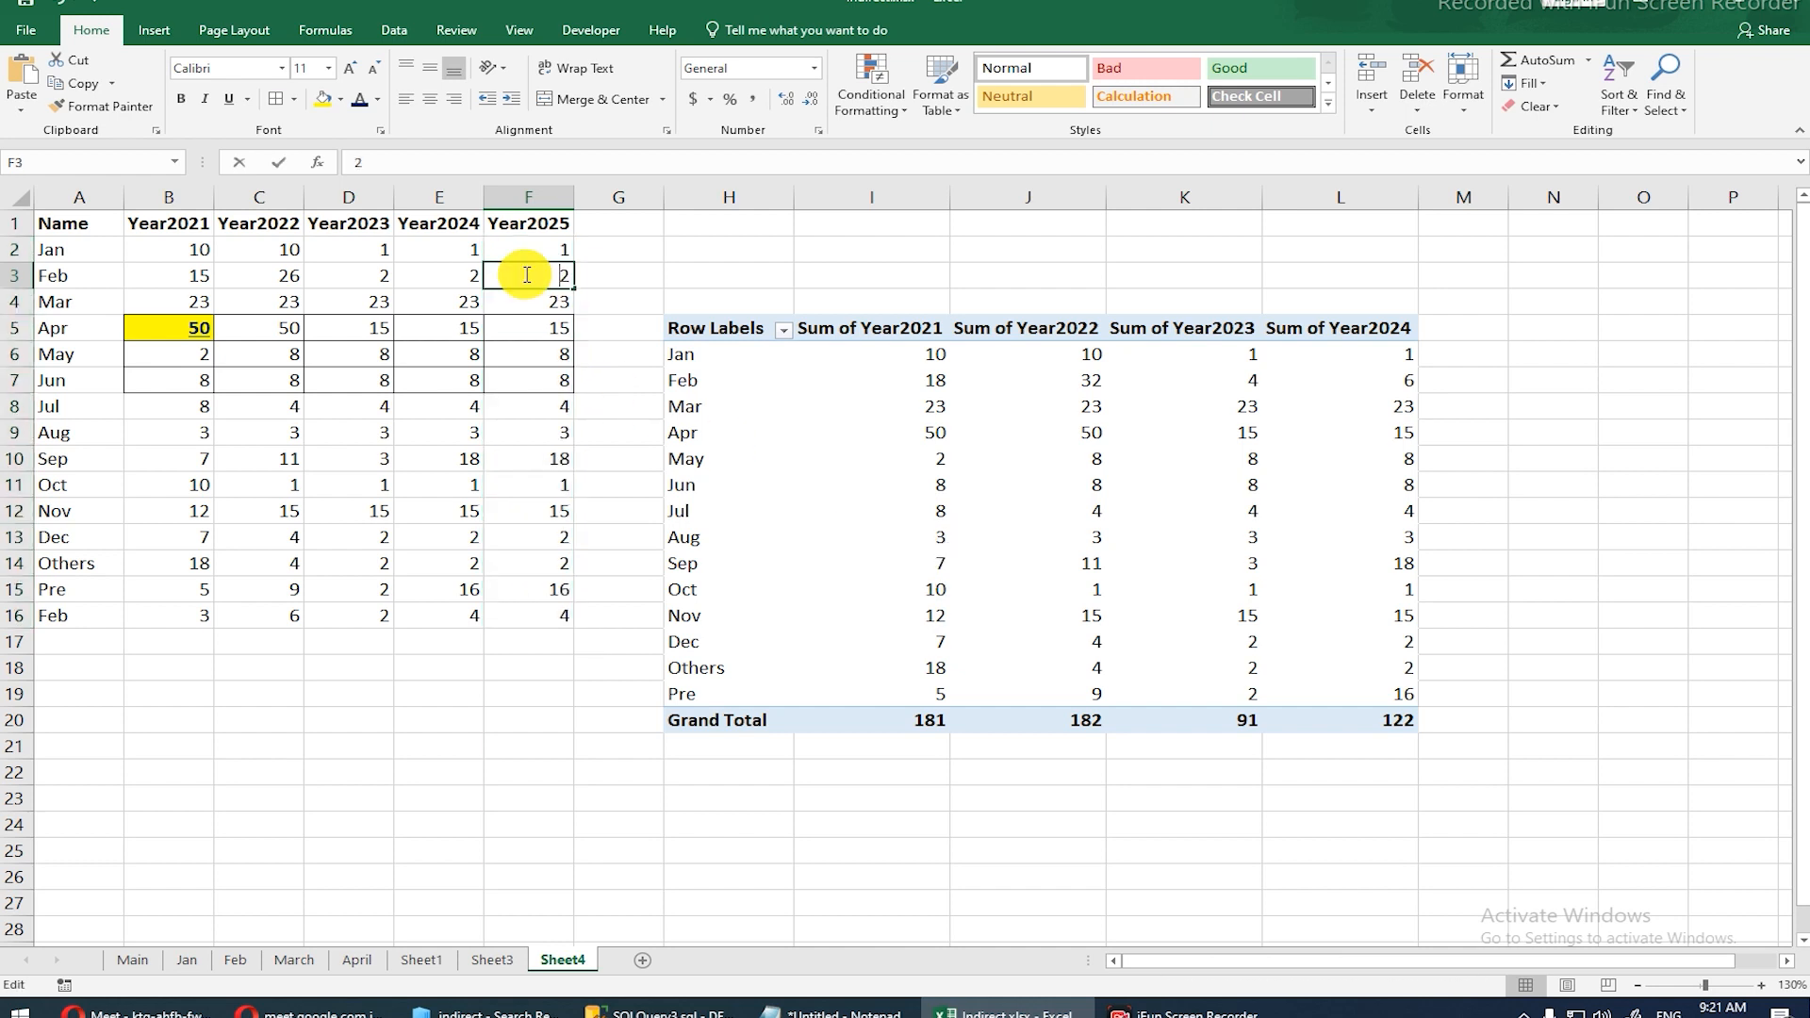
pyautogui.write('1')
pyautogui.press('Return')
# Step: Compare the source table's Feb values in rows 3 and 16 with the PivotTable's fields and rows
pyautogui.click(914, 530)
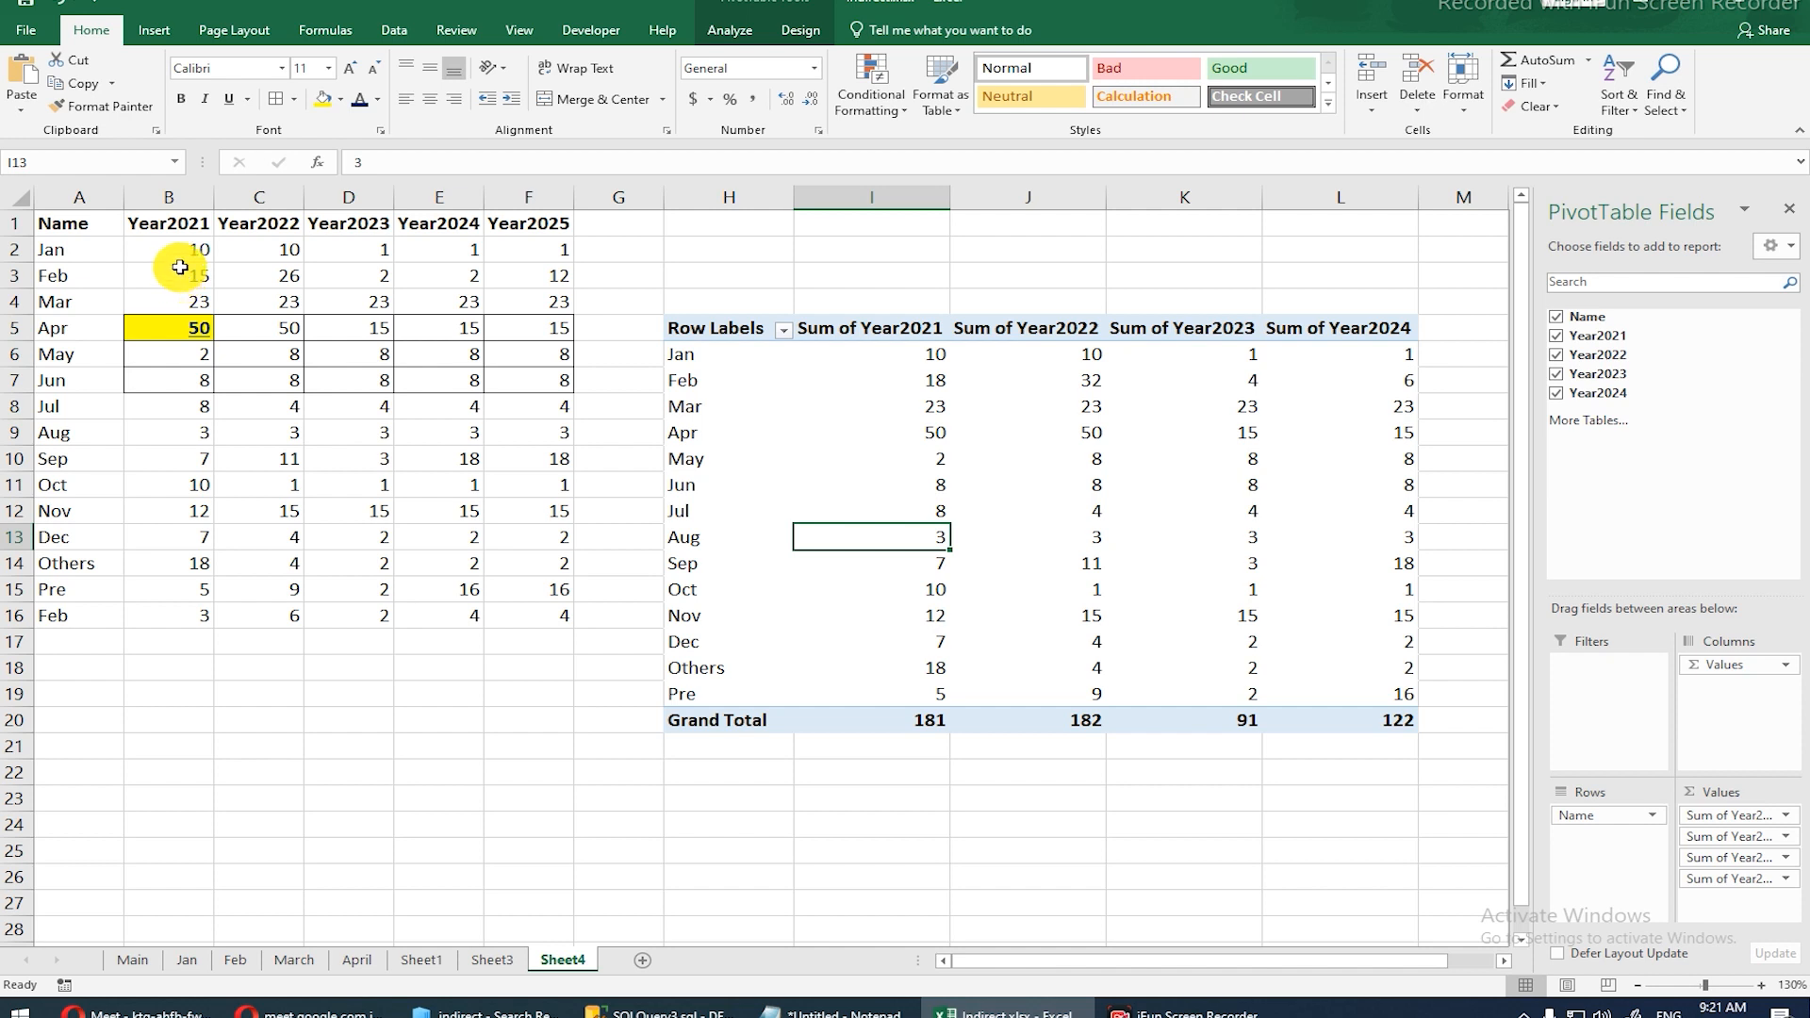
pyautogui.moveTo(179, 267); pyautogui.dragTo(506, 280)
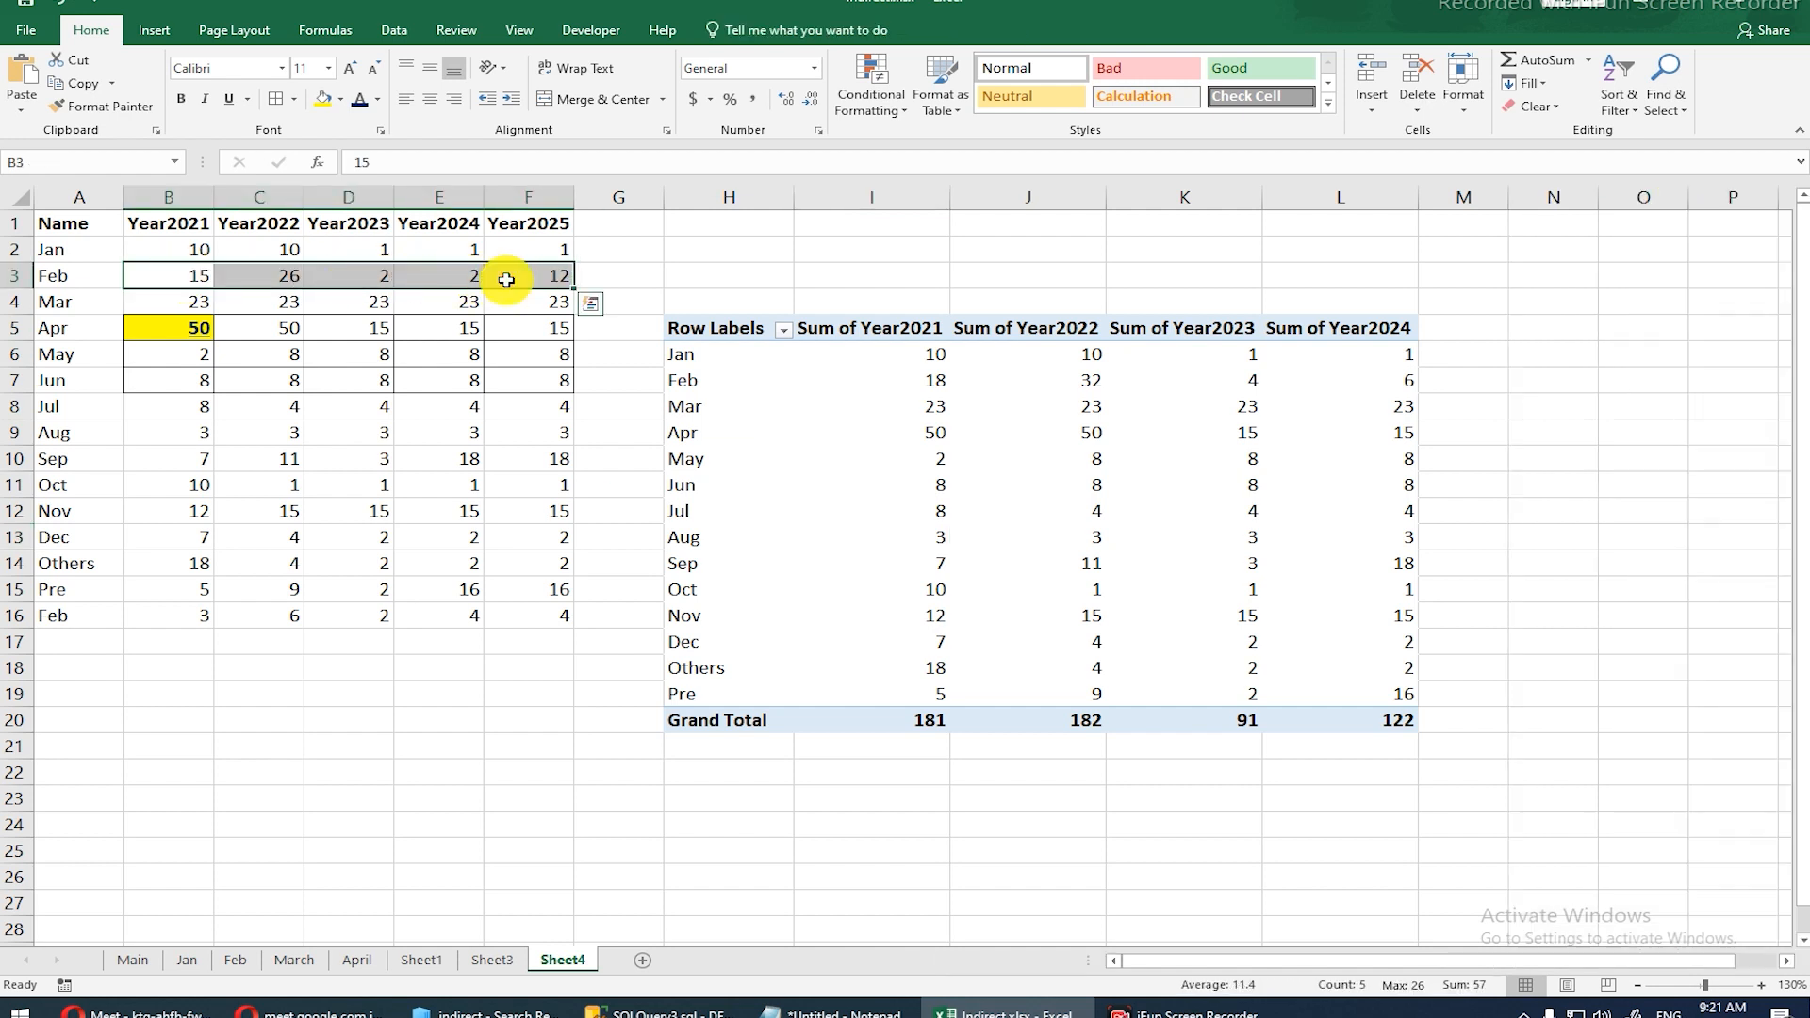
pyautogui.click(840, 330)
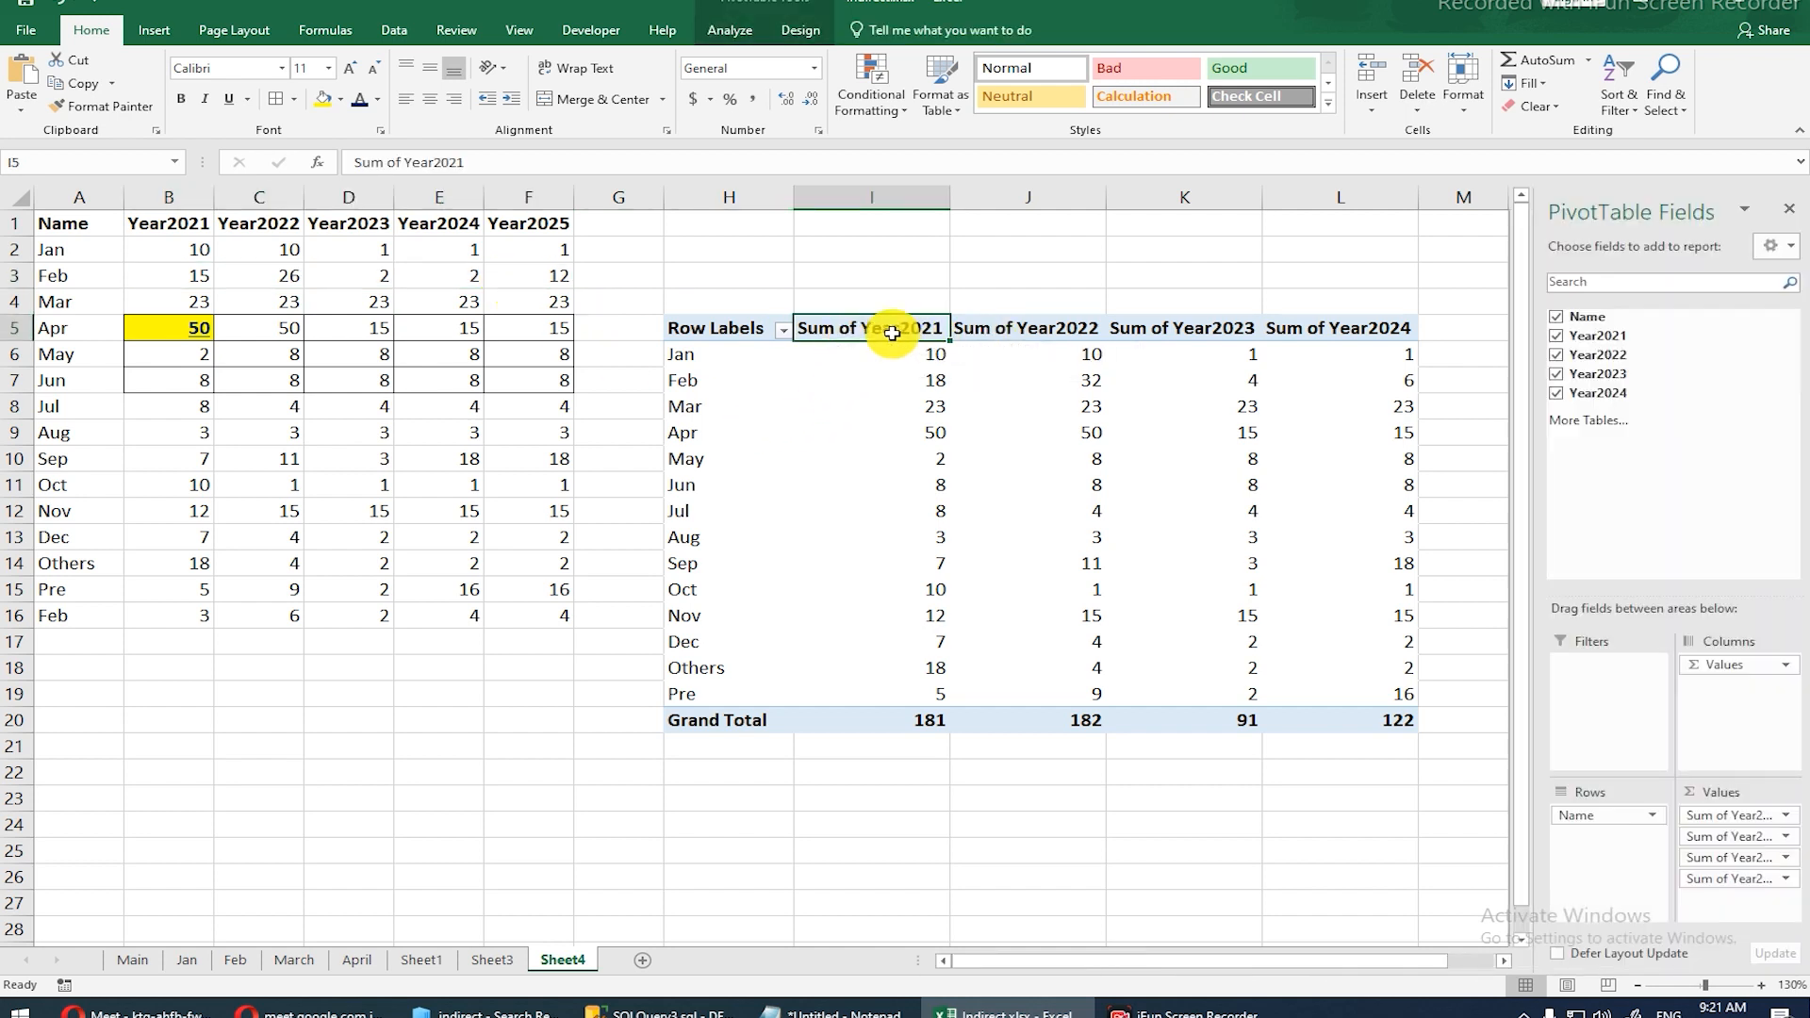
pyautogui.click(199, 269)
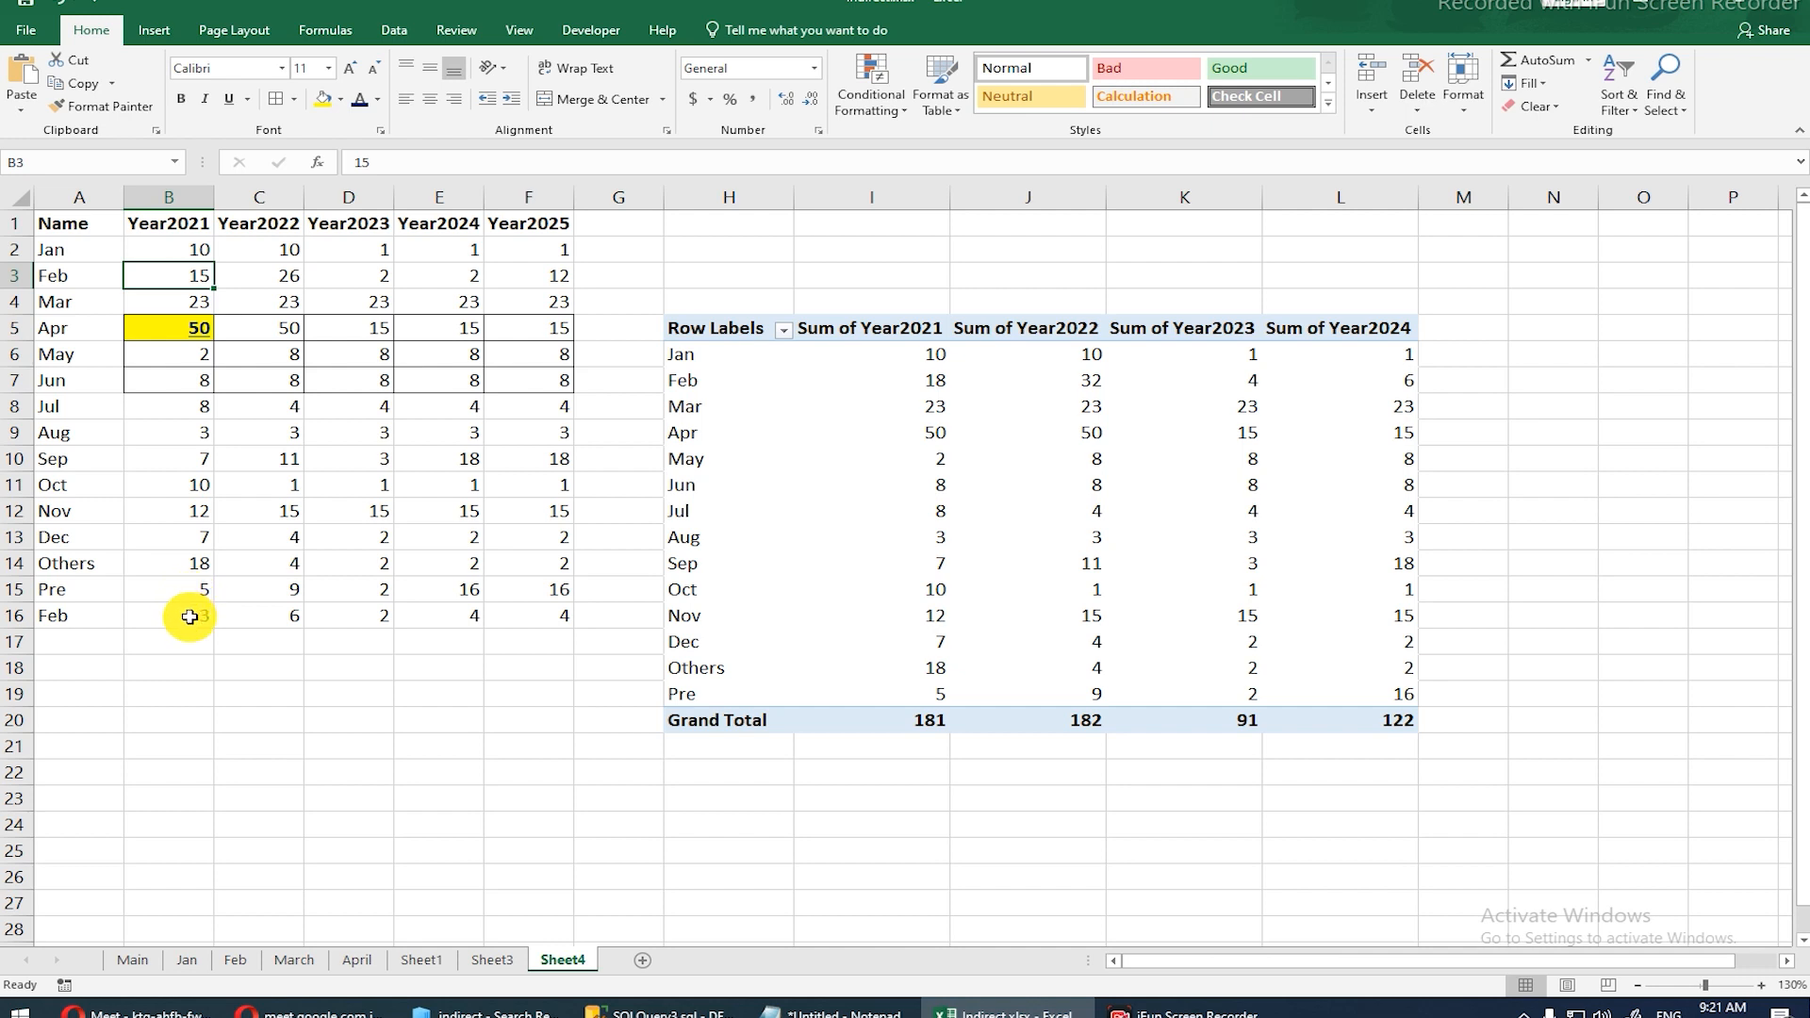
pyautogui.moveTo(154, 283); pyautogui.dragTo(165, 302)
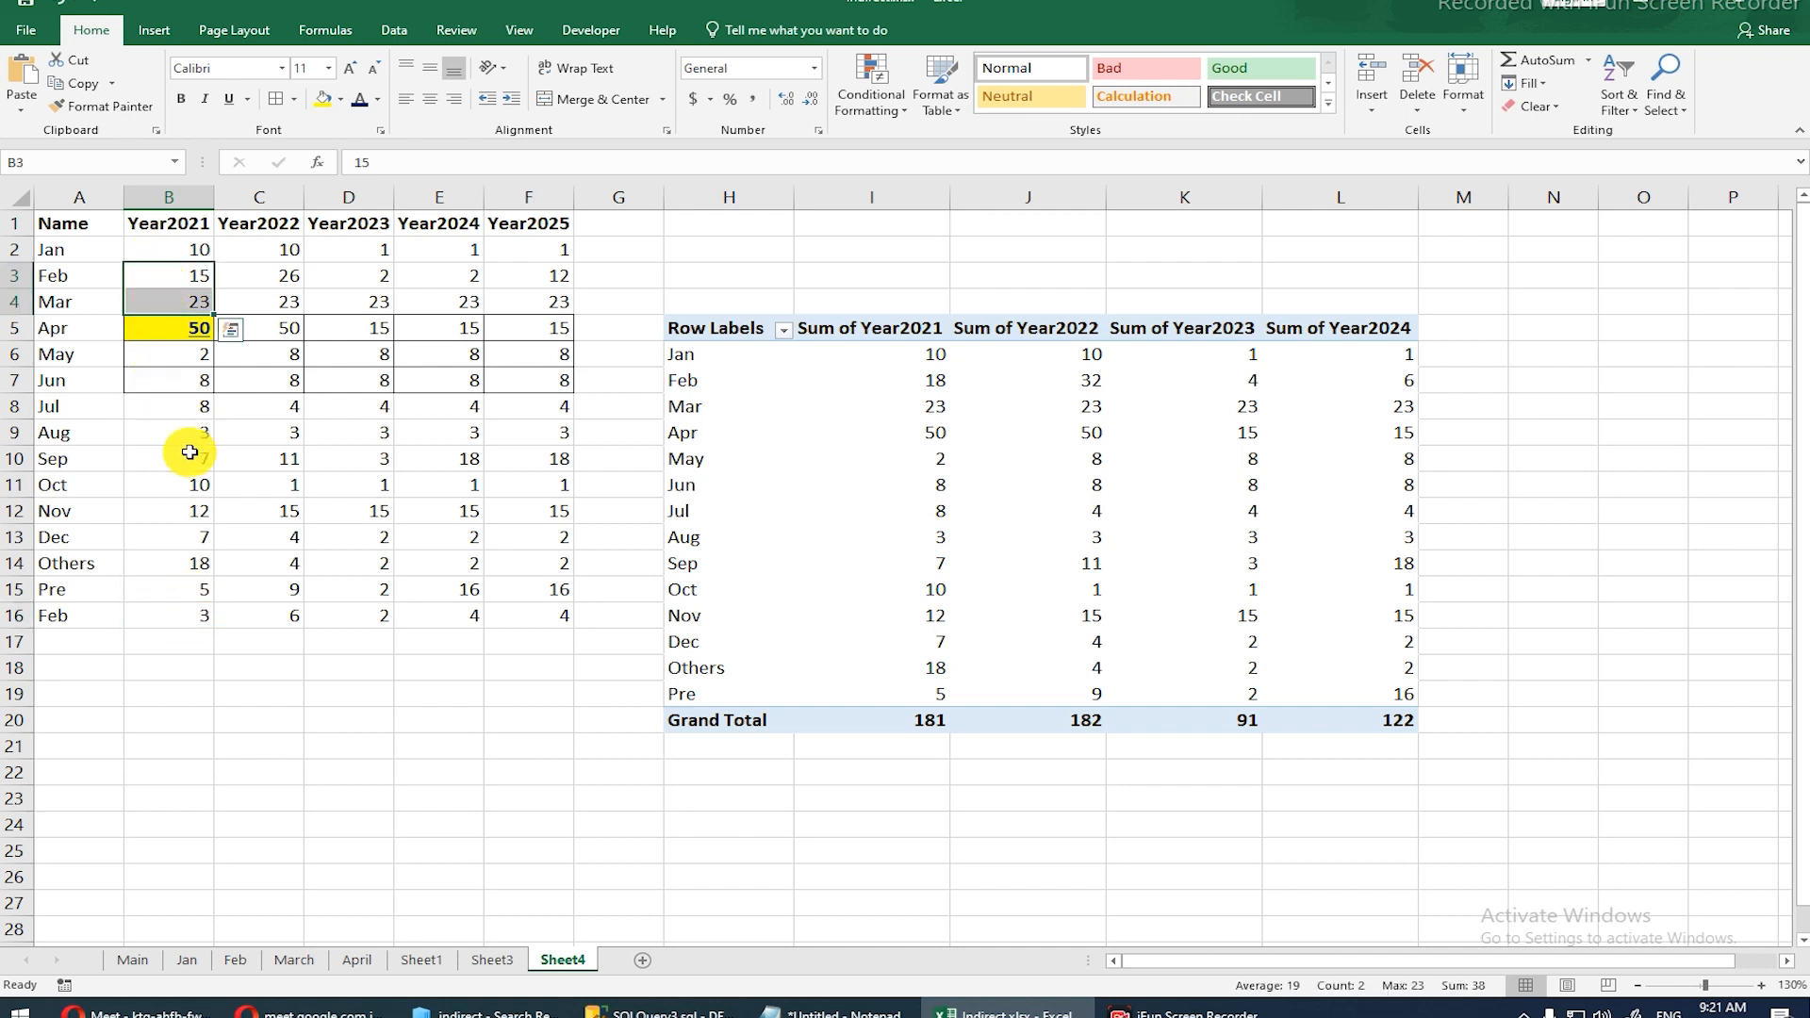
pyautogui.click(195, 611)
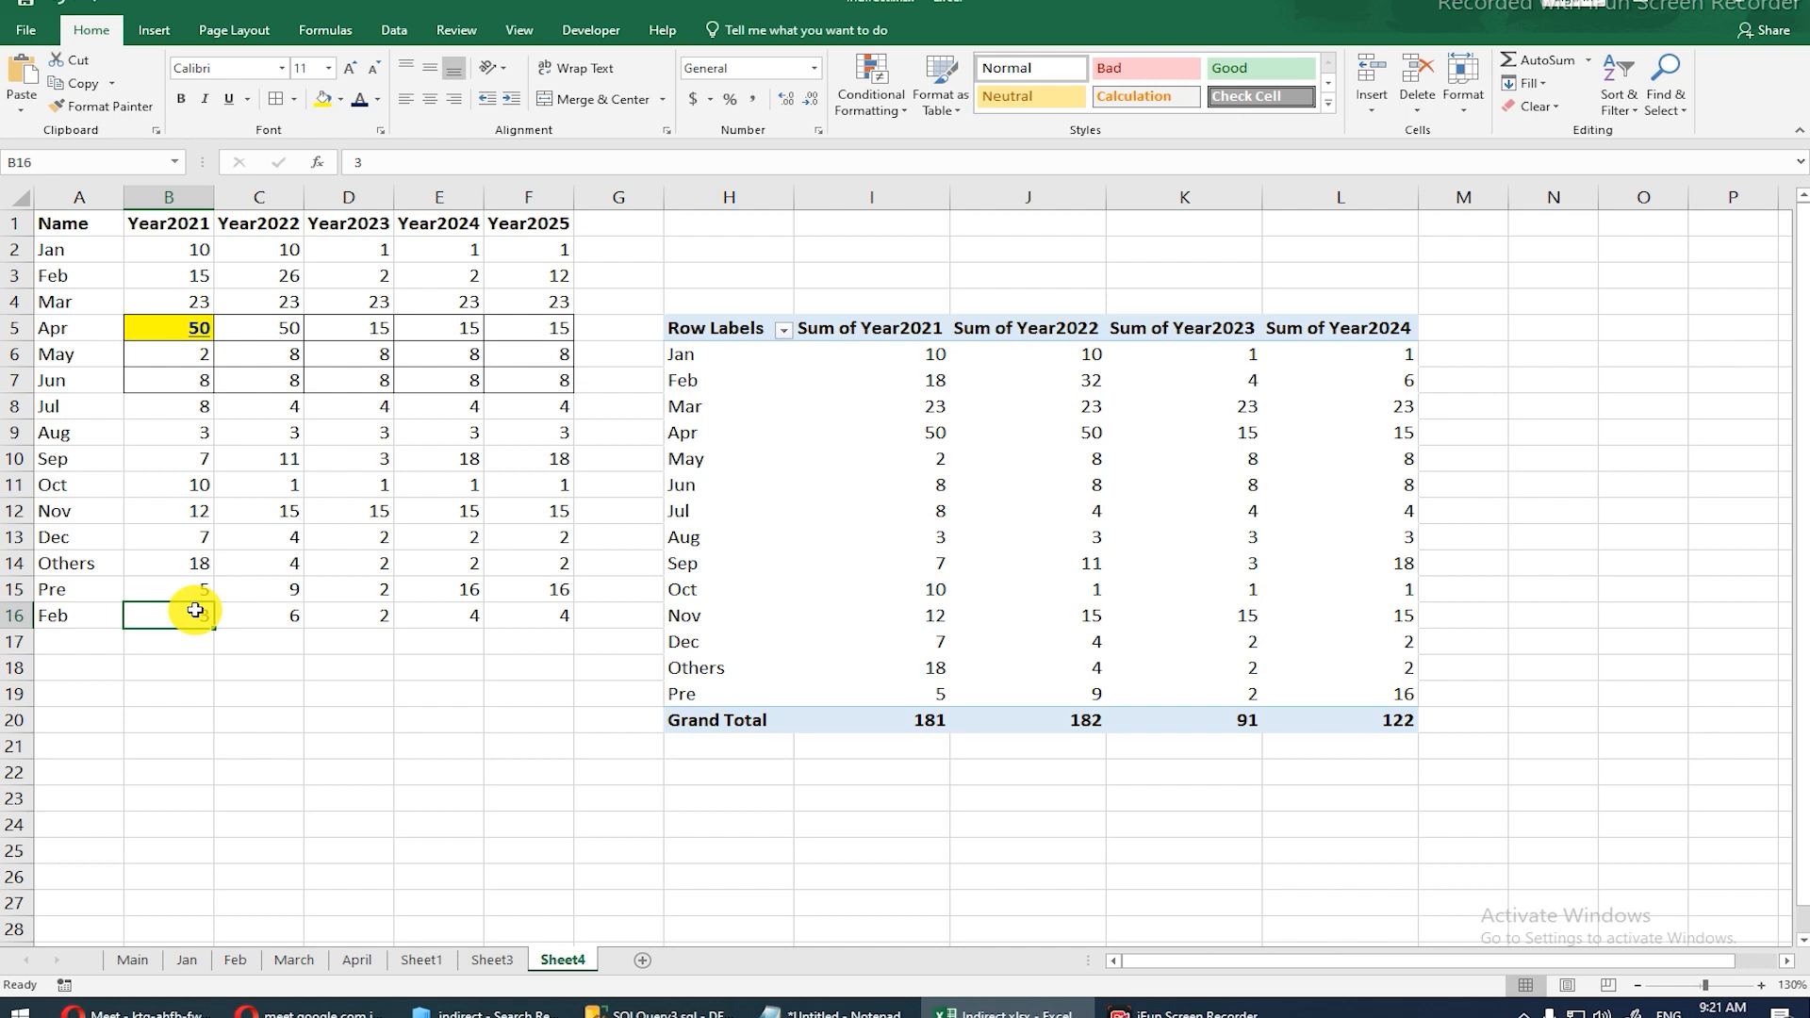
pyautogui.click(781, 507)
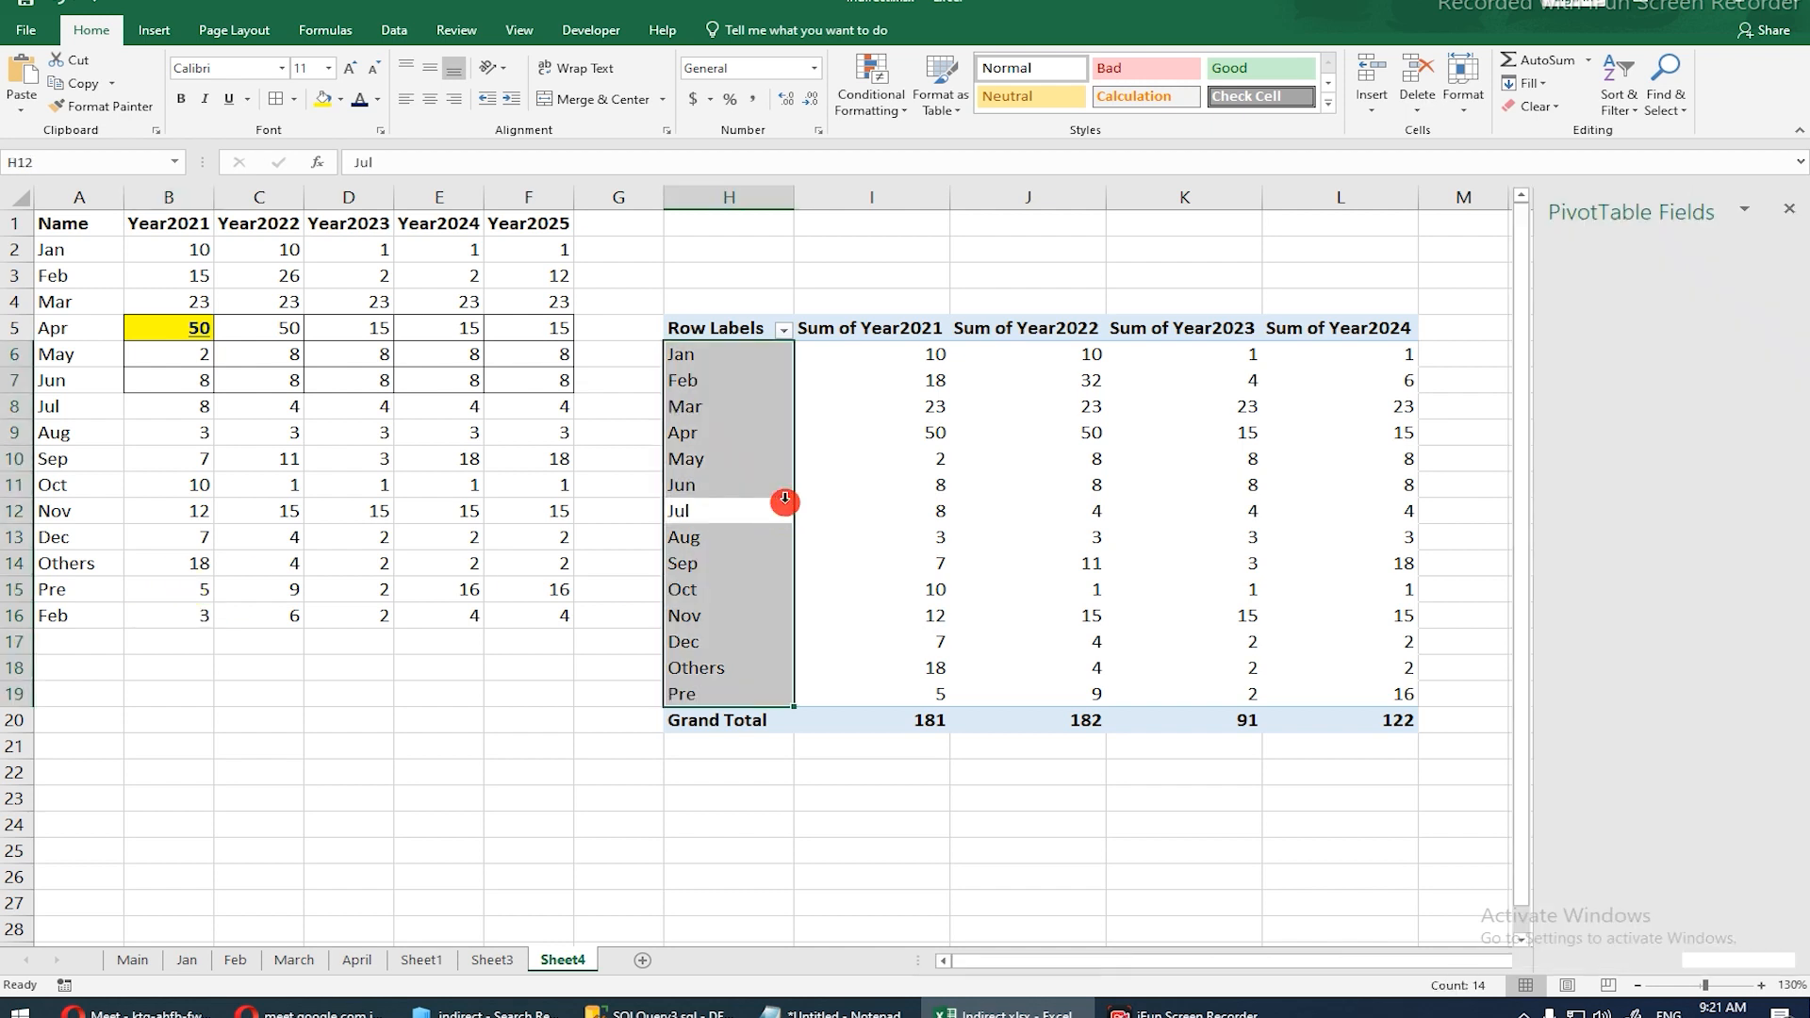
pyautogui.click(878, 470)
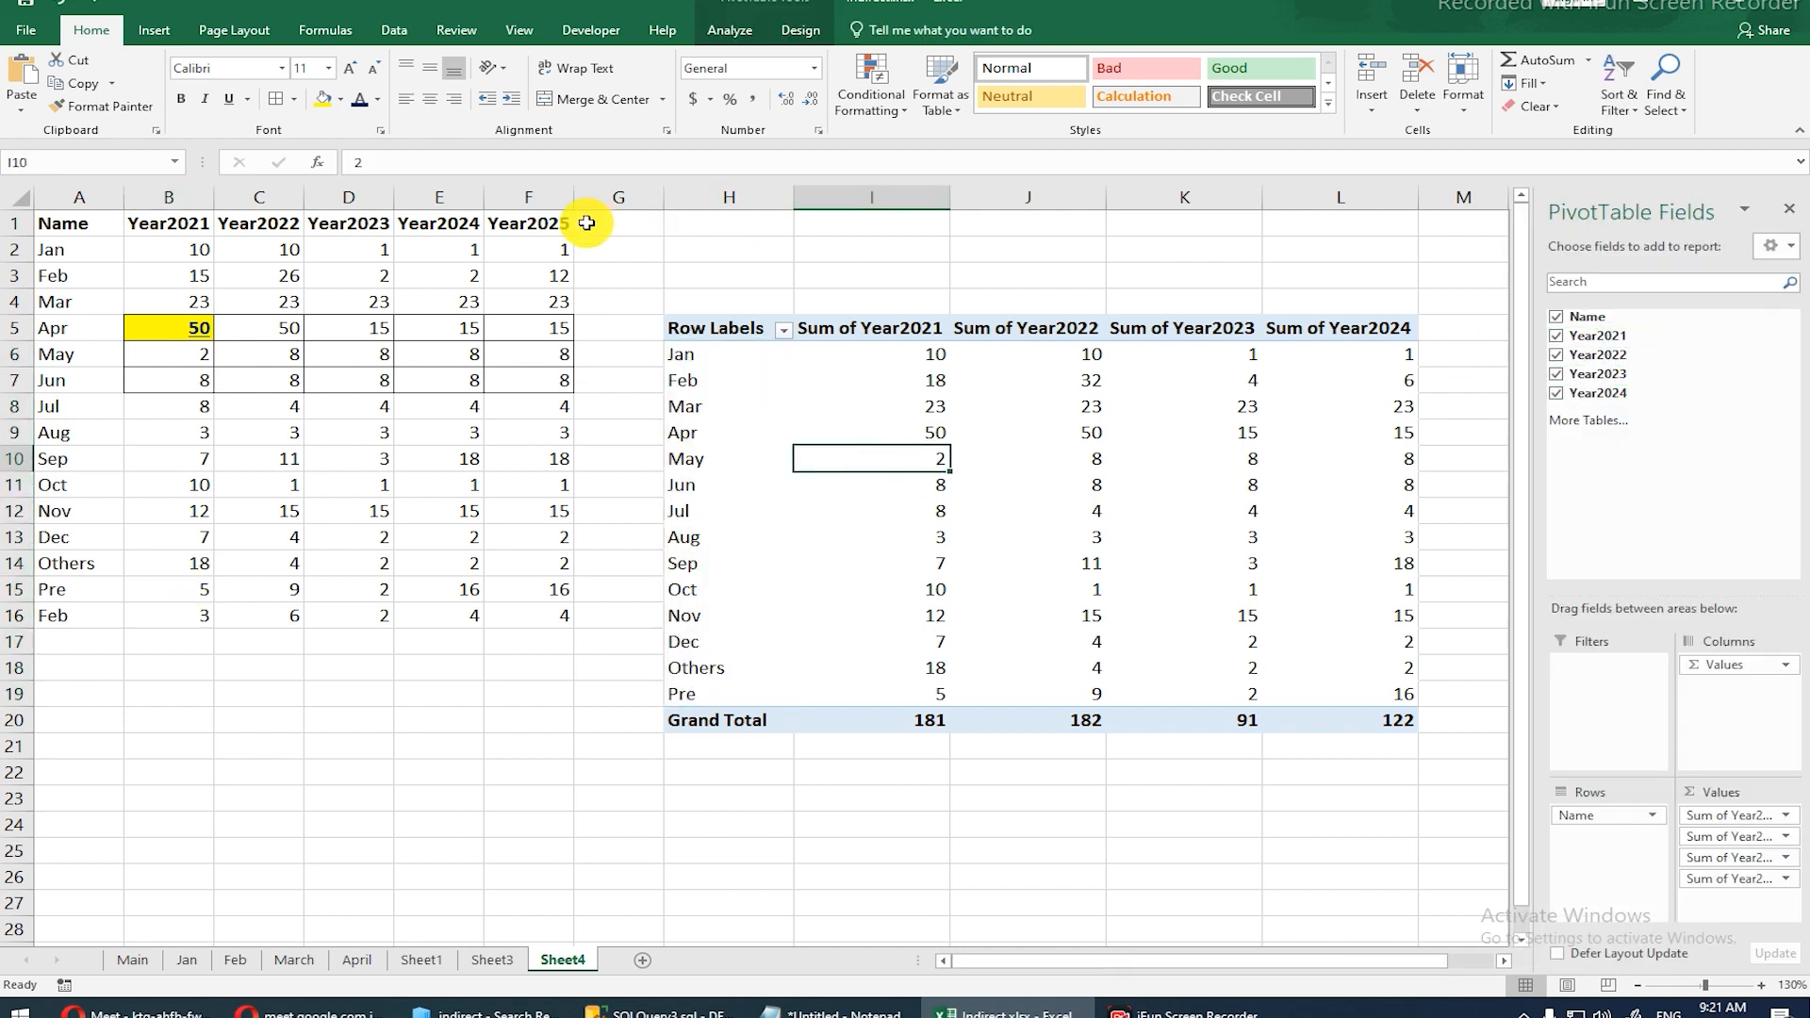
# Step: Refresh the PivotTable and add the Year2025 field to its values
pyautogui.rightClick(884, 415)
pyautogui.click(941, 501)
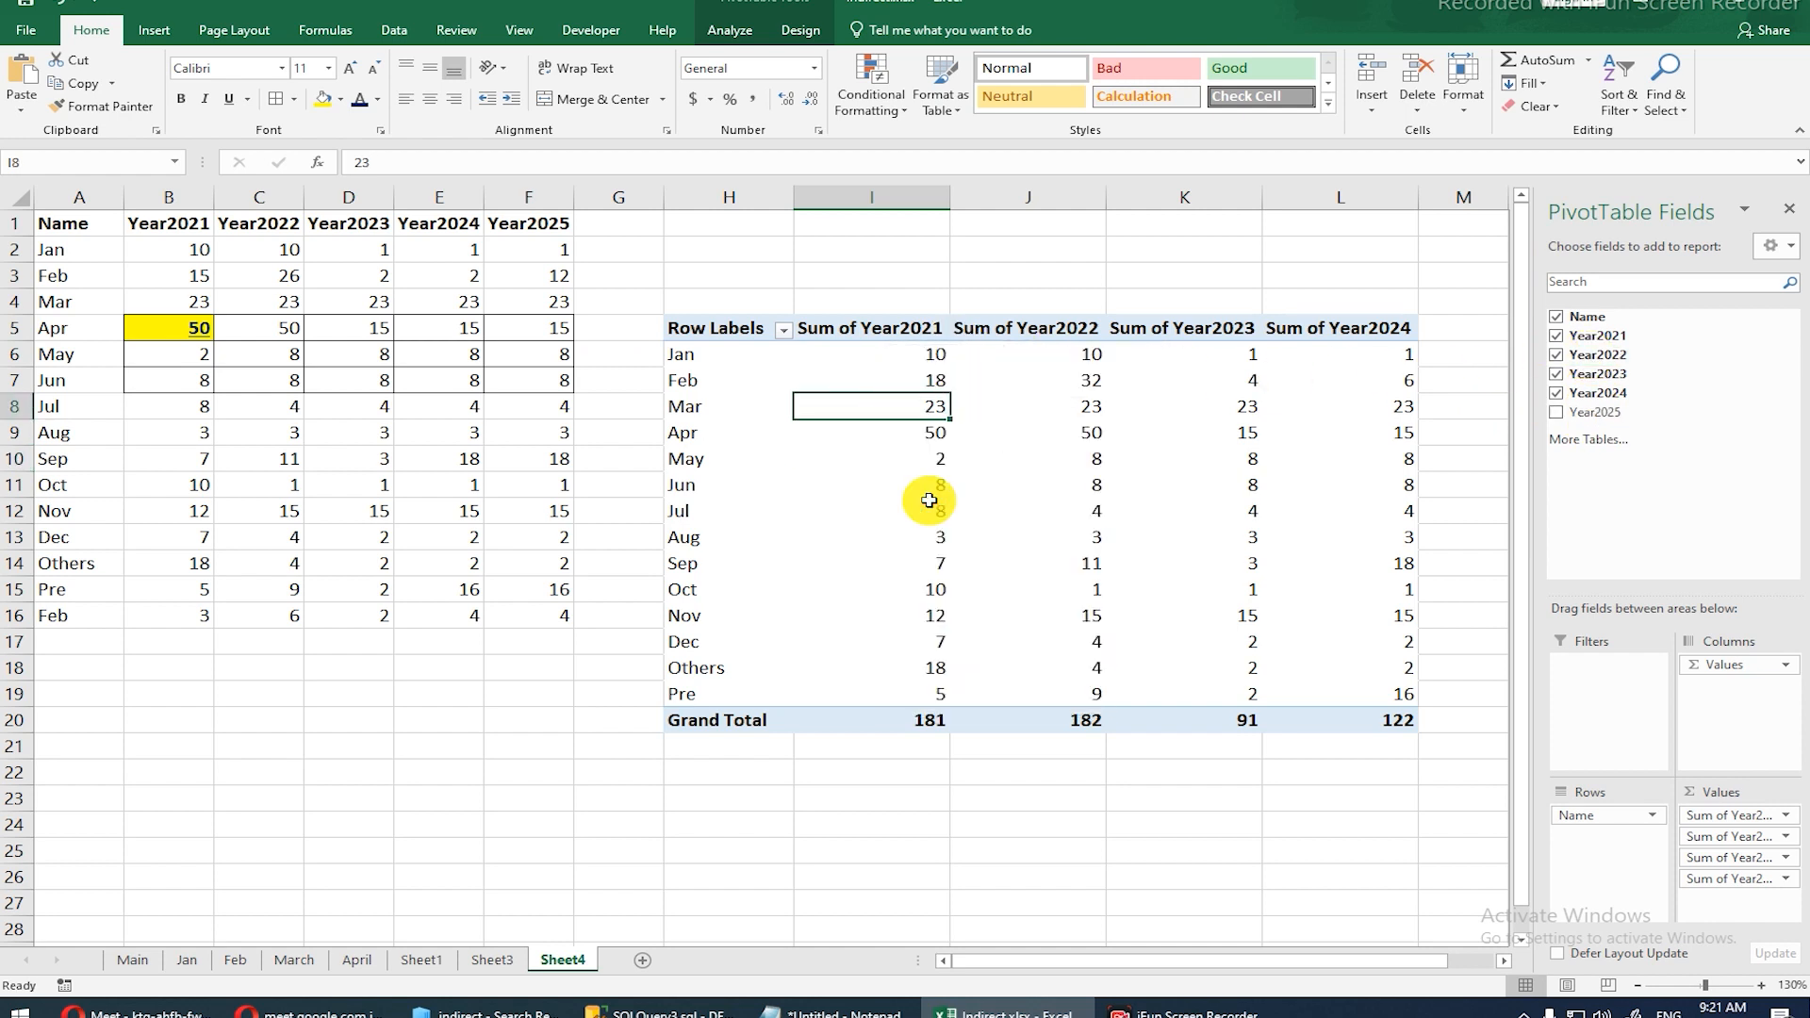
pyautogui.click(1557, 416)
pyautogui.click(1367, 585)
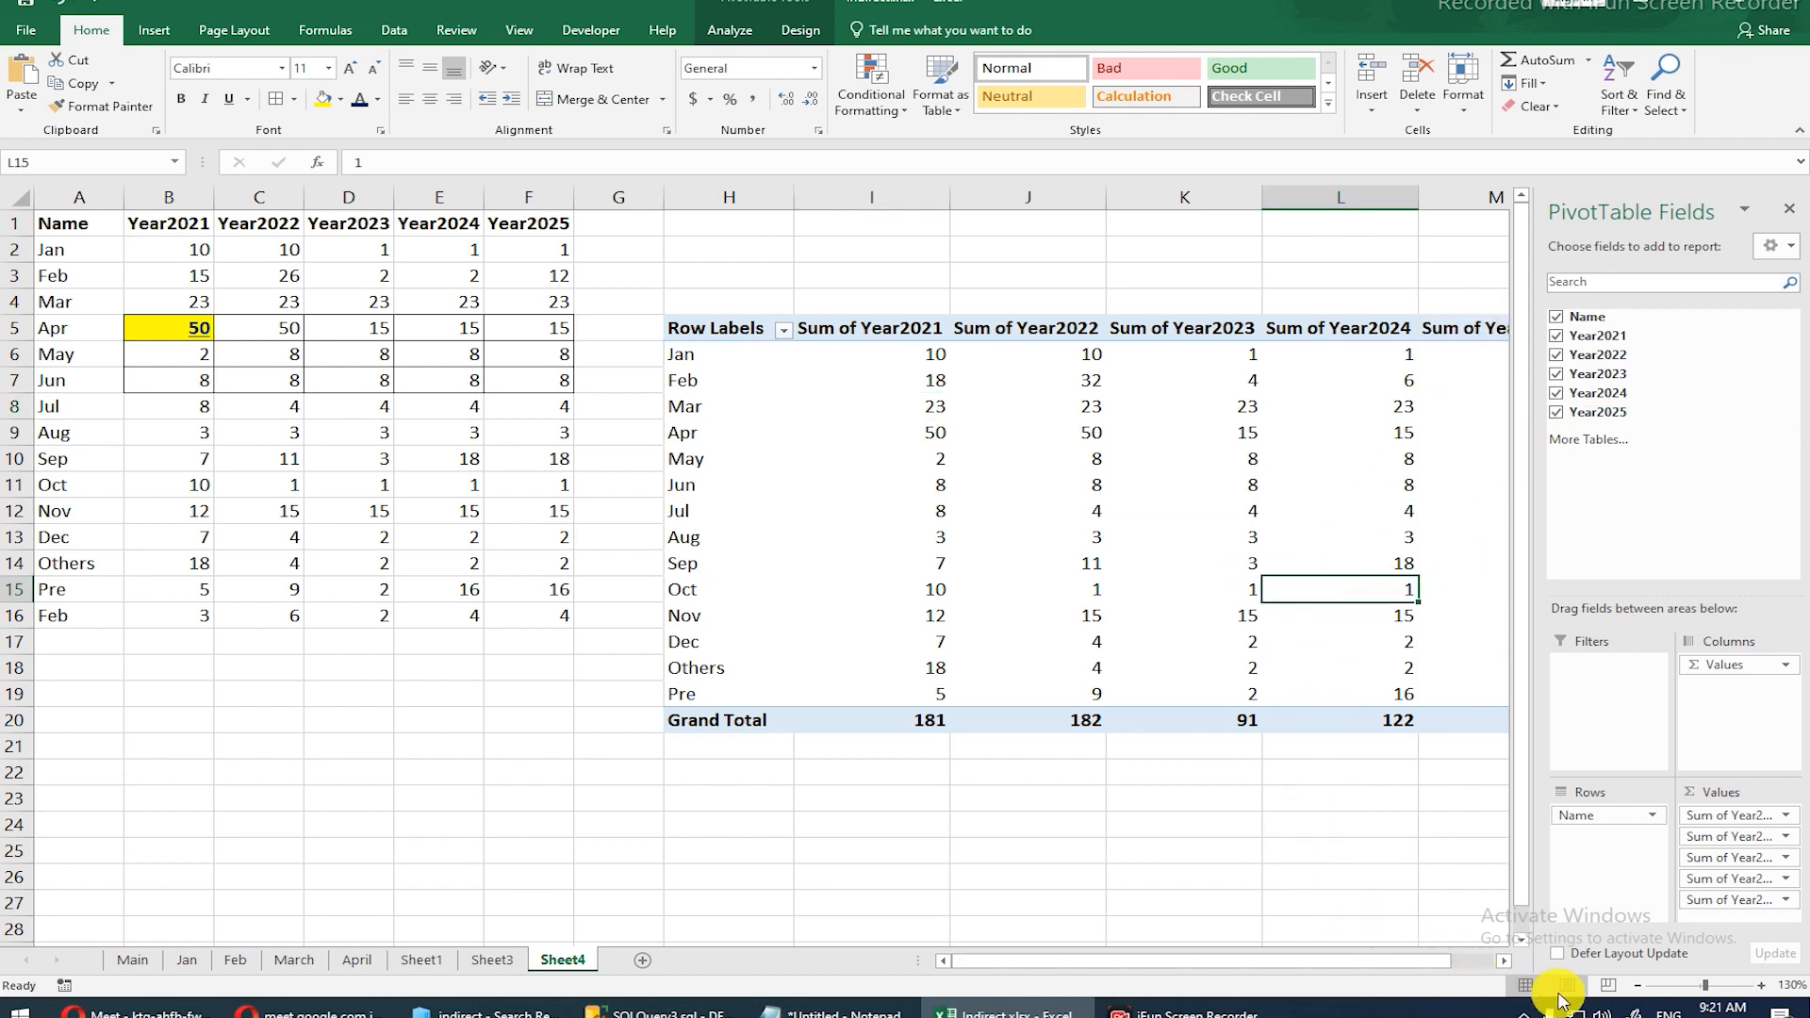
pyautogui.click(1635, 986)
pyautogui.click(1635, 986)
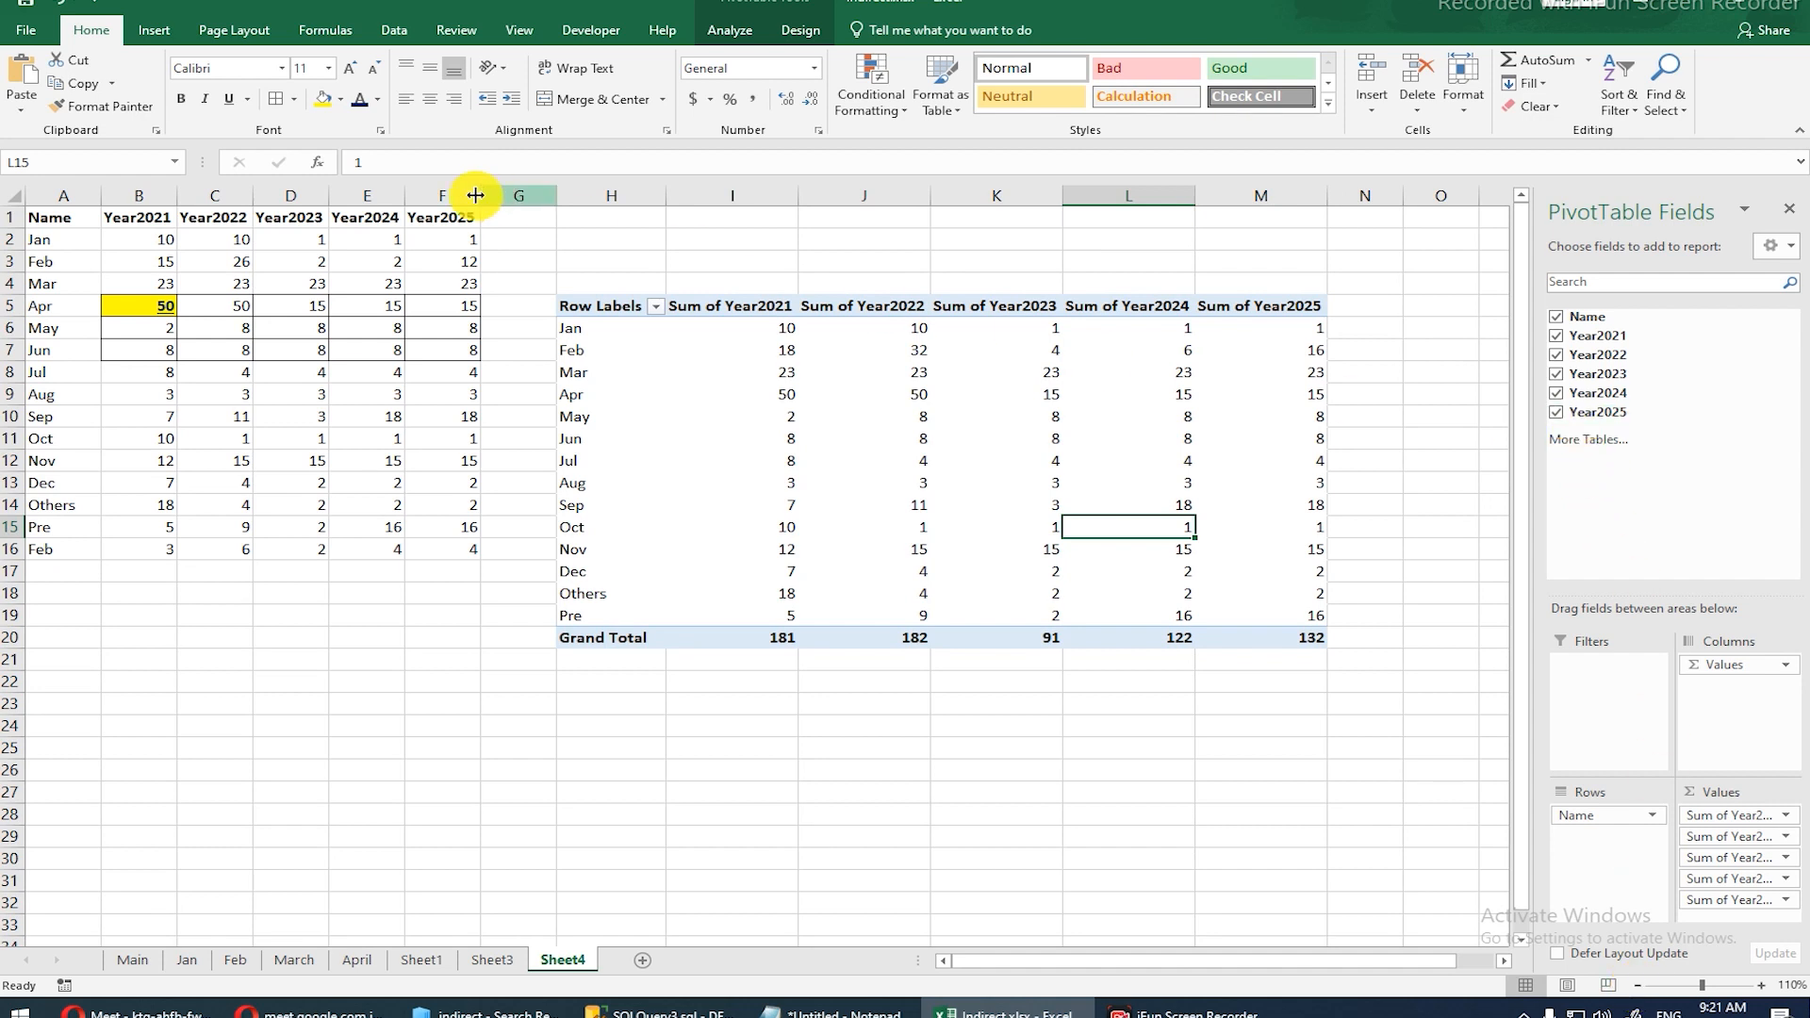
# Step: Clear the Year2023, Year2024 and Year2025 columns D:F of the source table and refresh the PivotTable
pyautogui.moveTo(306, 196); pyautogui.dragTo(428, 219)
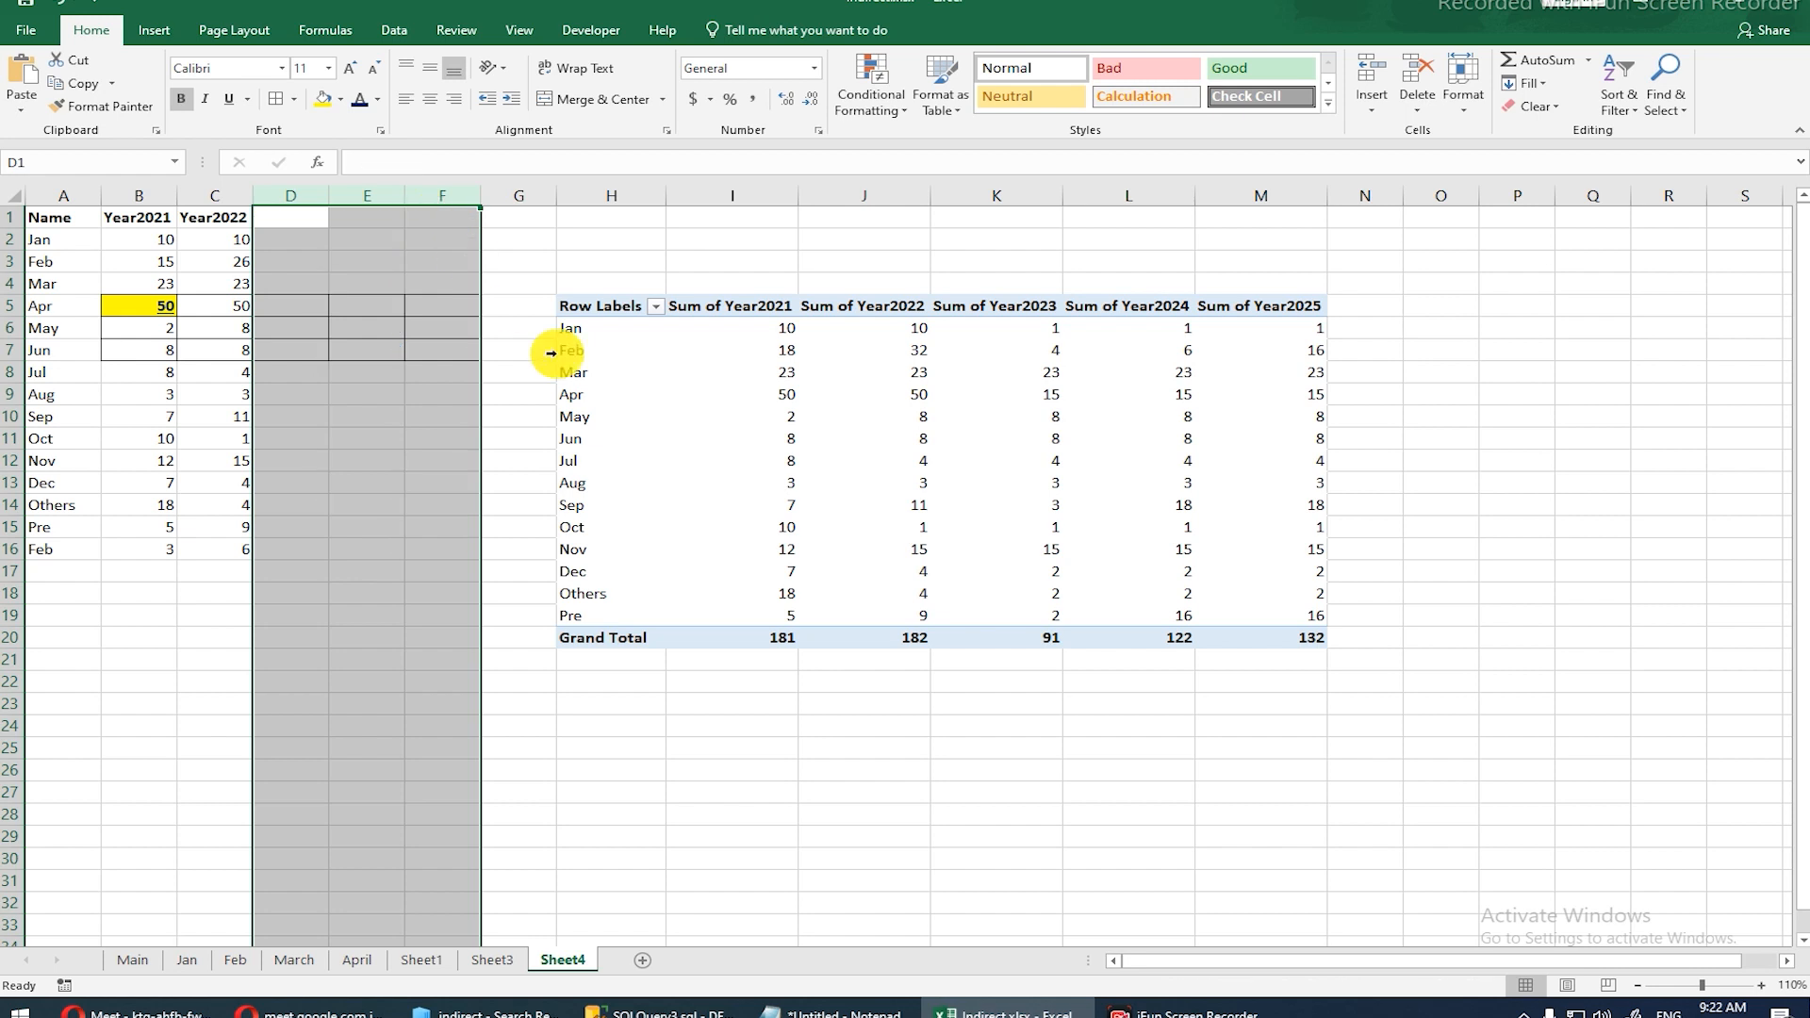
pyautogui.rightClick(671, 443)
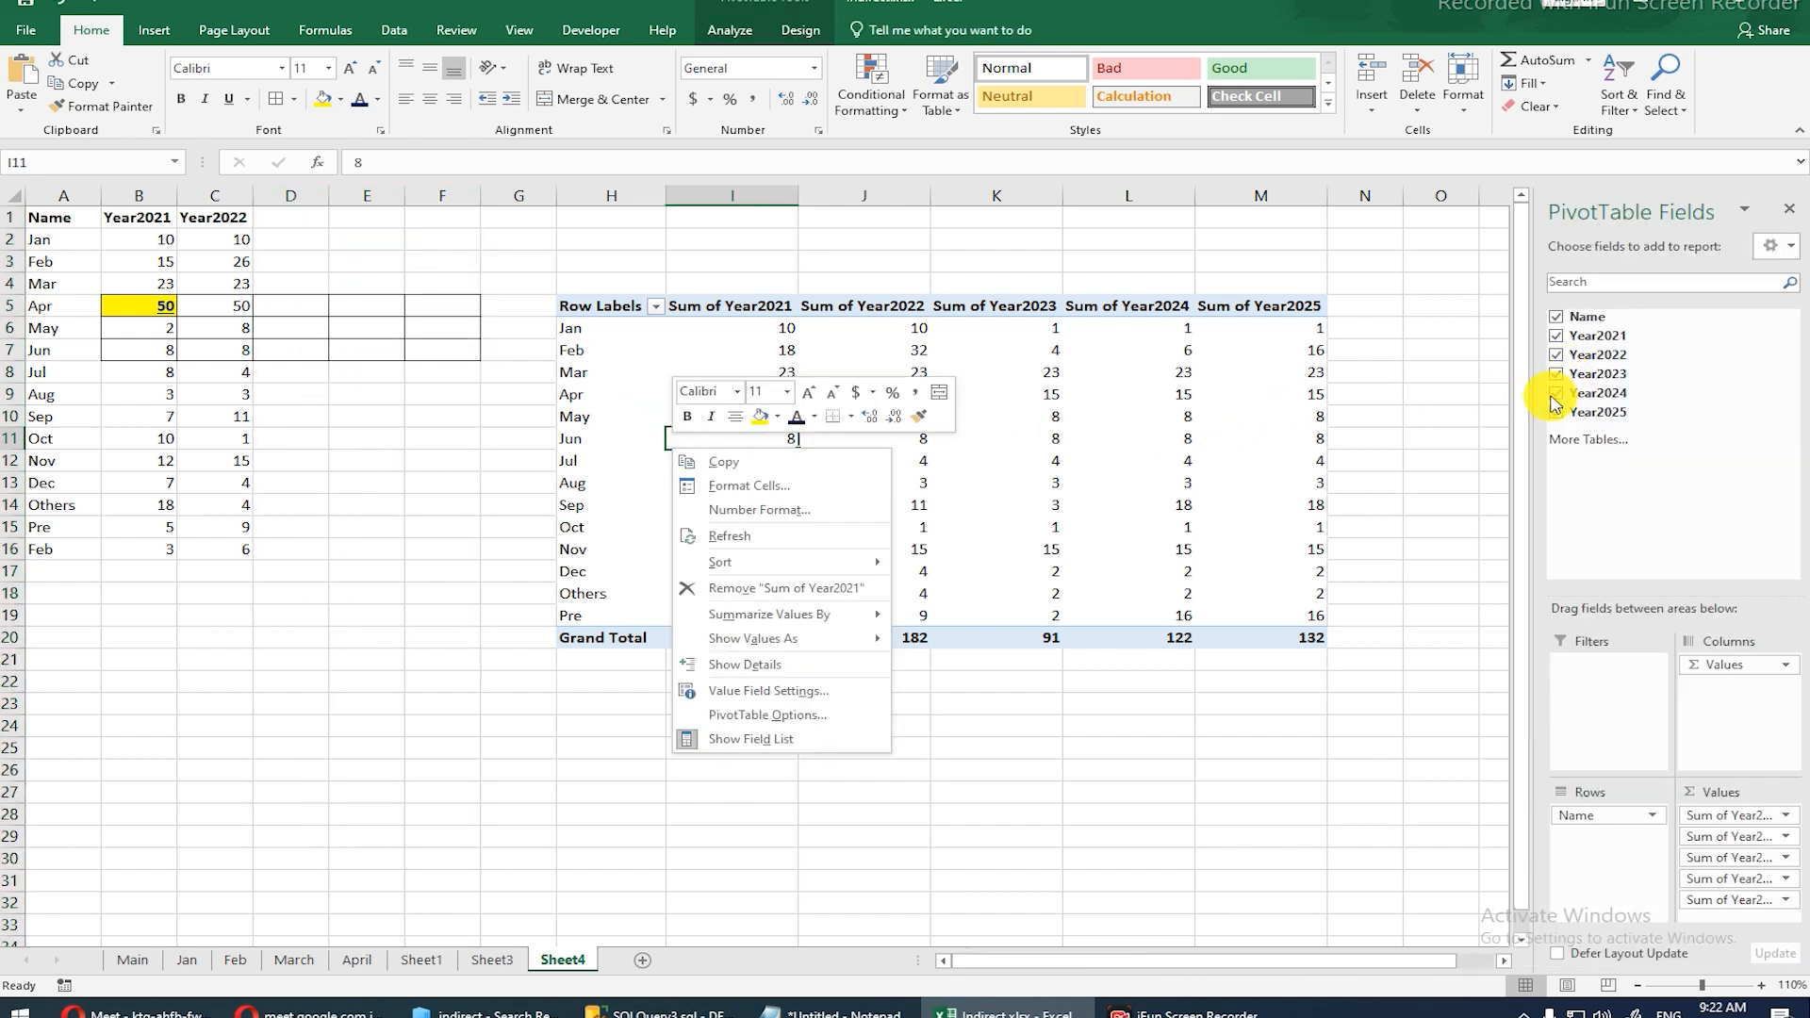
pyautogui.rightClick(1108, 443)
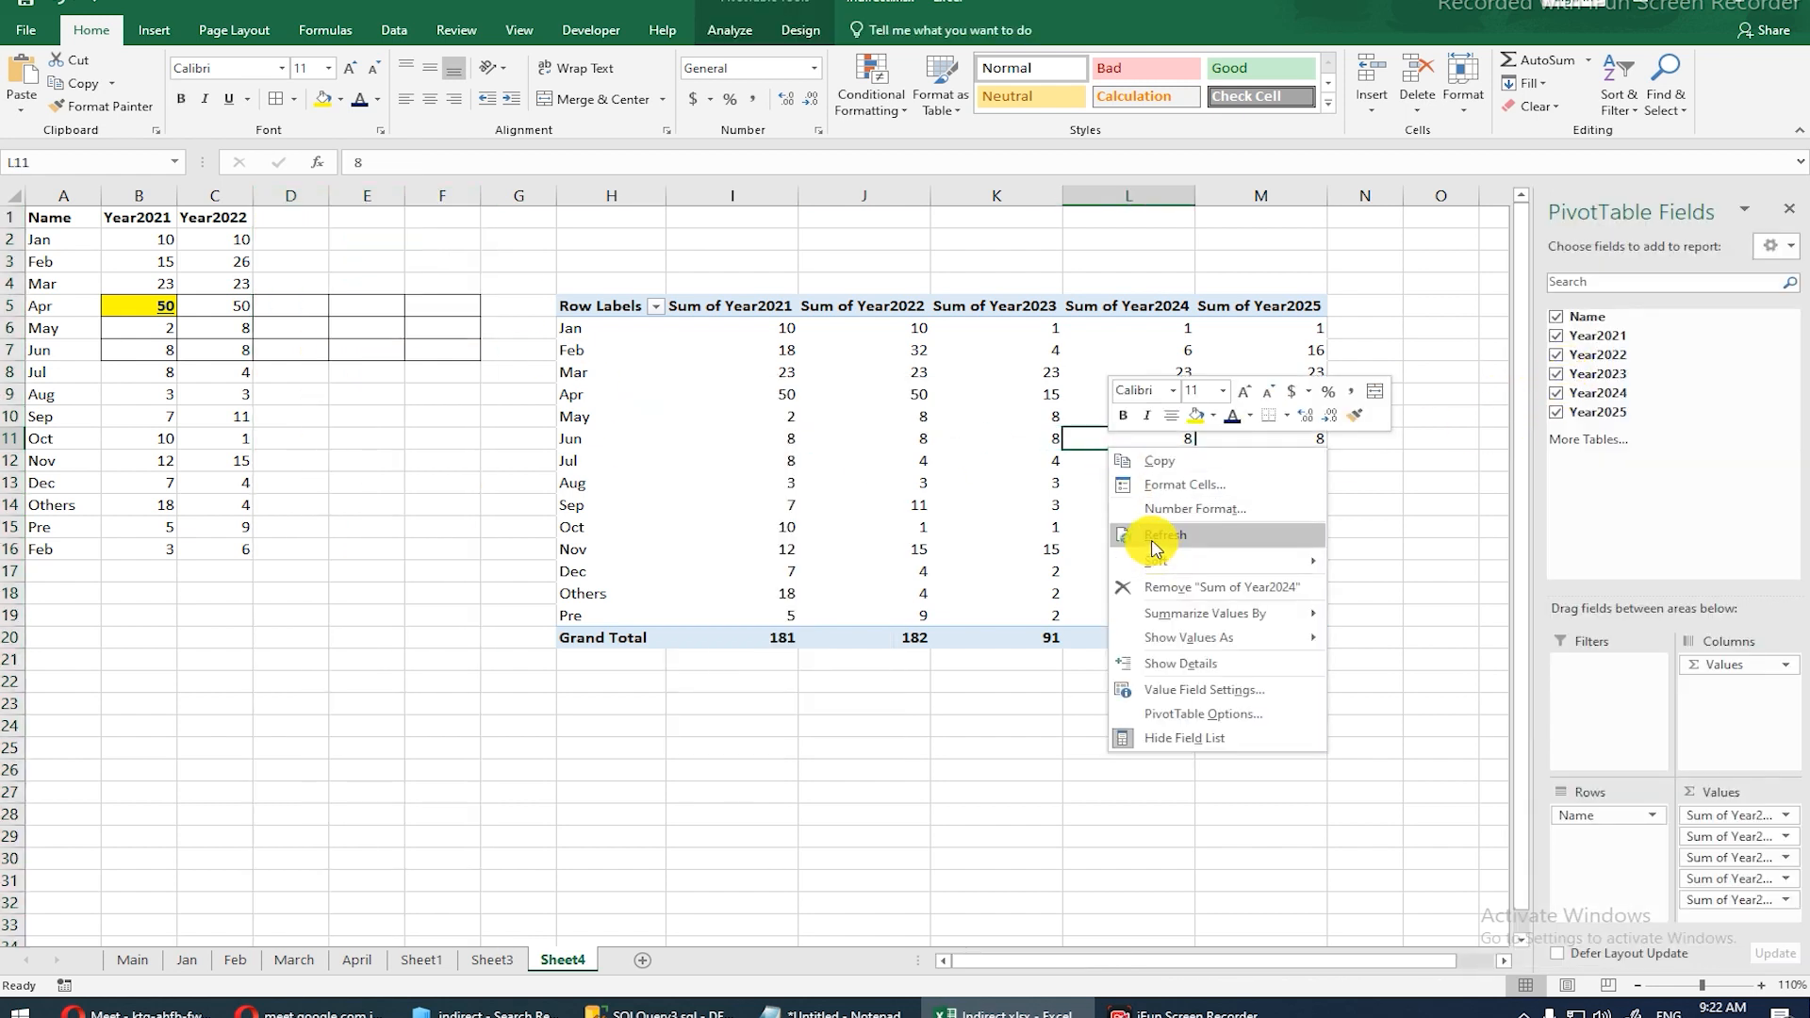
pyautogui.click(1156, 538)
pyautogui.click(823, 434)
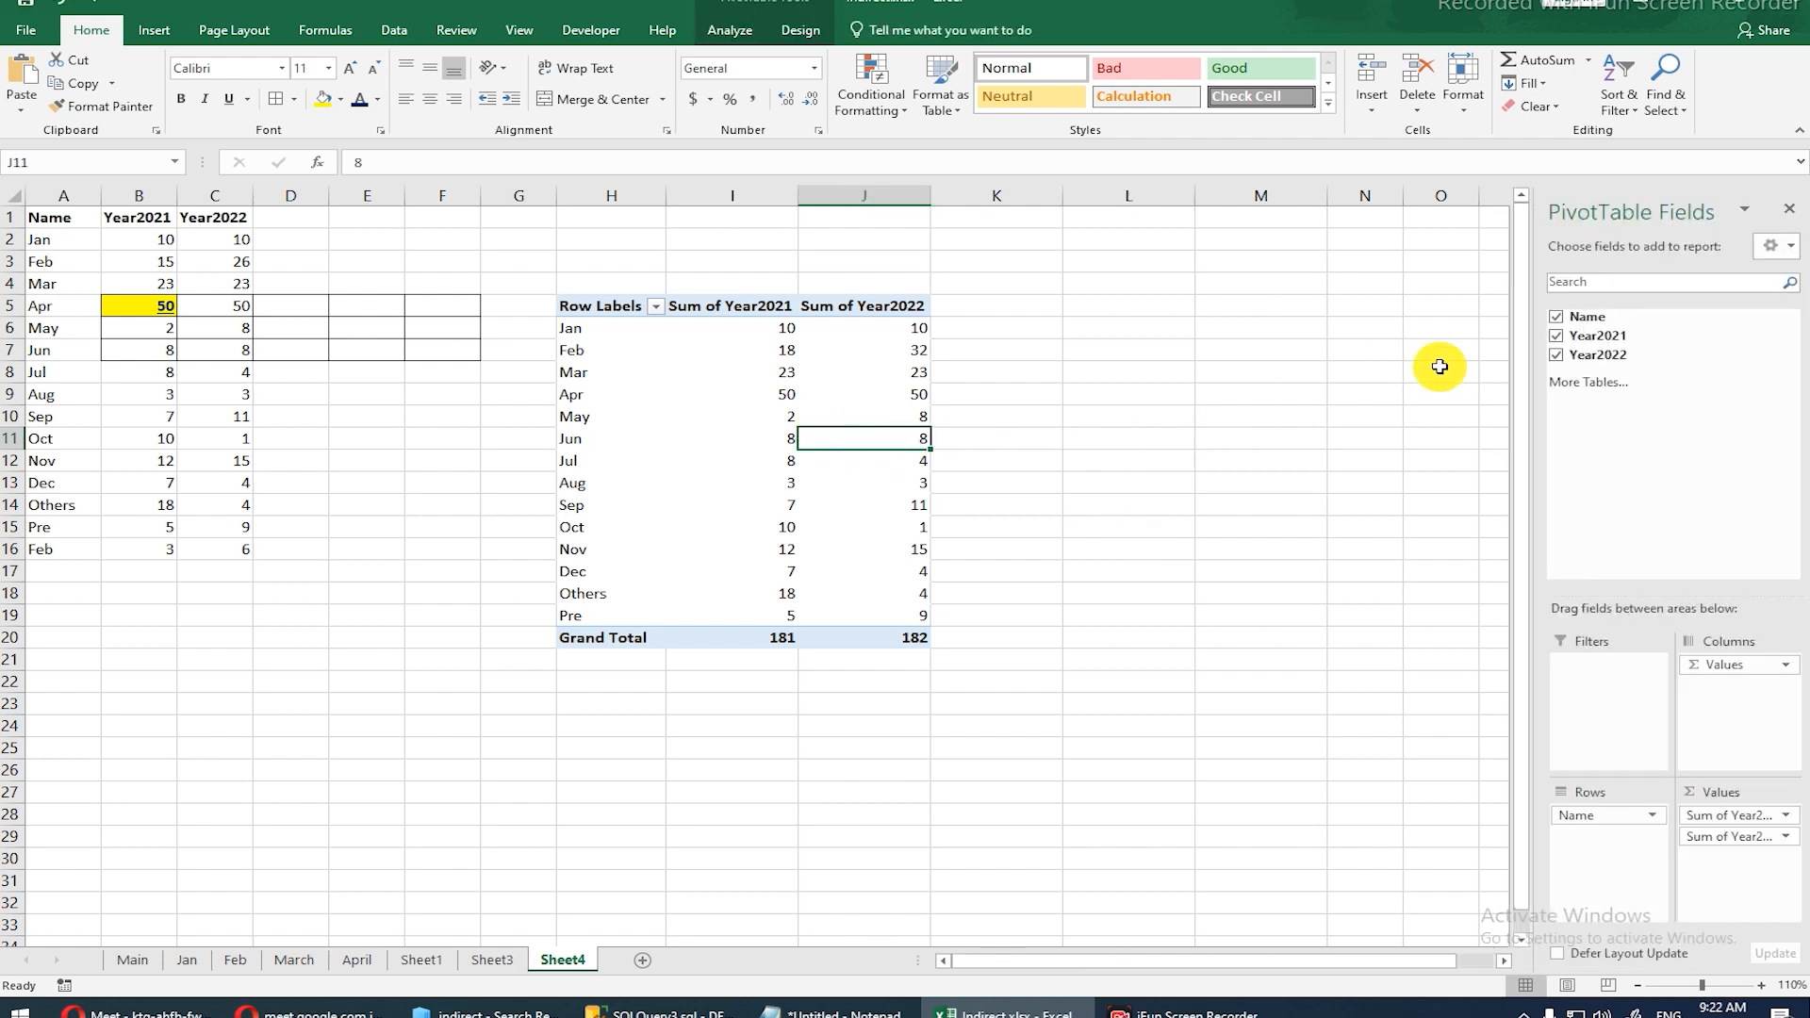
pyautogui.click(1588, 321)
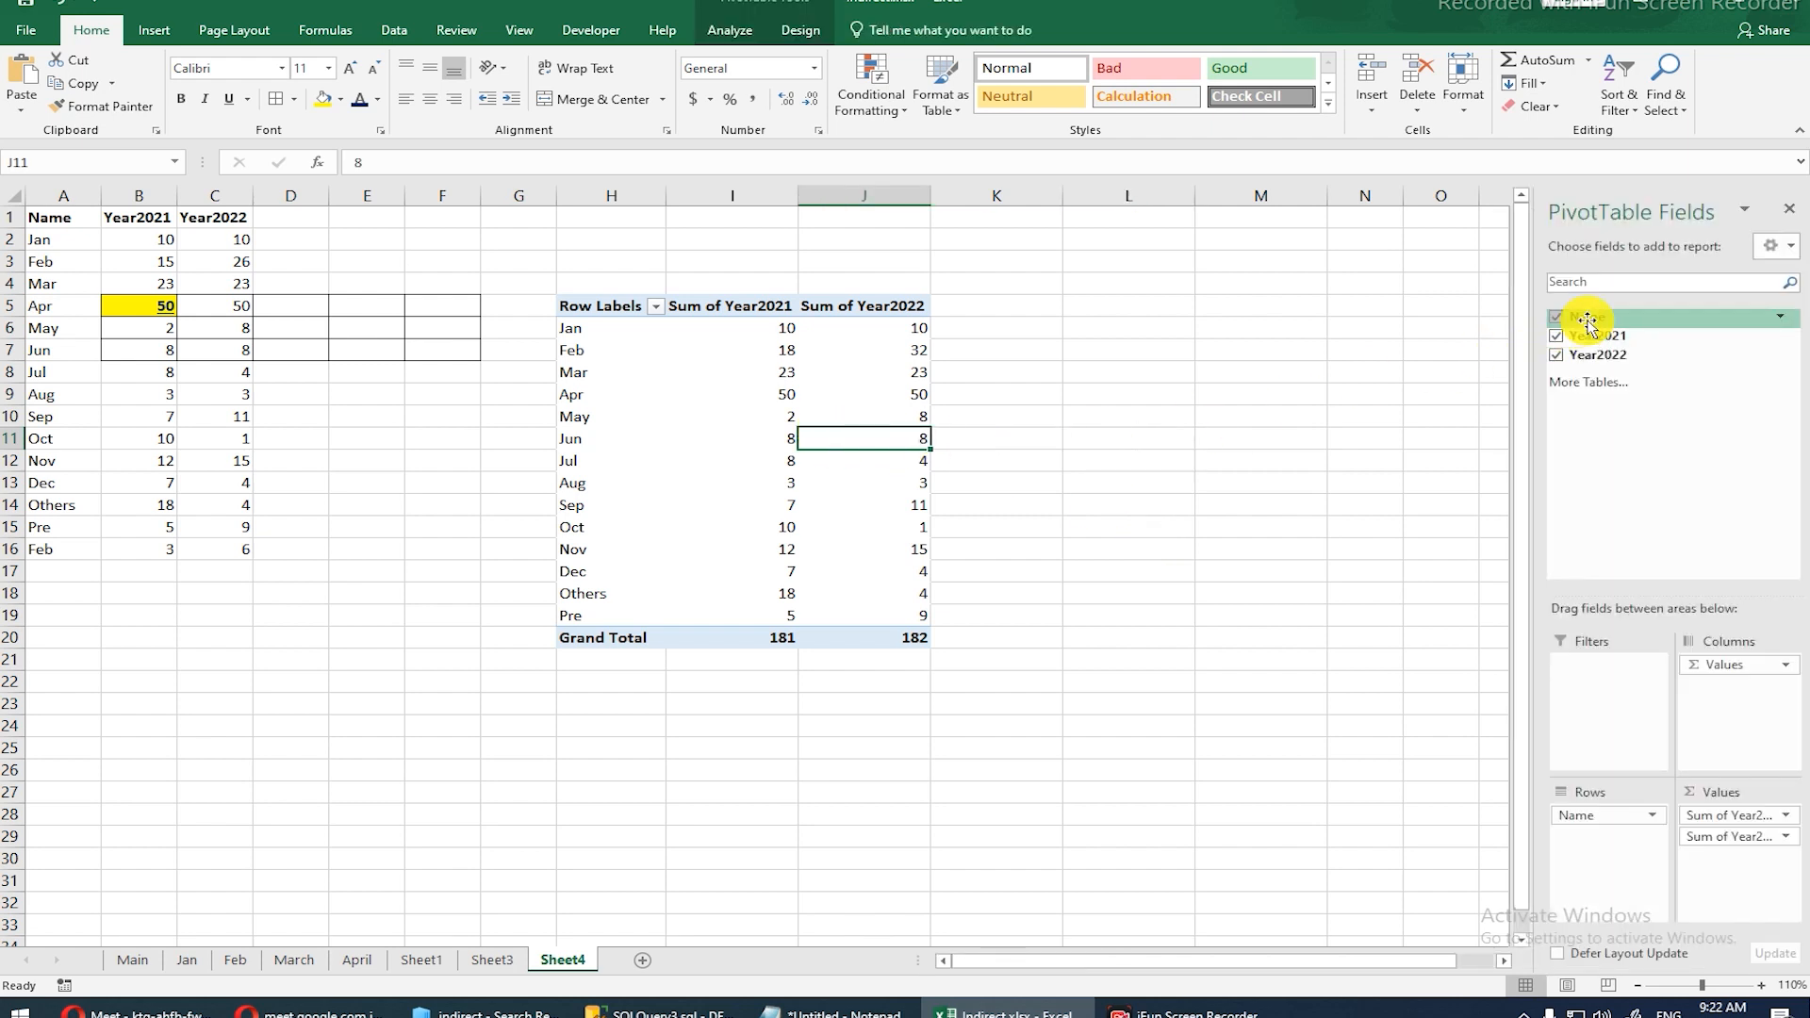
# Step: Copy the source table A1:C16 to cell A1 of a new worksheet
pyautogui.moveTo(48, 217); pyautogui.dragTo(252, 549)
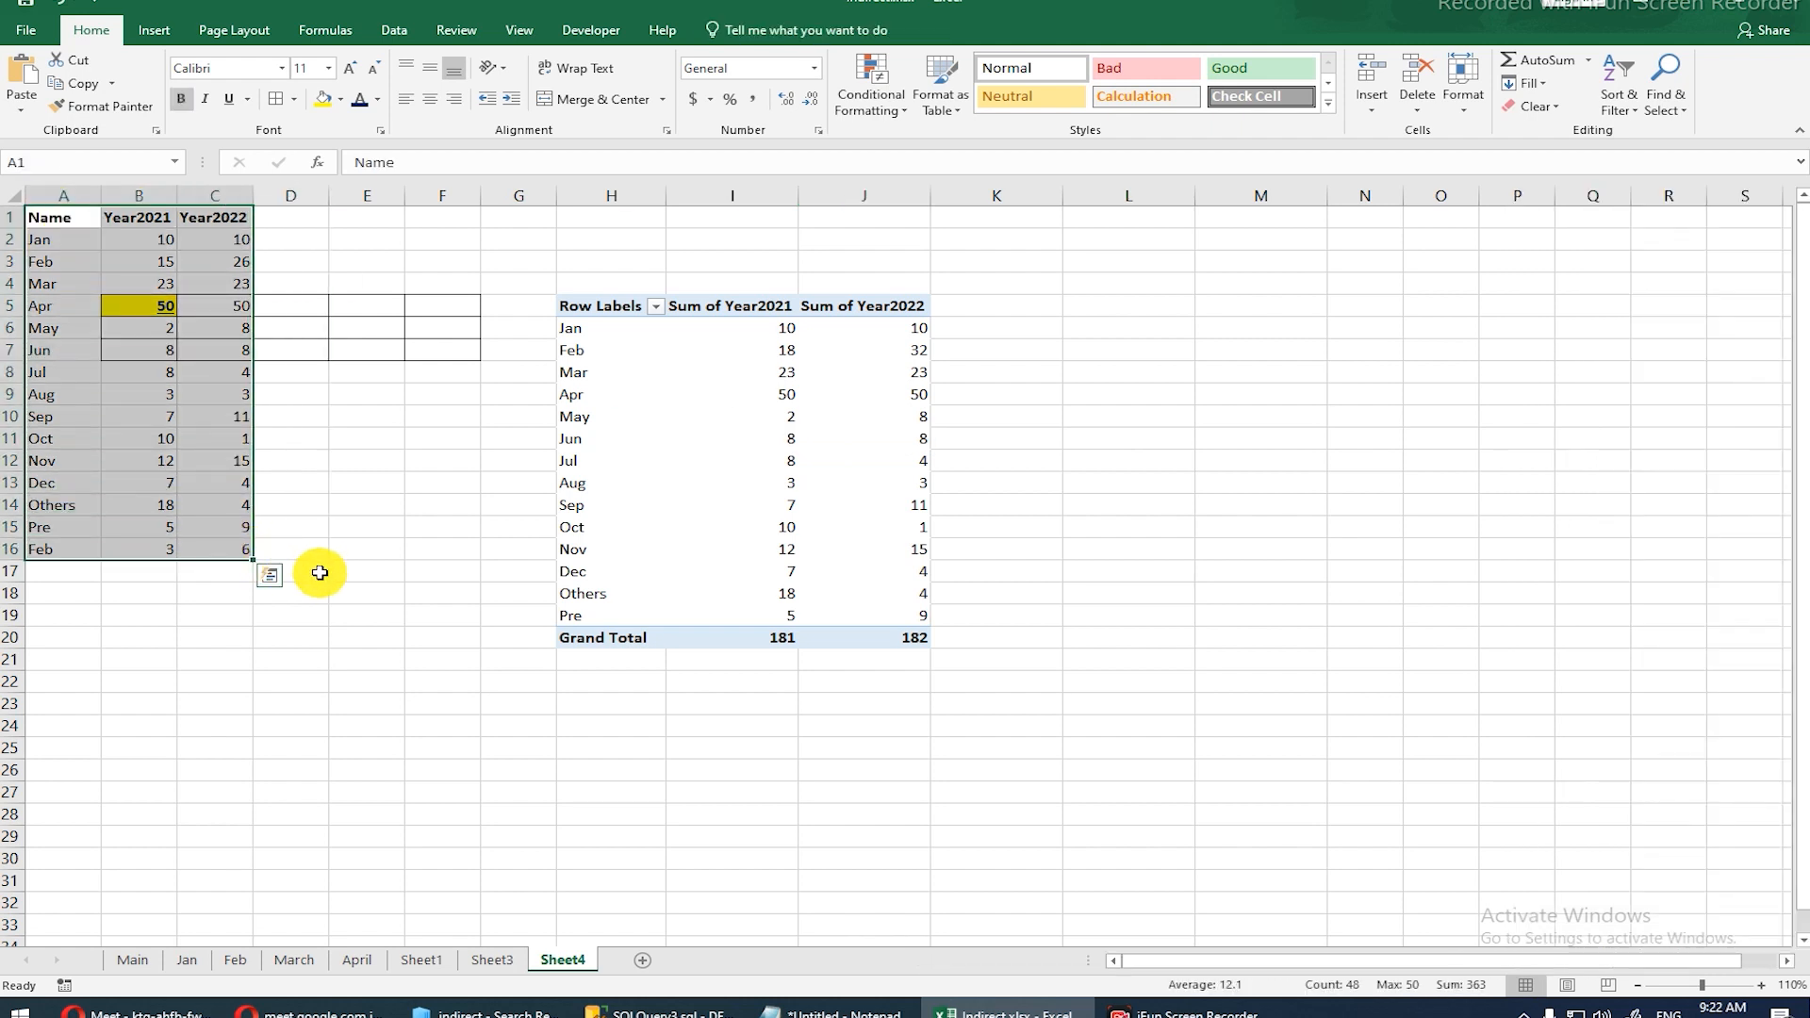
pyautogui.hotkey('ctrl', 'c')
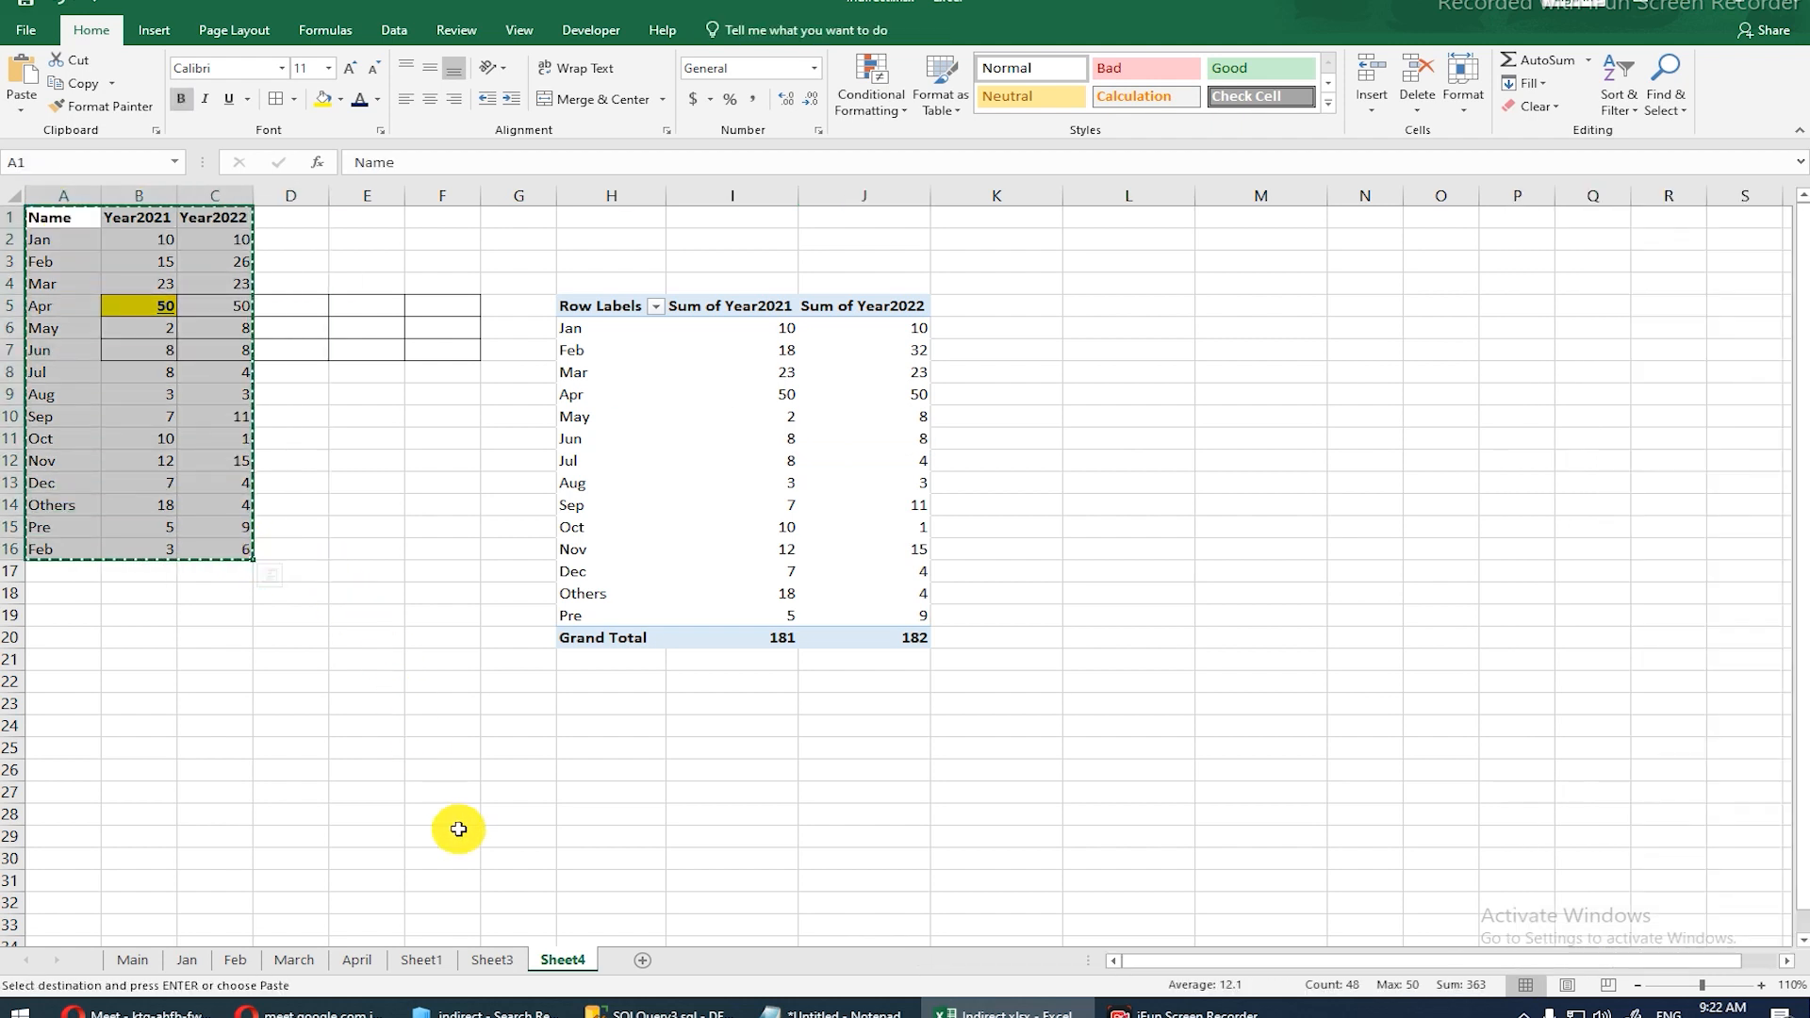
pyautogui.click(650, 961)
pyautogui.hotkey('ctrl', 'v')
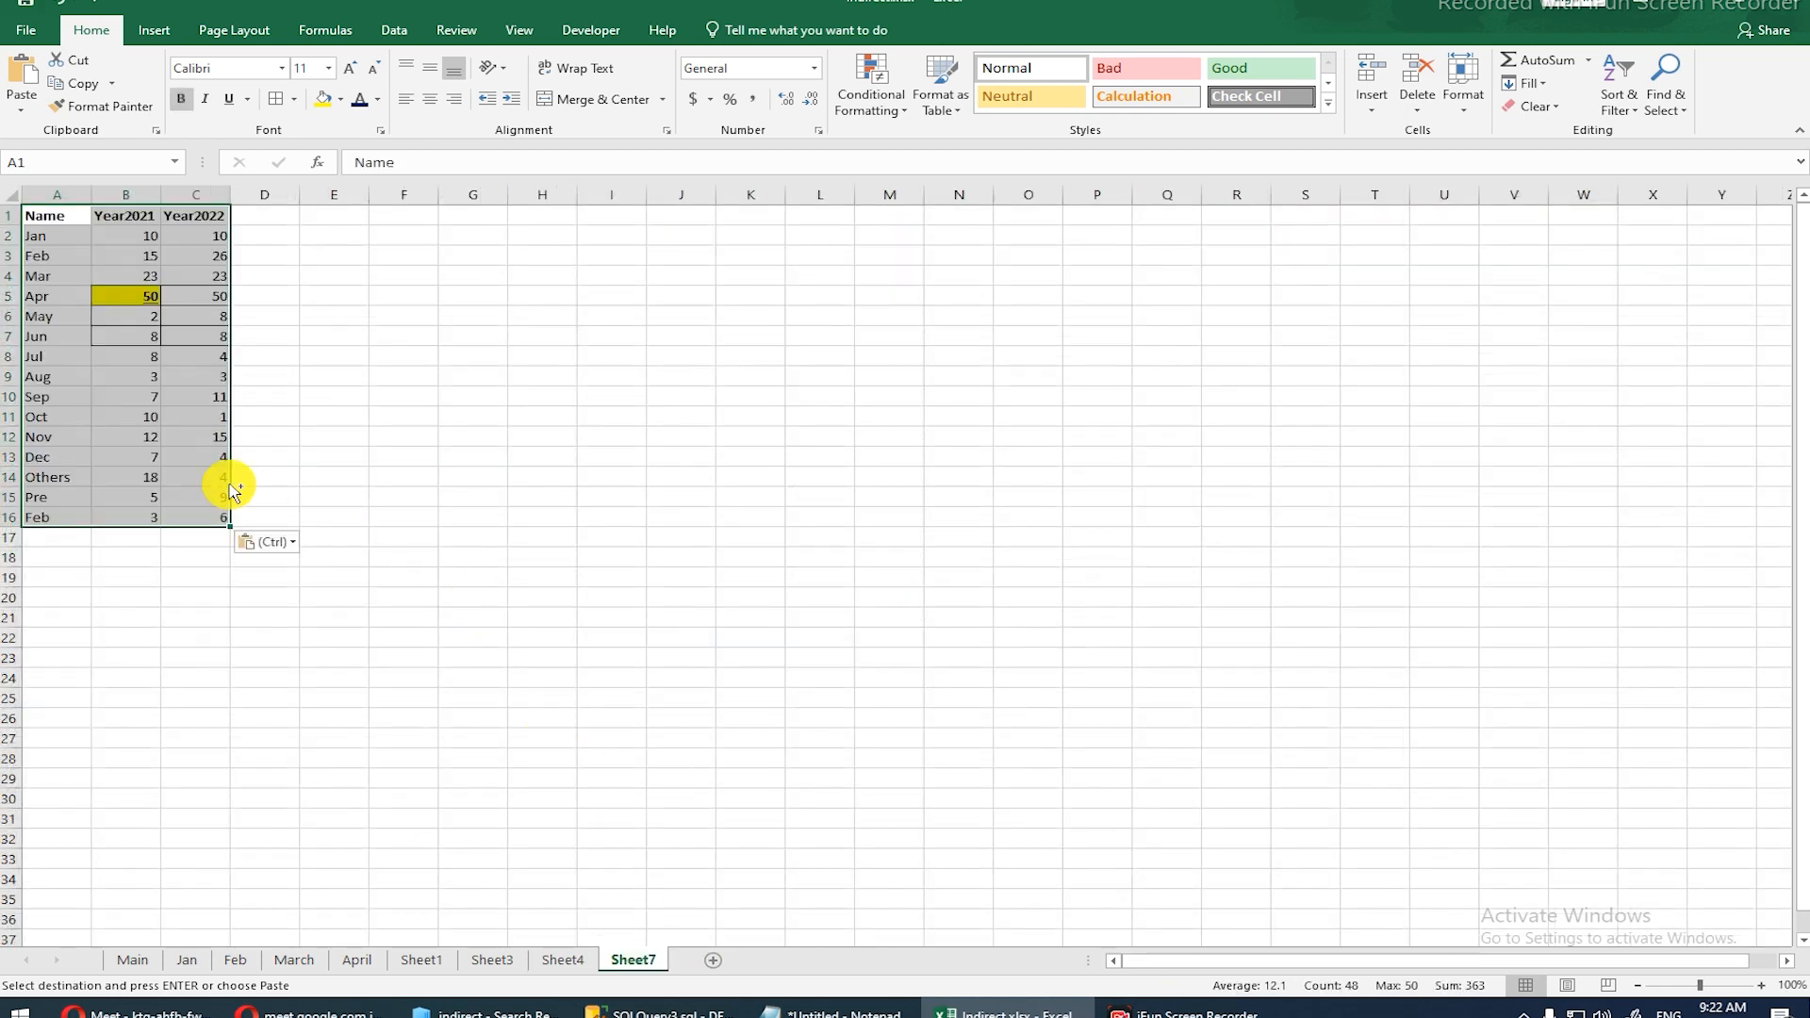
pyautogui.keyDown('ctrl'); pyautogui.scroll(4, 233, 490); pyautogui.keyUp('ctrl')
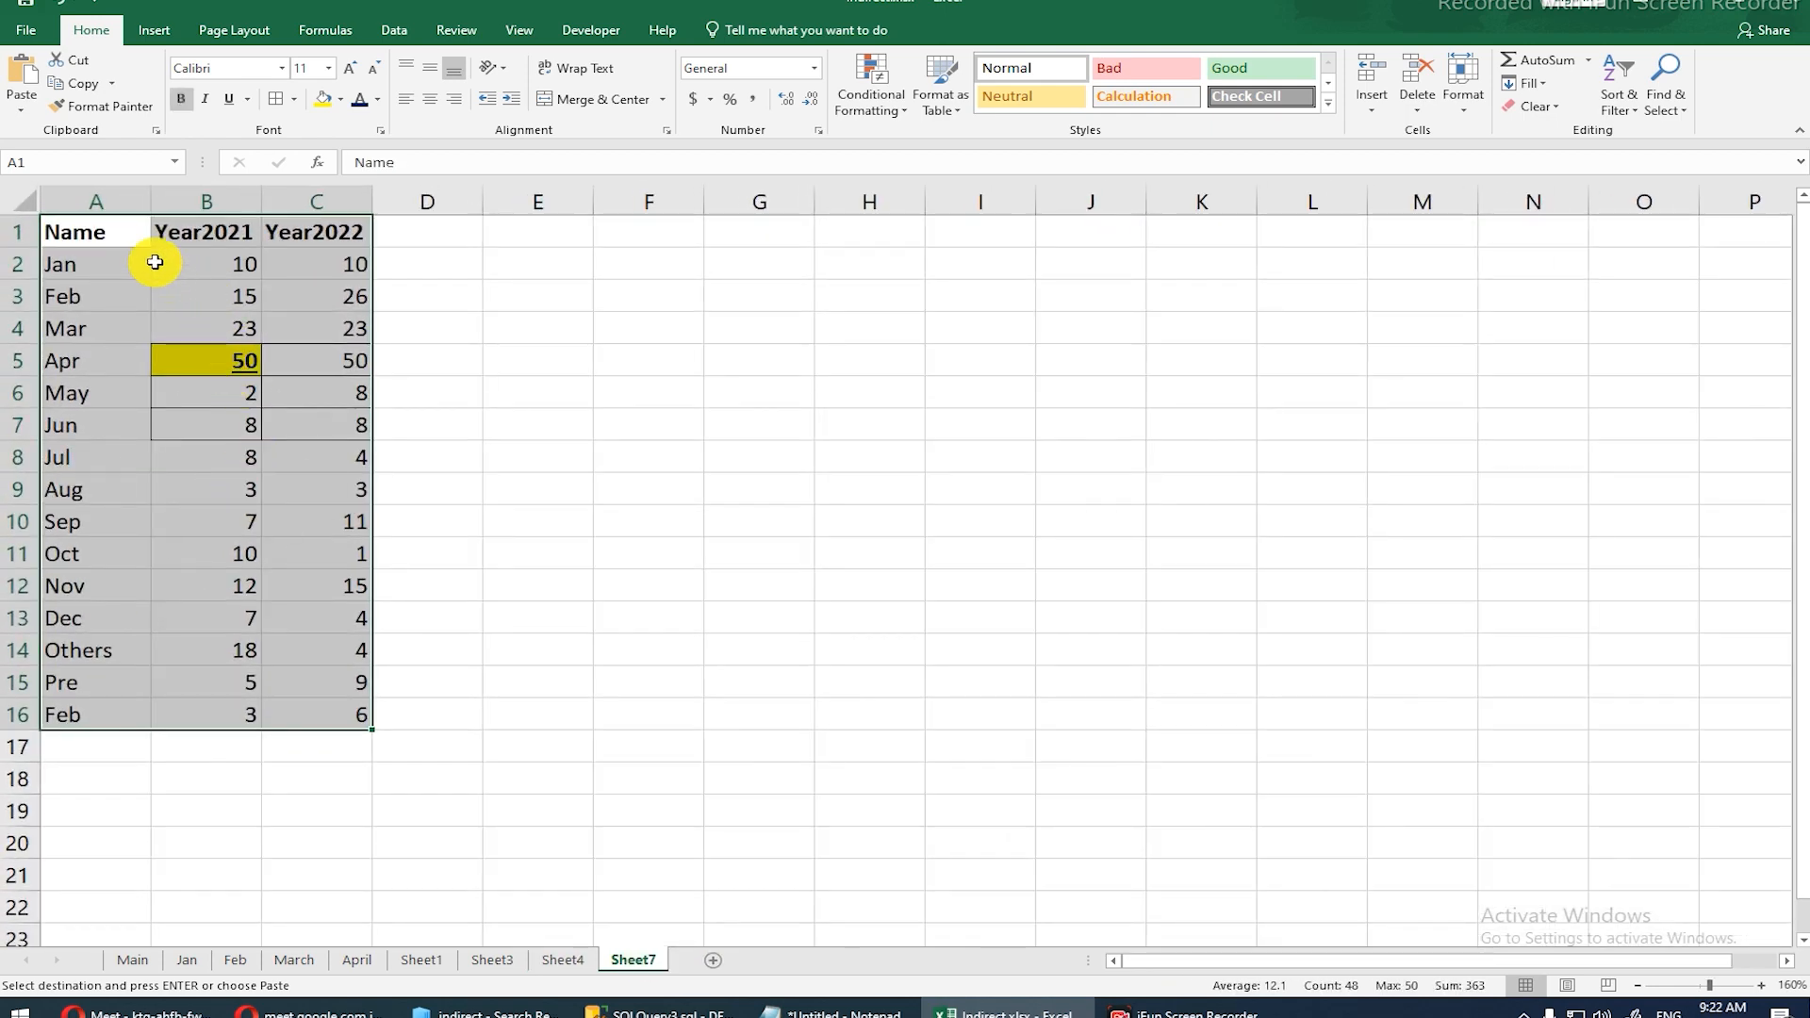
# Step: Create a PivotTable from Sheet7!$A$1:$C$18, including blank rows below the data, at cell H5 of the same sheet
pyautogui.moveTo(110, 230); pyautogui.dragTo(723, 840)
pyautogui.click(723, 839)
pyautogui.scroll(9, 396, 598)
pyautogui.moveTo(494, 787); pyautogui.dragTo(79, 158)
pyautogui.click(154, 29)
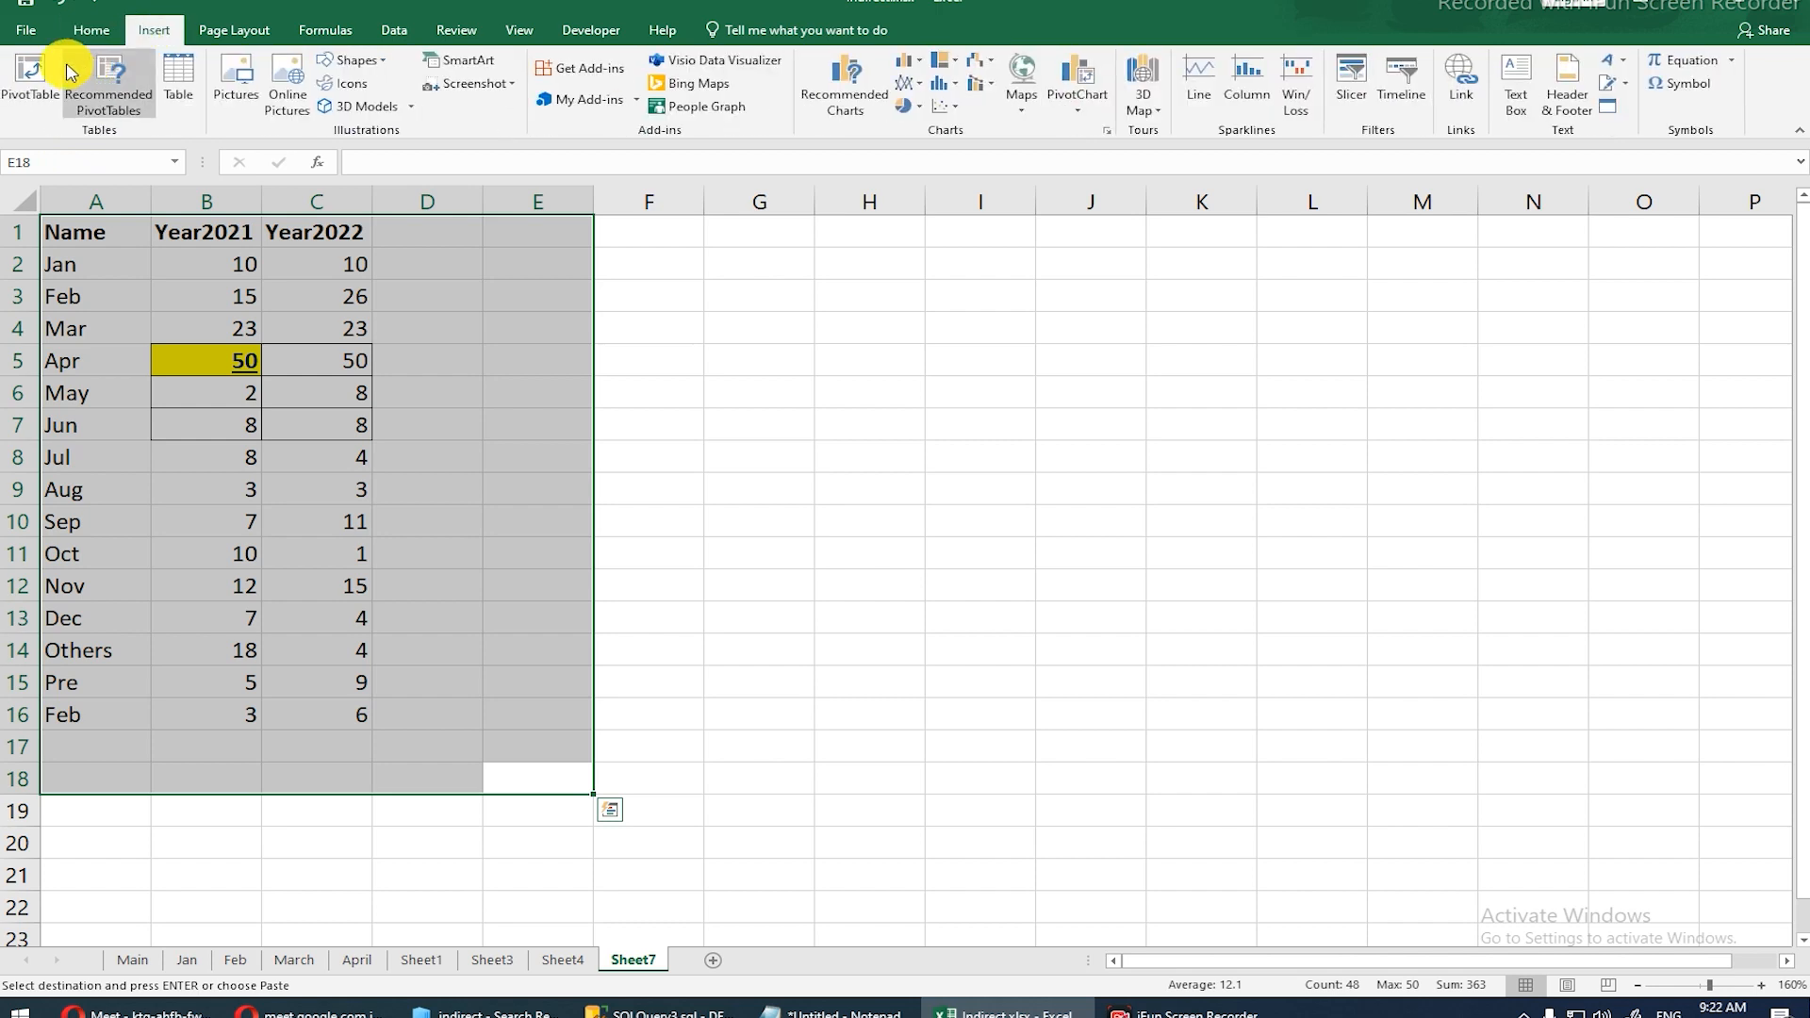
pyautogui.click(28, 73)
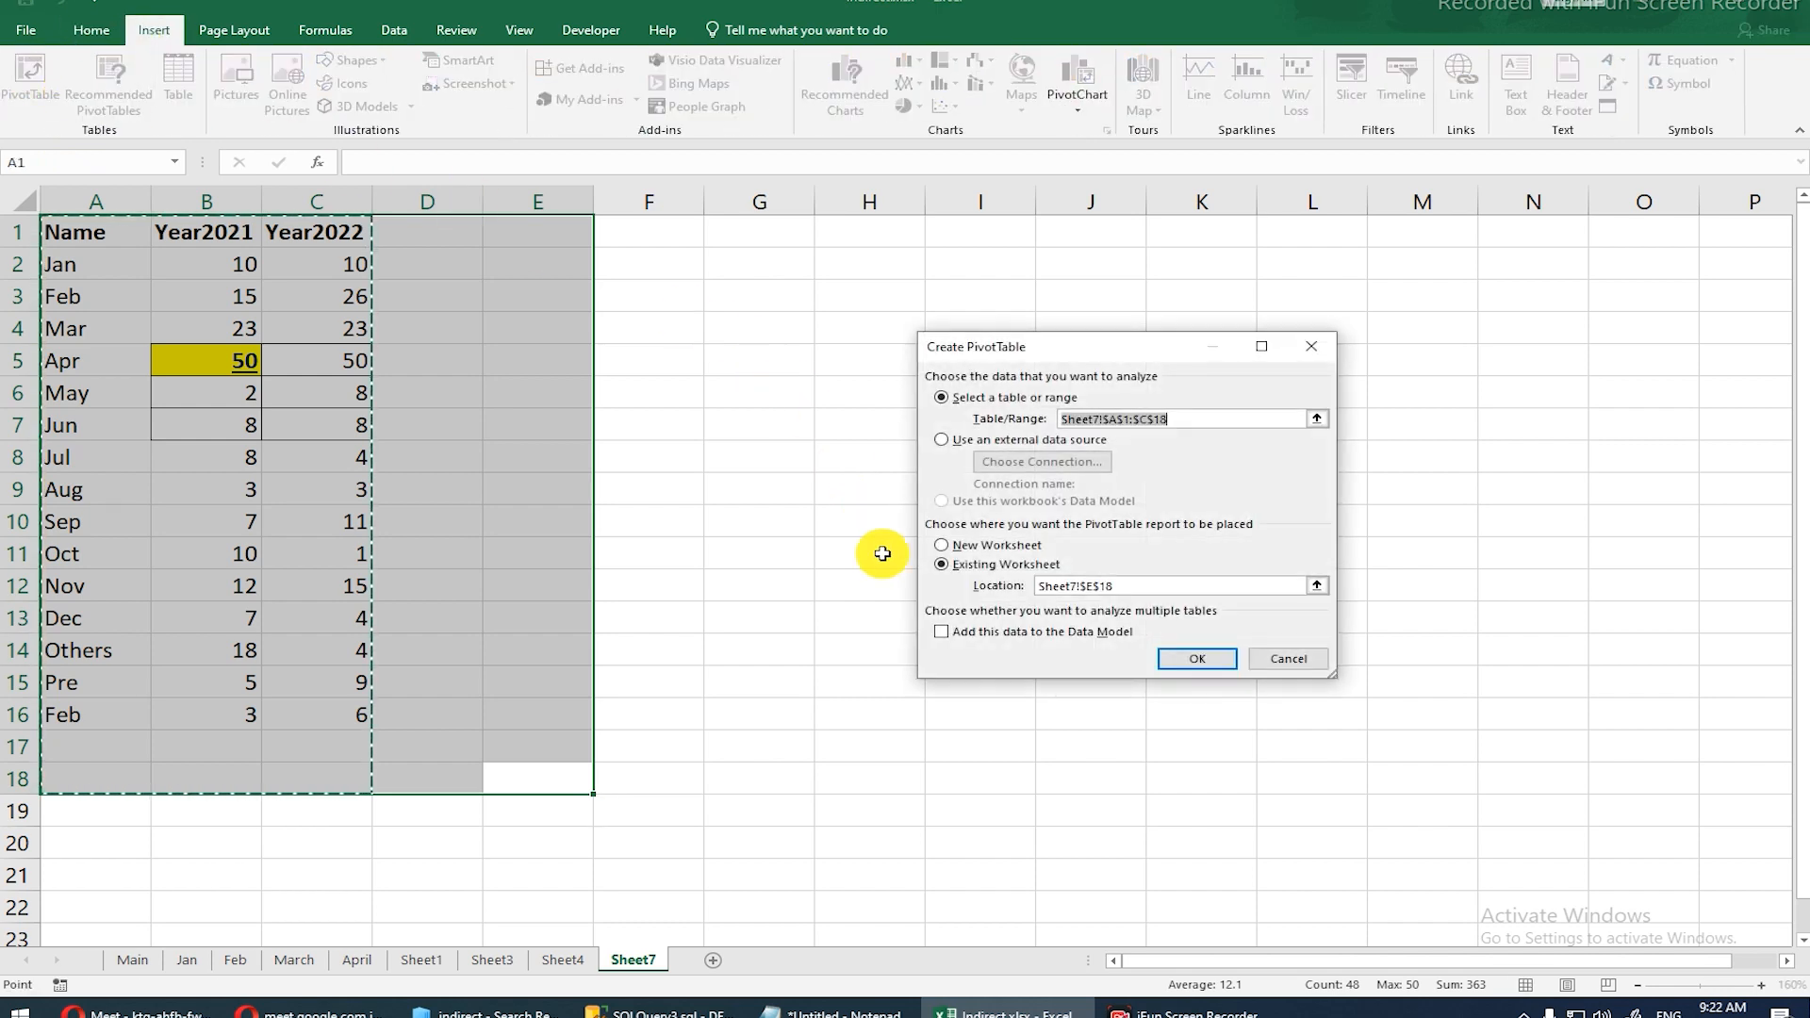
pyautogui.moveTo(1131, 585); pyautogui.dragTo(992, 594)
pyautogui.click(854, 363)
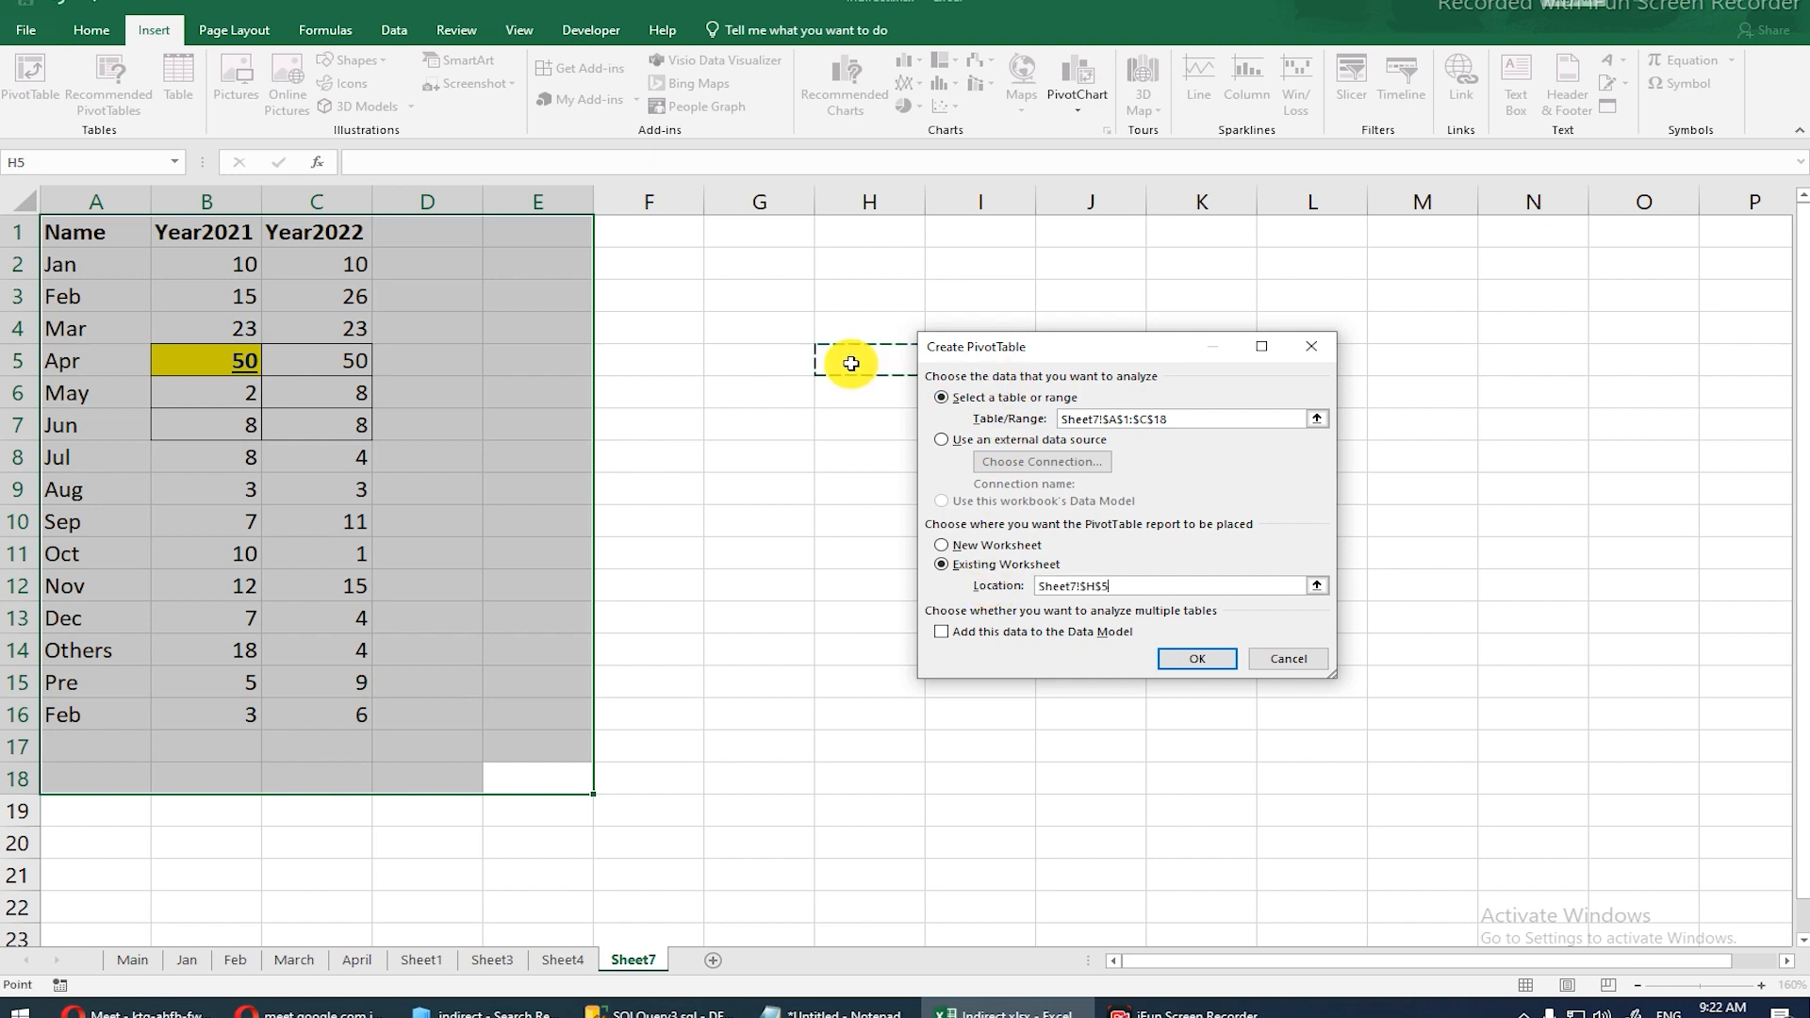
pyautogui.click(1197, 654)
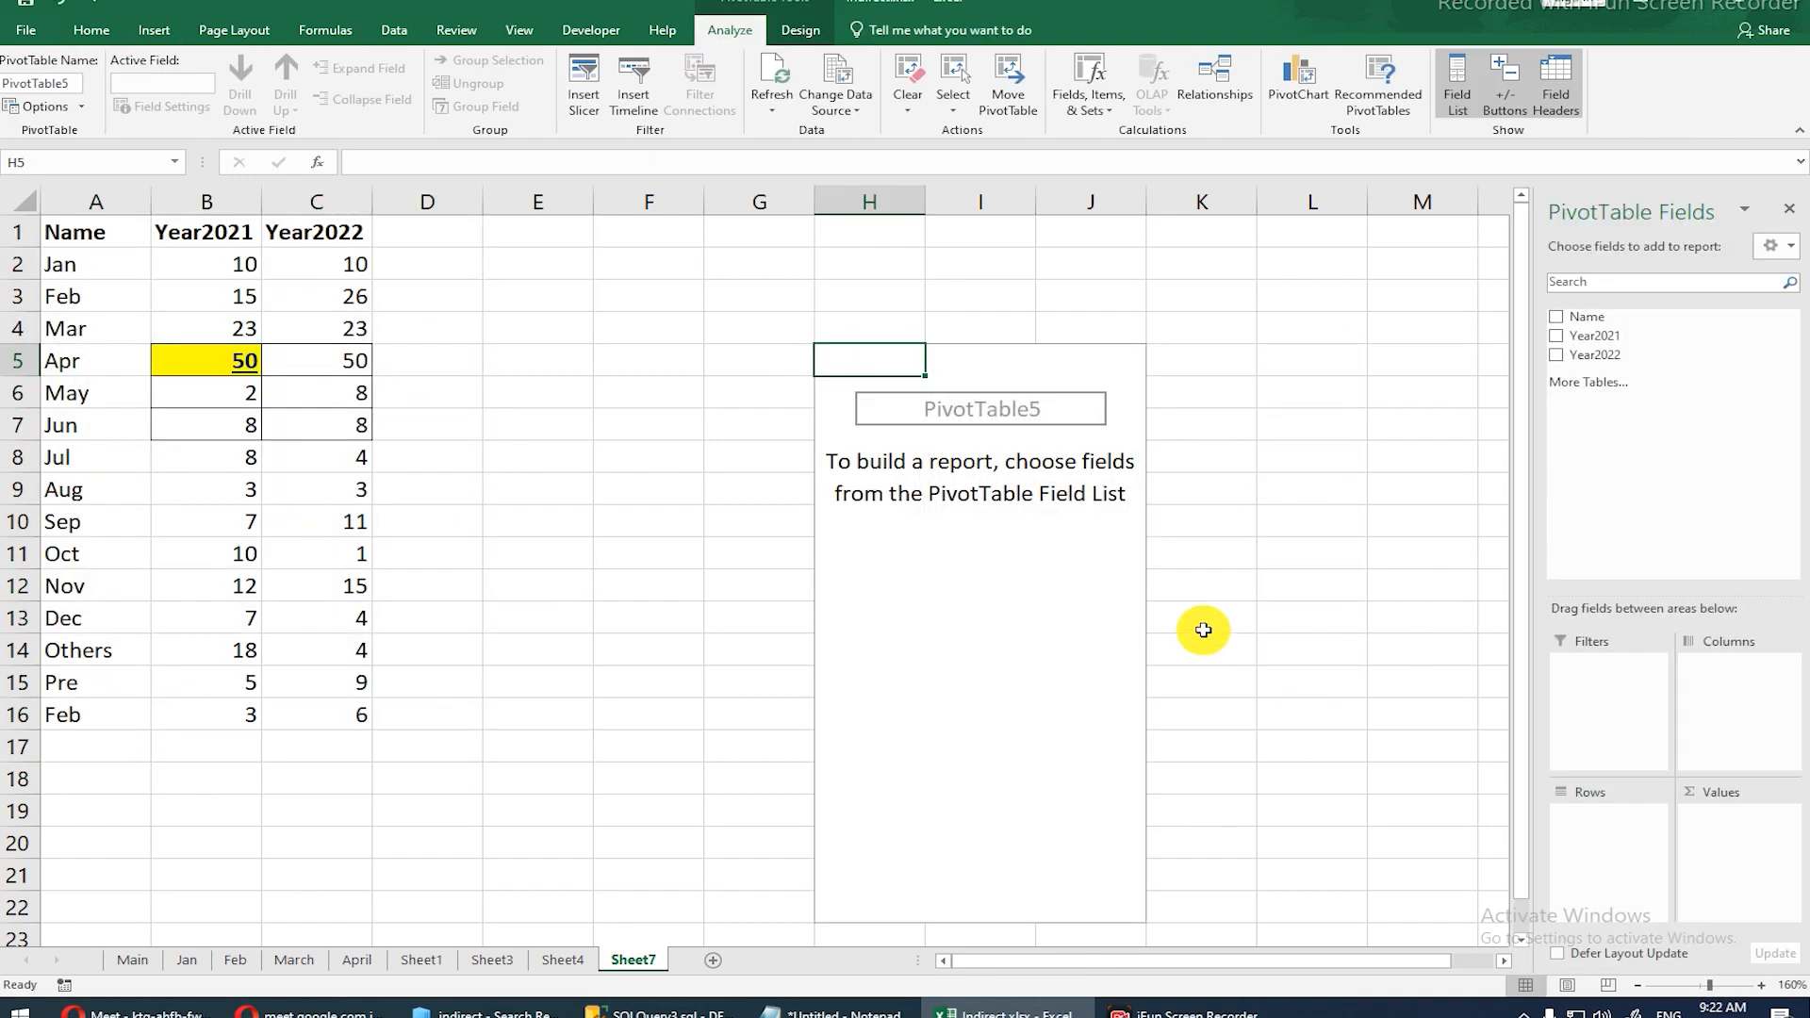
# Step: Build the new PivotTable with Name in the rows and Year2021 and Year2022 as summed values
pyautogui.moveTo(1584, 316); pyautogui.dragTo(1598, 809)
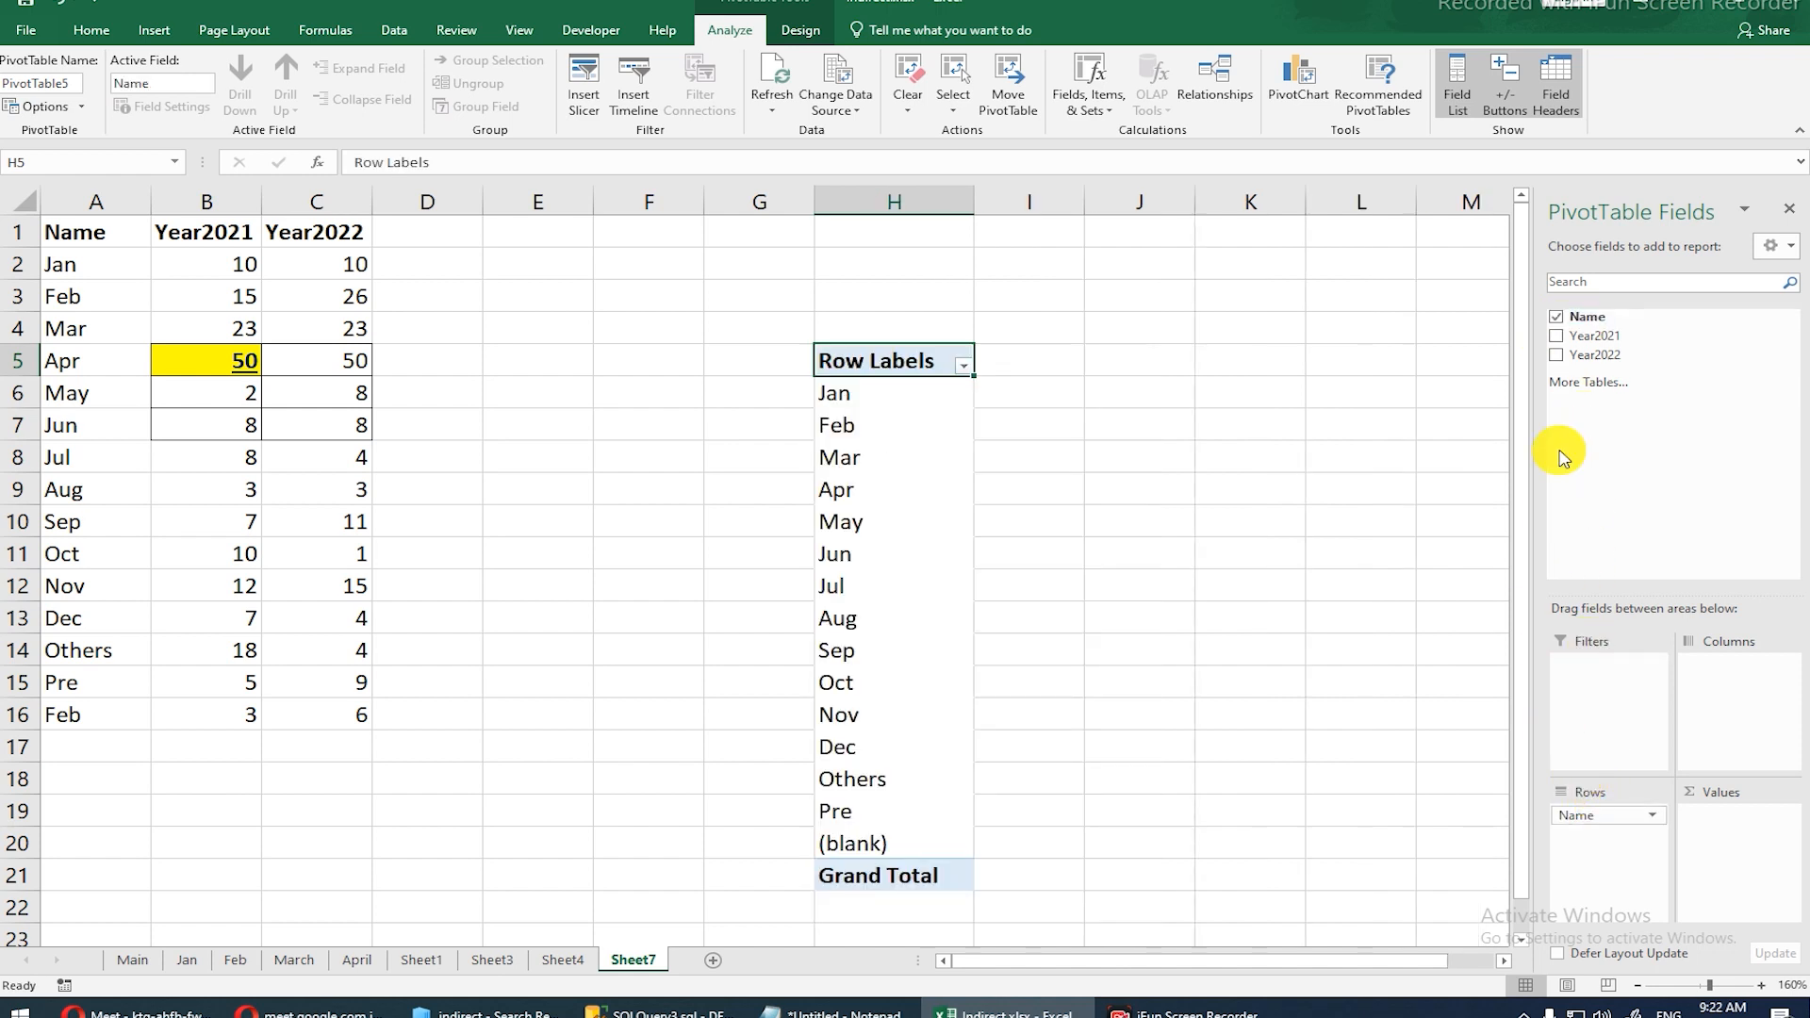
pyautogui.click(1556, 335)
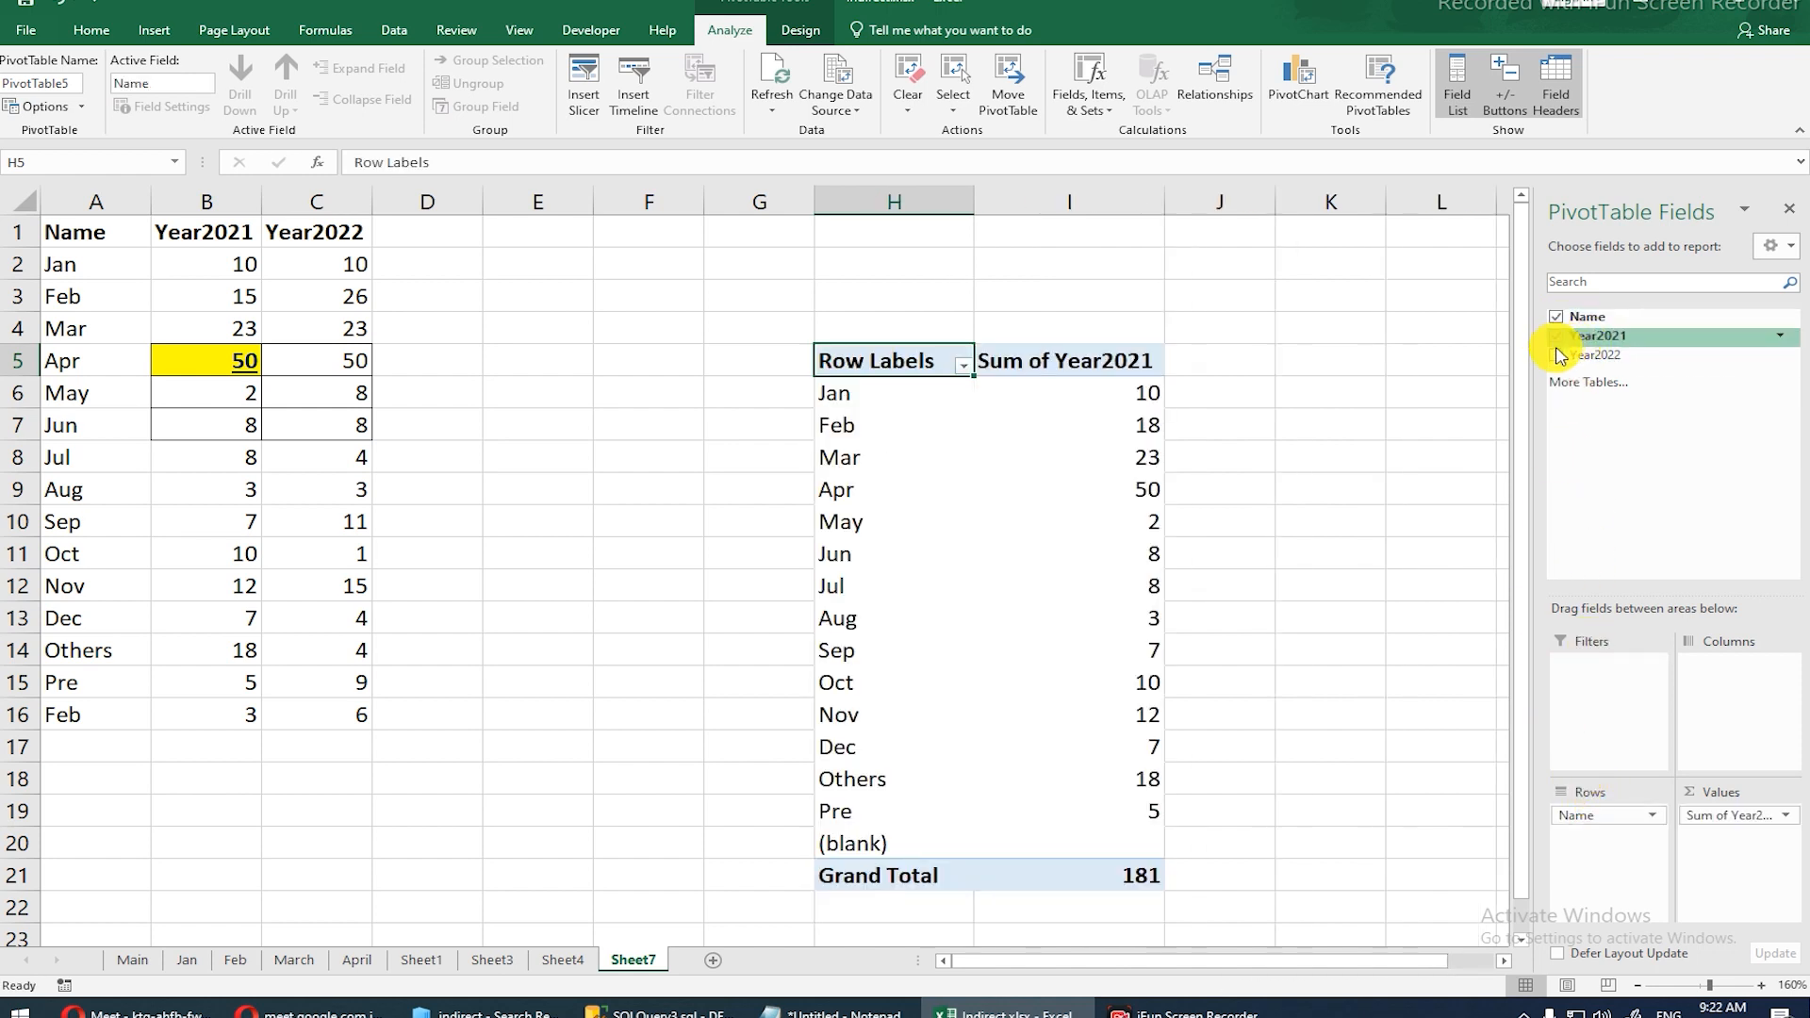
pyautogui.click(1555, 354)
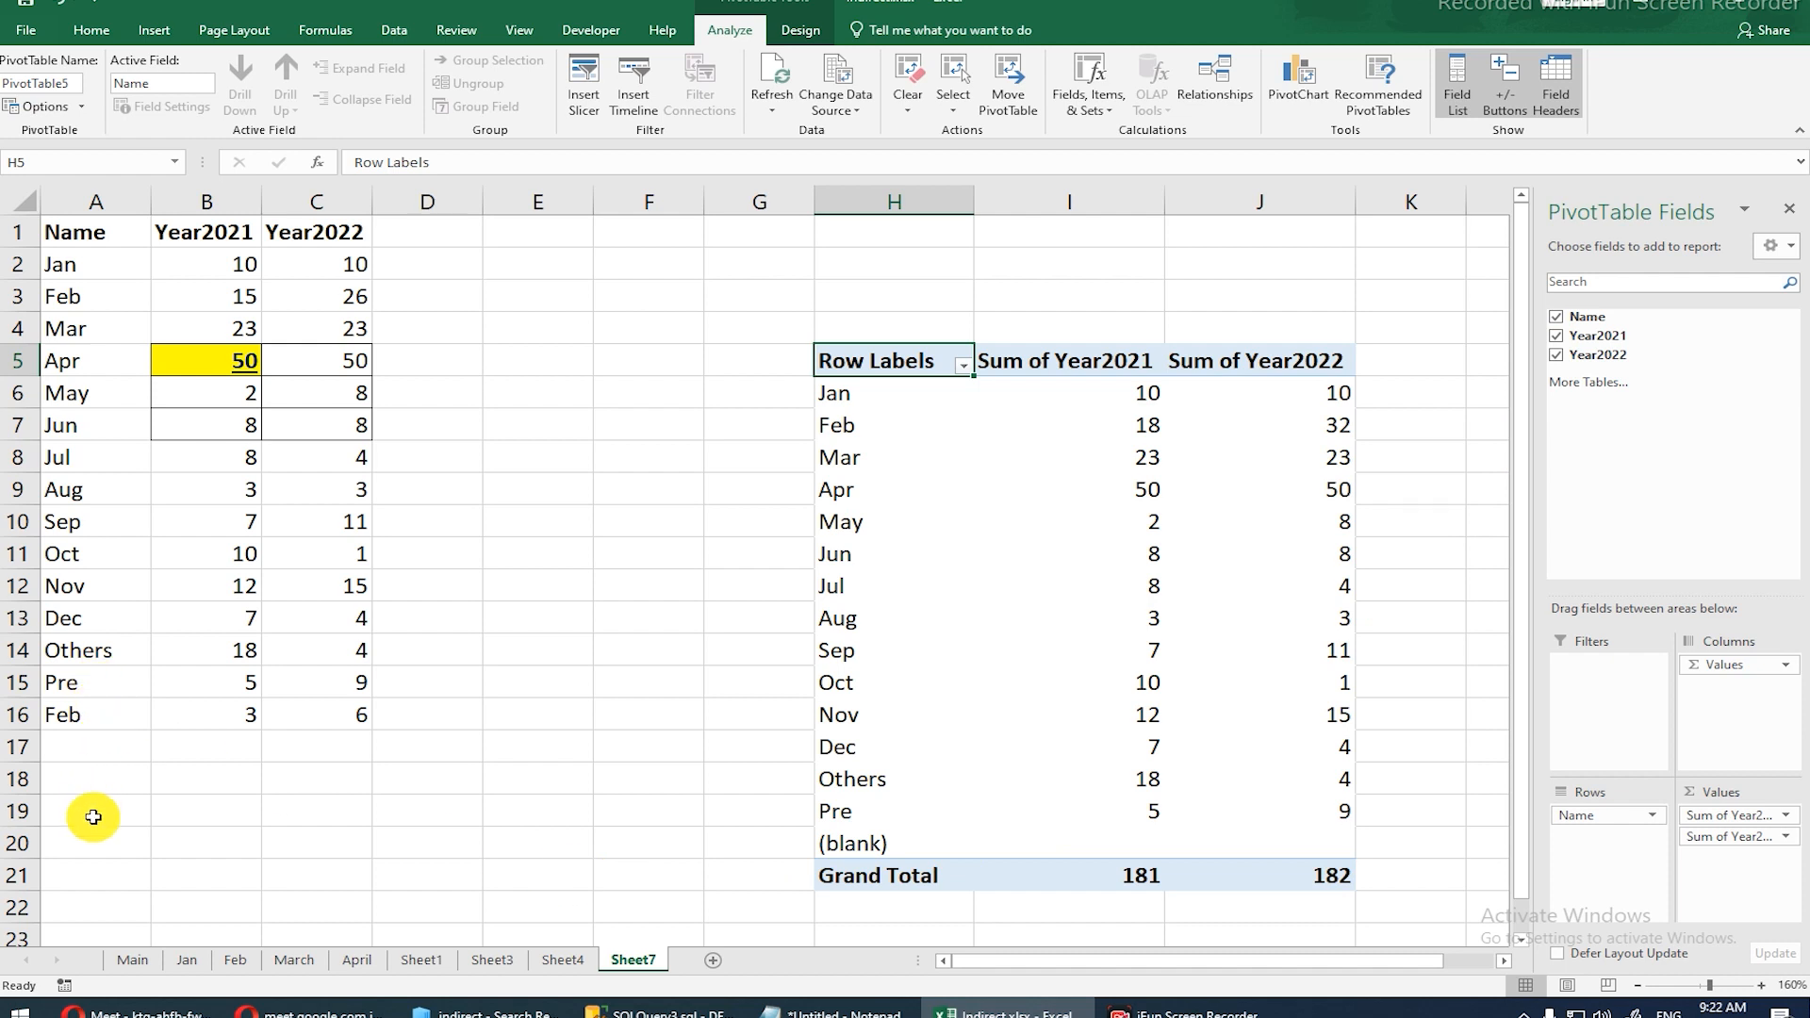
# Step: Compare the PivotTable's (blank) row with the source data in A2:C16 and the empty rows beneath it
pyautogui.moveTo(80, 802); pyautogui.dragTo(396, 234)
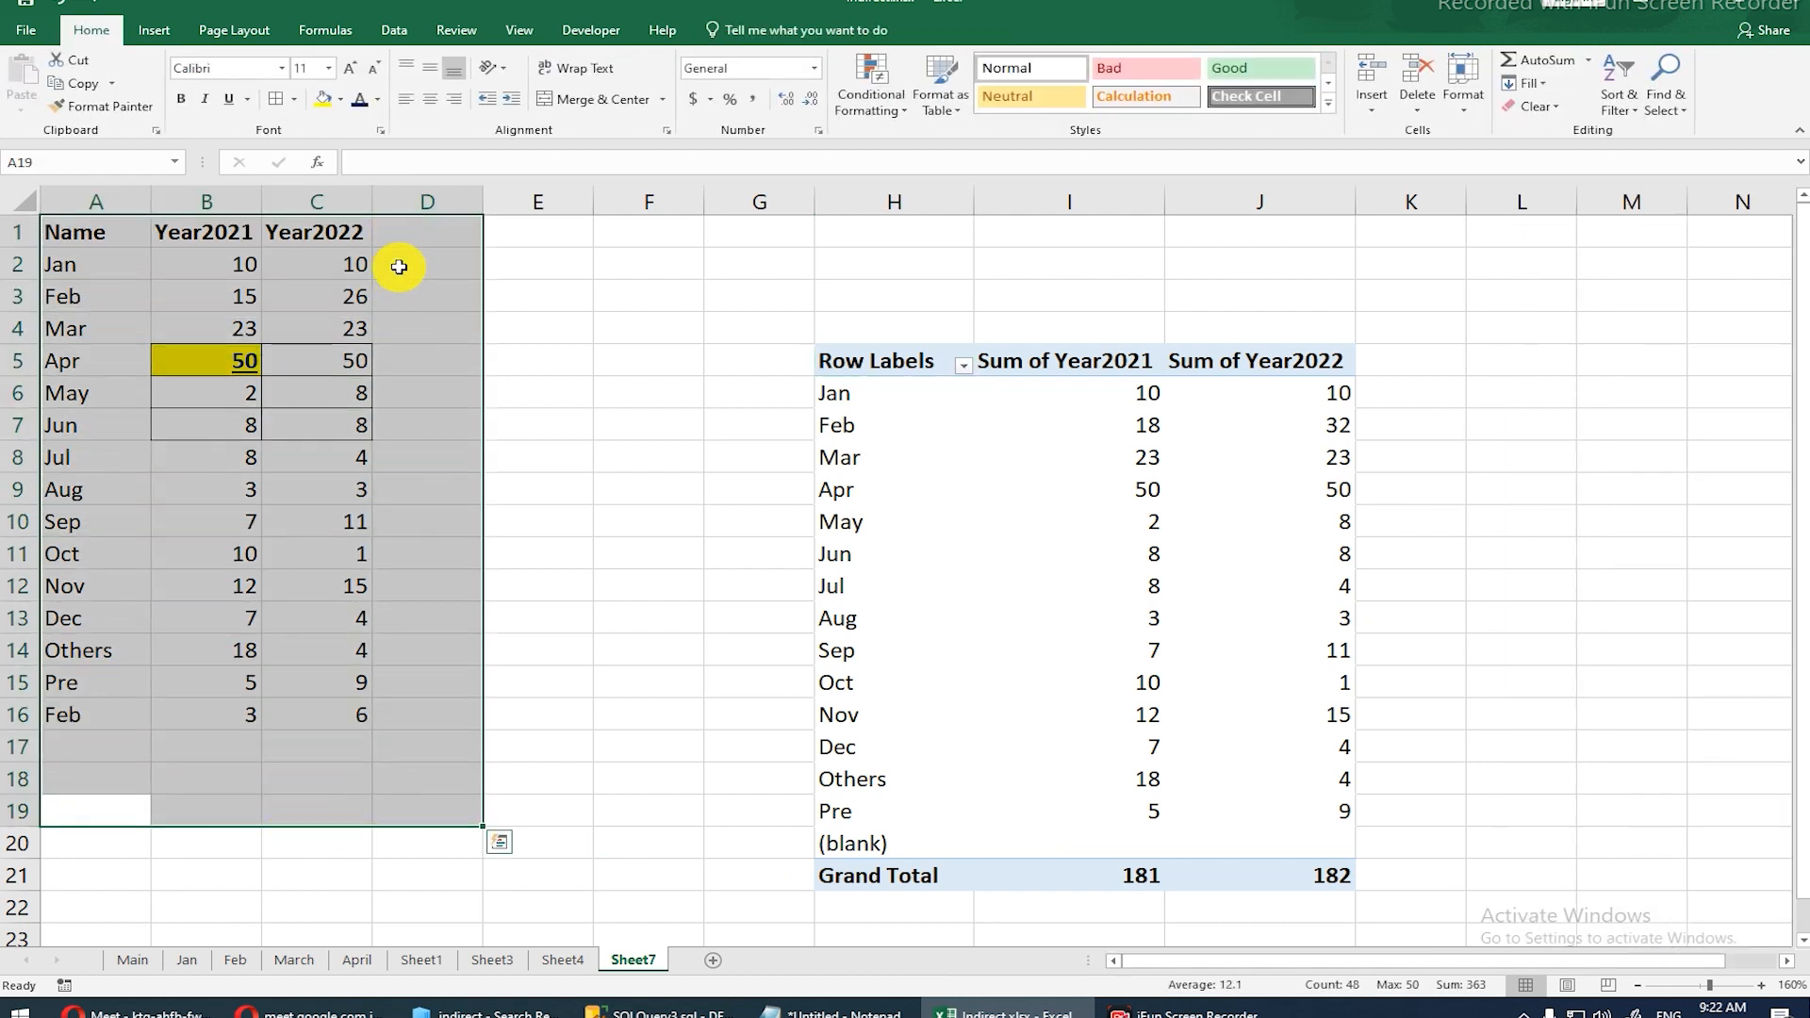
pyautogui.moveTo(860, 842); pyautogui.dragTo(1225, 837)
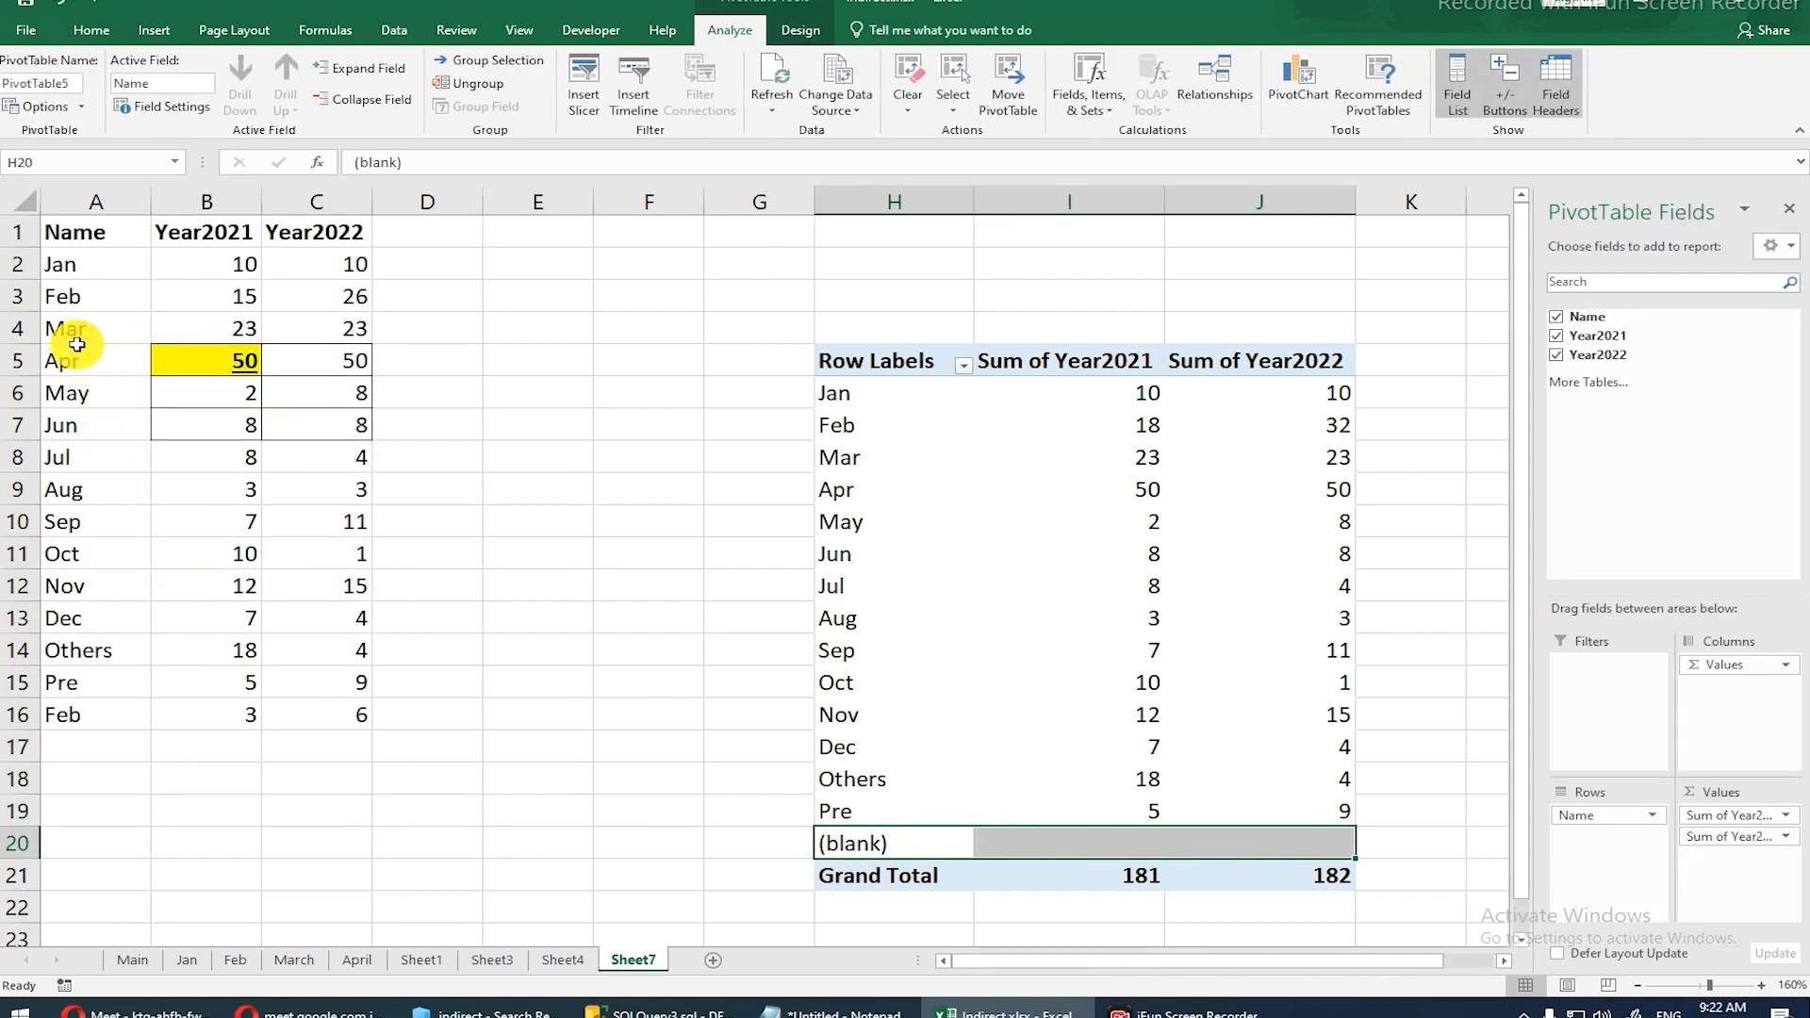
pyautogui.moveTo(62, 264); pyautogui.dragTo(371, 719)
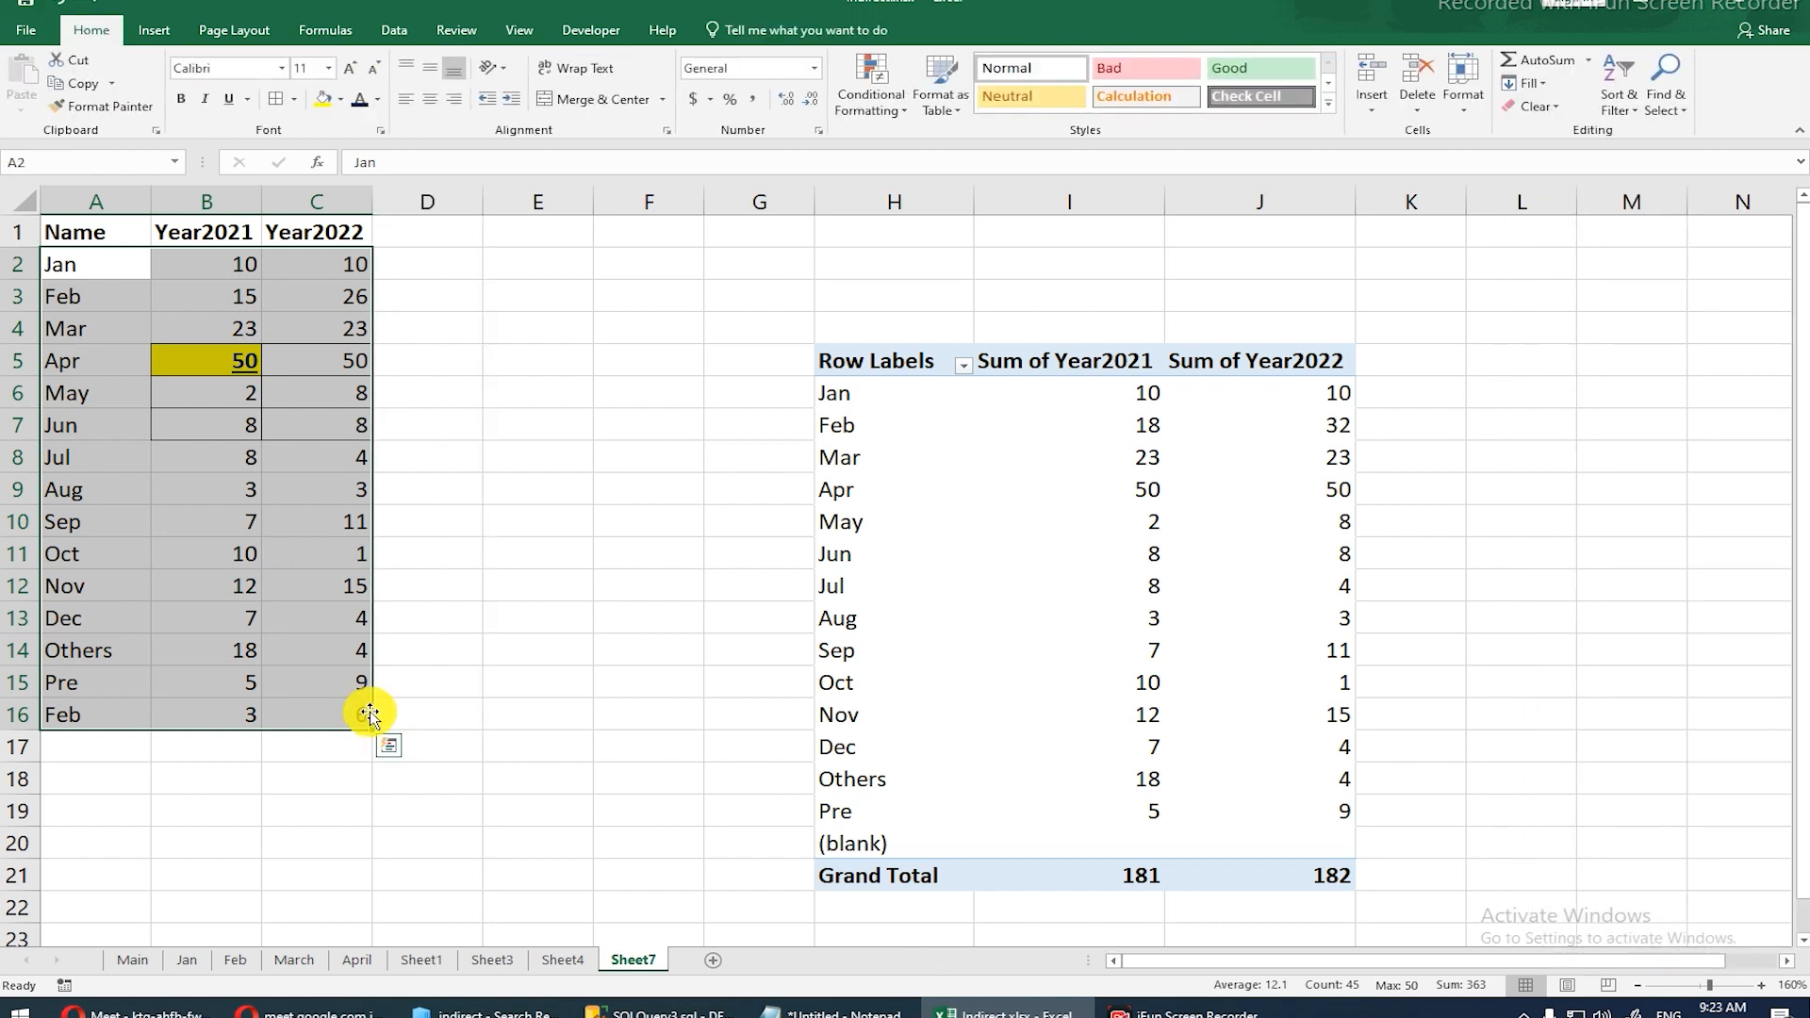
pyautogui.moveTo(873, 844)
pyautogui.mouseDown()
pyautogui.moveTo(1241, 845)
pyautogui.moveTo(909, 845)
pyautogui.mouseUp()
pyautogui.click(1242, 848)
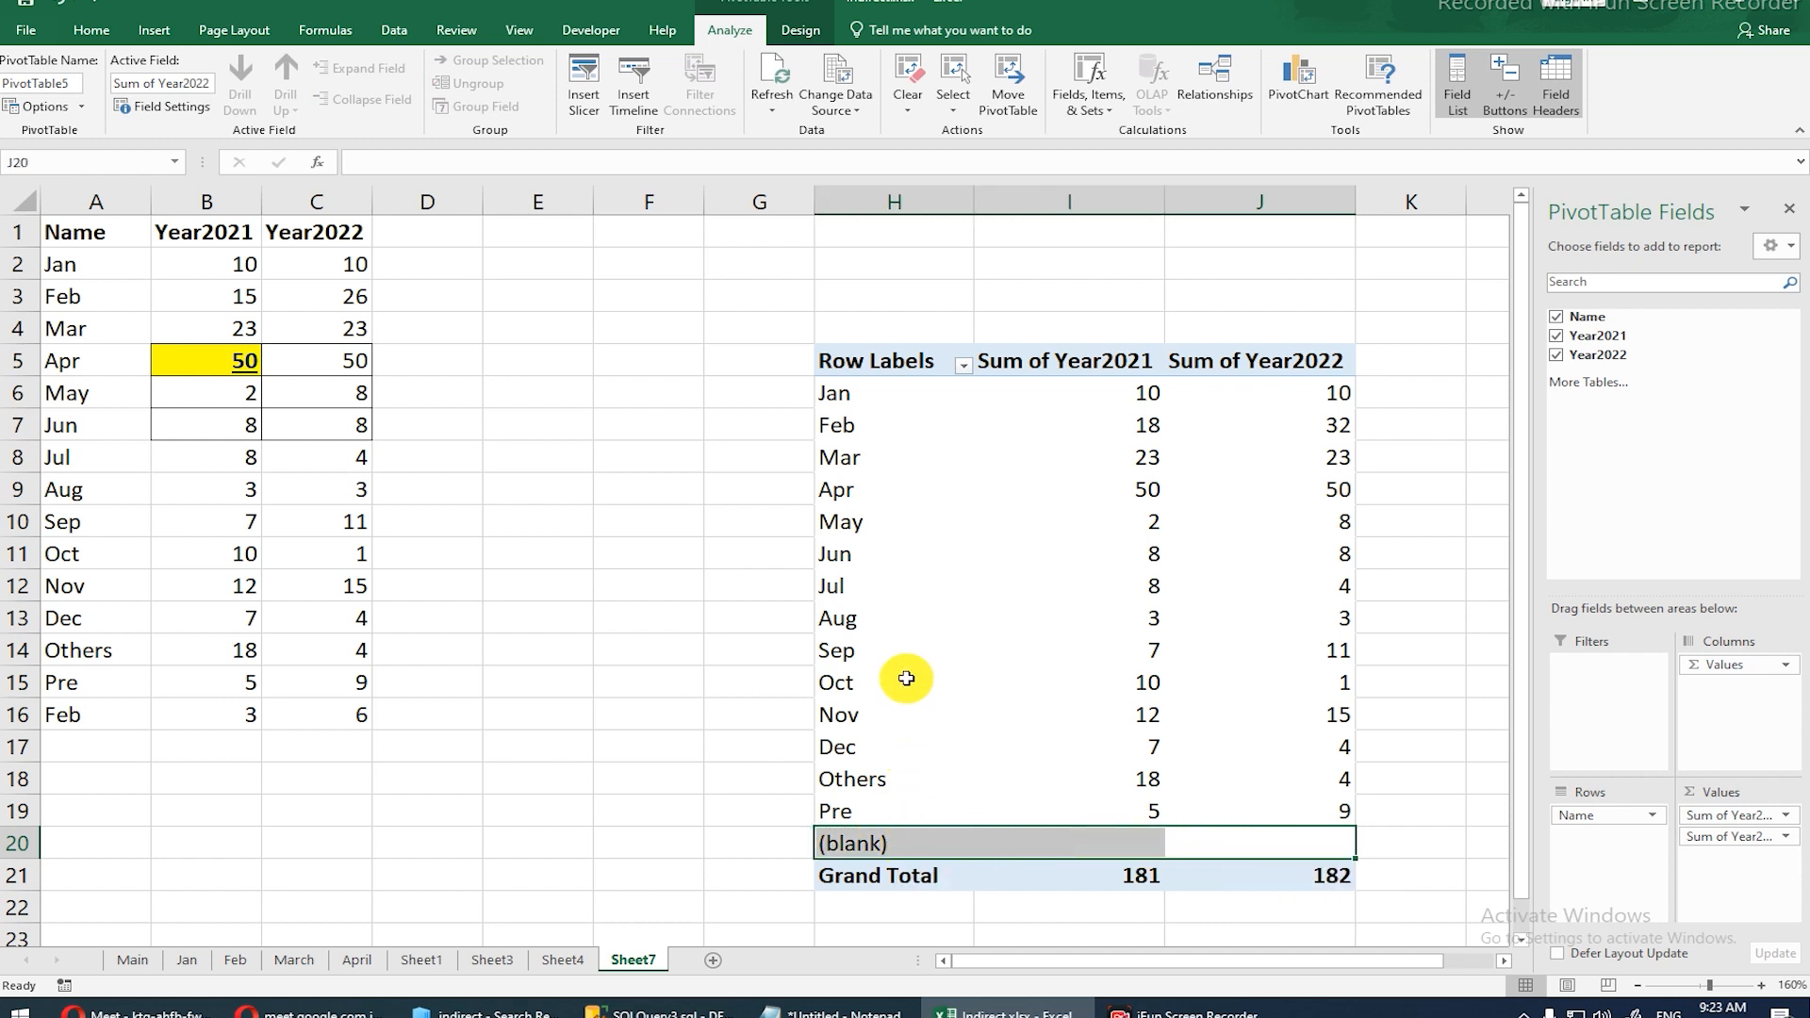
pyautogui.click(901, 442)
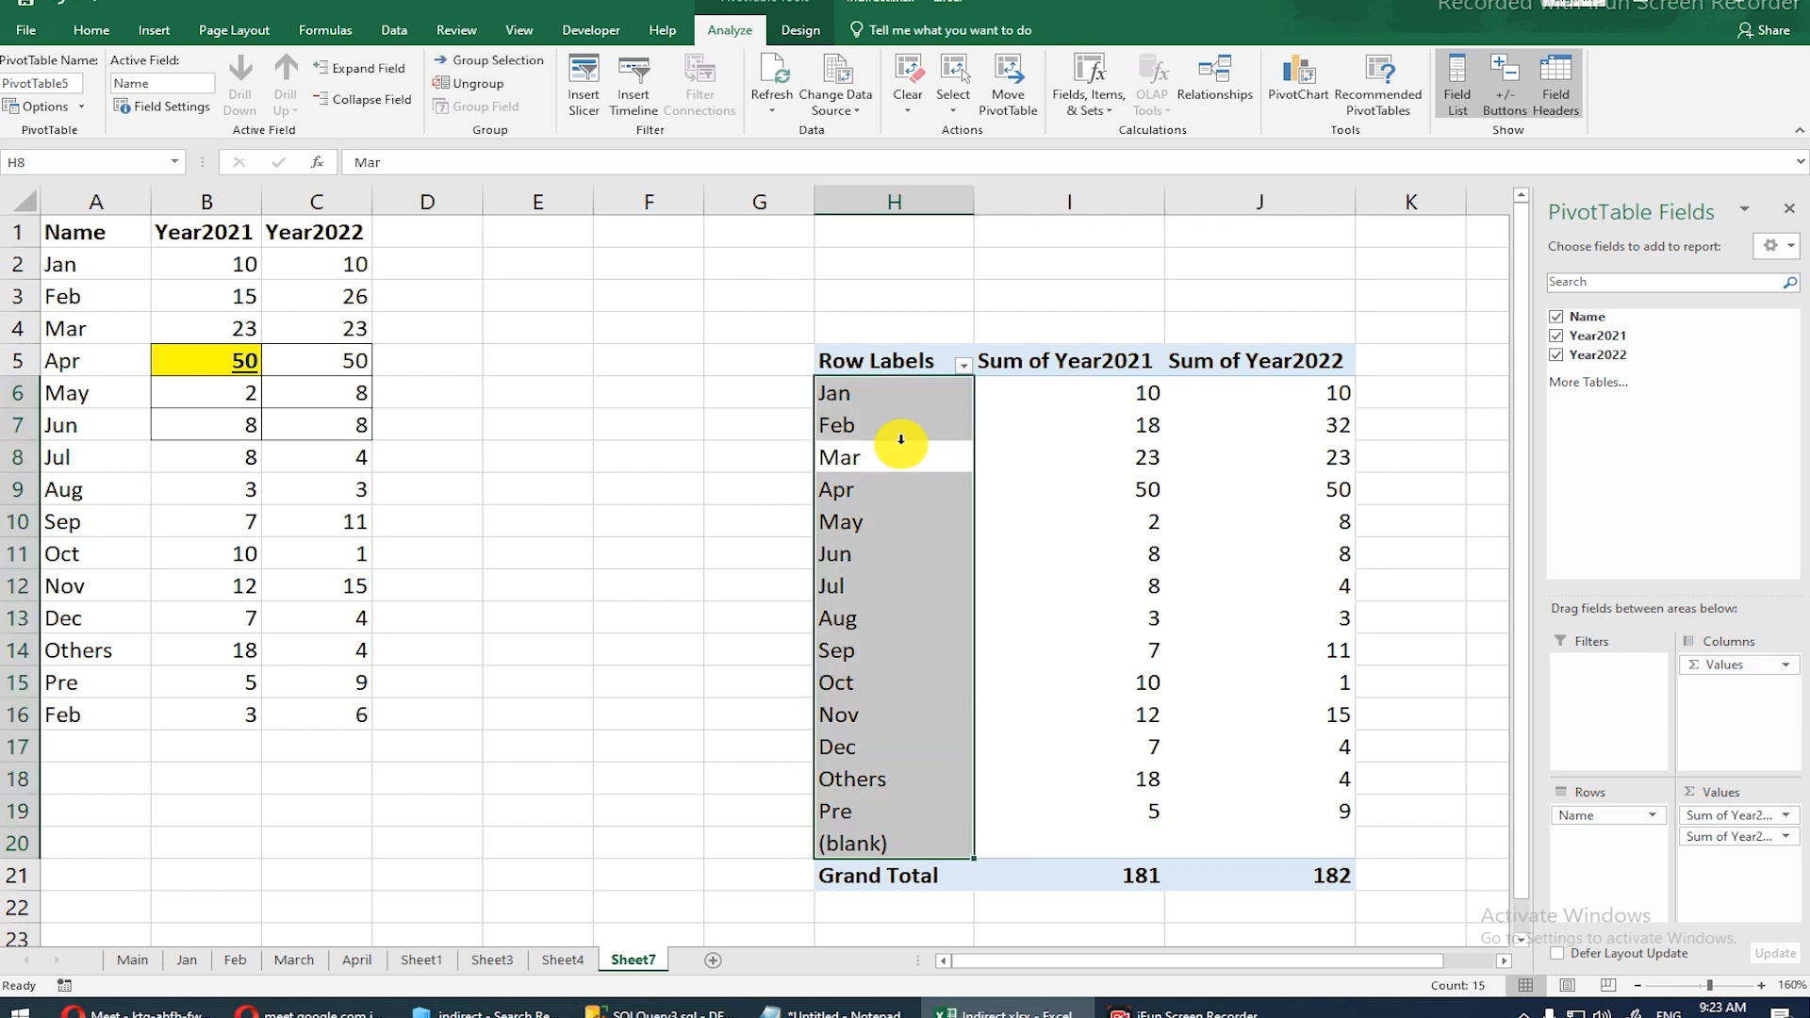
pyautogui.moveTo(863, 366); pyautogui.dragTo(1220, 881)
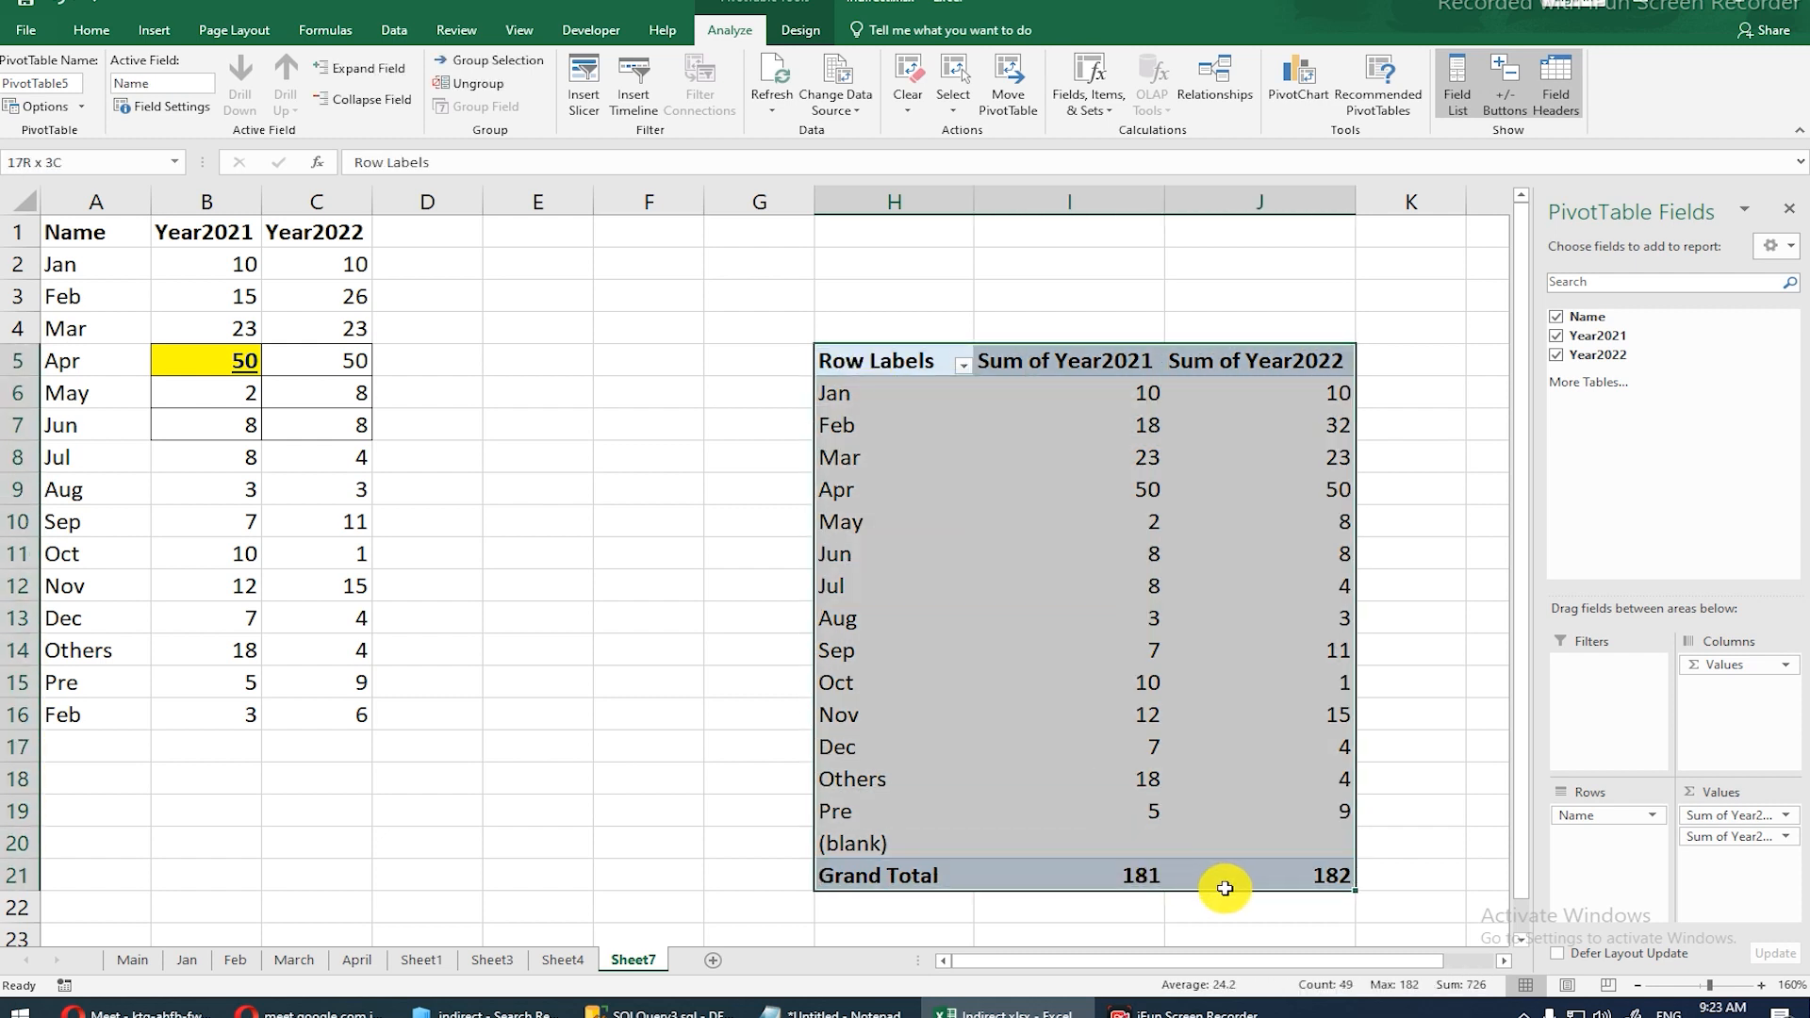
# Step: Examine the empty header cells D1:H1 and the empty rows 17 to 20 around the source table
pyautogui.click(719, 229)
pyautogui.click(129, 836)
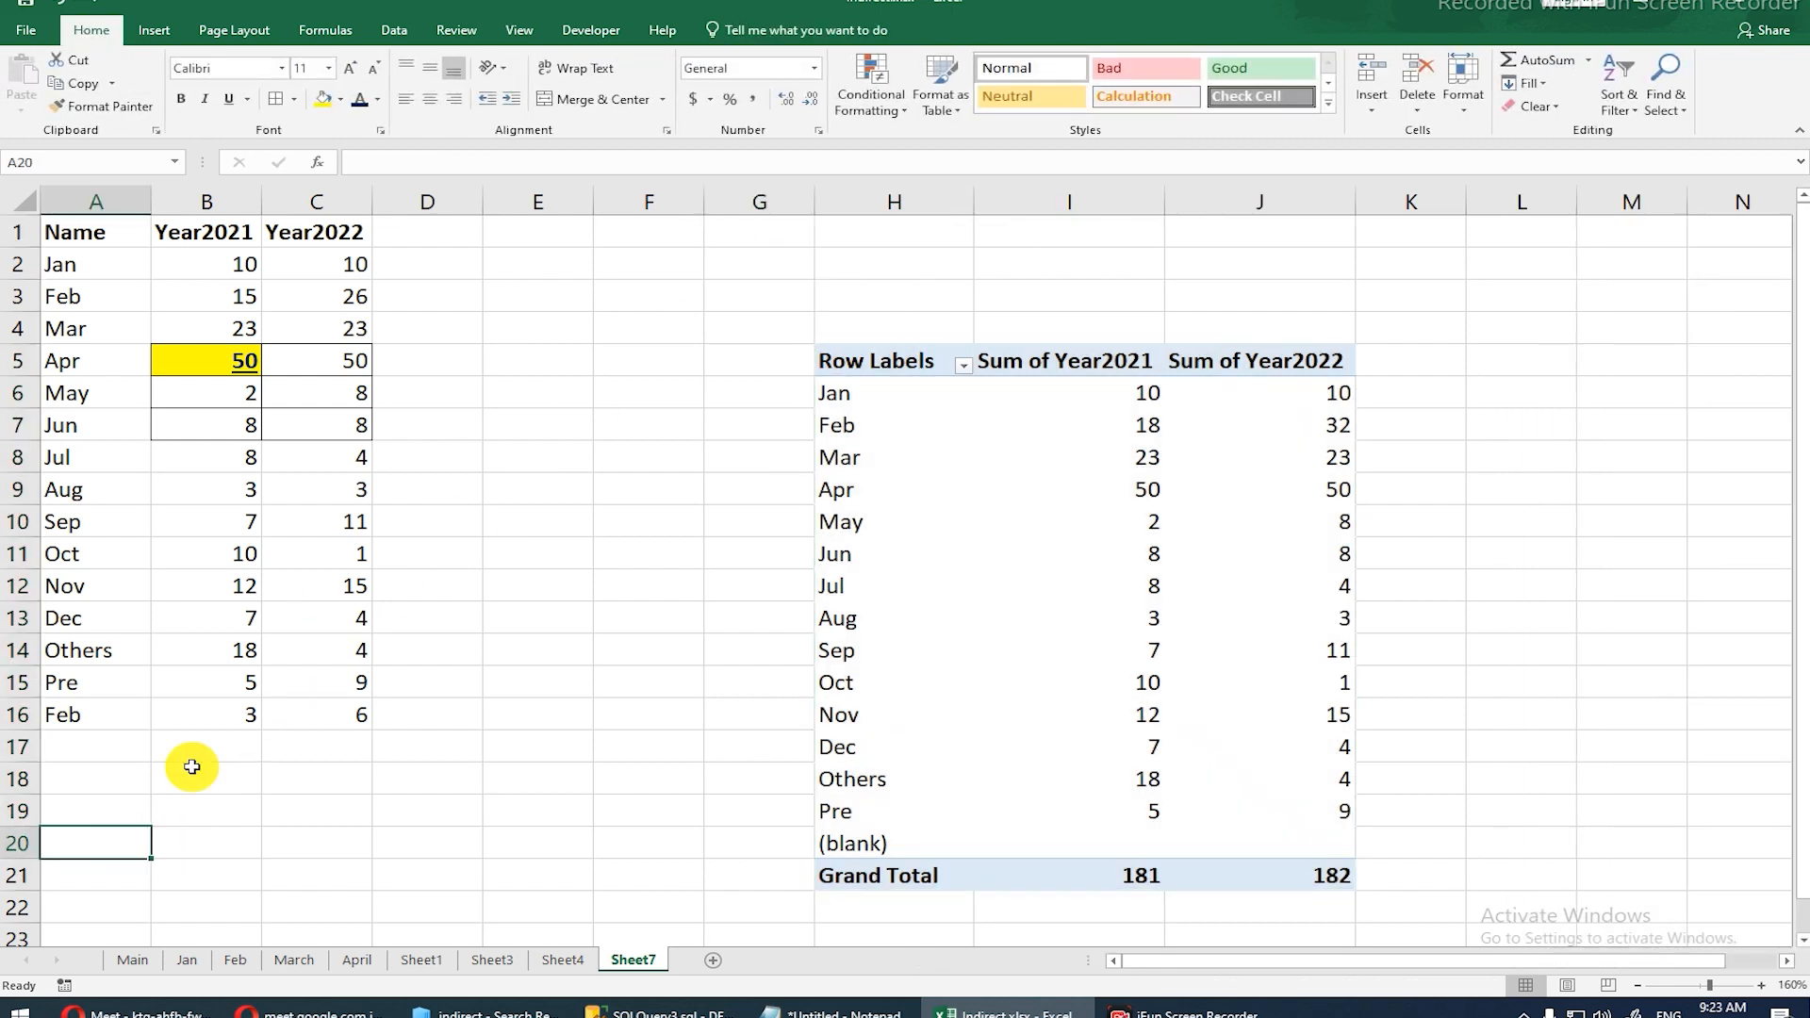
pyautogui.click(857, 236)
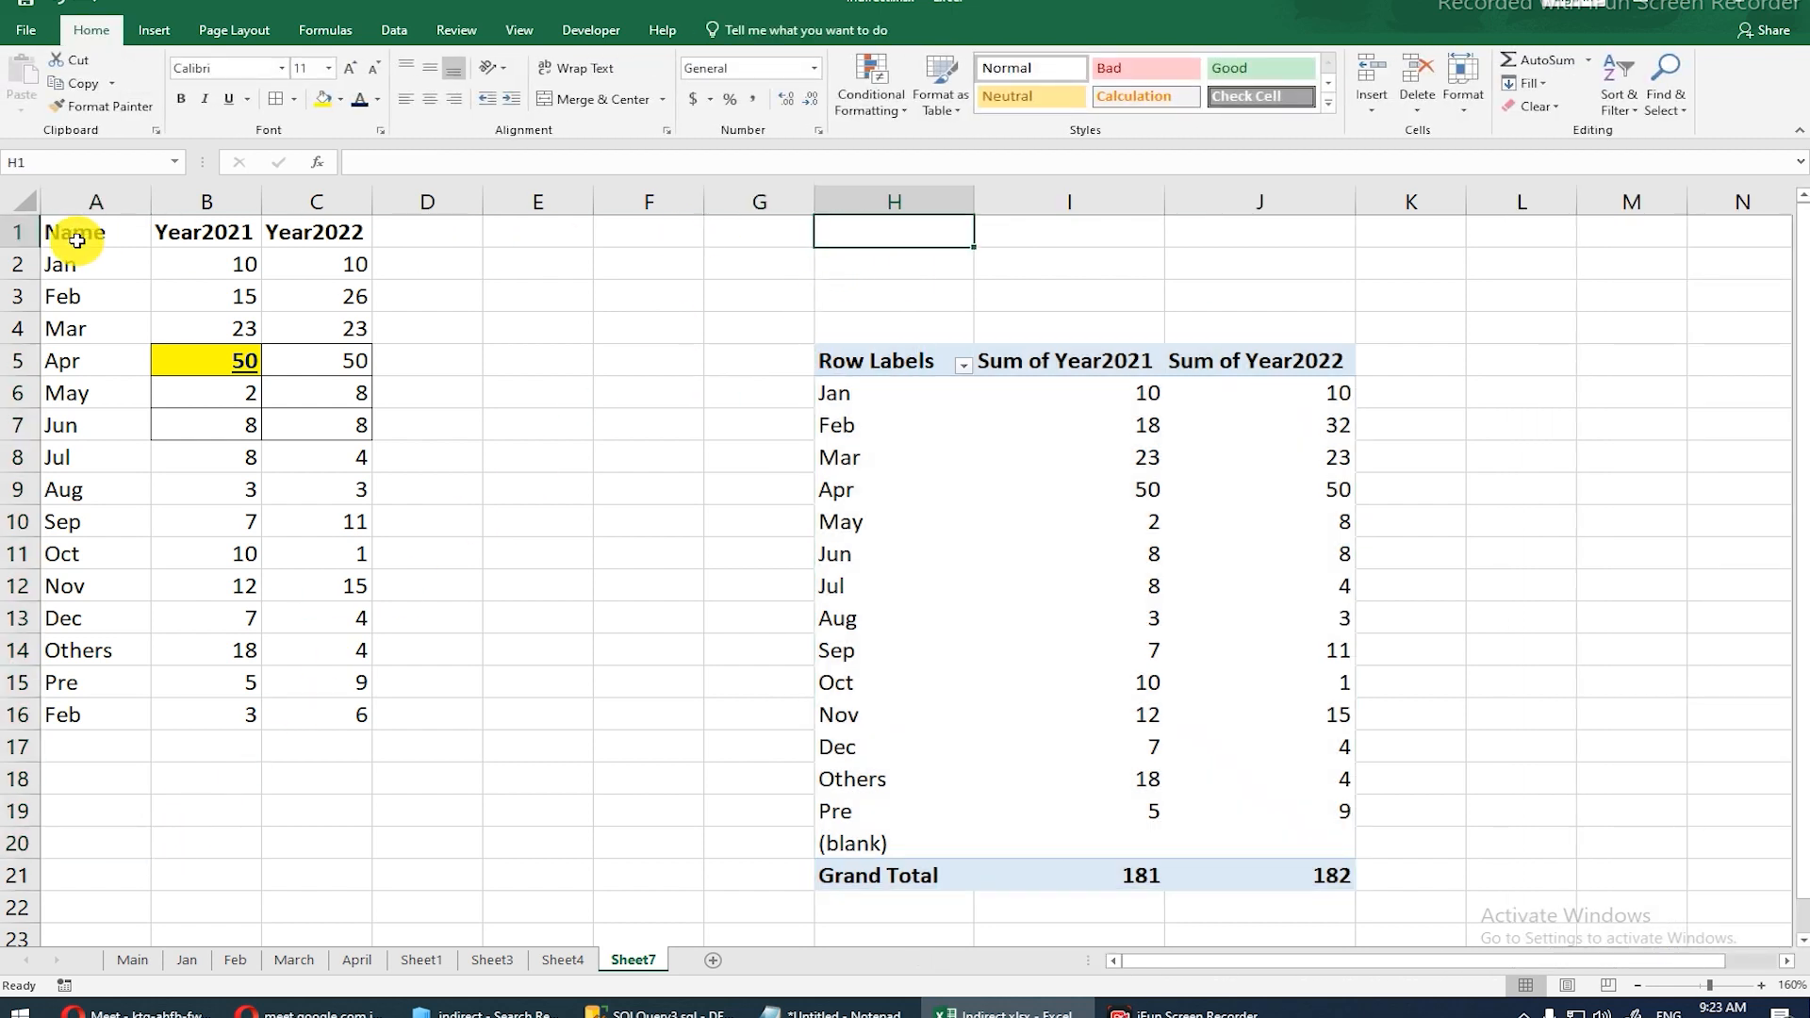
pyautogui.moveTo(68, 231); pyautogui.dragTo(858, 229)
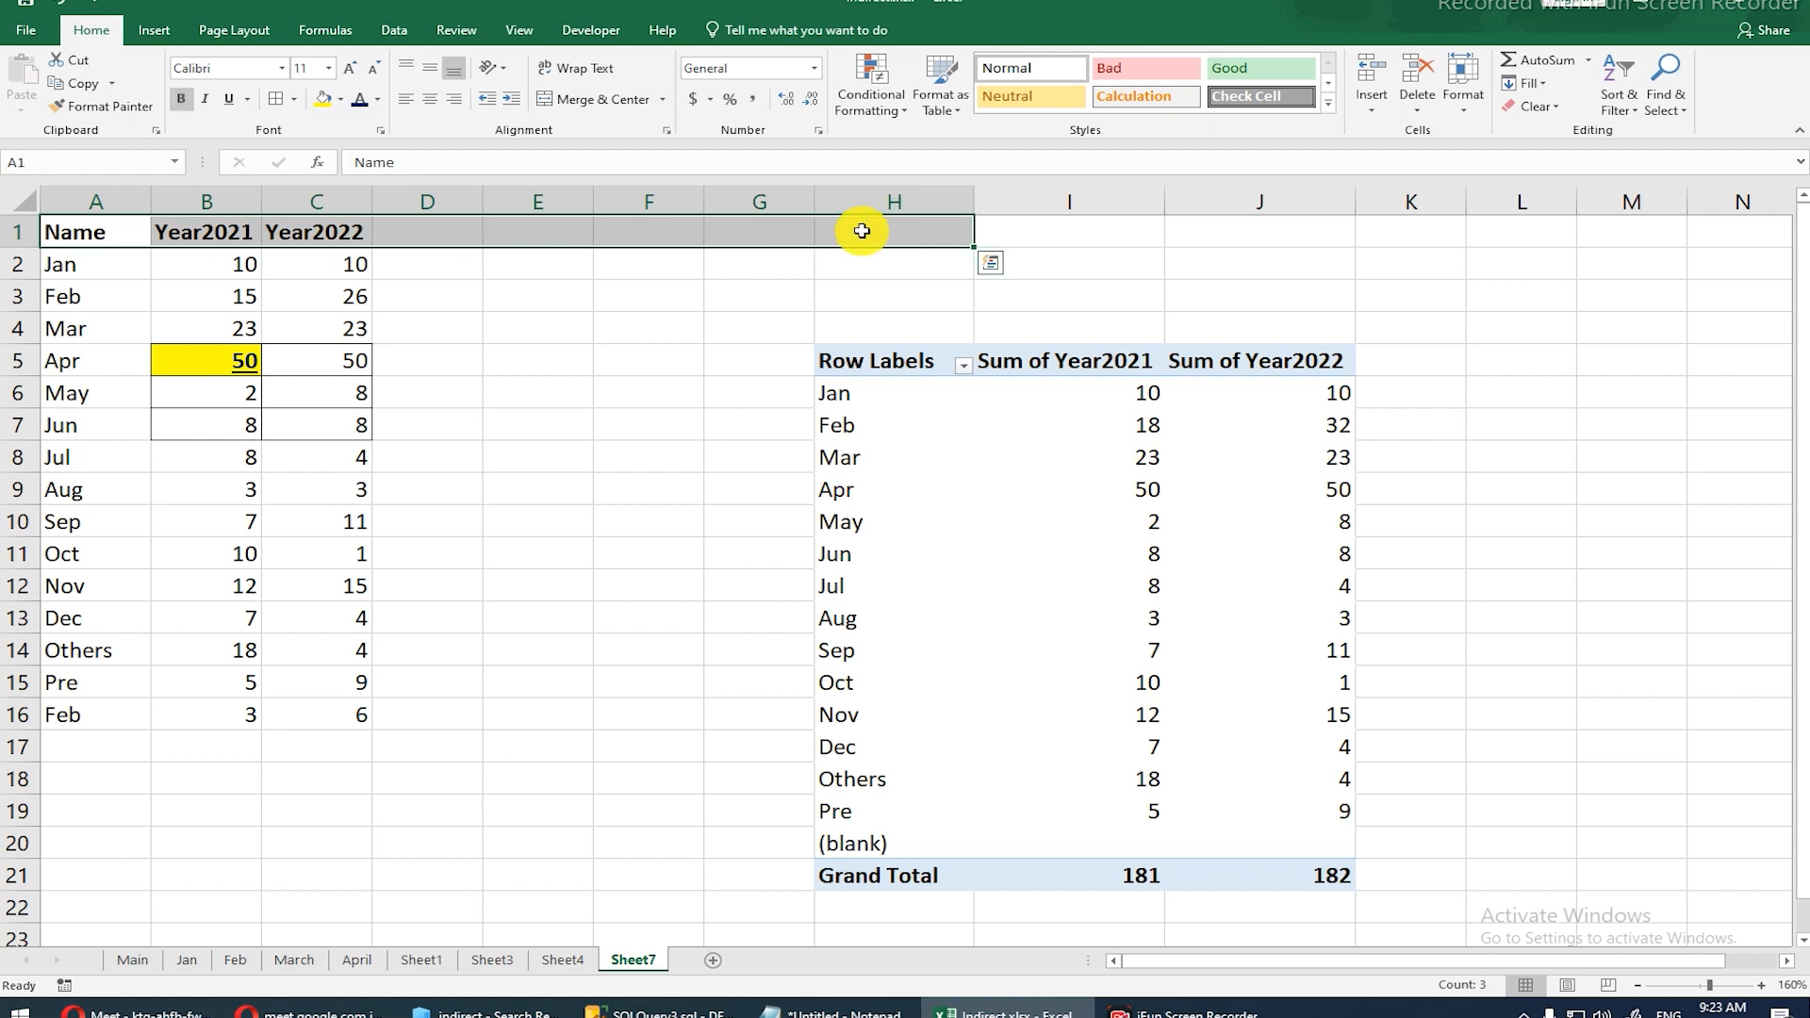
pyautogui.click(466, 231)
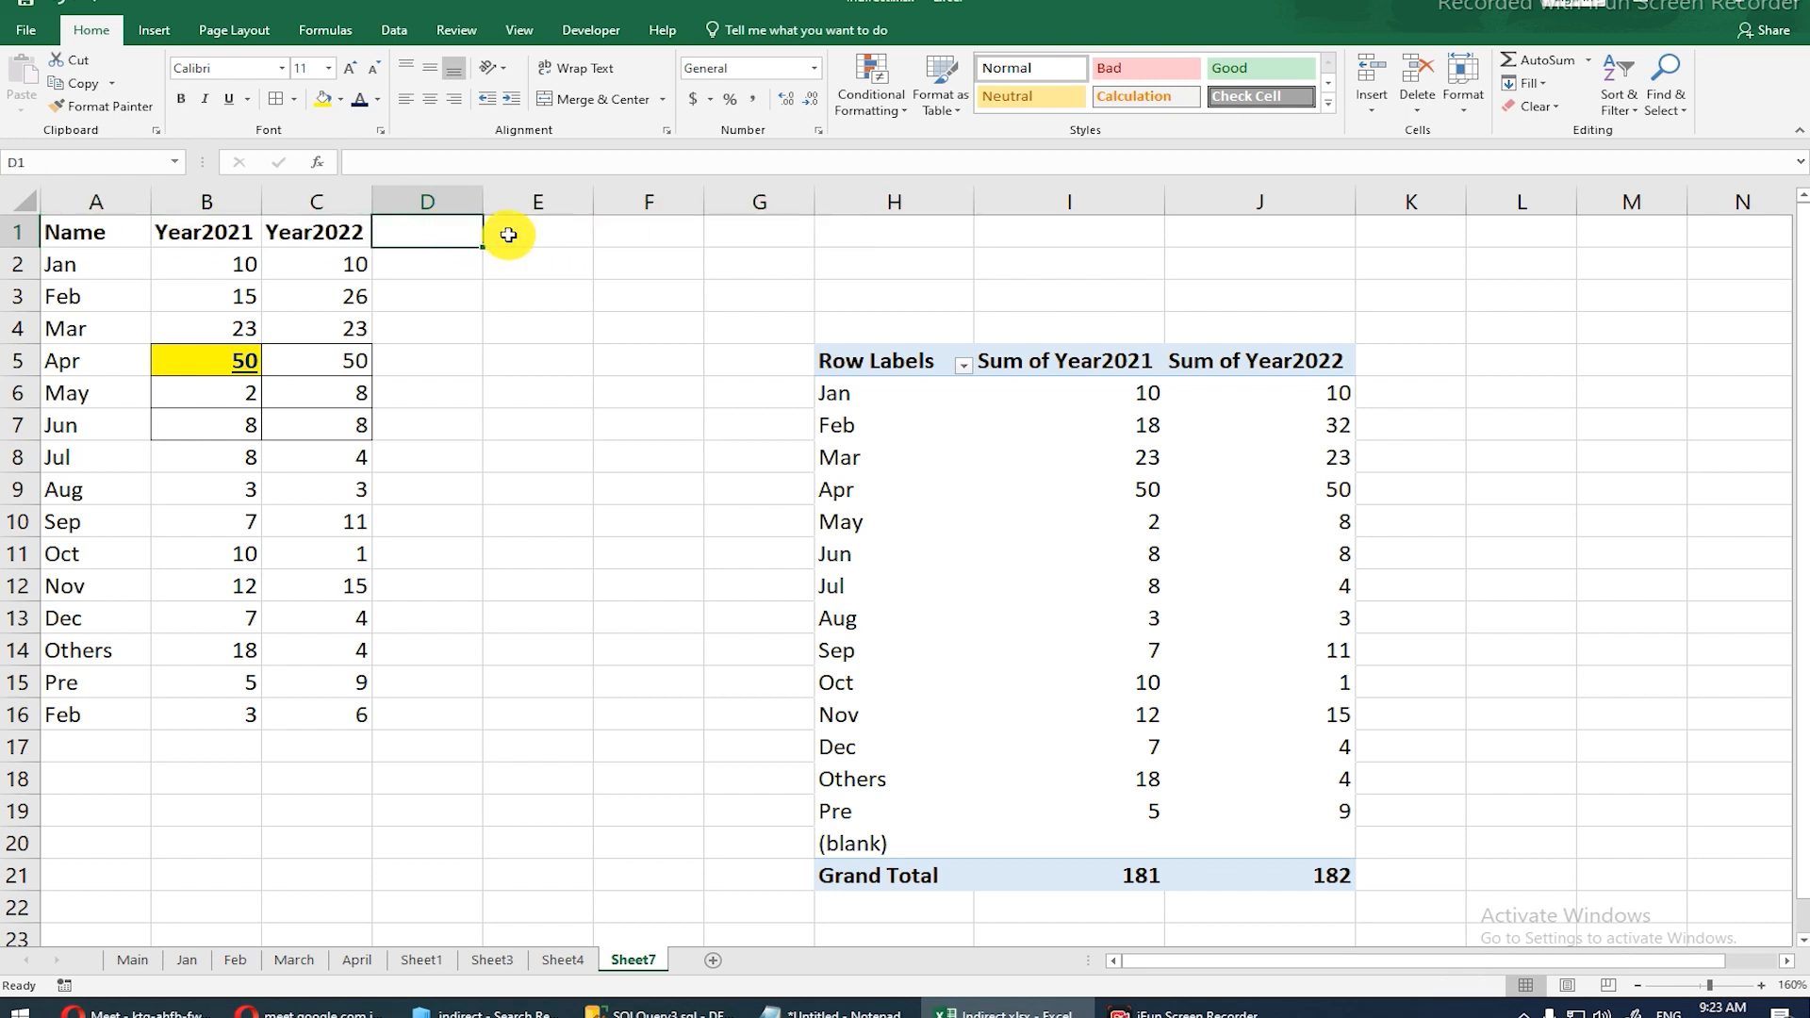
pyautogui.click(528, 234)
pyautogui.click(687, 241)
pyautogui.click(712, 237)
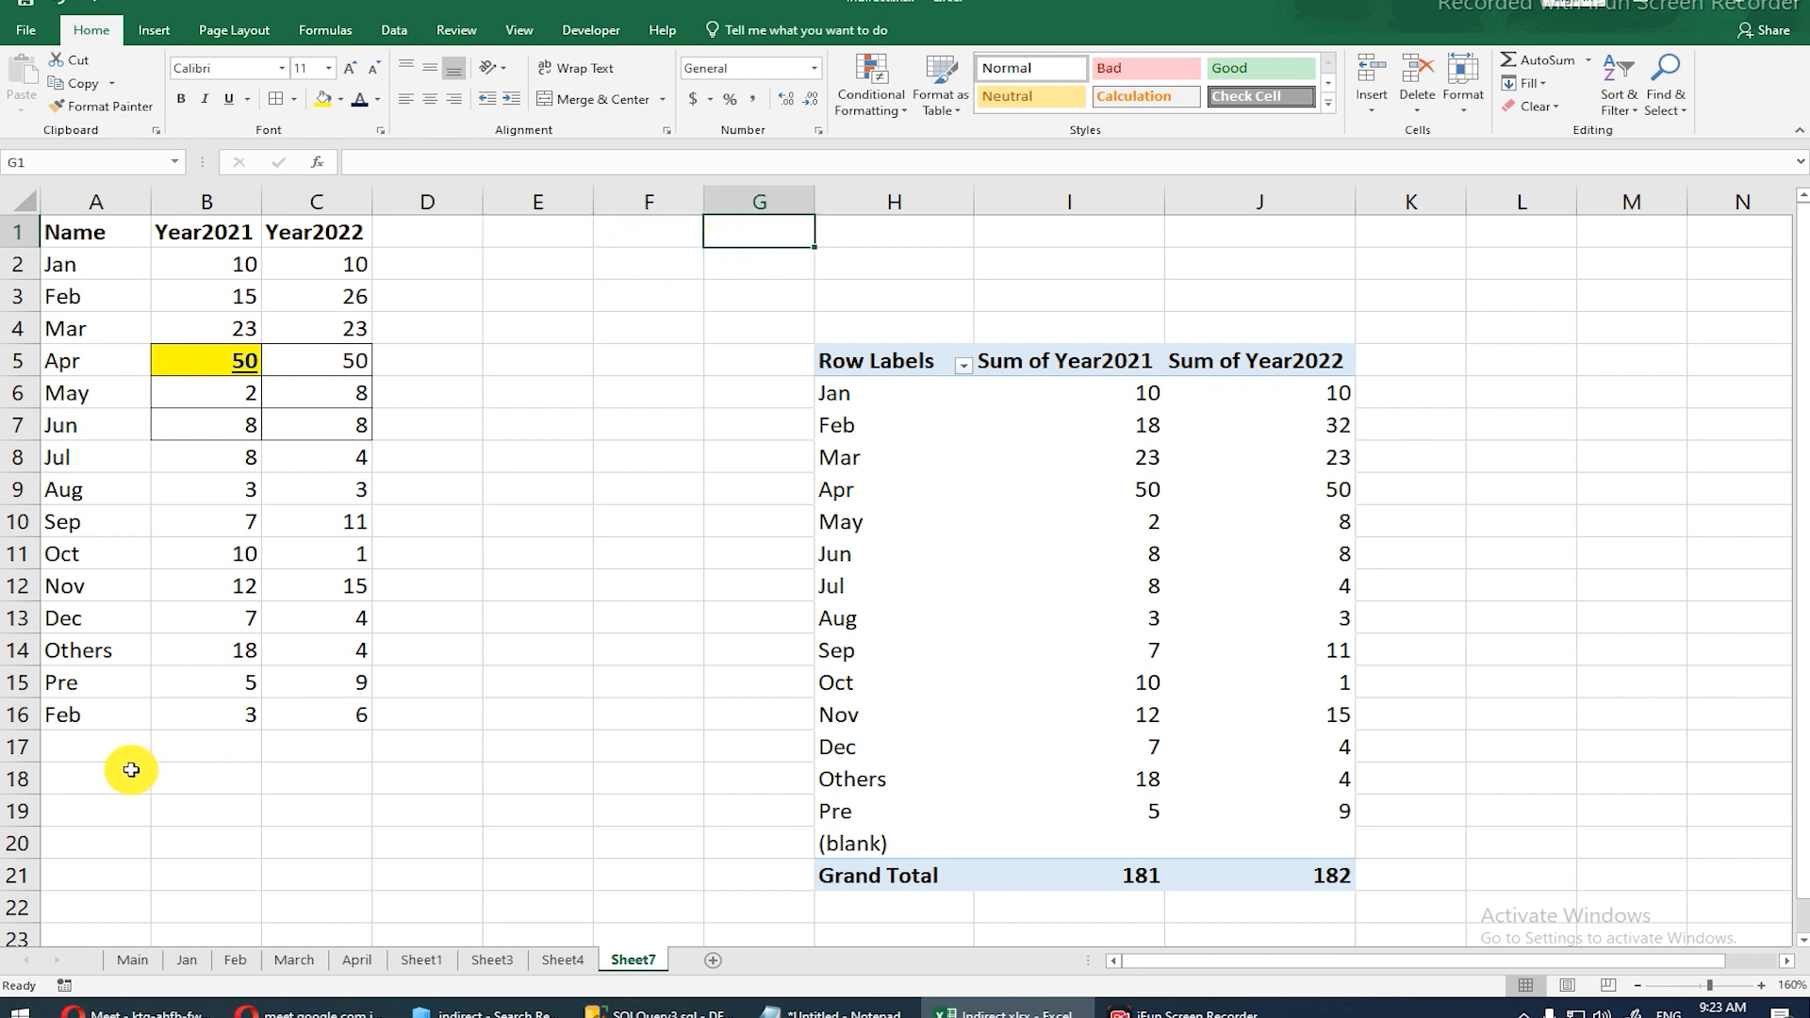
pyautogui.moveTo(110, 758); pyautogui.dragTo(351, 736)
pyautogui.click(351, 742)
pyautogui.moveTo(72, 780); pyautogui.dragTo(258, 780)
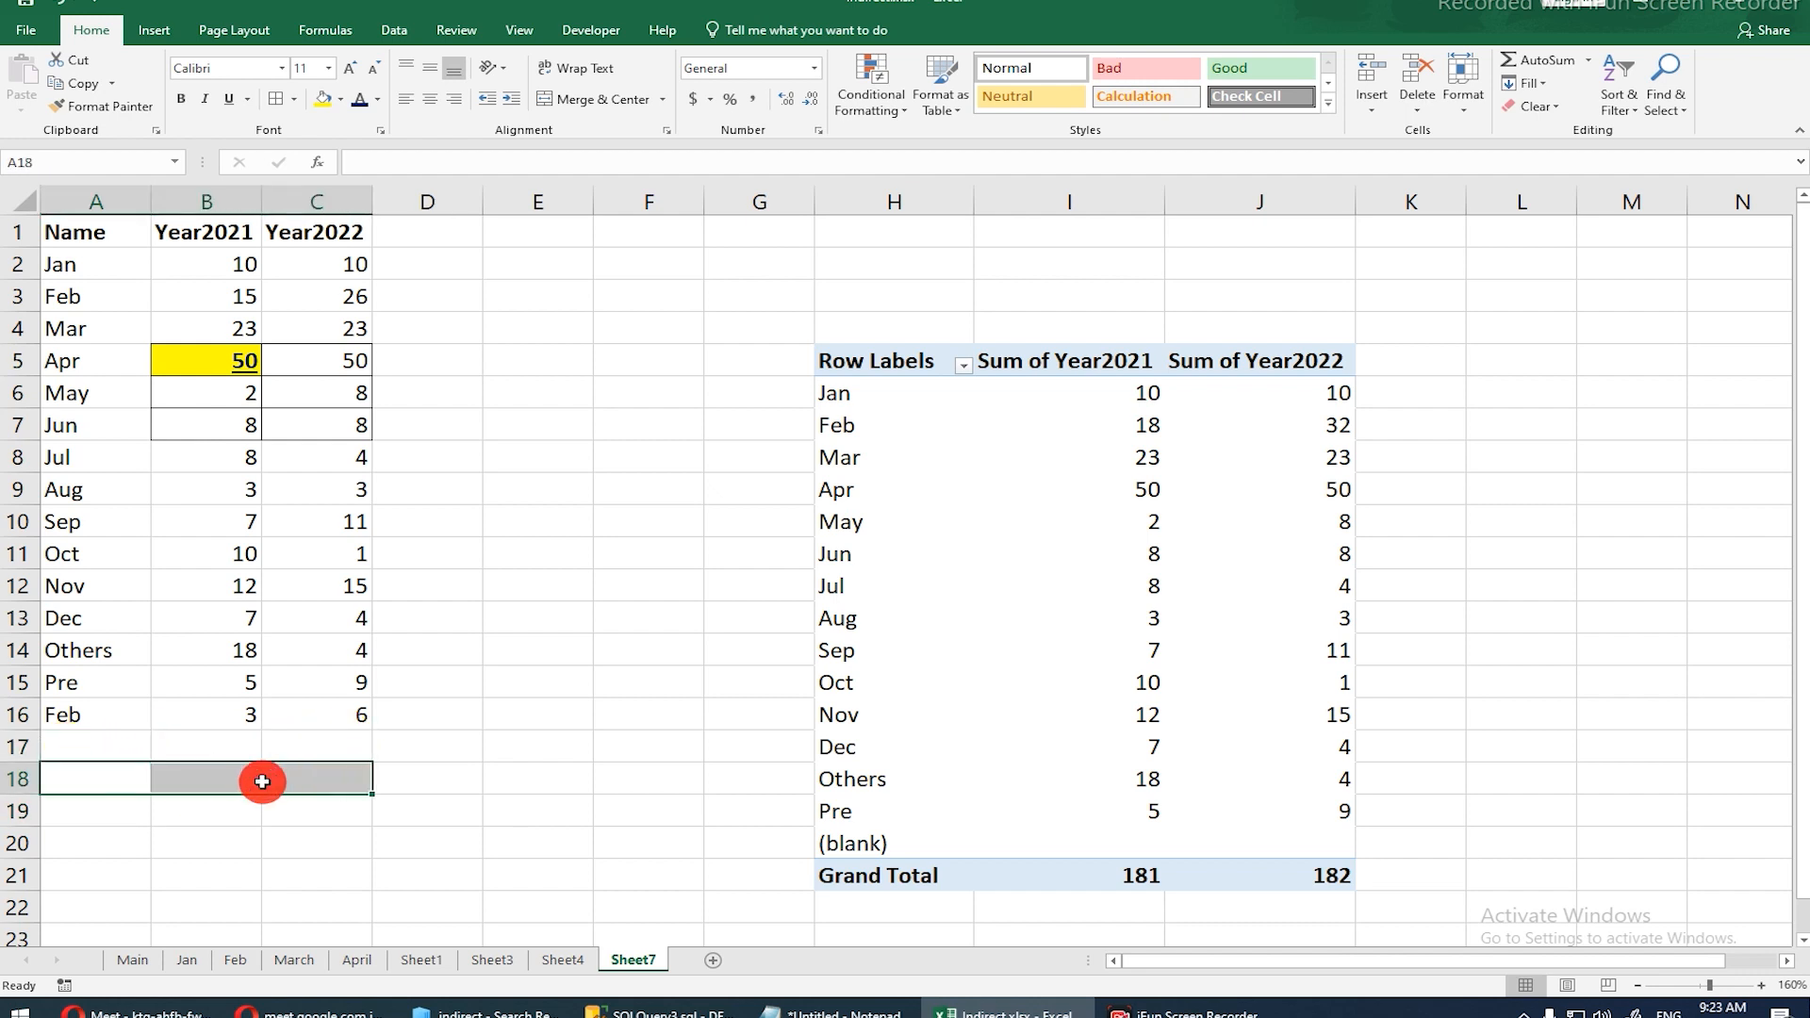
pyautogui.moveTo(97, 820); pyautogui.dragTo(277, 814)
pyautogui.moveTo(85, 841); pyautogui.dragTo(250, 844)
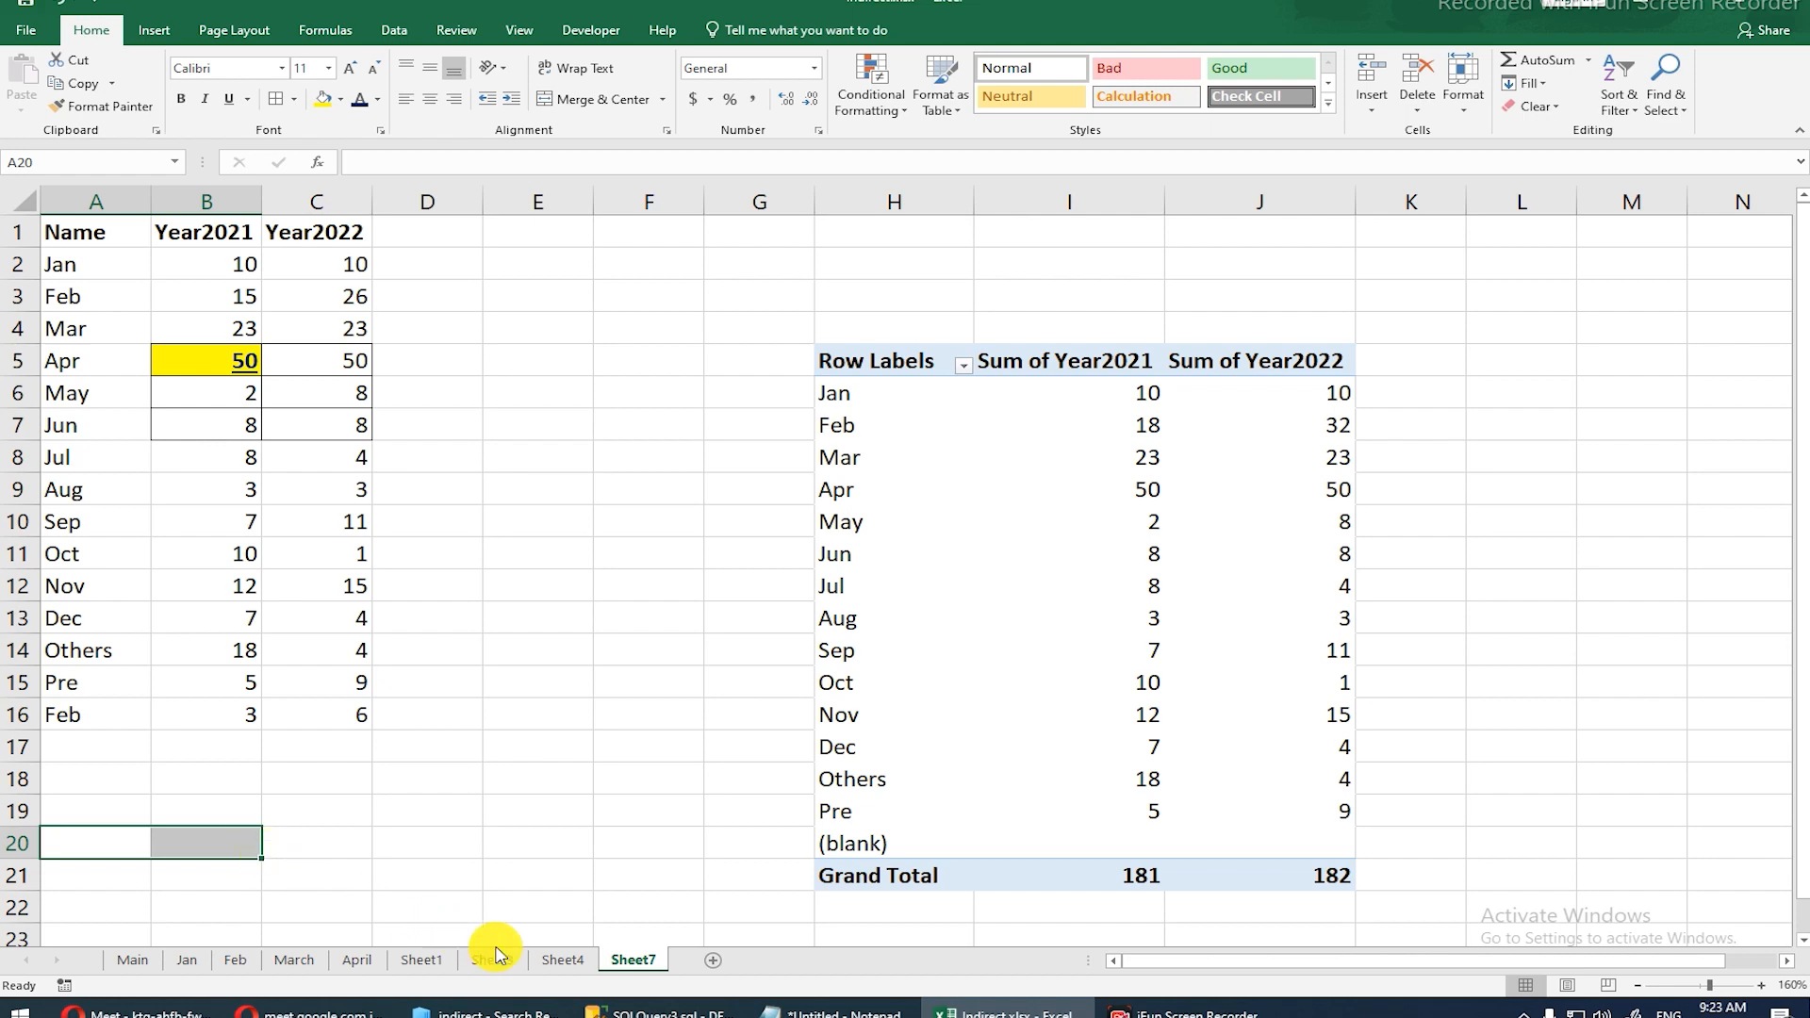
# Step: On Sheet4, enter a detached row in A21:D21 with Mar, 12, 33 and 55, leaving rows 17 to 20 empty
pyautogui.click(553, 968)
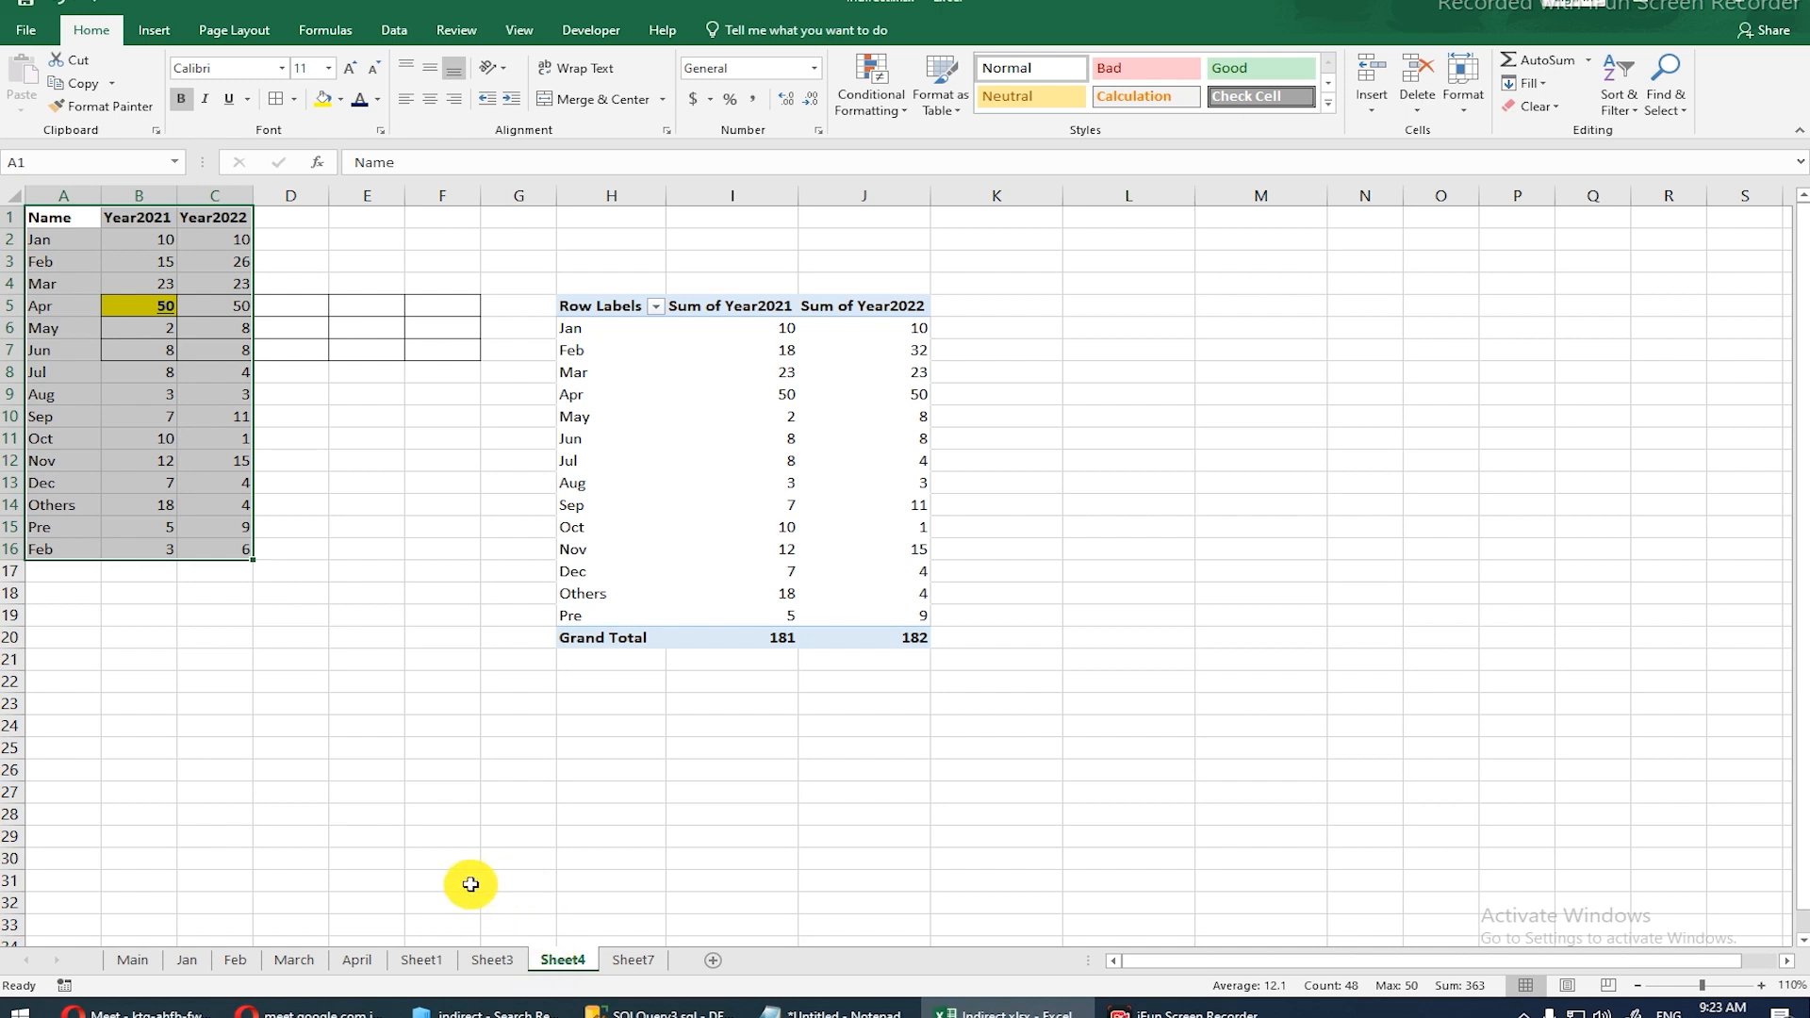
pyautogui.hotkey('ctrl', 'q')
pyautogui.click(298, 898)
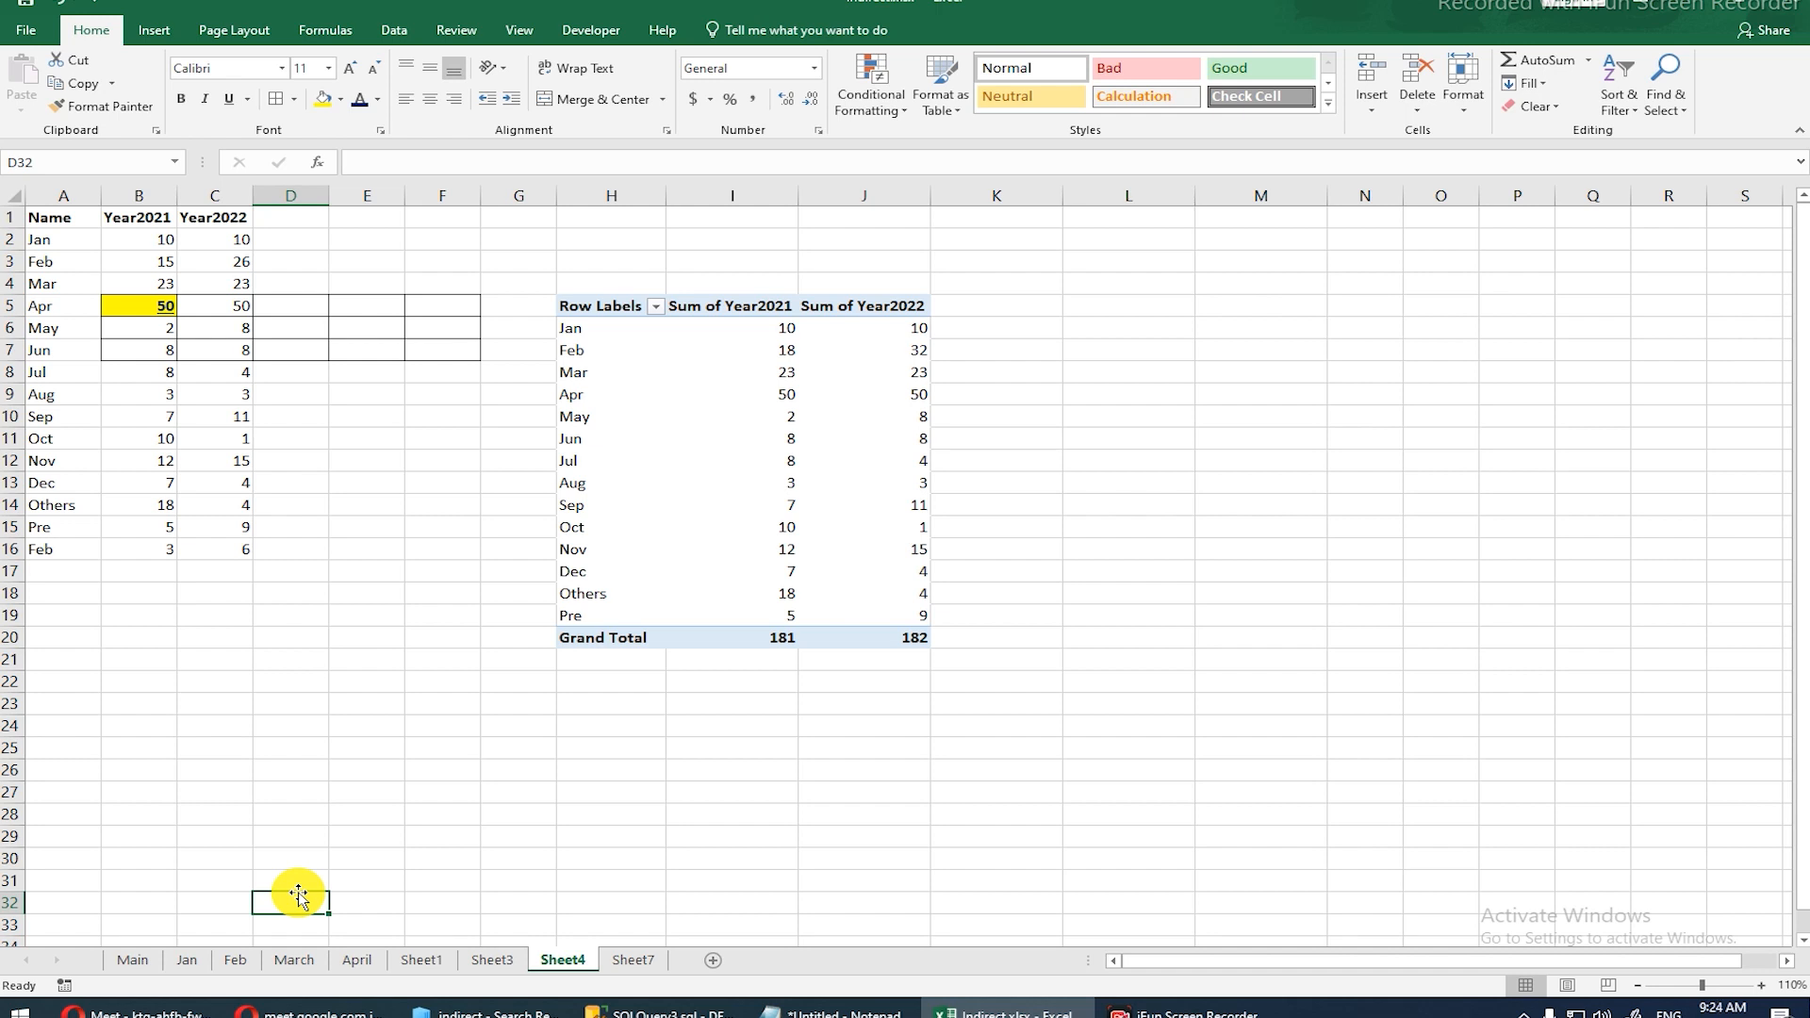
pyautogui.click(83, 655)
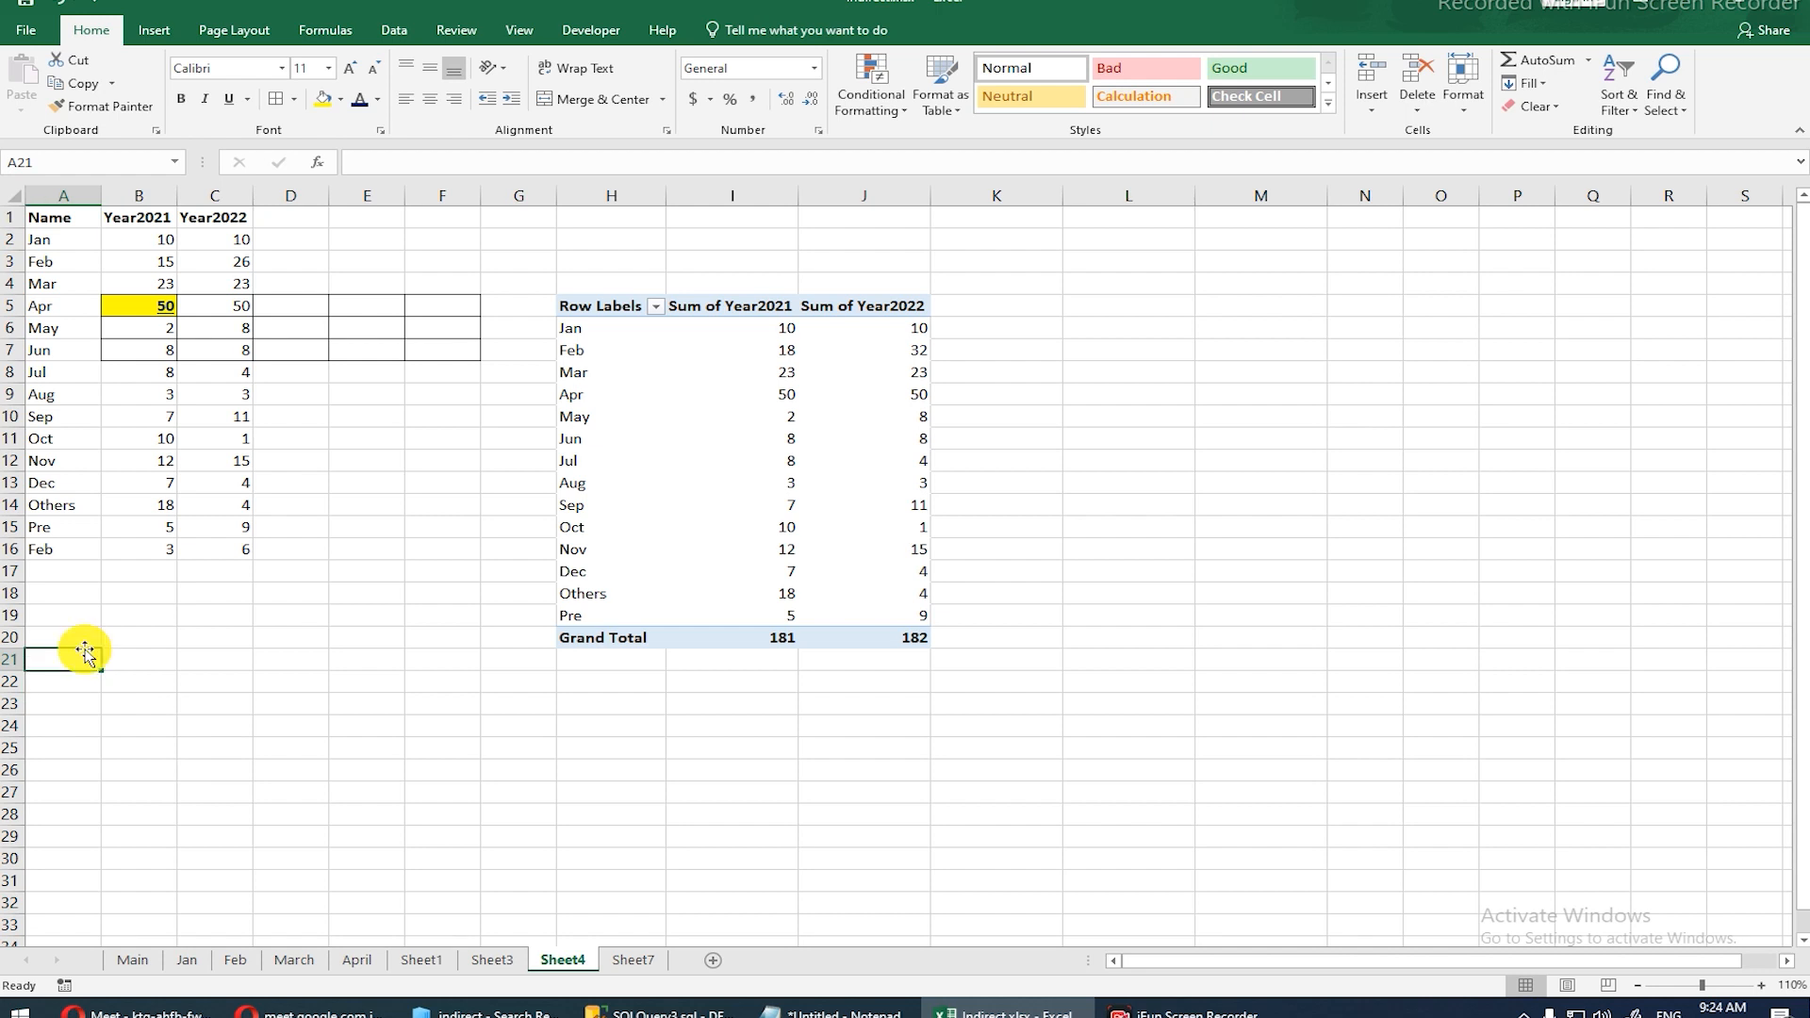
pyautogui.write('Mar')
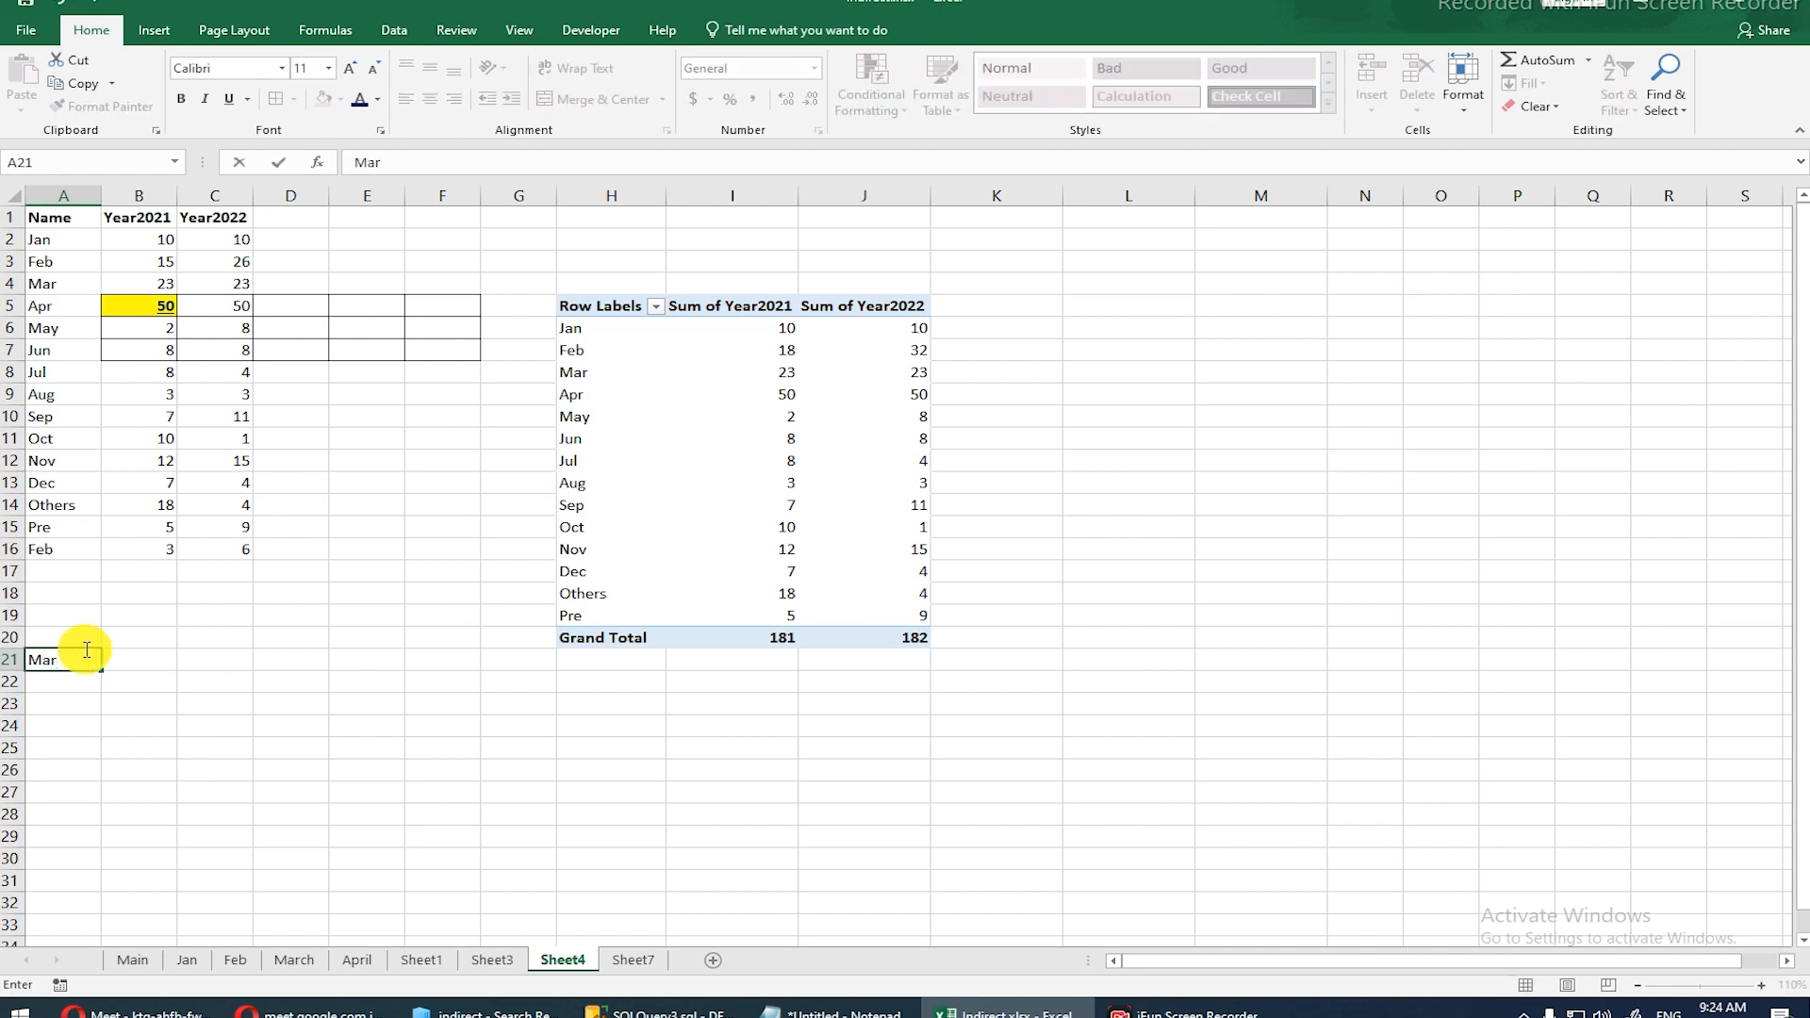
pyautogui.press('Tab')
pyautogui.write('12')
pyautogui.press('Tab')
pyautogui.write('3')
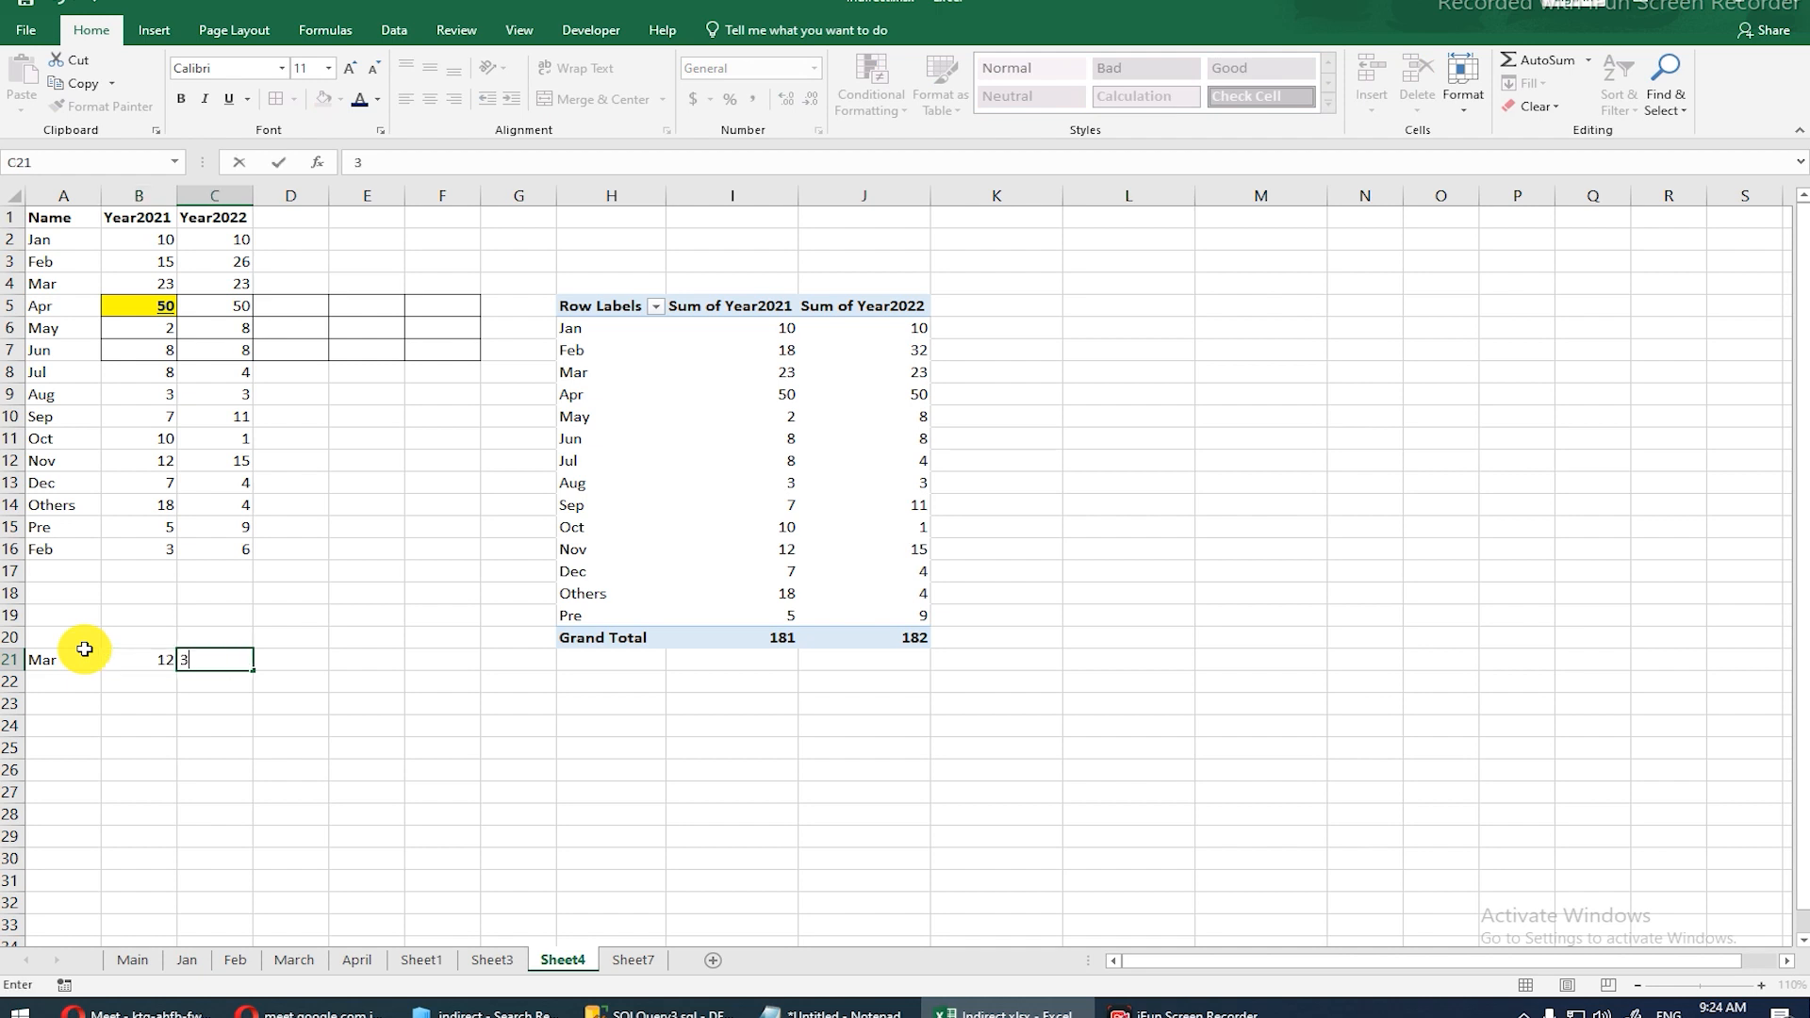
pyautogui.press('Tab')
pyautogui.press('Return')
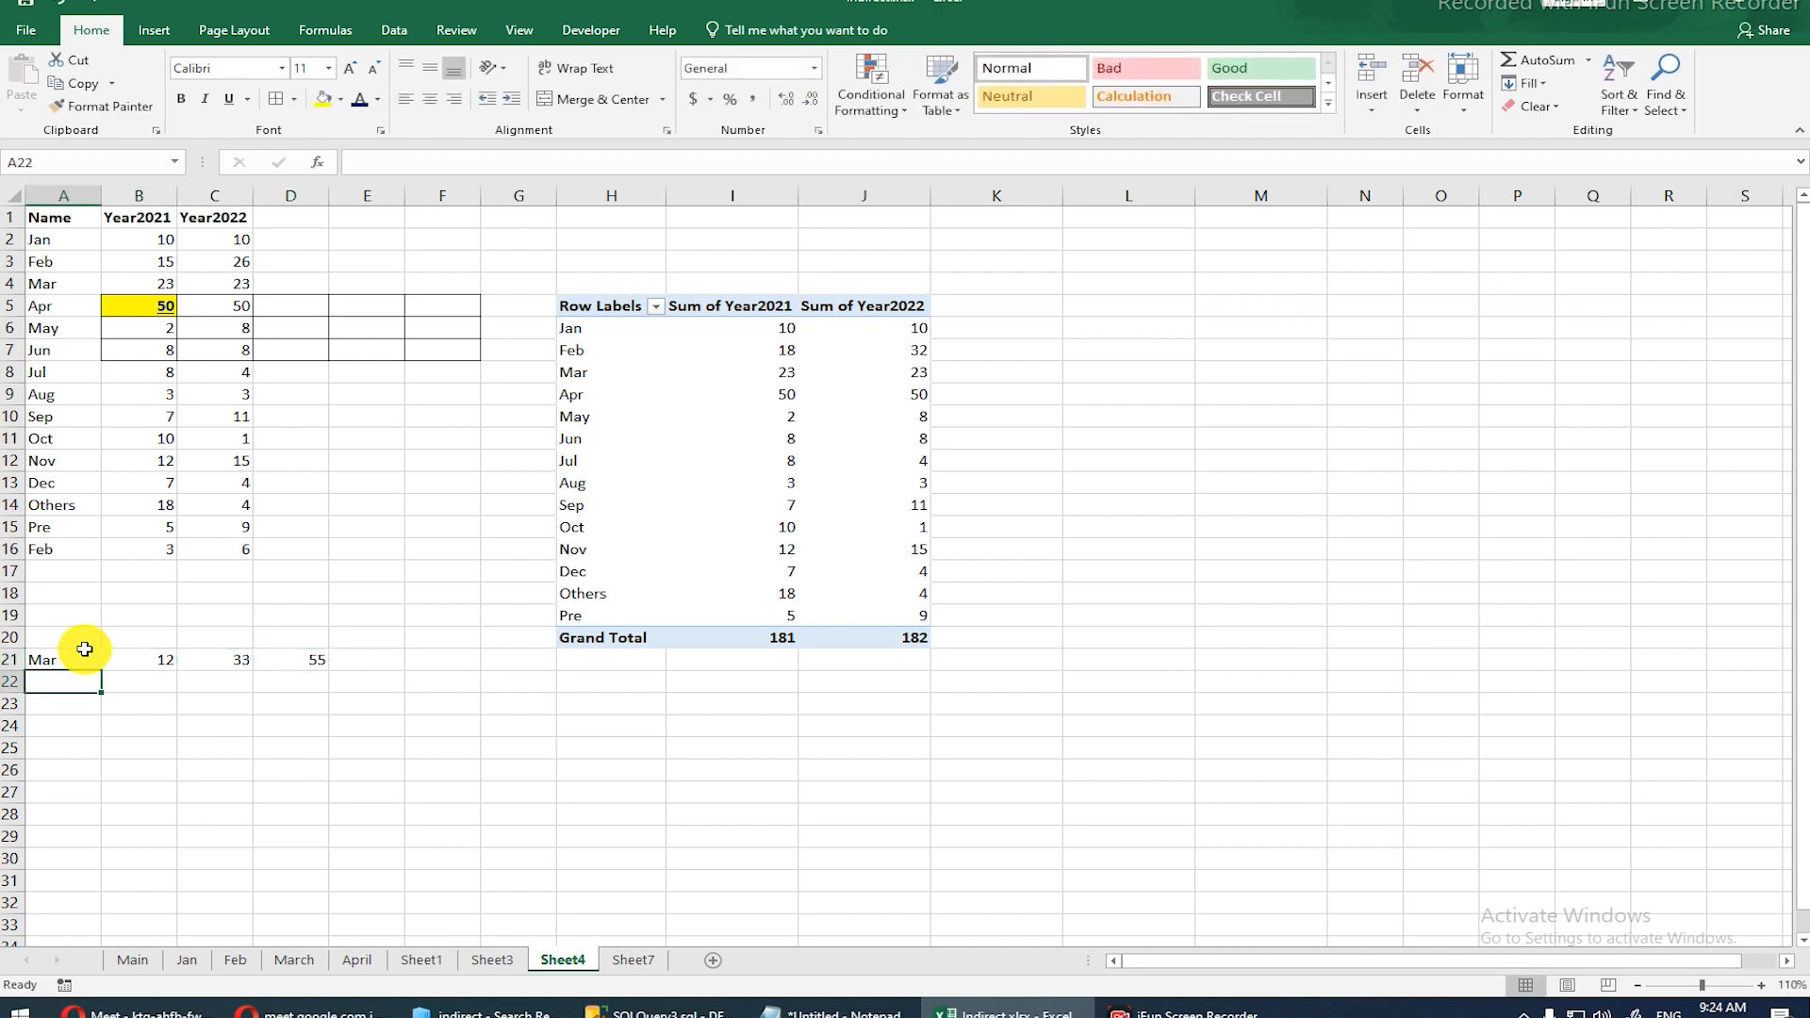
# Step: Examine the Name entries in column A, the empty row 17 and the detached row 21 on Sheet4
pyautogui.click(57, 193)
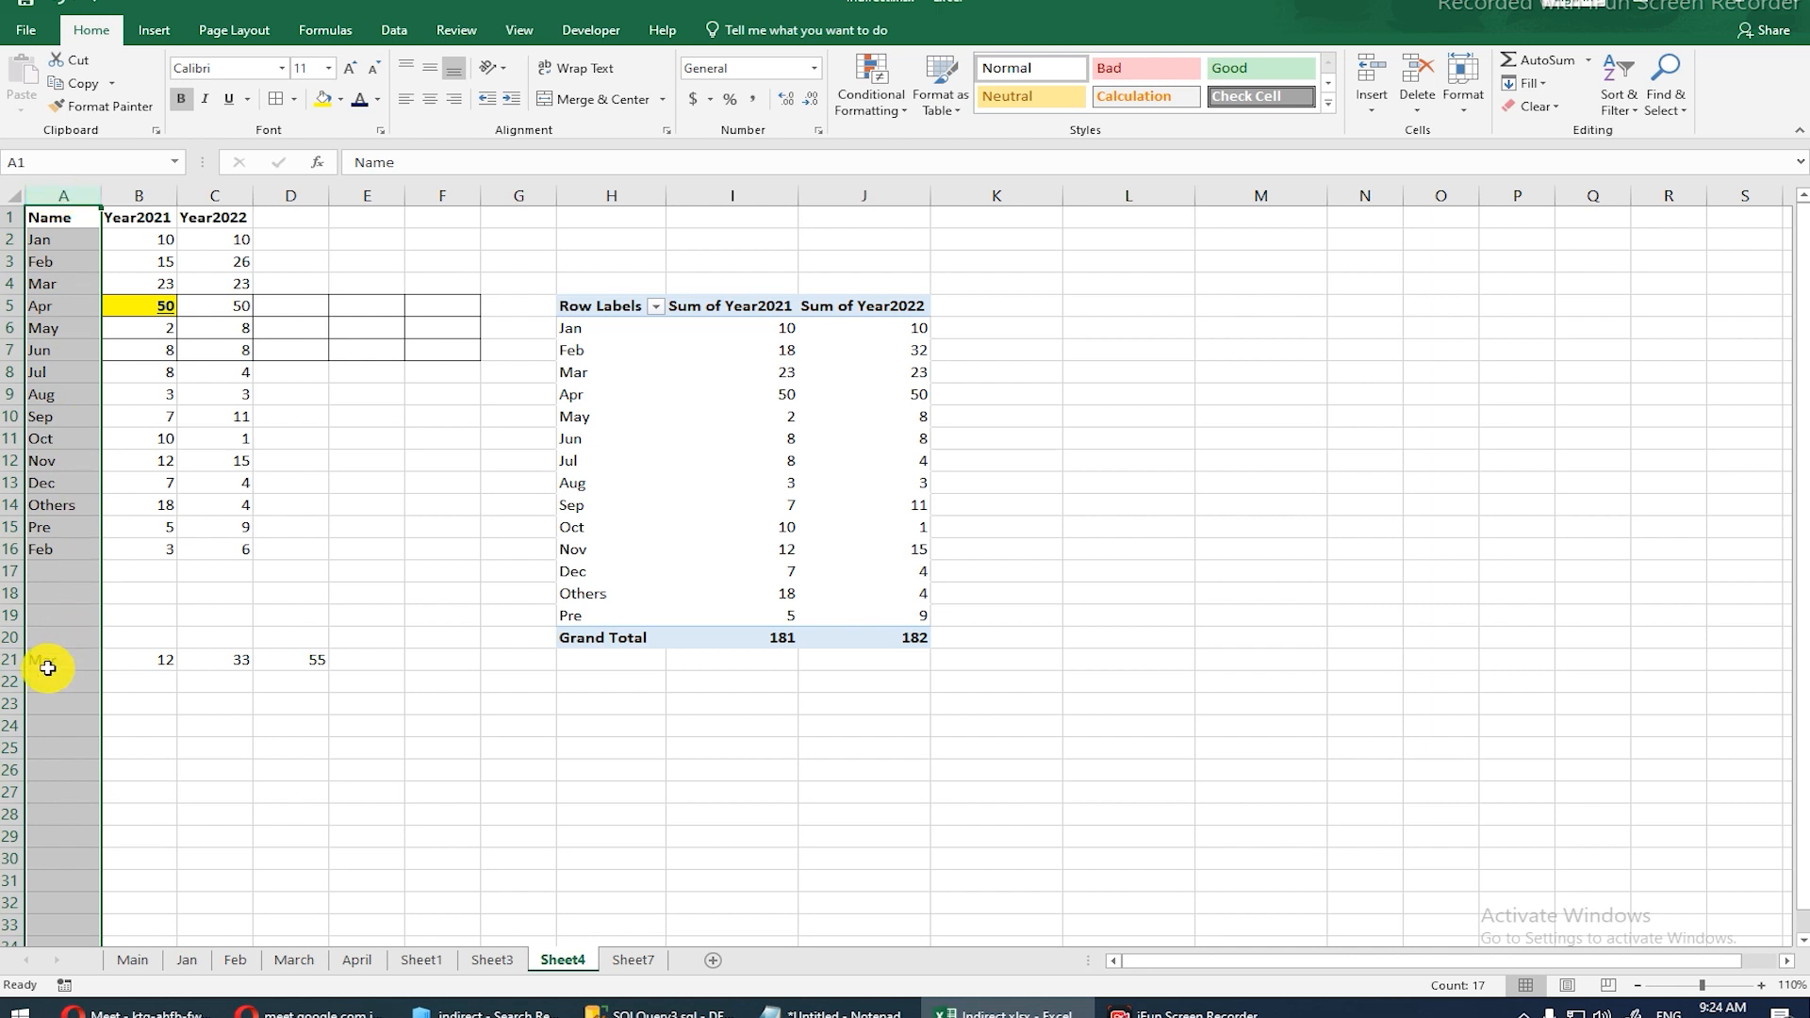
pyautogui.click(40, 548)
pyautogui.moveTo(40, 548); pyautogui.dragTo(40, 214)
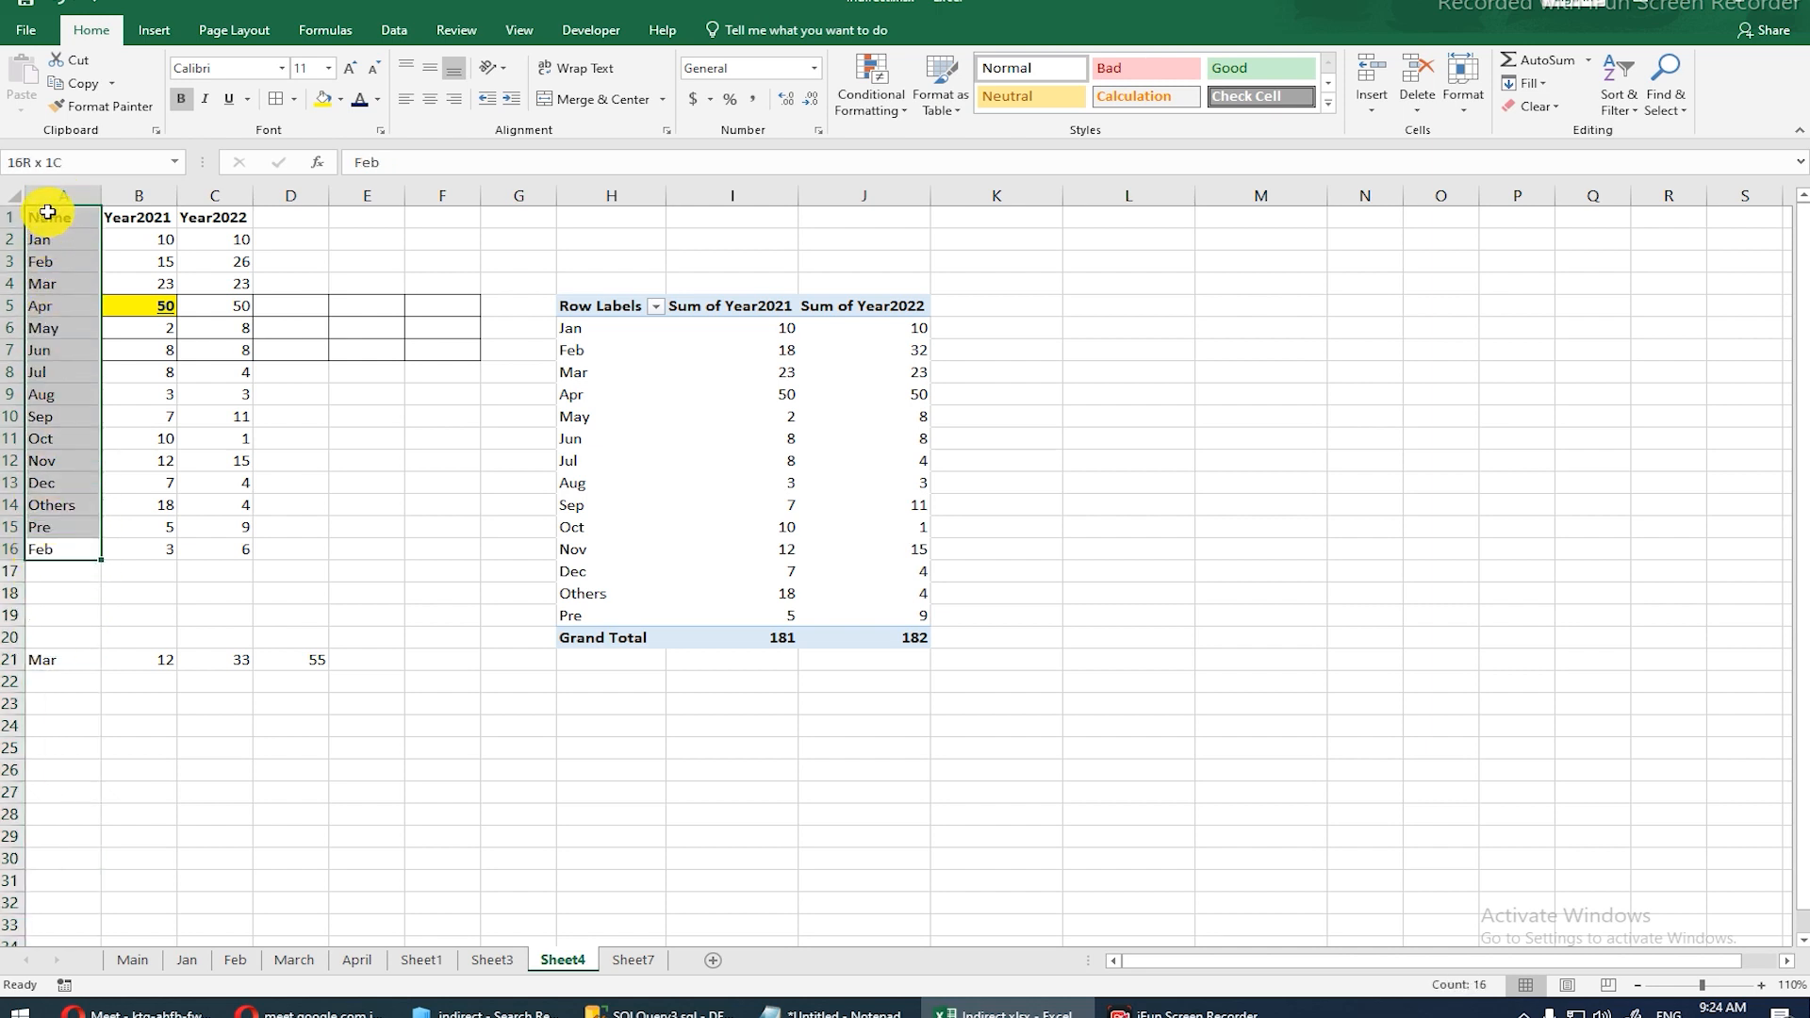
pyautogui.click(38, 668)
pyautogui.moveTo(52, 573); pyautogui.dragTo(42, 217)
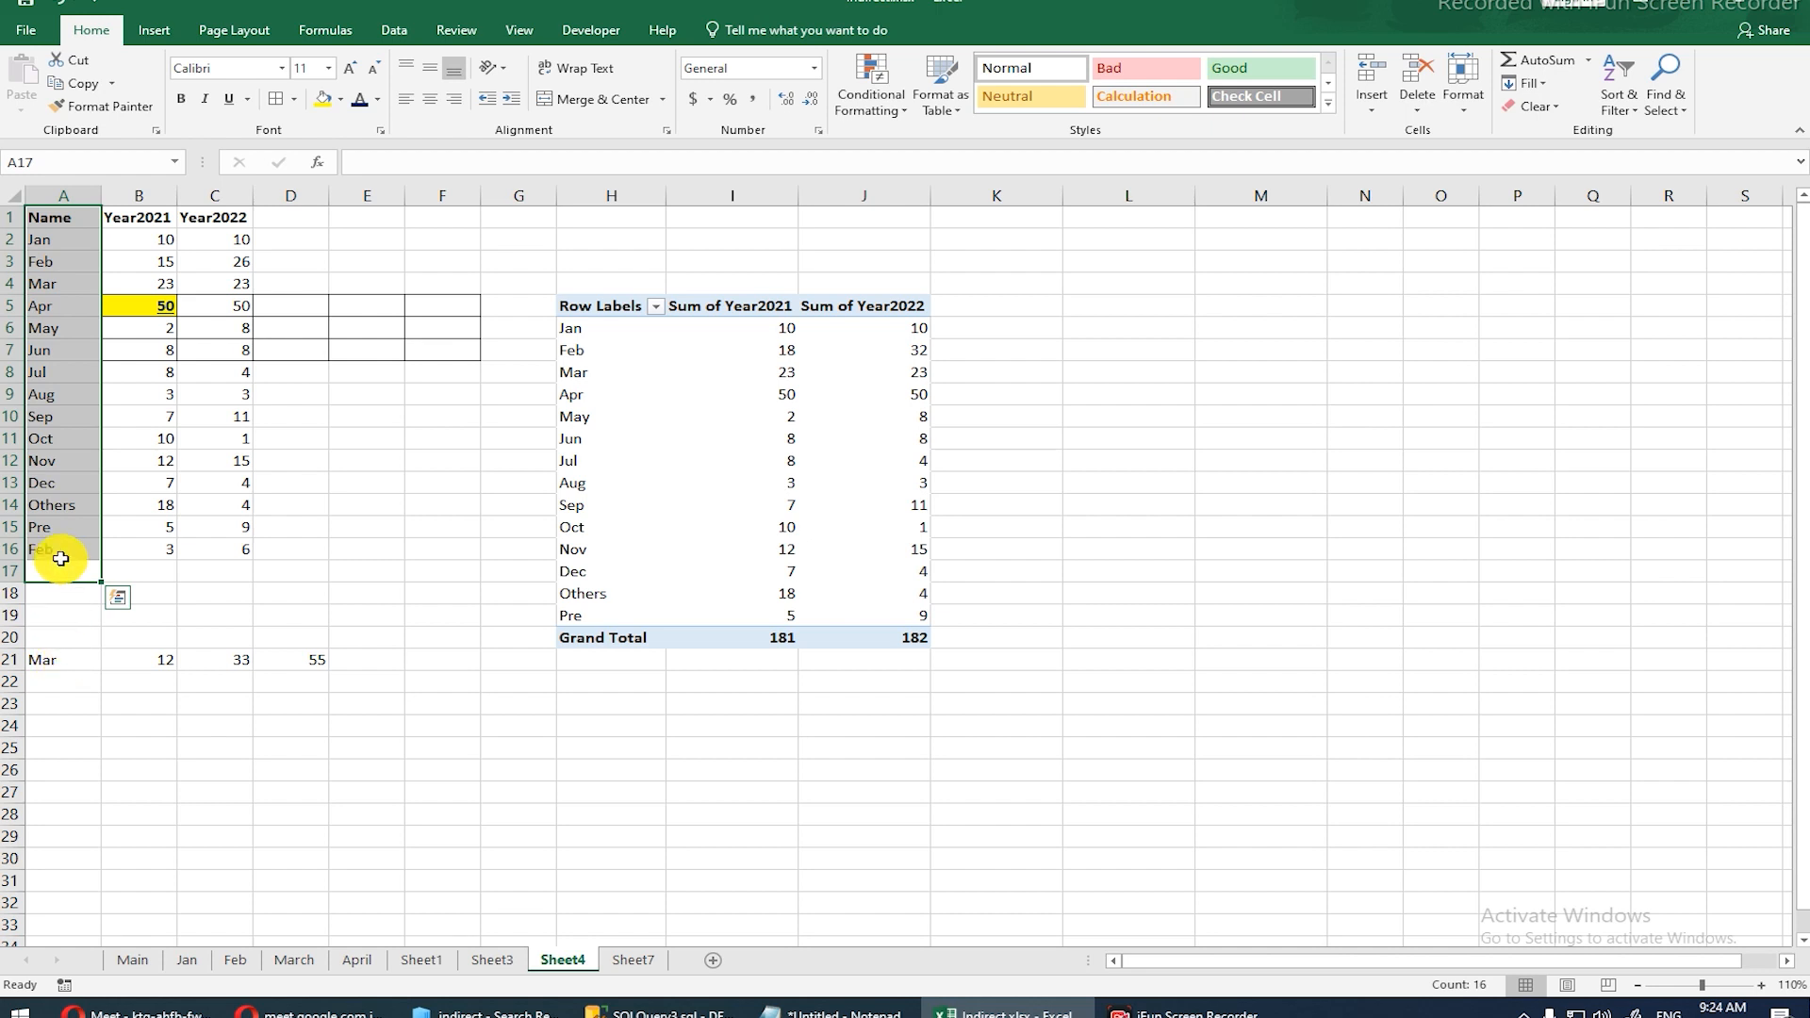
pyautogui.moveTo(48, 571); pyautogui.dragTo(279, 572)
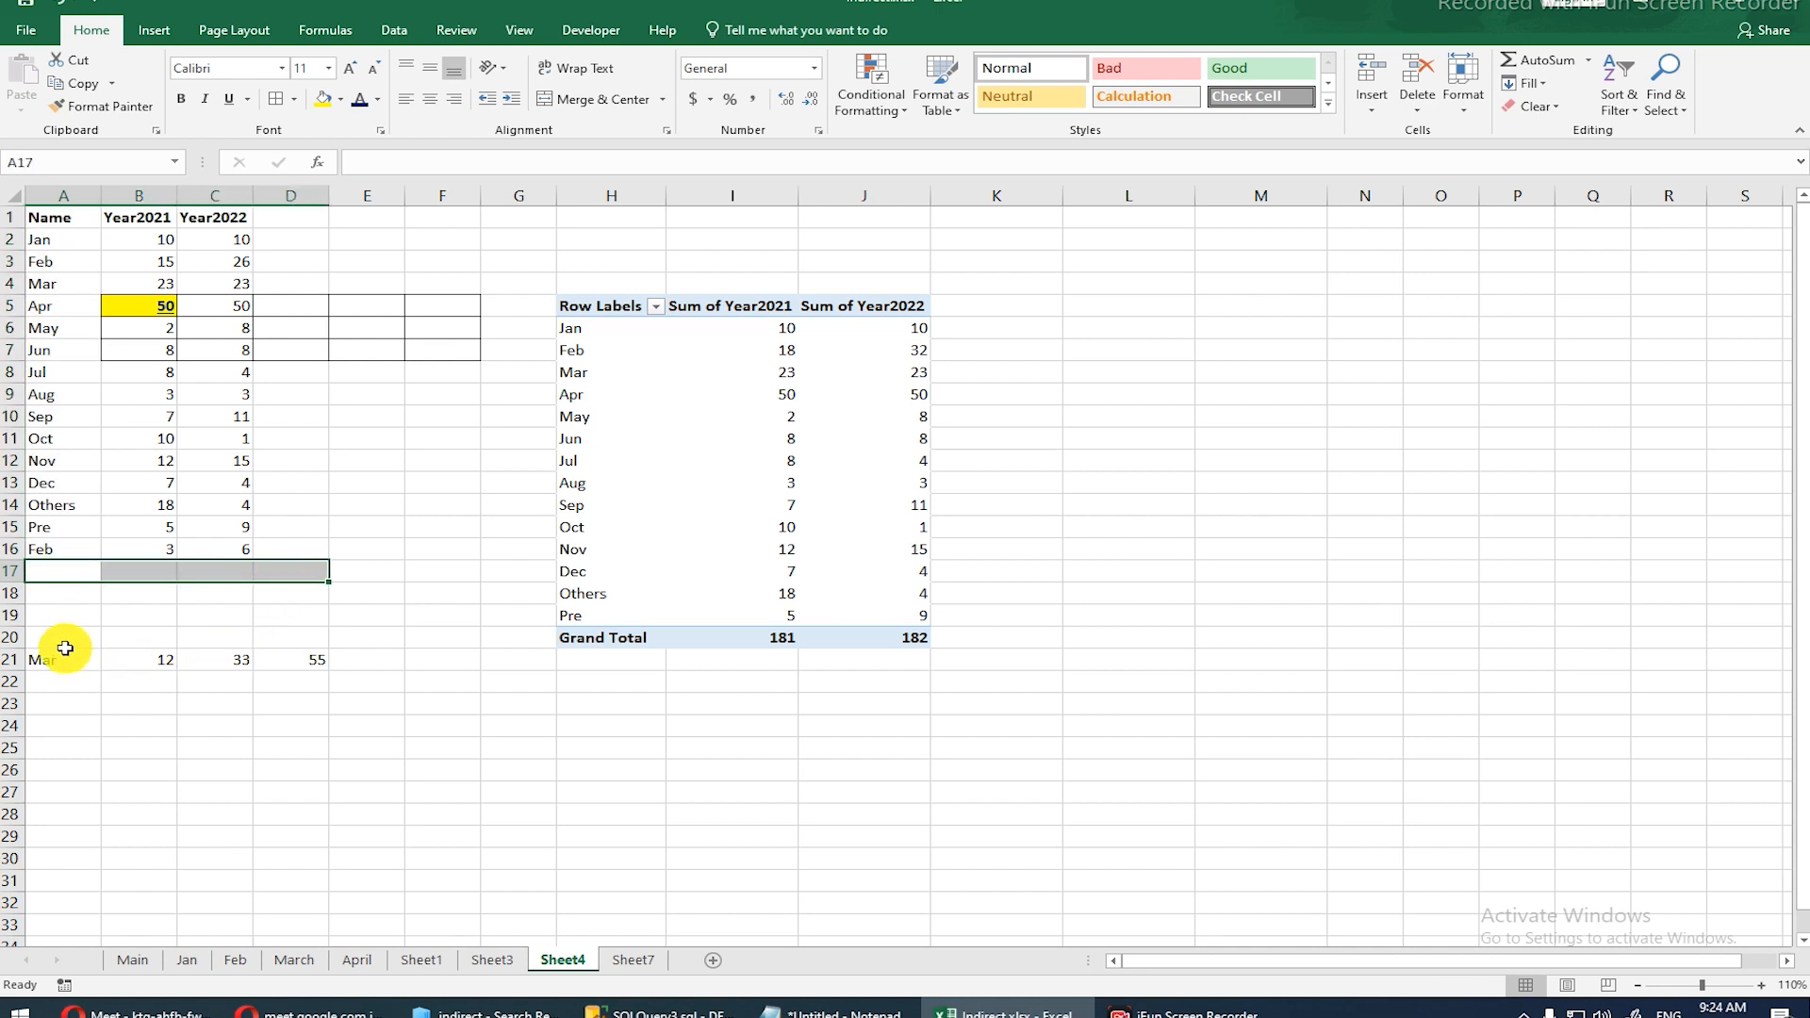
pyautogui.moveTo(55, 653); pyautogui.dragTo(319, 650)
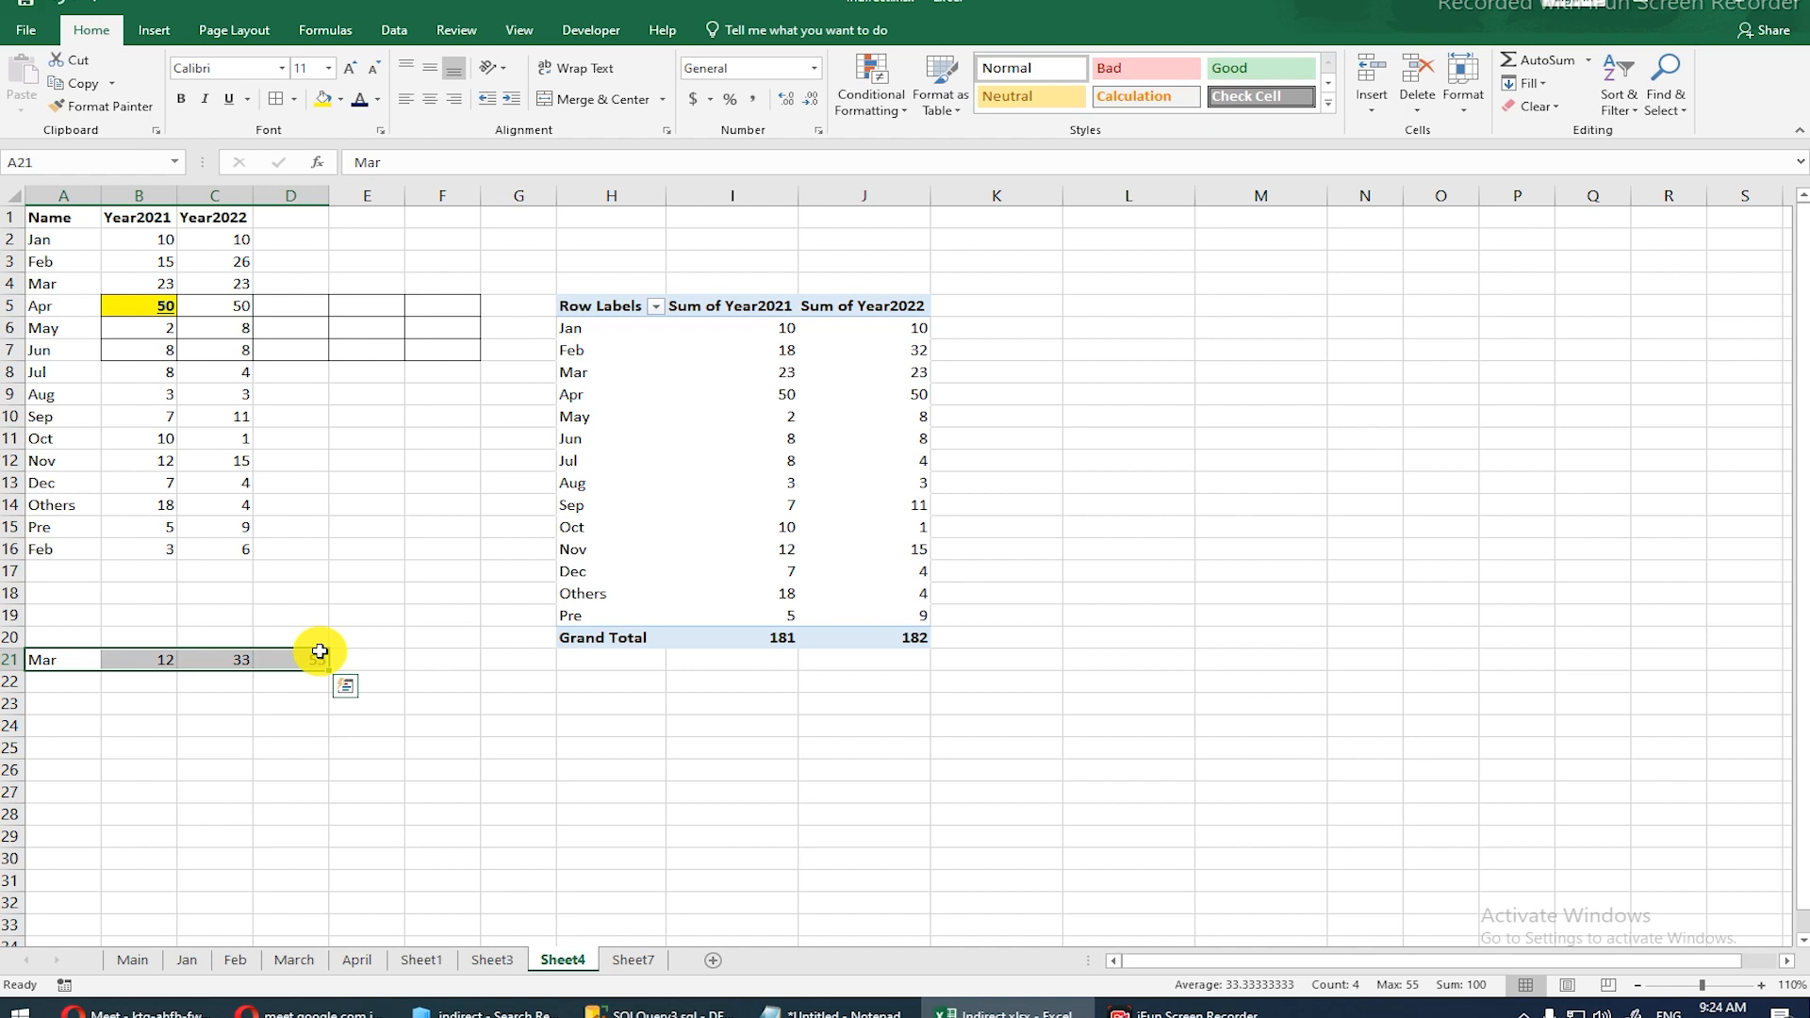
# Step: Switch to the WiFi Learning Excel course page in the browser and review the Module 9: Indirect and Address Function topics
pyautogui.click(132, 959)
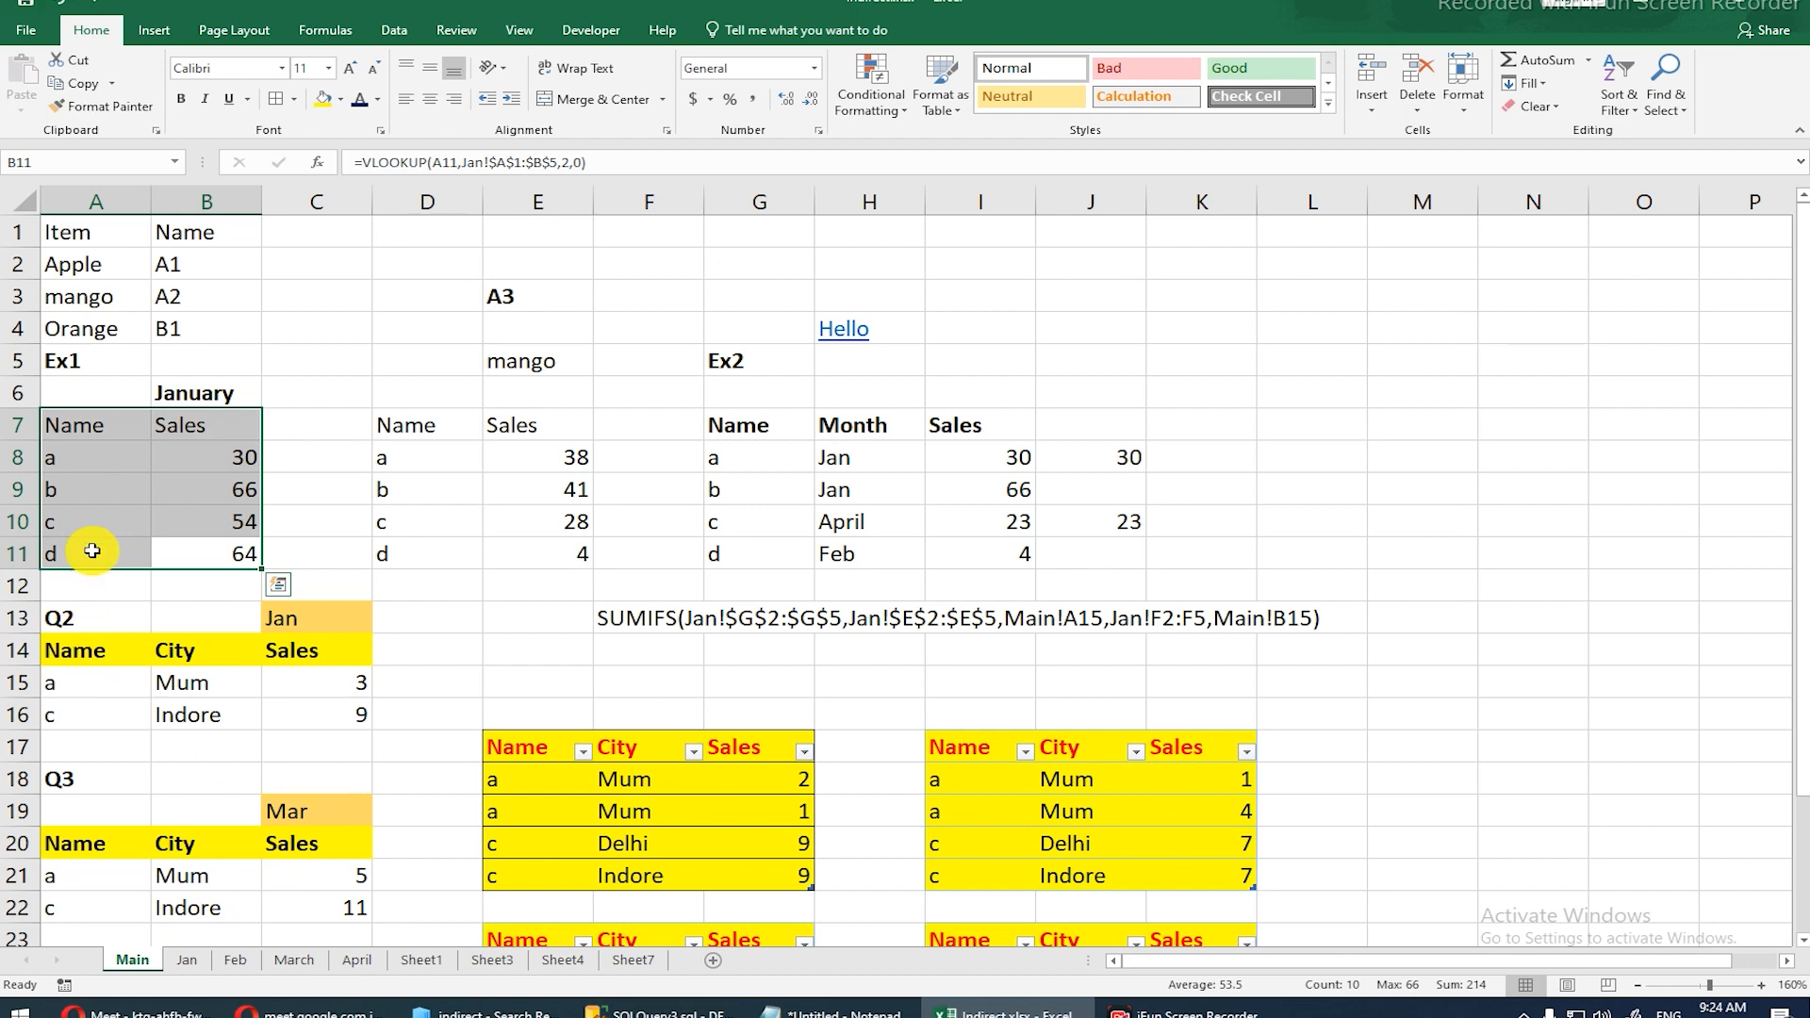
pyautogui.click(156, 1013)
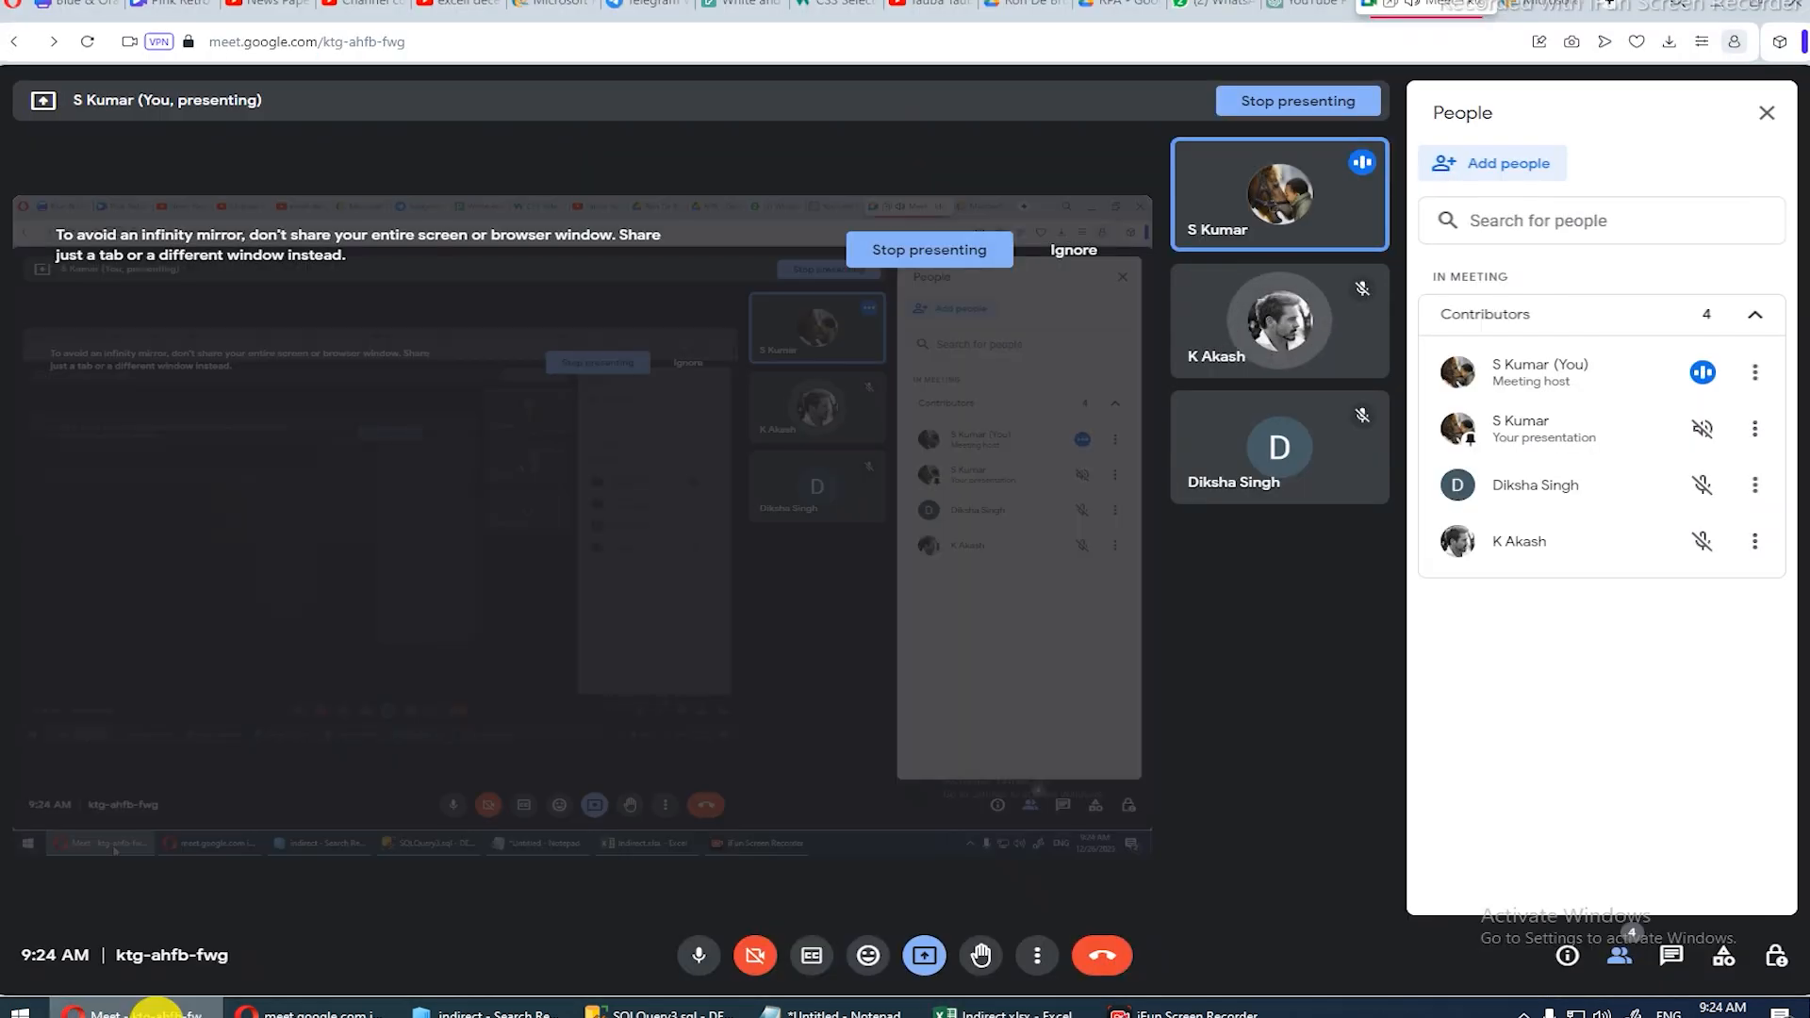
pyautogui.click(1520, 9)
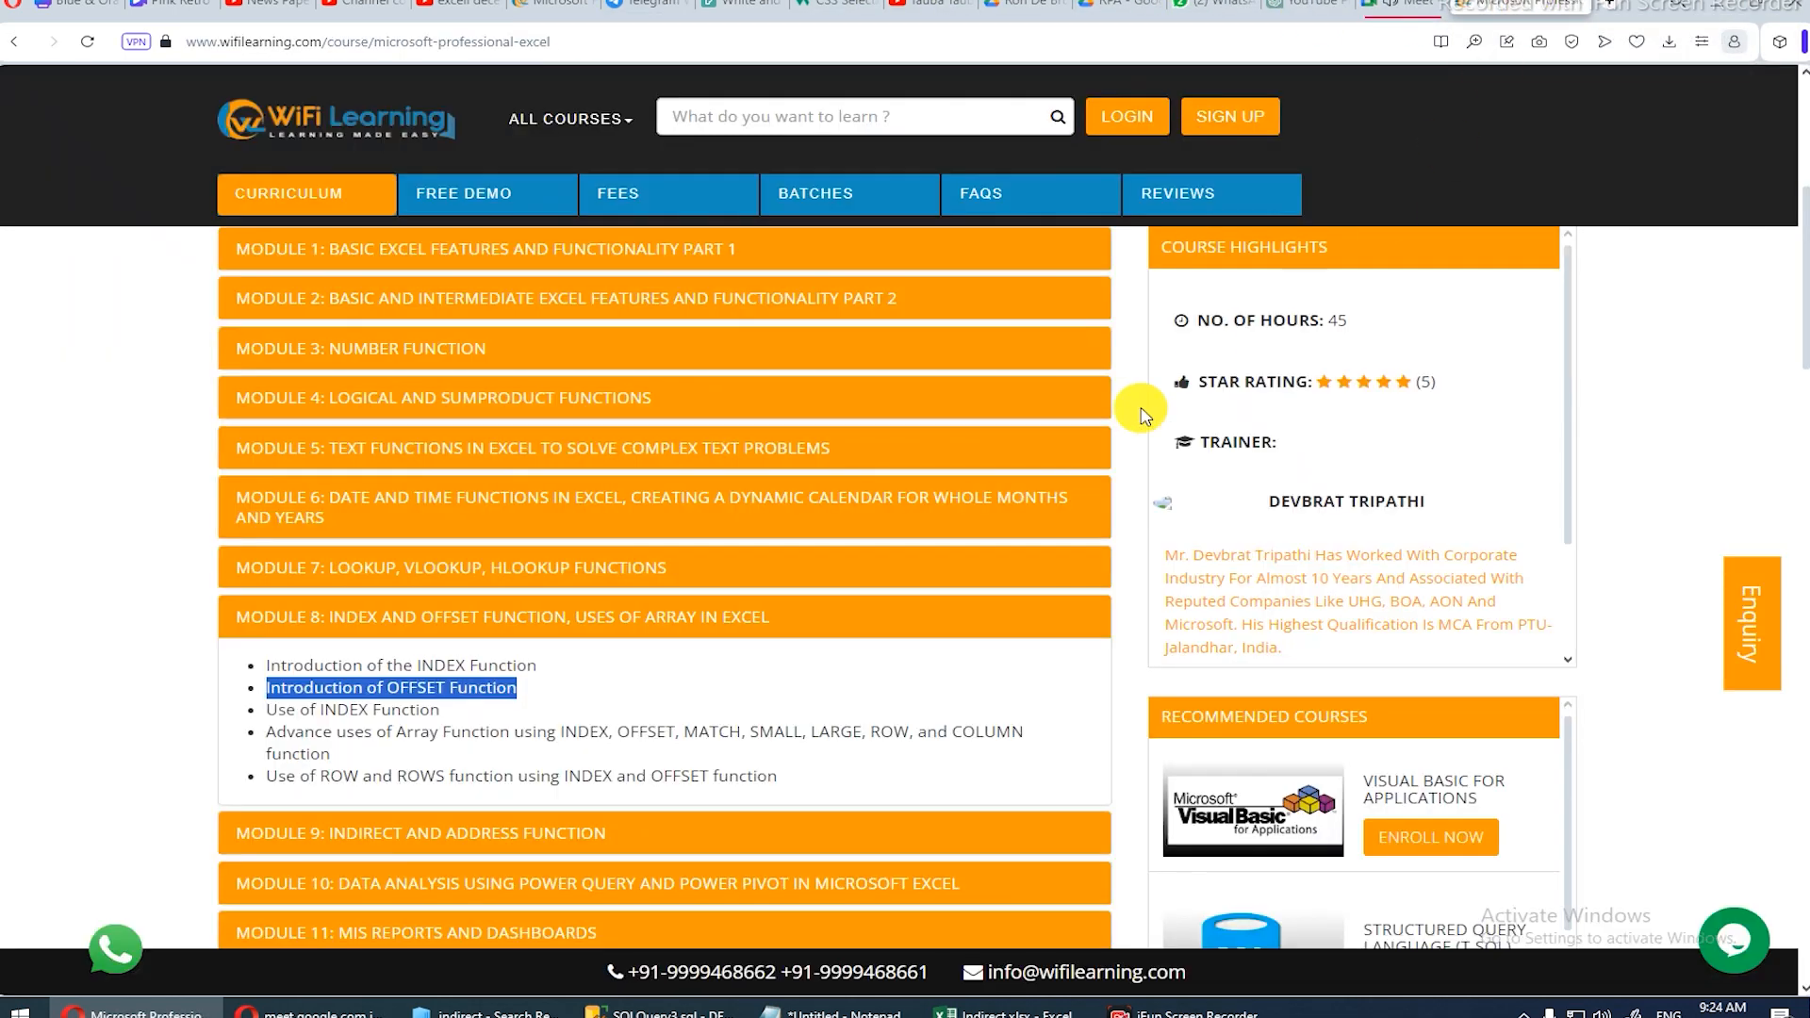
pyautogui.click(462, 622)
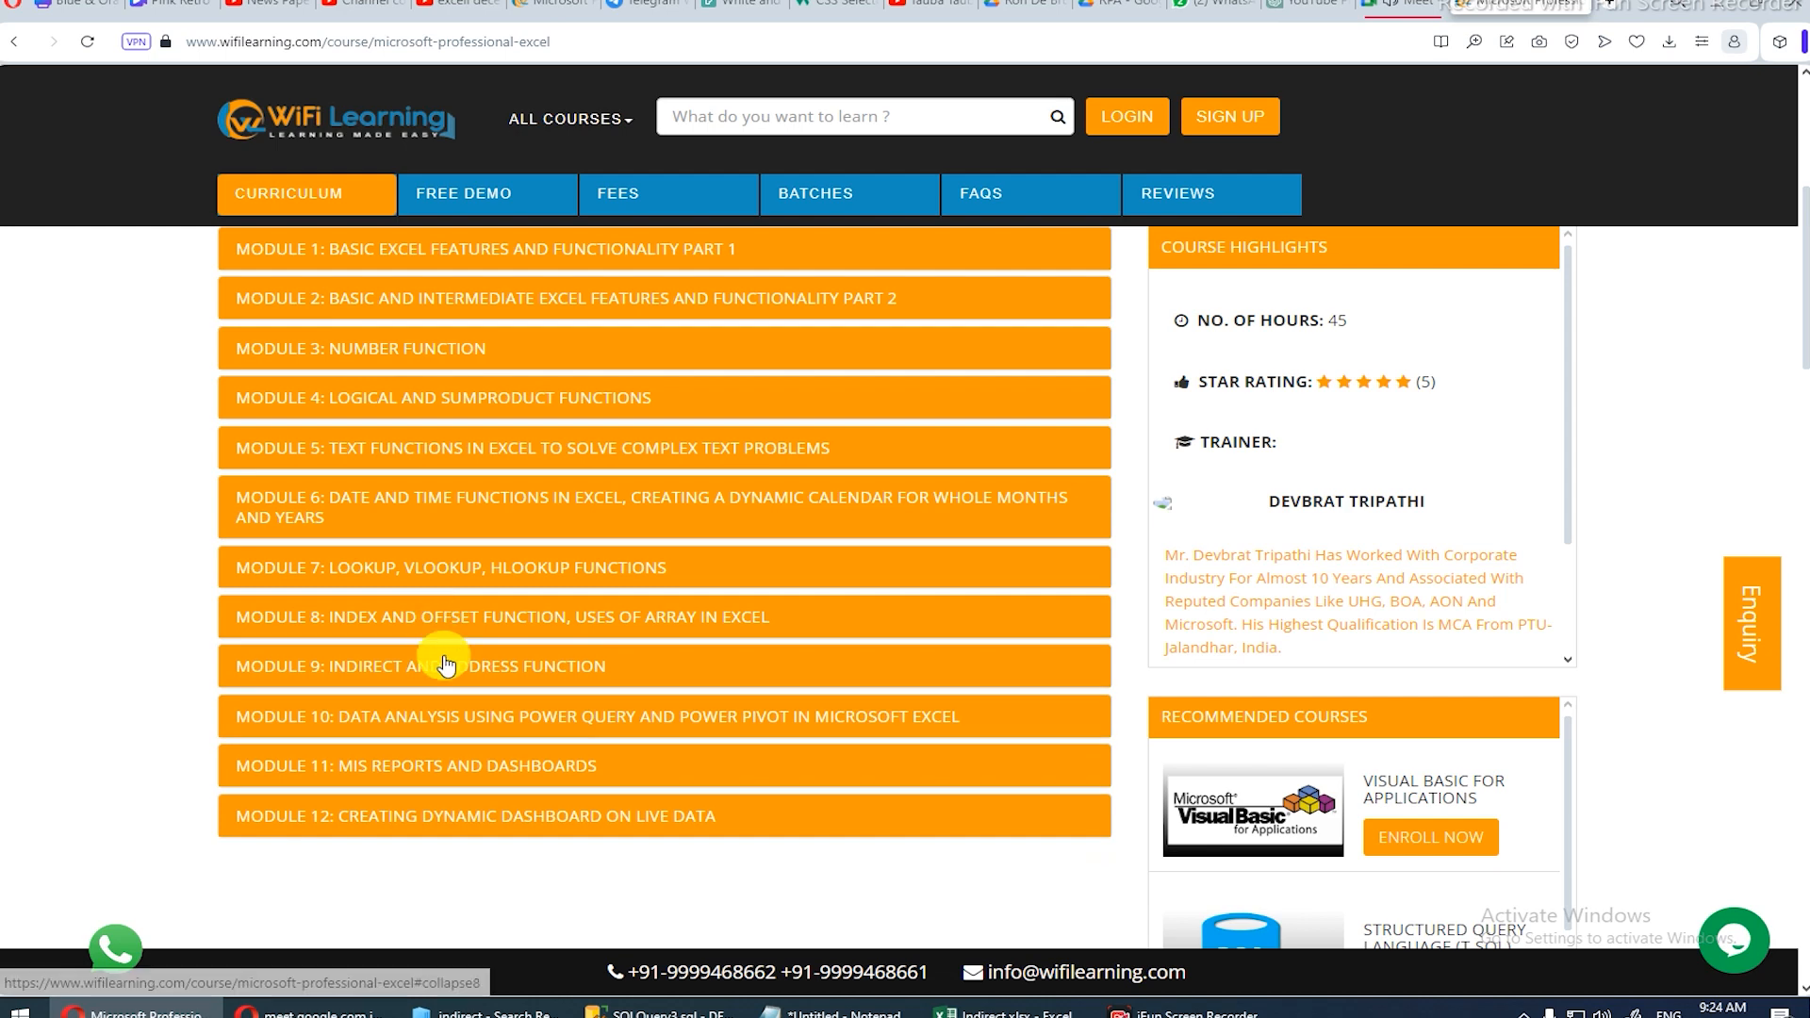
pyautogui.click(447, 673)
pyautogui.moveTo(256, 715); pyautogui.dragTo(513, 779)
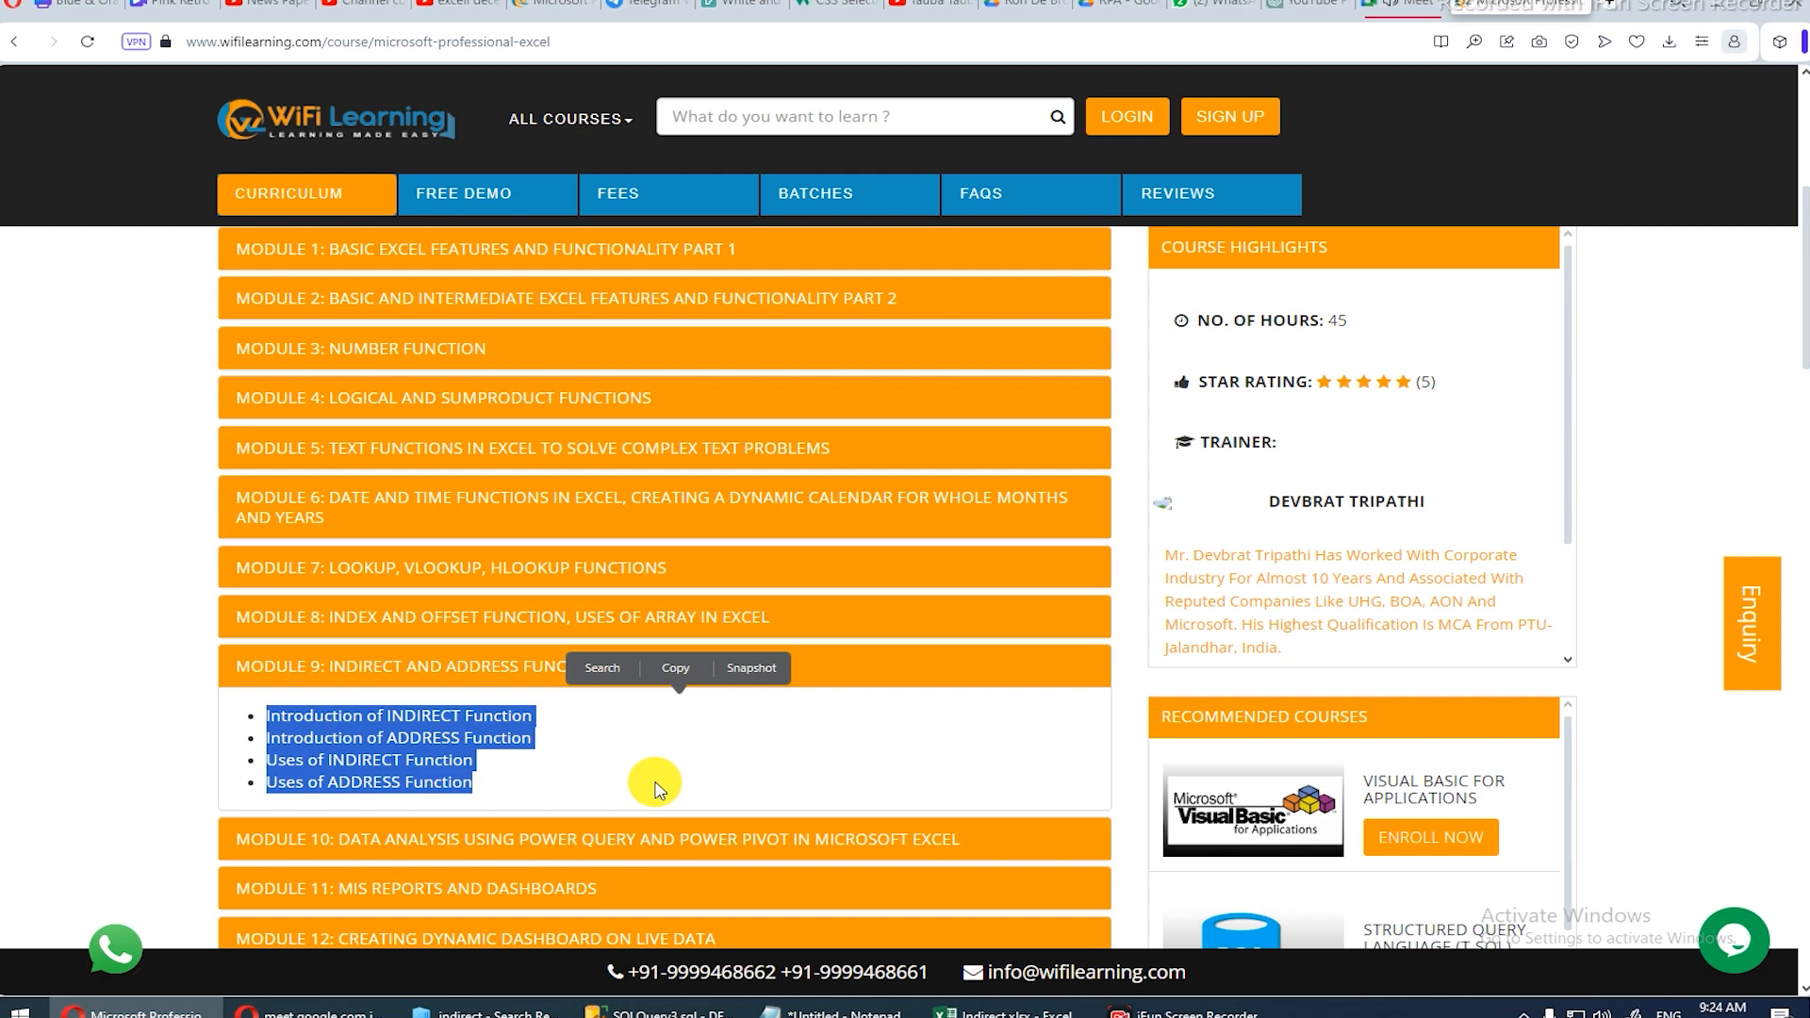
pyautogui.scroll(-3, 657, 788)
pyautogui.scroll(1, 657, 788)
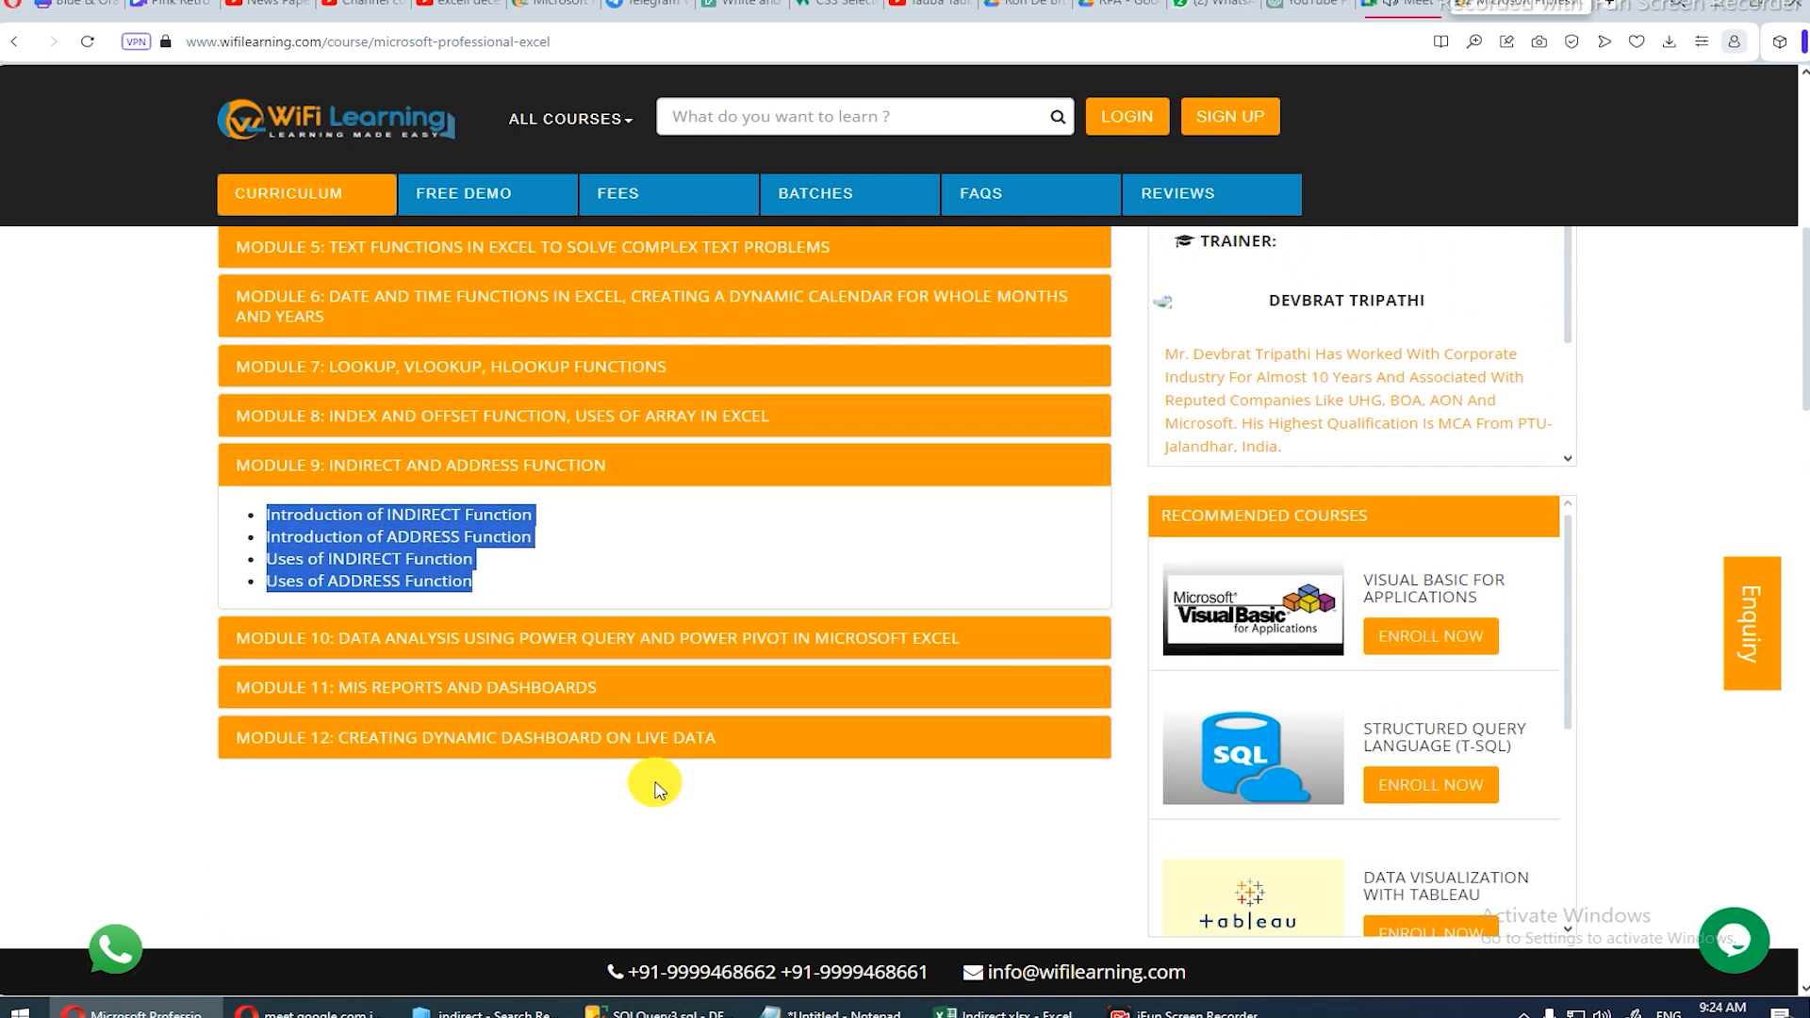
# Step: Switch back to the Main sheet of the Excel workbook and select the empty cell K3
pyautogui.hotkey('alt', 'Tab')
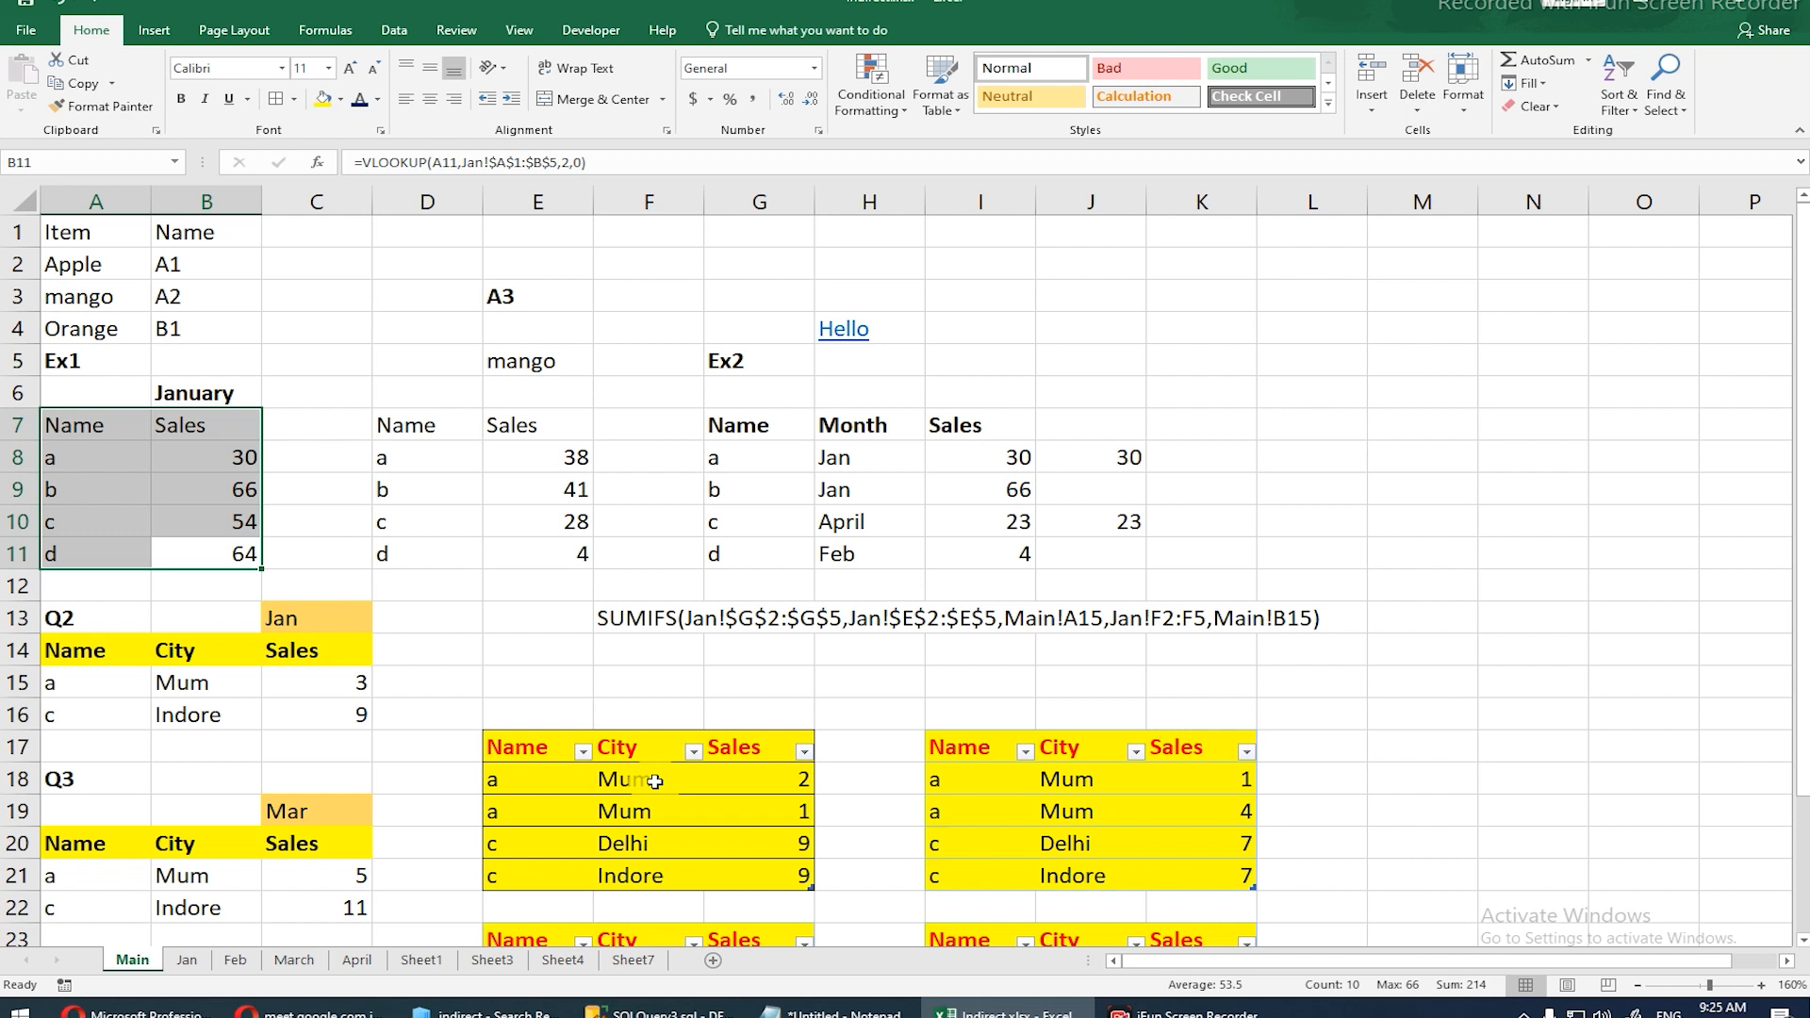
pyautogui.click(1212, 299)
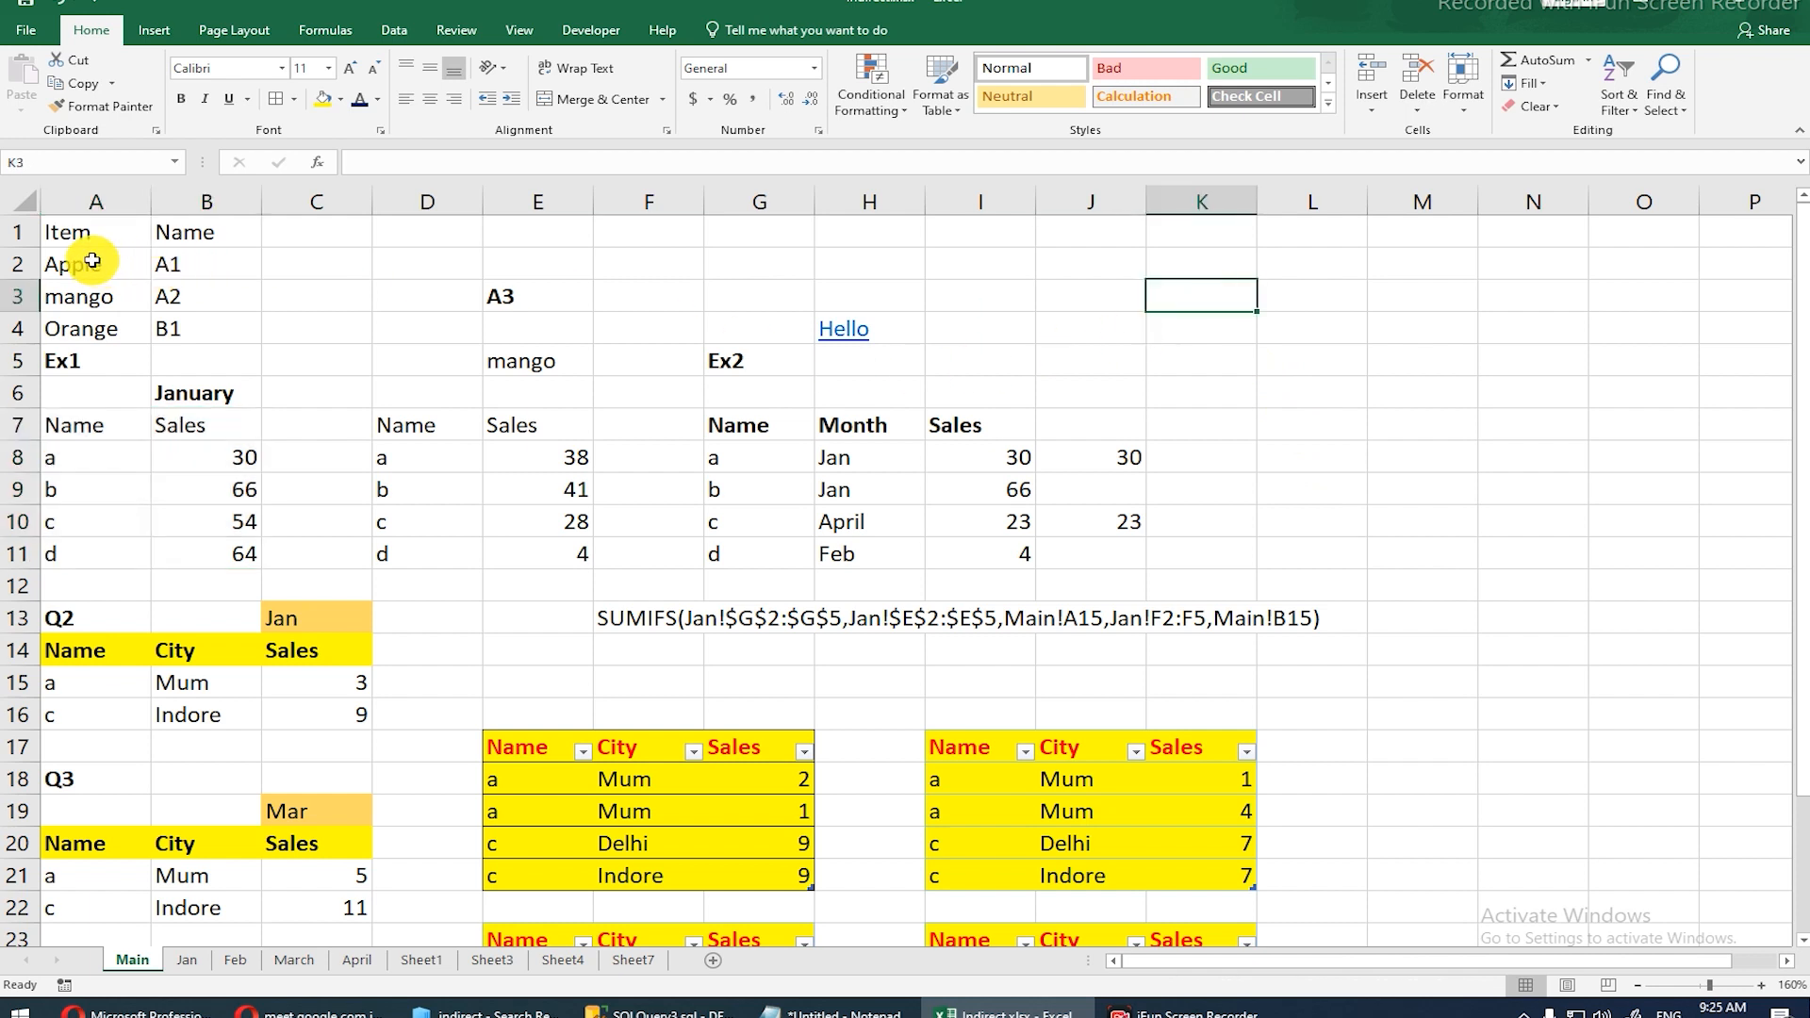
# Step: Enter the formula =A2 in cell K3 of the Main sheet
pyautogui.write('=')
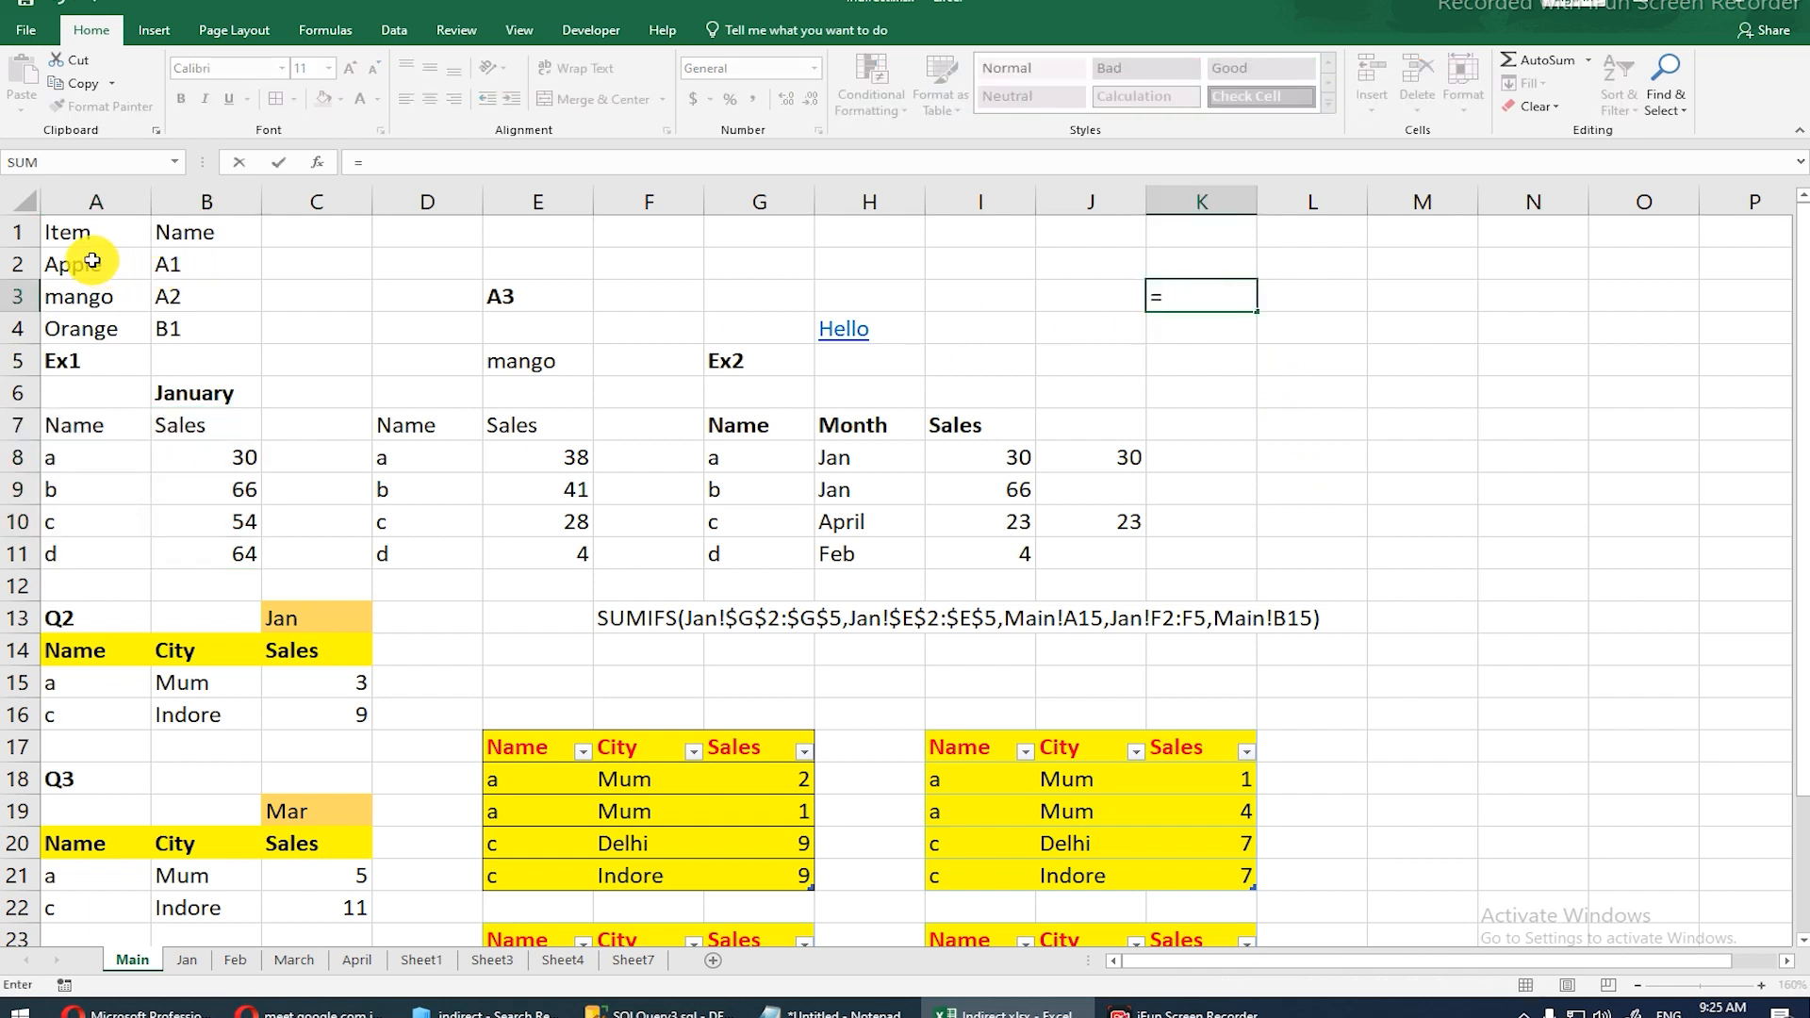
pyautogui.click(93, 261)
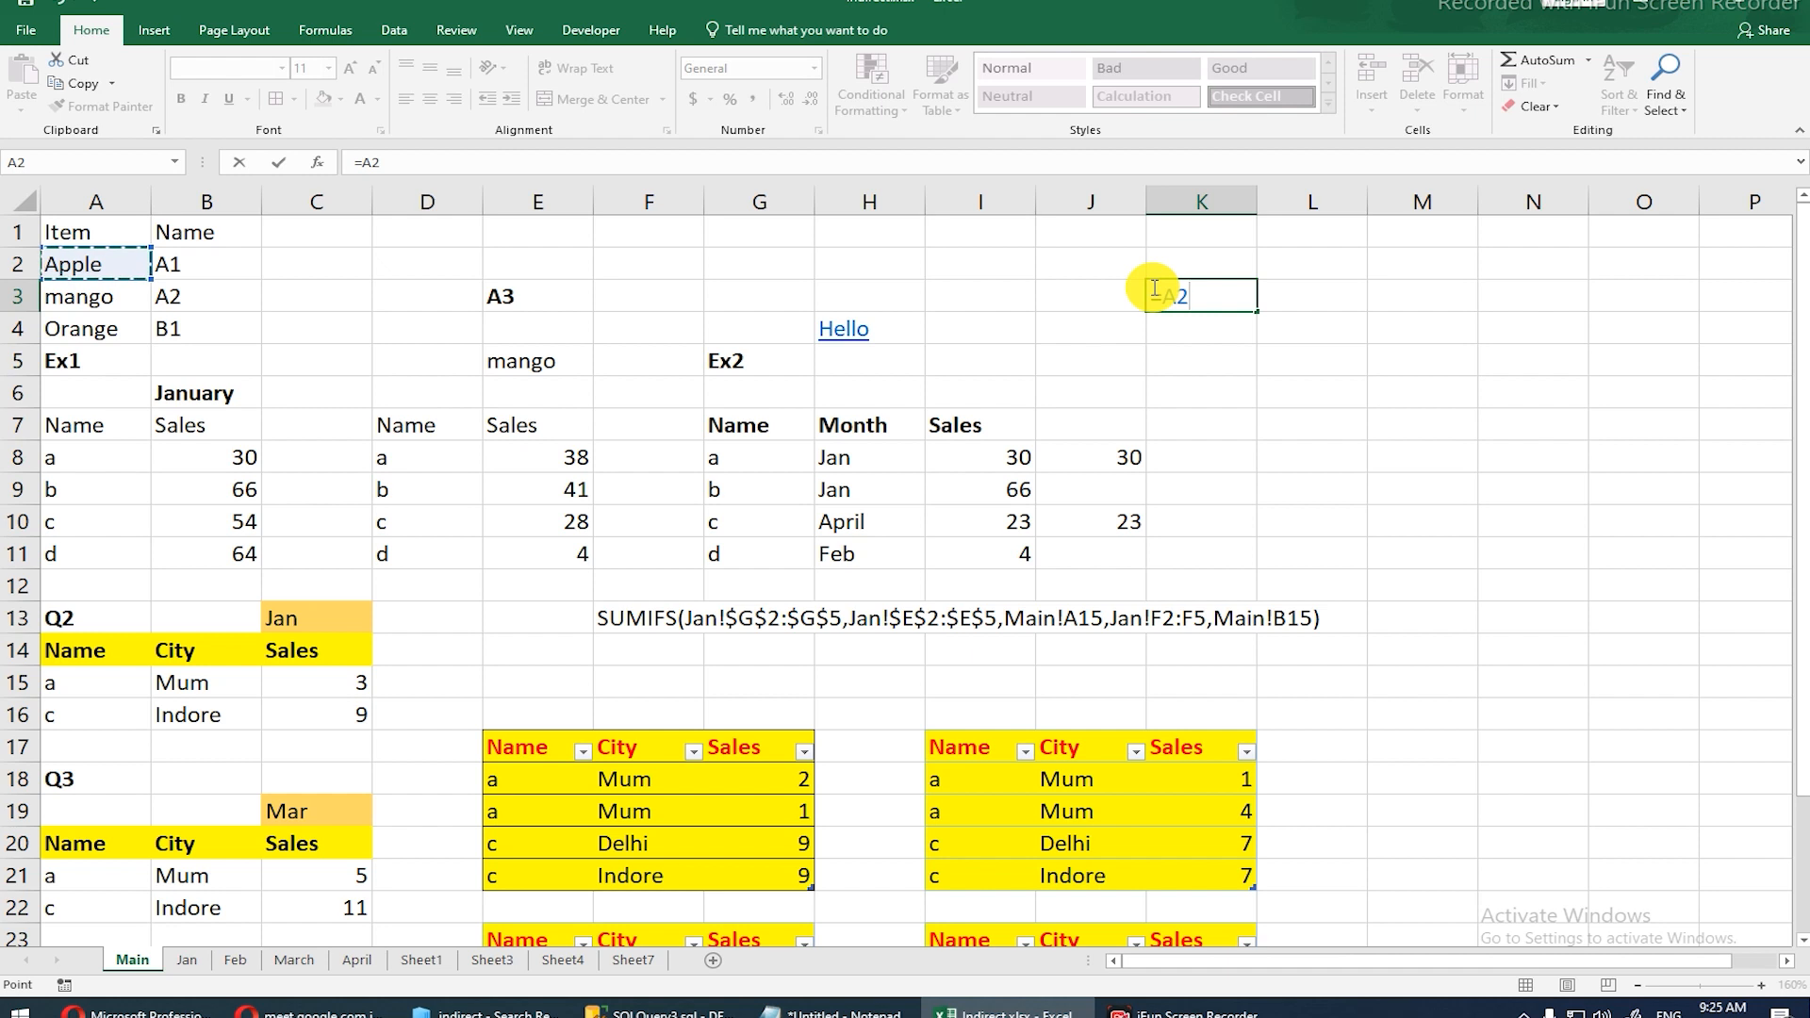
pyautogui.press('Return')
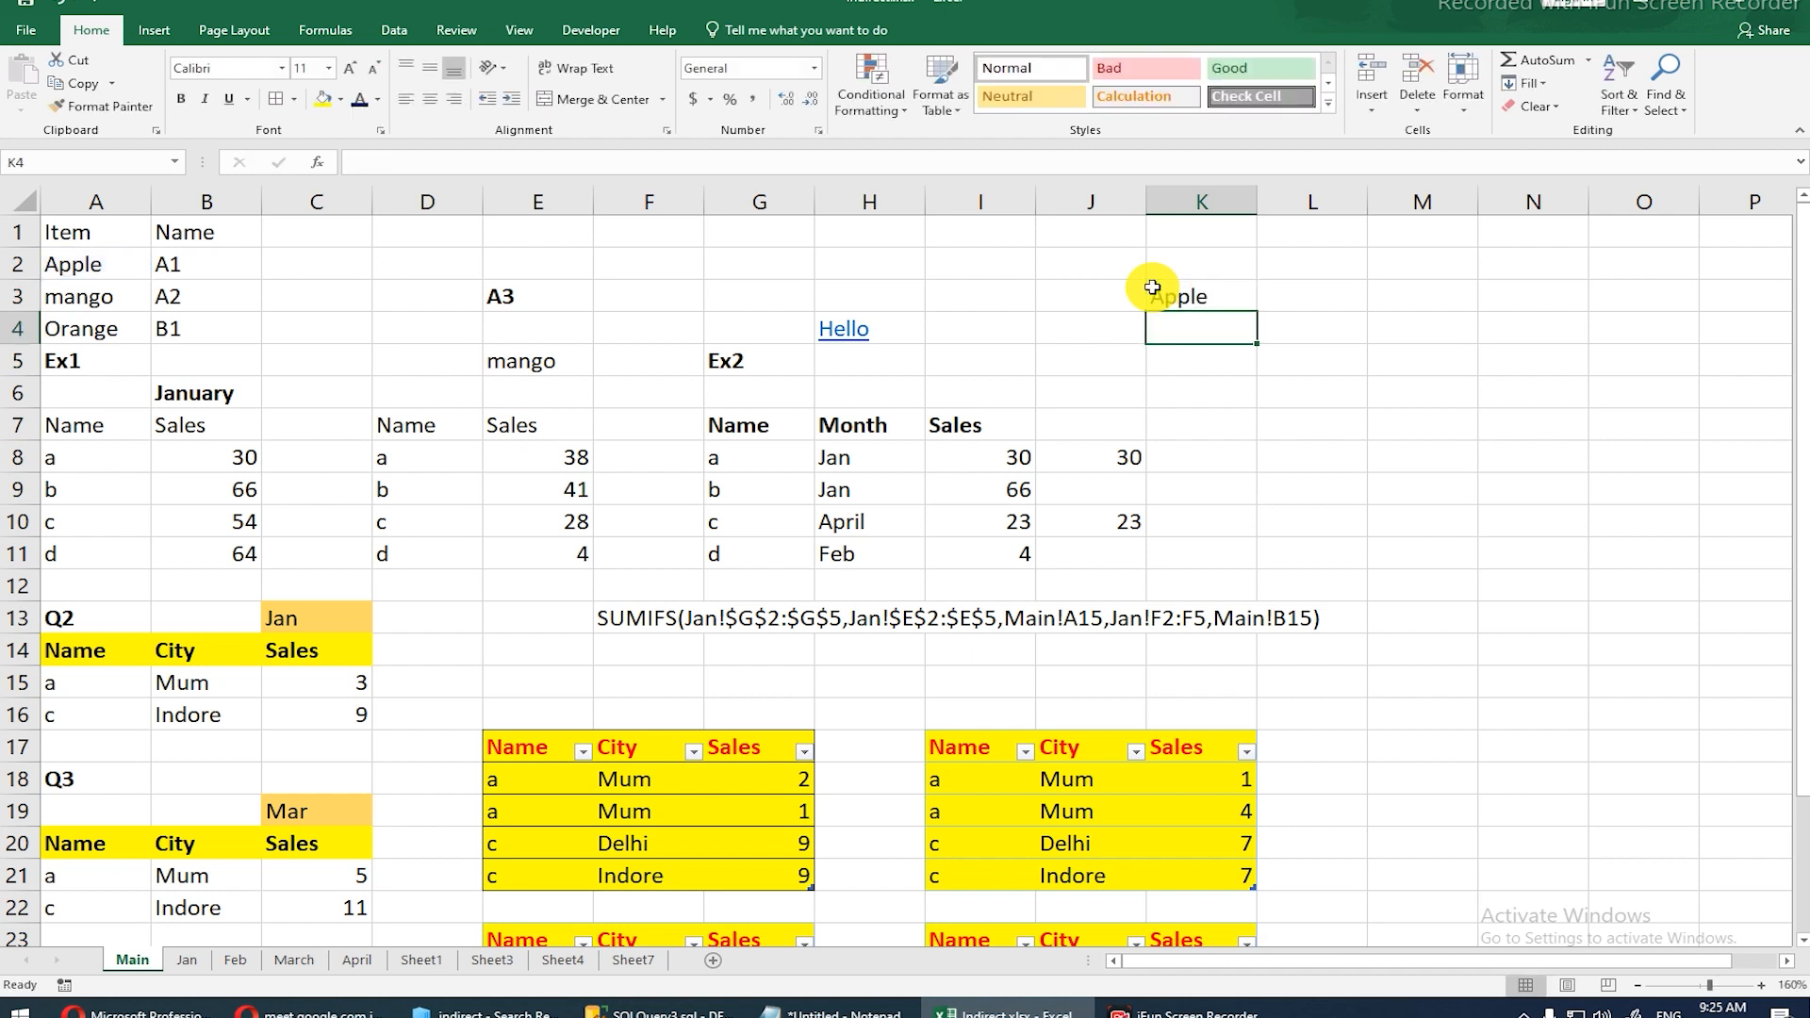
# Step: Enter the plain text A2 in cell K5
pyautogui.click(1172, 359)
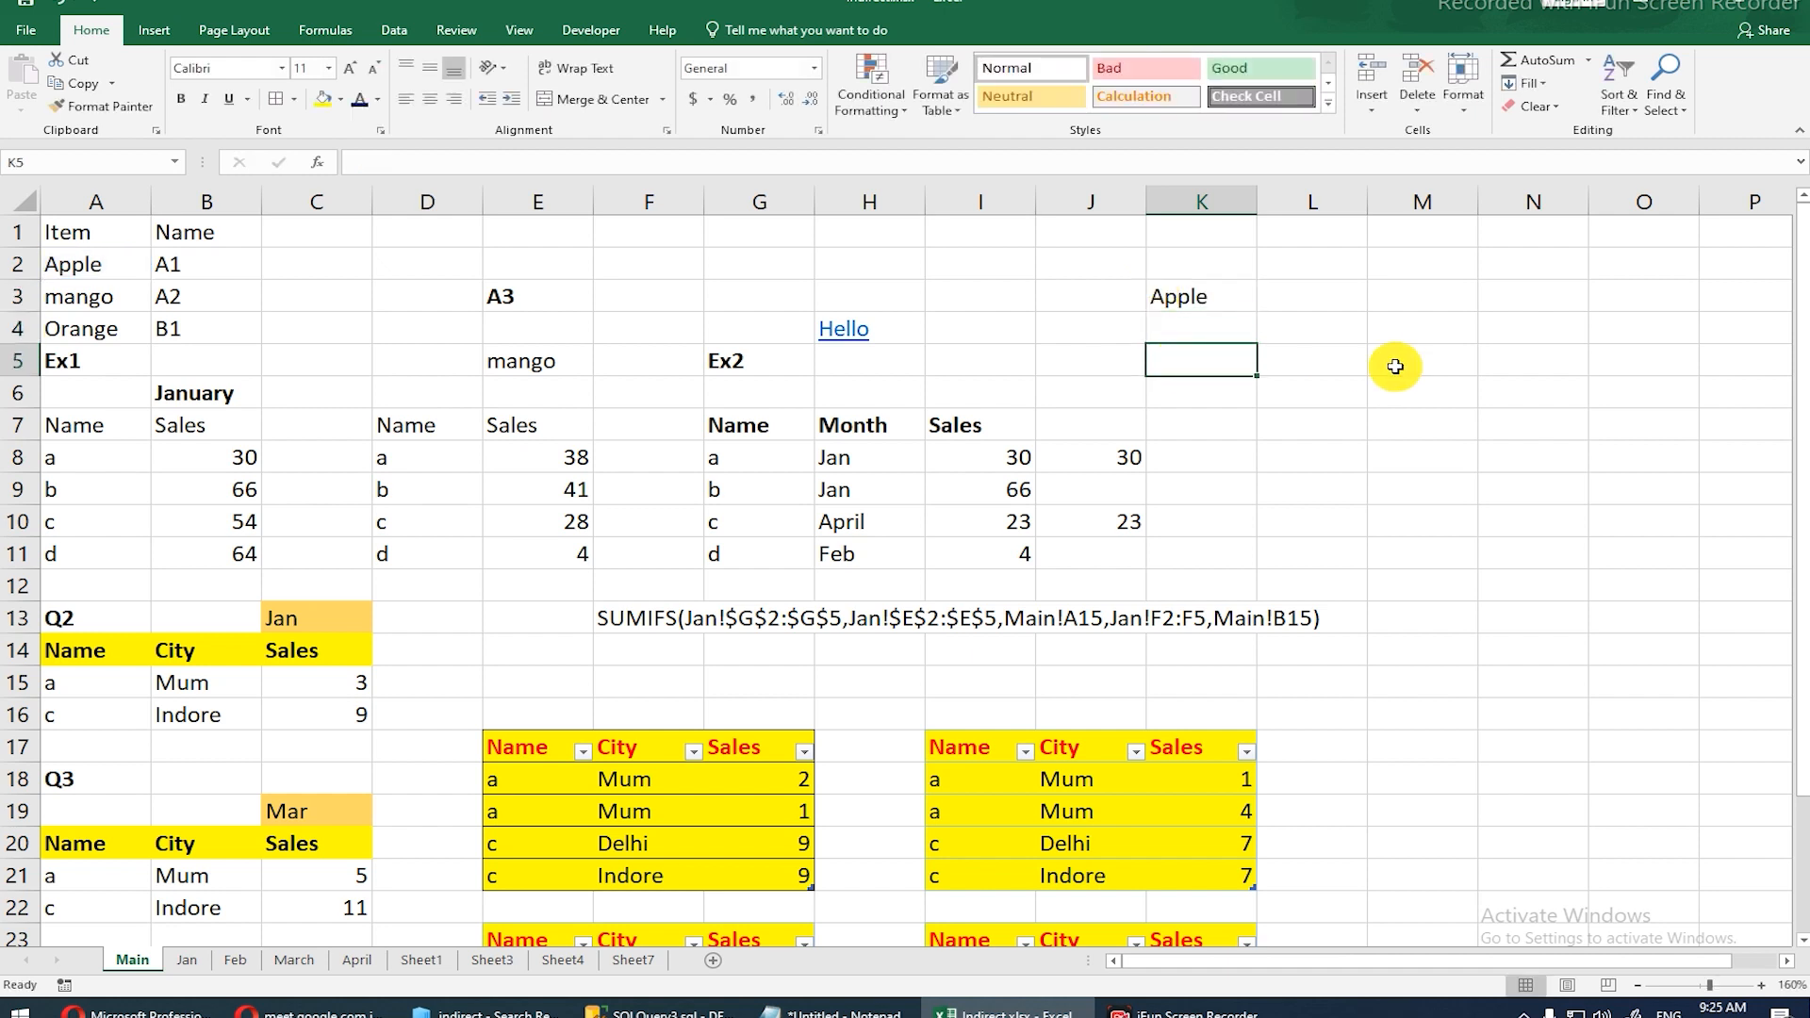
pyautogui.write('2')
pyautogui.press('BackSpace')
pyautogui.write('A2')
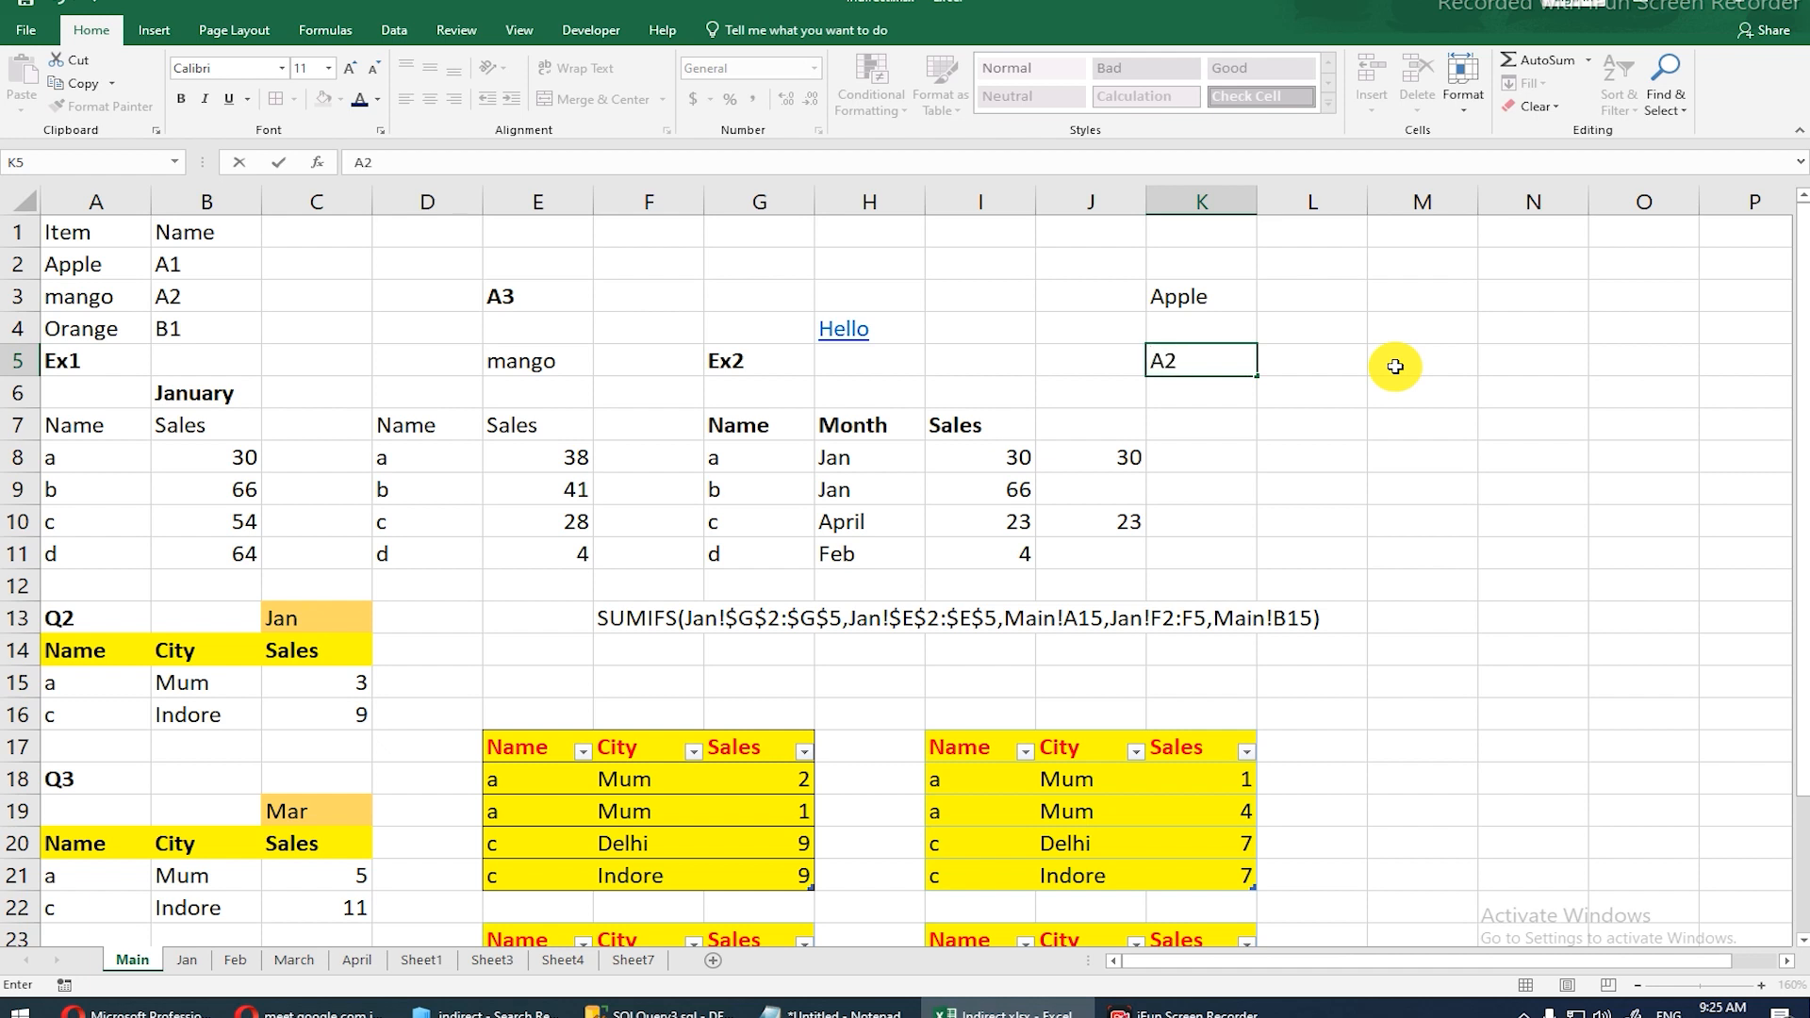
pyautogui.press('Return')
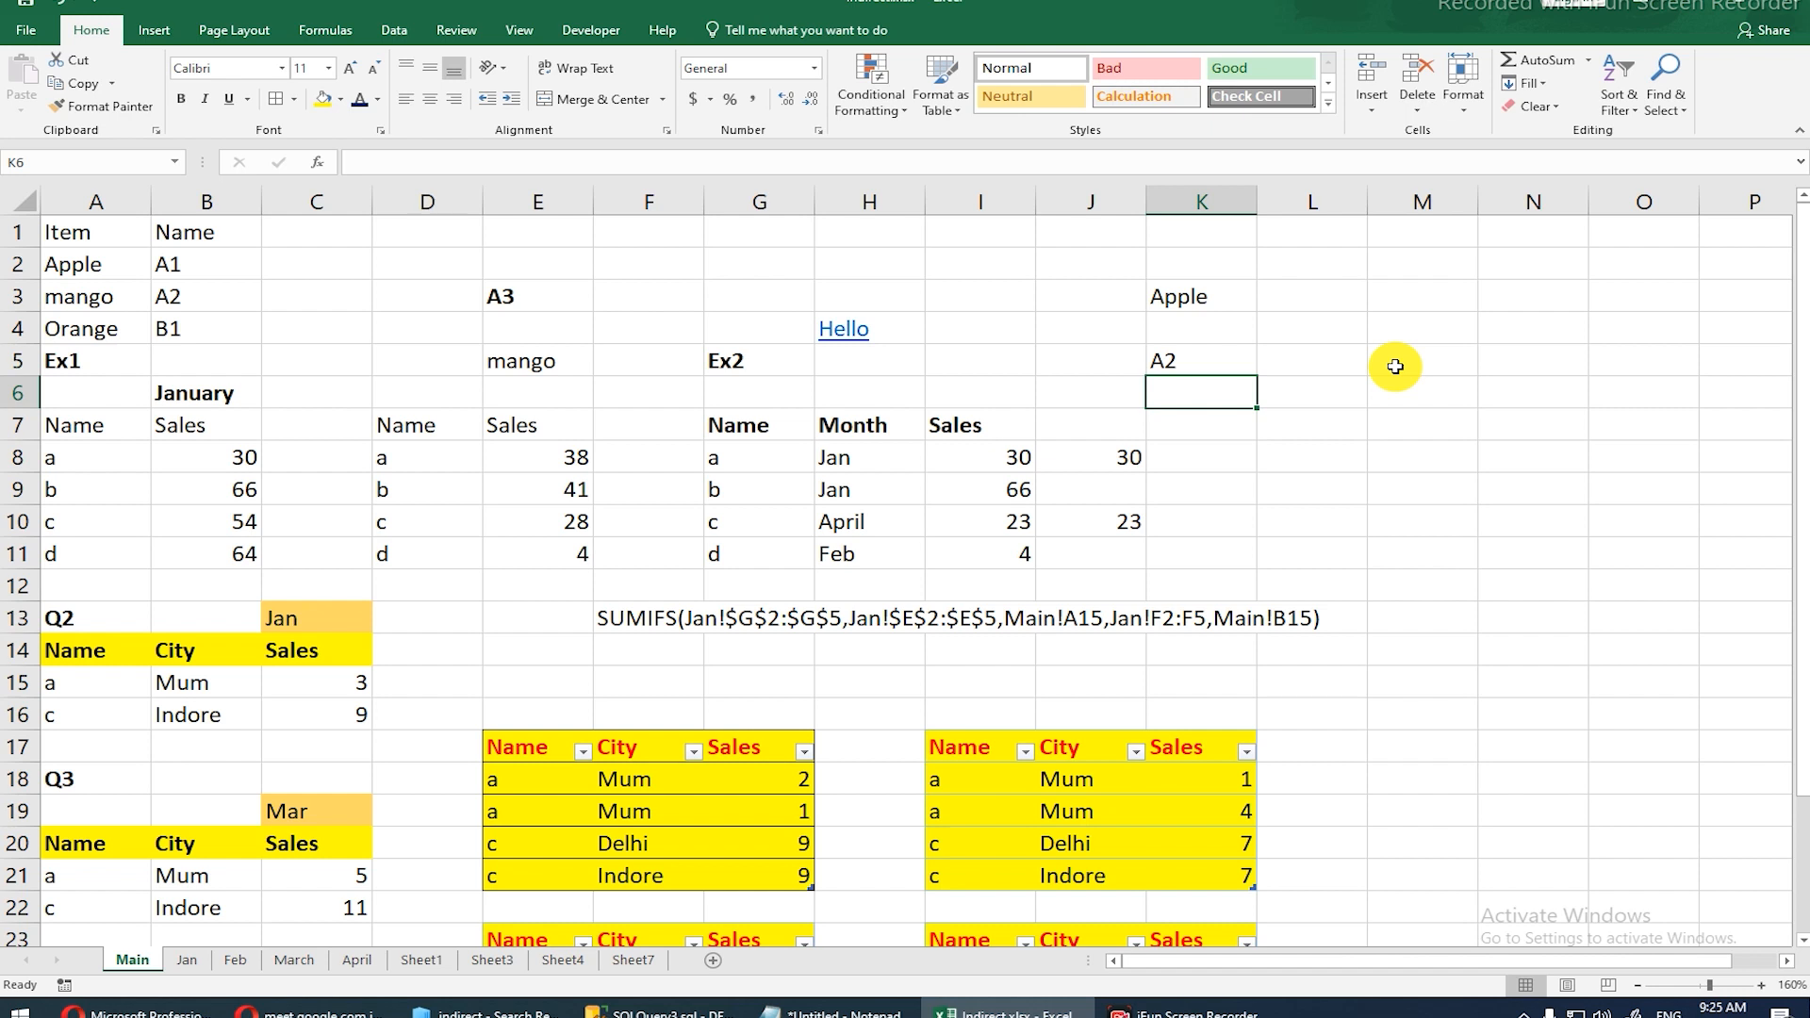
# Step: Try K5 as the formula =A2, and revert the cell to the plain text A2
pyautogui.press('Up')
pyautogui.press('F2')
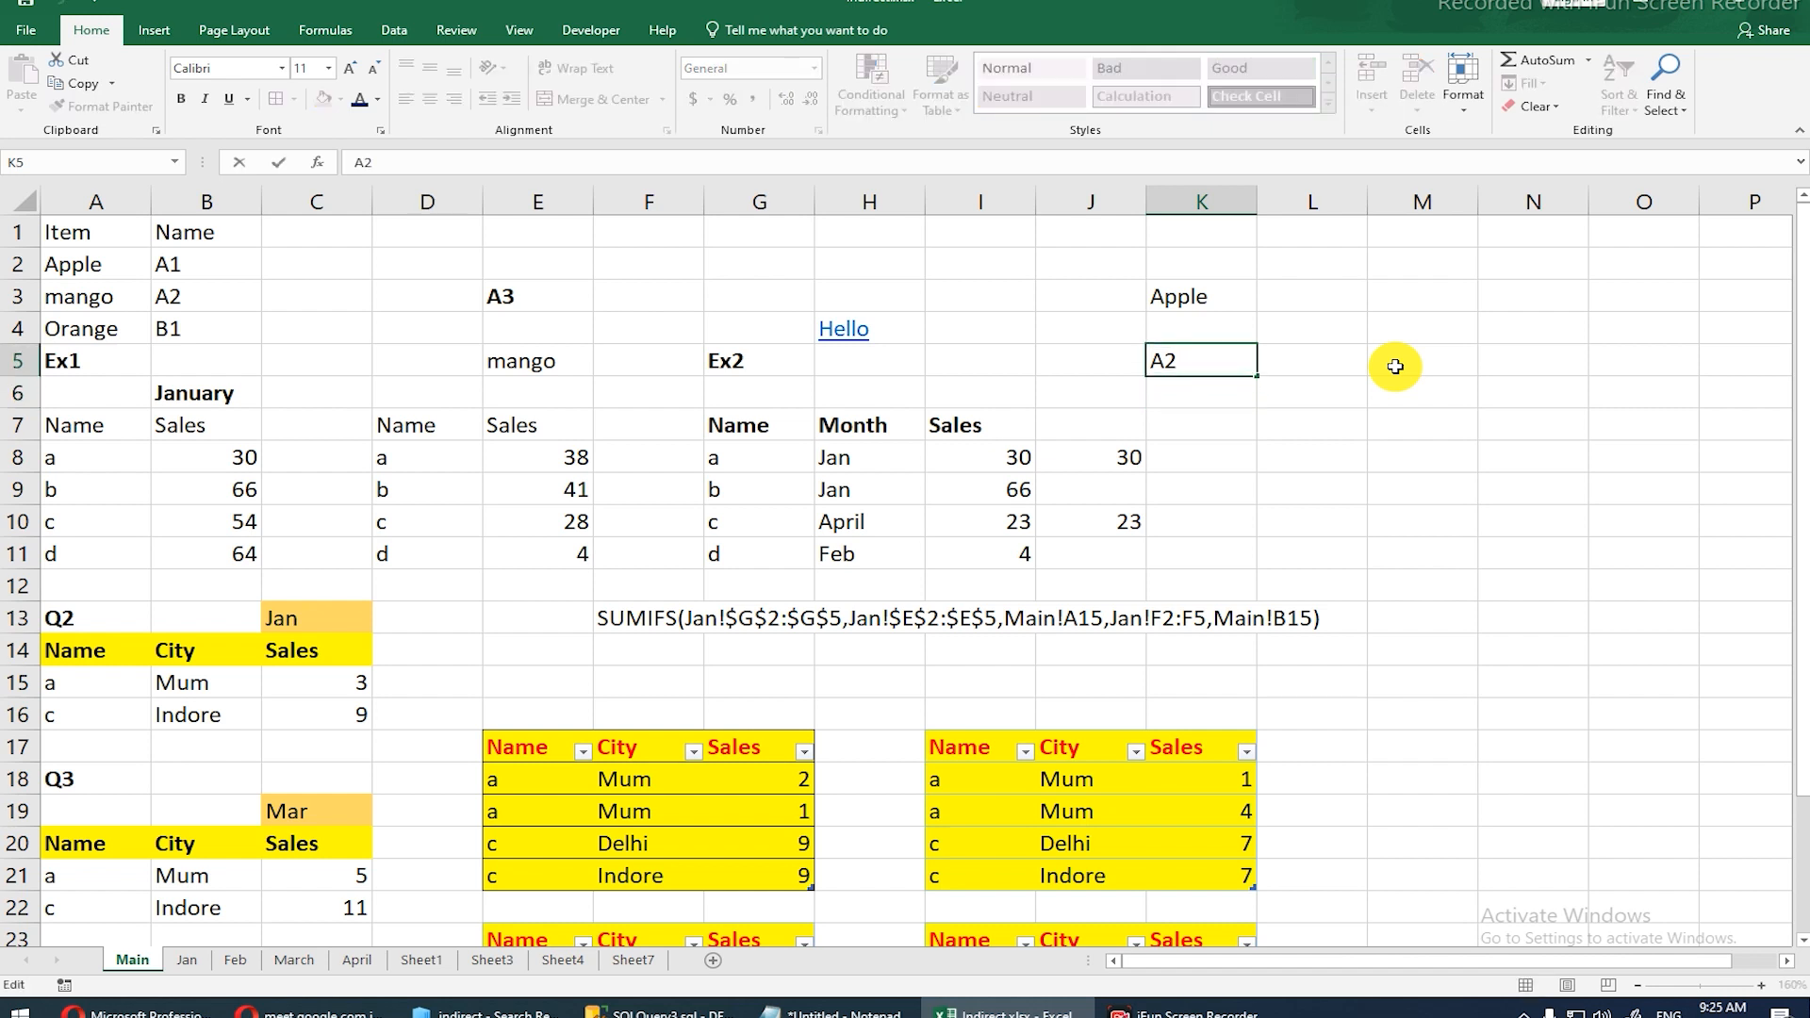
pyautogui.write('=')
pyautogui.press('Return')
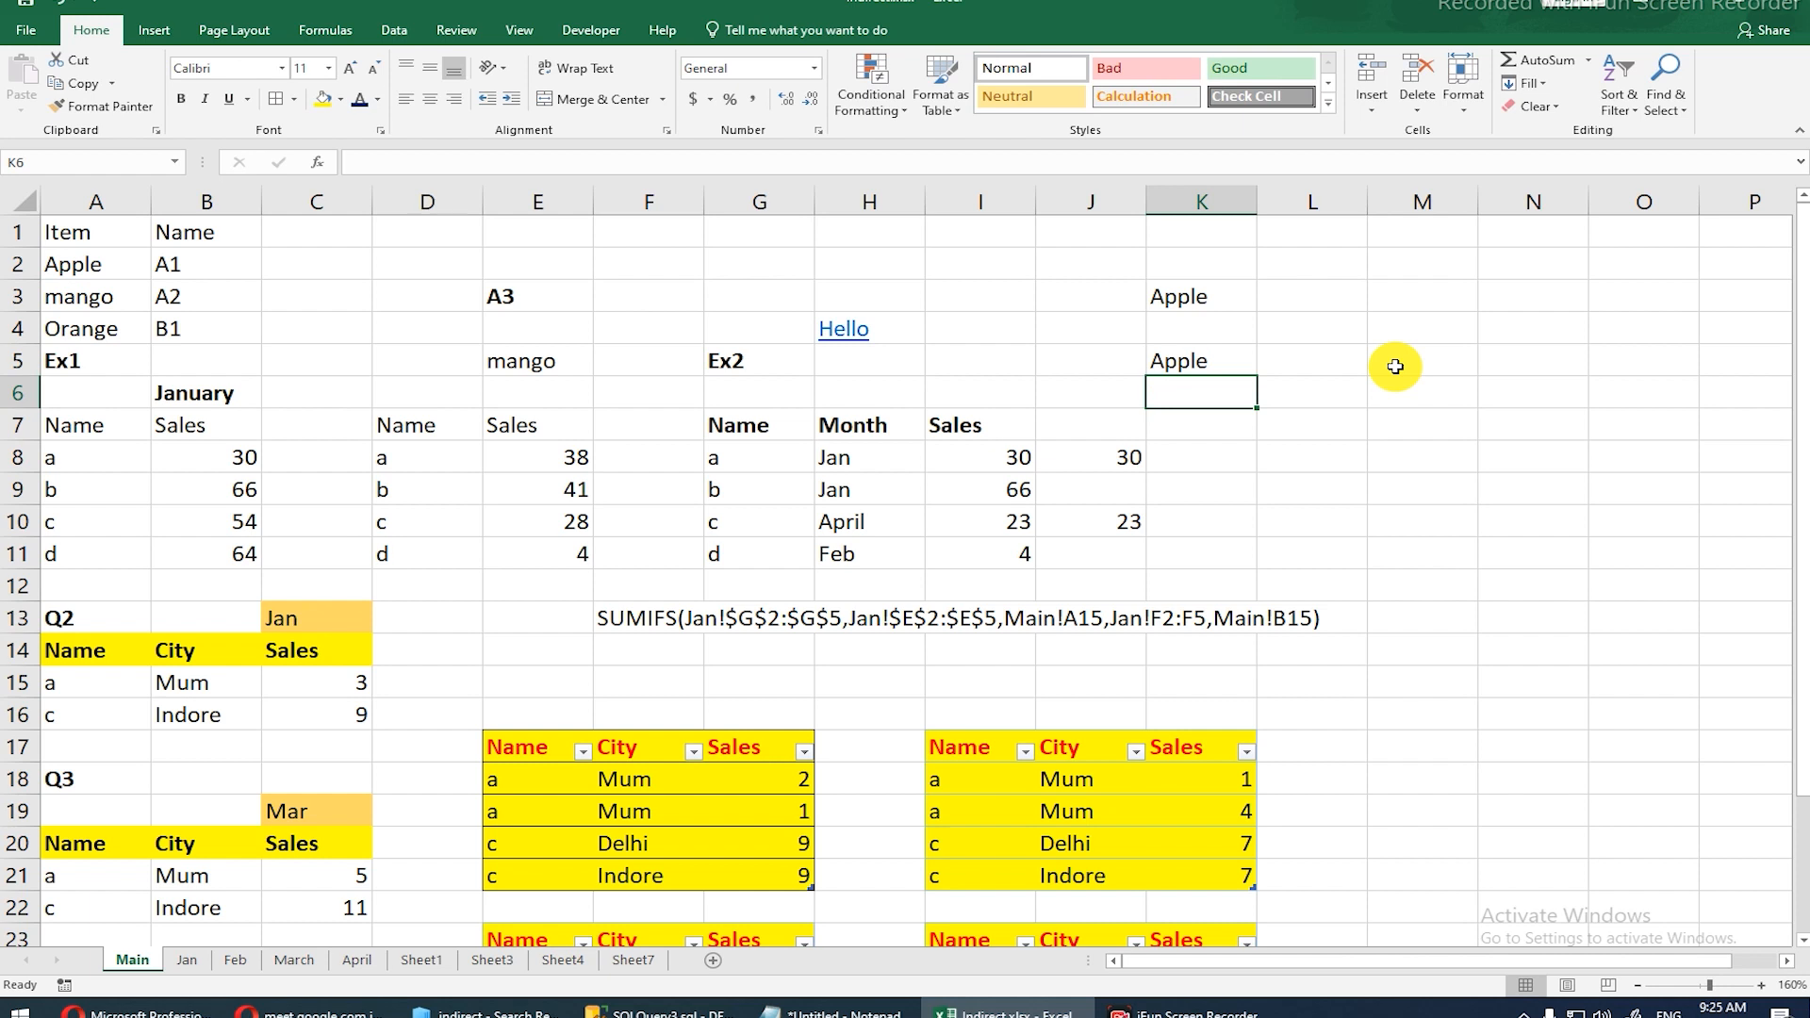
pyautogui.press('Up')
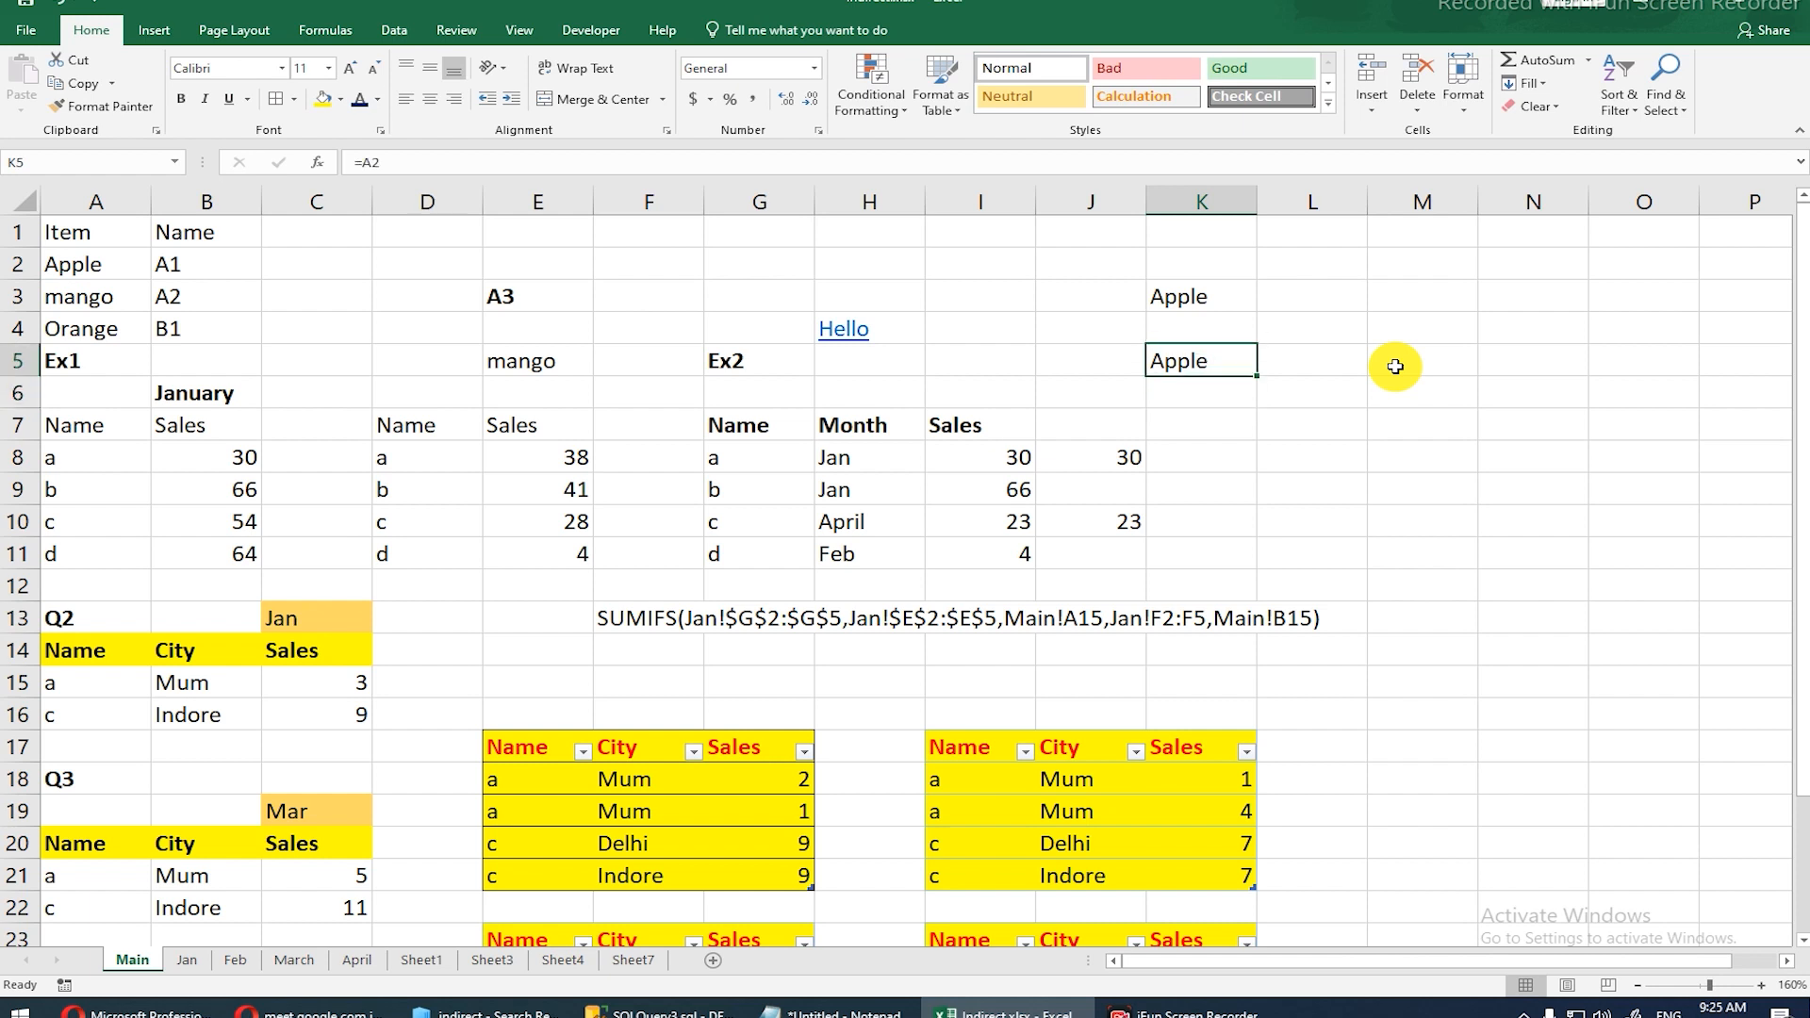
pyautogui.write('A2')
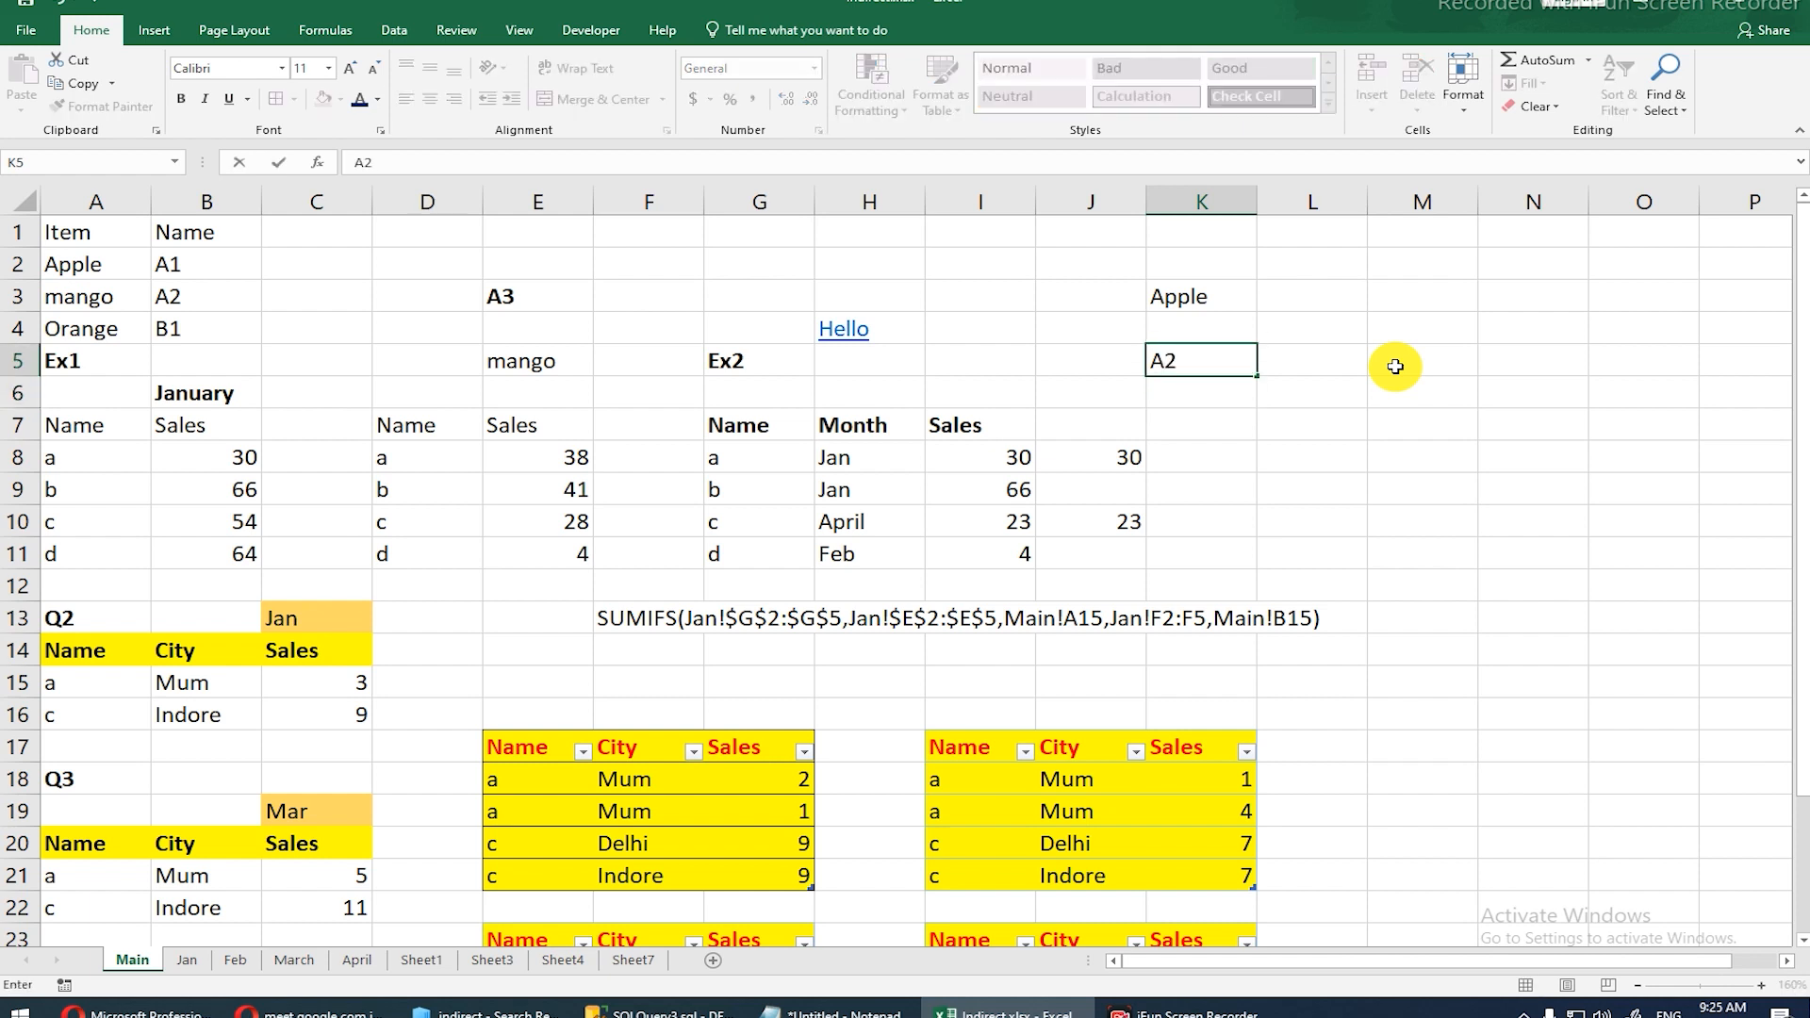
pyautogui.press('Return')
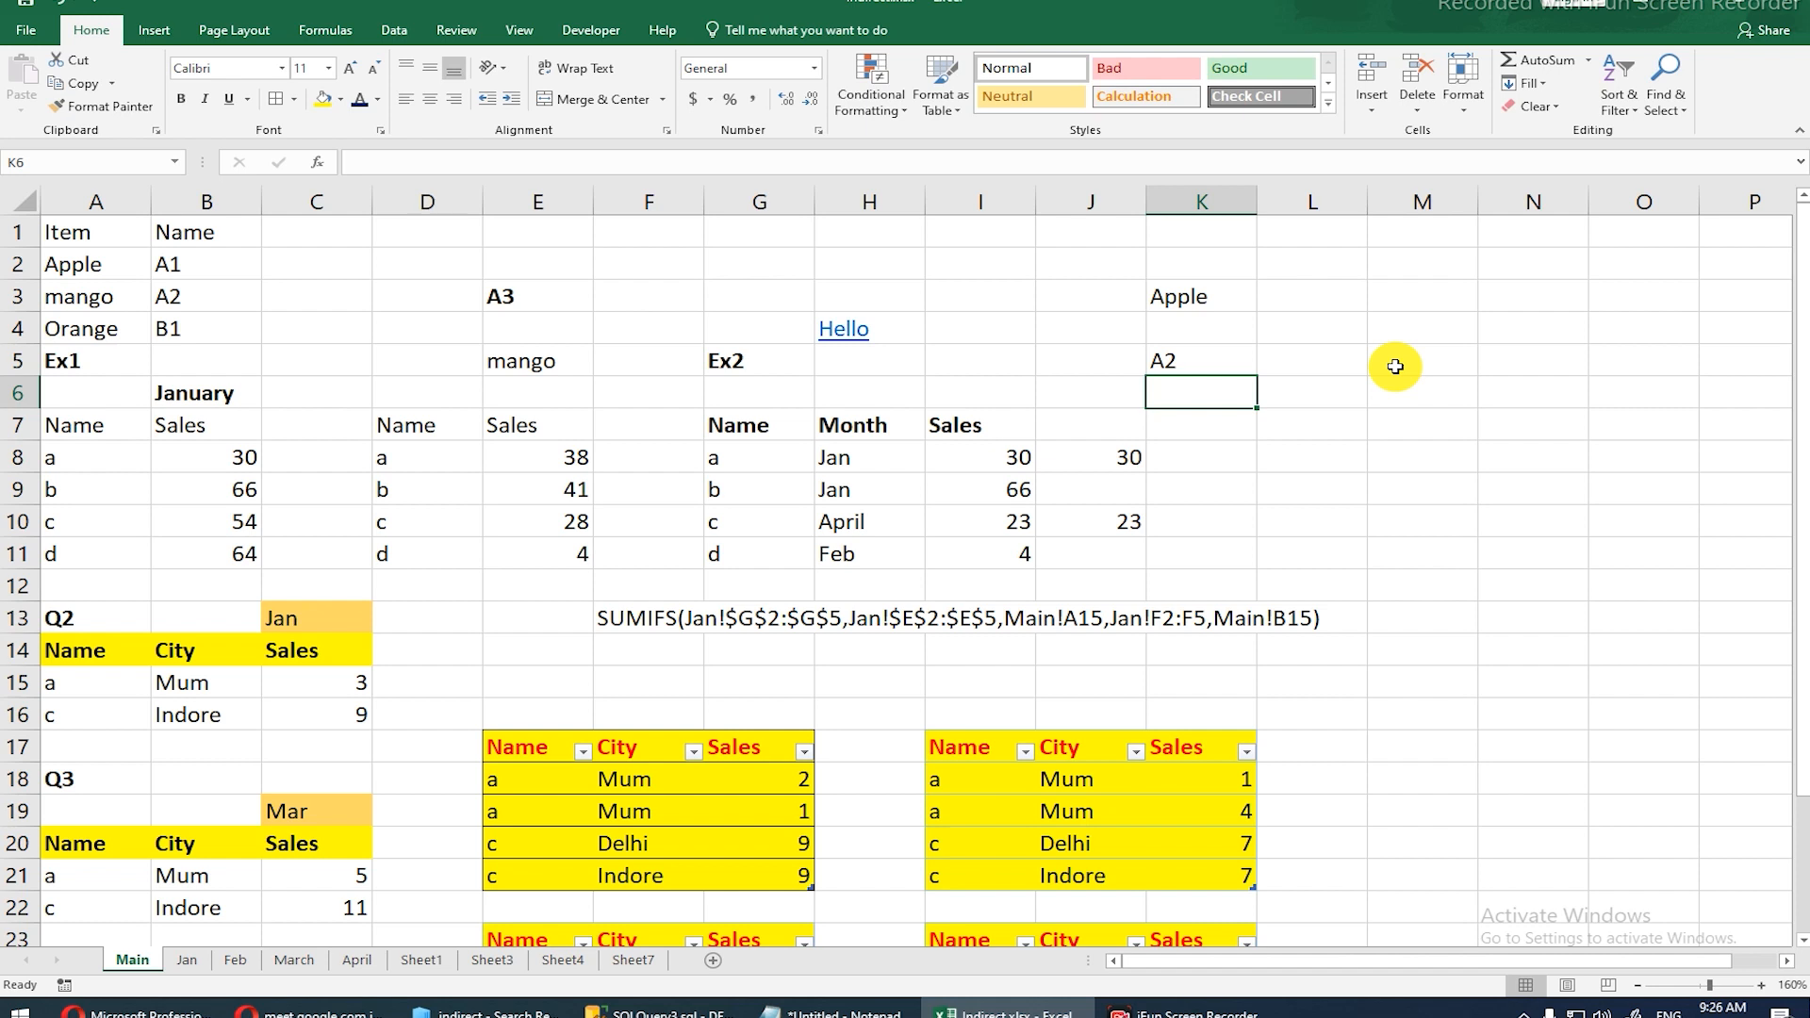
# Step: Enter =INDIRECT(A2) in cell L6, with the A2 reference unquoted
pyautogui.press('Right')
pyautogui.write('=ind')
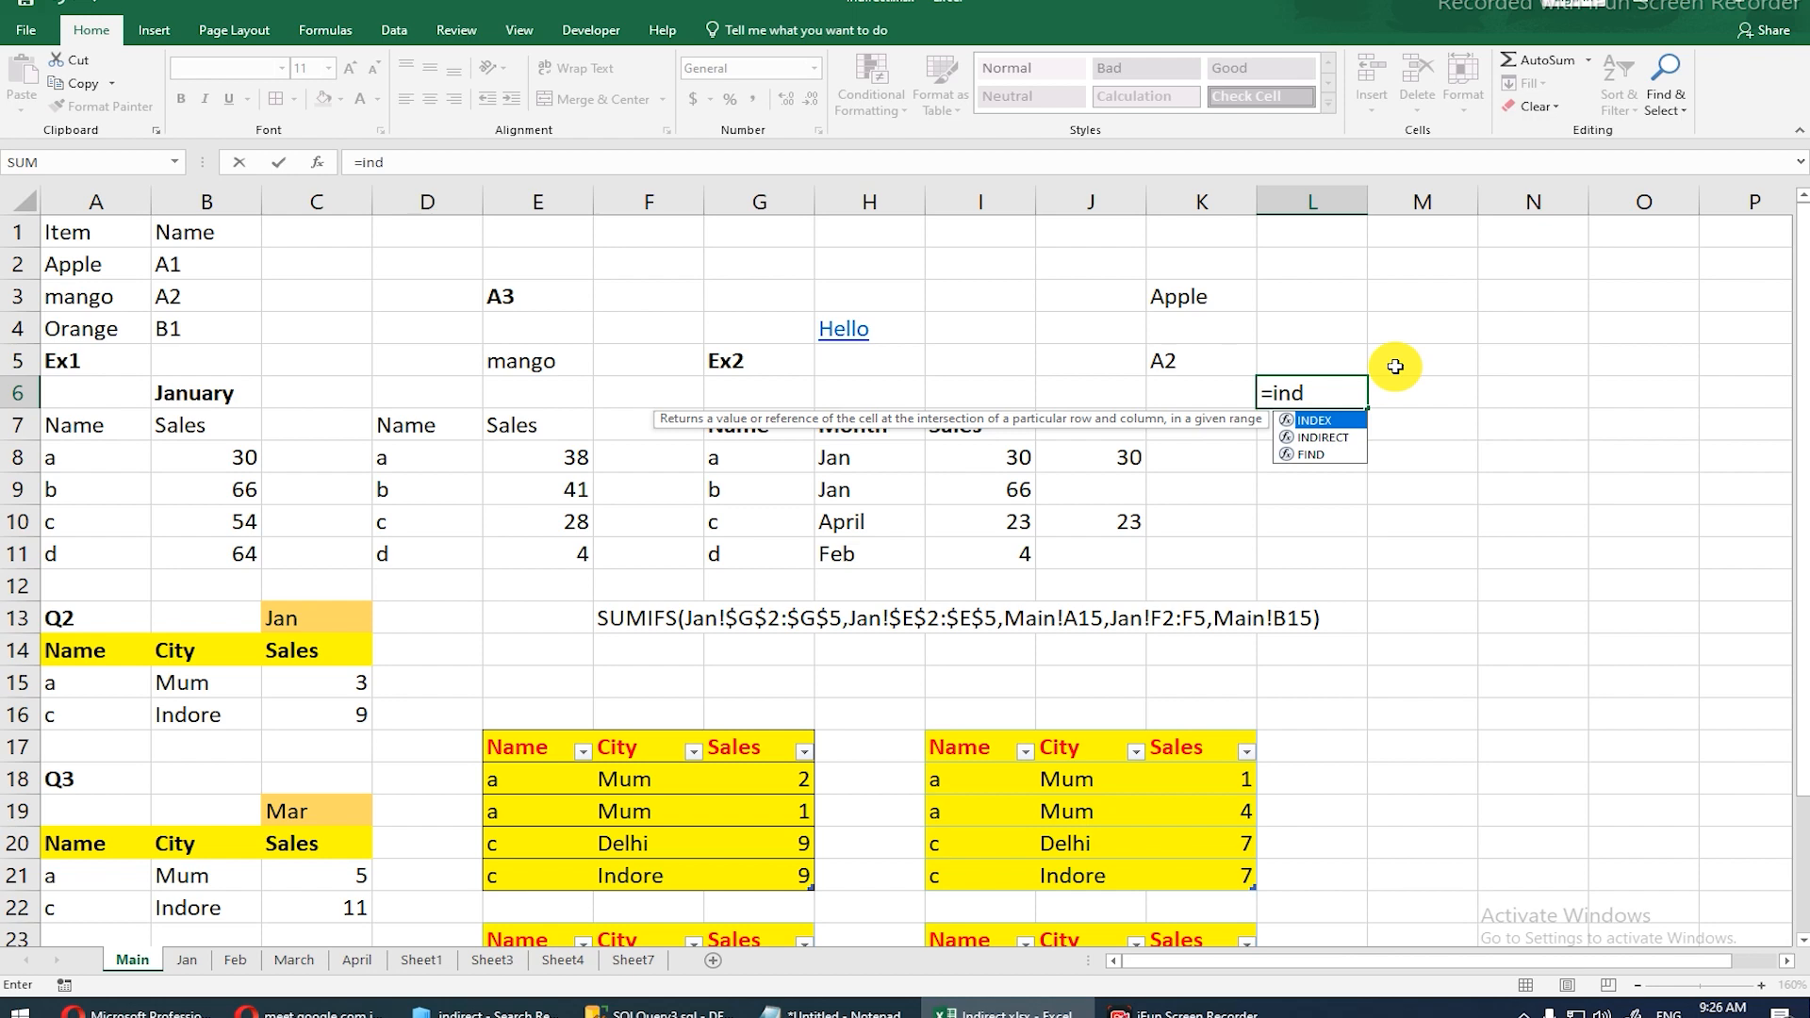
pyautogui.press('Down')
pyautogui.press('Tab')
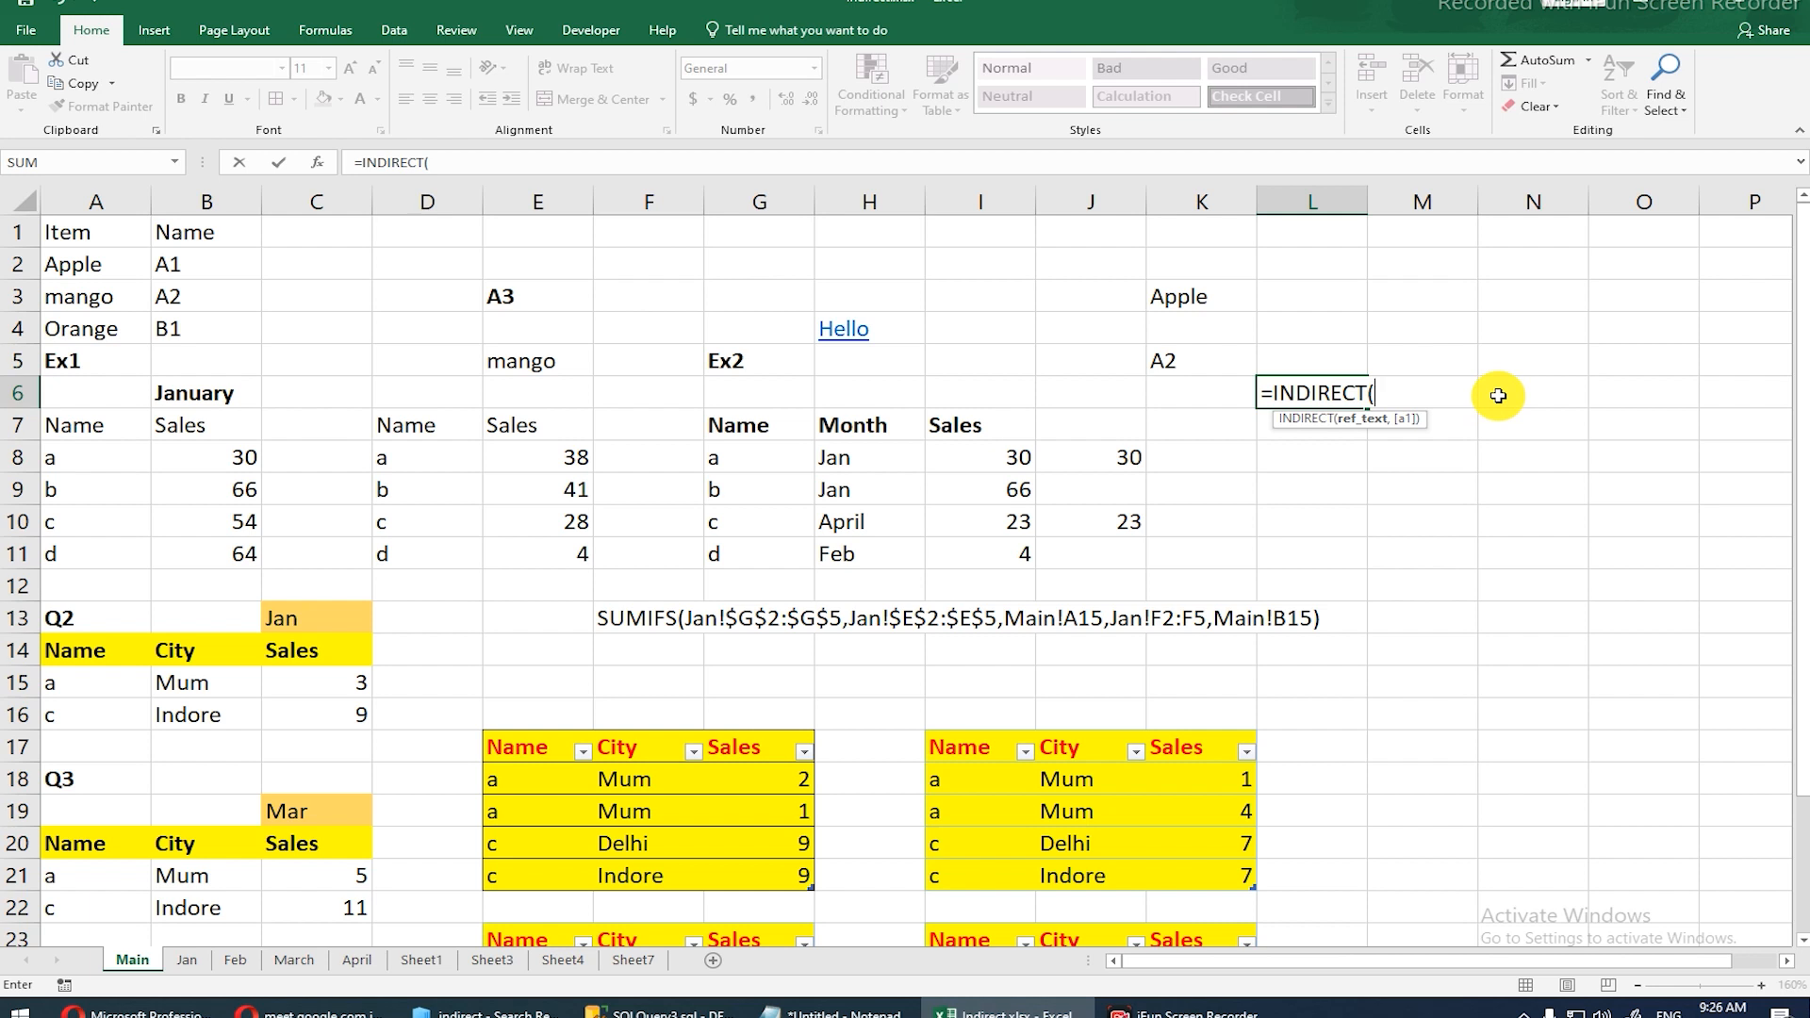
pyautogui.write('a')
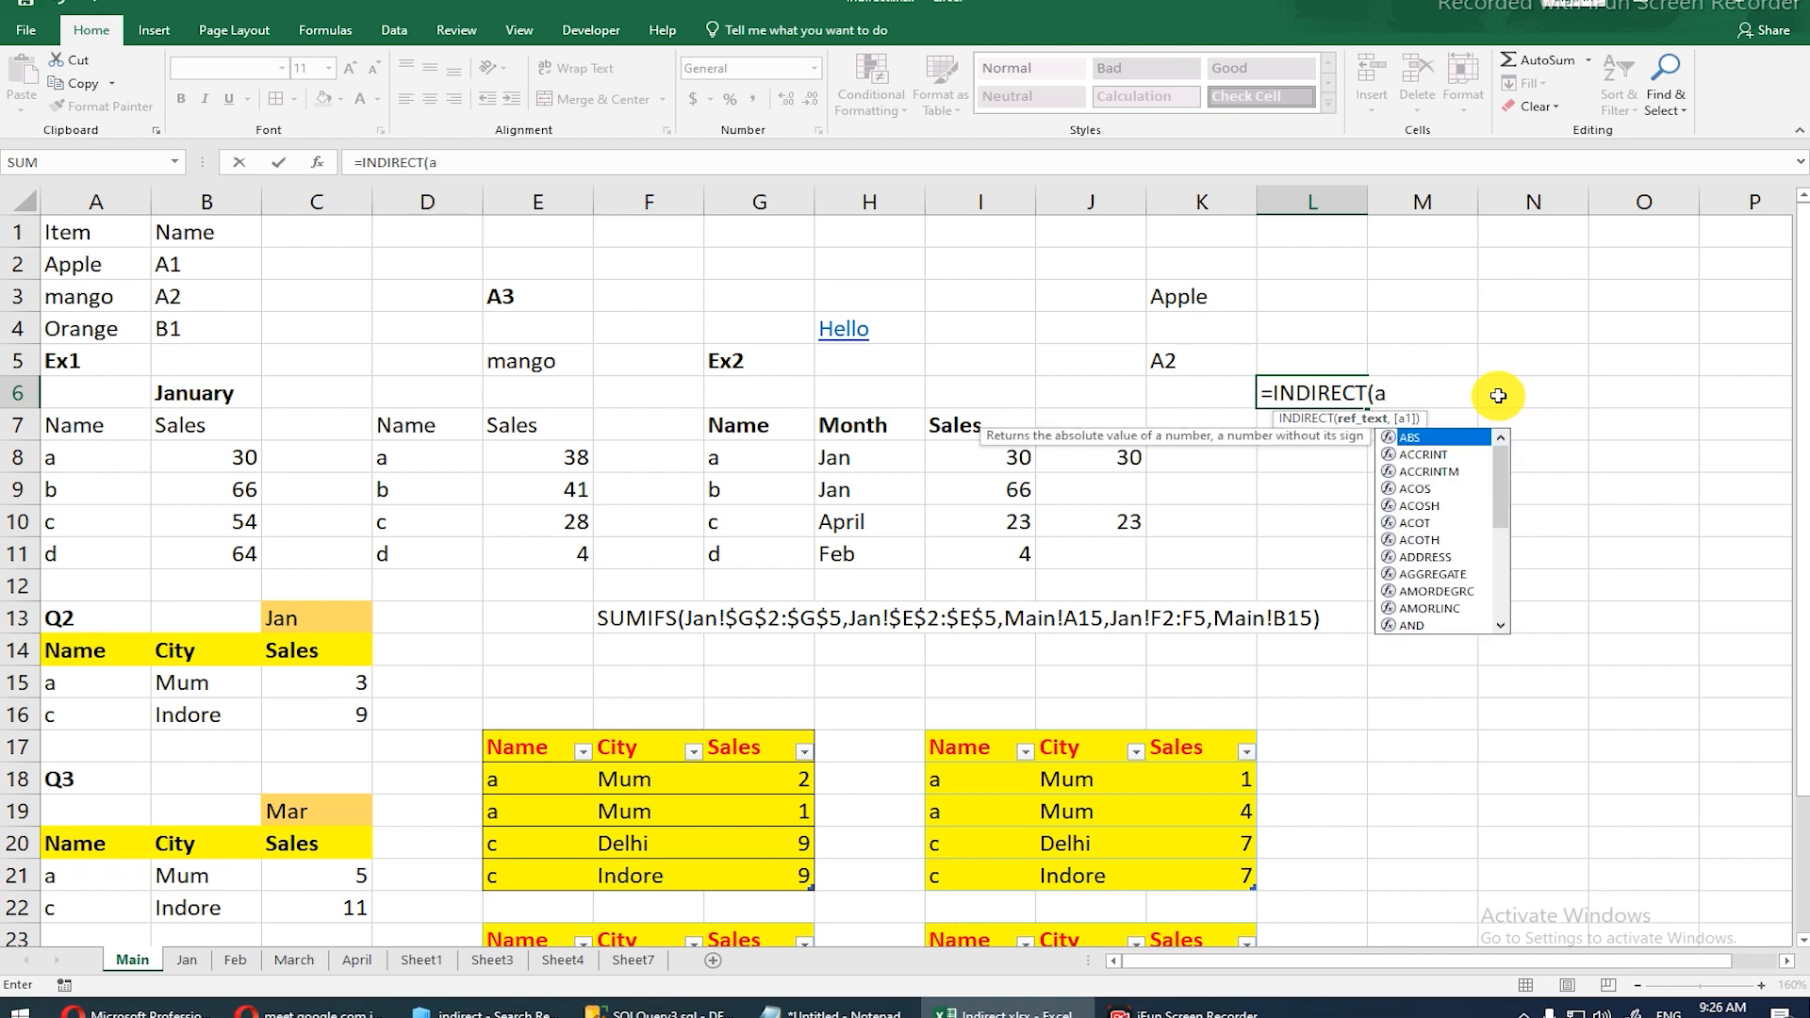
pyautogui.write('2')
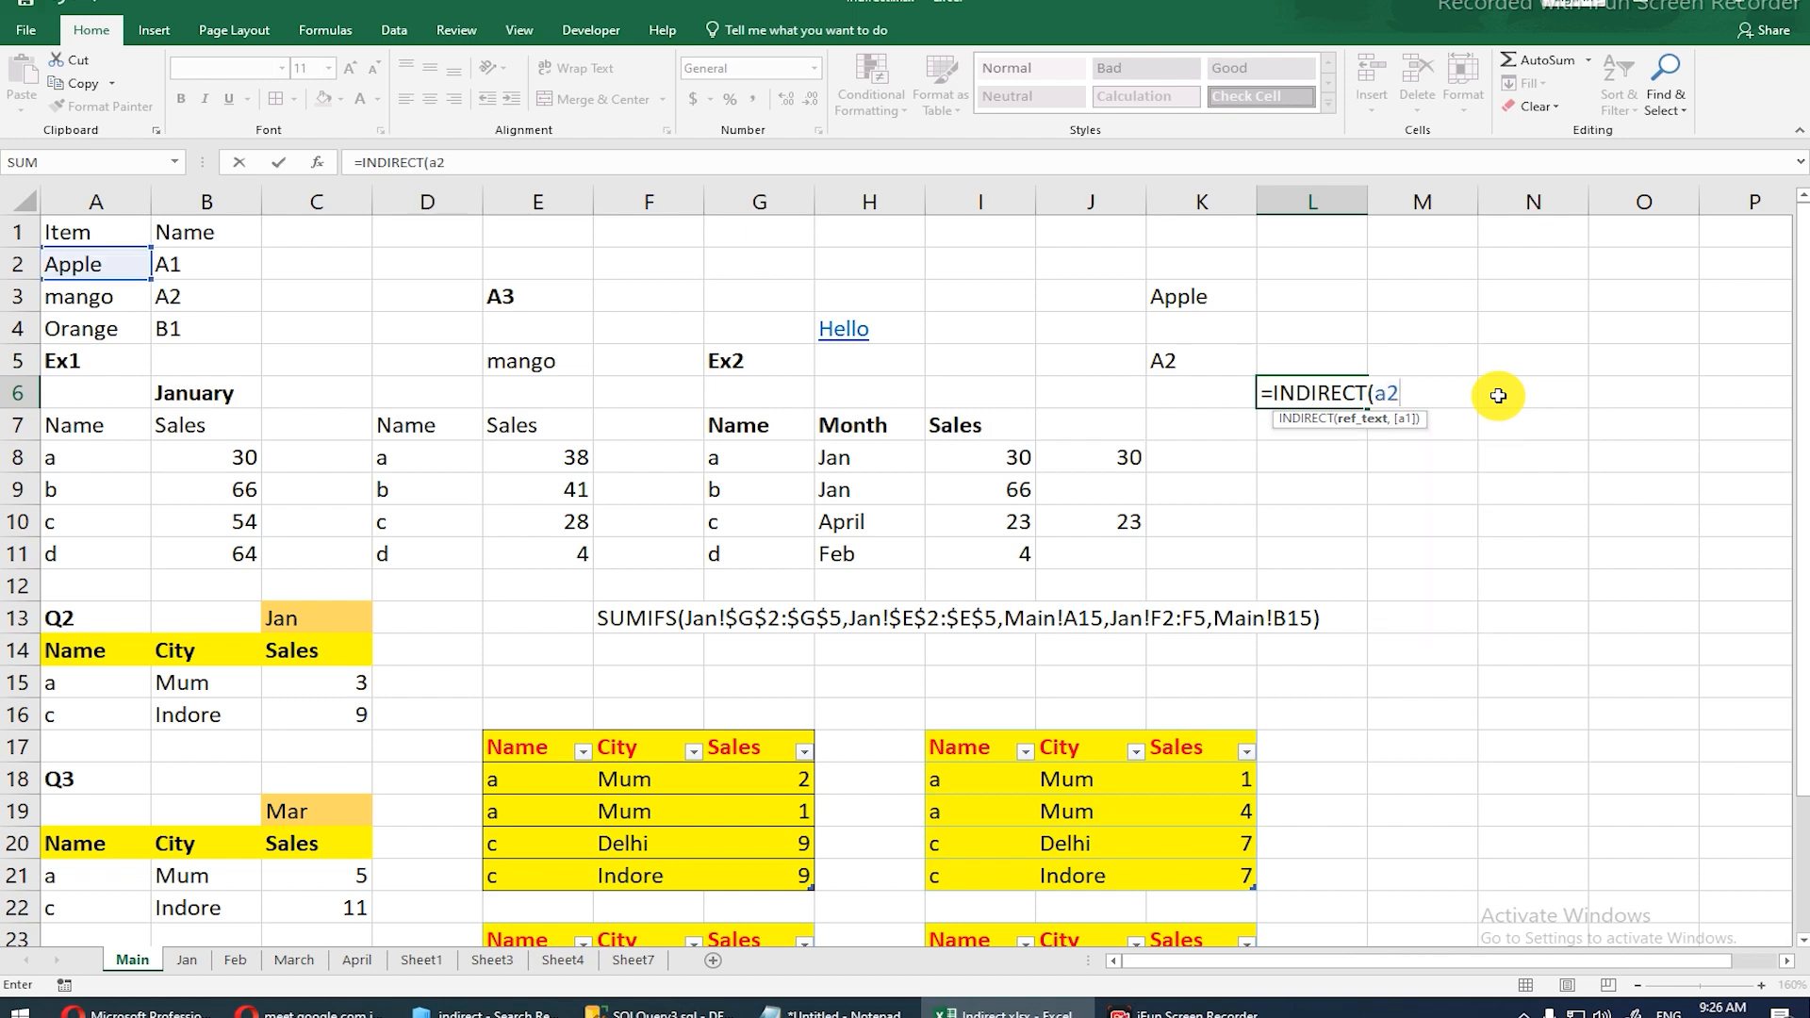
pyautogui.write(')')
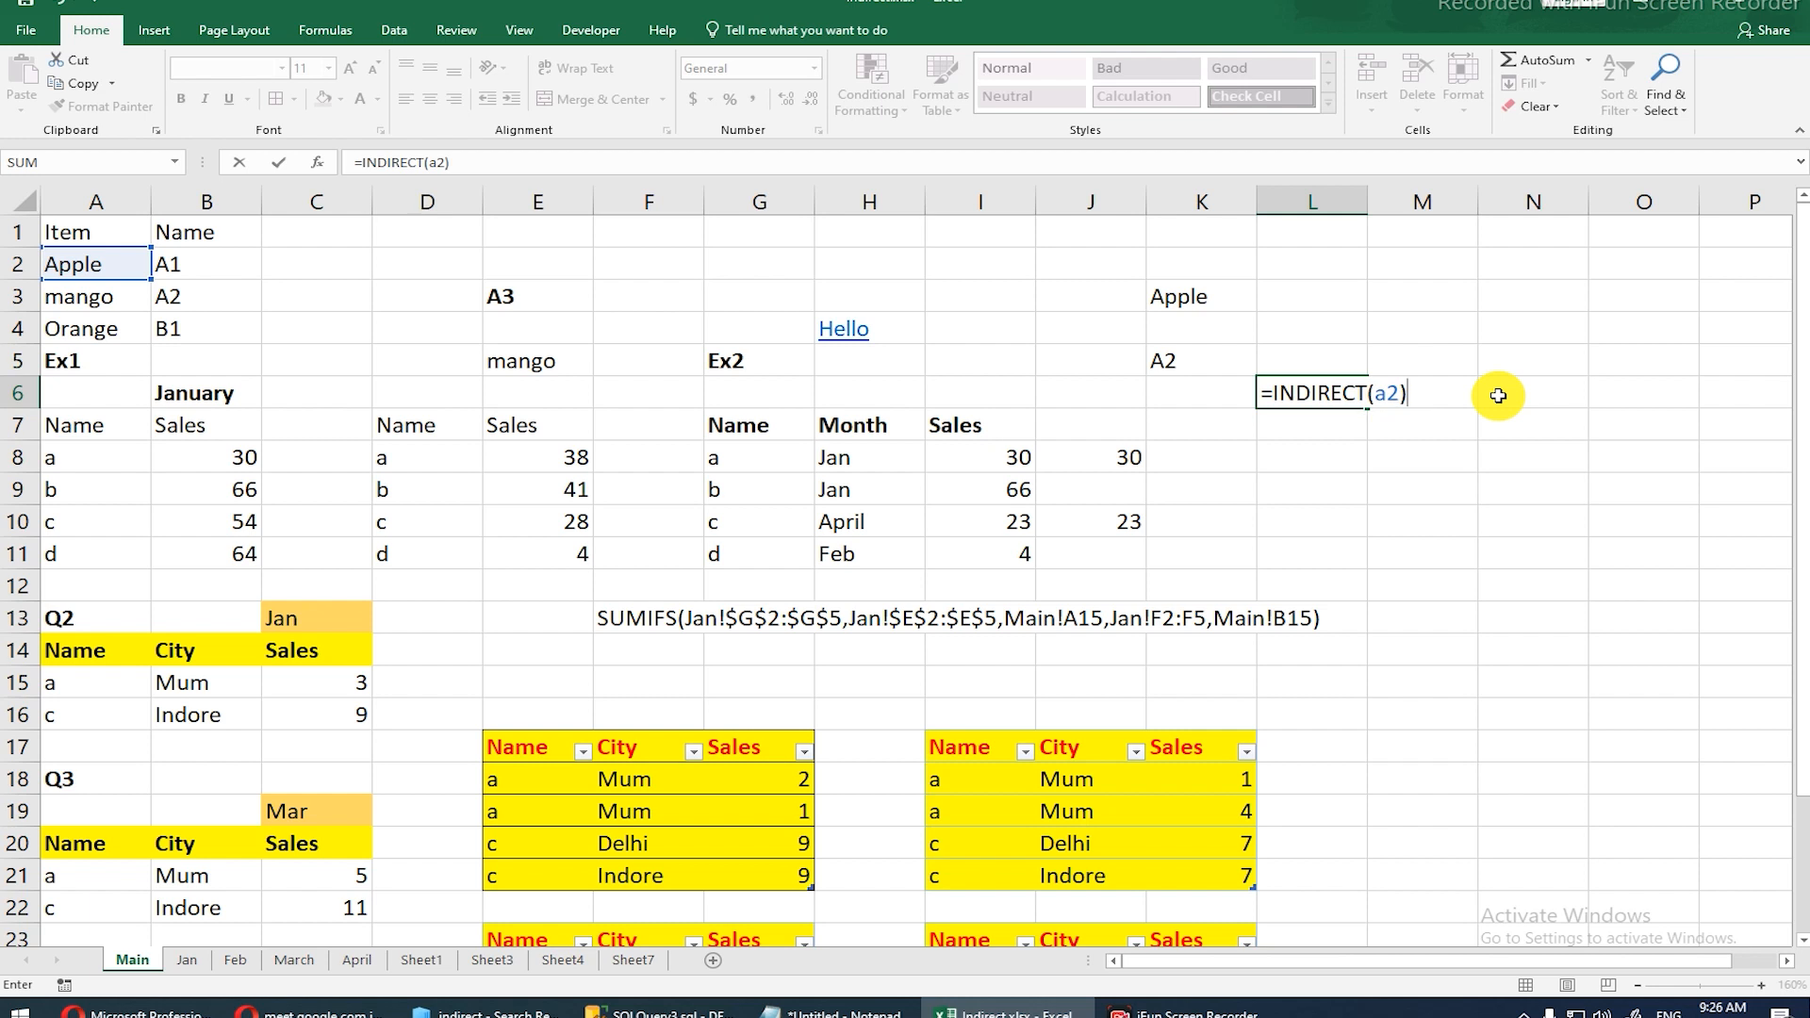
pyautogui.press('Return')
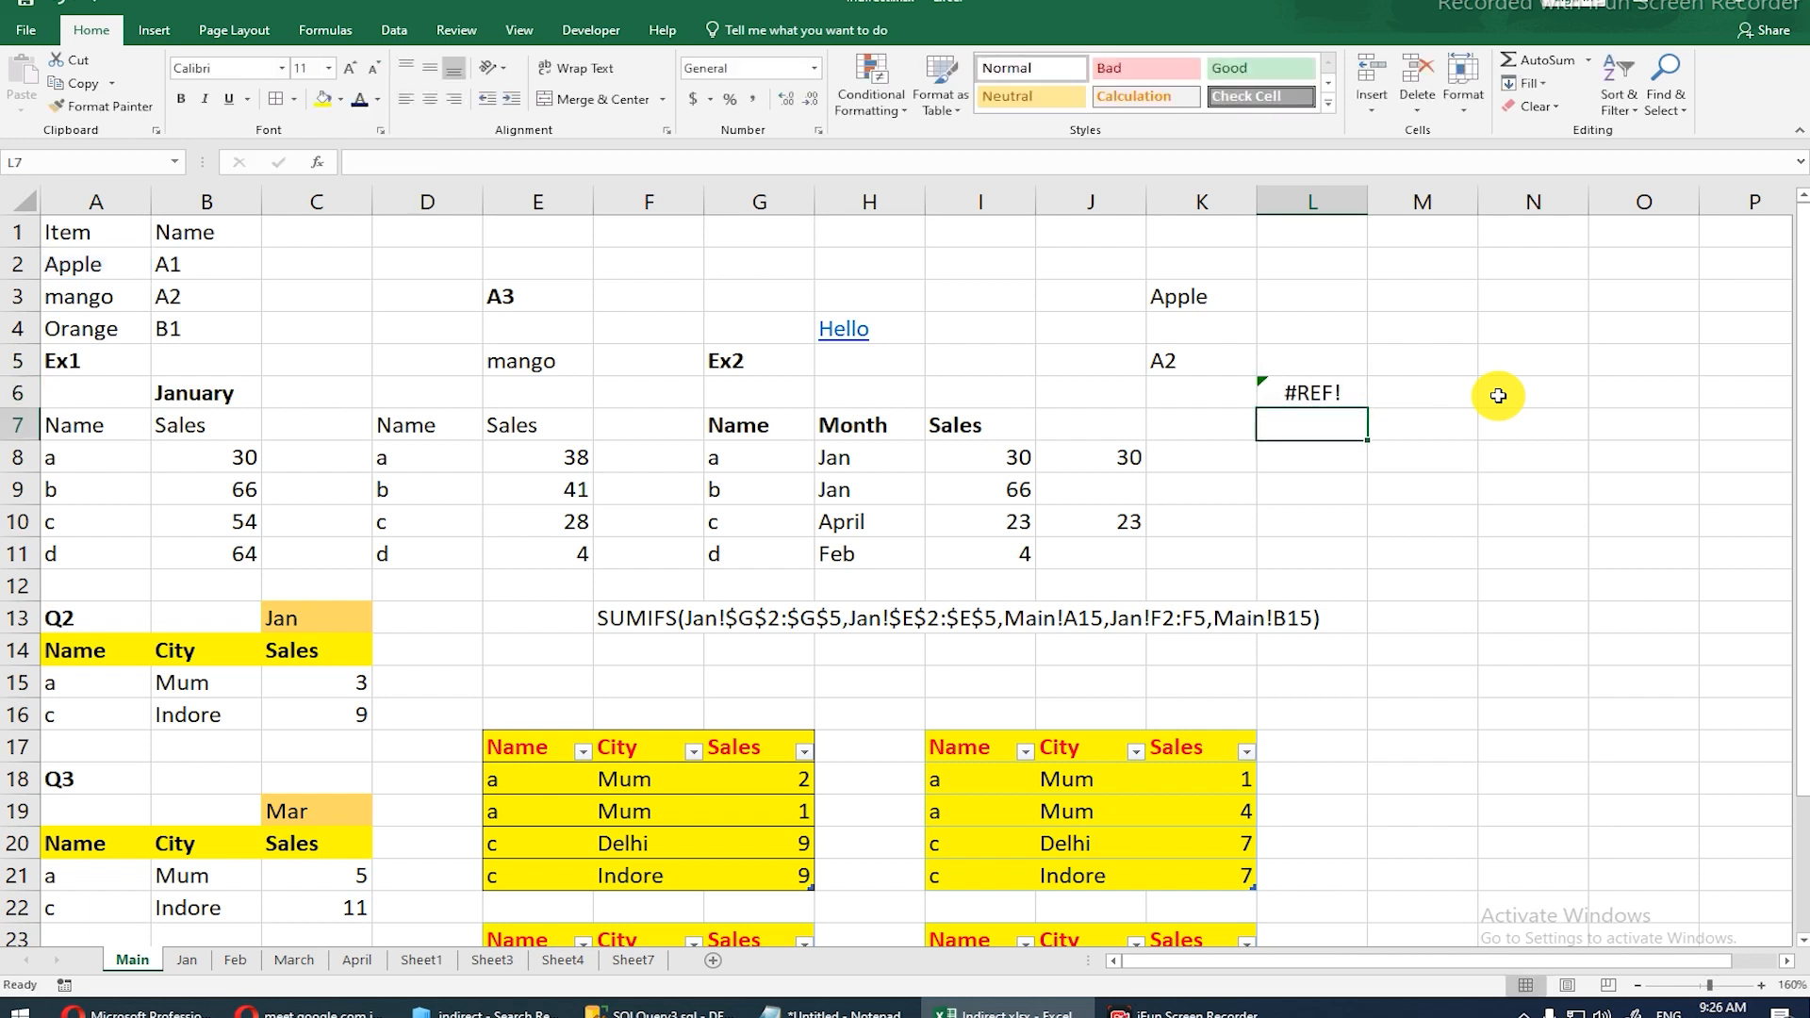
# Step: Examine the ref_text argument of the INDIRECT formula in L6 without changing it
pyautogui.press('Up')
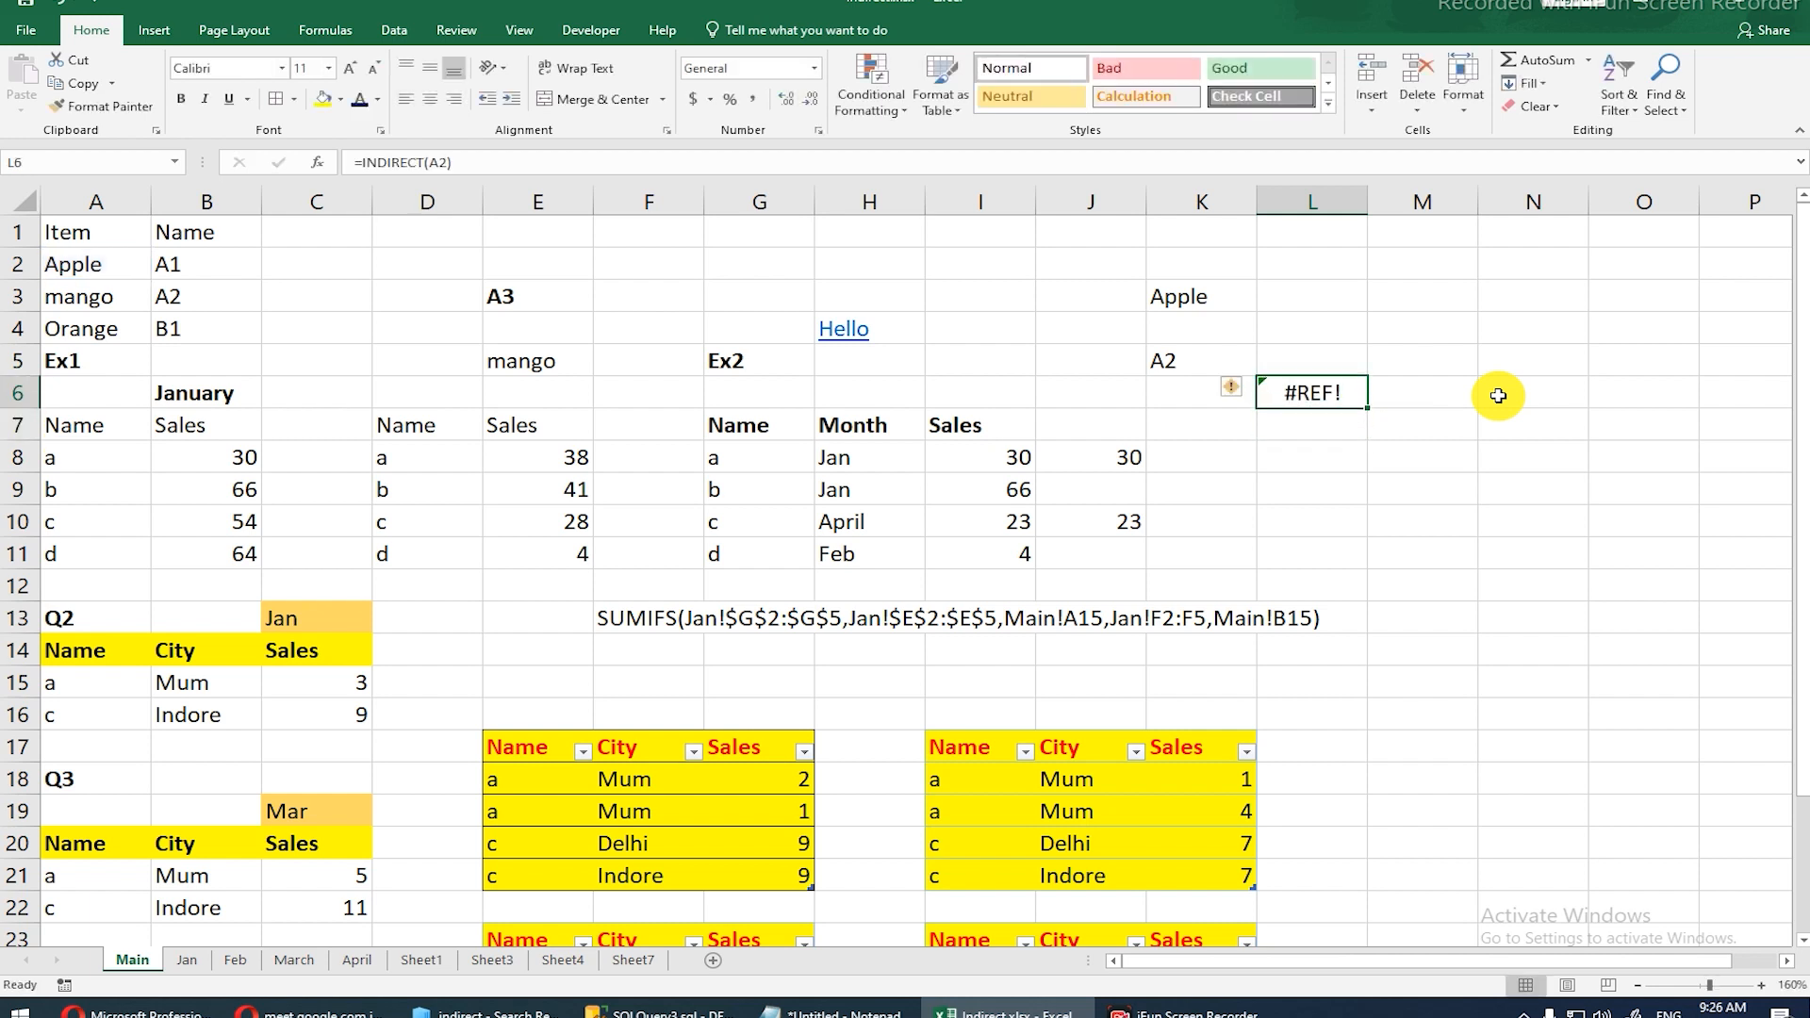
pyautogui.press('F2')
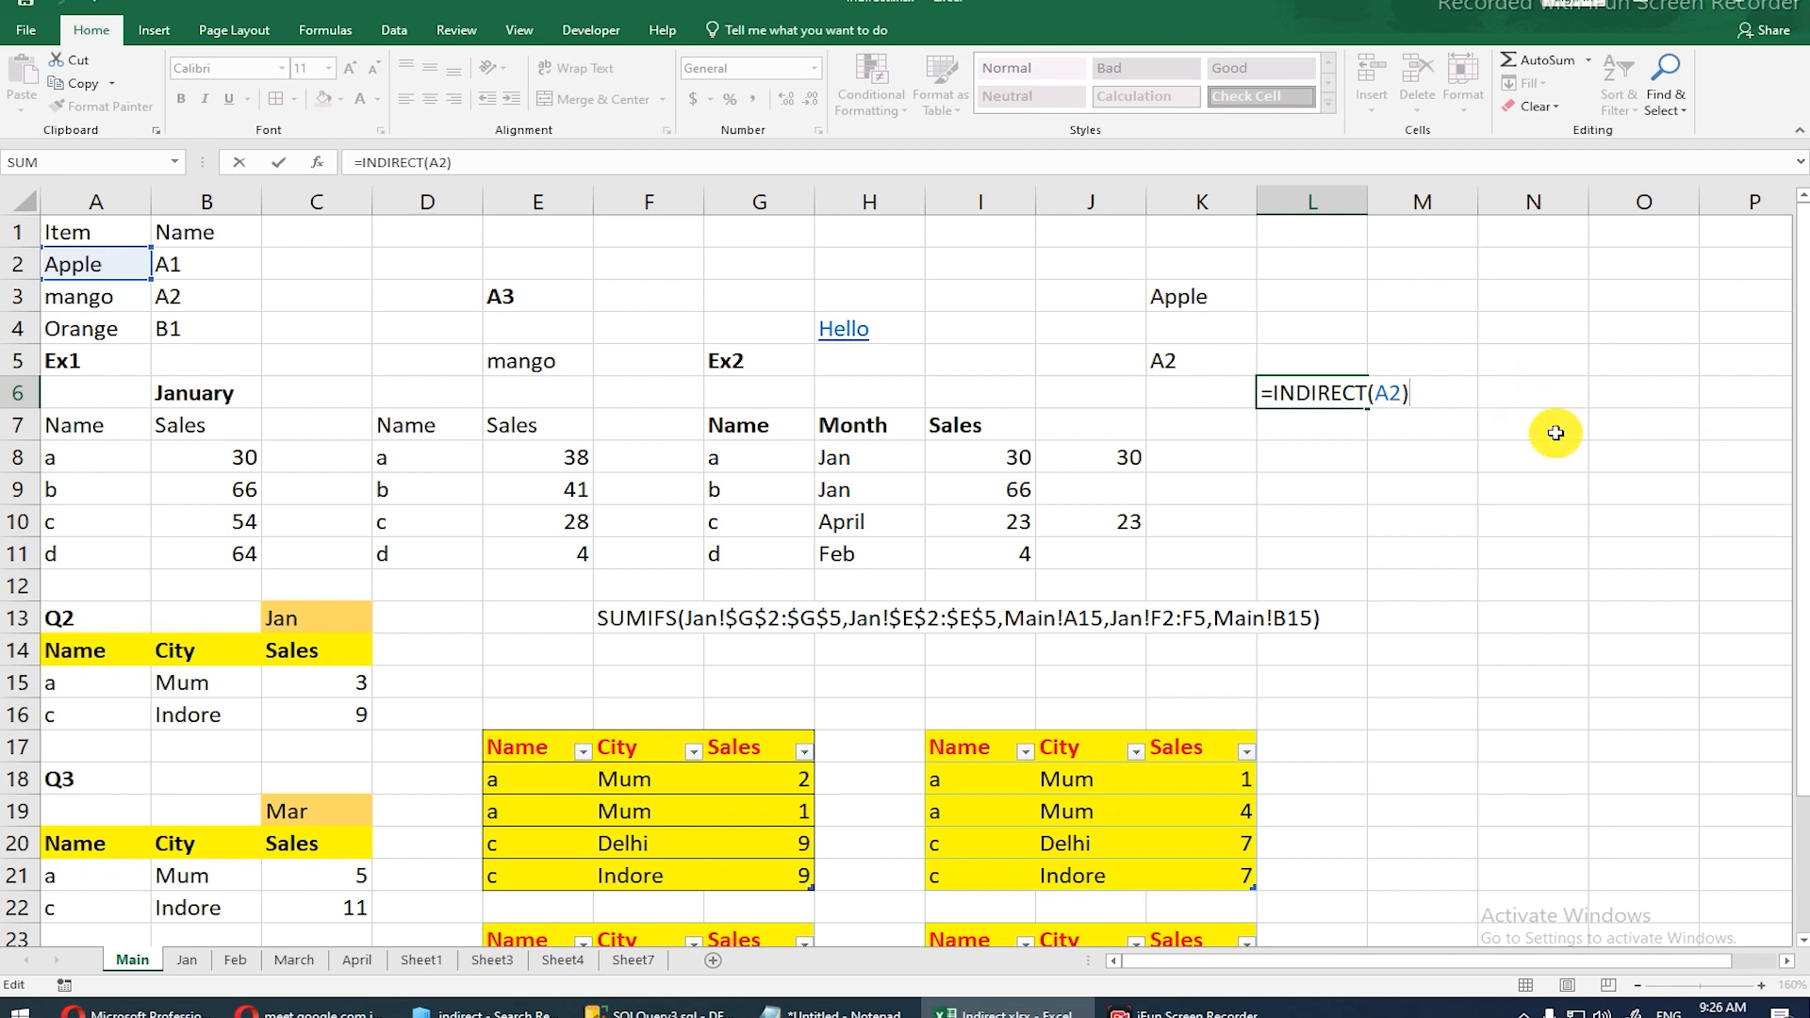
pyautogui.click(1401, 389)
pyautogui.doubleClick(1402, 389)
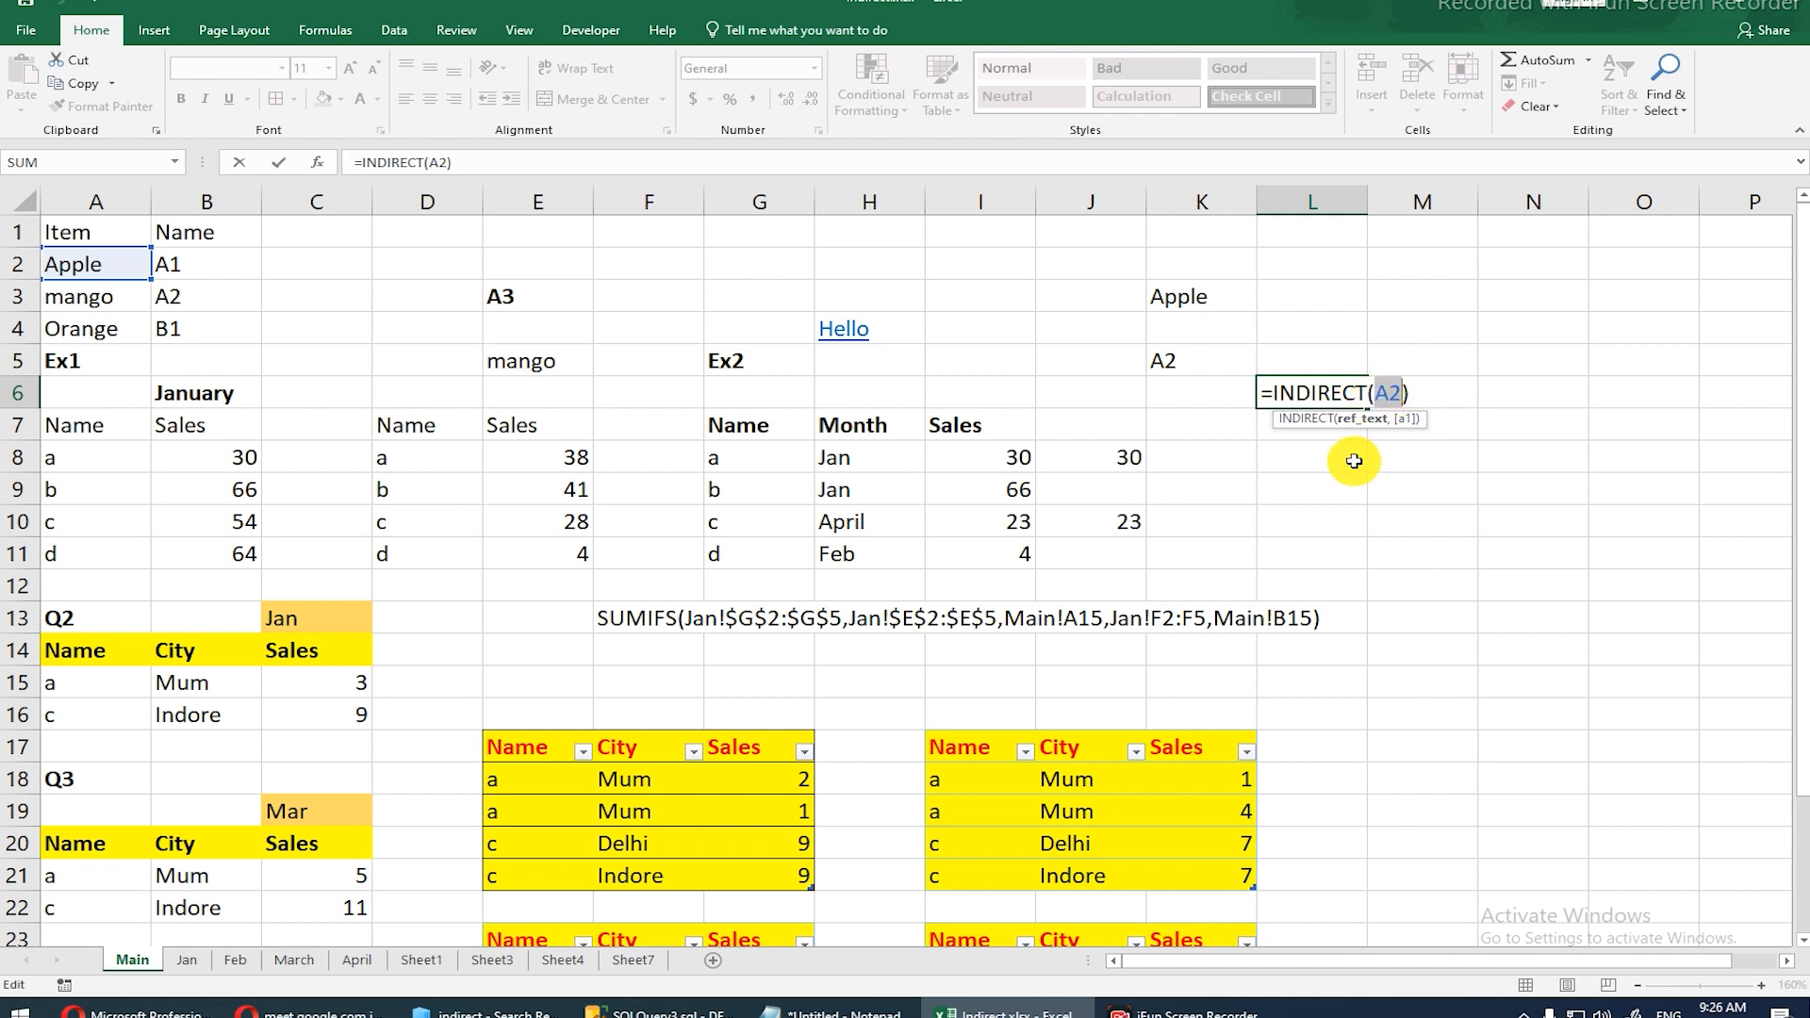
pyautogui.hotkey('ctrl', 'Return')
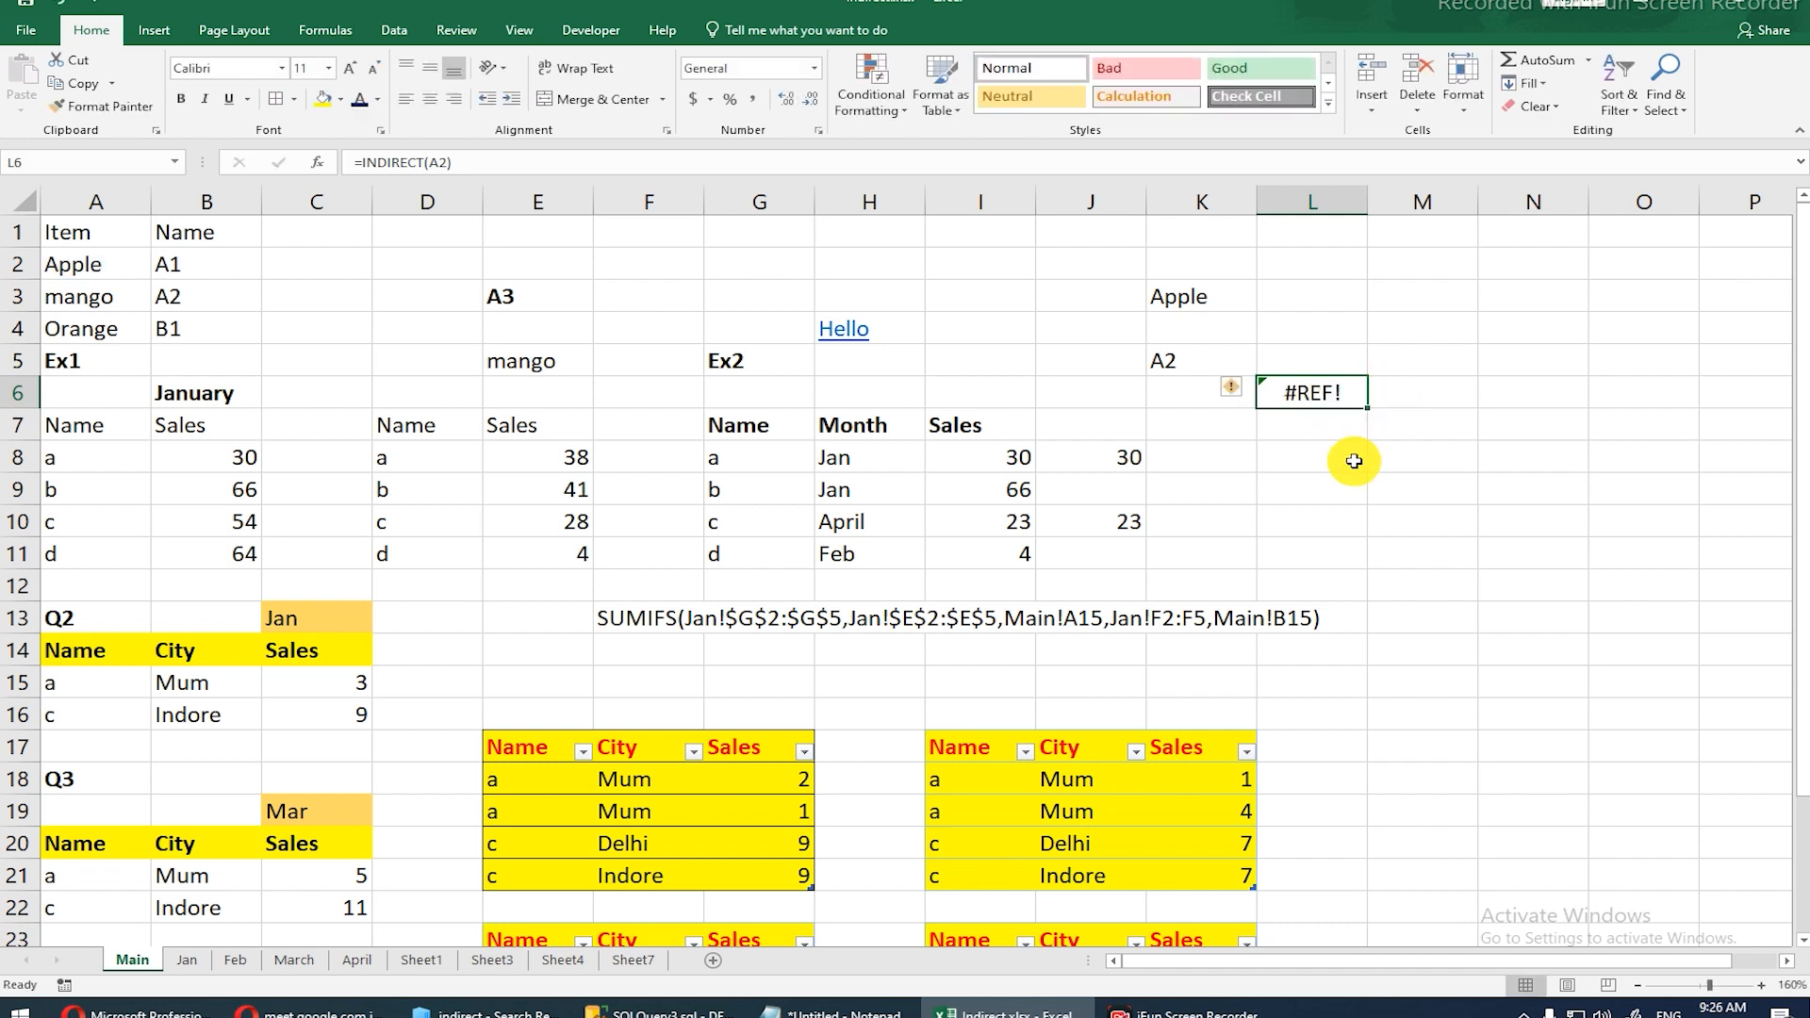
pyautogui.press('Return')
pyautogui.click(1354, 461)
pyautogui.write('=sum')
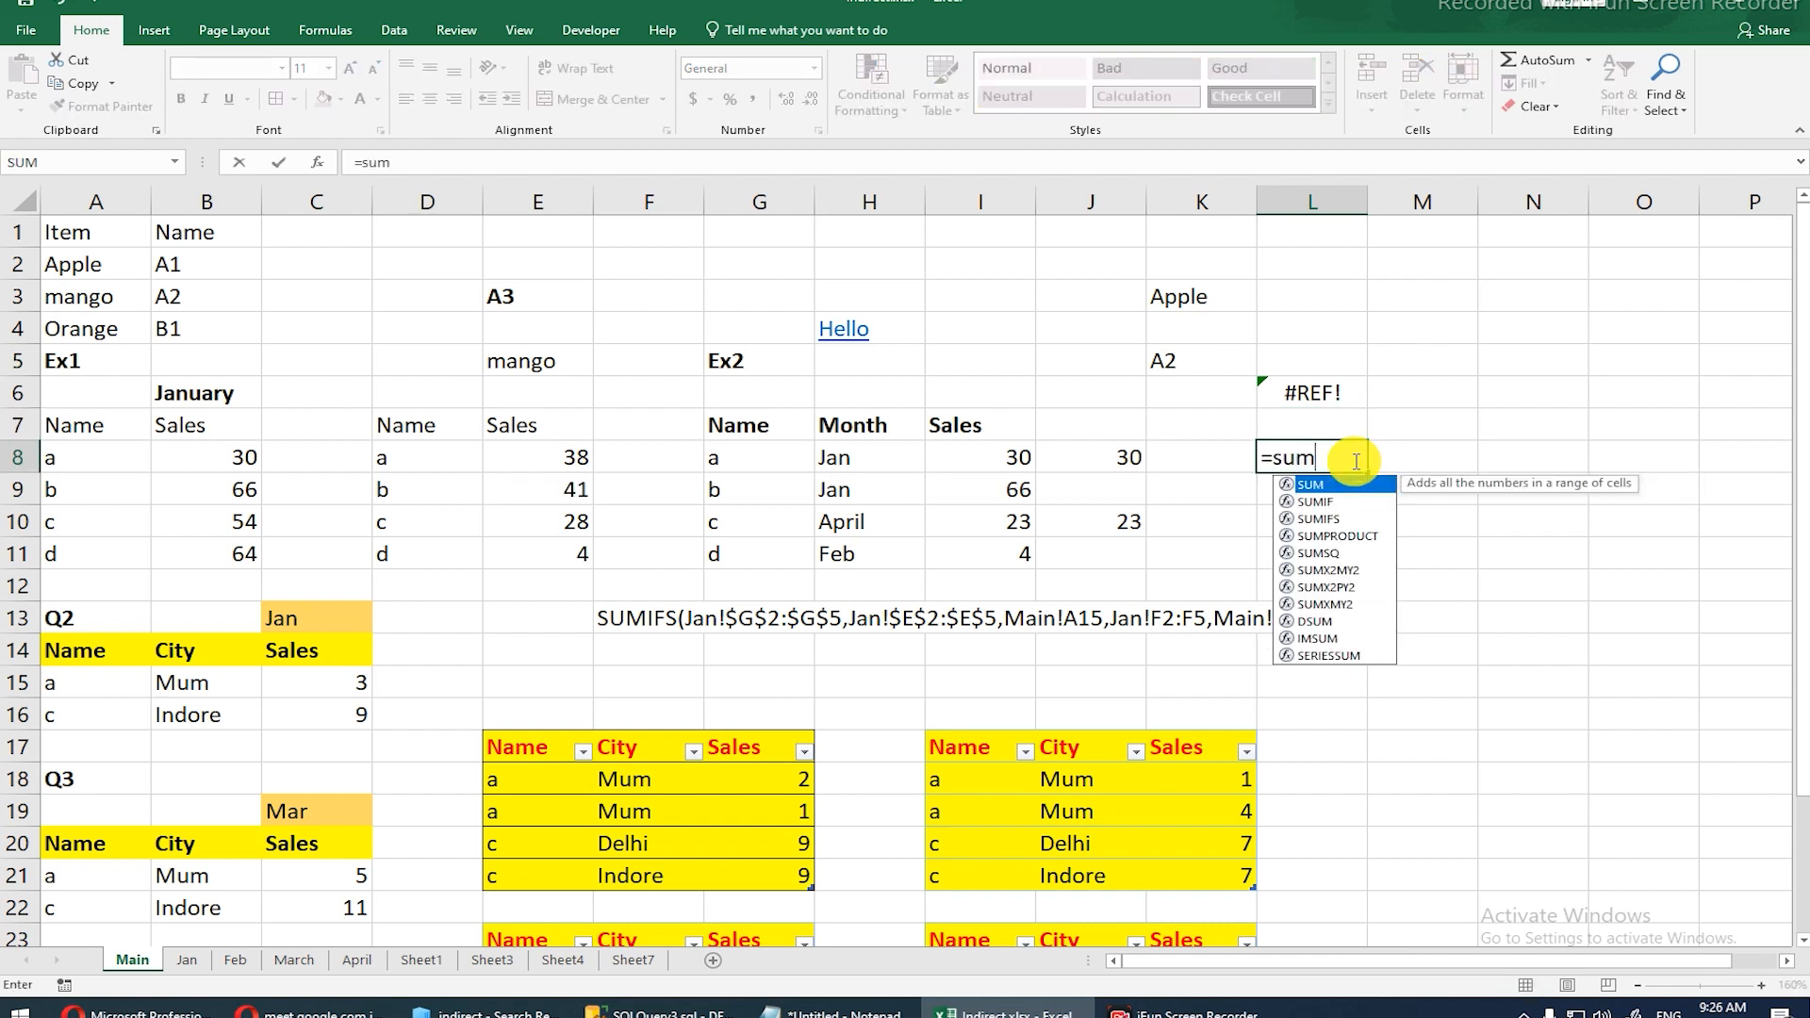
pyautogui.press('Tab')
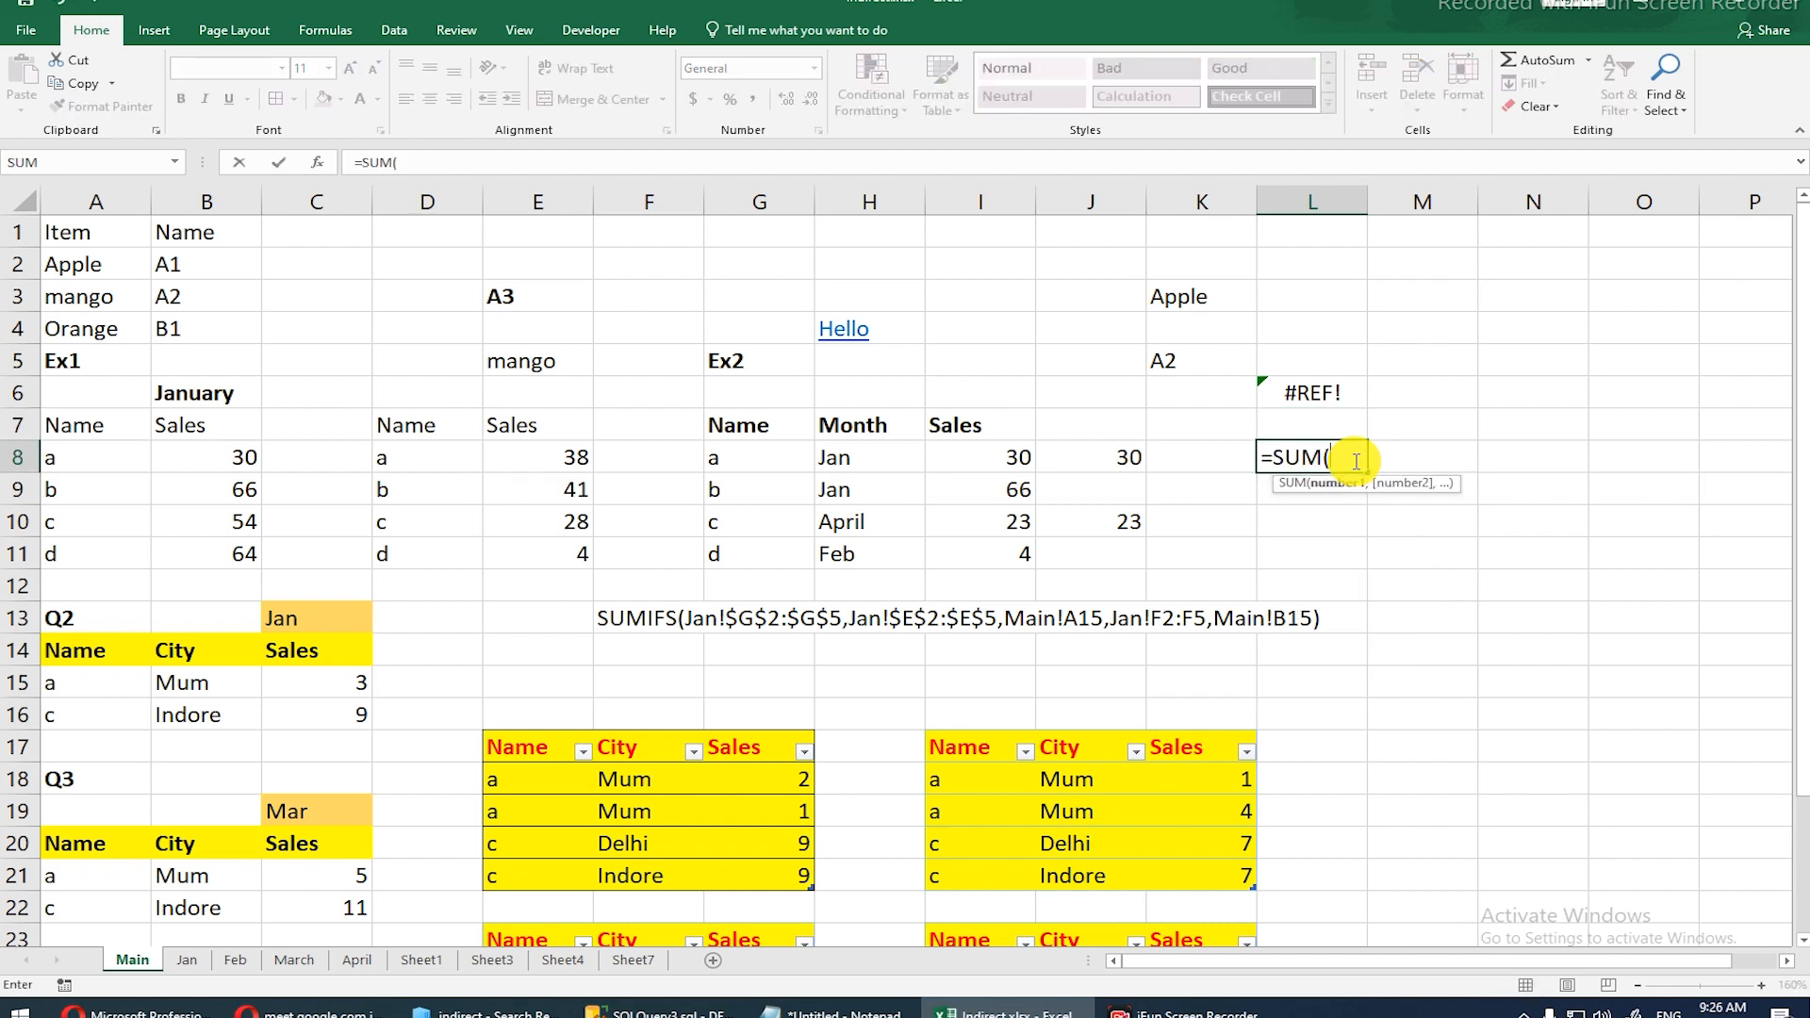
pyautogui.write('a21')
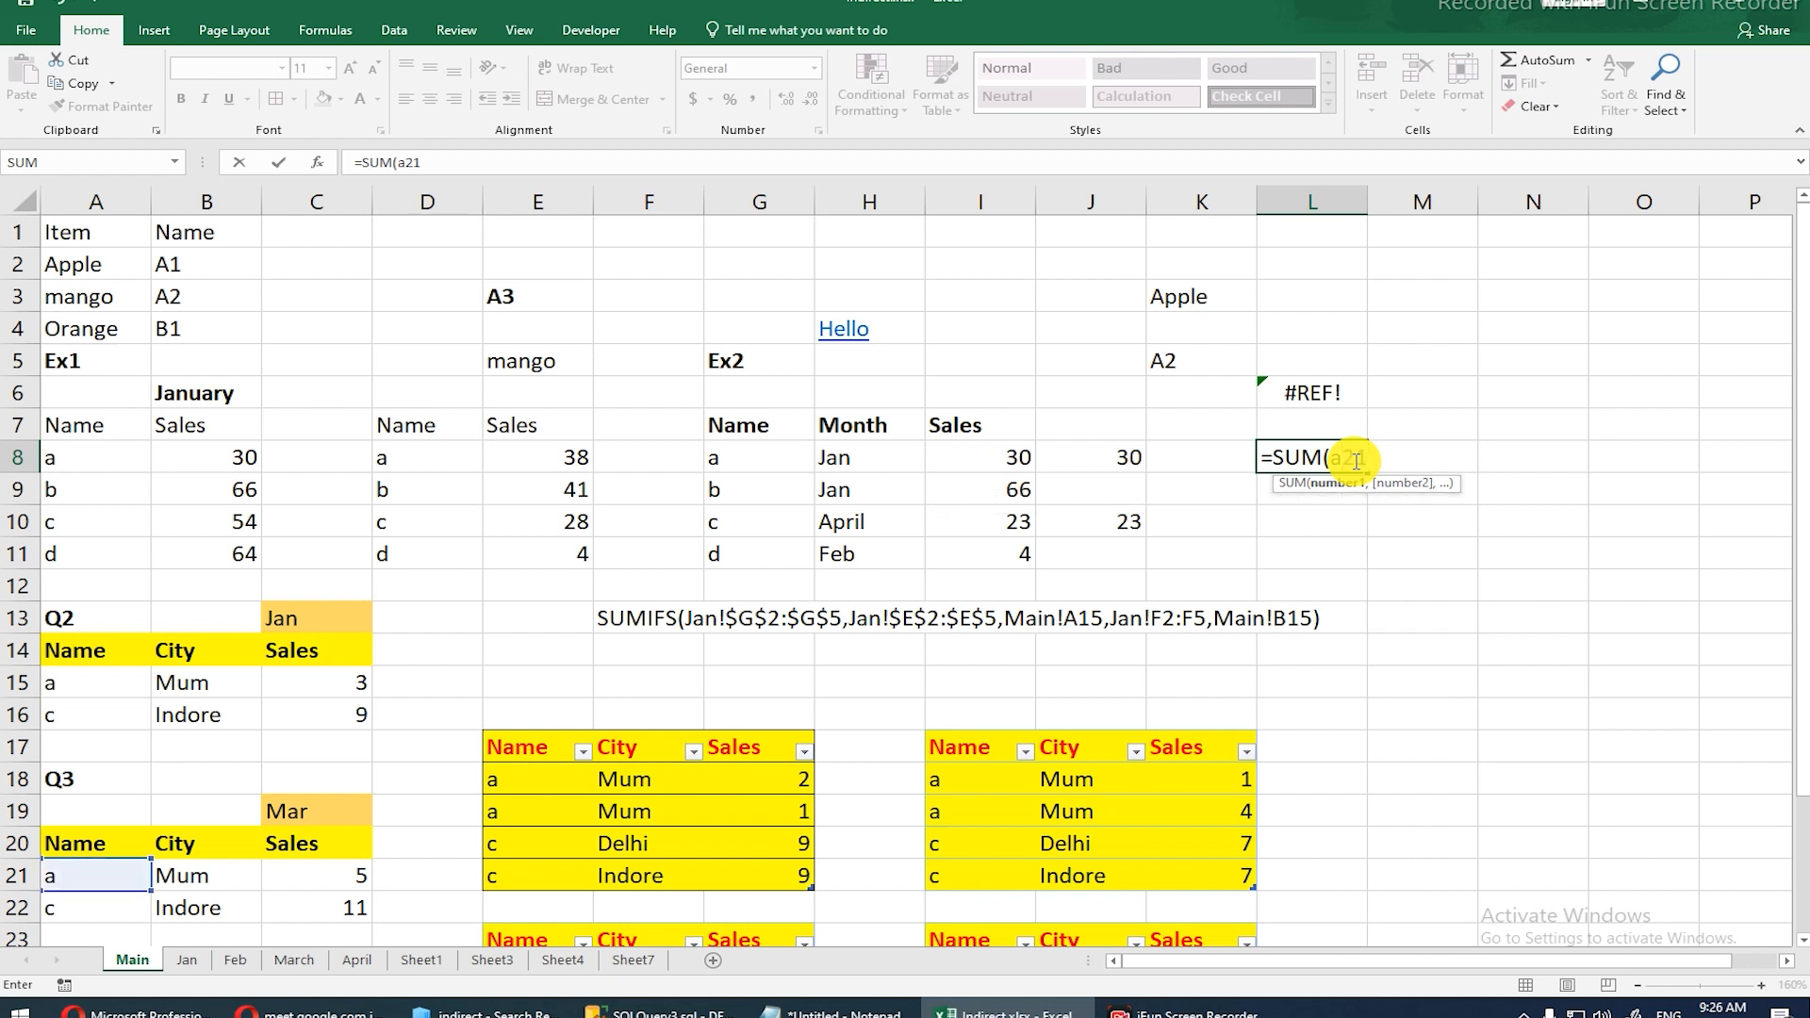
pyautogui.press('BackSpace')
pyautogui.press('BackSpace')
pyautogui.press('BackSpace')
pyautogui.press('BackSpace')
pyautogui.press('BackSpace')
pyautogui.press('BackSpace')
pyautogui.press('BackSpace')
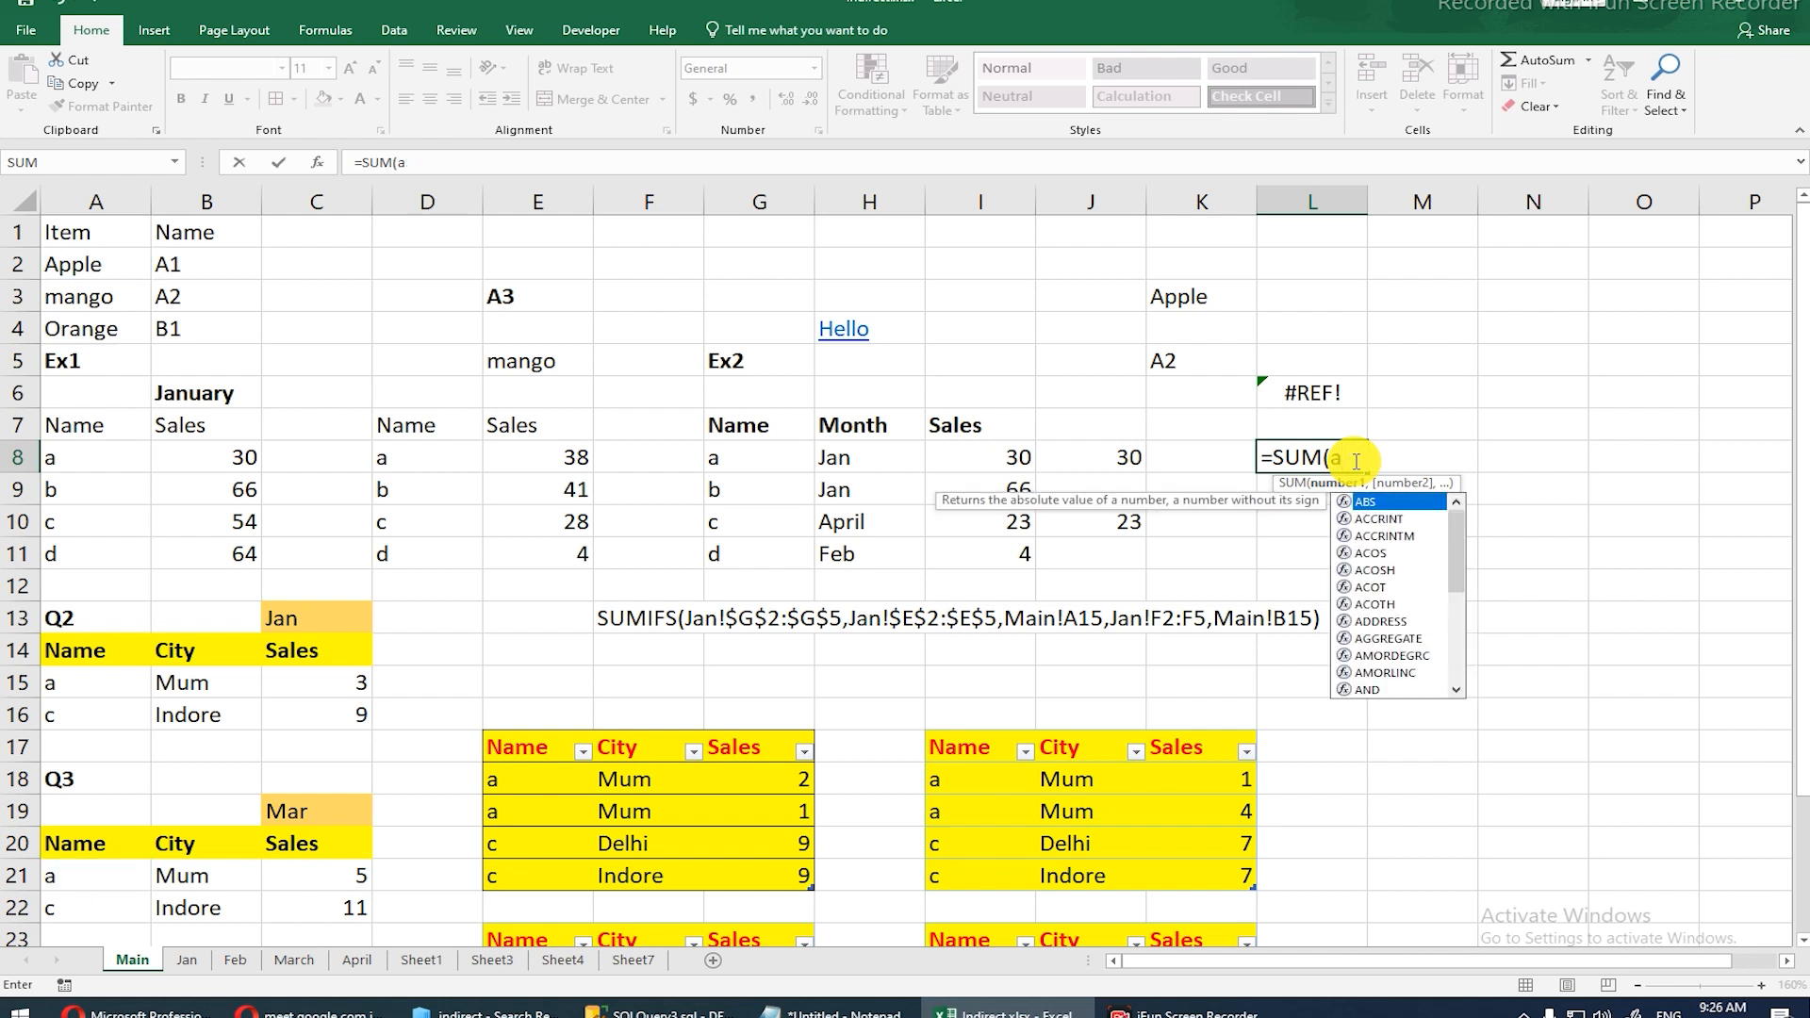
# Step: Enter a LEN formula in L8 that counts the characters of A2
pyautogui.write('len')
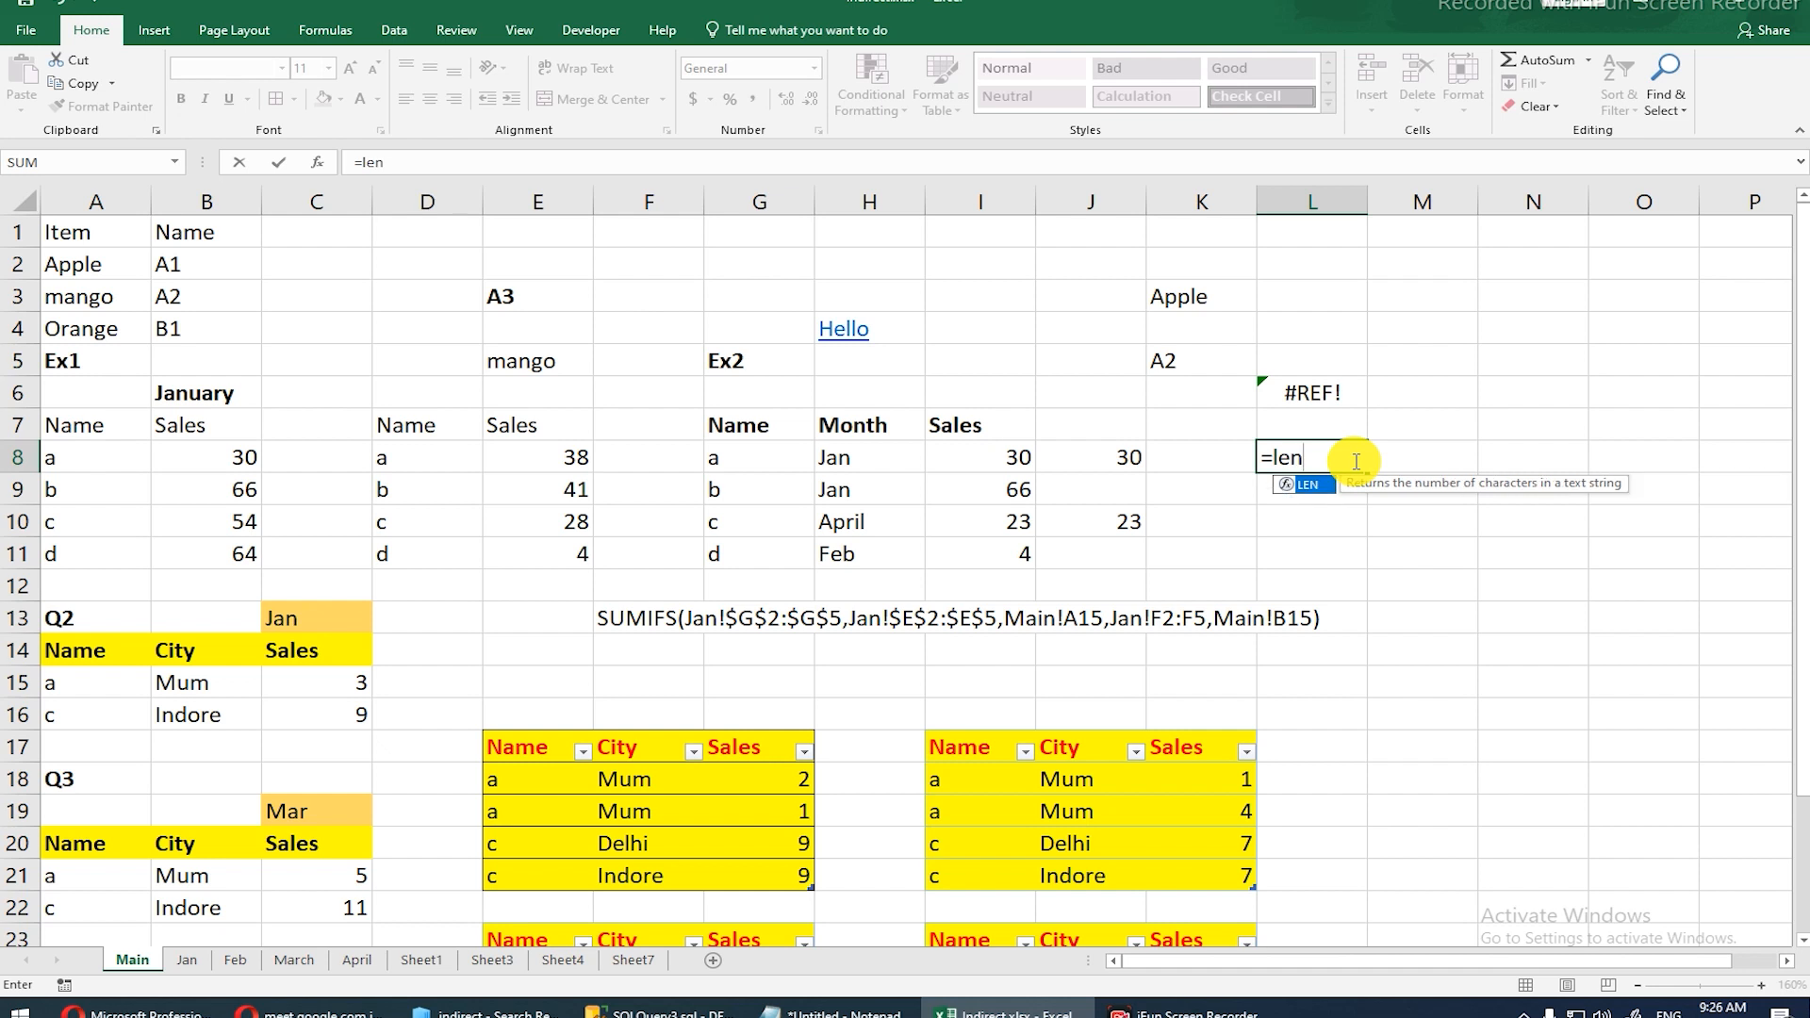
pyautogui.press('Tab')
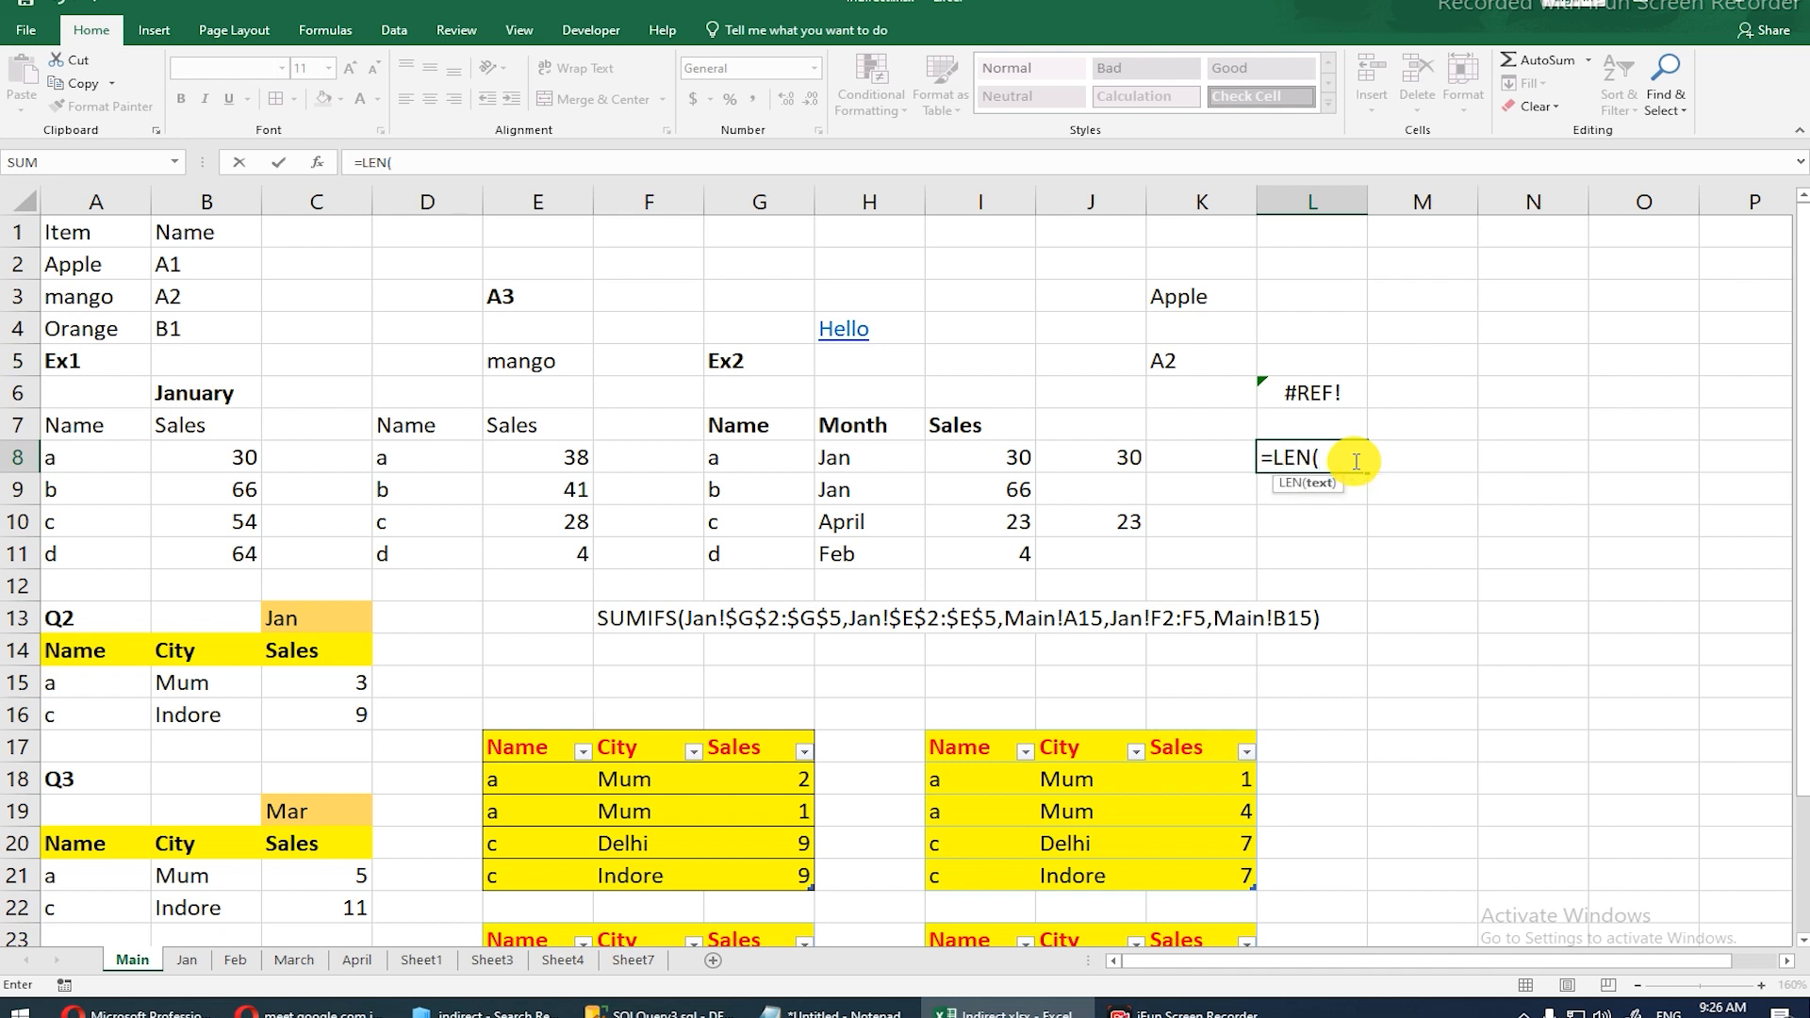
pyautogui.write('a2')
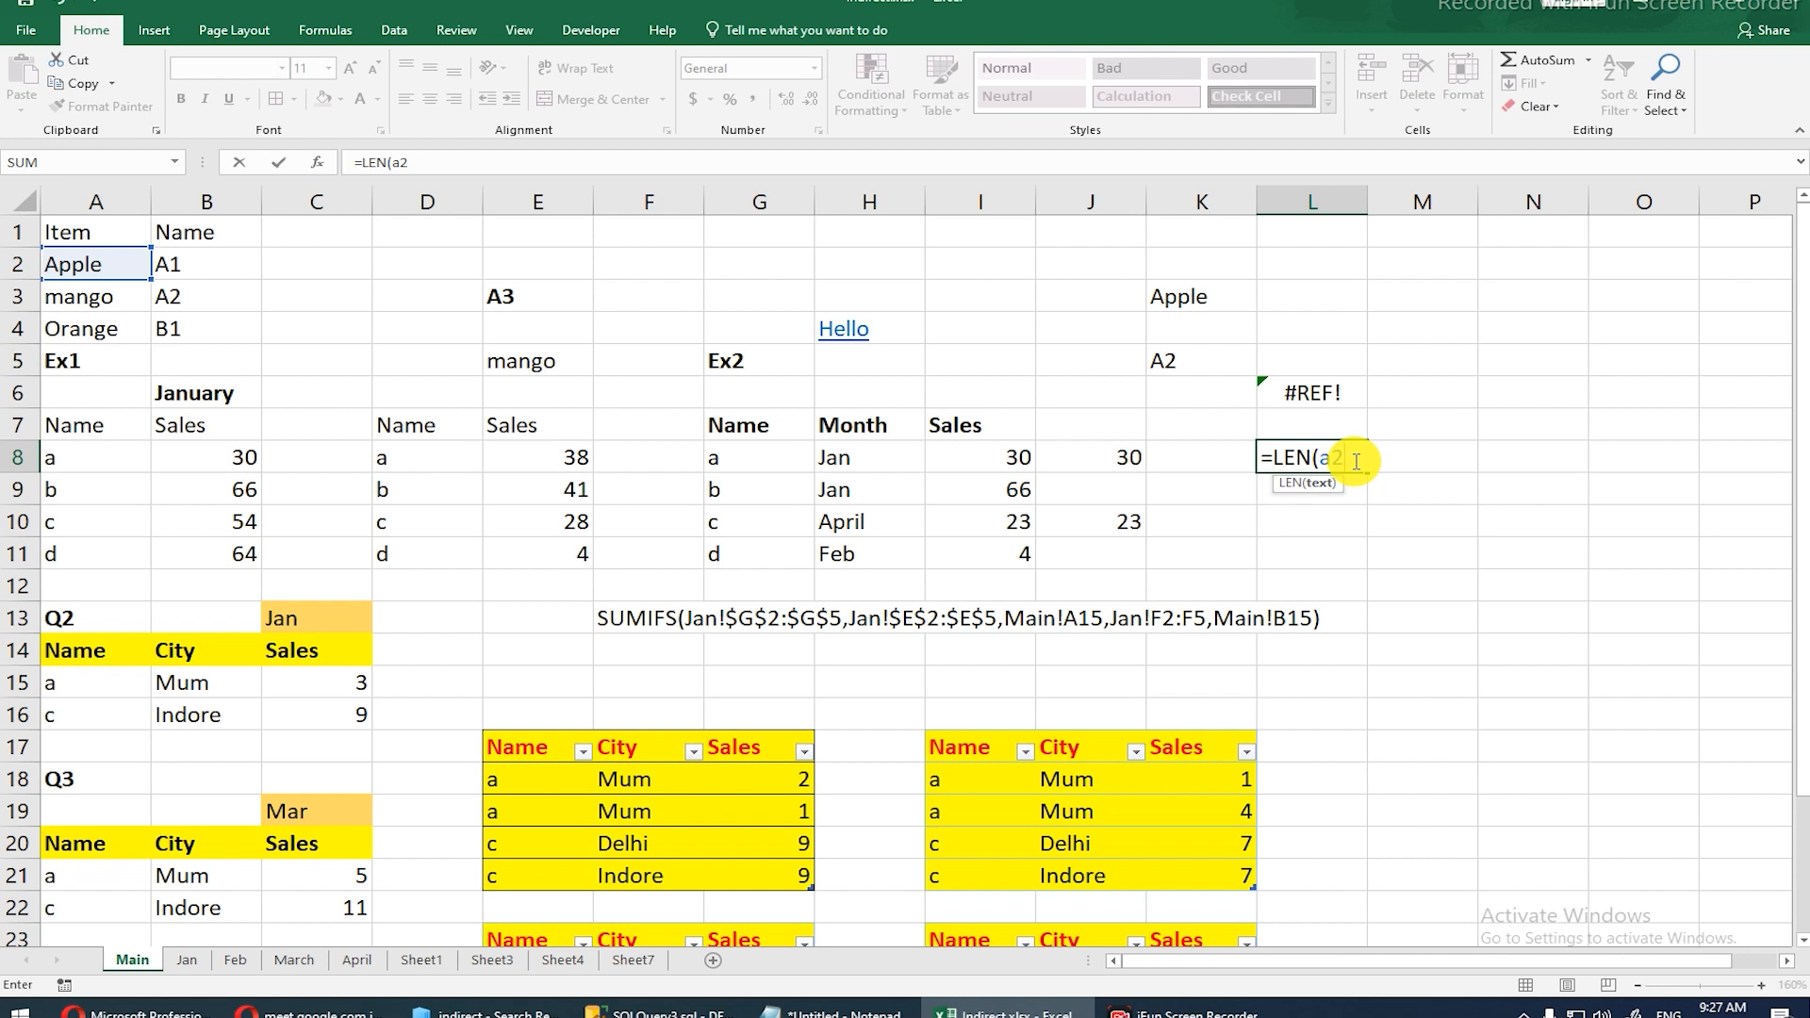
pyautogui.press('Return')
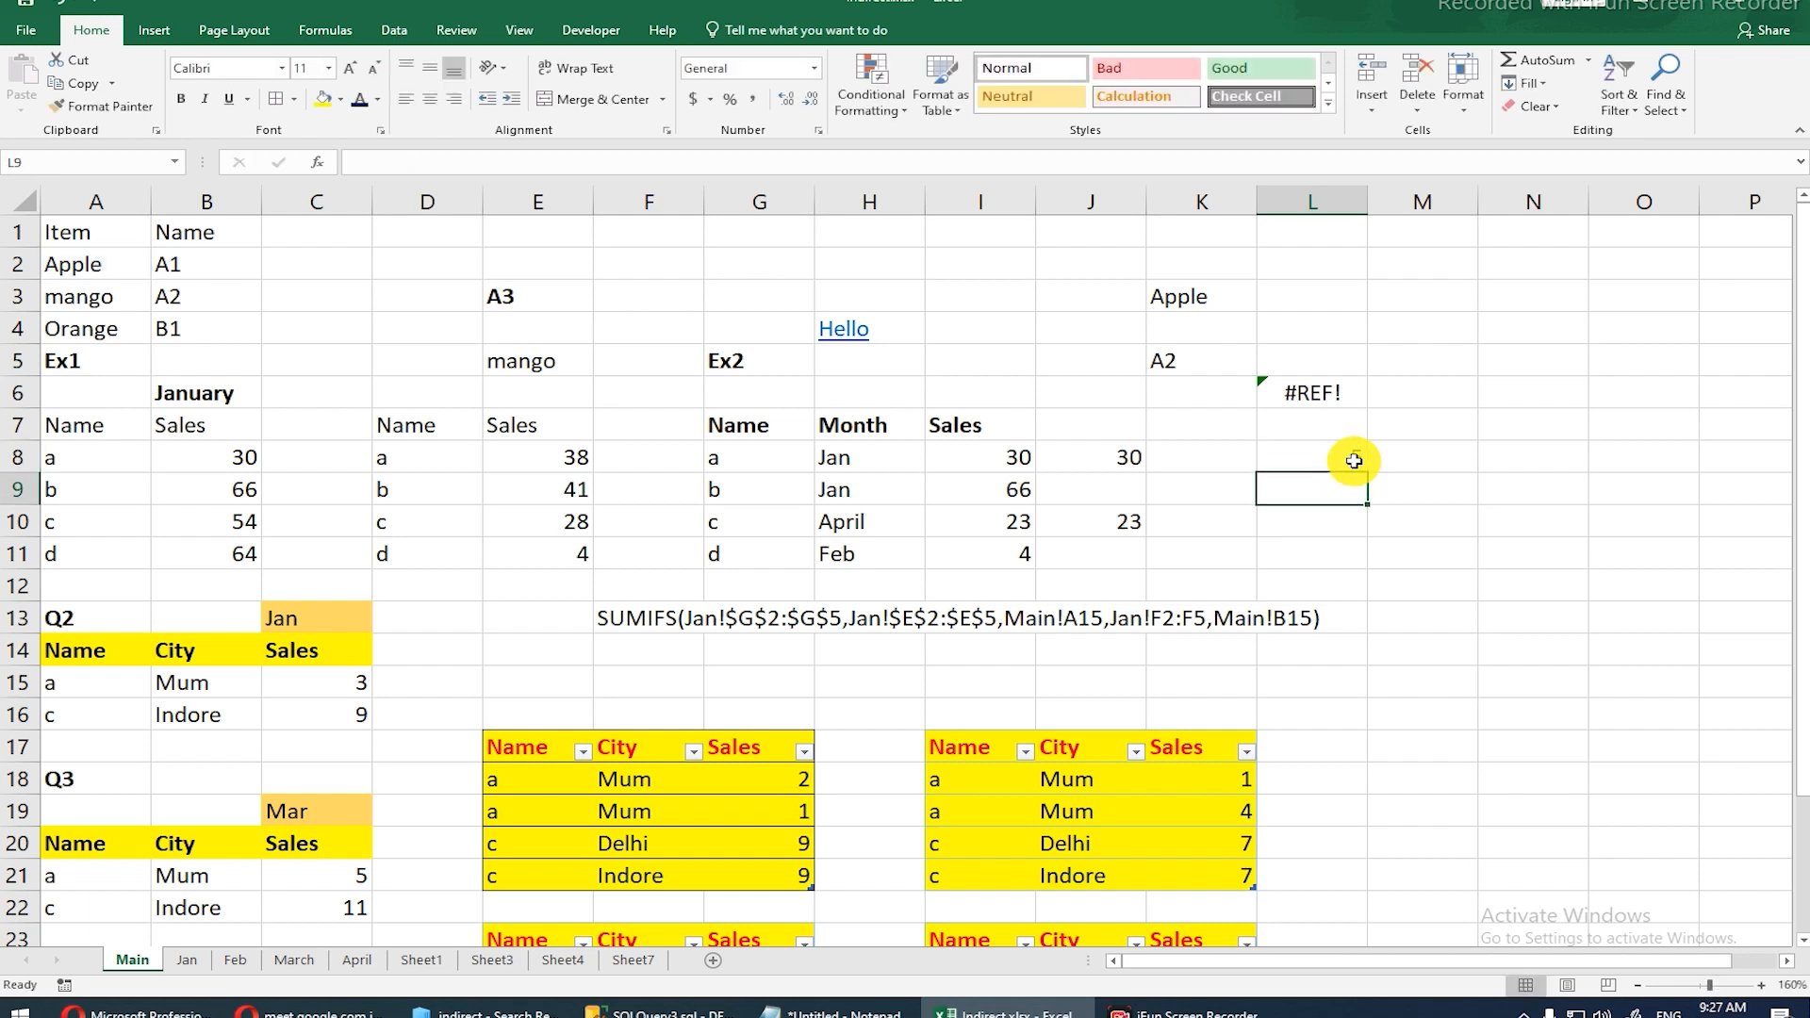
# Step: Put the A2 reference in L6 in double quotes so the formula reads =INDIRECT("A2")
pyautogui.click(1312, 387)
pyautogui.press('F2')
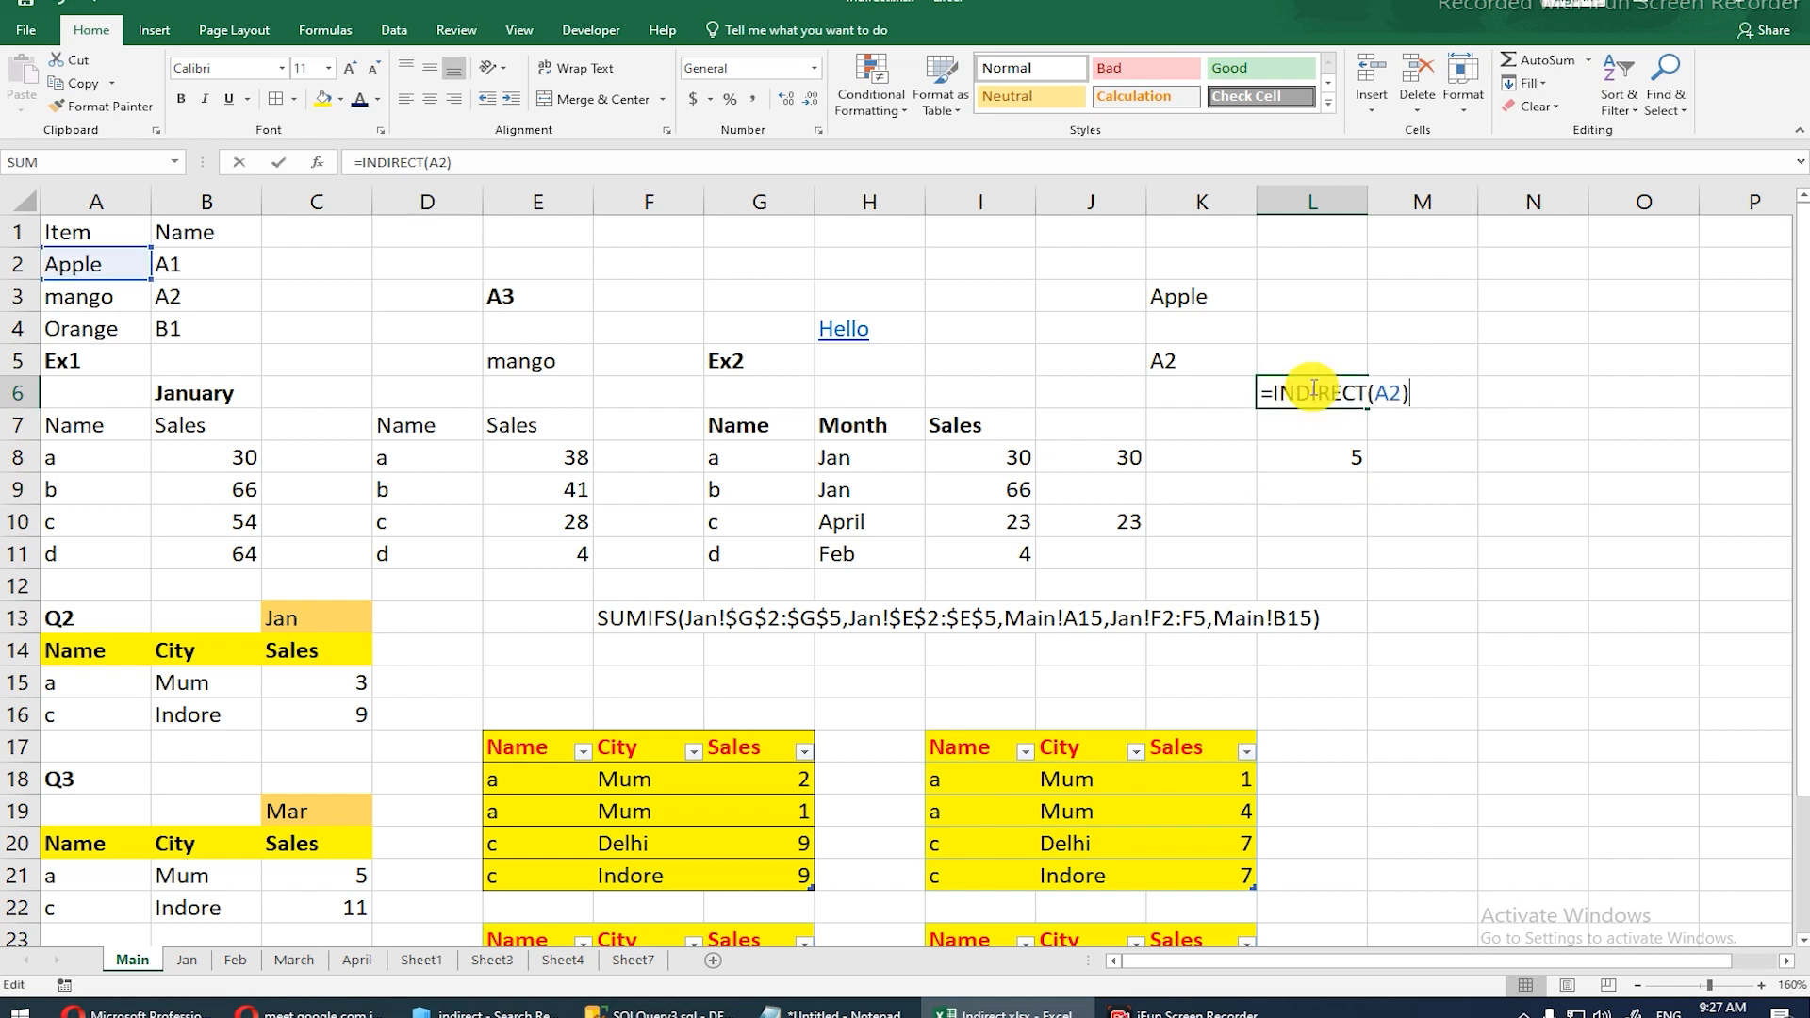
pyautogui.click(1374, 392)
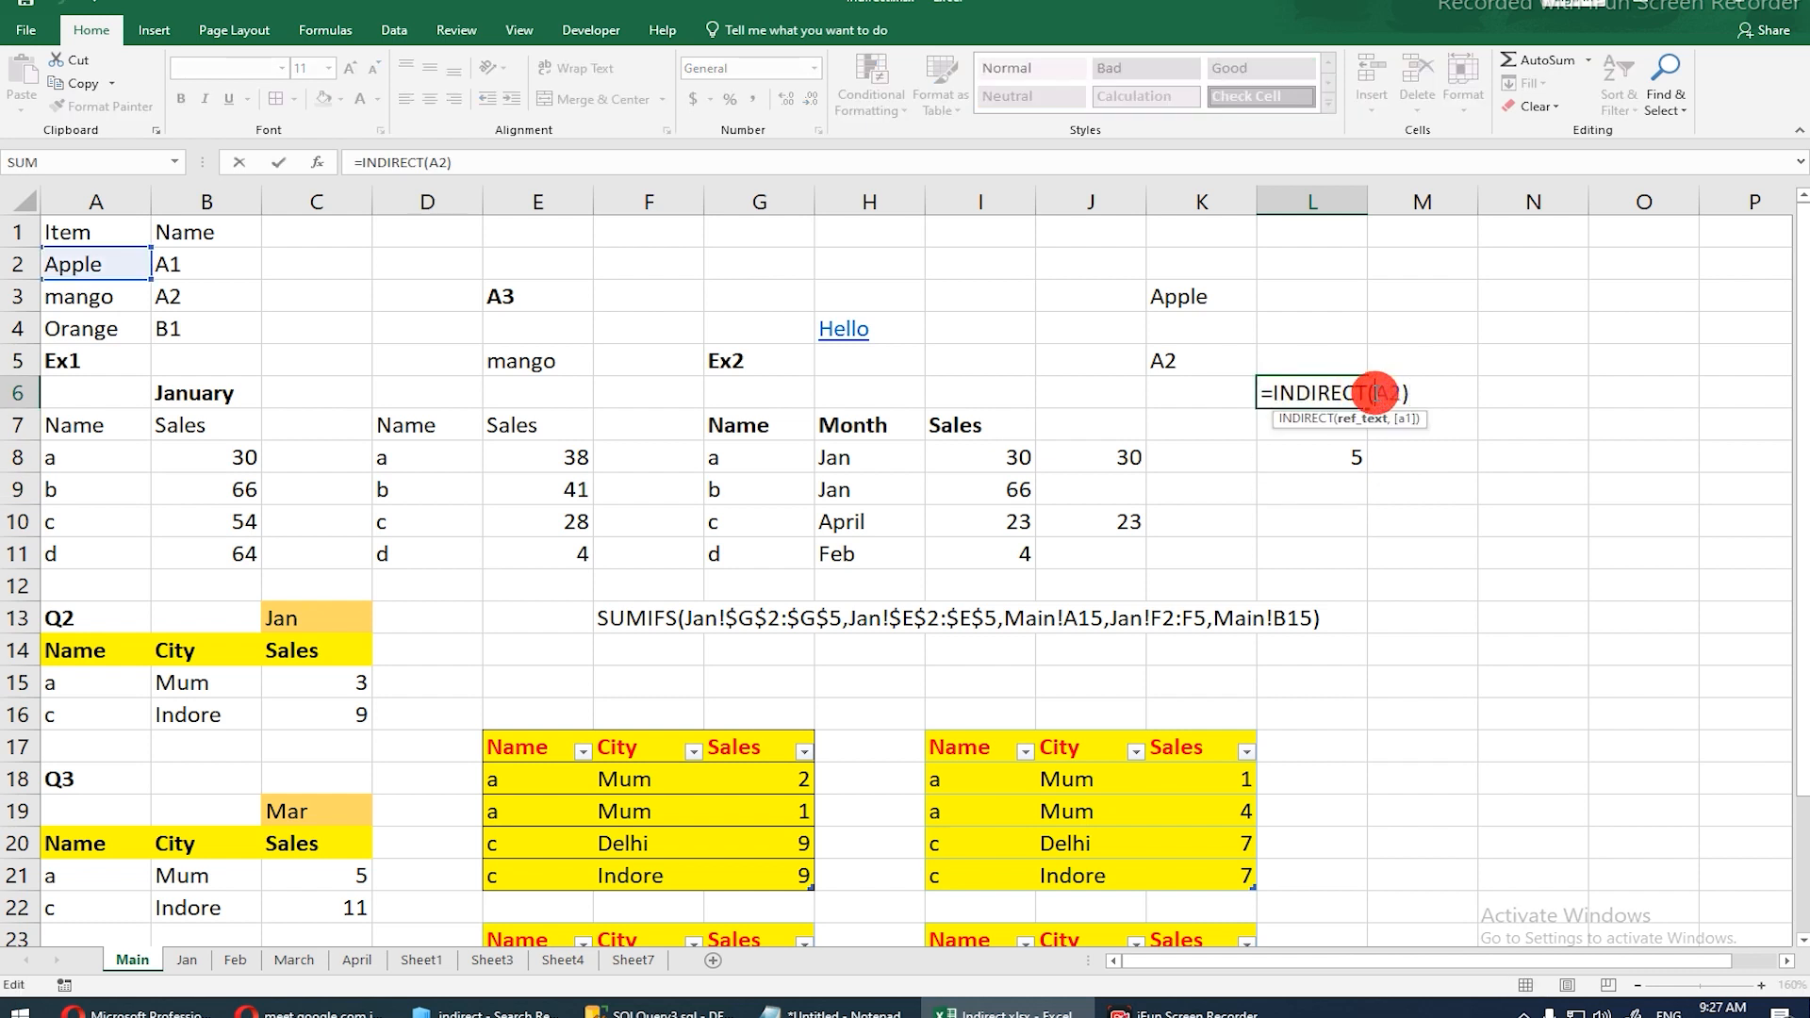
pyautogui.write('"A2')
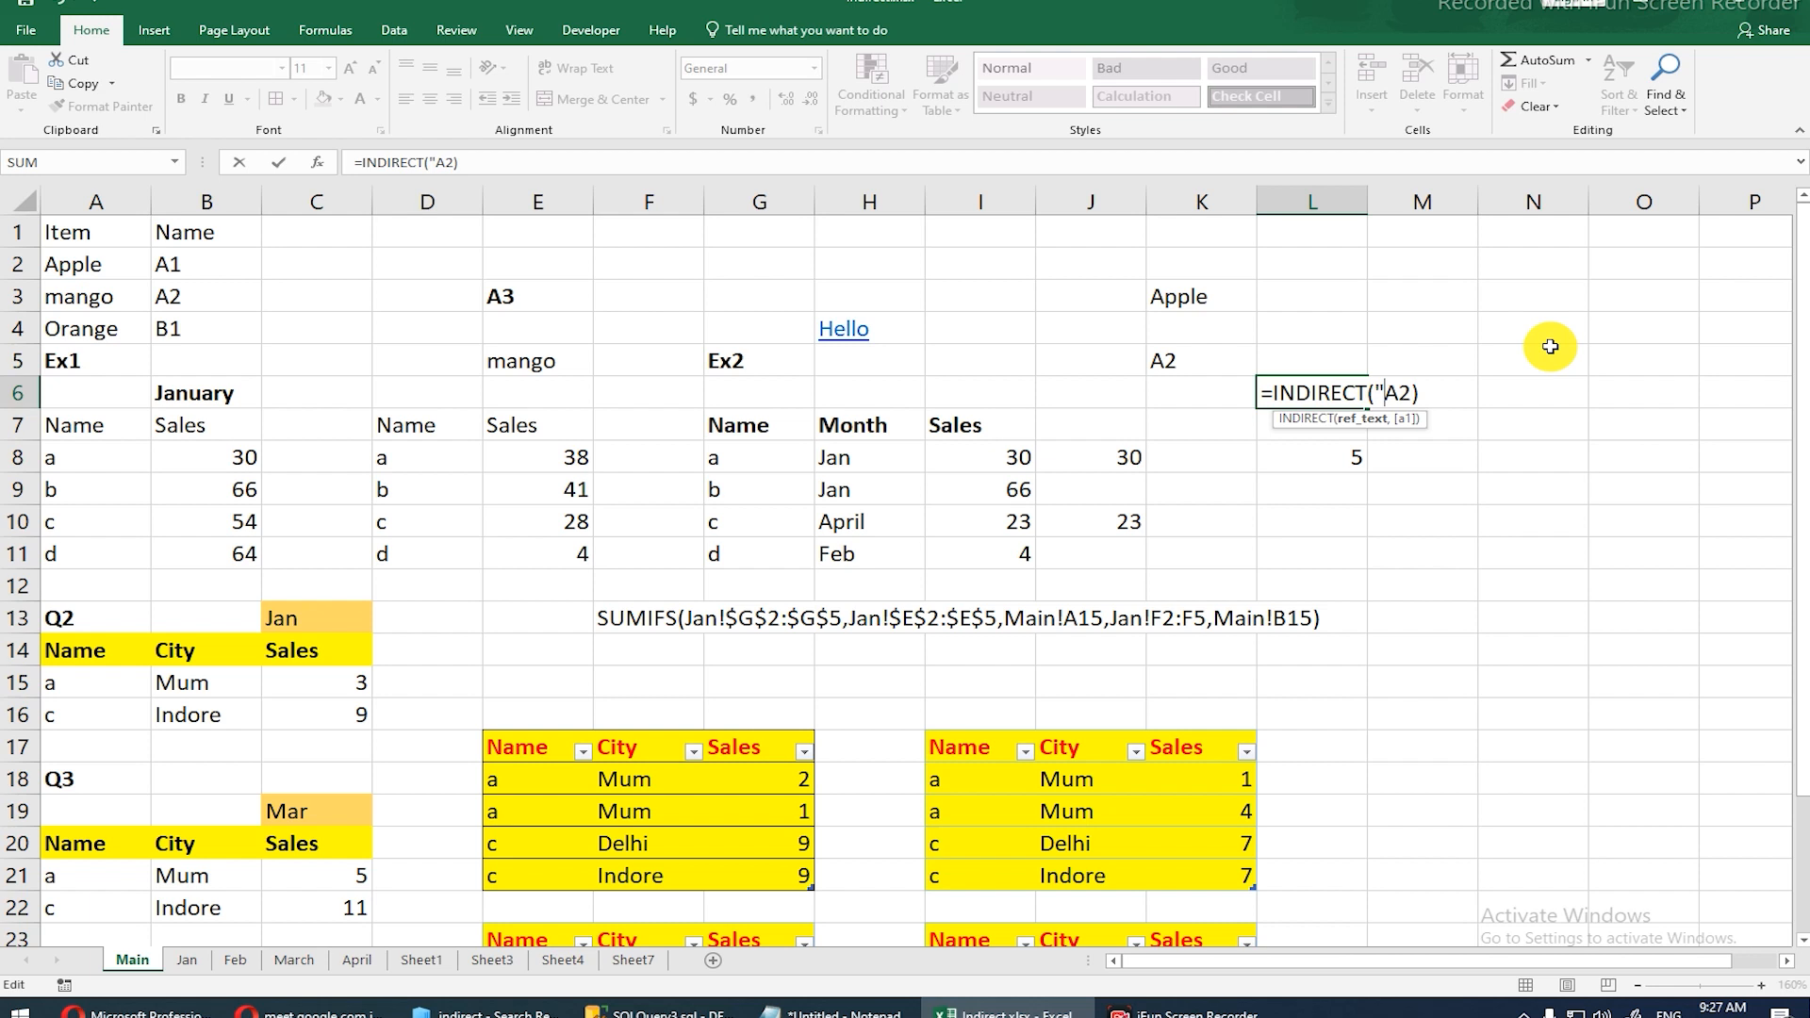
pyautogui.write('"')
pyautogui.press('Return')
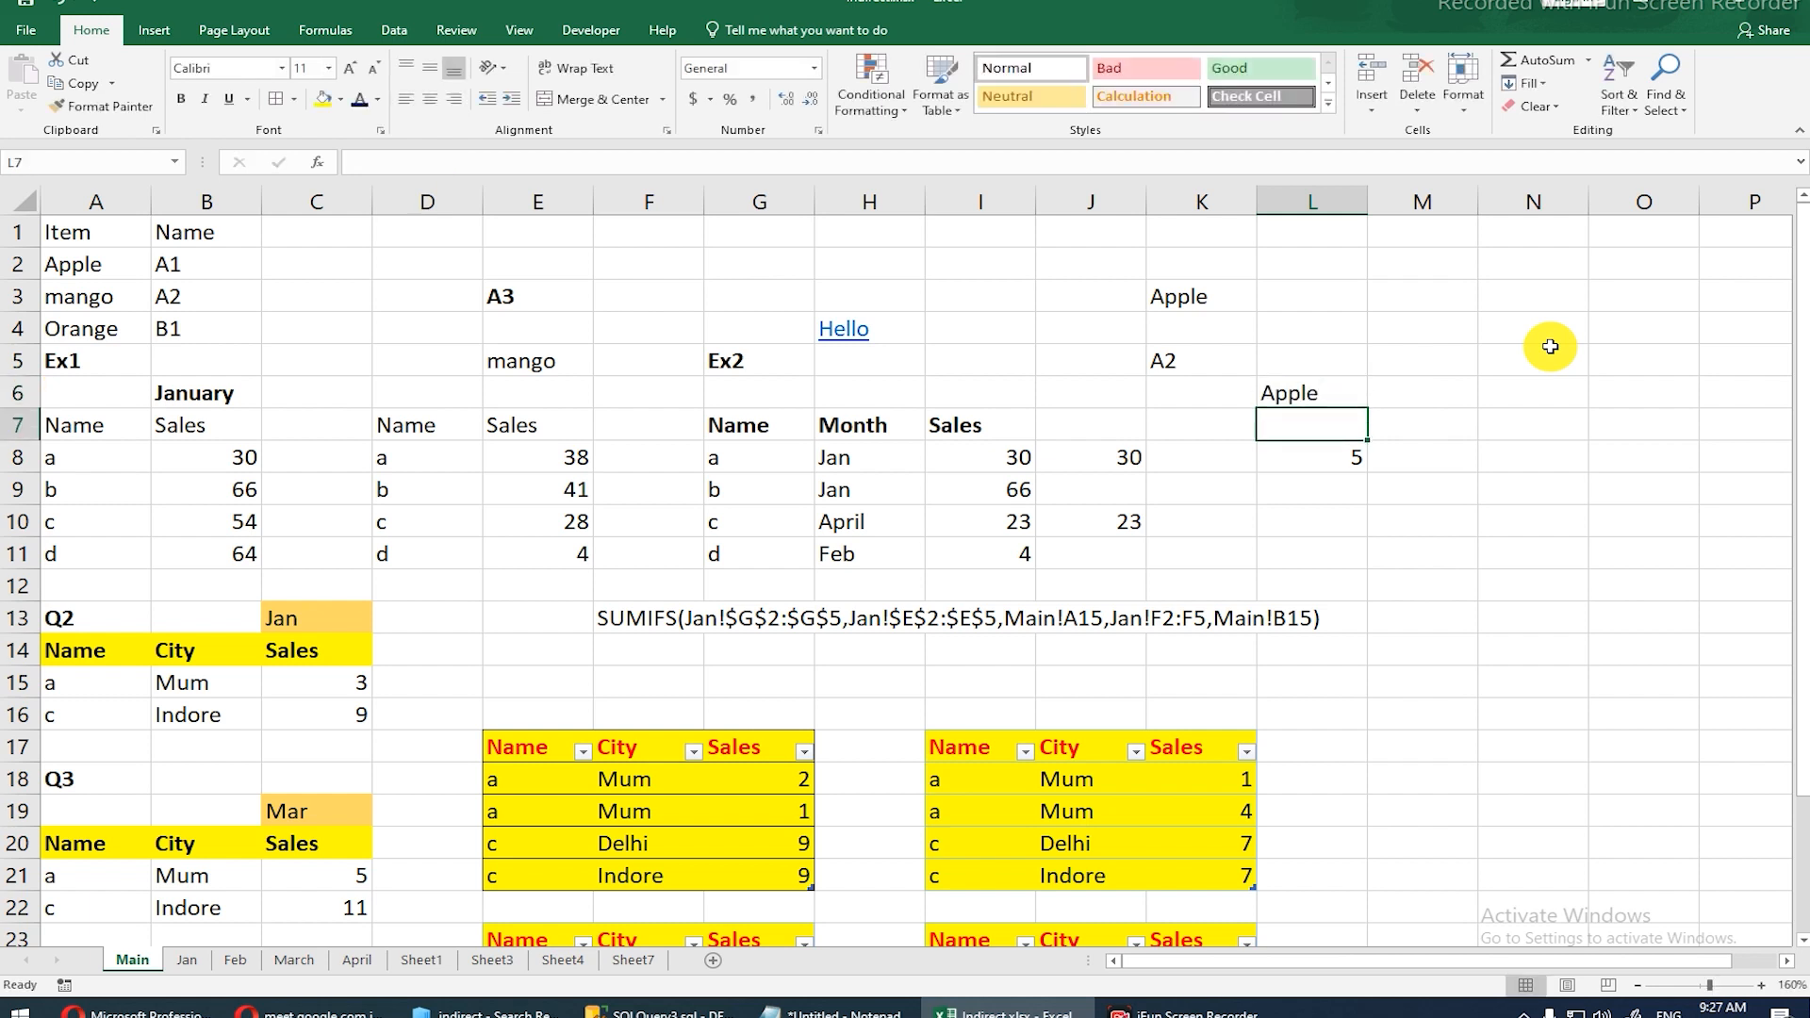
pyautogui.press('Up')
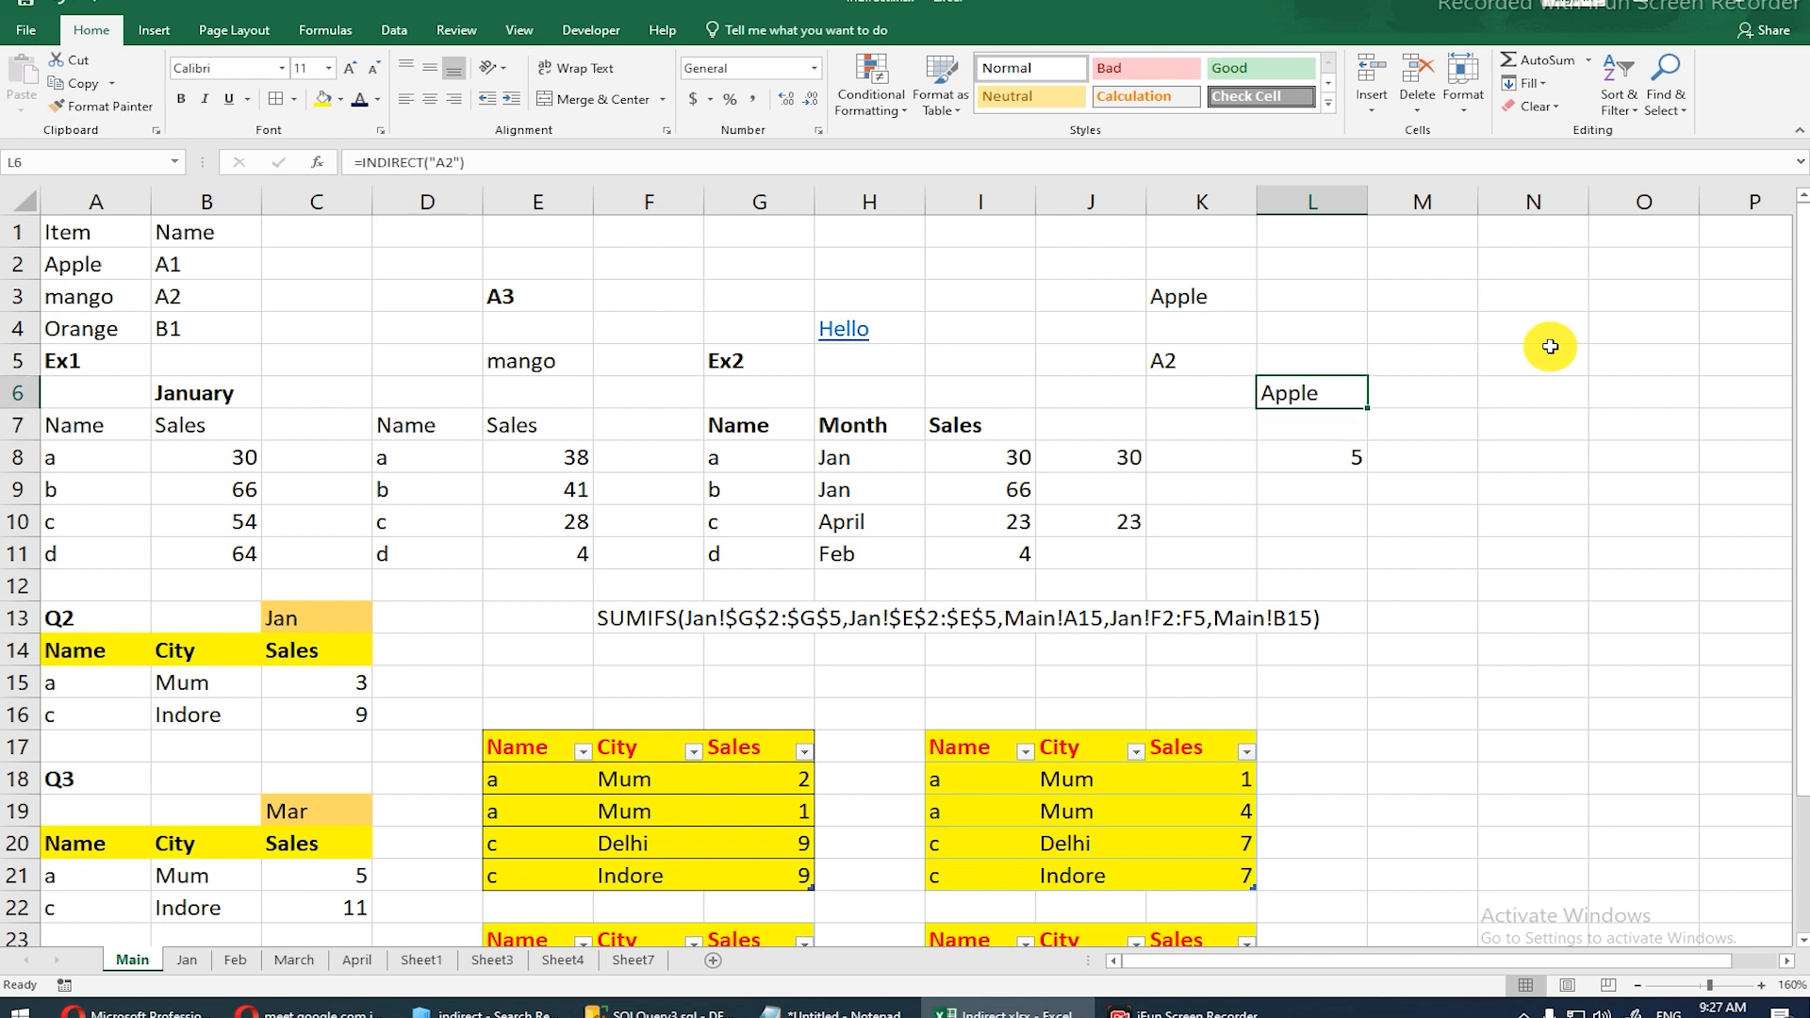
pyautogui.press('Up')
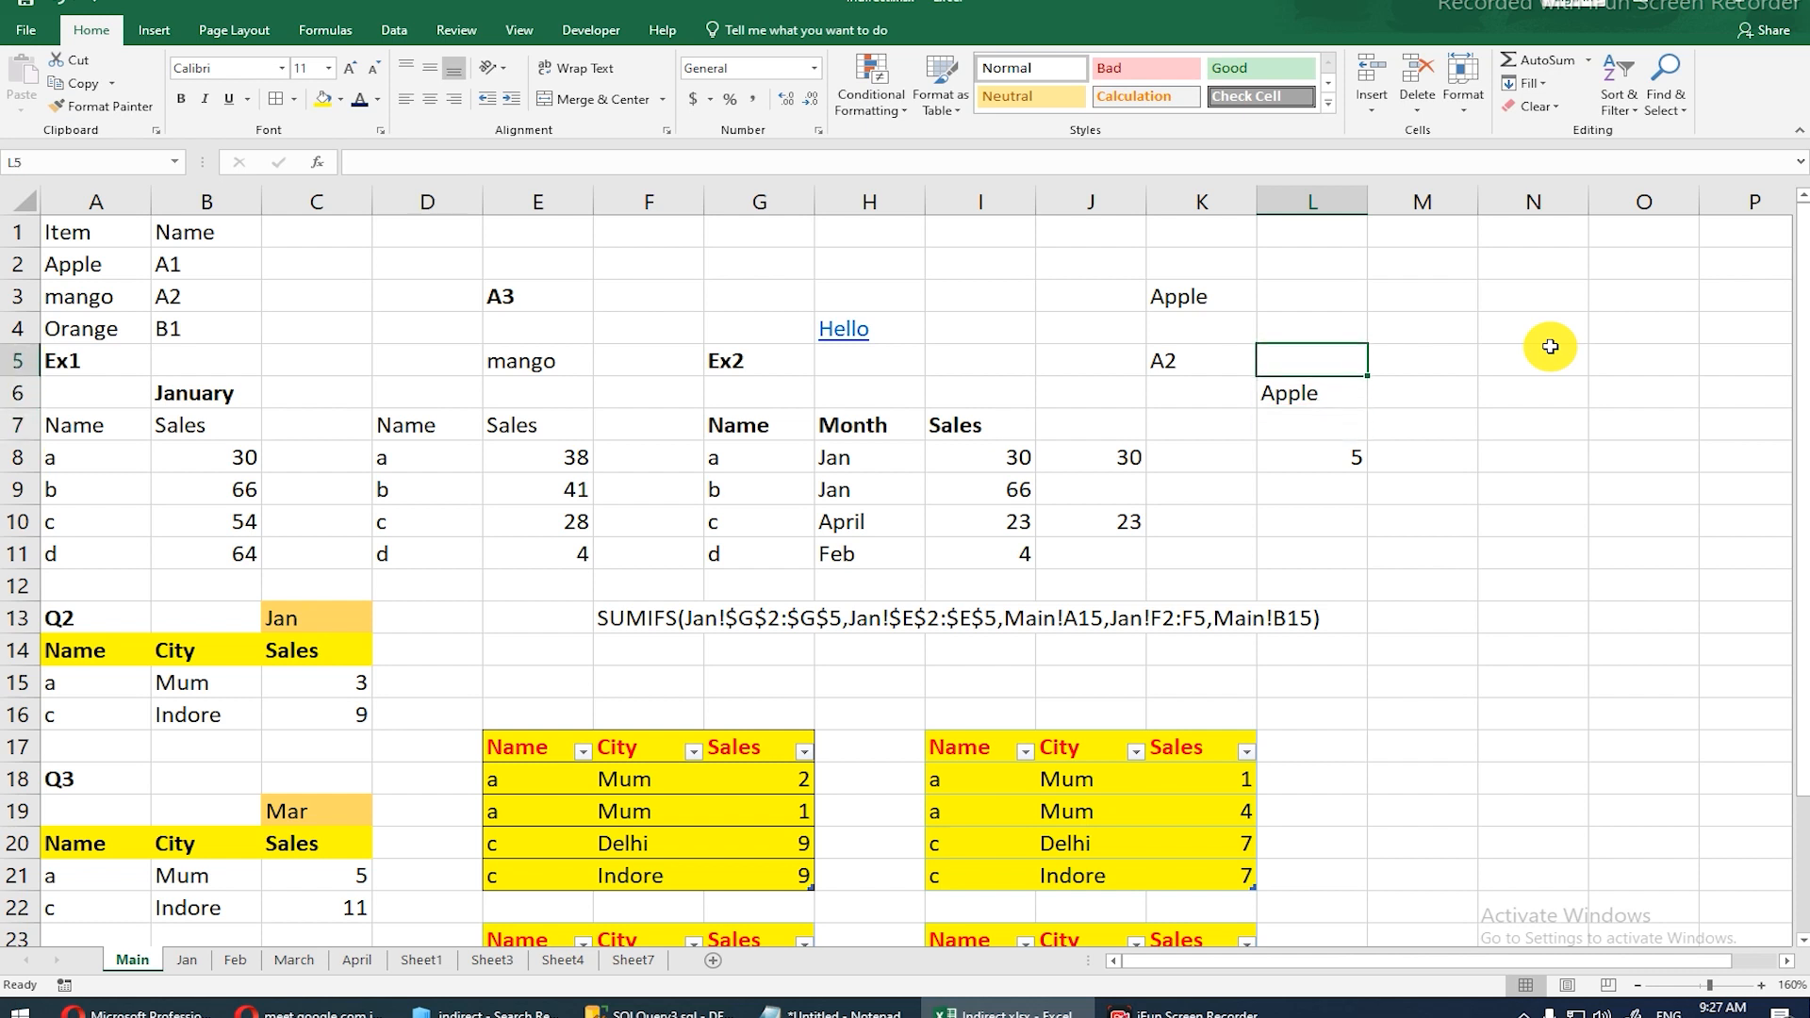
# Step: Enter =LEN(K5) in cell M5 to count the characters of the text in K5
pyautogui.press('Right')
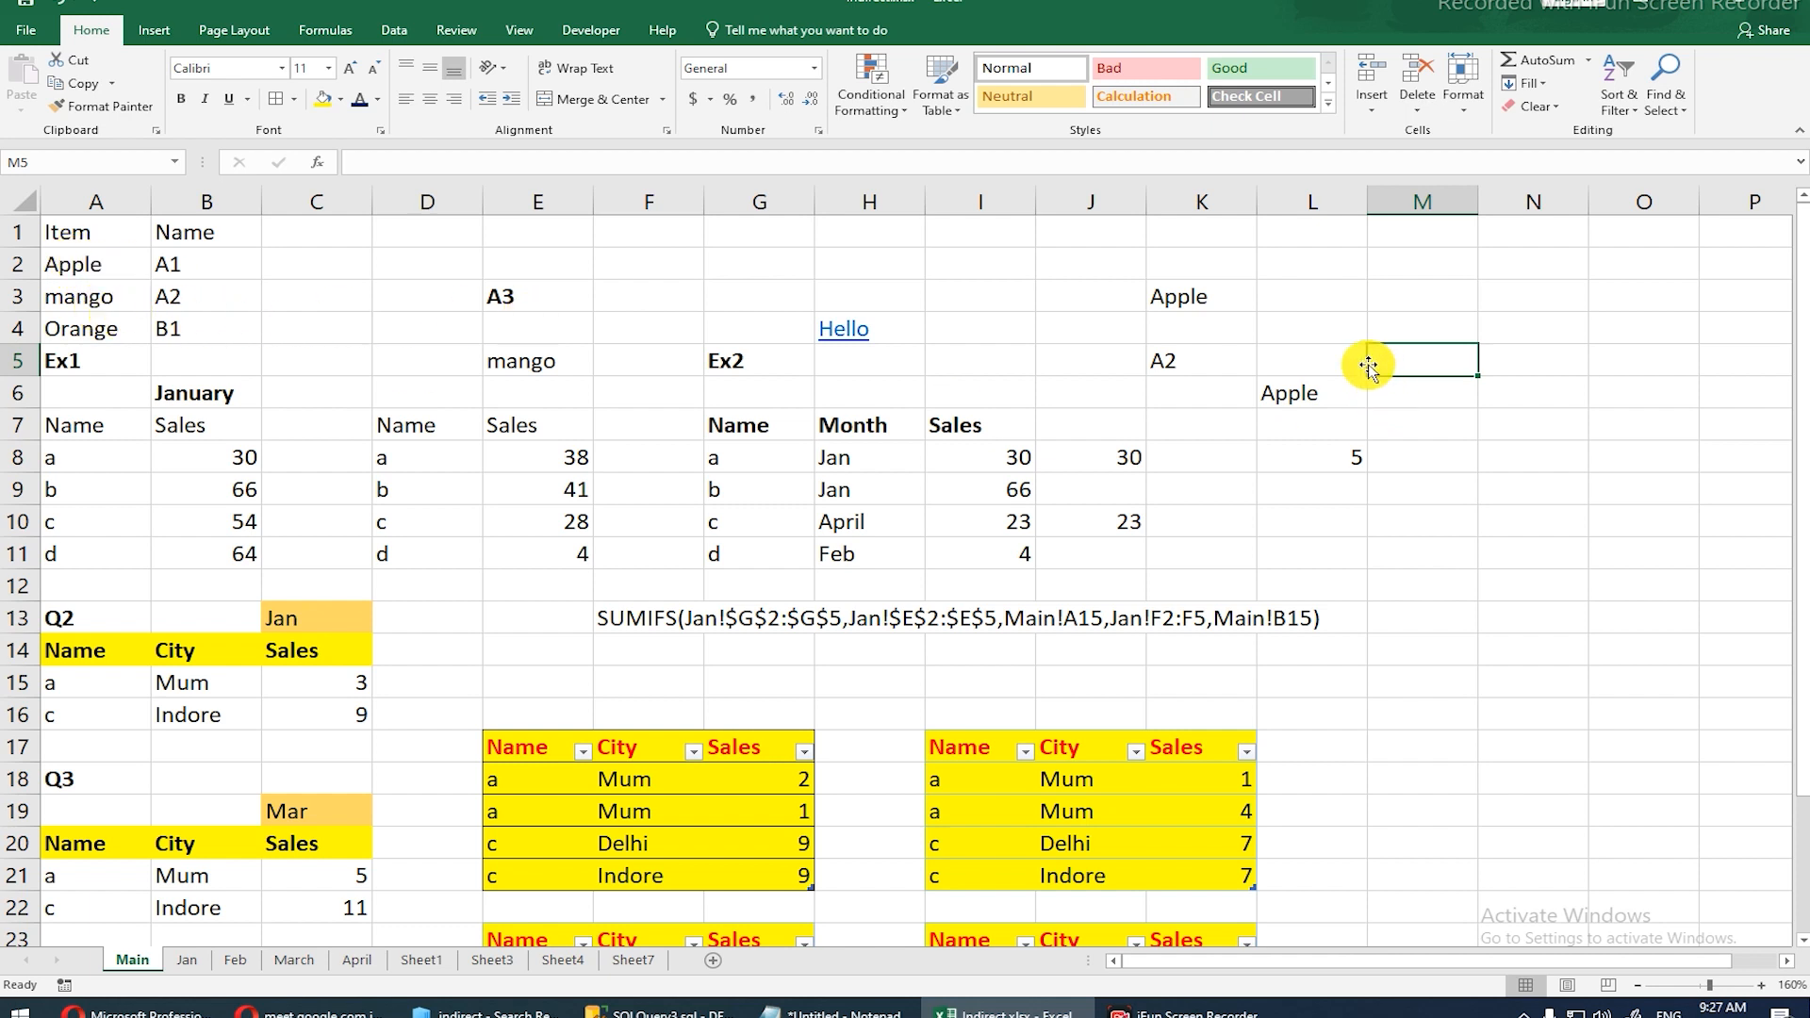
pyautogui.write('=len')
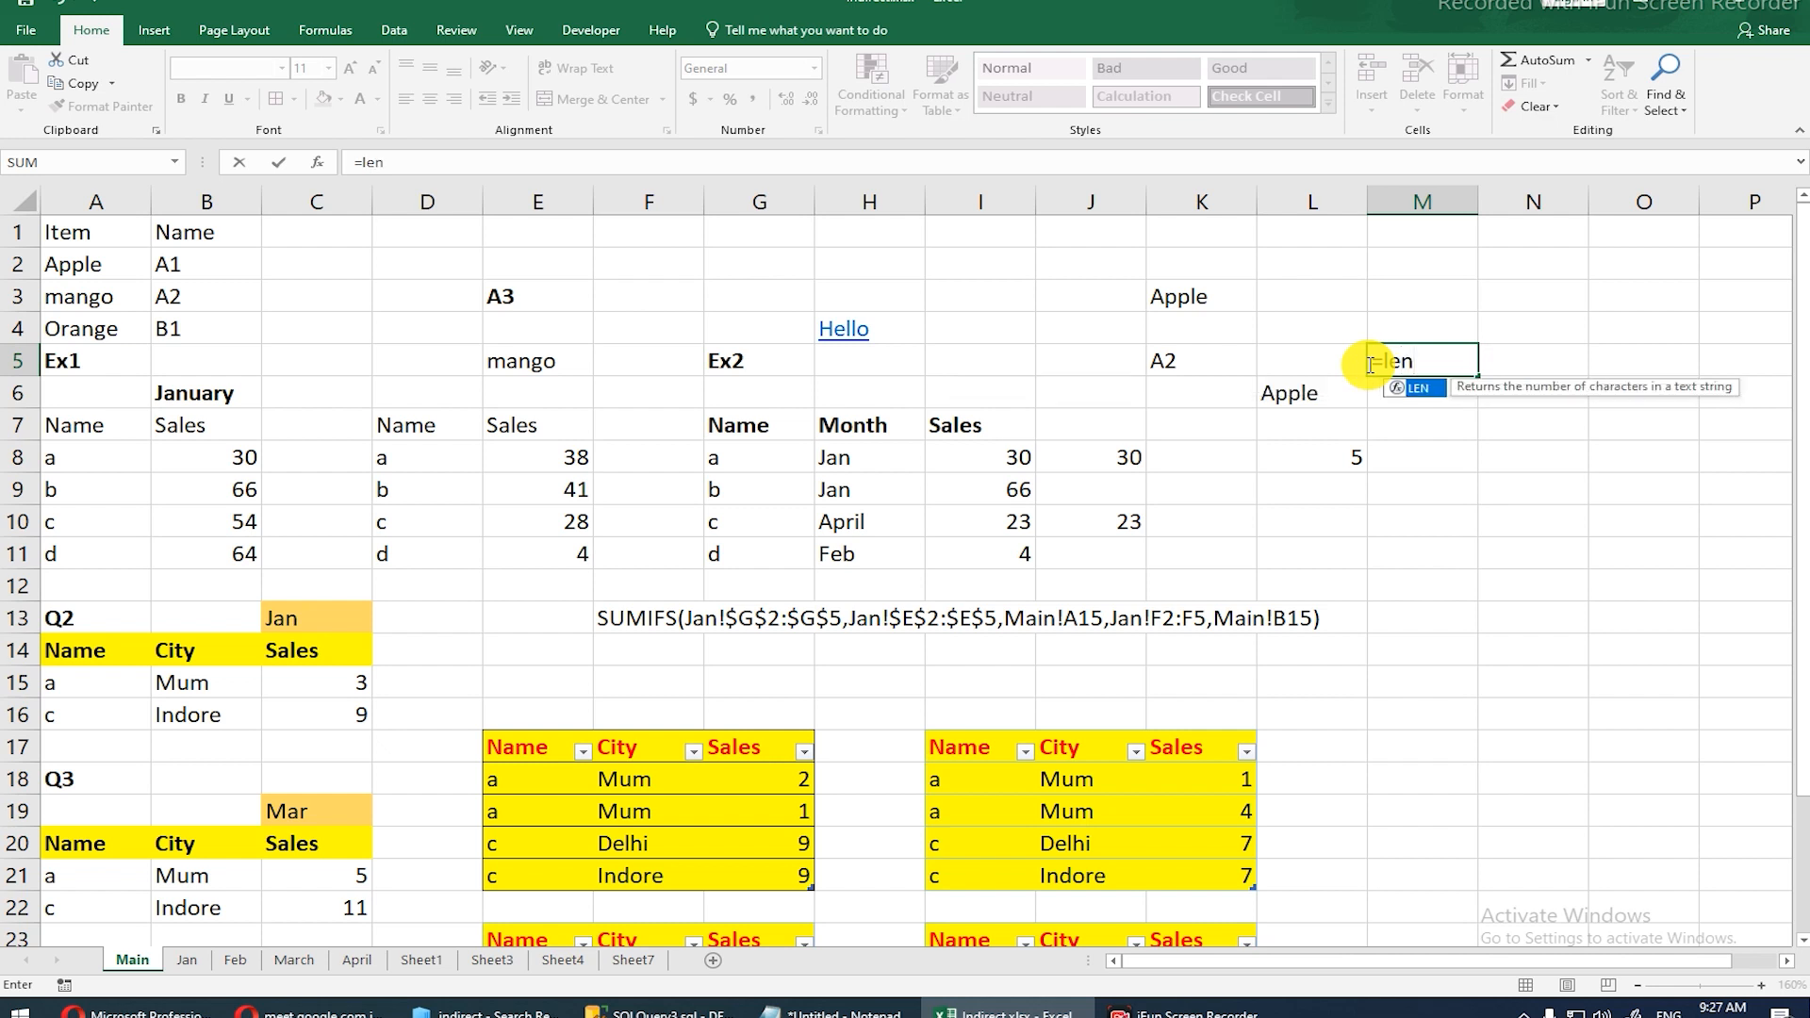
pyautogui.press('Tab')
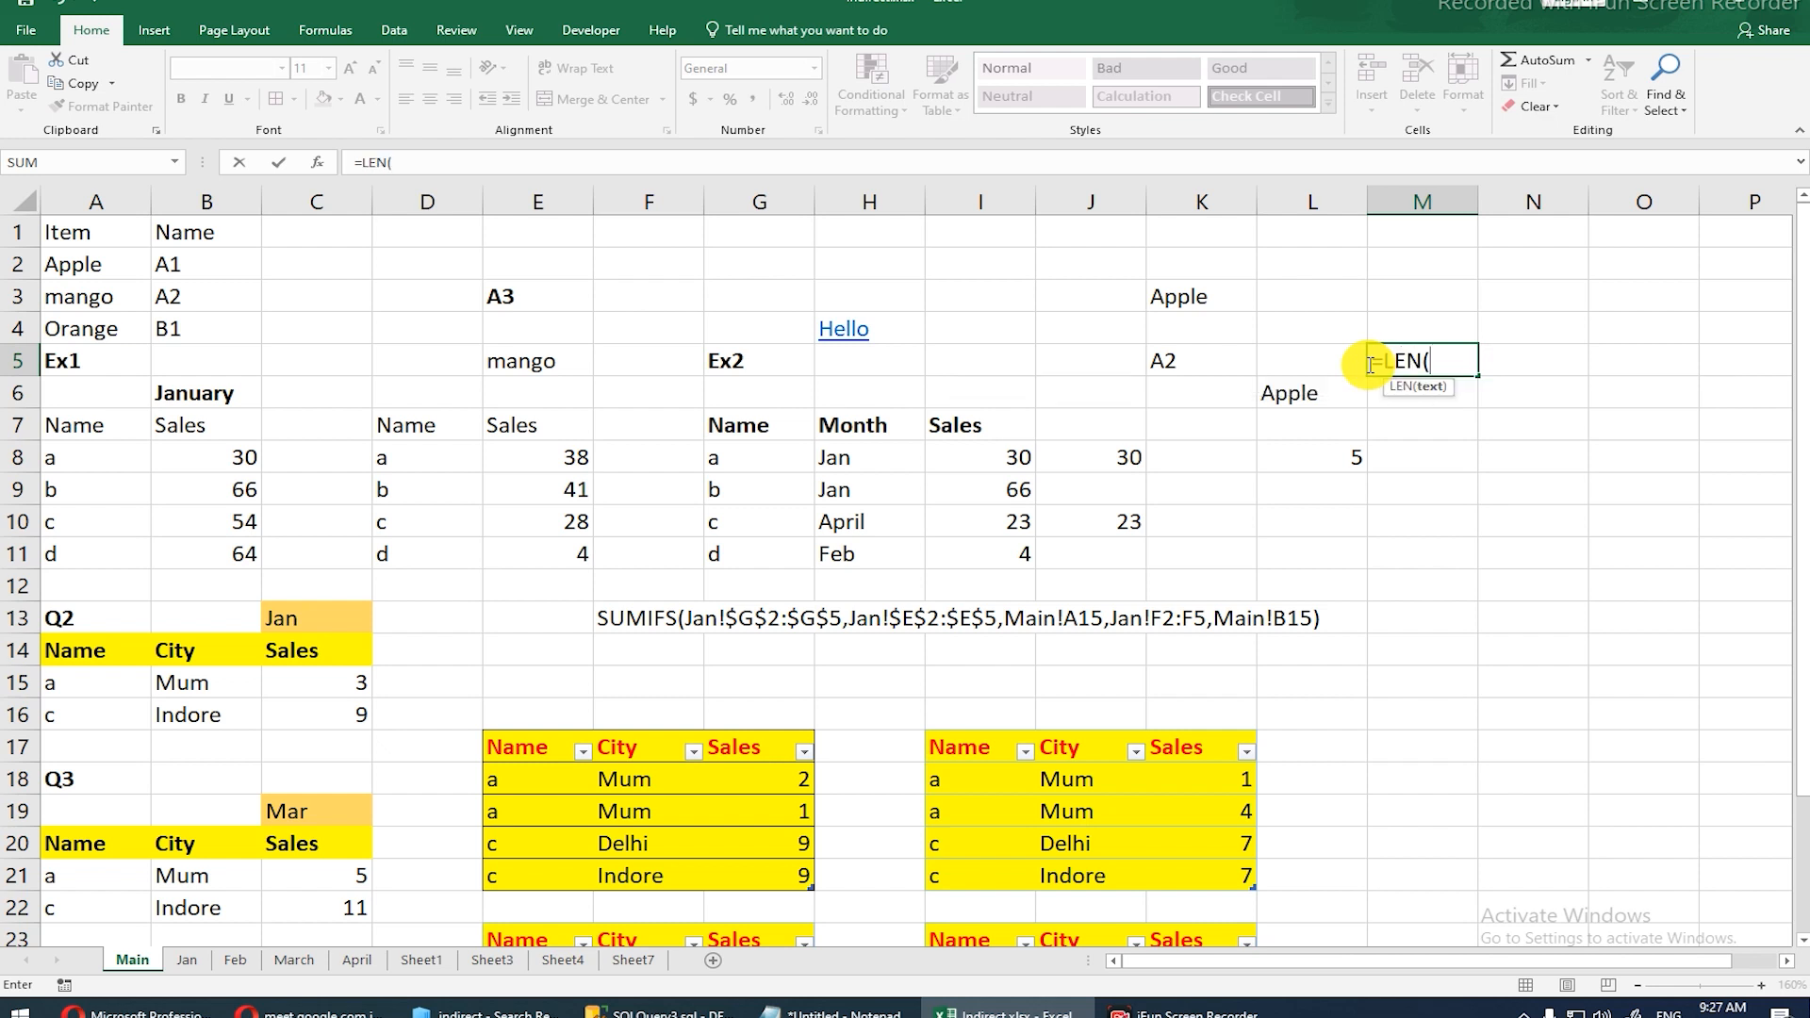
pyautogui.click(1167, 363)
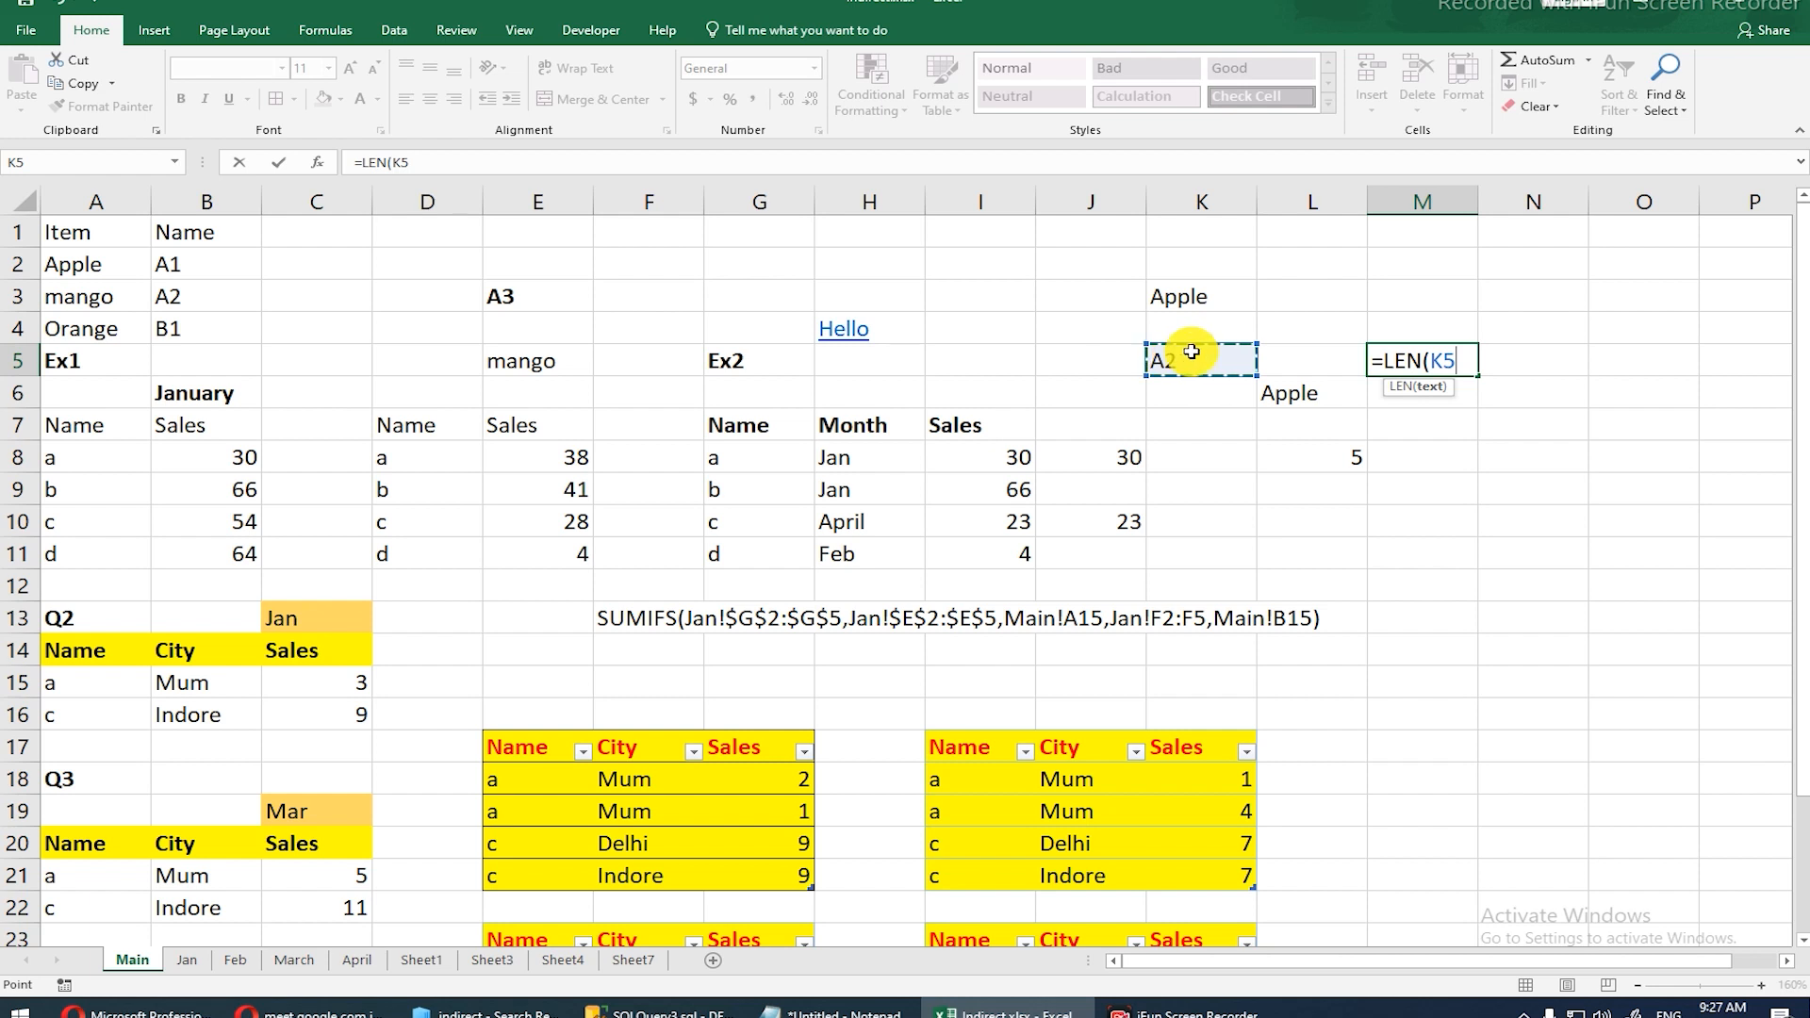
pyautogui.write(')')
pyautogui.press('Return')
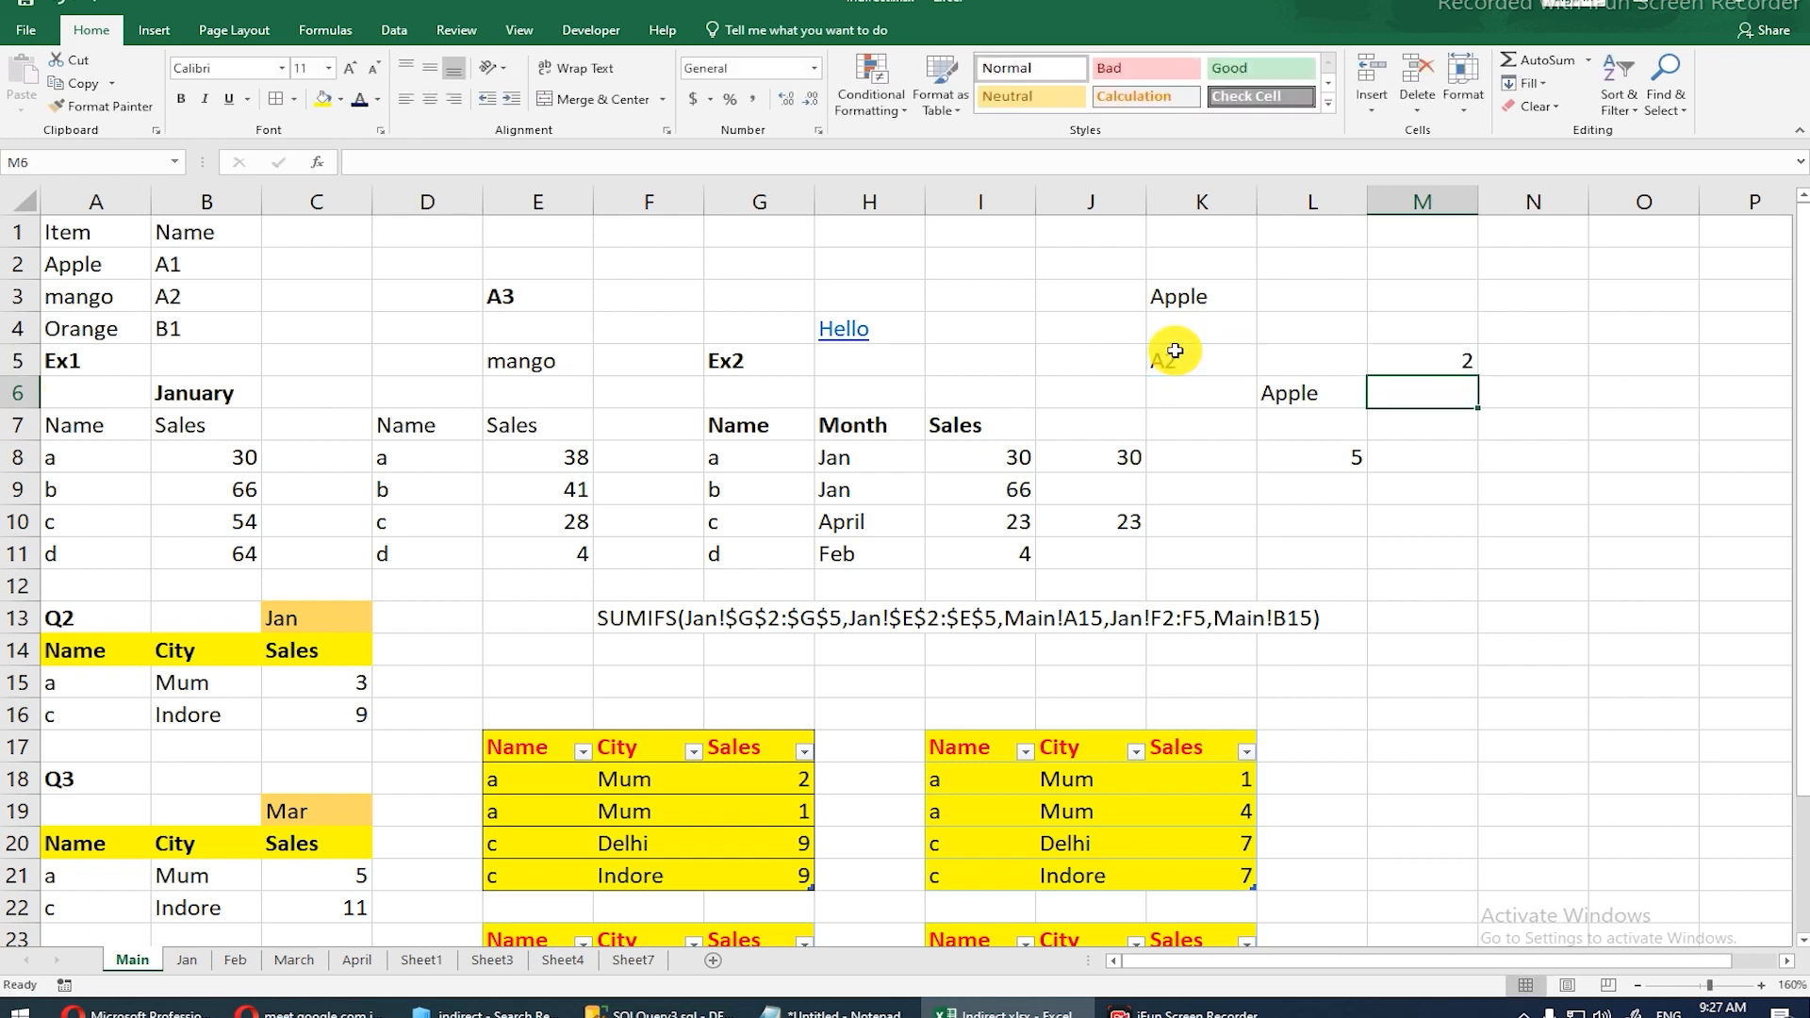
pyautogui.press('Up')
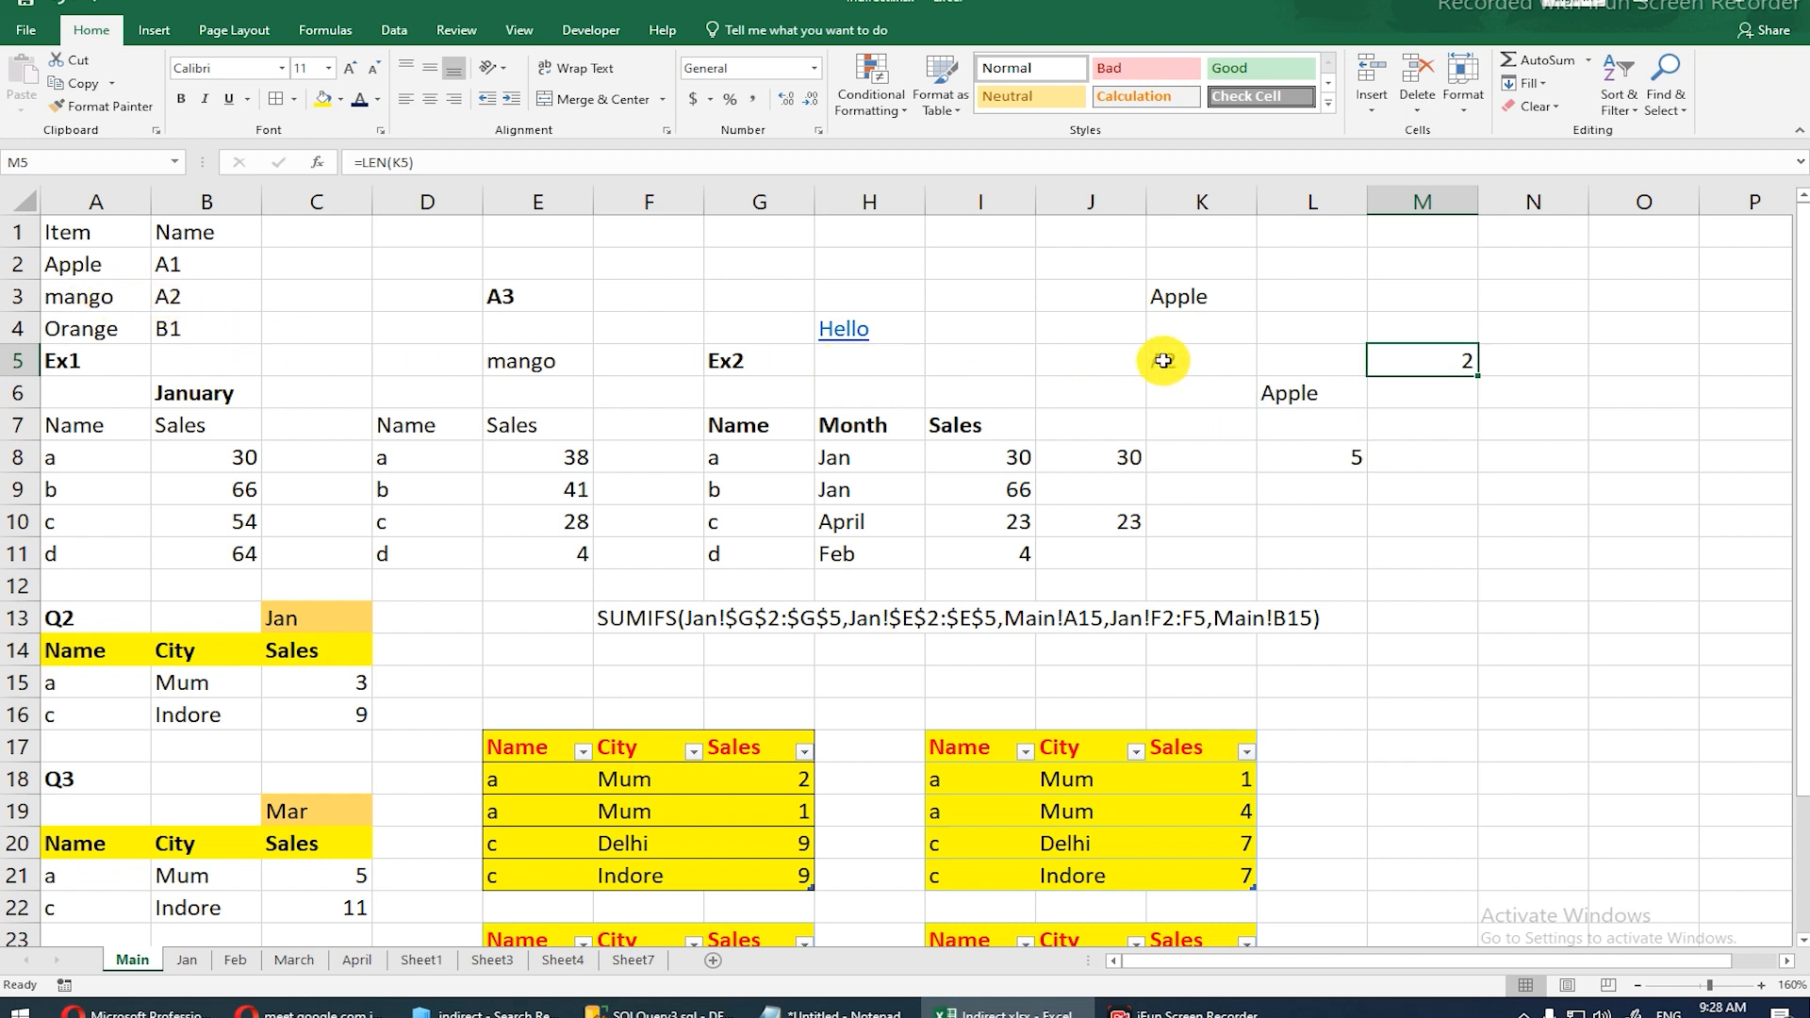
# Step: Enter =INDIRECT(K5) in cell N7, with the K5 reference unquoted
pyautogui.click(1490, 425)
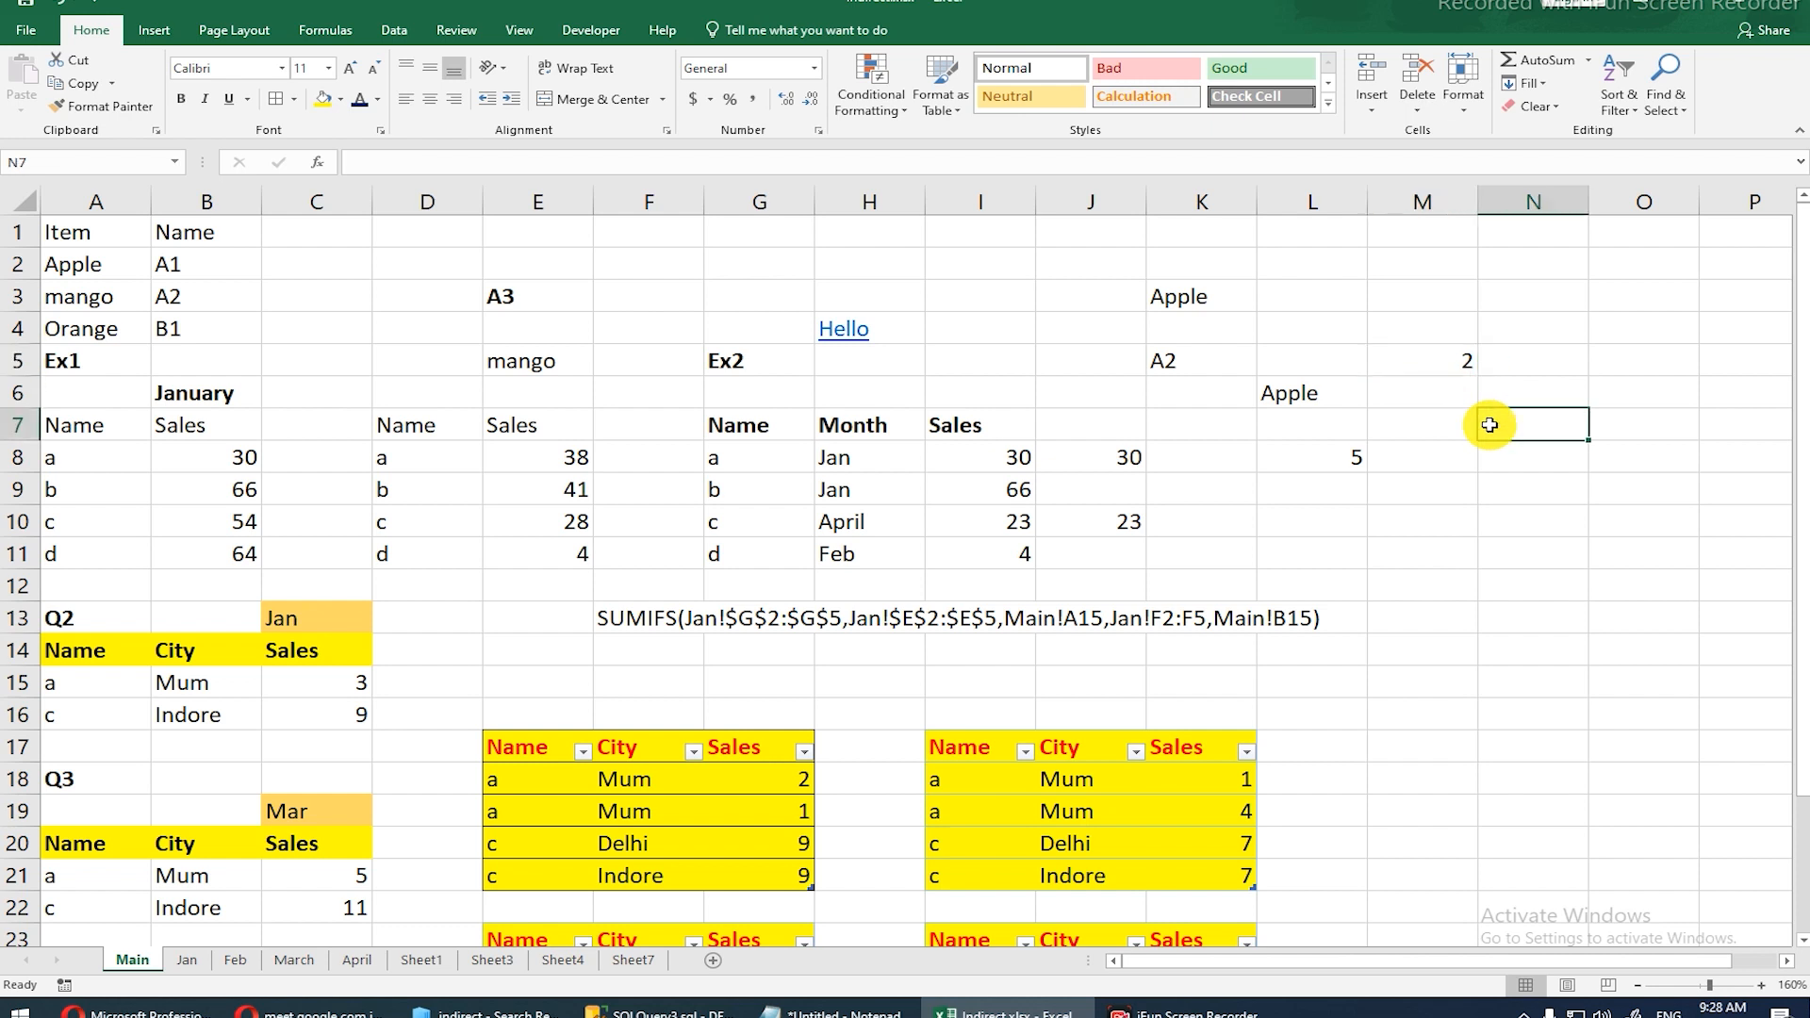
pyautogui.write('=a')
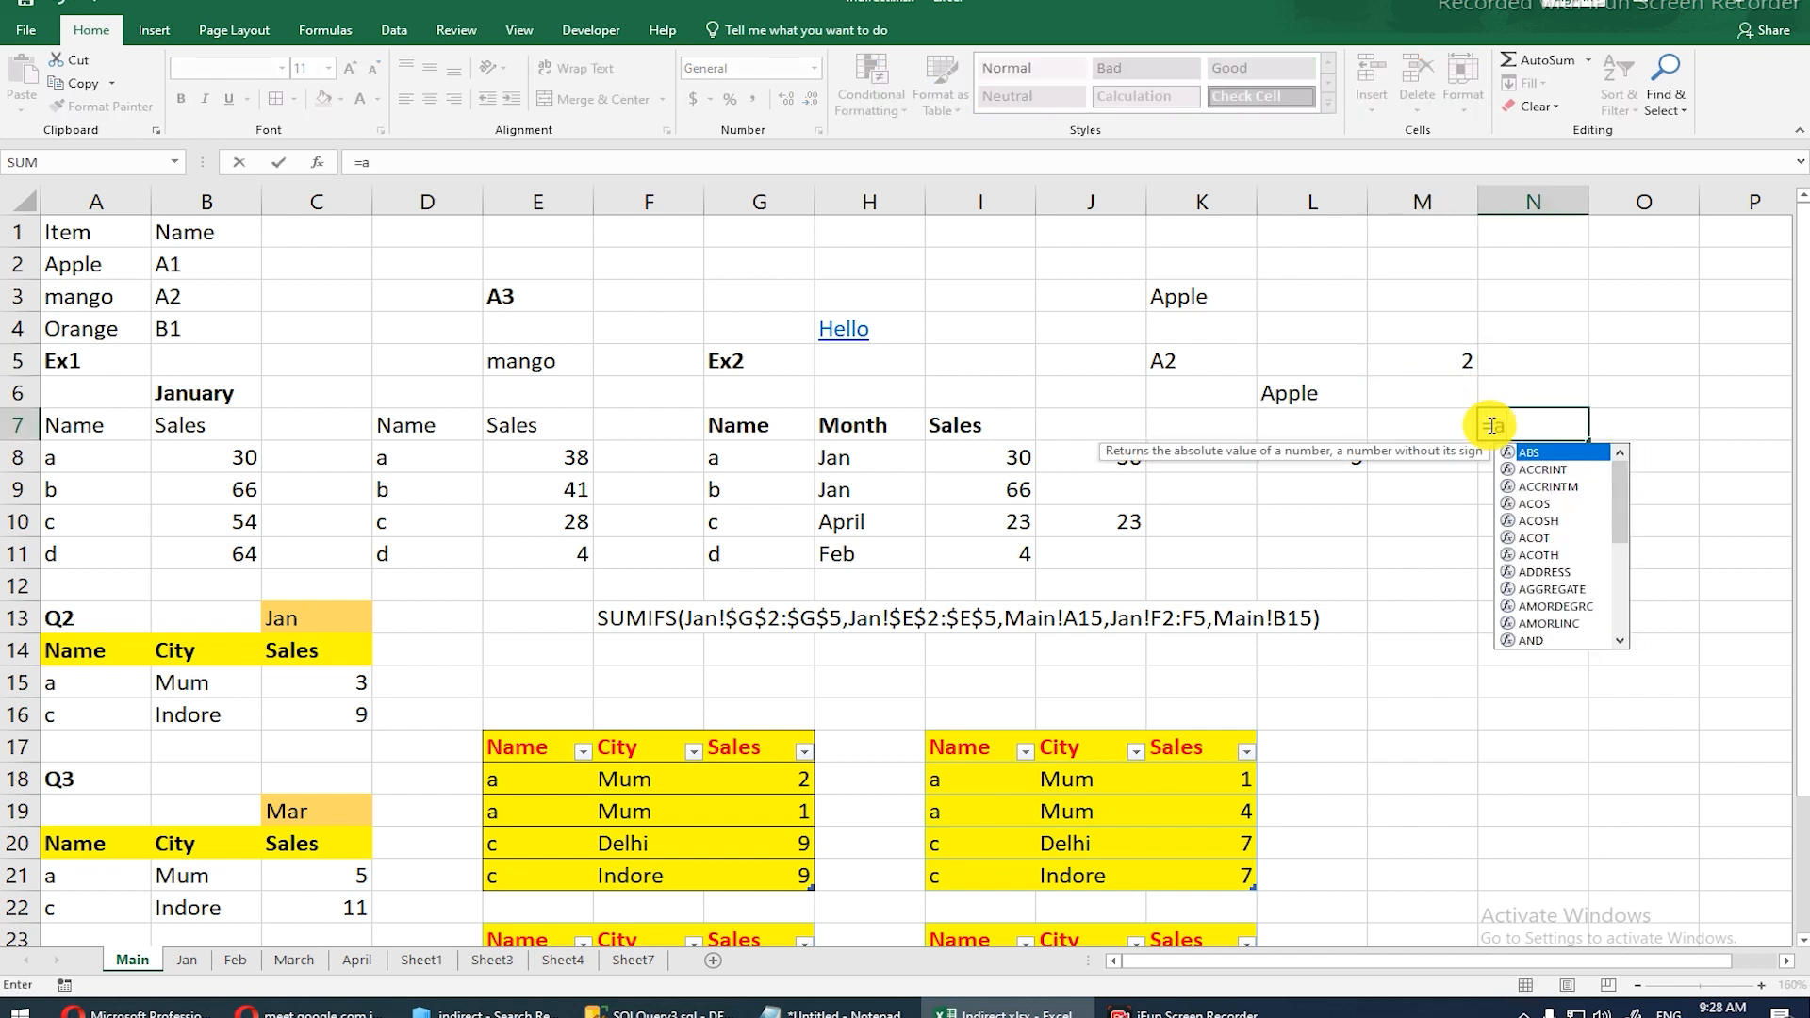
pyautogui.press('BackSpace')
pyautogui.write('ind')
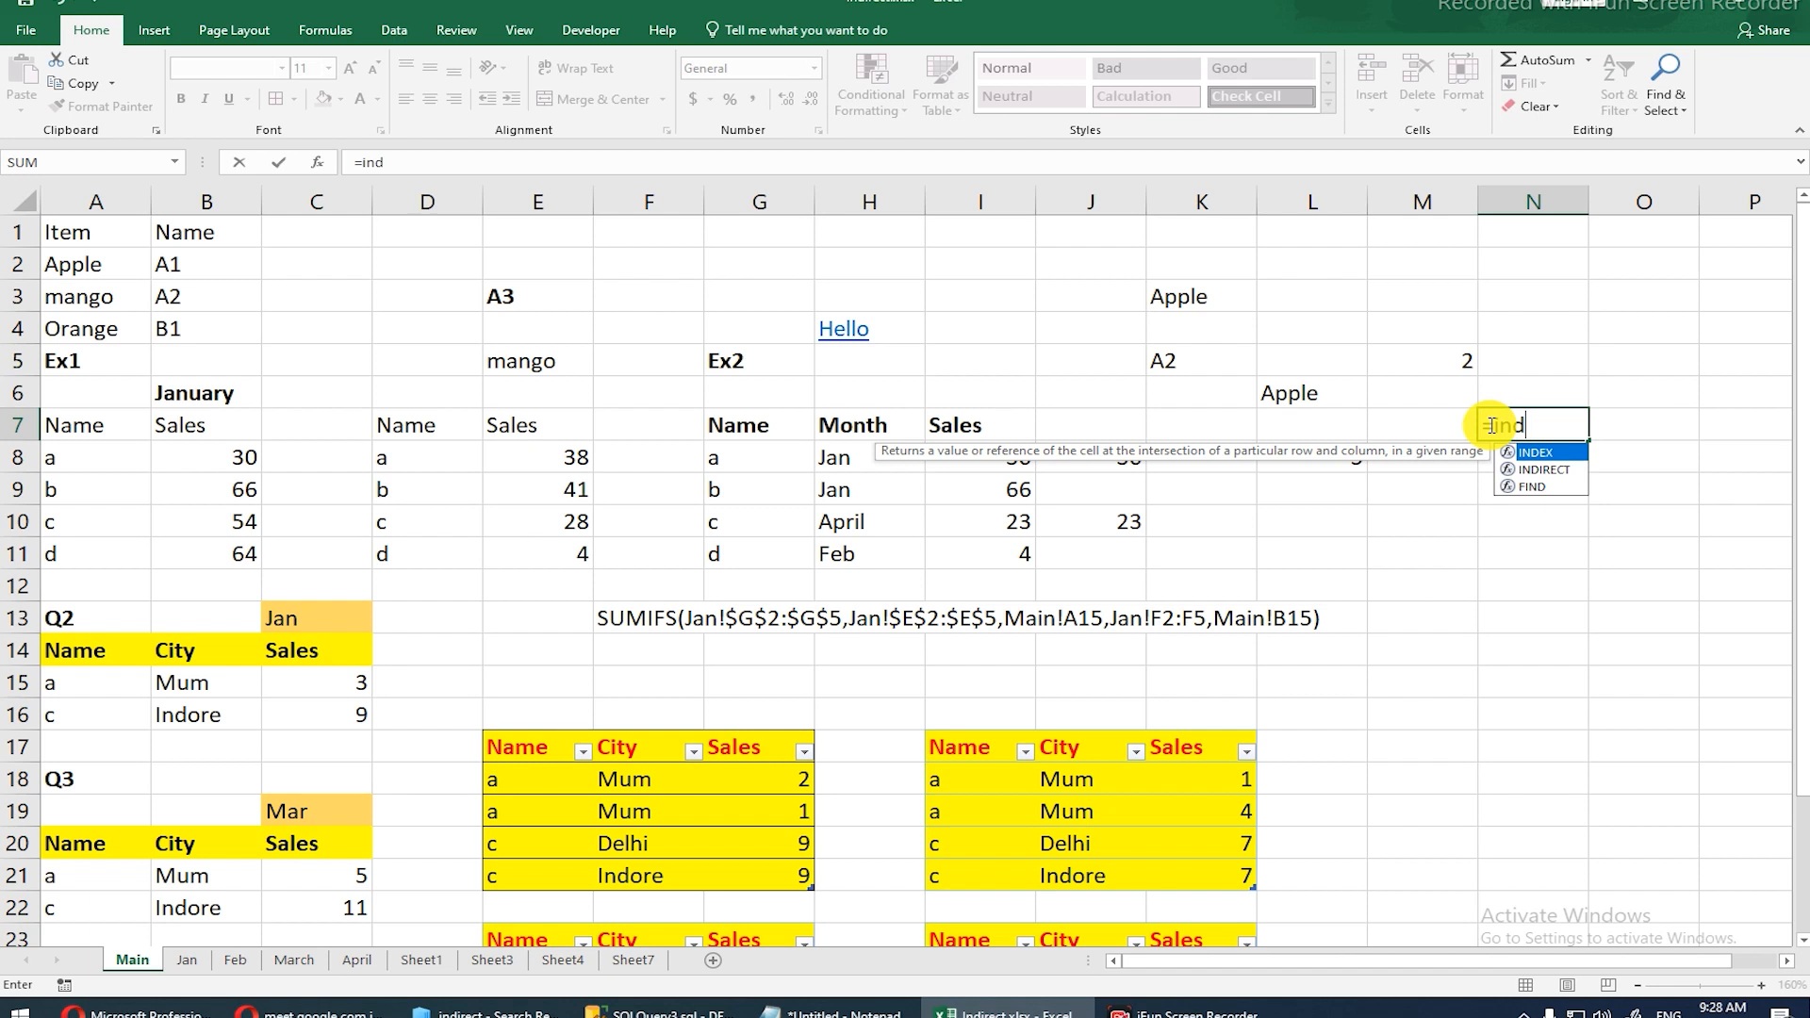
pyautogui.press('Down')
pyautogui.press('Tab')
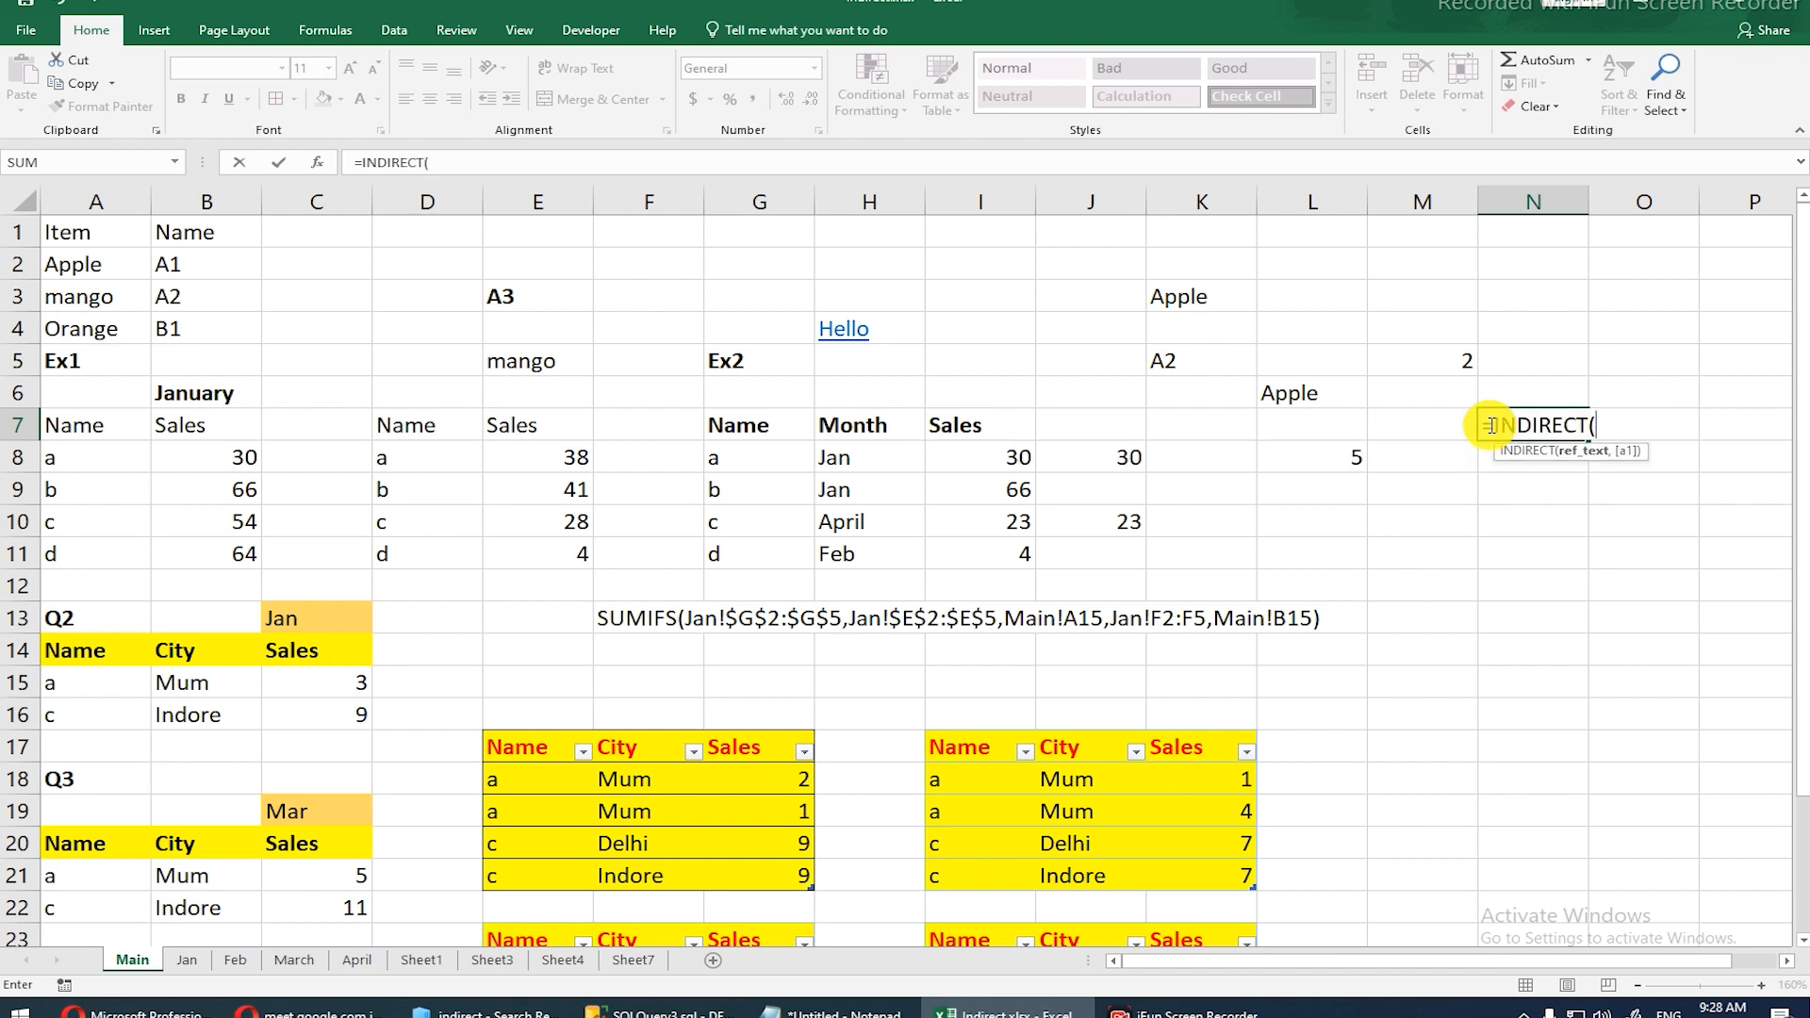
pyautogui.click(1200, 360)
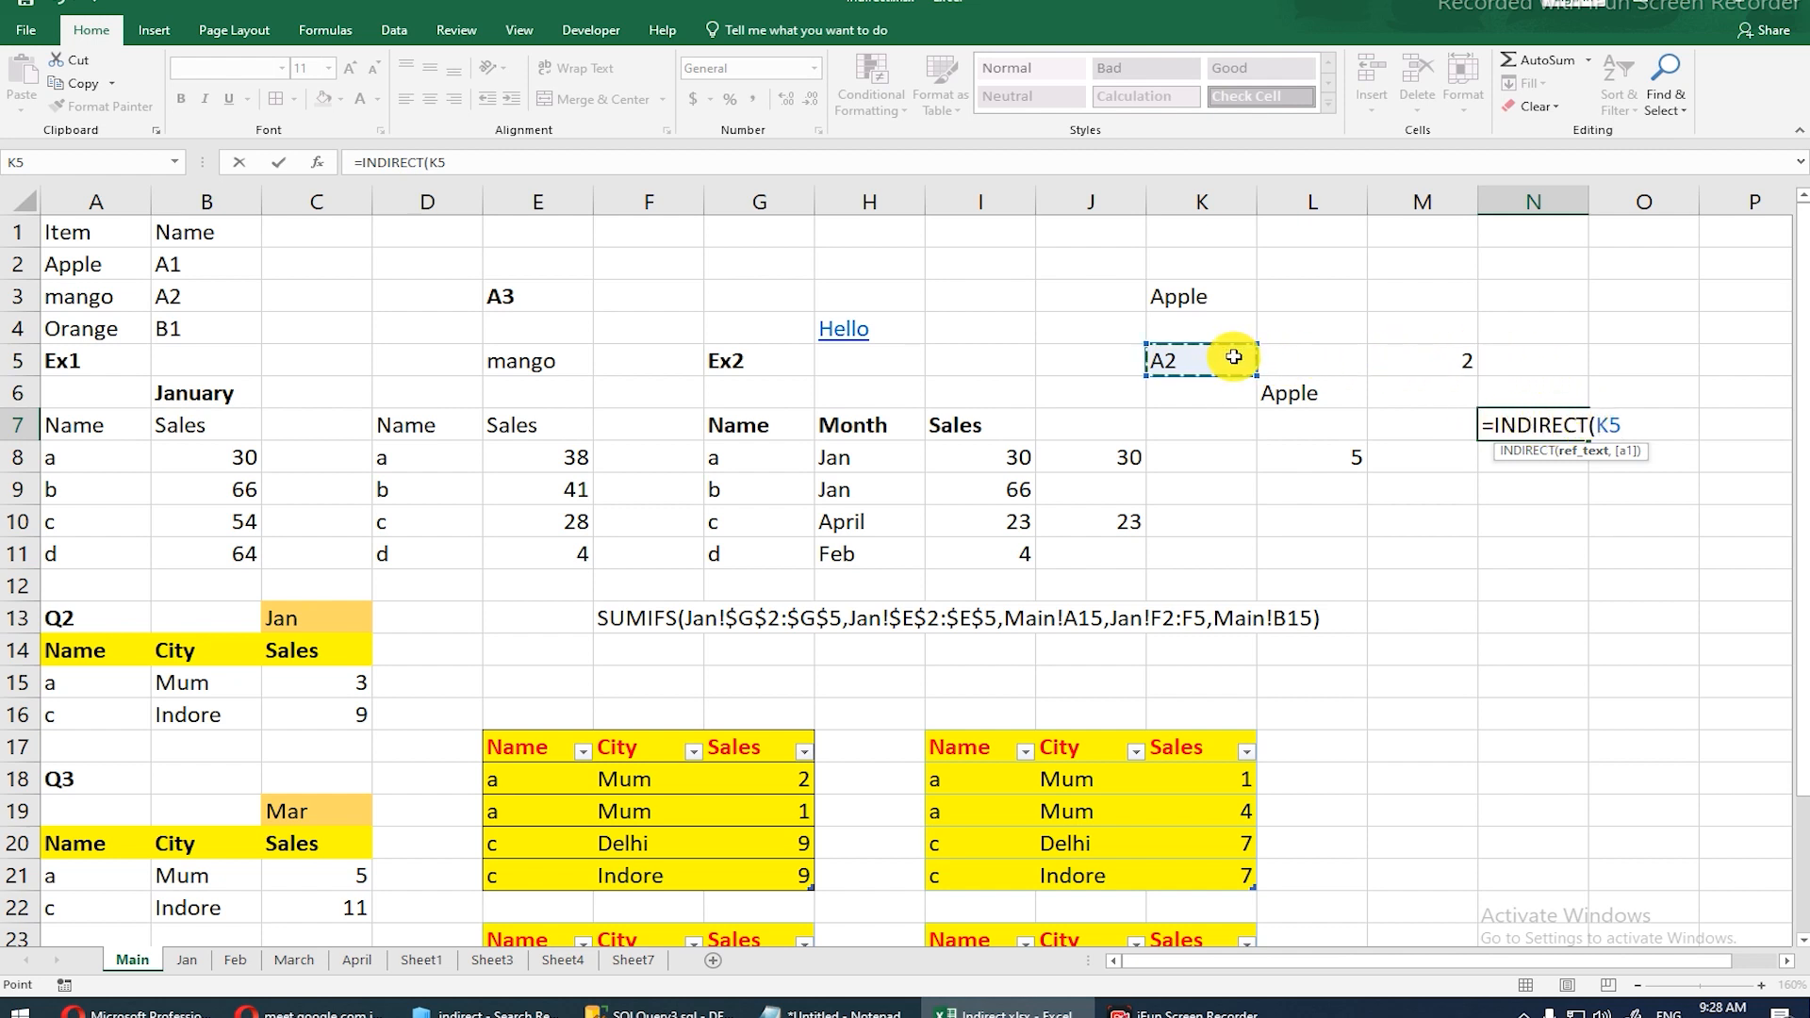
pyautogui.press('Return')
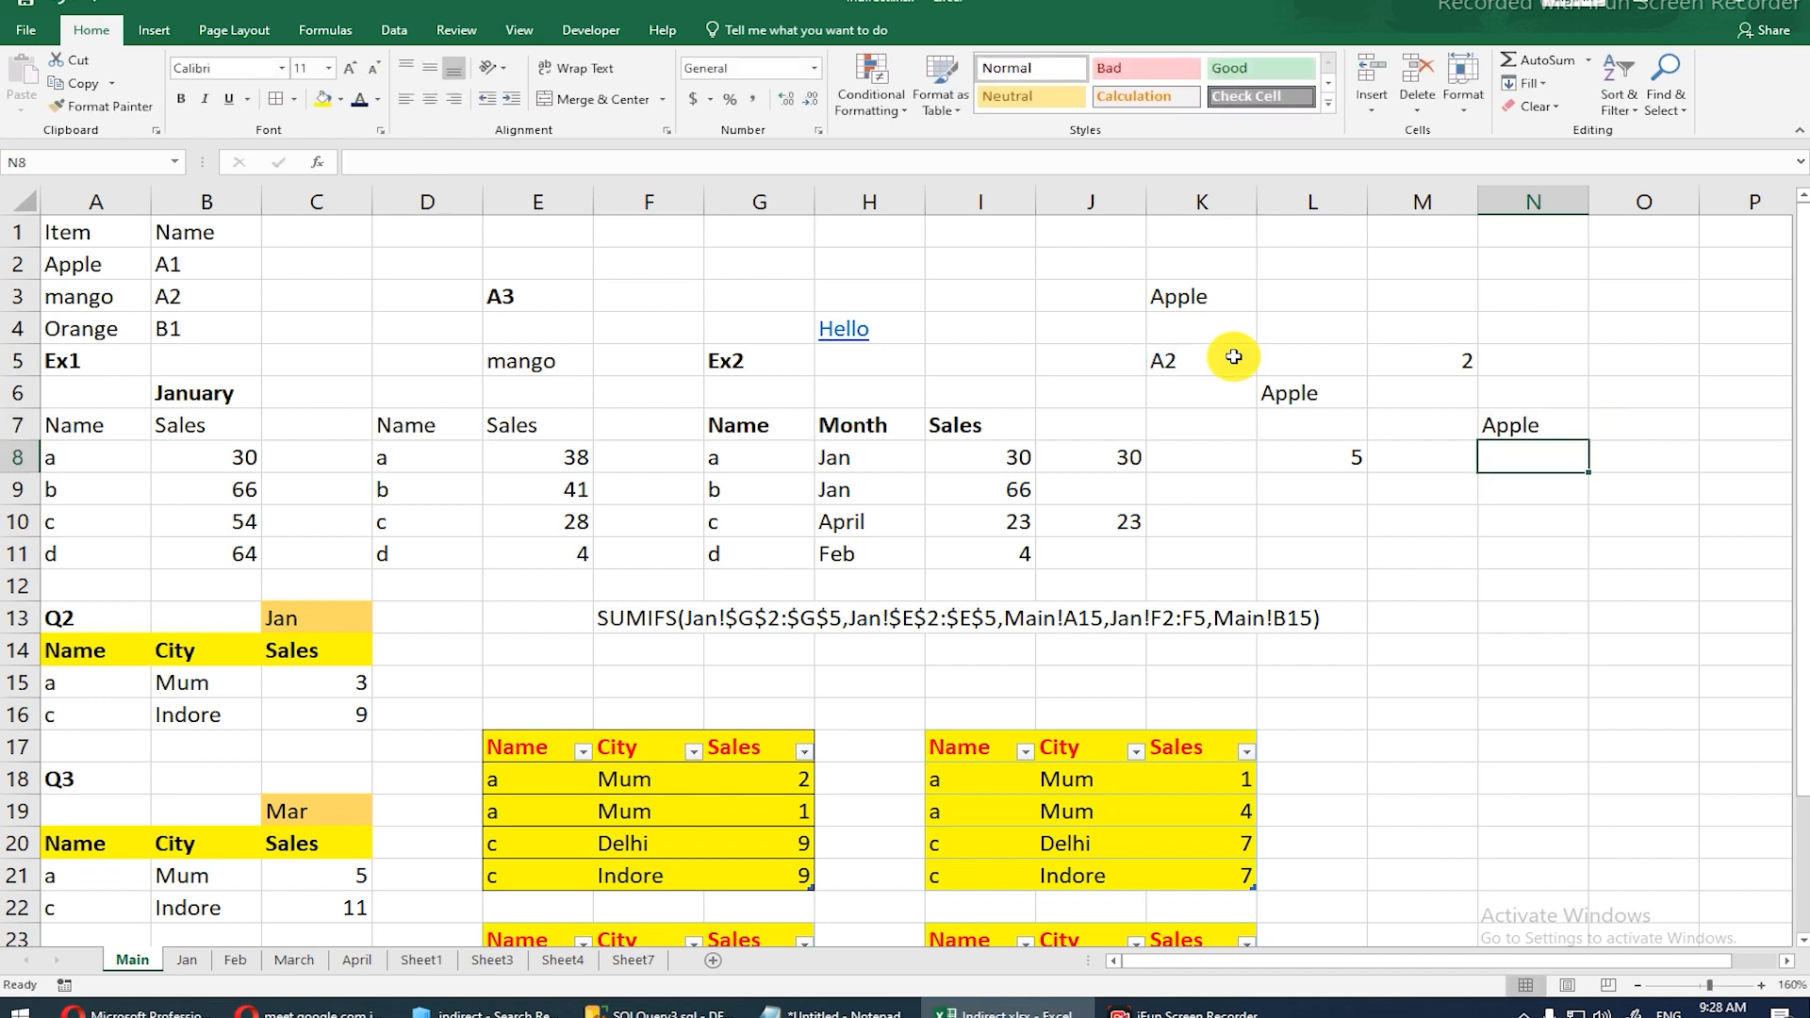
# Step: Wrap the N7 formula in LEN so it reads =LEN(INDIRECT(K5)), accepting the closing-bracket correction
pyautogui.press('Up')
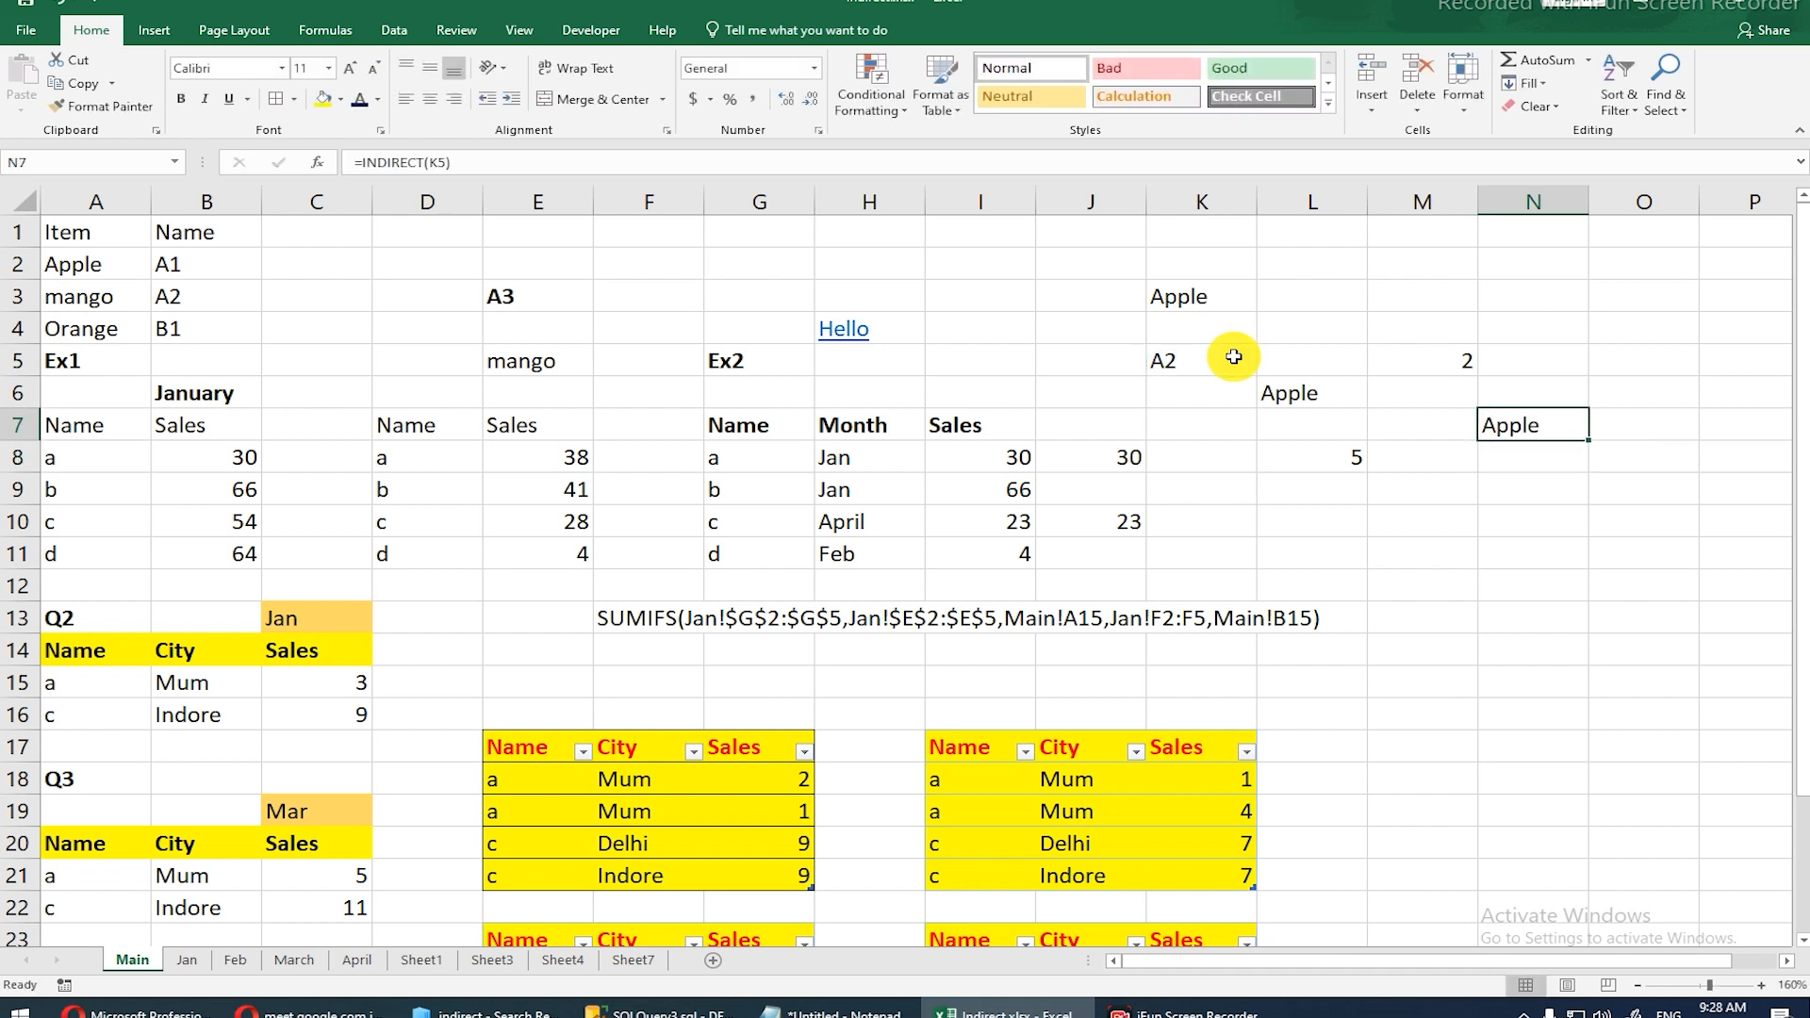
pyautogui.press('F2')
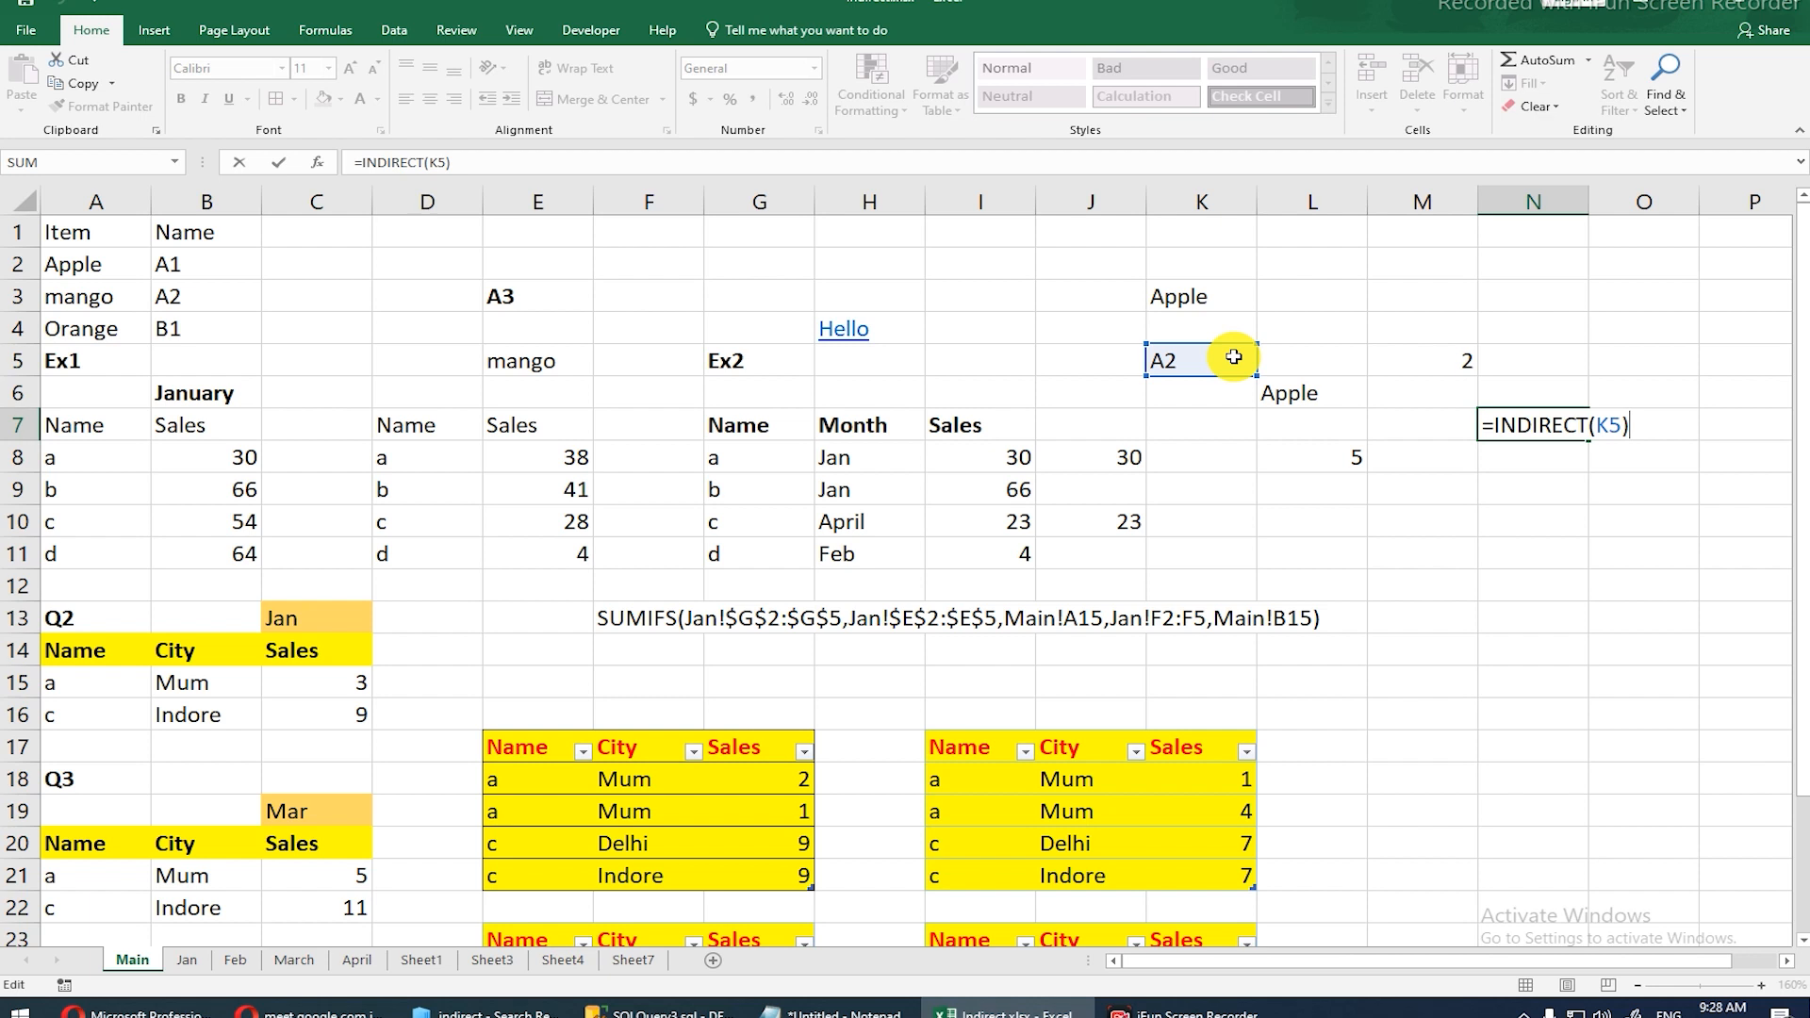
pyautogui.click(1490, 425)
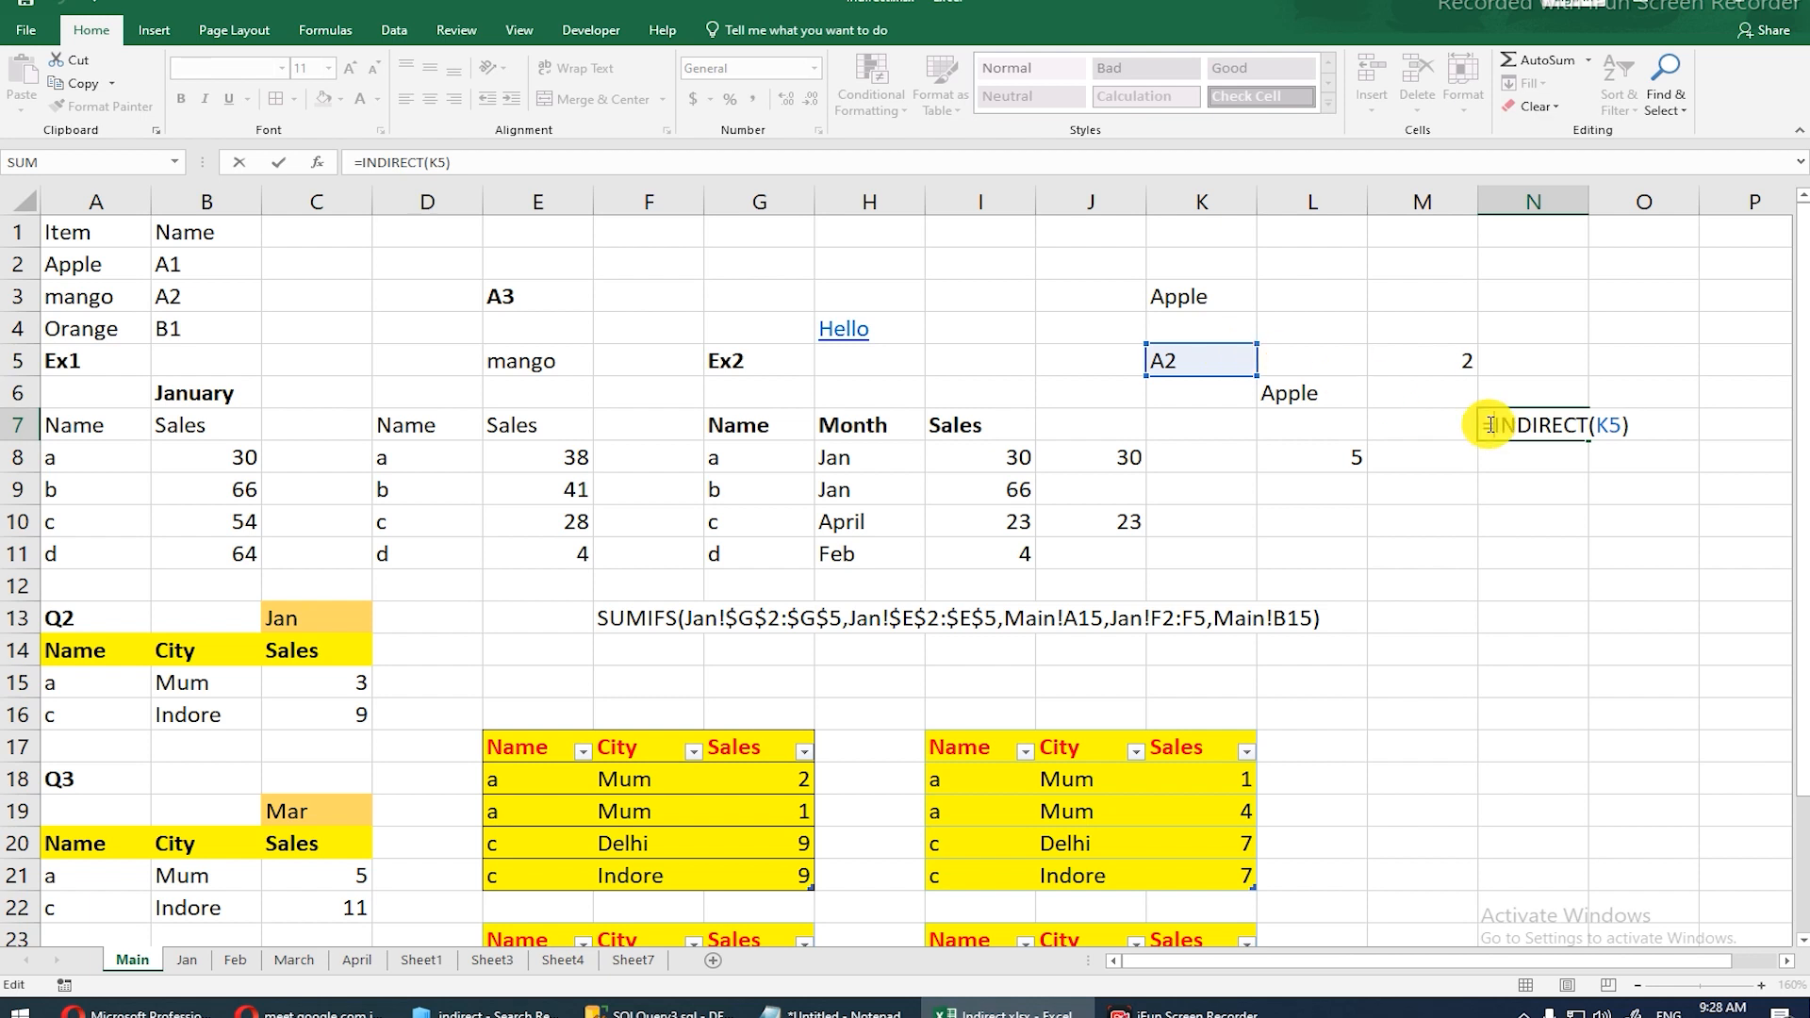
pyautogui.write('le')
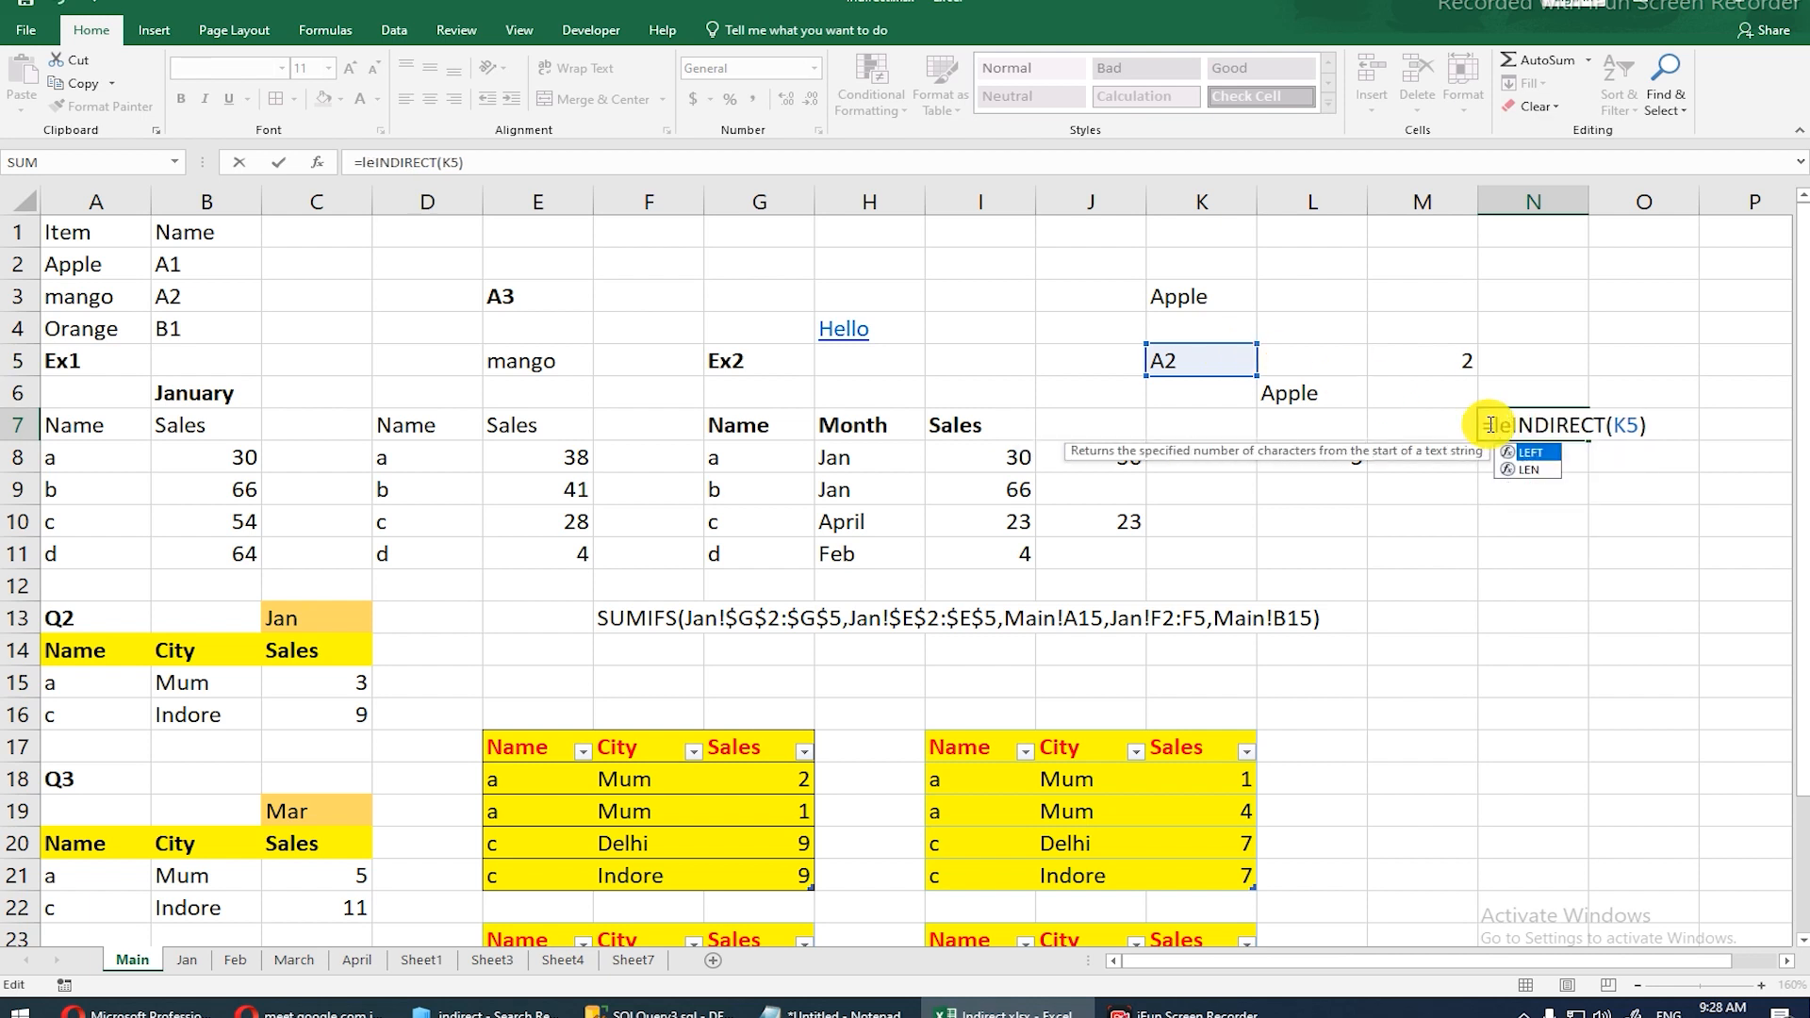
pyautogui.press('Down')
pyautogui.press('Tab')
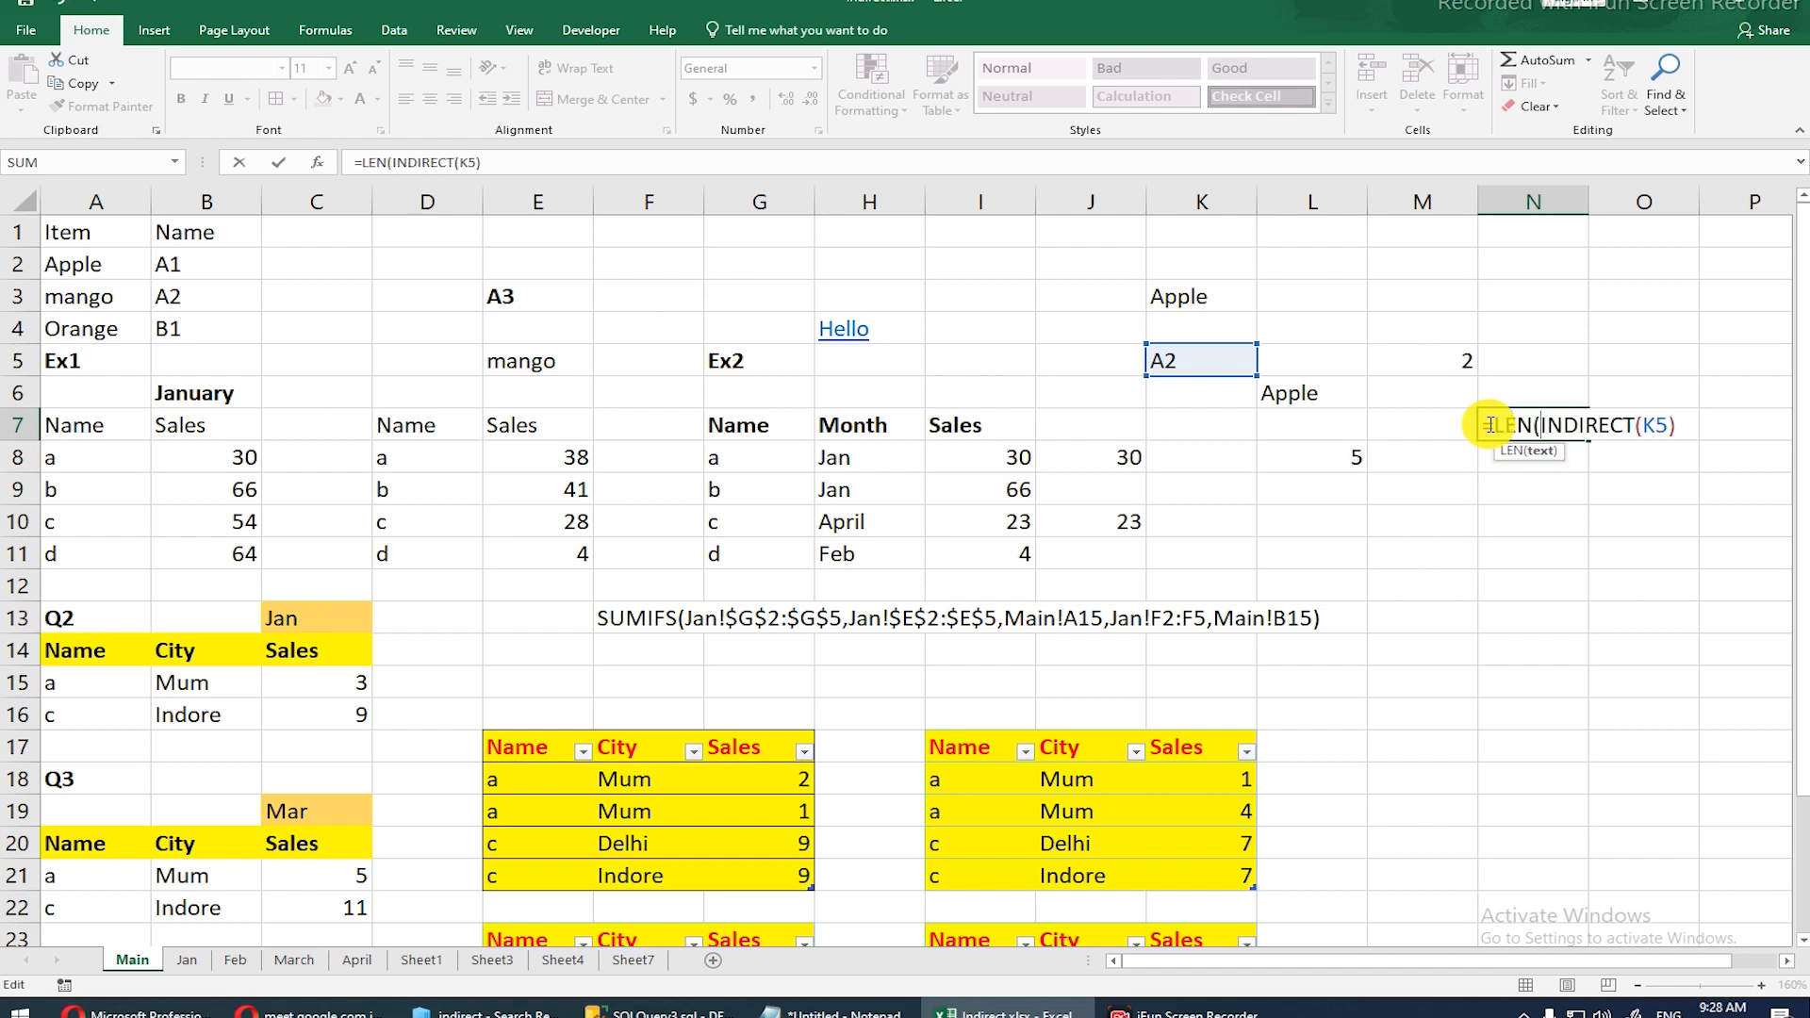
pyautogui.press('Return')
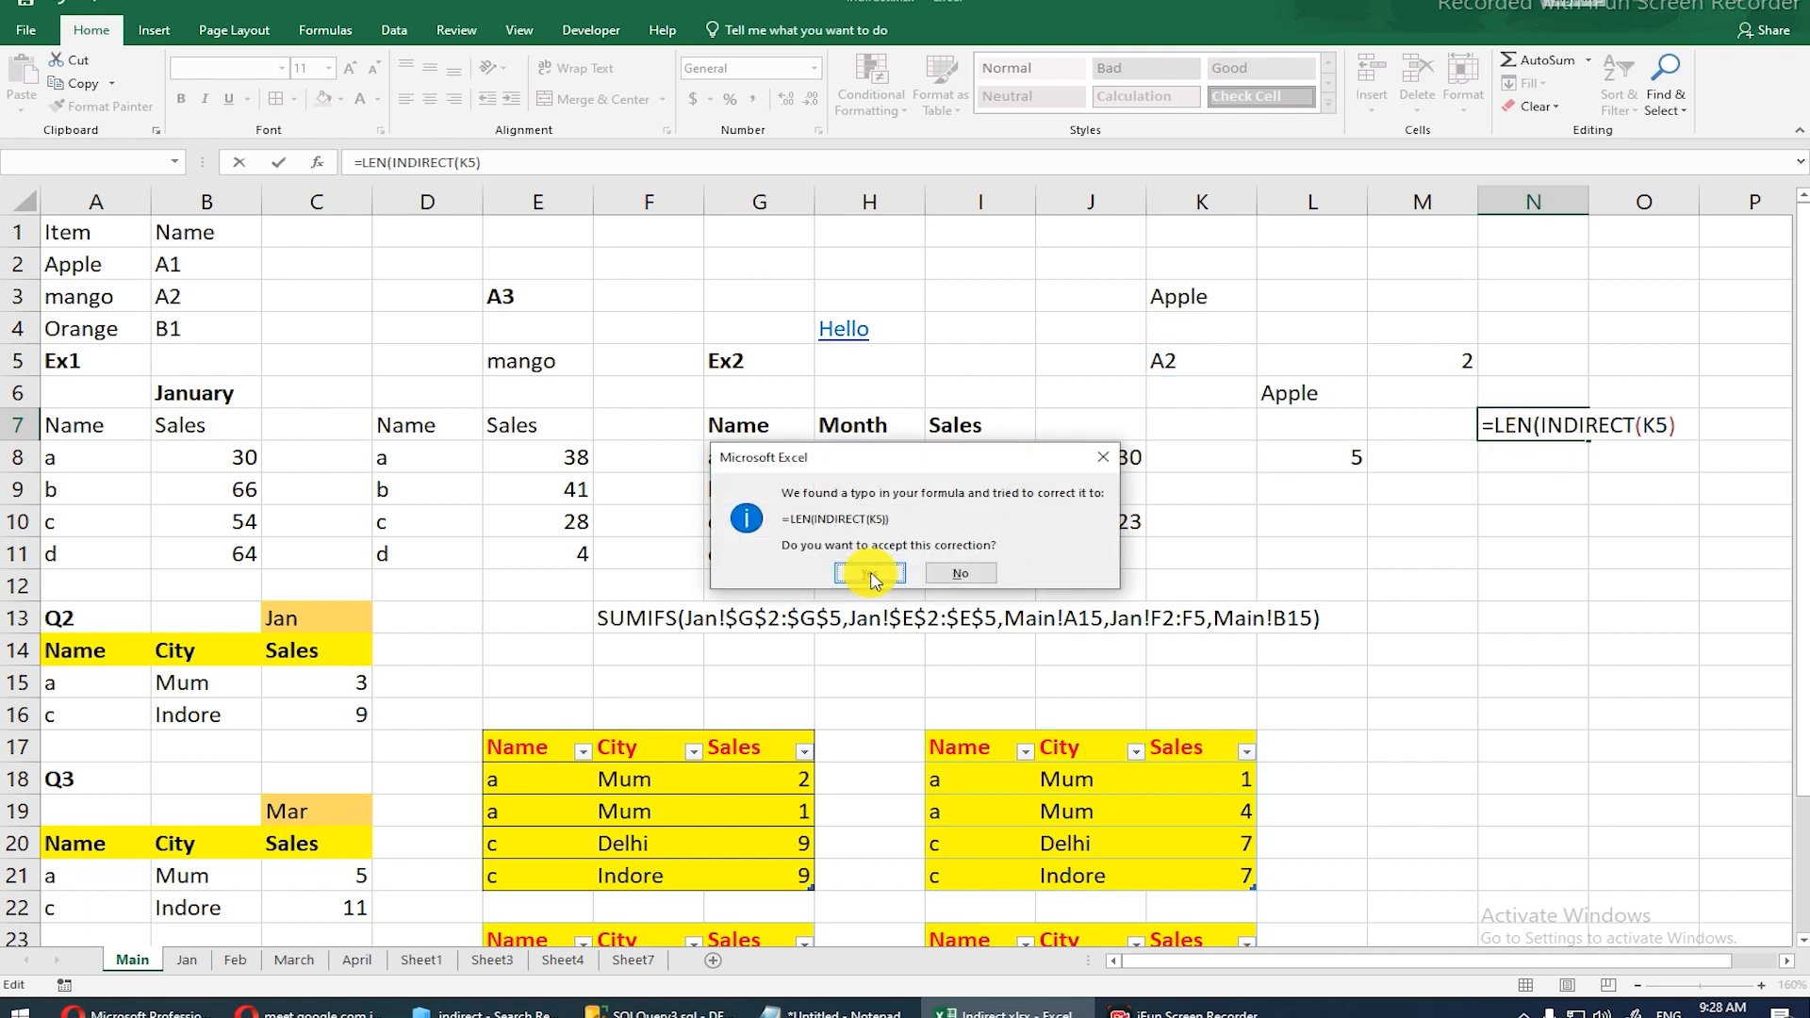
pyautogui.click(870, 574)
pyautogui.press('Up')
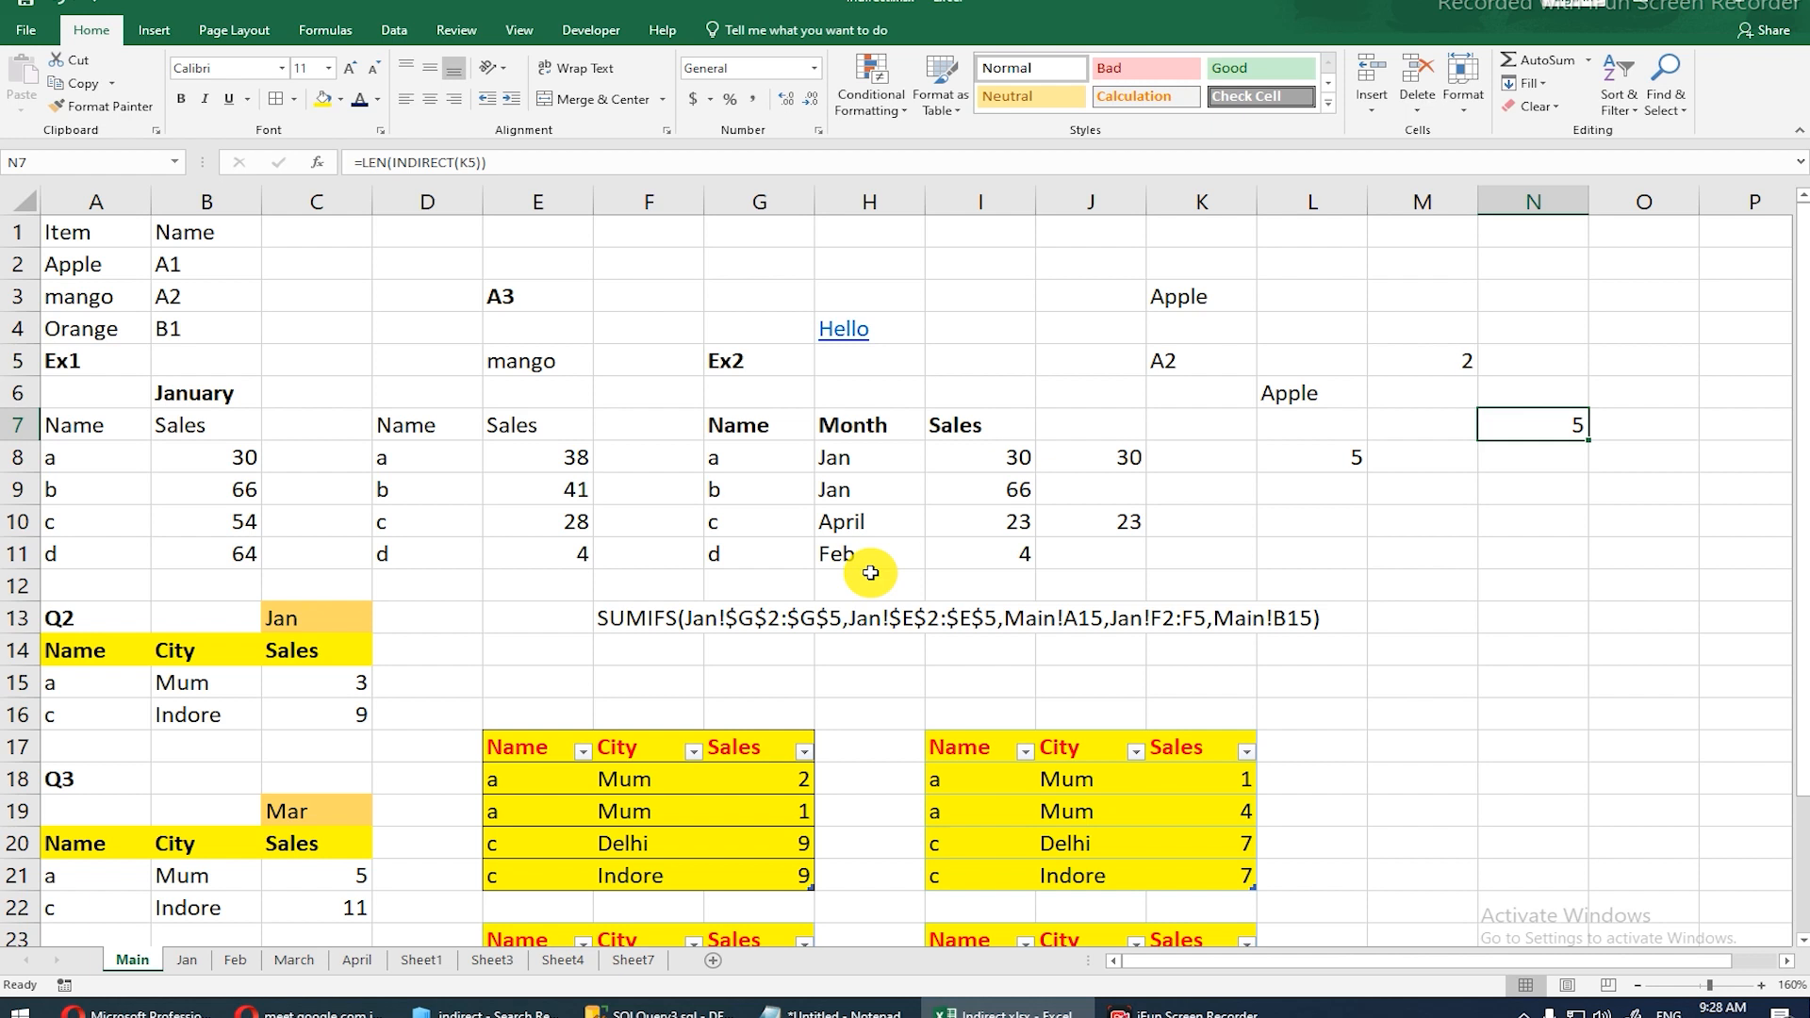
# Step: Examine the Ex2 VLOOKUP with INDIRECT in I8 and the Ex1 January sales table in A7:B11
pyautogui.click(853, 485)
pyautogui.click(962, 466)
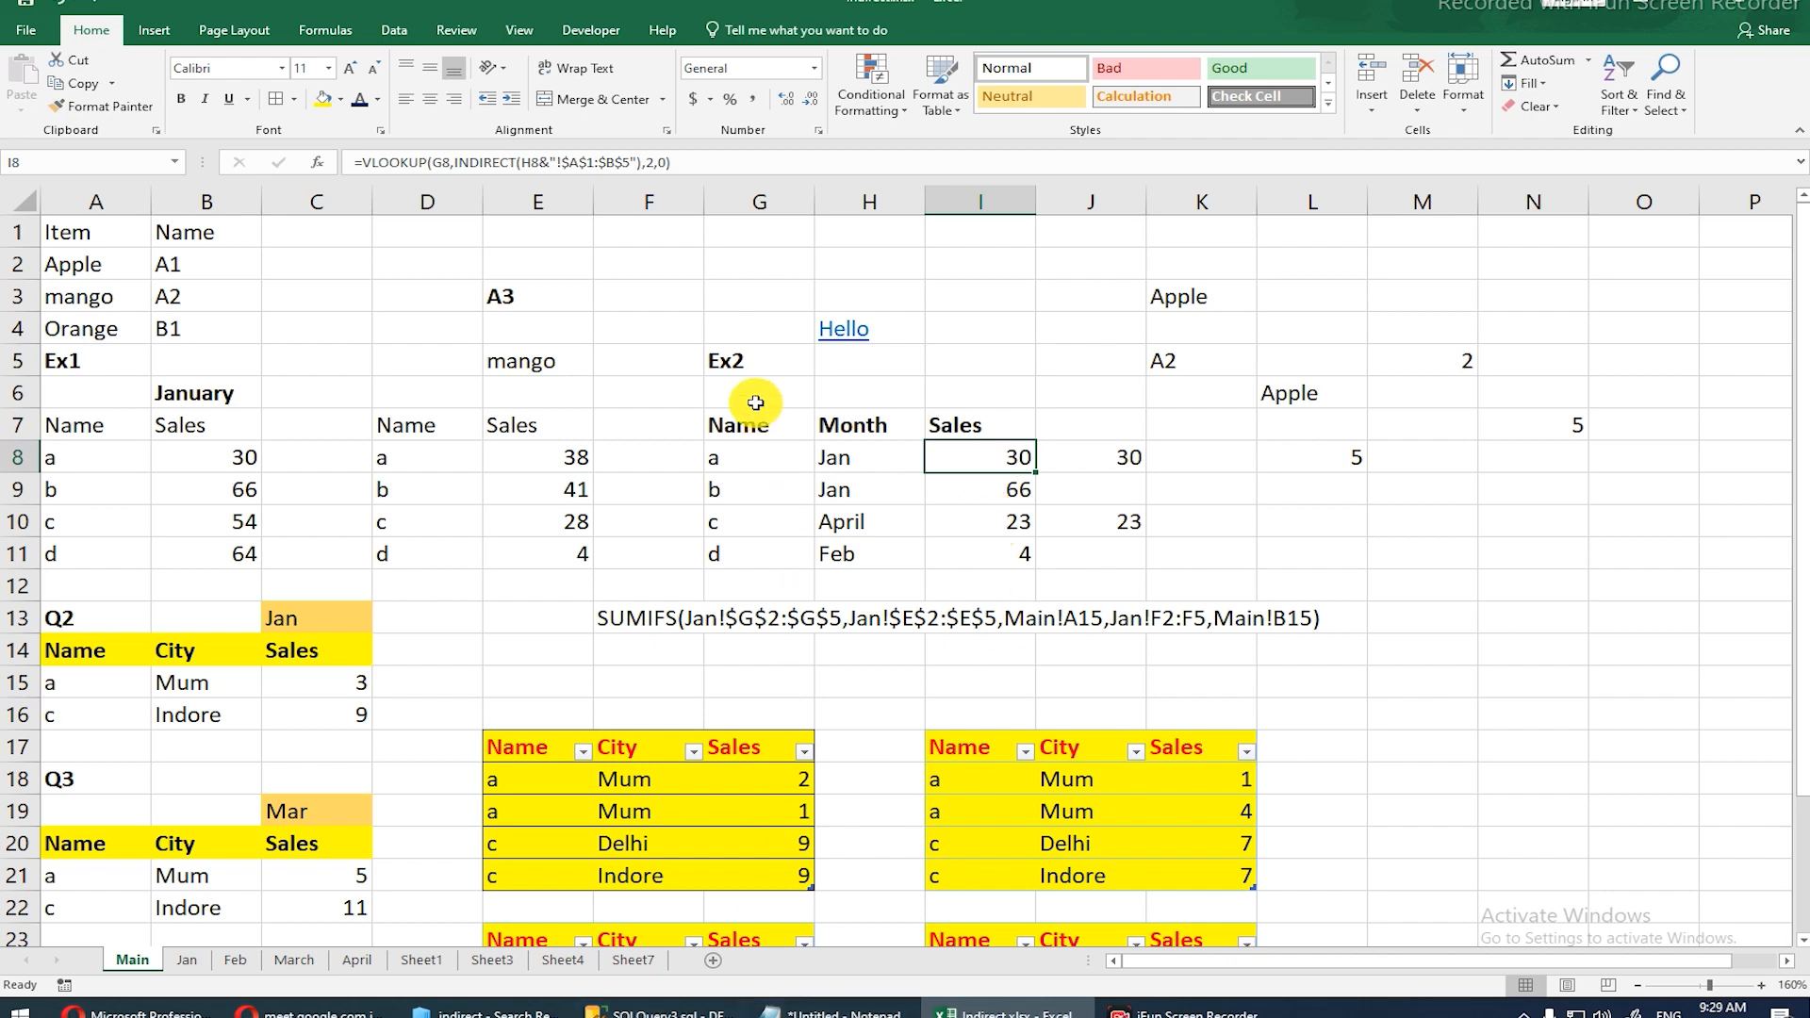
pyautogui.scroll(-3, 313, 380)
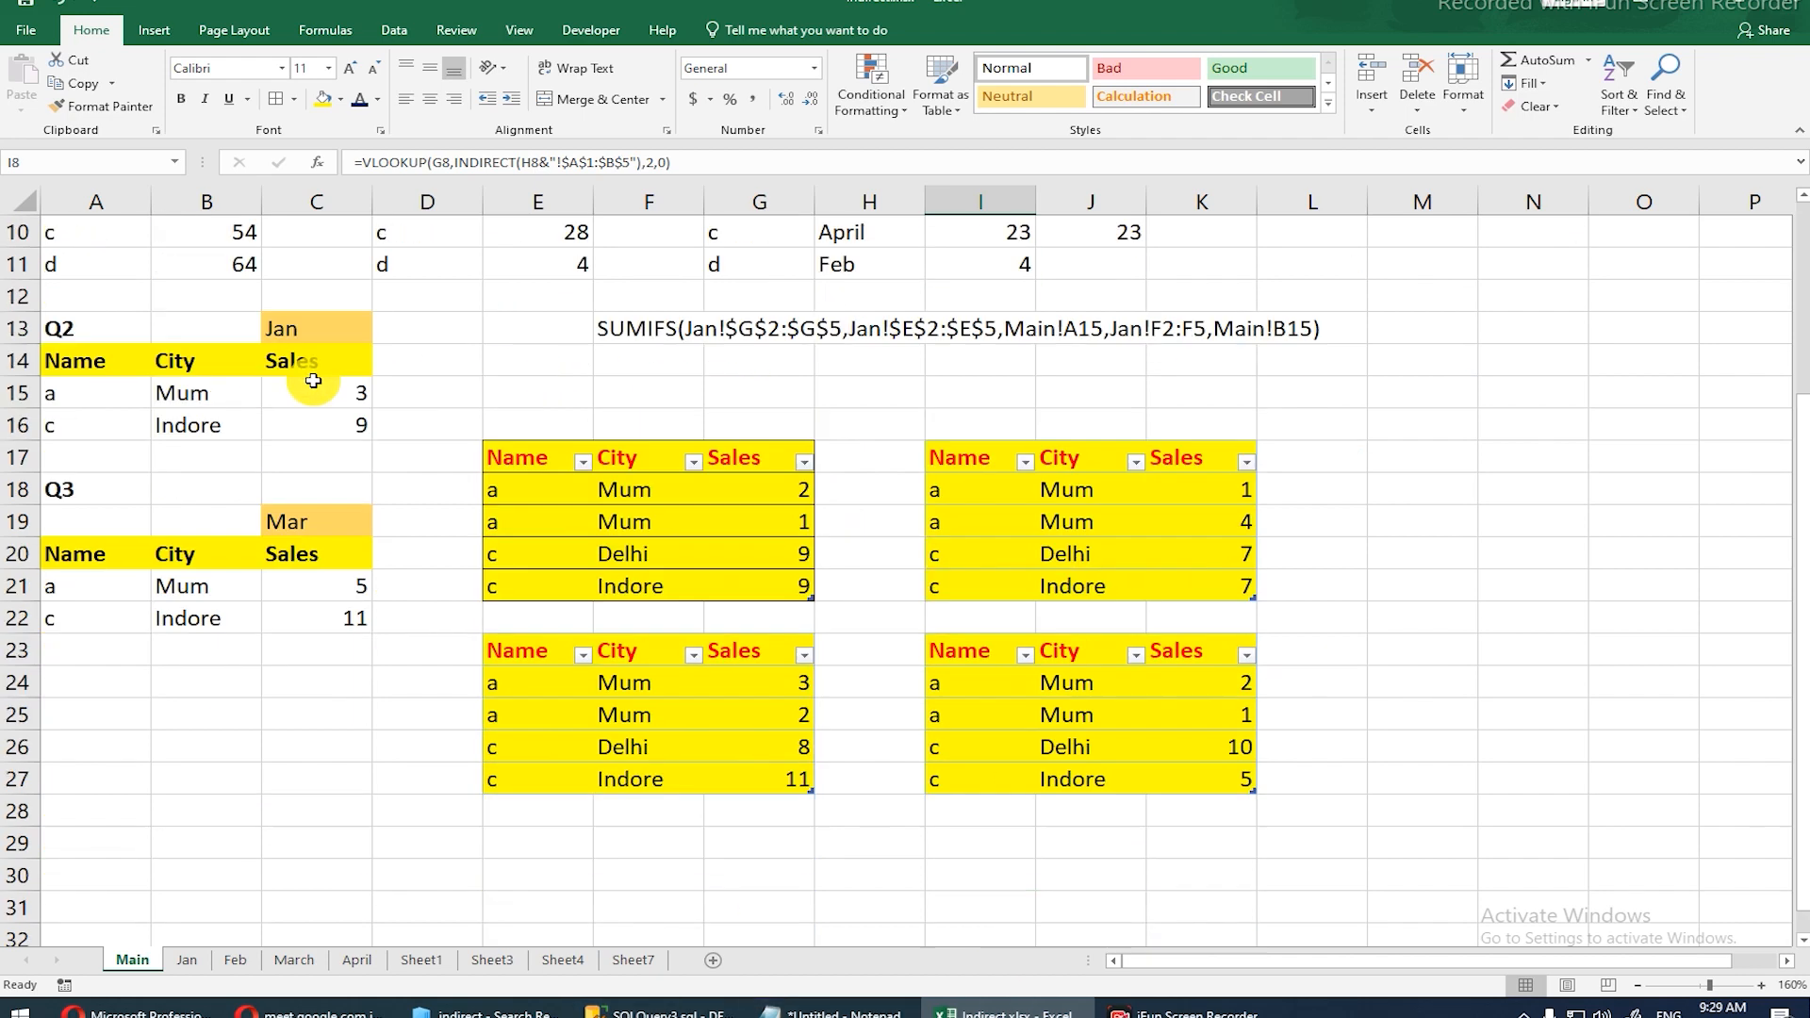
pyautogui.scroll(2, 313, 384)
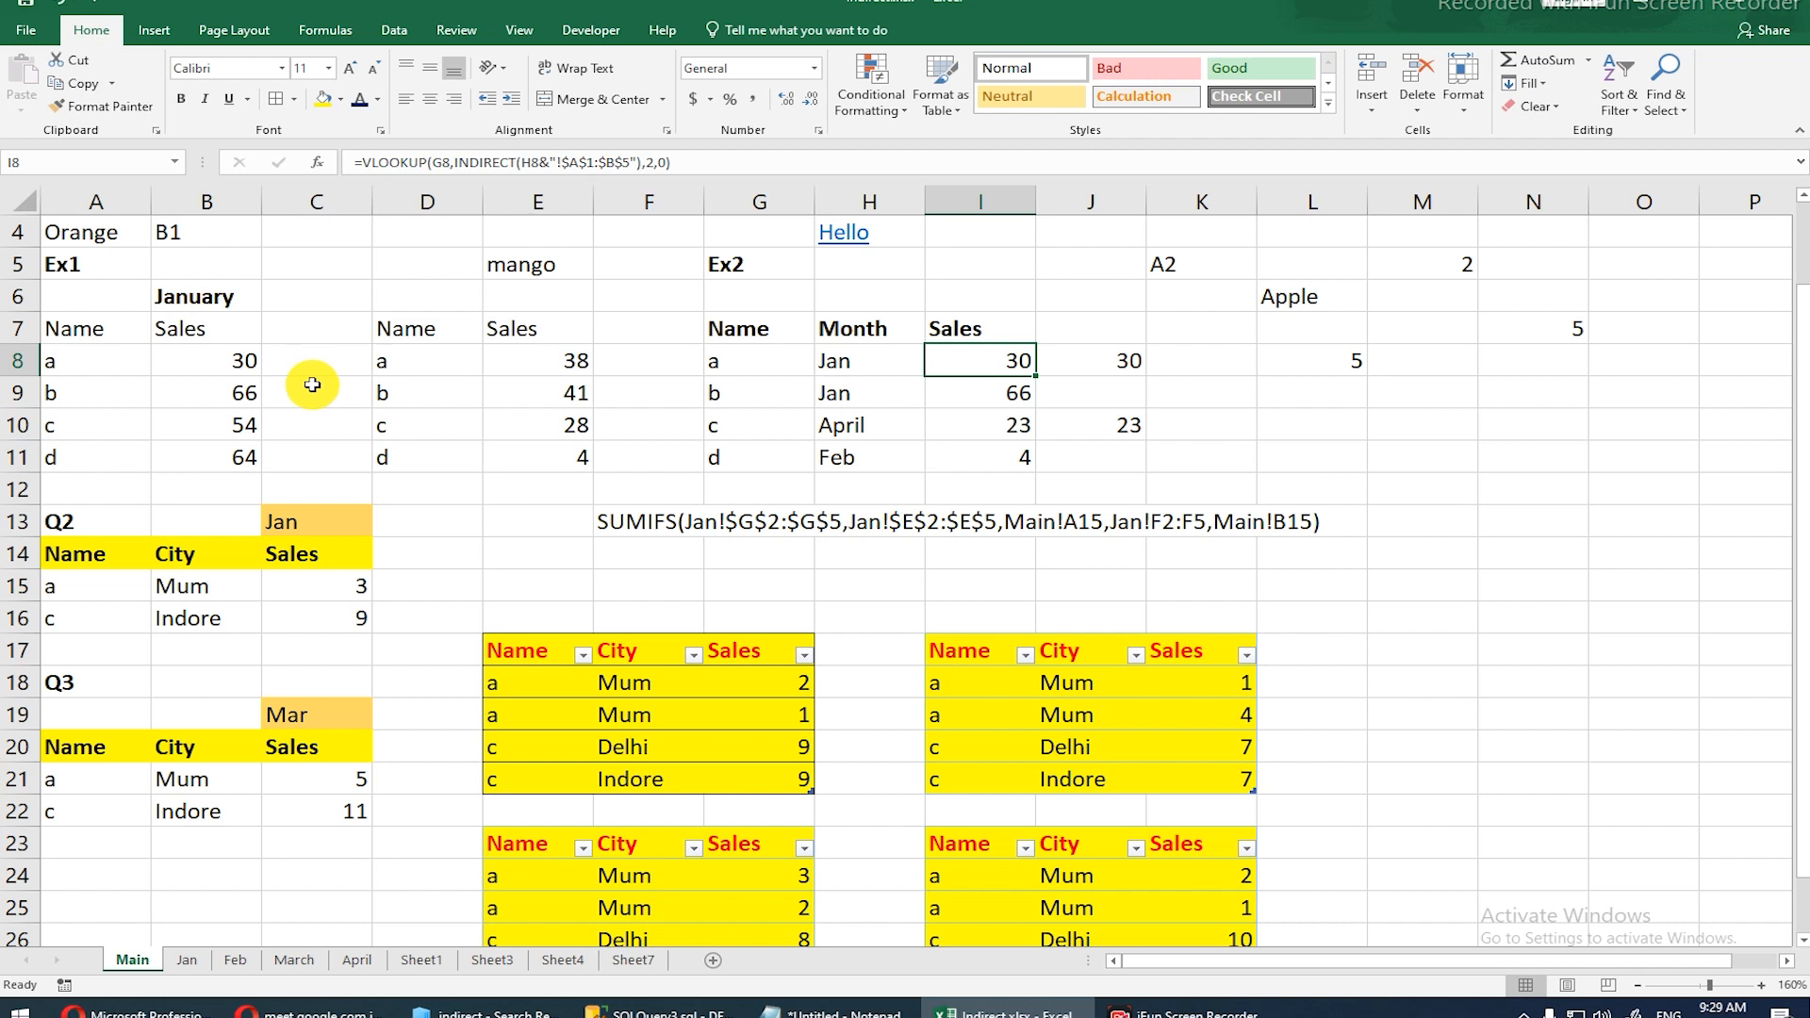
pyautogui.moveTo(121, 338); pyautogui.dragTo(255, 460)
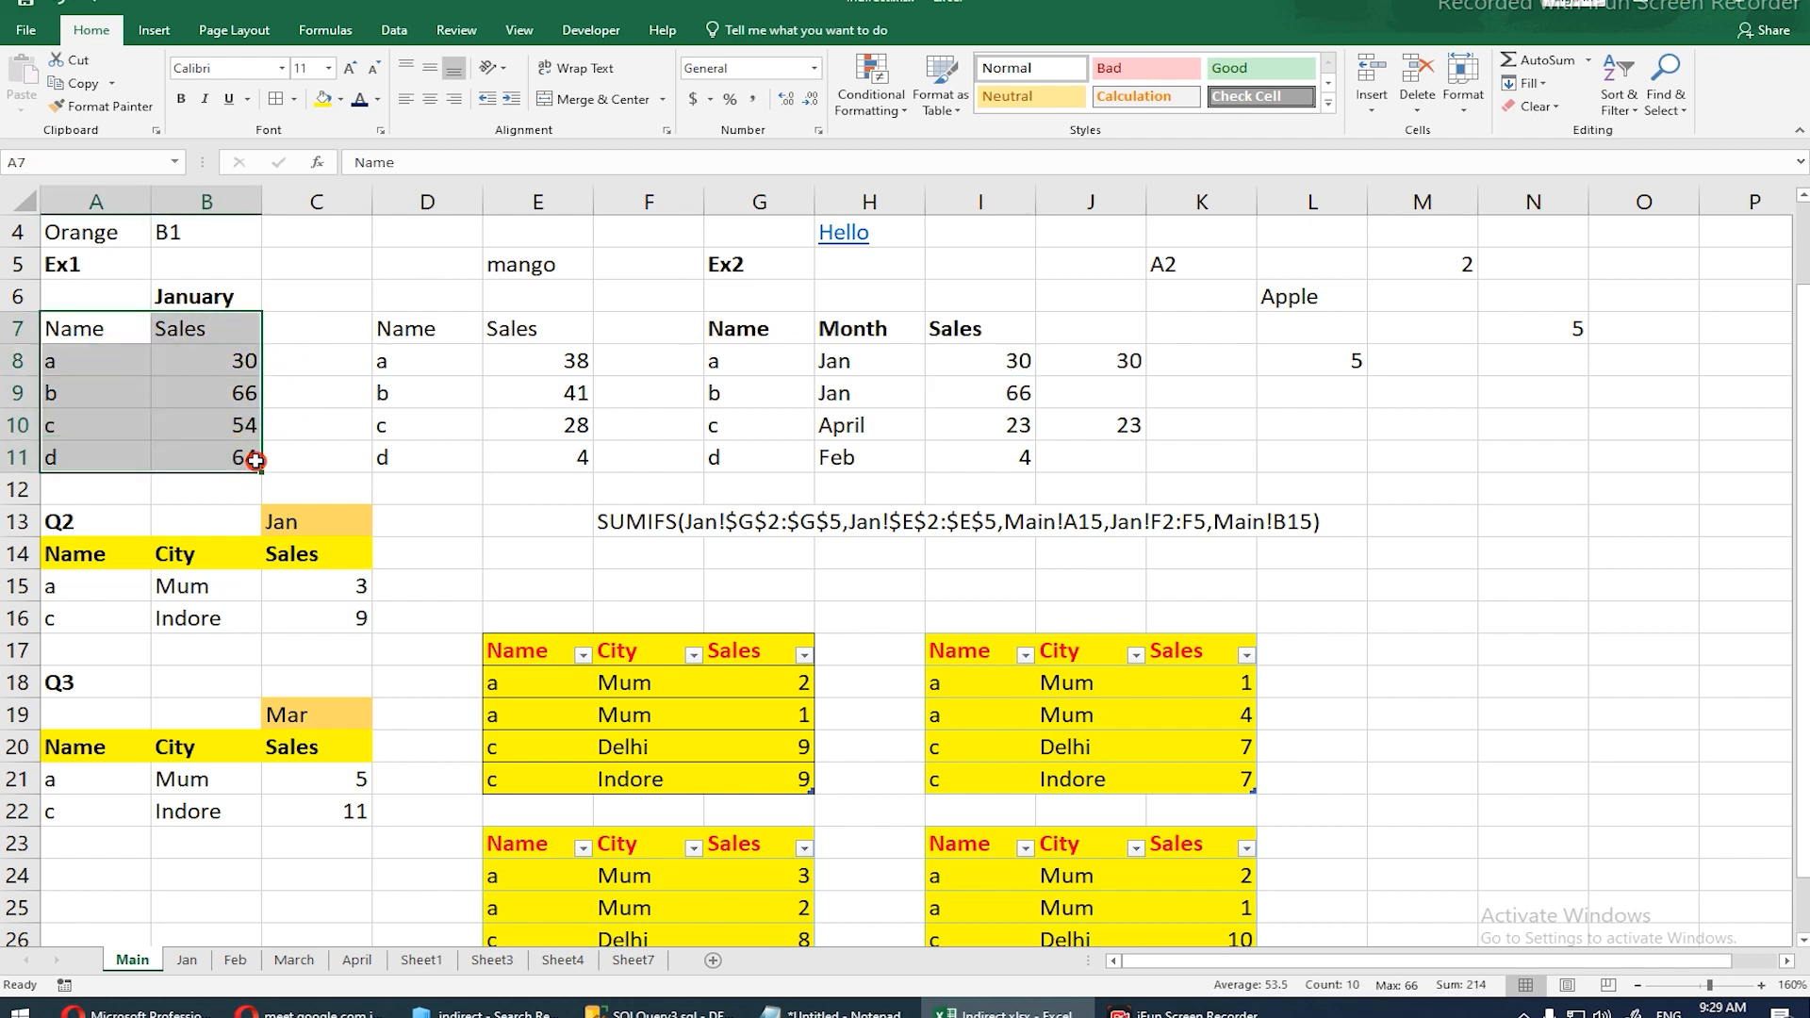
pyautogui.click(255, 460)
pyautogui.doubleClick(98, 359)
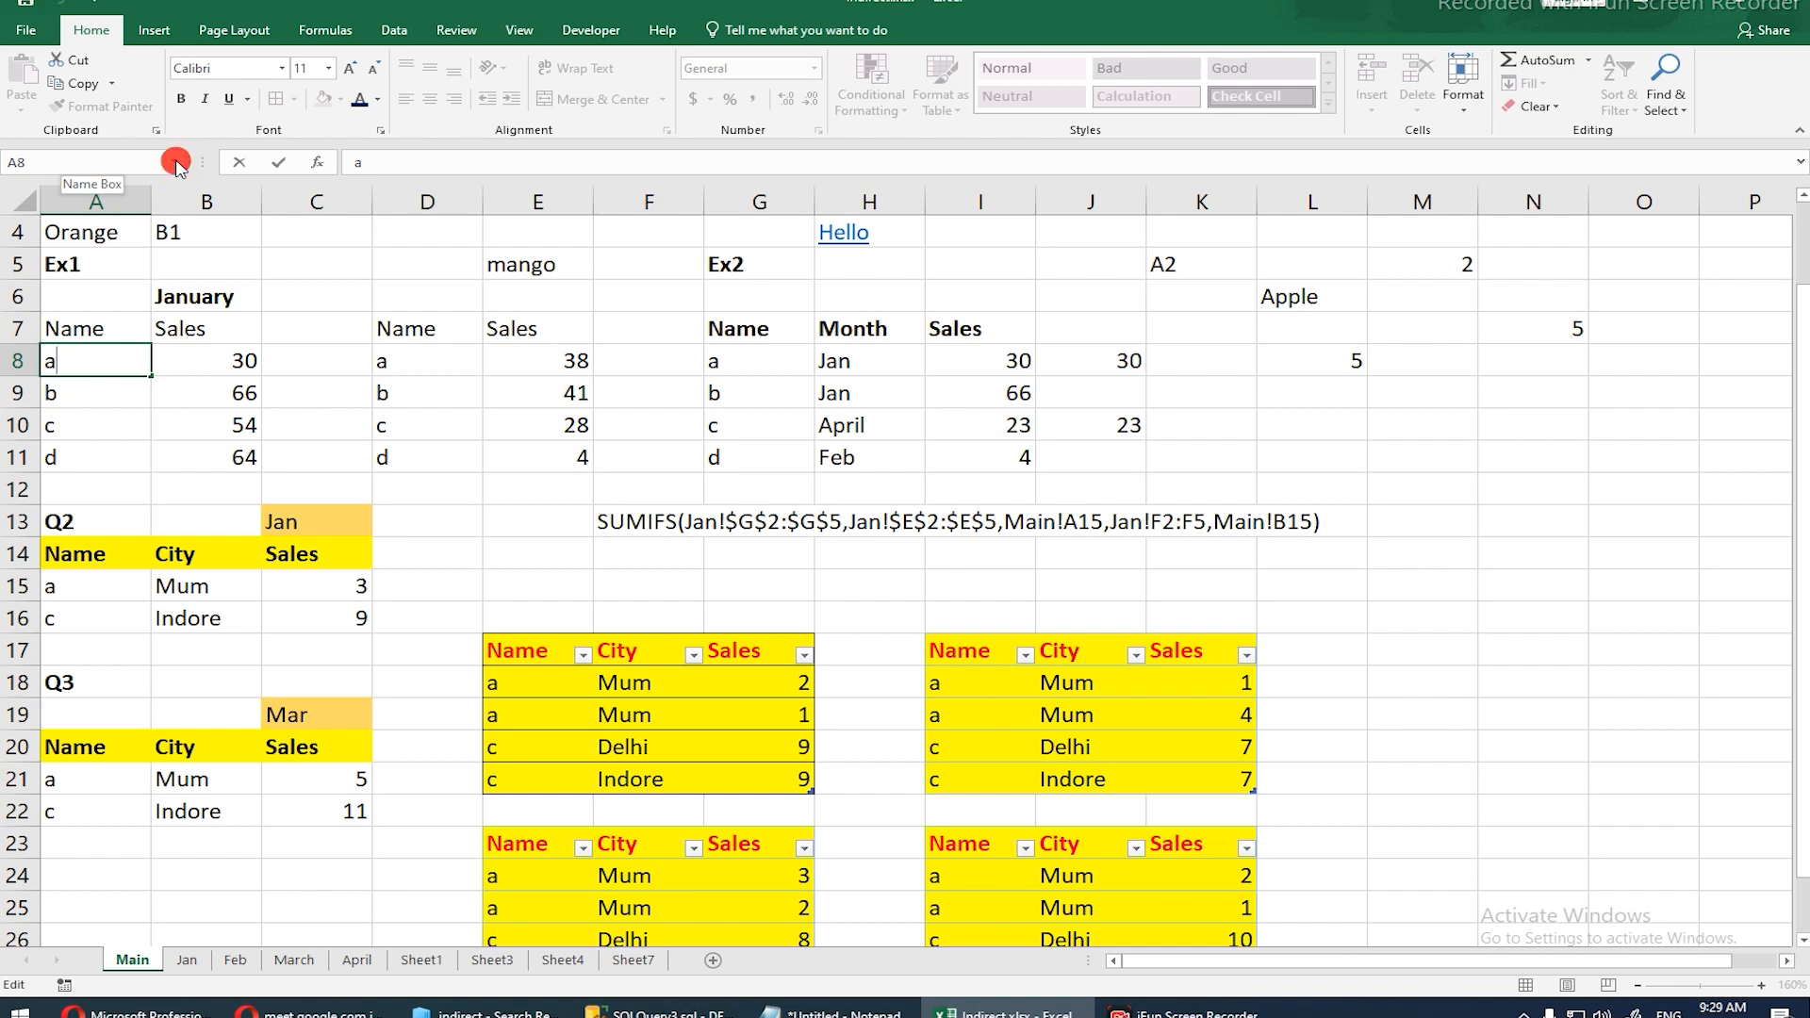
pyautogui.click(139, 271)
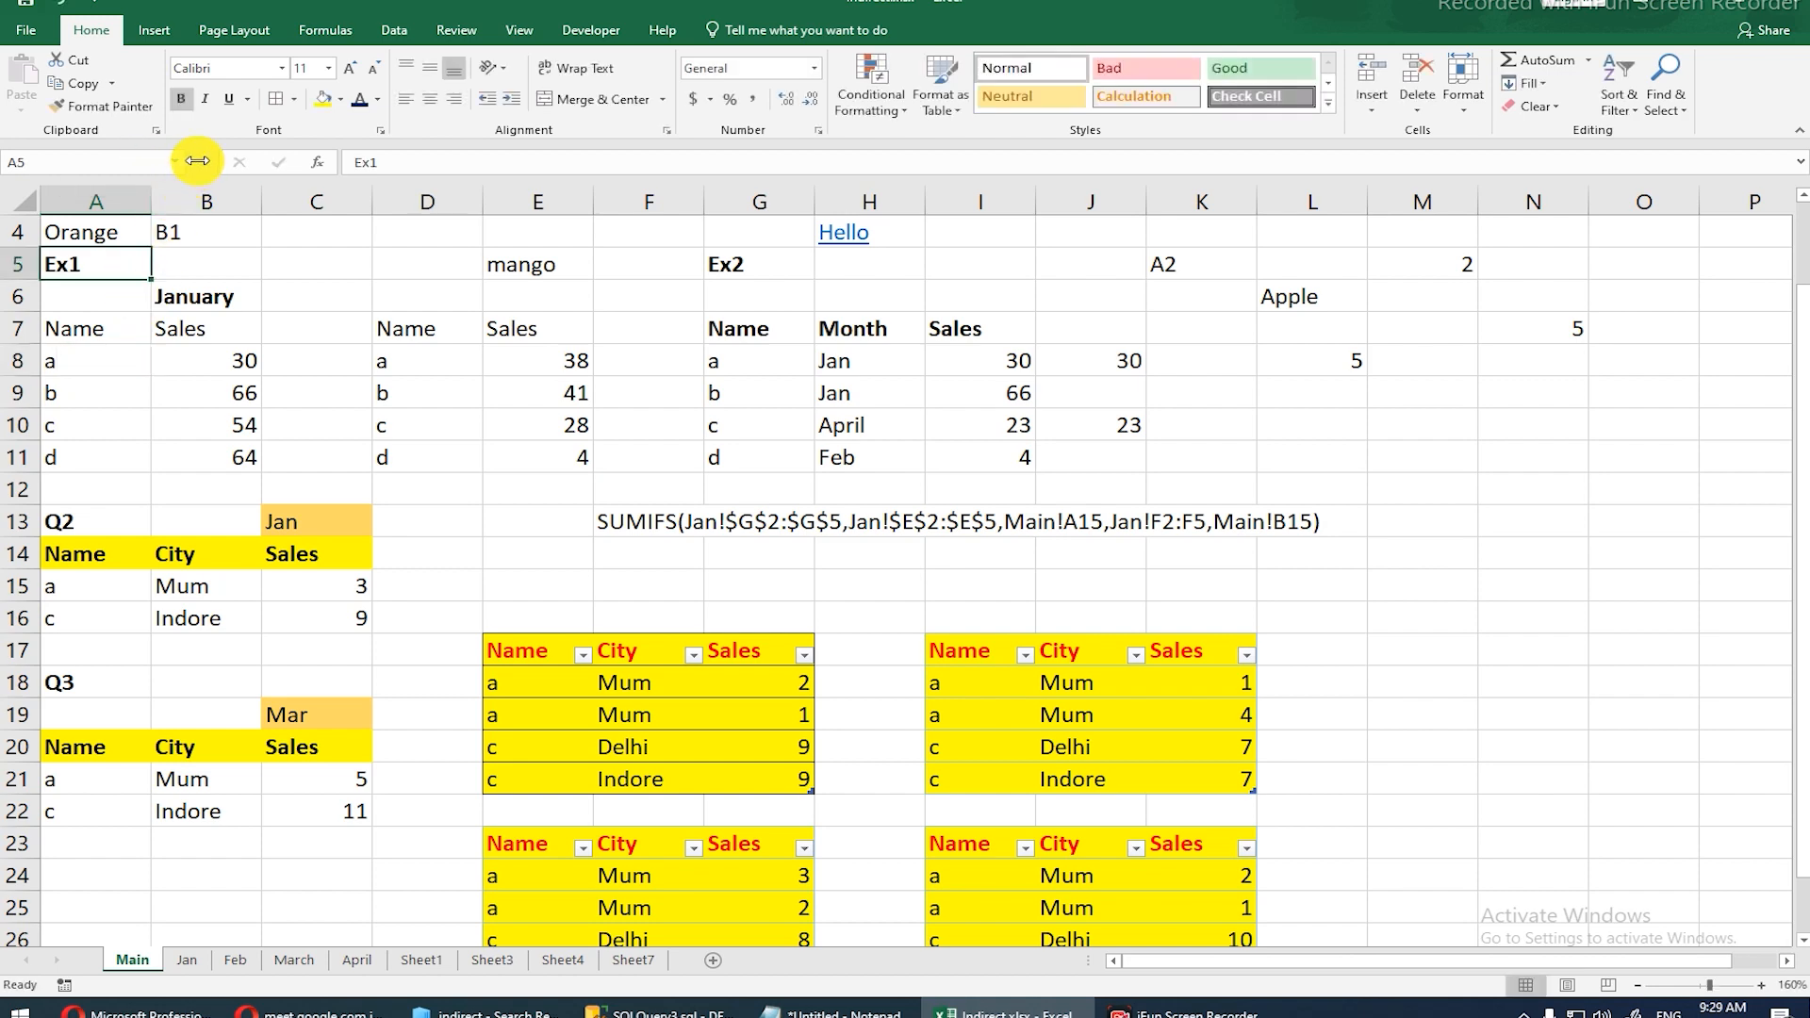
# Step: Go through the named ranges Jan, Feb, Mar and Apr to see which table each one covers
pyautogui.click(175, 162)
pyautogui.click(57, 187)
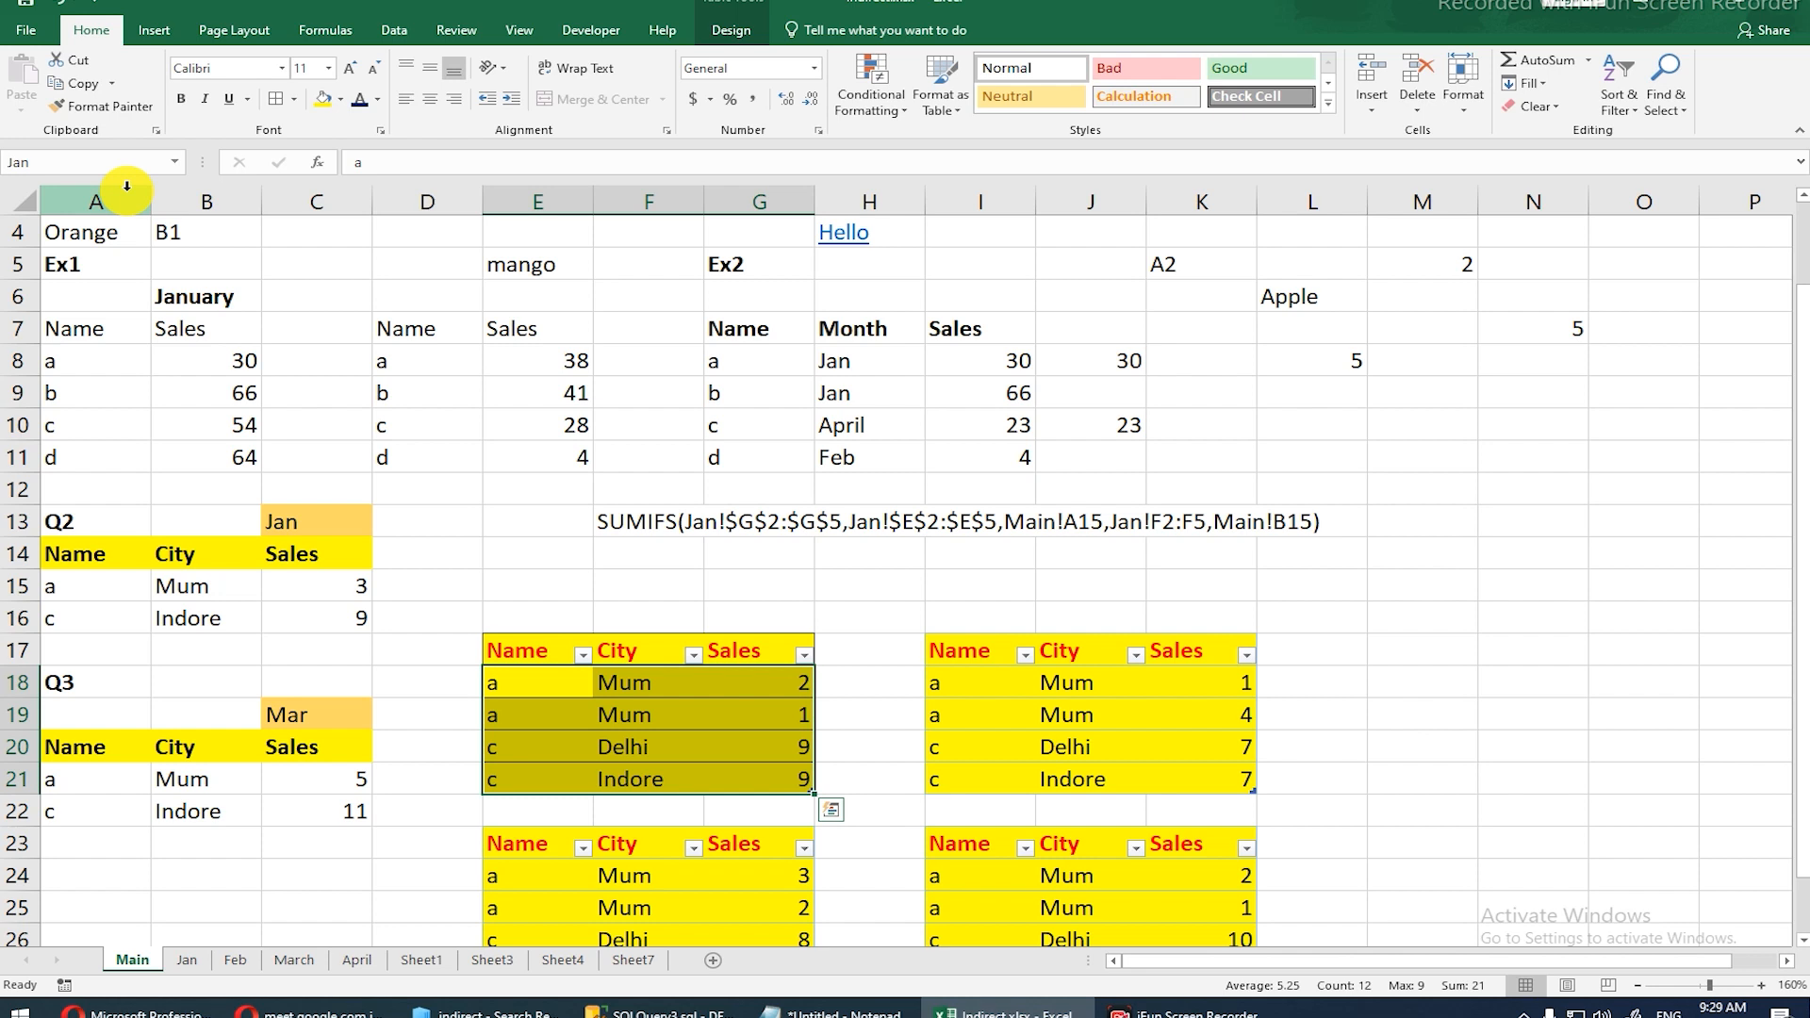
pyautogui.click(167, 162)
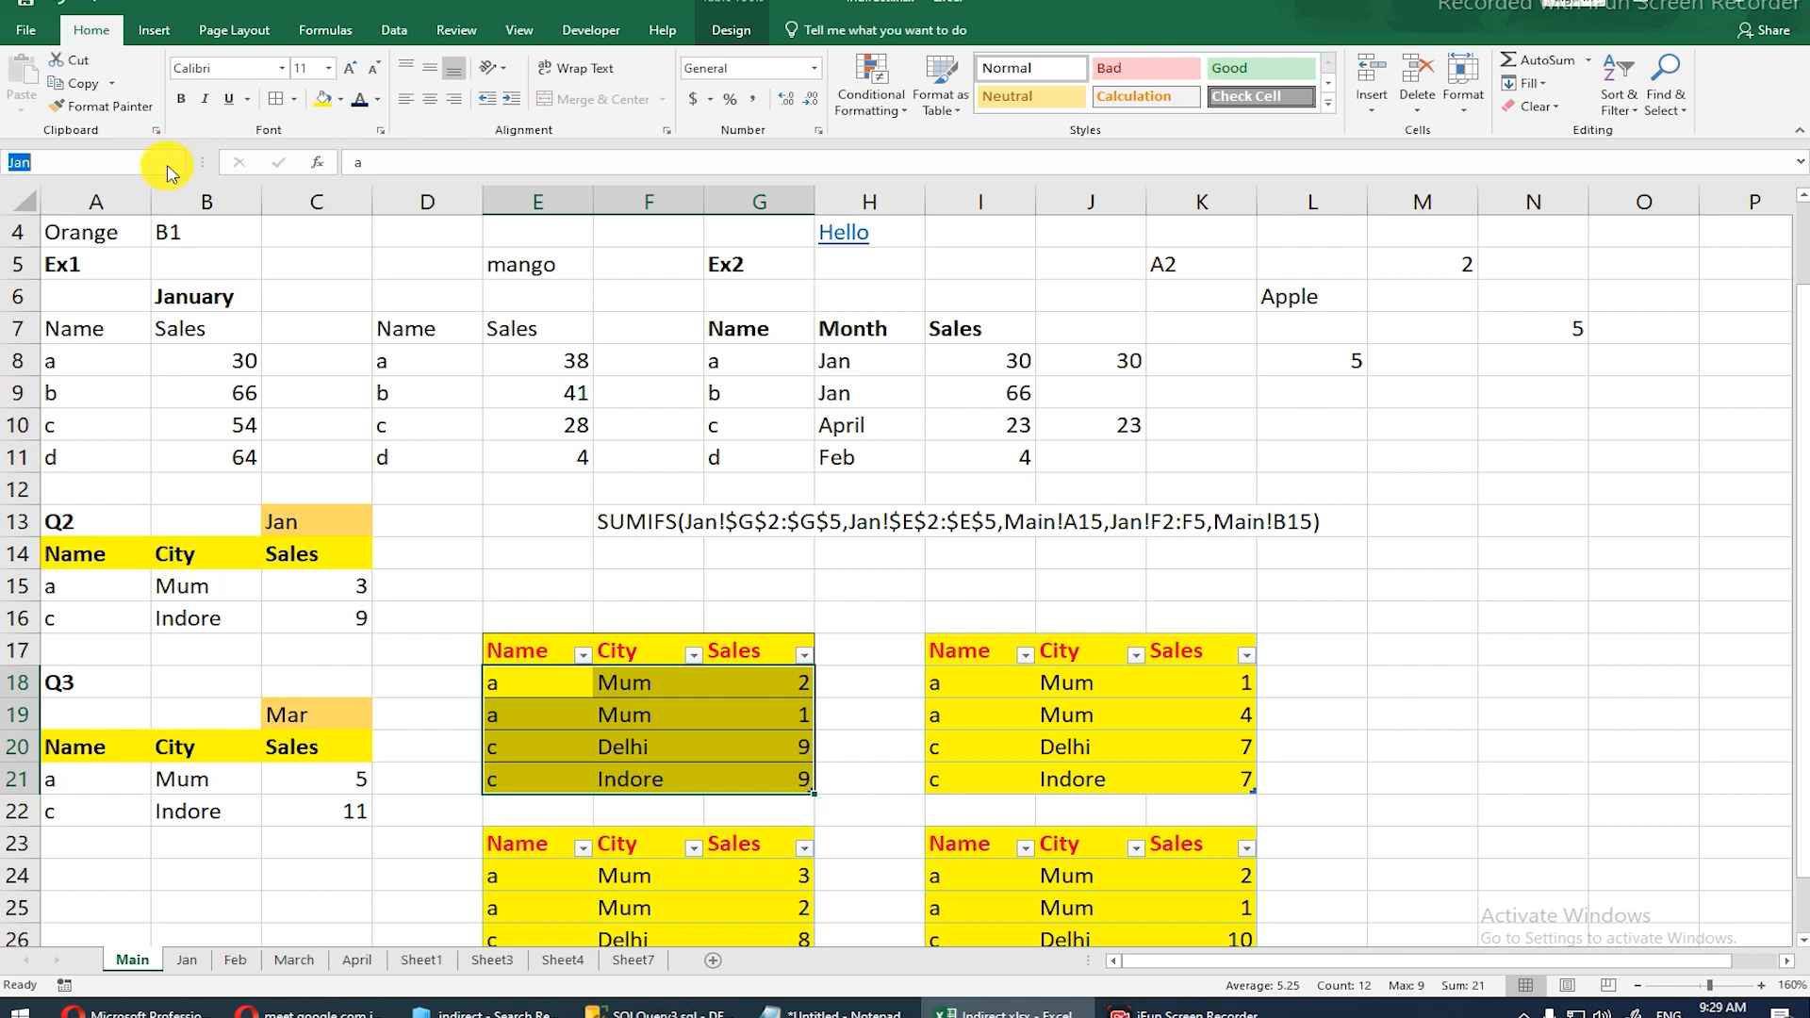
pyautogui.click(173, 164)
pyautogui.click(91, 197)
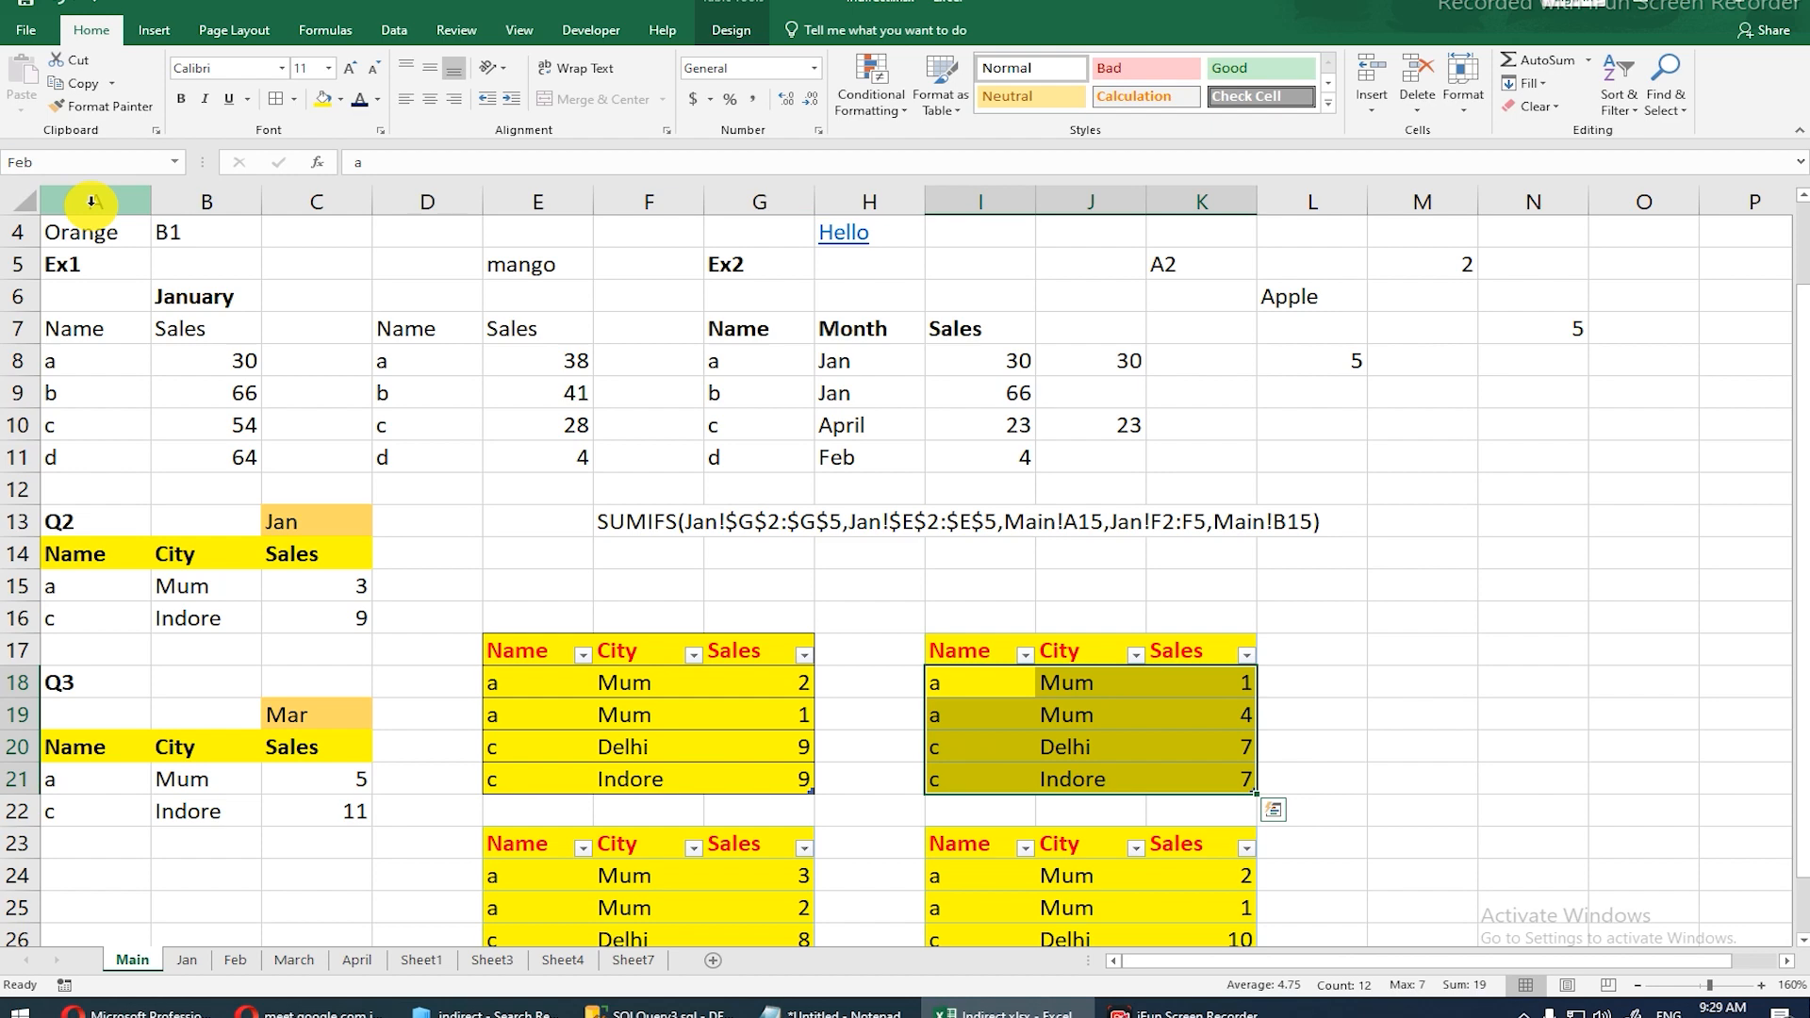
pyautogui.click(173, 162)
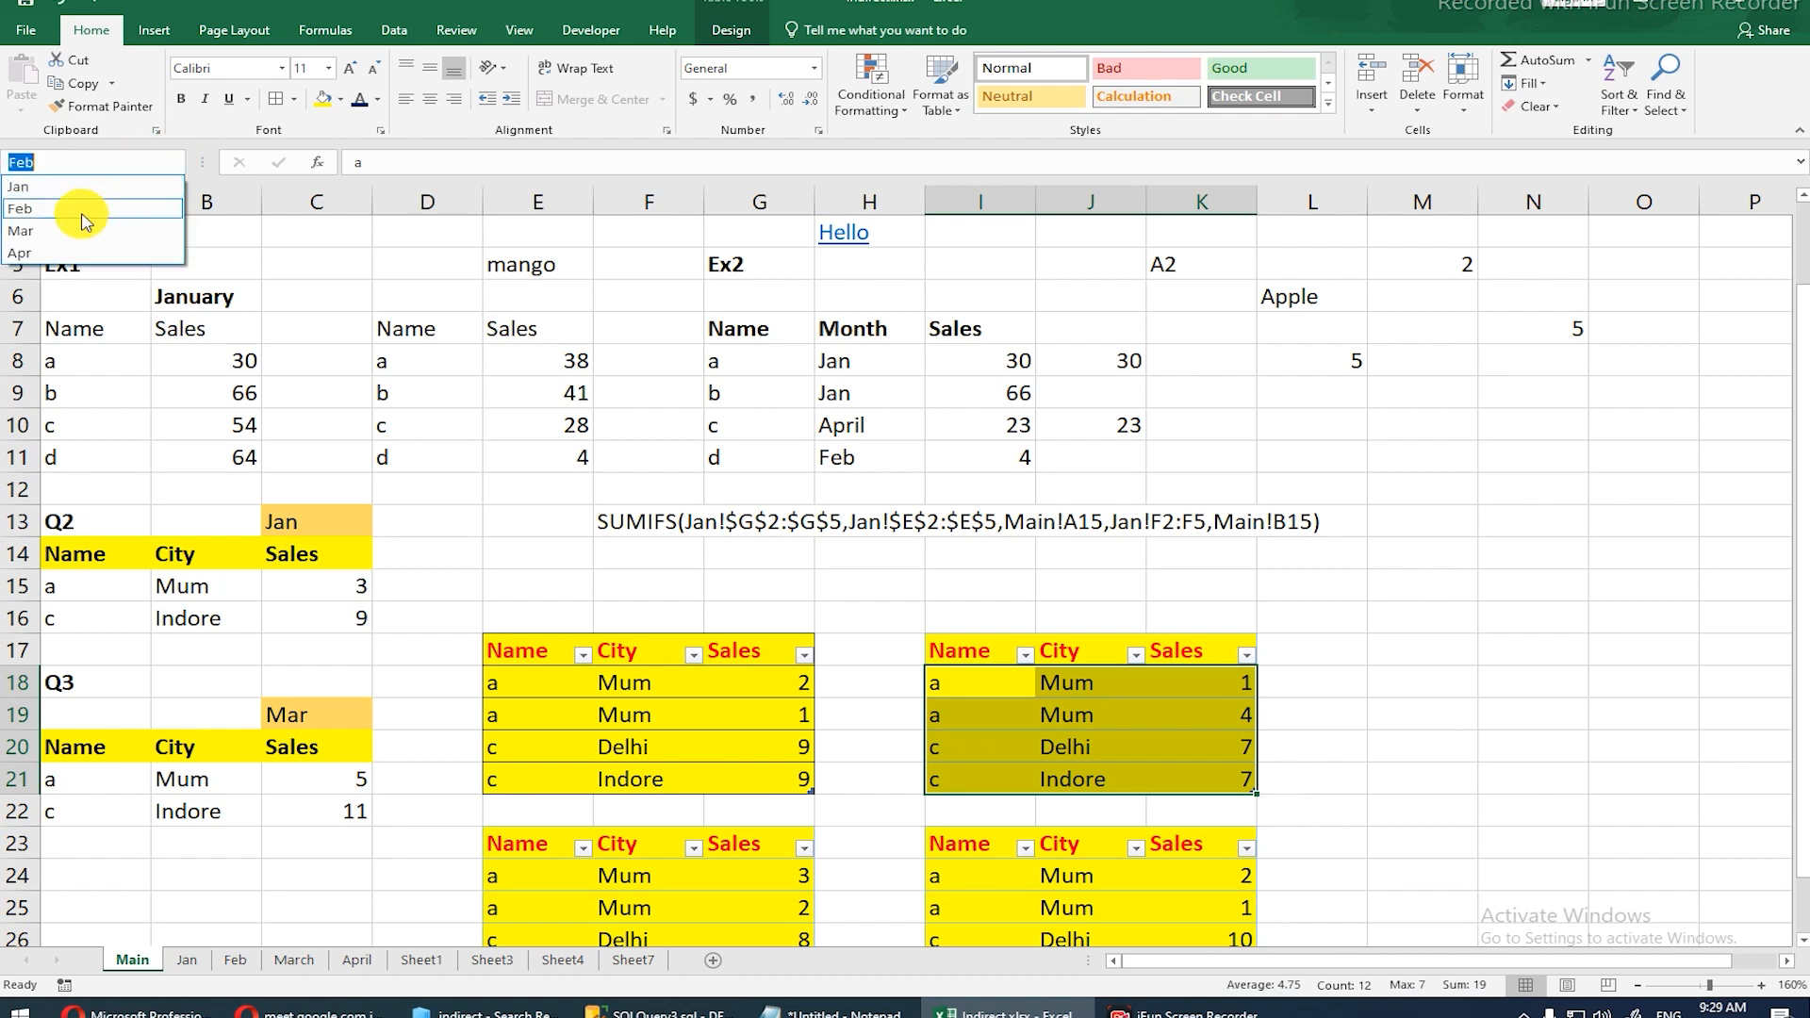
pyautogui.click(66, 231)
pyautogui.click(173, 164)
pyautogui.click(87, 243)
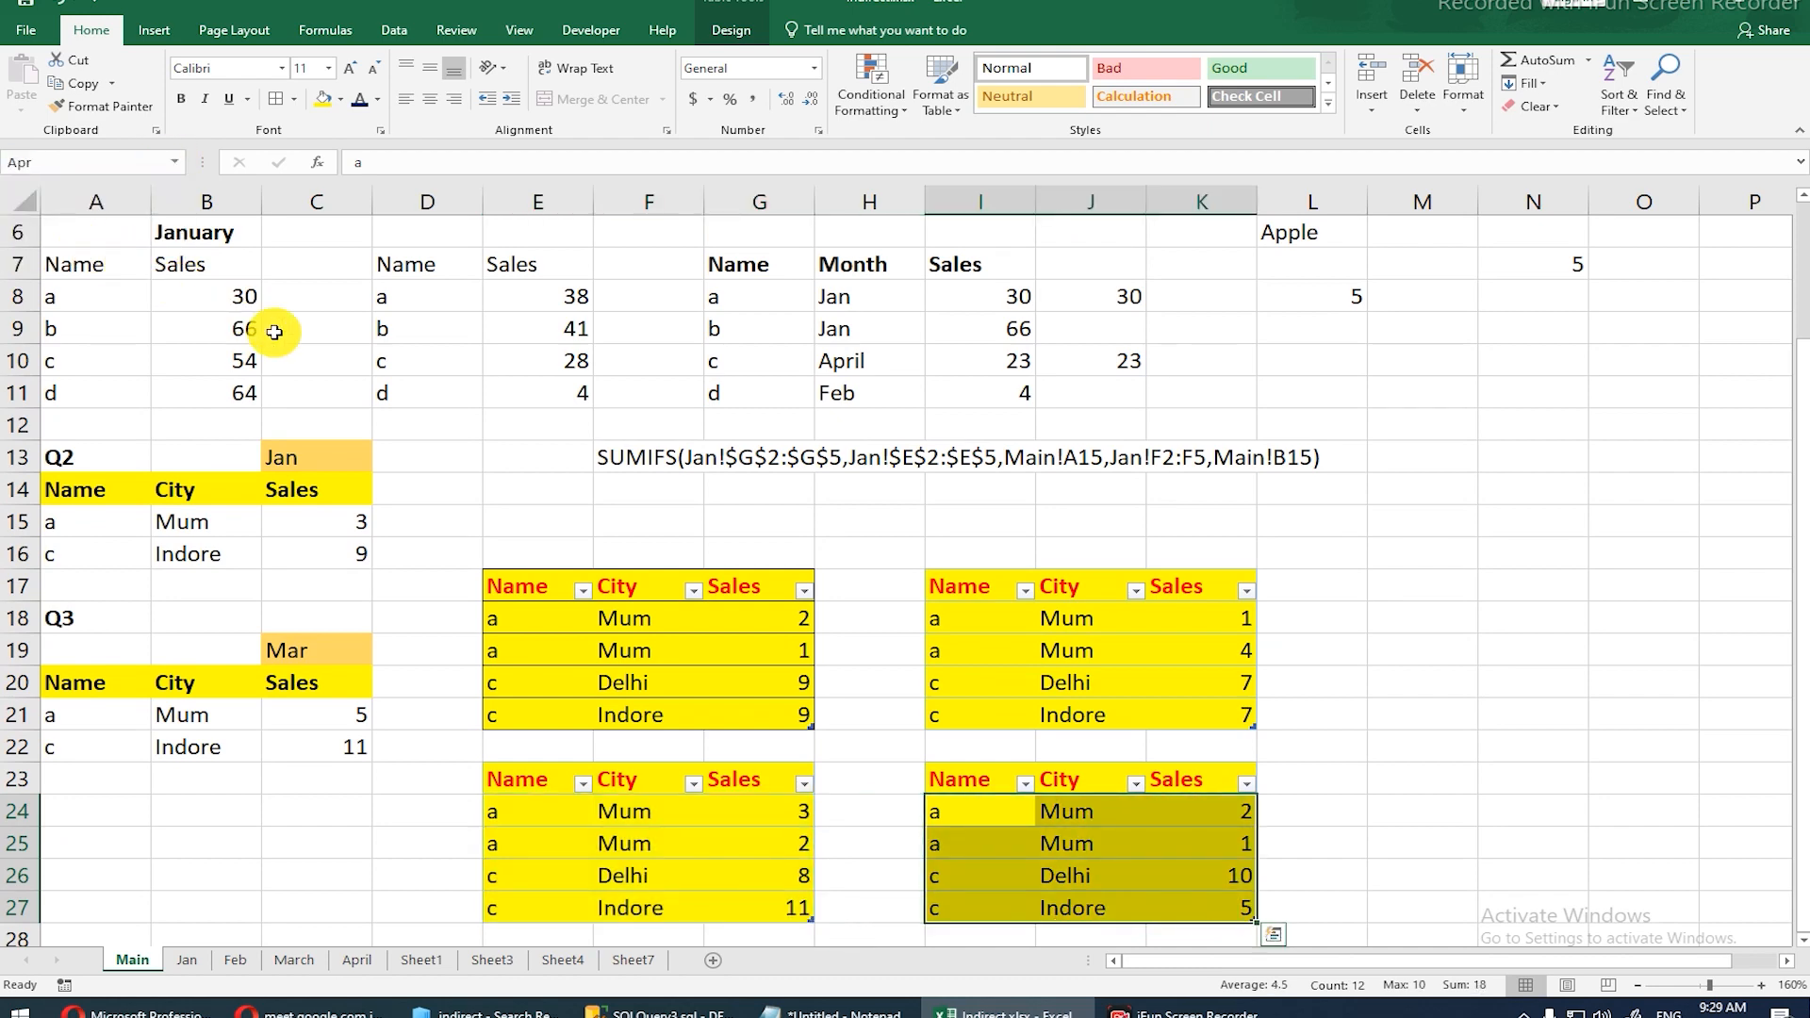
# Step: Label the two upper month tables by entering Jan in F16 and Feb in J16
pyautogui.click(537, 800)
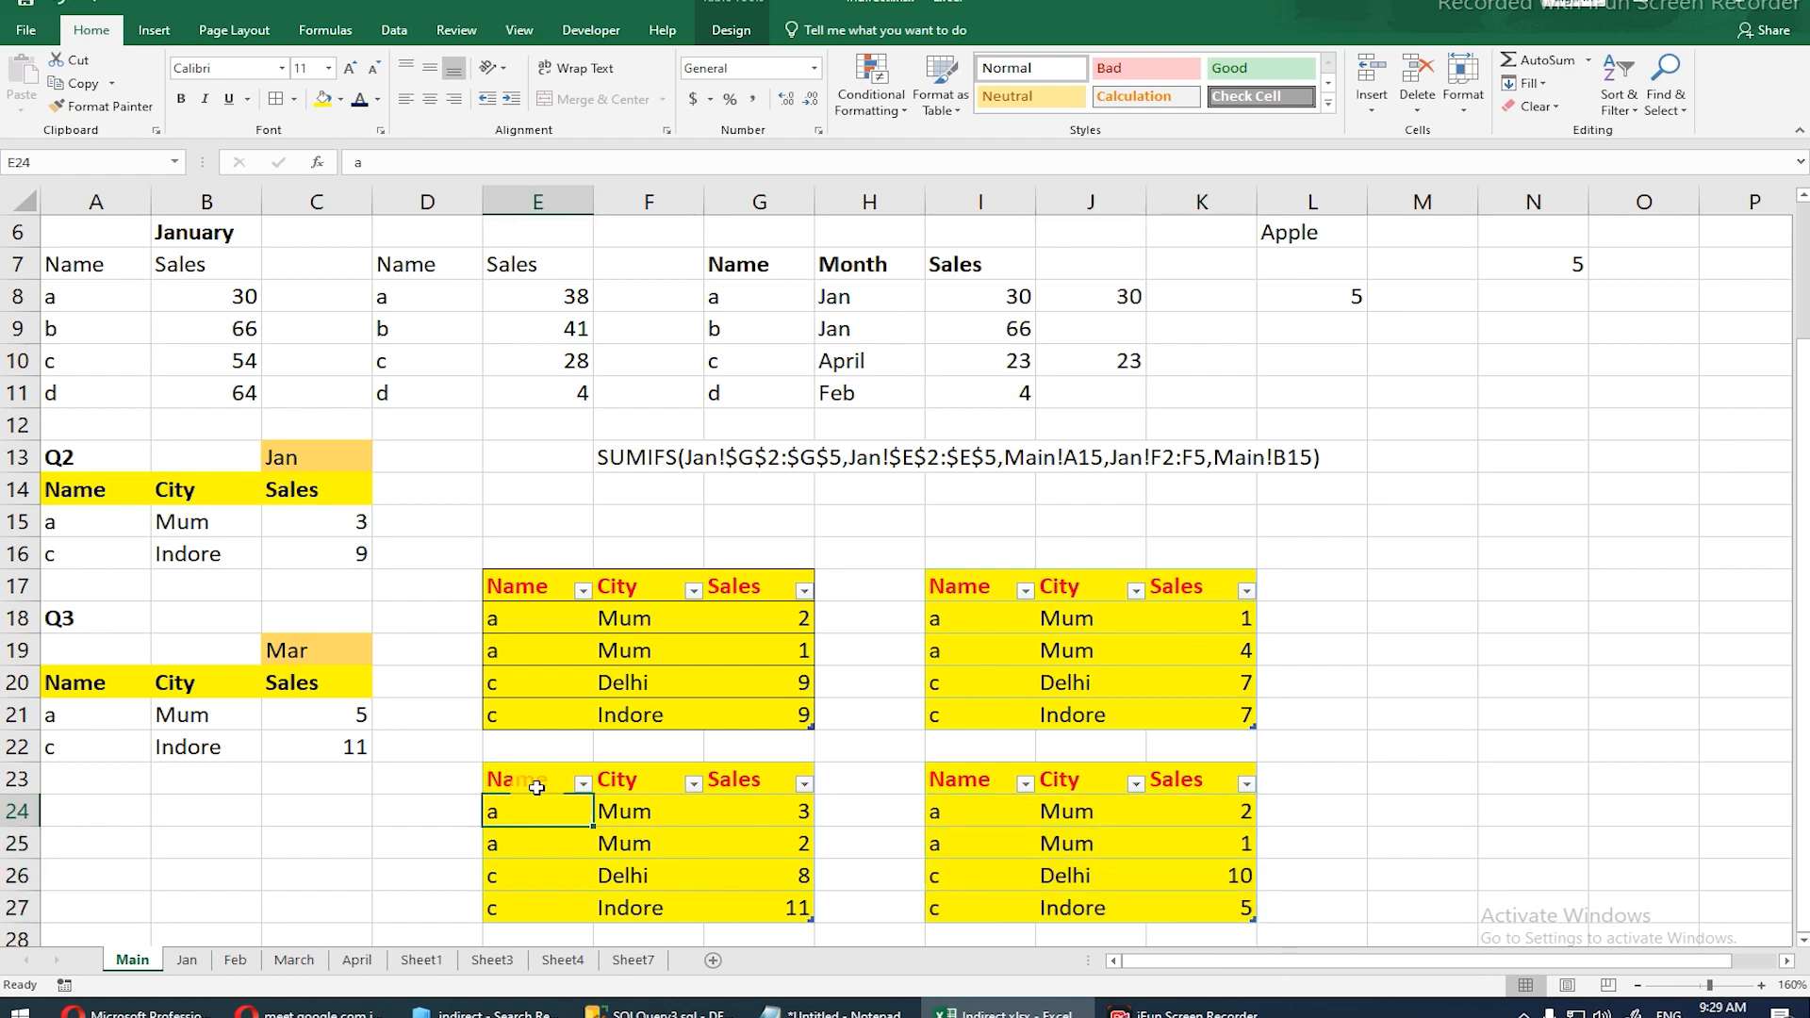
pyautogui.scroll(-2, 533, 785)
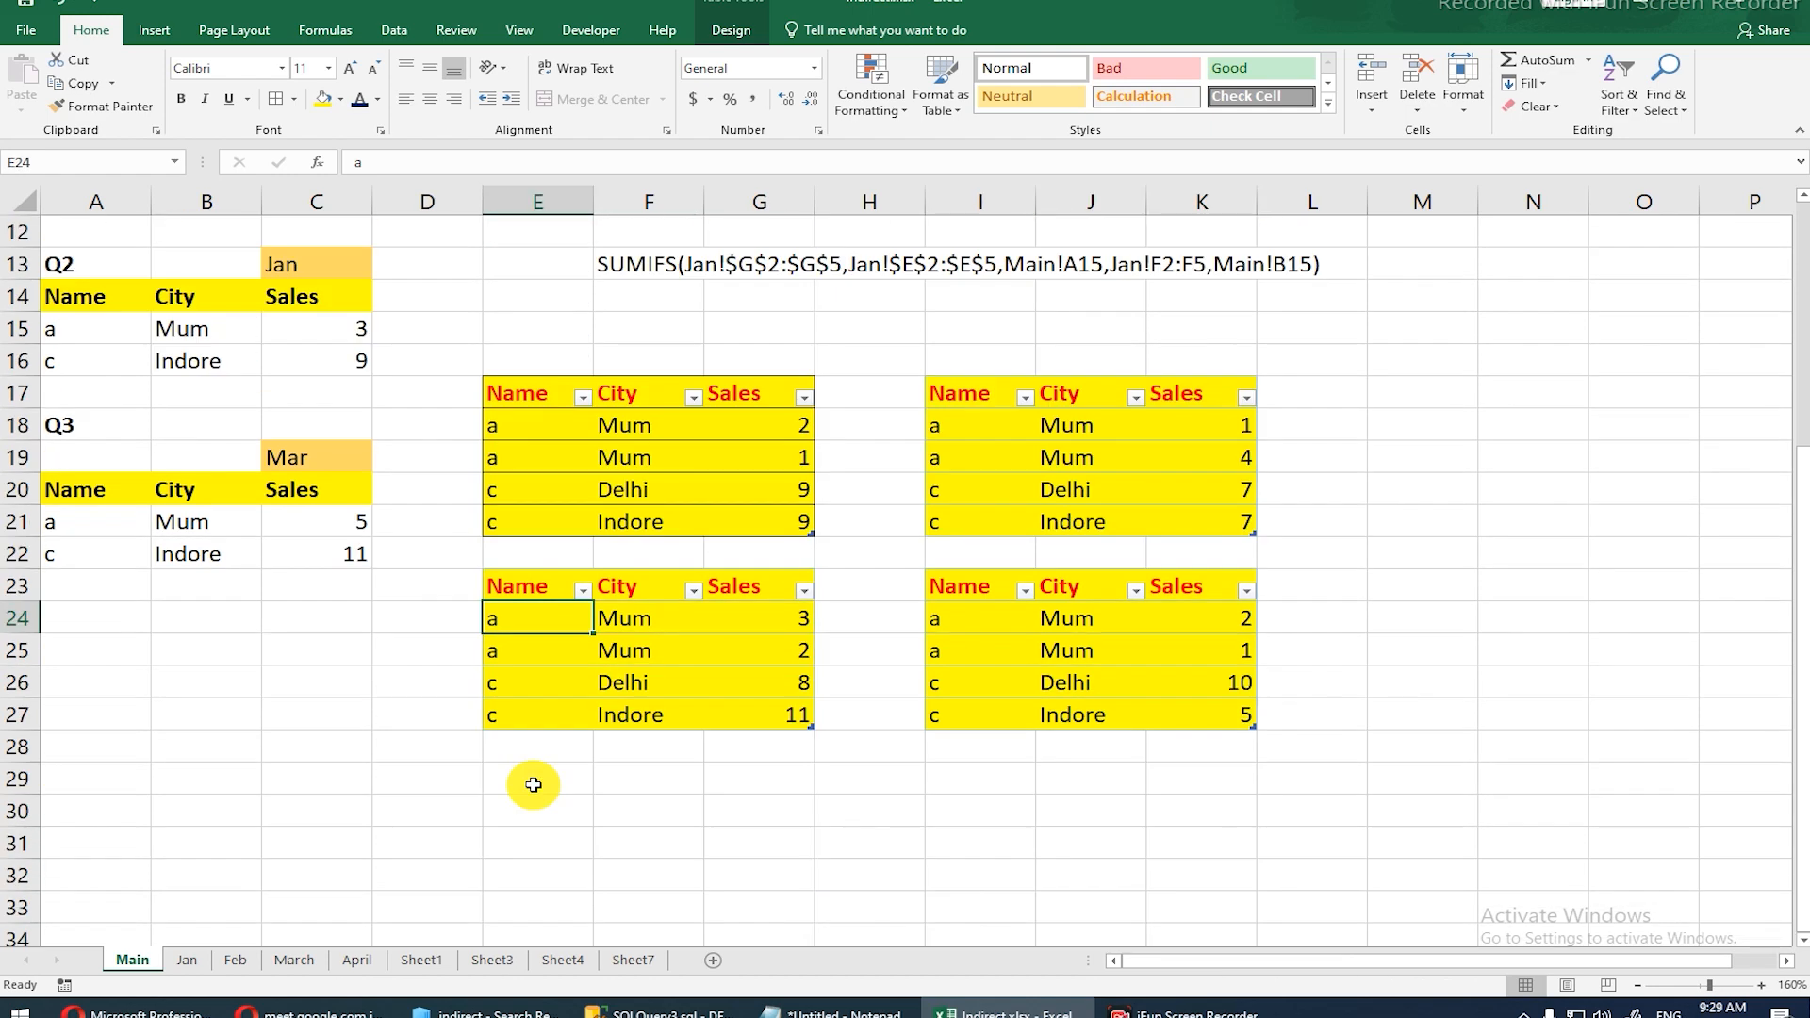
pyautogui.click(520, 589)
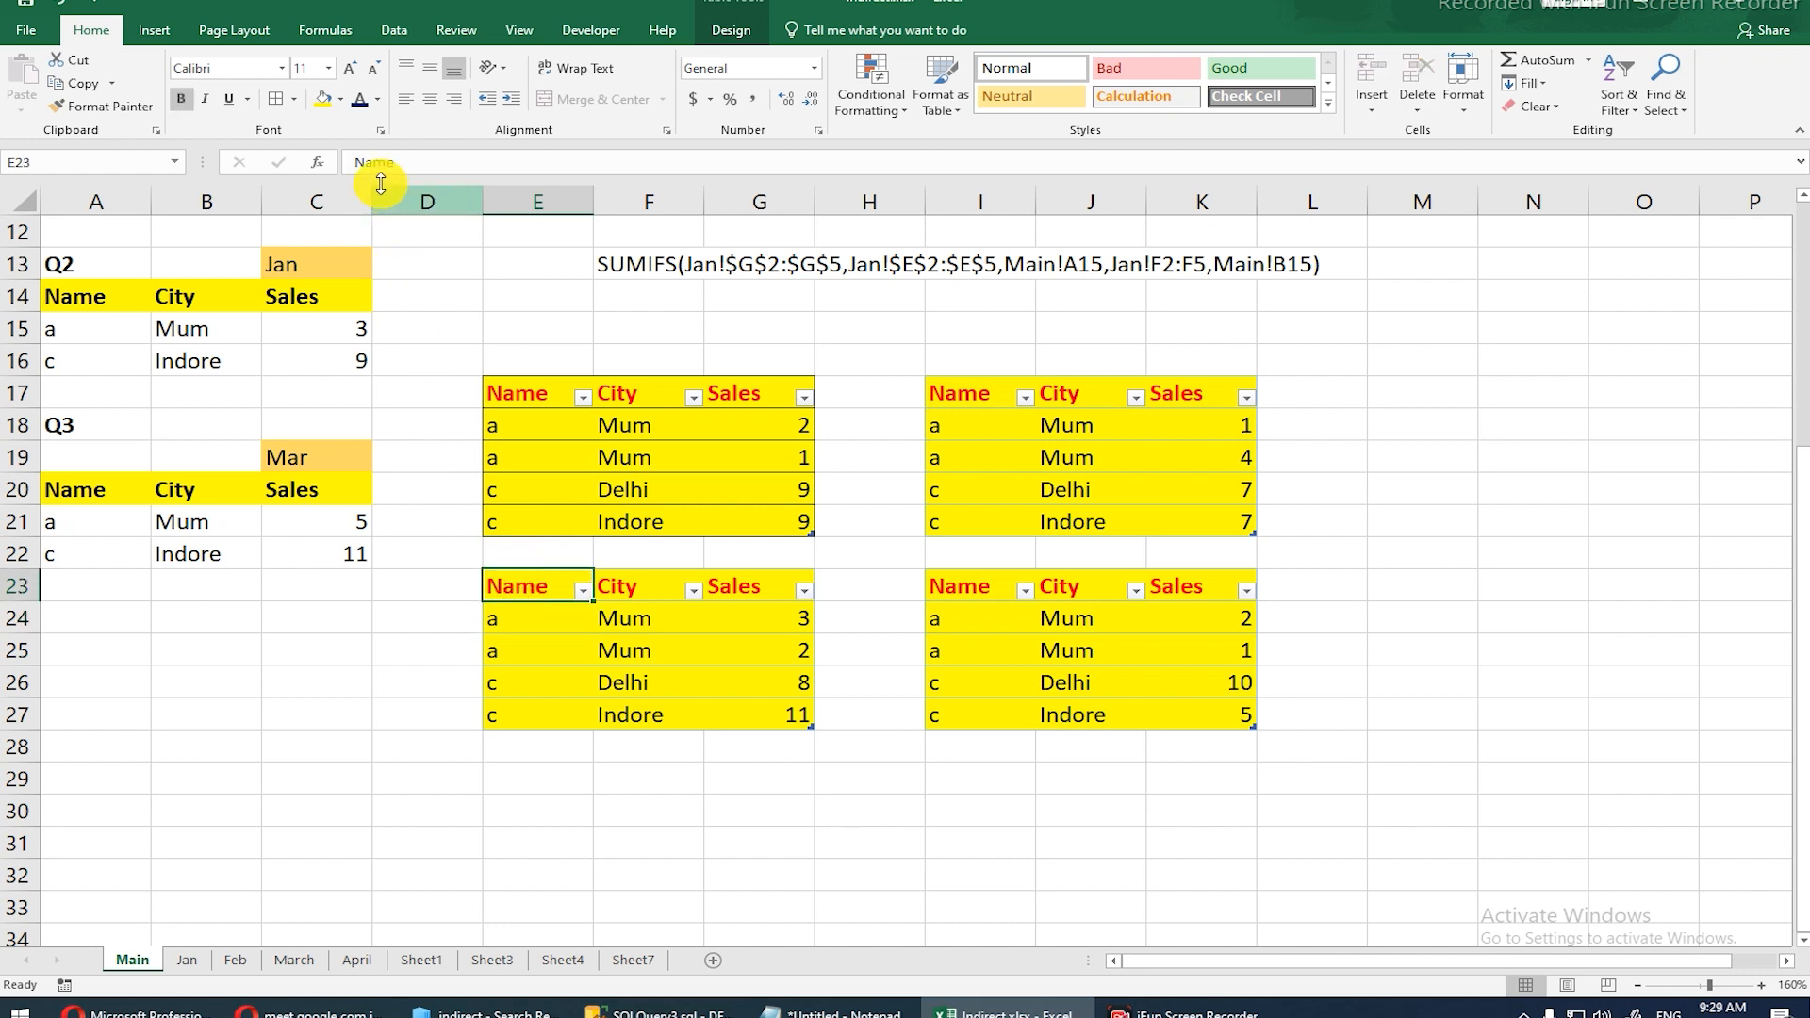
pyautogui.click(631, 350)
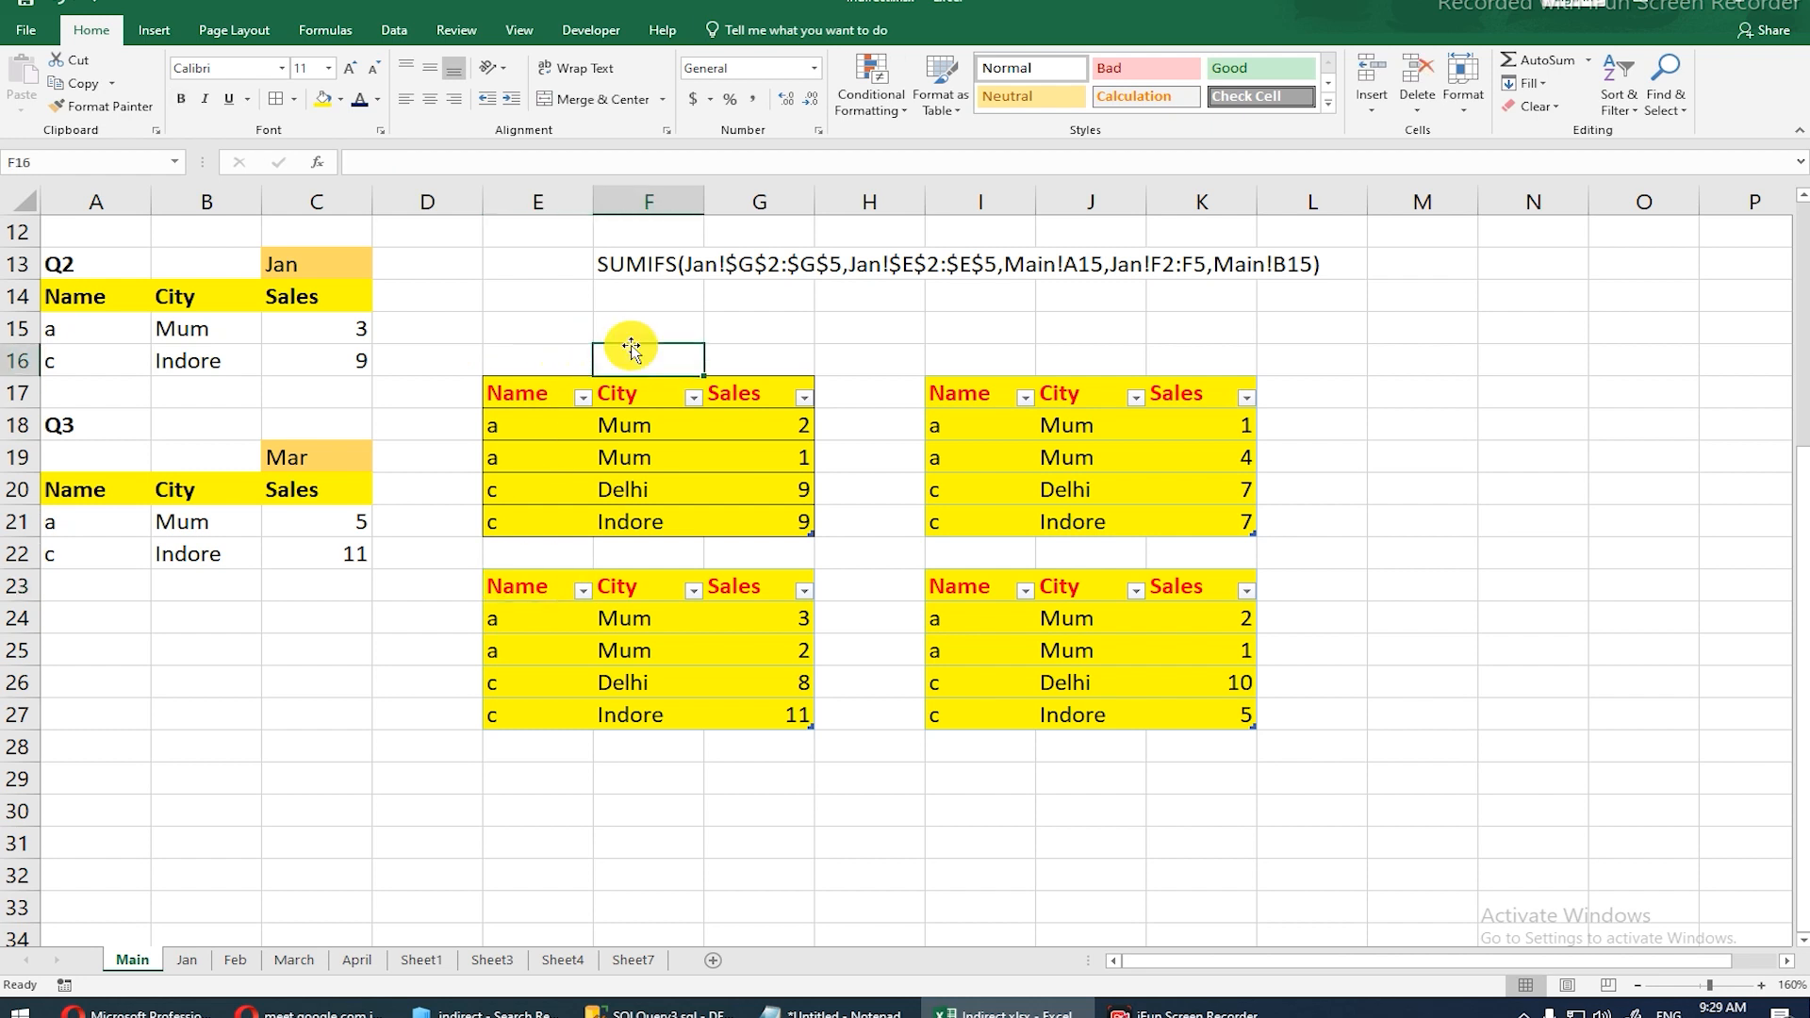
pyautogui.write('Jan')
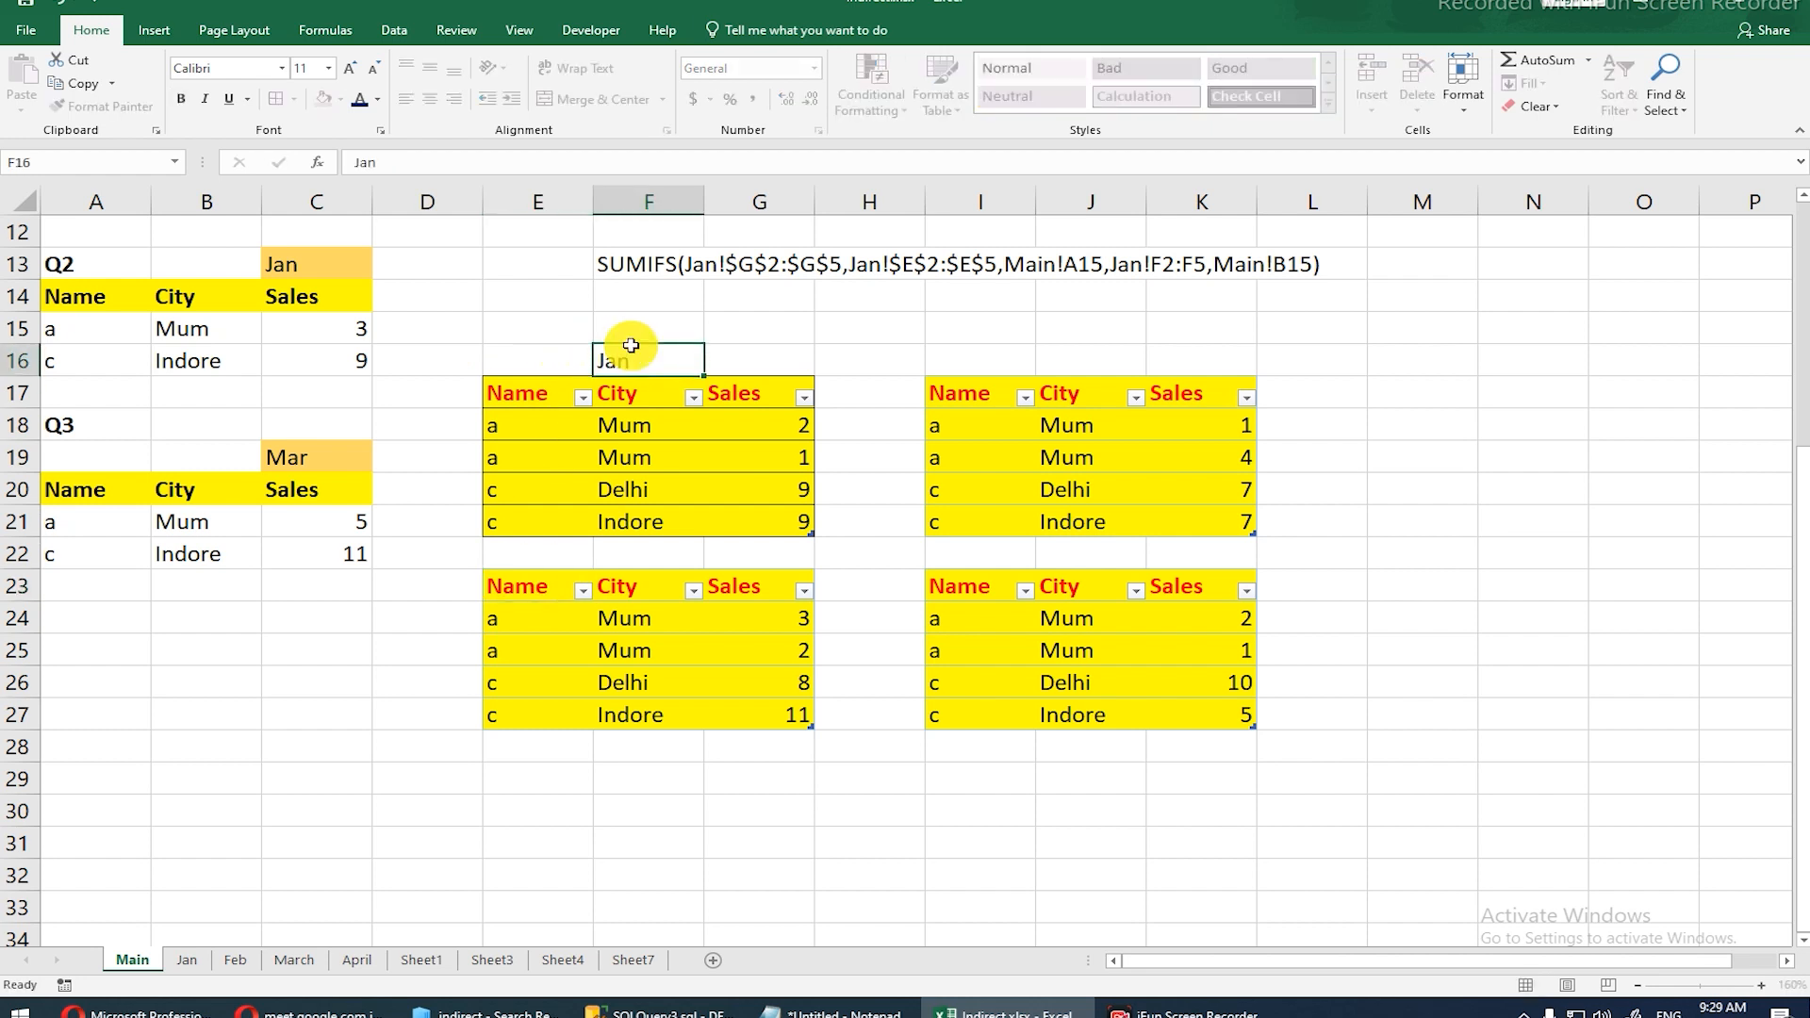
pyautogui.press('Tab')
pyautogui.press('Tab')
pyautogui.press('Tab')
pyautogui.press('Tab')
pyautogui.write('Feb')
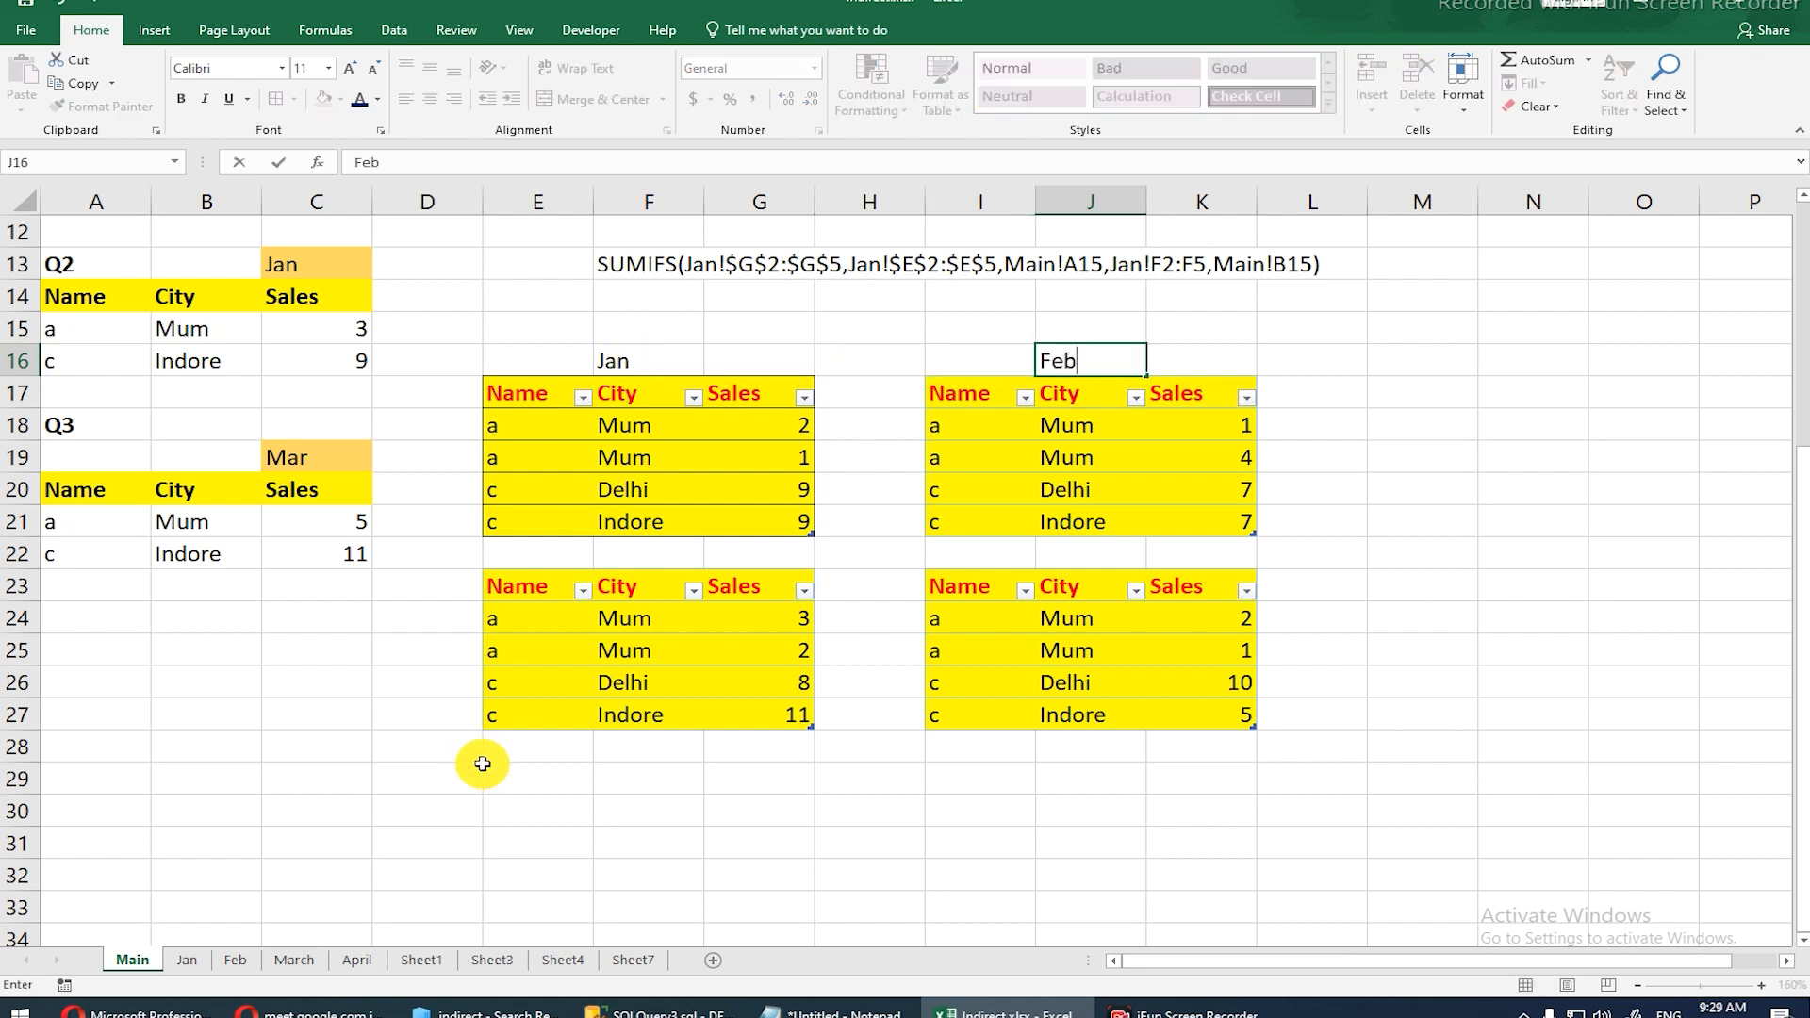
# Step: Enter Mar in F28 below the table in E23:G27 and undo the automatic table expansion
pyautogui.click(639, 755)
pyautogui.write('Mar')
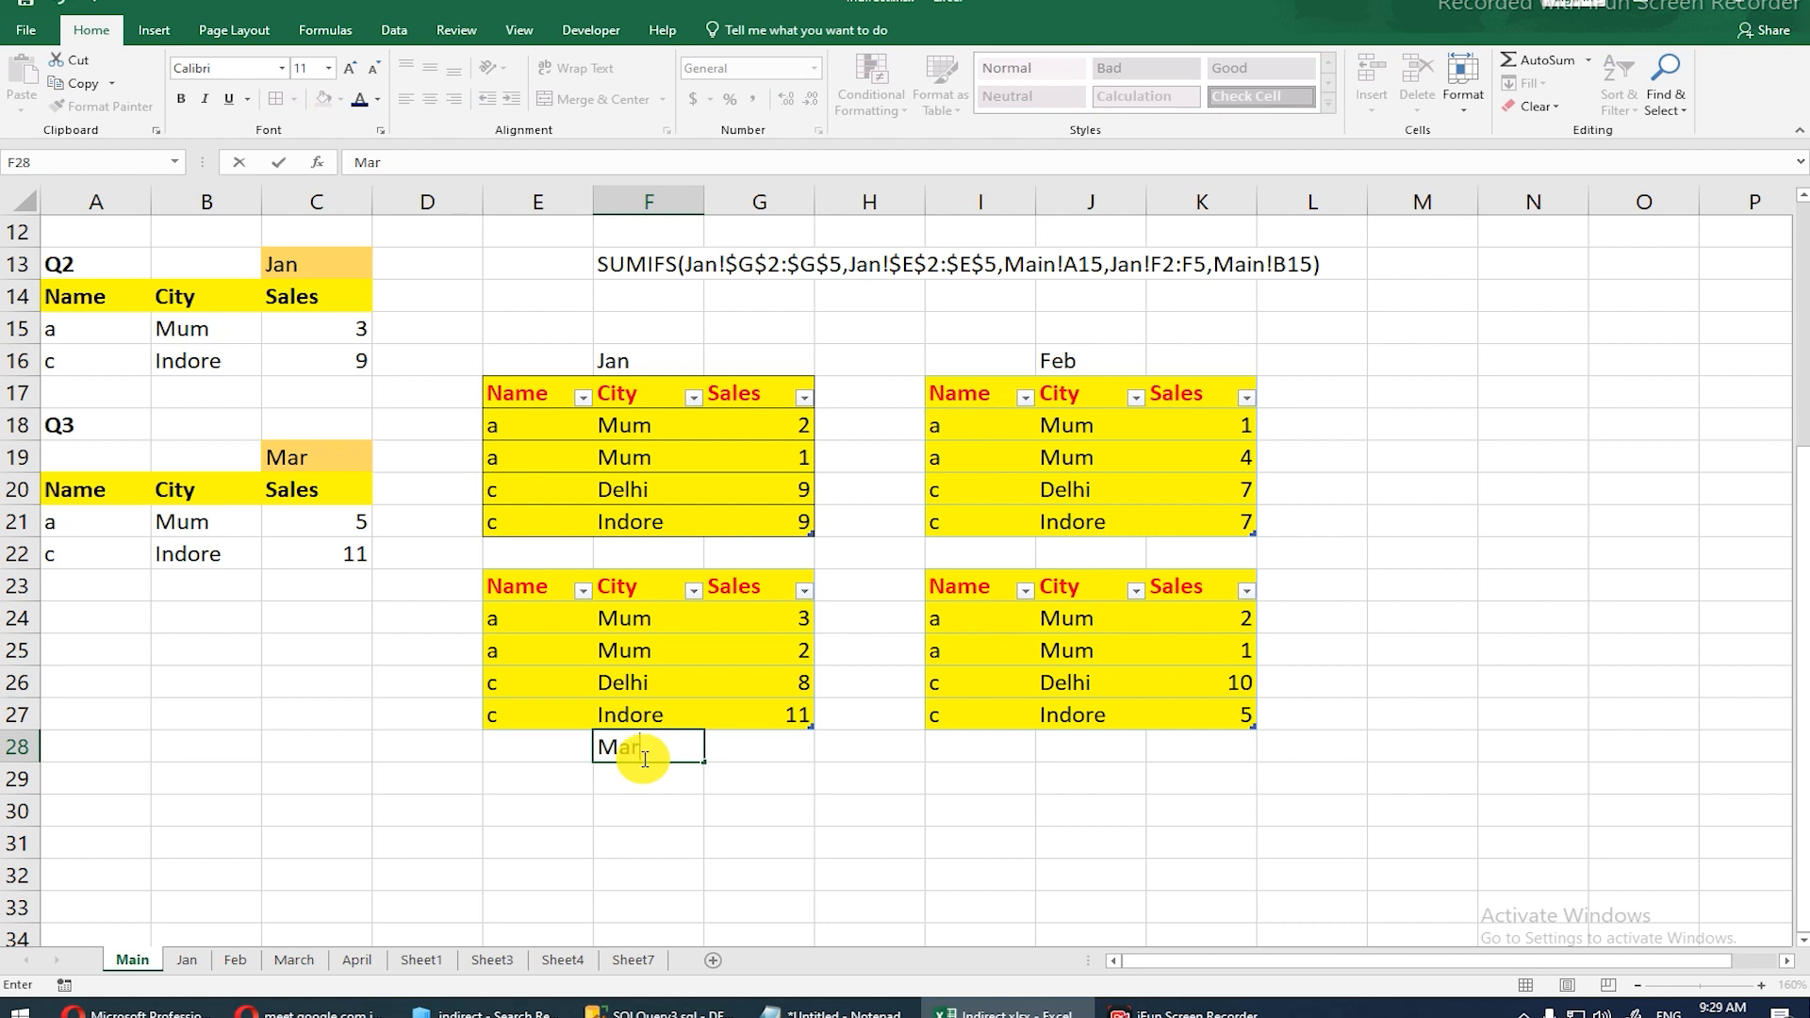
pyautogui.press('Return')
pyautogui.press('Tab')
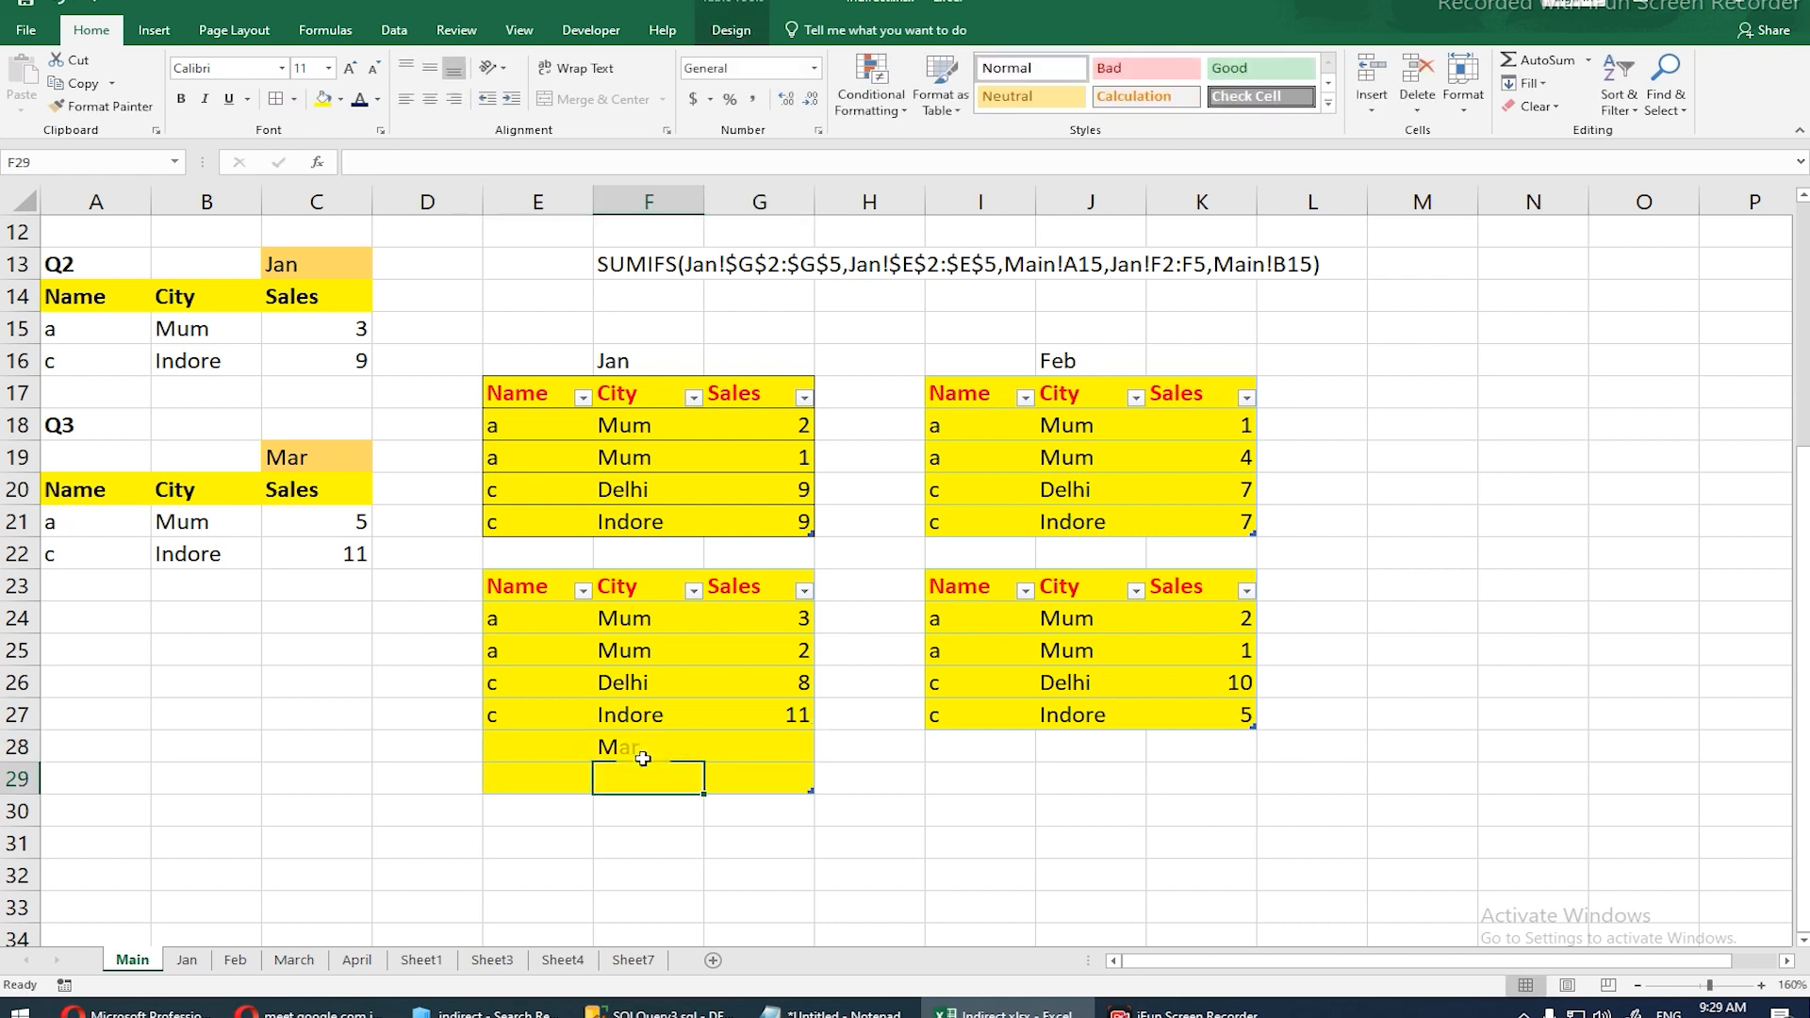
pyautogui.hotkey('ctrl', 'z')
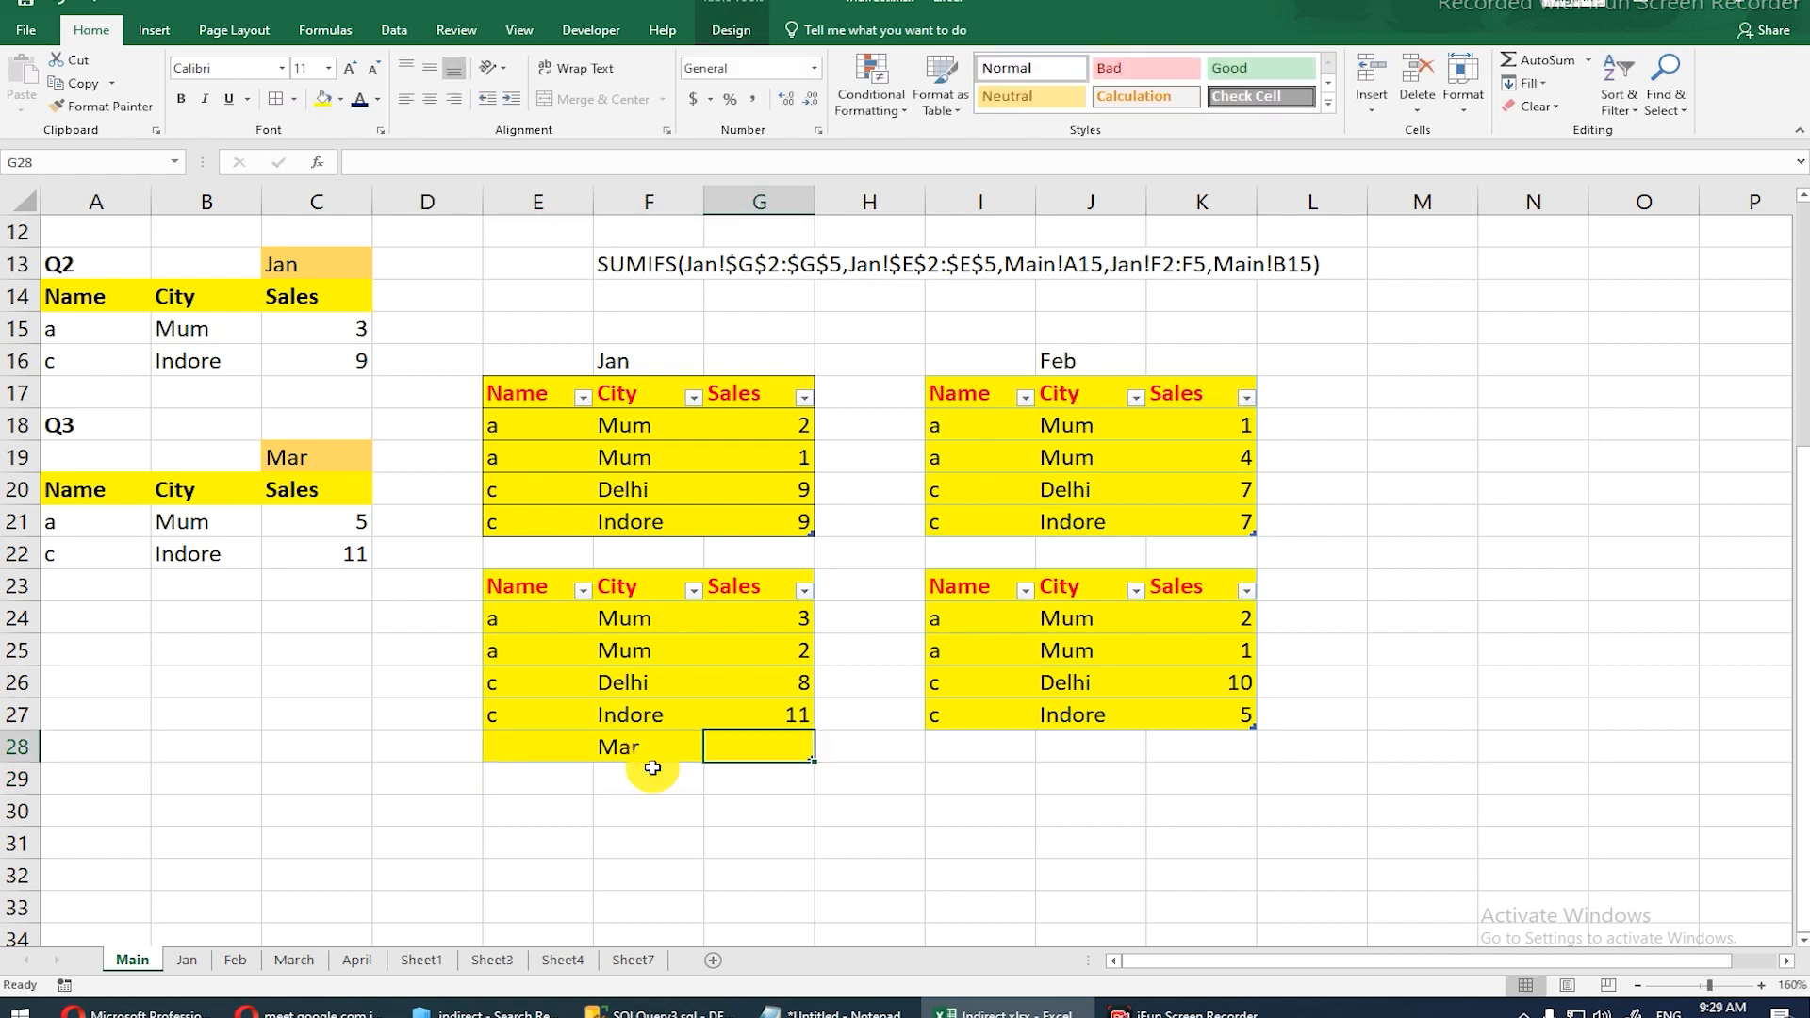
pyautogui.hotkey('ctrl', 'z')
# Step: Enter April in J28 below the table in I23:K27, undoing the table's automatic expansion
pyautogui.click(1158, 747)
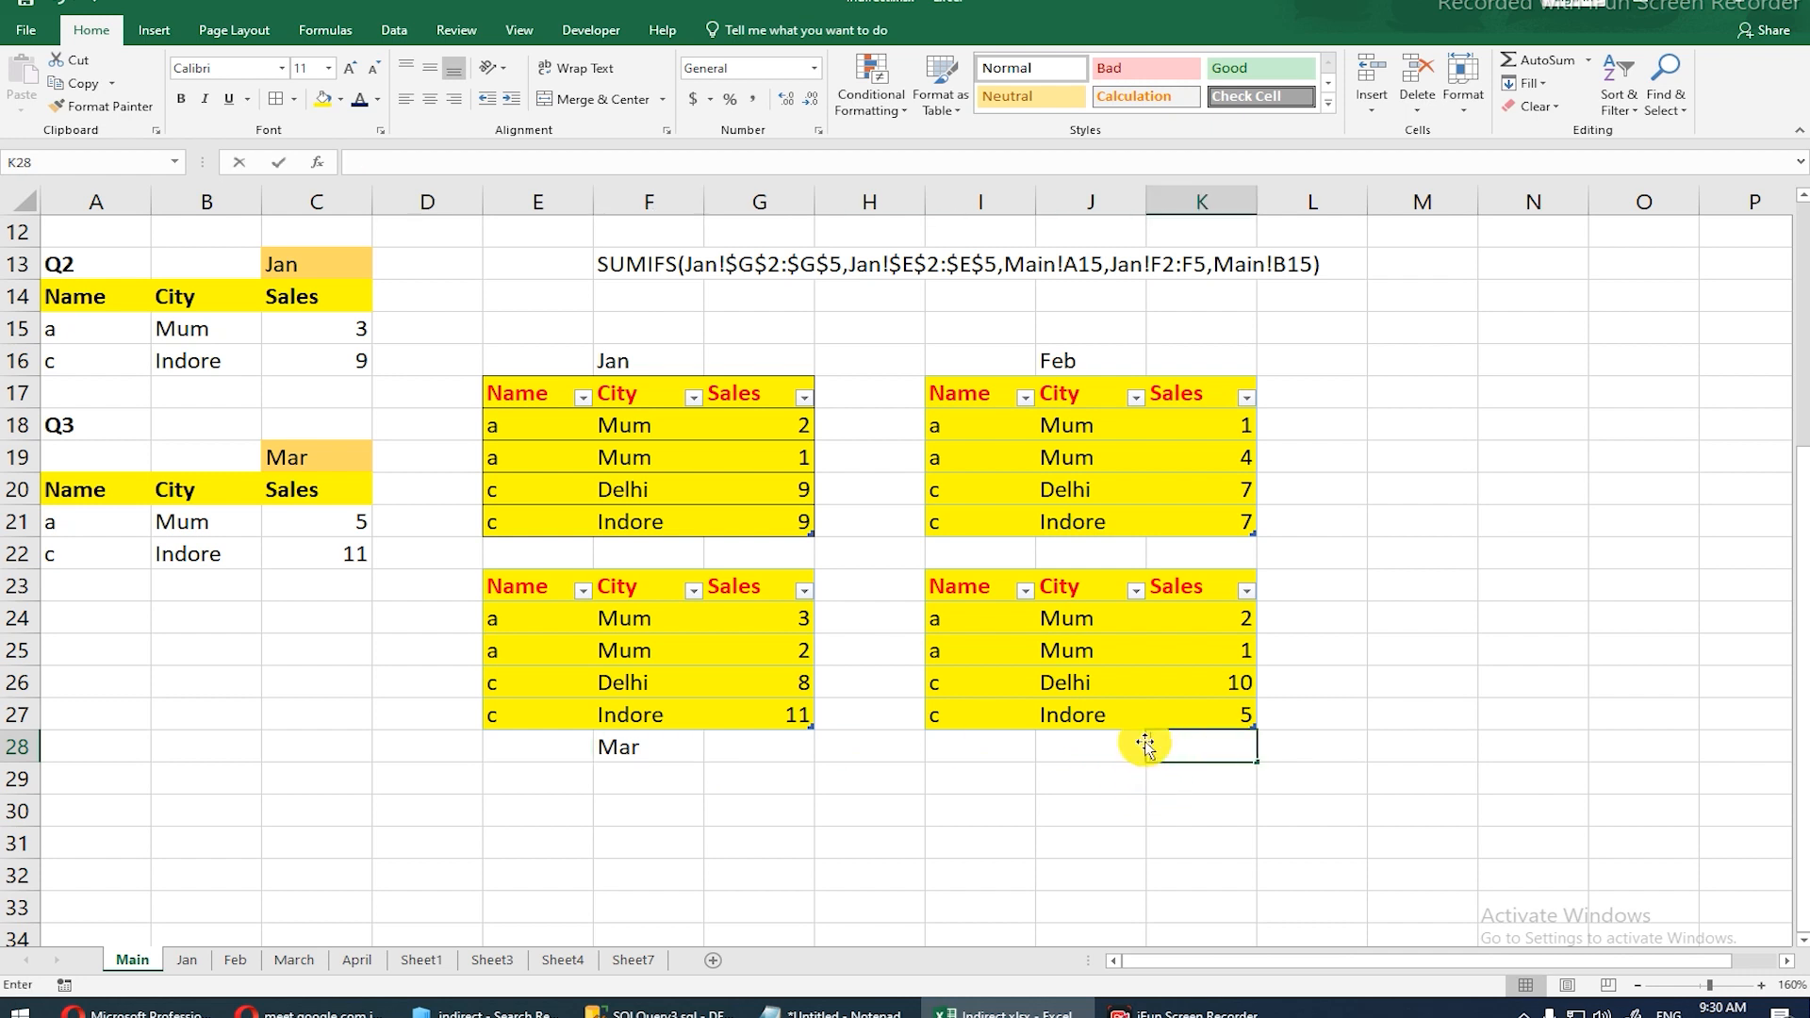
pyautogui.click(1111, 749)
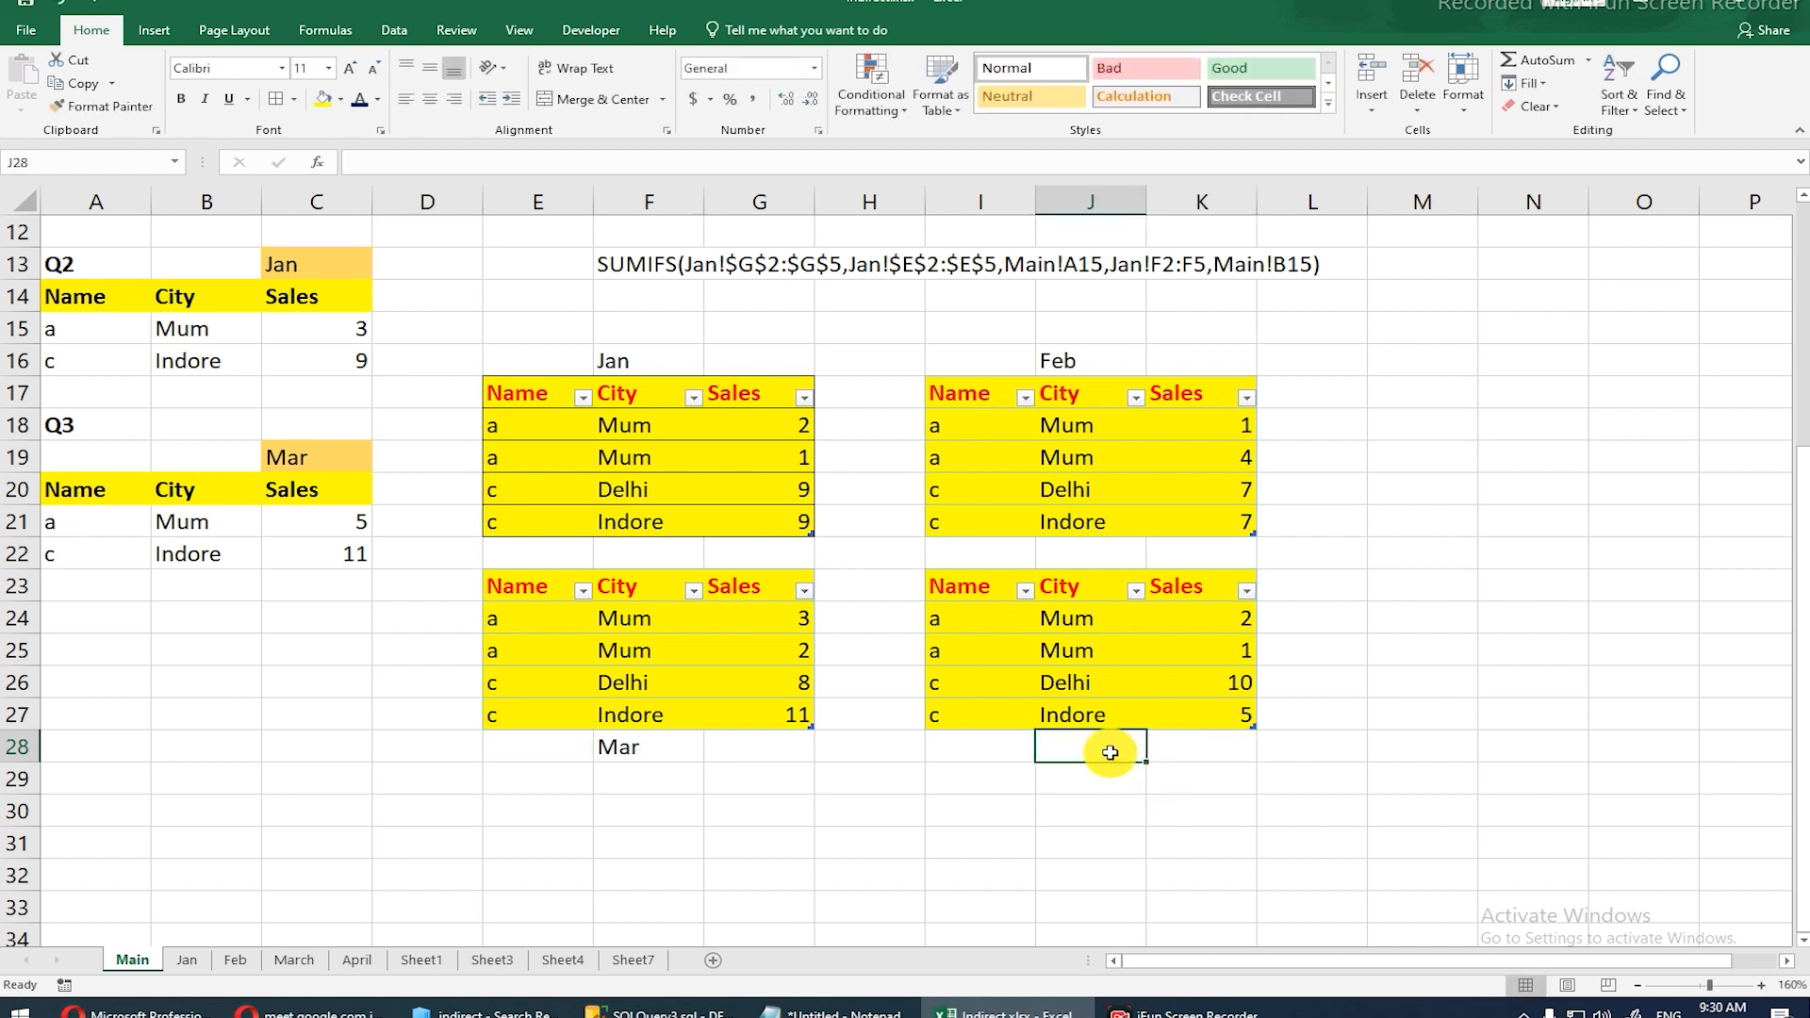
pyautogui.write('April')
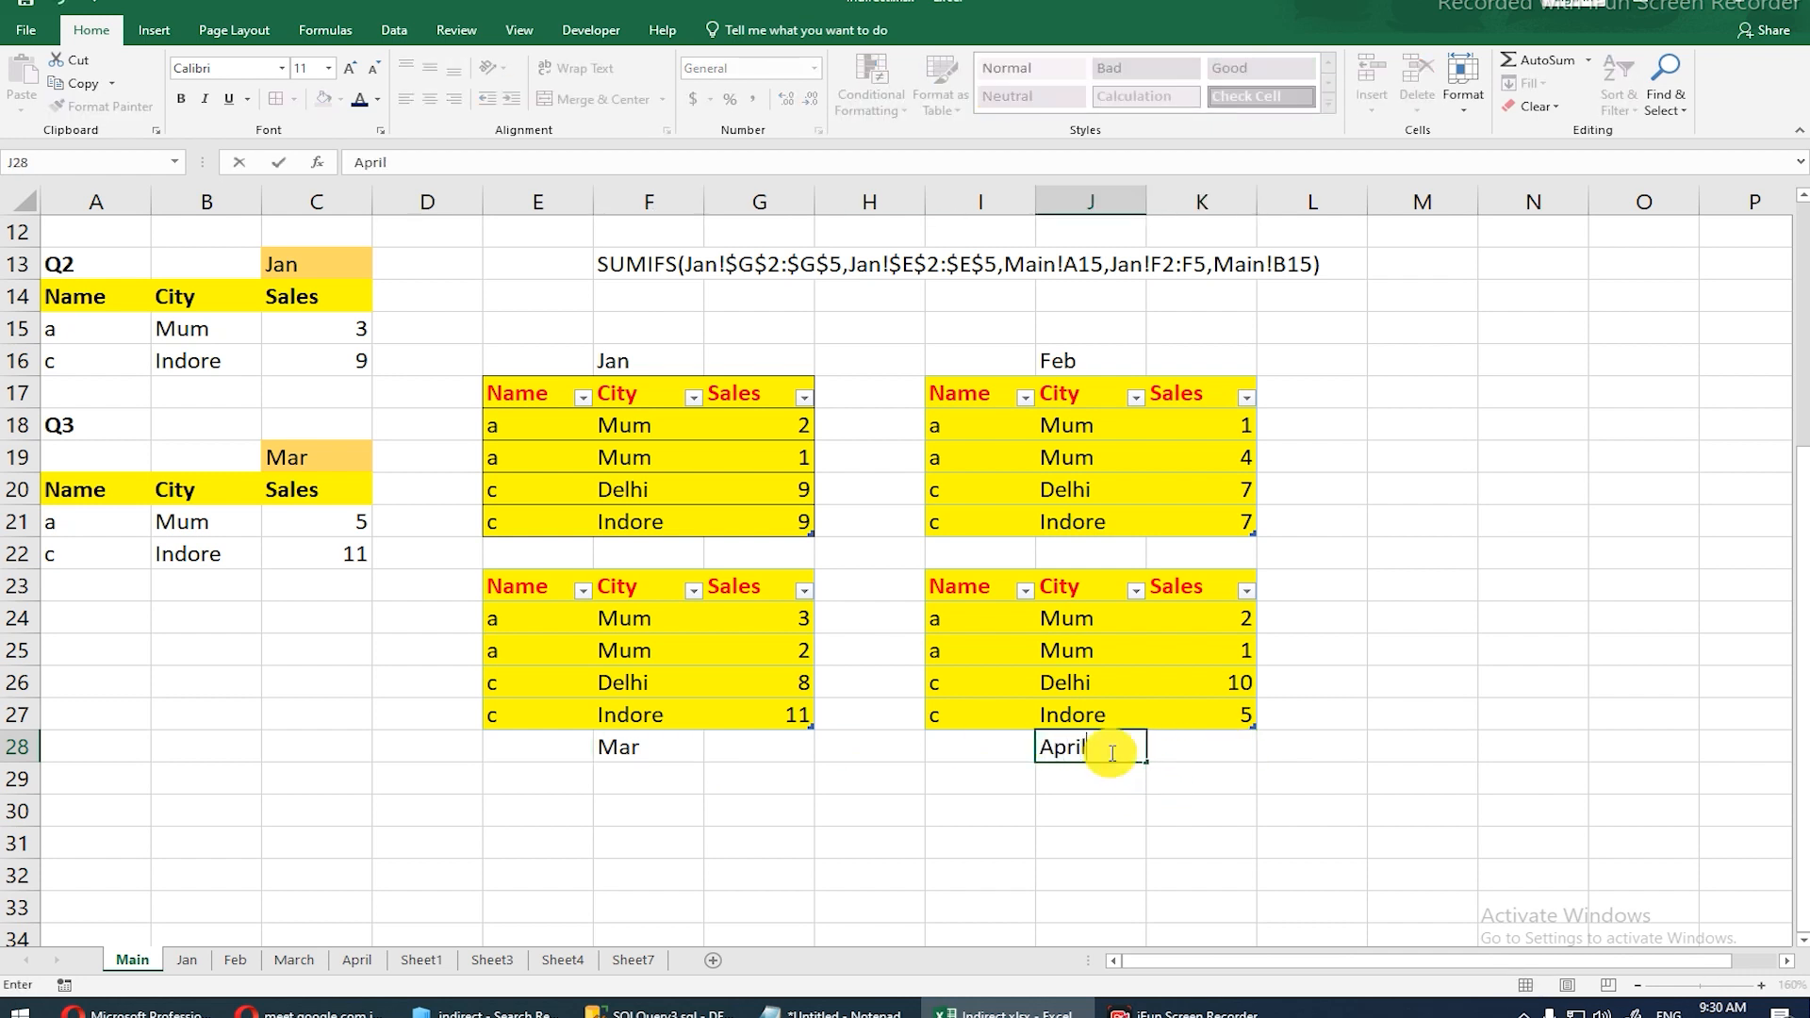
pyautogui.press('Tab')
pyautogui.hotkey('ctrl', 'z')
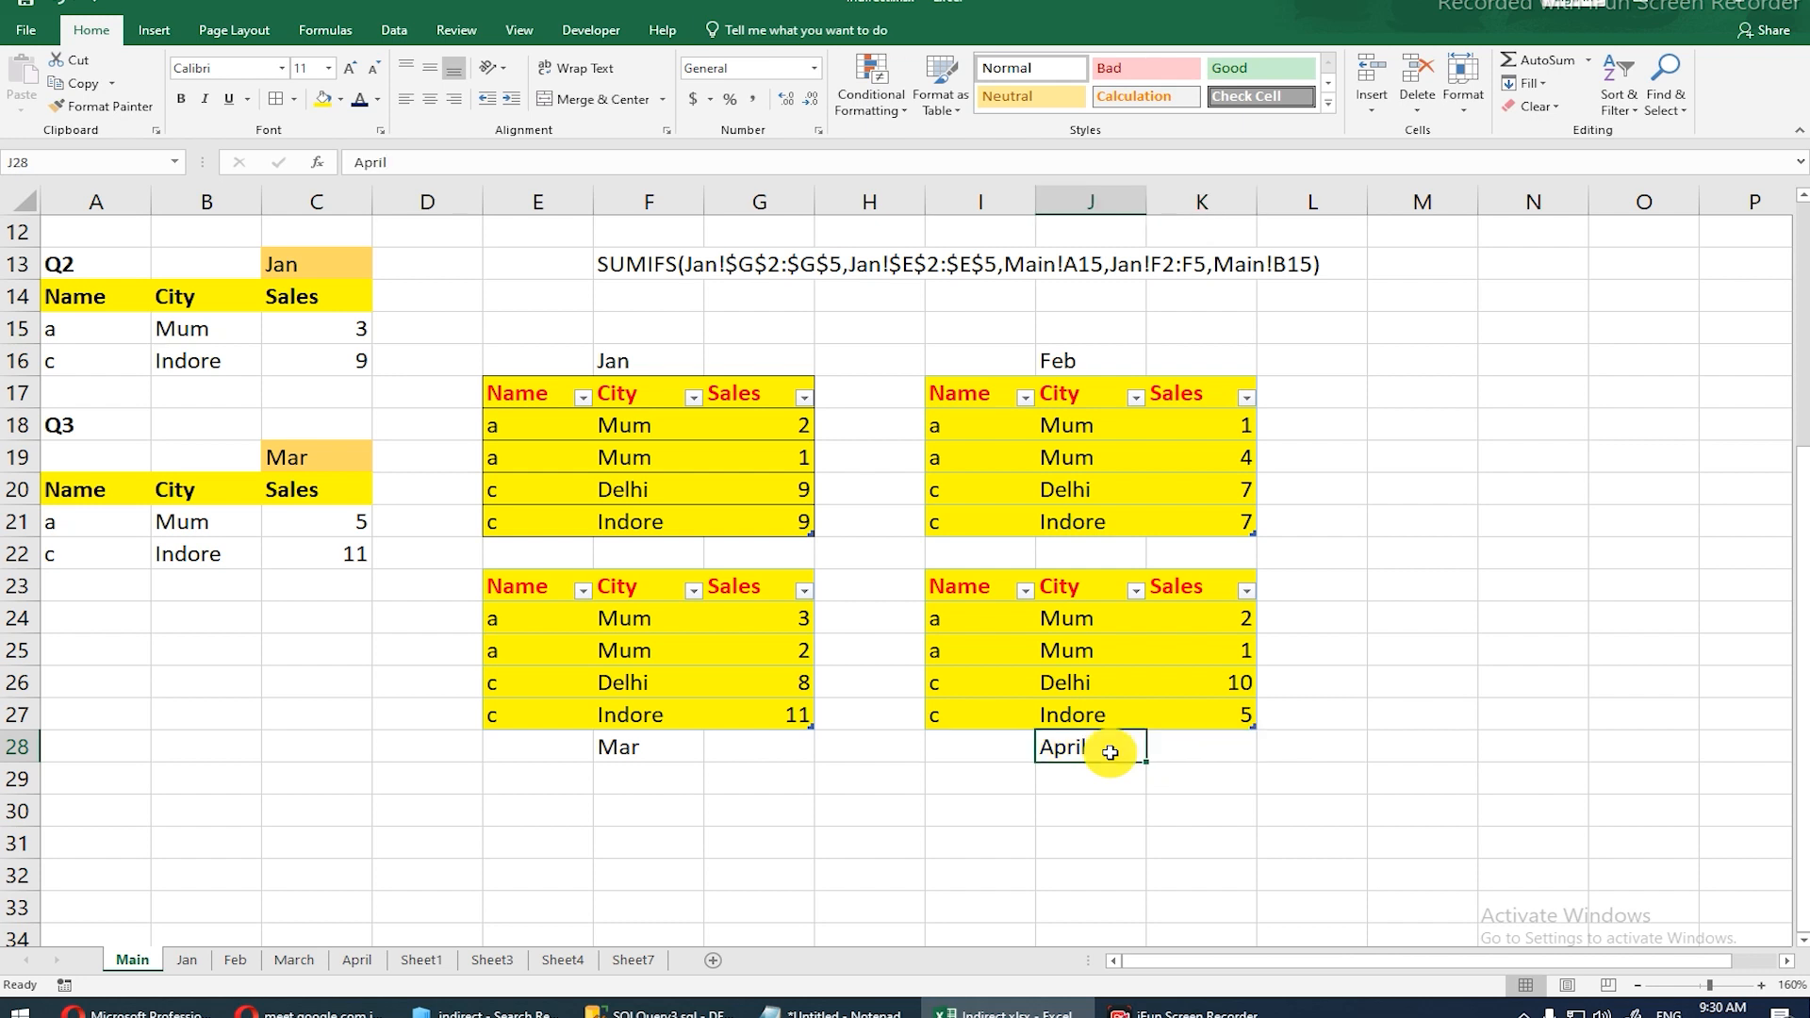
pyautogui.click(1186, 776)
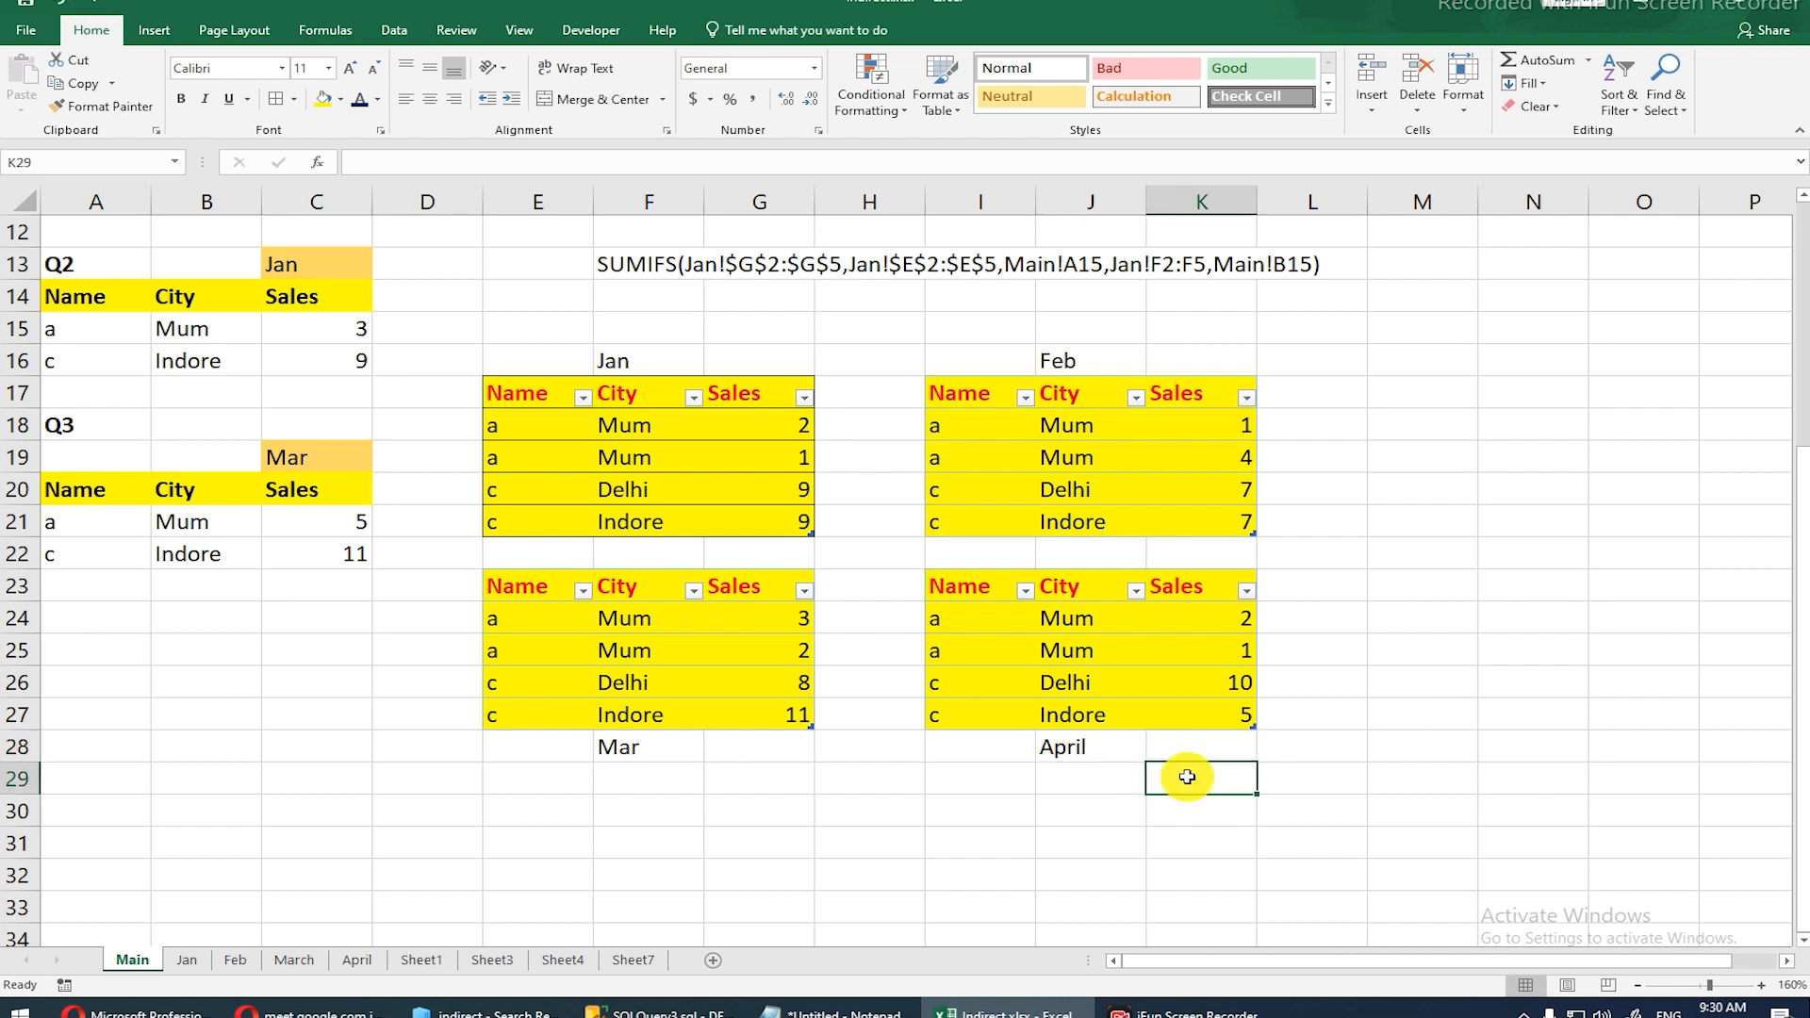
# Step: Make the four month labels in F16, J16, F28 and J28 bold
pyautogui.click(1063, 362)
pyautogui.hotkey('ctrl', 'b')
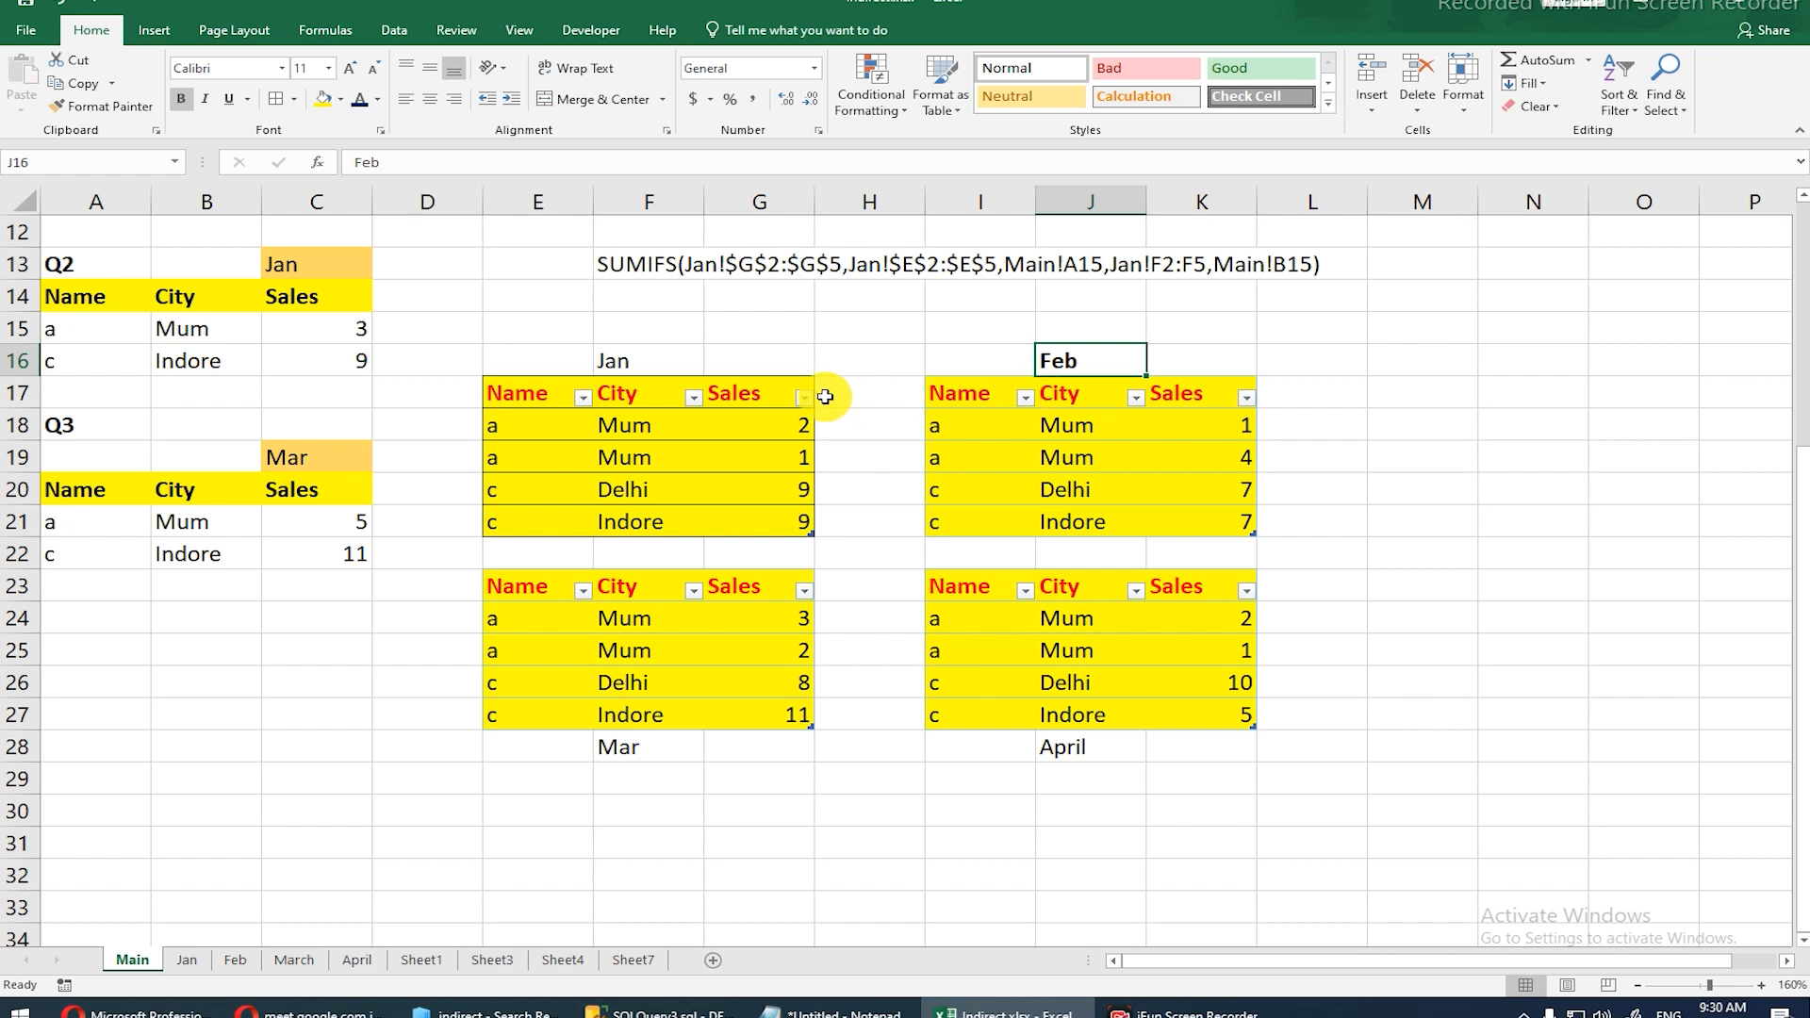
pyautogui.click(624, 355)
pyautogui.hotkey('ctrl', 'b')
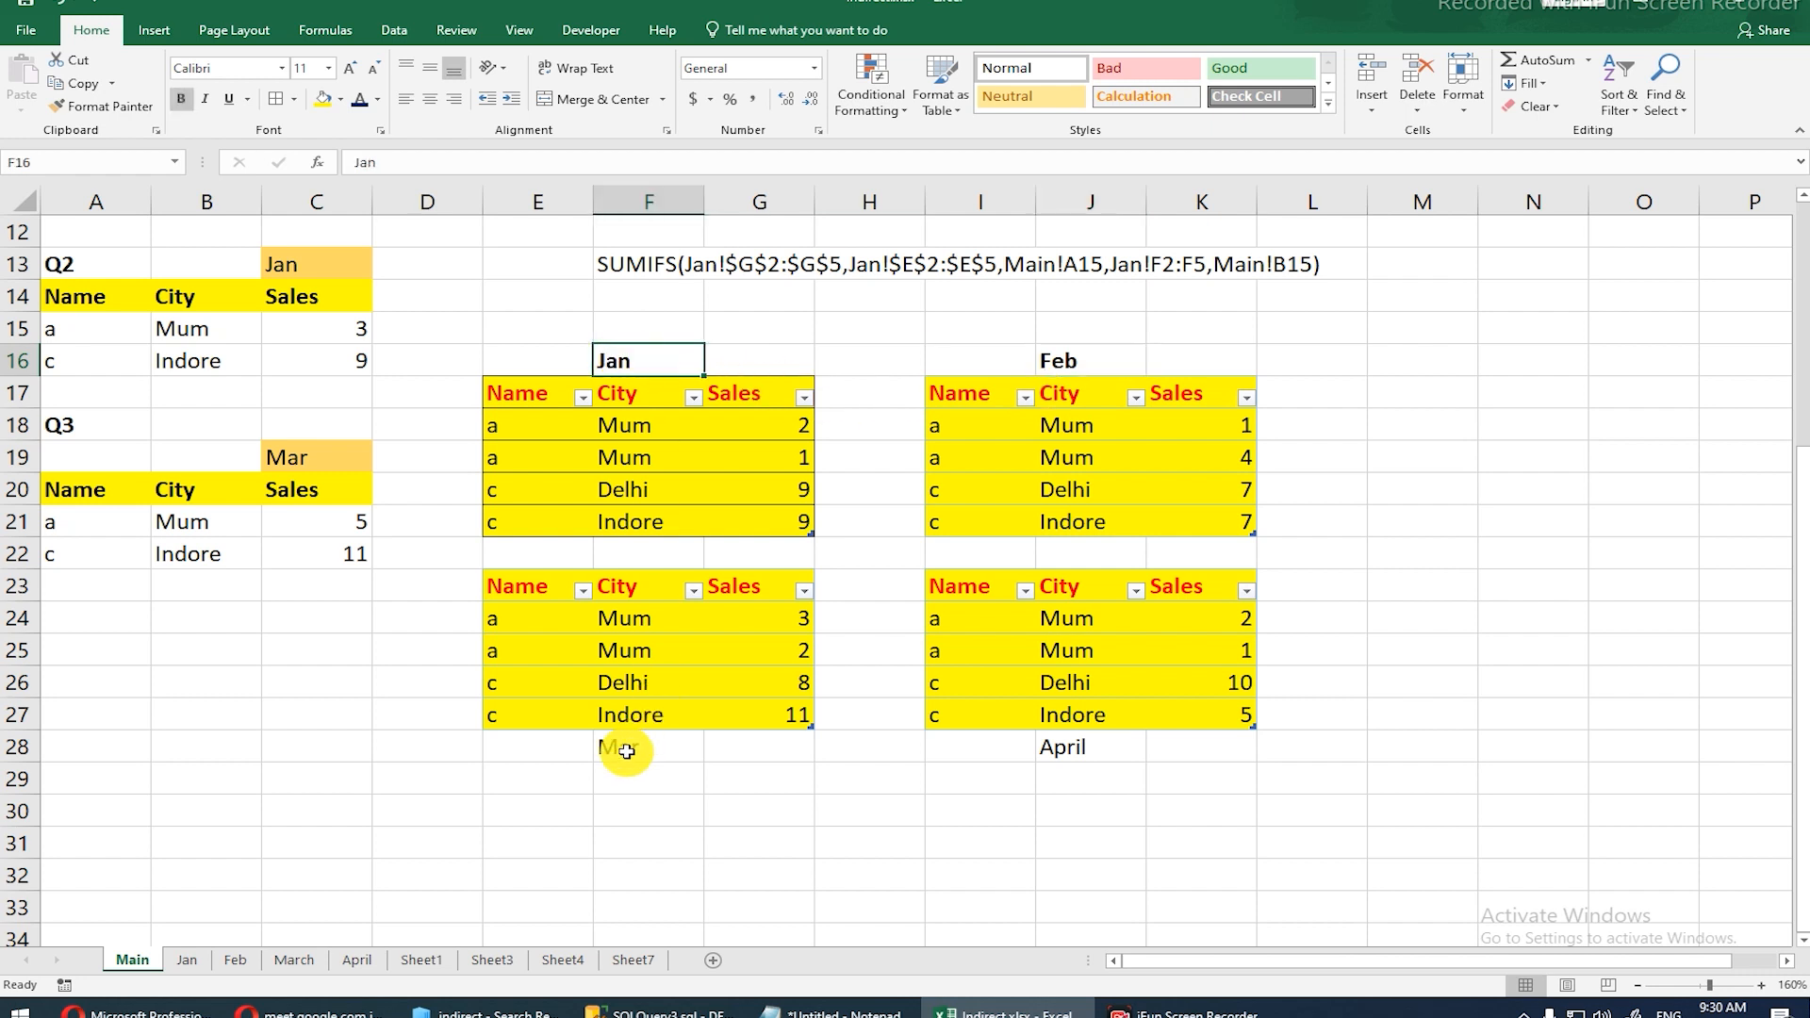
pyautogui.click(626, 749)
pyautogui.hotkey('ctrl', 'b')
pyautogui.doubleClick(1063, 747)
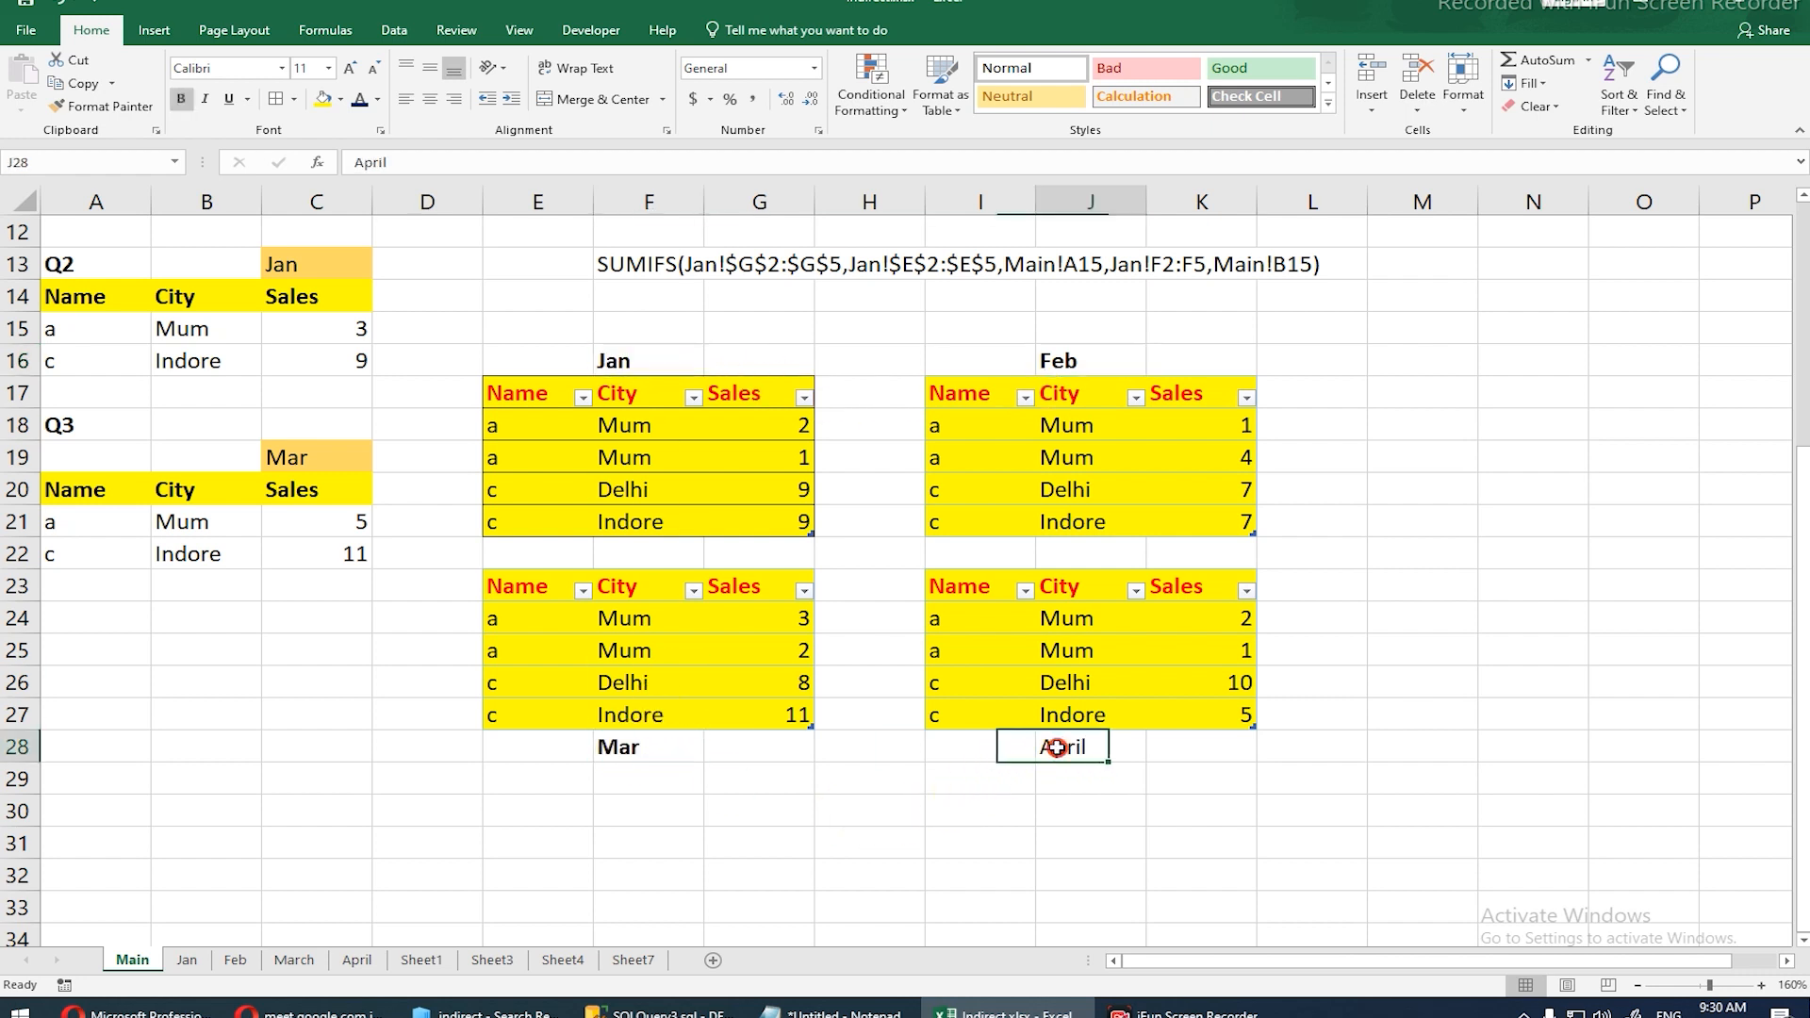
pyautogui.press('Escape')
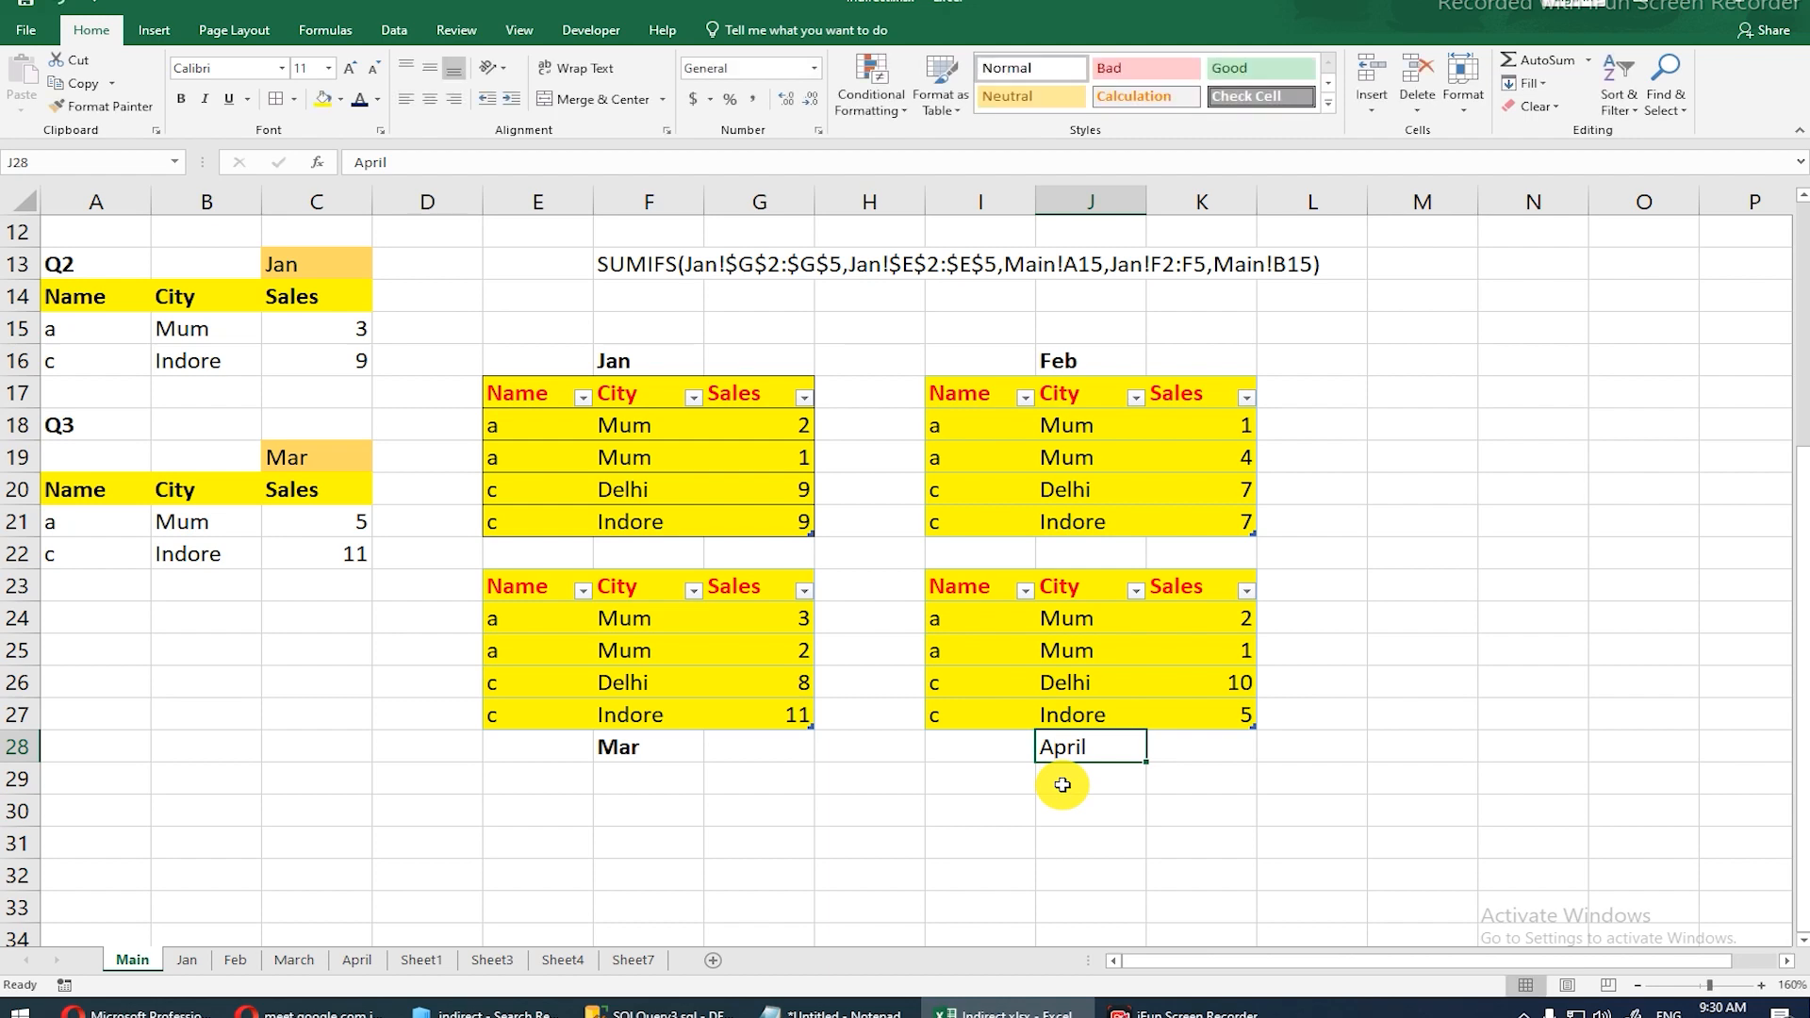
pyautogui.hotkey('ctrl', 'b')
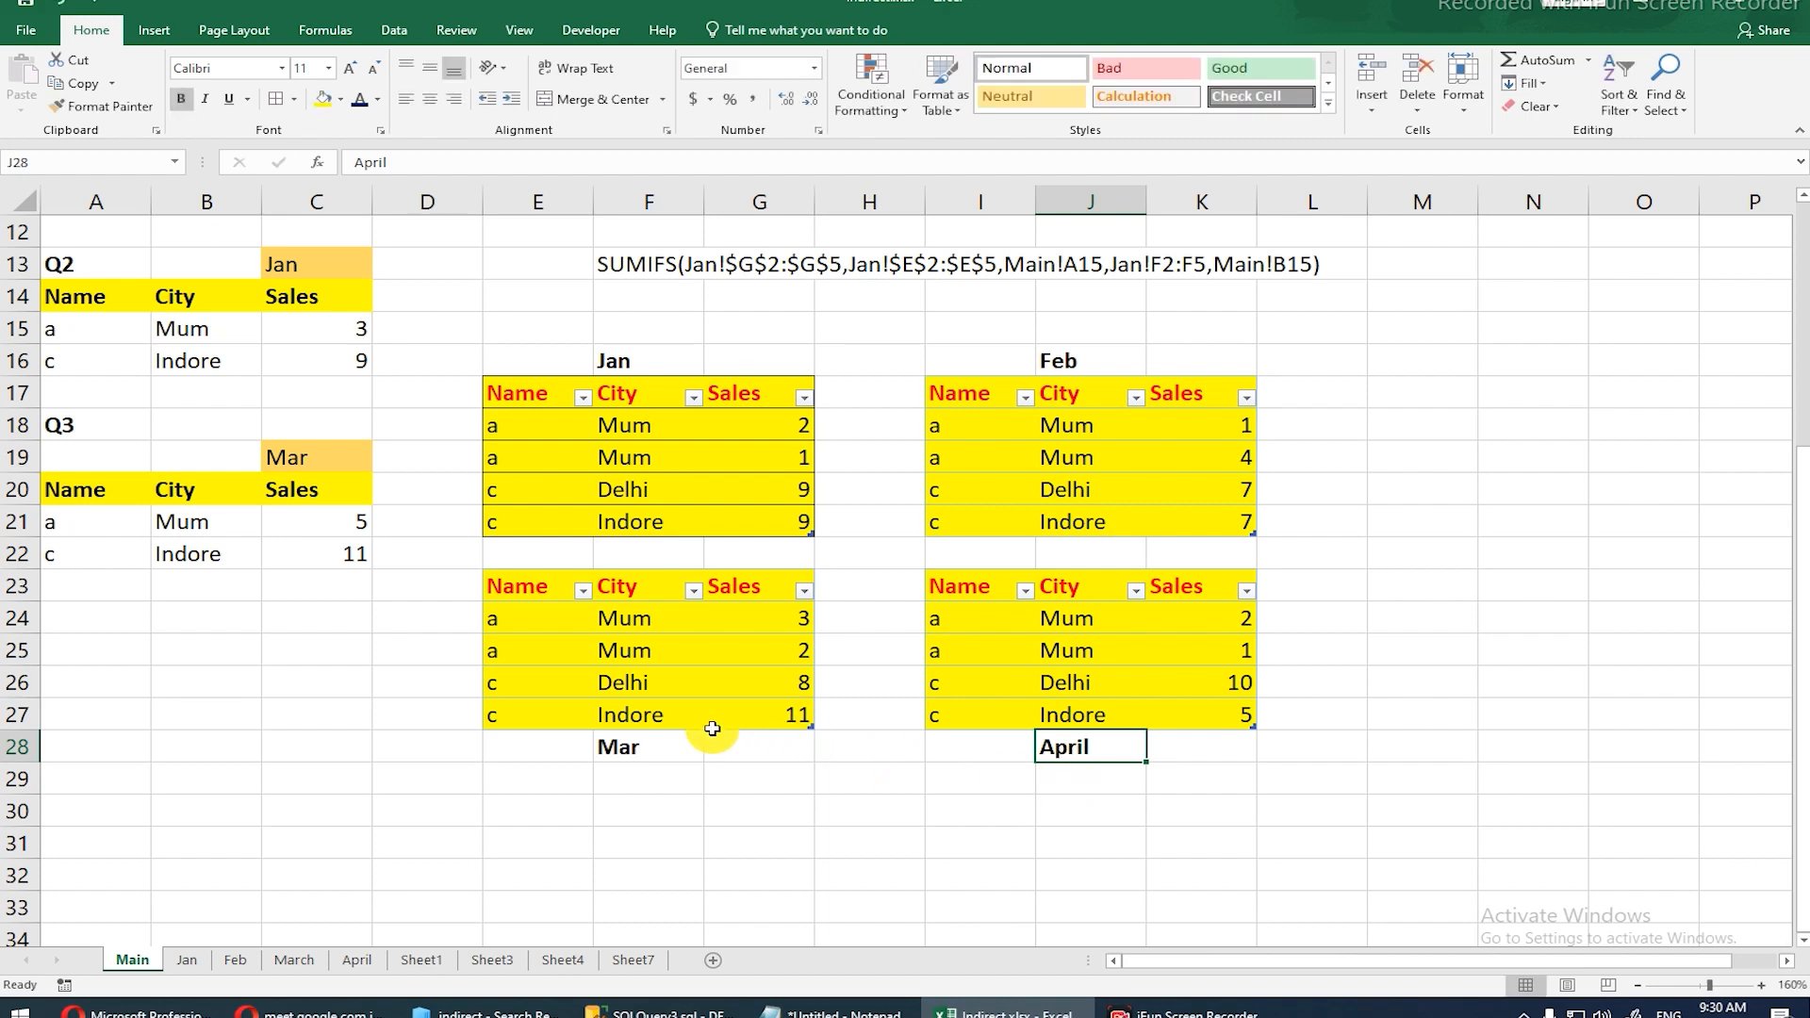
# Step: Zoom the sheet out to 145% and collapse the ribbon so Ex2 and all four month tables fit
pyautogui.scroll(4, 721, 726)
pyautogui.scroll(-3, 820, 493)
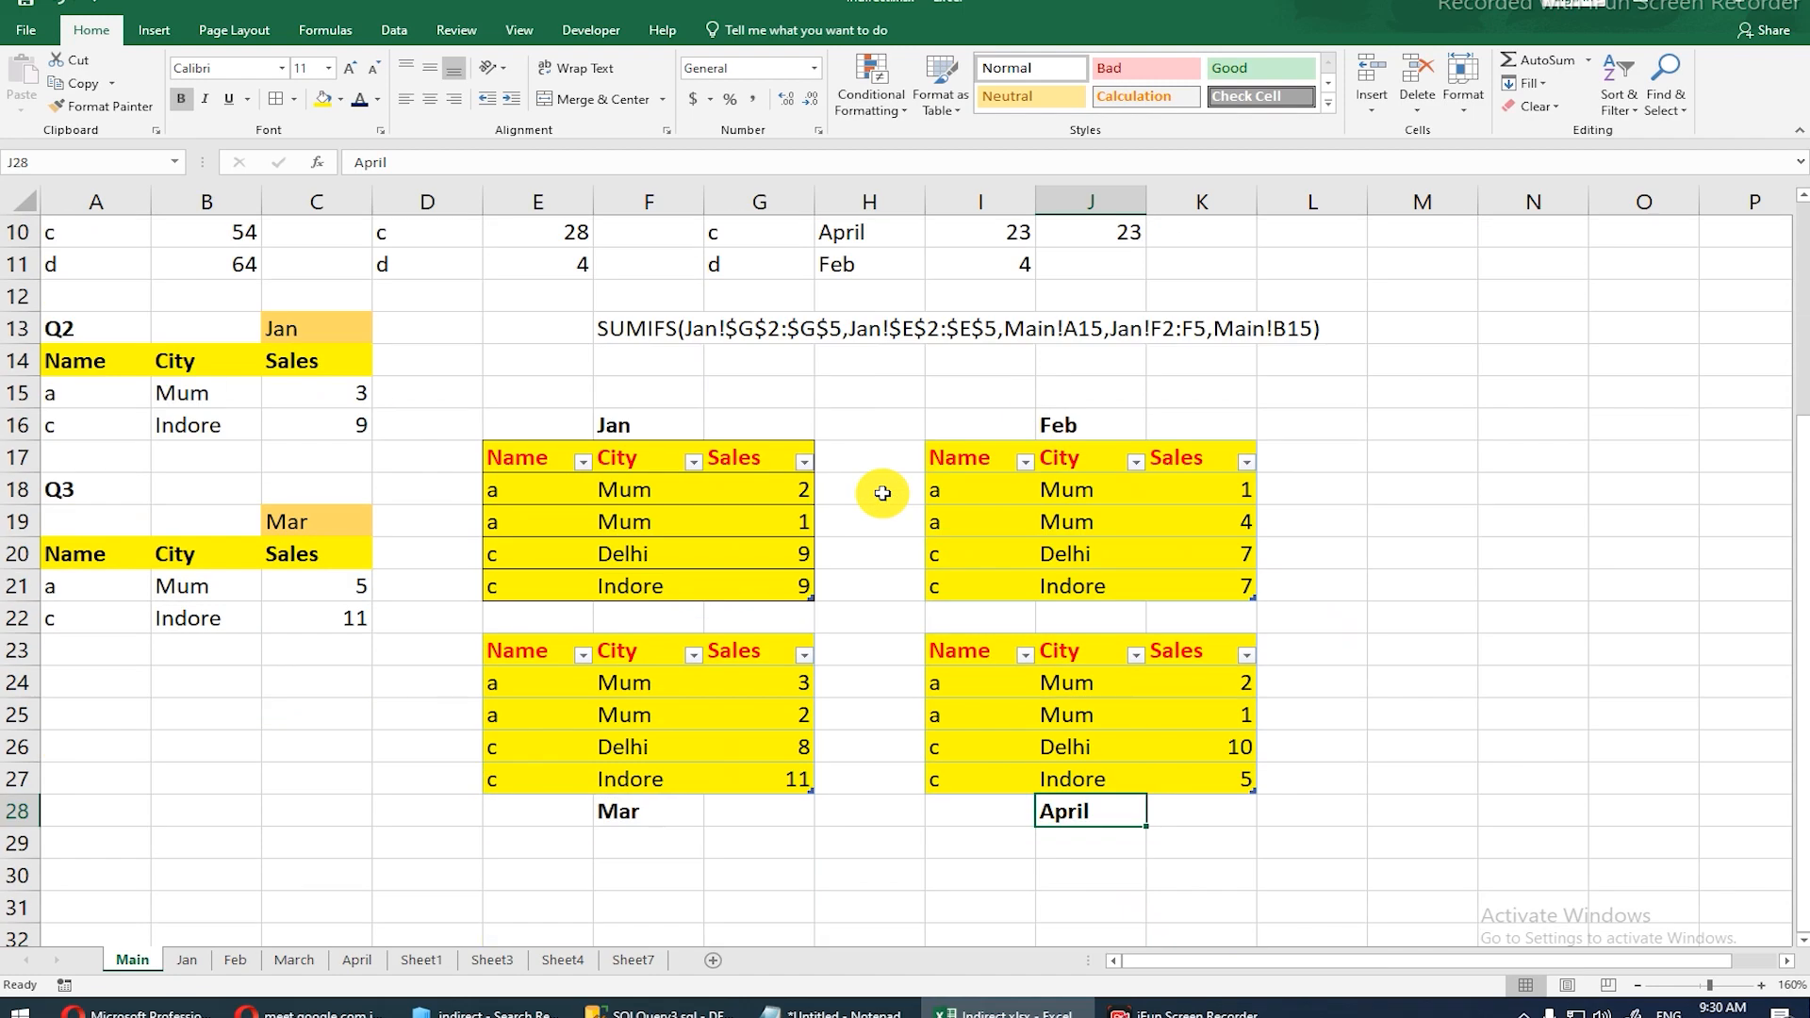
pyautogui.scroll(1, 883, 493)
pyautogui.keyDown('ctrl'); pyautogui.scroll(-1, 883, 493); pyautogui.keyUp('ctrl')
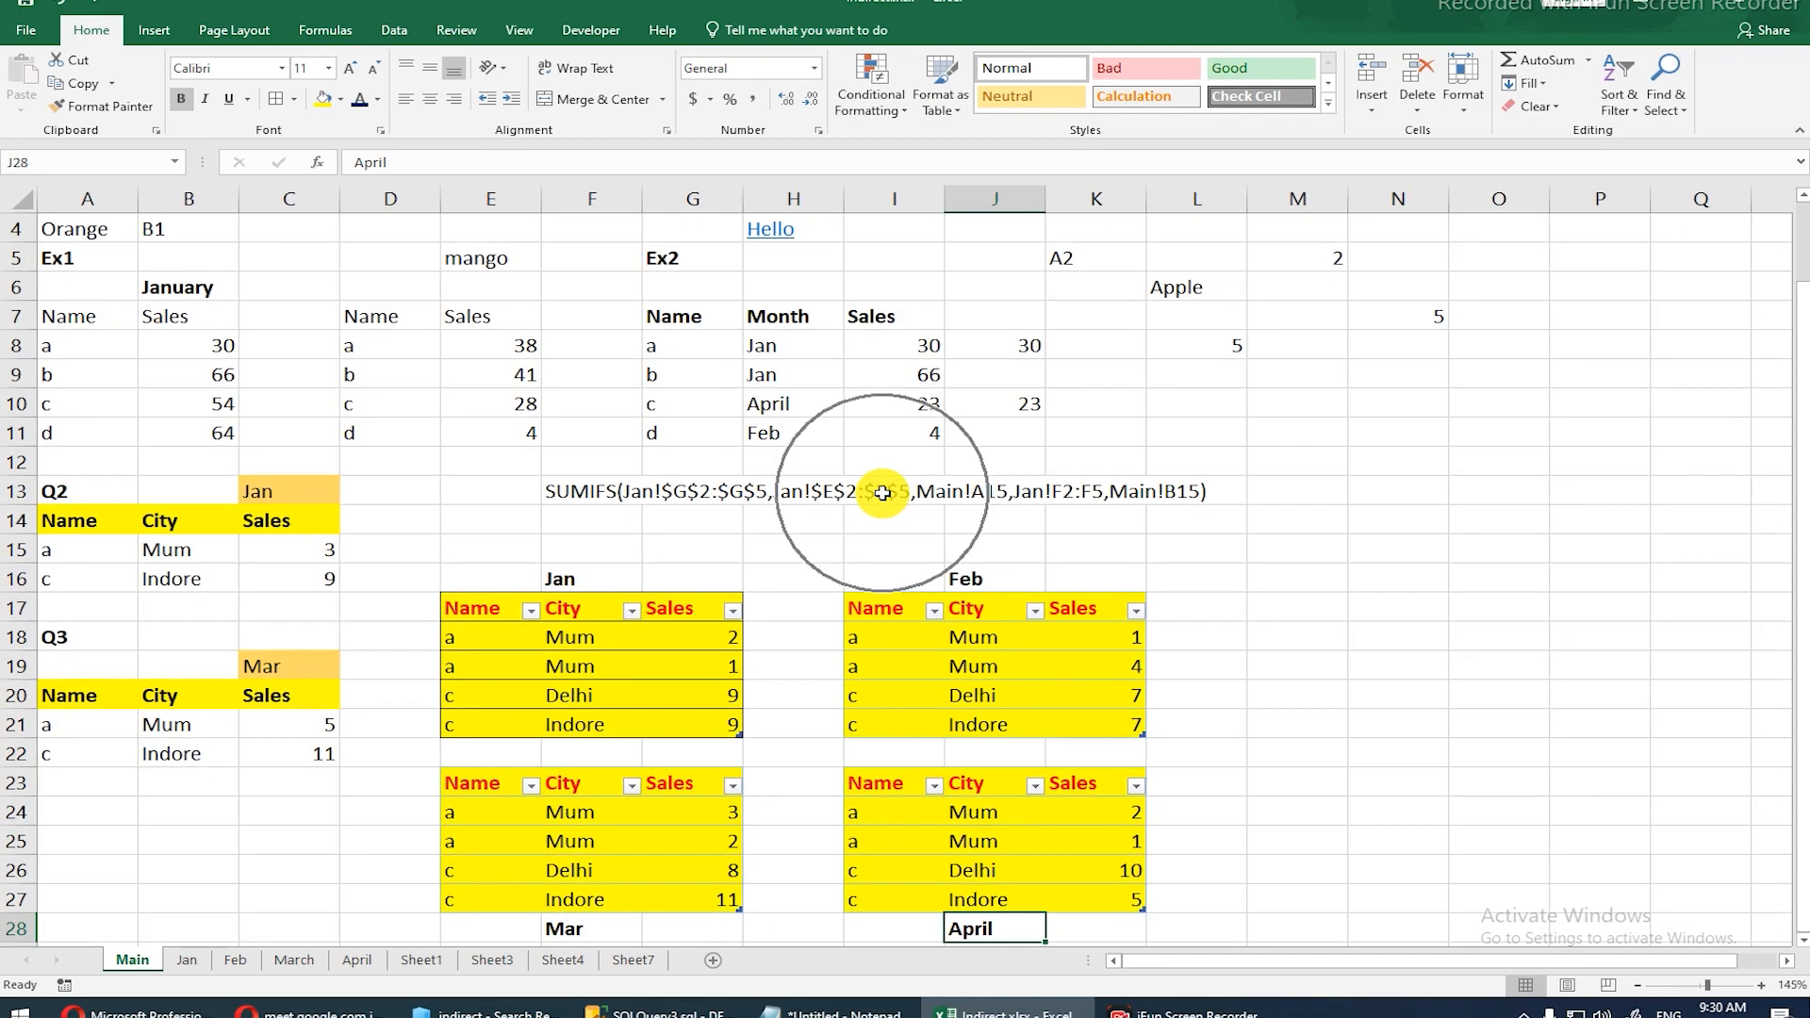
pyautogui.doubleClick(91, 29)
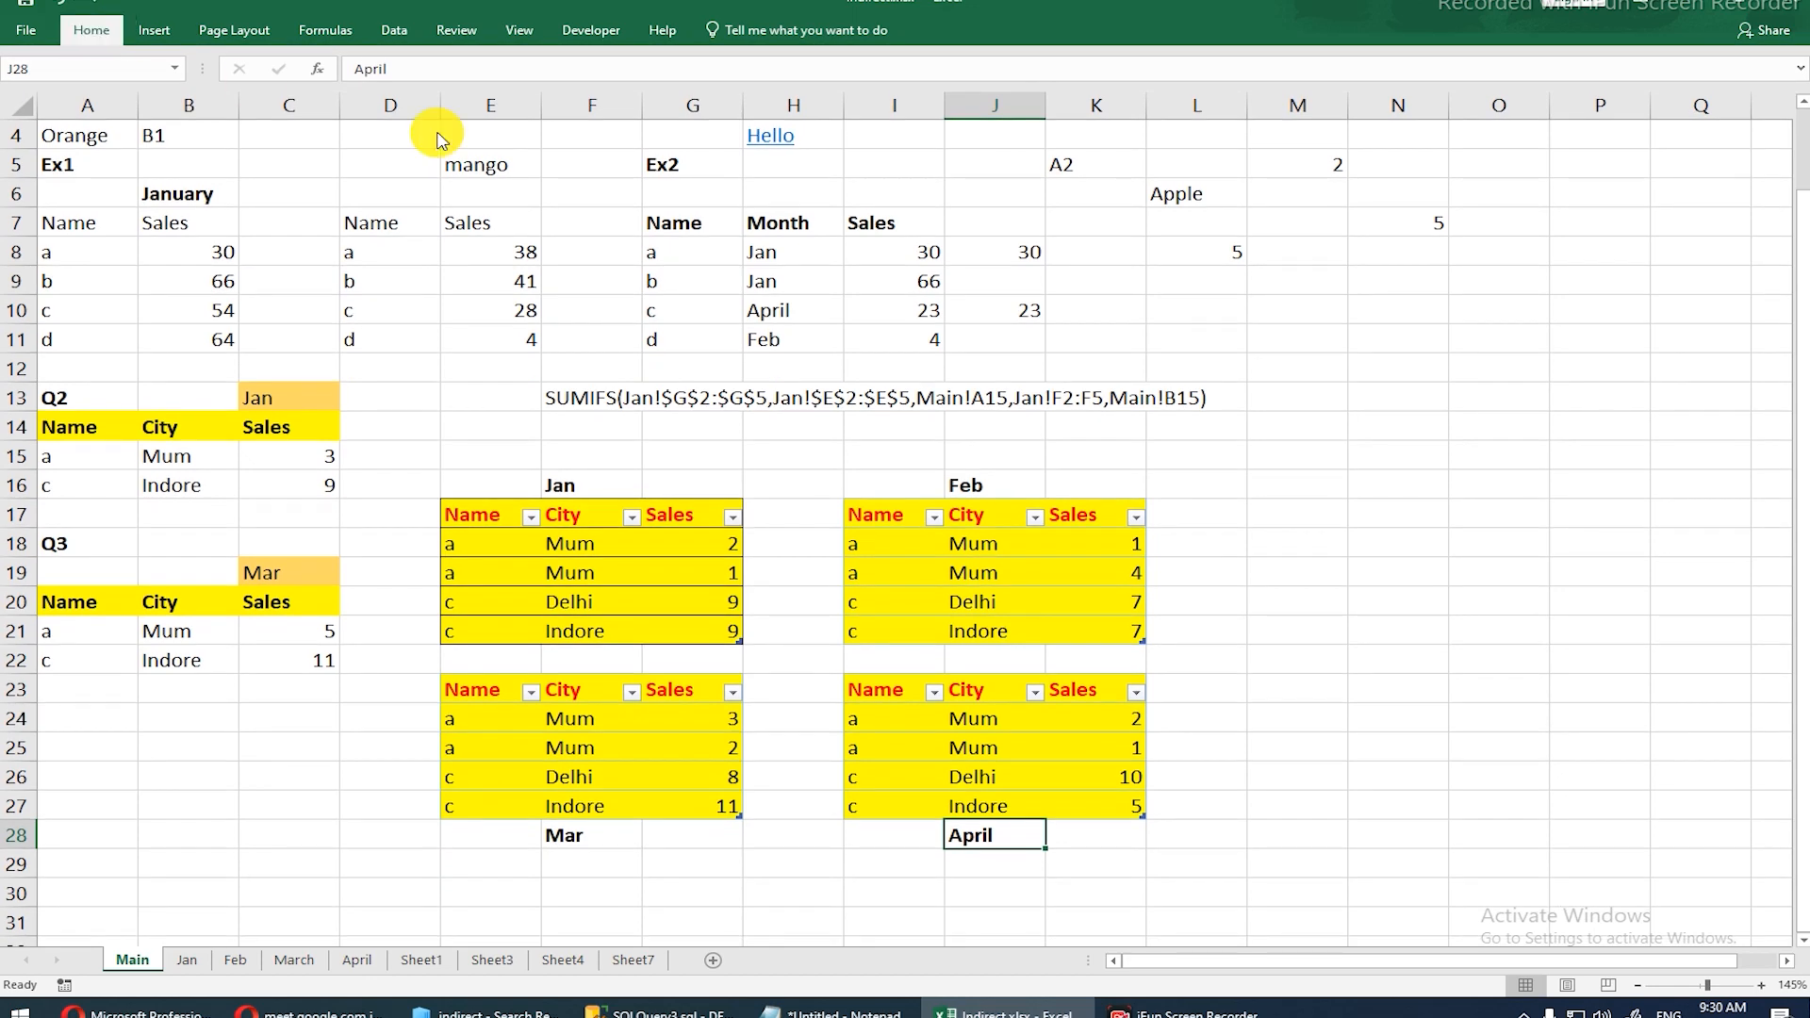
# Step: Go through the Name, Month and Sales columns of the Ex2 table in rows 8 to 11
pyautogui.moveTo(696, 251); pyautogui.dragTo(686, 338)
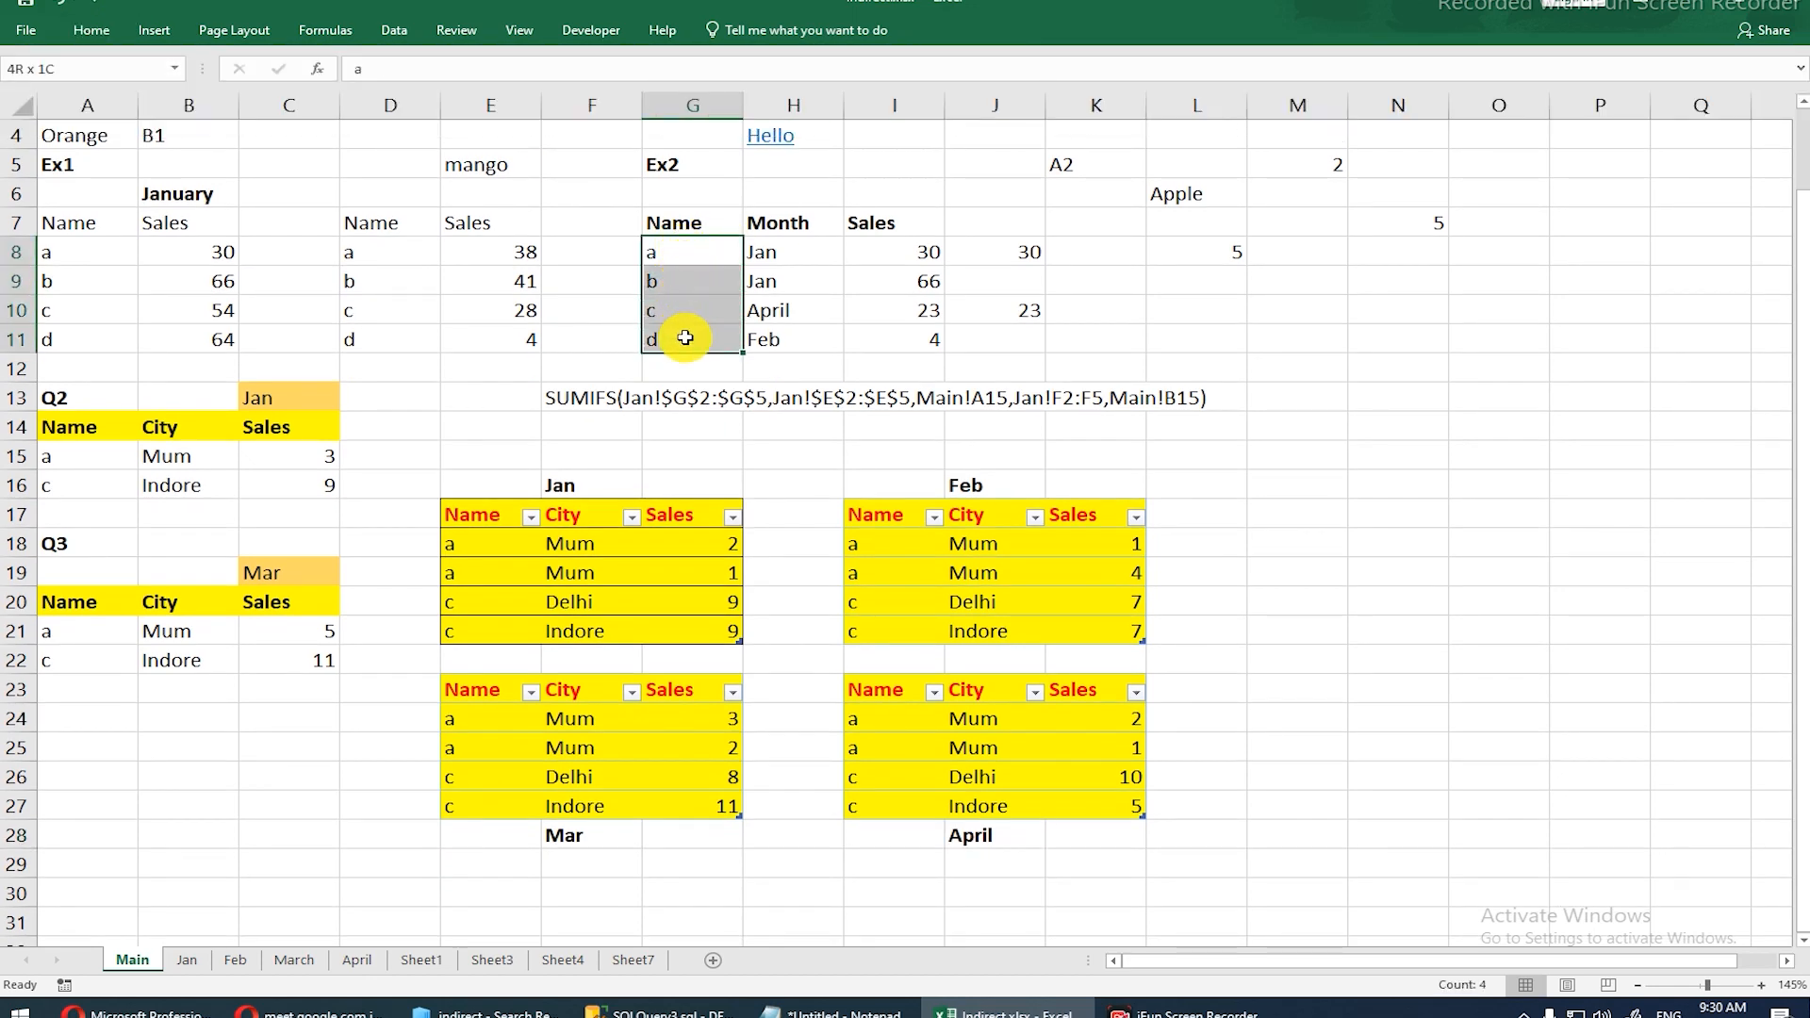
pyautogui.moveTo(765, 250); pyautogui.dragTo(777, 337)
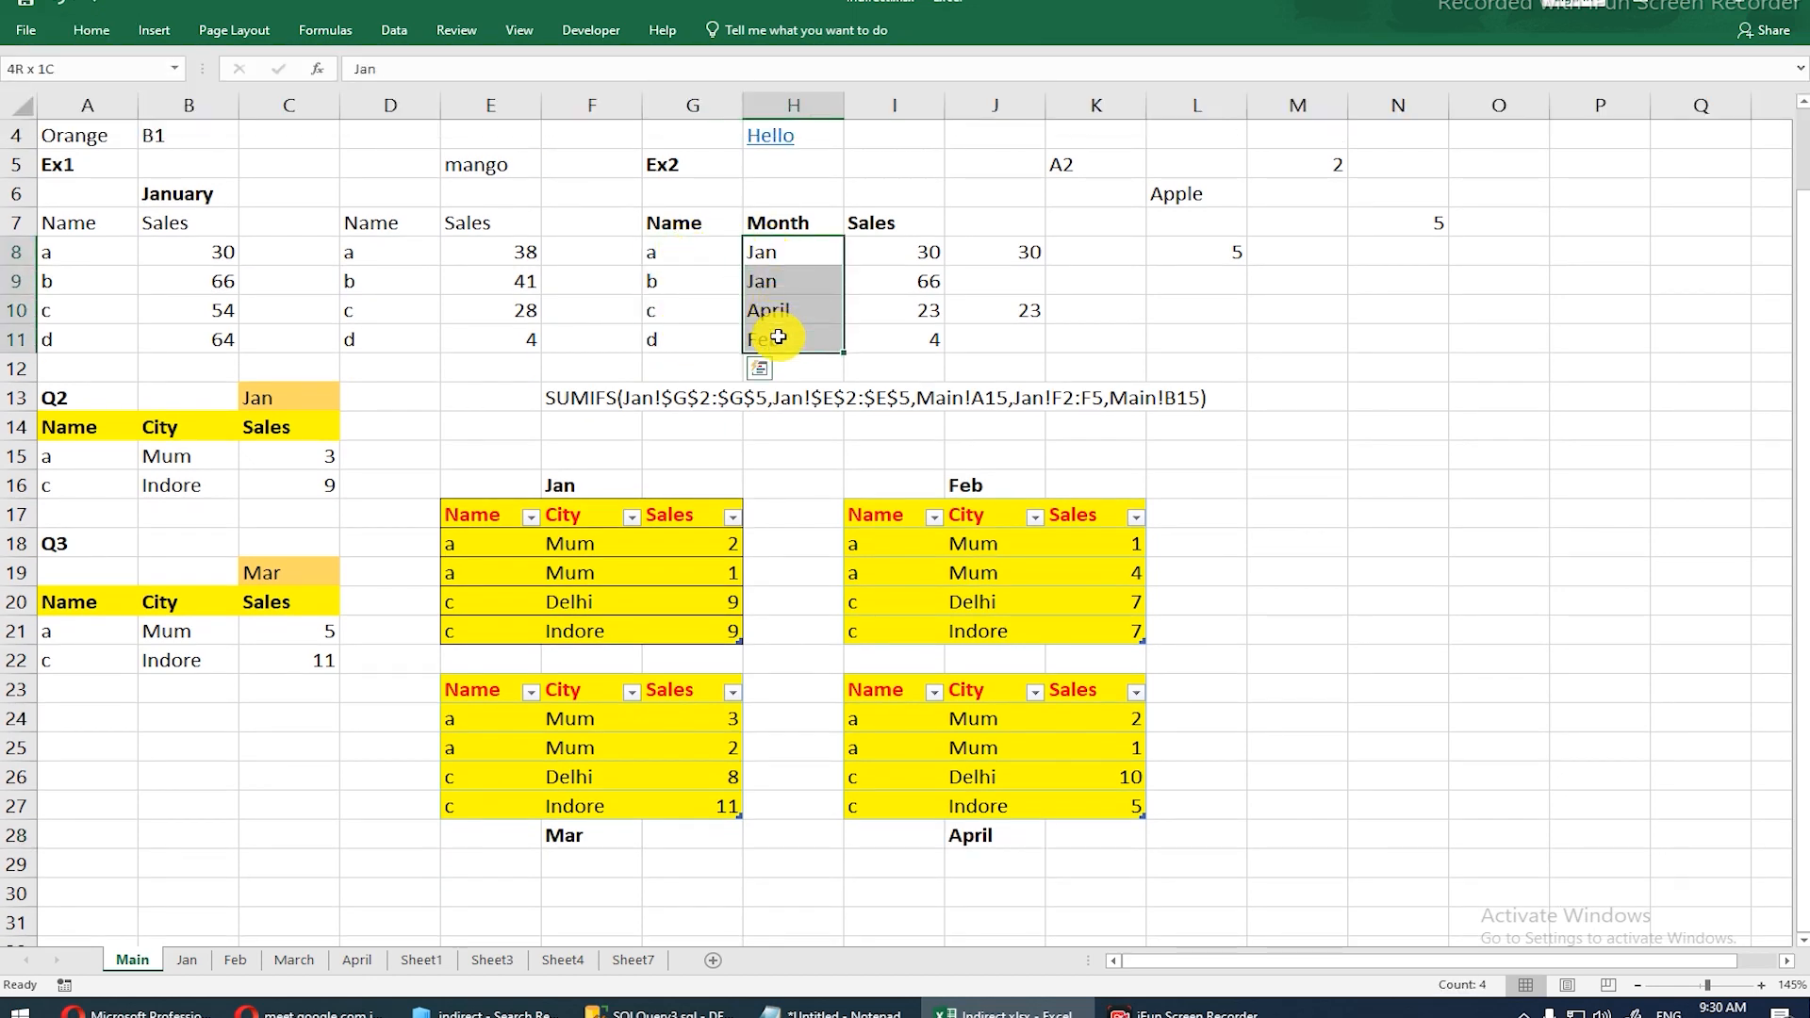
pyautogui.moveTo(926, 247); pyautogui.dragTo(946, 335)
pyautogui.click(947, 336)
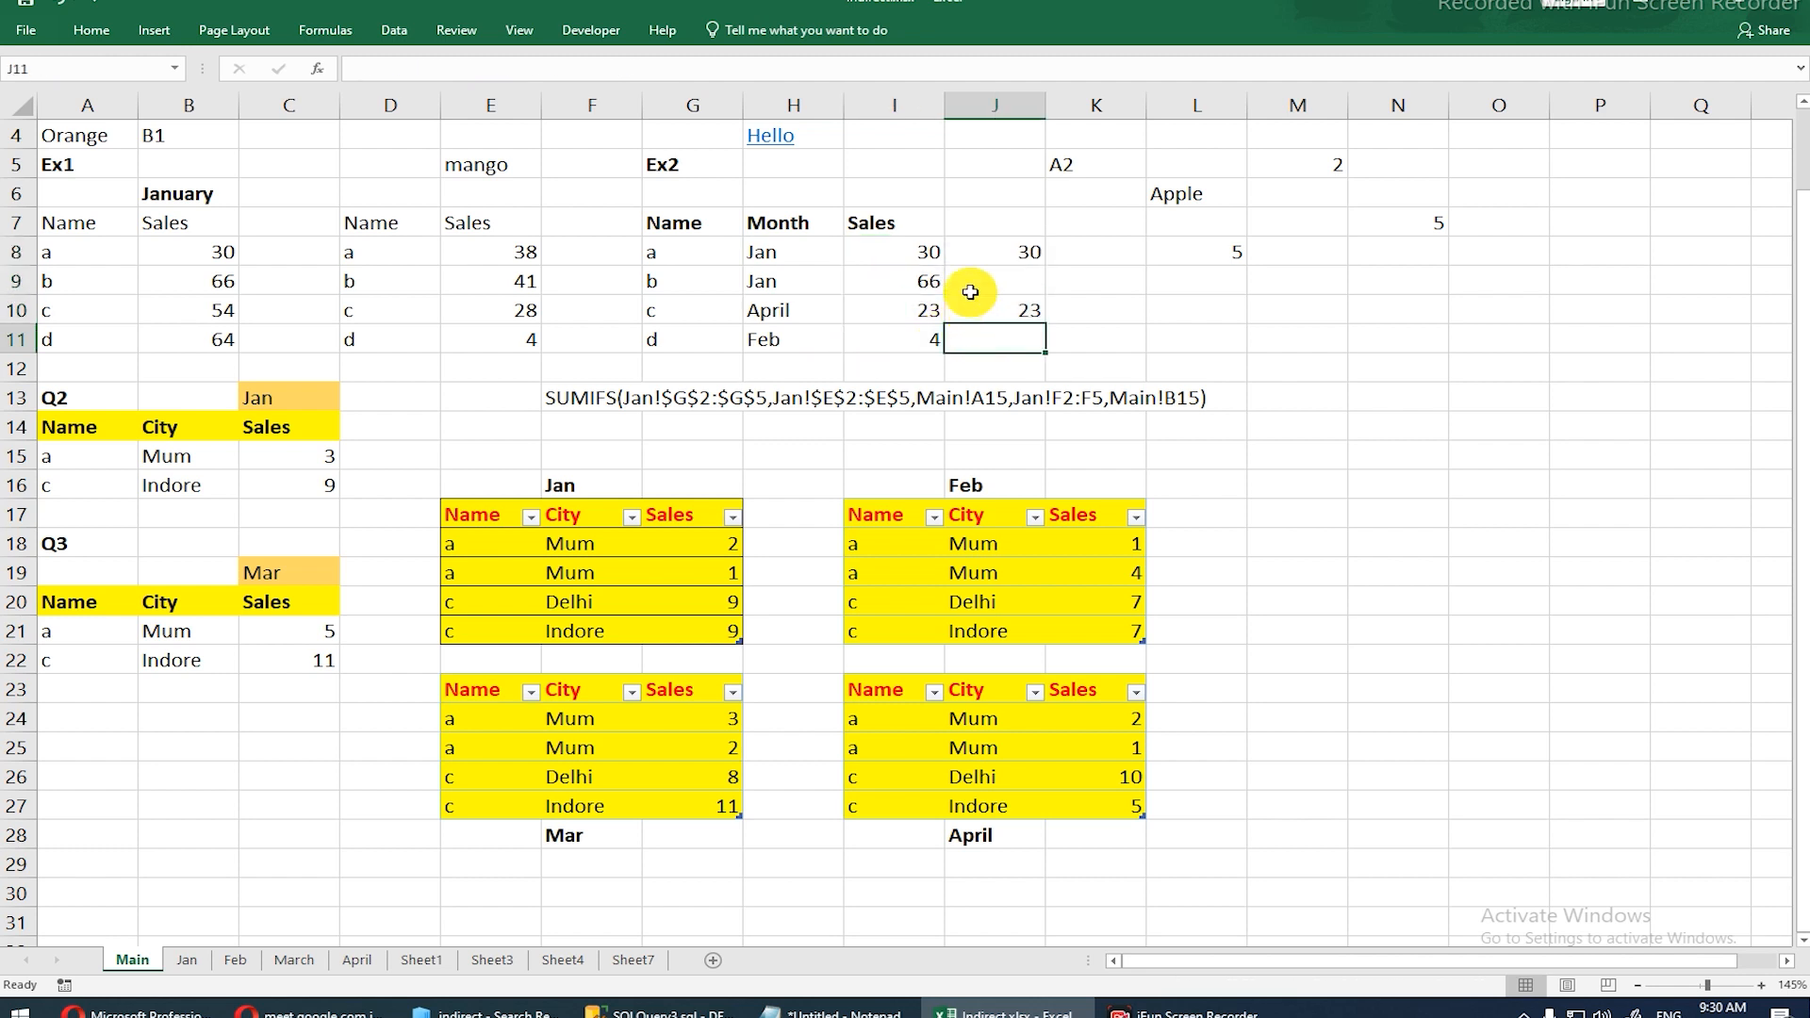
pyautogui.moveTo(918, 251); pyautogui.dragTo(1036, 337)
pyautogui.click(1037, 338)
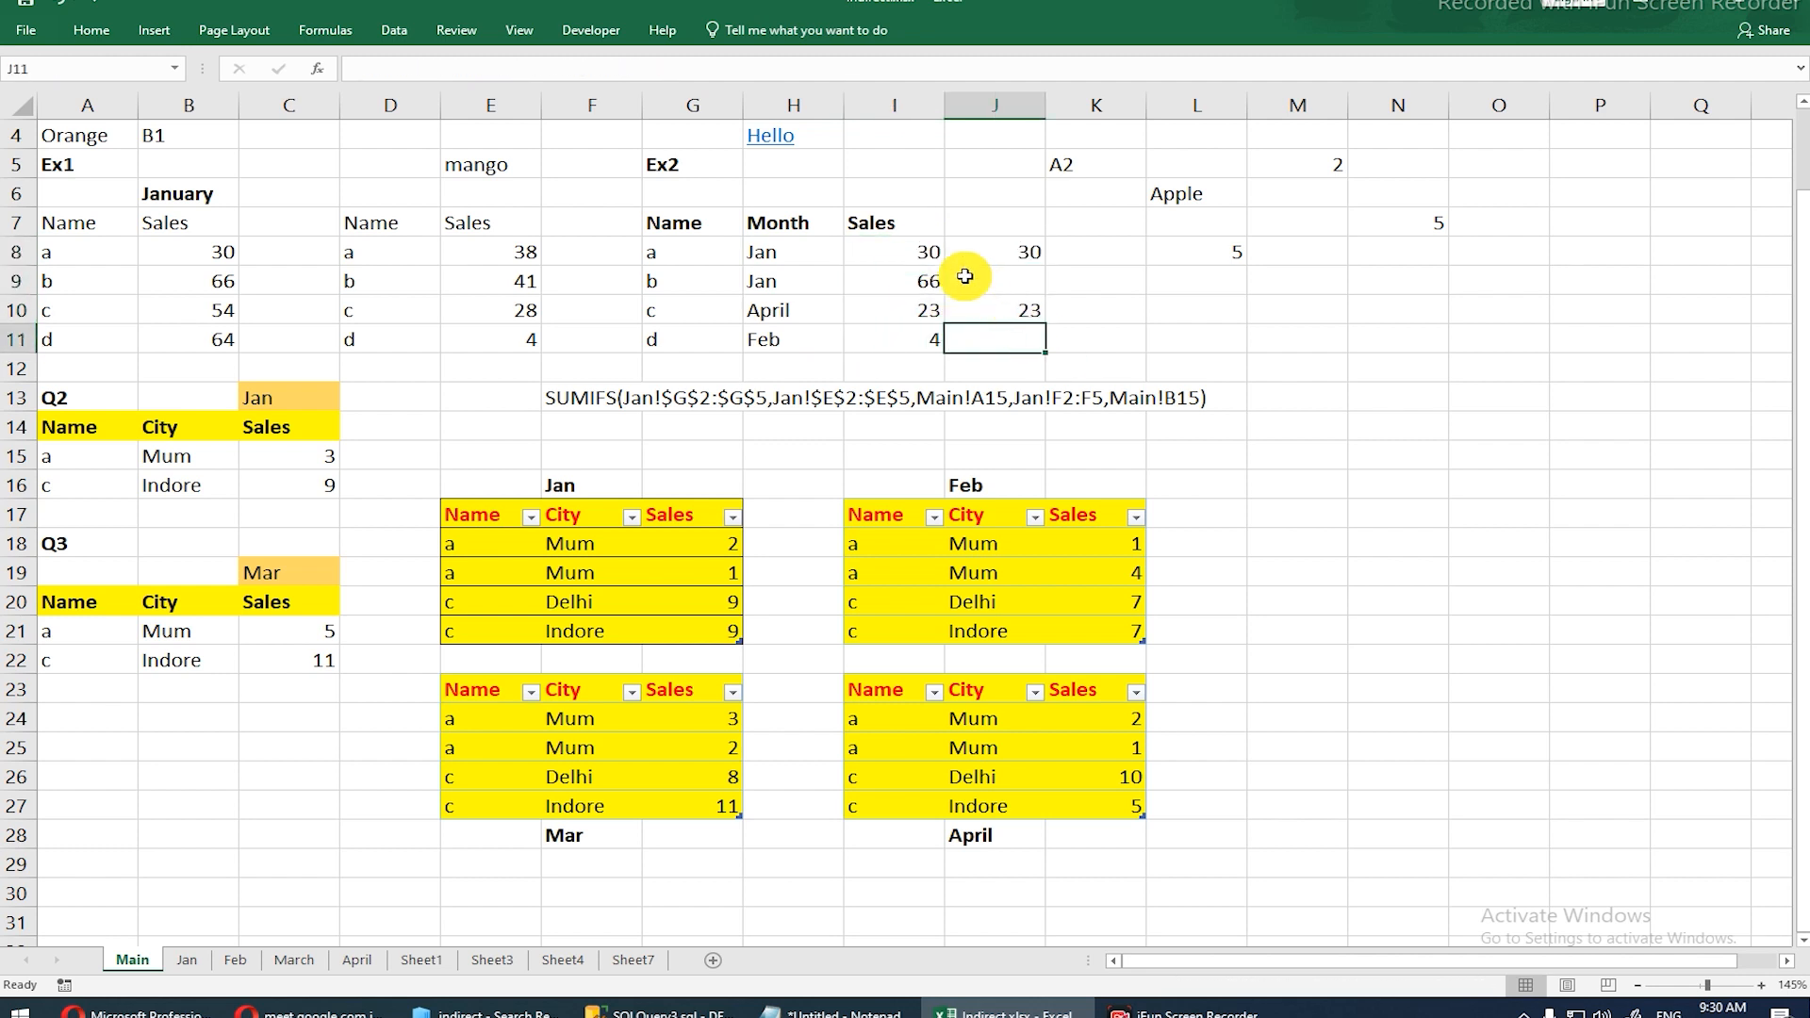
pyautogui.moveTo(917, 247); pyautogui.dragTo(1034, 327)
pyautogui.click(1035, 325)
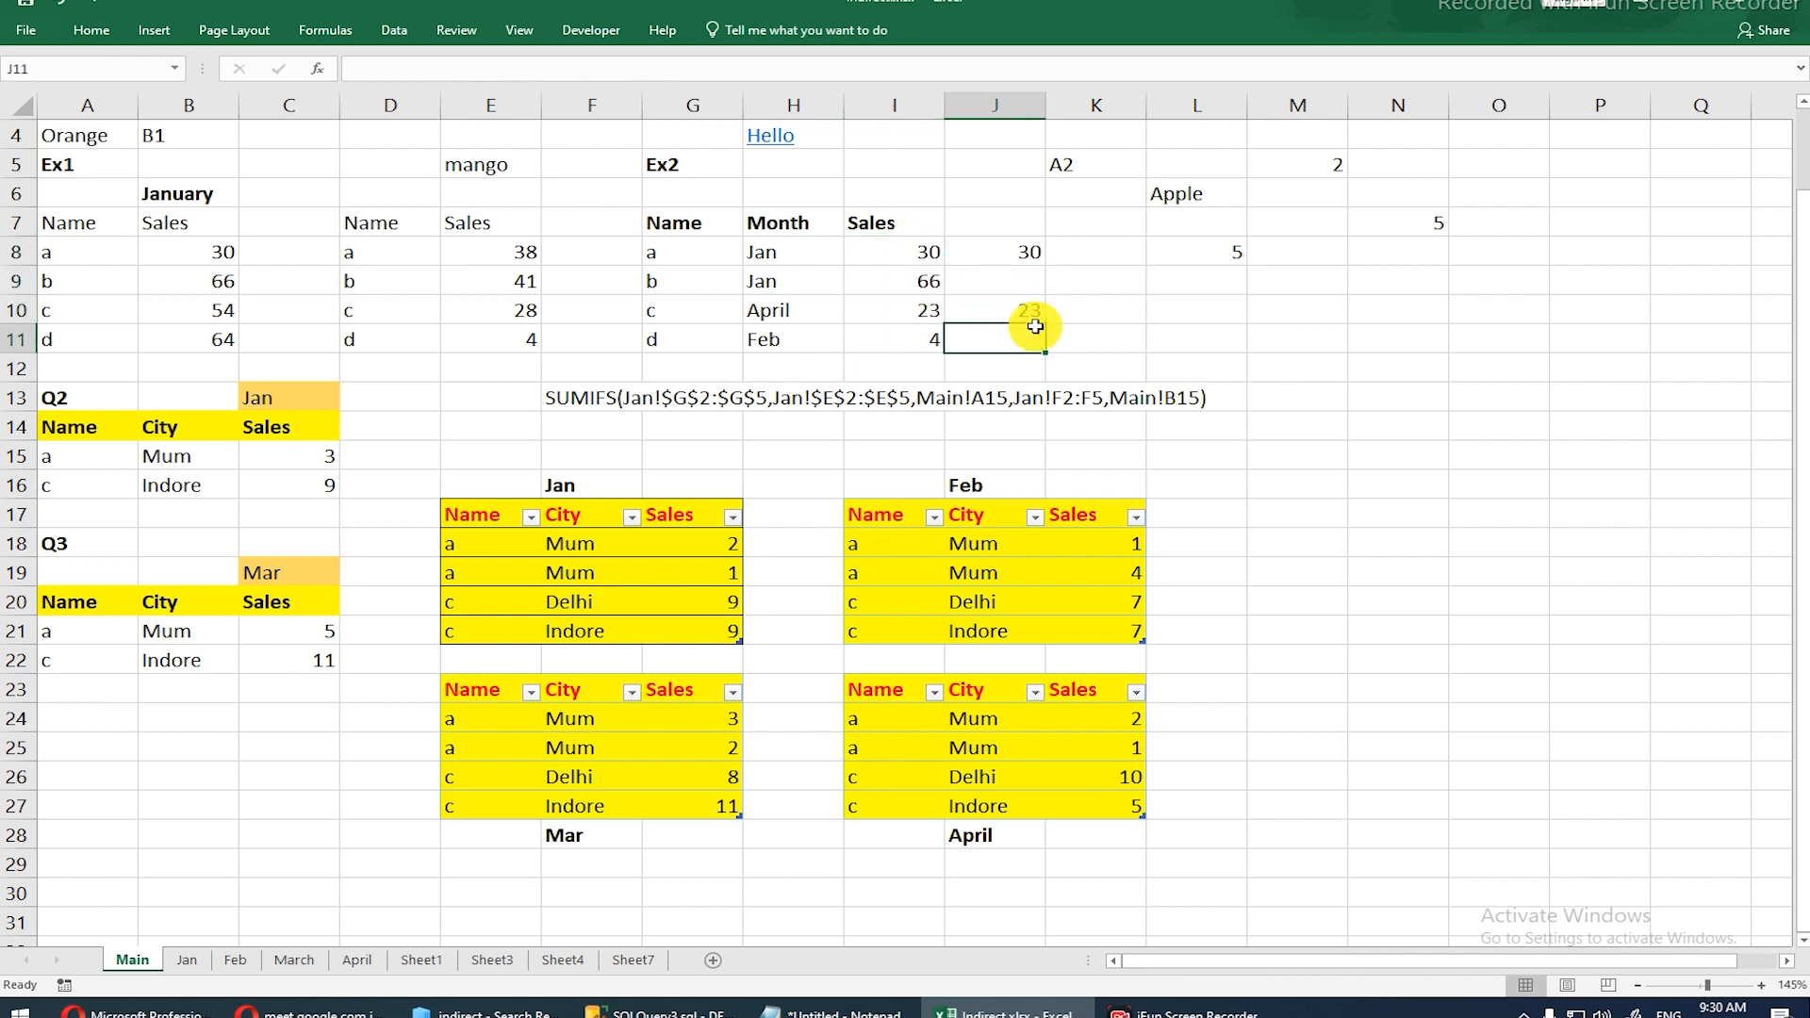
# Step: Clear the existing Sales formulas of the Ex2 table from I8:I11
pyautogui.doubleClick(936, 255)
pyautogui.press('Escape')
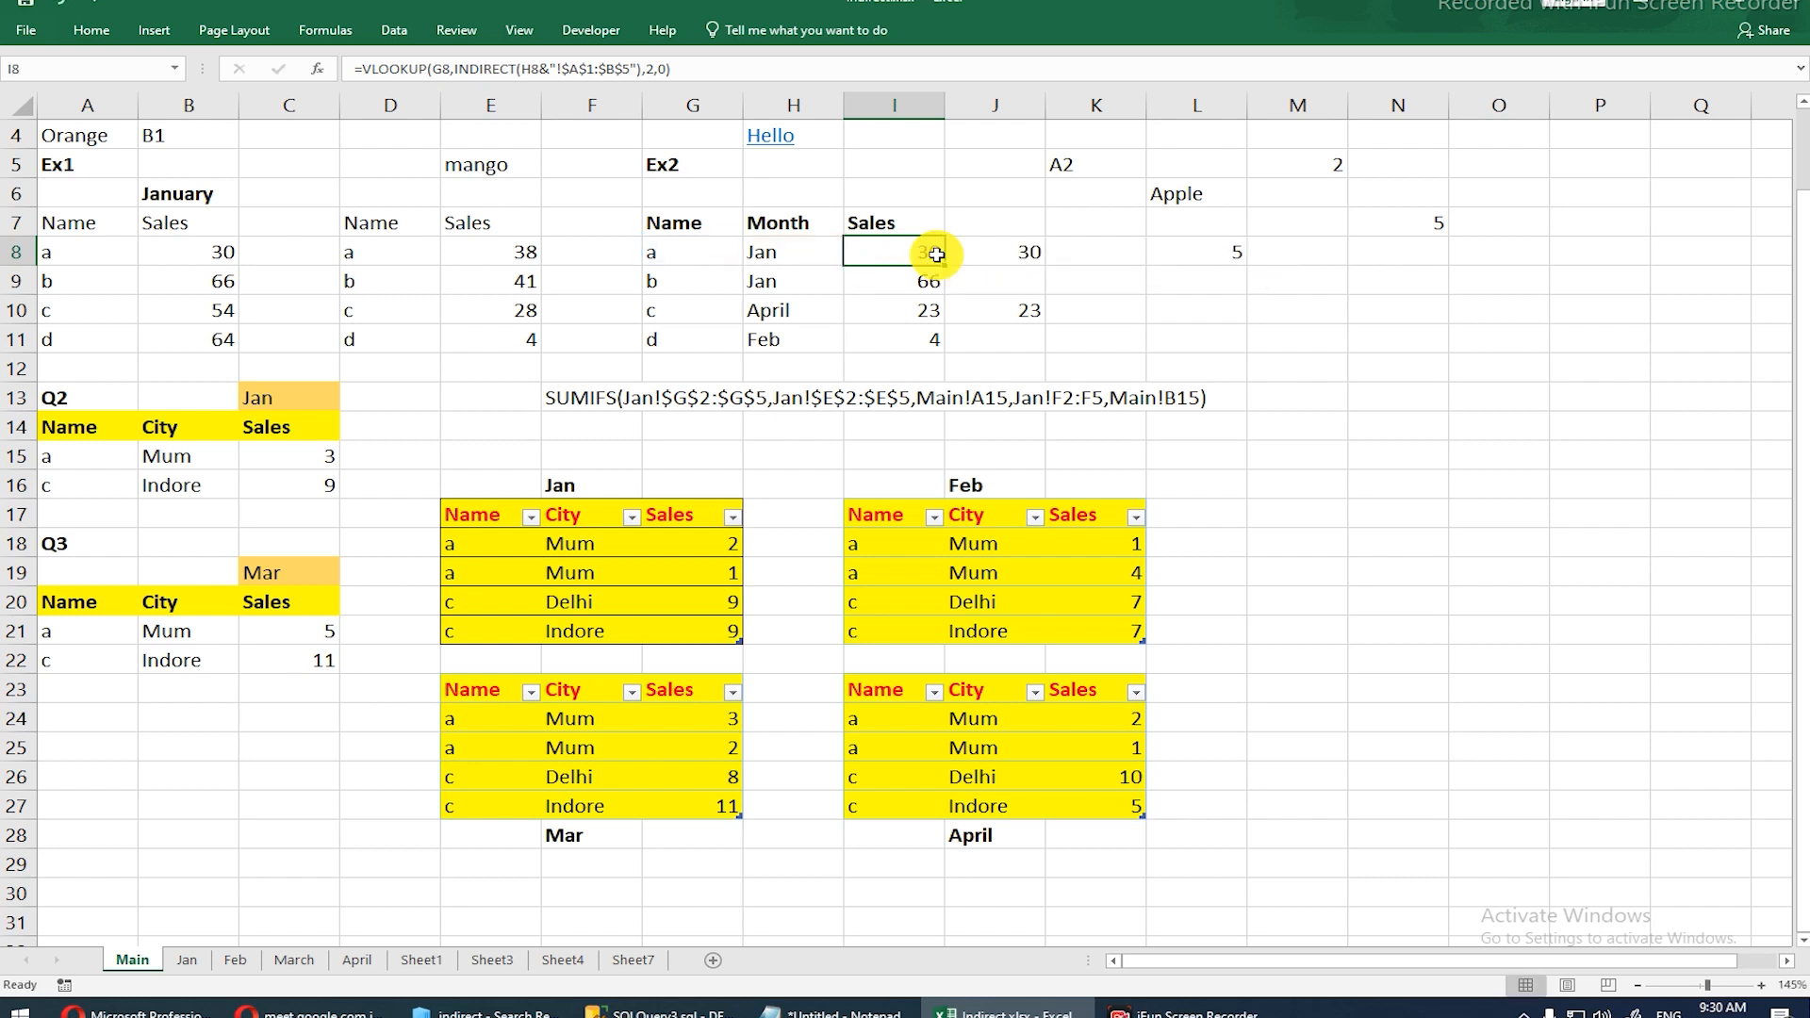
pyautogui.hotkey('shift', 'Right')
pyautogui.hotkey('shift', 'Down')
pyautogui.hotkey('shift', 'Down')
pyautogui.hotkey('shift', 'Down')
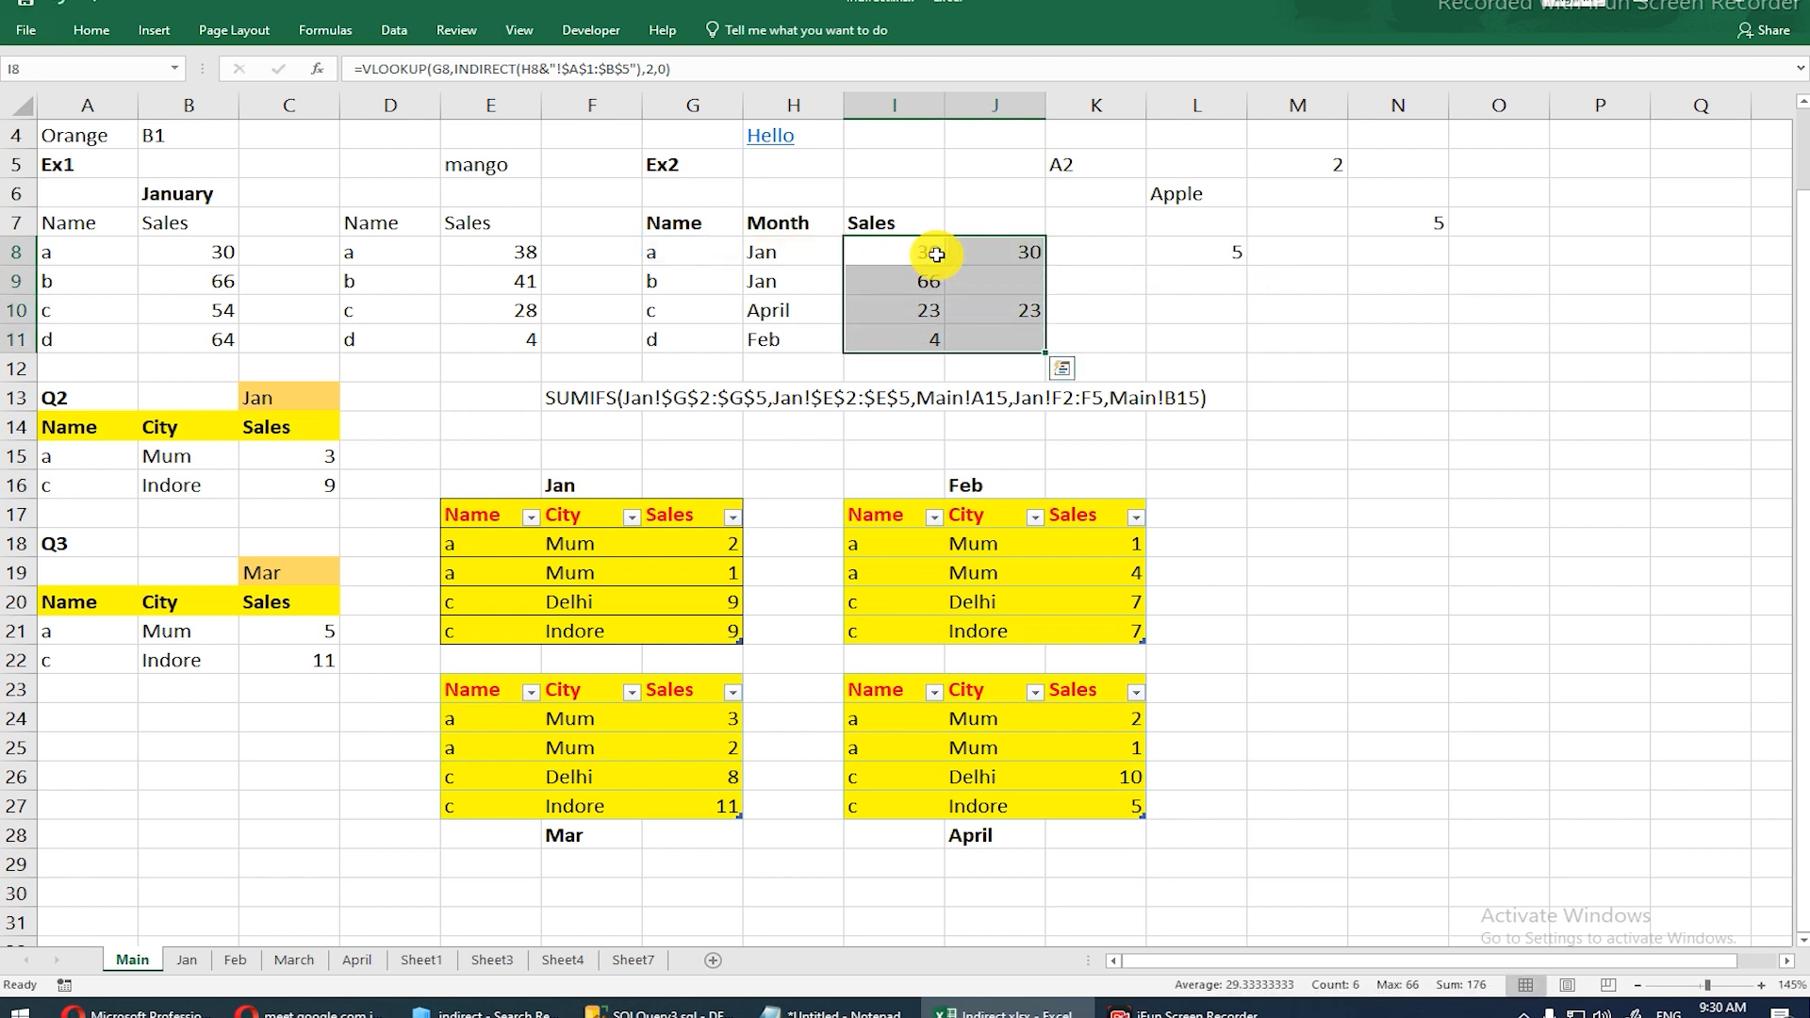
pyautogui.hotkey('shift', 'Left')
pyautogui.press('Delete')
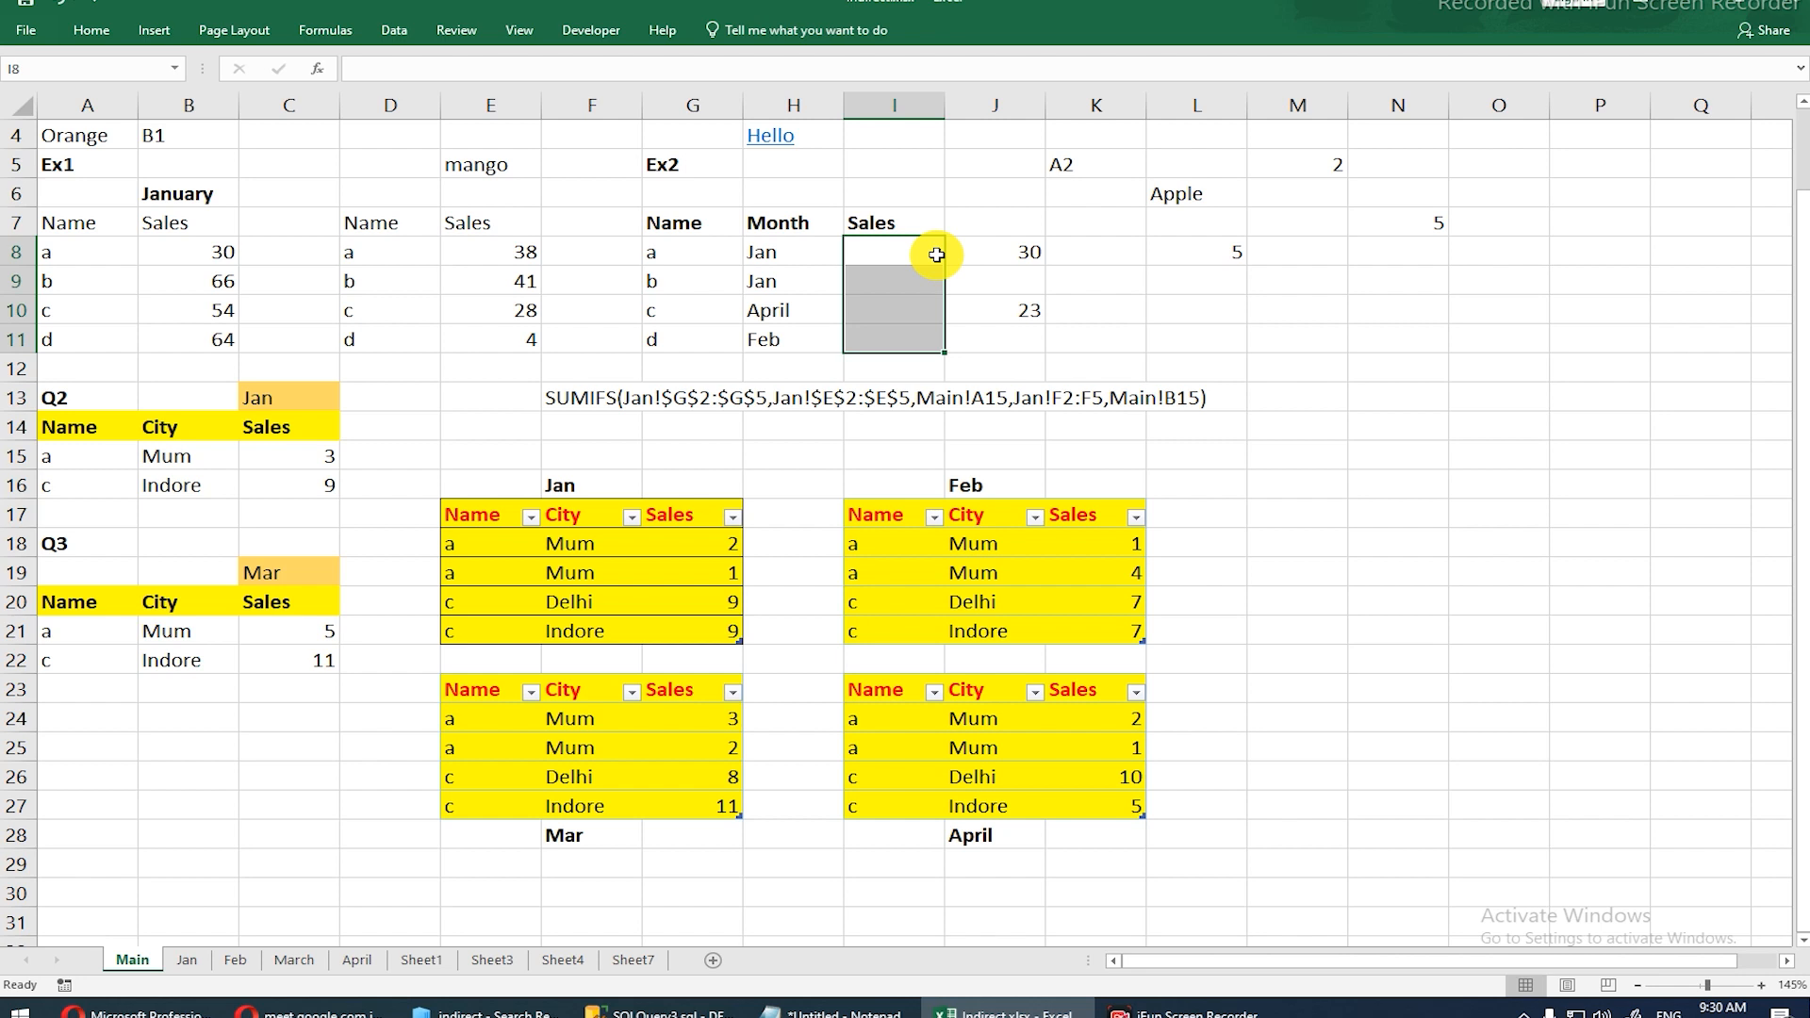
# Step: Enter =VLOOKUP(G8,Jan,3,0) in I8, using the Jan table as the lookup range, and fill the formula down to I11
pyautogui.click(936, 254)
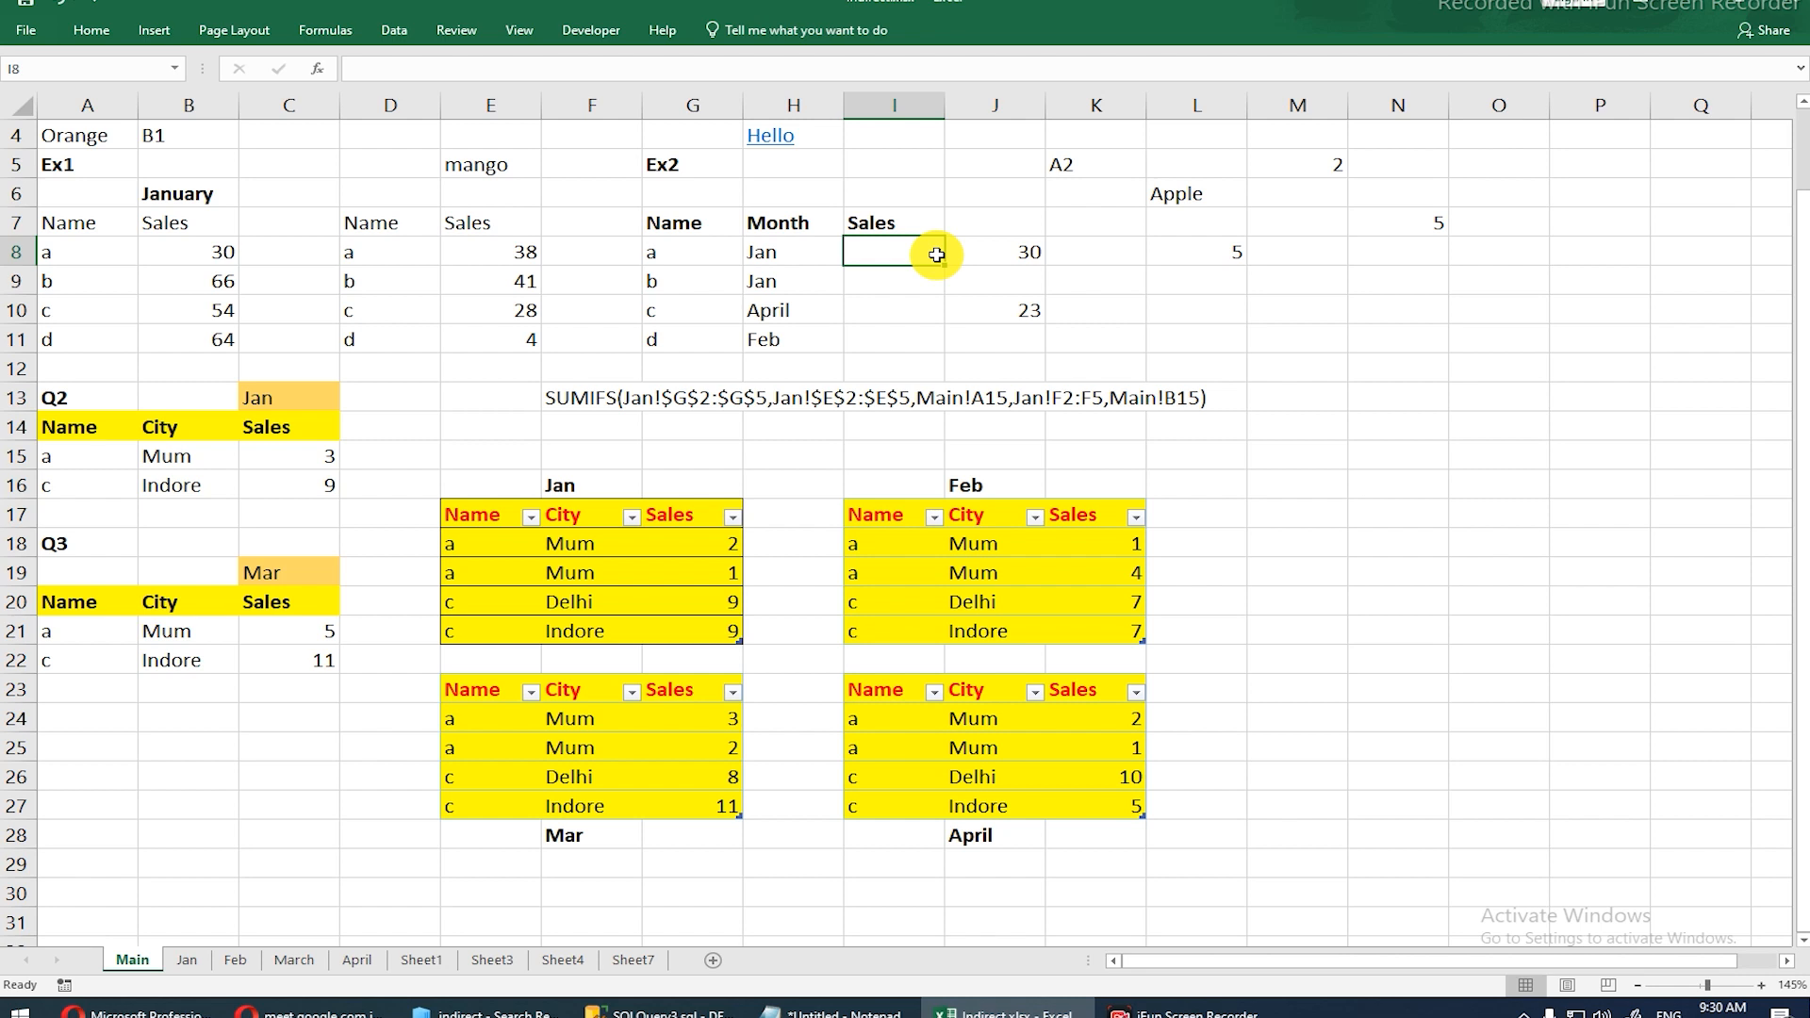
pyautogui.write('=')
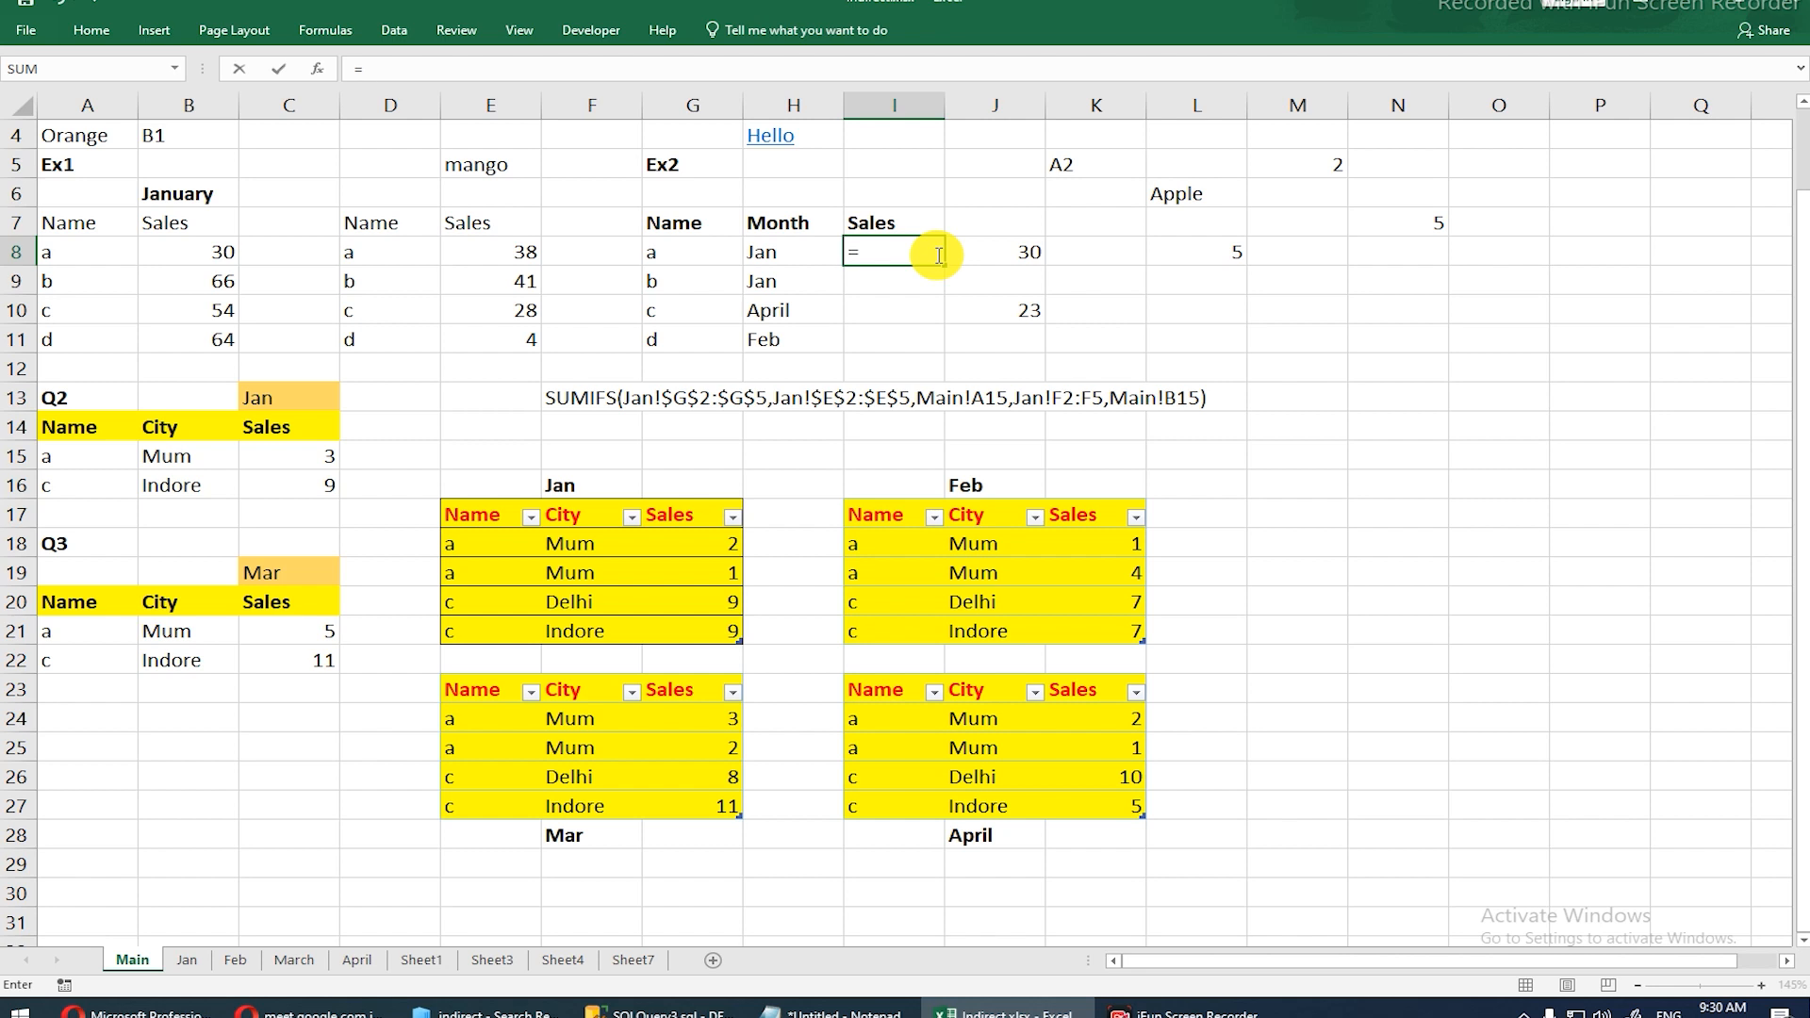
pyautogui.write('vl')
pyautogui.press('Tab')
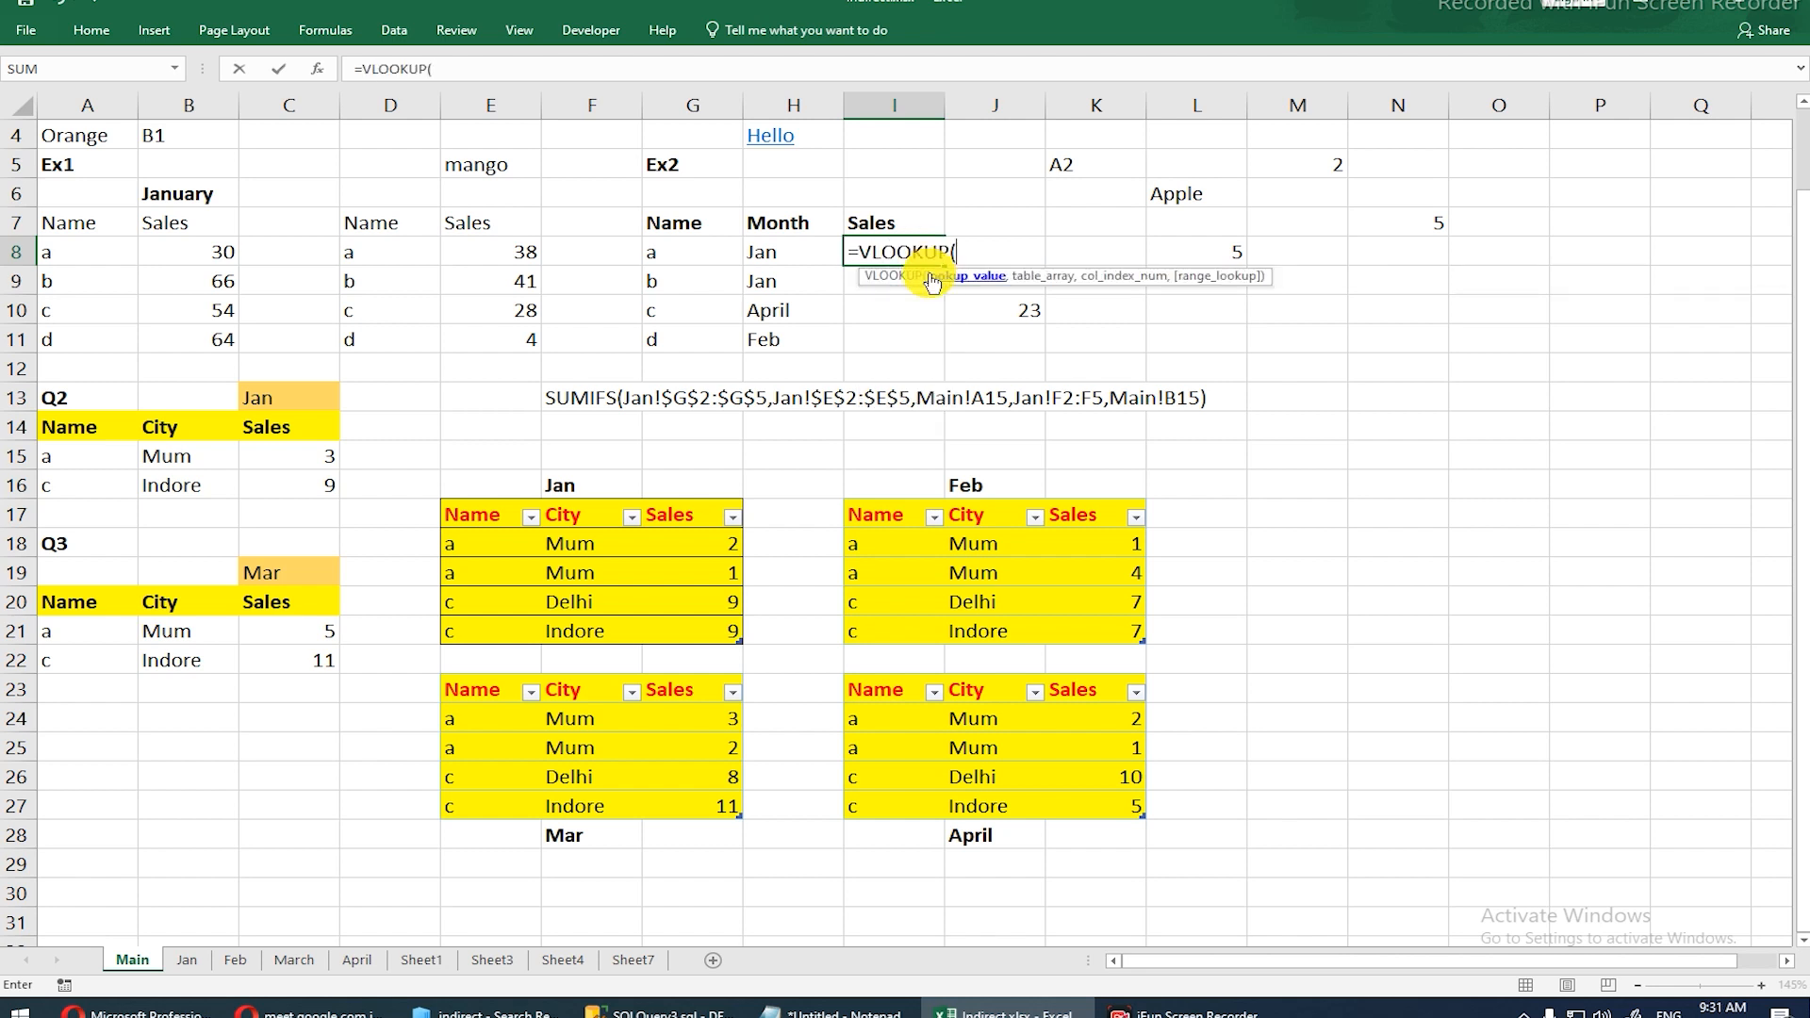
pyautogui.click(694, 247)
pyautogui.write(',')
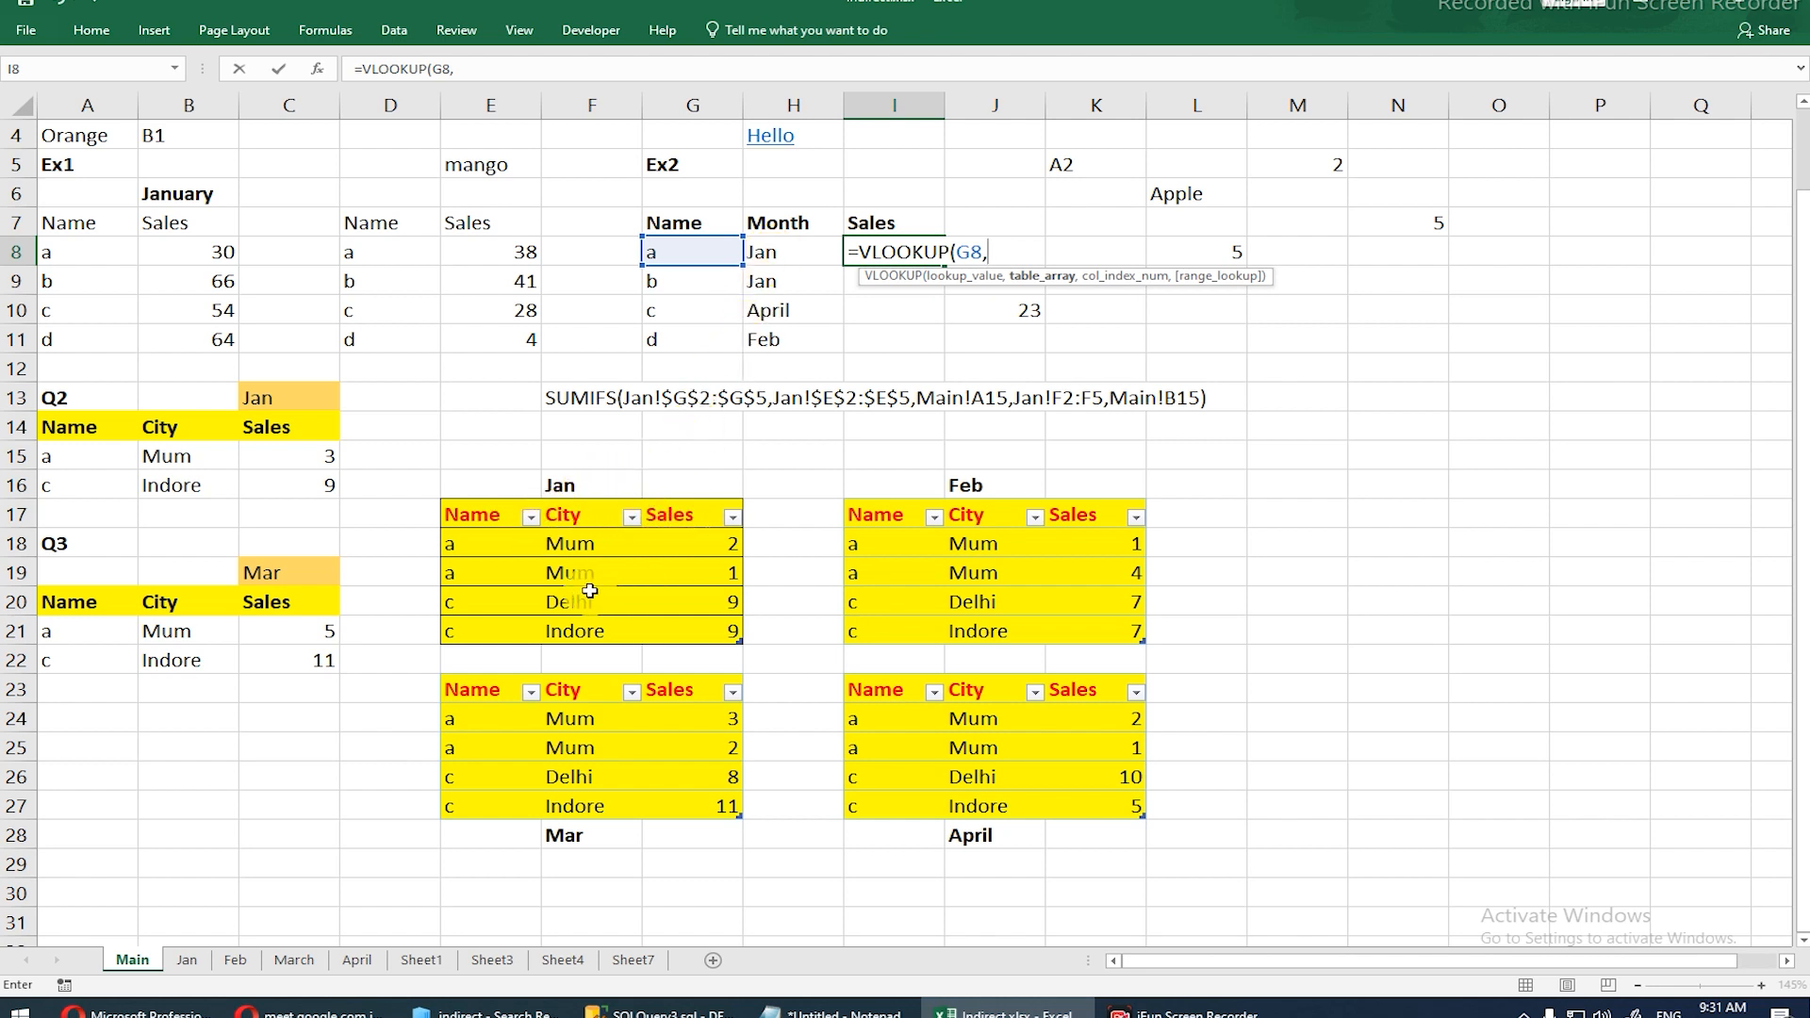
pyautogui.moveTo(467, 549); pyautogui.dragTo(685, 636)
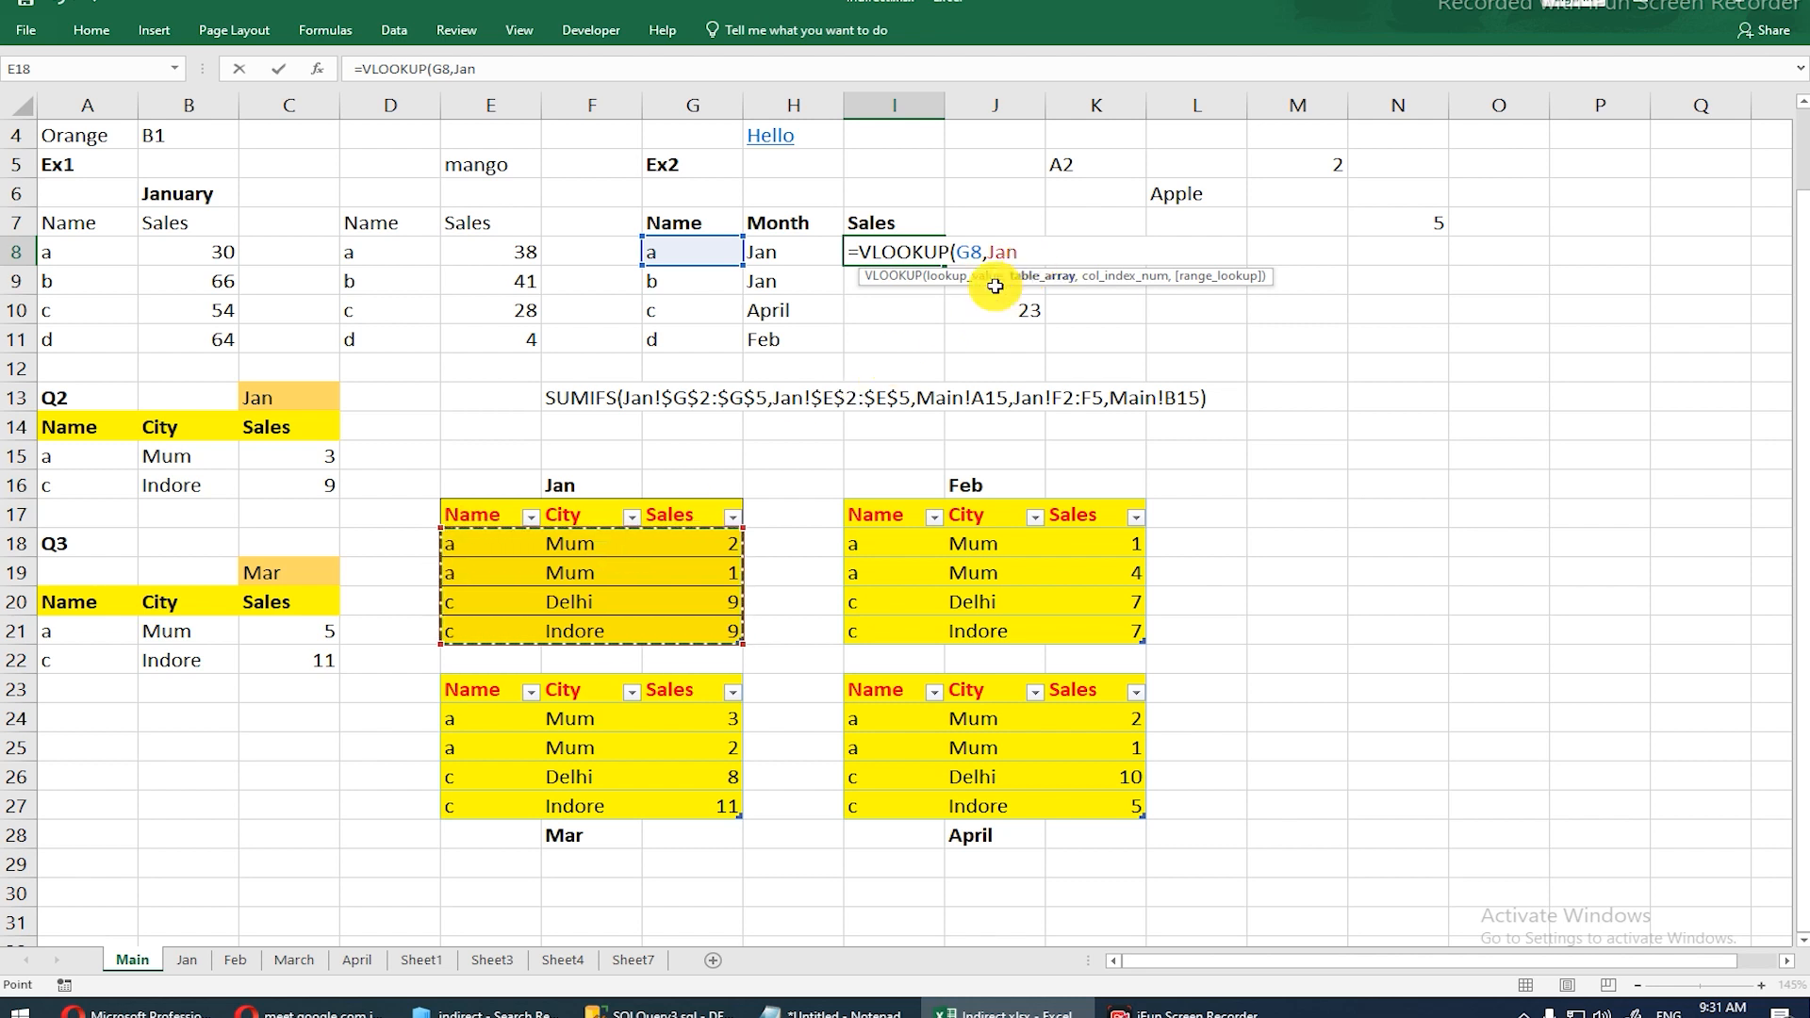
pyautogui.write(',')
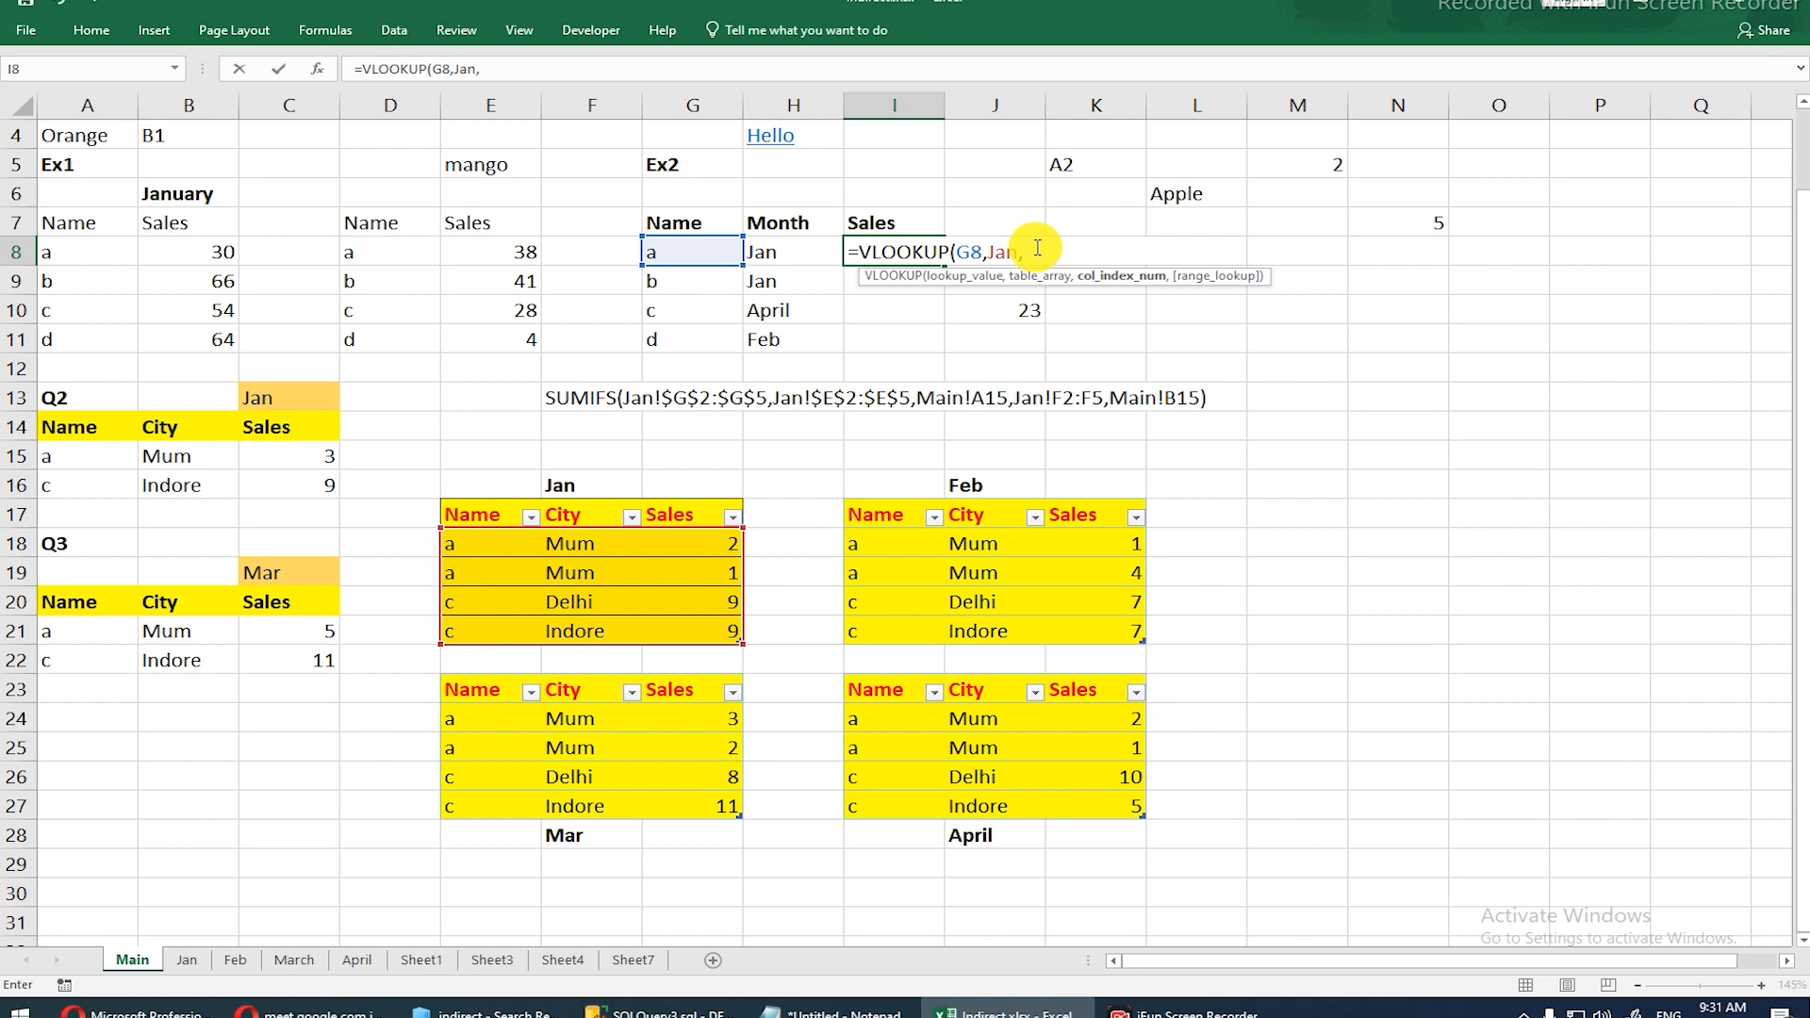
pyautogui.write('3,0')
pyautogui.press('Return')
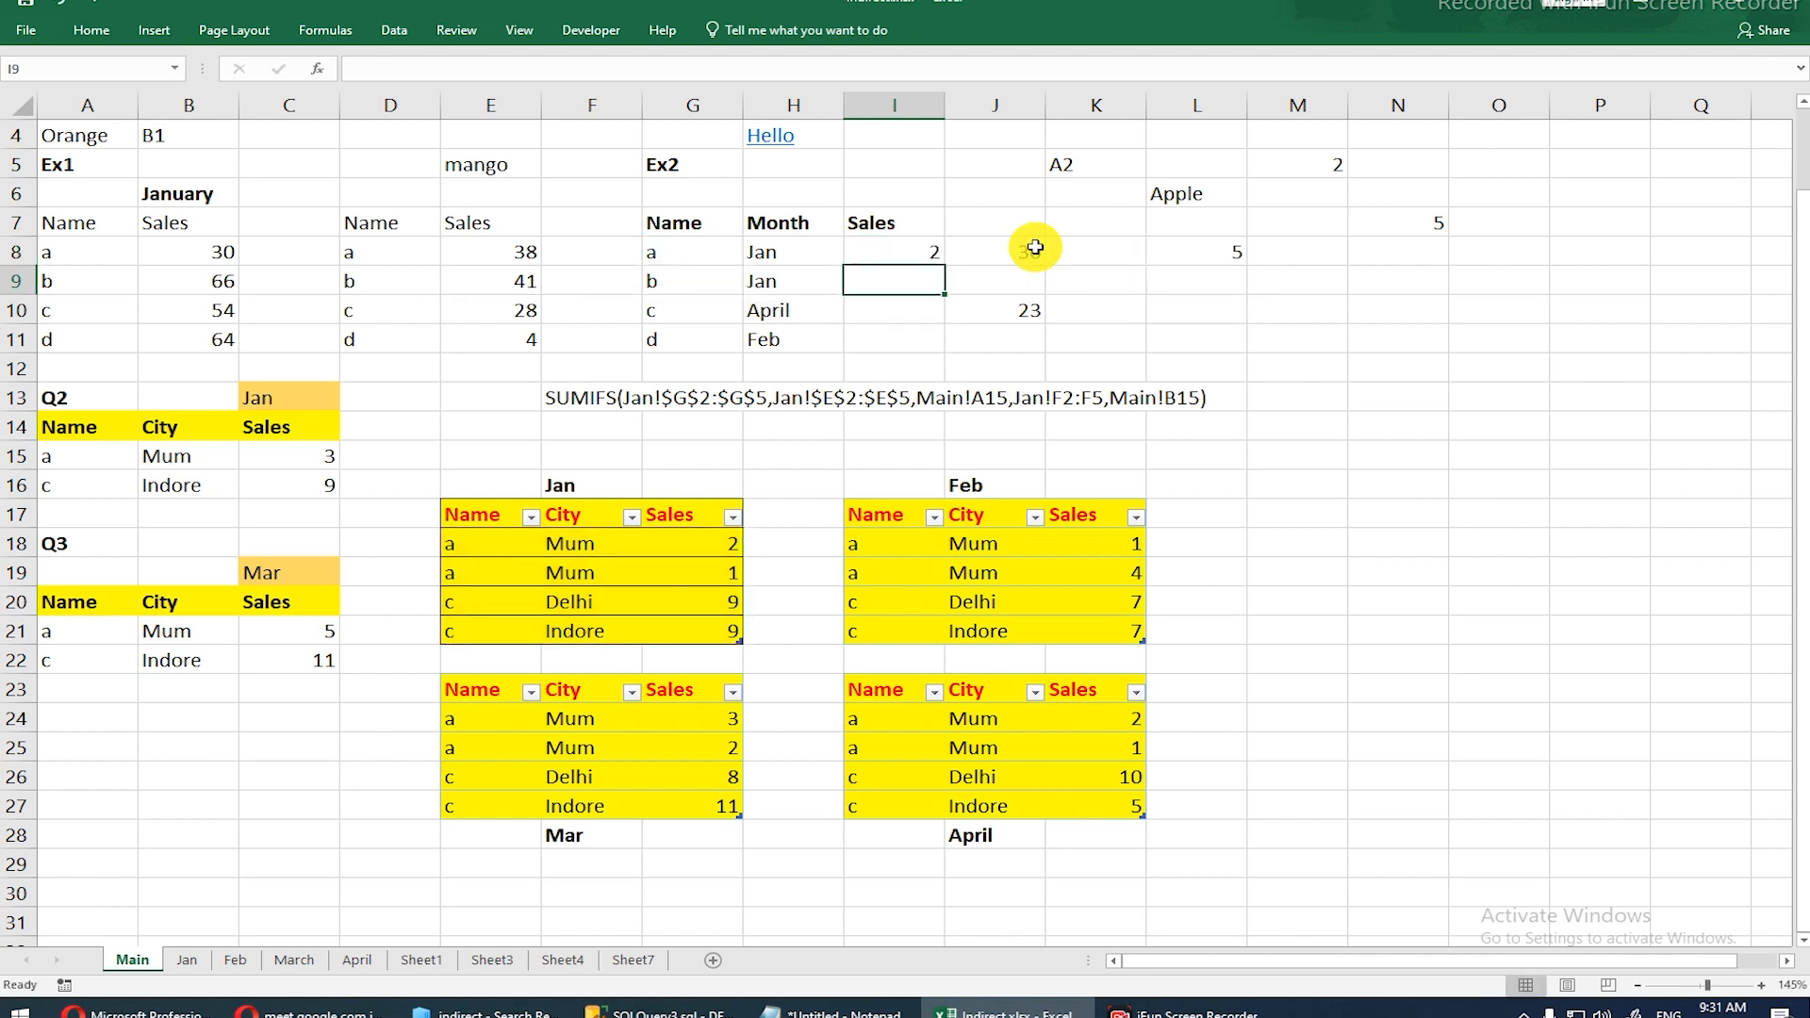
pyautogui.click(936, 256)
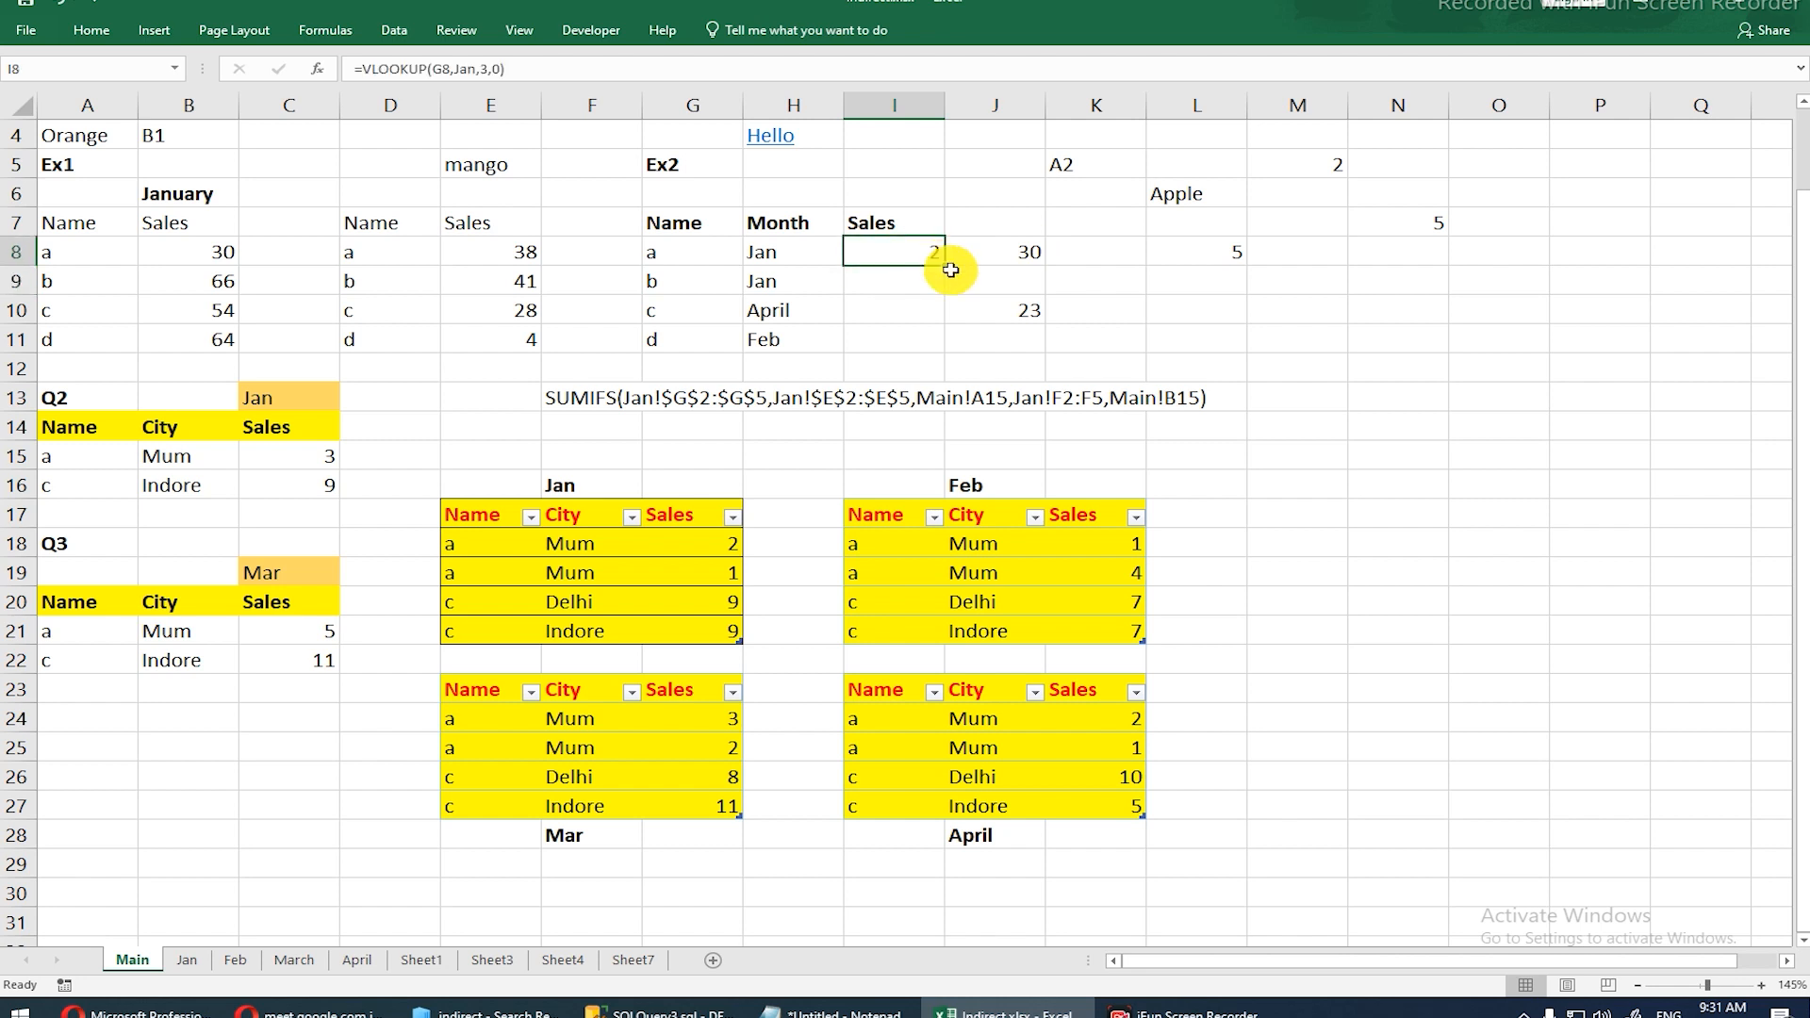
pyautogui.moveTo(945, 267); pyautogui.dragTo(933, 337)
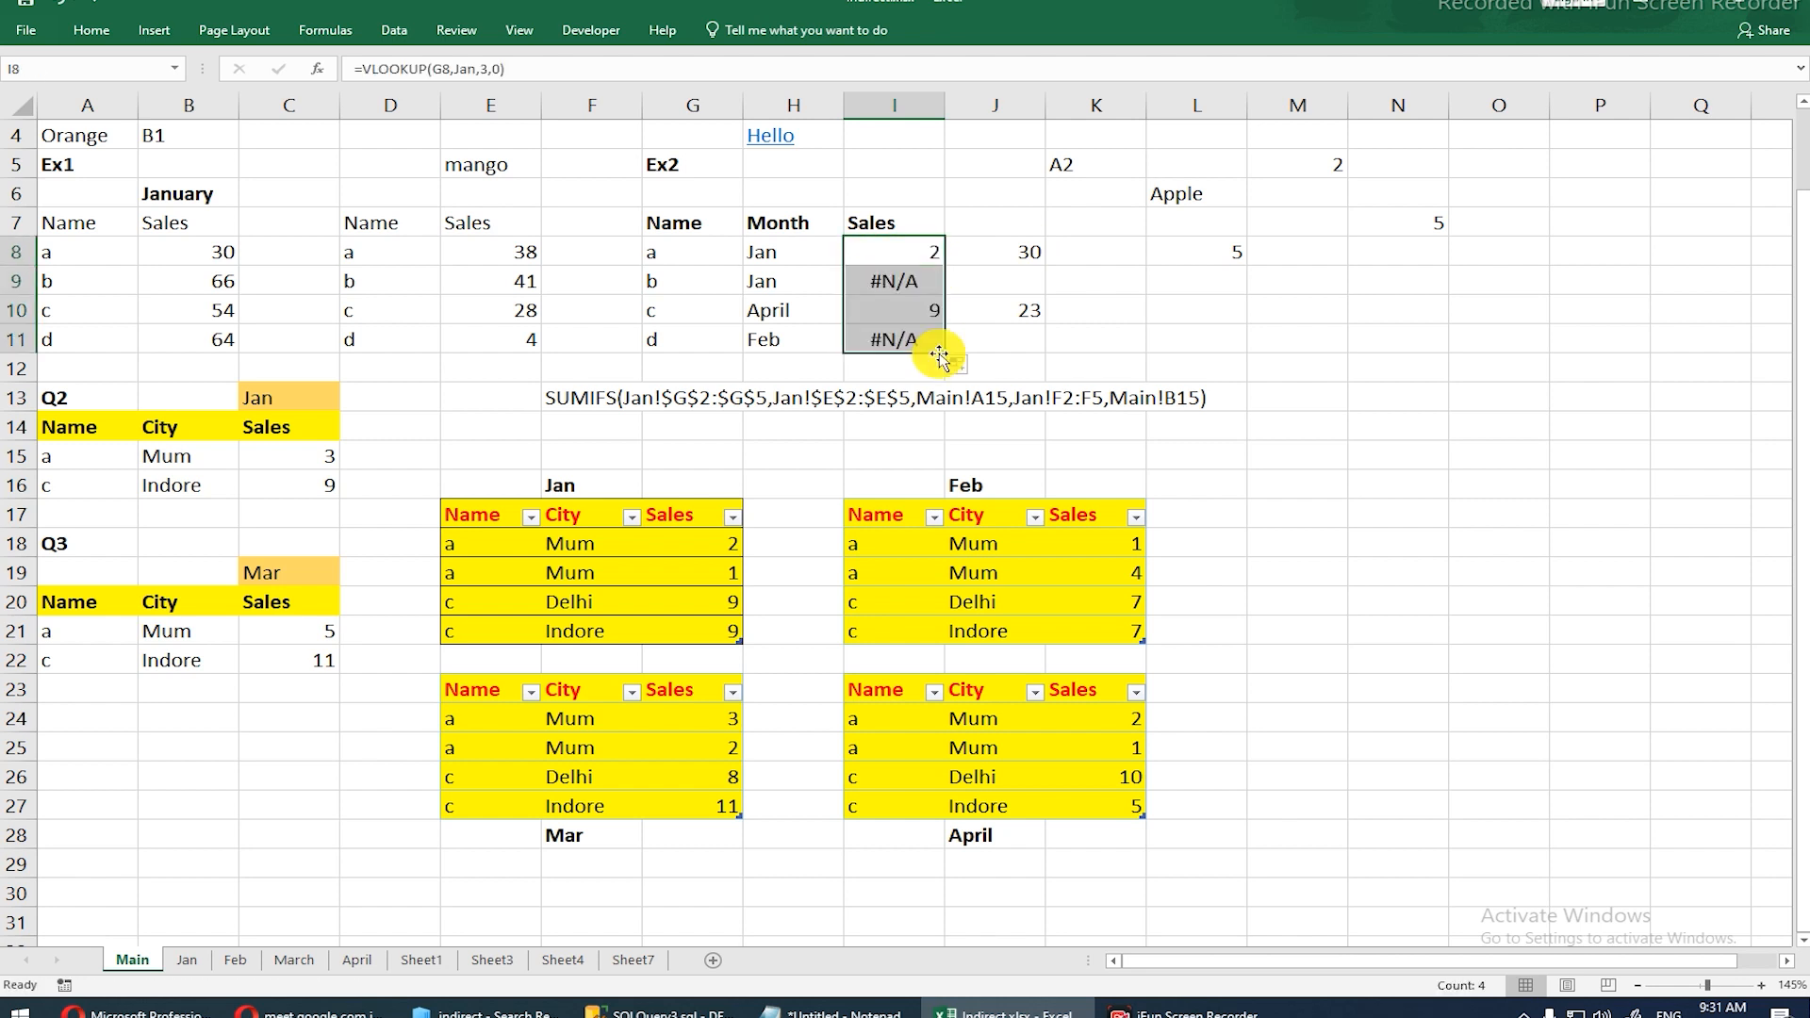
# Step: Compare the lookups for names b and c in I9 and I10 with the rows of the Jan table
pyautogui.moveTo(687, 282); pyautogui.dragTo(888, 277)
pyautogui.click(888, 277)
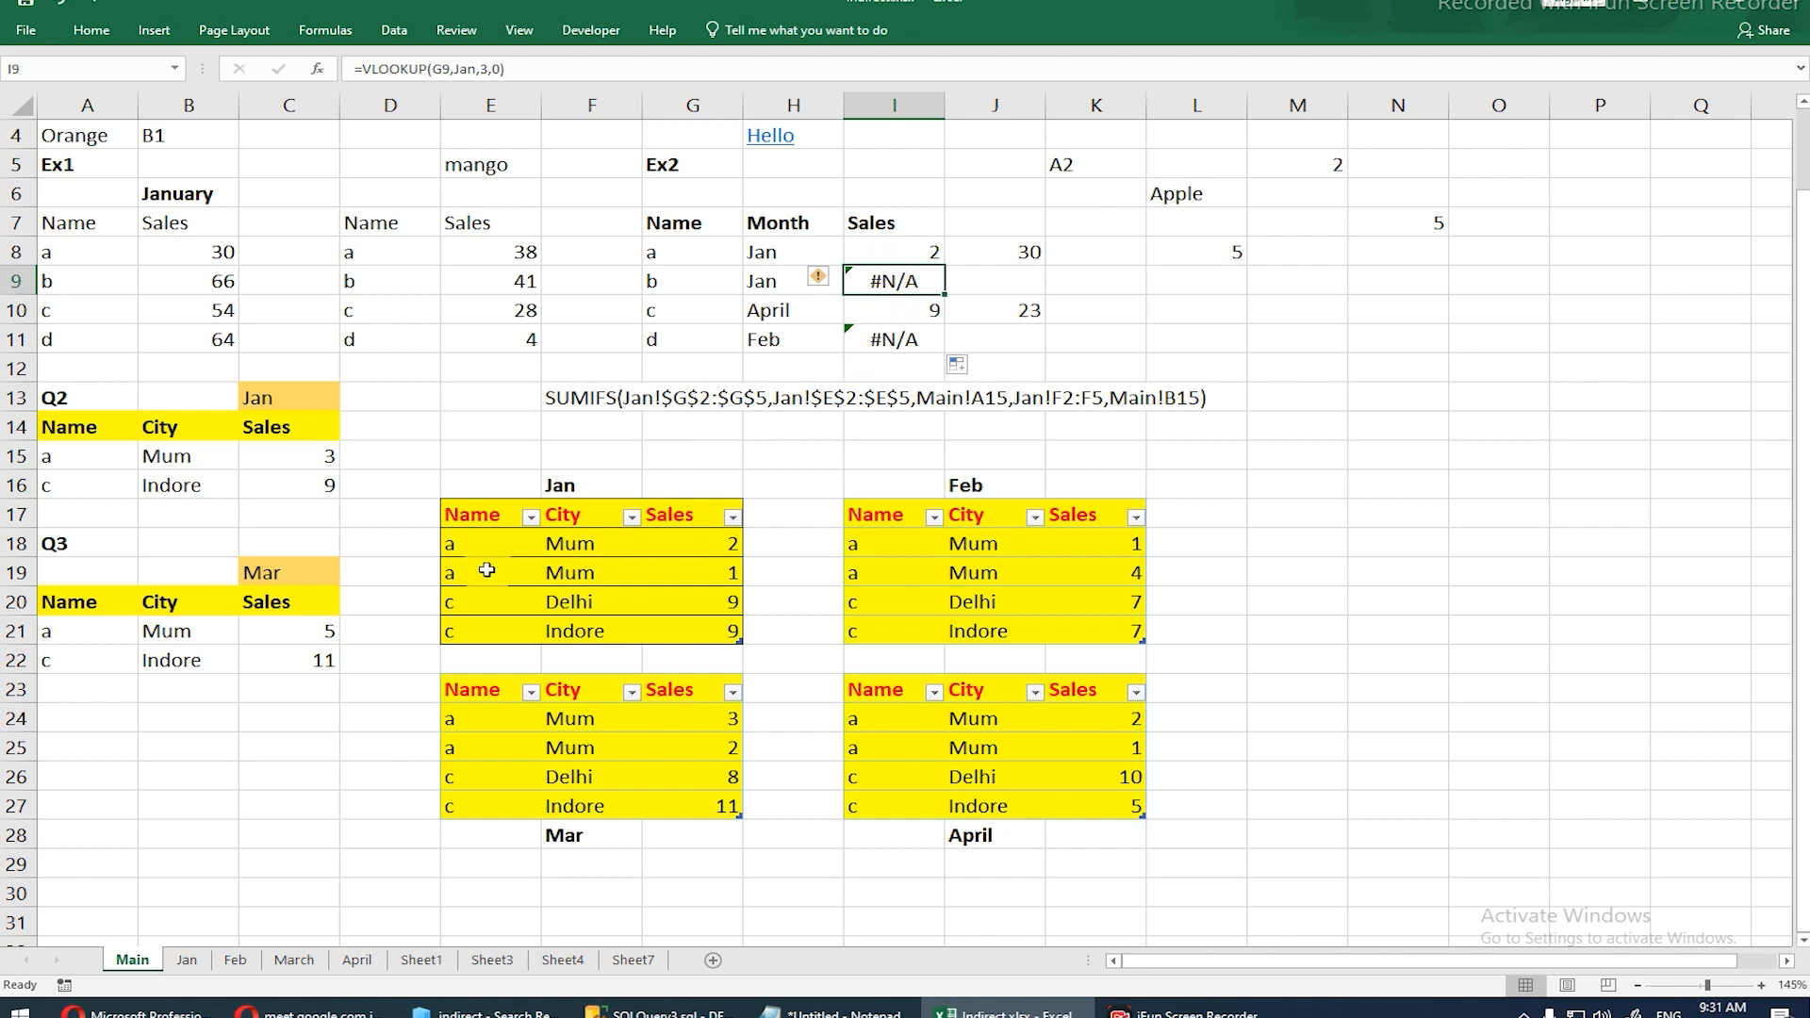
pyautogui.moveTo(456, 550); pyautogui.dragTo(612, 618)
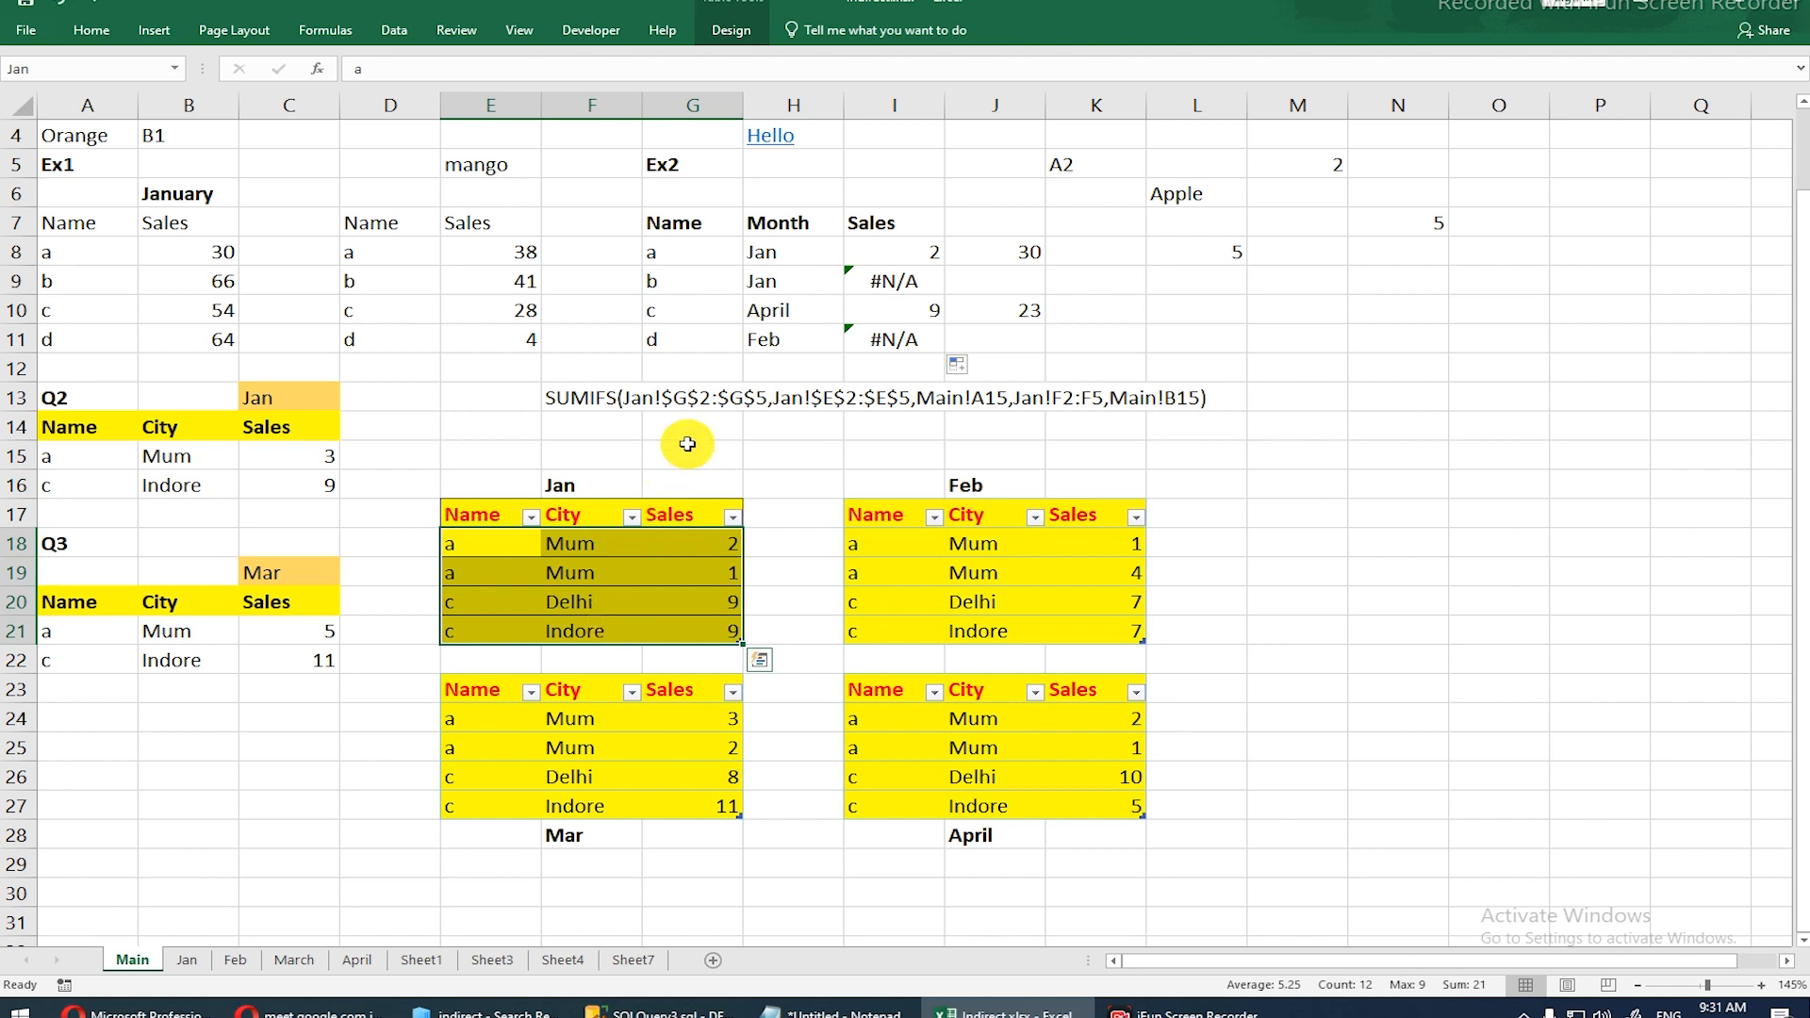
pyautogui.click(705, 309)
pyautogui.click(877, 308)
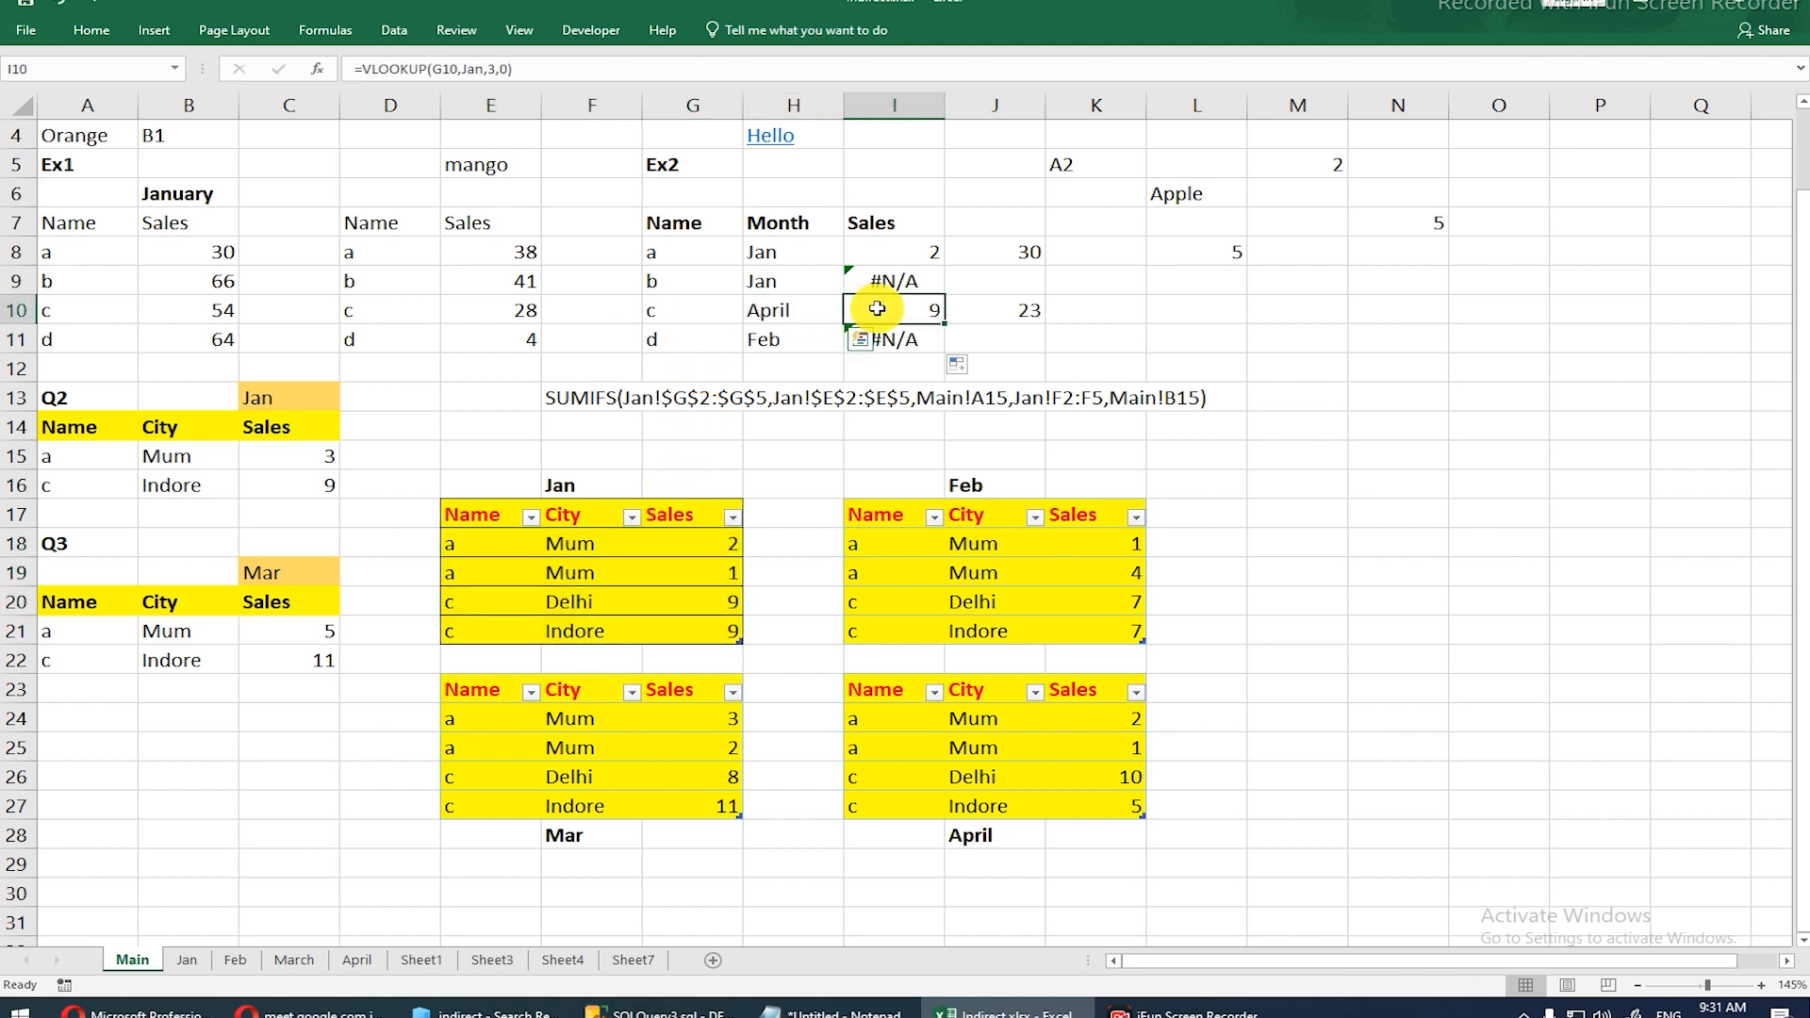
# Step: Compare the name c, April row of the Ex2 block with the c entries in the April table
pyautogui.click(669, 309)
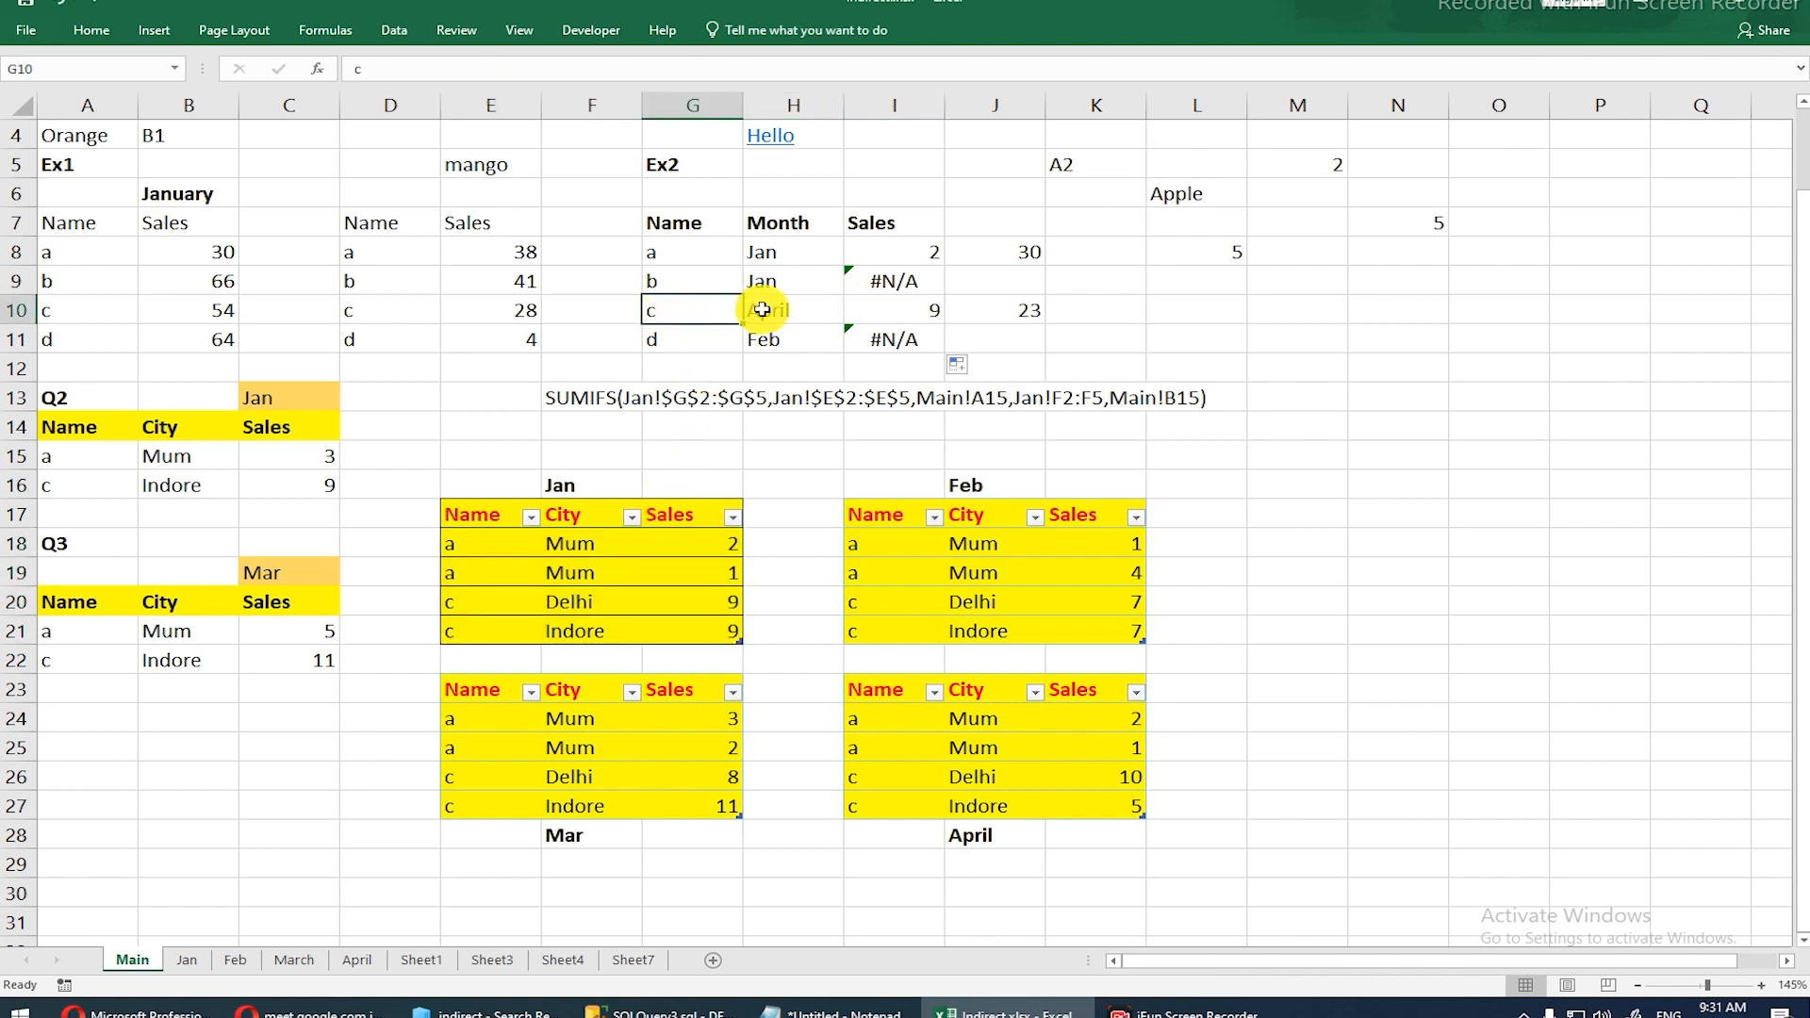
pyautogui.moveTo(895, 721); pyautogui.dragTo(1002, 782)
pyautogui.click(1045, 801)
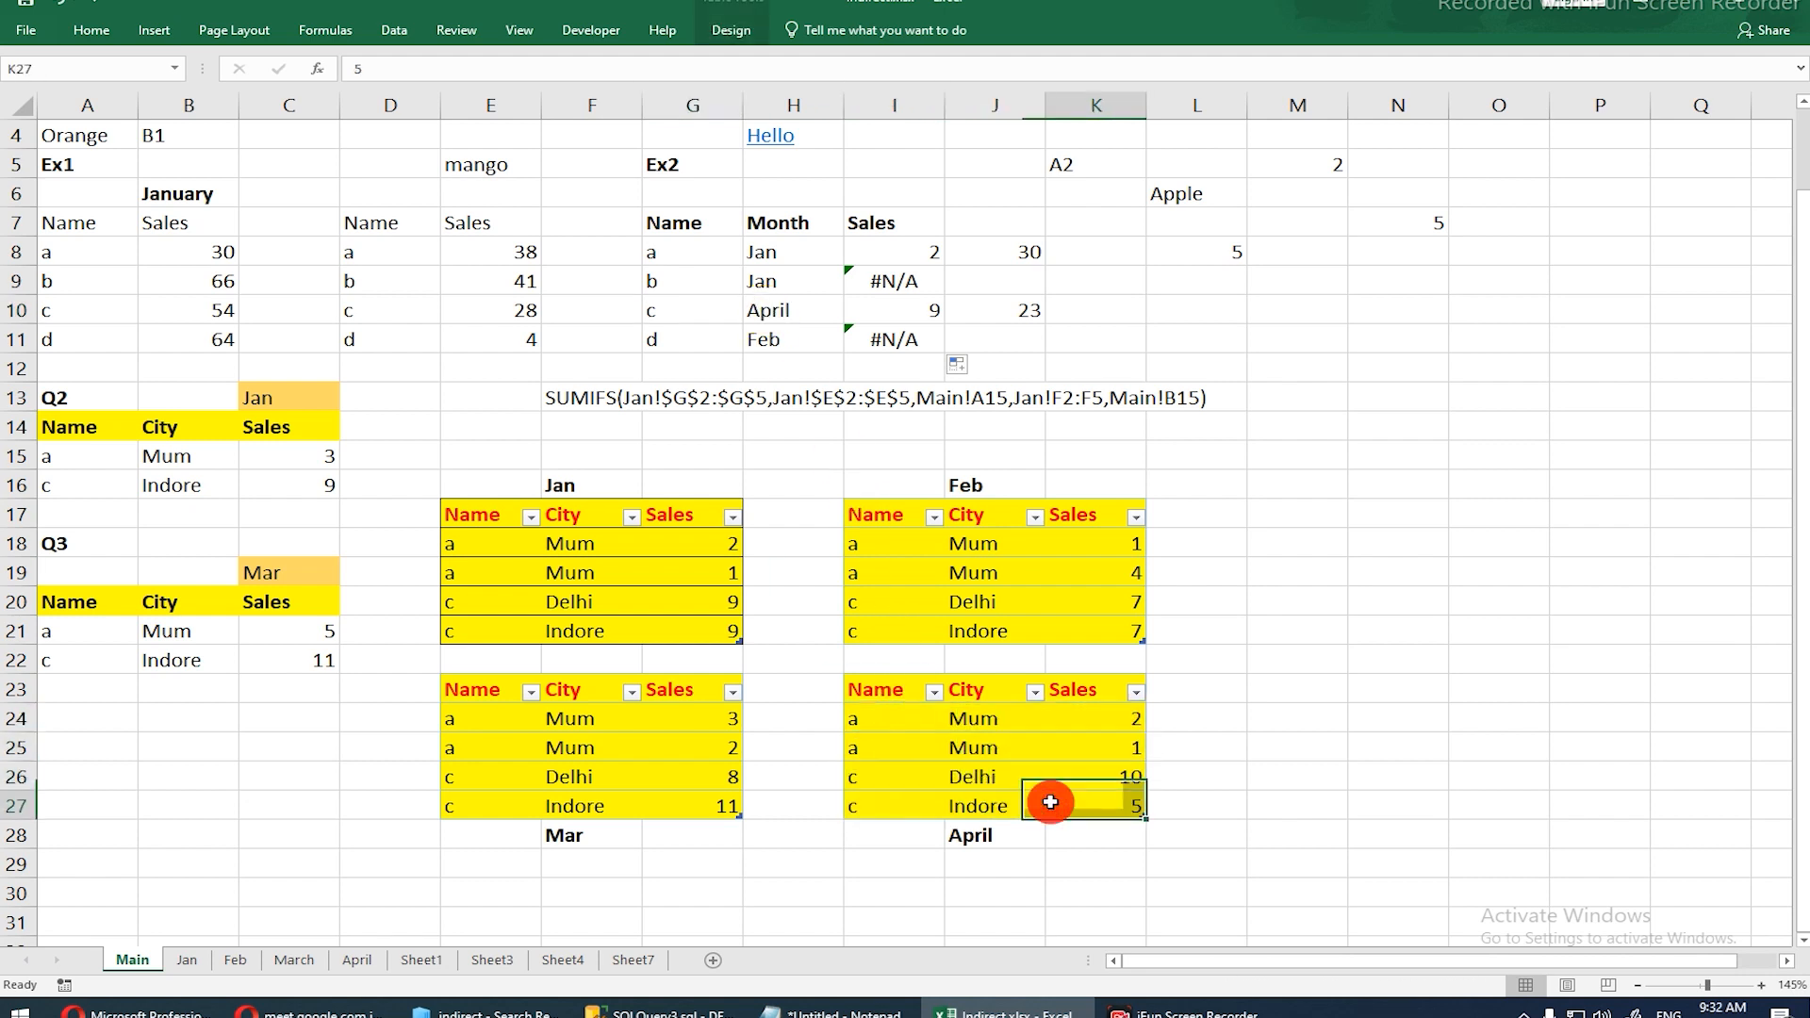
pyautogui.moveTo(1054, 776); pyautogui.dragTo(921, 776)
pyautogui.click(881, 776)
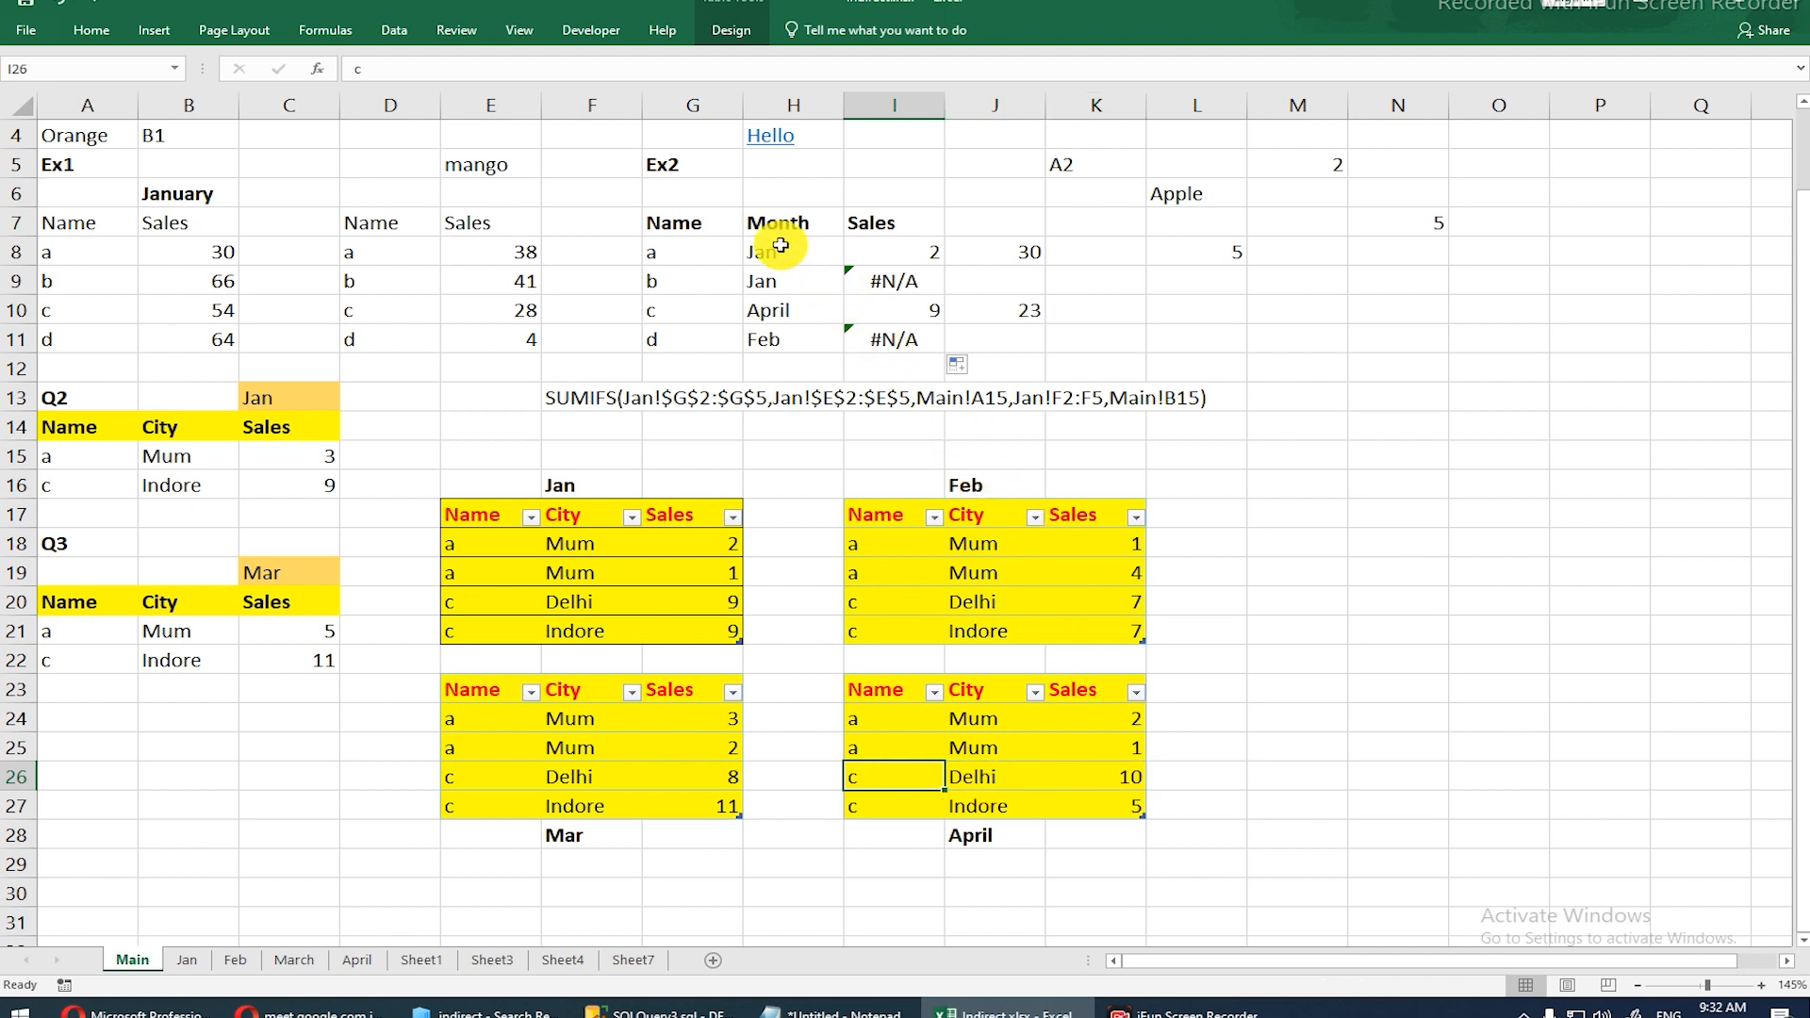
# Step: Replace the fixed Jan table reference in the I8 VLOOKUP with INDIRECT(H8), giving =VLOOKUP(G8,INDIRECT(H8),3,0)
pyautogui.click(895, 245)
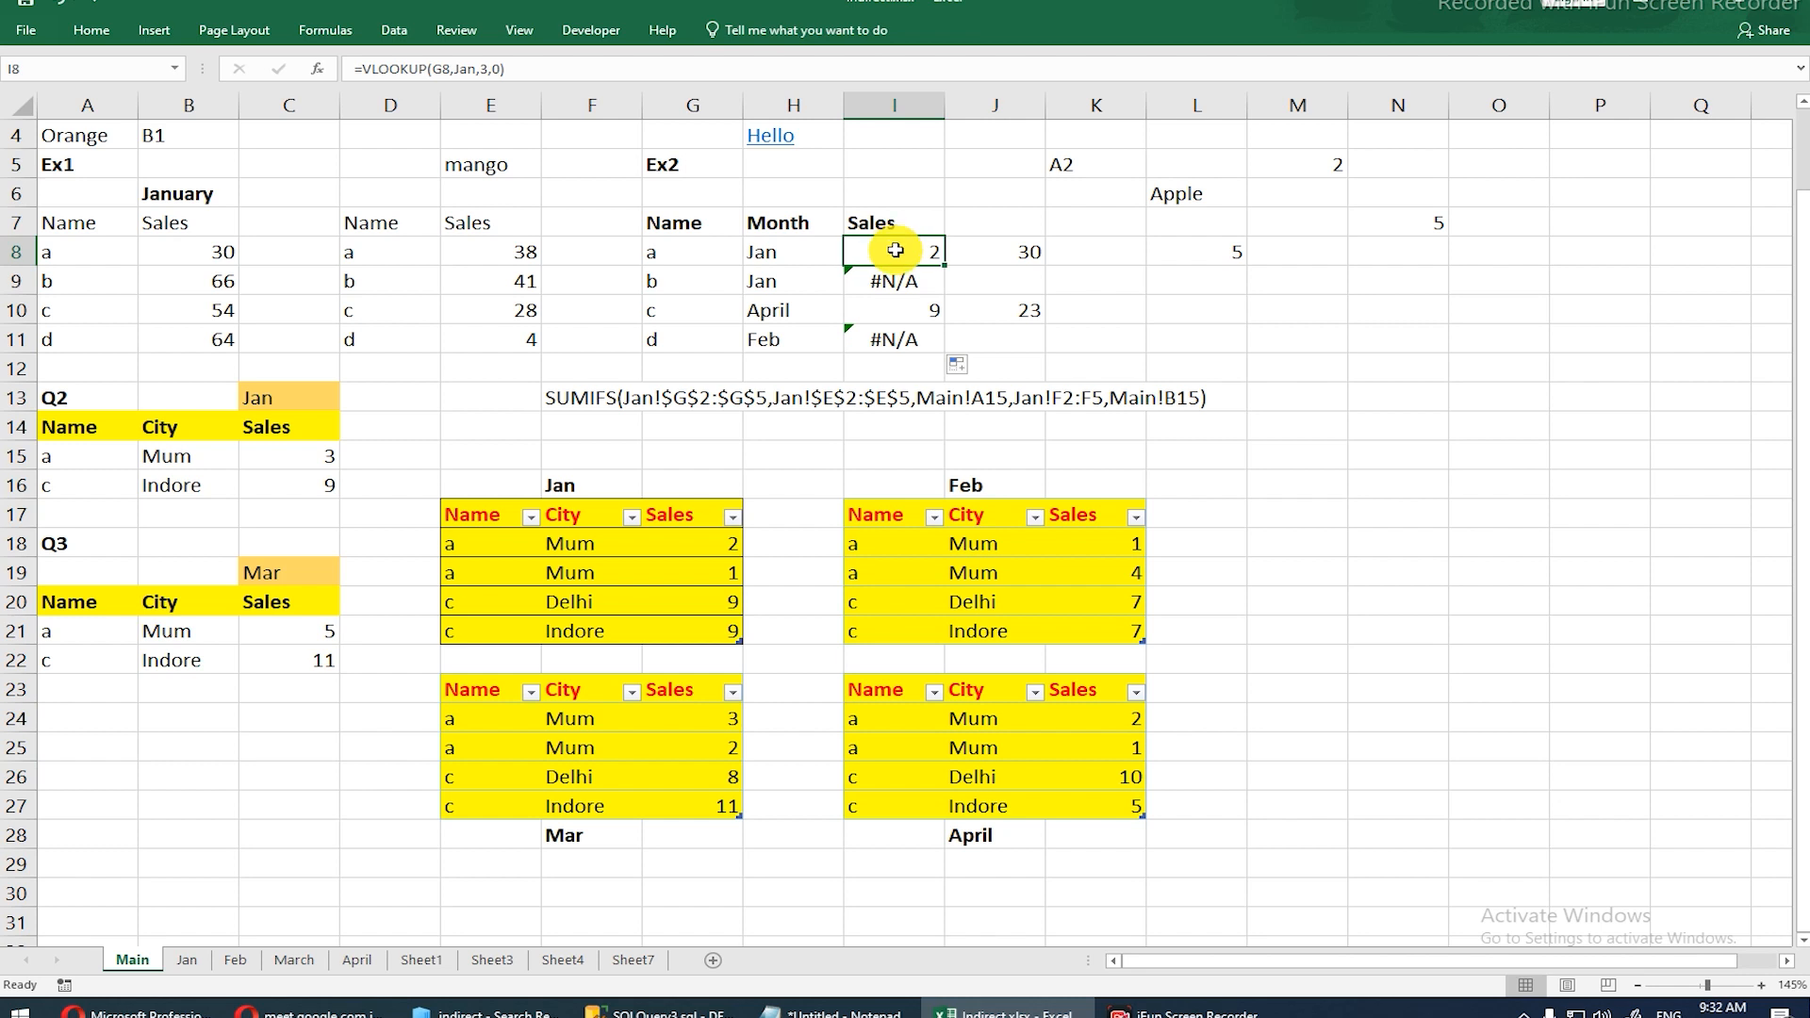
pyautogui.doubleClick(896, 250)
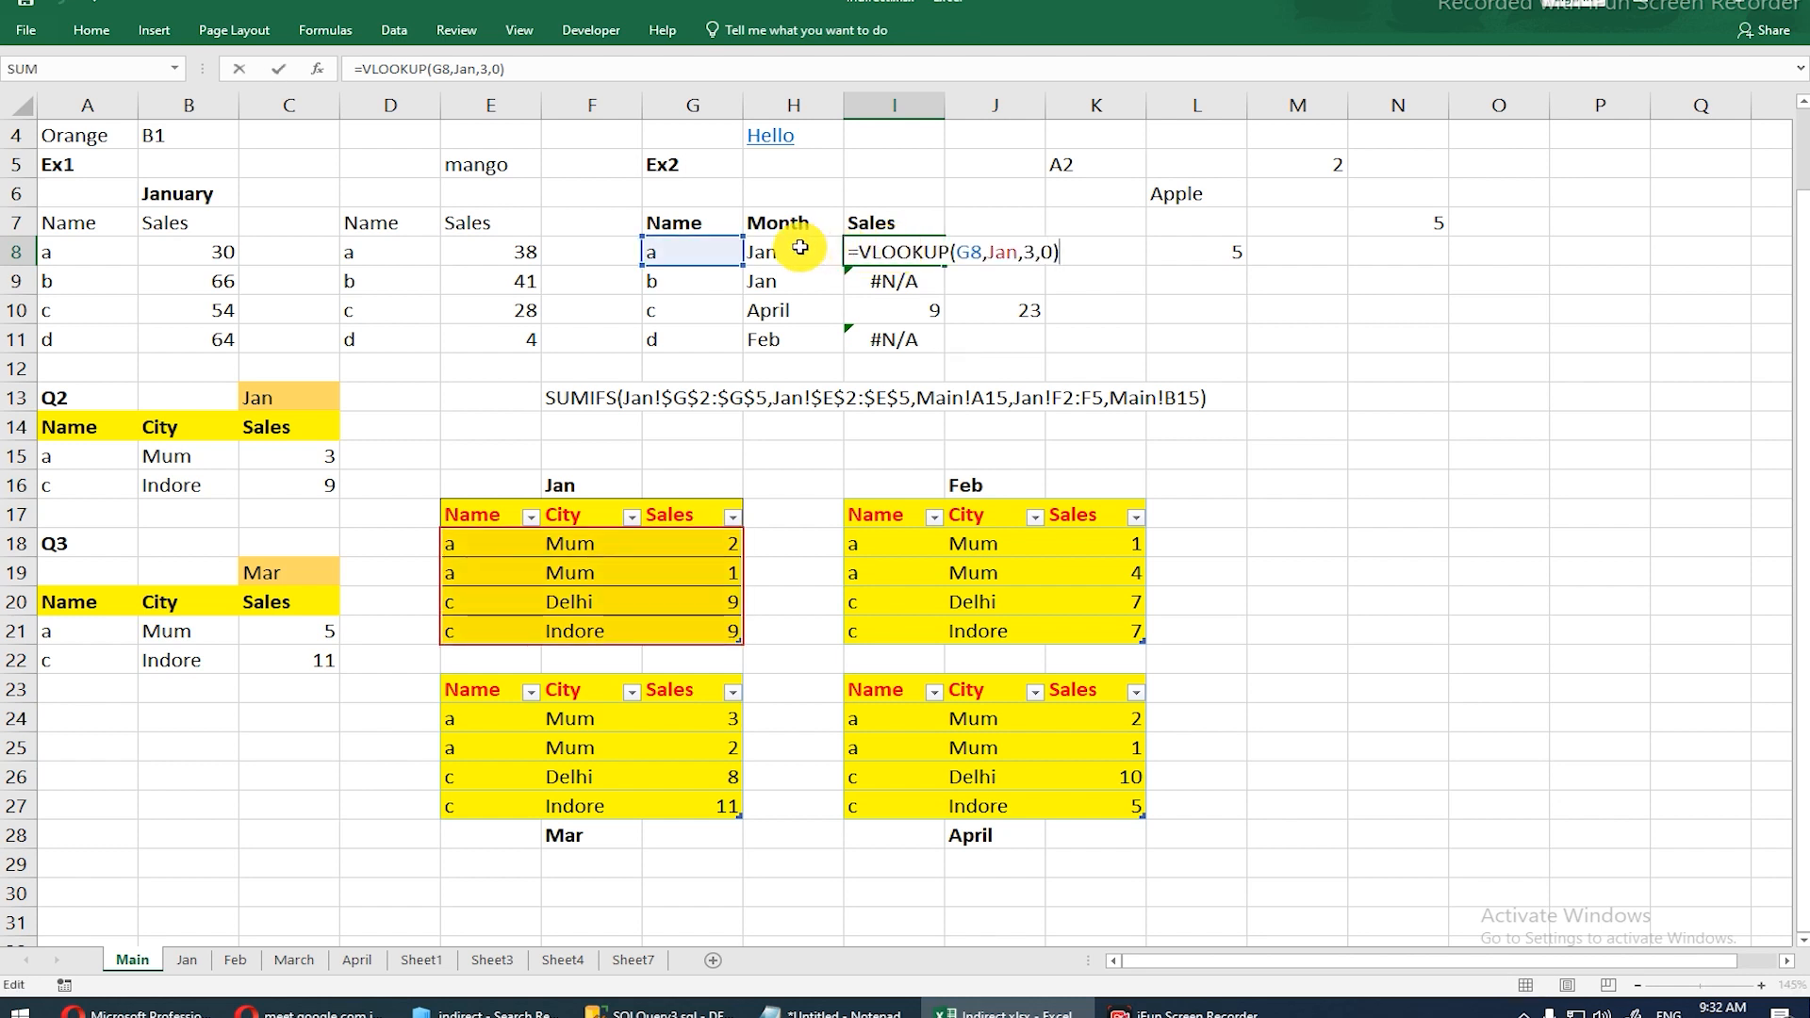
pyautogui.click(1020, 250)
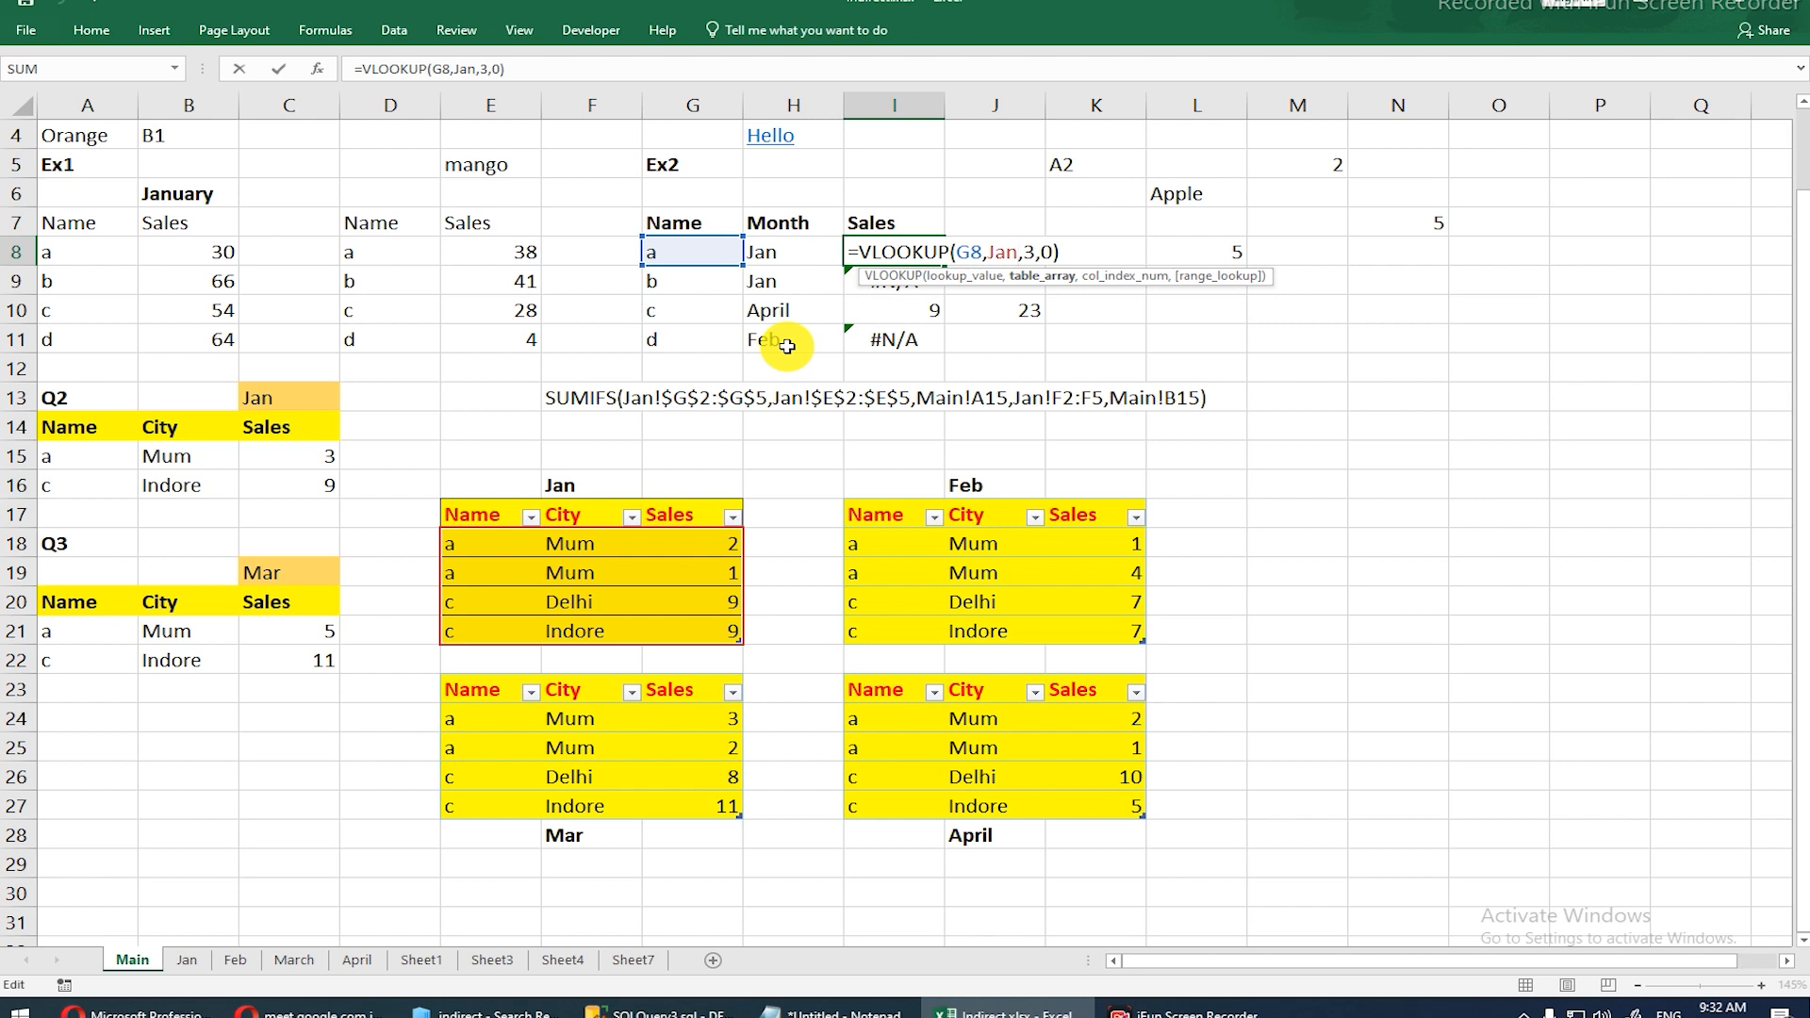
pyautogui.press('BackSpace')
pyautogui.press('BackSpace')
pyautogui.press('BackSpace')
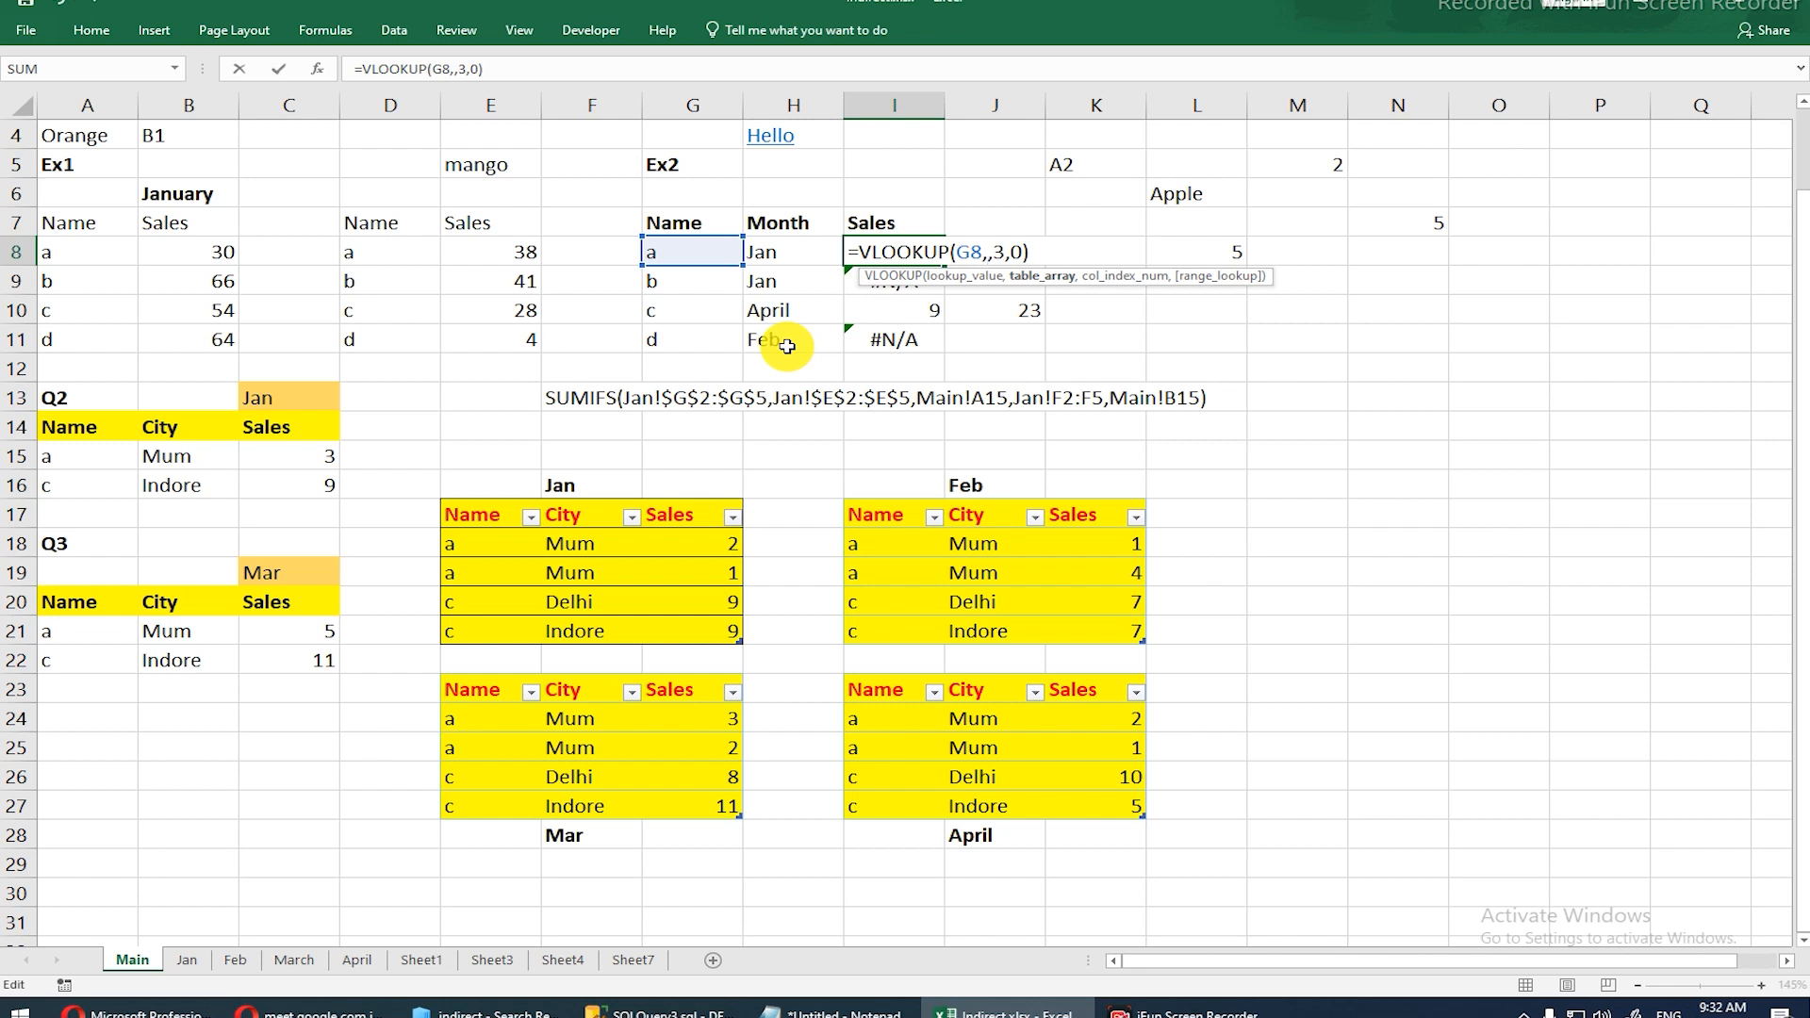
pyautogui.write('ind')
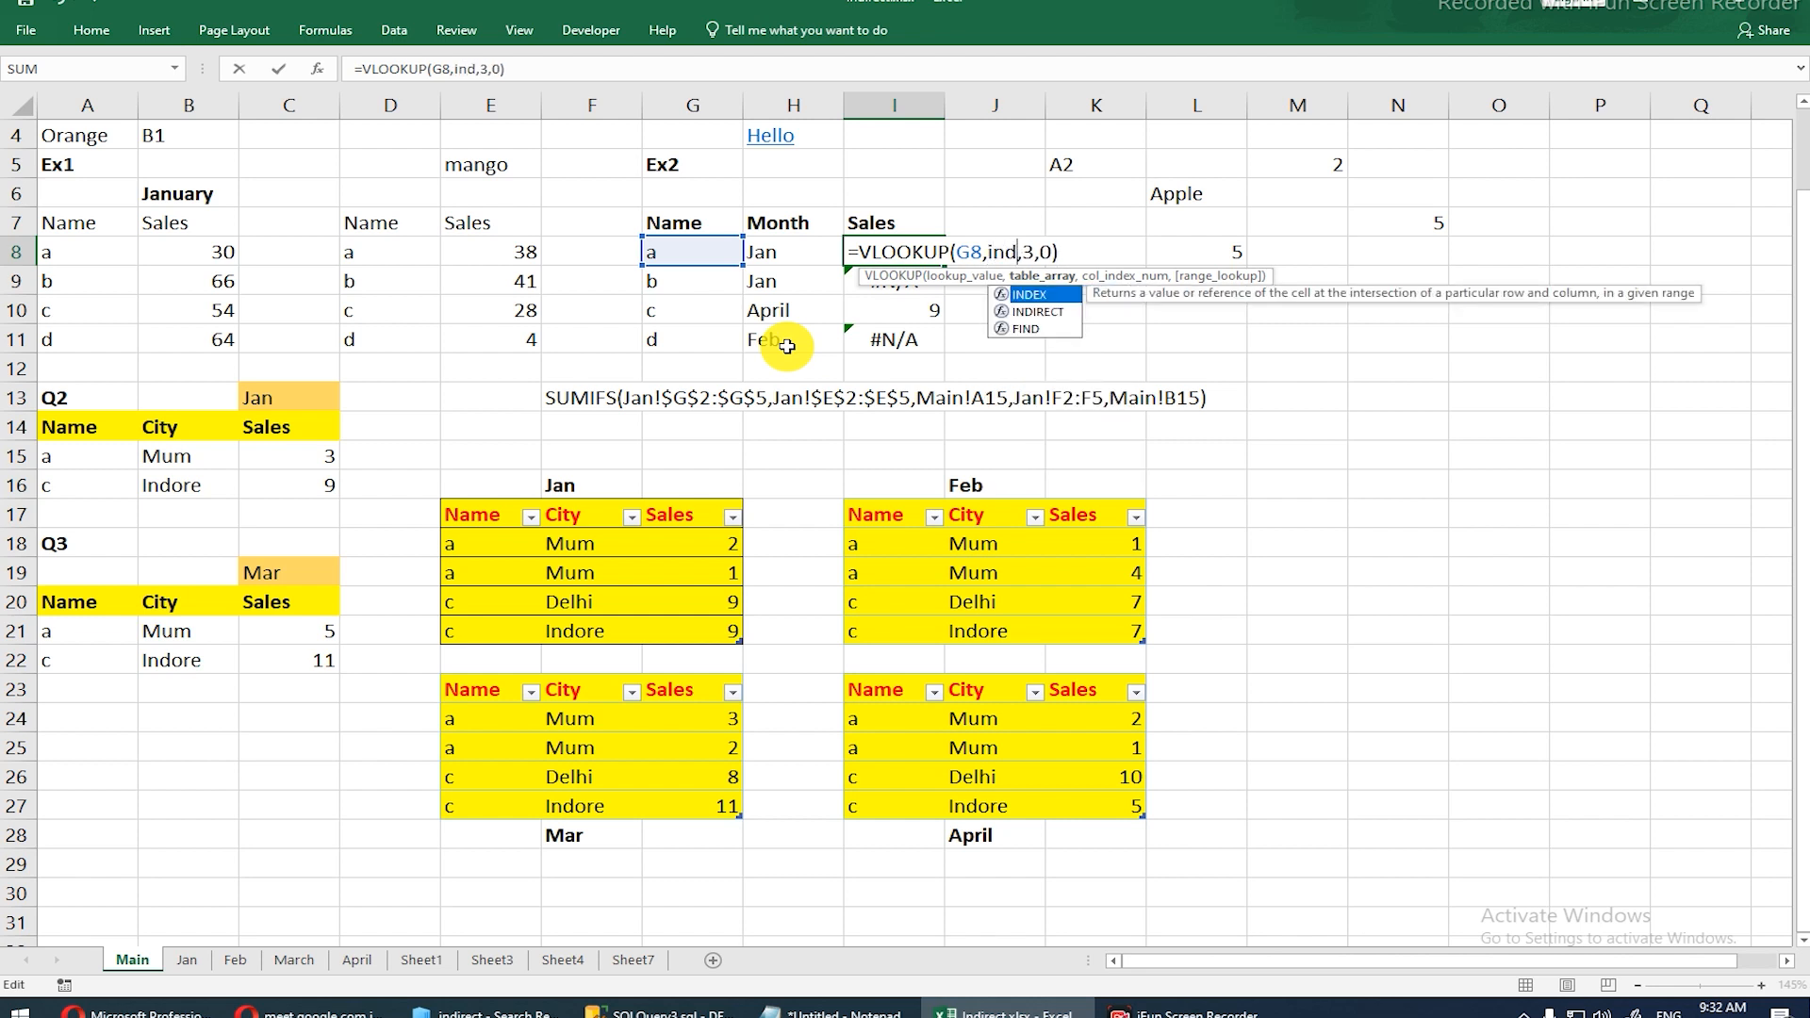
pyautogui.press('Down')
pyautogui.press('Tab')
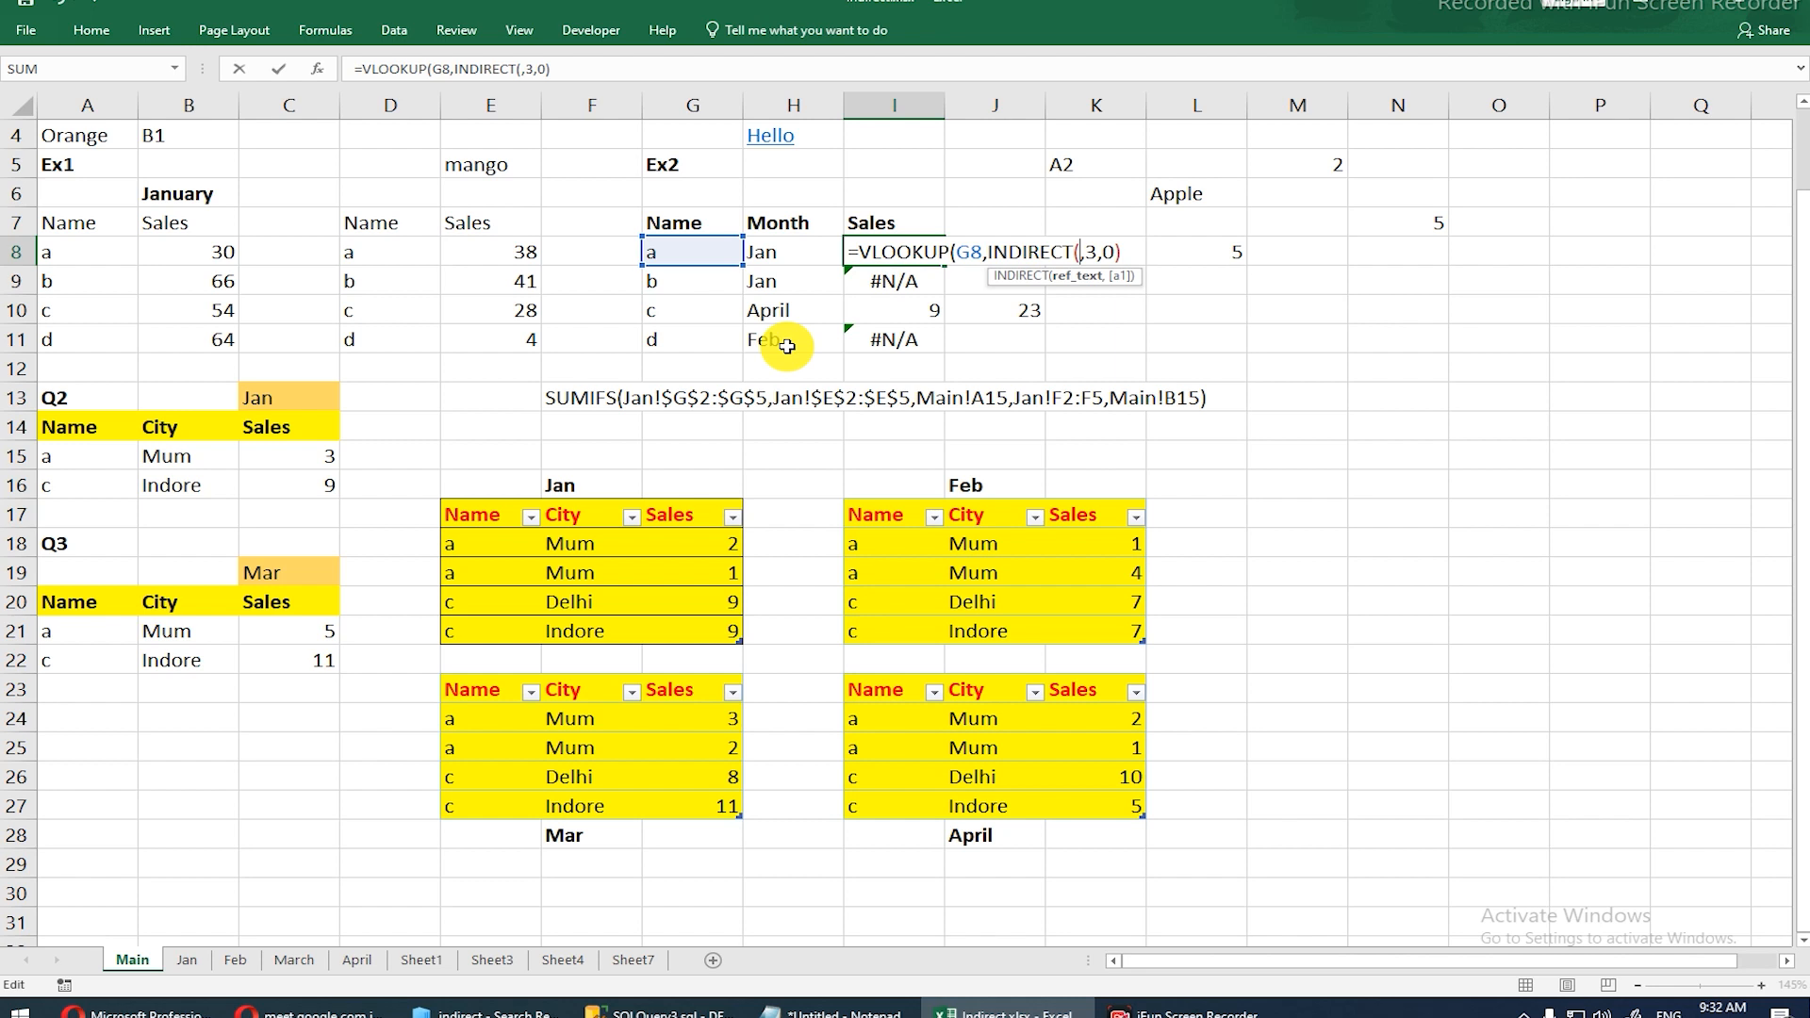
pyautogui.click(786, 253)
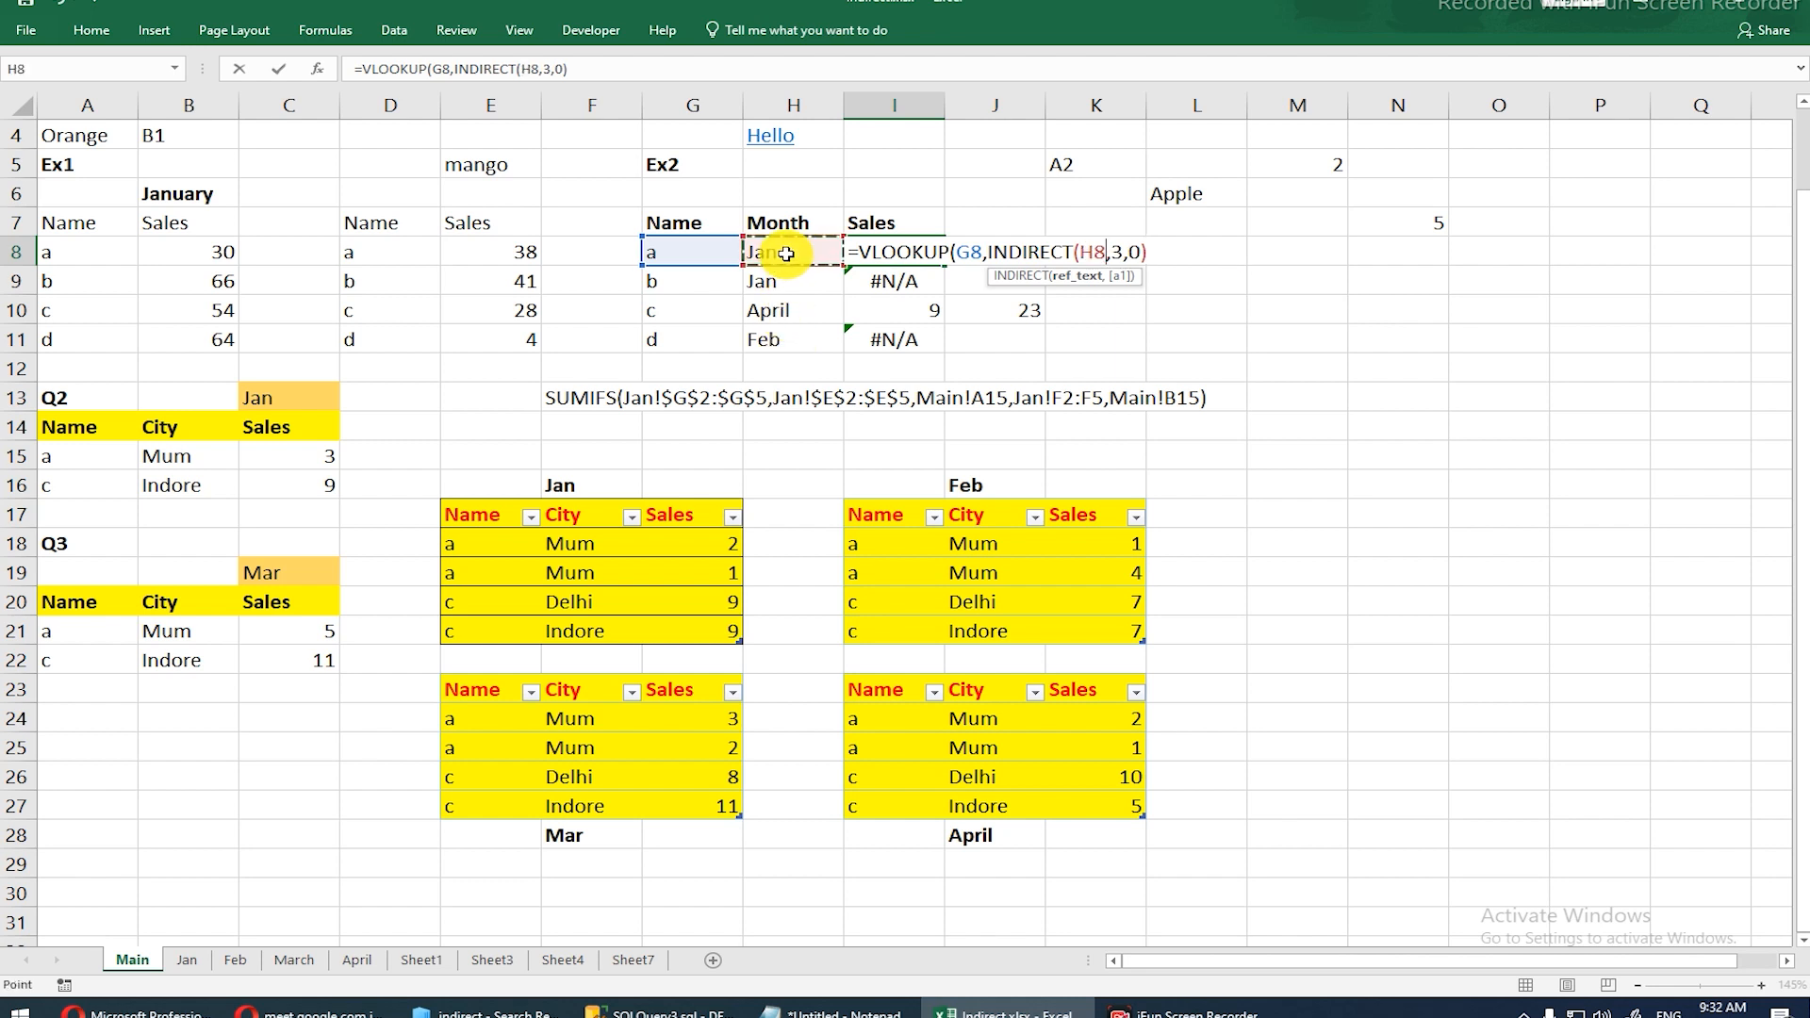
pyautogui.write(')')
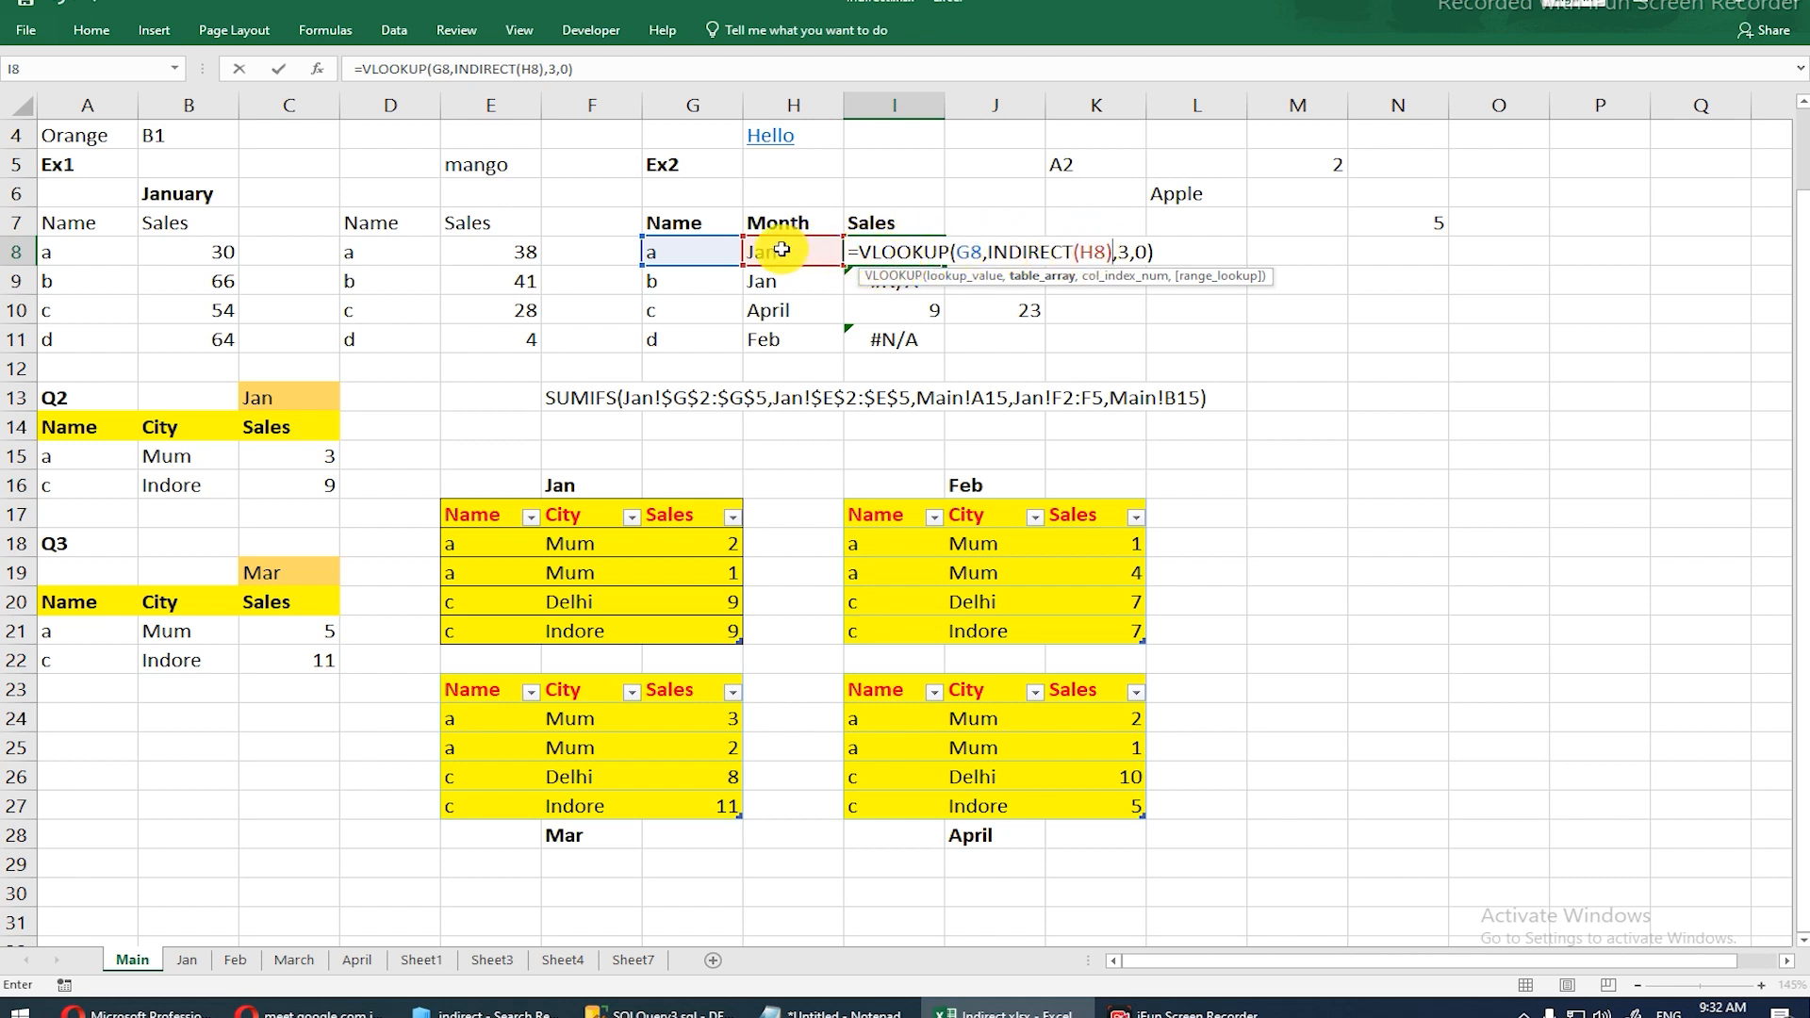
pyautogui.press('Return')
# Step: Fill the I8 lookup formula down the Ex2 Sales column through I11
pyautogui.click(921, 251)
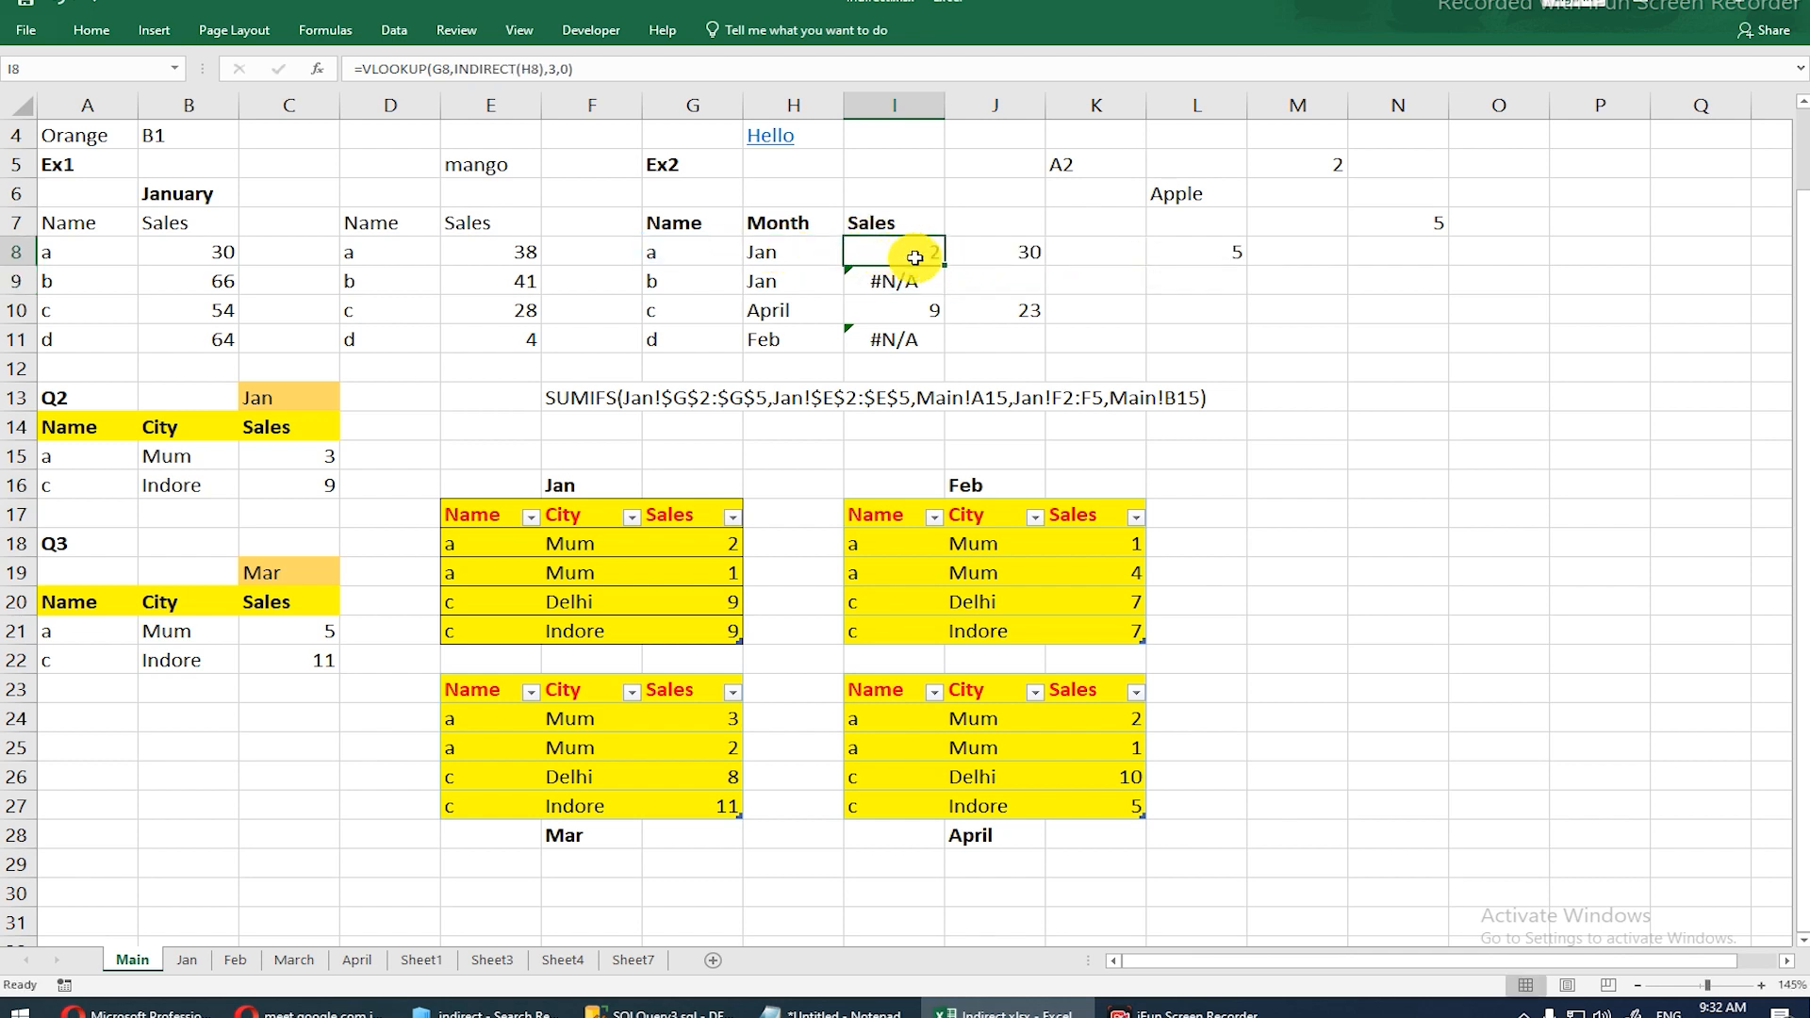
pyautogui.doubleClick(945, 264)
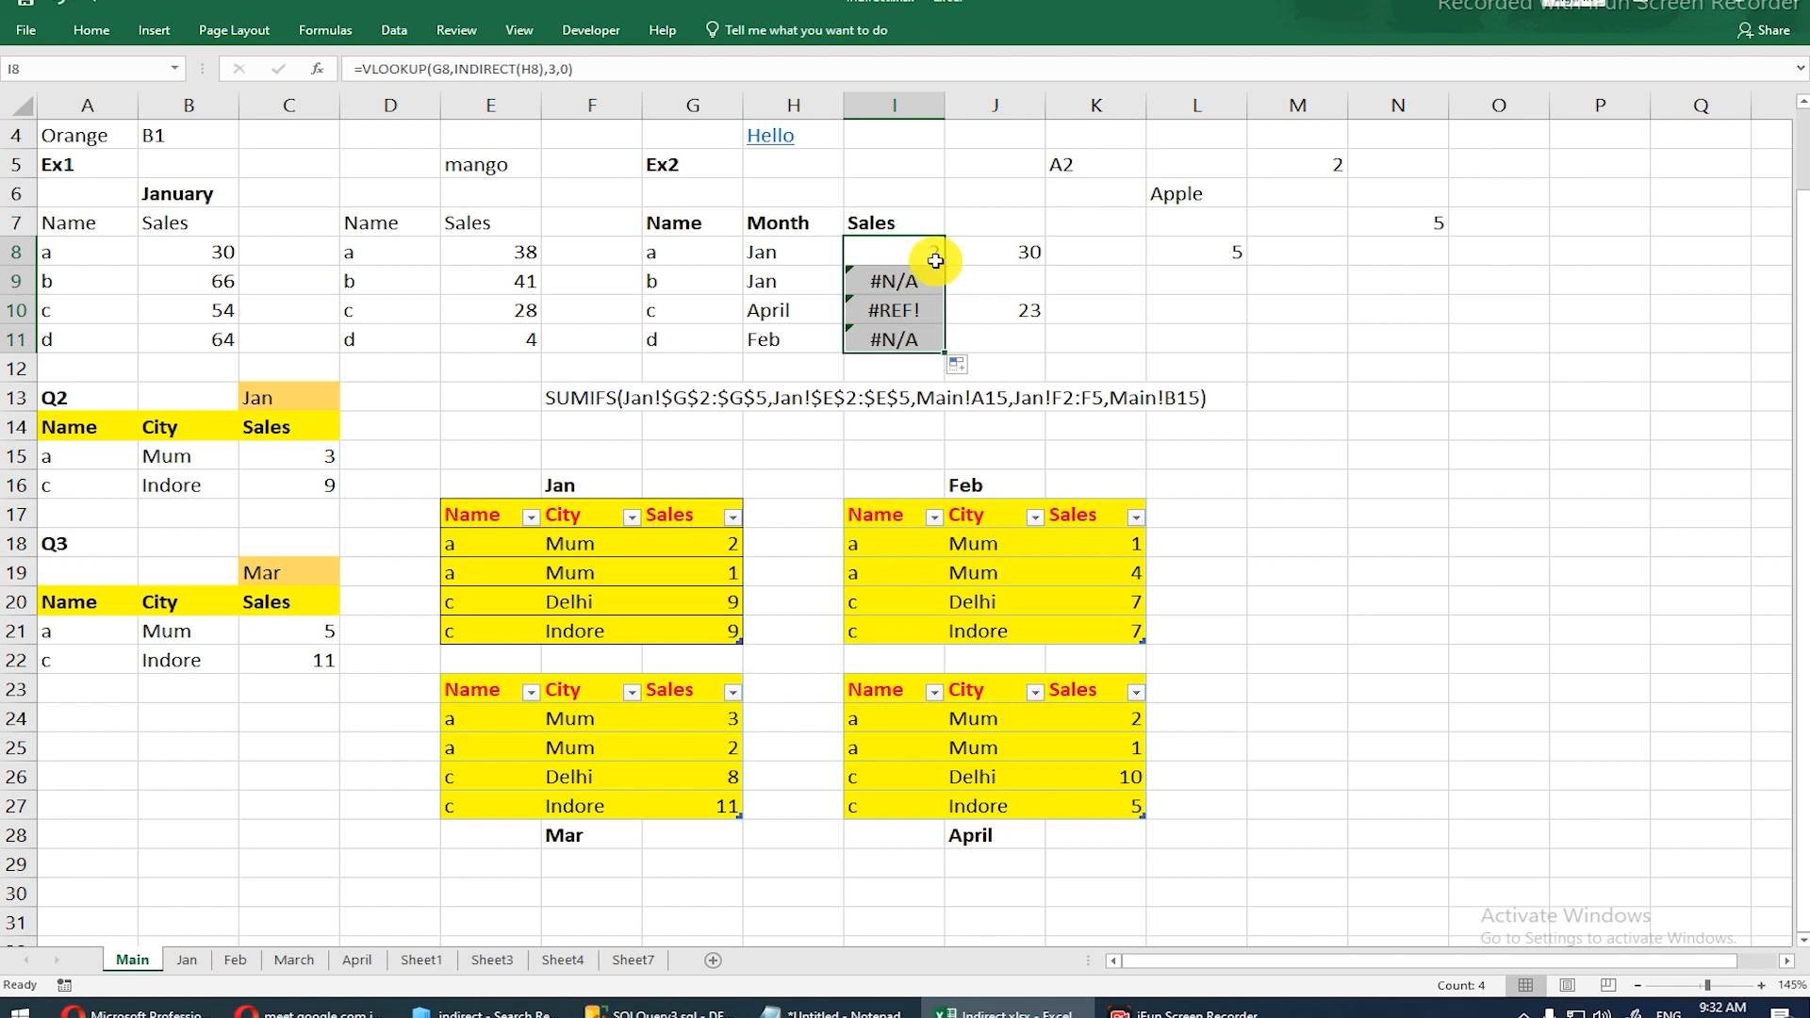
pyautogui.click(911, 254)
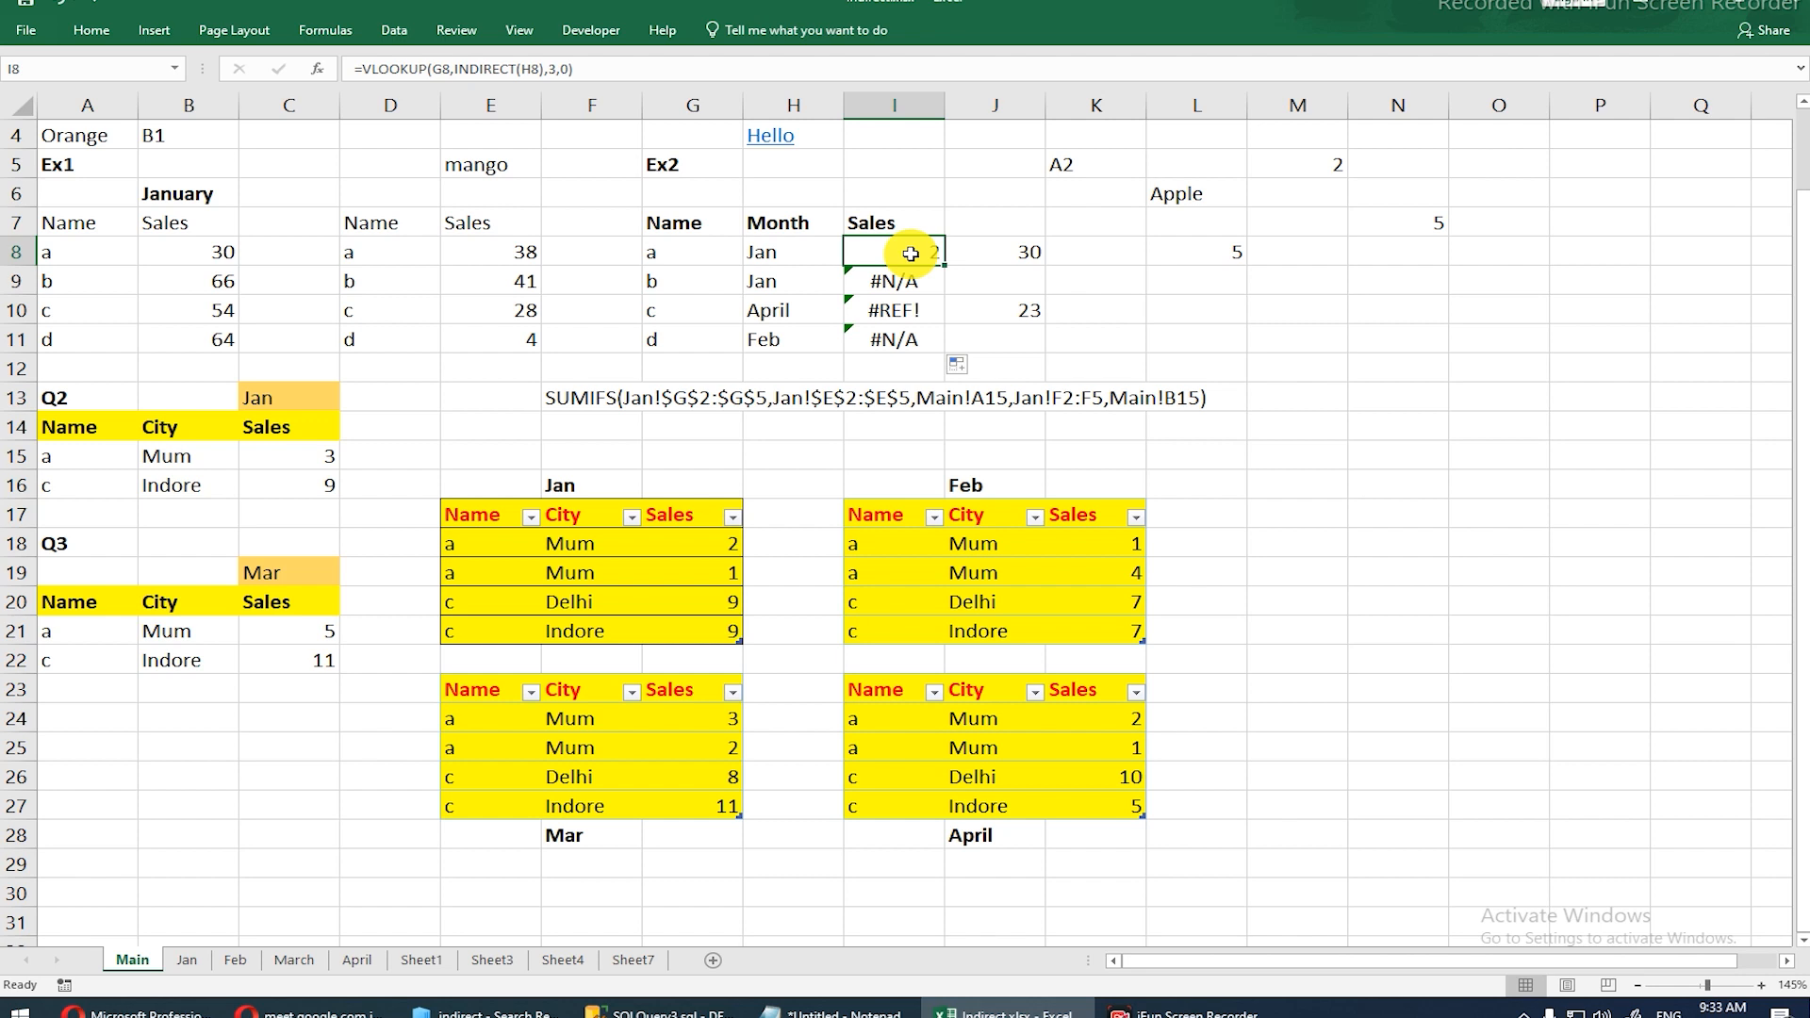
# Step: Examine the cell references in the lookup formulas in I9, I10 and I8
pyautogui.click(920, 283)
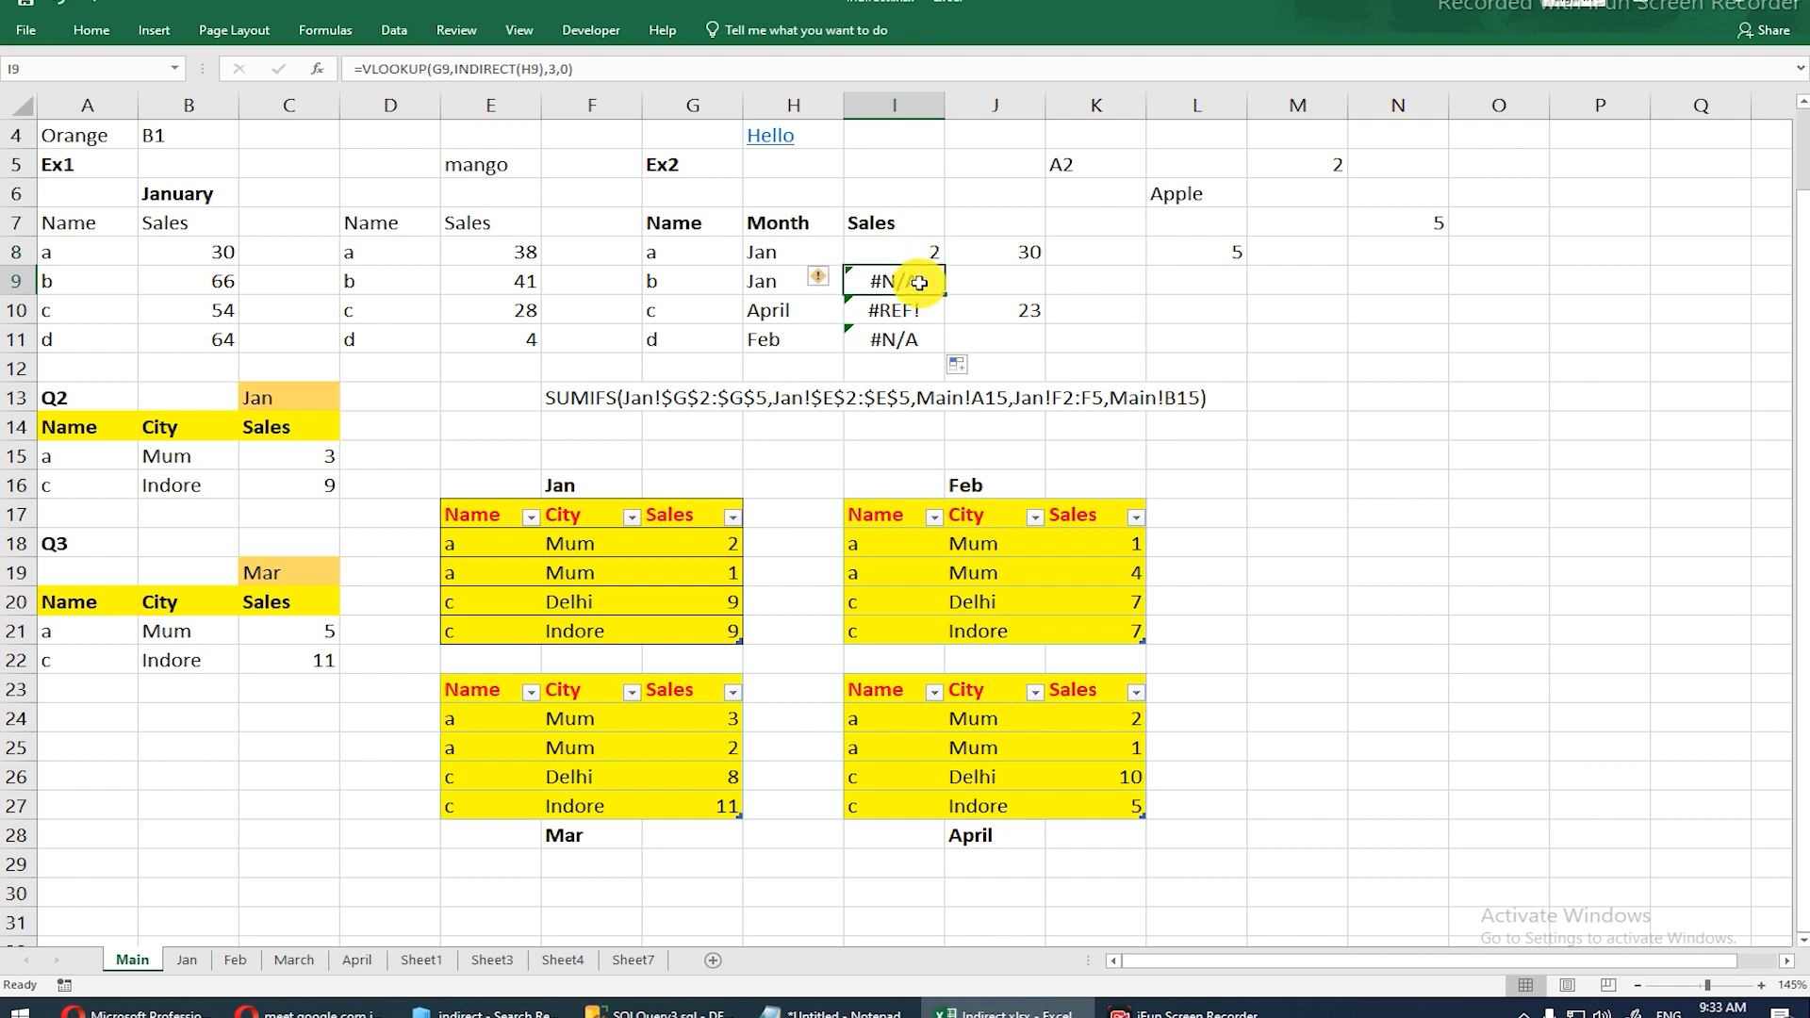
pyautogui.press('F2')
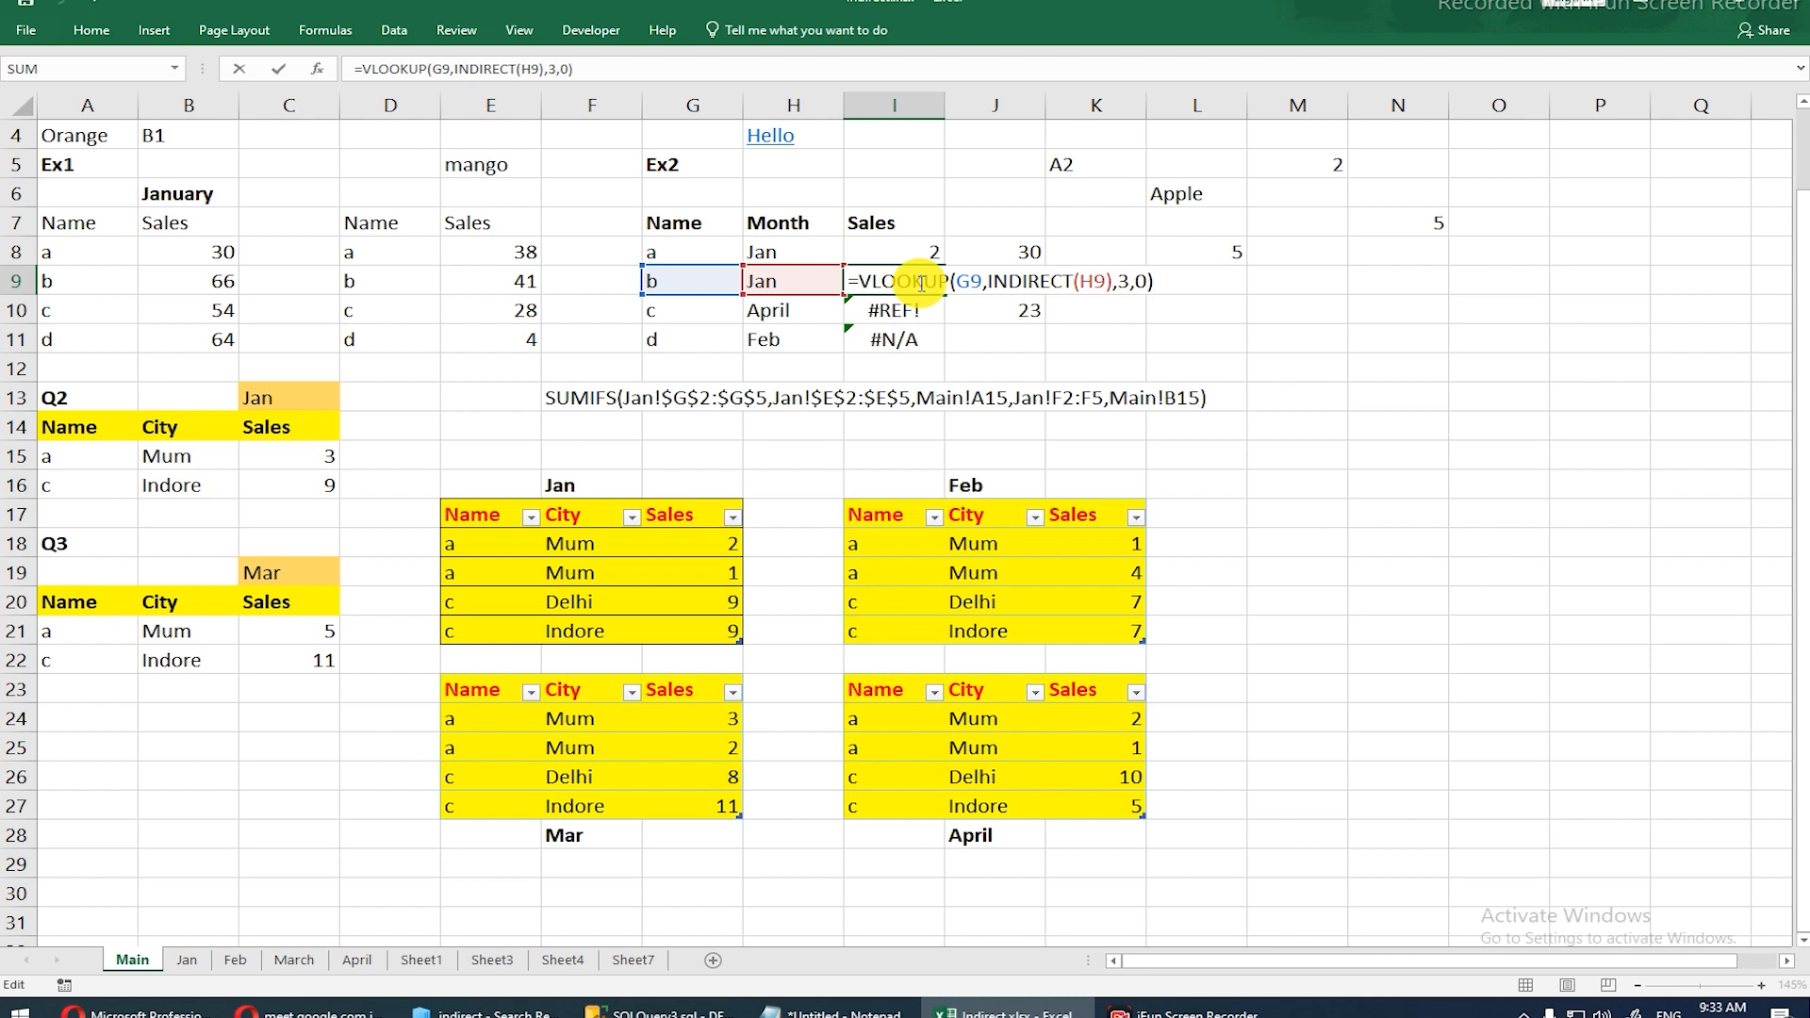
pyautogui.hotkey('ctrl', 'Return')
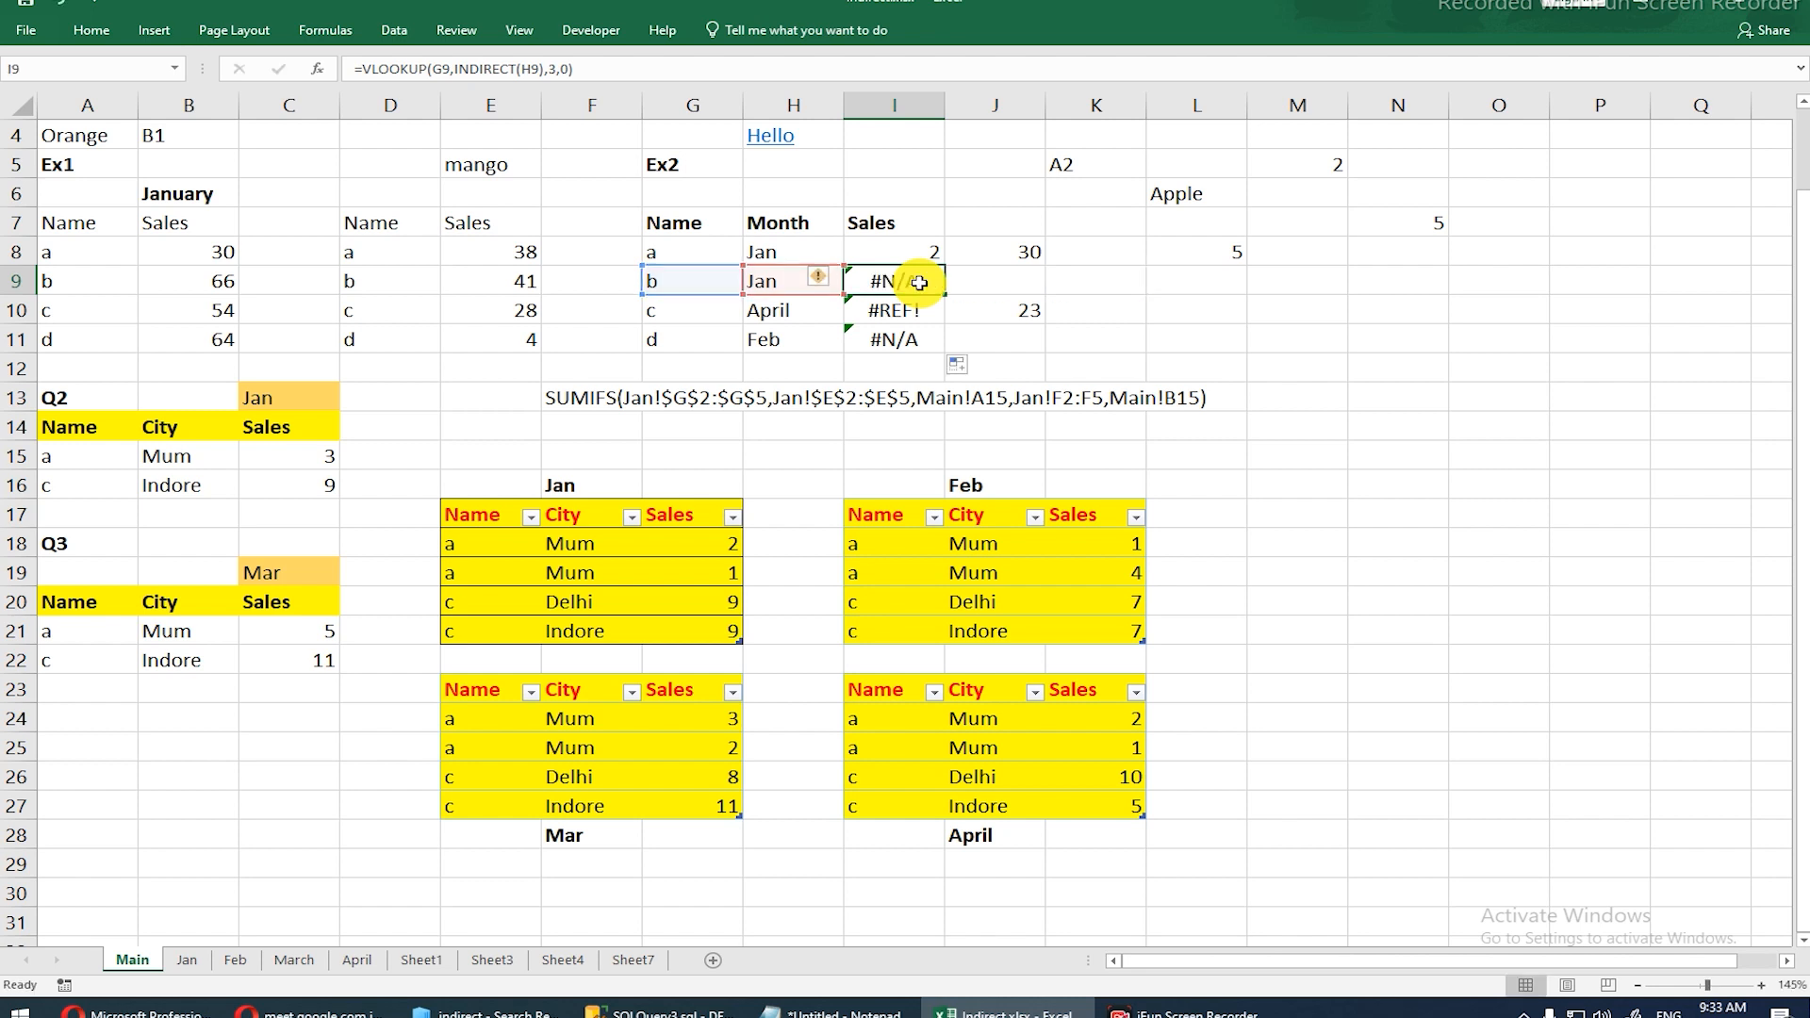
pyautogui.press('Down')
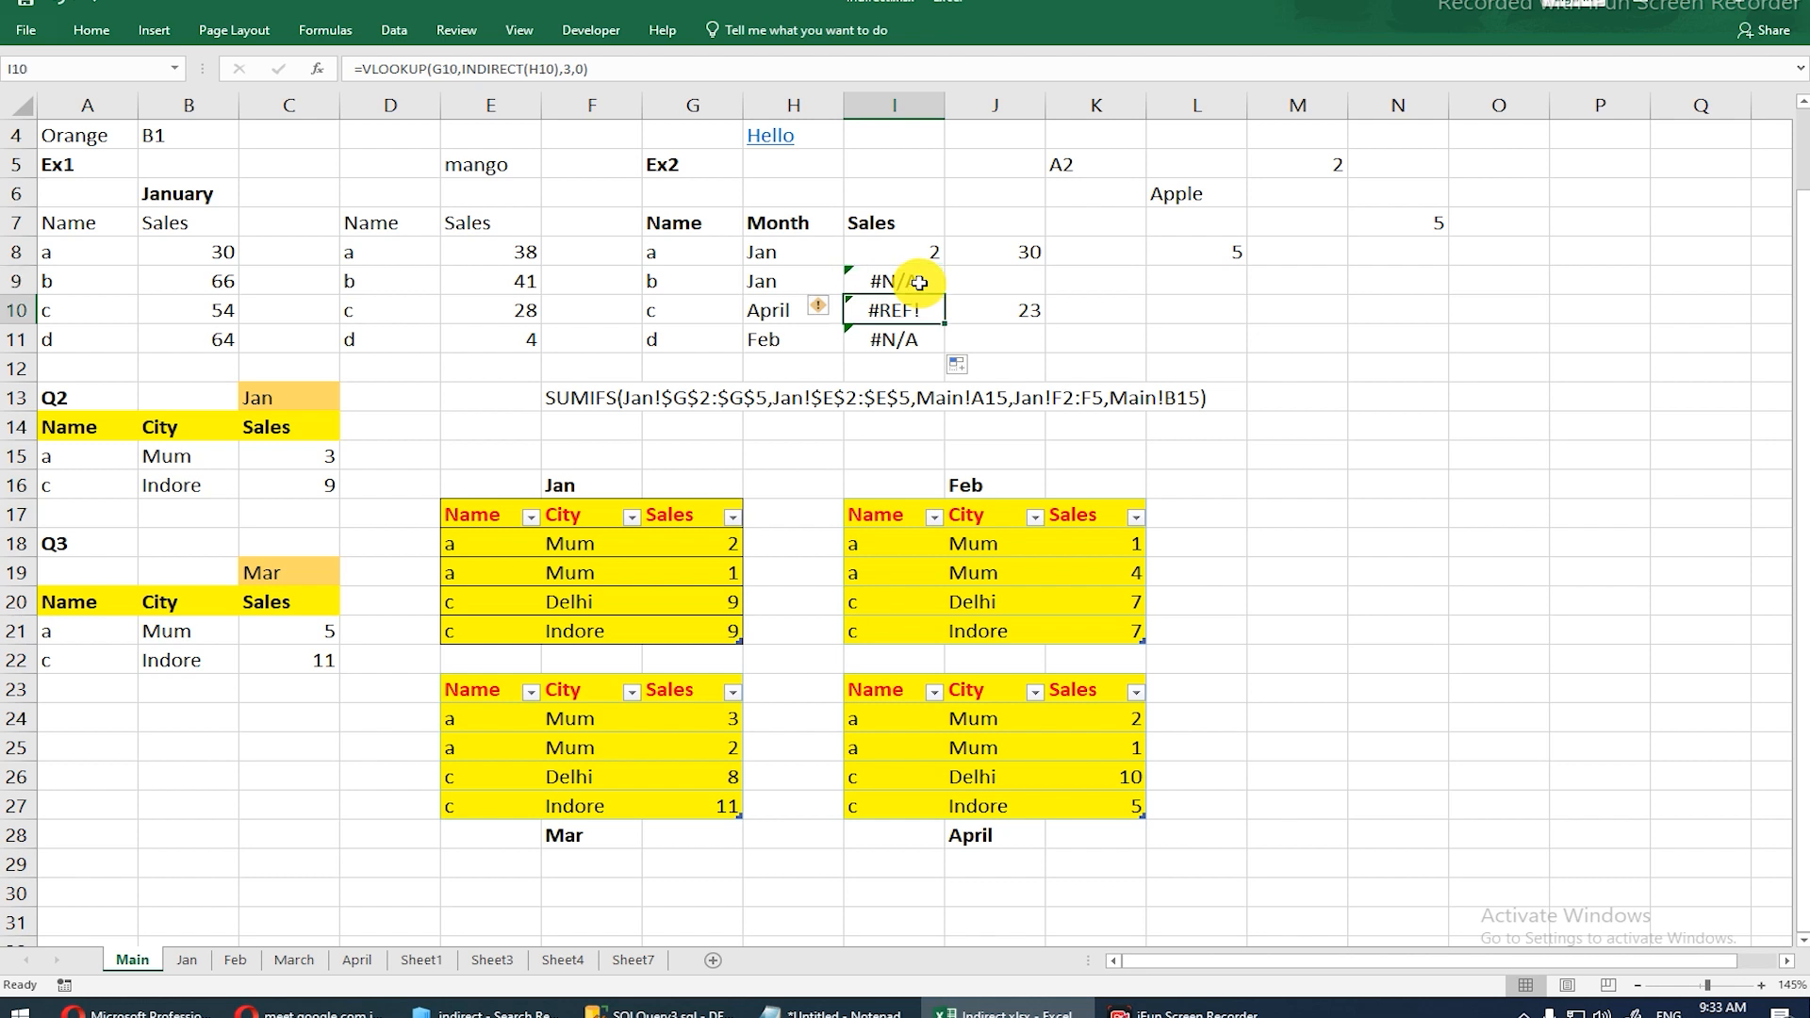
pyautogui.press('F2')
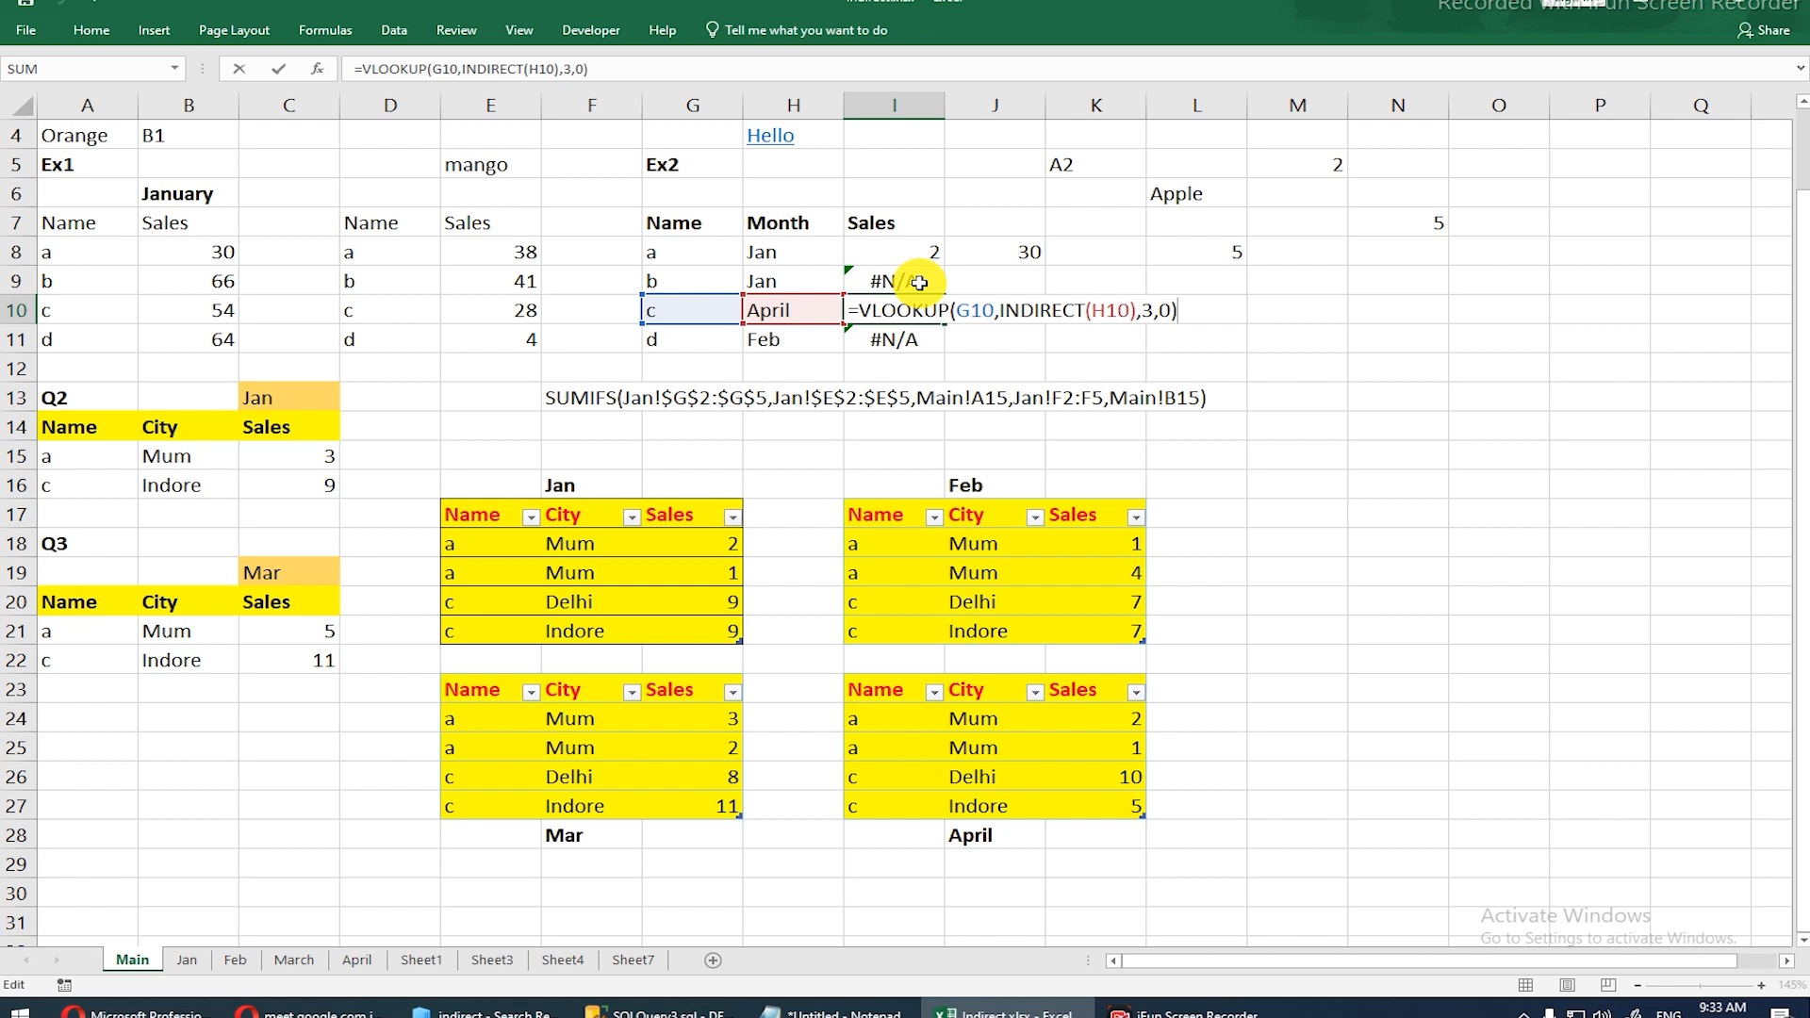
pyautogui.hotkey('ctrl', 'Return')
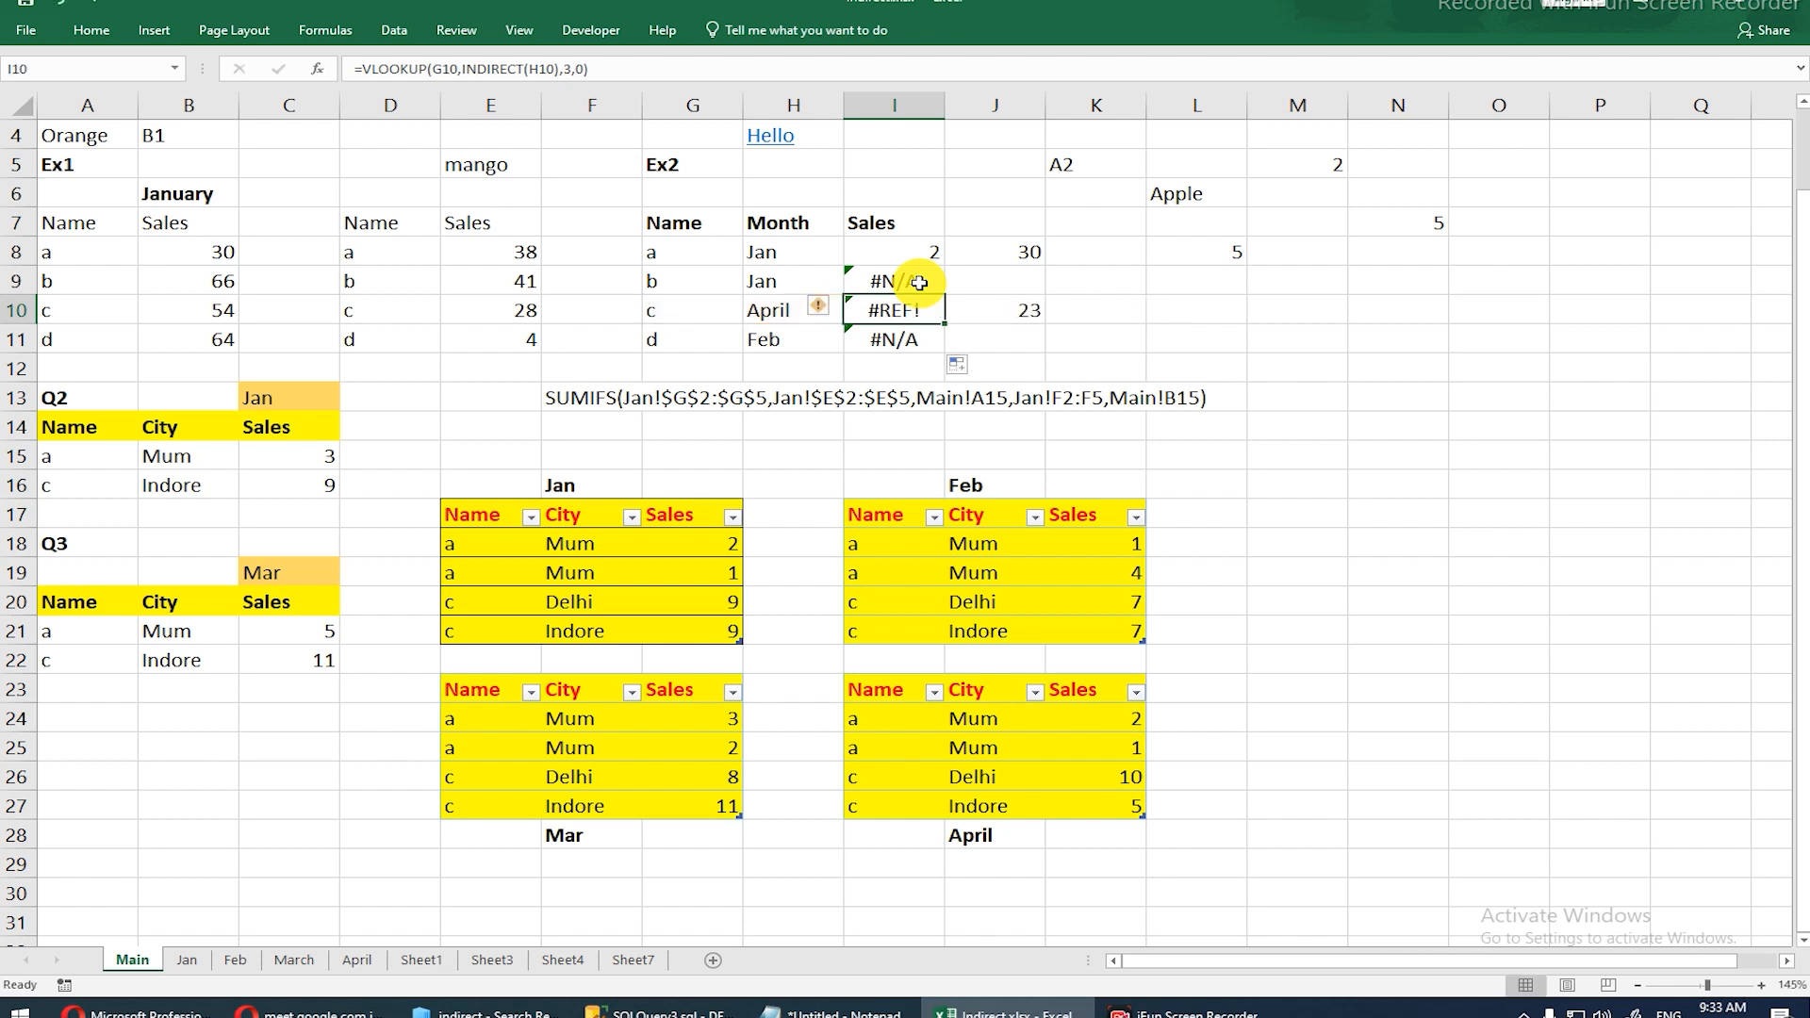
pyautogui.press('Up')
pyautogui.press('Up')
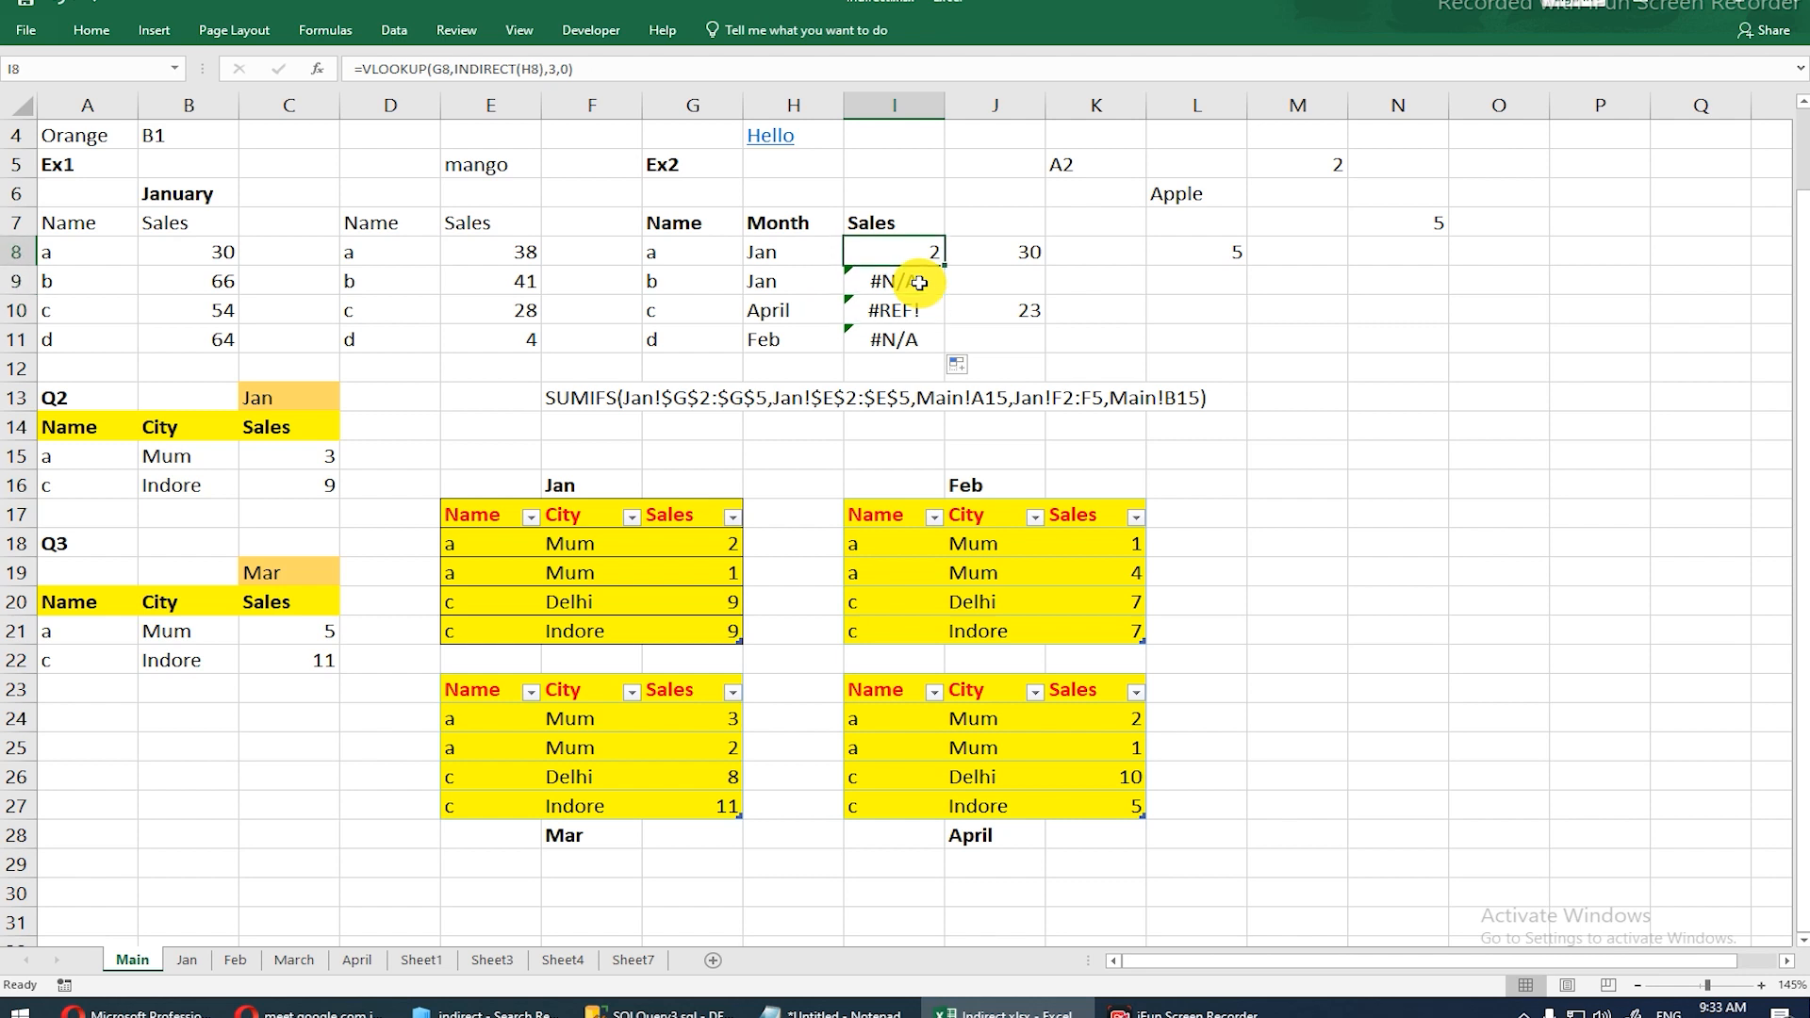
pyautogui.press('F2')
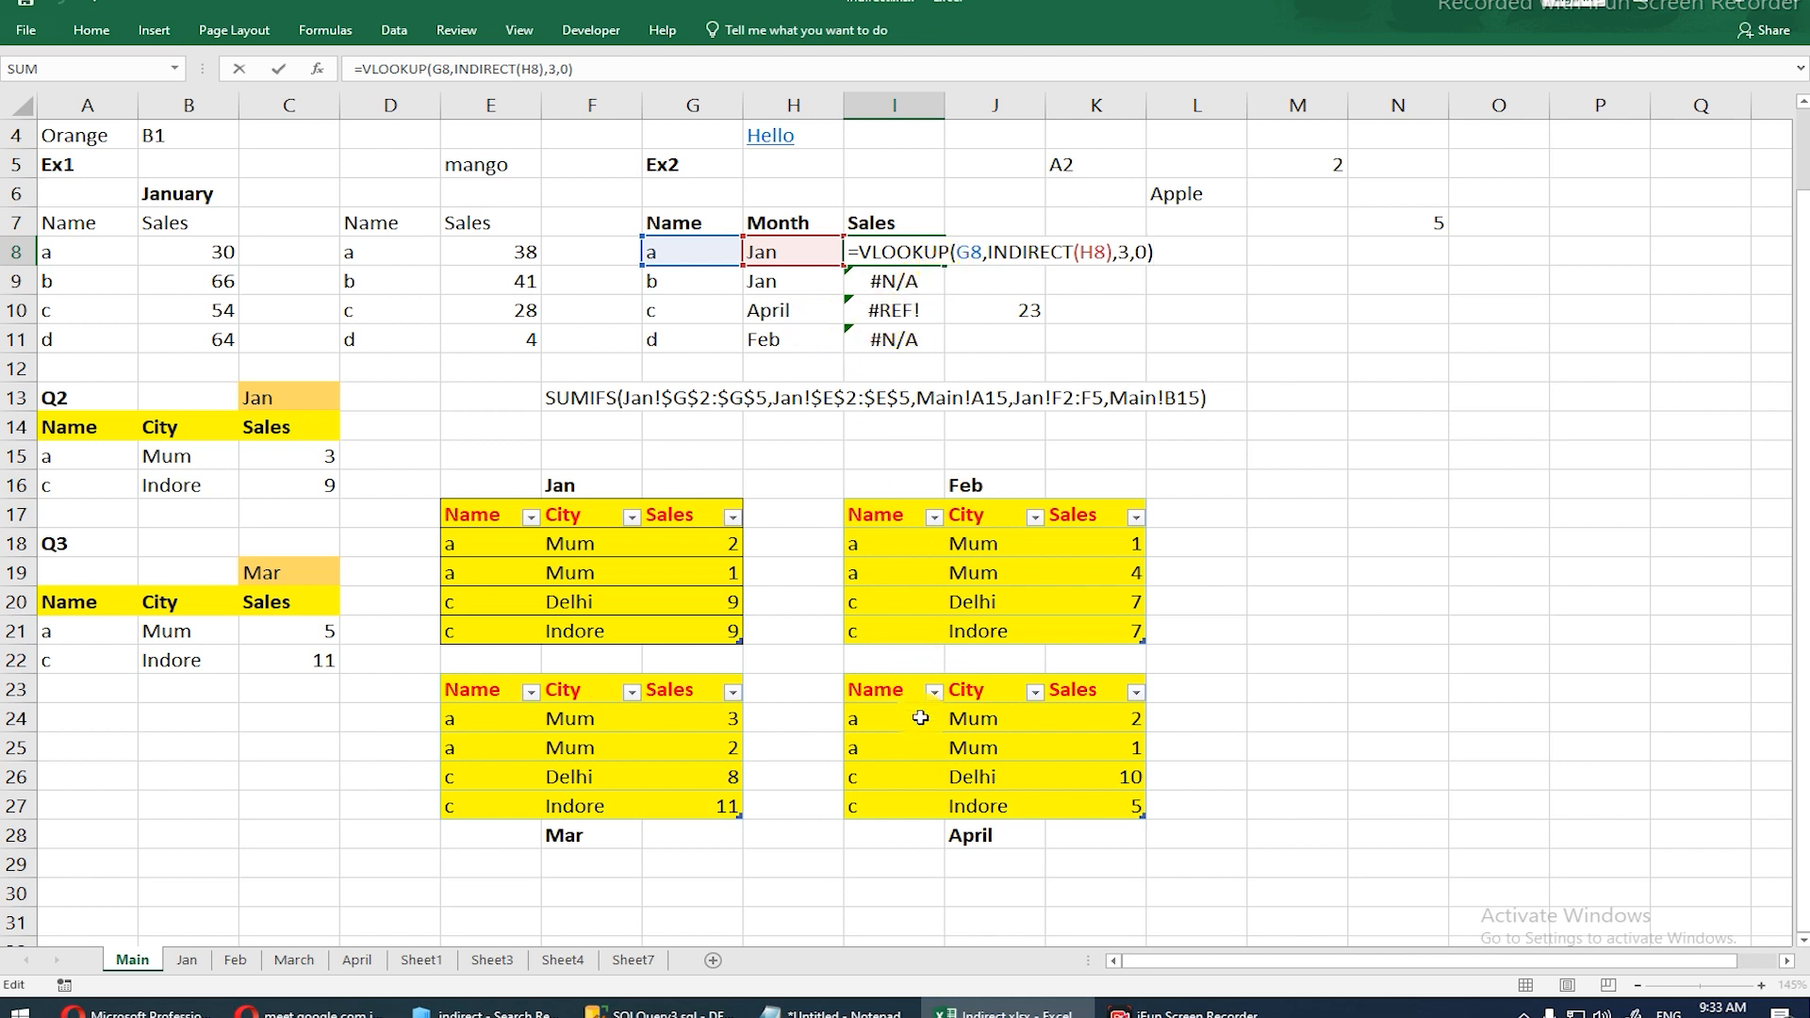
# Step: Change the month in H10 to Apr
pyautogui.click(767, 312)
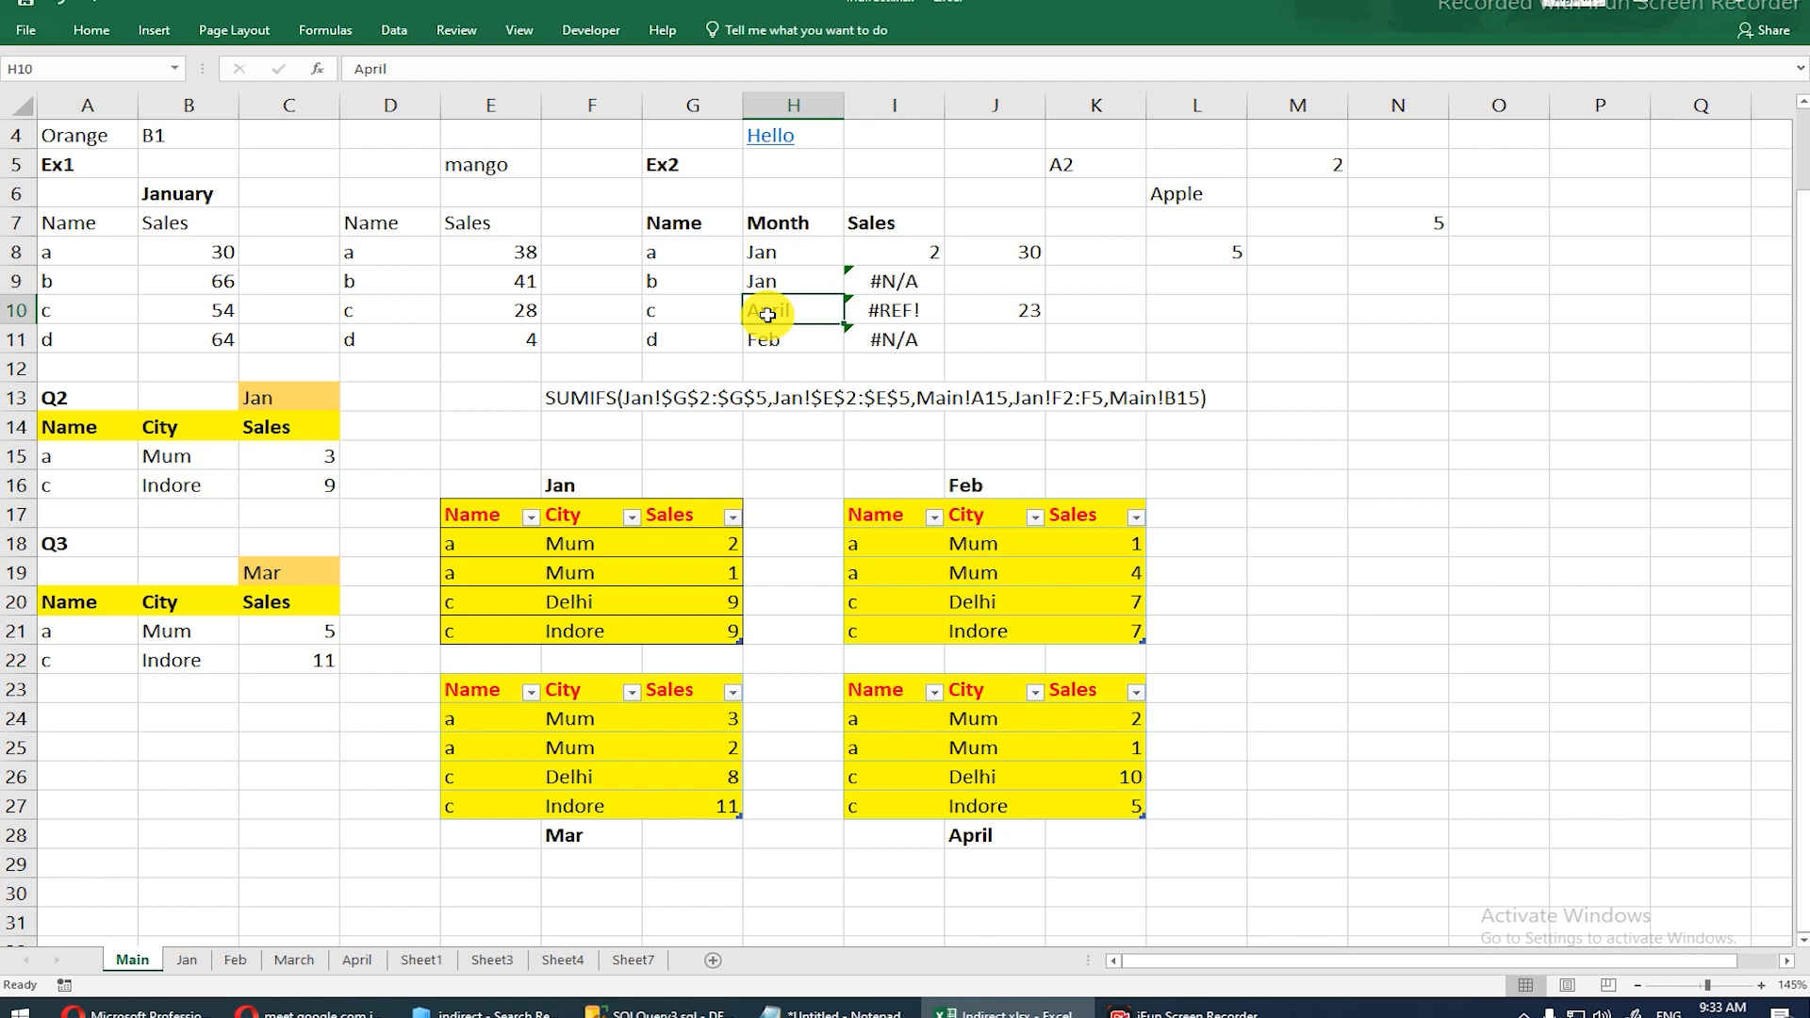
pyautogui.write('Apr')
pyautogui.press('Return')
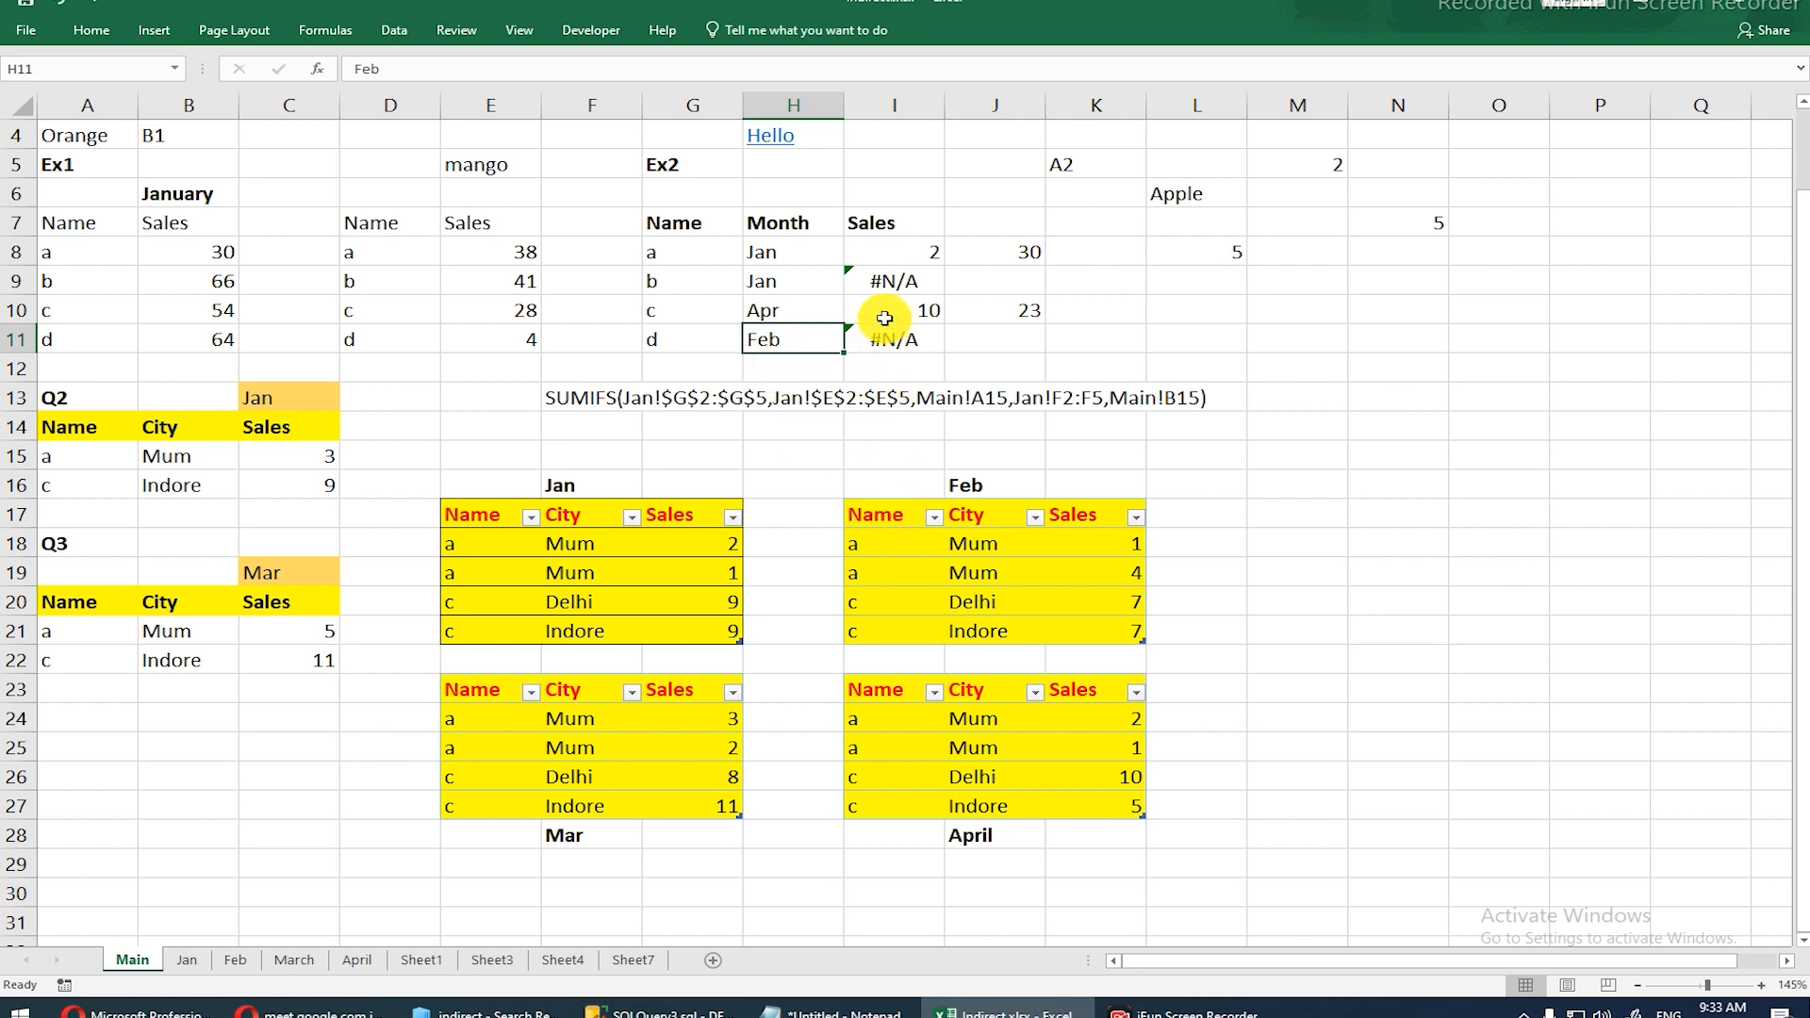
# Step: Try the I8 lookup with H8 directly as the table array in place of INDIRECT(H8)
pyautogui.click(892, 254)
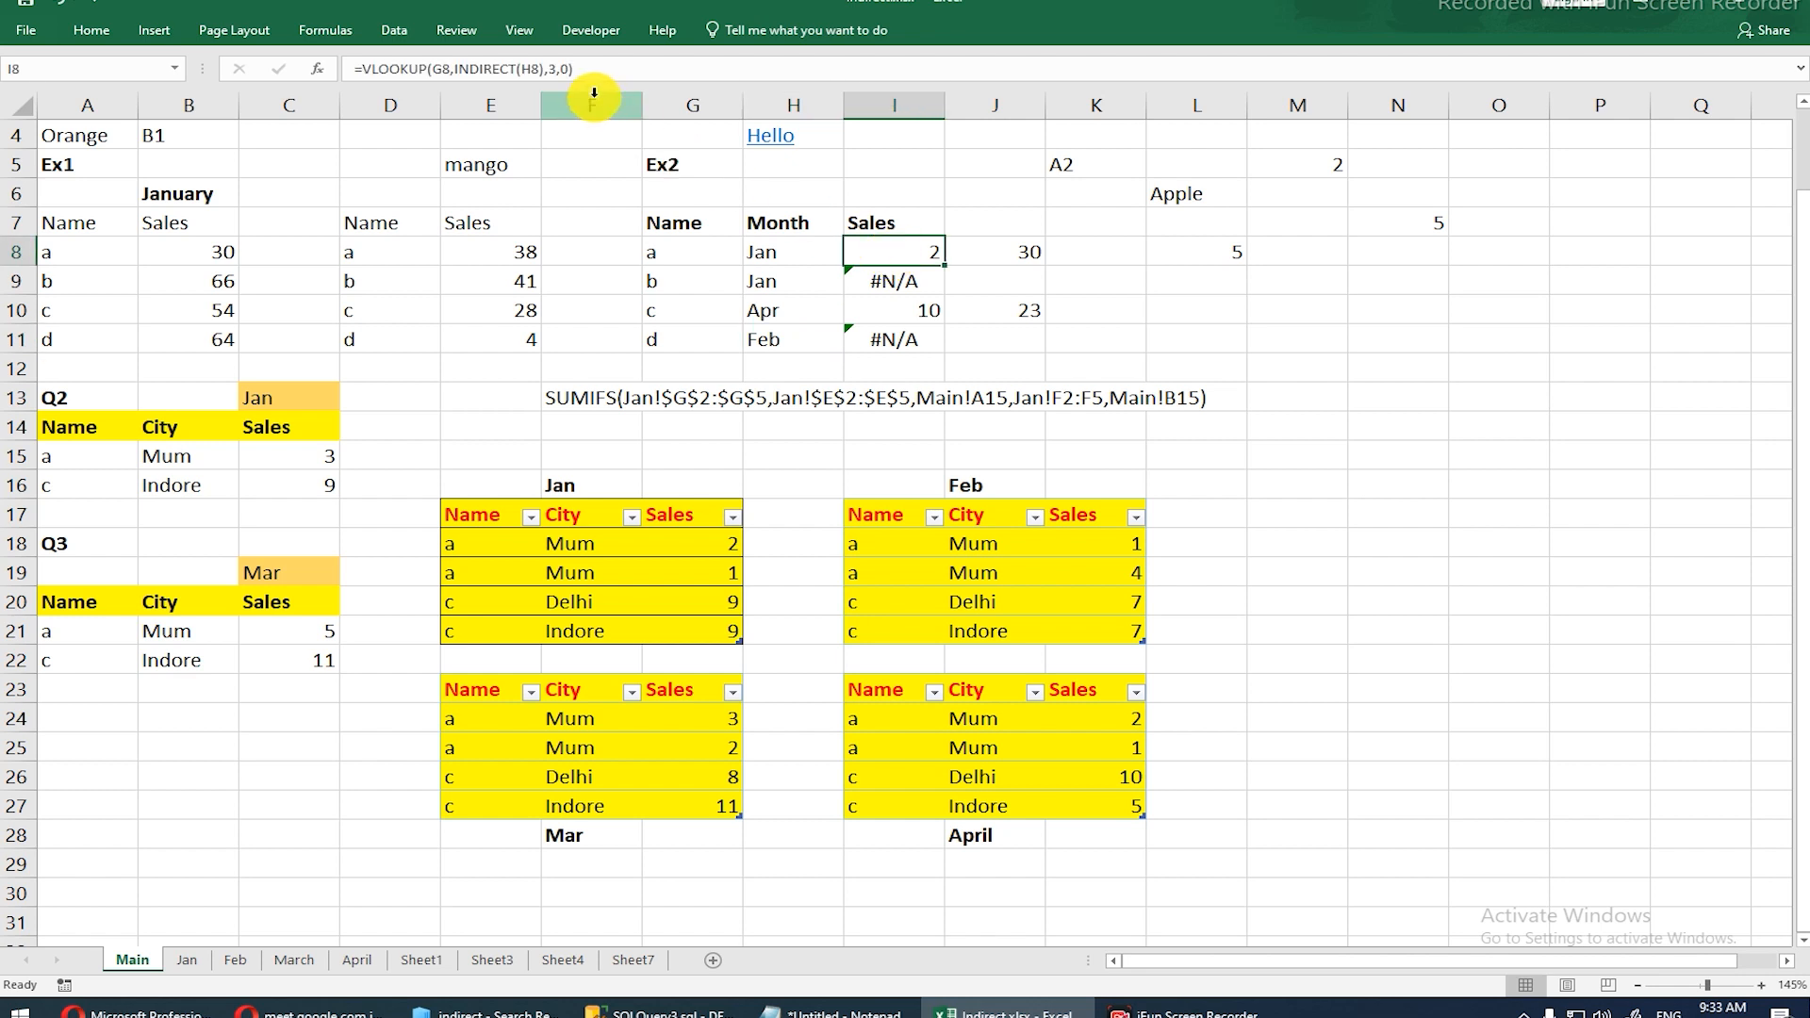
pyautogui.press('F2')
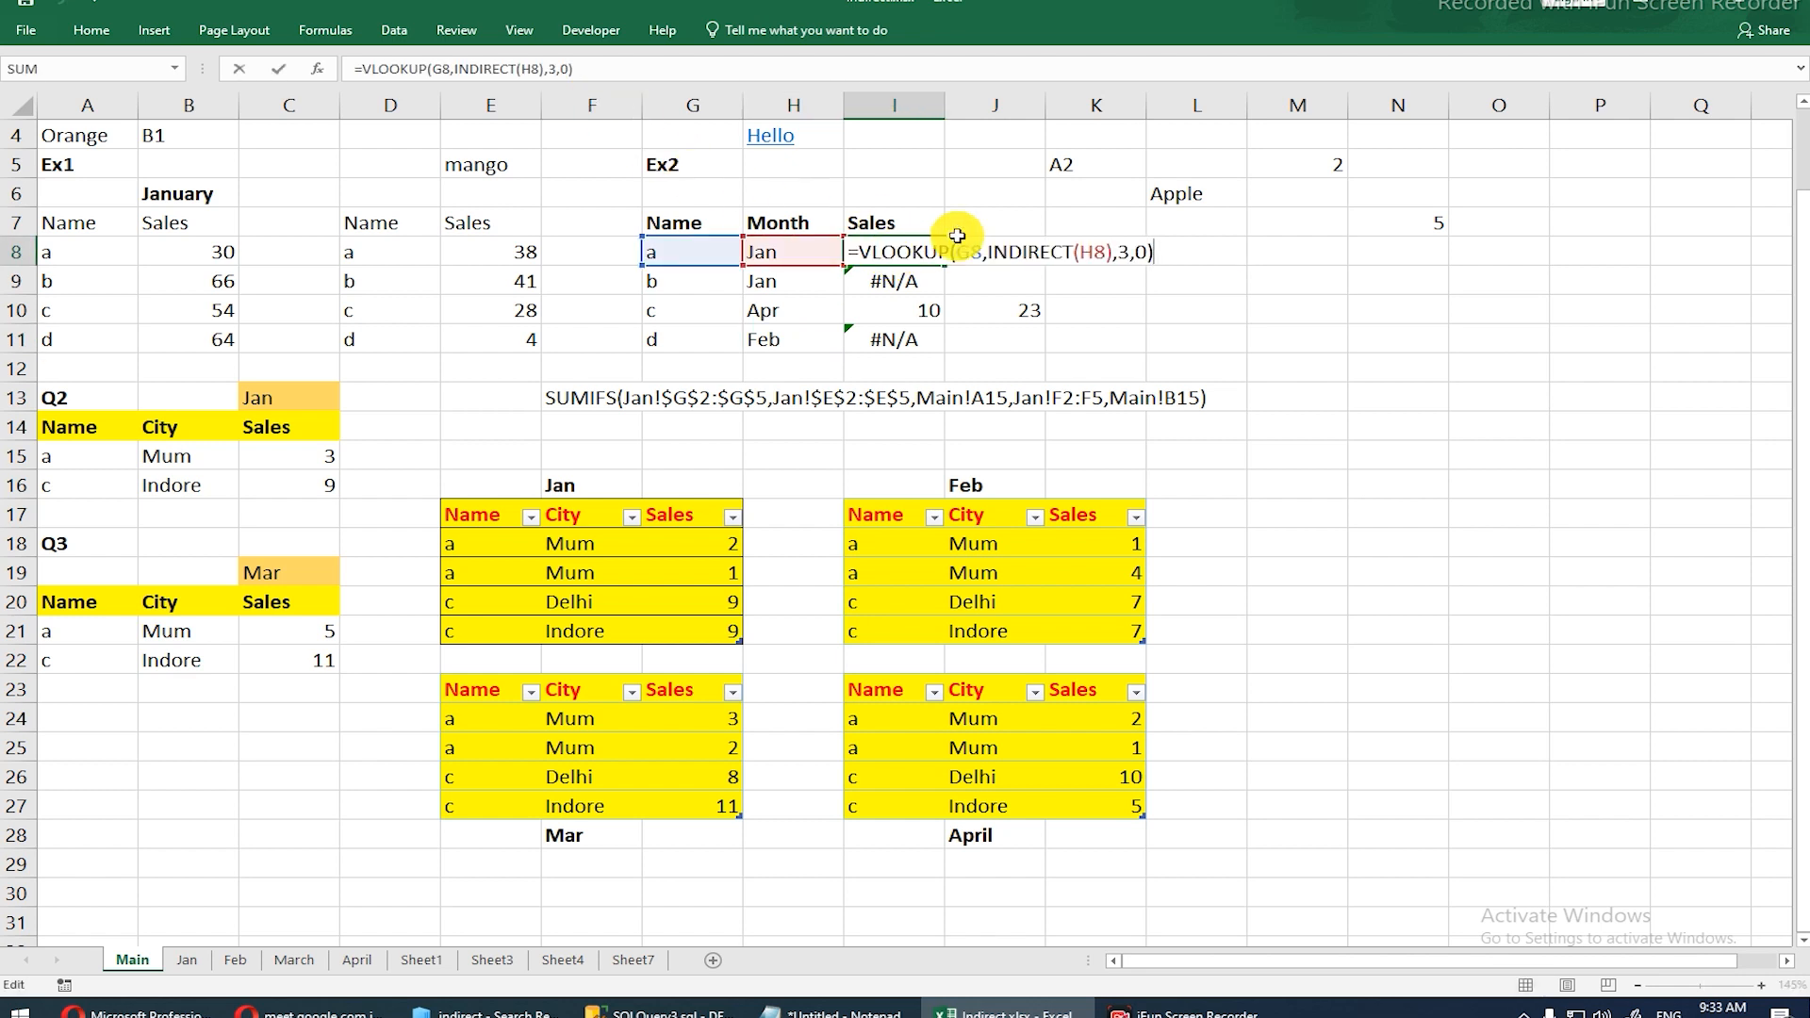
pyautogui.moveTo(988, 251); pyautogui.dragTo(1114, 251)
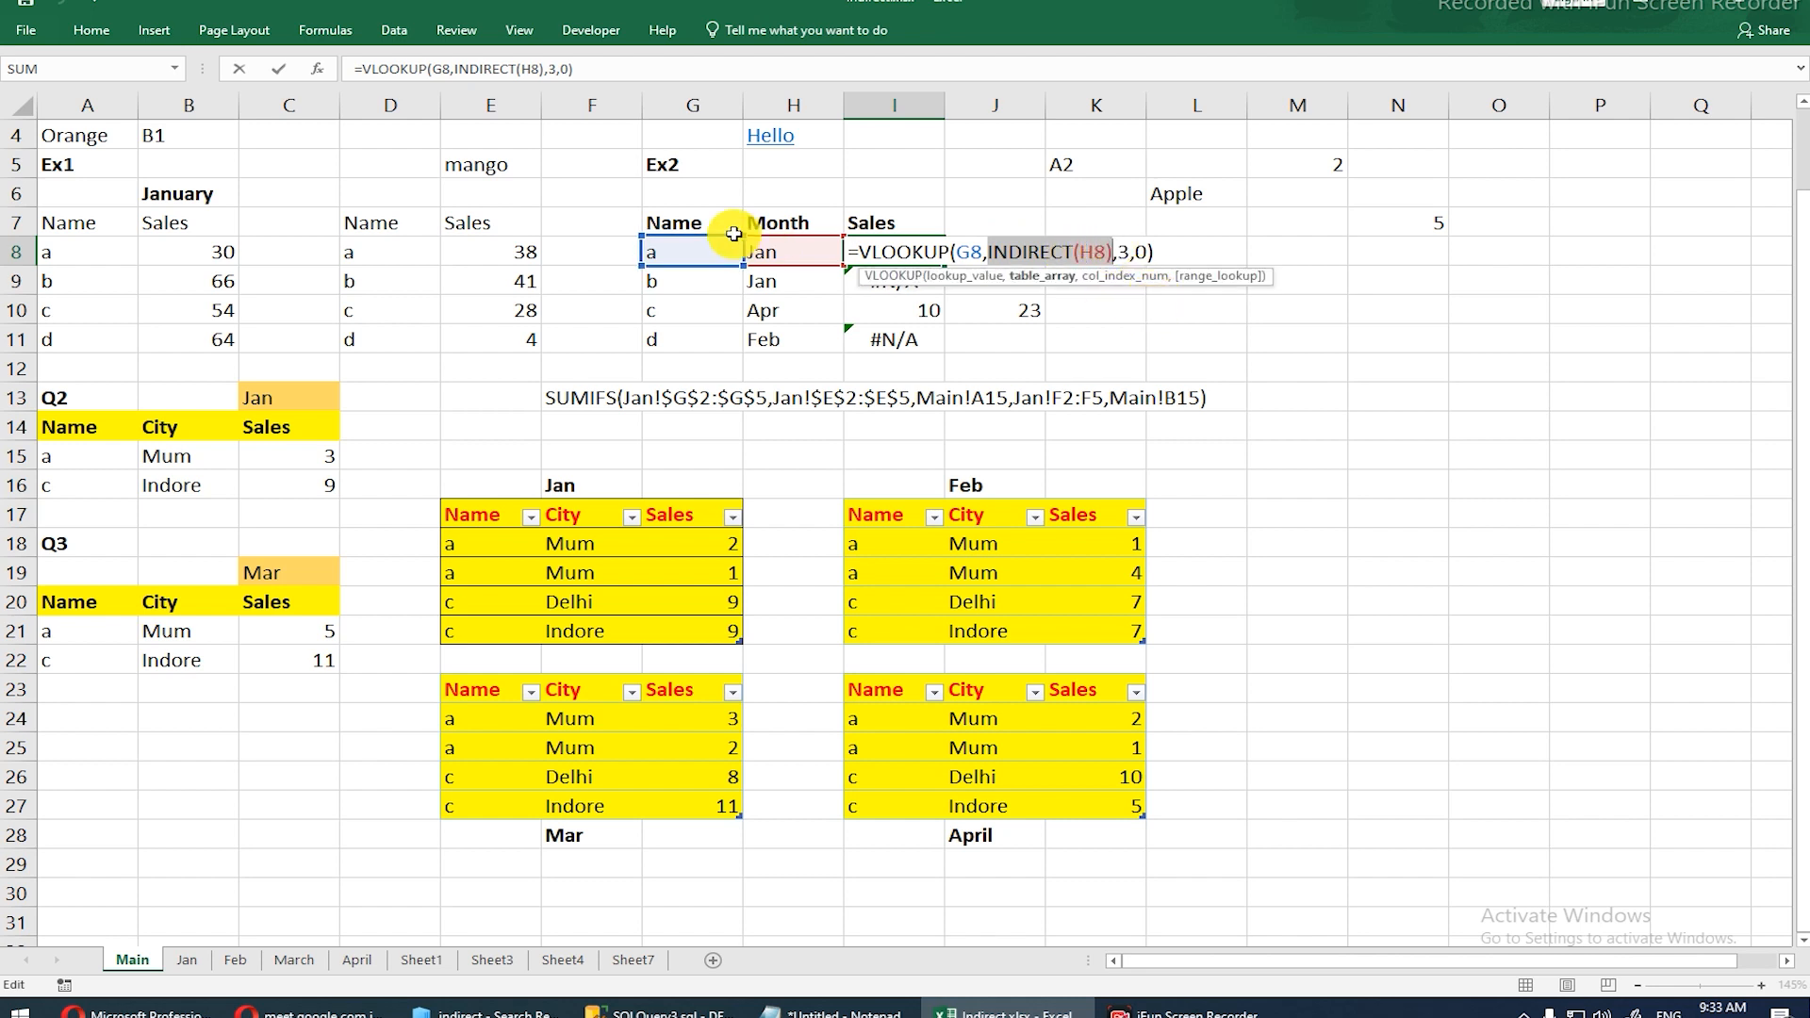
pyautogui.click(811, 250)
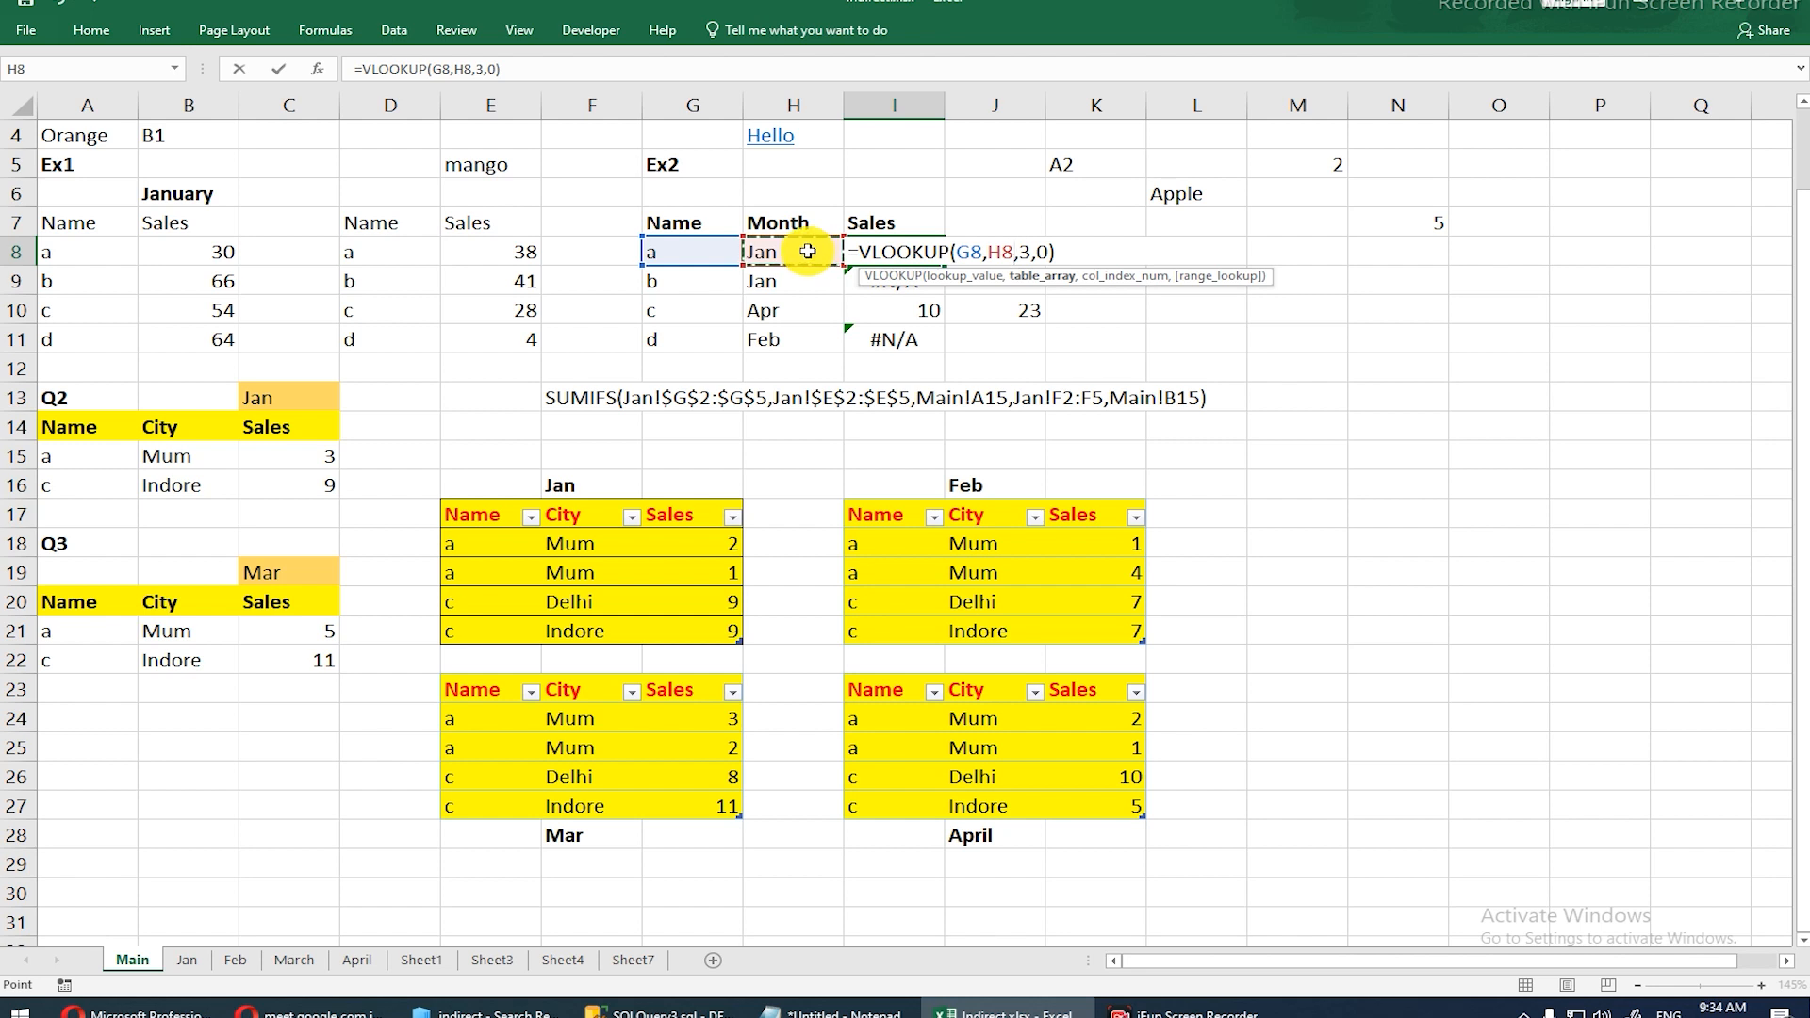
pyautogui.press('Return')
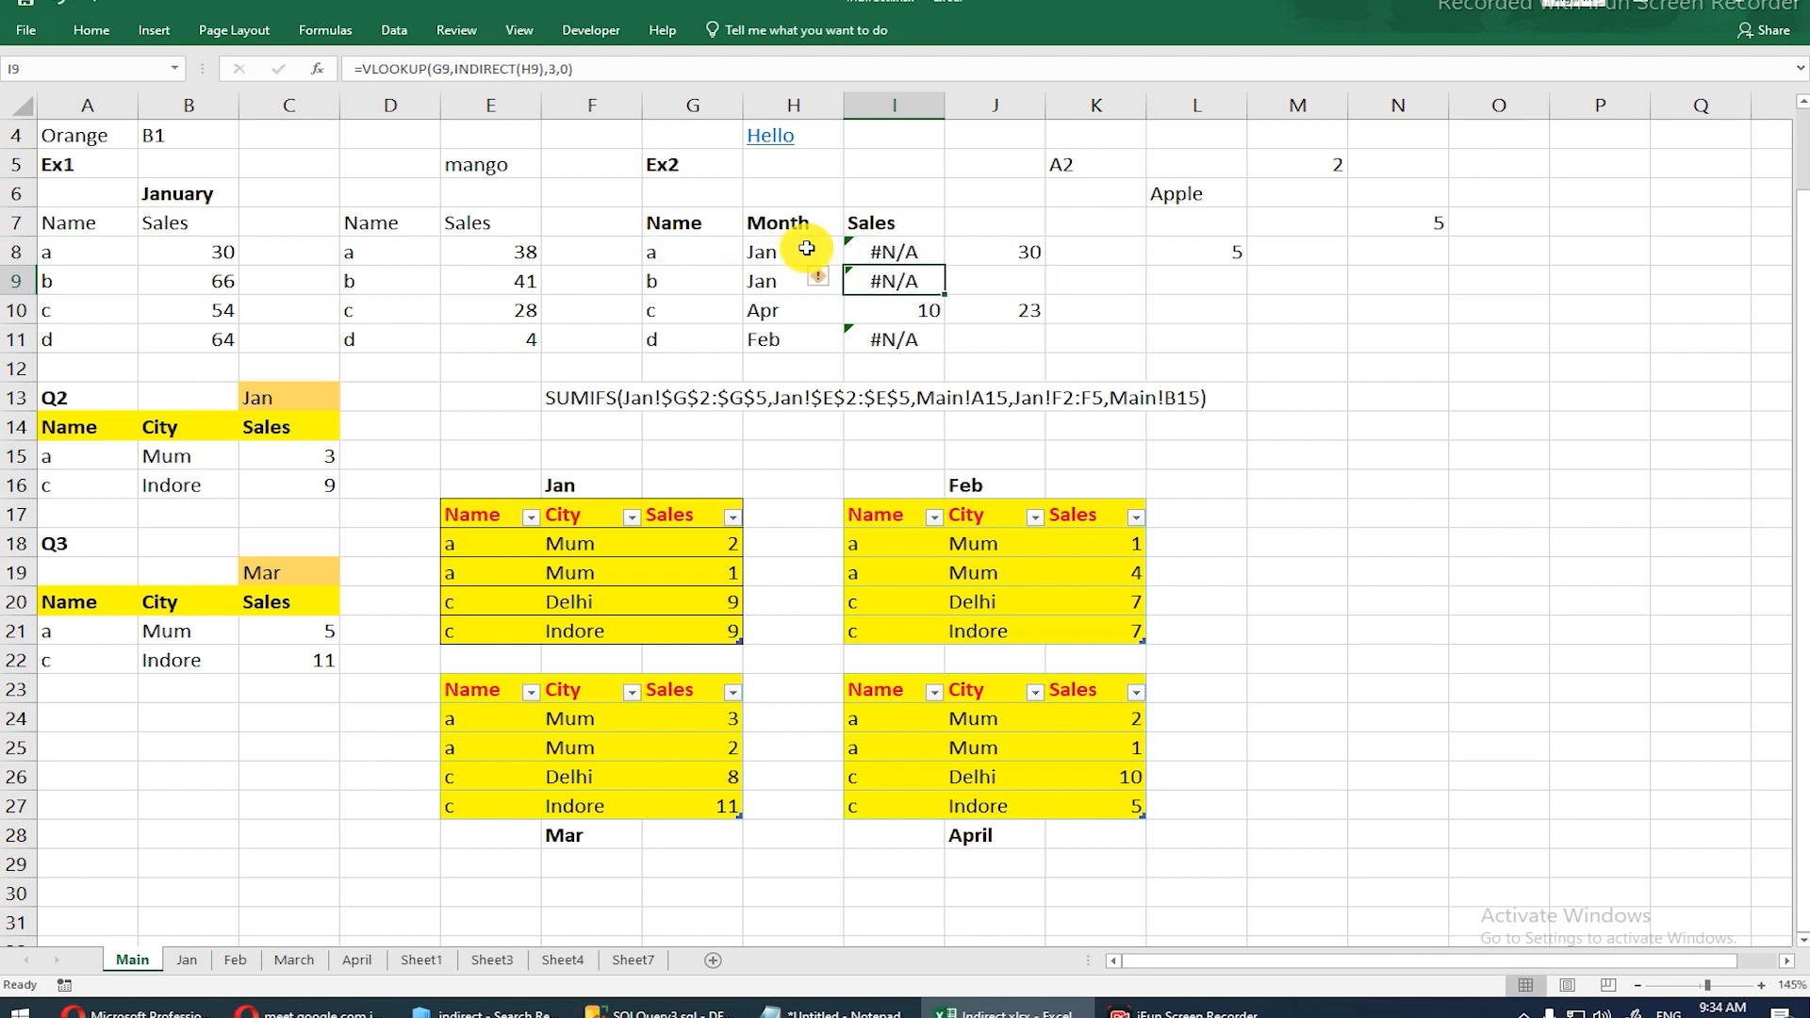
# Step: Recheck the month entry in H8 and the formula in I8, and undo the direct H8 reference in I8
pyautogui.doubleClick(803, 247)
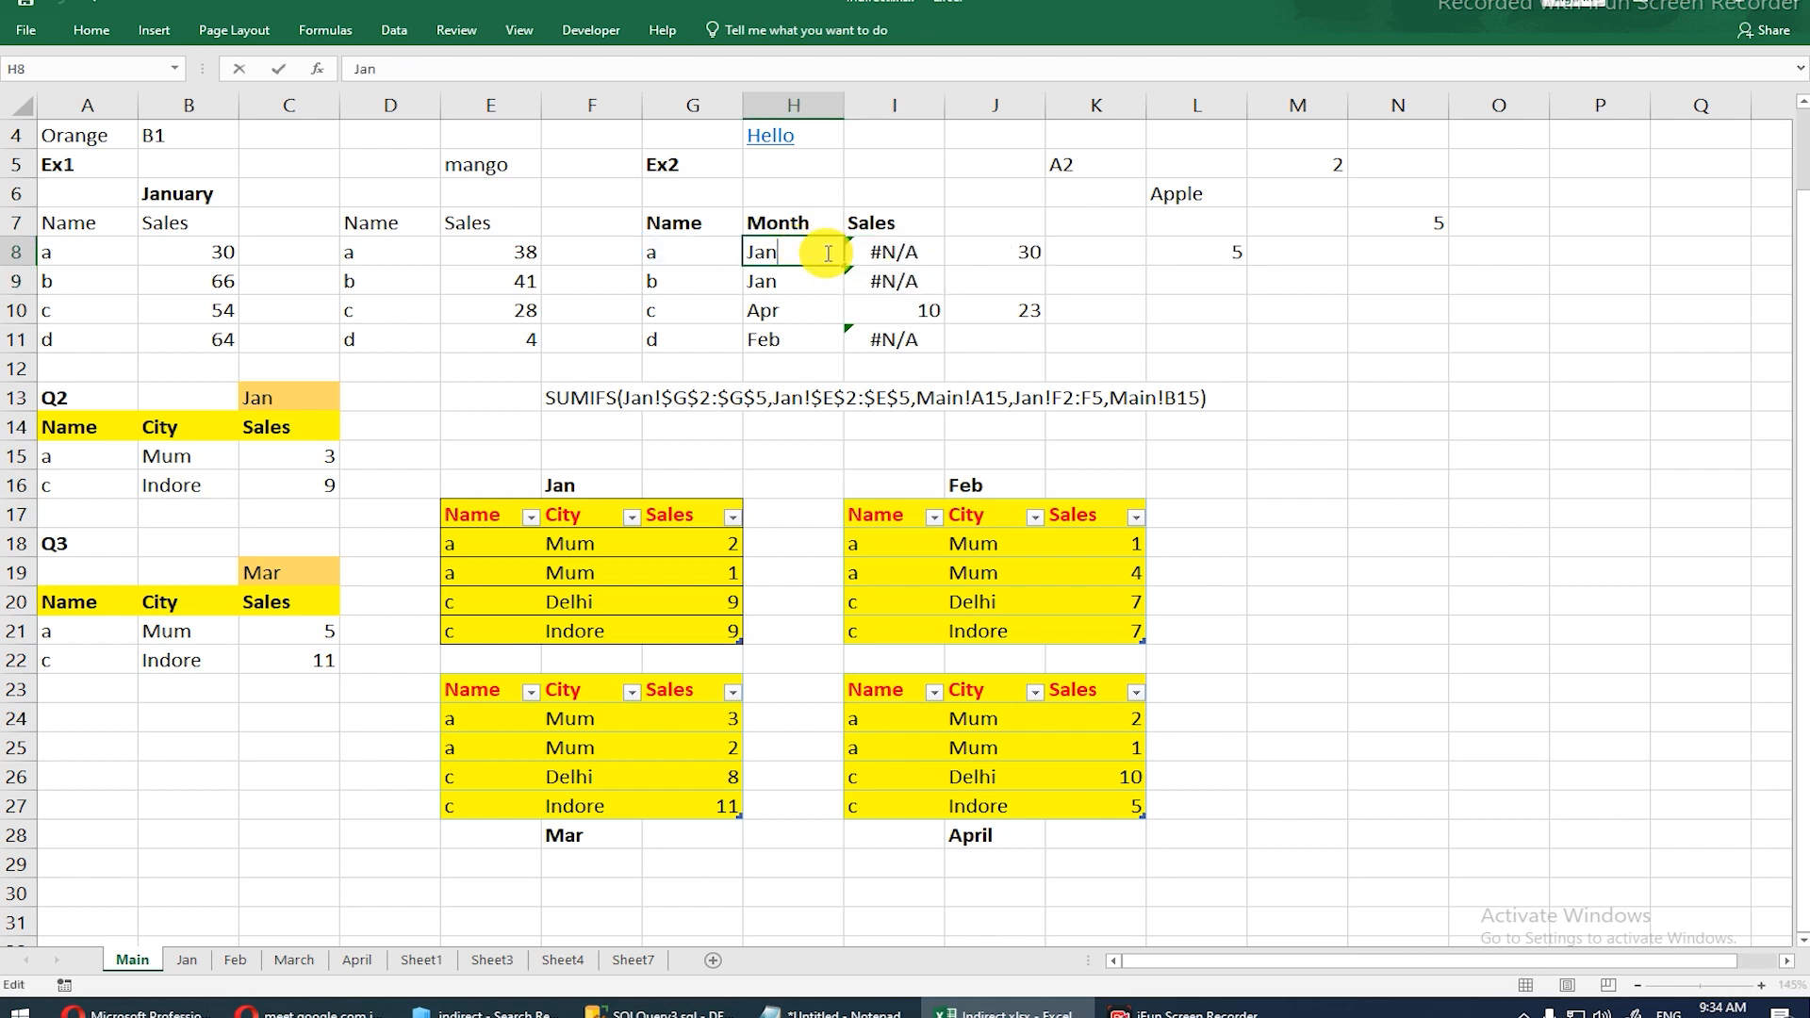
pyautogui.press('Return')
pyautogui.click(879, 253)
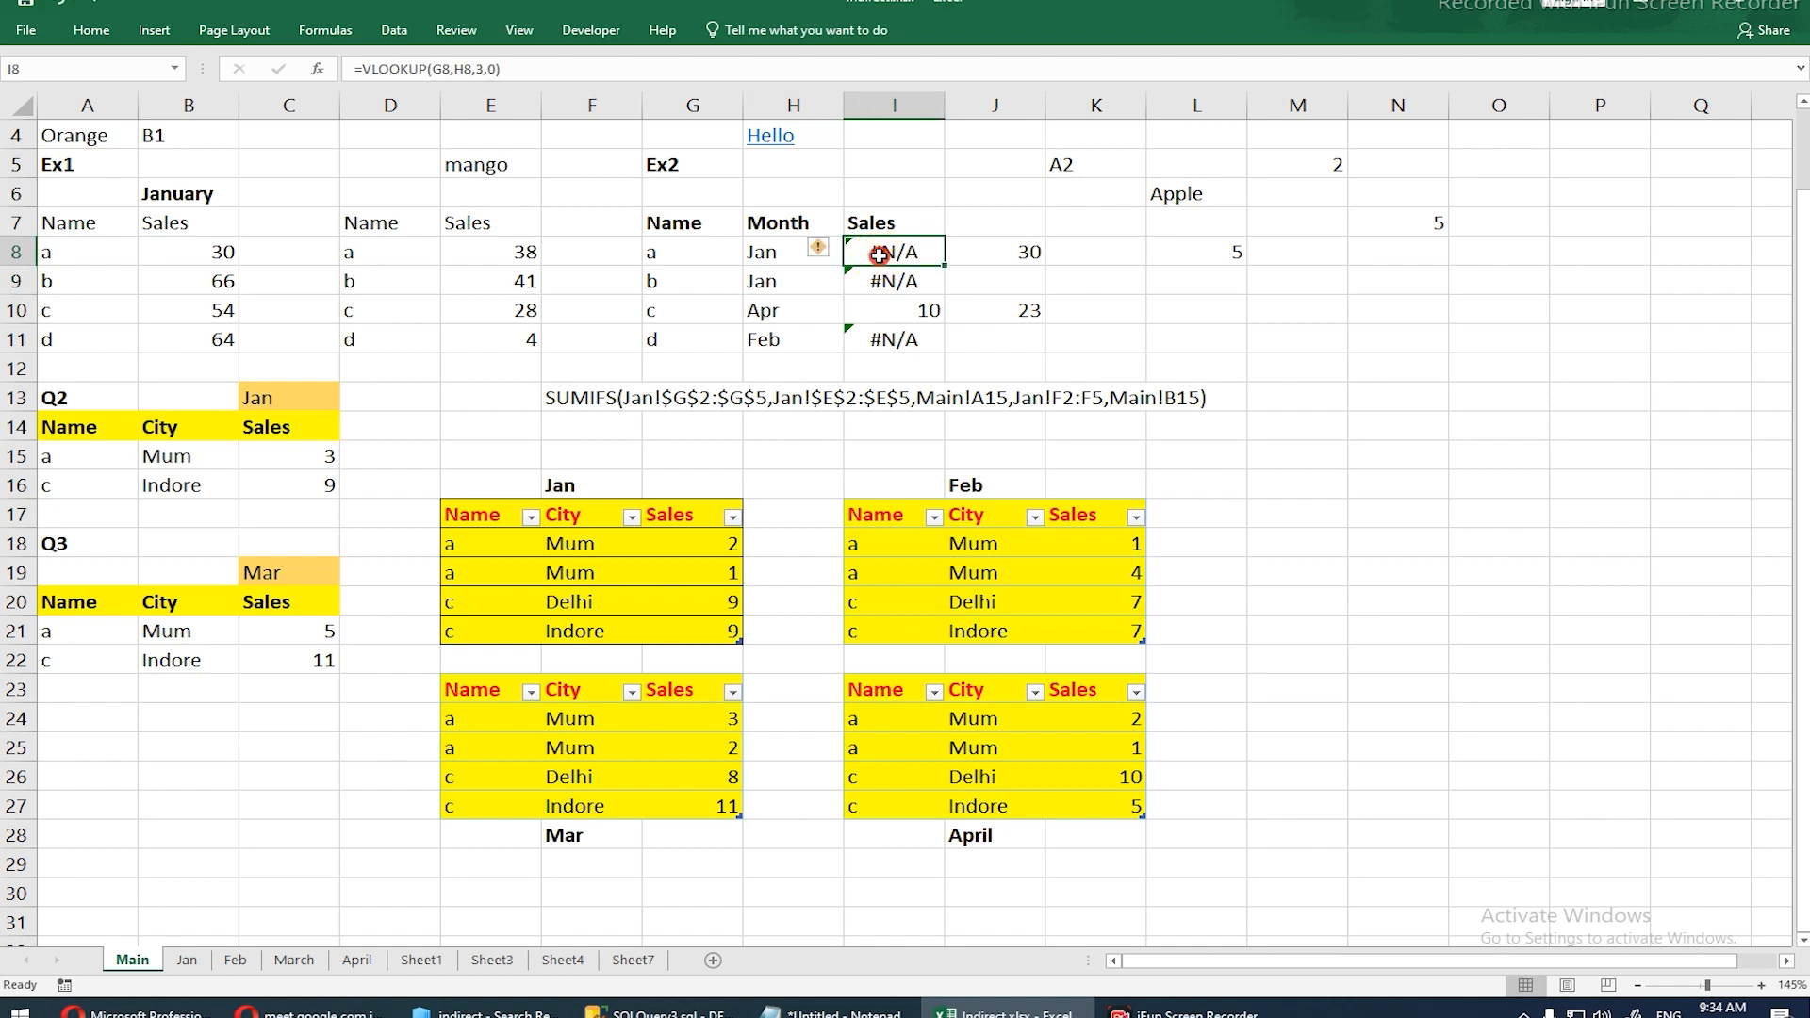
pyautogui.doubleClick(878, 253)
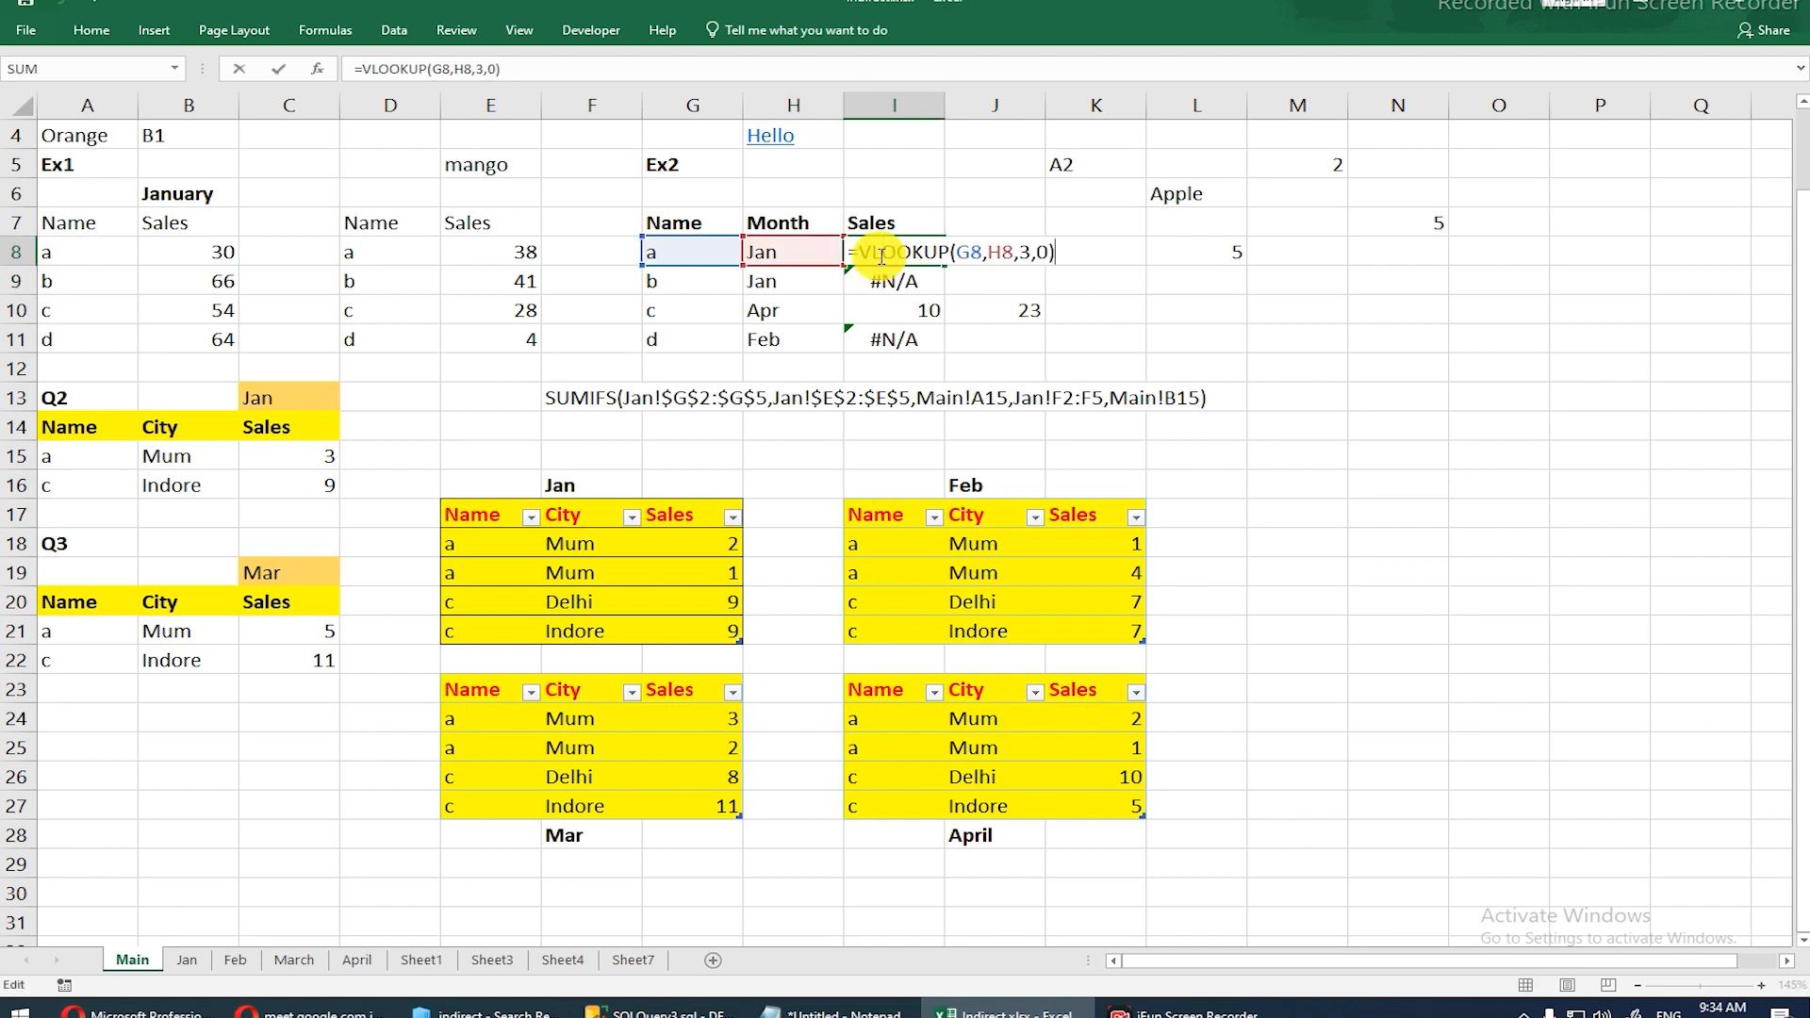
pyautogui.scroll(1, 993, 401)
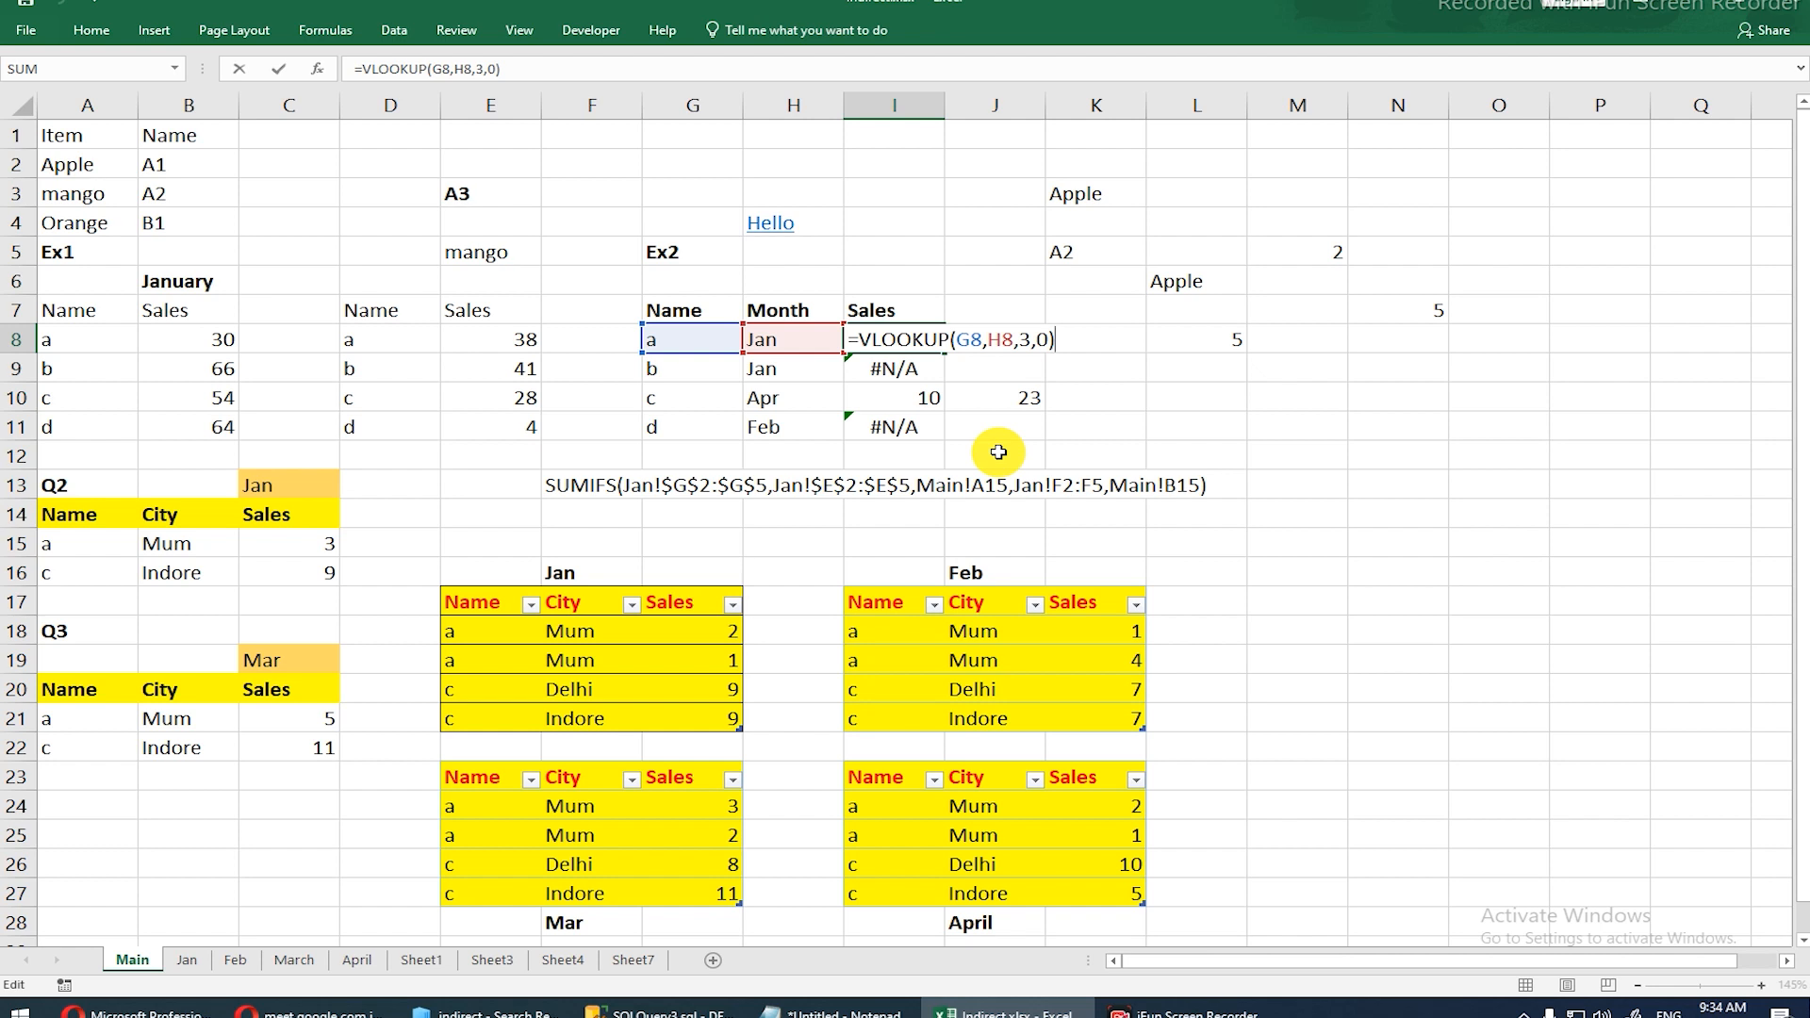
pyautogui.hotkey('ctrl', 'Return')
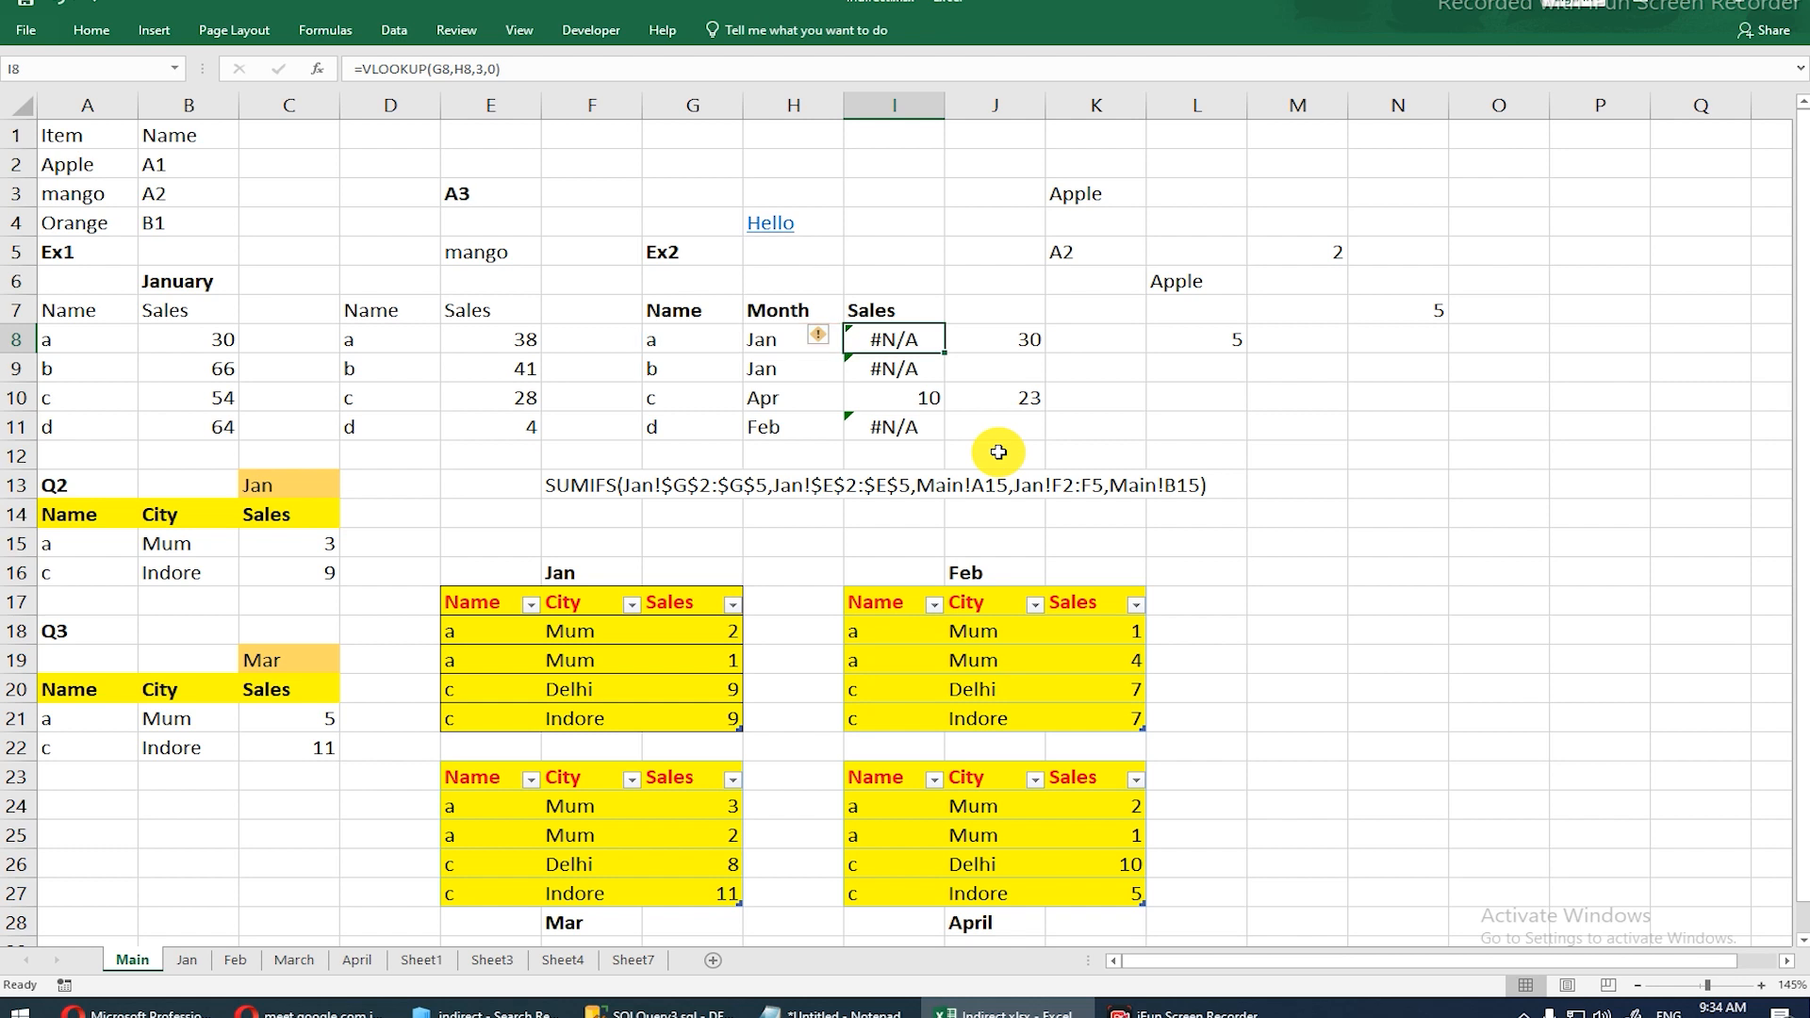
pyautogui.press('Left')
pyautogui.hotkey('ctrl', 'z')
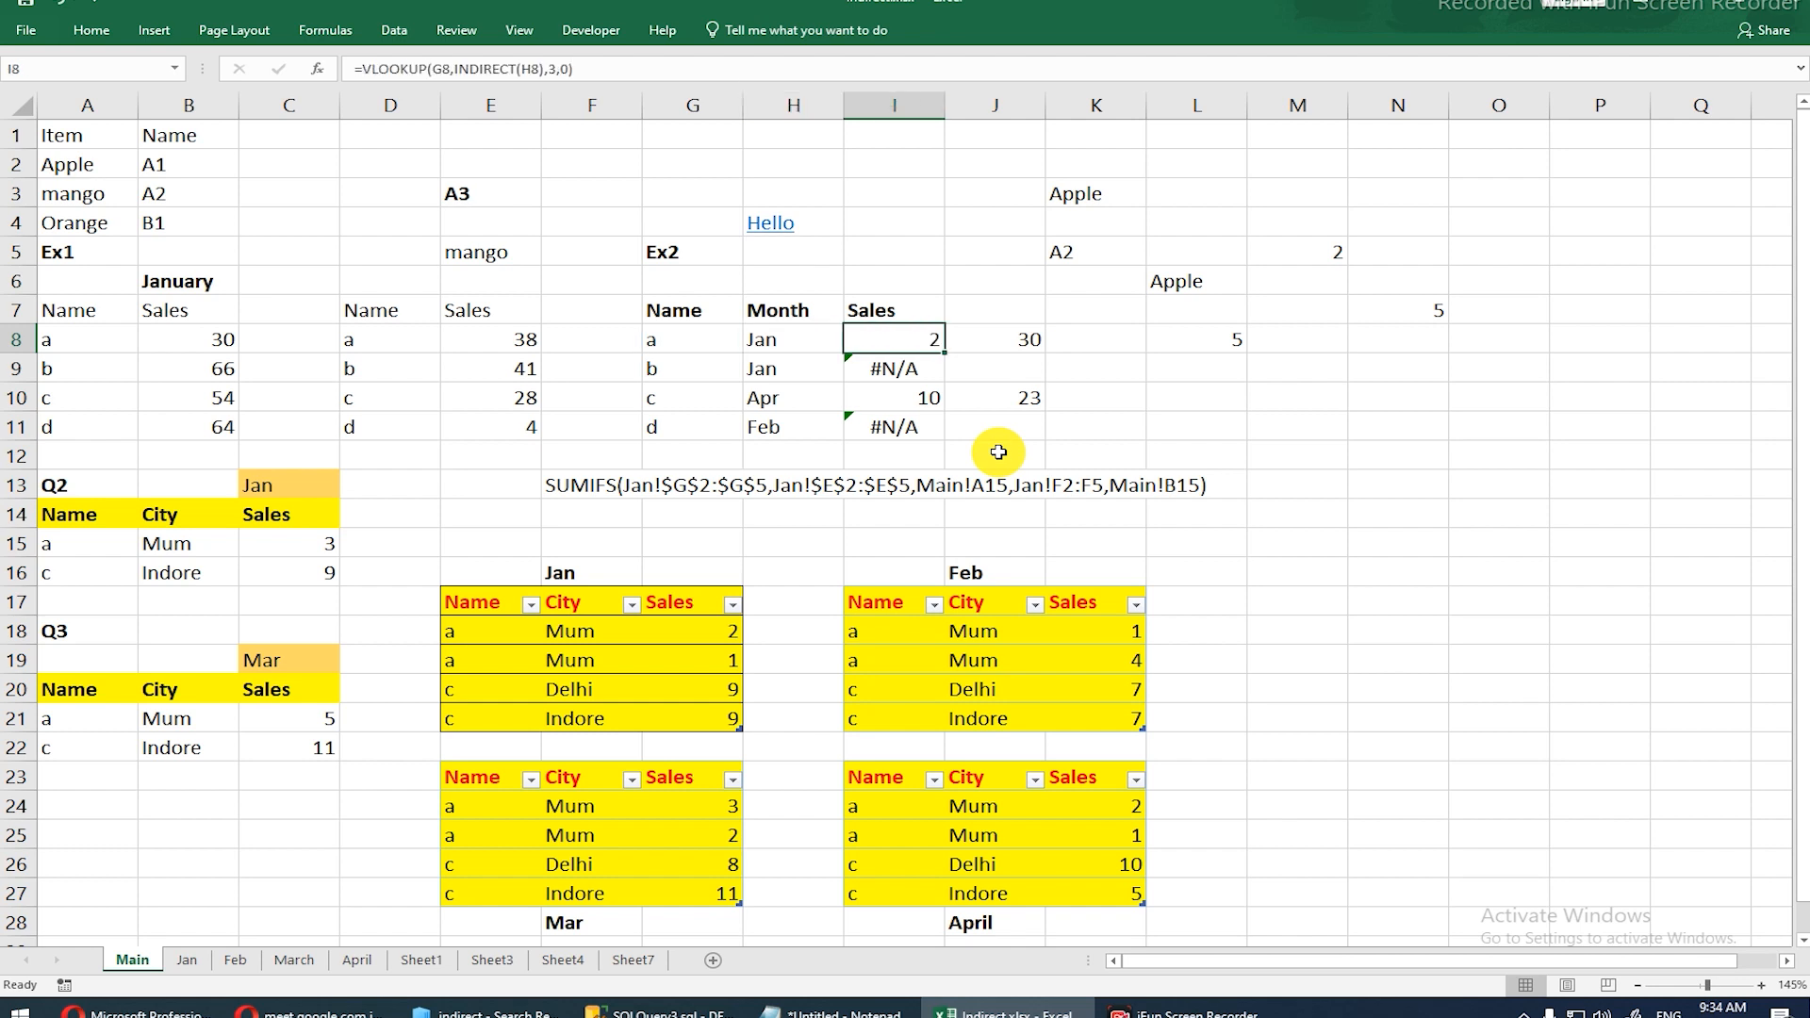
# Step: Shorten the month label in J28 to Apr, and undo the automatic extension of the table above it
pyautogui.click(780, 337)
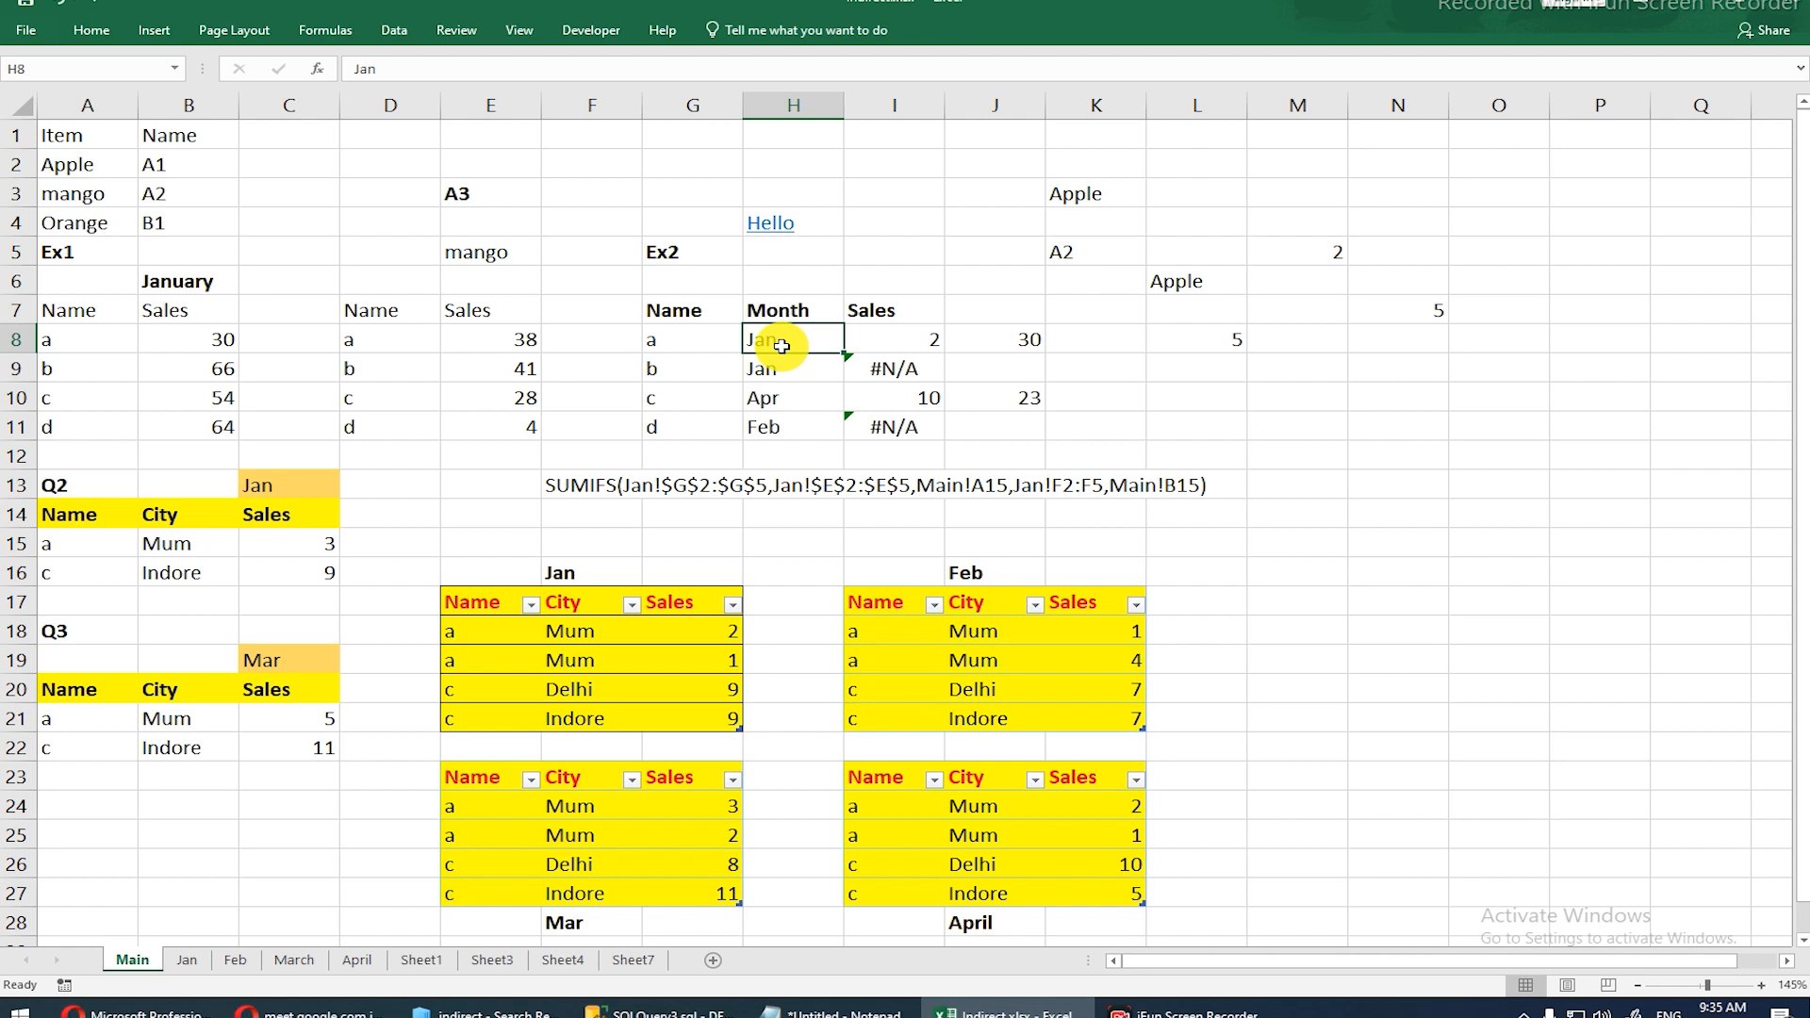
pyautogui.click(929, 929)
pyautogui.click(977, 931)
pyautogui.doubleClick(978, 931)
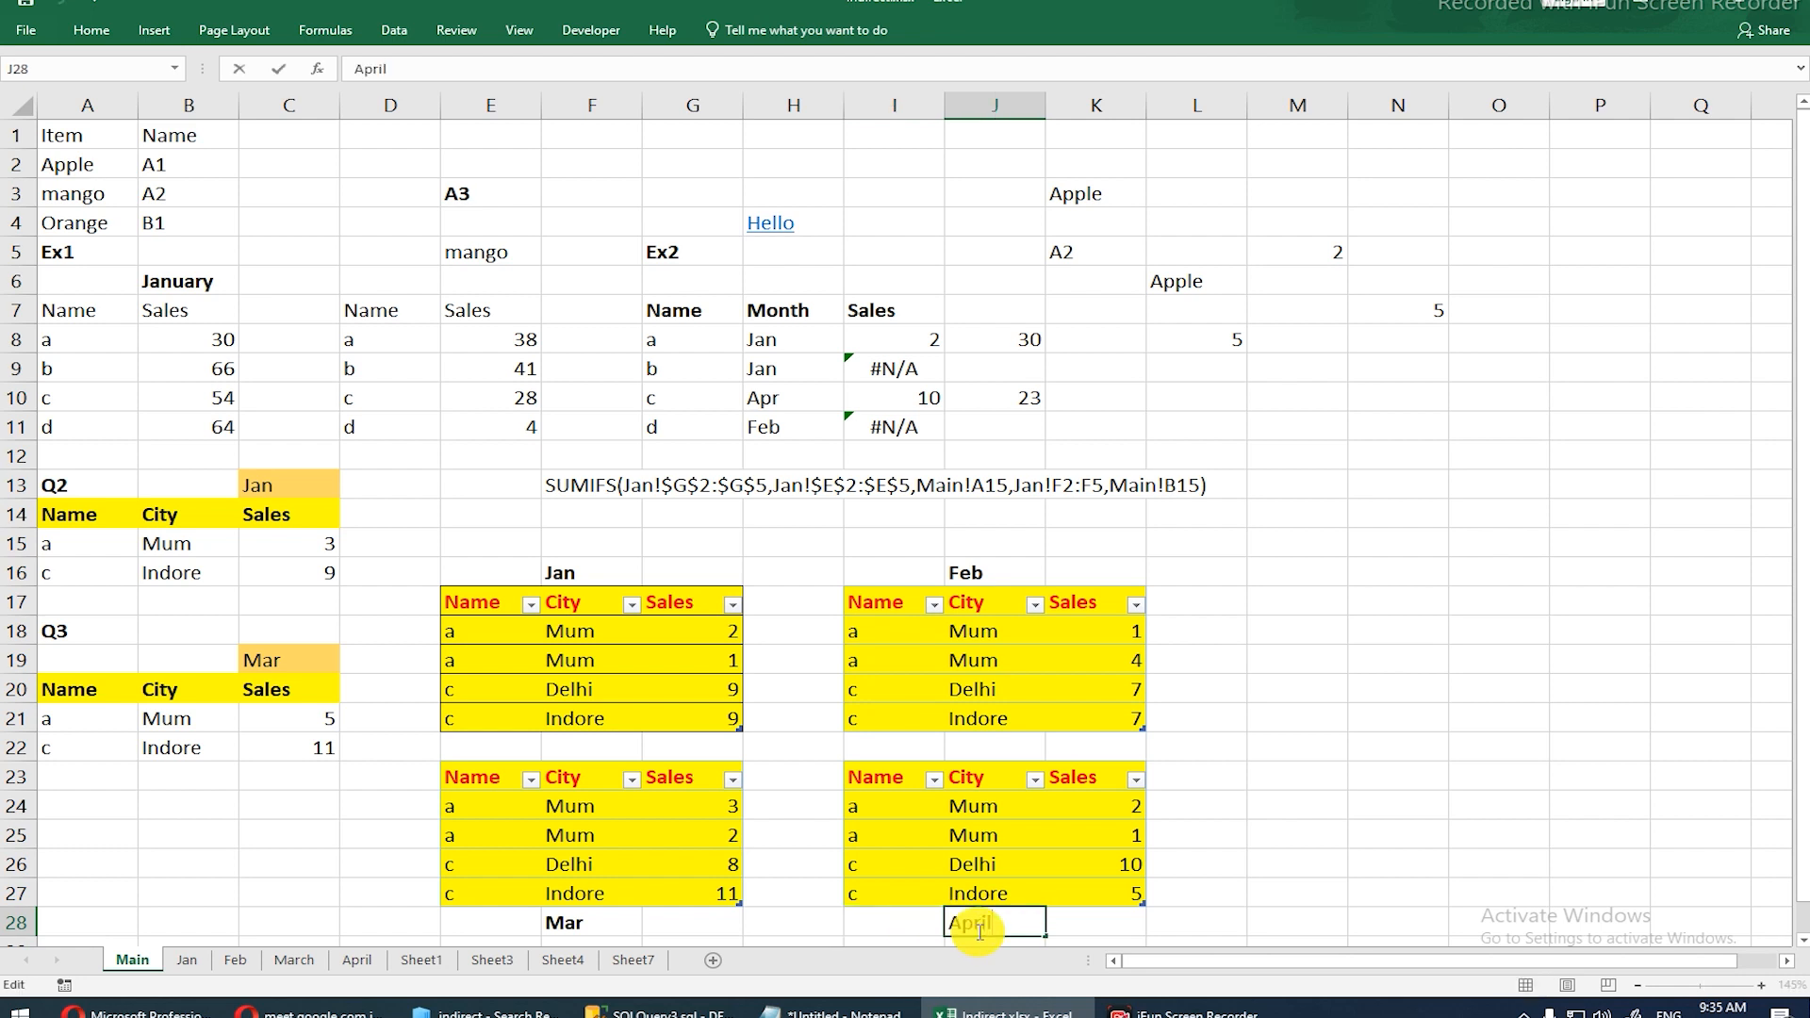
pyautogui.press('Tab')
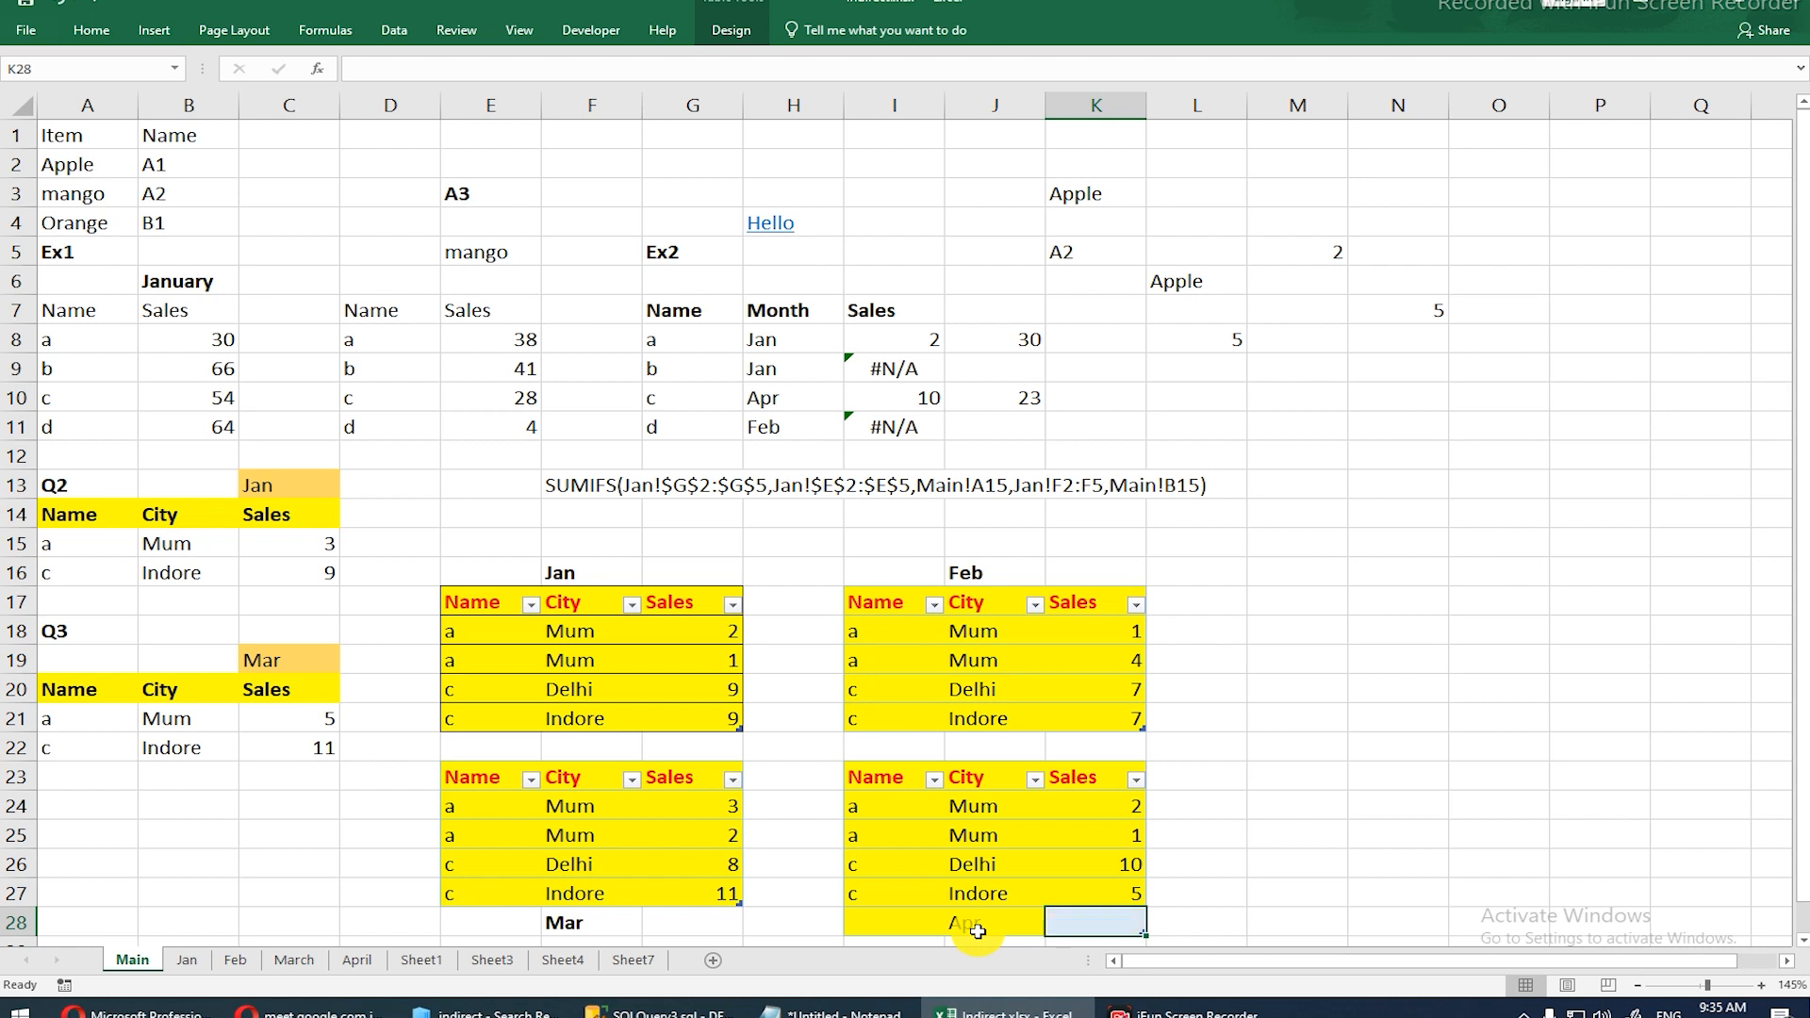
pyautogui.hotkey('ctrl', 'z')
pyautogui.click(419, 574)
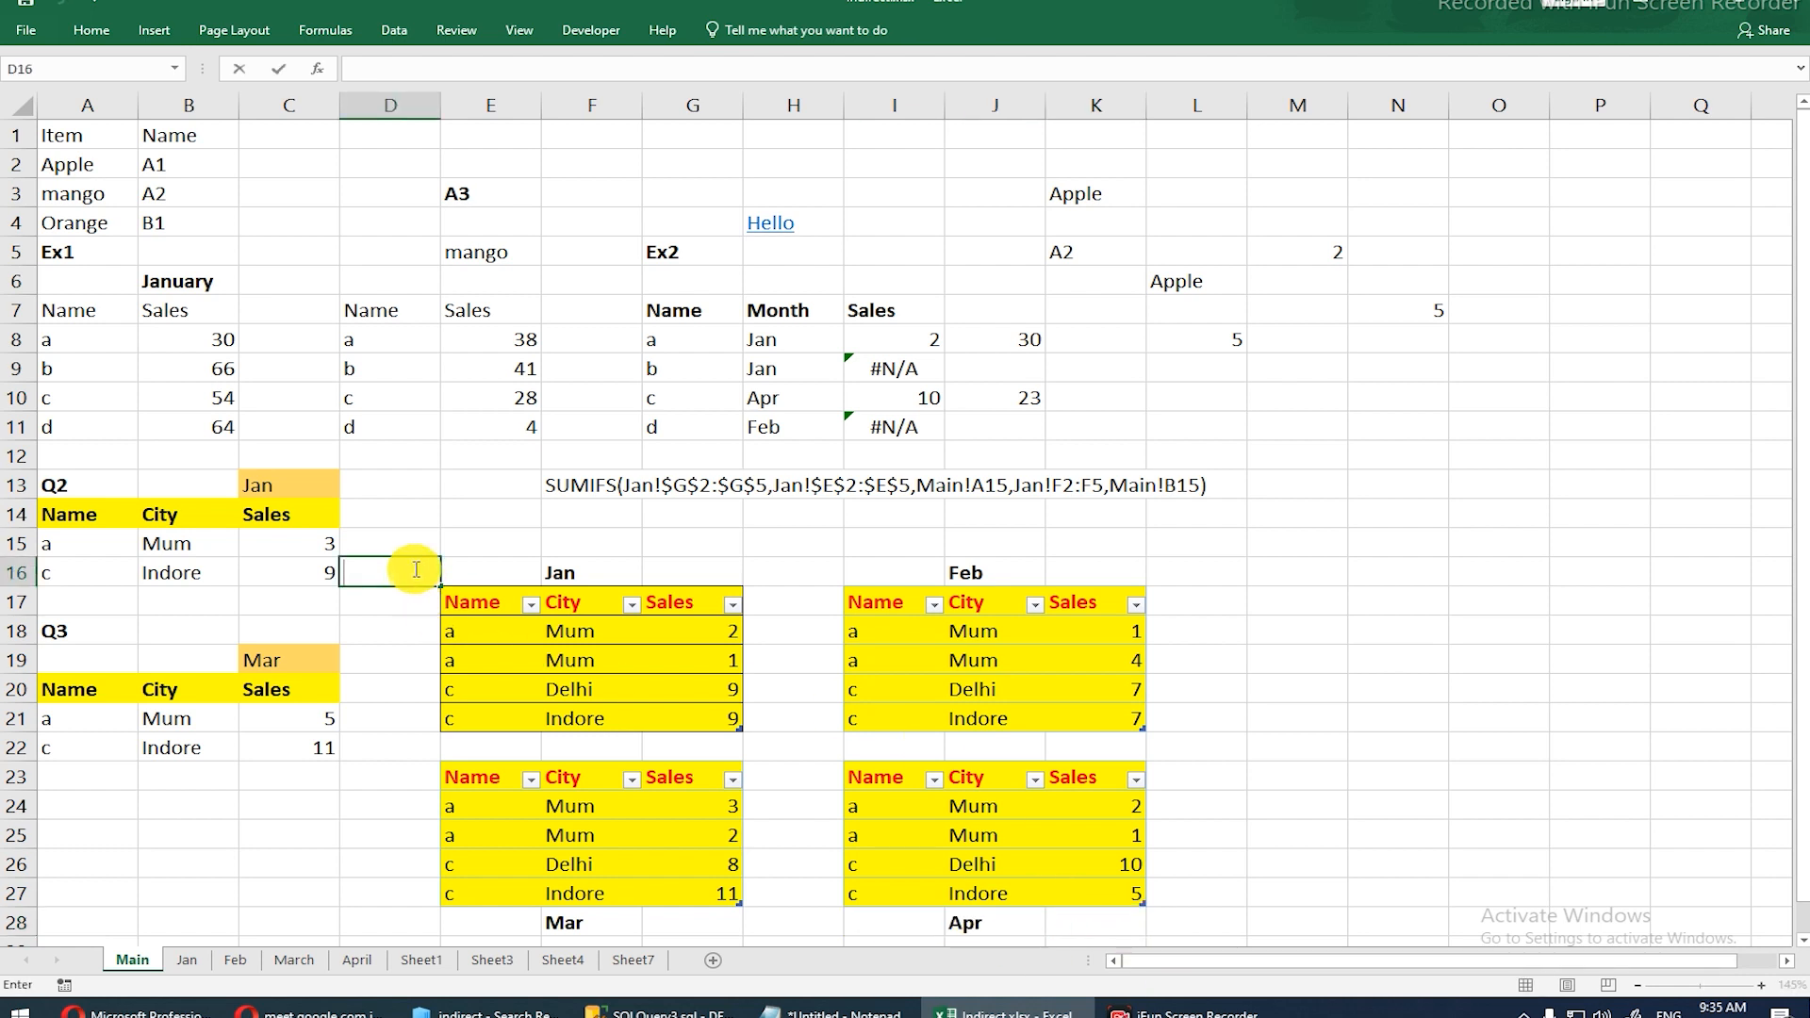
# Step: Review the VLOOKUP in B8 and the January heading in B6, and copy the Name and Sales list in D7:E11
pyautogui.click(190, 350)
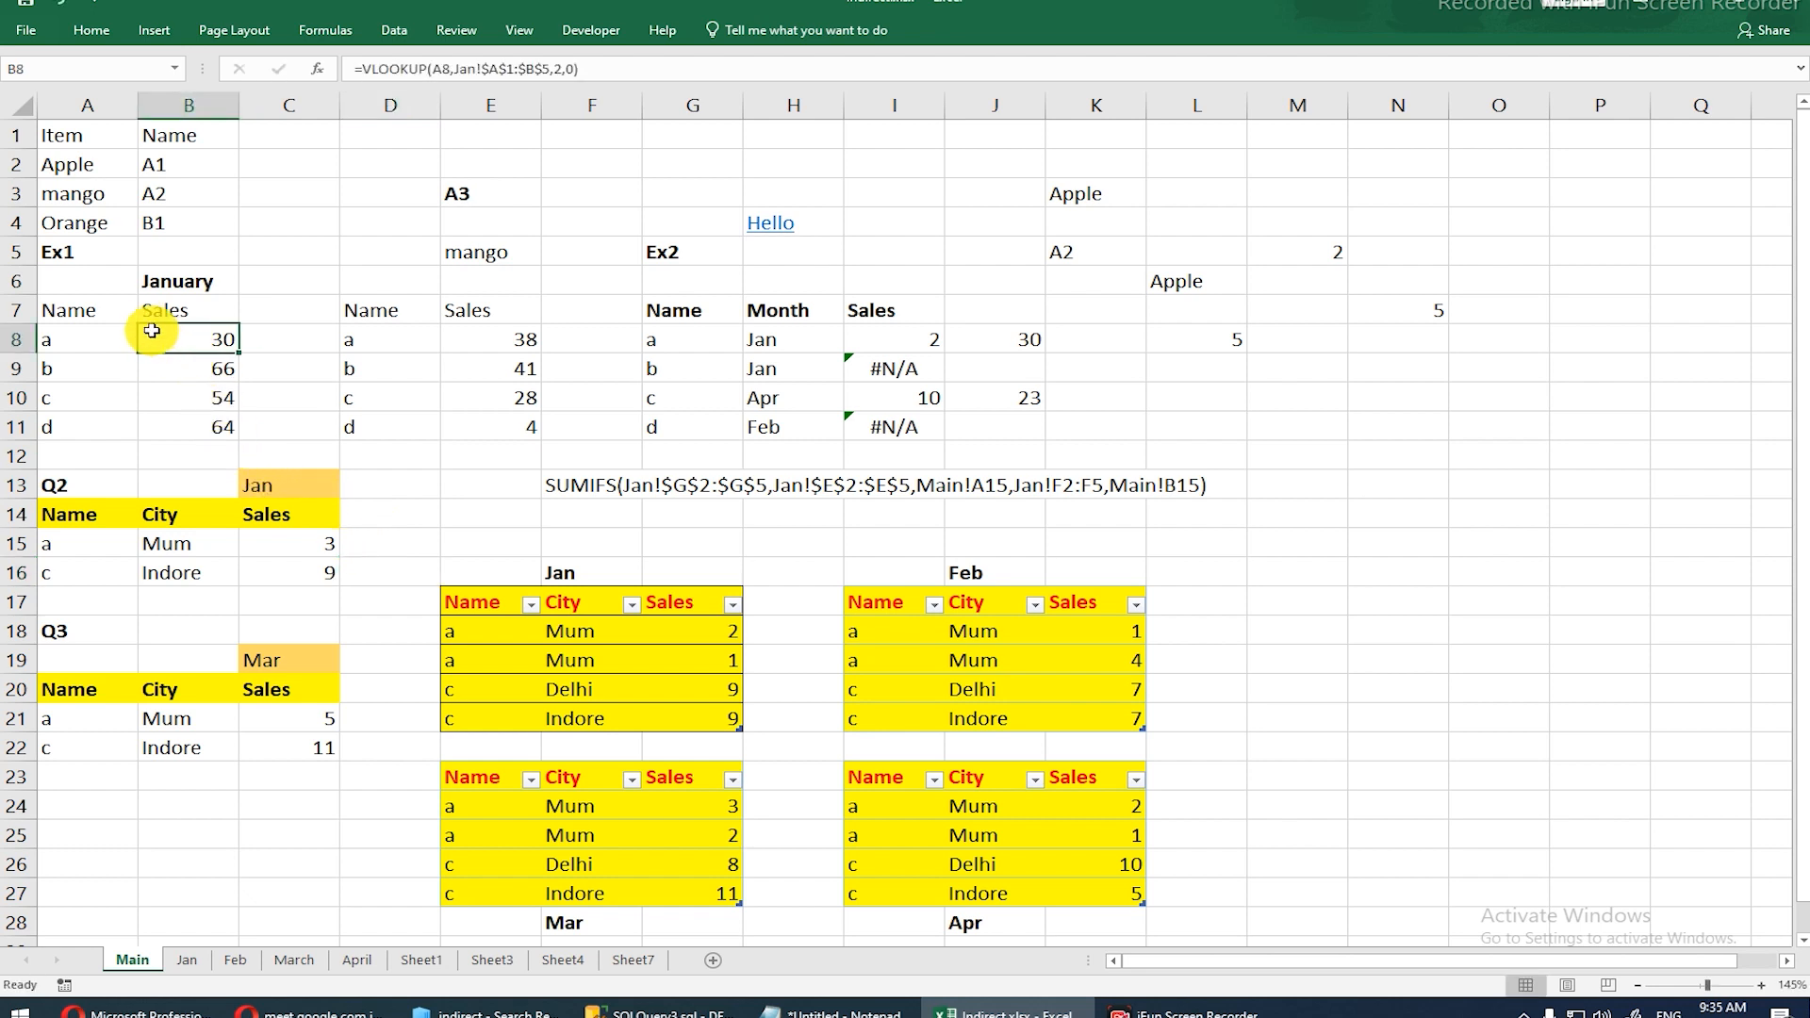
pyautogui.click(171, 287)
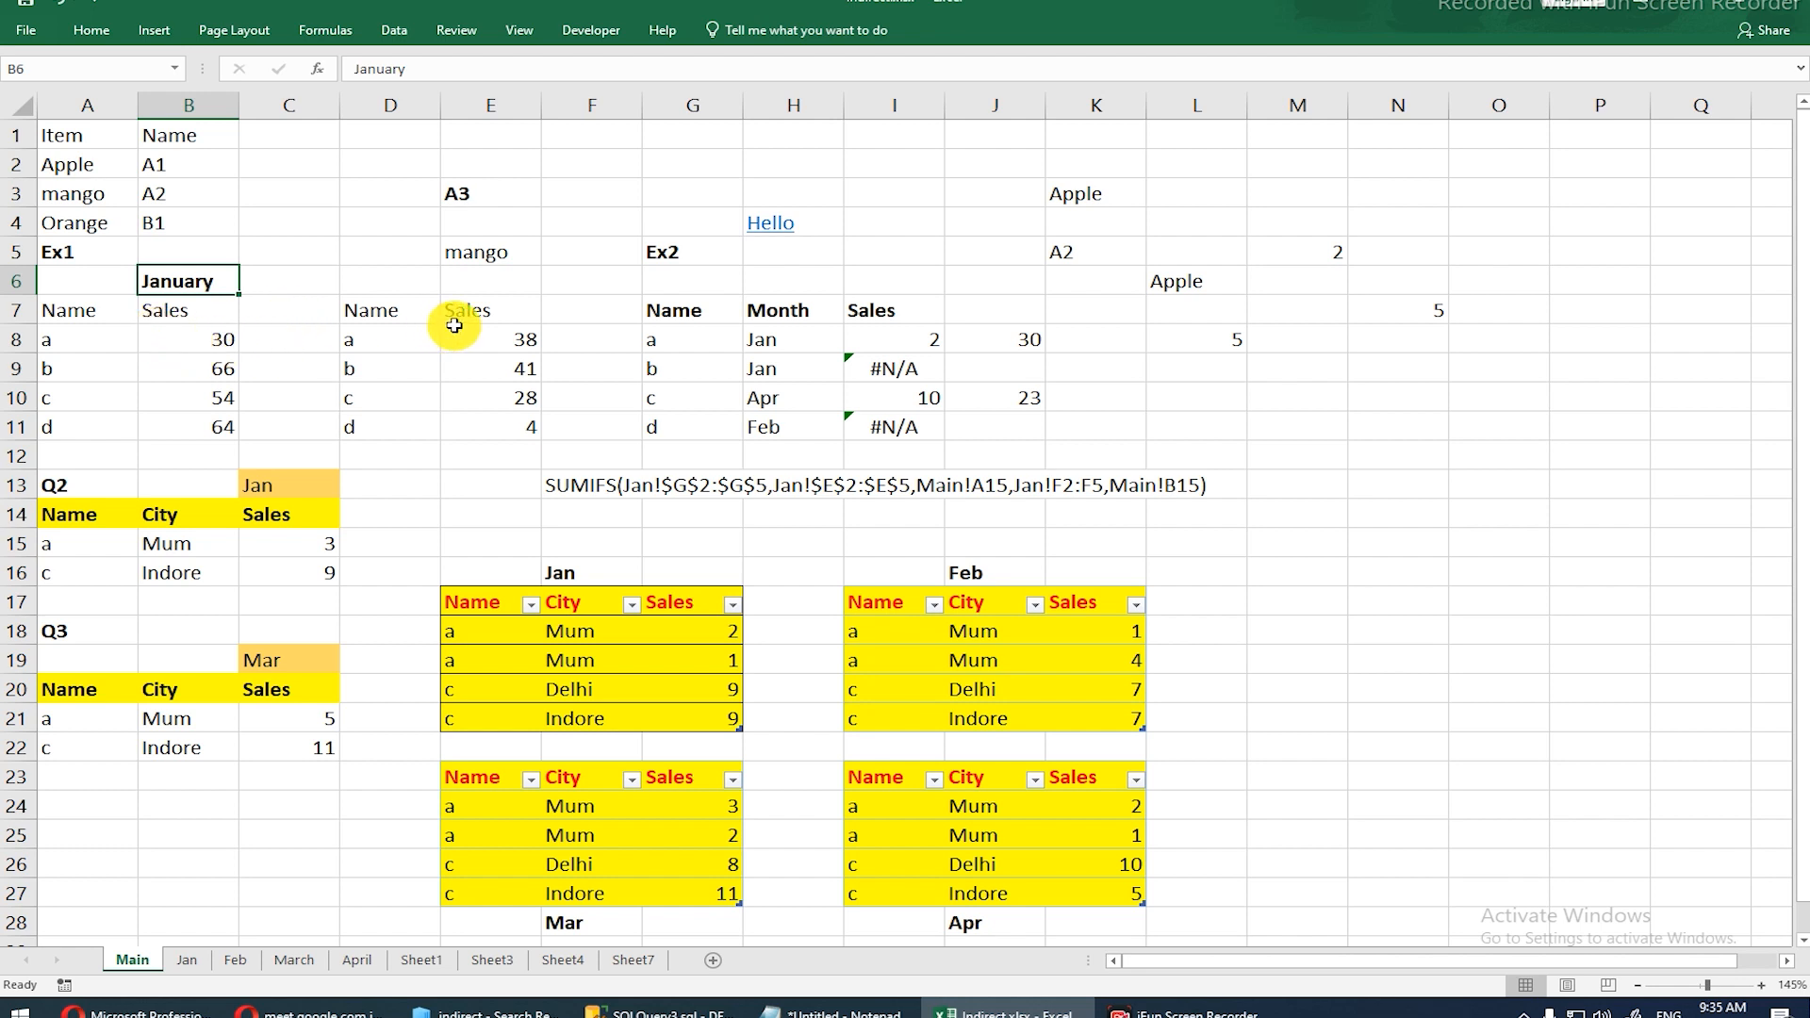
pyautogui.moveTo(401, 313); pyautogui.dragTo(472, 433)
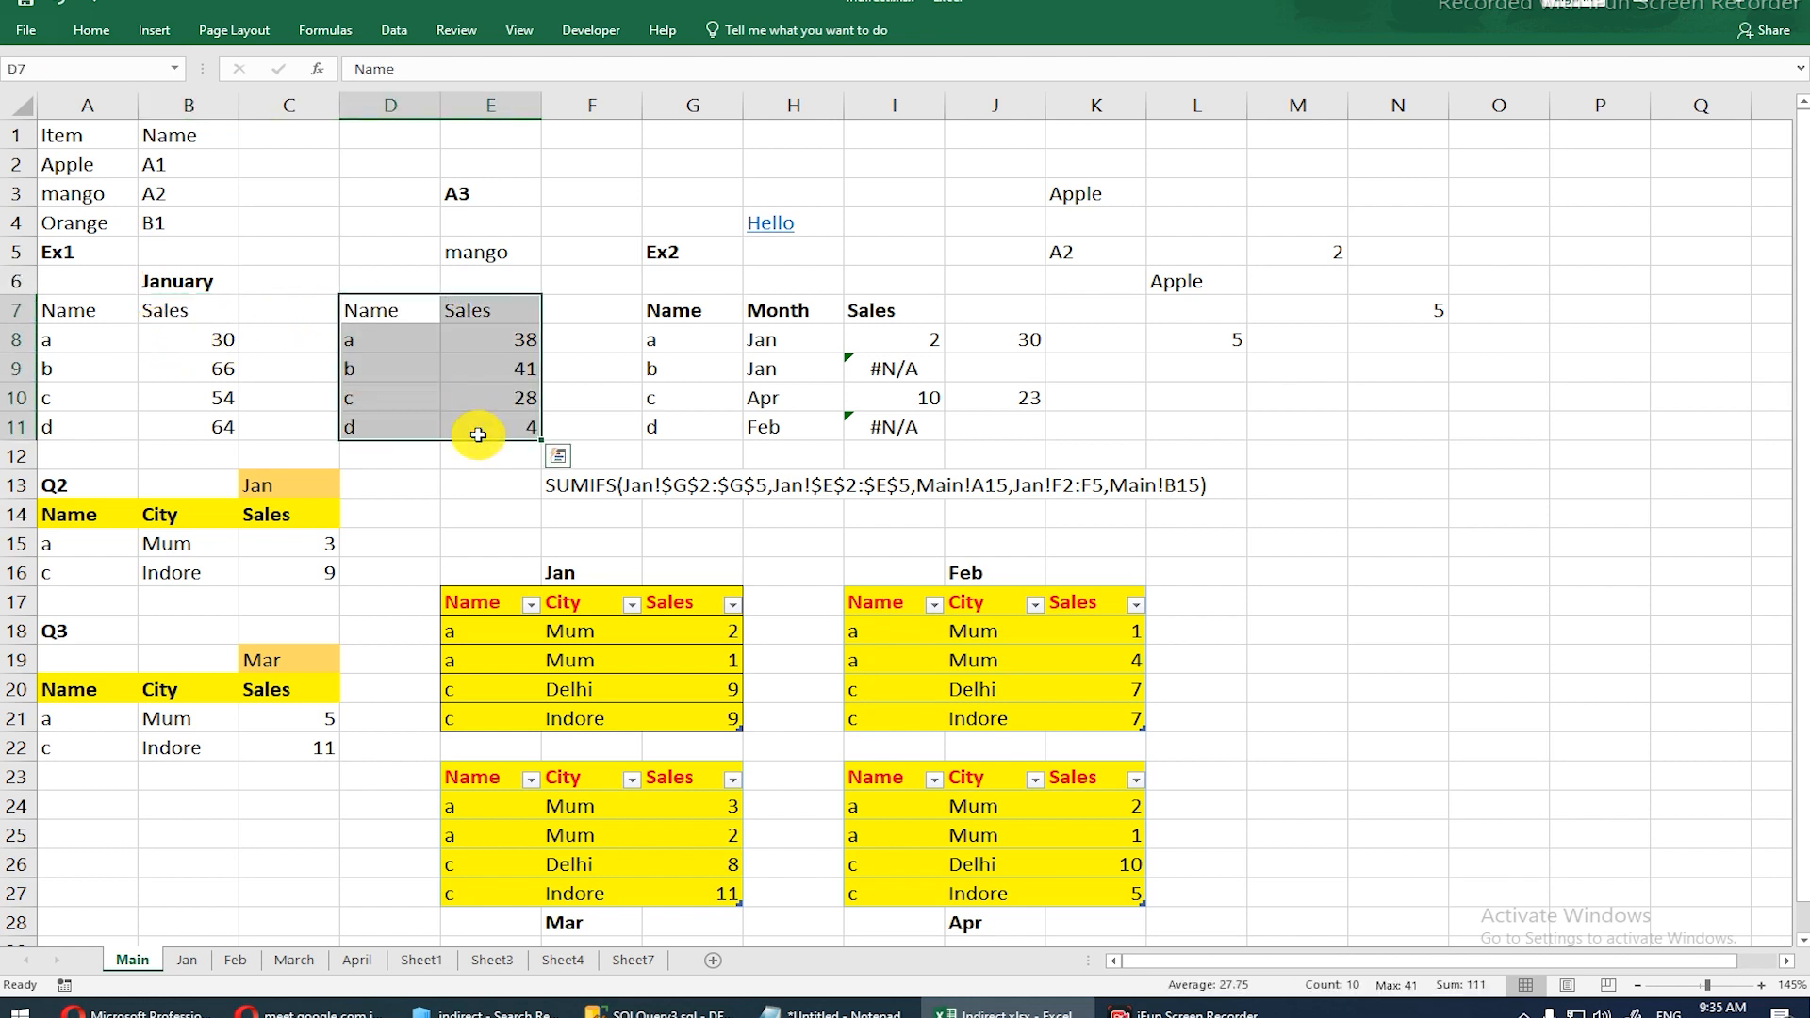
pyautogui.hotkey('ctrl', 'c')
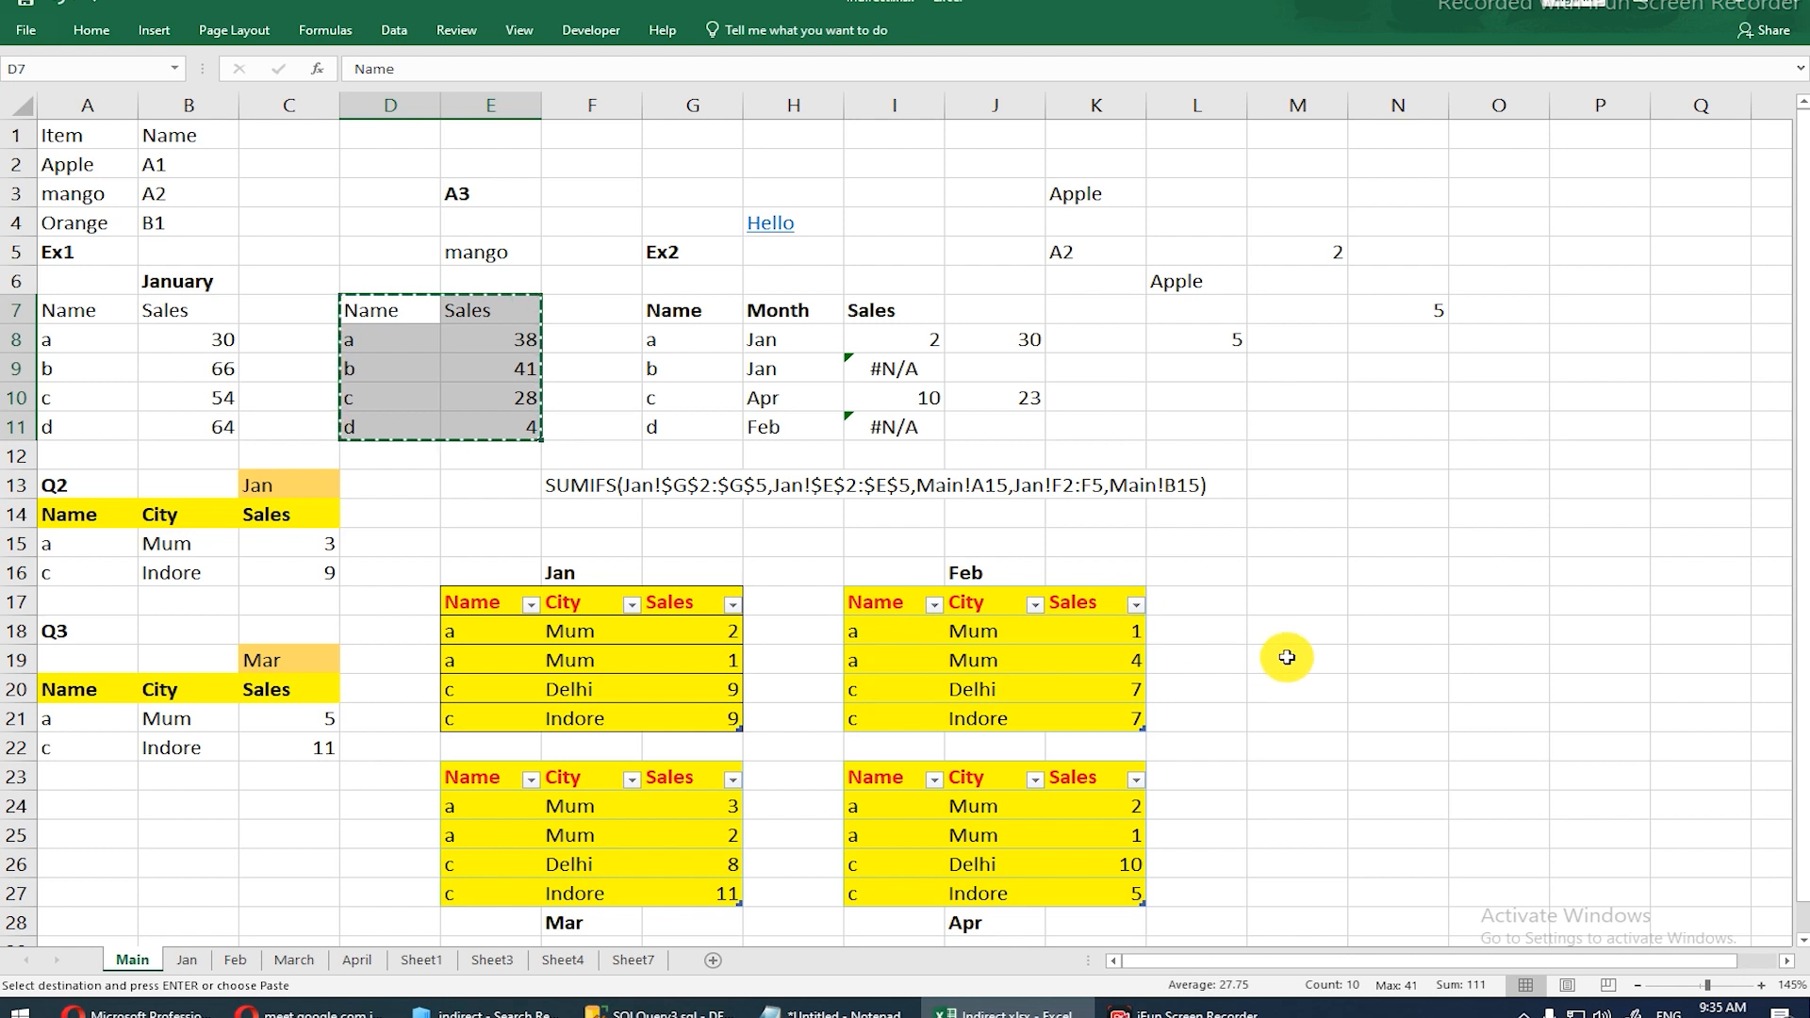
# Step: Enter the heading Month in N17, to the right of the Feb table
pyautogui.click(1378, 612)
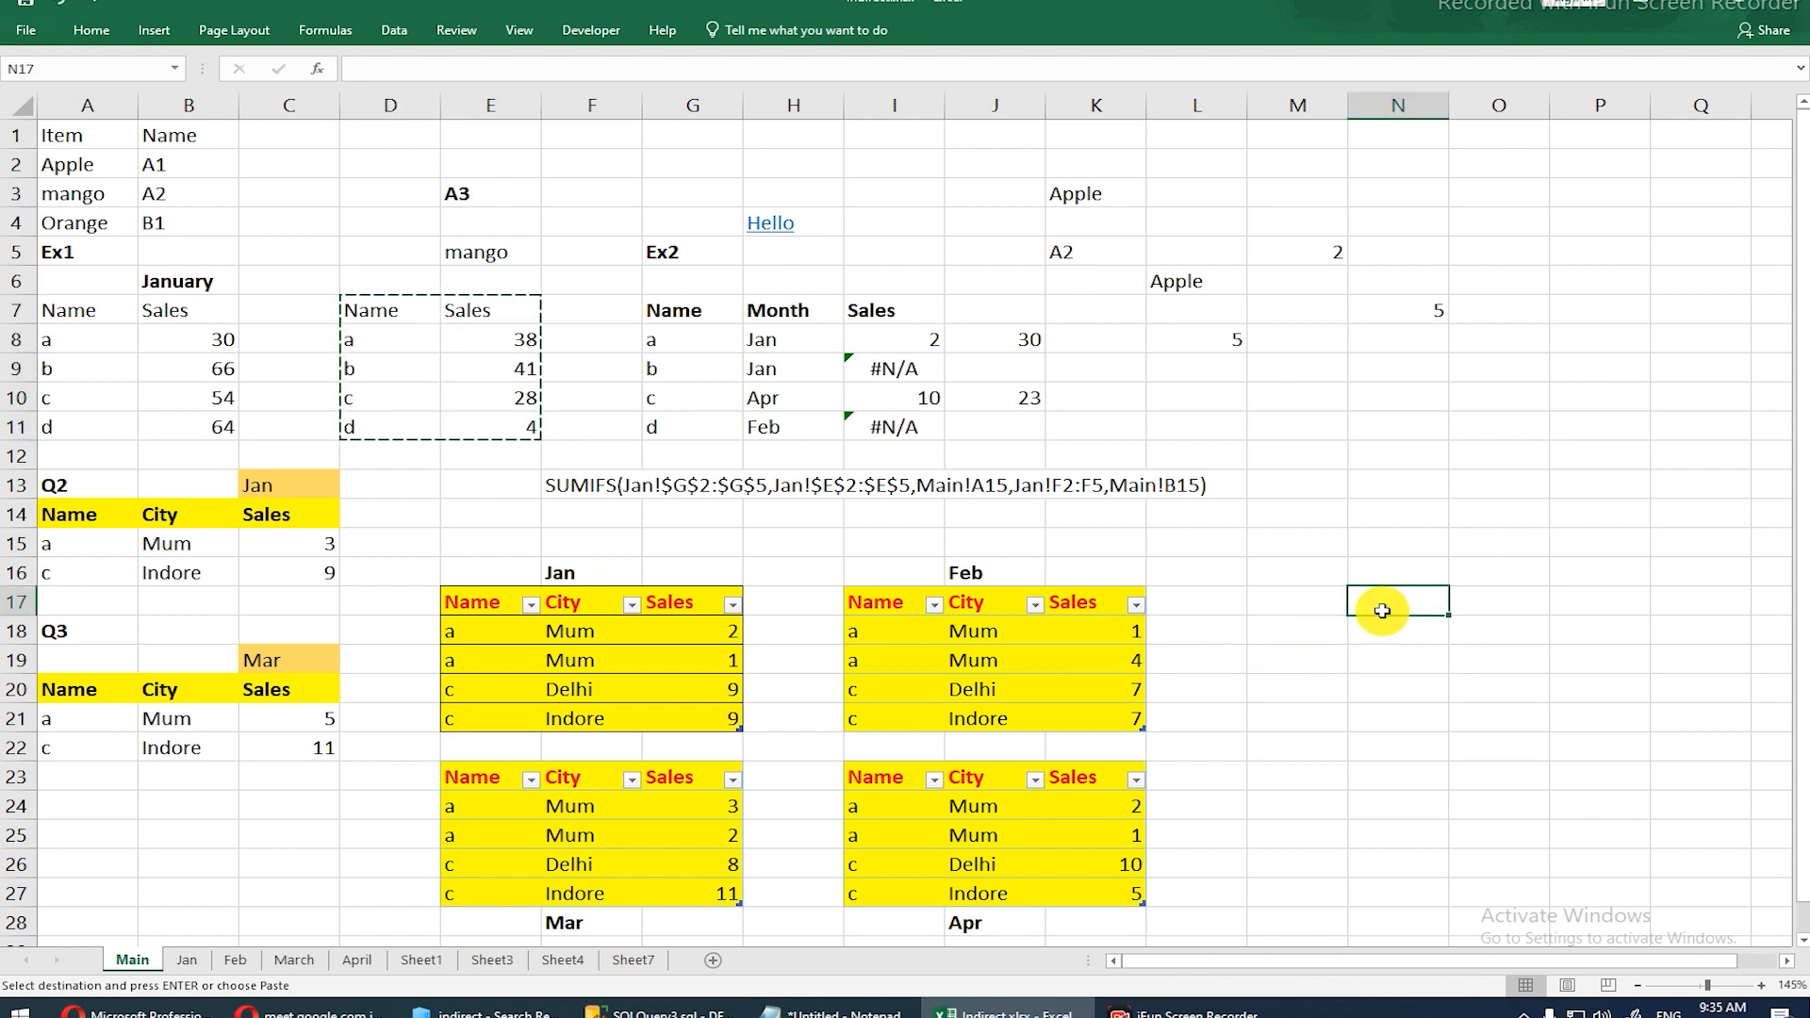
pyautogui.write('Month')
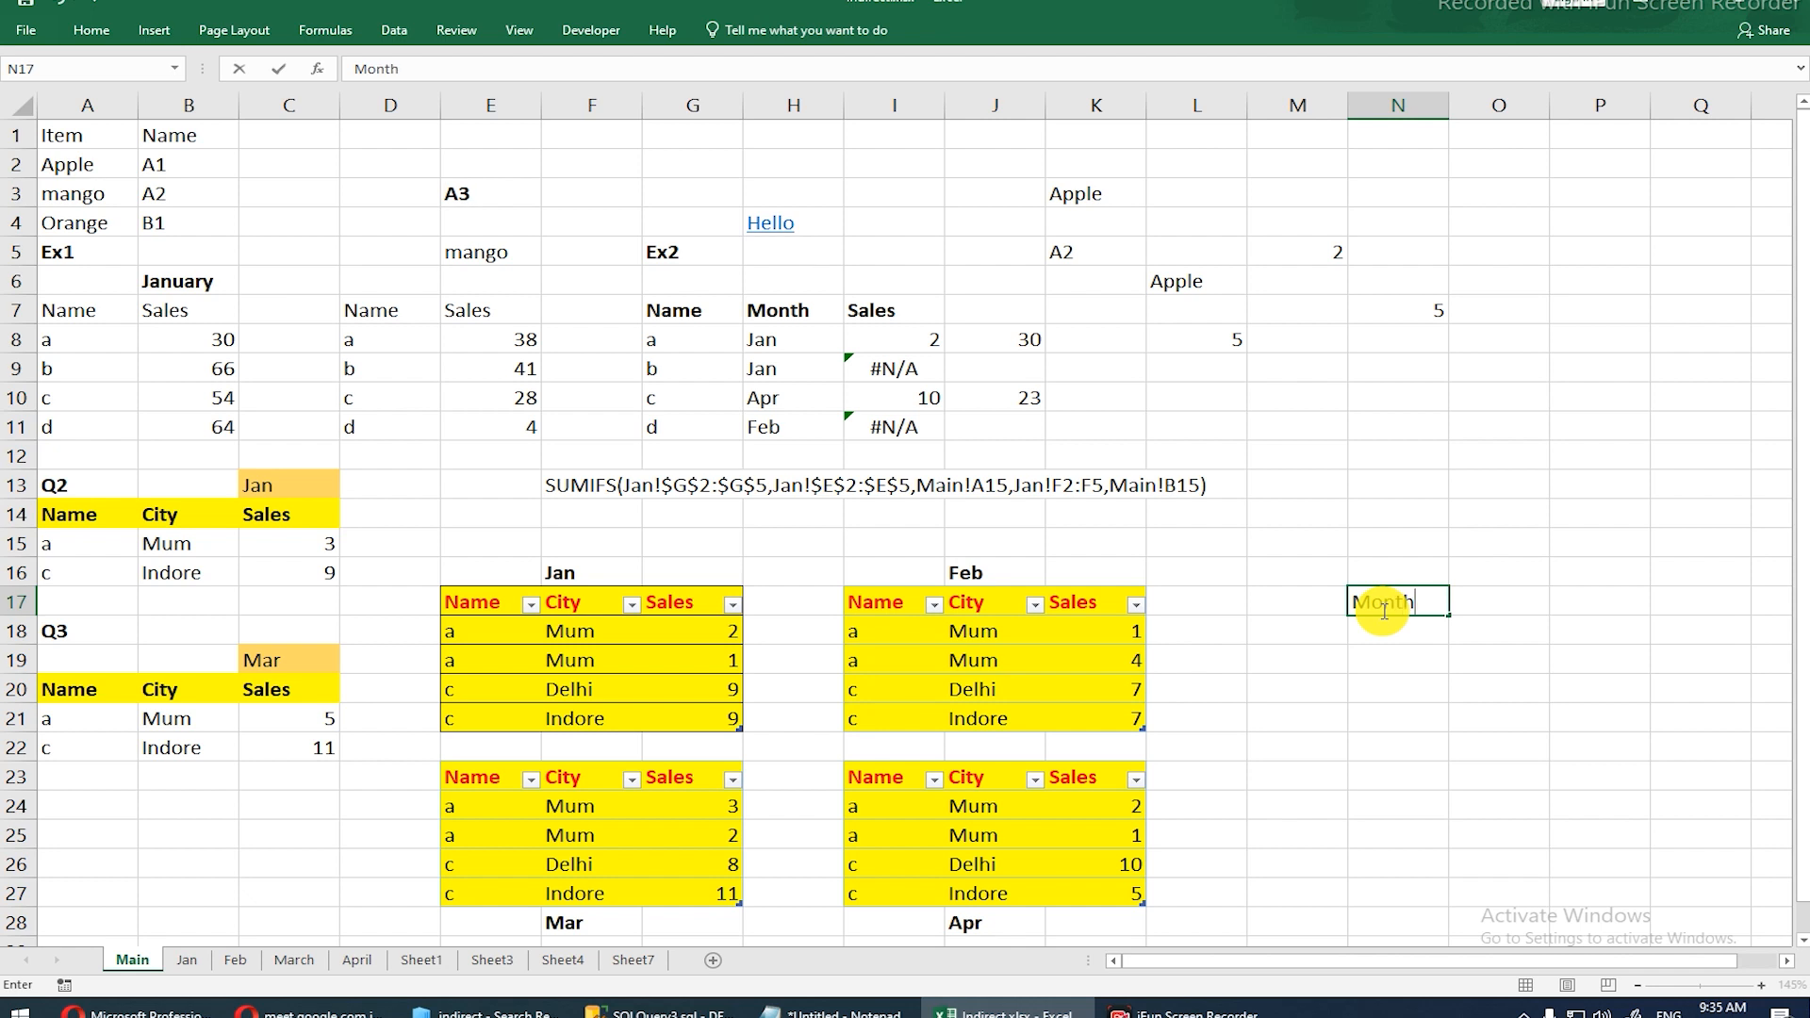
pyautogui.press('Return')
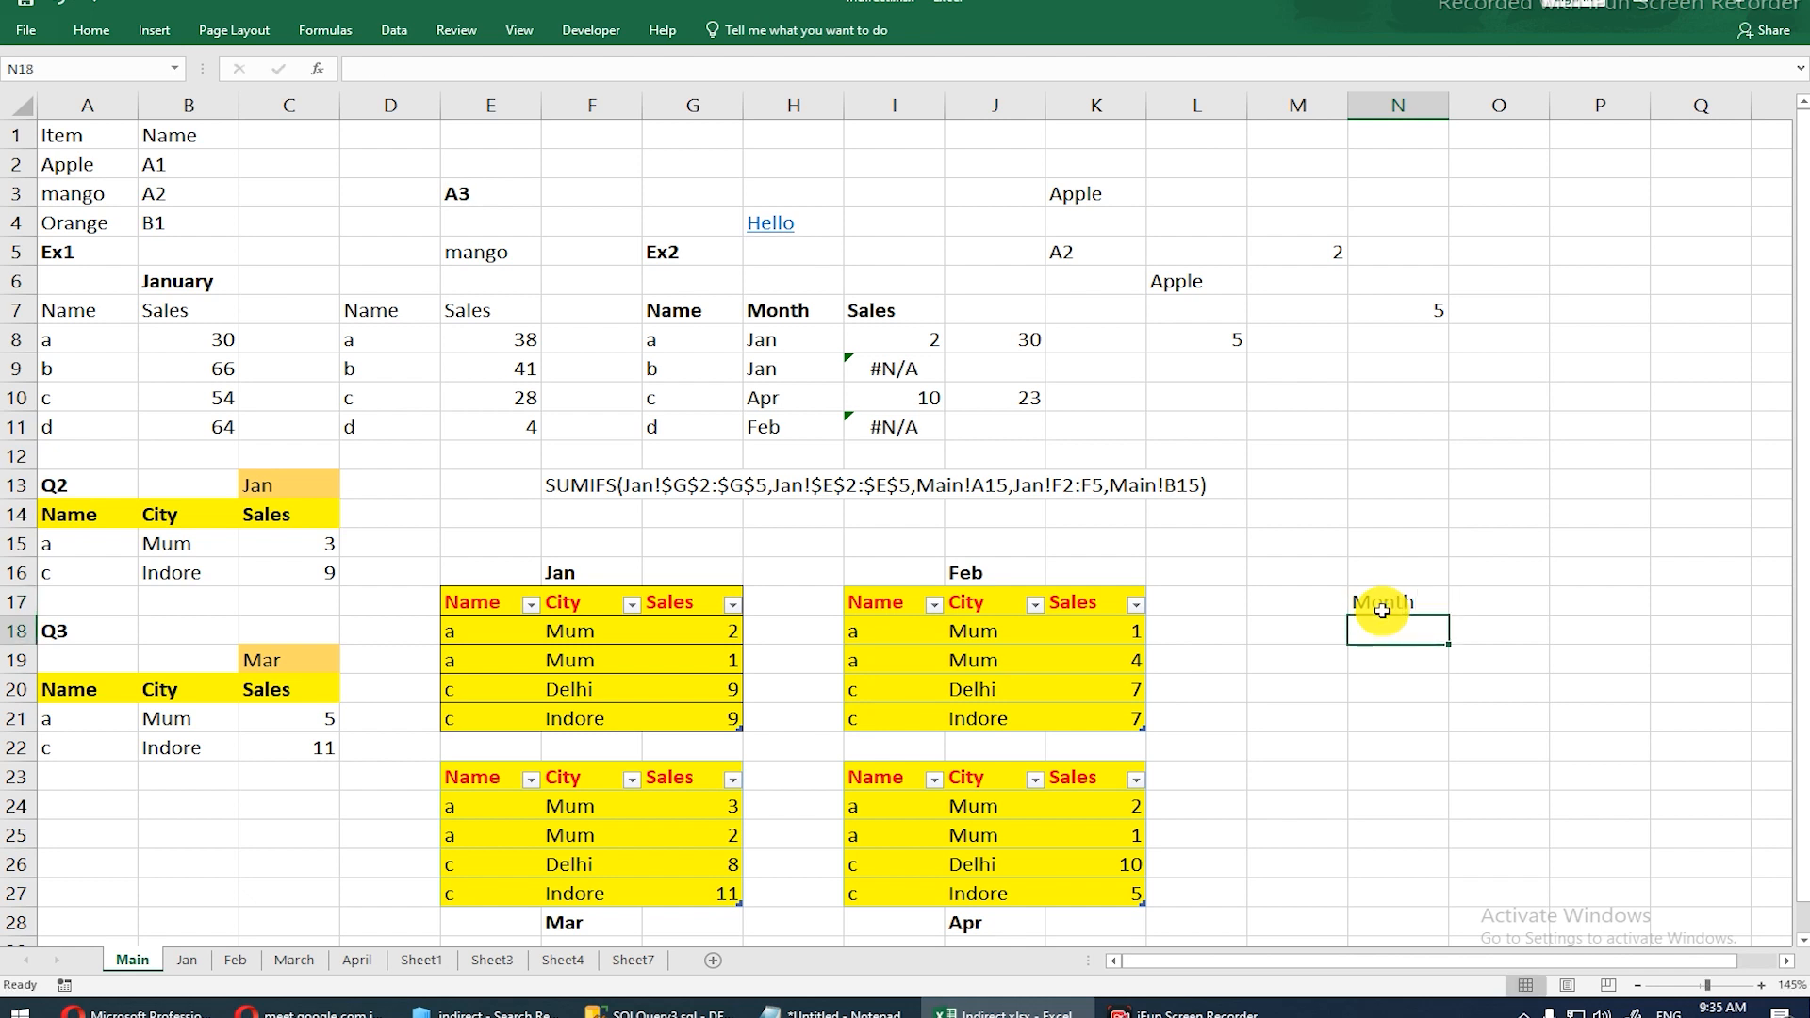
# Step: List the names a, c and b in M18:M20
pyautogui.press('Left')
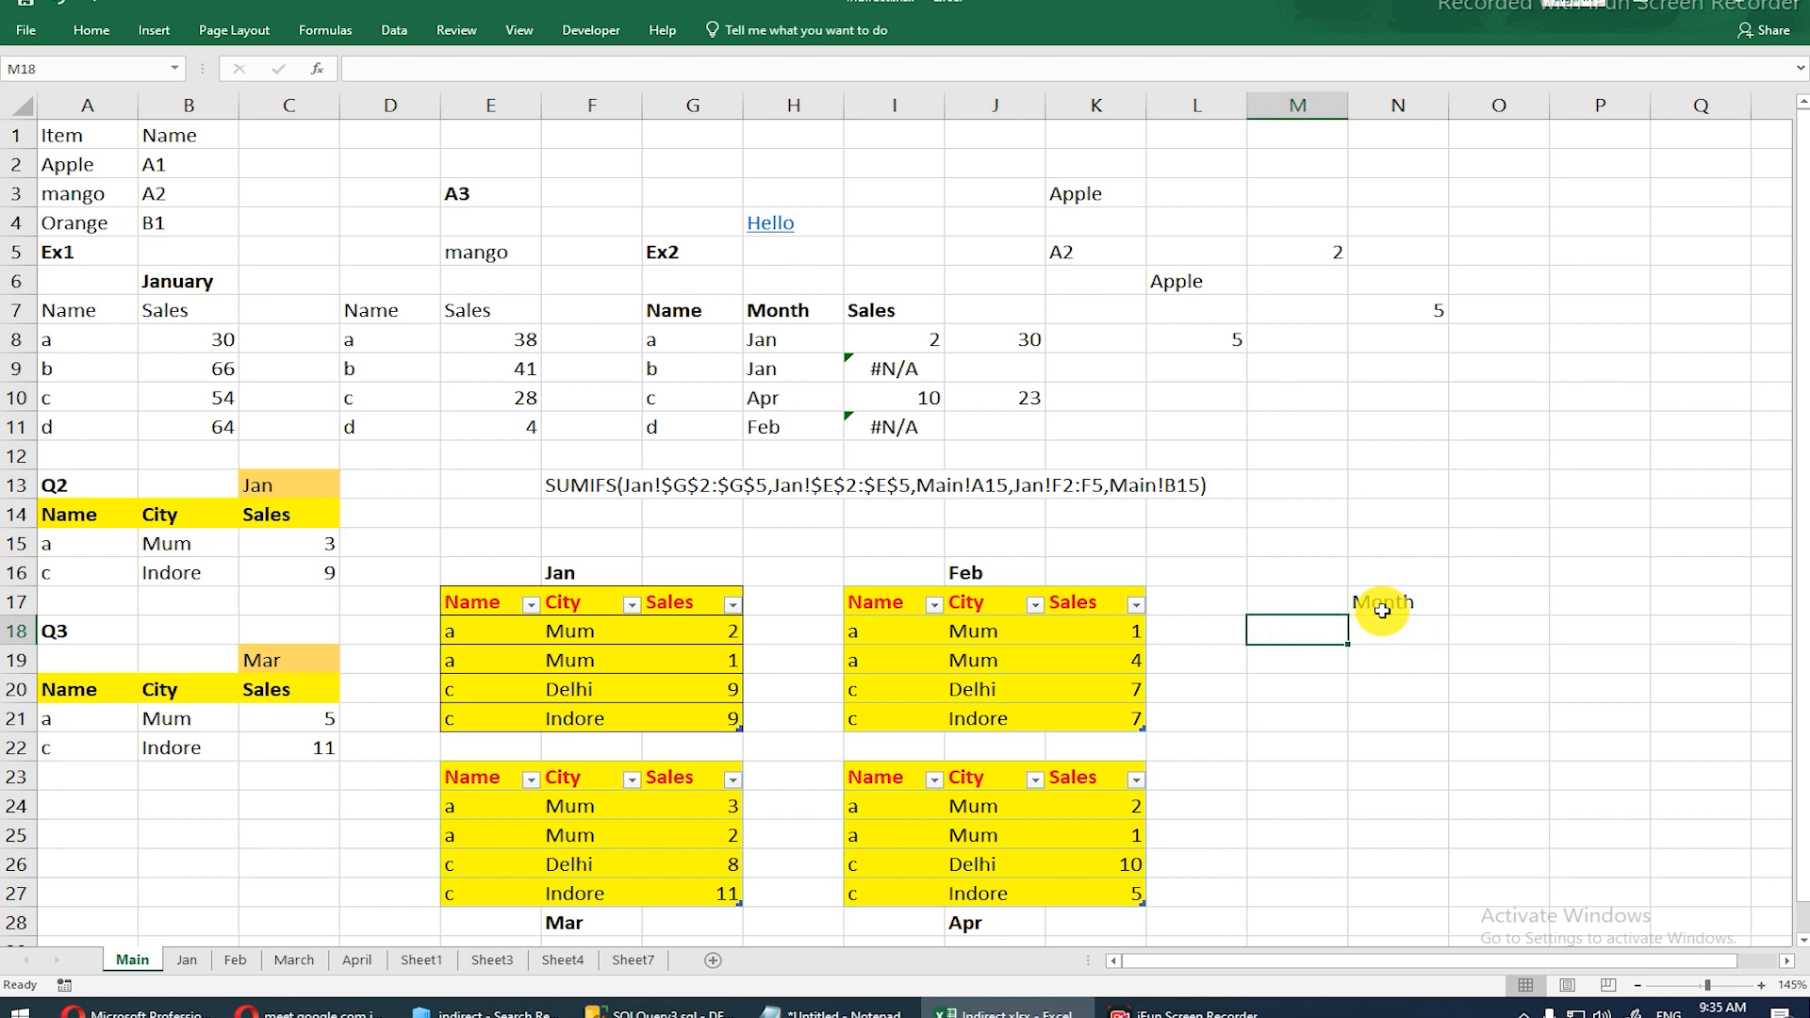
pyautogui.press('Down')
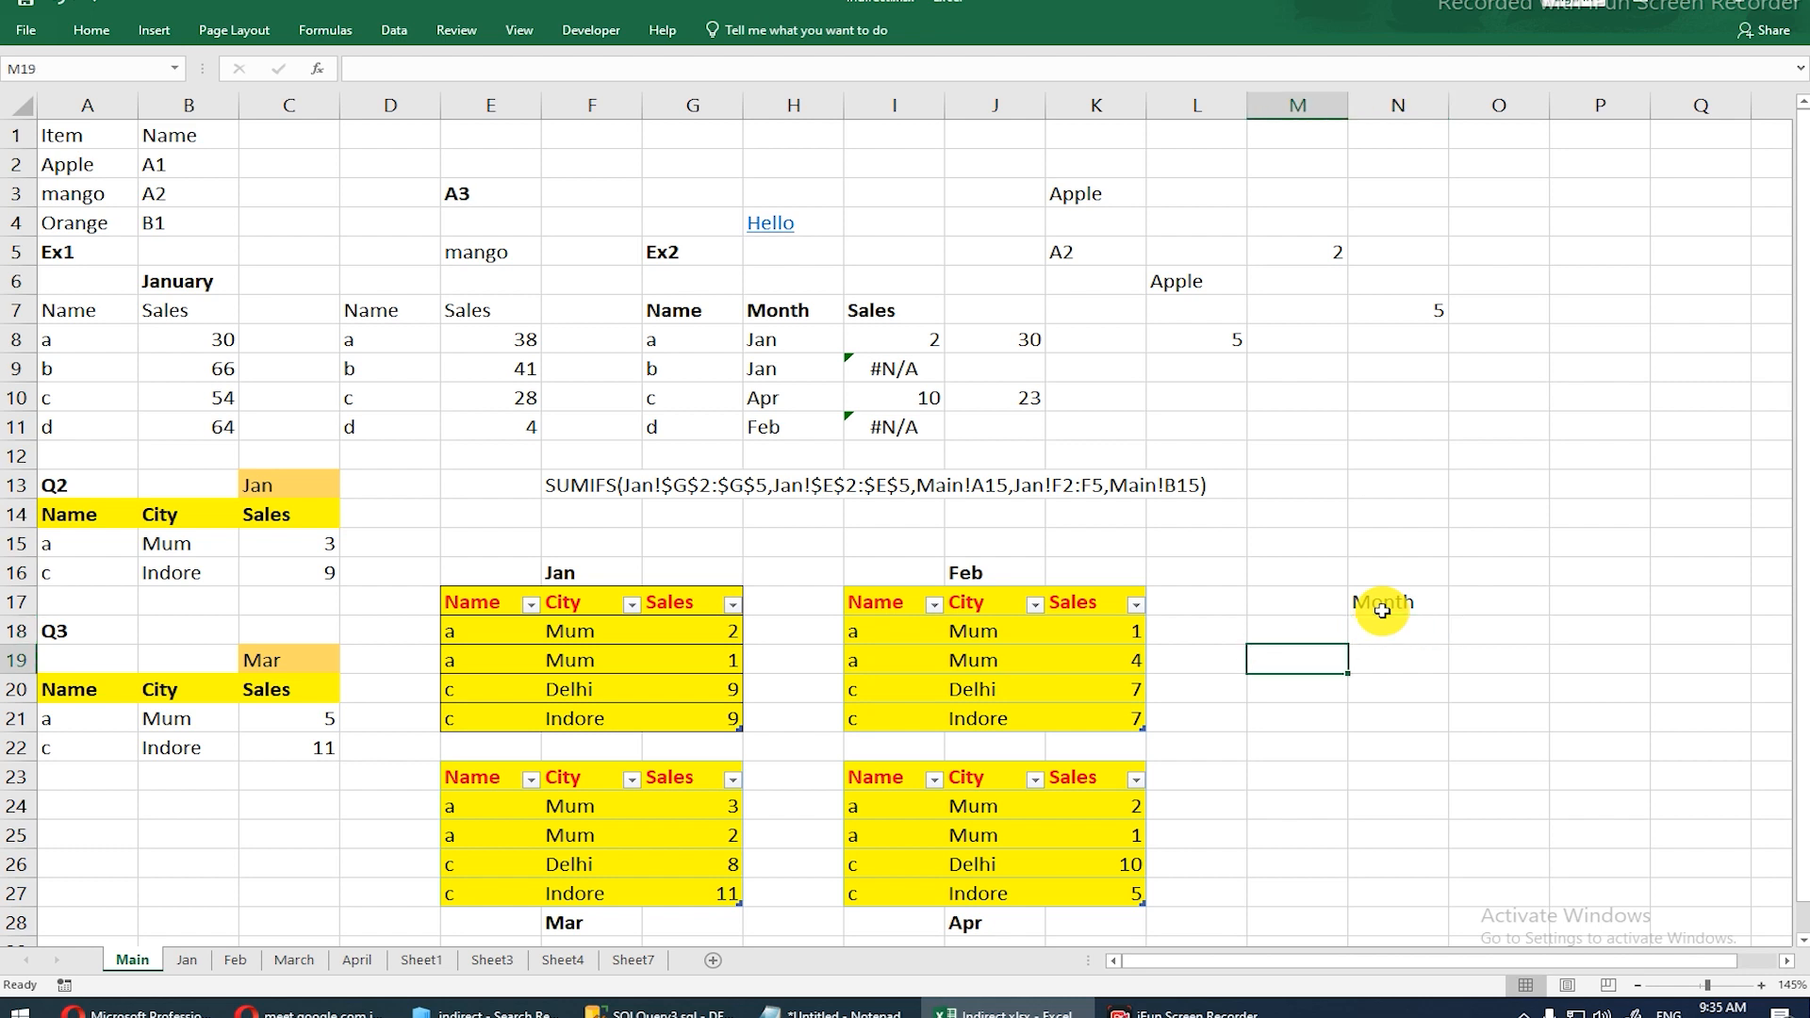
pyautogui.press('Up')
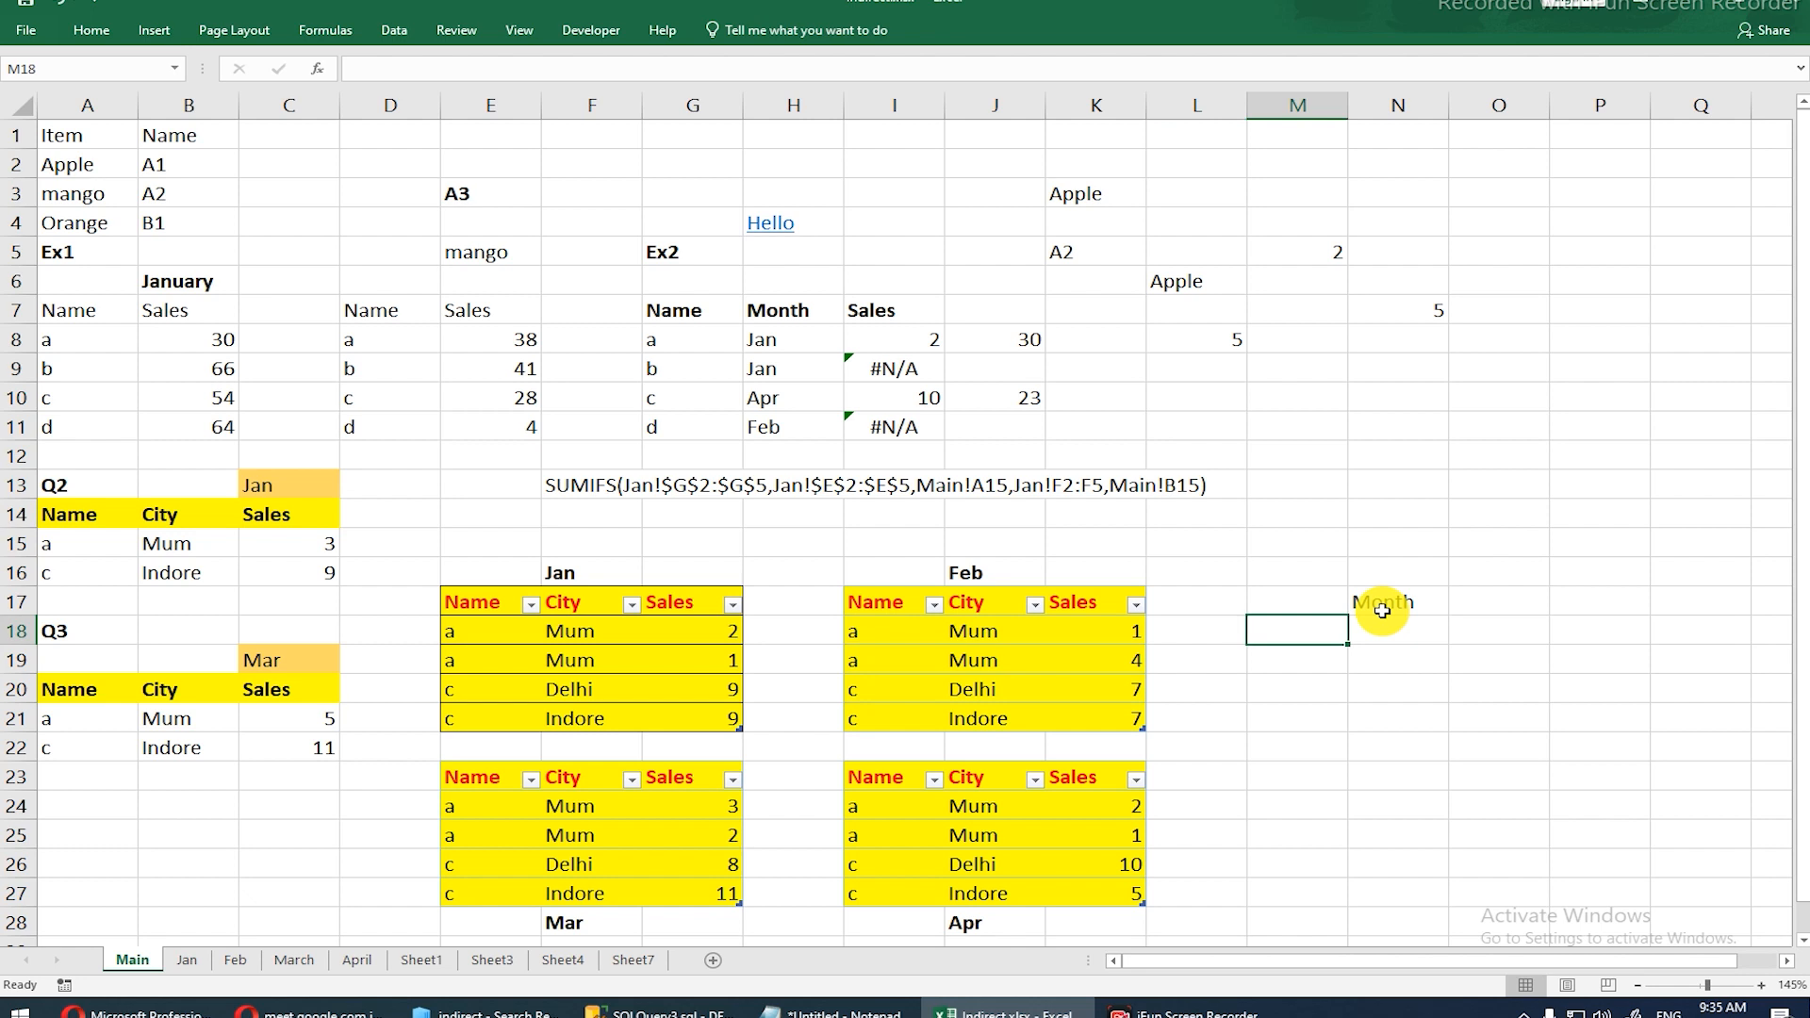
pyautogui.press('Up')
pyautogui.press('Down')
pyautogui.write('a')
pyautogui.press('Return')
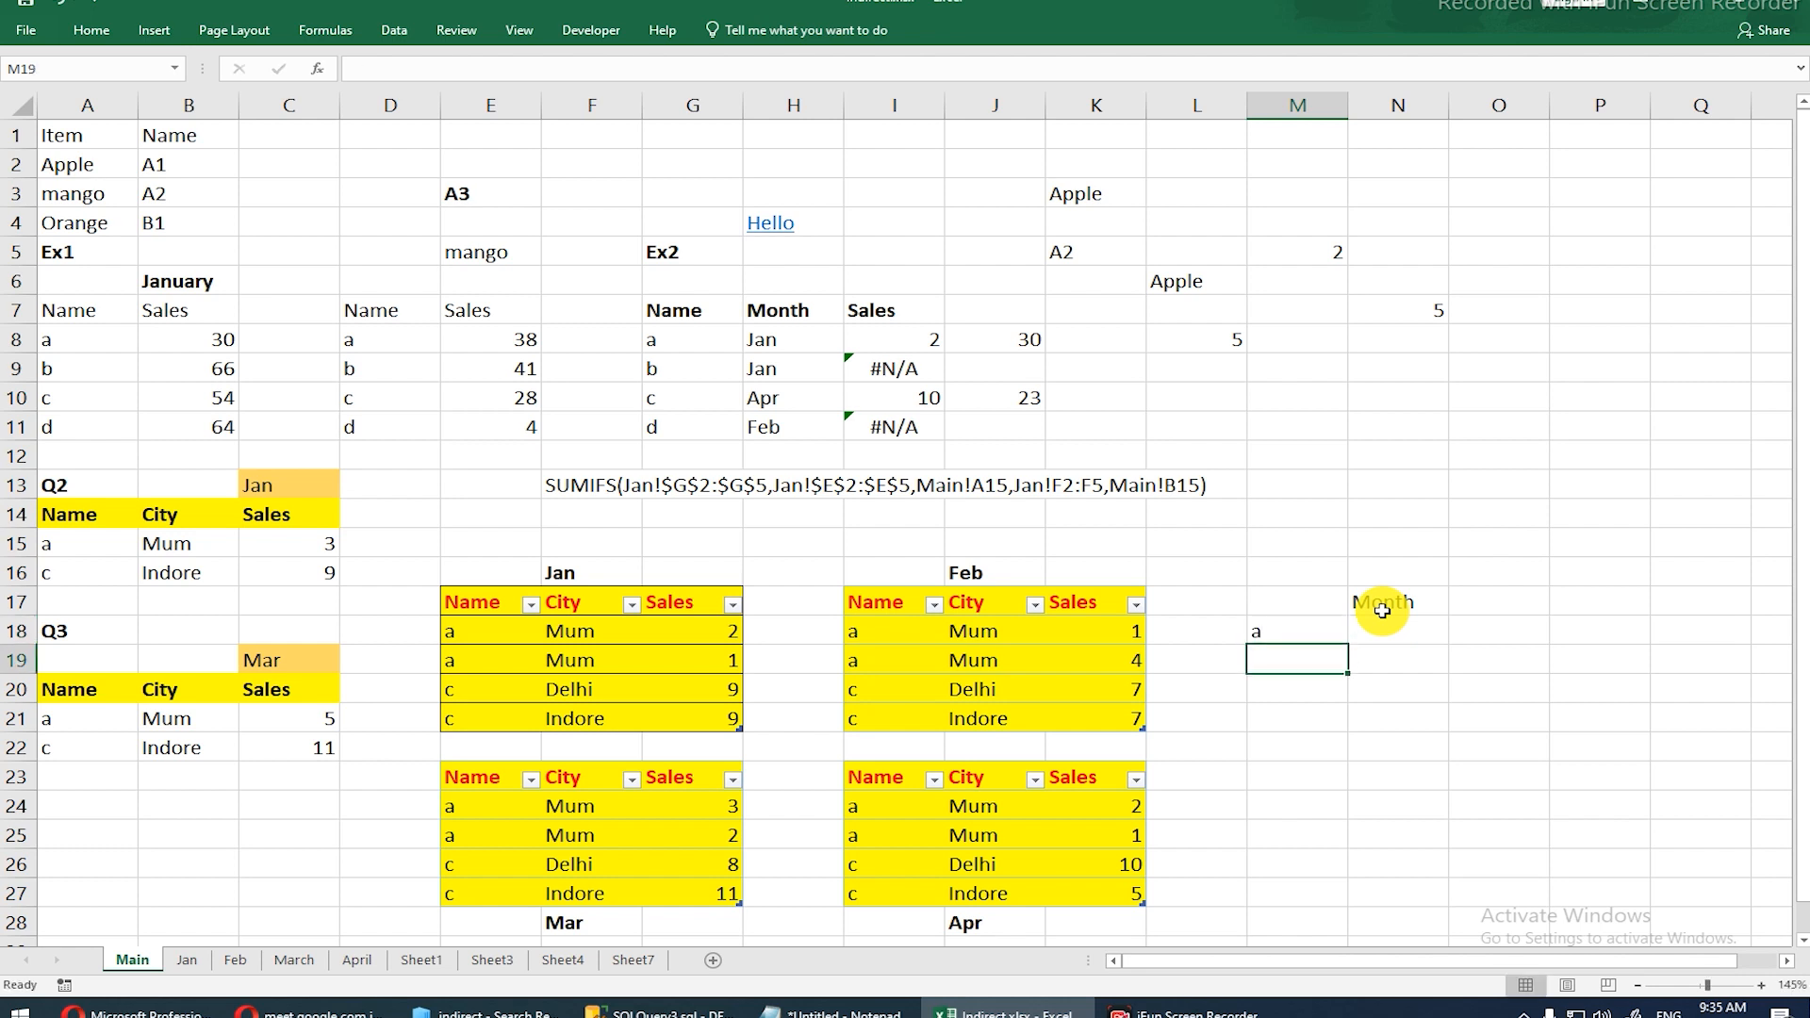
pyautogui.write('b')
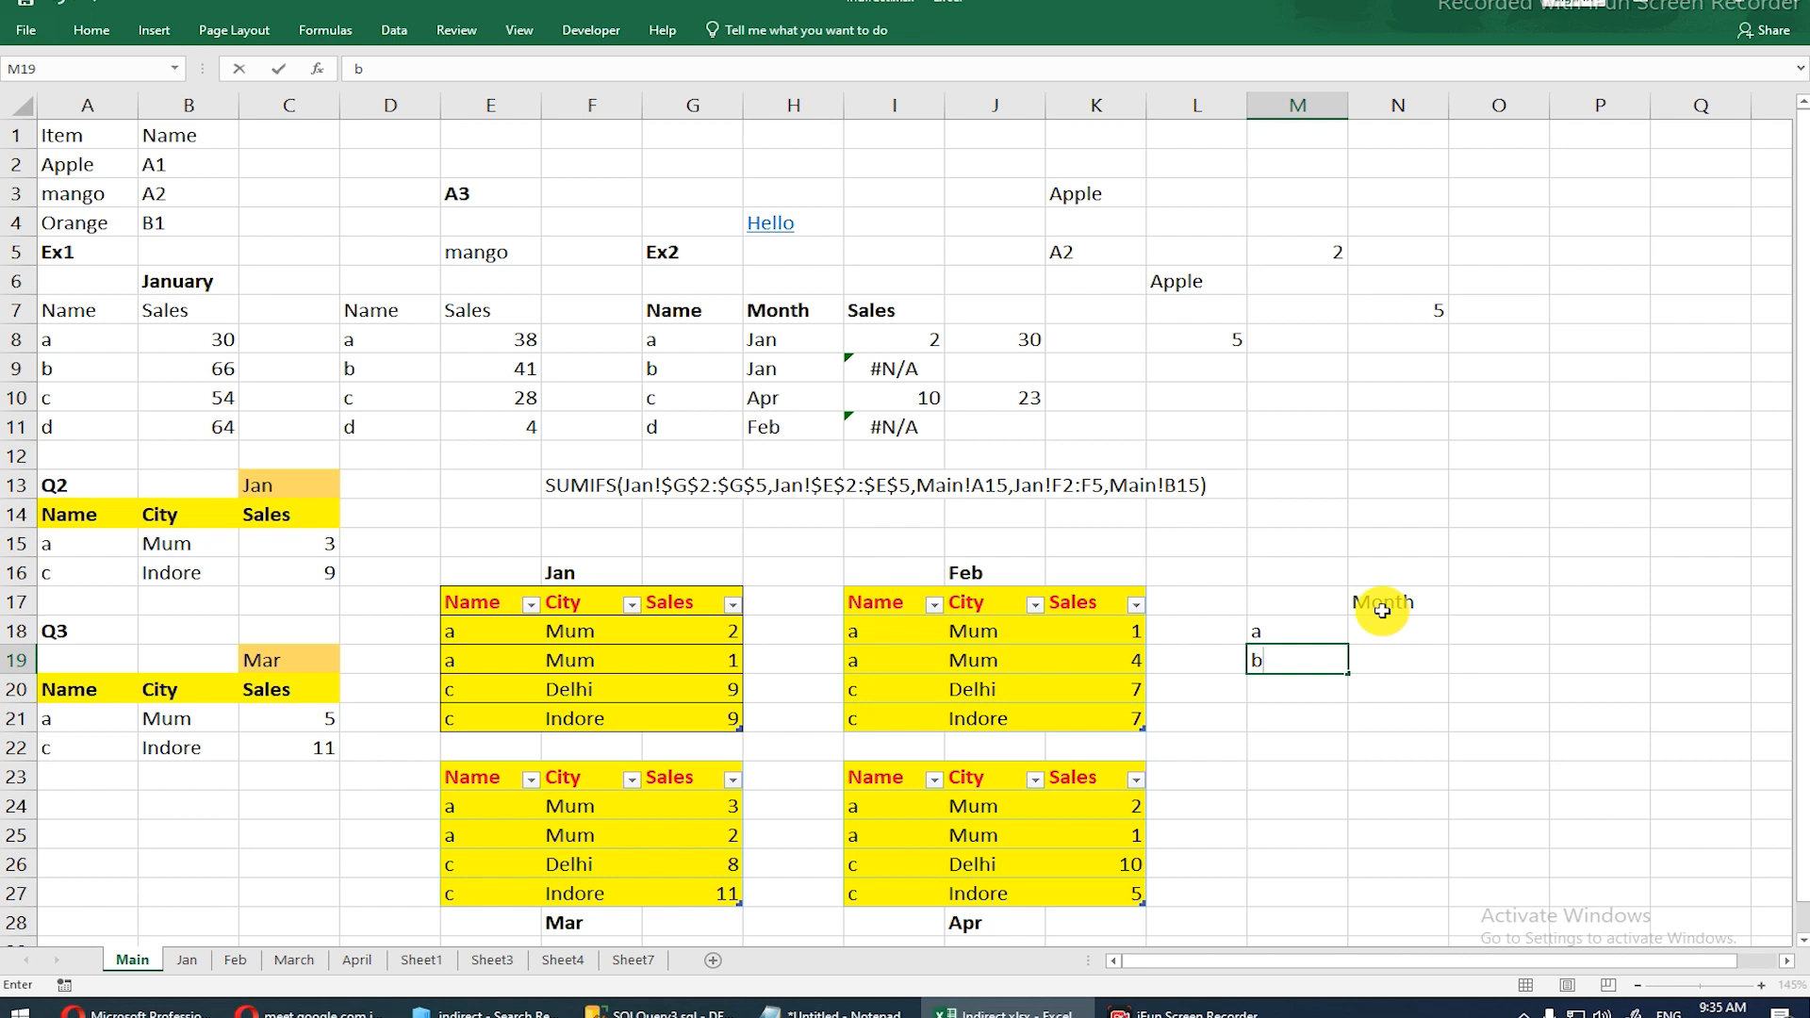
pyautogui.press('BackSpace')
pyautogui.write('c')
pyautogui.press('Return')
pyautogui.write('b')
pyautogui.press('Return')
# Step: Enter Feb in O17 beside the Month heading
pyautogui.press('Up')
pyautogui.press('Up')
pyautogui.press('Up')
pyautogui.press('Right')
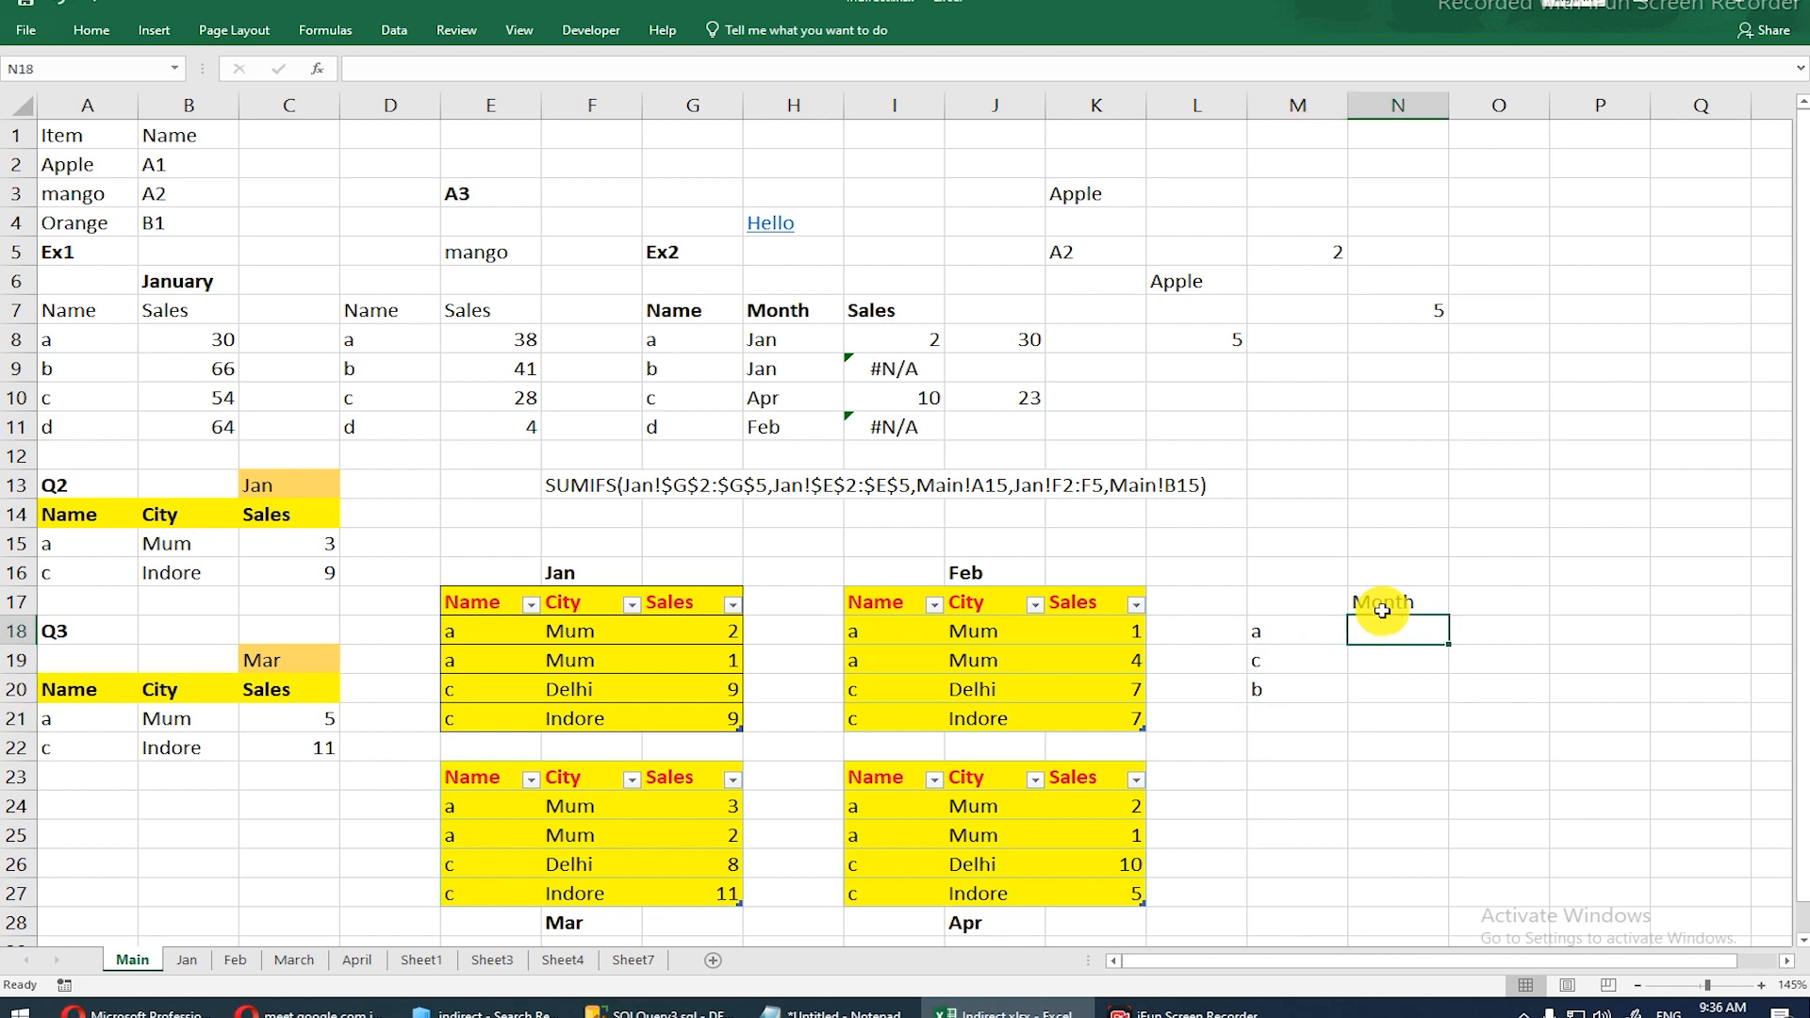
pyautogui.press('Up')
pyautogui.press('Right')
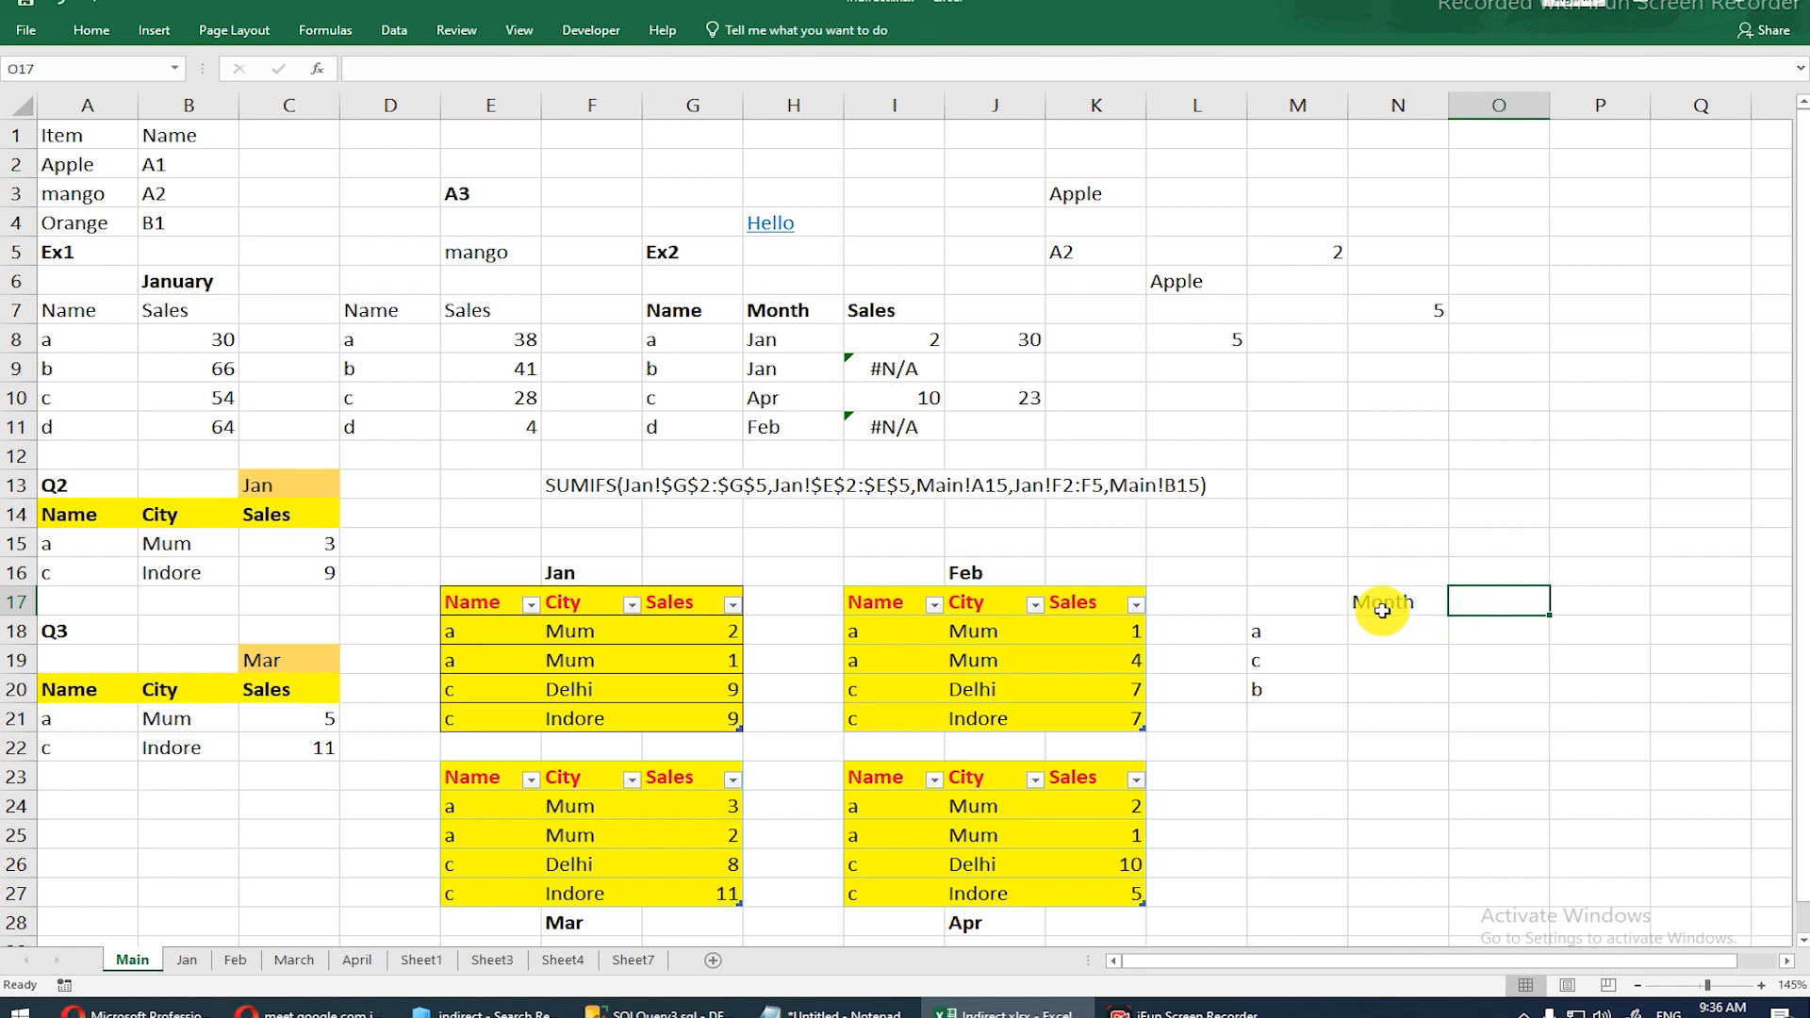
pyautogui.write('Feb')
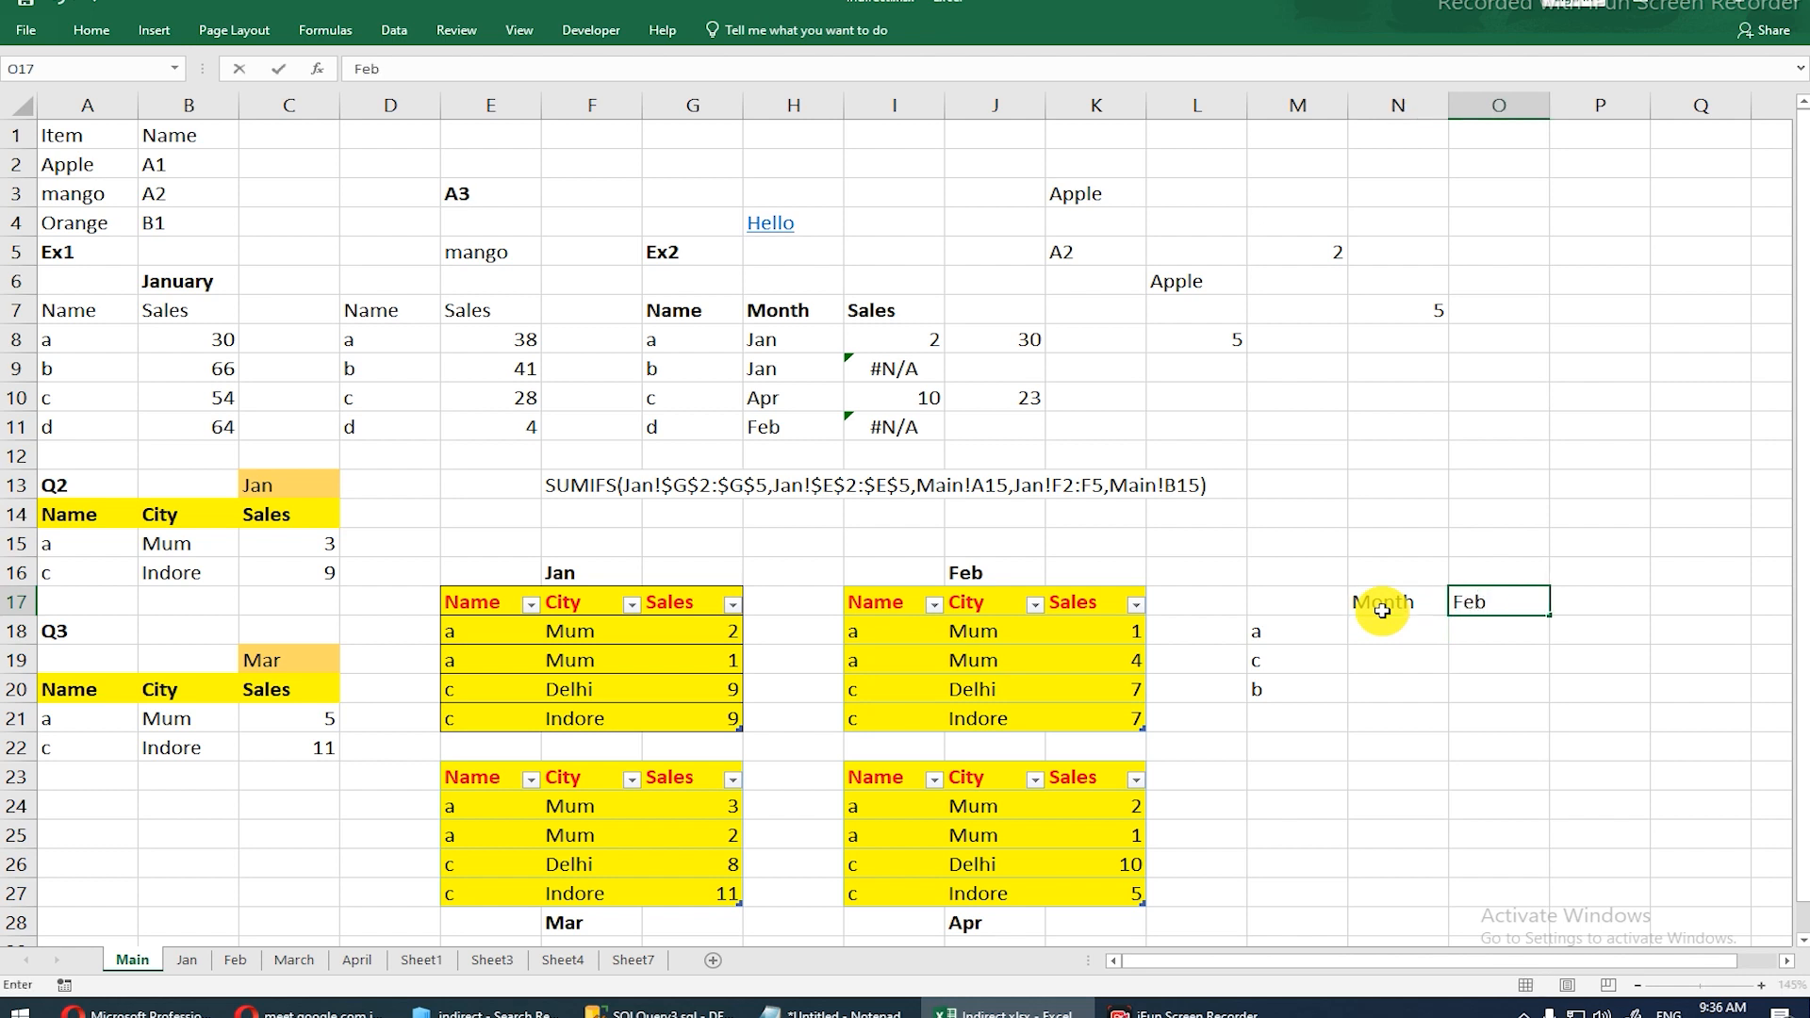
pyautogui.press('Return')
pyautogui.press('Left')
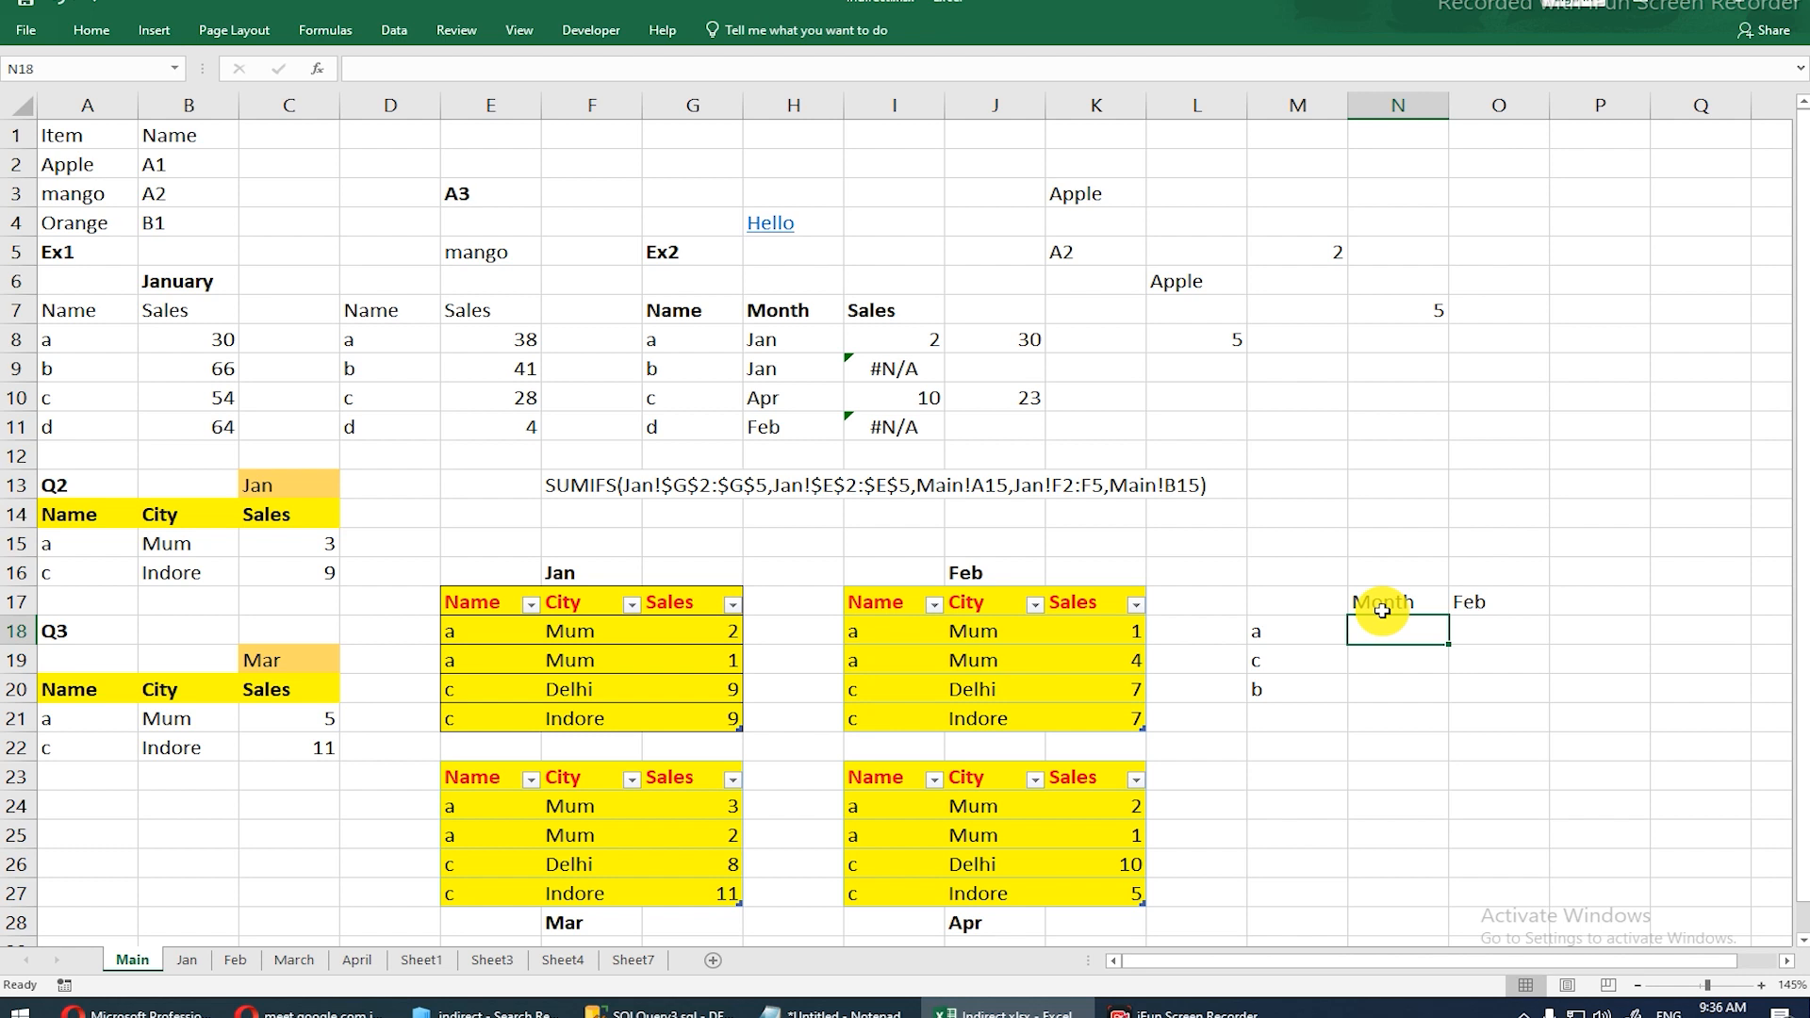
pyautogui.write('=')
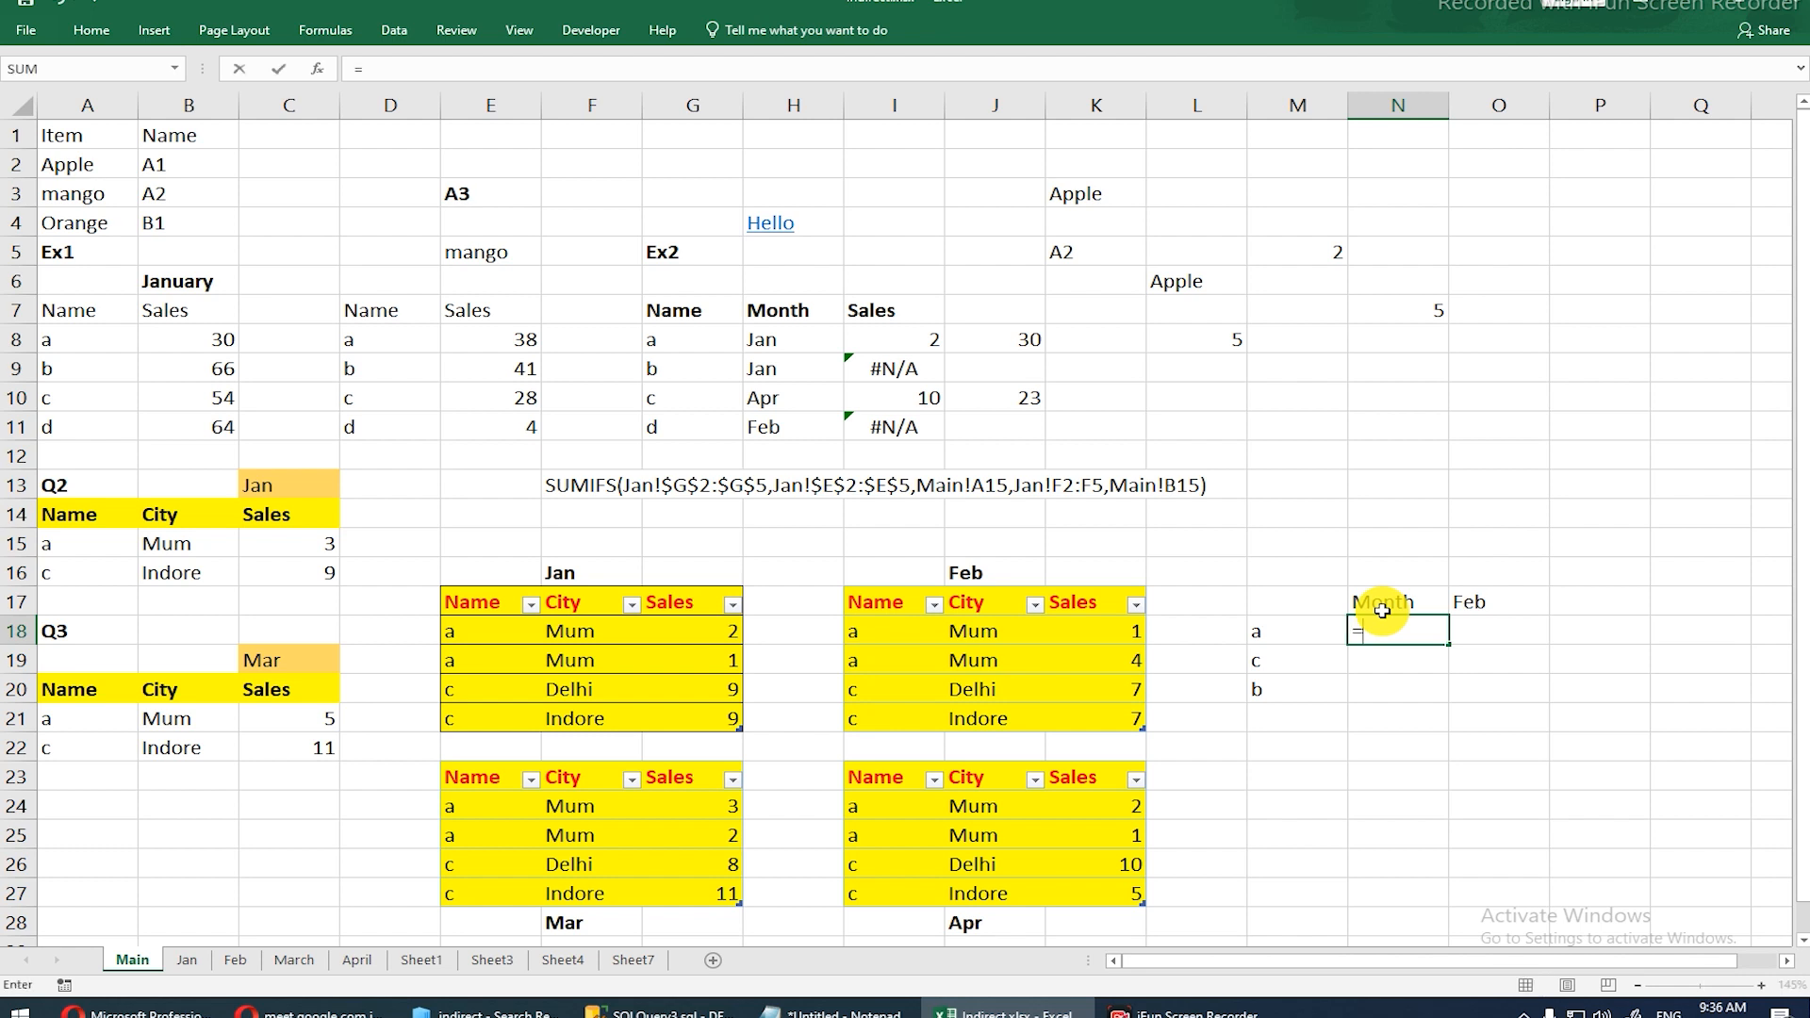
pyautogui.write('sumi')
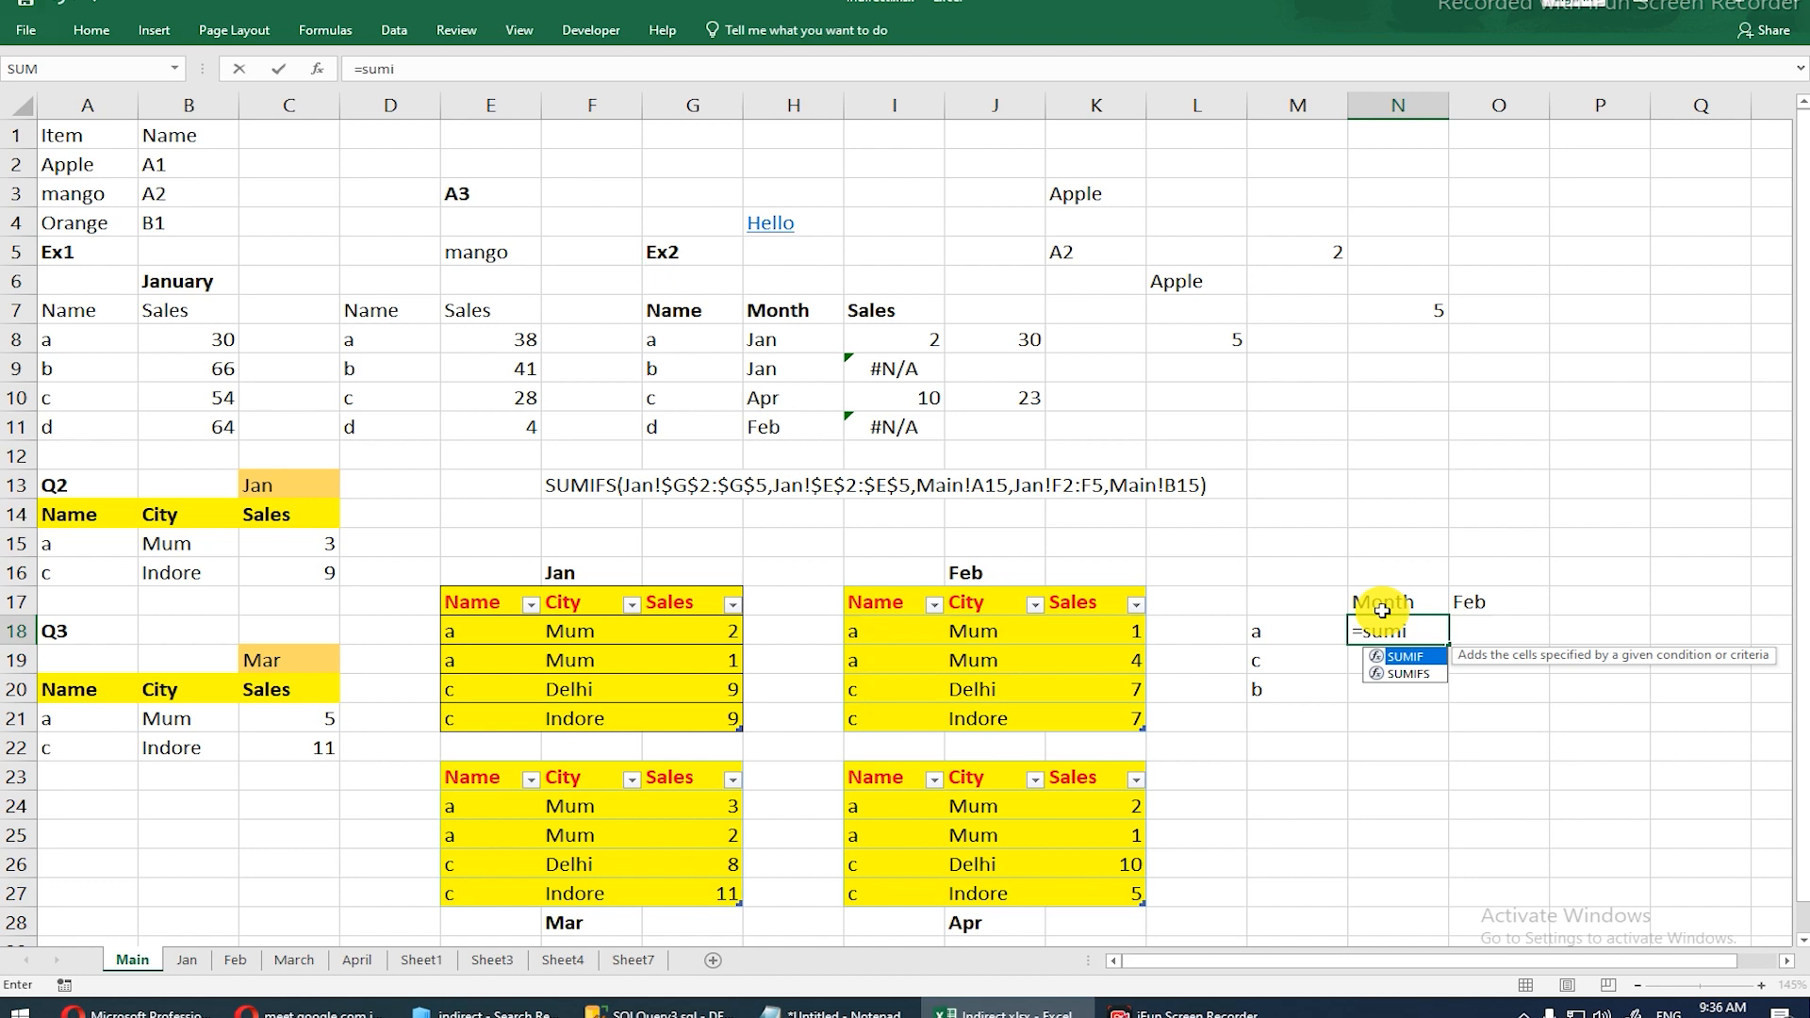
pyautogui.press('Down')
pyautogui.press('Tab')
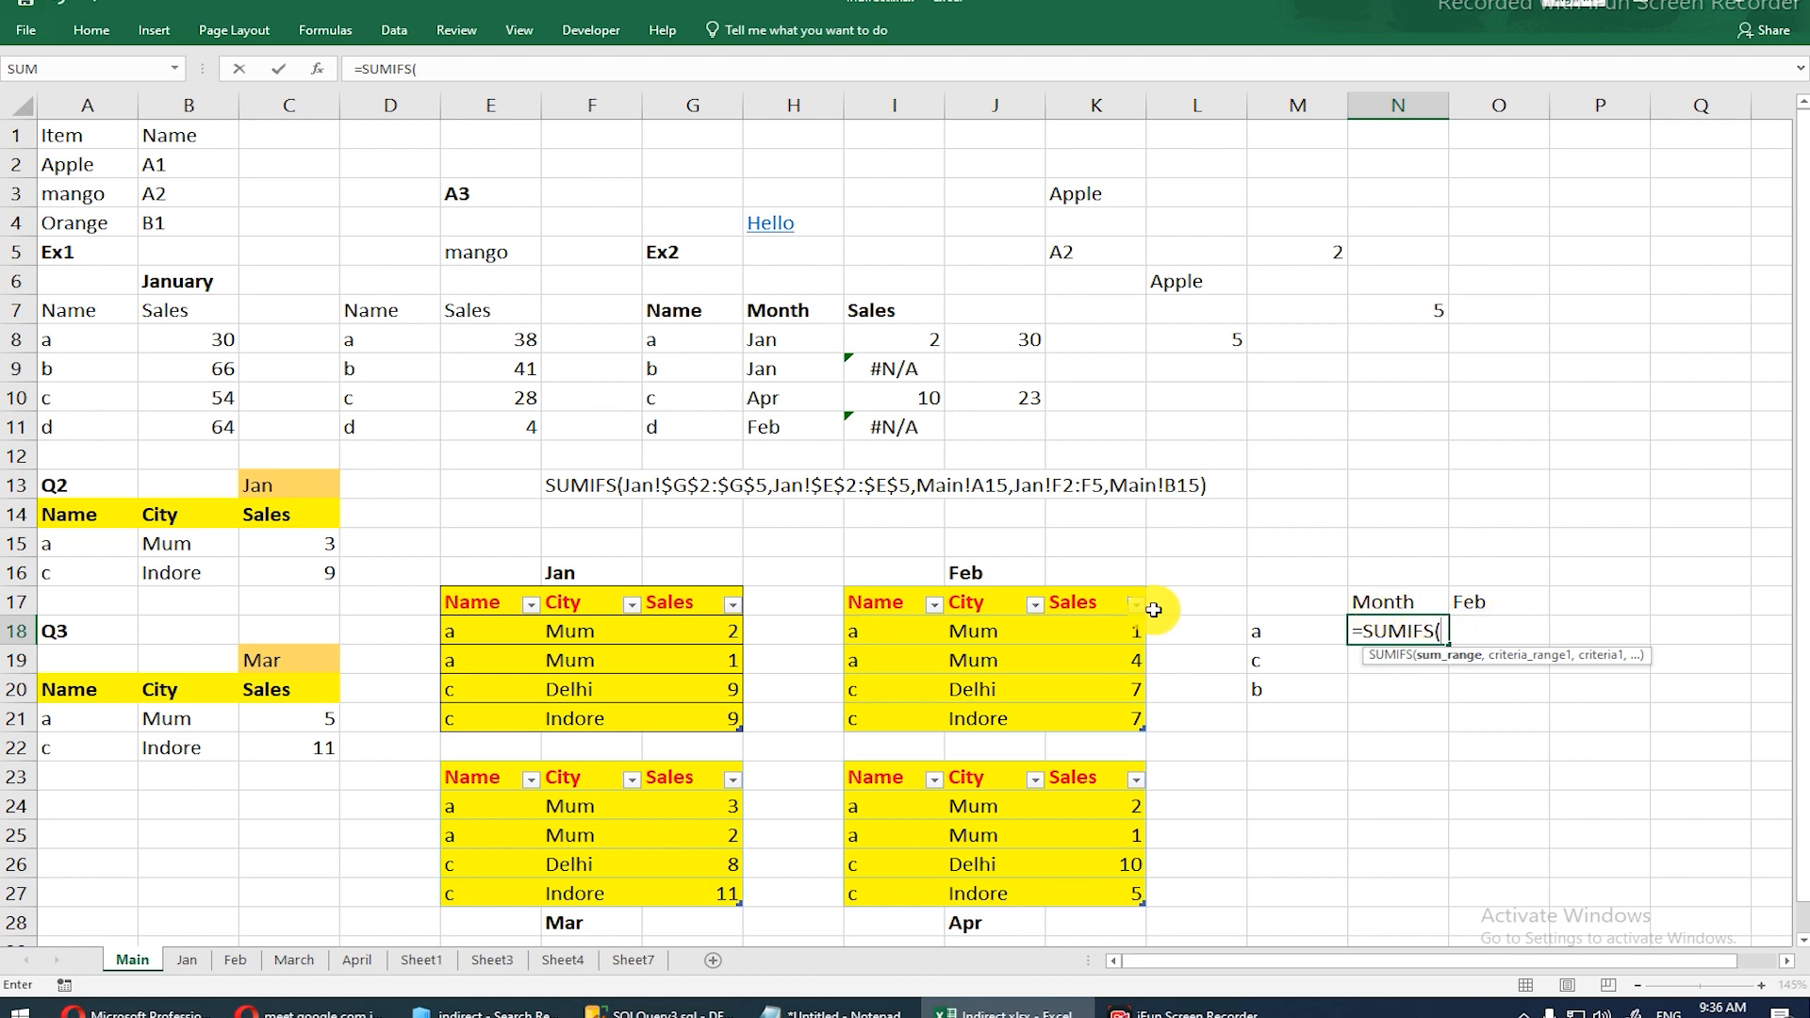
pyautogui.click(1116, 599)
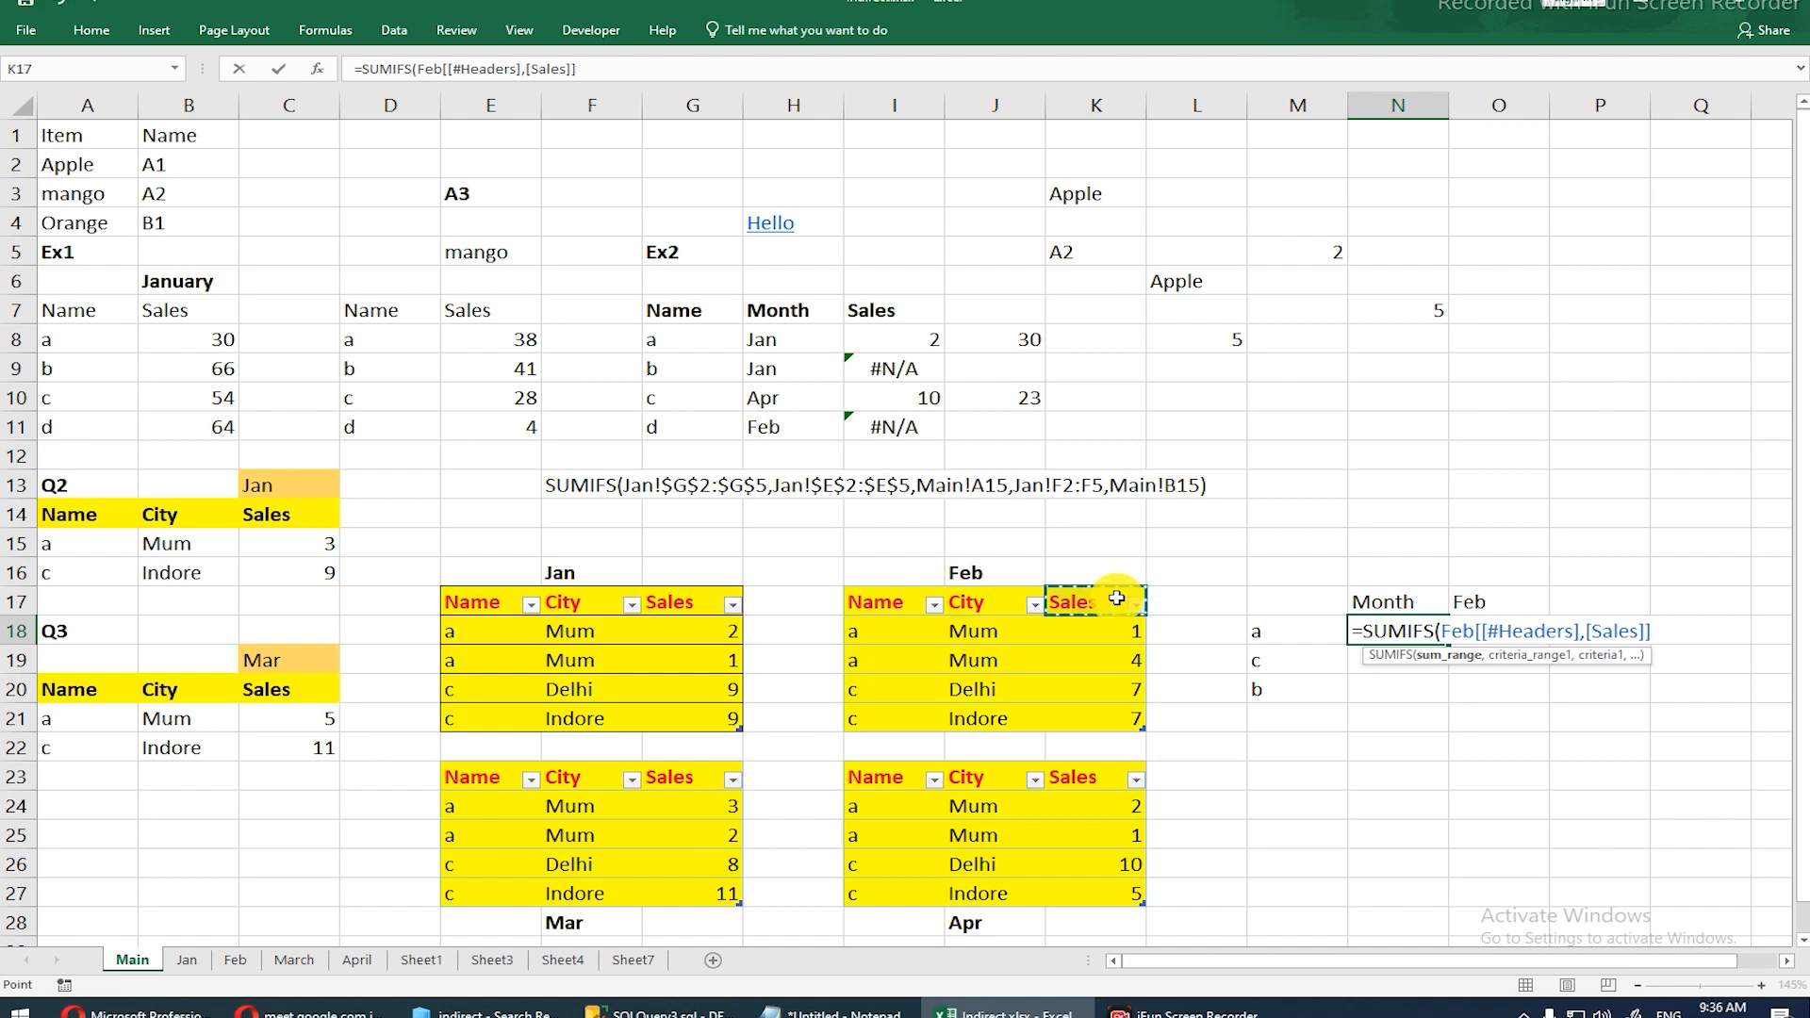
pyautogui.press('Escape')
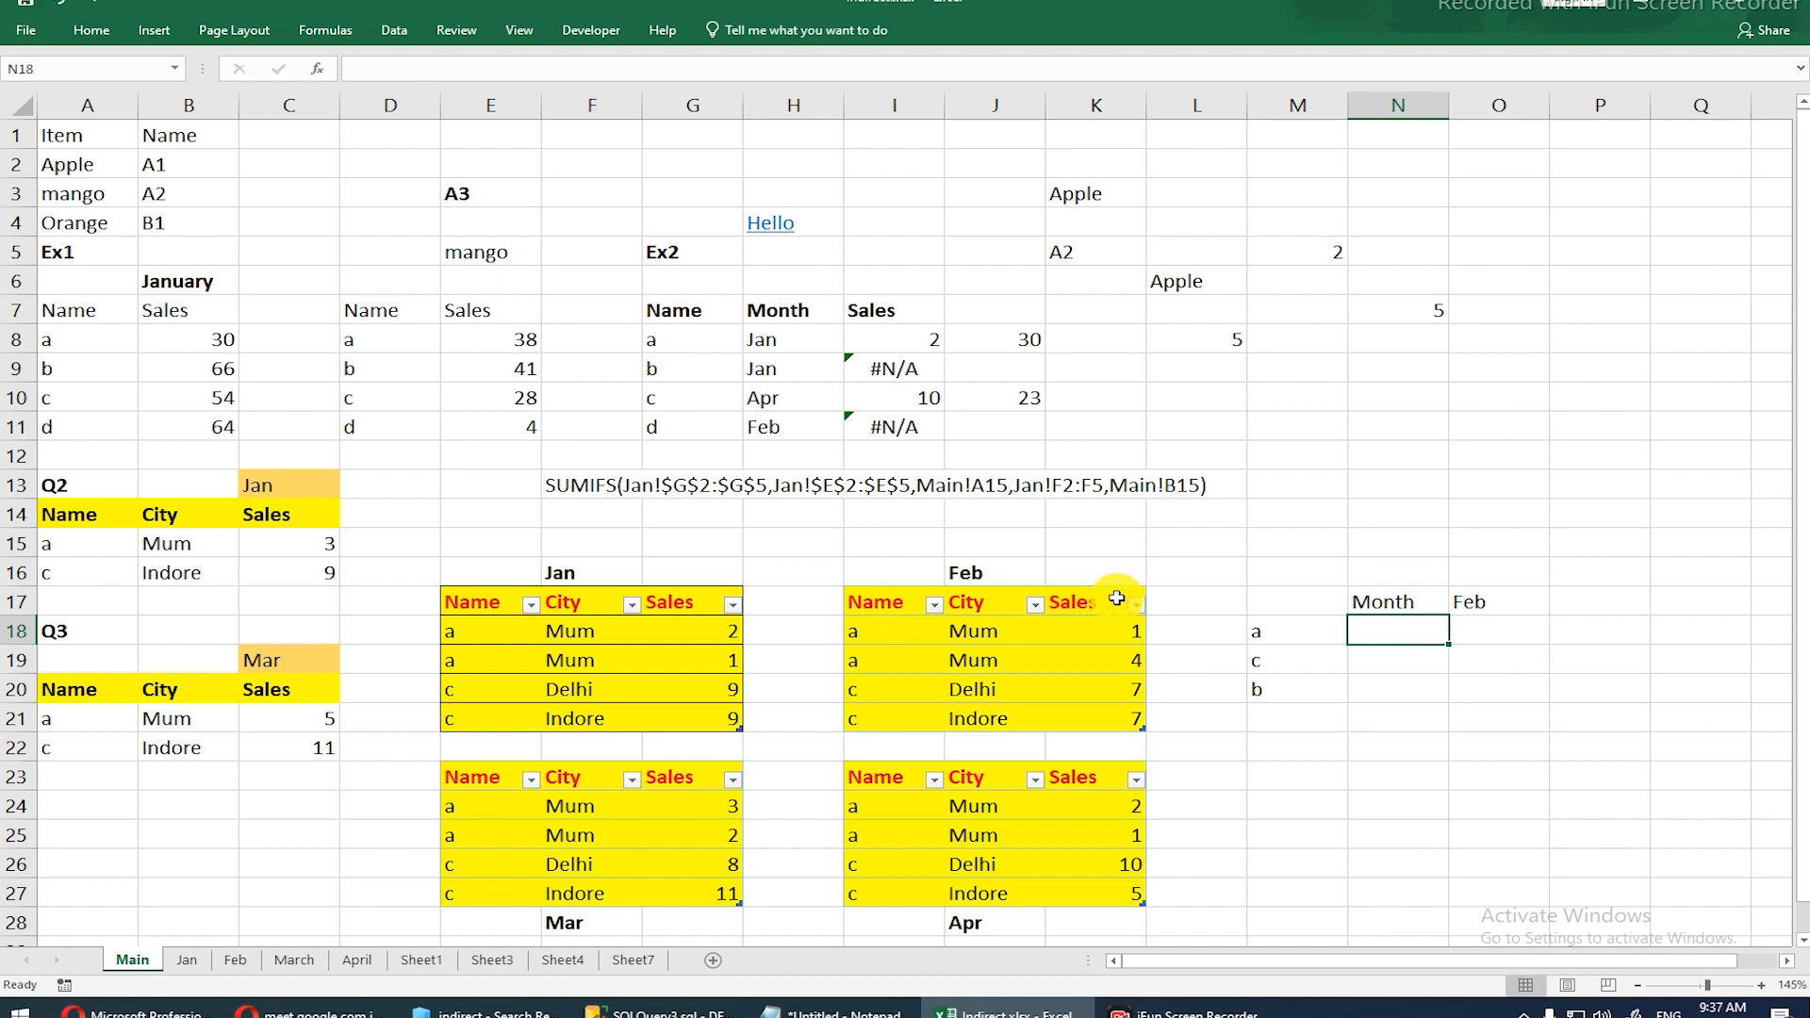
# Step: Start a SUMIFS formula in N18 with the Feb table's Sales column, including its header, as the sum range
pyautogui.moveTo(1261, 597); pyautogui.dragTo(1479, 694)
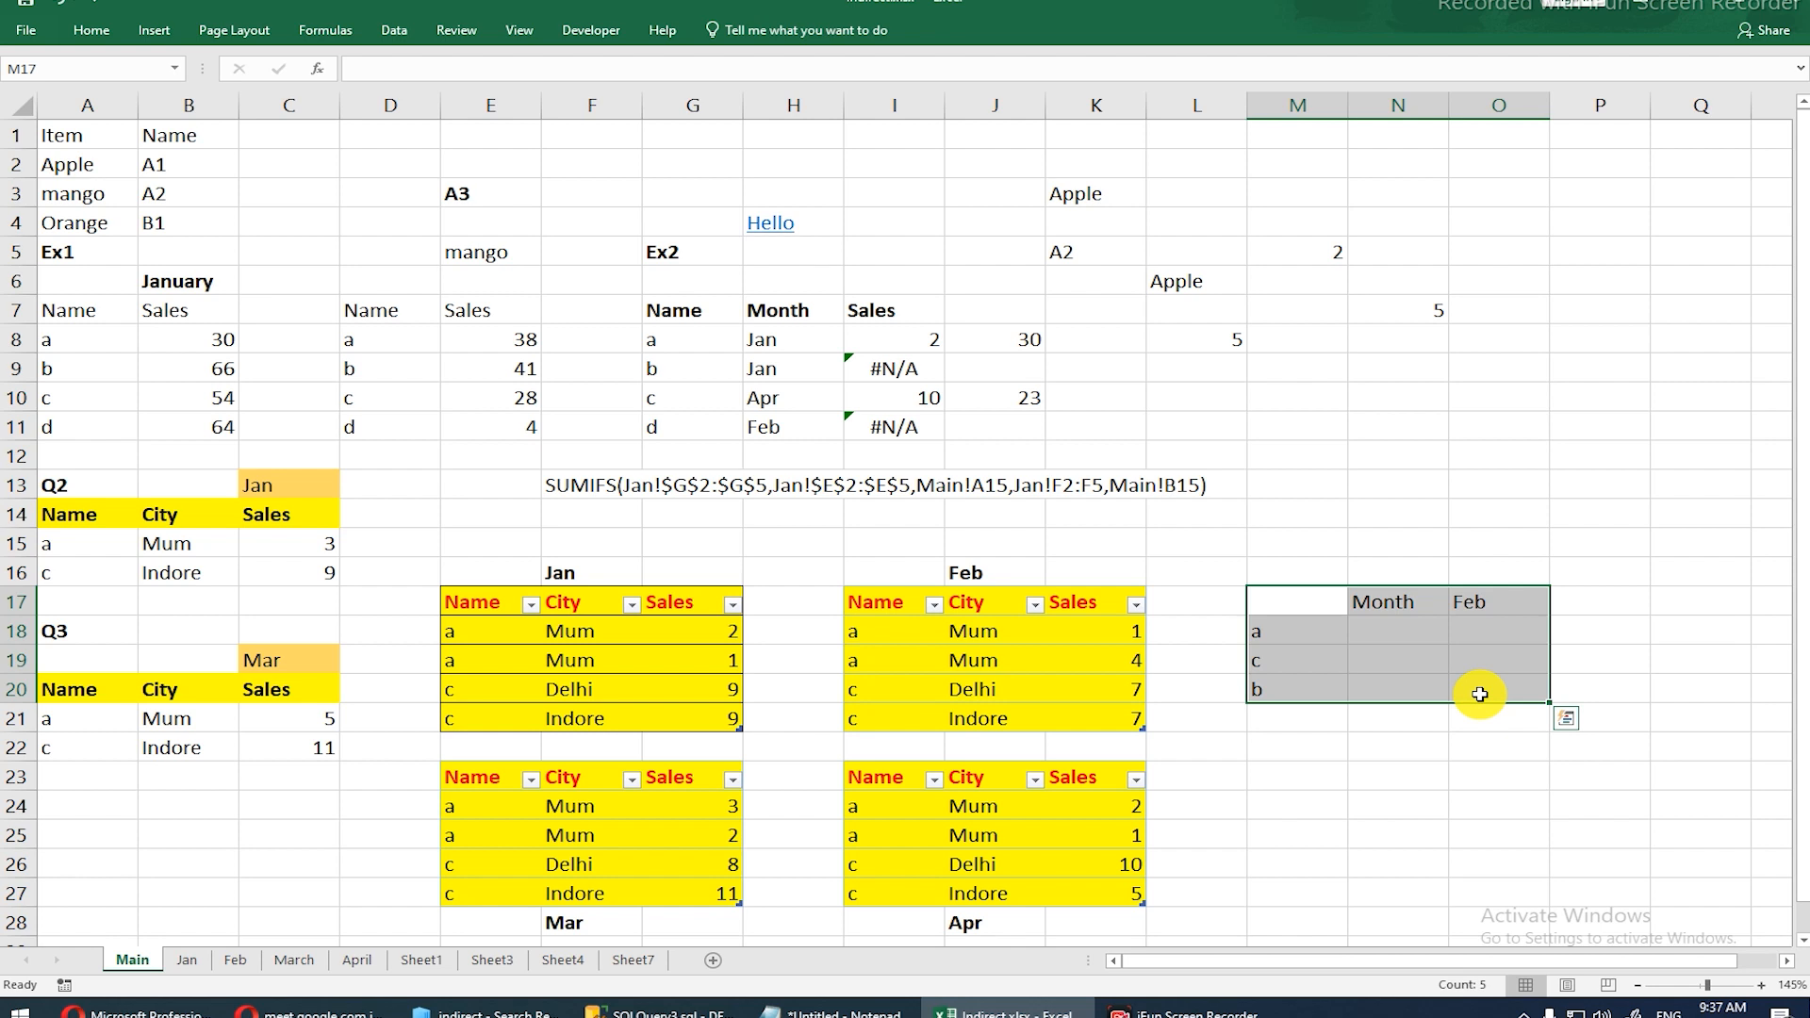
pyautogui.click(1386, 629)
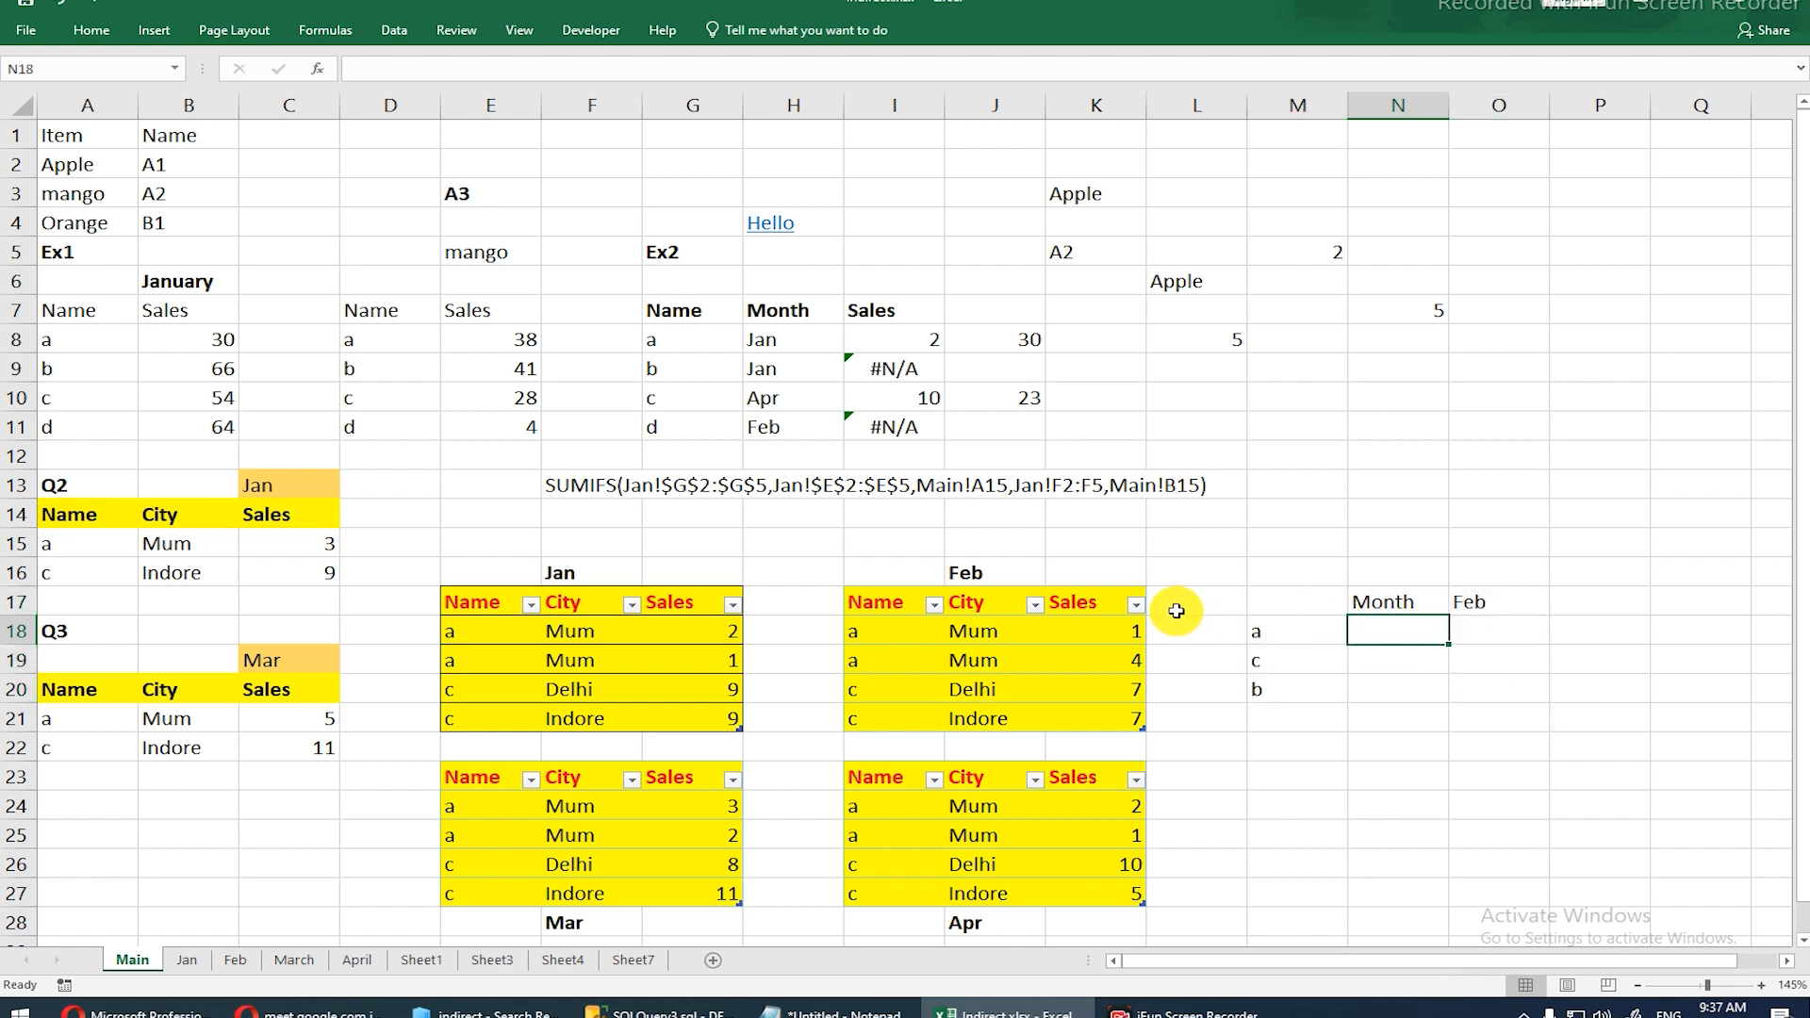
pyautogui.write('=sumi')
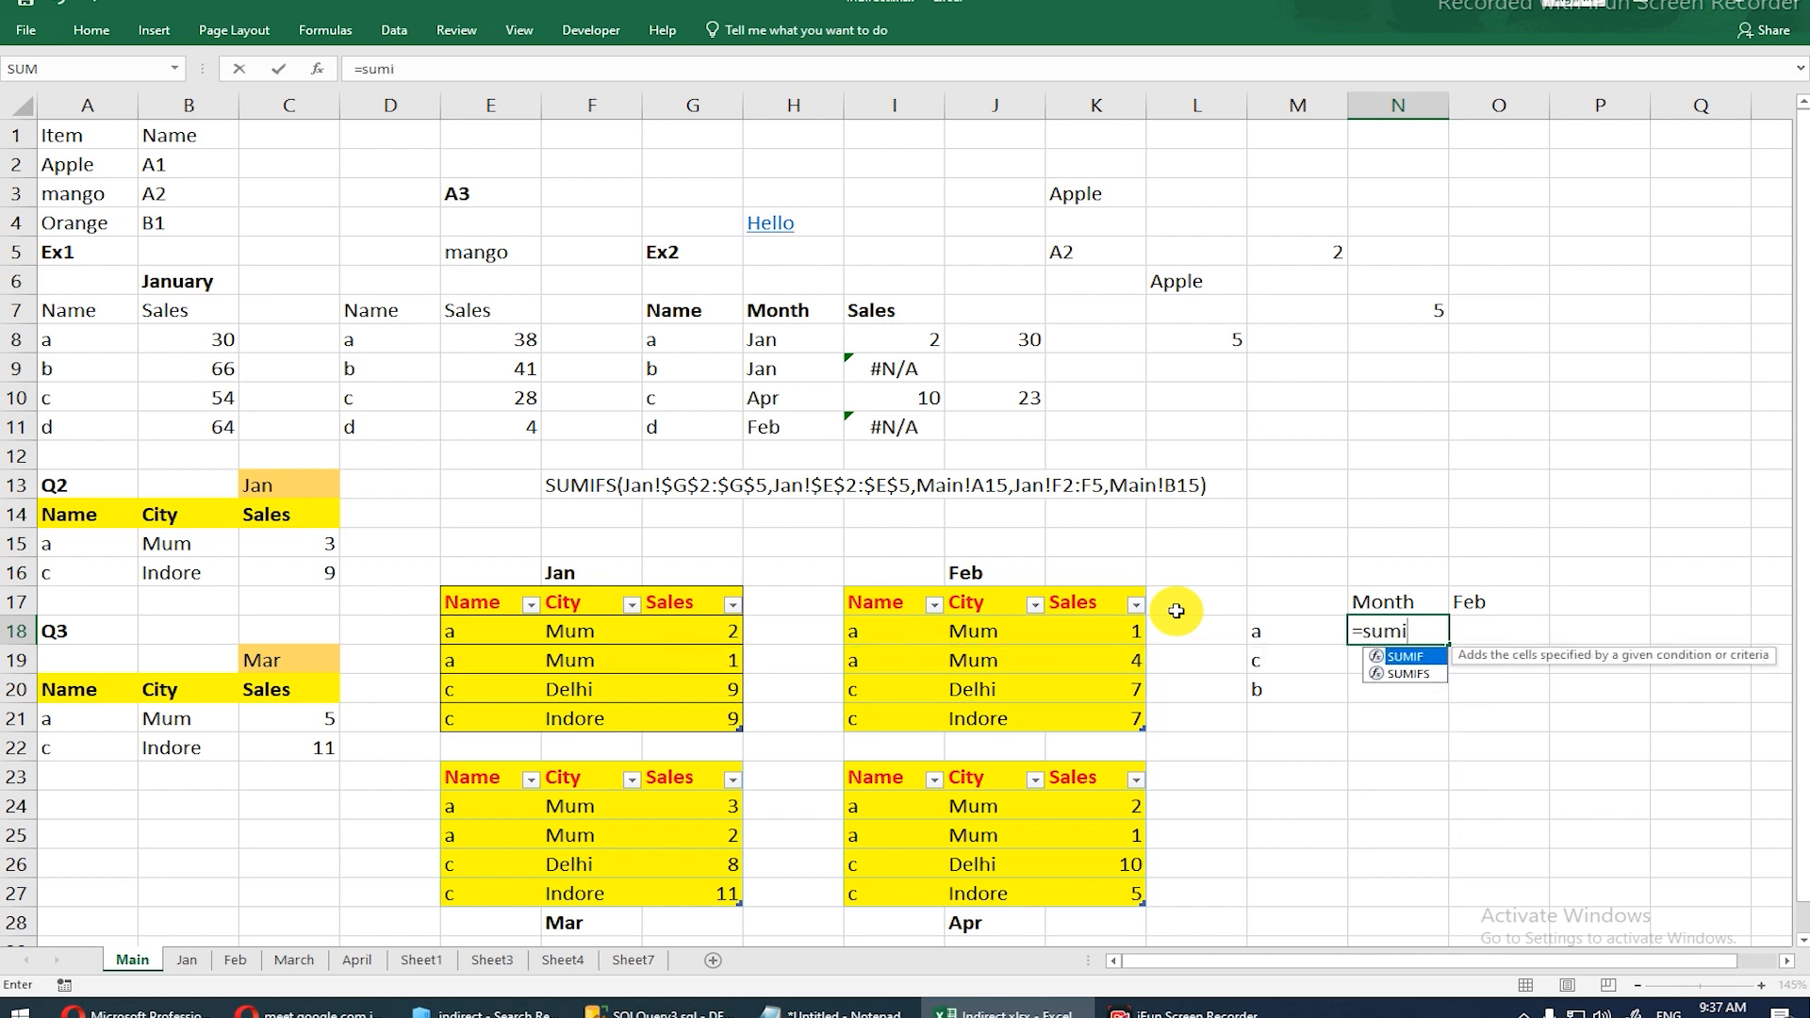
pyautogui.press('Down')
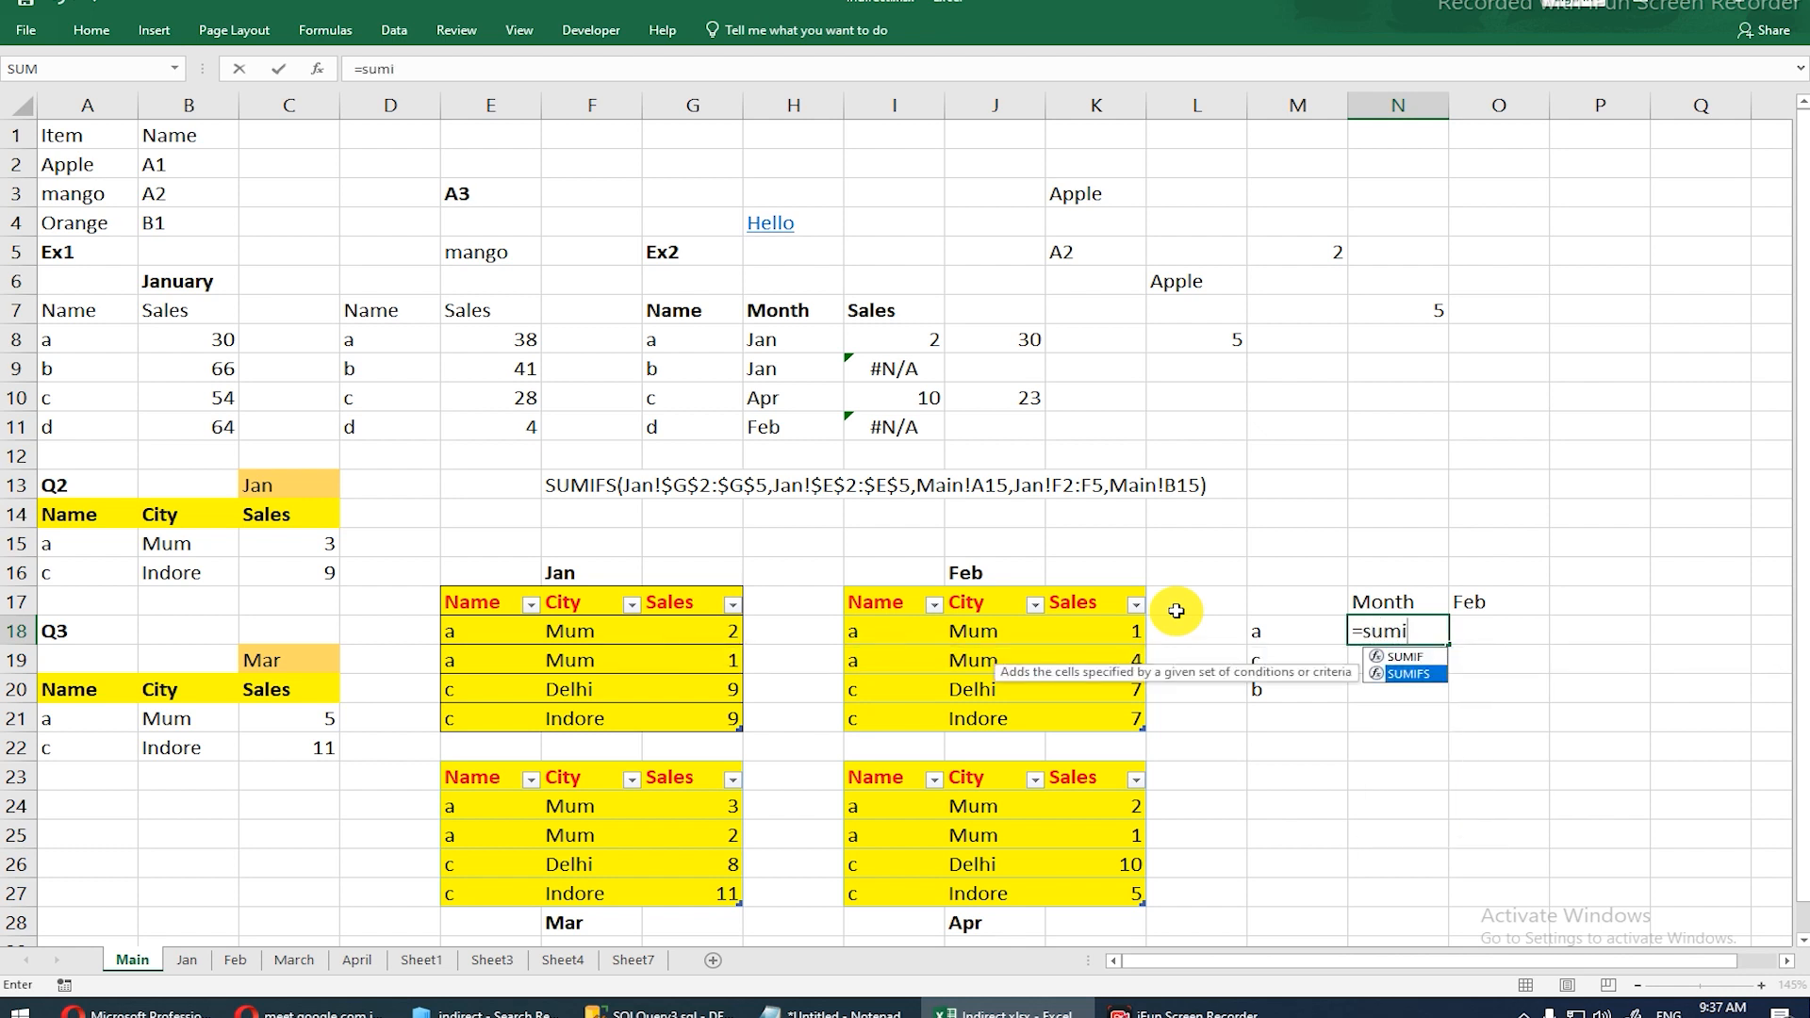
pyautogui.press('Tab')
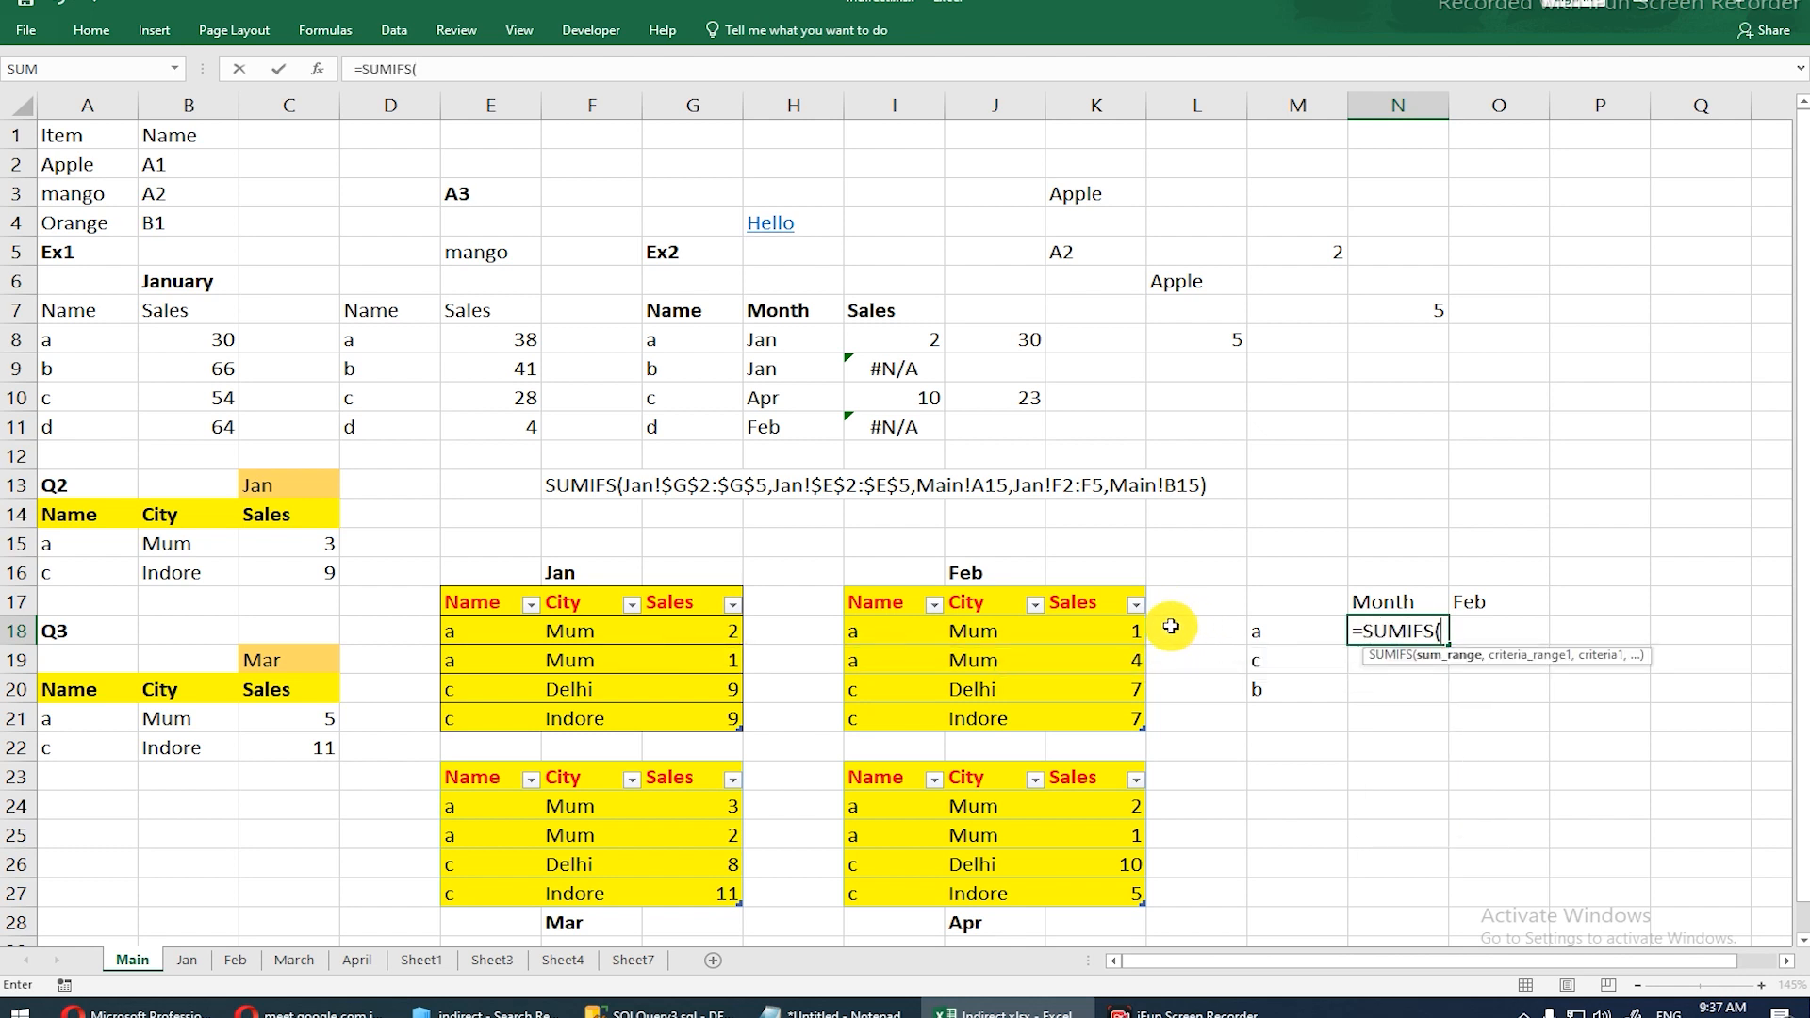
pyautogui.moveTo(1096, 600); pyautogui.dragTo(1134, 698)
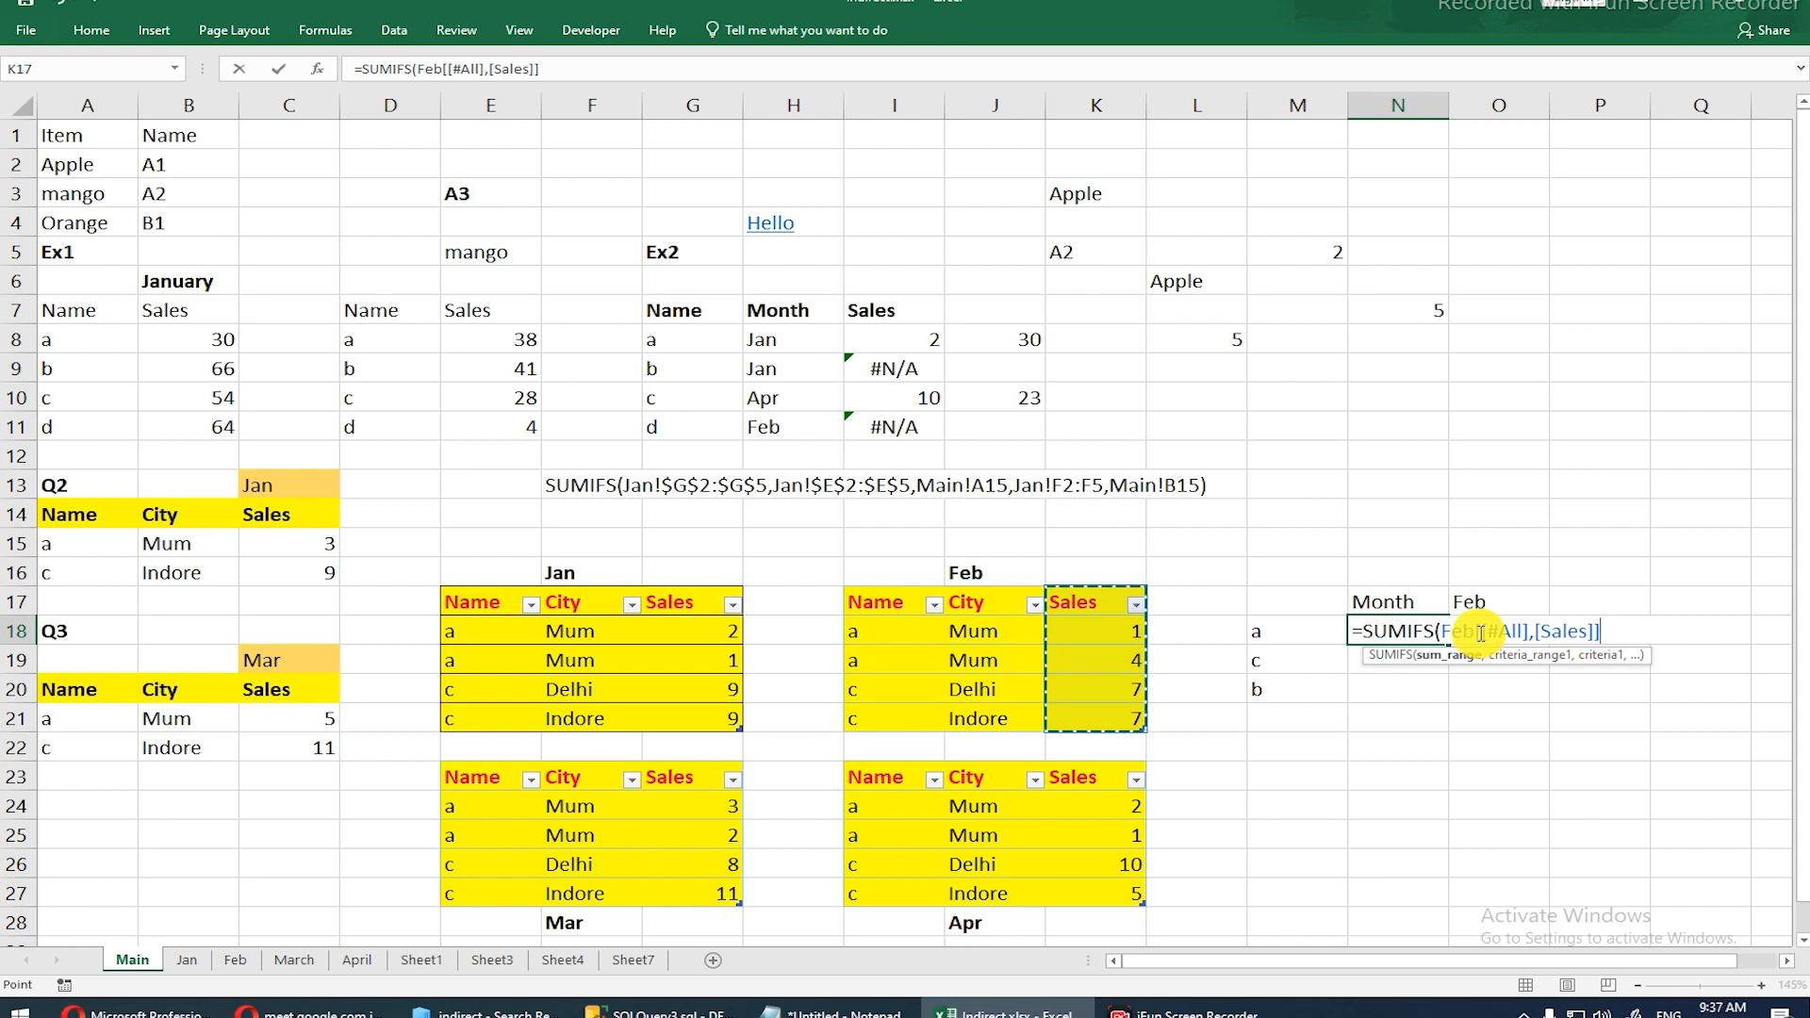
# Step: Remove the [[#All] part from the Feb sales reference in the N18 SUMIFS formula
pyautogui.moveTo(1481, 633); pyautogui.dragTo(1527, 626)
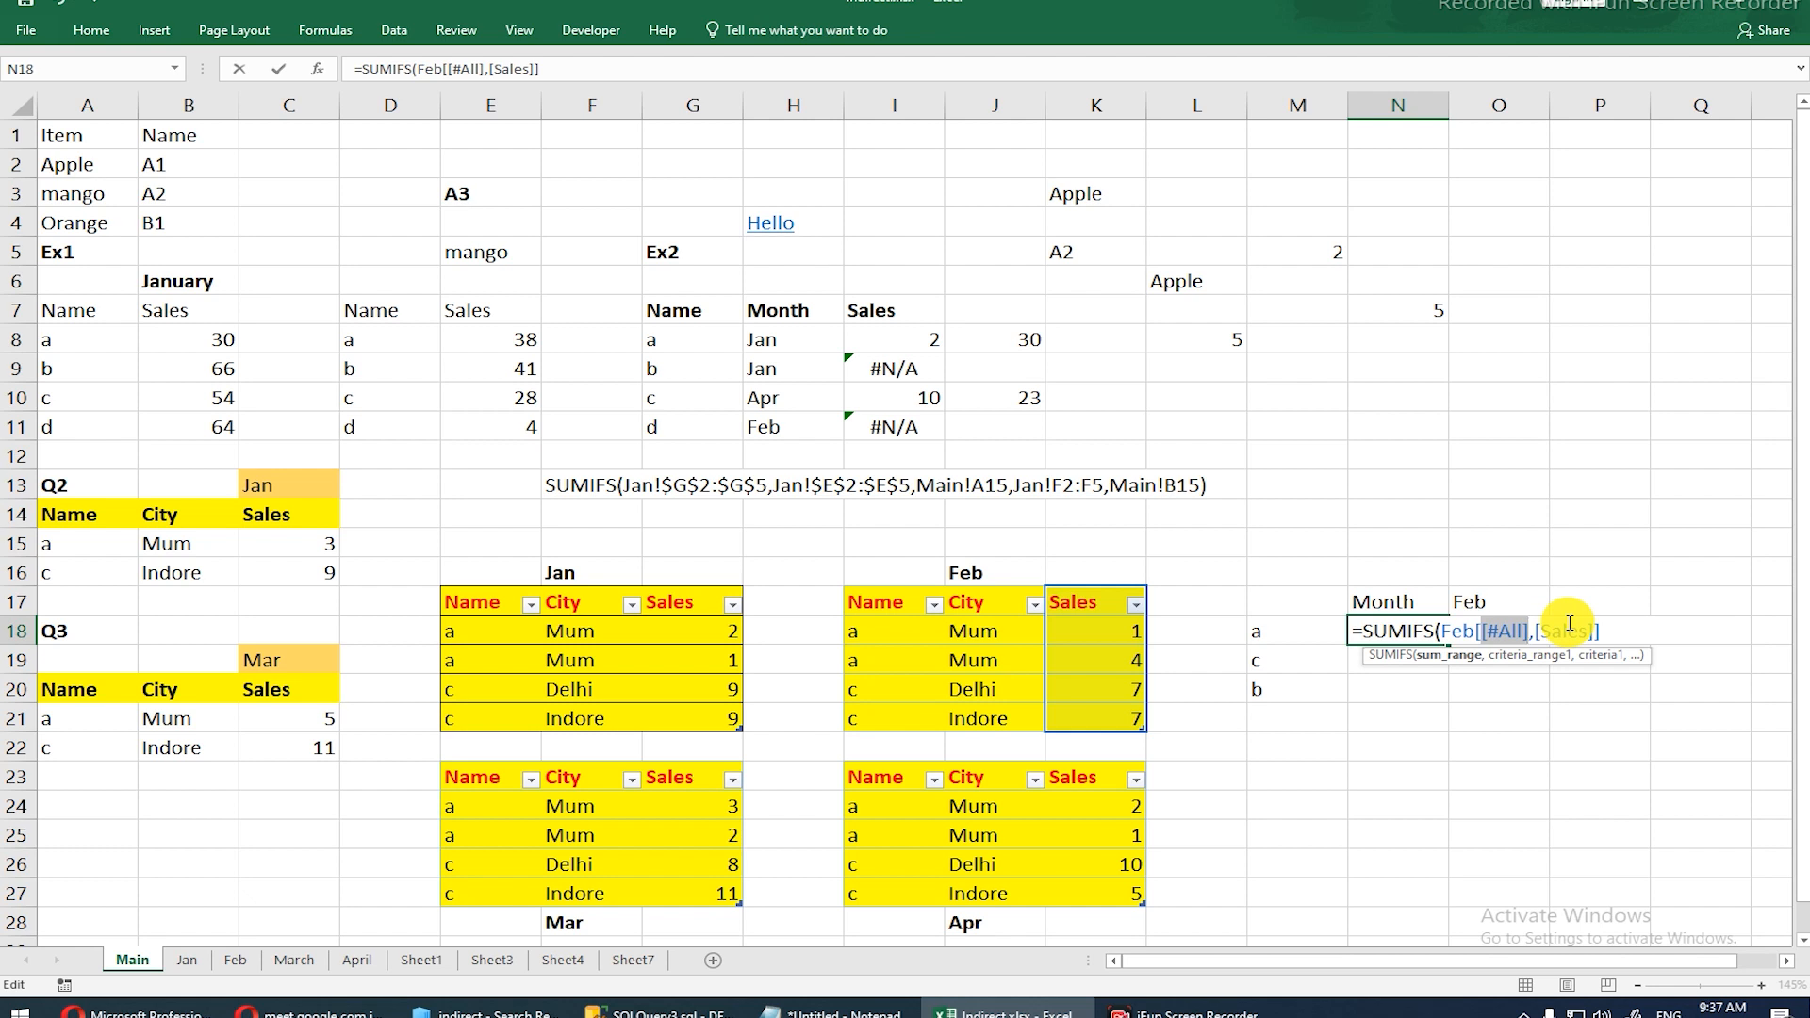
pyautogui.press('BackSpace')
pyautogui.press('BackSpace')
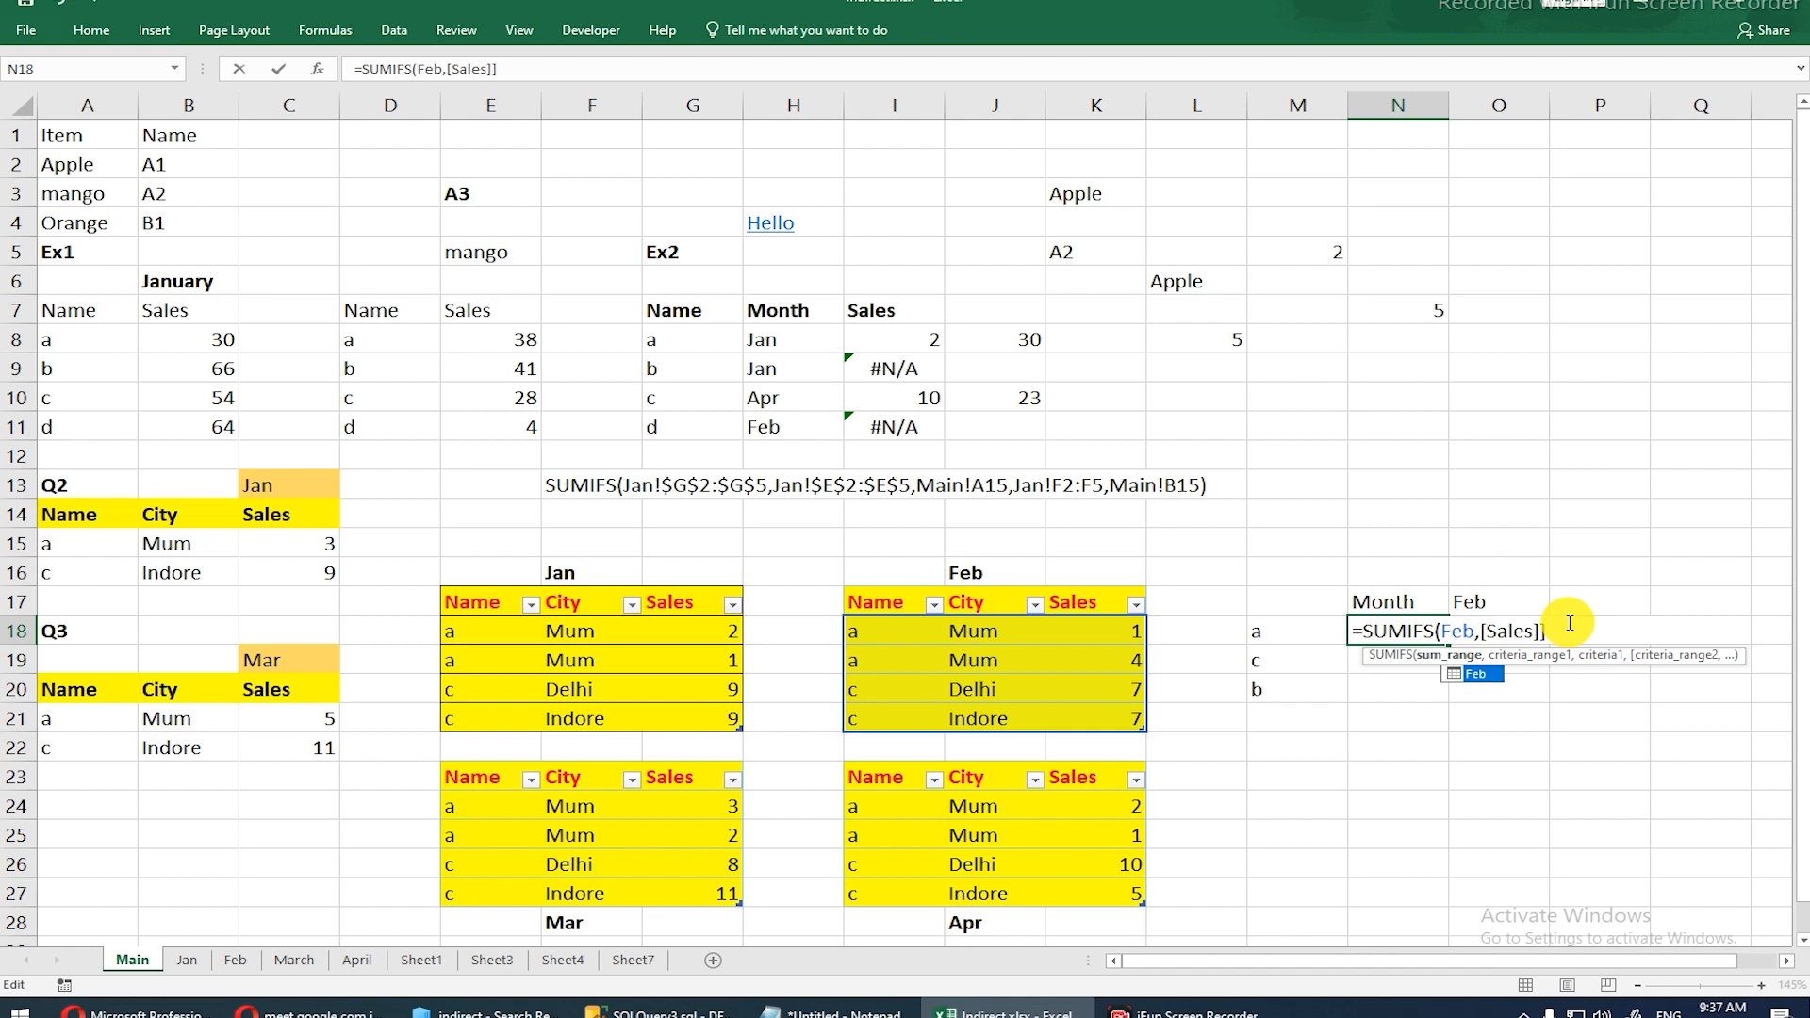
# Step: Add the Feb table's Name column as the criteria range and M18 as the criterion in the N18 SUMIFS formula
pyautogui.click(1569, 622)
pyautogui.write(',')
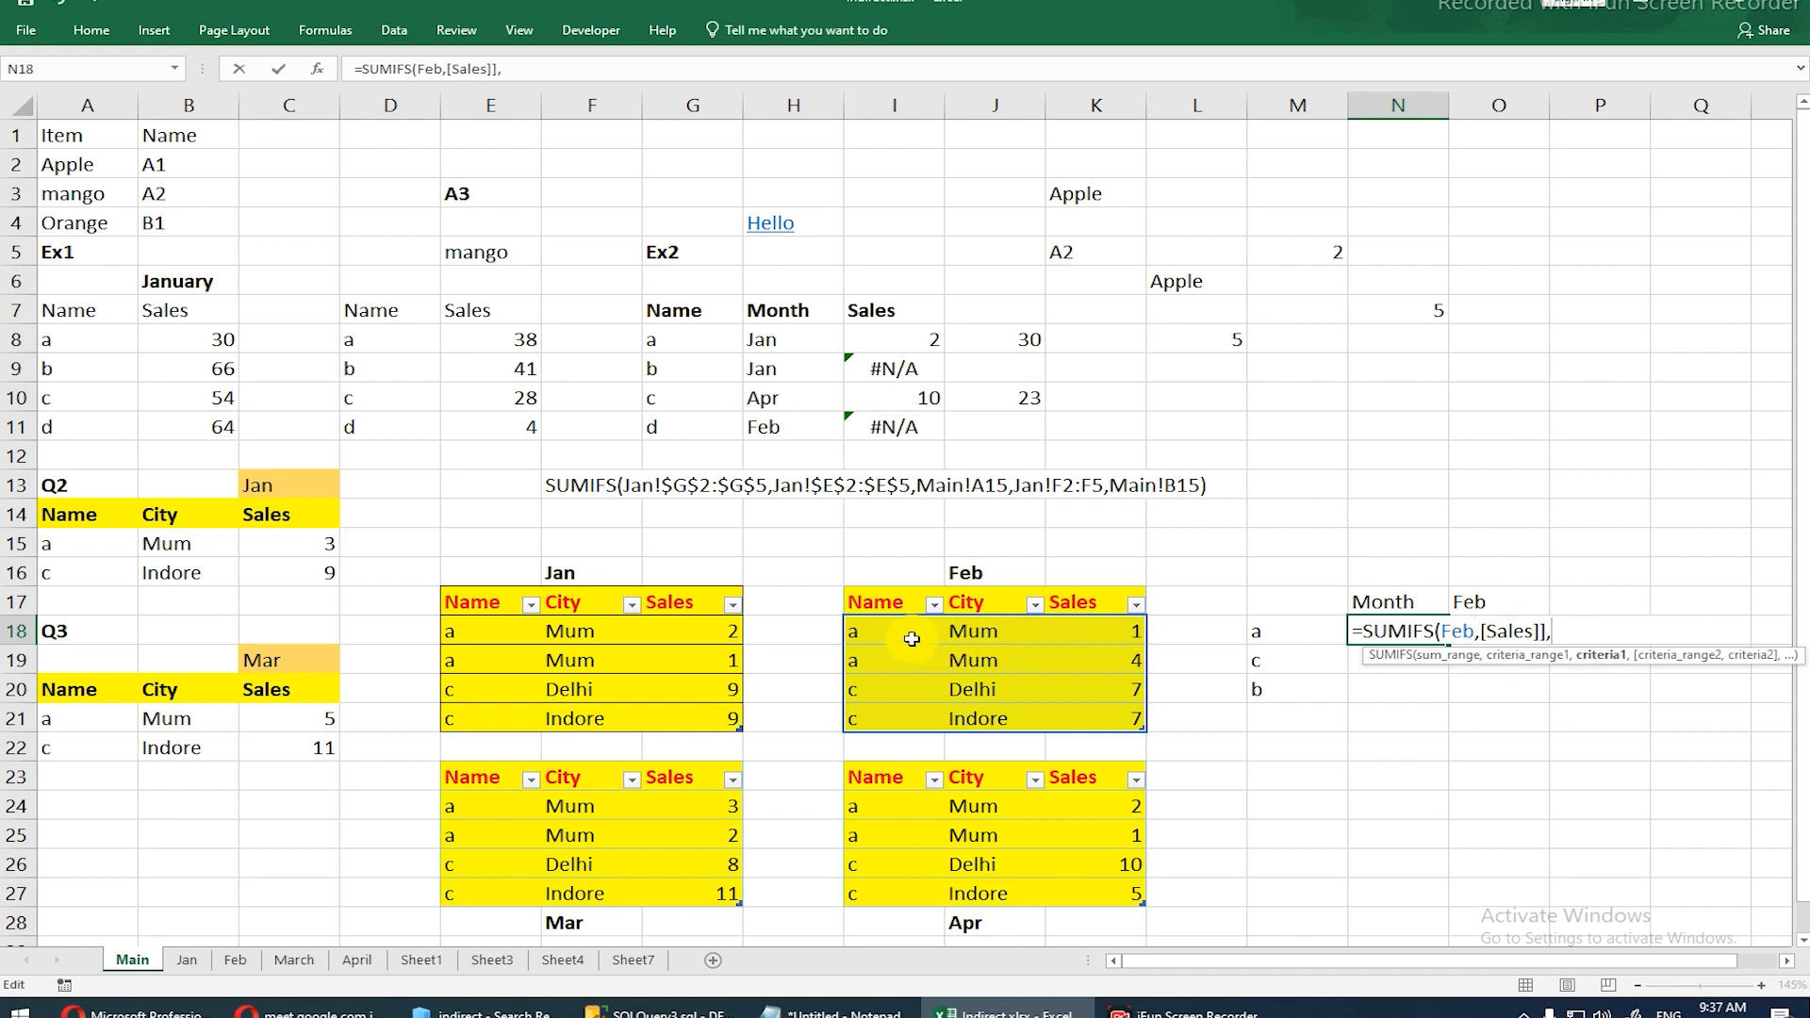
pyautogui.moveTo(894, 630); pyautogui.dragTo(893, 711)
pyautogui.click(896, 713)
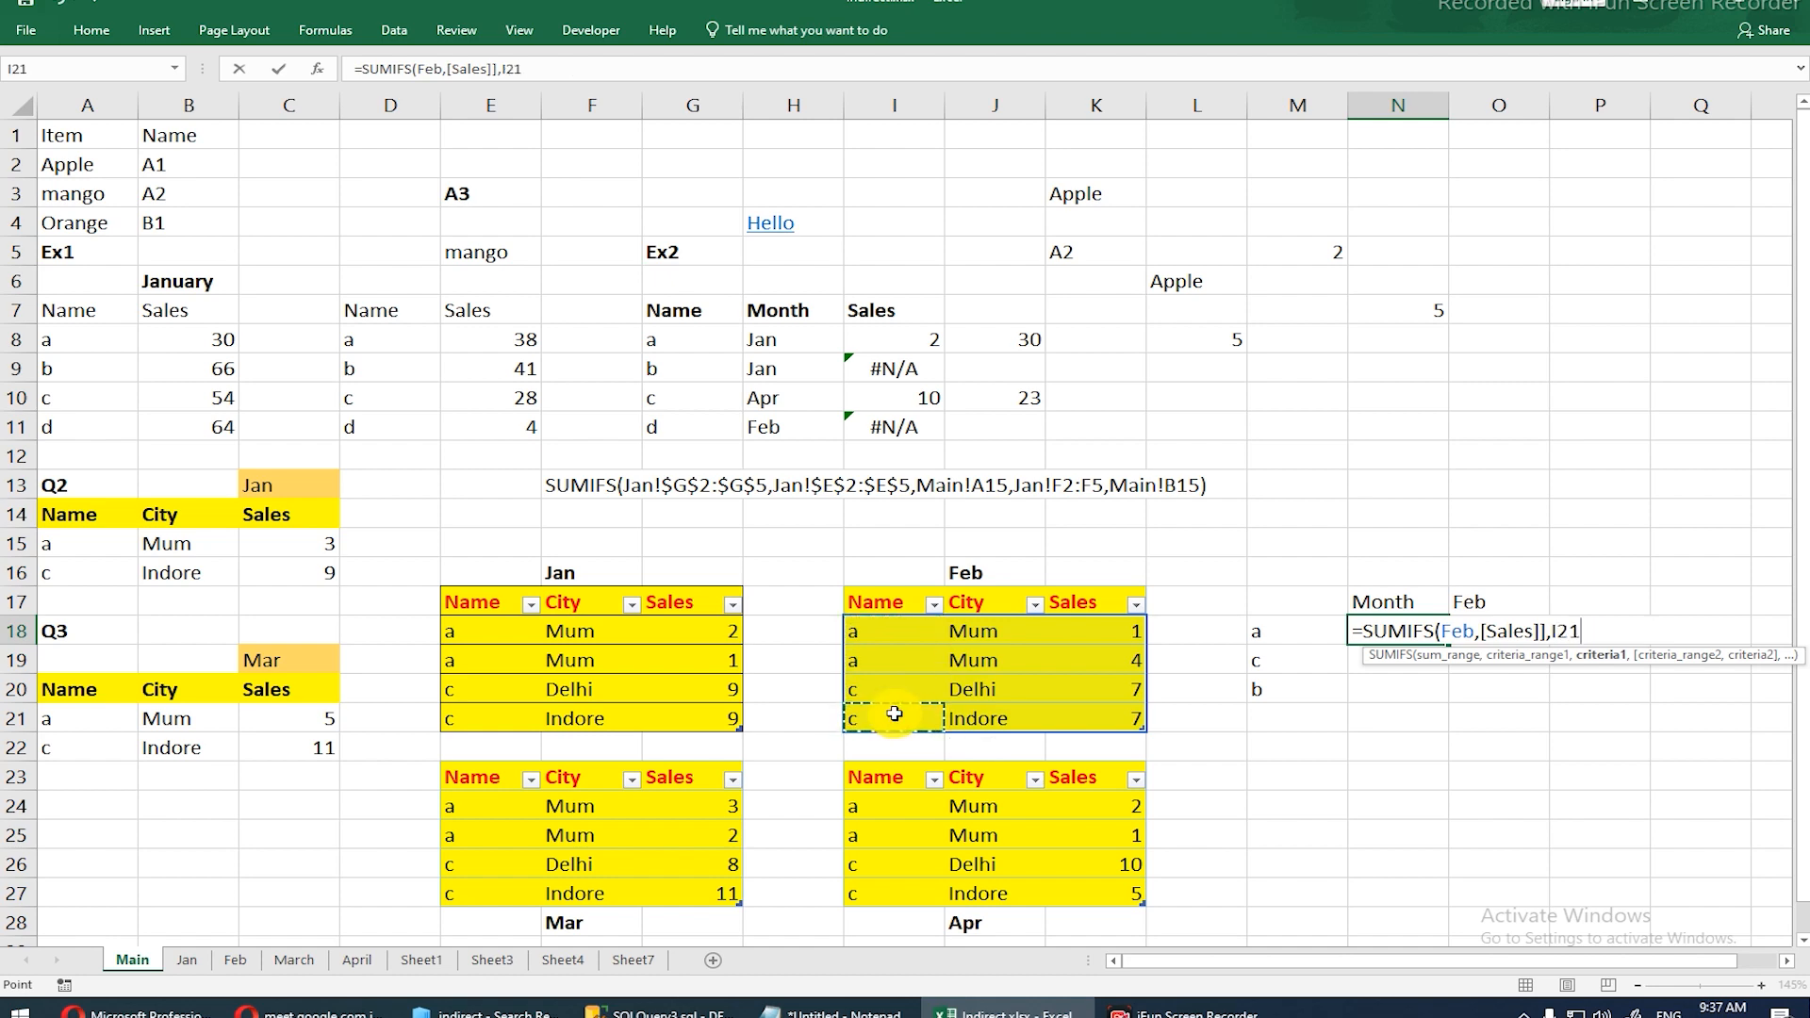
pyautogui.click(890, 607)
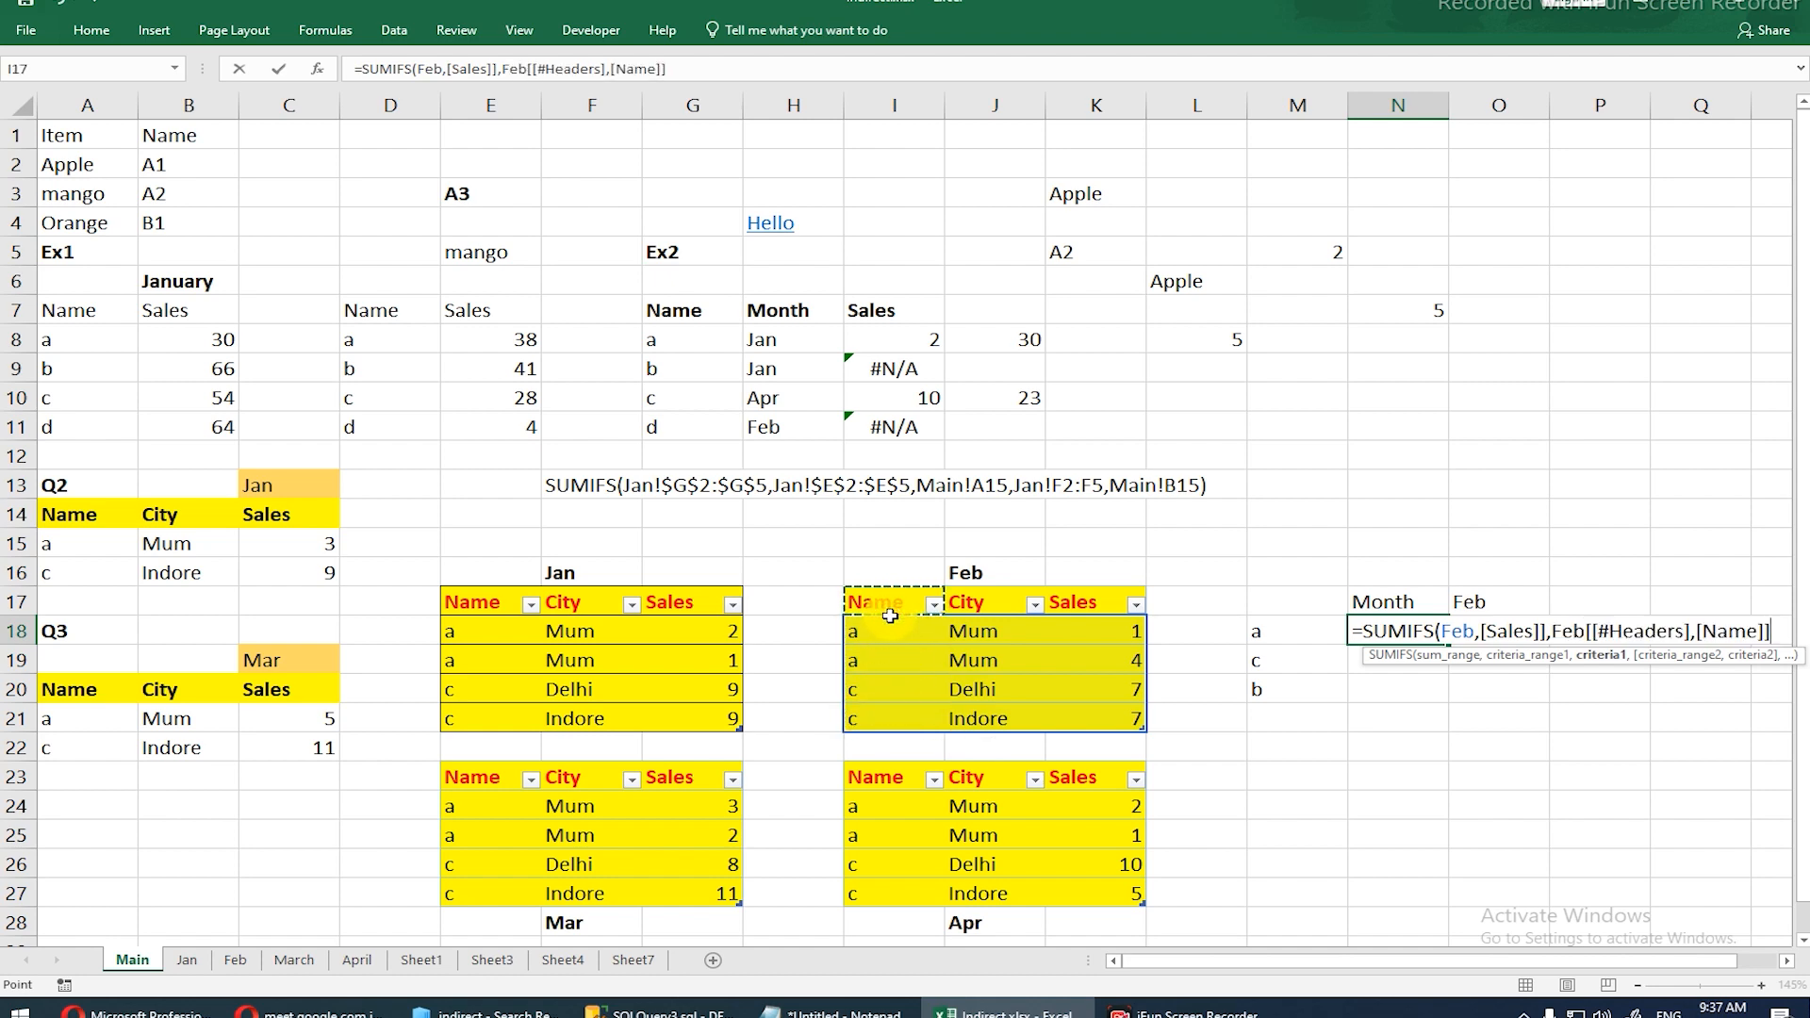
pyautogui.moveTo(895, 627); pyautogui.dragTo(881, 728)
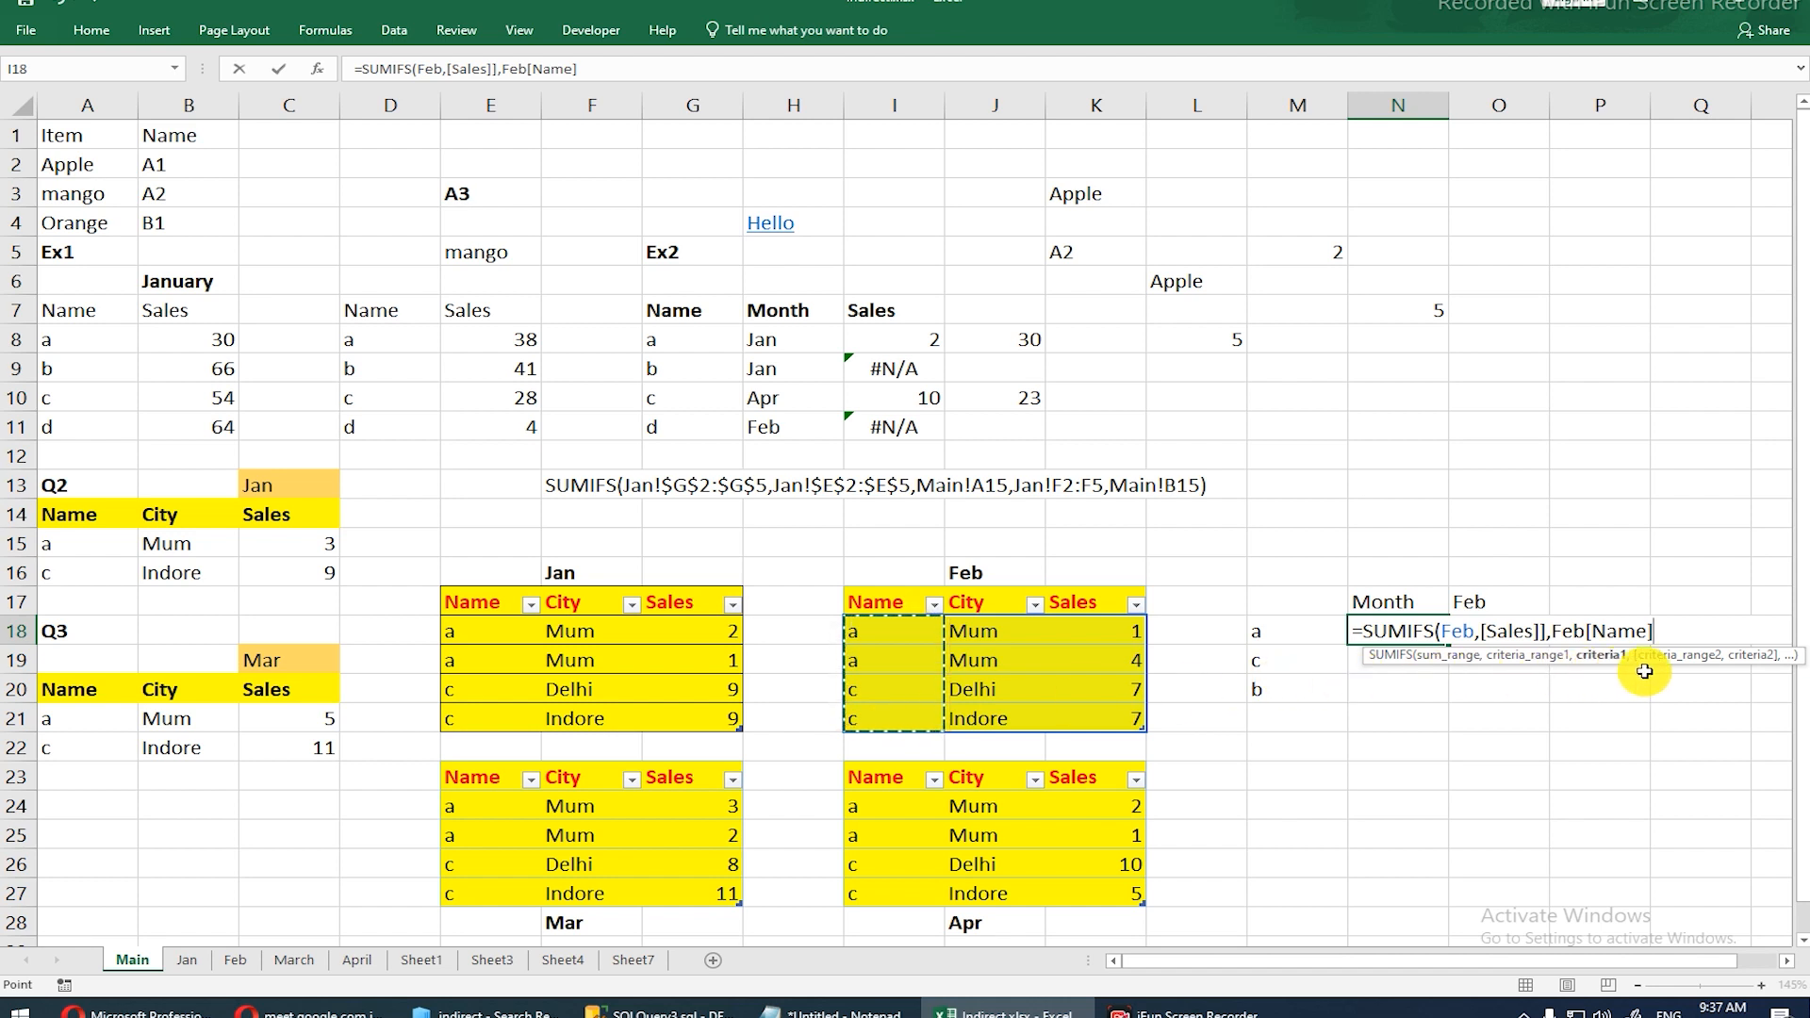
pyautogui.write(',')
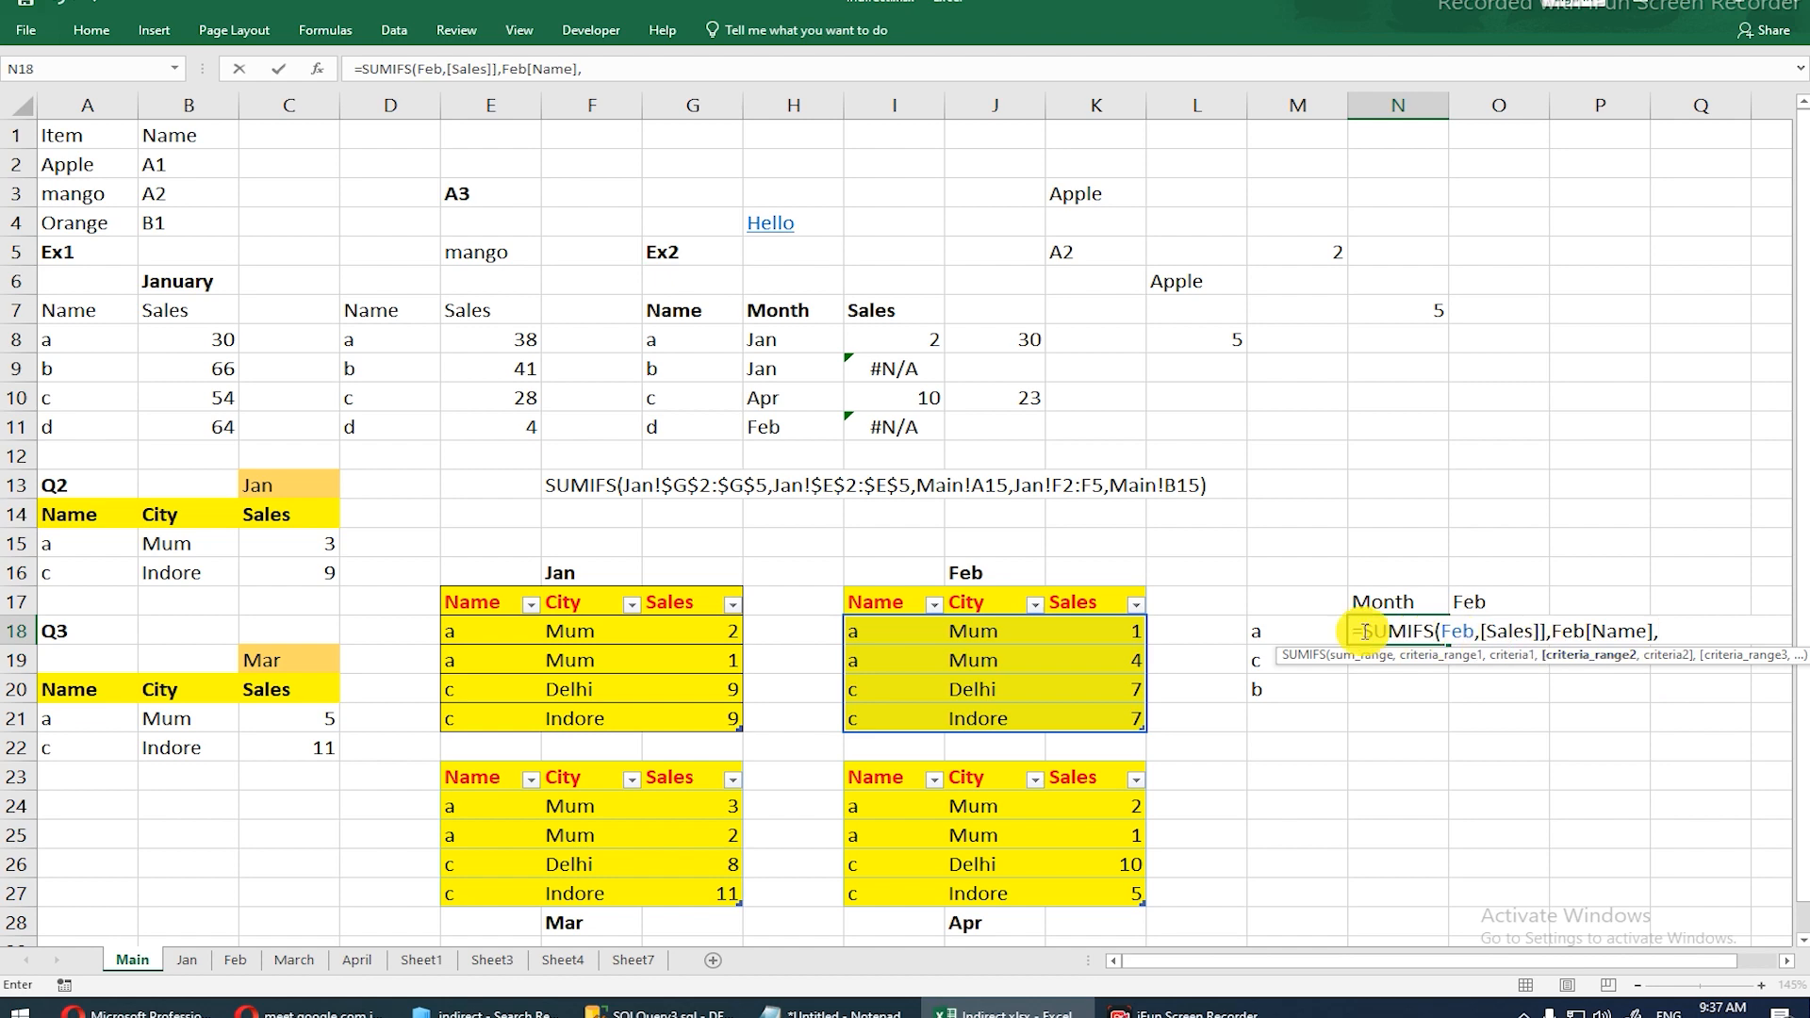
pyautogui.click(1299, 631)
pyautogui.press('Return')
pyautogui.press('Return')
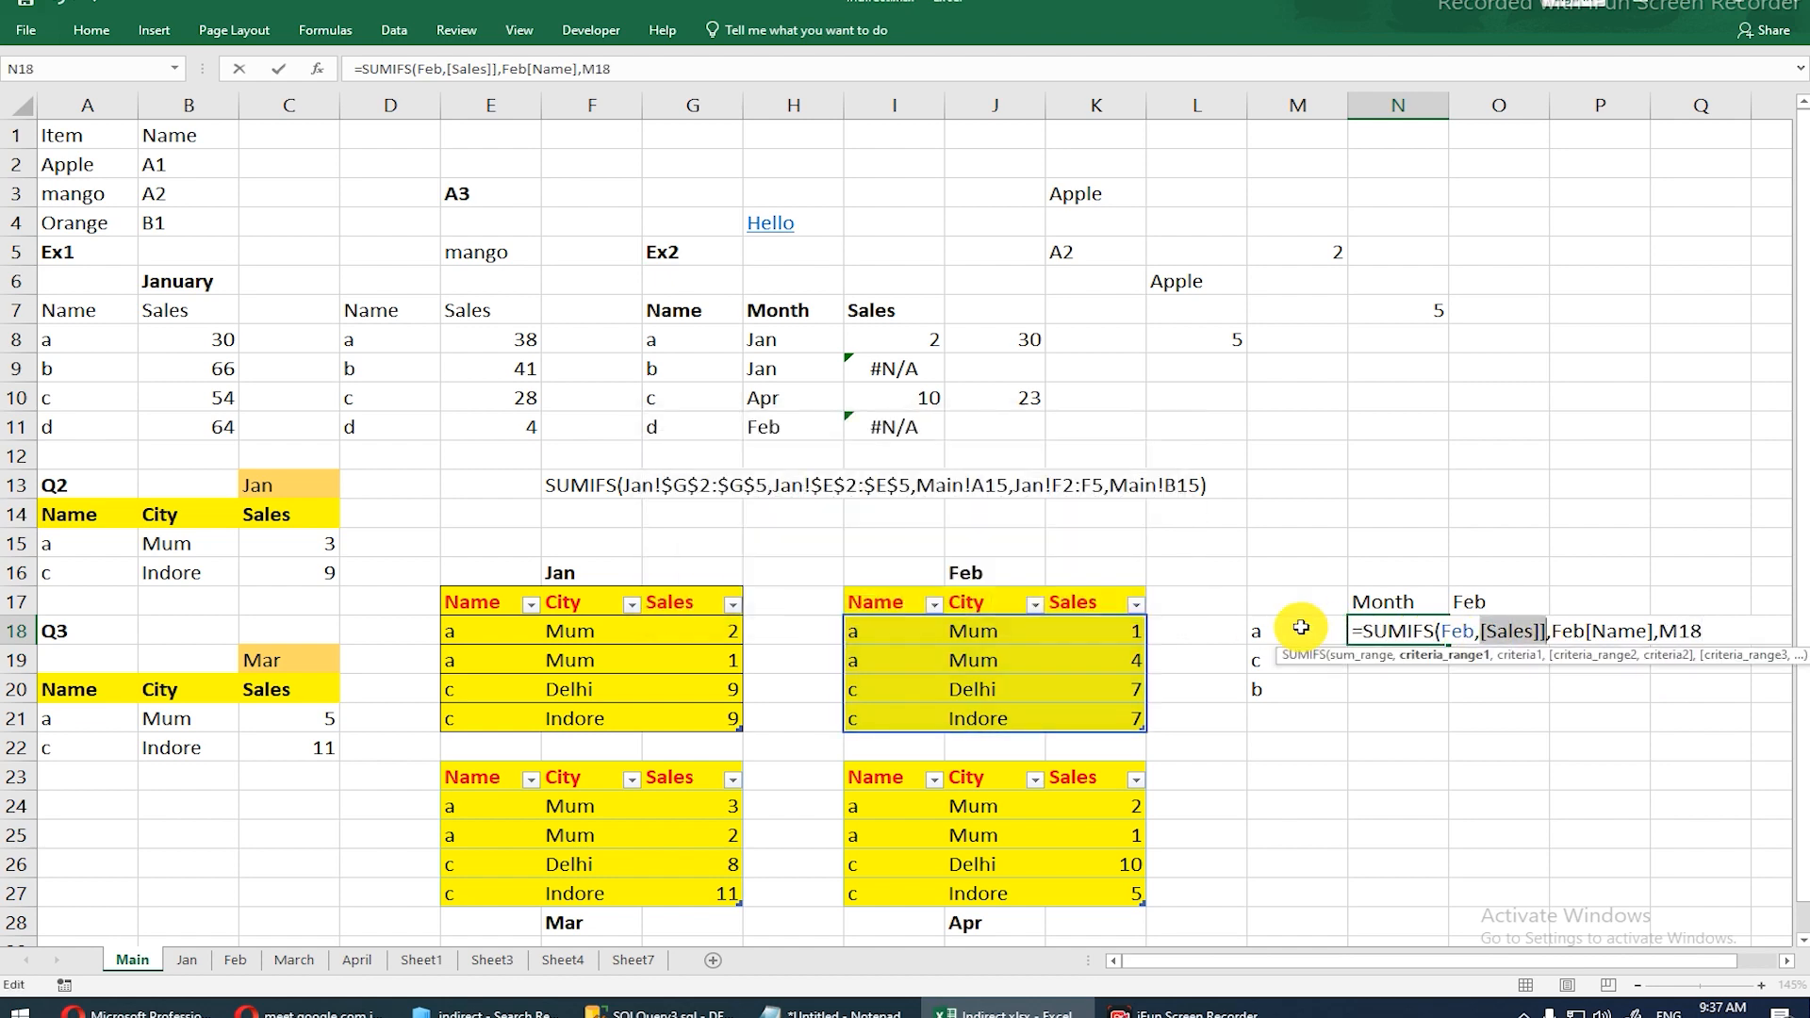
# Step: Correct the sum range in the N18 formula to Feb[Sales] and enter the formula
pyautogui.click(1540, 632)
pyautogui.press('Delete')
pyautogui.press('Return')
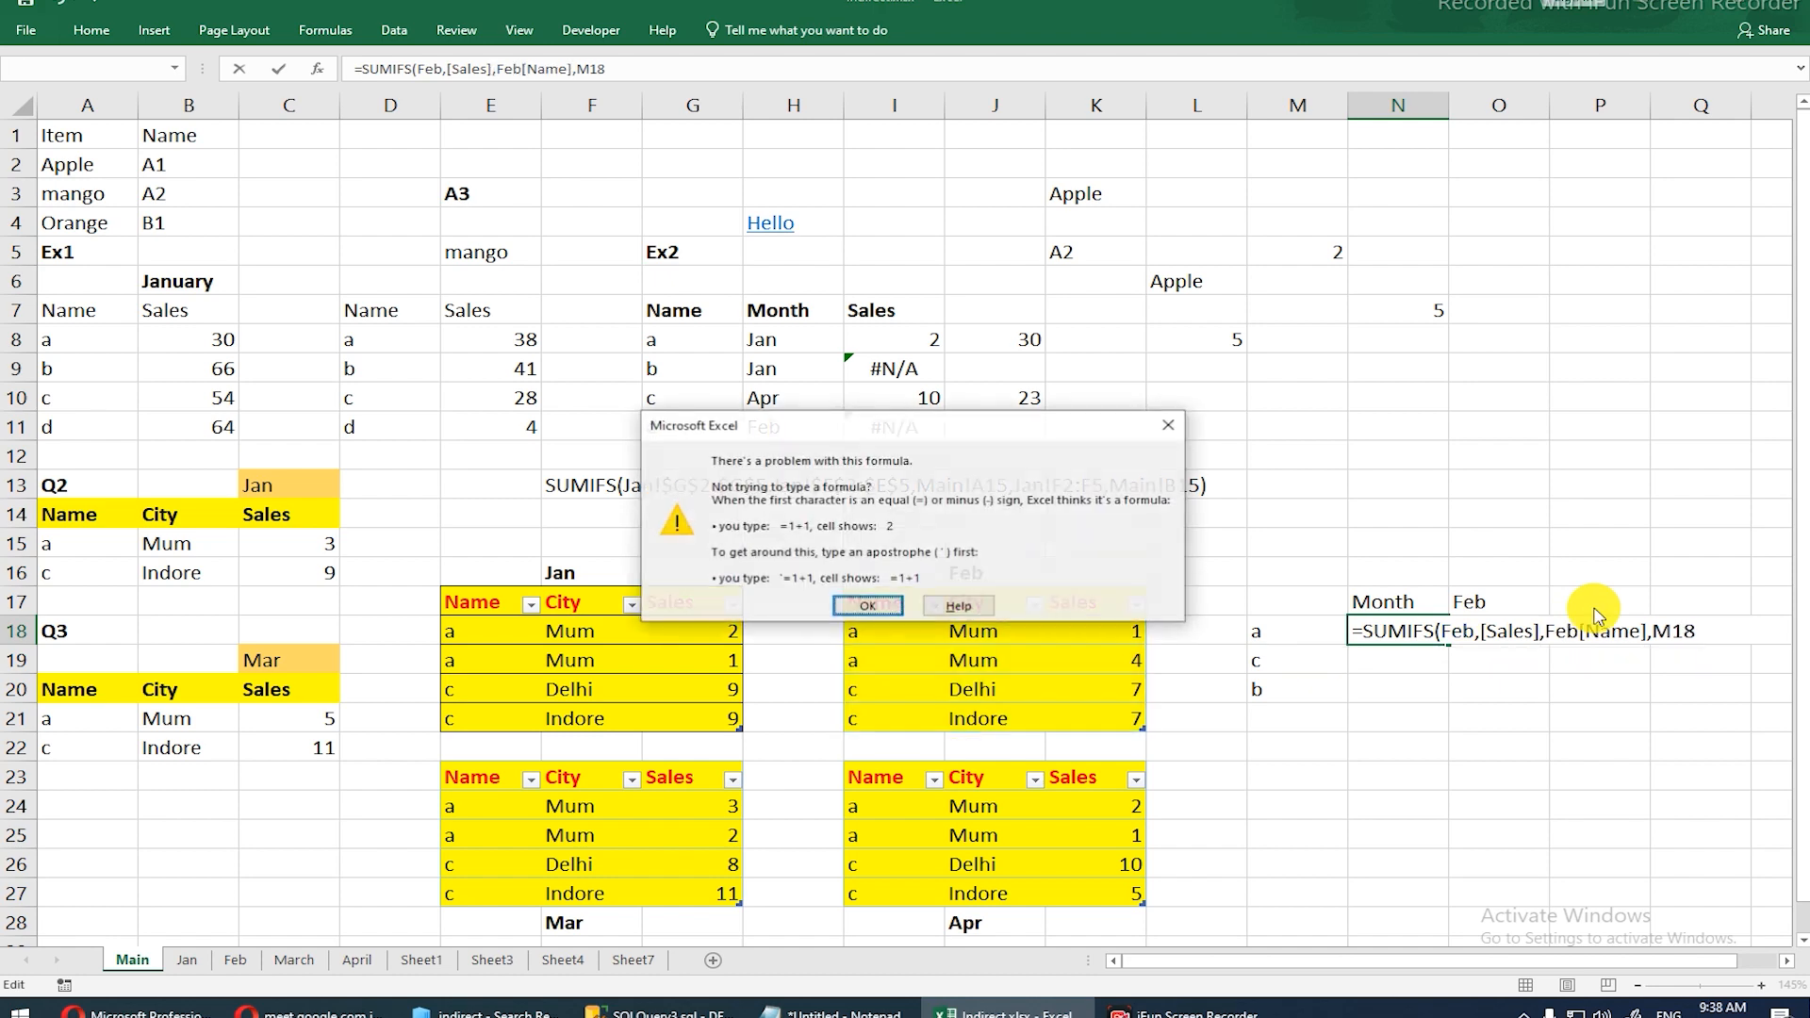
pyautogui.press('Return')
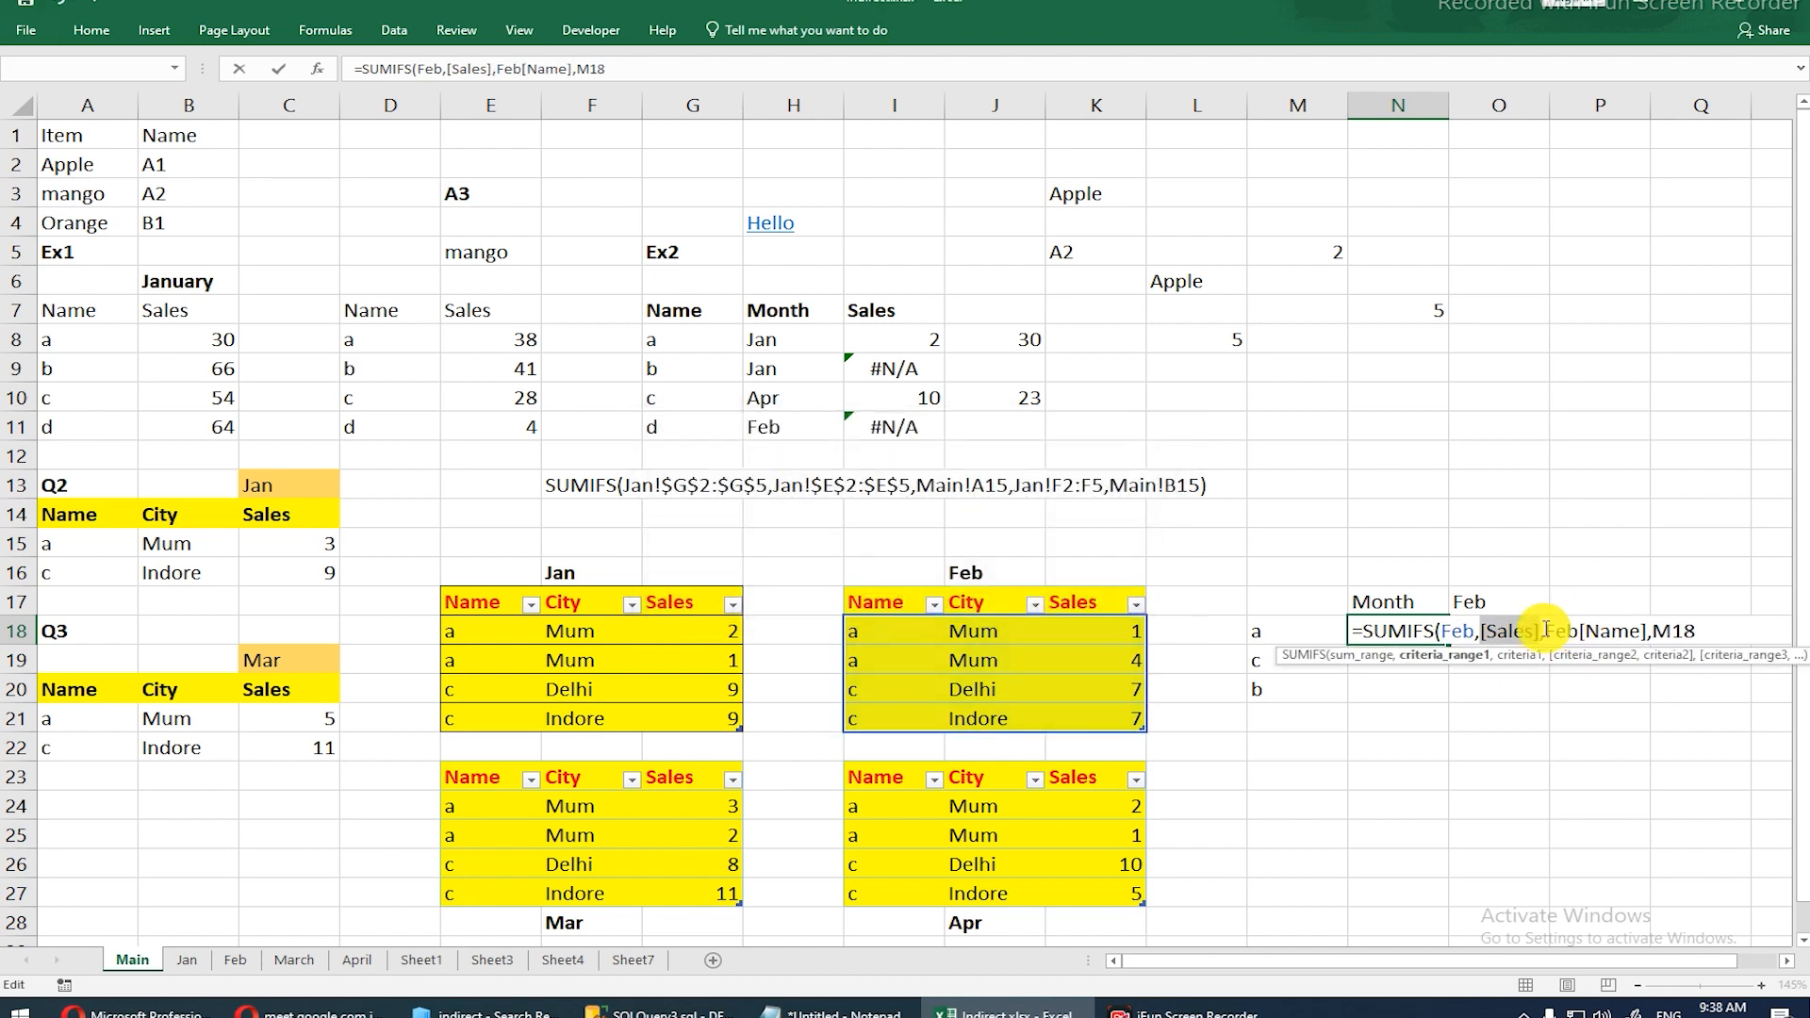
pyautogui.click(1469, 637)
pyautogui.doubleClick(1471, 638)
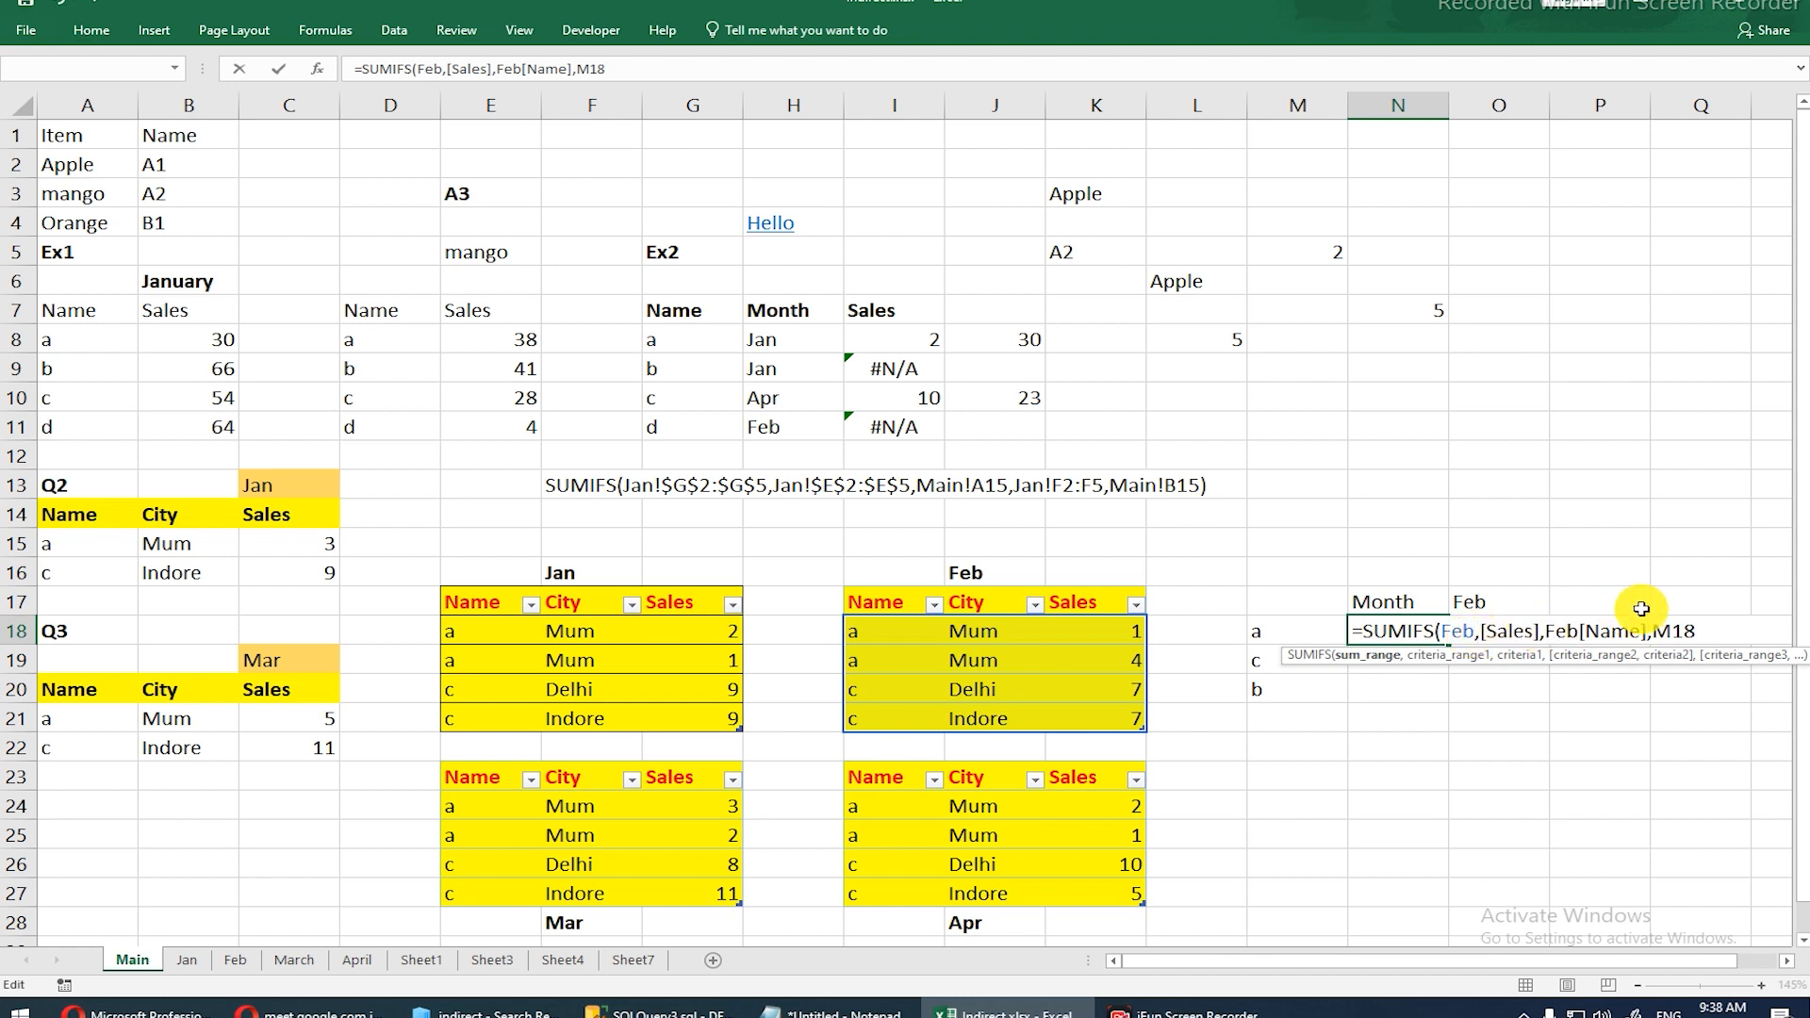
pyautogui.press('Delete')
pyautogui.press('Return')
pyautogui.press('Up')
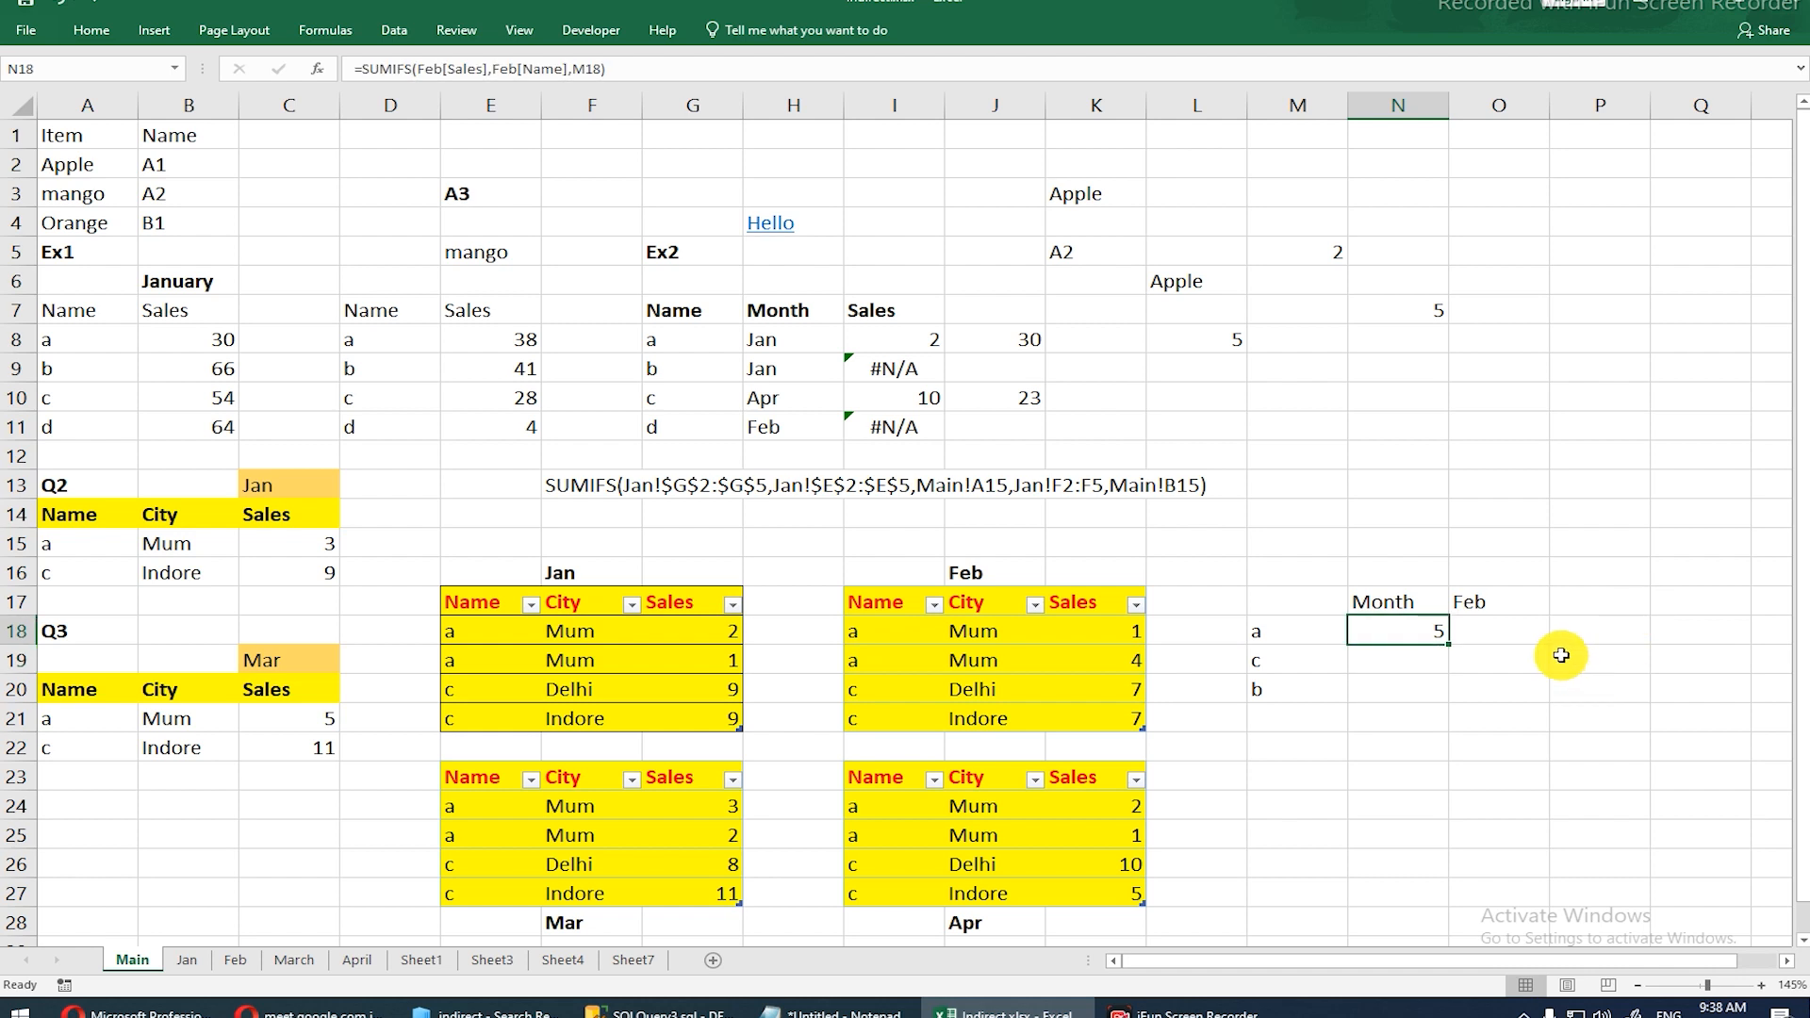
# Step: Fill the N18 SUMIFS formula down to N20 for the remaining names
pyautogui.press('F2')
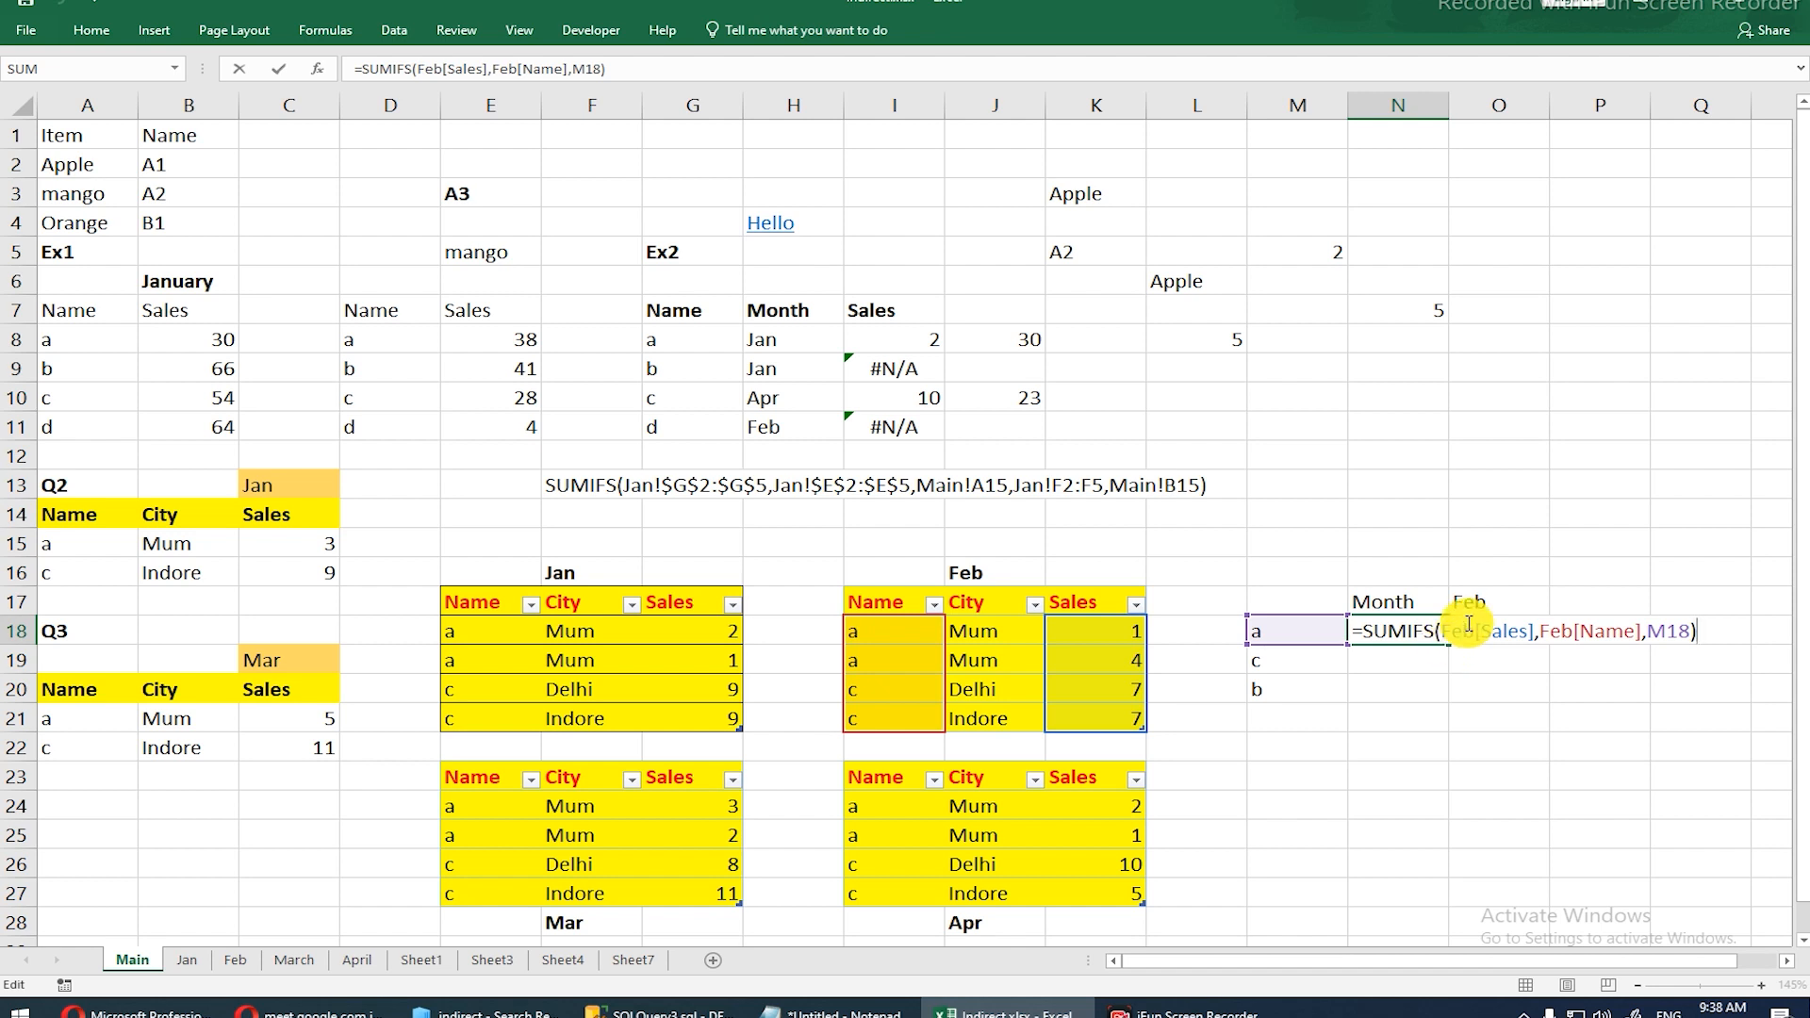
pyautogui.press('Escape')
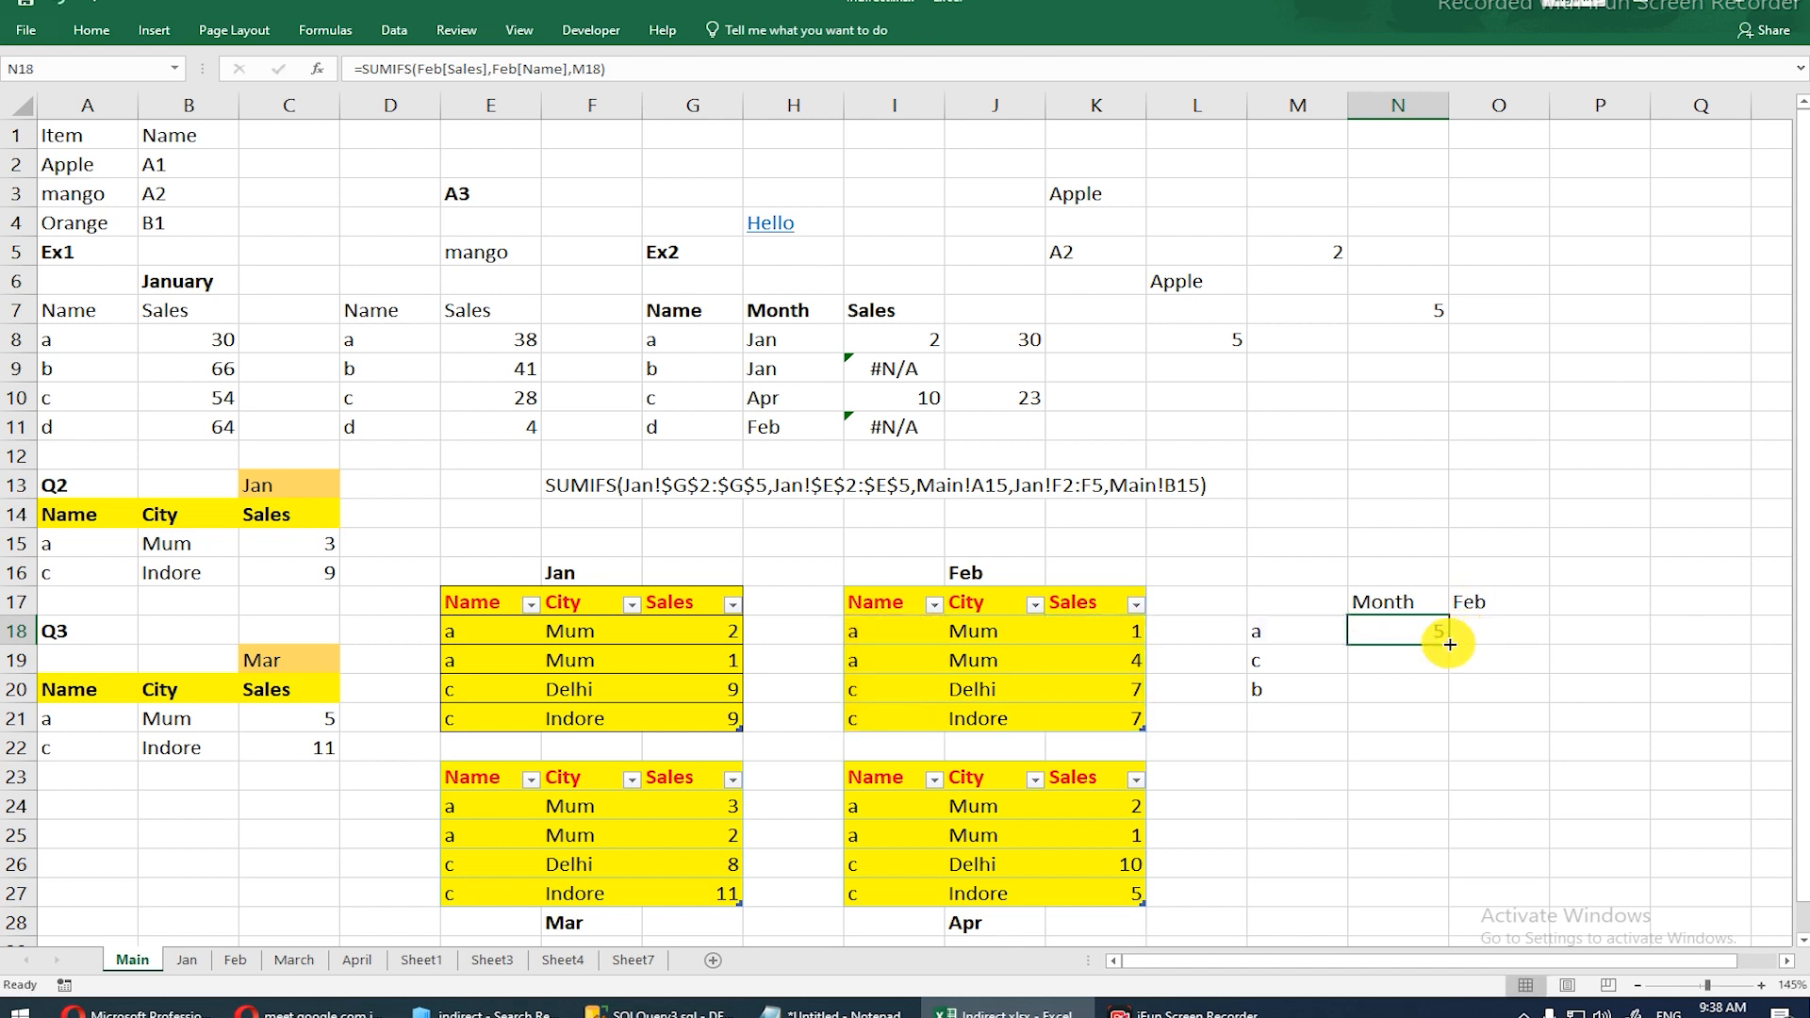
pyautogui.doubleClick(1449, 638)
pyautogui.moveTo(1273, 632); pyautogui.dragTo(1362, 636)
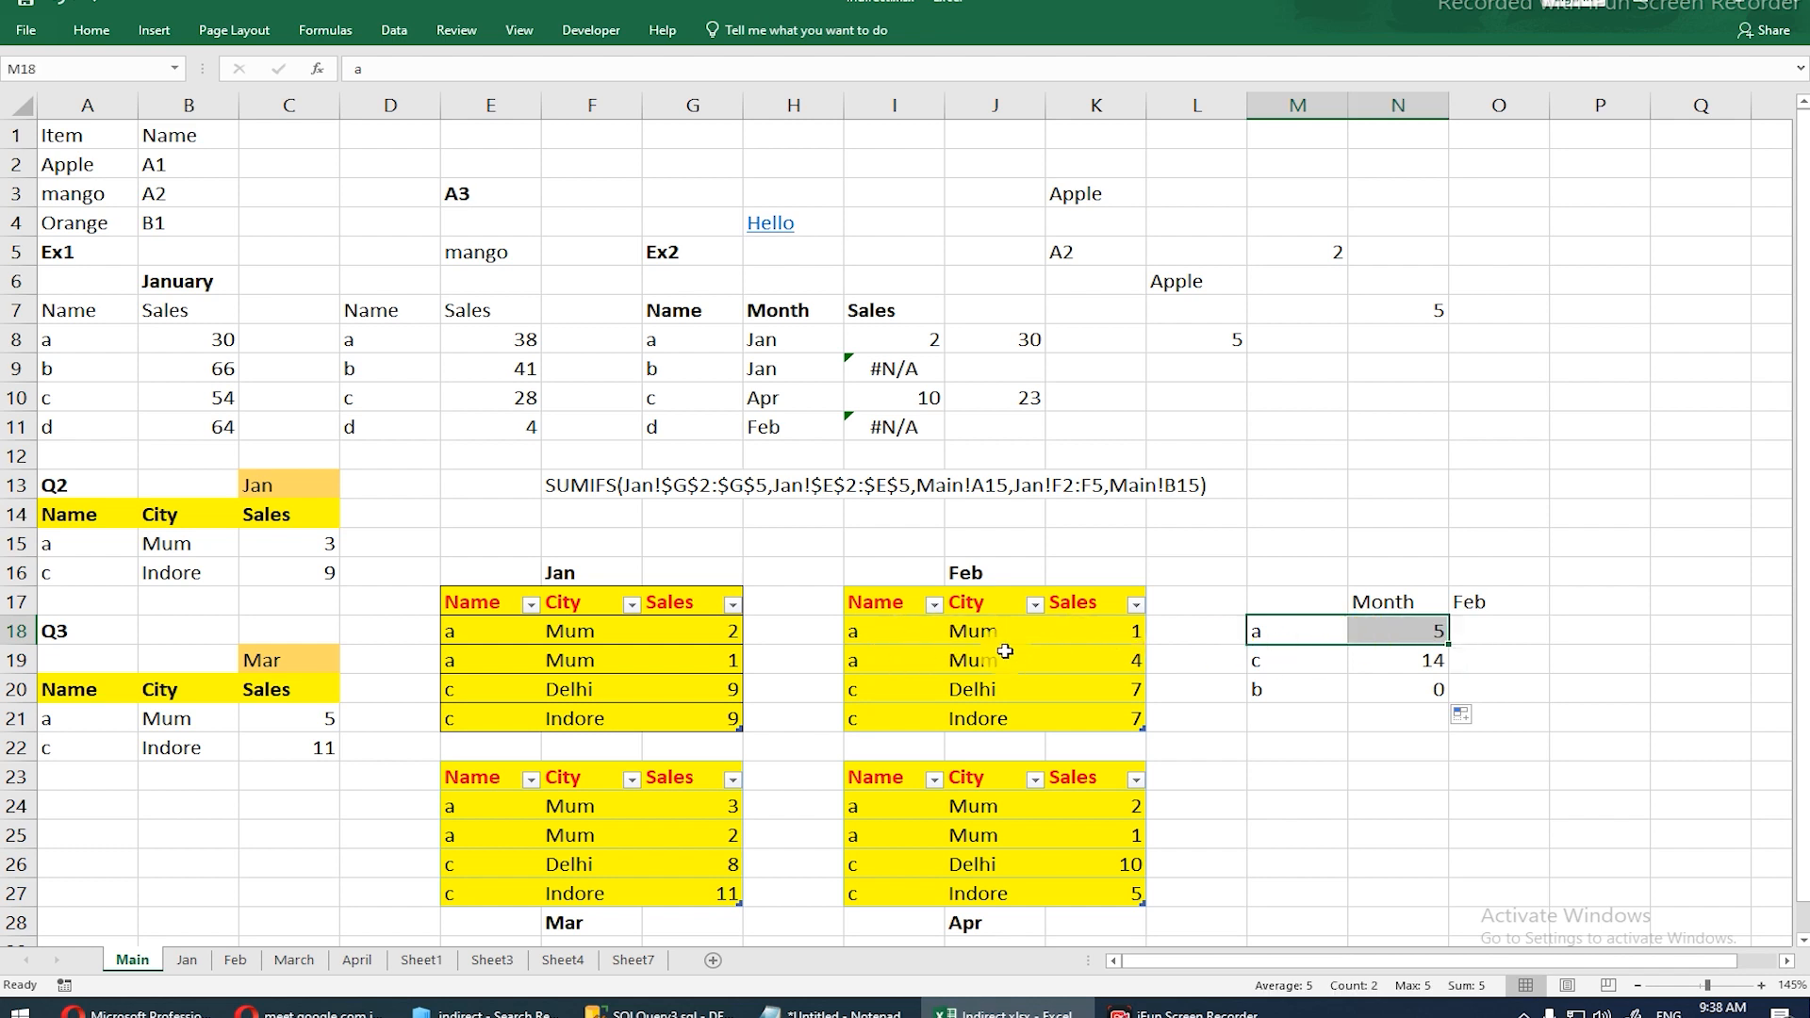
pyautogui.click(1503, 601)
# Step: Copy the N18 formula text without its equals sign into N15 as a reference note
pyautogui.click(1408, 630)
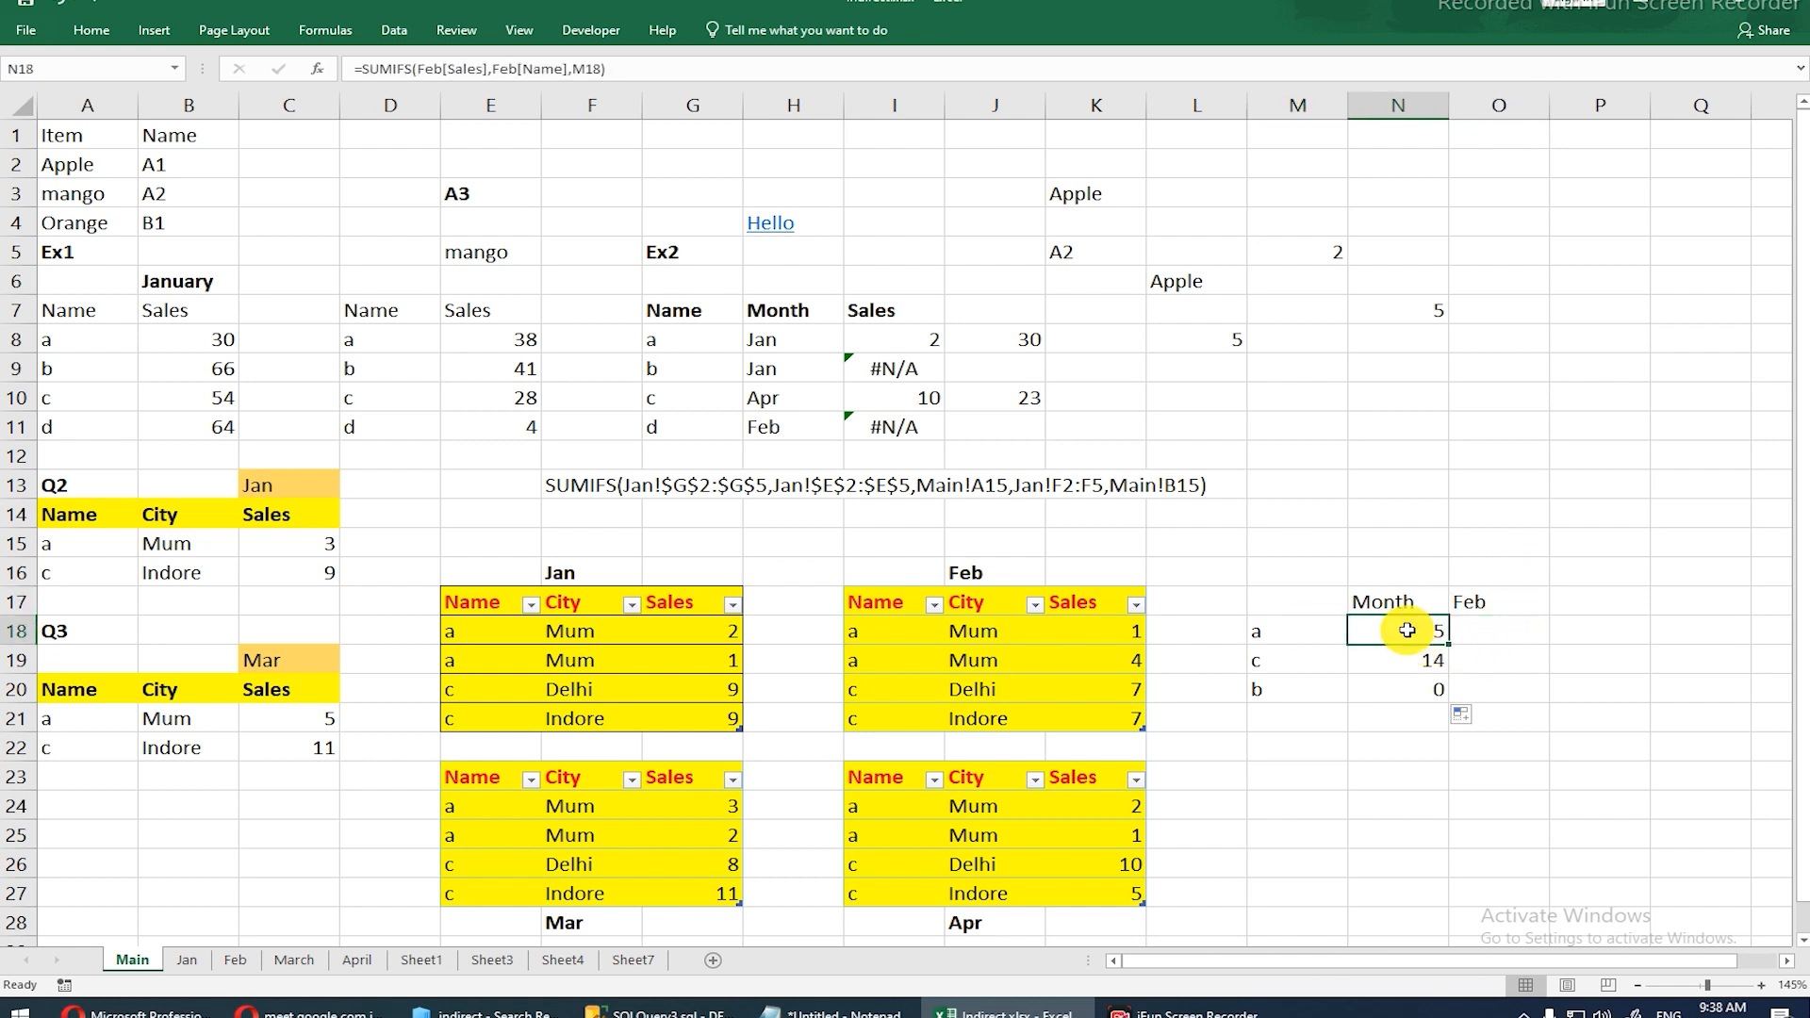
pyautogui.doubleClick(1408, 631)
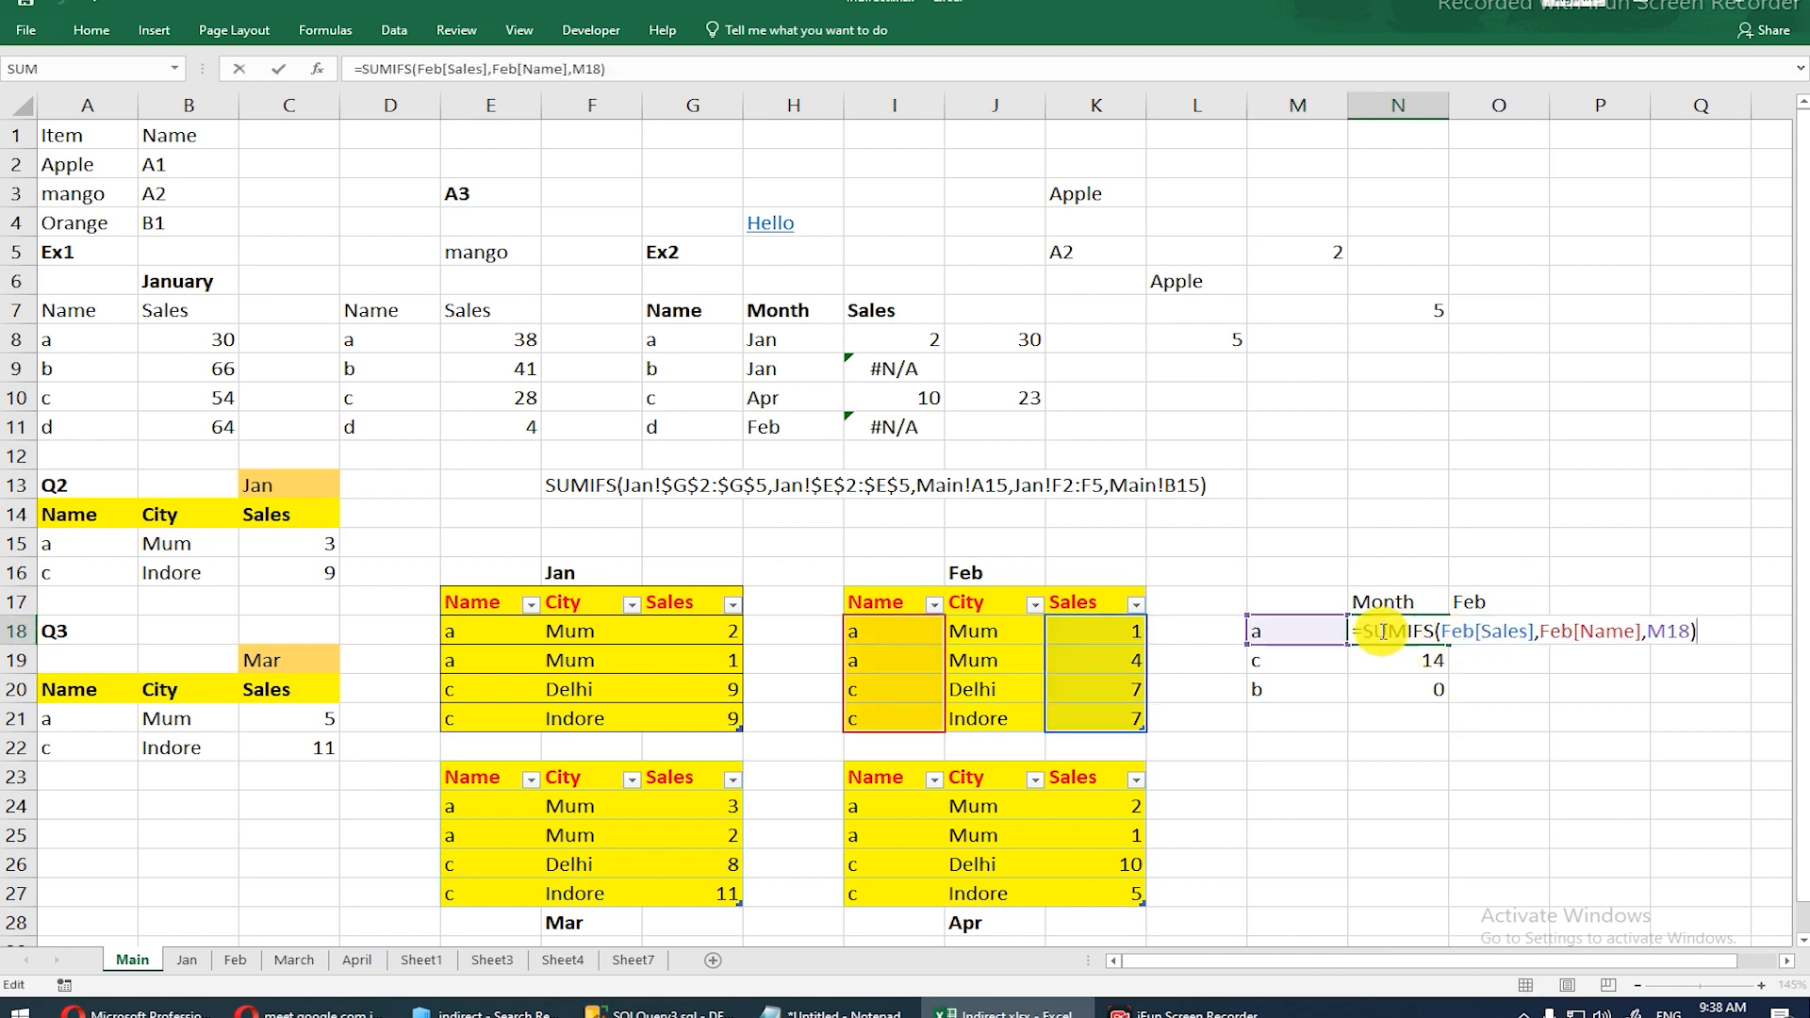
pyautogui.moveTo(1369, 629); pyautogui.dragTo(1714, 620)
pyautogui.hotkey('ctrl', 'c')
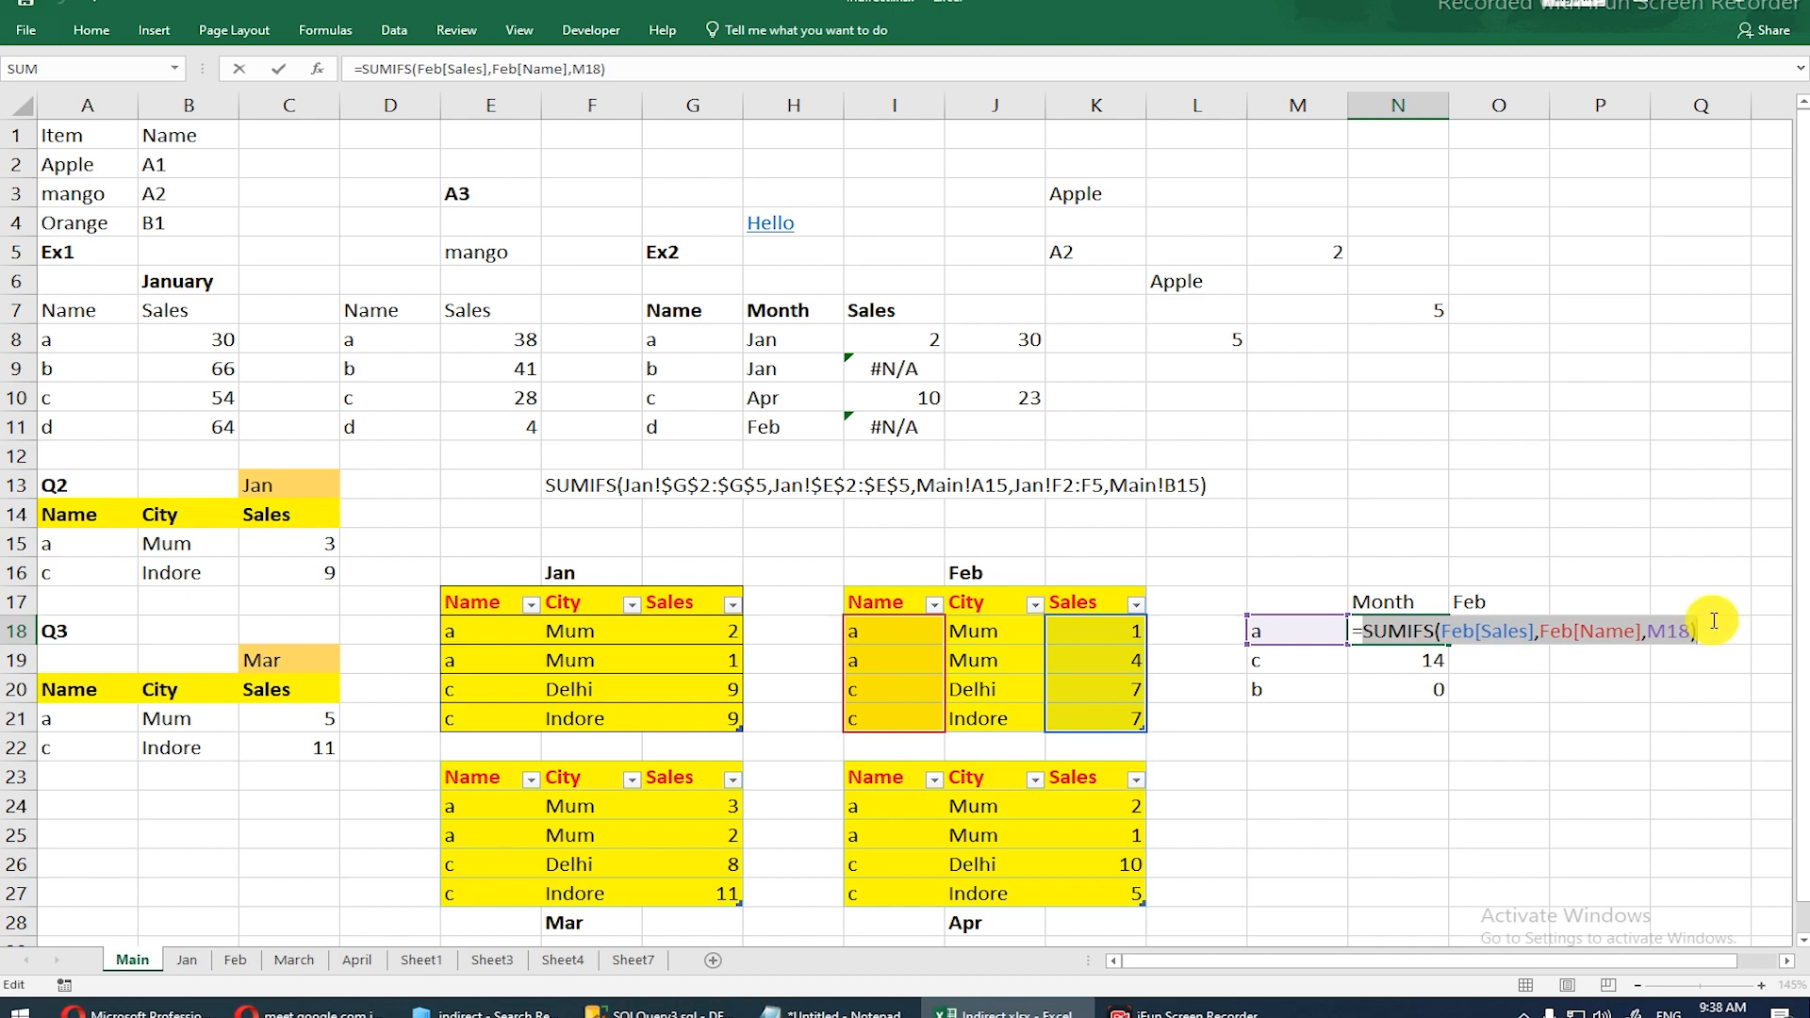
pyautogui.press('Escape')
pyautogui.click(1393, 543)
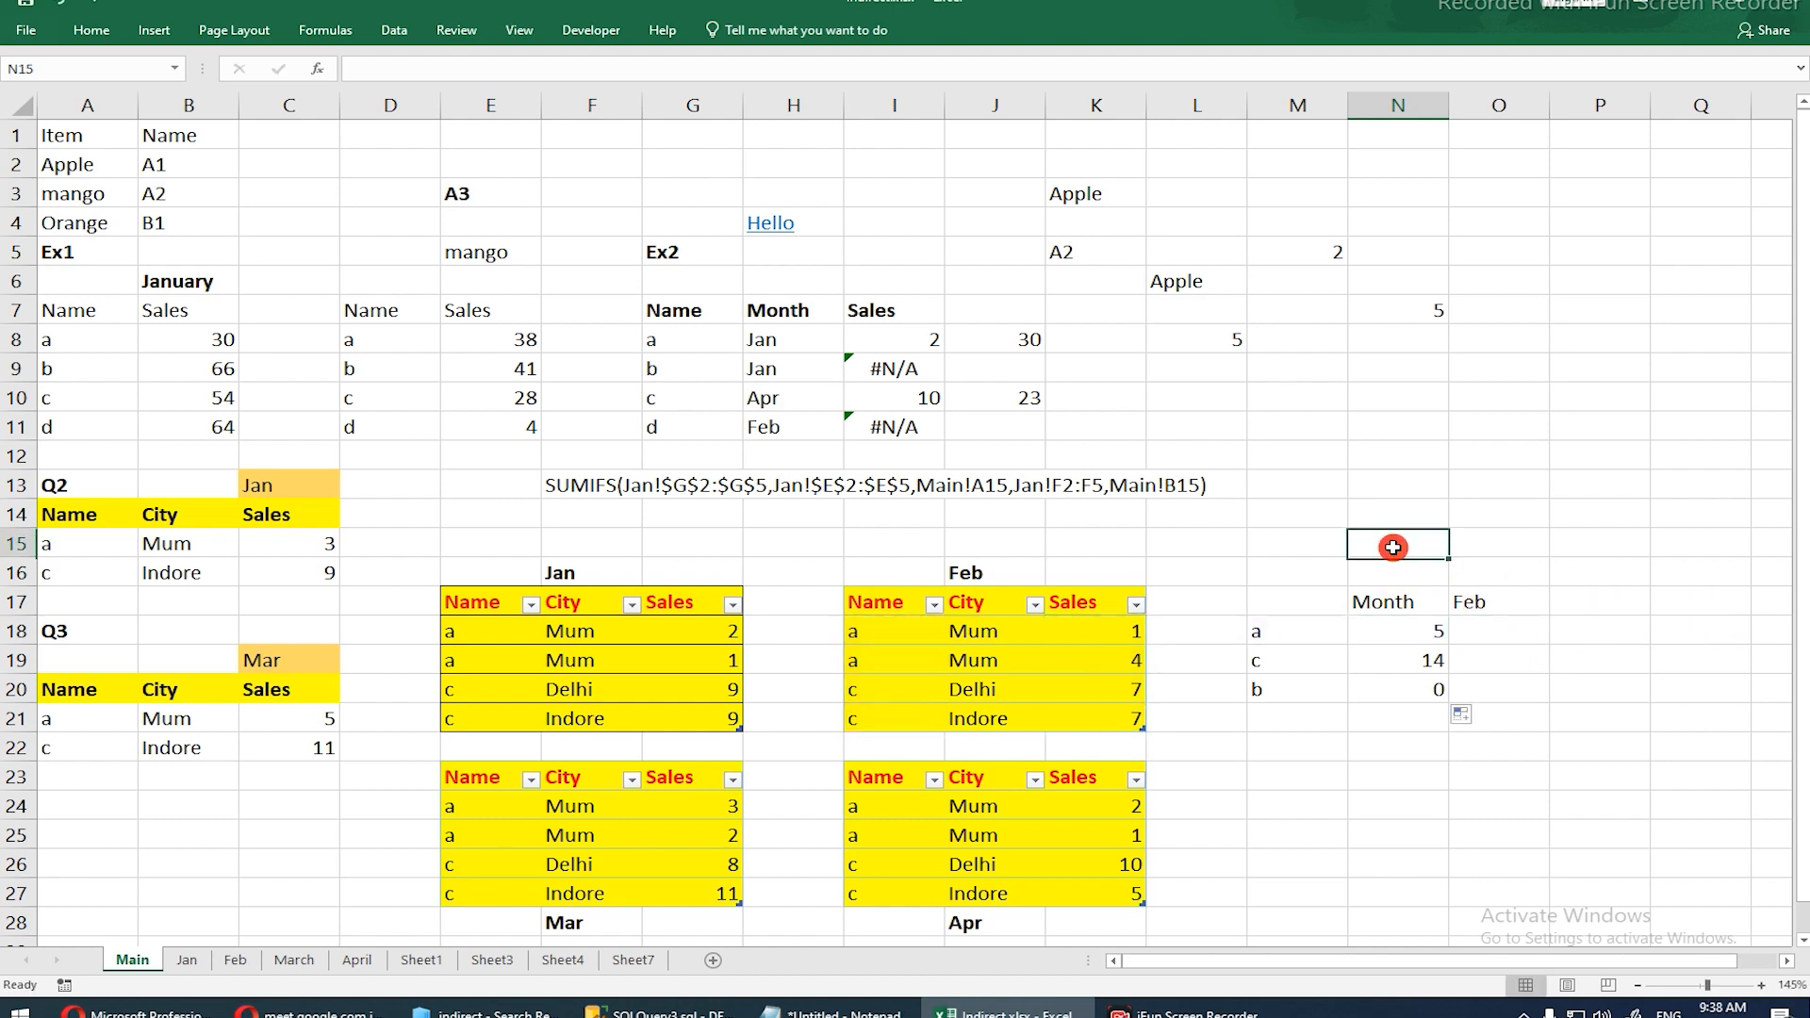
pyautogui.hotkey('ctrl', 'v')
# Step: Replace Feb in the N18 formula's sum range with INDIRECT(O17) & before [Sales] and try to enter the formula
pyautogui.click(1404, 633)
pyautogui.press('F2')
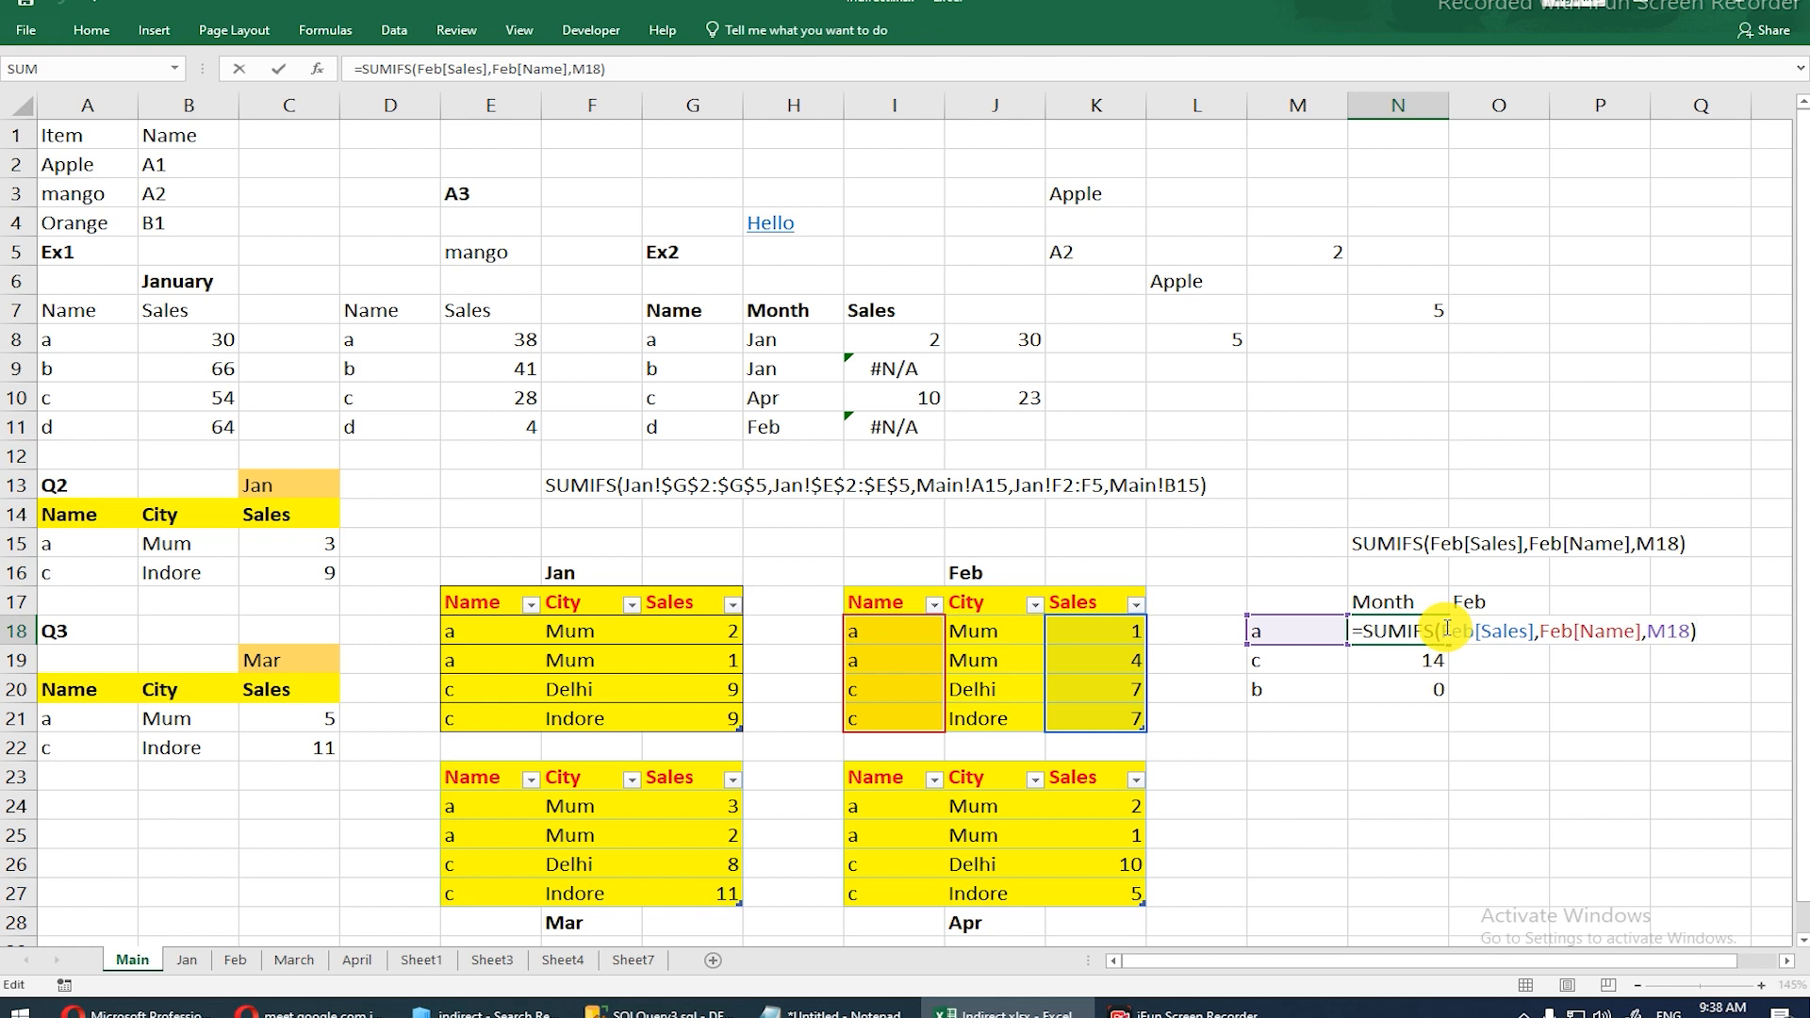
pyautogui.moveTo(1443, 631); pyautogui.dragTo(1476, 633)
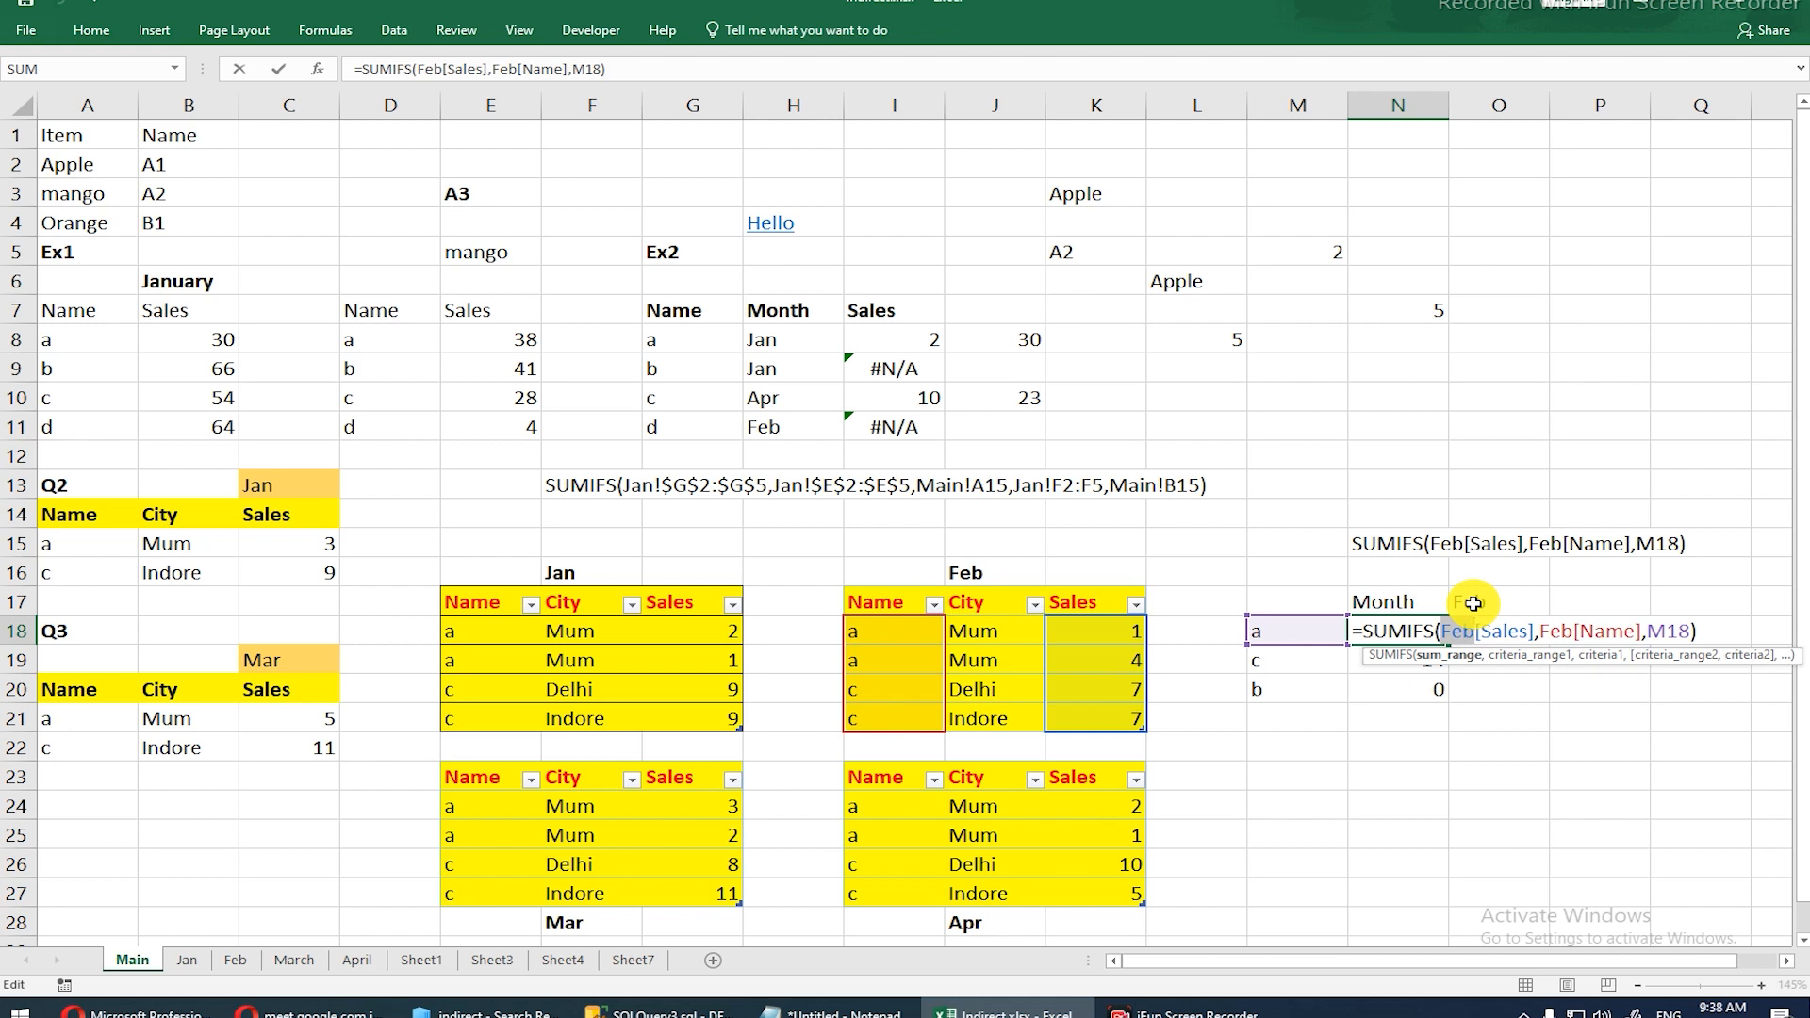
pyautogui.write('indi')
pyautogui.press('Tab')
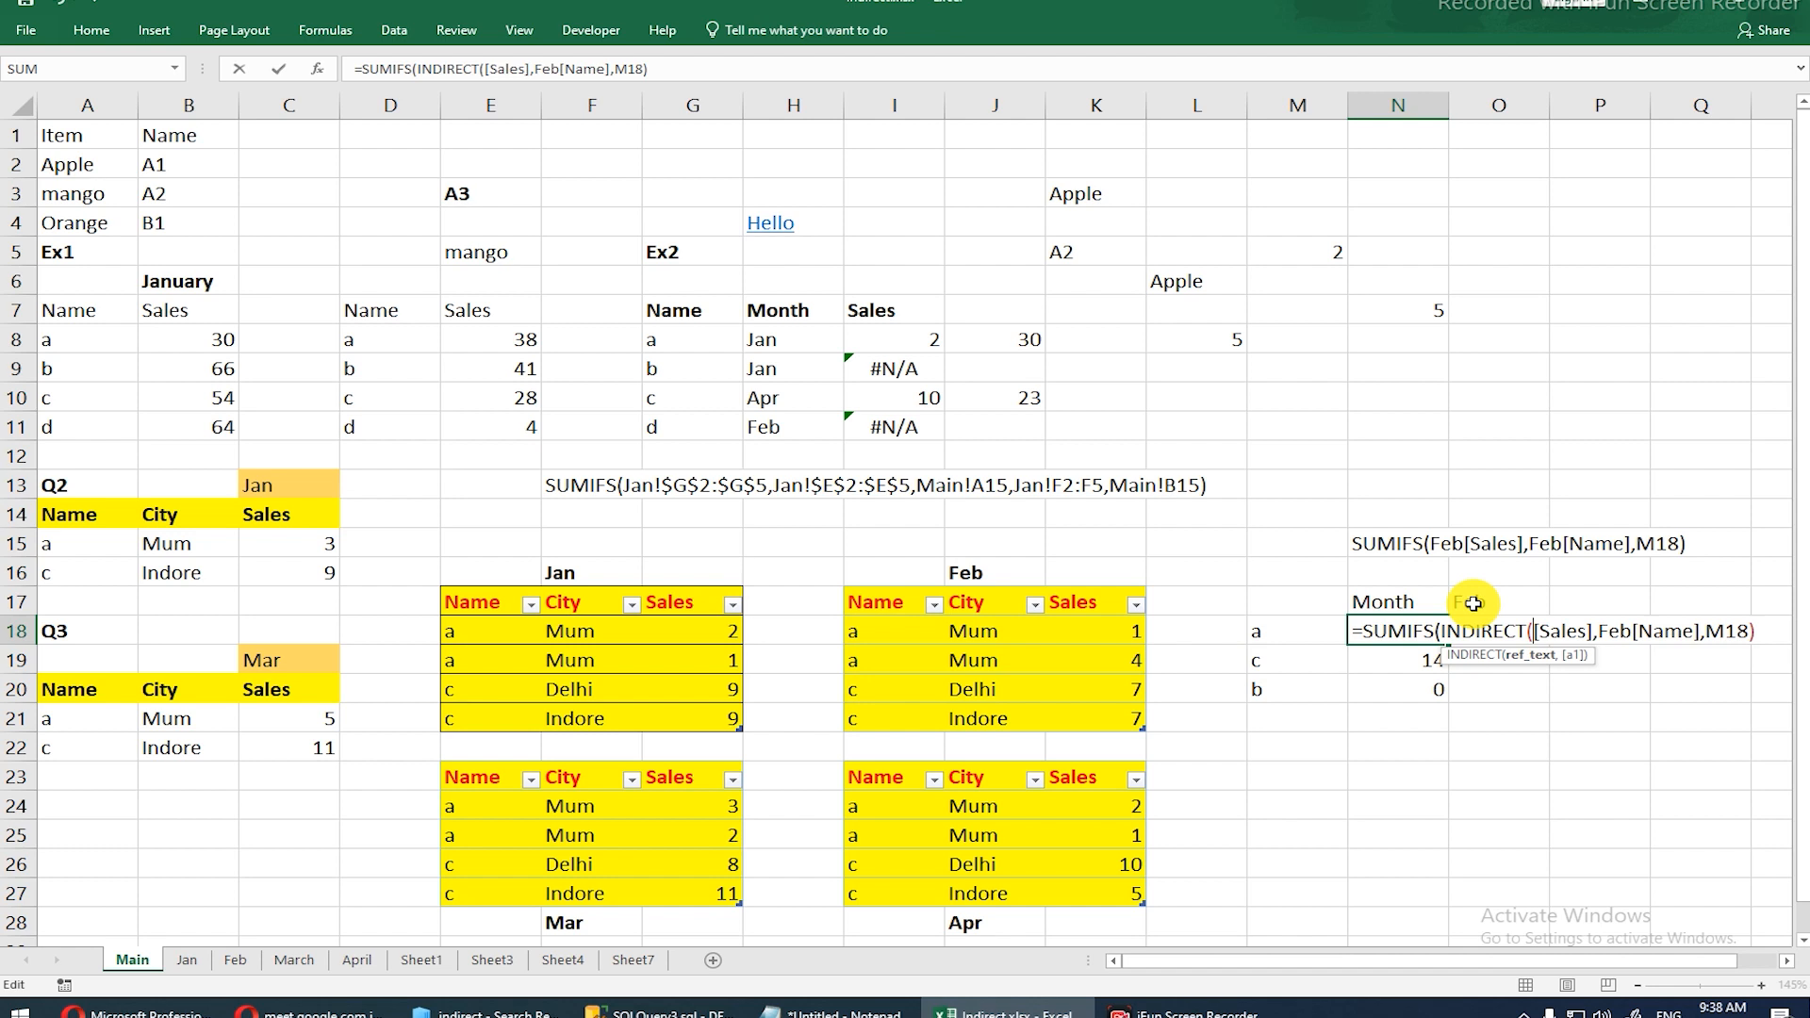
pyautogui.click(1474, 604)
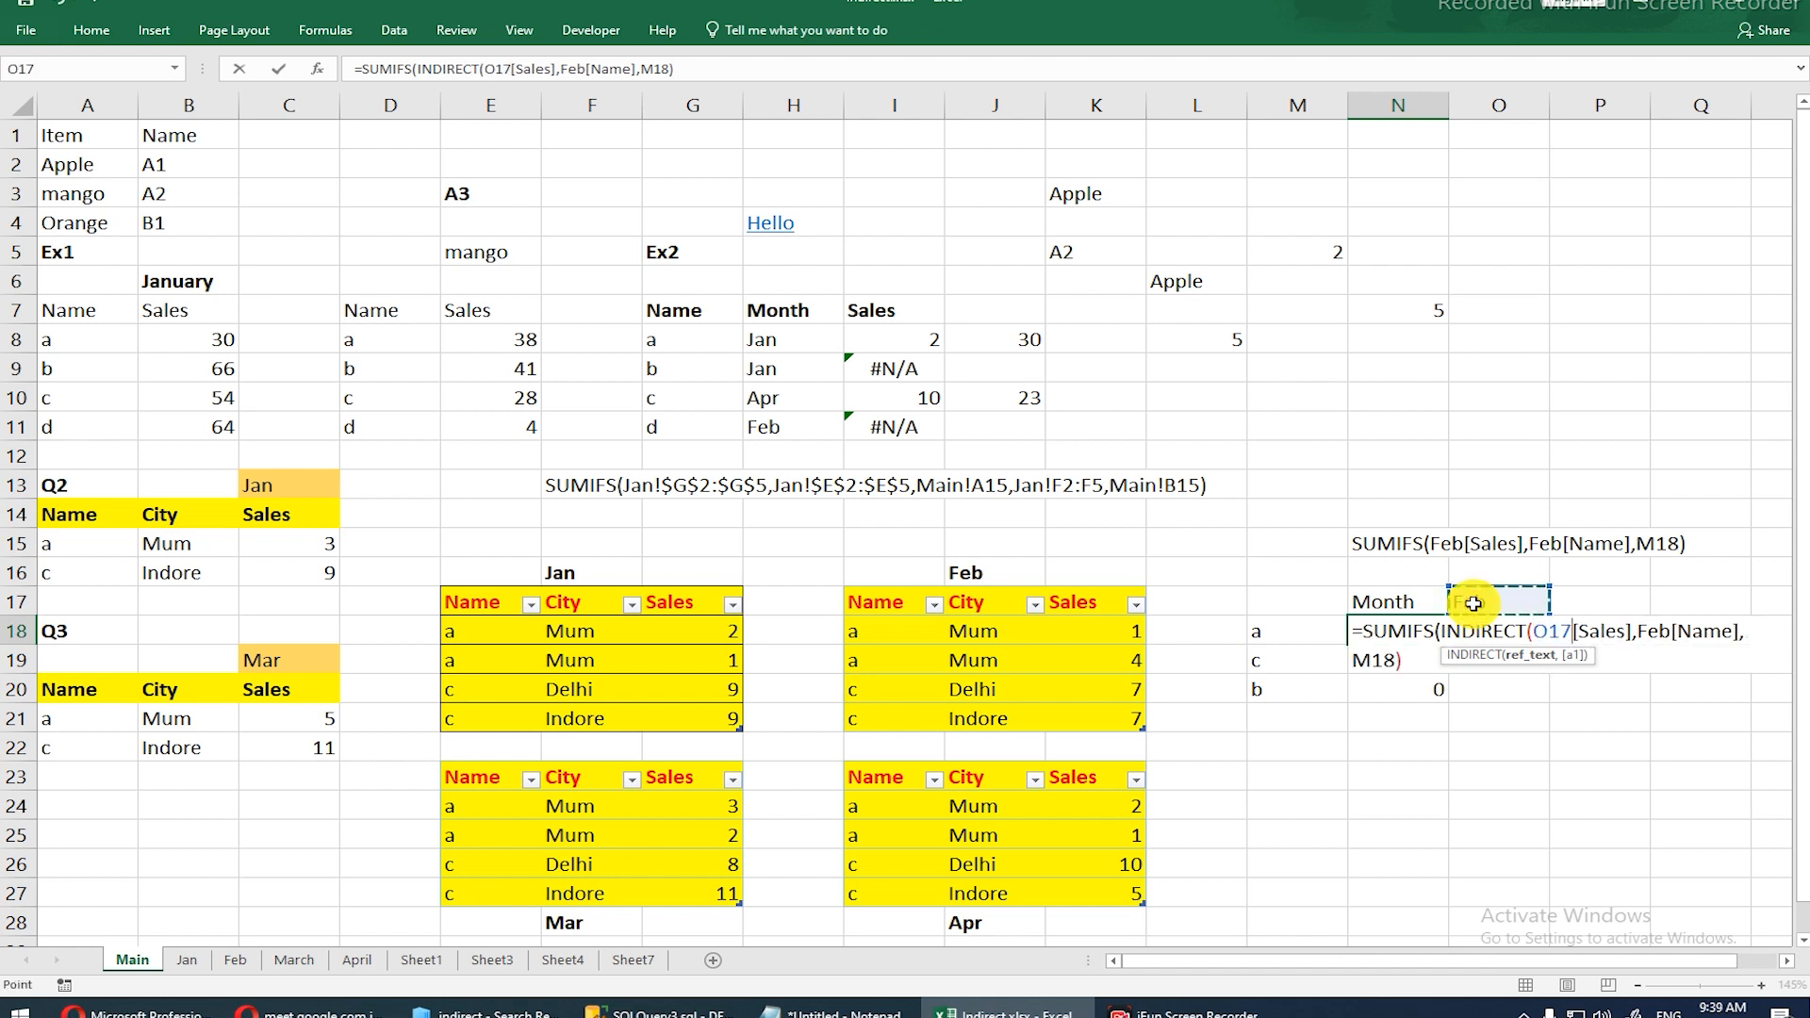
pyautogui.write(')')
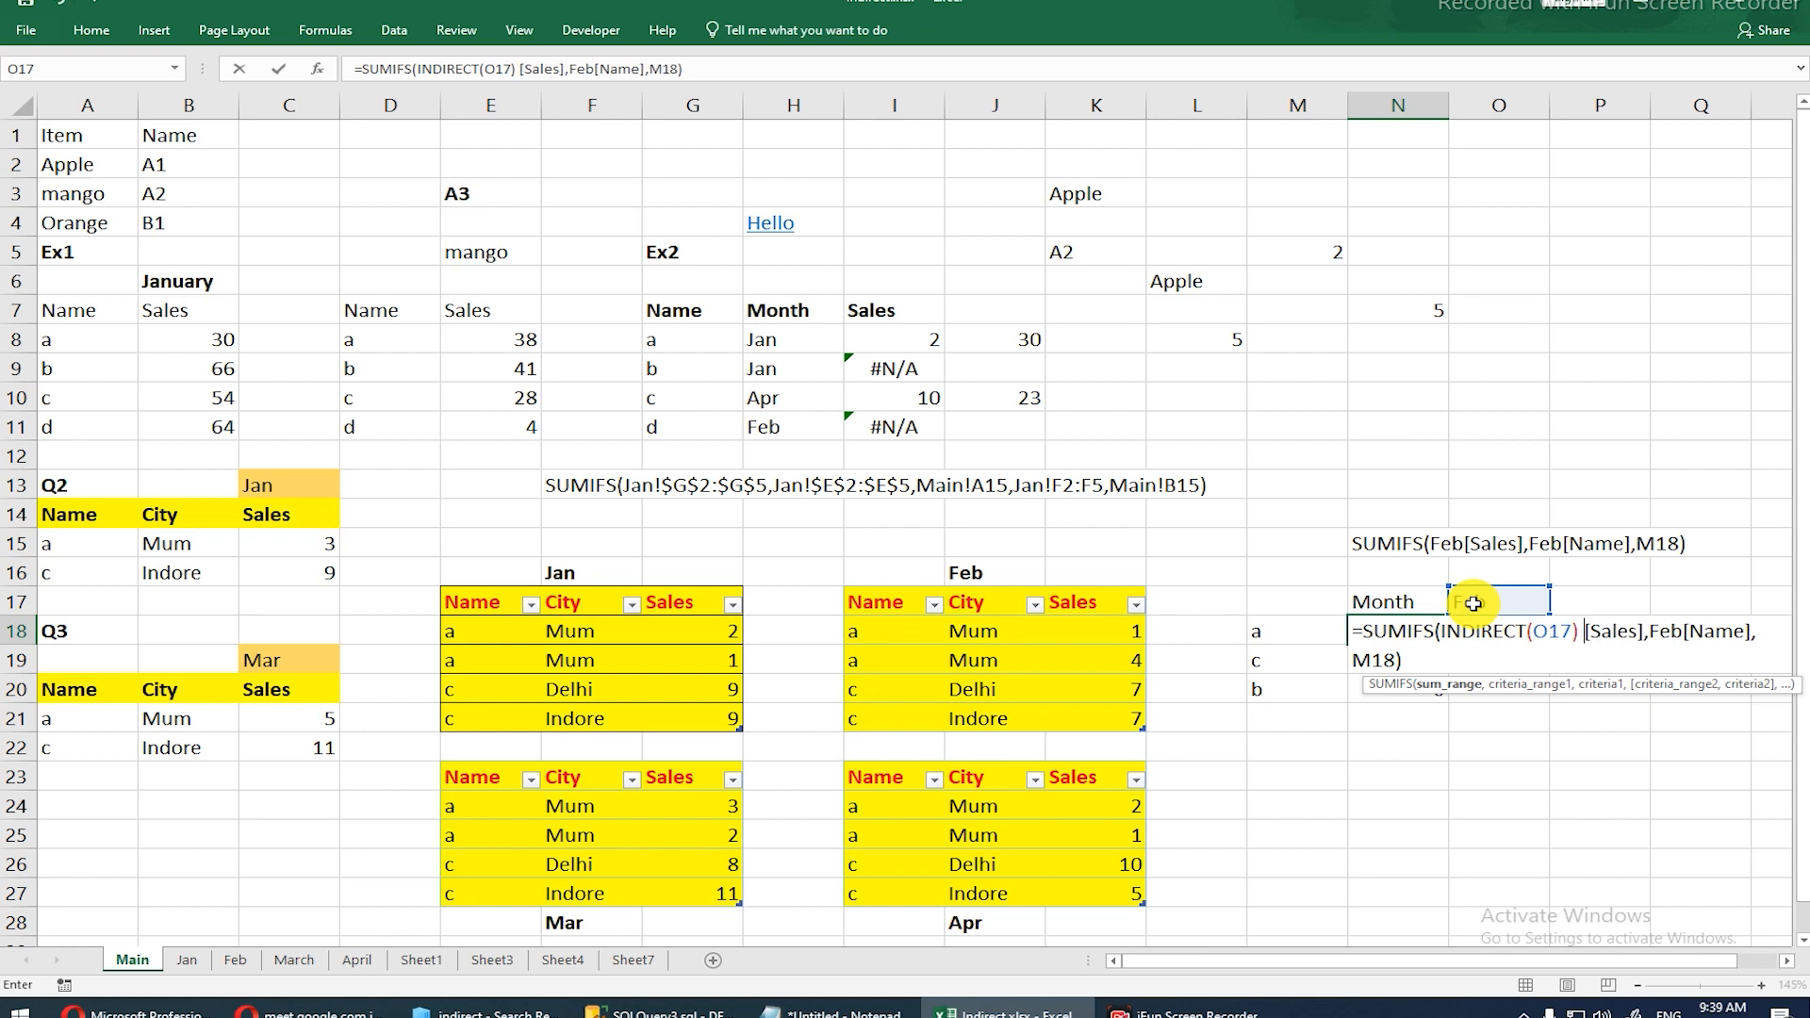
pyautogui.write('&')
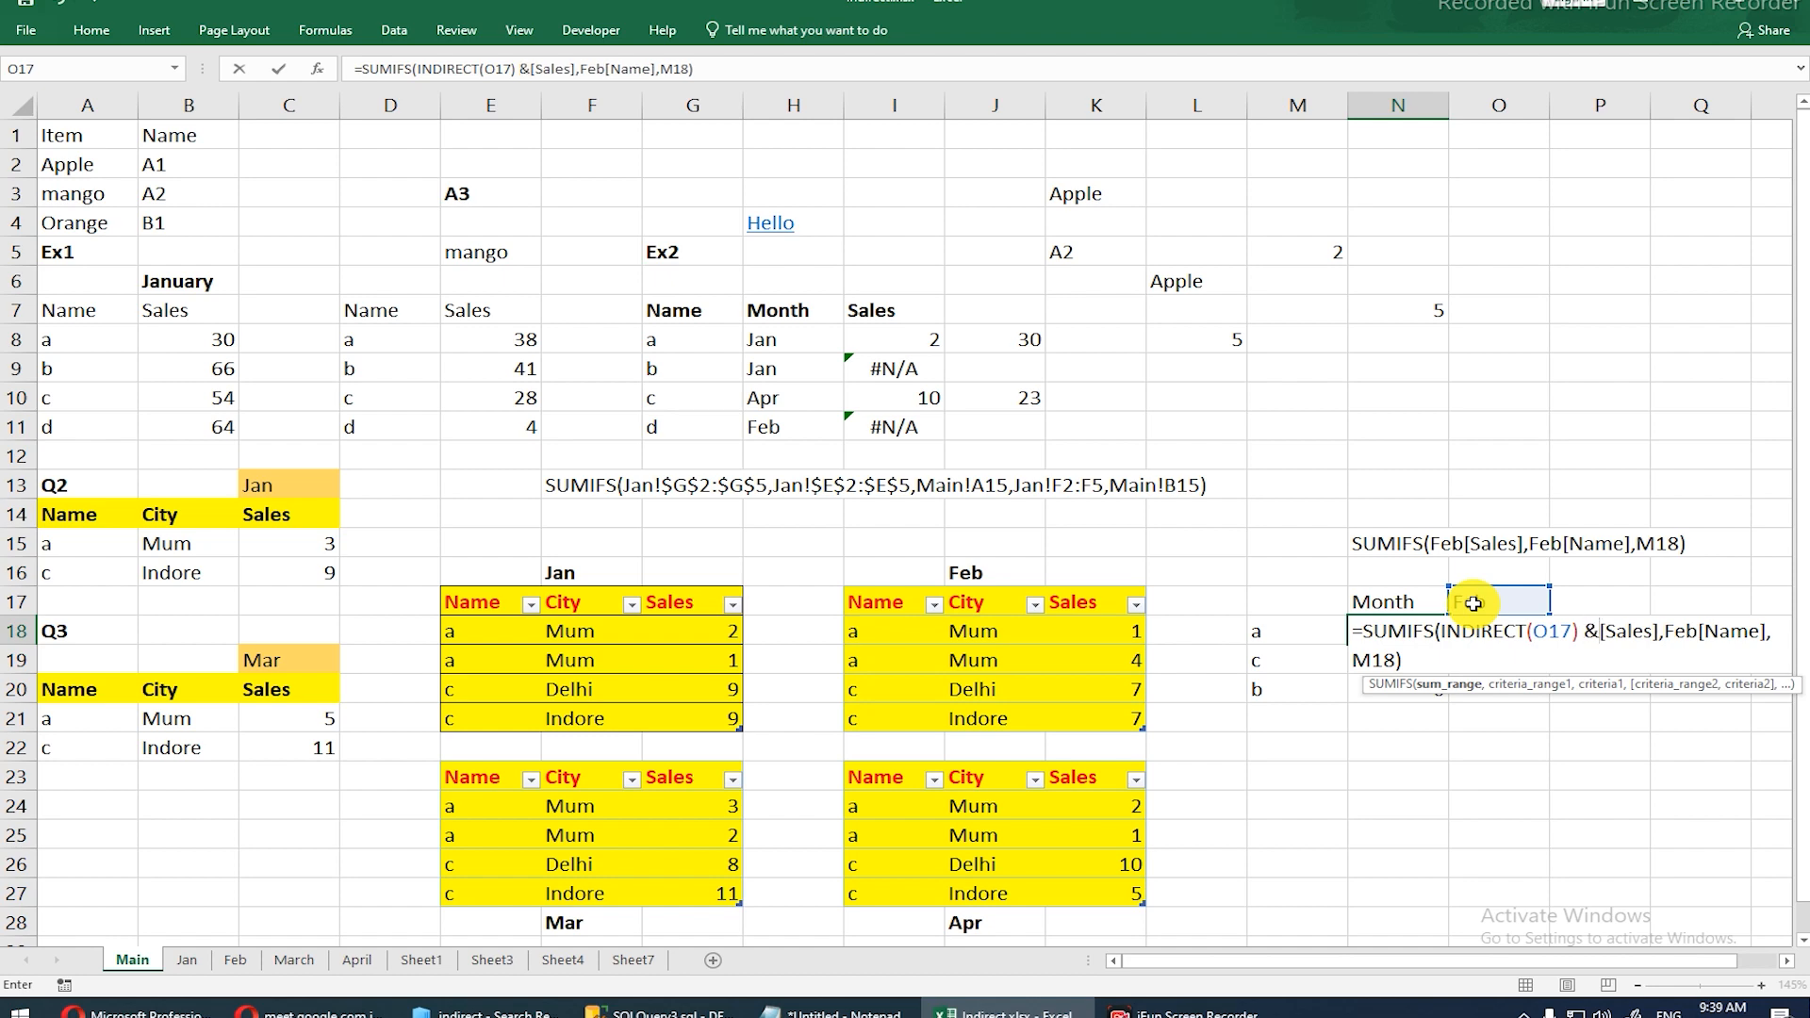
pyautogui.press('Return')
pyautogui.press('Return')
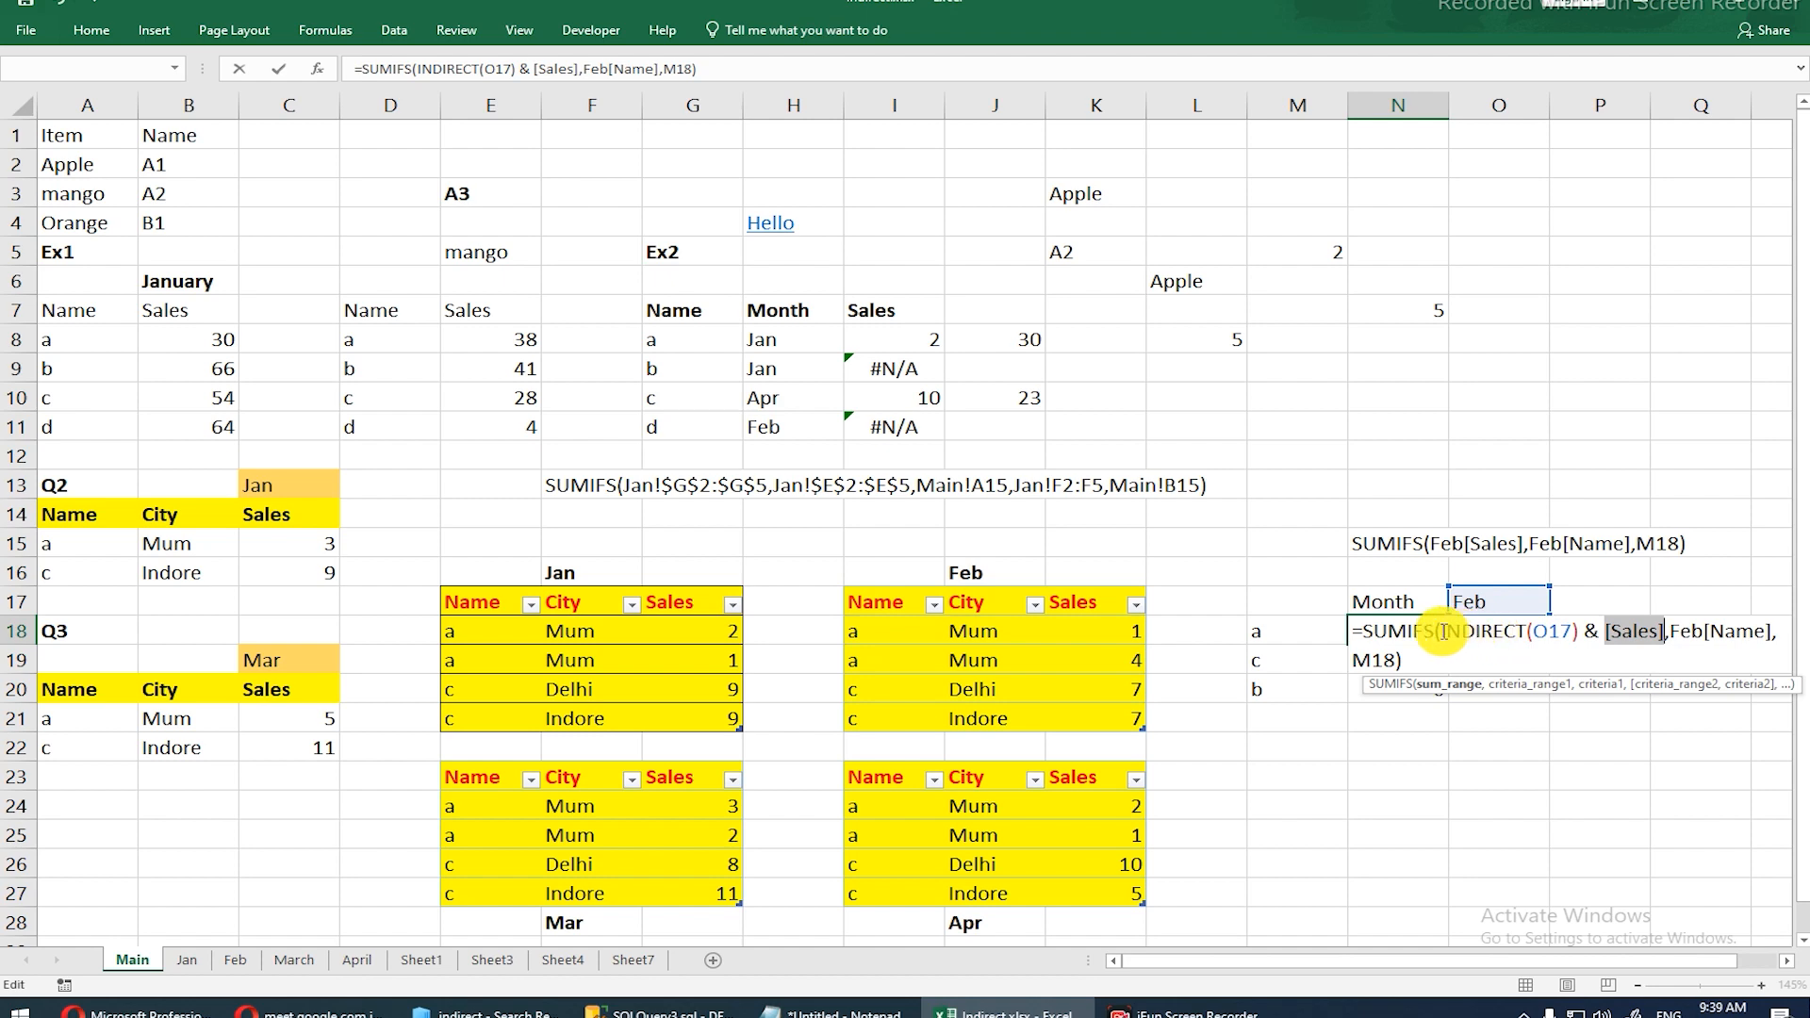
# Step: Correct the sum range in N18 to INDIRECT(O17 & "[Sales]") and enter the formula
pyautogui.click(1446, 638)
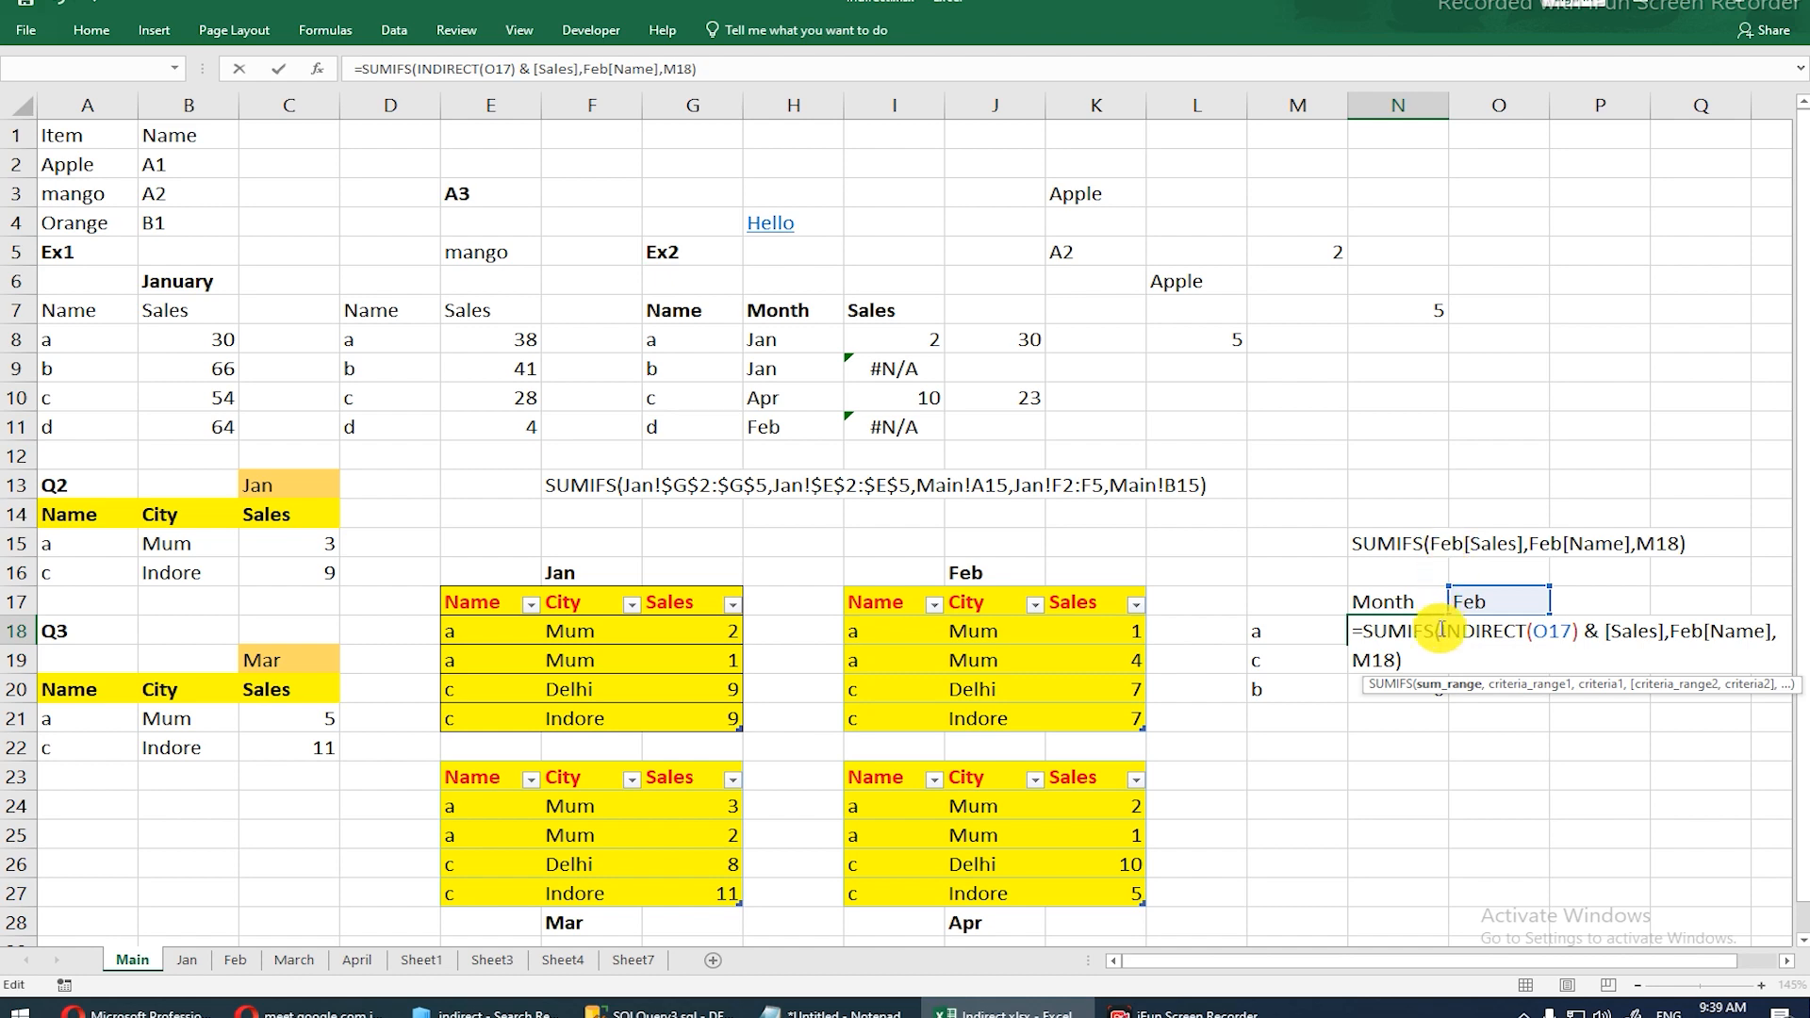
pyautogui.click(1581, 632)
pyautogui.press('BackSpace')
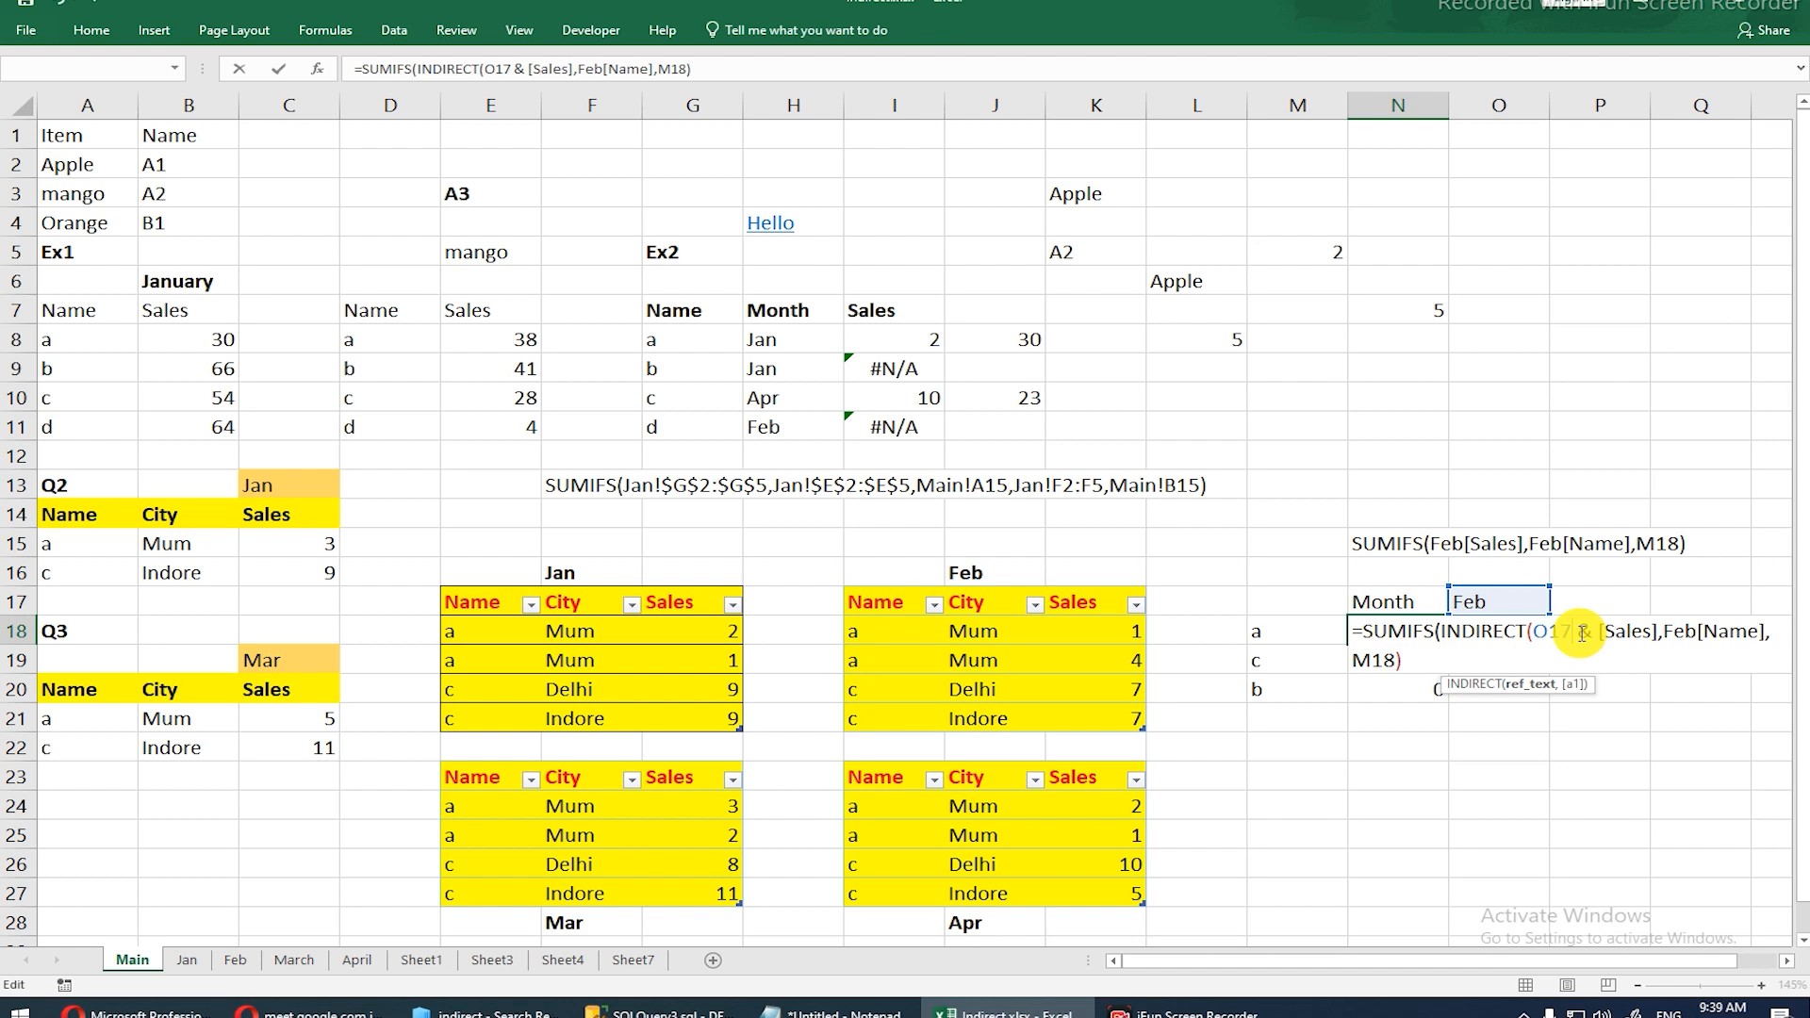
pyautogui.click(1669, 629)
pyautogui.write(')')
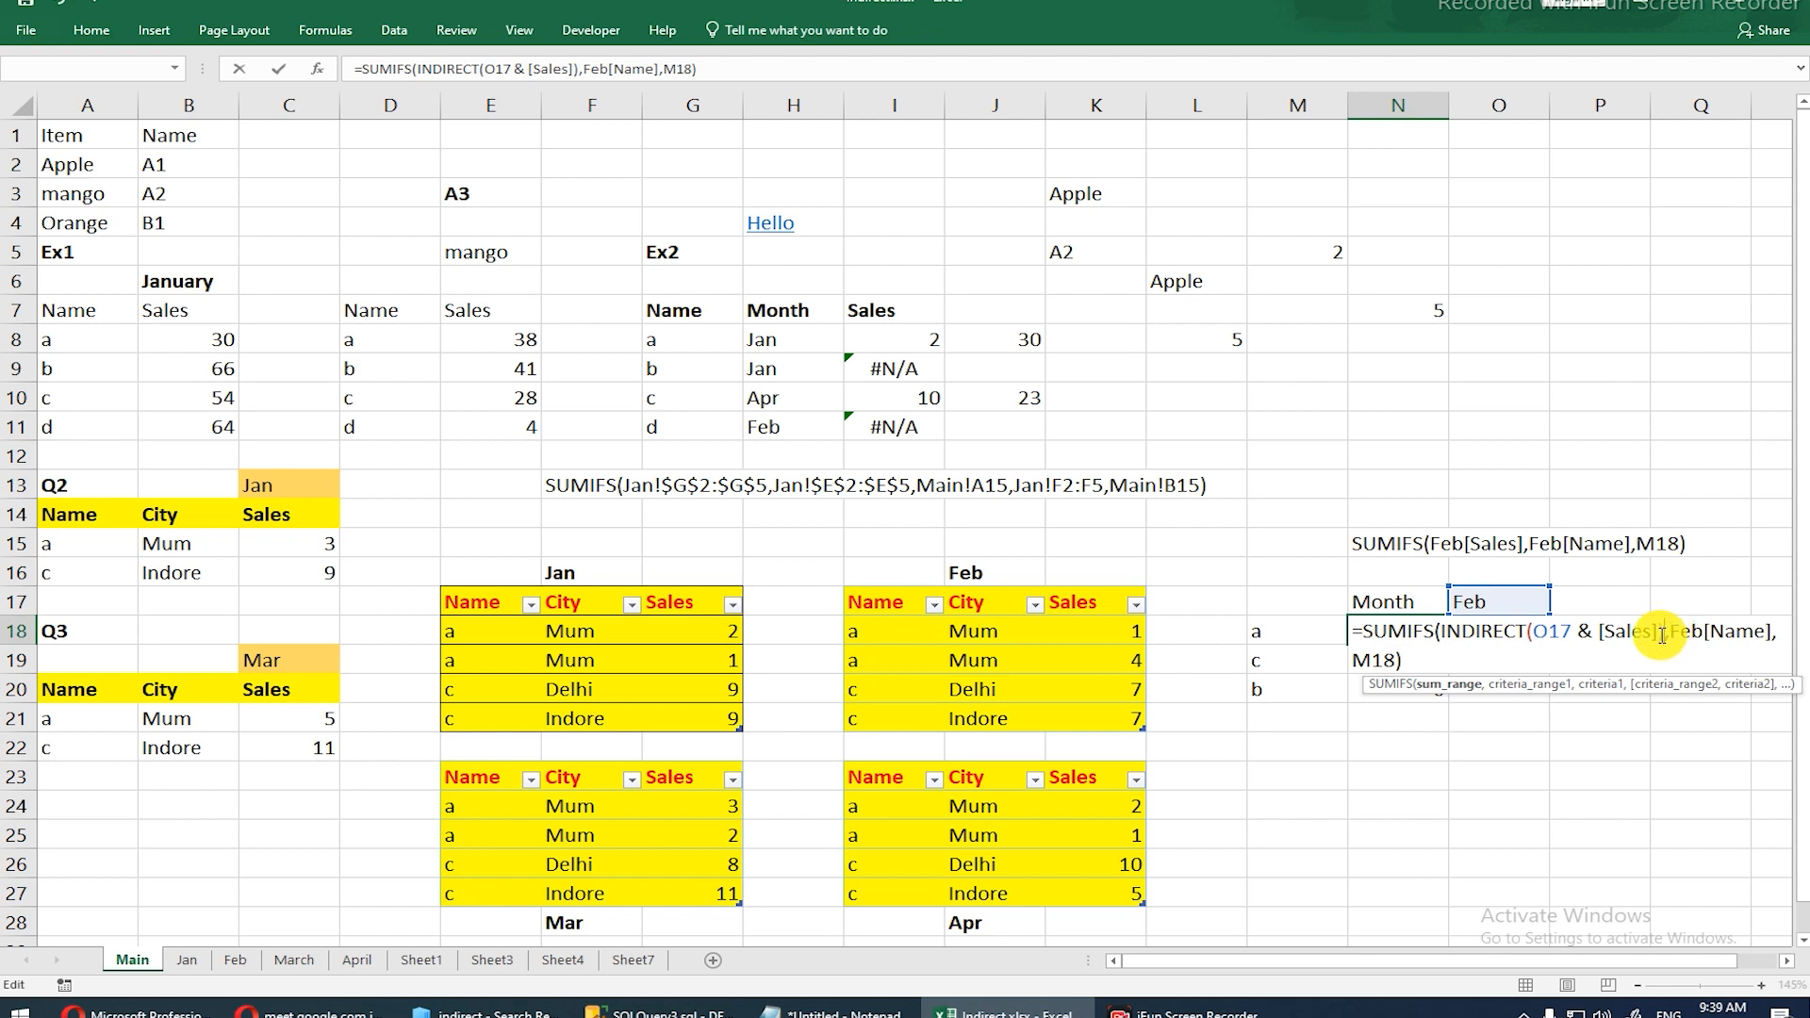
pyautogui.click(1661, 628)
pyautogui.write('"')
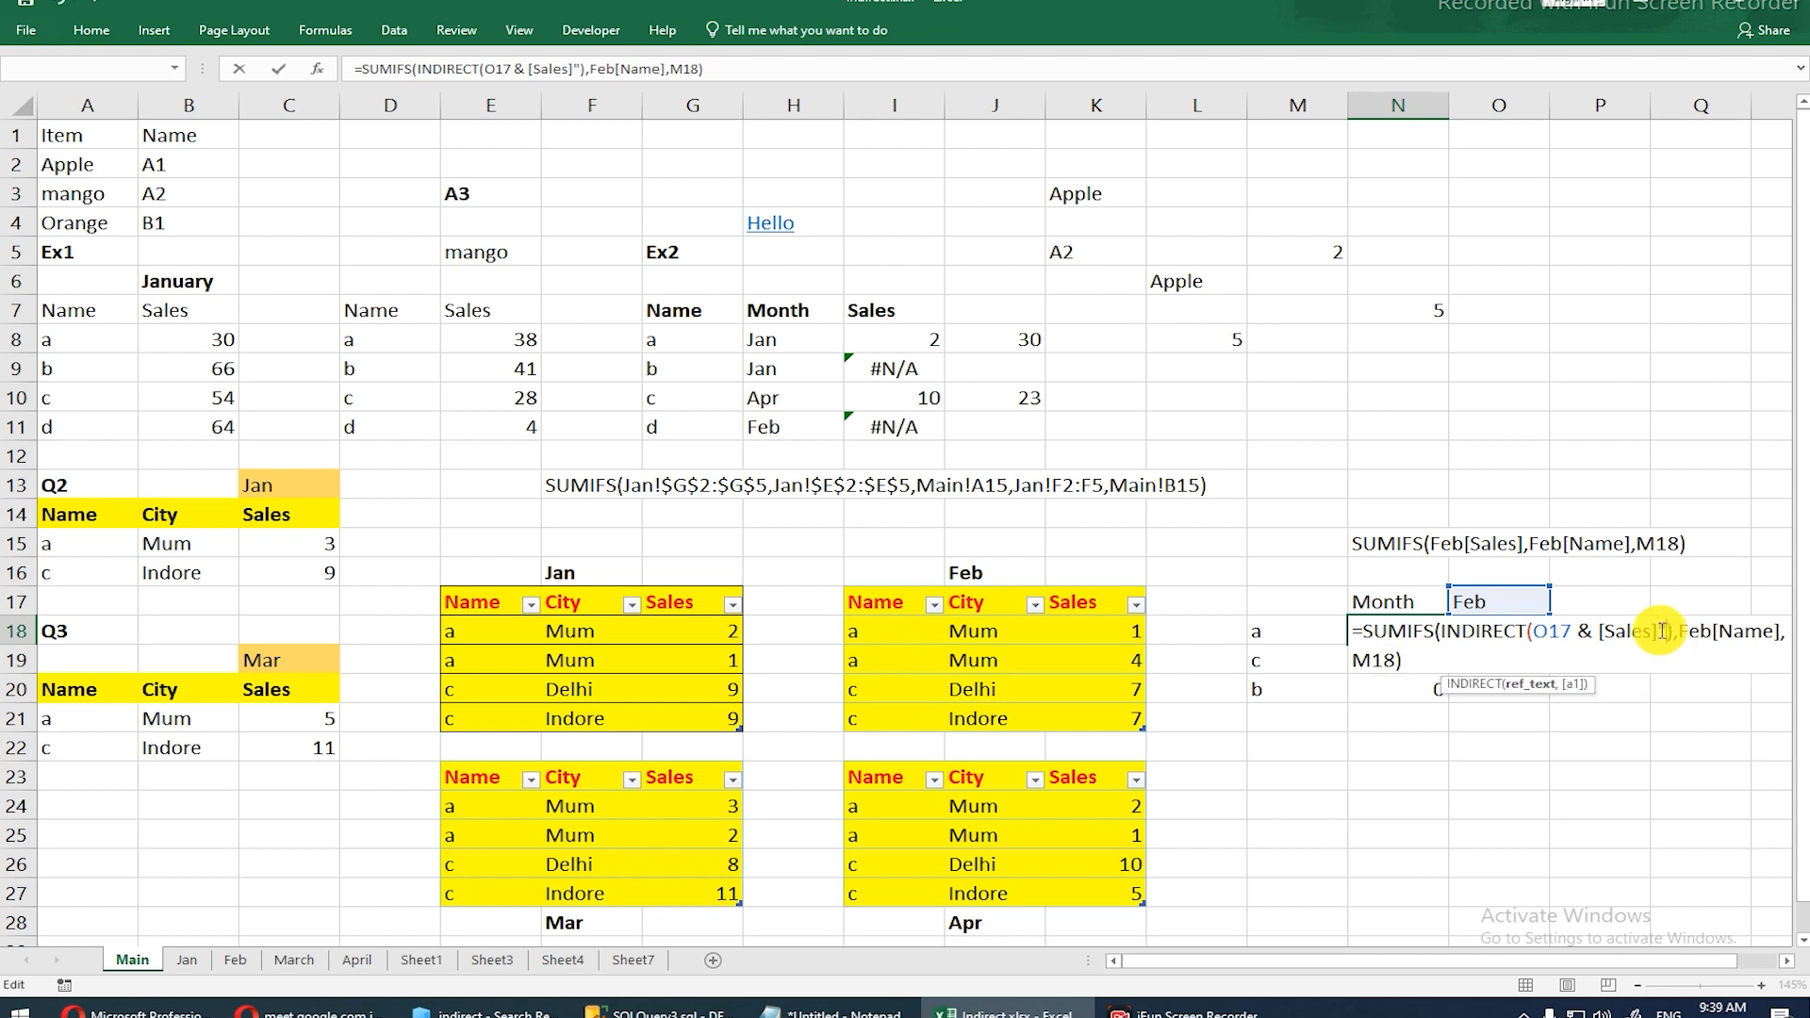
pyautogui.click(1601, 630)
pyautogui.write('"')
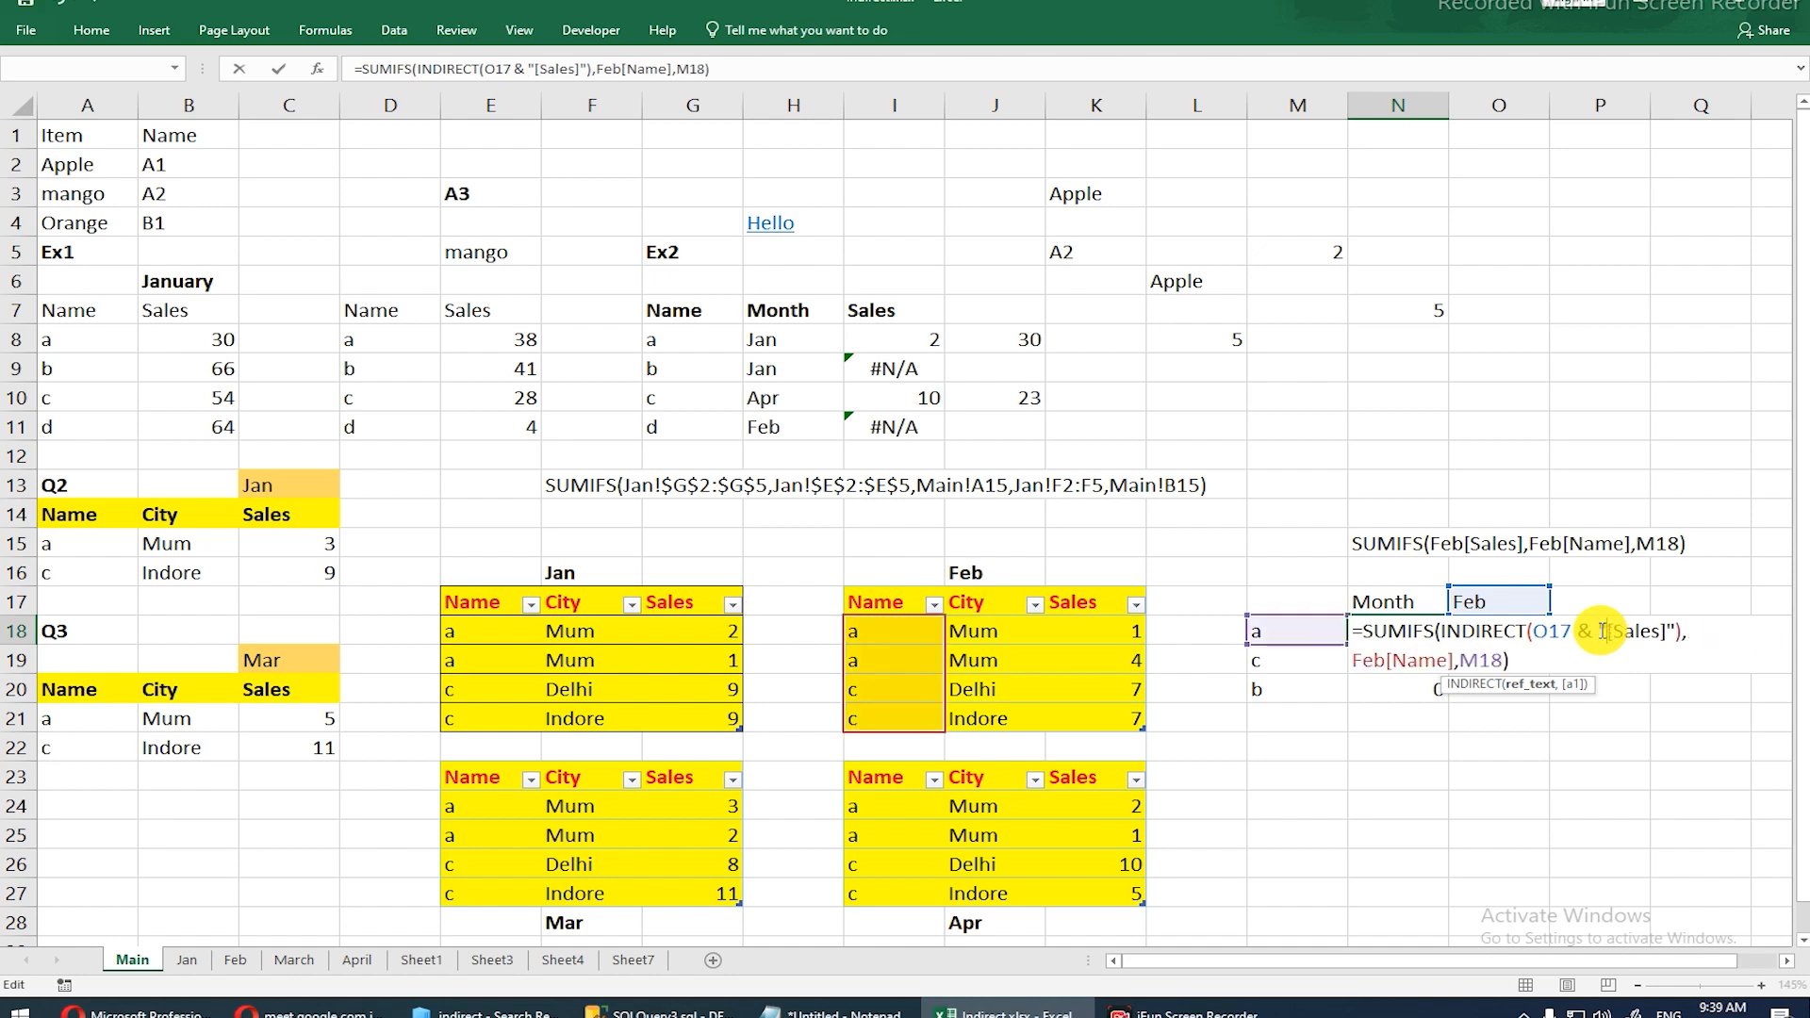
pyautogui.press('Return')
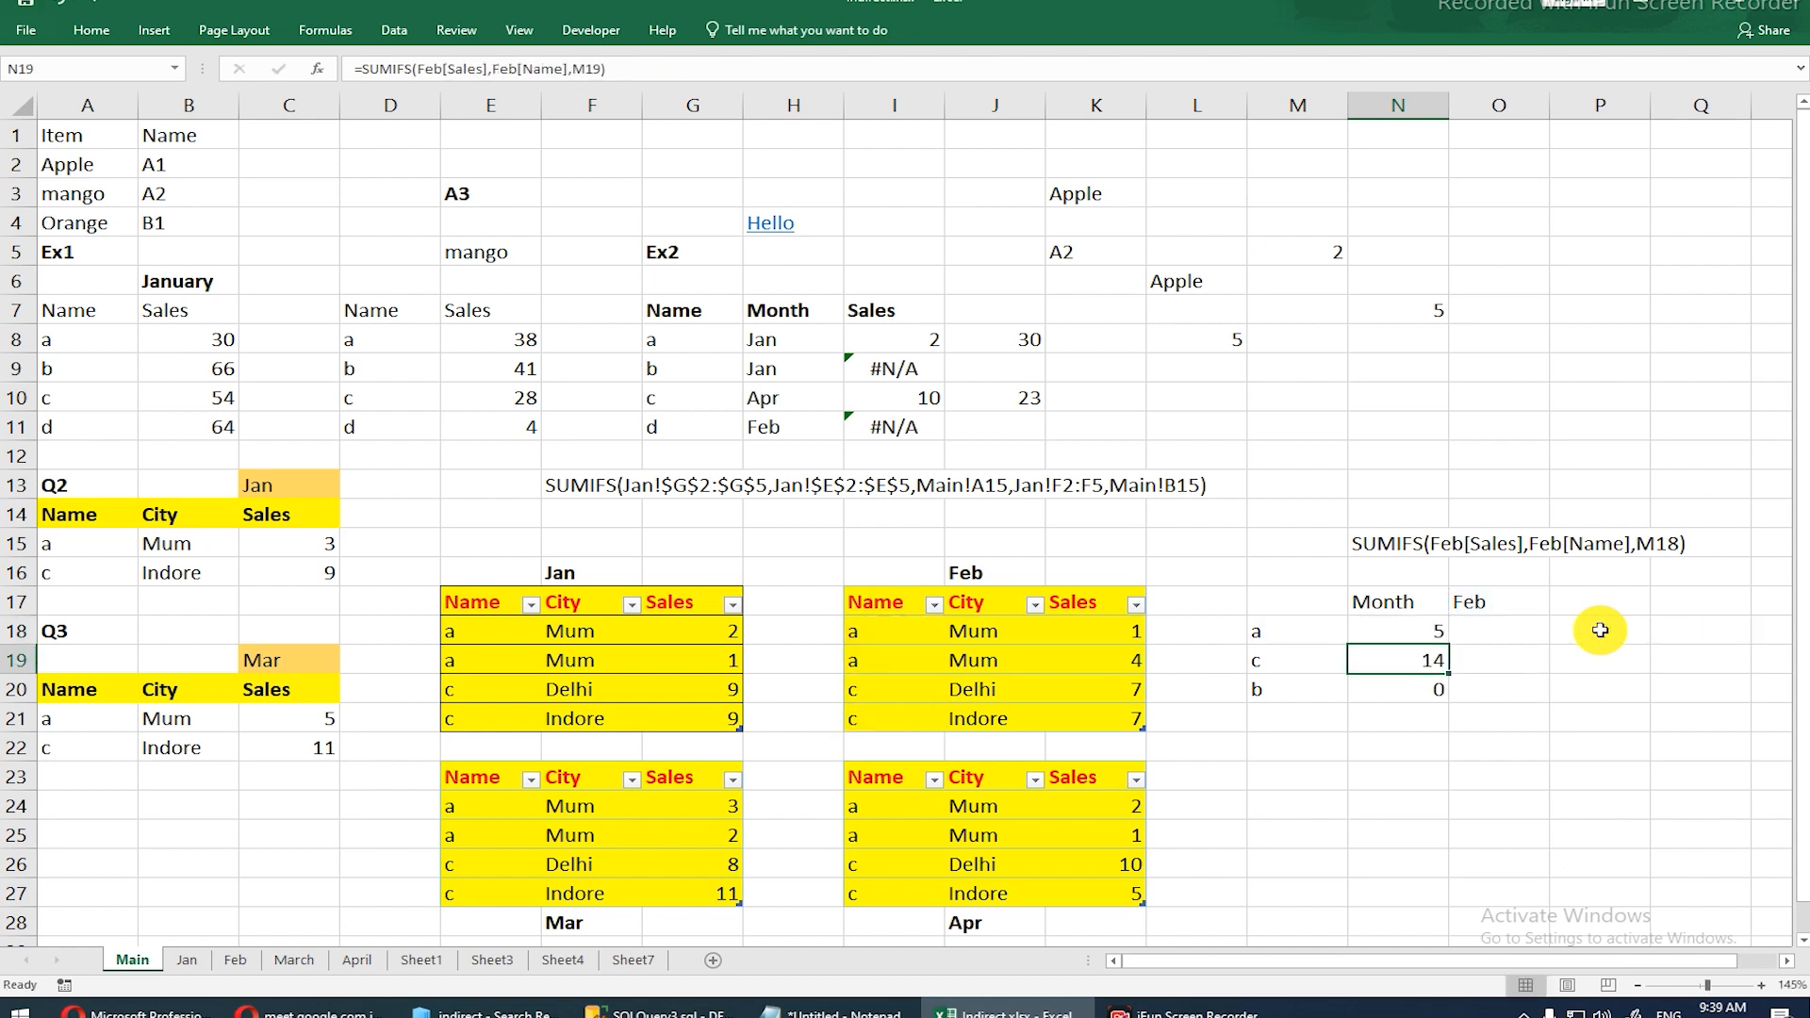
# Step: Reopen the N18 formula and examine the INDIRECT argument O17 & "[Sales]" against the reference formula in N15
pyautogui.click(1782, 961)
pyautogui.click(1782, 960)
pyautogui.click(1782, 960)
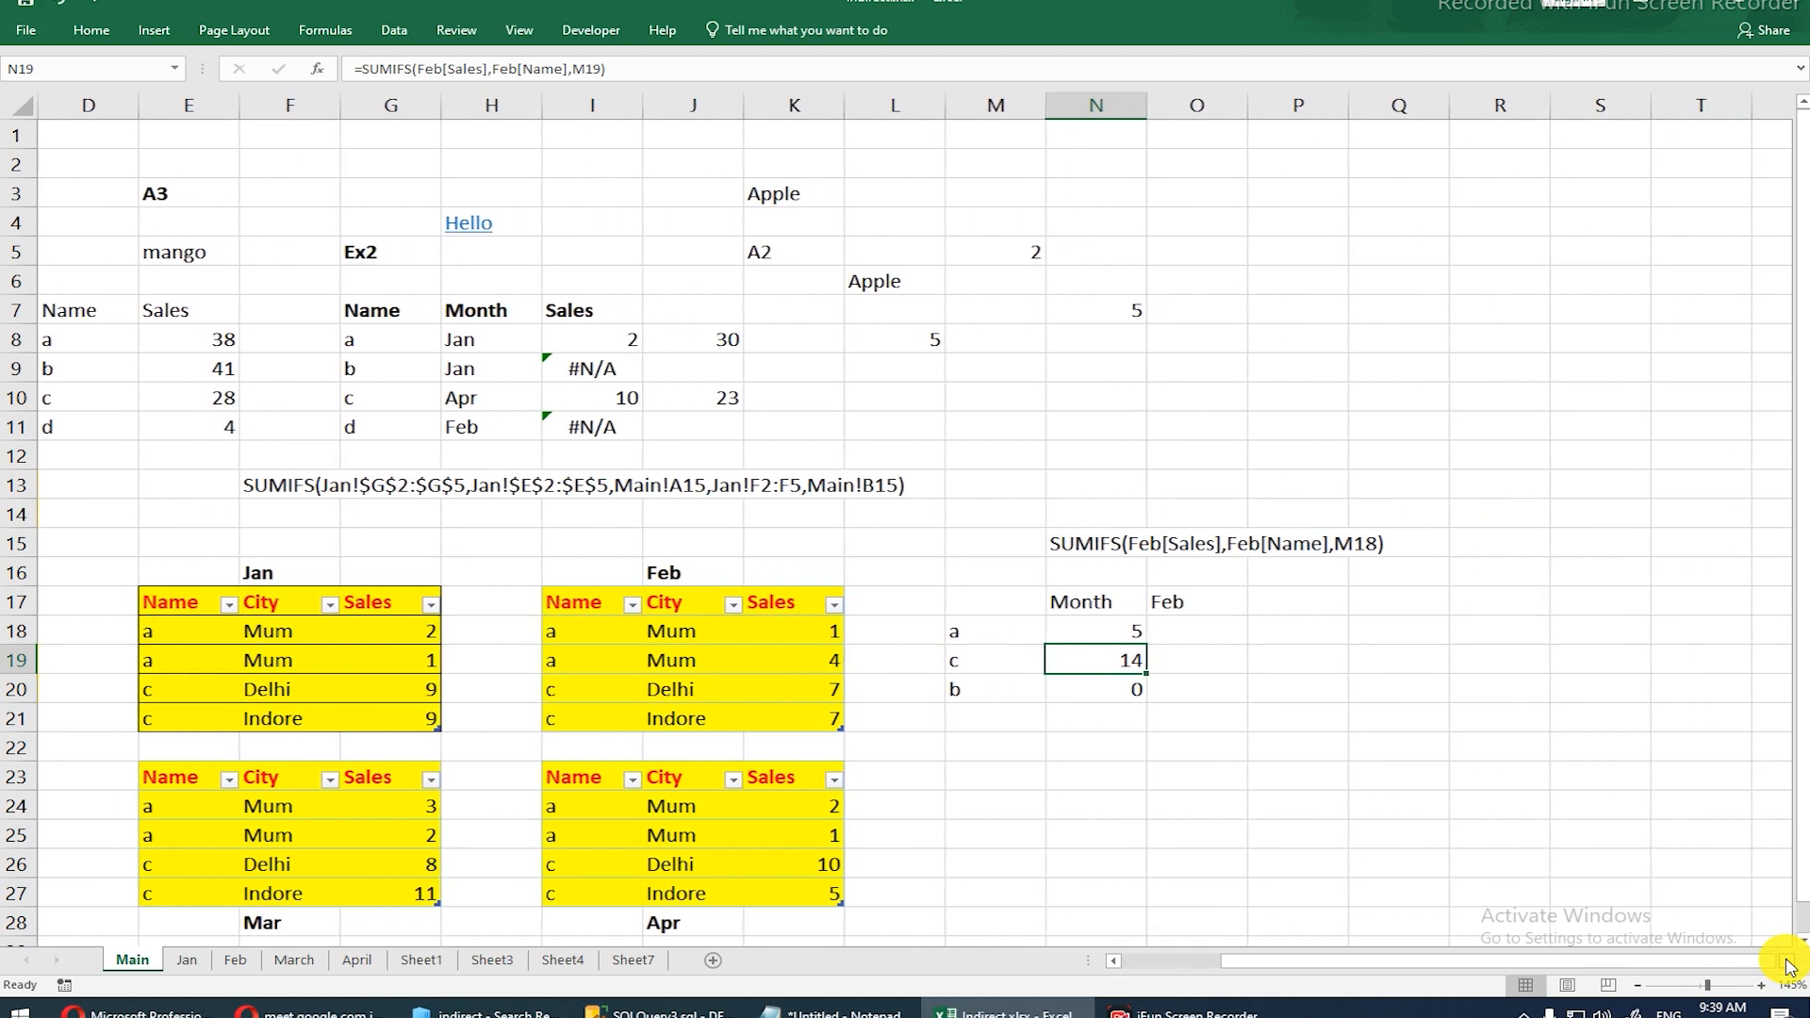
pyautogui.scroll(-2, 1454, 800)
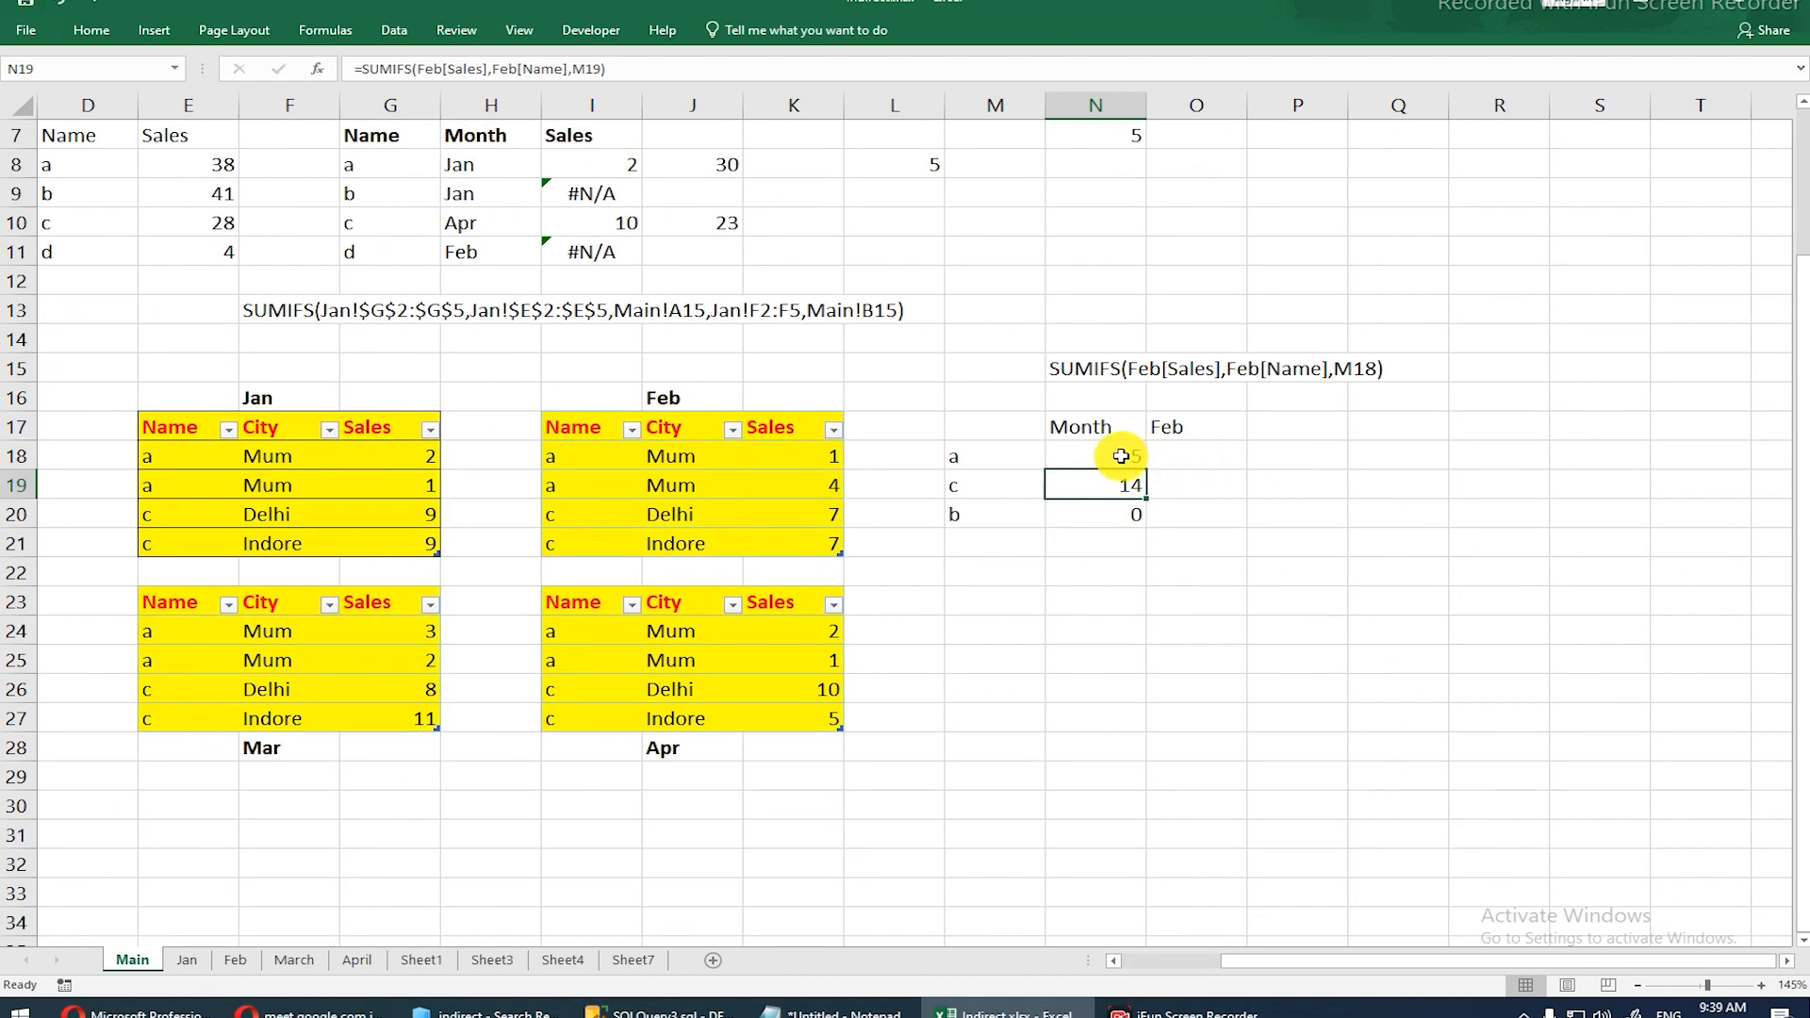
pyautogui.click(1127, 452)
pyautogui.doubleClick(1132, 450)
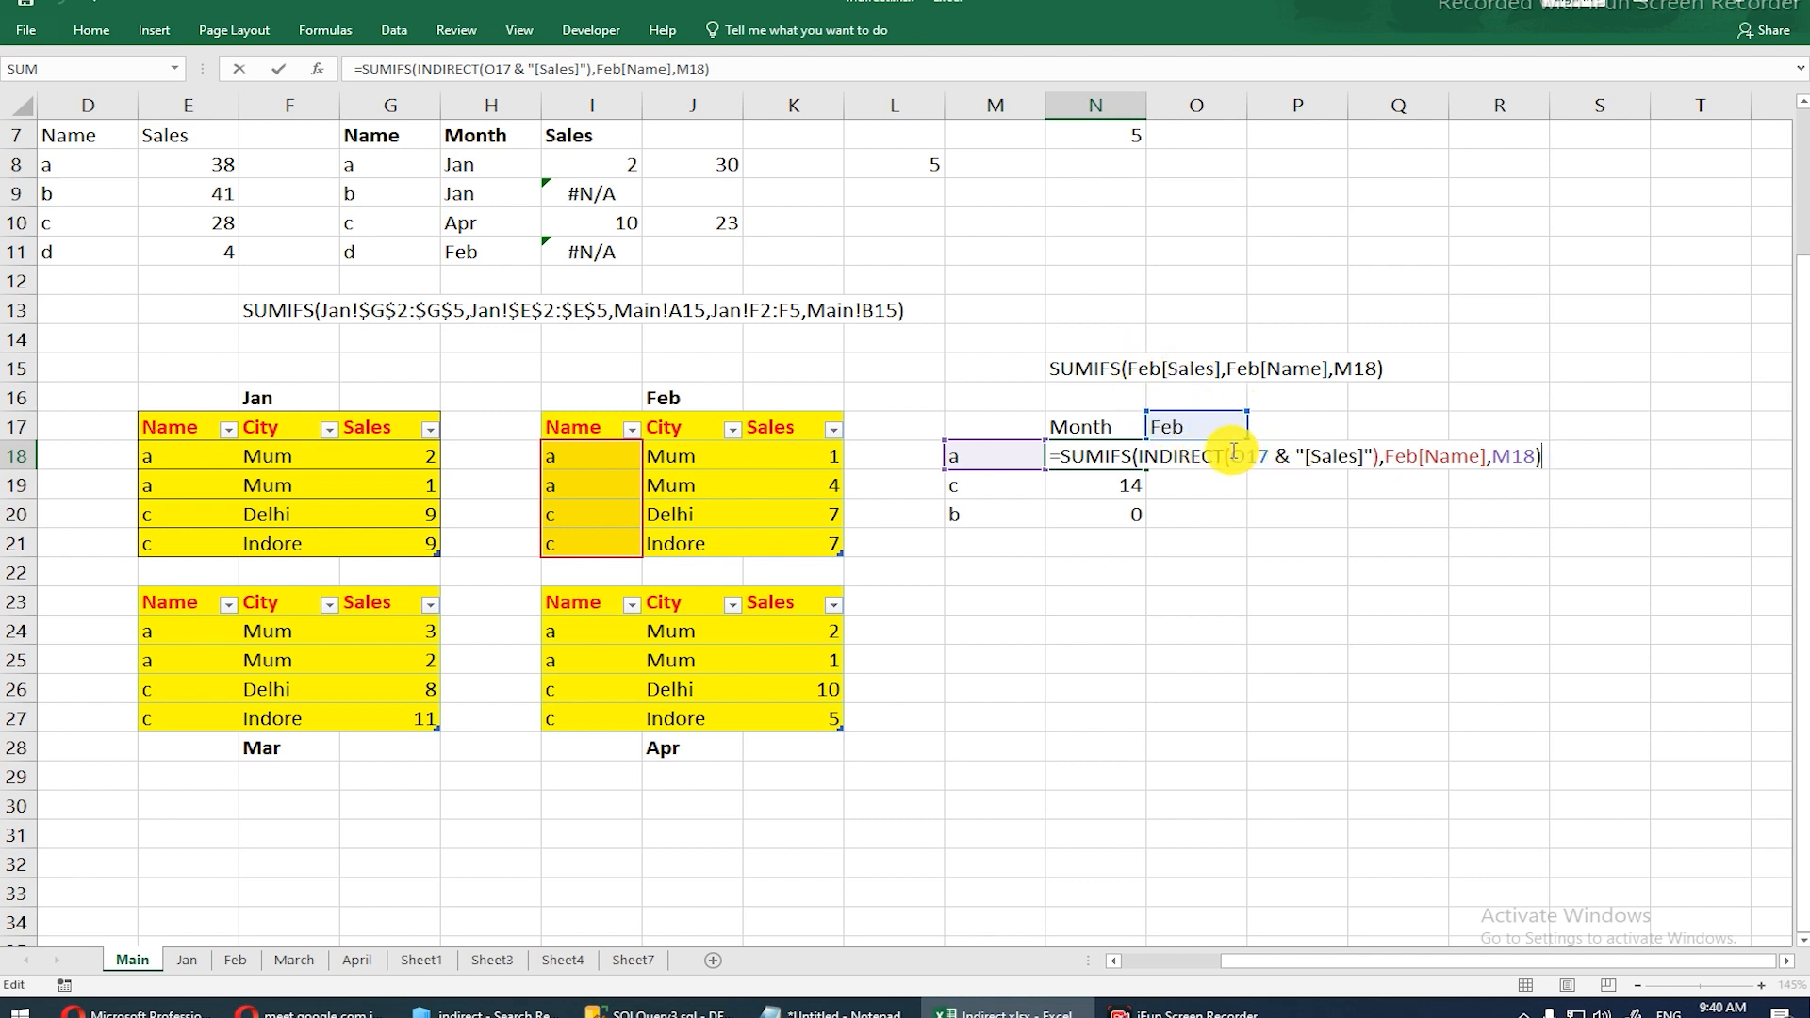
pyautogui.moveTo(1231, 456); pyautogui.dragTo(1367, 458)
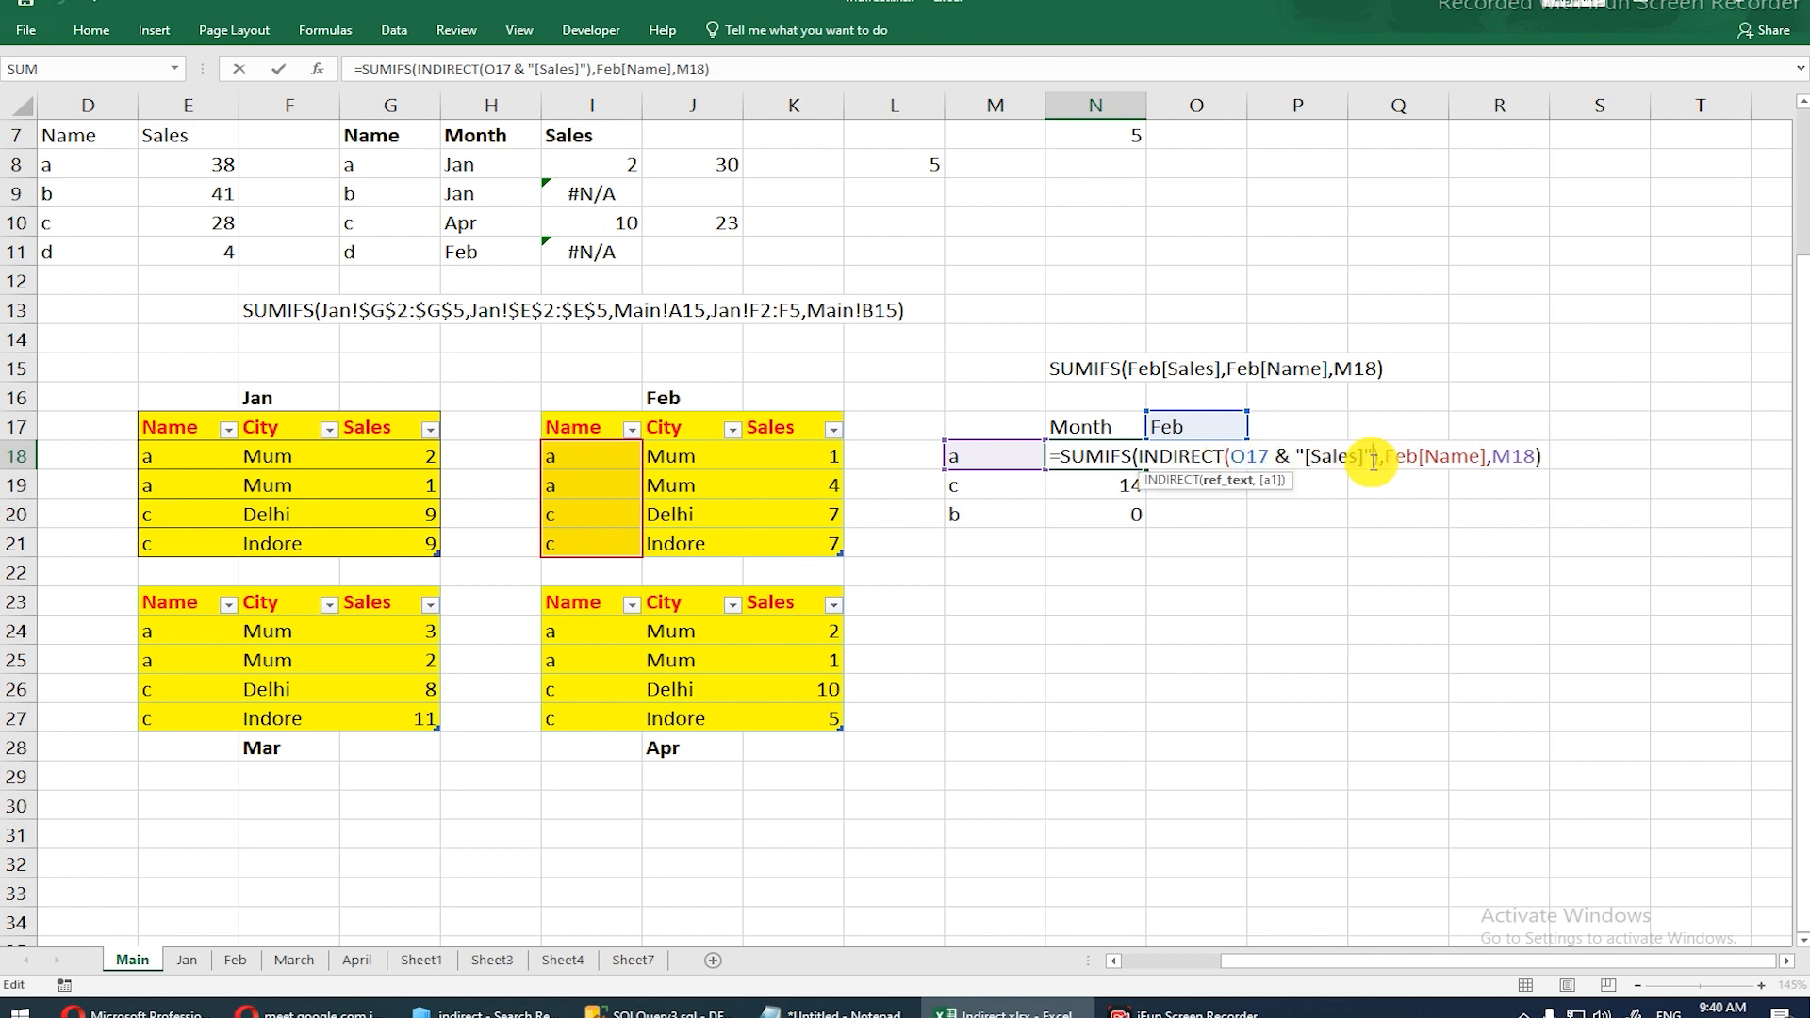
pyautogui.click(1233, 454)
pyautogui.moveTo(1233, 456); pyautogui.dragTo(1377, 460)
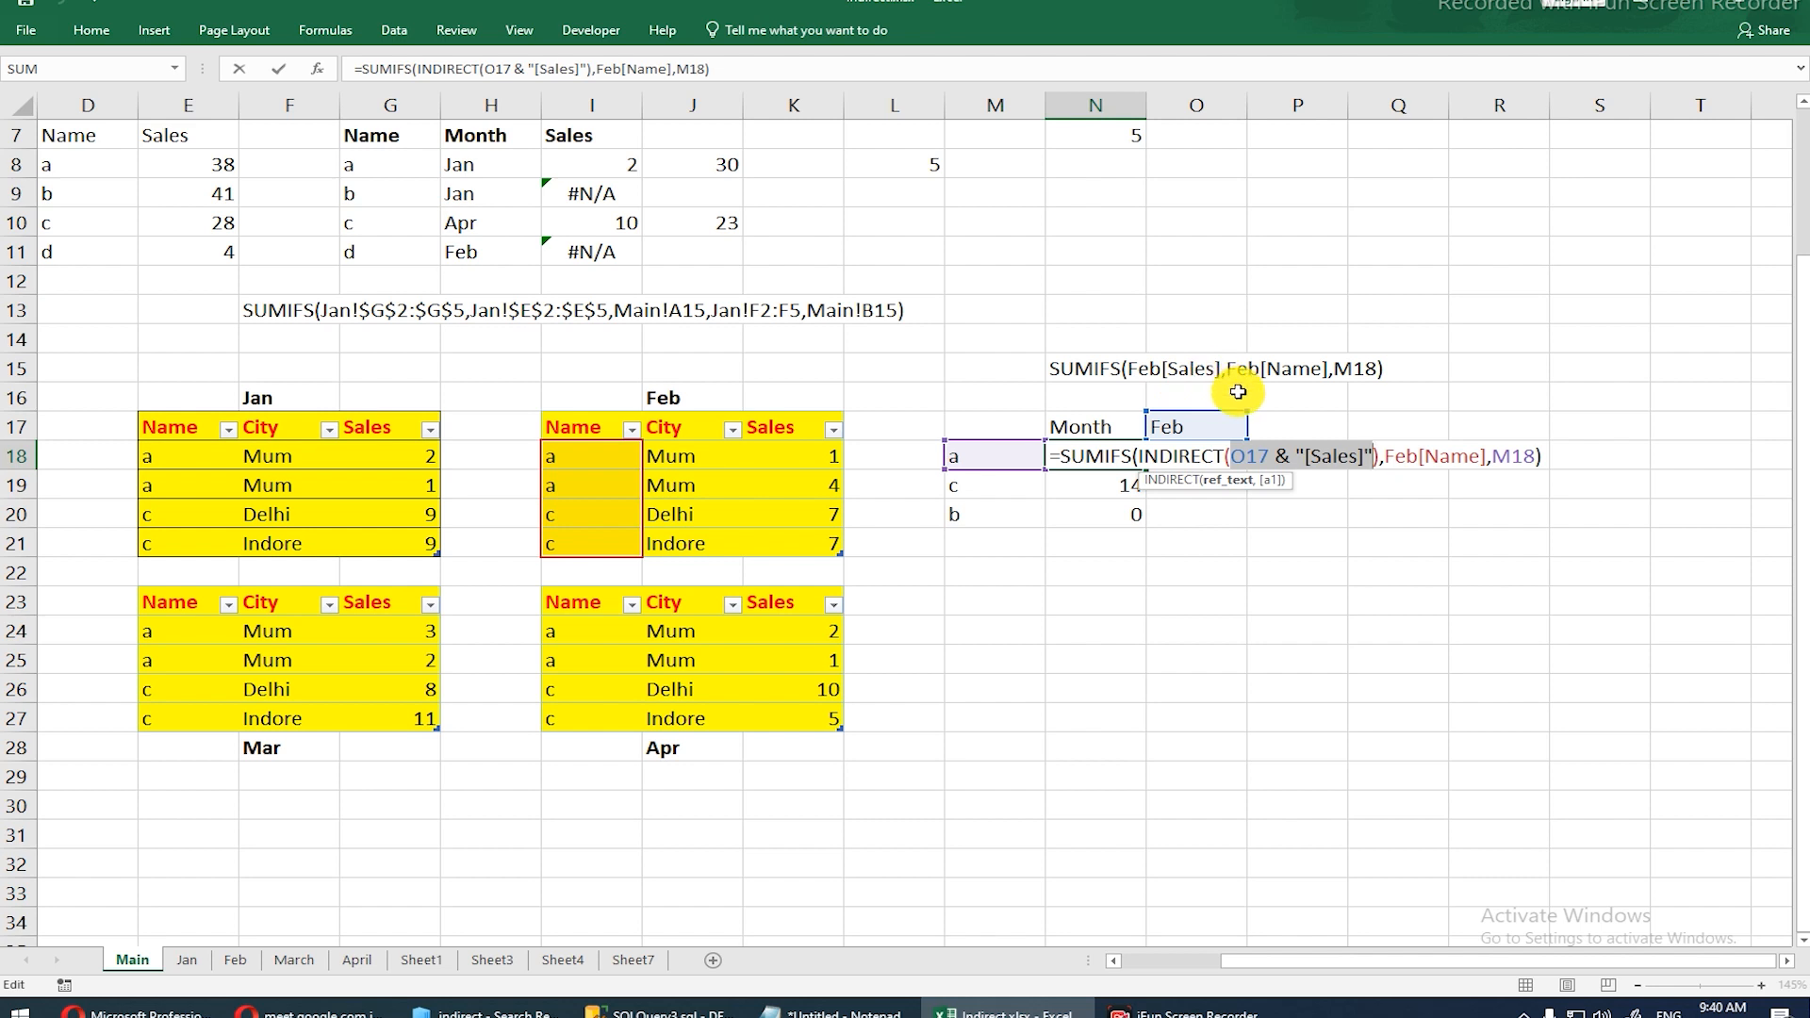
# Step: Evaluate the O17 & "[Sales]" argument inside the N18 formula, then restore the original expression
pyautogui.press('F9')
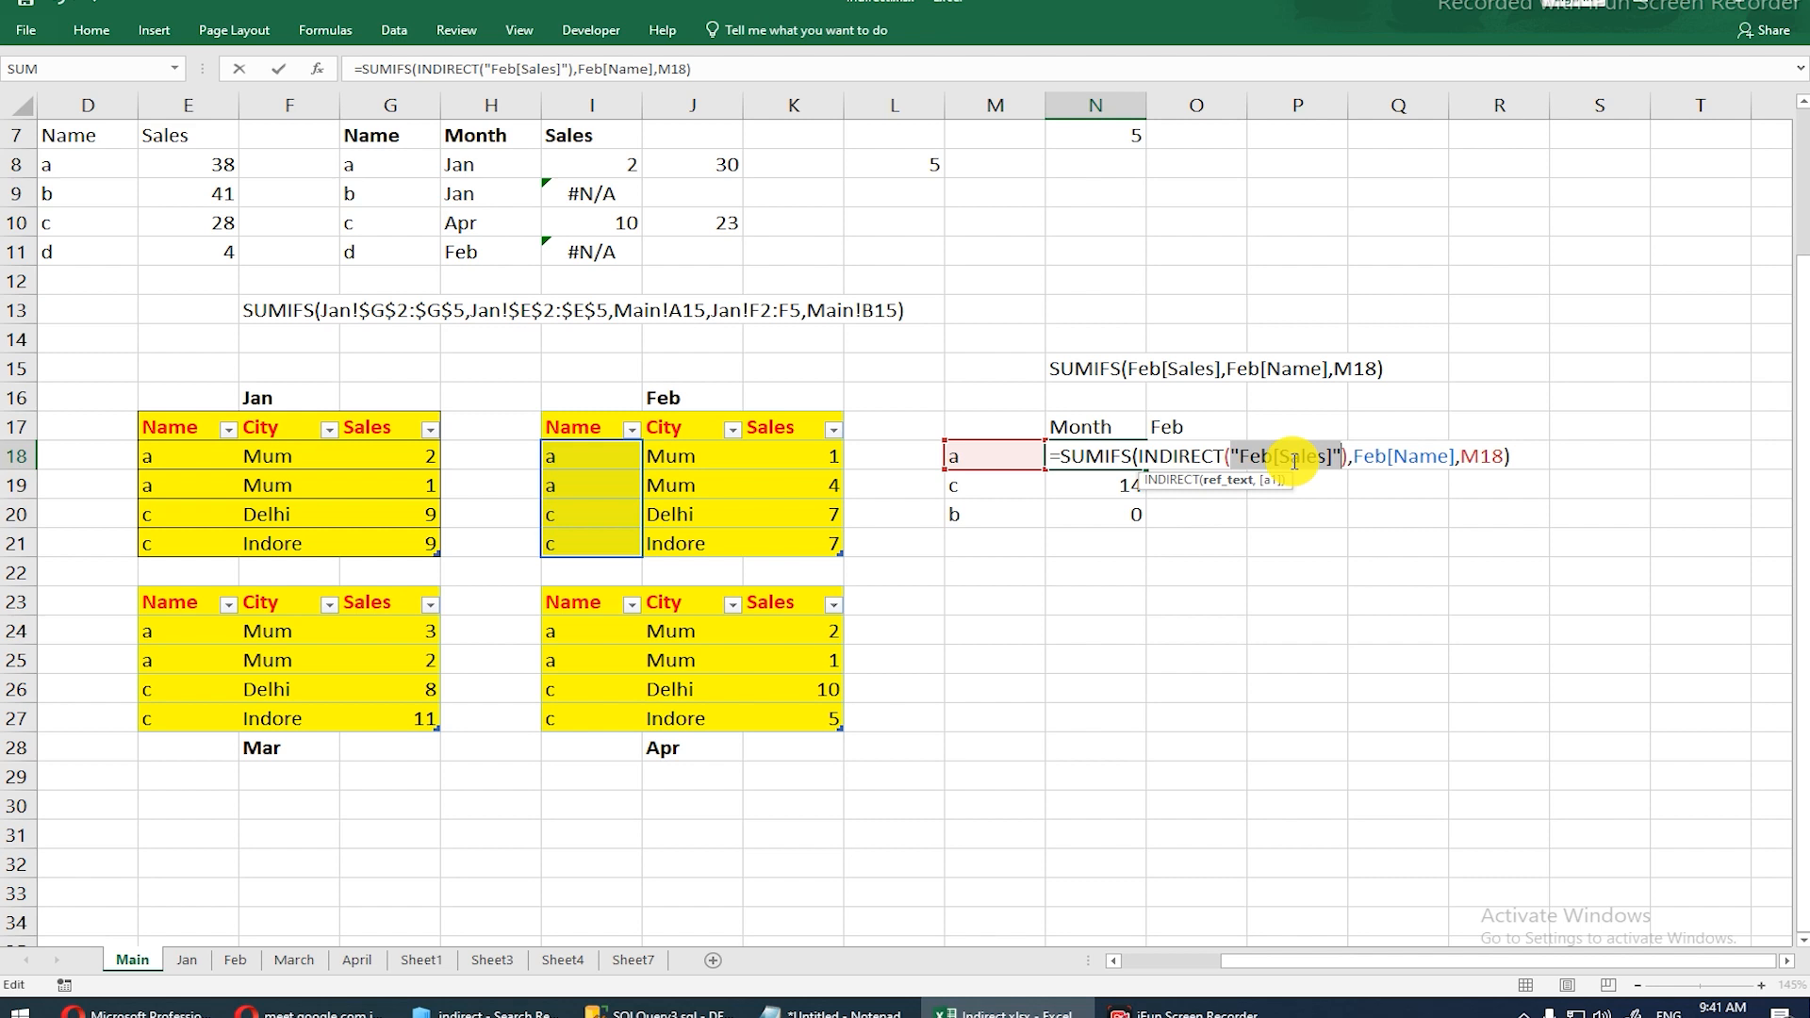
pyautogui.hotkey('ctrl', 'z')
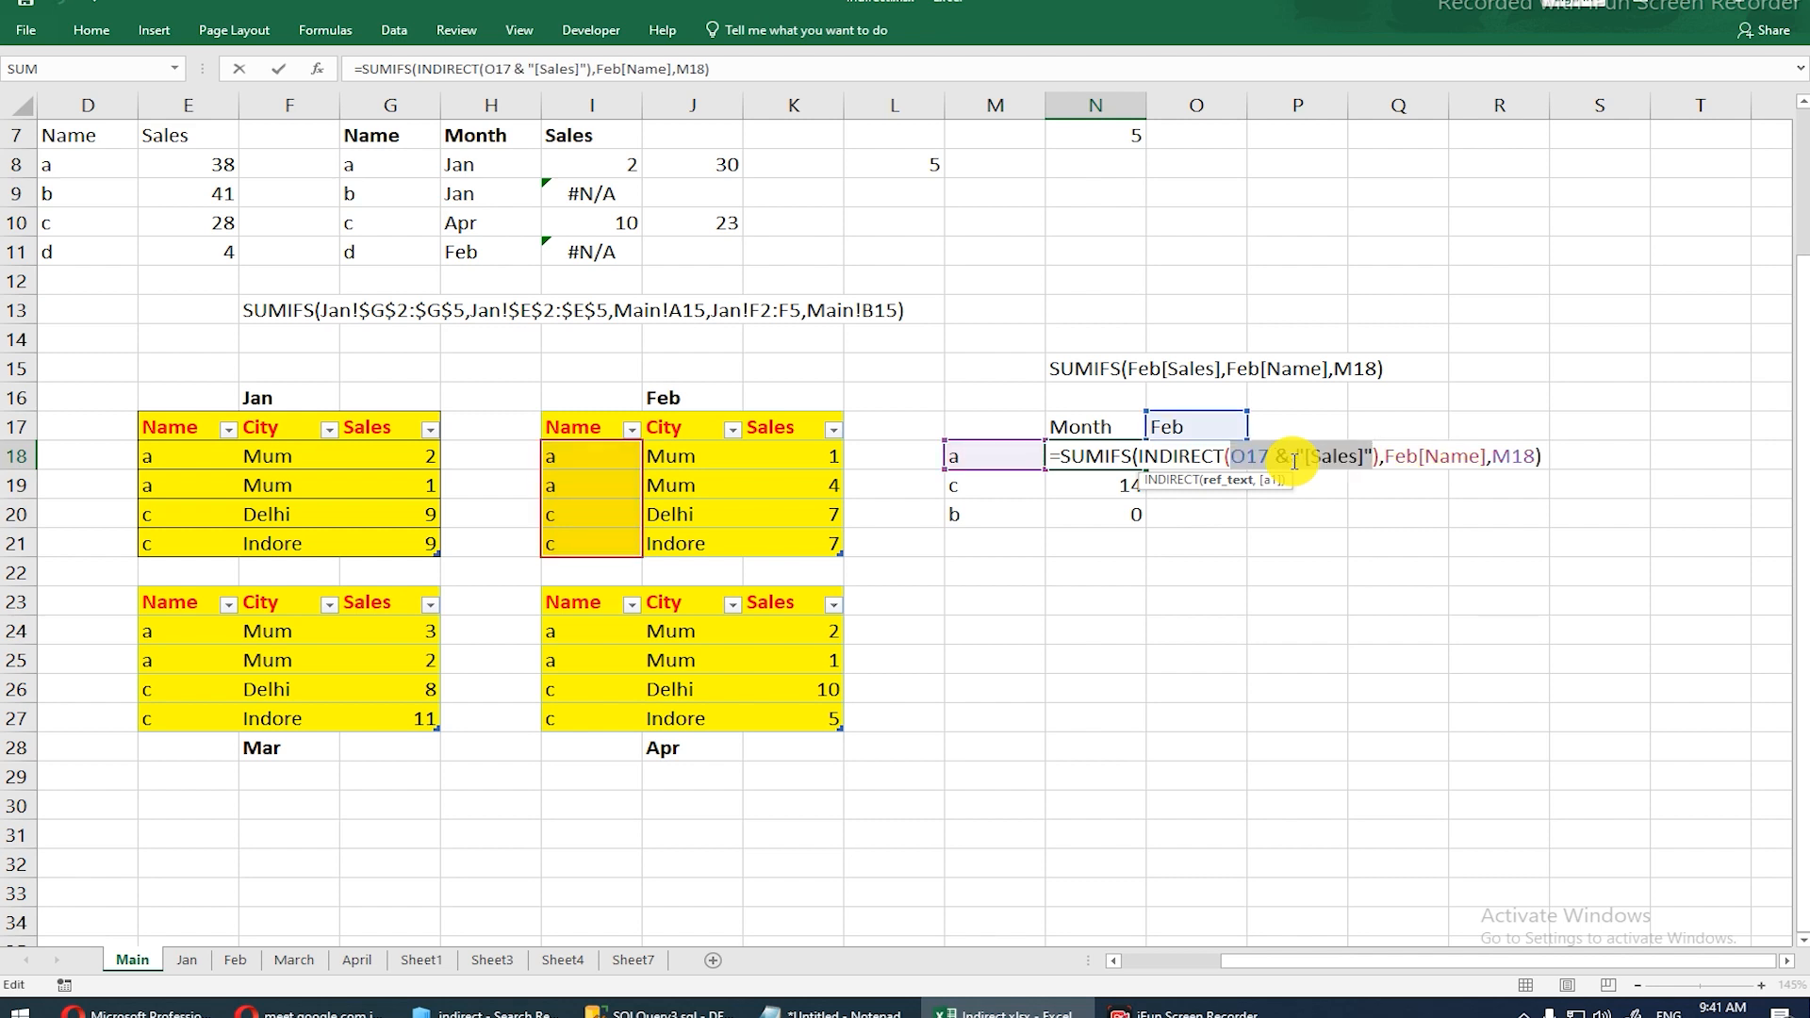
# Step: Insert INDIRECT(( before the criteria range in the N18 formula and remove the Feb table name in front of [Name]
pyautogui.click(1388, 457)
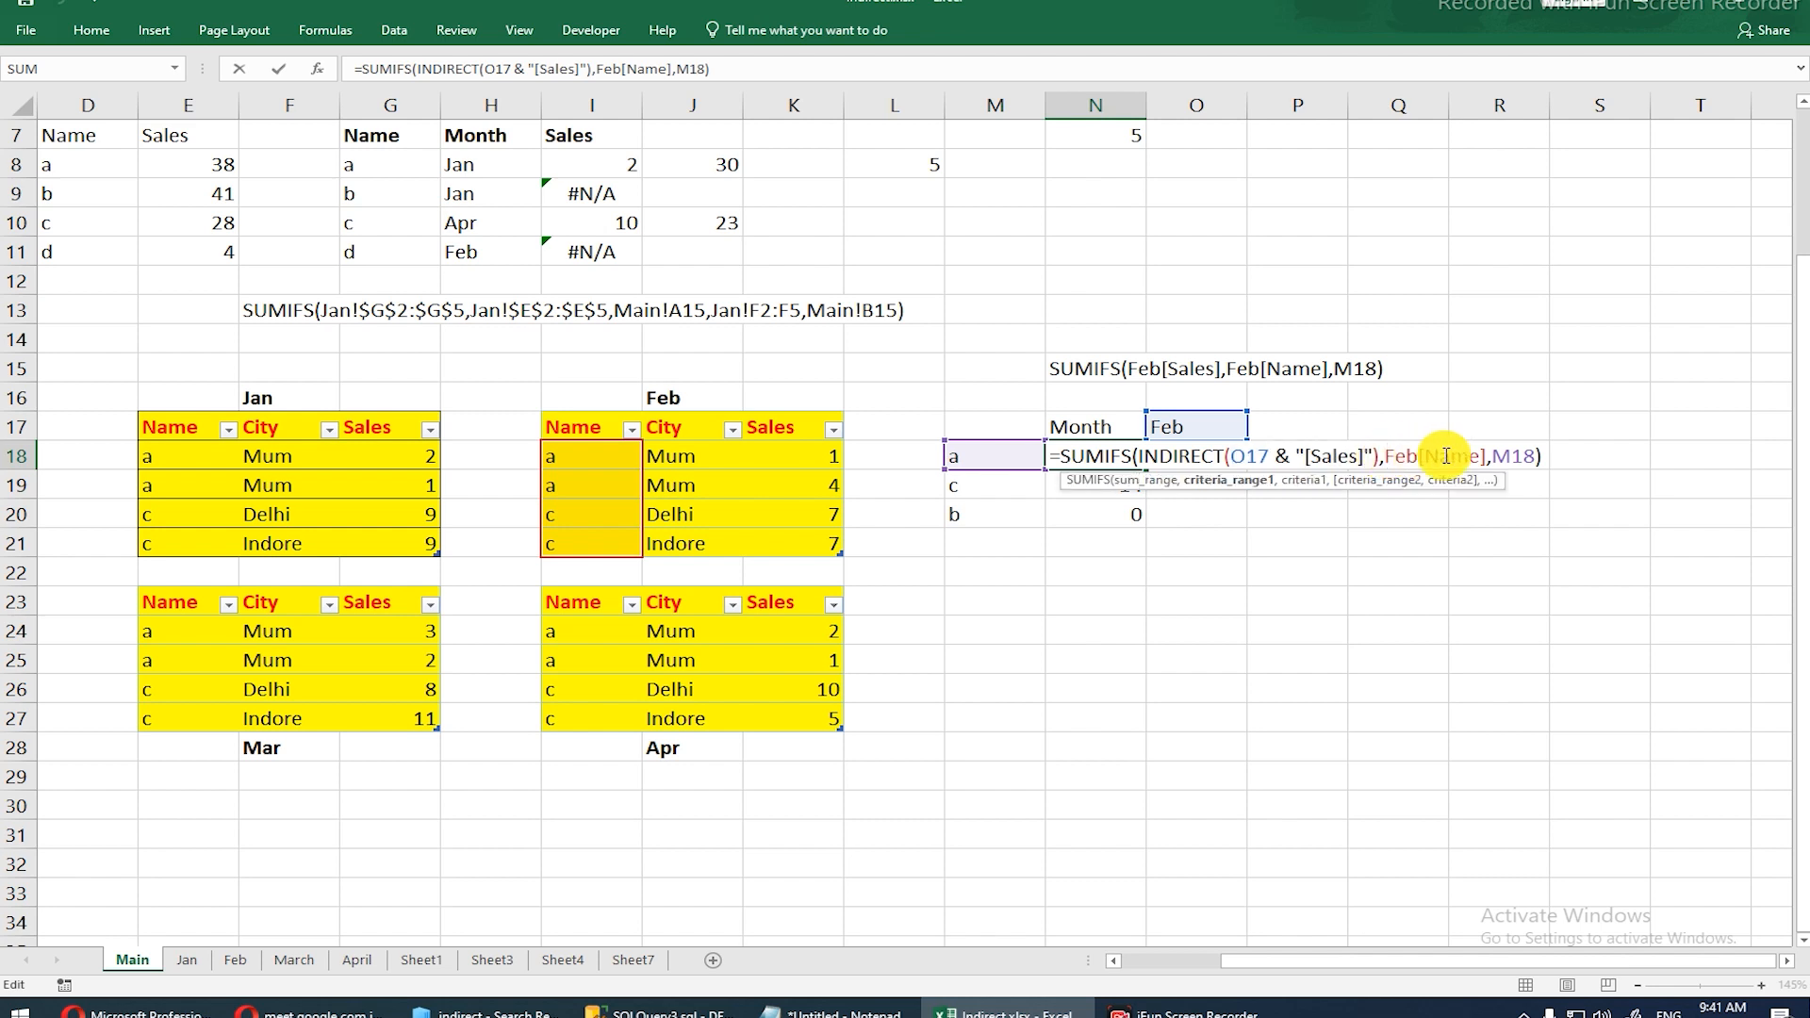
pyautogui.write('indi')
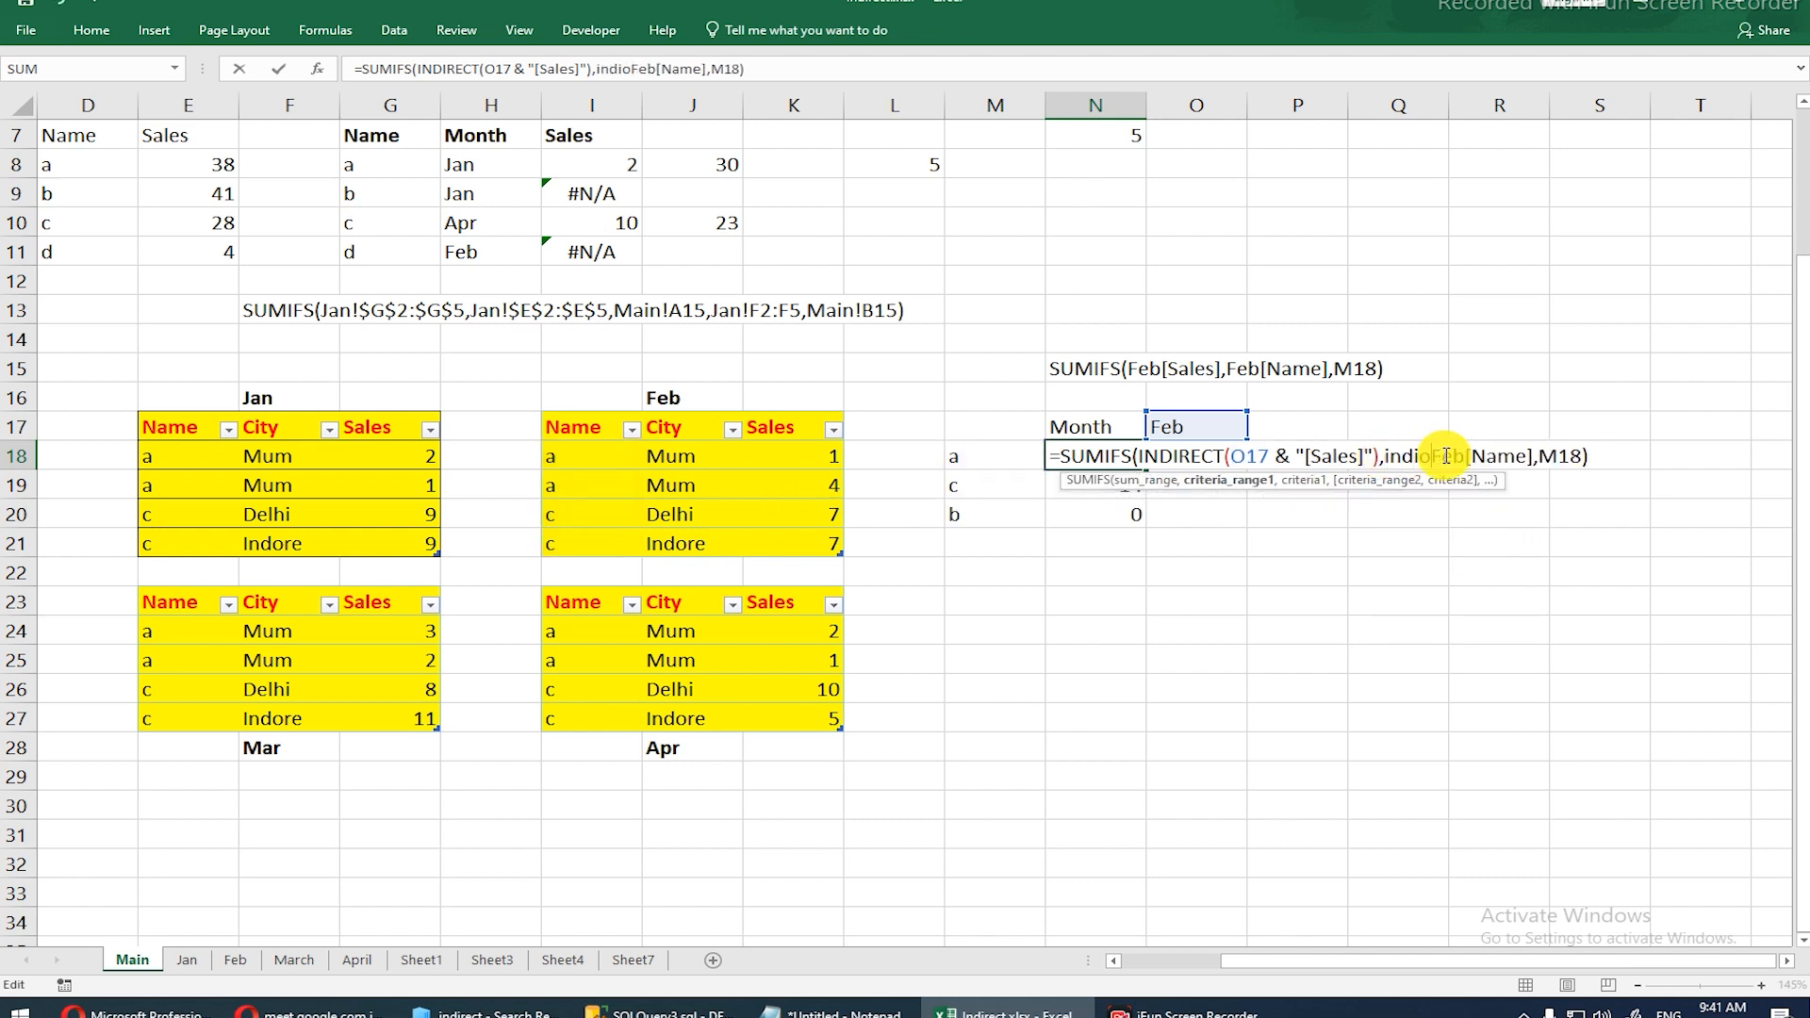
pyautogui.press('Tab')
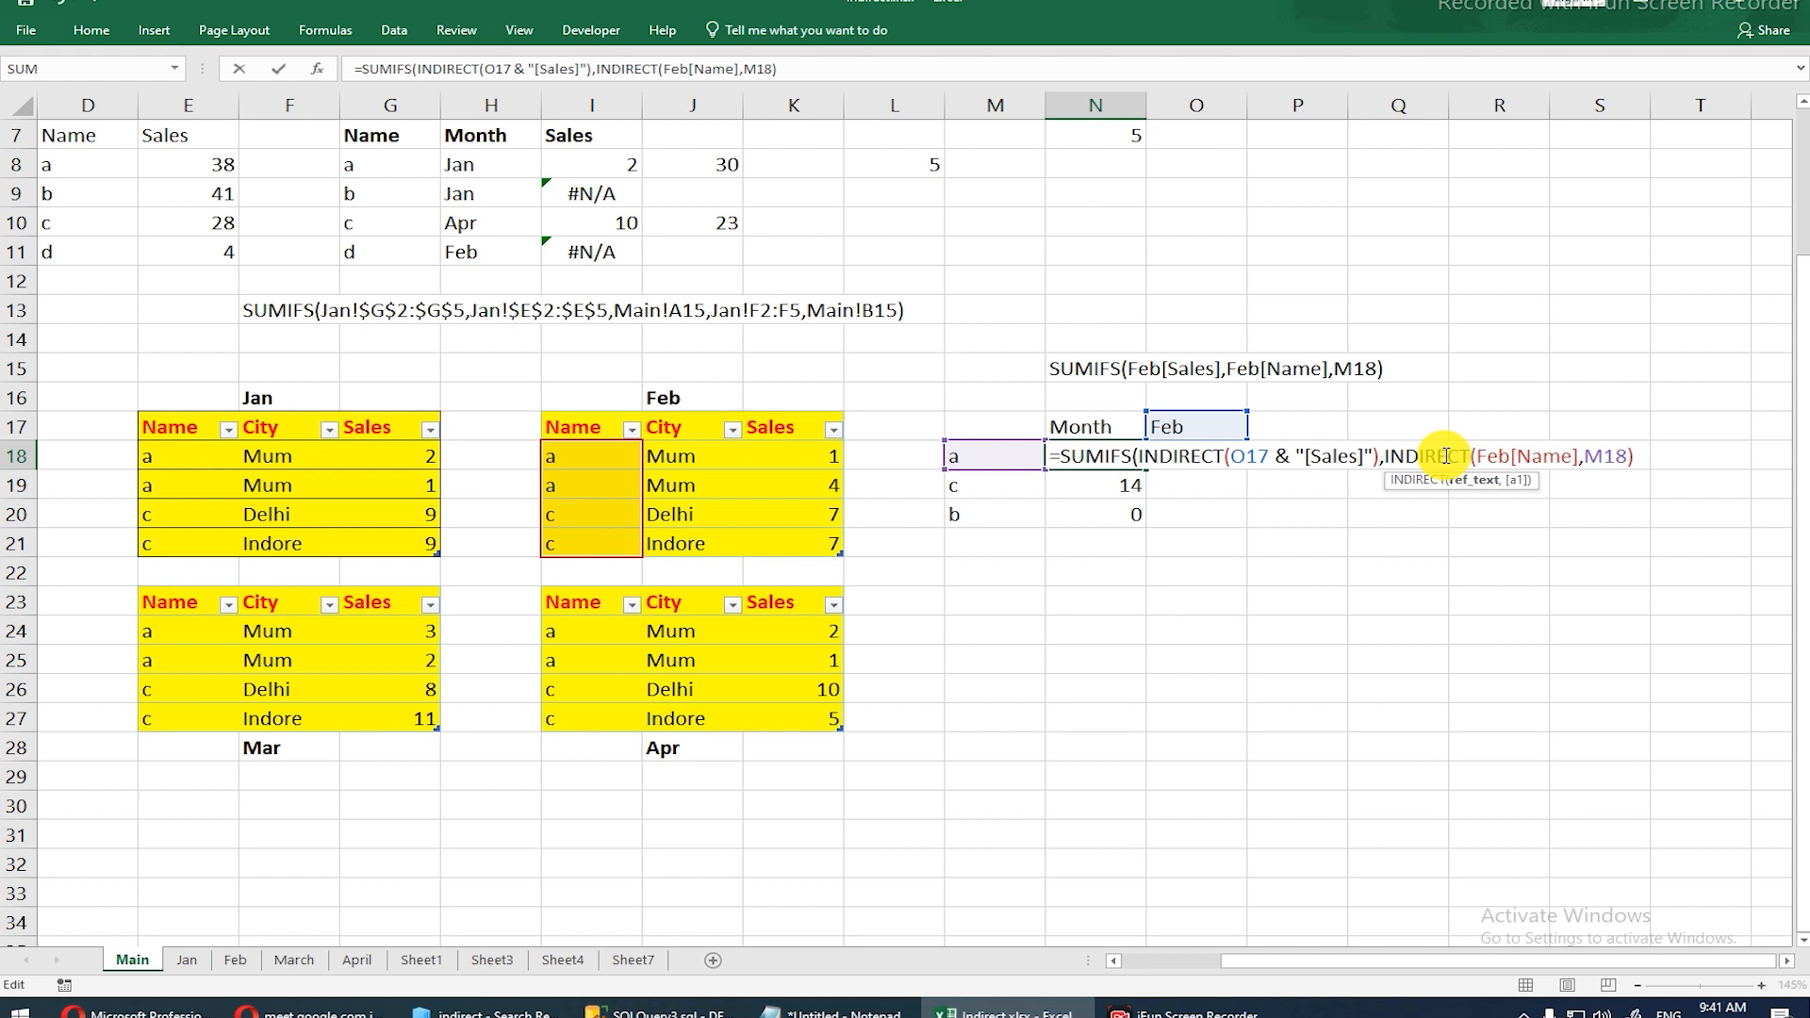
pyautogui.write('(')
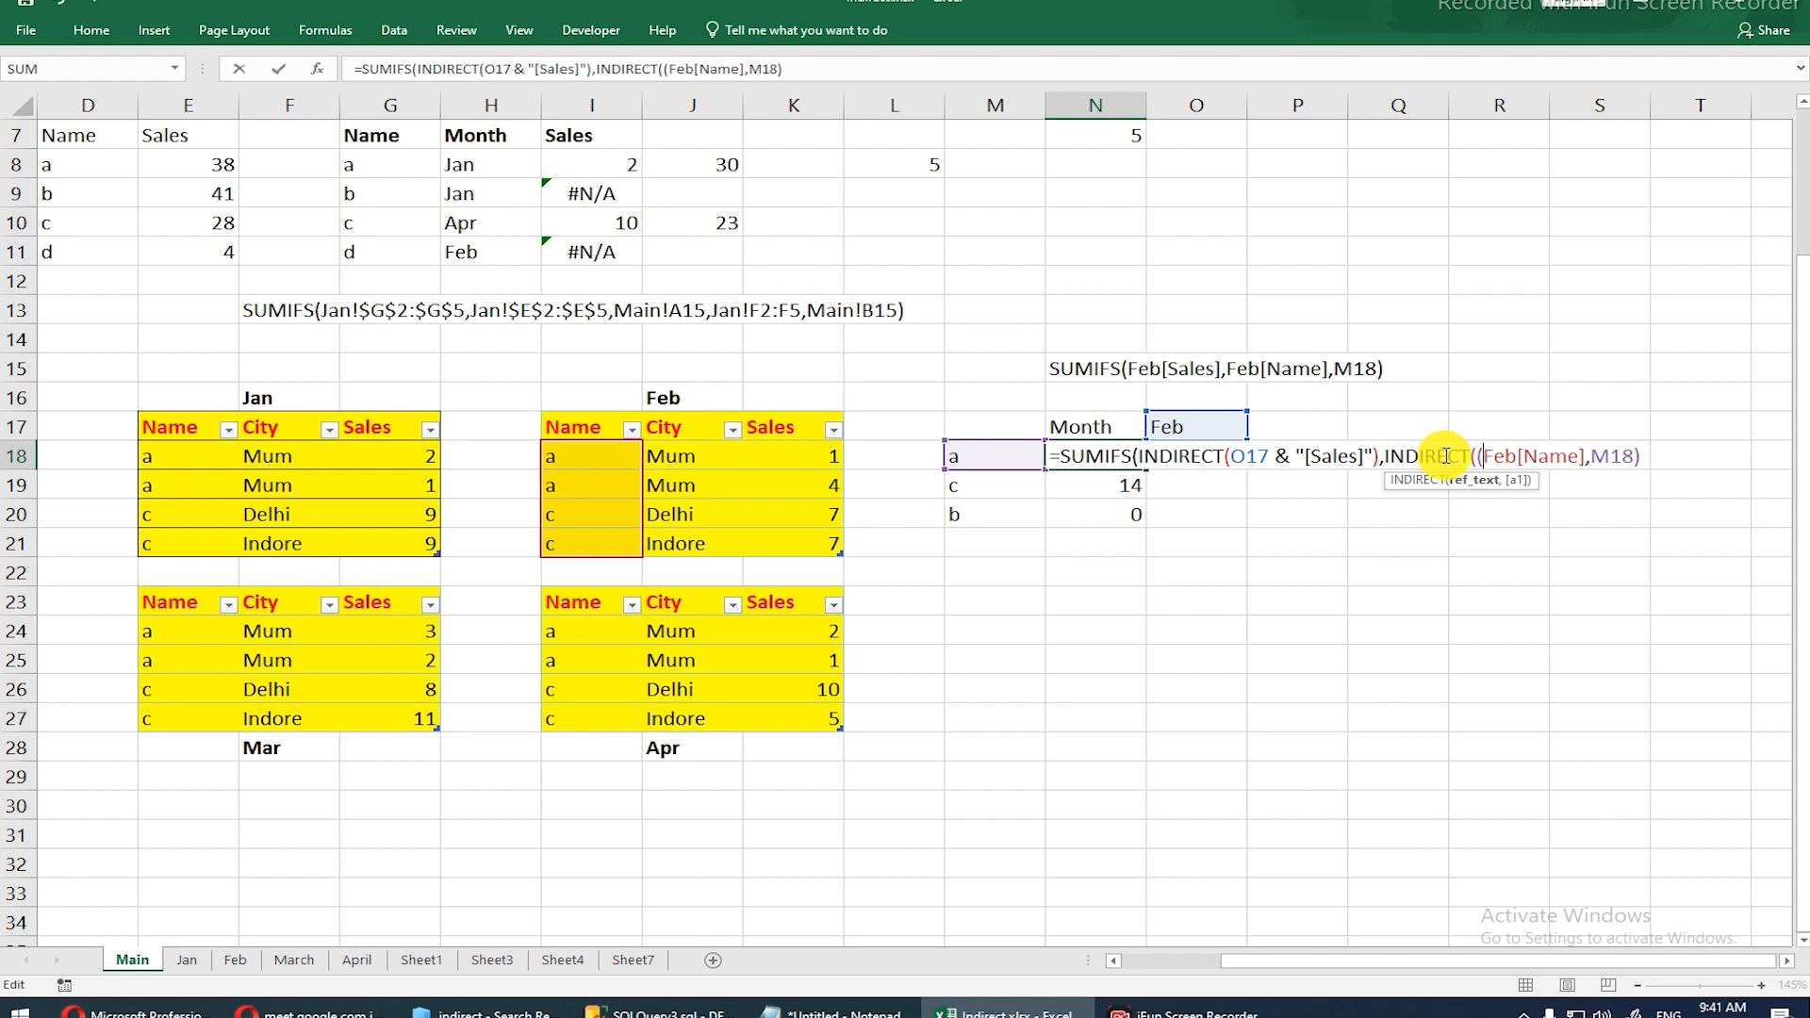
pyautogui.press('Delete')
pyautogui.press('Delete')
pyautogui.press('Delete')
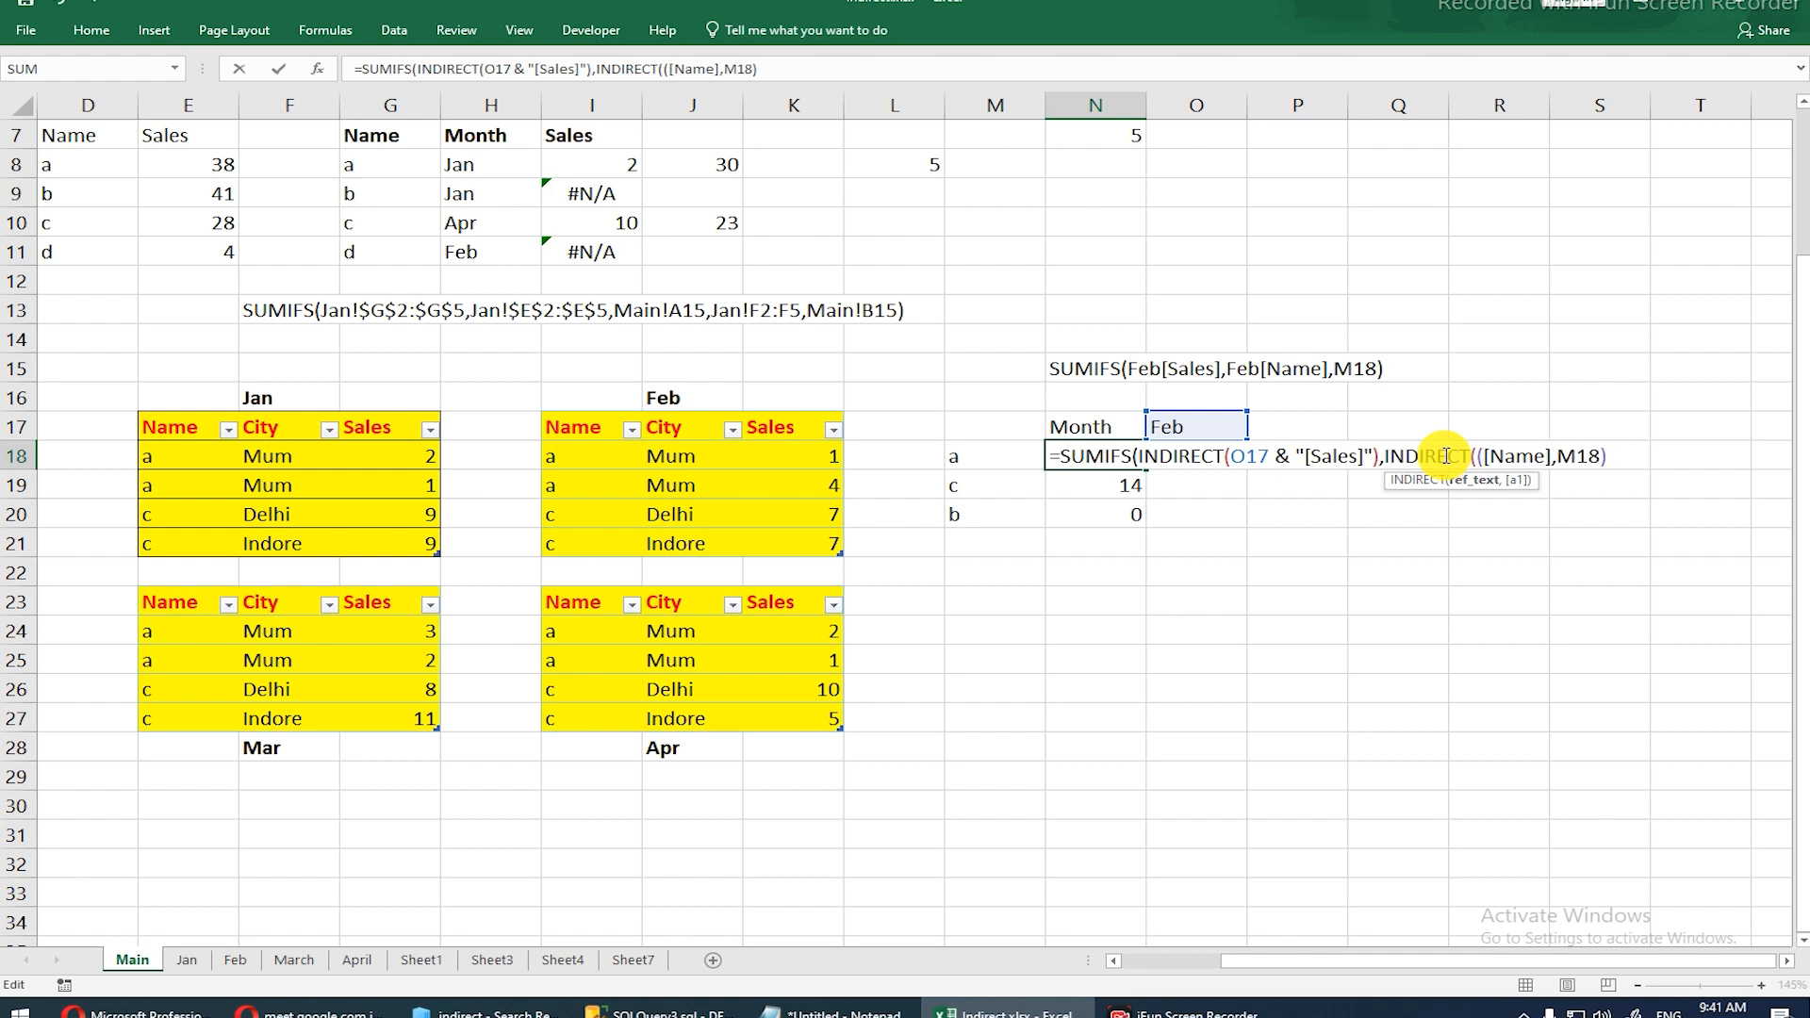
# Step: Complete the second INDIRECT argument in N18 as O17&"[Name]" with a closing parenthesis before the M18 criterion
pyautogui.click(1175, 425)
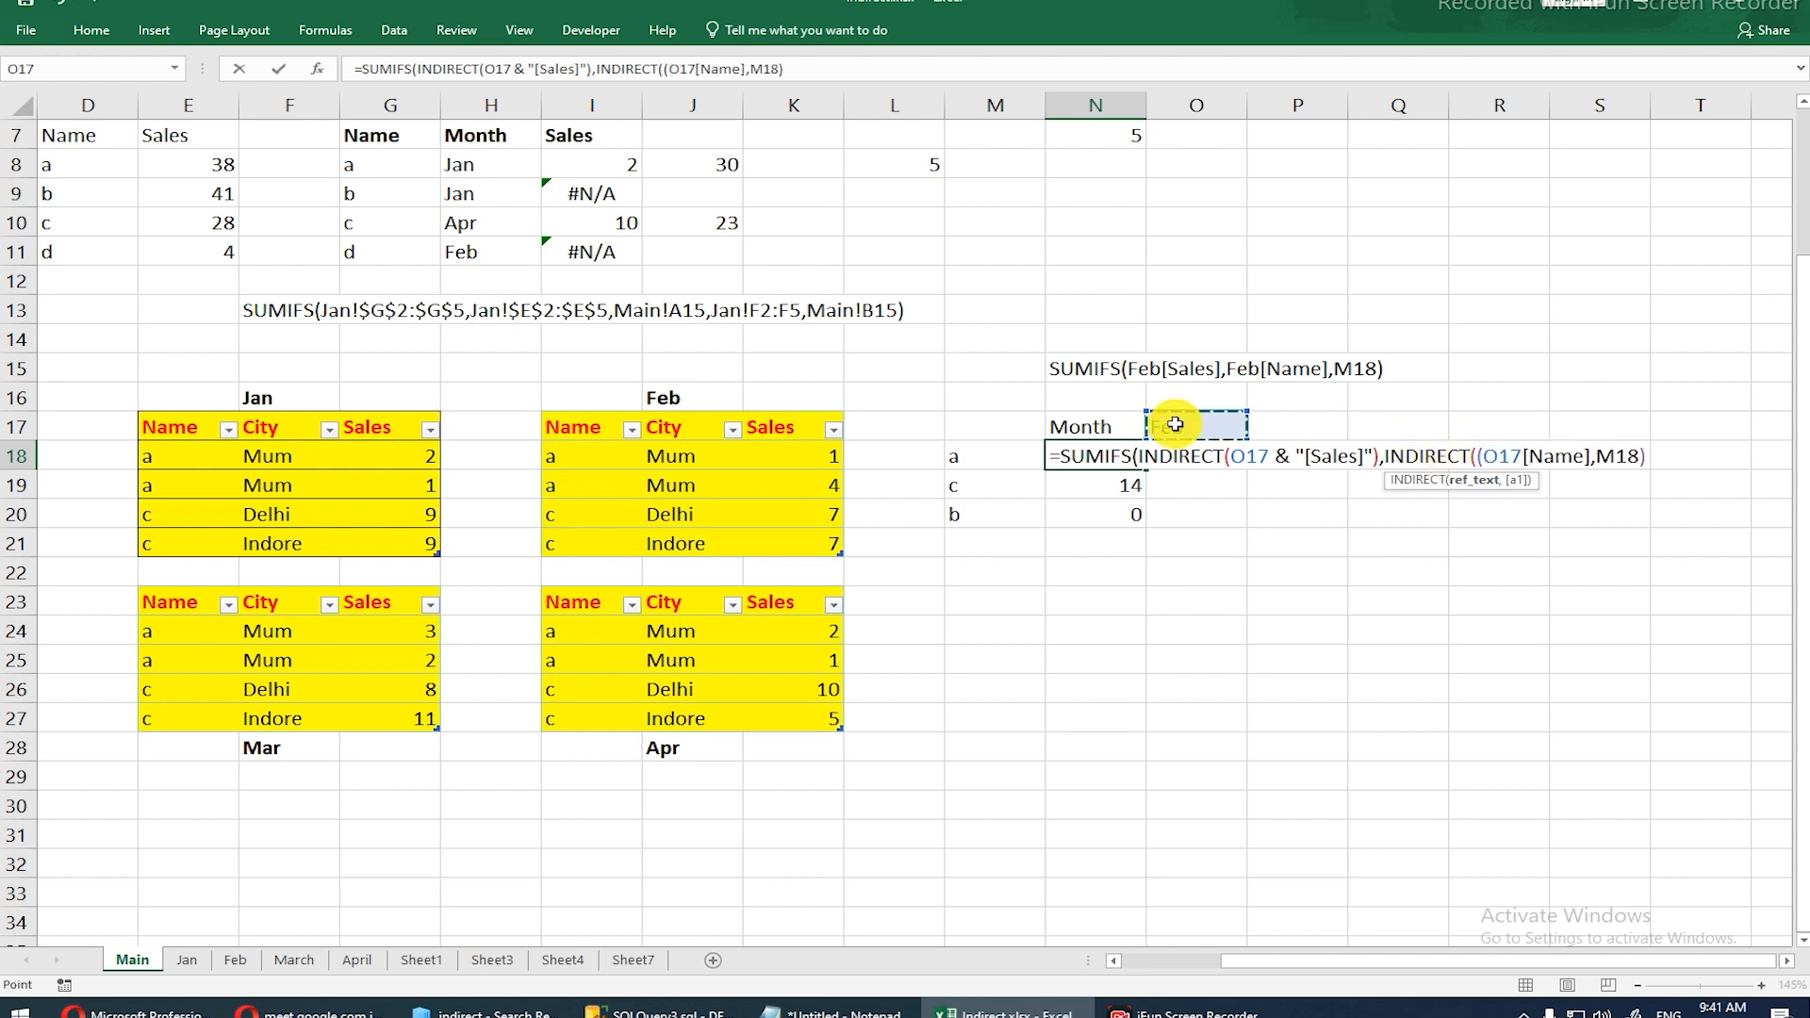
pyautogui.write('&')
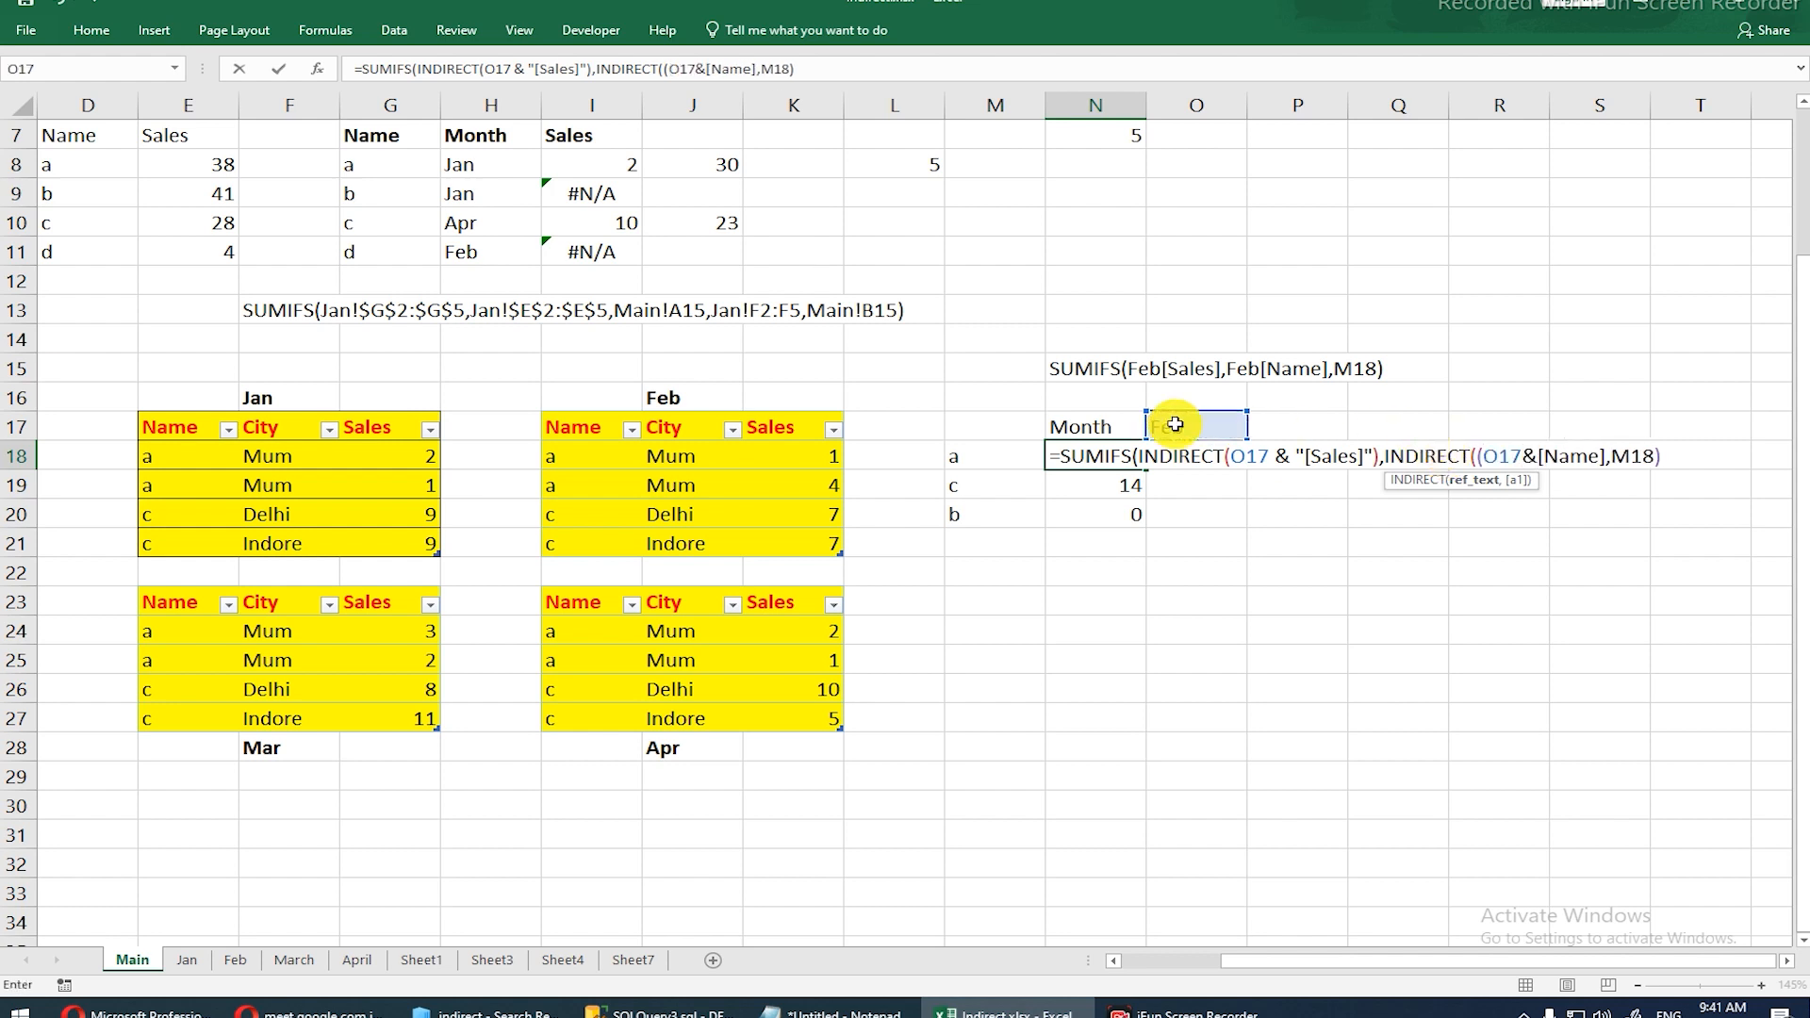
pyautogui.write('"')
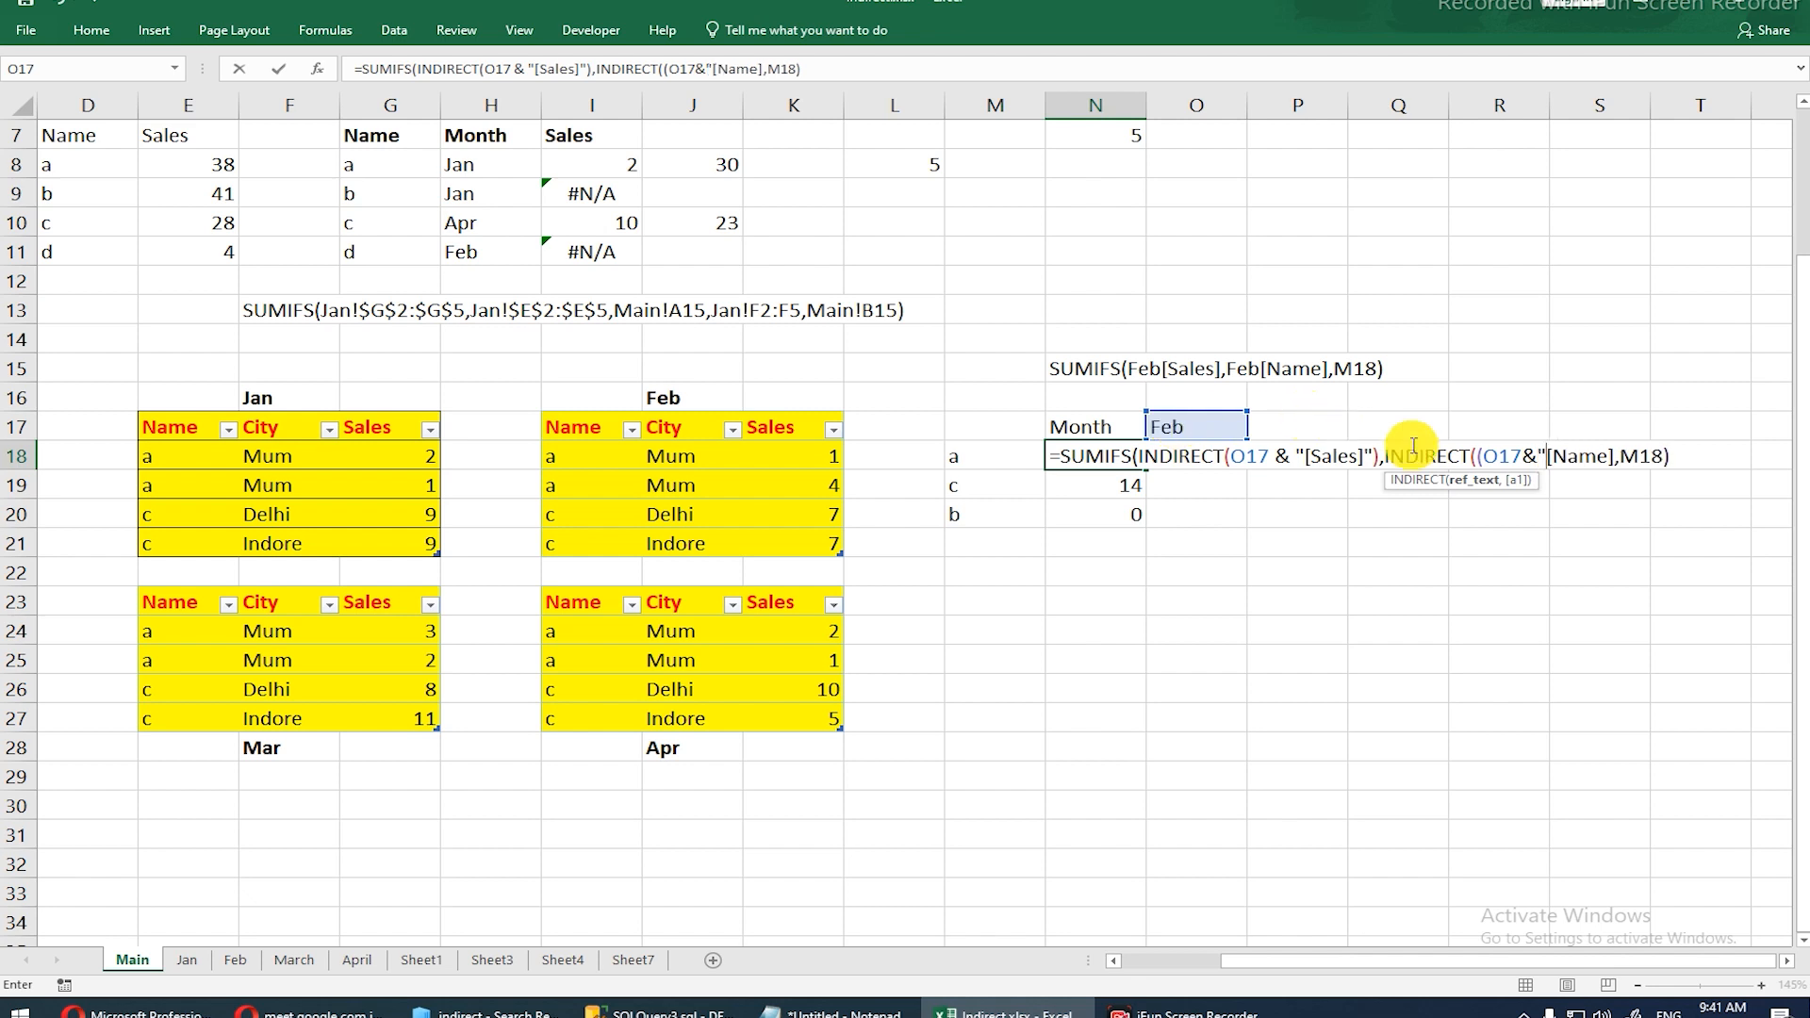
pyautogui.click(1616, 460)
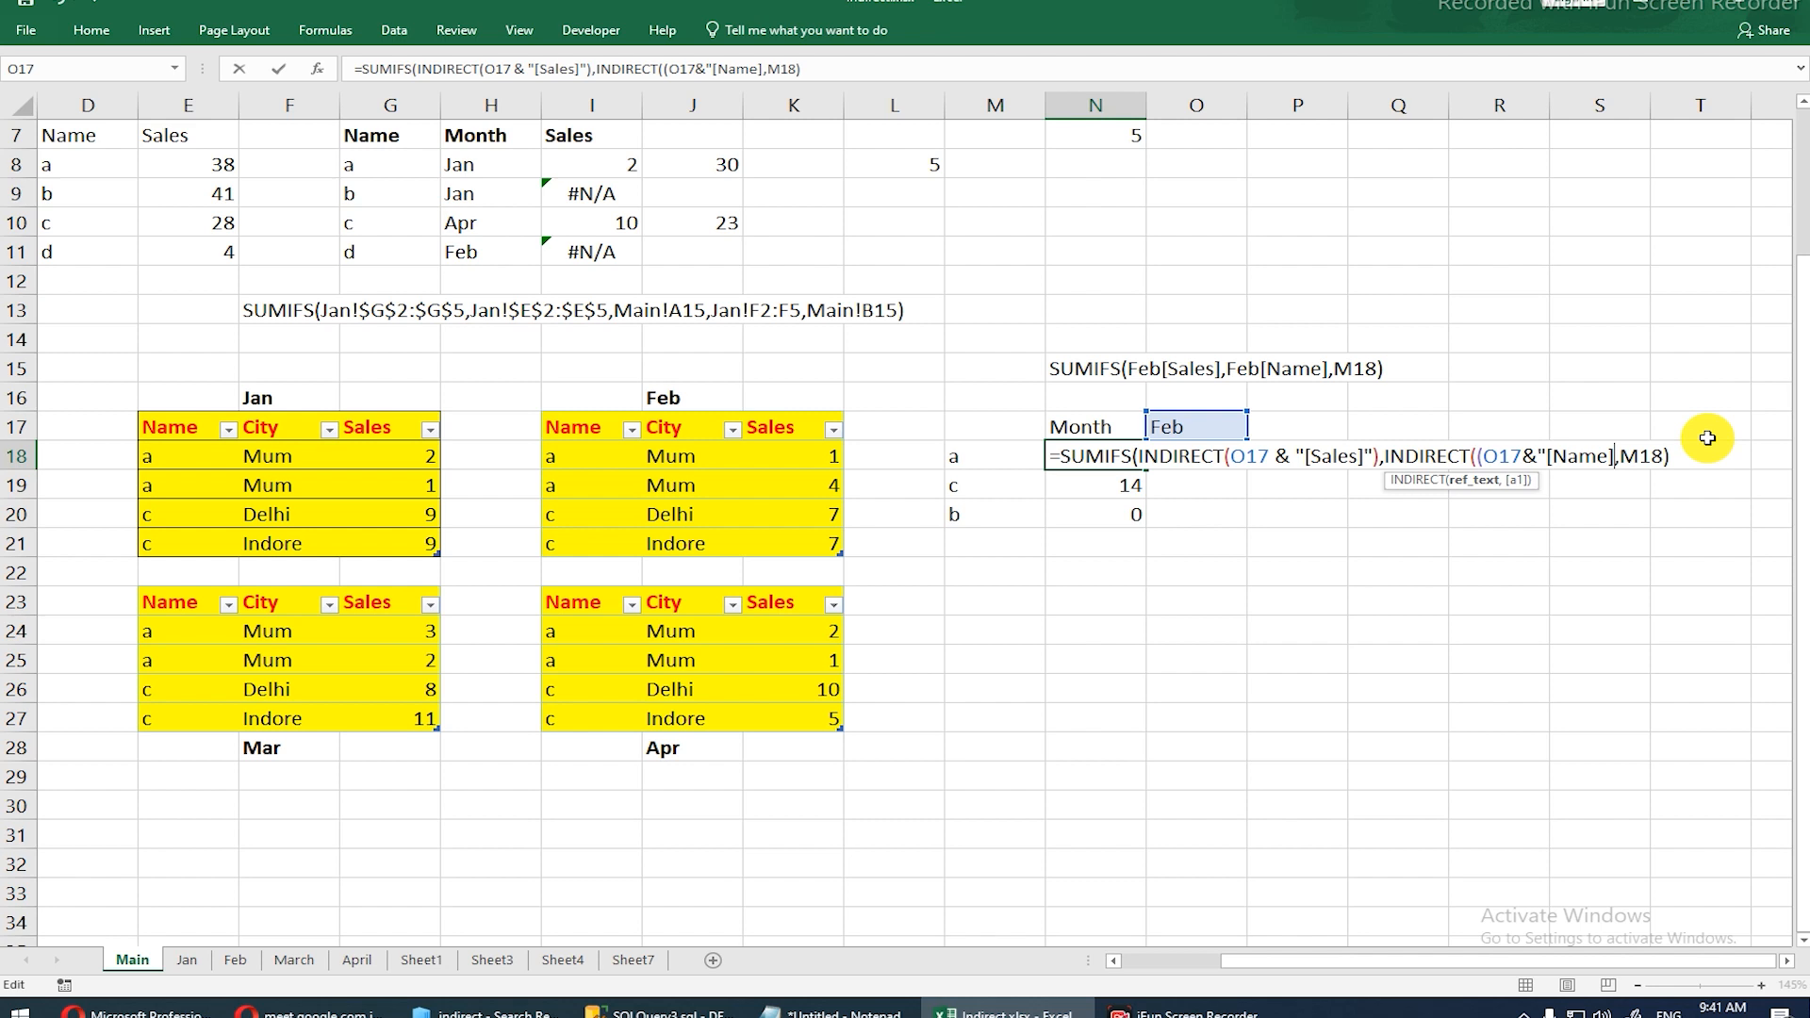
pyautogui.write('"')
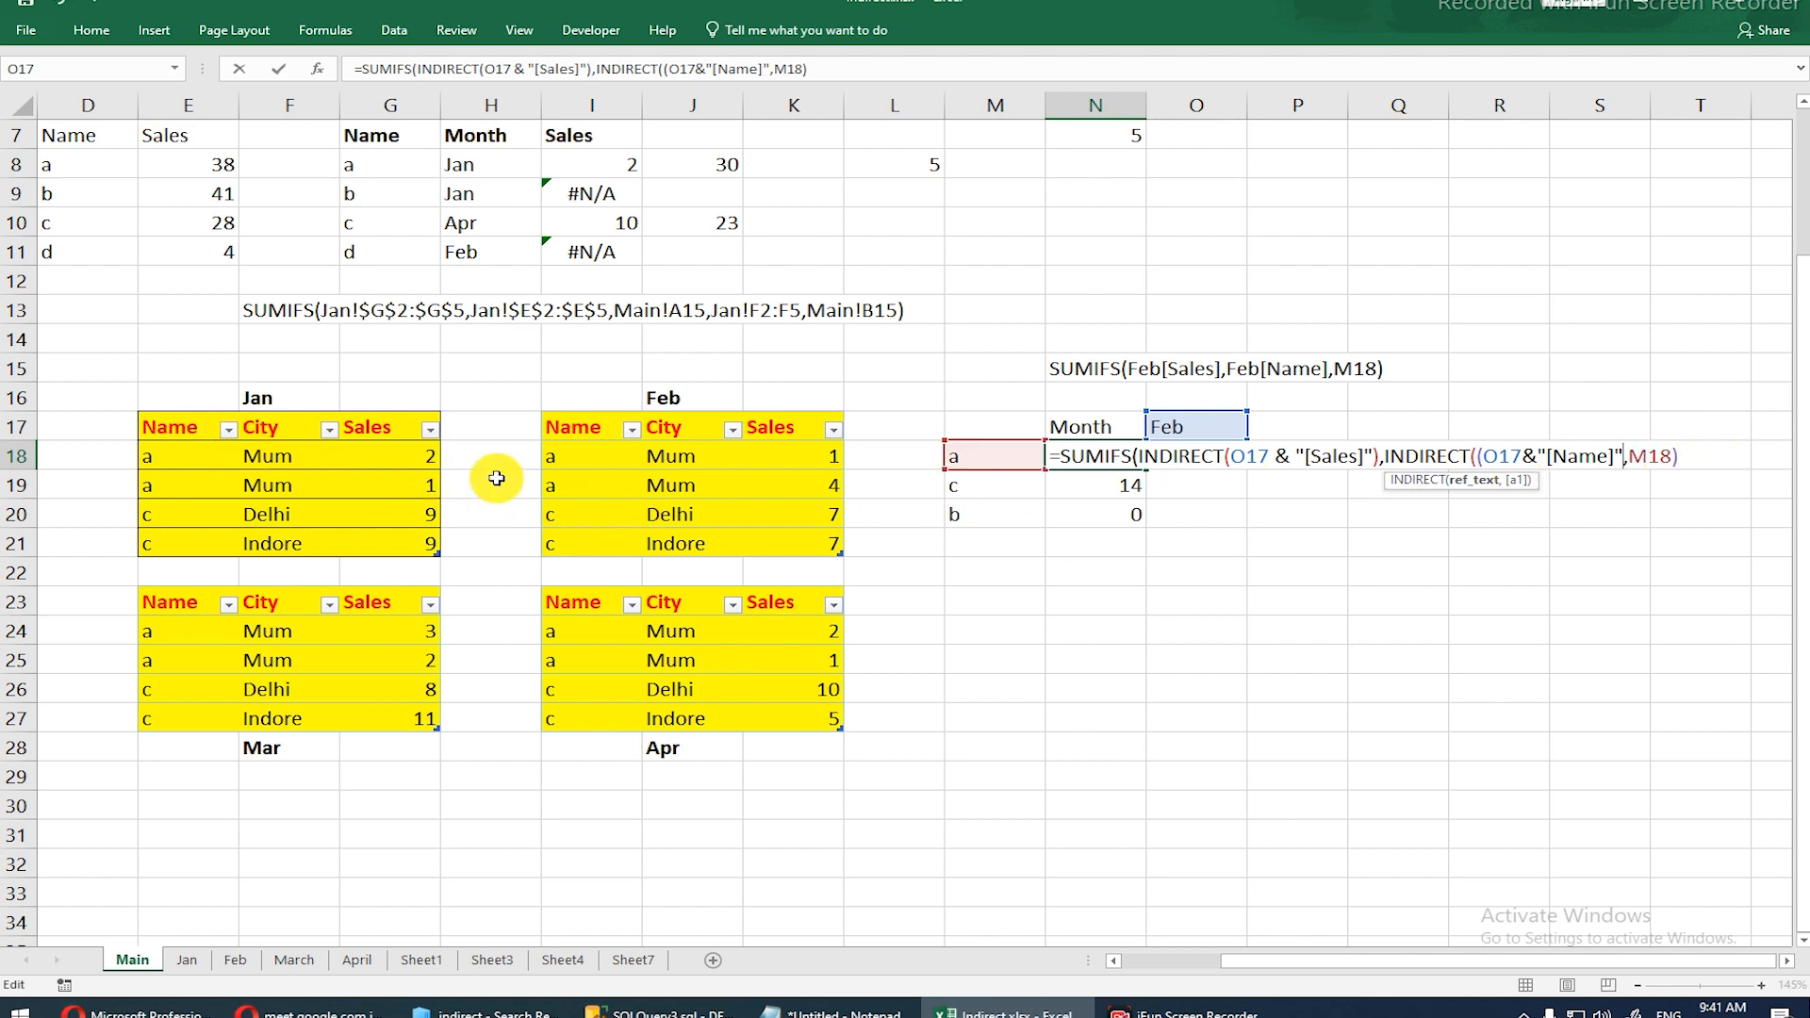
pyautogui.write(')')
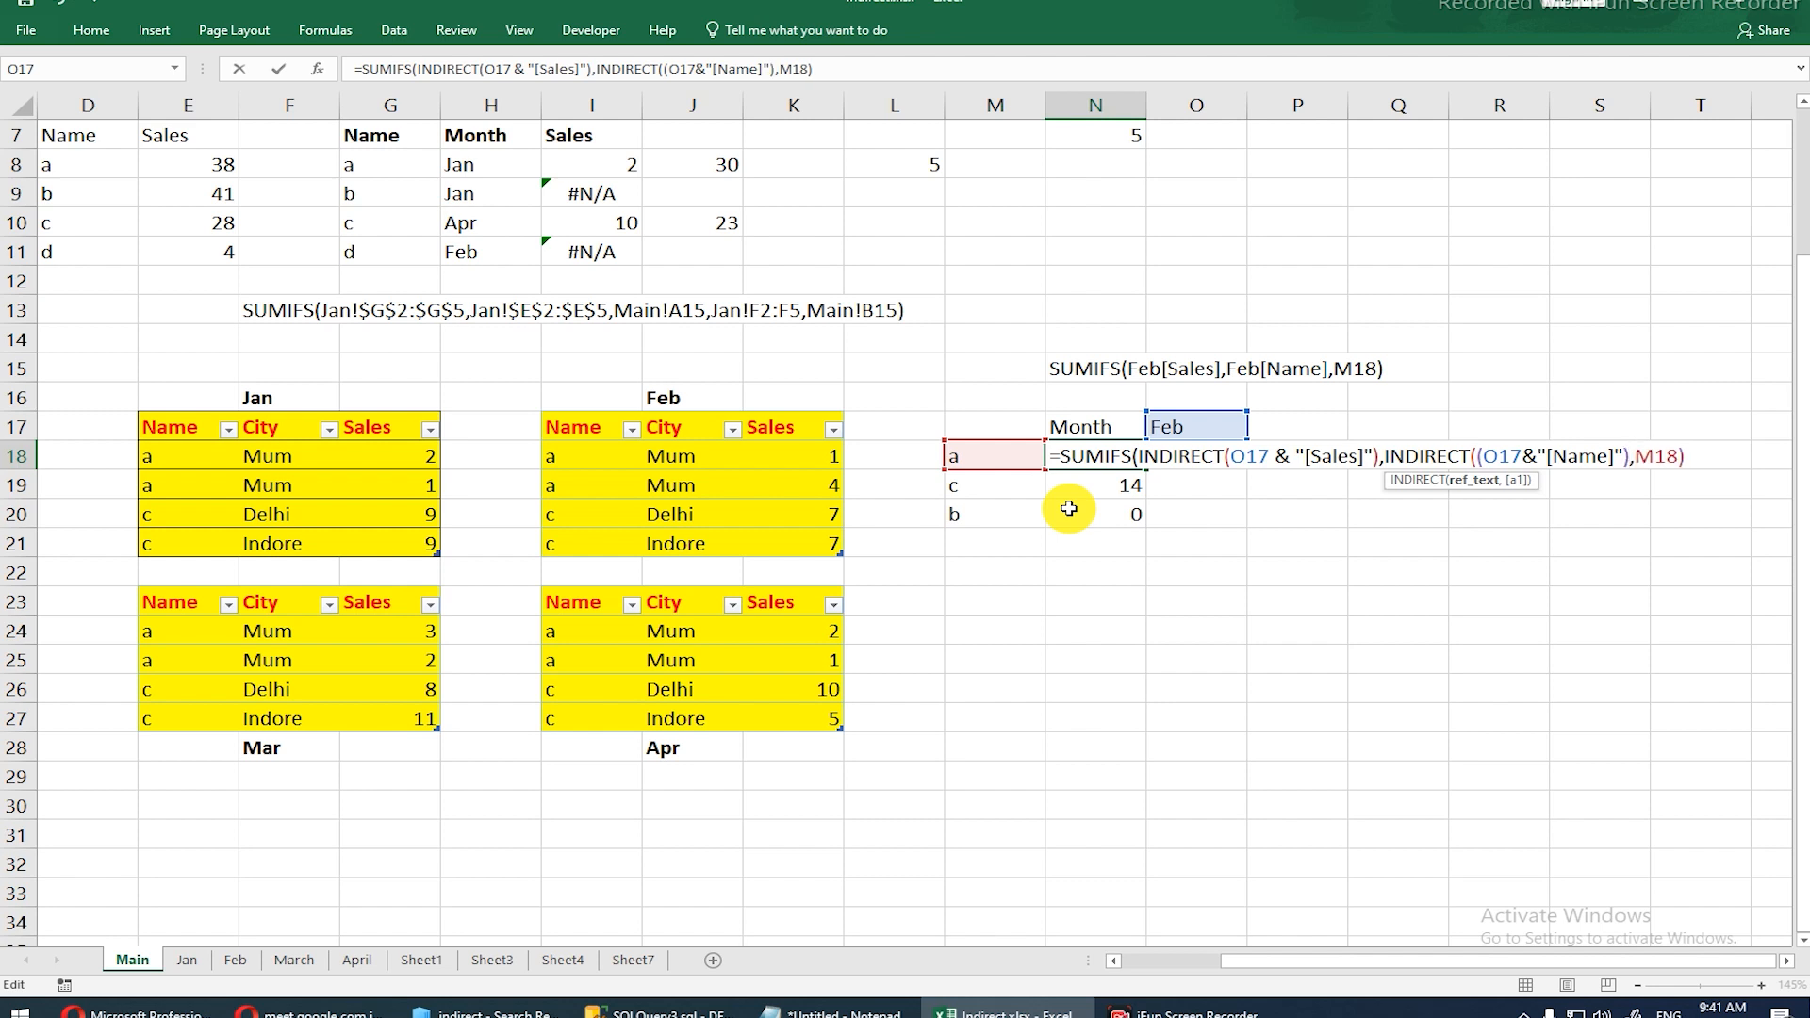
# Step: Make both O17 references in the N18 formula absolute as $O$17 and try to enter the formula
pyautogui.click(1246, 456)
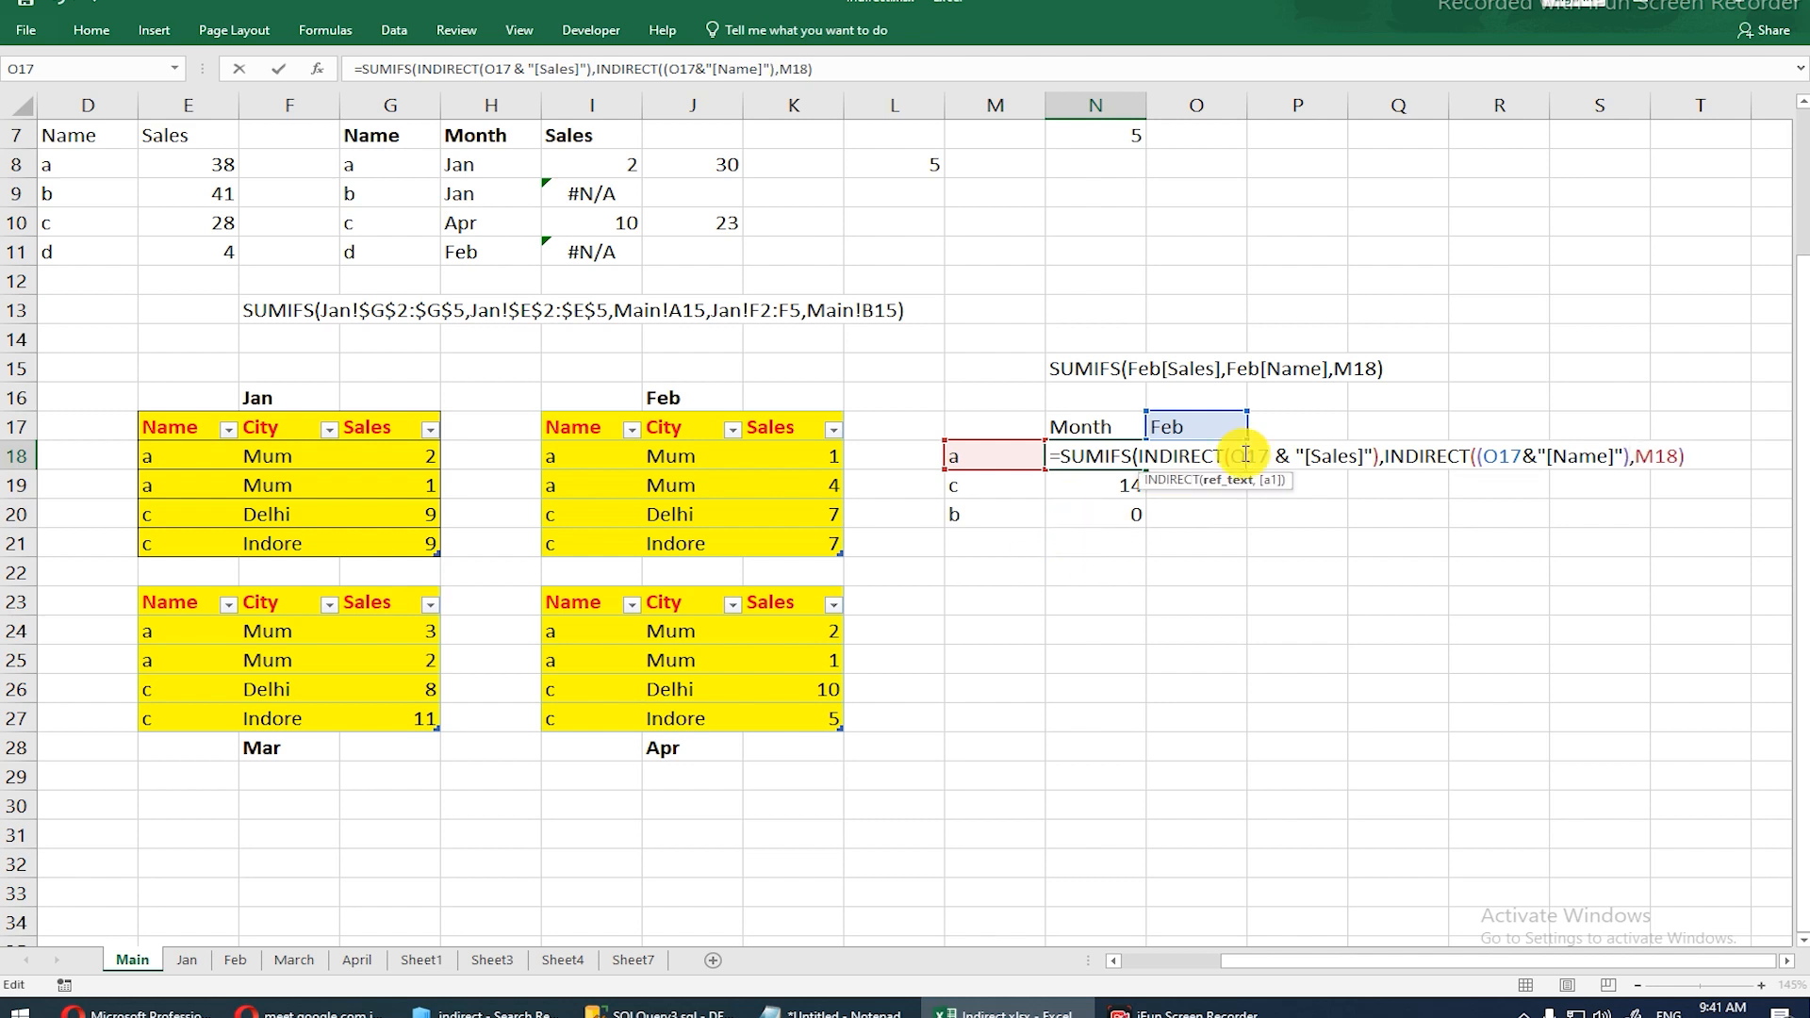
pyautogui.press('F4')
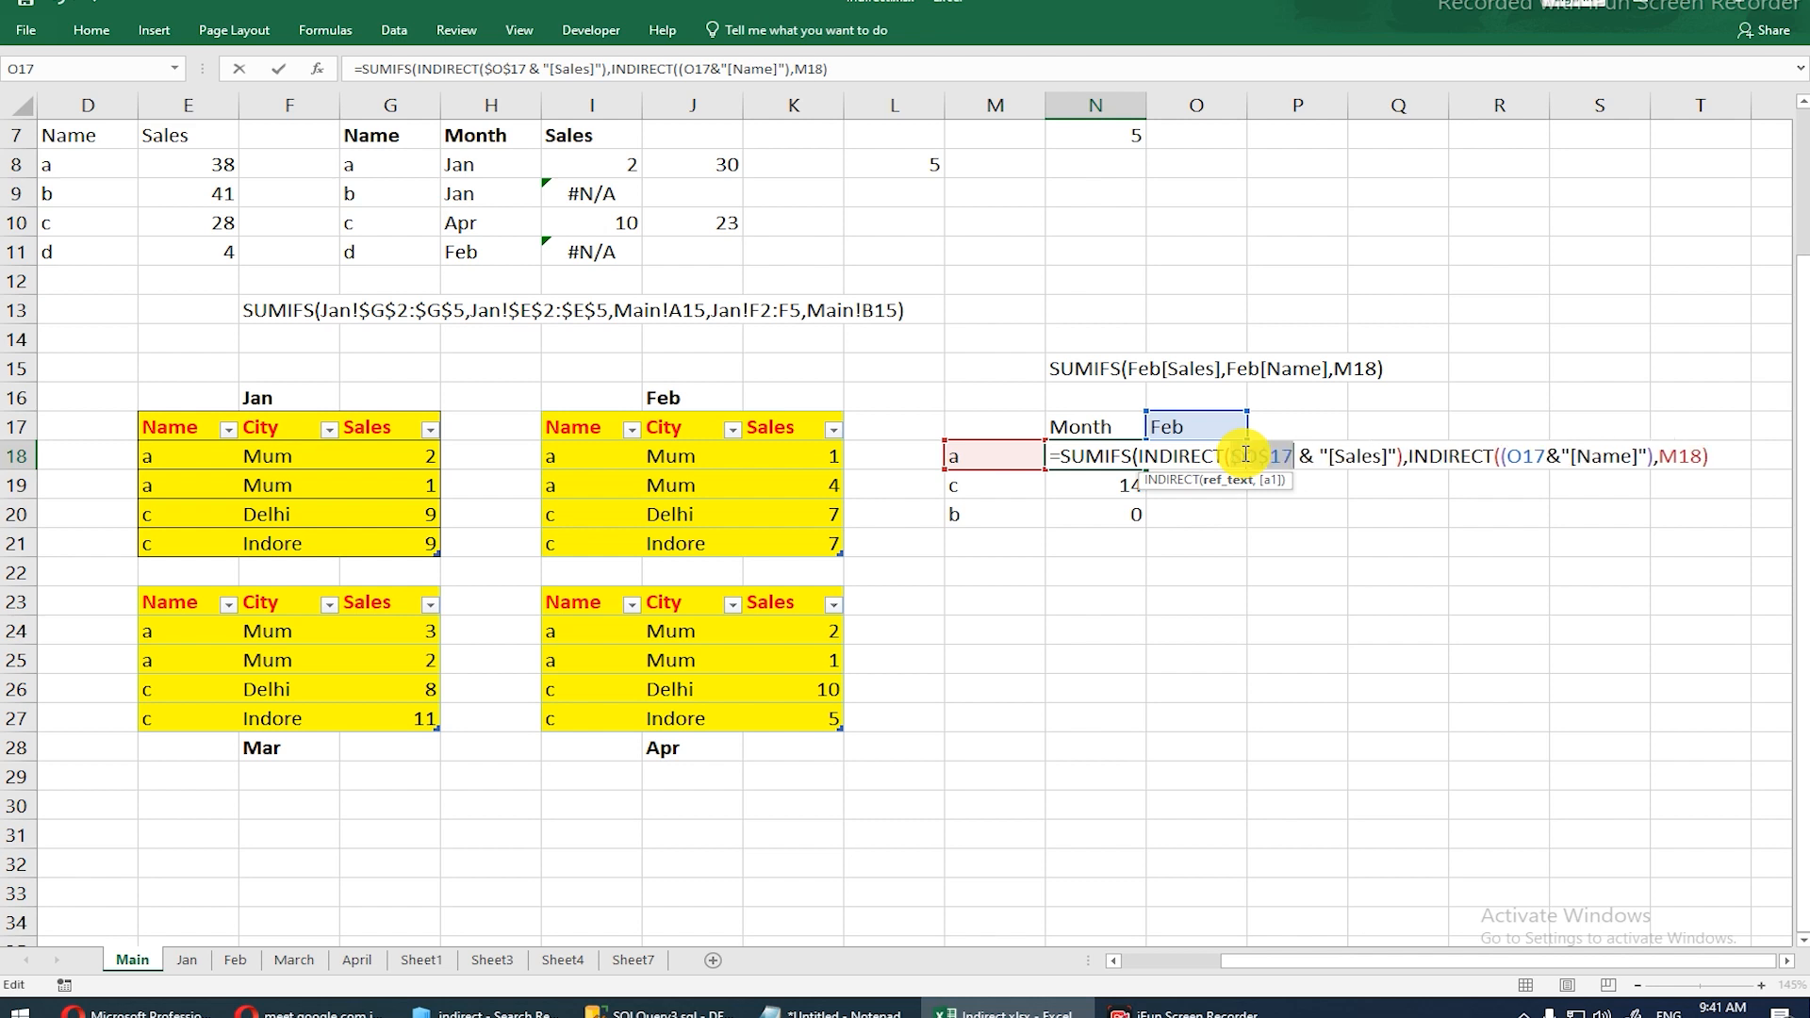
pyautogui.click(1528, 456)
pyautogui.press('F4')
pyautogui.press('Return')
pyautogui.press('Return')
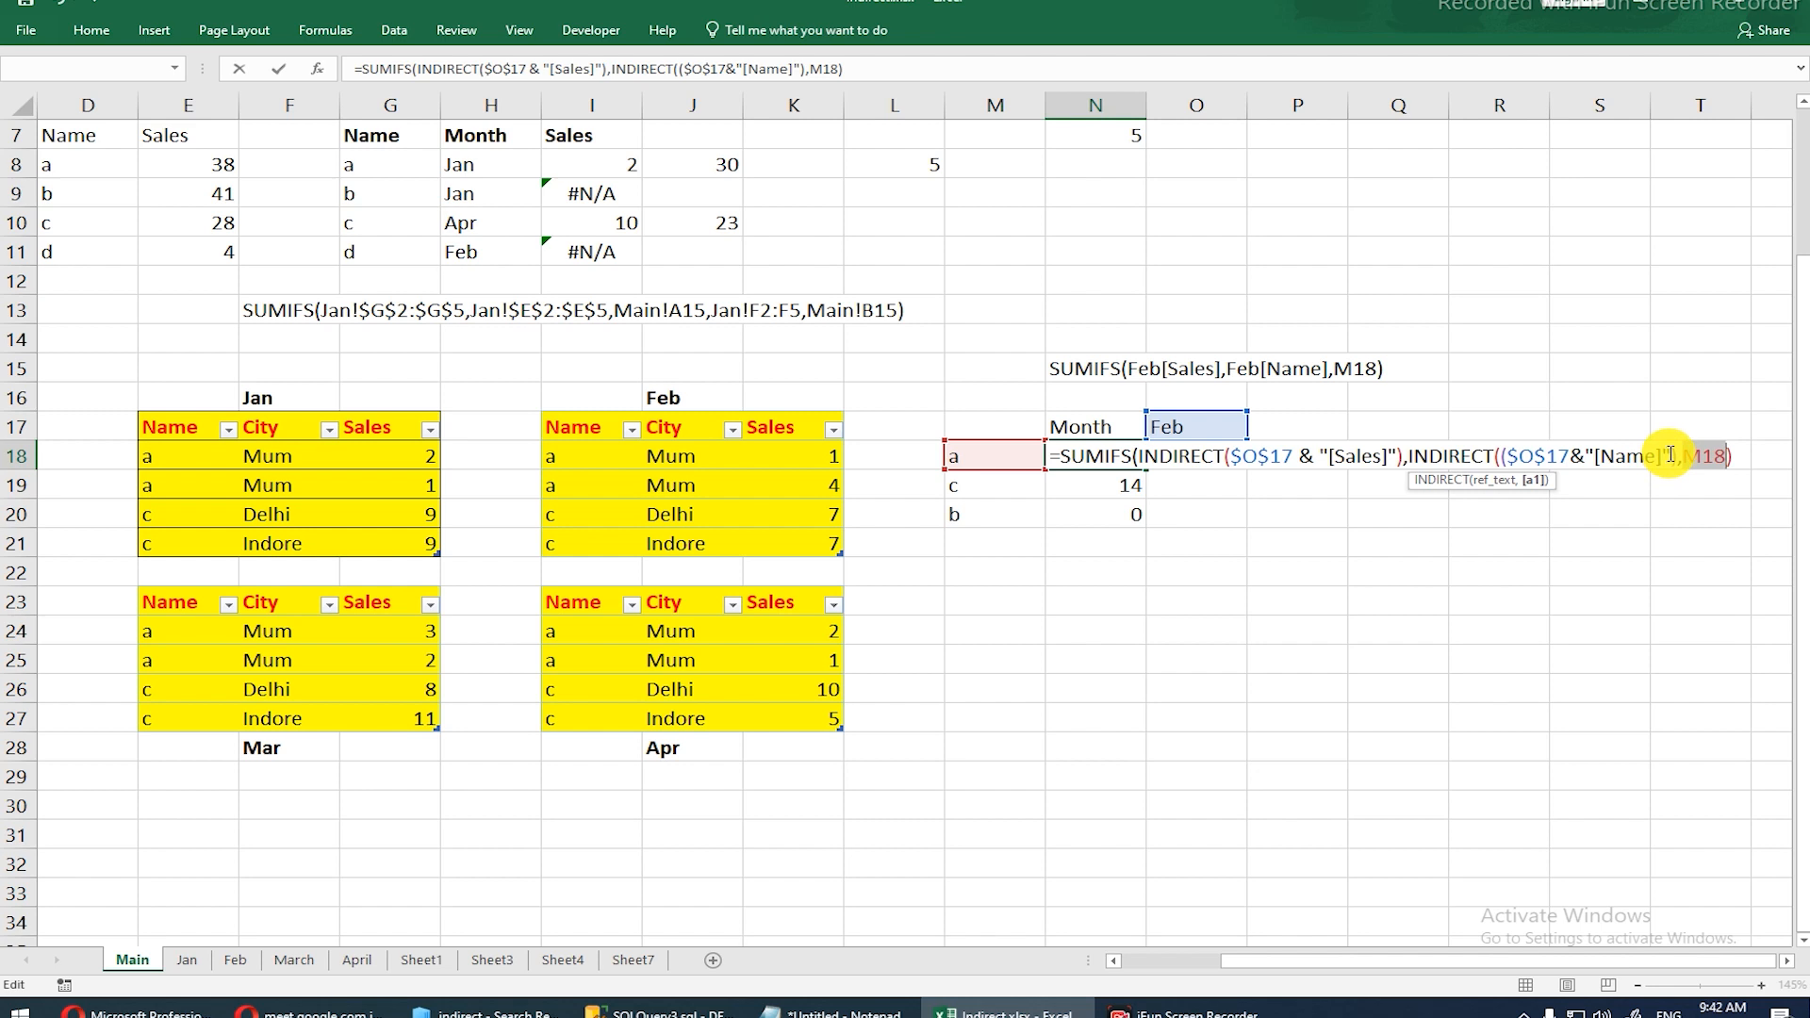
# Step: Add the missing closing parenthesis after "[Name]" in the second INDIRECT of N18 and enter the formula
pyautogui.moveTo(1497, 454); pyautogui.dragTo(1519, 453)
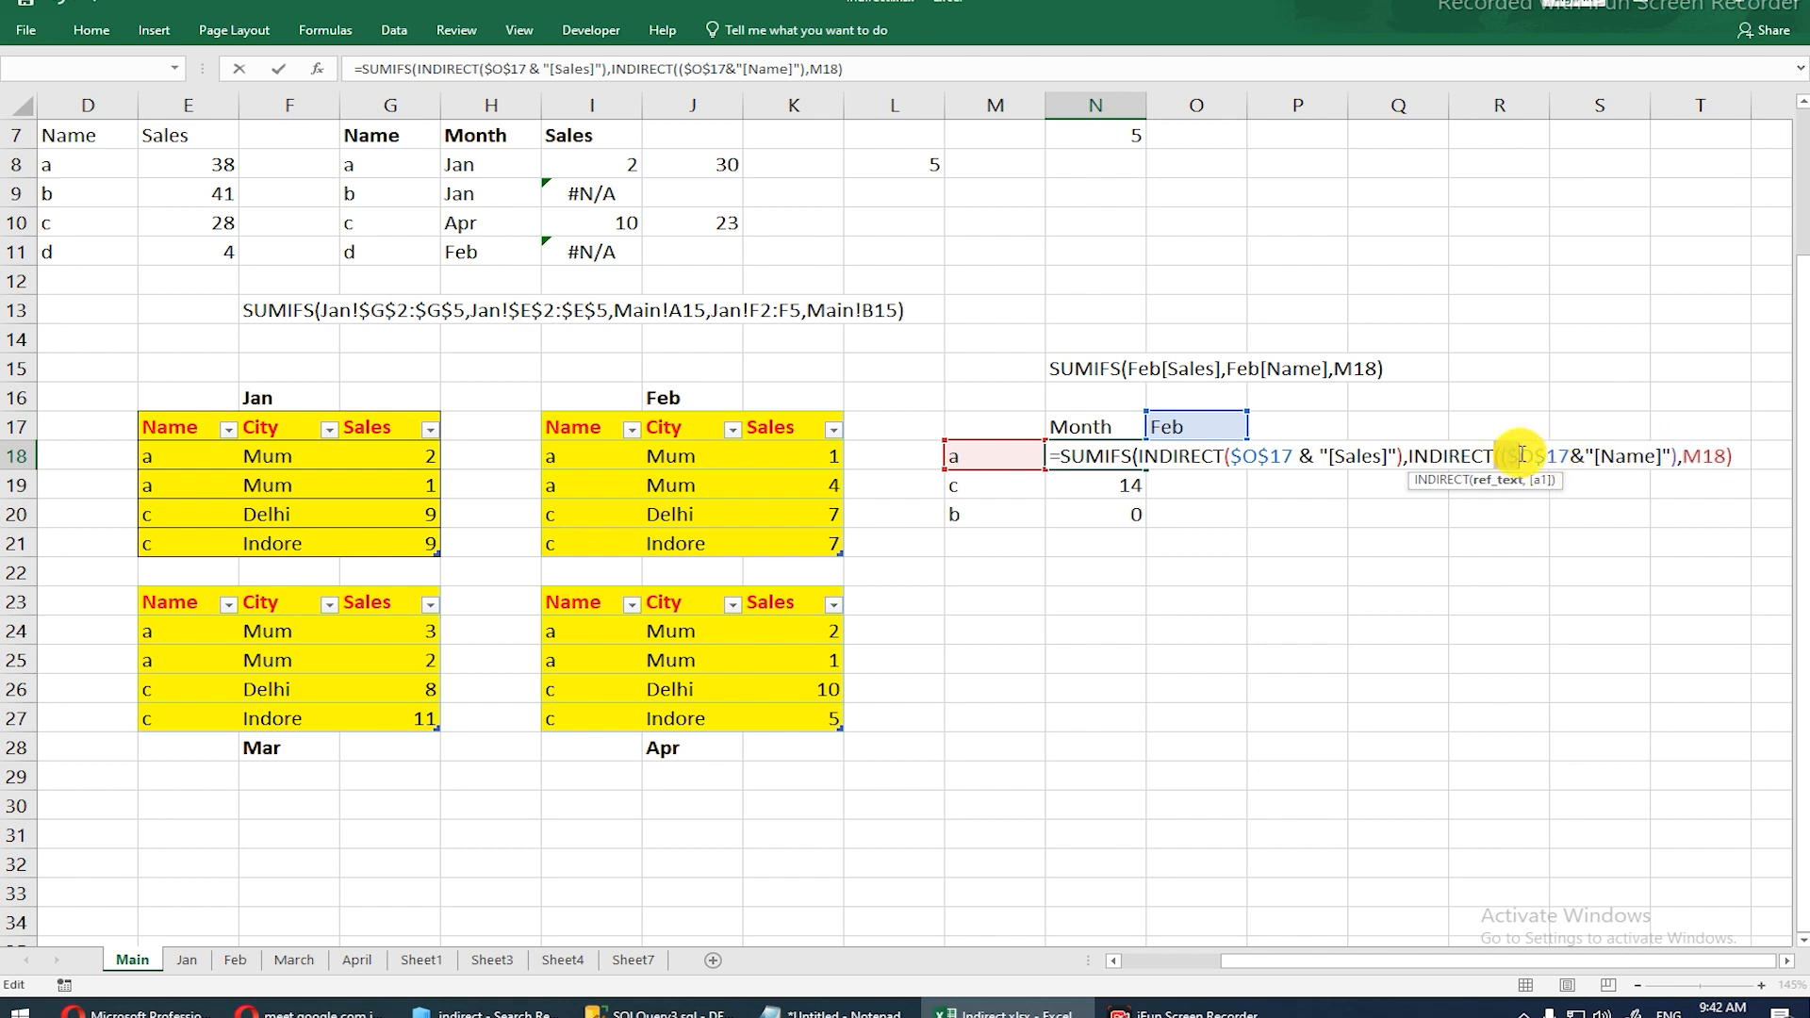
pyautogui.click(1674, 456)
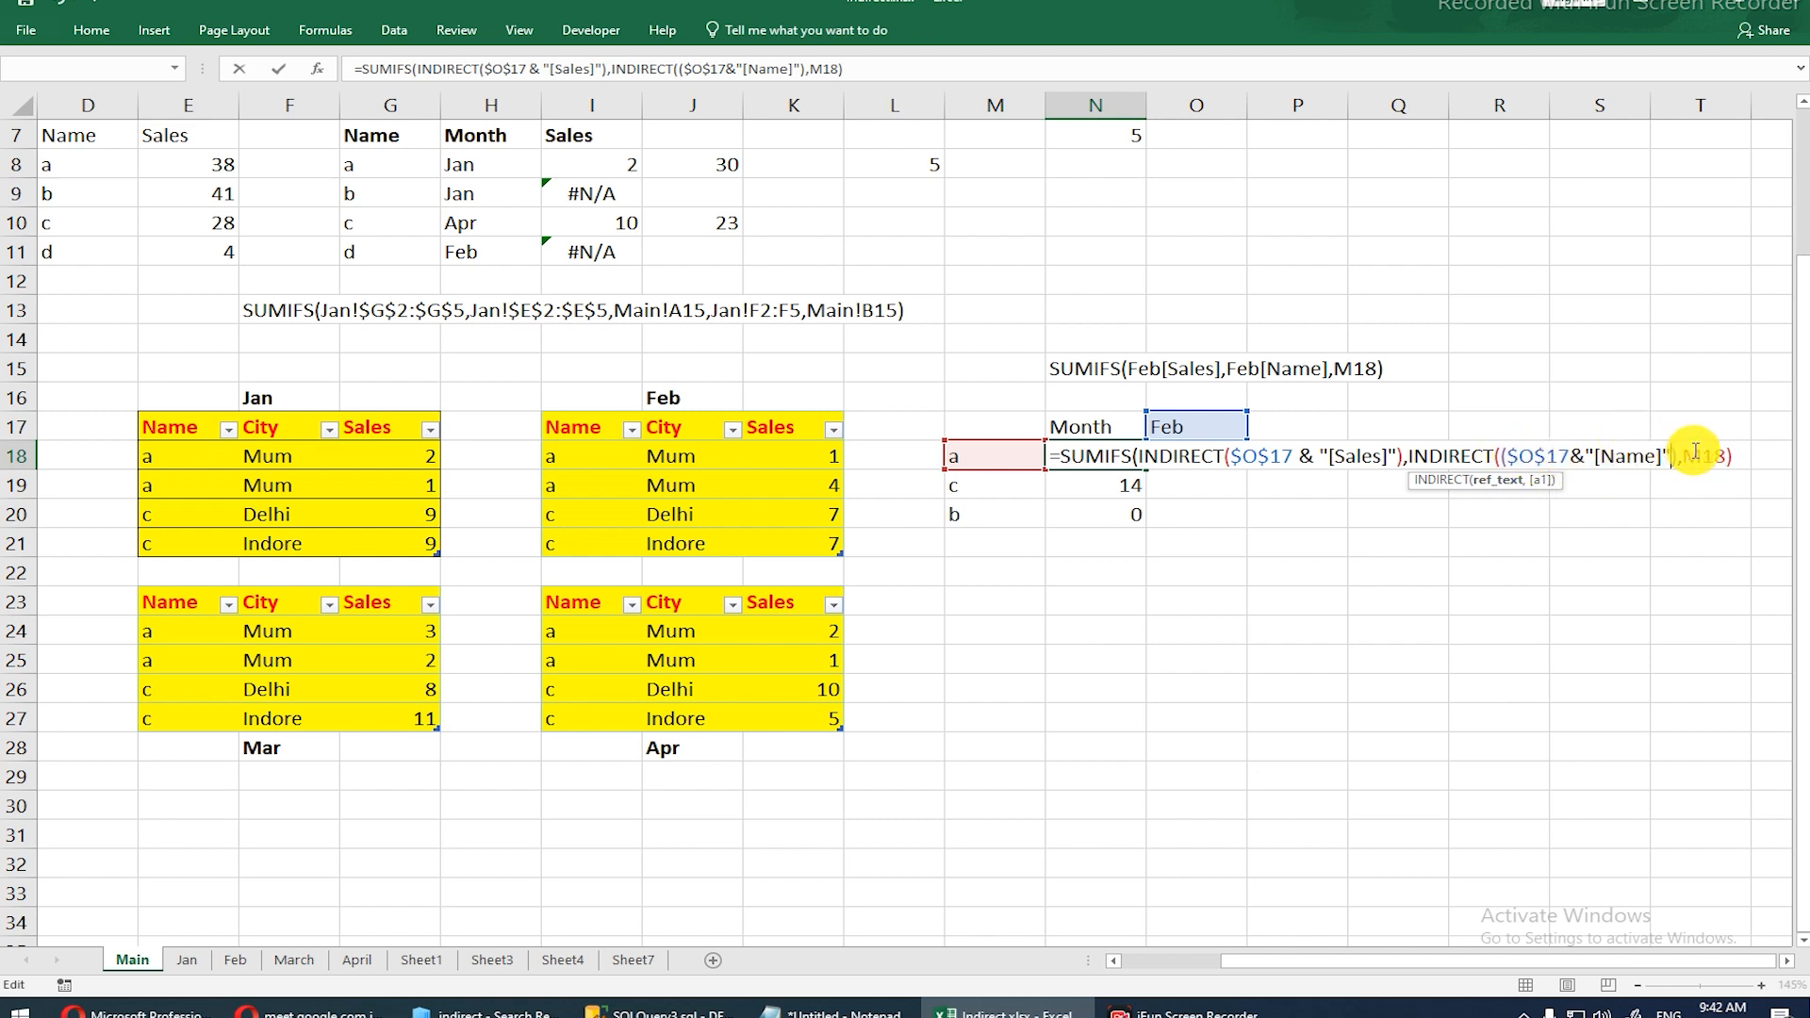
pyautogui.write(')')
pyautogui.press('Return')
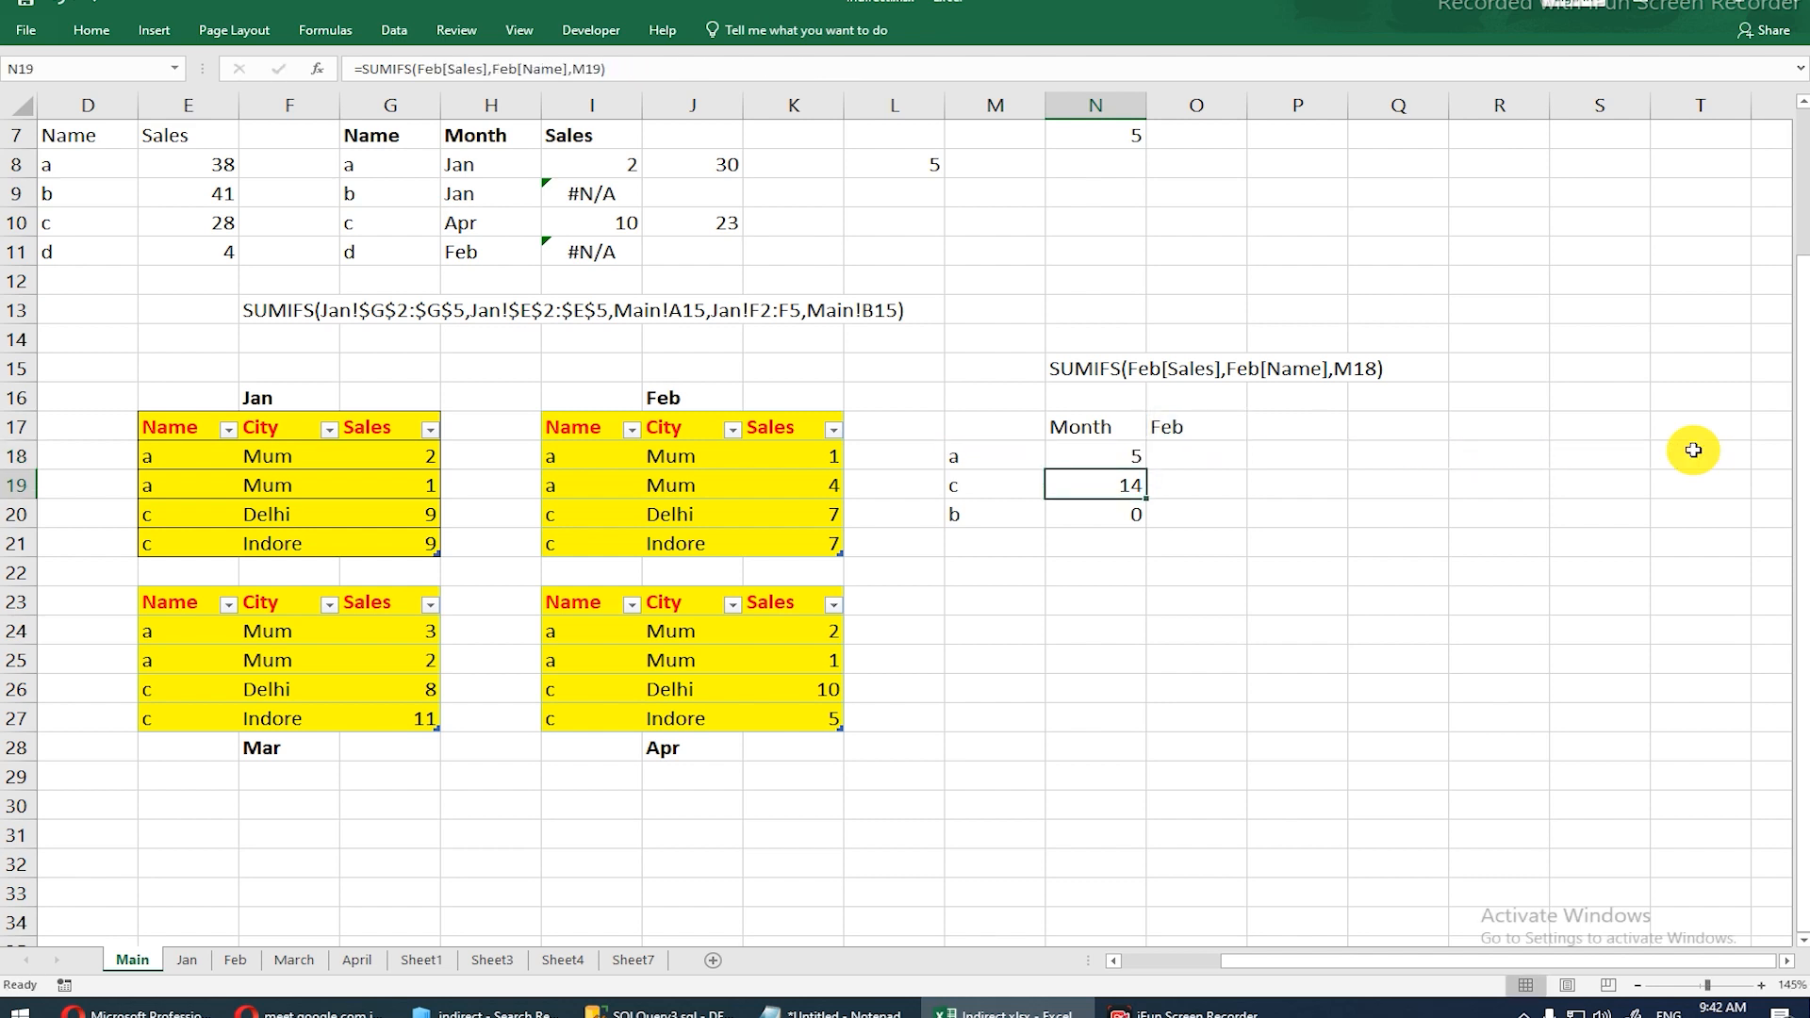
pyautogui.press('Up')
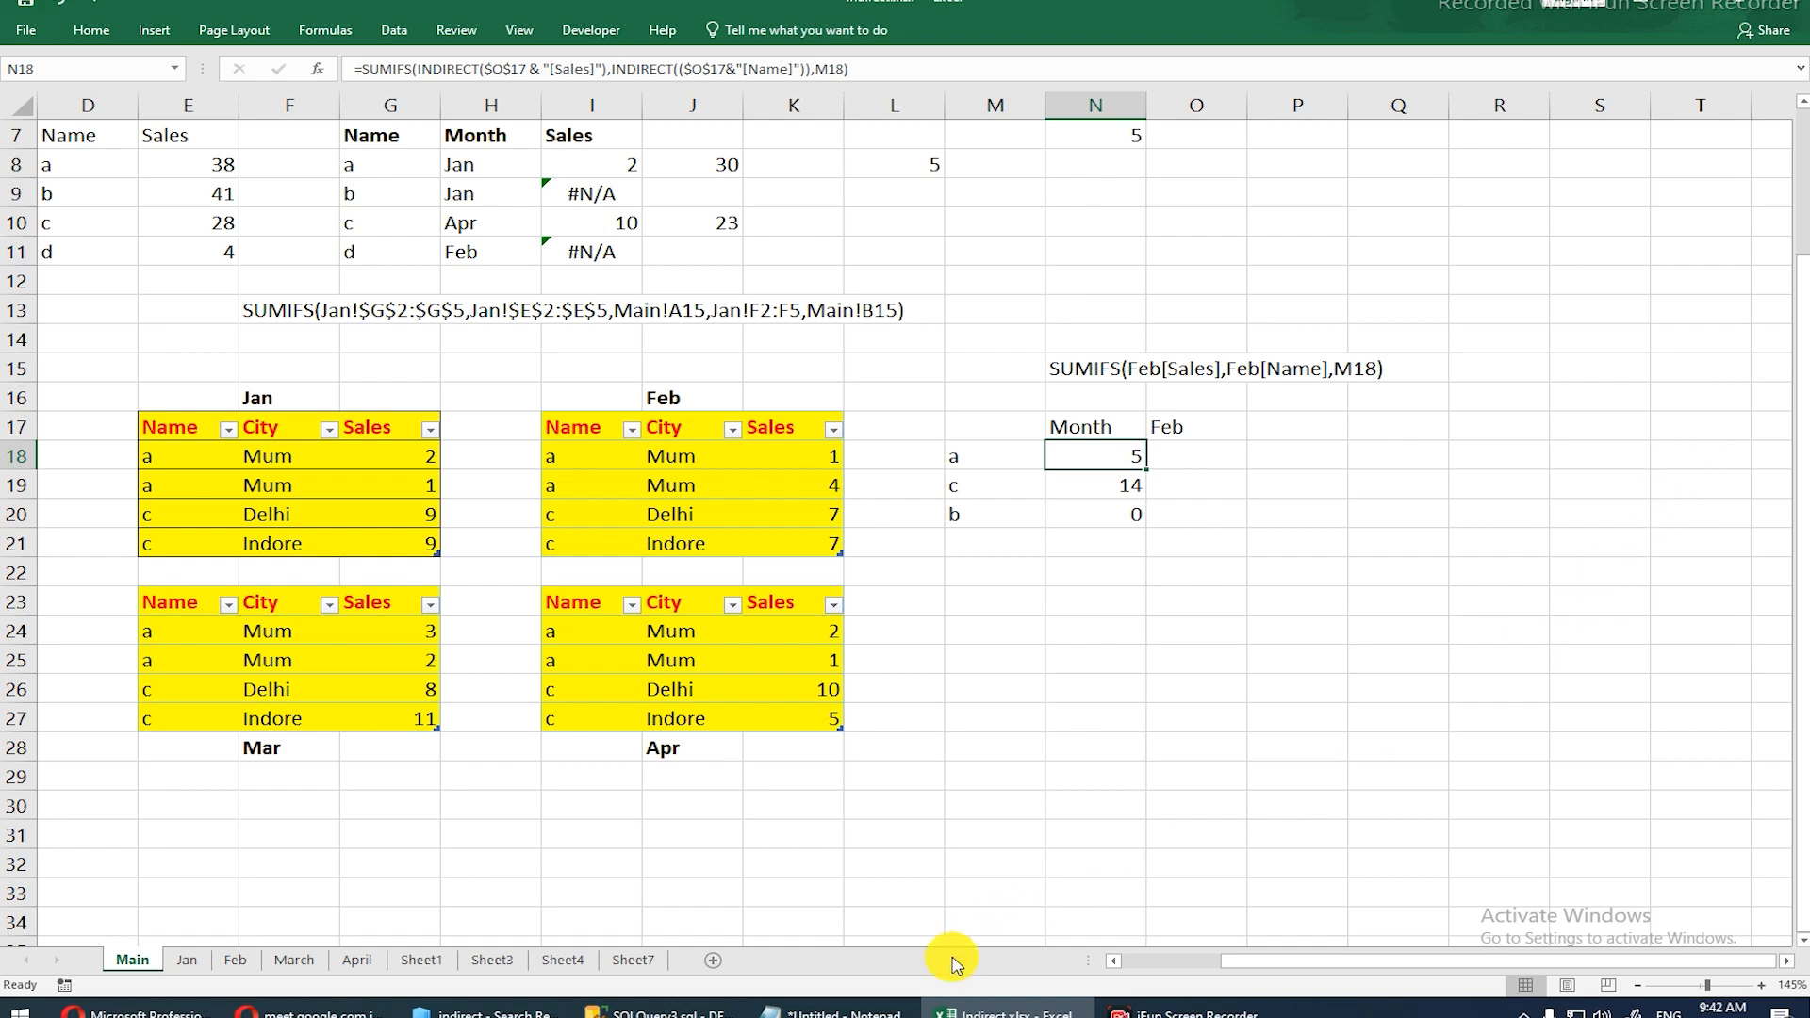
# Step: Enter the bracket examples (2+3)-6 in N25 and (((2+3)))-6 in N26 as text
pyautogui.click(847, 1013)
pyautogui.click(848, 1013)
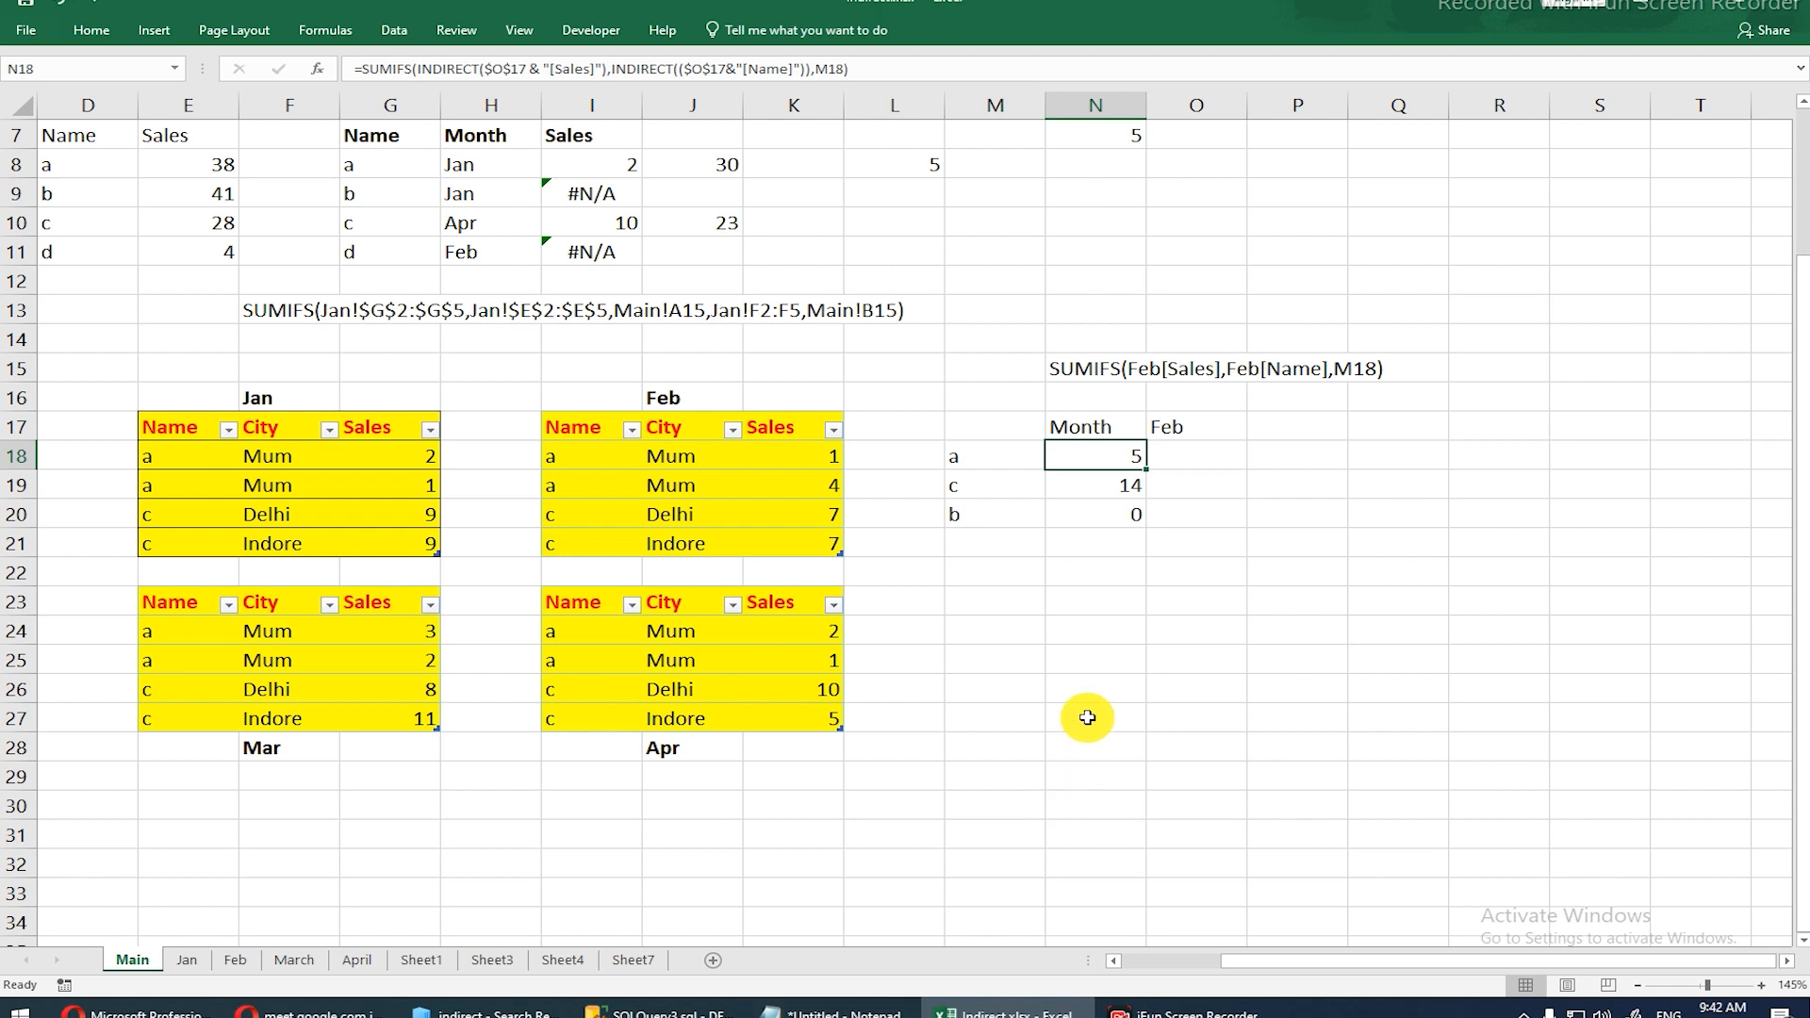
pyautogui.click(1119, 651)
pyautogui.write('(2+3)-')
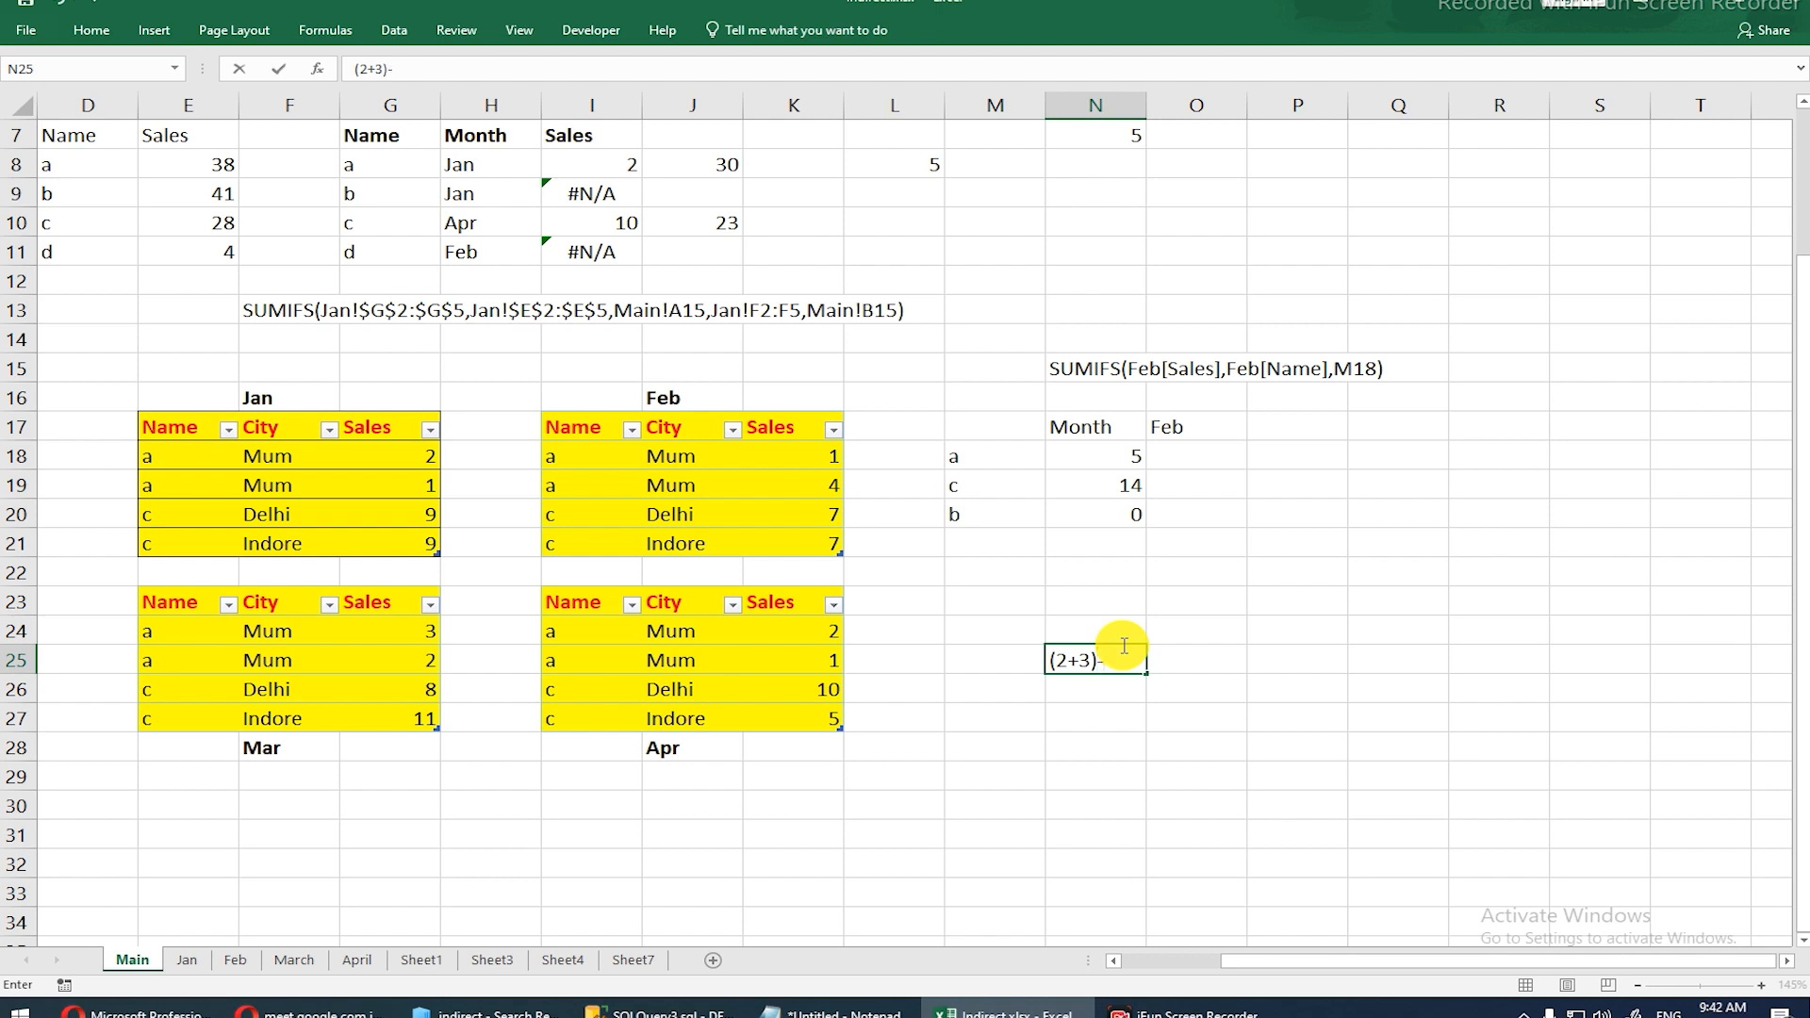
pyautogui.write('6')
pyautogui.press('Return')
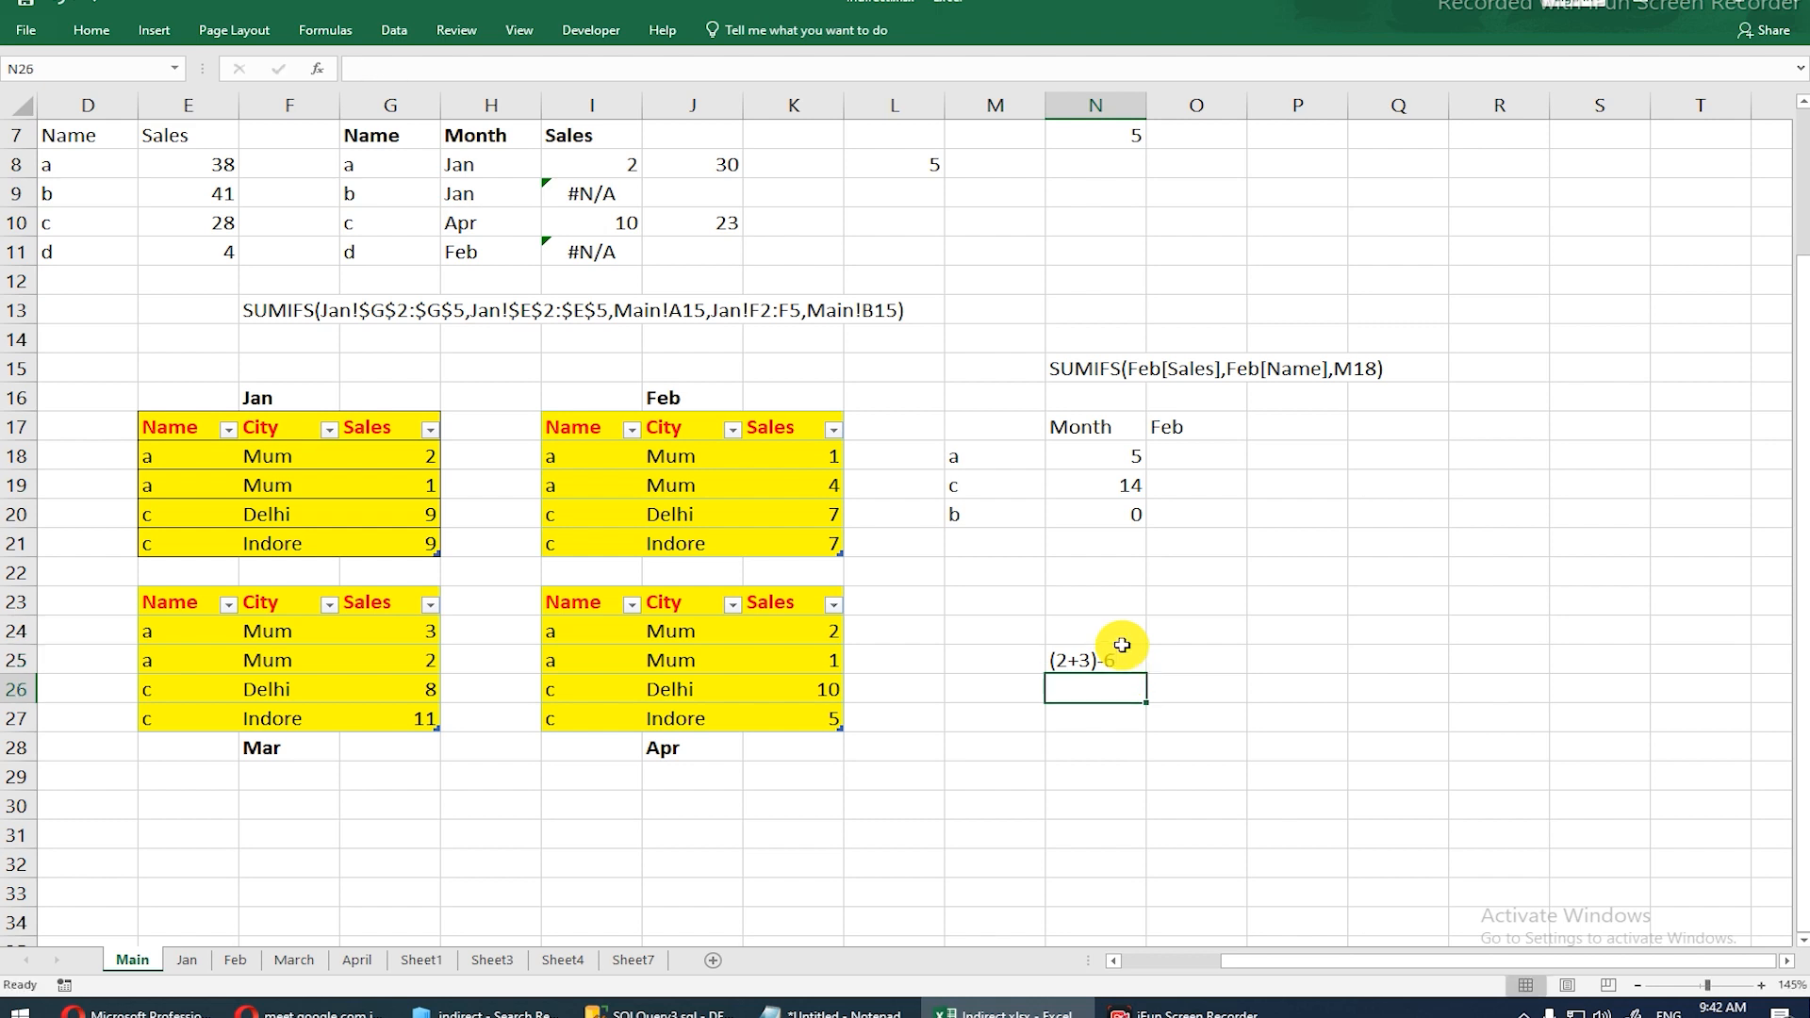
pyautogui.write('(((2+3)))-')
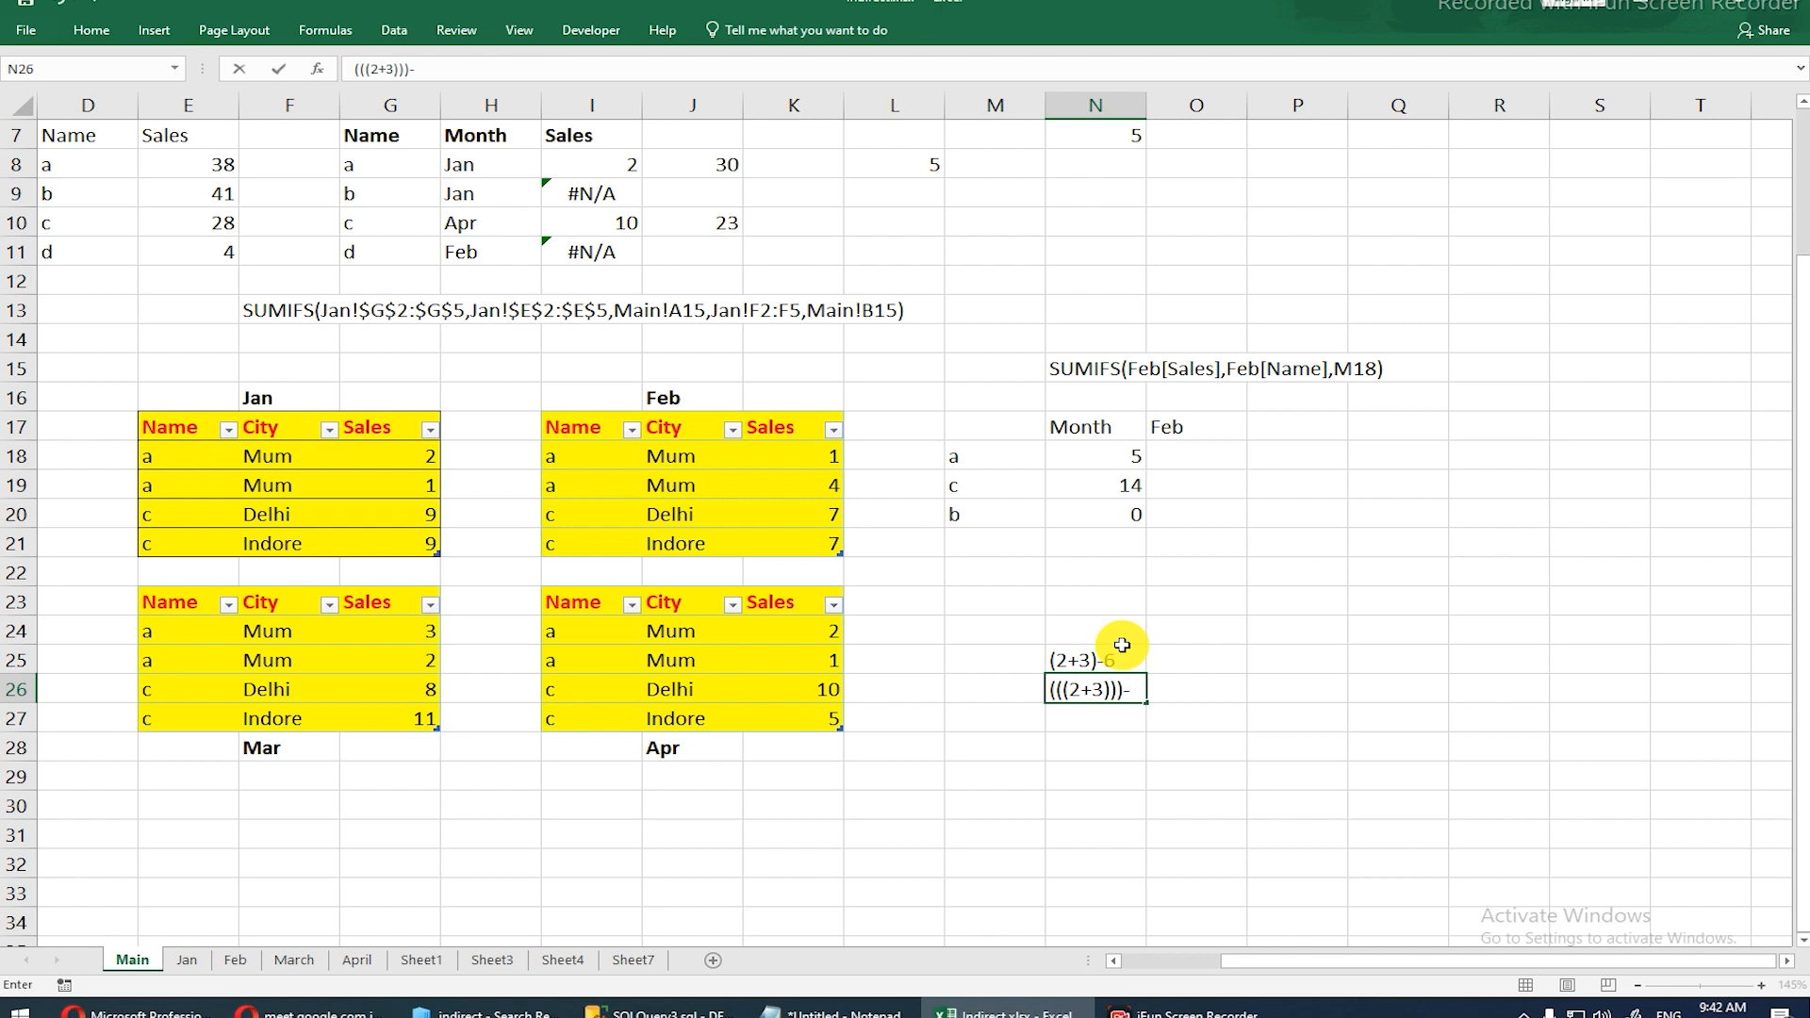
pyautogui.write('6')
pyautogui.press('Return')
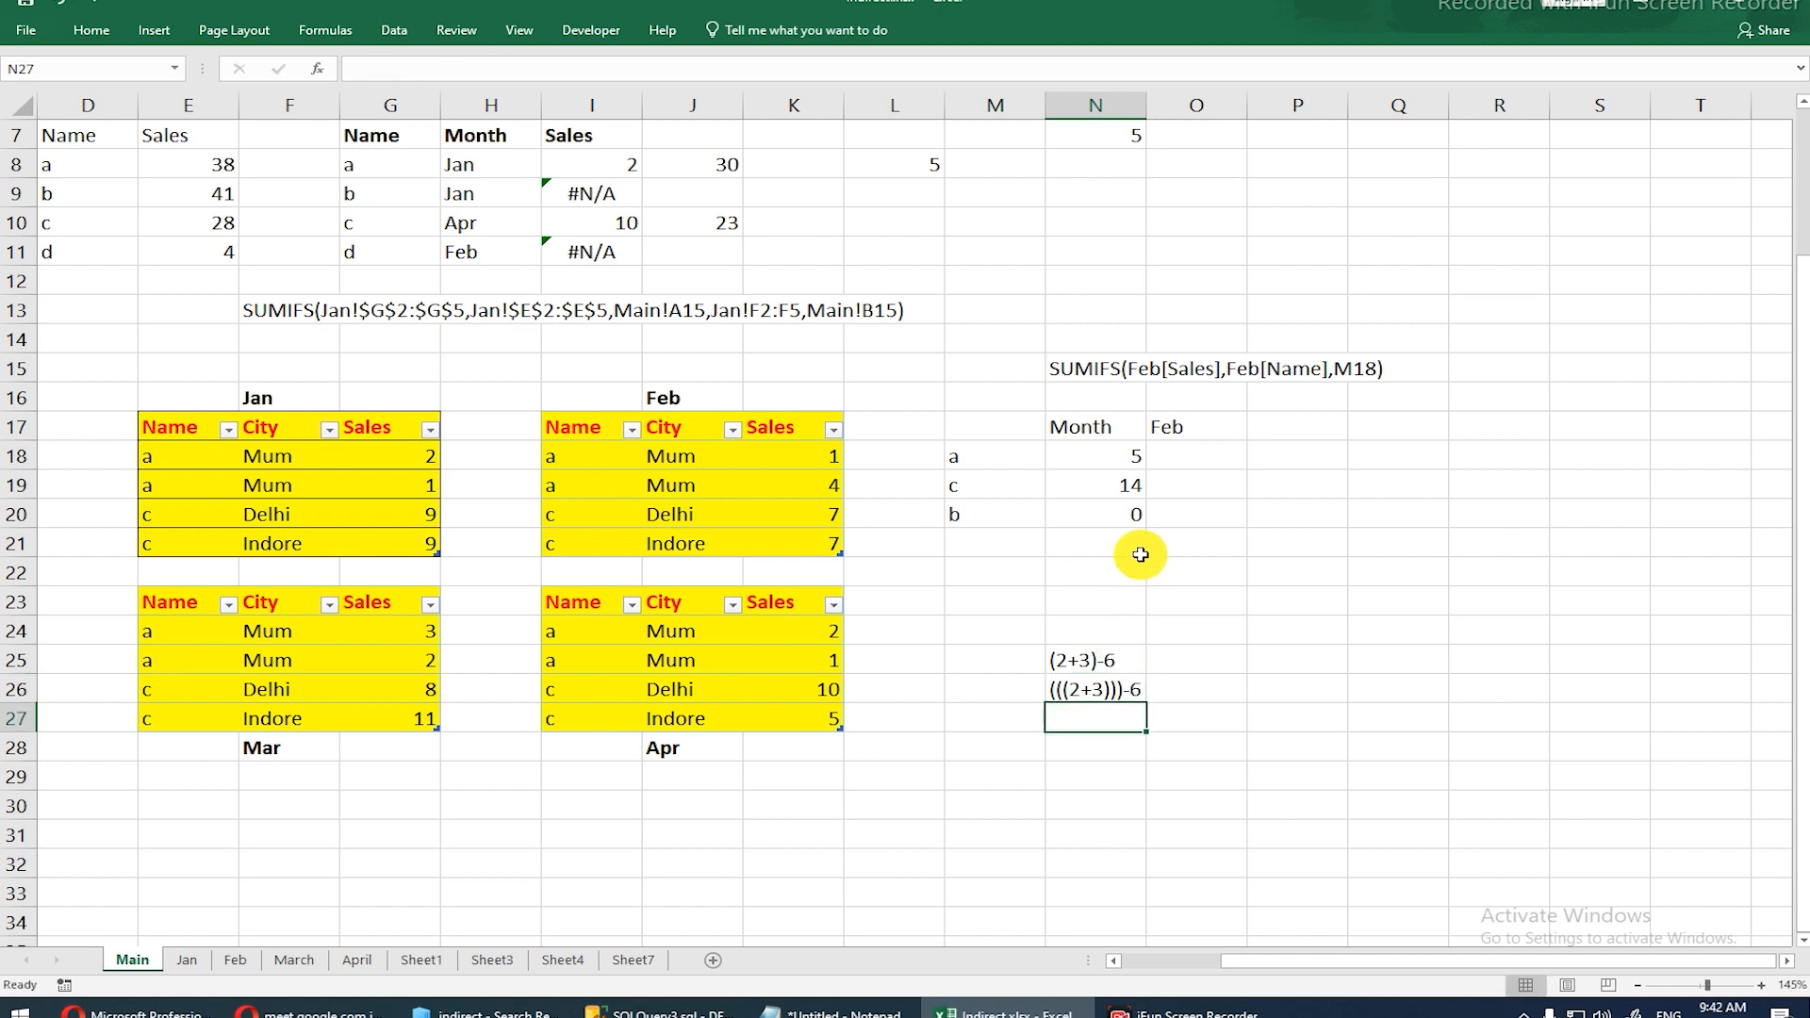
# Step: Set the month in O17 to Apr and check the Sales values in the Apr table
pyautogui.click(1143, 514)
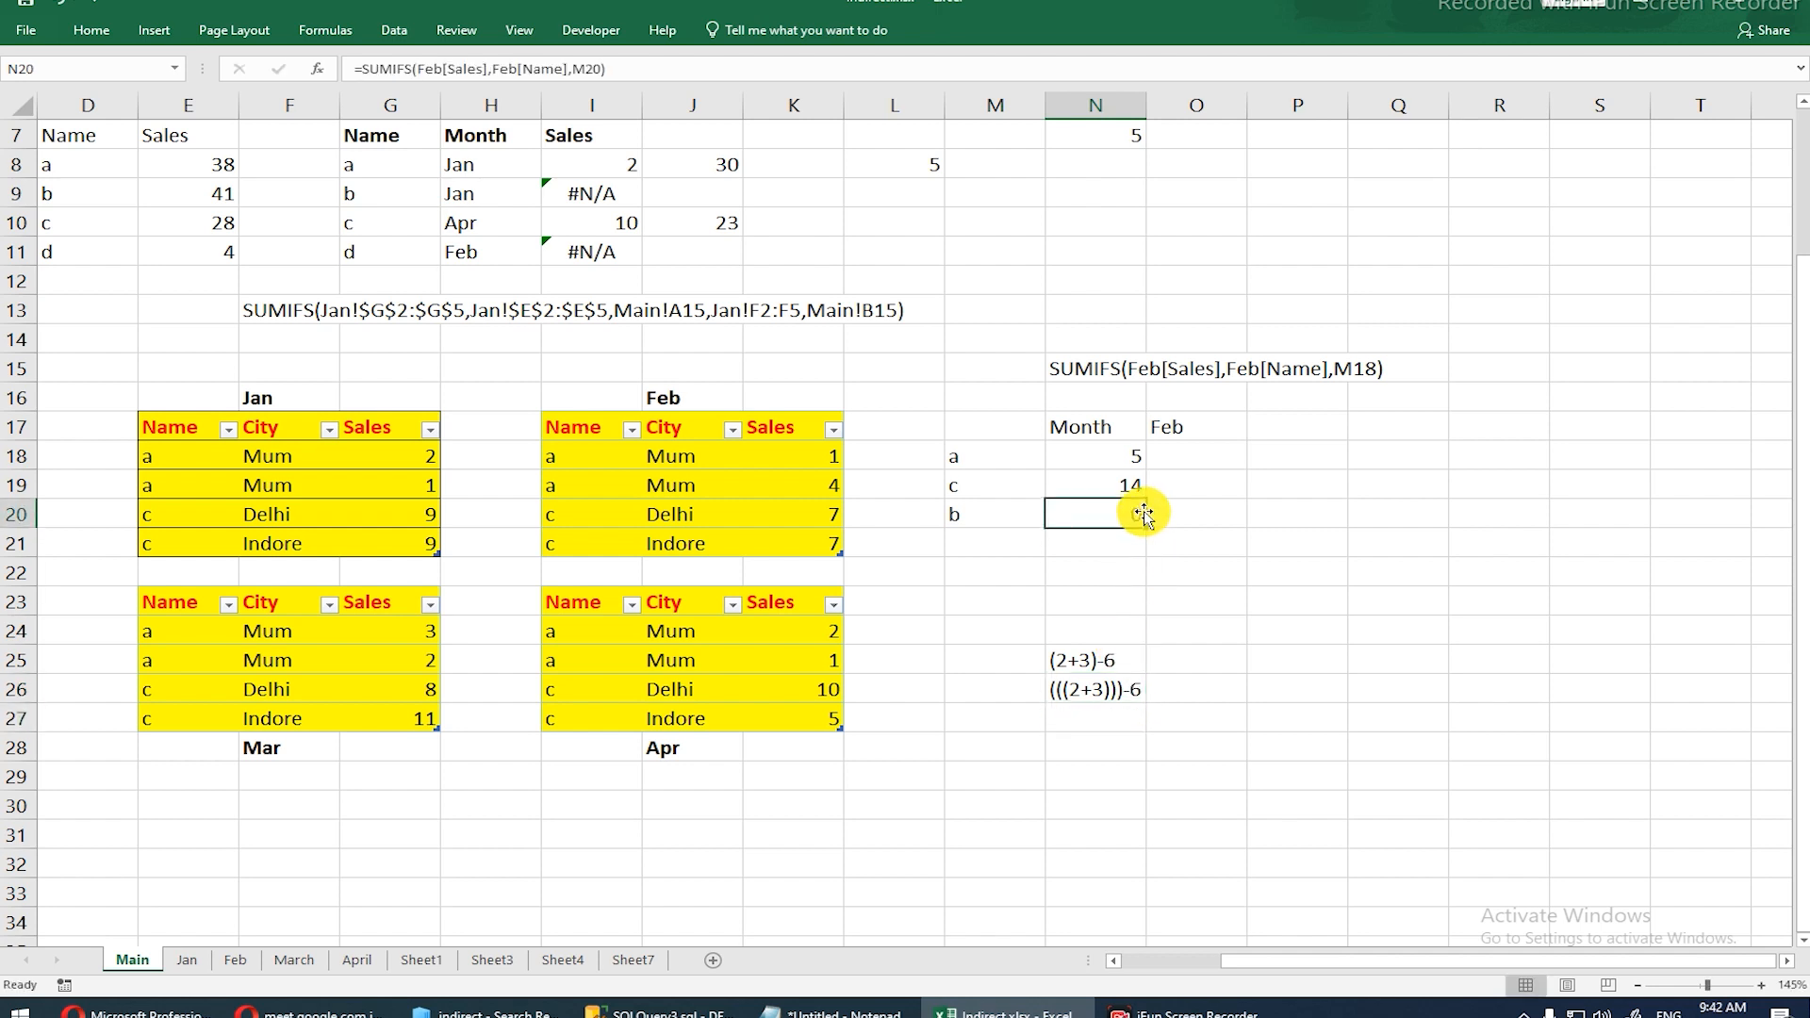
pyautogui.click(1180, 426)
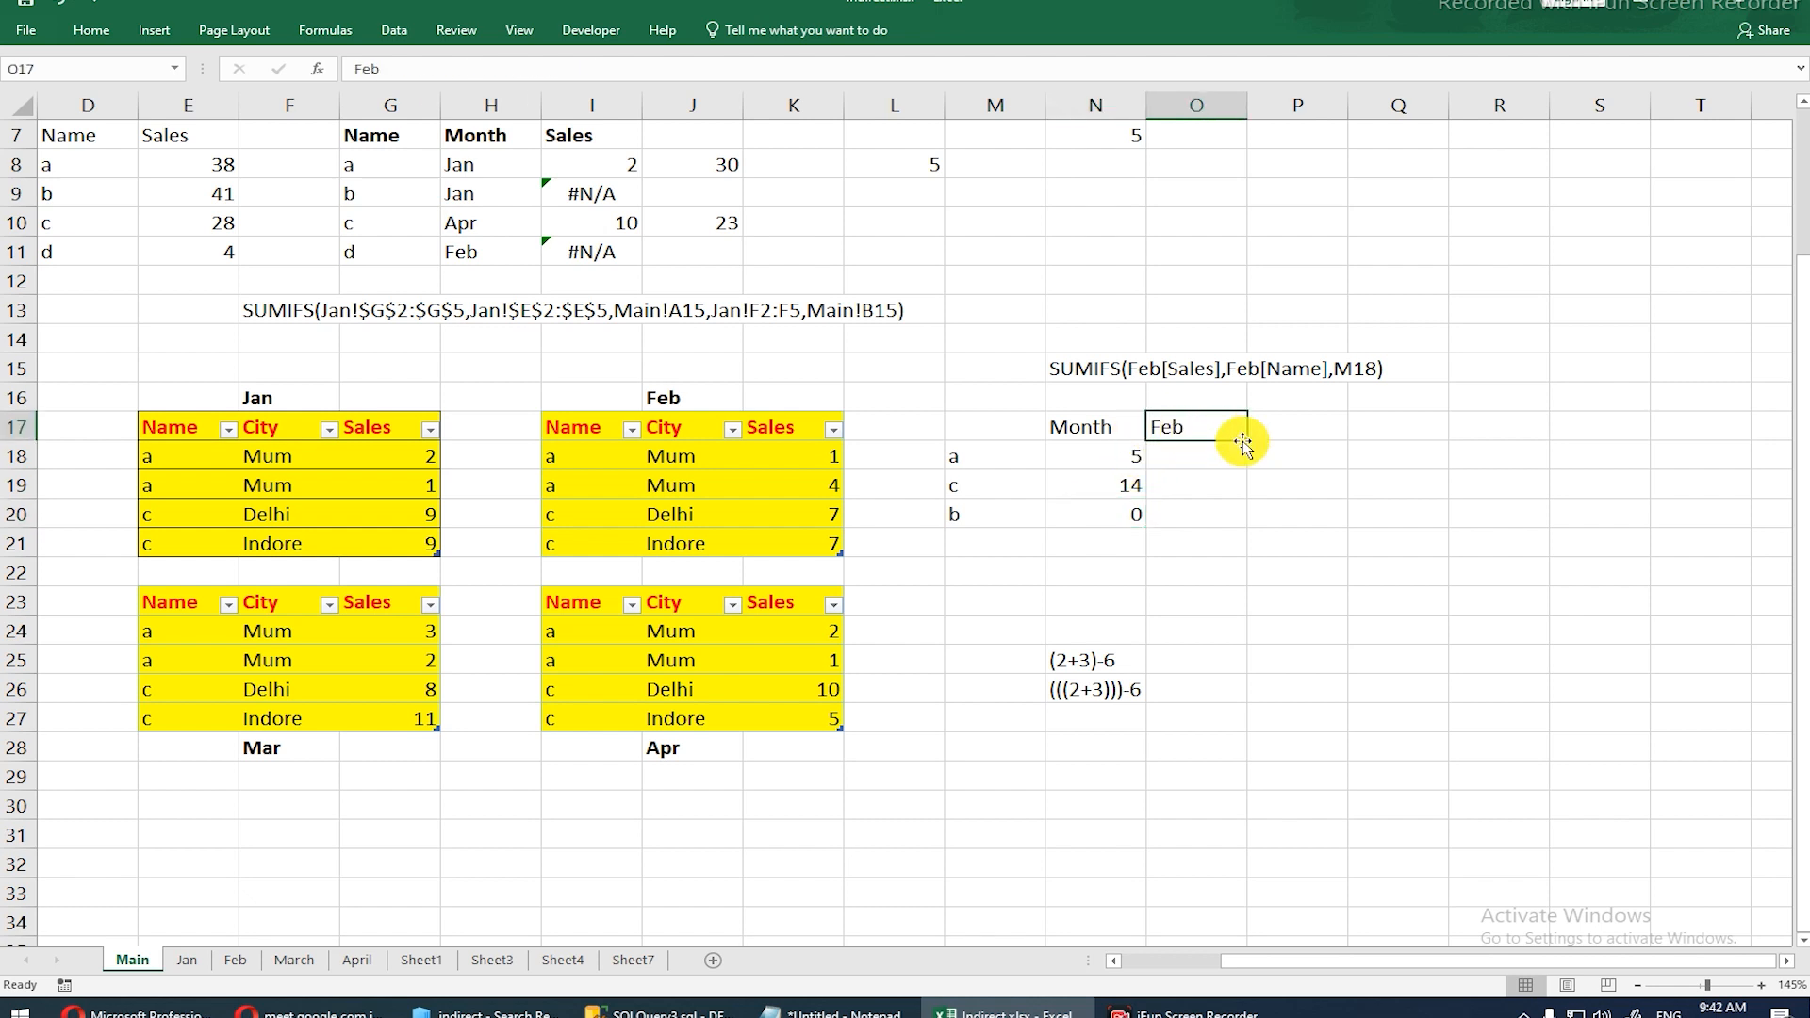
pyautogui.write('Apr')
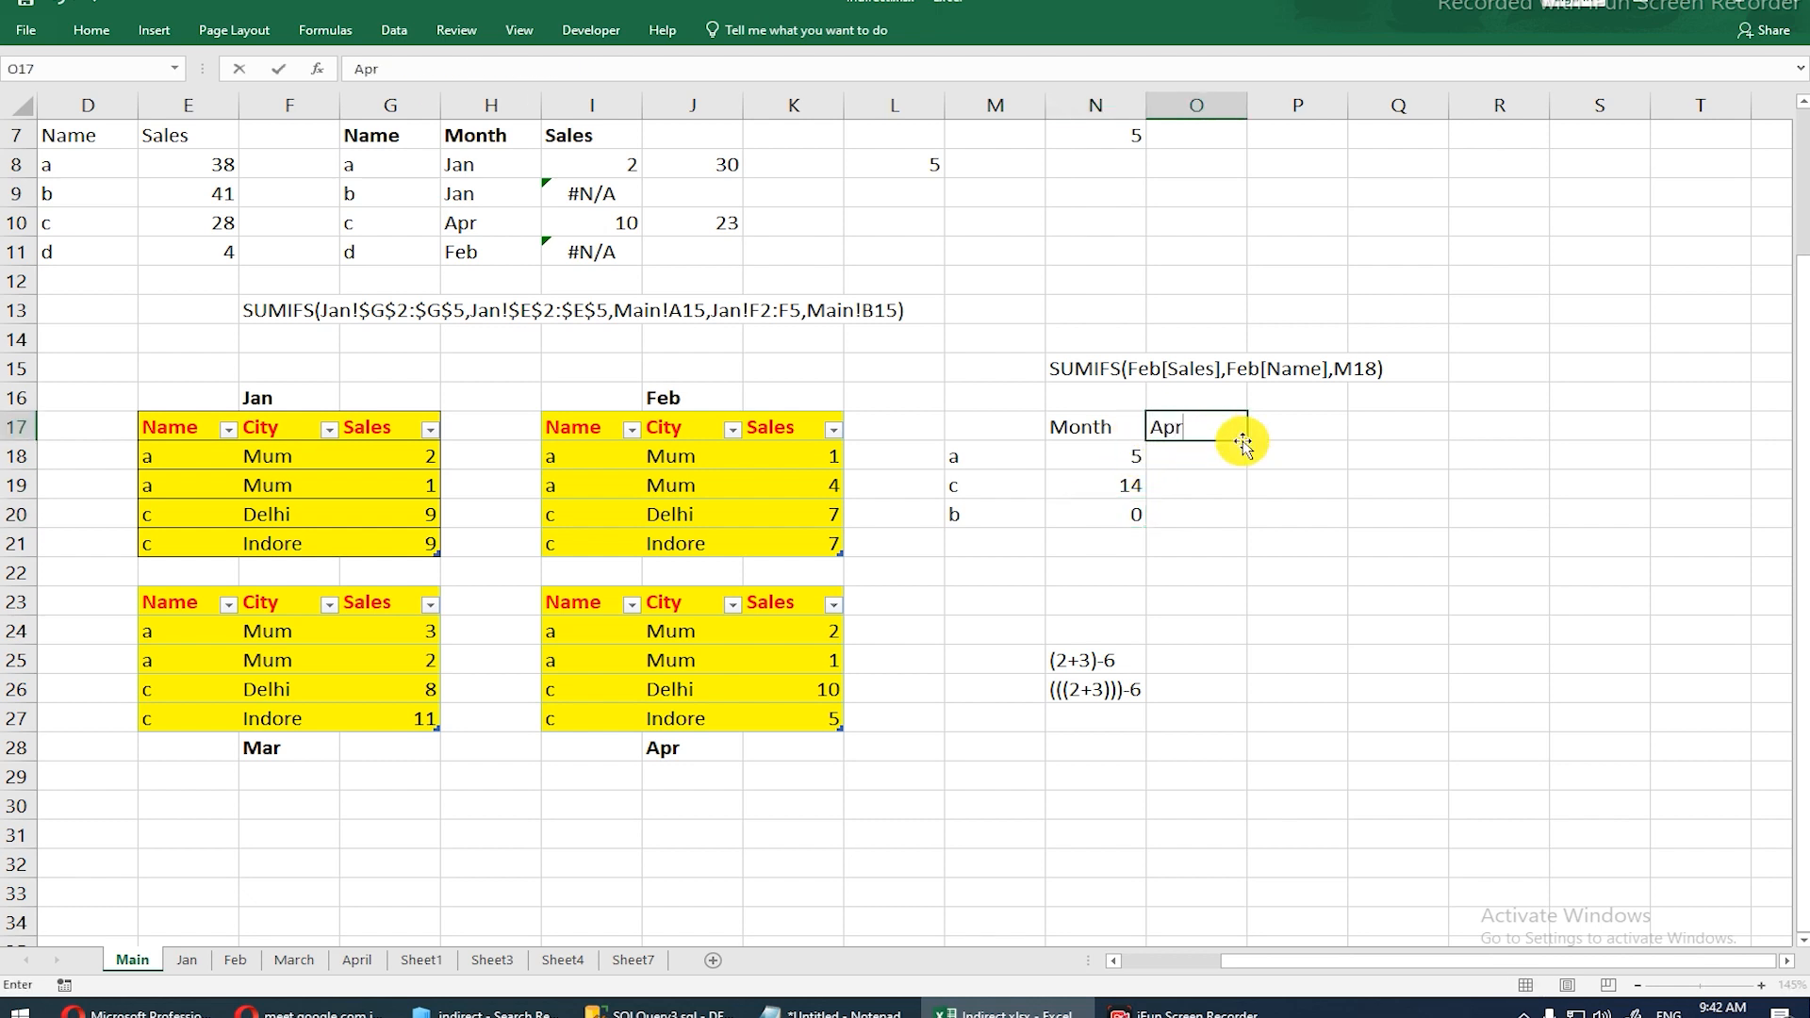
pyautogui.press('Return')
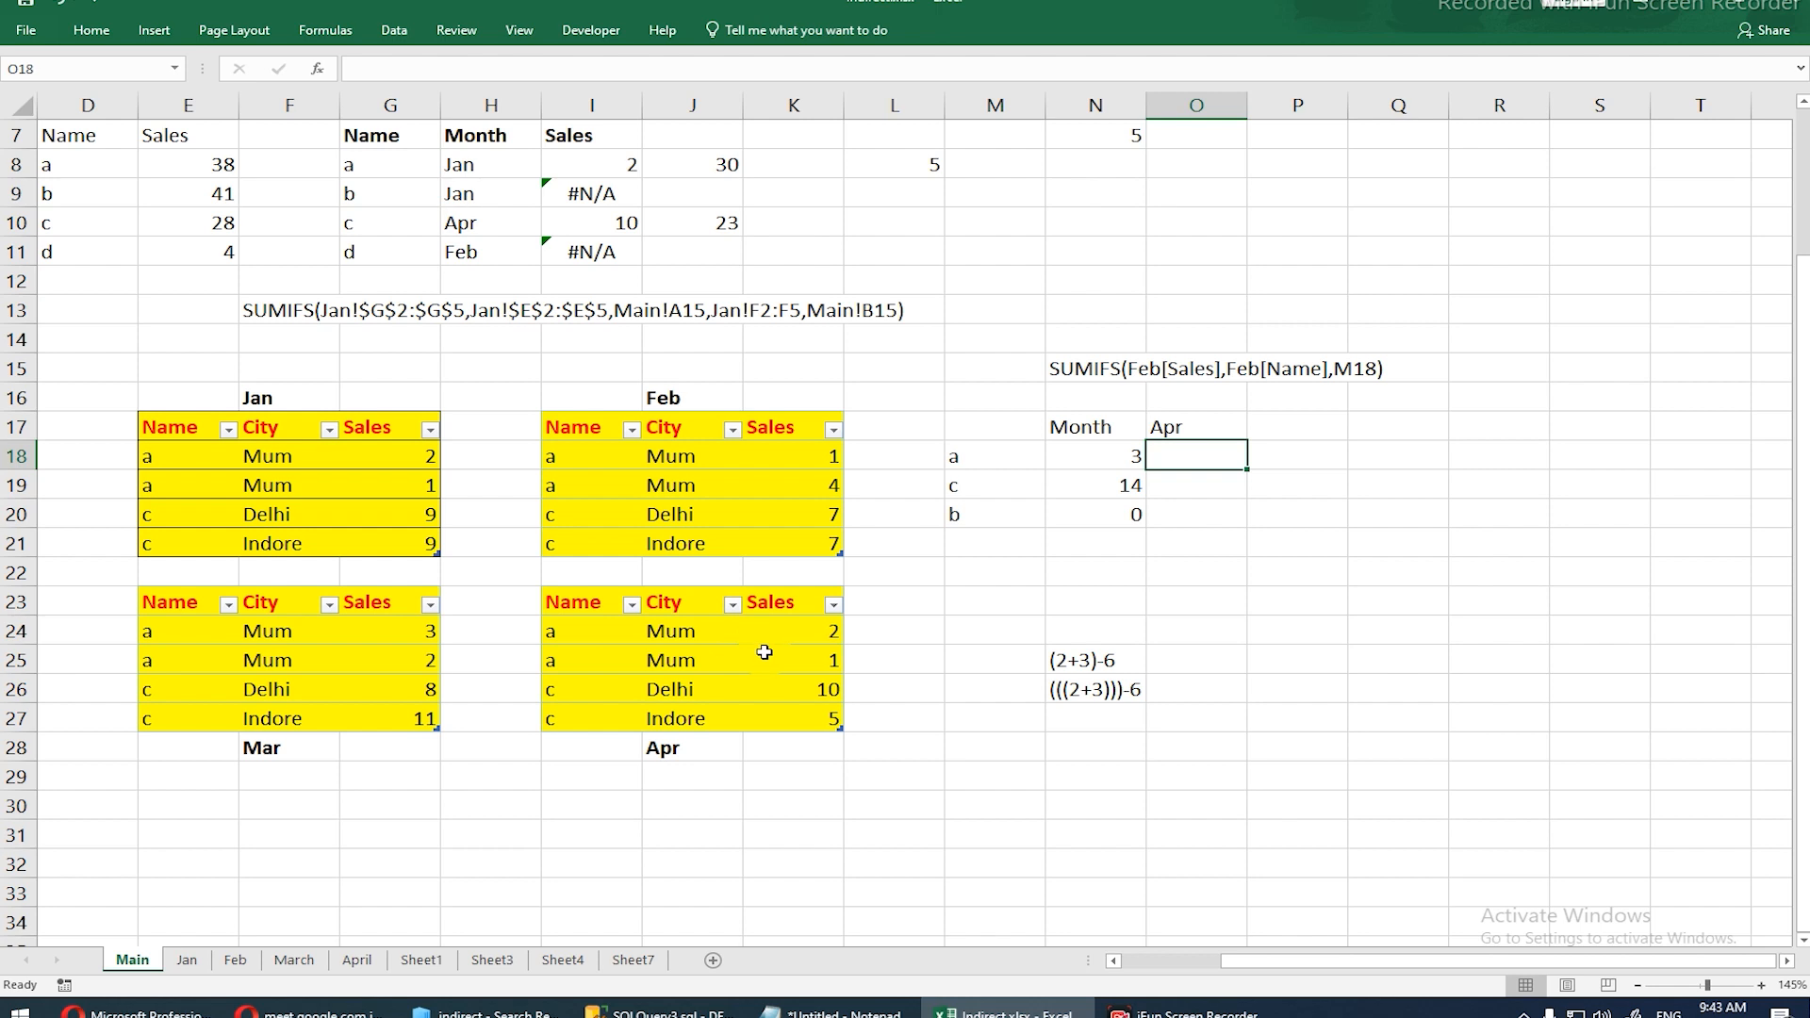
pyautogui.click(791, 700)
pyautogui.click(795, 723)
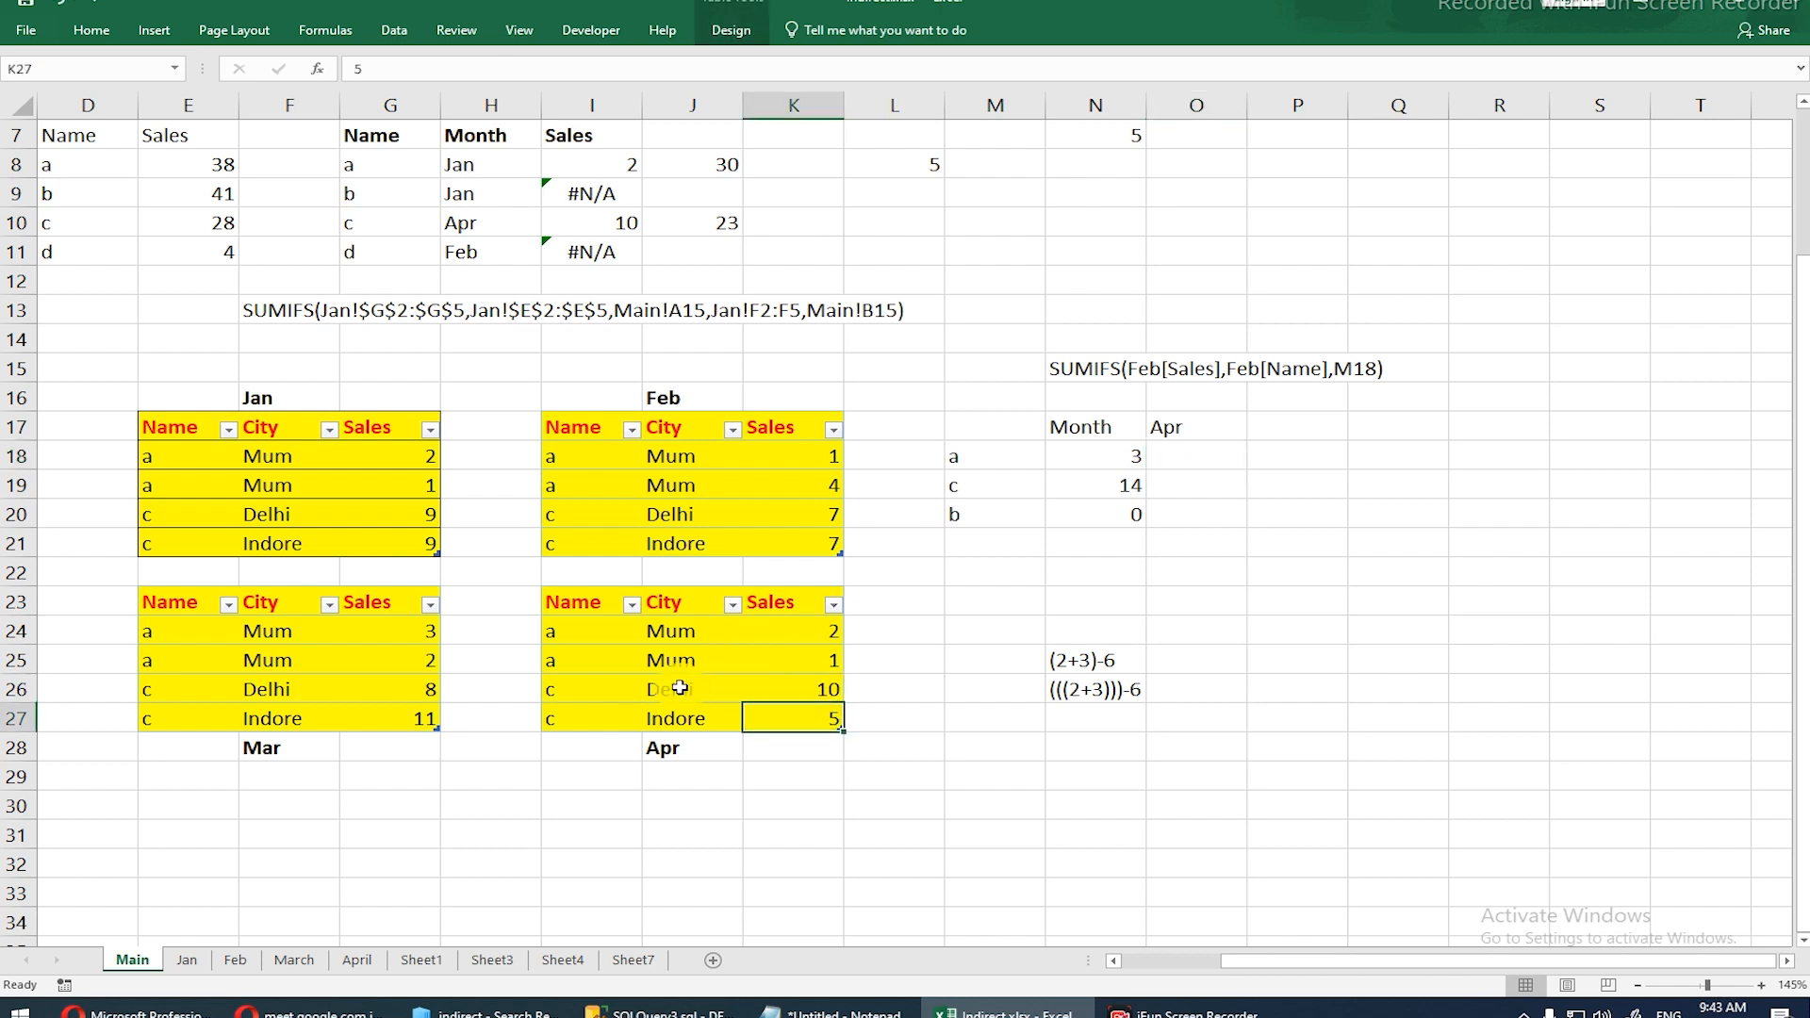
# Step: Fill the dynamic SUMIFS formula from N18 down to N20, replacing the fixed Feb formulas
pyautogui.click(1124, 488)
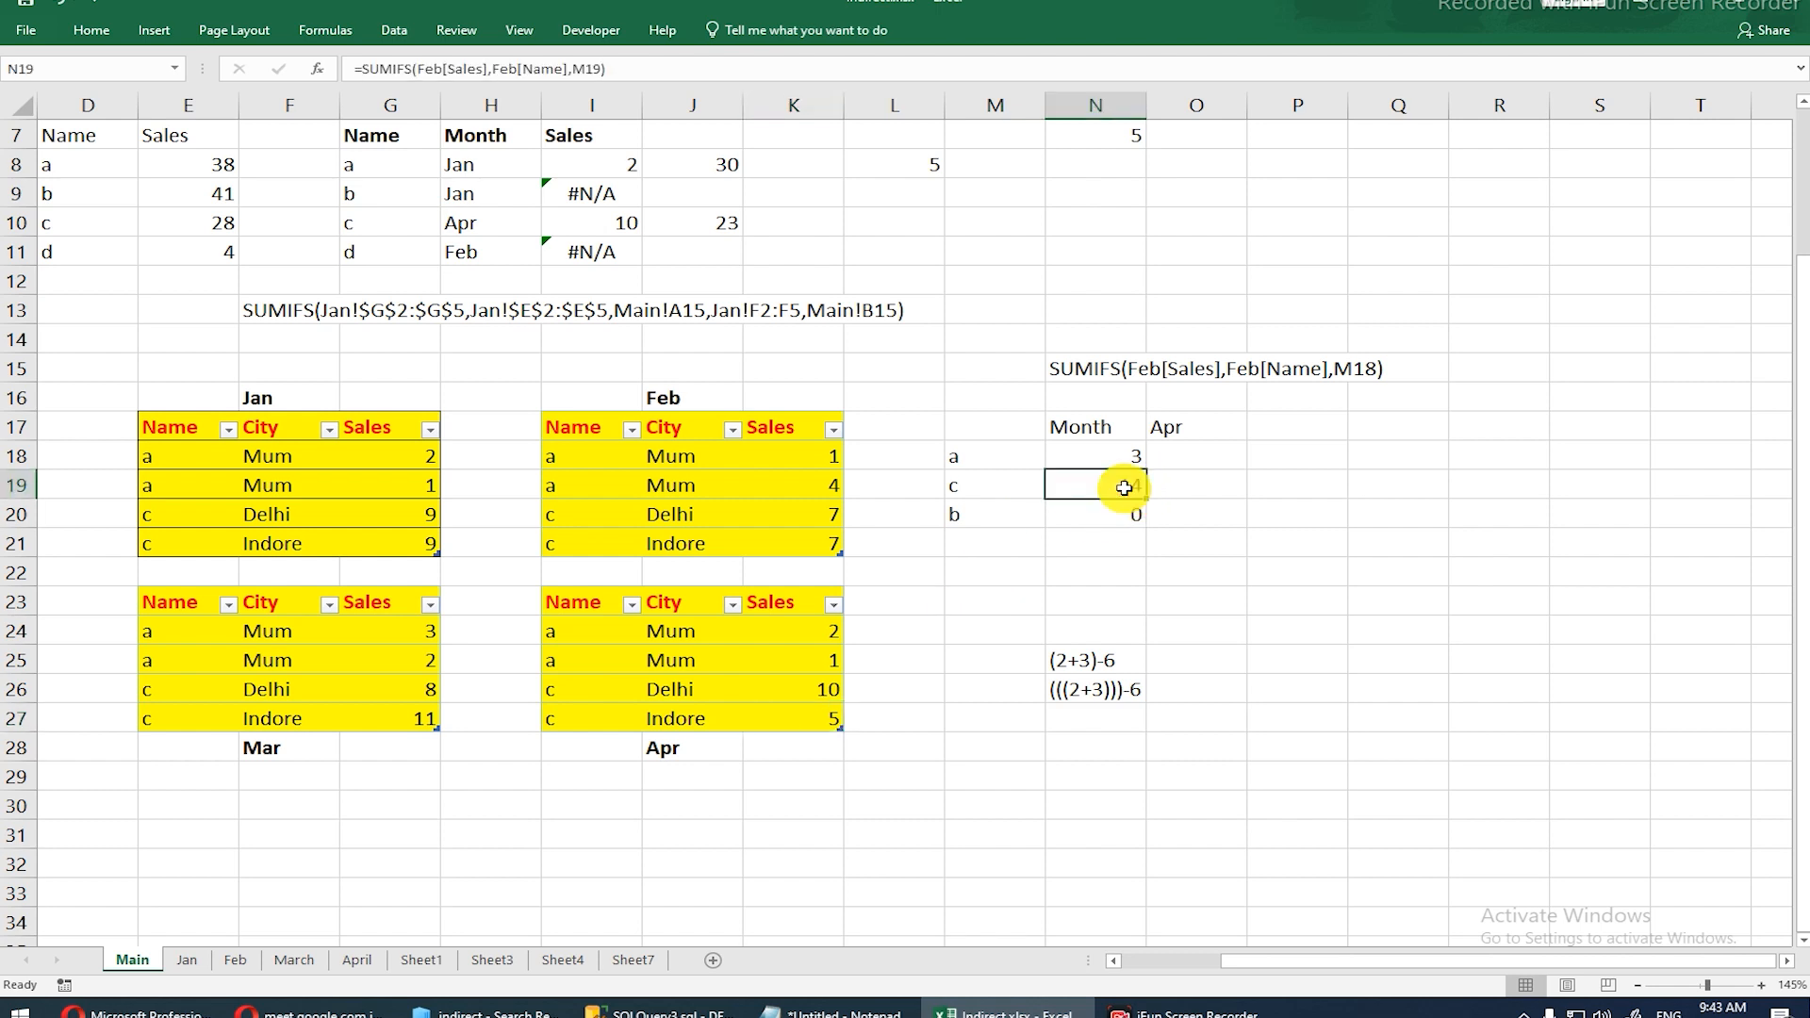
pyautogui.click(1134, 458)
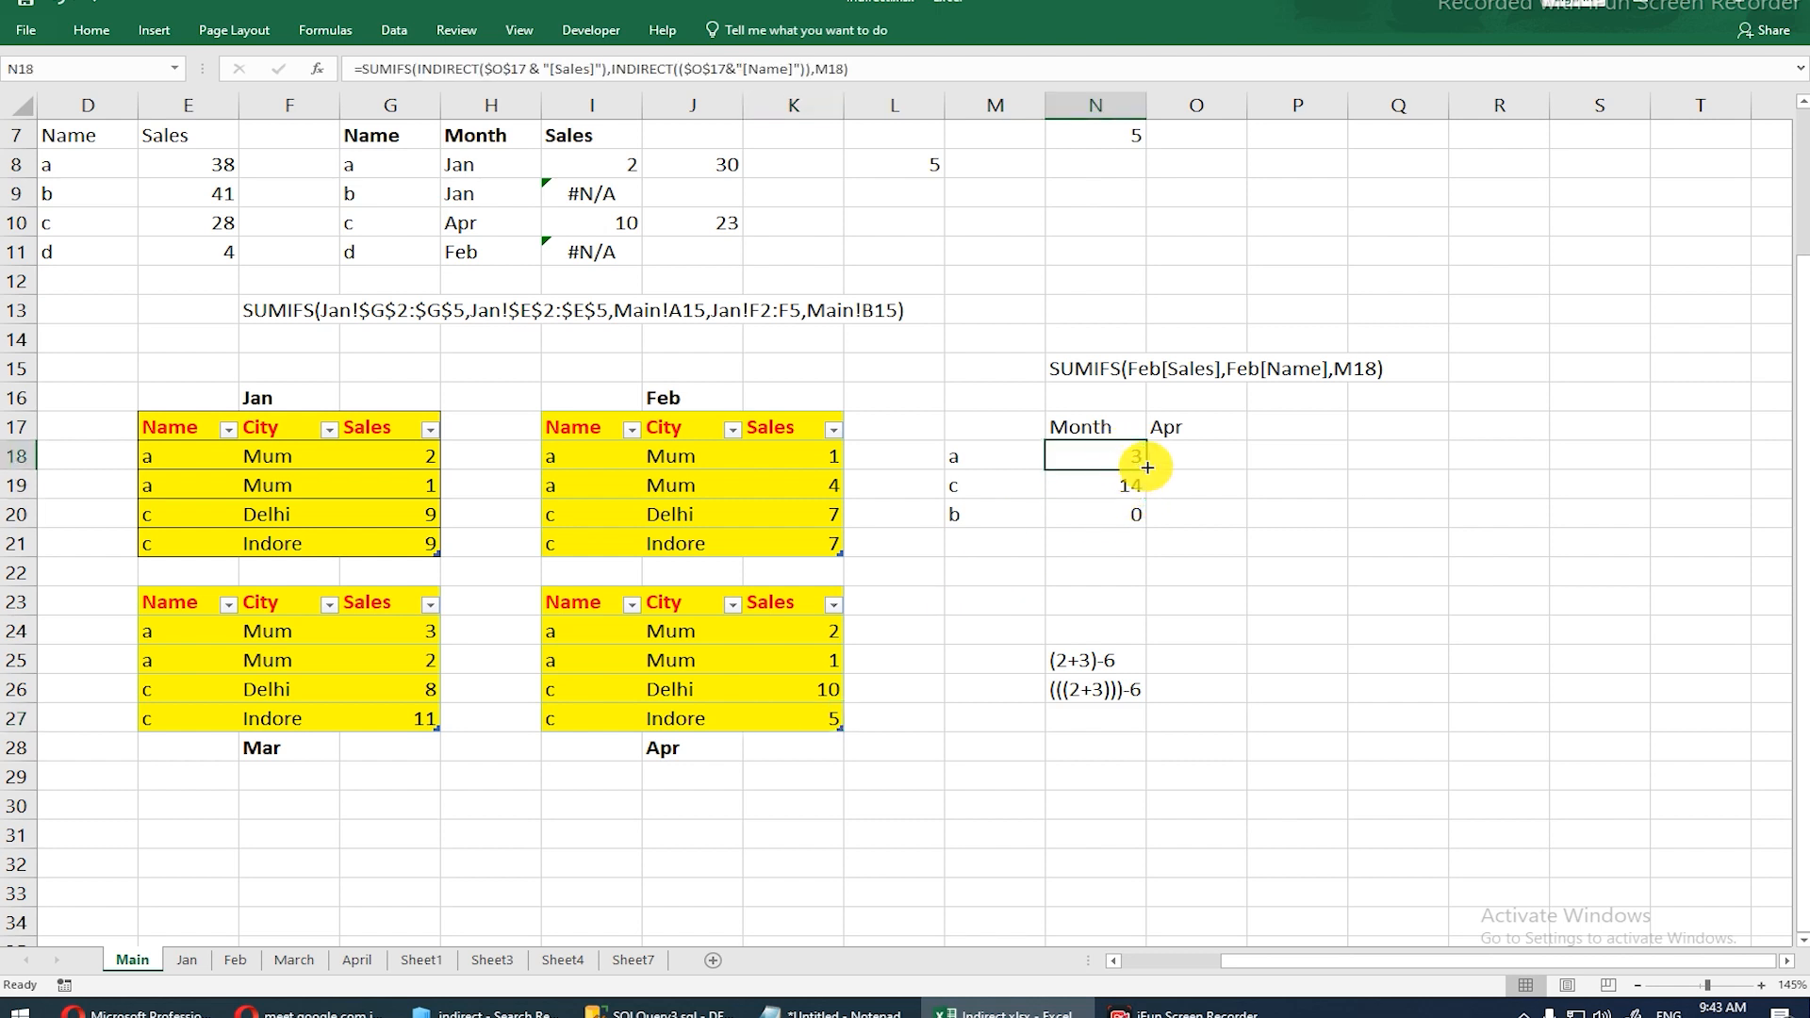
pyautogui.doubleClick(1148, 468)
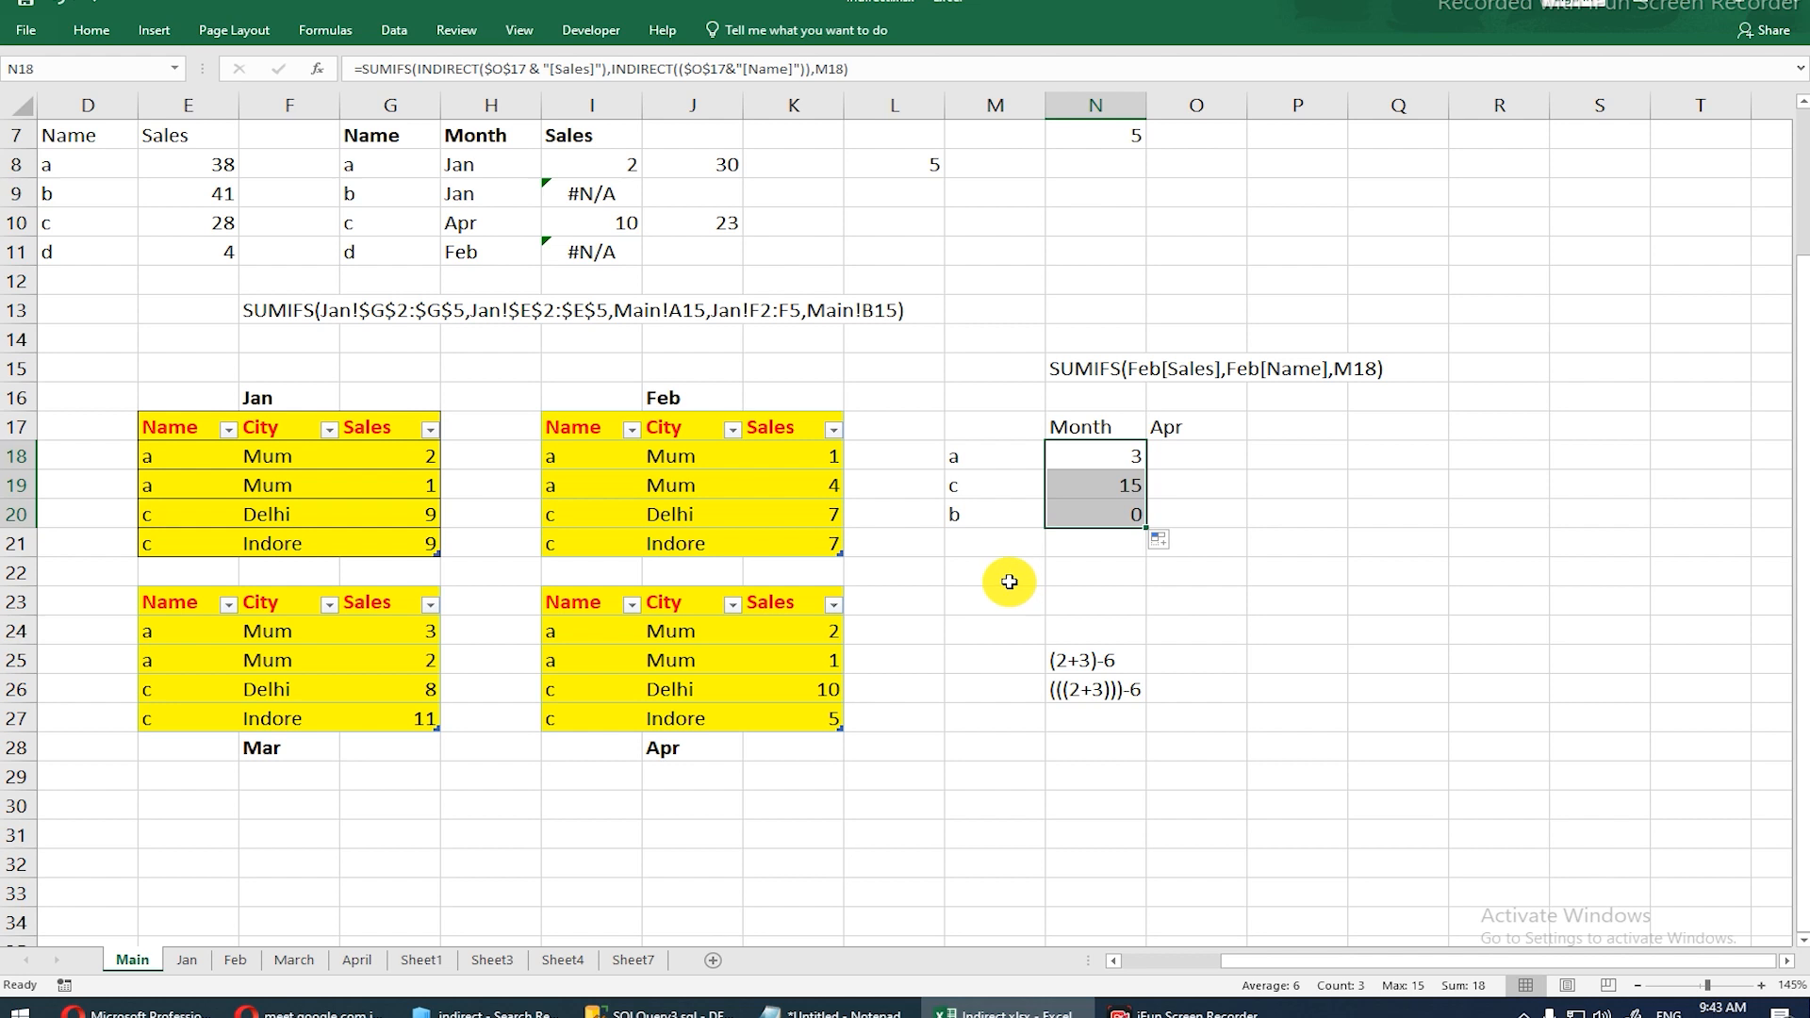
# Step: Change the month in O17 to Mar so the SUMIFS totals in N18:N20 use the Mar table
pyautogui.click(1166, 423)
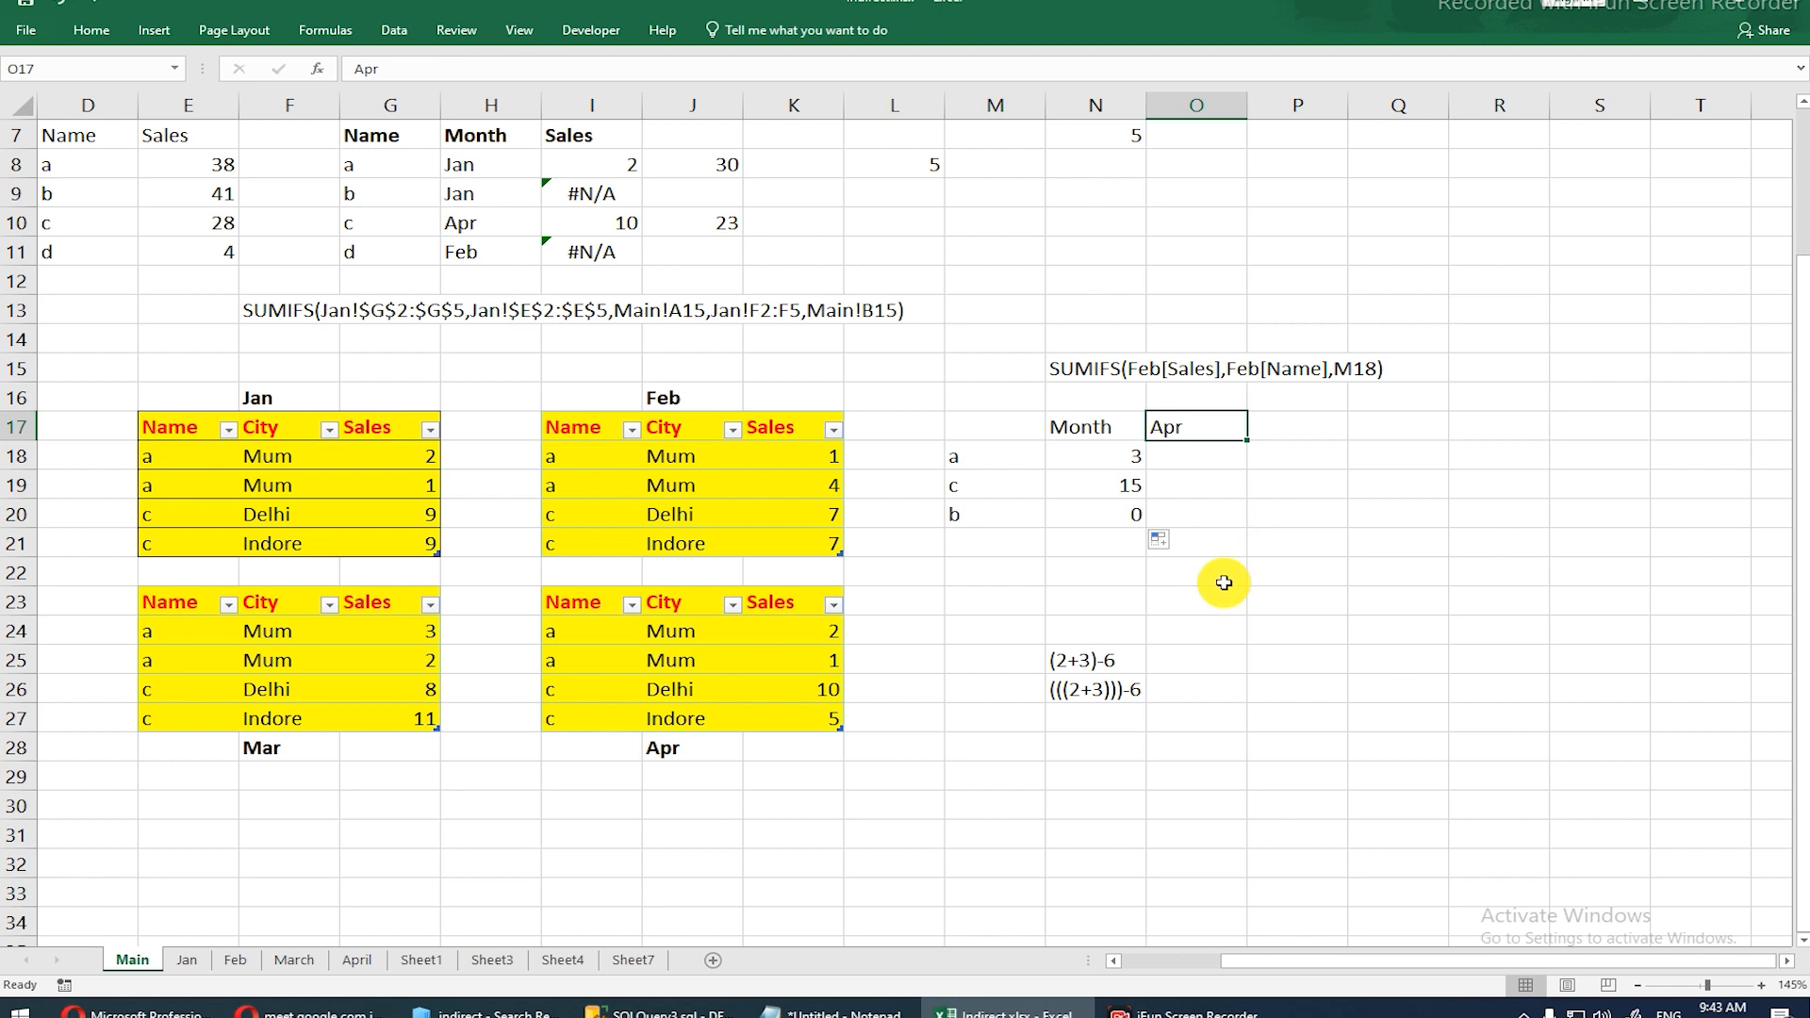
pyautogui.write('Mar')
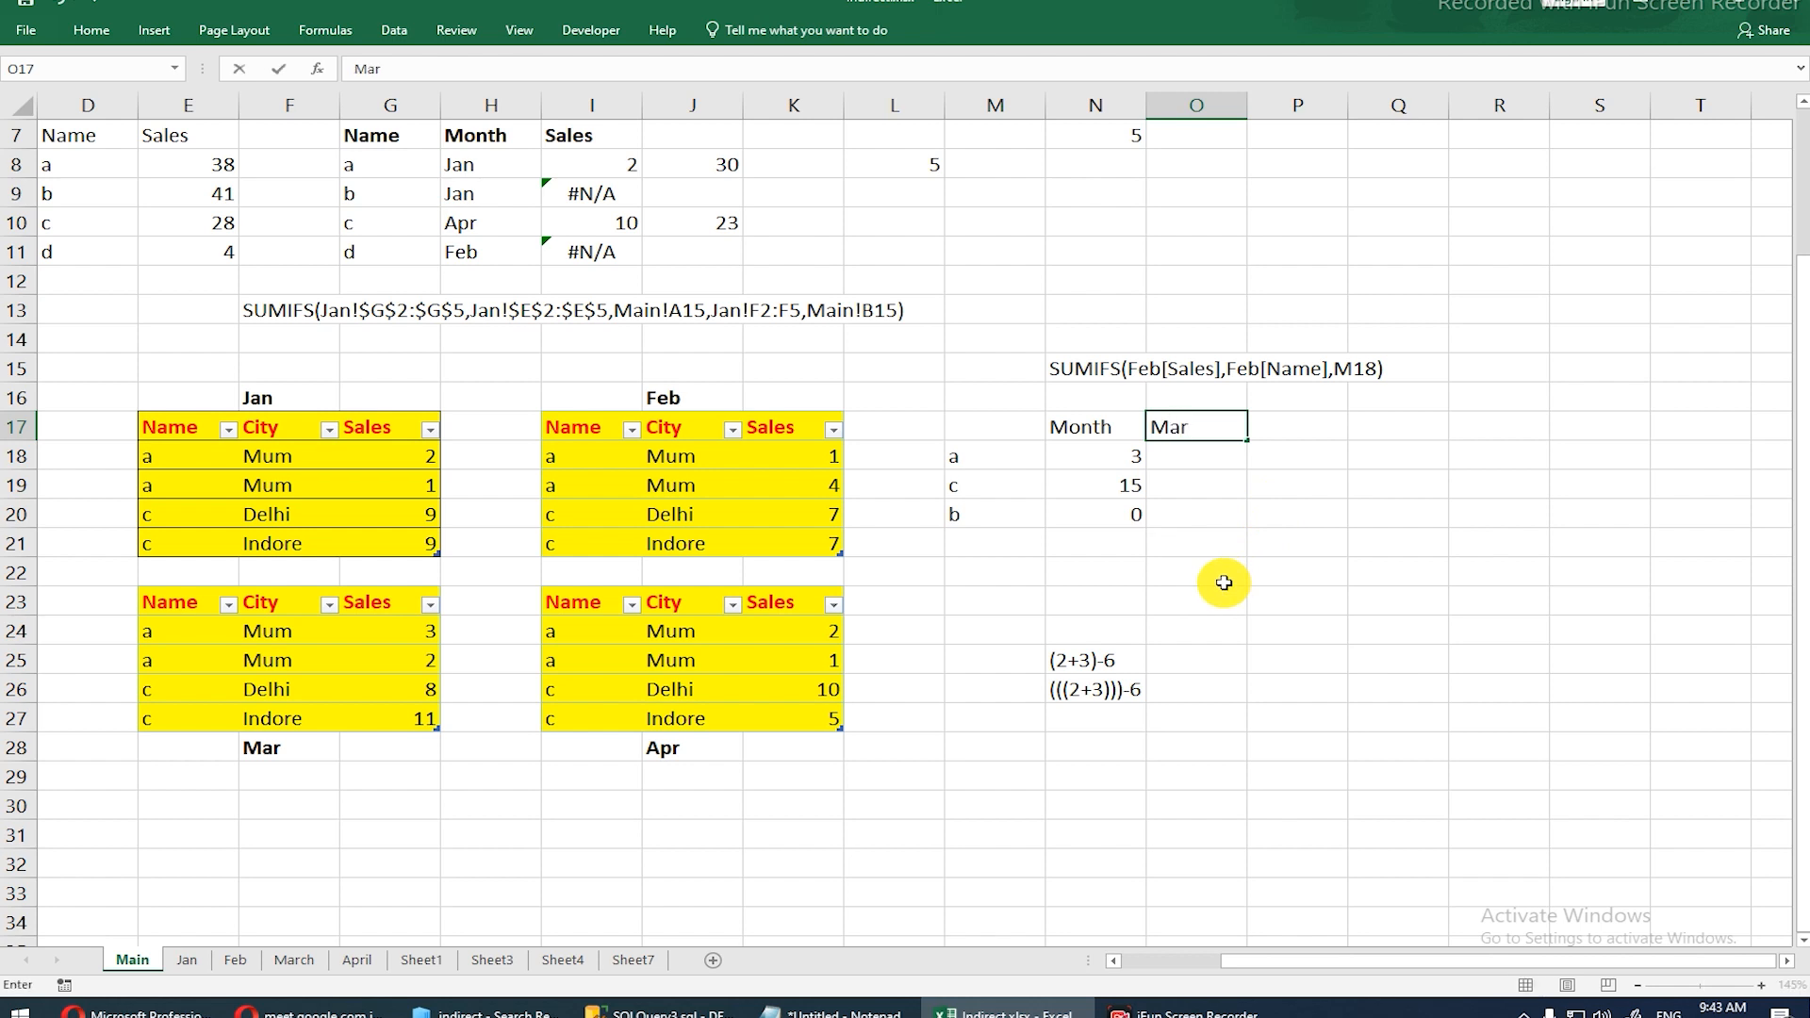
pyautogui.press('Return')
# Step: Keep the ribbon expanded and format the month cell O17 with a yellow fill and bold text
pyautogui.click(1186, 424)
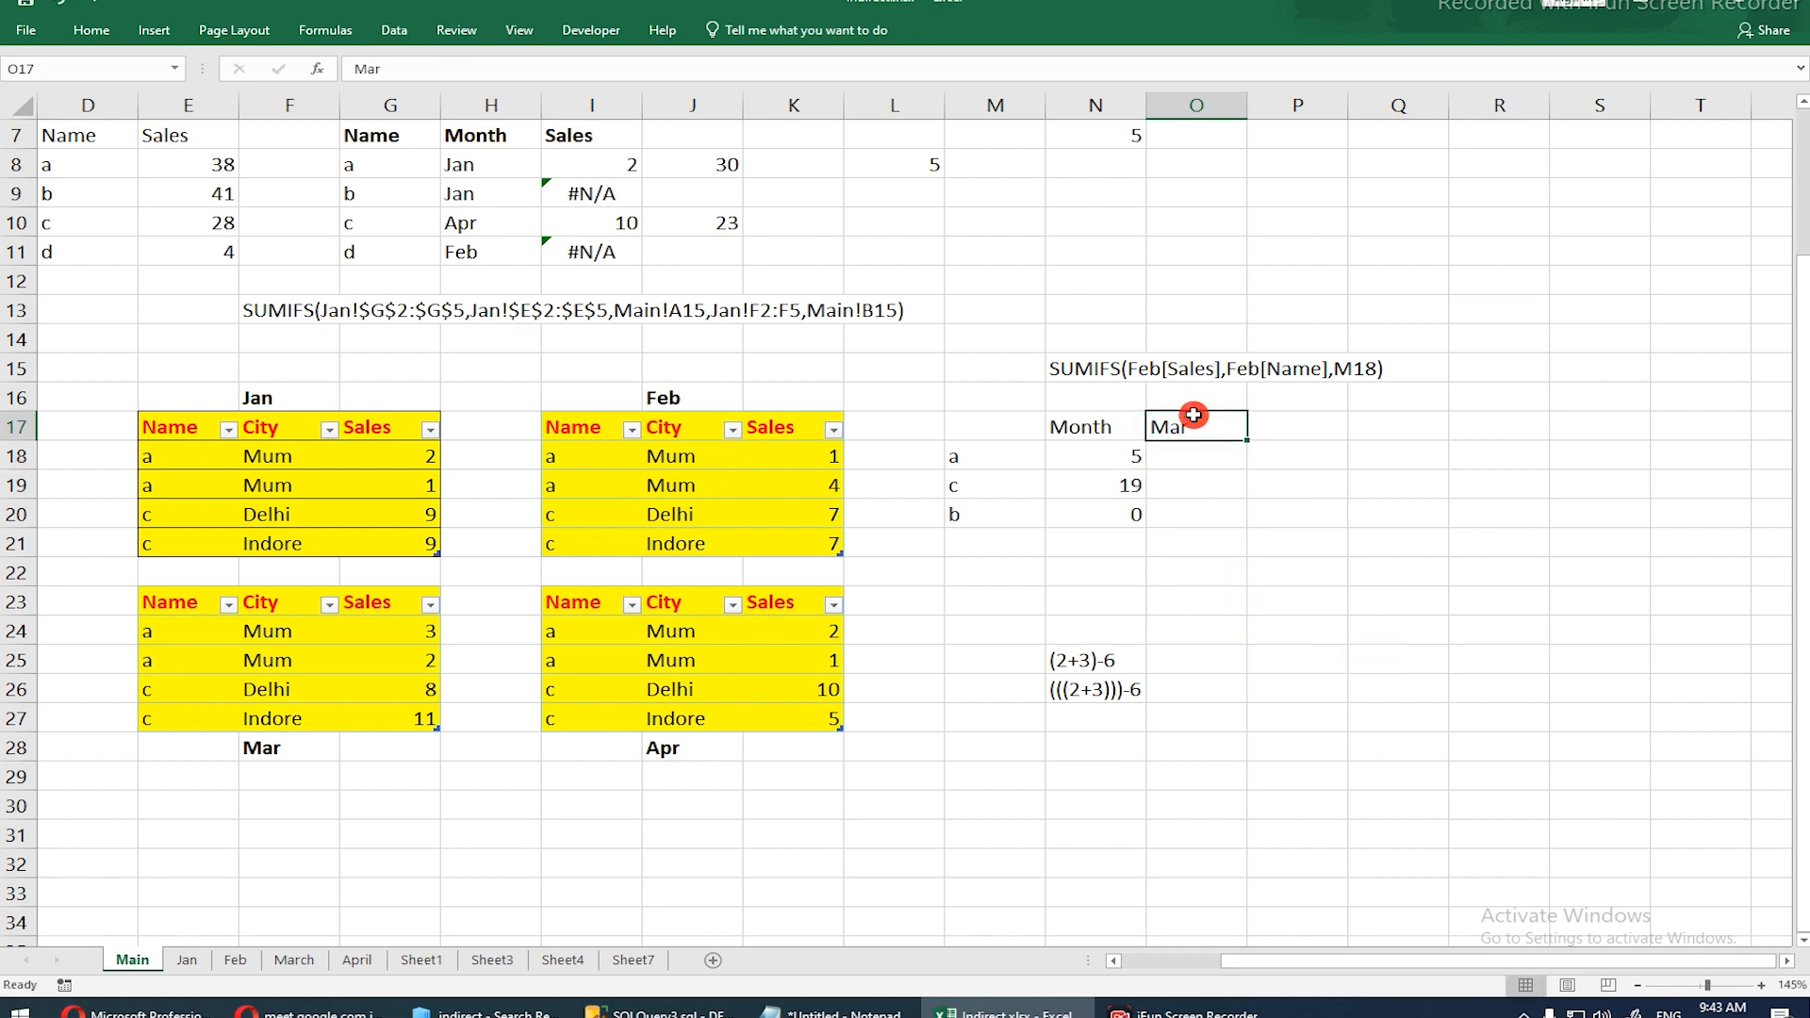
pyautogui.doubleClick(91, 29)
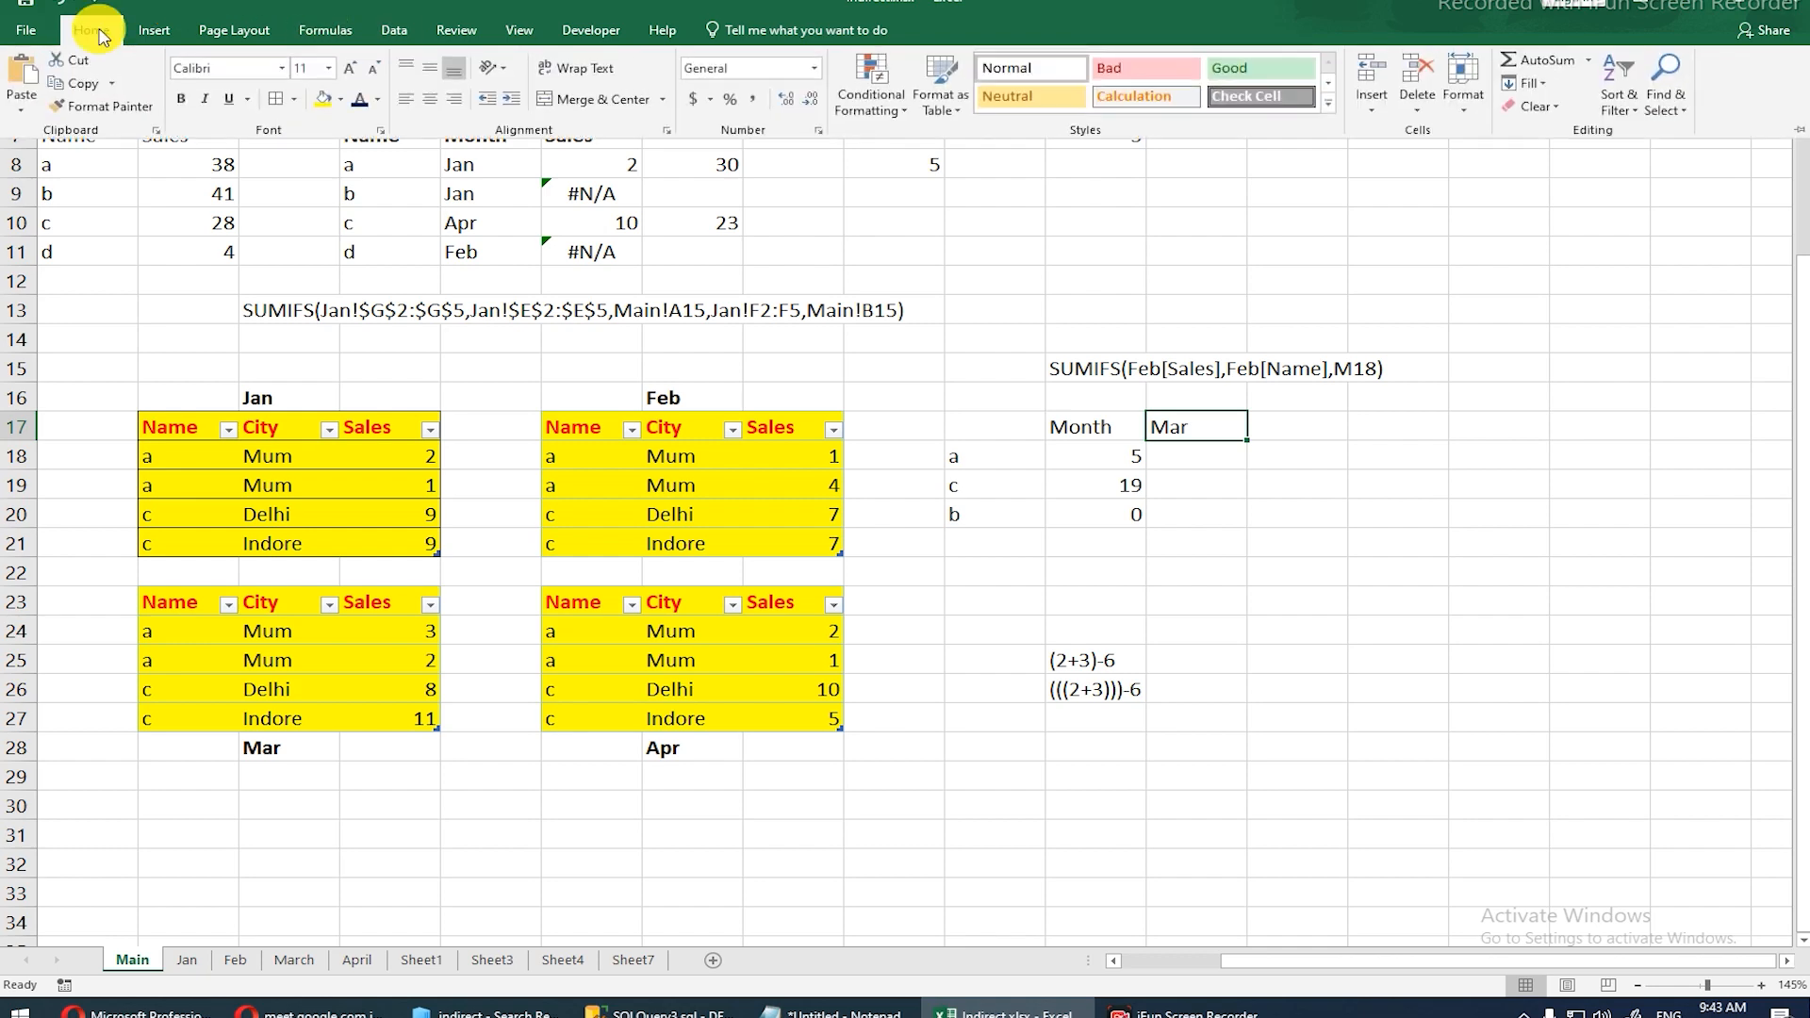
pyautogui.click(324, 102)
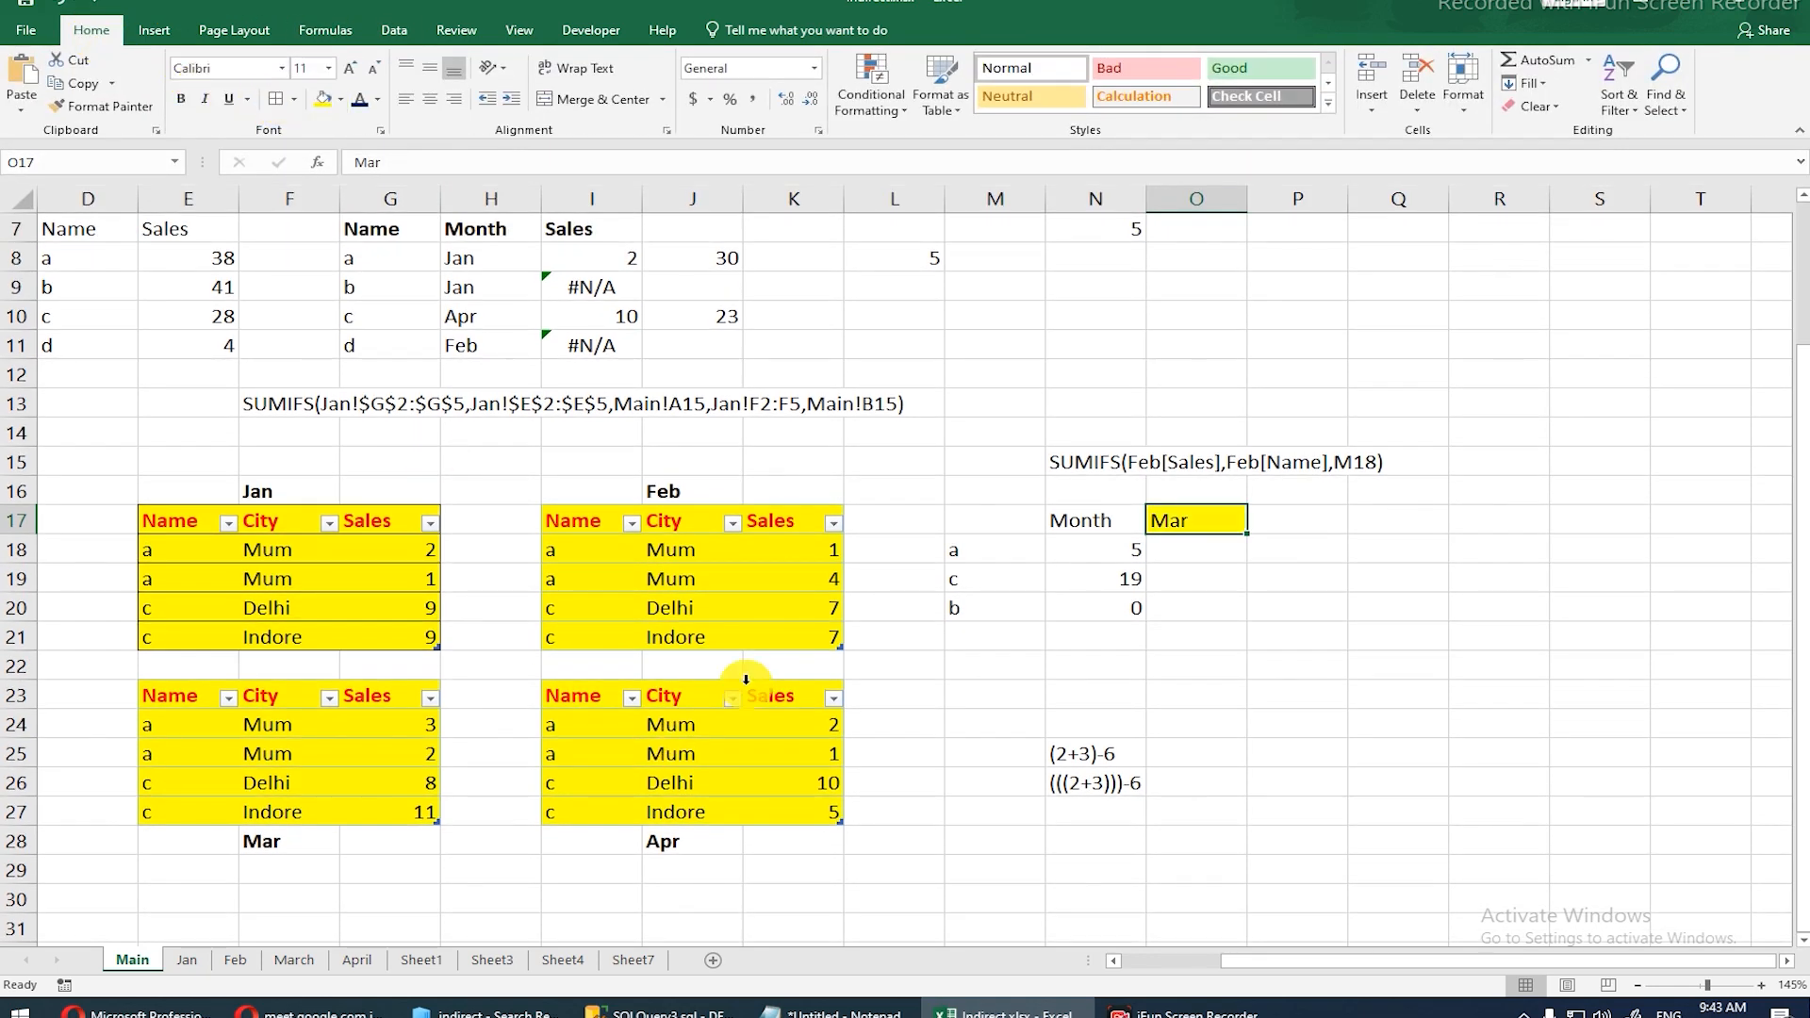
pyautogui.hotkey('ctrl', 'b')
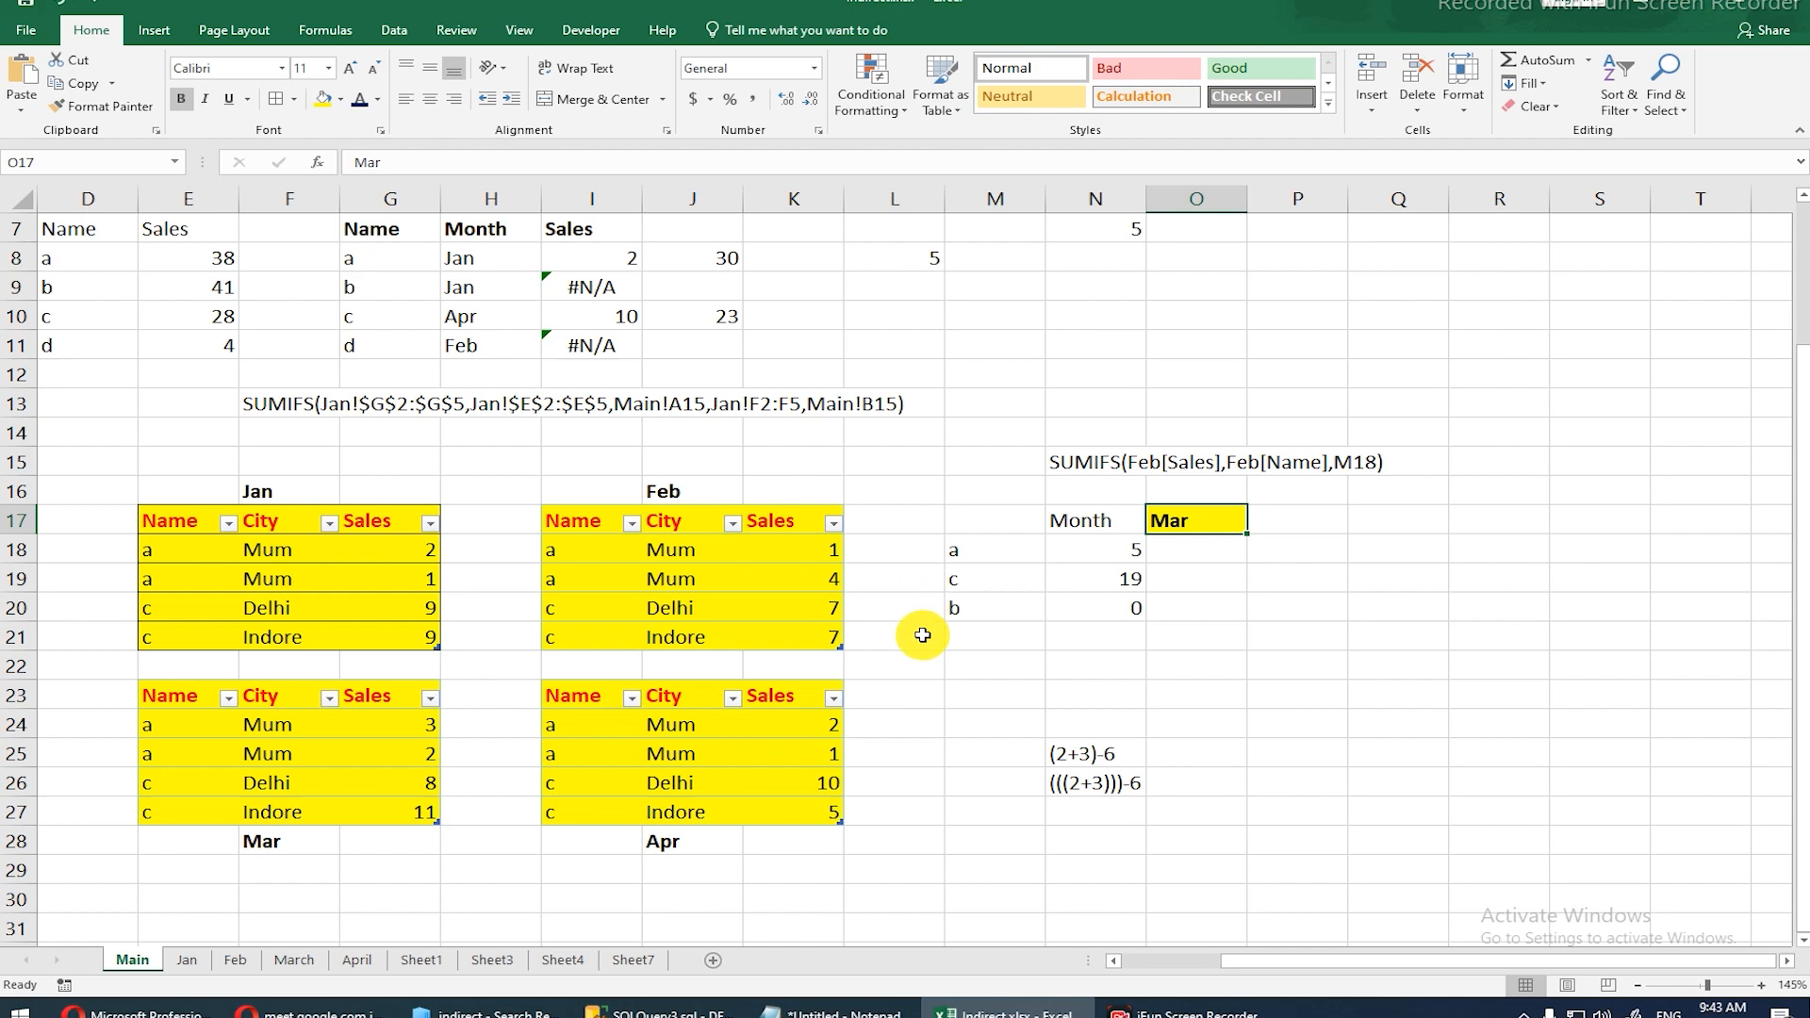
# Step: Review the Name and Sales lists in A1:B5 on the Jan and Feb sheets
pyautogui.press('Left')
pyautogui.press('Left')
pyautogui.press('Left')
pyautogui.press('Left')
pyautogui.press('Left')
pyautogui.press('Left')
pyautogui.press('Left')
pyautogui.press('Left')
pyautogui.press('Left')
pyautogui.press('Left')
pyautogui.press('Left')
pyautogui.press('Left')
pyautogui.press('Left')
pyautogui.press('Left')
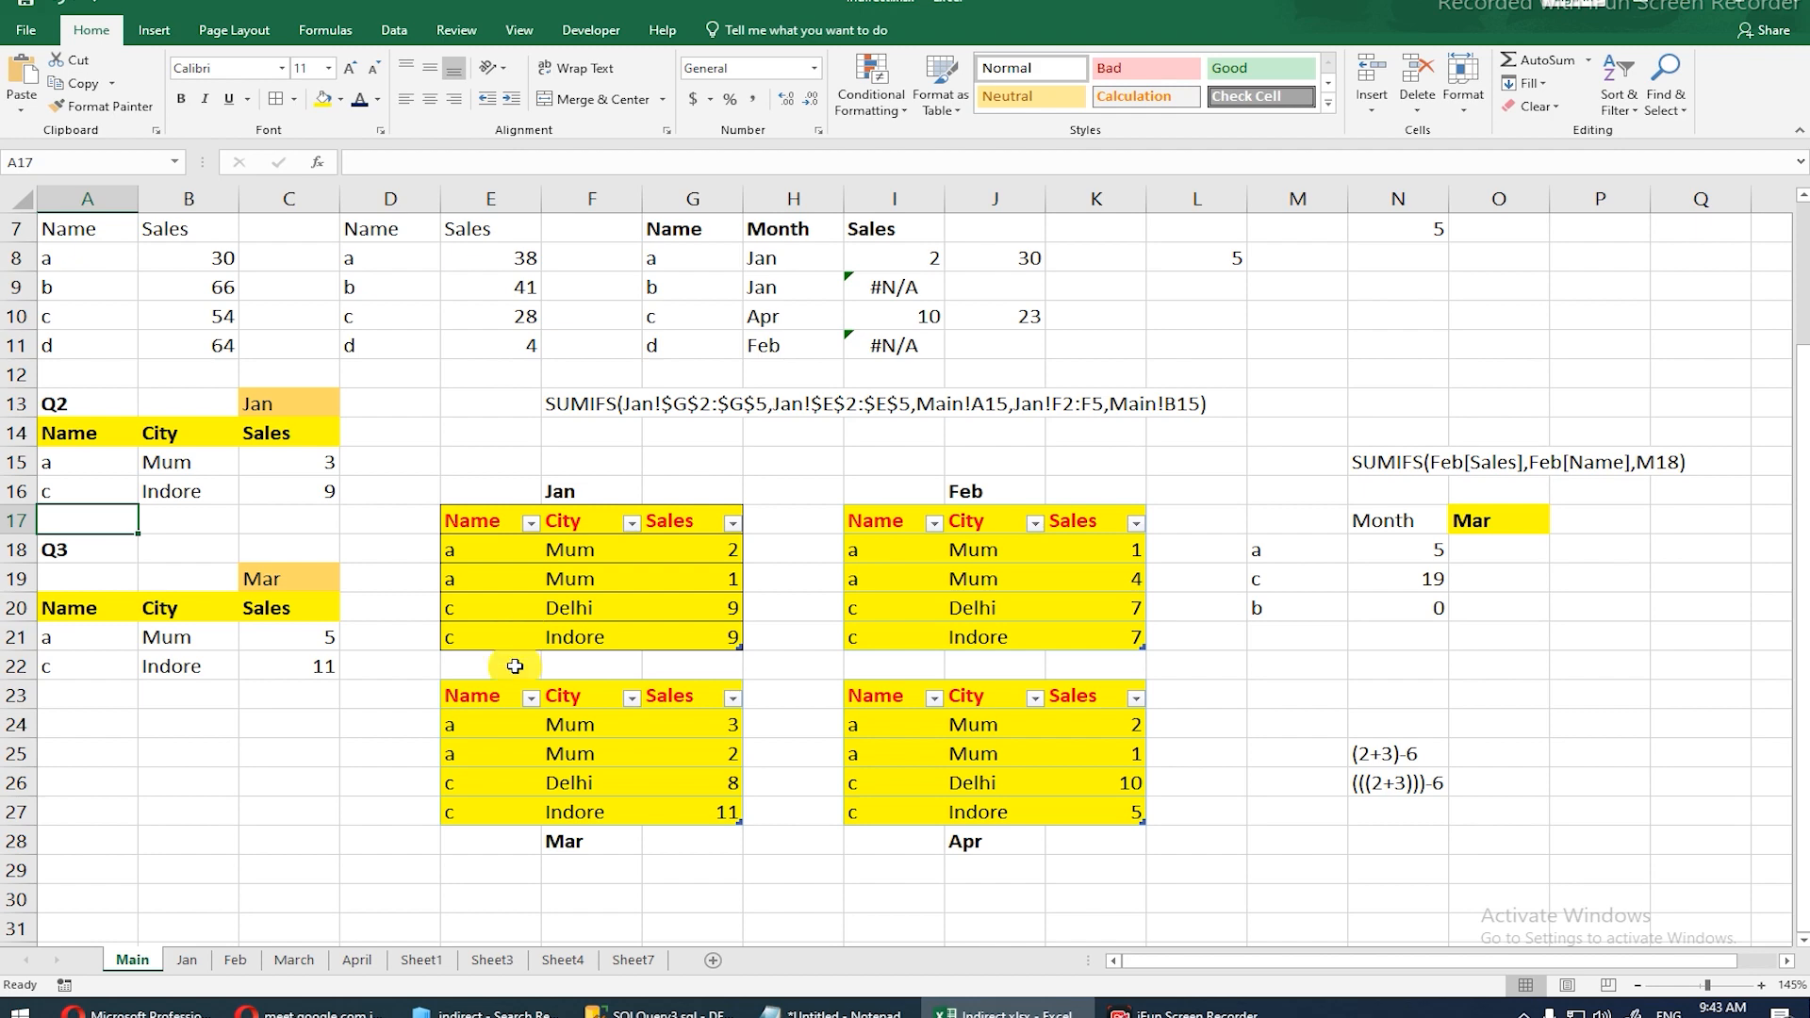
pyautogui.click(186, 961)
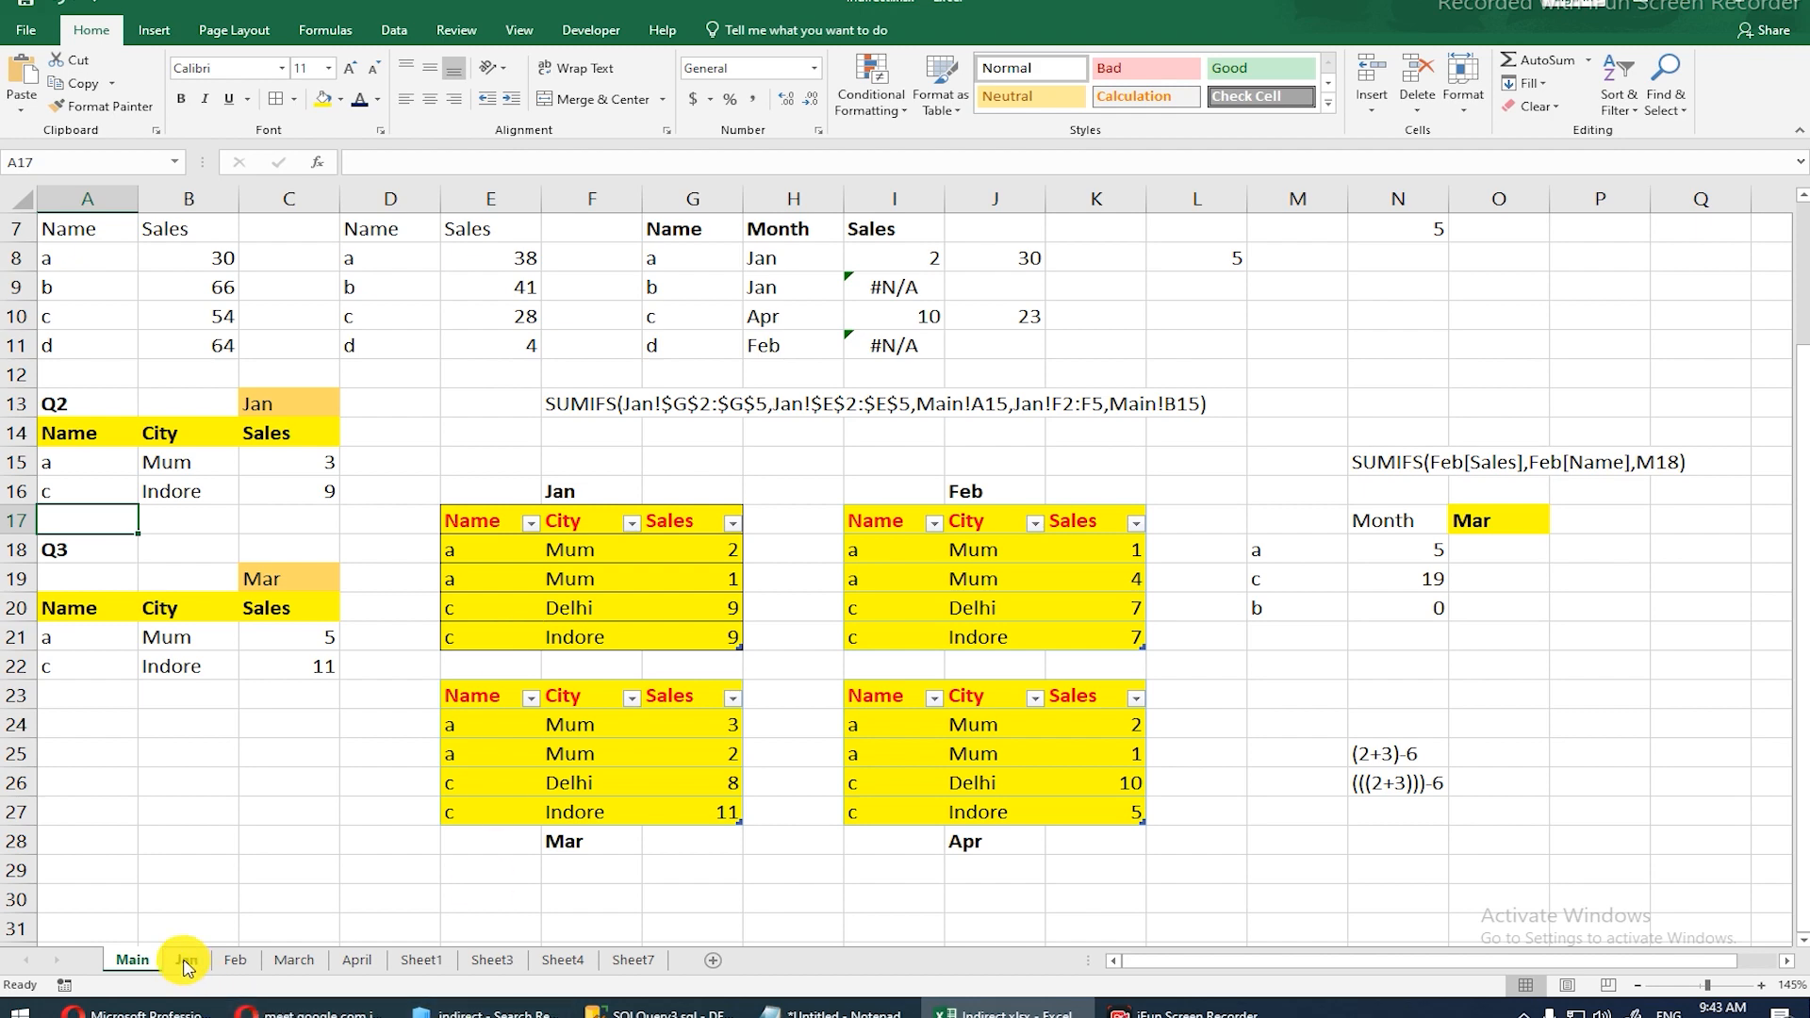
pyautogui.click(185, 962)
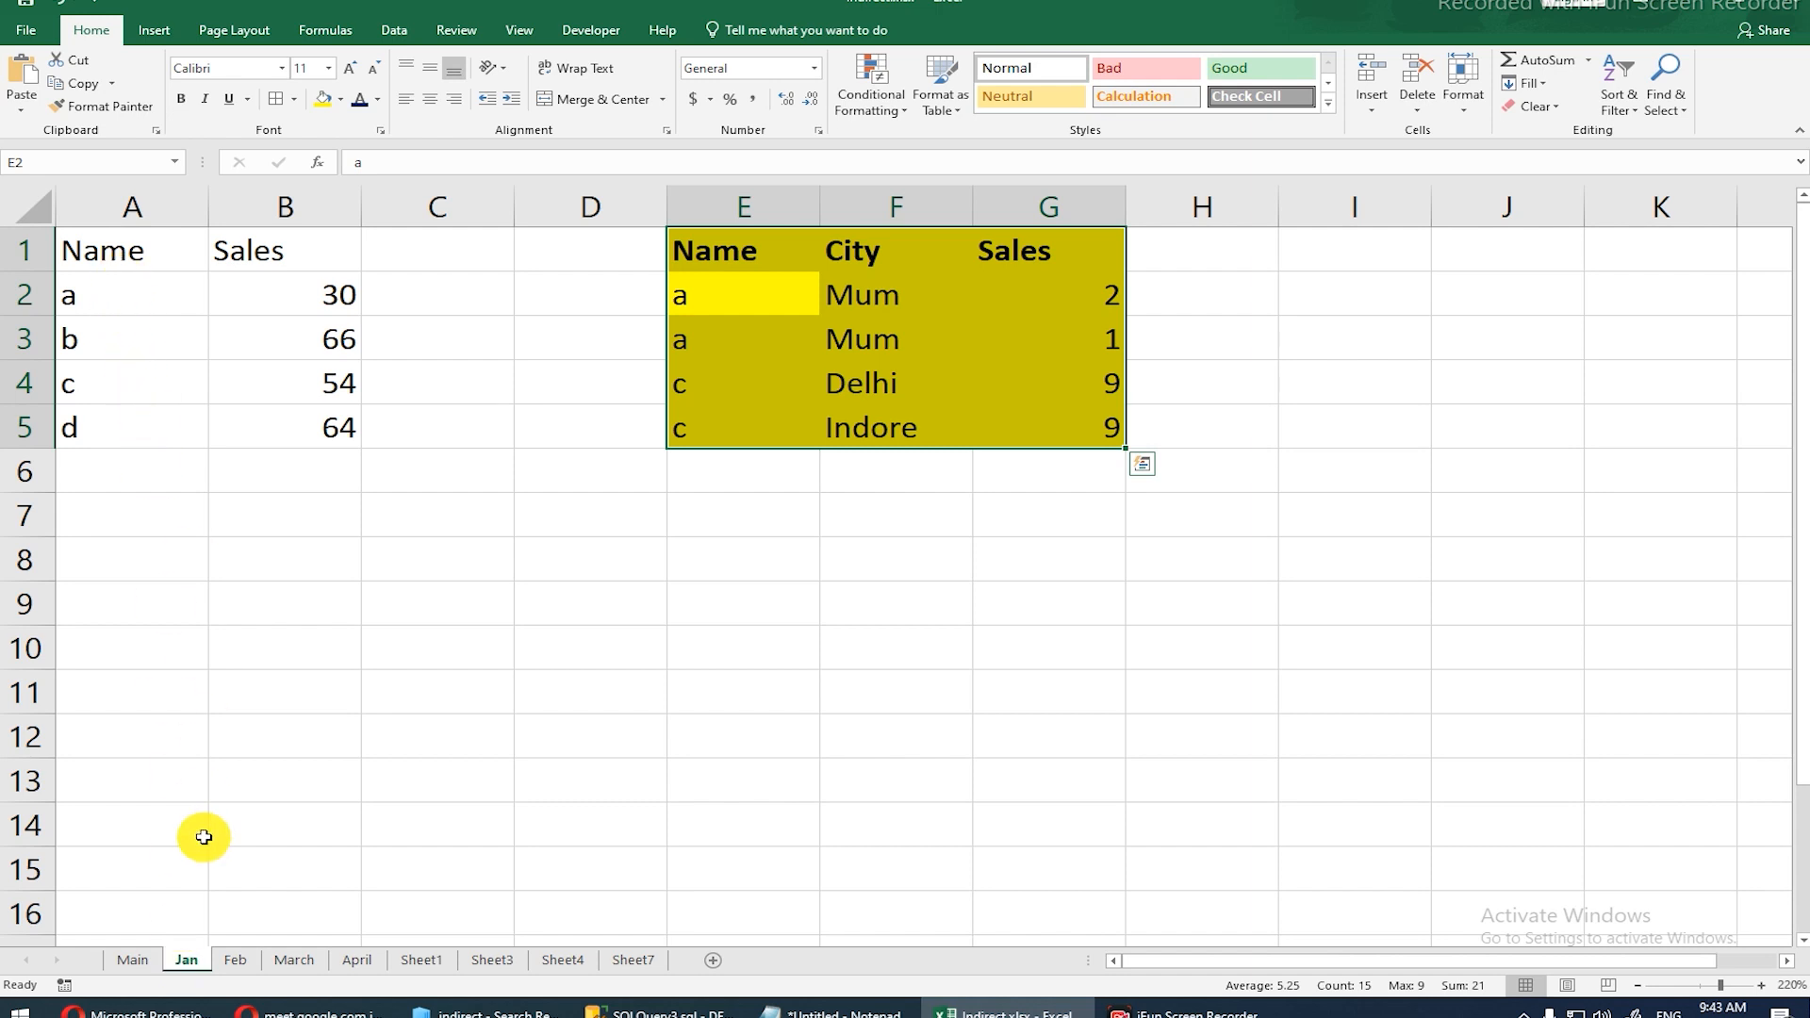
pyautogui.moveTo(119, 251); pyautogui.dragTo(286, 444)
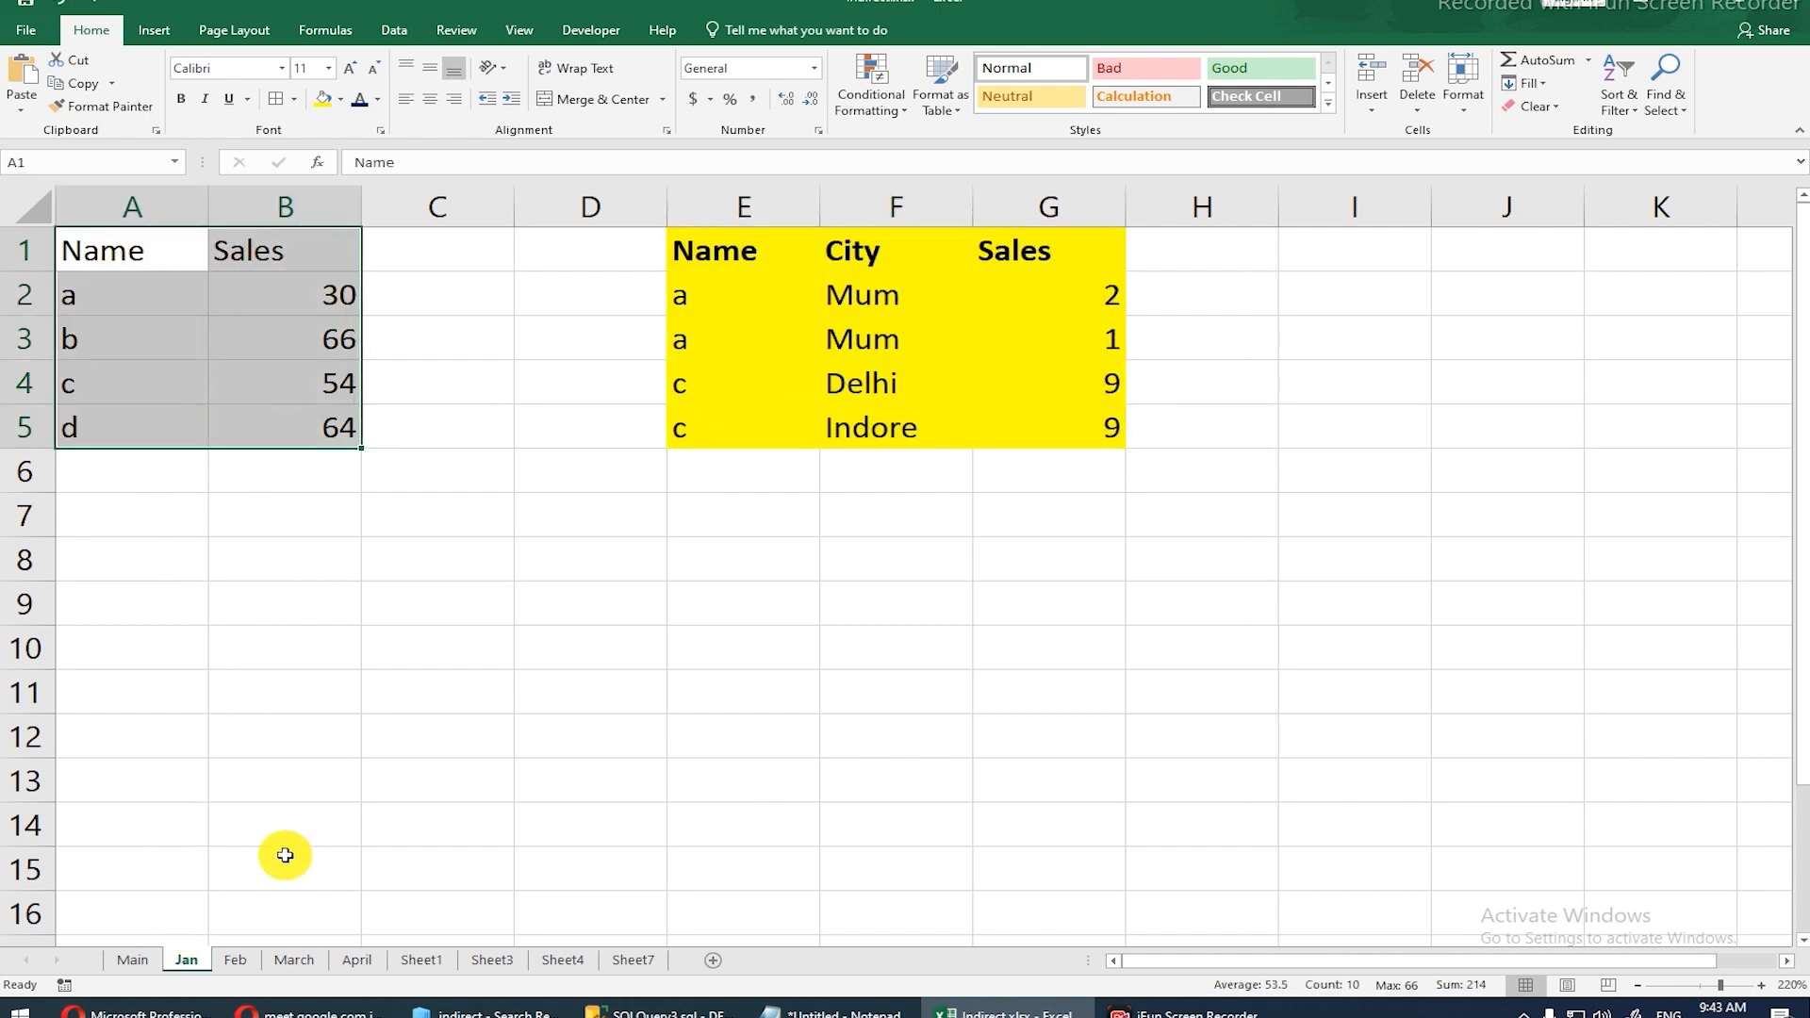
pyautogui.click(235, 960)
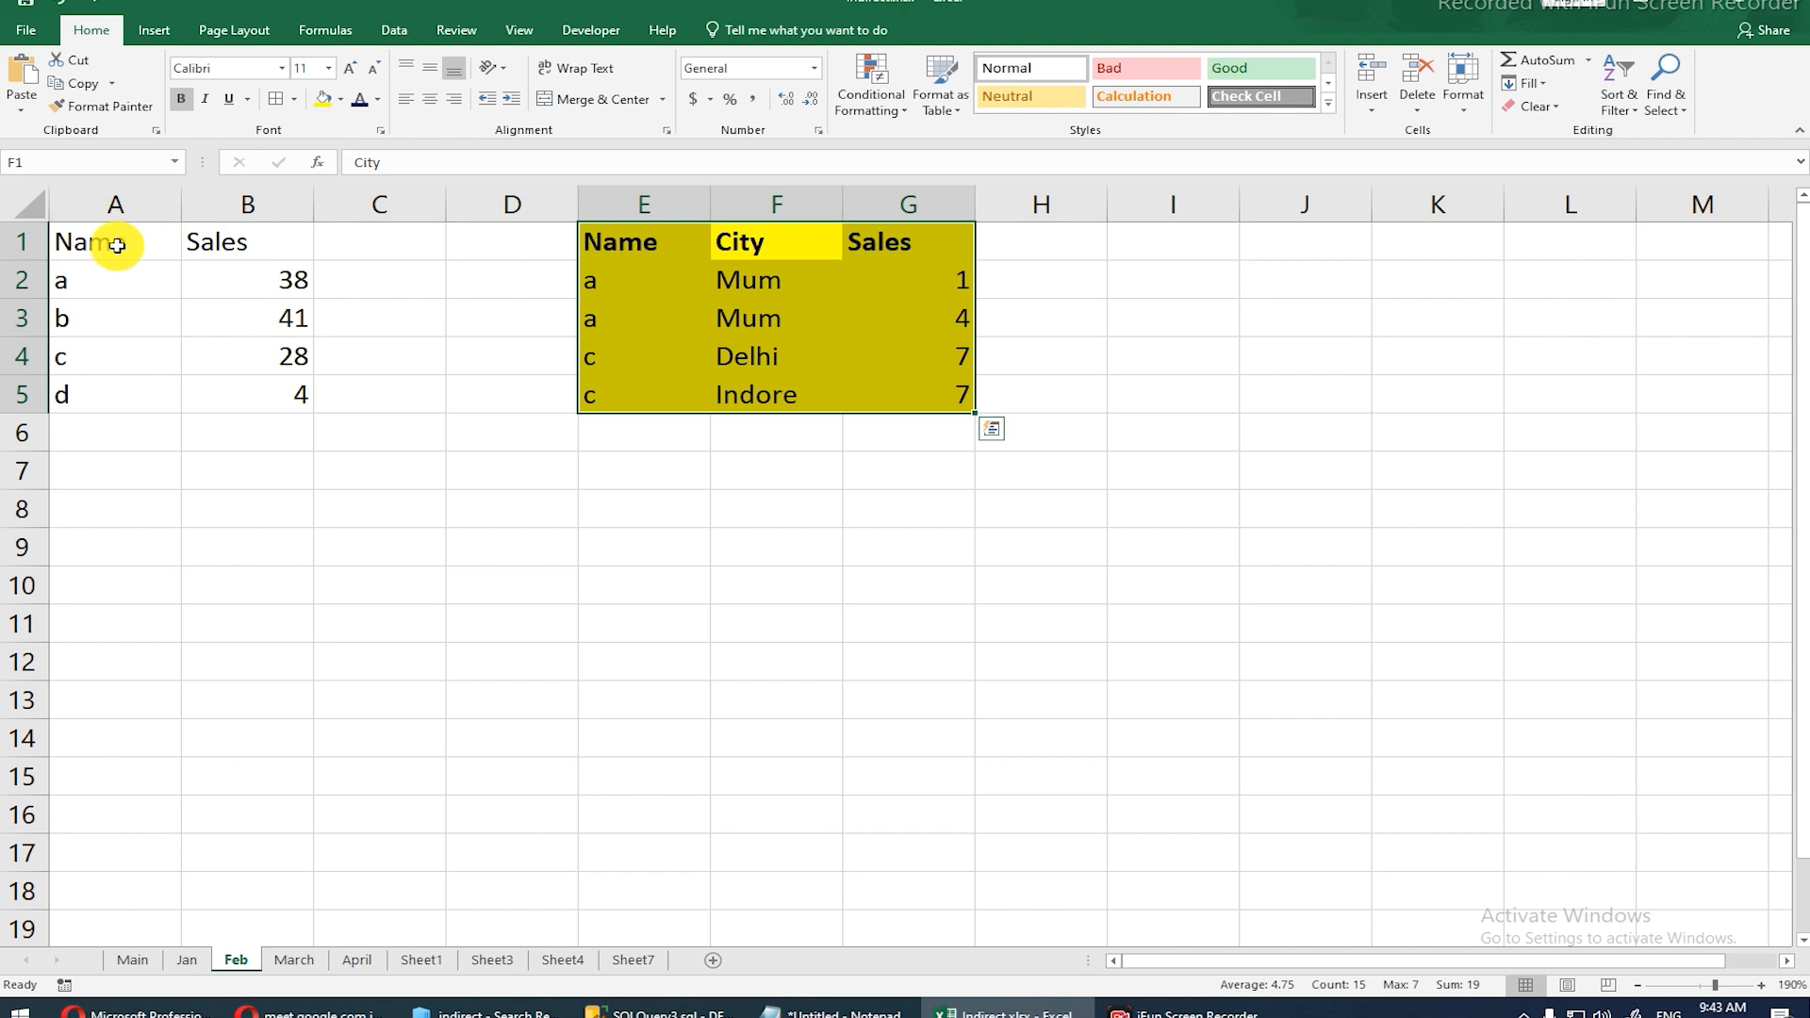
pyautogui.moveTo(118, 245); pyautogui.dragTo(254, 392)
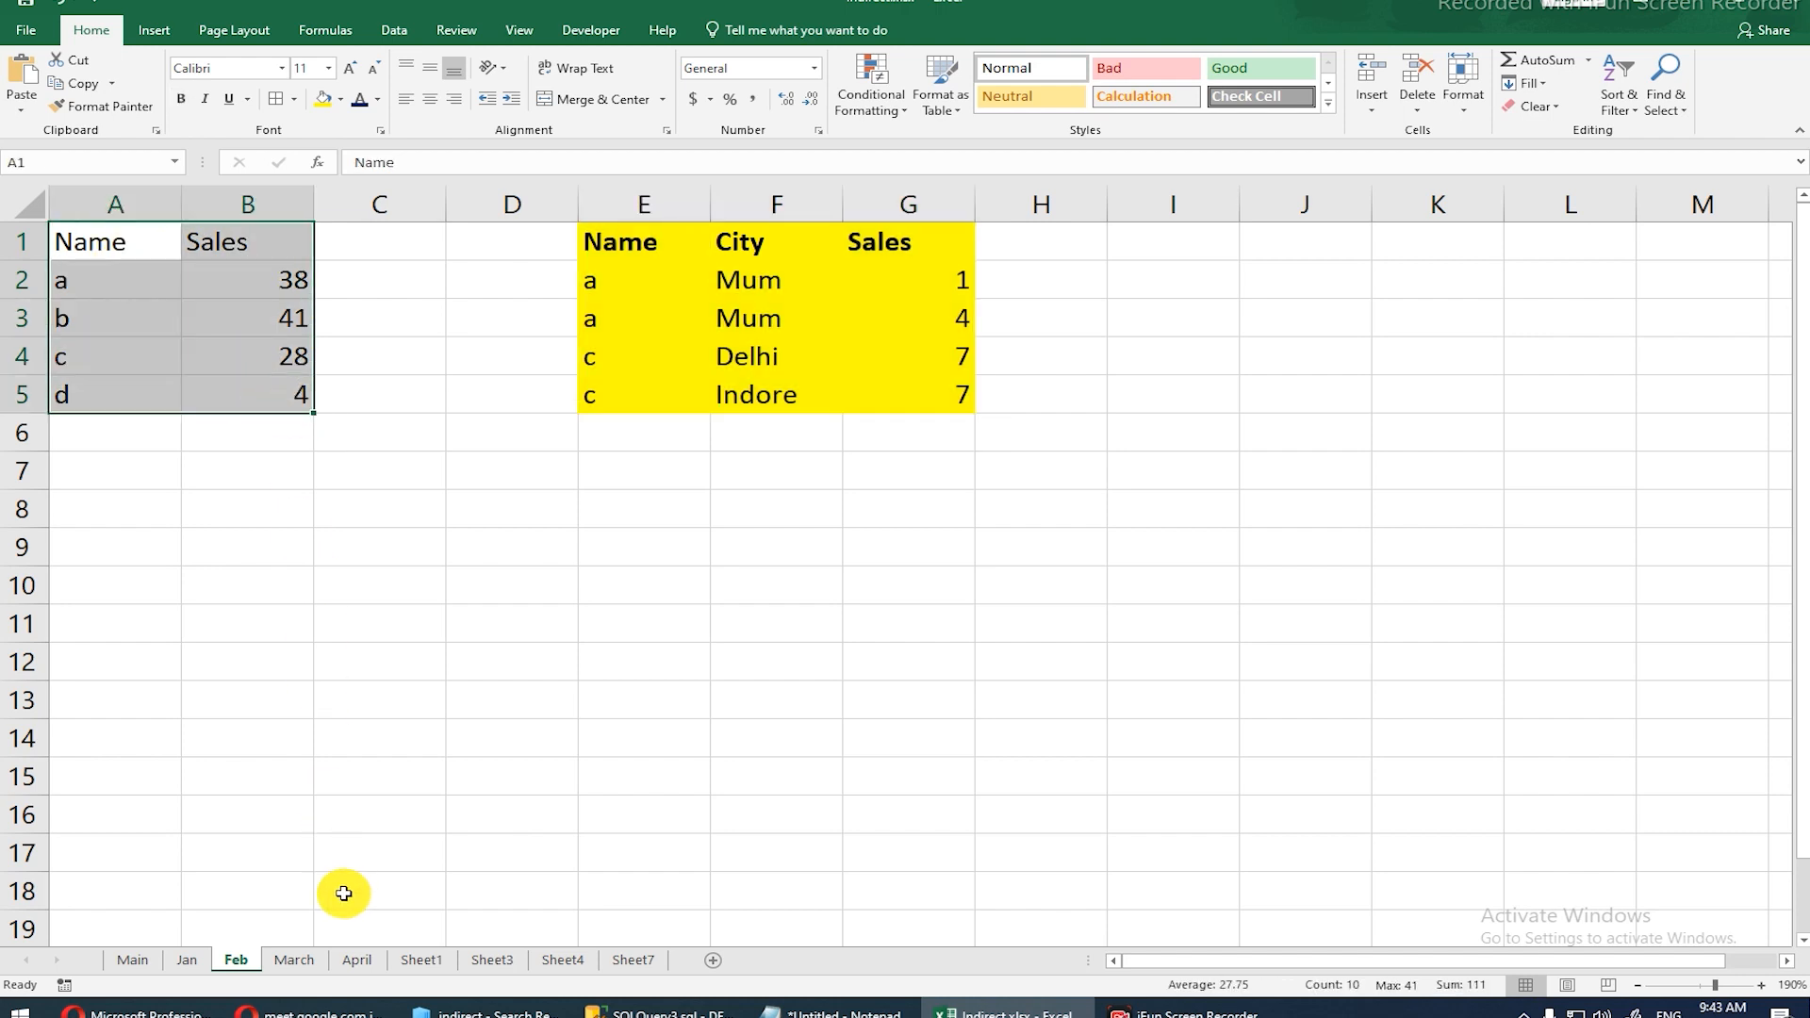
# Step: Examine the ranges A1:B5 and E1:G5 on the March sheet, including the individual Sales values in column G
pyautogui.click(296, 961)
pyautogui.moveTo(84, 248); pyautogui.dragTo(269, 412)
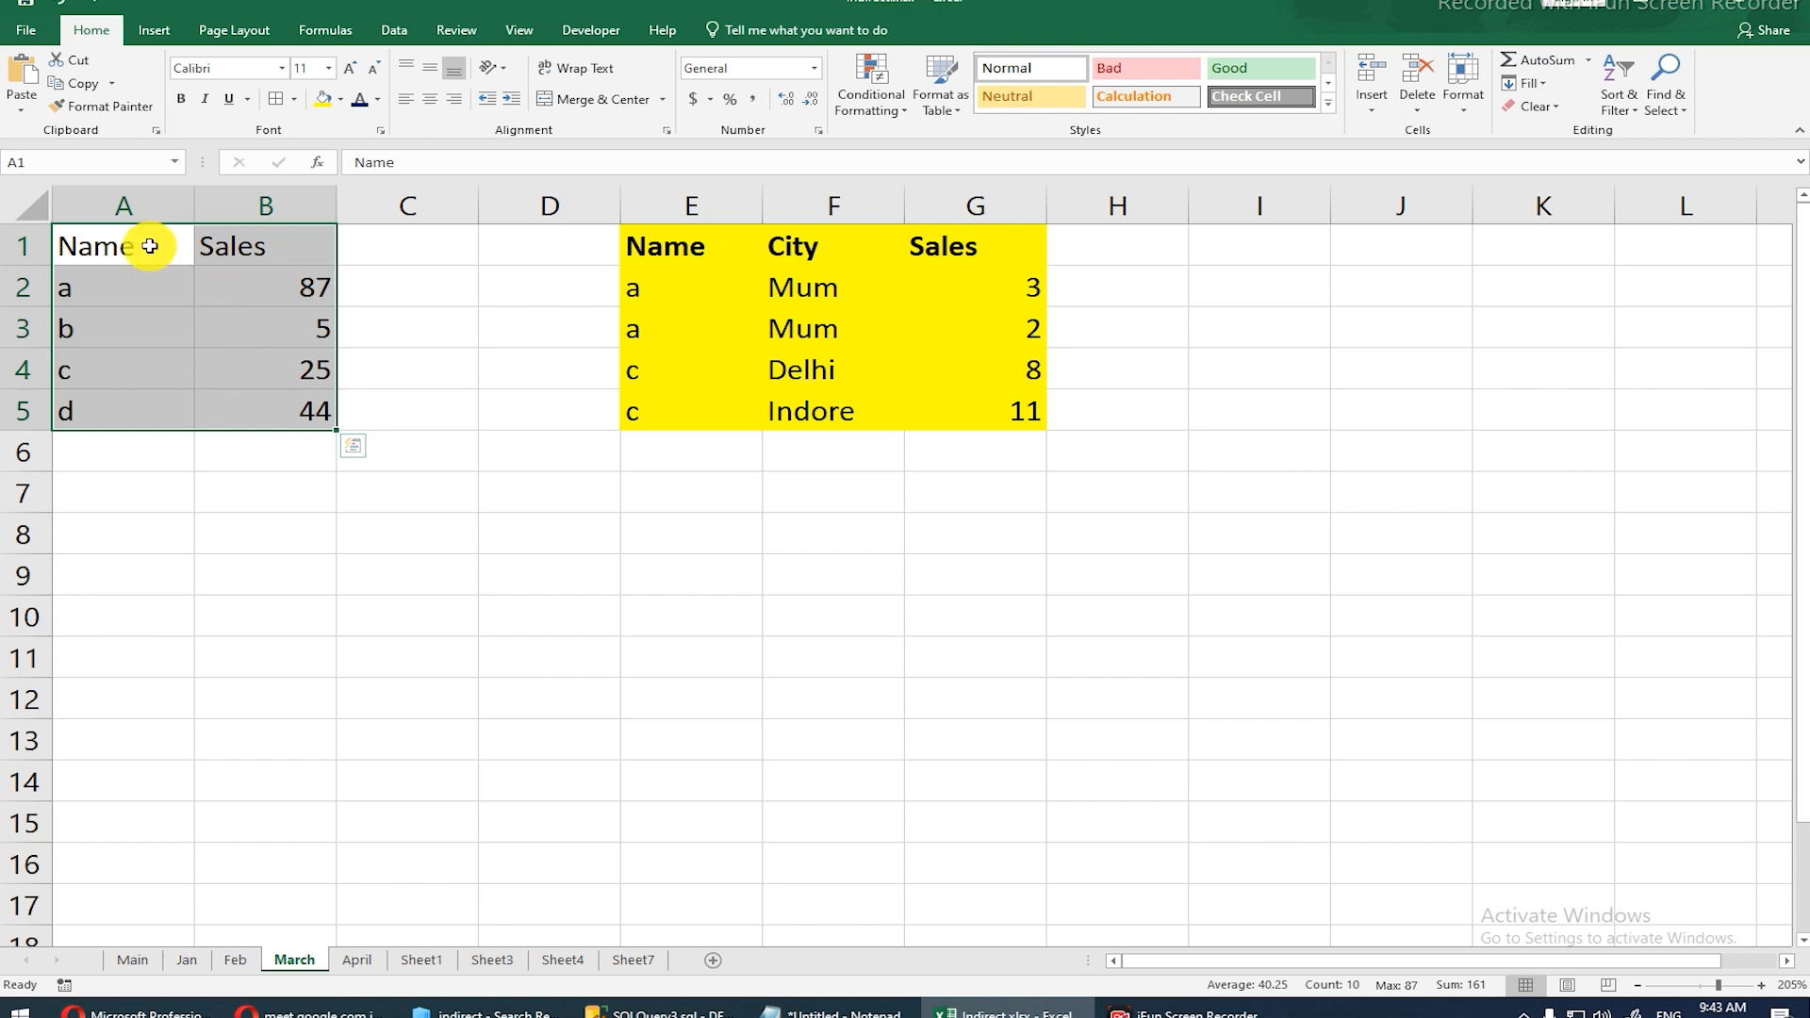
pyautogui.moveTo(732, 246); pyautogui.dragTo(1014, 408)
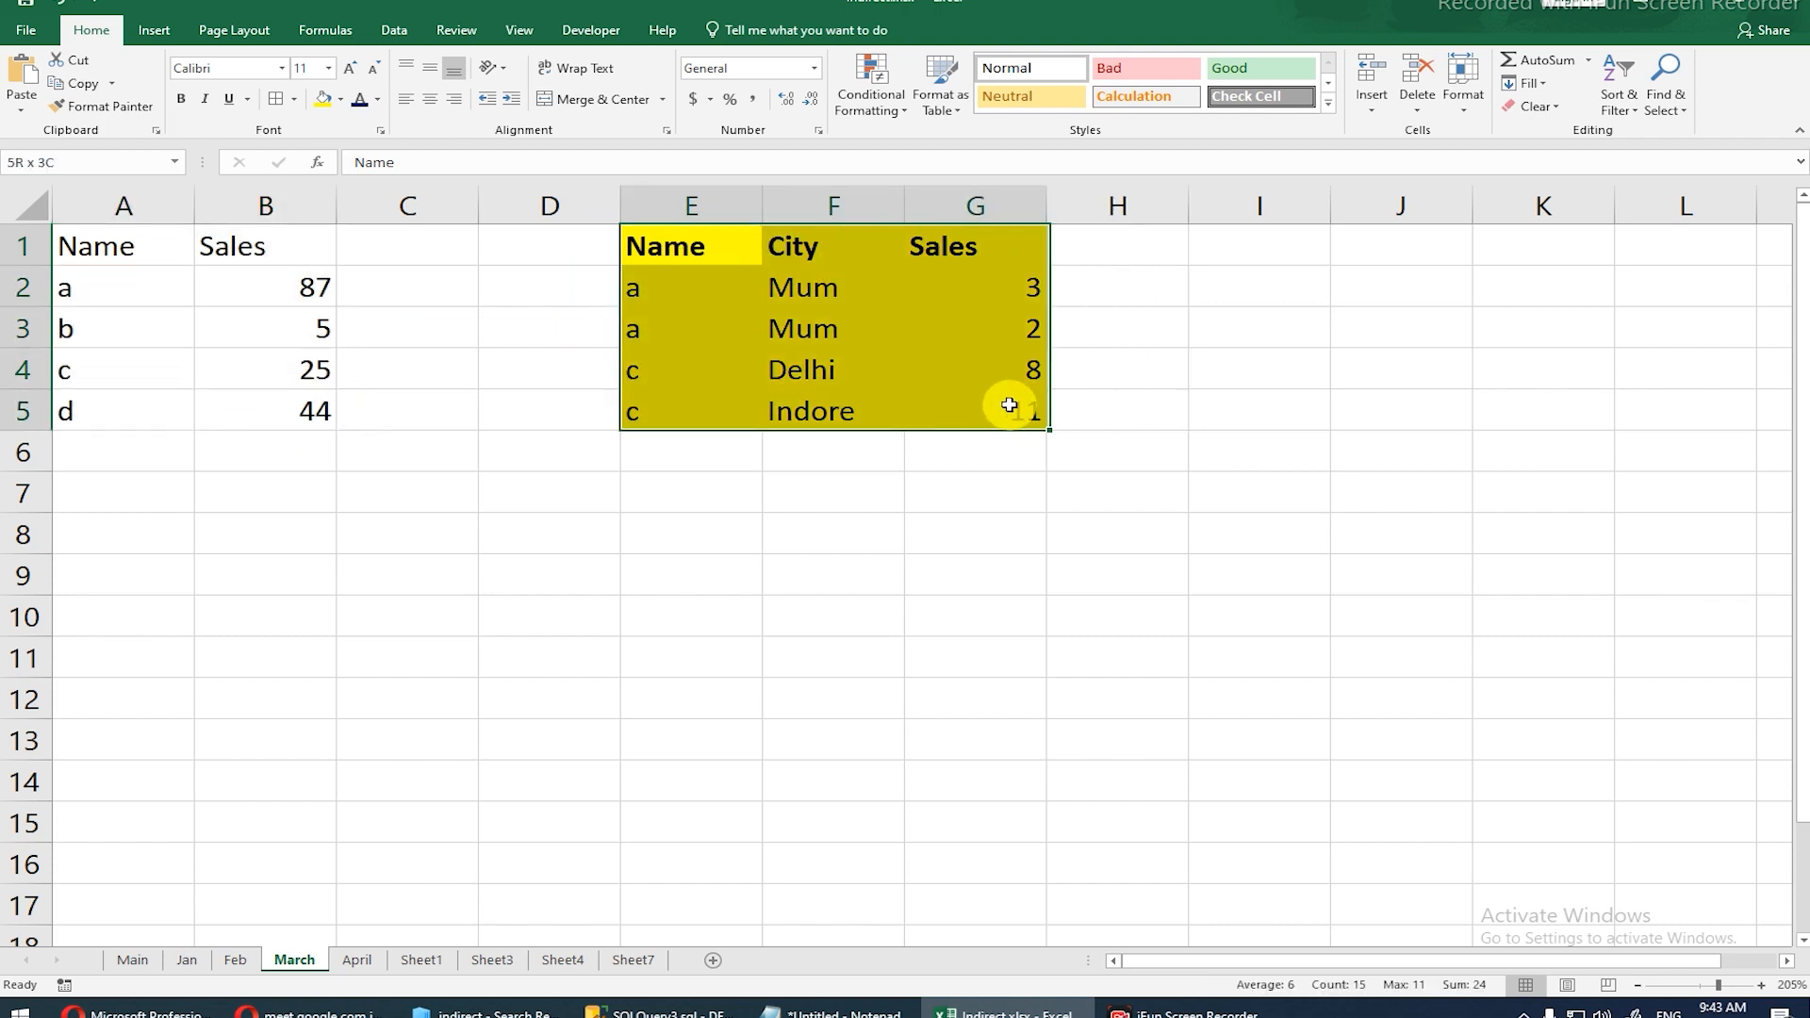
pyautogui.click(1020, 286)
pyautogui.click(1011, 334)
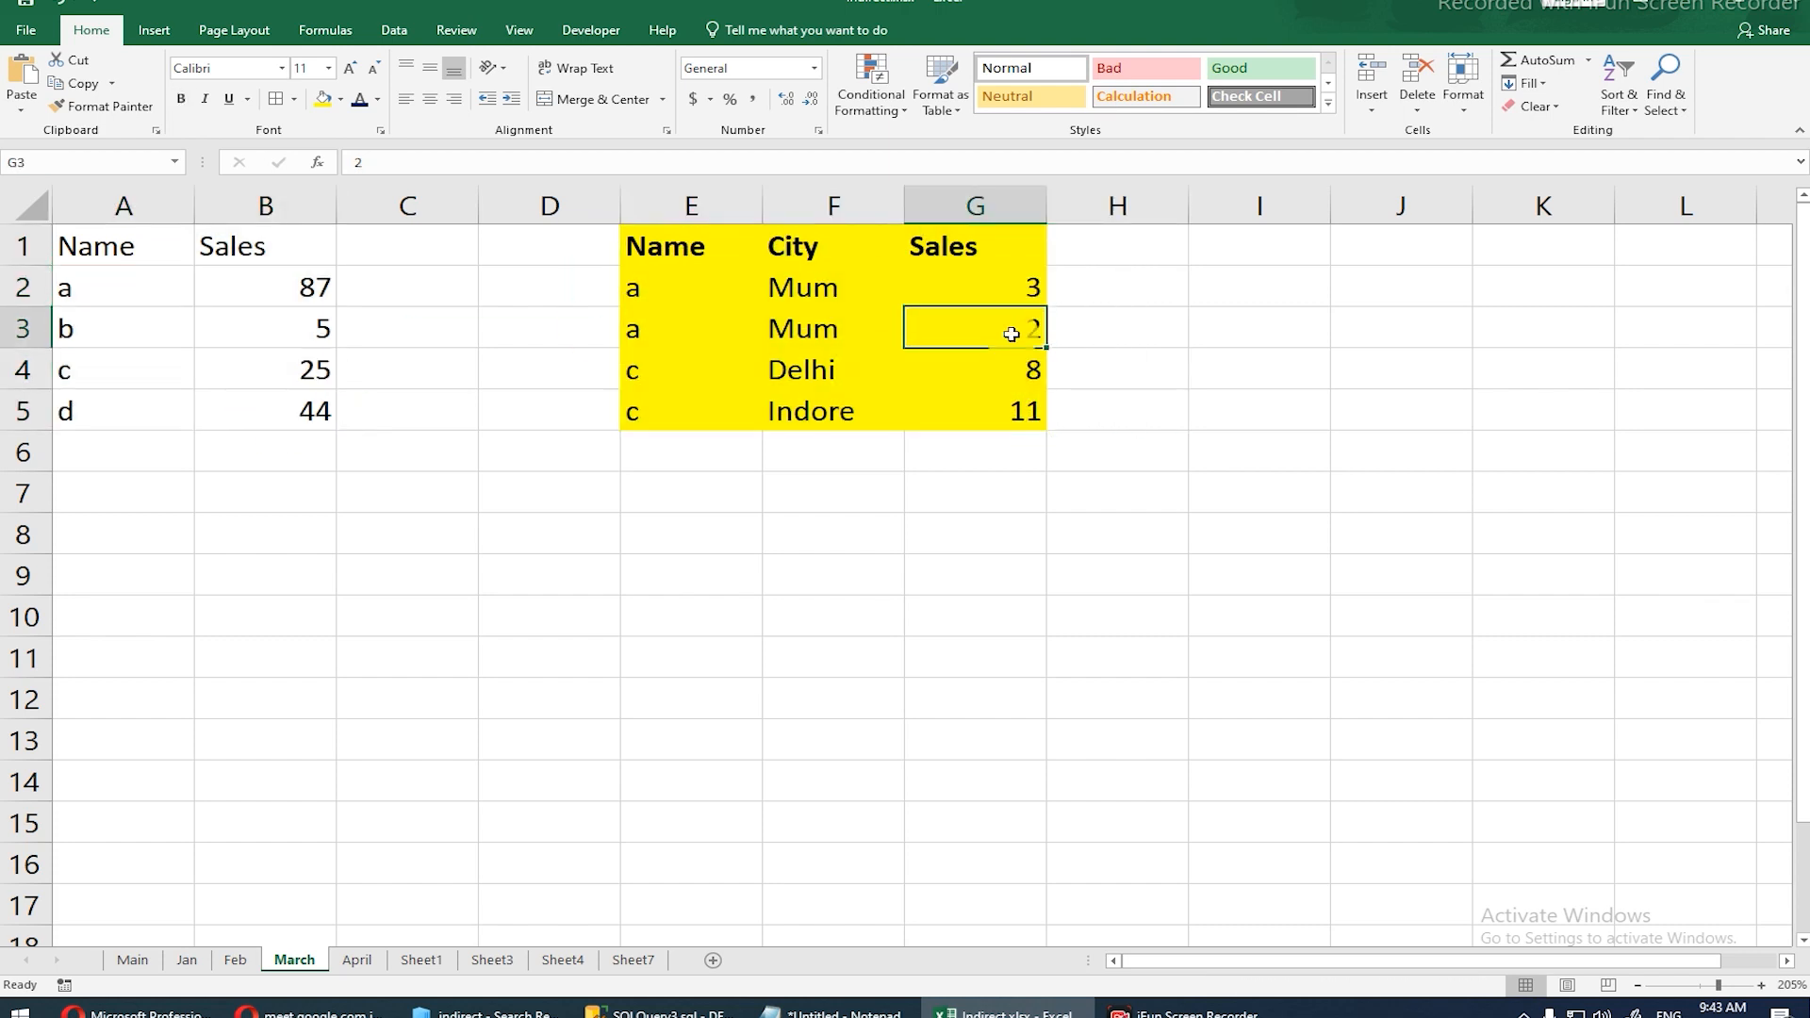
pyautogui.click(981, 416)
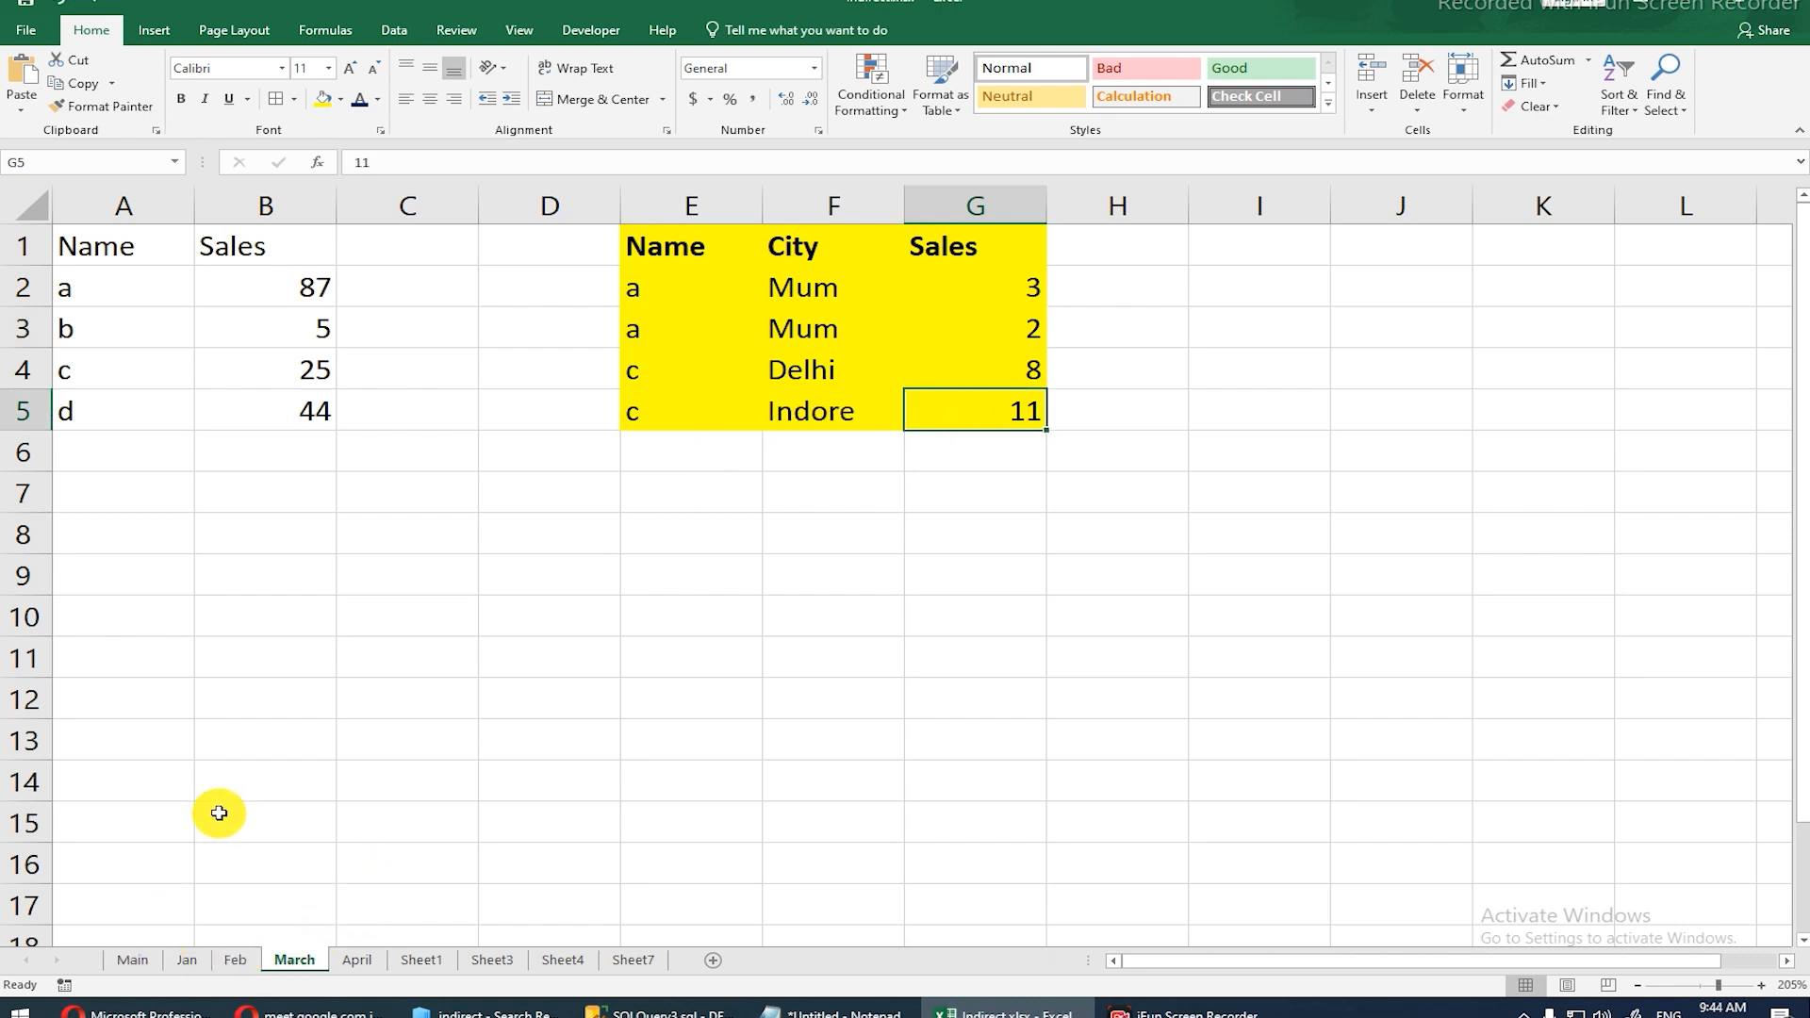
# Step: On the Main sheet, inspect the Q3 SUMIFS formula in C21 with its month cell C19, and the Q2 formula in C16, leaving both unchanged
pyautogui.click(132, 960)
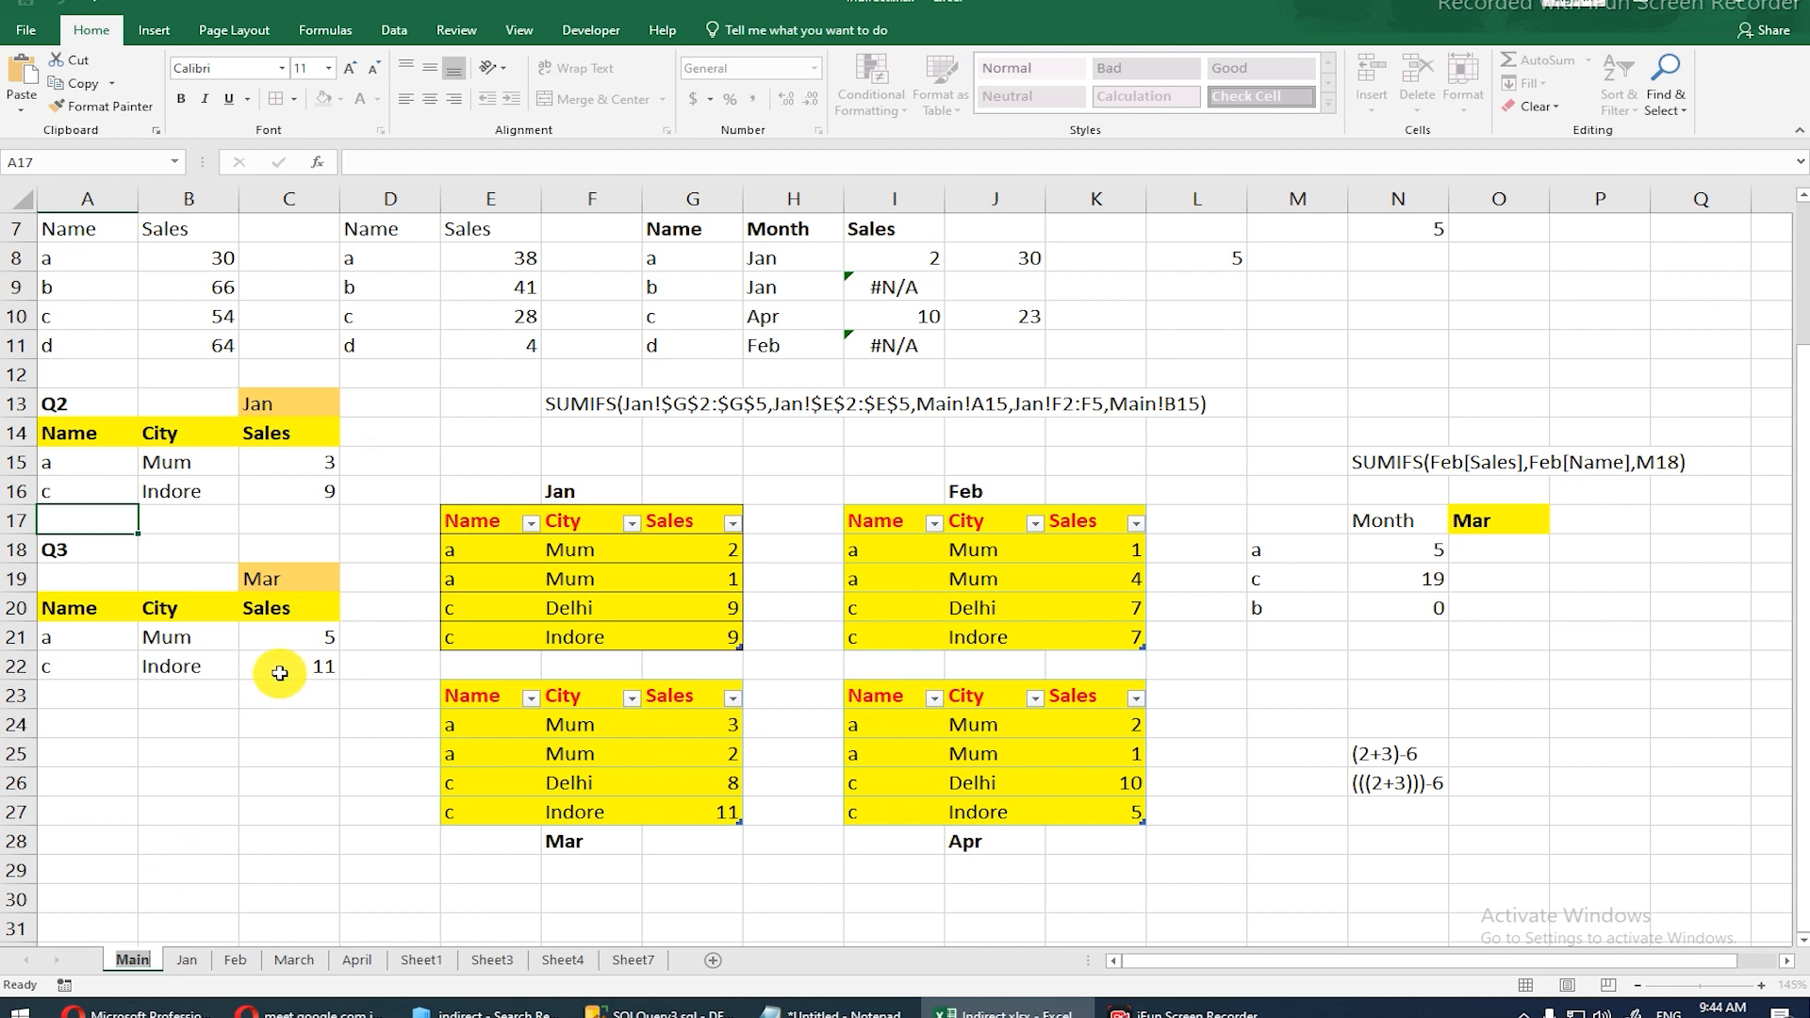
pyautogui.click(286, 640)
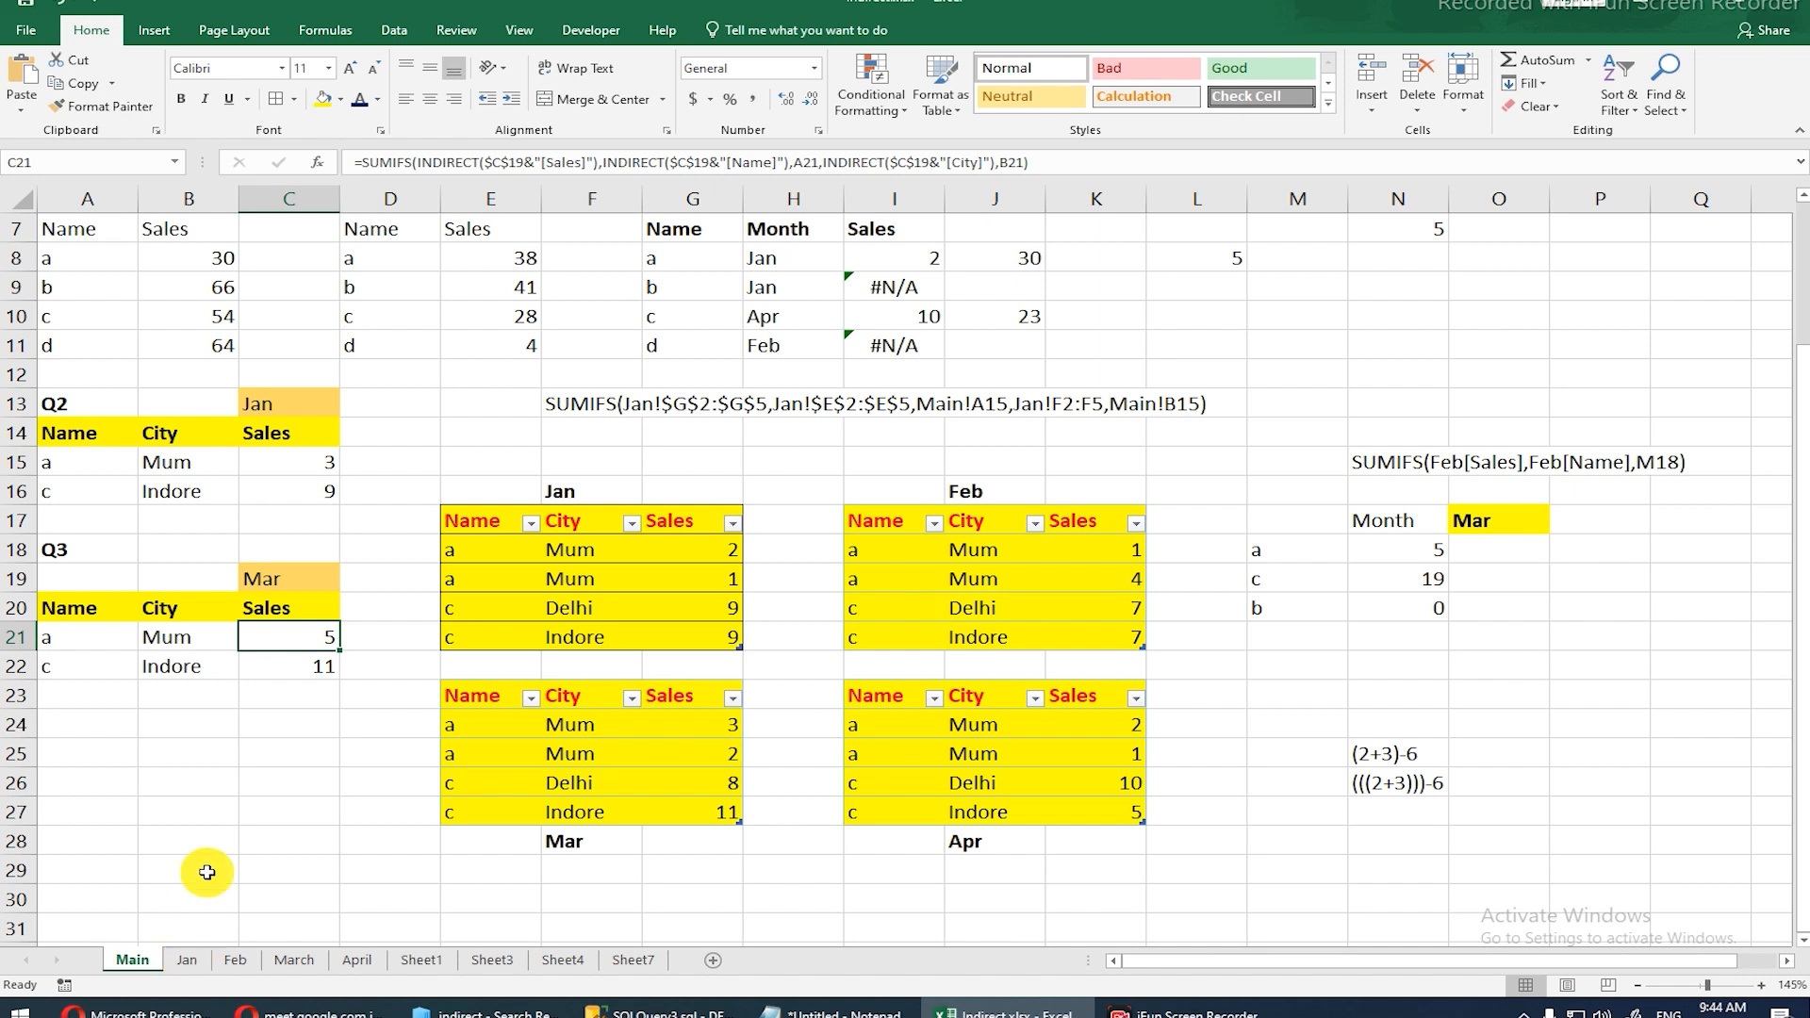
pyautogui.click(299, 587)
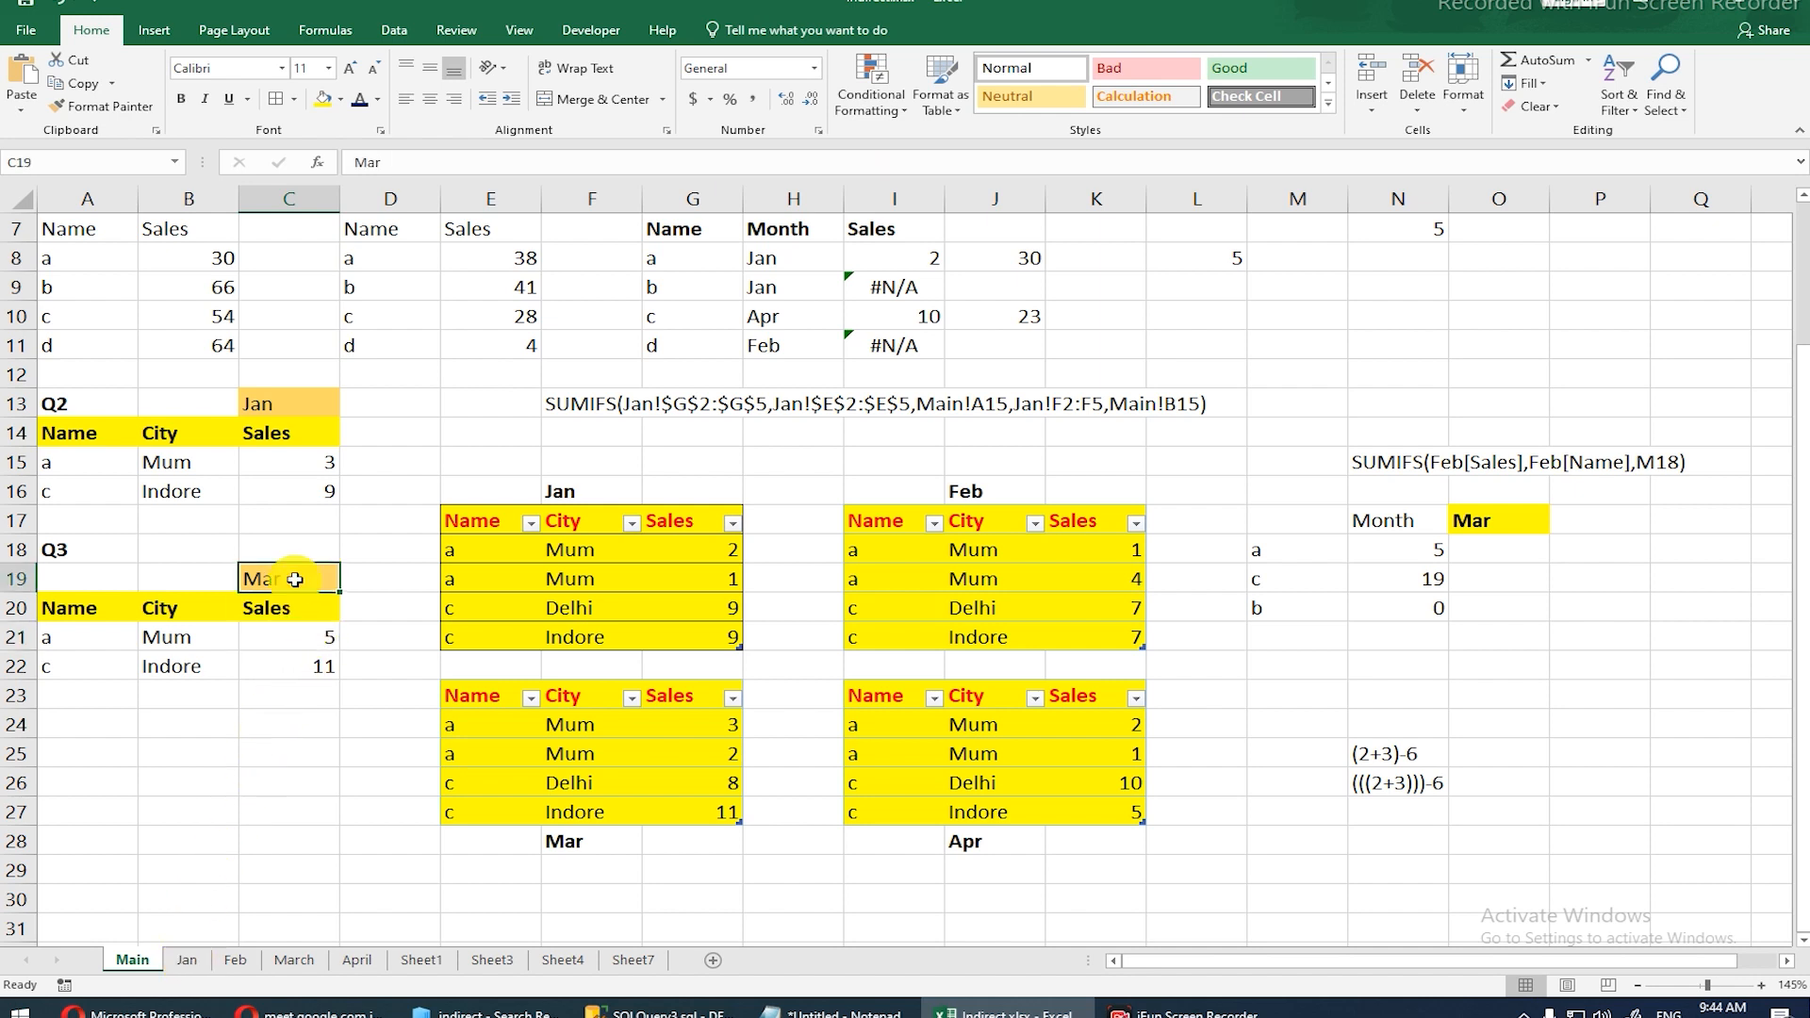
pyautogui.doubleClick(284, 640)
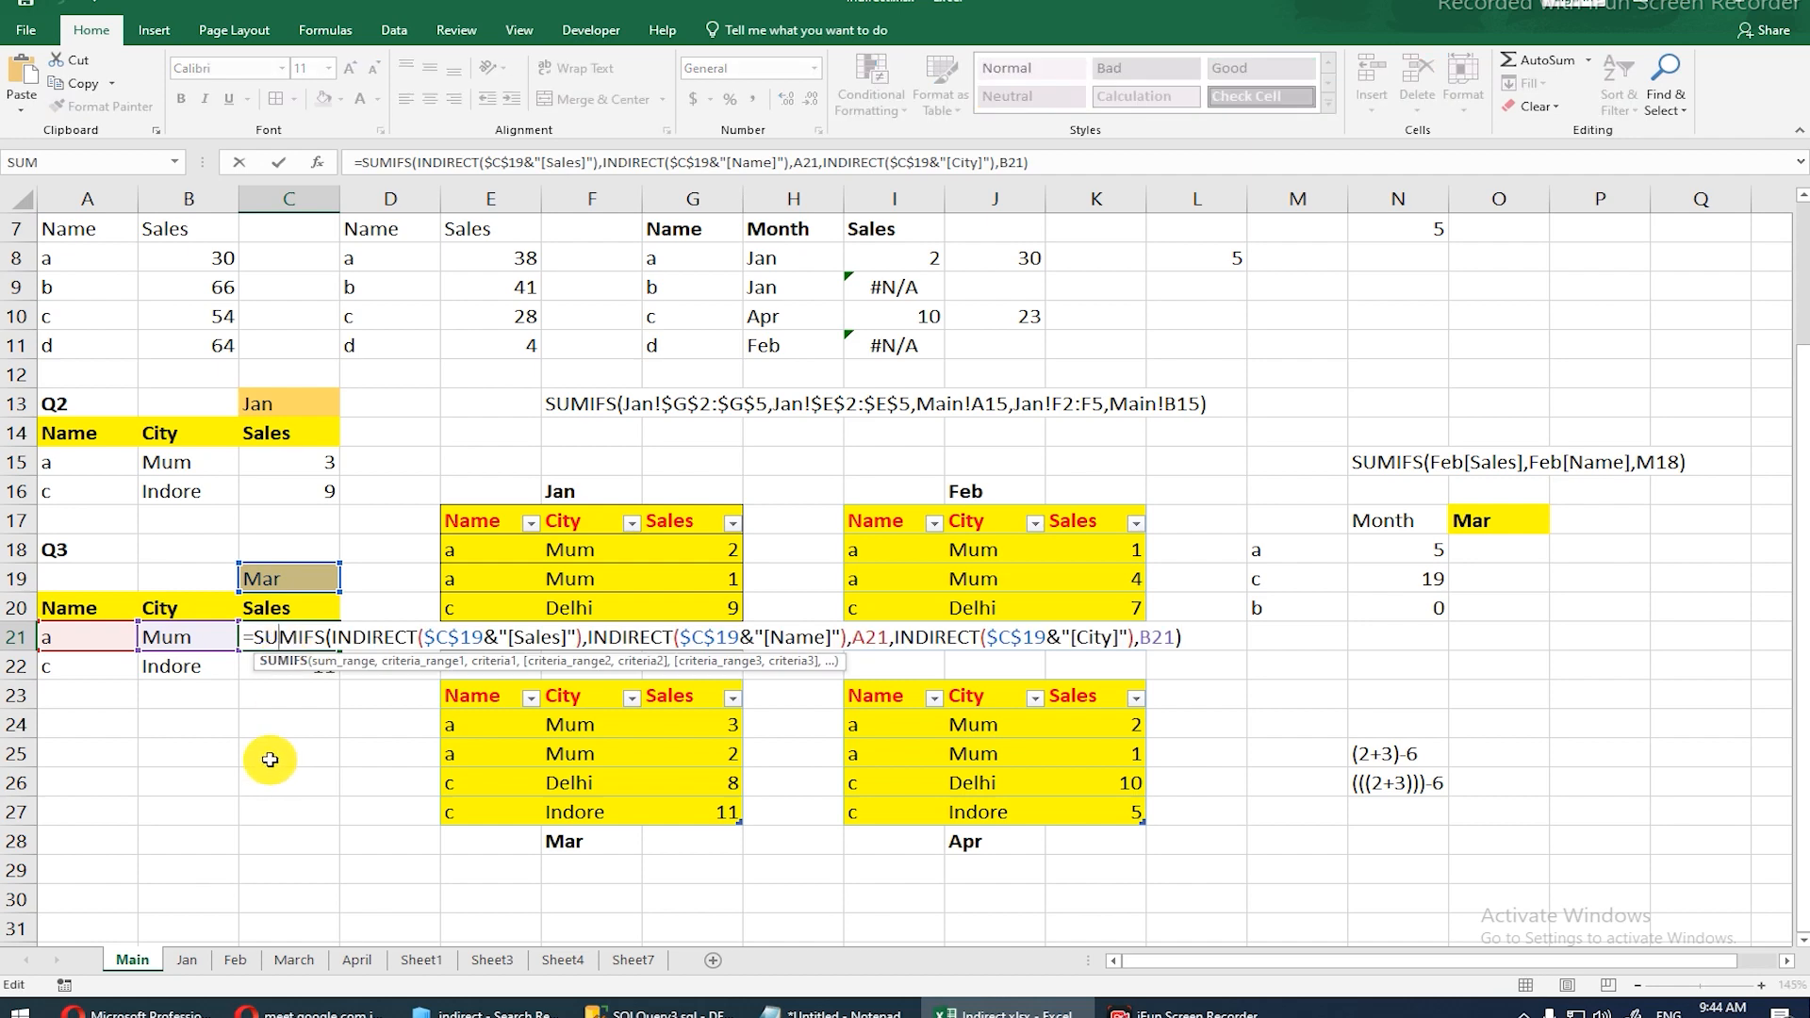
pyautogui.press('Escape')
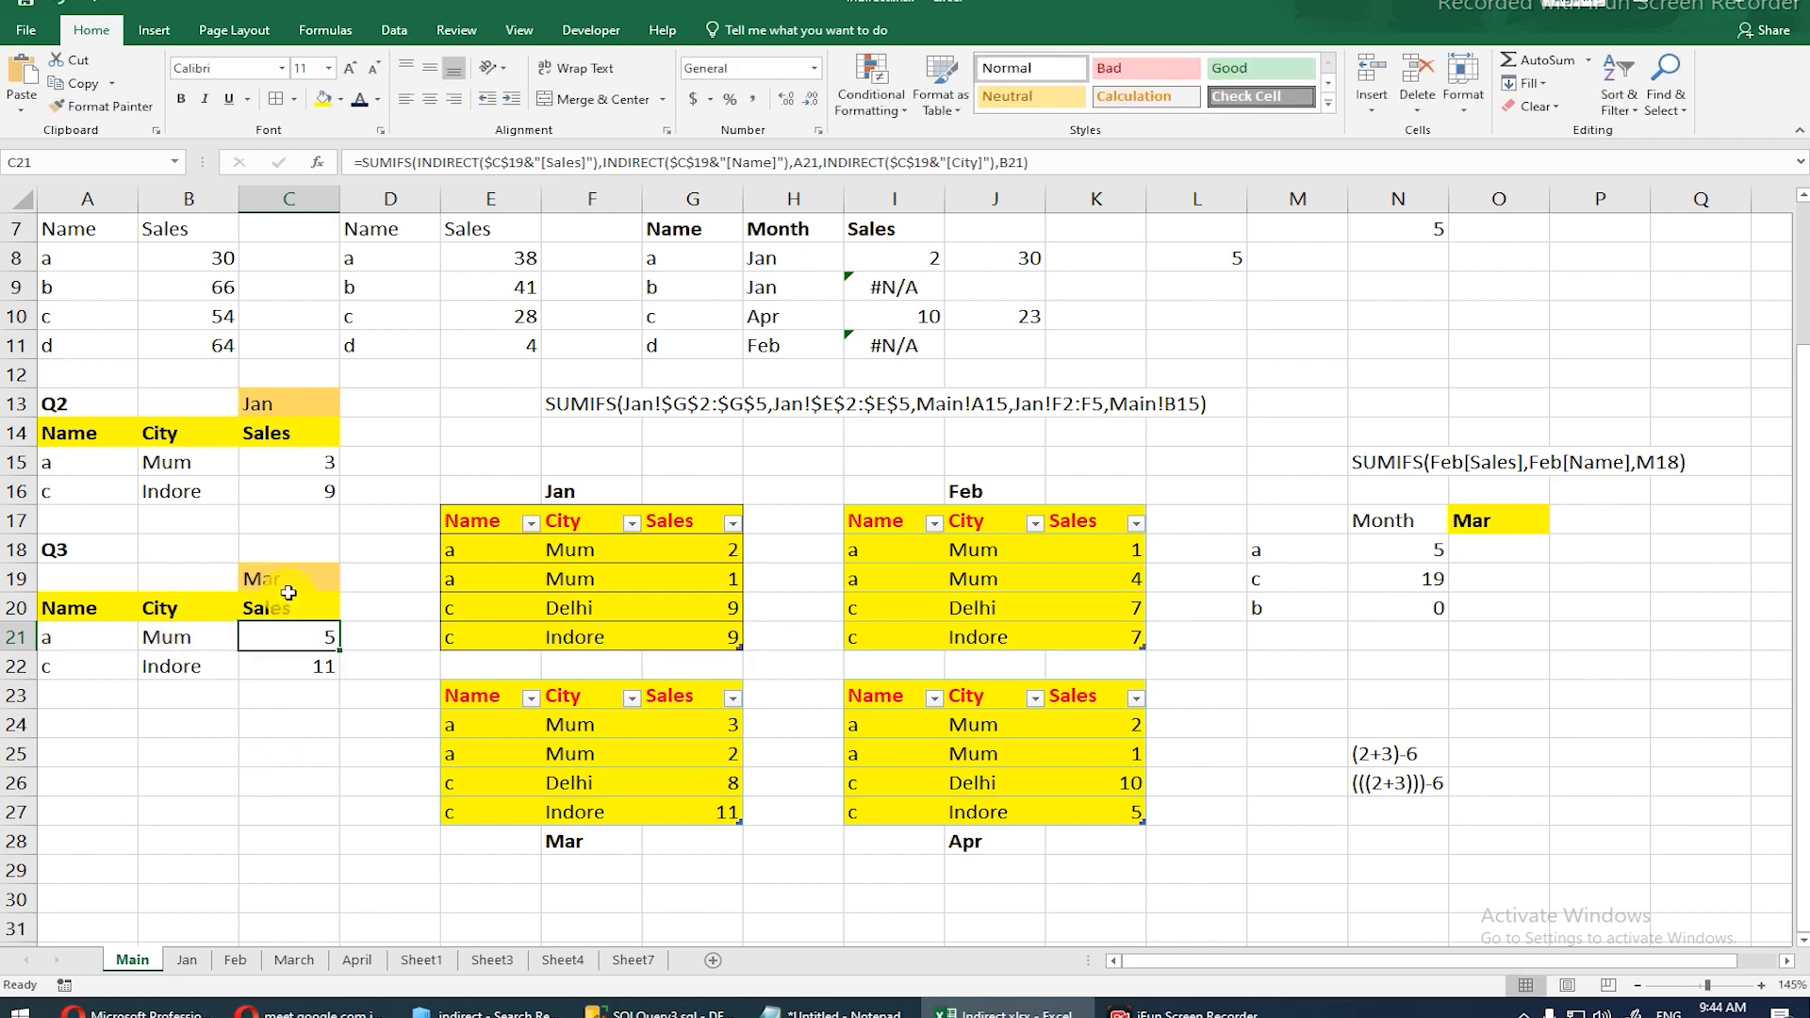
pyautogui.click(323, 469)
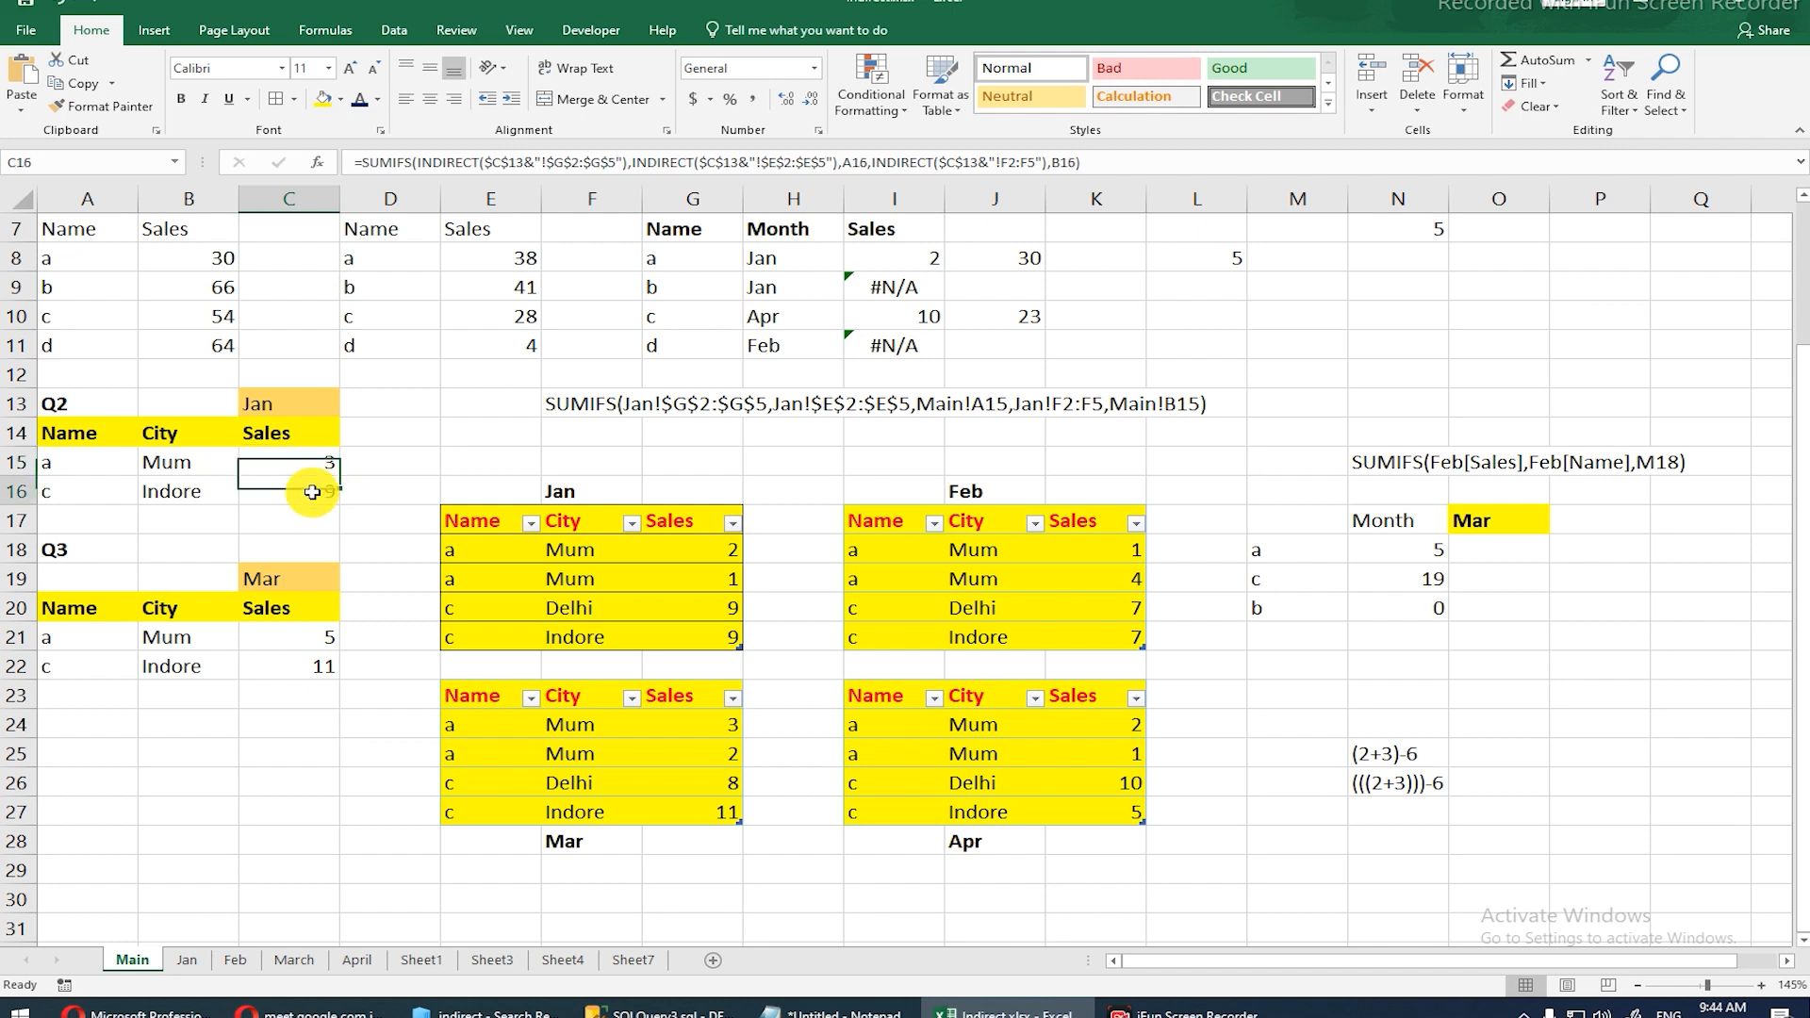
pyautogui.doubleClick(311, 489)
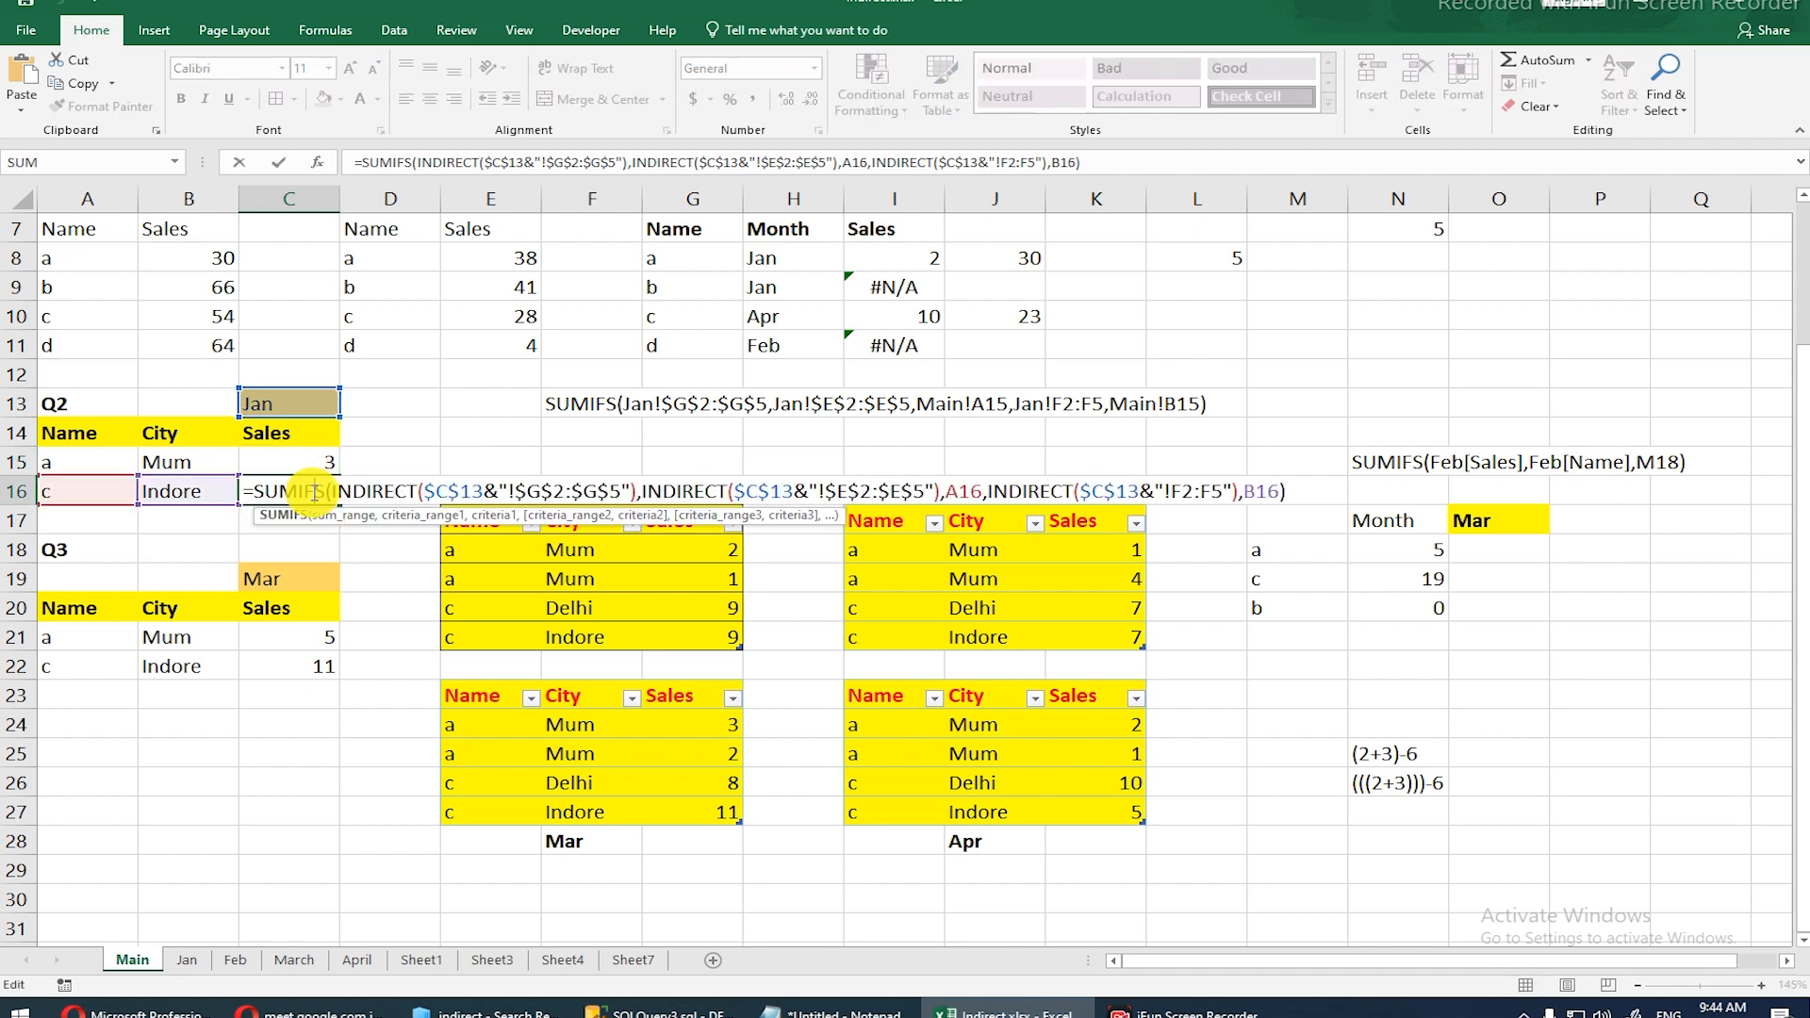
pyautogui.click(292, 752)
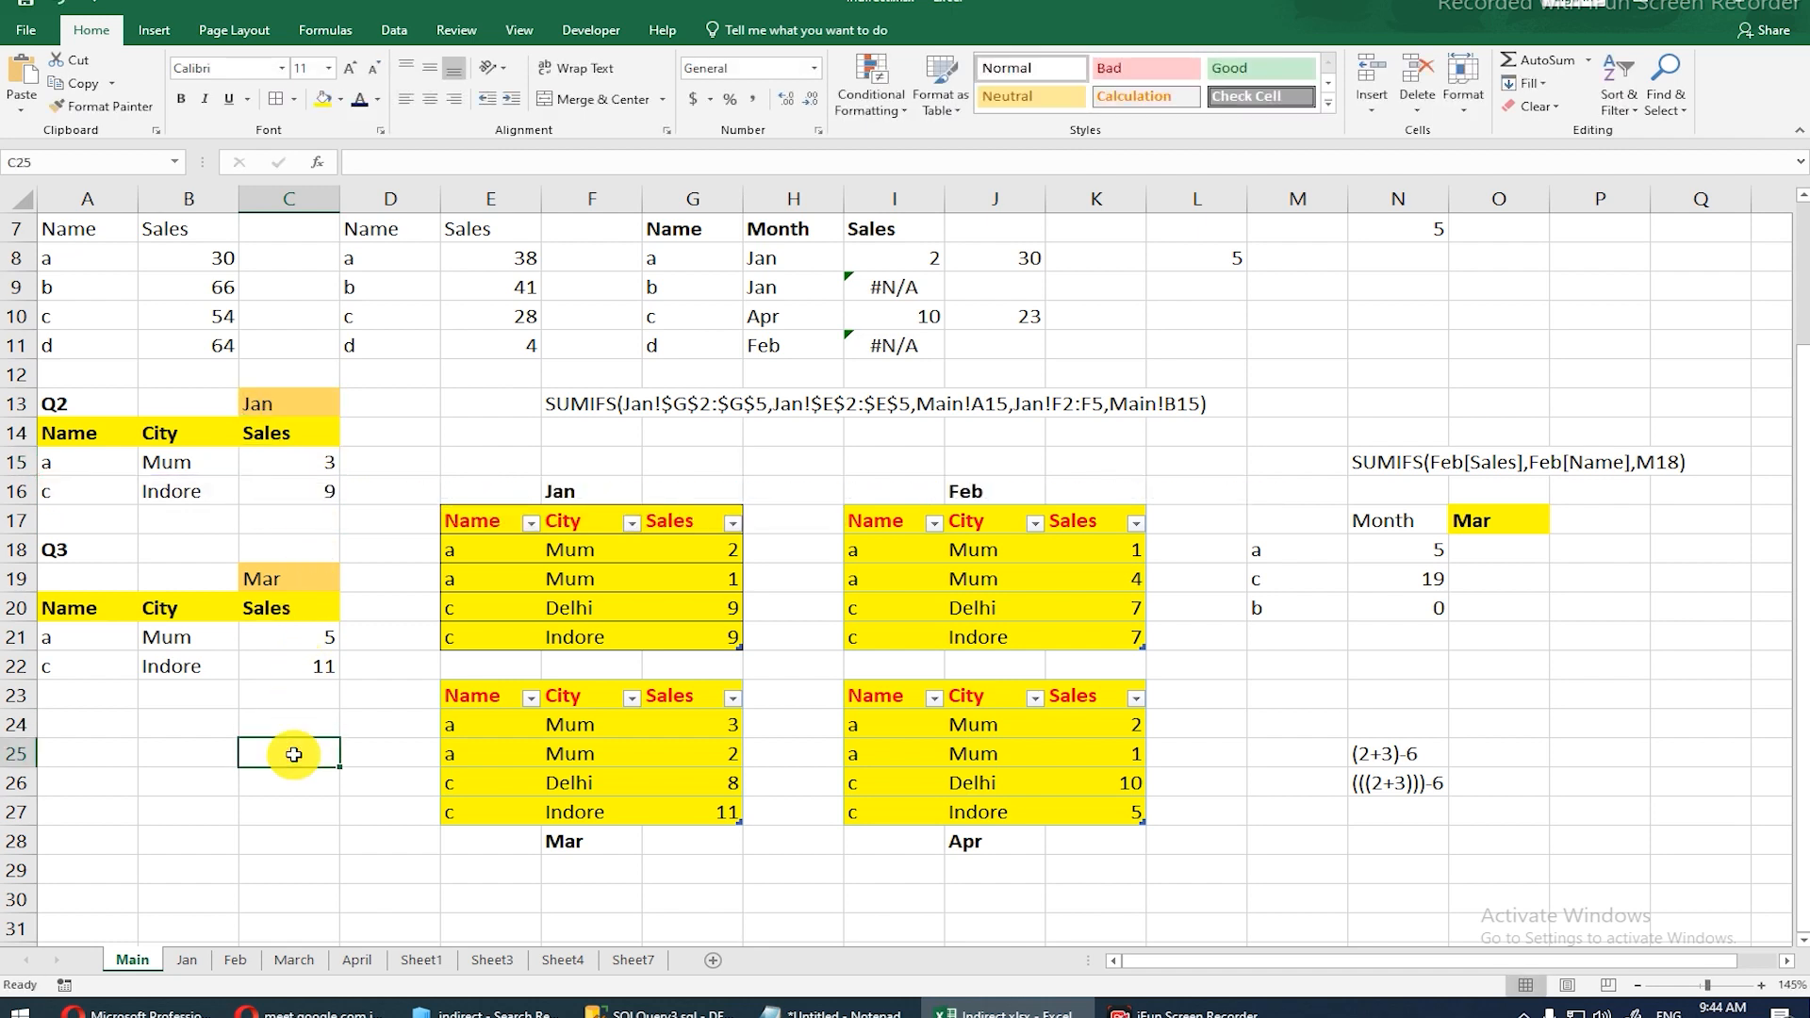
# Step: Compare the Jan sheet with Main and review the Ex1, Q2 and Q3 blocks in A5:C22, including the VLOOKUP in B8 and the month in B6
pyautogui.click(193, 960)
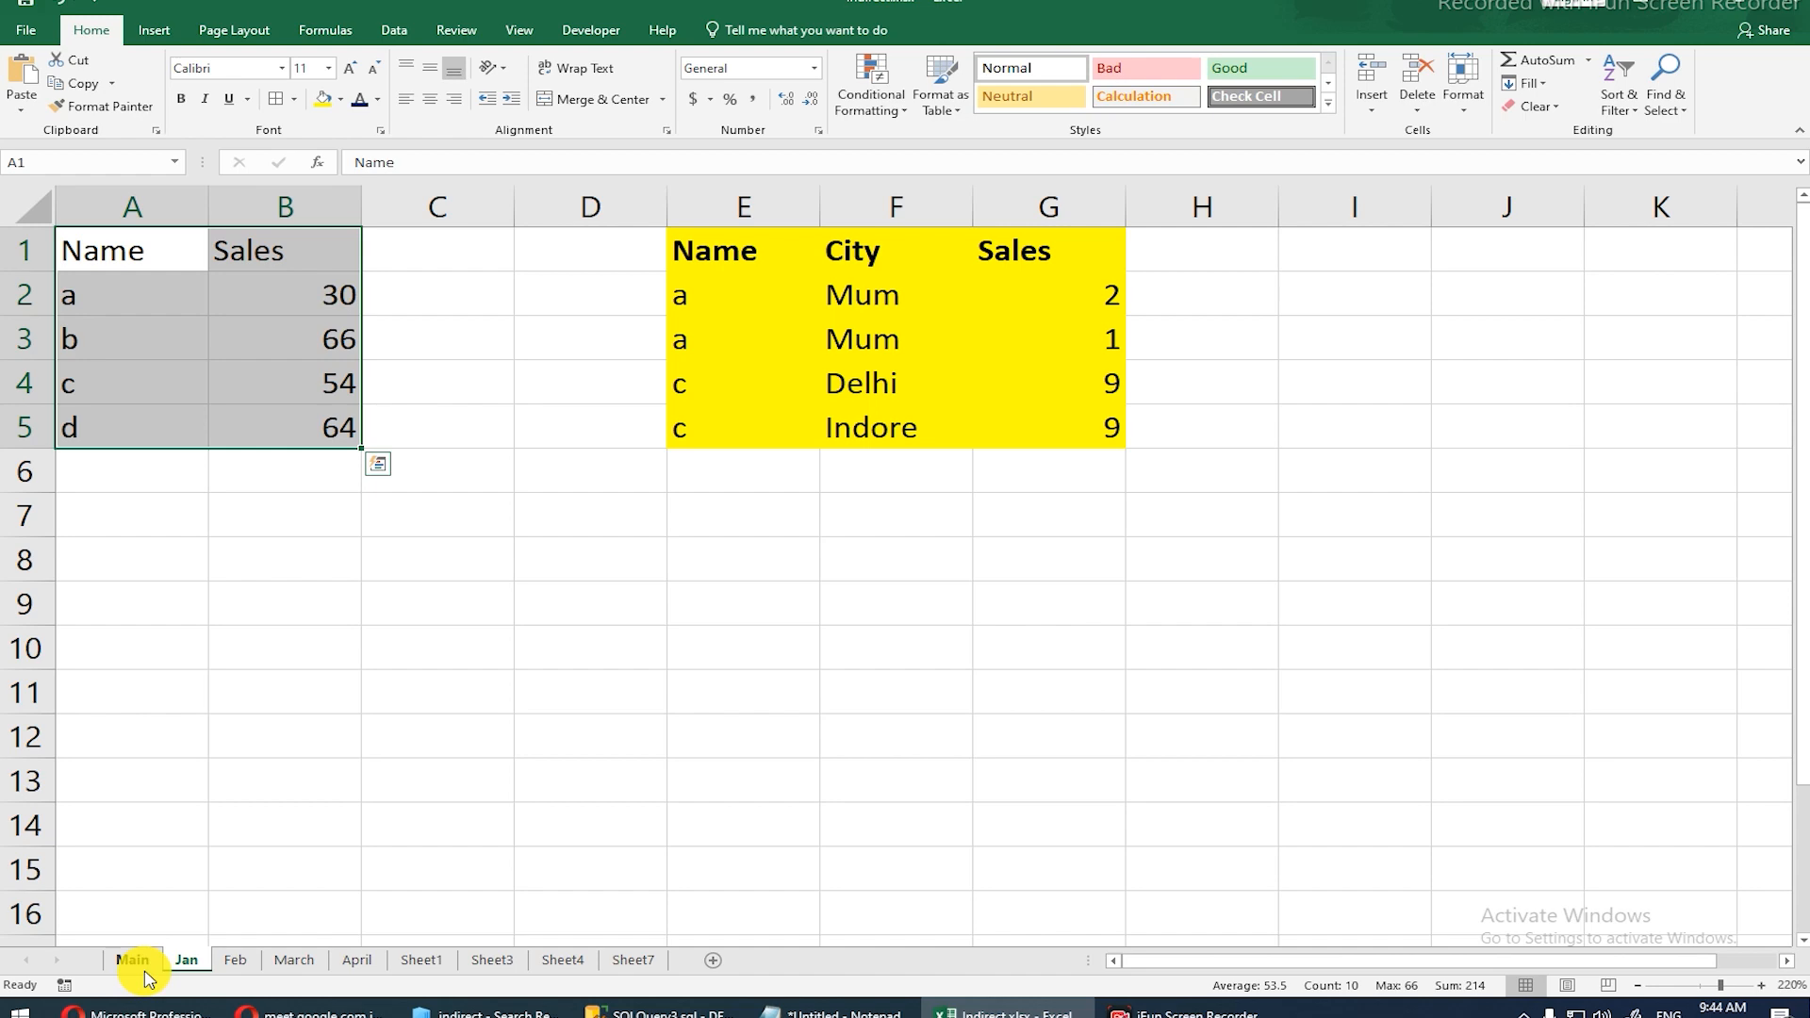
pyautogui.click(145, 973)
pyautogui.click(179, 976)
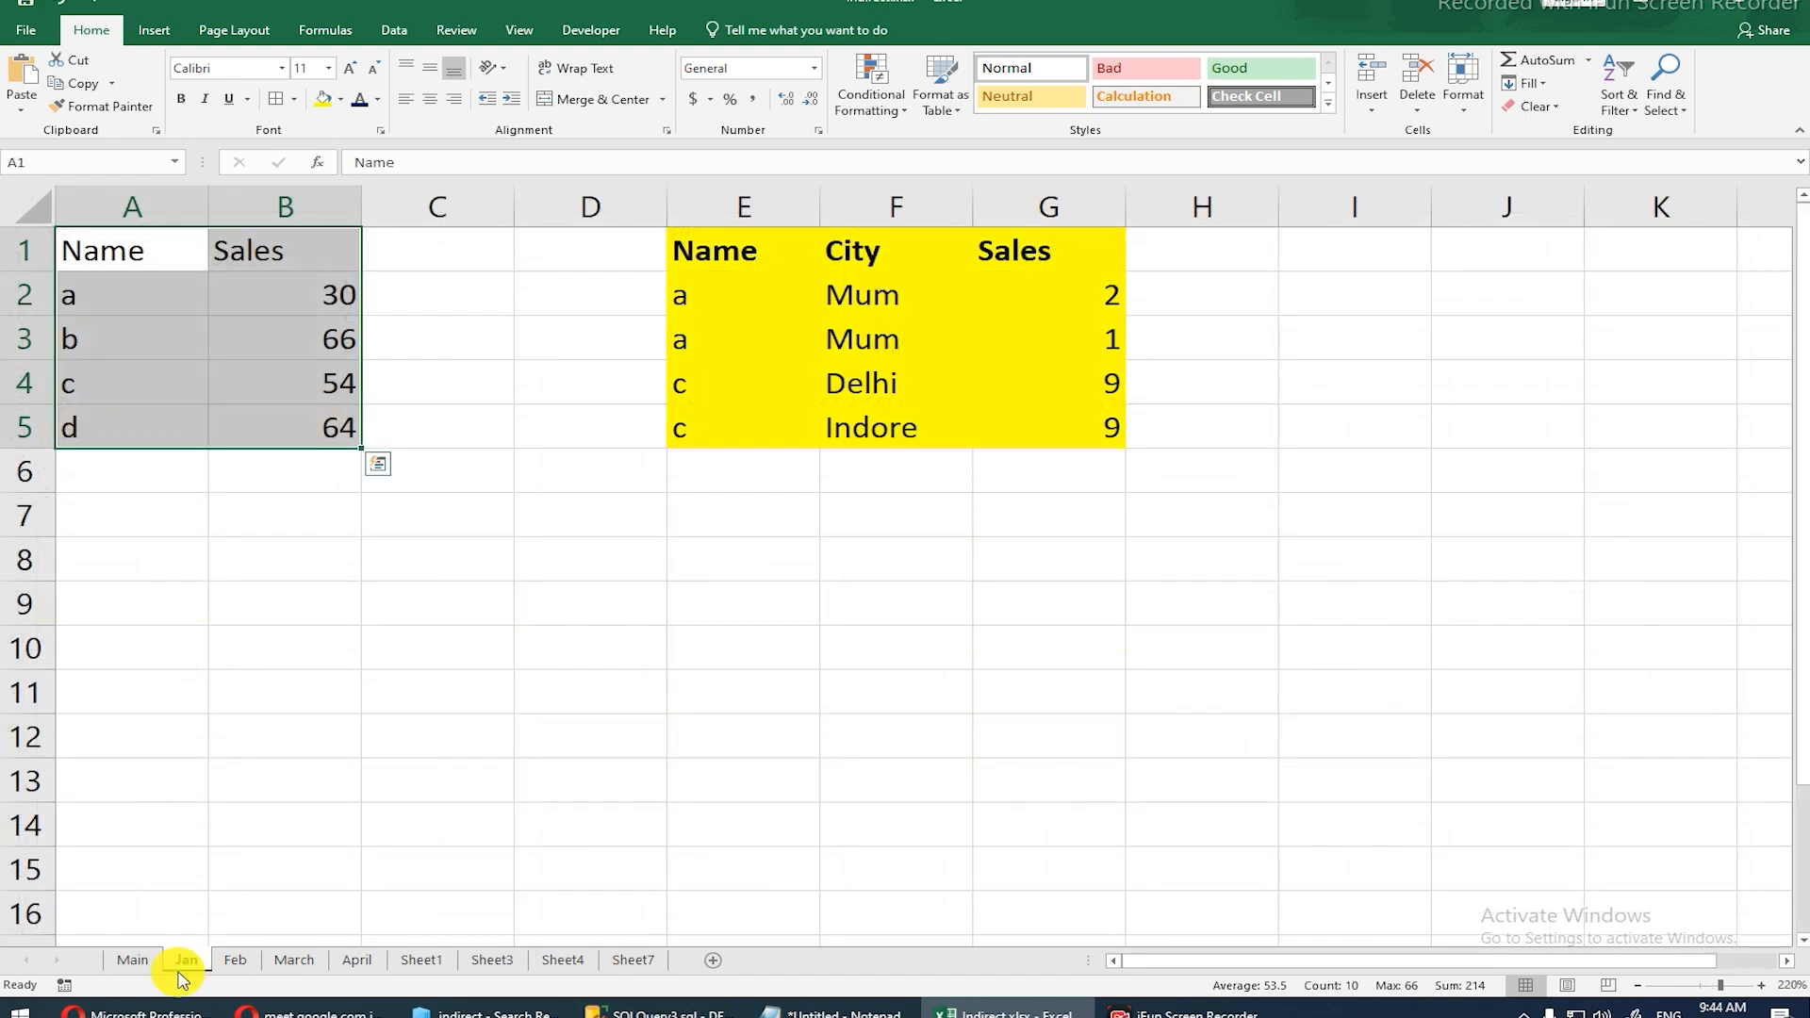
pyautogui.click(116, 974)
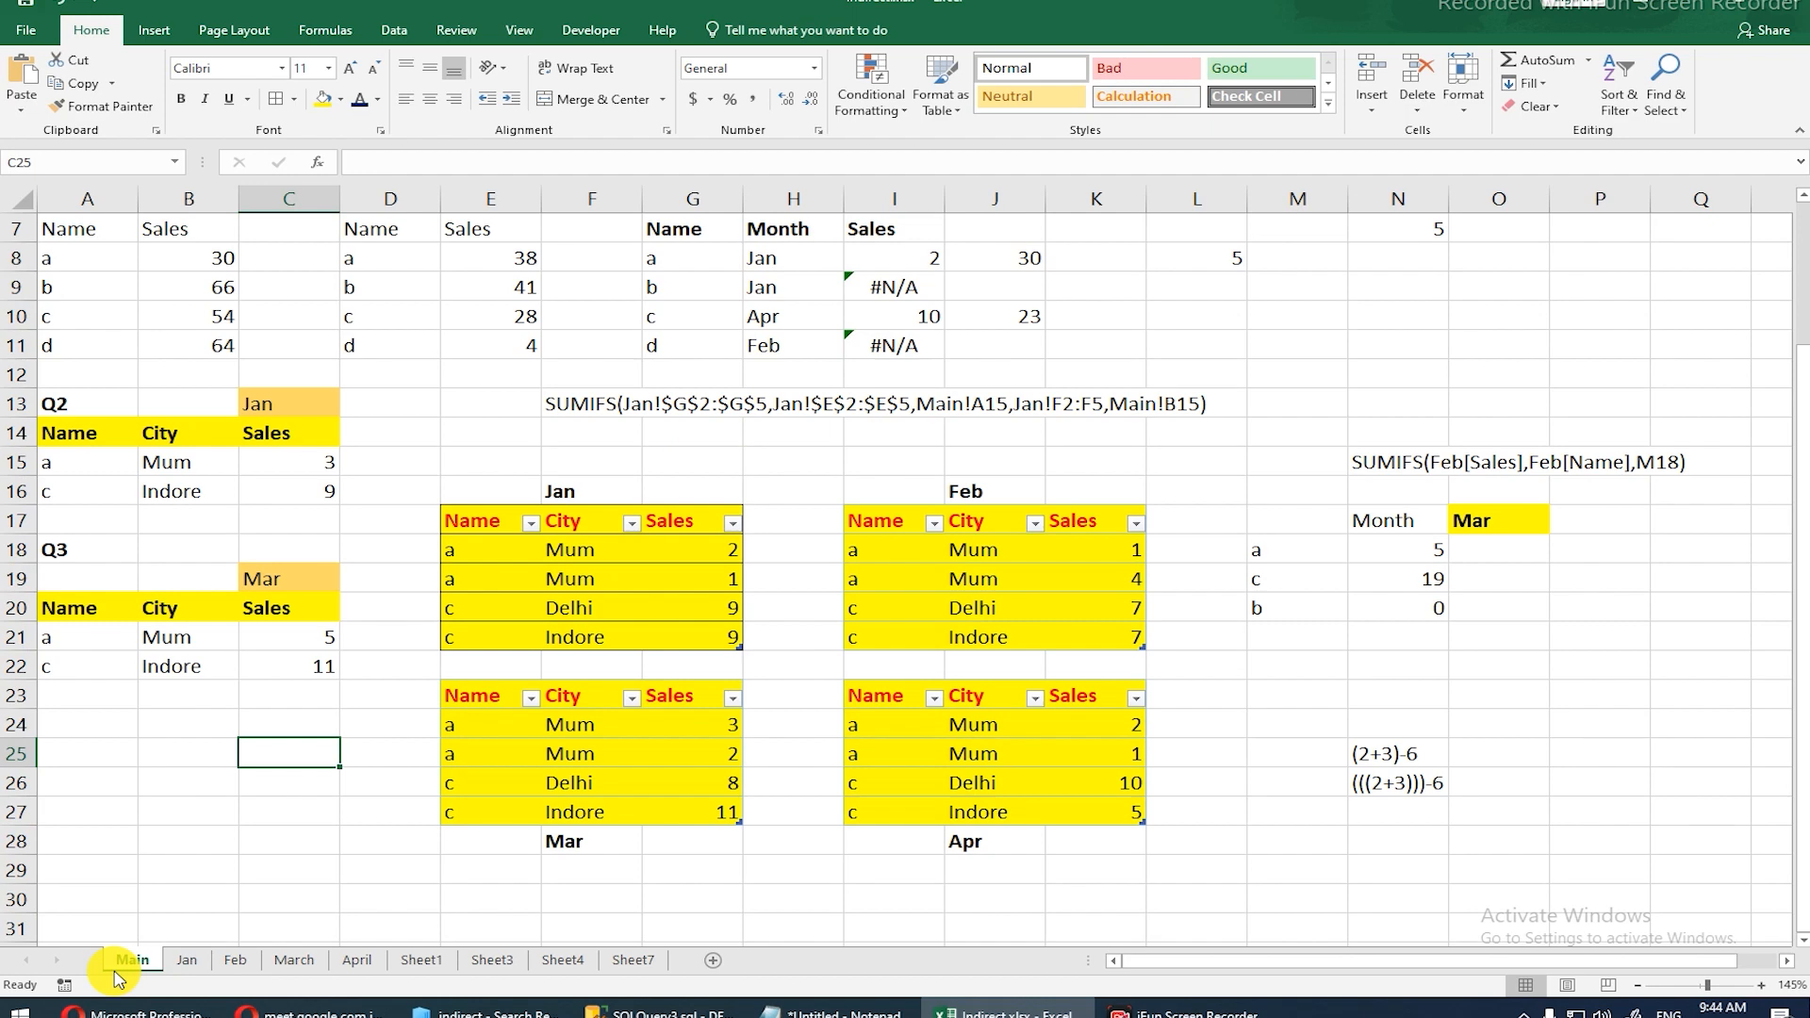
pyautogui.scroll(1, 263, 343)
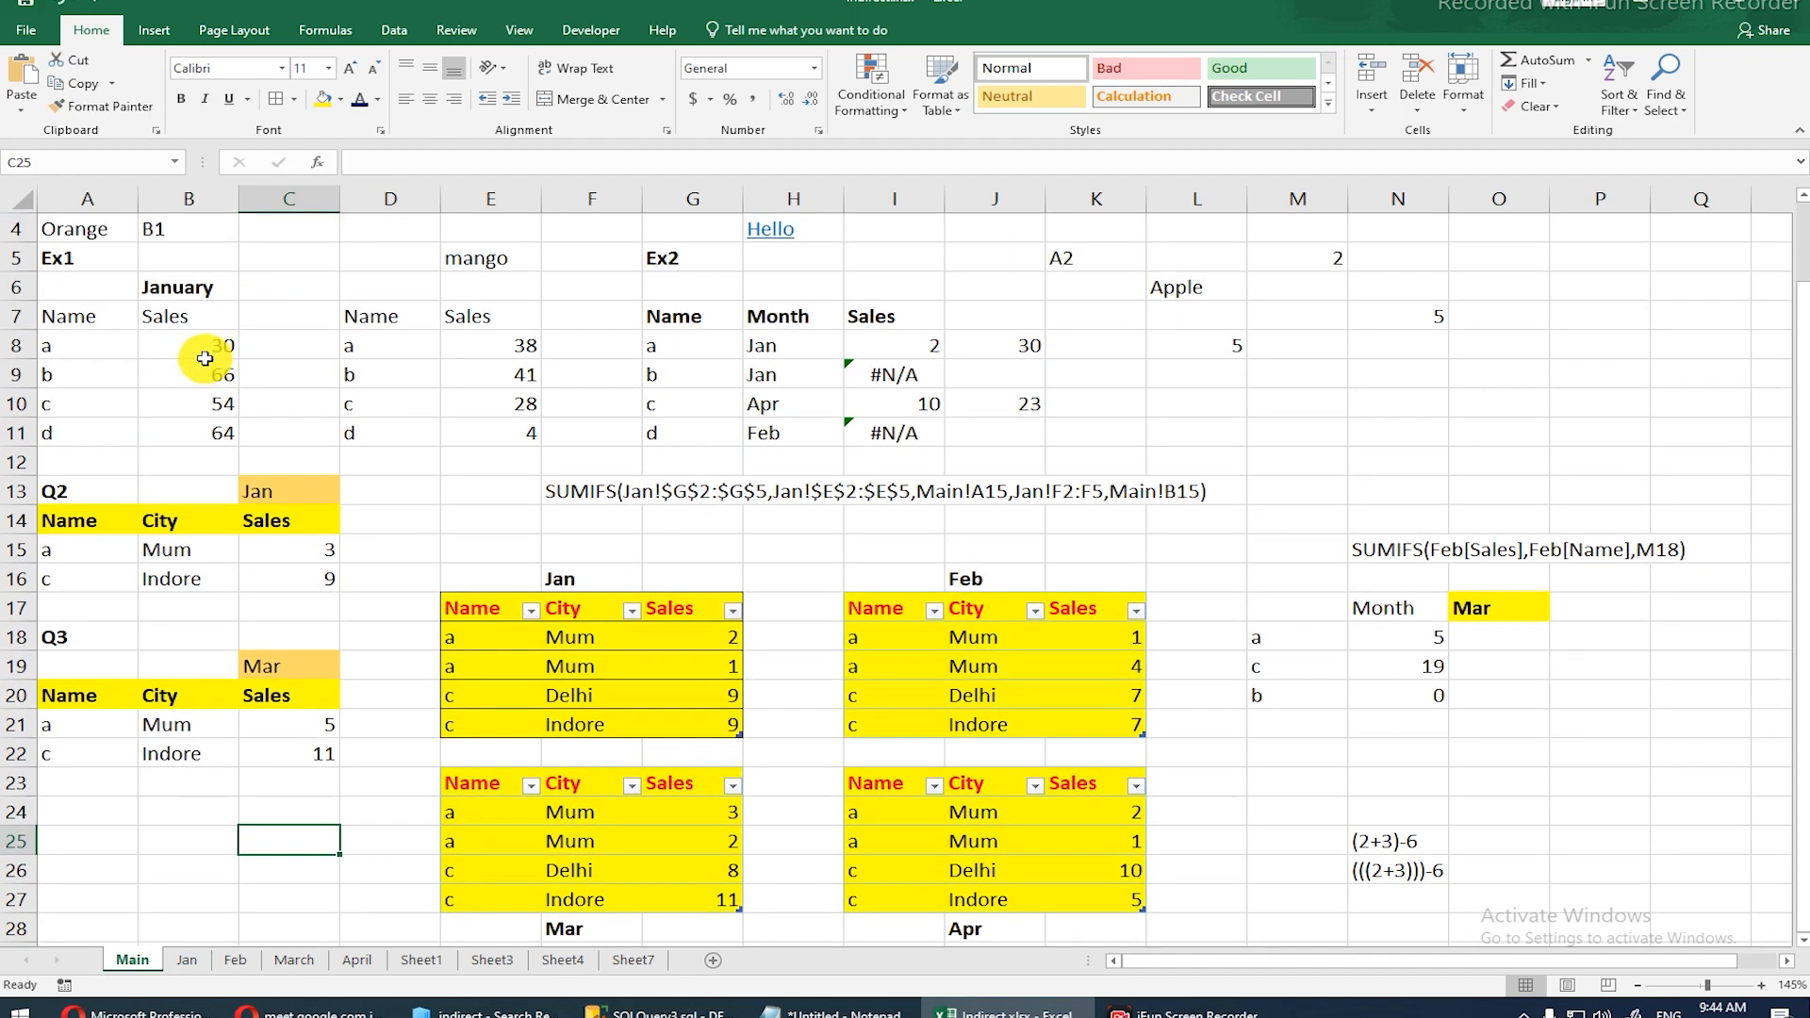
pyautogui.click(206, 359)
pyautogui.scroll(1, 111, 412)
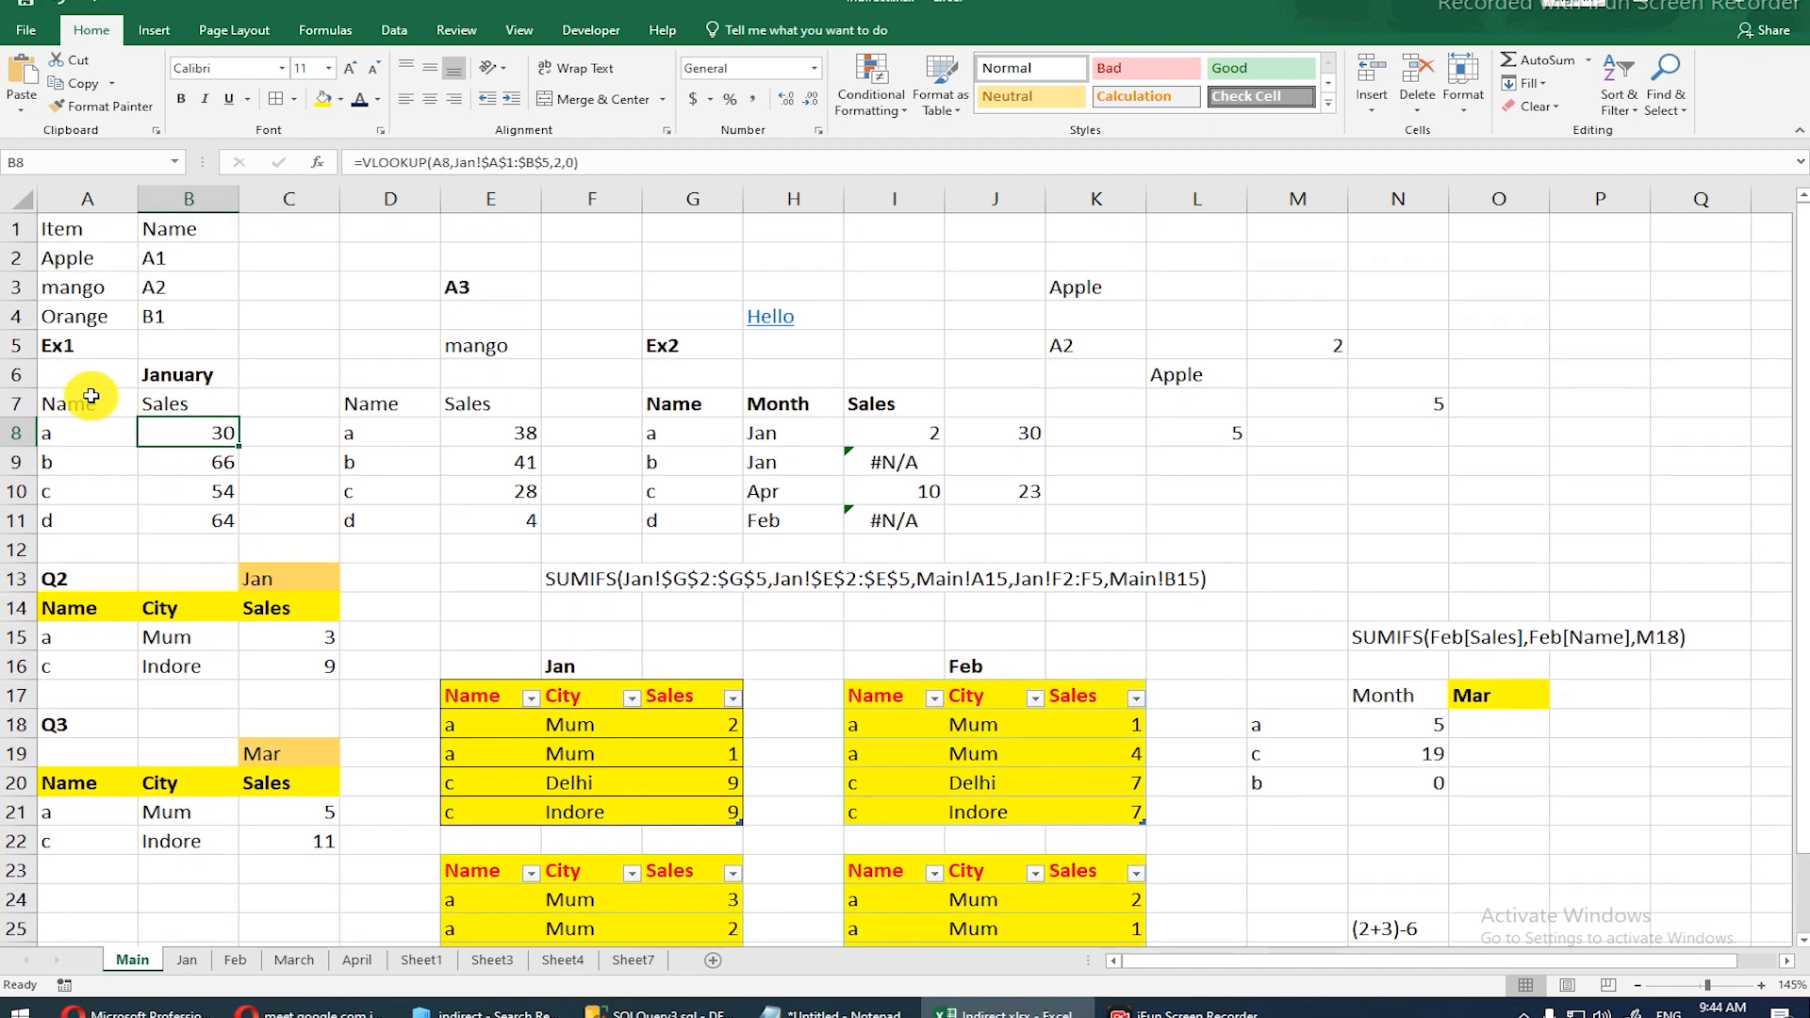
pyautogui.moveTo(57, 349); pyautogui.dragTo(294, 838)
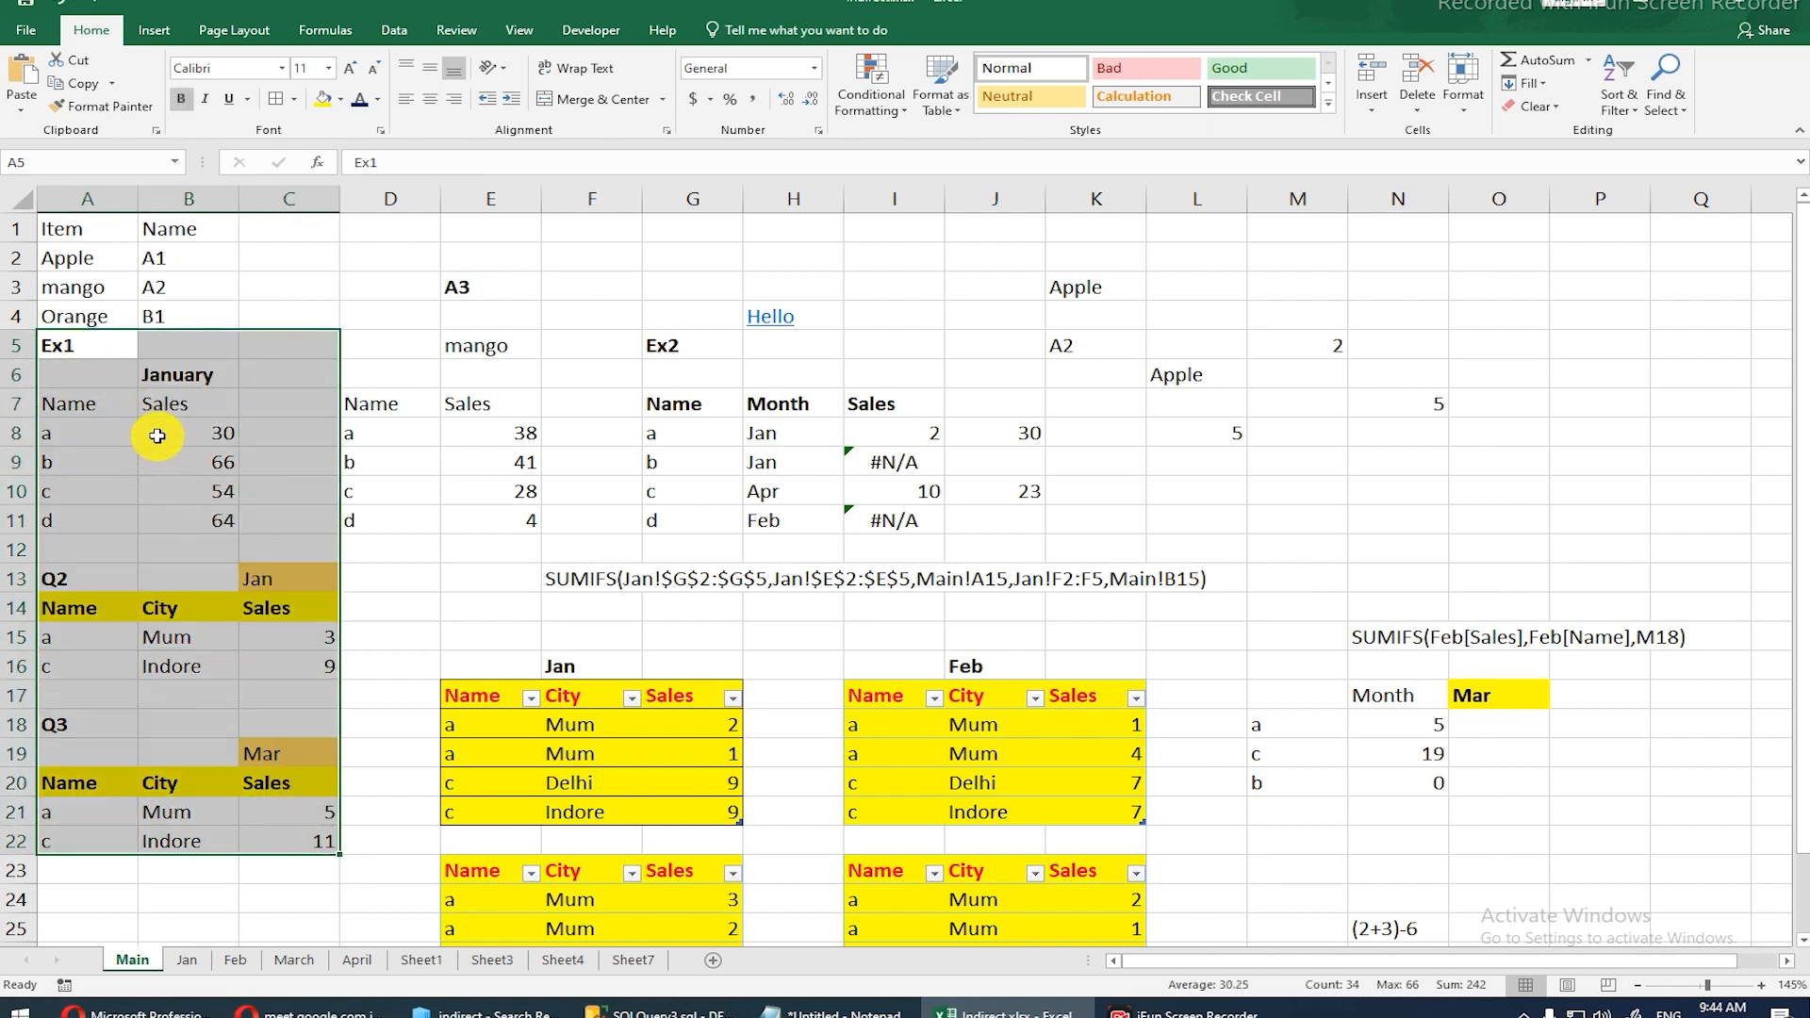
pyautogui.click(156, 436)
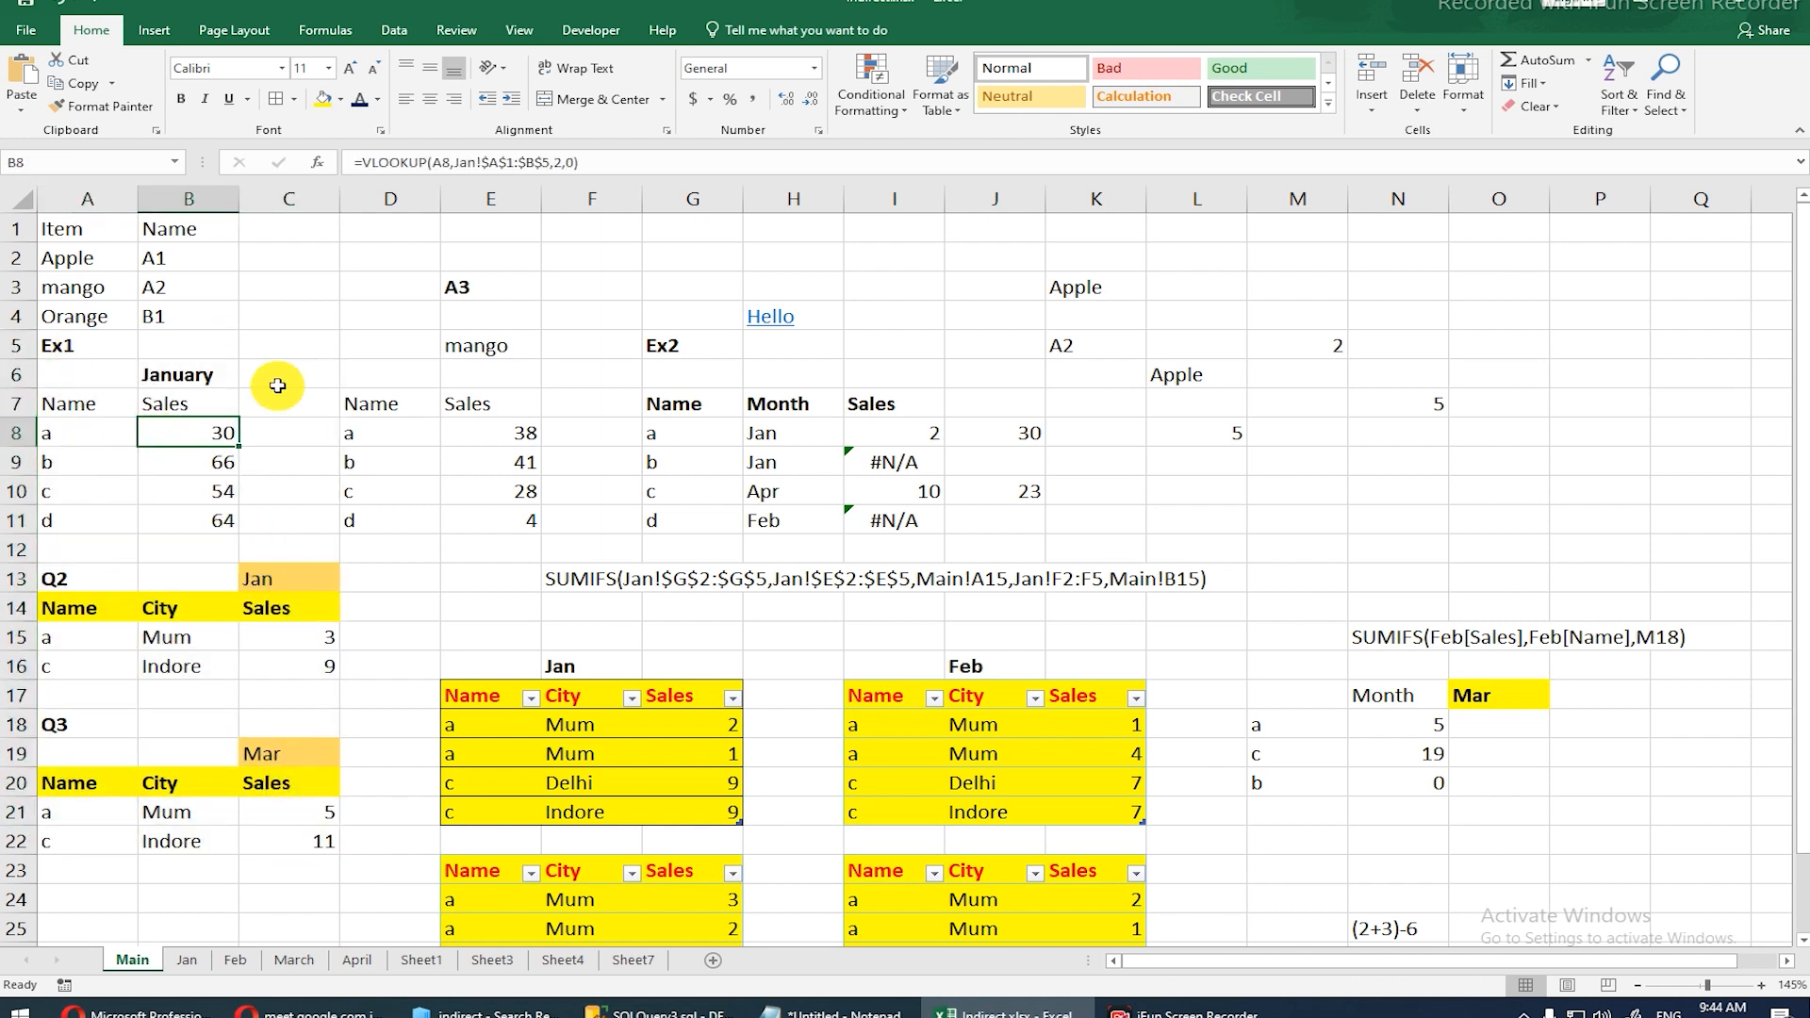
pyautogui.click(156, 382)
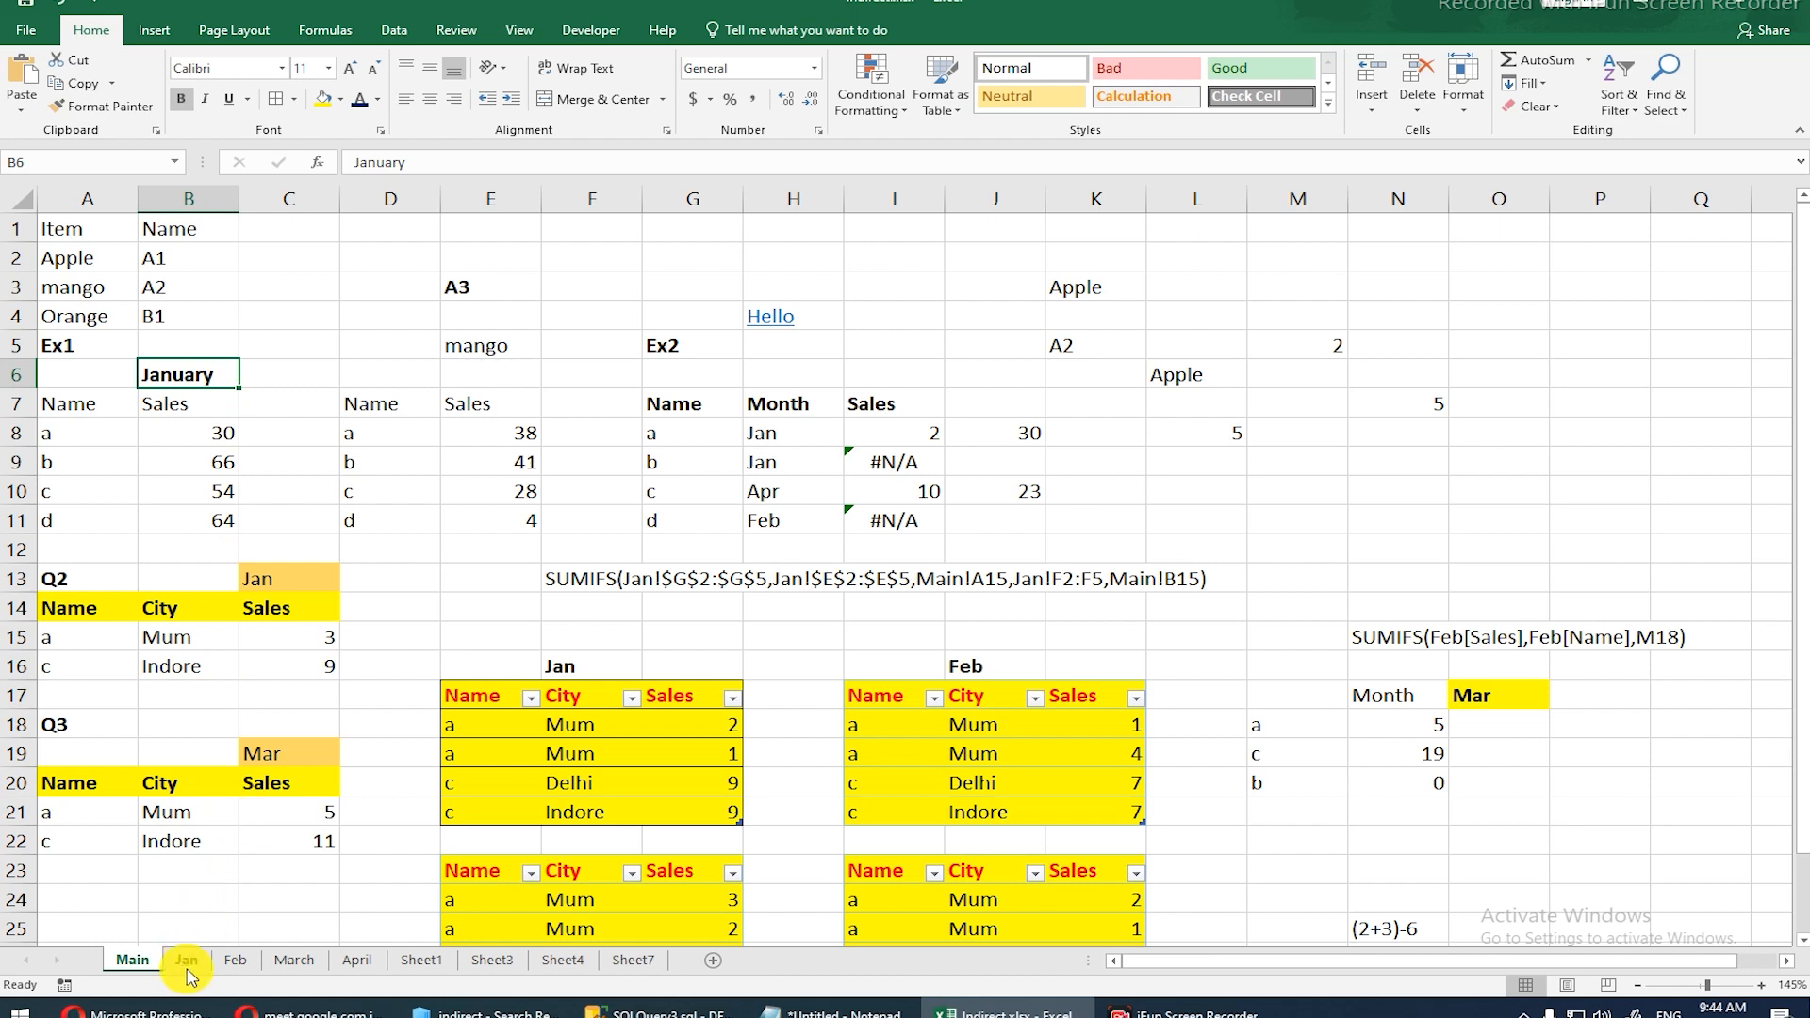
# Step: Check the source data on the March and April sheets and return to the Main sheet
pyautogui.click(302, 968)
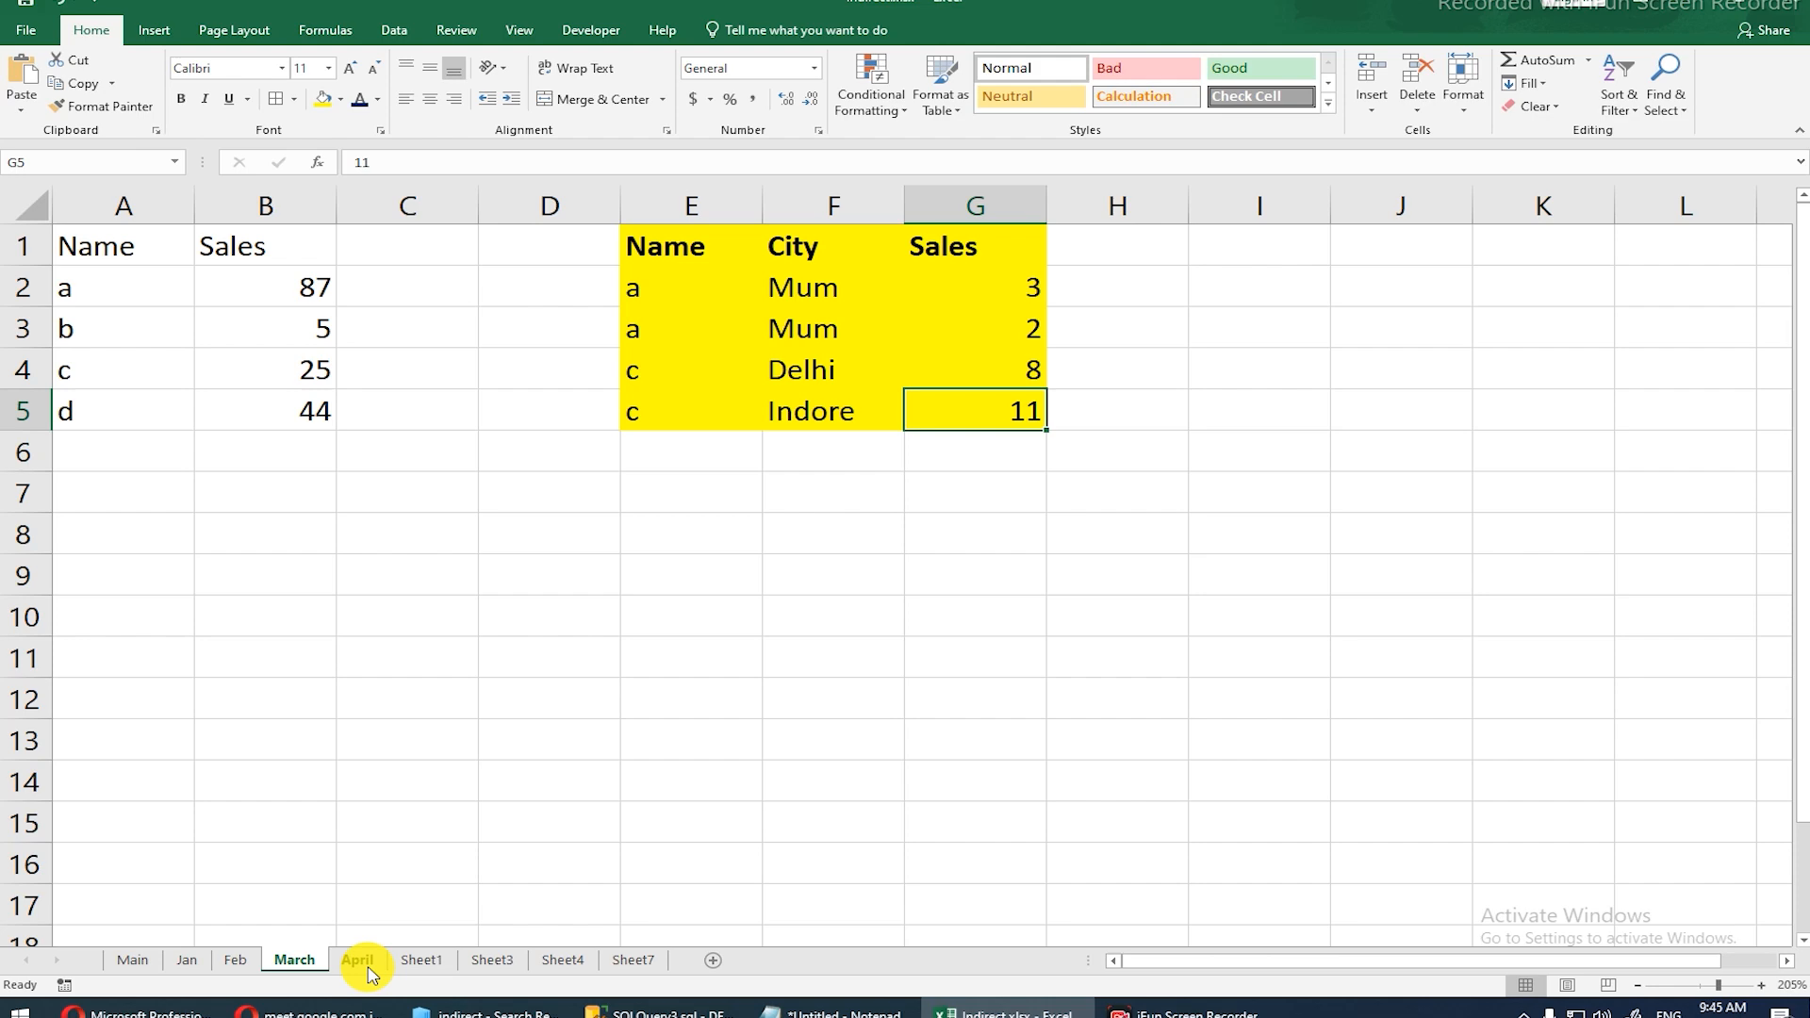
pyautogui.click(368, 969)
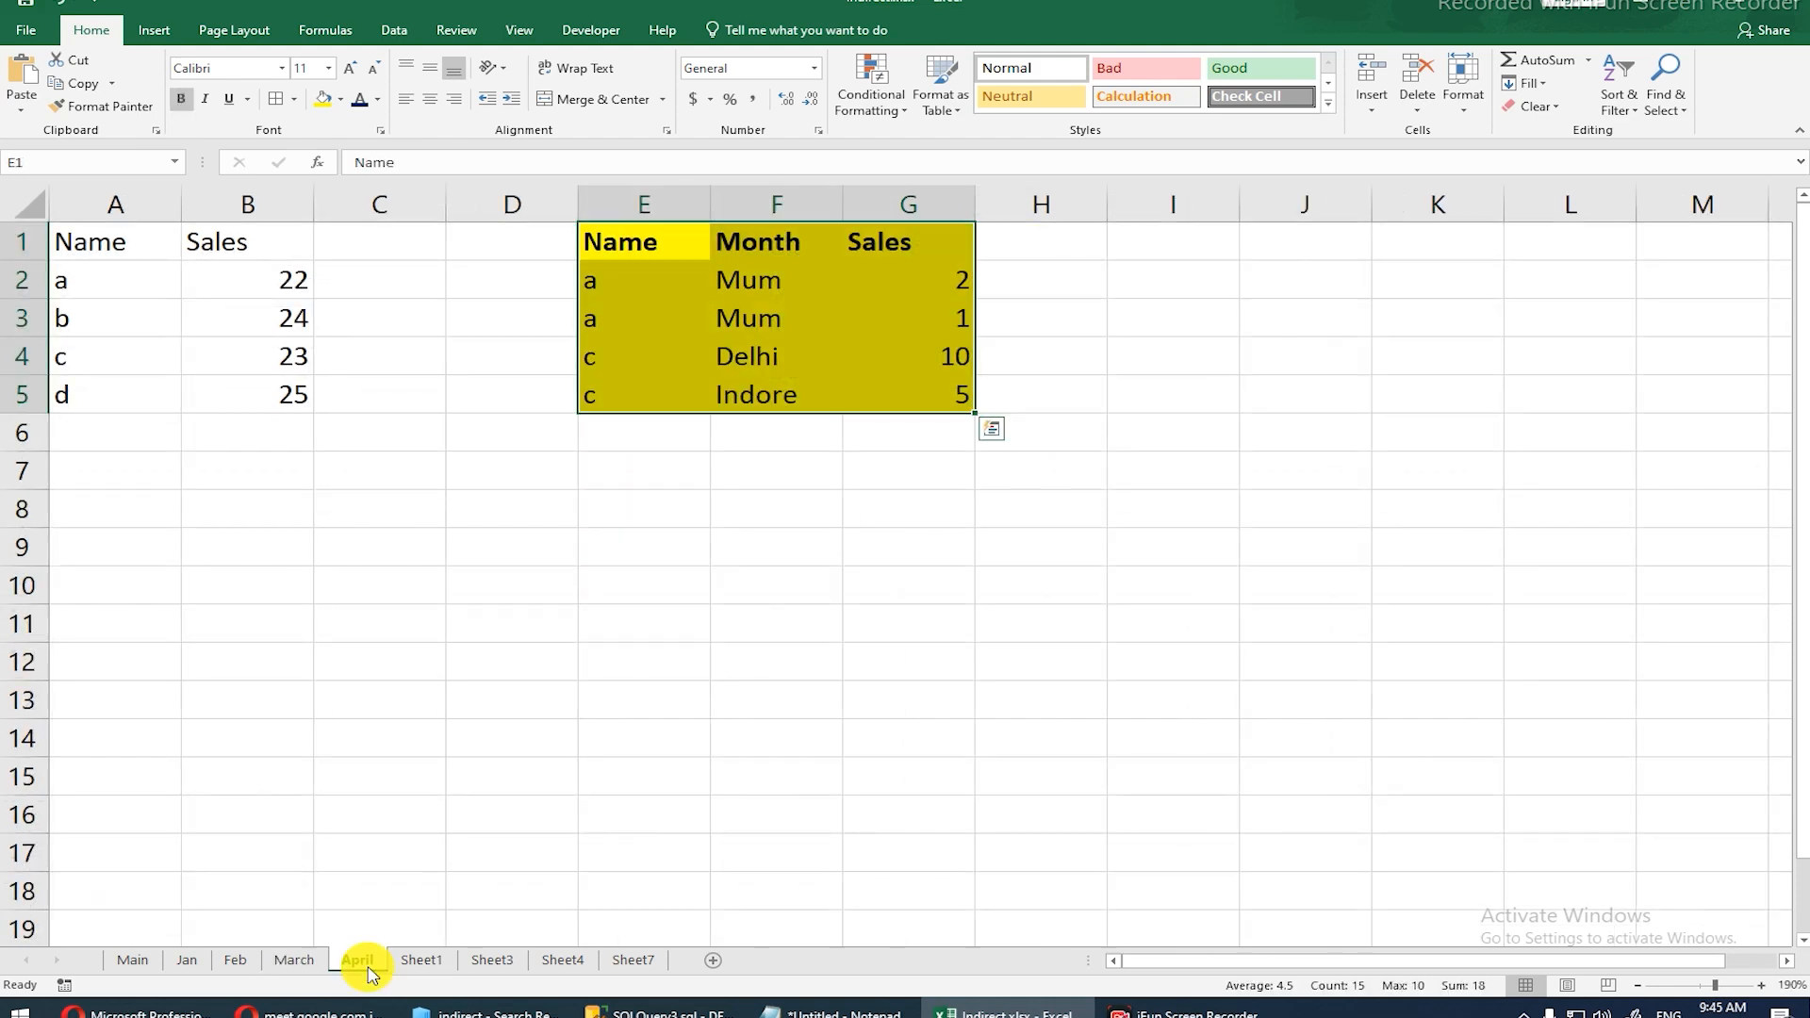
pyautogui.click(130, 965)
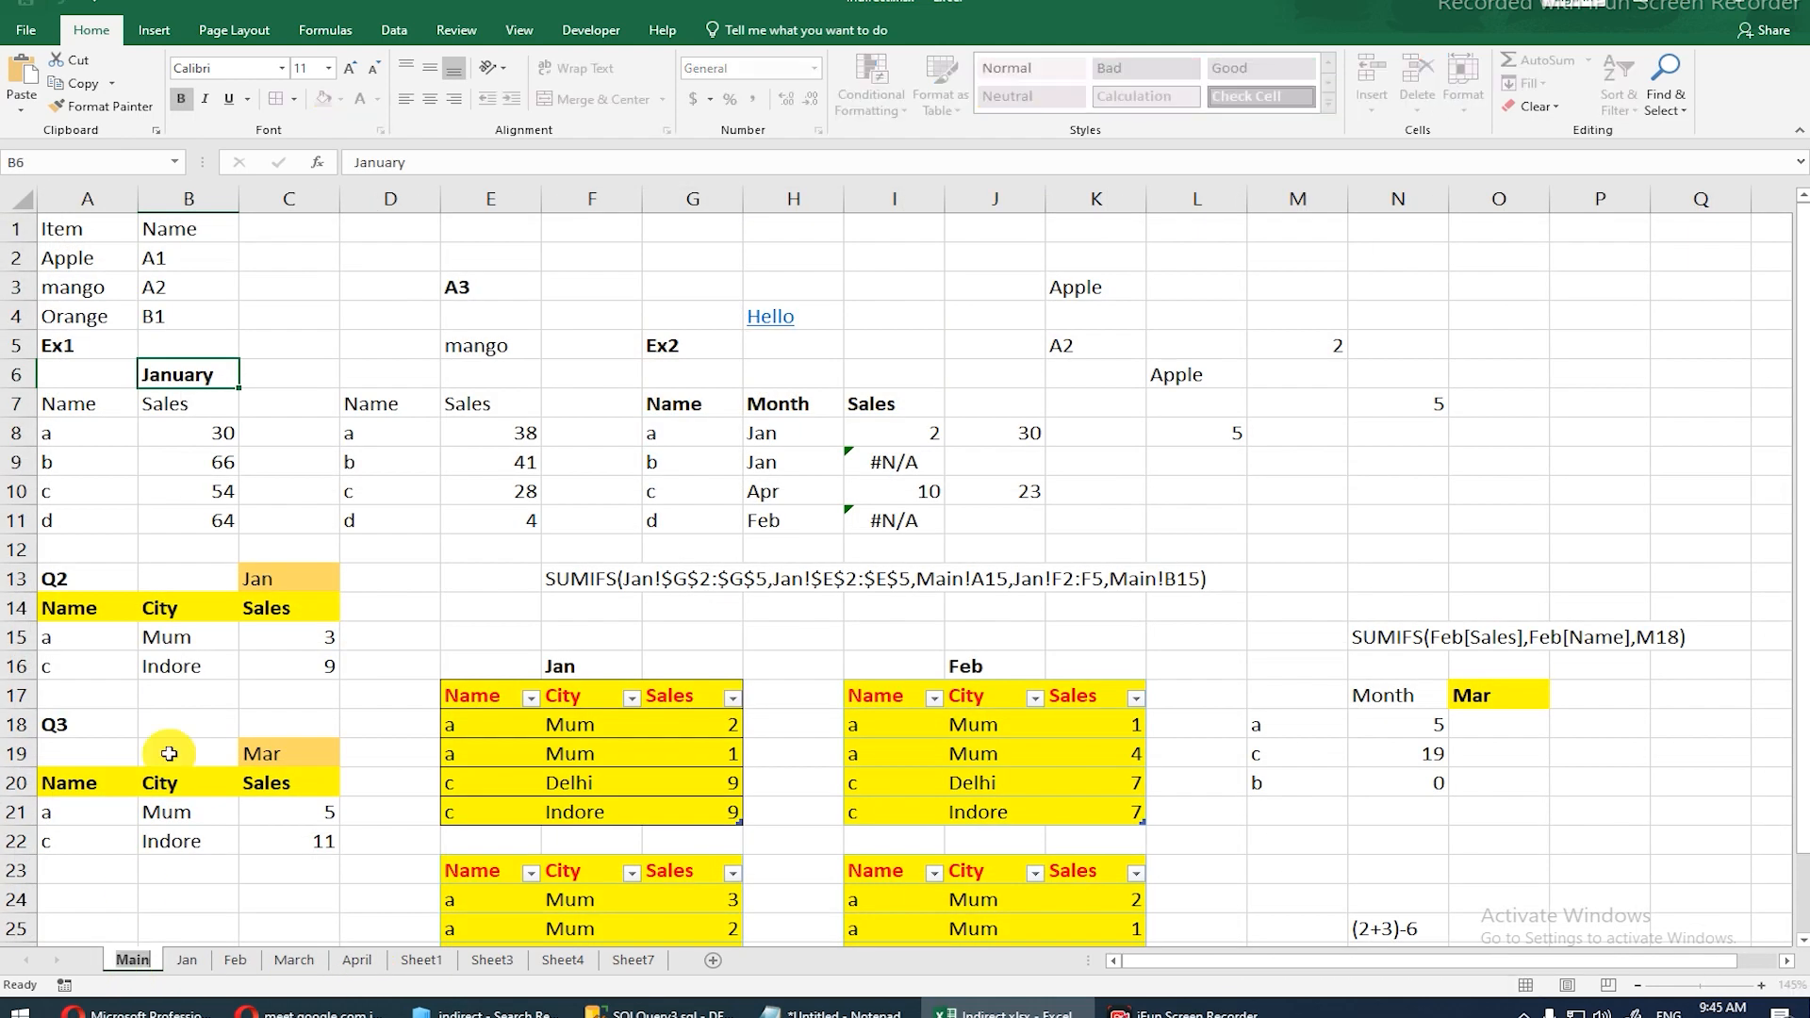
# Step: Examine the VLOOKUP formula in B8, the month in B6 and the results in B8:B11 against the Jan sheet's data
pyautogui.click(170, 449)
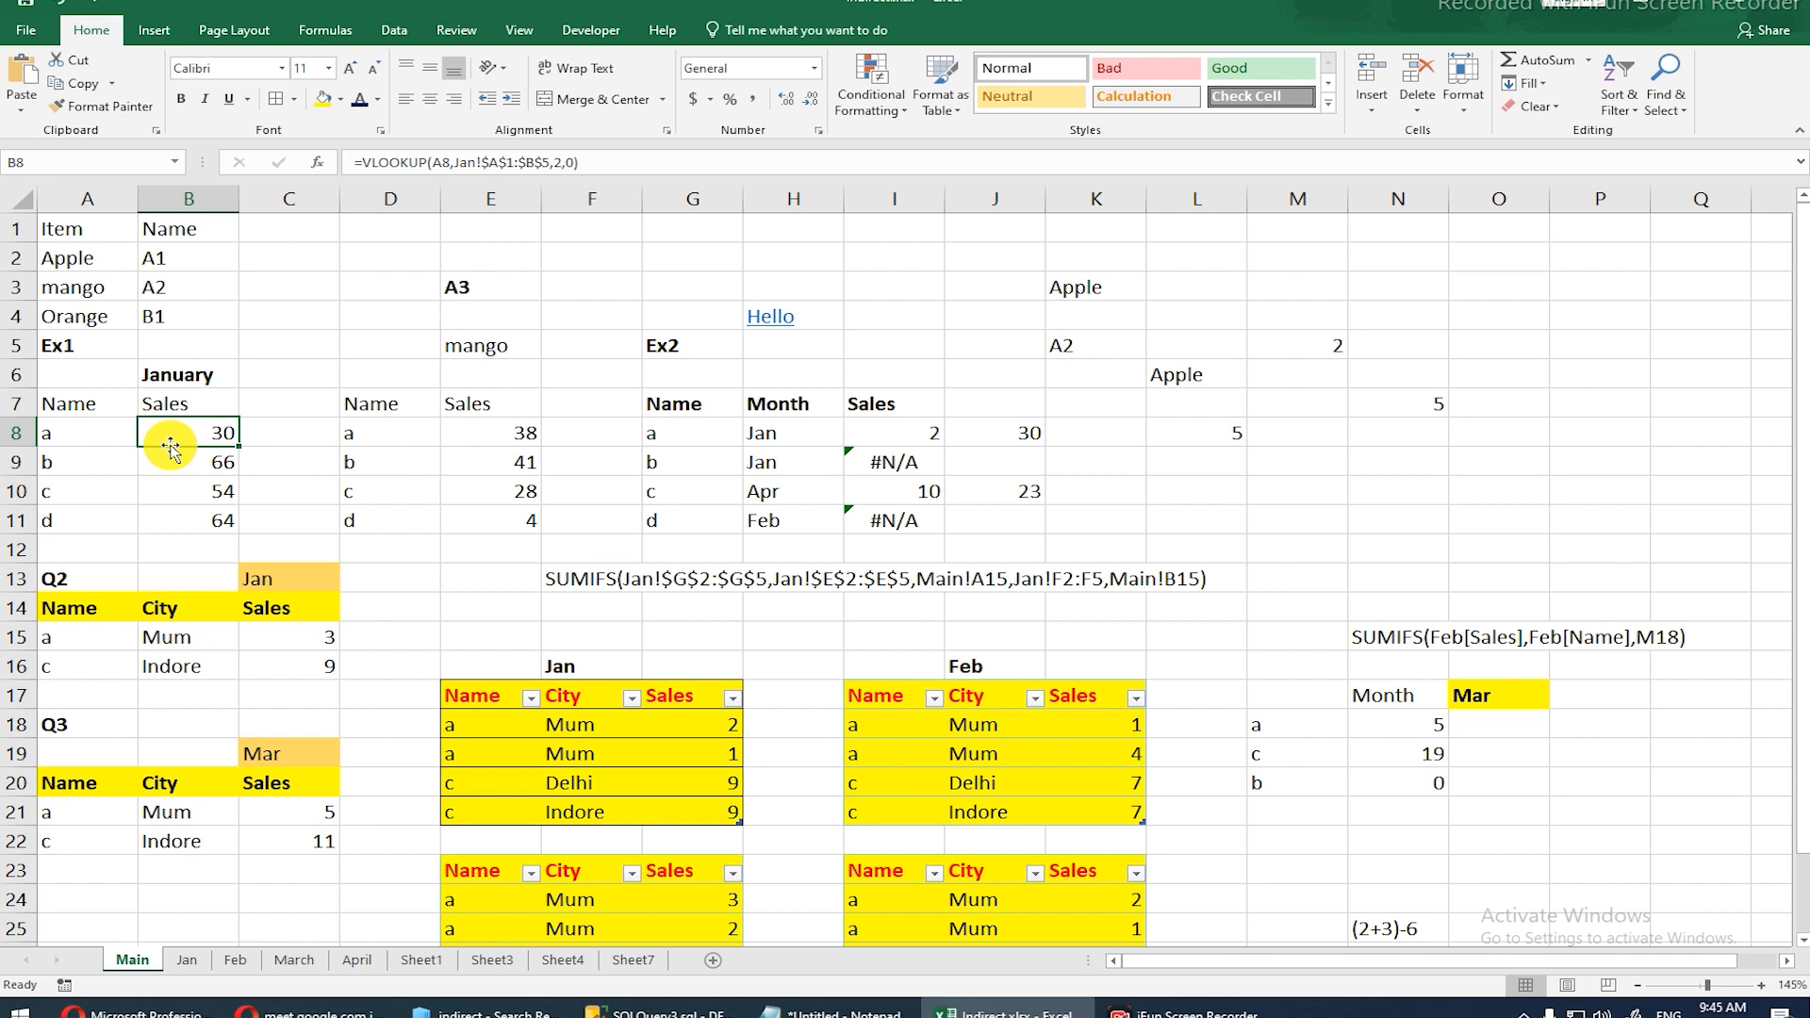
pyautogui.doubleClick(169, 449)
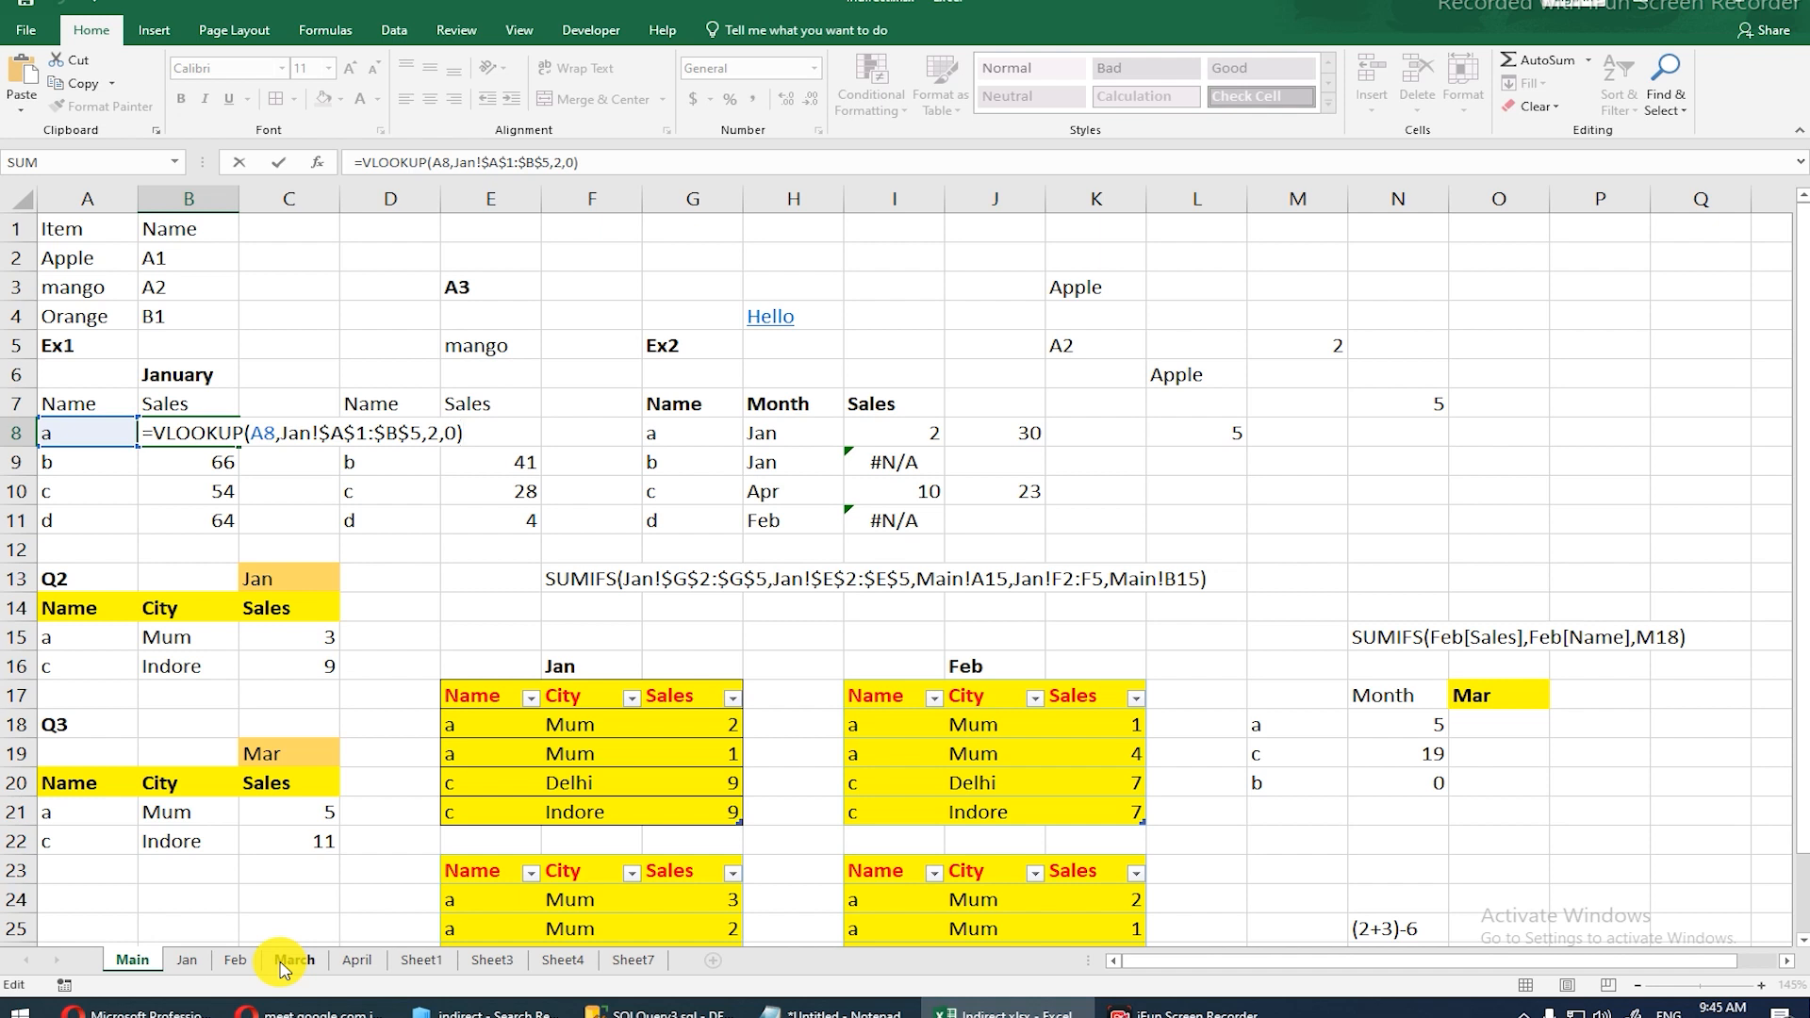
pyautogui.hotkey('ctrl', 'Return')
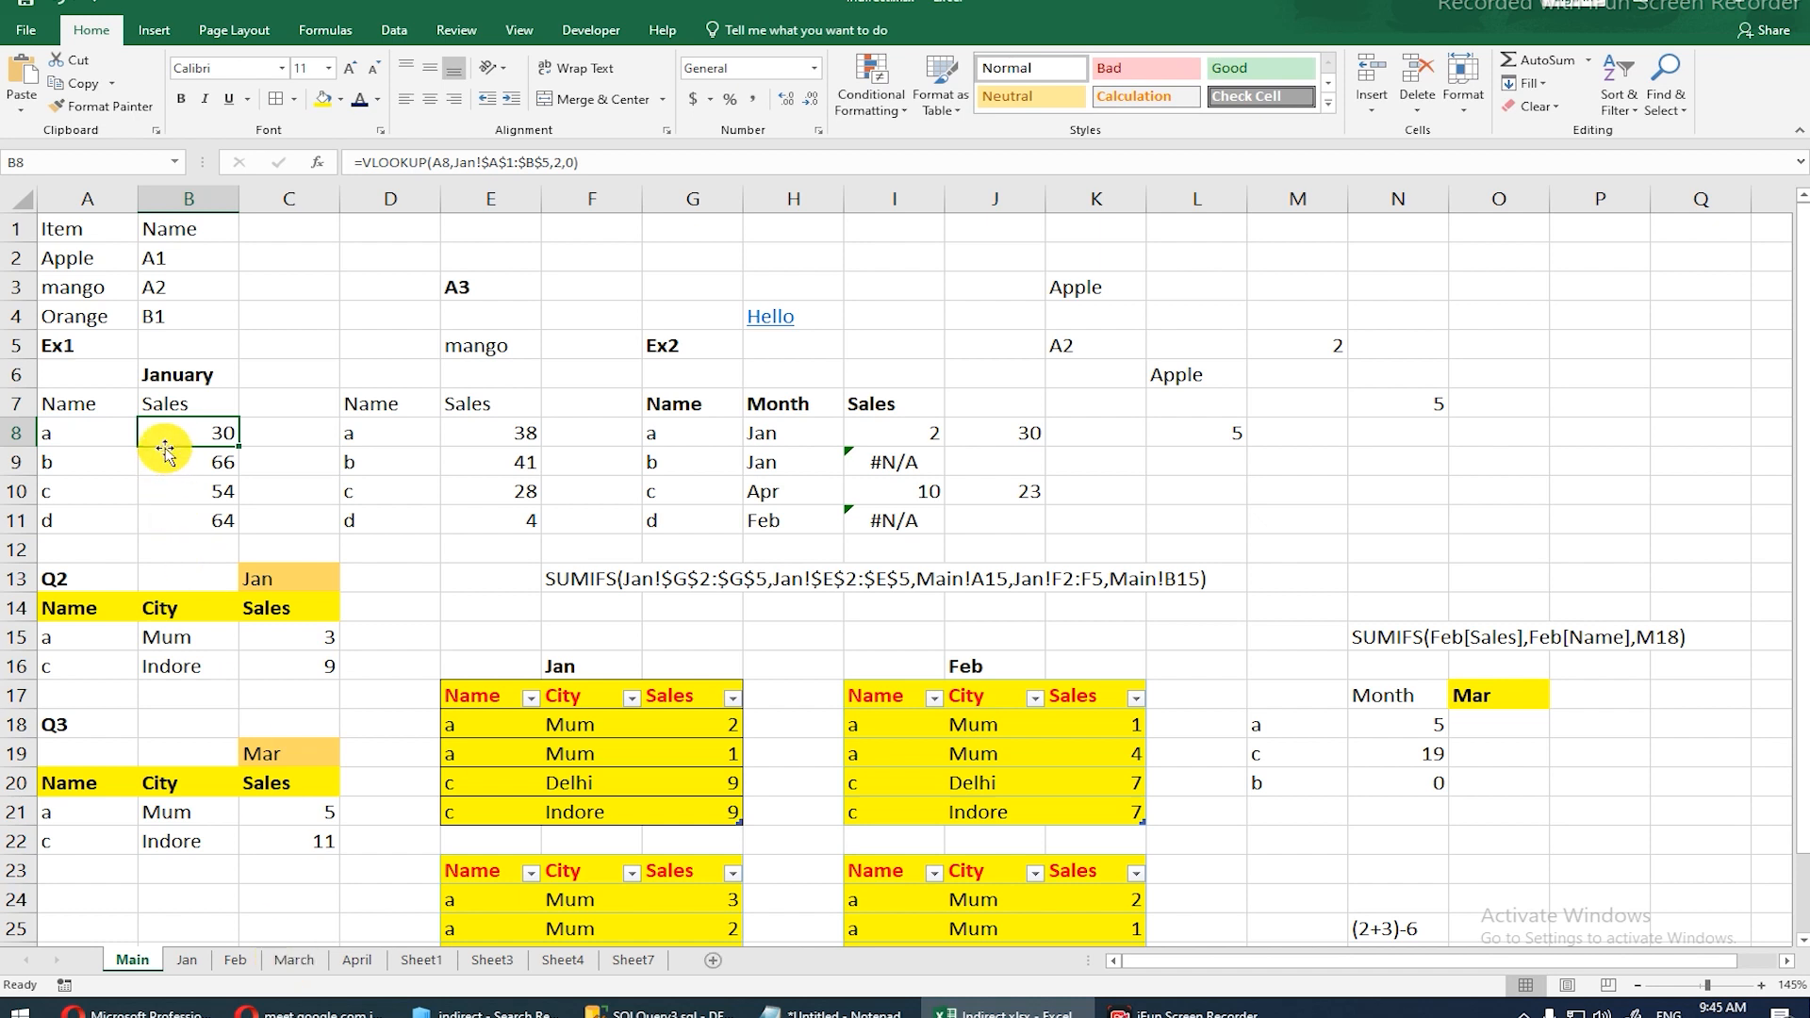
pyautogui.click(186, 379)
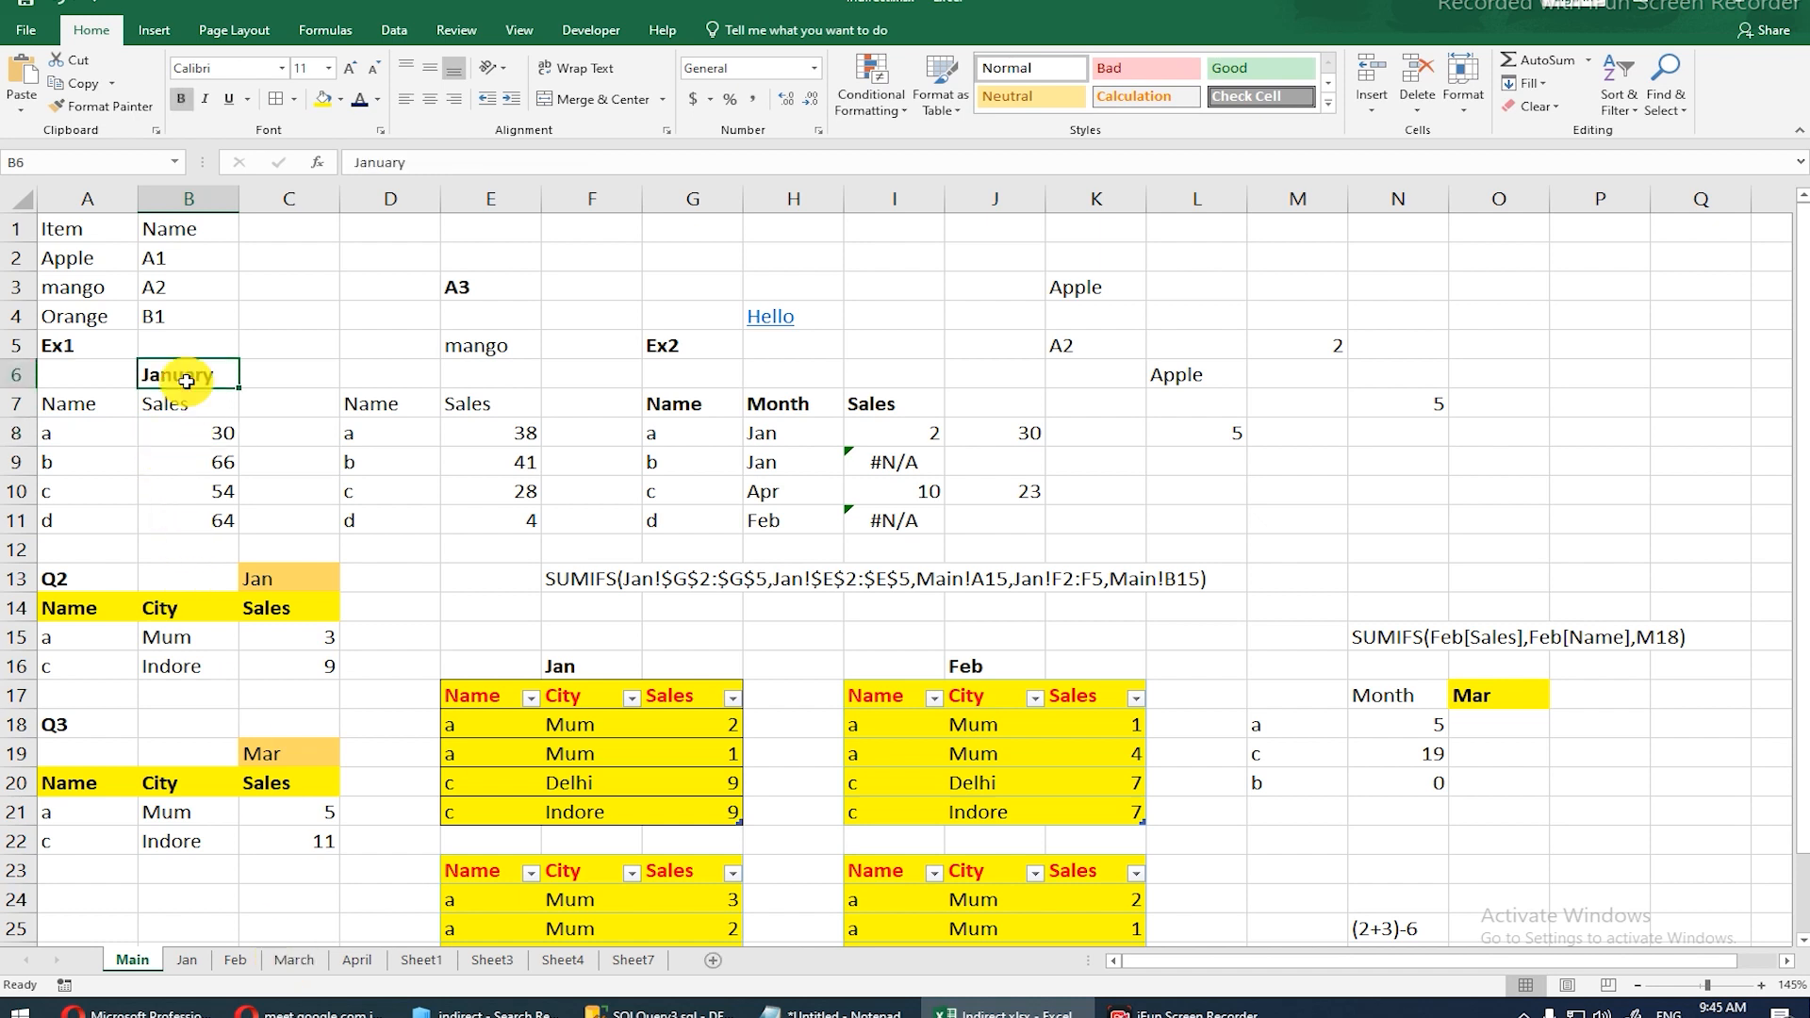
pyautogui.click(187, 960)
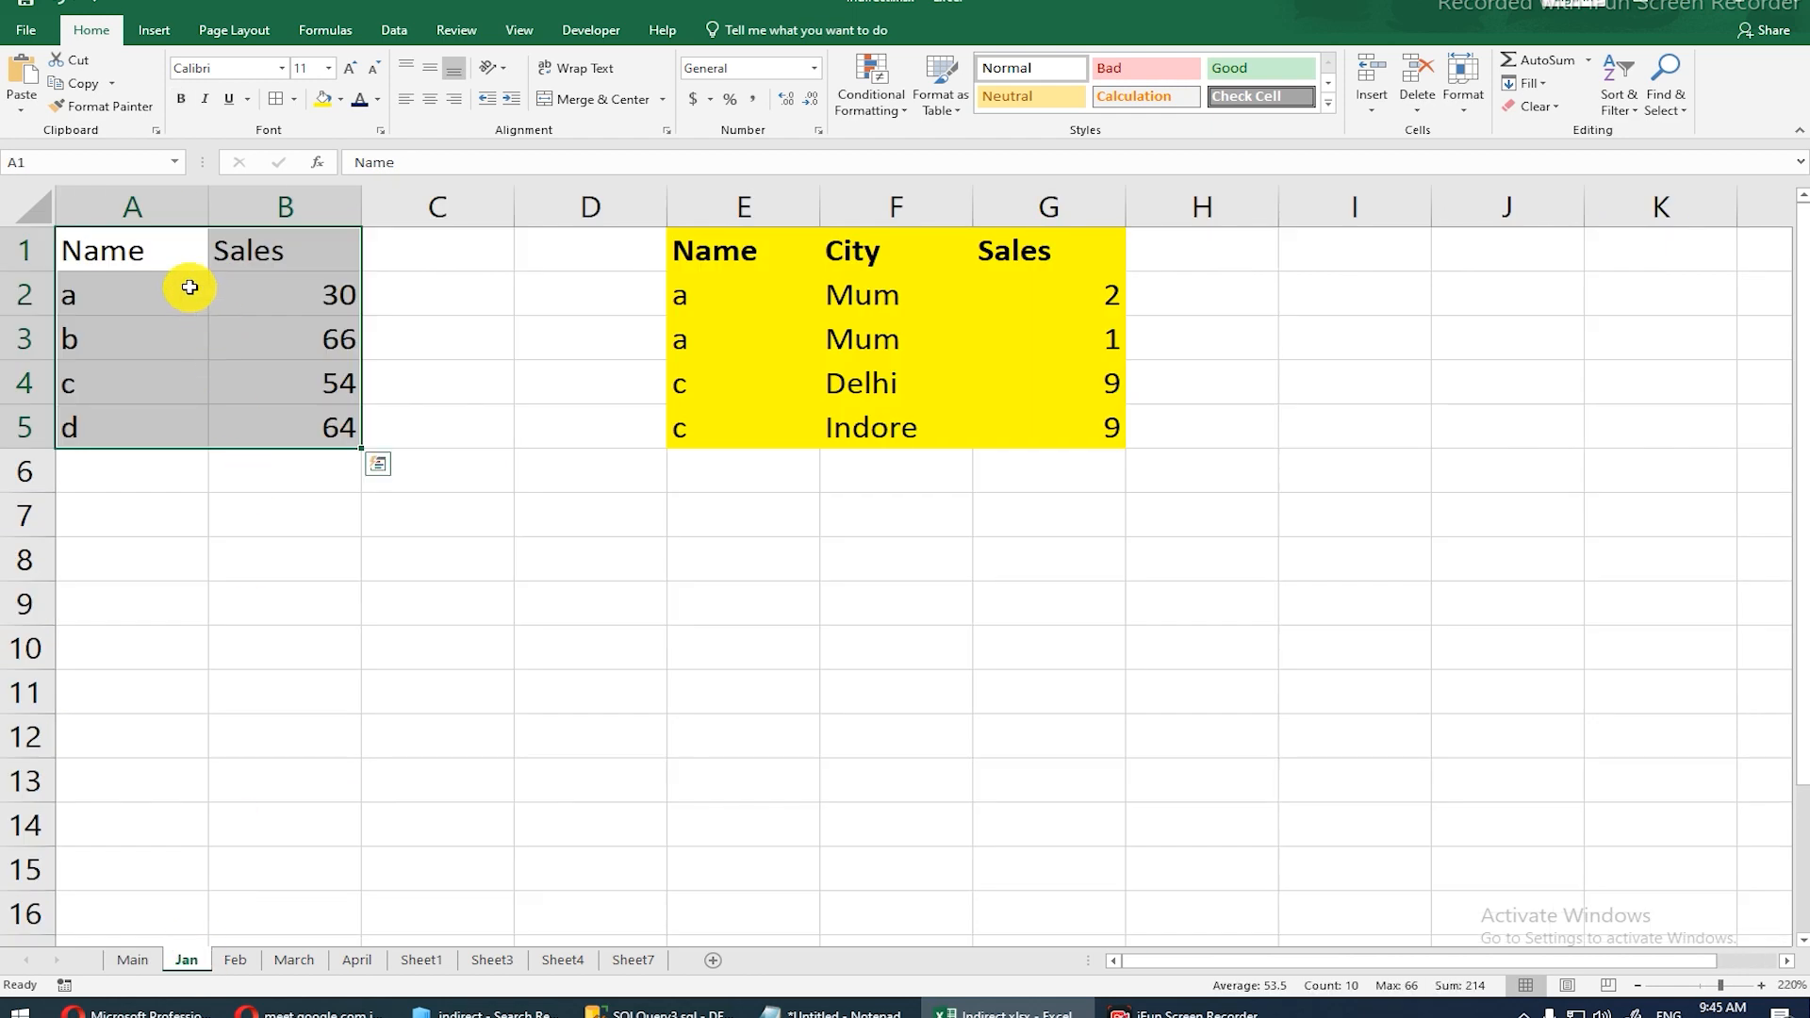
pyautogui.click(132, 959)
pyautogui.moveTo(222, 439); pyautogui.dragTo(221, 519)
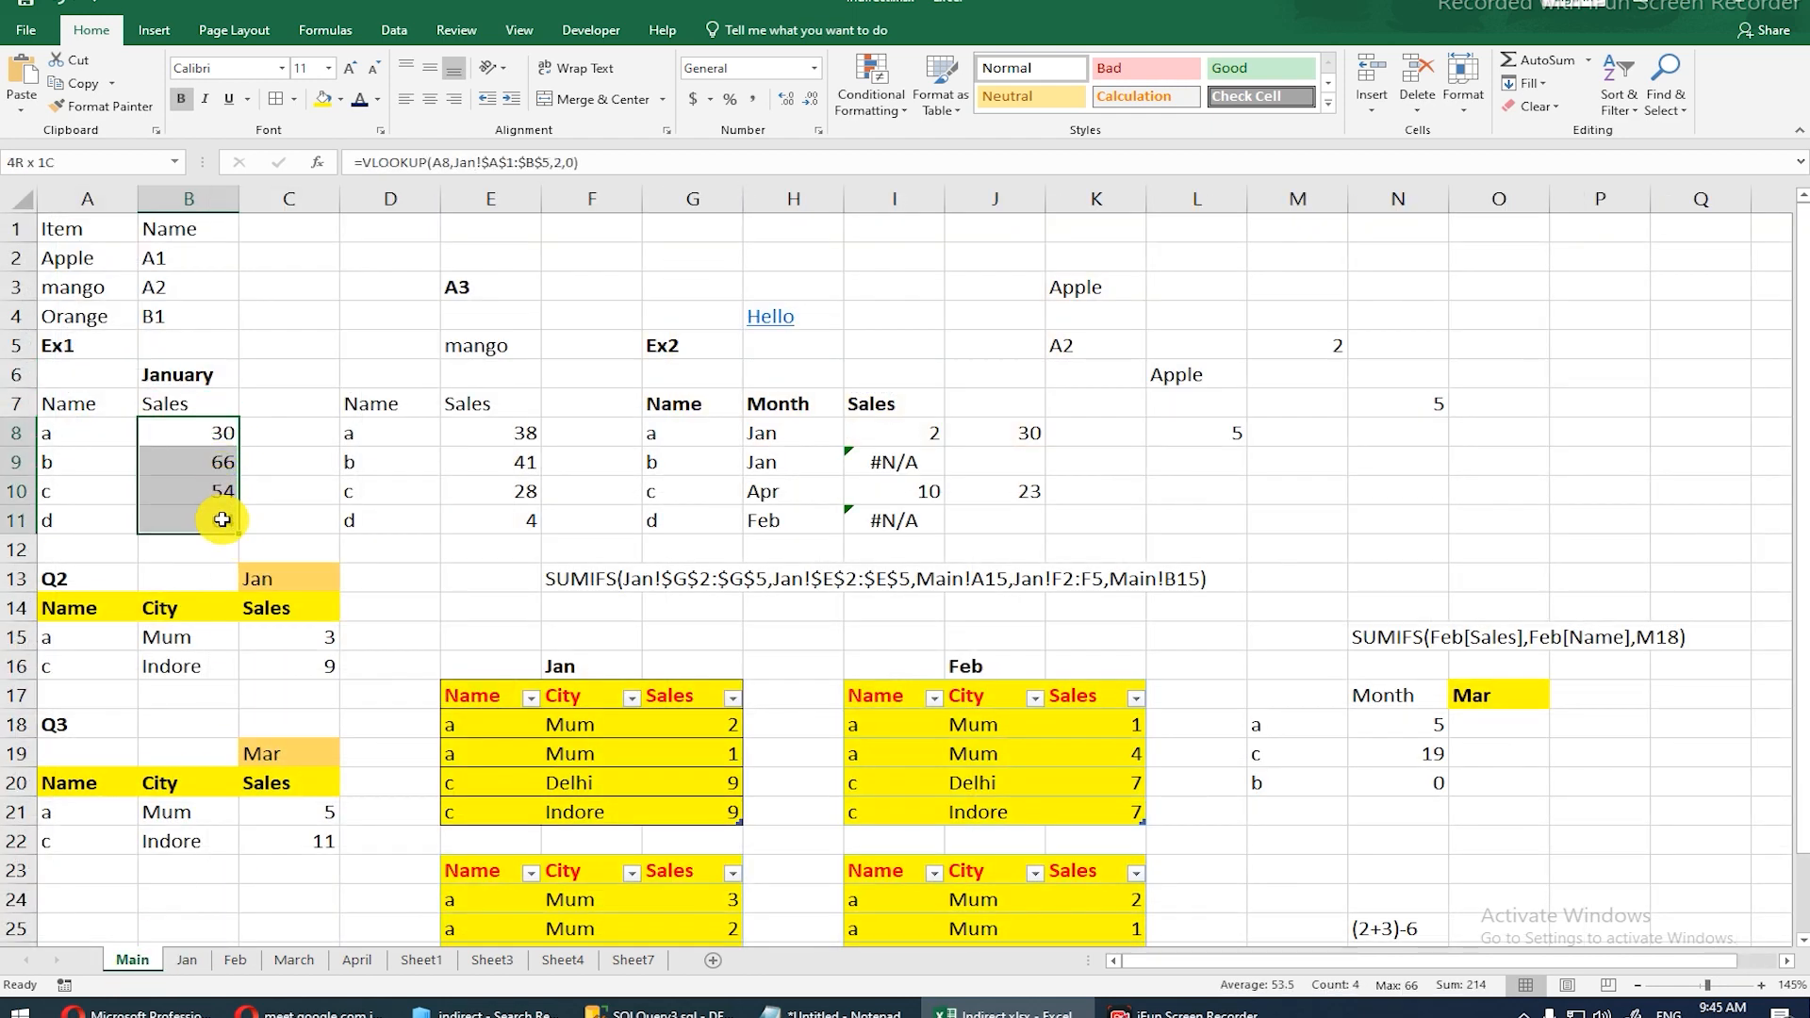
pyautogui.moveTo(223, 404); pyautogui.dragTo(222, 366)
# Step: Change the month in B6 to Jan and check the Feb sheet's source table
pyautogui.click(214, 376)
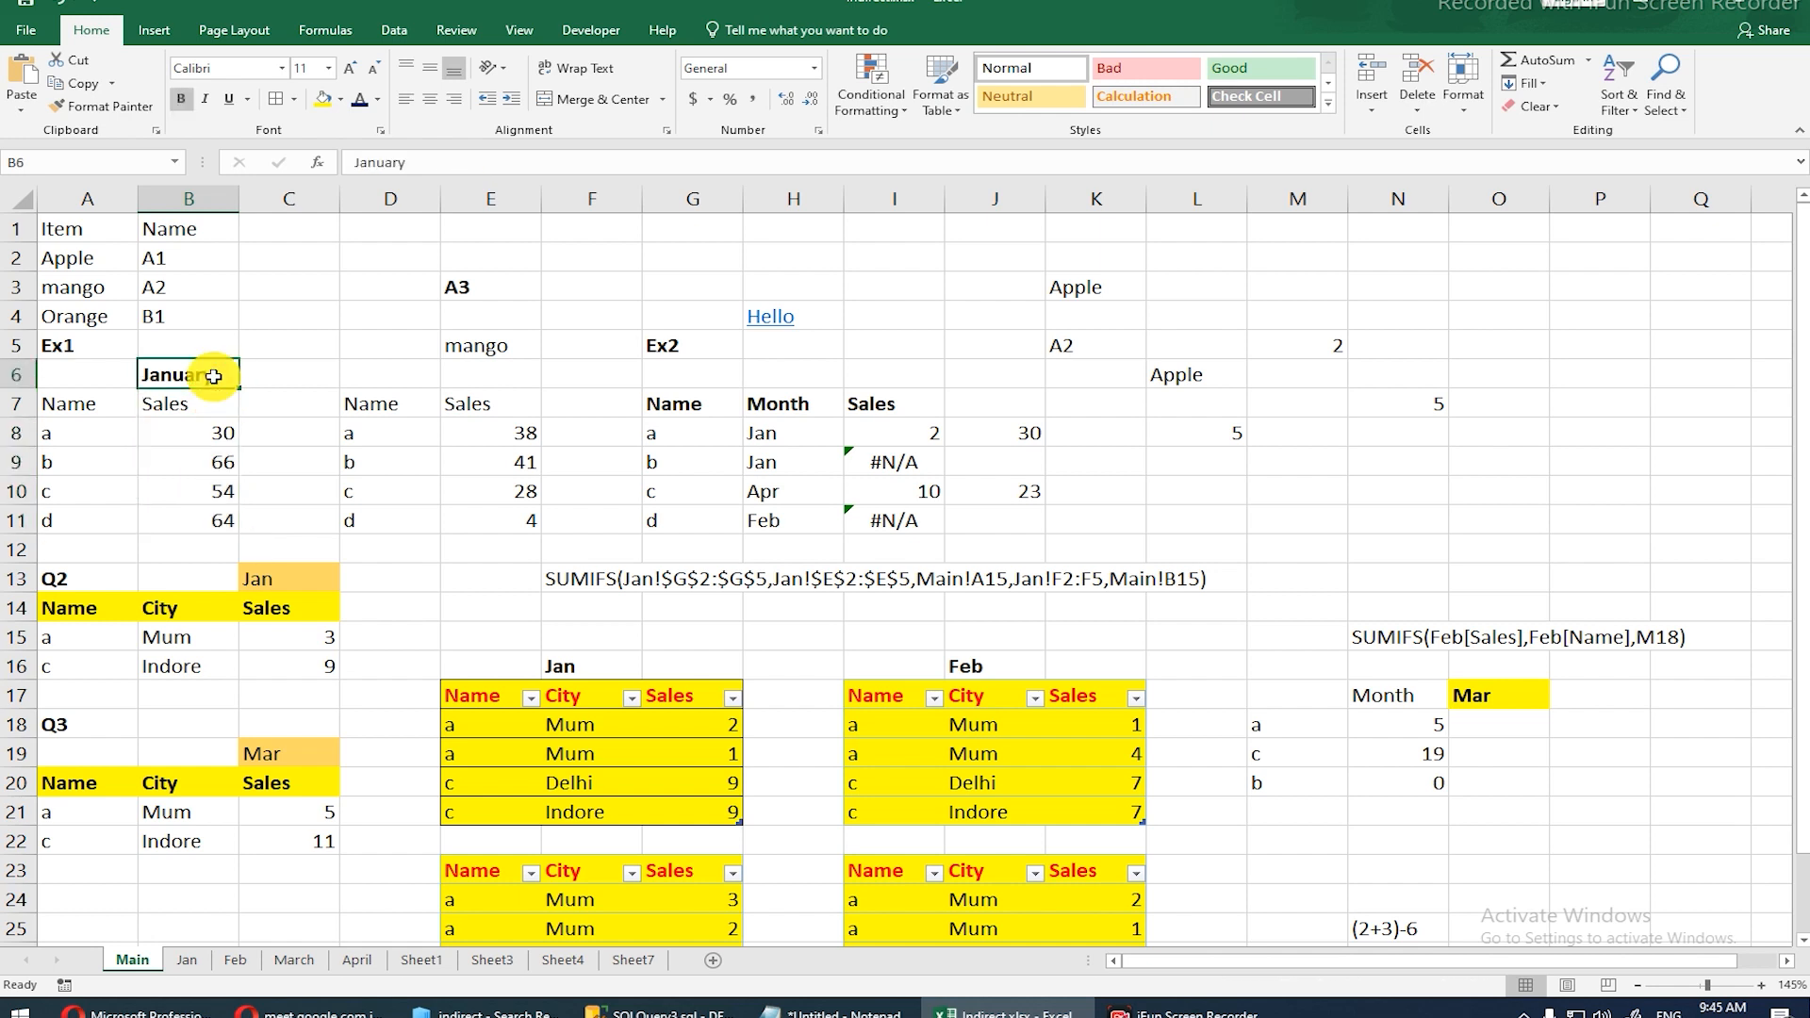
pyautogui.press('F2')
pyautogui.write('Jan')
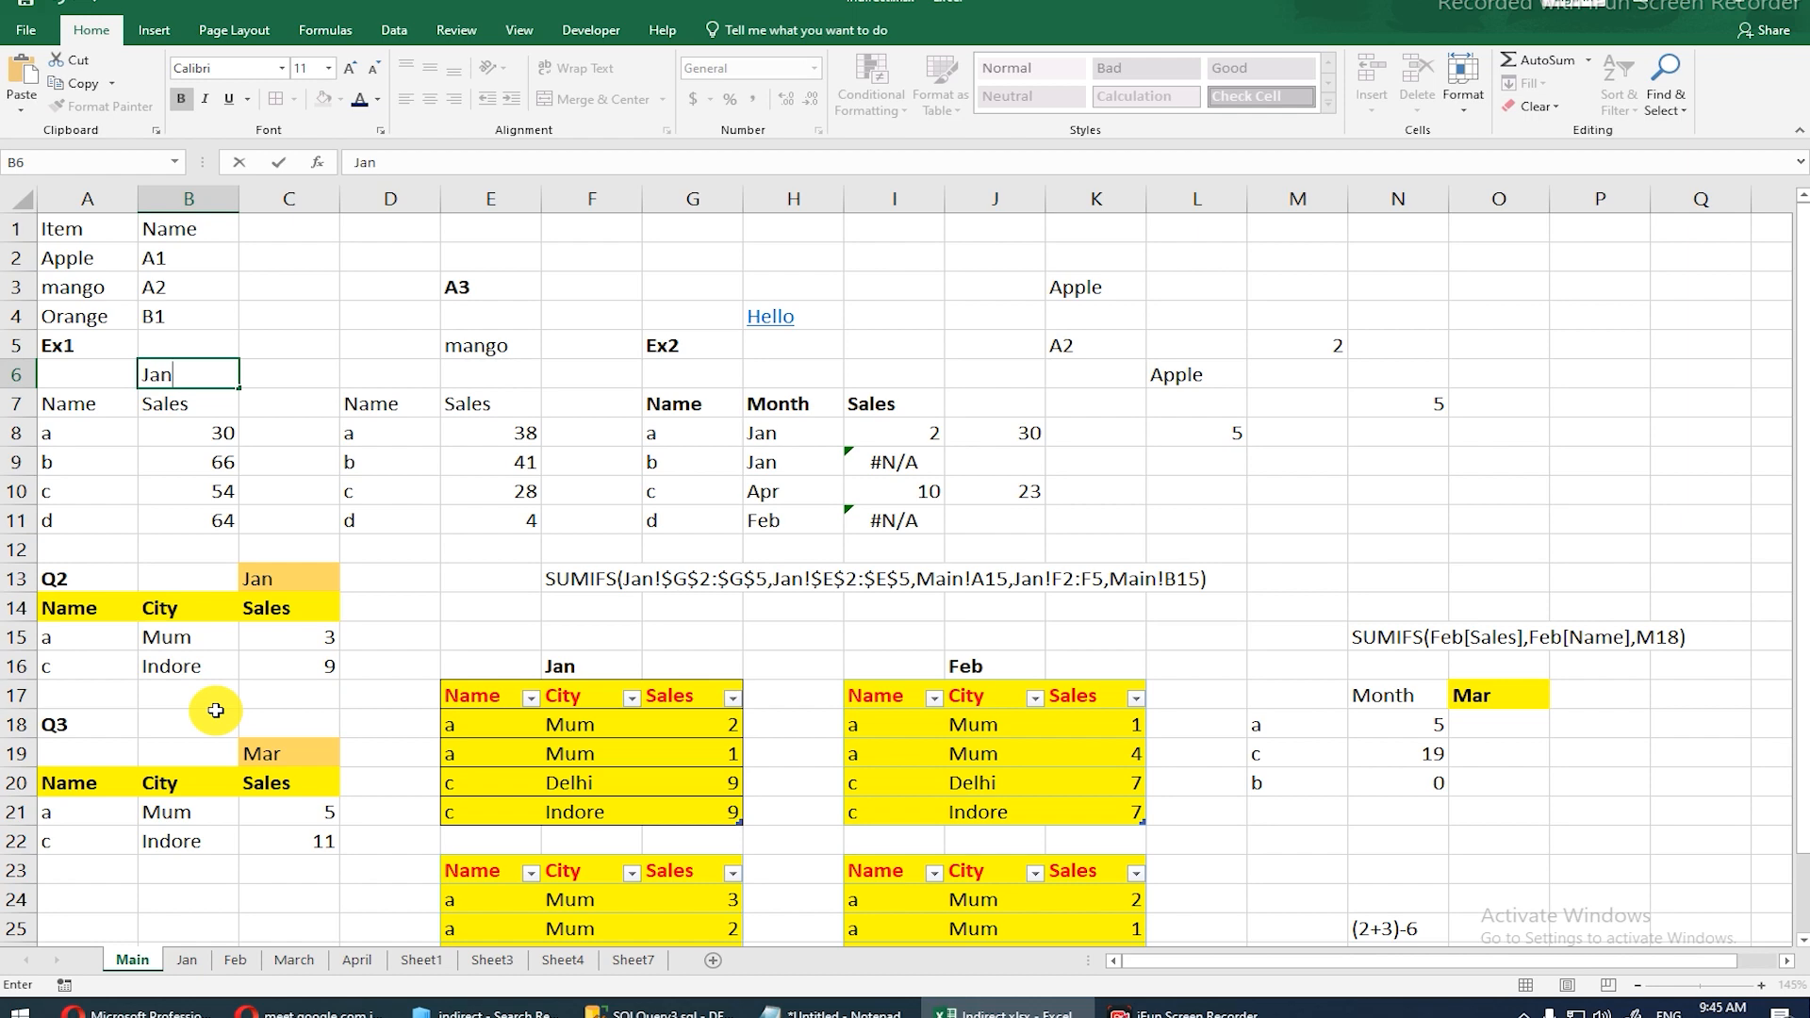
pyautogui.press('Return')
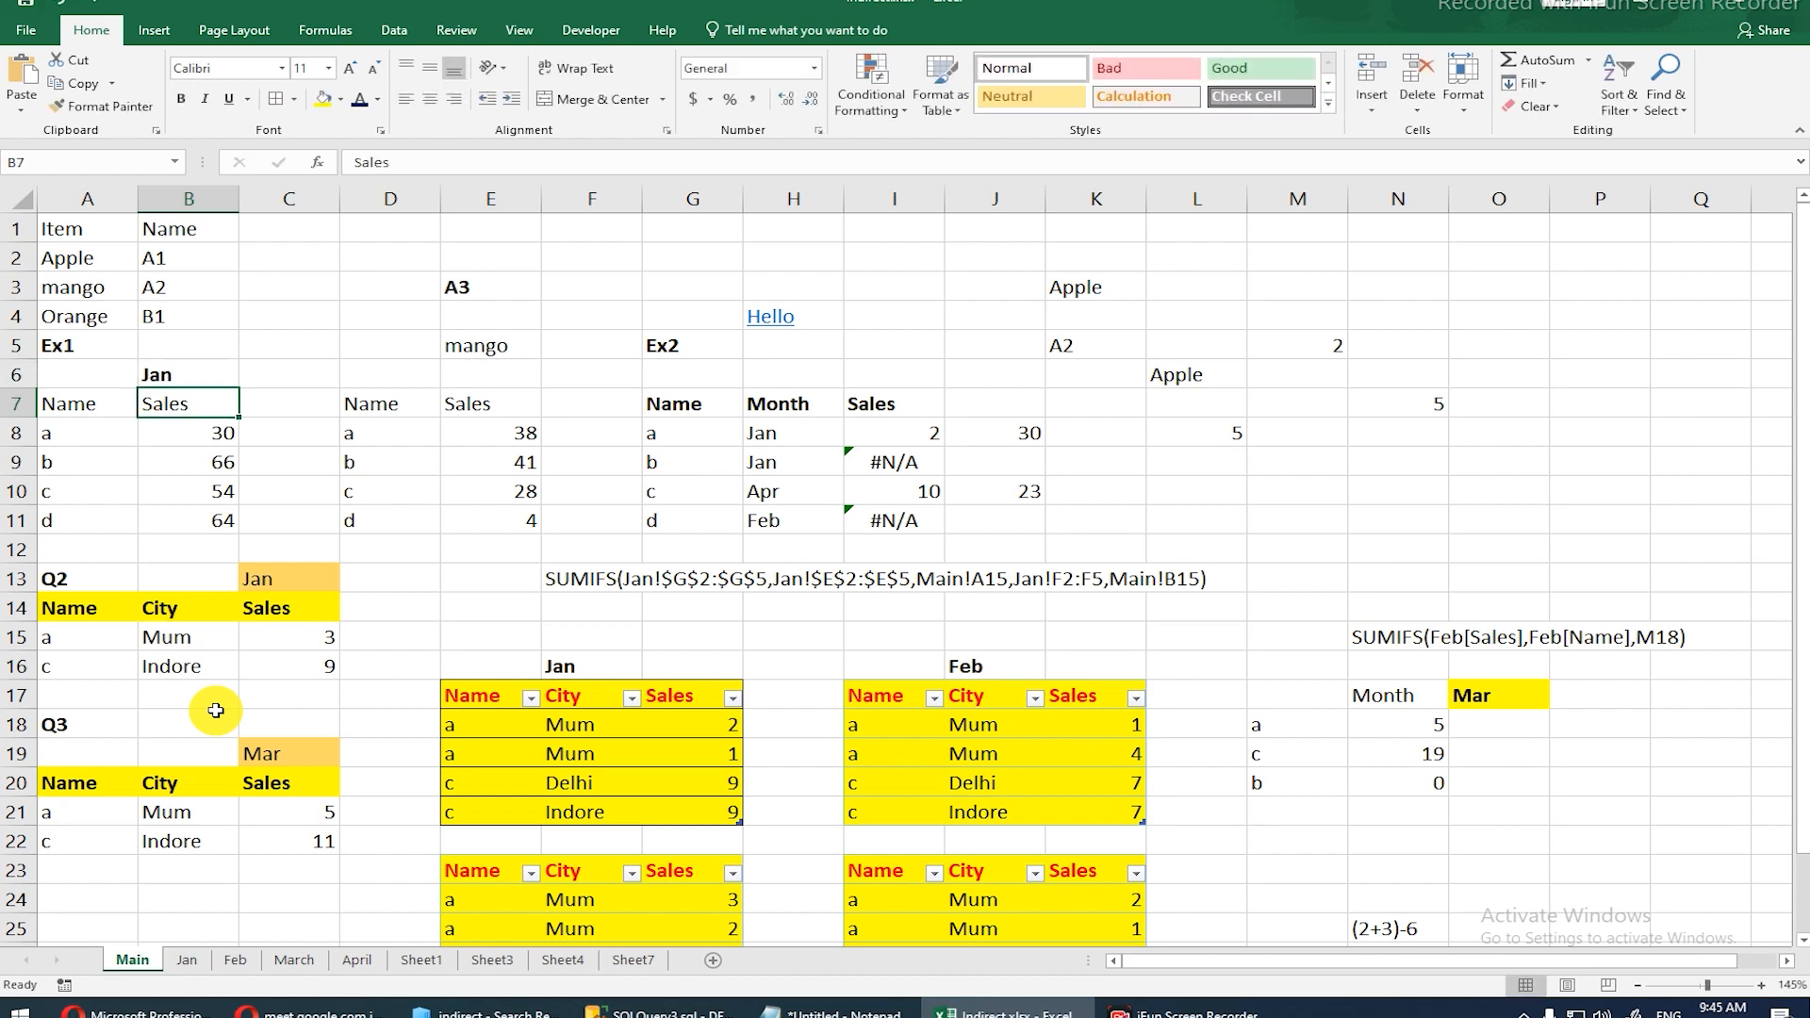
pyautogui.click(166, 371)
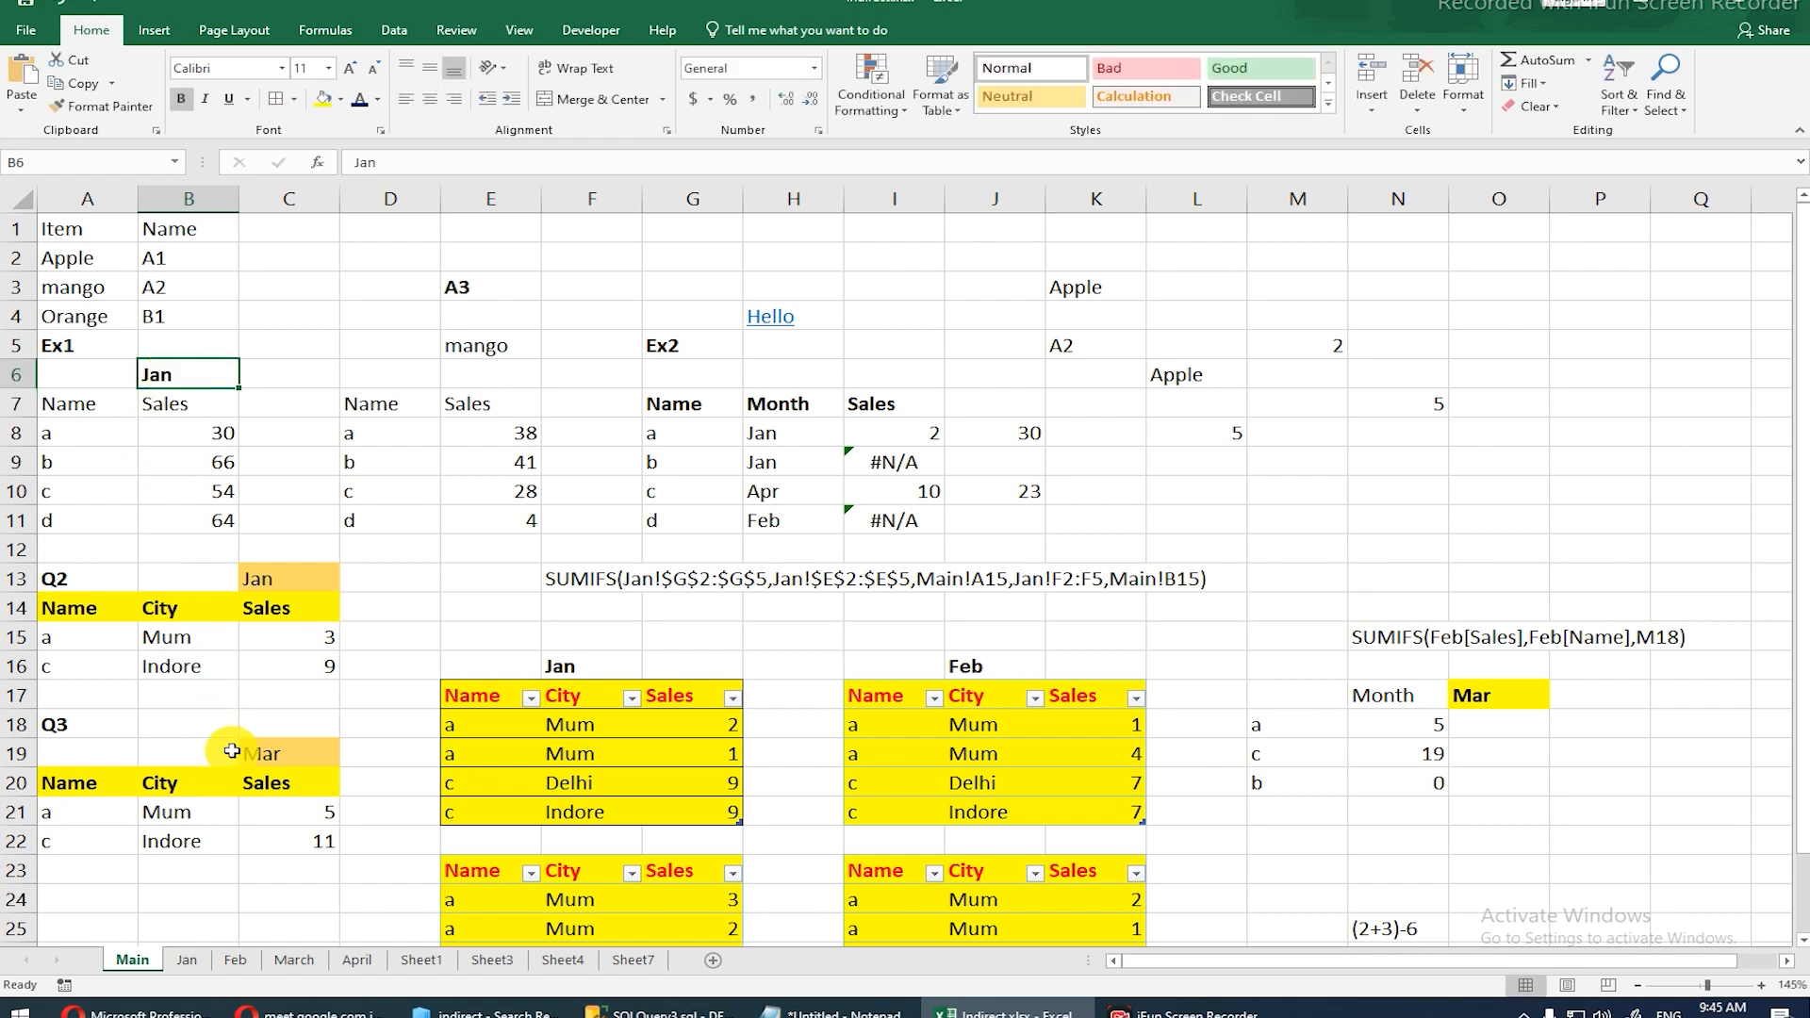
pyautogui.click(234, 959)
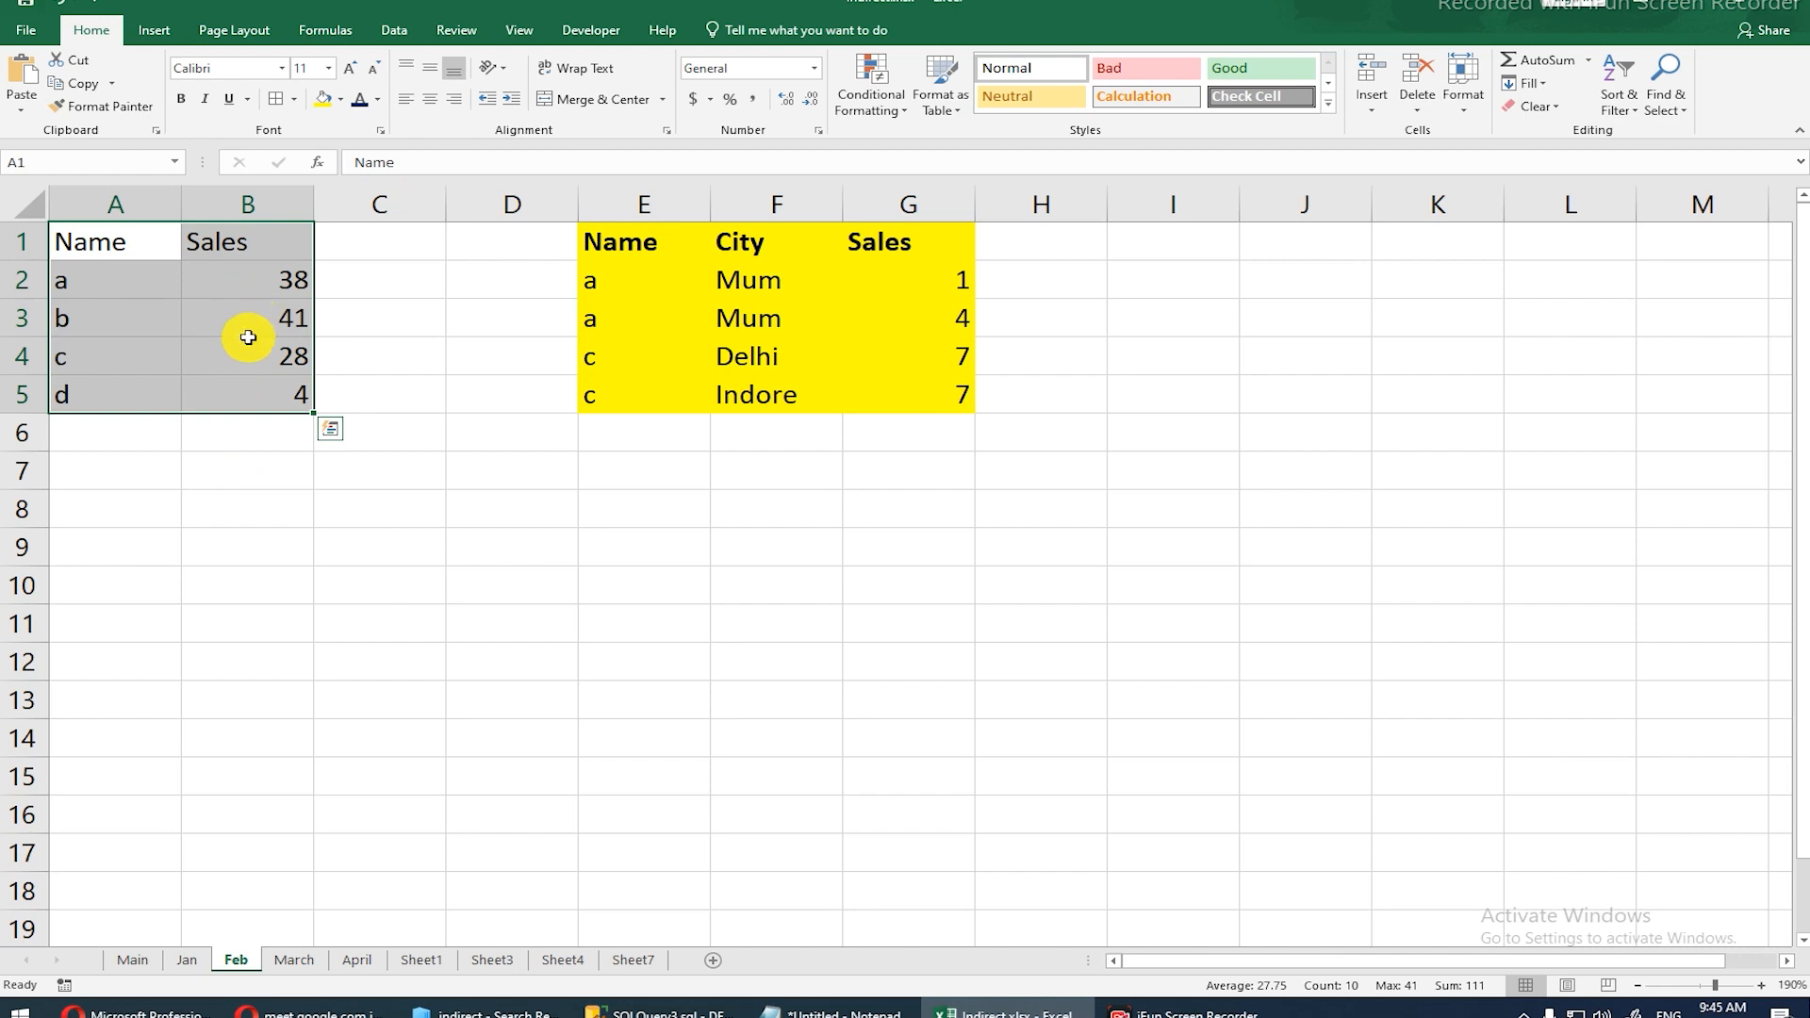
pyautogui.click(131, 960)
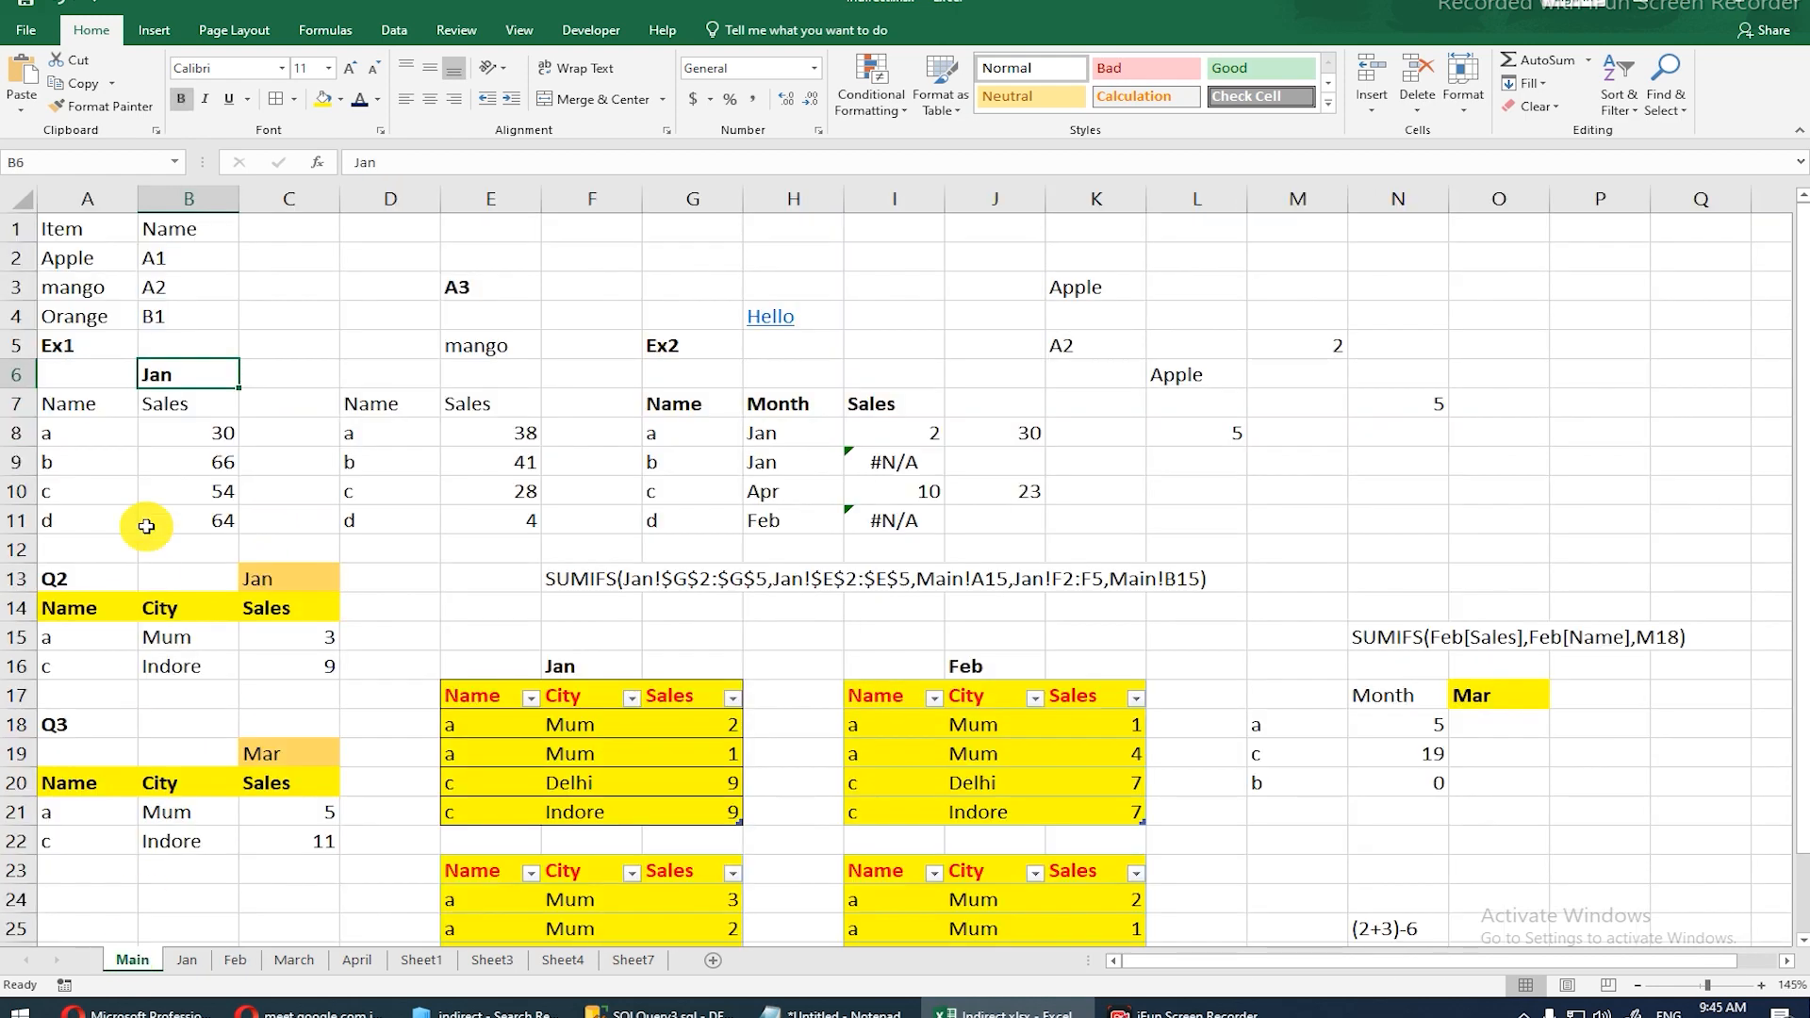
# Step: Enter =VLOOKUP(A8,Jan!$A$2:$B$5,2,0) in B8 and fill it down through B11
pyautogui.click(171, 430)
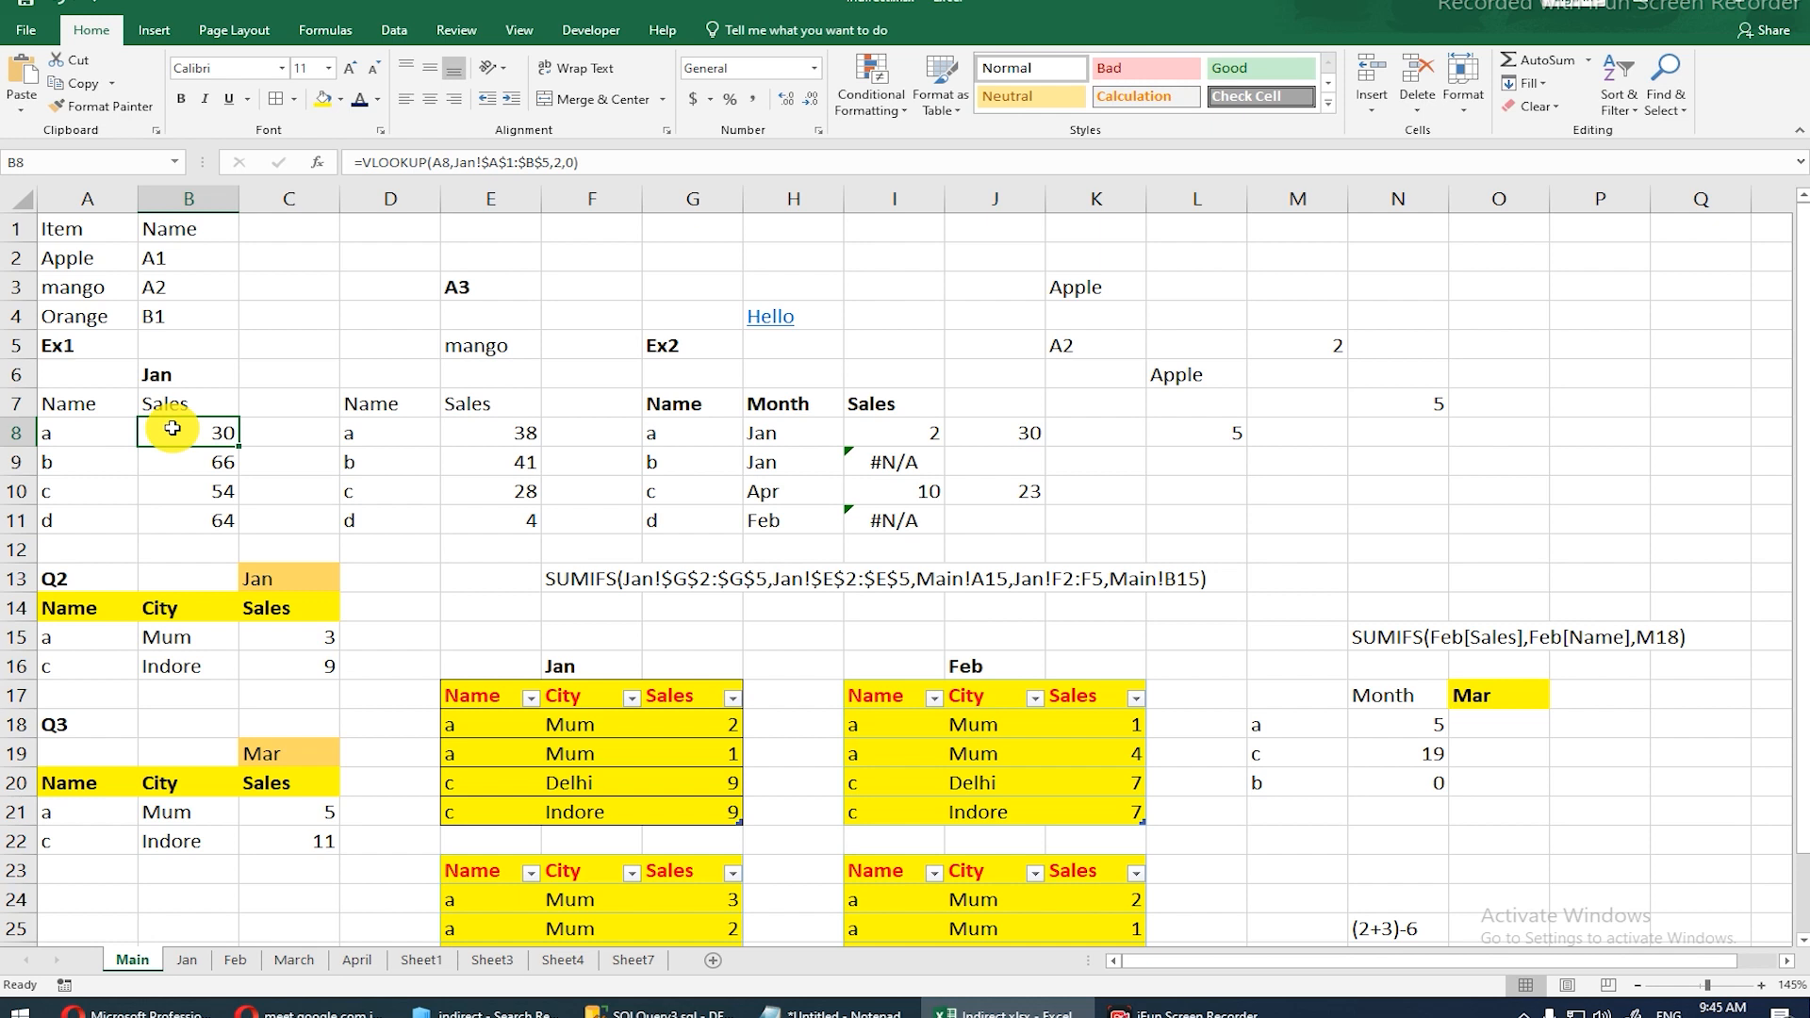
pyautogui.write('=VLOOKUP(')
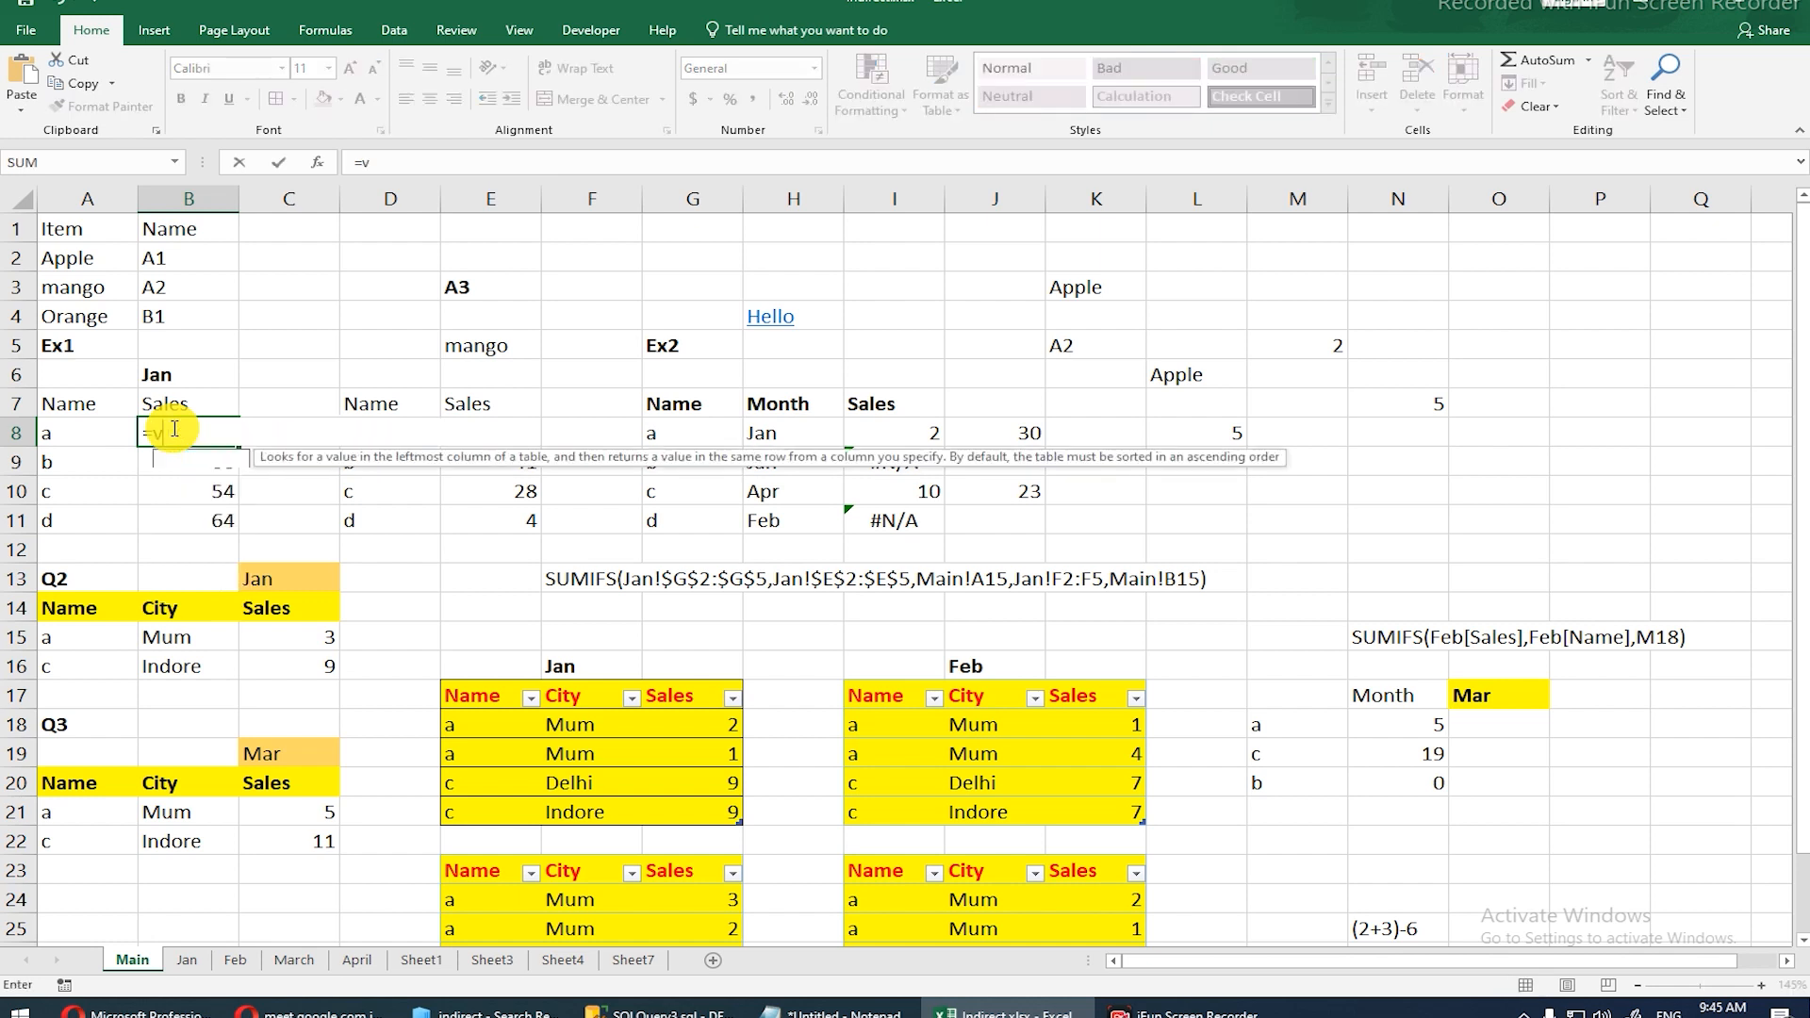
pyautogui.click(60, 435)
pyautogui.write(',')
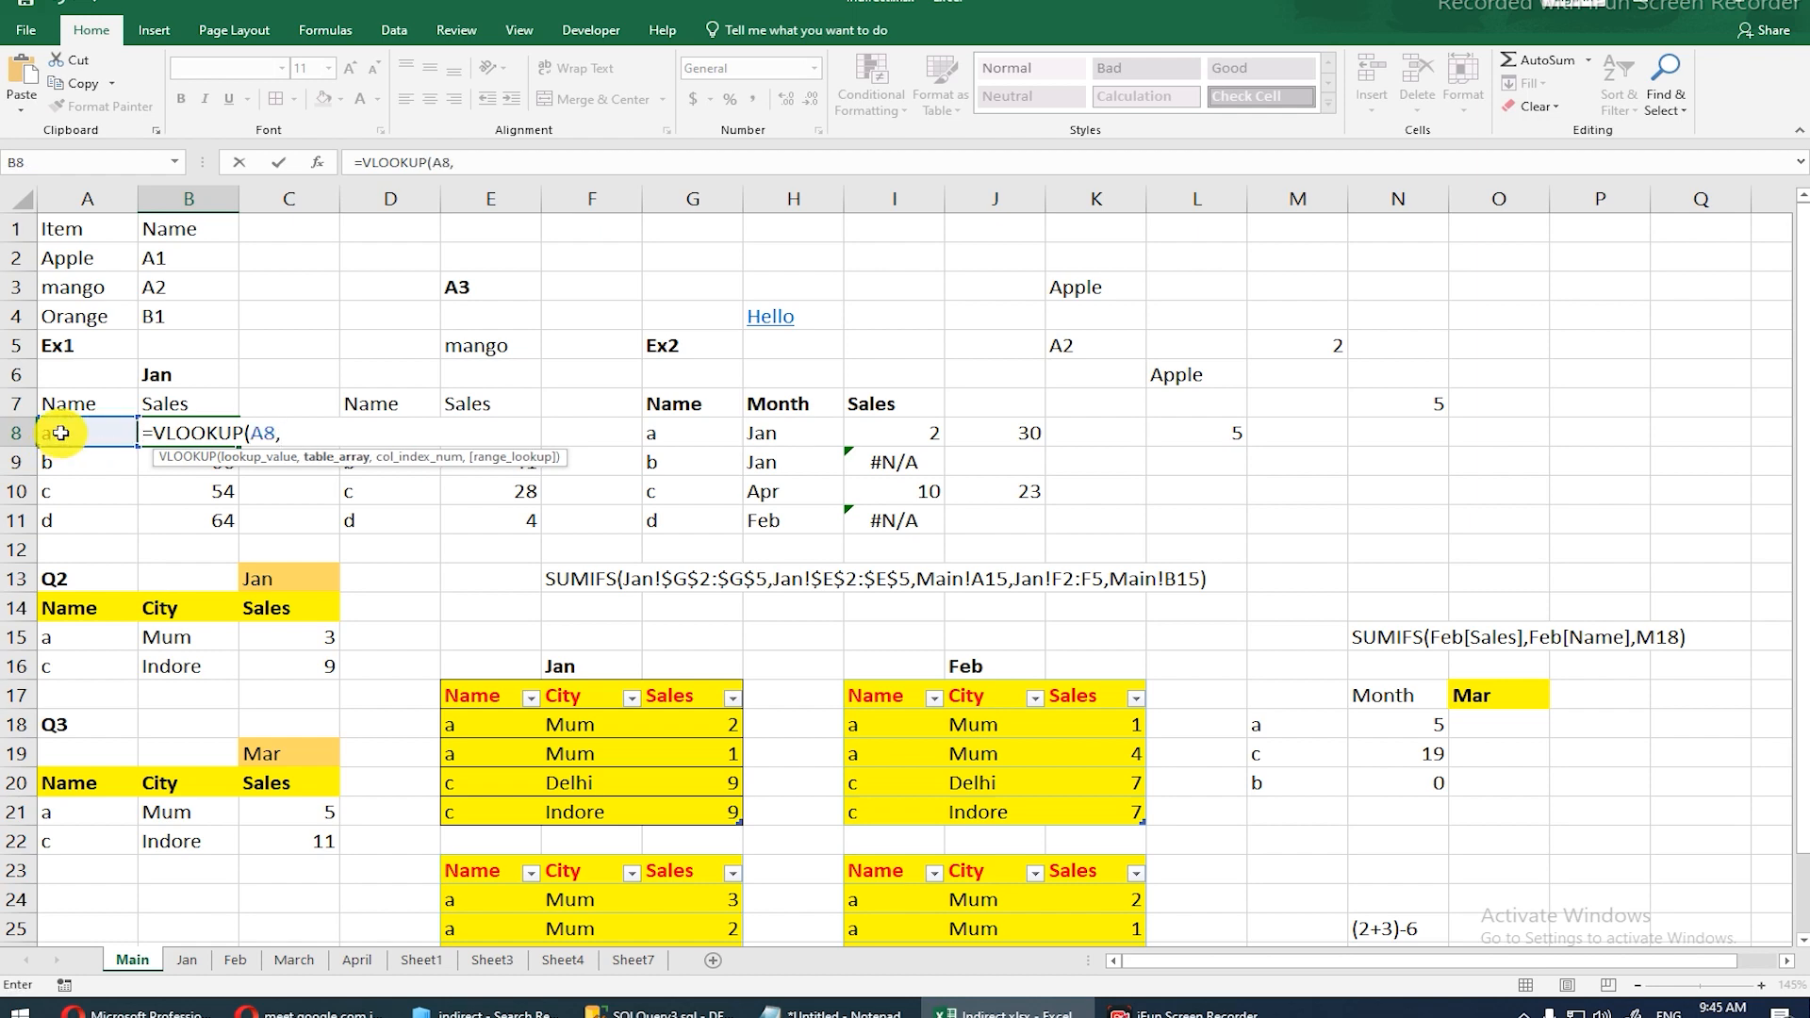
pyautogui.click(187, 960)
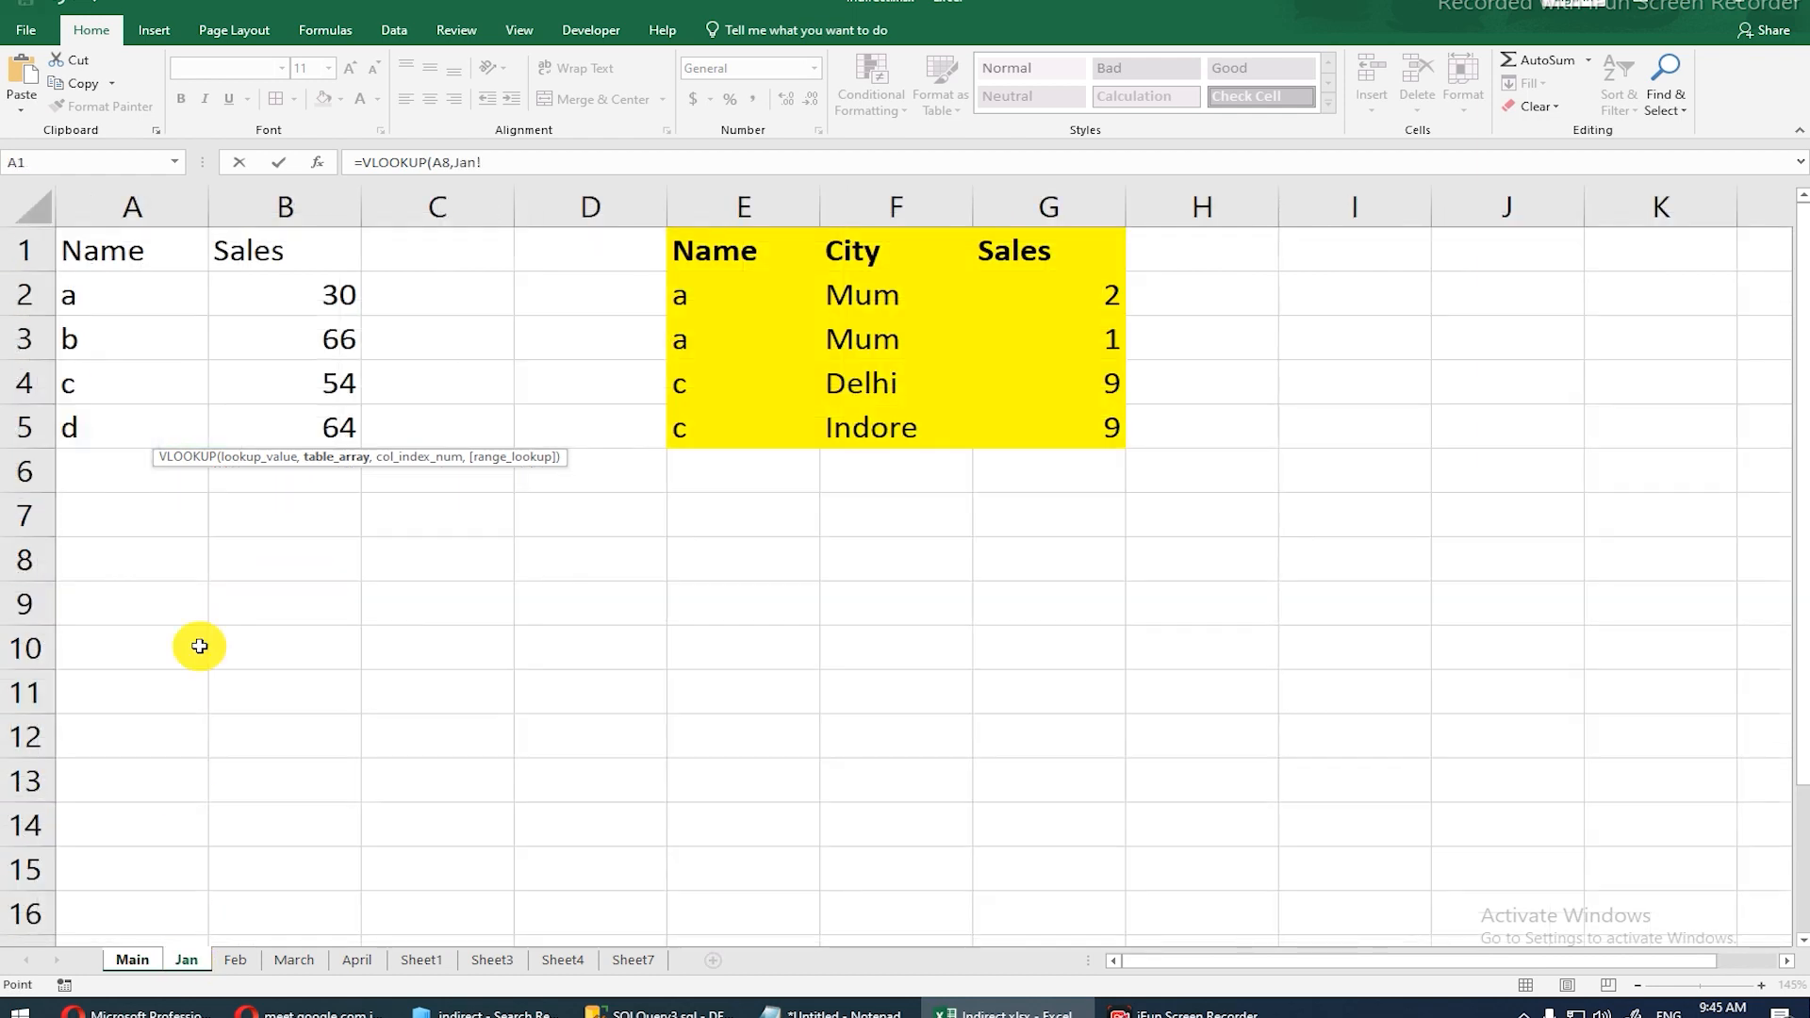
pyautogui.moveTo(149, 295); pyautogui.dragTo(267, 415)
pyautogui.click(267, 416)
pyautogui.moveTo(140, 298); pyautogui.dragTo(291, 415)
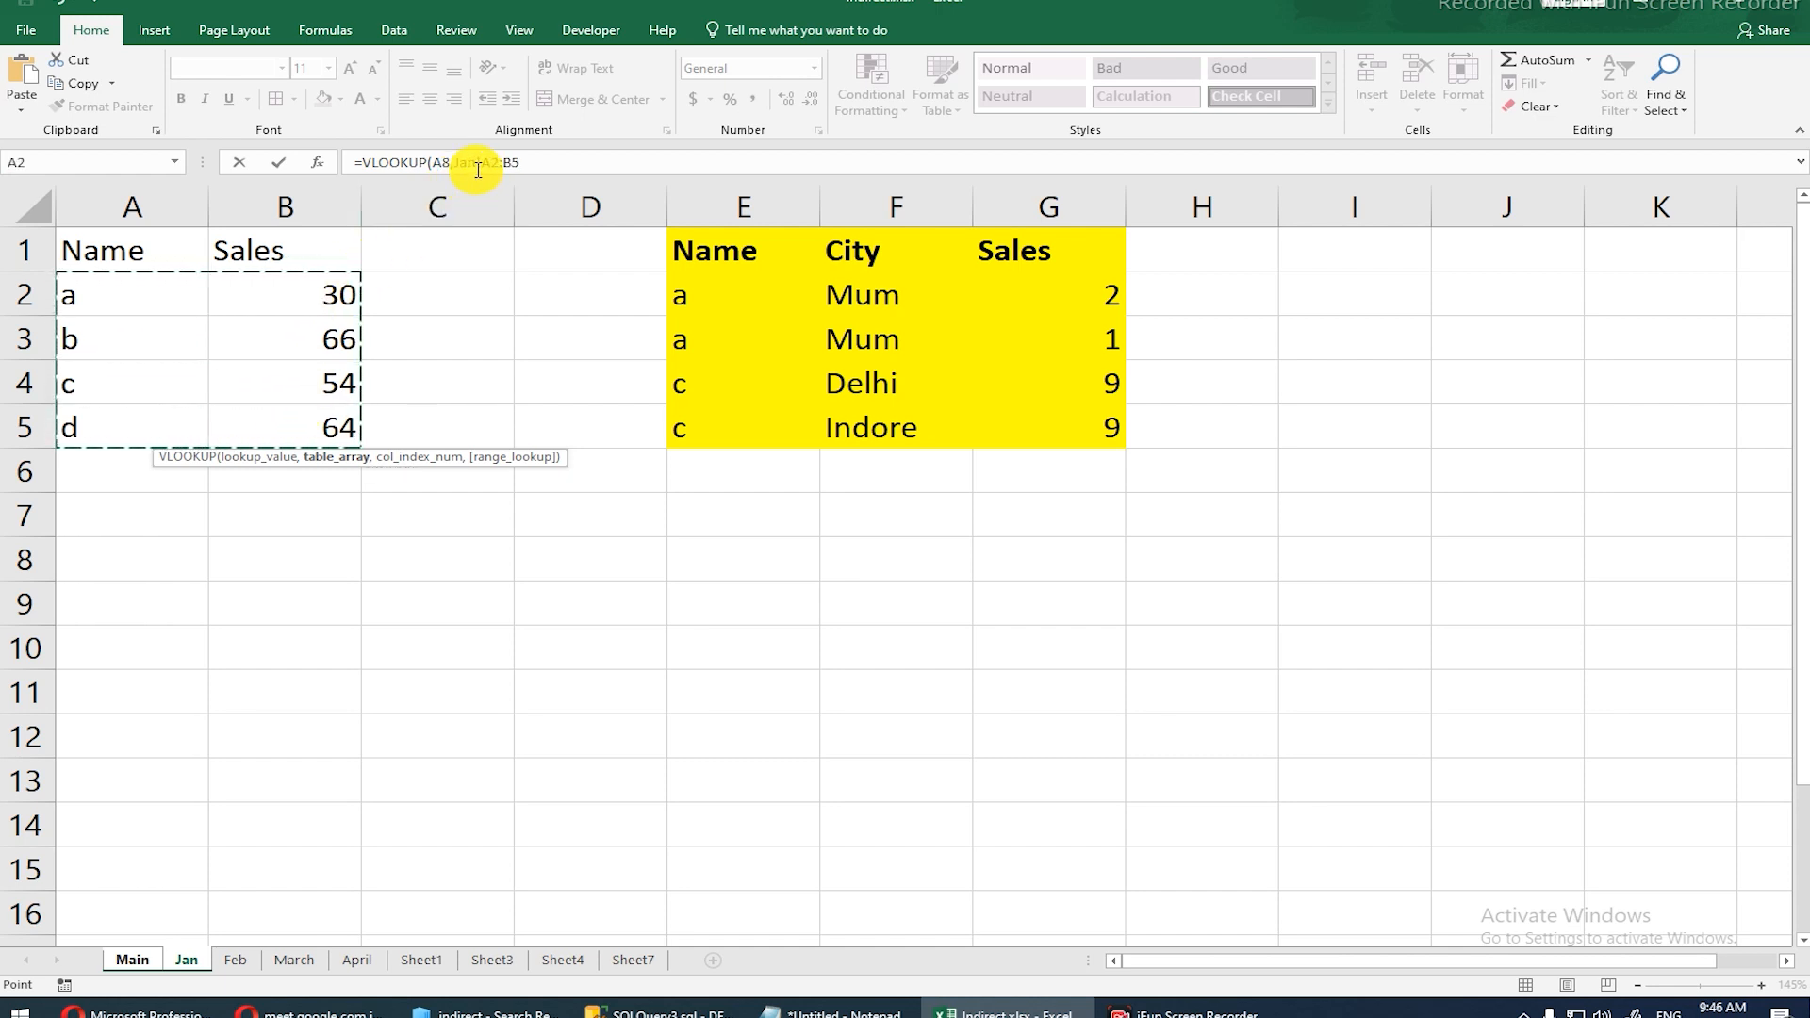
pyautogui.press('F4')
pyautogui.write(',')
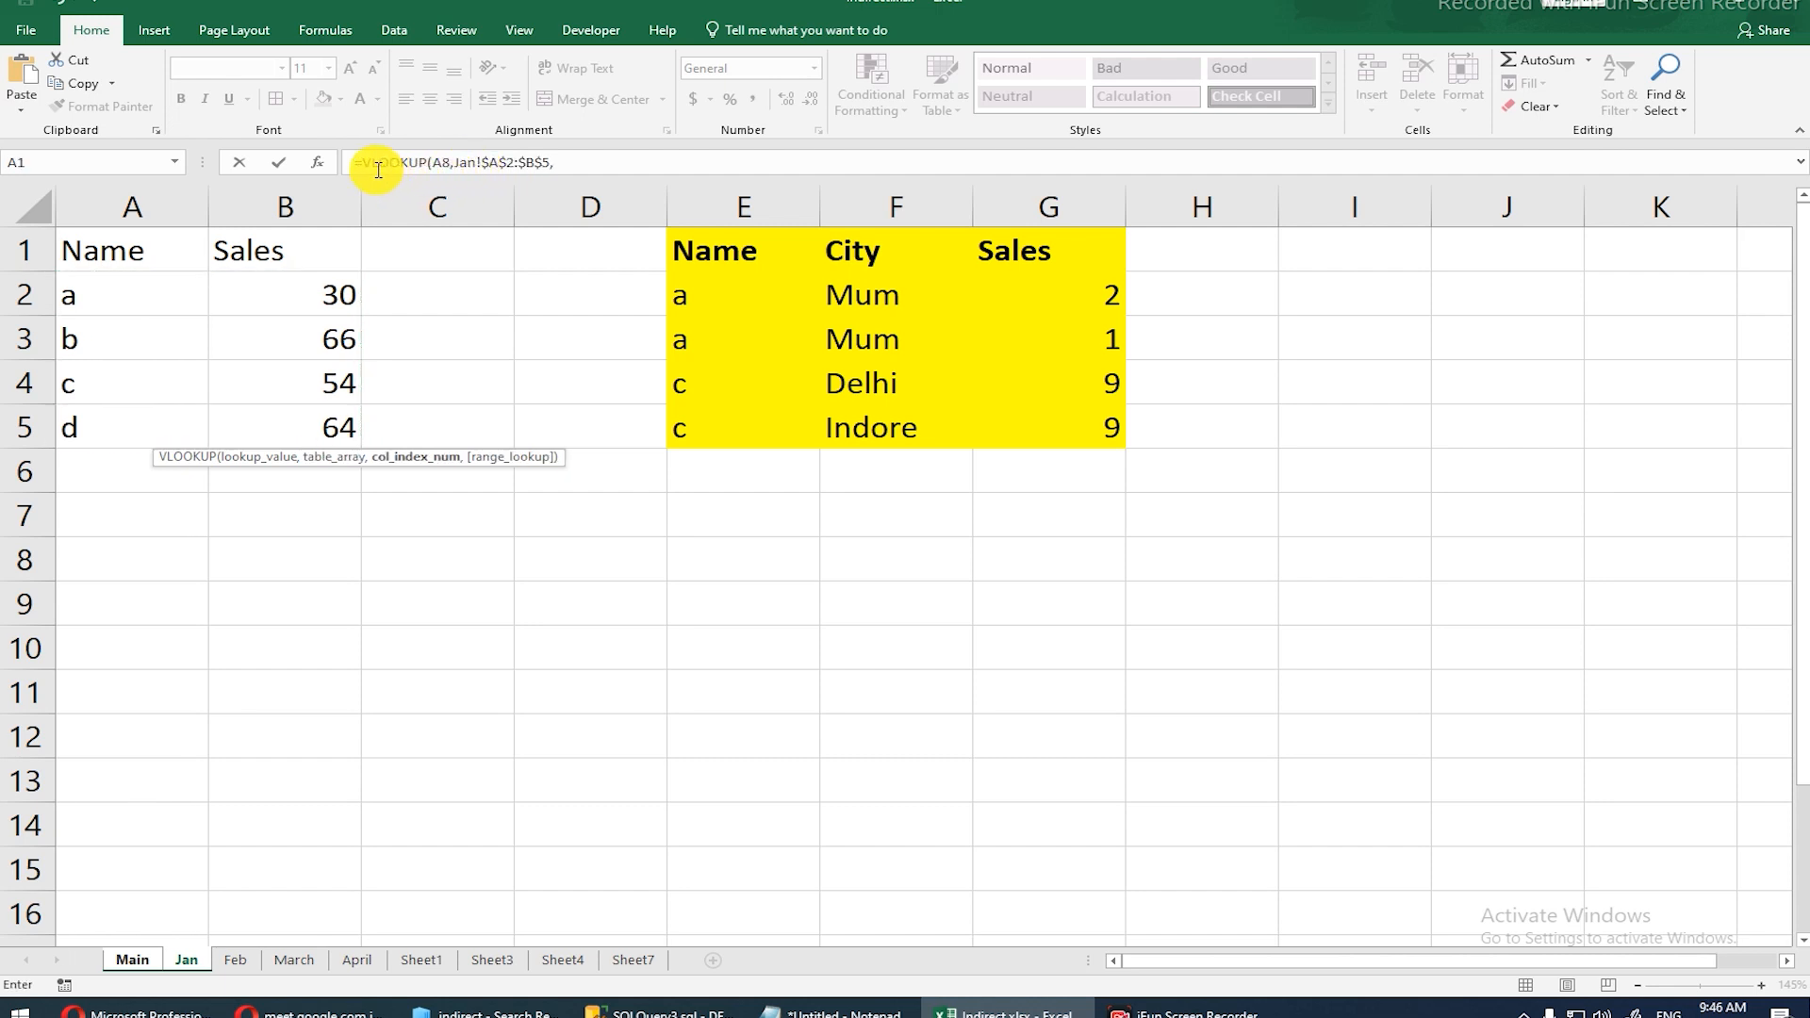
pyautogui.write('2,0')
pyautogui.press('Return')
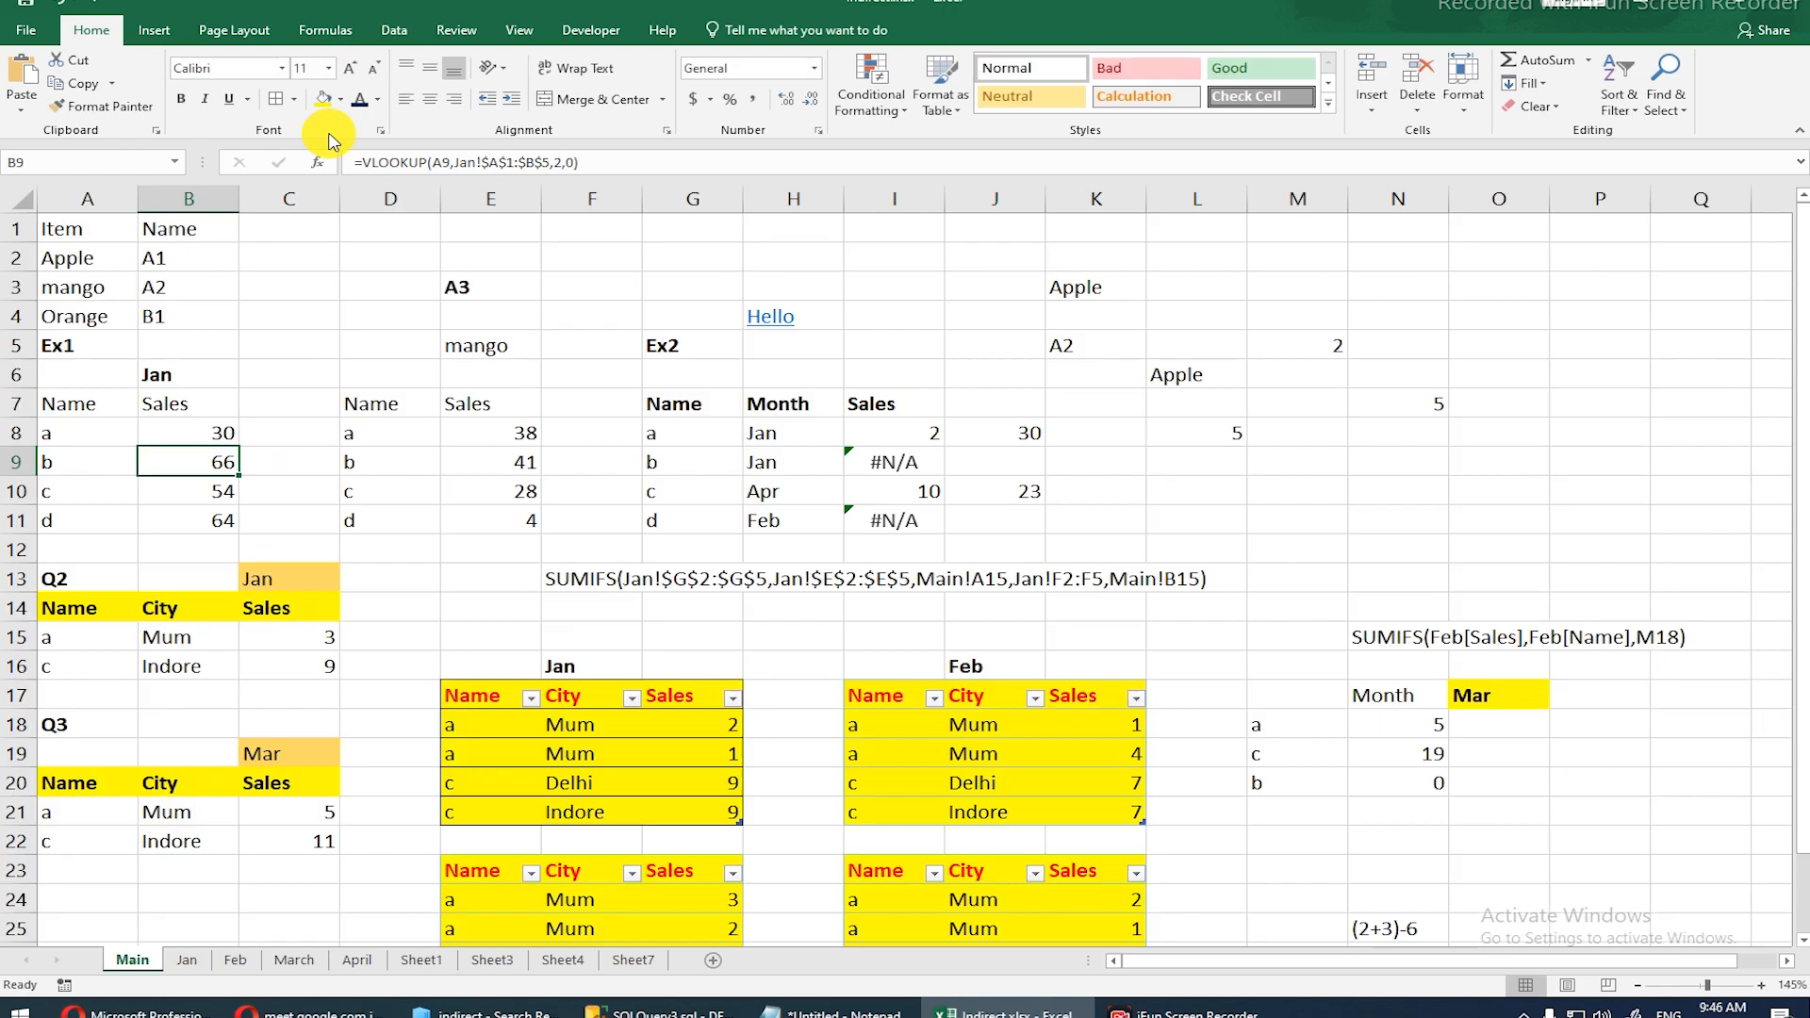
pyautogui.click(219, 430)
pyautogui.moveTo(239, 446); pyautogui.dragTo(261, 545)
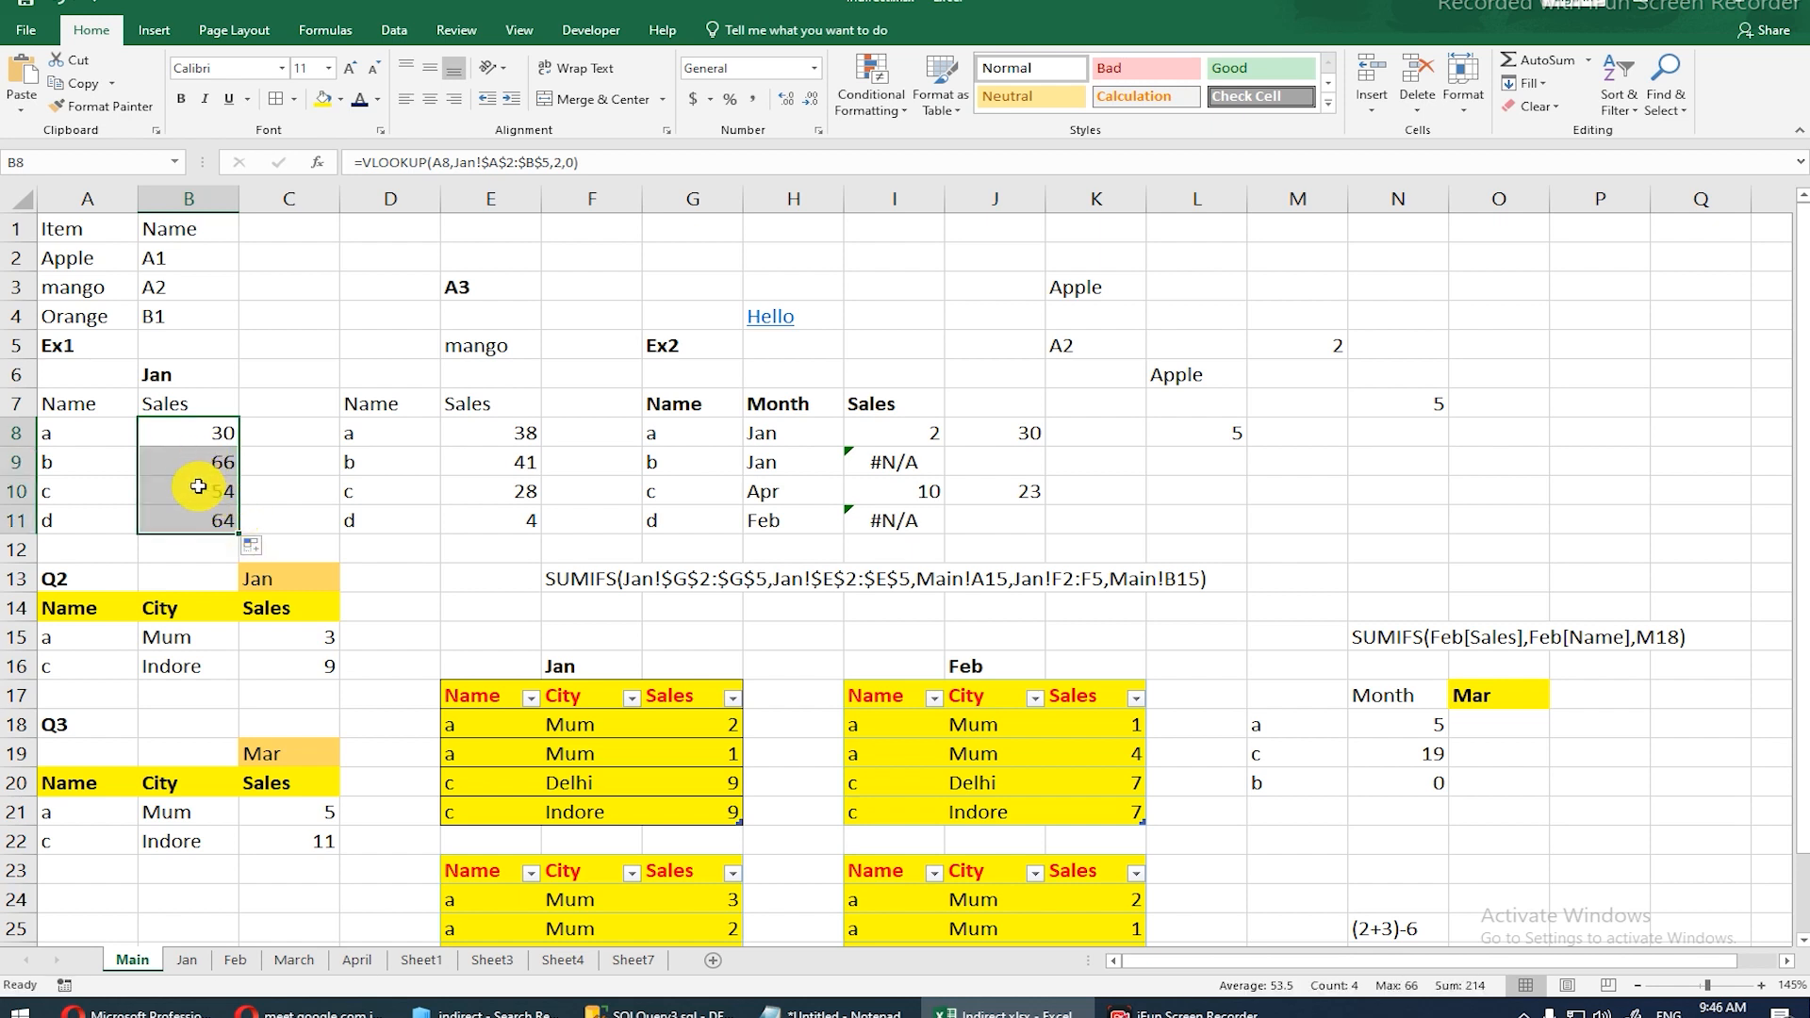
# Step: Examine the sheet name and table range Jan!$A$2:$B$5 inside the VLOOKUP formula in B8
pyautogui.click(197, 423)
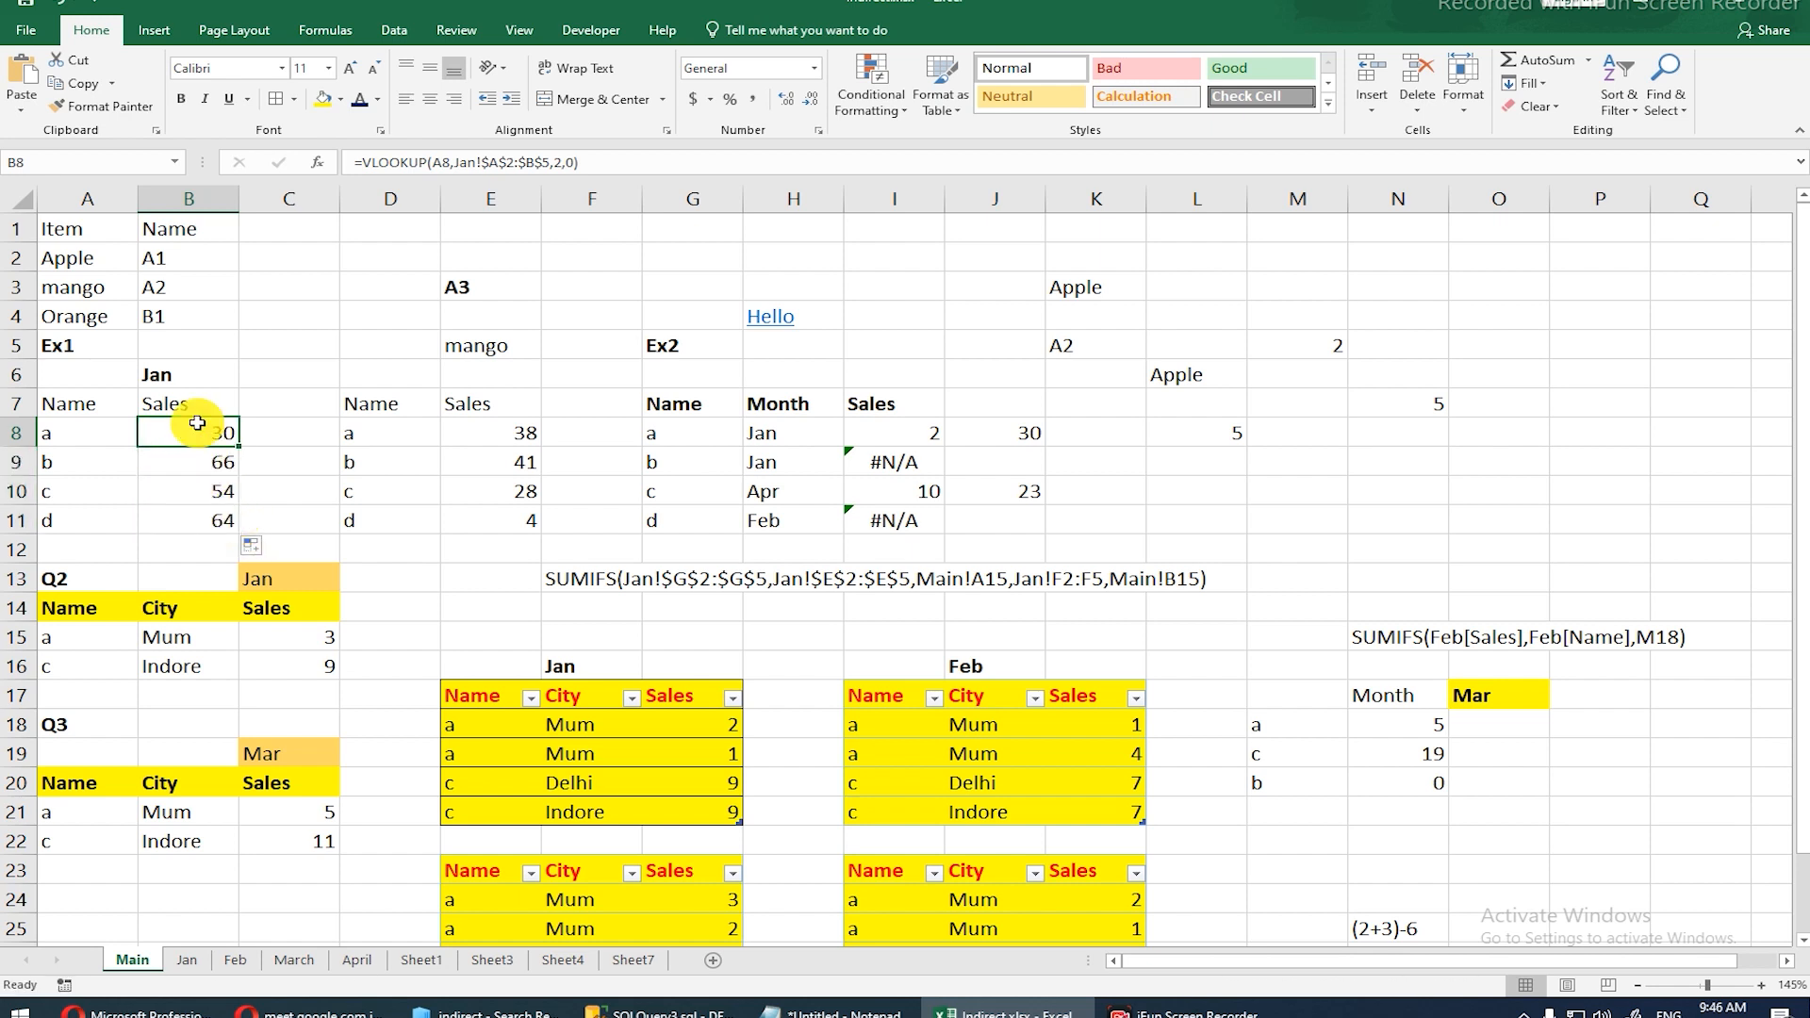
pyautogui.doubleClick(198, 423)
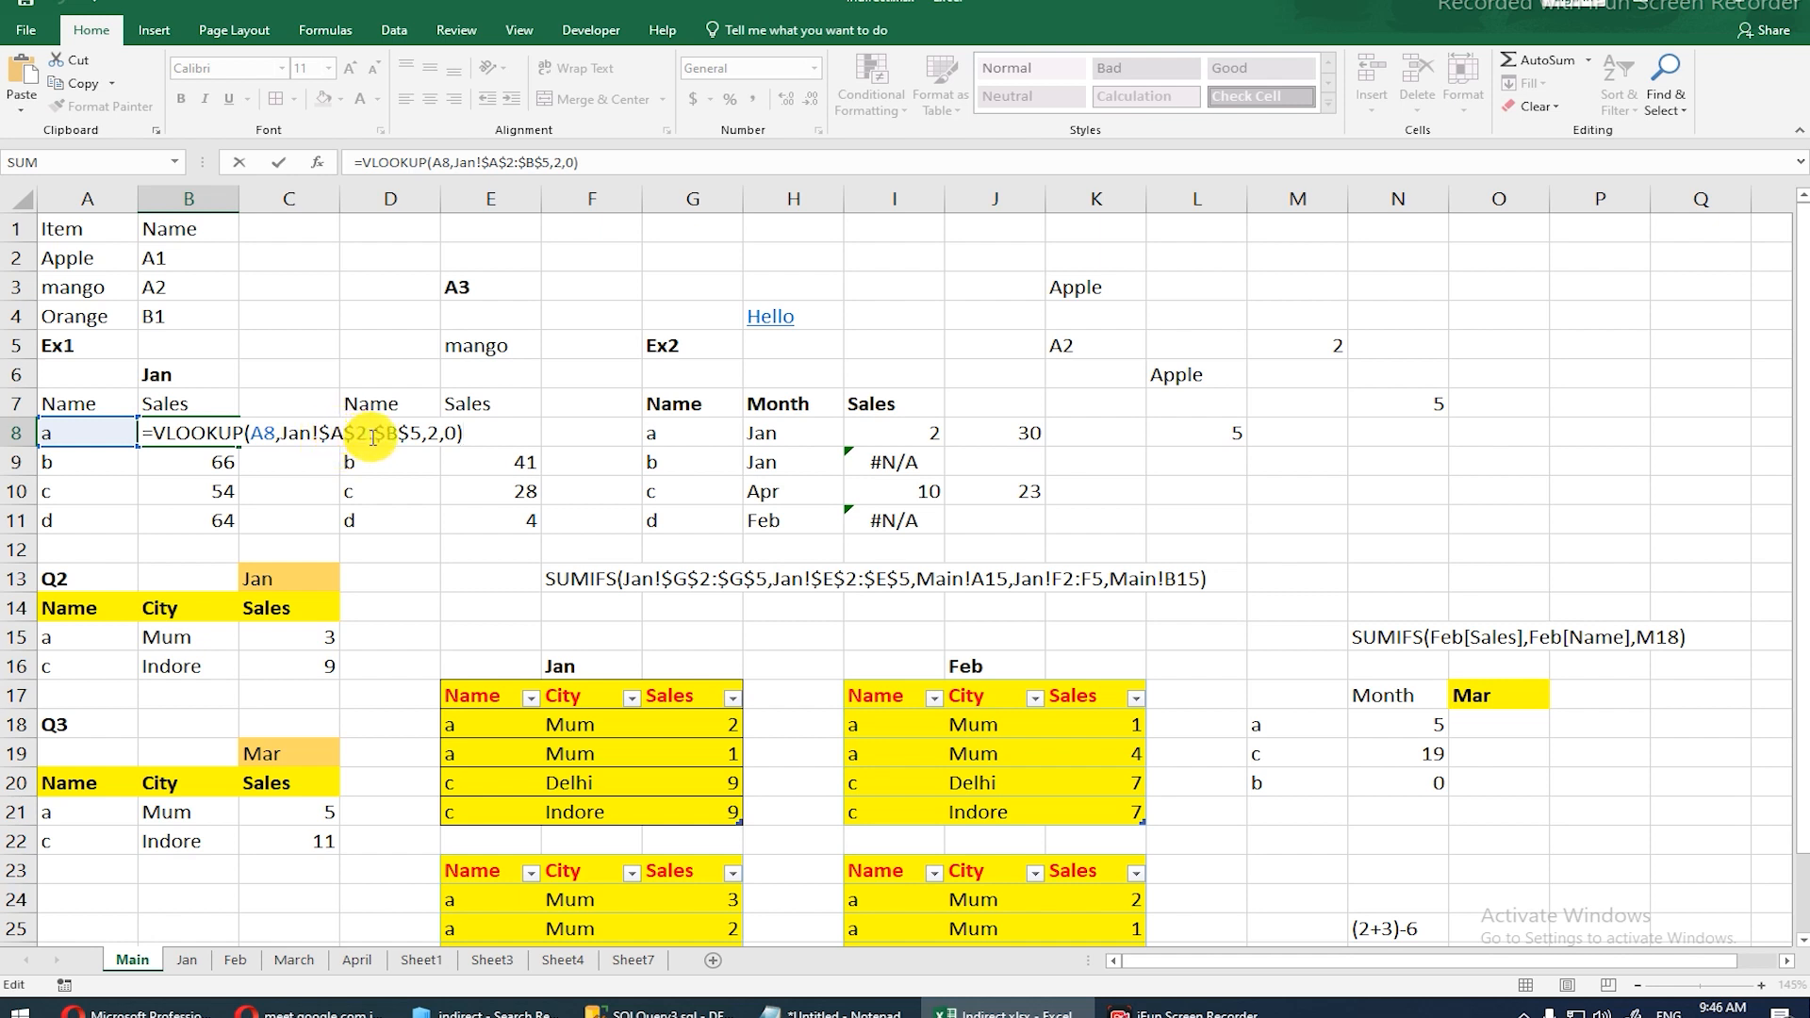
pyautogui.press('Escape')
pyautogui.press('F2')
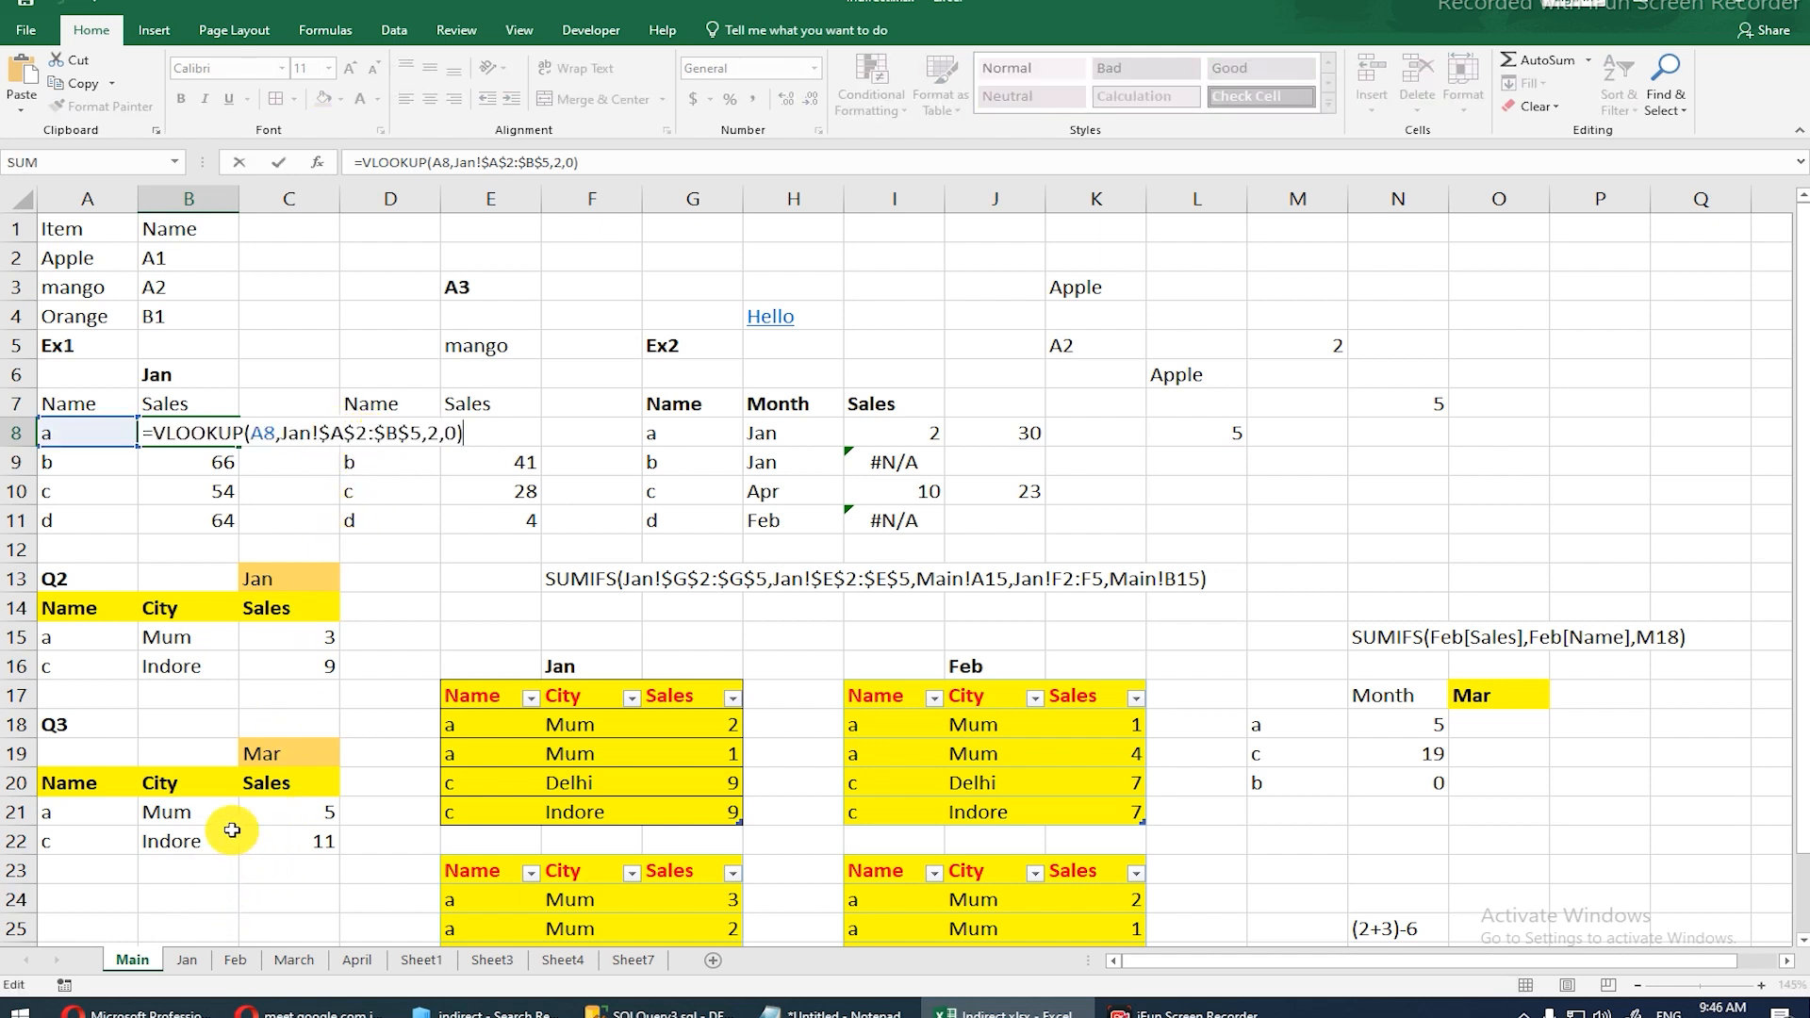
pyautogui.moveTo(275, 433); pyautogui.dragTo(311, 434)
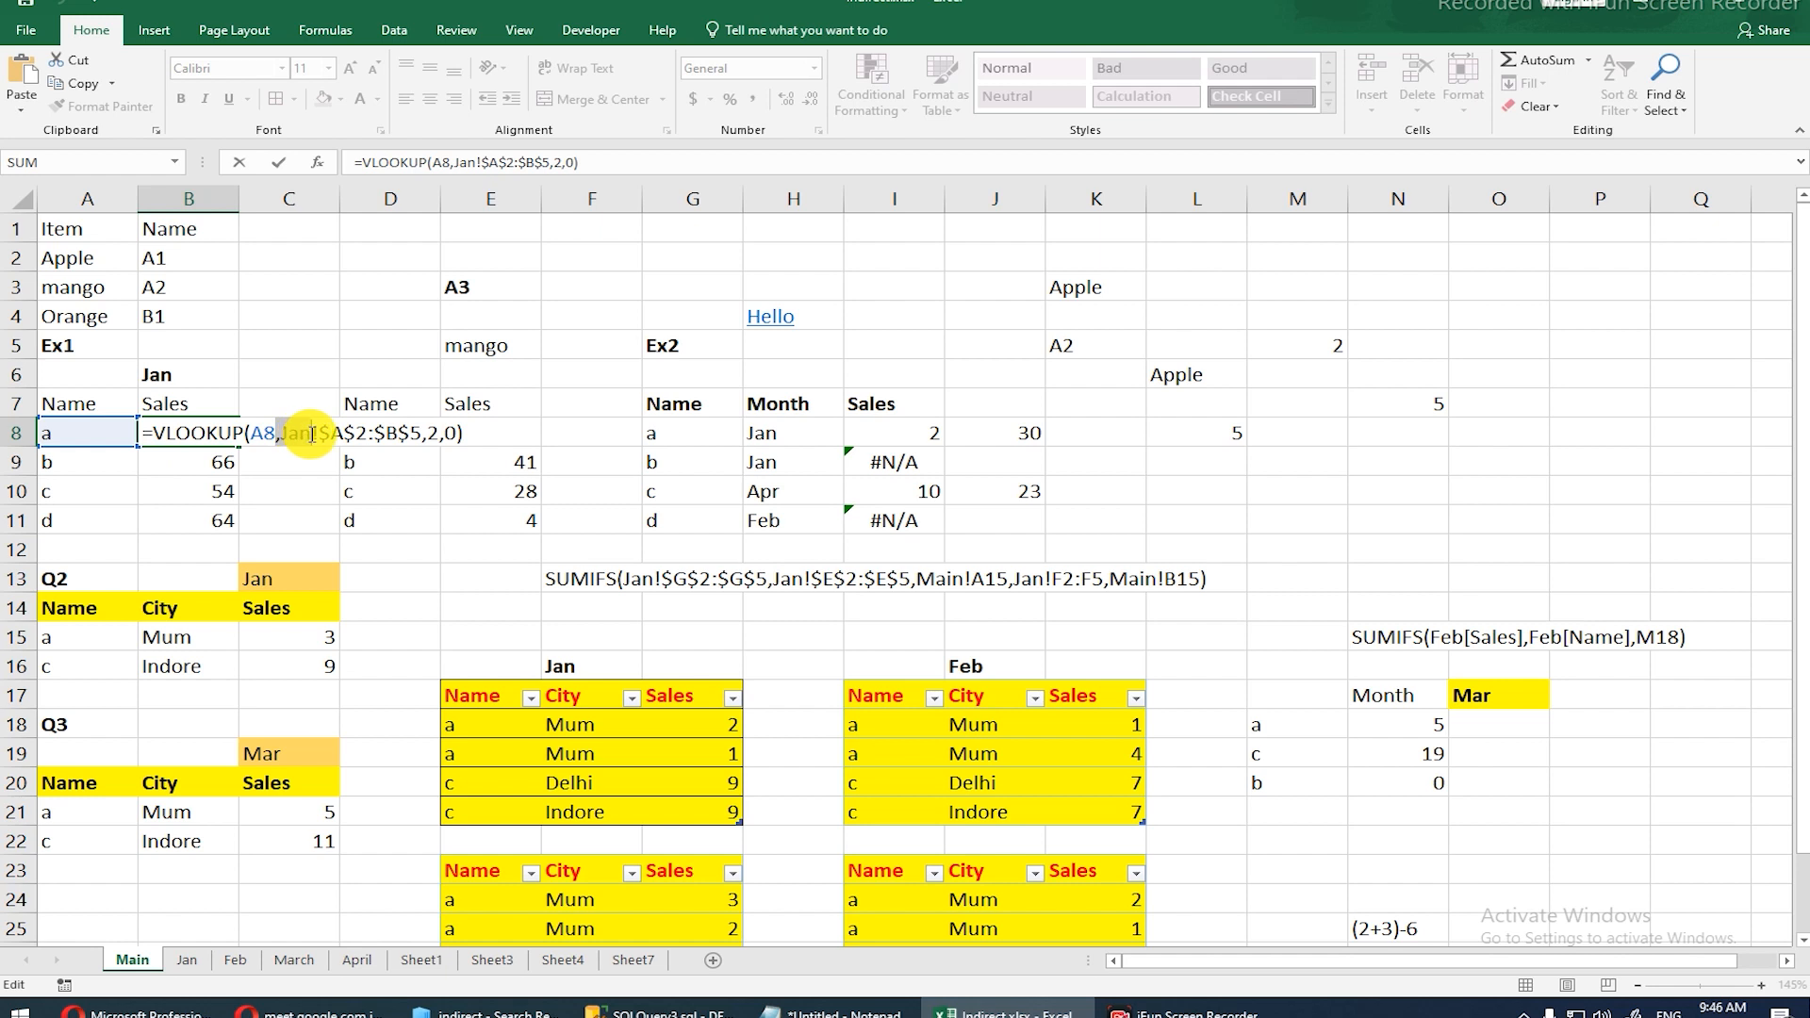
pyautogui.click(311, 434)
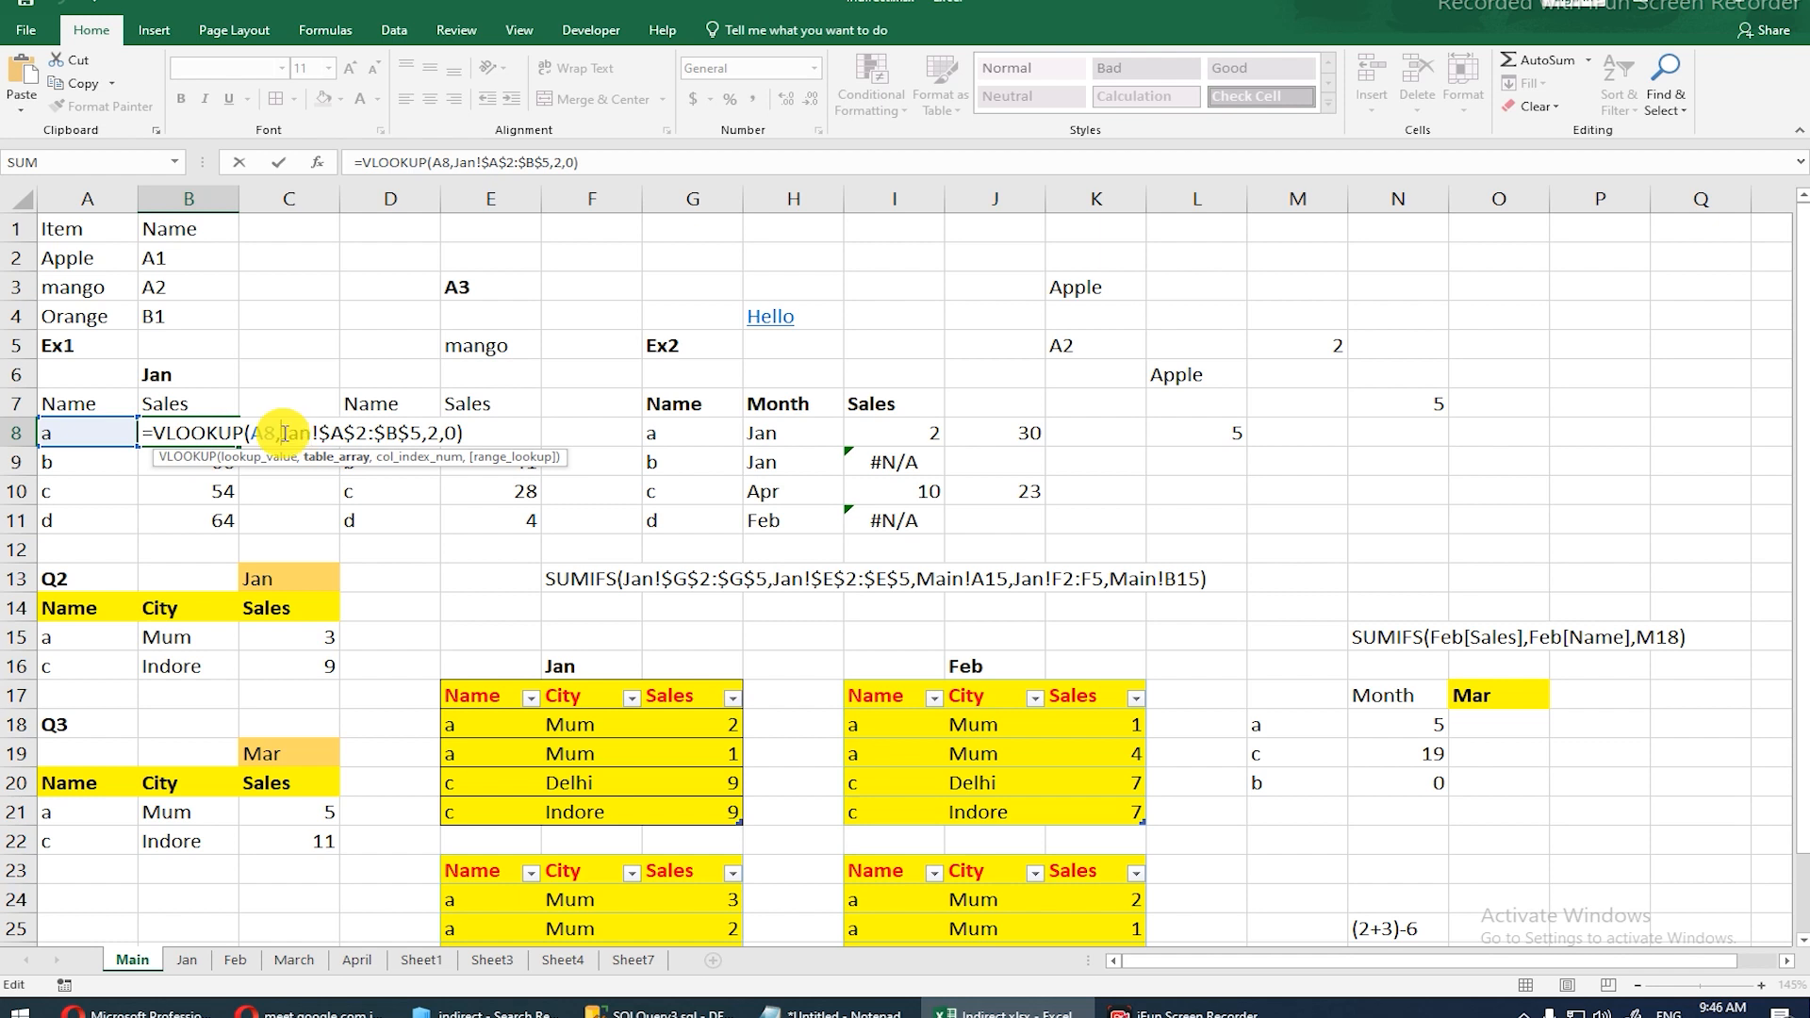
pyautogui.moveTo(280, 434); pyautogui.dragTo(421, 433)
pyautogui.click(421, 434)
# Step: Replace the fixed Jan reference in B8's VLOOKUP with INDIRECT(B6& "!$A$2:$B$5"), keeping column 2 and exact match 0
pyautogui.click(281, 434)
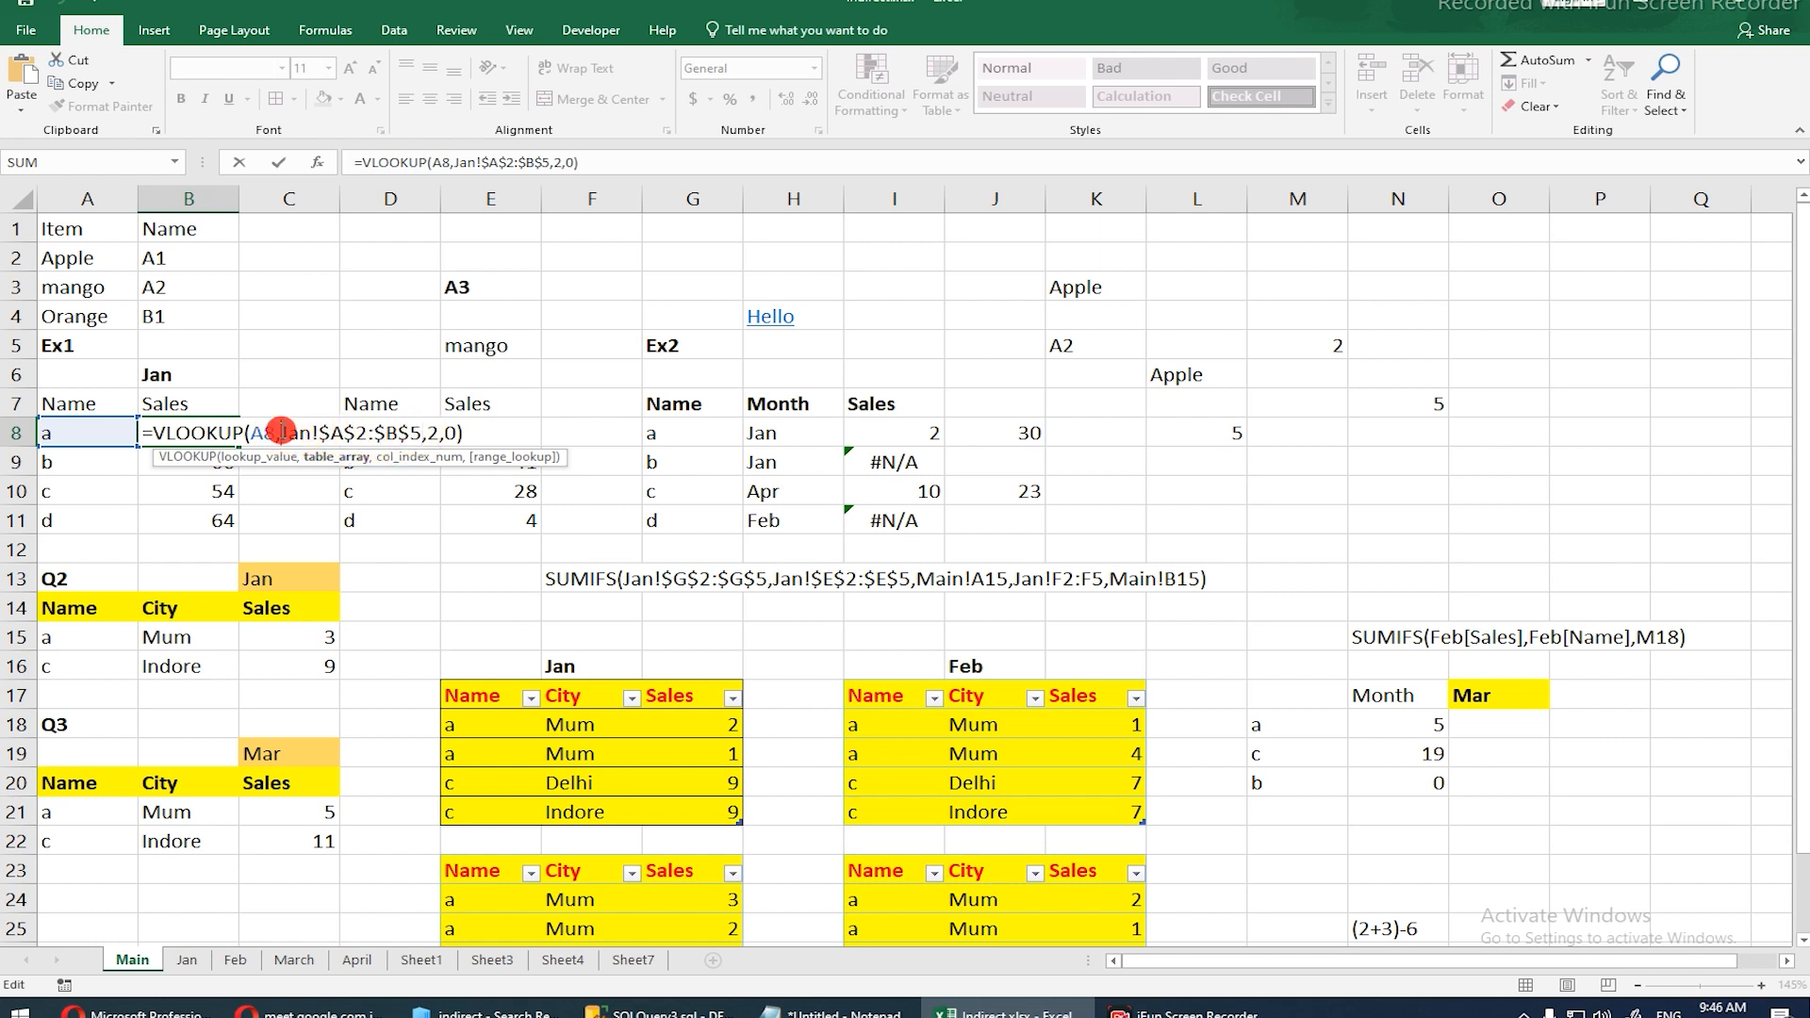
pyautogui.write('indire')
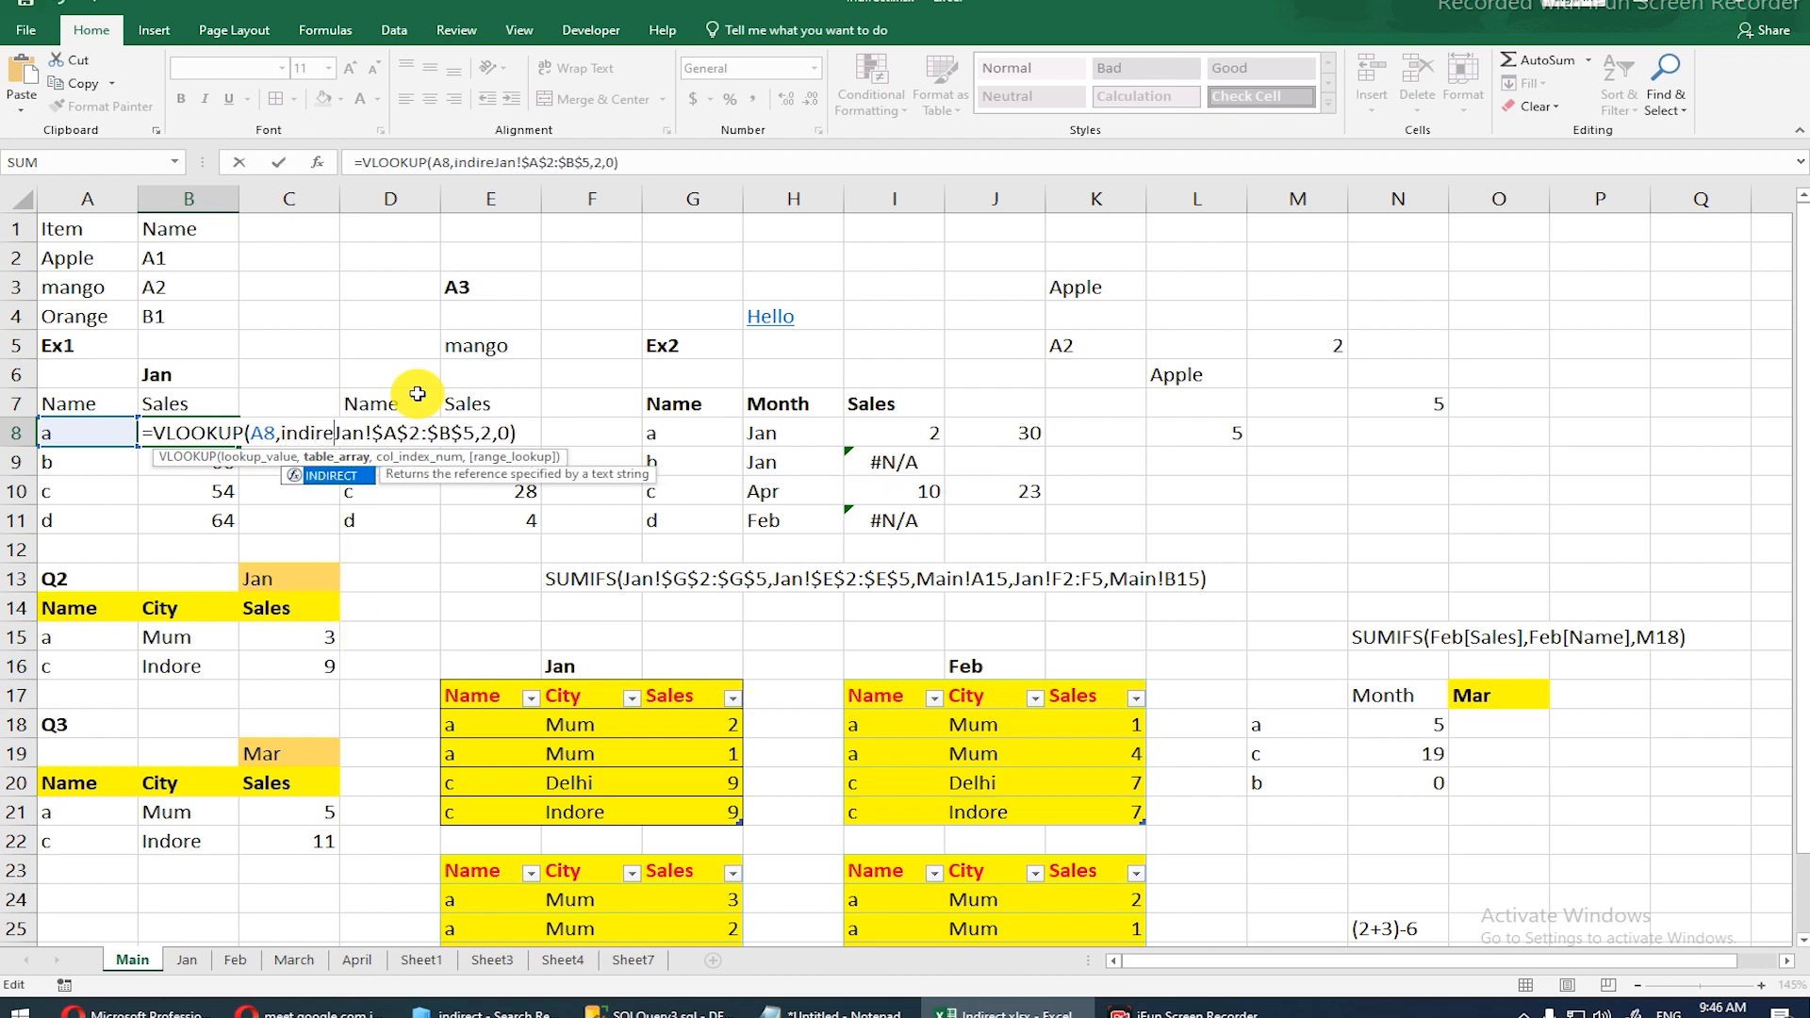
pyautogui.press('Tab')
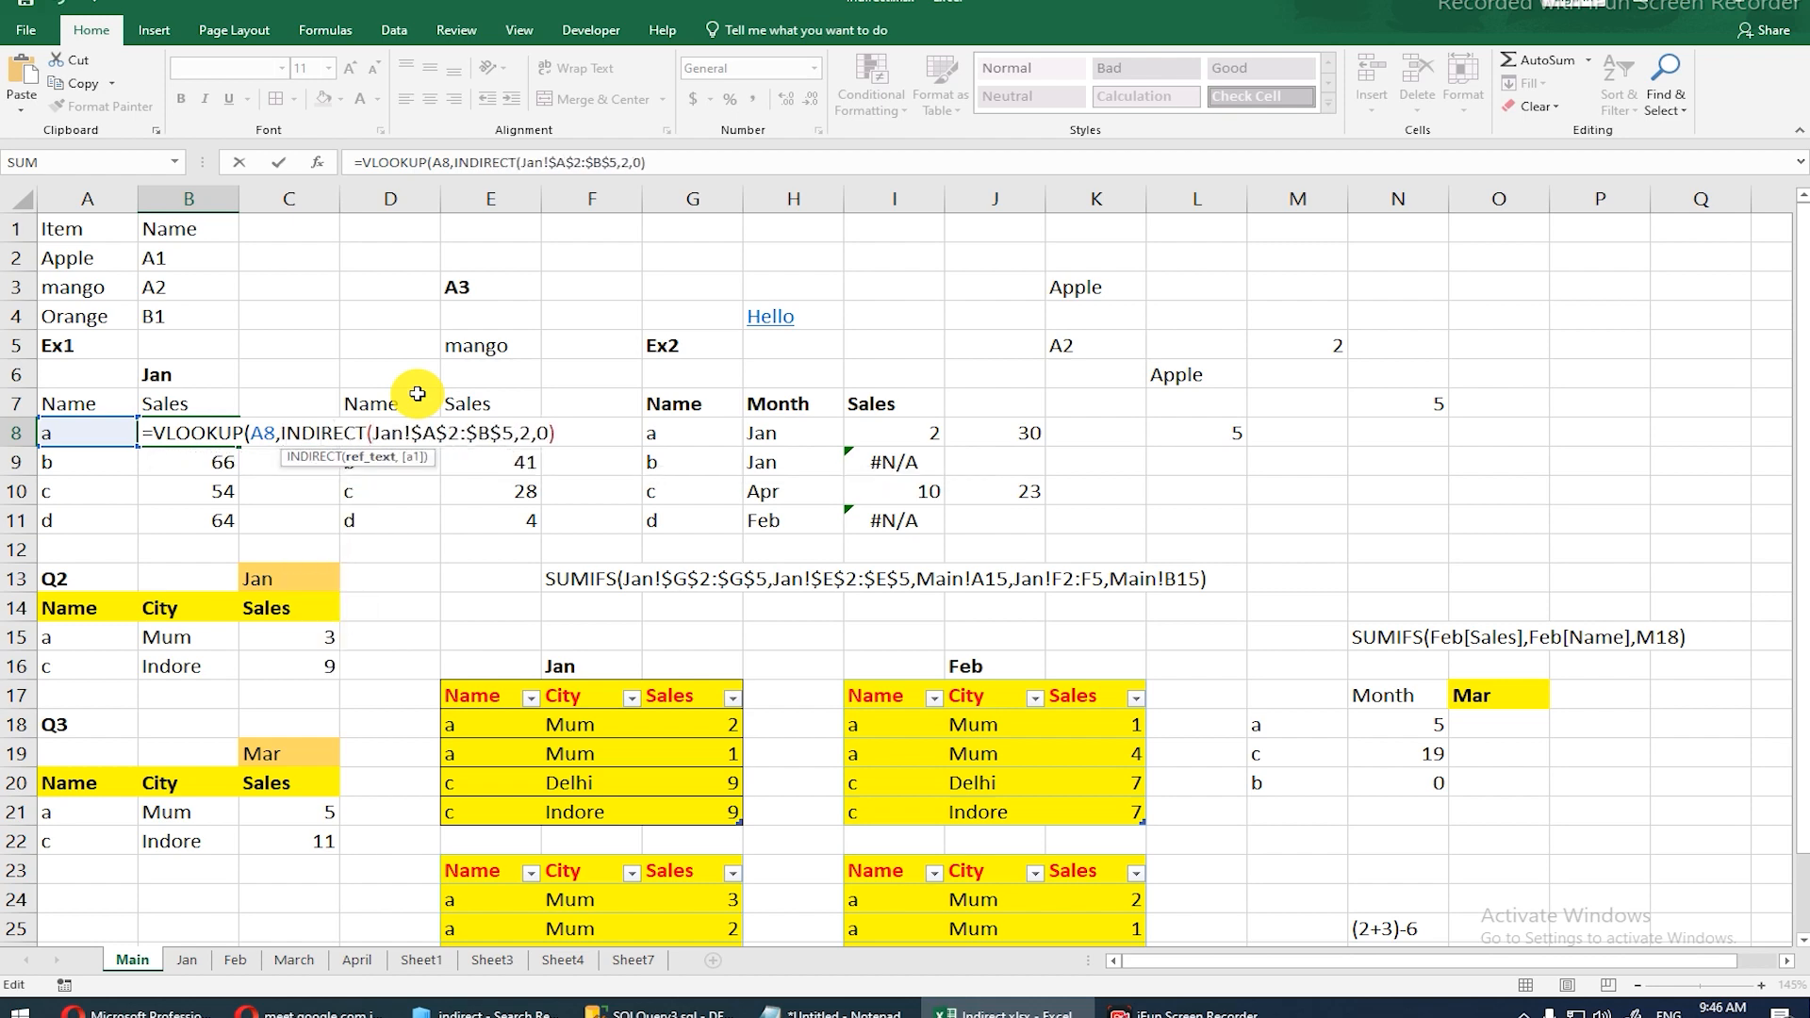
pyautogui.press('Delete')
pyautogui.press('Delete')
pyautogui.press('Delete')
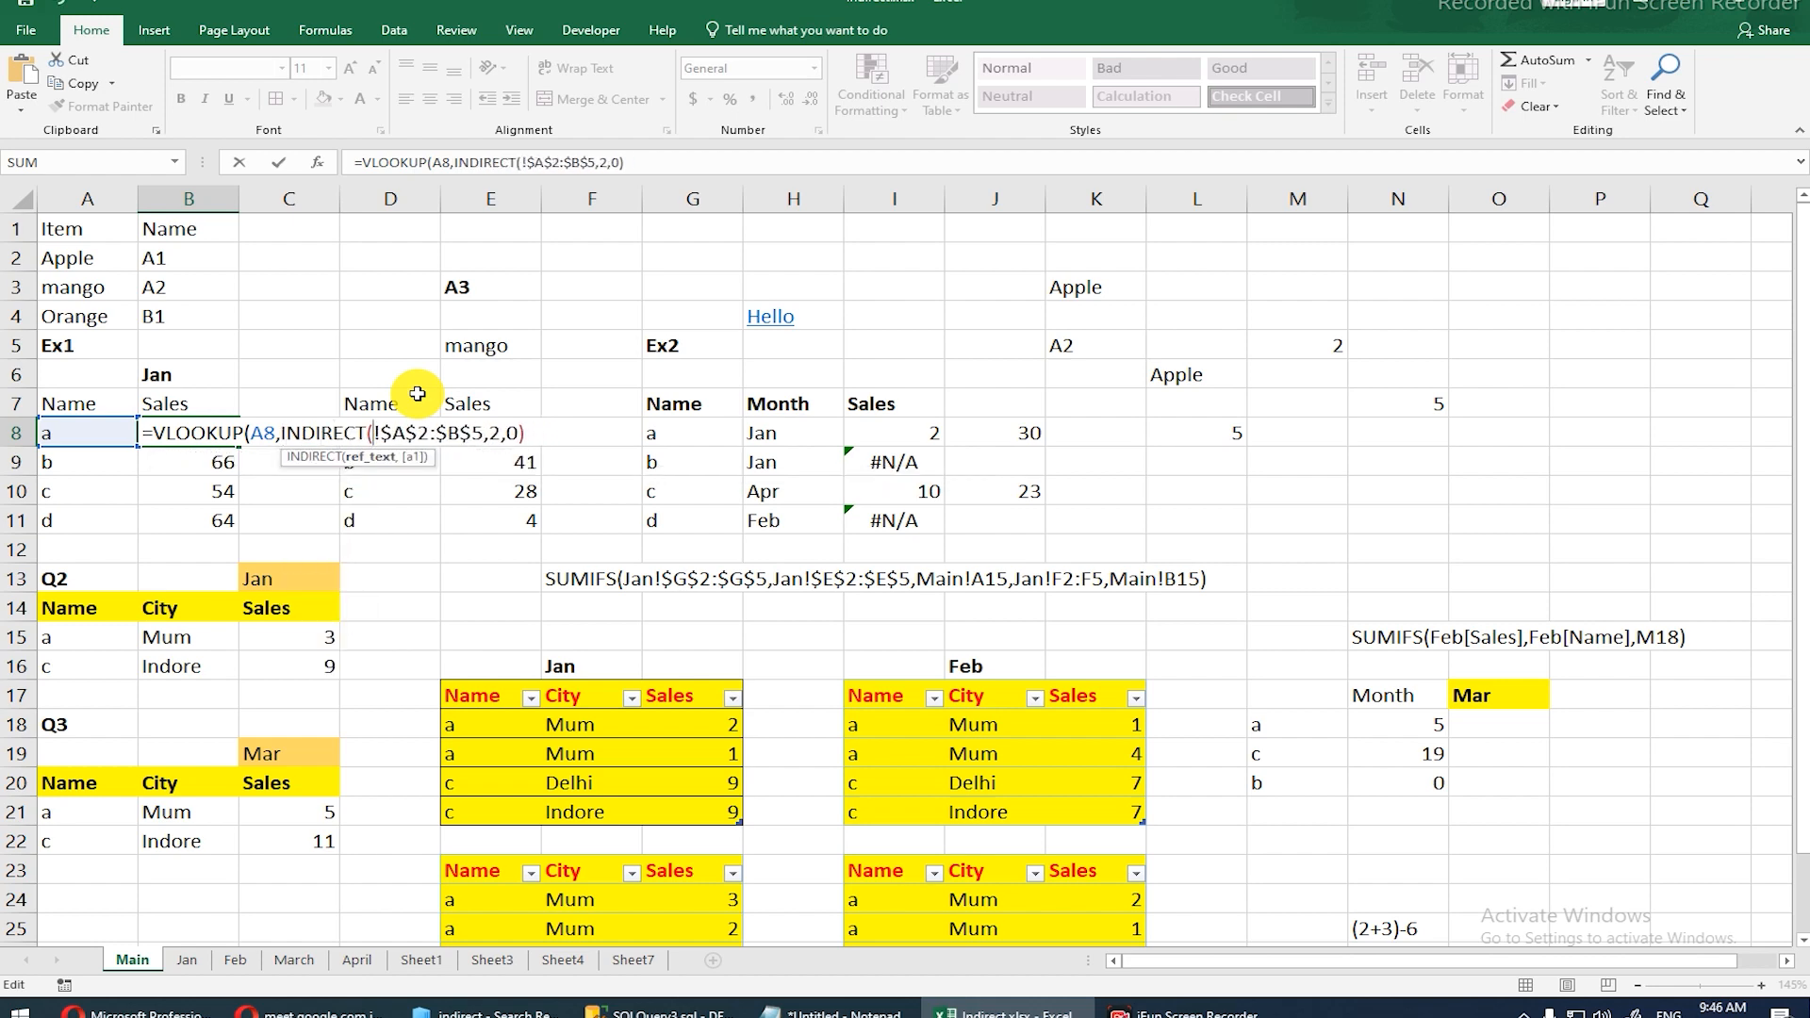
pyautogui.click(188, 375)
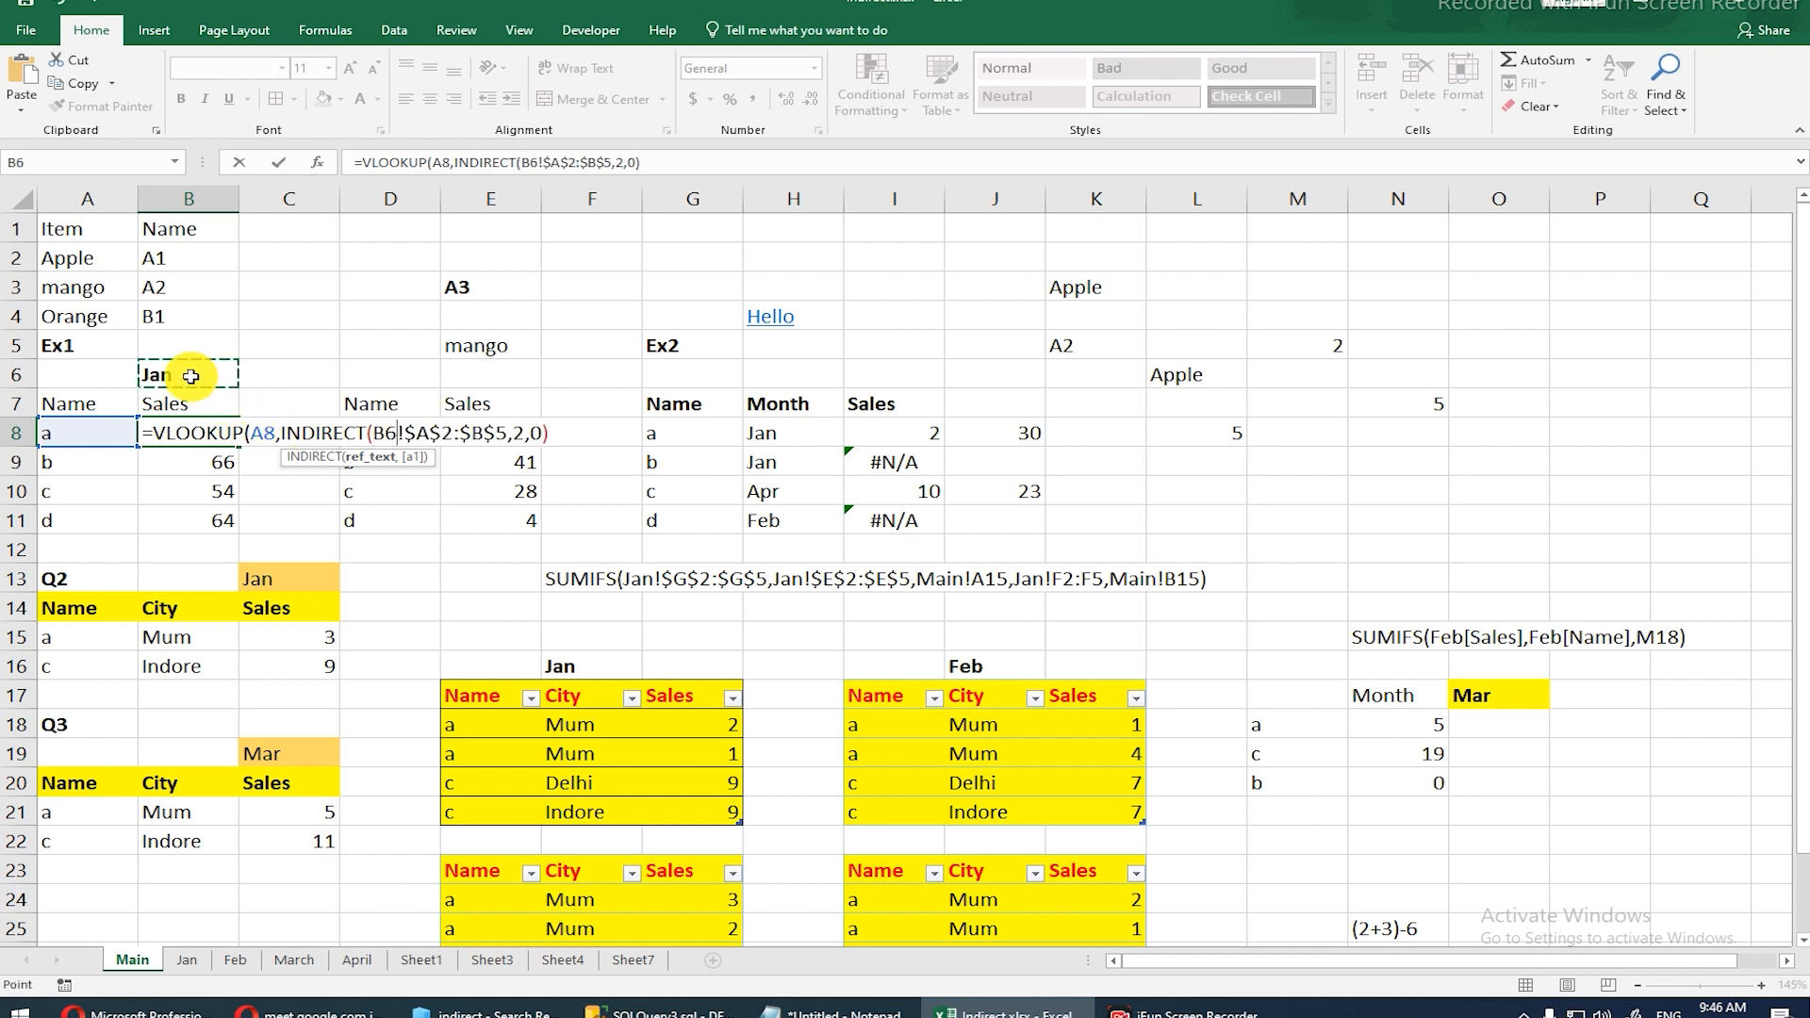
pyautogui.write('&')
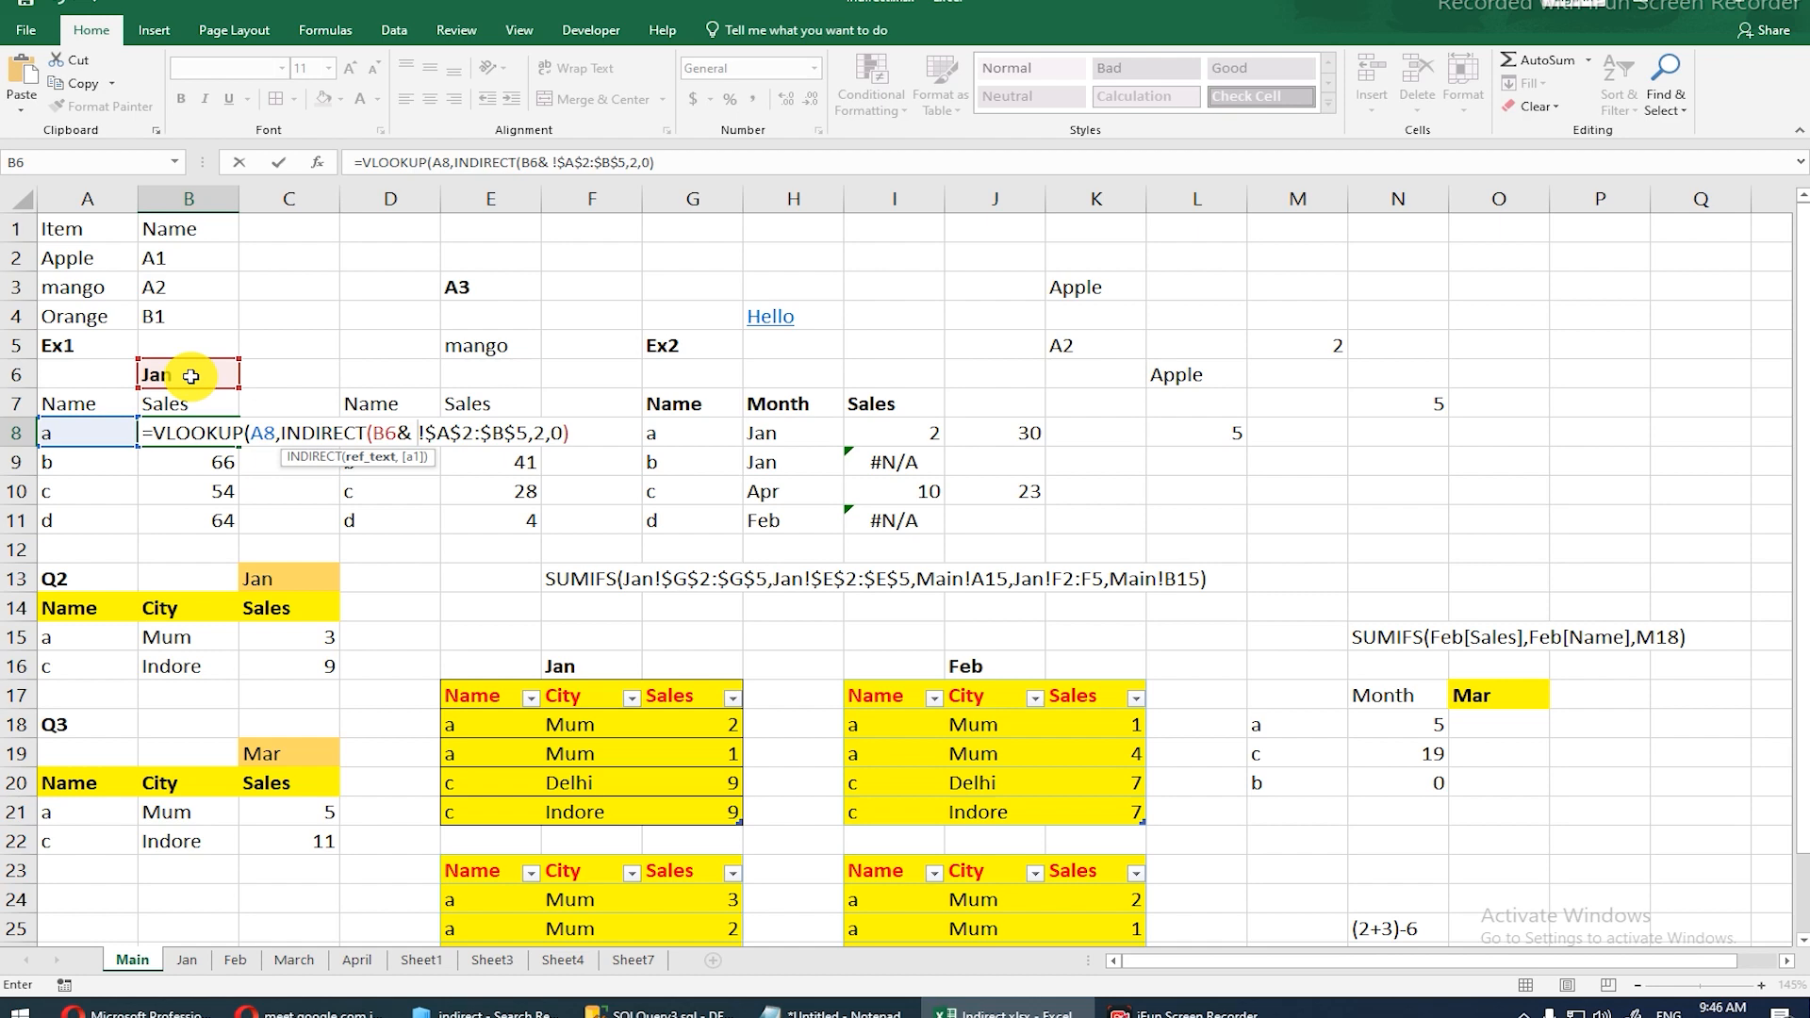
pyautogui.write(' "')
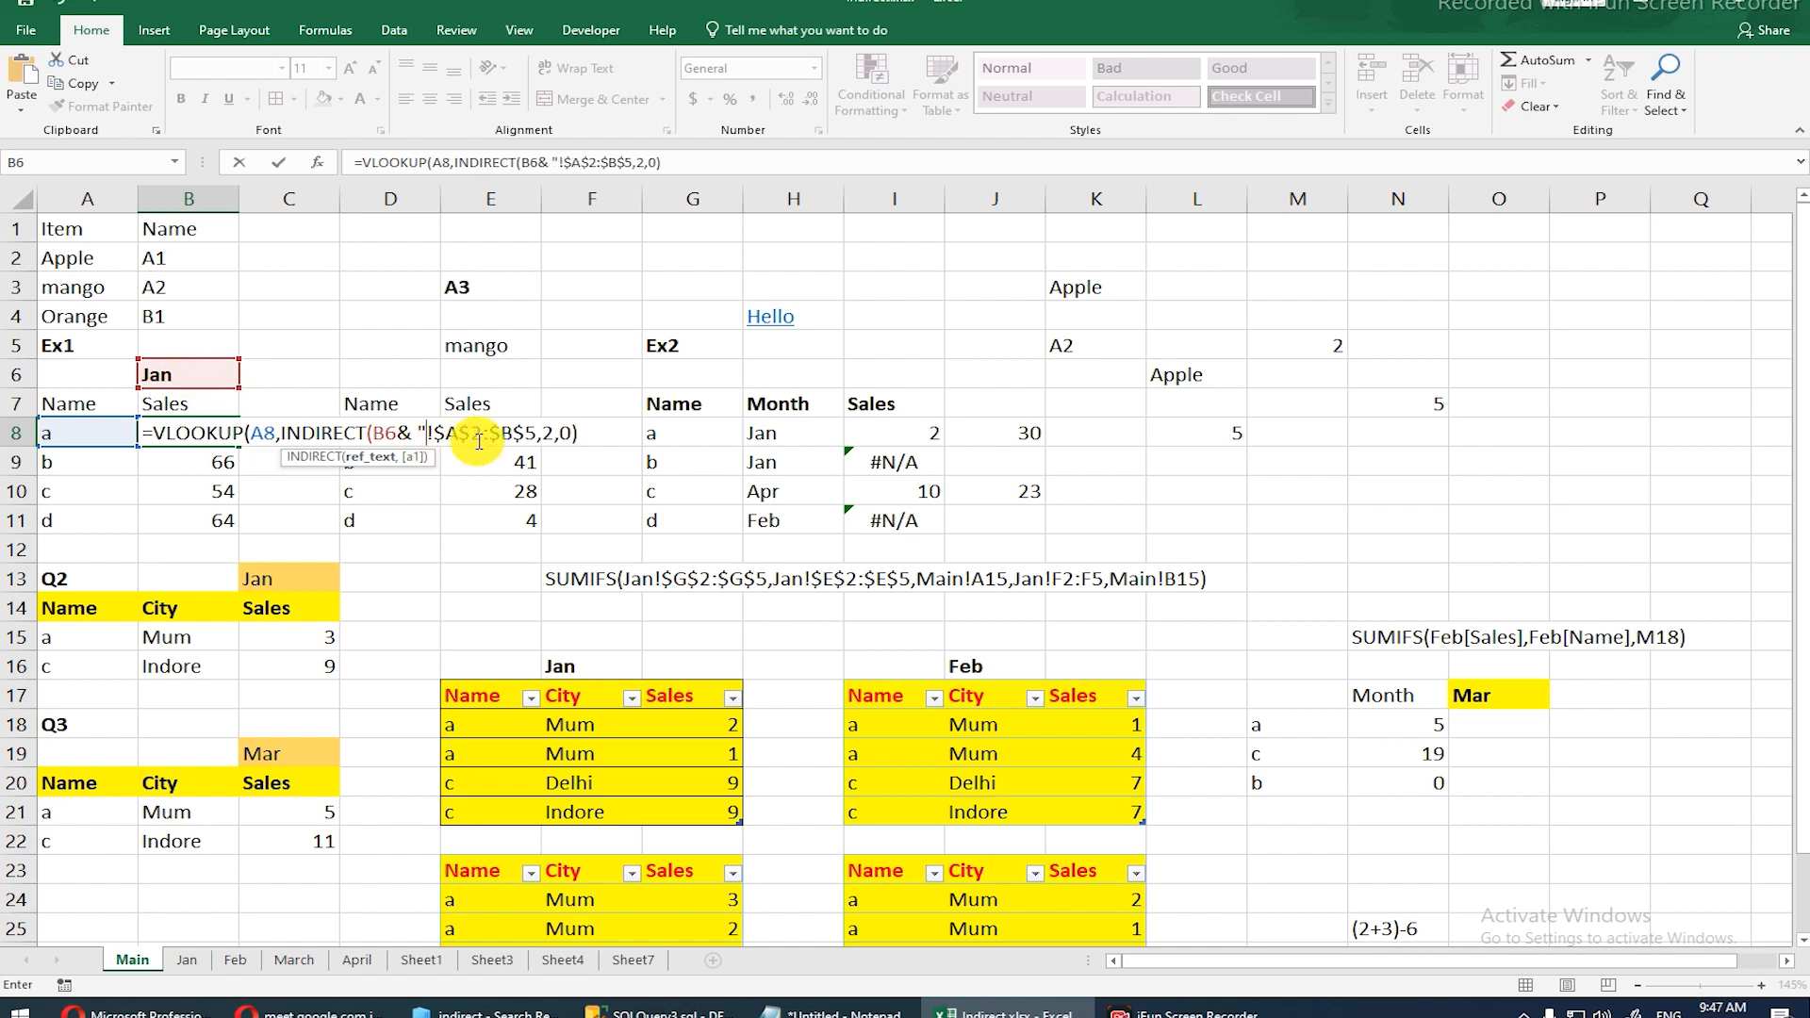
pyautogui.click(534, 426)
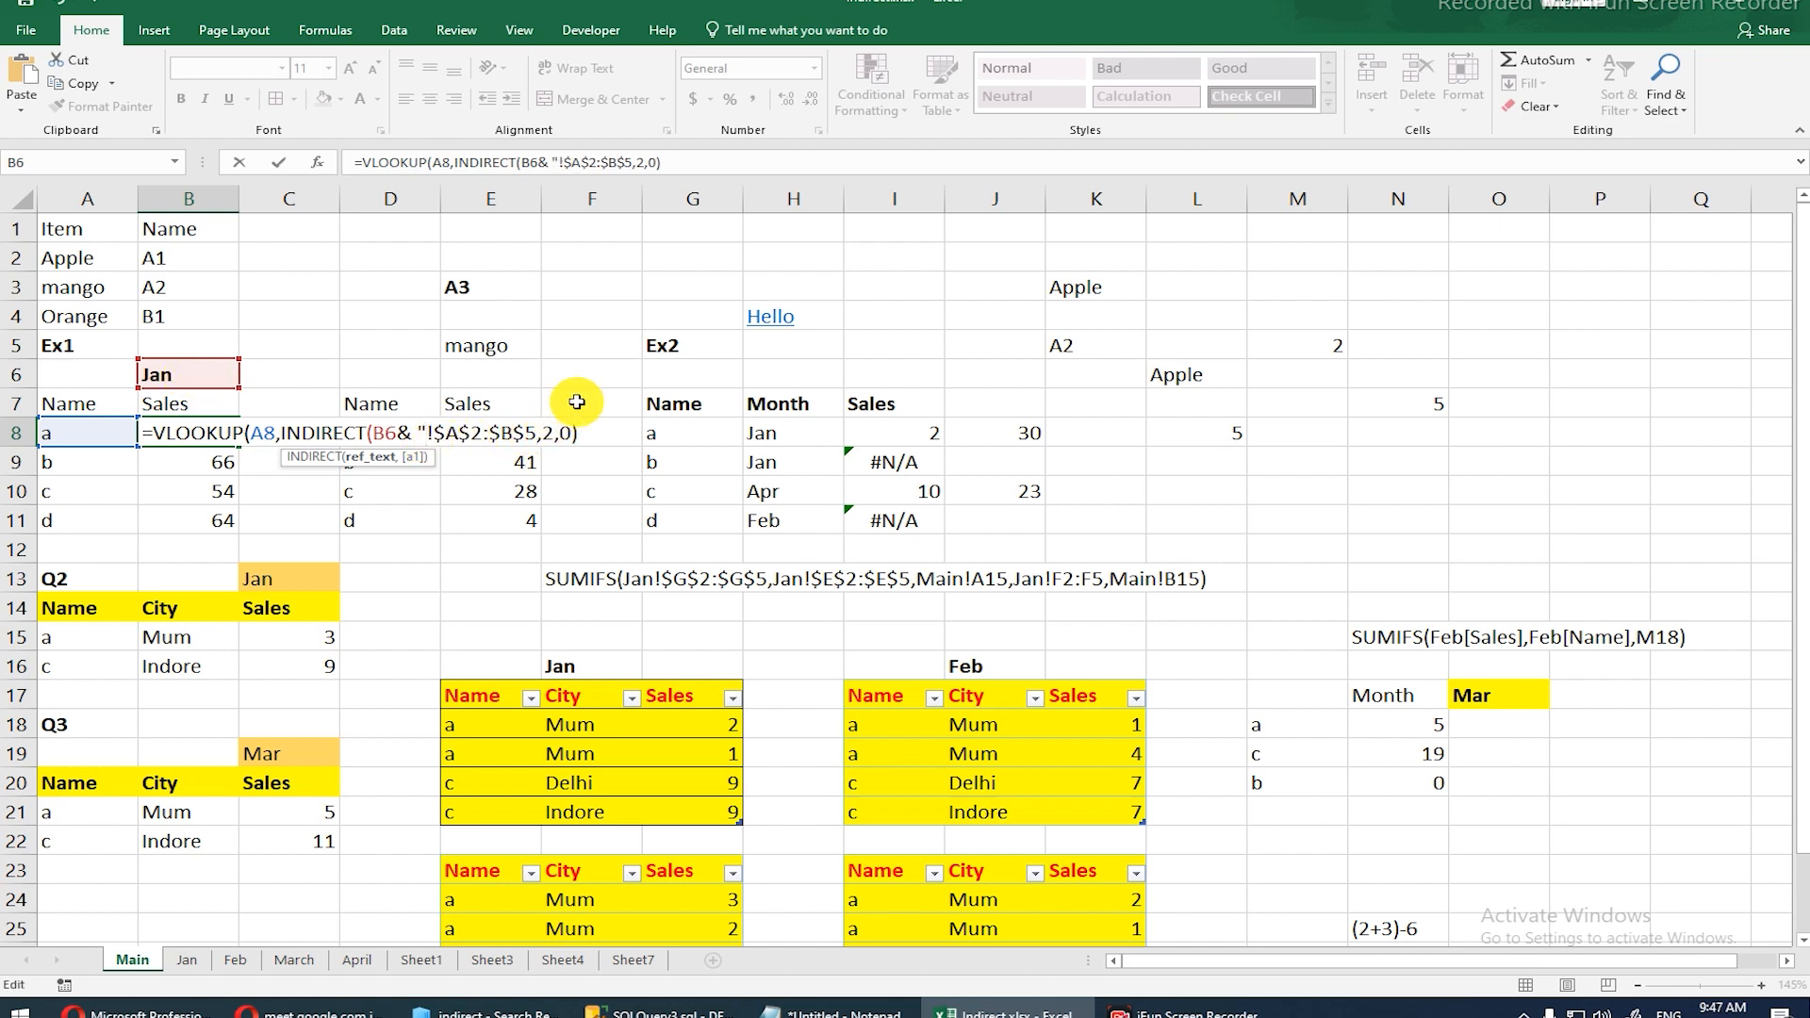
pyautogui.write('")')
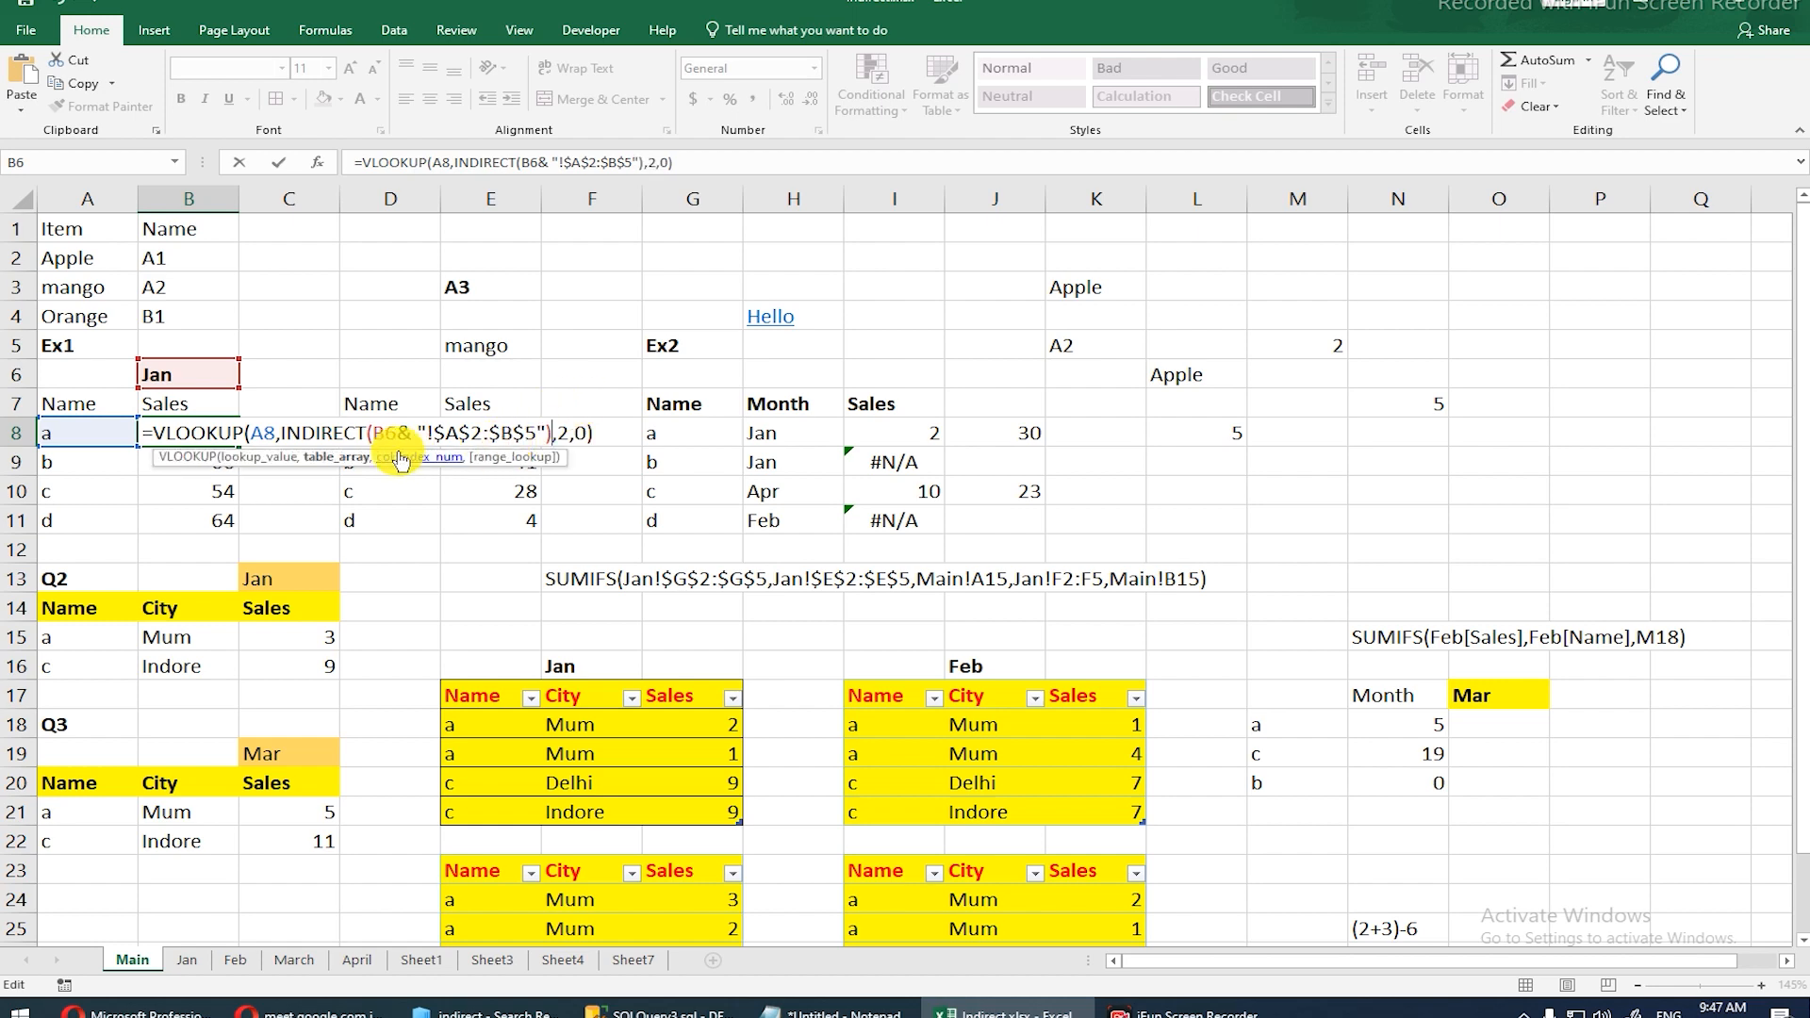
pyautogui.press('Return')
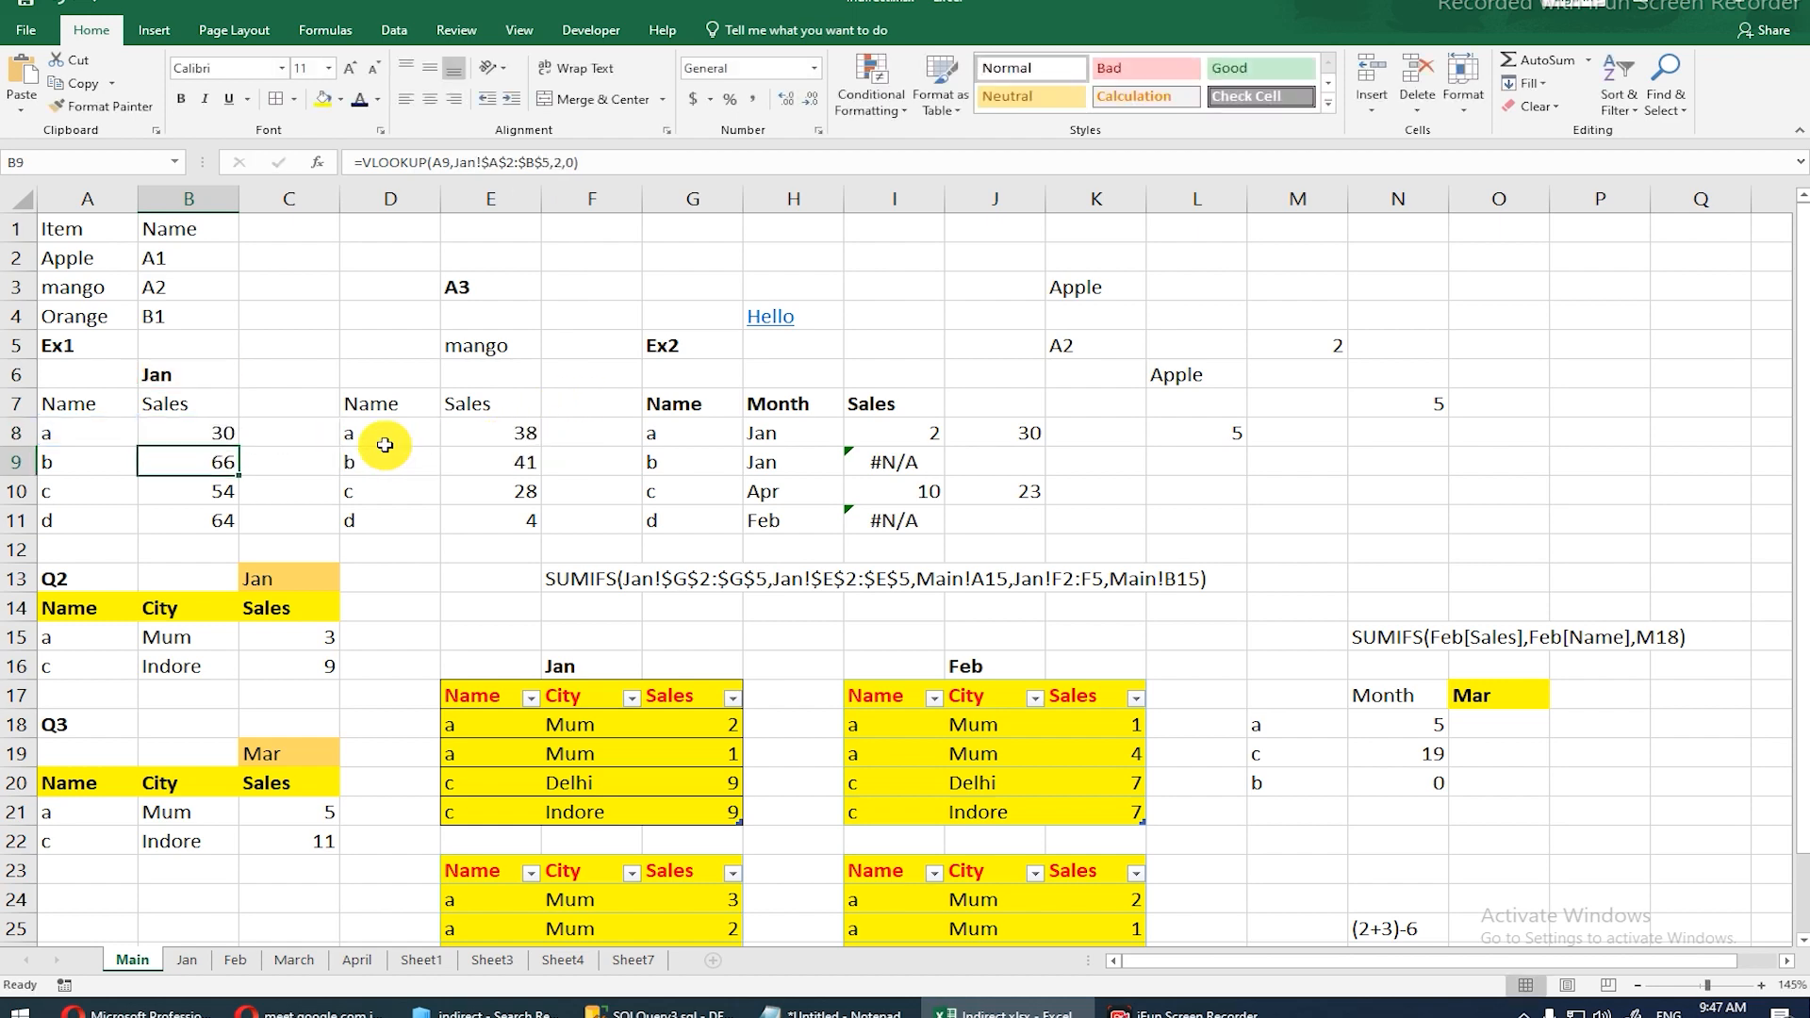
# Step: Fill the INDIRECT-based VLOOKUP from B8 down through B11
pyautogui.moveTo(202, 437); pyautogui.dragTo(234, 513)
pyautogui.click(235, 514)
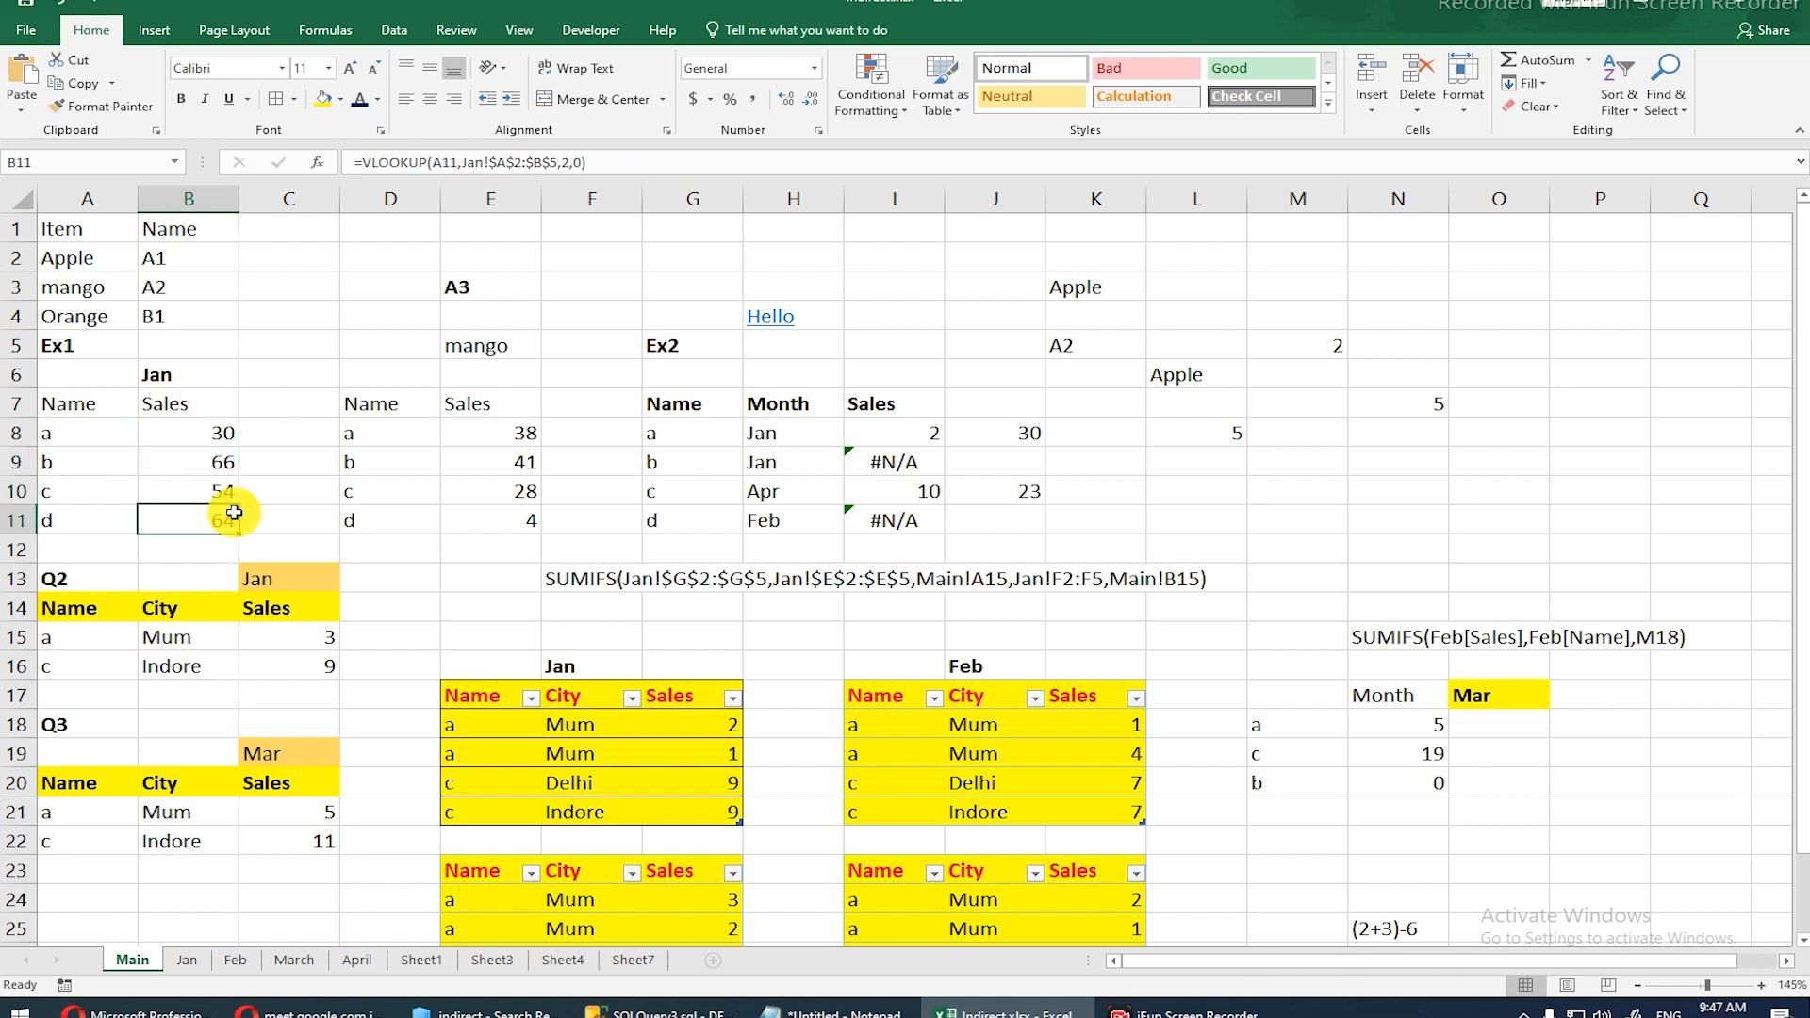
pyautogui.click(224, 435)
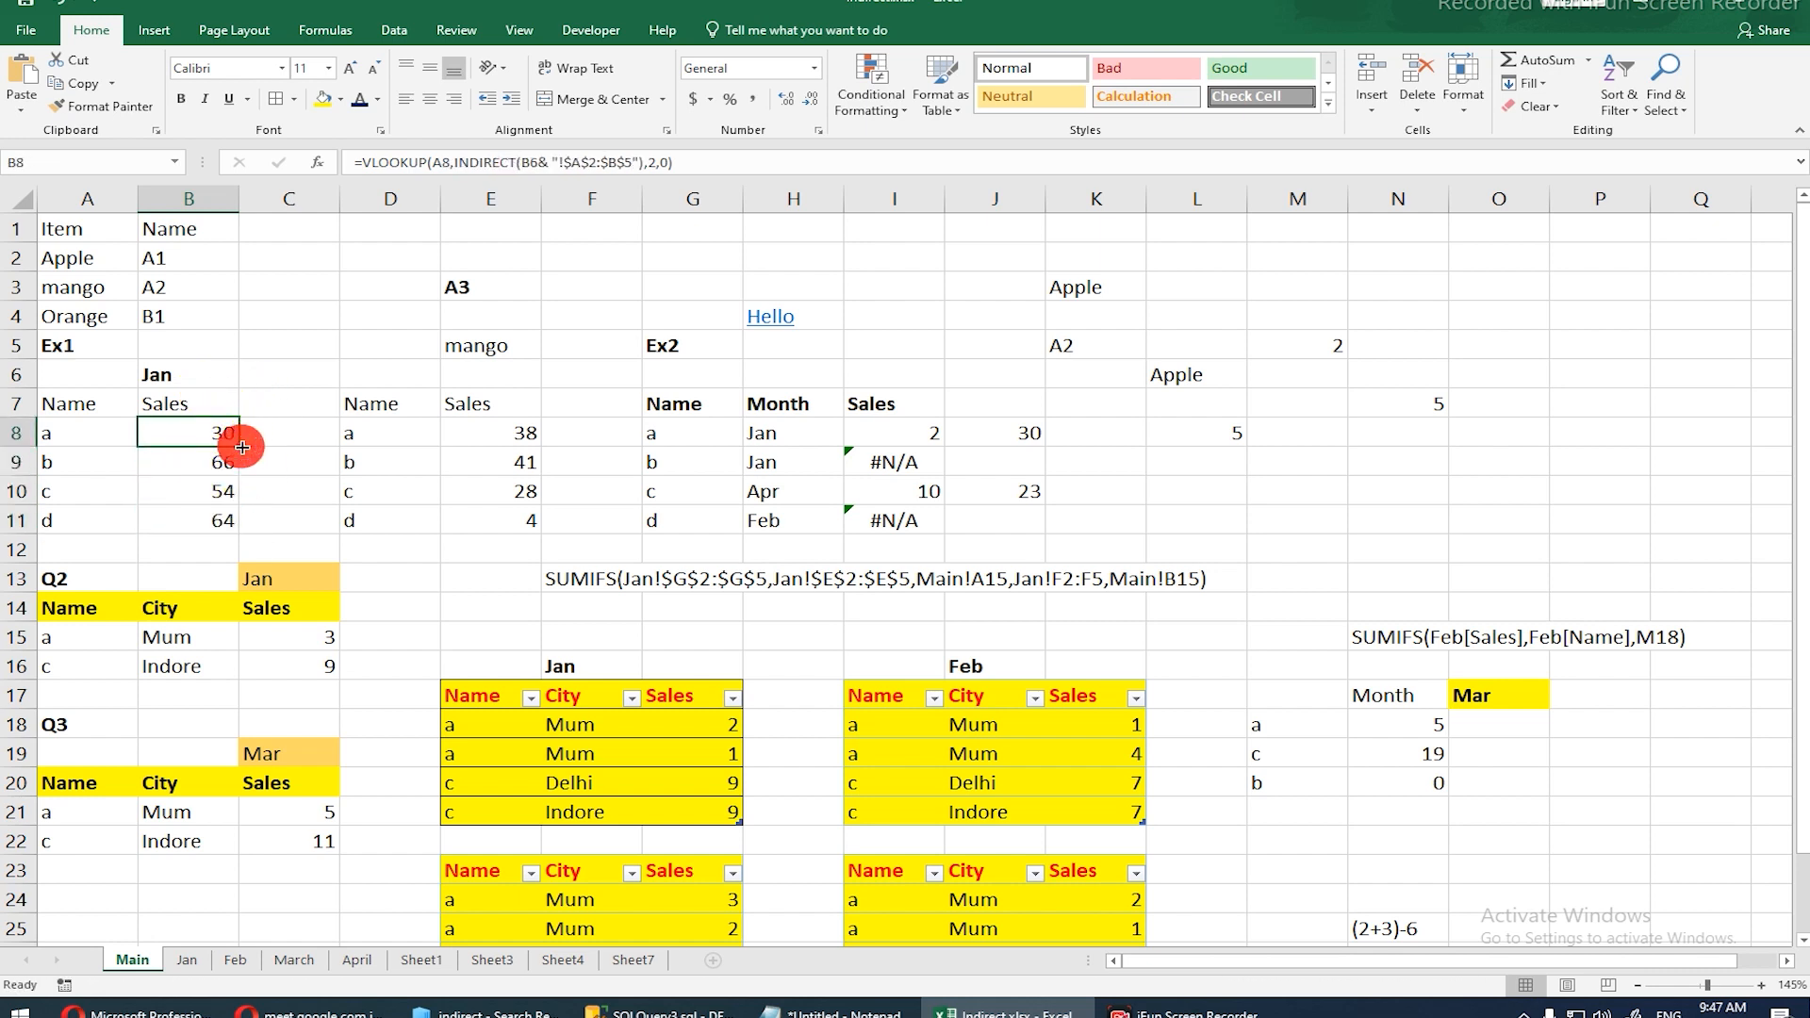
pyautogui.doubleClick(237, 445)
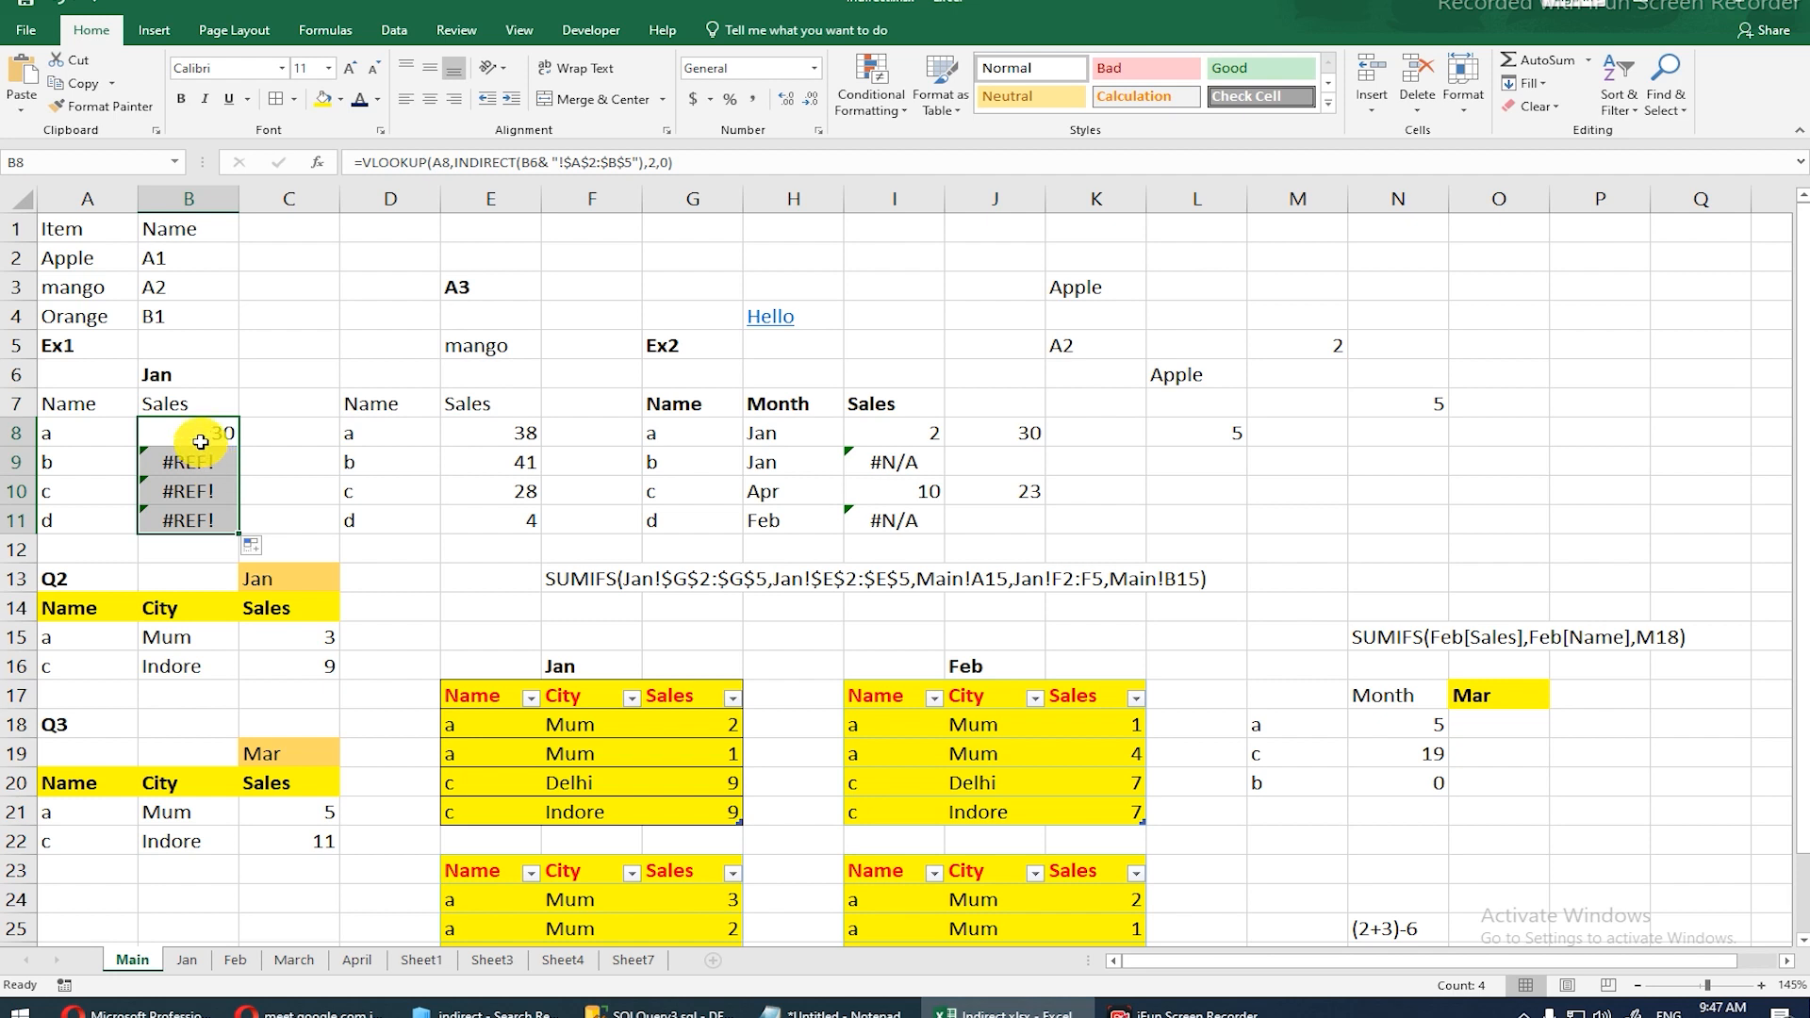
# Step: Make the month reference in B8's INDIRECT absolute as $B$6 and fill the formula down through B11
pyautogui.doubleClick(201, 443)
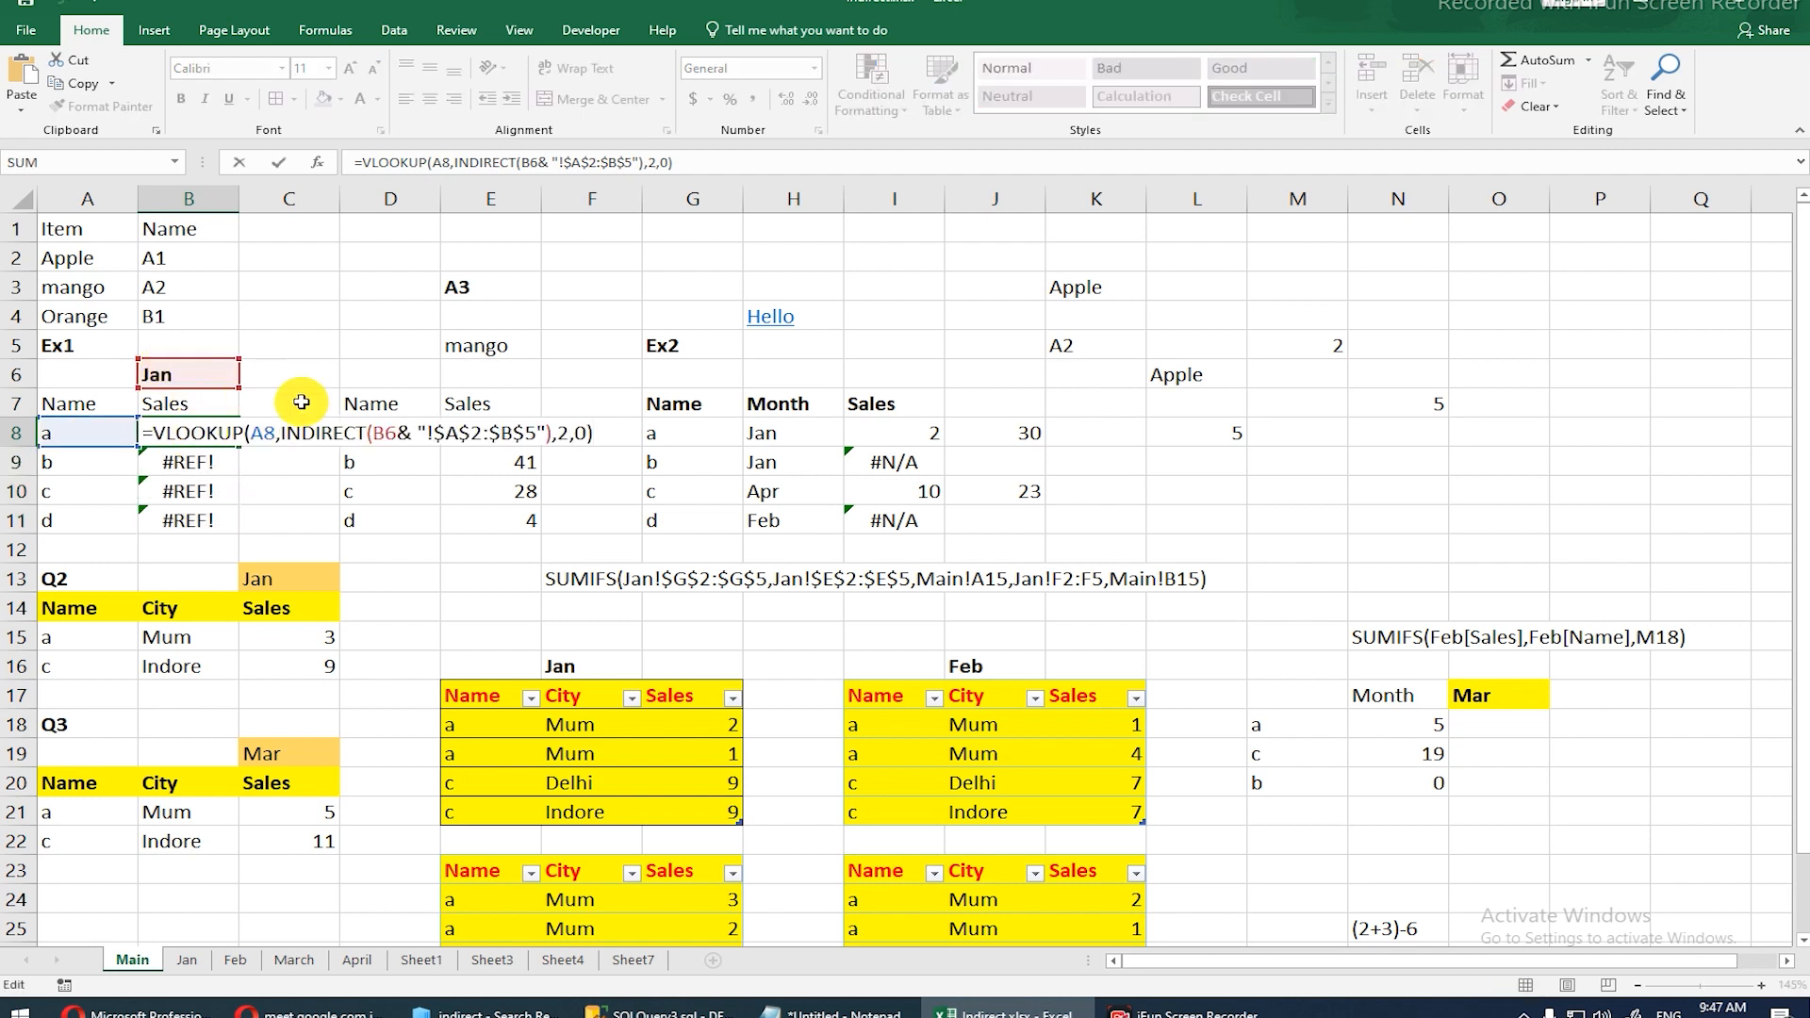
pyautogui.click(383, 432)
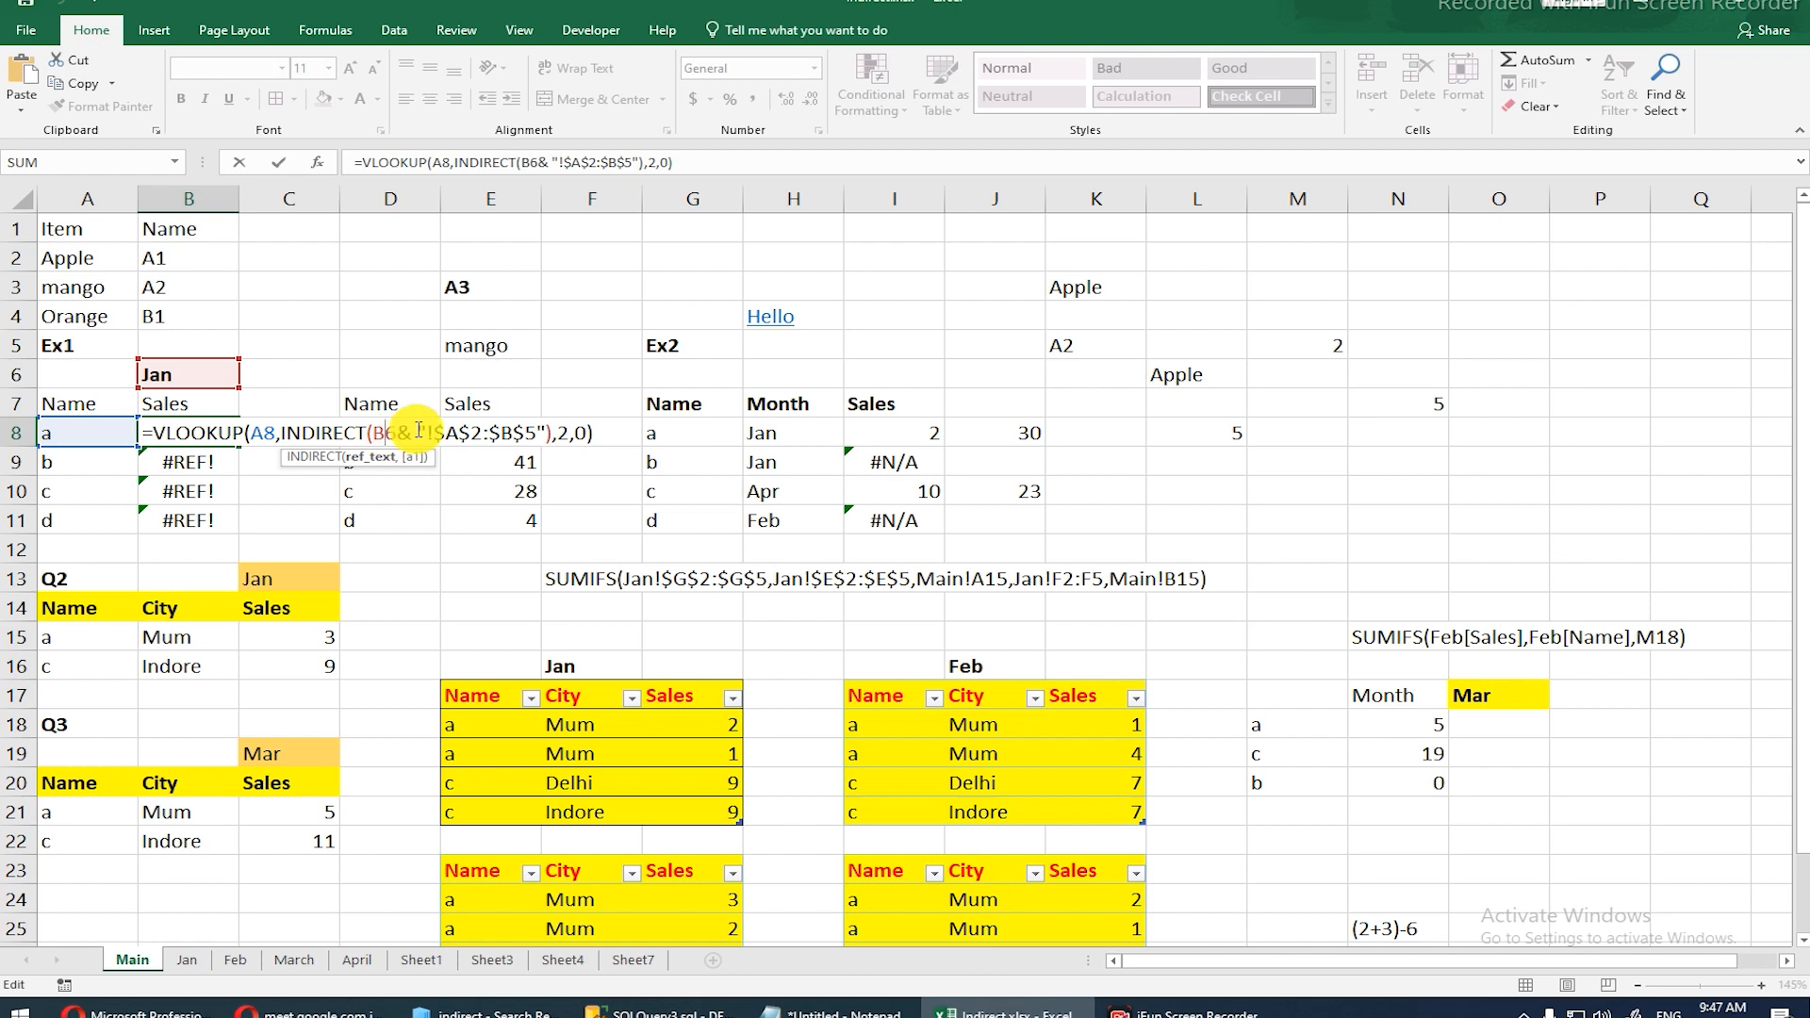
pyautogui.press('Return')
pyautogui.click(223, 431)
pyautogui.doubleClick(238, 446)
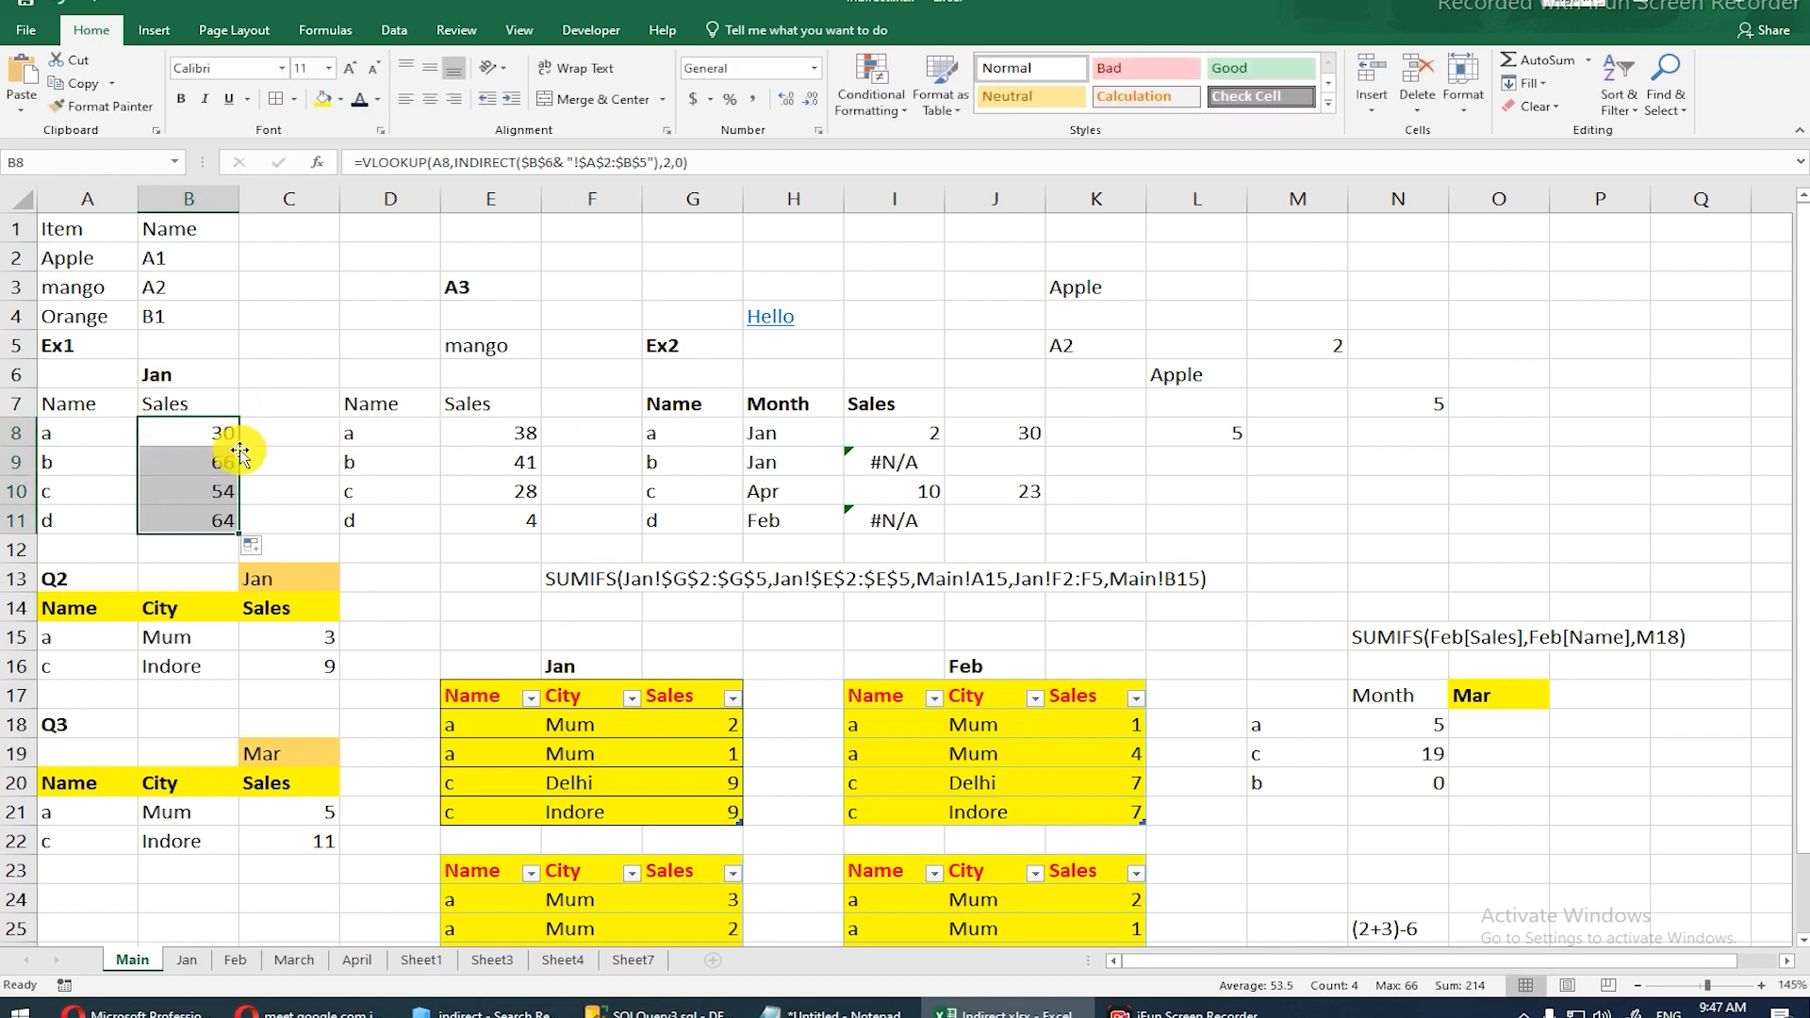
# Step: Change the Ex1 month in B6 to Feb
pyautogui.click(158, 370)
pyautogui.write('Fe')
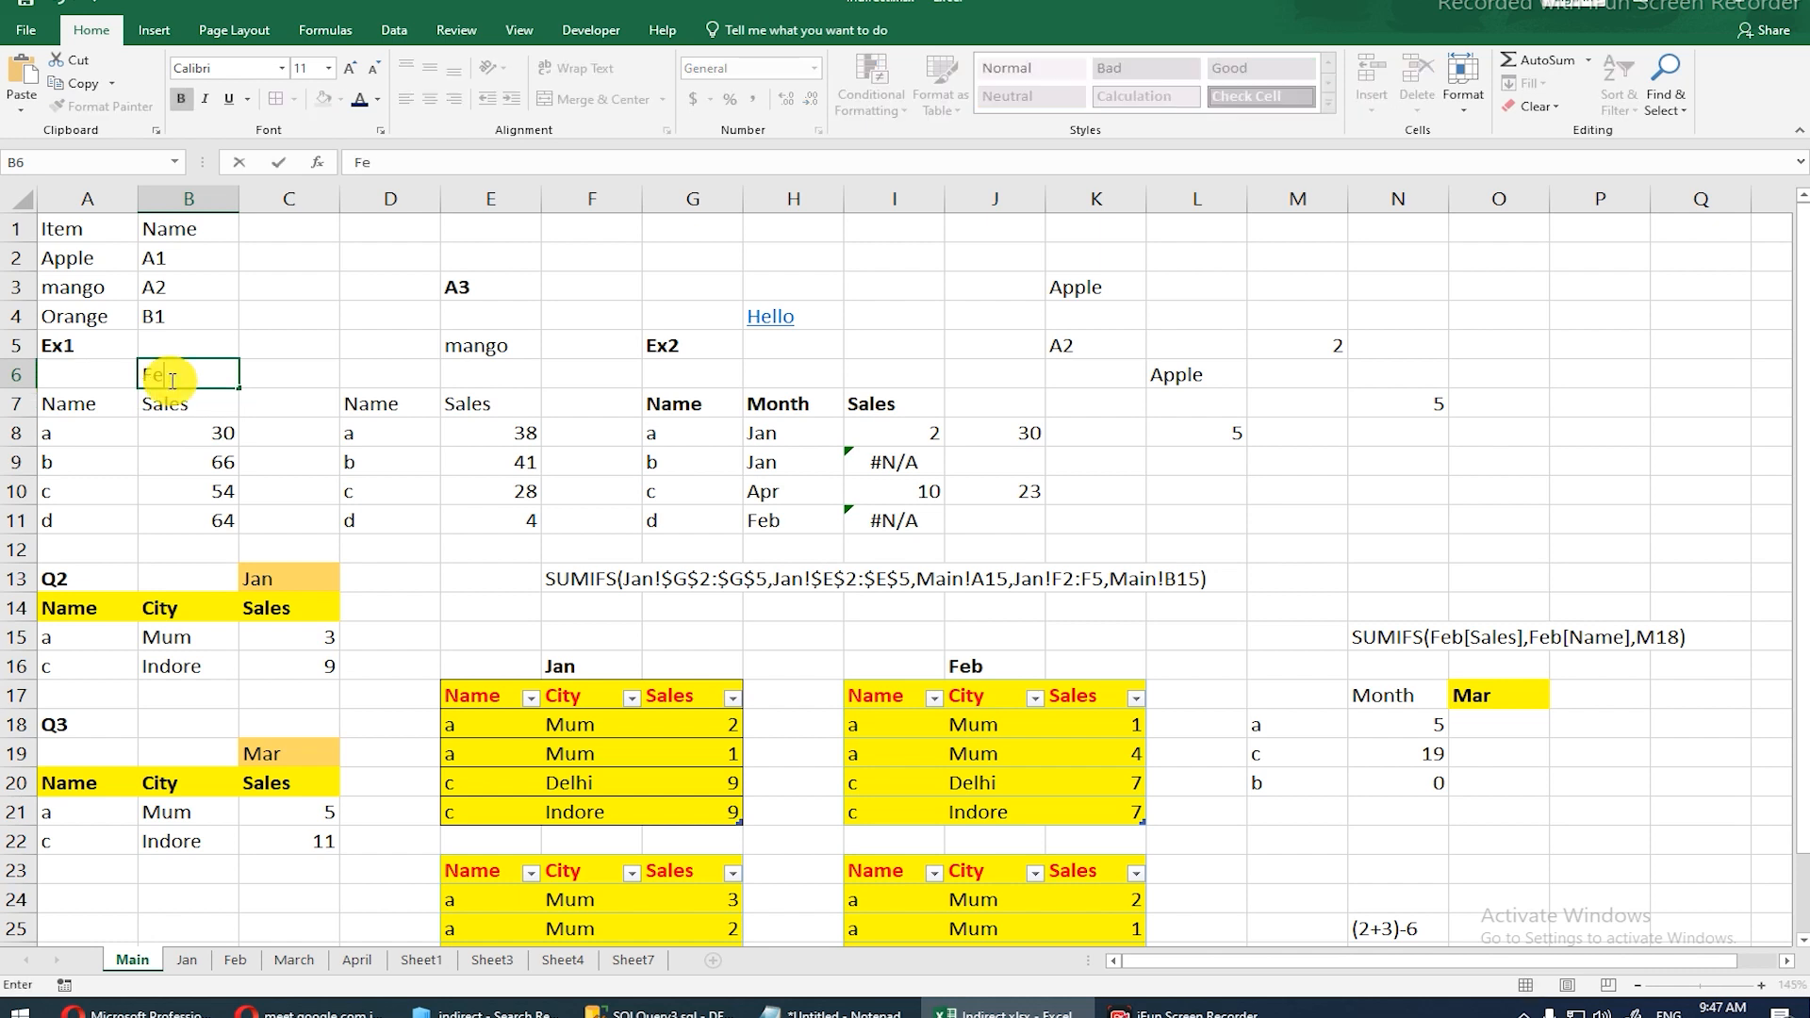
pyautogui.write('b')
pyautogui.press('Return')
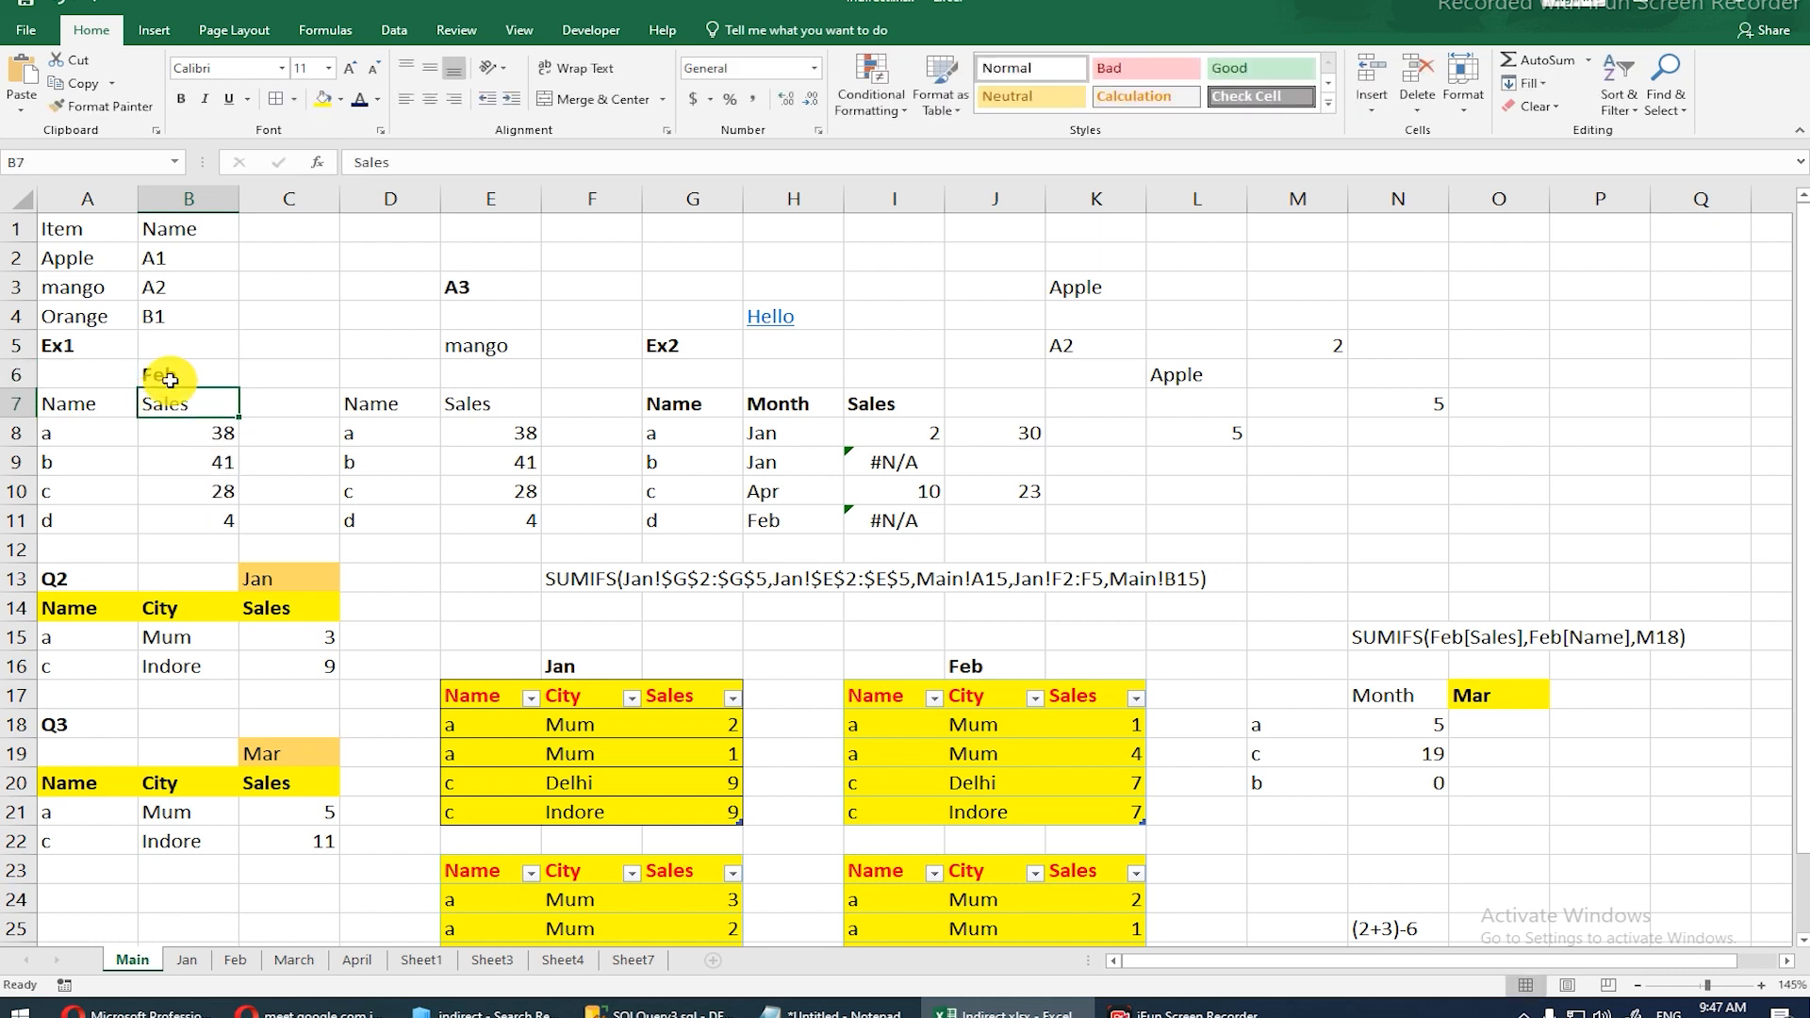
# Step: Evaluate the reference text and the whole INDIRECT table array inside B8's VLOOKUP, discarding the evaluated formula
pyautogui.click(202, 443)
pyautogui.doubleClick(203, 443)
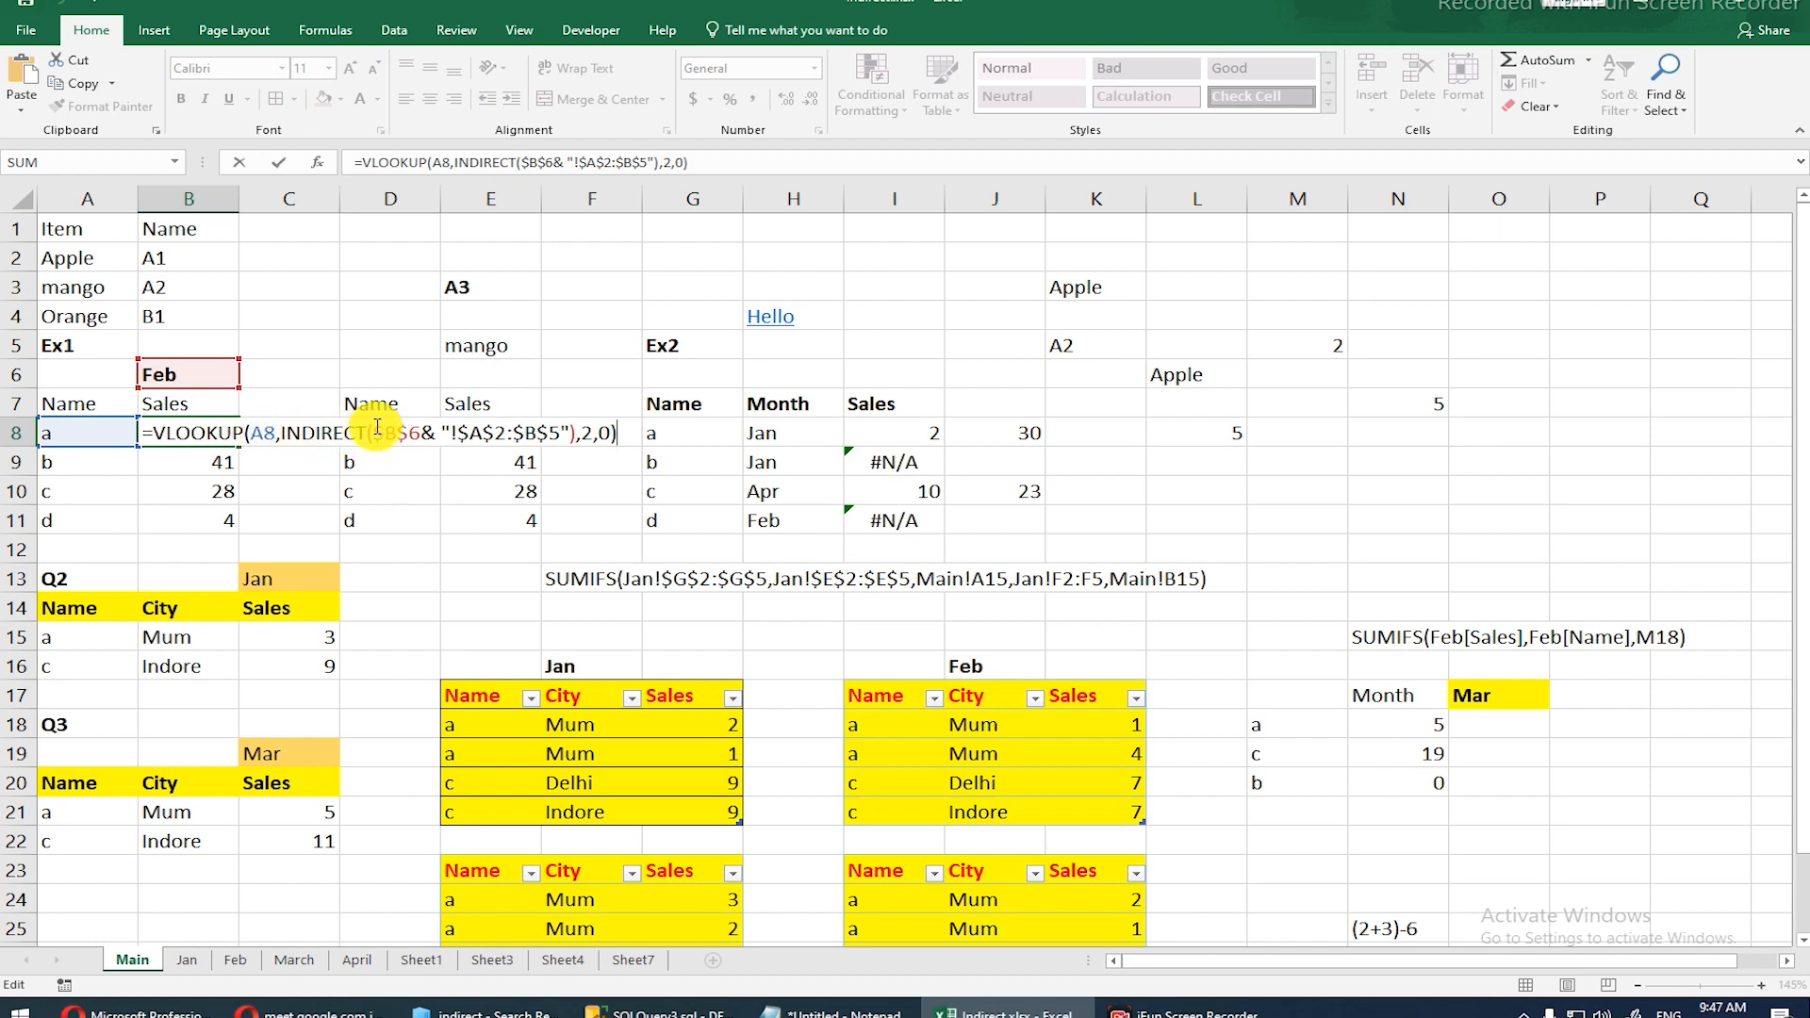
pyautogui.moveTo(372, 432); pyautogui.dragTo(570, 429)
pyautogui.press('F9')
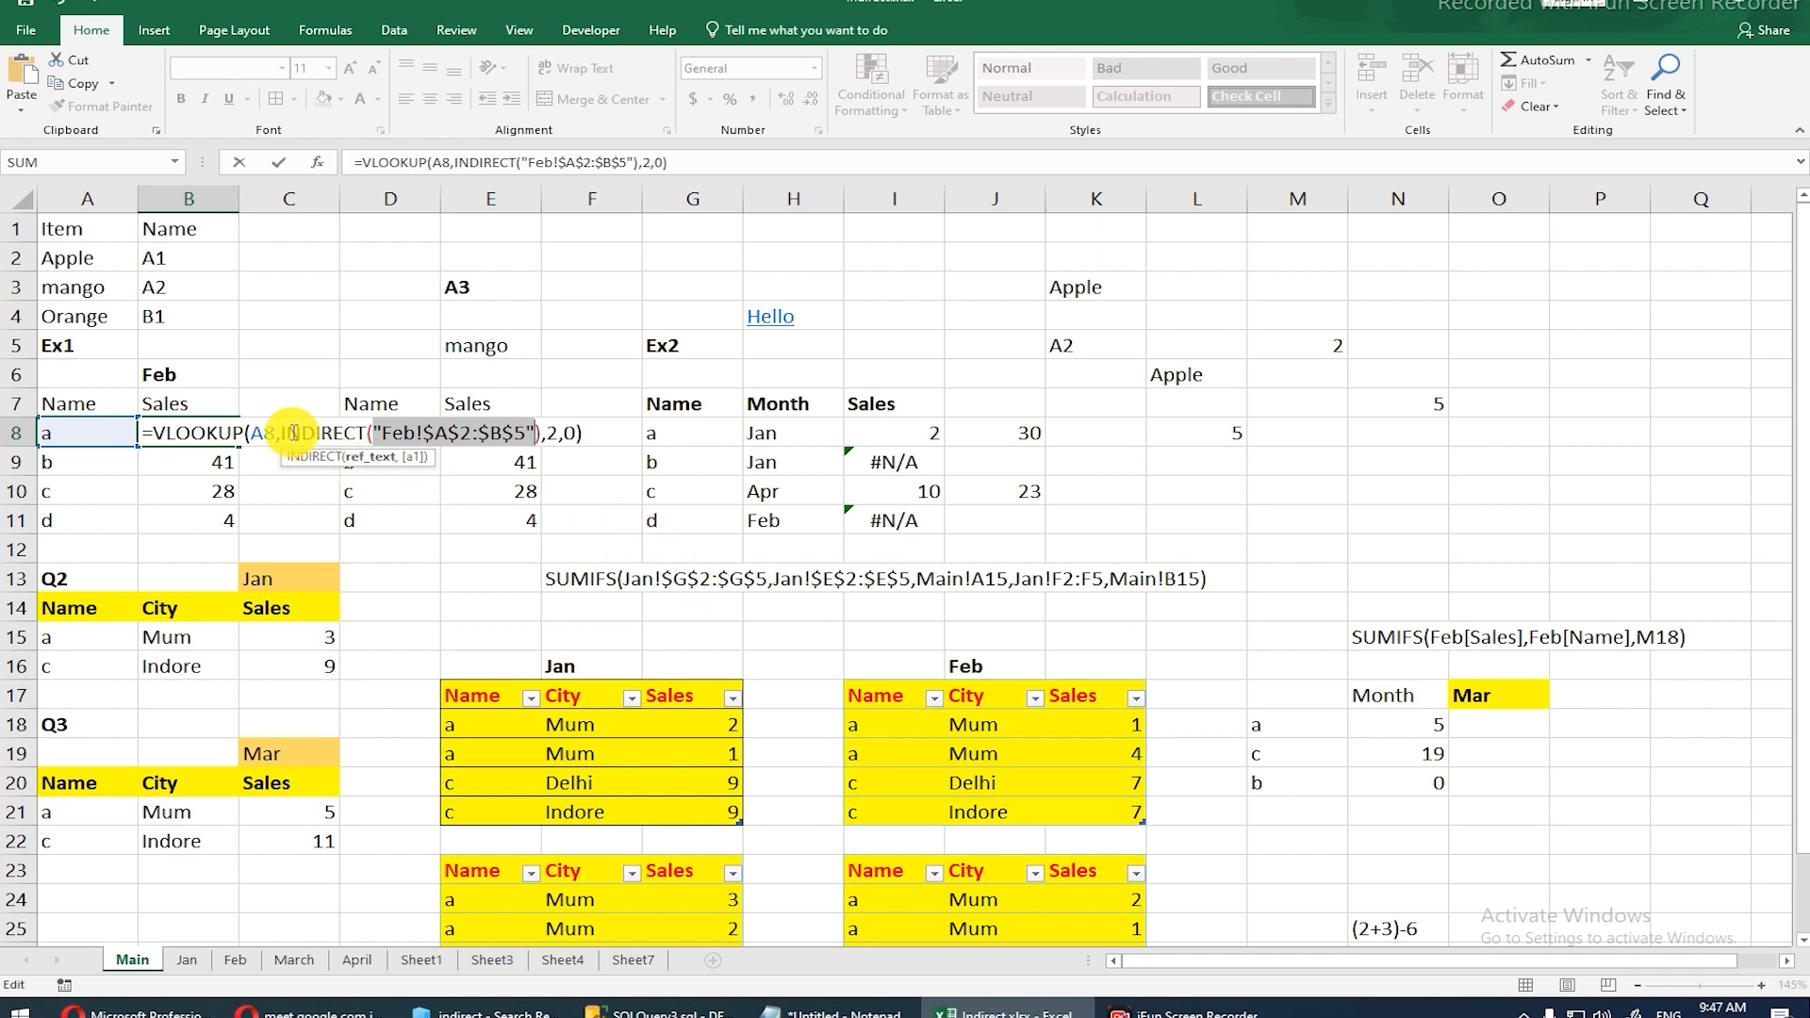
pyautogui.moveTo(282, 432); pyautogui.dragTo(543, 437)
pyautogui.press('F9')
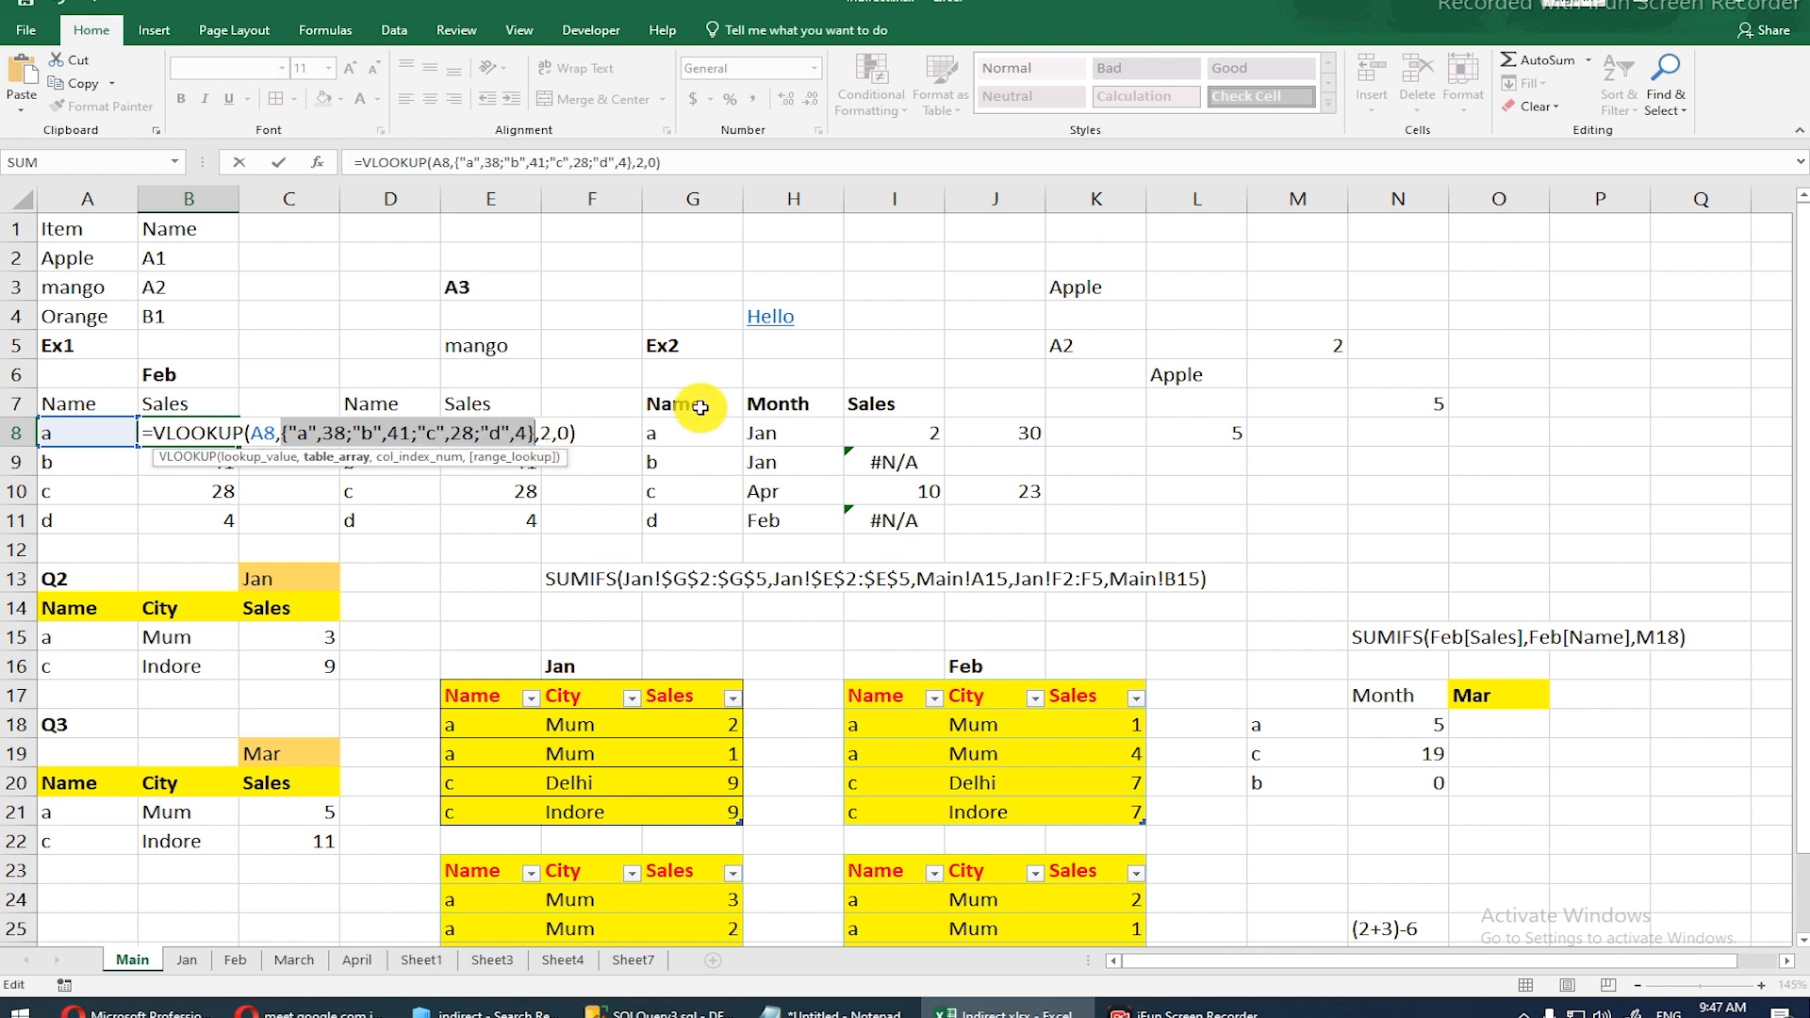
pyautogui.press('Escape')
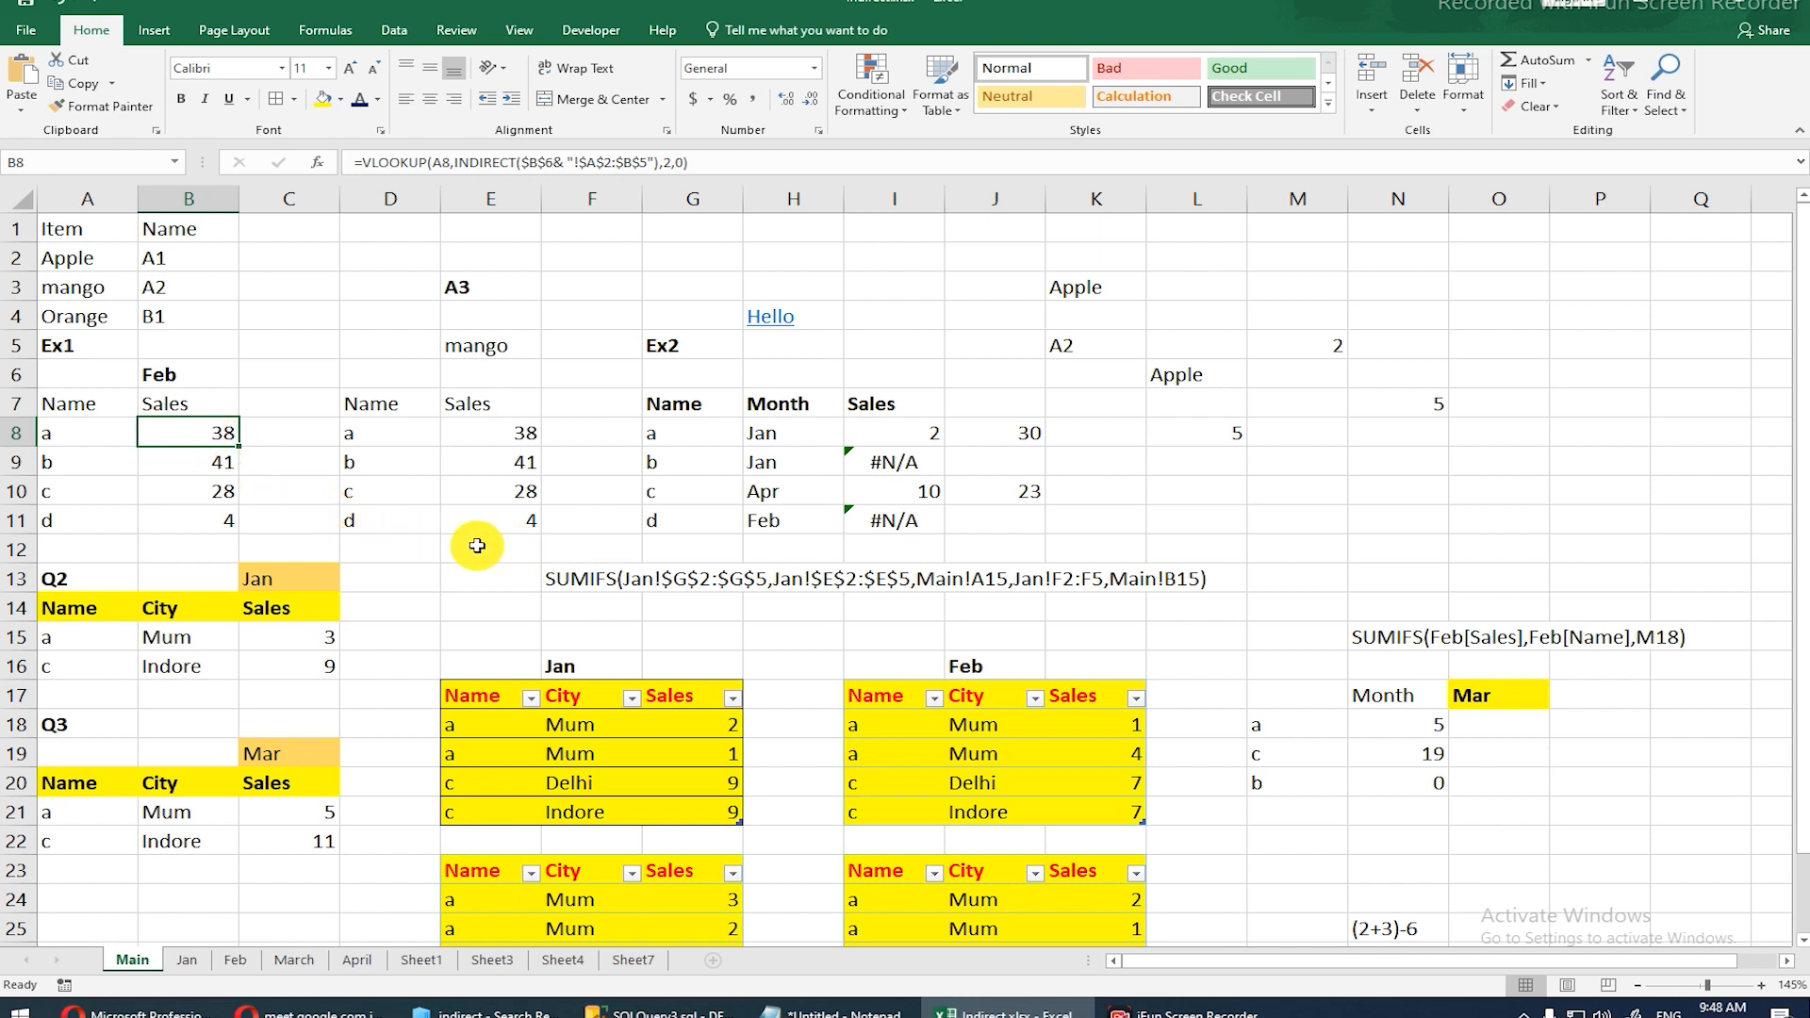
# Step: Evaluate only the joined text $B$6& "!$A$2:$B$5" inside B8's INDIRECT once more
pyautogui.press('F2')
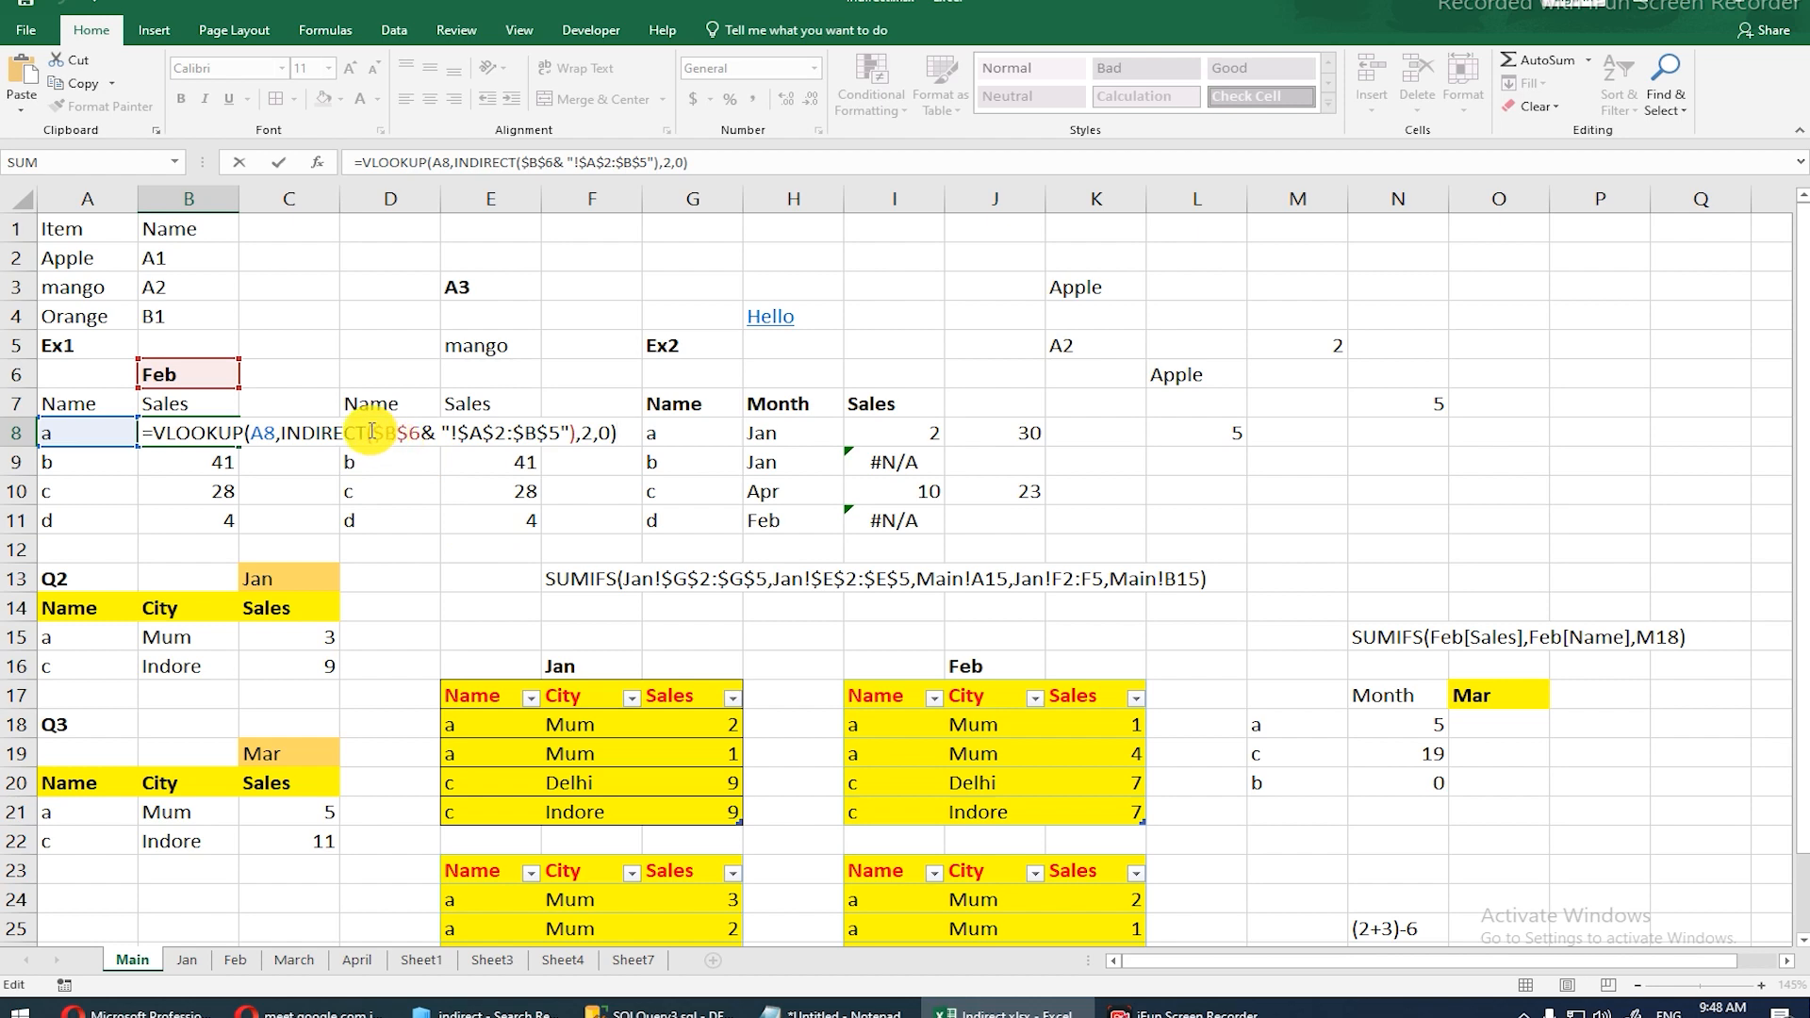
pyautogui.moveTo(378, 435); pyautogui.dragTo(575, 424)
pyautogui.click(571, 435)
pyautogui.click(378, 430)
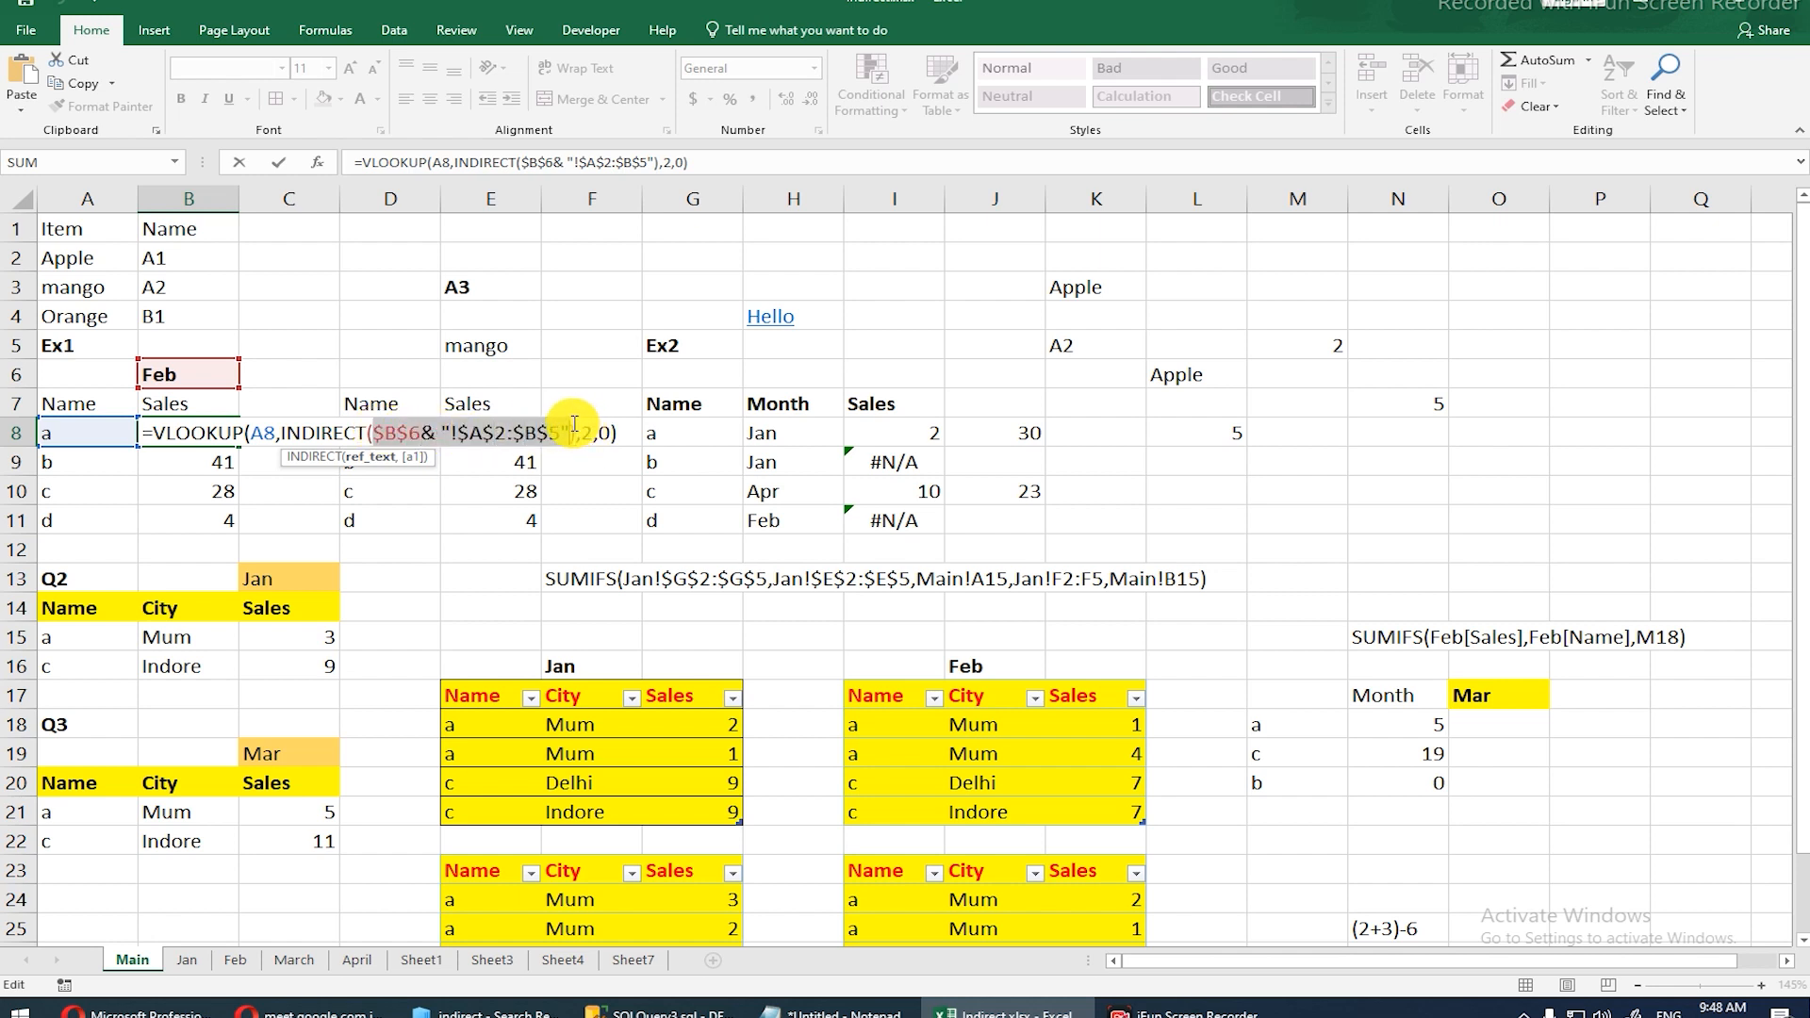
pyautogui.press('F9')
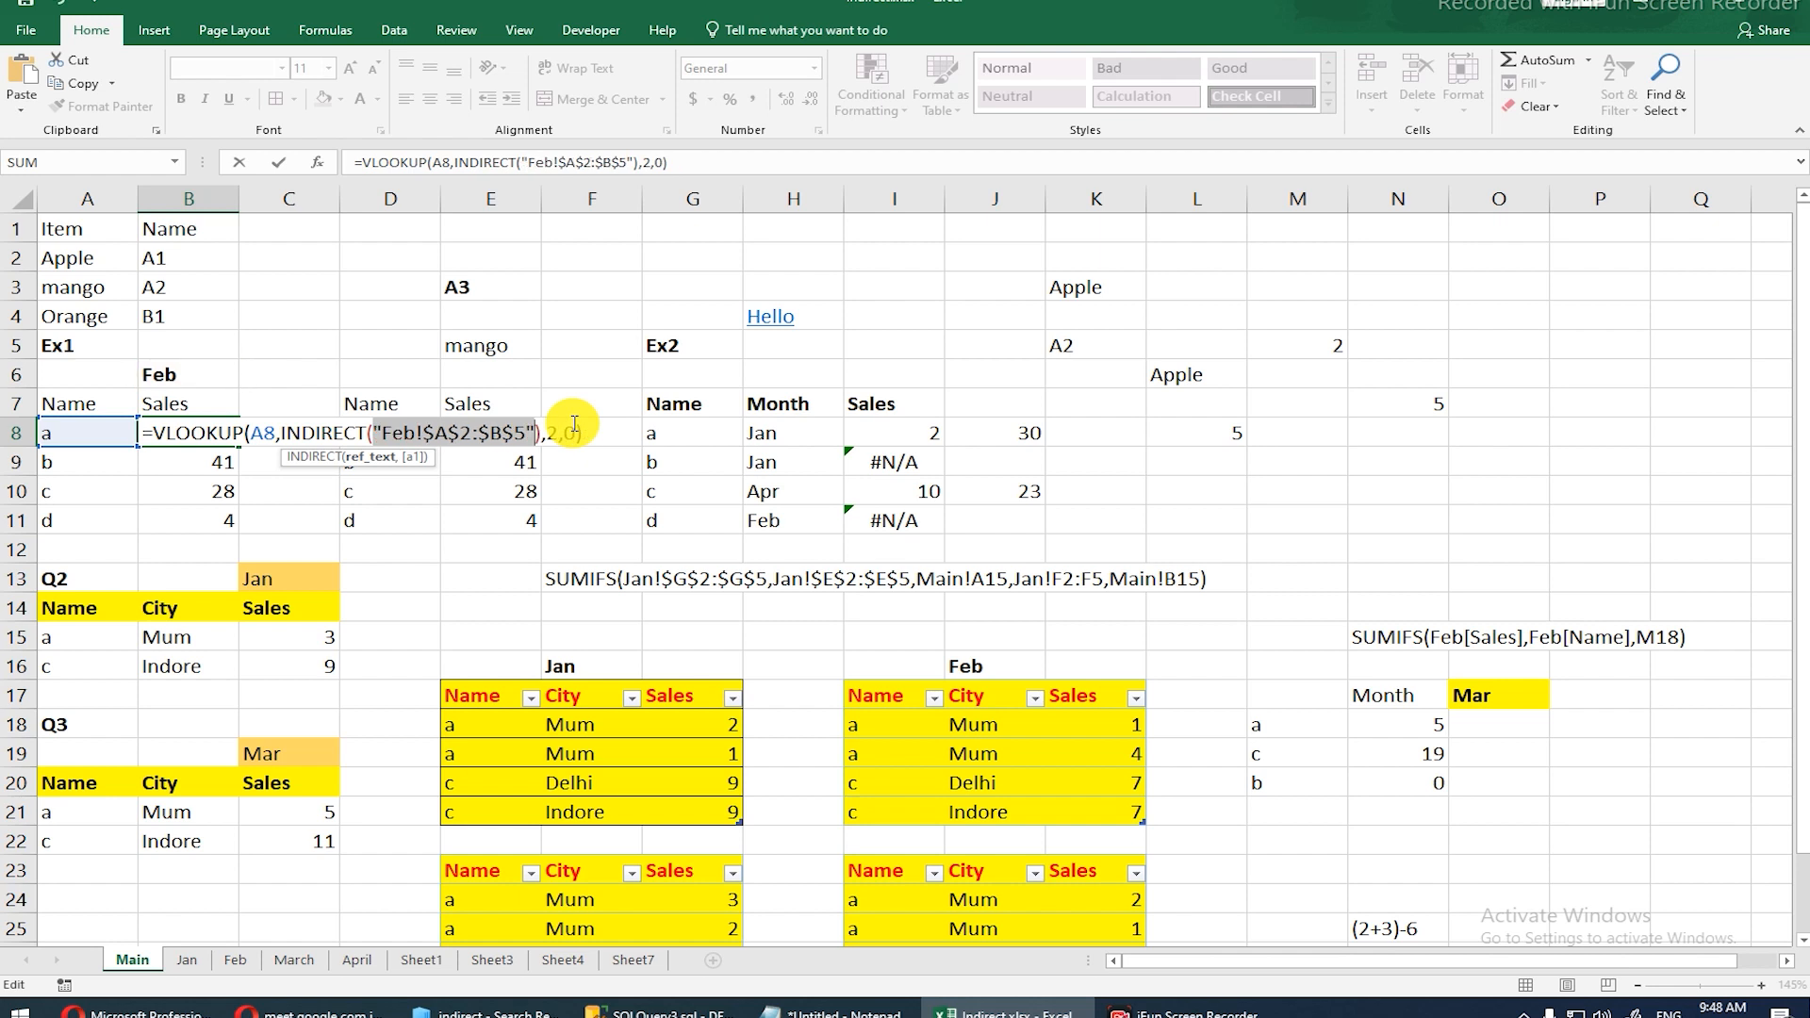
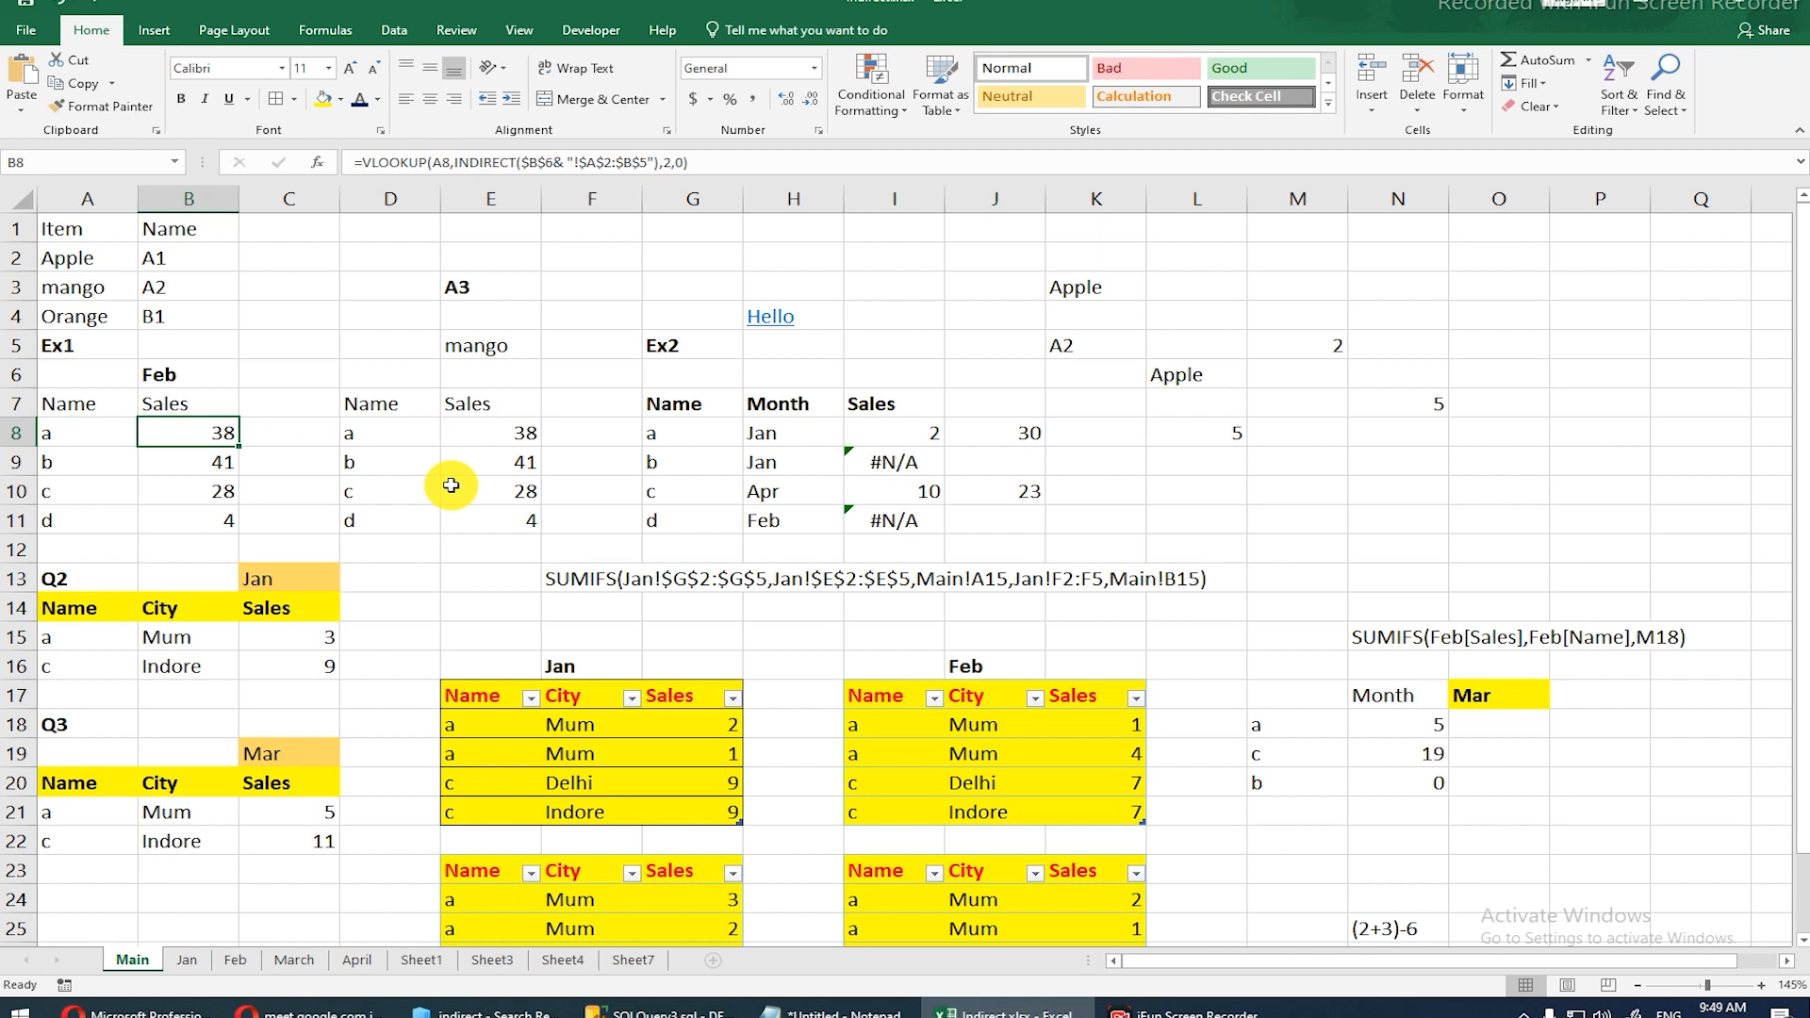
# Step: Compare the INDIRECT-based SUMIFS formula in C15 with the fixed-sheet SUMIFS text in F13 and the month in C13
pyautogui.click(289, 647)
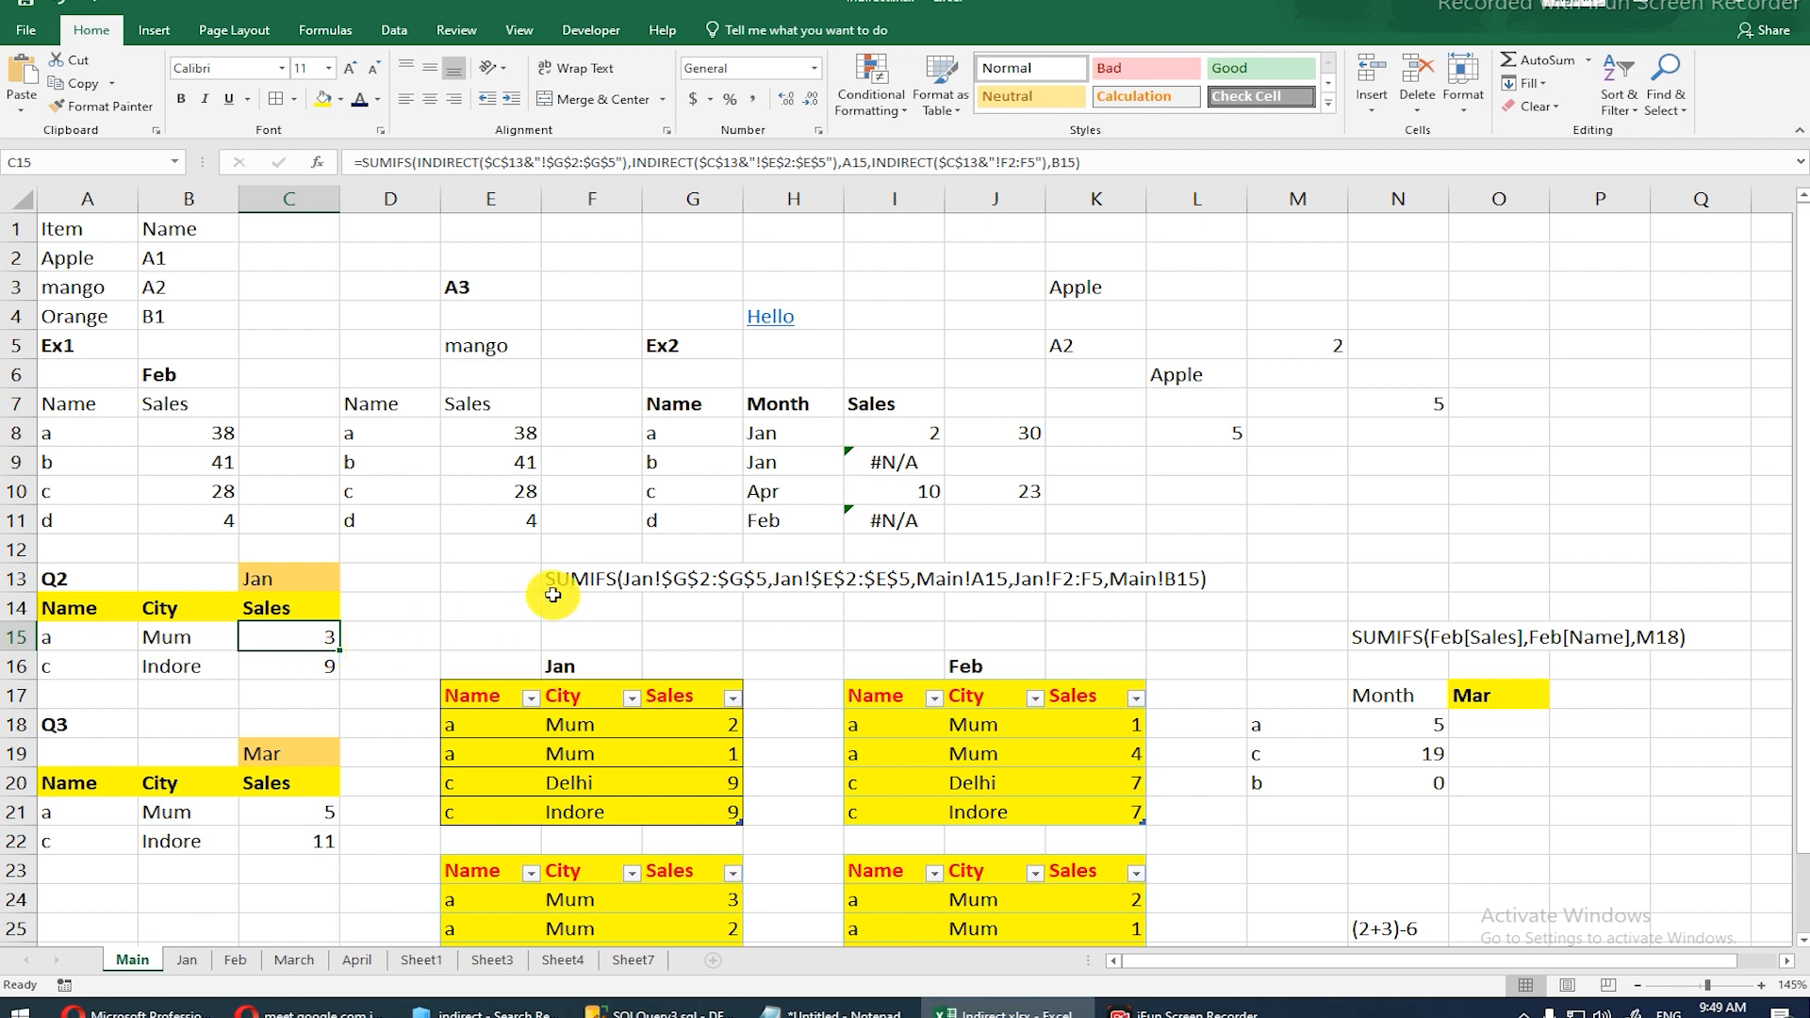
pyautogui.click(585, 582)
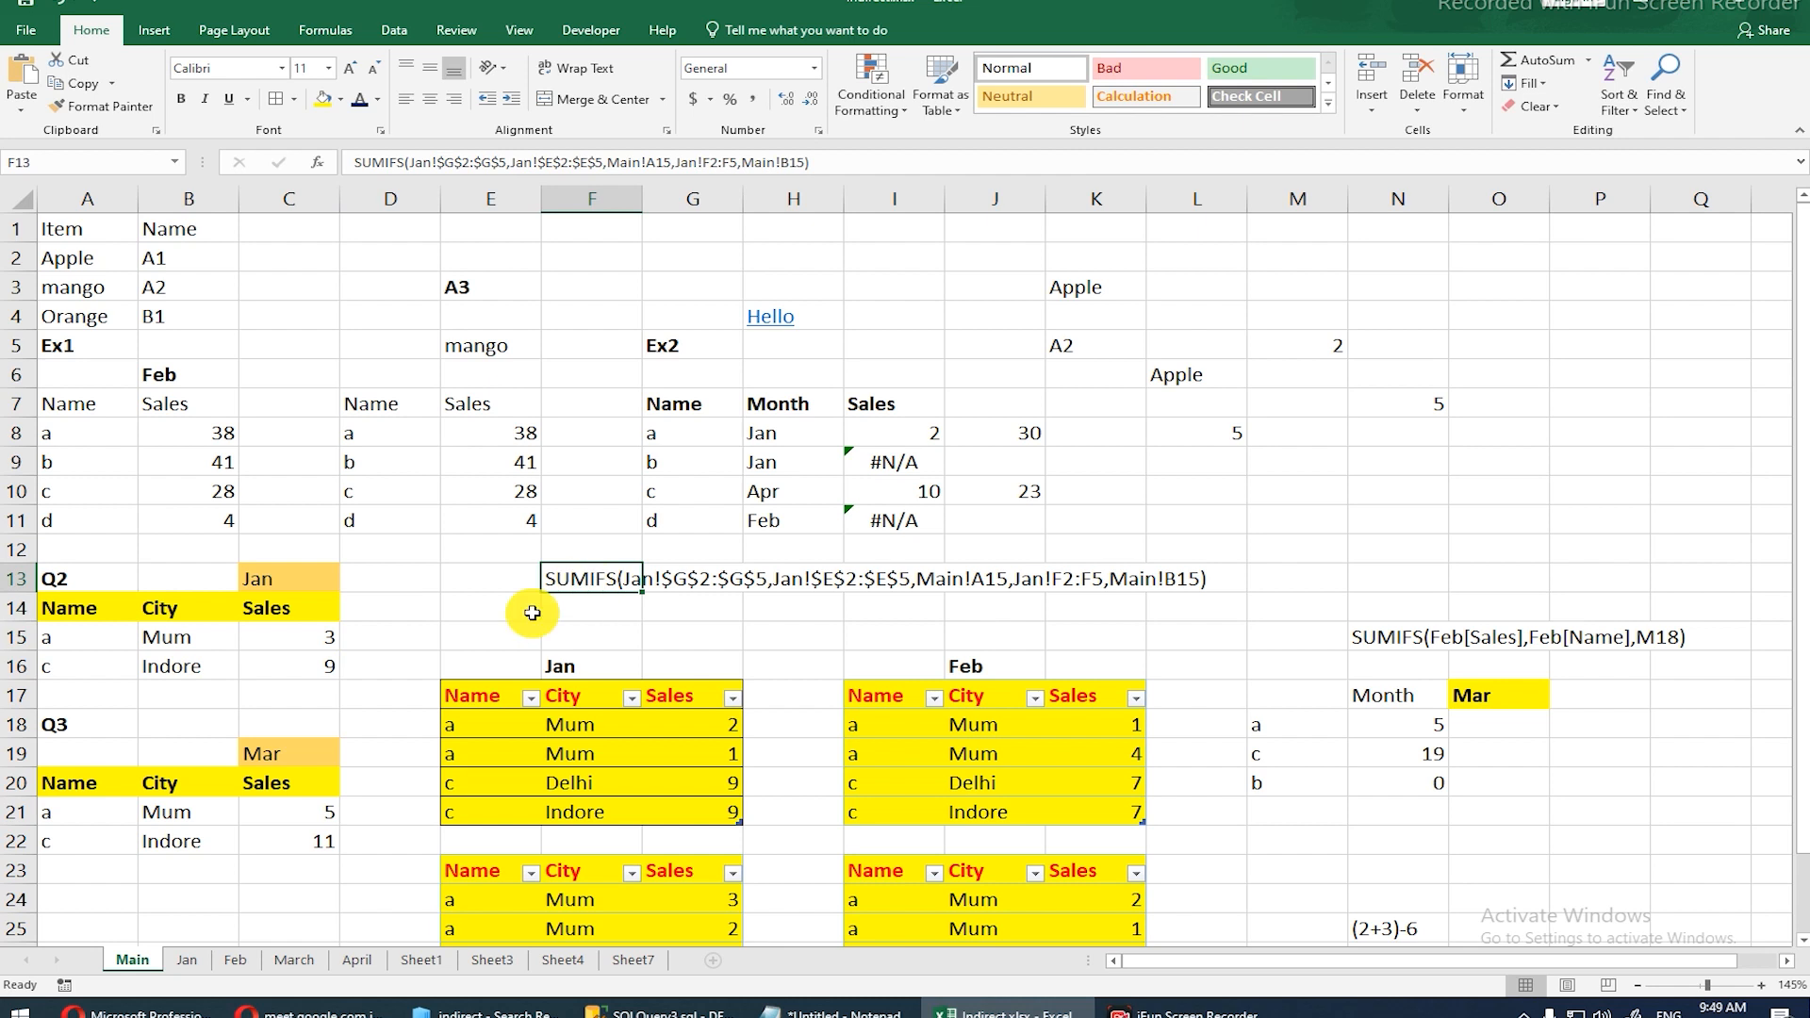
pyautogui.click(316, 641)
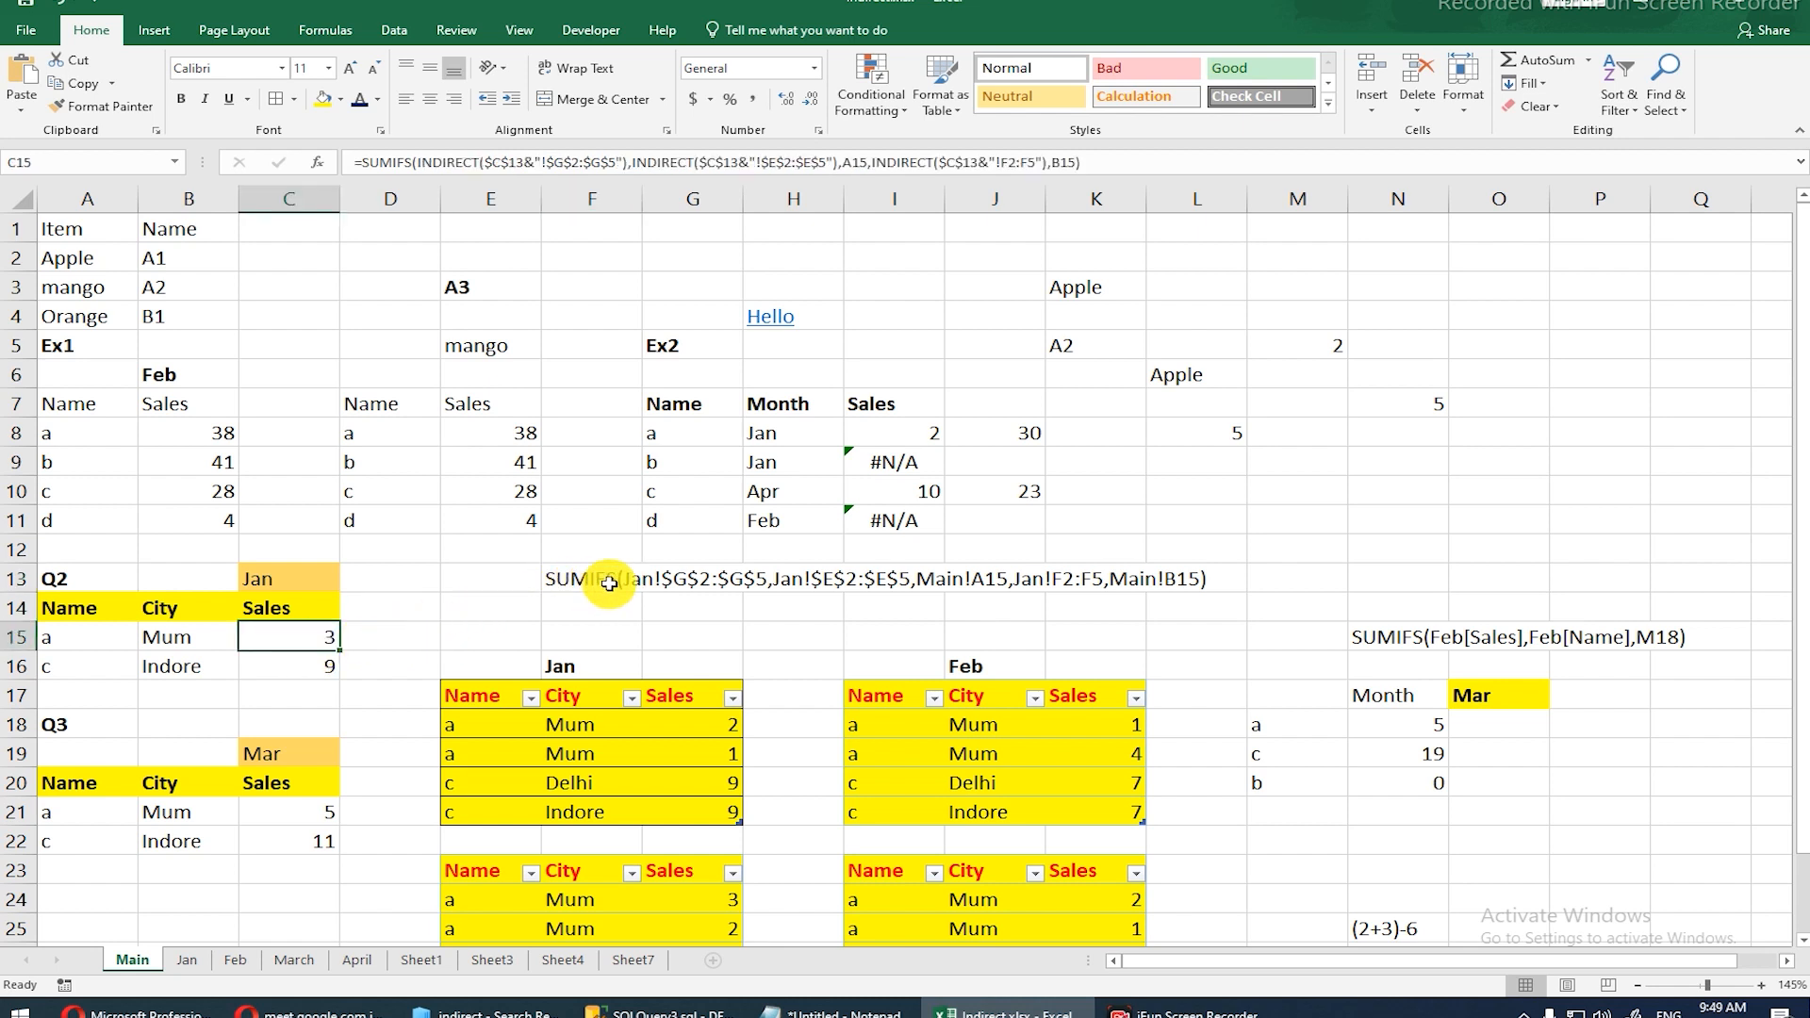
pyautogui.click(248, 587)
pyautogui.click(267, 640)
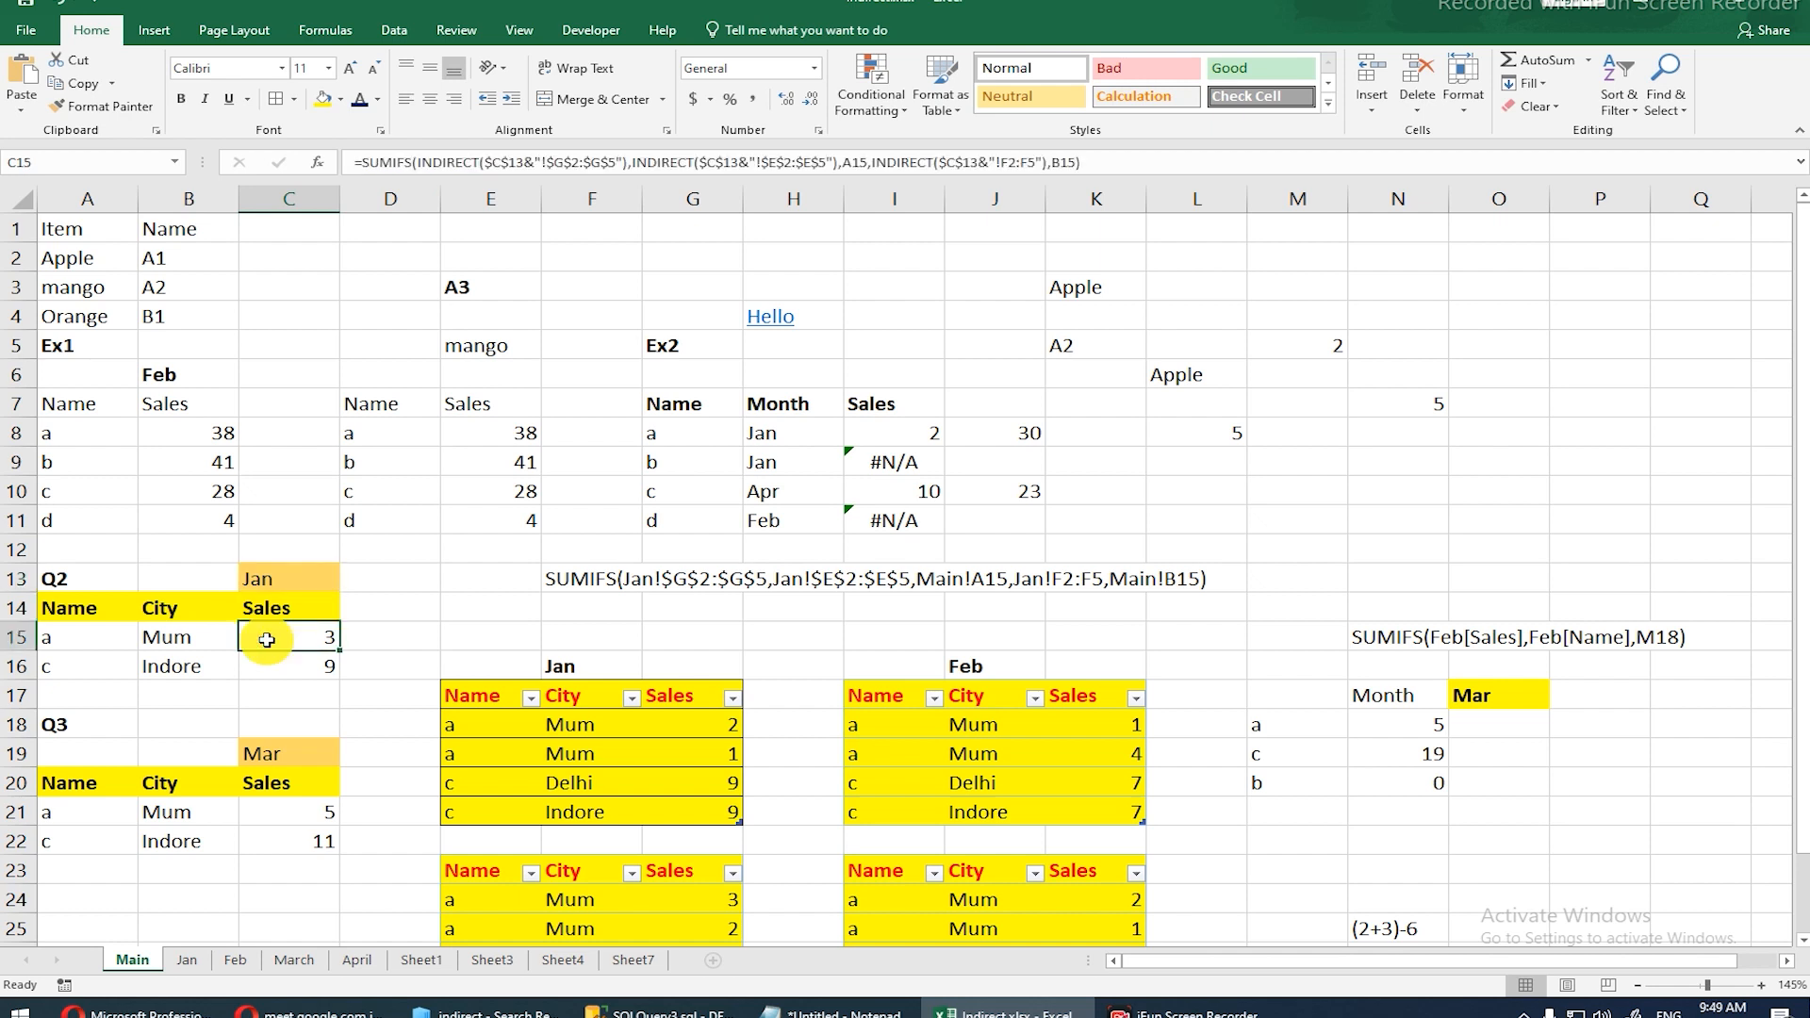
pyautogui.doubleClick(266, 640)
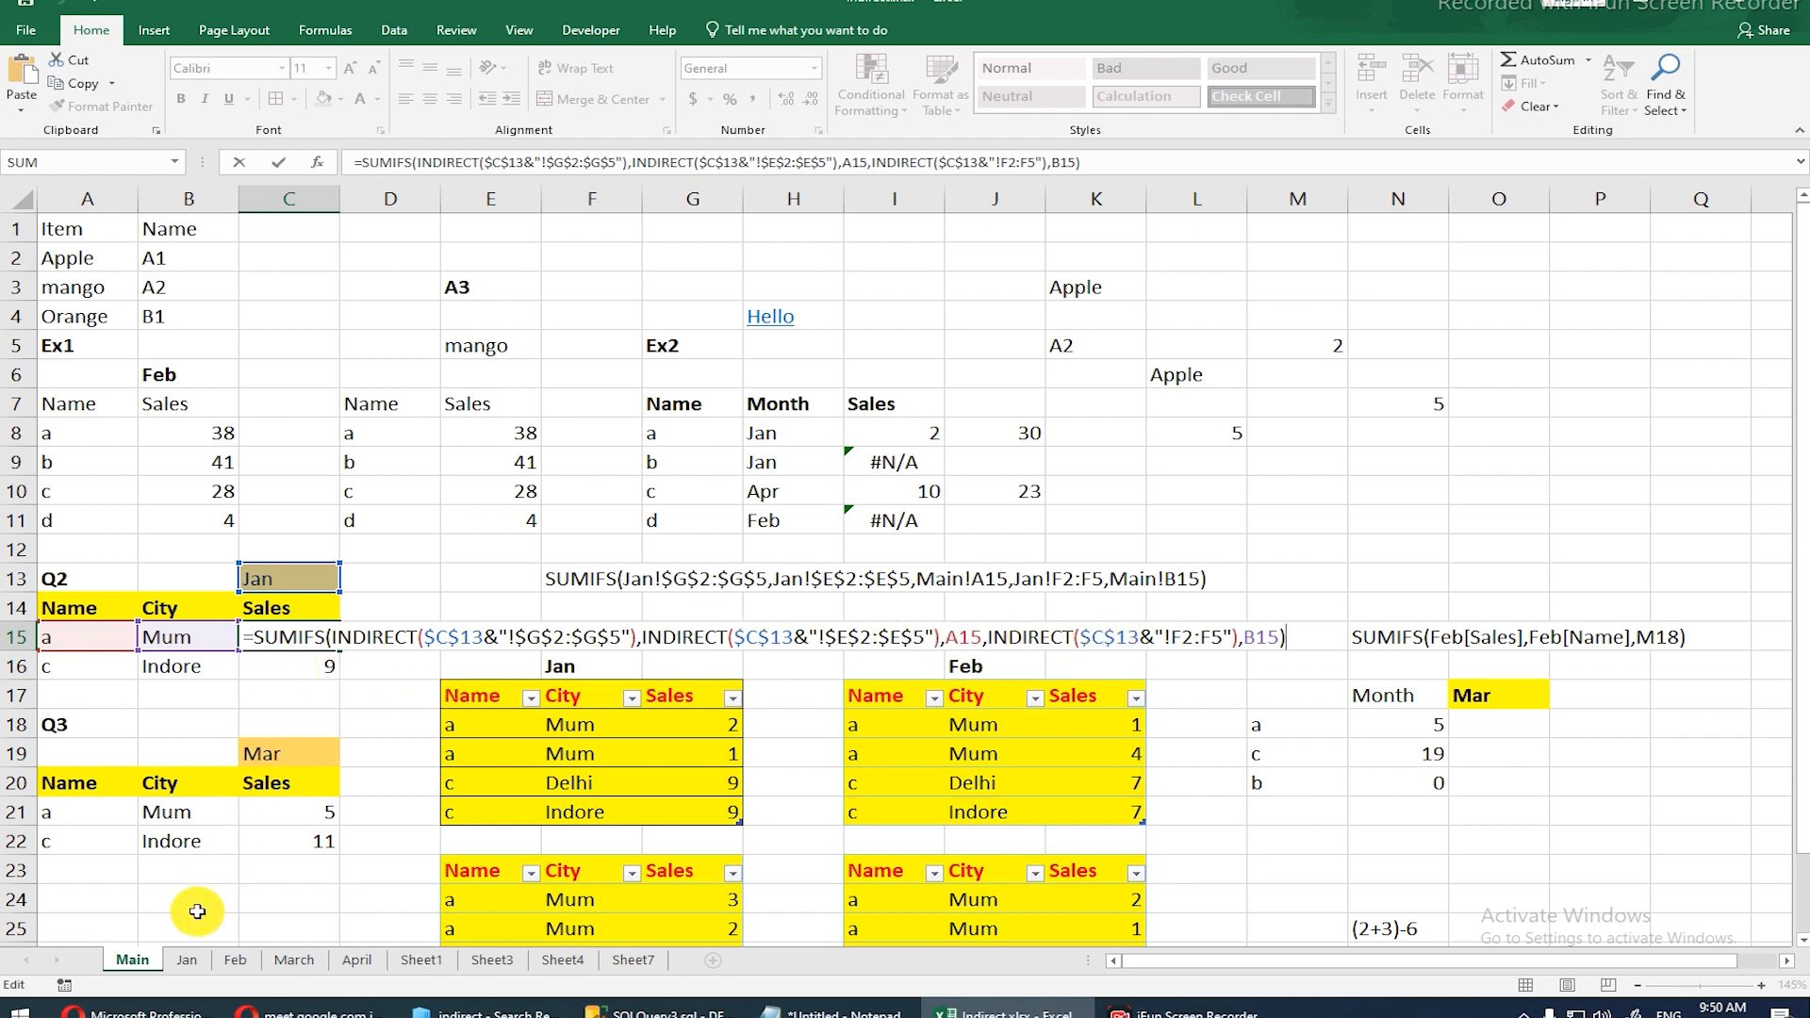
pyautogui.hotkey('ctrl', 'Return')
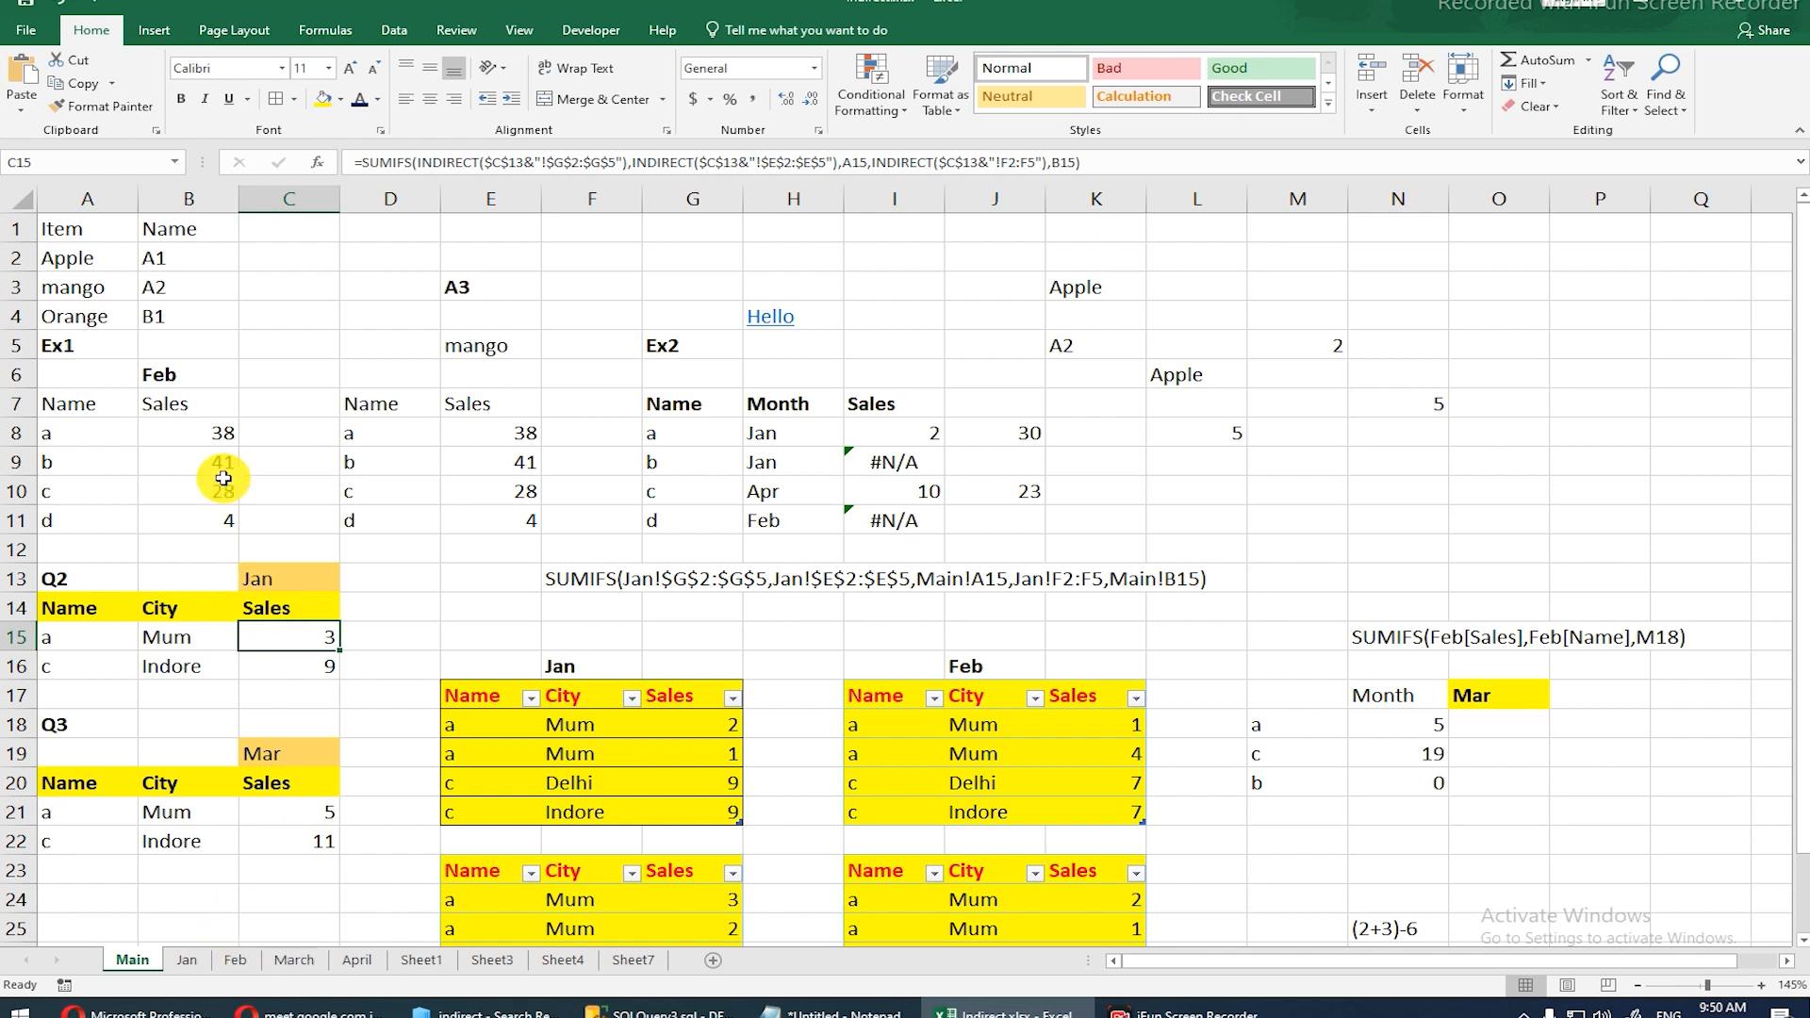
# Step: Set the Ex1 month in B6 to March, using the full name of the March sheet
pyautogui.click(189, 386)
pyautogui.write('M')
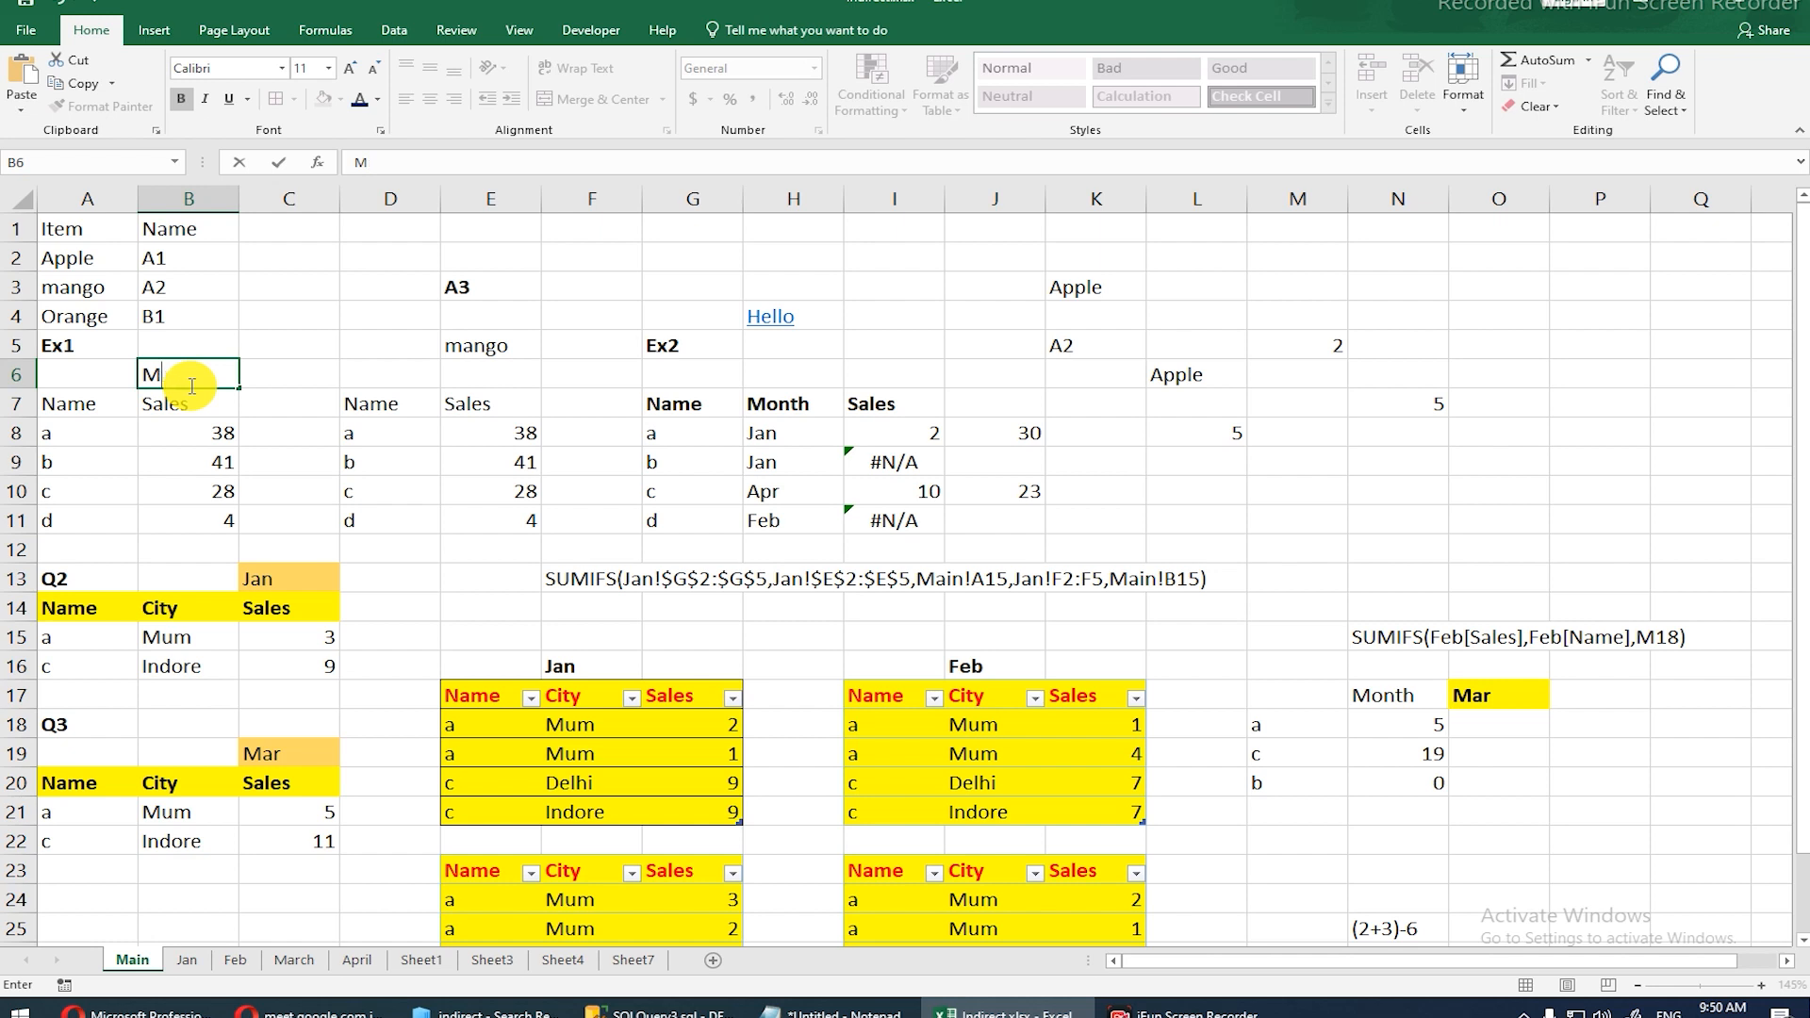
pyautogui.write('ra')
pyautogui.press('Return')
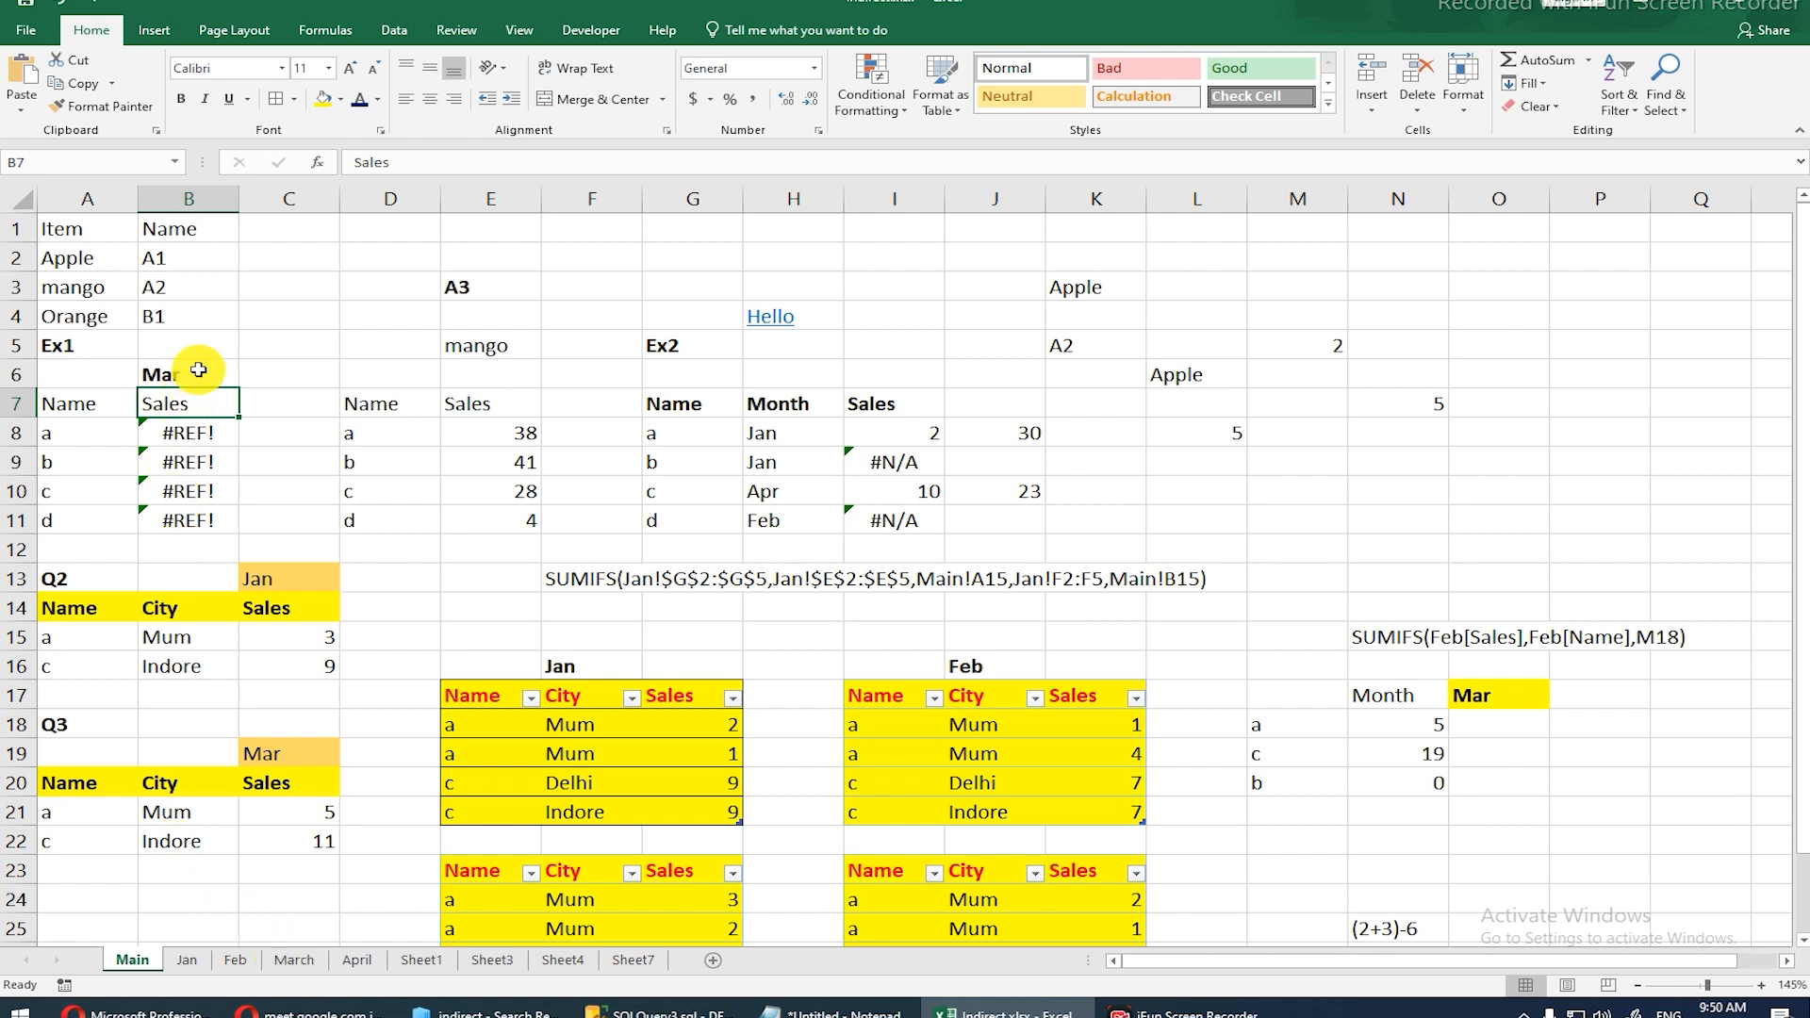
pyautogui.click(198, 370)
pyautogui.doubleClick(199, 369)
pyautogui.write('ch')
pyautogui.press('Return')
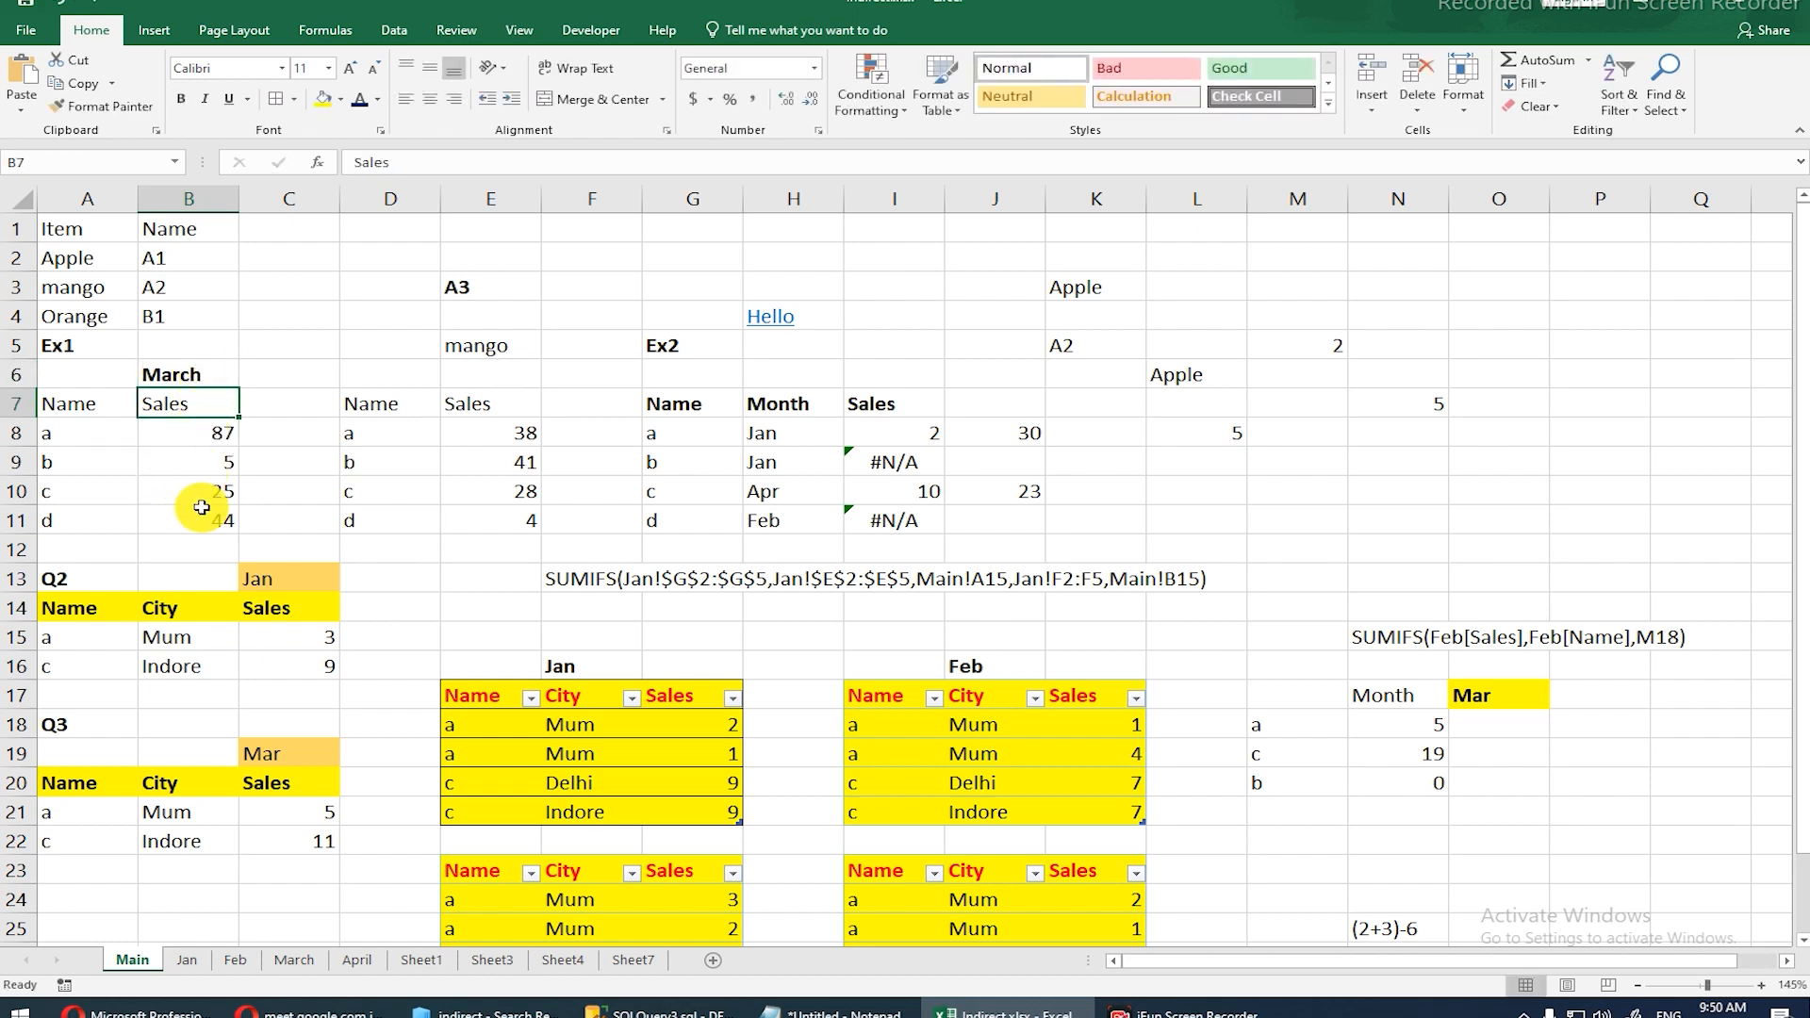
# Step: Review the Q2 and Q3 exercise blocks on the Main sheet
pyautogui.scroll(-2, 172, 788)
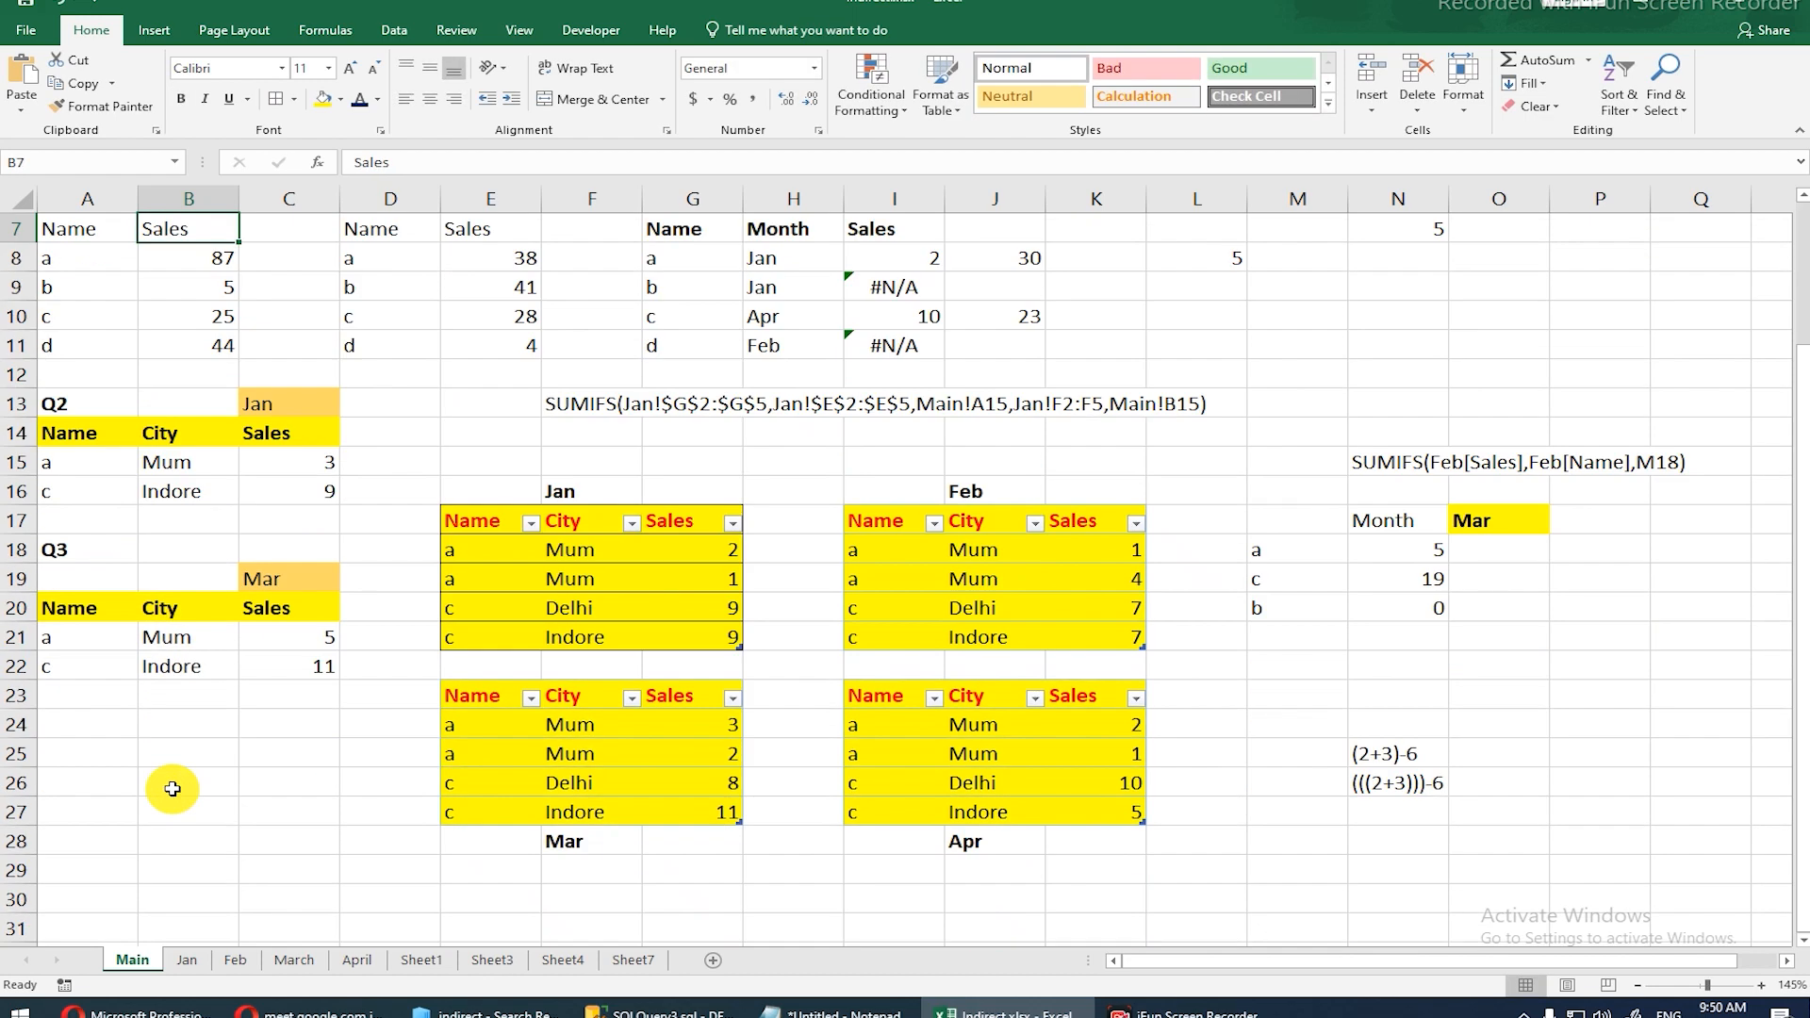
pyautogui.moveTo(78, 402); pyautogui.dragTo(299, 494)
pyautogui.moveTo(64, 547); pyautogui.dragTo(281, 675)
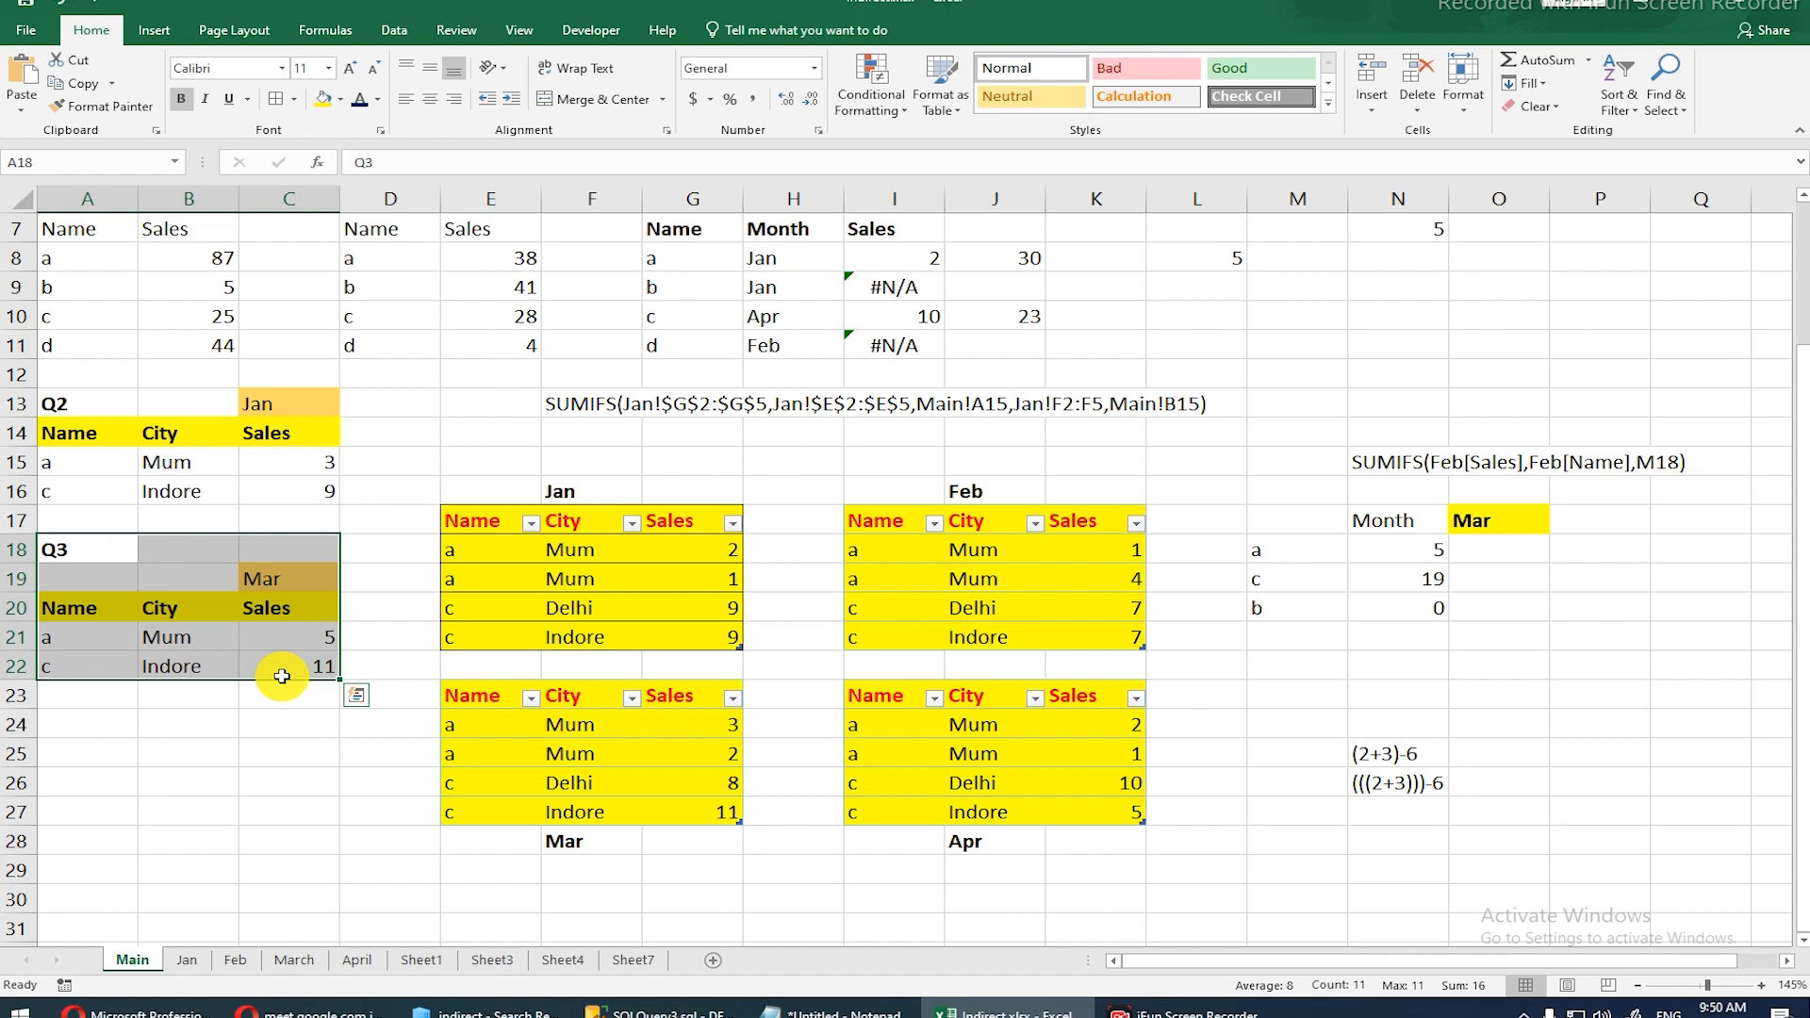
# Step: Browse the other sheets, examine the Name, City and Sales table in E1:G5 on March, and return to Main
pyautogui.click(633, 962)
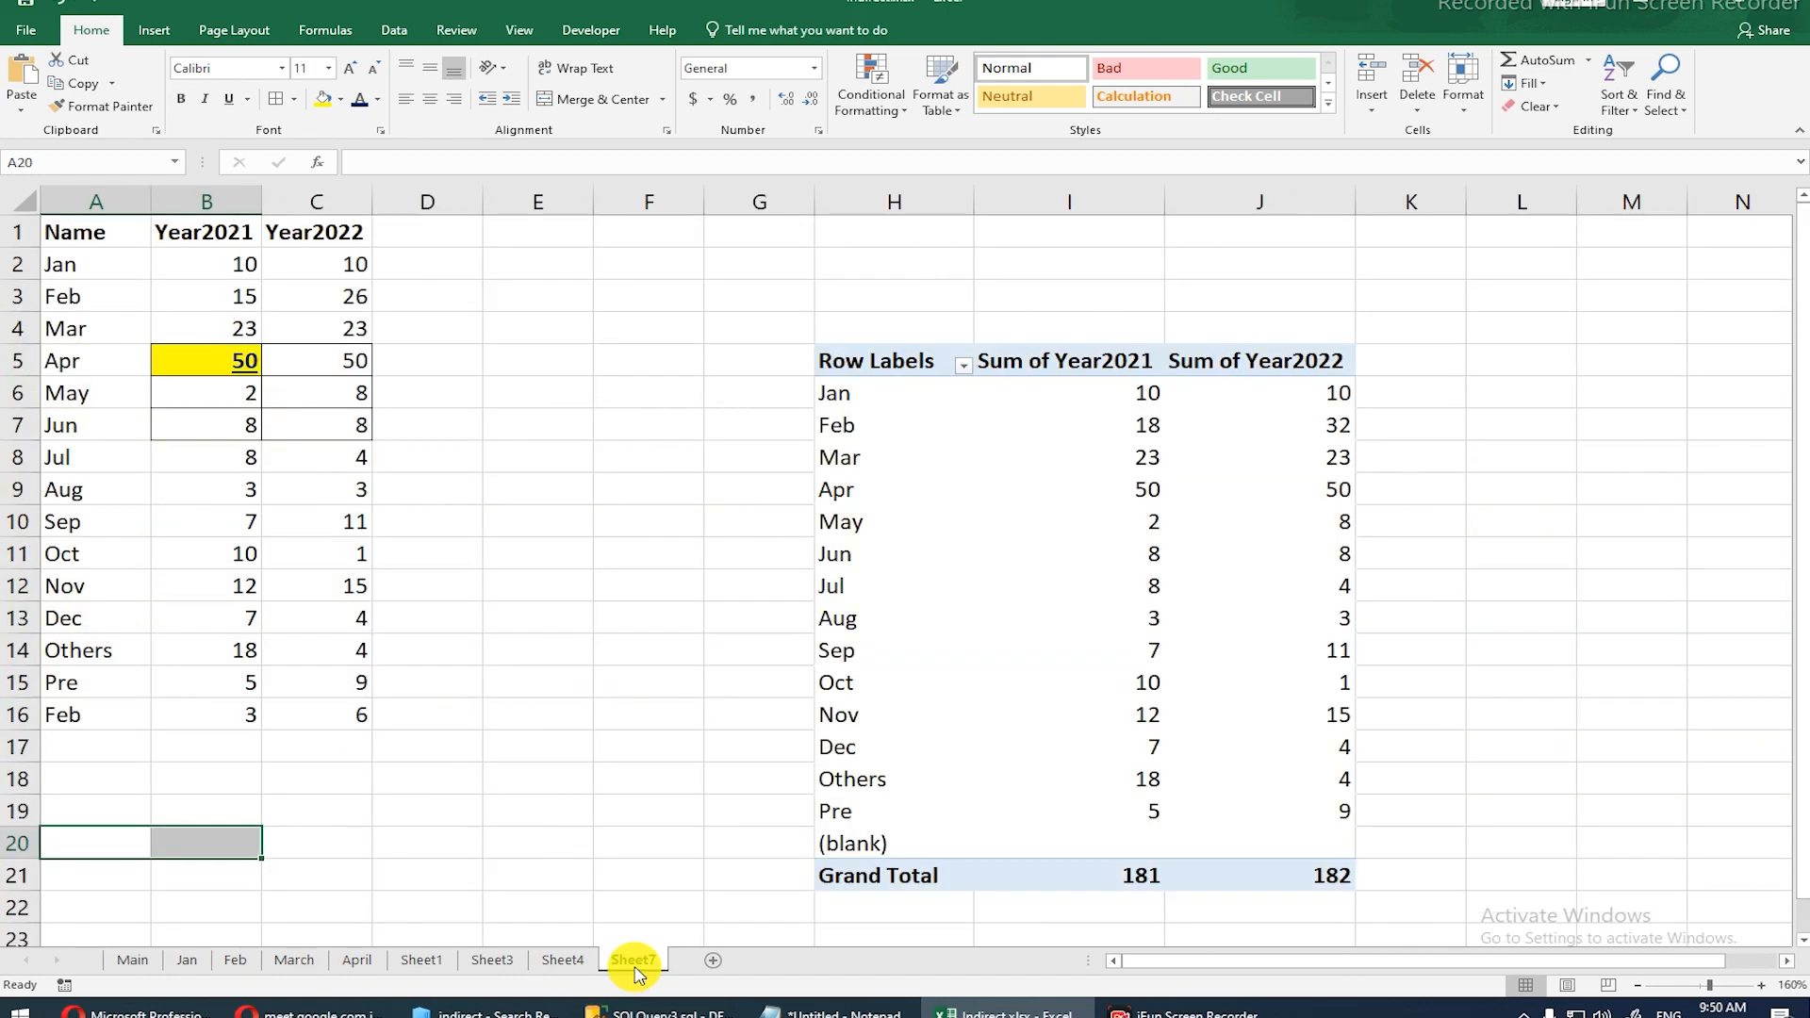
pyautogui.click(563, 960)
pyautogui.click(424, 959)
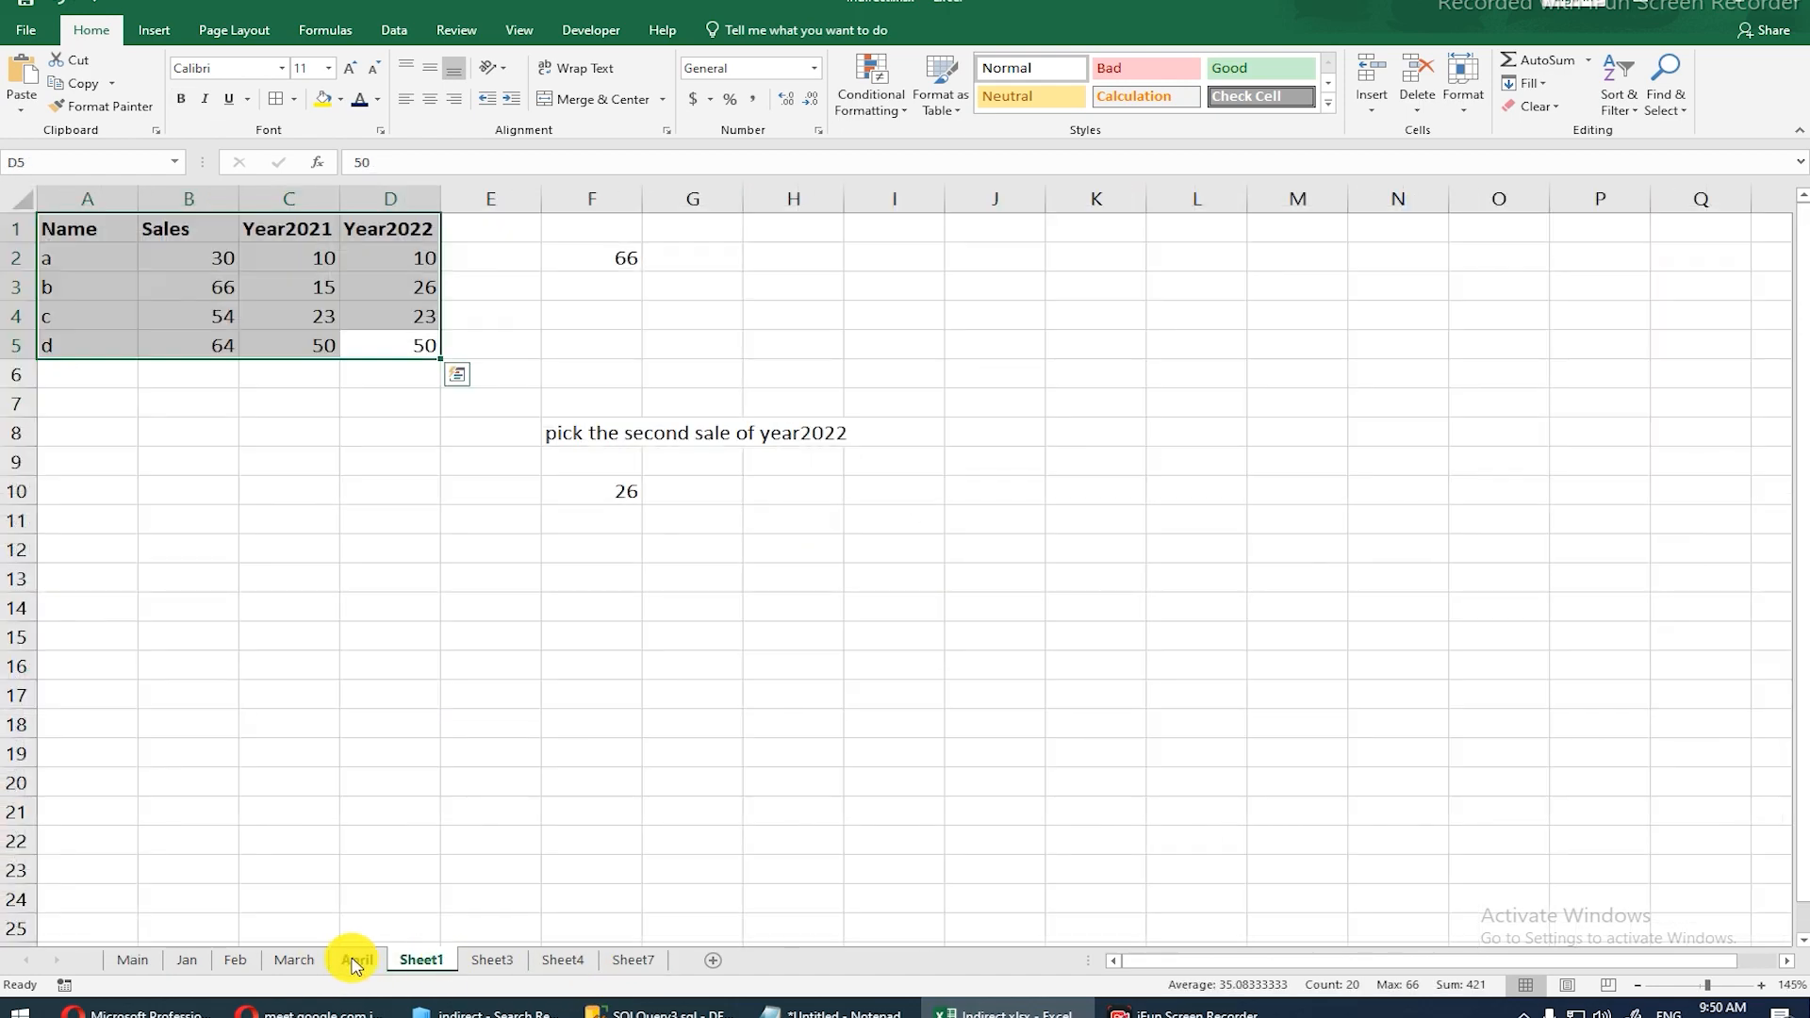
pyautogui.click(356, 960)
pyautogui.click(309, 960)
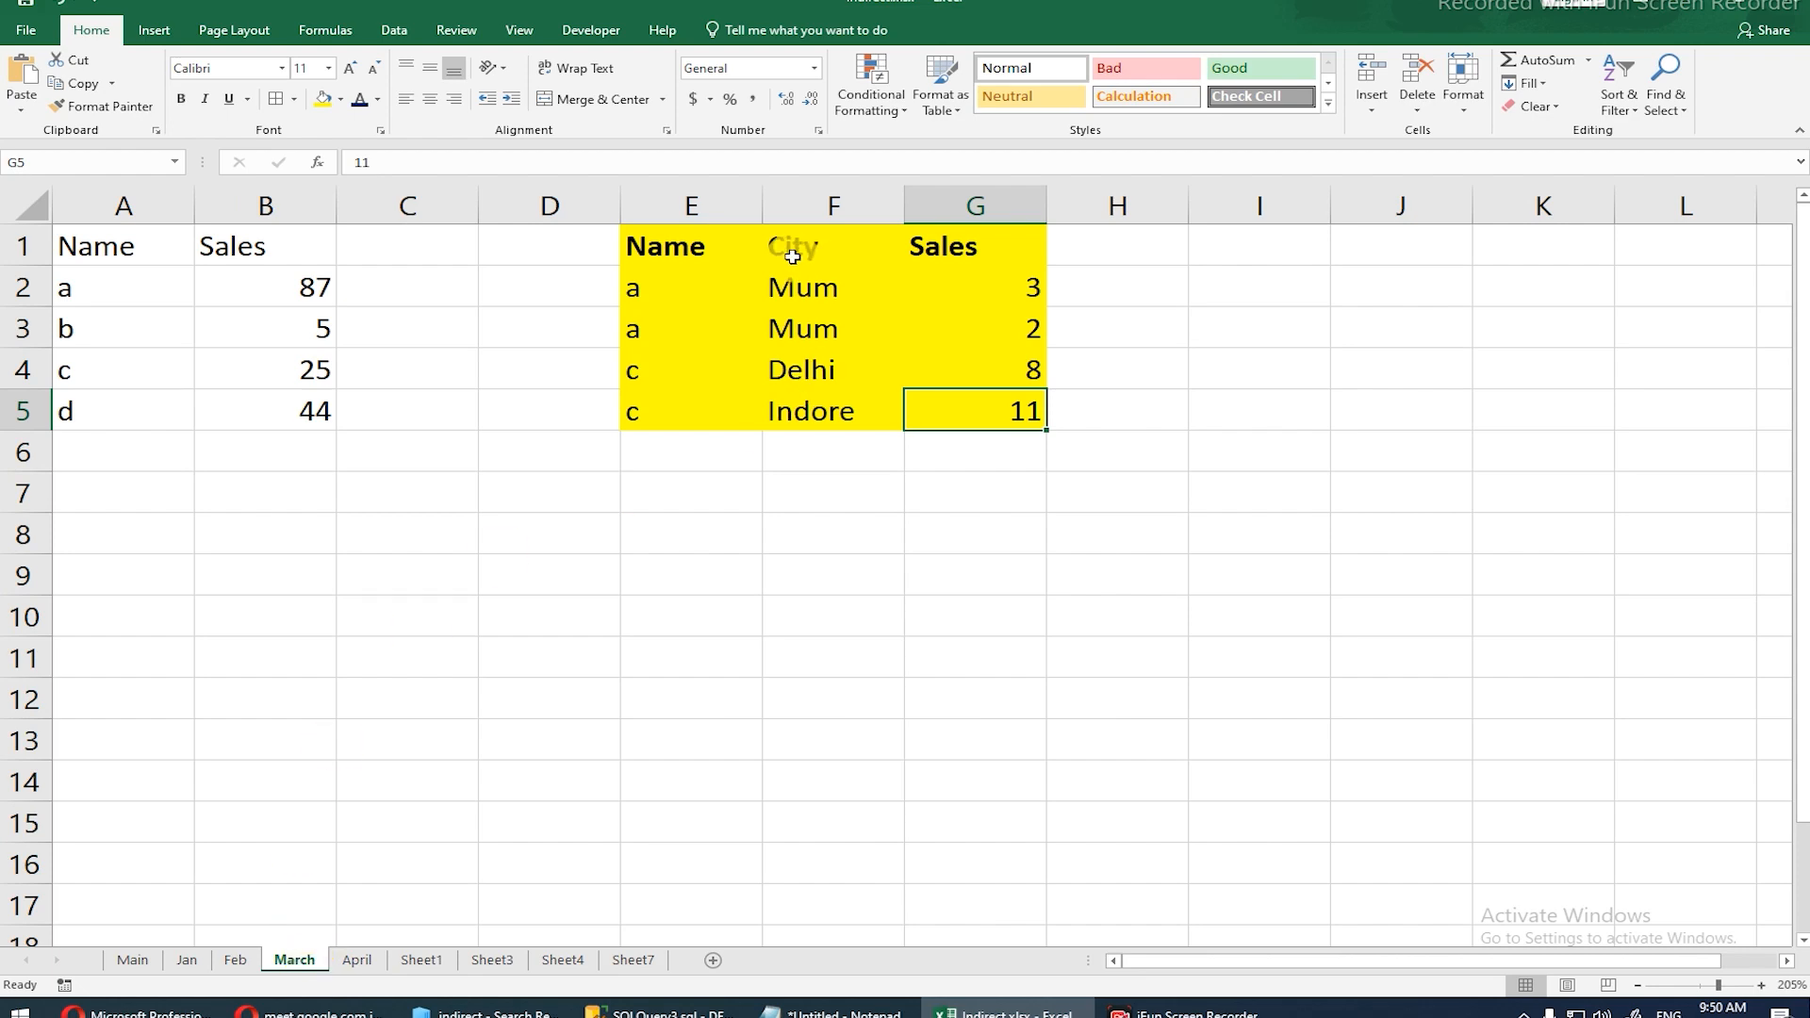
pyautogui.moveTo(710, 245); pyautogui.dragTo(958, 399)
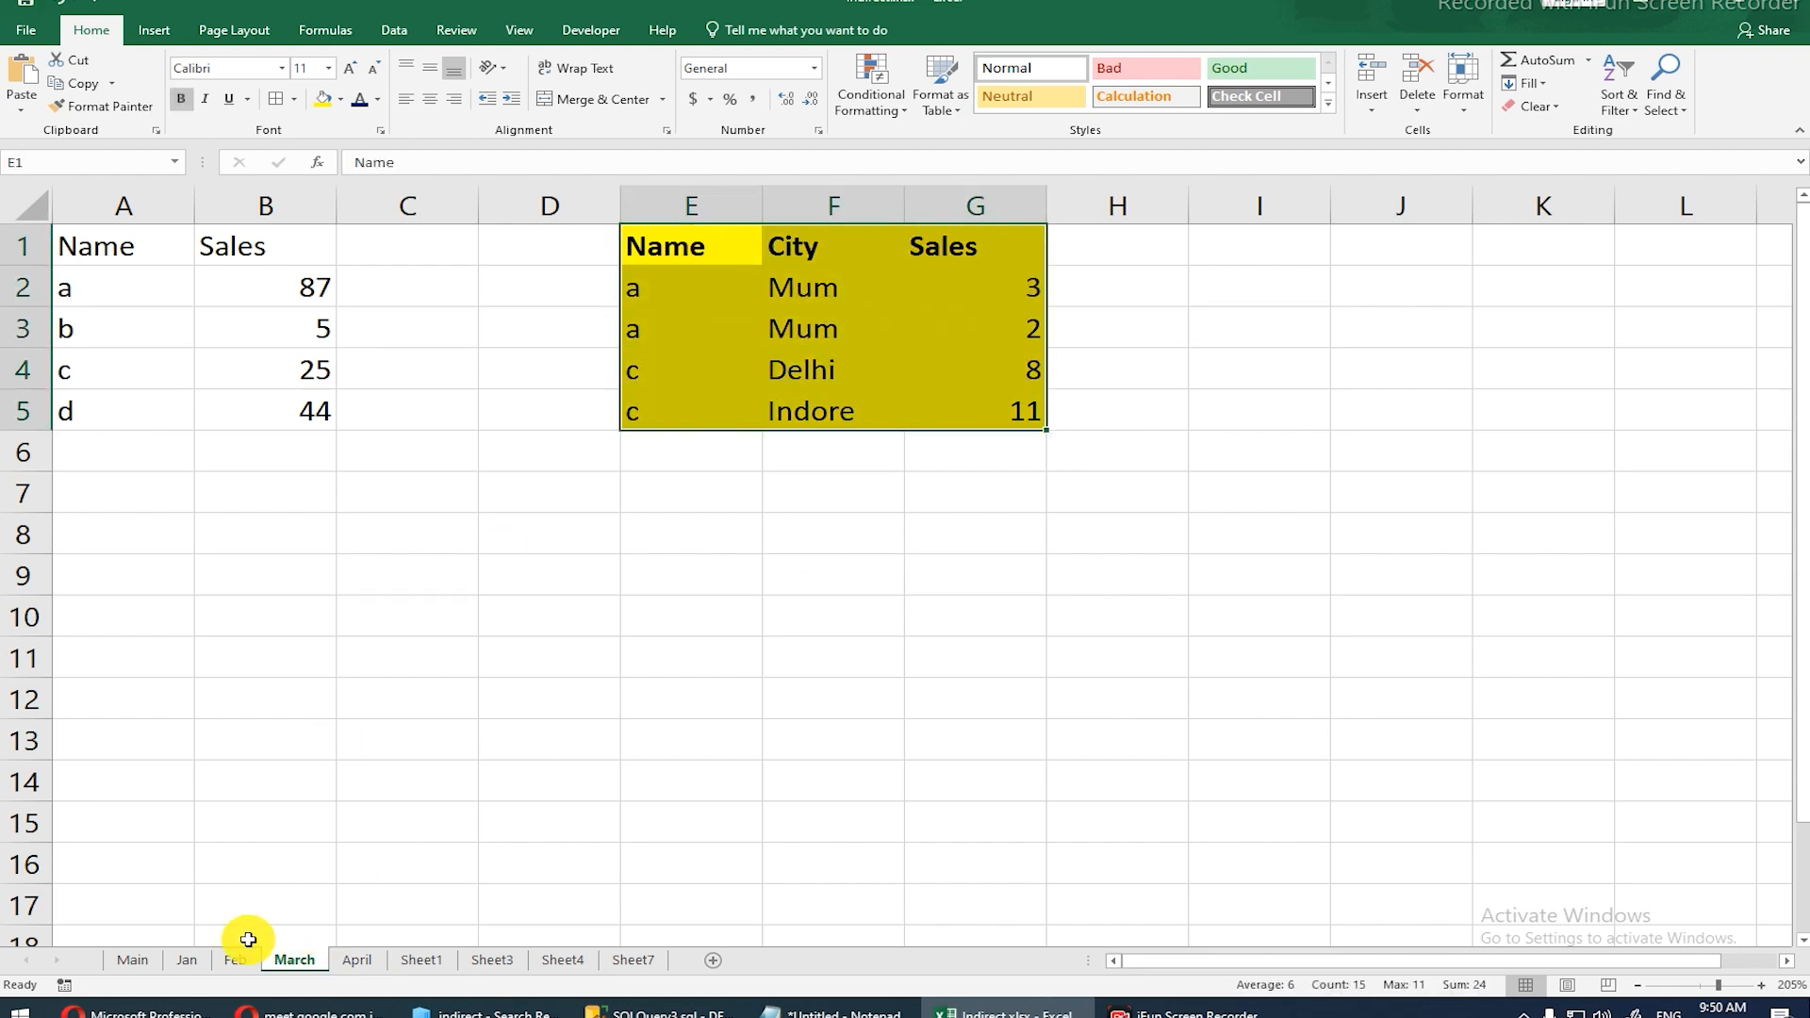
pyautogui.click(122, 964)
pyautogui.click(247, 718)
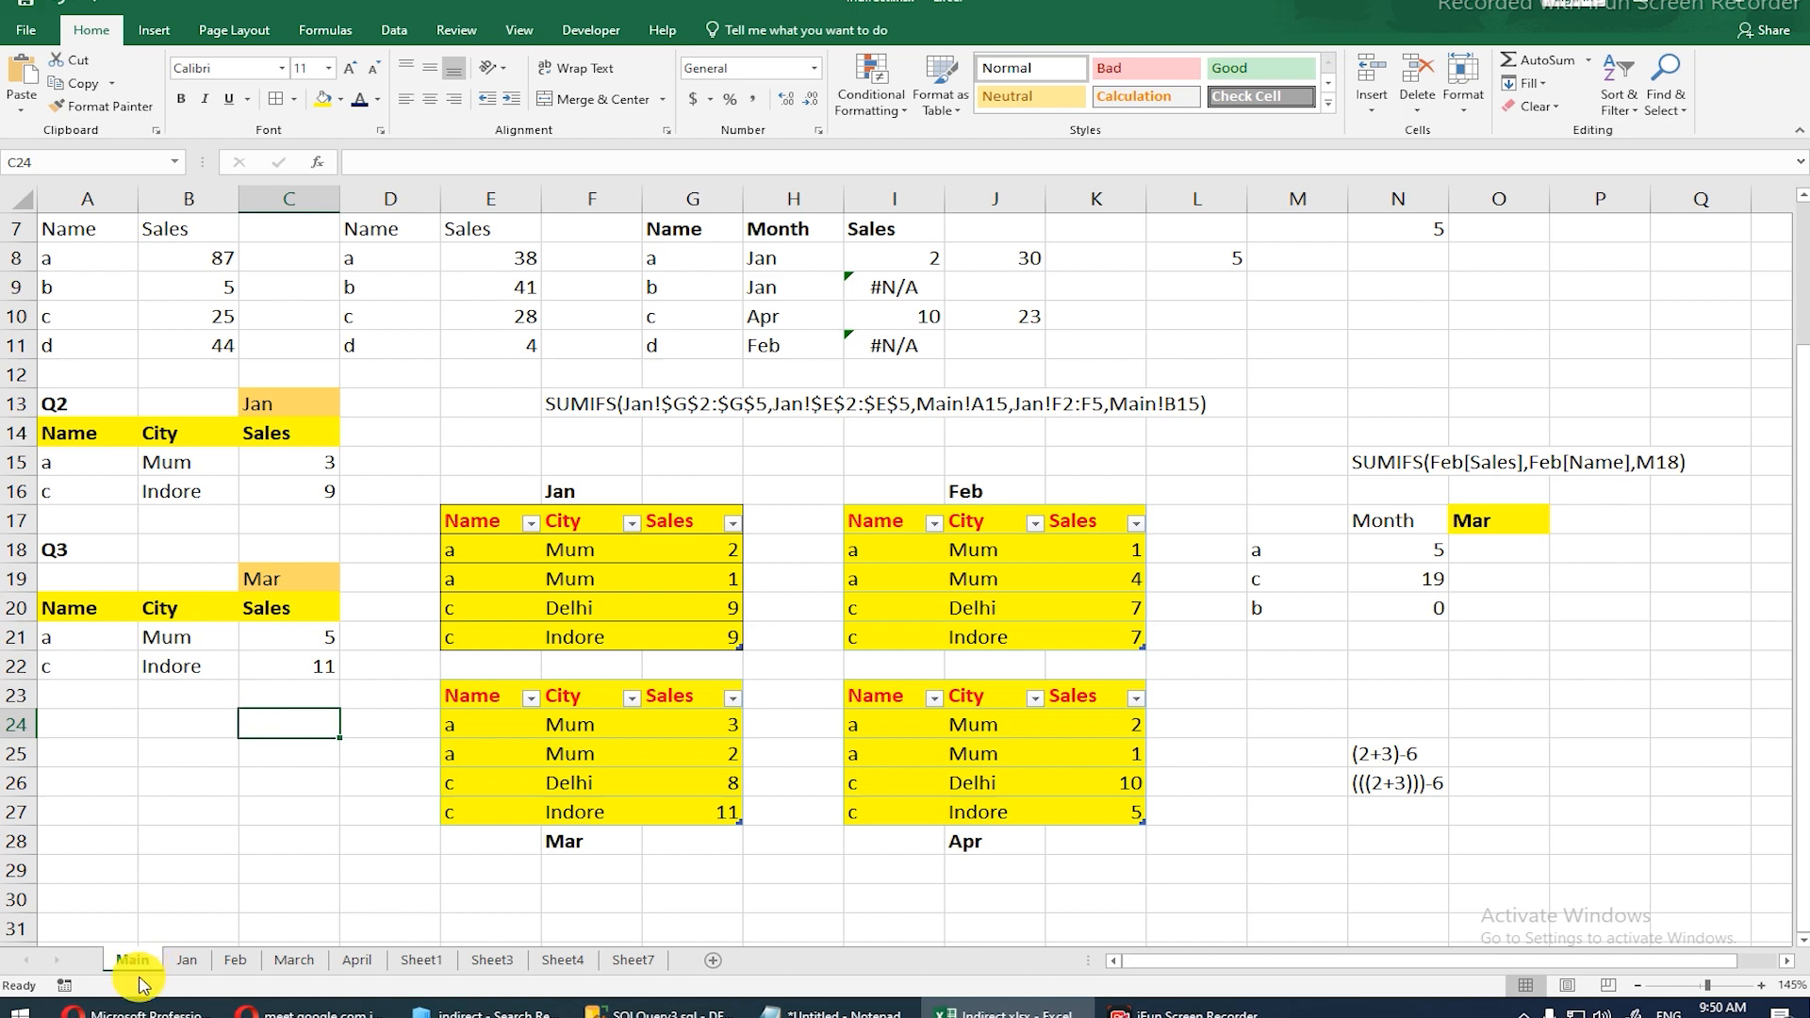
# Step: Switch to the browser to review Module 9's INDIRECT and ADDRESS topics, and return to the Main sheet in Excel
pyautogui.click(132, 1013)
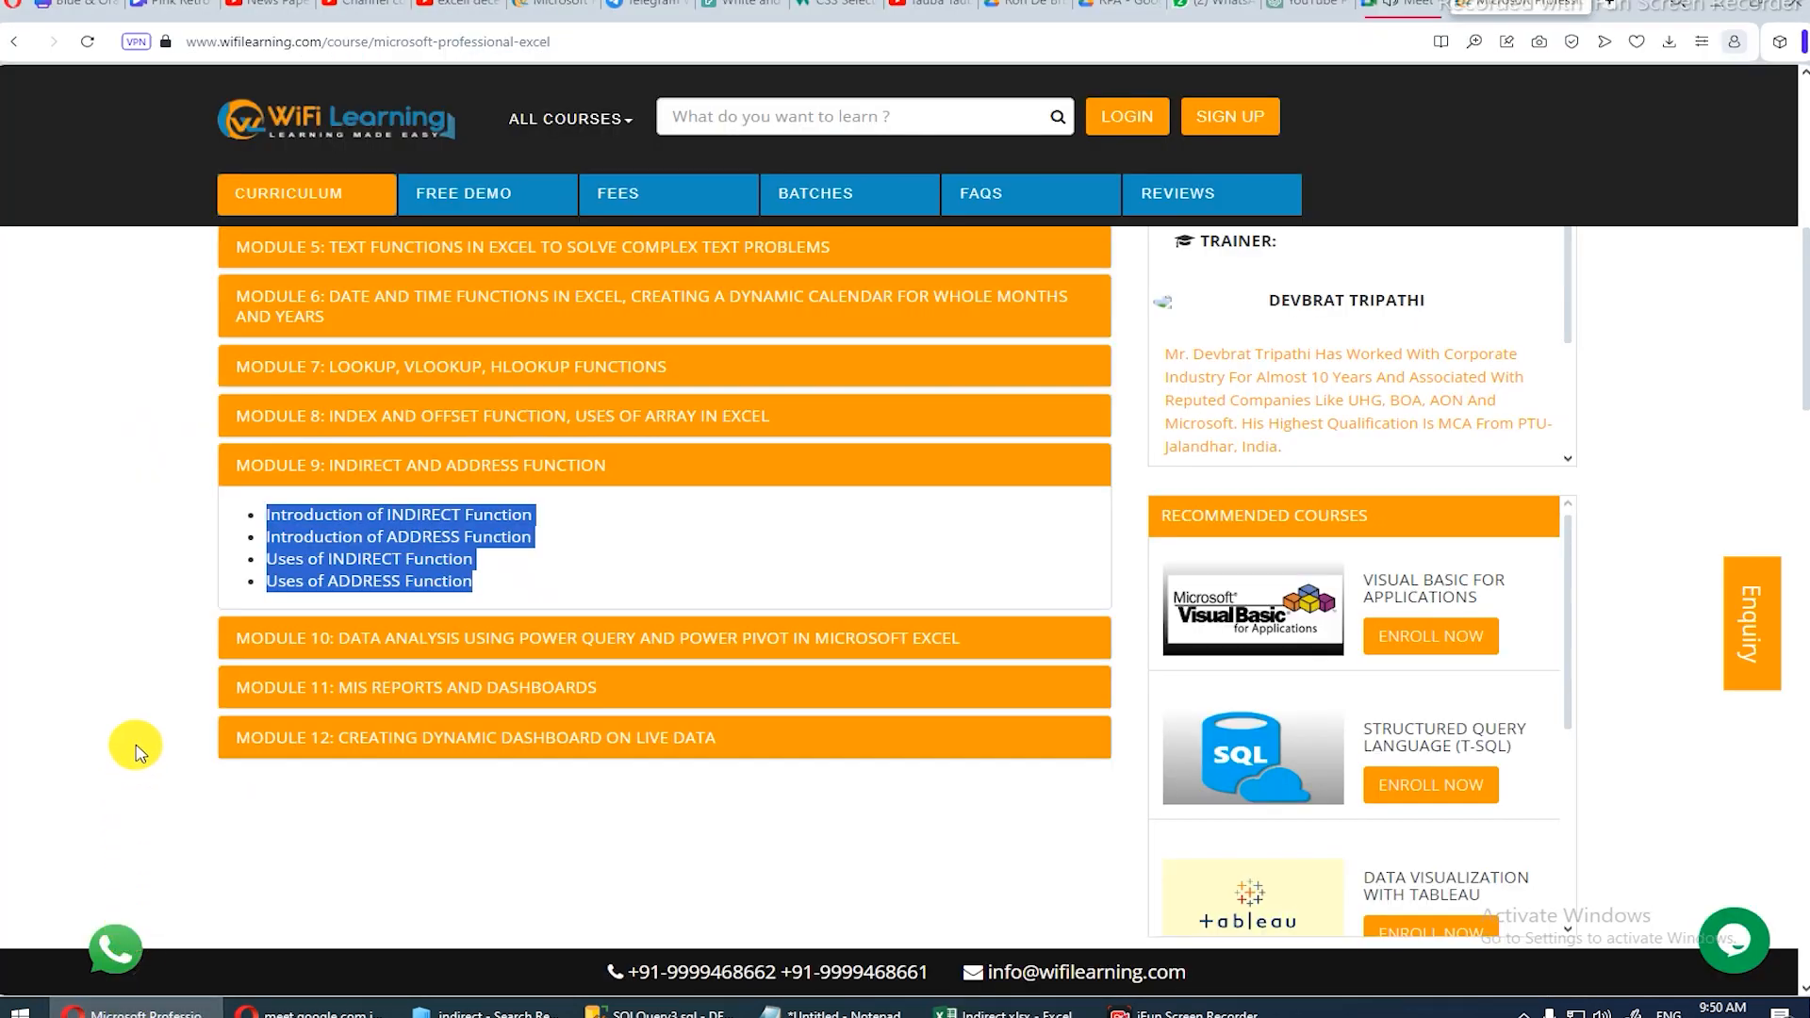
pyautogui.click(338, 594)
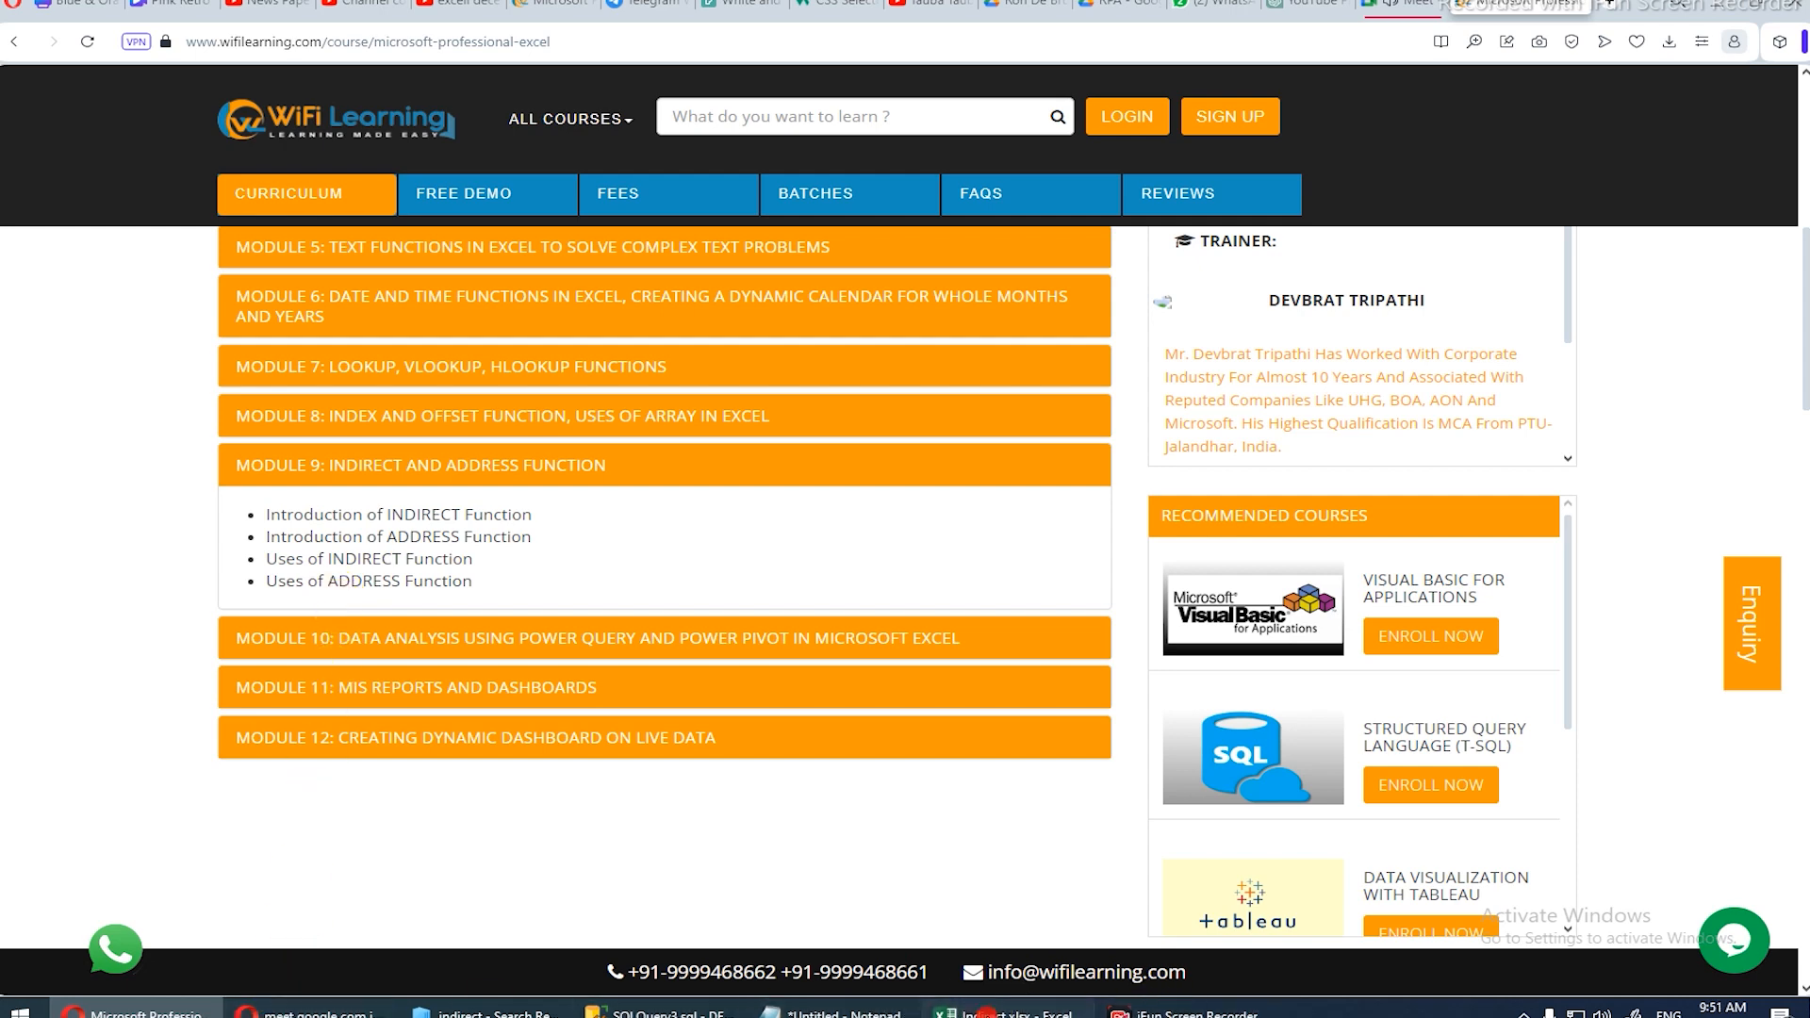
pyautogui.click(987, 1009)
pyautogui.scroll(-3, 654, 760)
pyautogui.scroll(5, 655, 760)
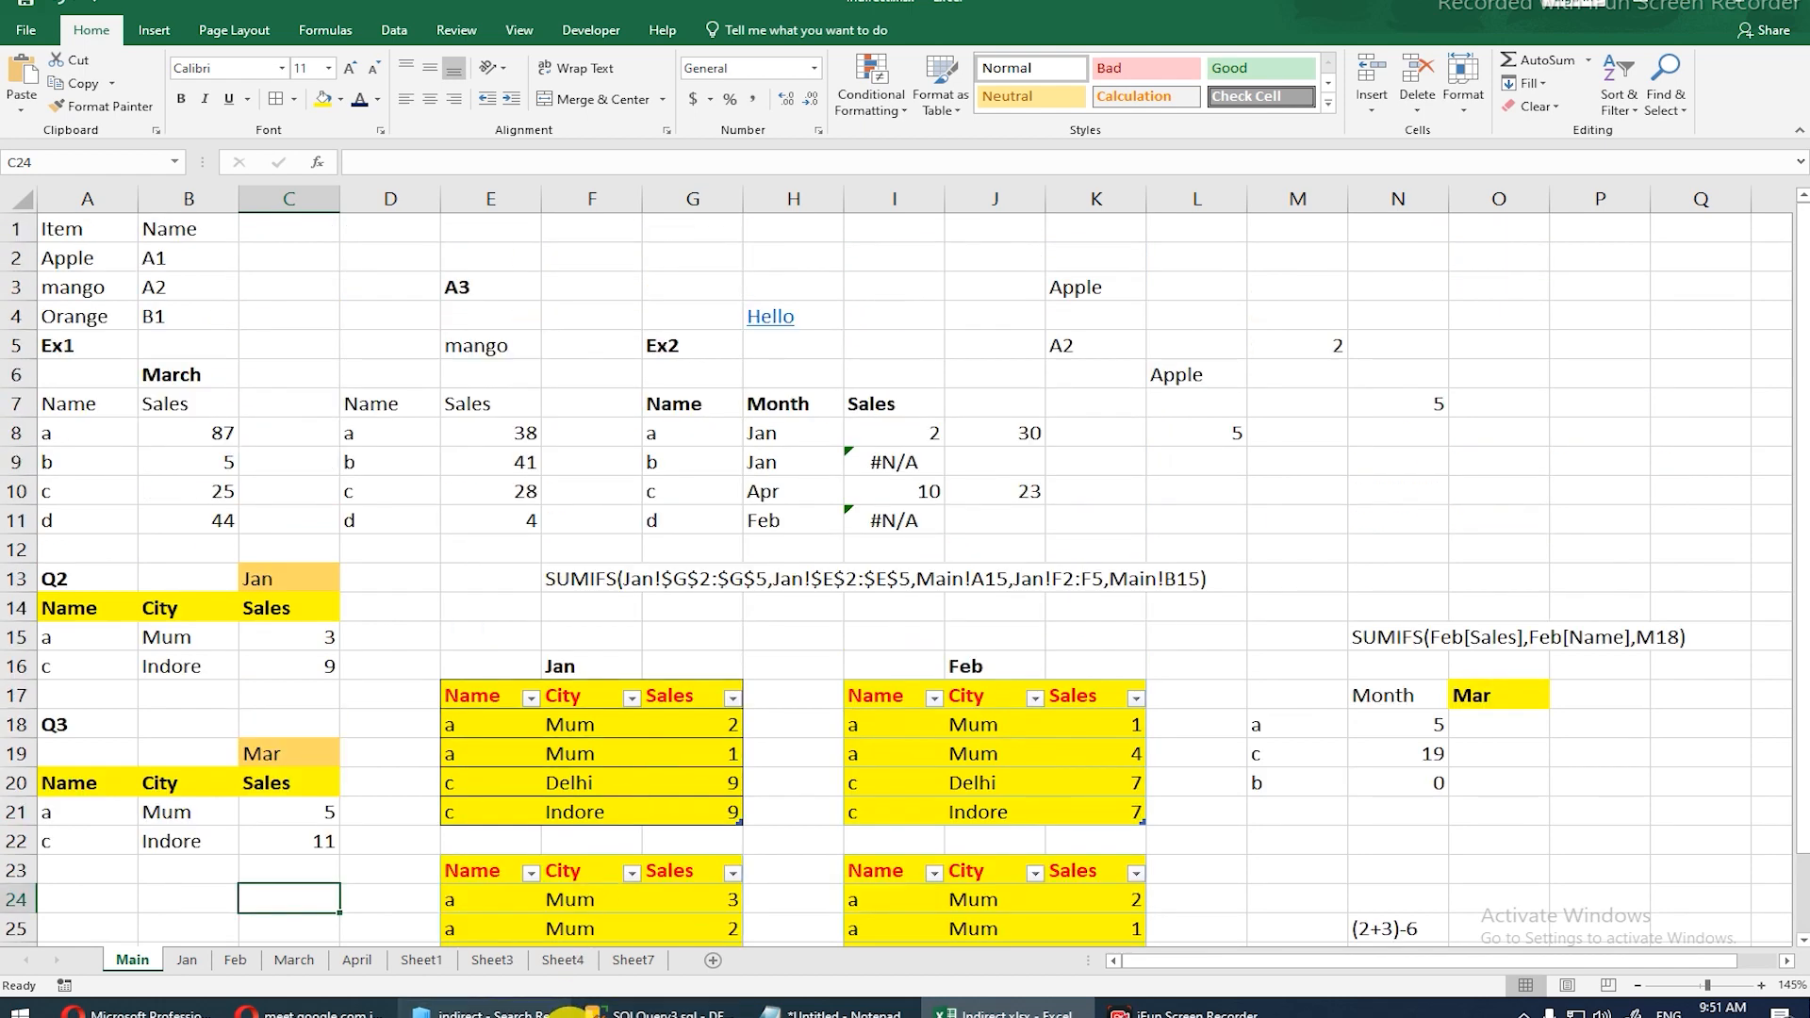
# Step: Enter =ADDRESS(2,3) in cell B30 of the Main sheet and check the finished formula
pyautogui.click(306, 1013)
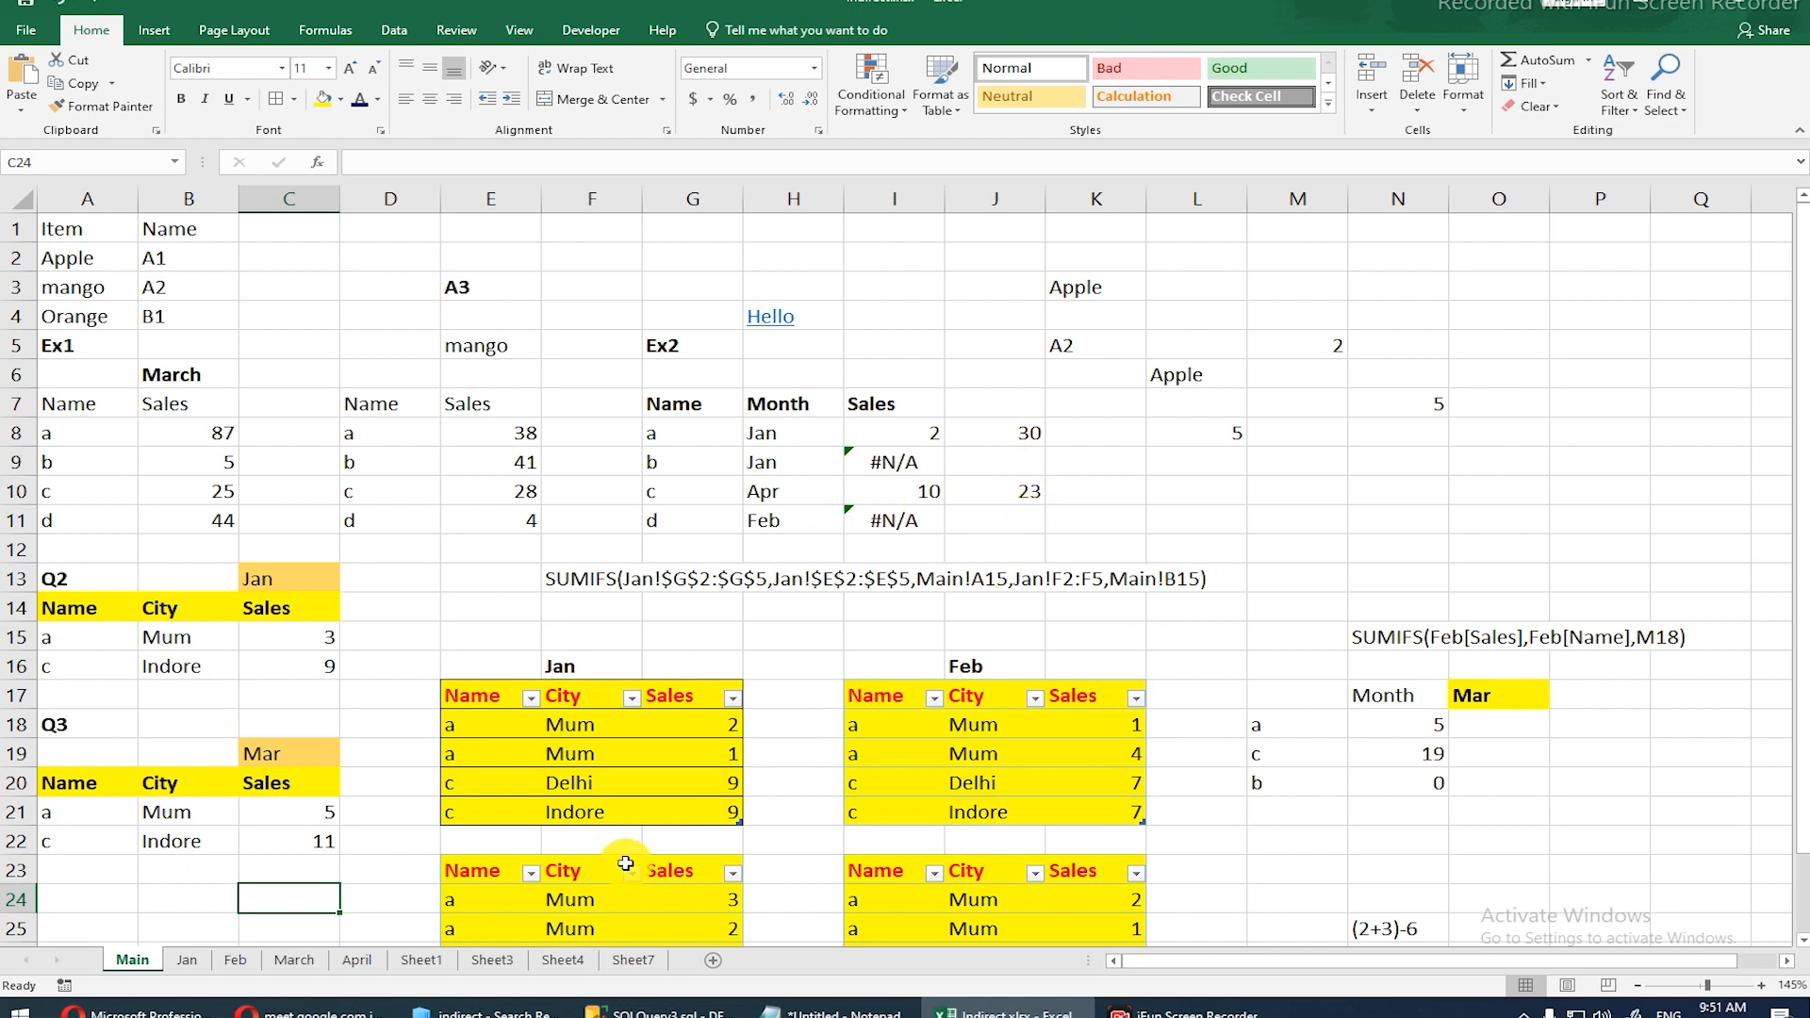
pyautogui.scroll(-3, 1001, 913)
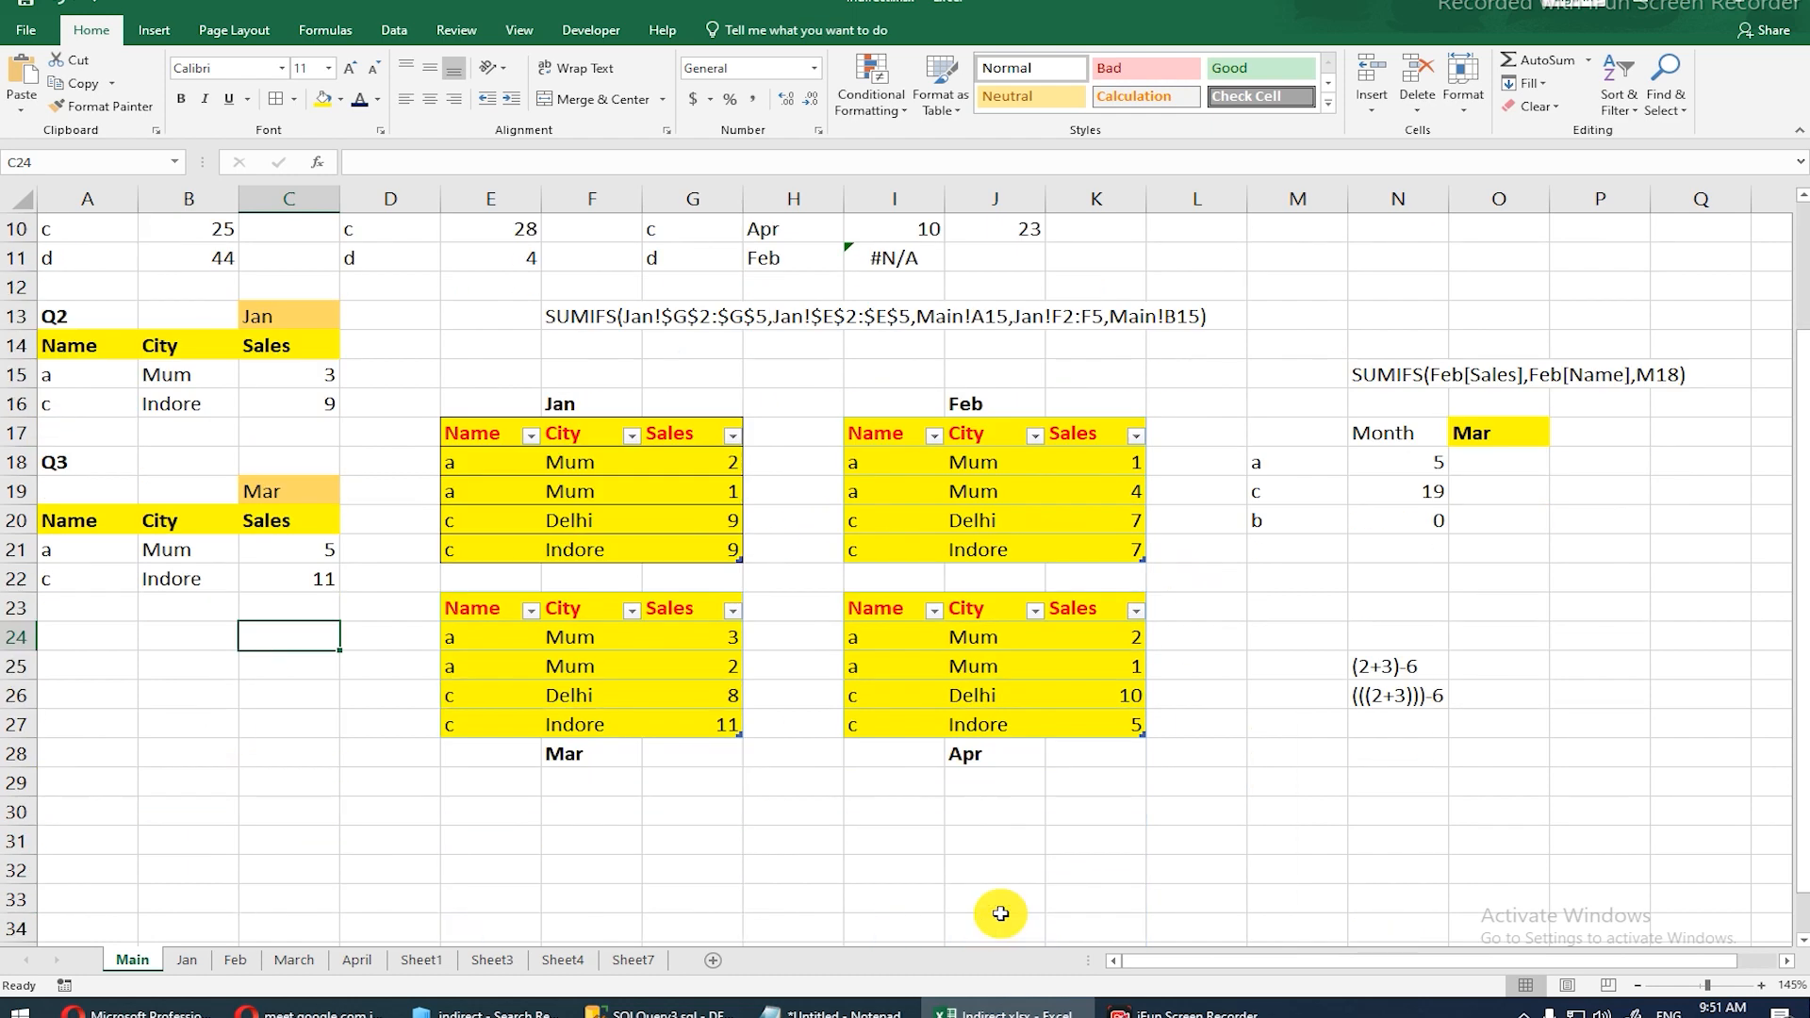
pyautogui.click(171, 823)
pyautogui.write('=')
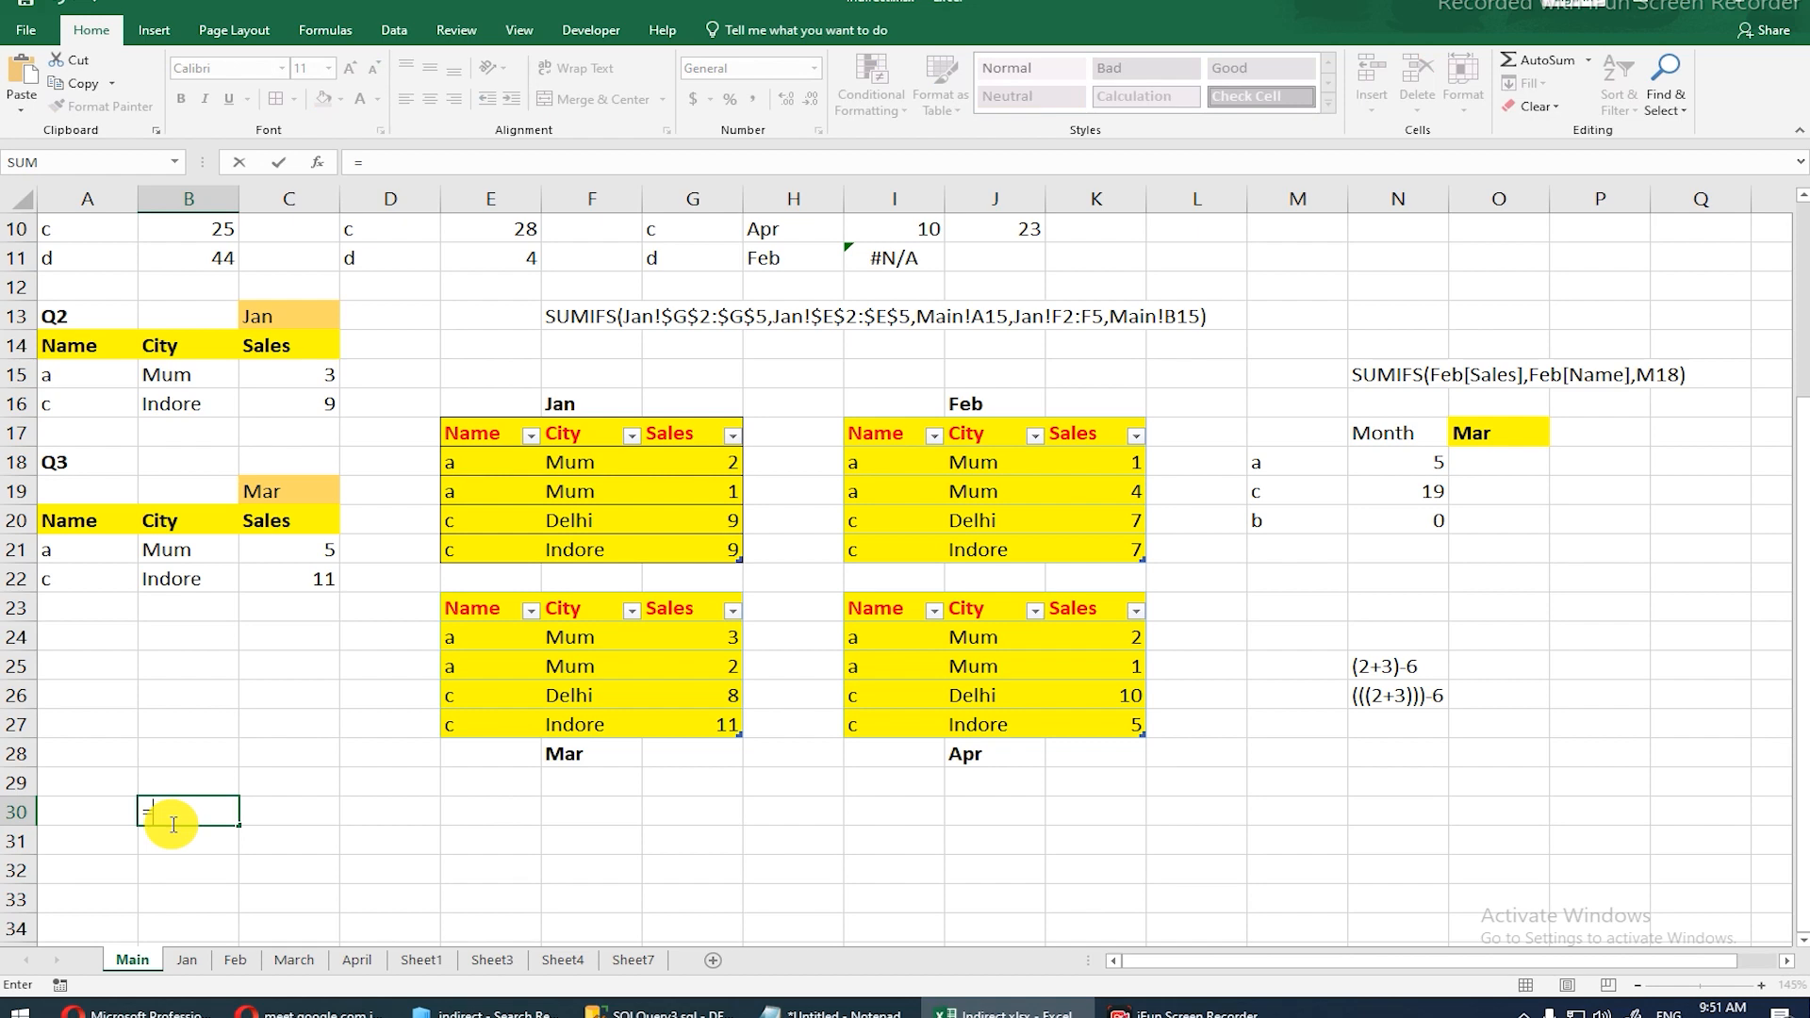
pyautogui.write('addre')
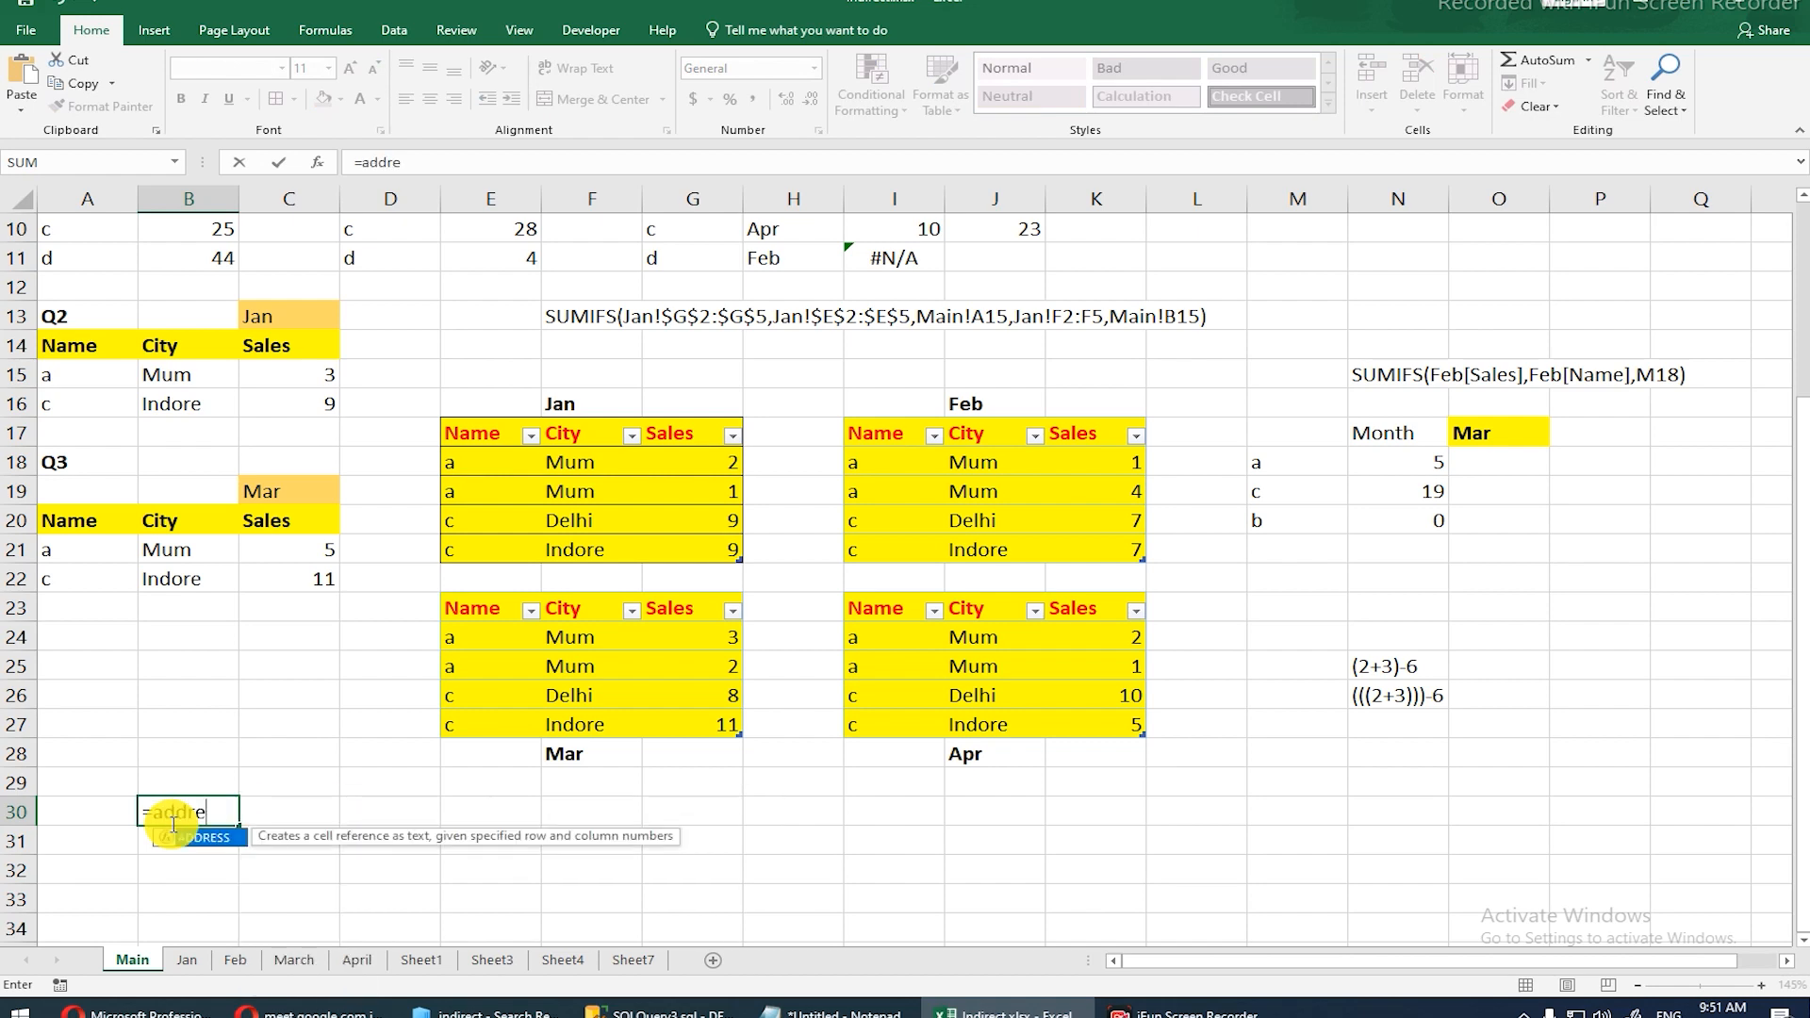
pyautogui.press('Tab')
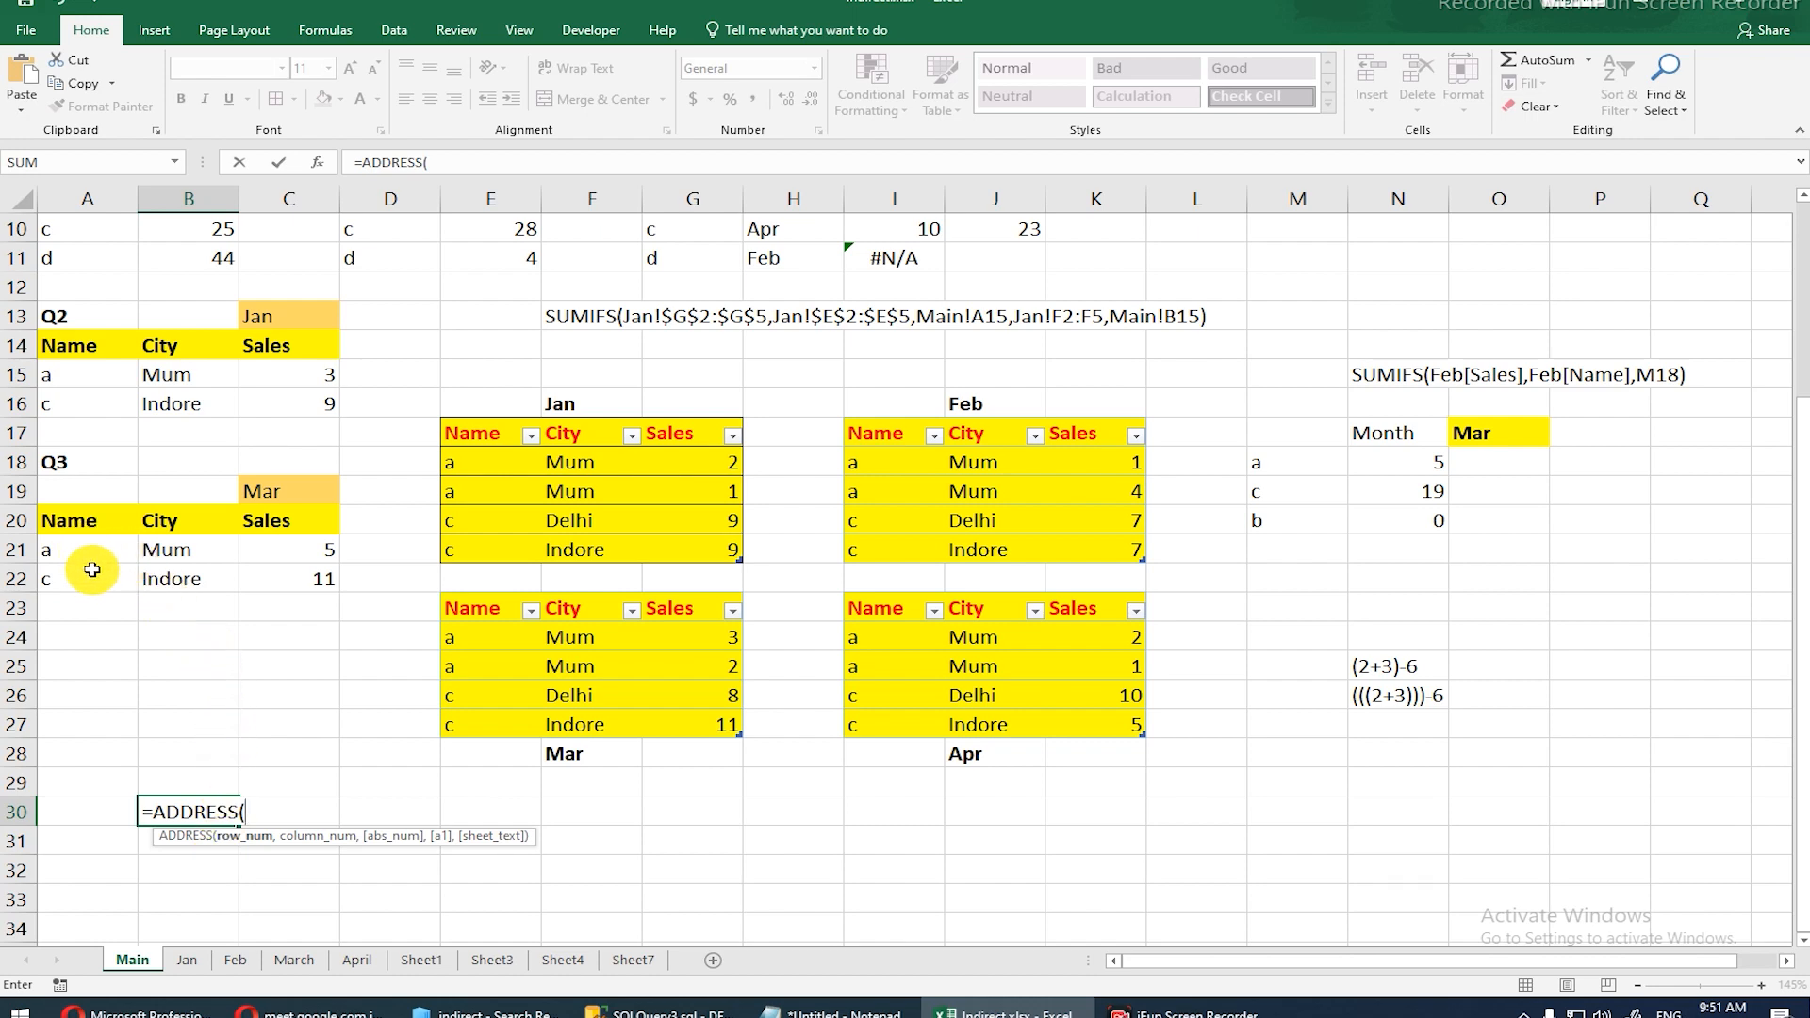
pyautogui.write('2')
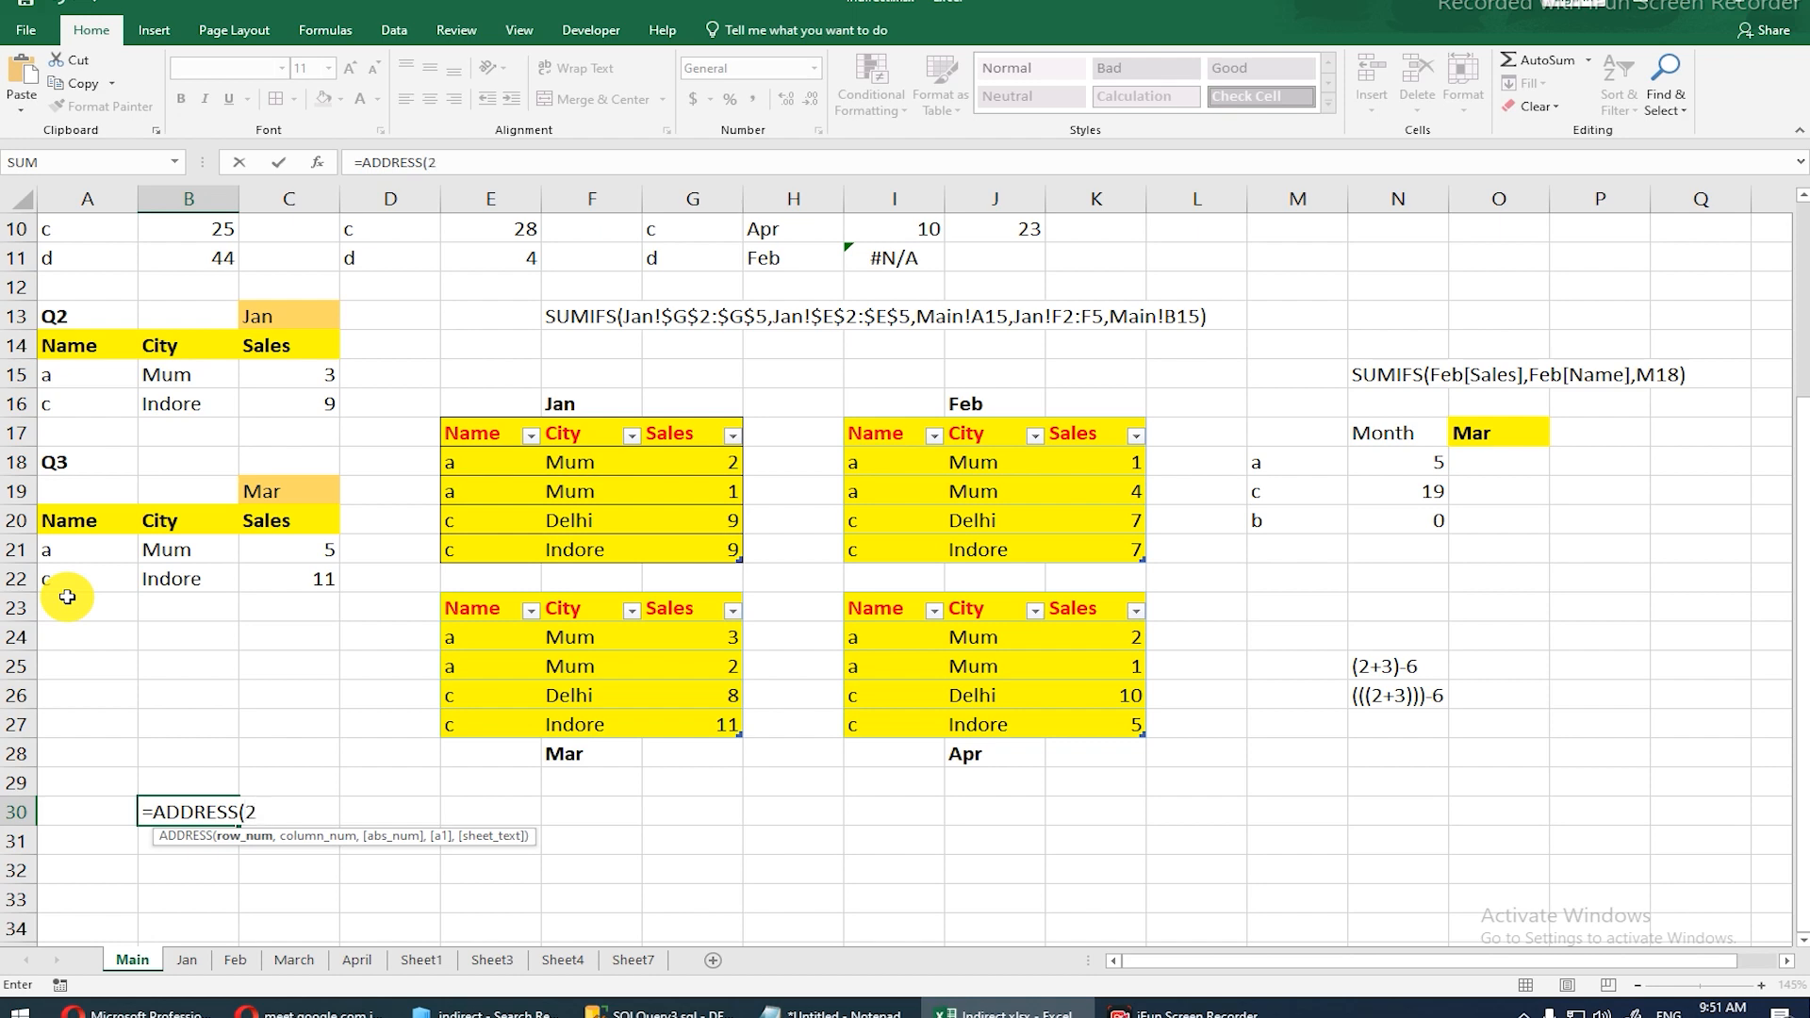
pyautogui.write(',3')
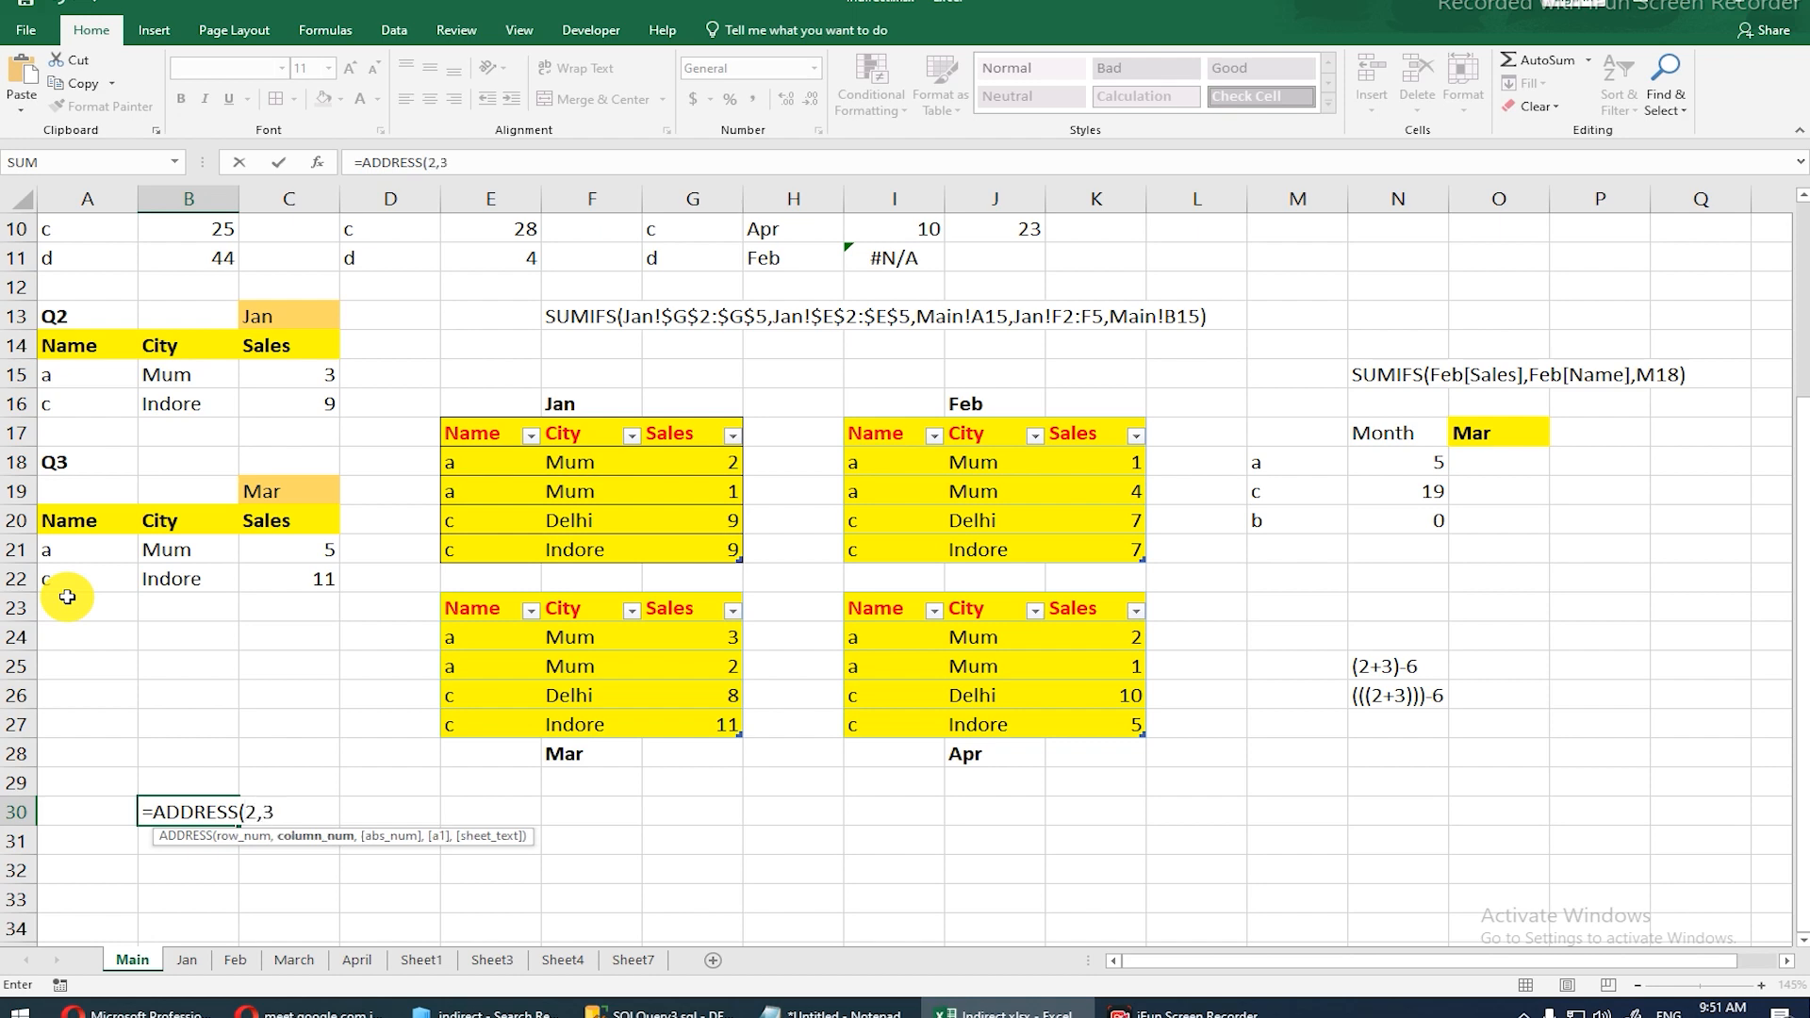
pyautogui.press('Return')
pyautogui.doubleClick(181, 814)
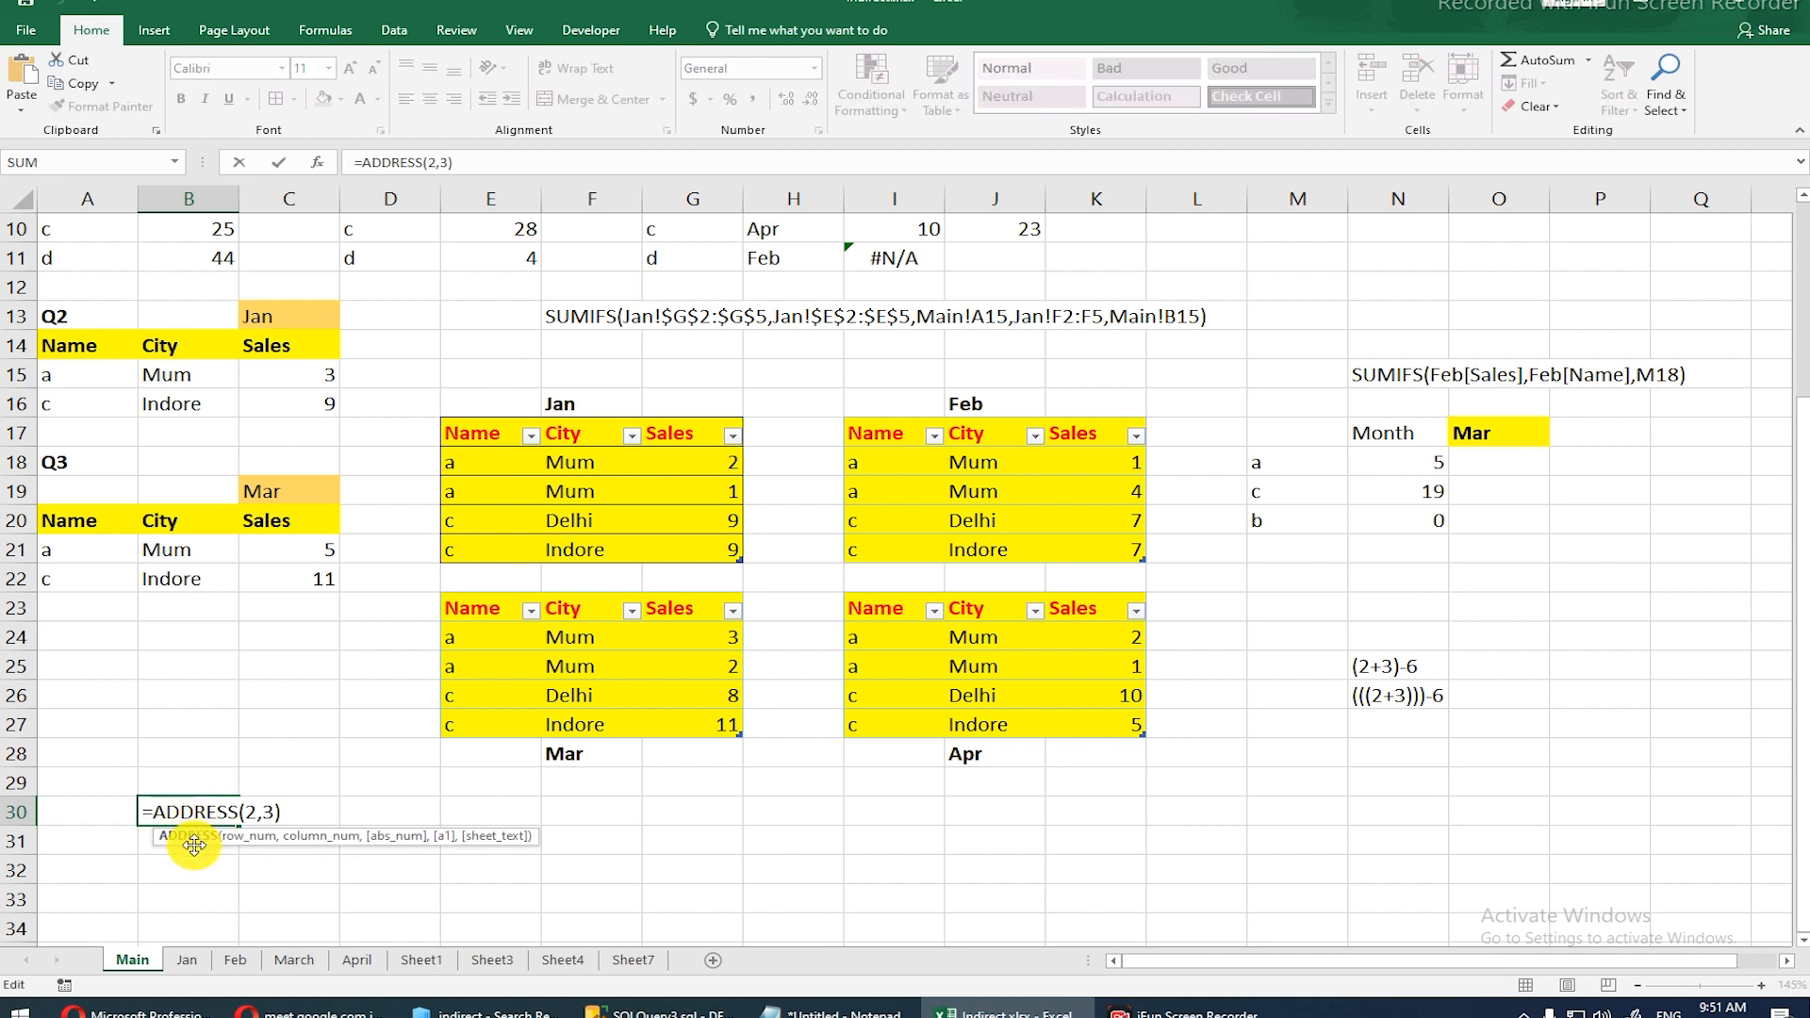
pyautogui.hotkey('ctrl', 'Return')
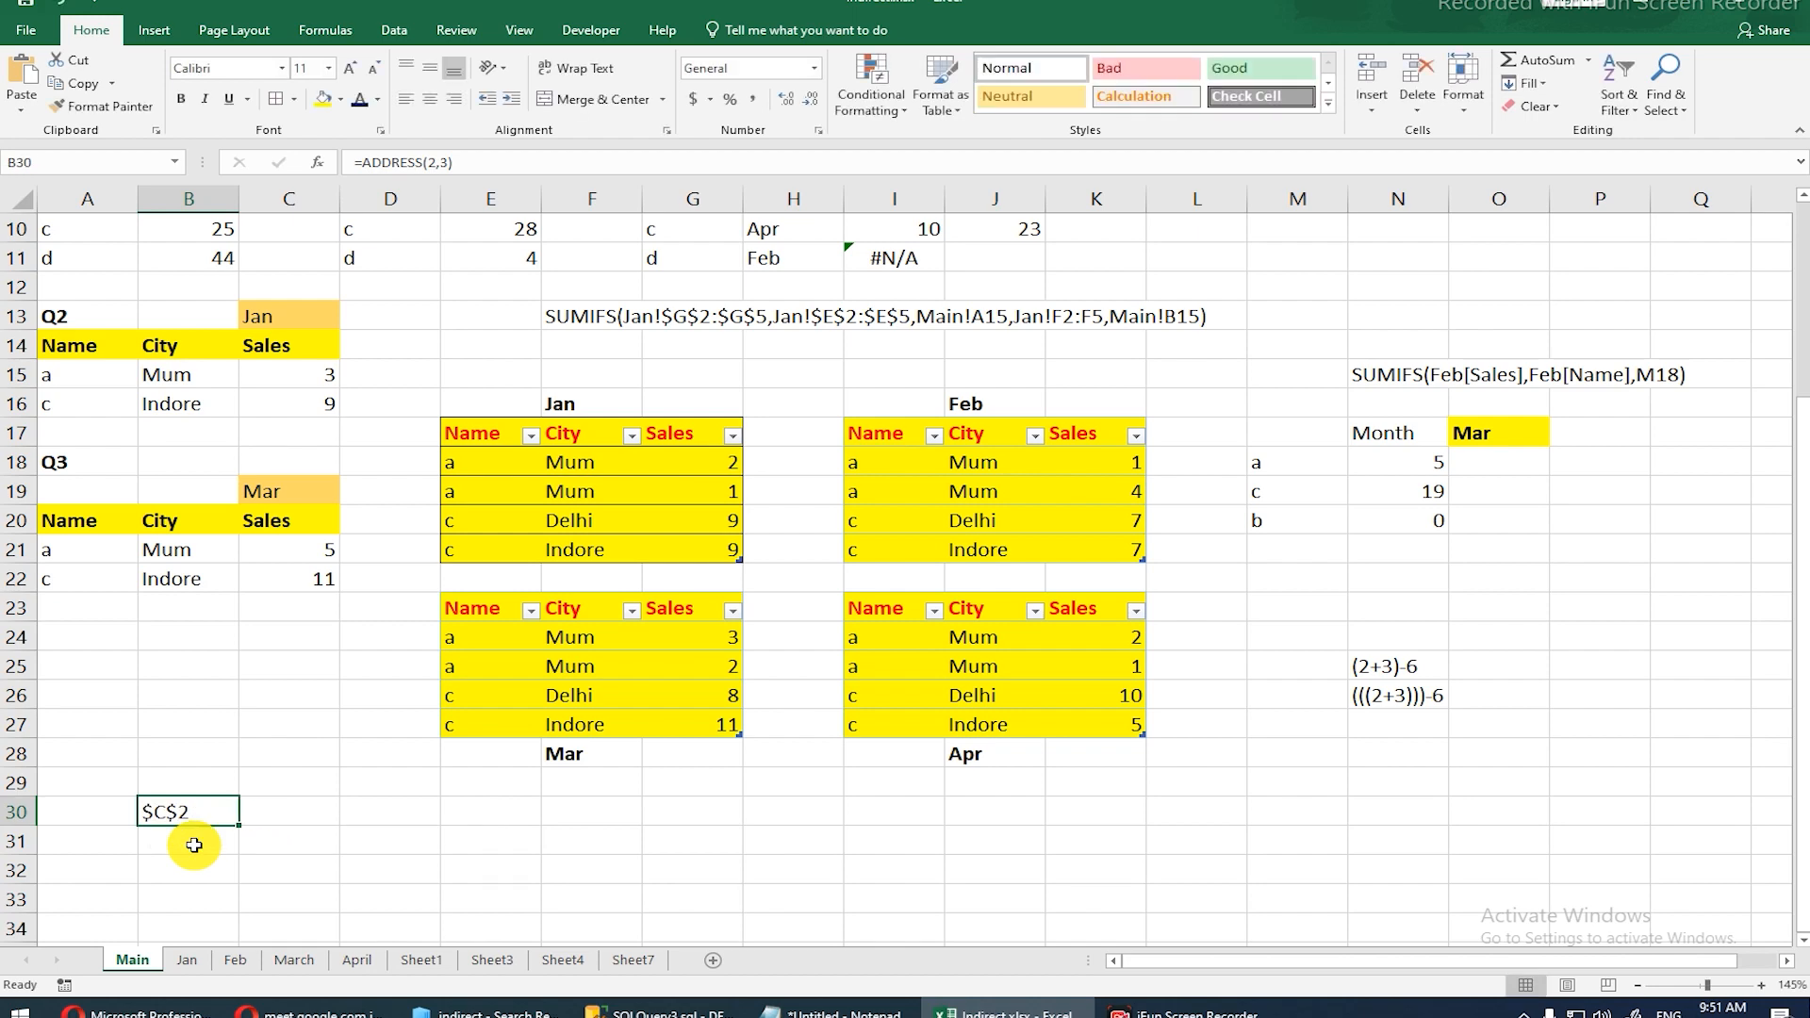
# Step: Locate the cell at row 2, column 3 that the ADDRESS formula in B30 refers to
pyautogui.scroll(3, 194, 845)
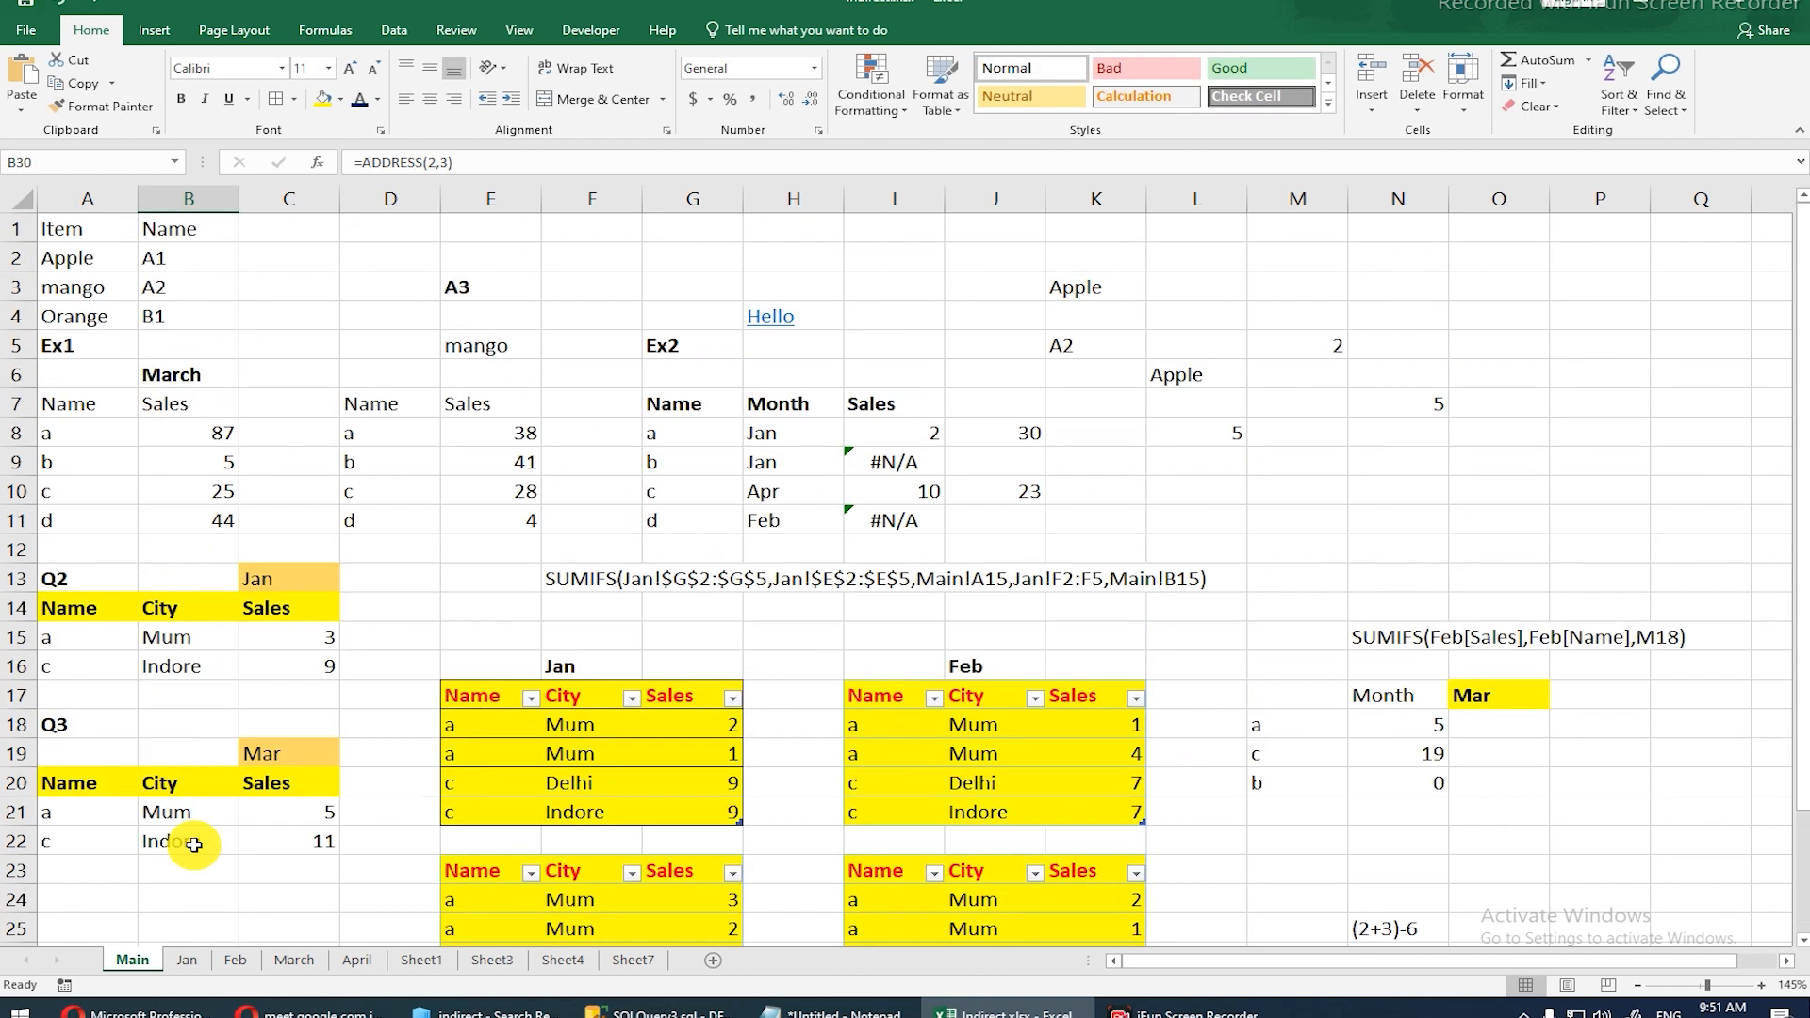
pyautogui.scroll(-2, 194, 846)
pyautogui.scroll(1, 191, 844)
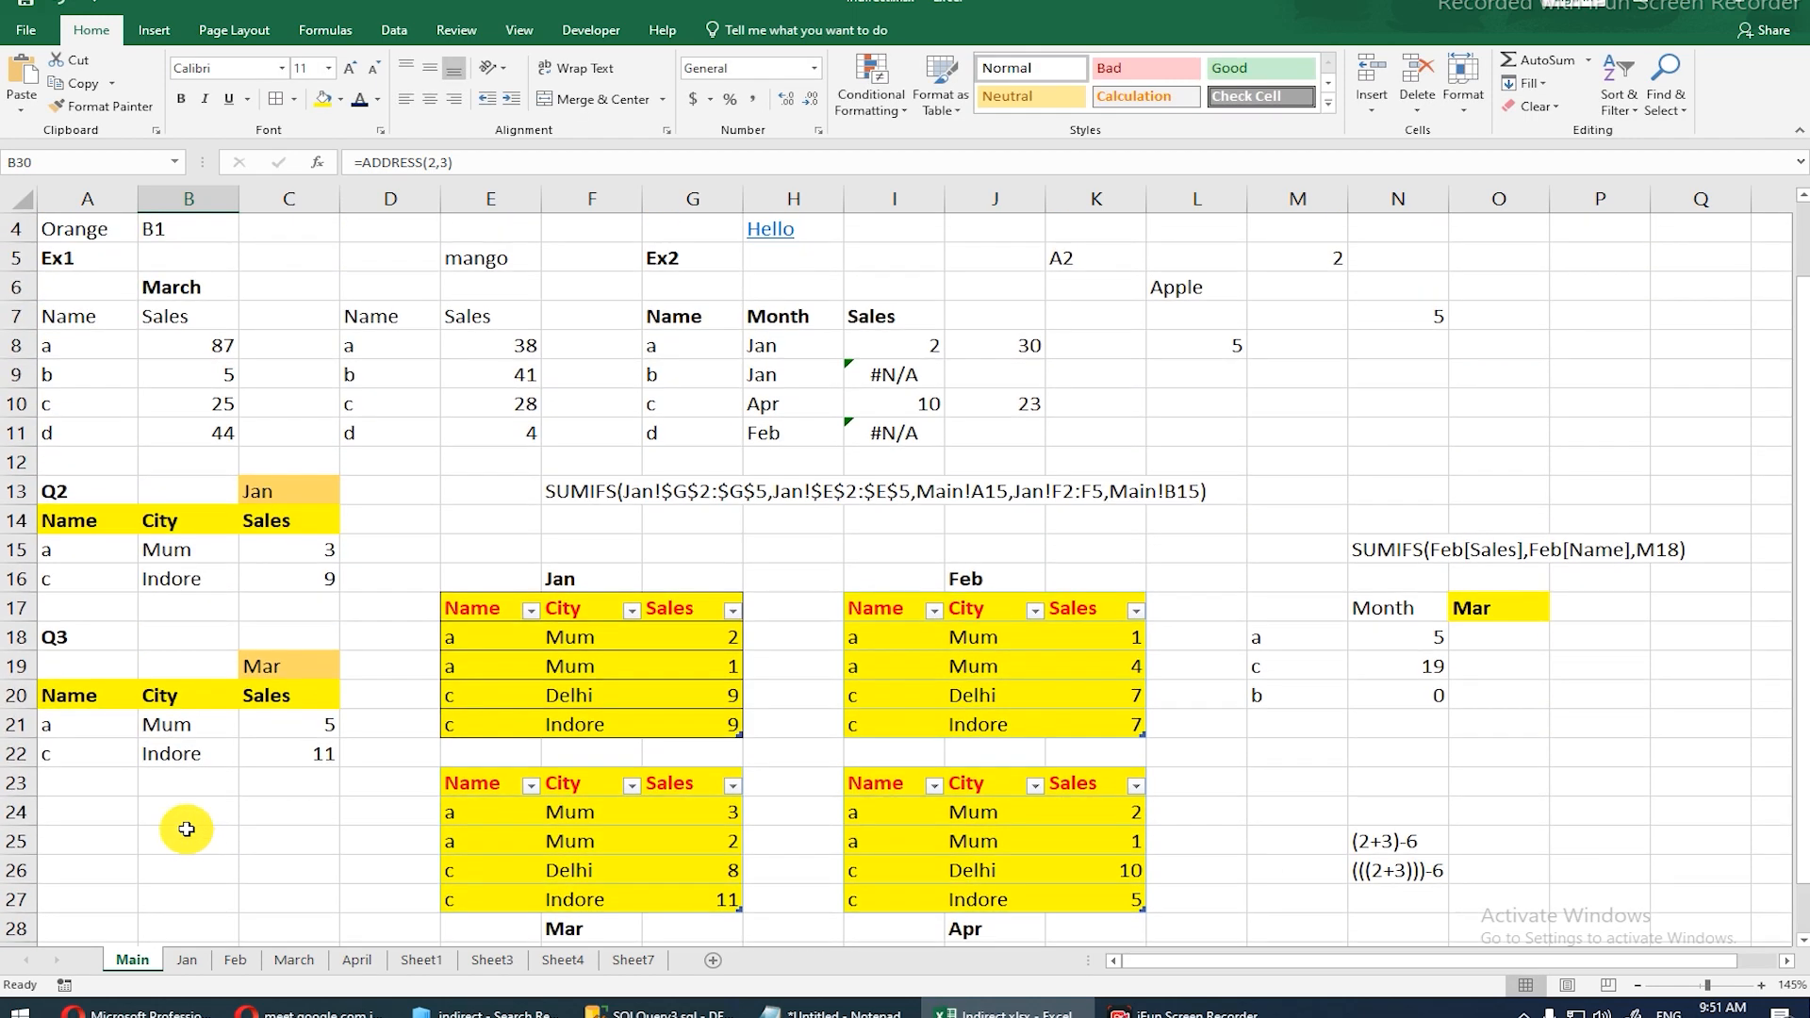
pyautogui.scroll(1, 182, 830)
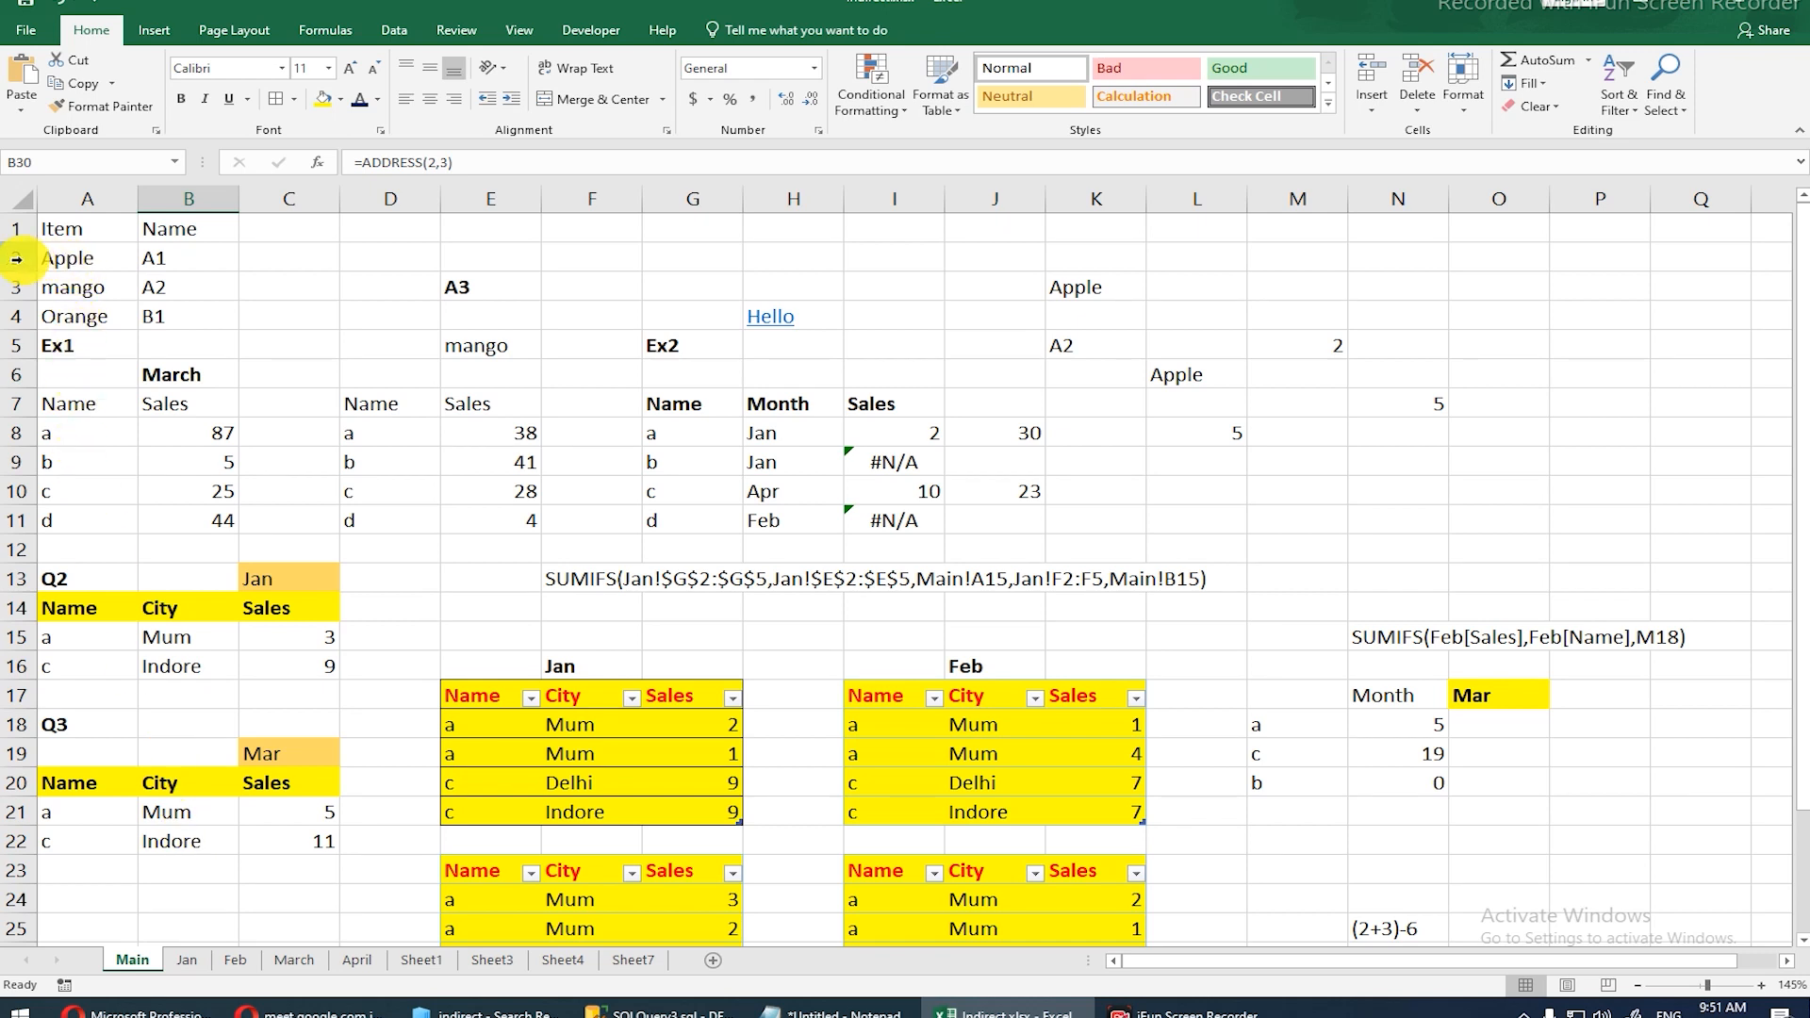
pyautogui.click(276, 265)
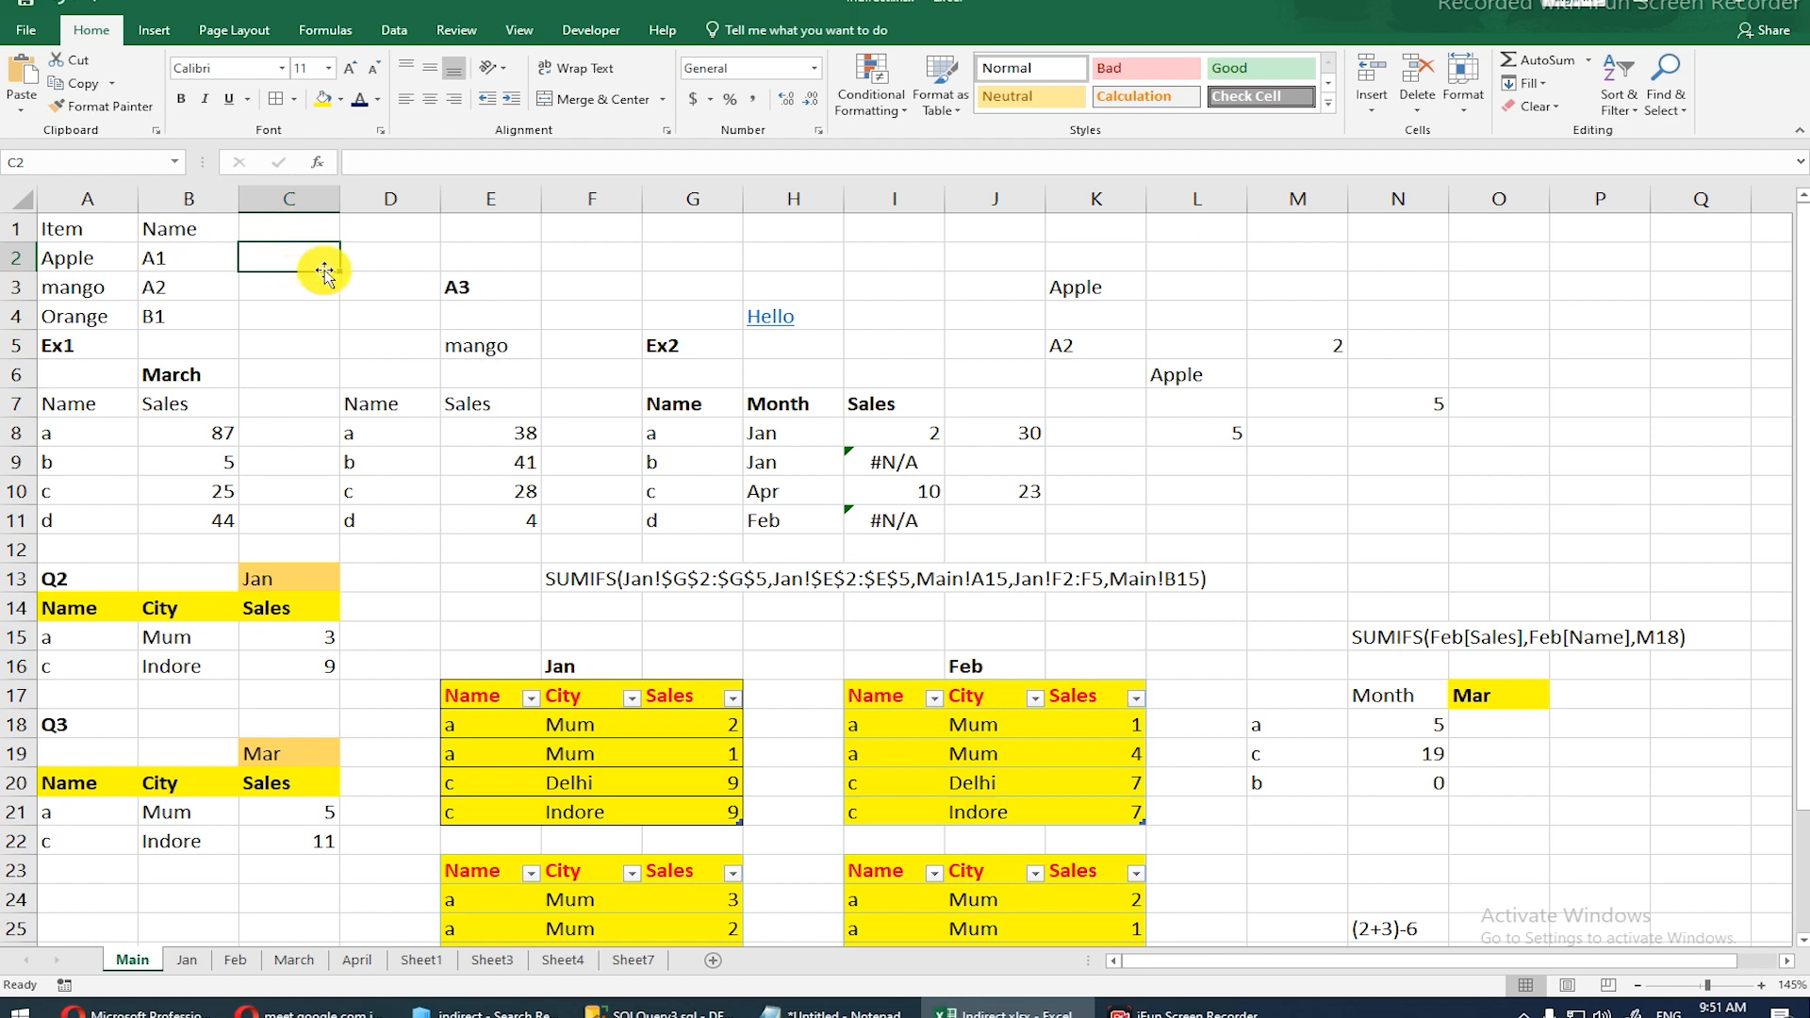
# Step: Add 4 (Relative) as the abs_num argument of the ADDRESS formula in B30
pyautogui.scroll(-5, 325, 396)
pyautogui.click(188, 632)
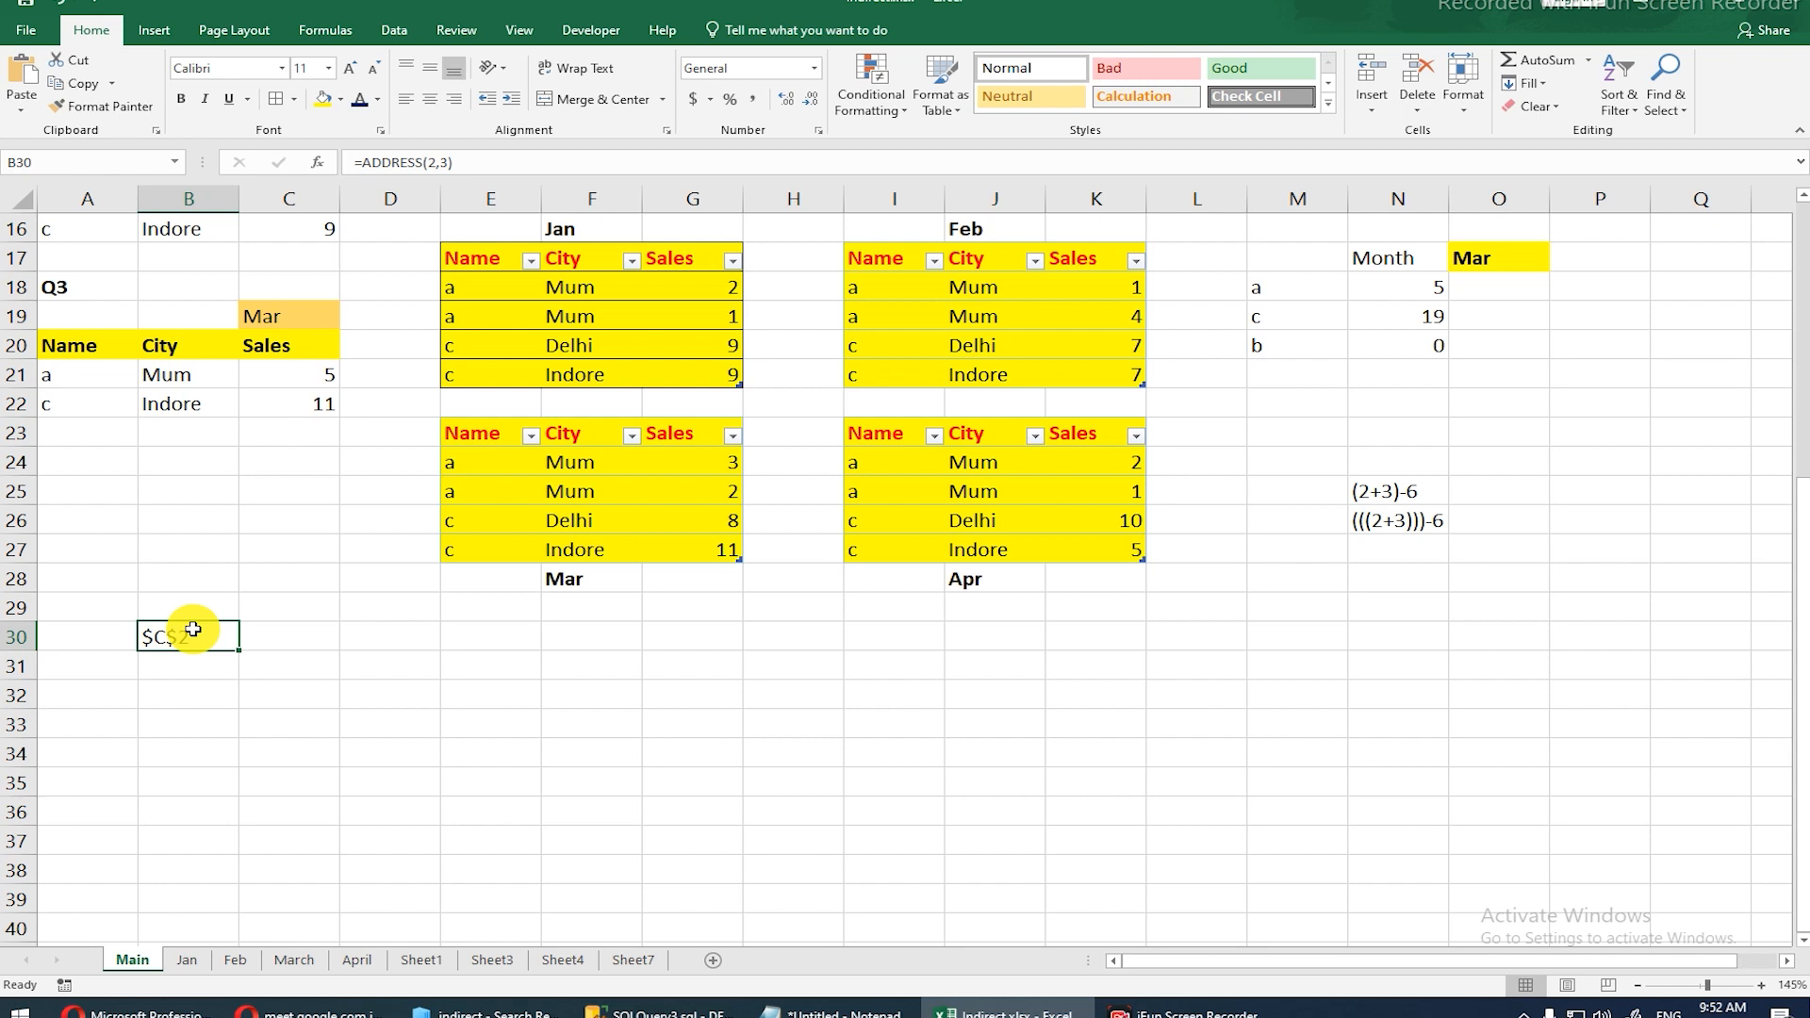
pyautogui.press('F2')
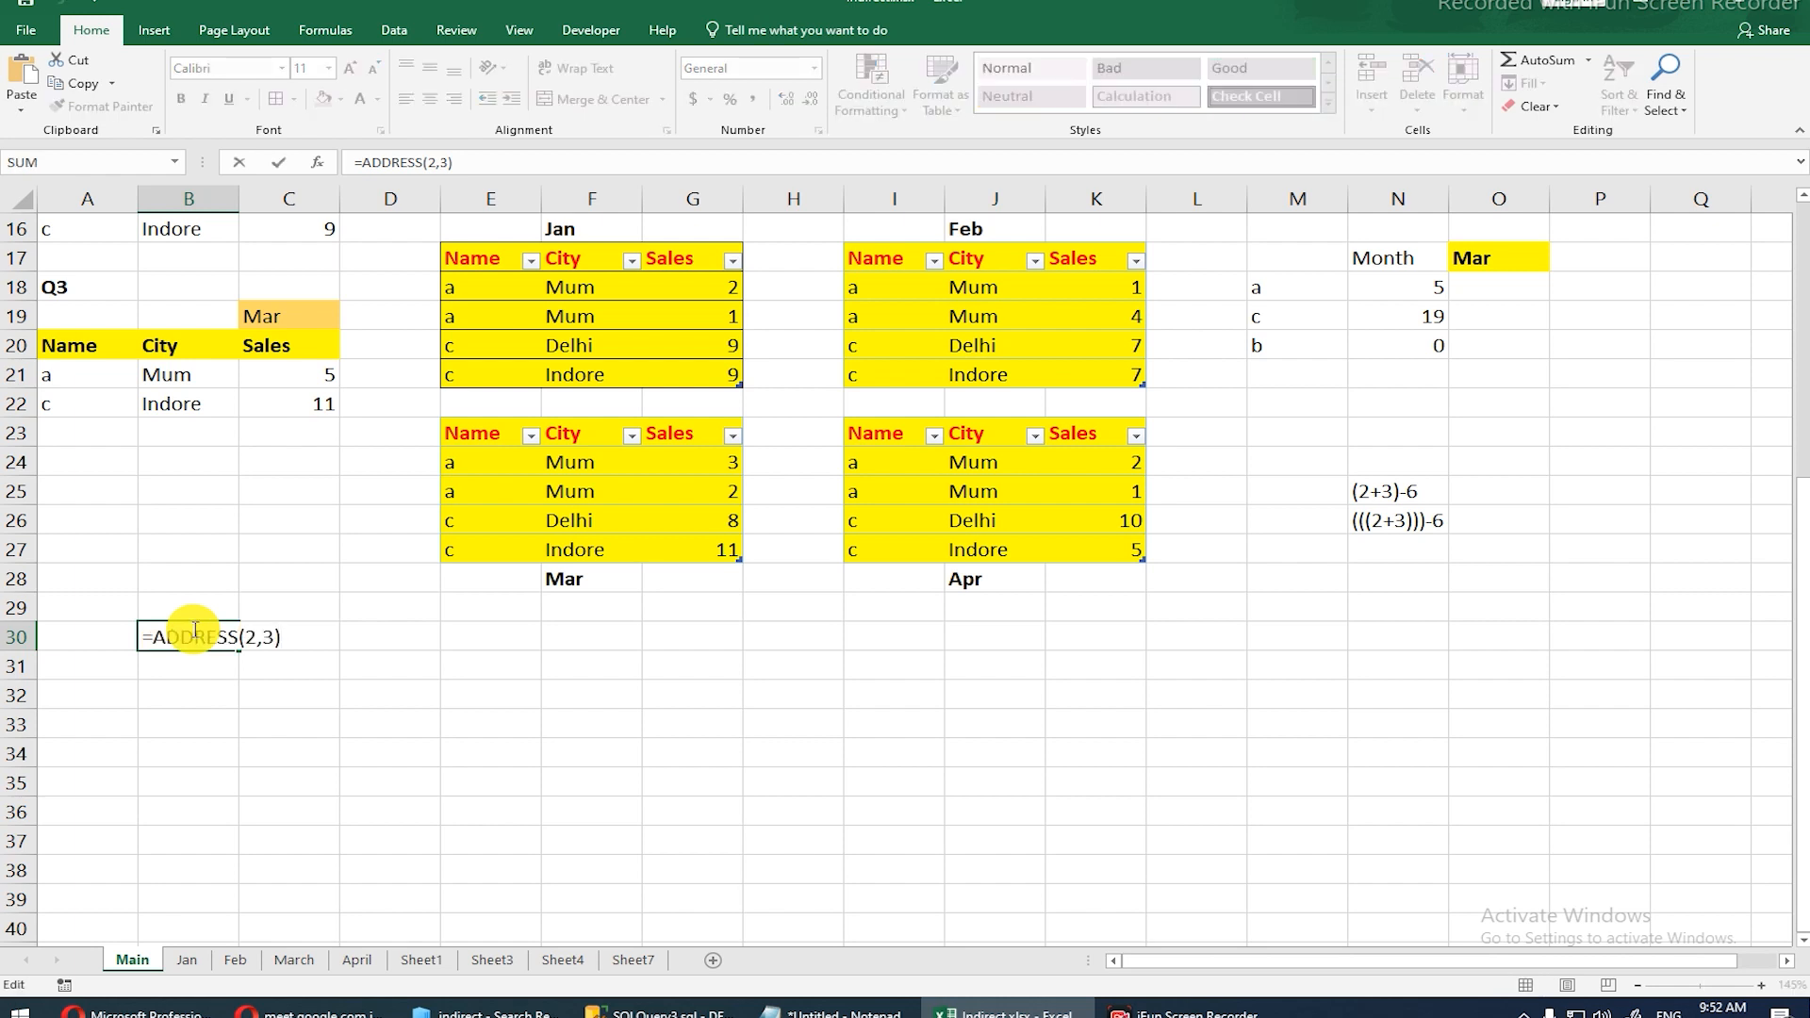
pyautogui.press('BackSpace')
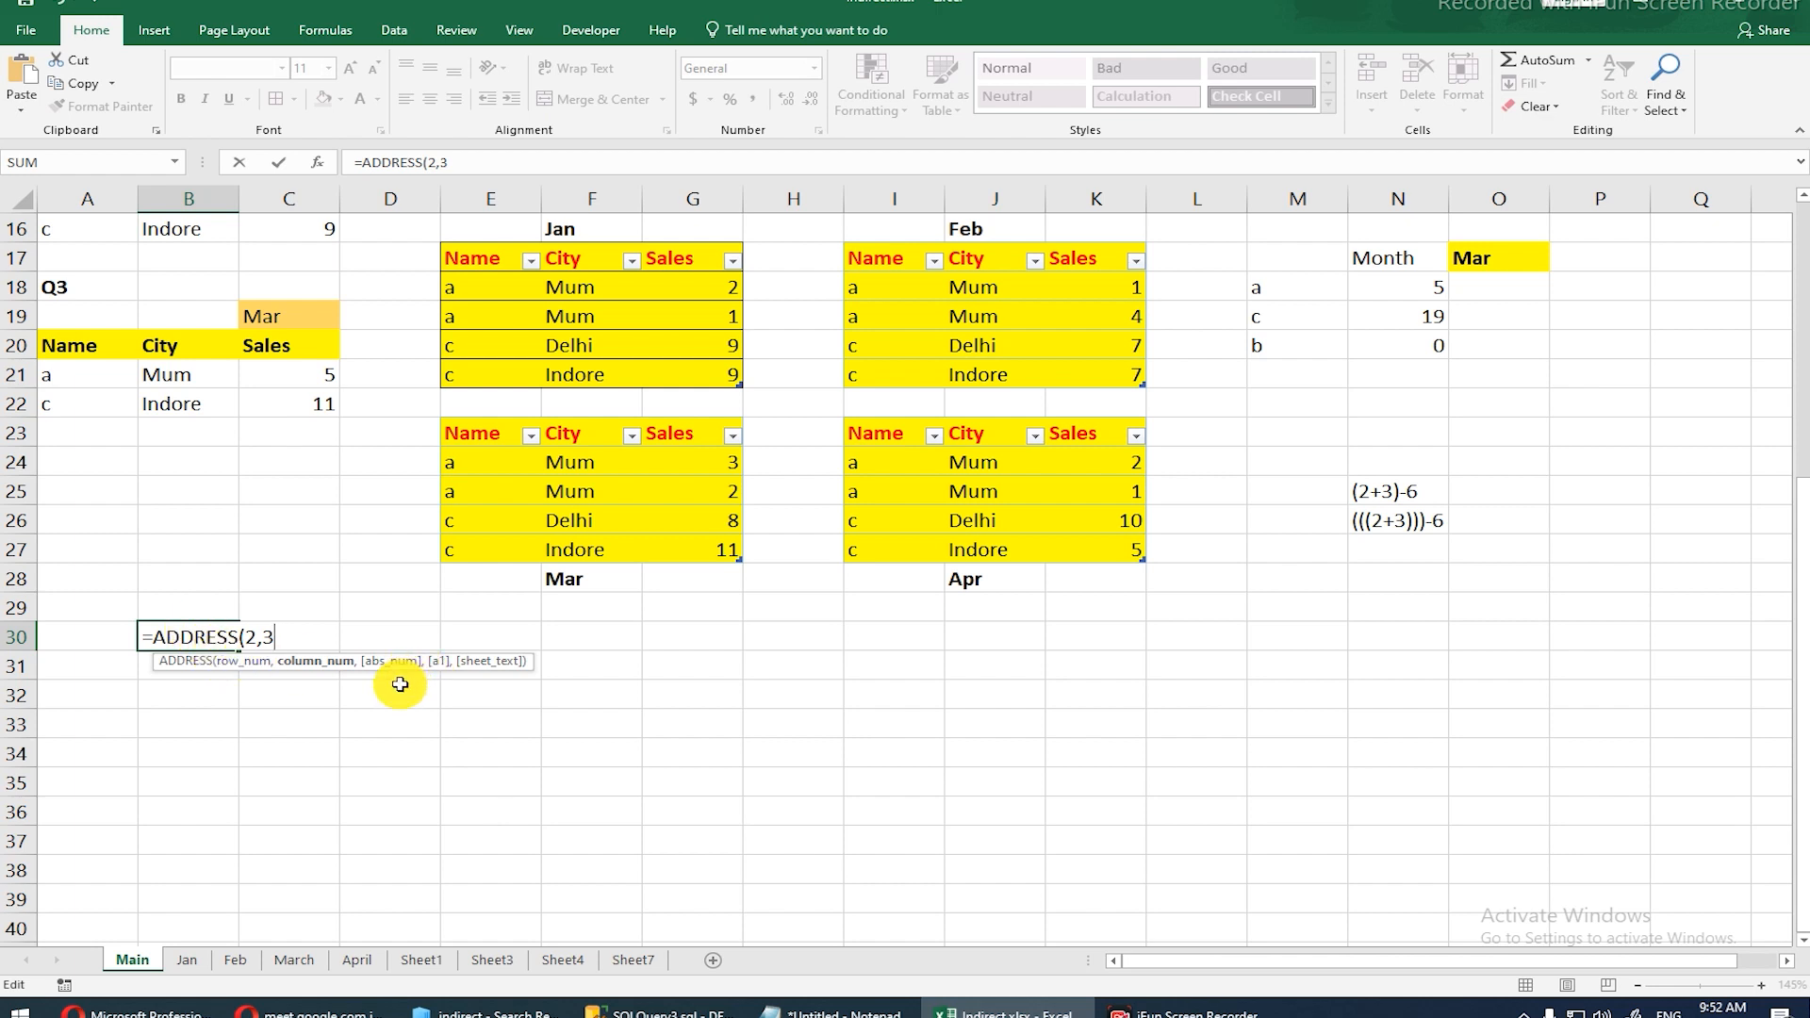
pyautogui.write(',4')
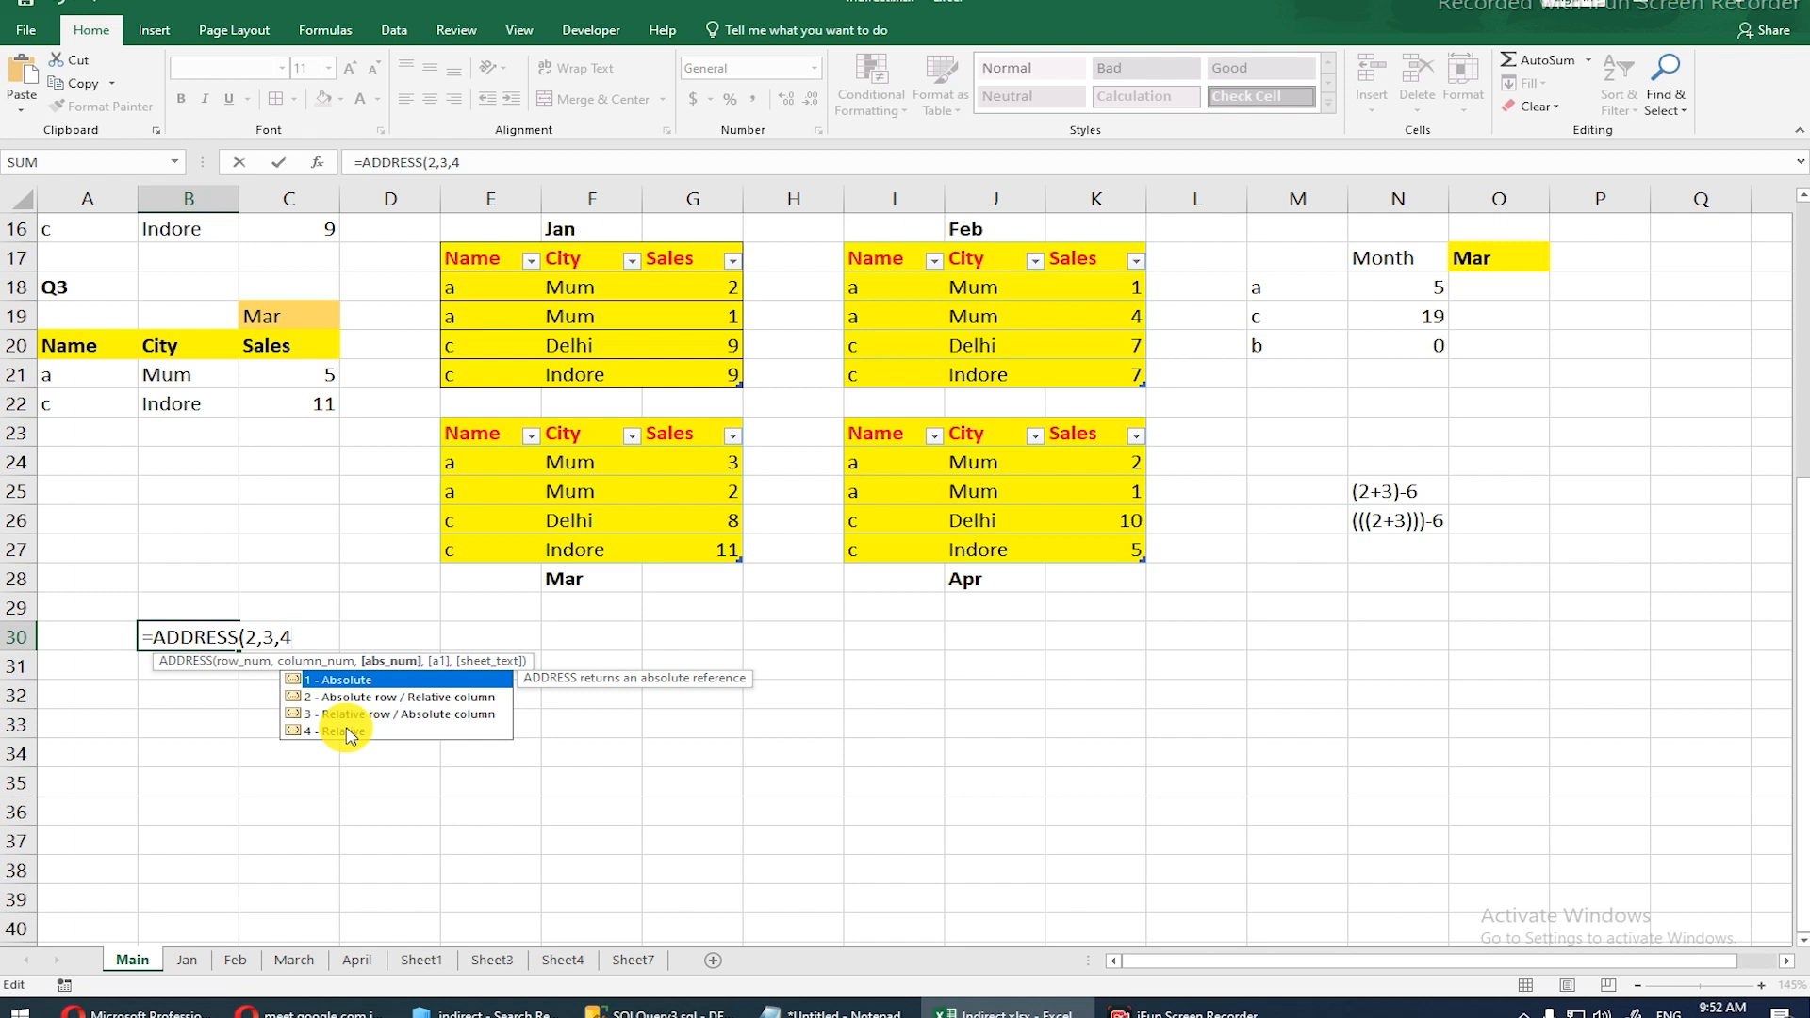
pyautogui.press('Return')
# Step: Set the abs_num argument of the B30 ADDRESS formula to 3 (Relative row / Absolute column)
pyautogui.press('Up')
pyautogui.press('F2')
pyautogui.press('BackSpace')
pyautogui.press('BackSpace')
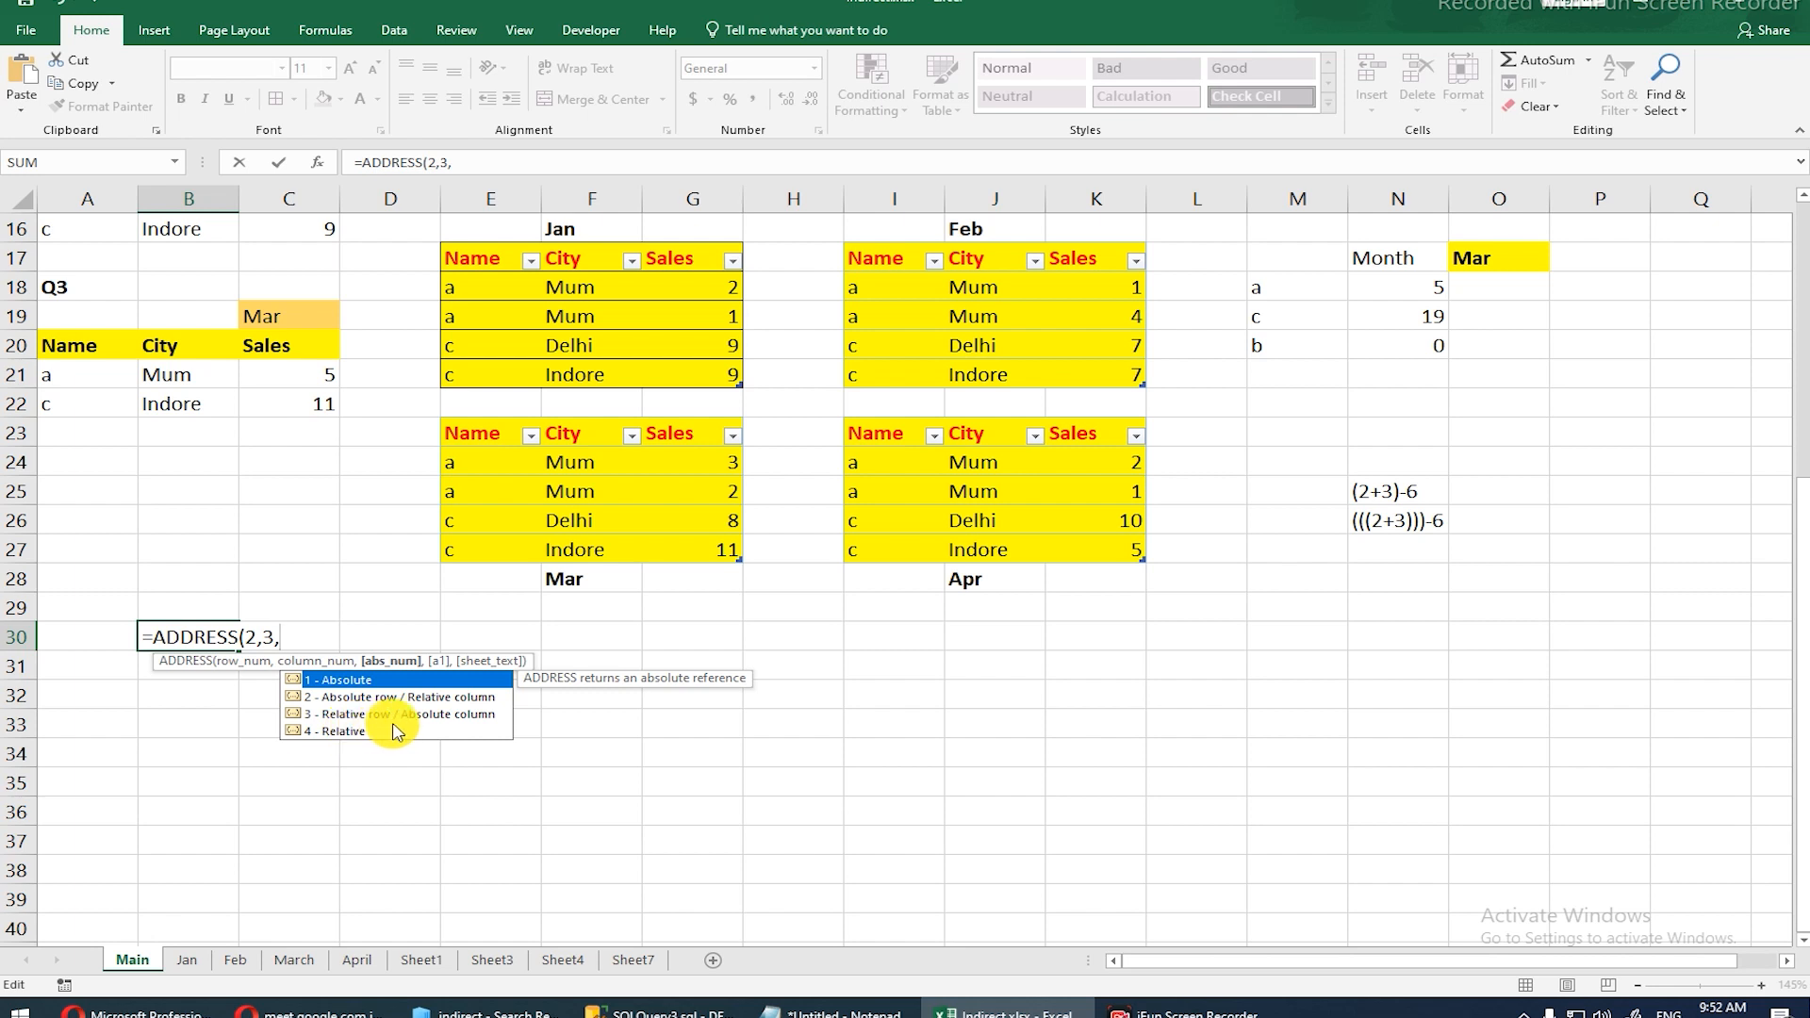
pyautogui.write('3')
pyautogui.press('Return')
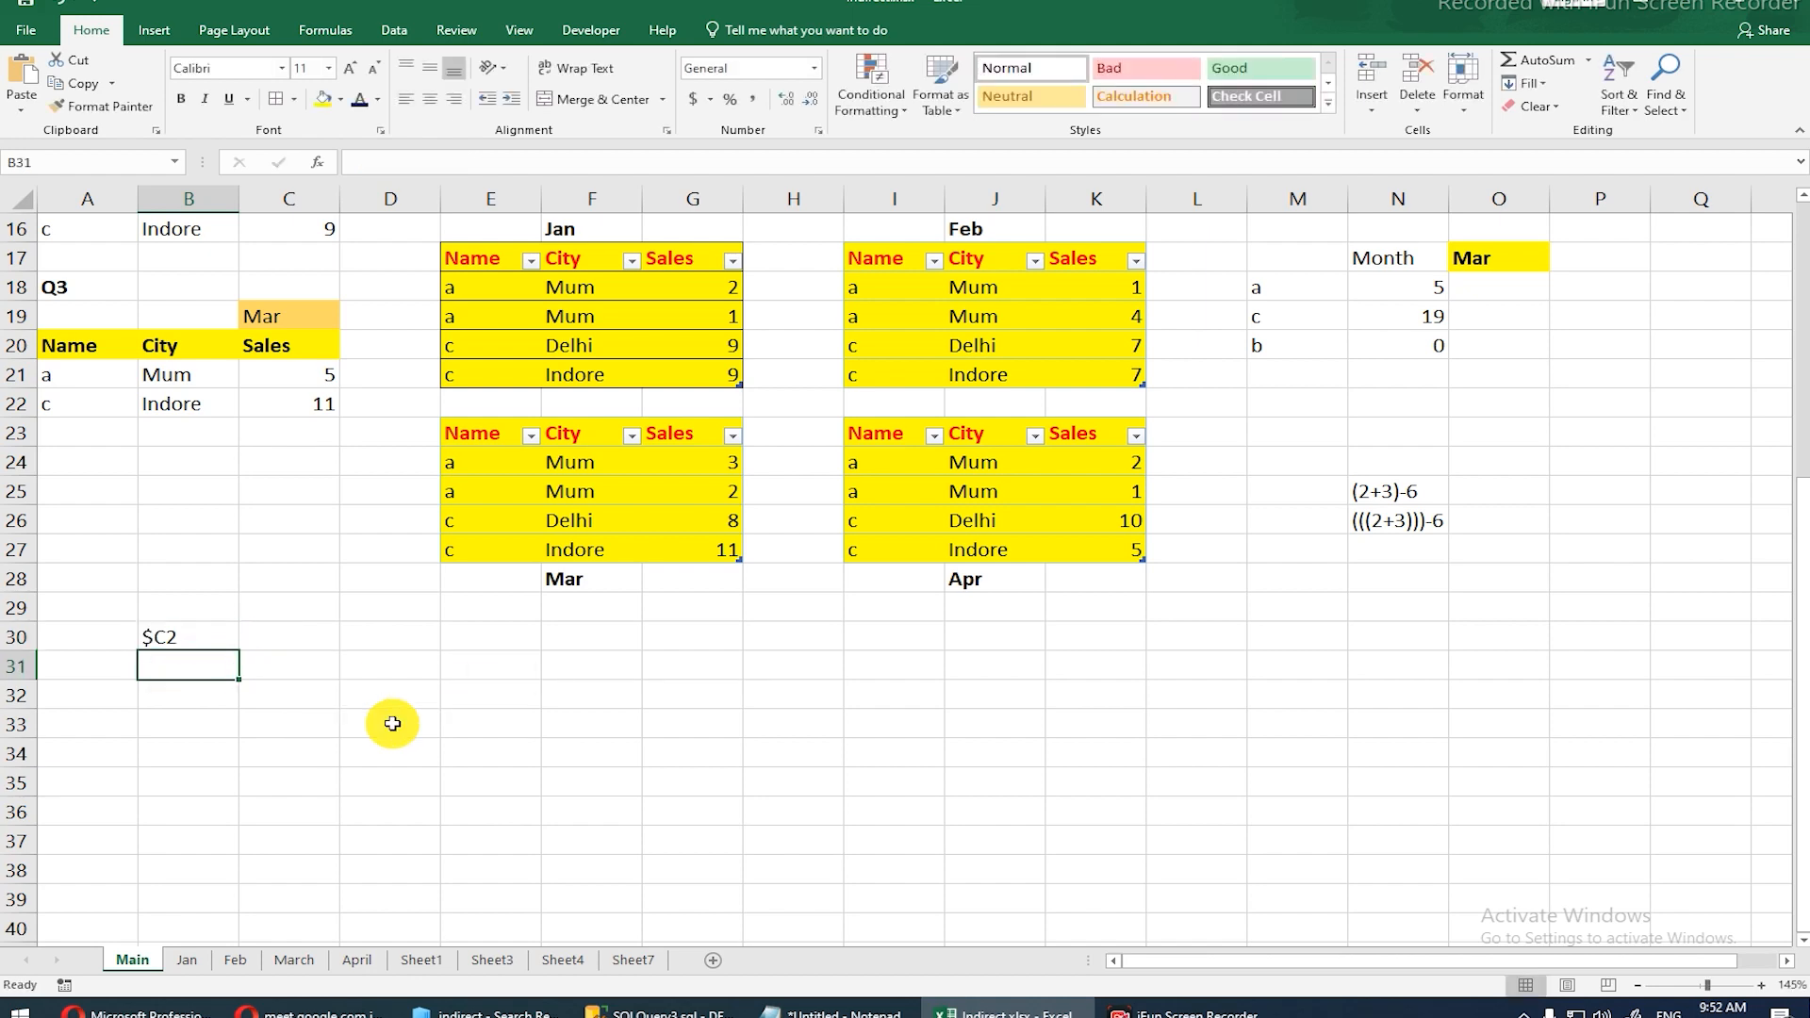
pyautogui.press('Up')
pyautogui.scroll(5, 392, 723)
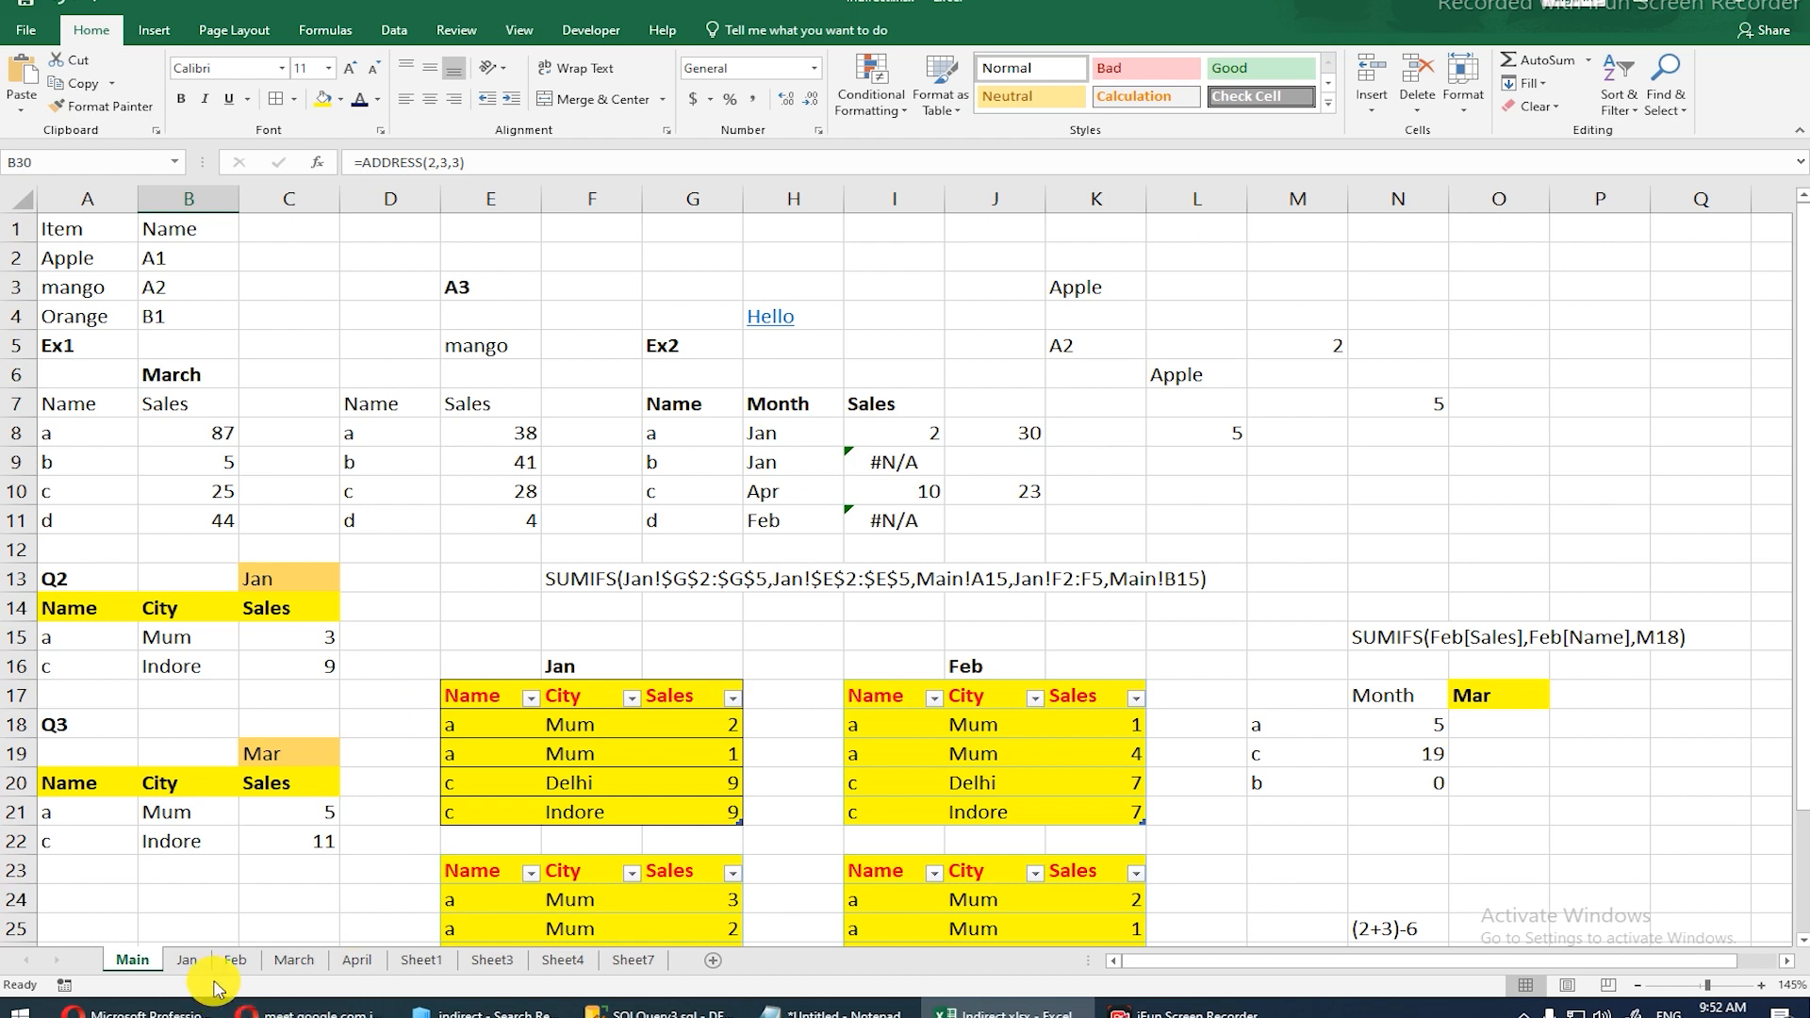
pyautogui.scroll(-4, 184, 938)
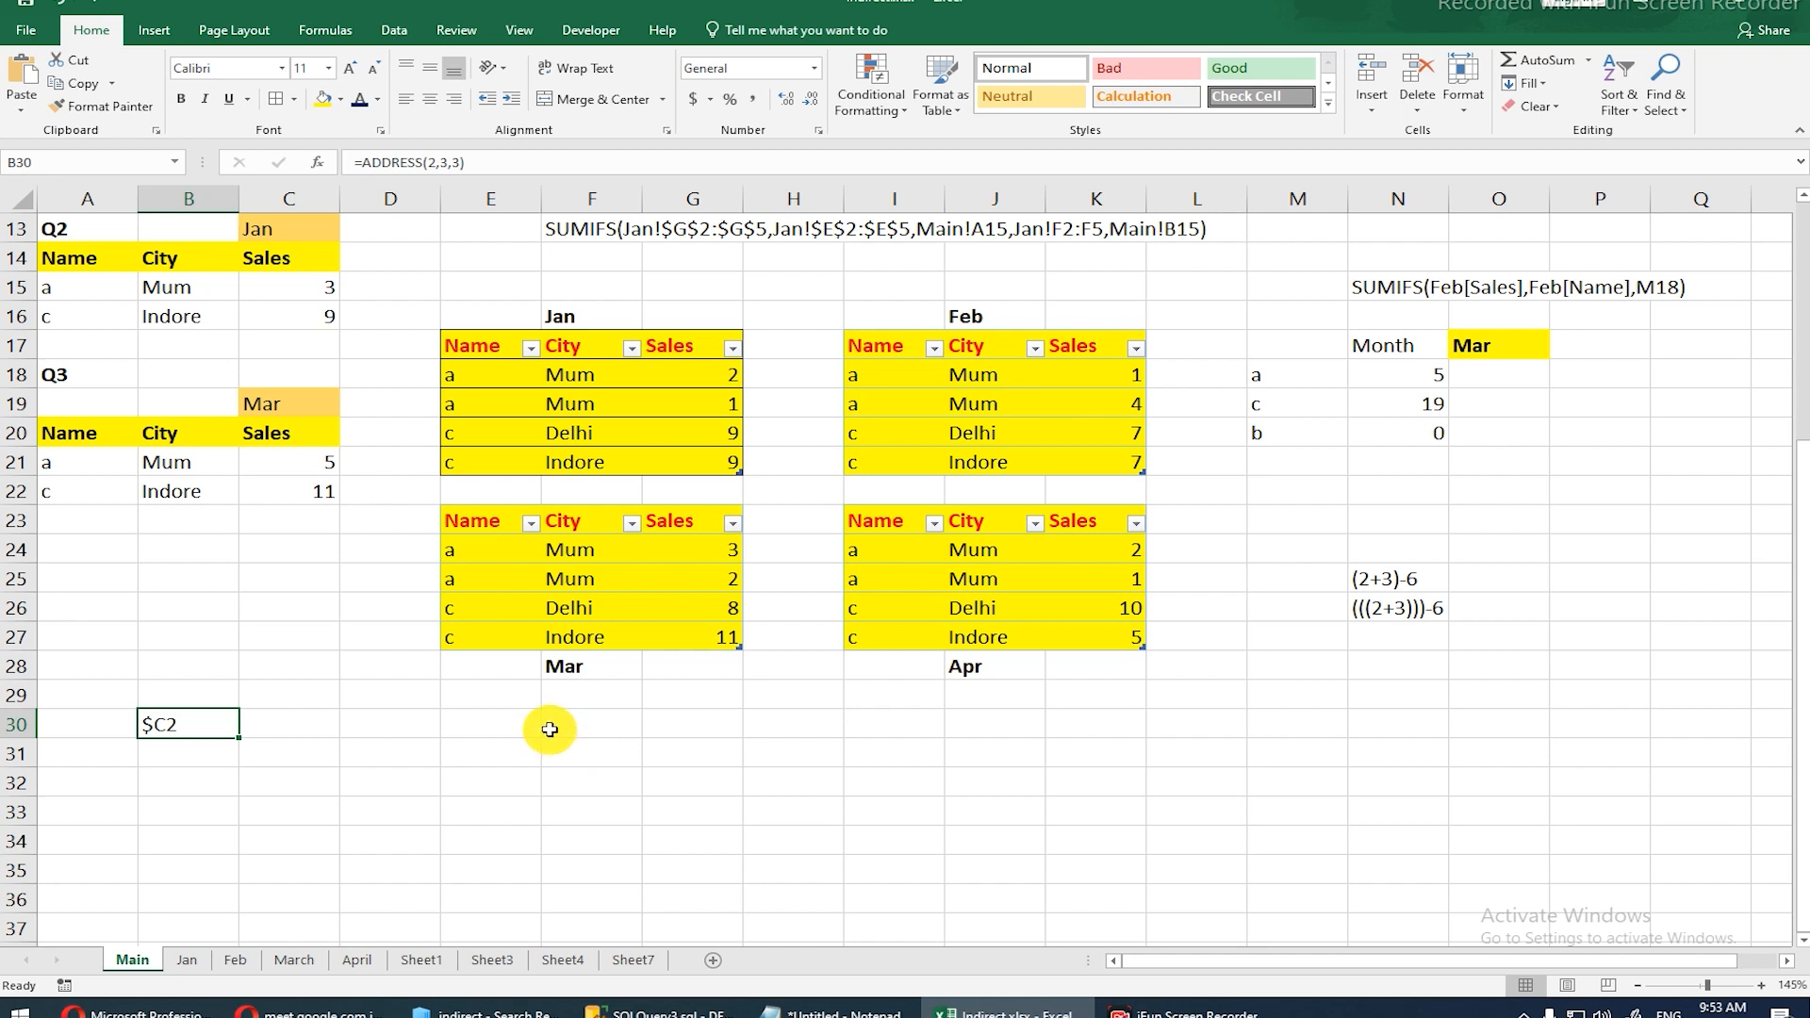
pyautogui.moveTo(184, 1015)
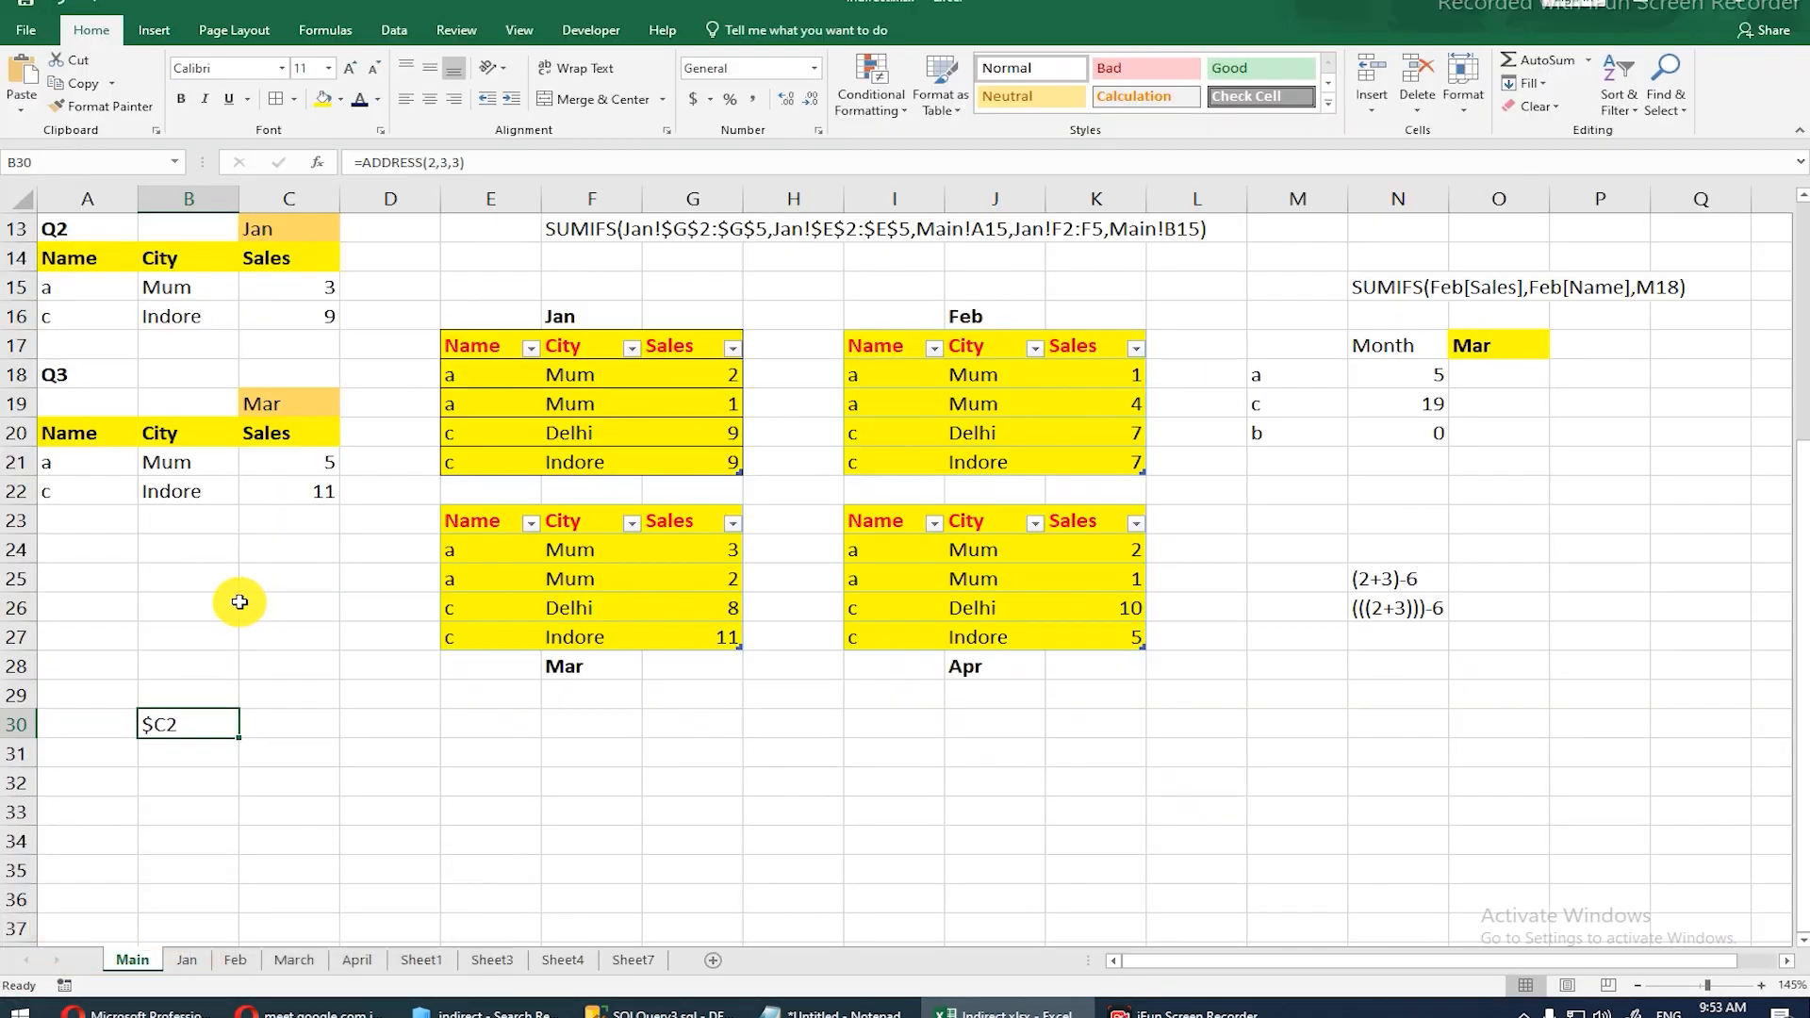
# Step: Make the Item and Name headers in A1:B1 bold
pyautogui.click(241, 603)
pyautogui.scroll(4, 241, 606)
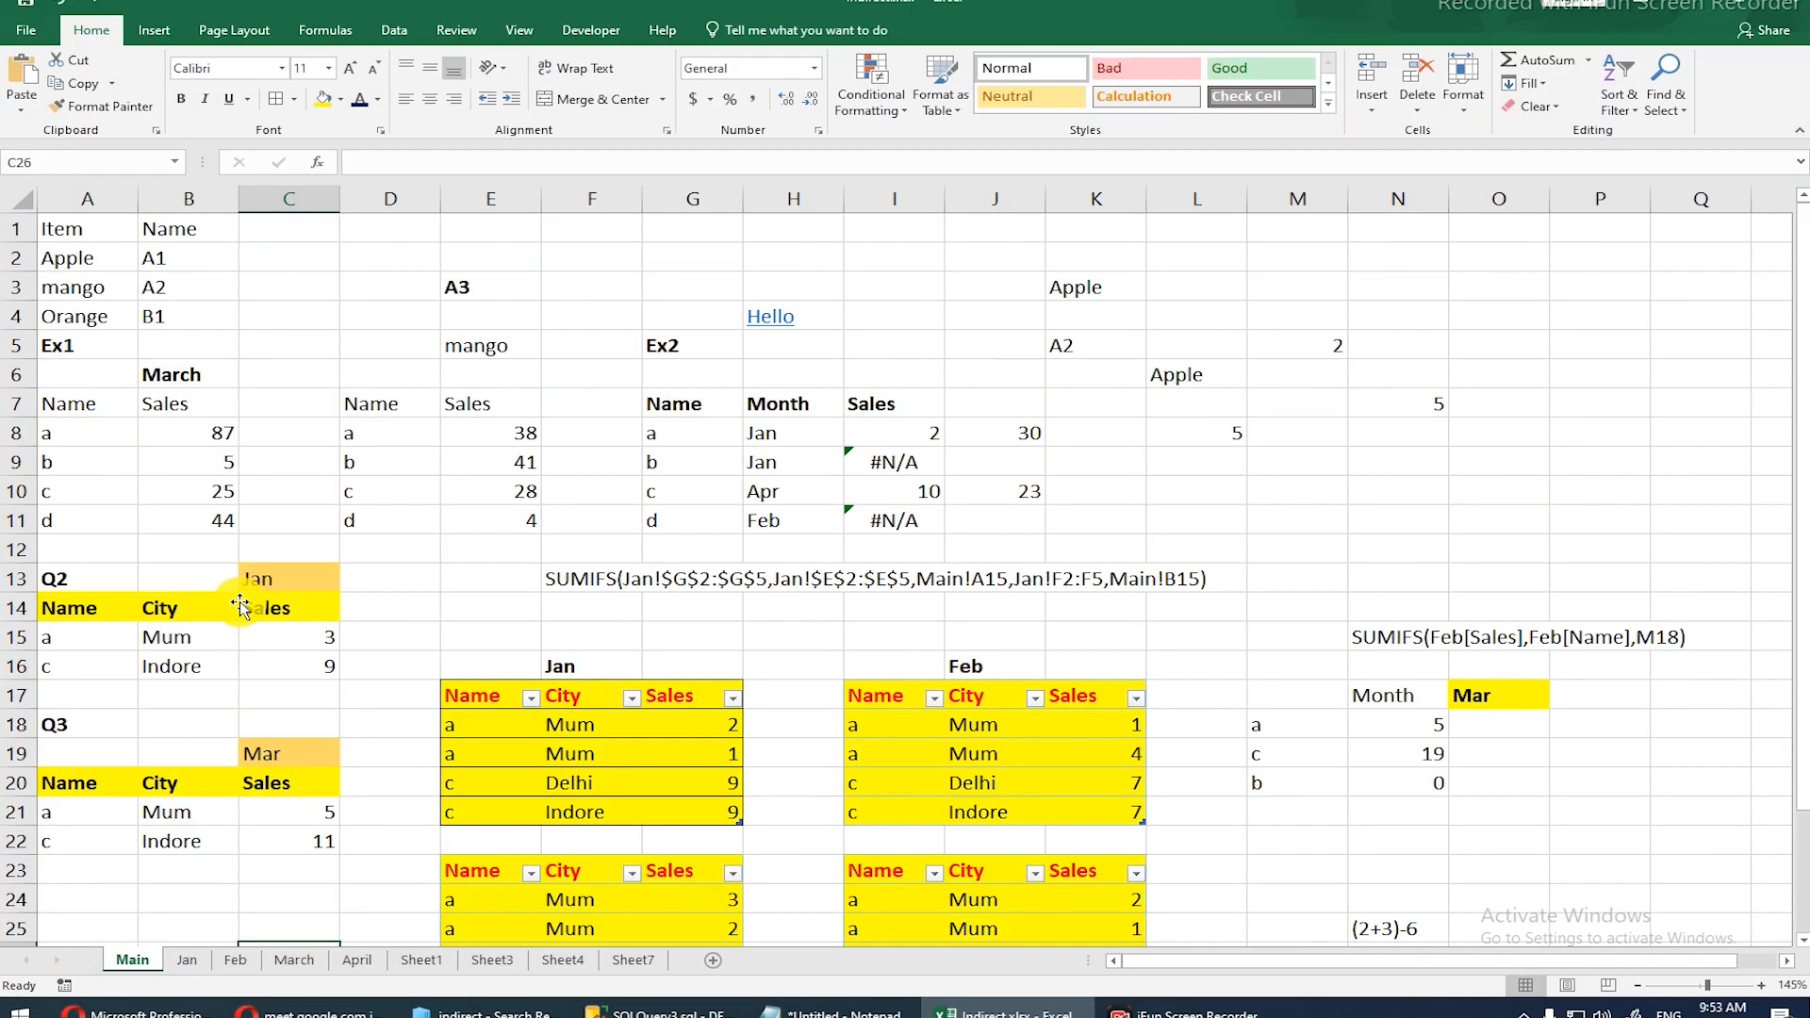
pyautogui.press('Up')
pyautogui.press('Up')
pyautogui.press('Up')
pyautogui.press('Up')
pyautogui.press('Up')
pyautogui.press('Up')
pyautogui.press('Up')
pyautogui.press('Up')
pyautogui.press('Up')
pyautogui.press('Up')
pyautogui.press('Up')
pyautogui.press('Up')
pyautogui.press('Up')
pyautogui.press('Up')
pyautogui.press('Up')
pyautogui.press('Up')
pyautogui.press('Up')
pyautogui.press('Up')
pyautogui.press('Up')
pyautogui.press('Up')
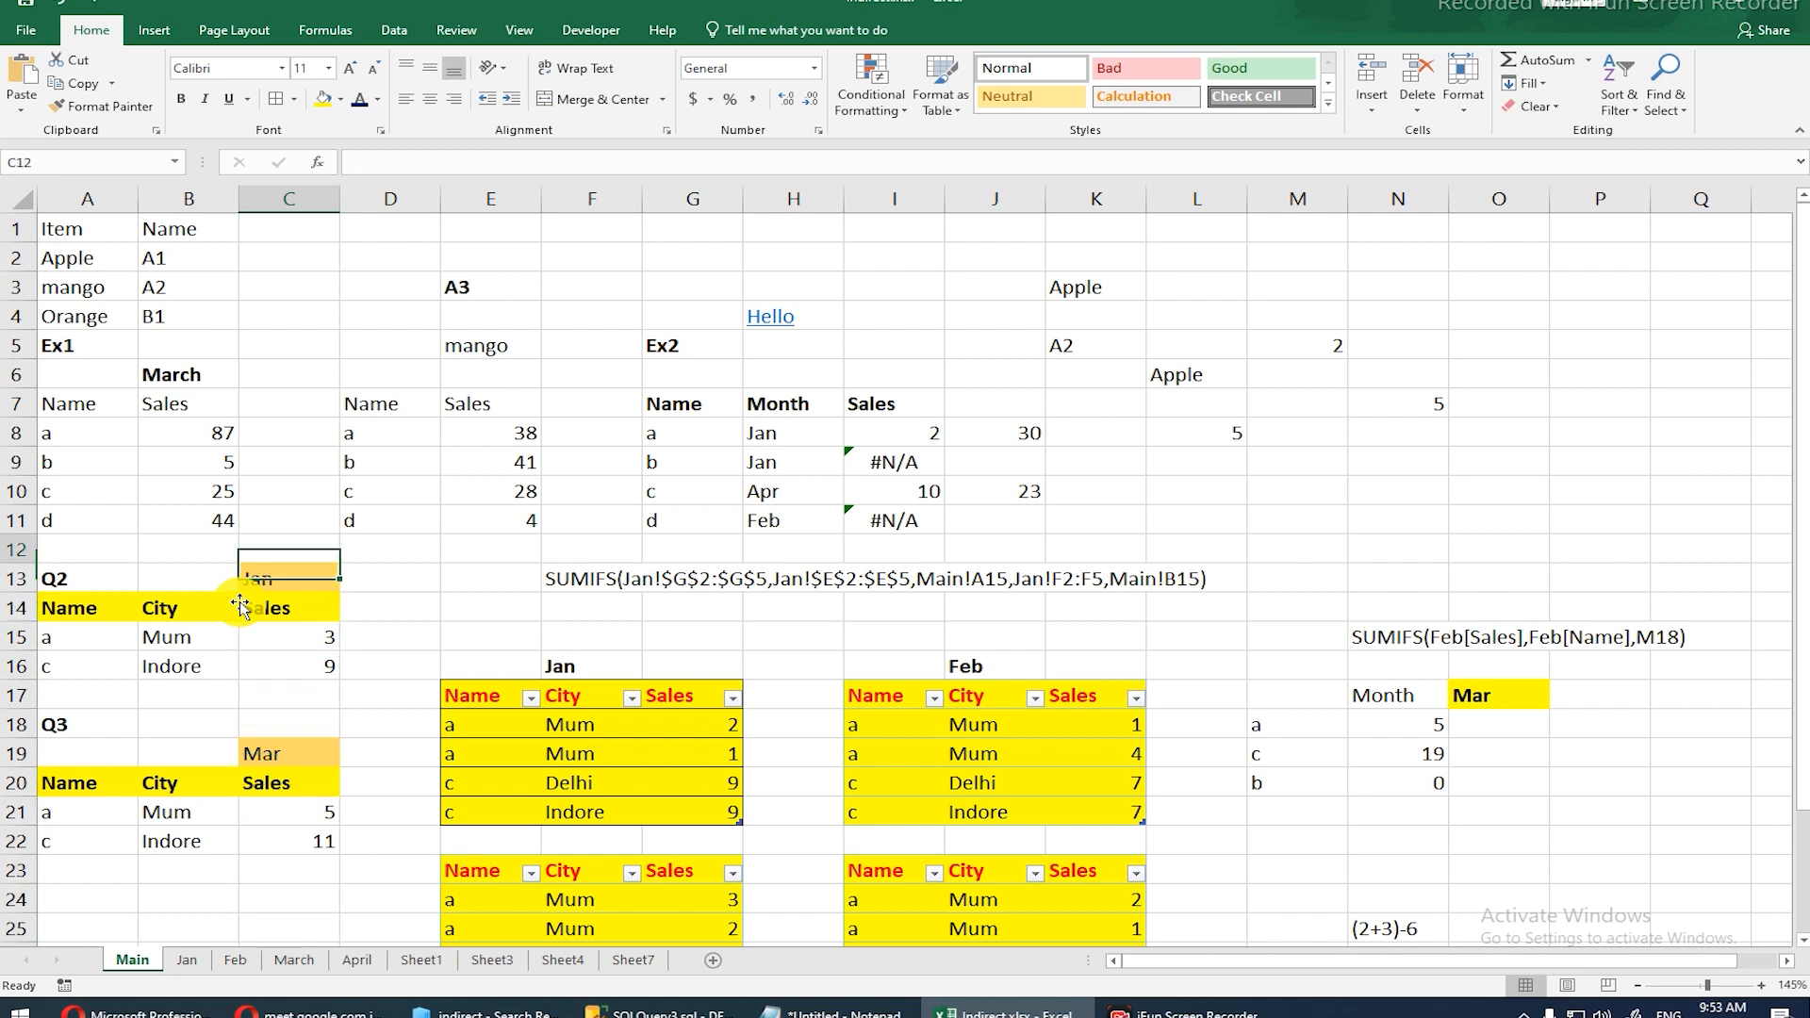
pyautogui.press('Left')
pyautogui.press('Left')
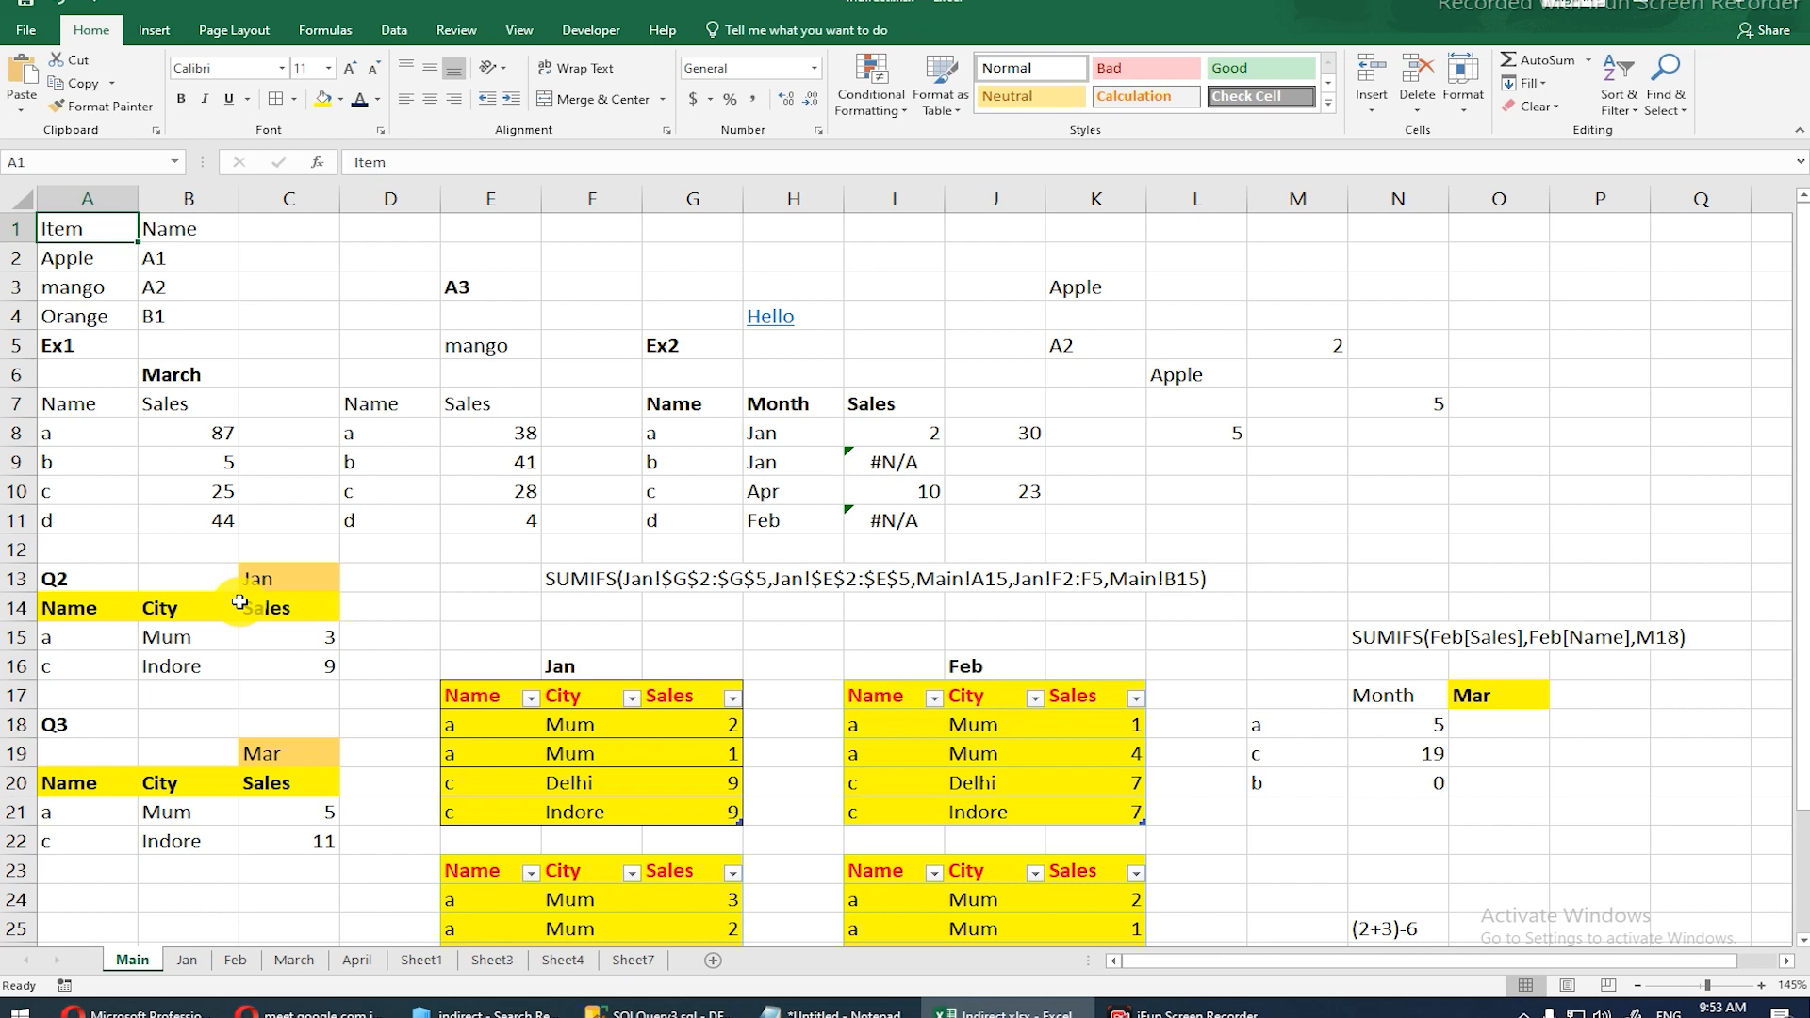
pyautogui.hotkey('shift', 'Right')
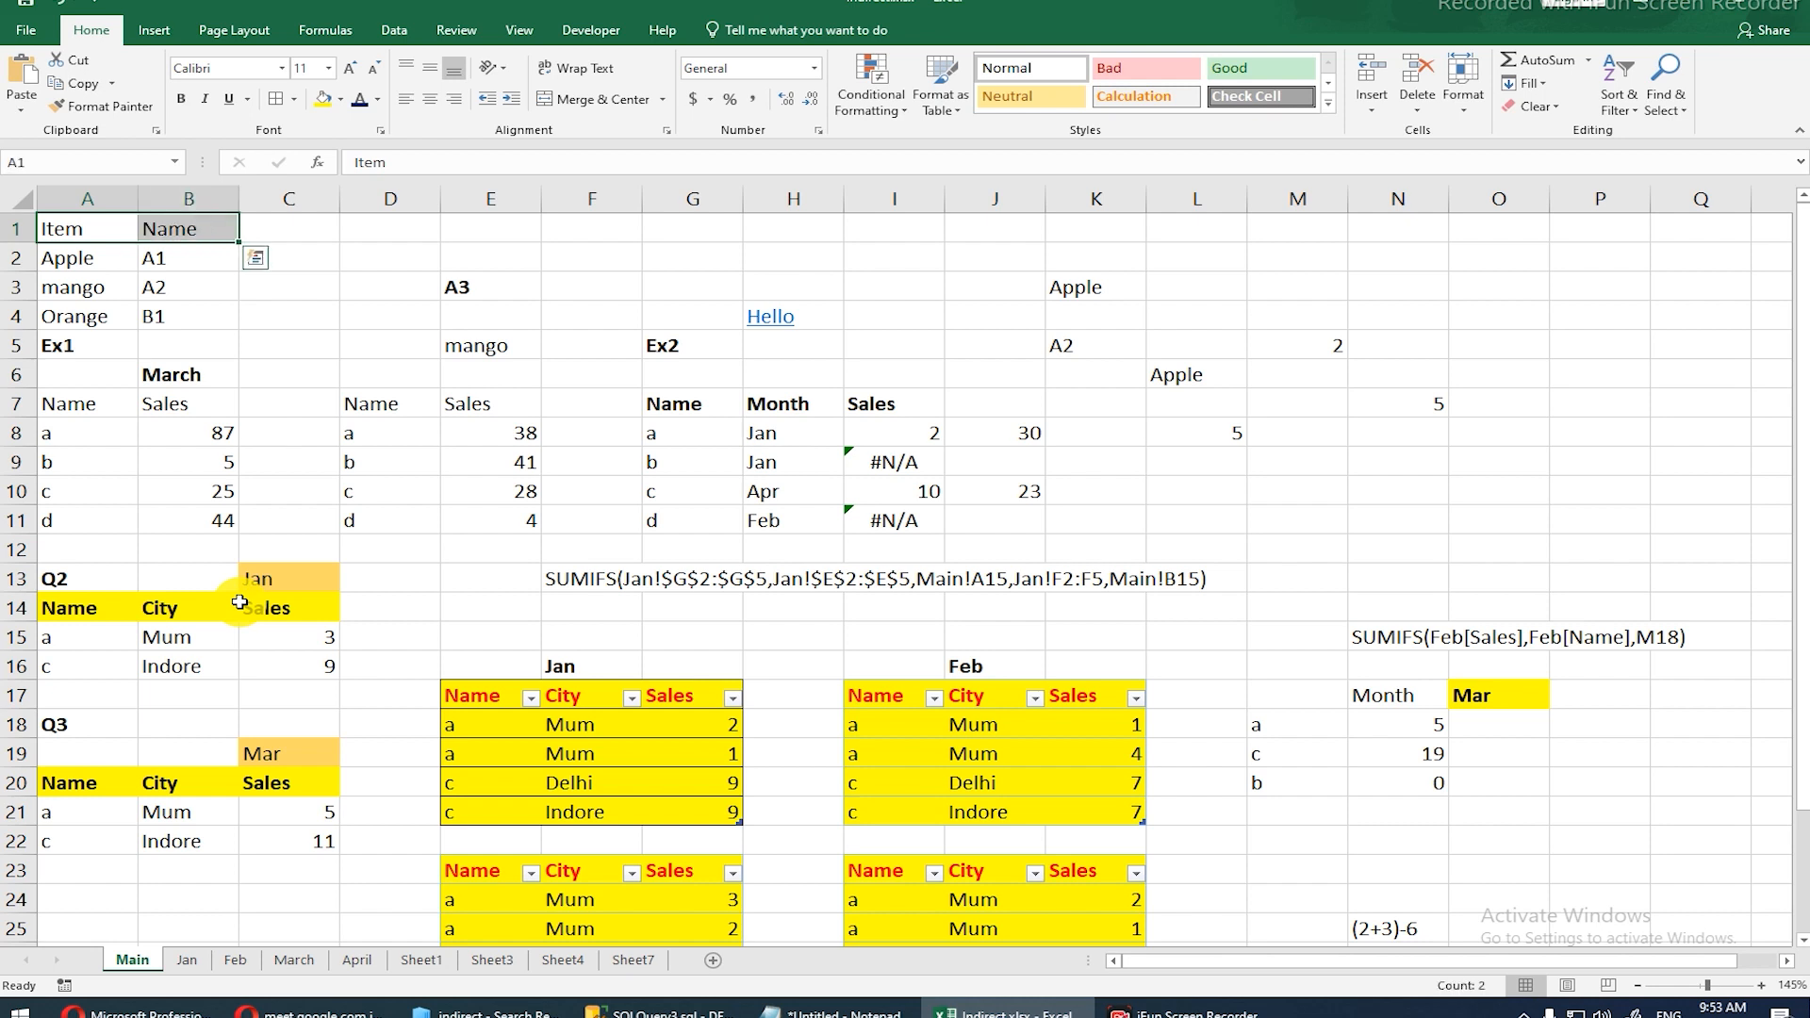
pyautogui.hotkey('ctrl', 'b')
pyautogui.hotkey('shift', 'Left')
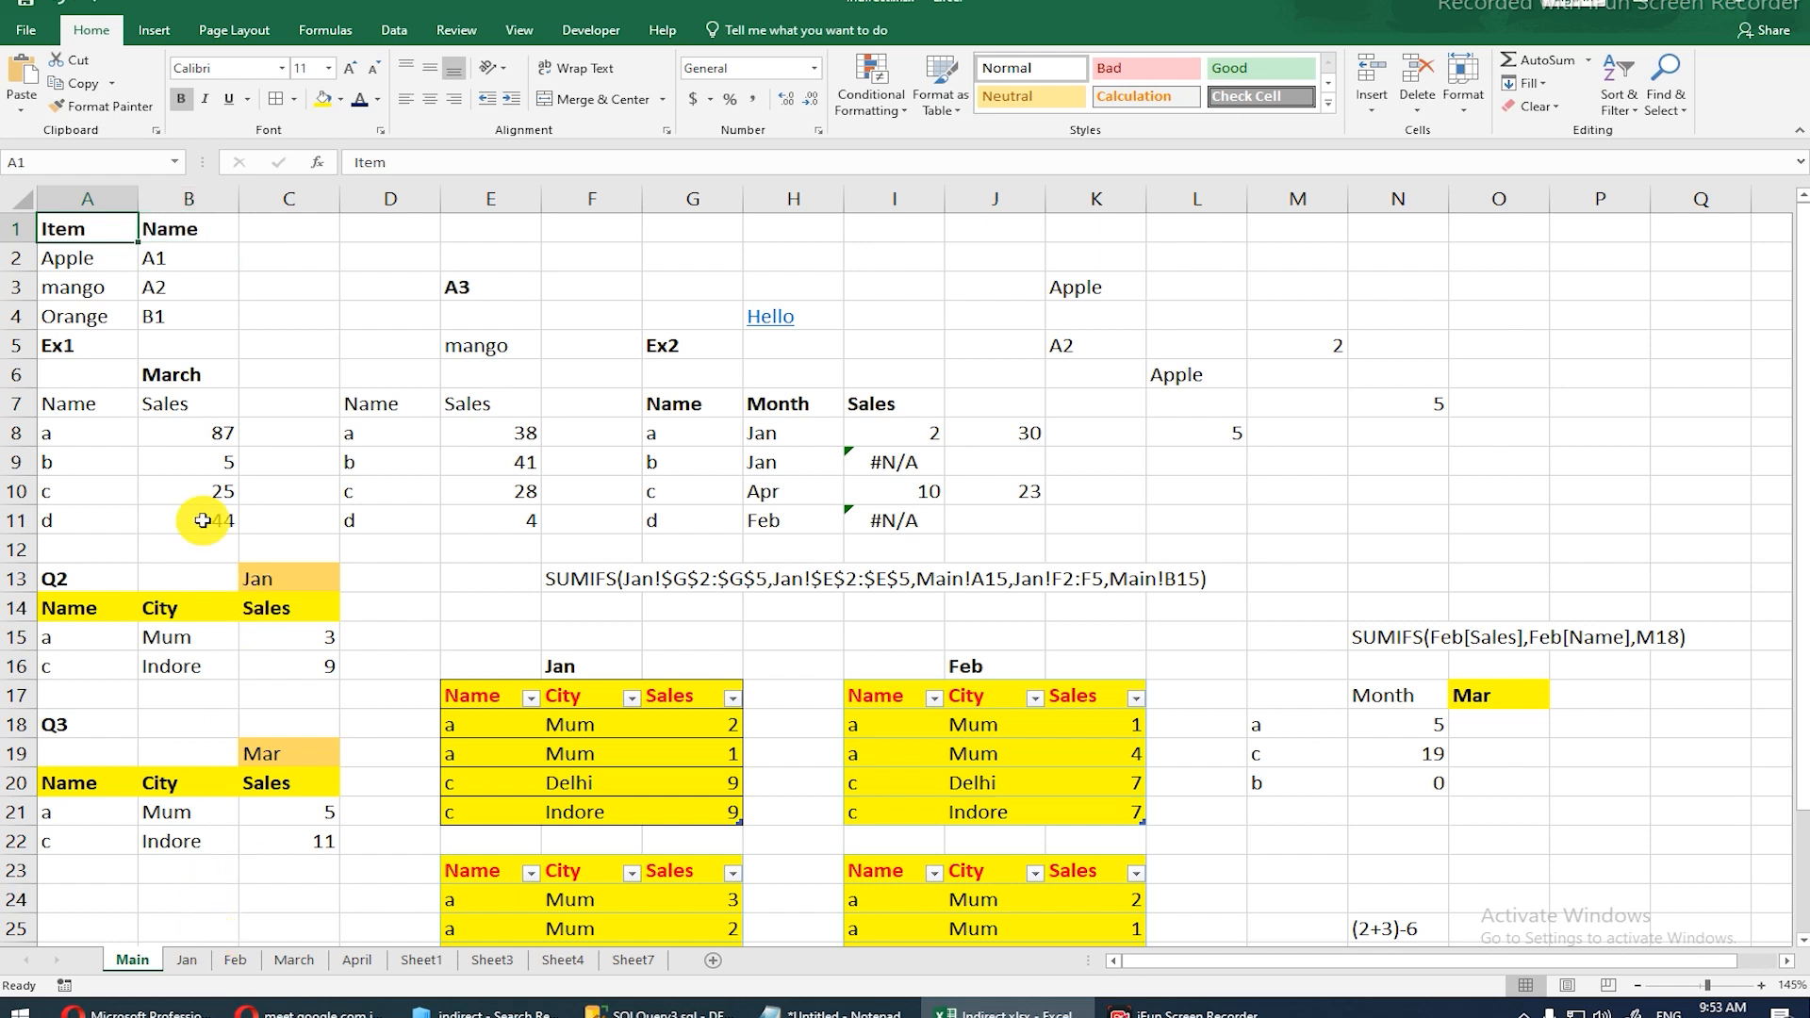
pyautogui.click(219, 245)
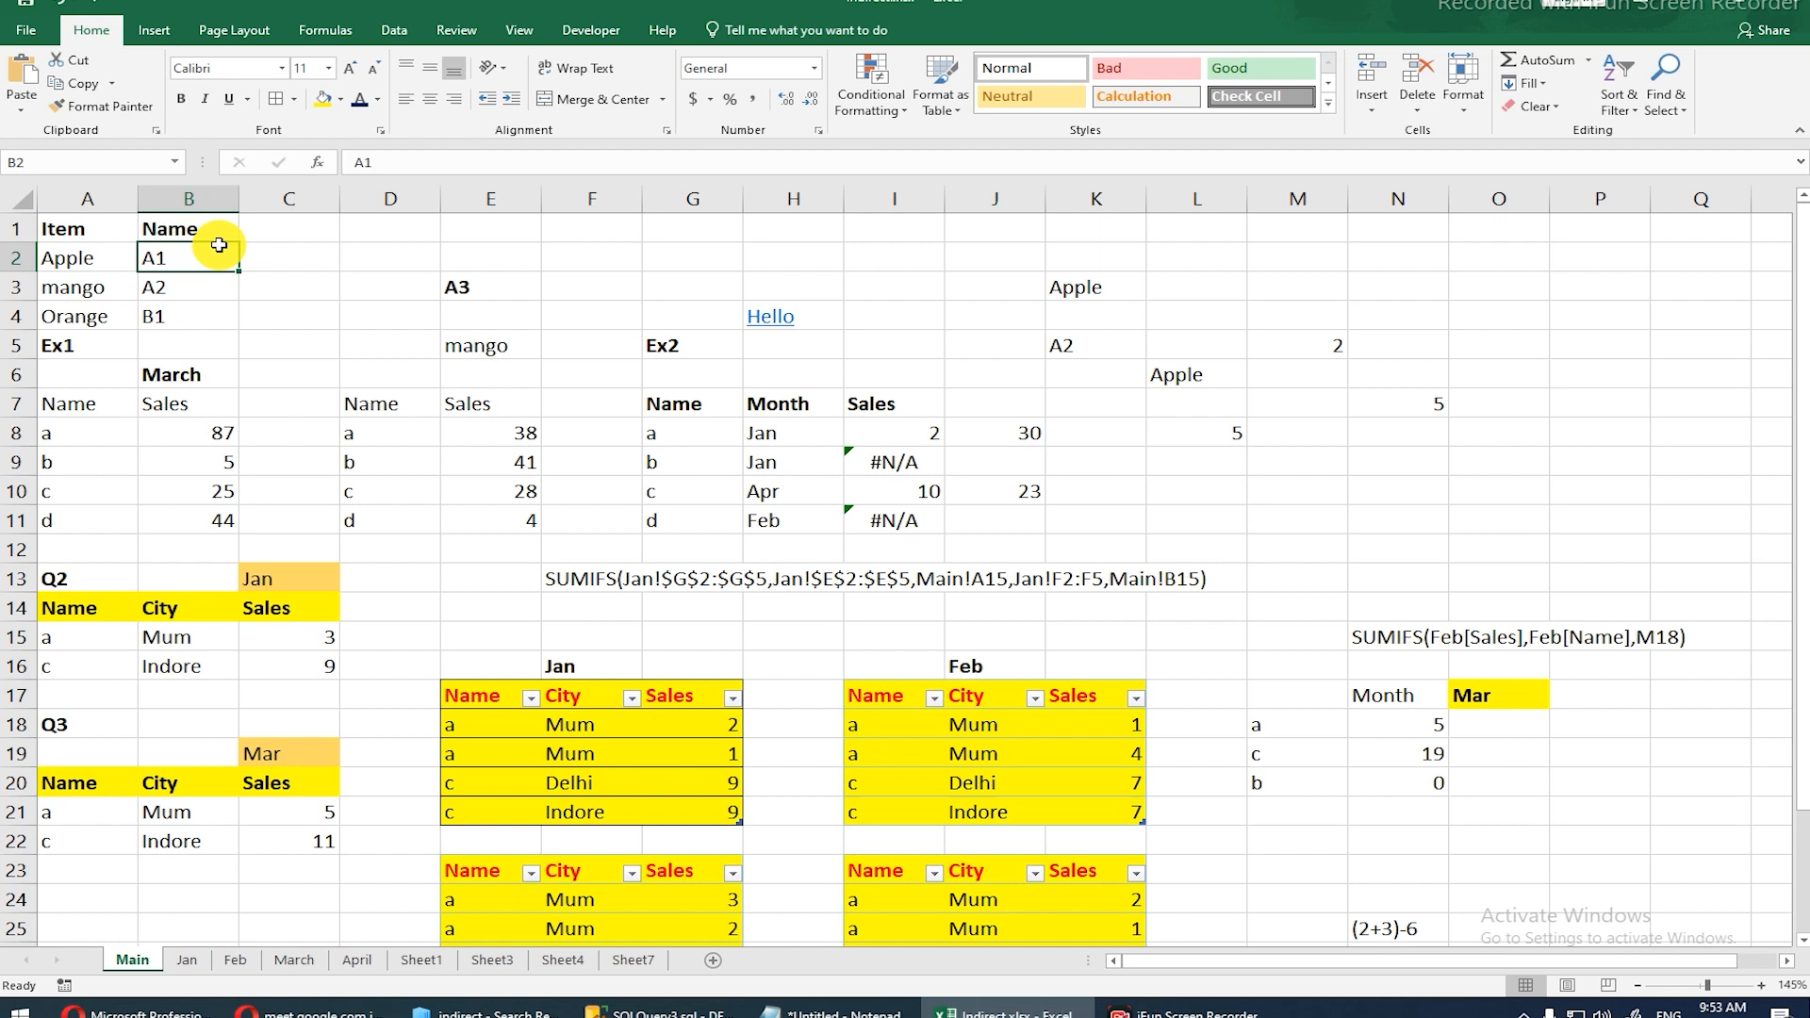
pyautogui.click(243, 344)
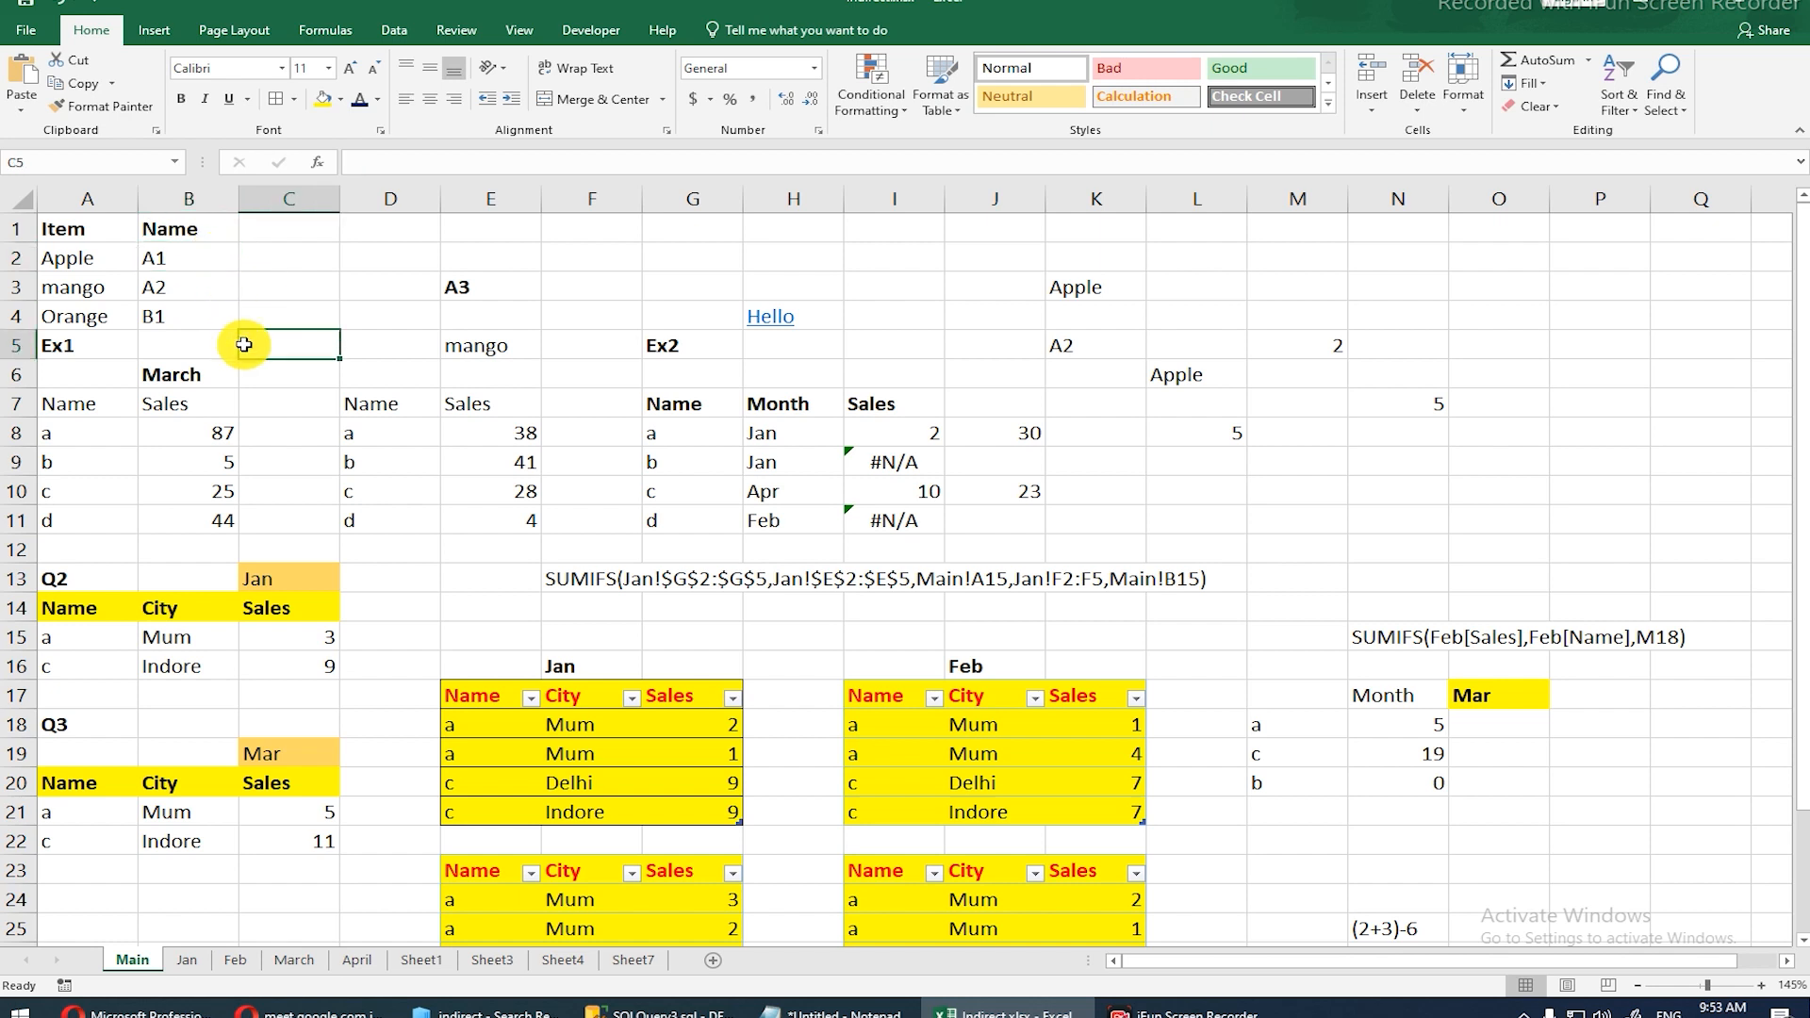